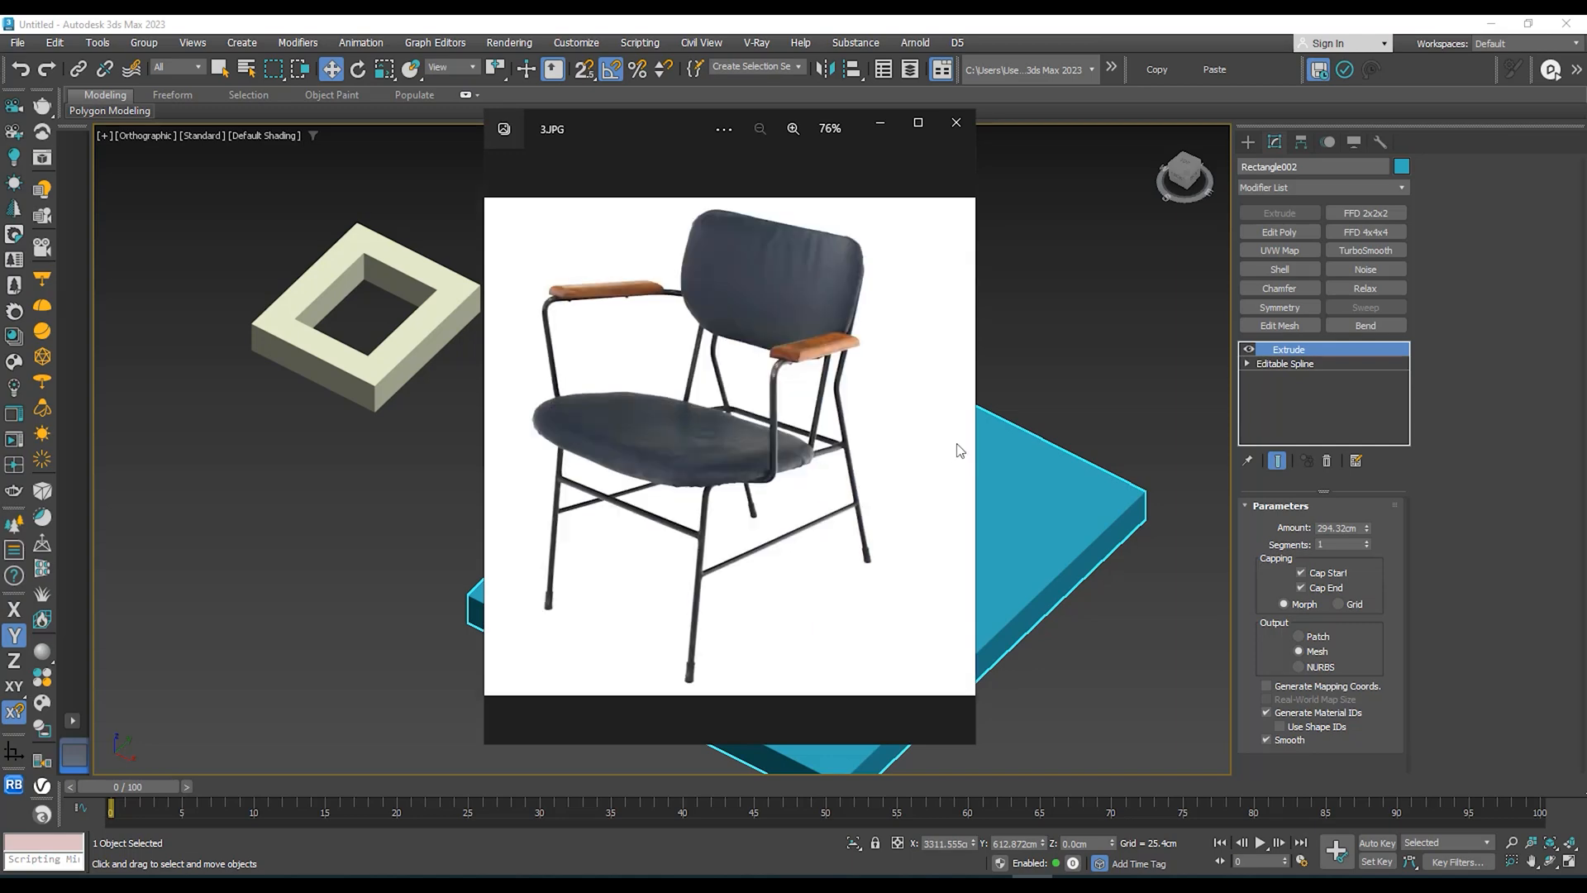
Step: Try to apply the chair image 3.JPG as the background of the Right viewport
click(499, 448)
click(498, 448)
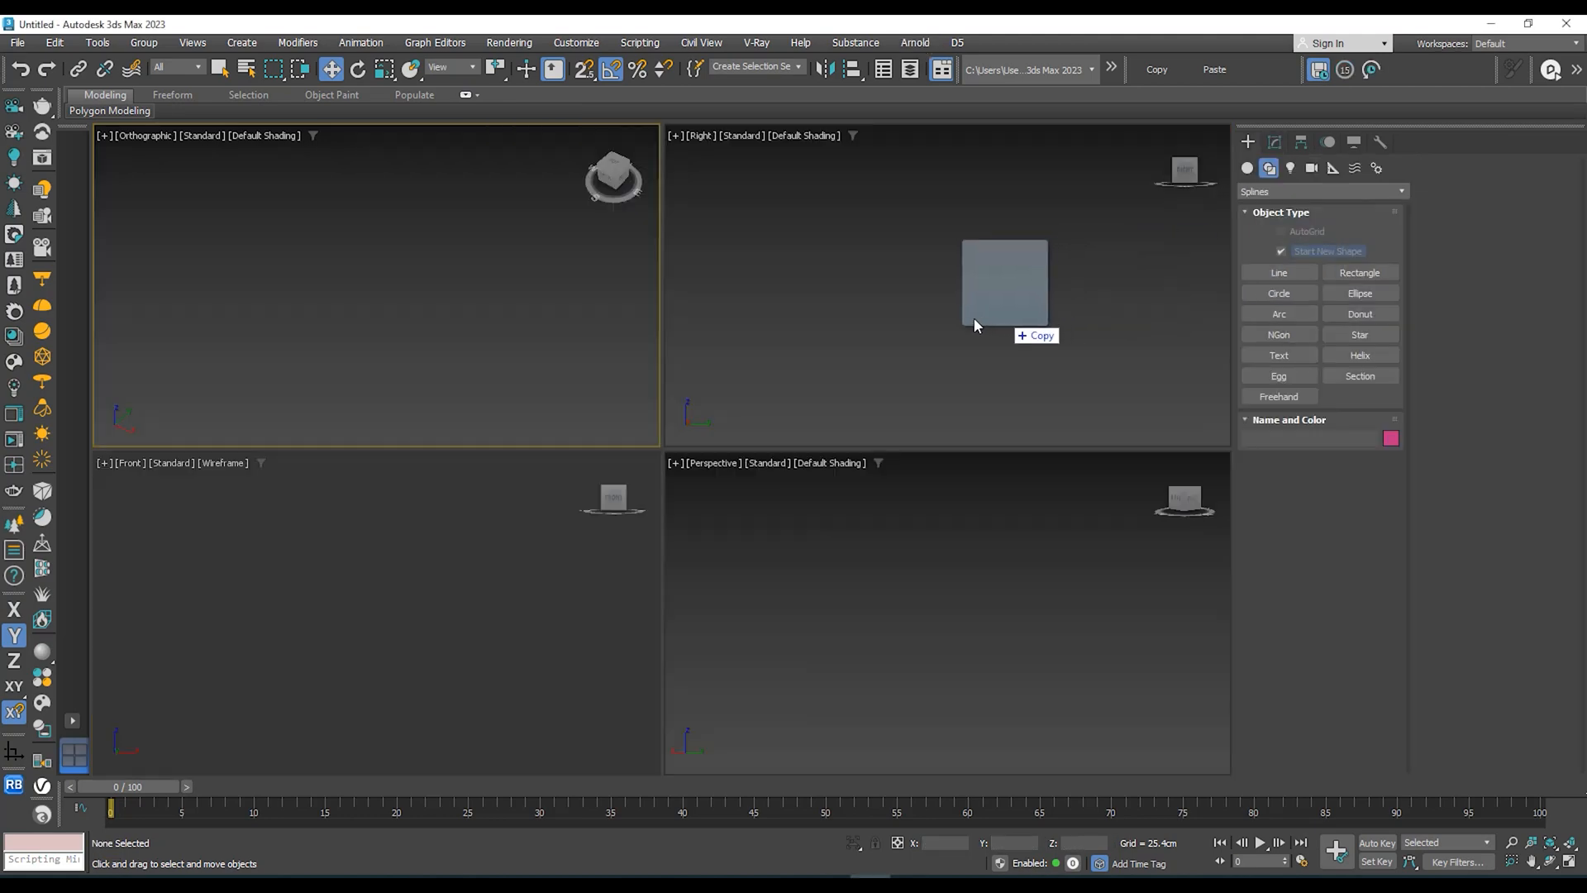
drag(974, 320, 830, 283)
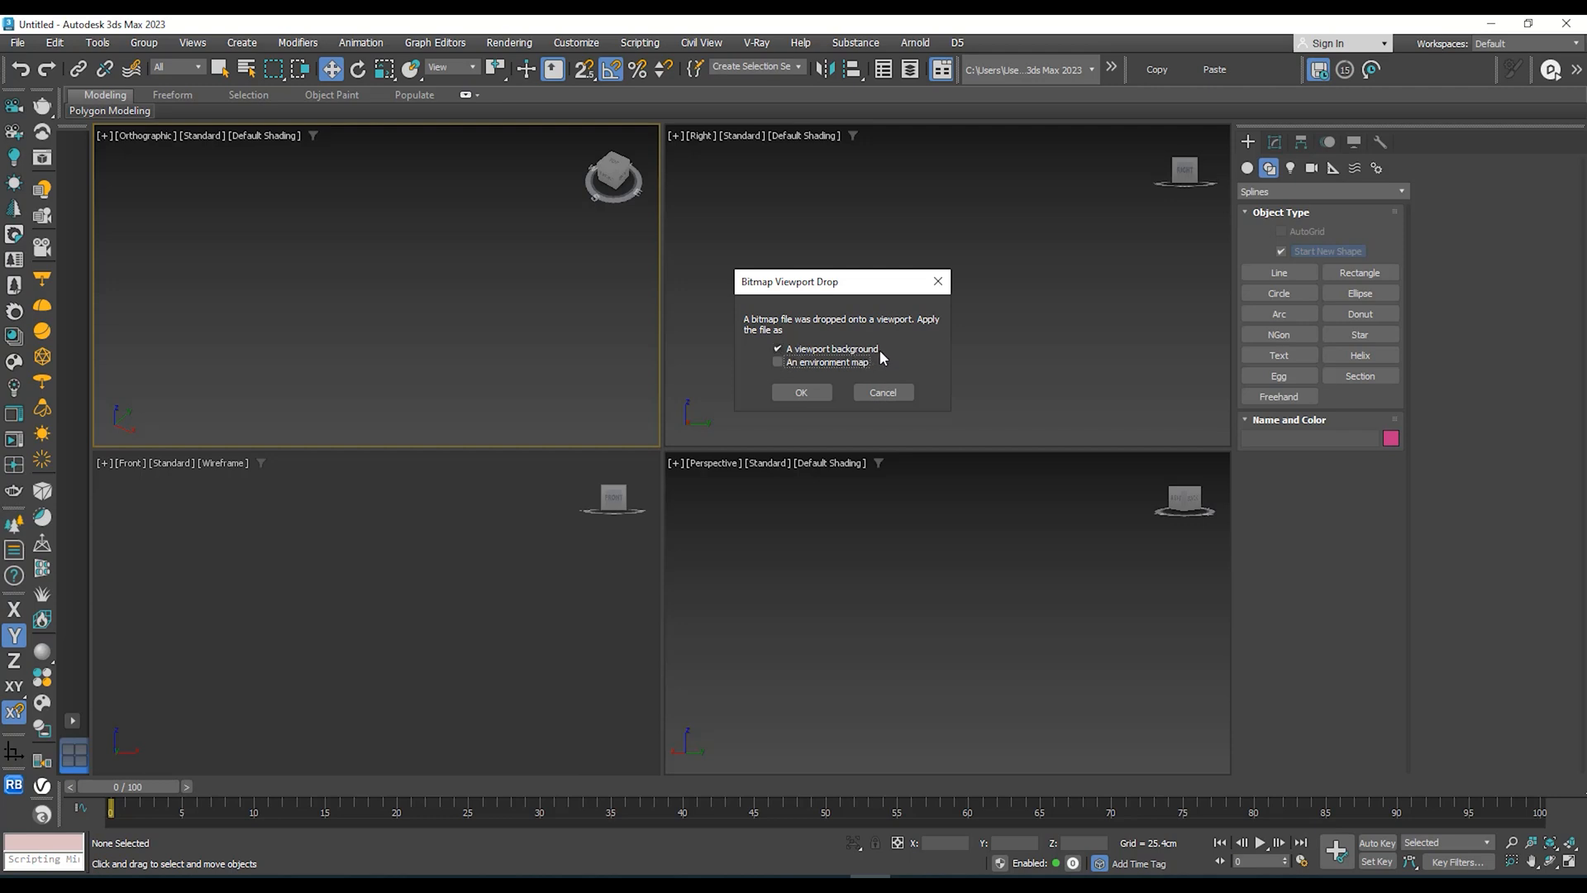
click(801, 393)
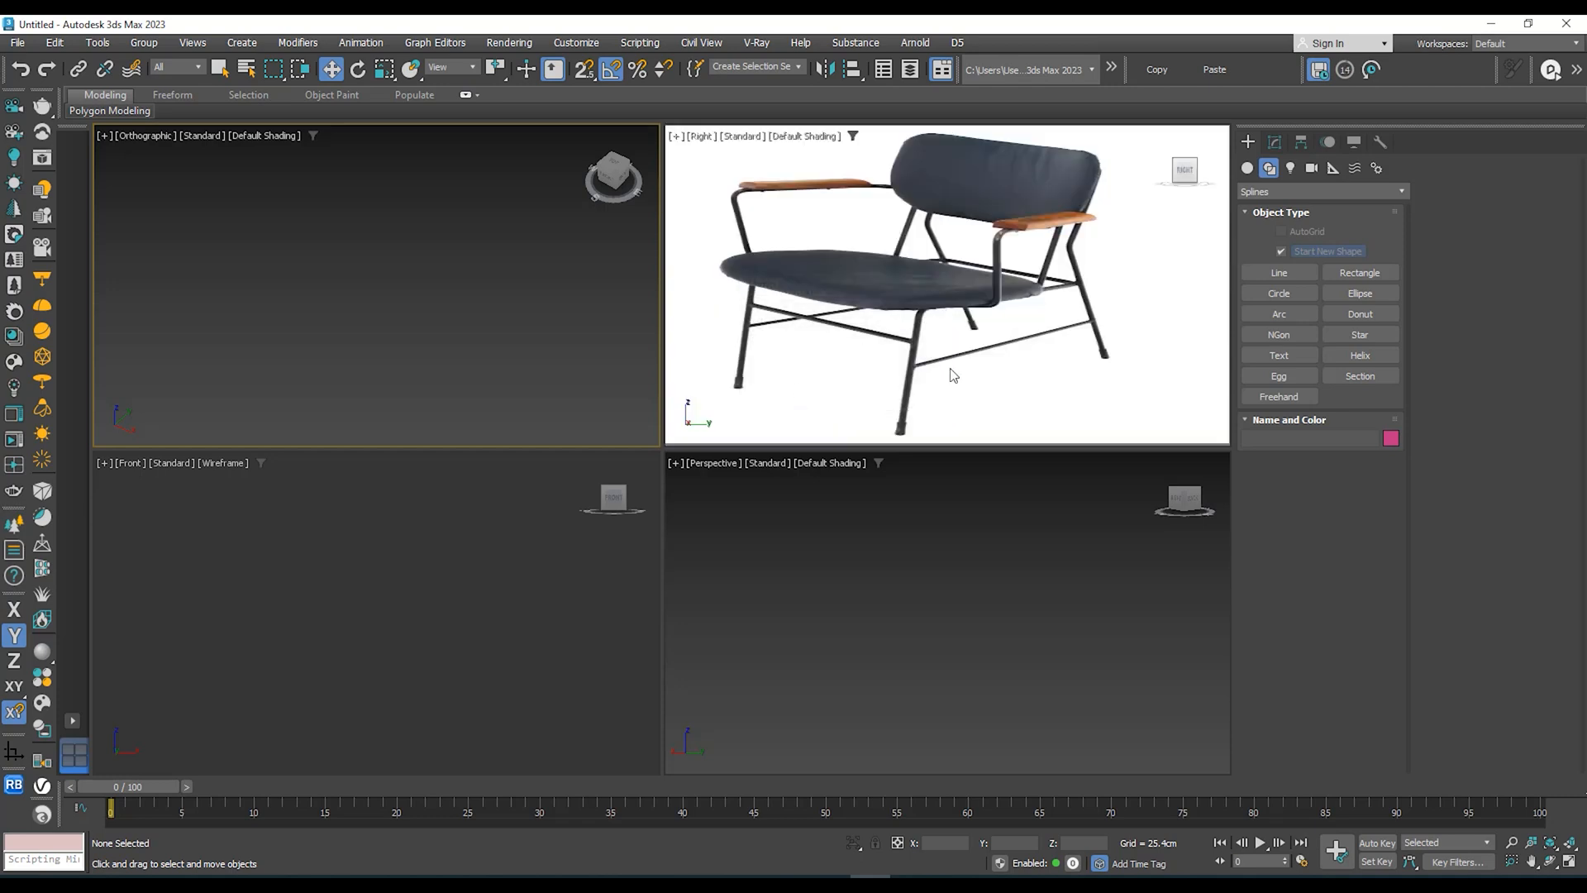
click(959, 314)
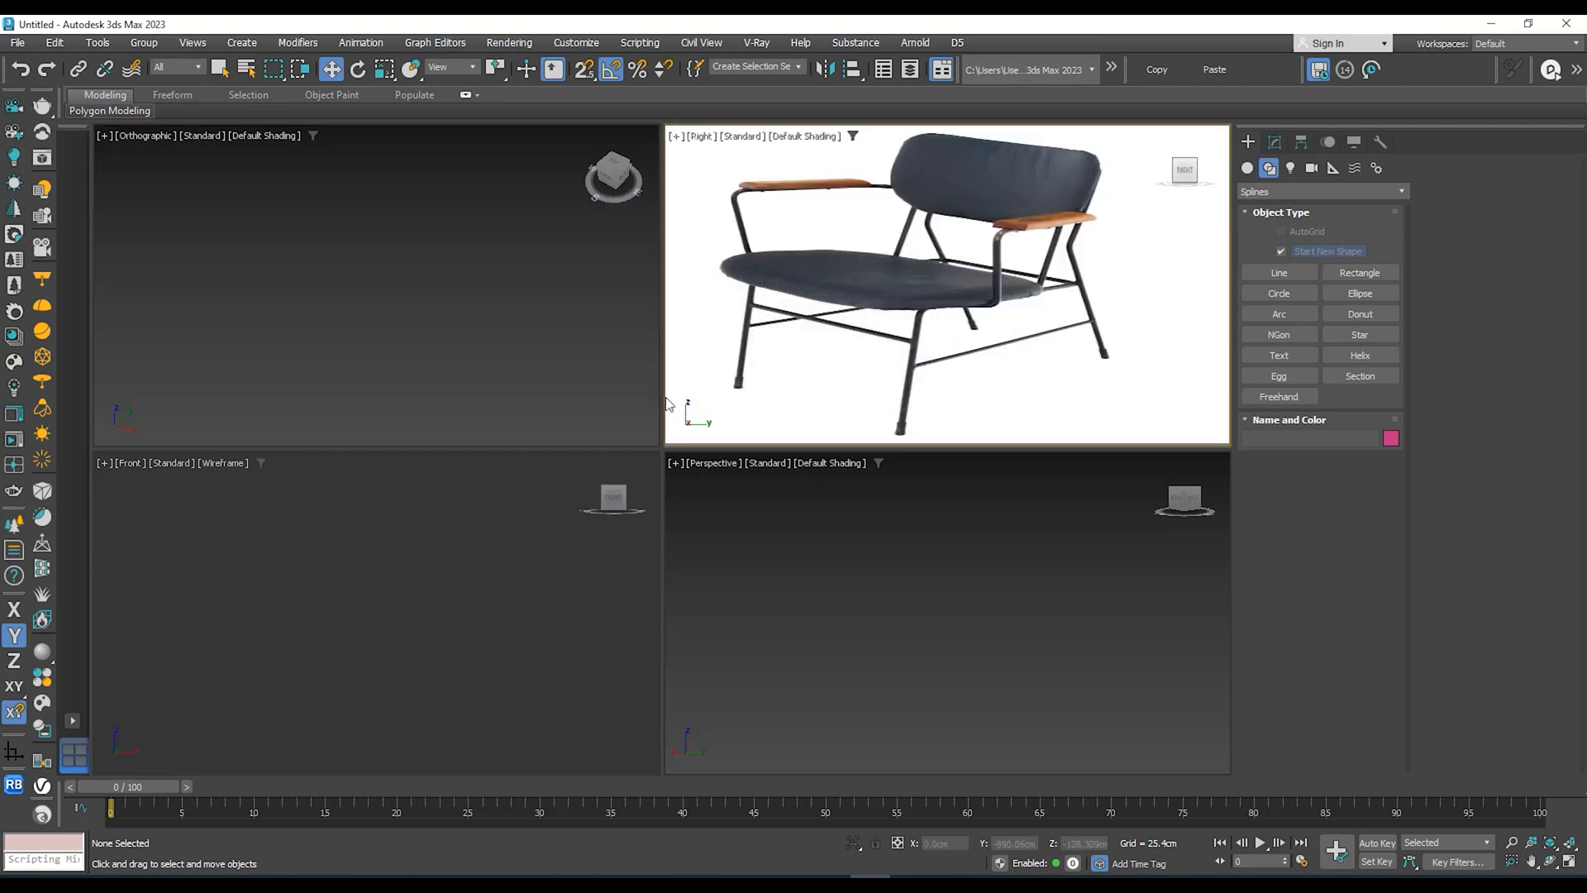
Step: Resize the four-viewport layout to enlarge the Right viewport so the entire chair background fits inside it
drag(664, 396, 842, 393)
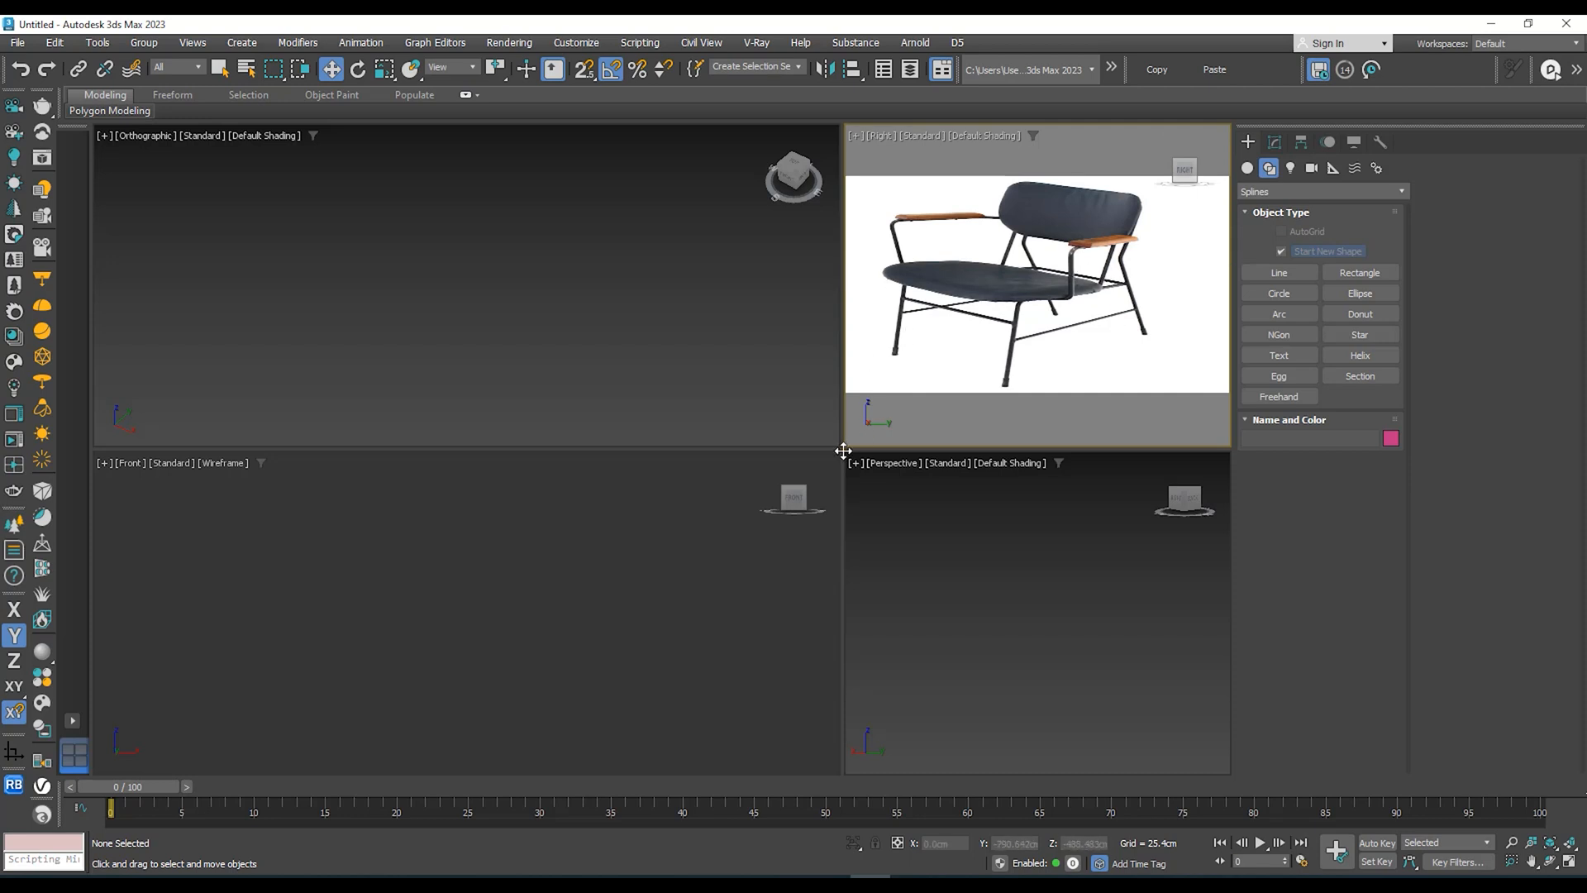
drag(843, 451, 630, 442)
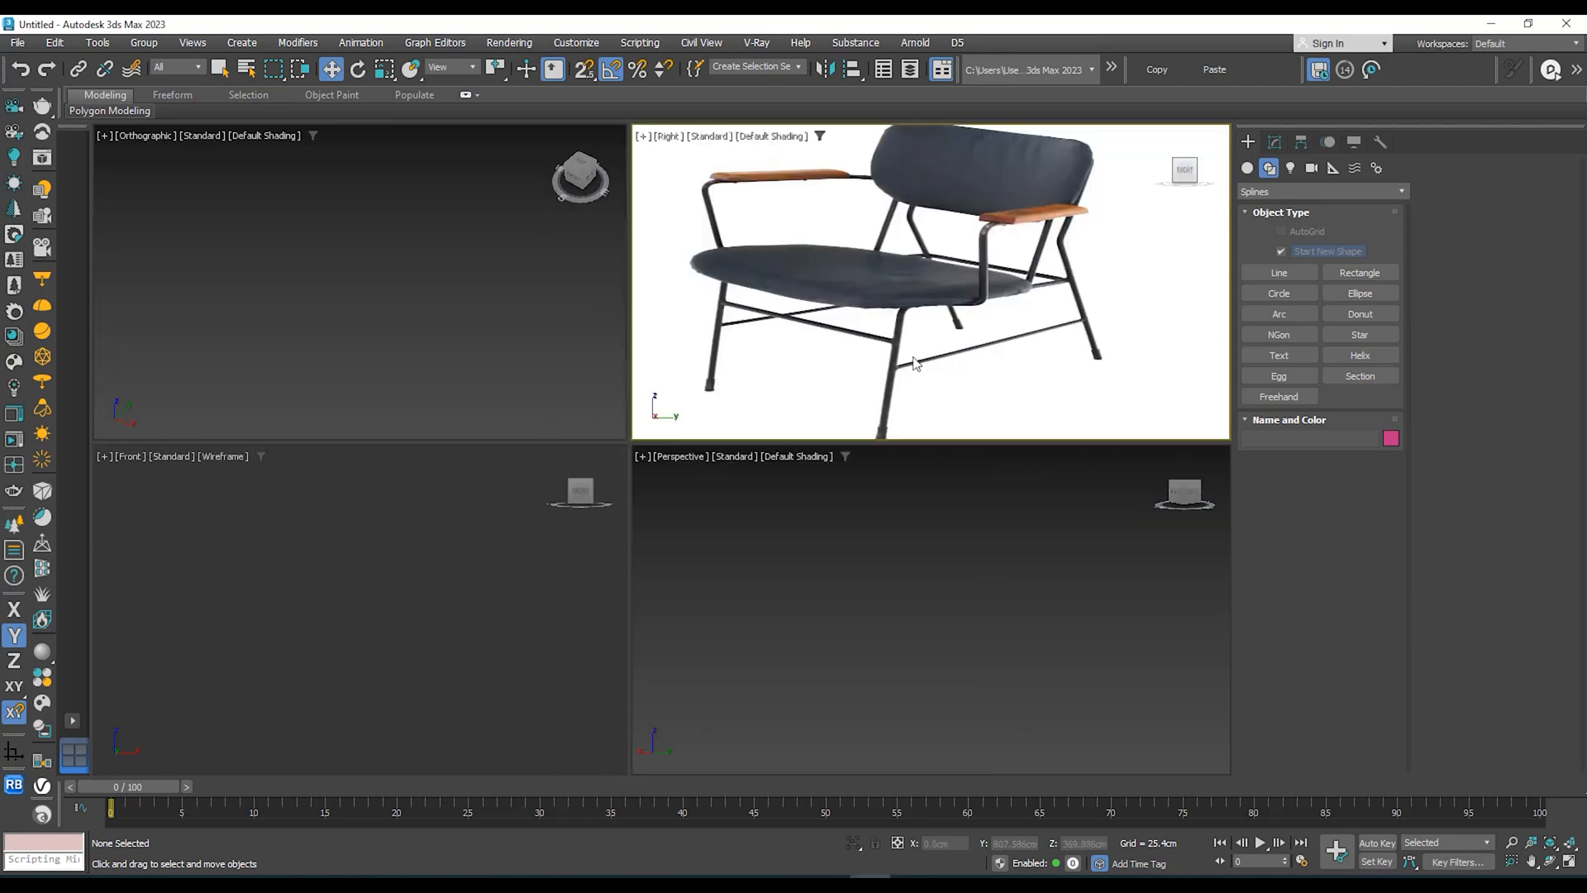
drag(886, 444, 883, 568)
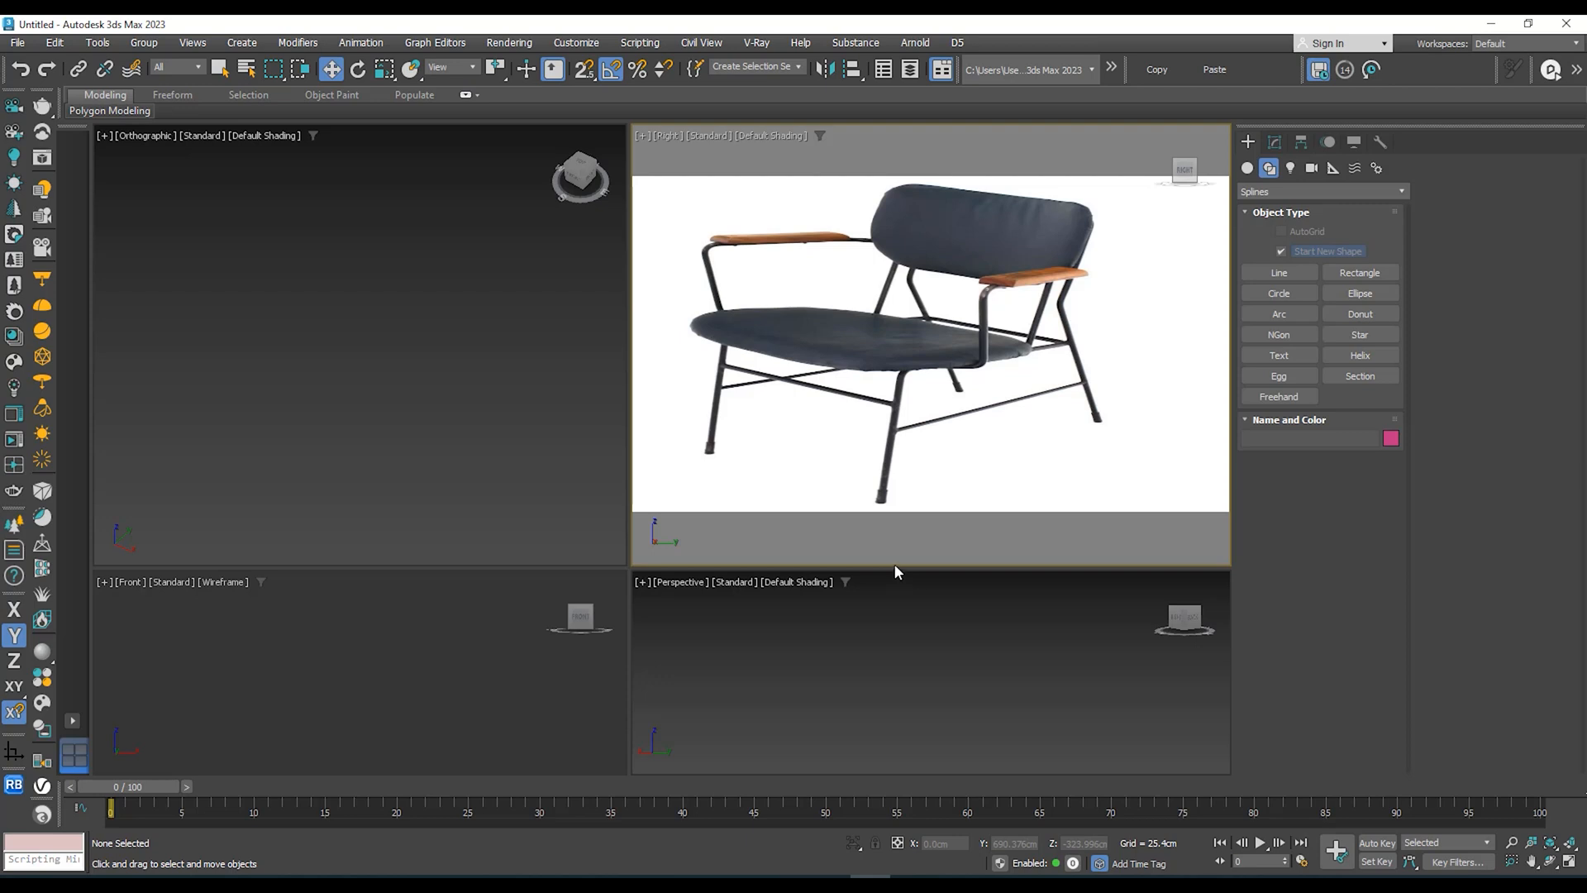
drag(893, 570, 891, 529)
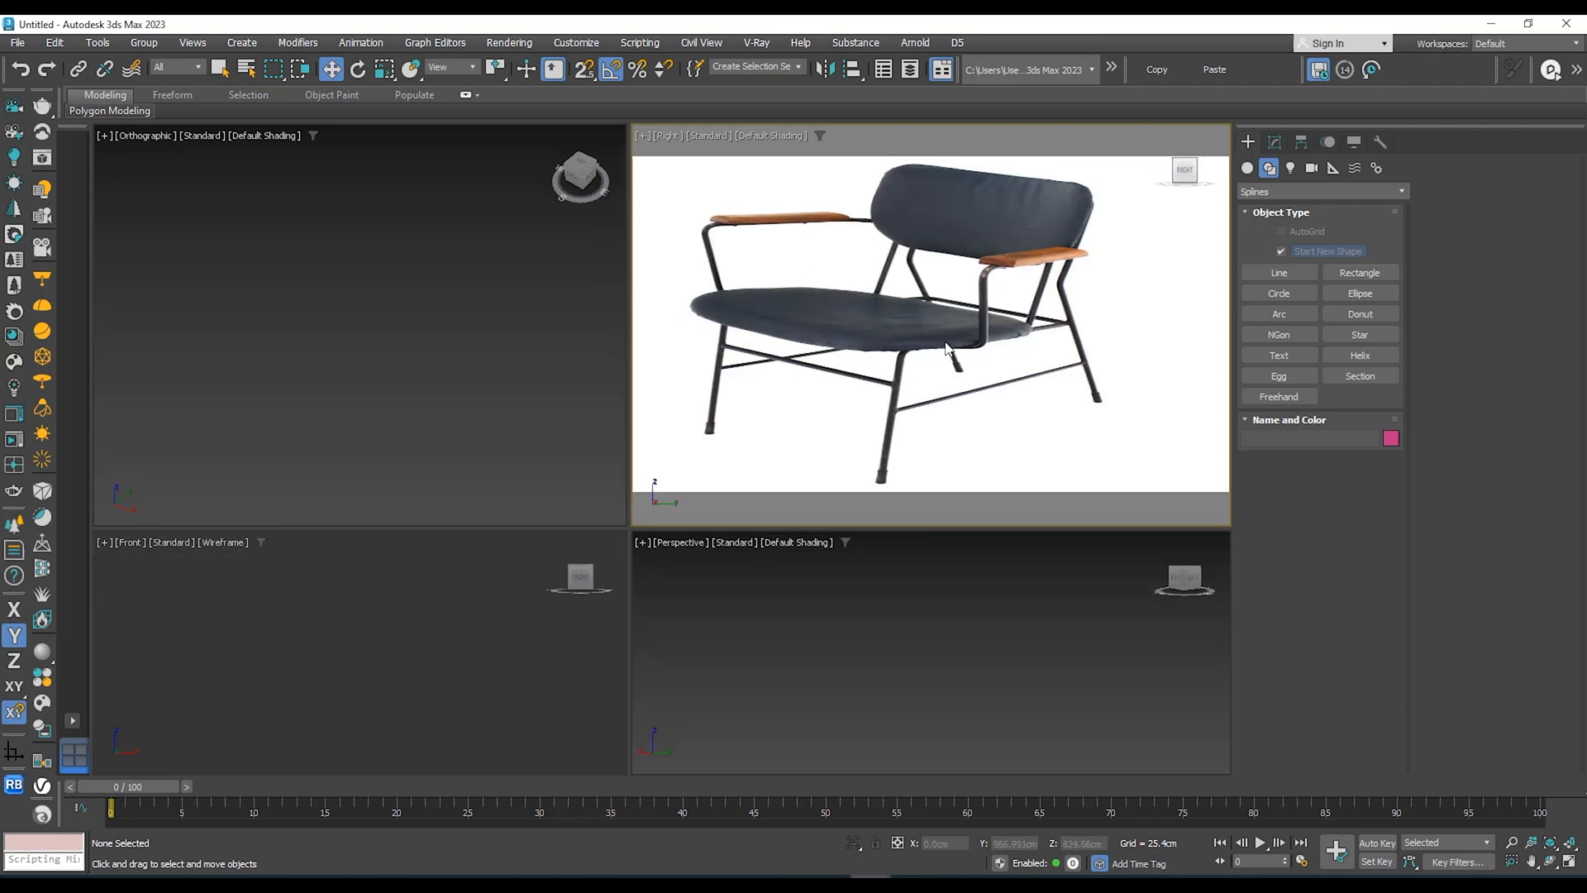
Step: Undo the last three scene changes and look at the Environment and Effects settings
key(ctrl+z)
key(ctrl+z)
key(ctrl+z)
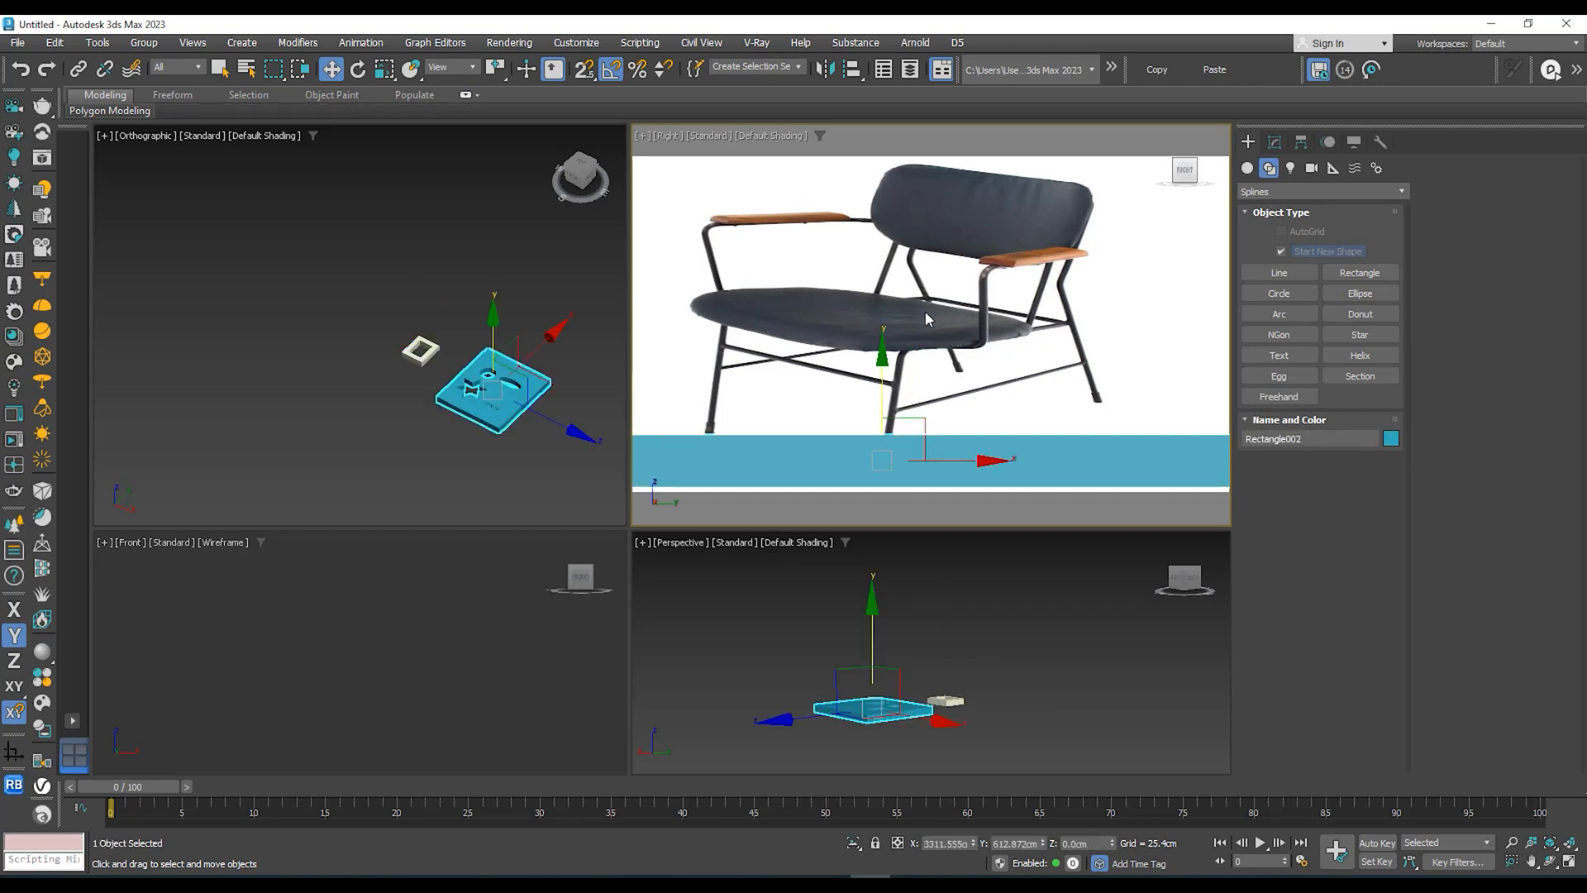
key(8)
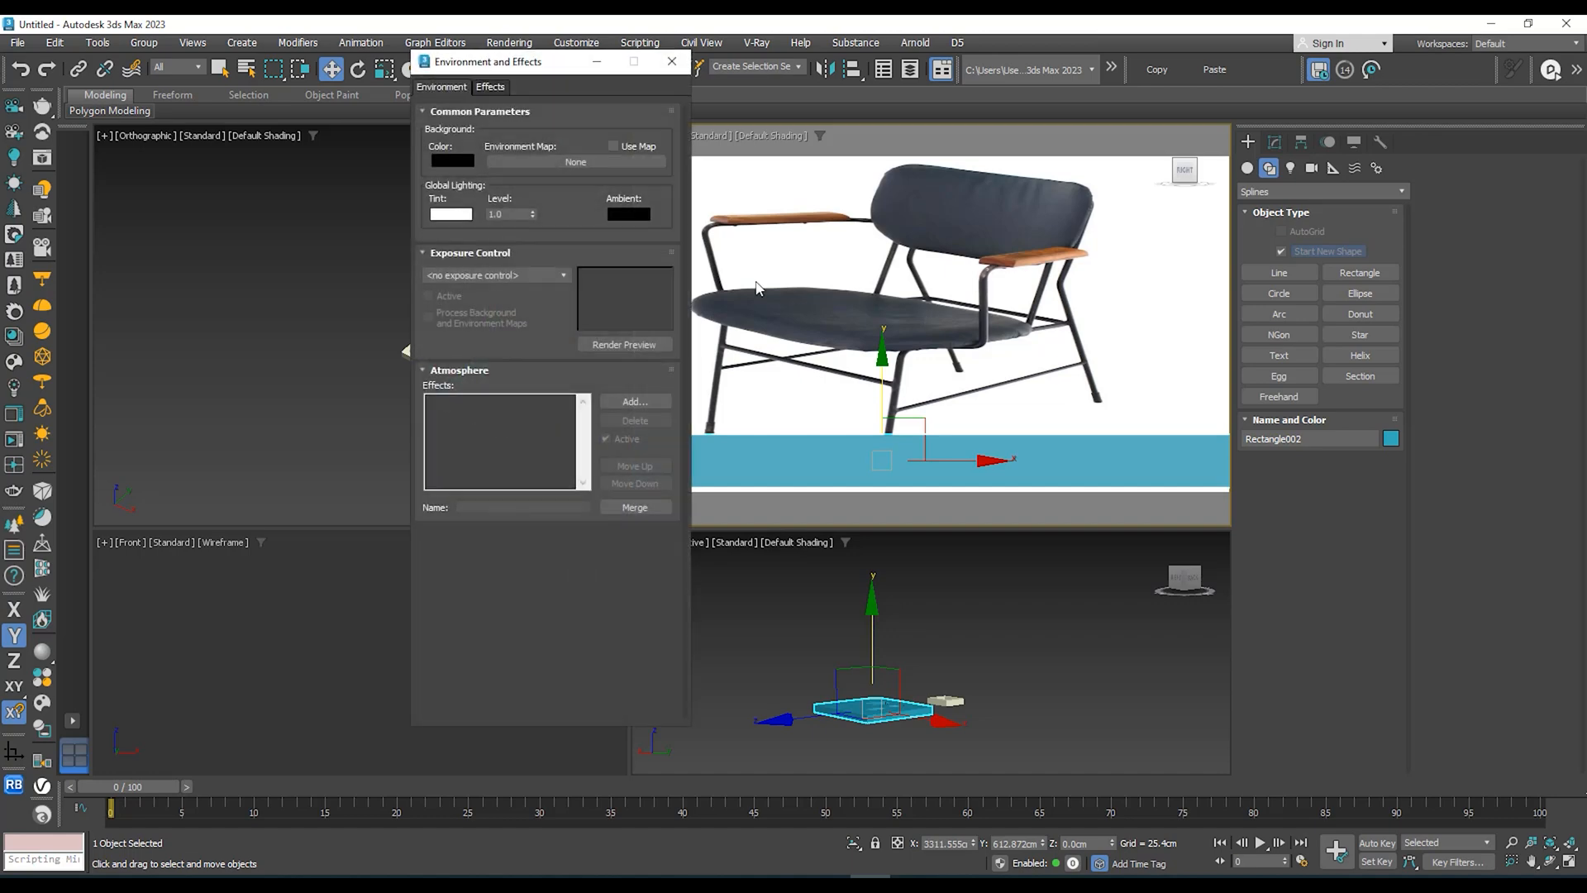
click(673, 62)
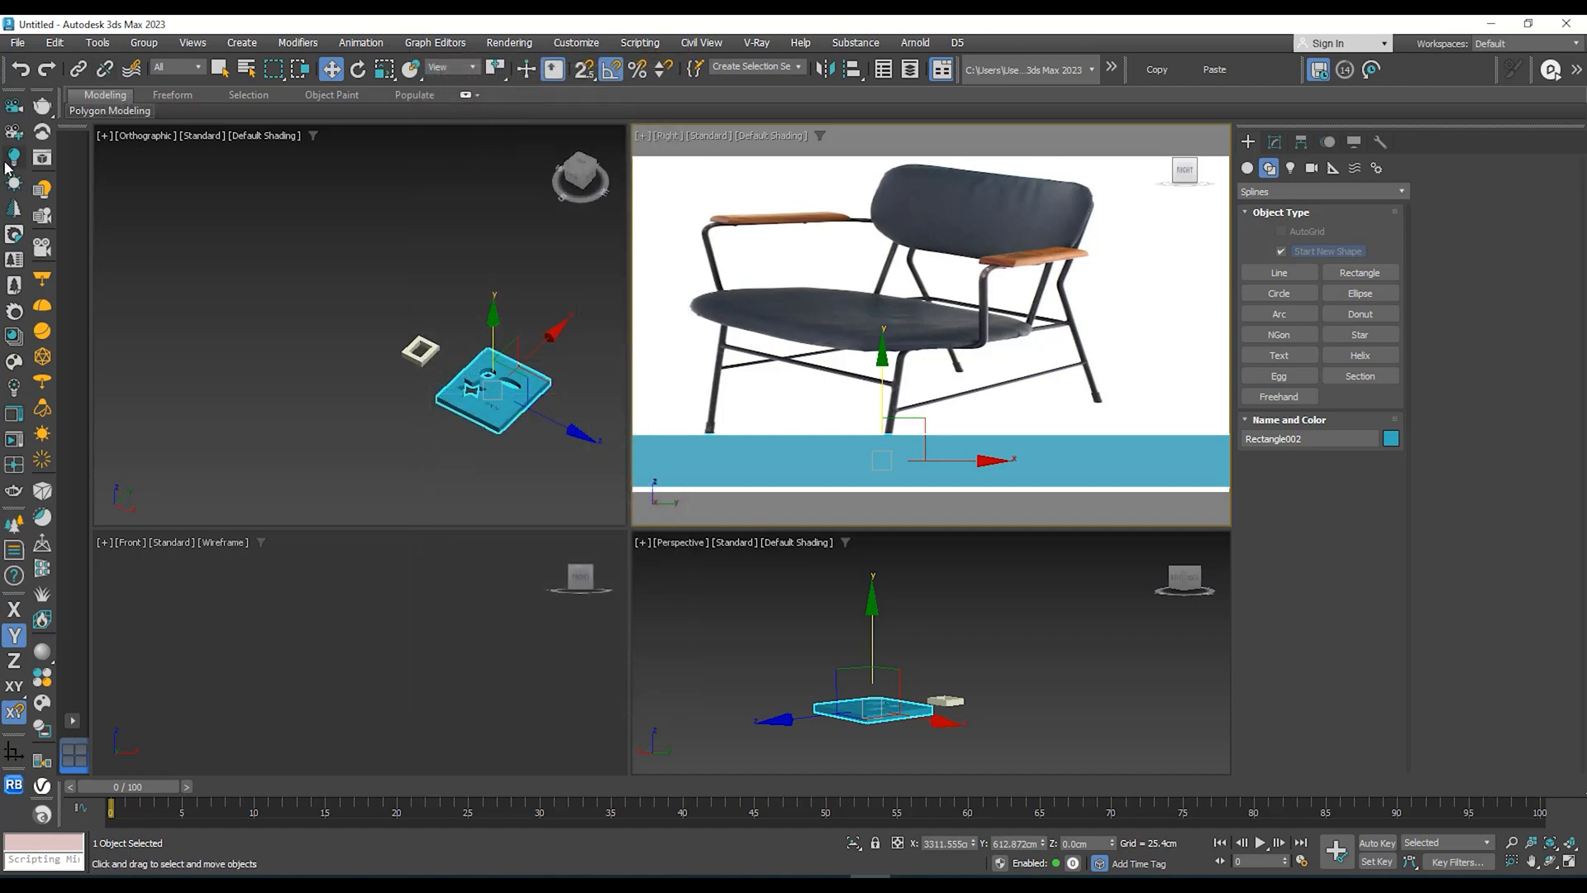
Step: Reset the scene without saving the changes
click(17, 42)
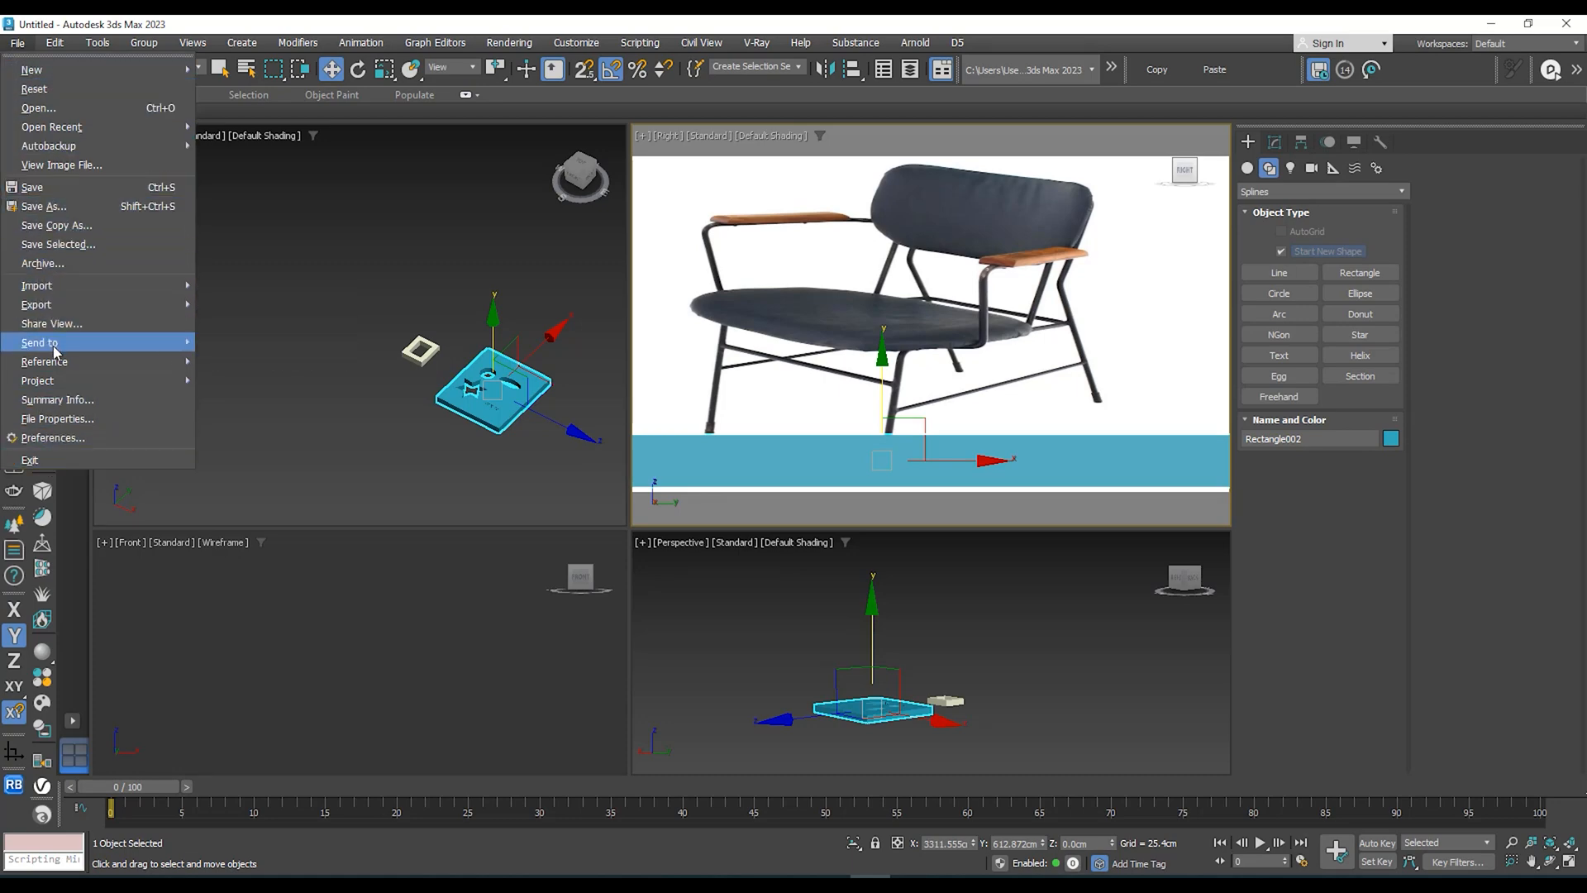
click(35, 89)
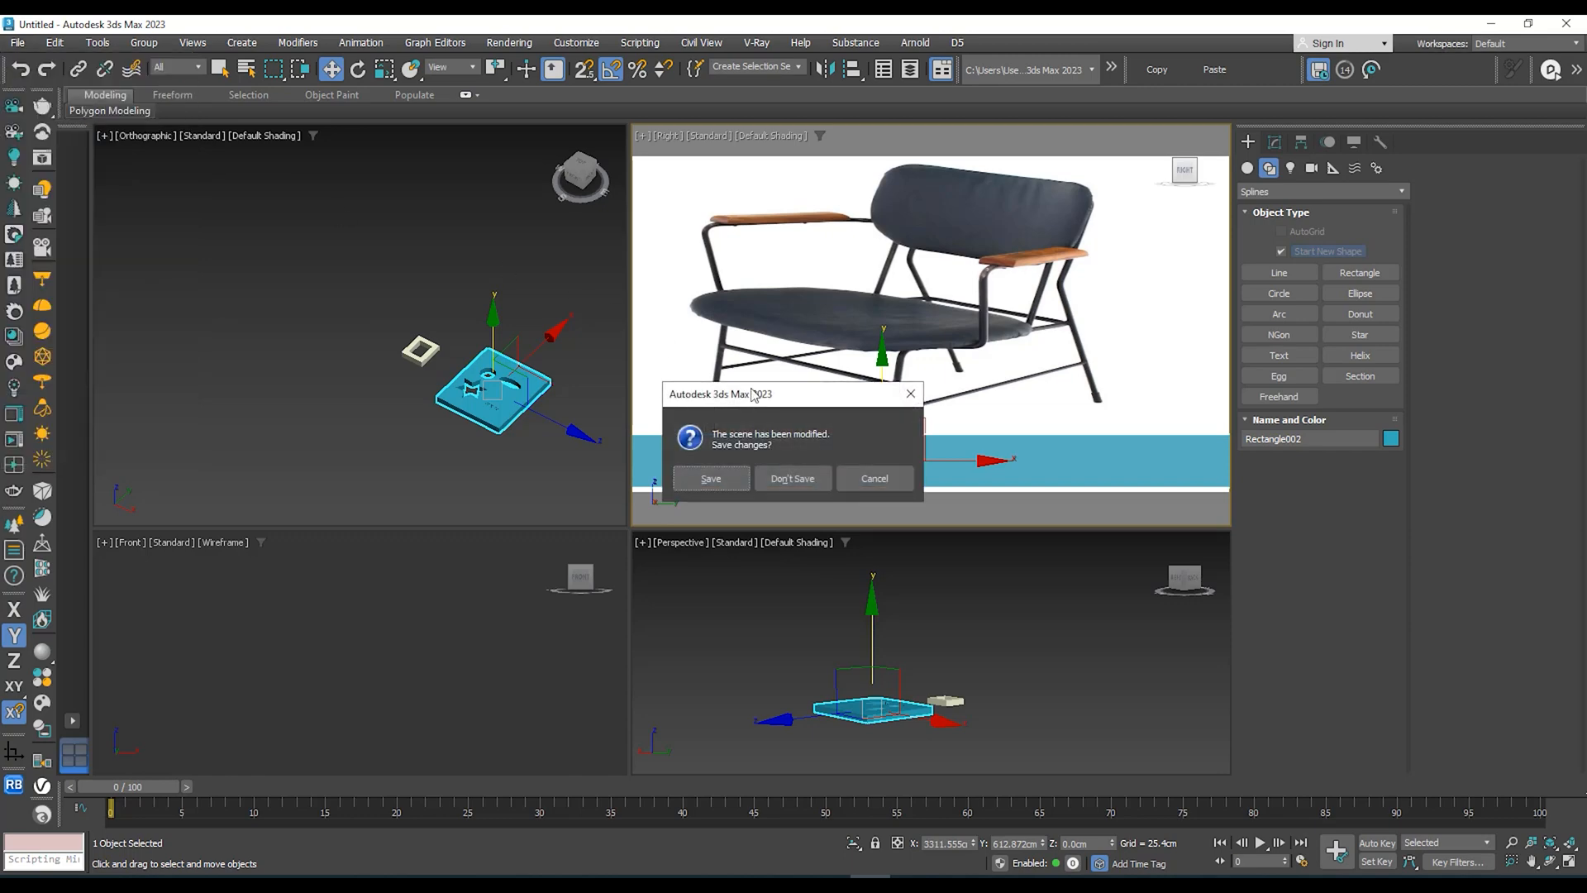
click(792, 481)
click(770, 482)
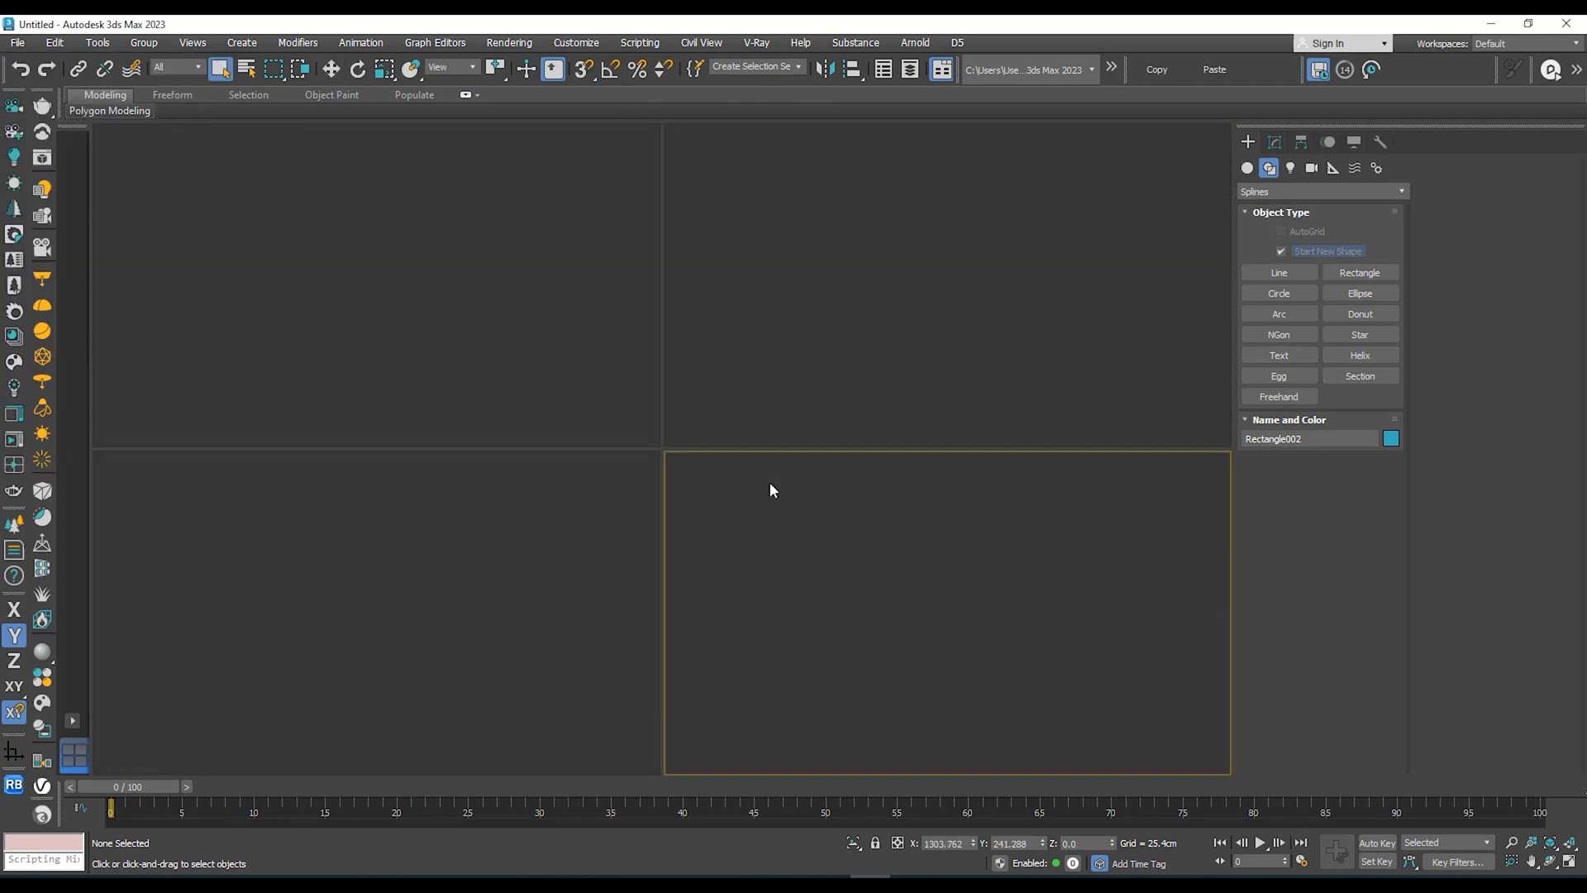
Step: Change the Top viewport to a Front view and draw an upright Plane primitive in it
click(428, 308)
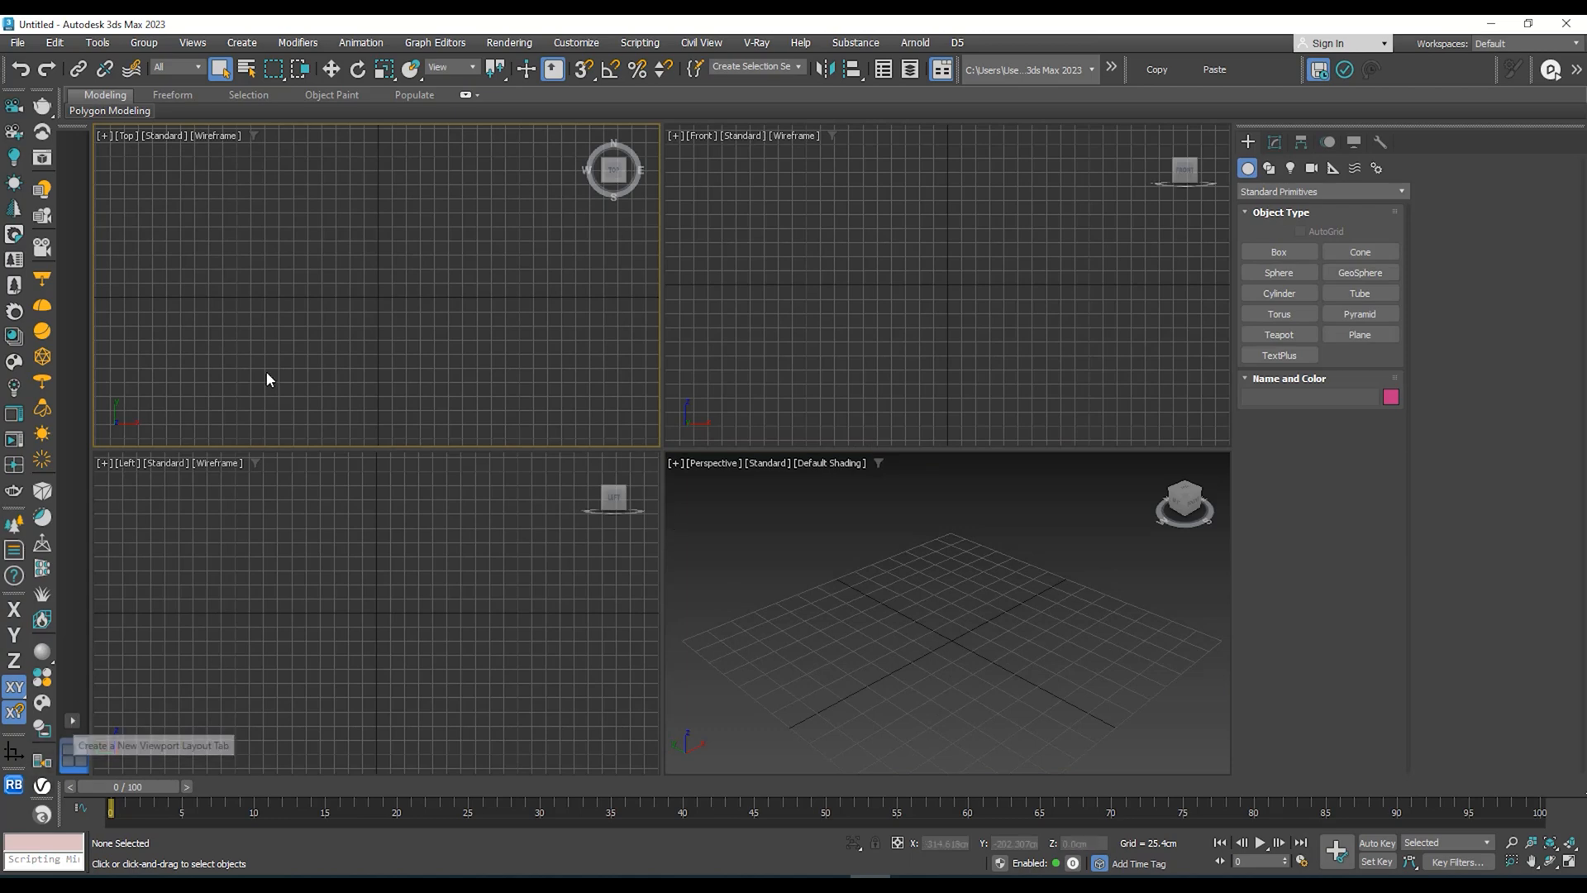
mouse_move(266, 371)
middle_down()
mouse_move(463, 312)
mouse_move(270, 383)
middle_up()
click(1294, 145)
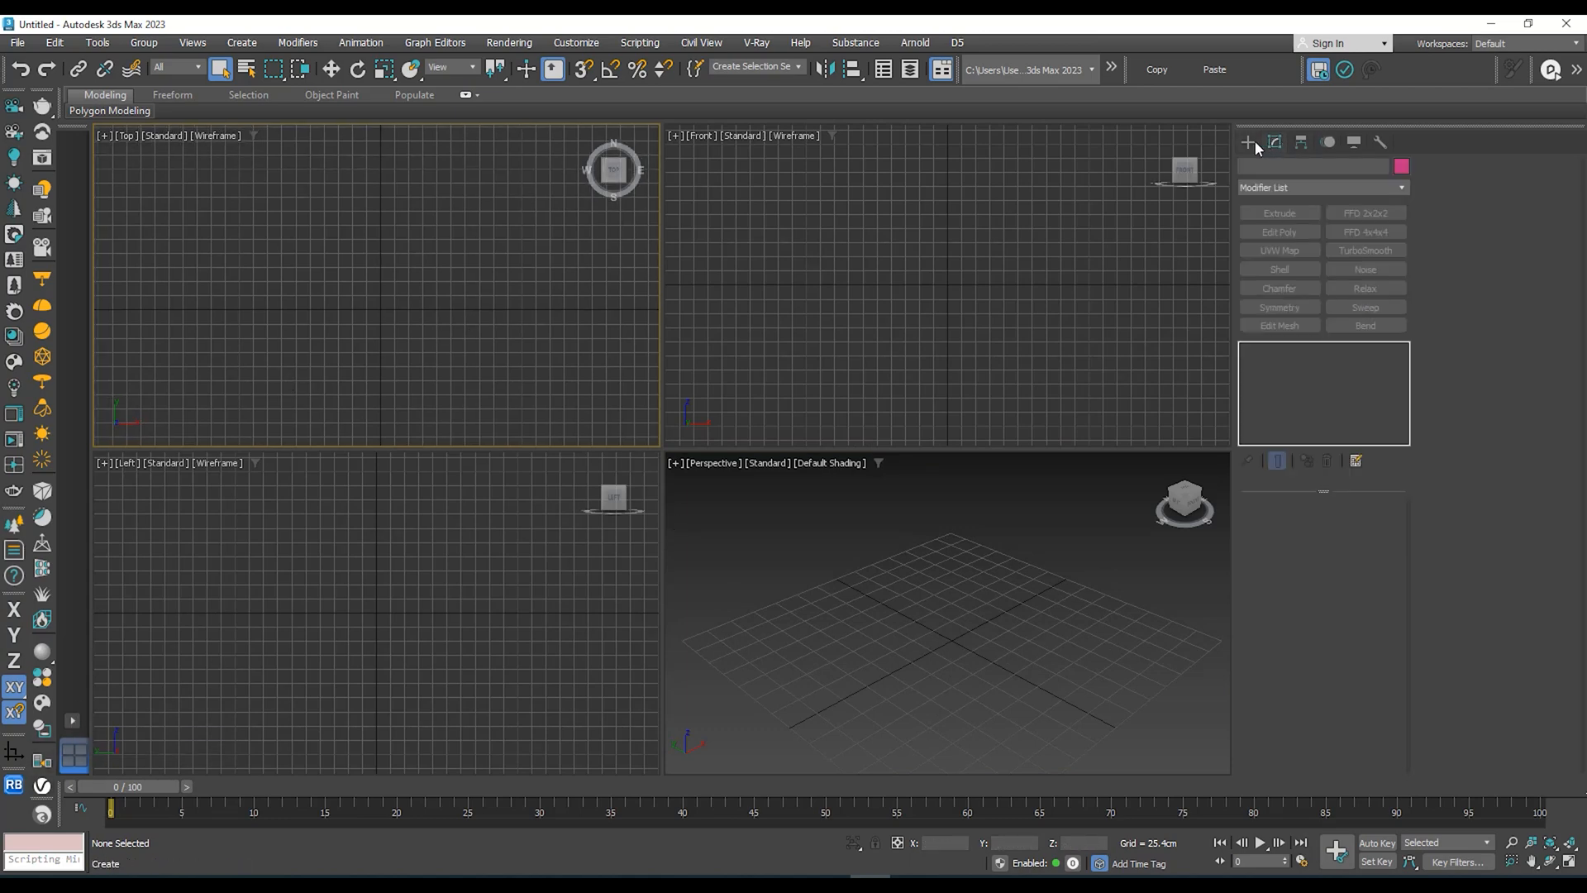
click(1253, 143)
click(1360, 334)
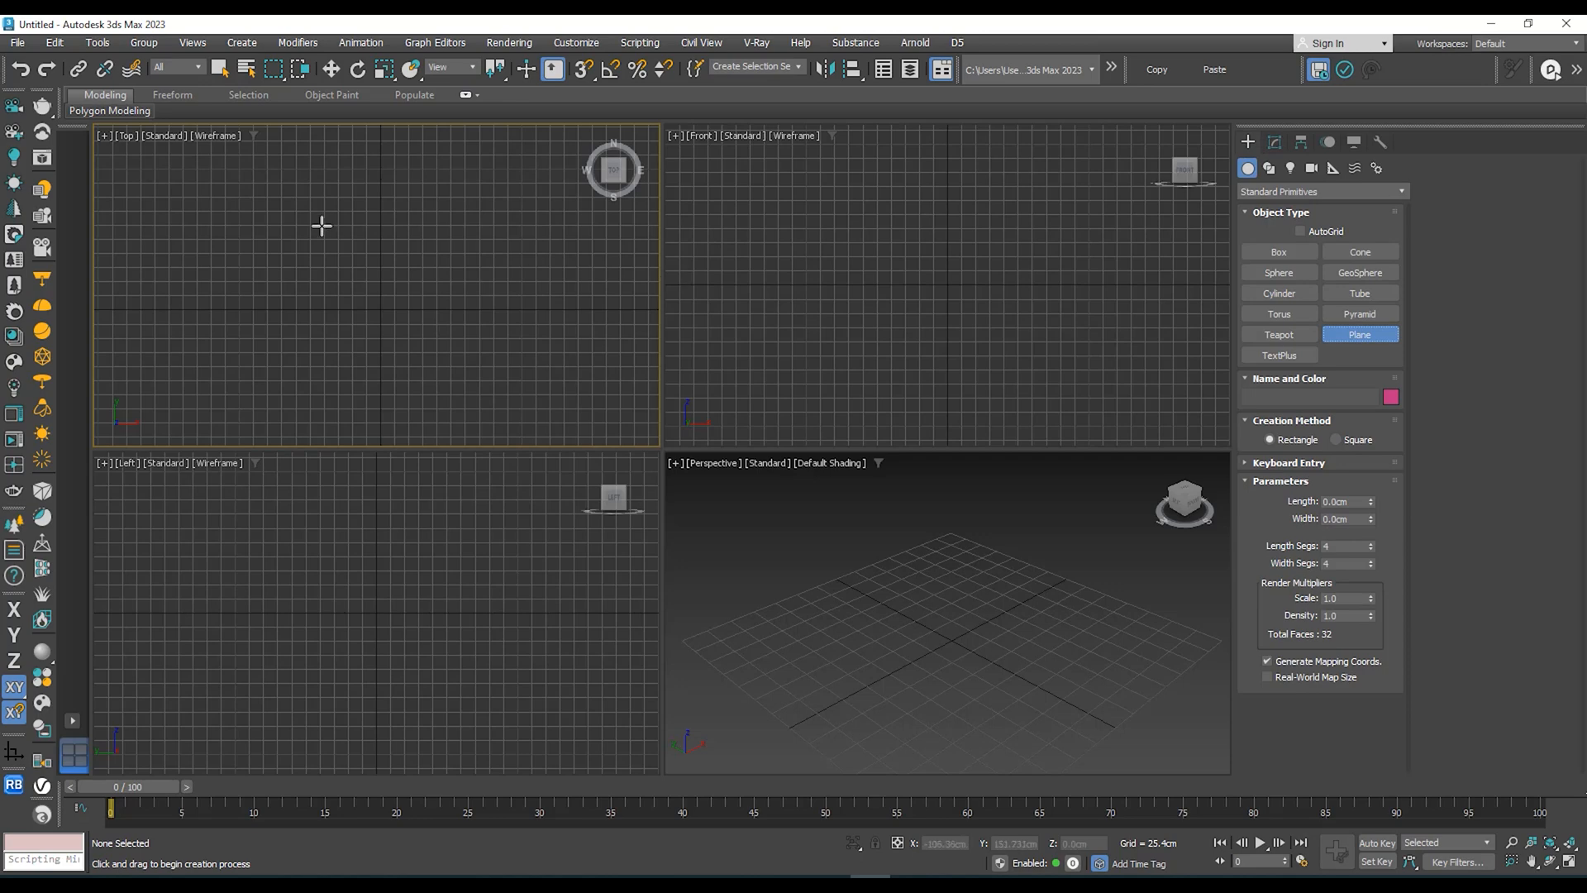
middle_drag(323, 227, 355, 269)
key(f)
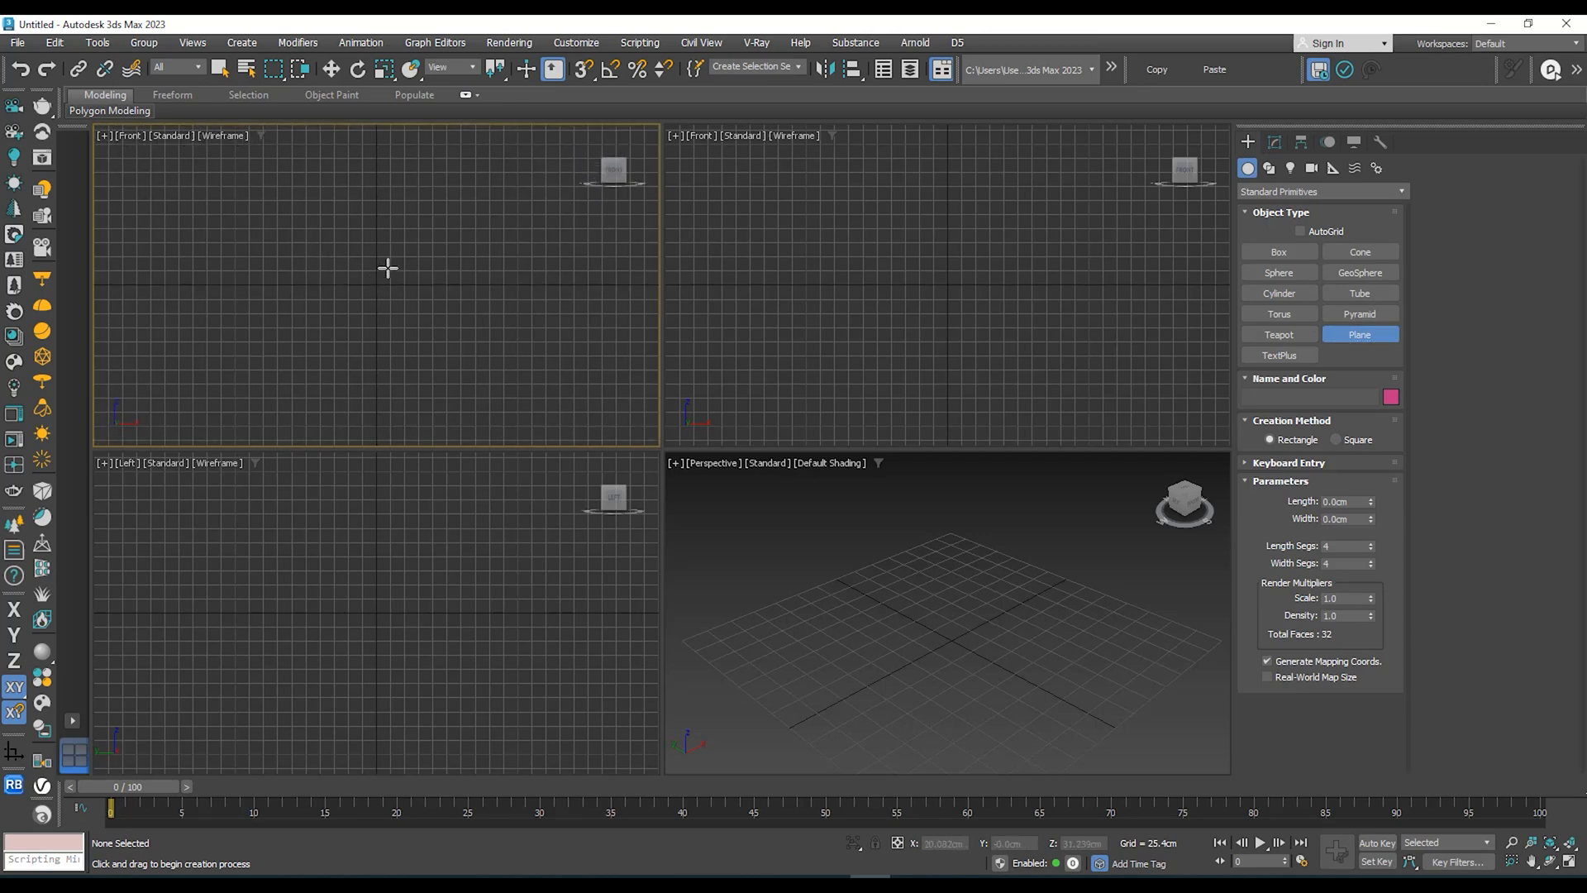
drag(350, 230, 511, 411)
Step: Move the plane near the origin in the Front view, to about X -25.2 cm and Z -19 cm
middle_drag(507, 386, 497, 401)
key(w)
drag(505, 343, 434, 341)
drag(349, 314, 371, 263)
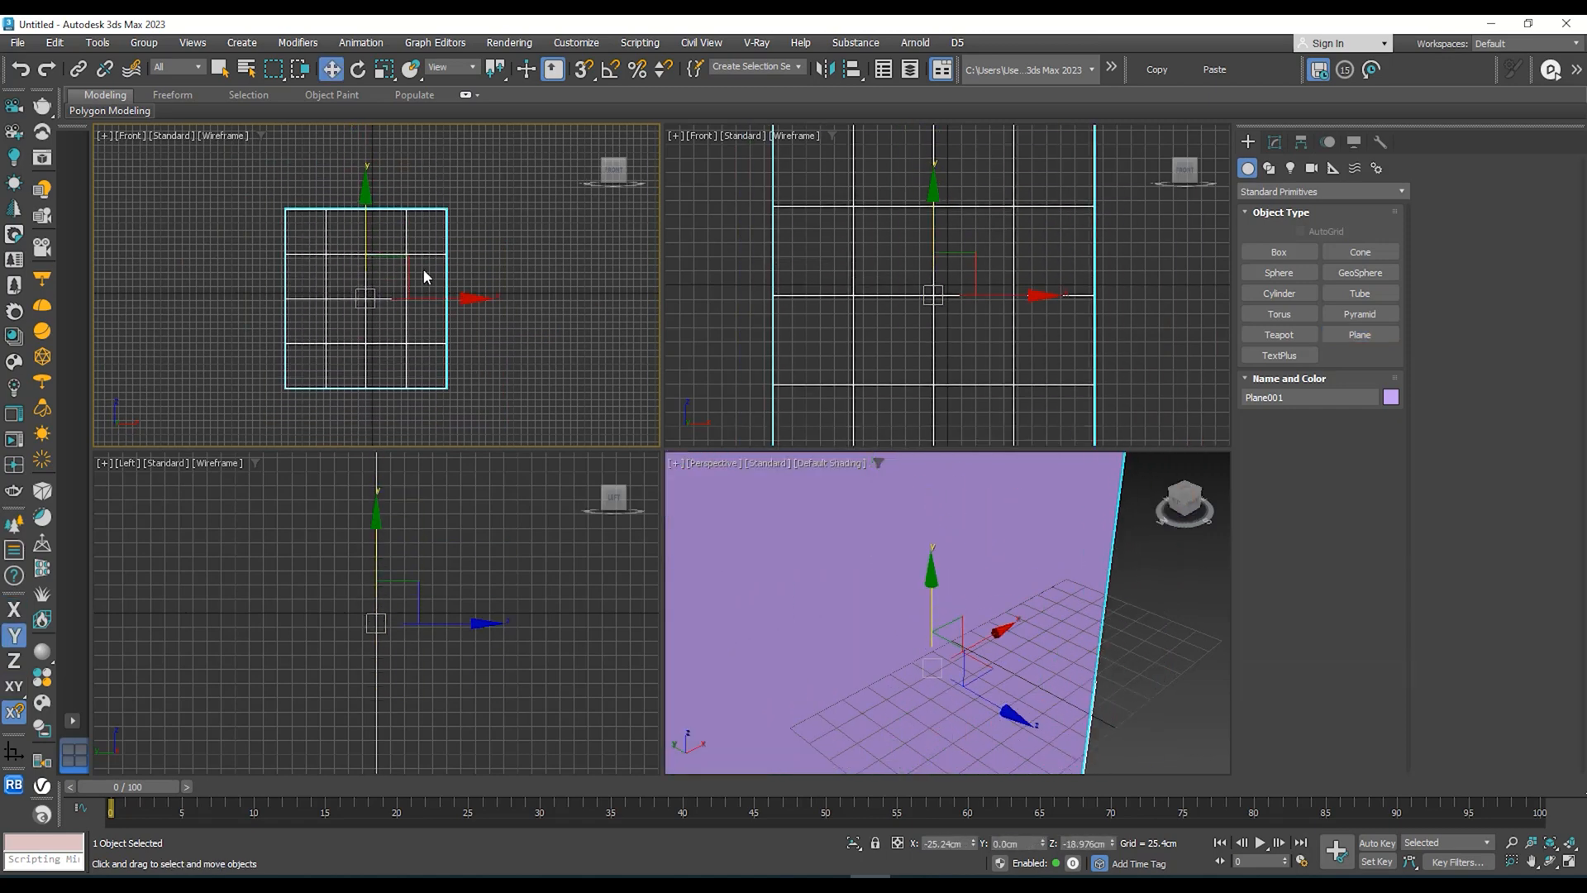
middle_drag(372, 315, 409, 360)
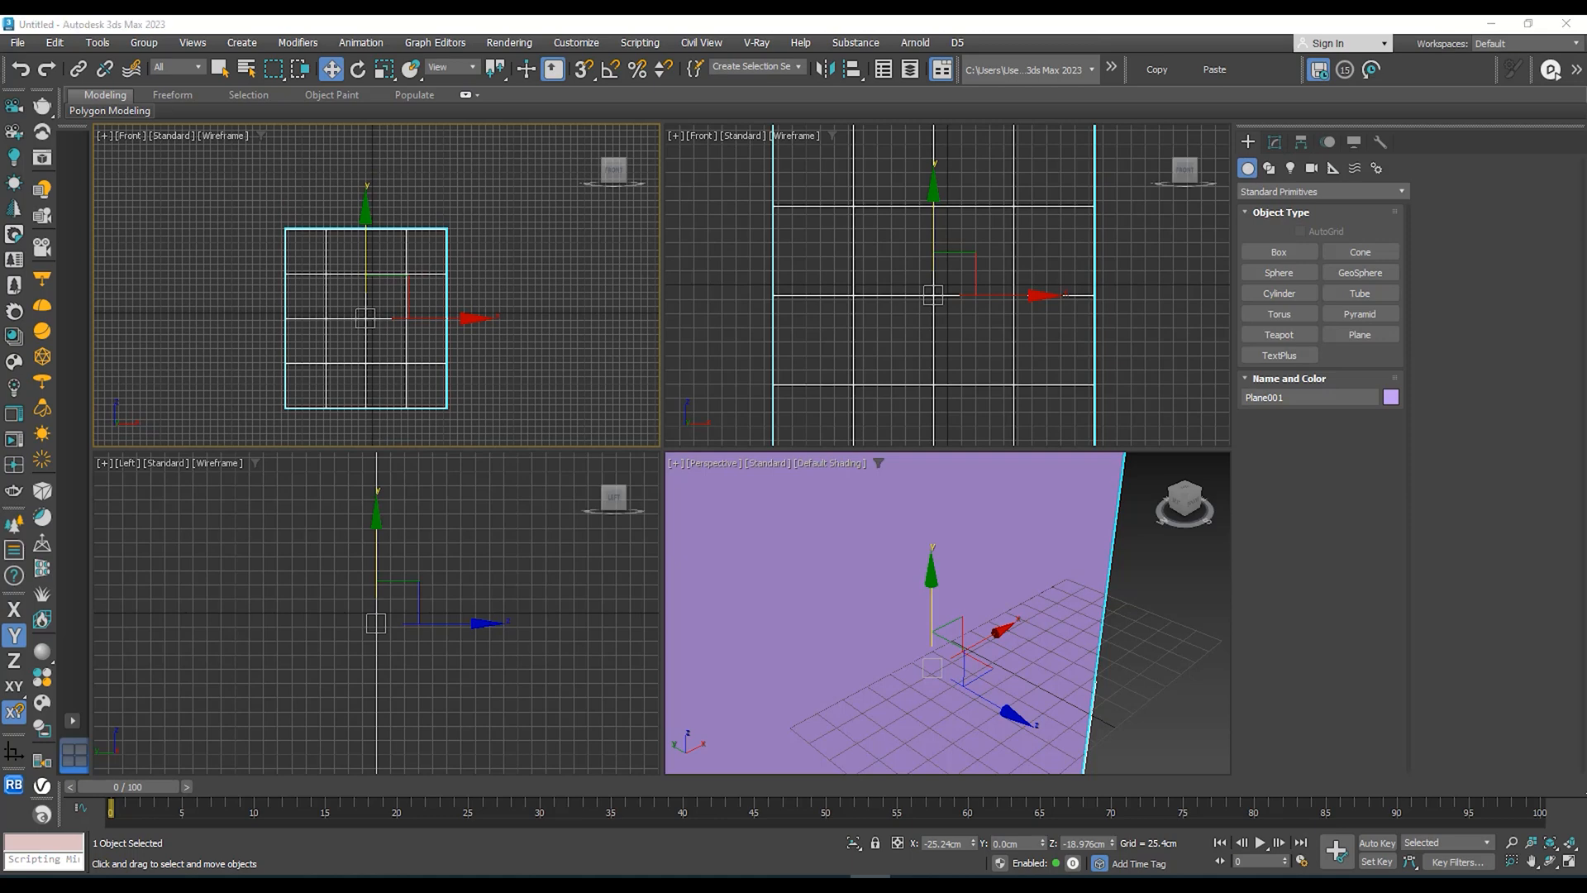
Step: Apply the chair reference image to the plane and show it shaded in the Front view
mouse_move(1211, 294)
mouse_down()
mouse_move(360, 335)
mouse_move(370, 323)
mouse_up()
key(F3)
scroll(395, 331, up, 2)
middle_drag(397, 330, 463, 307)
Step: Scale the plane to about 115% along X and 110% along Y to match the chair image's proportions
key(r)
drag(503, 291, 526, 291)
drag(419, 202, 420, 184)
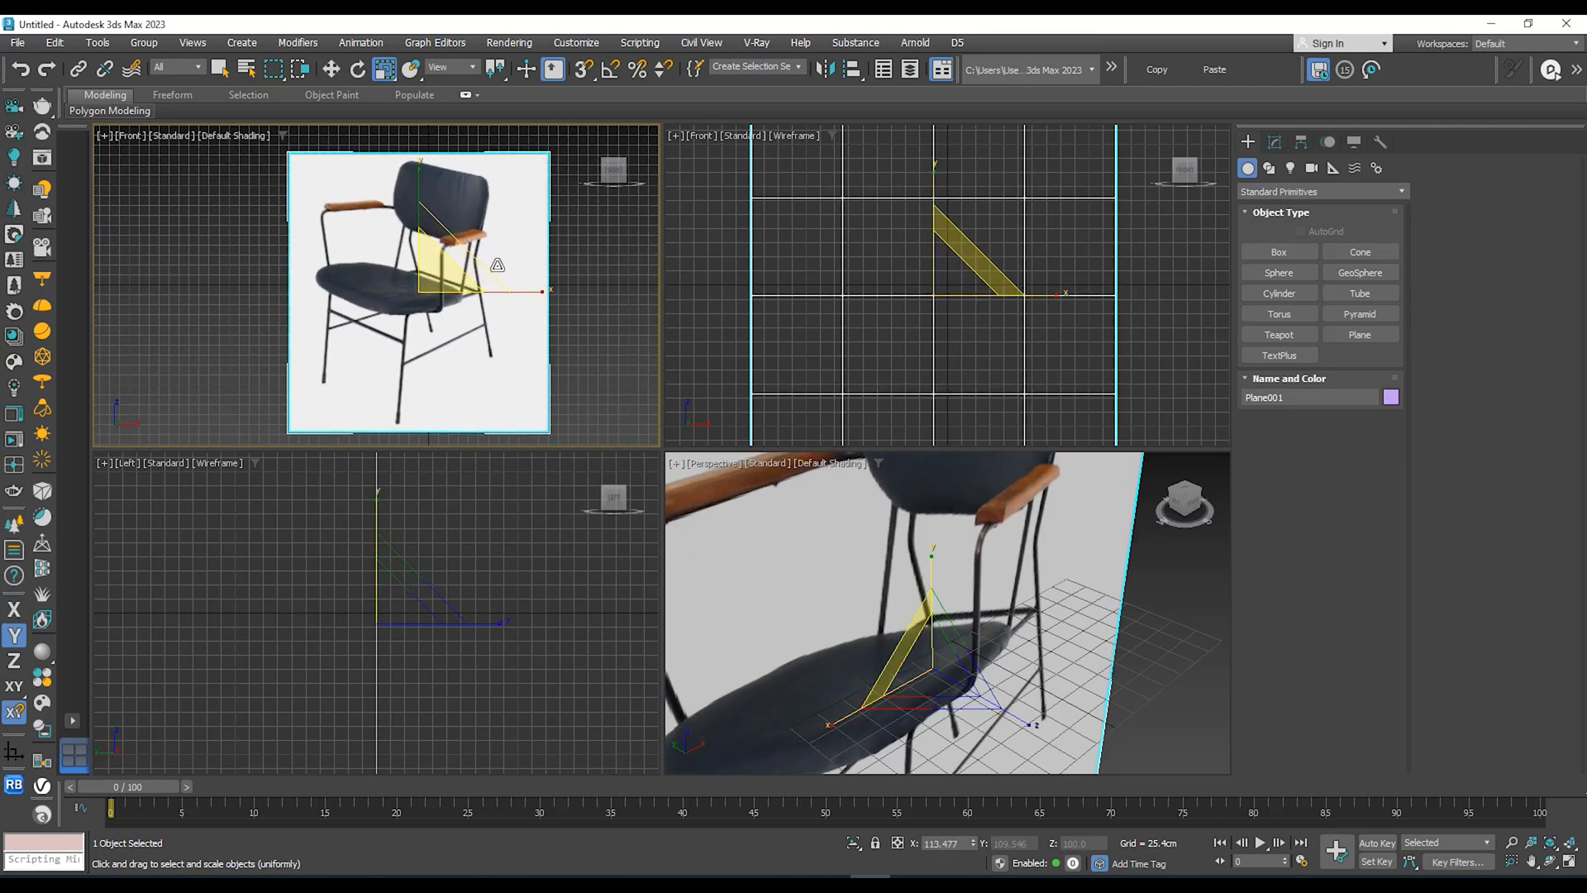
drag(513, 291, 518, 291)
middle_drag(470, 257, 468, 277)
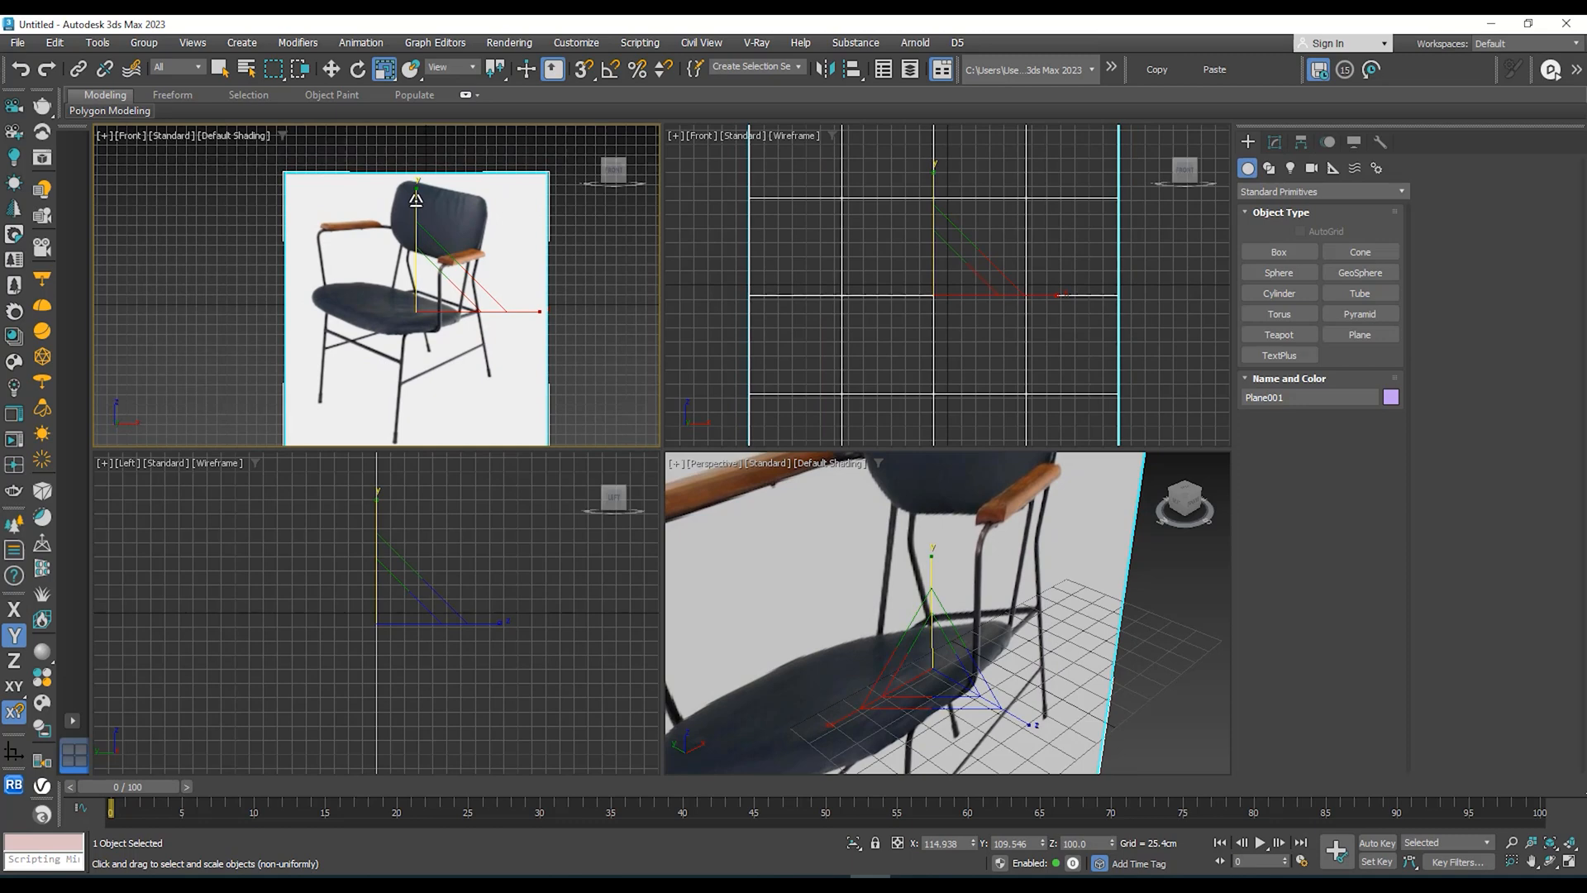
drag(416, 198, 416, 199)
middle_drag(471, 269, 457, 248)
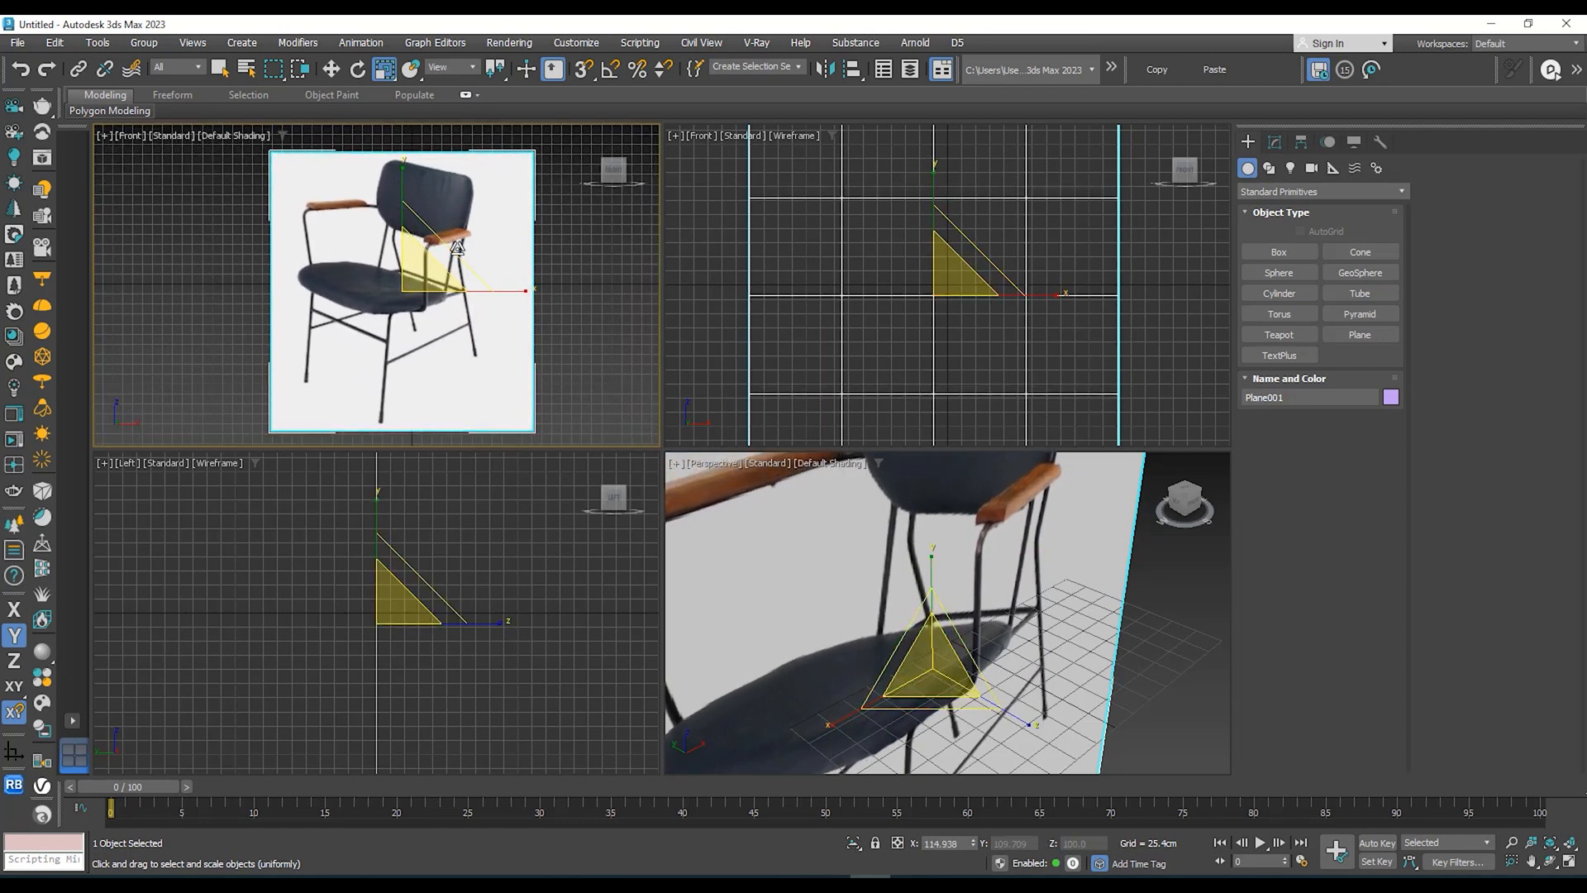
Step: Move the reference plane back to about Y 778.5 cm and up to Z 185.4 cm, and maximize the Perspective viewport
key(w)
scroll(368, 244, down, 3)
middle_drag(949, 270, 907, 291)
scroll(998, 566, down, 6)
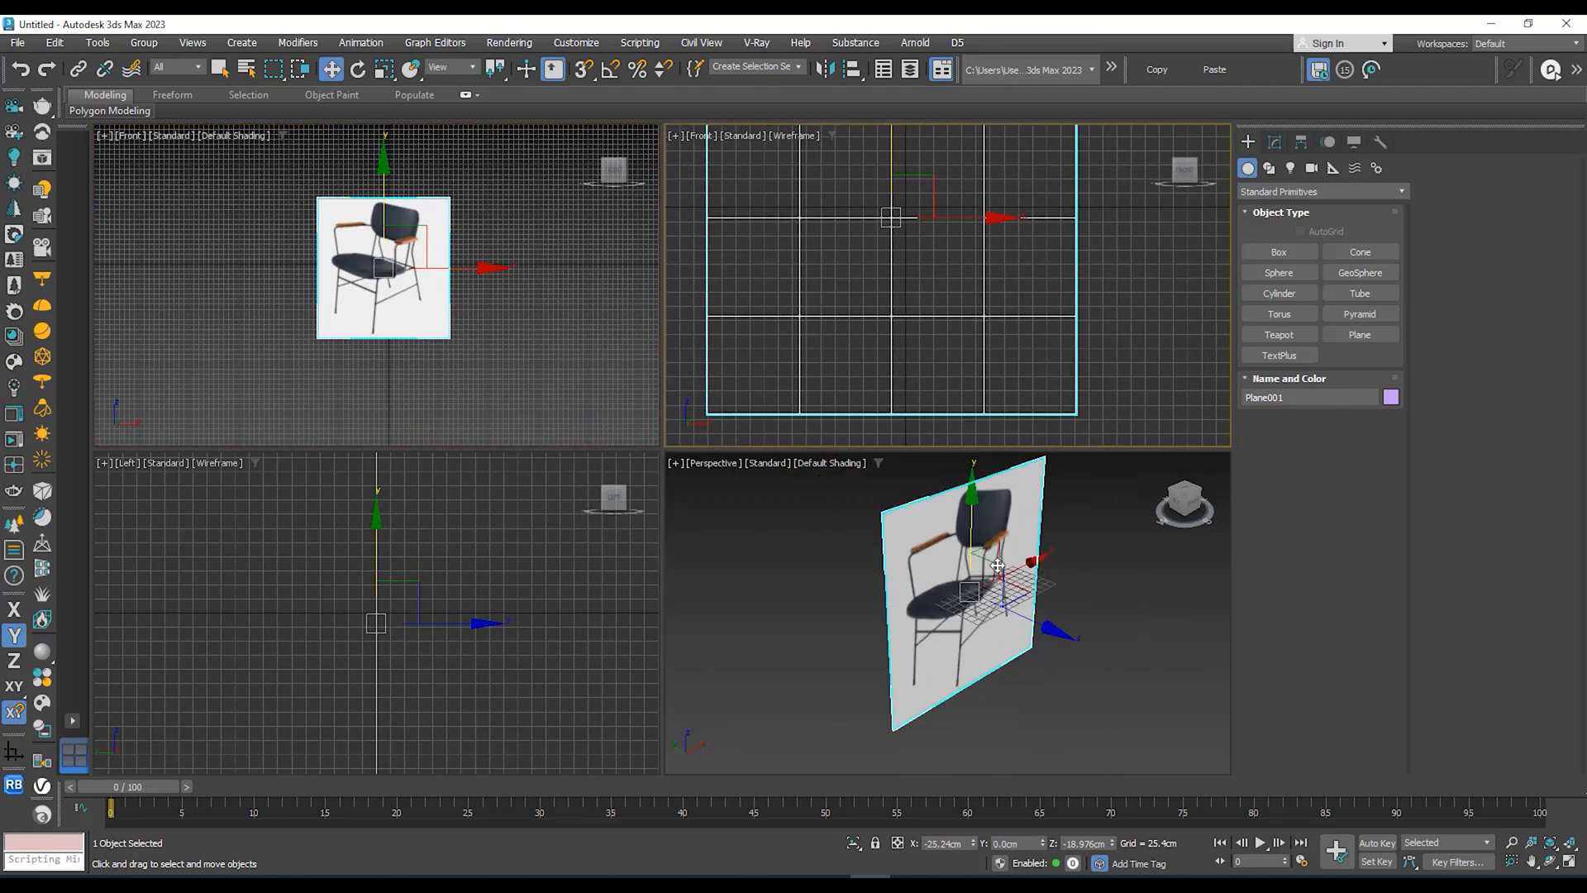
middle_drag(997, 565, 941, 584)
scroll(926, 557, up, 5)
scroll(926, 556, down, 6)
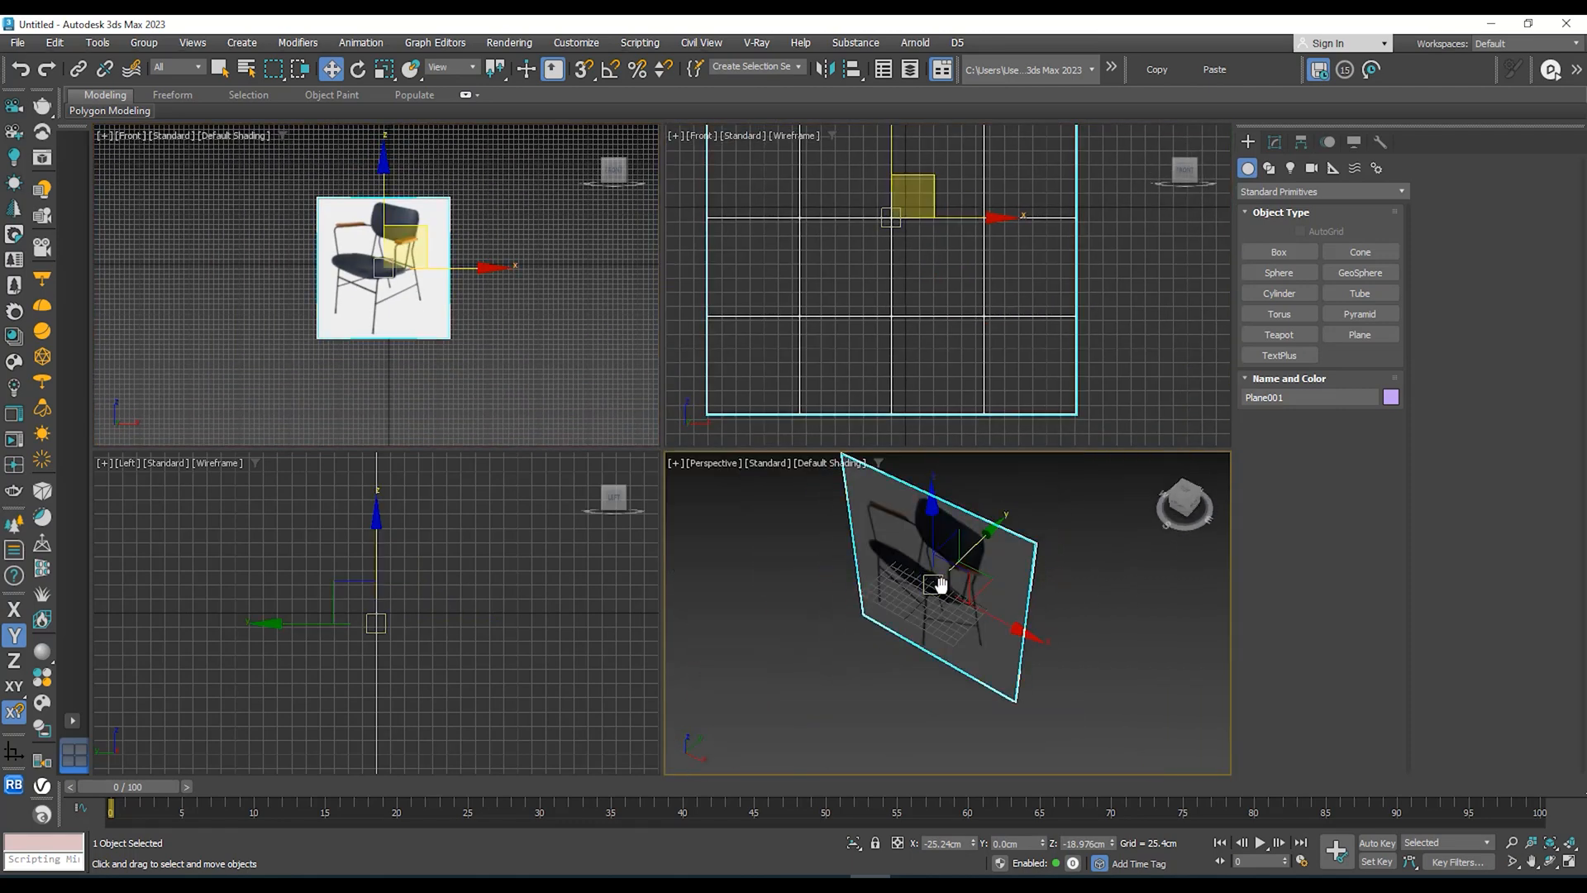
drag(940, 584, 1001, 552)
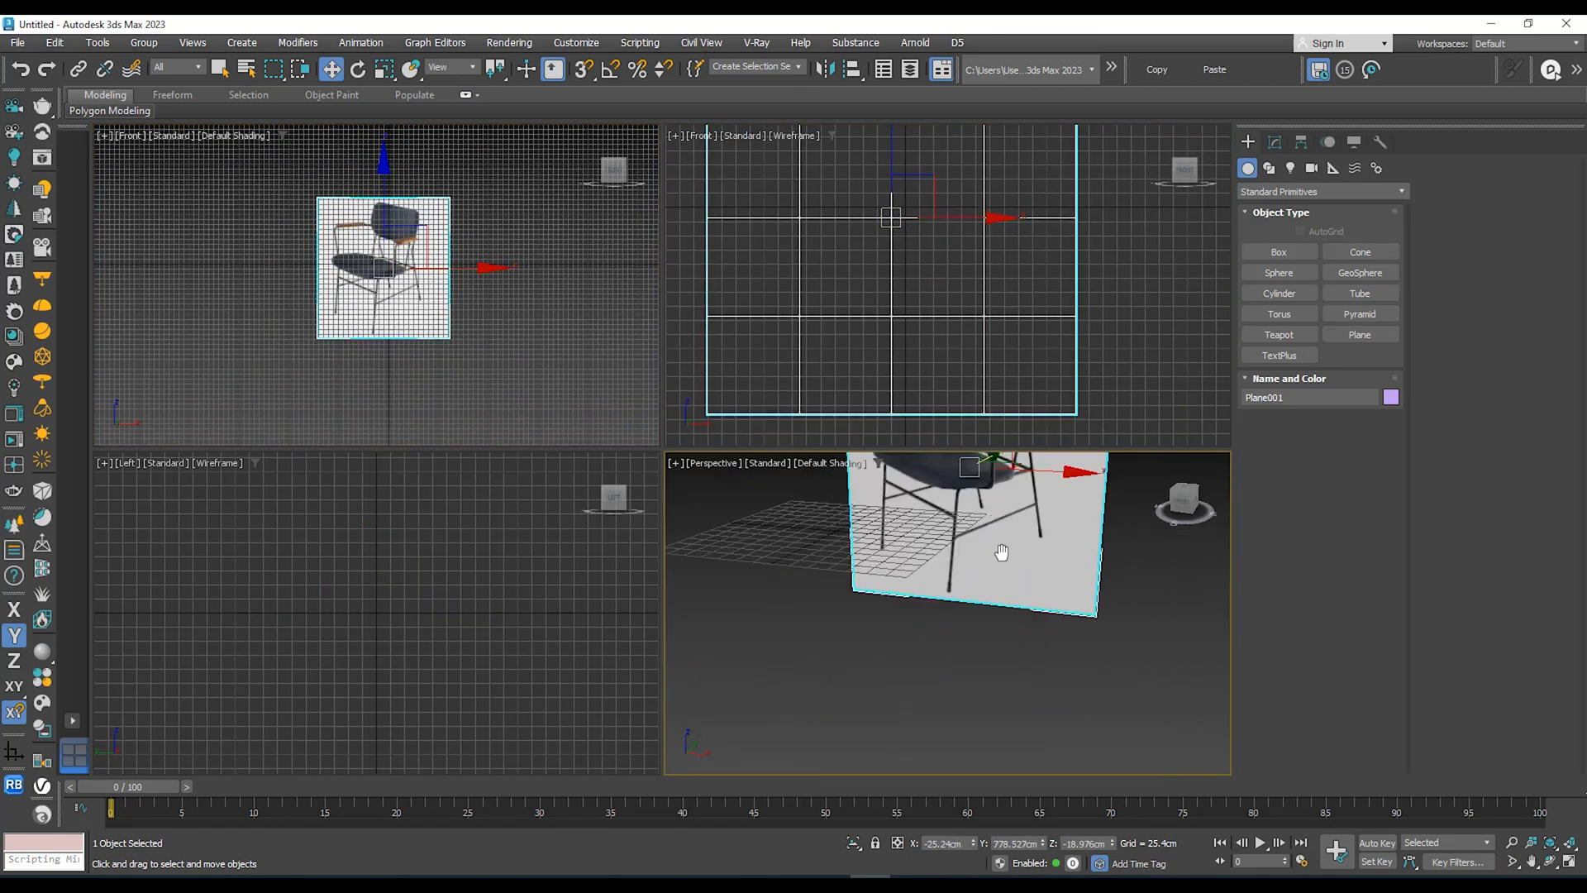
middle_drag(1002, 552, 1004, 579)
mouse_move(1003, 578)
alt+middle_down()
mouse_move(972, 602)
mouse_move(992, 583)
alt+middle_up()
drag(983, 540, 982, 462)
alt+middle_drag(995, 556, 835, 530)
key(alt+w)
scroll(835, 552, down, 6)
scroll(829, 553, up, 4)
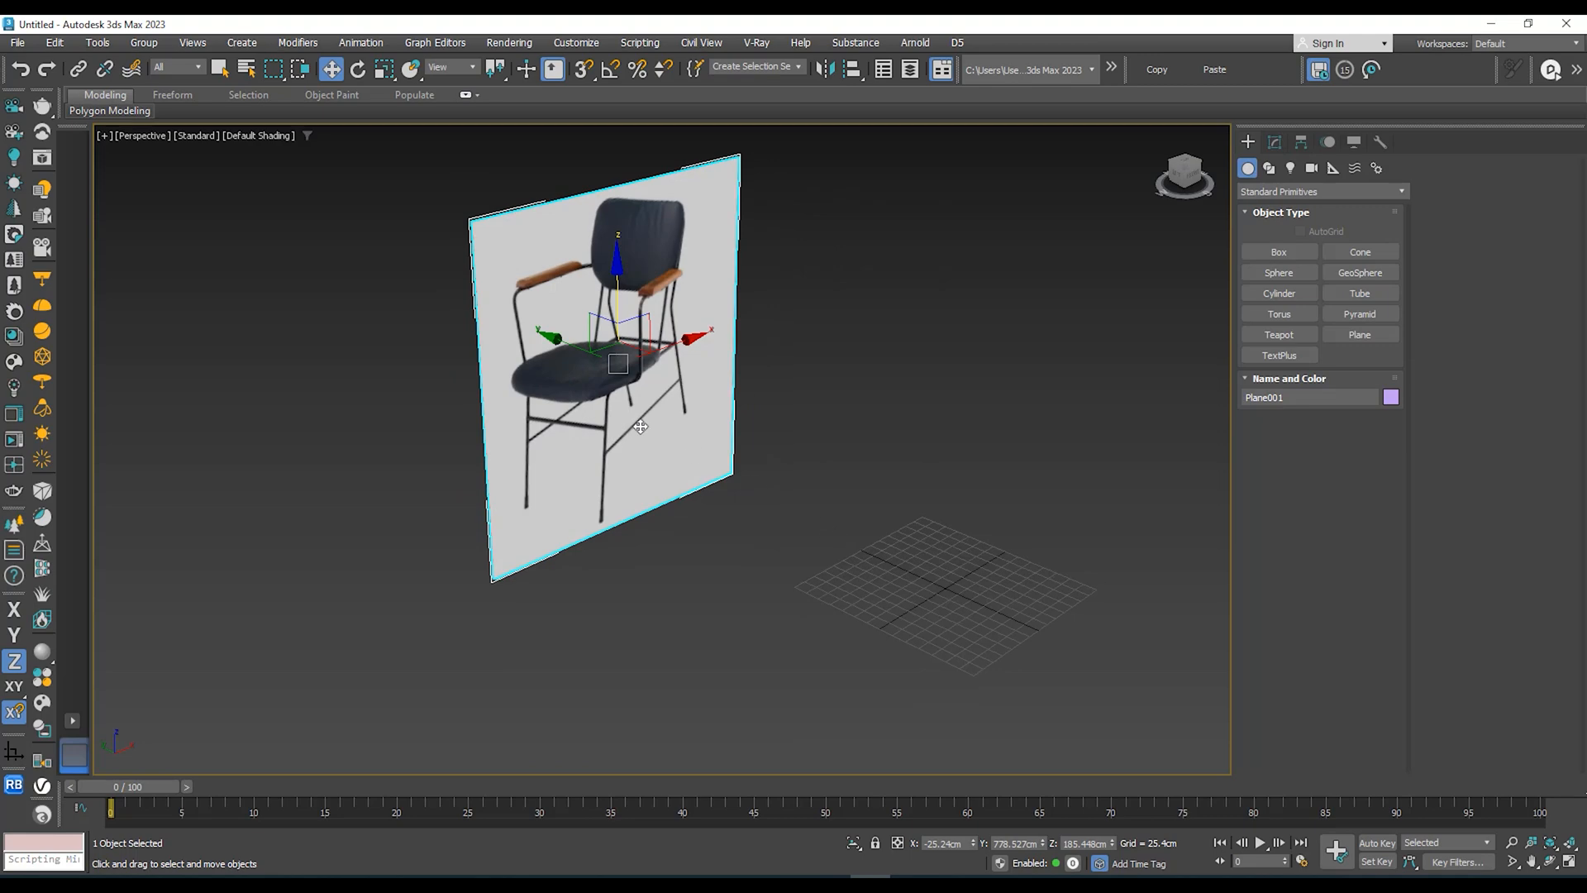
Step: Examine the chair's backrest, armrests, seat, legs and cross bars on the reference plane from several angles and distances
key(e)
alt+middle_drag(667, 430, 644, 458)
key(w)
scroll(633, 449, up, 3)
scroll(627, 446, down, 5)
scroll(585, 396, up, 4)
scroll(660, 418, up, 4)
scroll(680, 434, down, 3)
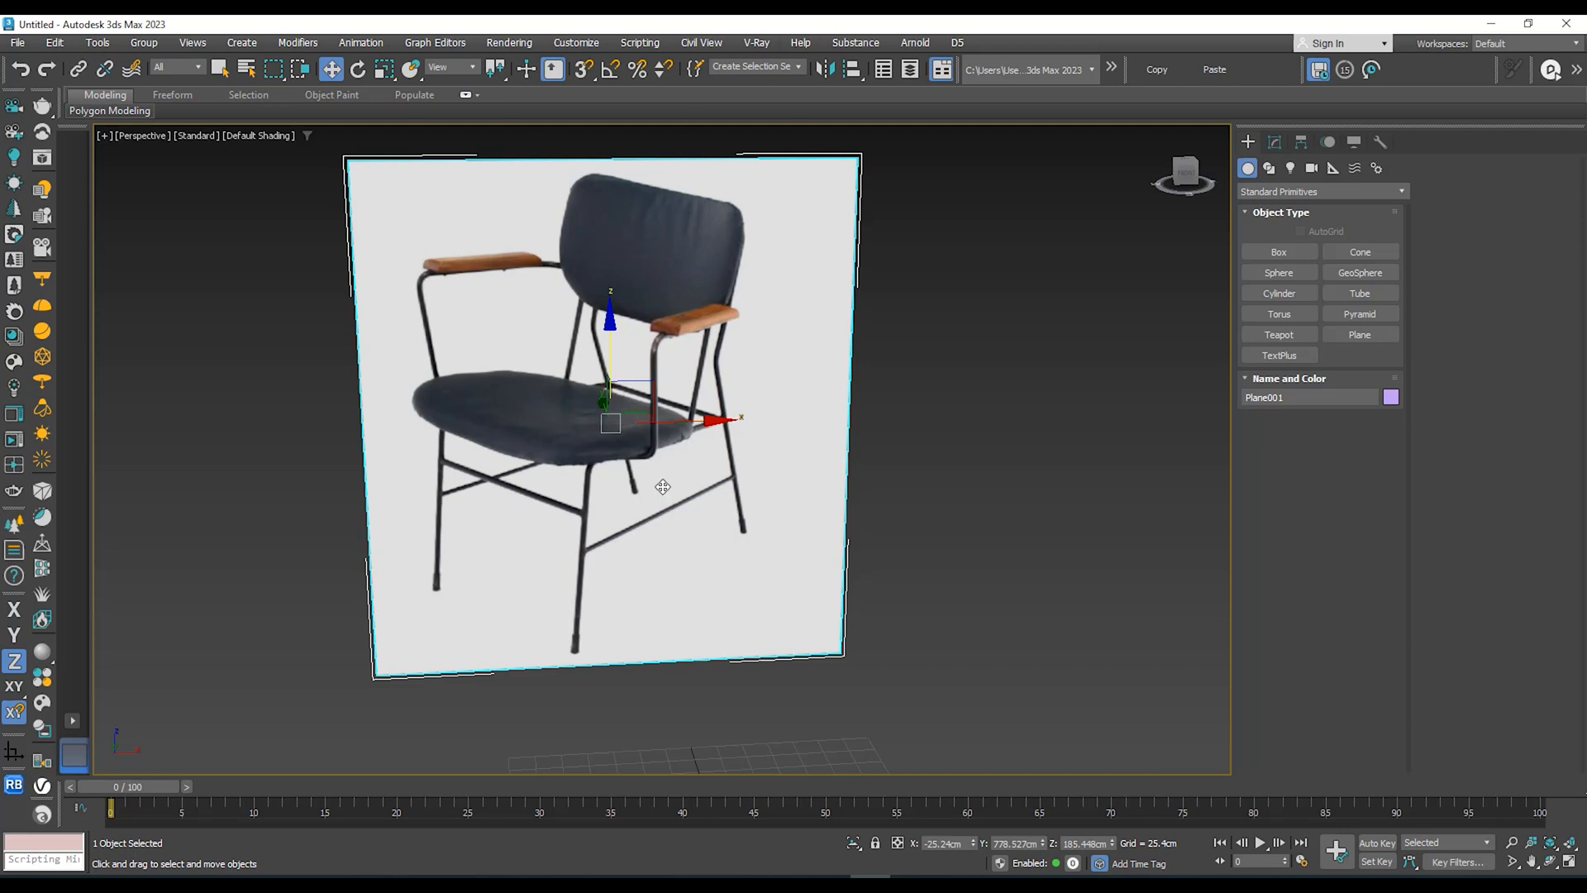
middle_drag(610, 394, 619, 369)
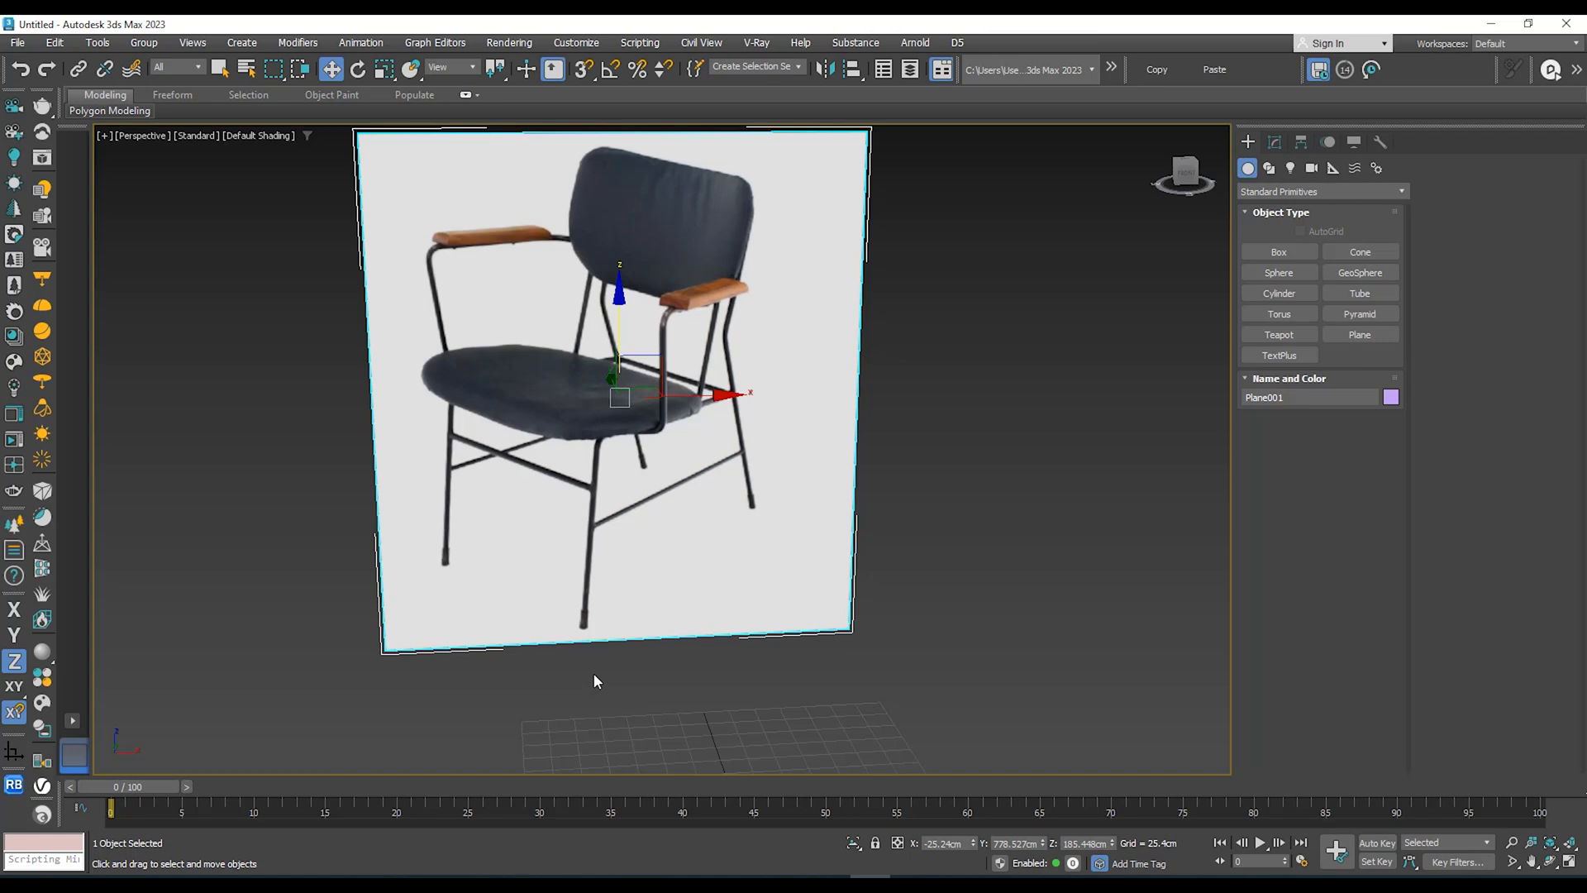
middle_drag(633, 495, 607, 418)
scroll(623, 394, down, 2)
scroll(606, 408, up, 2)
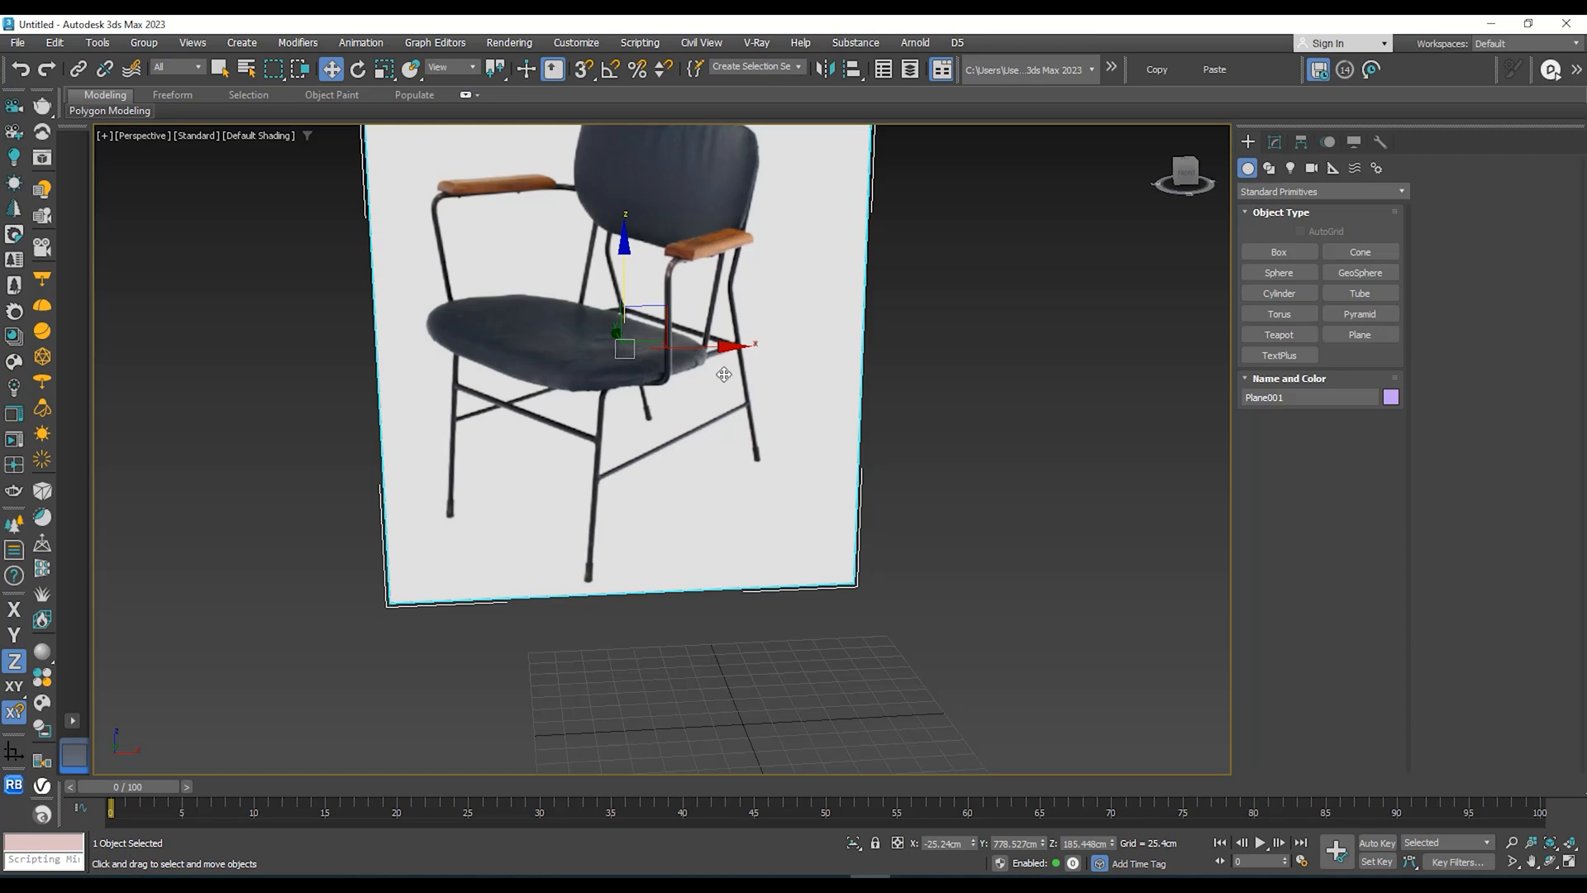
middle_drag(549, 391, 537, 474)
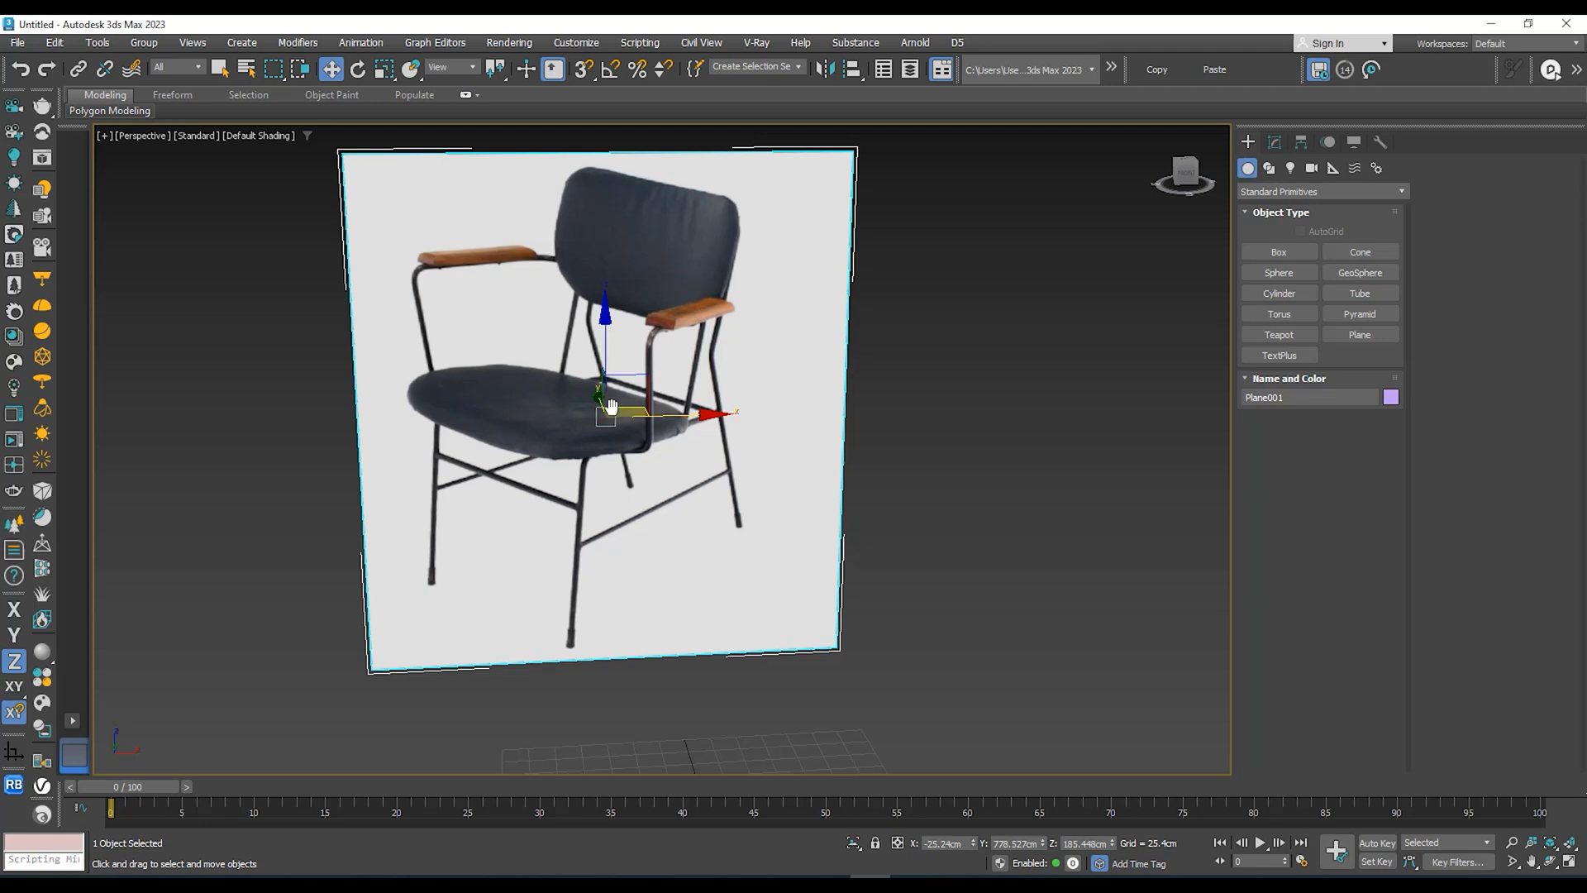
middle_drag(653, 385, 630, 398)
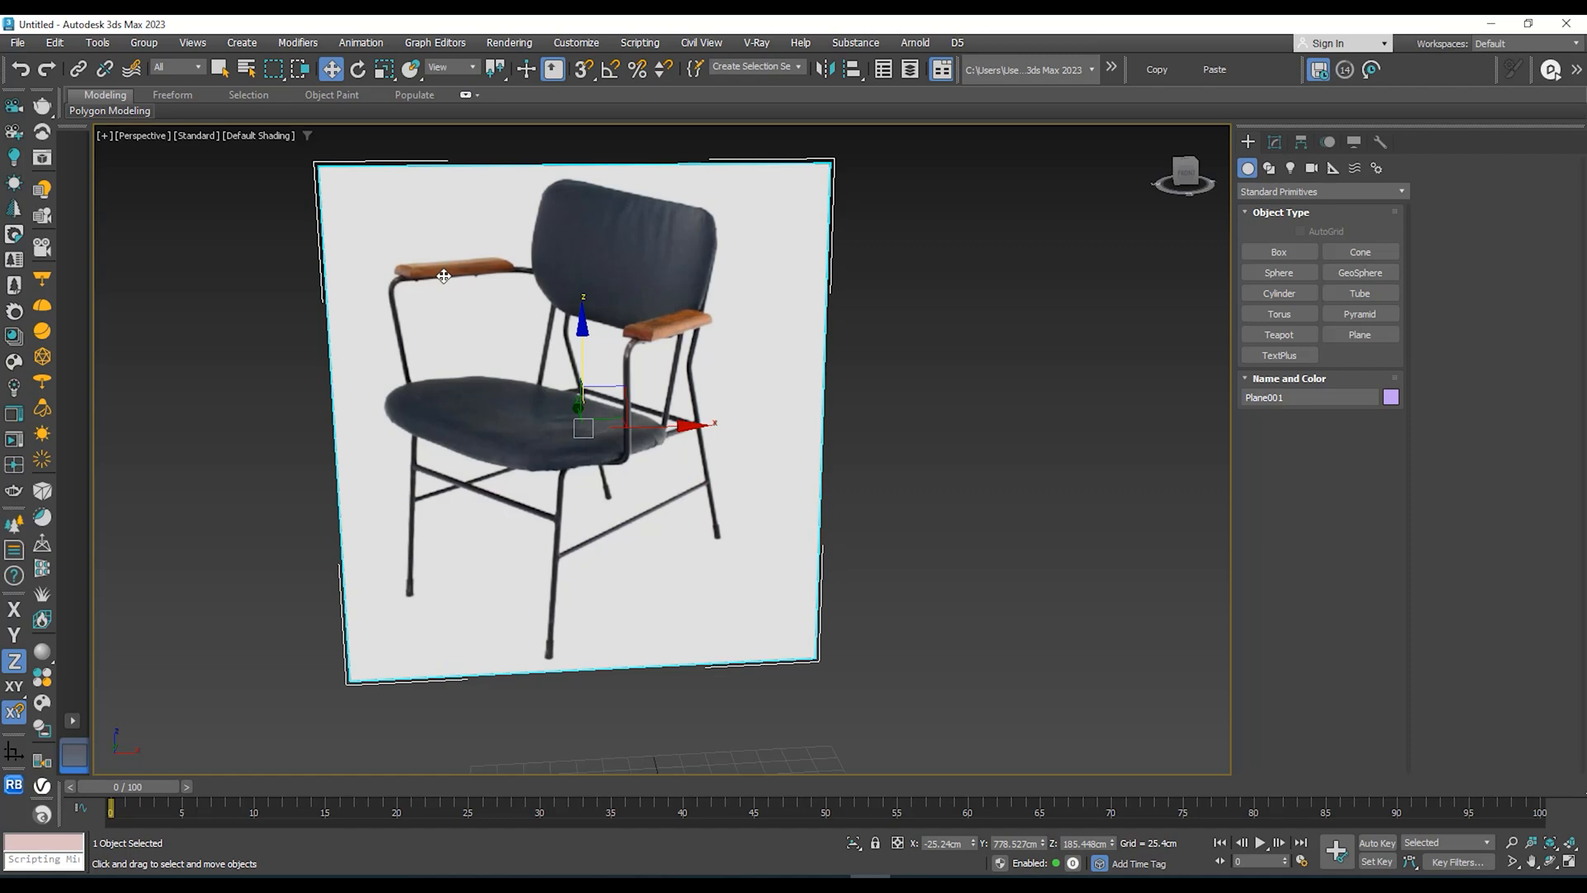
alt+middle_drag(477, 289, 661, 355)
Step: Start the Line spline tool for tracing the chair's frame
click(1275, 142)
click(1248, 142)
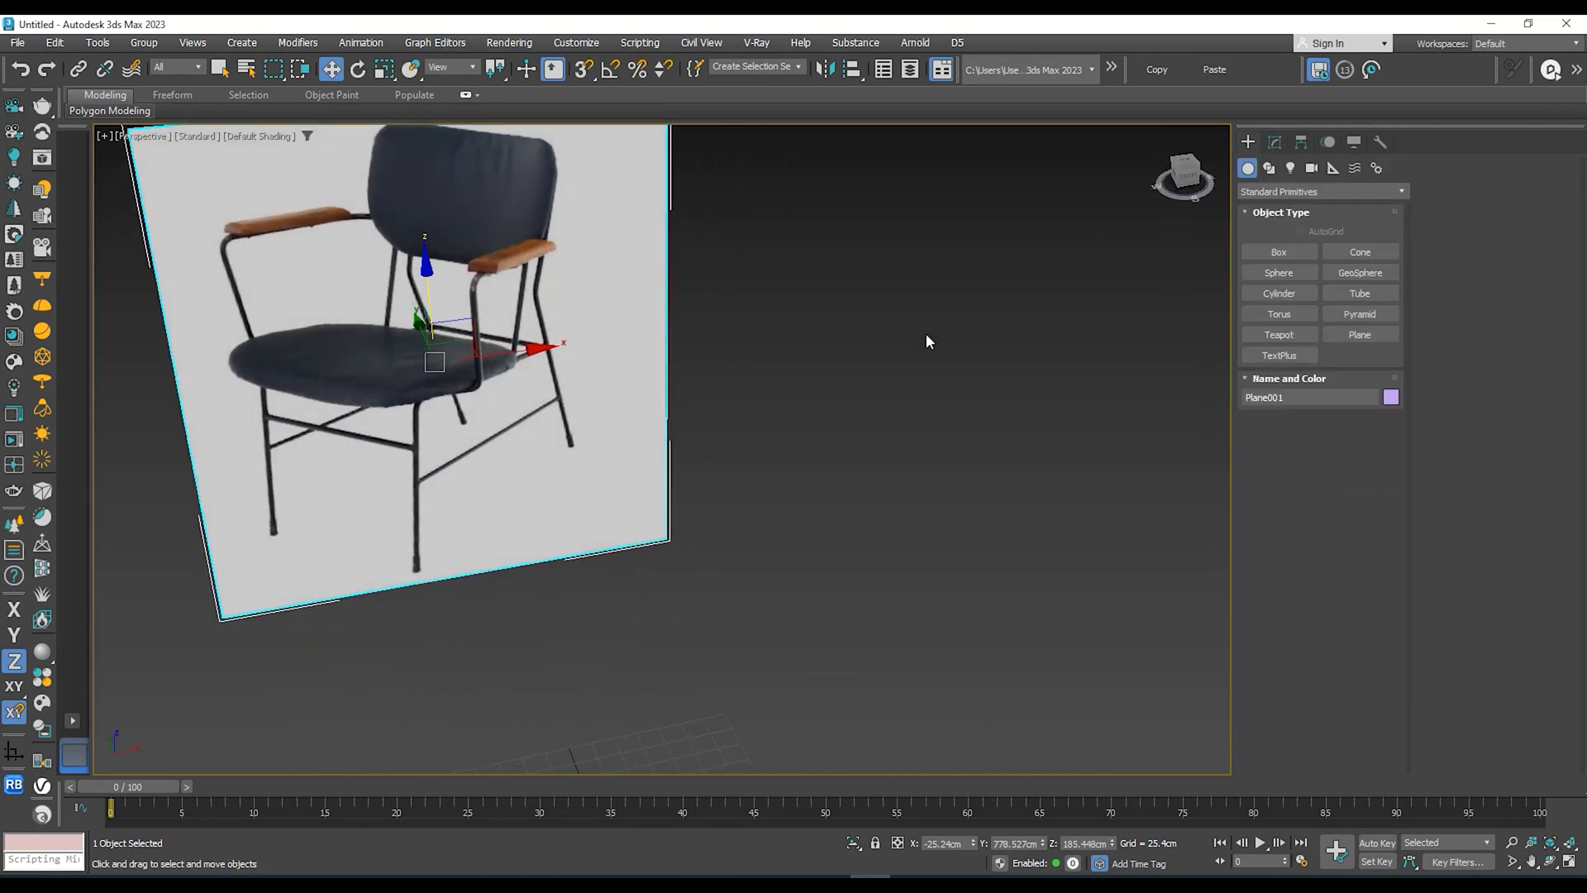
alt+middle_drag(926, 334, 895, 321)
click(1269, 168)
scroll(478, 542, up, 2)
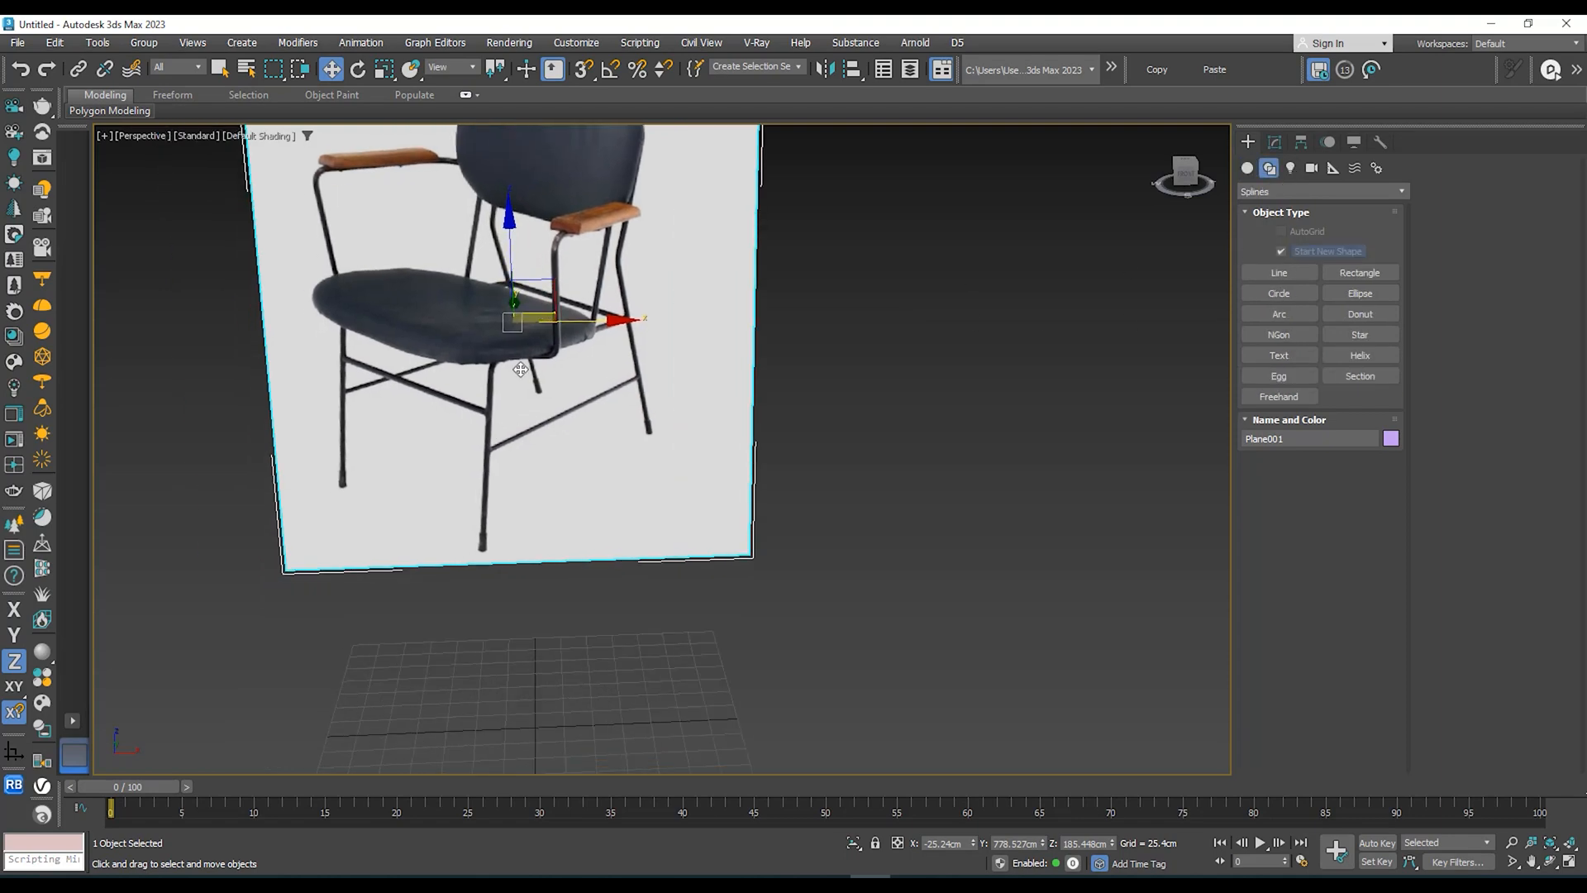
scroll(484, 554, up, 3)
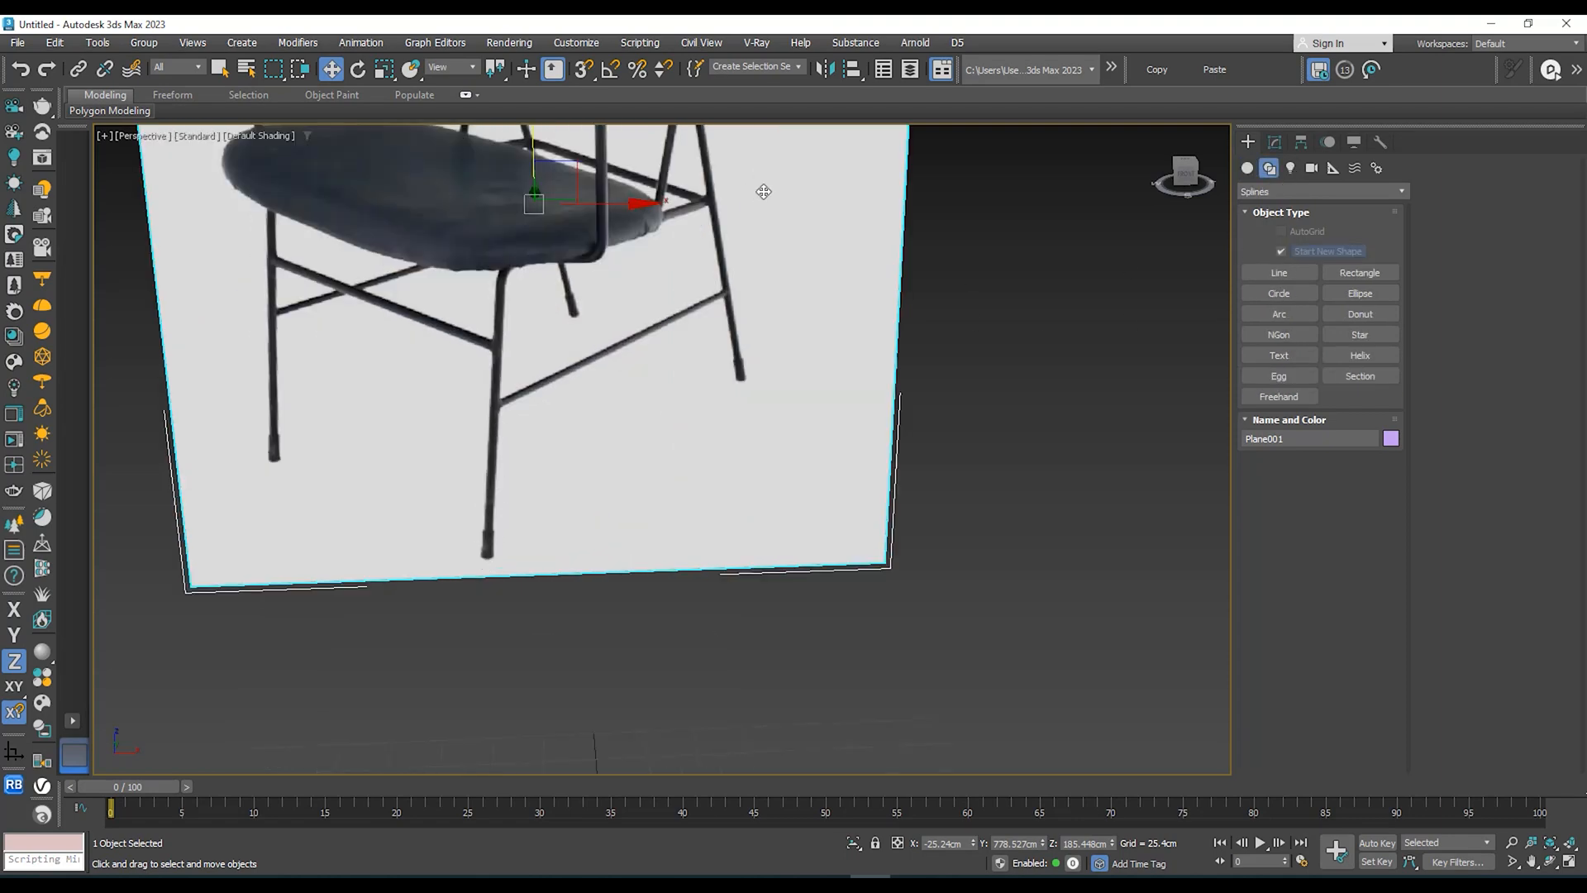
click(1275, 142)
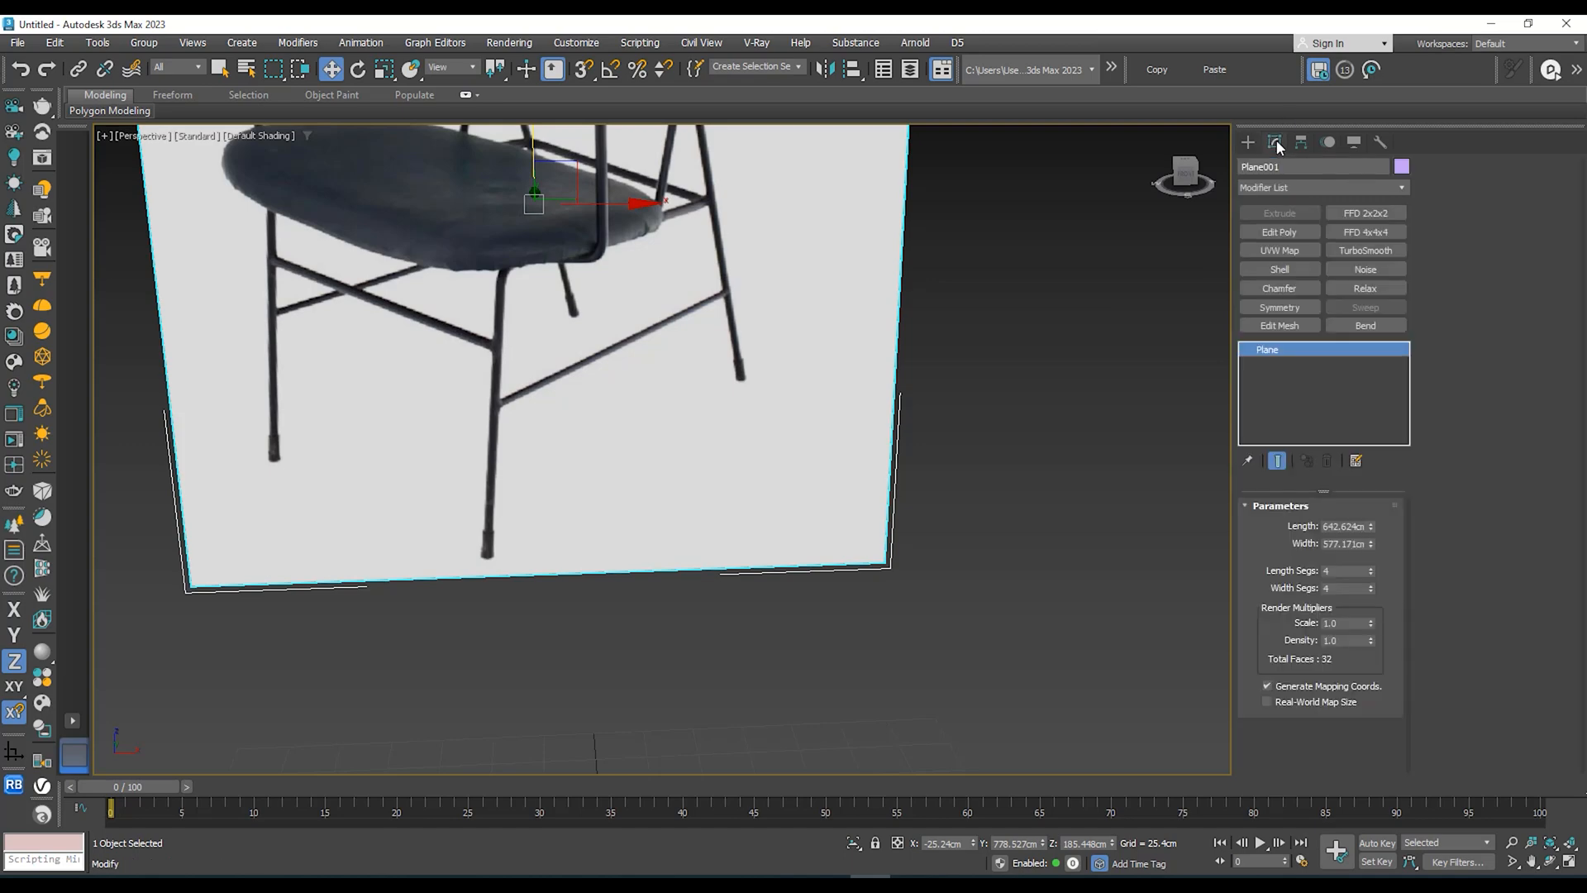
click(1248, 142)
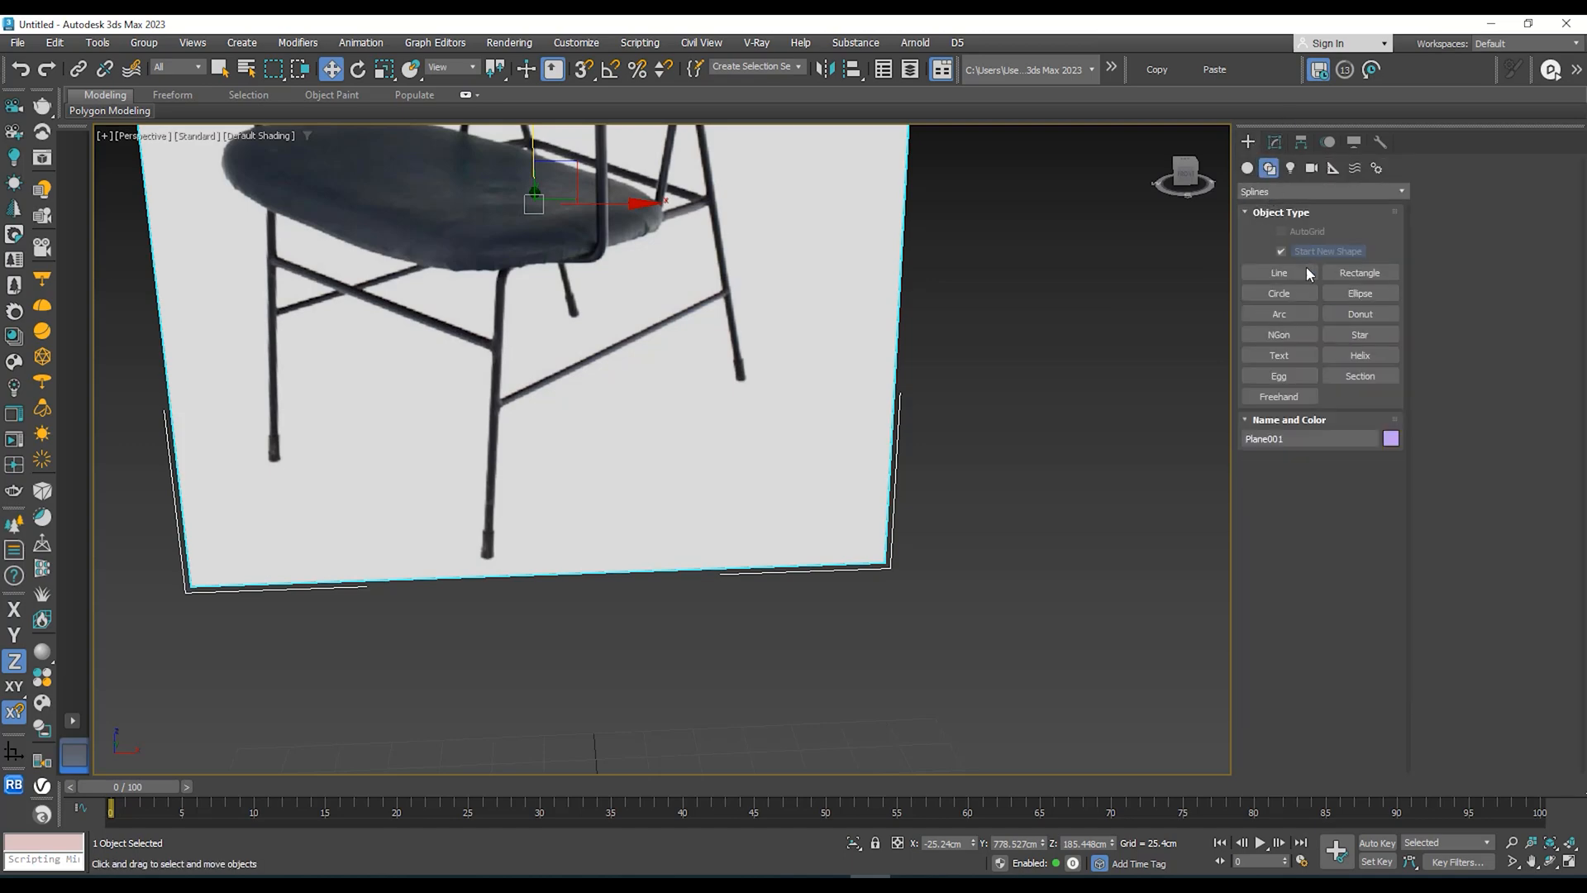
click(1278, 274)
middle_drag(974, 319, 861, 379)
key(l)
key(z)
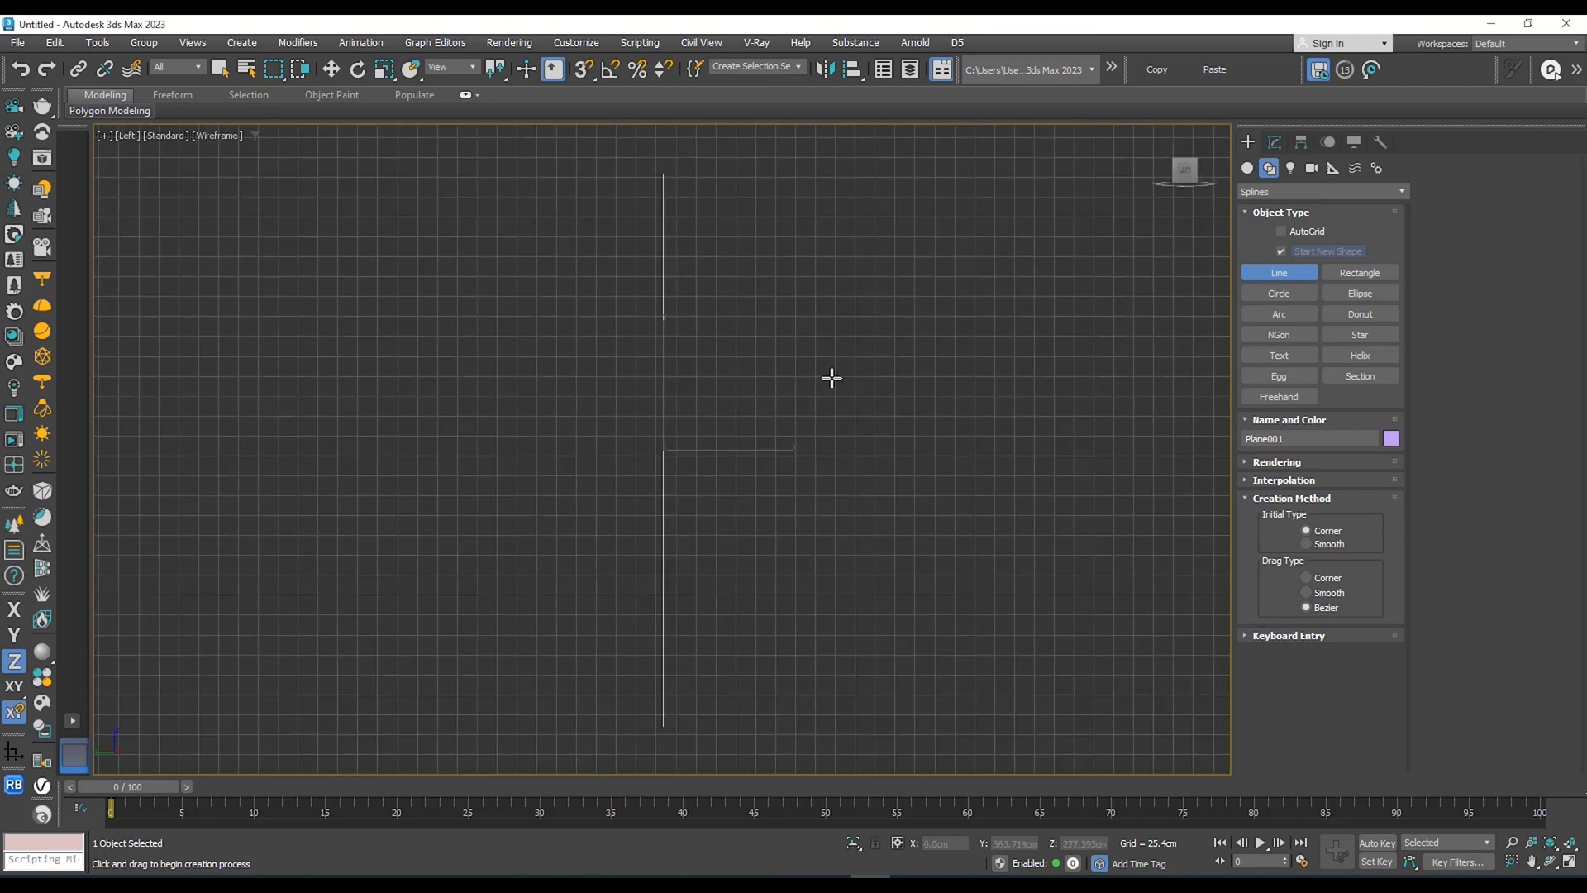
key(F3)
click(1204, 171)
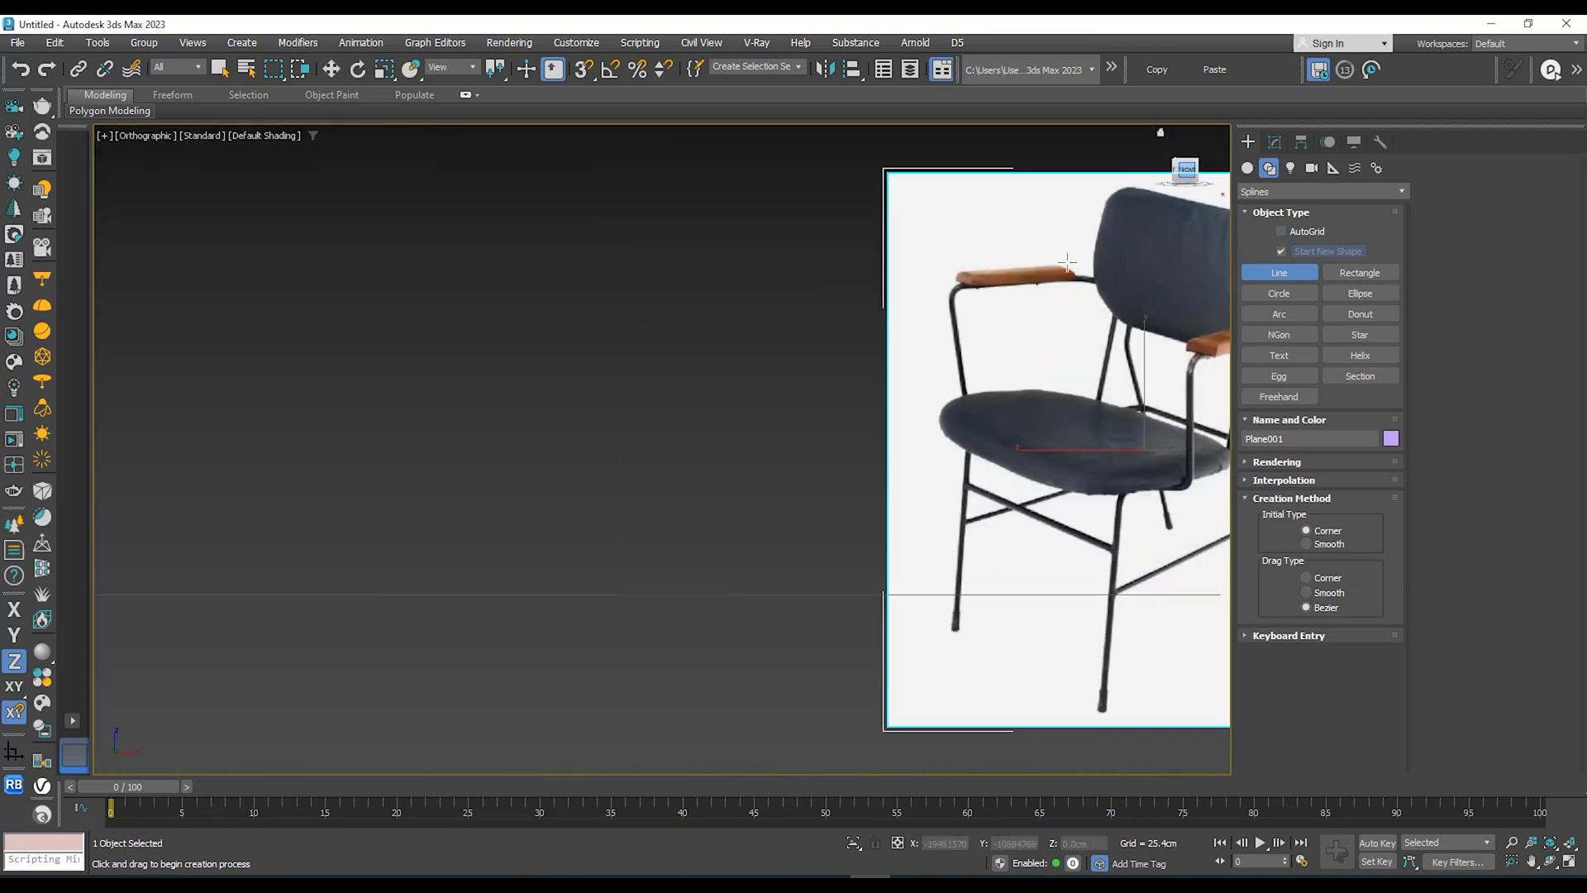
middle_drag(910, 284, 621, 265)
Step: Show the reference plane shaded in the Front view with the grid hidden, framed on the chair's legs
key(f)
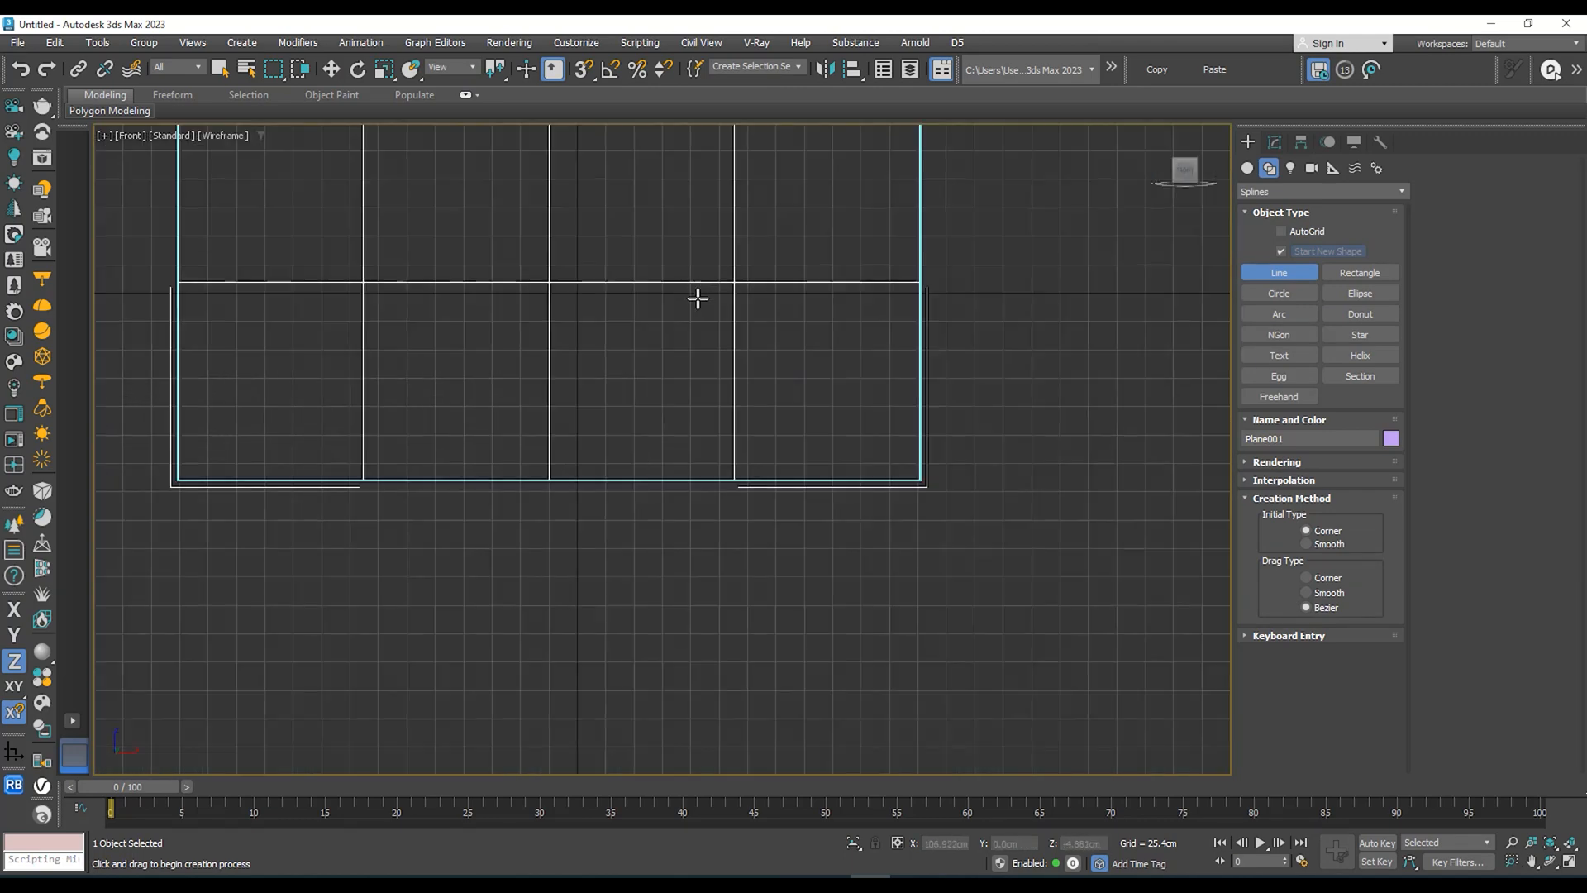
scroll(697, 298, down, 6)
mouse_move(694, 311)
middle_down()
mouse_move(656, 427)
mouse_move(606, 468)
mouse_move(603, 498)
mouse_move(629, 415)
middle_up()
key(F3)
key(g)
scroll(610, 447, up, 4)
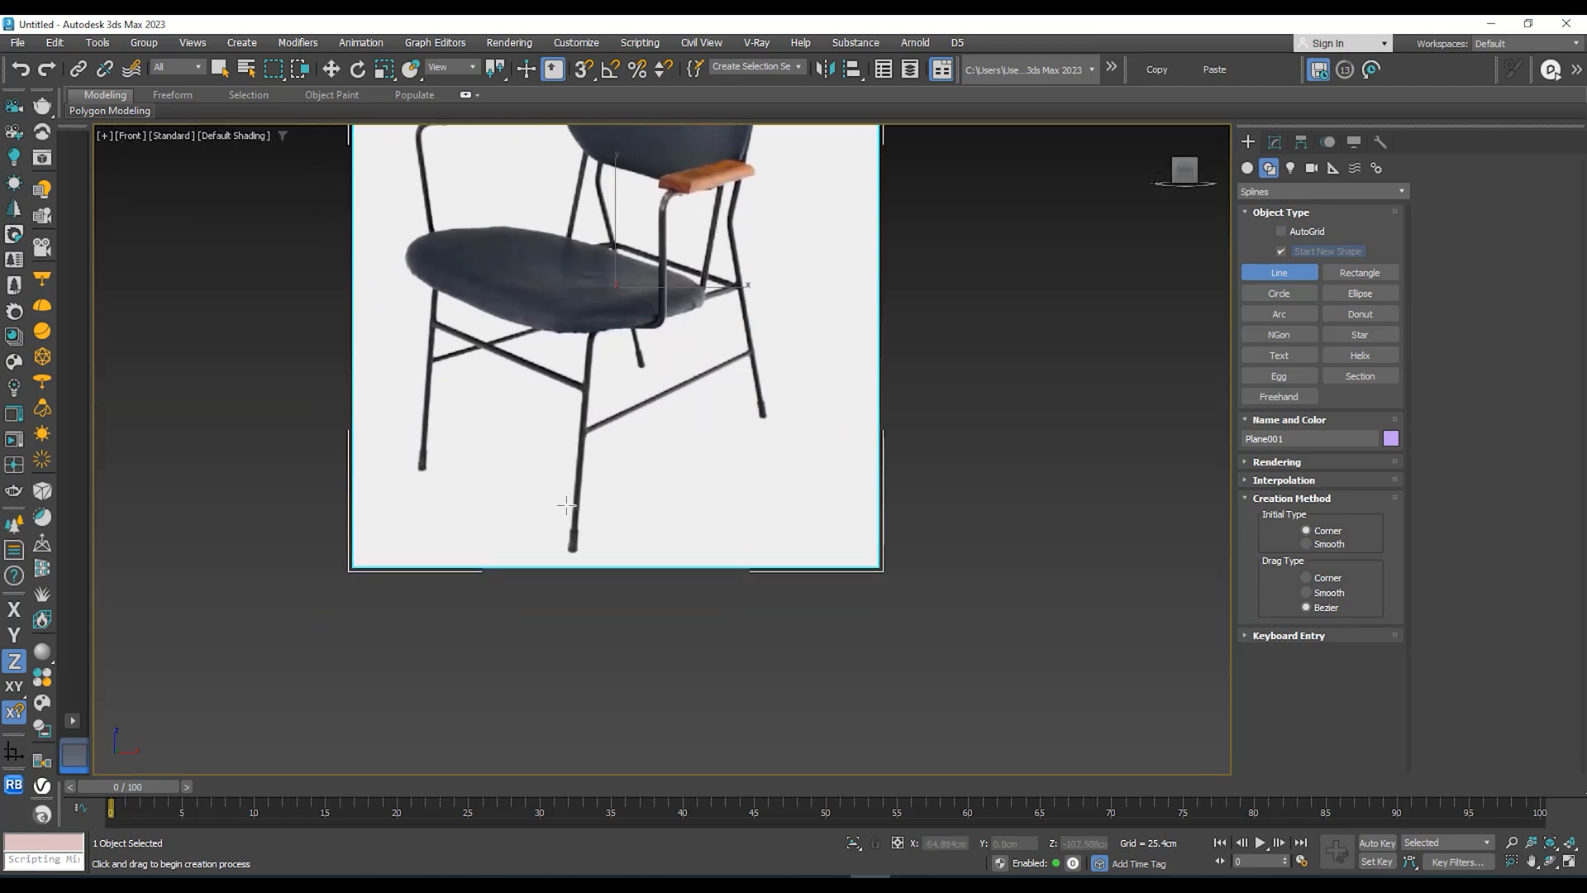
middle_drag(578, 505, 569, 522)
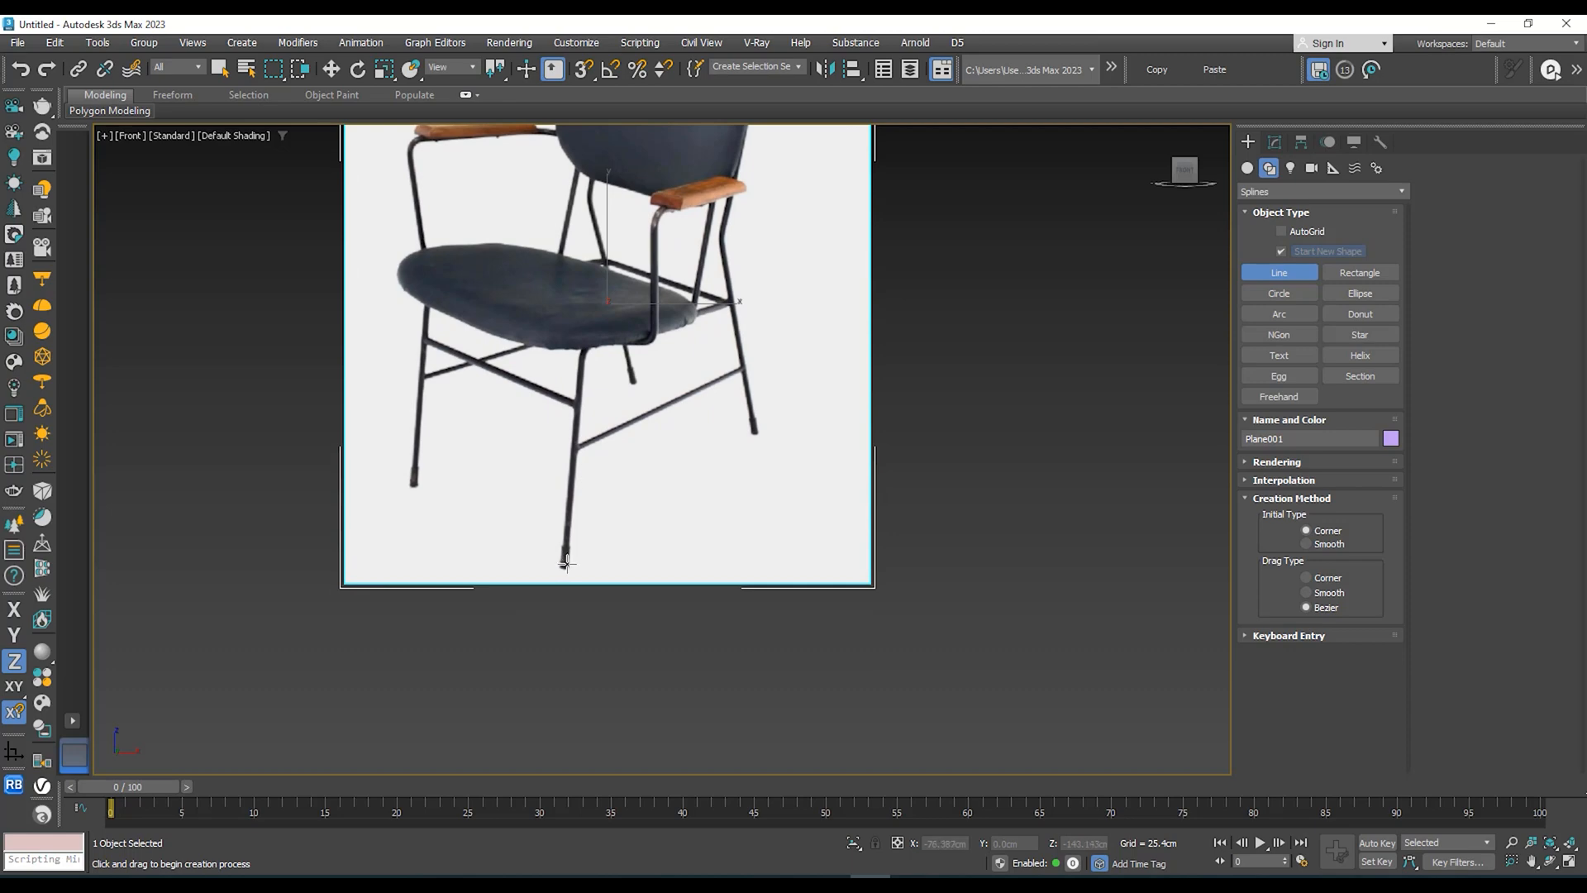
Step: Begin a line with AutoGrid enabled, tracing the chair's nearest front leg from foot to seat, about 280 cm long
key(s)
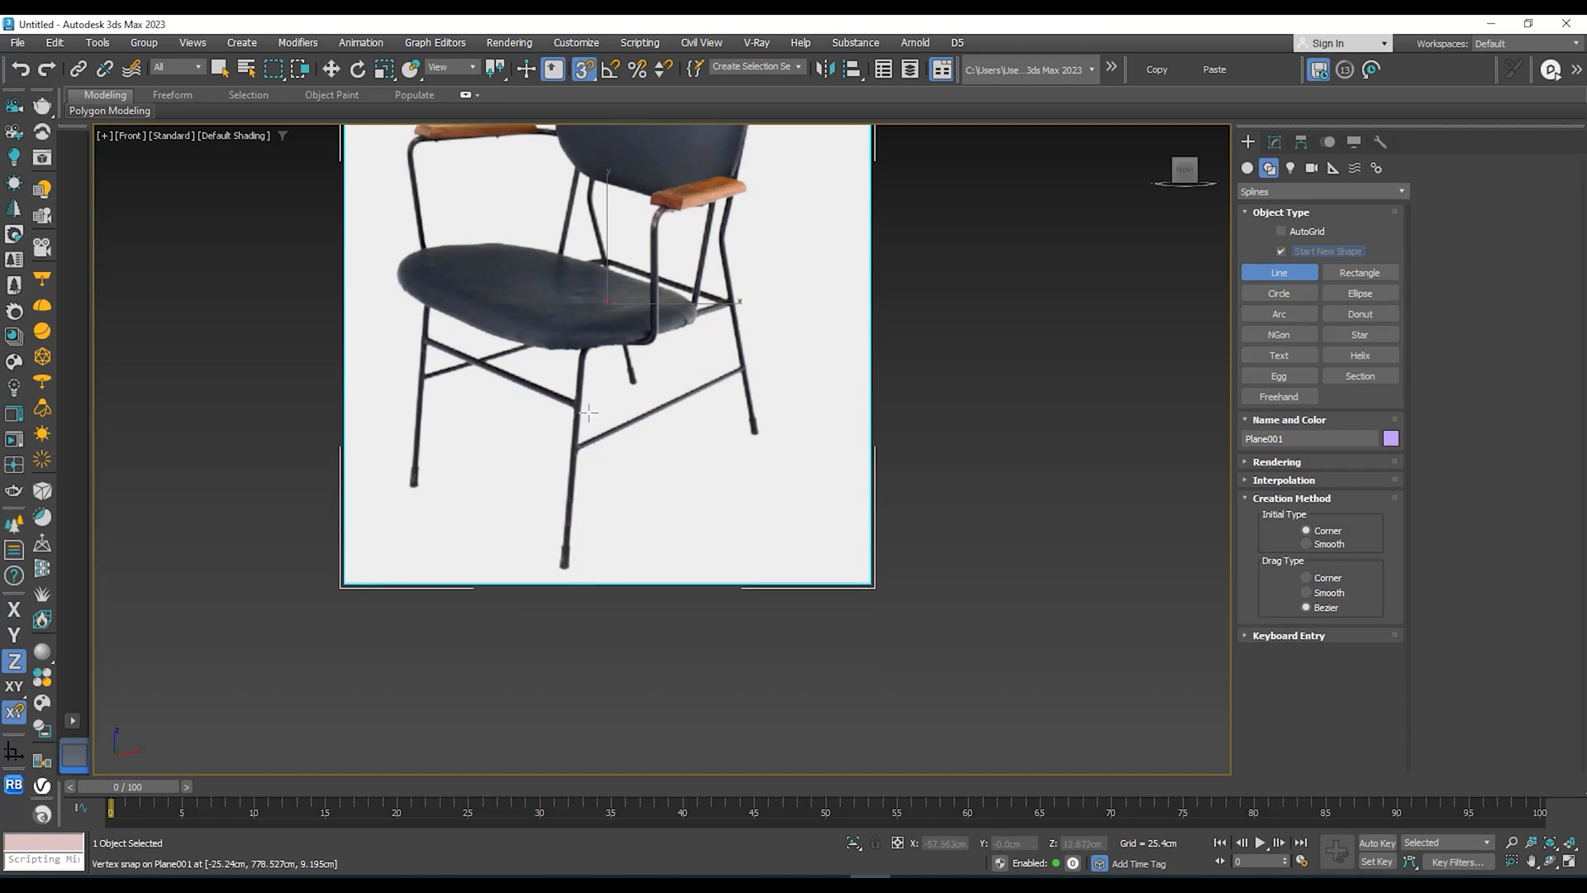
middle_drag(556, 424, 554, 479)
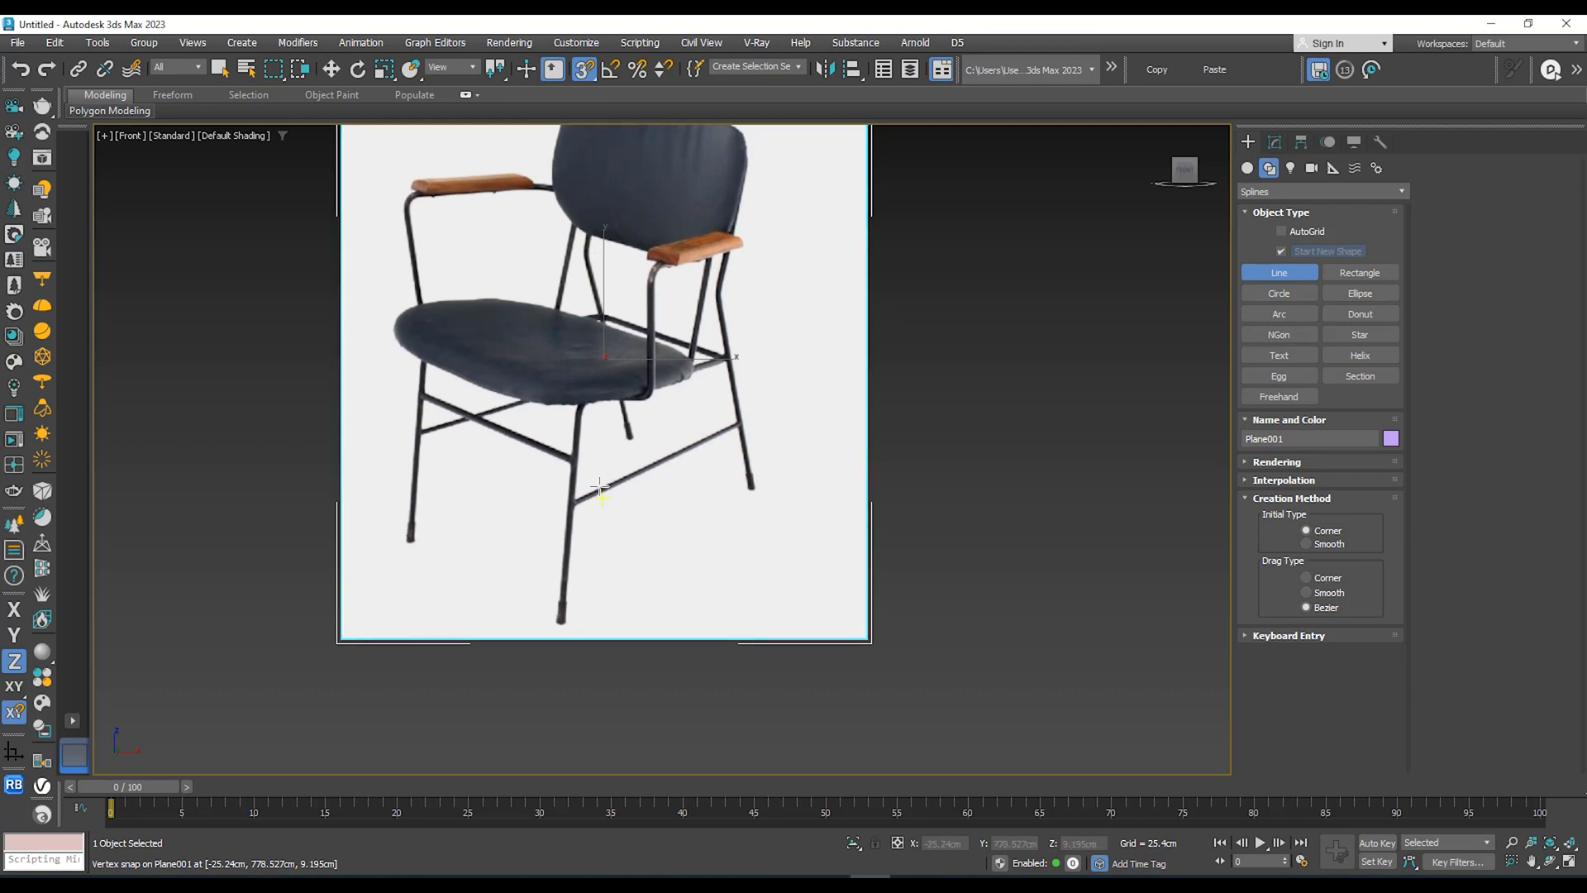
click(1280, 232)
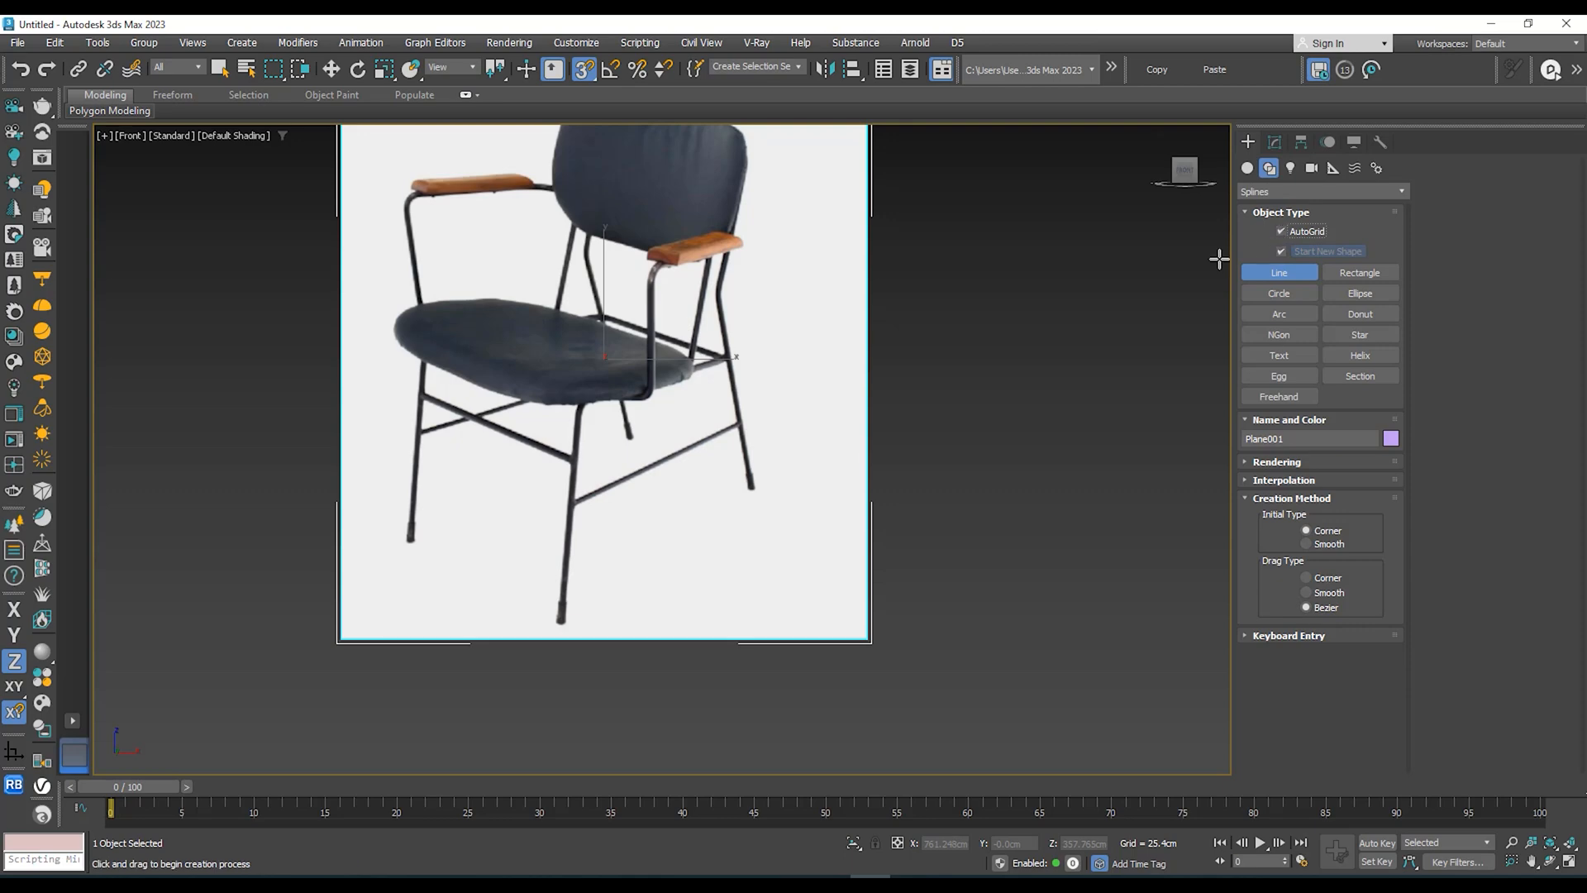
click(562, 618)
scroll(580, 401, up, 3)
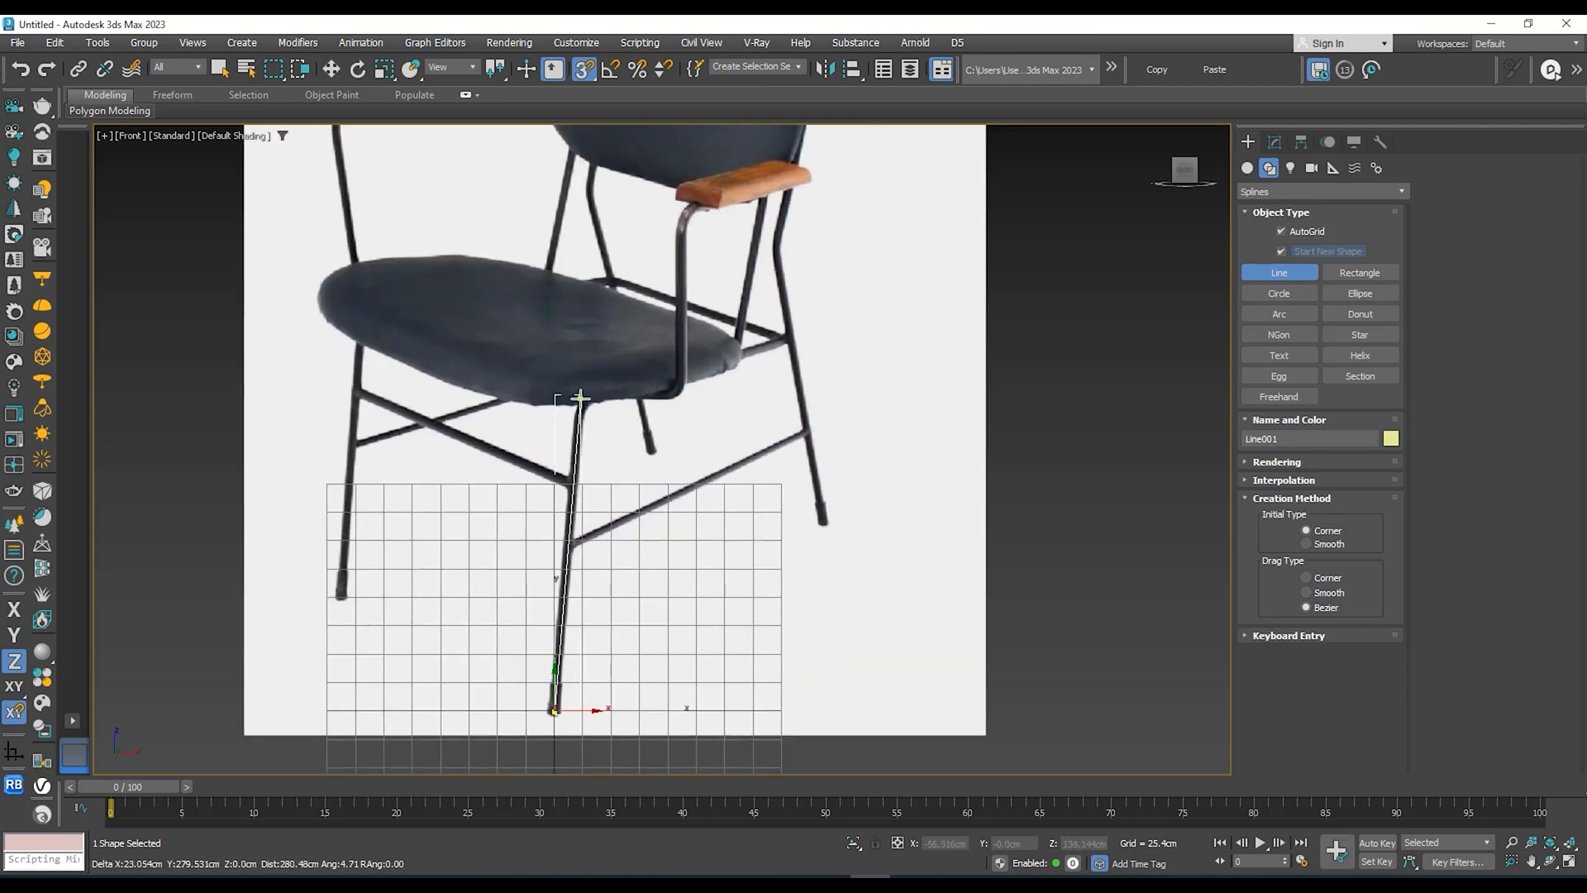
click(580, 398)
Step: Continue the line about 205 cm to the rear leg's seat joint and about 171 cm down to its foot, and end it open
middle_drag(645, 355, 622, 389)
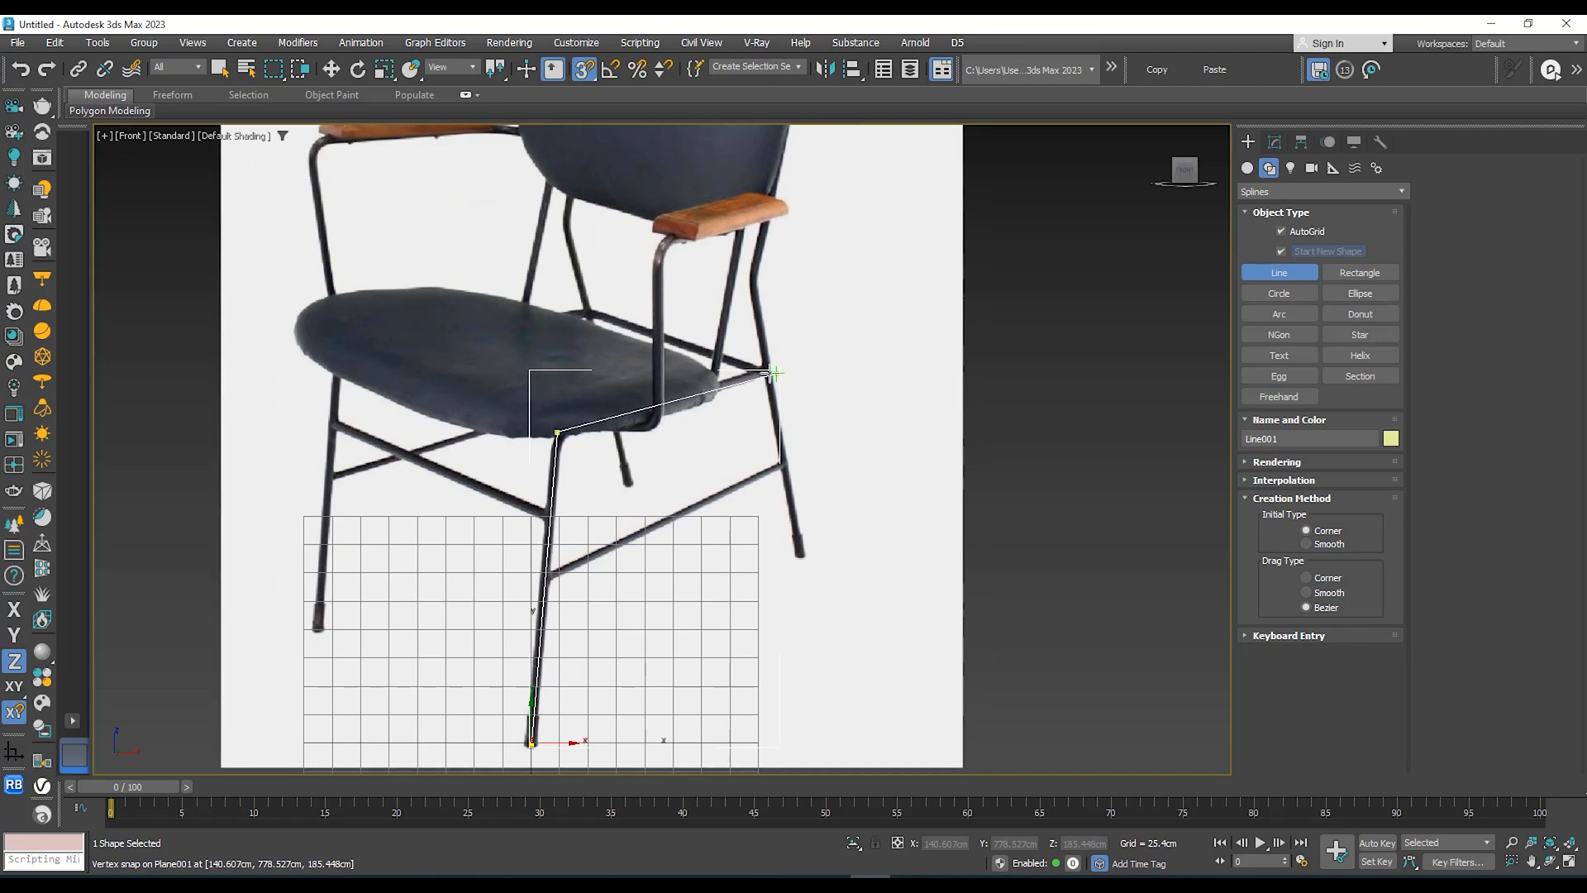
scroll(770, 374, up, 2)
click(770, 370)
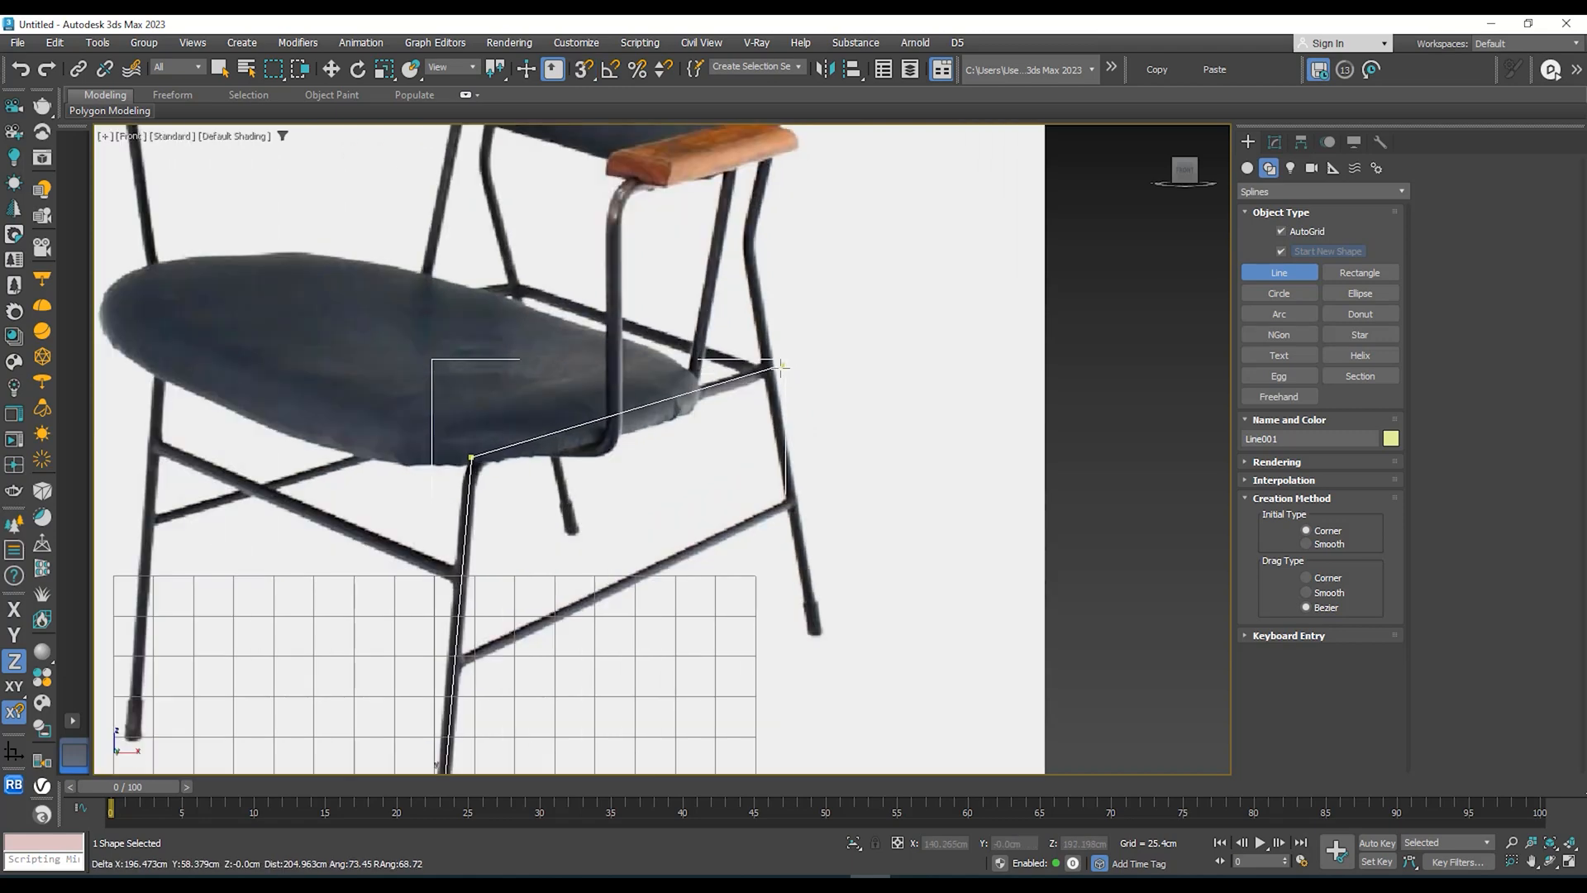
middle_drag(810, 545, 800, 487)
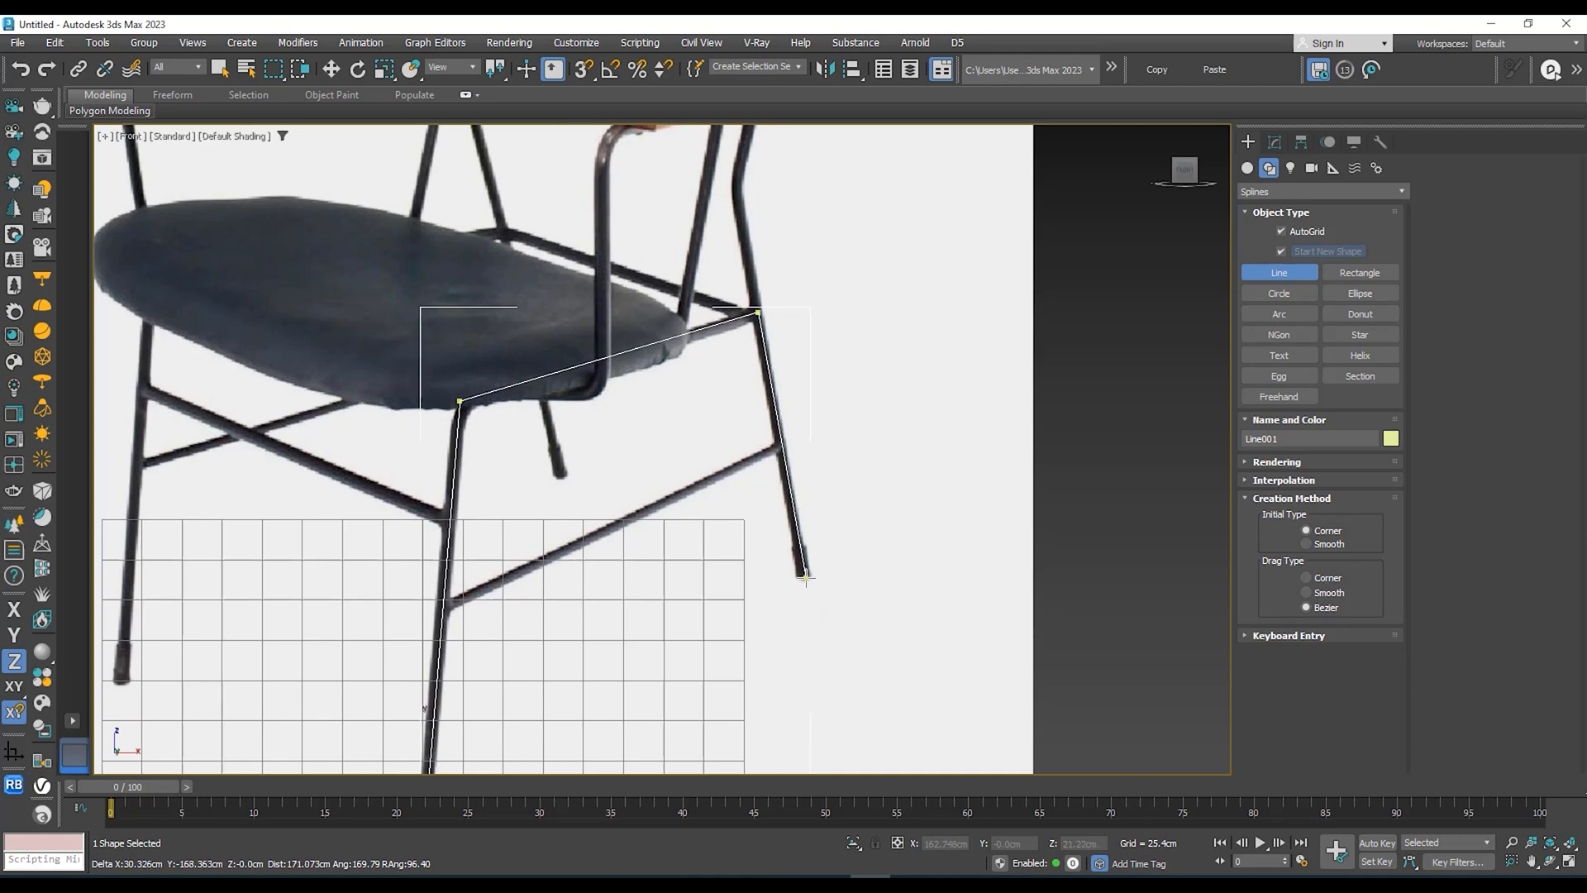
scroll(806, 578, down, 5)
middle_drag(808, 567, 734, 551)
click(733, 550)
right_click(732, 548)
right_click(732, 548)
Step: Move the traced leg line along X to about 524.5 cm, clear of the reference plane
middle_drag(702, 477, 600, 471)
scroll(649, 477, up, 3)
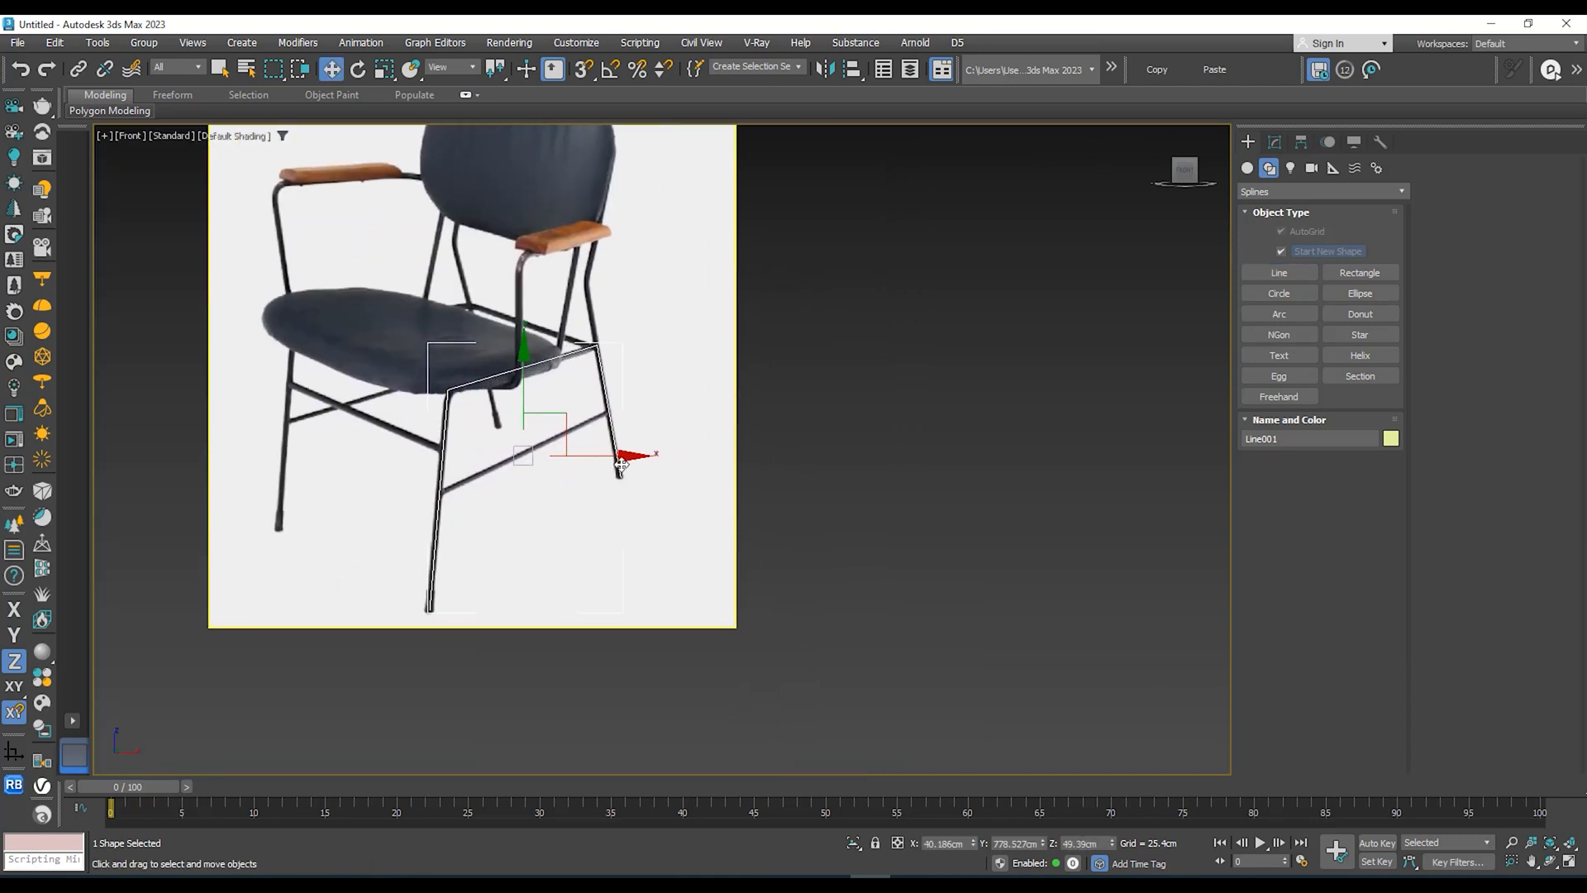
drag(658, 461, 1042, 469)
scroll(975, 463, up, 2)
middle_drag(975, 463, 837, 506)
middle_drag(802, 436, 977, 422)
scroll(926, 425, down, 4)
scroll(889, 422, up, 2)
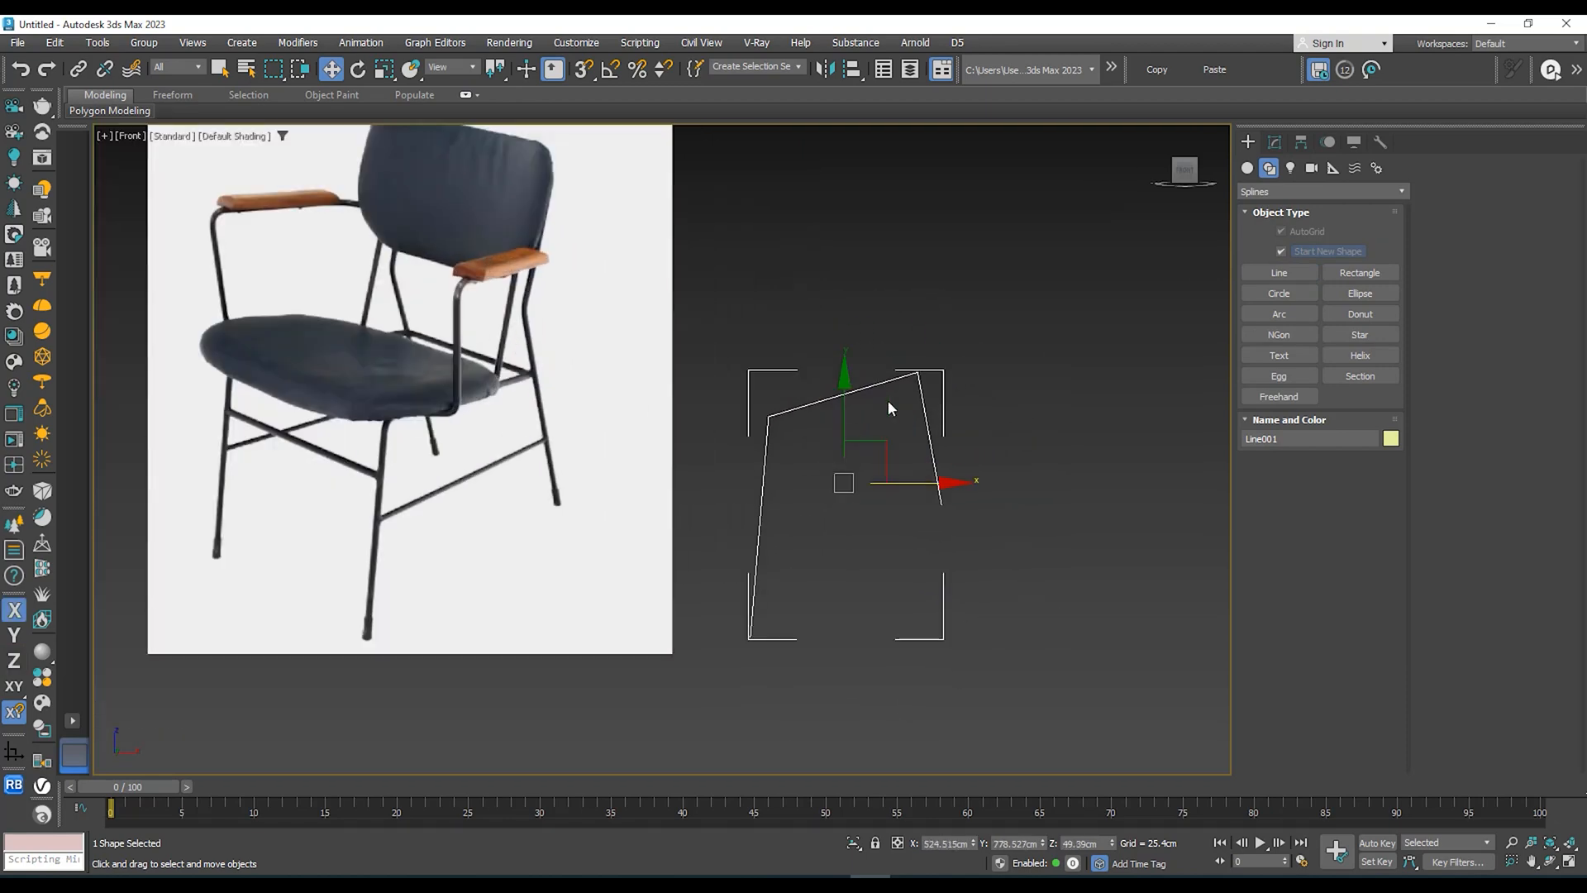
Step: Compare the leg line's shape with the side frame of the chair in the reference image
middle_drag(862, 483, 792, 454)
scroll(625, 522, up, 3)
middle_drag(668, 486, 663, 511)
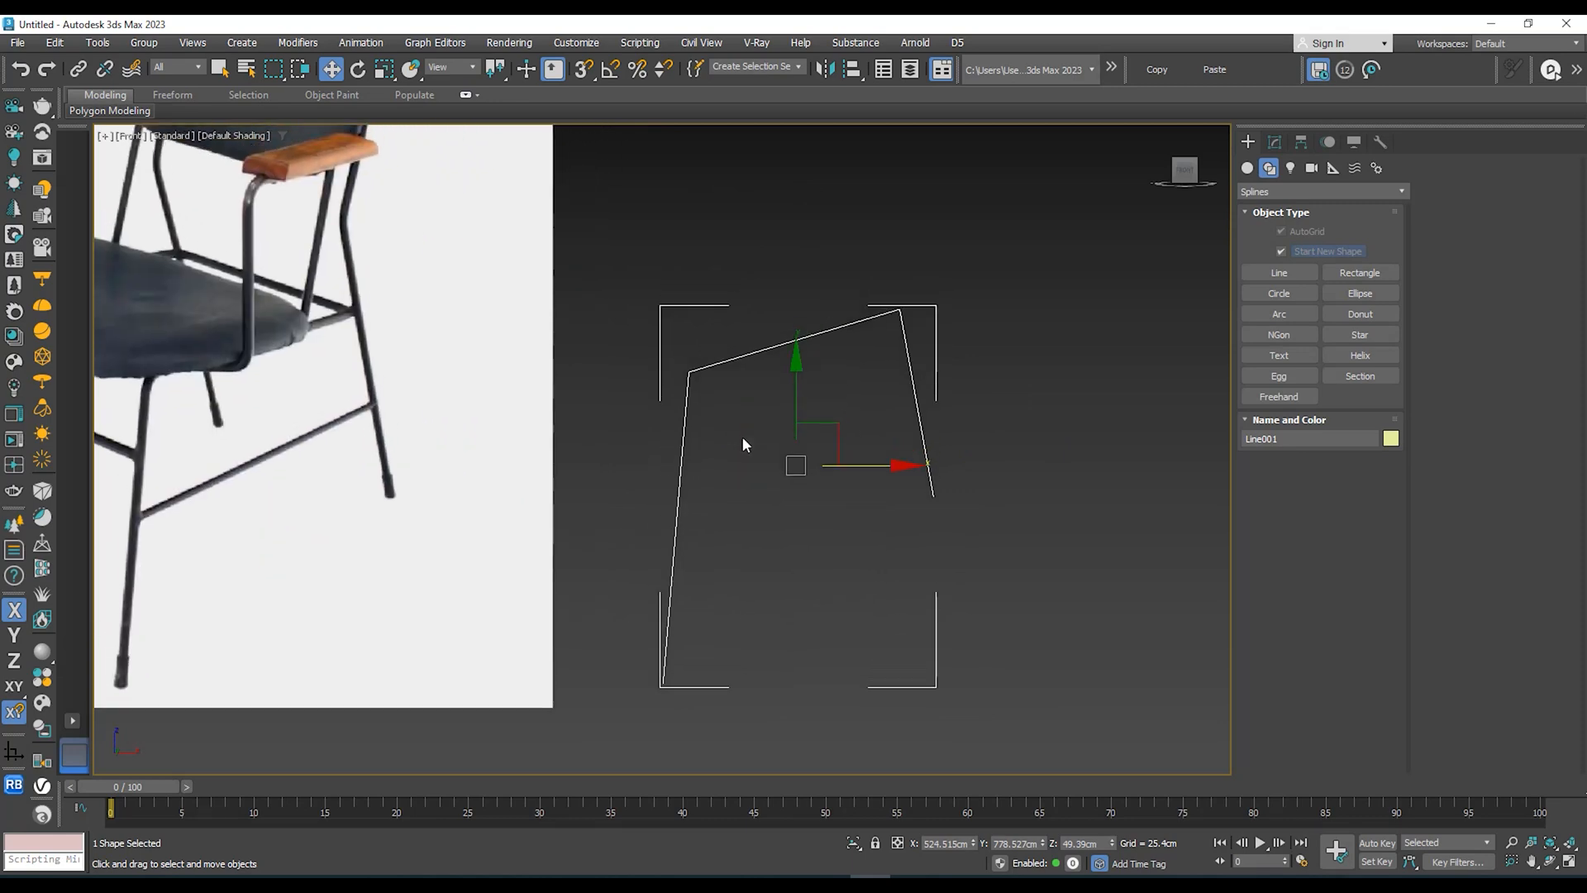
middle_drag(751, 484, 748, 499)
middle_drag(822, 419, 786, 477)
scroll(821, 449, down, 2)
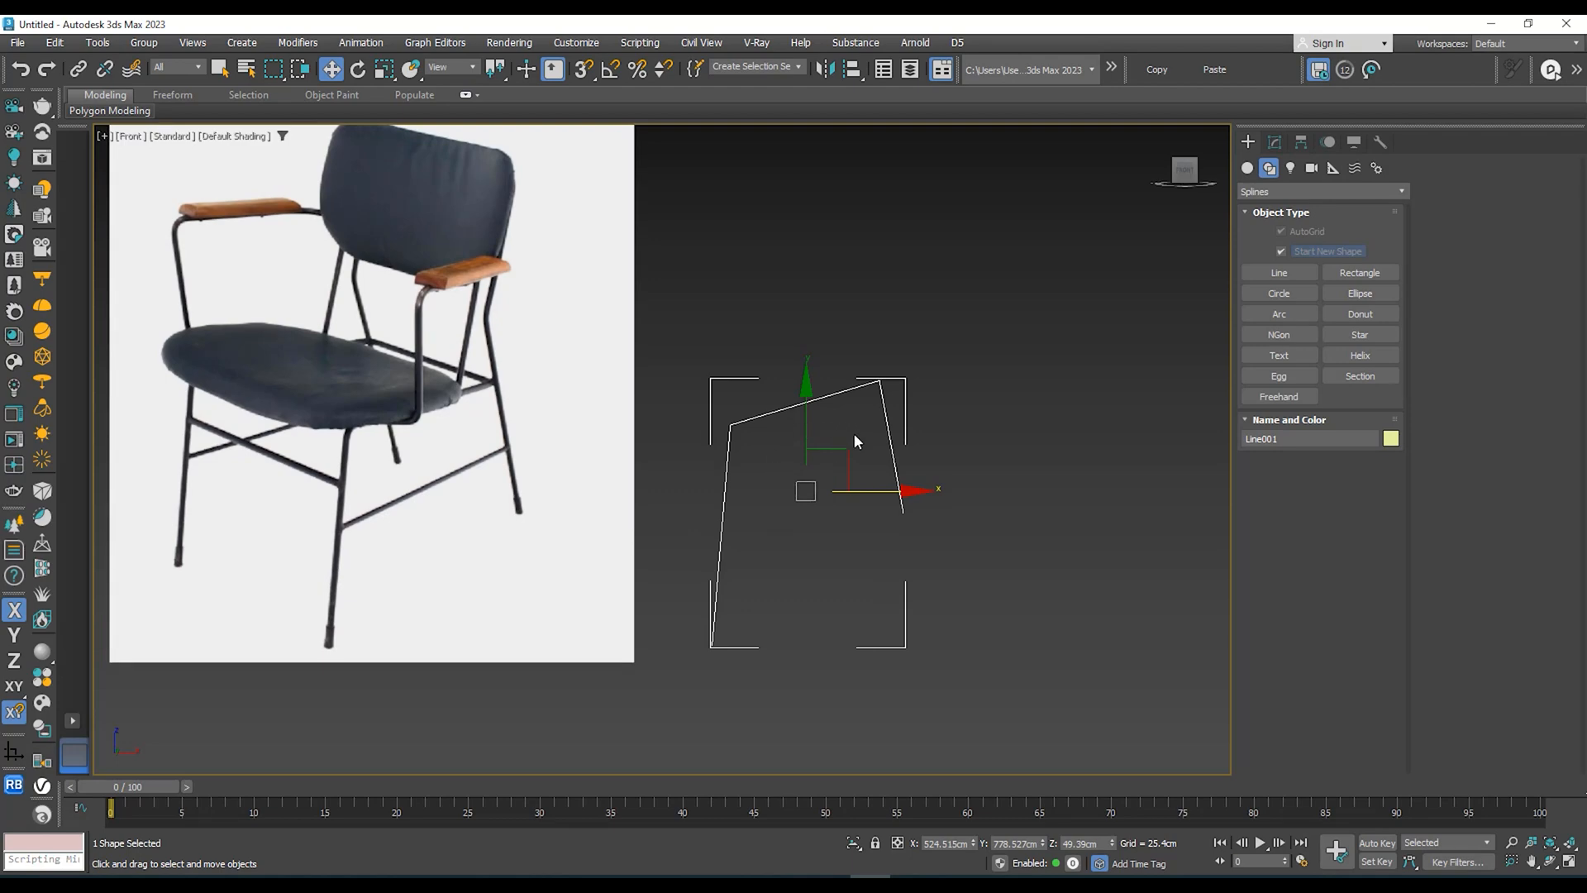
scroll(719, 472, up, 2)
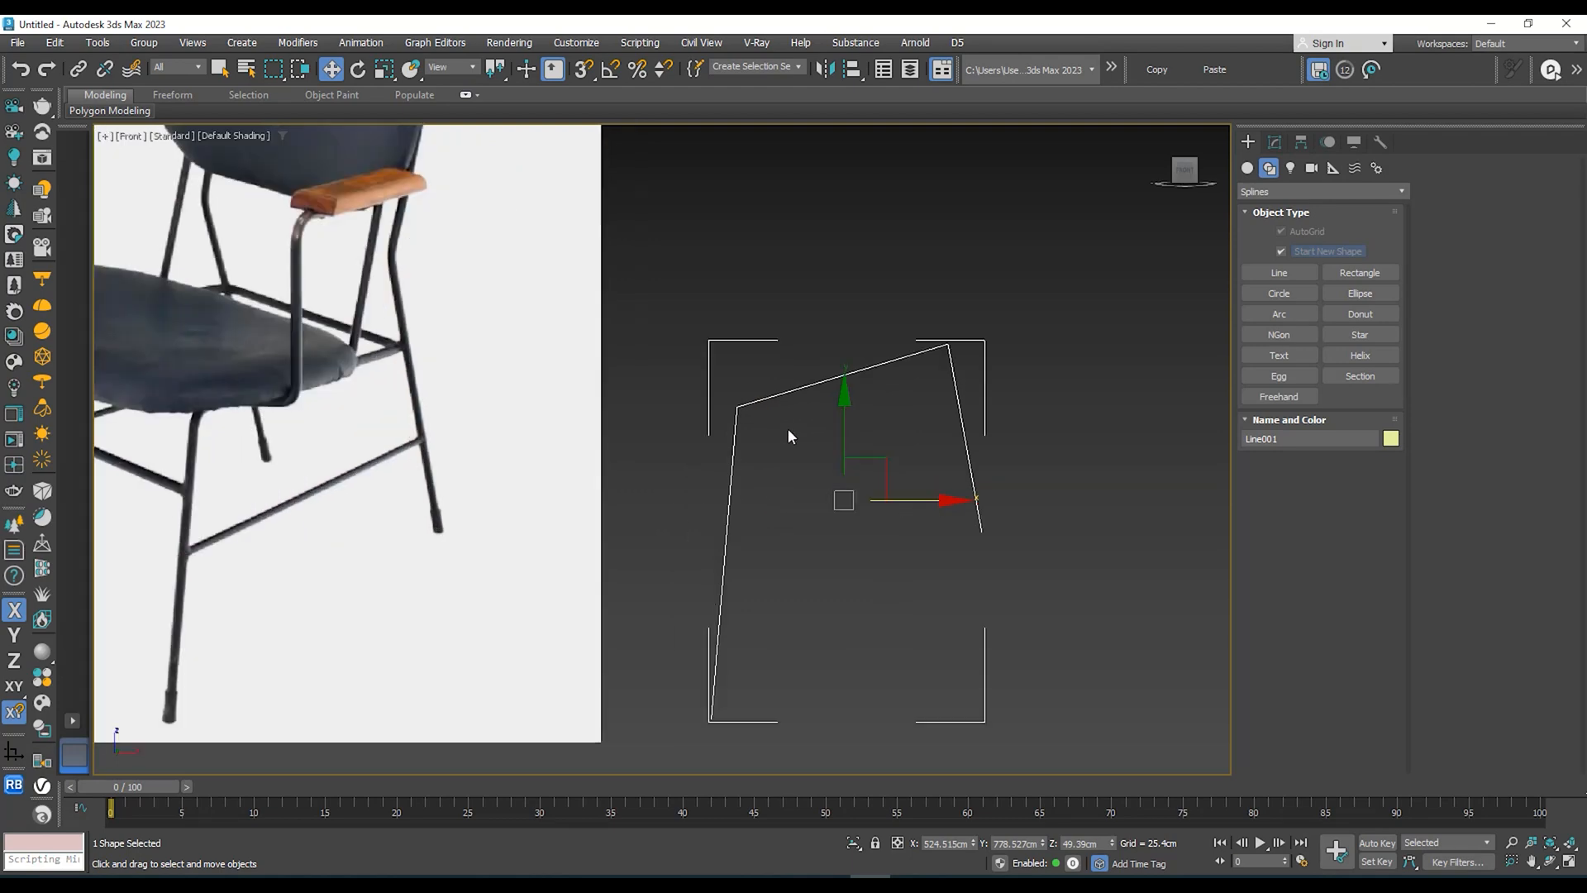
middle_drag(798, 434, 780, 513)
scroll(769, 473, down, 2)
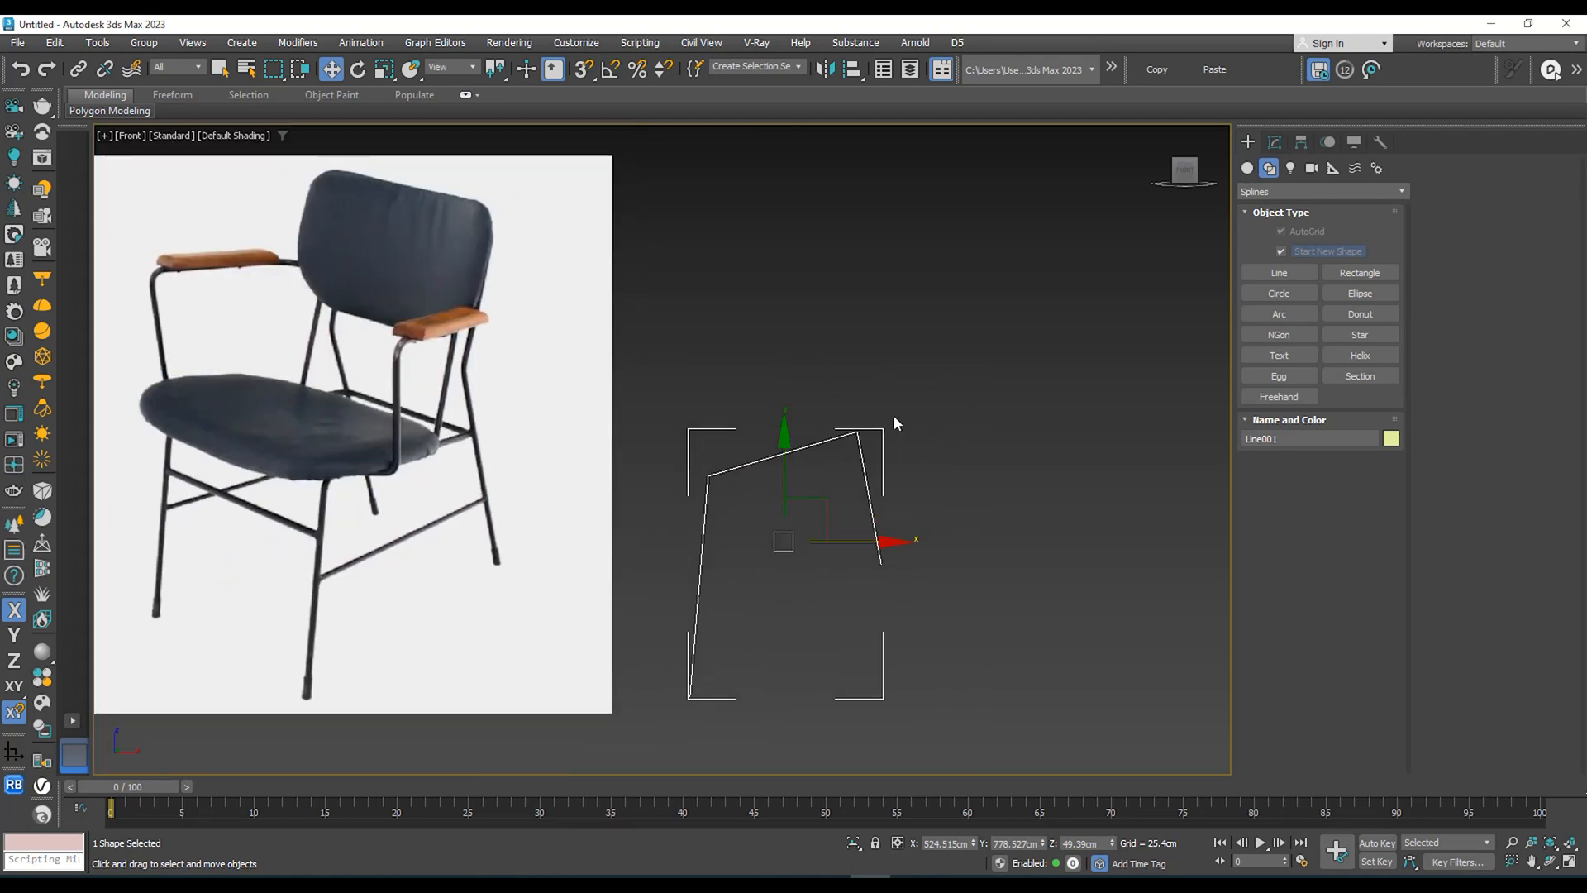
middle_drag(878, 423, 879, 383)
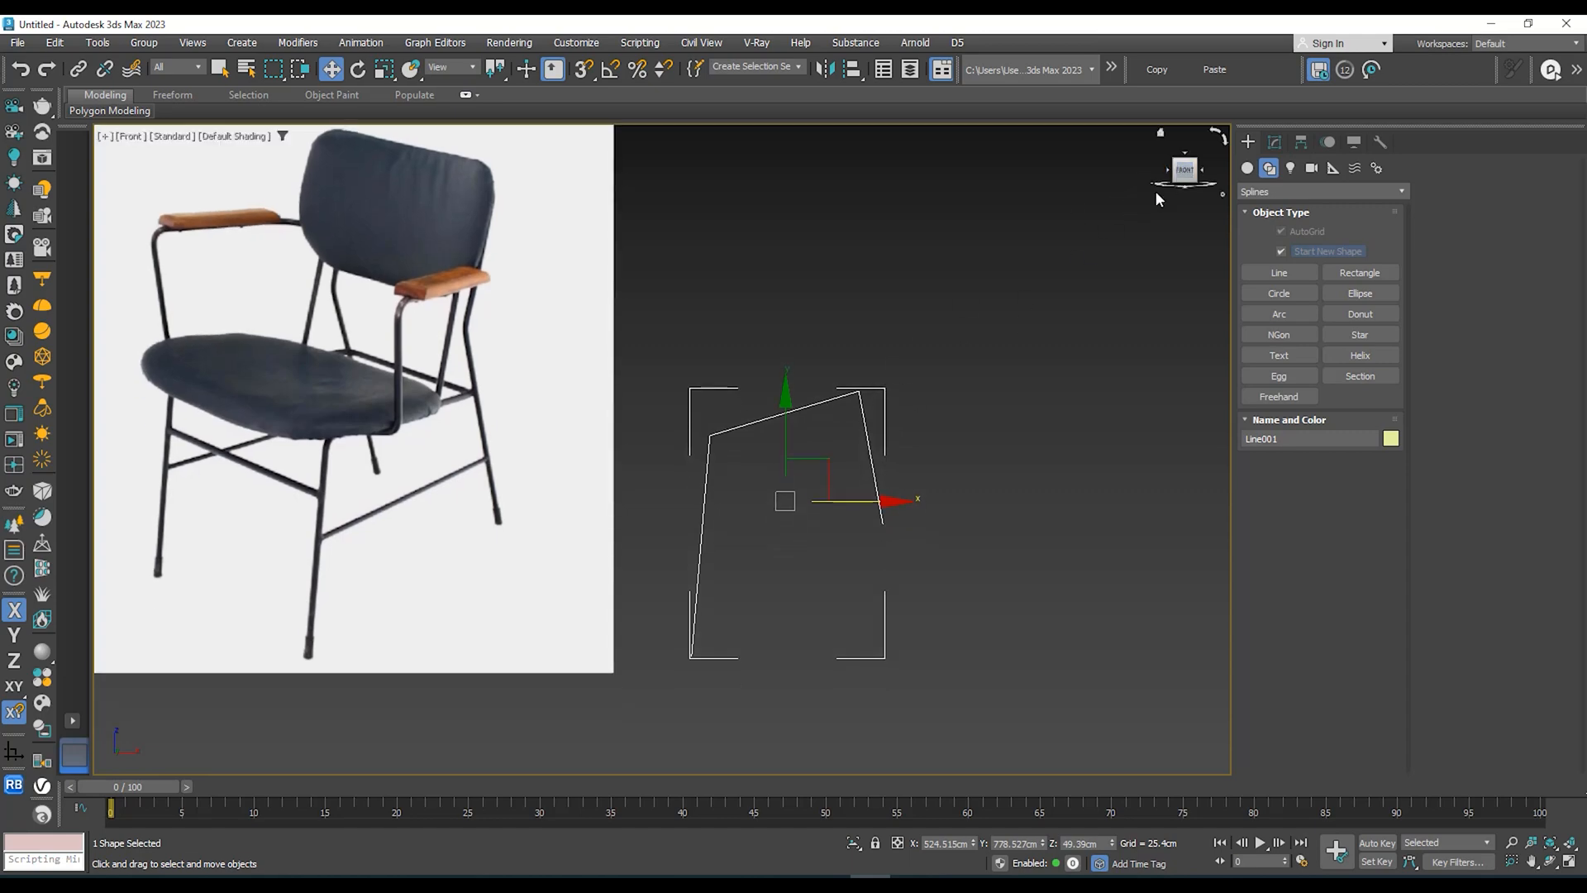
key(g)
middle_drag(653, 414, 796, 285)
scroll(1177, 382, down, 4)
scroll(852, 394, up, 2)
key(g)
scroll(845, 419, up, 2)
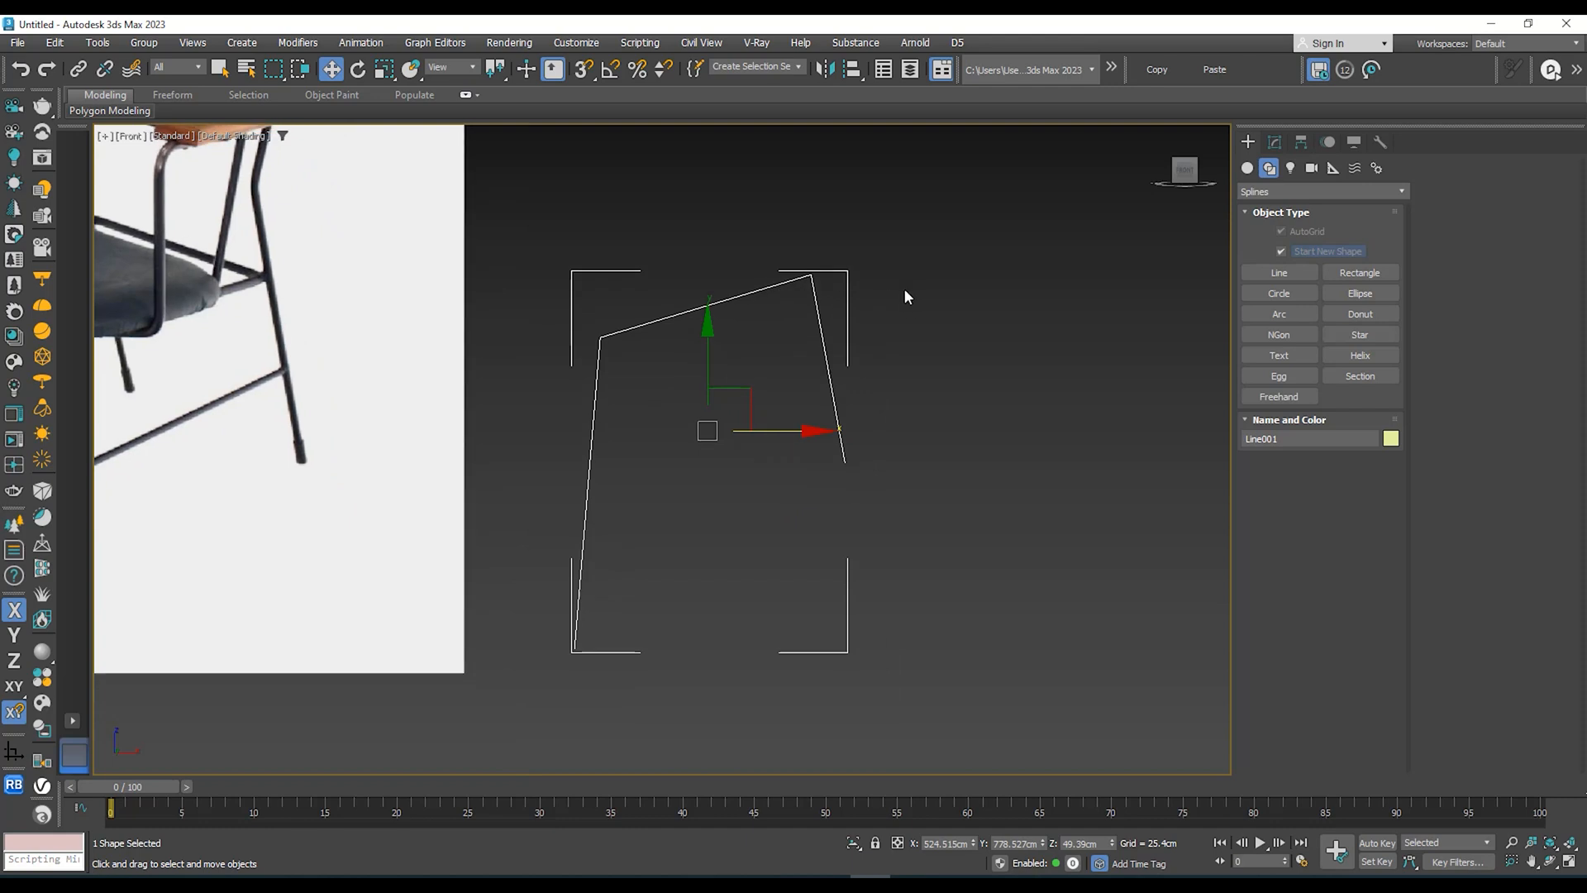
middle_drag(637, 328, 676, 308)
scroll(633, 260, up, 1)
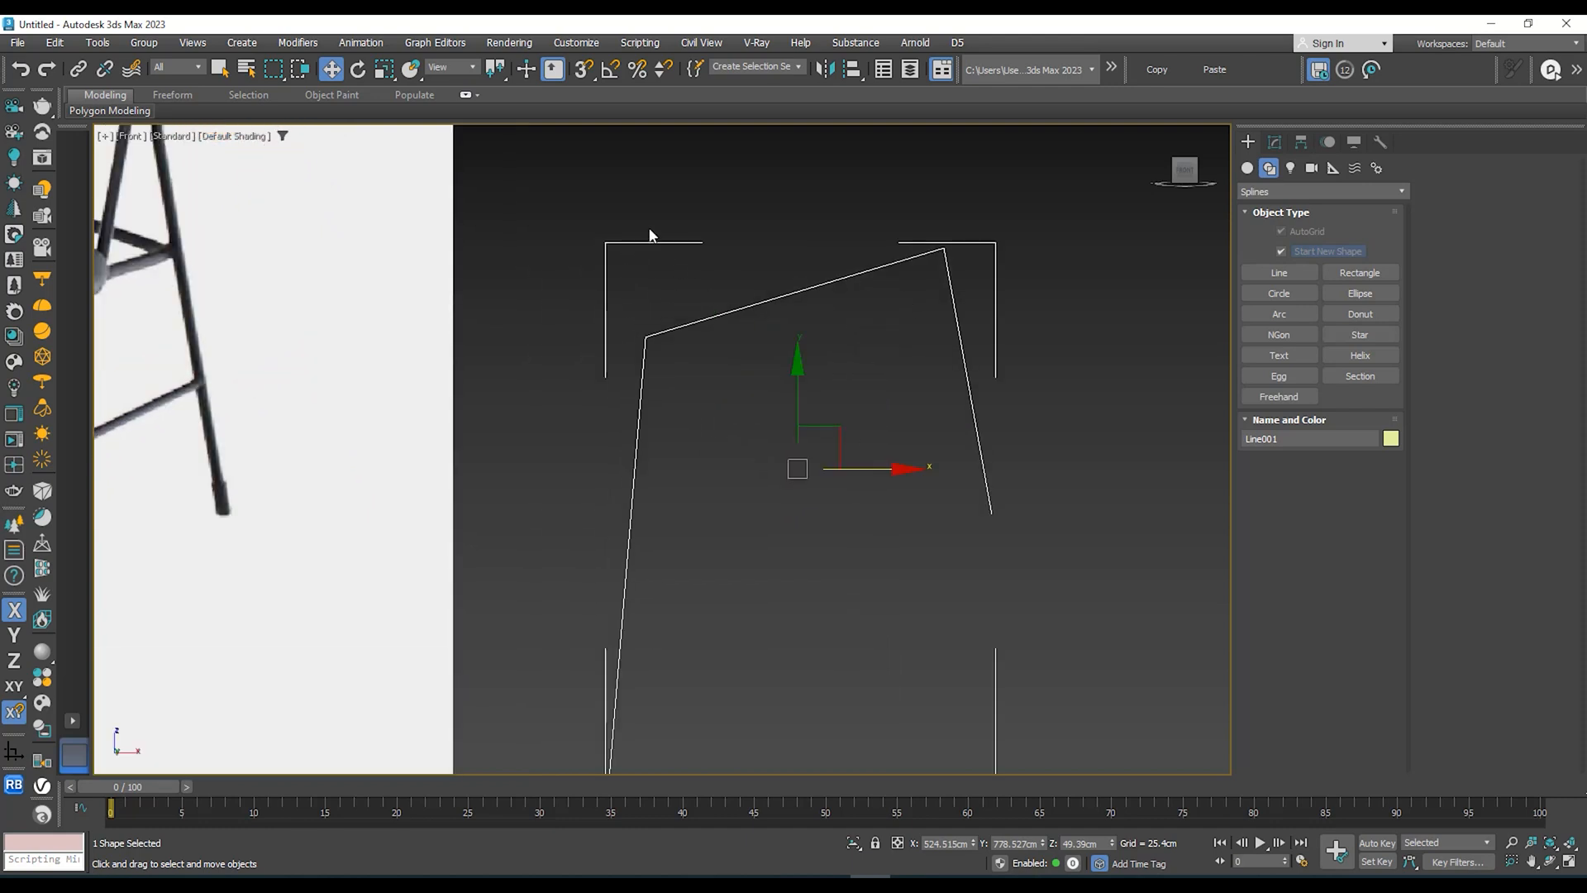
scroll(658, 228, down, 2)
scroll(686, 248, up, 1)
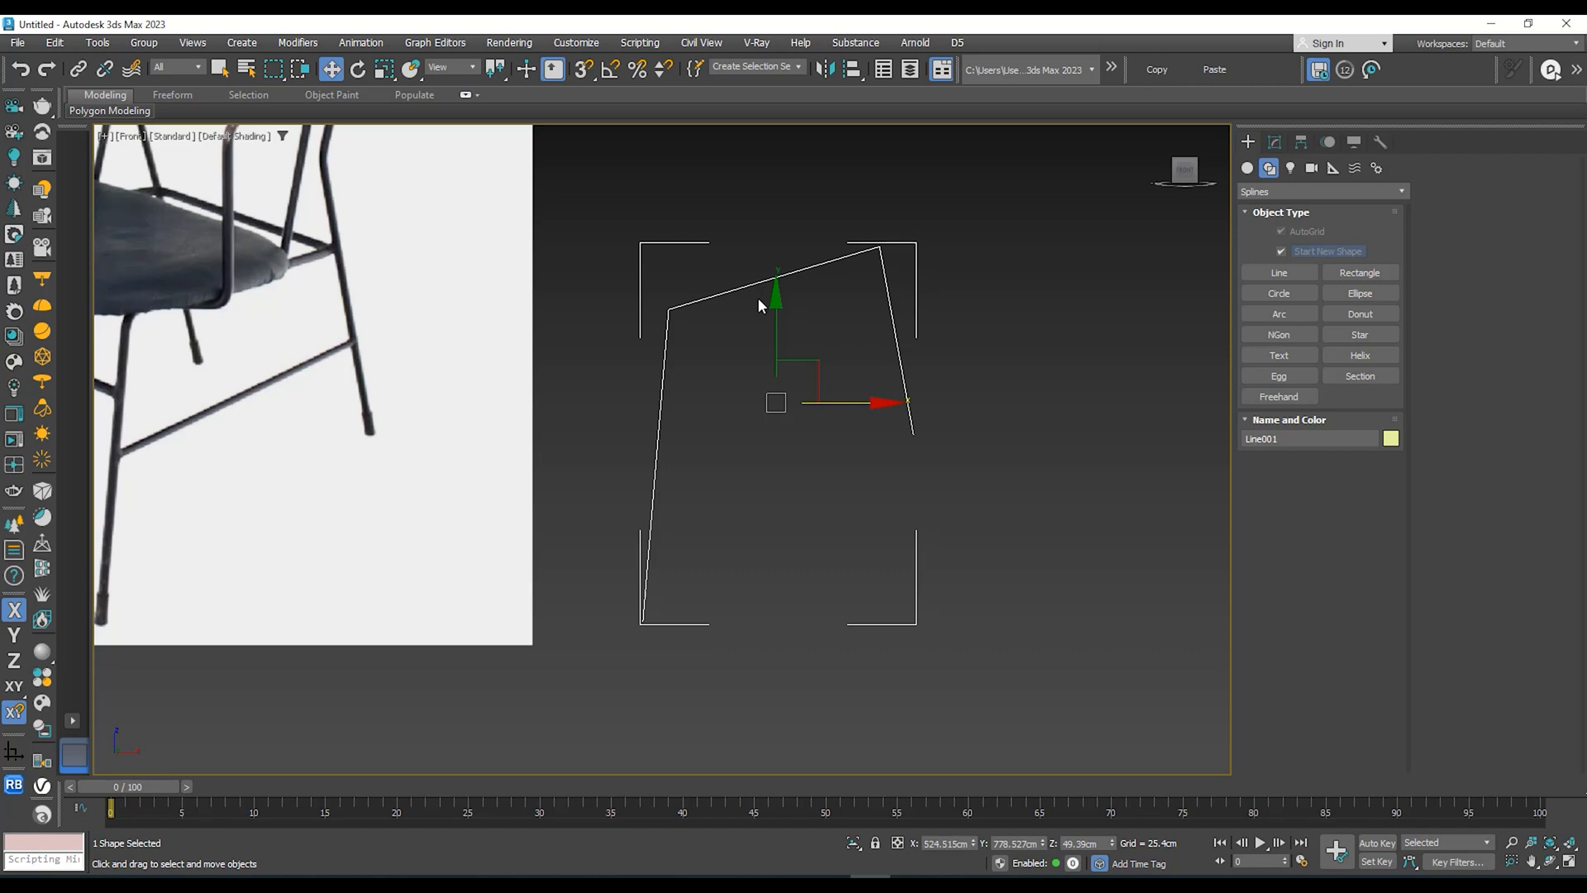
Step: Hide the selection brackets and move the leg line further along X to about 562.2 cm
key(j)
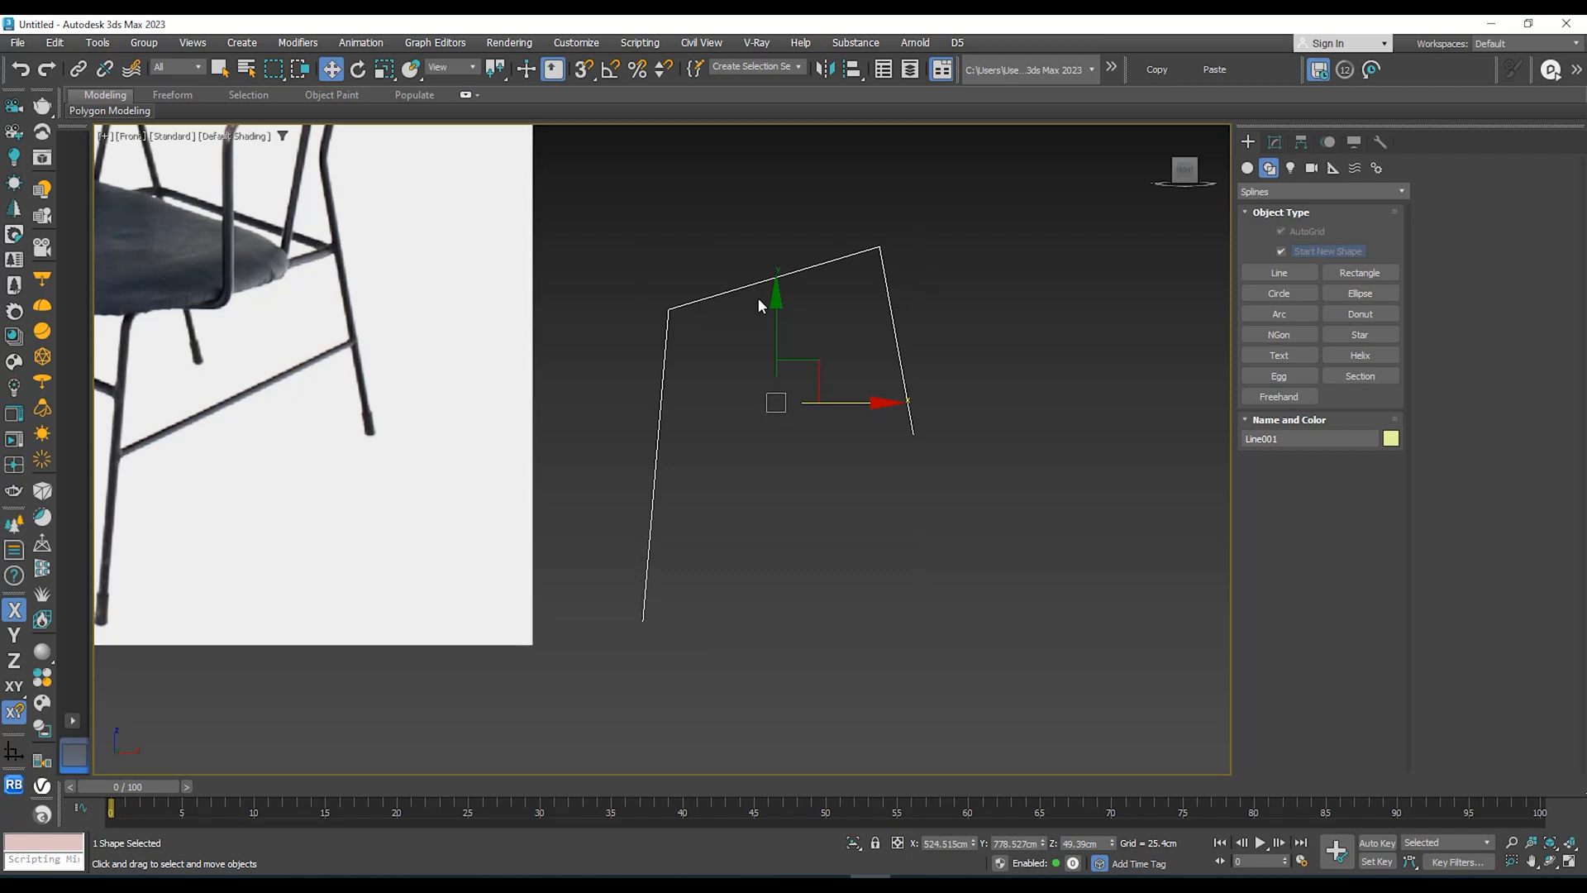
scroll(716, 254, down, 3)
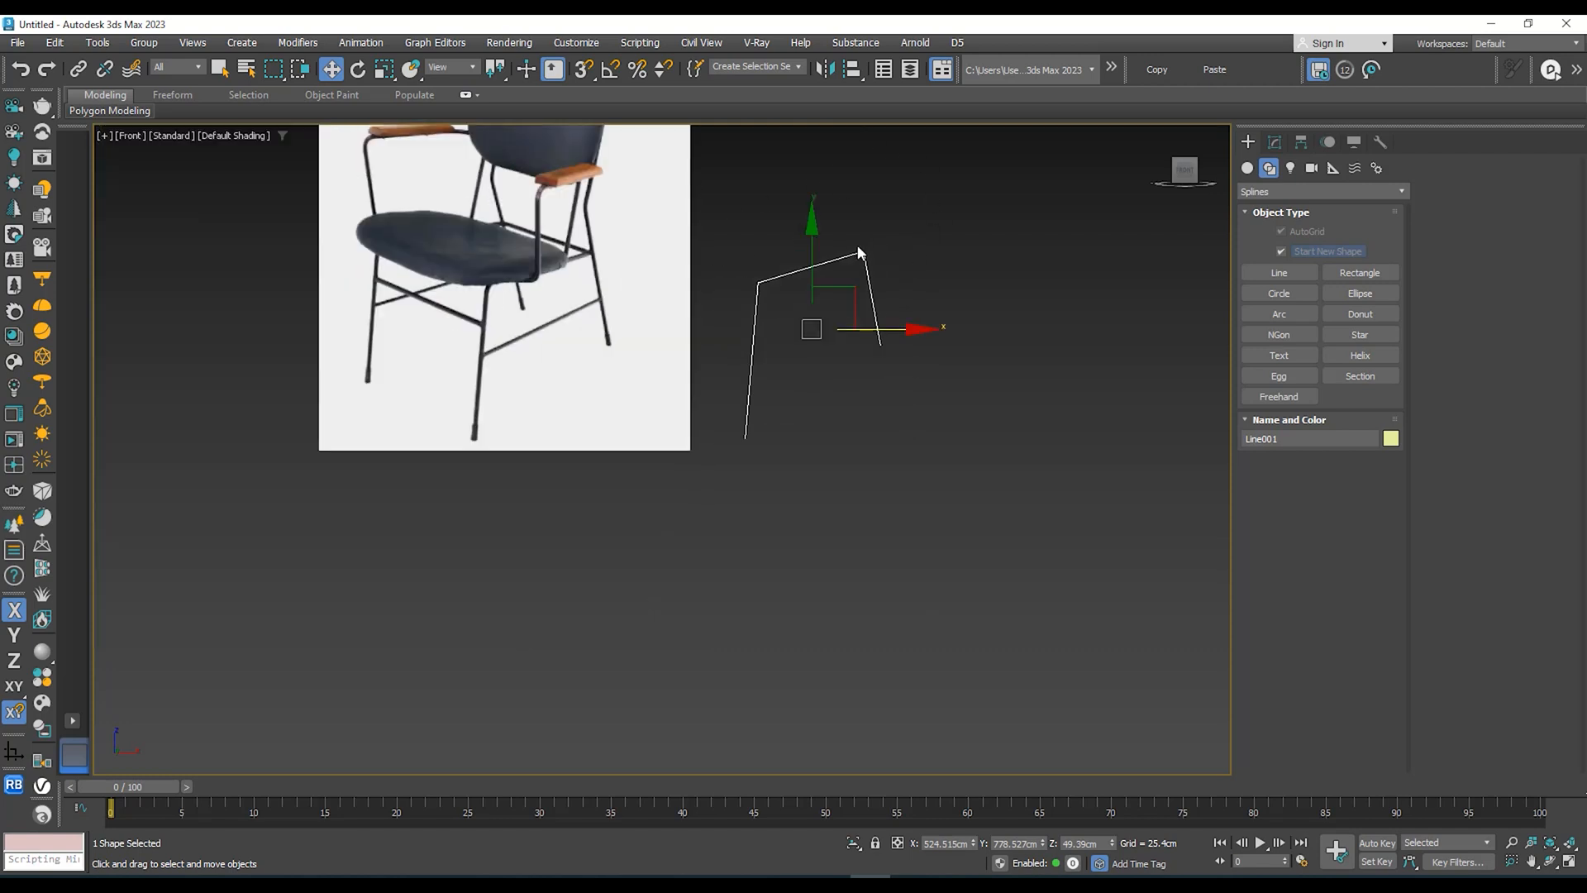
scroll(772, 253, up, 3)
scroll(750, 281, down, 1)
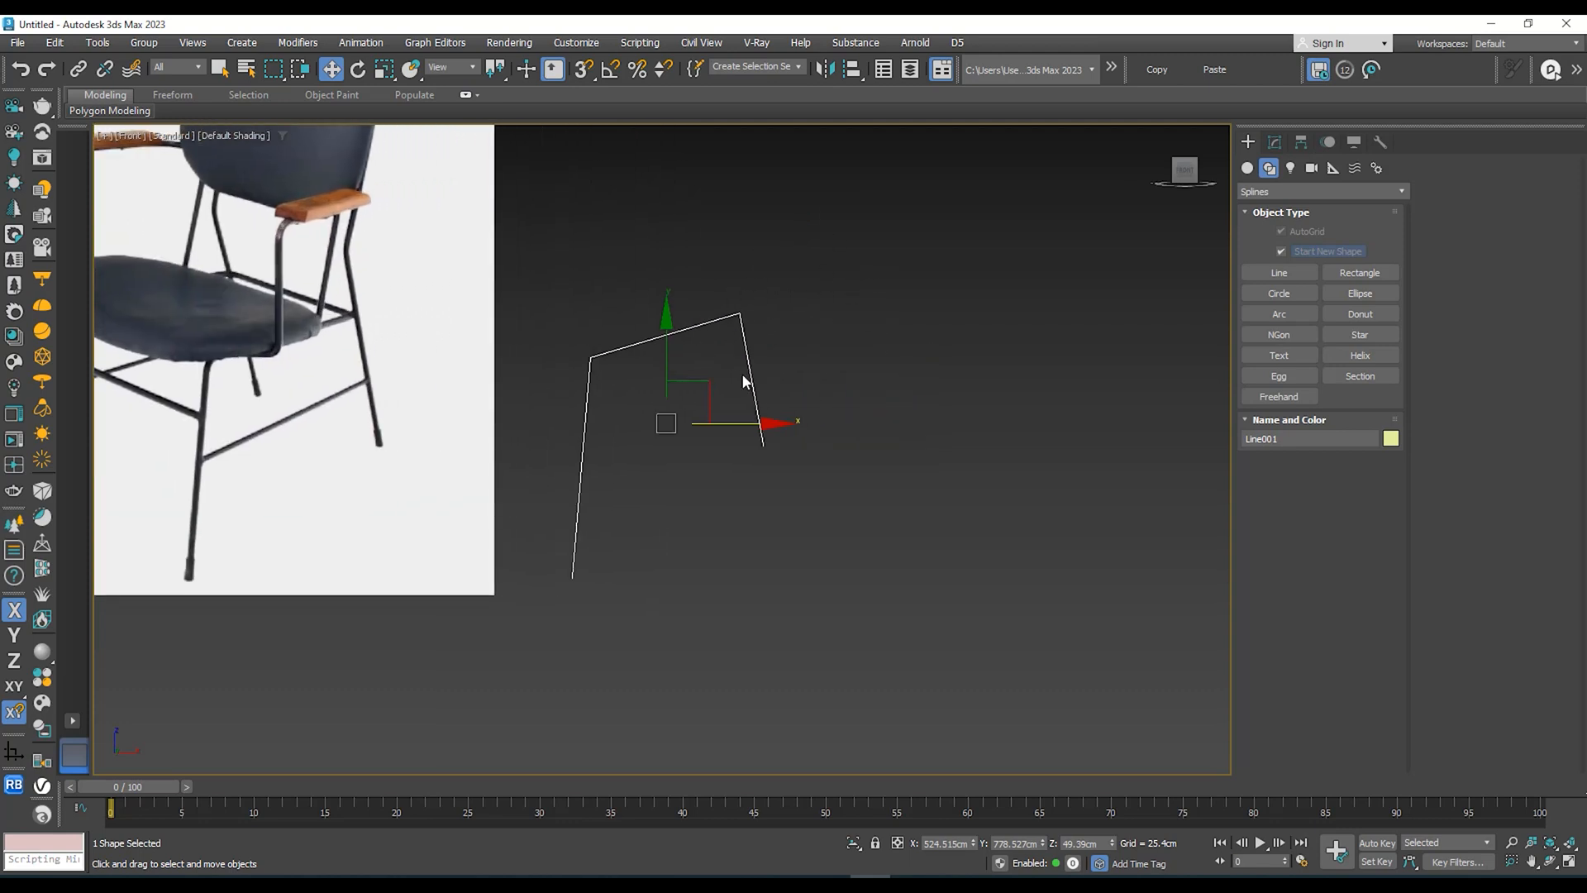
drag(737, 415, 775, 408)
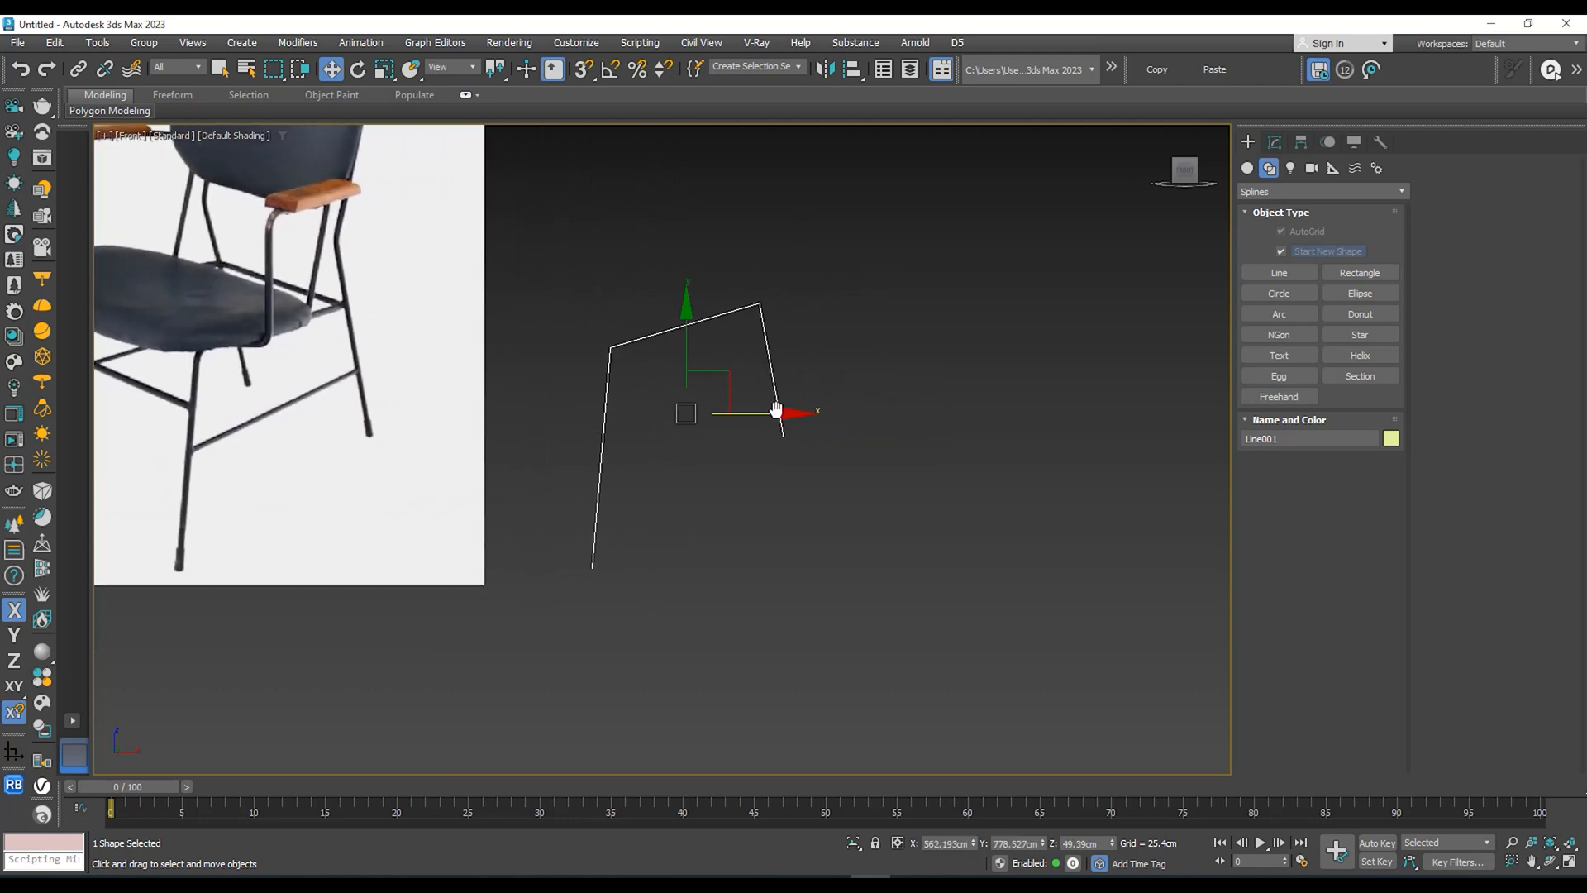
Step: Edit the line's vertices and lower the rear leg's top vertex level with the front leg's top vertex
click(1274, 142)
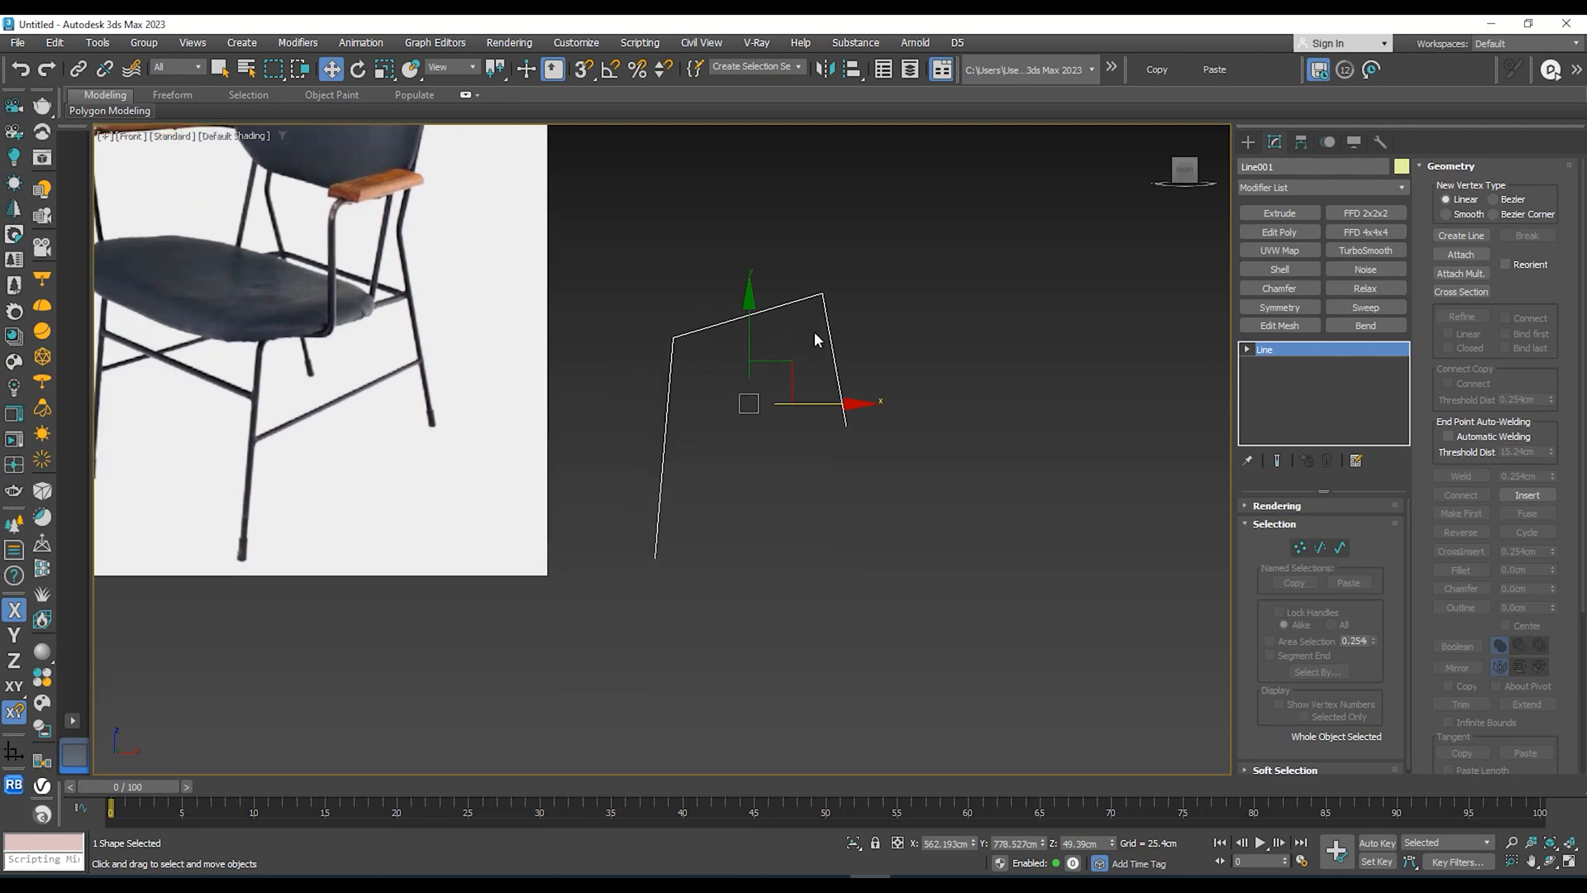
click(1248, 349)
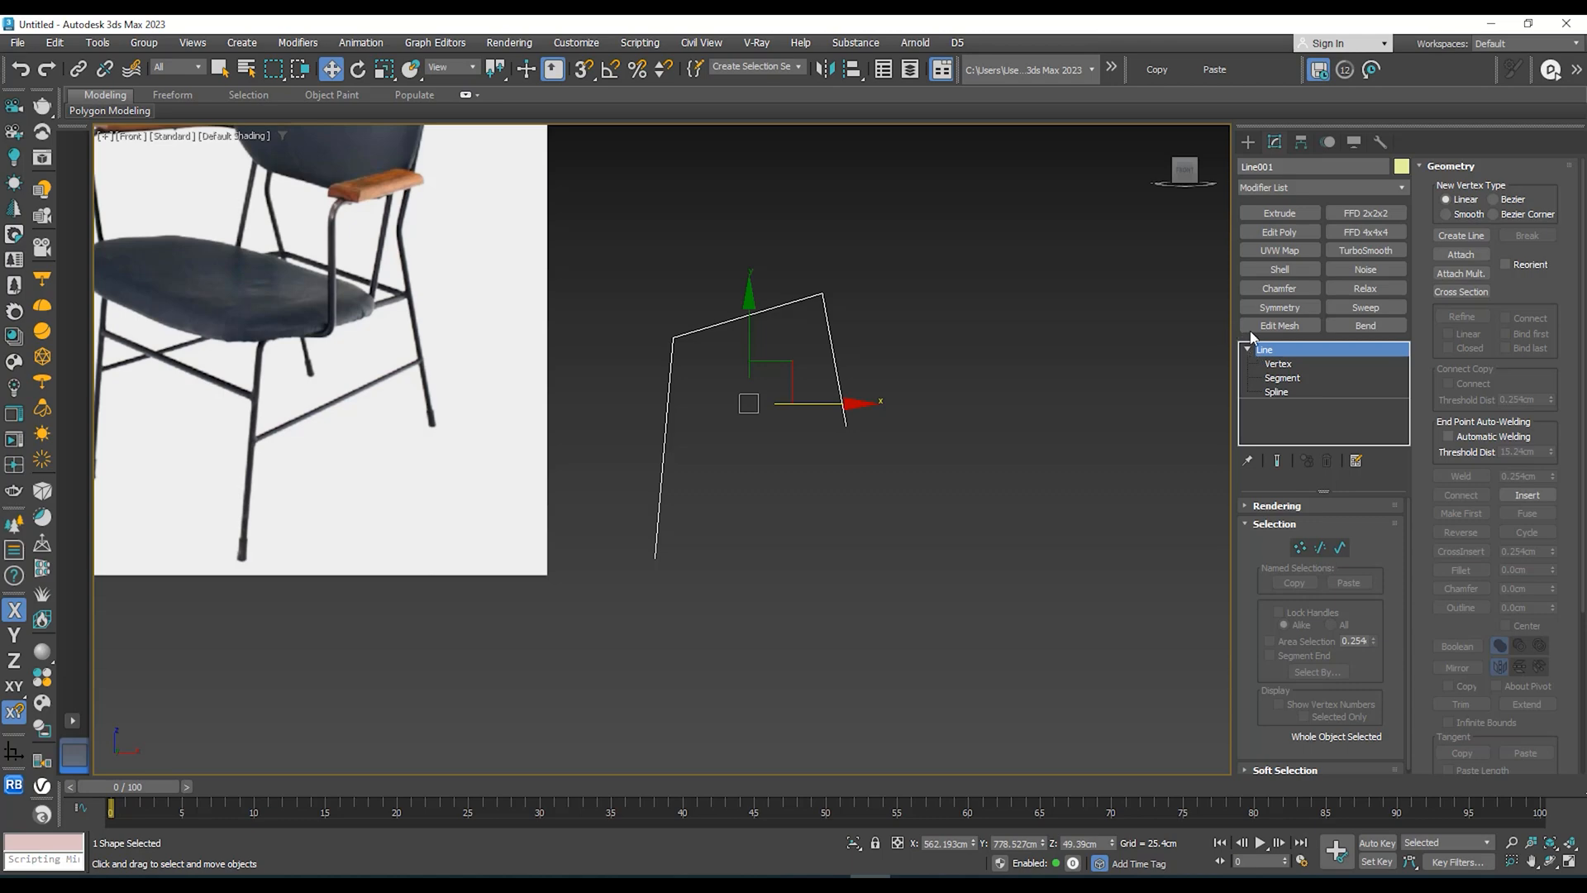
click(1279, 364)
drag(771, 323, 774, 315)
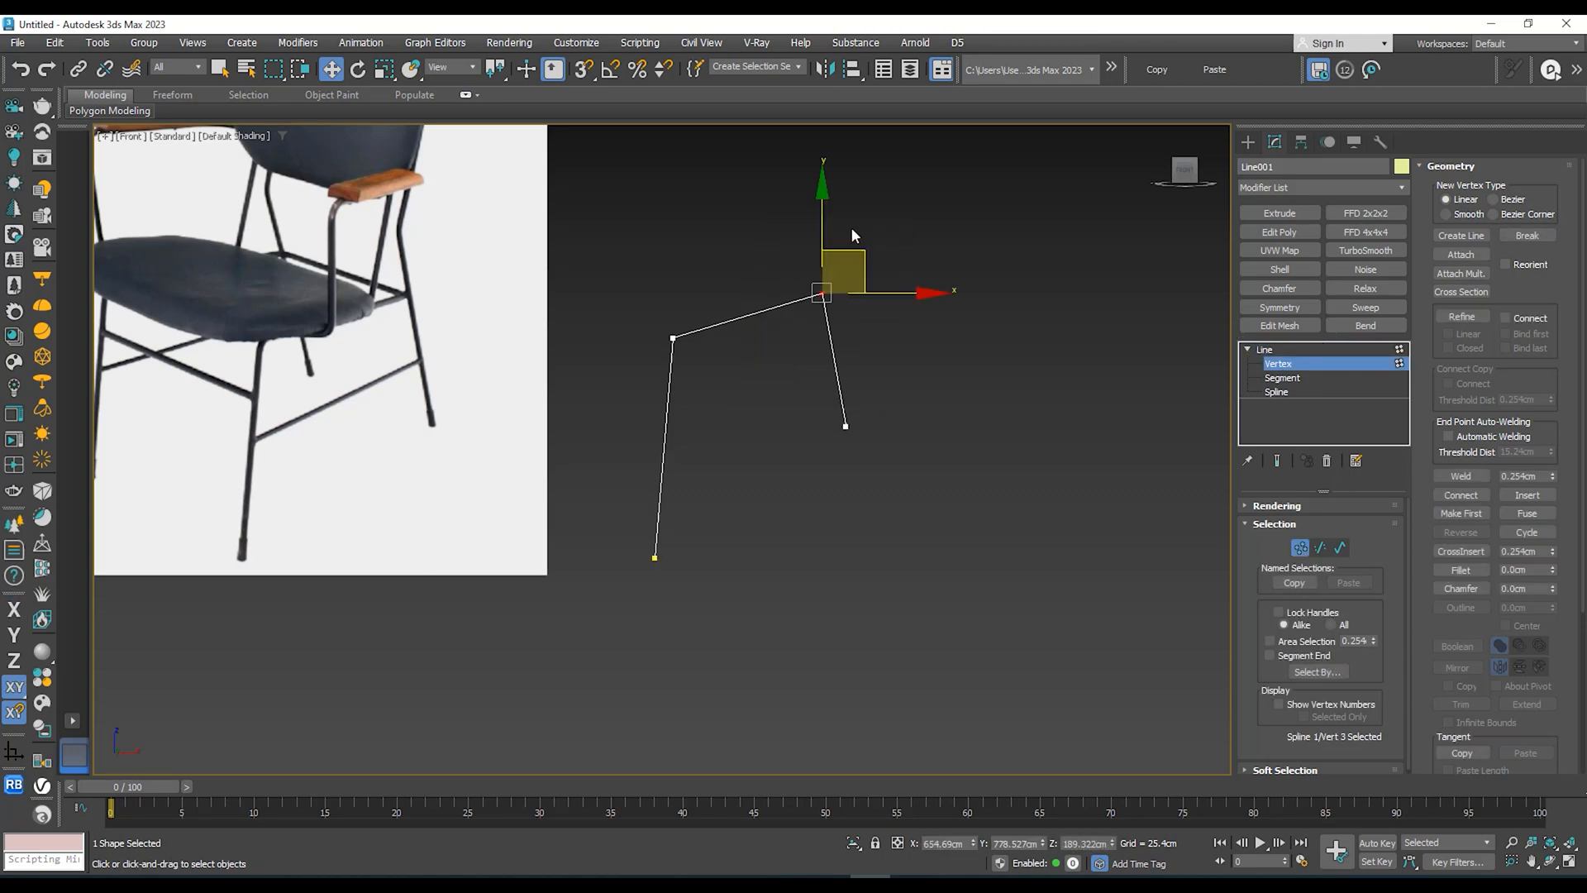
drag(824, 221, 672, 338)
key(s)
middle_drag(858, 347, 861, 290)
Step: Lower the rear leg's foot vertex level with the front leg's foot using snapping, and leave vertex editing
drag(878, 330, 655, 496)
mouse_move(740, 424)
middle_down()
mouse_move(751, 442)
mouse_move(823, 378)
mouse_move(751, 420)
middle_up()
scroll(803, 397, down, 3)
scroll(758, 414, up, 2)
click(1288, 351)
Step: Edit the line's vertices and fillet the front leg's top corner by about 29.6 cm
middle_drag(906, 367, 957, 383)
click(1280, 365)
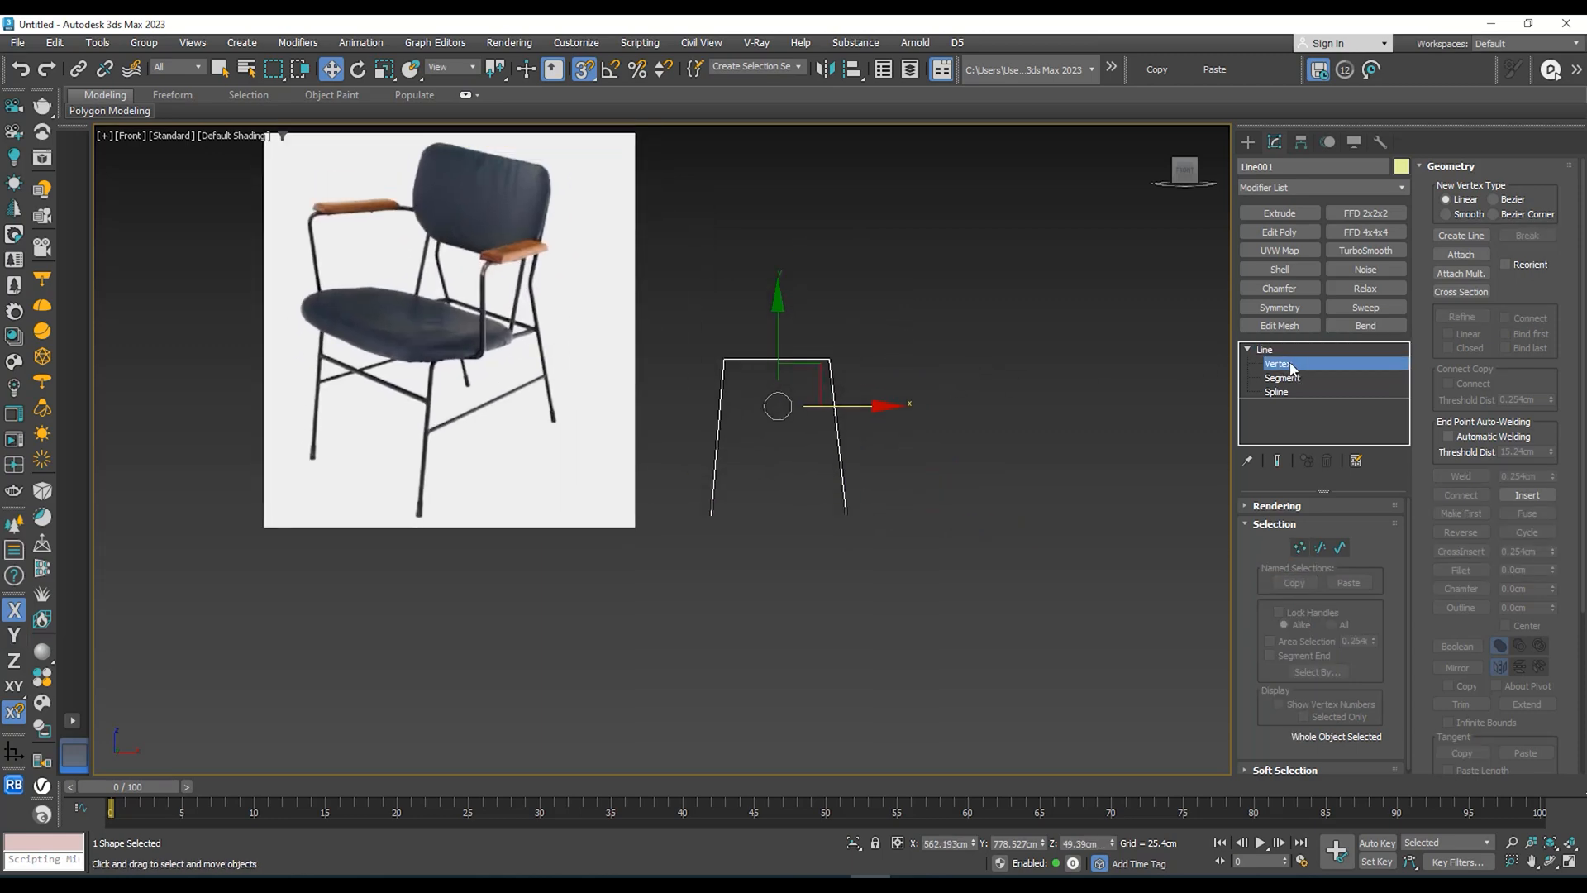
middle_drag(787, 342, 787, 327)
scroll(653, 306, up, 2)
scroll(364, 405, up, 4)
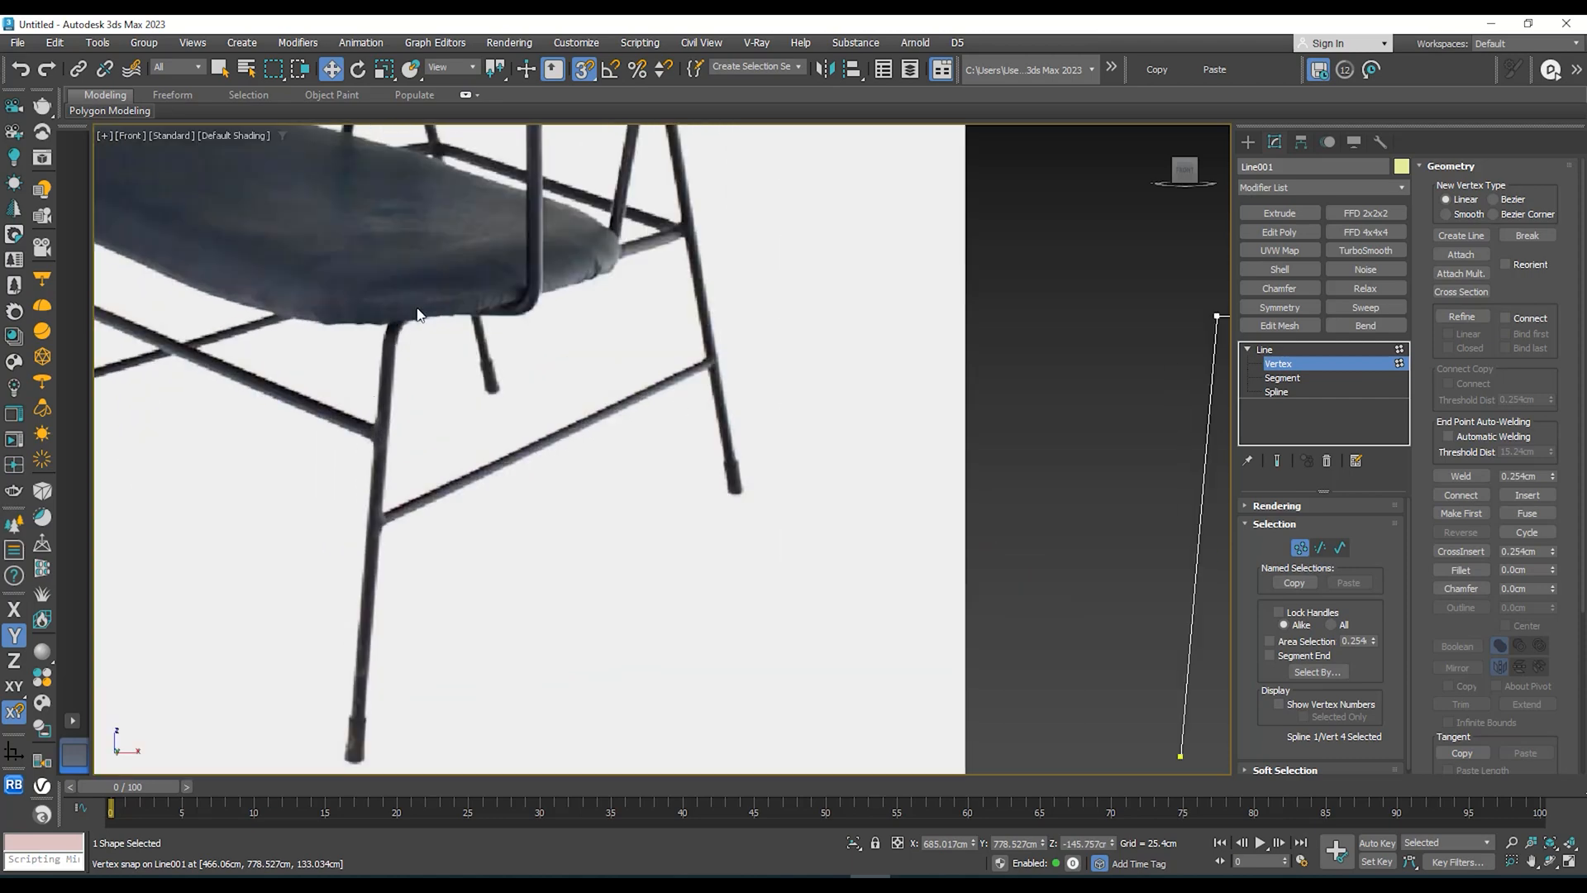
scroll(656, 344, down, 2)
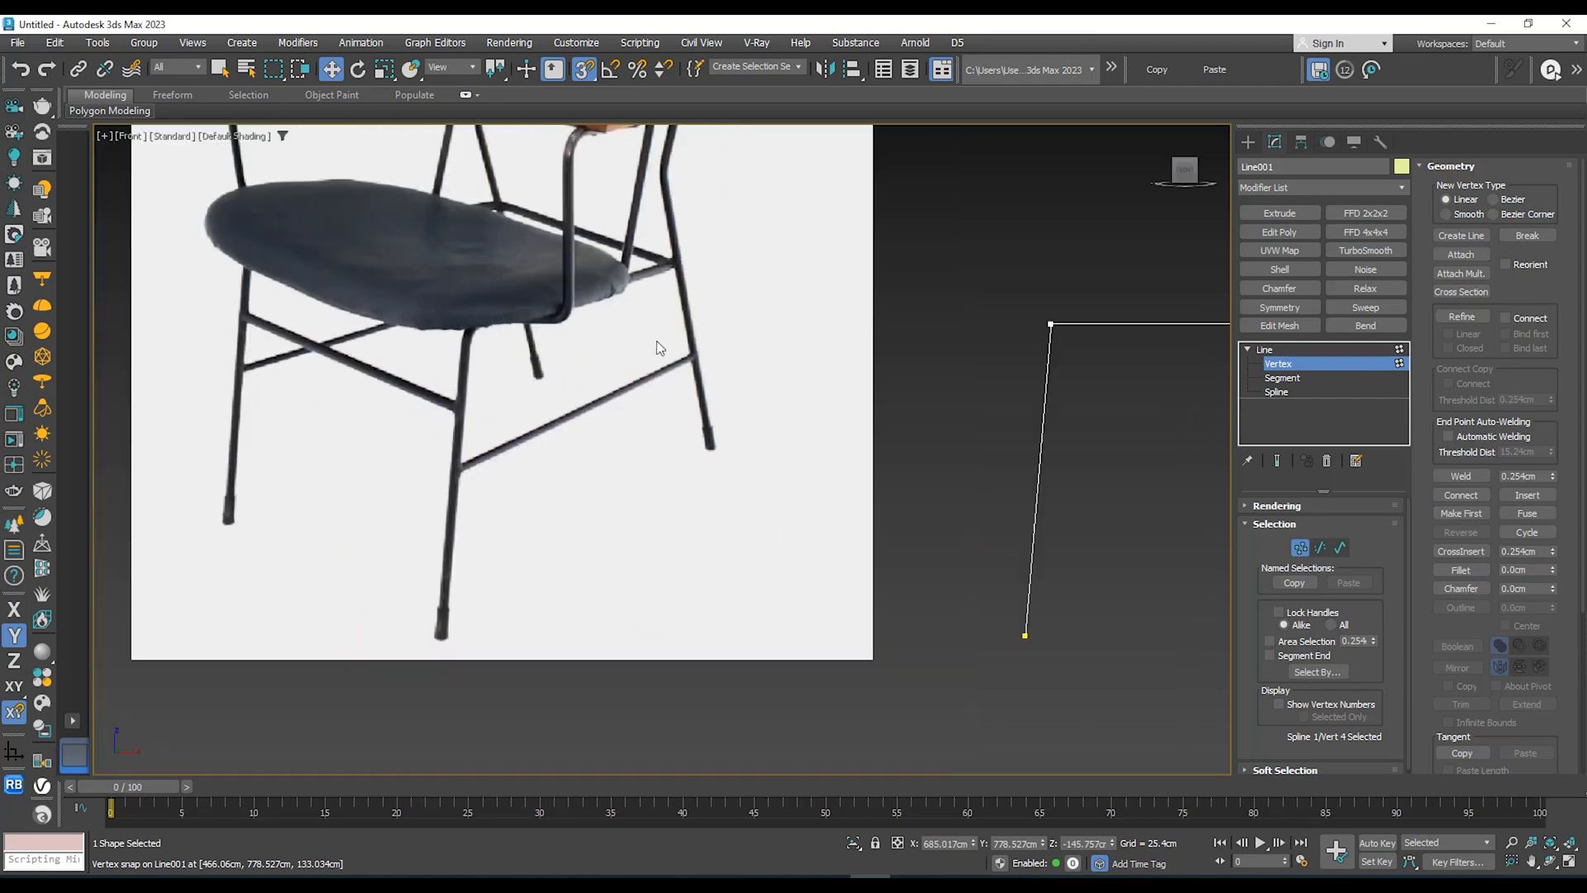
scroll(896, 294, down, 1)
click(886, 343)
middle_drag(885, 344, 829, 376)
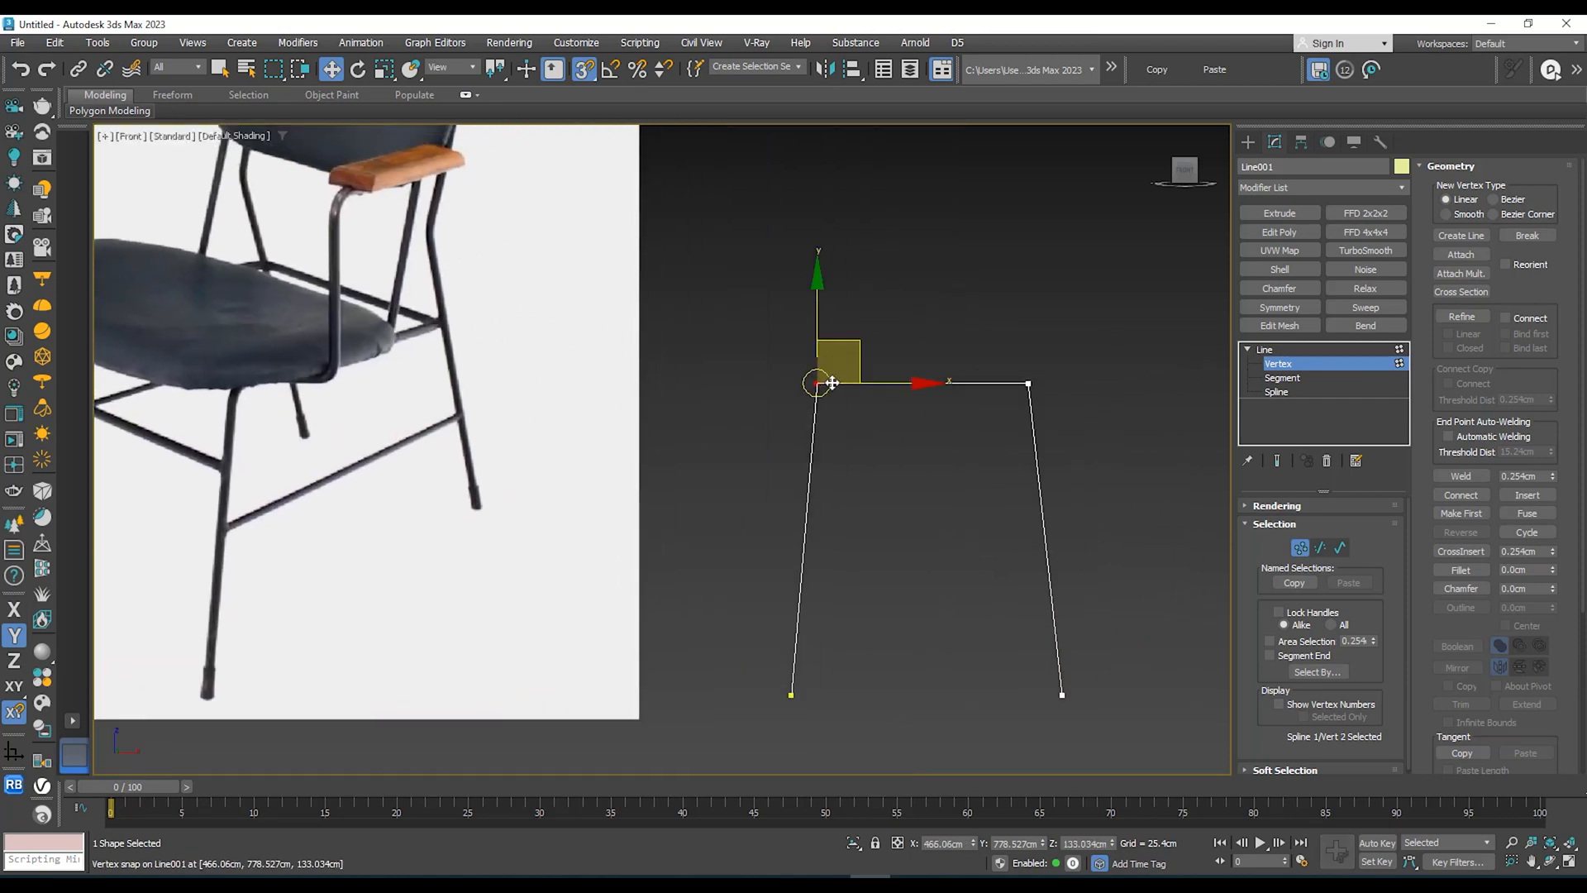
right_click(827, 377)
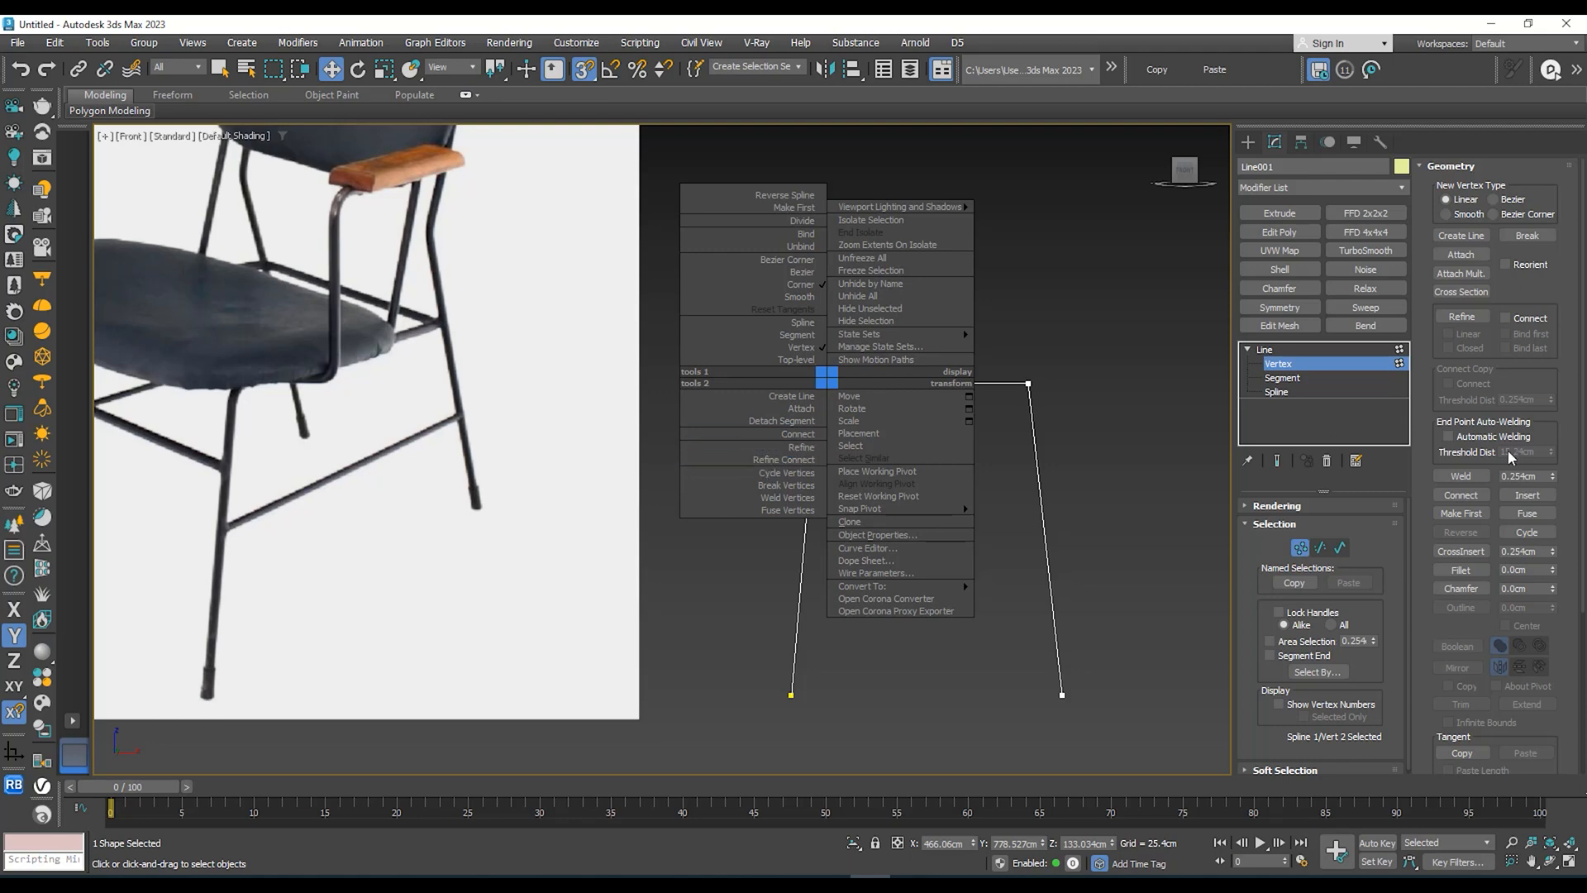
click(1414, 518)
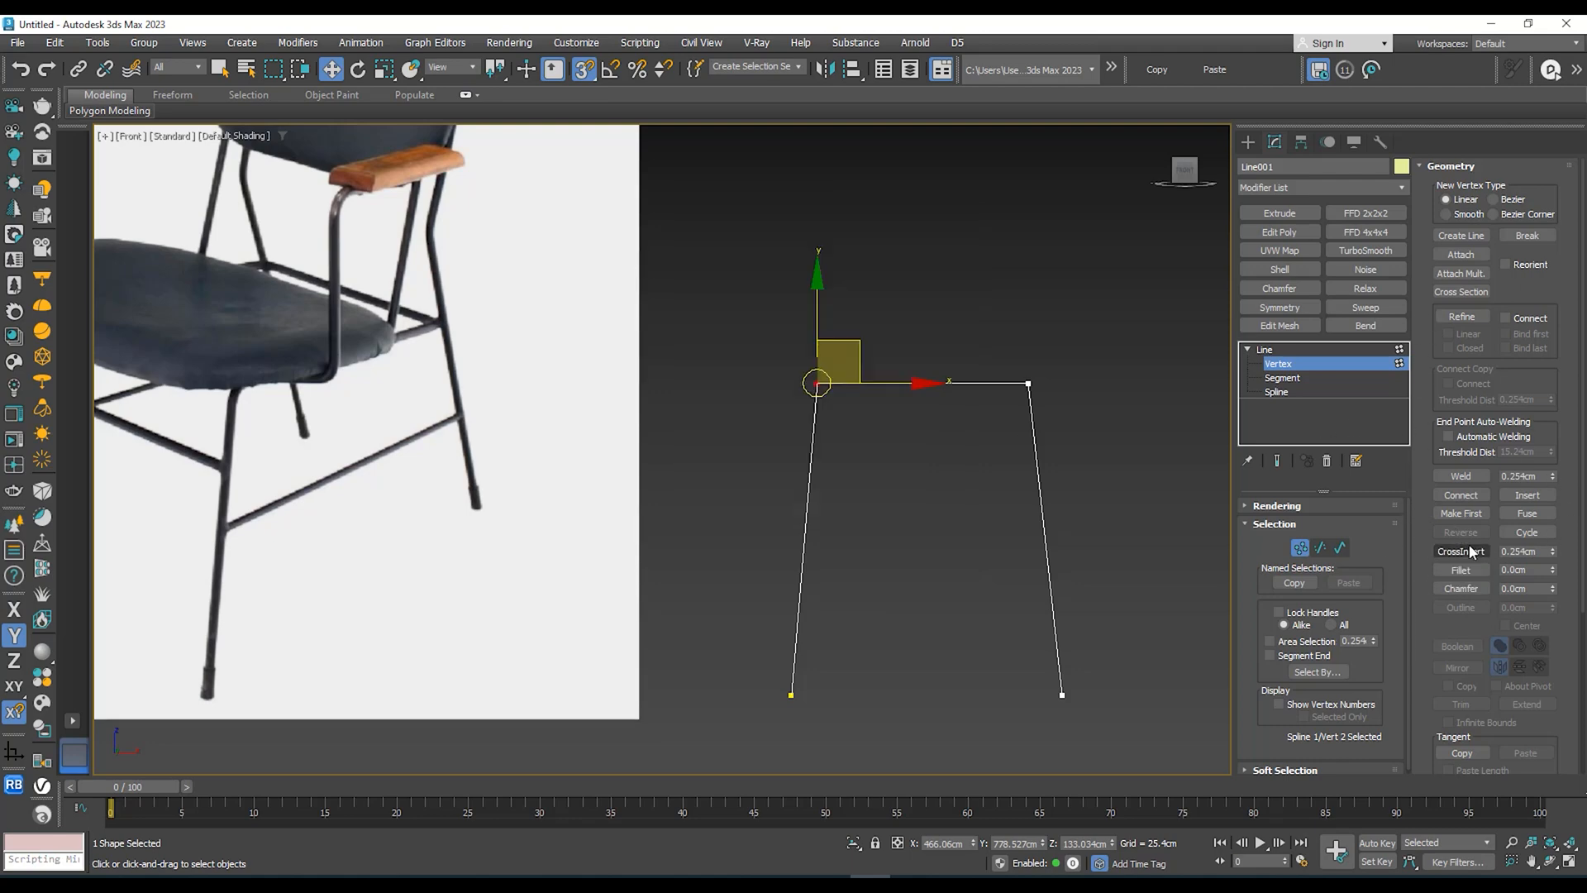
click(1461, 587)
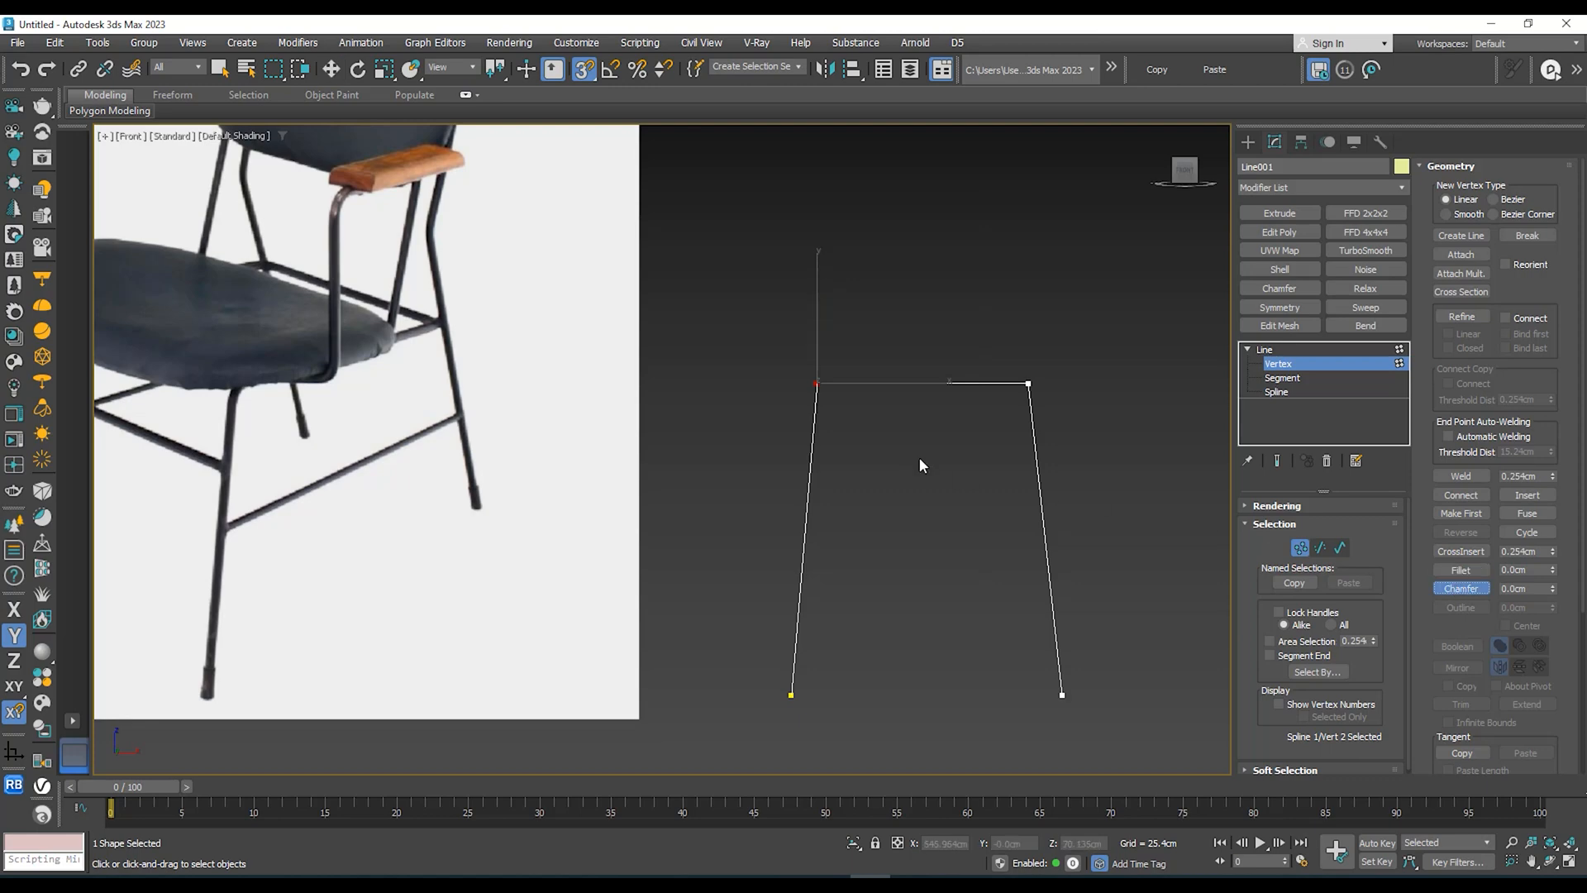
click(1461, 570)
drag(818, 386, 837, 350)
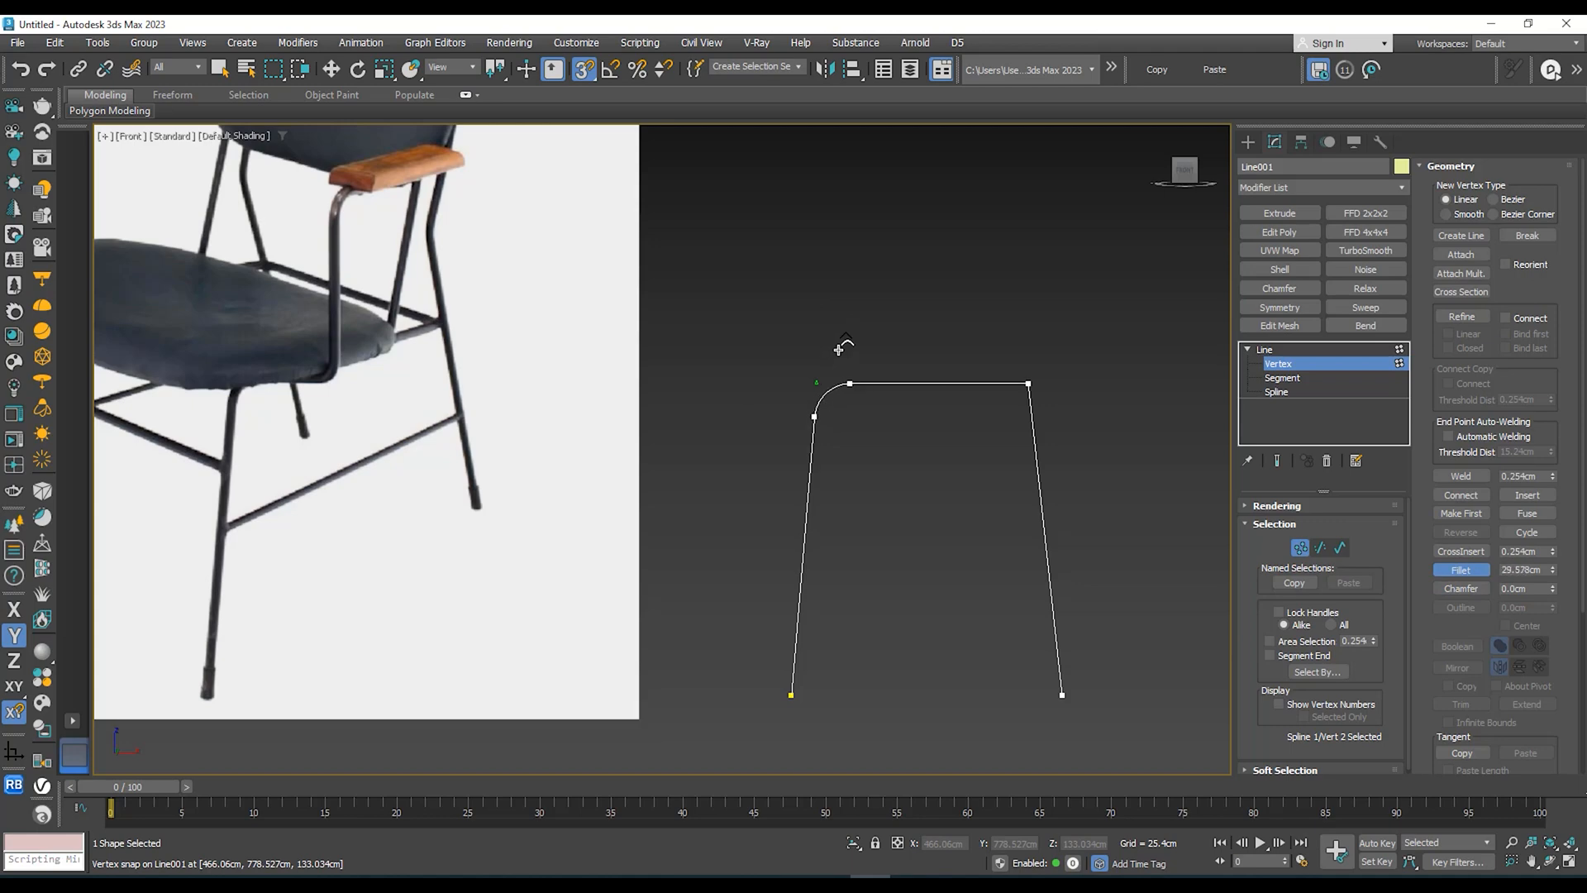
drag(838, 347, 839, 346)
Step: Leave vertex editing and examine the rear leg and backrest support in the reference photo
middle_drag(357, 384, 571, 357)
scroll(572, 356, up, 2)
scroll(457, 347, down, 4)
middle_drag(457, 374, 454, 407)
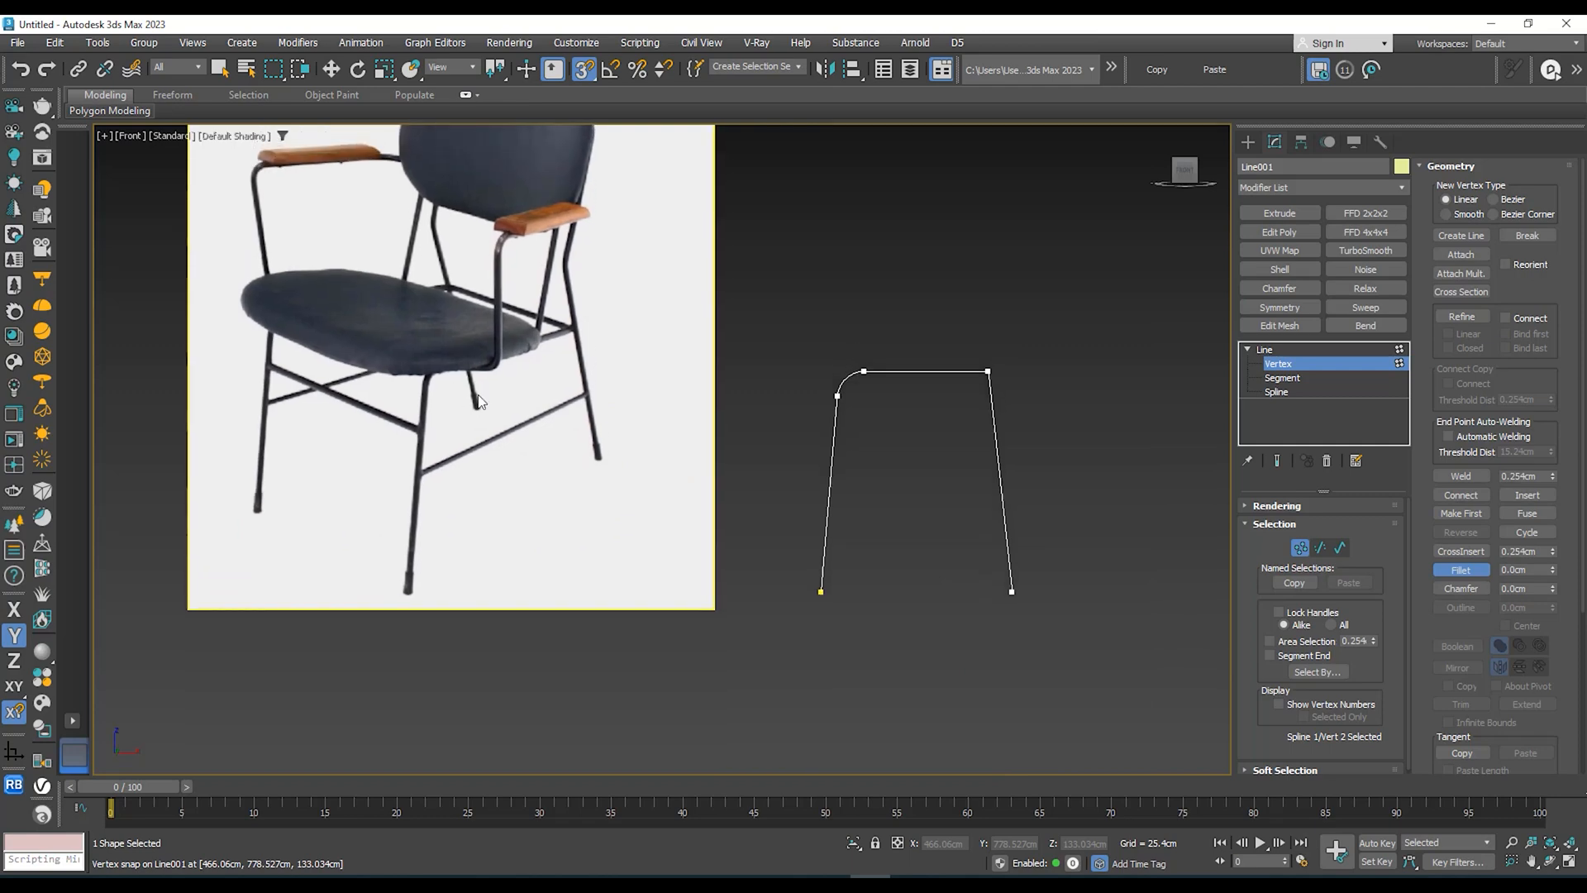
click(1265, 351)
middle_drag(809, 412, 761, 382)
scroll(452, 348, up, 2)
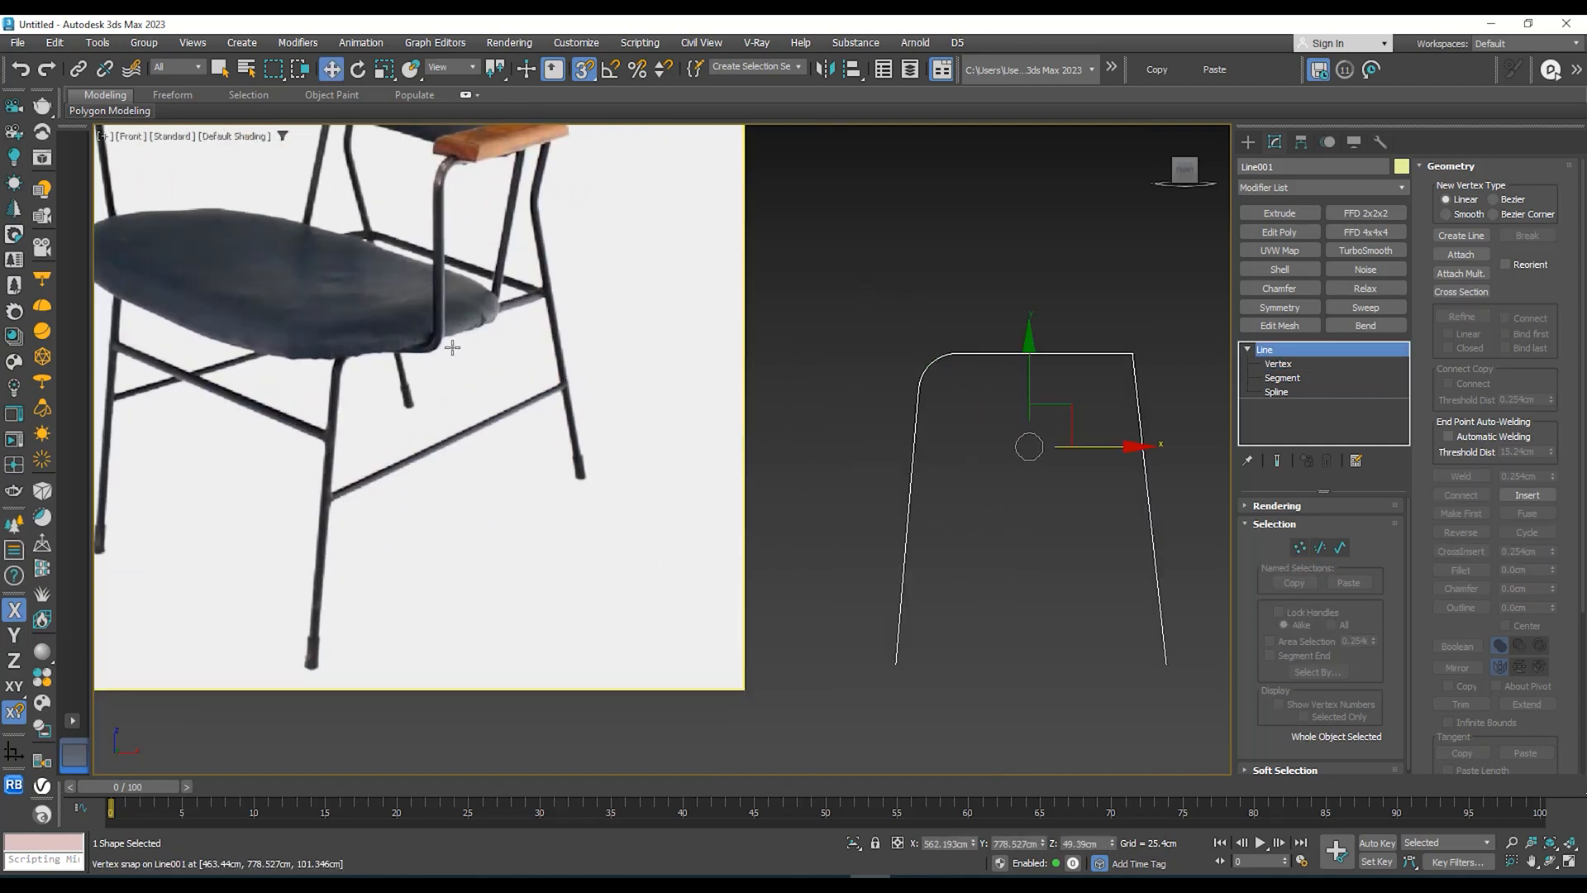
scroll(496, 438, down, 2)
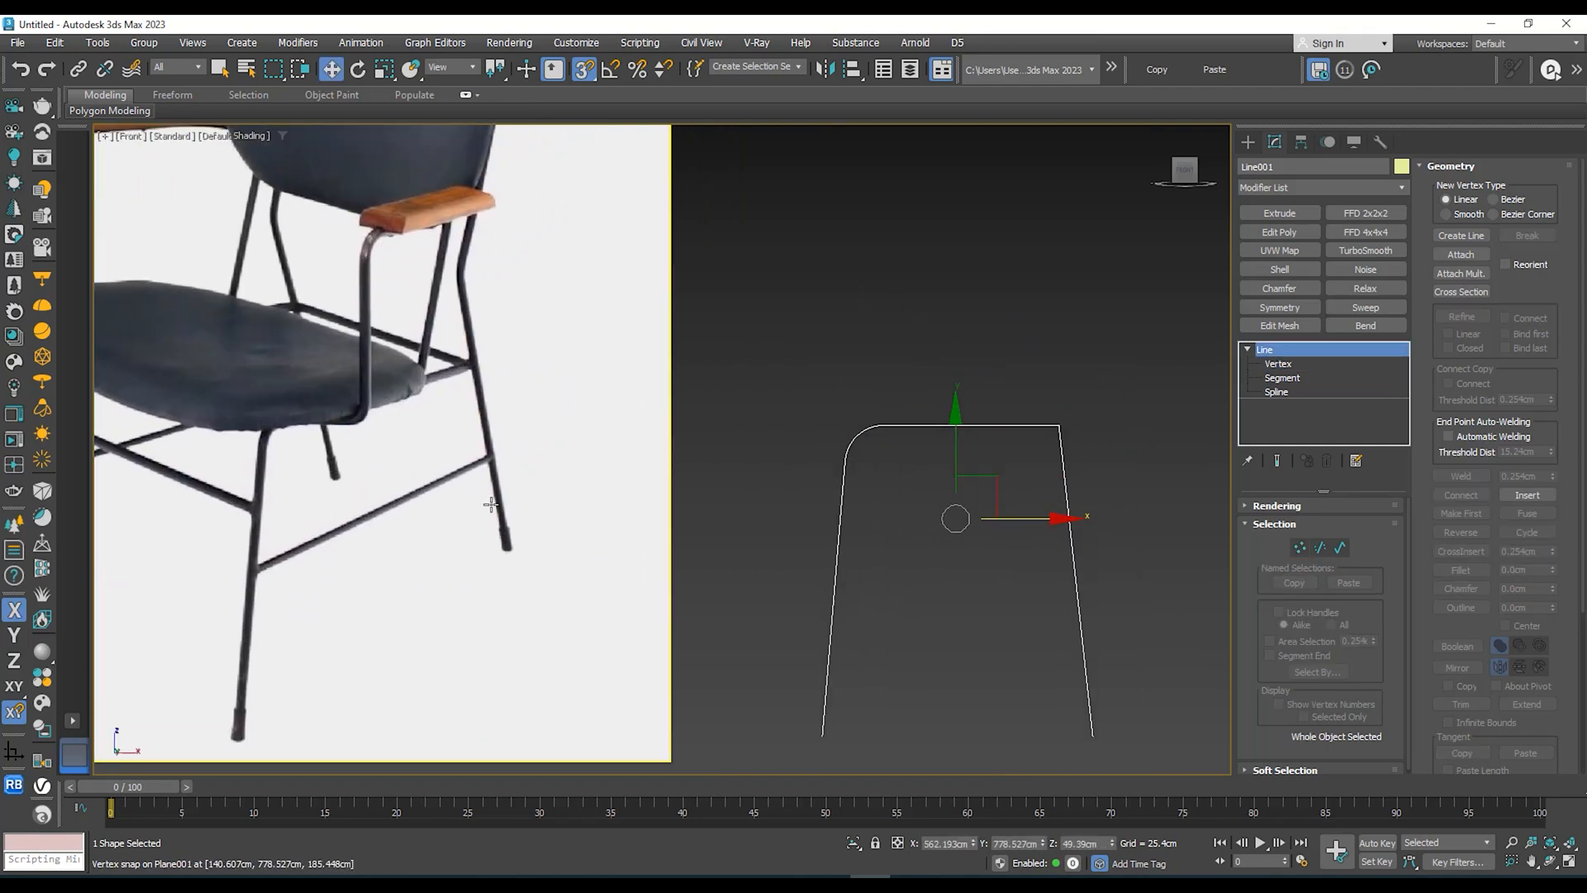
scroll(506, 447, up, 2)
middle_drag(464, 446, 479, 539)
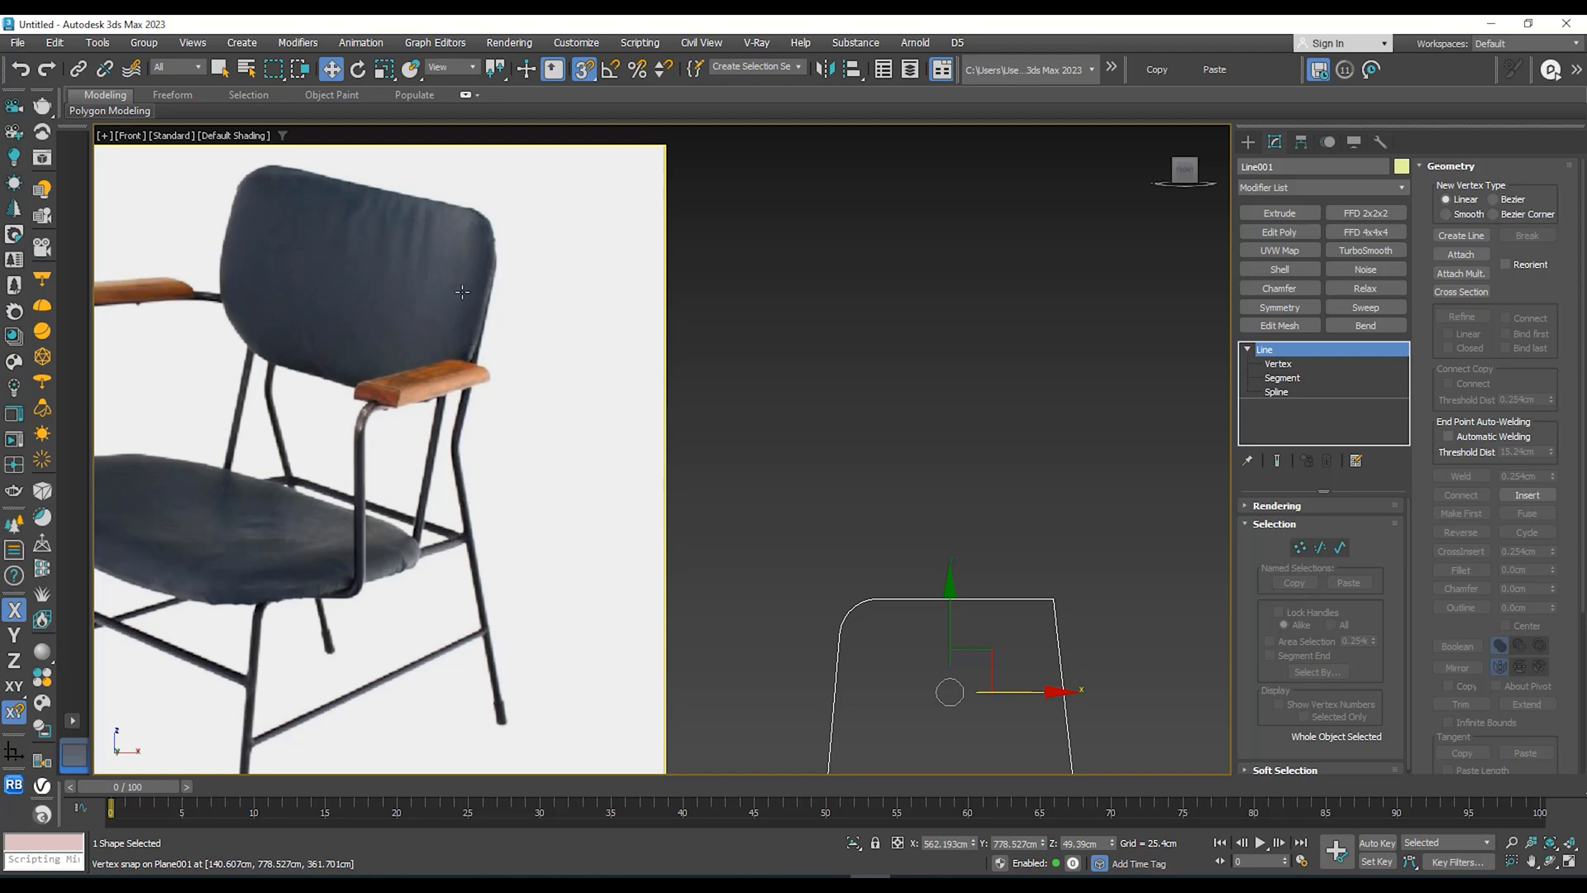
middle_drag(474, 494, 429, 477)
scroll(485, 450, down, 4)
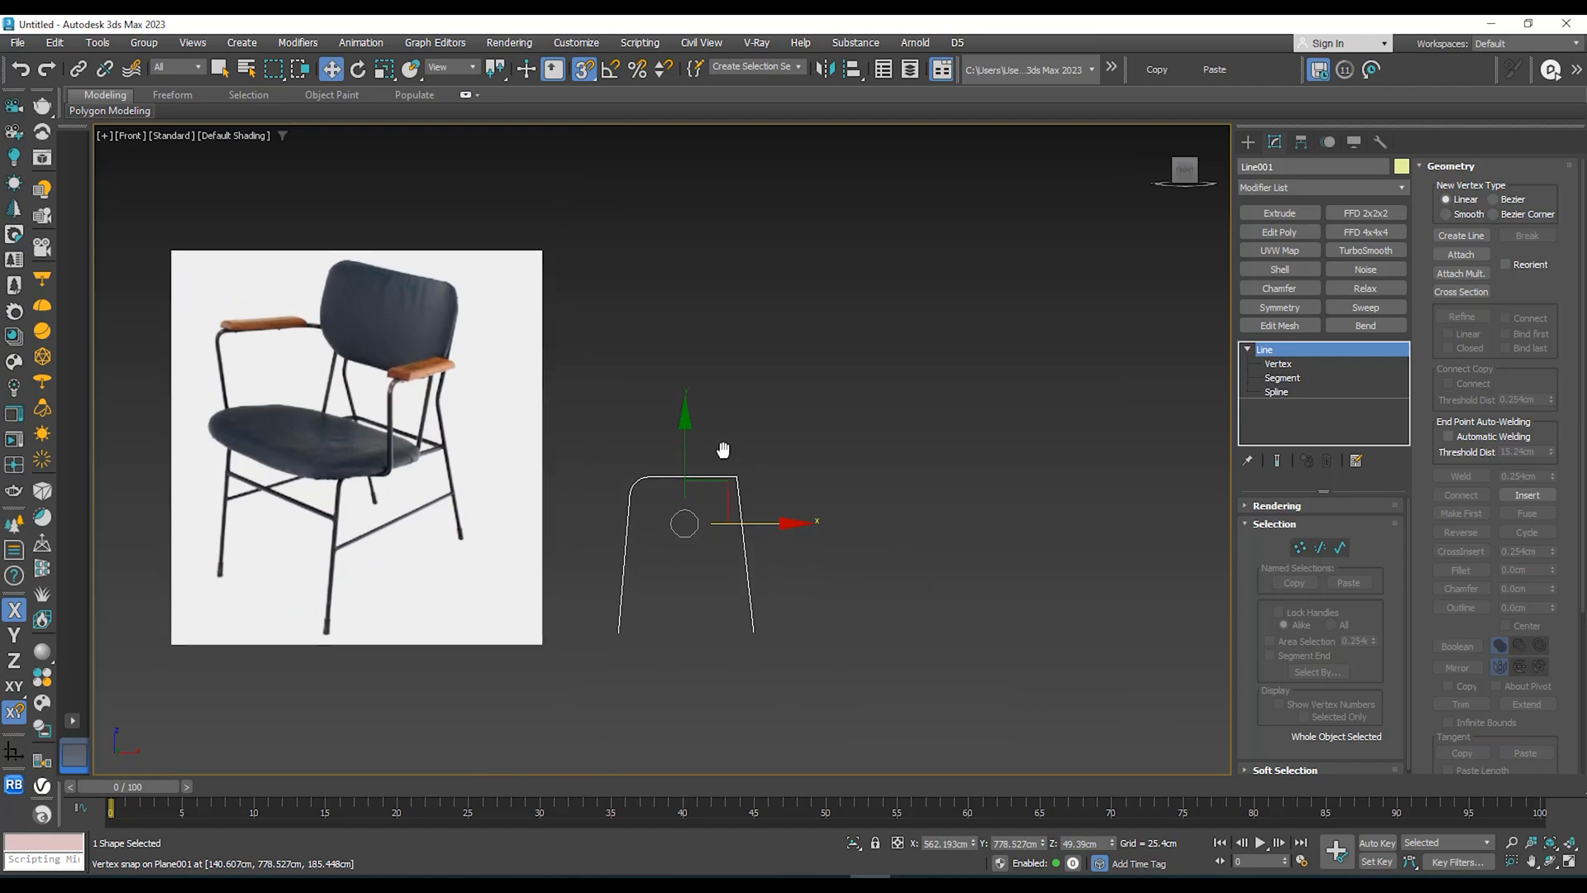
middle_drag(796, 470, 871, 458)
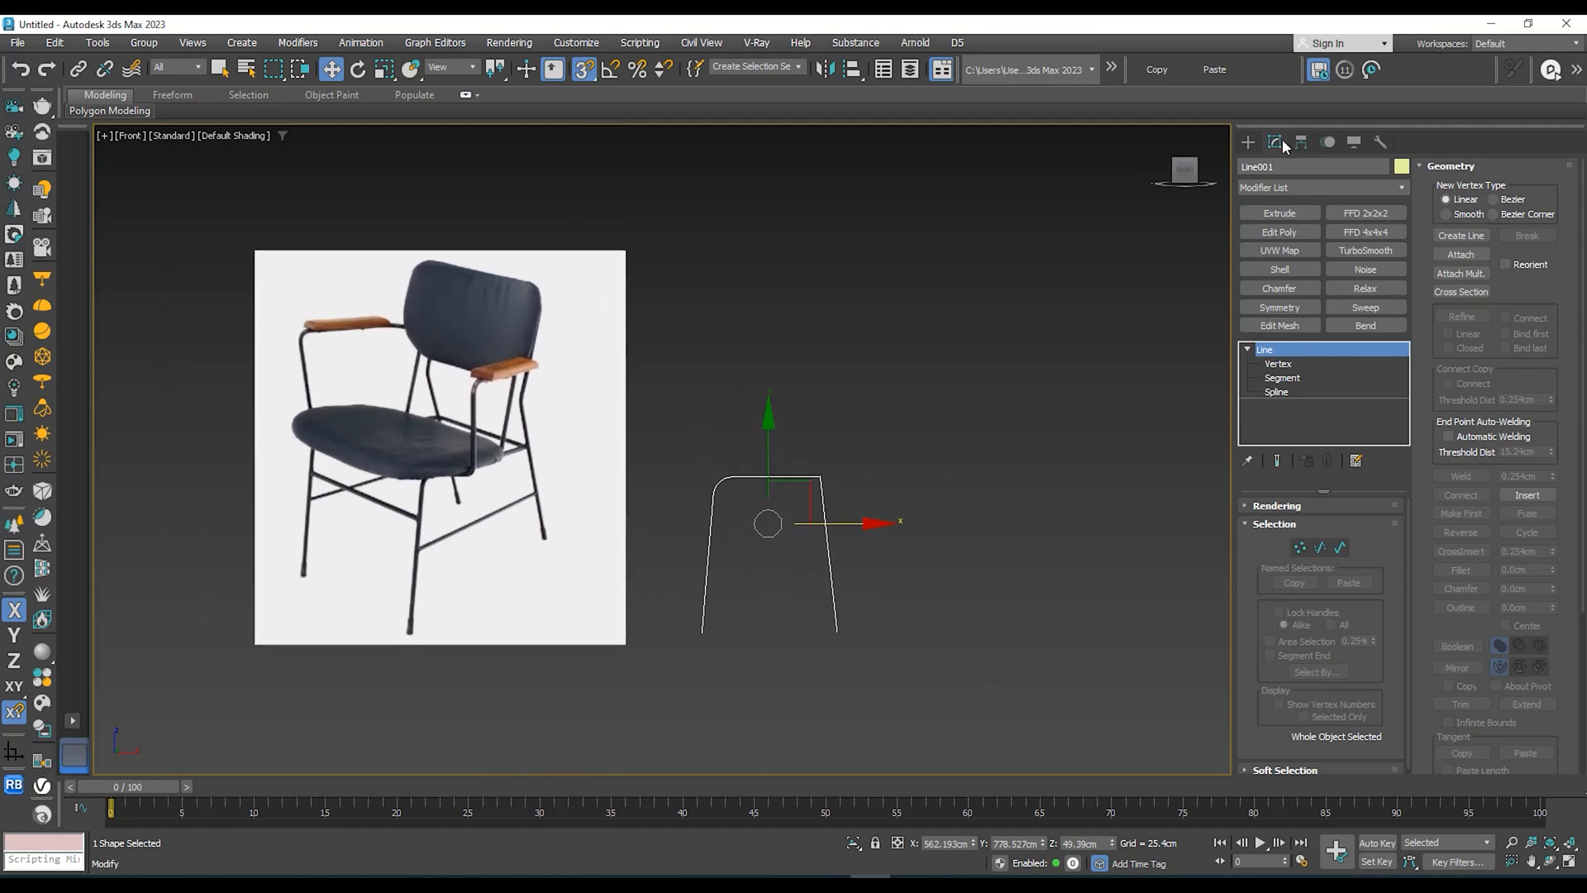
click(1250, 142)
click(1281, 273)
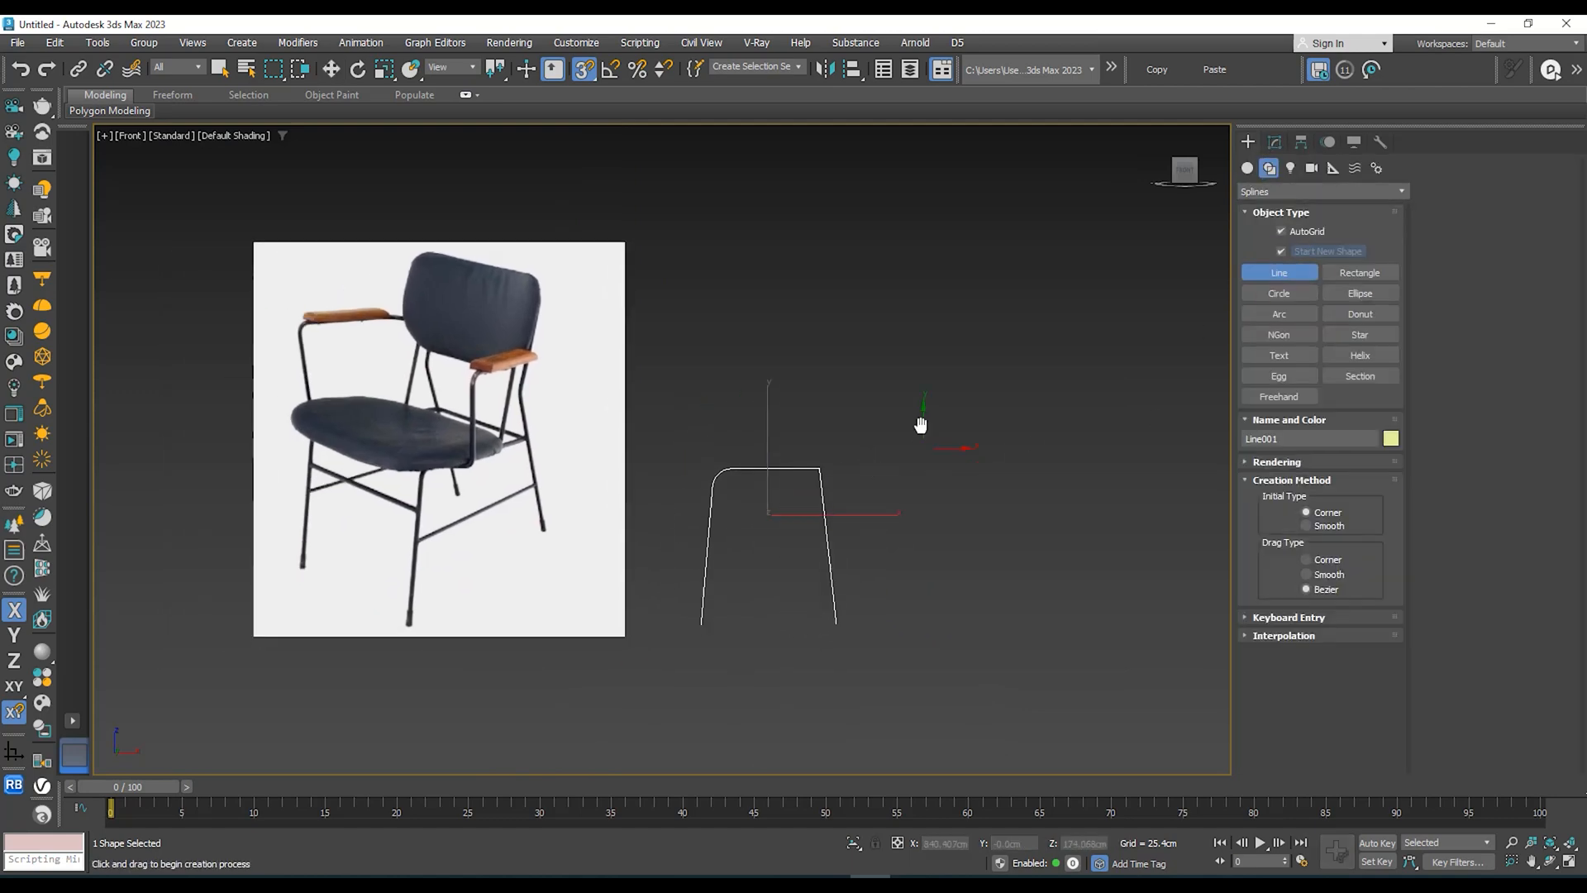
scroll(805, 423, up, 2)
middle_drag(804, 424, 806, 446)
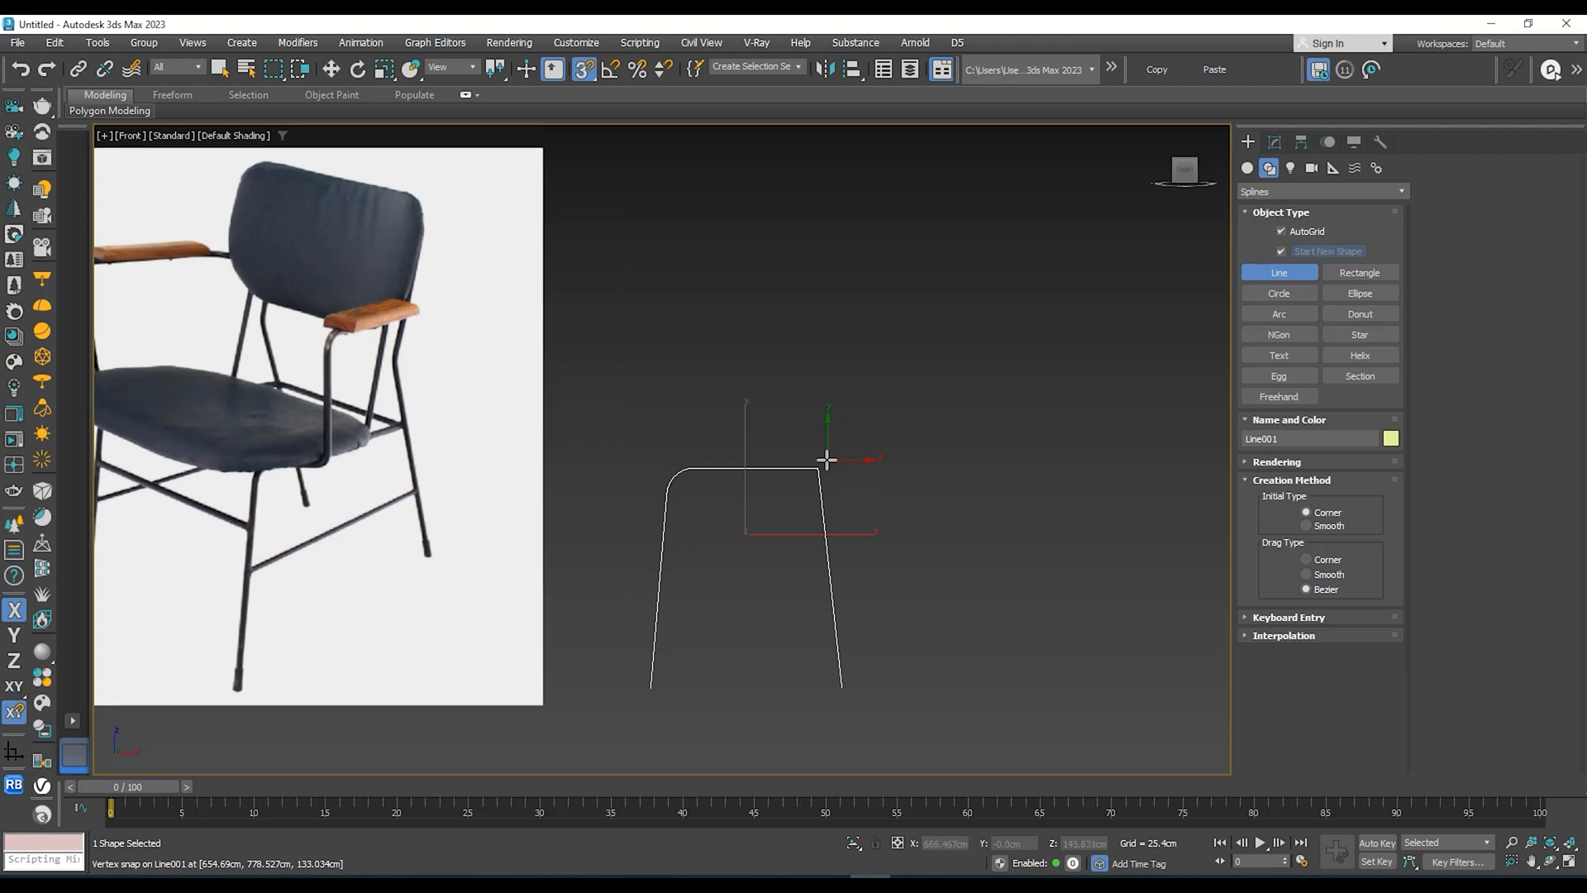
key(s)
key(w)
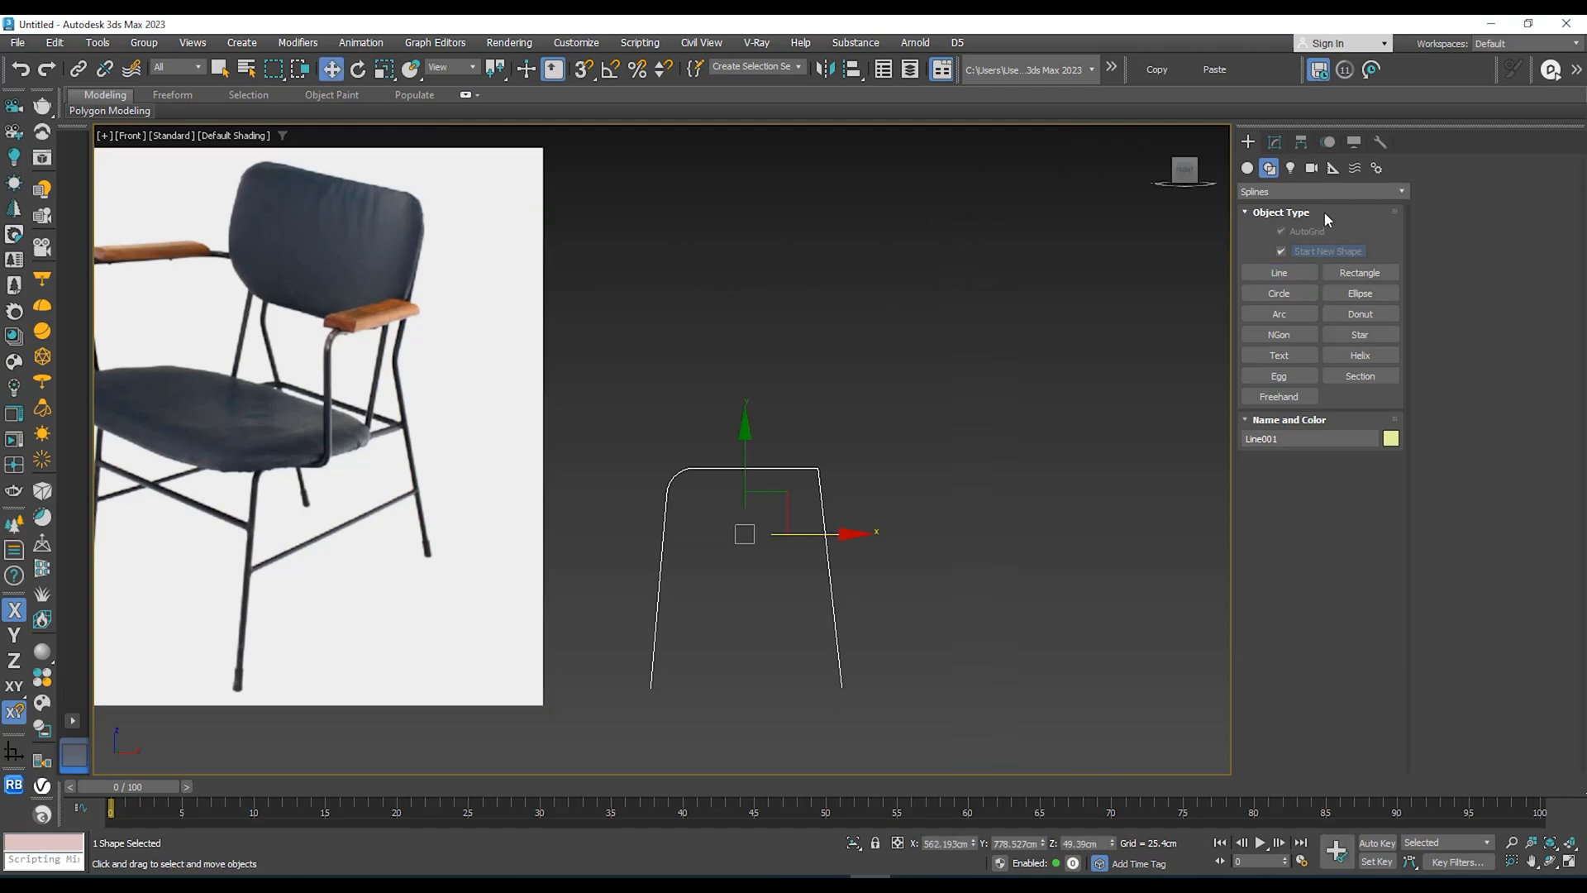
Step: Edit the line's vertices and extend a vertical segment upward from the rear leg's top vertex to about Z 318.2 cm
click(1275, 142)
click(1279, 364)
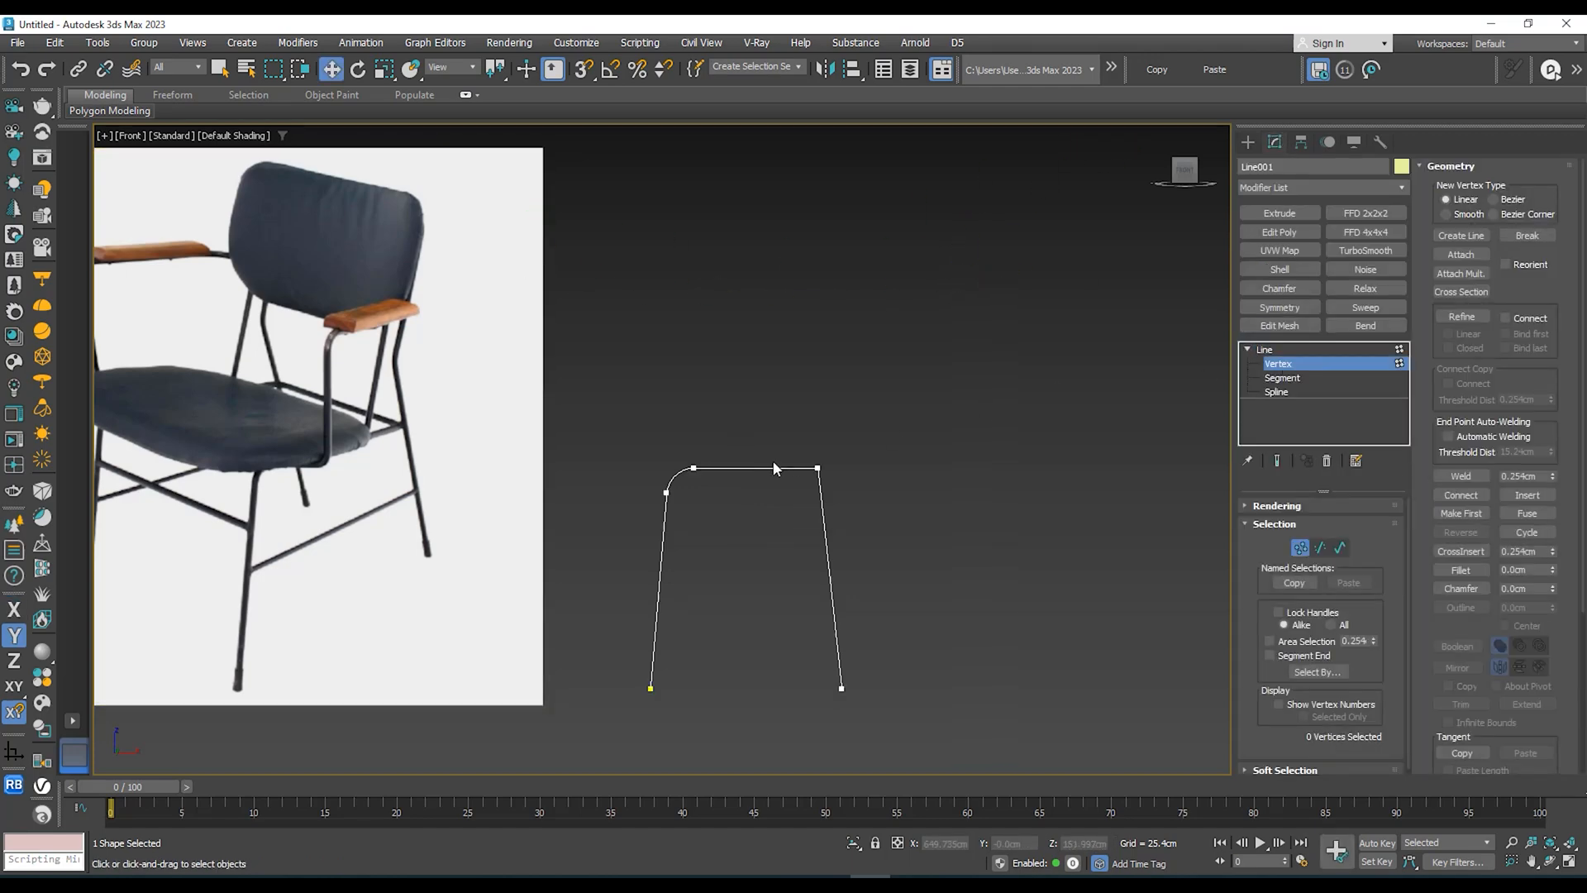
scroll(774, 464, up, 3)
click(868, 471)
middle_drag(923, 409, 904, 423)
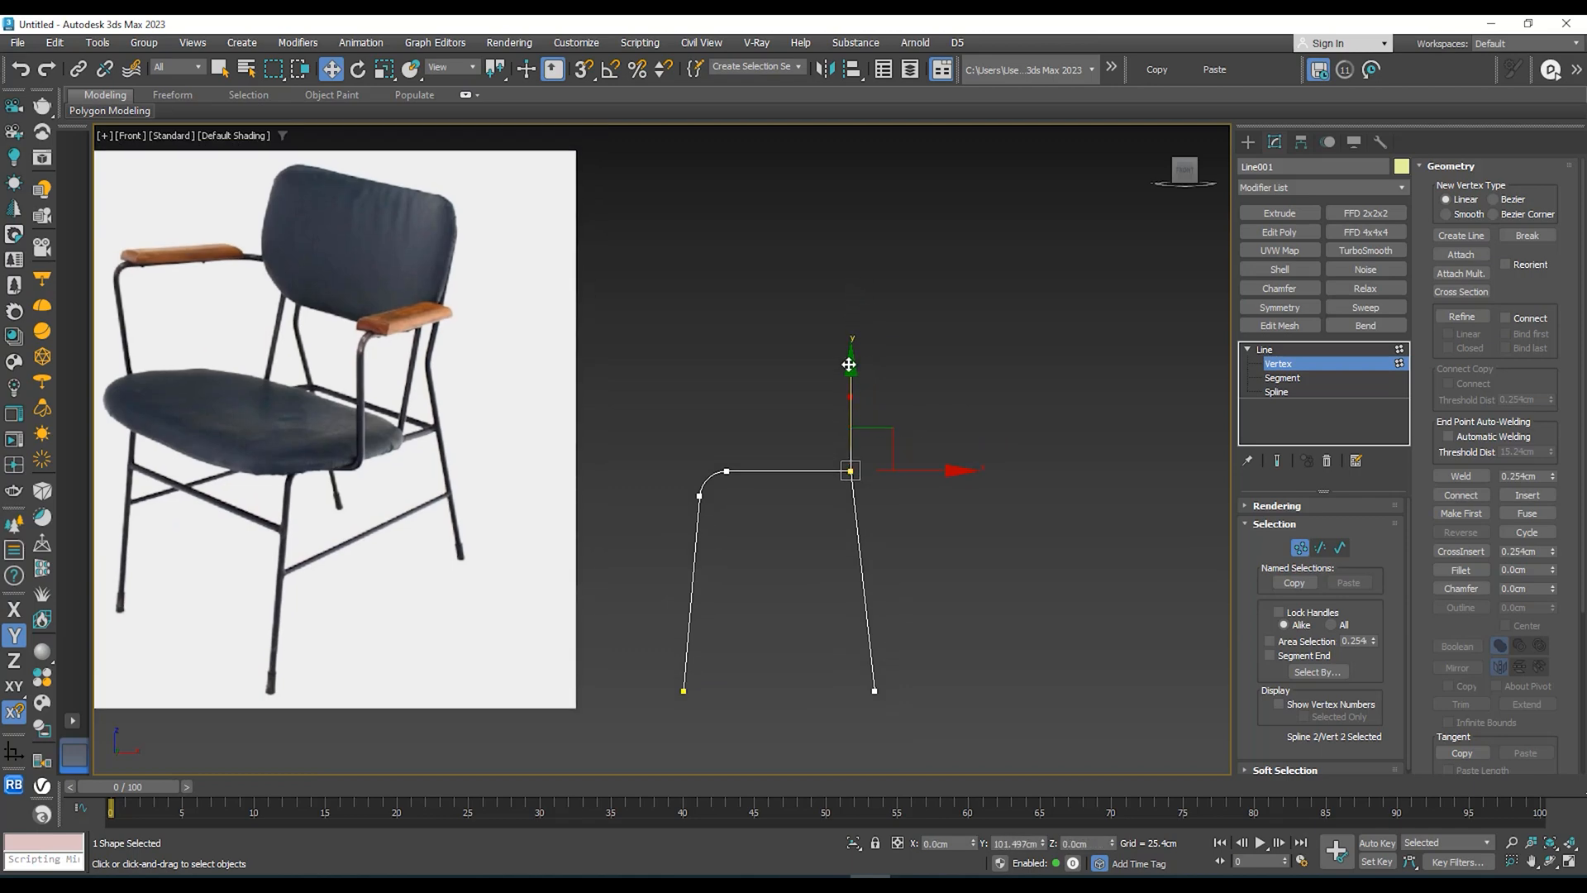
click(851, 325)
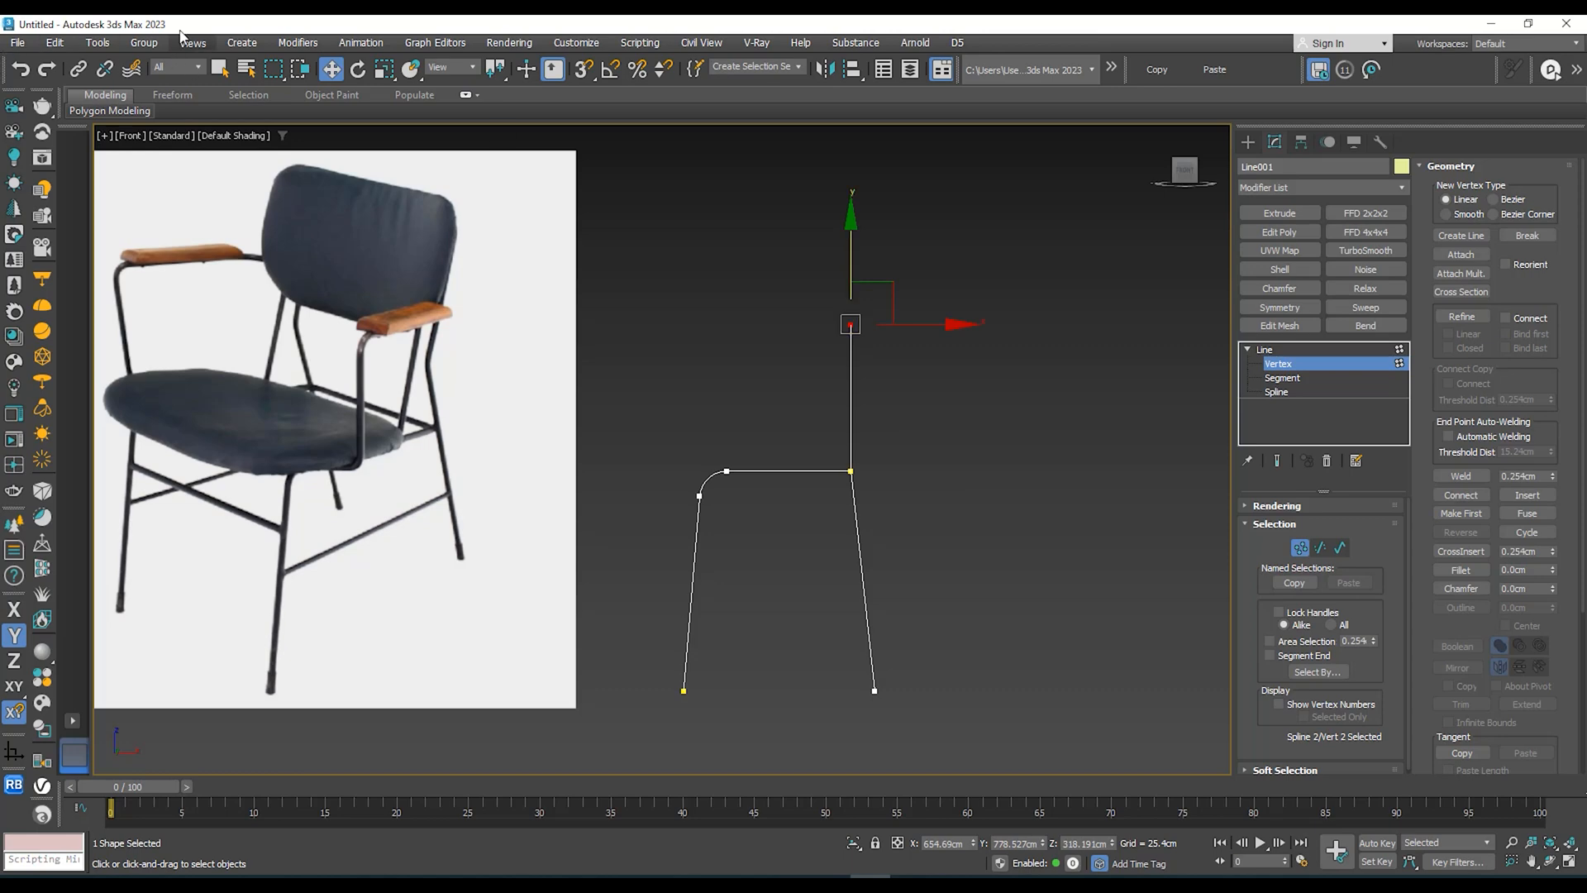
Step: Compare the new upright with the reference photo and adjust its top vertex to about Z 299.2 cm
scroll(876, 470, up, 2)
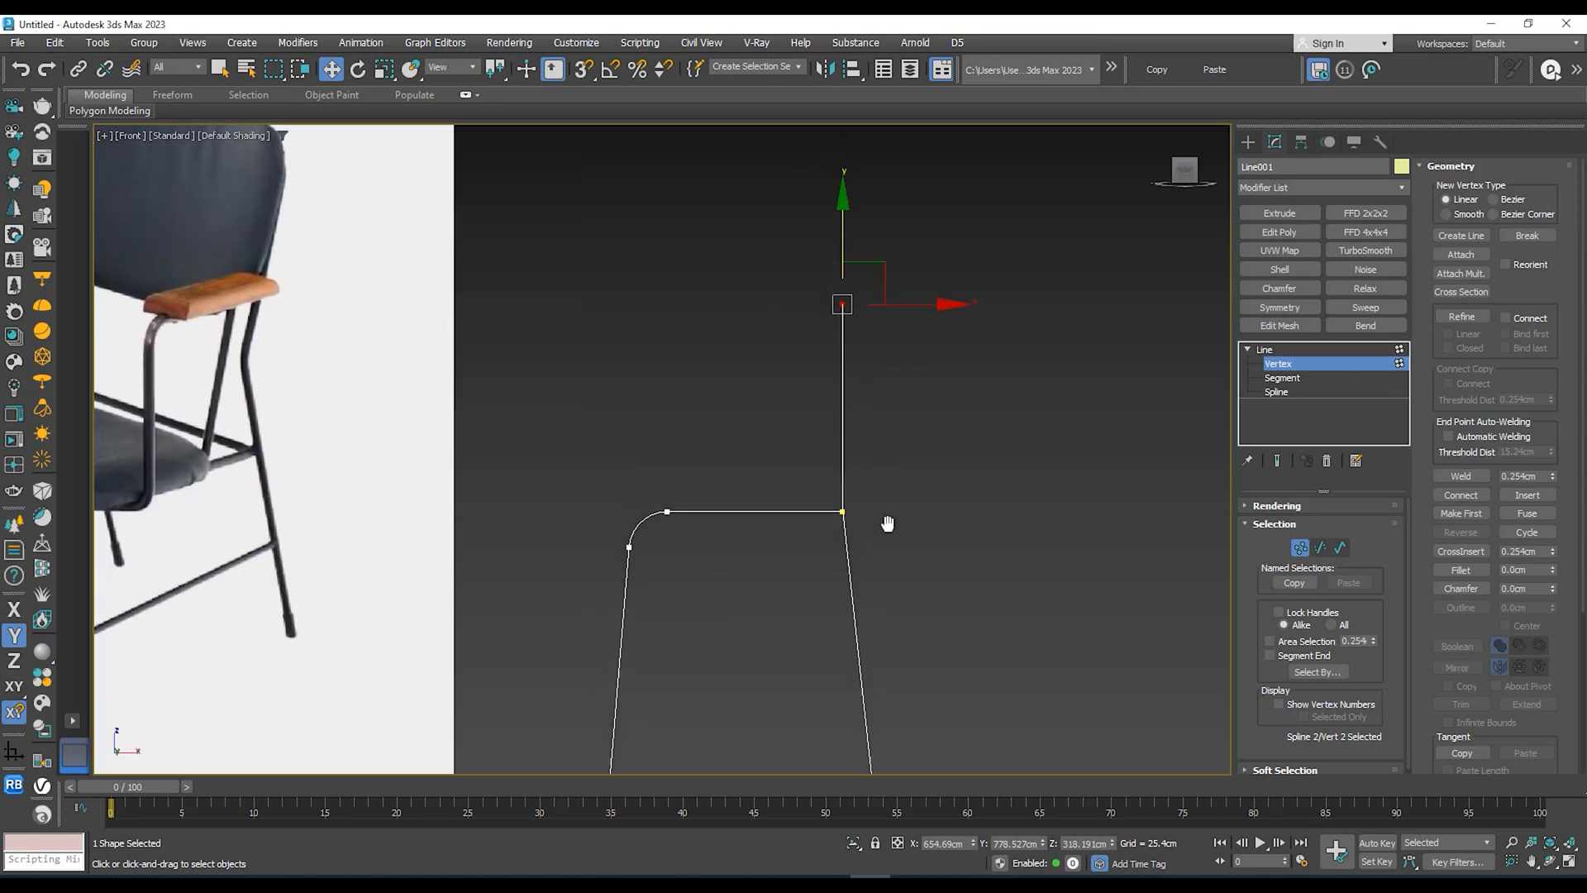
scroll(877, 476, down, 4)
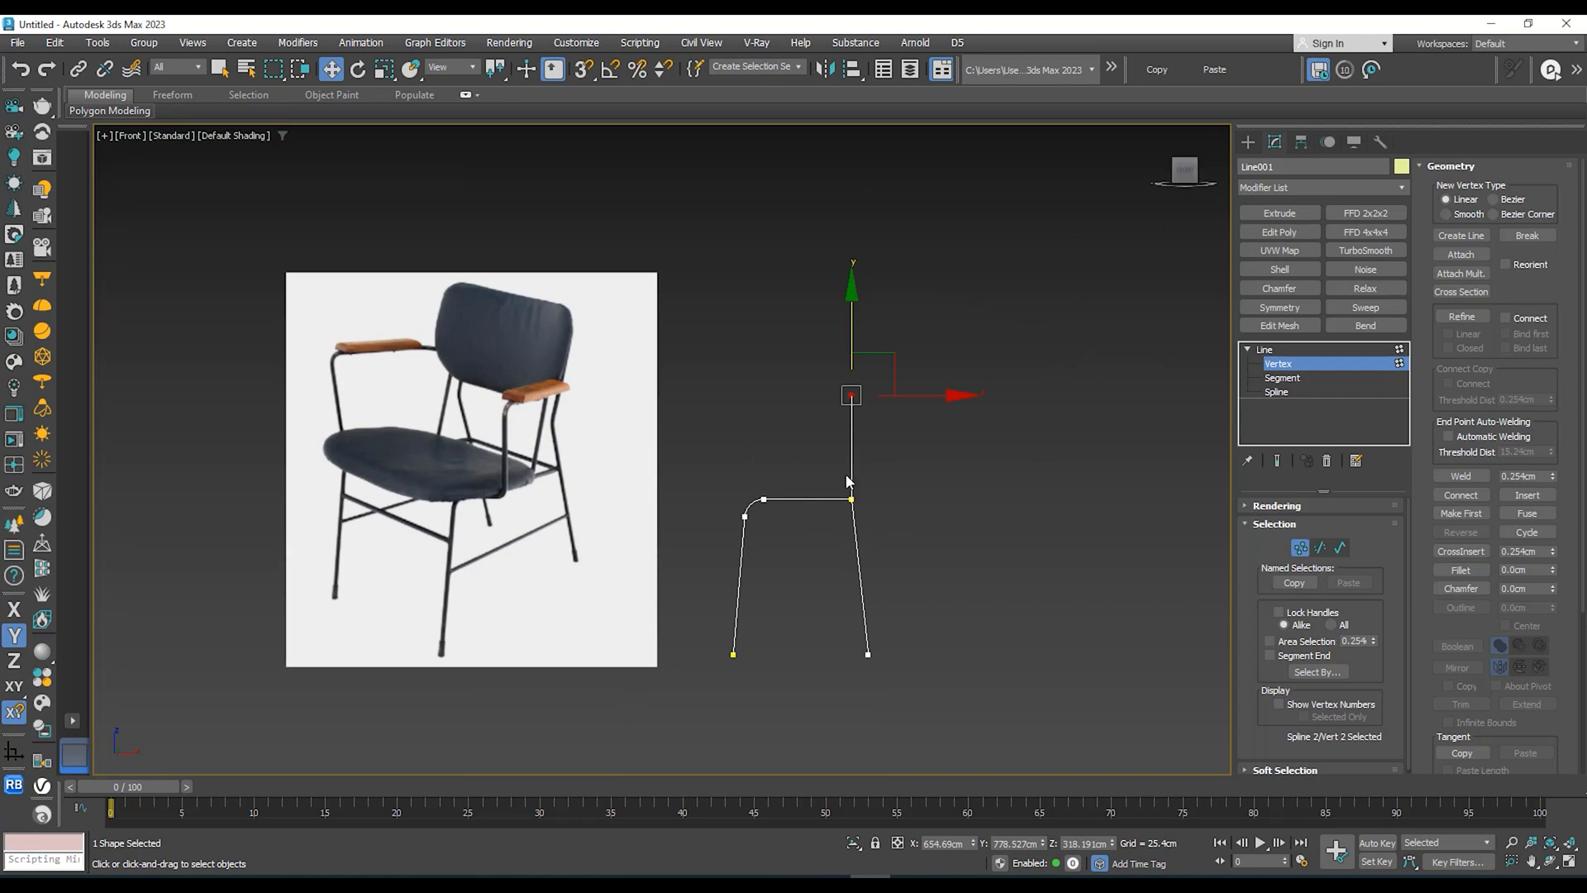
scroll(855, 513, up, 2)
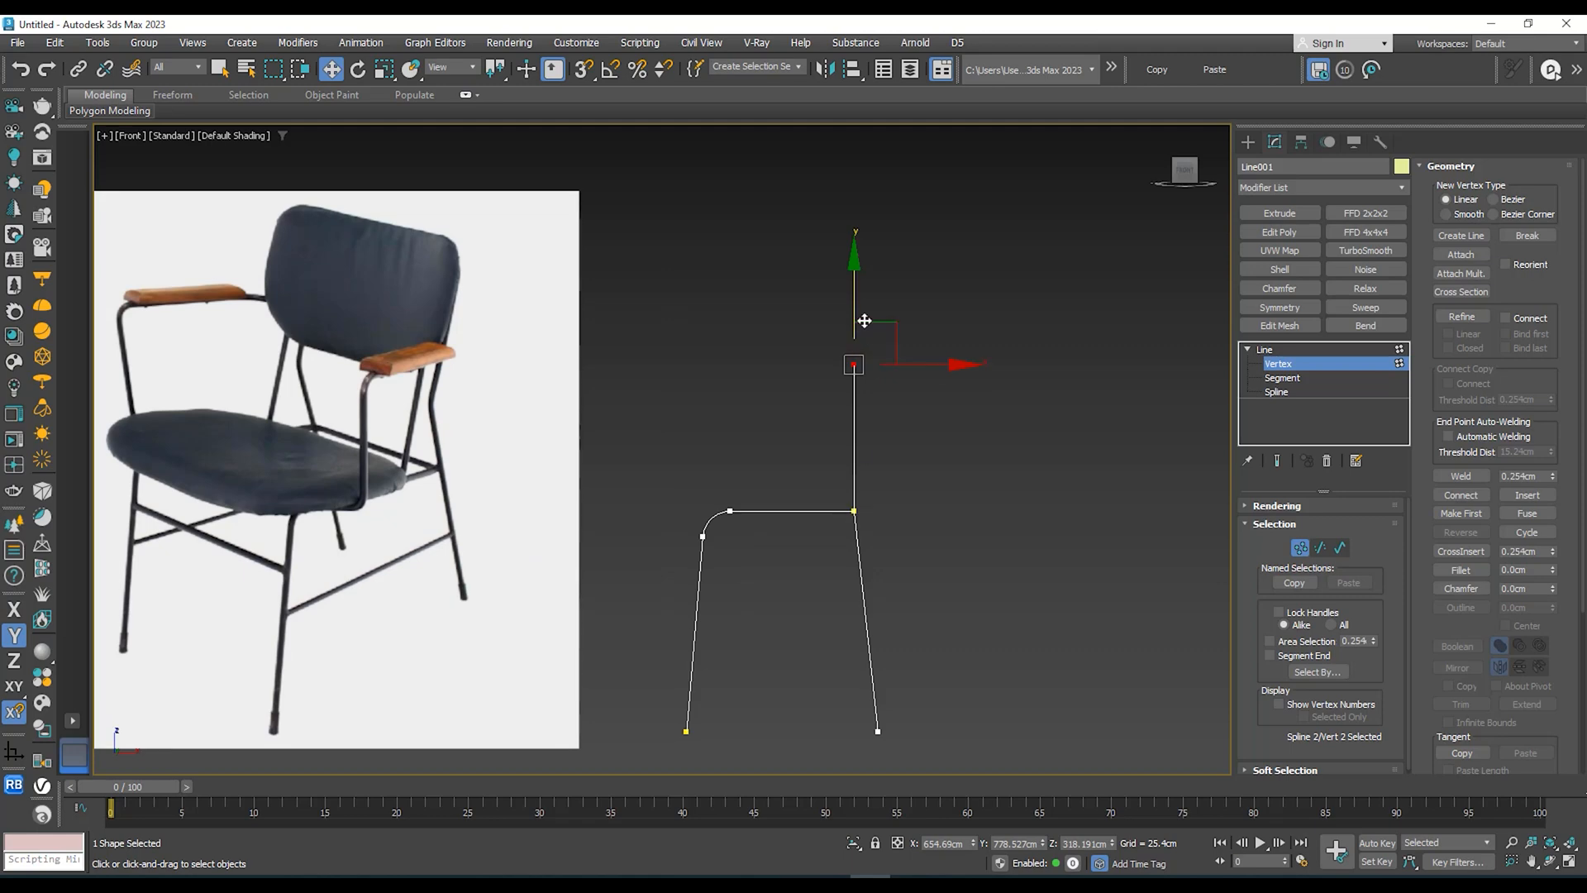
middle_drag(859, 310, 842, 314)
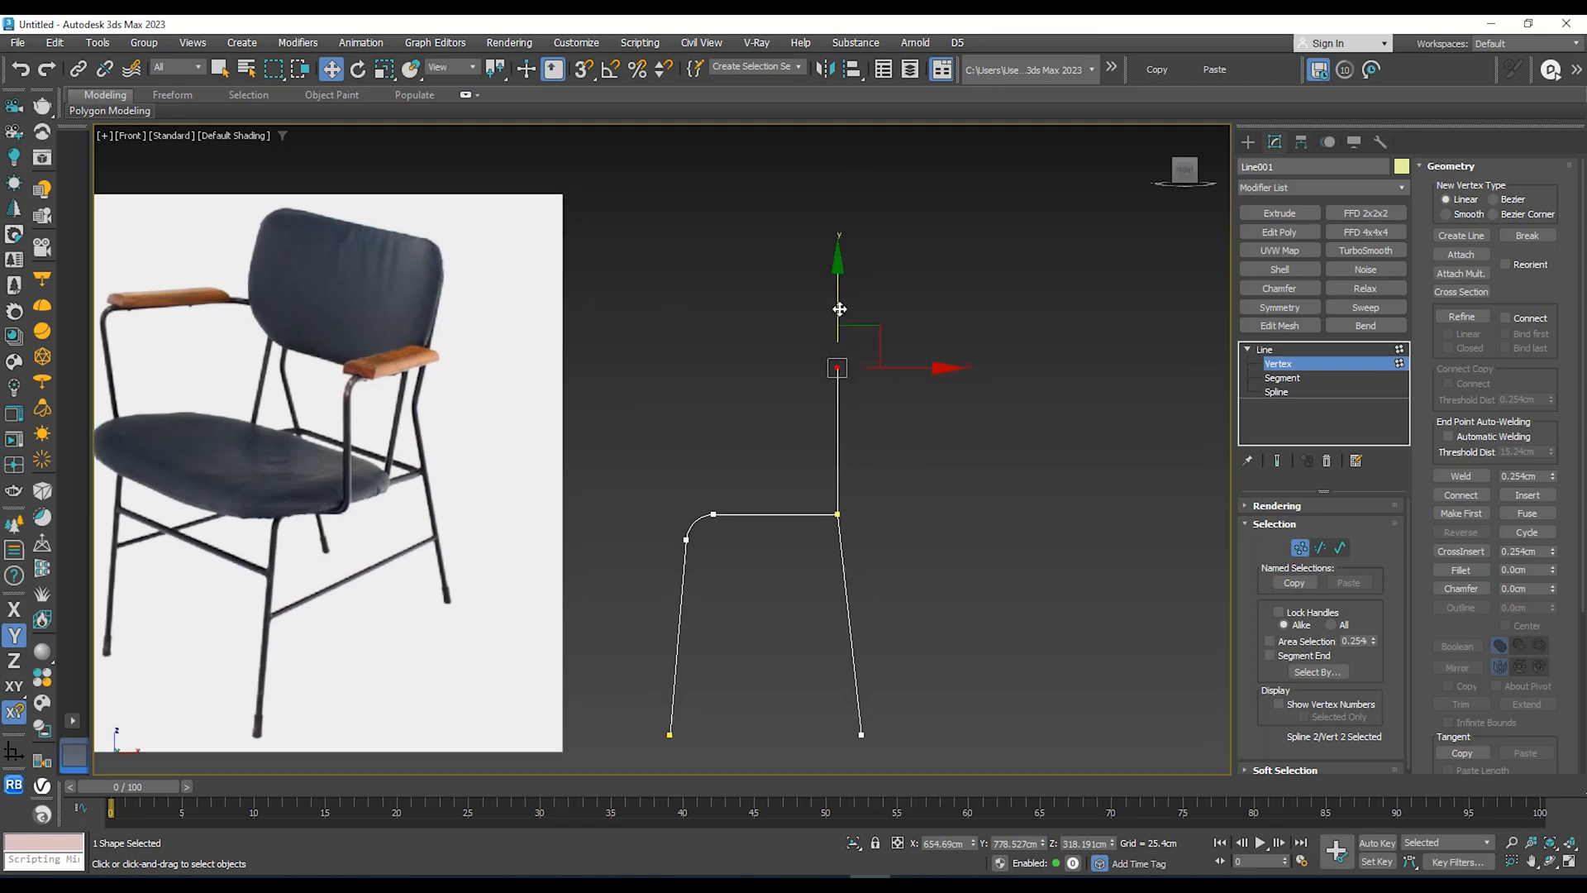
mouse_move(840, 309)
mouse_down()
mouse_move(839, 278)
mouse_move(840, 324)
mouse_move(847, 261)
mouse_move(849, 286)
mouse_up()
middle_drag(873, 350, 832, 347)
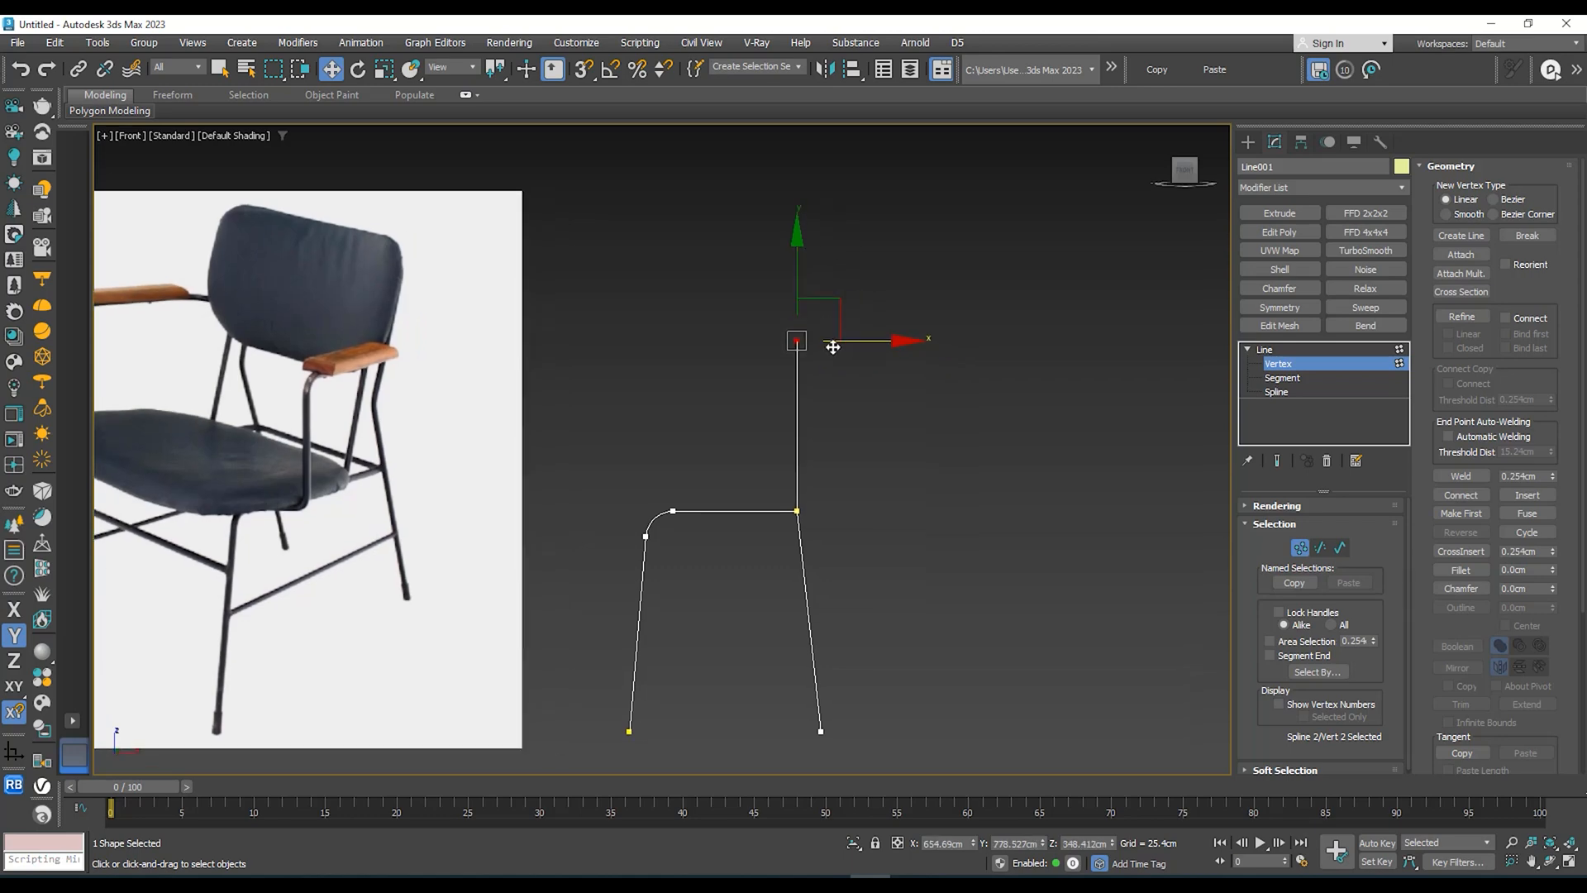
scroll(832, 347, up, 2)
scroll(797, 312, down, 4)
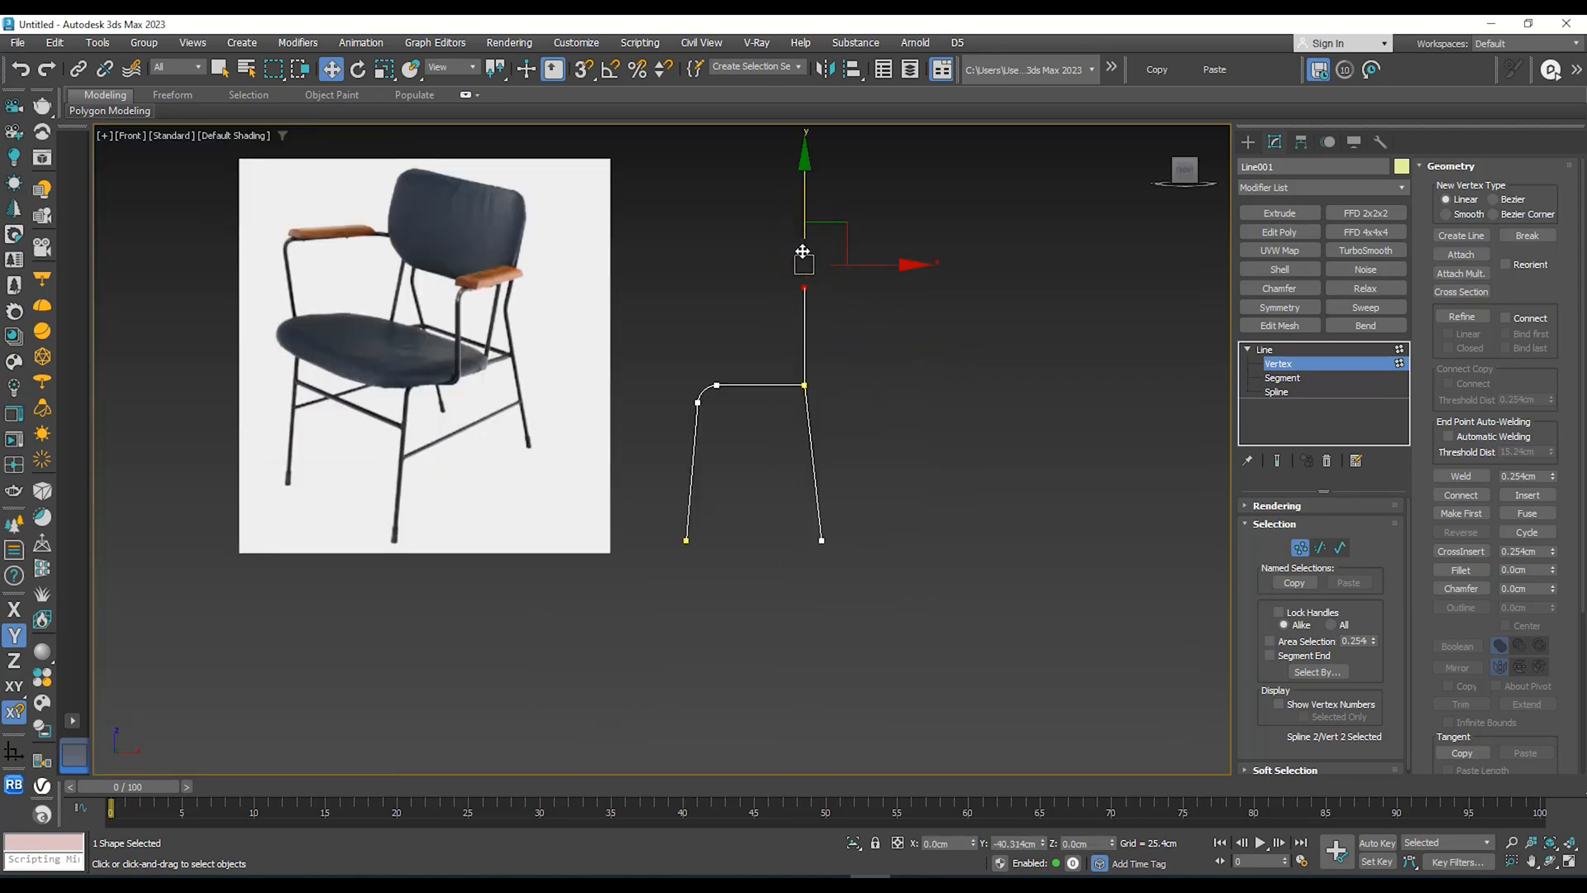
scroll(806, 269, up, 3)
scroll(809, 322, down, 3)
scroll(813, 351, up, 3)
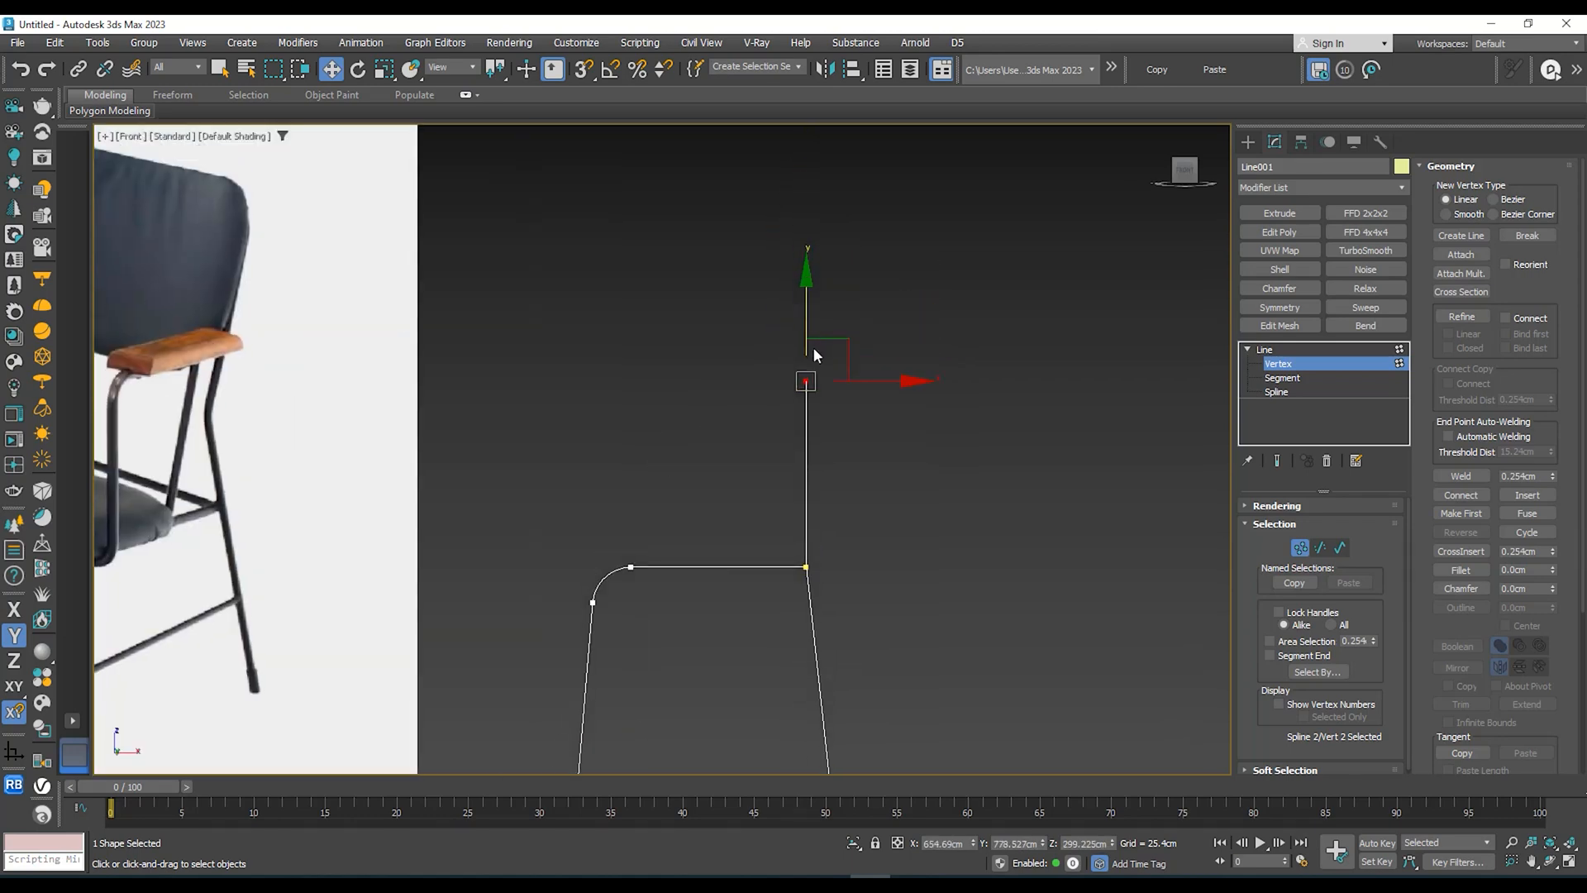
scroll(814, 354, down, 4)
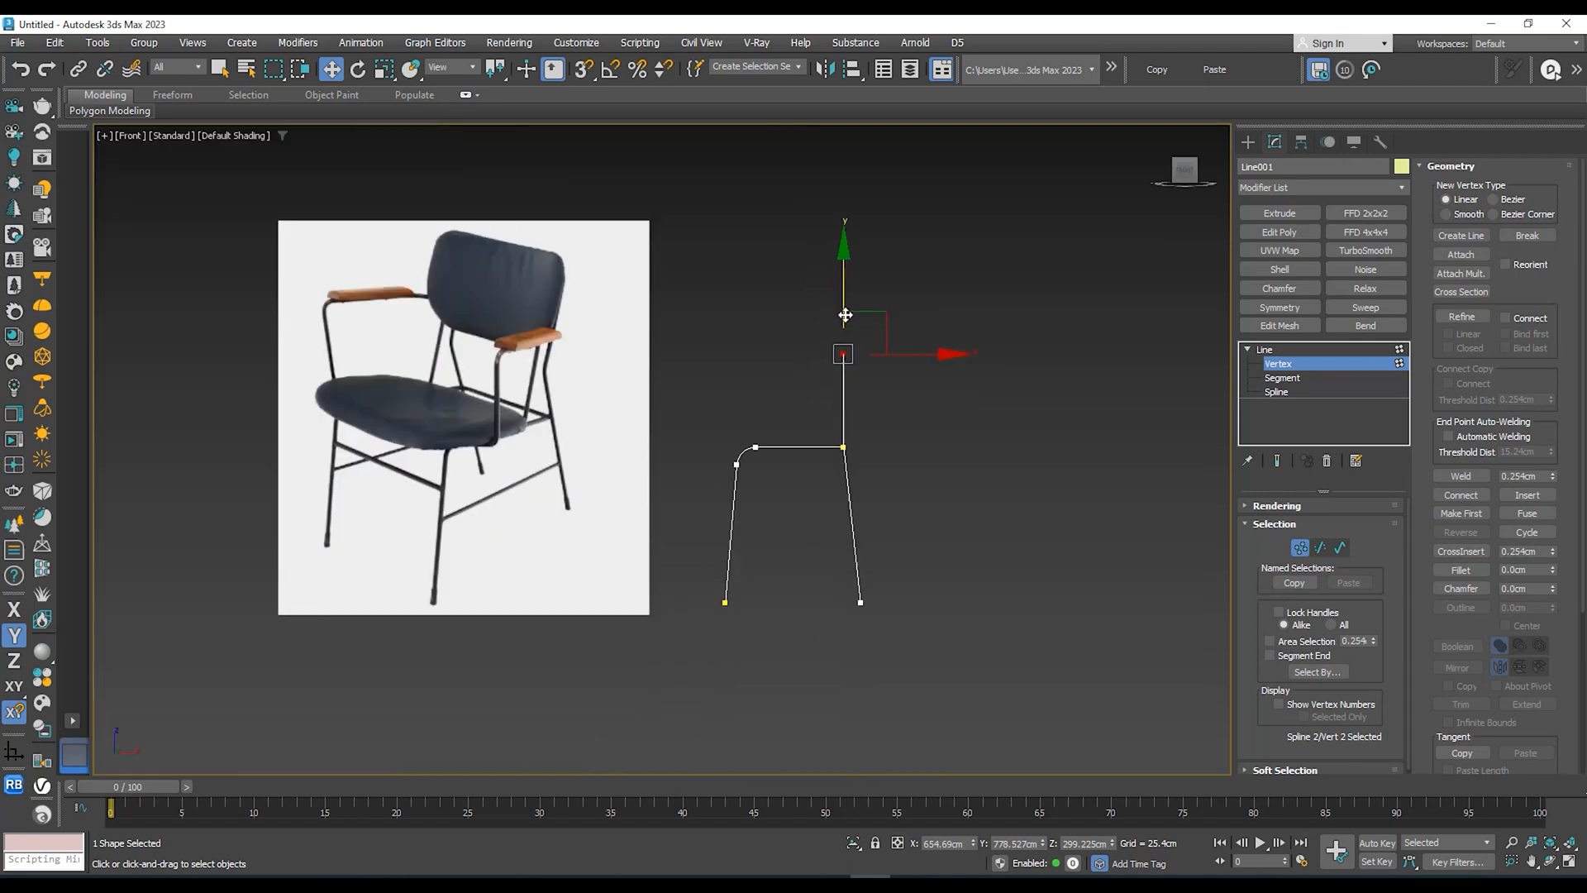
Step: Extend a second vertical segment from the upright's top vertex to about Z 458.8 cm
drag(845, 315, 854, 226)
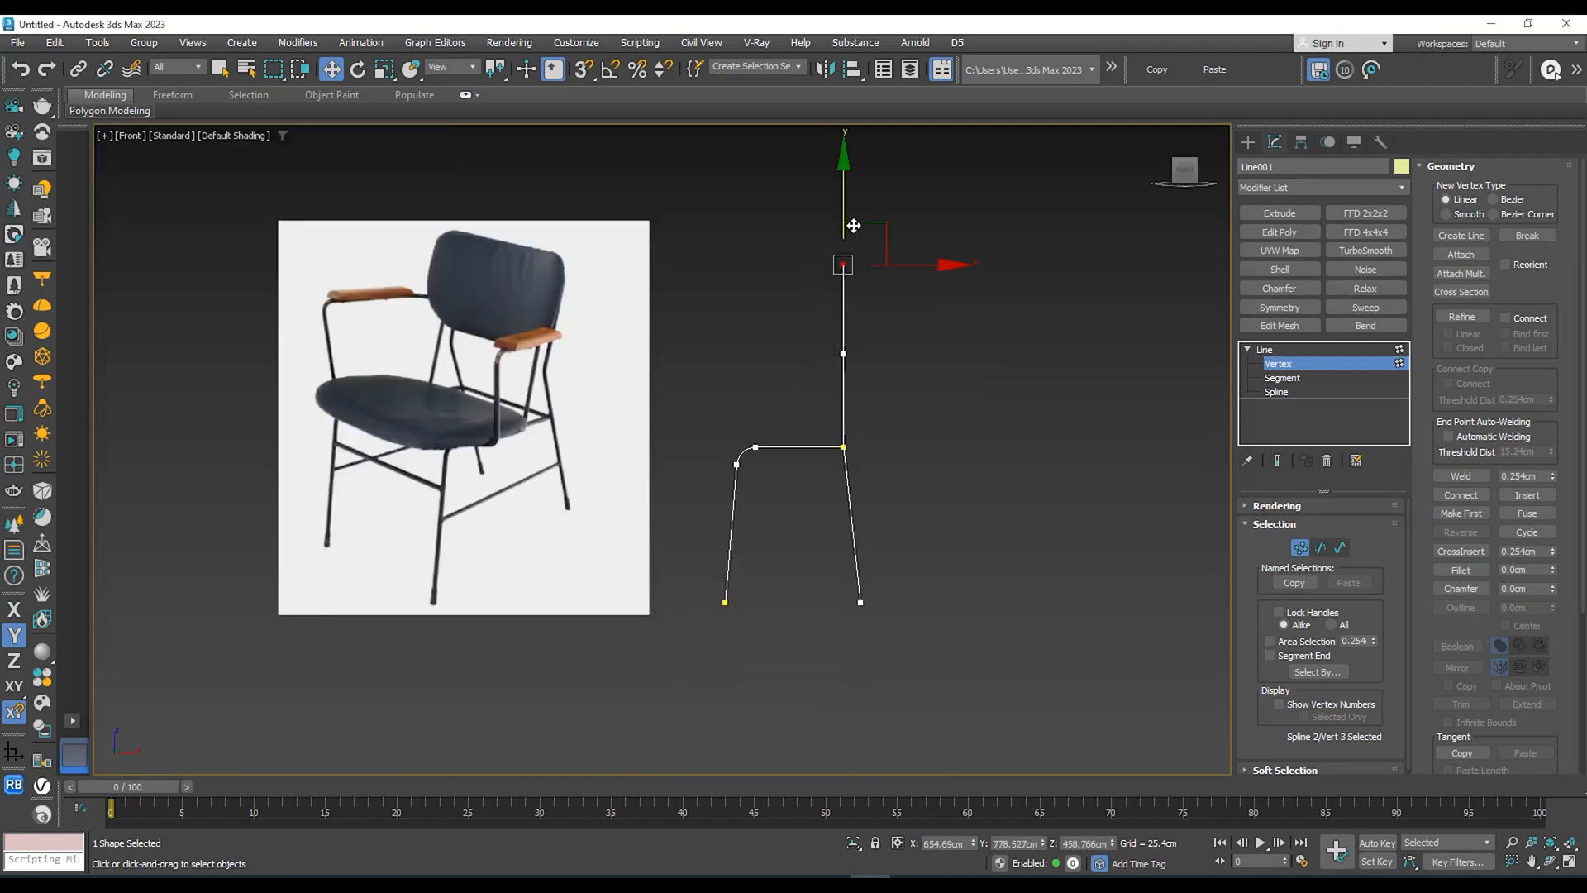
scroll(850, 354, up, 4)
scroll(841, 363, down, 4)
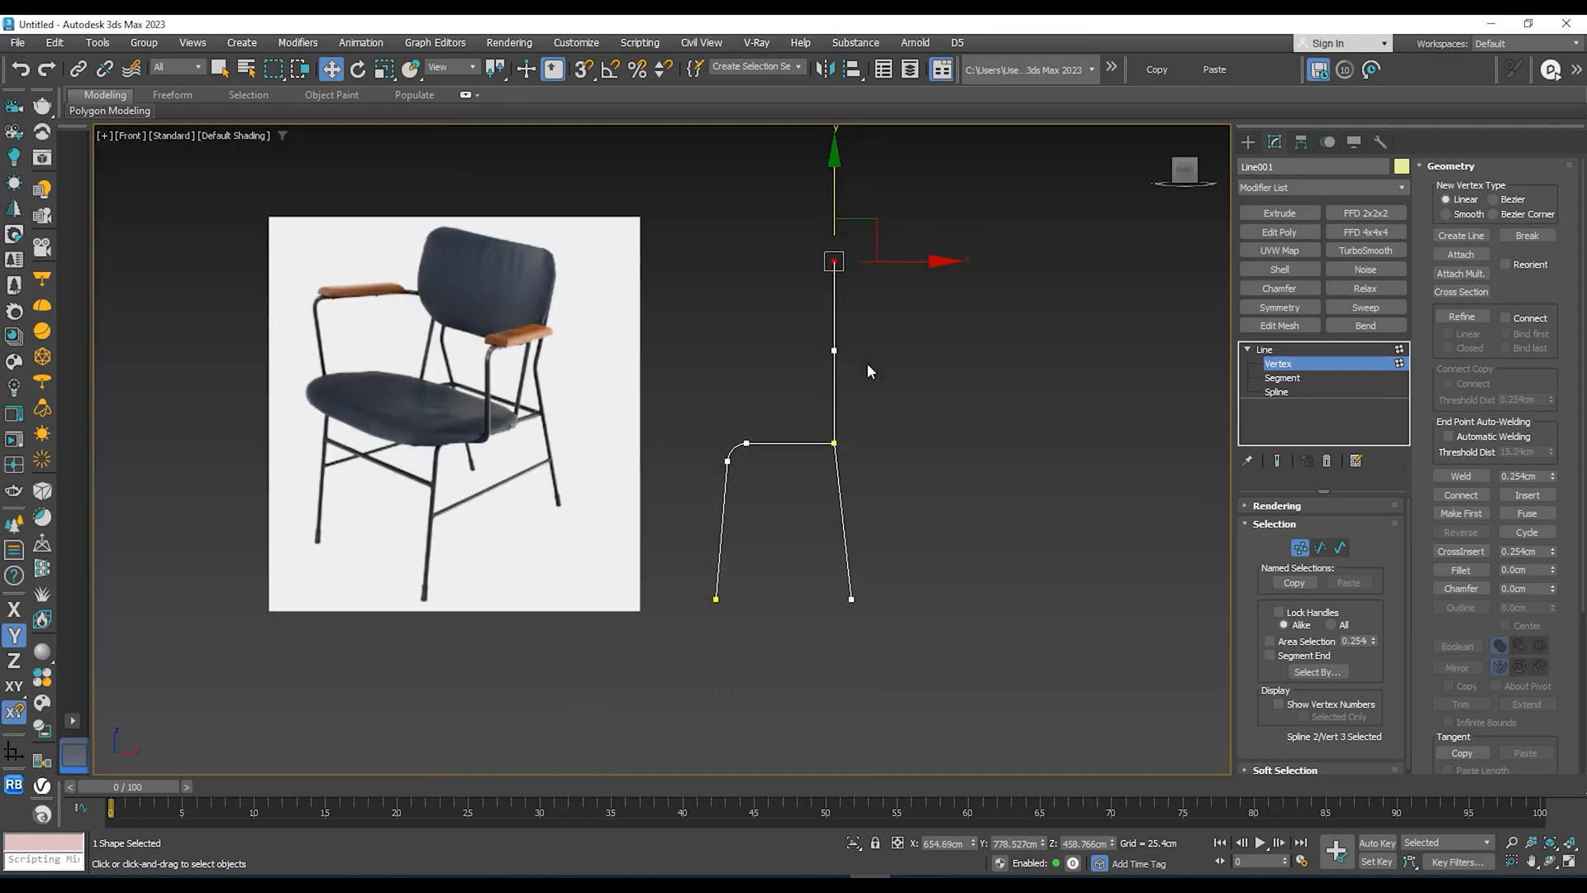
Step: Convert the upright's middle vertex to a Corner vertex
middle_drag(839, 329, 810, 372)
click(840, 371)
scroll(810, 371, up, 3)
scroll(809, 354, down, 1)
right_click(798, 359)
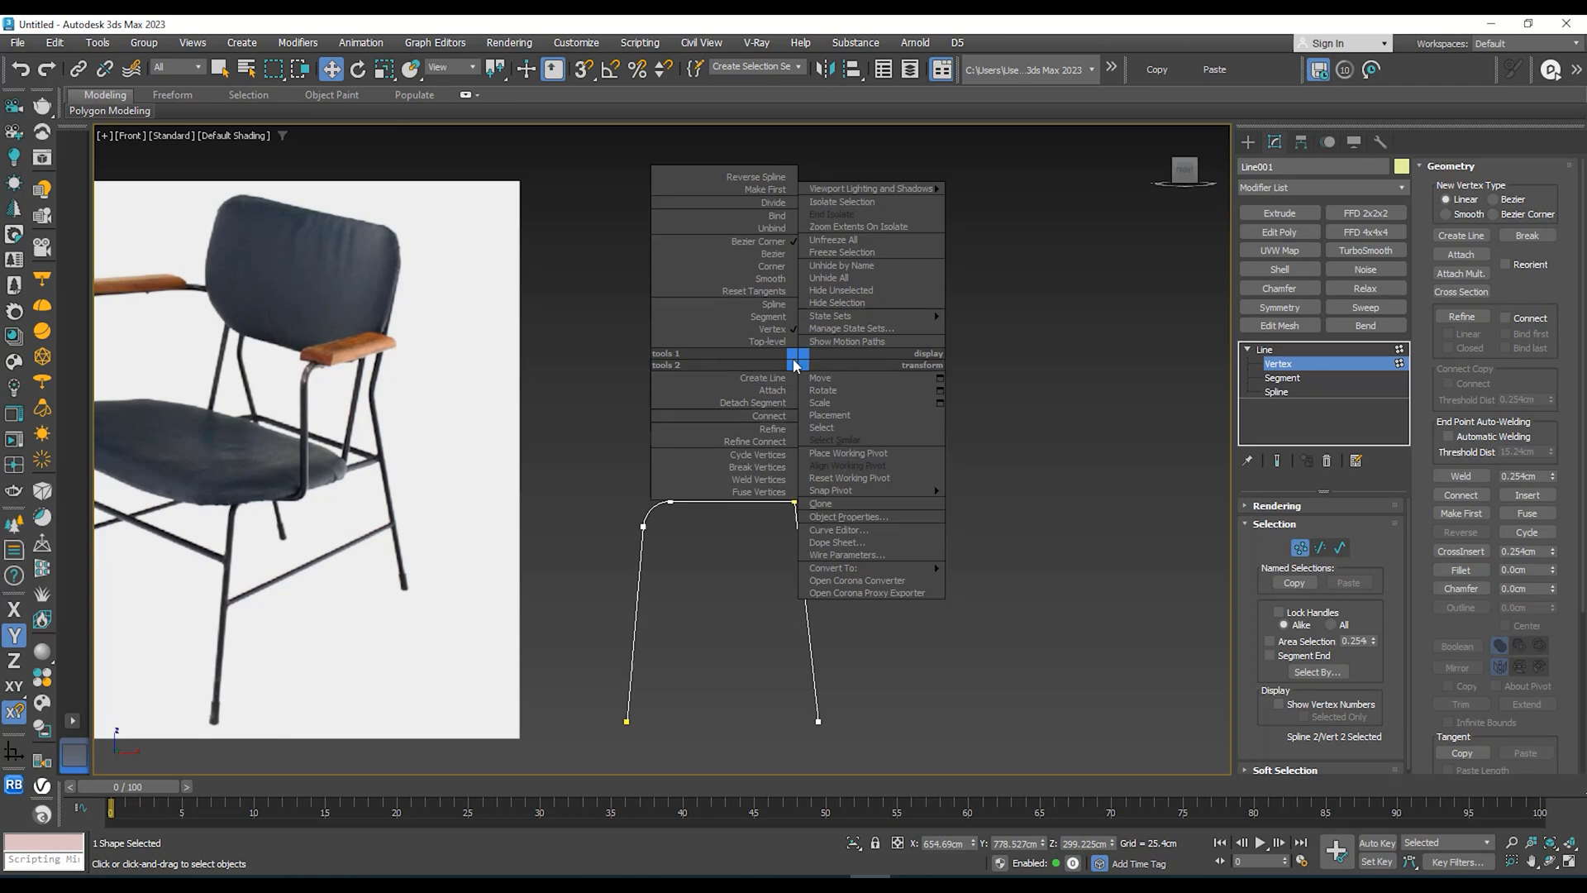
click(774, 271)
Step: Move the upright's middle vertex about 22.1 cm toward the front leg along X to bend the backrest support
scroll(827, 372, up, 2)
mouse_move(834, 373)
mouse_down()
mouse_move(798, 373)
mouse_move(814, 362)
mouse_up()
scroll(818, 355, down, 4)
scroll(790, 364, up, 3)
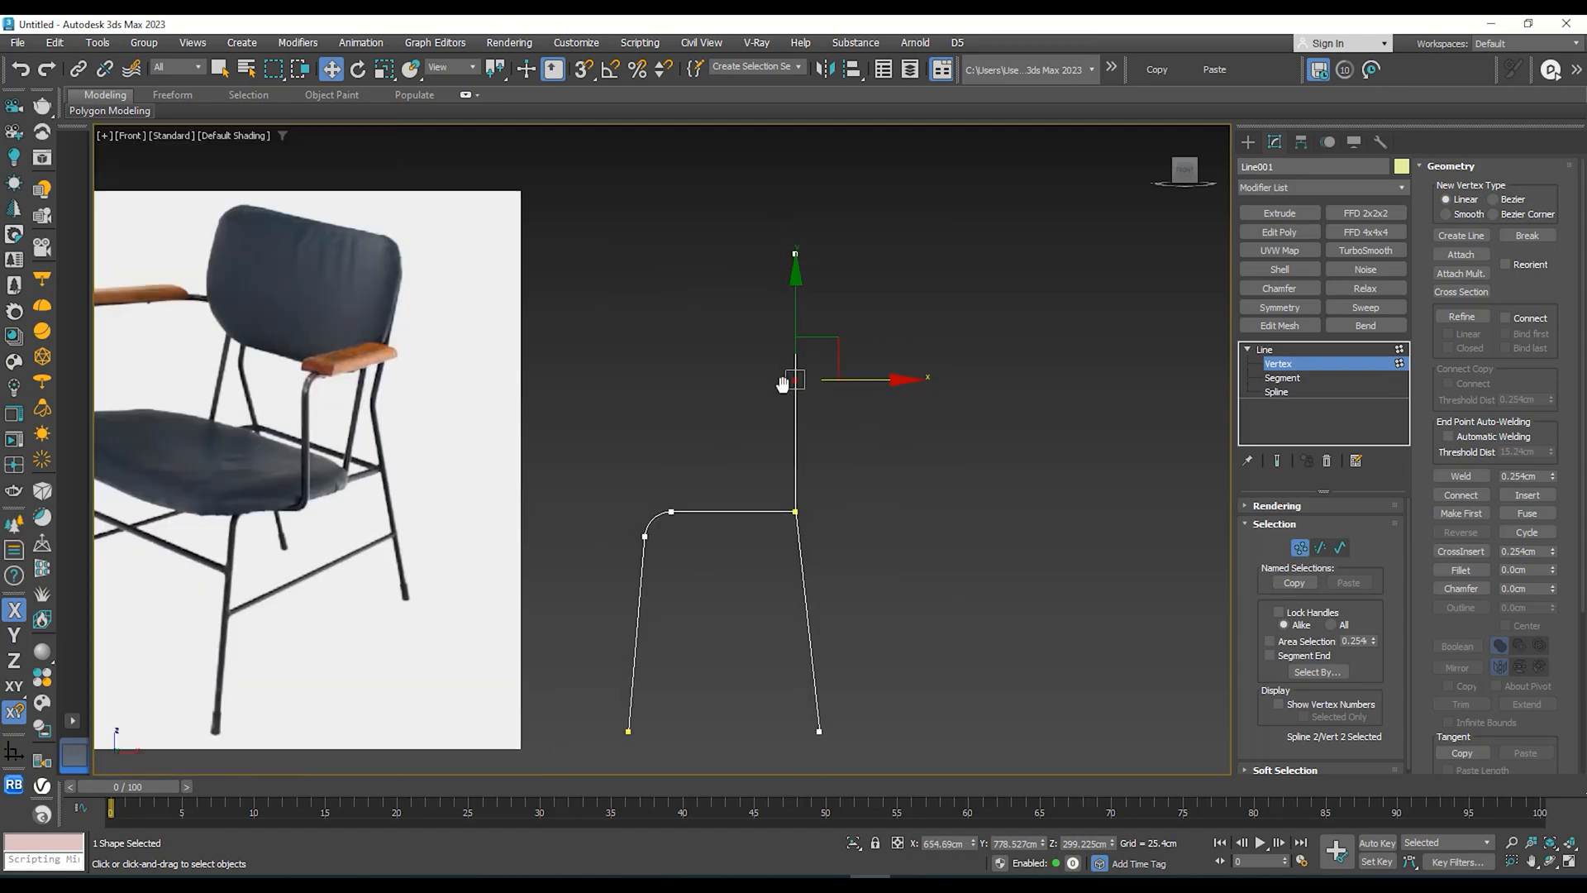
middle_drag(783, 384, 867, 295)
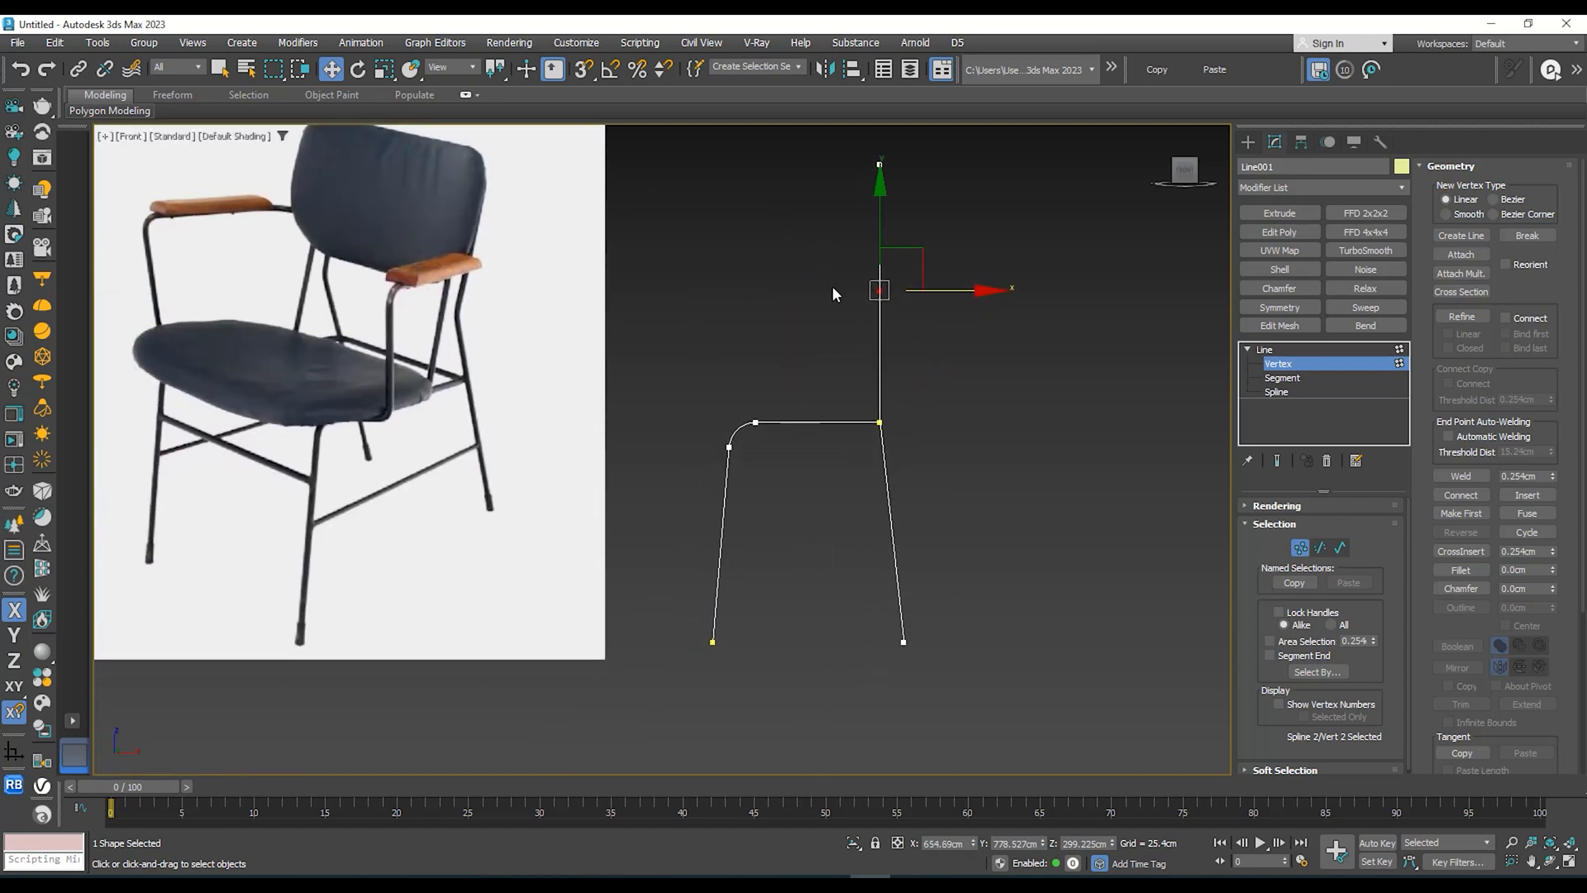
drag(983, 291, 966, 289)
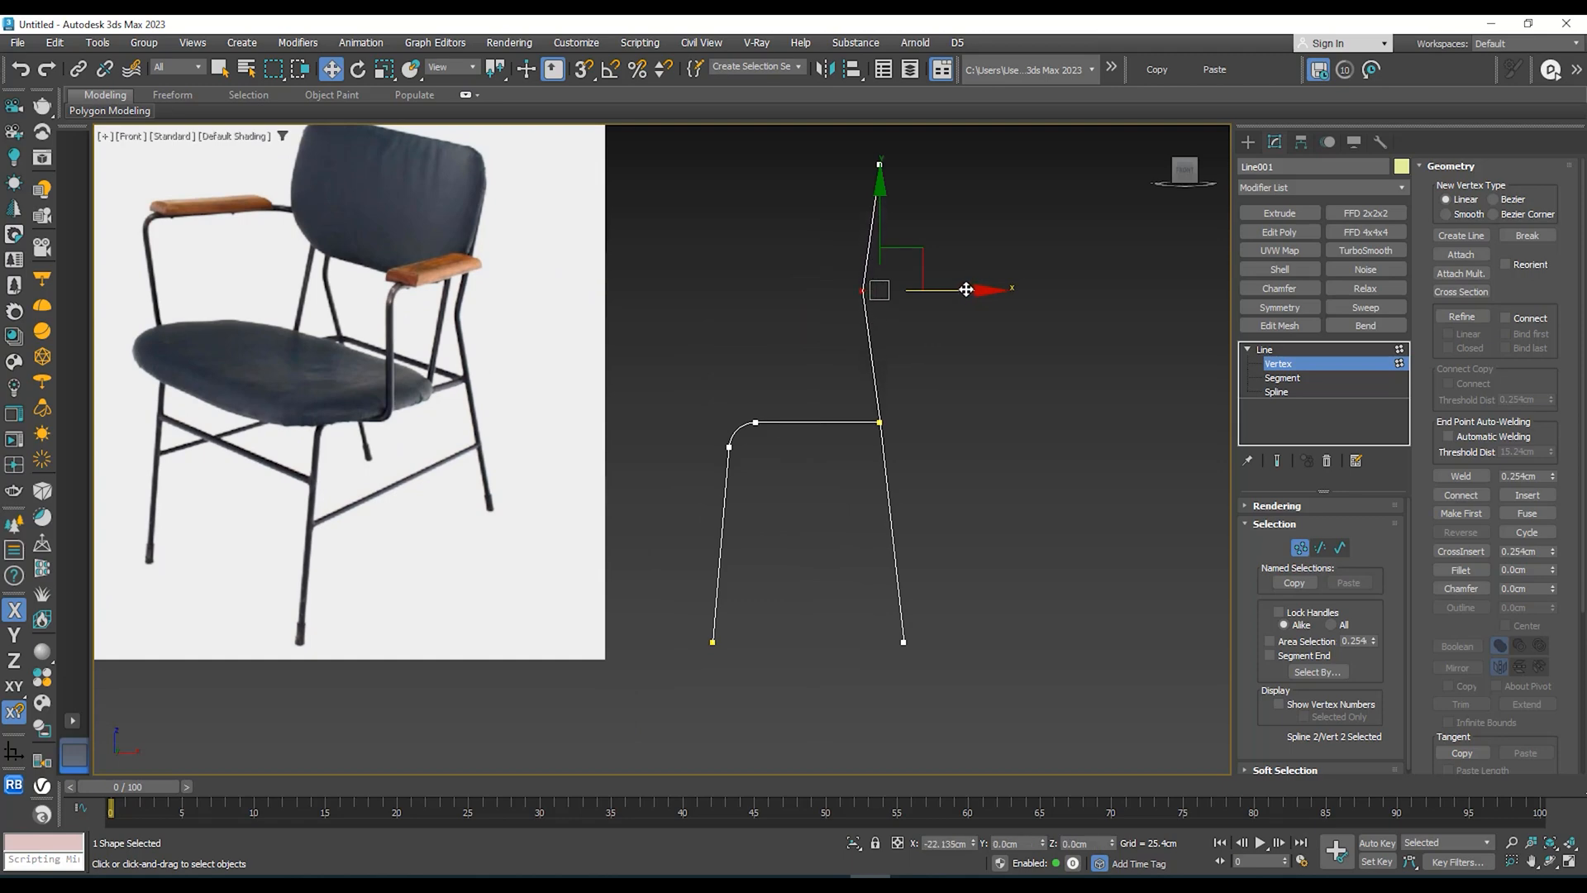
middle_drag(965, 290, 893, 343)
Step: Move the top vertex of the backrest support rearward along X to about 674.5 cm
middle_drag(899, 309, 840, 362)
drag(854, 230, 757, 278)
middle_drag(769, 344, 783, 308)
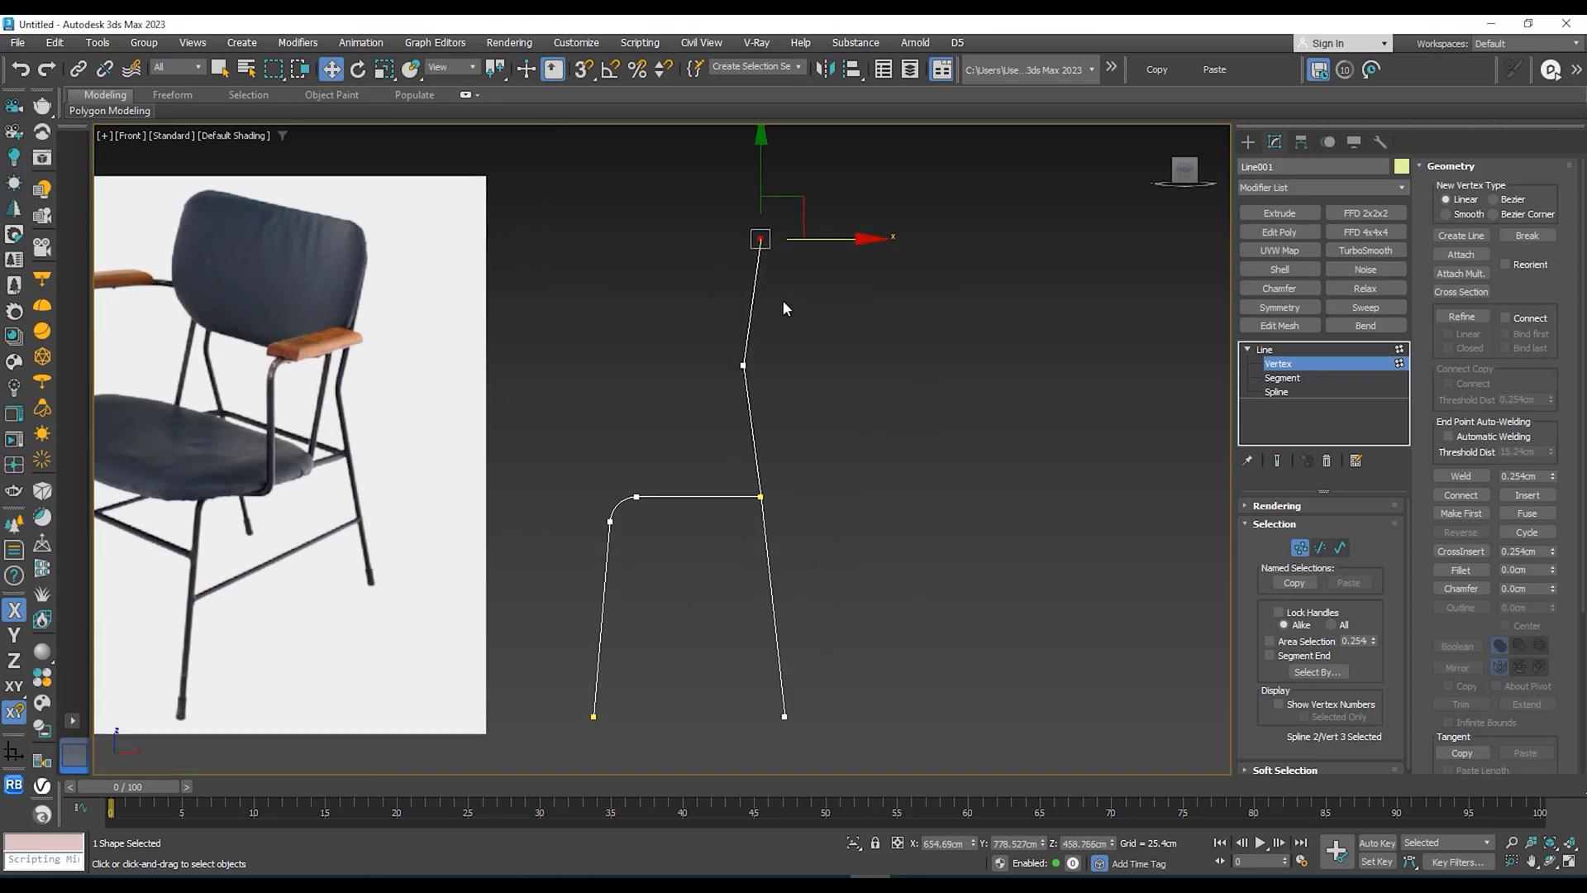
mouse_move(355, 383)
middle_down()
mouse_move(400, 361)
mouse_move(354, 417)
middle_up()
drag(842, 269, 856, 270)
scroll(851, 318, down, 3)
scroll(816, 316, up, 2)
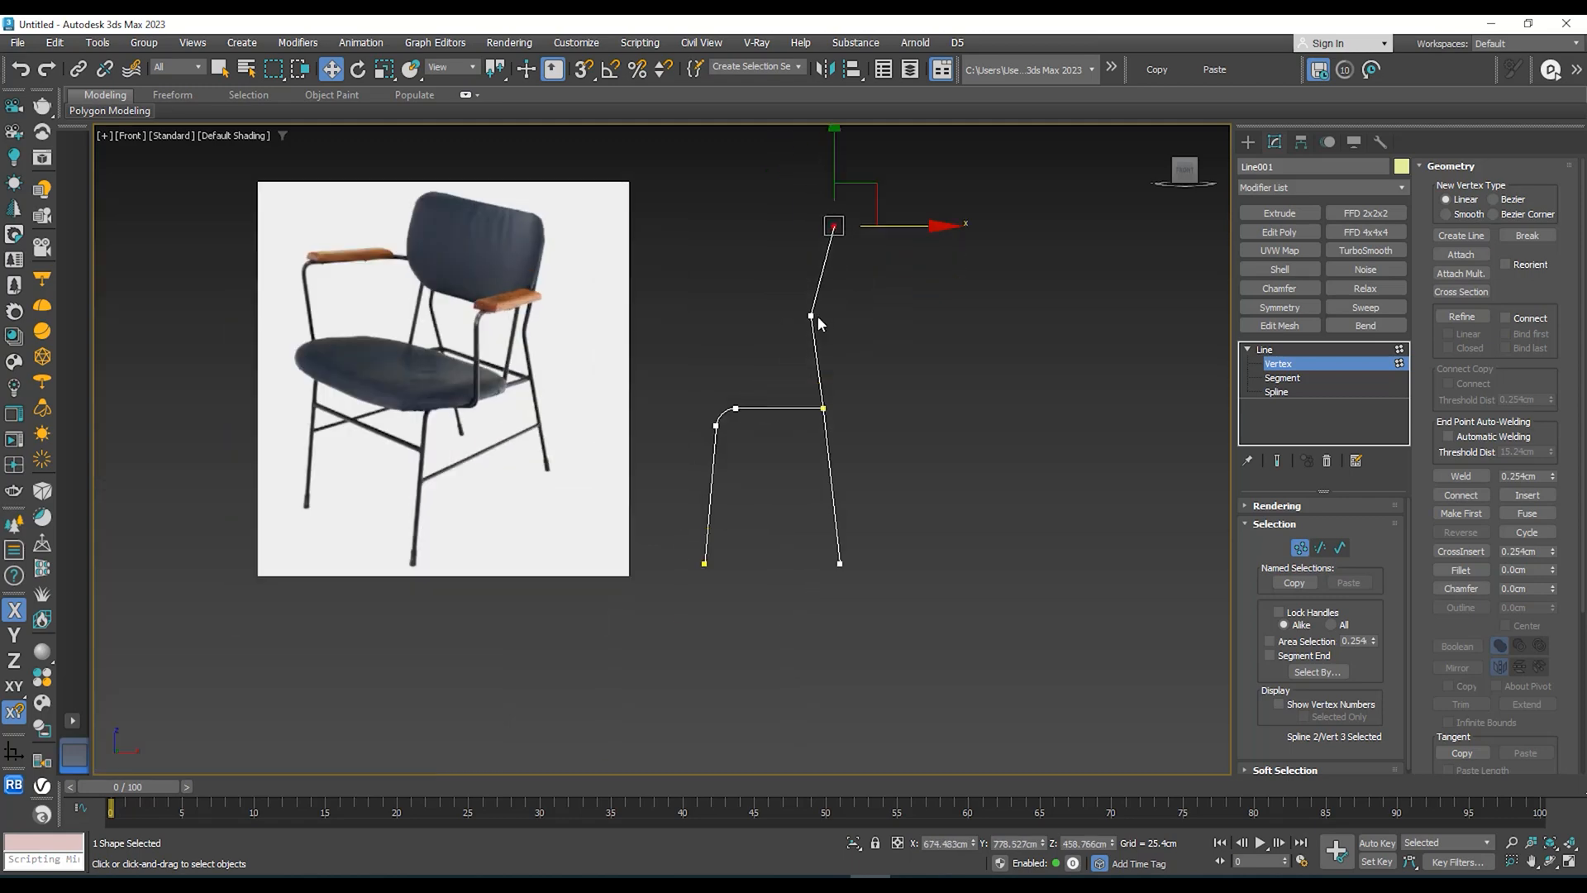
Step: Fillet the bend vertex of the backrest support slightly, following the curve of the chair's rear tube in the reference photo
scroll(487, 354, up, 4)
scroll(555, 354, up, 2)
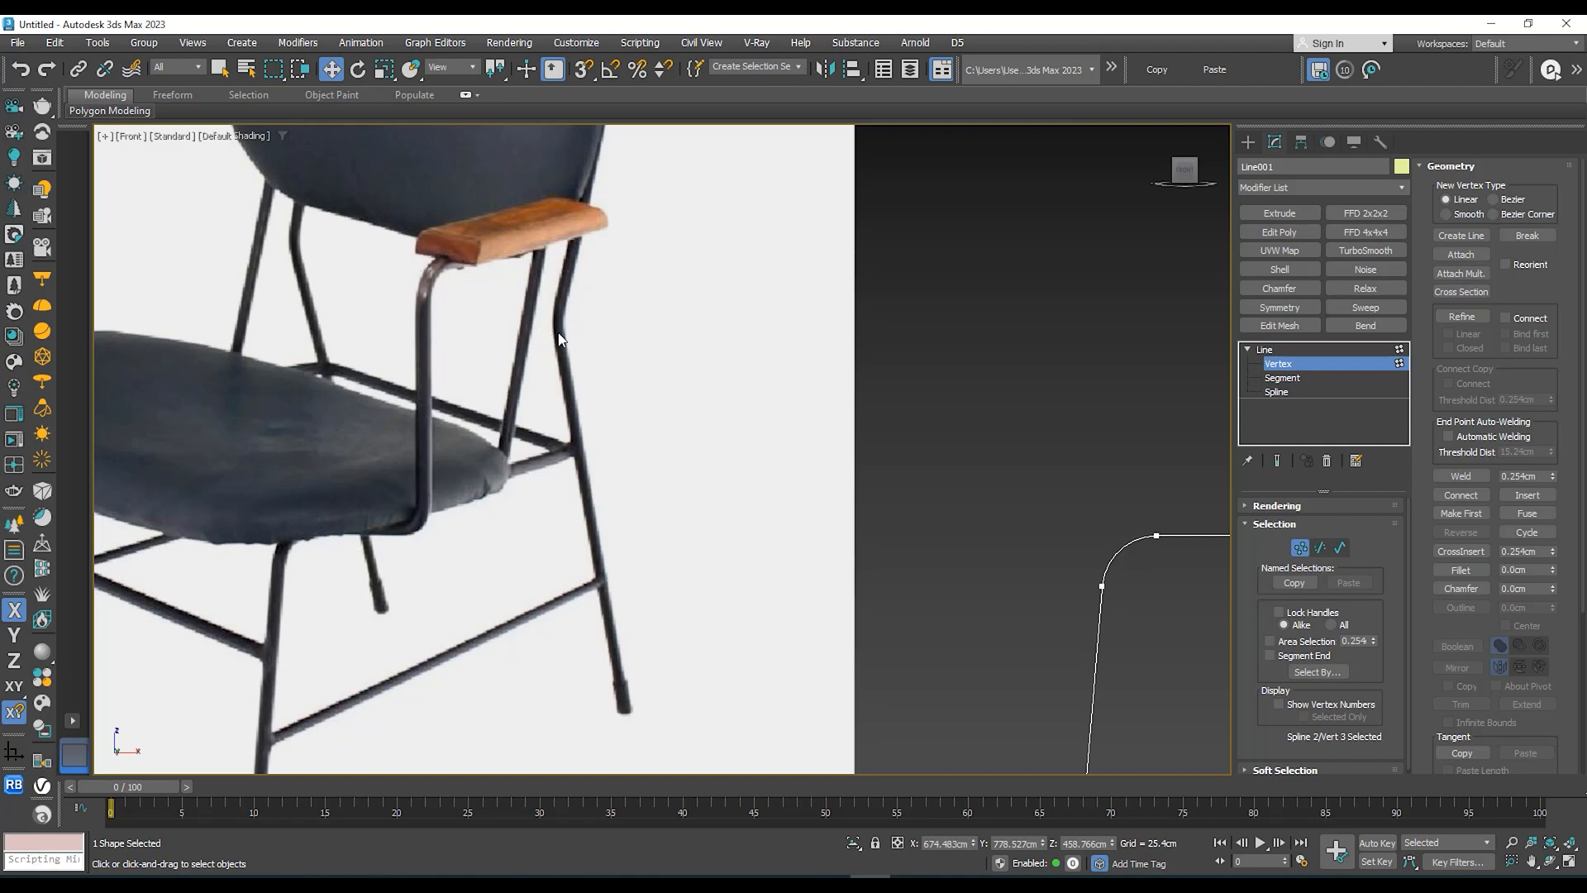
scroll(964, 397, down, 4)
middle_drag(1115, 361, 820, 349)
click(905, 309)
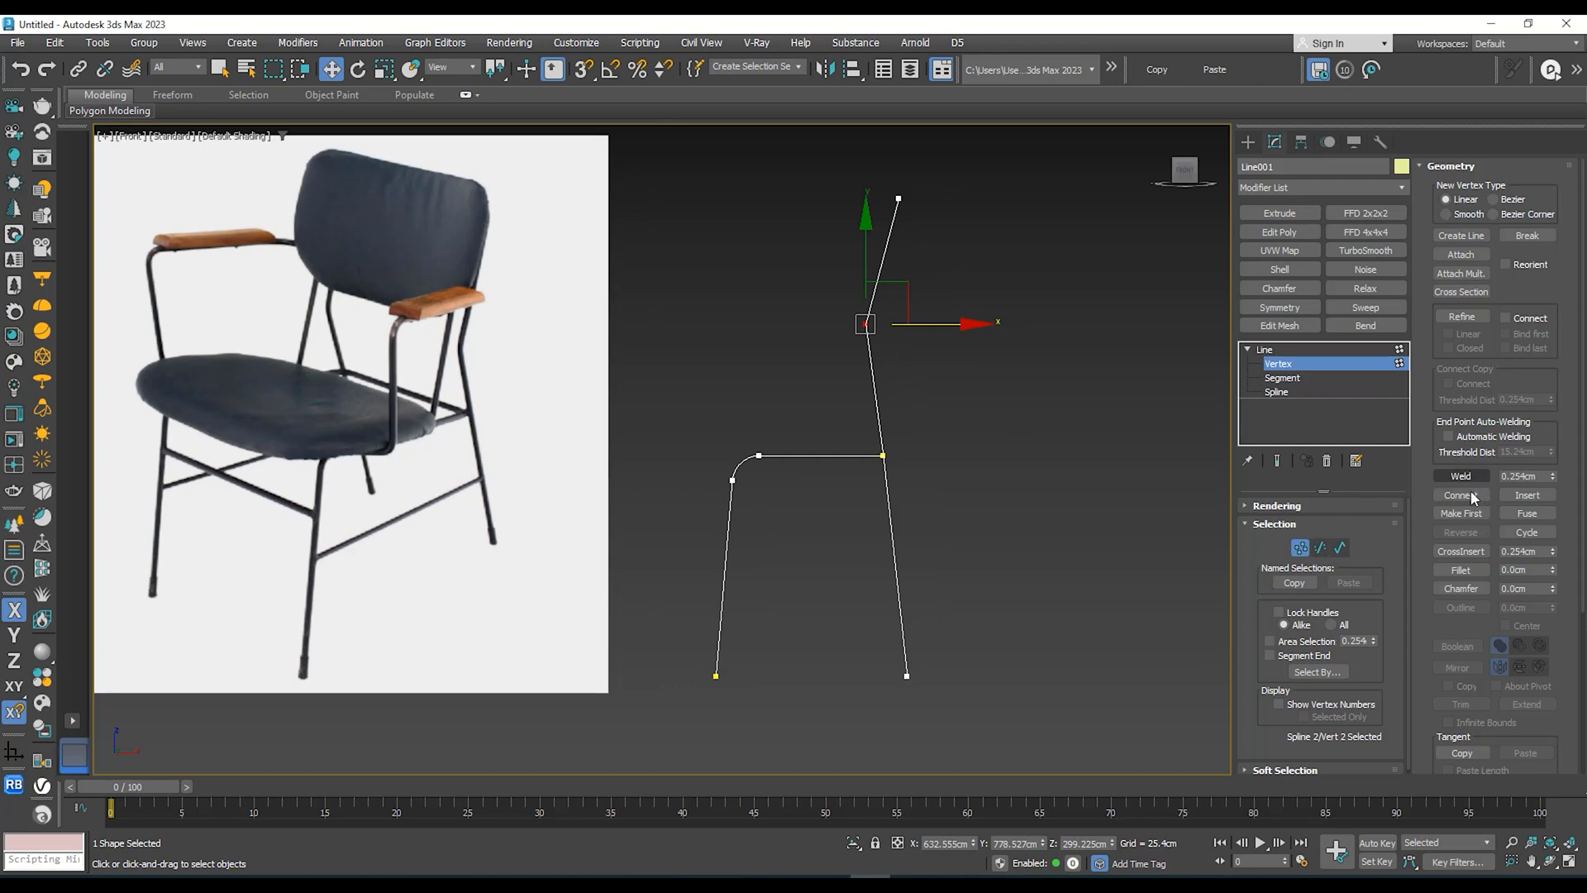
click(1461, 570)
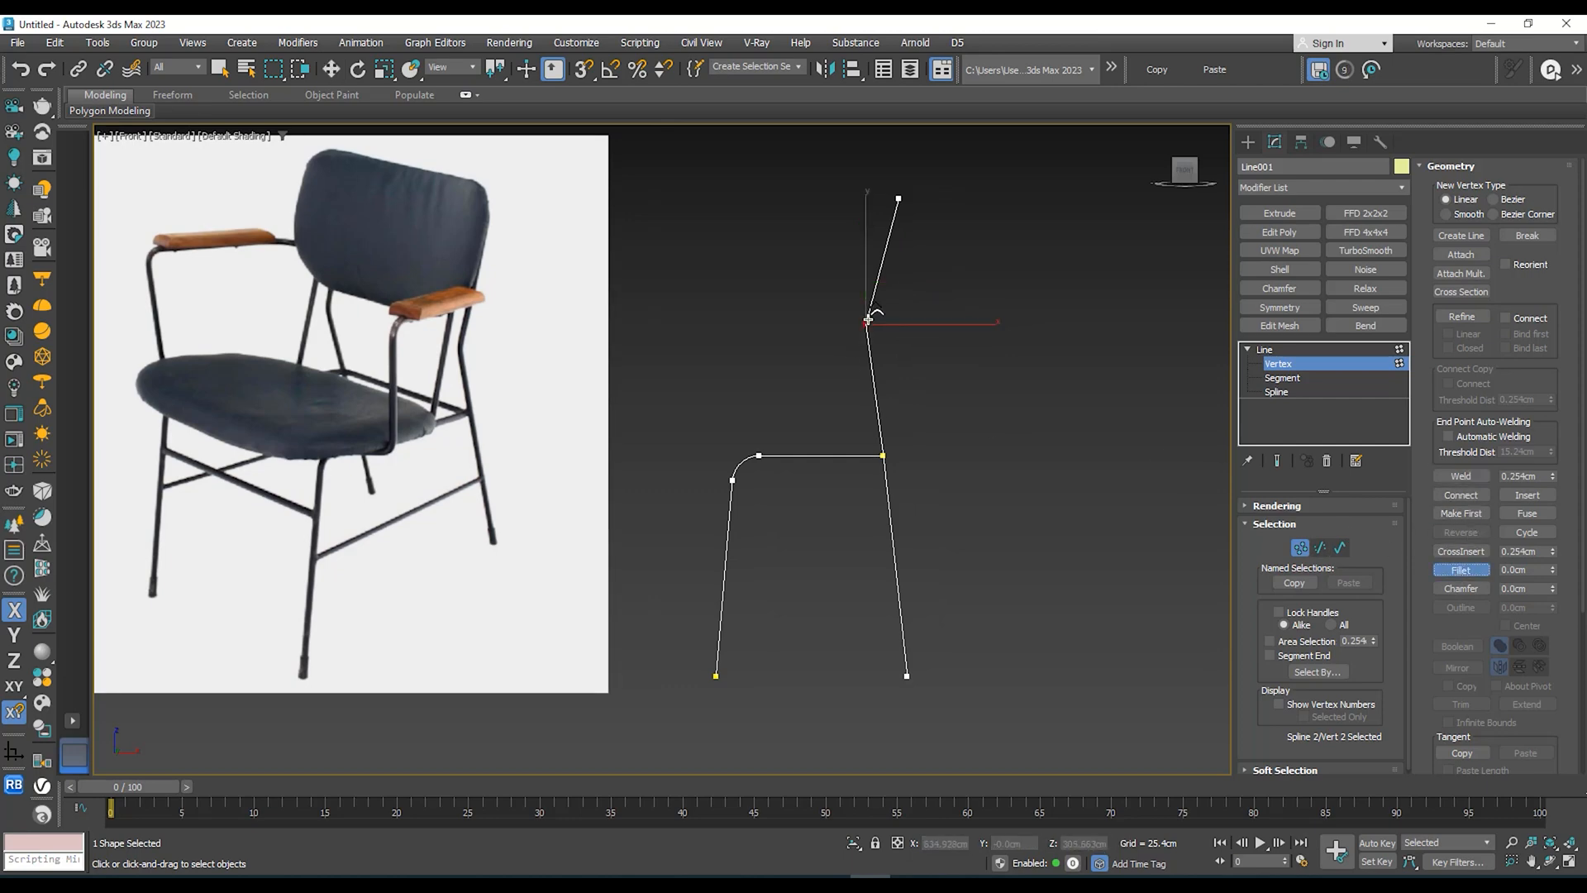
drag(868, 319, 869, 305)
click(1282, 350)
middle_drag(842, 381, 823, 416)
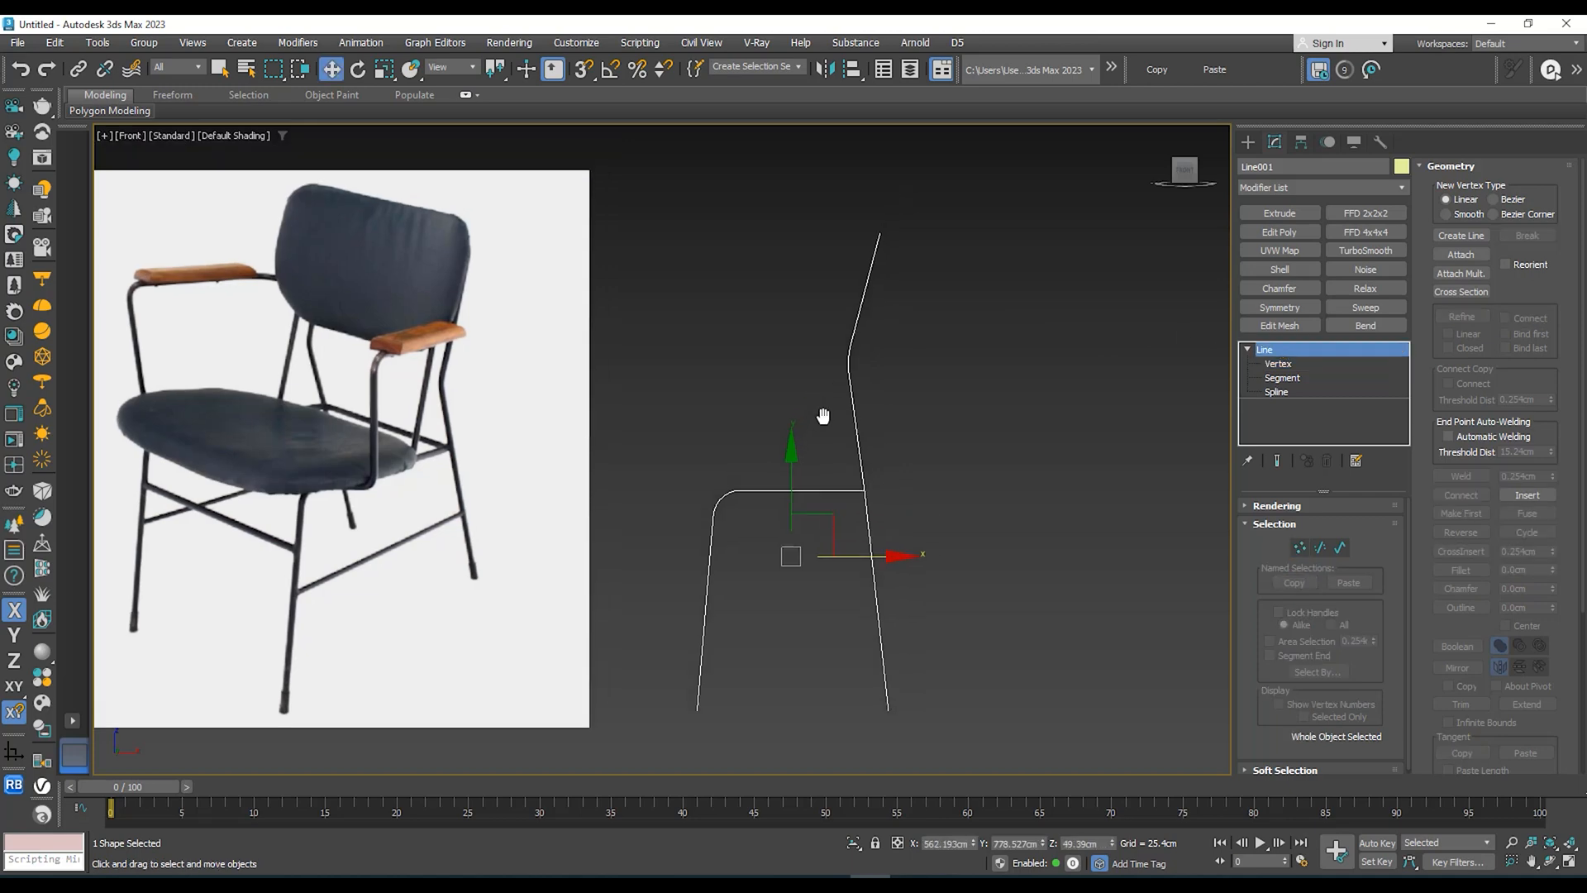
Step: Shift the backrest support's top vertex rearward and upward to about X 685.8 cm, Z 471.0 cm
click(1285, 363)
click(879, 234)
drag(946, 234, 955, 234)
drag(887, 191, 887, 181)
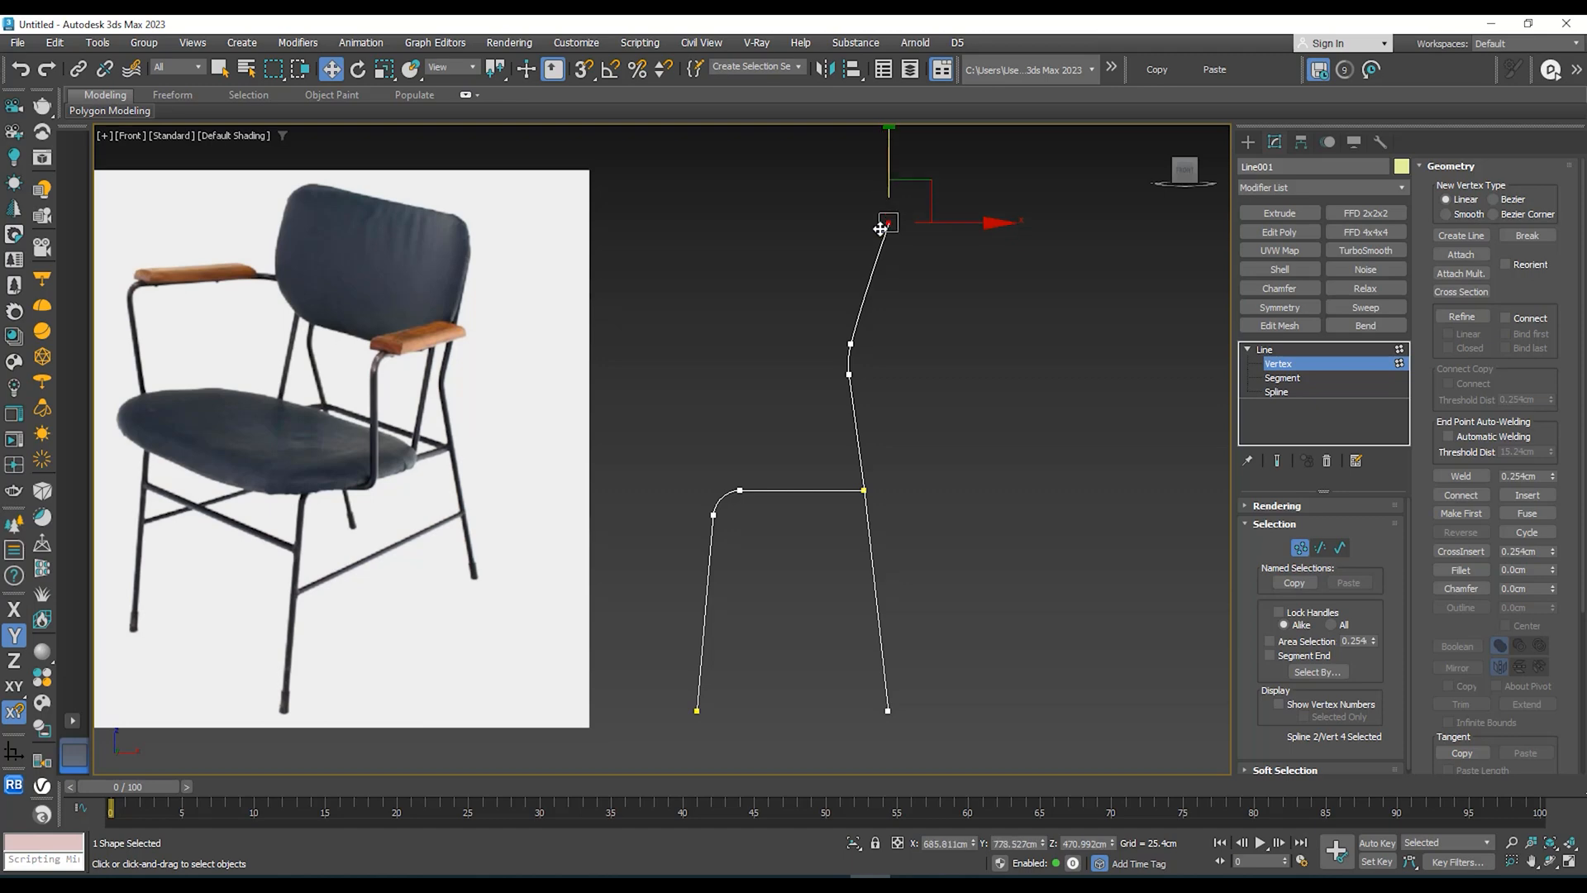
middle_drag(1127, 320, 1098, 347)
click(1266, 350)
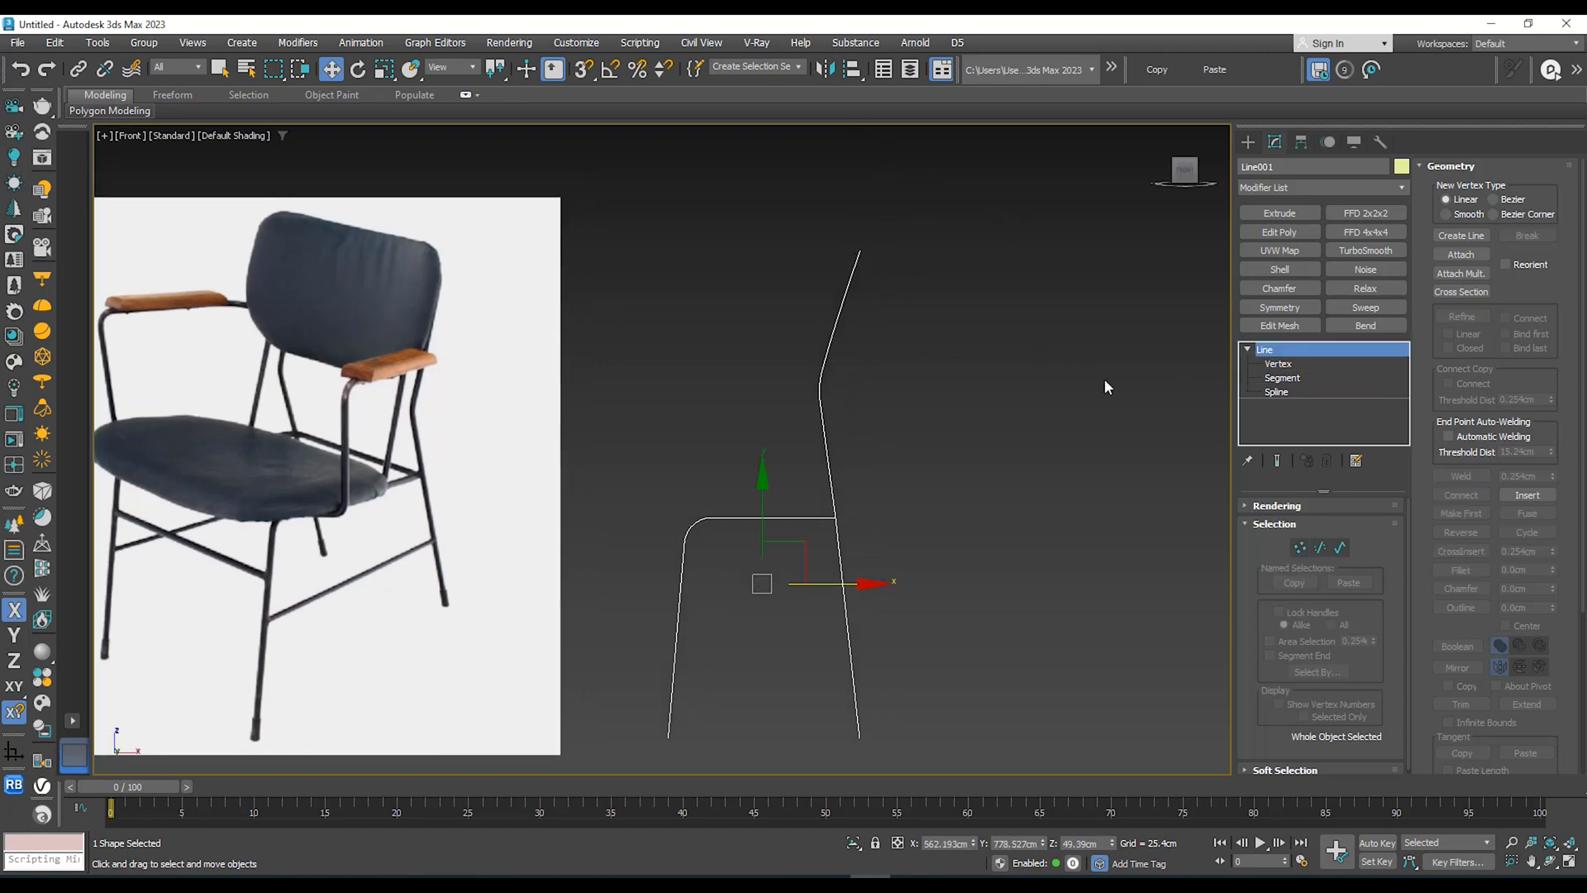
click(1055, 385)
scroll(1055, 385, down, 2)
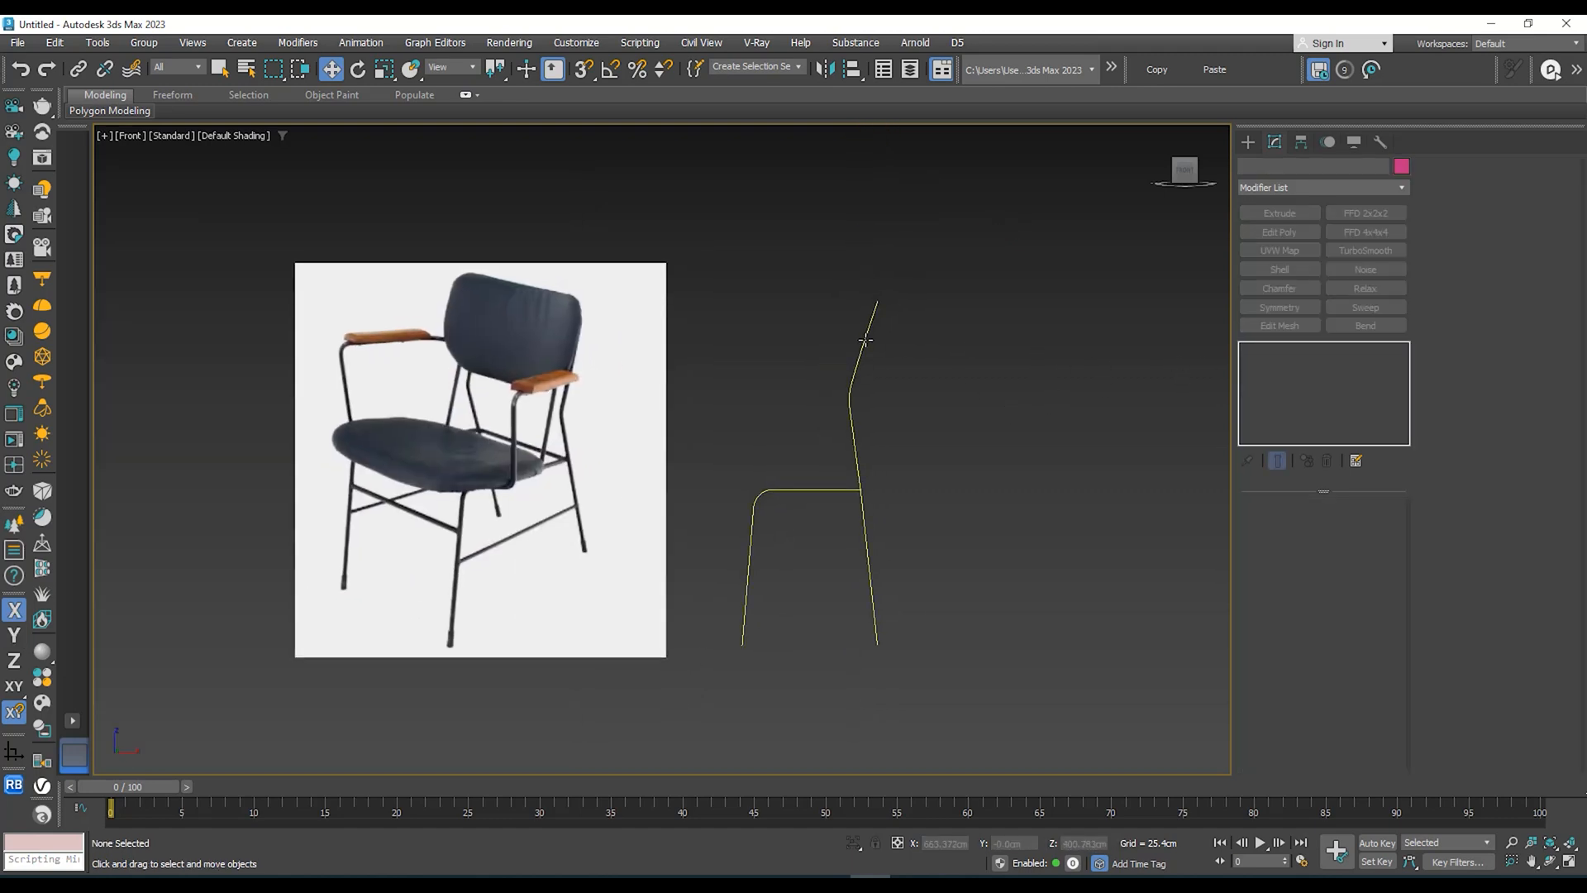
Step: Pull the backrest support's top vertex forward along X to about 676.7 cm
click(865, 340)
click(1278, 364)
drag(939, 242, 817, 319)
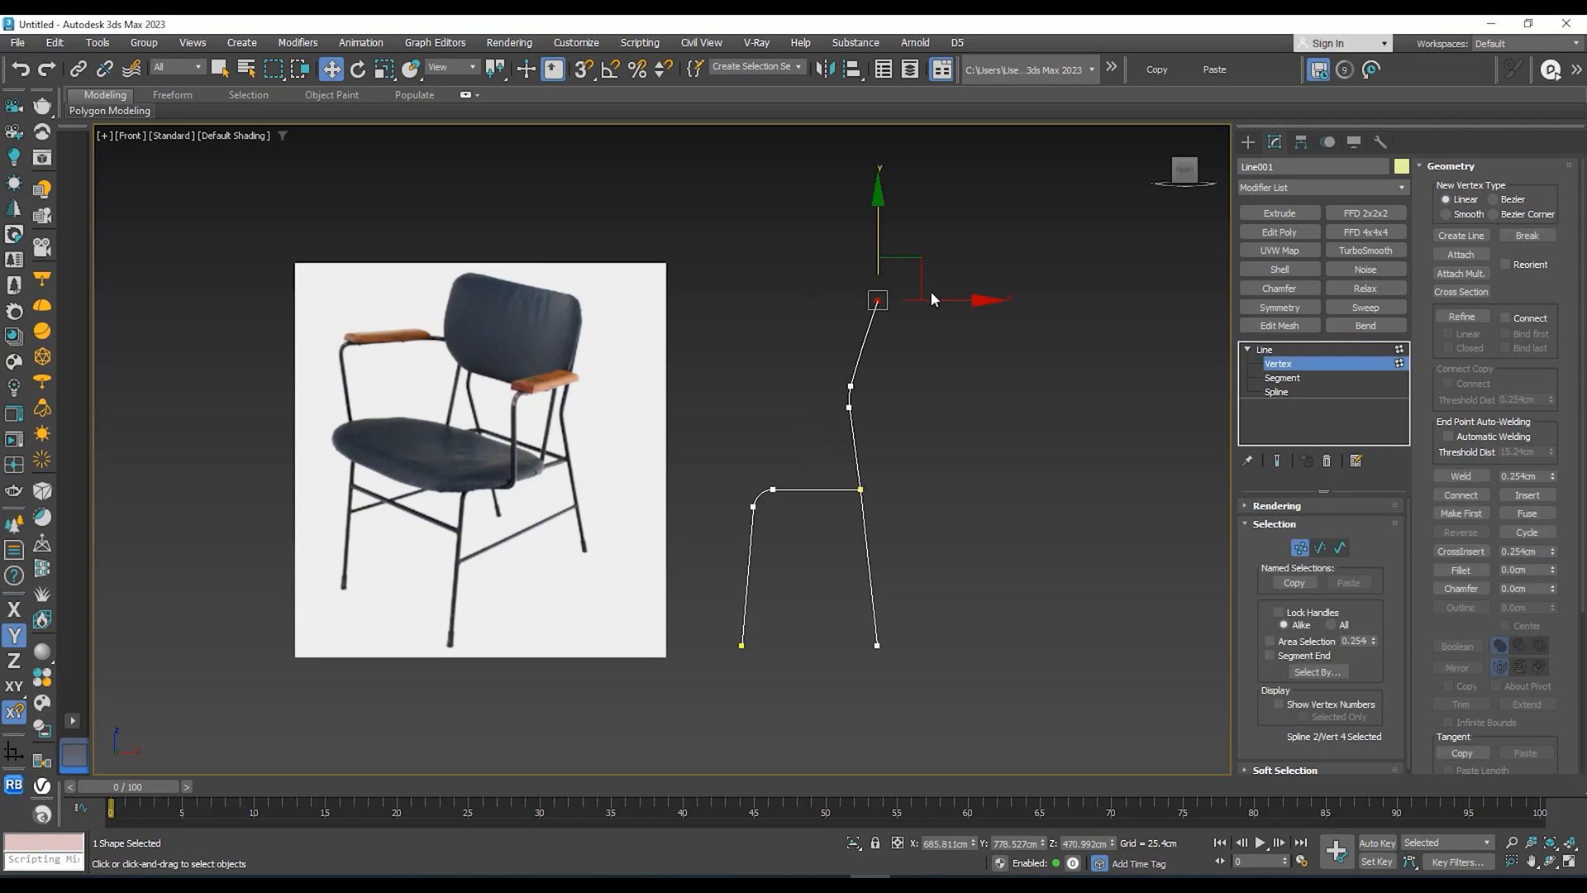
drag(935, 301, 932, 301)
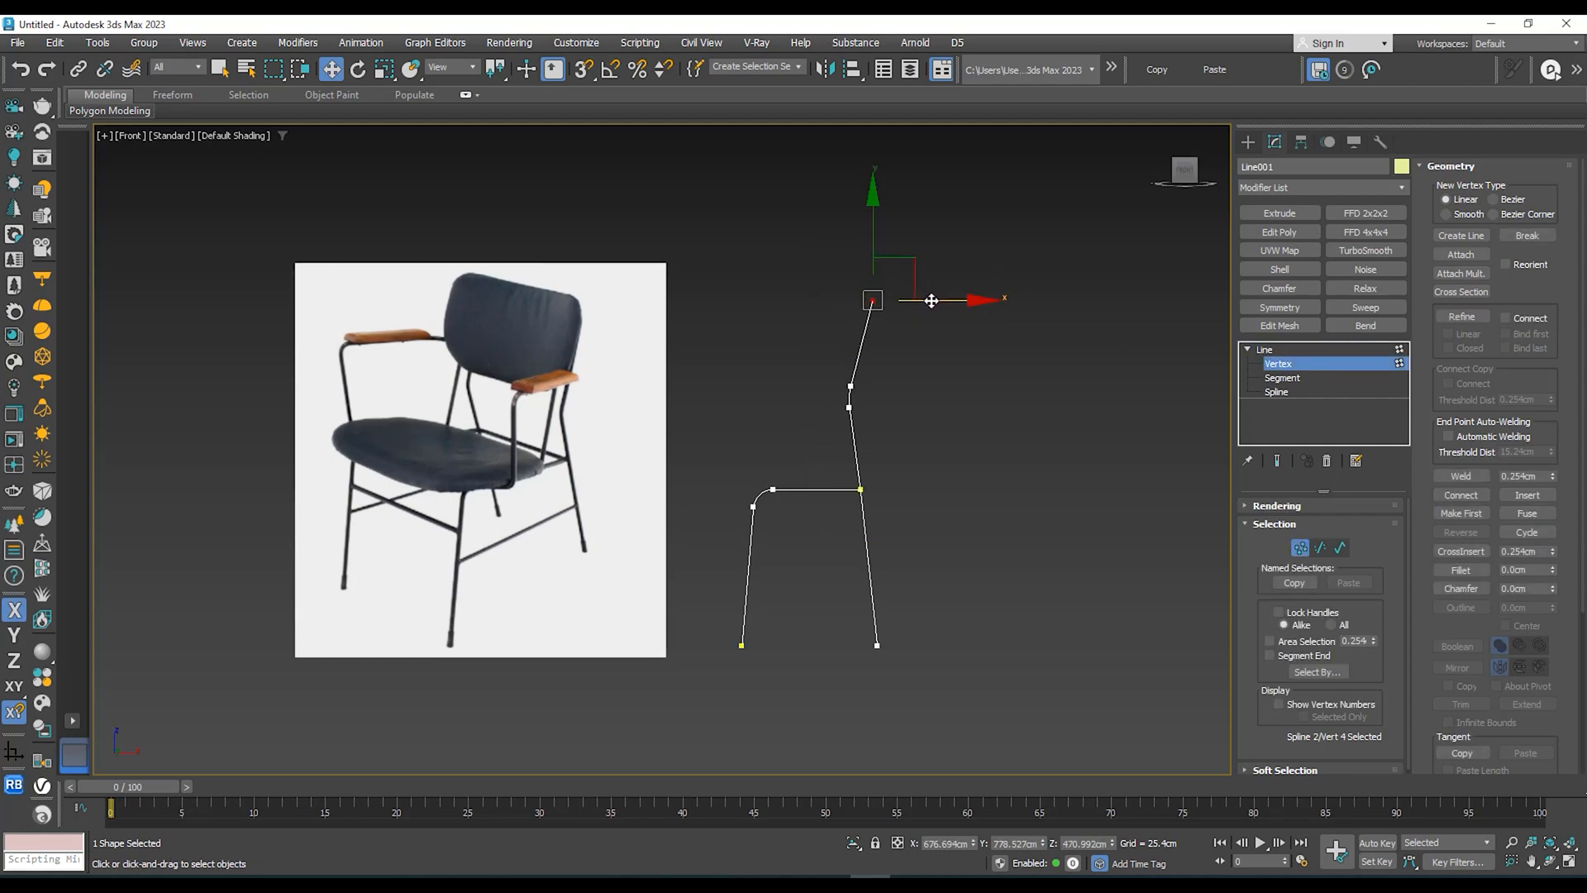
click(1292, 361)
click(1067, 373)
Step: Move the whole side frame spline toward the reference photo along X to about 539.0 cm
scroll(716, 491, up, 2)
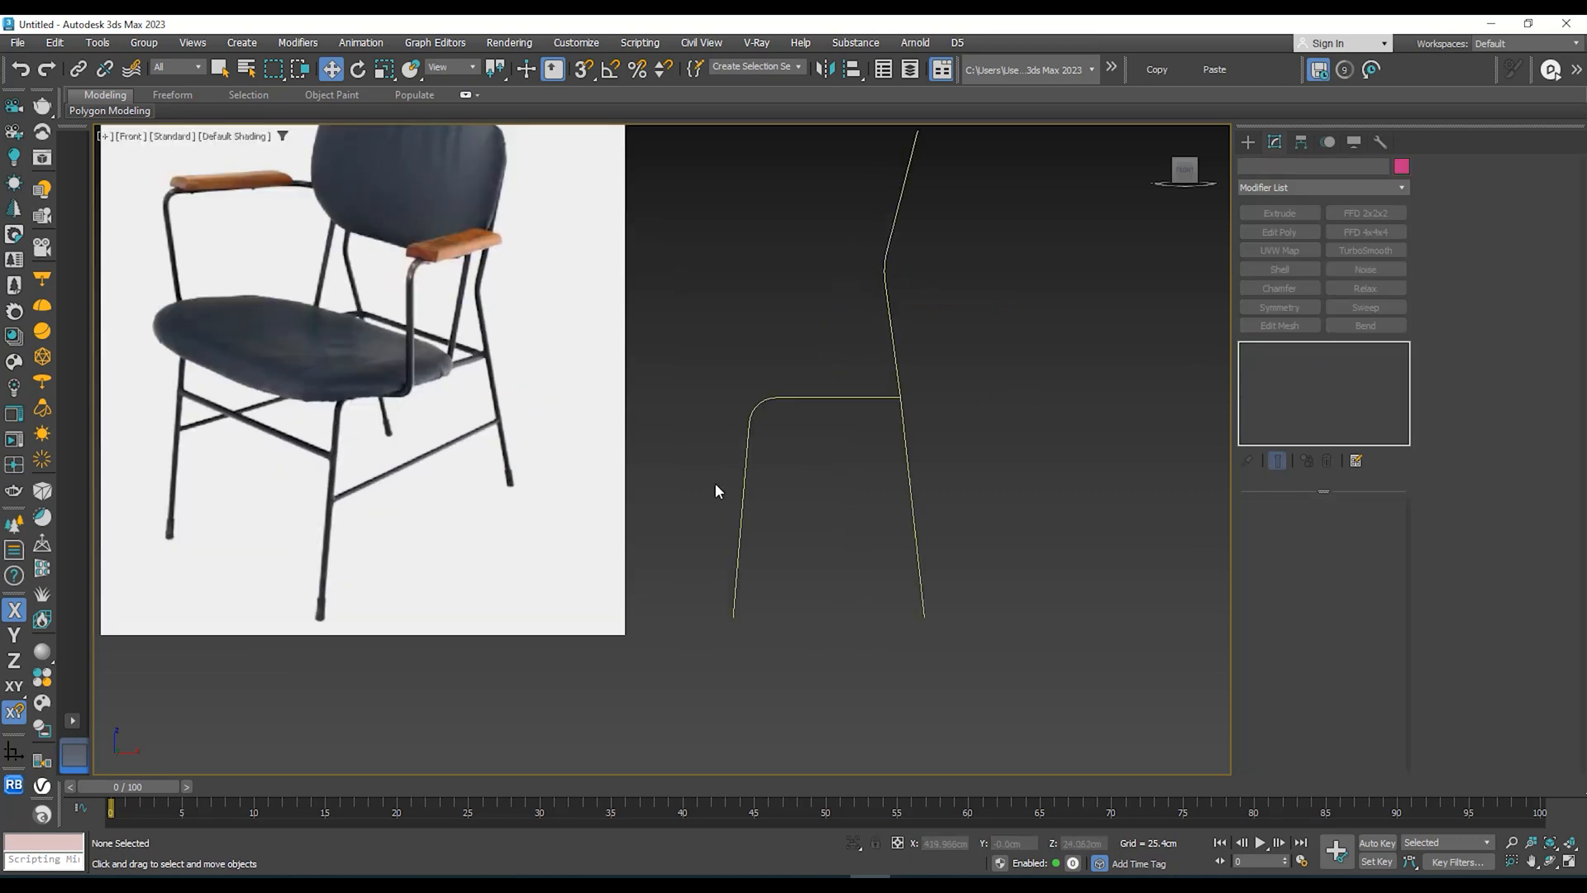
middle_drag(715, 485, 691, 569)
click(832, 481)
middle_drag(1042, 444, 980, 424)
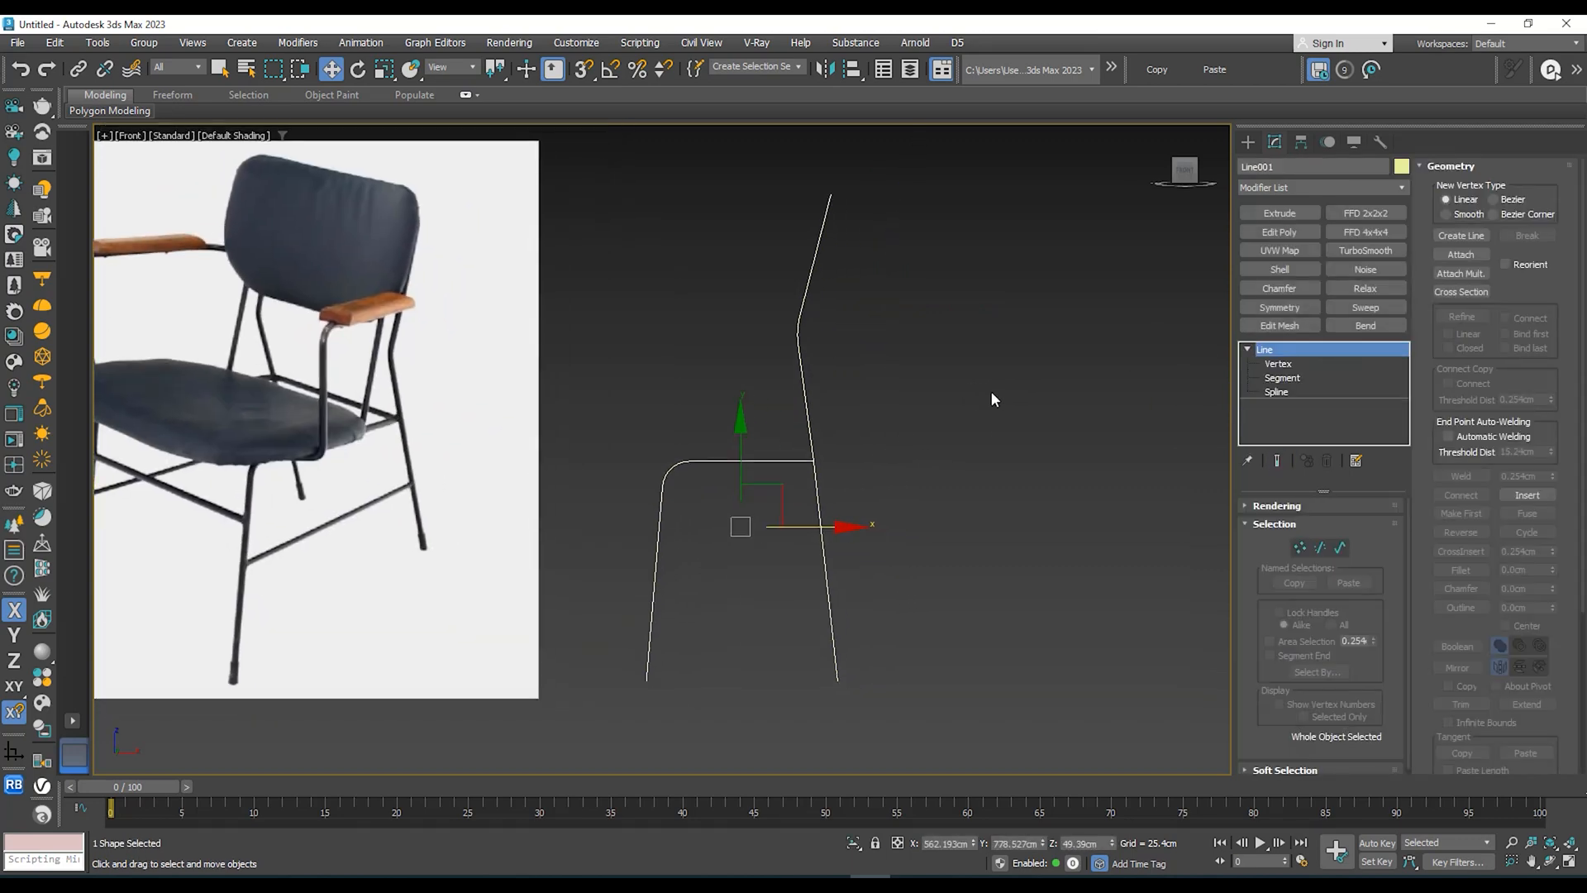
scroll(993, 399, down, 3)
drag(956, 464, 1023, 447)
scroll(749, 459, up, 2)
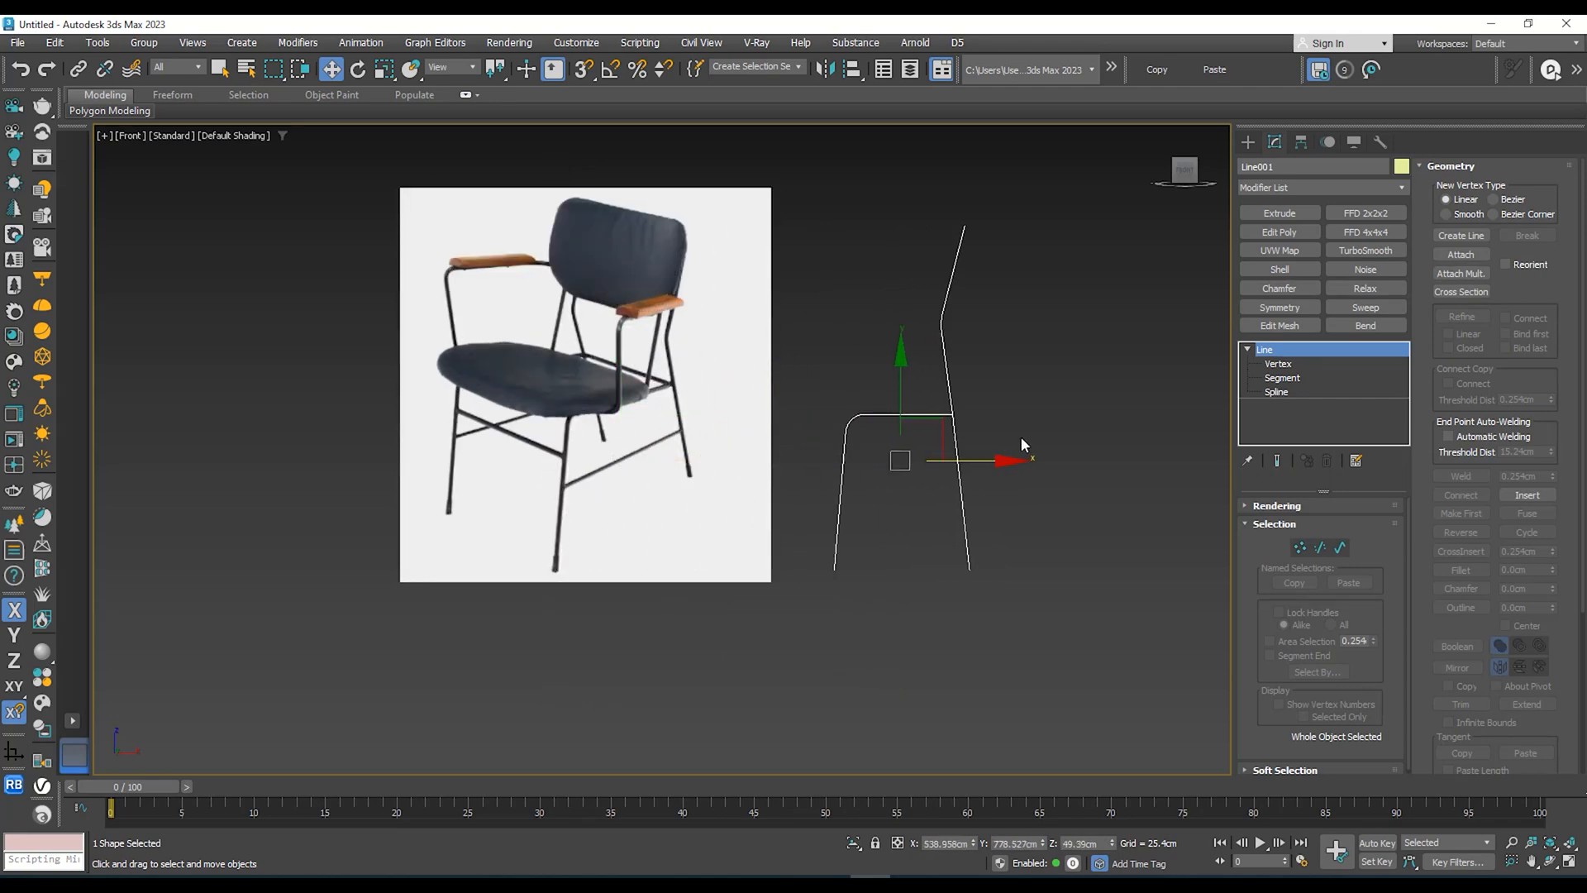
Step: Move all rear leg and backrest support vertices away from the front leg along X to widen the side frame
click(1278, 364)
scroll(920, 354, down, 2)
drag(1097, 202, 935, 561)
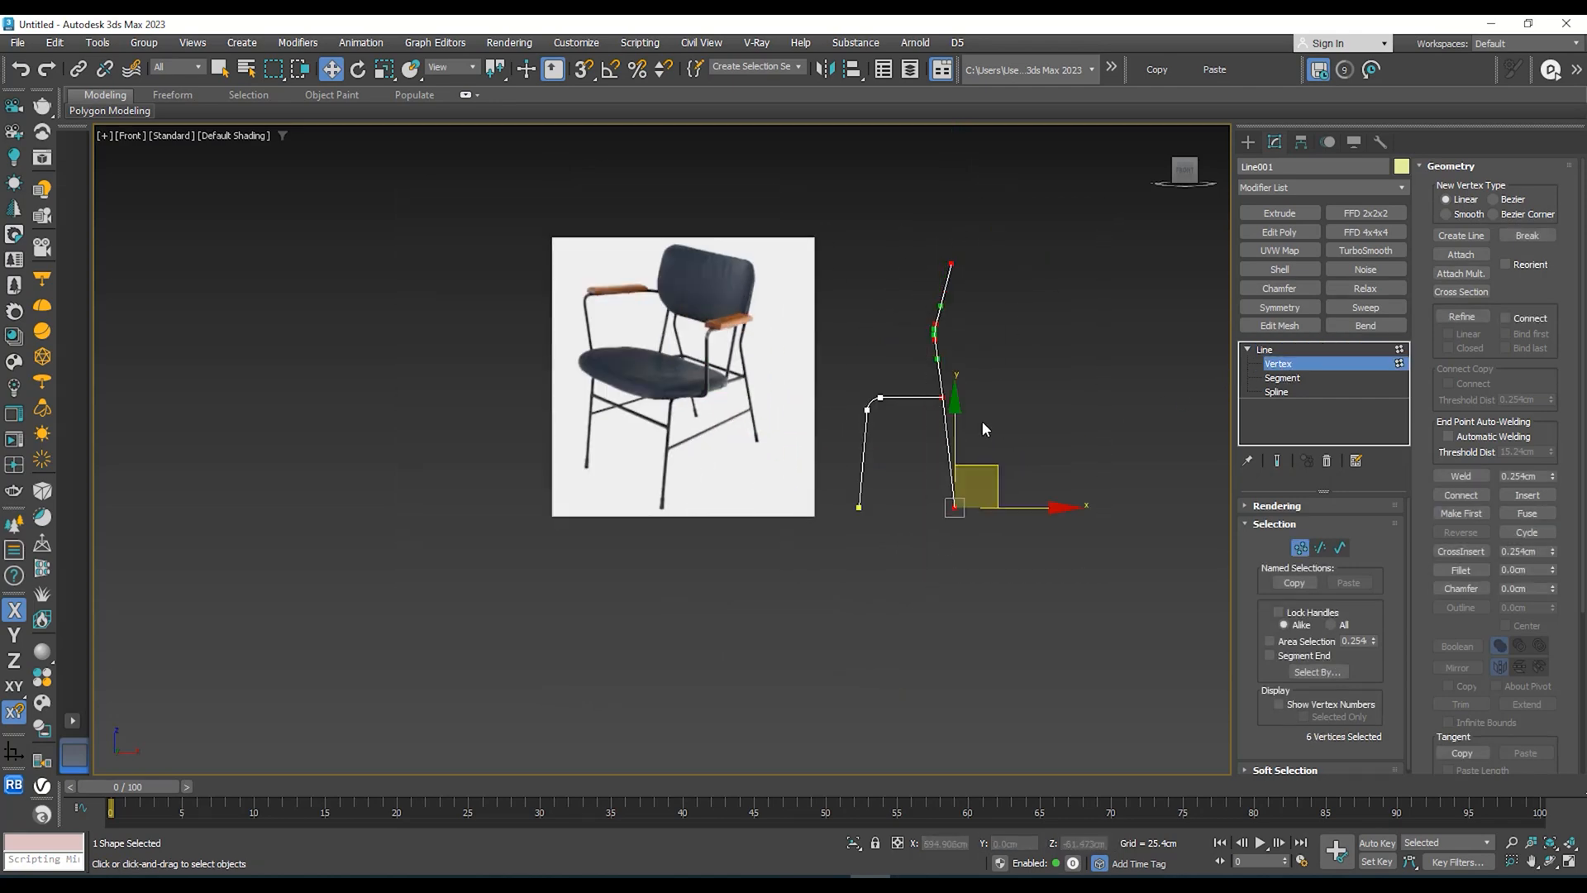
drag(1014, 508, 1052, 503)
click(1269, 350)
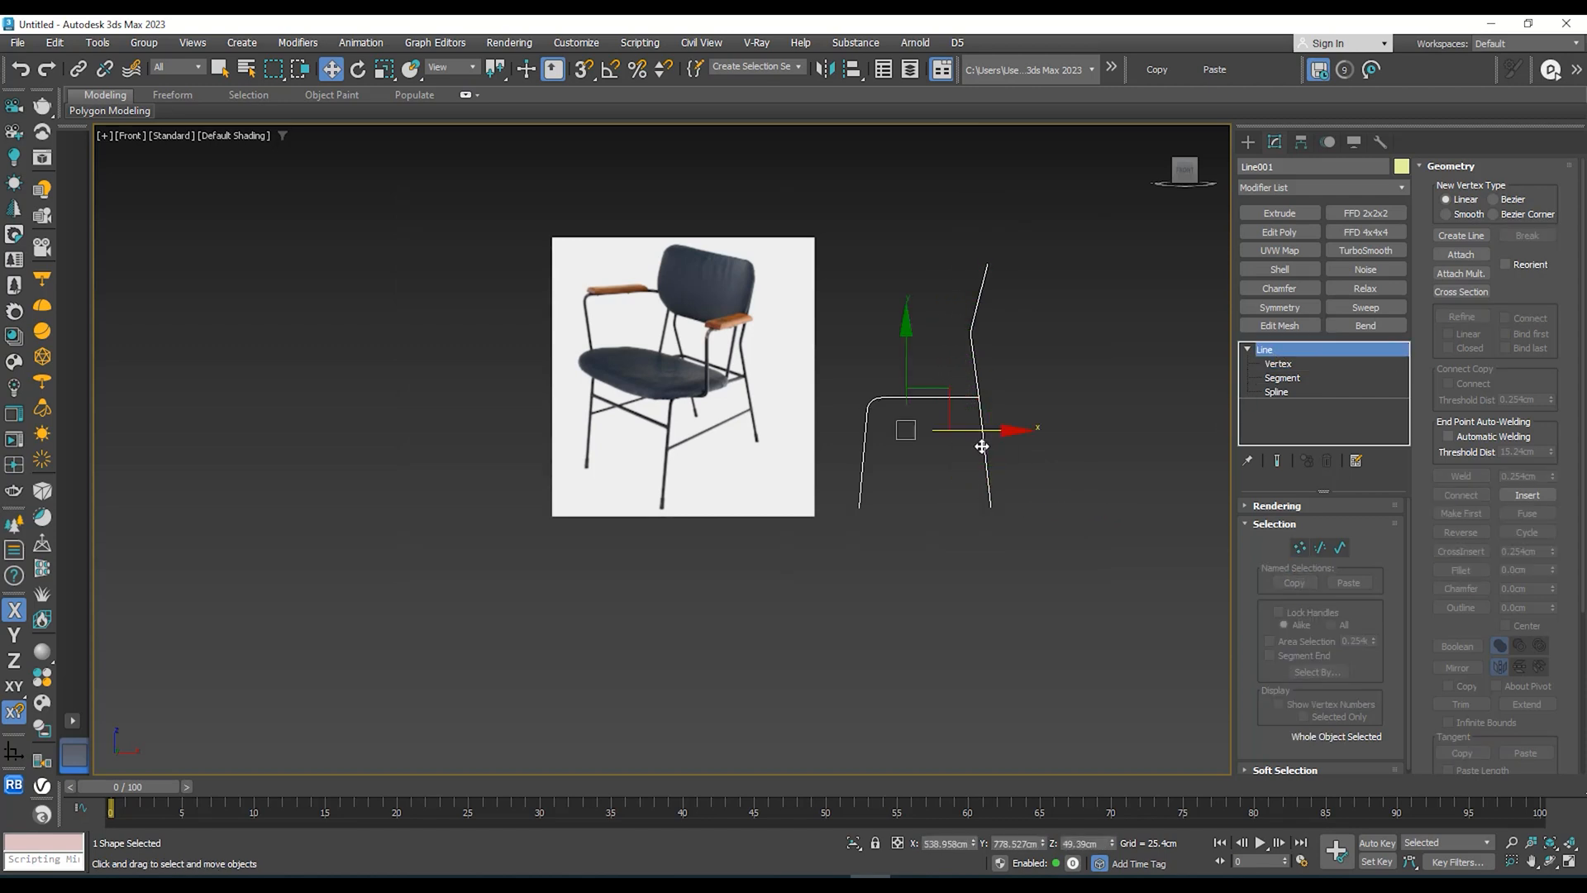
Step: Compare the proportions of the widened side frame with the chair in the reference photo
middle_drag(922, 438, 862, 482)
scroll(843, 465, up, 2)
middle_drag(987, 465, 915, 485)
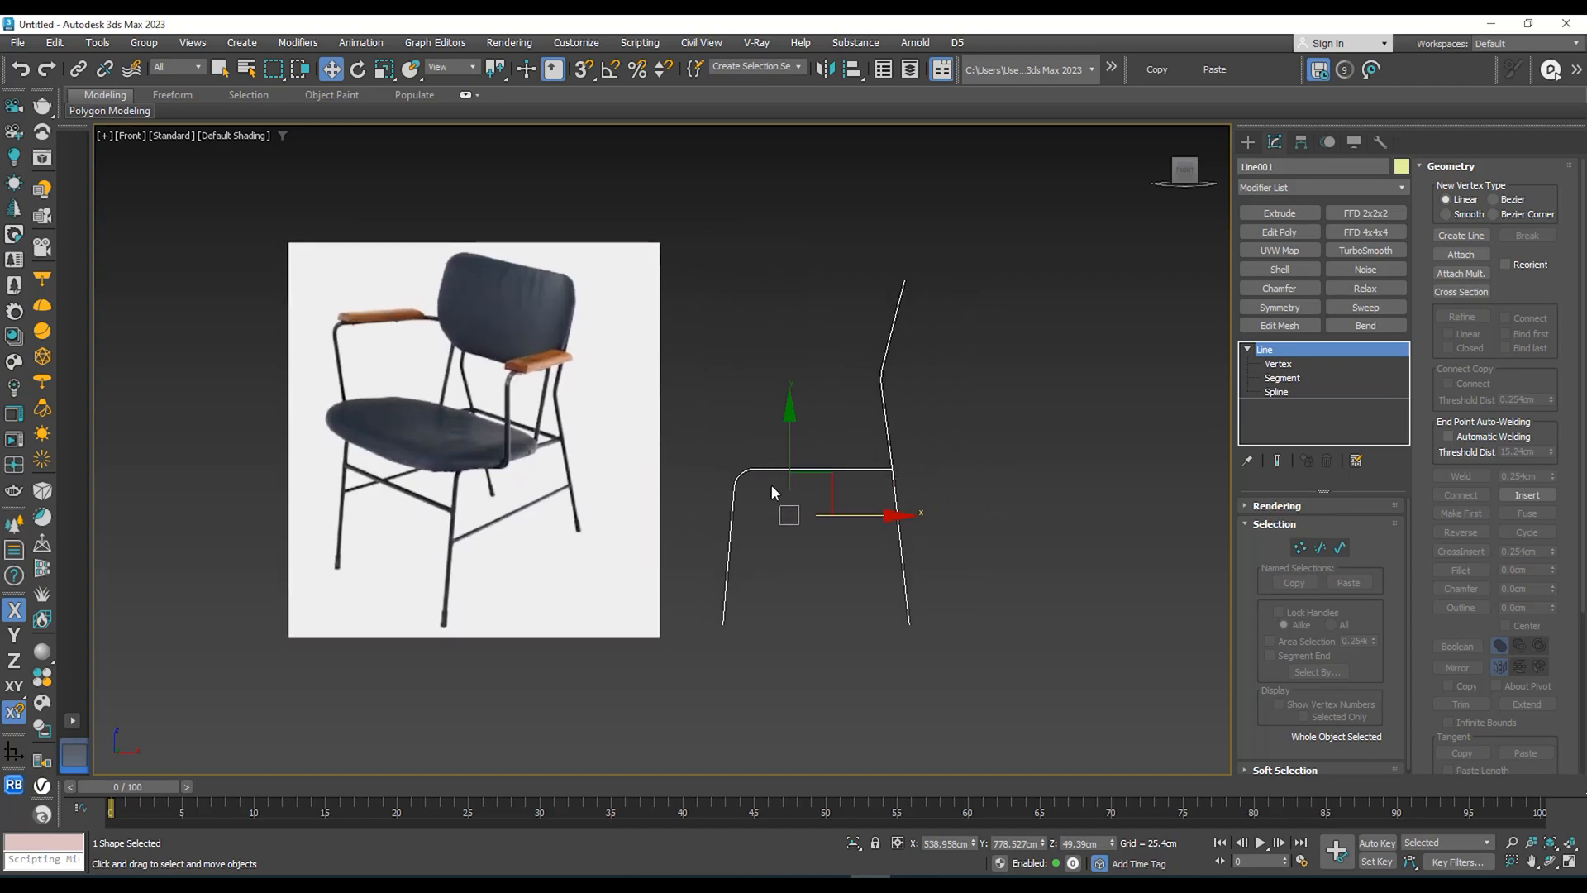
middle_drag(897, 483, 895, 448)
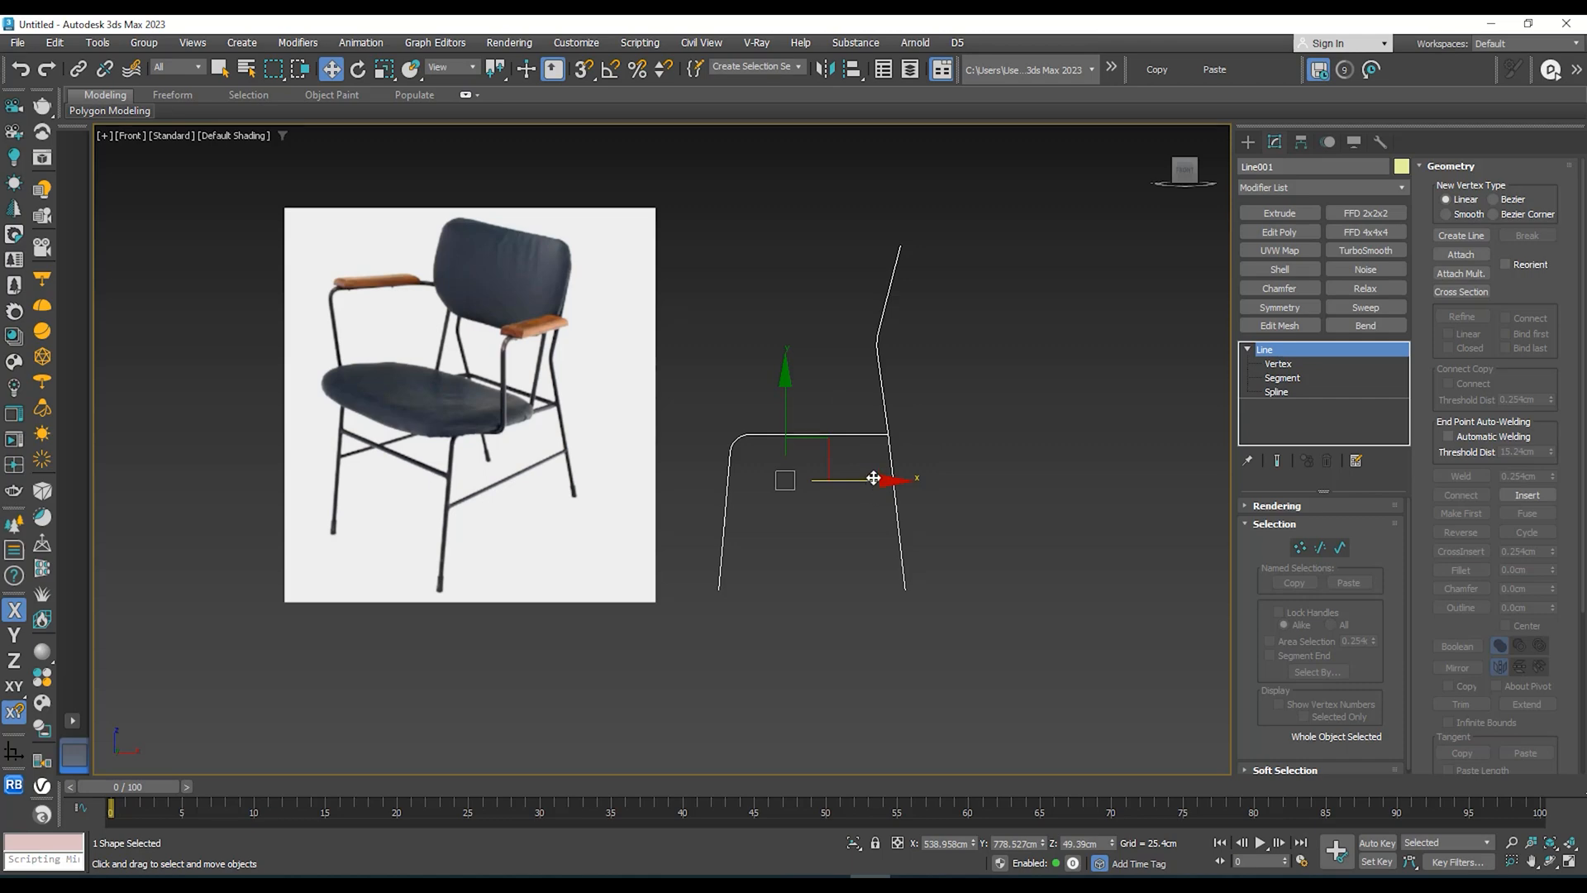
middle_drag(898, 459, 819, 472)
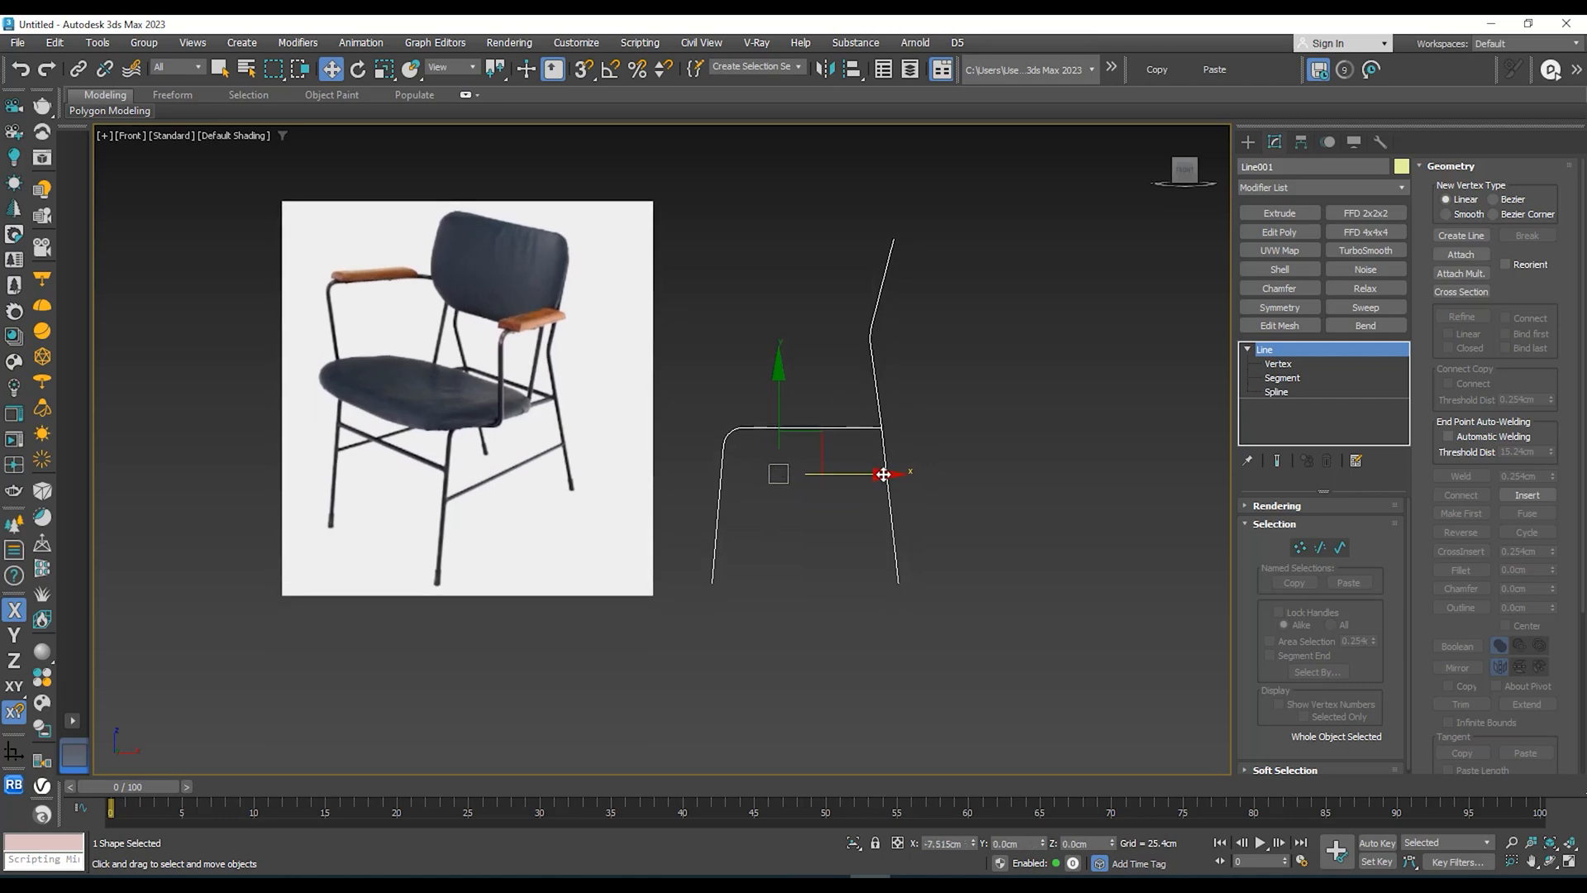
mouse_move(819, 487)
middle_down()
mouse_move(791, 502)
mouse_move(830, 477)
middle_up()
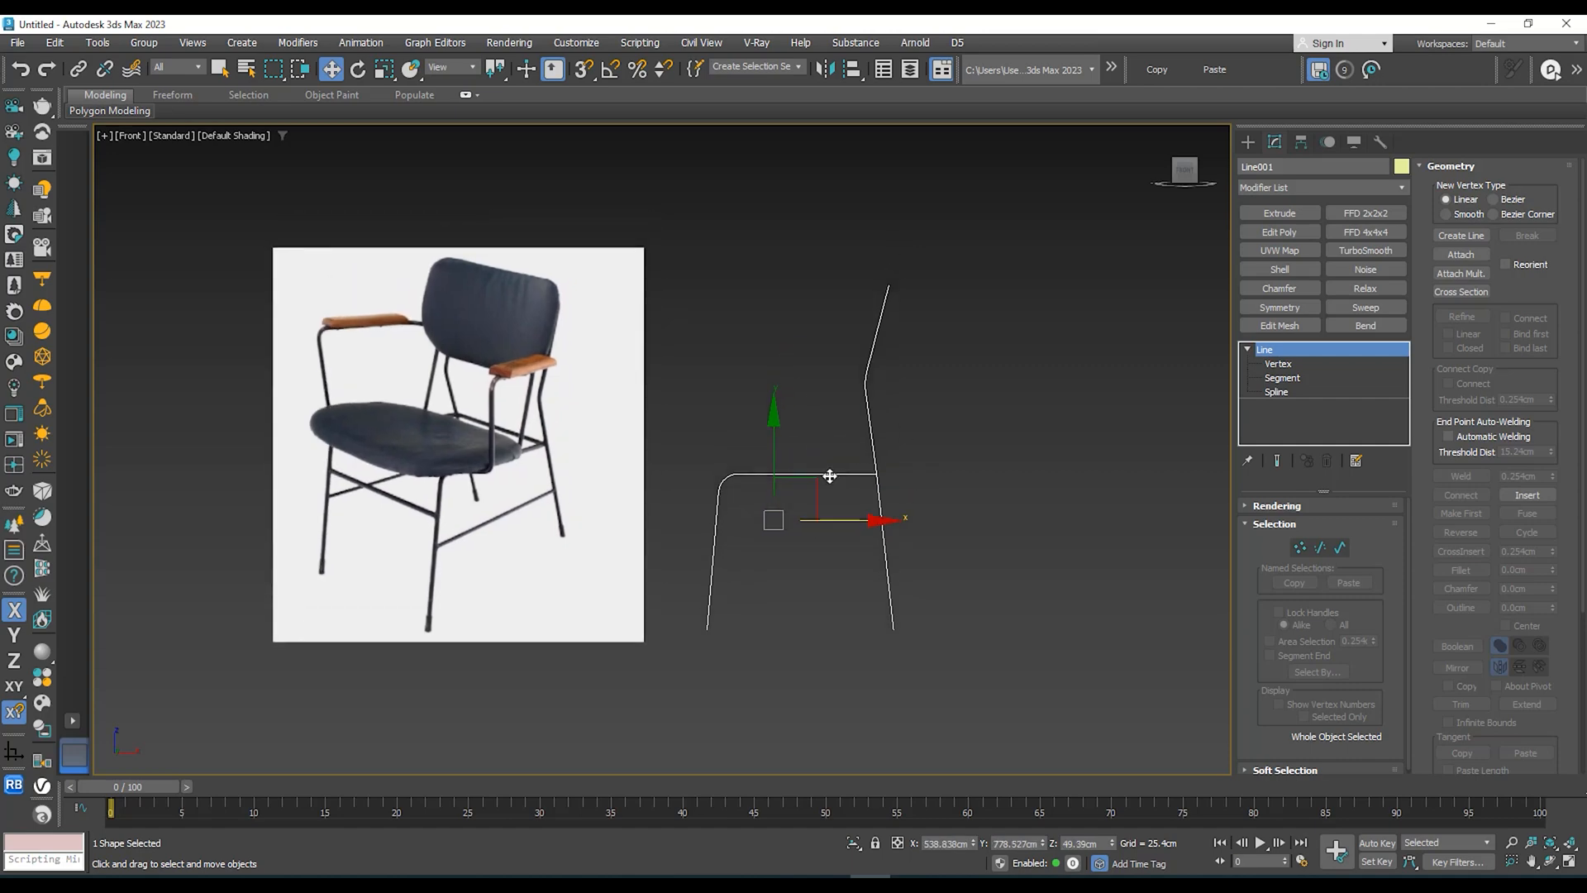
scroll(494, 393, up, 2)
middle_drag(529, 400, 524, 423)
middle_drag(857, 492, 841, 407)
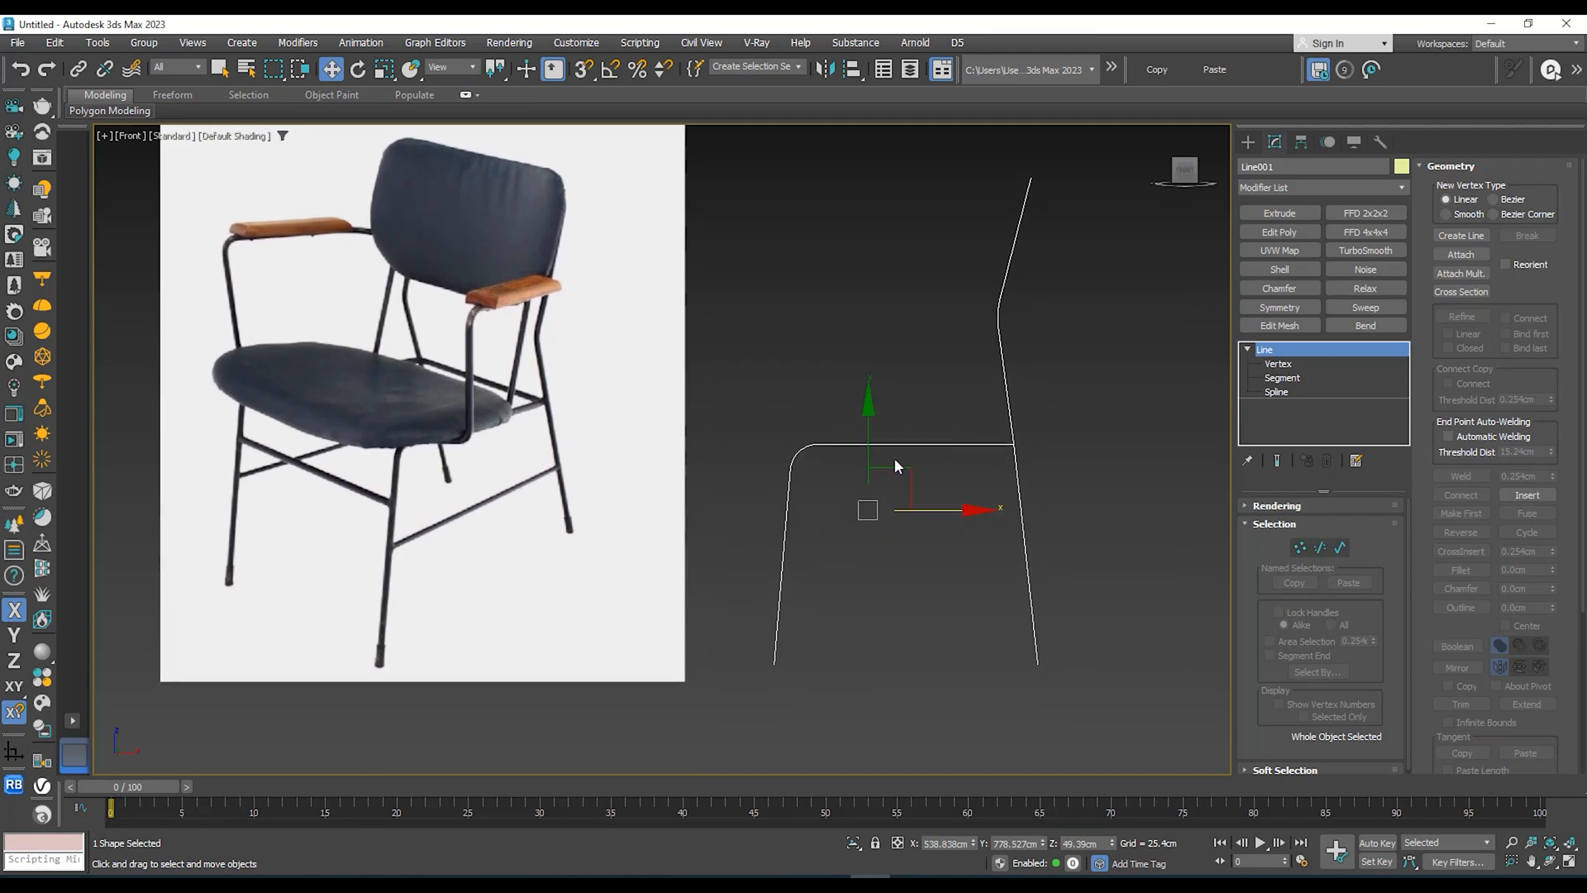
scroll(917, 453, down, 2)
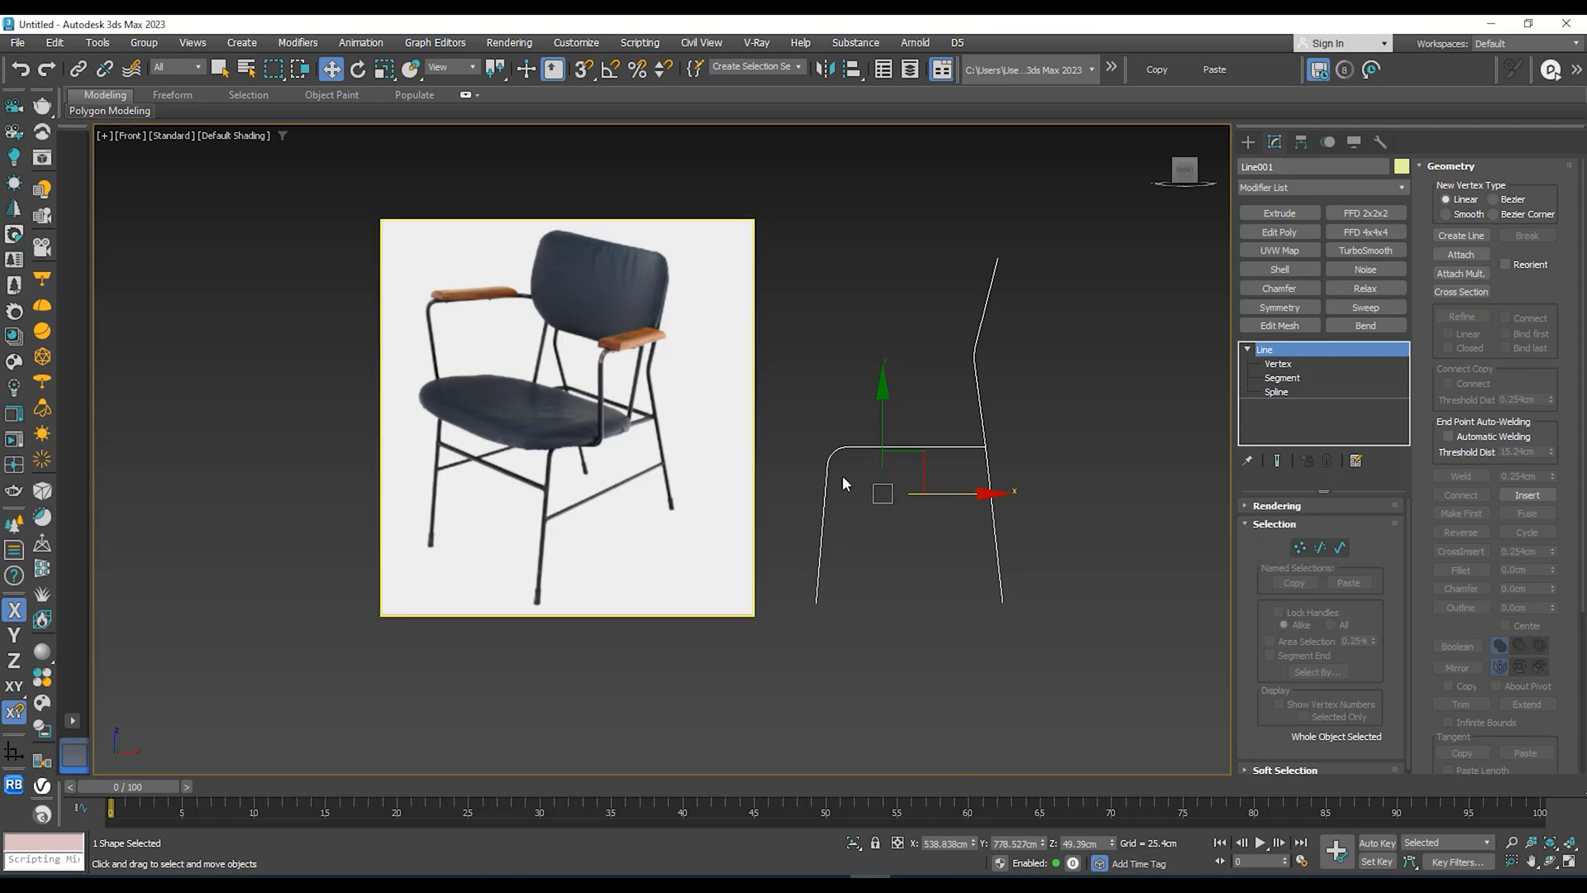
Step: Duplicate the side frame along Y as an independent copy and position it at about Y 483.2 cm
alt+middle_drag(844, 482, 835, 431)
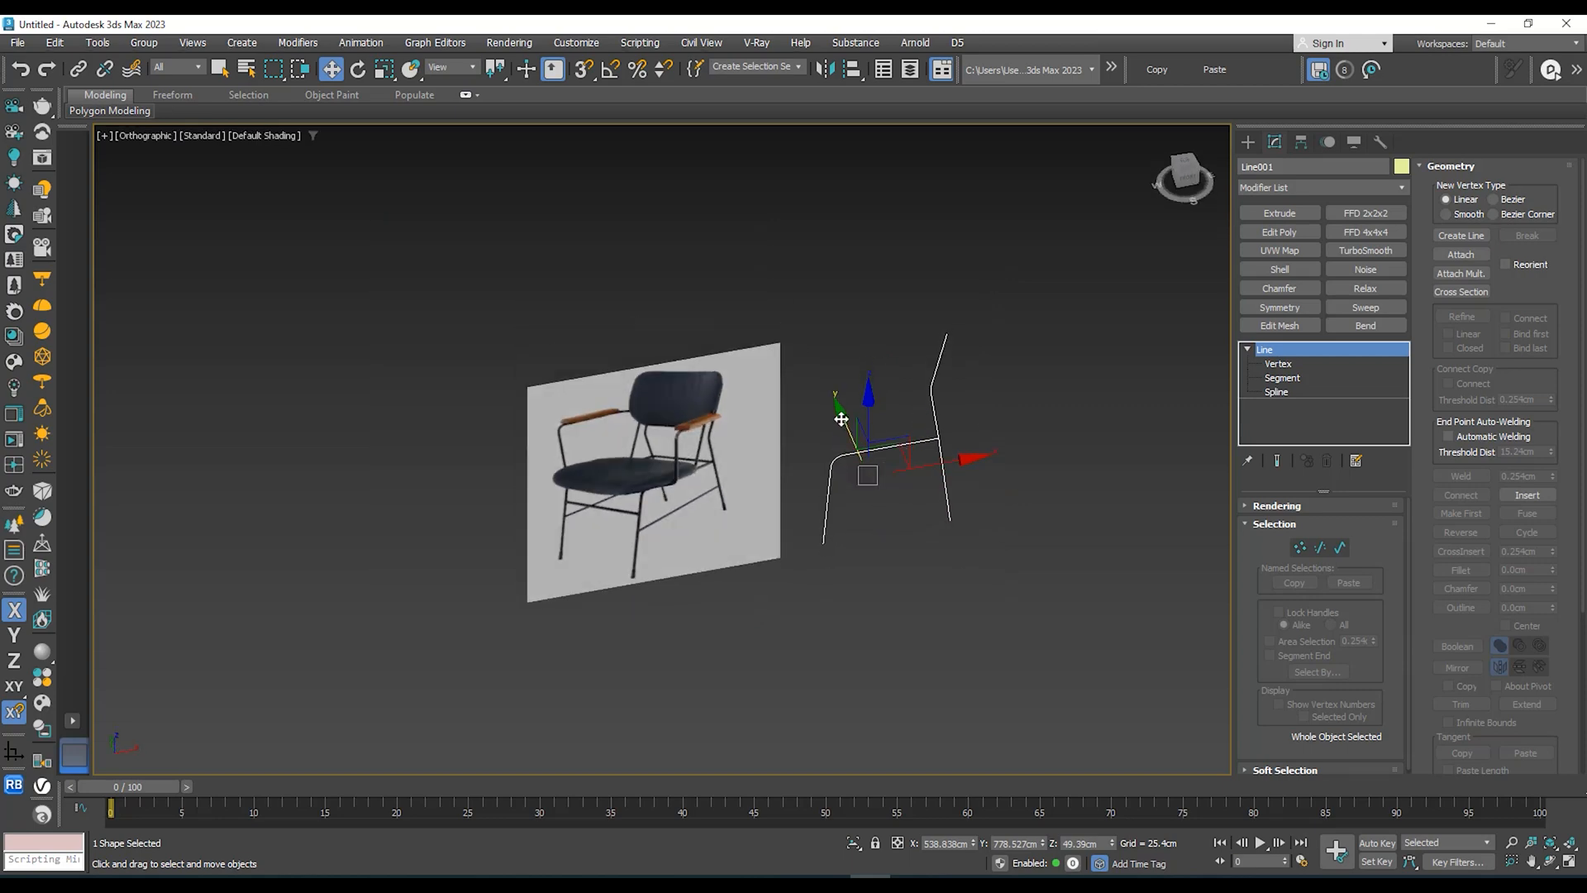
shift+drag(840, 419, 886, 519)
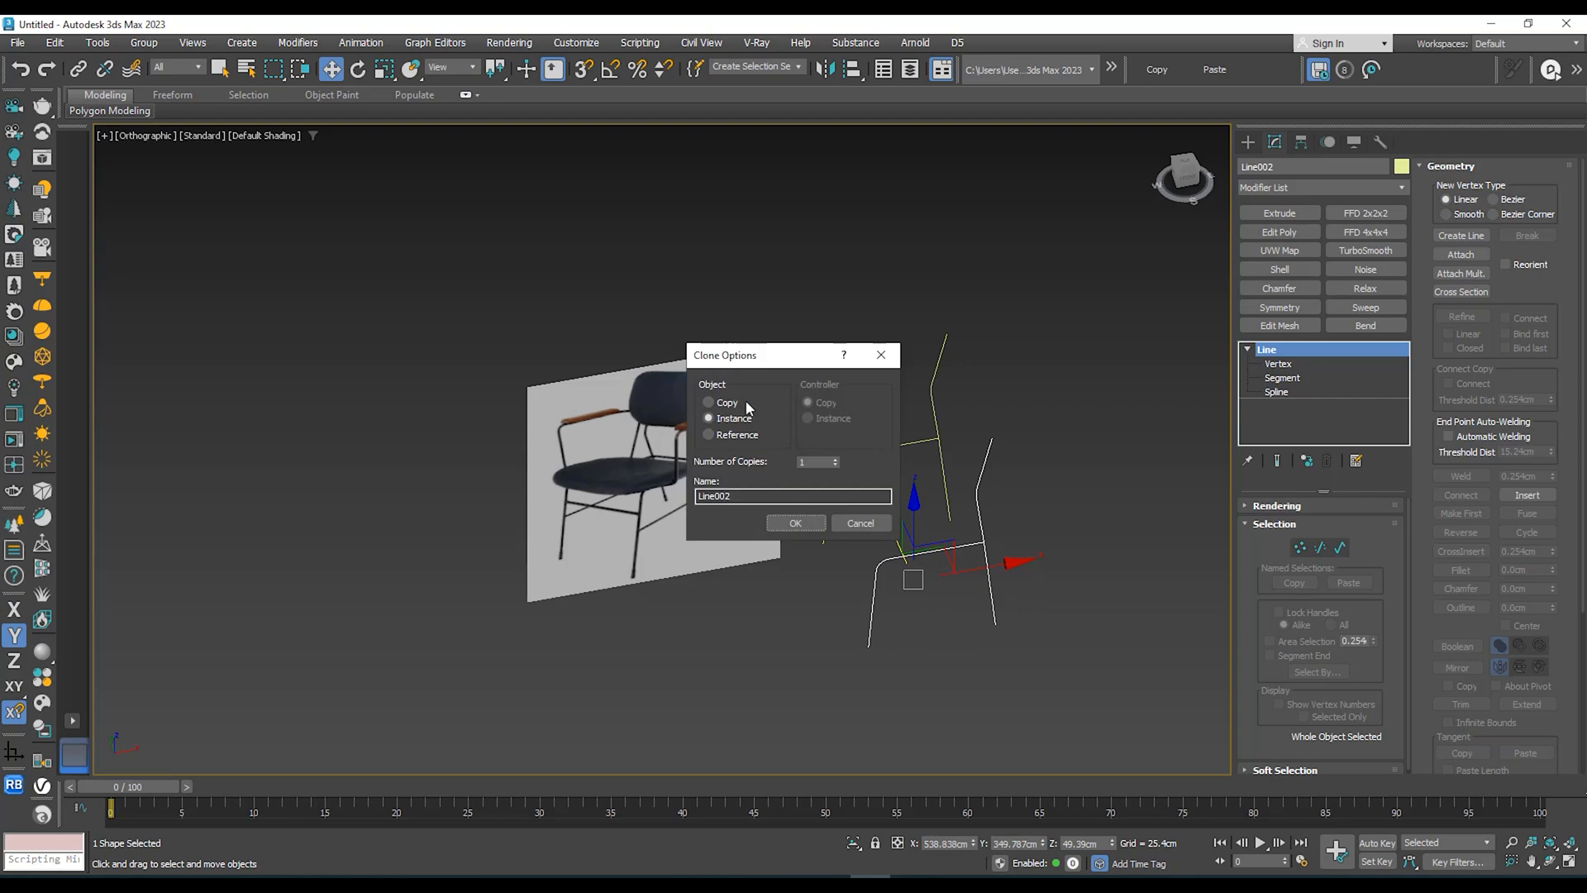
click(796, 524)
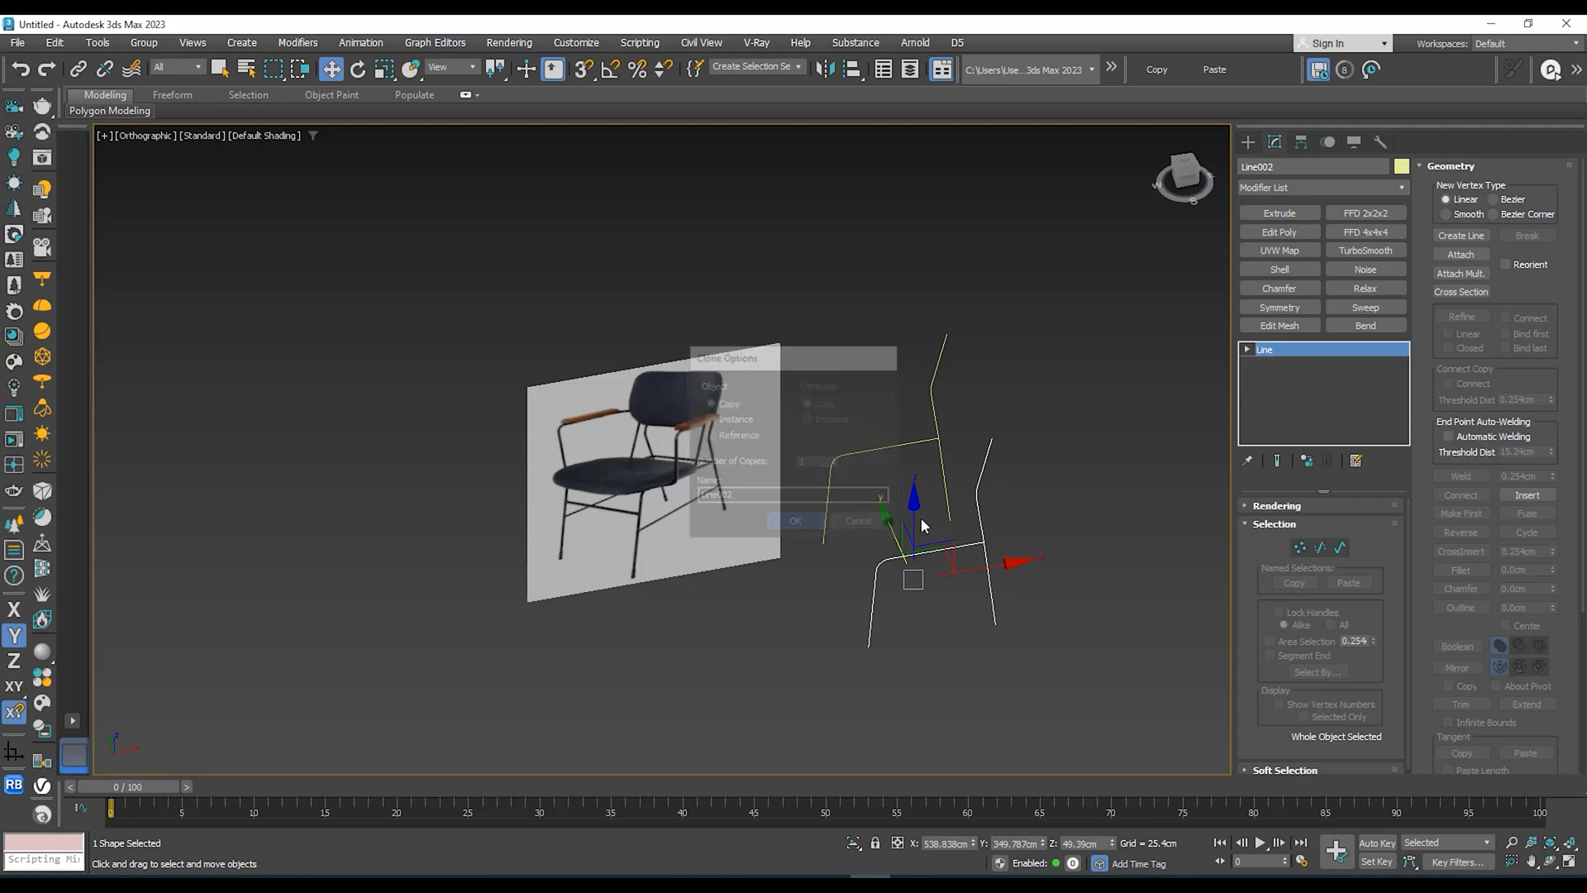
mouse_move(886, 524)
alt+middle_down()
mouse_move(909, 541)
mouse_move(829, 513)
mouse_move(854, 493)
mouse_move(831, 433)
mouse_move(852, 439)
mouse_move(822, 421)
mouse_move(951, 449)
mouse_move(854, 453)
mouse_move(985, 439)
mouse_move(876, 453)
mouse_move(943, 459)
mouse_move(717, 447)
alt+middle_up()
scroll(692, 437, up, 1)
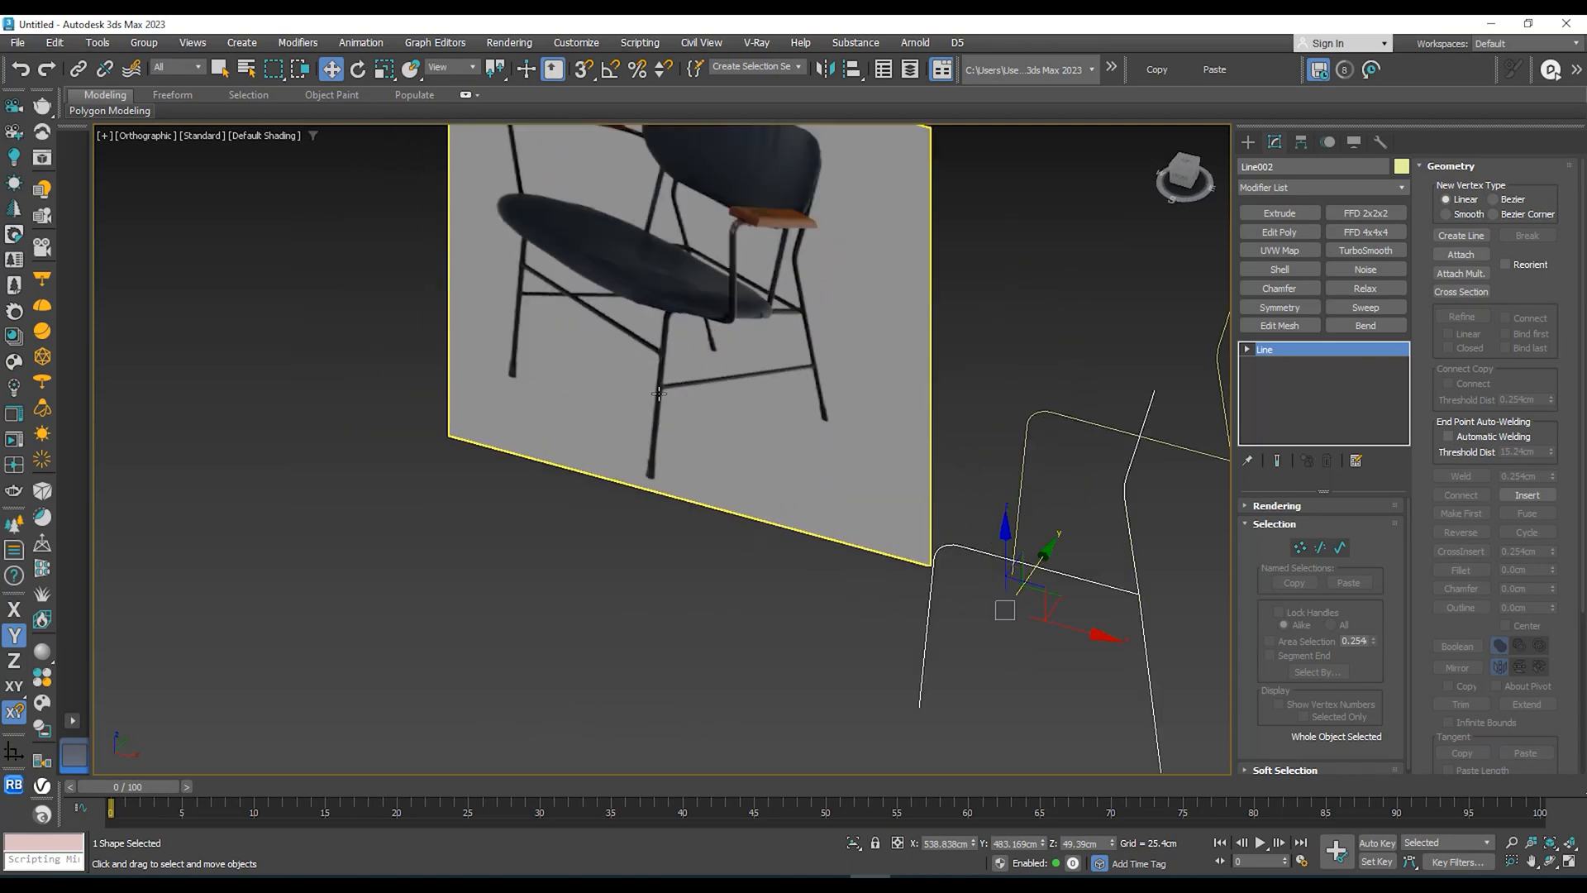
Step: Examine the two side frames from several angles against the leg crossbars in the reference photo
scroll(658, 395, up, 1)
scroll(886, 349, down, 1)
middle_drag(754, 381, 774, 424)
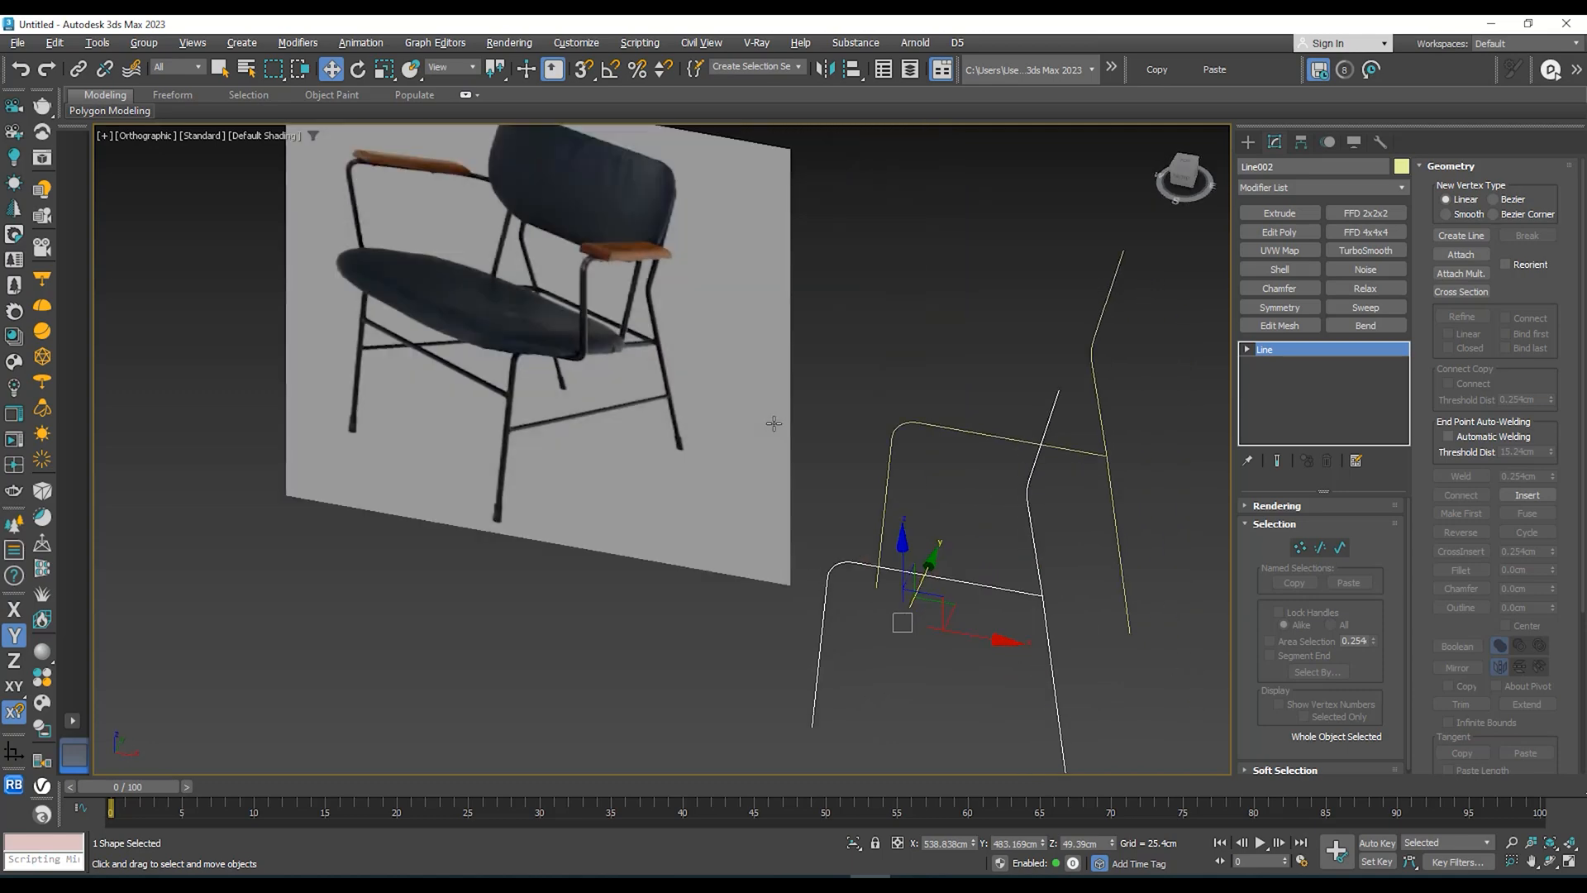
middle_drag(955, 463, 841, 497)
scroll(865, 454, down, 2)
middle_drag(949, 470, 851, 465)
click(887, 484)
alt+middle_drag(942, 481, 1026, 440)
scroll(905, 504, up, 3)
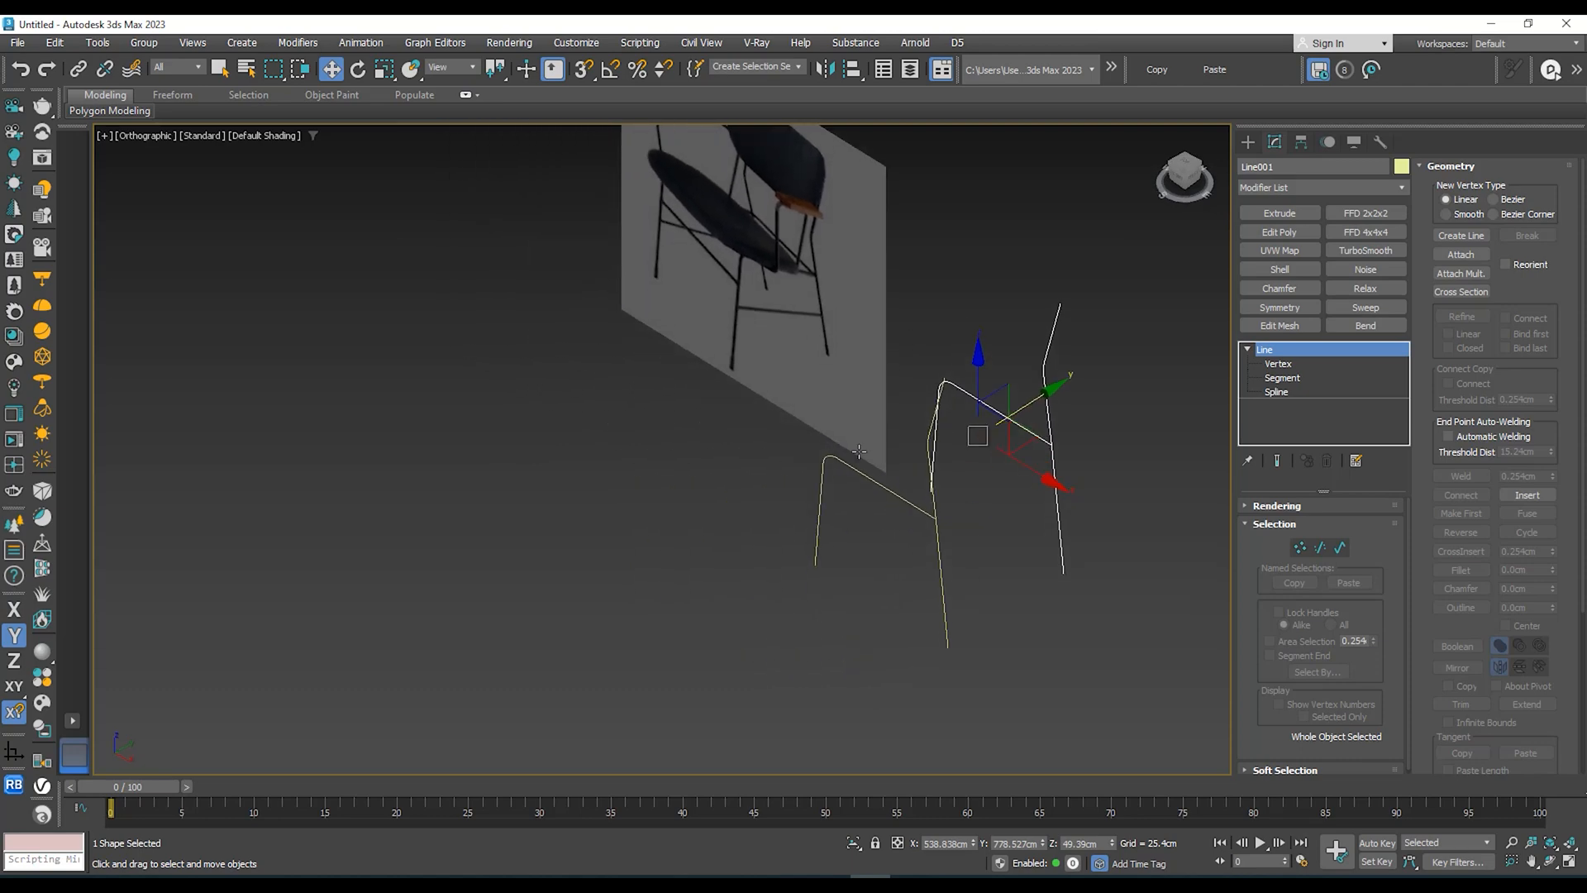
alt+middle_drag(859, 452, 827, 453)
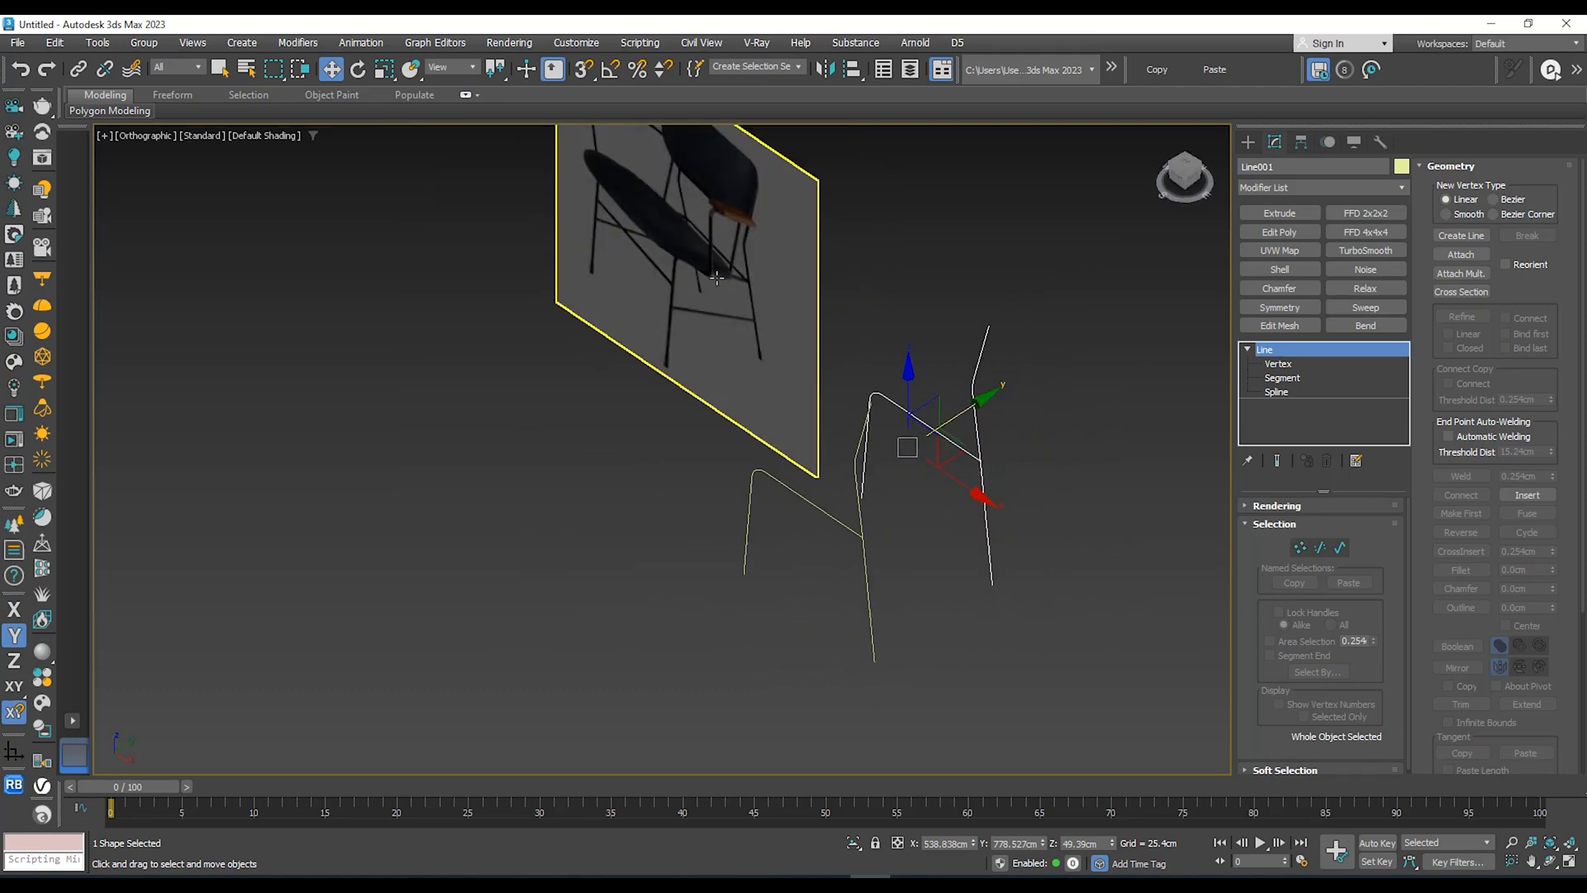
scroll(711, 364, up, 2)
middle_drag(803, 351, 786, 397)
middle_drag(897, 655, 836, 482)
scroll(845, 582, up, 2)
Step: Refine the copied frame's rear leg with a new vertex below the seat rail, at about Z 43.8 cm
click(827, 591)
right_click(831, 474)
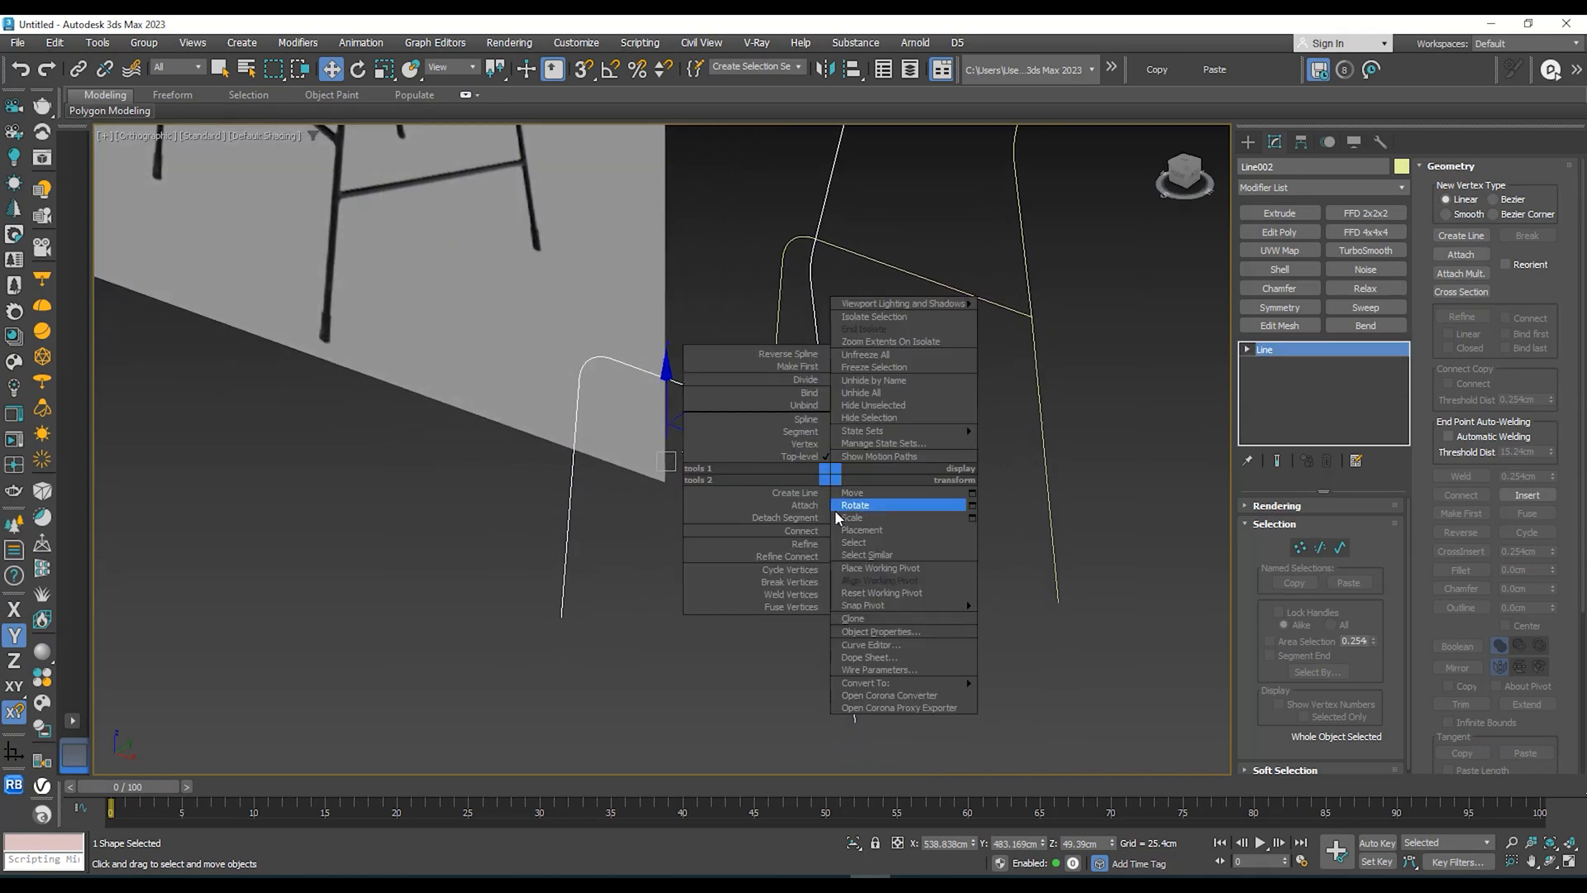
click(802, 544)
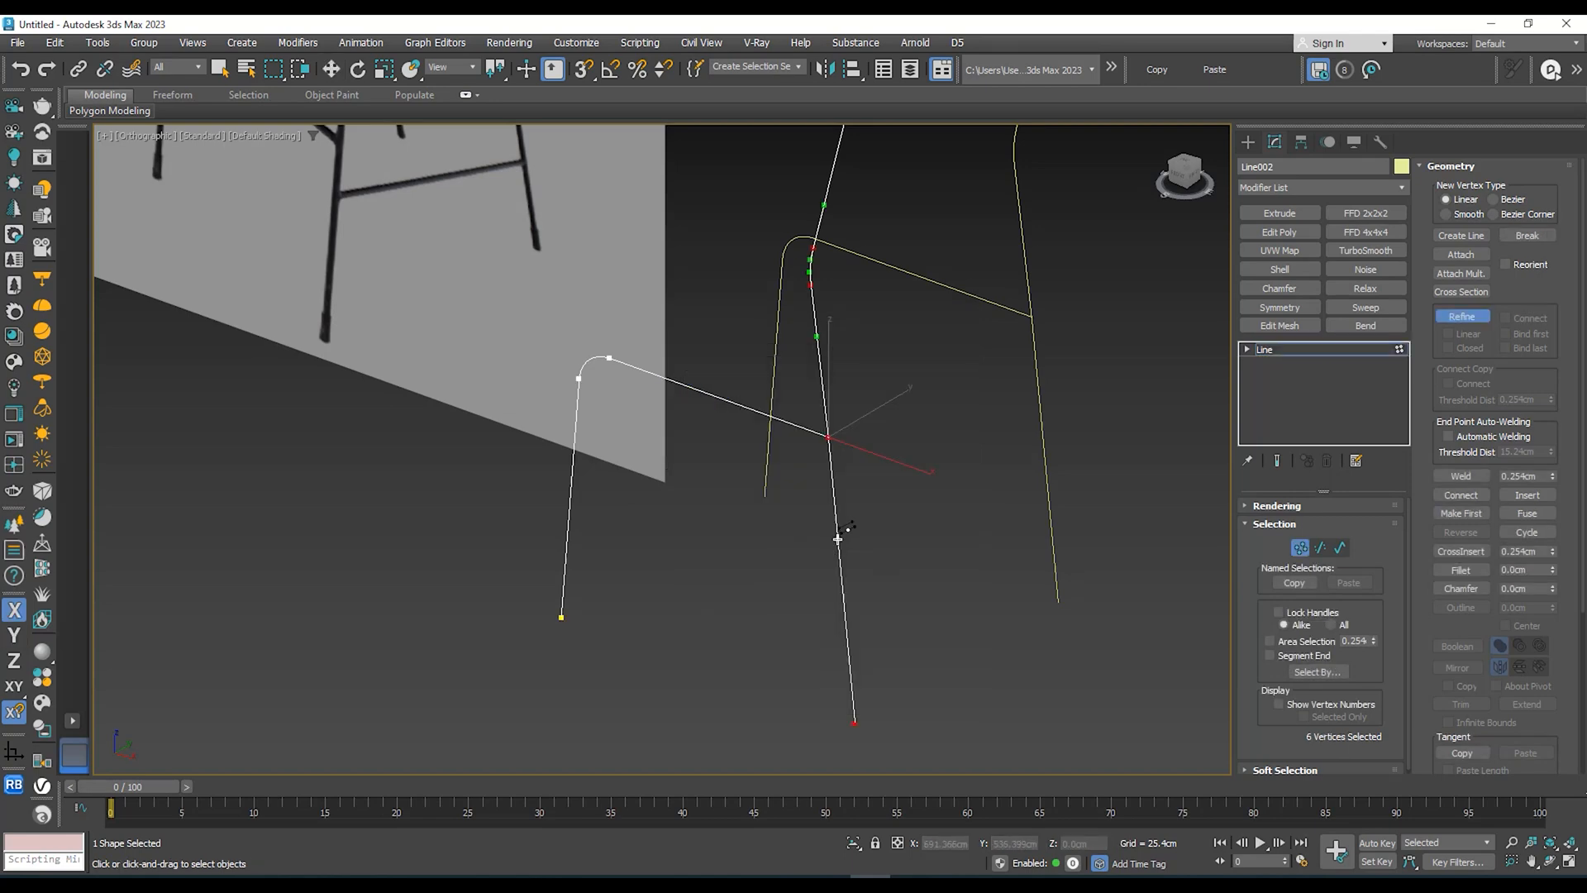
middle_drag(845, 539, 818, 547)
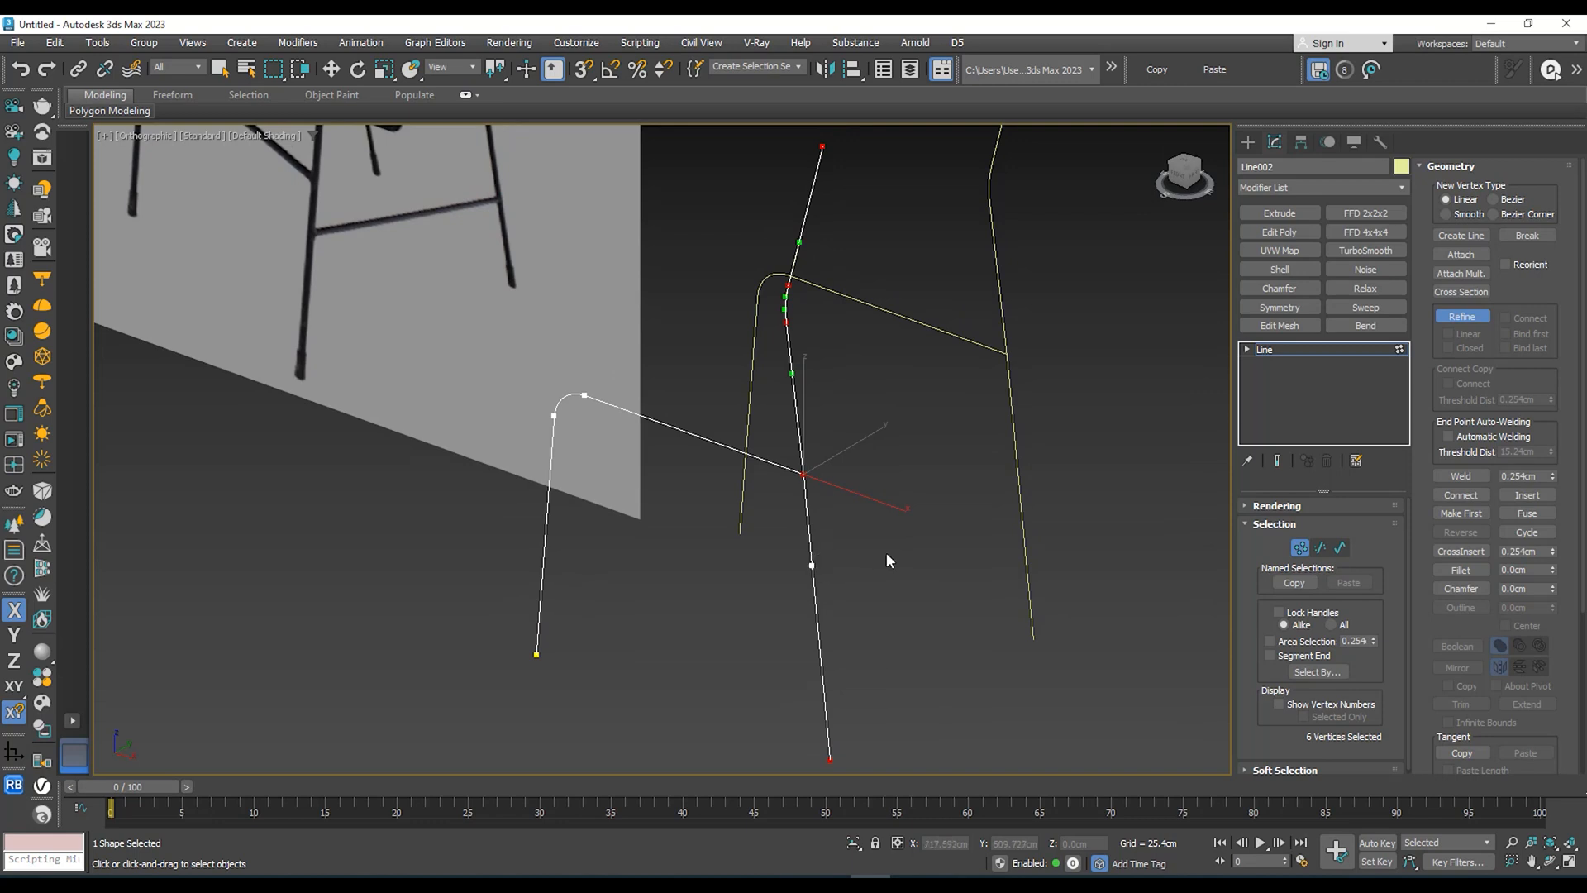
middle_drag(813, 619, 830, 549)
Step: Extend a crossbar segment from the new rear leg vertex along Y to the original frame's rear leg at Y 778.527 cm
middle_drag(871, 449, 801, 609)
key(w)
middle_drag(863, 560, 802, 582)
scroll(801, 582, down, 2)
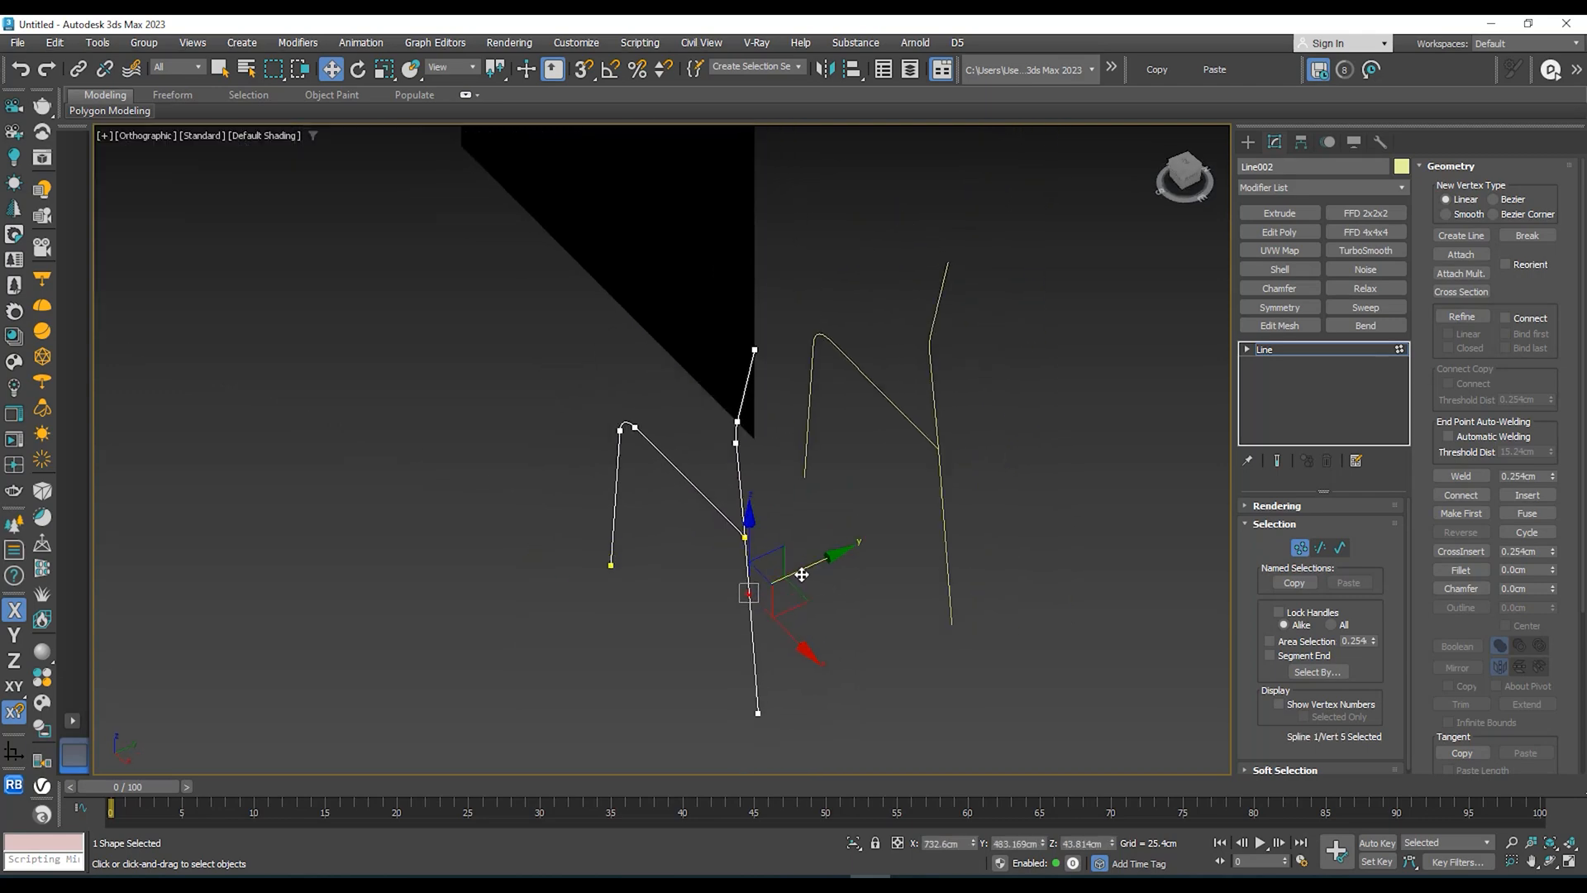
drag(802, 571, 954, 626)
key(s)
key(s)
key(s)
alt+middle_drag(947, 589, 981, 571)
click(1260, 350)
alt+middle_drag(1141, 396, 846, 558)
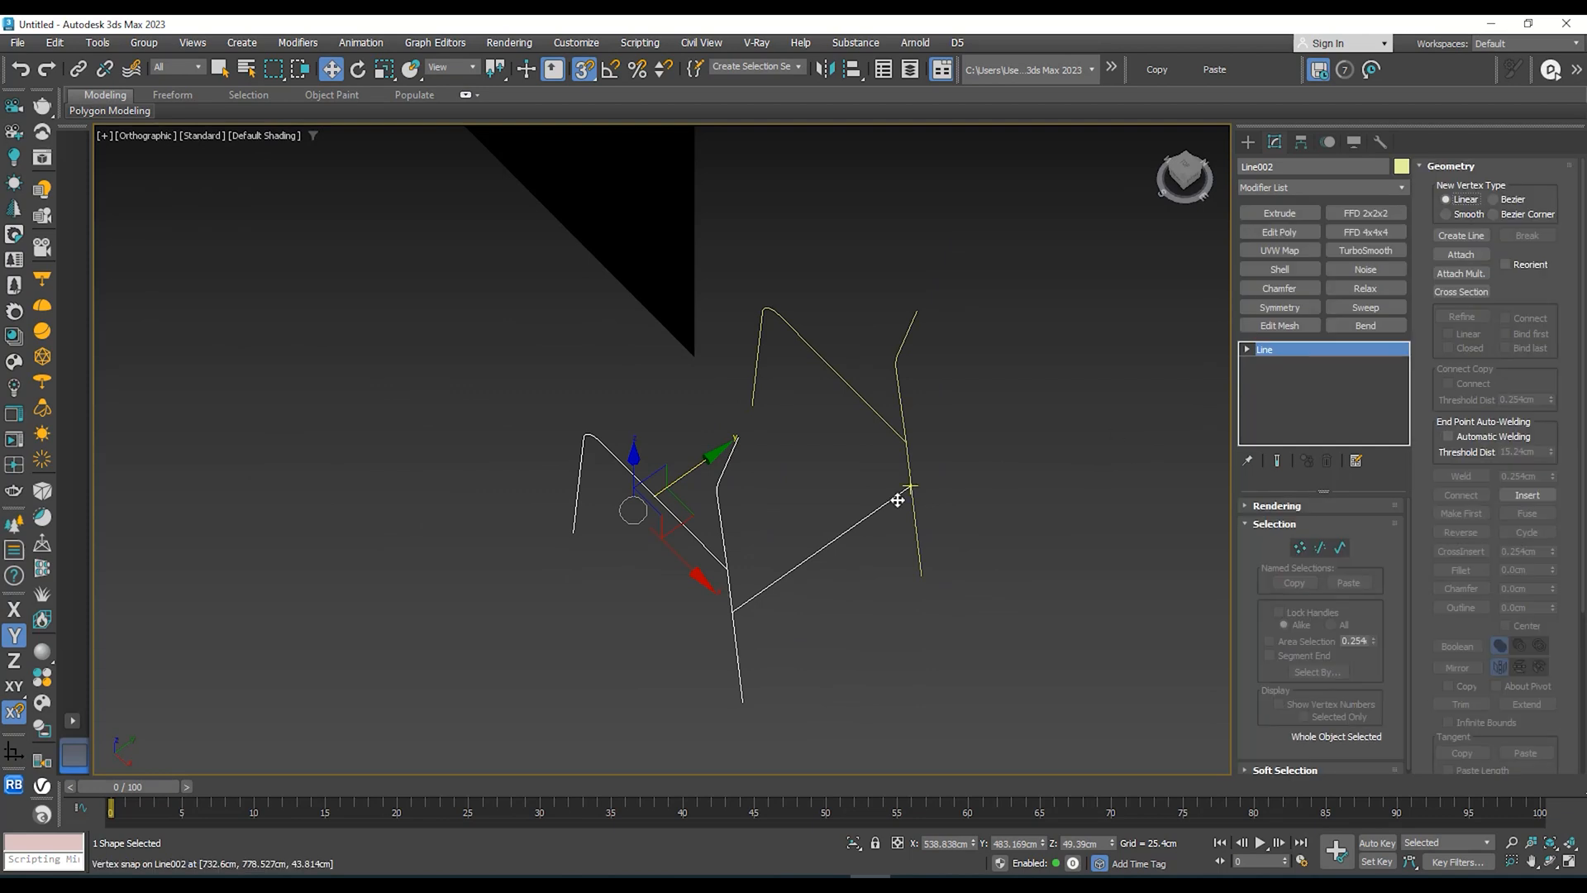
mouse_move(900, 496)
alt+middle_down()
mouse_move(939, 493)
mouse_move(896, 506)
alt+middle_up()
scroll(879, 488, up, 3)
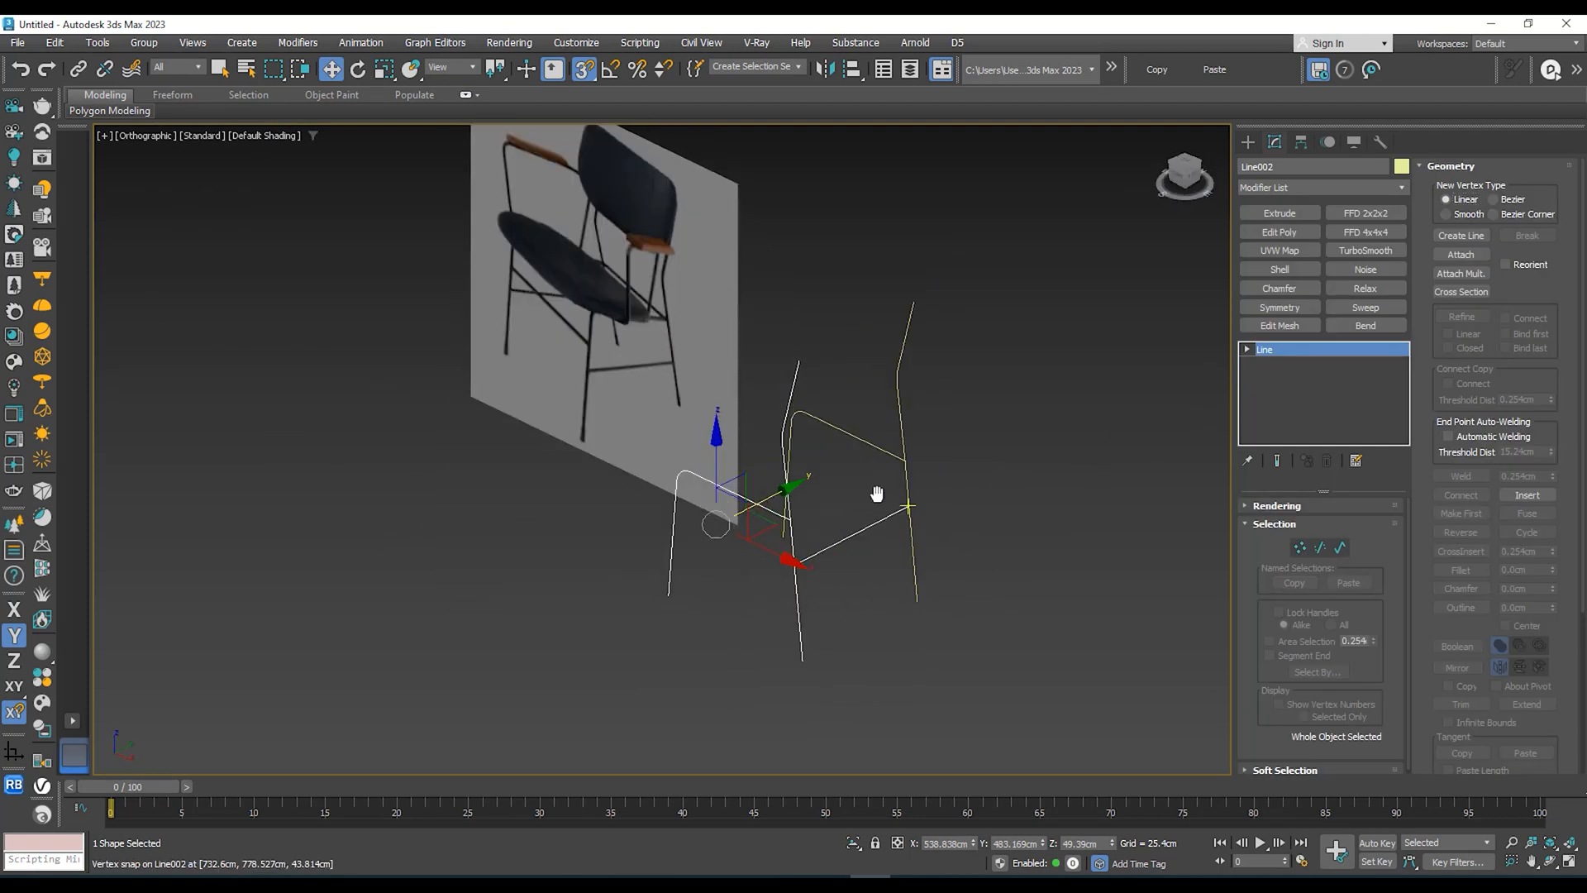
Step: Remove the vertex at about Z 43.8 cm from the copied frame's rear leg, below the seat rail
scroll(766, 576, up, 4)
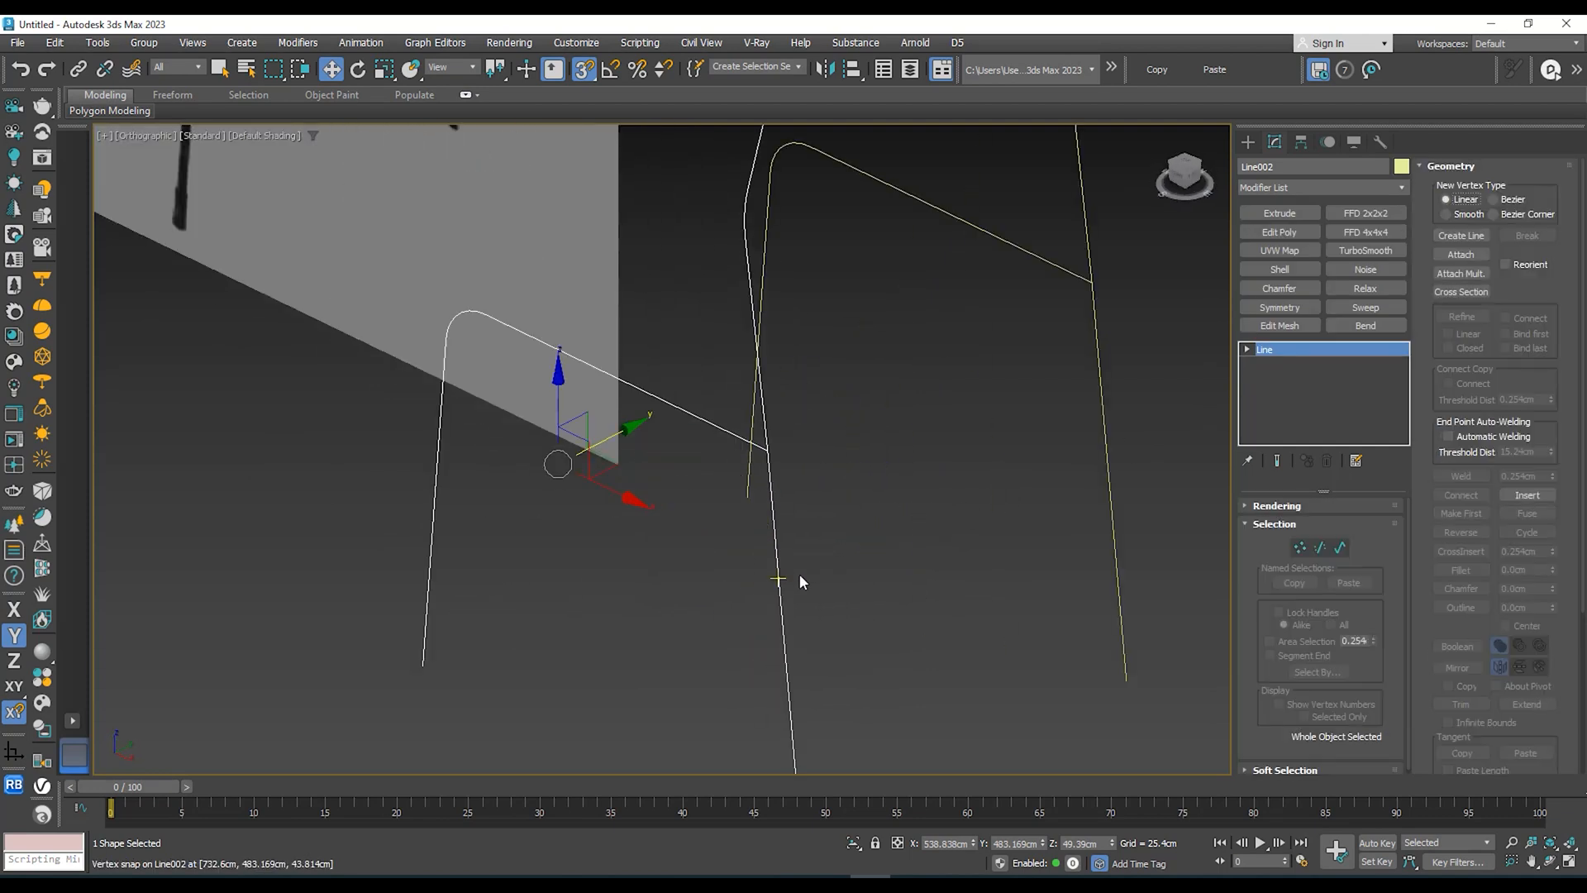
double_click(1258, 350)
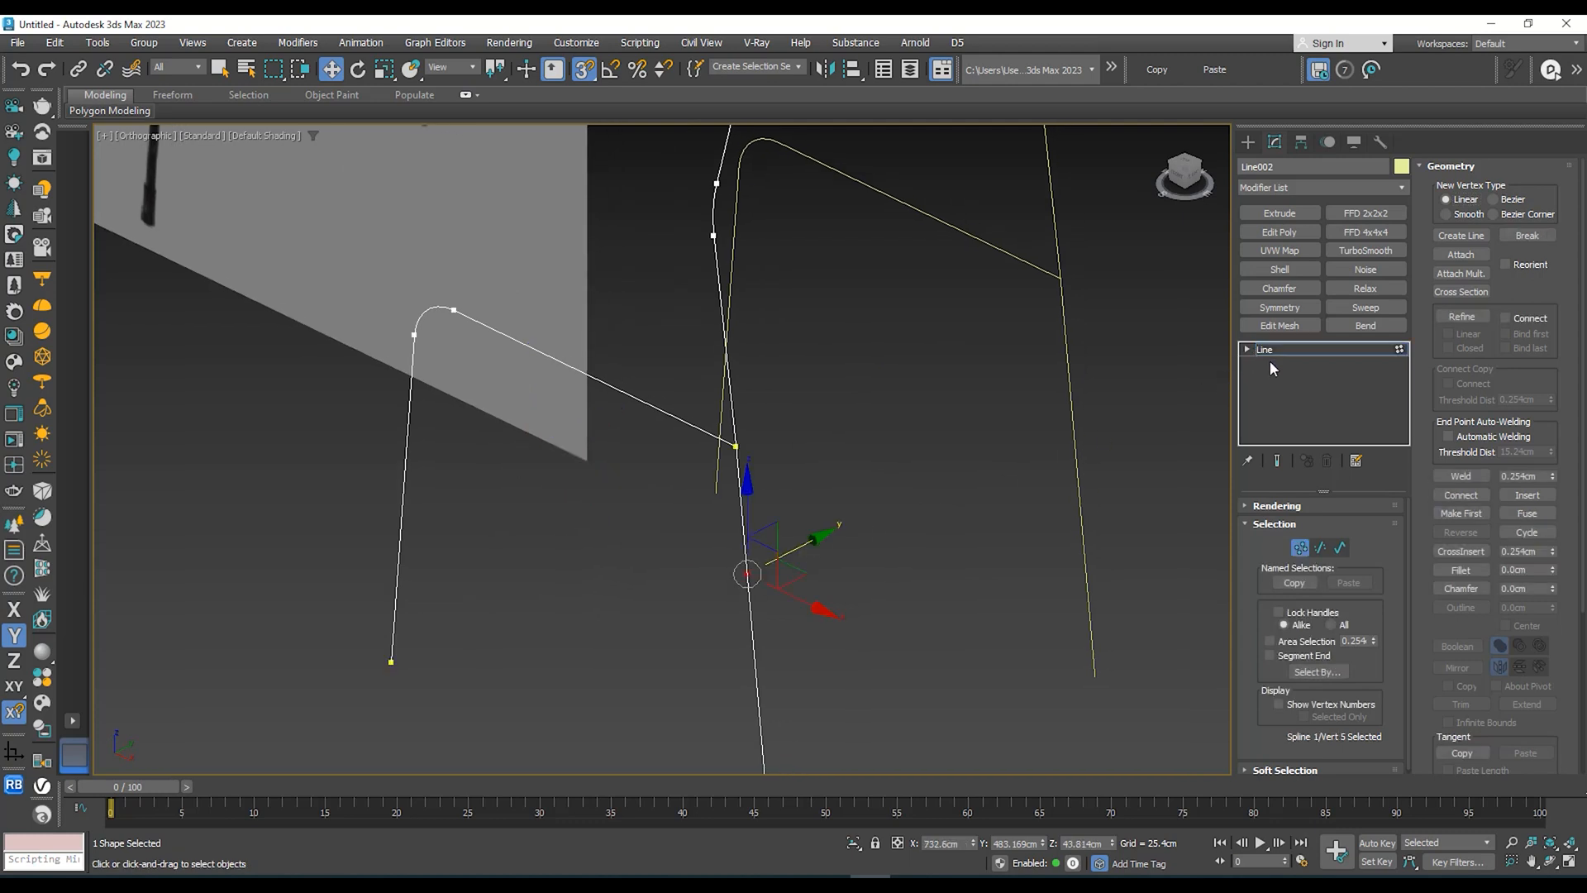
click(1248, 350)
click(1275, 364)
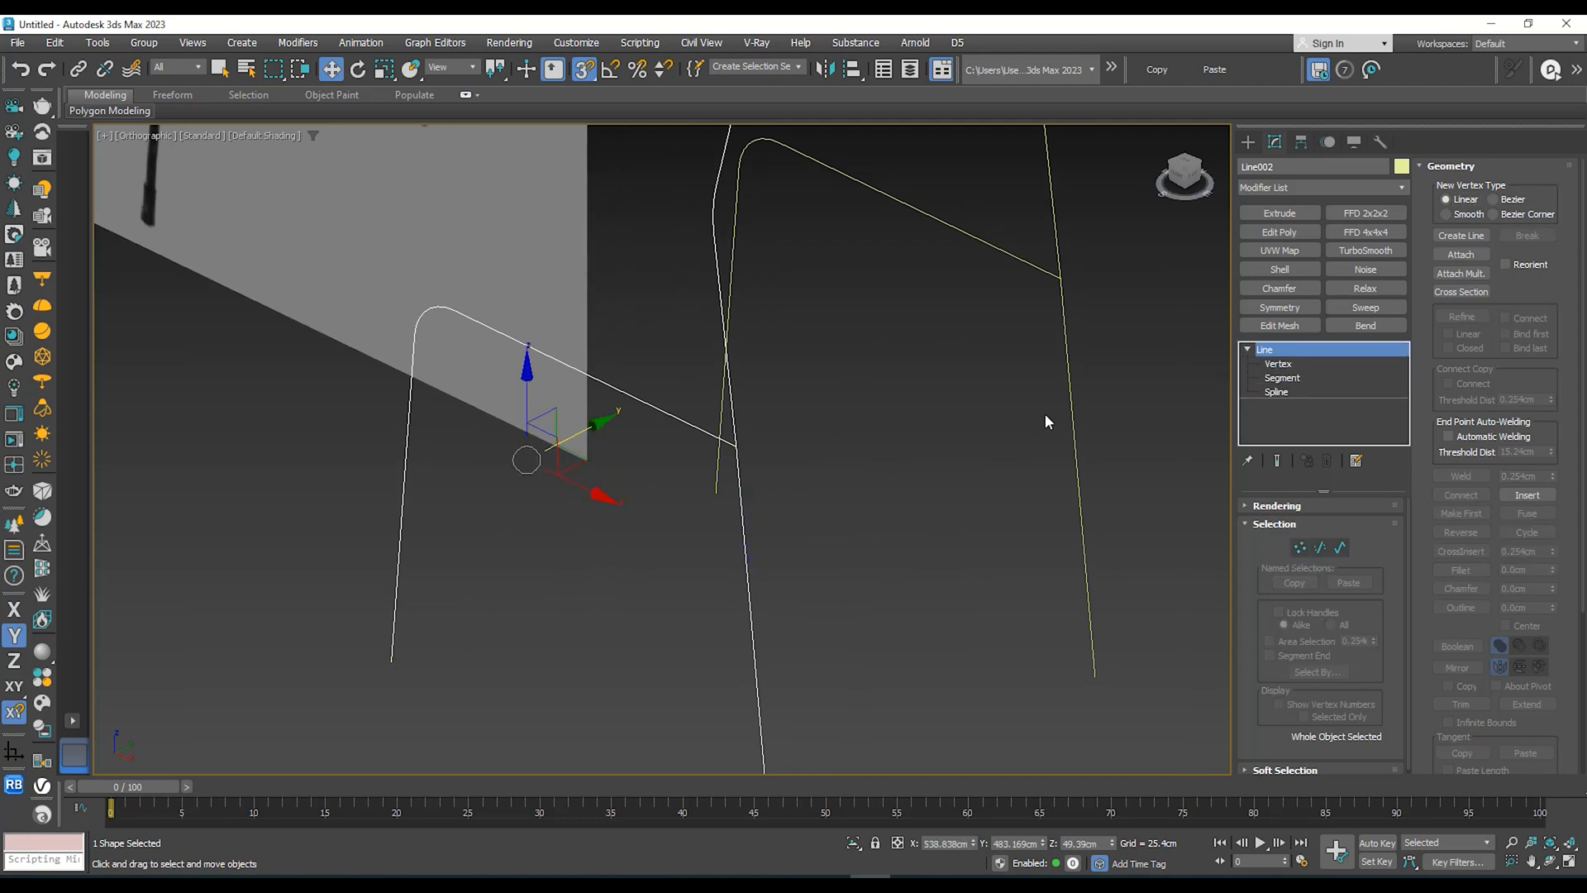
click(1283, 364)
drag(928, 400, 677, 520)
alt+middle_drag(723, 489, 772, 552)
middle_drag(775, 531, 749, 385)
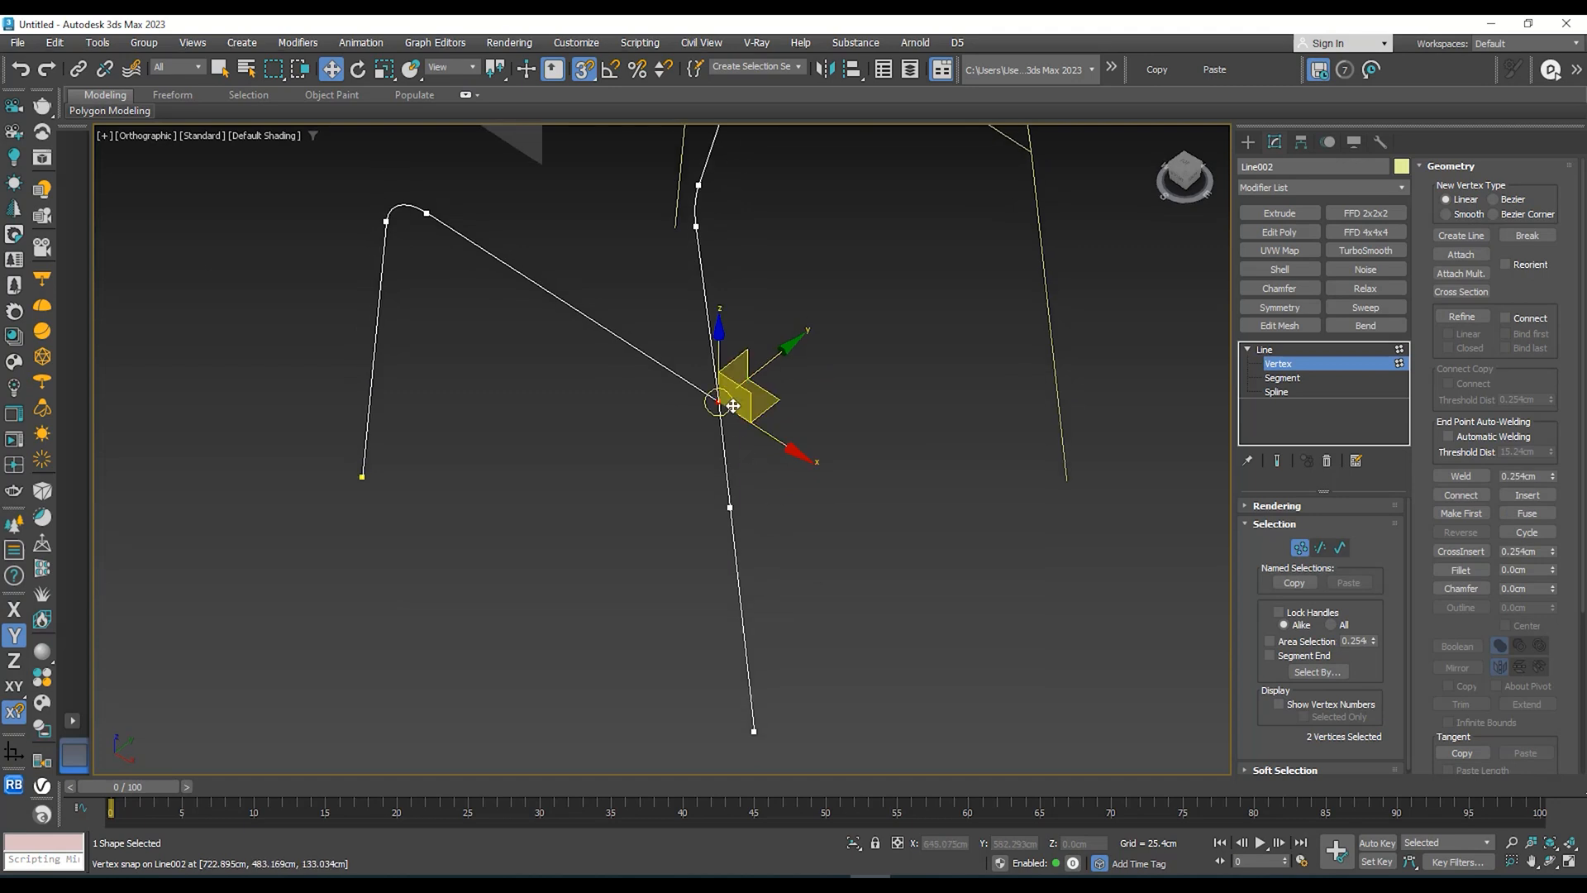
scroll(742, 524, up, 4)
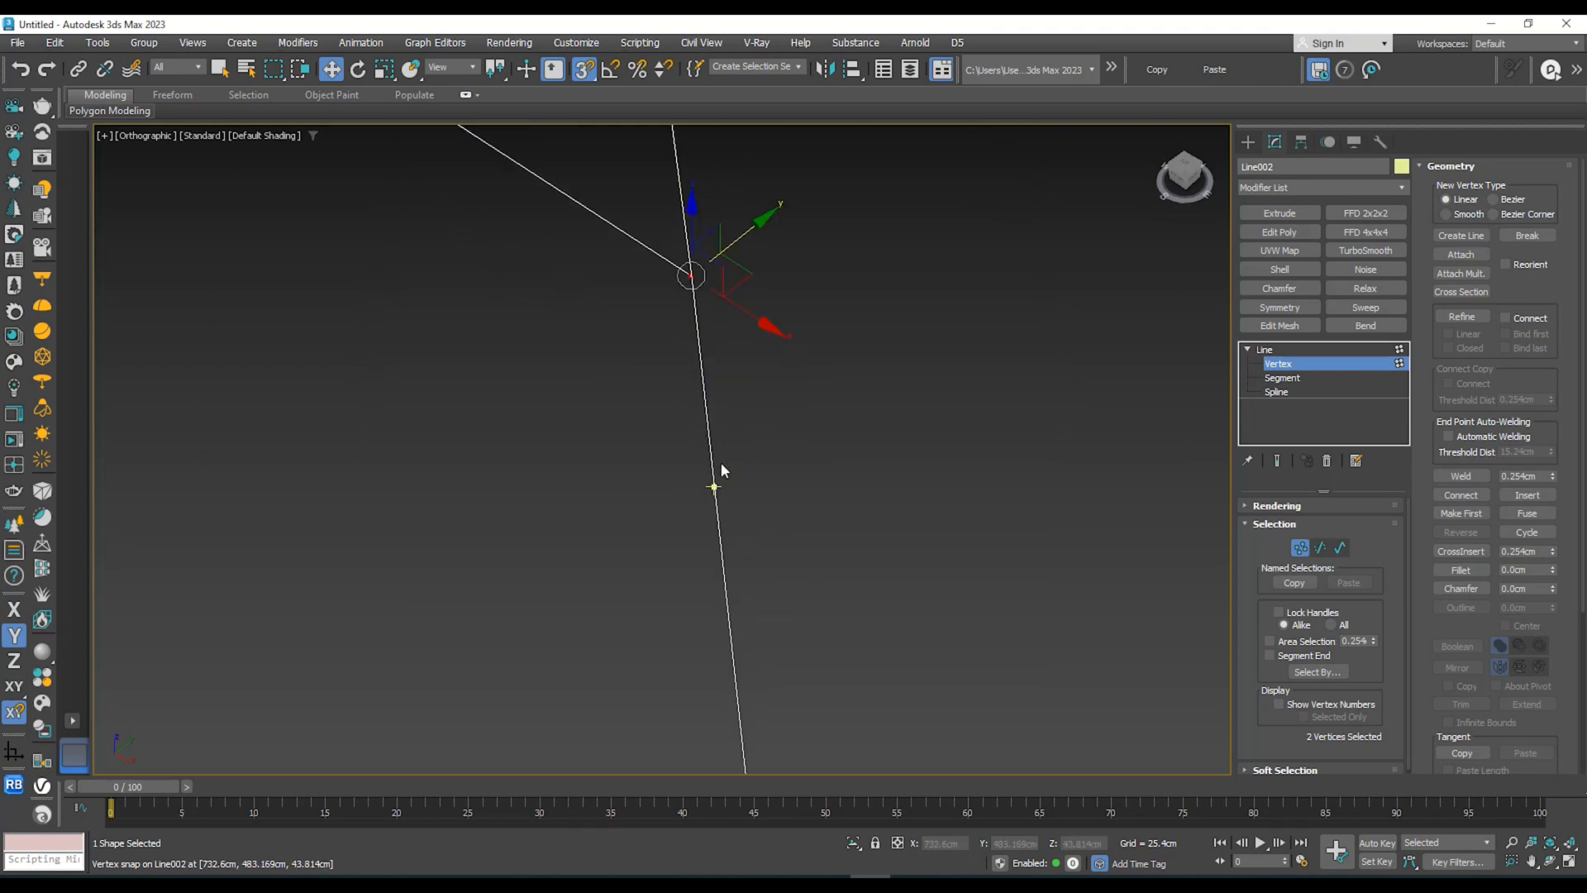
scroll(714, 509, down, 2)
drag(638, 555, 639, 554)
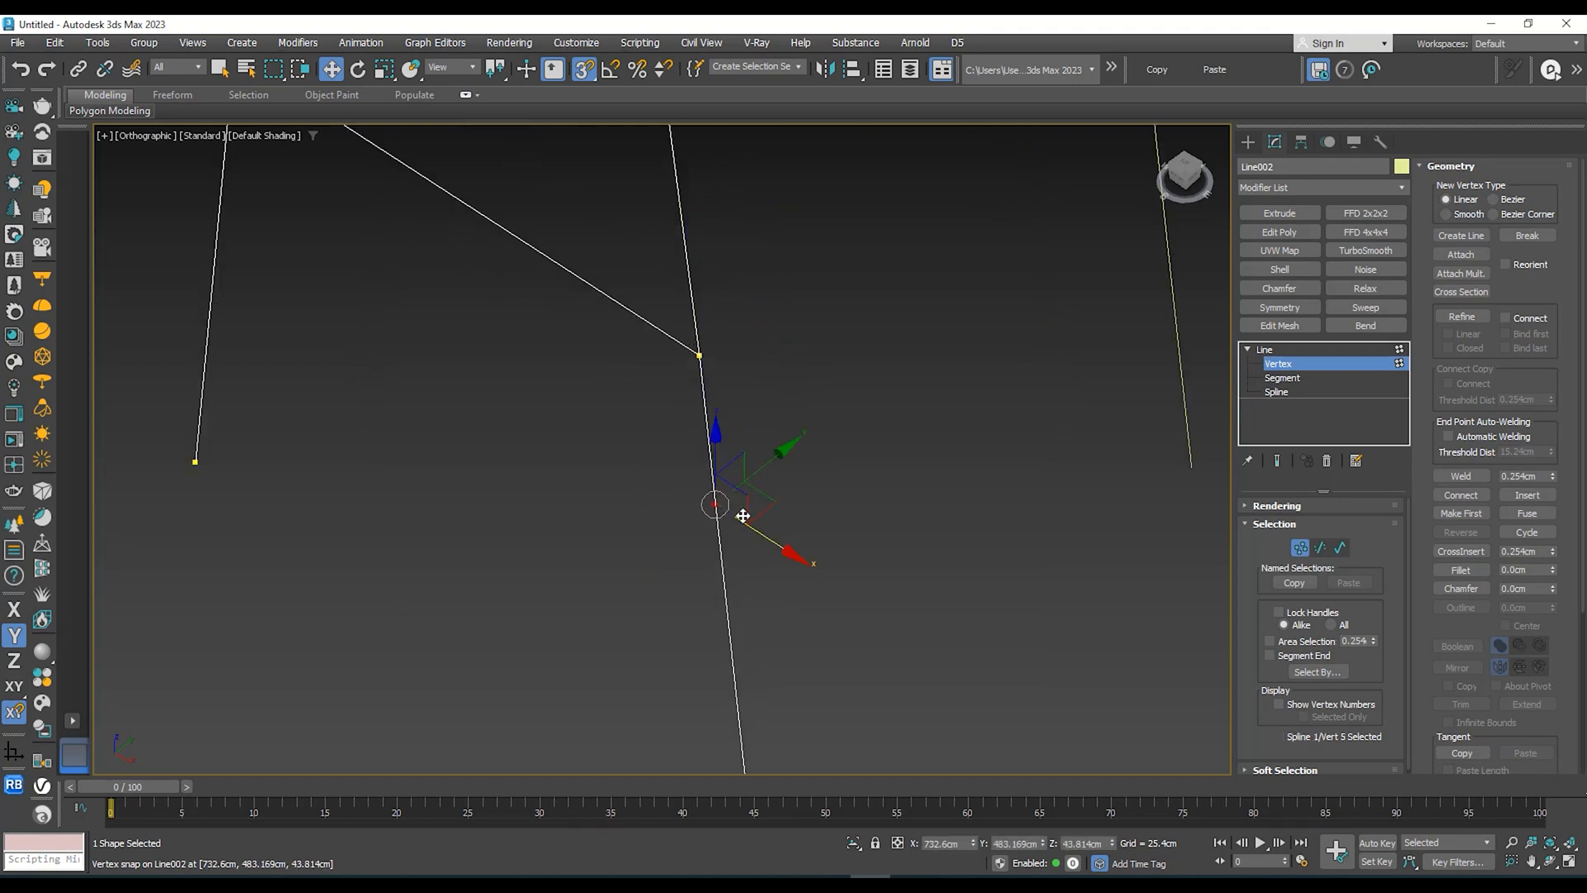
click(742, 516)
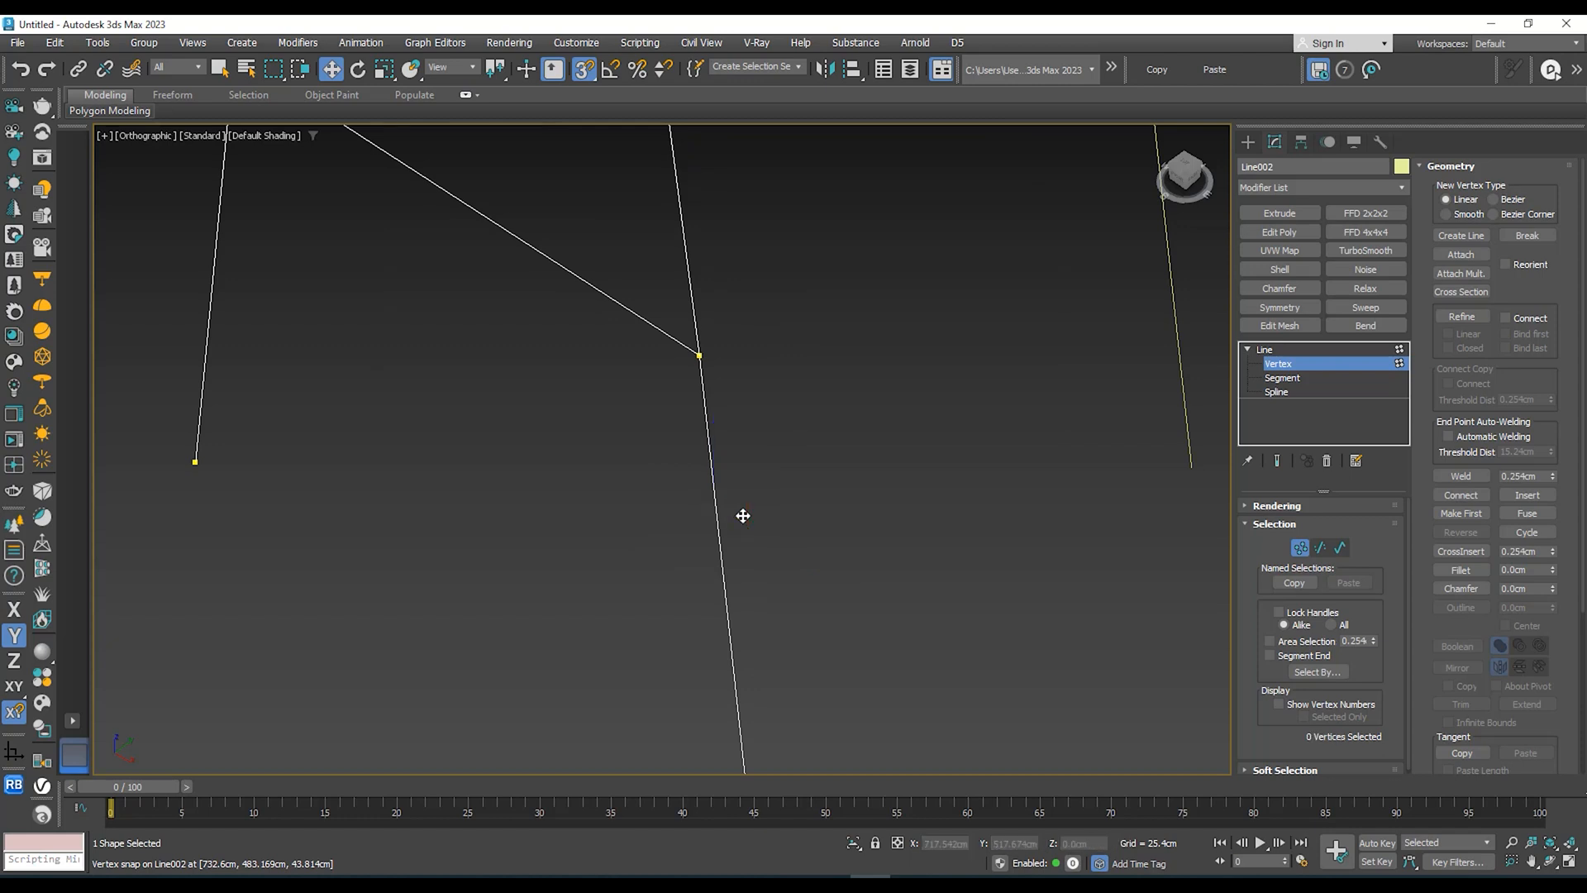
Step: Refine the copied frame's rear leg with a new vertex at about Z 21.8 cm and select it
drag(831, 309, 668, 379)
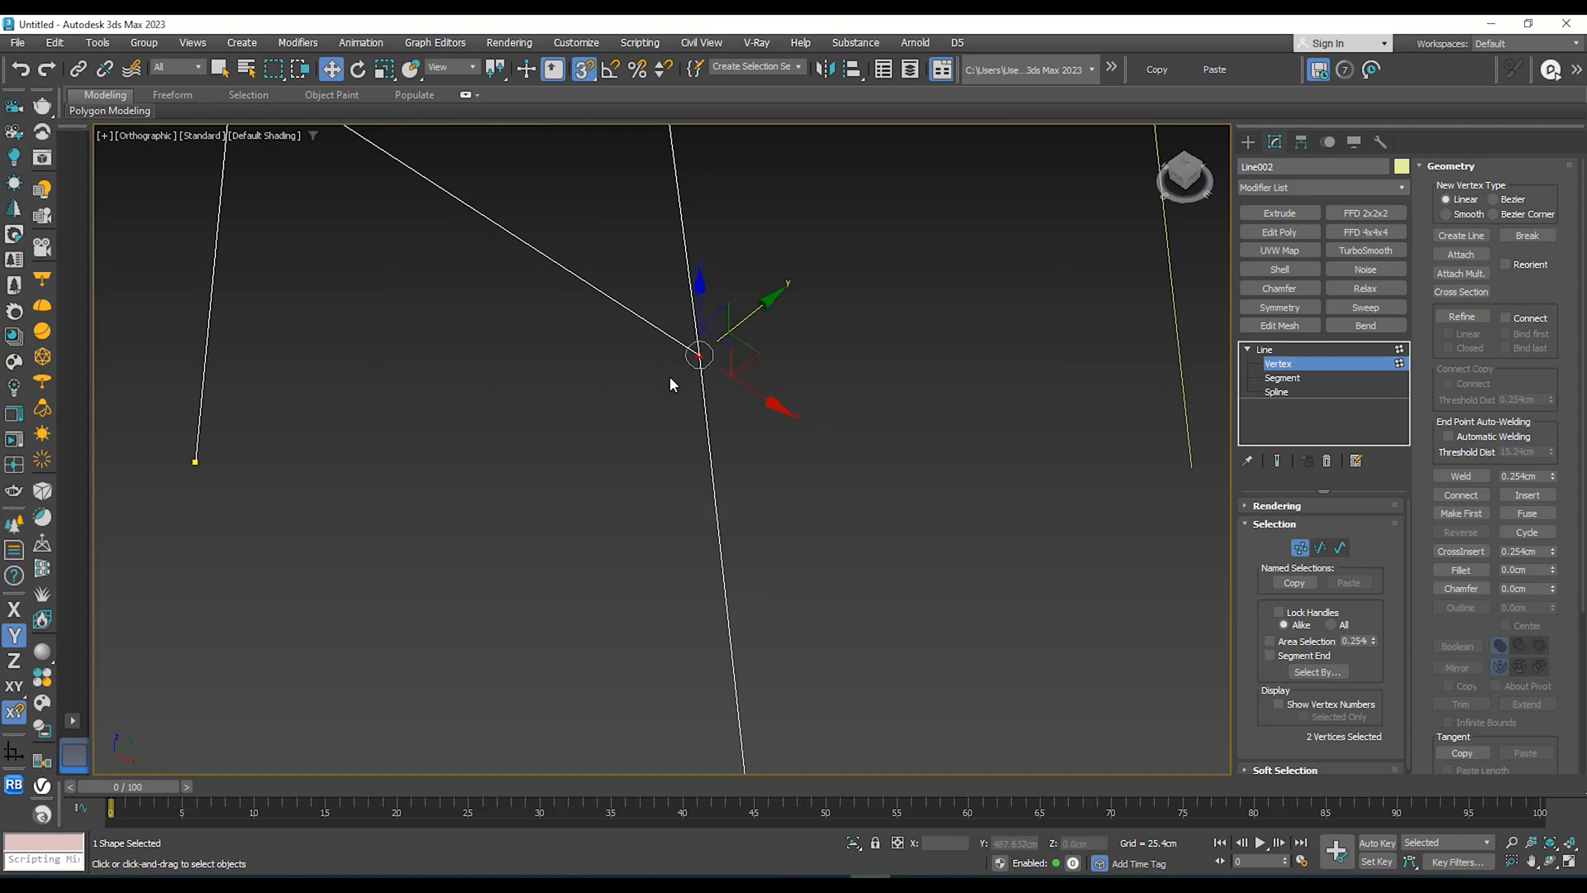
scroll(727, 426, down, 3)
middle_drag(740, 435, 678, 418)
scroll(682, 438, up, 3)
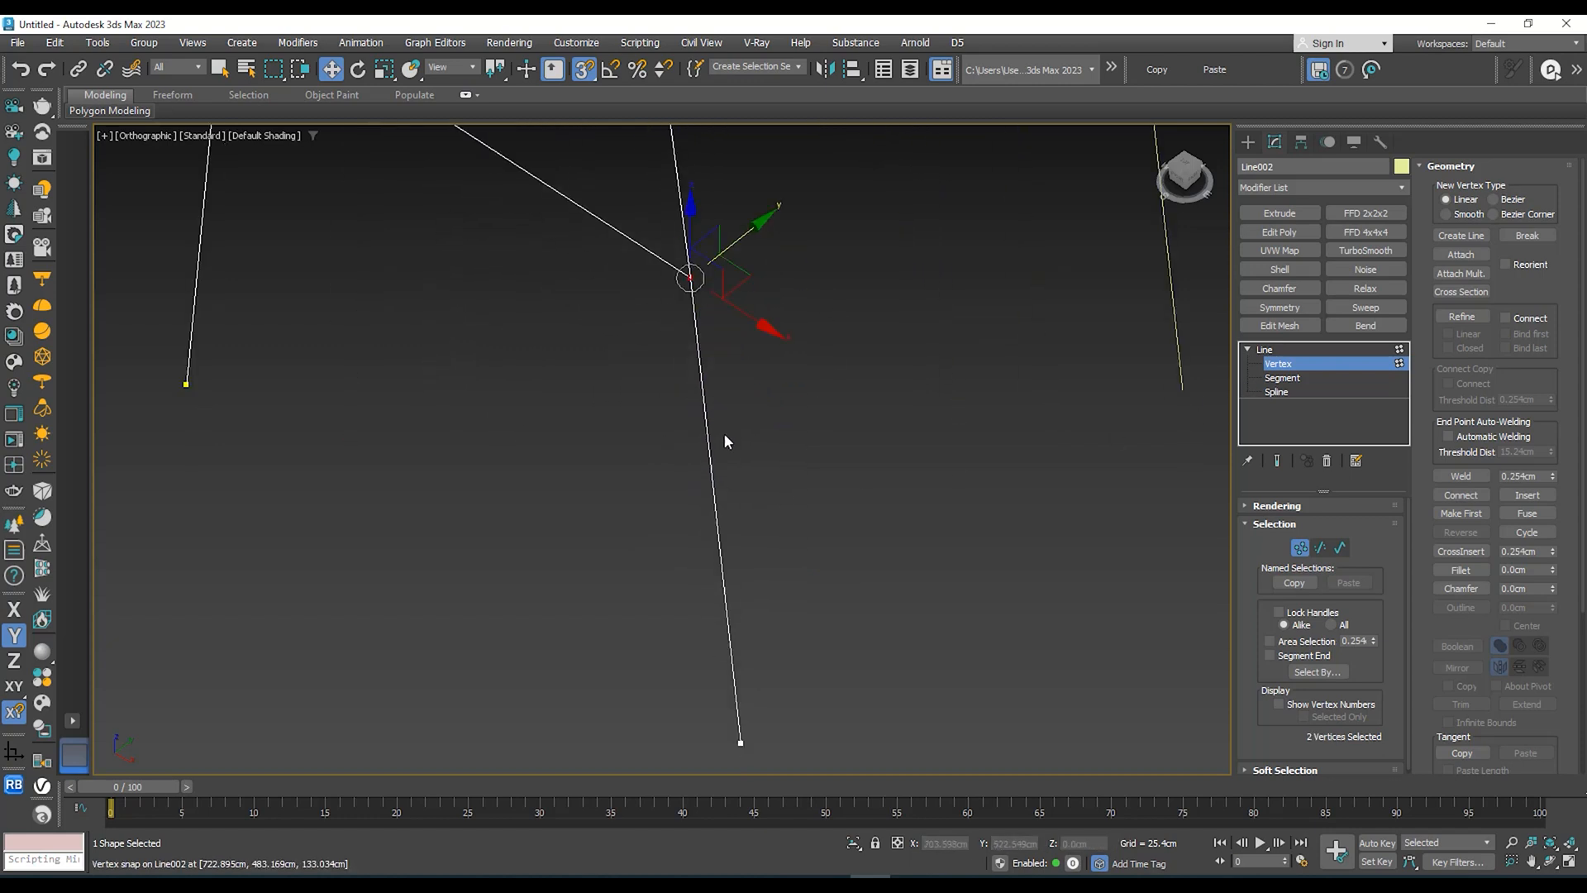
right_click(707, 401)
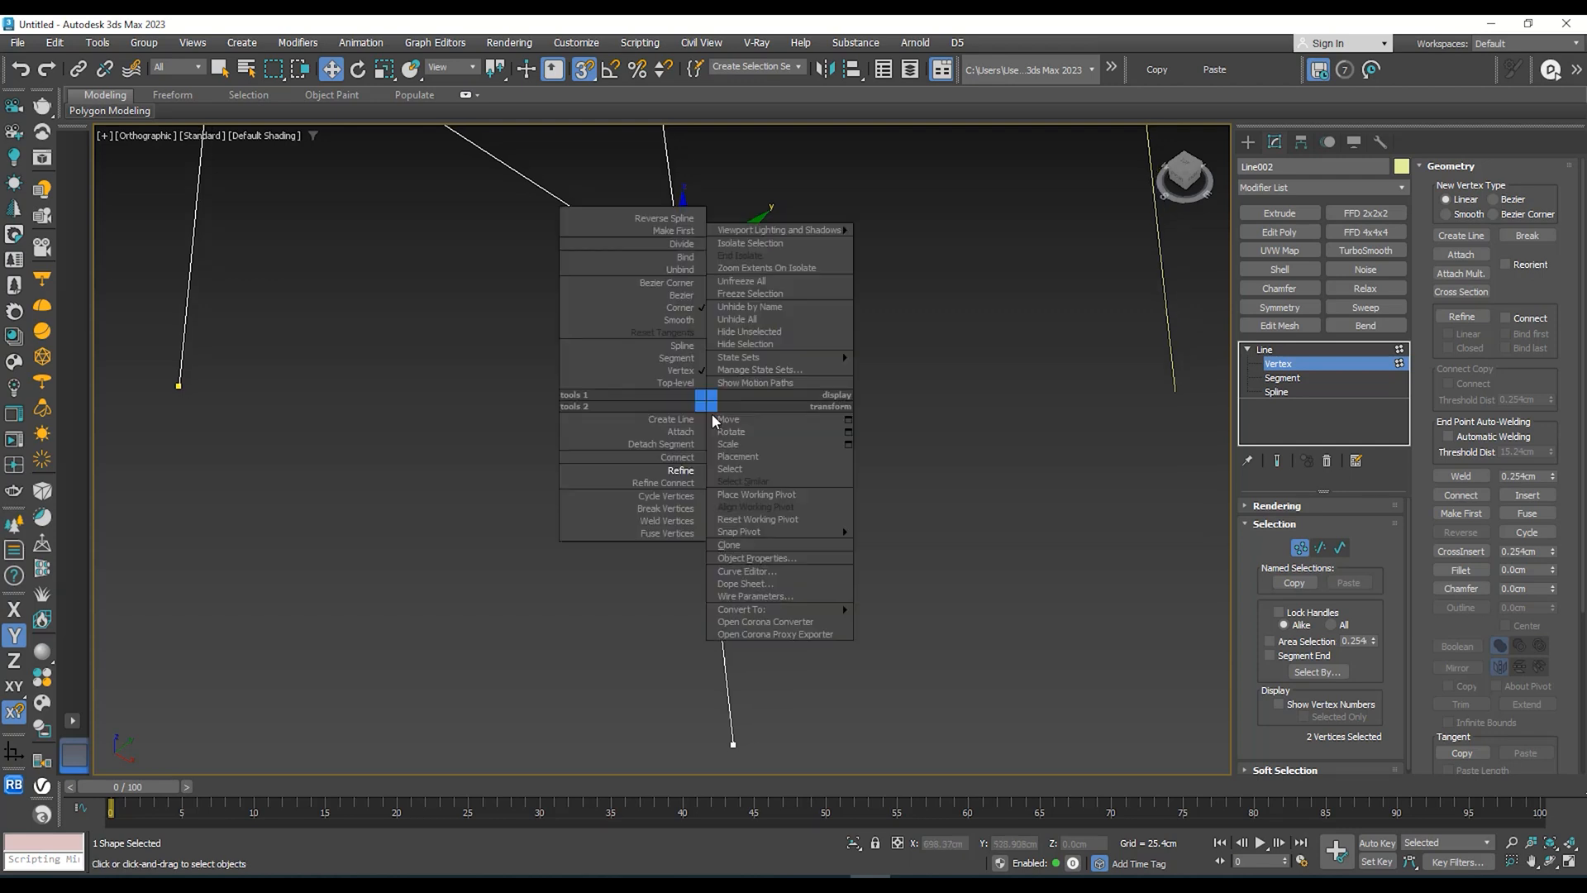
click(681, 471)
click(702, 465)
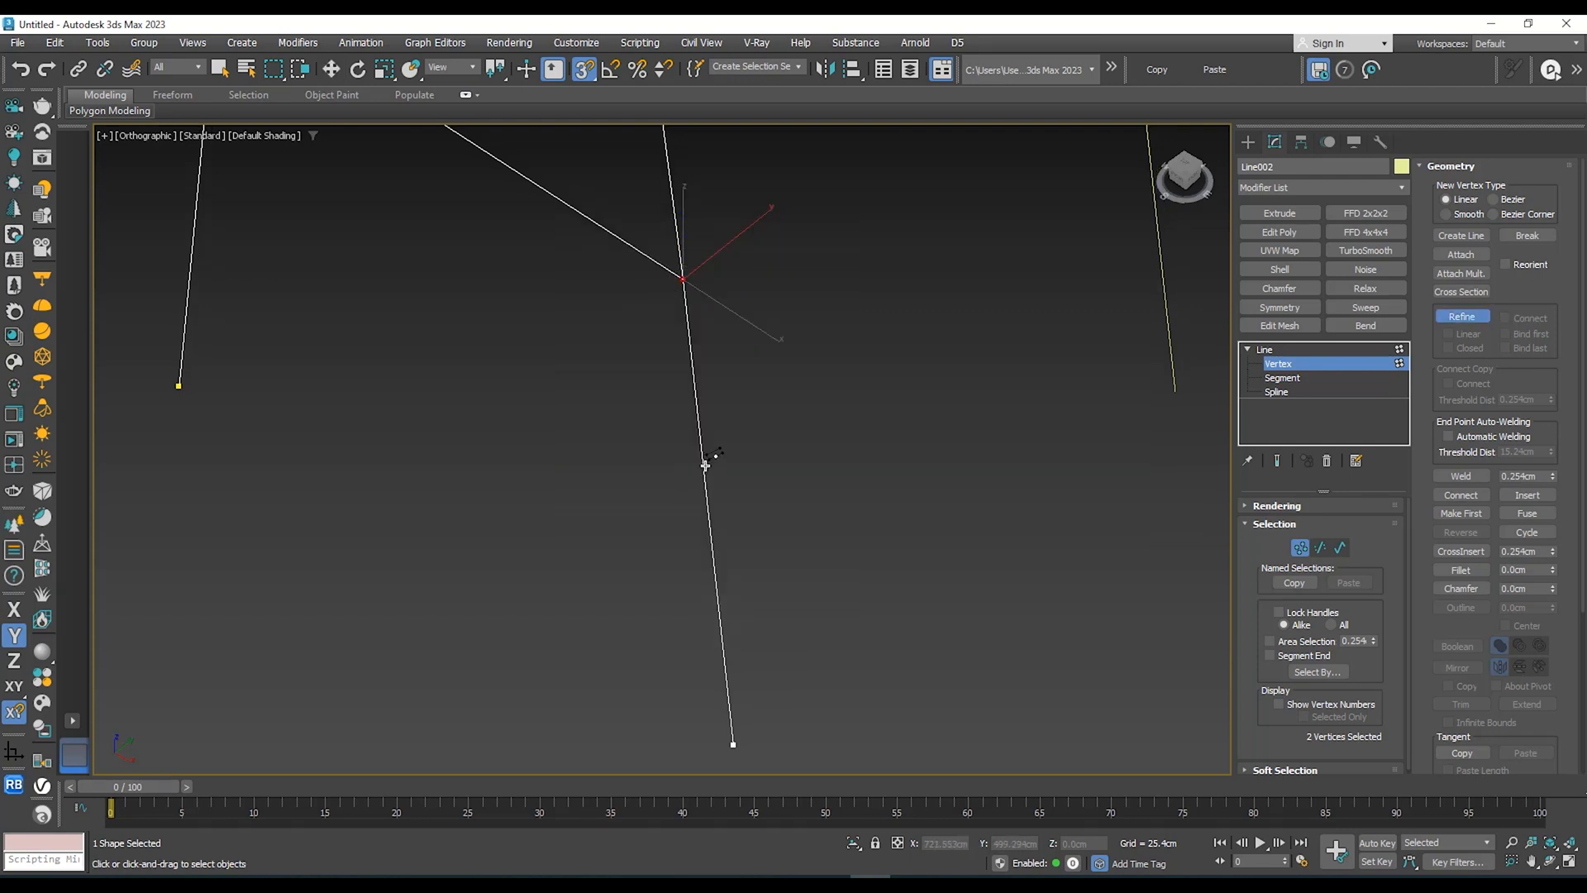
middle_drag(779, 426, 747, 478)
right_click(745, 478)
click(677, 519)
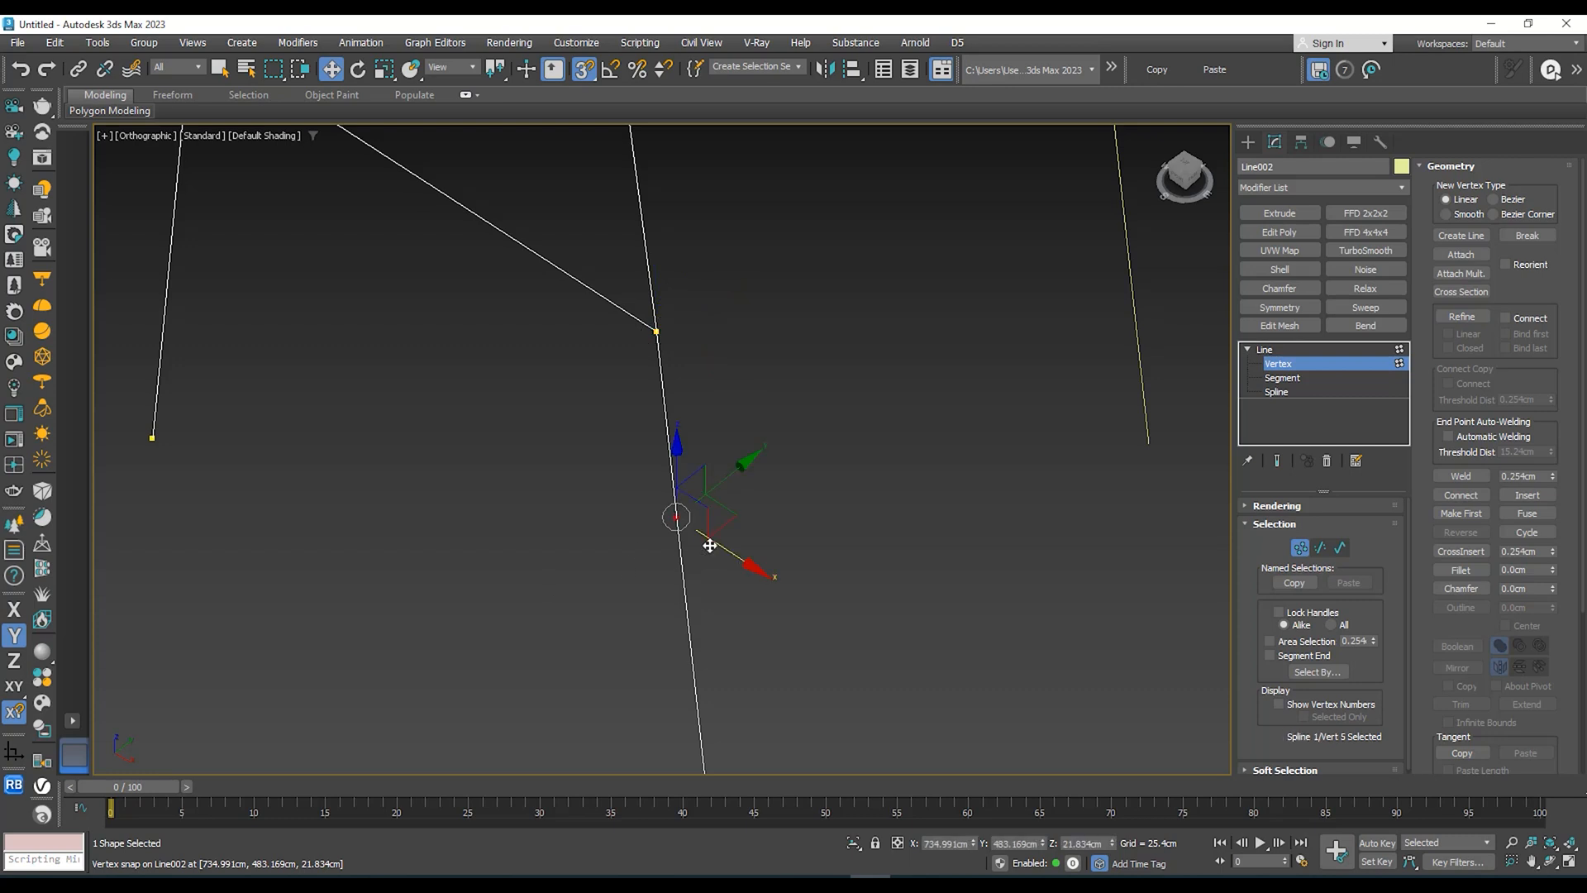
Step: Try to extend a crossbar from the Z 21.8 cm vertex along Y to the original frame's rear leg at Y 778.527 cm
alt+middle_drag(709, 542, 574, 544)
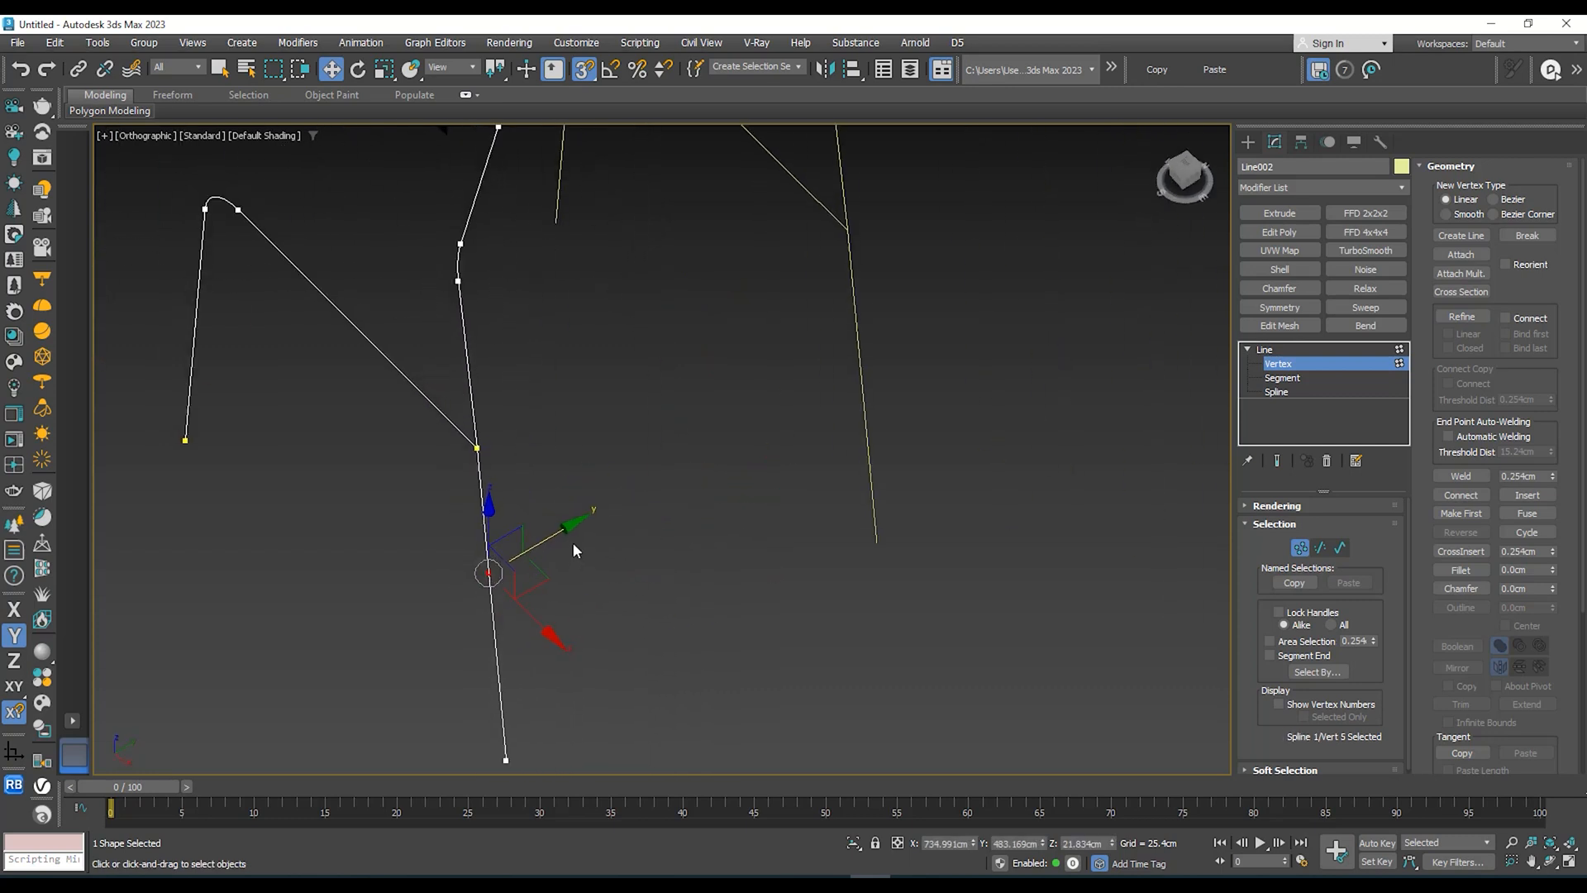
shift+drag(538, 538, 878, 548)
key(s)
key(s)
alt+middle_drag(878, 547, 964, 494)
scroll(898, 496, down, 6)
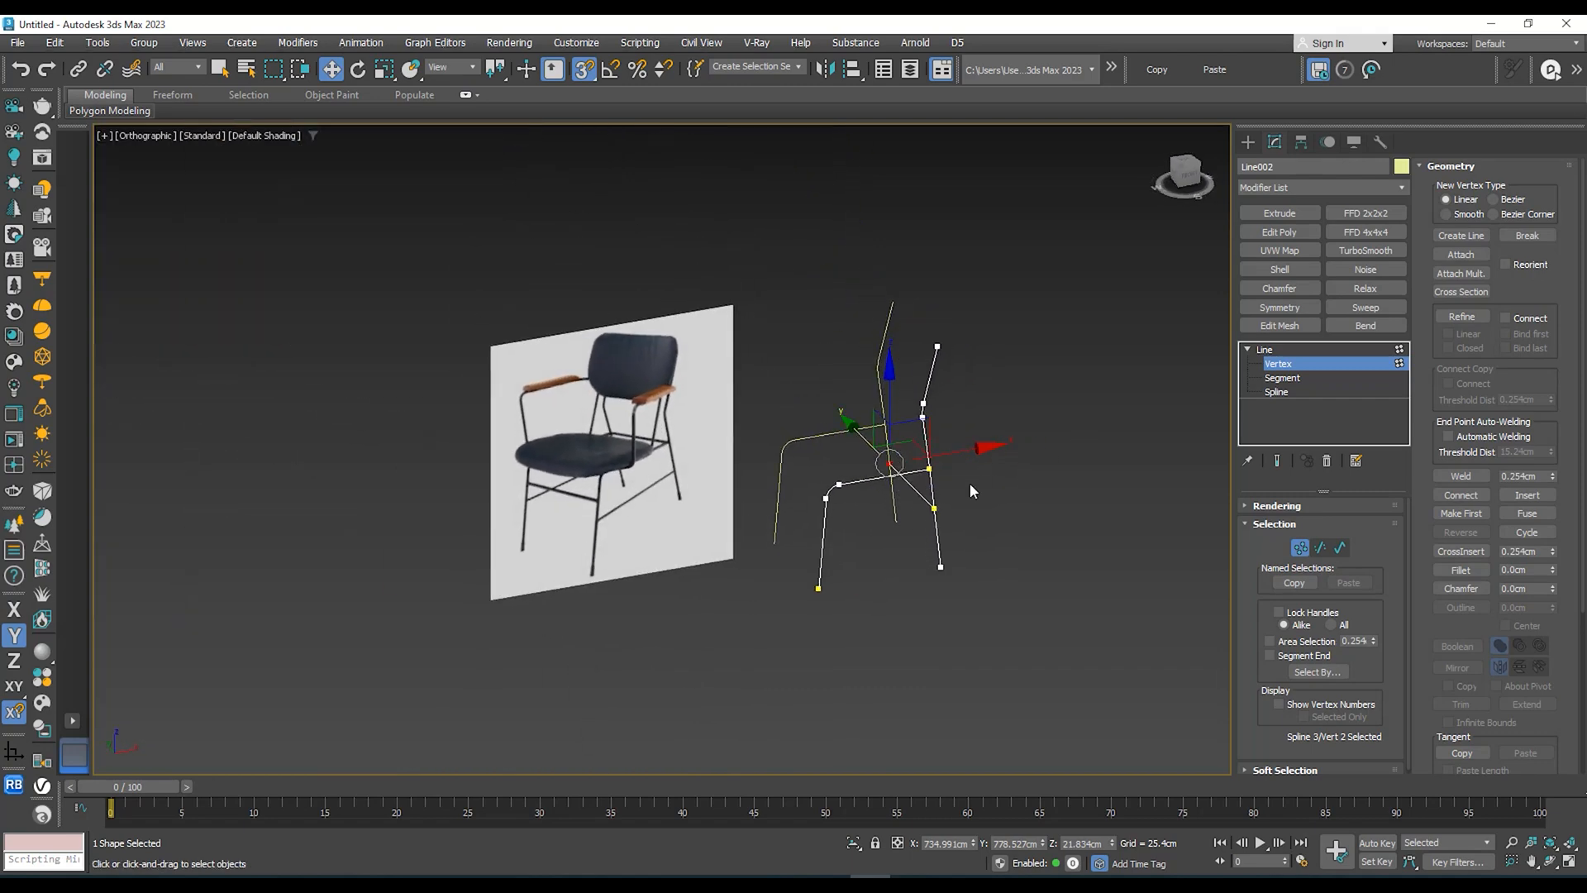
drag(889, 463, 930, 470)
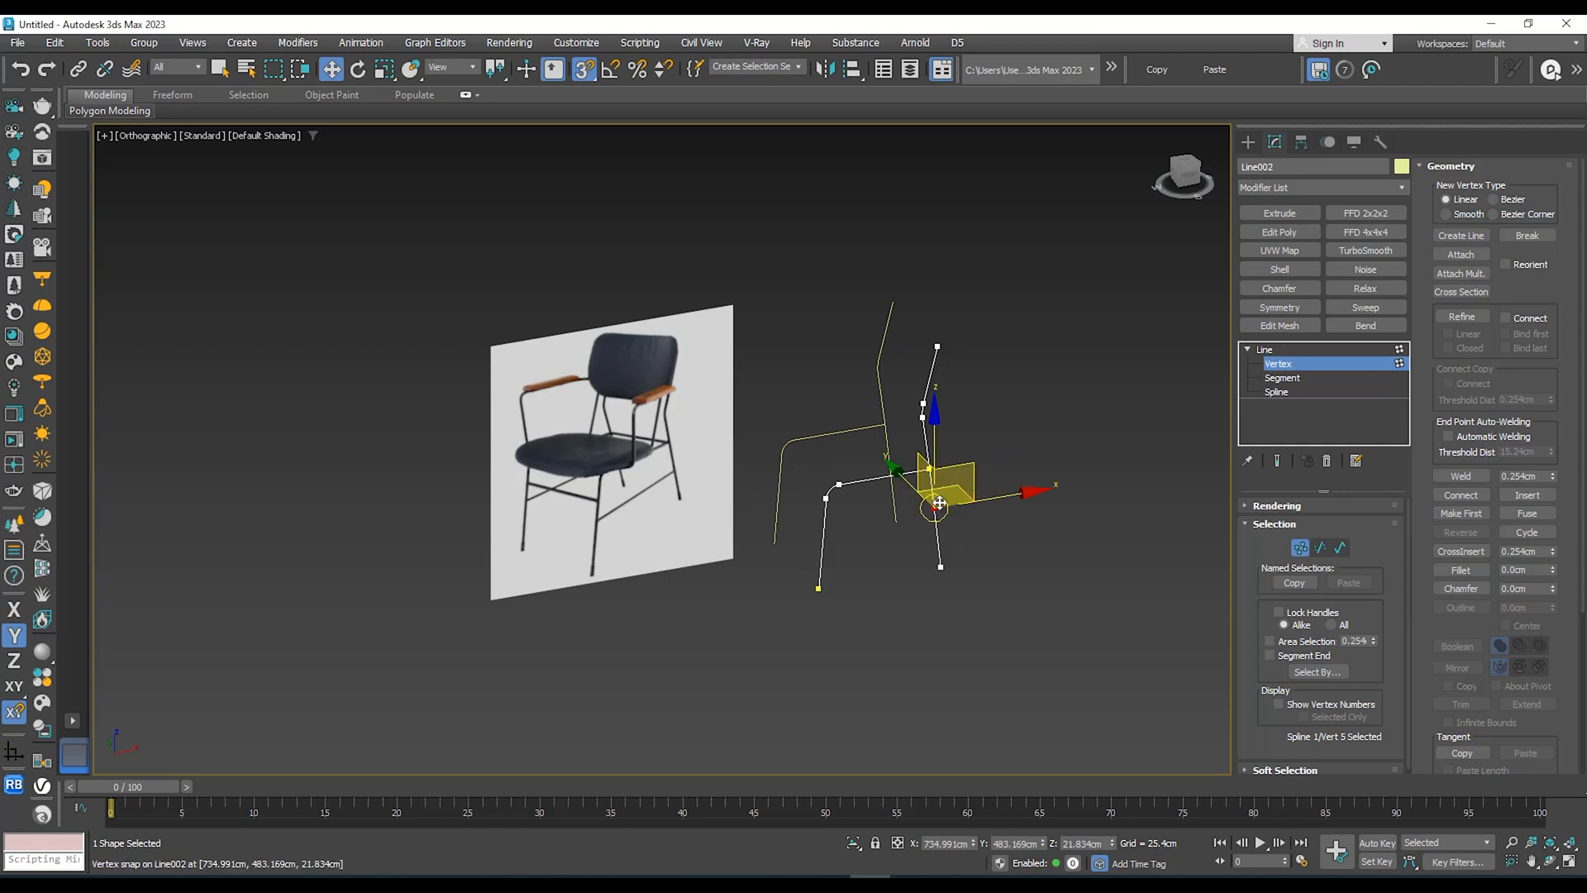
alt+middle_drag(905, 488, 832, 410)
click(1265, 349)
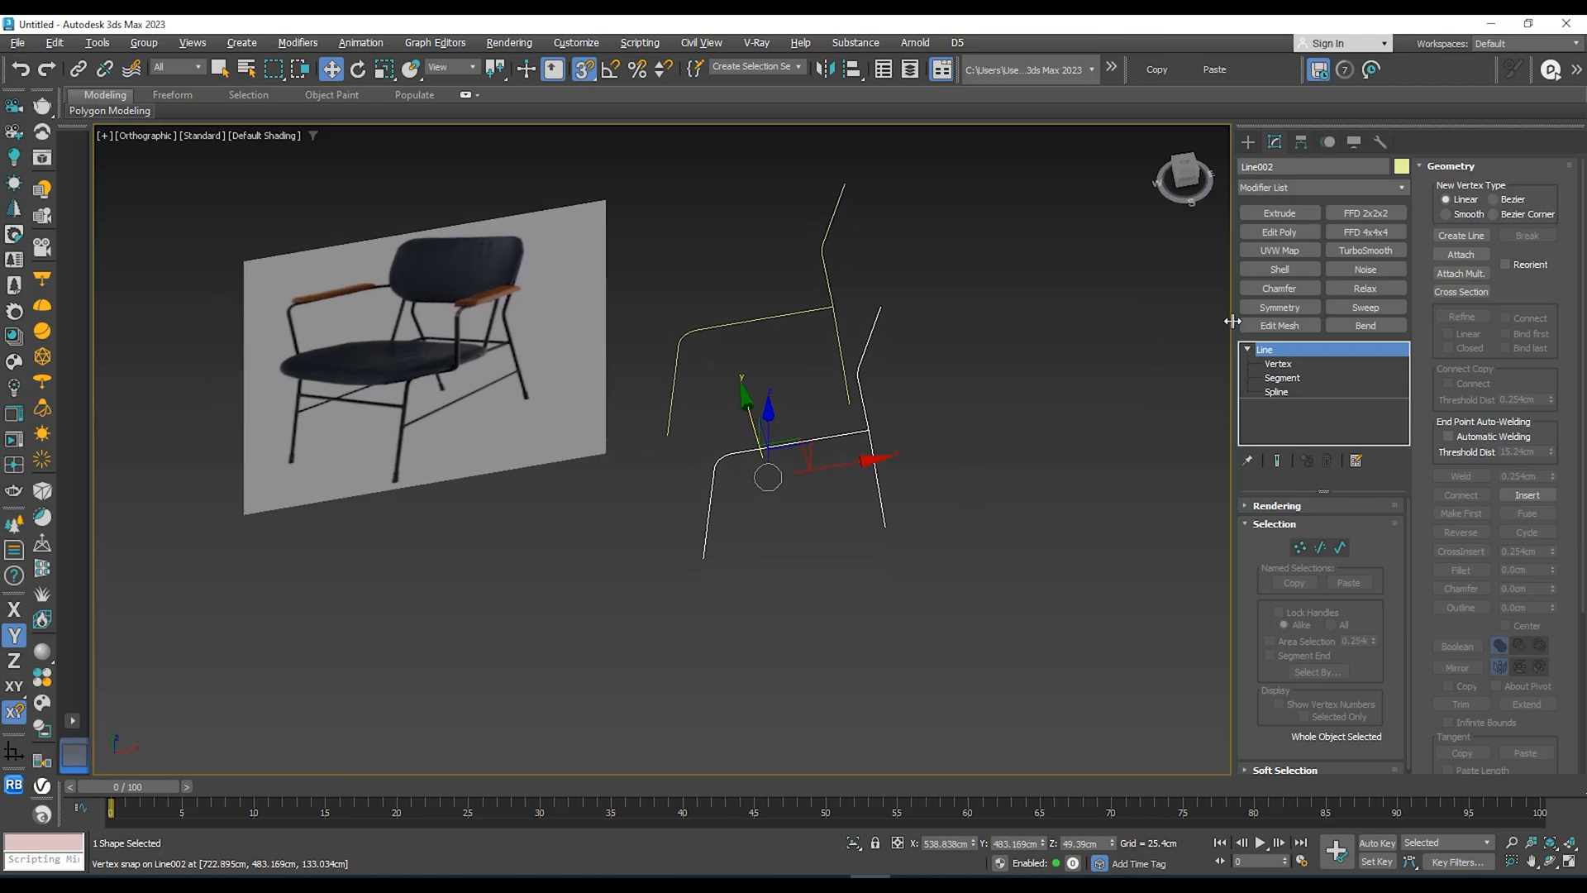
Step: Attach the original side frame to the copied frame so both splines form one object
click(1291, 392)
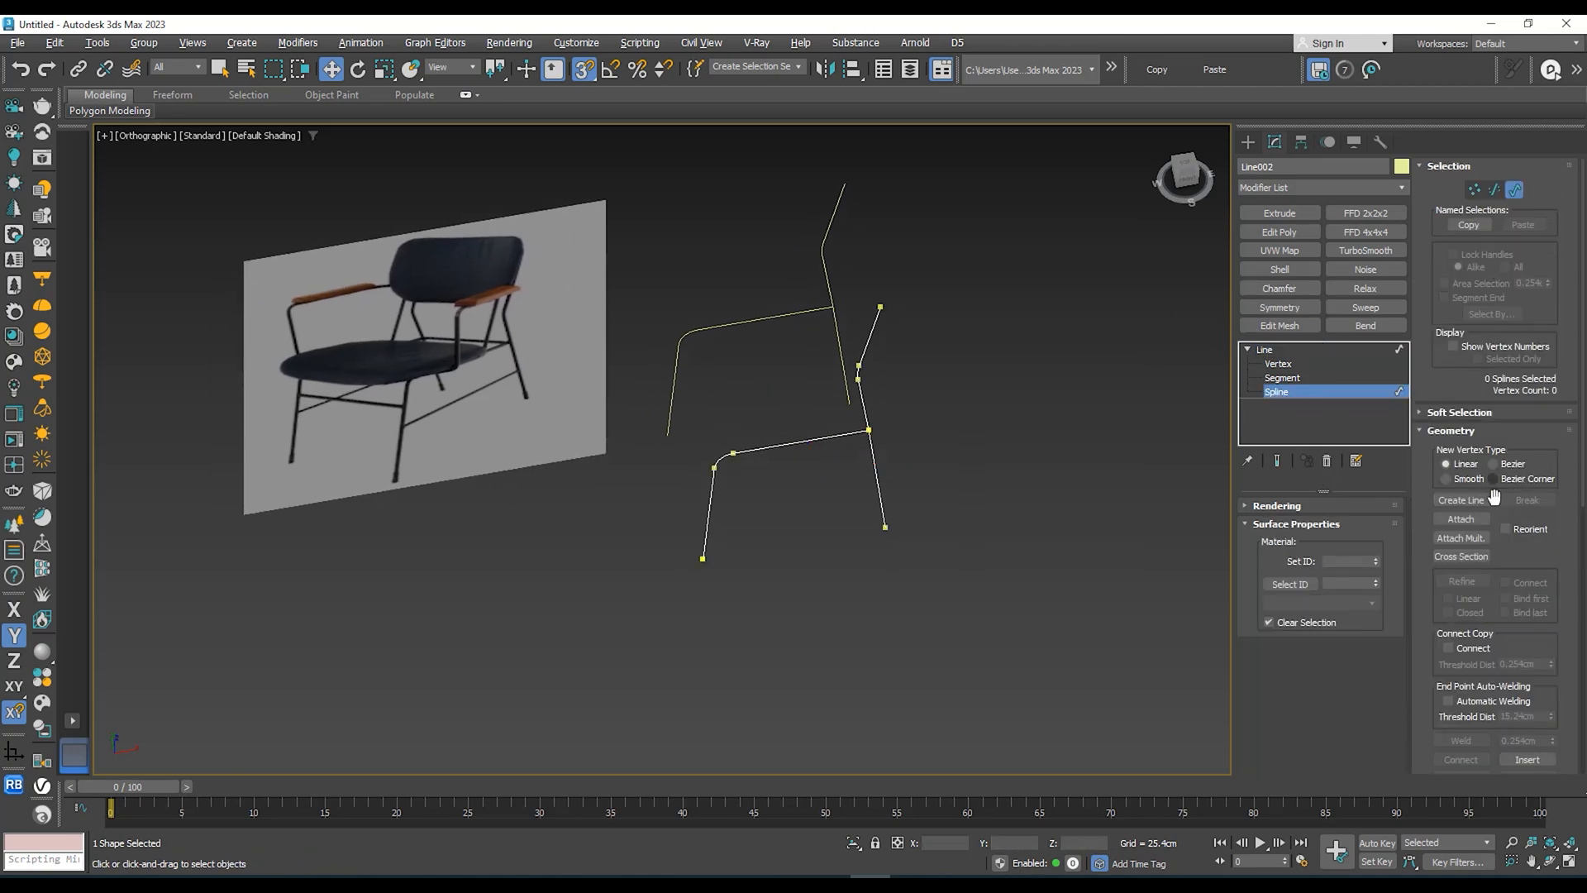
click(1461, 519)
click(742, 323)
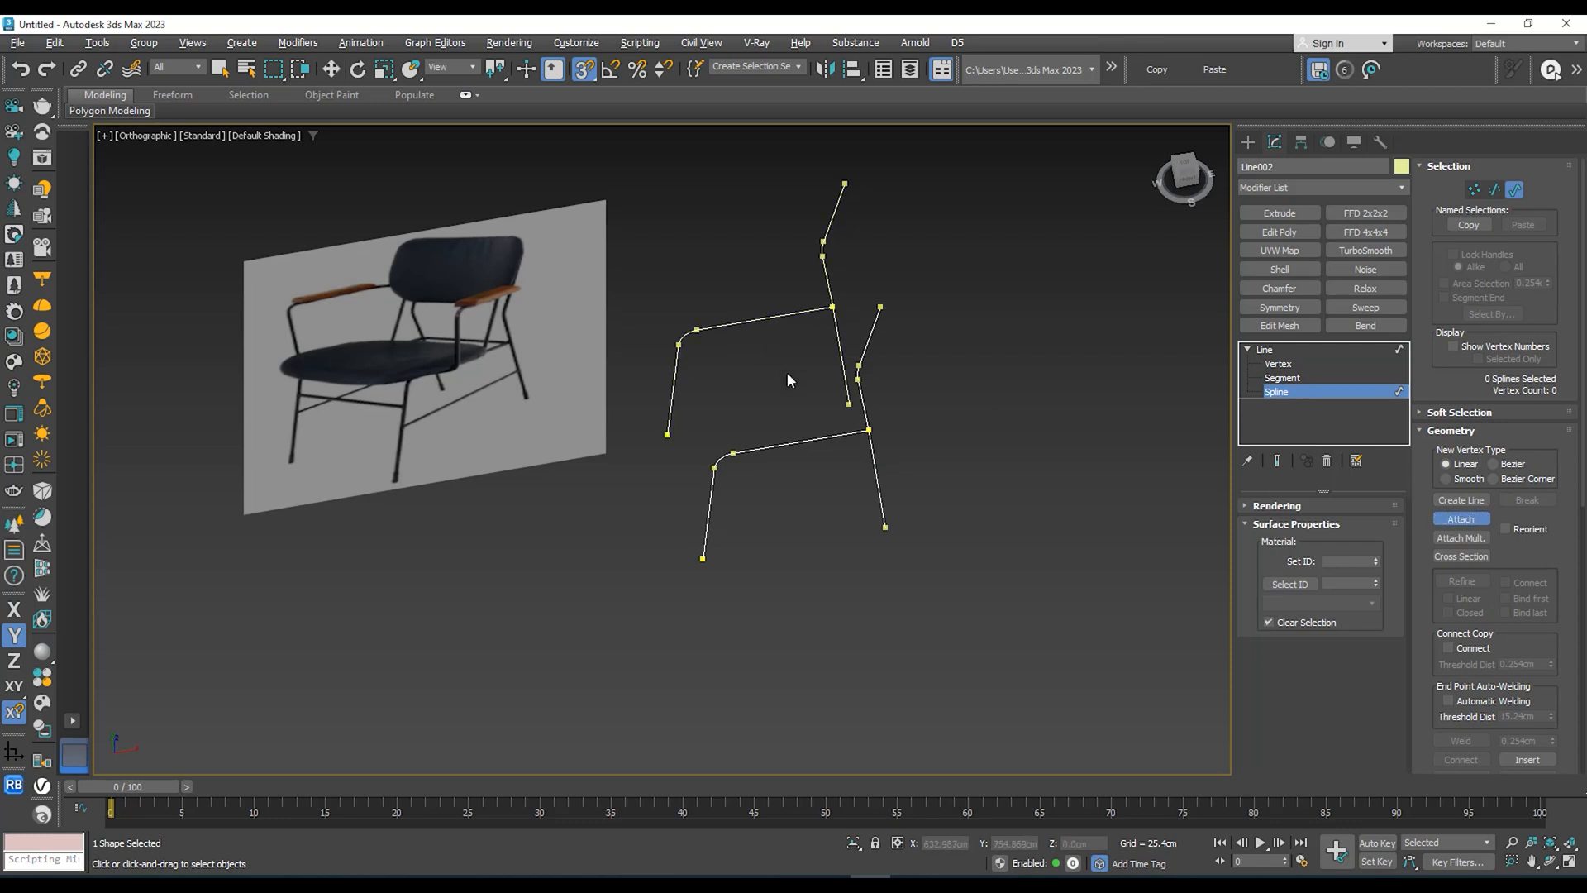
middle_drag(790, 380, 771, 403)
right_click(771, 403)
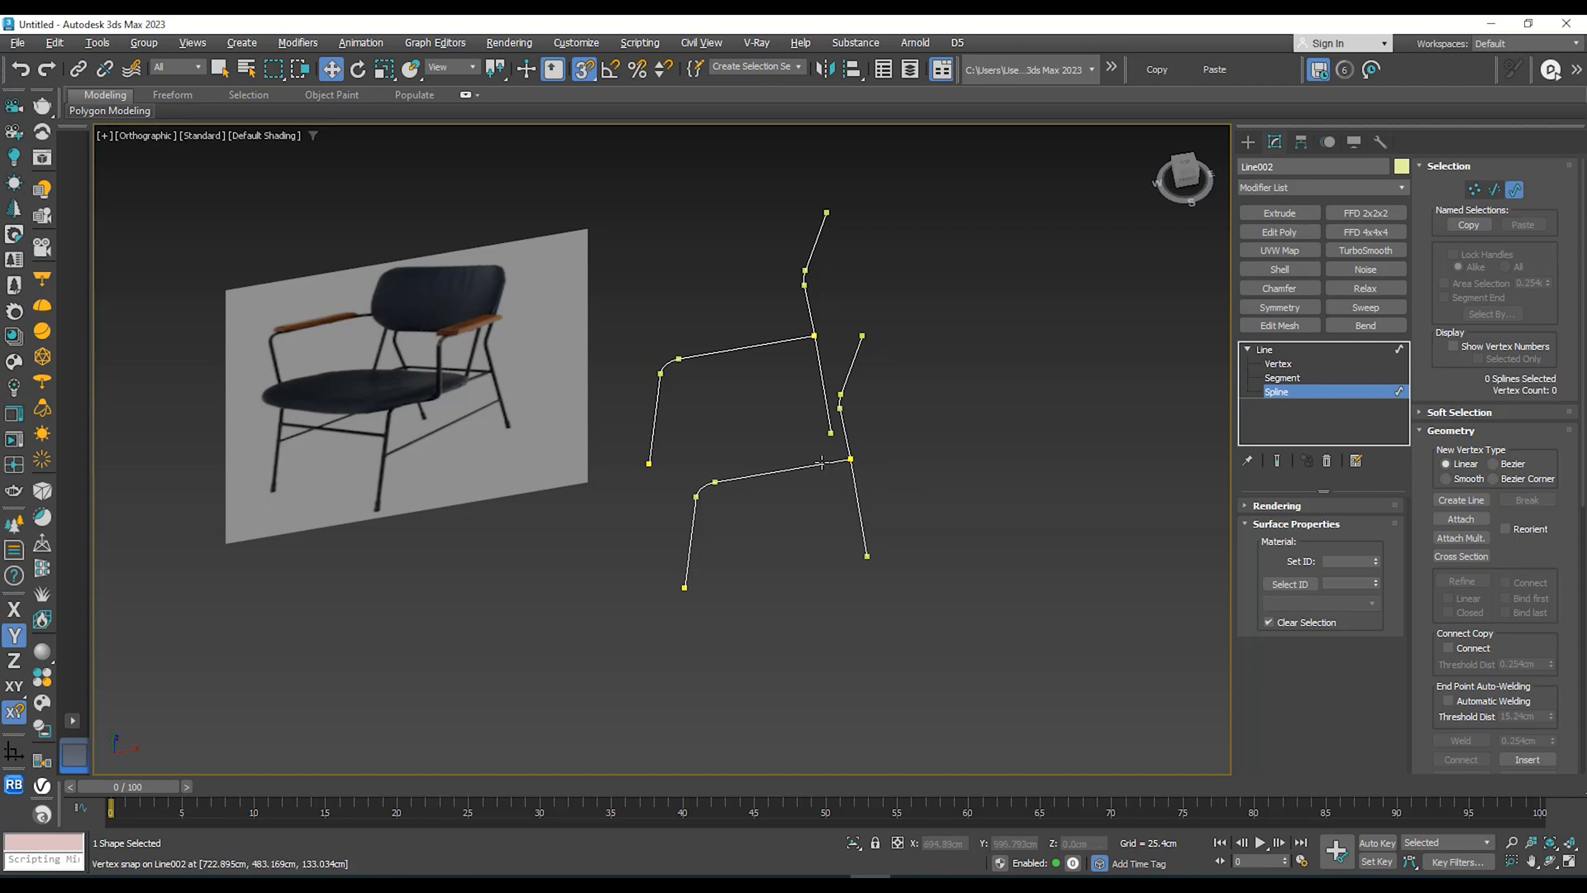
alt+middle_drag(789, 458, 915, 430)
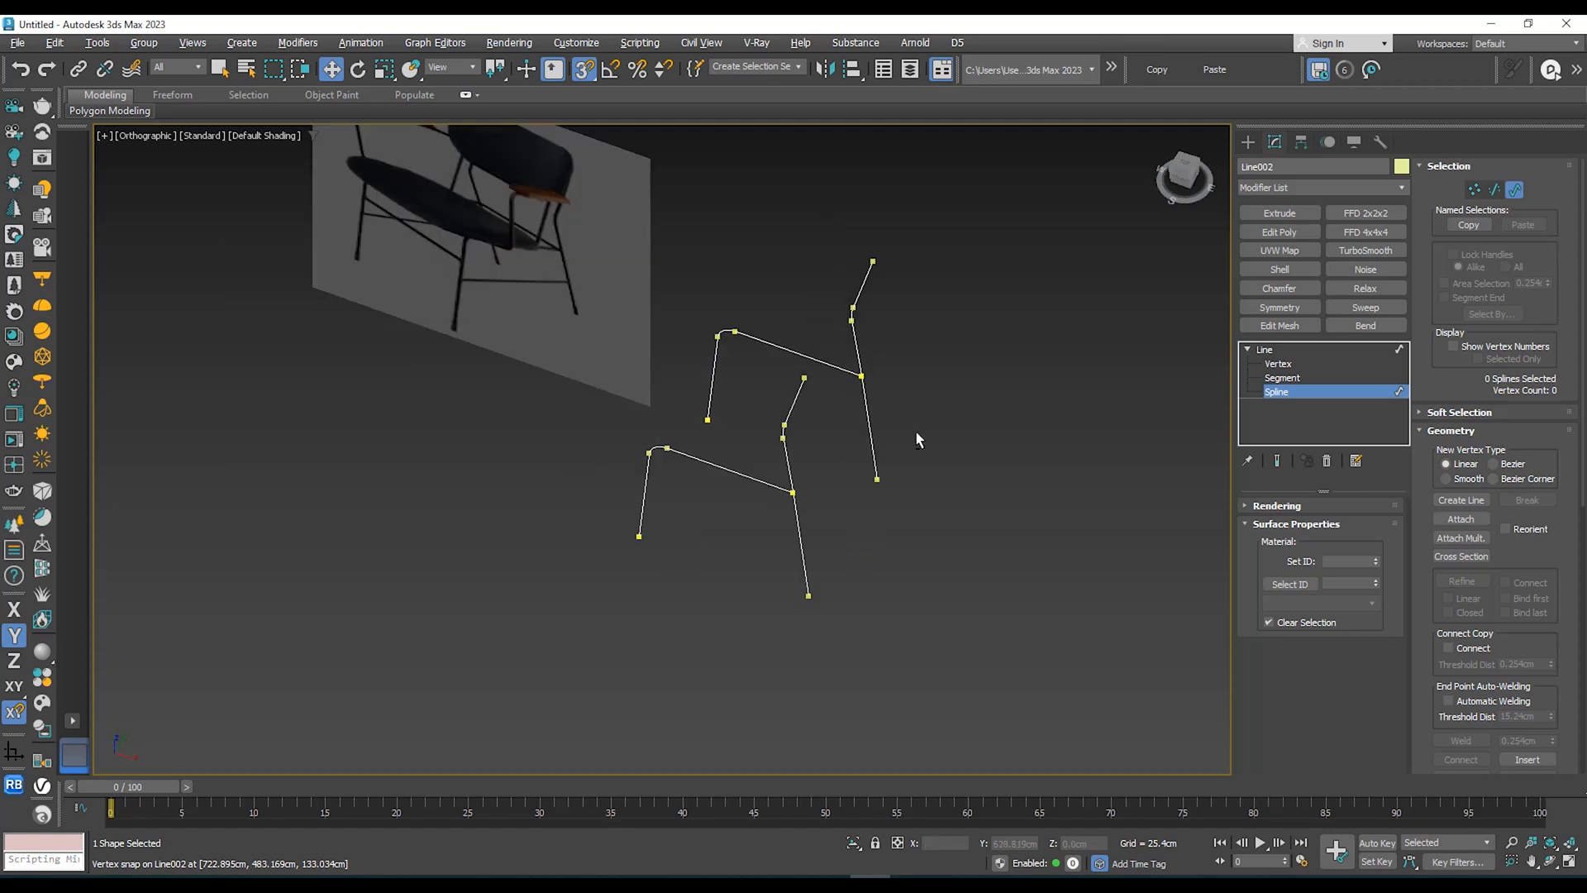
click(1264, 350)
Step: Turn off snapping and move the combined side frames along Y to about Y 604.2 cm
middle_drag(806, 412, 796, 426)
key(s)
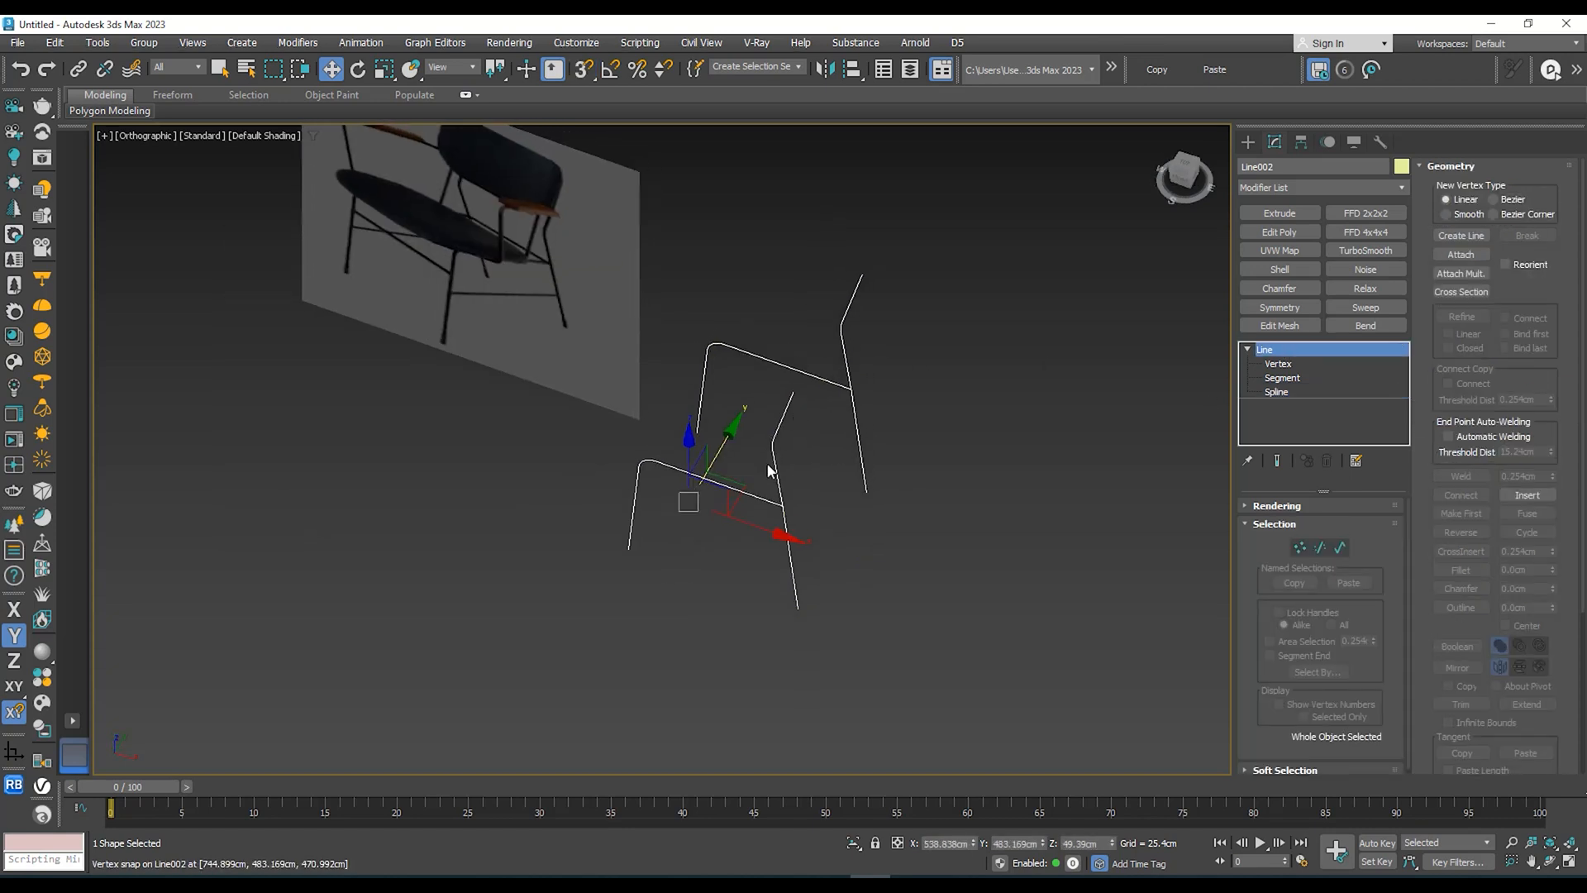
drag(723, 449, 782, 415)
middle_drag(783, 415, 728, 471)
scroll(801, 408, up, 2)
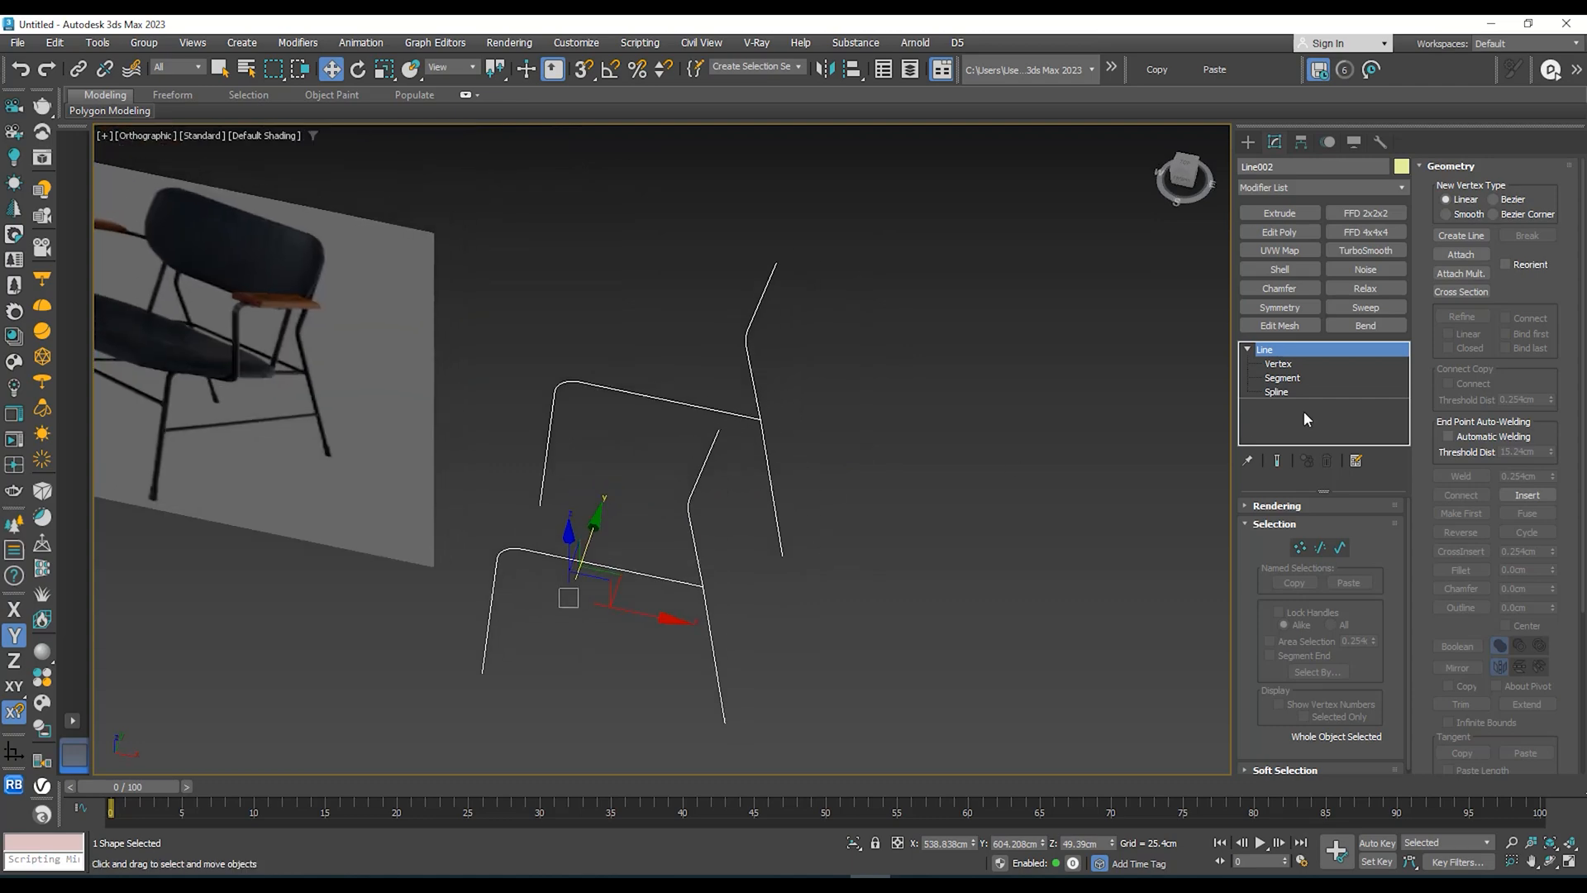
Step: Refine the copied side frame with one new vertex on the front leg and one on the rear leg, below the seat rail
click(1278, 364)
alt+middle_drag(978, 484, 406, 453)
scroll(388, 438, up, 3)
middle_drag(955, 518, 758, 508)
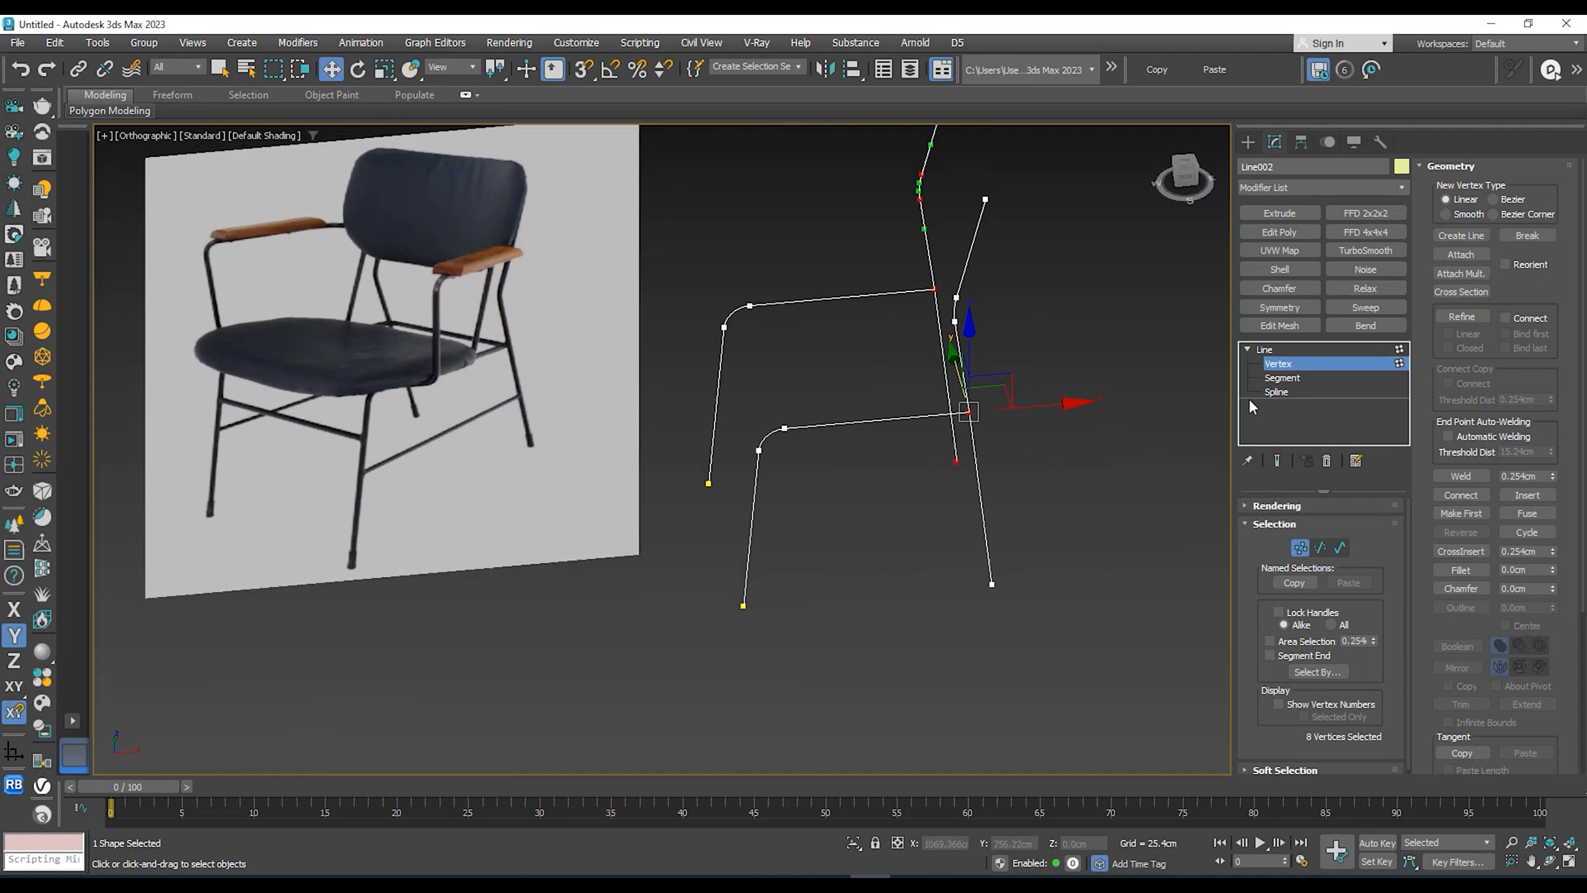
click(743, 606)
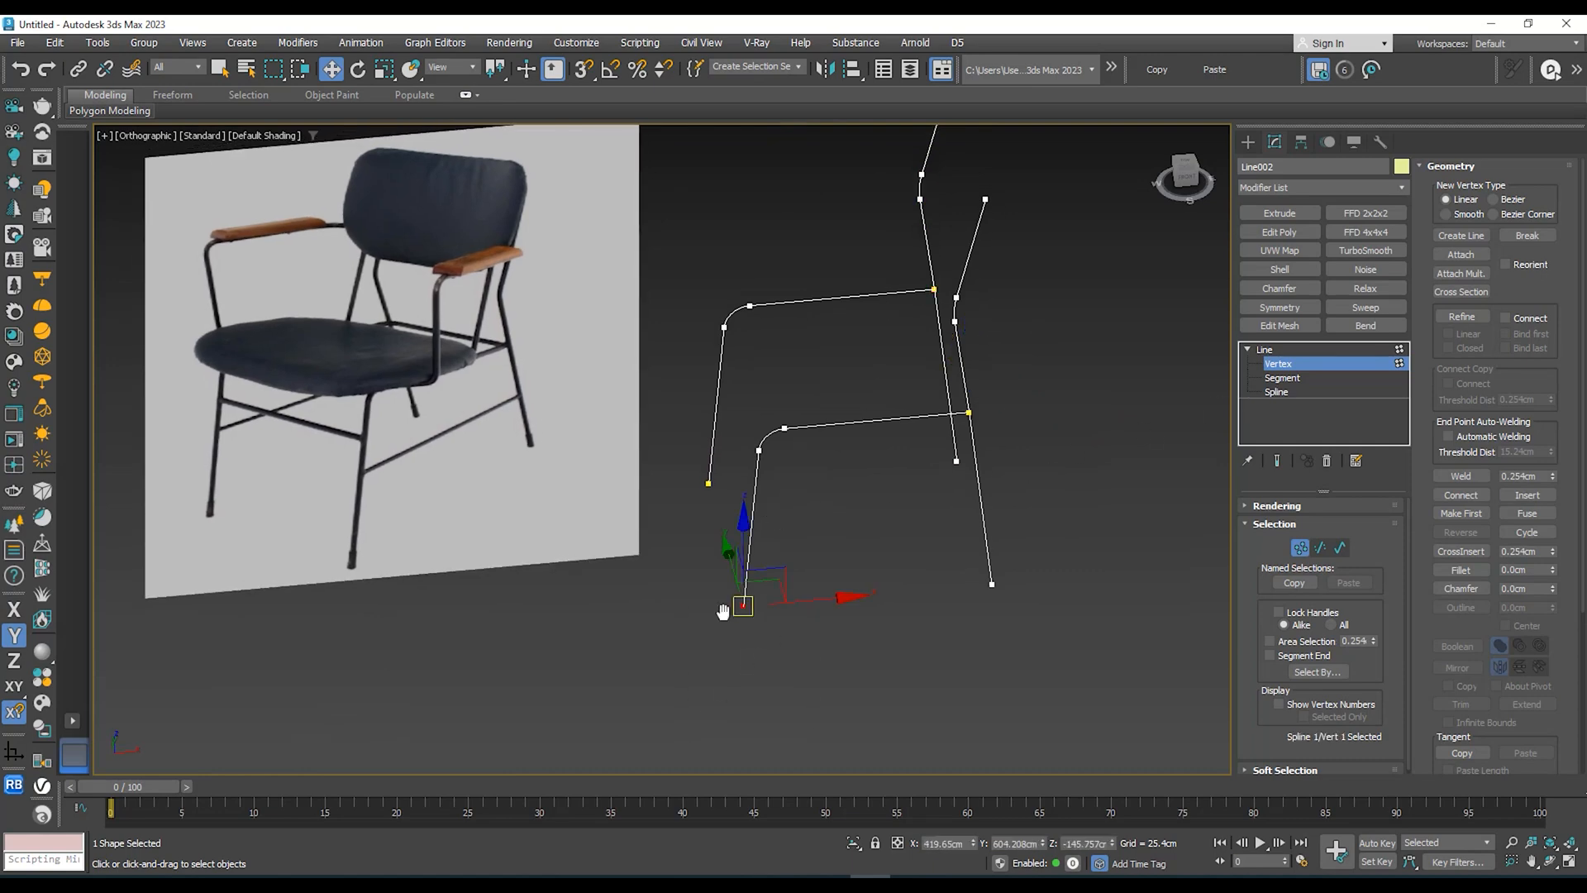
scroll(740, 603, up, 4)
right_click(731, 579)
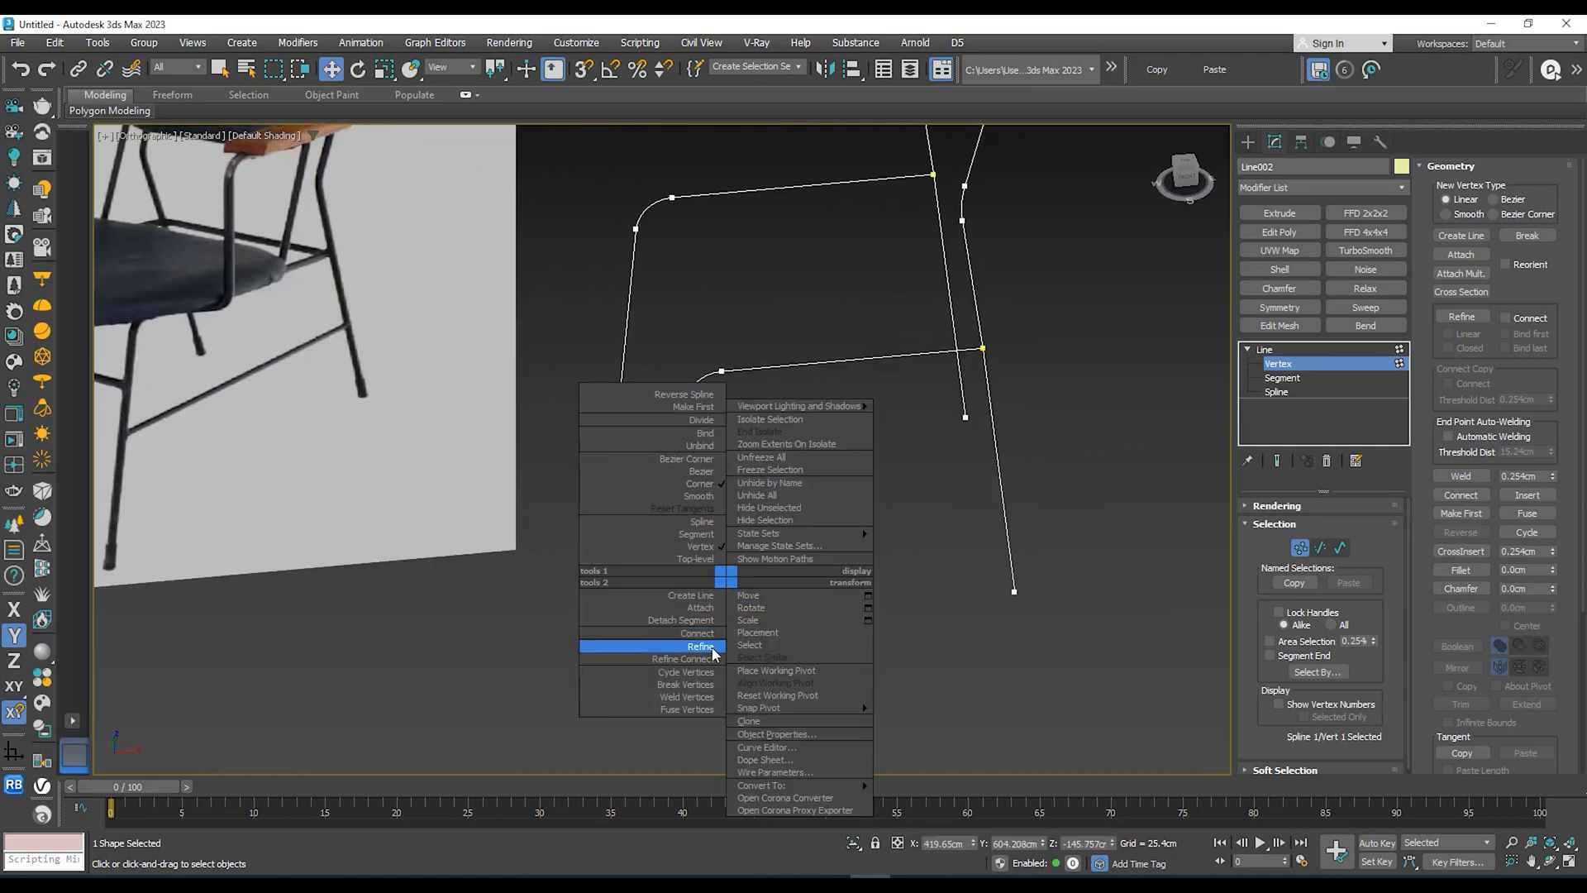
click(701, 645)
middle_drag(719, 457, 726, 503)
scroll(706, 538, down, 3)
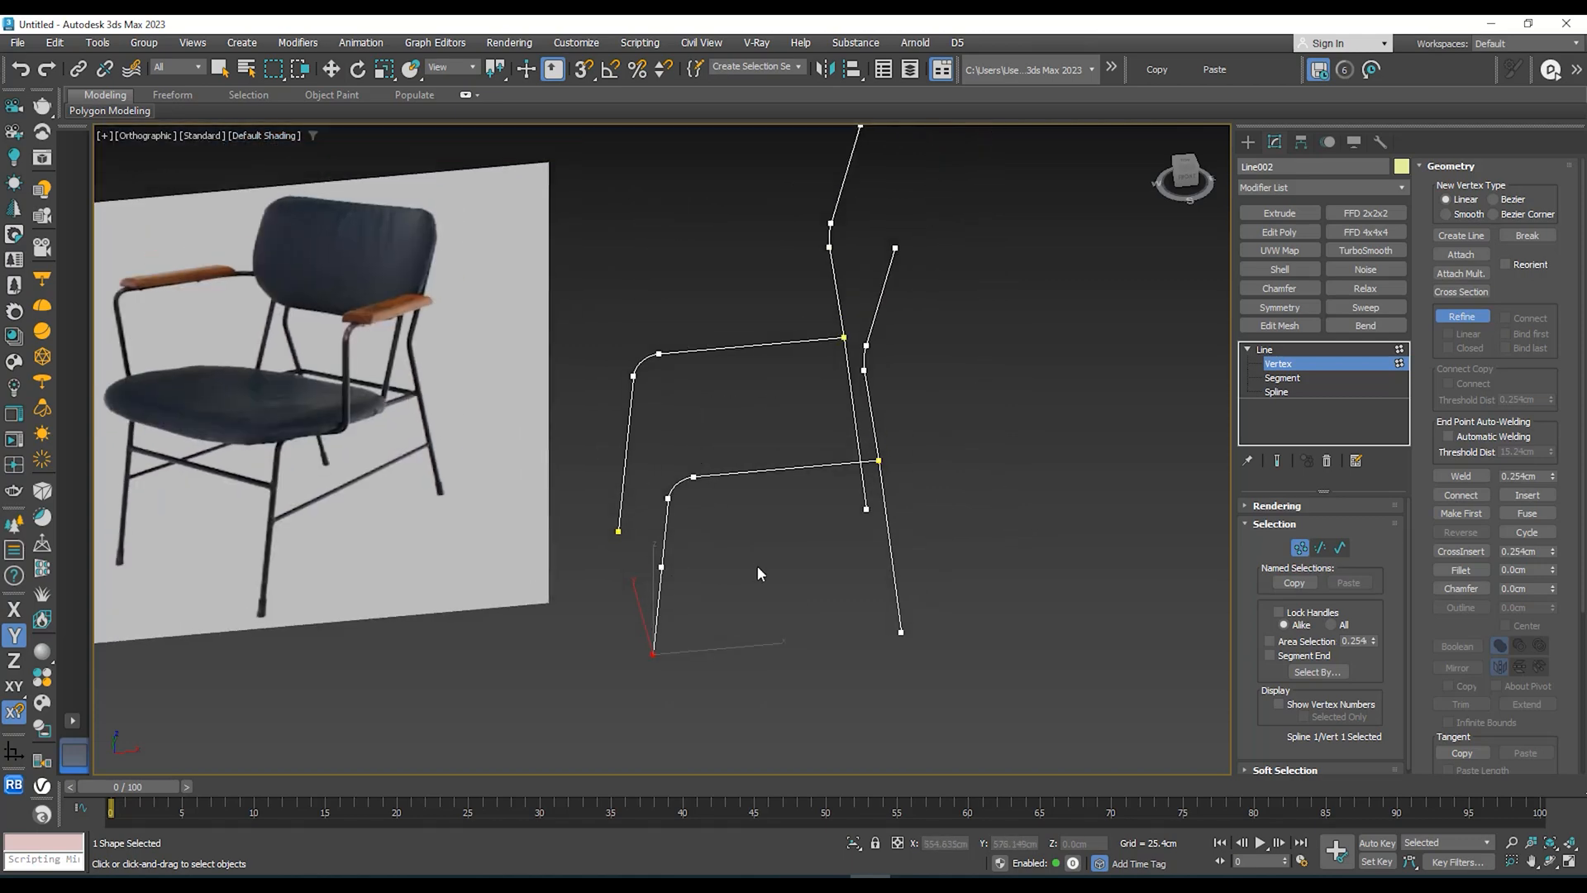
middle_drag(757, 566, 692, 563)
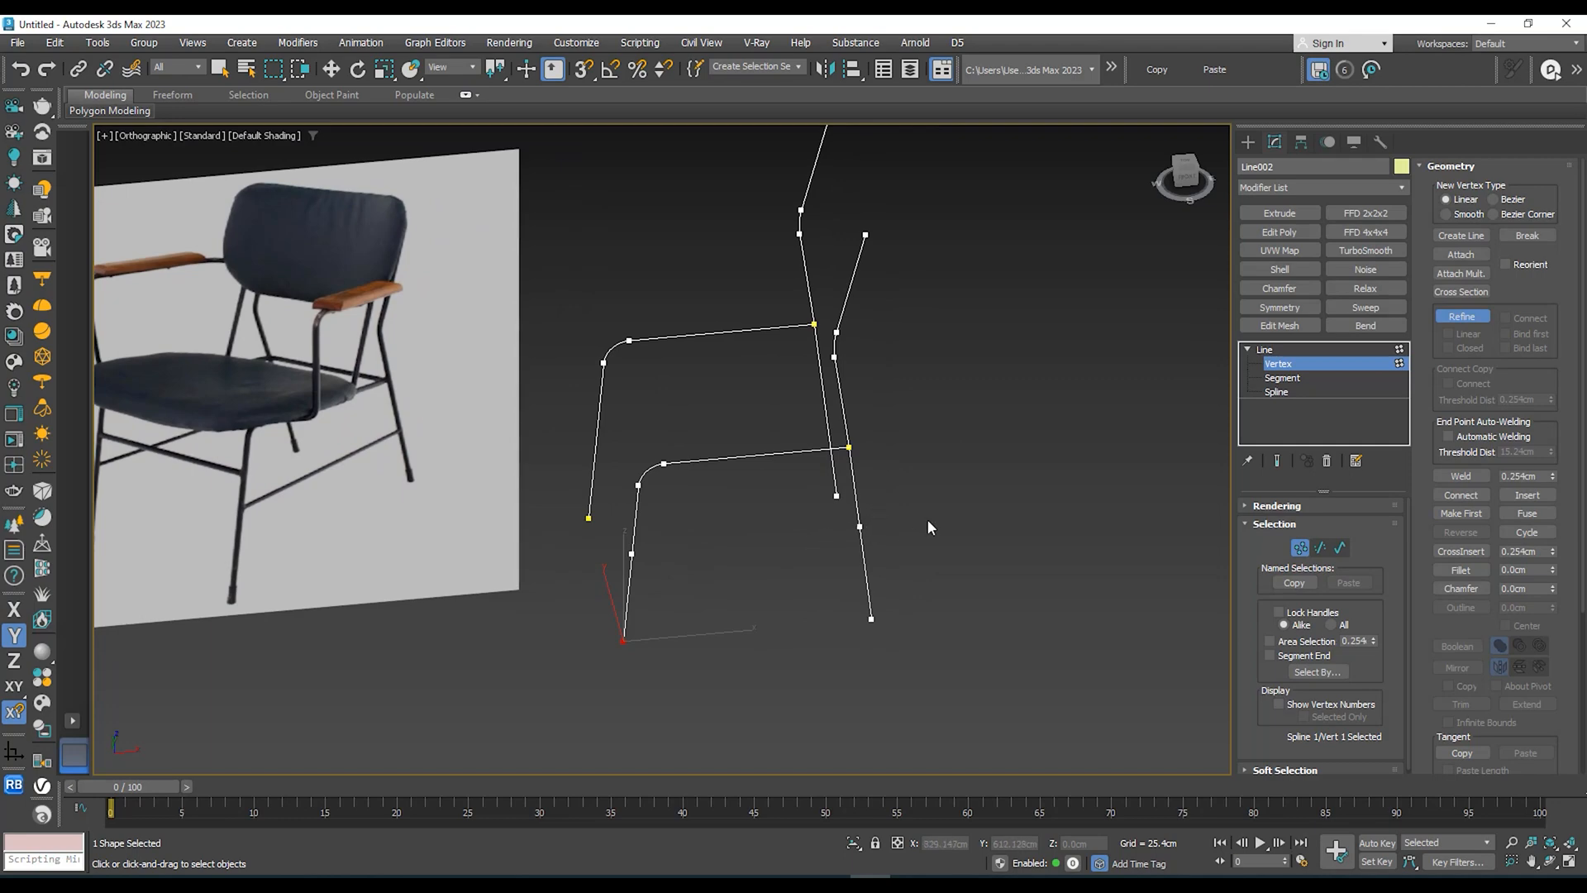
middle_drag(928, 528, 907, 547)
Step: Try to join the new front and rear leg vertices with Refine Connect and undo the attempt along with the added vertices
key(w)
alt+middle_drag(655, 607, 711, 487)
drag(918, 473, 839, 496)
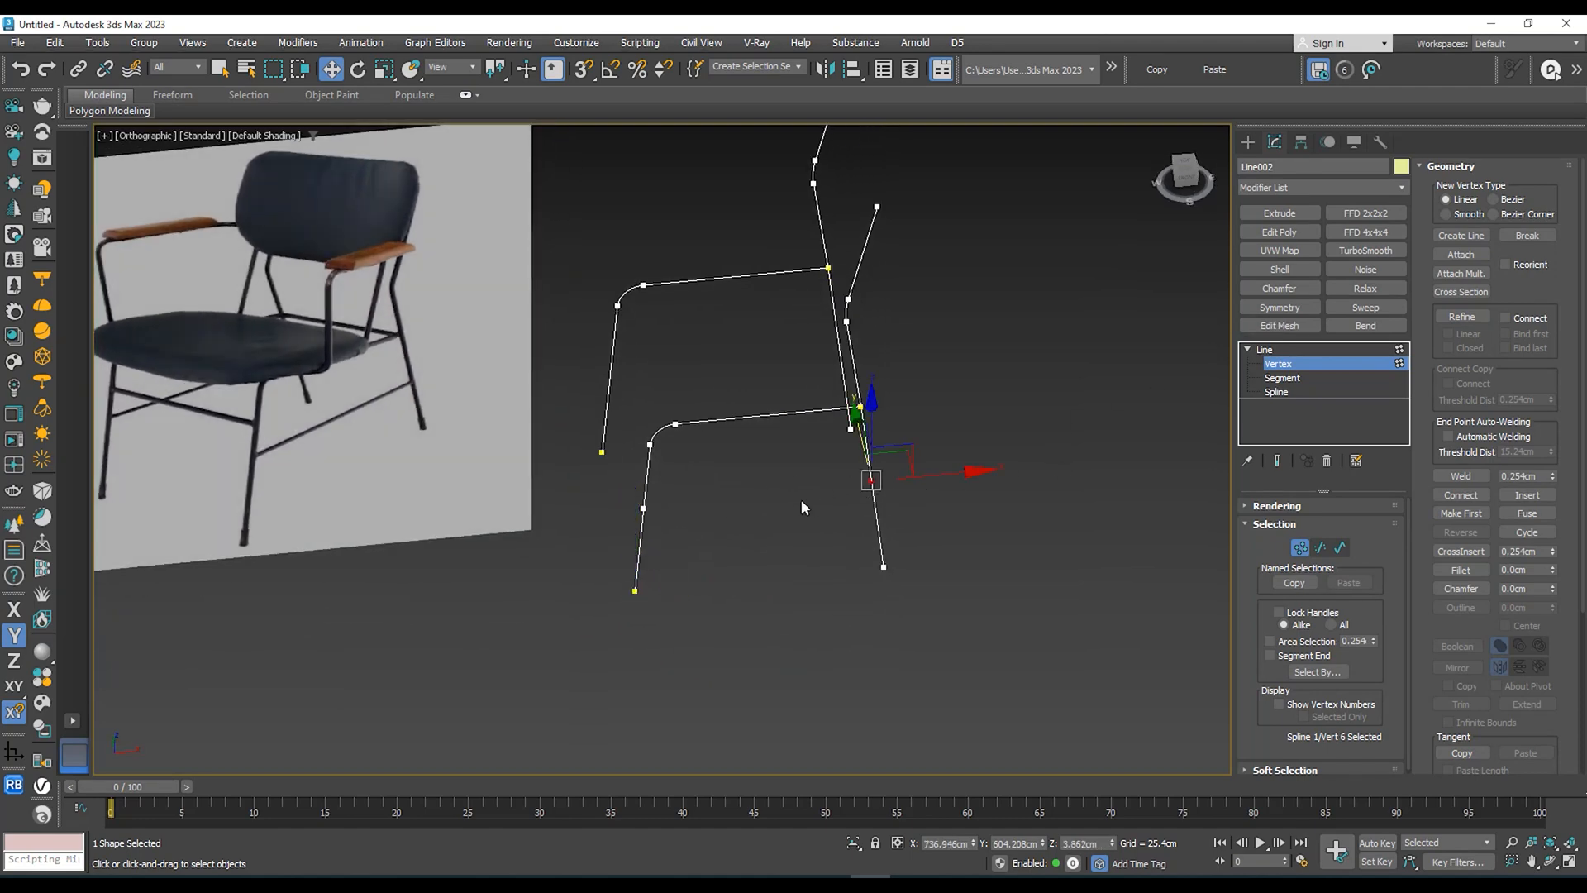
alt+middle_drag(801, 499, 758, 500)
ctrl+drag(666, 483, 598, 498)
middle_drag(723, 479, 655, 485)
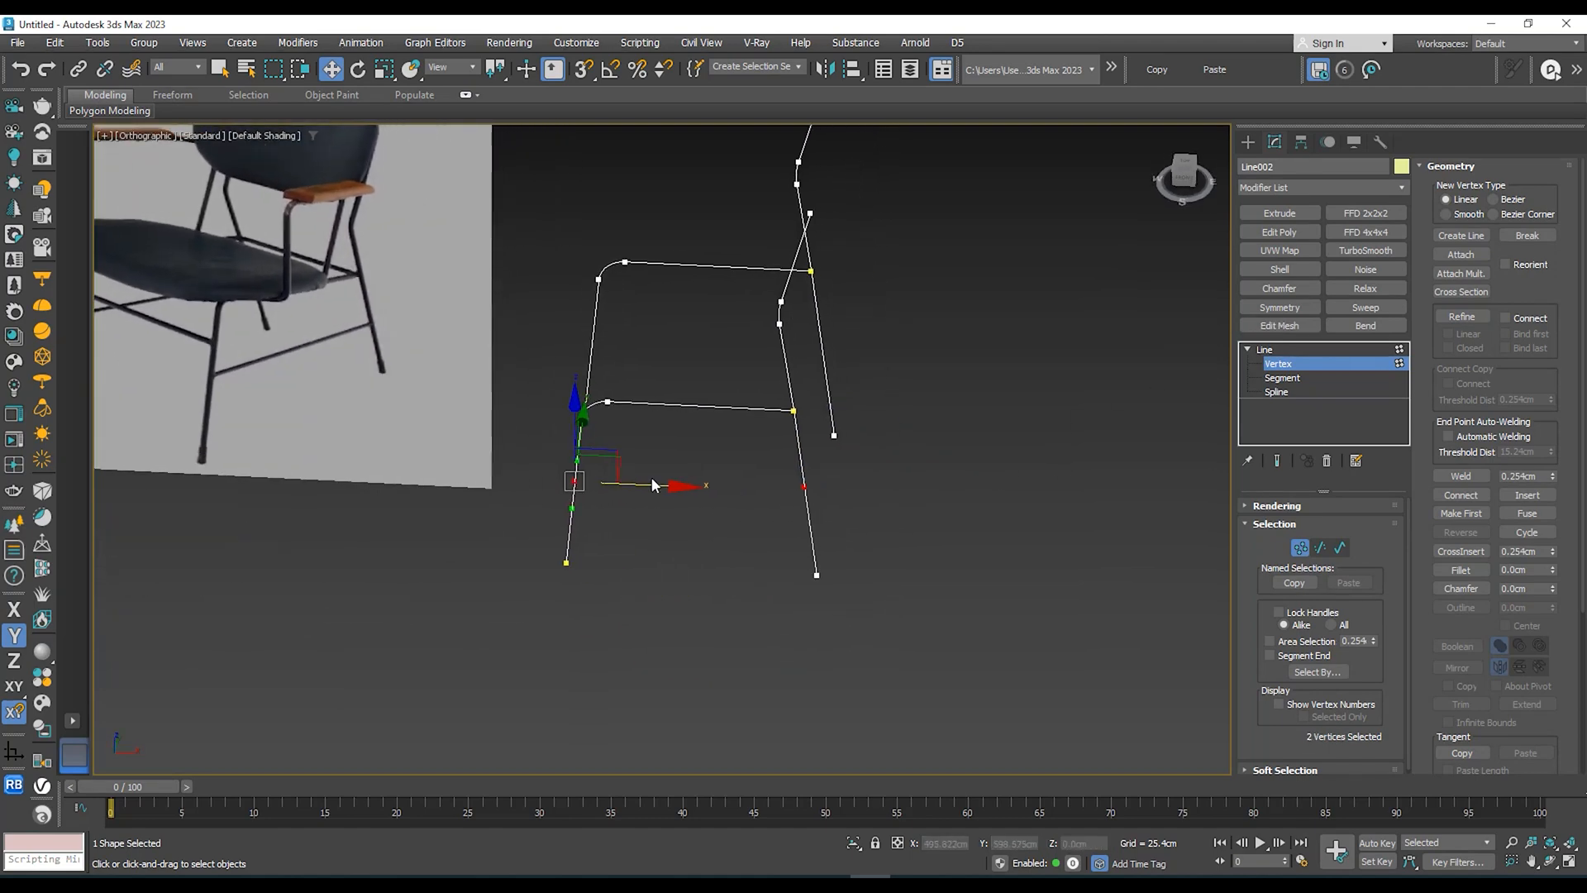
right_click(765, 475)
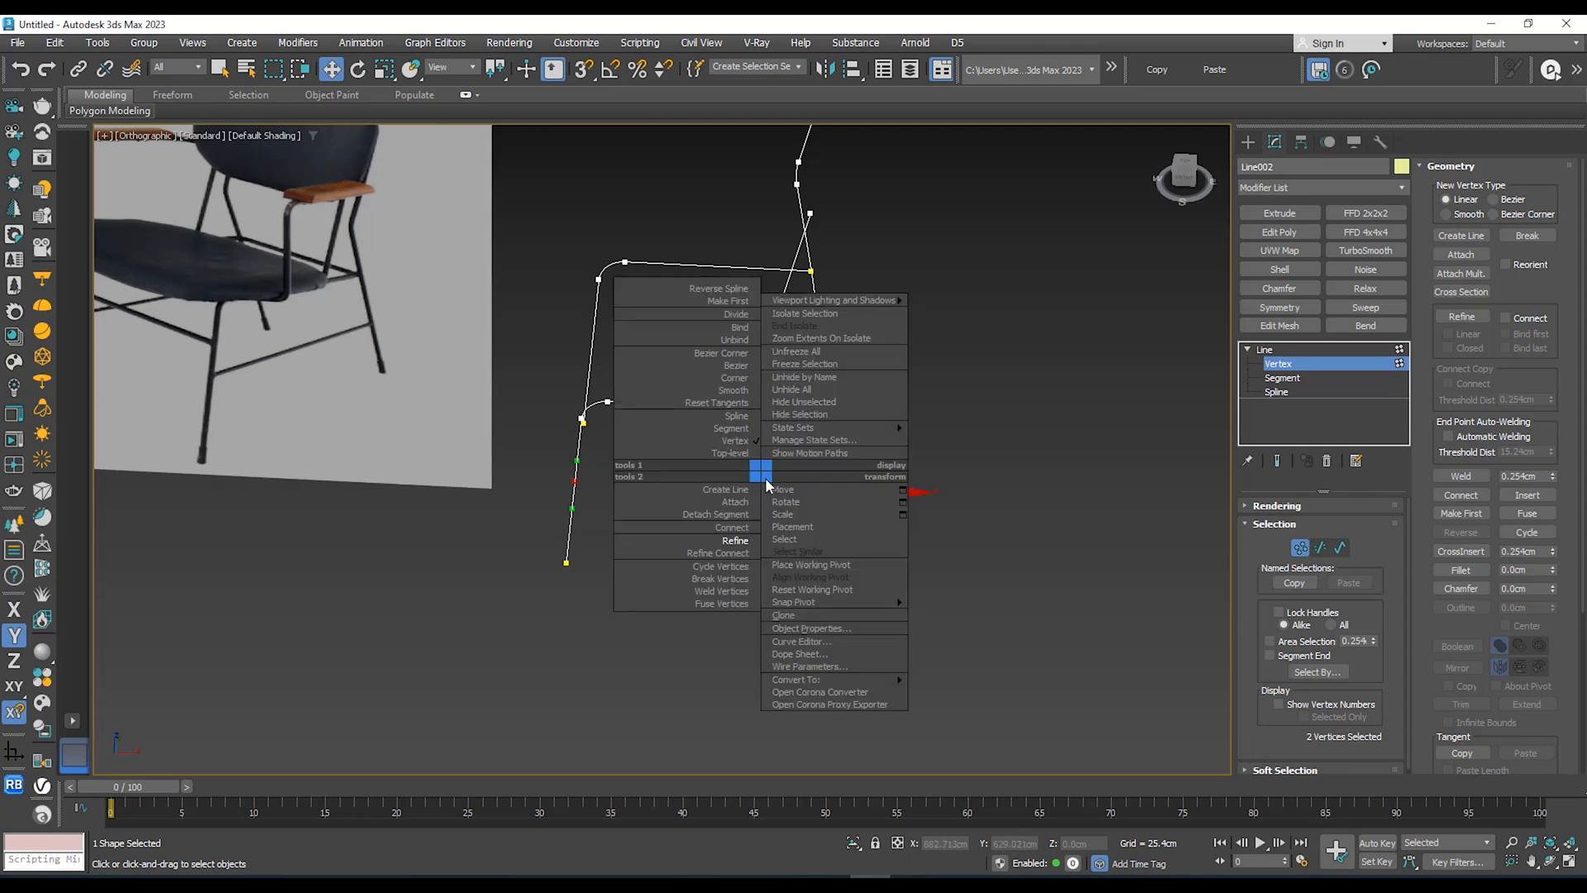
click(725, 554)
key(ctrl+z)
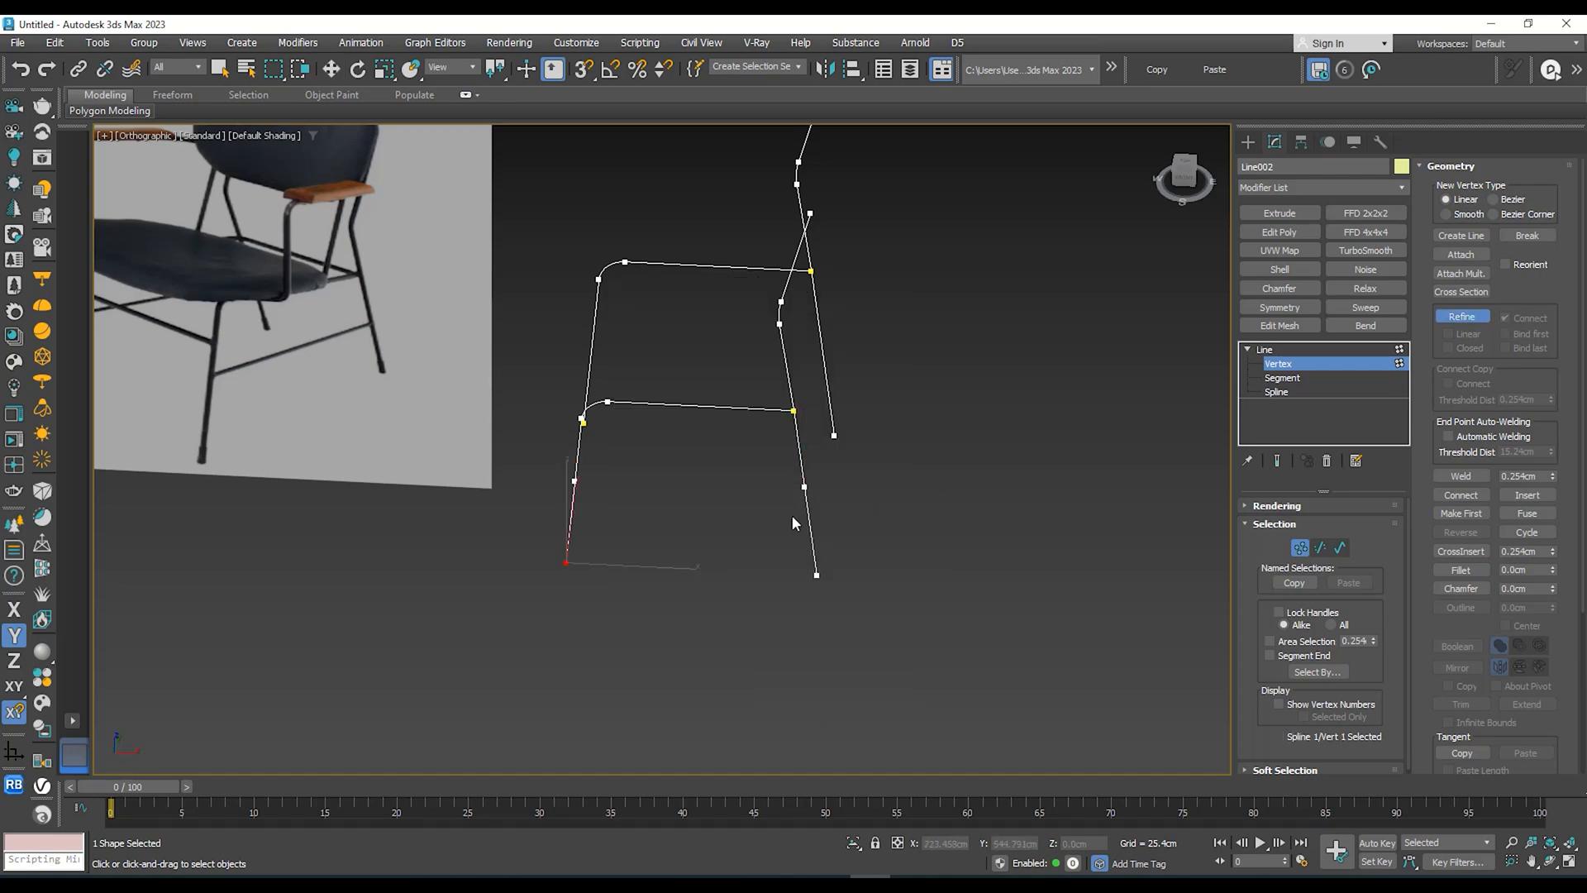
key(ctrl+z)
Step: Add a side crossbar between the copied frame's front and rear legs below the seat rail using Refine Connect
alt+middle_drag(794, 513, 919, 449)
key(w)
scroll(779, 510, up, 2)
right_click(919, 450)
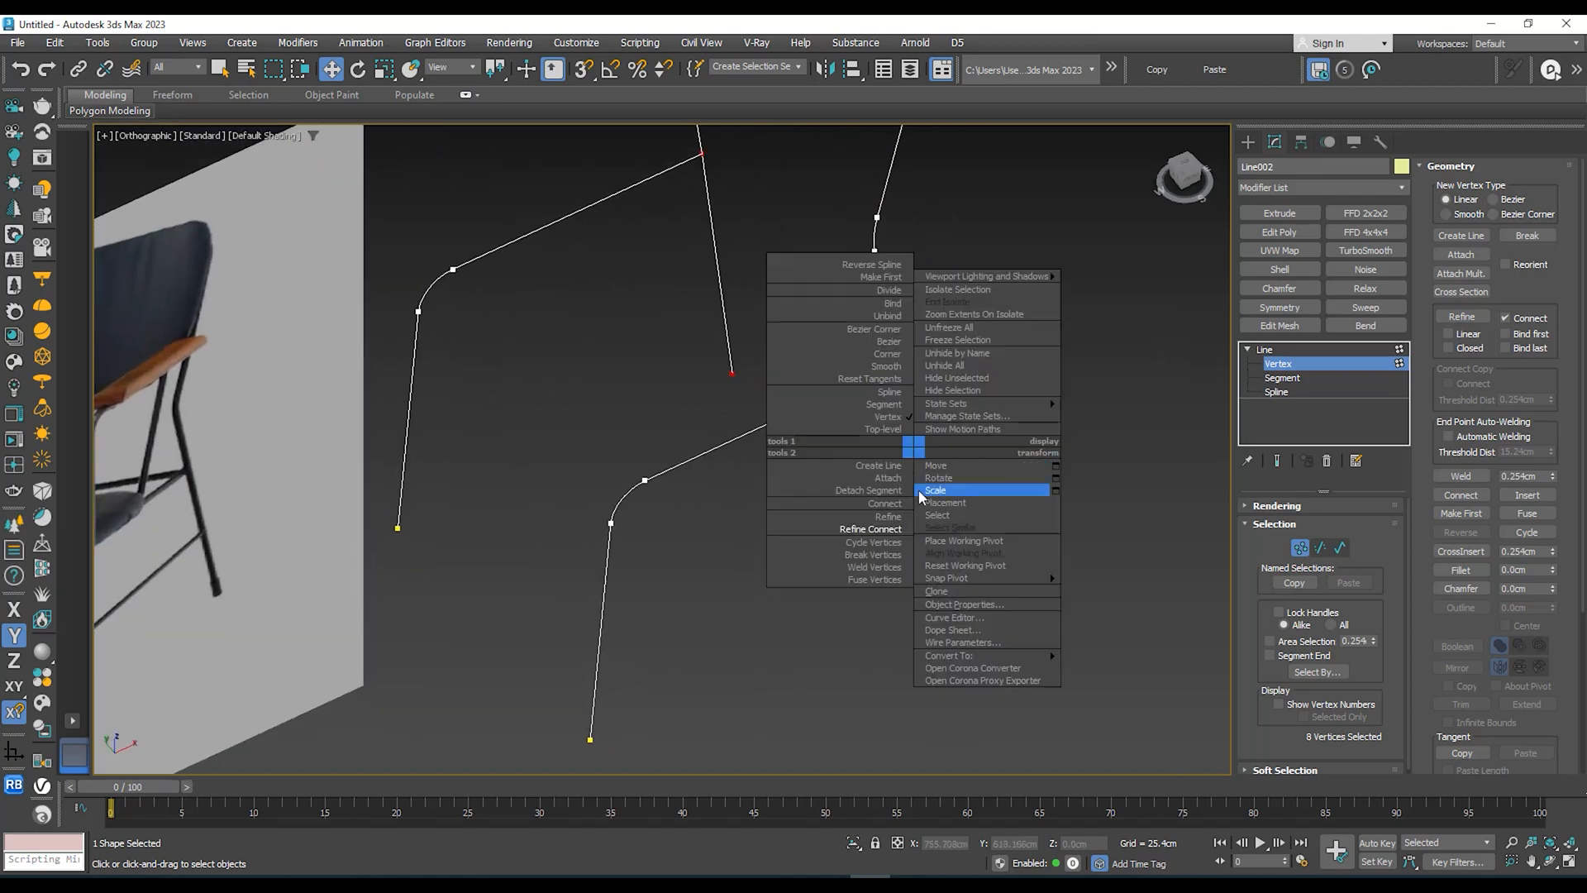
click(862, 529)
alt+middle_drag(860, 538, 637, 530)
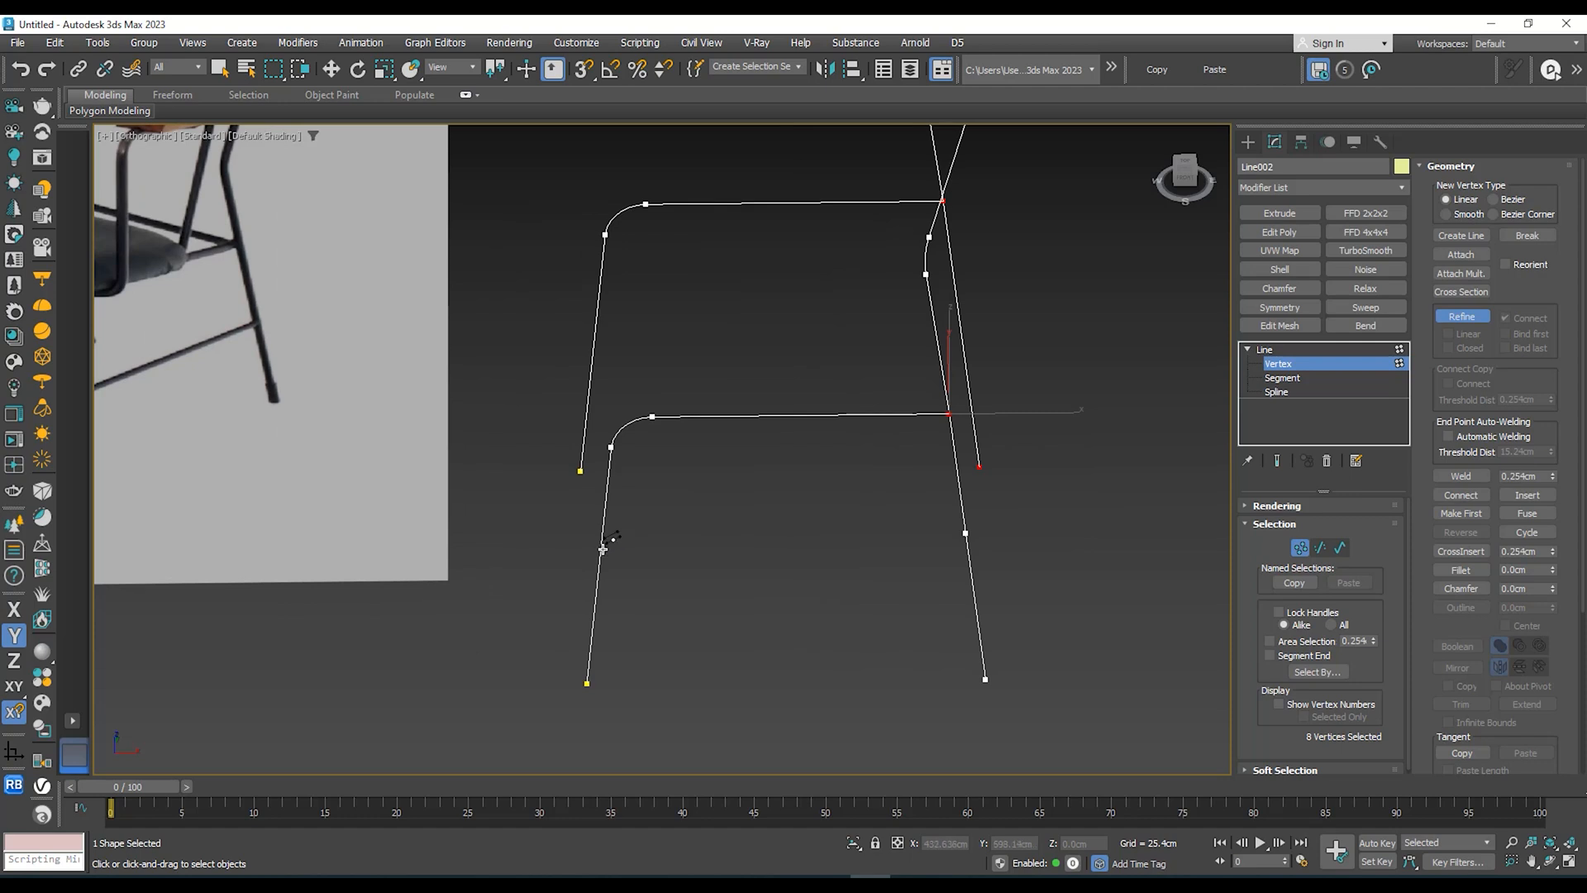
click(1270, 352)
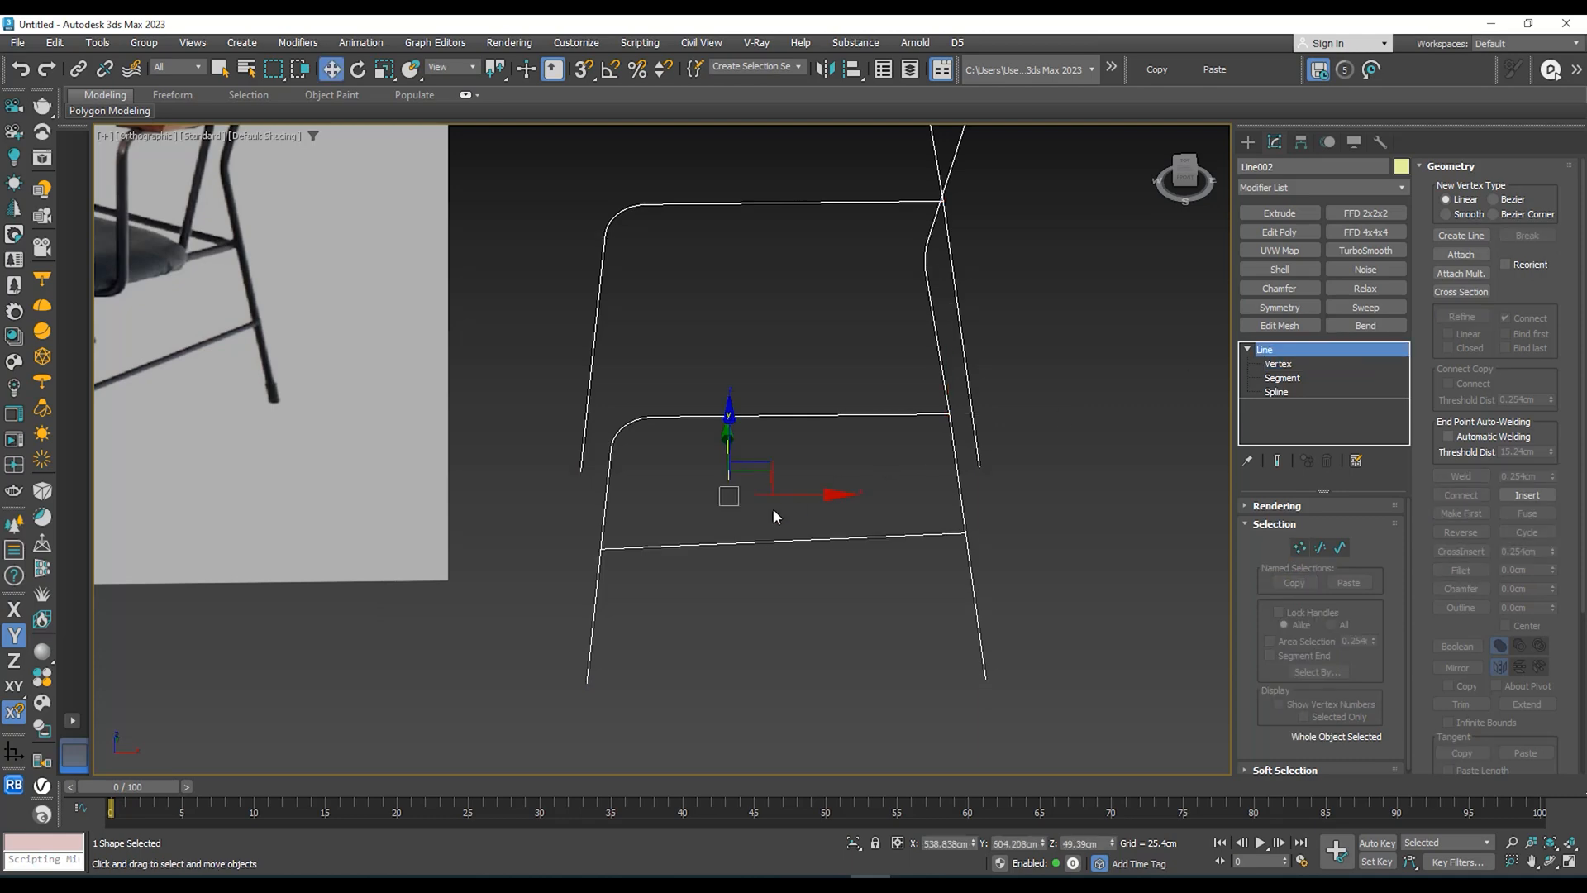
alt+middle_drag(774, 516, 899, 488)
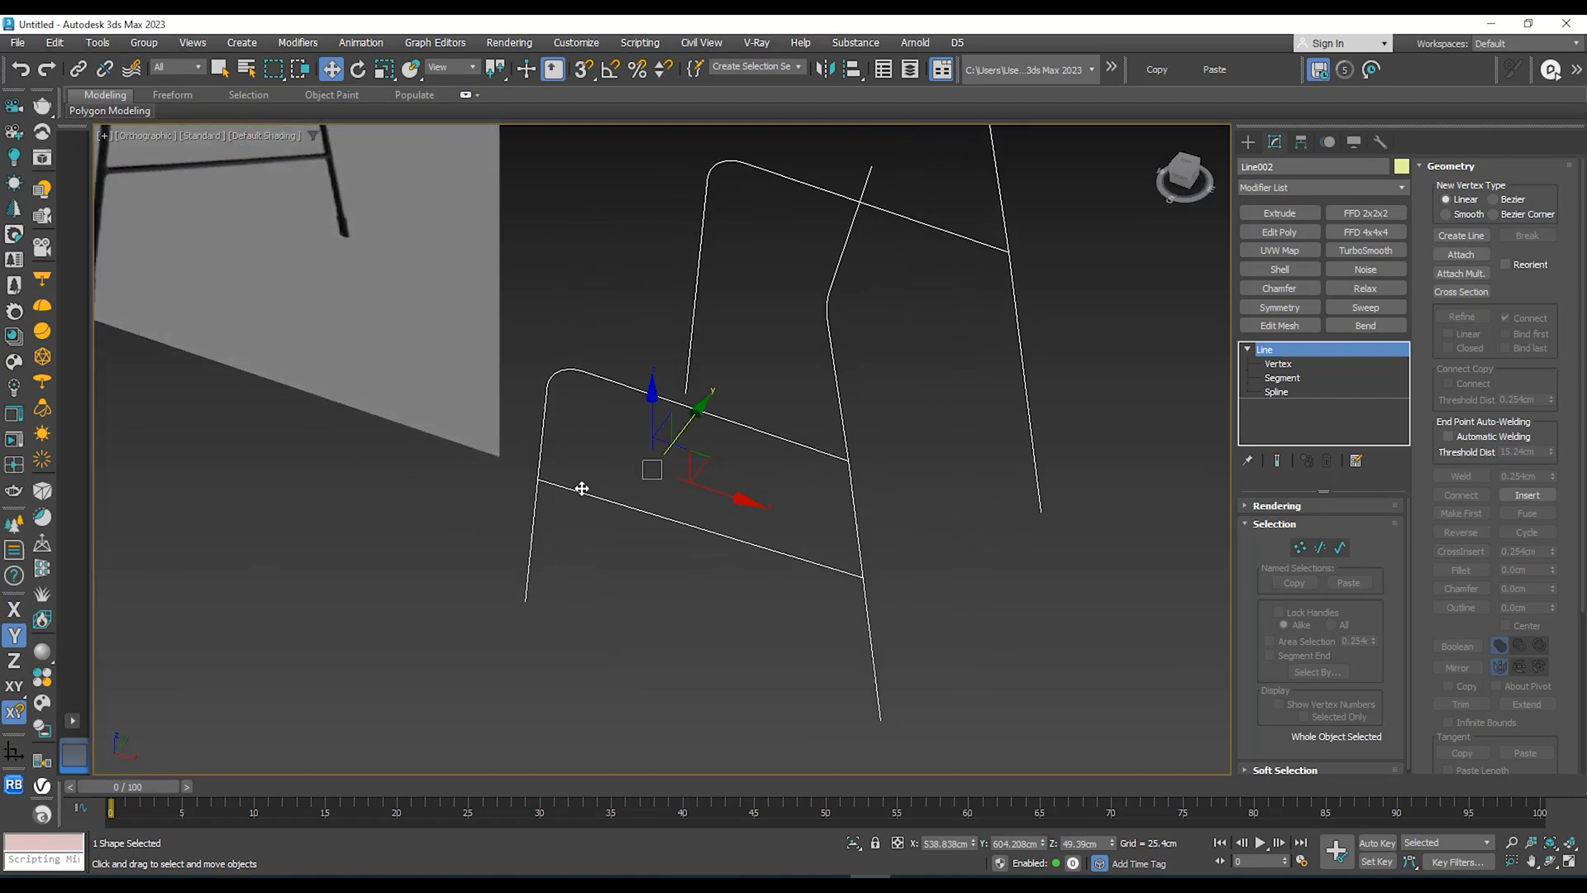
Step: Enter vertex editing on the combined side frame spline
alt+middle_drag(582, 489, 889, 529)
click(1303, 366)
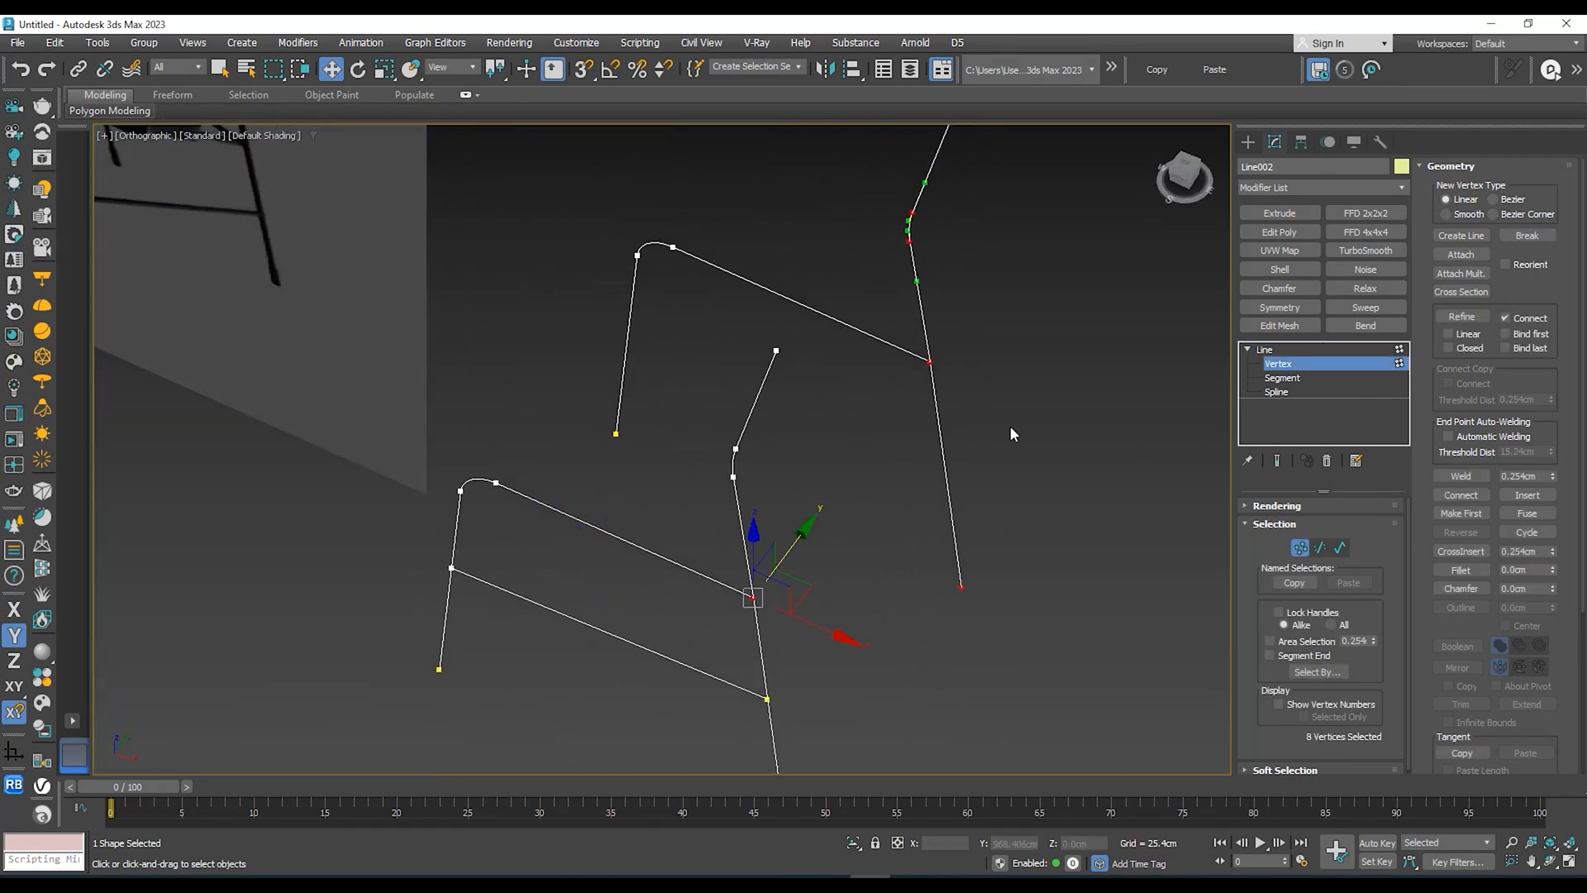
alt+middle_drag(1010, 425, 722, 422)
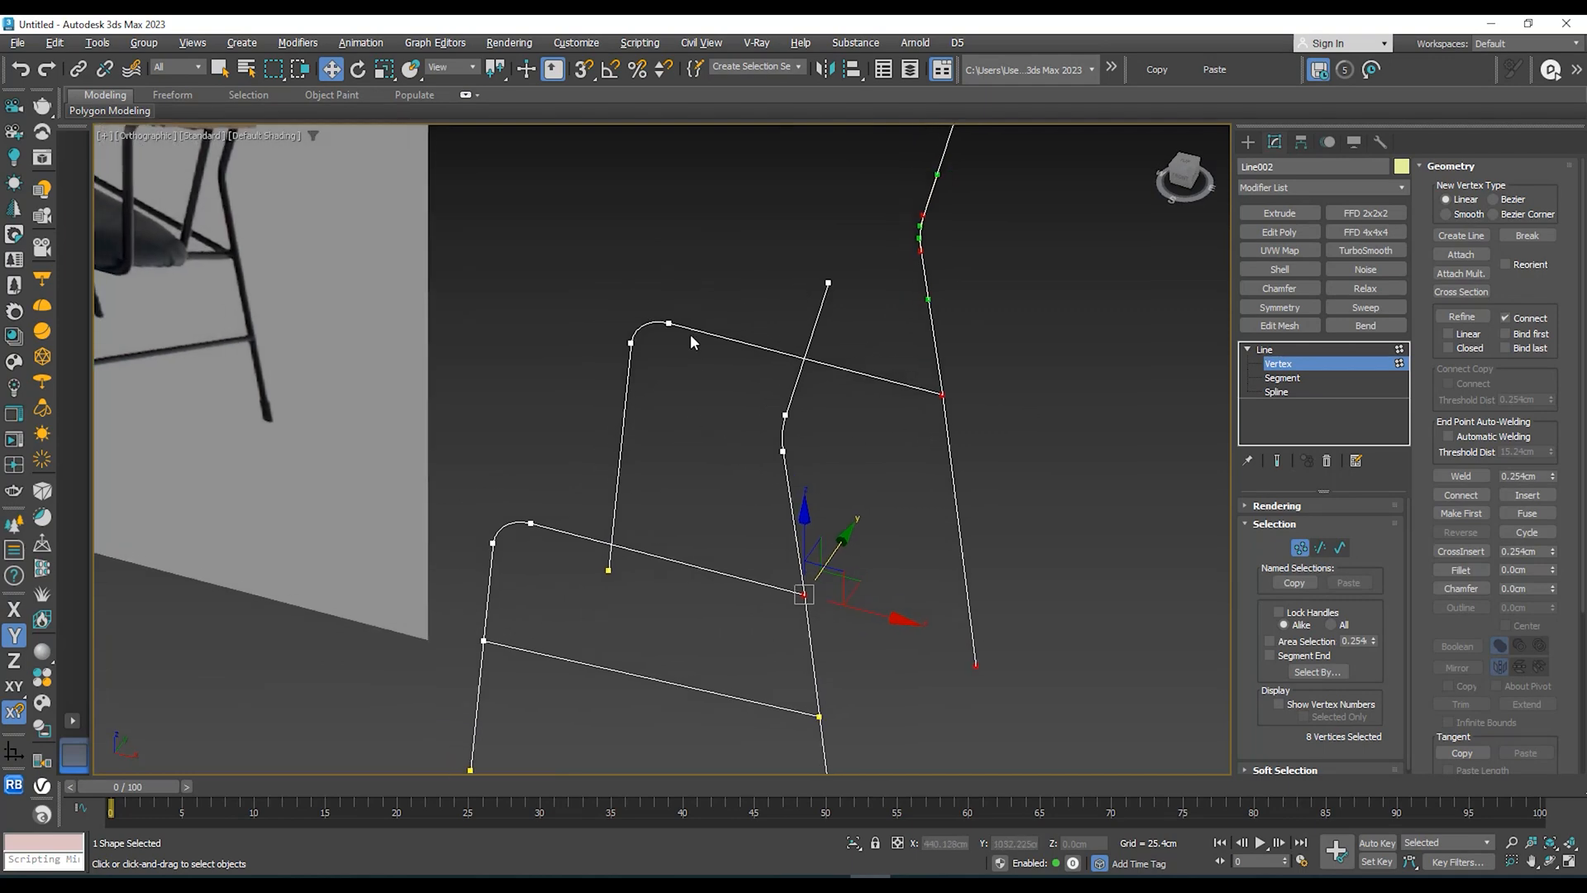
drag(690, 334, 585, 372)
middle_drag(606, 361, 608, 362)
right_click(622, 349)
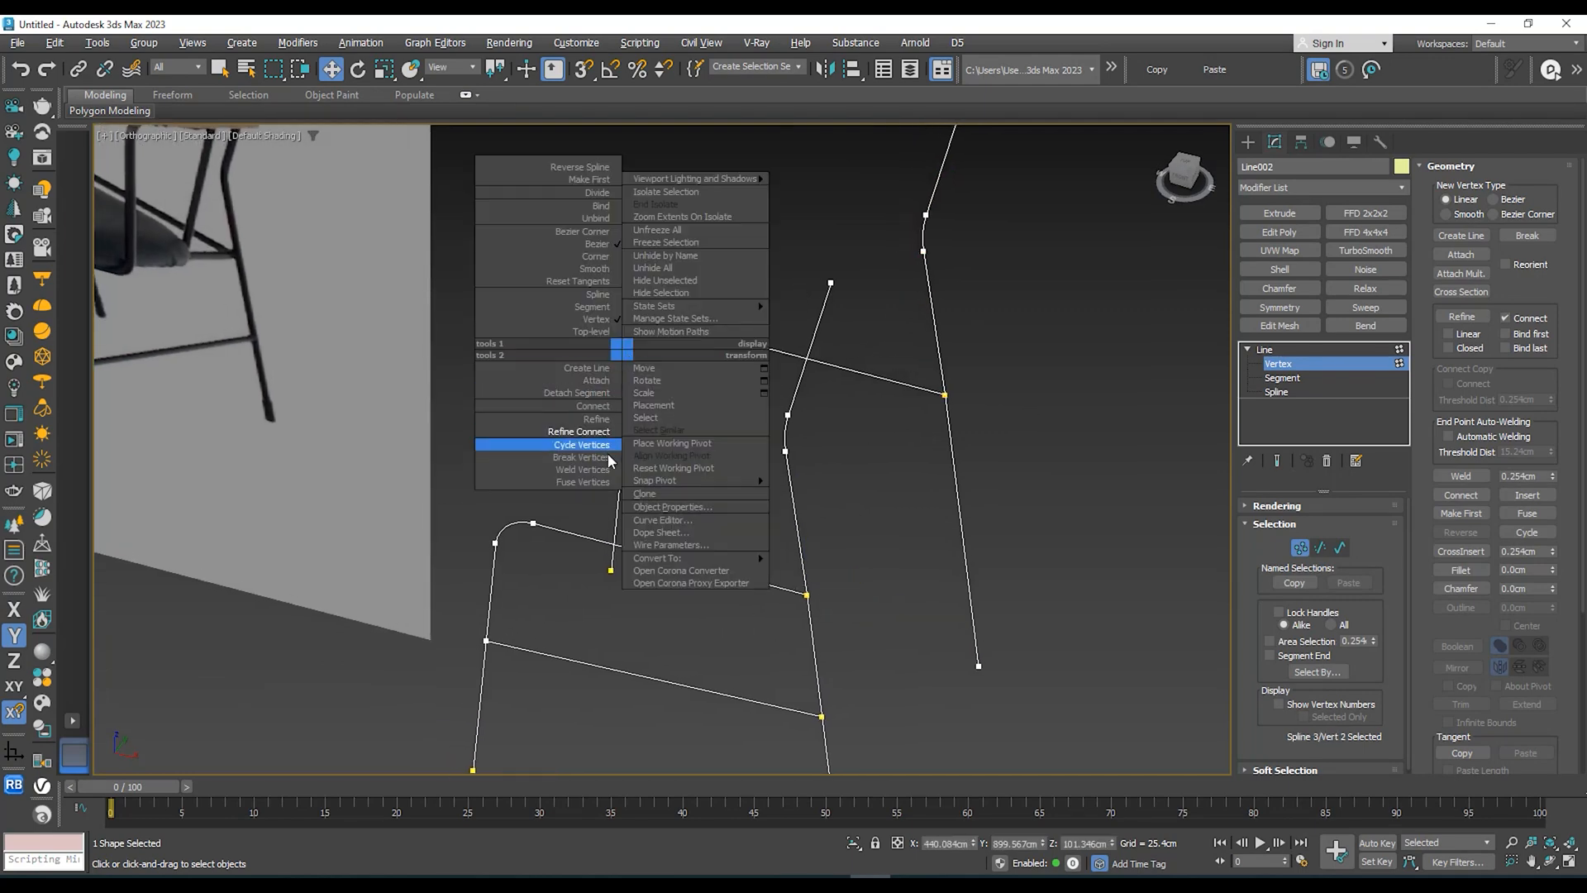
click(577, 433)
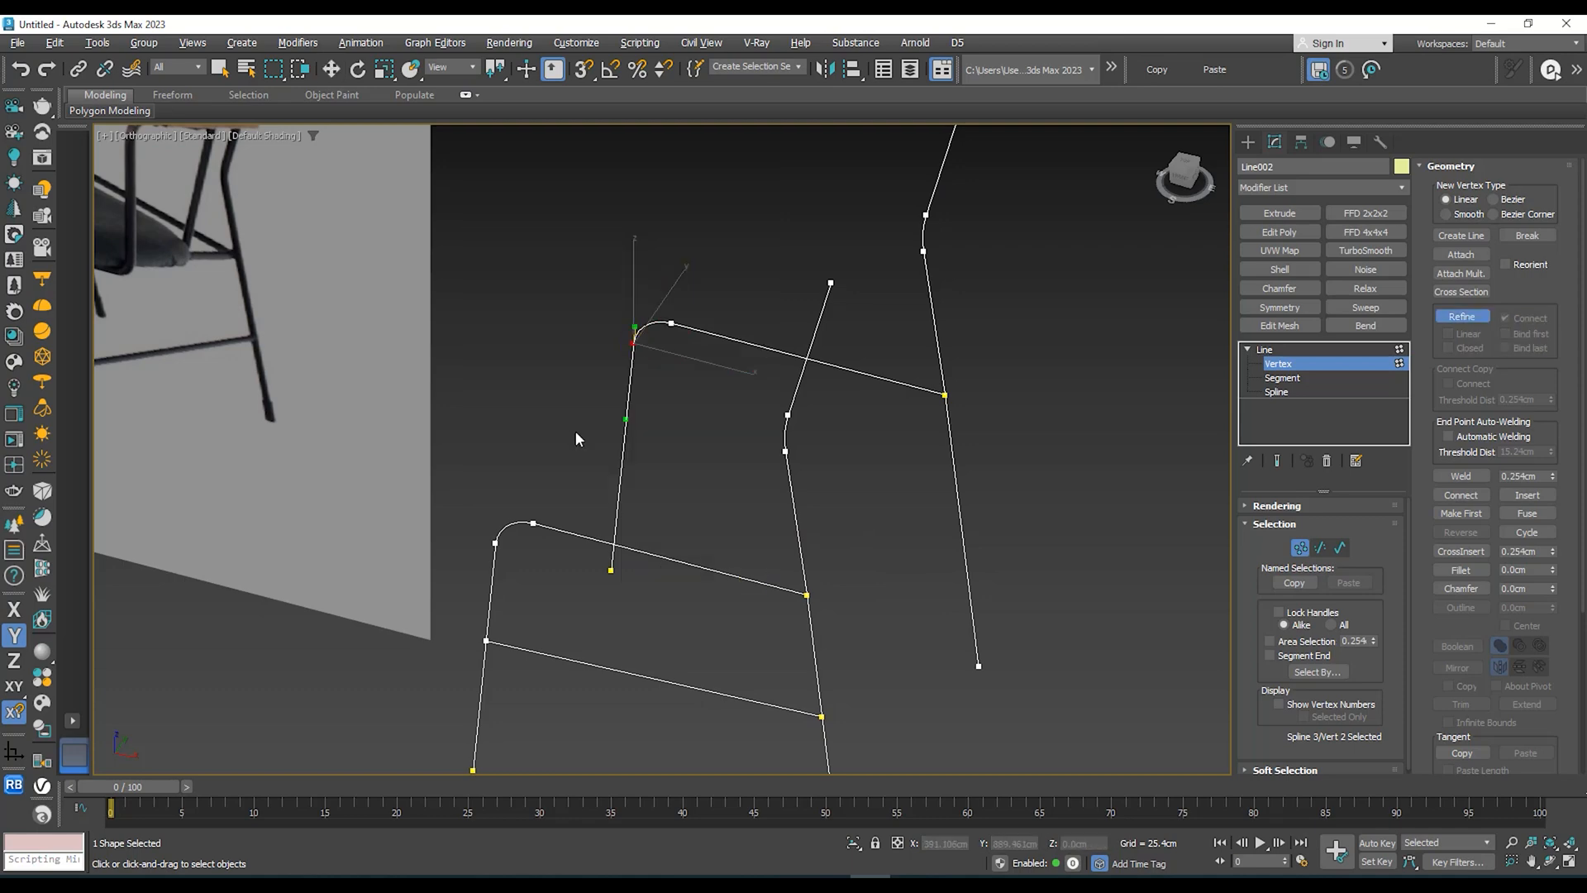
middle_drag(647, 421, 658, 405)
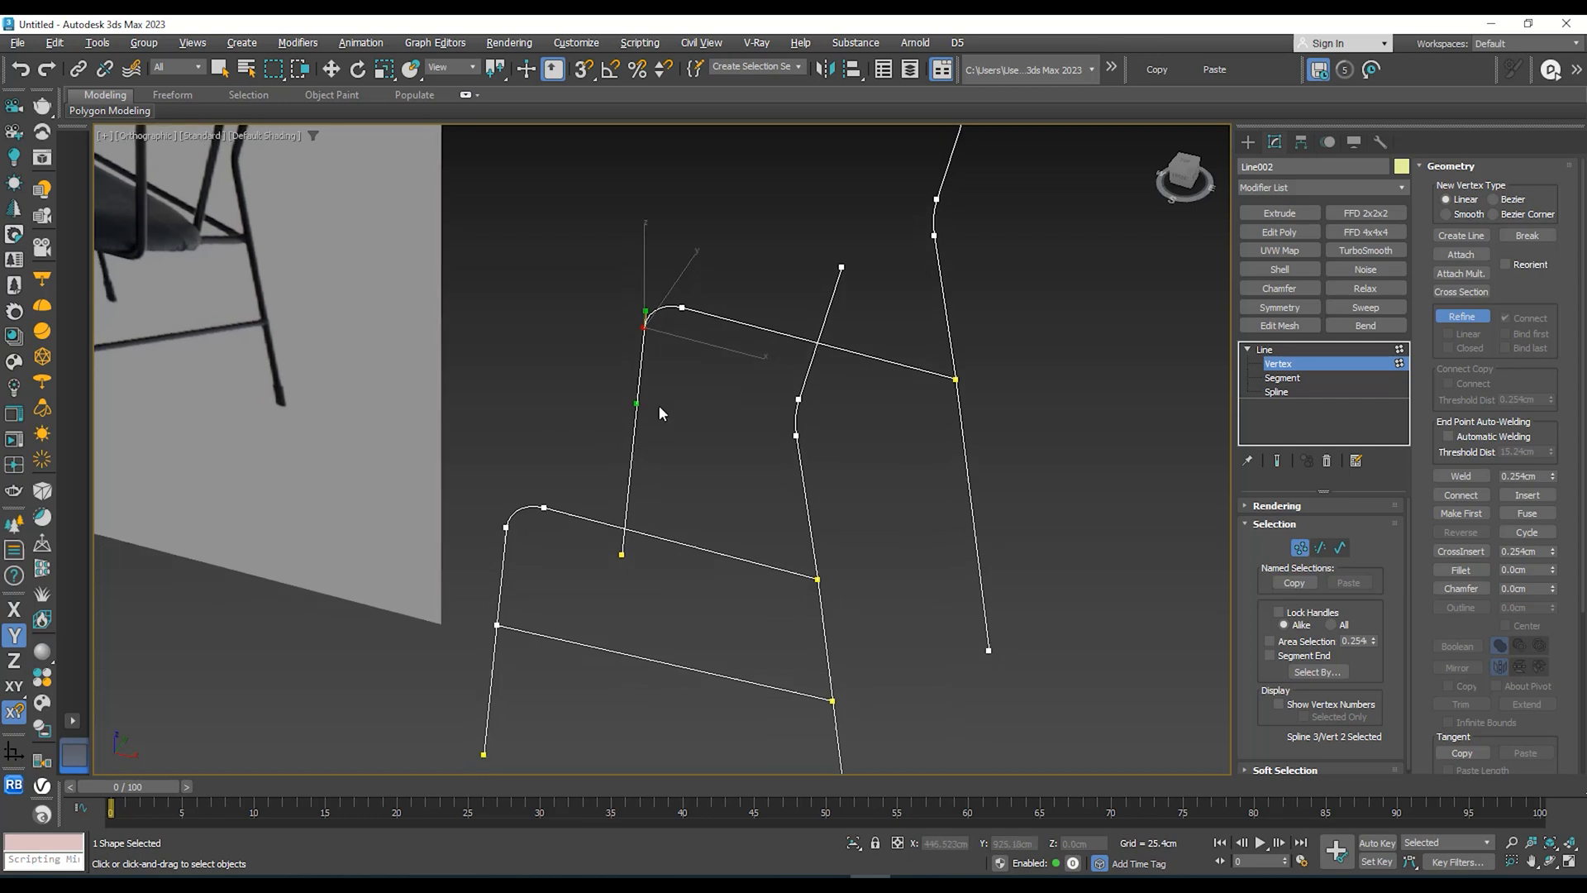
right_click(658, 399)
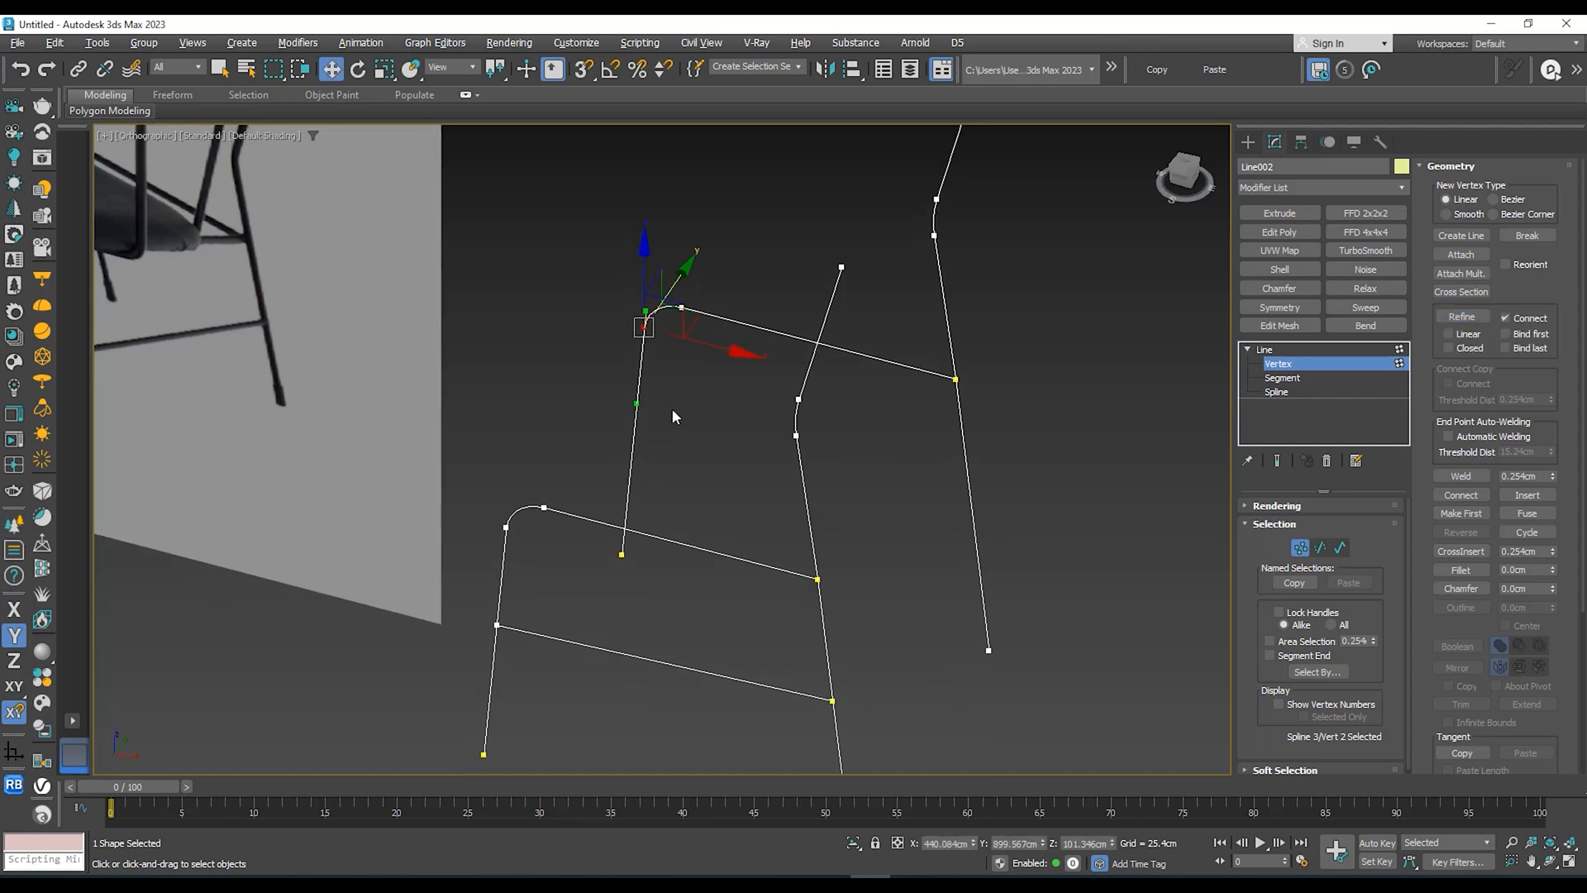
scroll(673, 405, up, 6)
scroll(901, 402, down, 3)
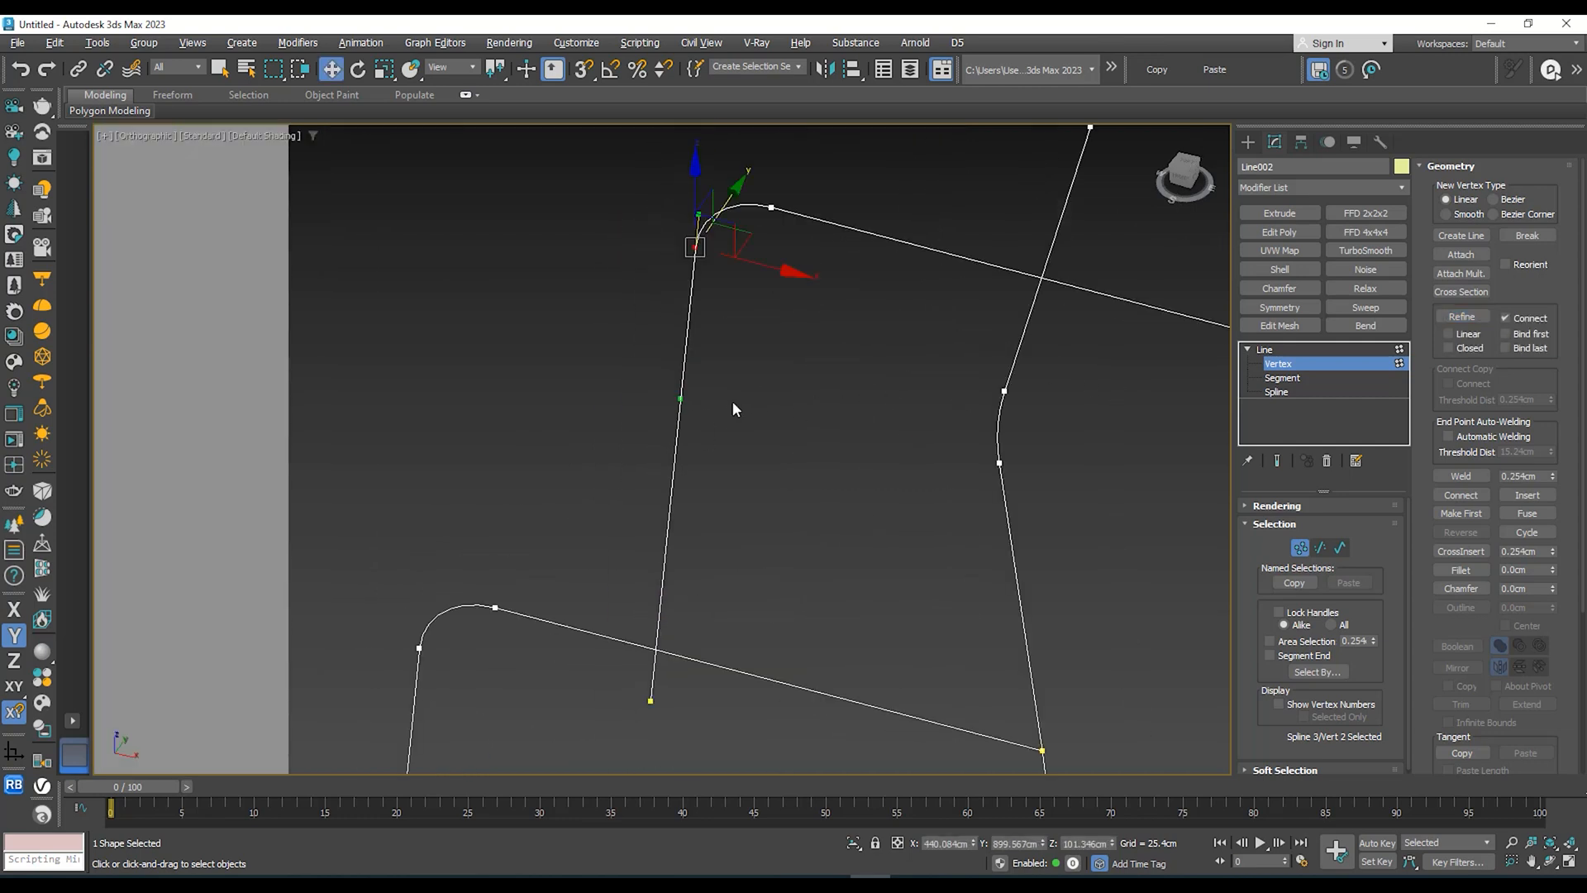
middle_drag(700, 401, 530, 404)
middle_drag(806, 402, 723, 388)
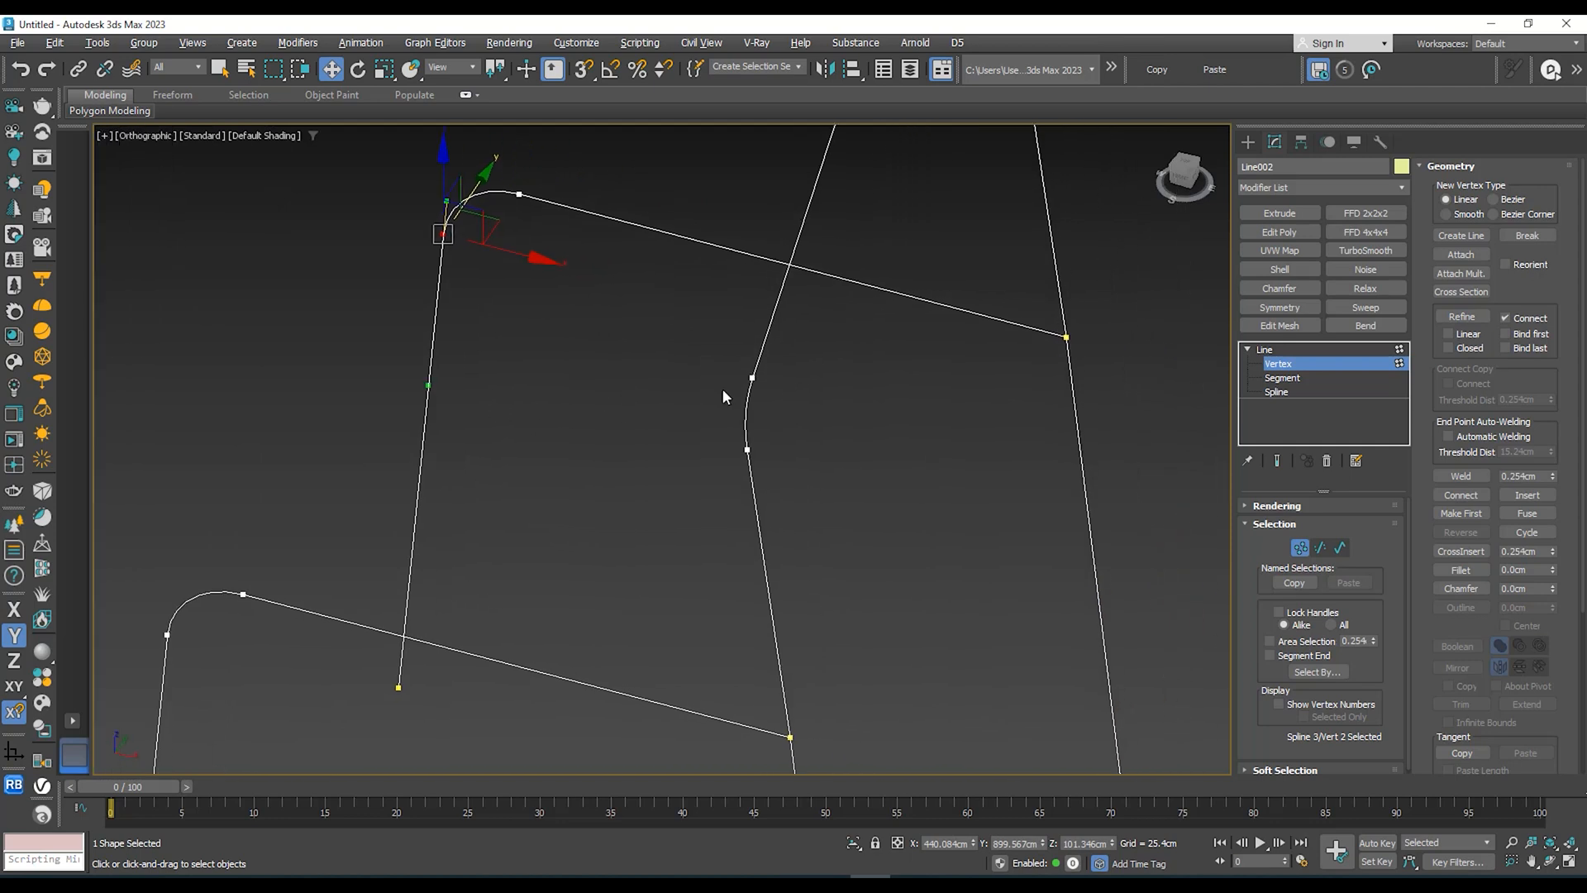
scroll(724, 391, down, 3)
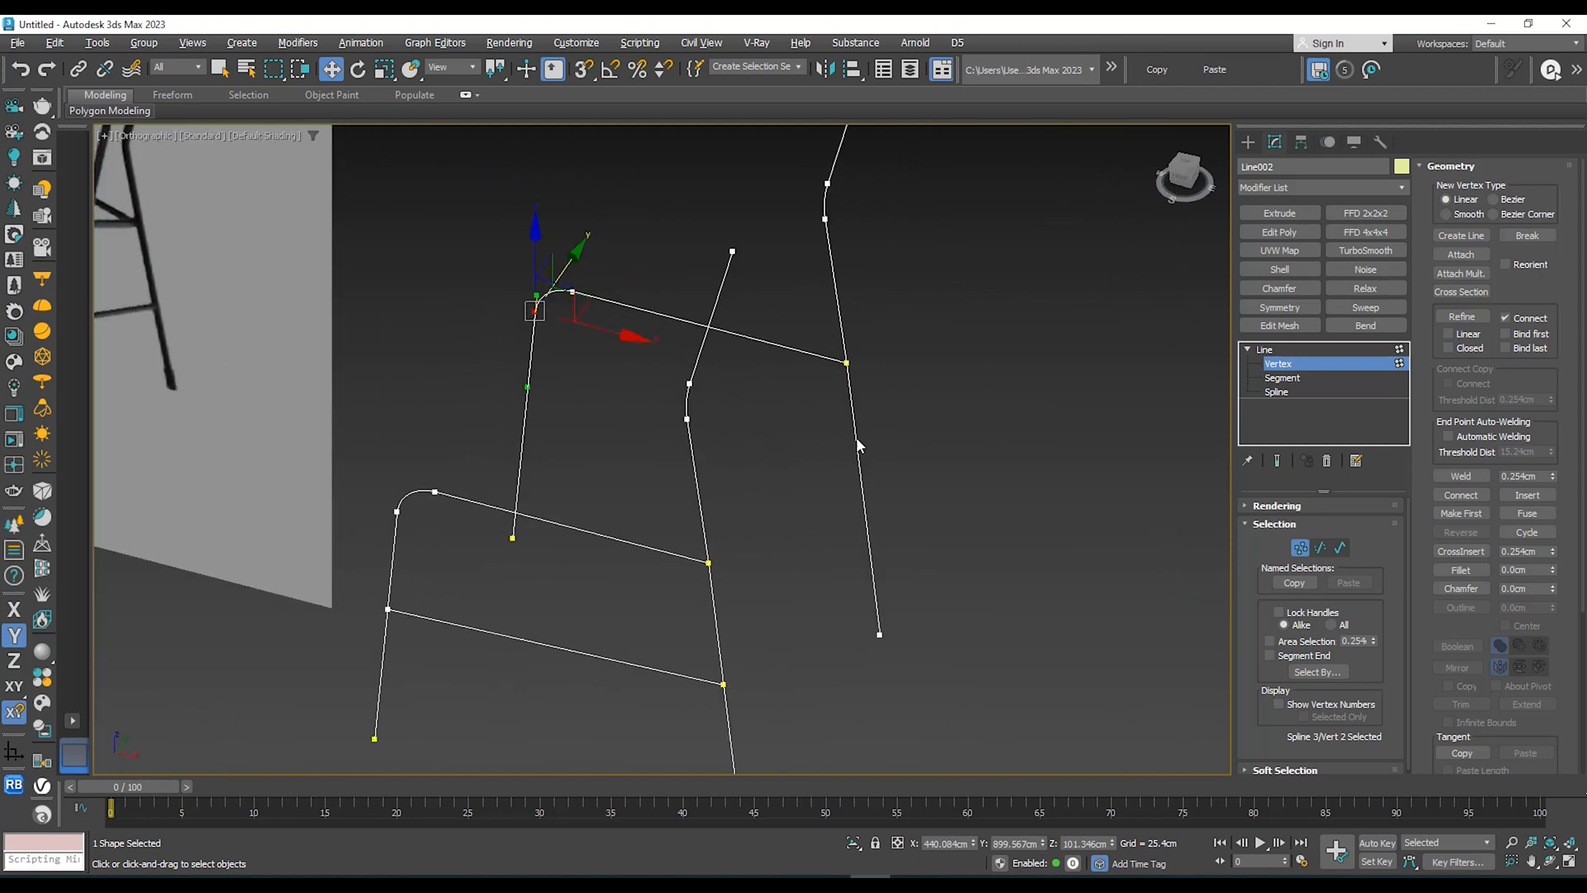
click(769, 415)
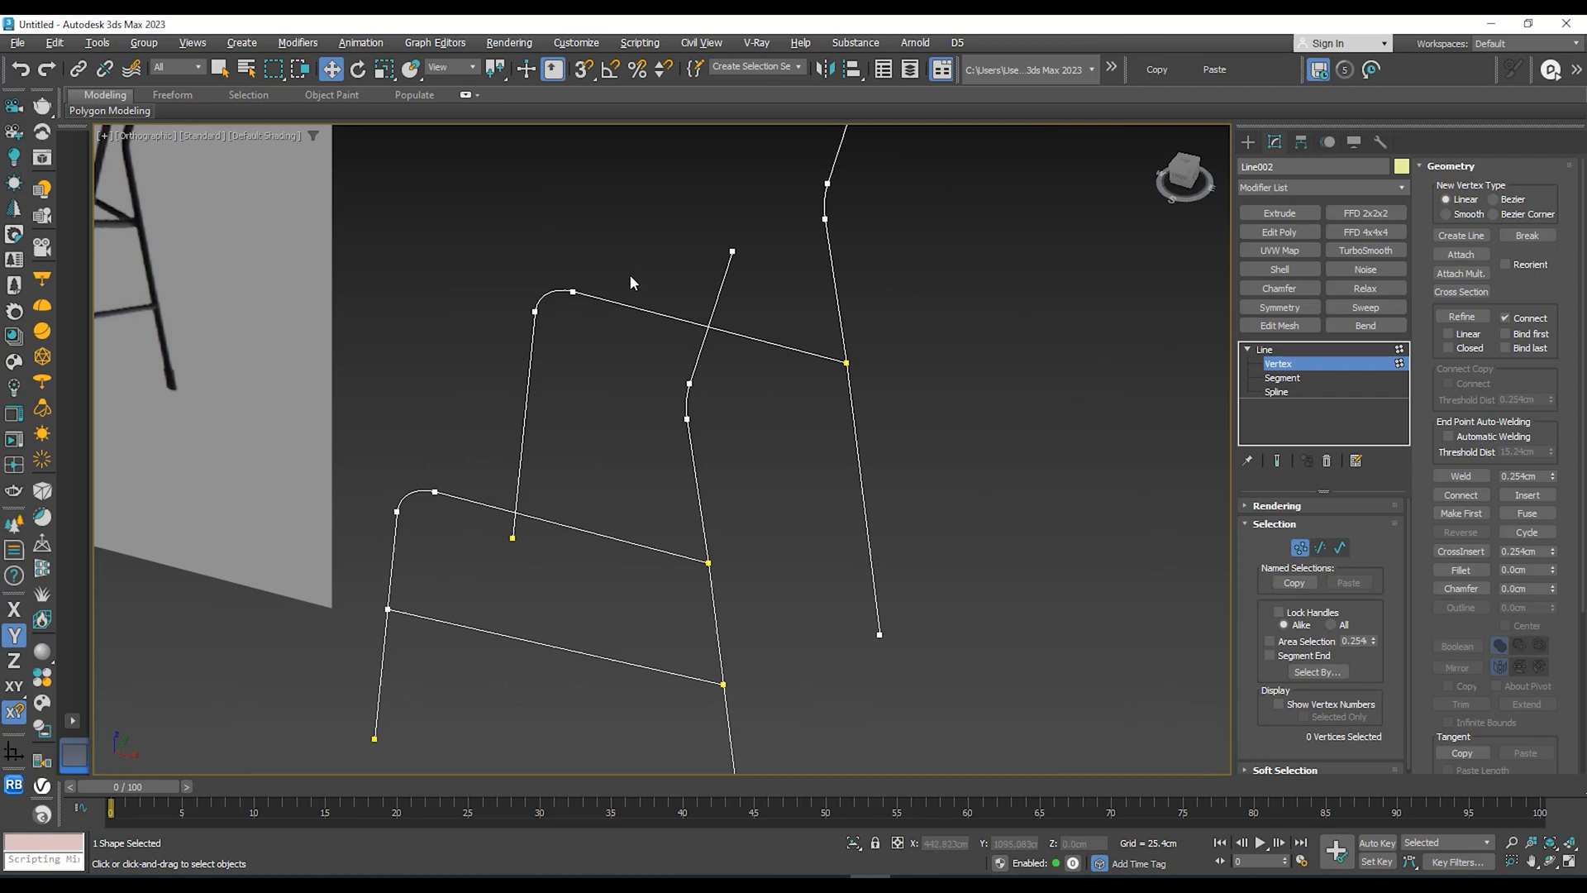
Step: Add a matching side crossbar between the other frame's front and rear legs with Refine Connect, then leave vertex editing
click(573, 292)
right_click(570, 335)
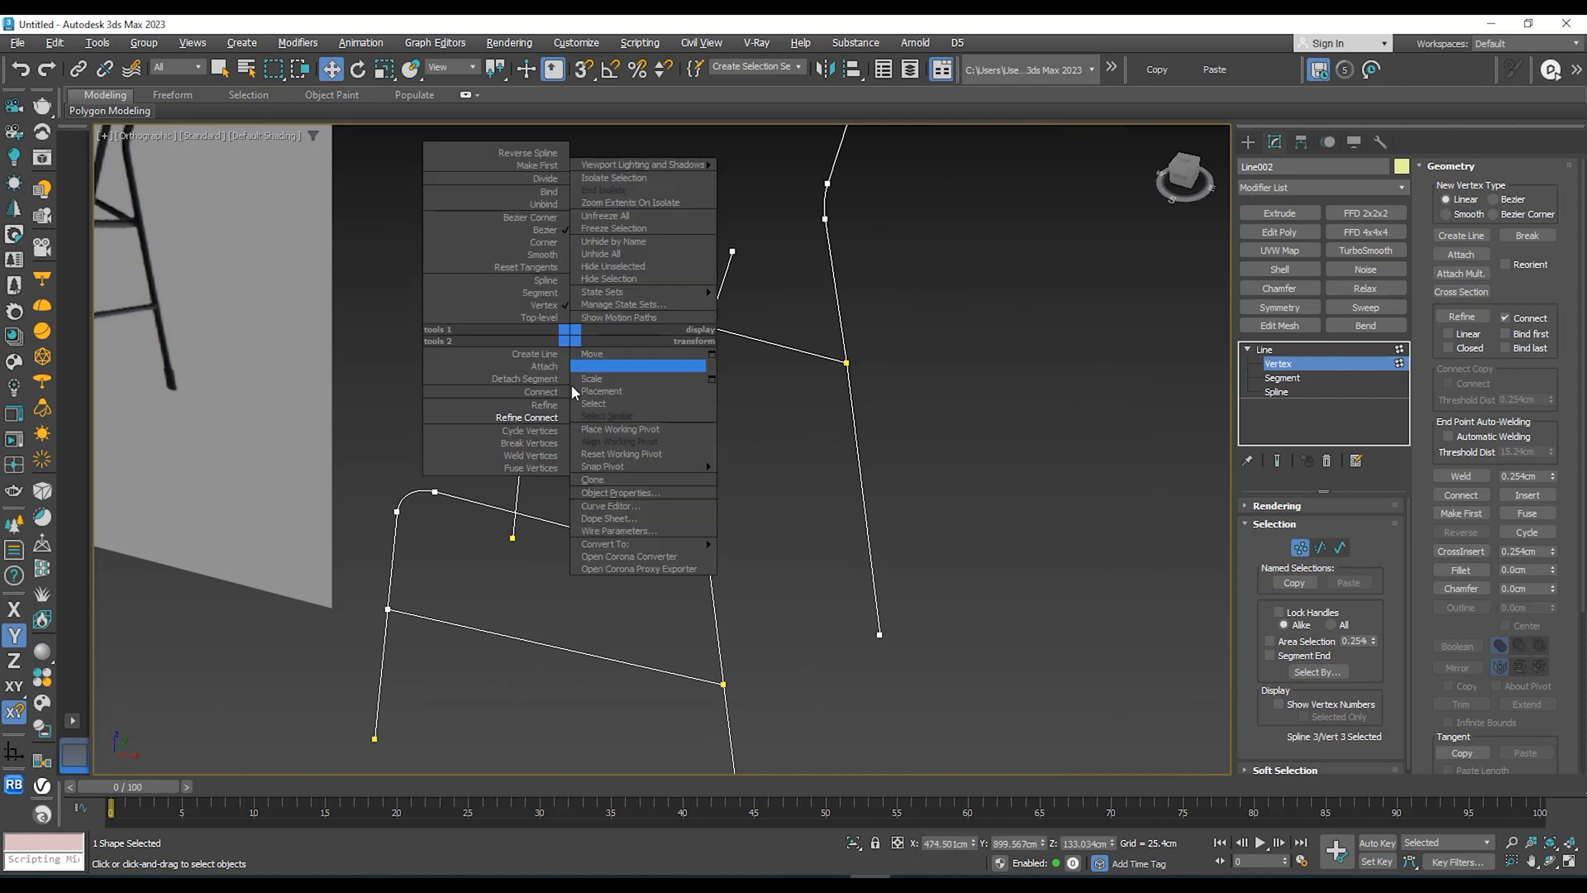
click(538, 419)
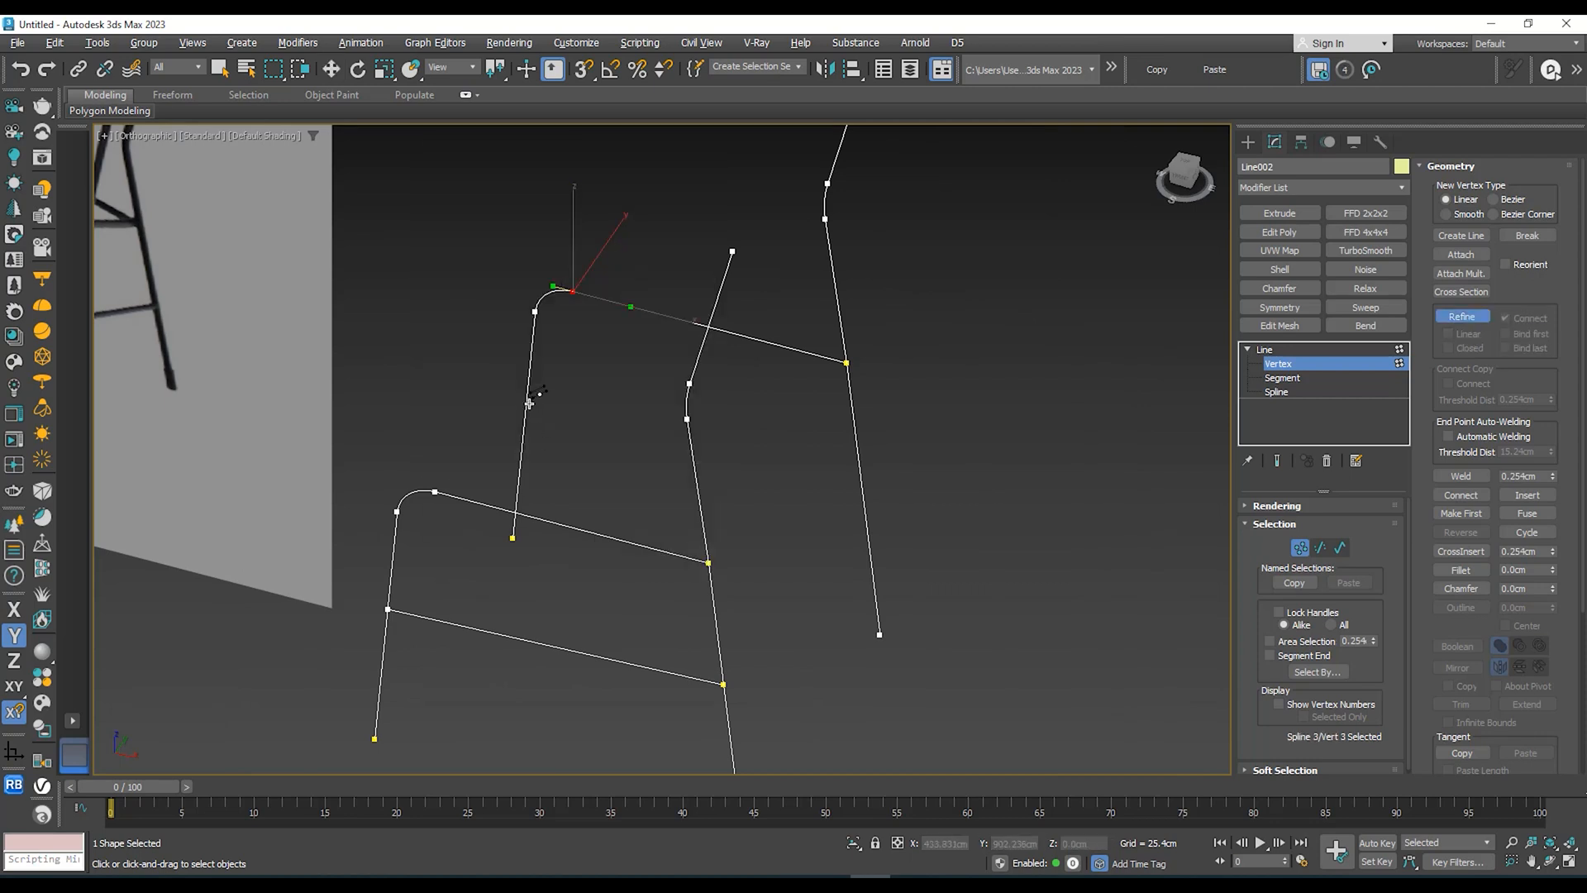
click(527, 404)
click(860, 469)
click(1270, 352)
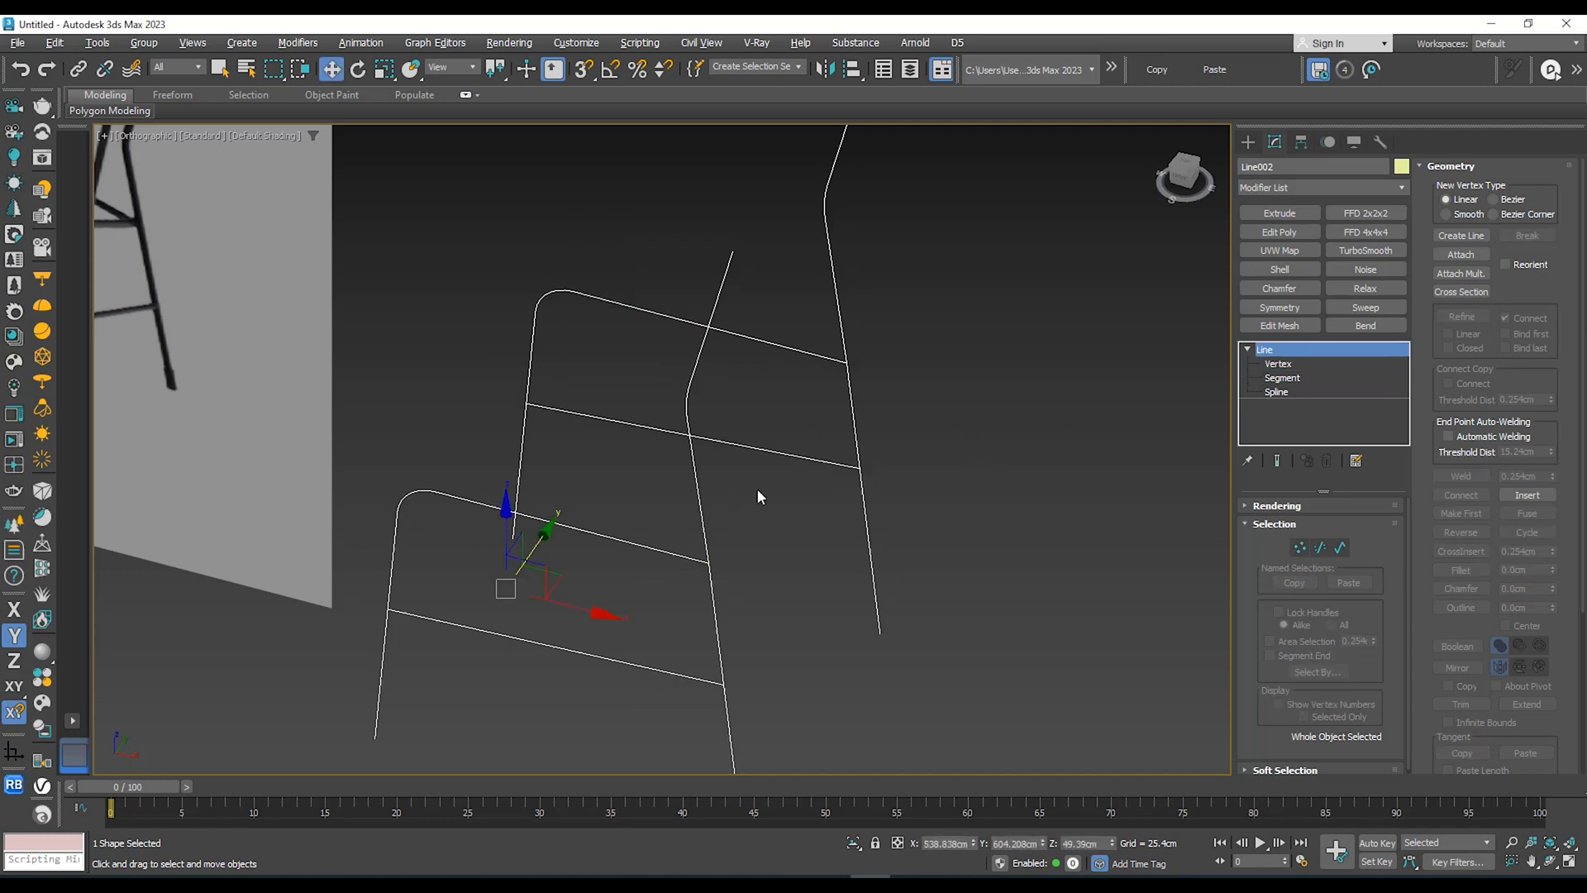
Step: In the front view, snap the higher crossbar's rear leg vertices down to the height of the other crossbar's rear end
alt+middle_drag(757, 488, 750, 414)
mouse_move(668, 374)
alt+middle_down()
mouse_move(766, 413)
mouse_move(677, 319)
mouse_move(687, 376)
alt+middle_up()
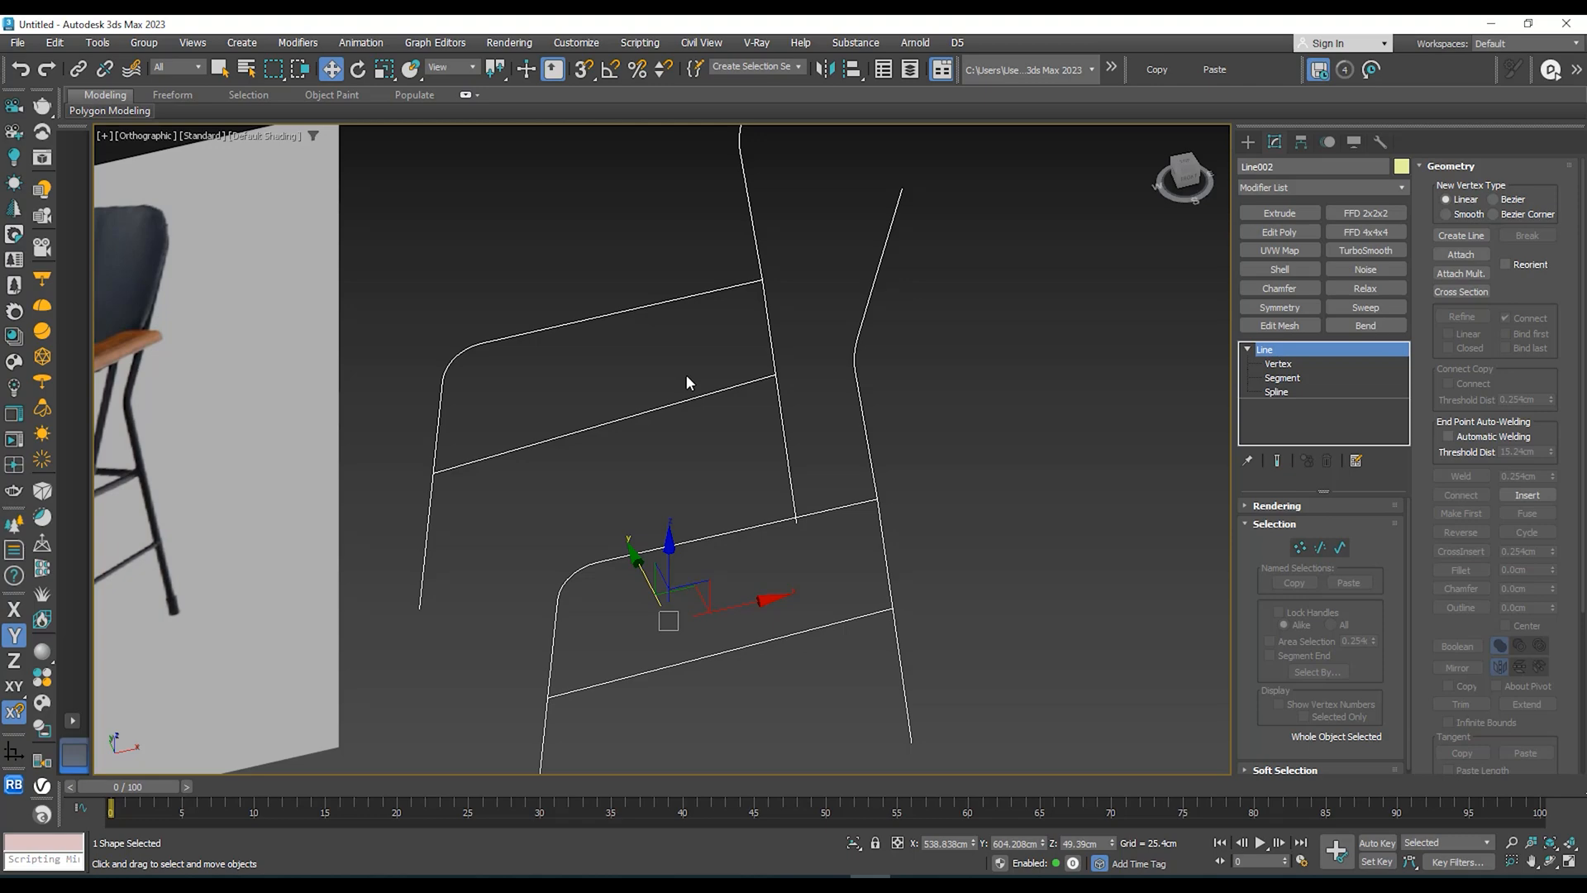
alt+middle_drag(665, 587, 632, 539)
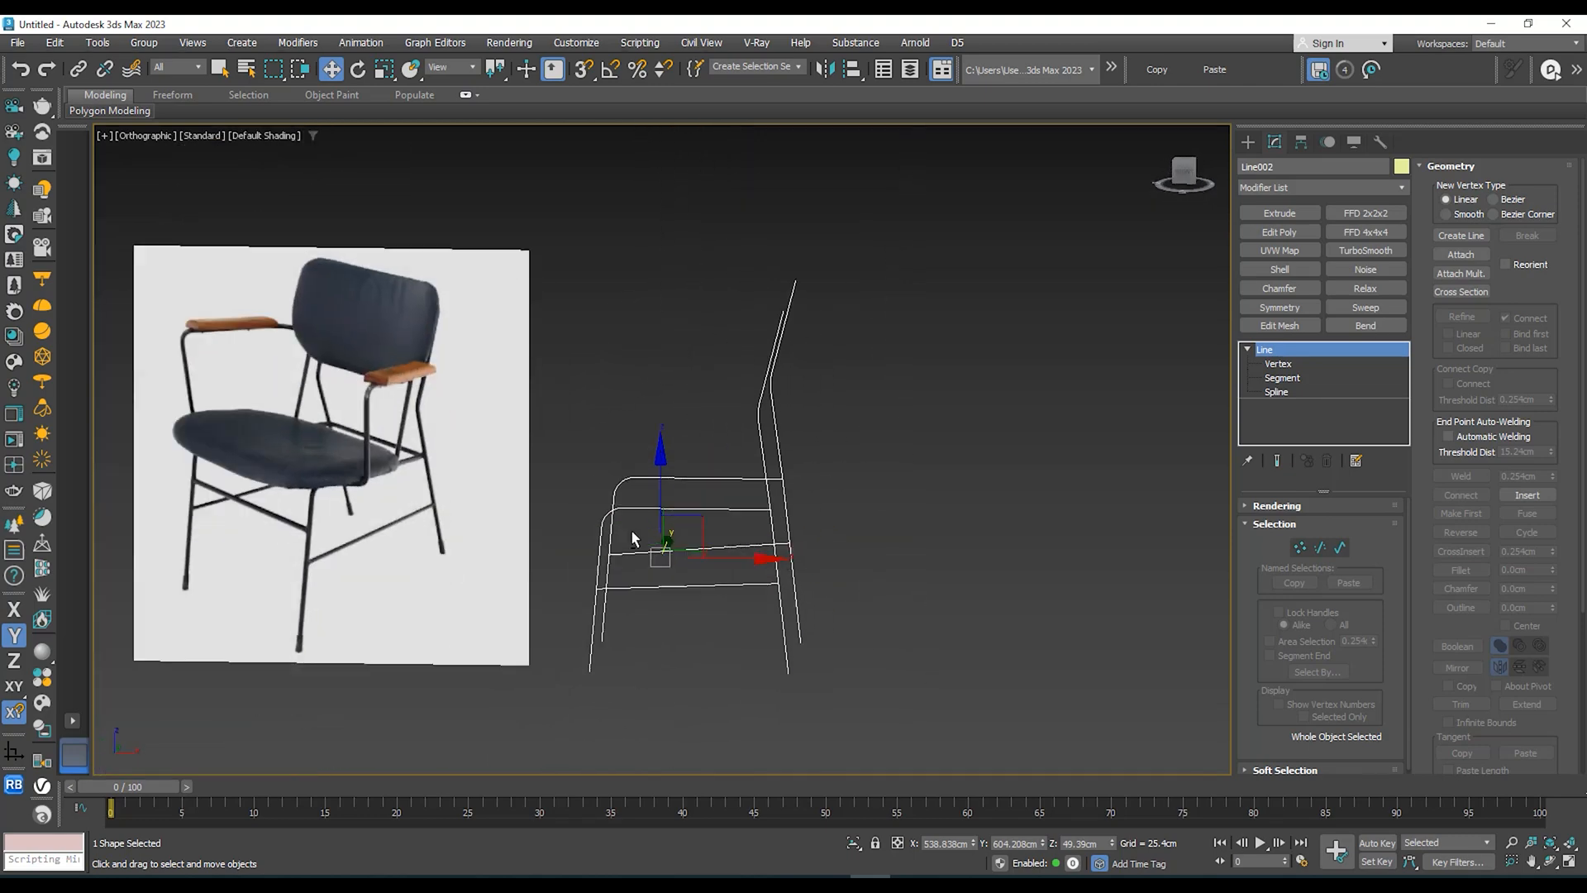
key(f)
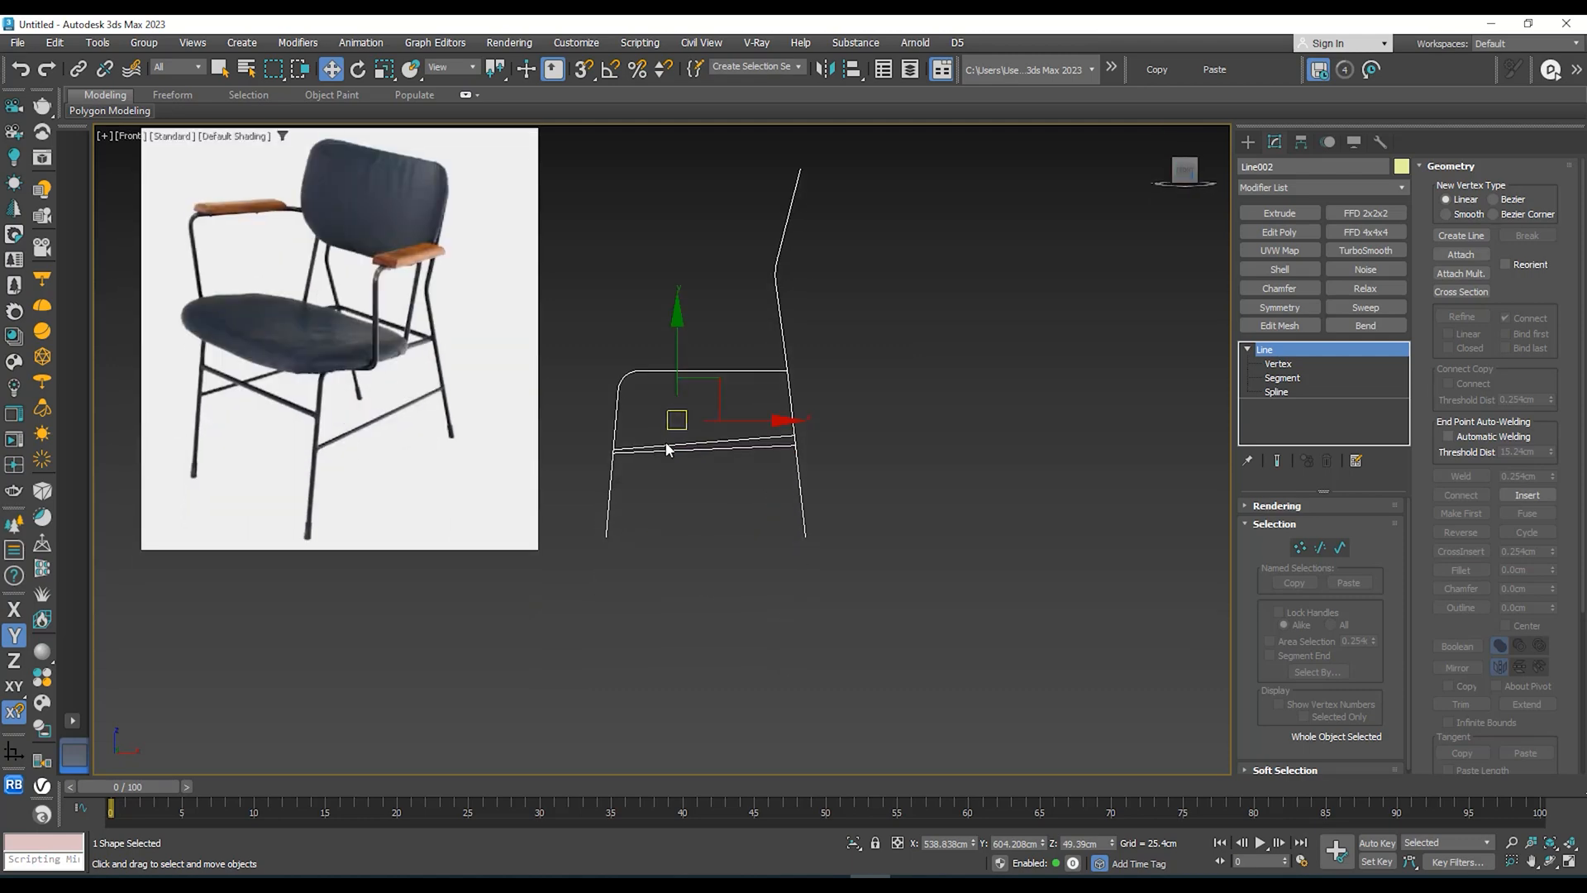
scroll(668, 450, up, 2)
middle_drag(663, 459, 667, 500)
scroll(754, 454, up, 4)
middle_drag(807, 458, 984, 431)
click(1320, 365)
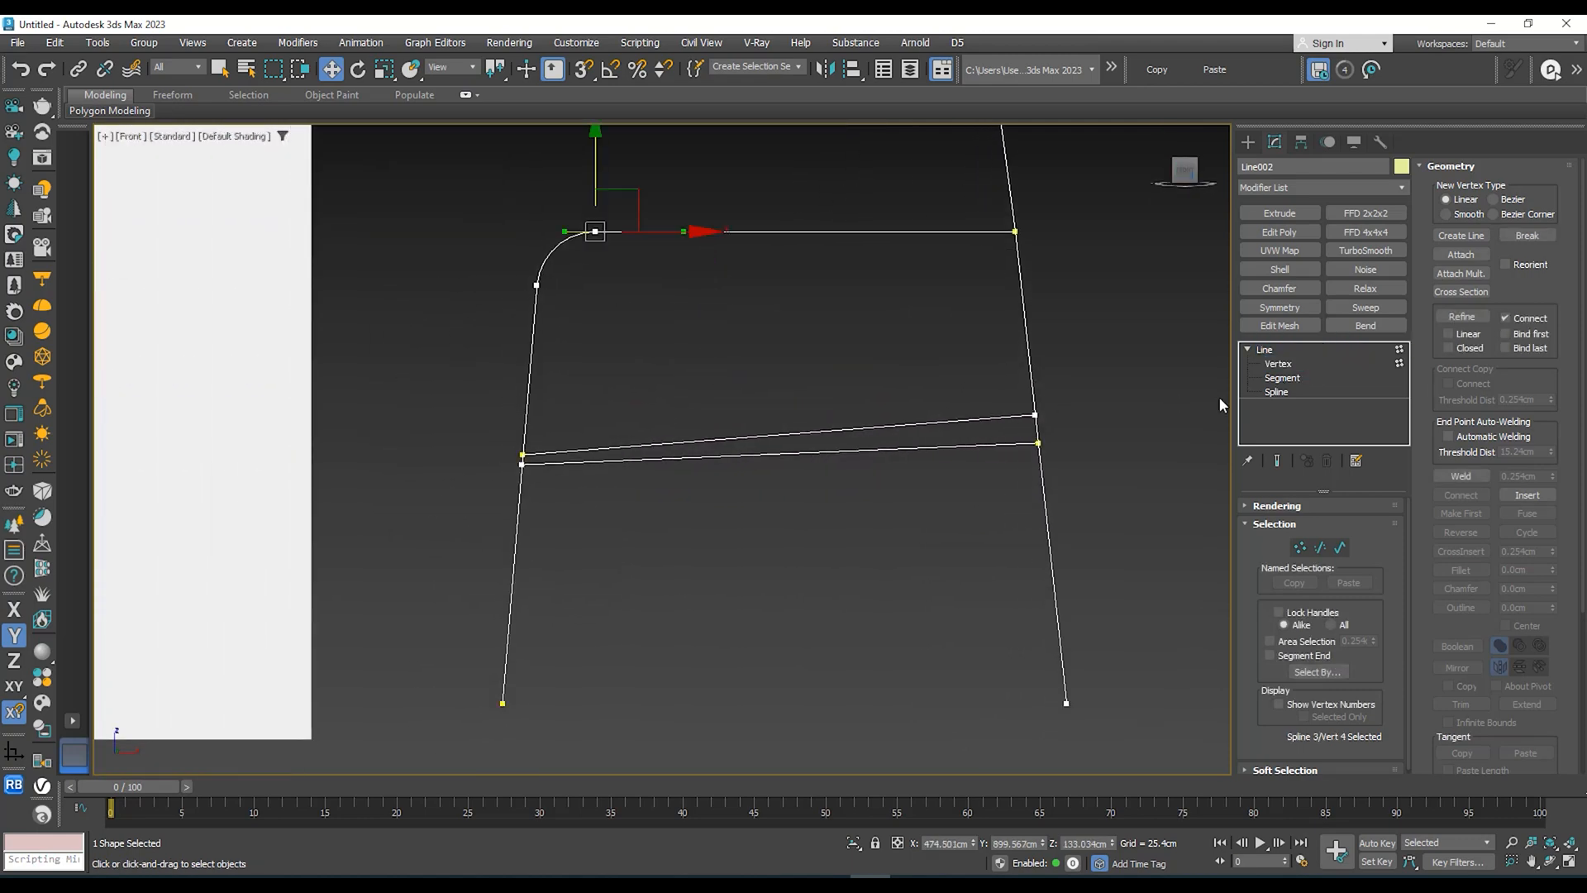
scroll(1093, 397, up, 3)
drag(1010, 402, 946, 456)
scroll(1020, 419, down, 3)
drag(1000, 376, 1006, 453)
key(s)
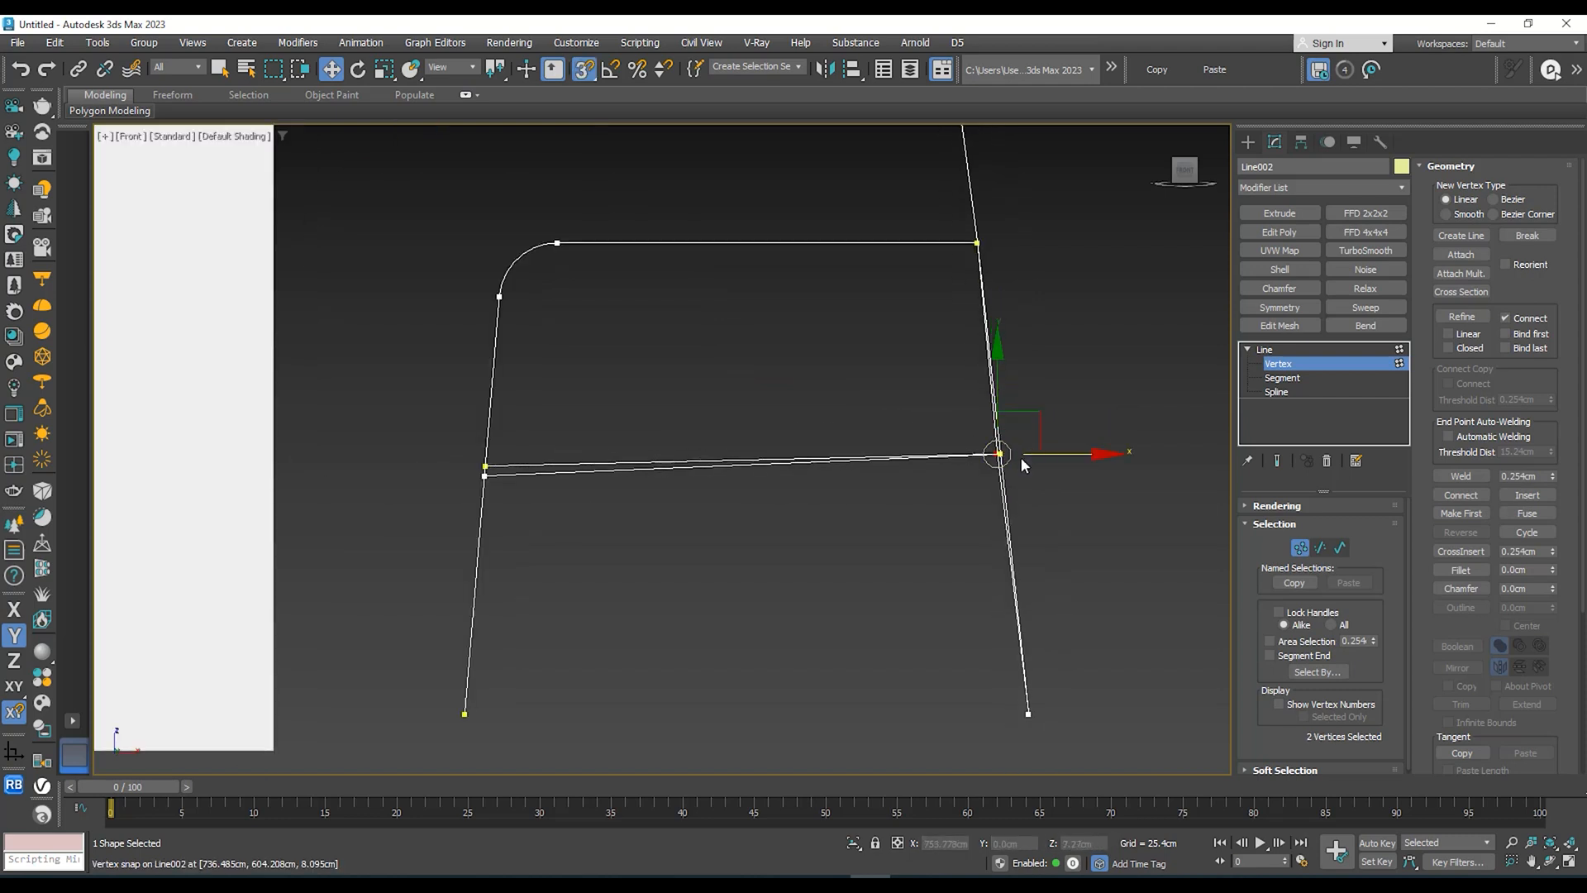
Step: Snap the lower crossbar's front leg vertices up to the height of the other crossbar's front end
scroll(1022, 458, up, 3)
middle_drag(1025, 458, 1155, 417)
scroll(1155, 417, down, 2)
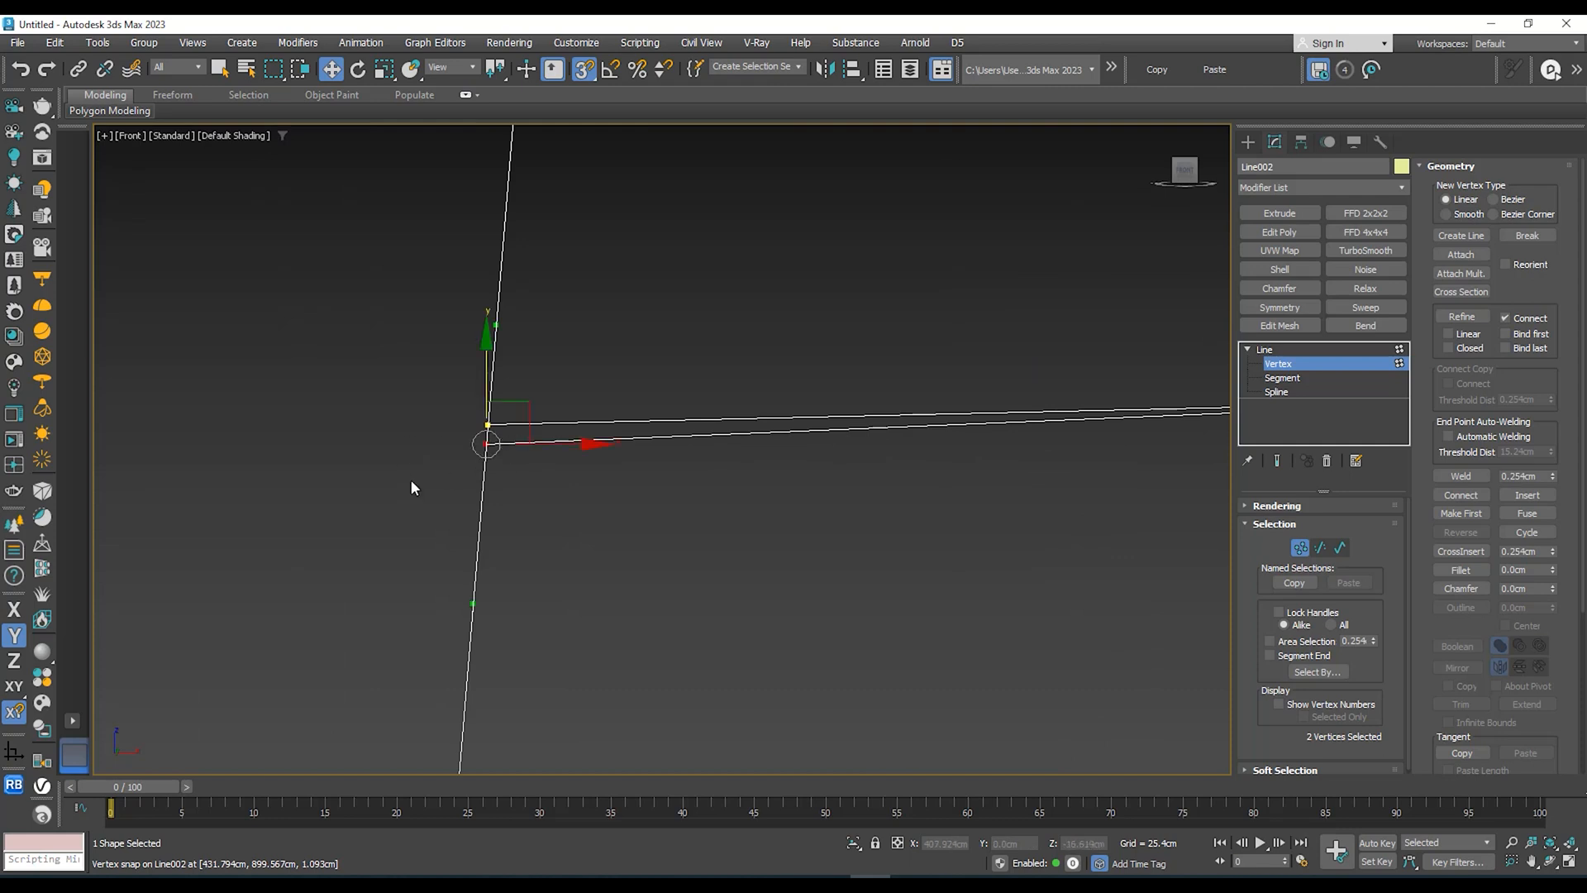
scroll(498, 423, up, 3)
mouse_move(472, 422)
mouse_down()
mouse_move(482, 401)
mouse_move(473, 422)
mouse_up()
Step: Snap the inner rear crossbar vertices along X onto the other frame's rear vertex and leave vertex editing
scroll(473, 422, down, 5)
middle_drag(496, 454, 160, 493)
scroll(860, 442, up, 5)
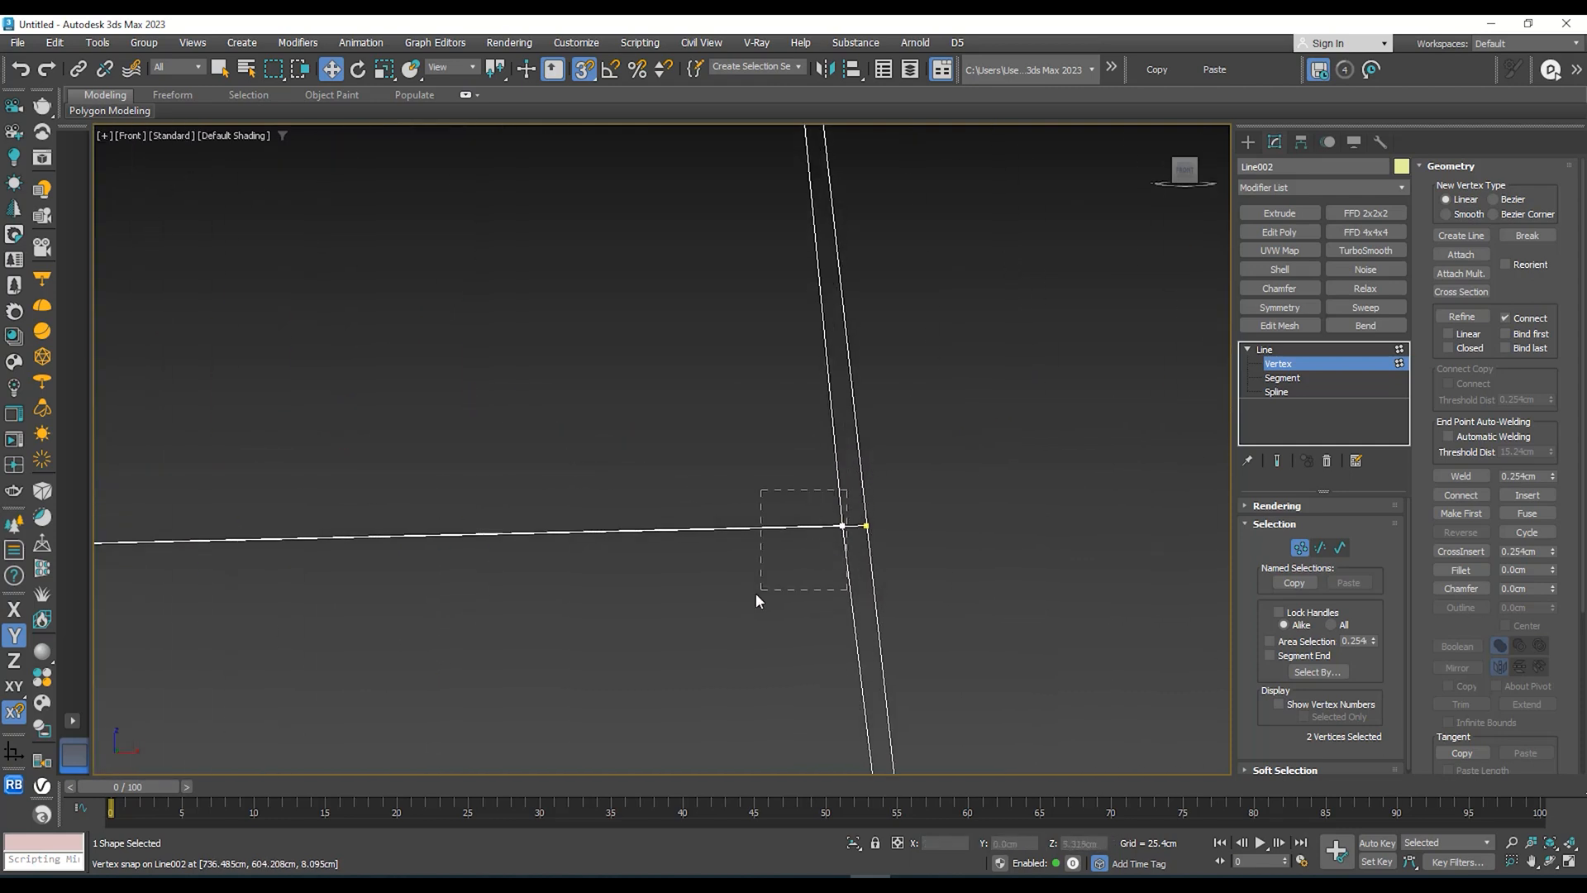
drag(756, 592, 755, 594)
scroll(885, 525, up, 1)
drag(904, 529, 870, 528)
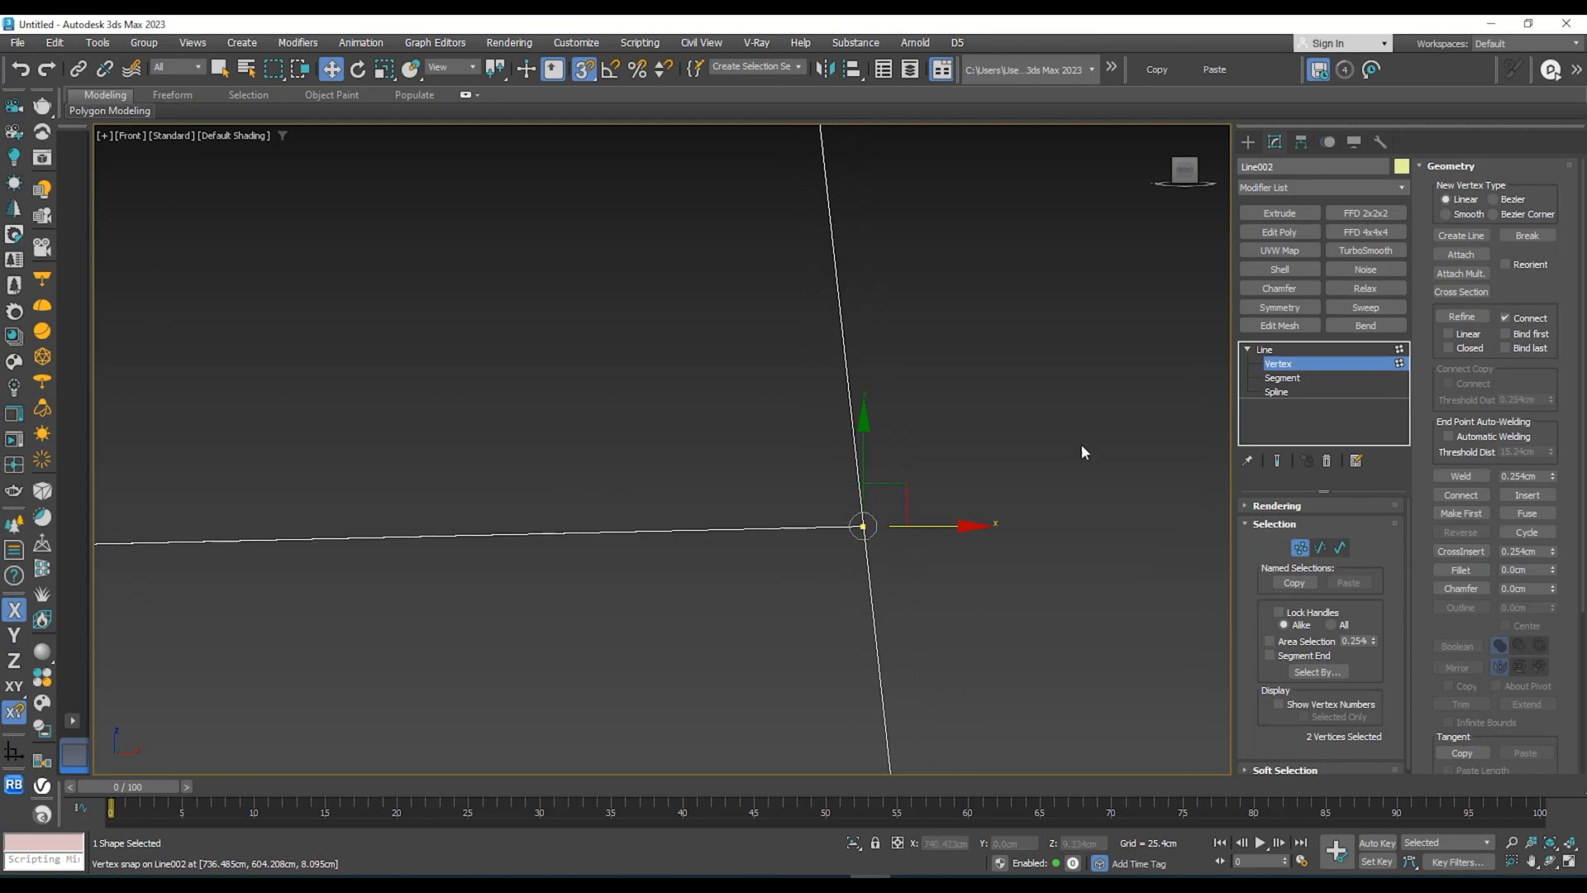
click(1300, 358)
Step: Turn off snapping and move the combined side frames along X to about X 605.7 cm
alt+middle_drag(1144, 389, 875, 521)
scroll(916, 465, down, 3)
key(s)
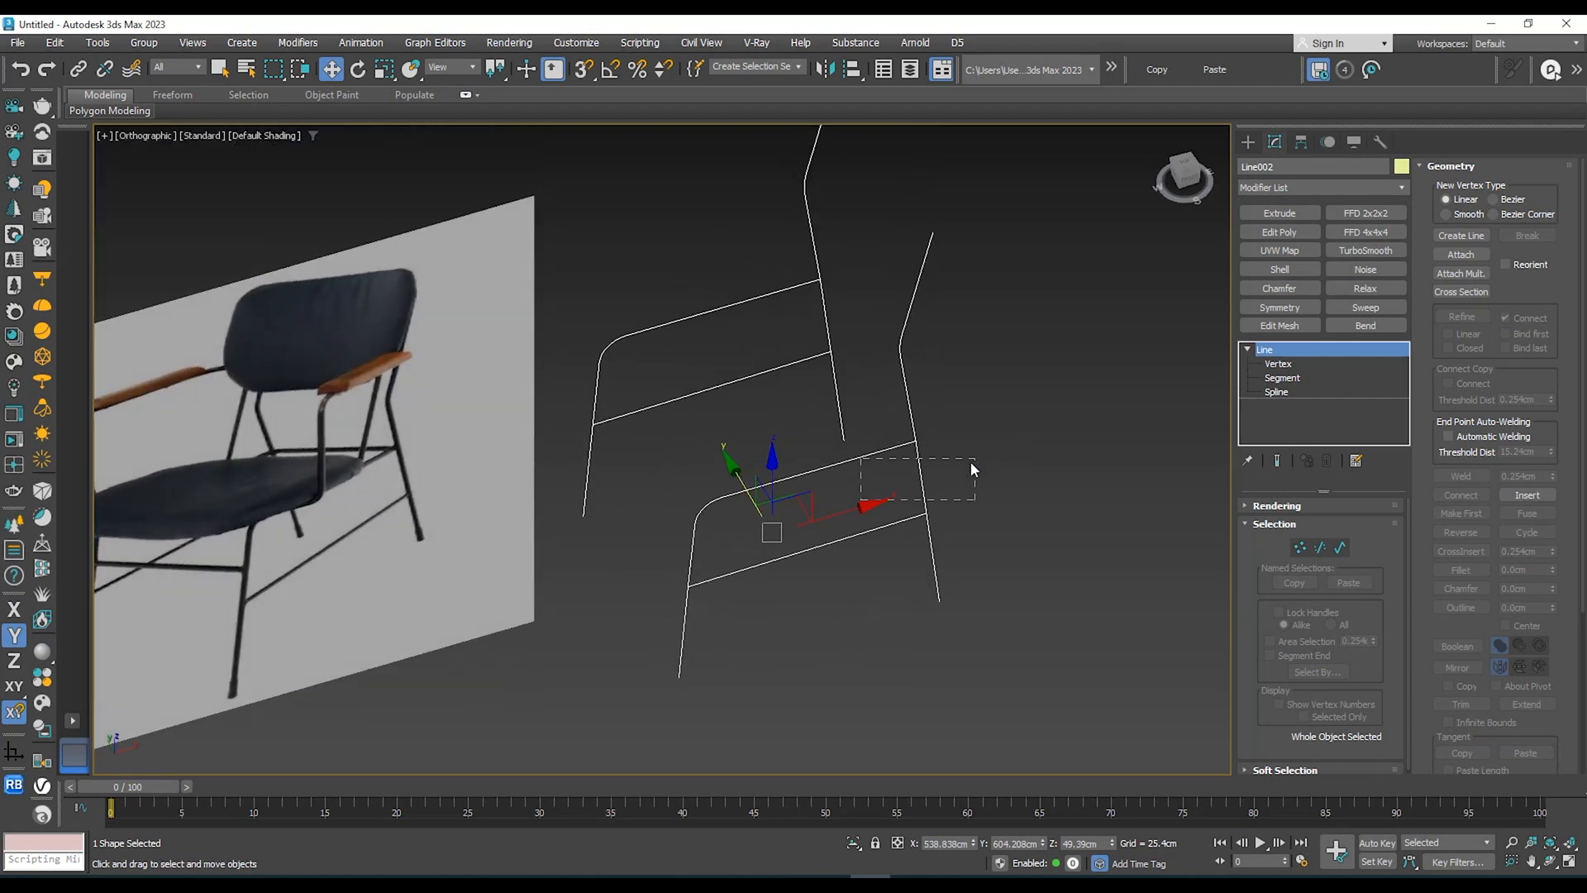
drag(971, 463, 969, 464)
drag(856, 509, 910, 494)
middle_drag(956, 484, 1041, 440)
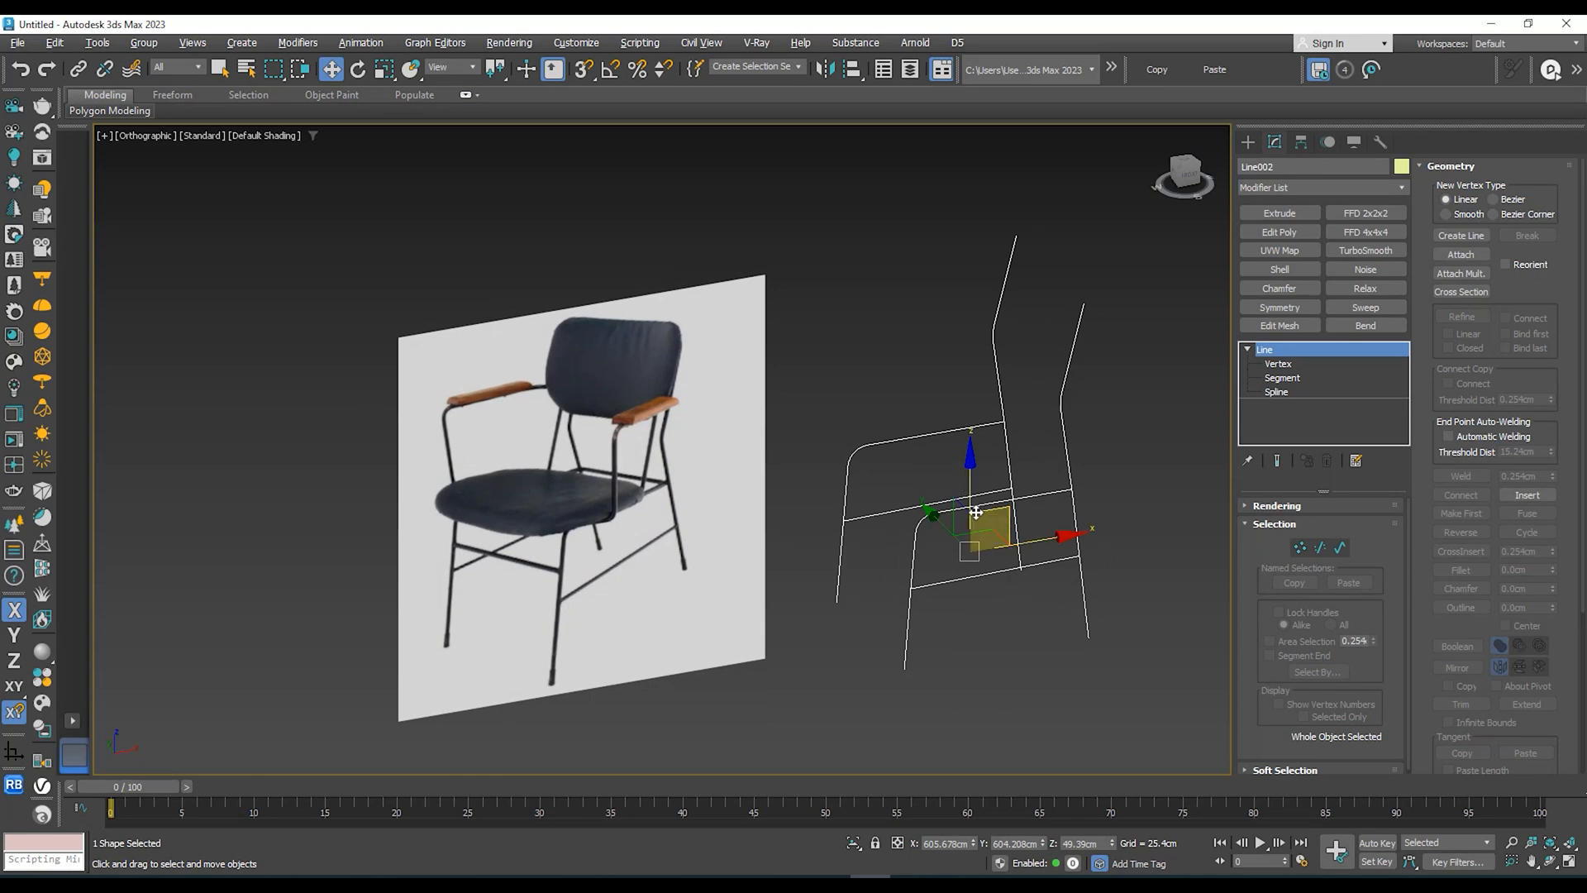
Step: Examine the lower crossbars in the reference photo to compare how the chair's legs are connected with the spline frame
alt+middle_drag(977, 511, 932, 548)
scroll(549, 524, up, 3)
alt+middle_drag(1004, 618, 839, 573)
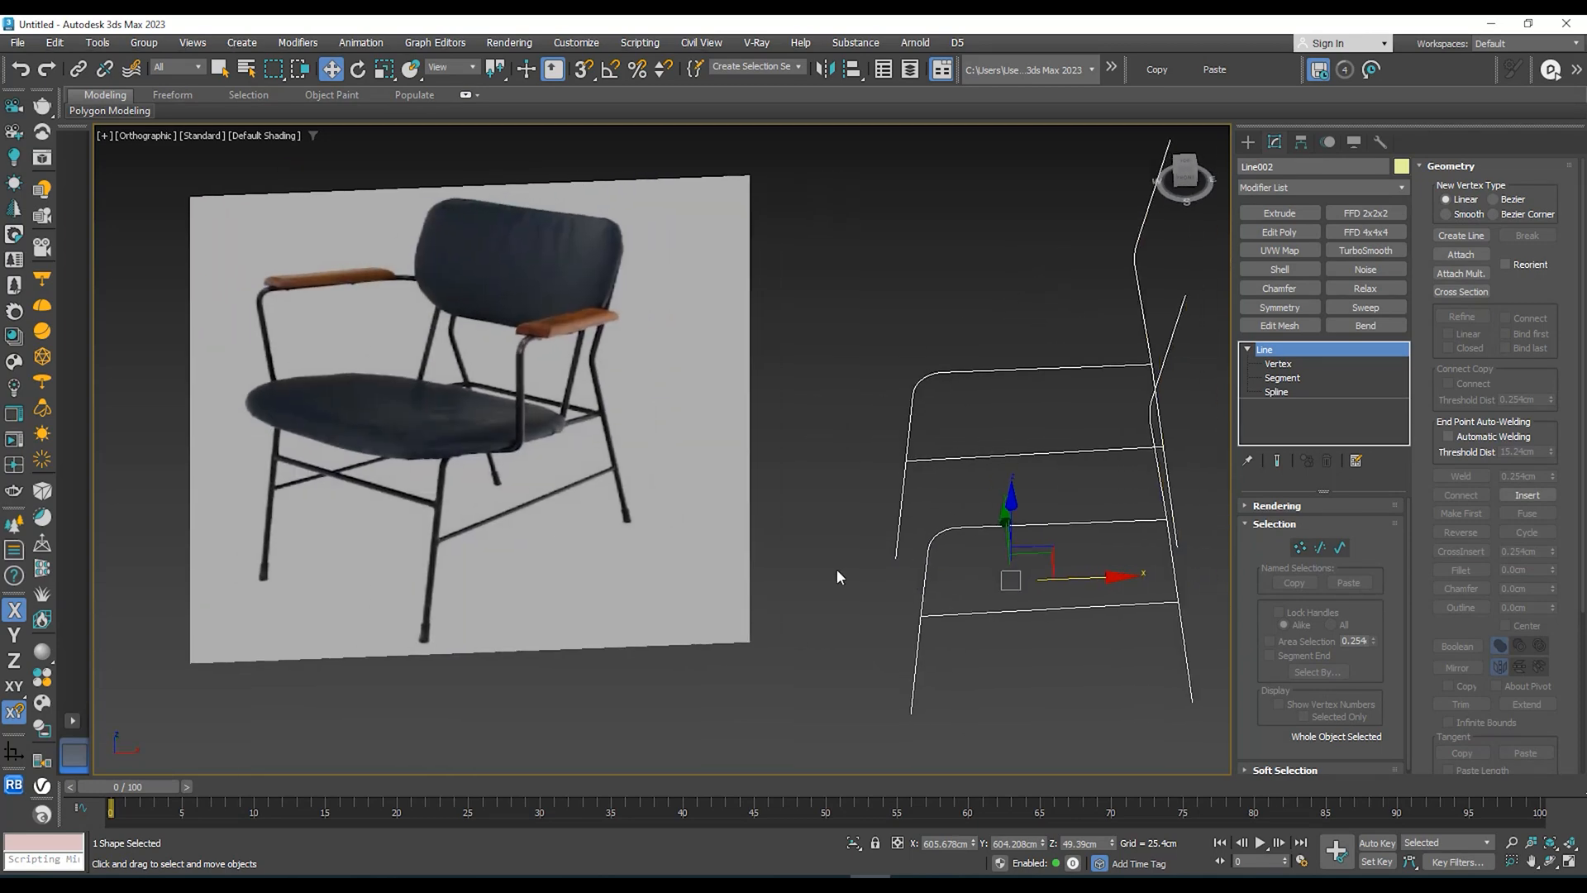
scroll(496, 513, up, 4)
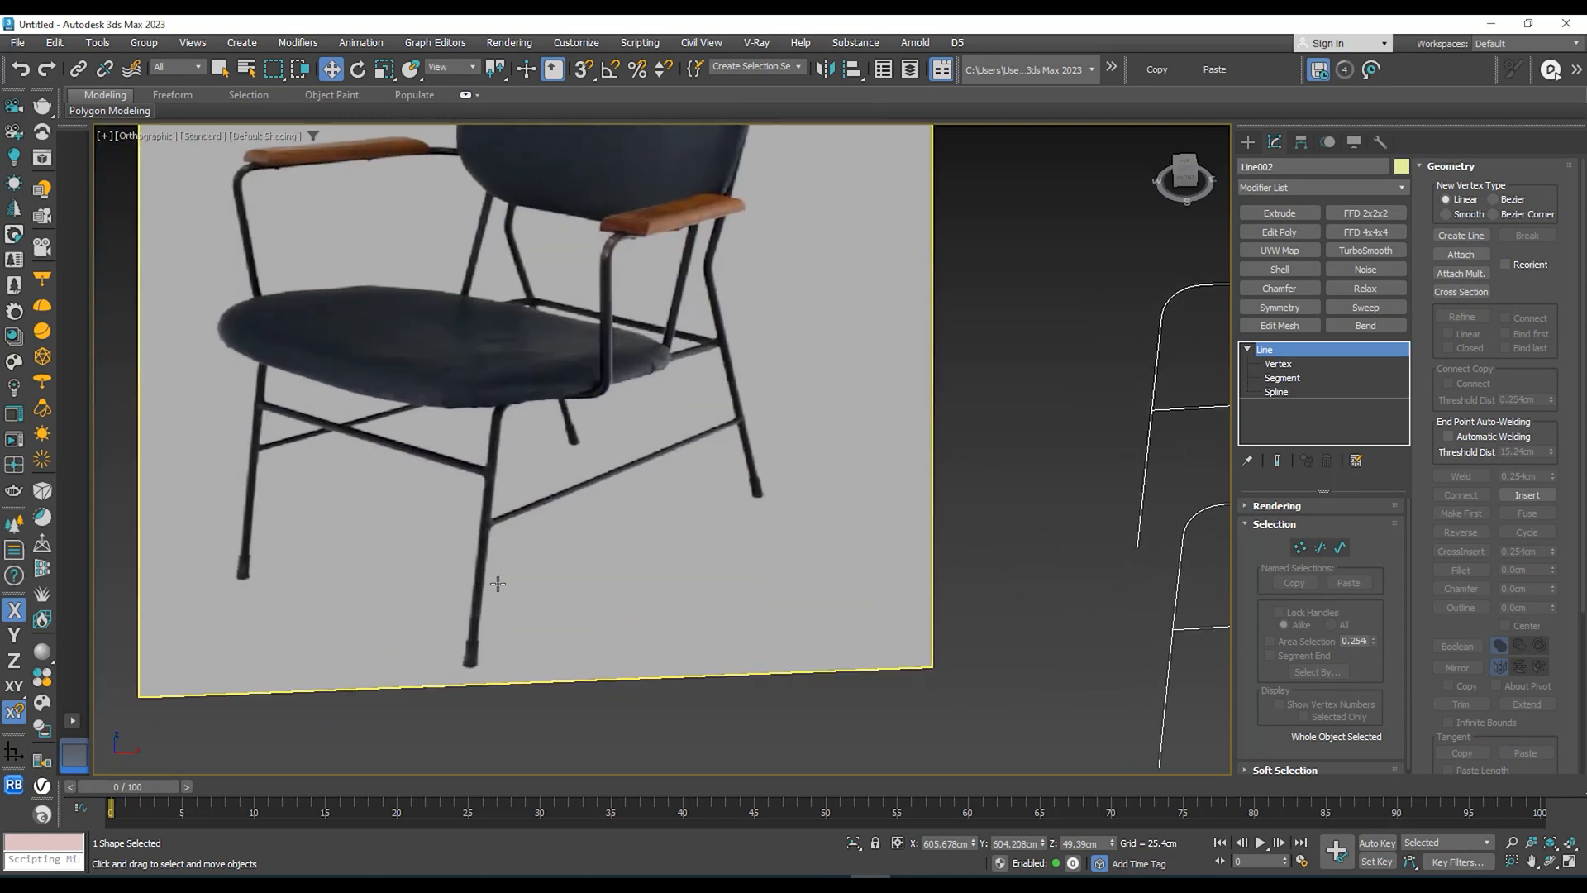
middle_drag(571, 532, 514, 563)
middle_drag(777, 509, 612, 592)
scroll(827, 554, down, 4)
middle_drag(1059, 504, 817, 513)
scroll(486, 464, up, 3)
middle_drag(475, 464, 499, 500)
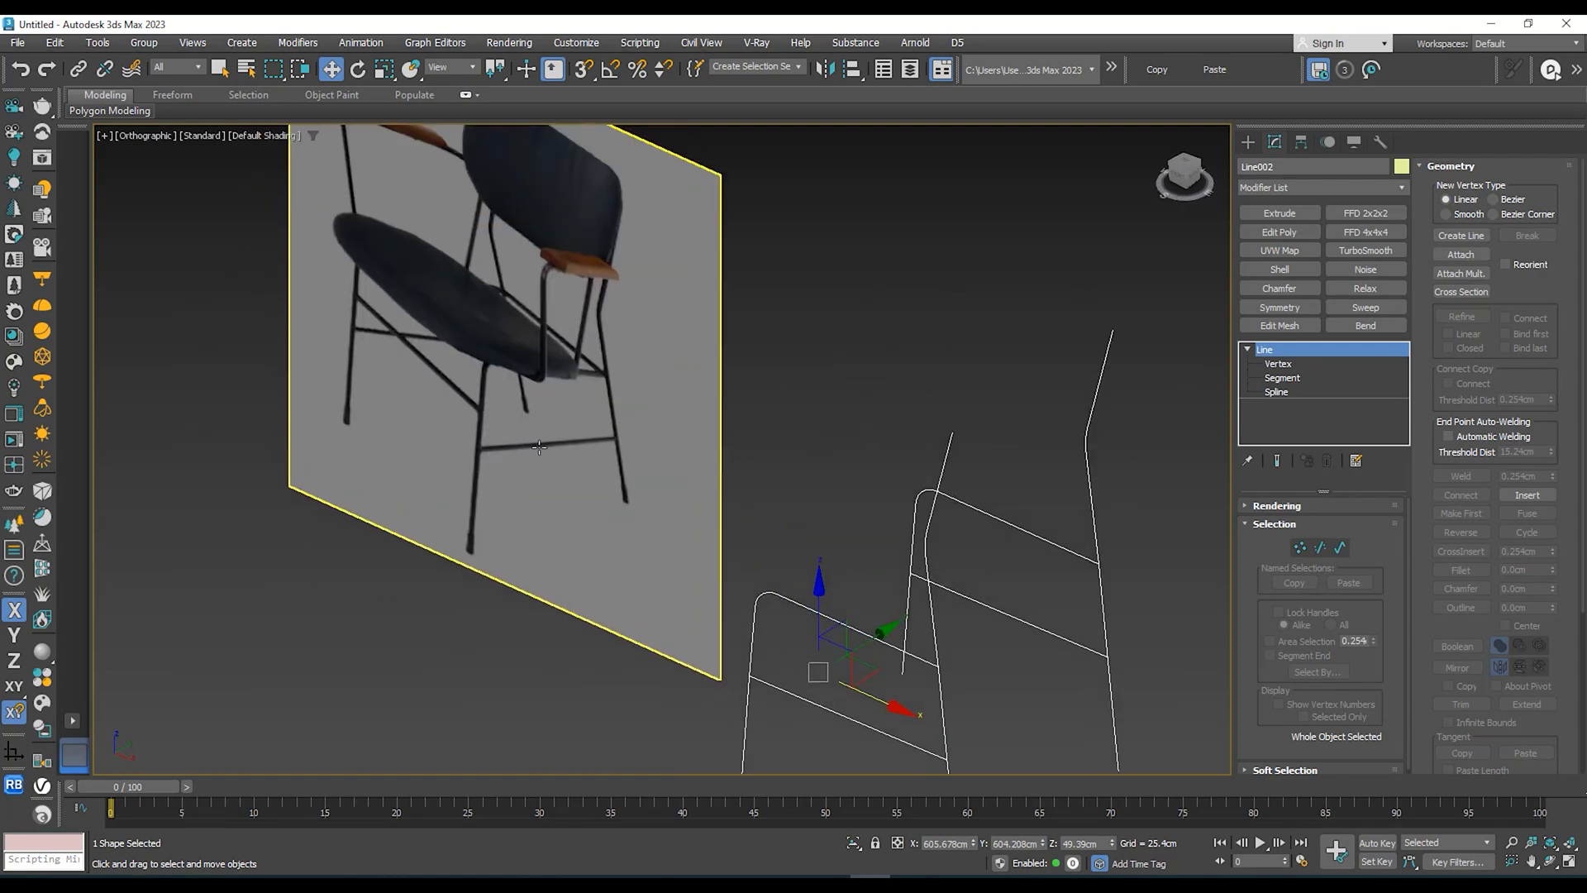
scroll(539, 448, down, 2)
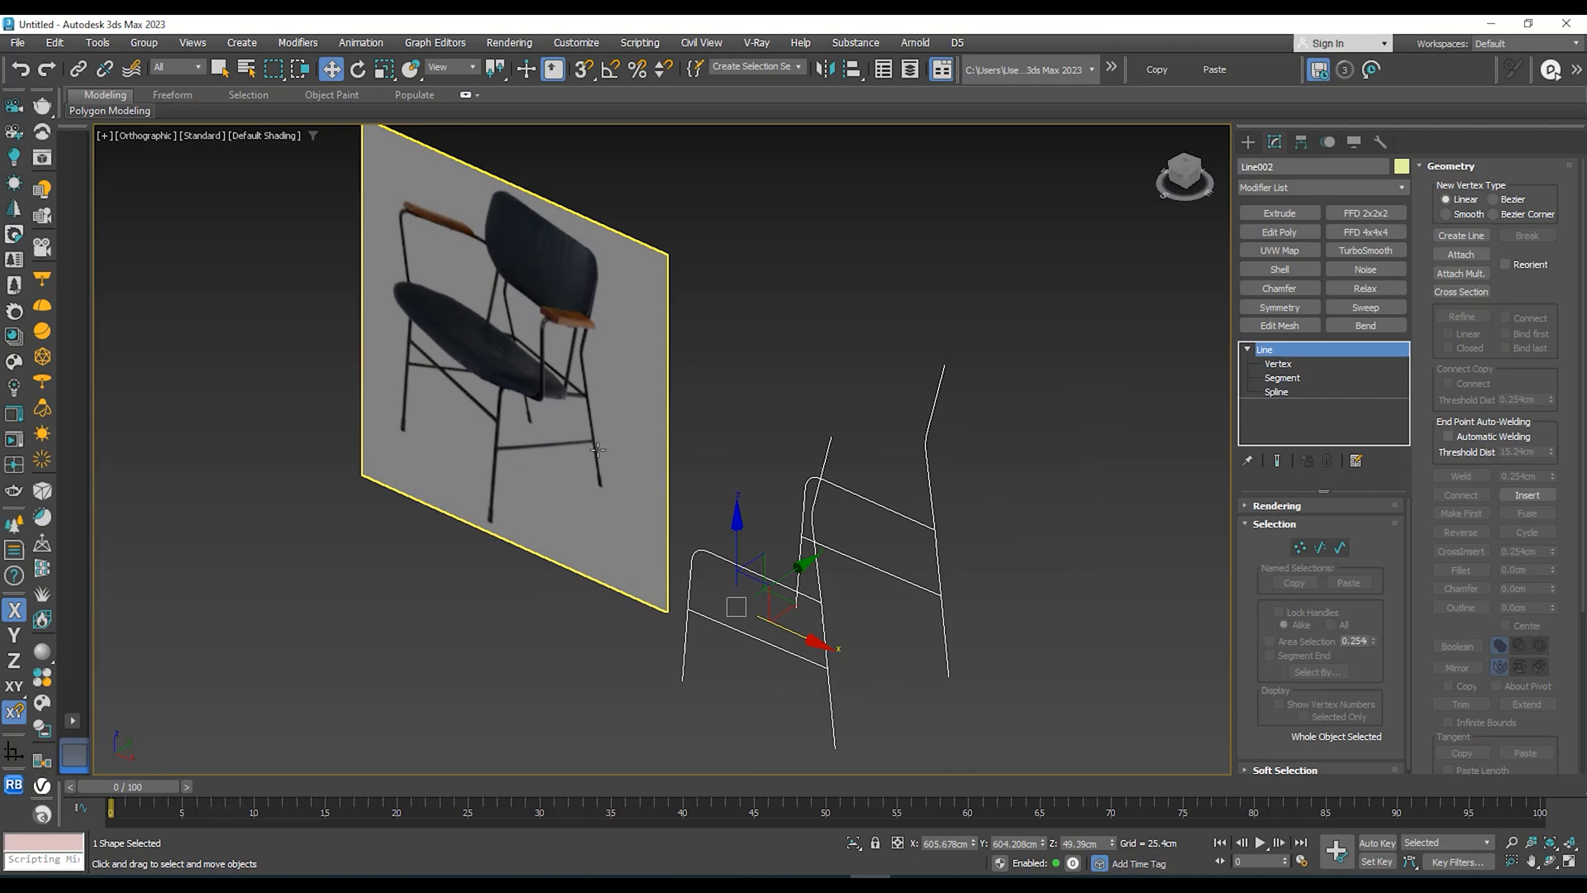
Step: Add a crossbar between the two frames' front legs, just below the side crossbars, using Refine Connect
click(1301, 363)
scroll(904, 547, up, 3)
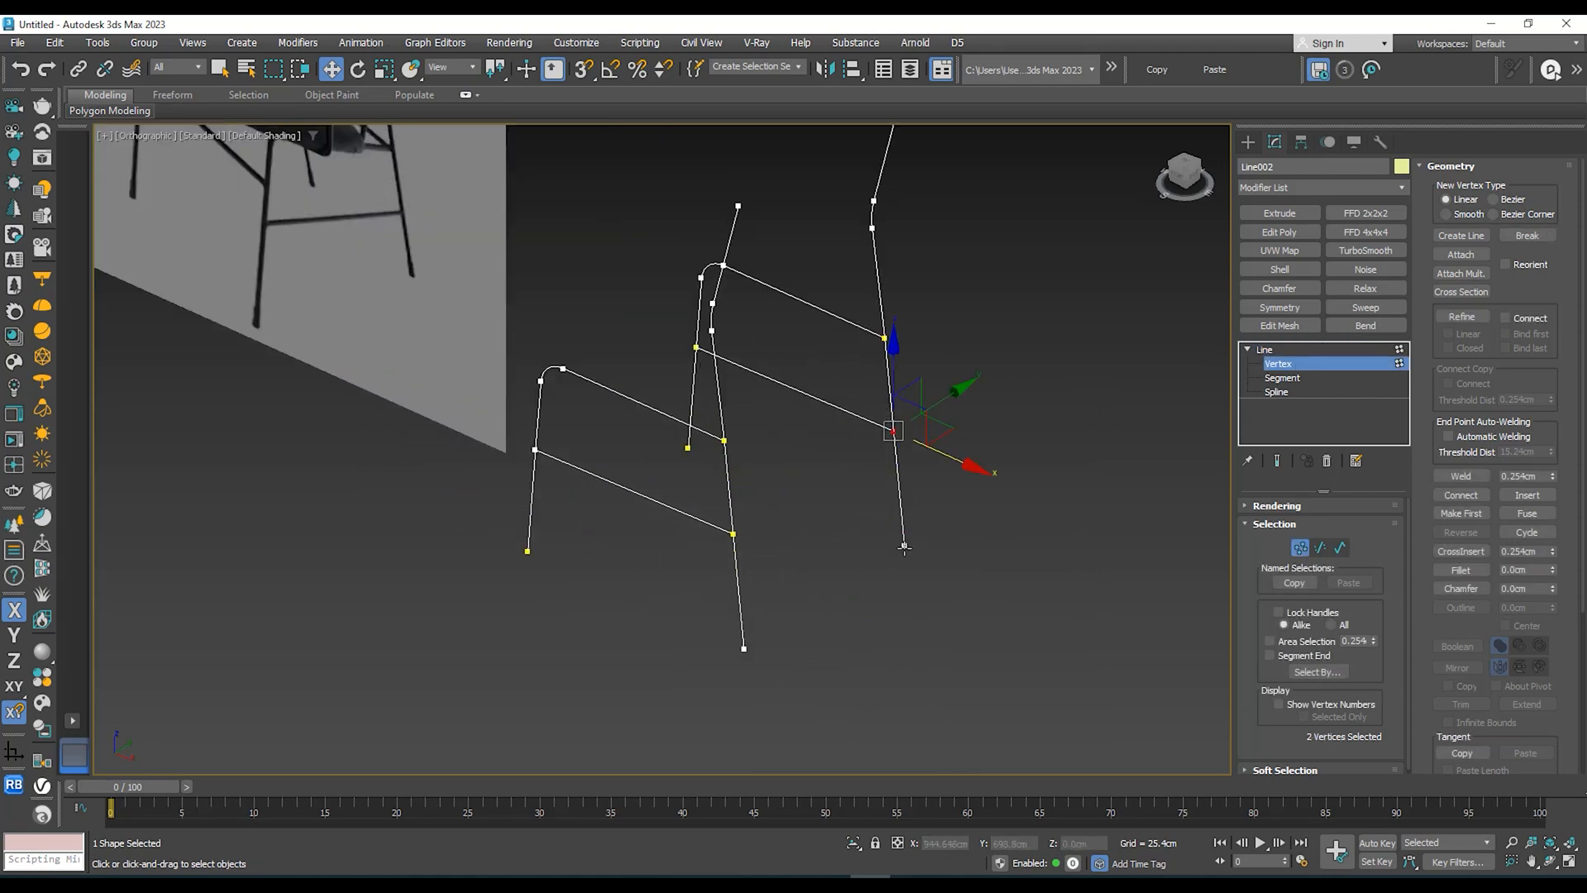
alt+middle_drag(956, 498, 894, 482)
right_click(895, 482)
click(826, 549)
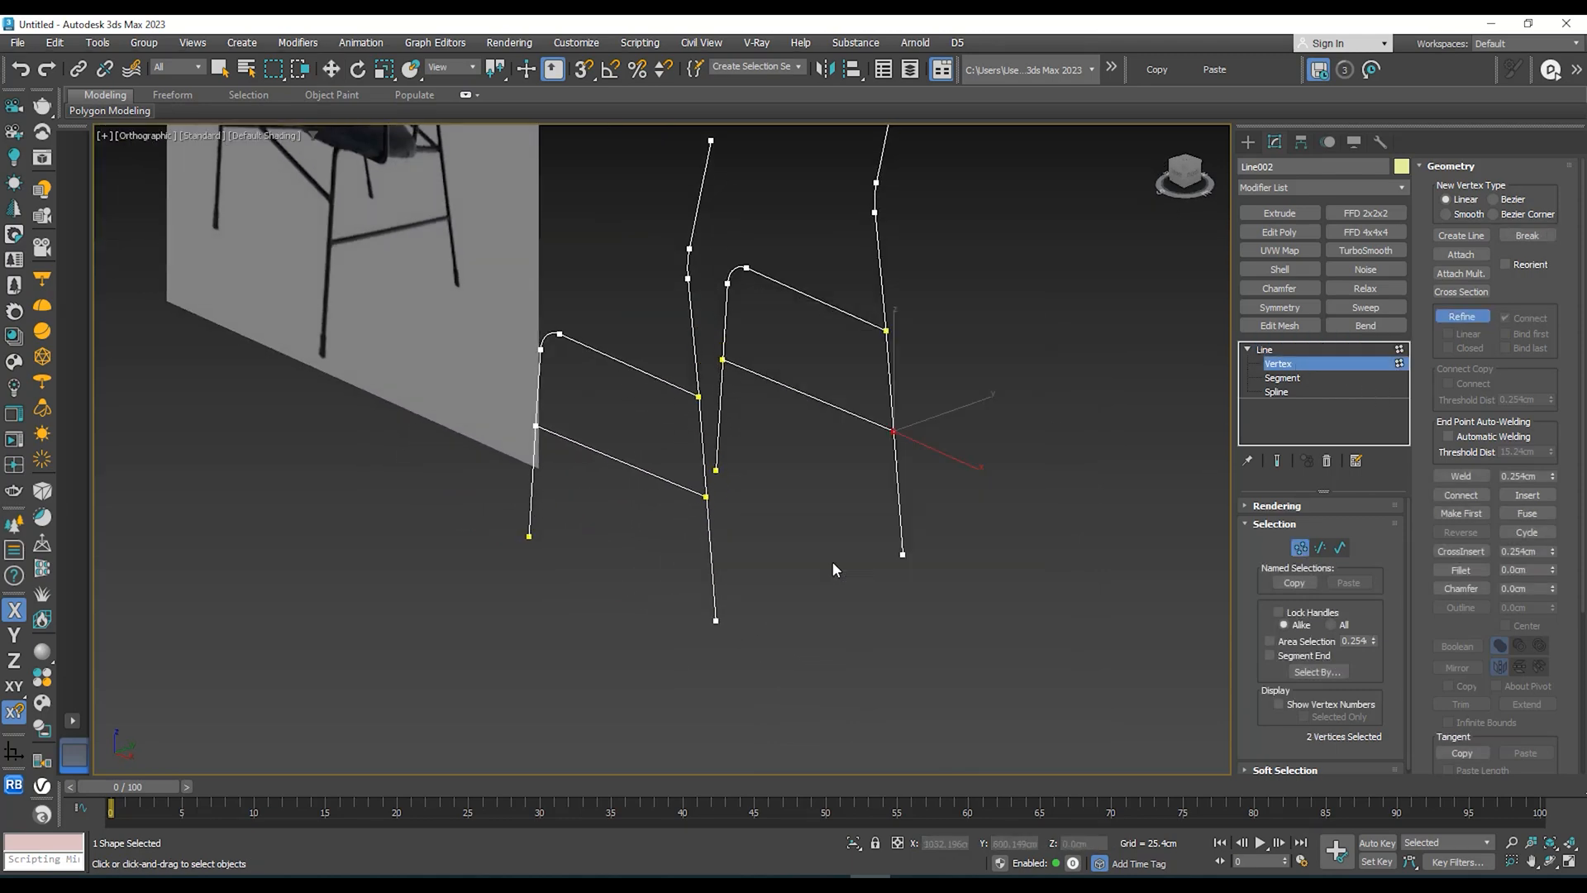
alt+middle_drag(832, 562, 865, 590)
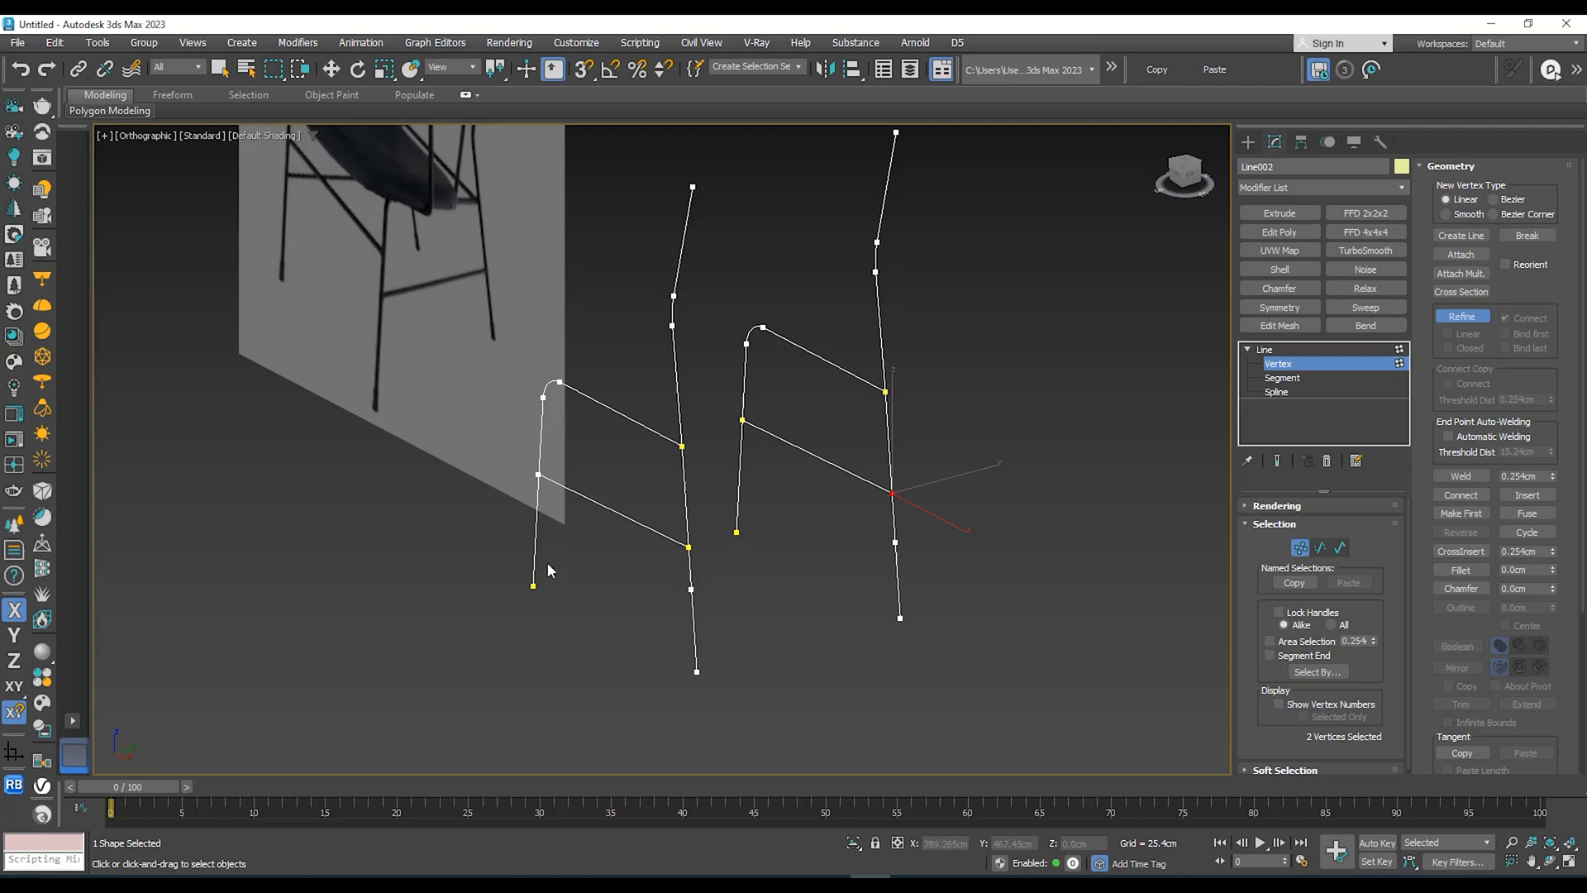
mouse_move(548, 571)
alt+middle_down()
mouse_move(435, 451)
mouse_move(494, 458)
mouse_move(544, 557)
alt+middle_up()
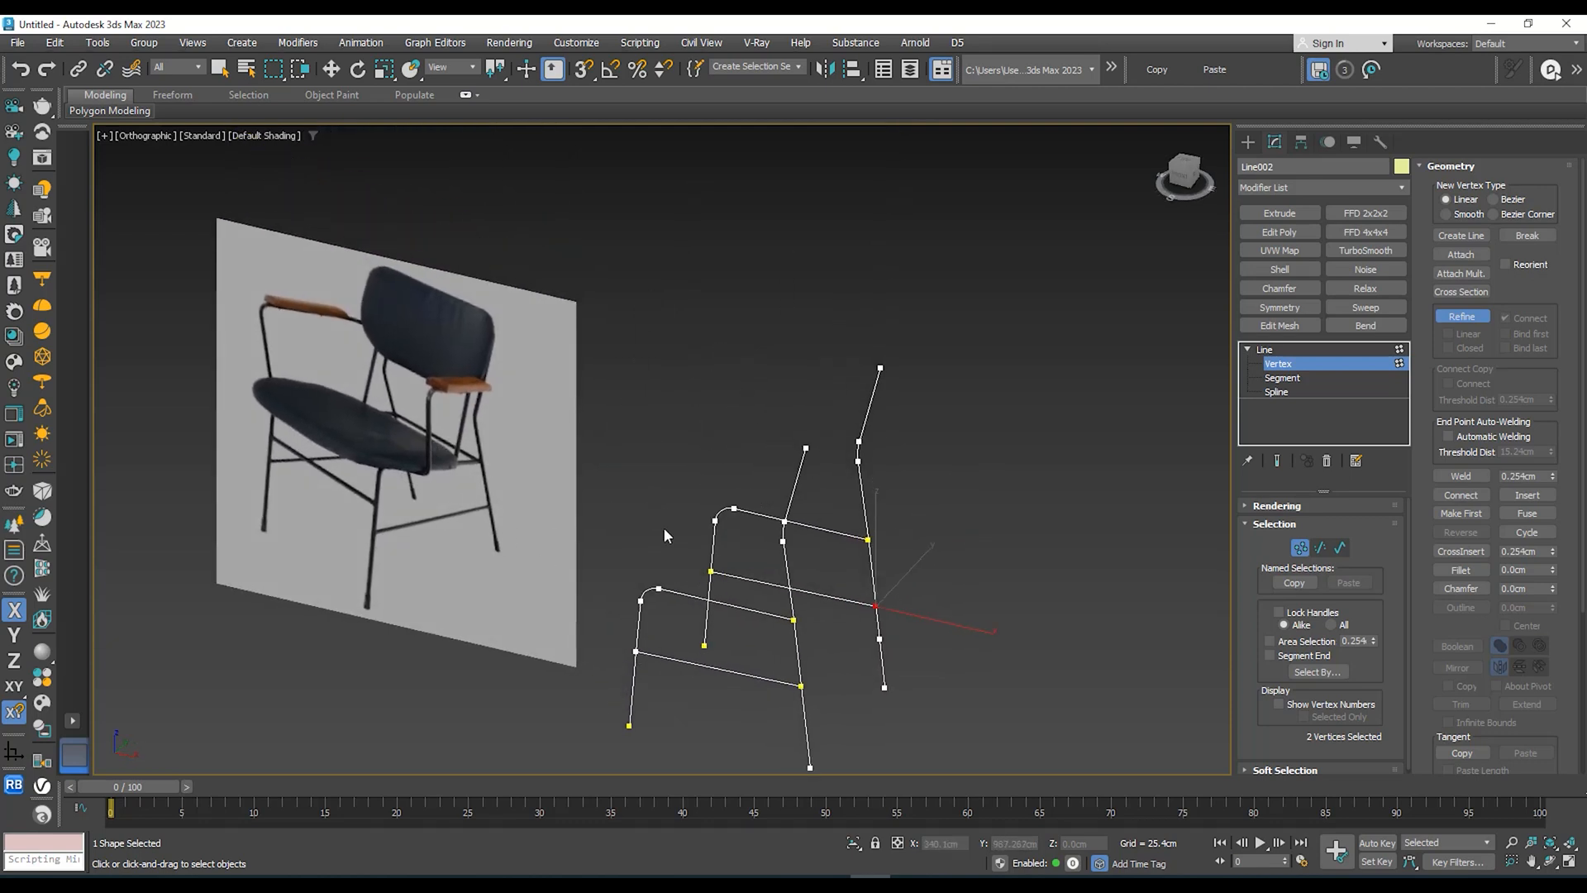
alt+middle_drag(770, 544, 826, 534)
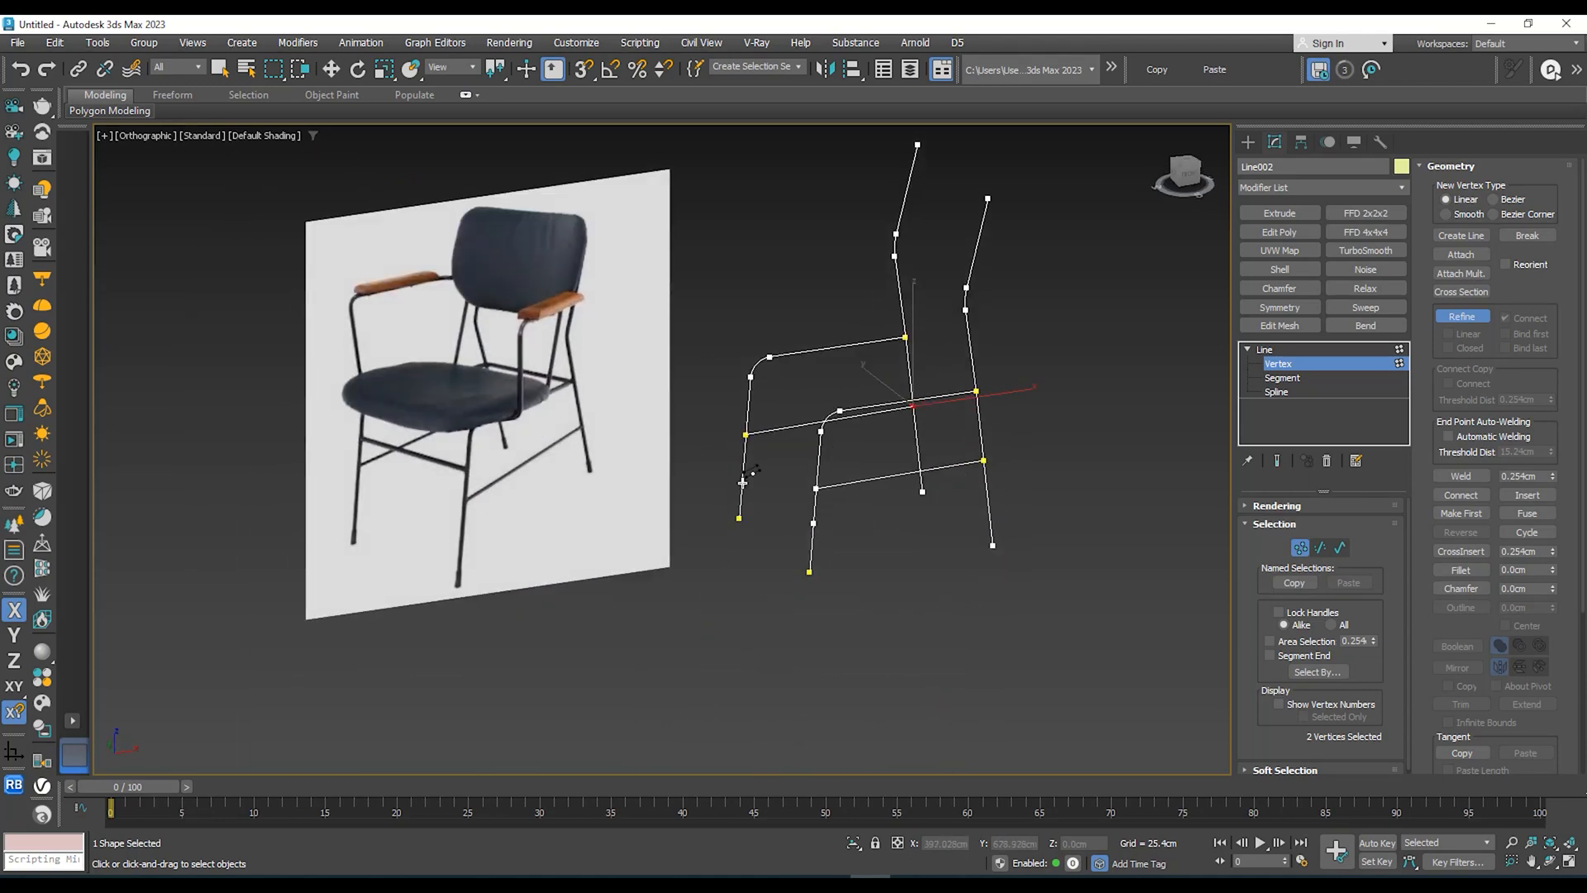
click(1278, 351)
key(w)
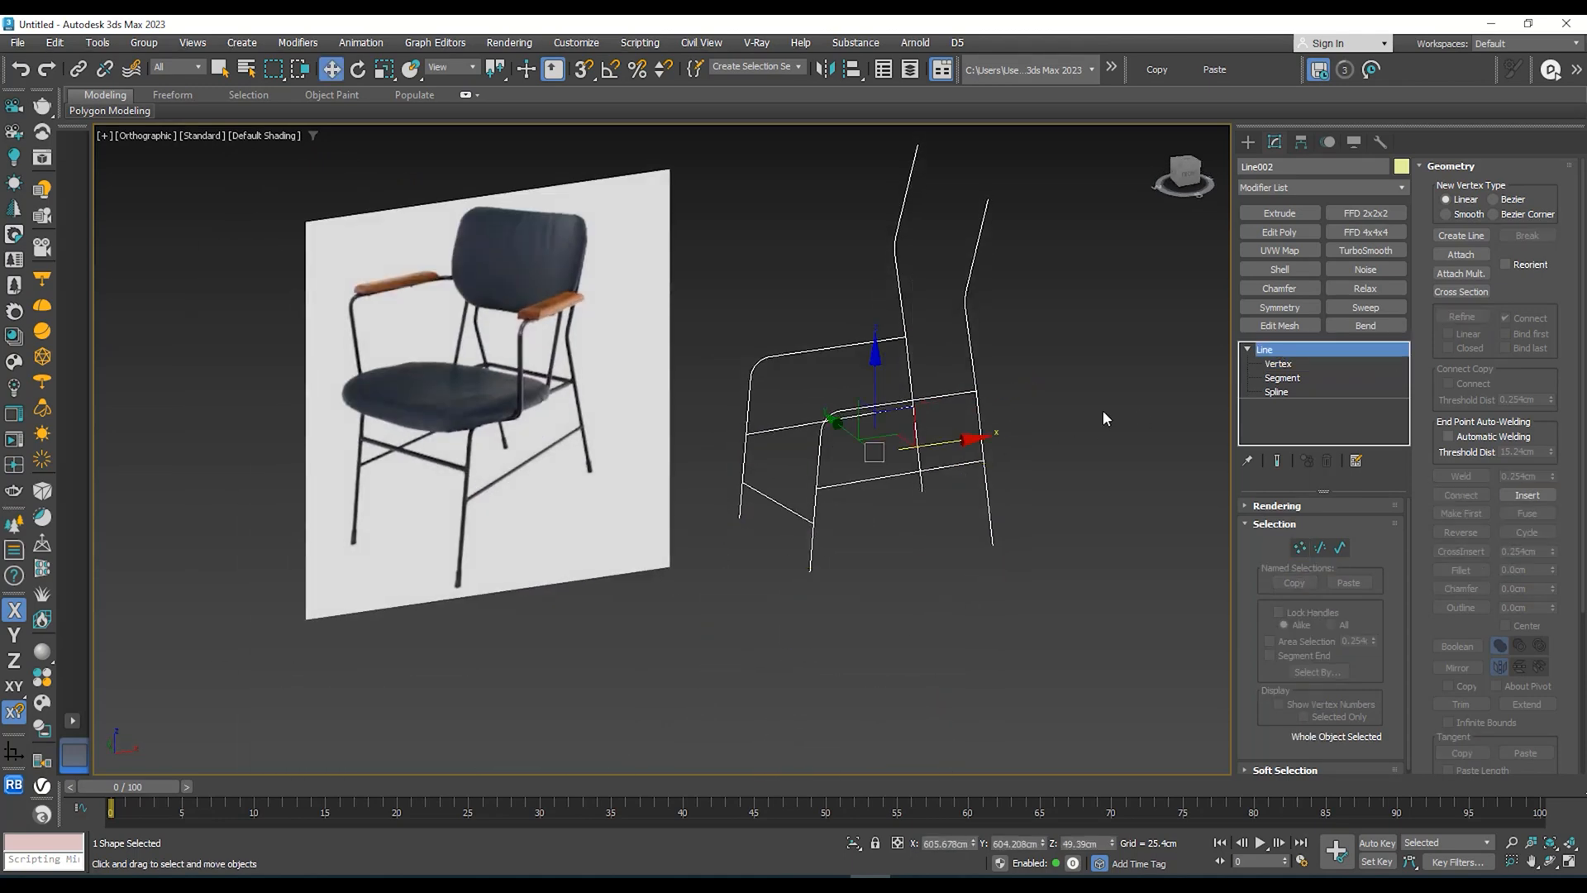
Step: In the left view, enter vertex editing and select the two vertices at the lower end of the front crossbar
alt+middle_drag(1103, 409, 1022, 422)
scroll(843, 482, up, 3)
key(f)
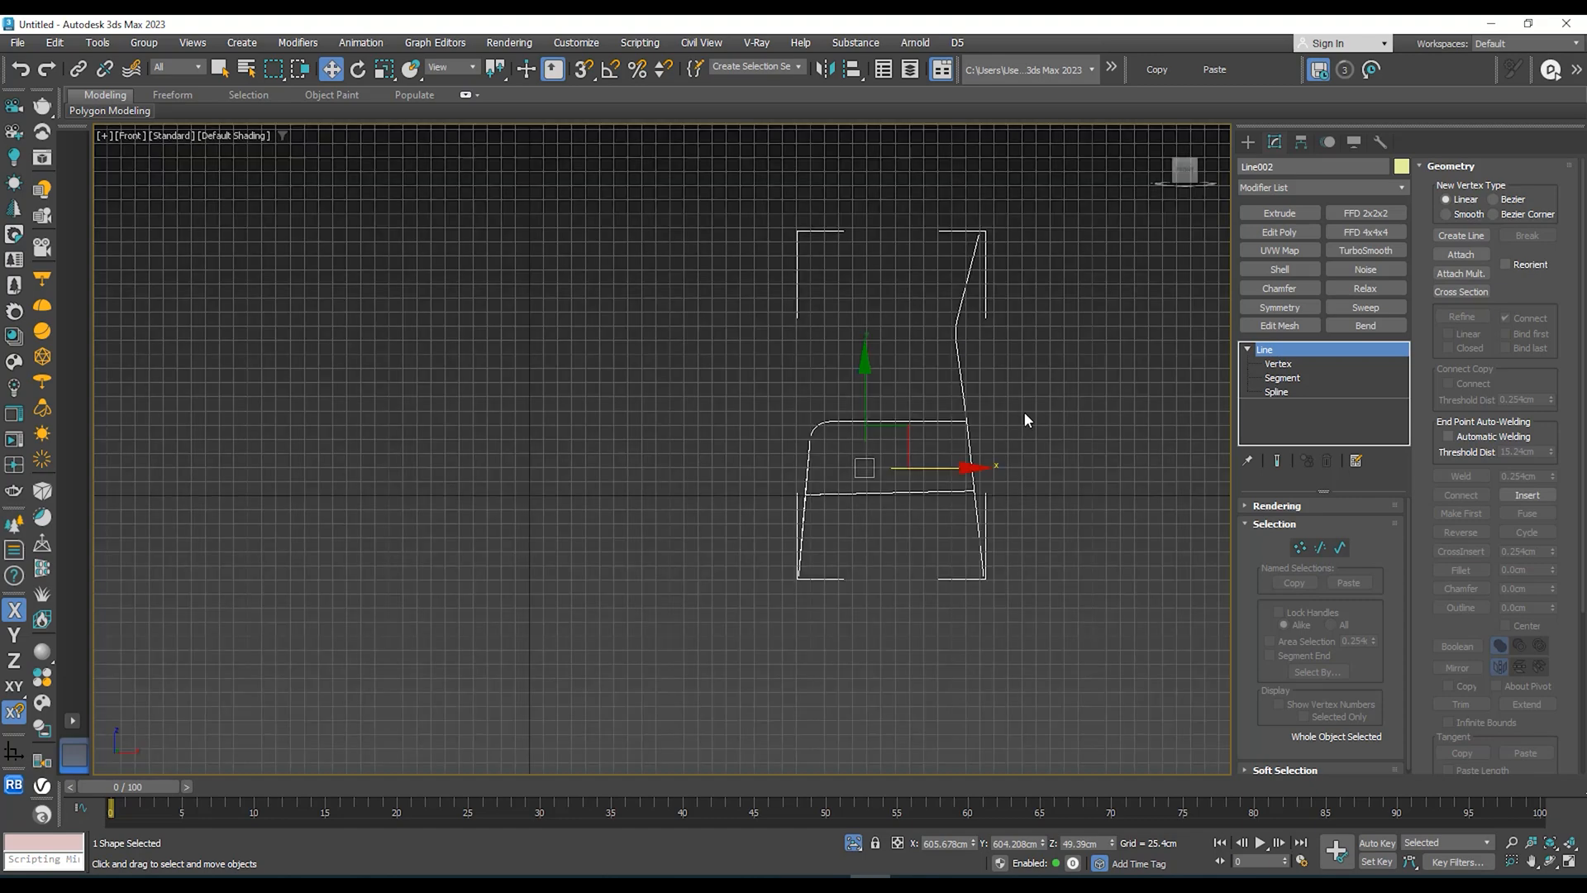
key(z)
click(1165, 173)
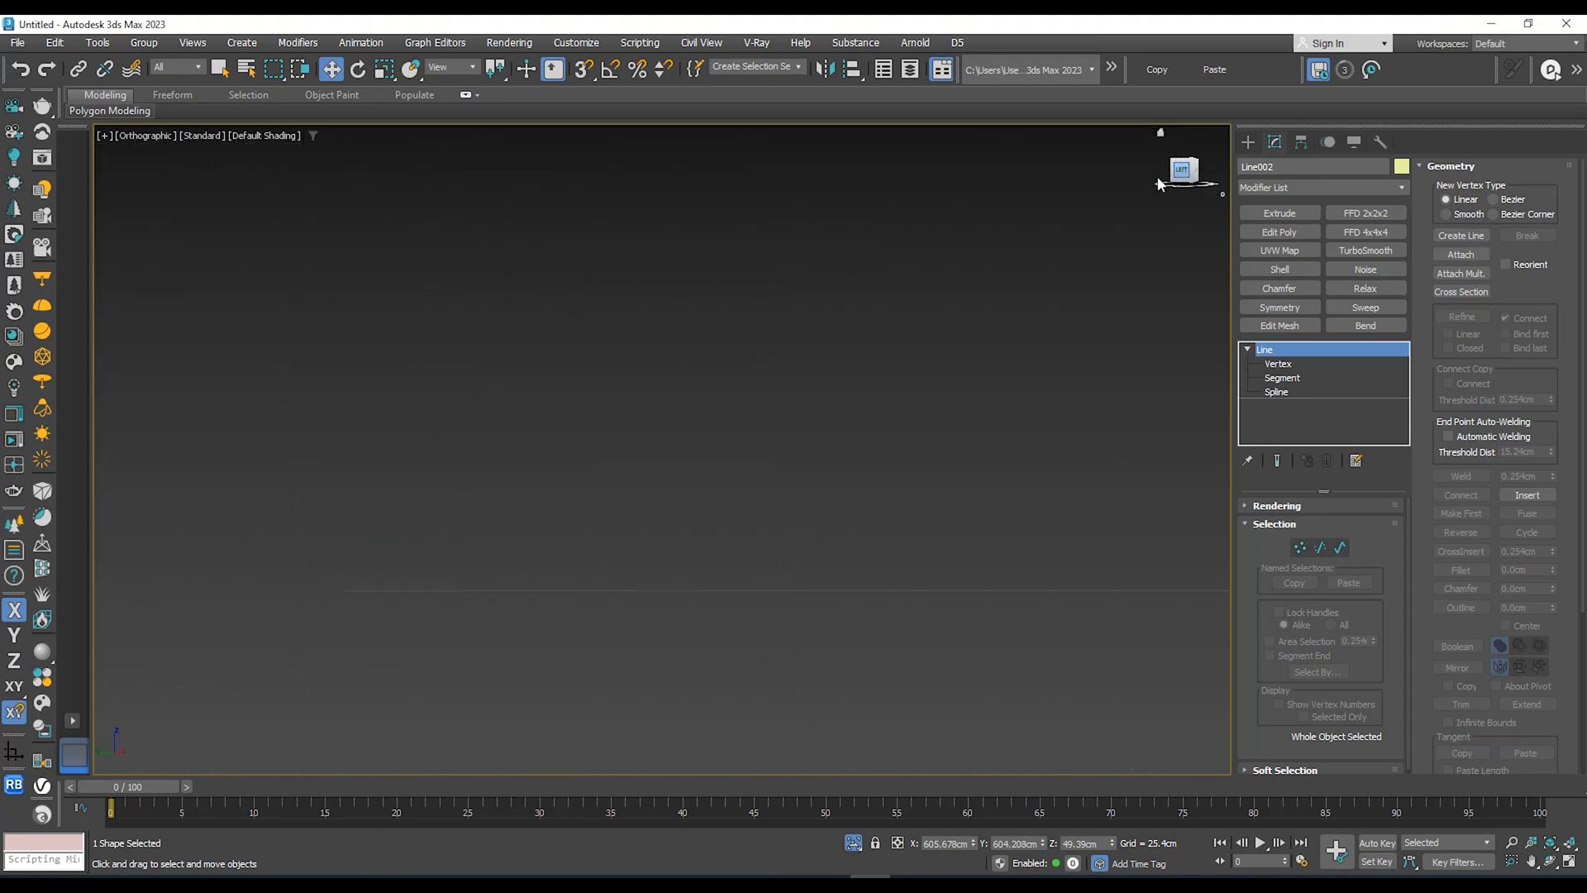
middle_drag(1159, 369, 1350, 344)
scroll(794, 476, down, 3)
middle_drag(728, 482, 1054, 434)
scroll(904, 486, up, 3)
middle_drag(904, 483, 747, 513)
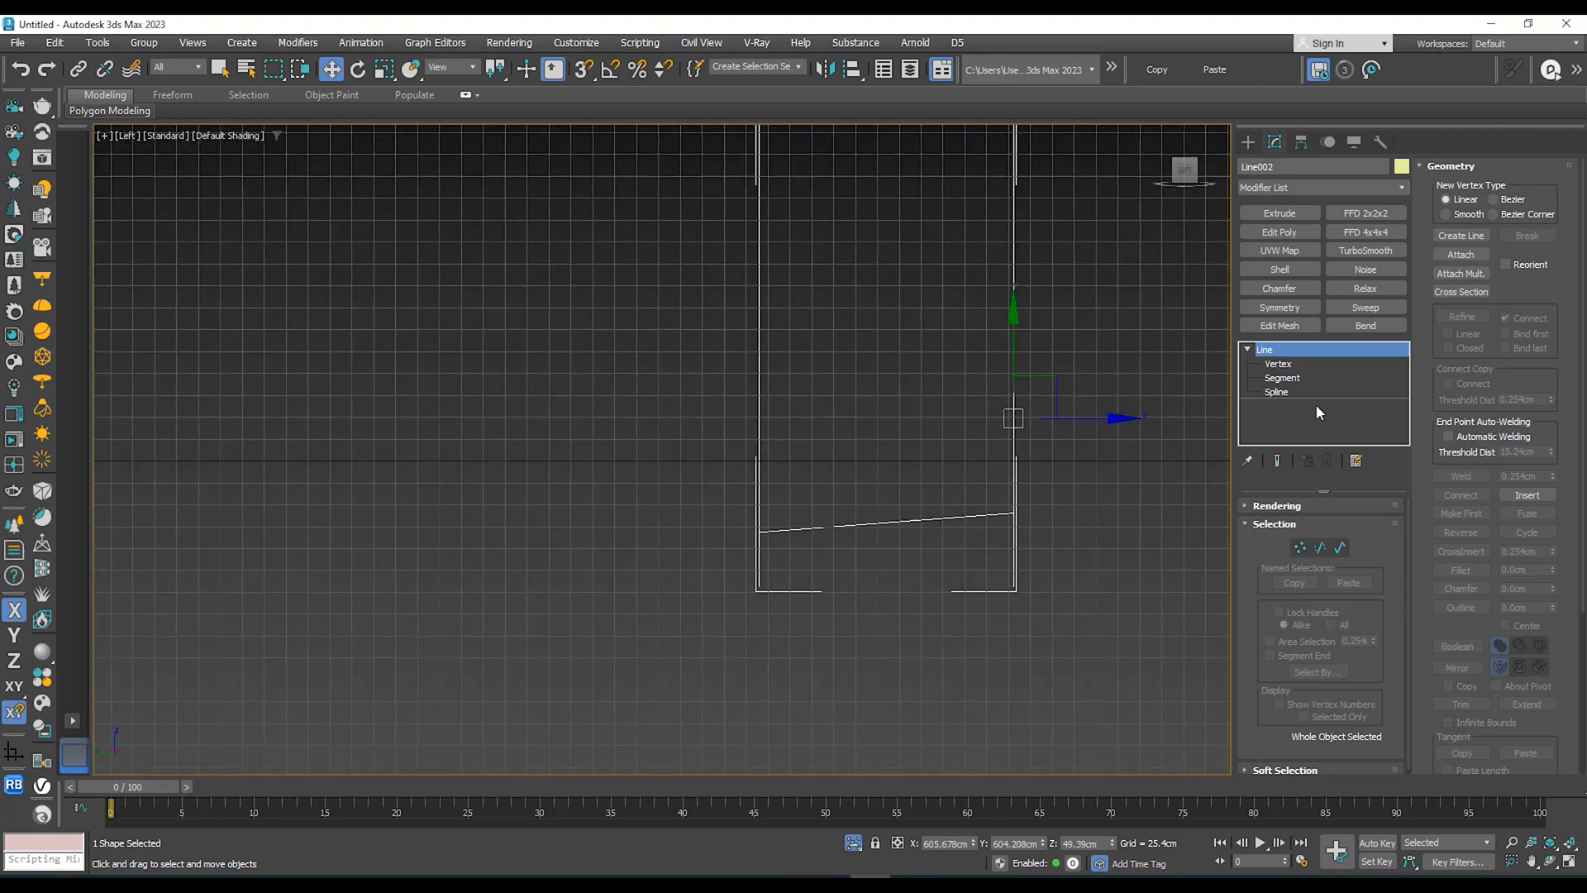
click(1297, 361)
scroll(744, 563, up, 2)
drag(845, 491, 683, 554)
middle_drag(682, 561, 560, 605)
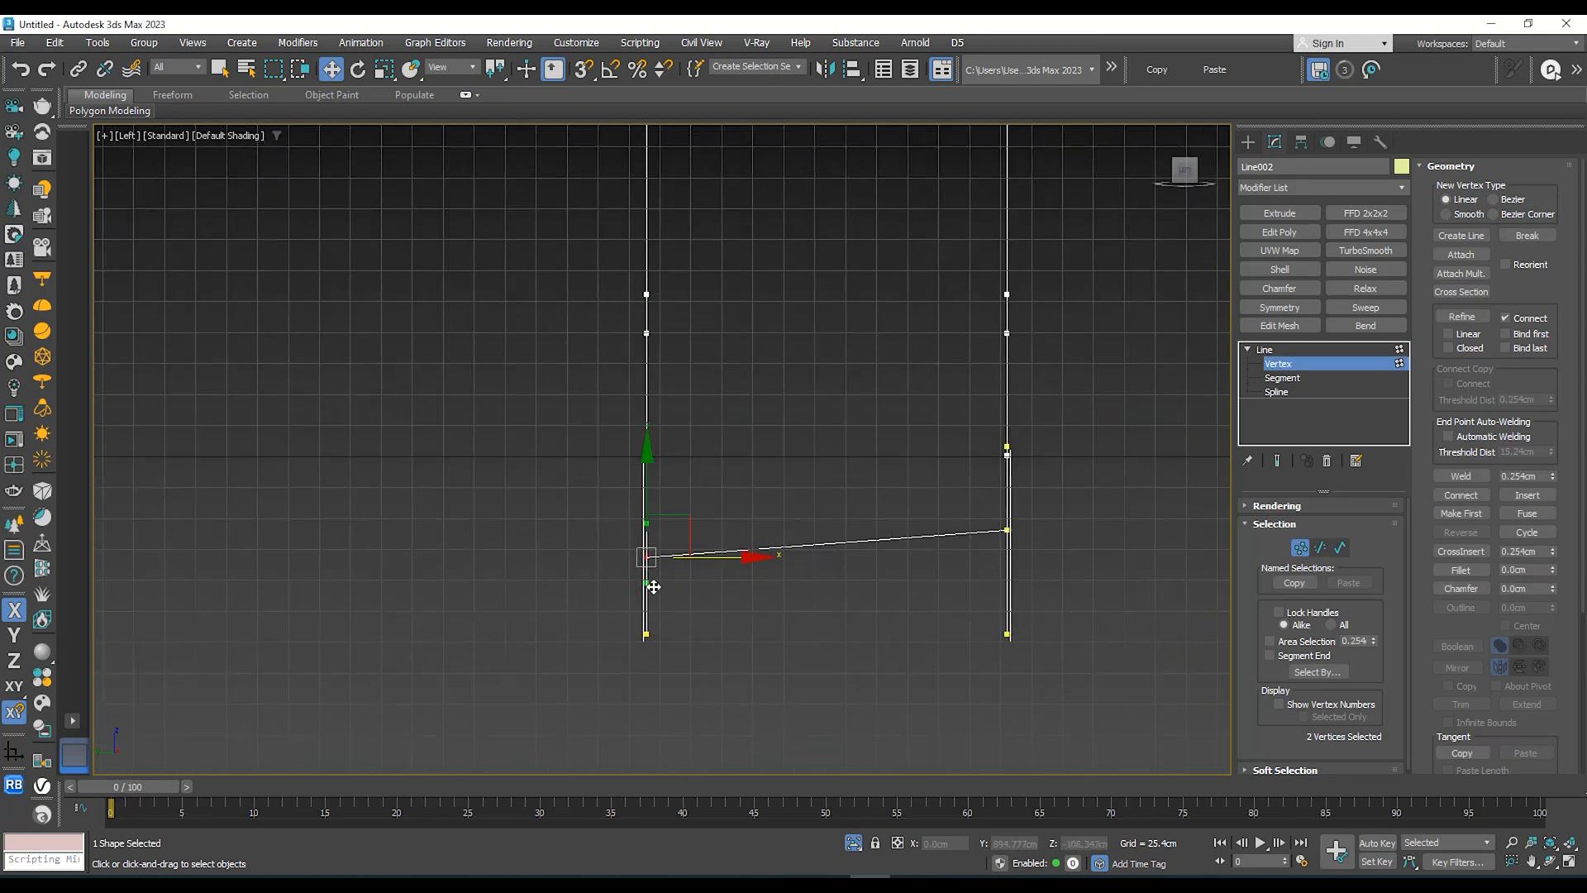
Step: Hide the grid, level the front crossbar by snapping the selected end vertices along Y to the opposite end's height, and leave vertex editing
key(g)
middle_drag(632, 565, 609, 610)
scroll(630, 564, up, 1)
scroll(626, 572, down, 2)
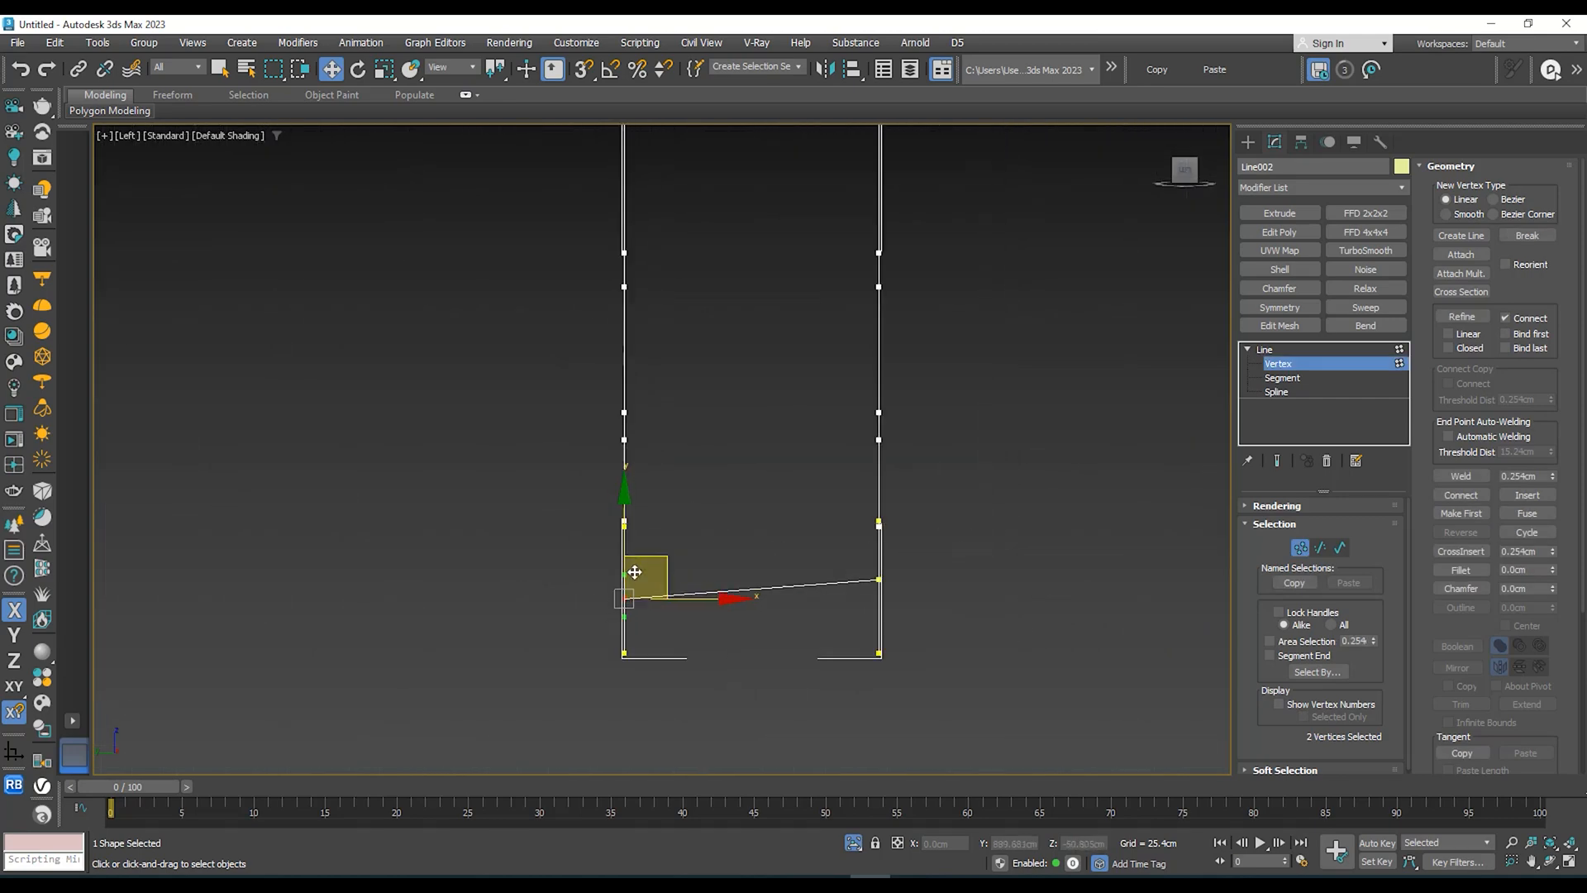
scroll(609, 572, up, 1)
scroll(635, 566, up, 2)
key(F6)
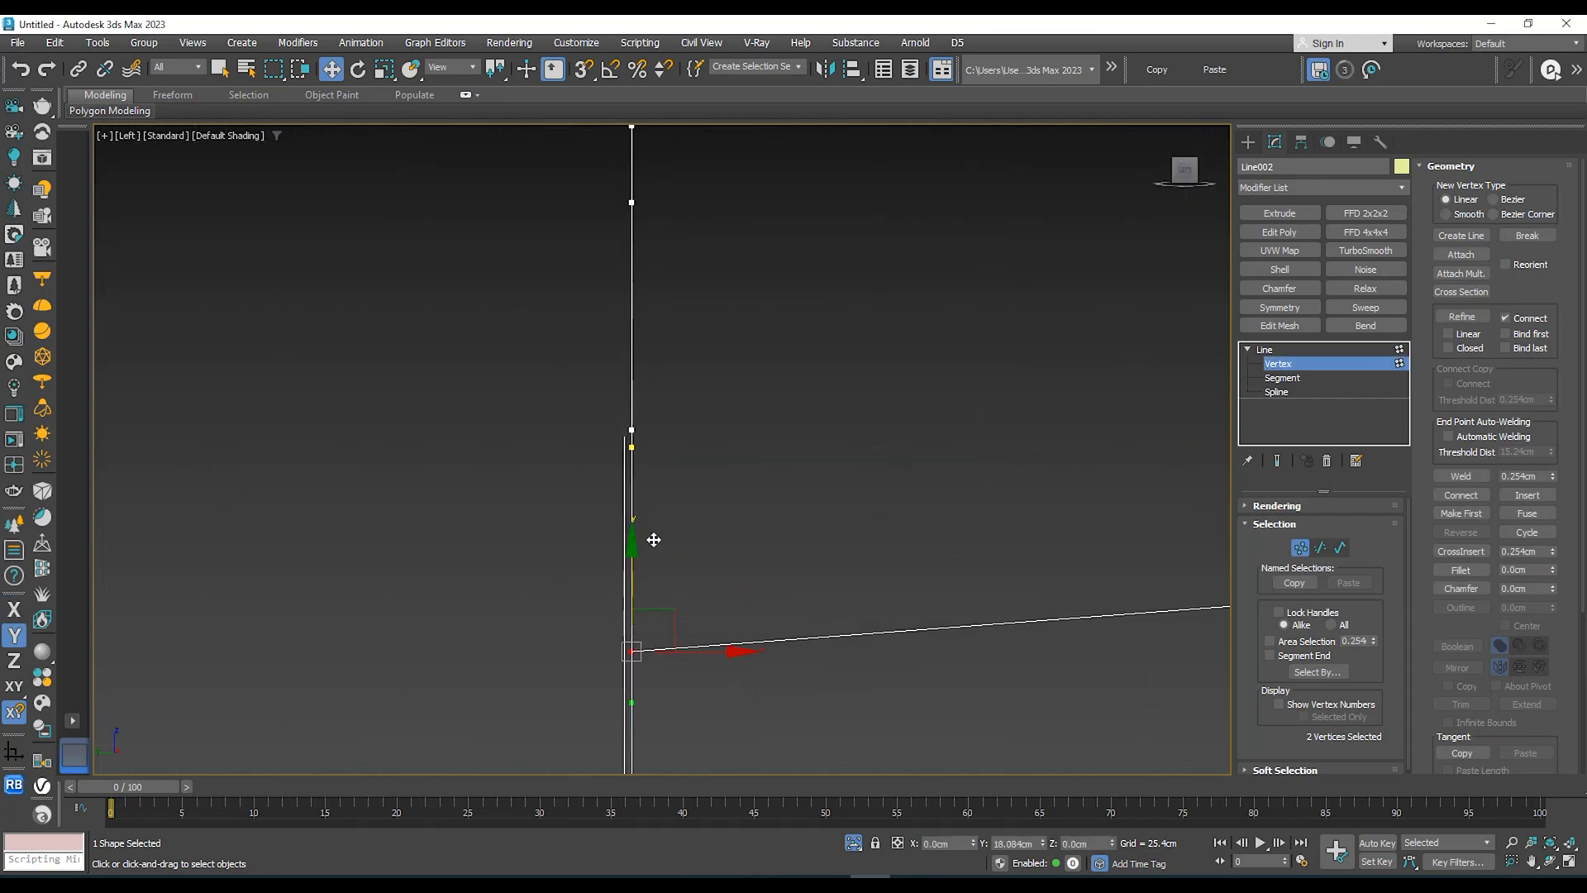
scroll(654, 539, down, 1)
middle_drag(624, 606, 508, 601)
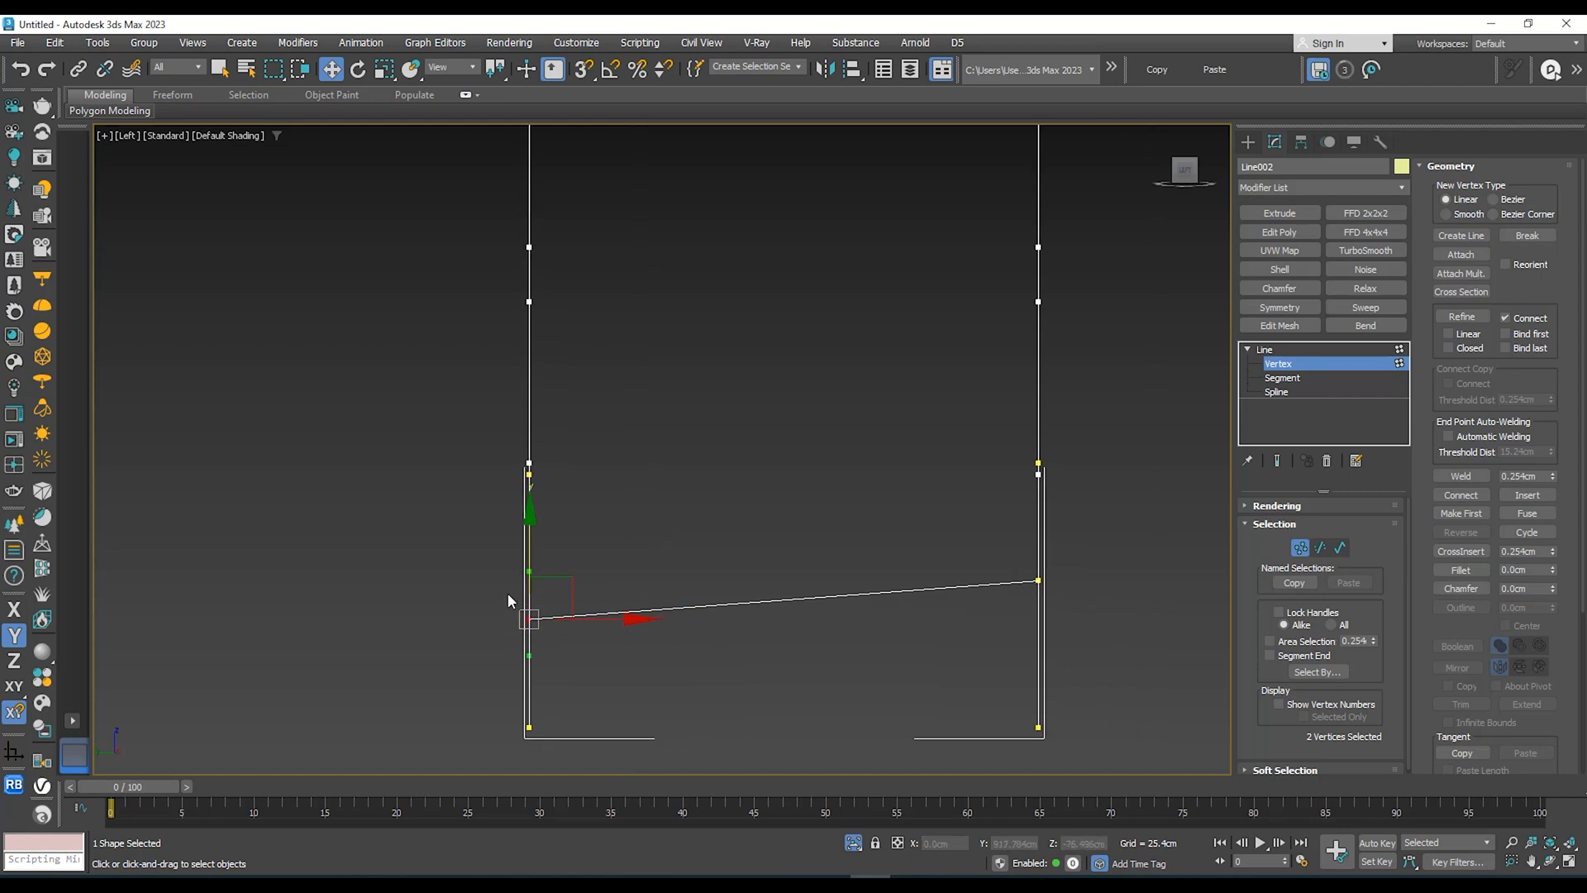
drag(528, 558, 659, 503)
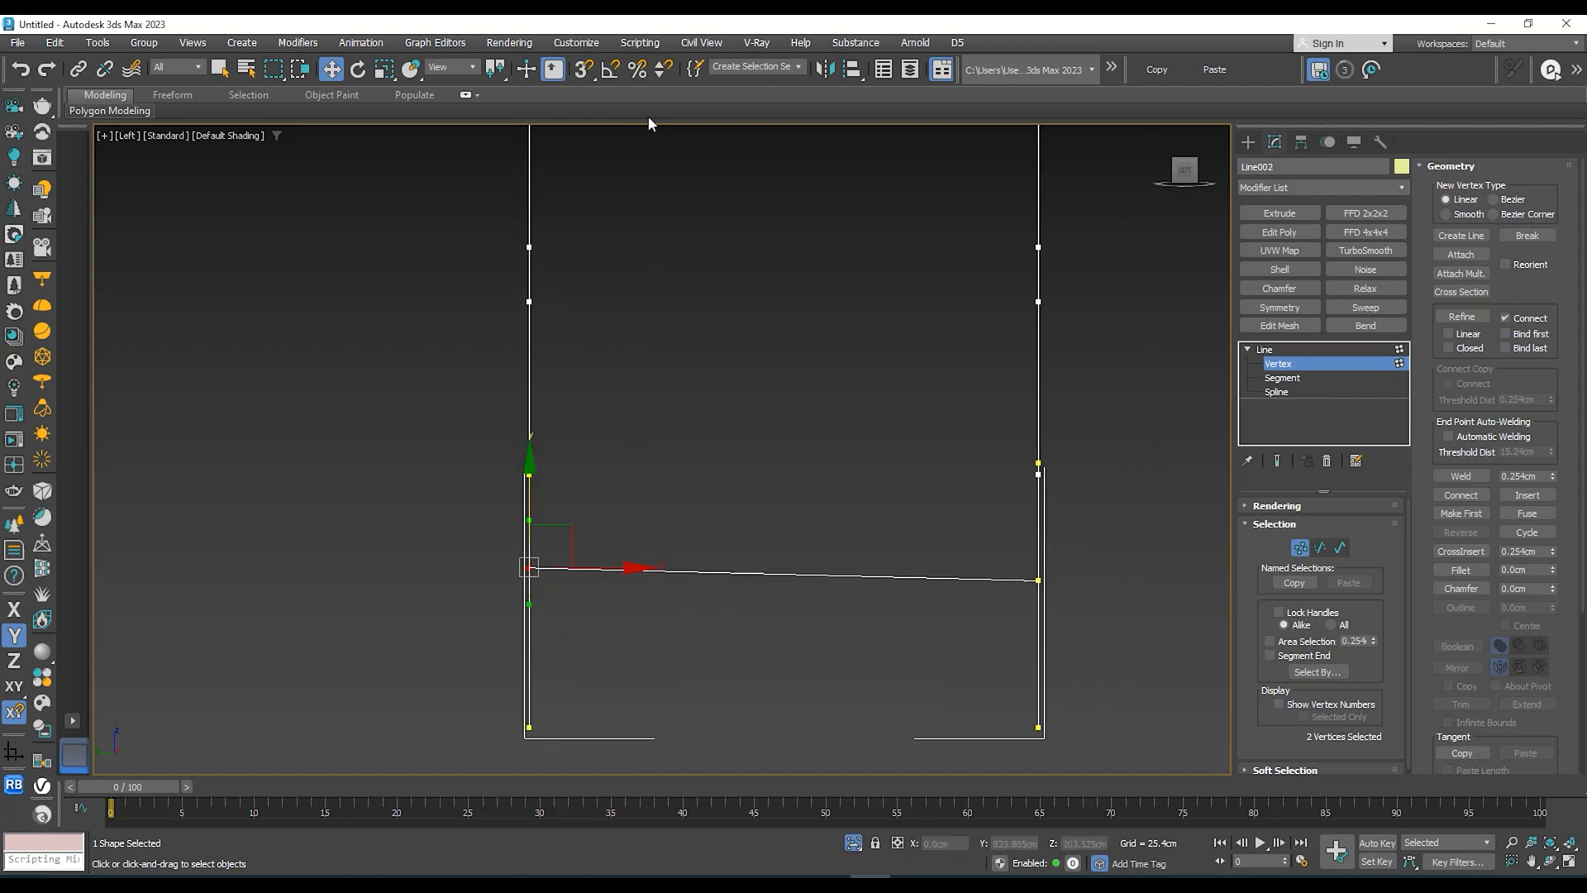
drag(584, 68, 590, 136)
drag(545, 485, 1039, 581)
click(1283, 350)
key(F5)
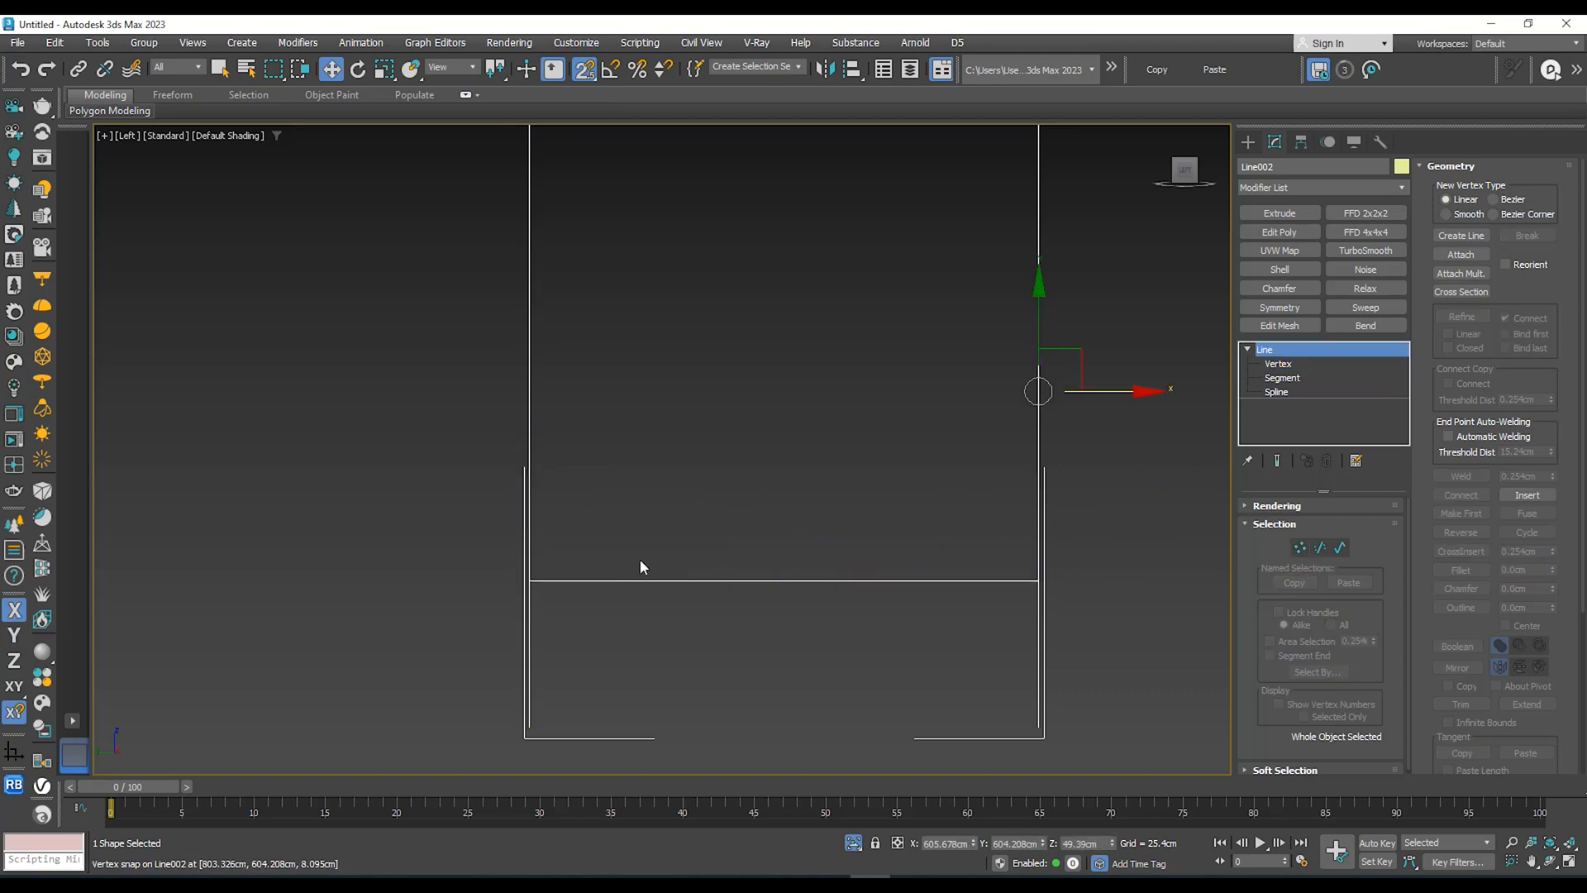
Step: Inspect the front crossbar's alignment between the two frames from several angles, including in wireframe
scroll(640, 559, up, 3)
scroll(765, 438, down, 3)
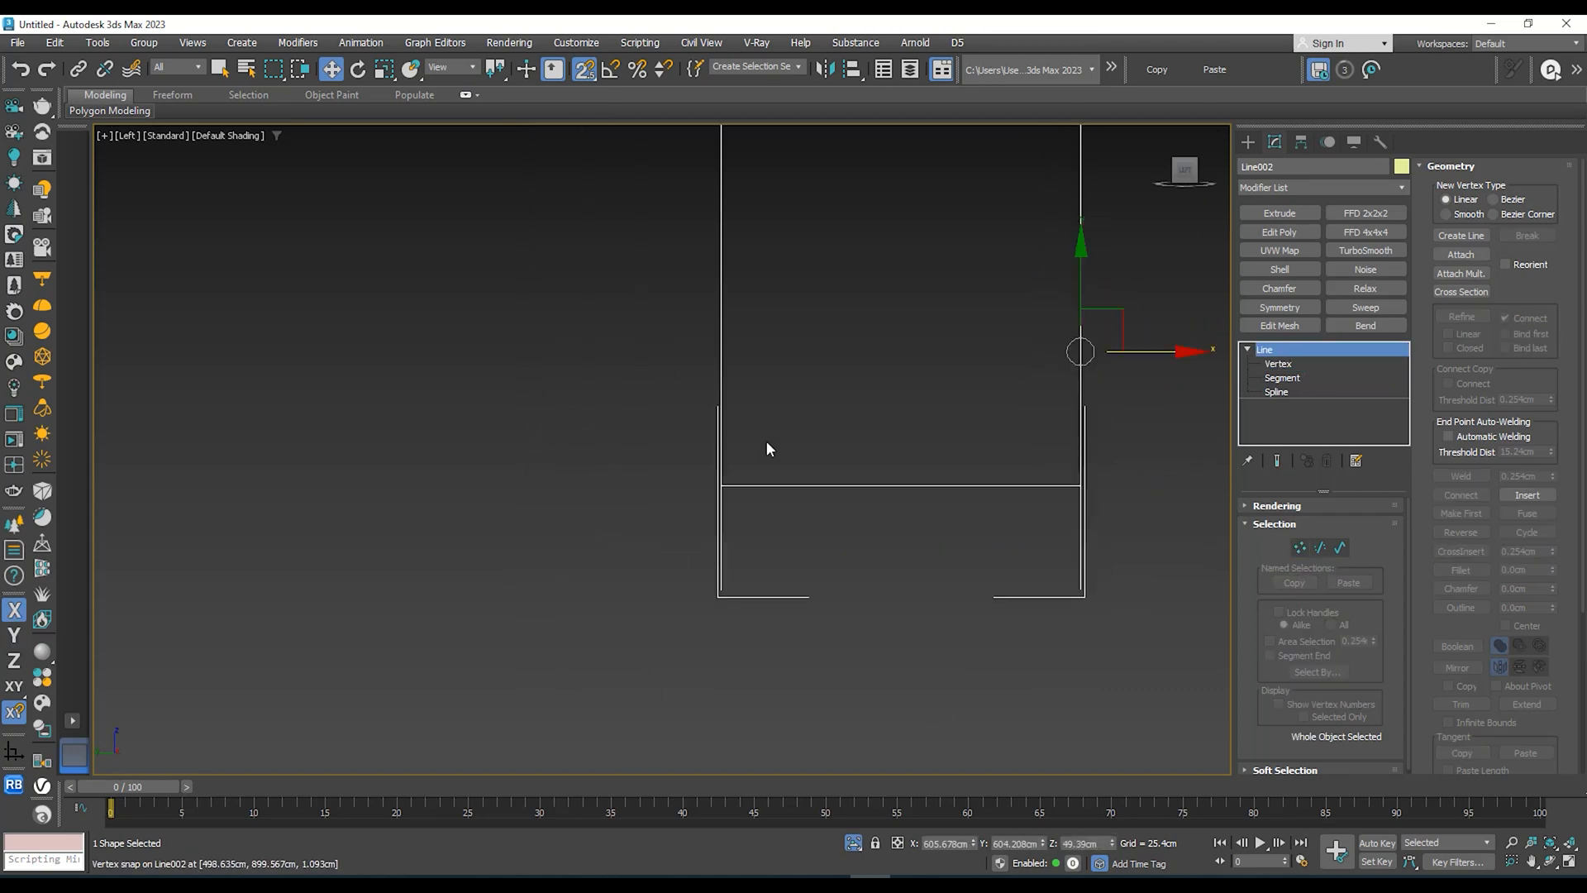
middle_drag(766, 439, 632, 450)
middle_drag(901, 456, 840, 456)
scroll(897, 519, up, 2)
alt+middle_drag(896, 518, 1162, 453)
scroll(851, 545, down, 3)
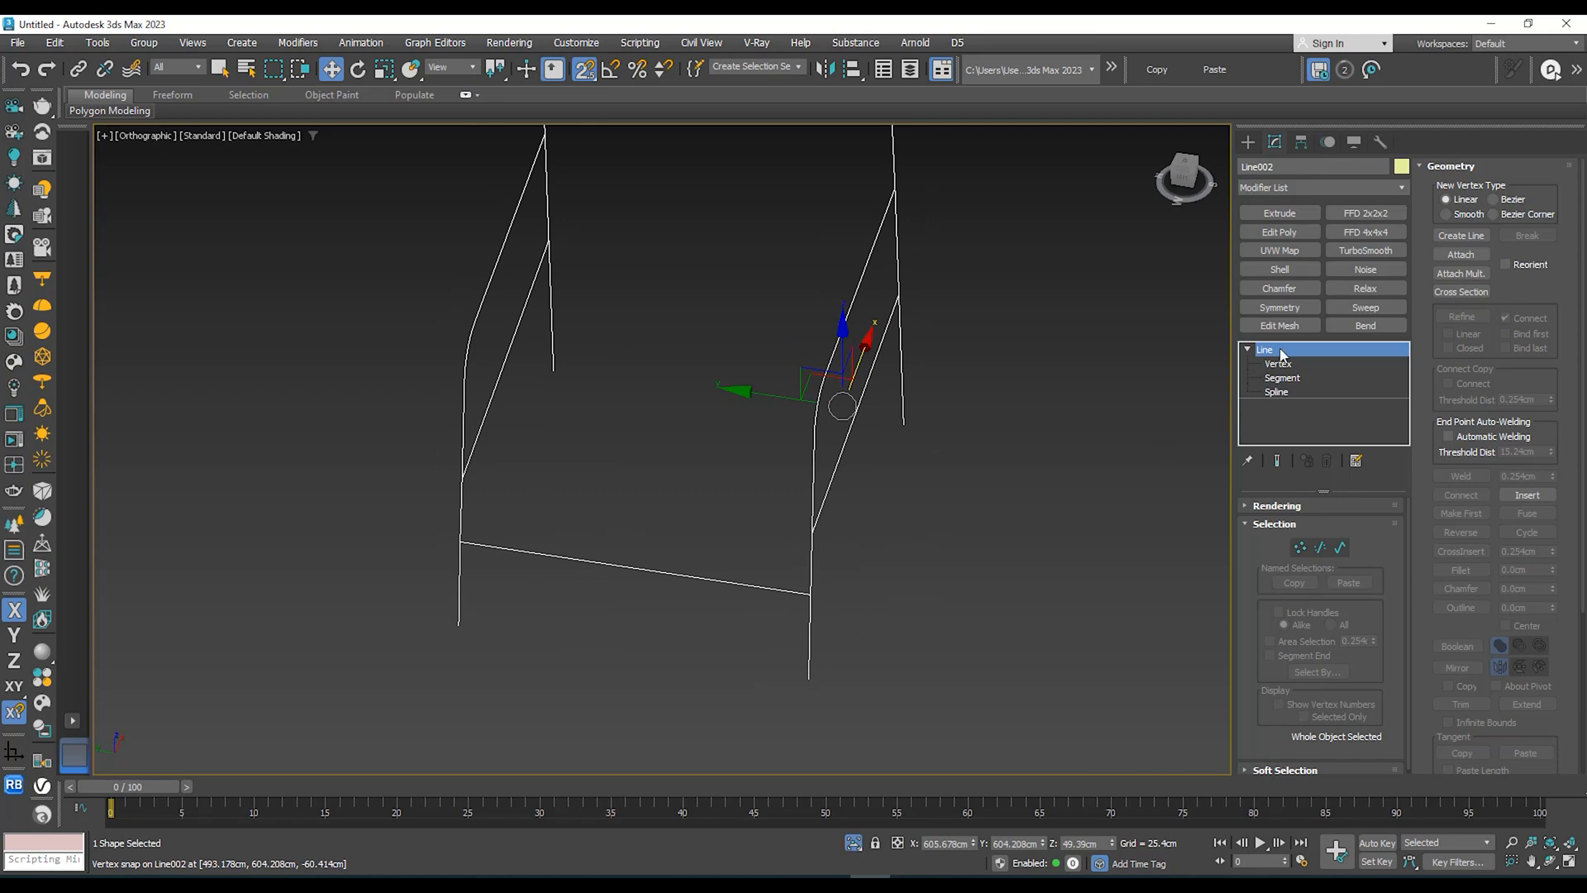
key(F3)
mouse_move(723, 528)
alt+middle_down()
mouse_move(606, 486)
mouse_move(652, 528)
mouse_move(758, 506)
alt+middle_up()
Step: Unhide all objects to bring the reference photo back and return the viewport to default shading
right_click(758, 506)
click(801, 438)
right_click(799, 432)
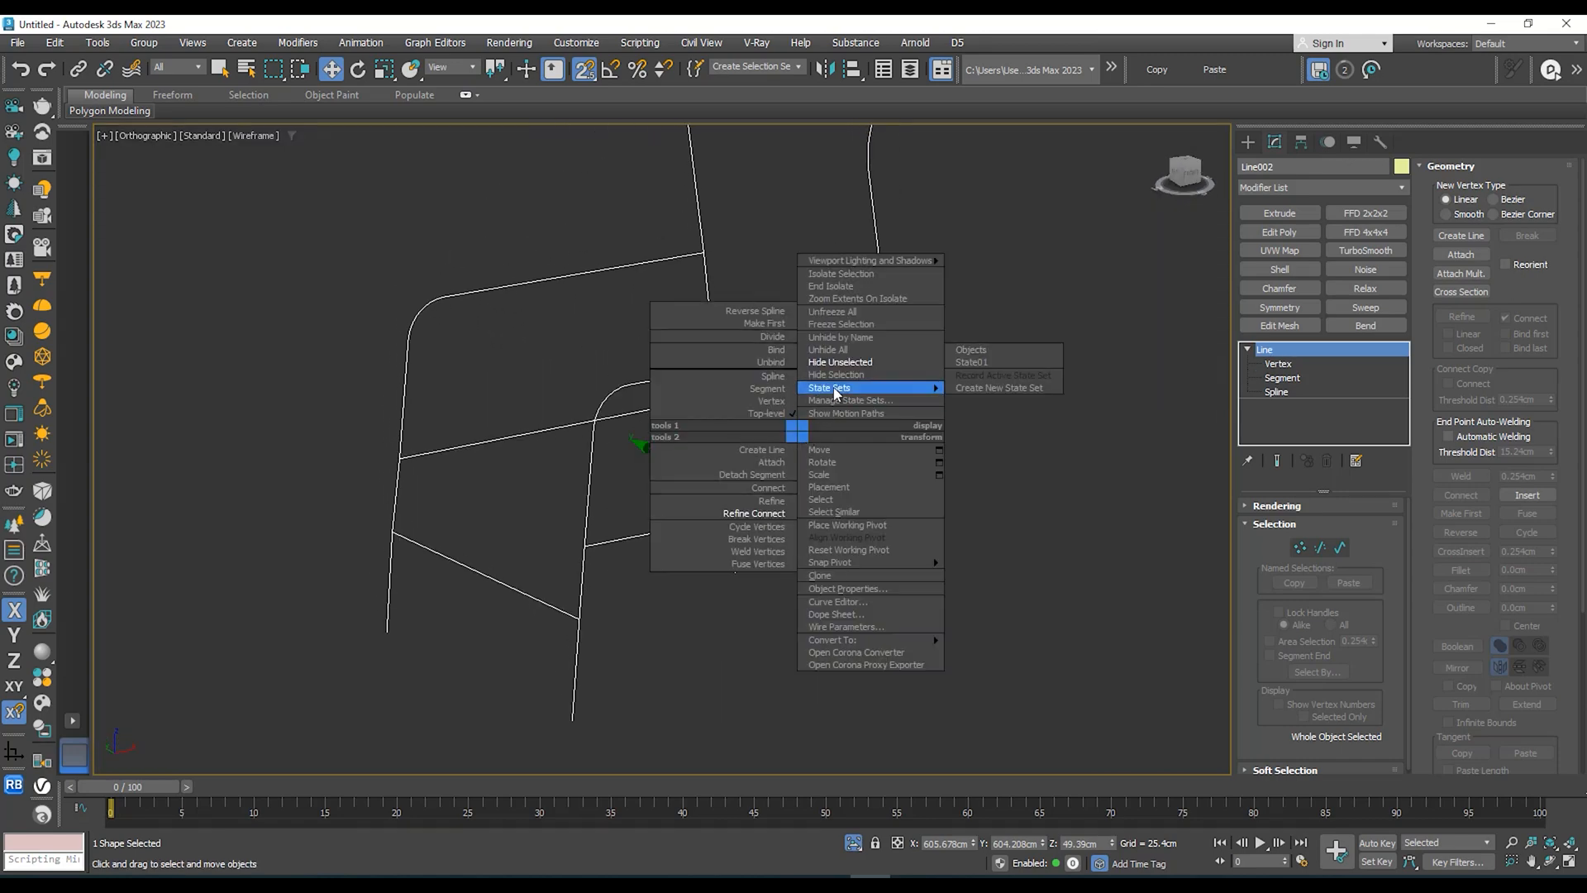
click(1065, 404)
right_click(1057, 400)
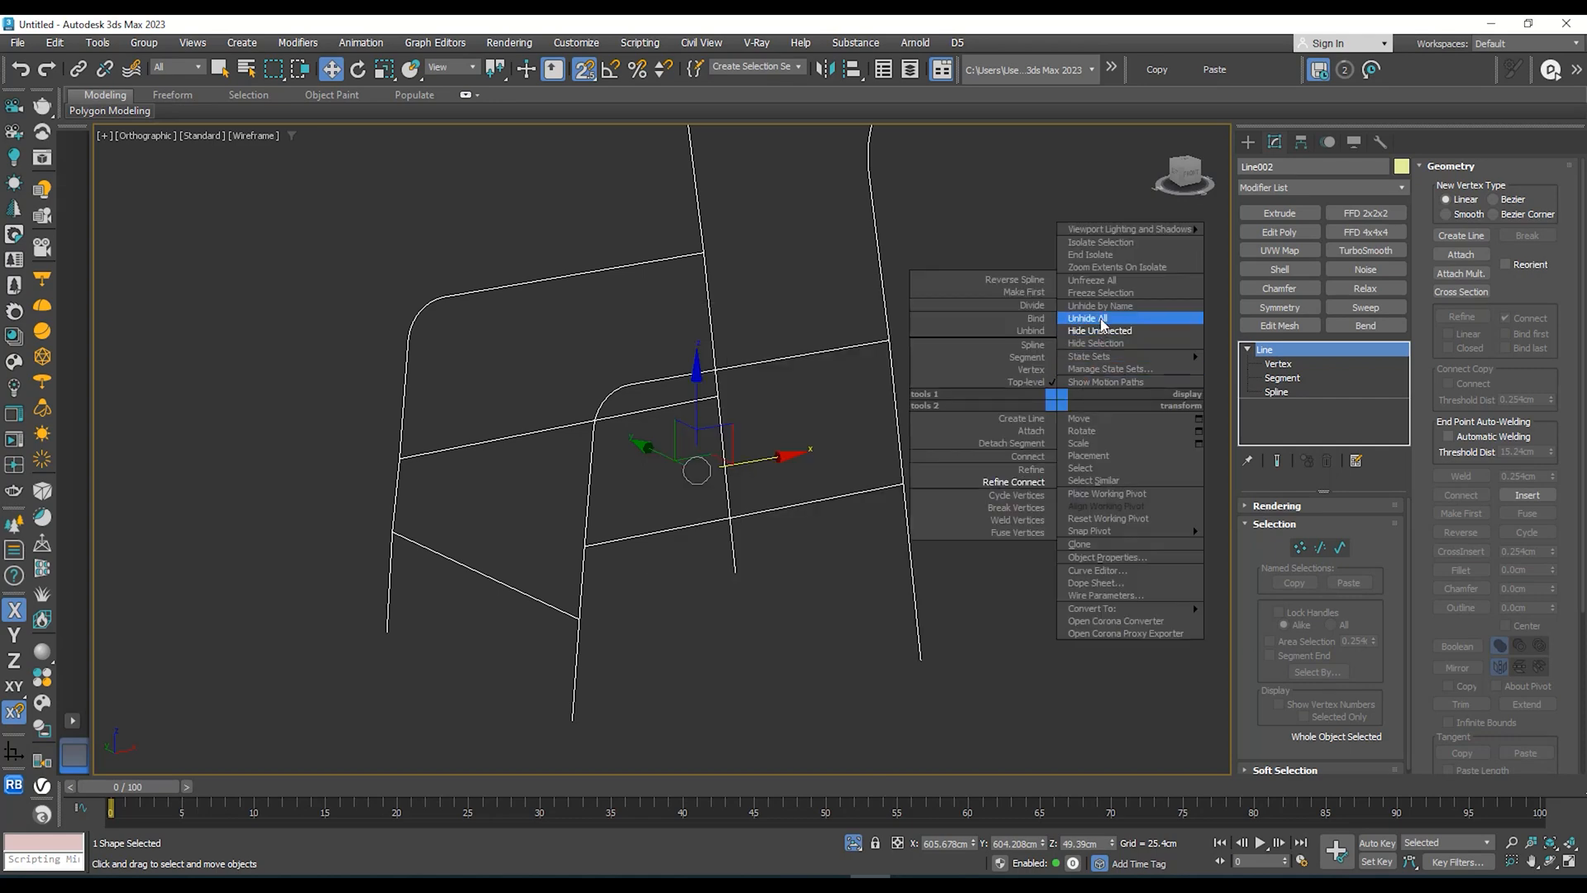
click(1101, 320)
scroll(1006, 398, down, 5)
alt+middle_drag(1006, 396, 992, 451)
key(F3)
Step: Turn off snapping and examine in the reference photo how the rear legs are connected behind the seat
alt+middle_drag(681, 508, 668, 482)
scroll(897, 471, up, 3)
scroll(928, 493, up, 4)
alt+middle_drag(928, 494, 940, 443)
scroll(842, 530, down, 4)
scroll(884, 423, up, 2)
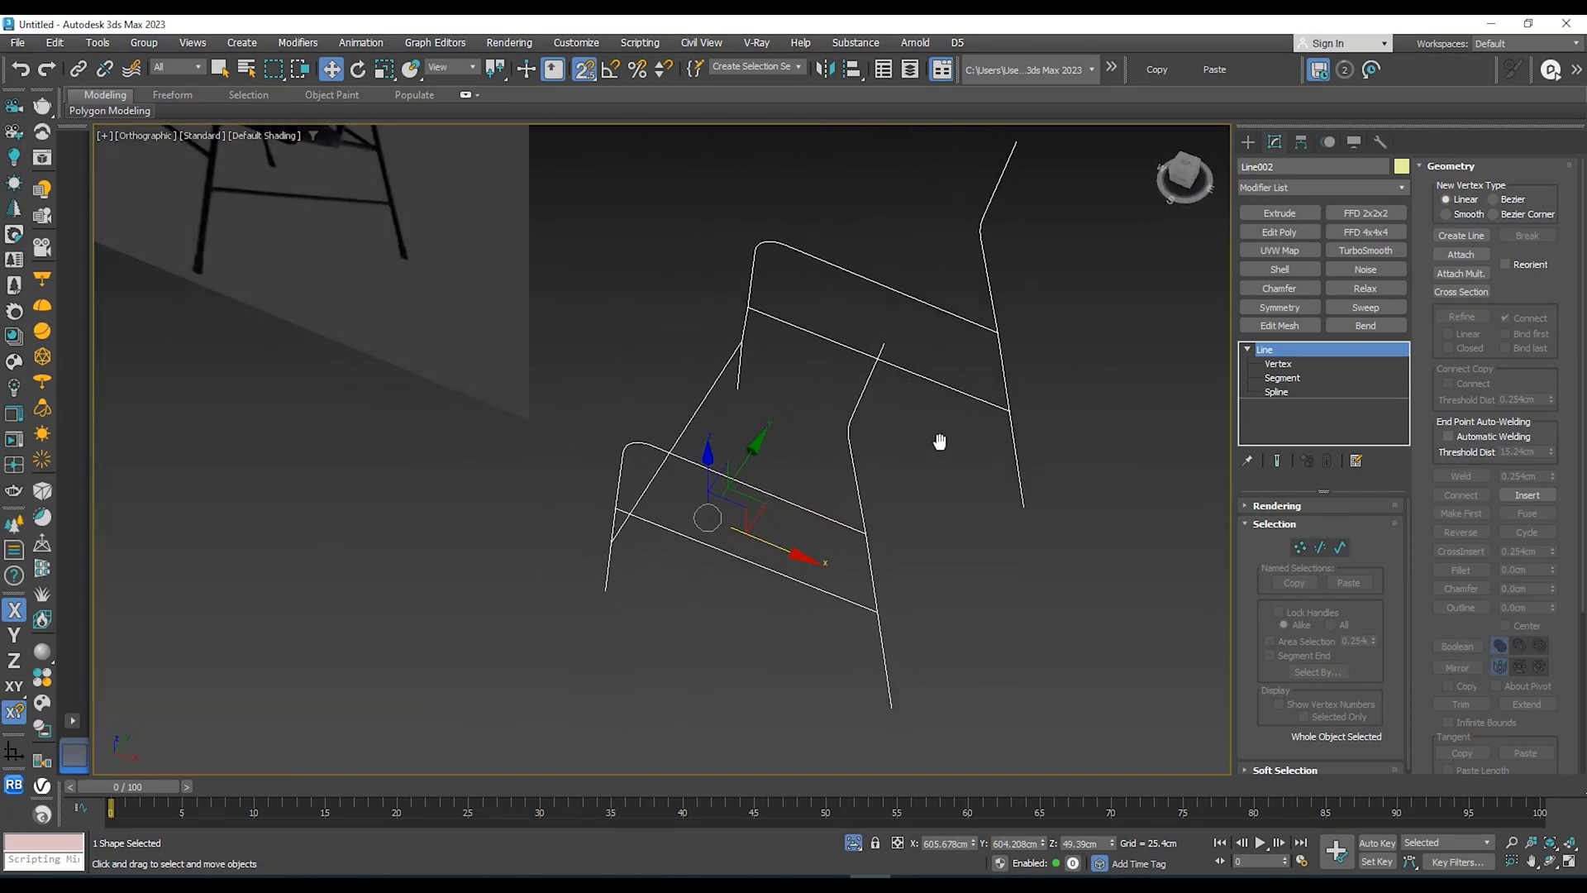
alt+middle_drag(823, 484, 452, 500)
scroll(588, 391, up, 4)
scroll(455, 475, down, 2)
scroll(462, 438, up, 2)
middle_drag(467, 438, 509, 468)
key(s)
scroll(431, 426, up, 2)
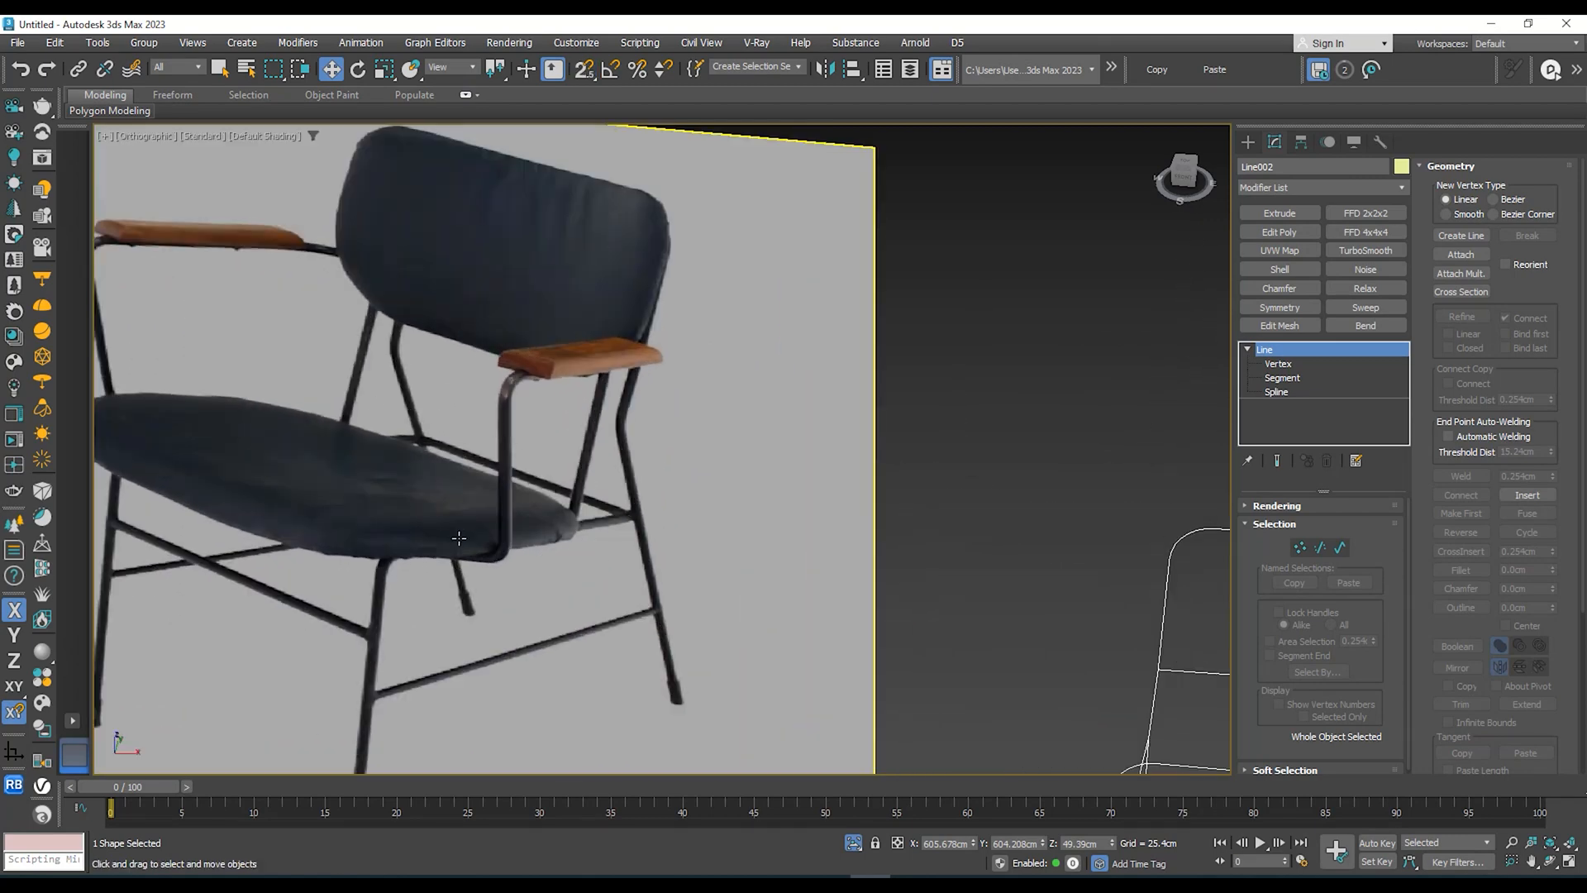
middle_drag(383, 453, 404, 481)
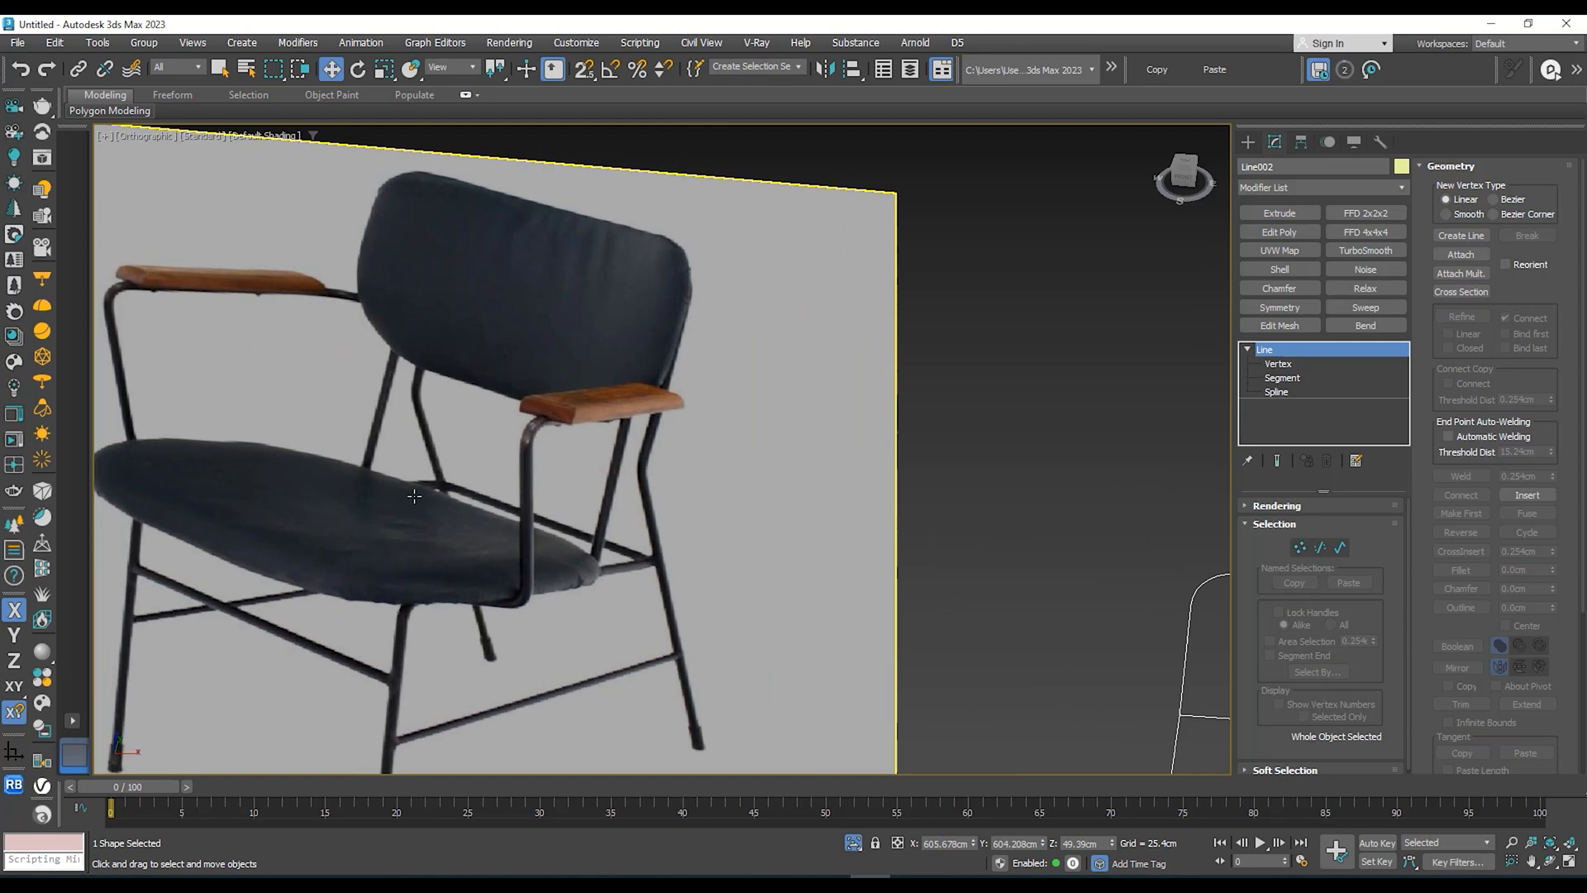
middle_drag(637, 573, 937, 489)
scroll(553, 564, down, 2)
Step: Enter vertex editing on the frame line through Refine, check the rear legs in the reference photo, and return to the Move tool
right_click(919, 496)
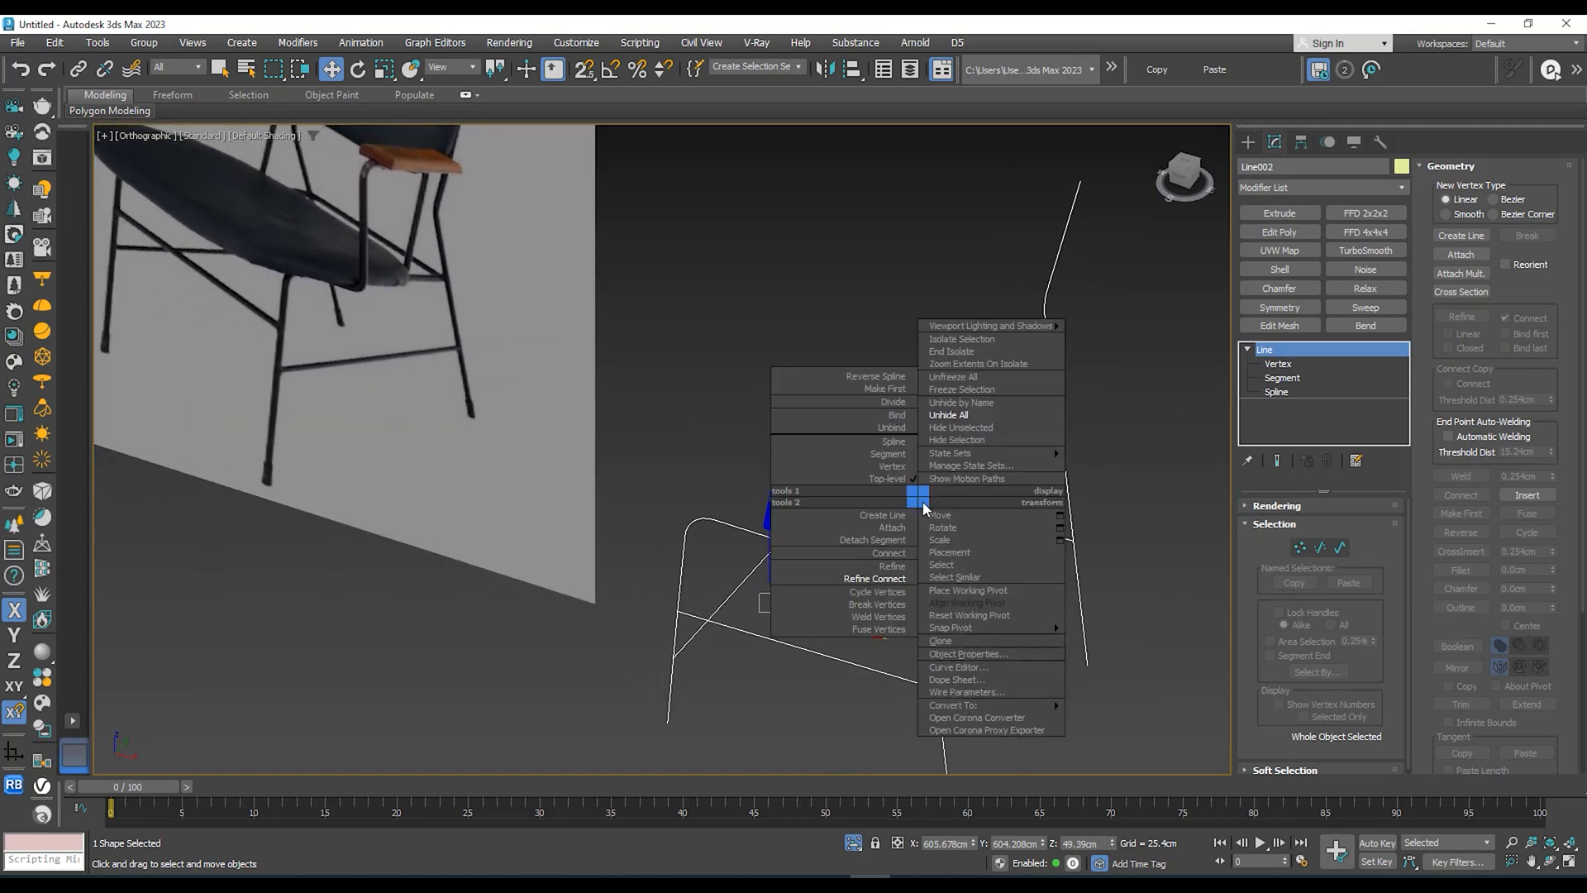
click(890, 566)
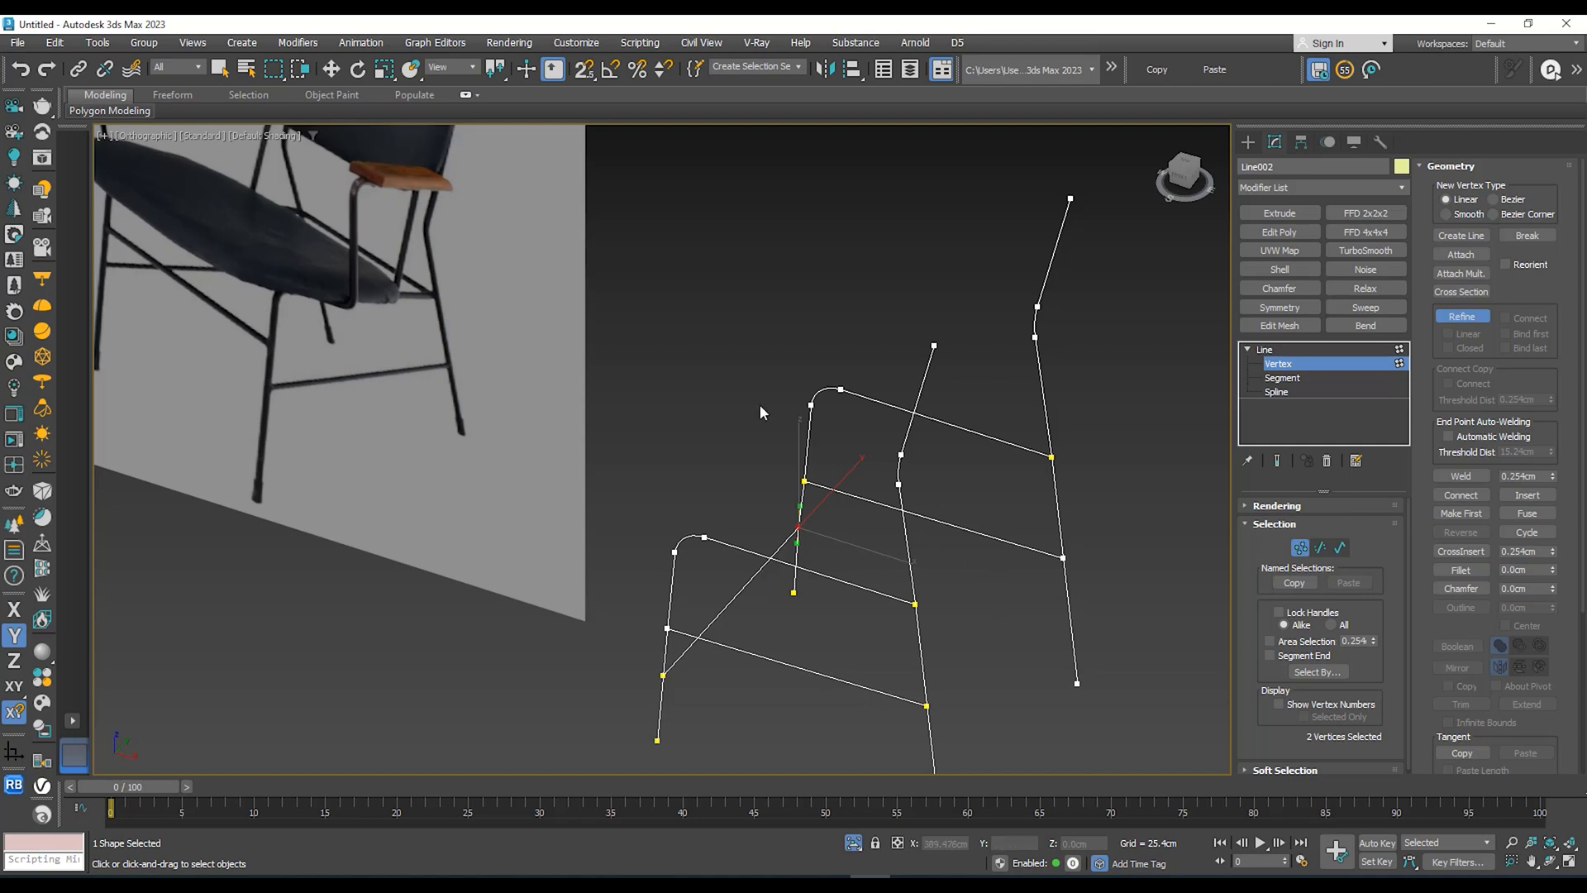
scroll(959, 620, down, 3)
alt+middle_drag(905, 610, 944, 579)
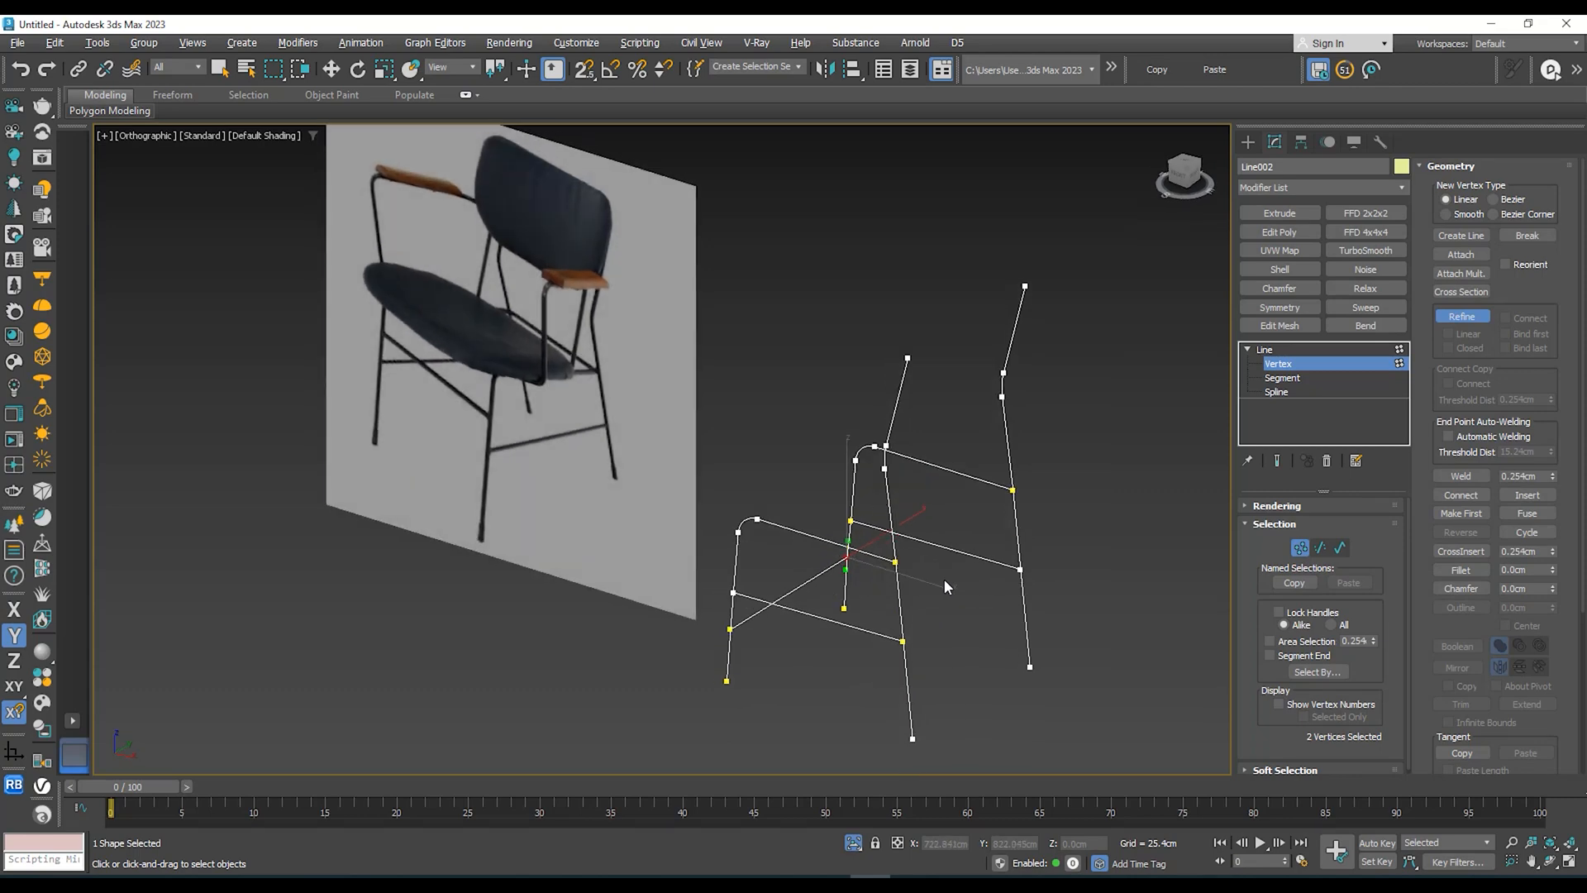
scroll(604, 389, up, 4)
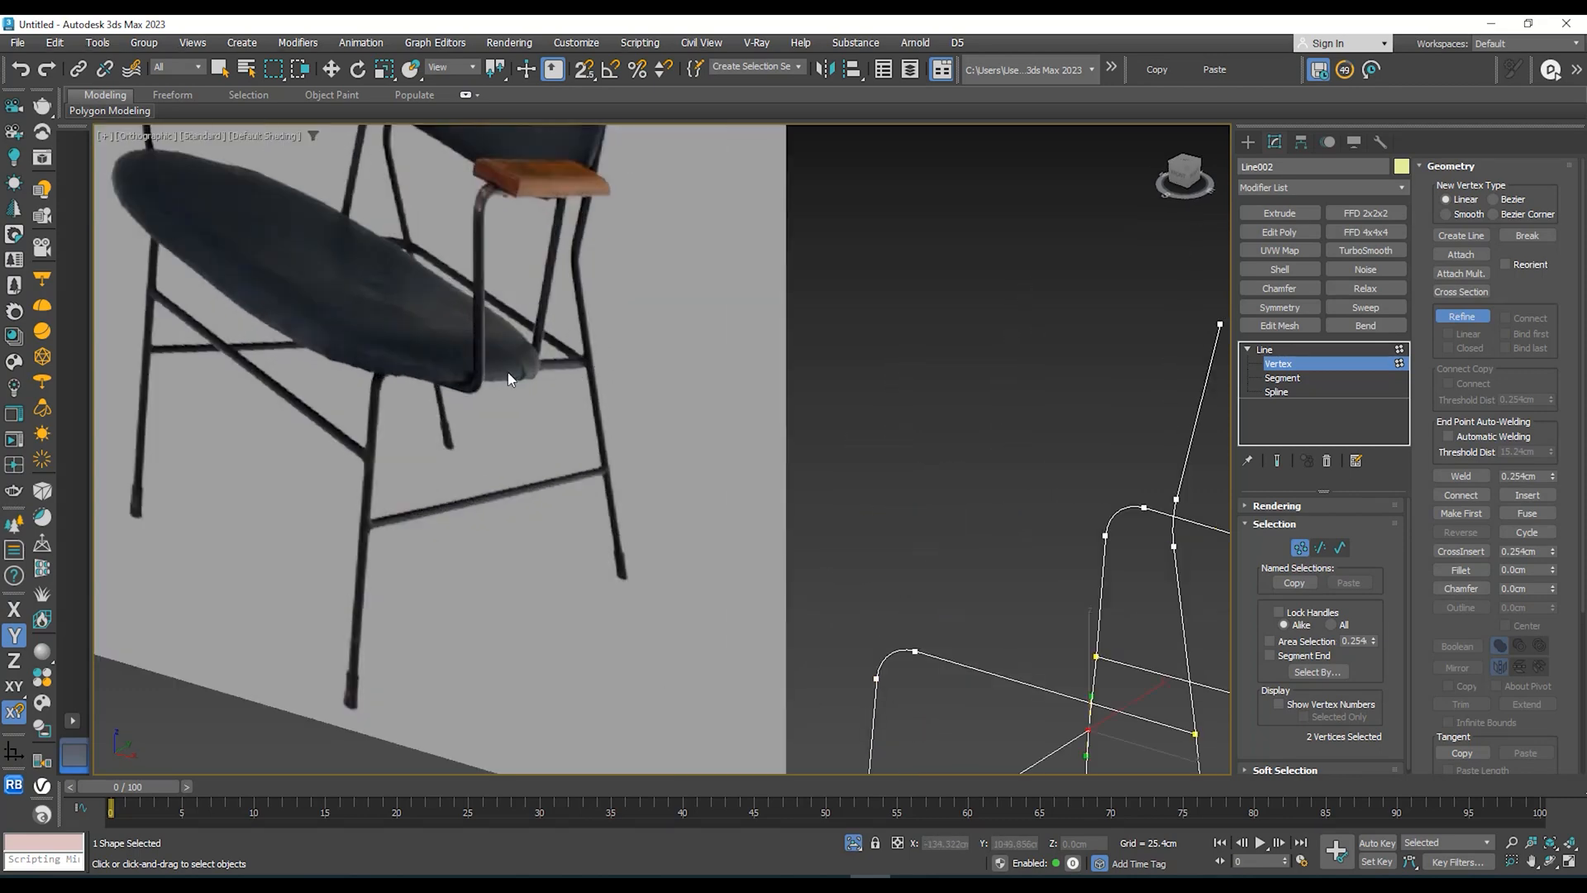
scroll(572, 367, down, 5)
scroll(573, 367, up, 4)
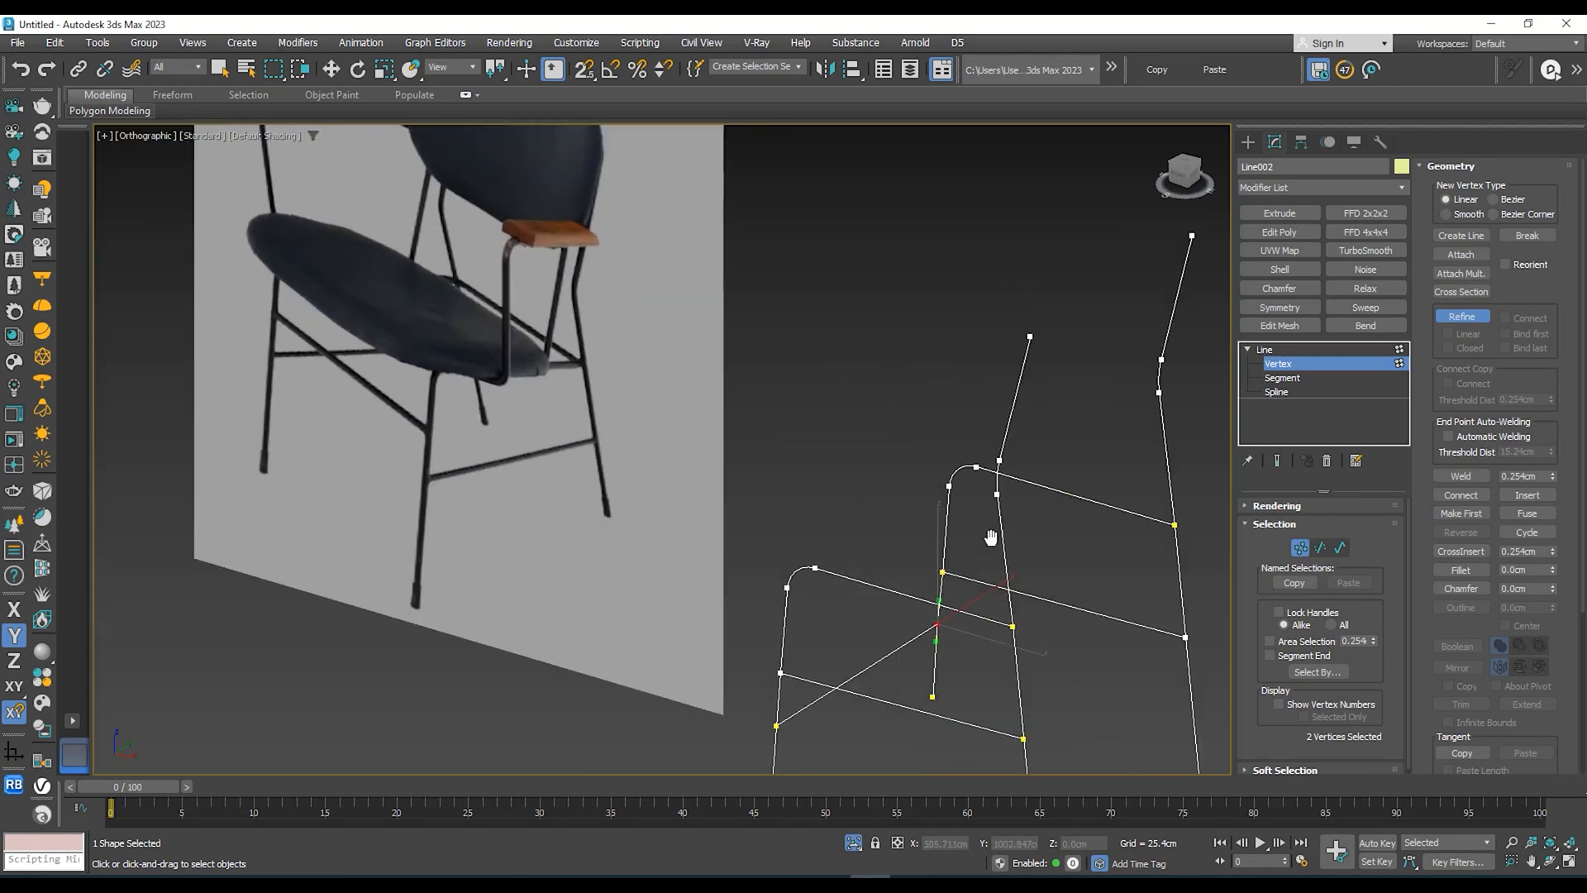
alt+middle_drag(991, 538, 868, 602)
scroll(693, 587, up, 8)
middle_drag(738, 558, 899, 642)
key(w)
Step: Extend a rear crossbar along Y from the near frame's armrest-to-rear-leg vertex toward the other frame, to about Y 814.7 cm
scroll(815, 560, down, 6)
scroll(898, 595, up, 4)
scroll(893, 644, down, 4)
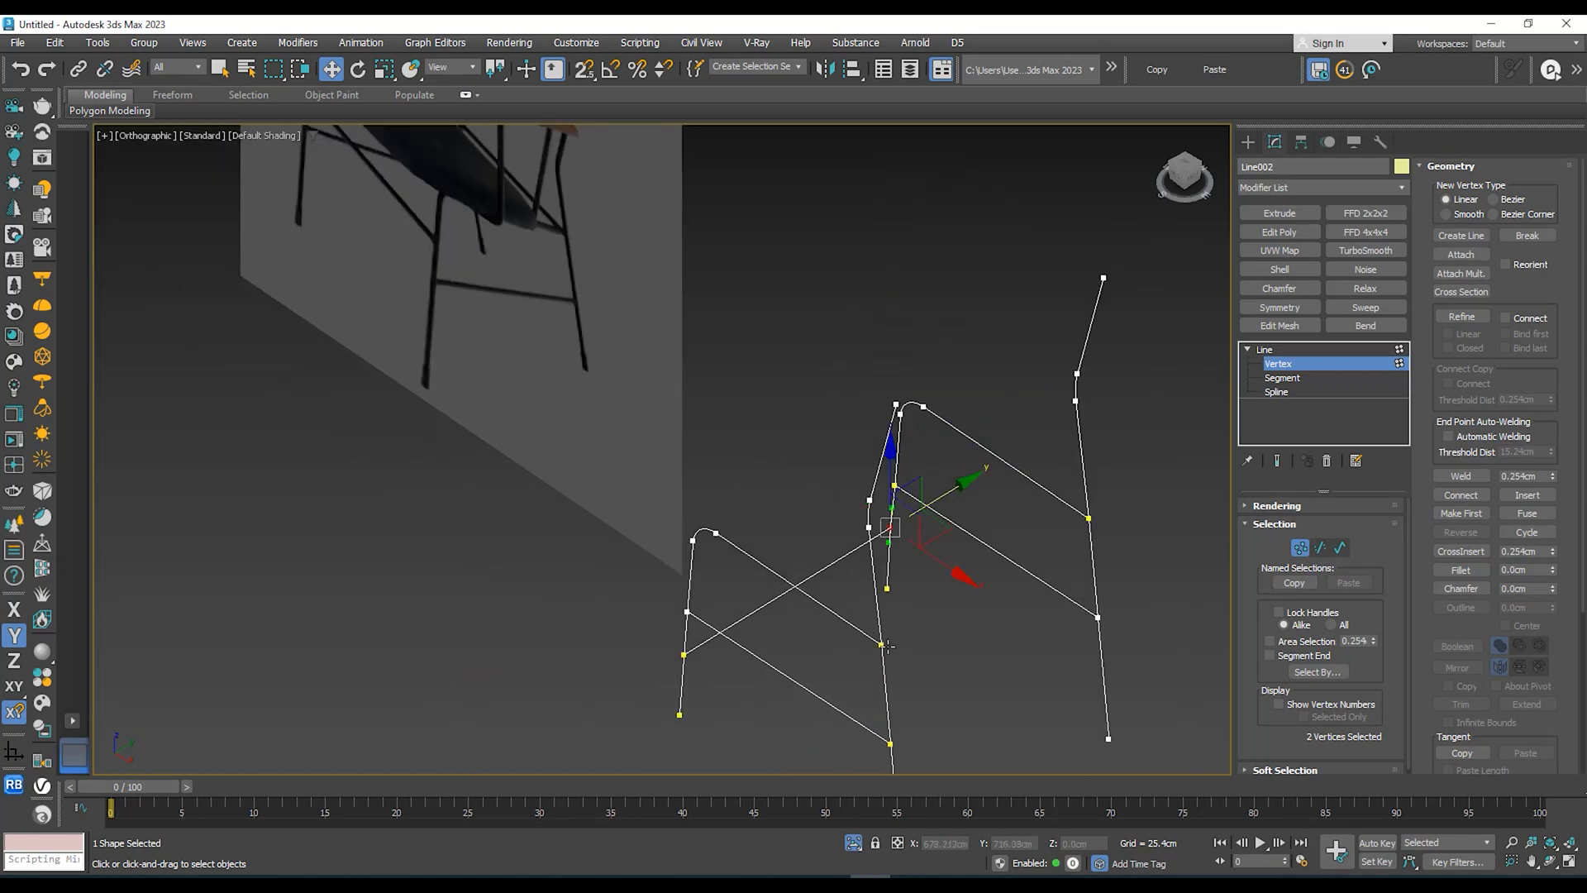
scroll(886, 649, up, 2)
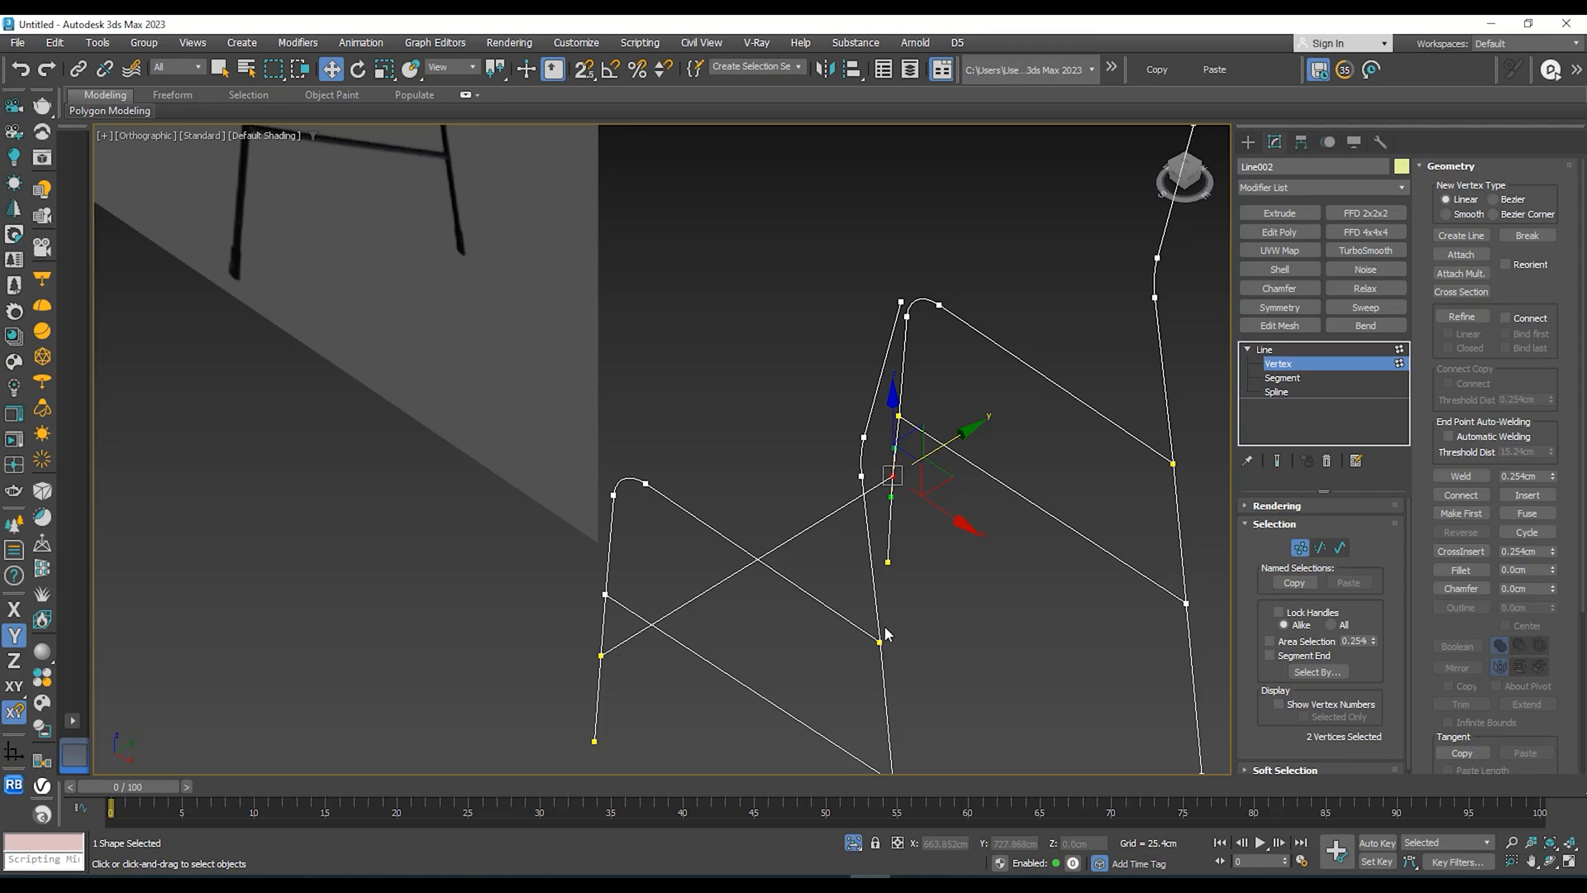
scroll(881, 636, up, 2)
scroll(878, 647, down, 4)
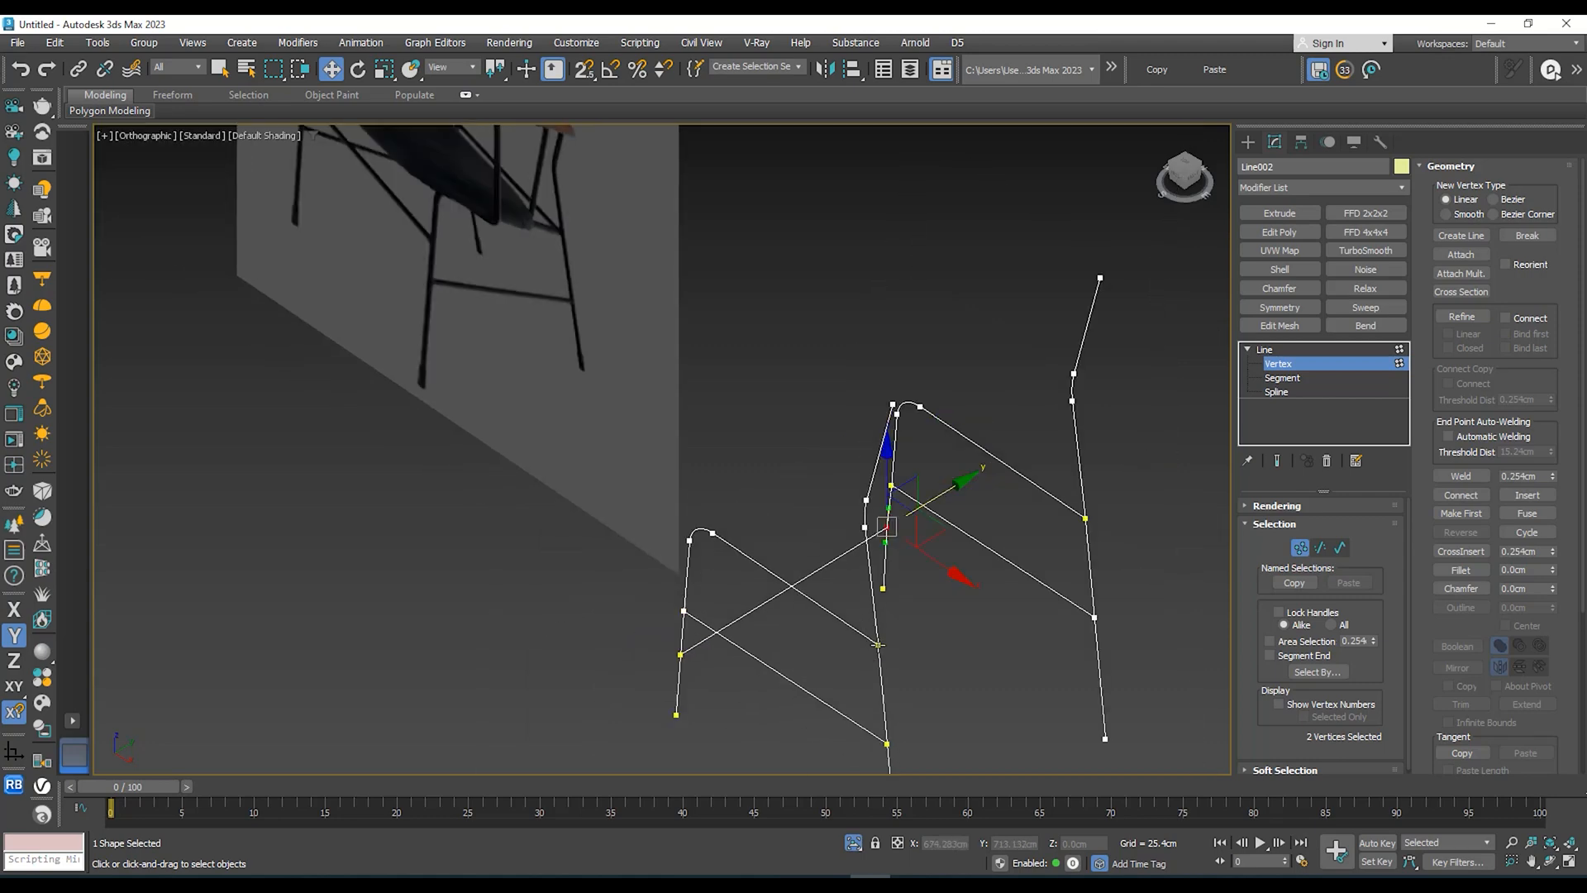
click(879, 645)
scroll(863, 651, down, 4)
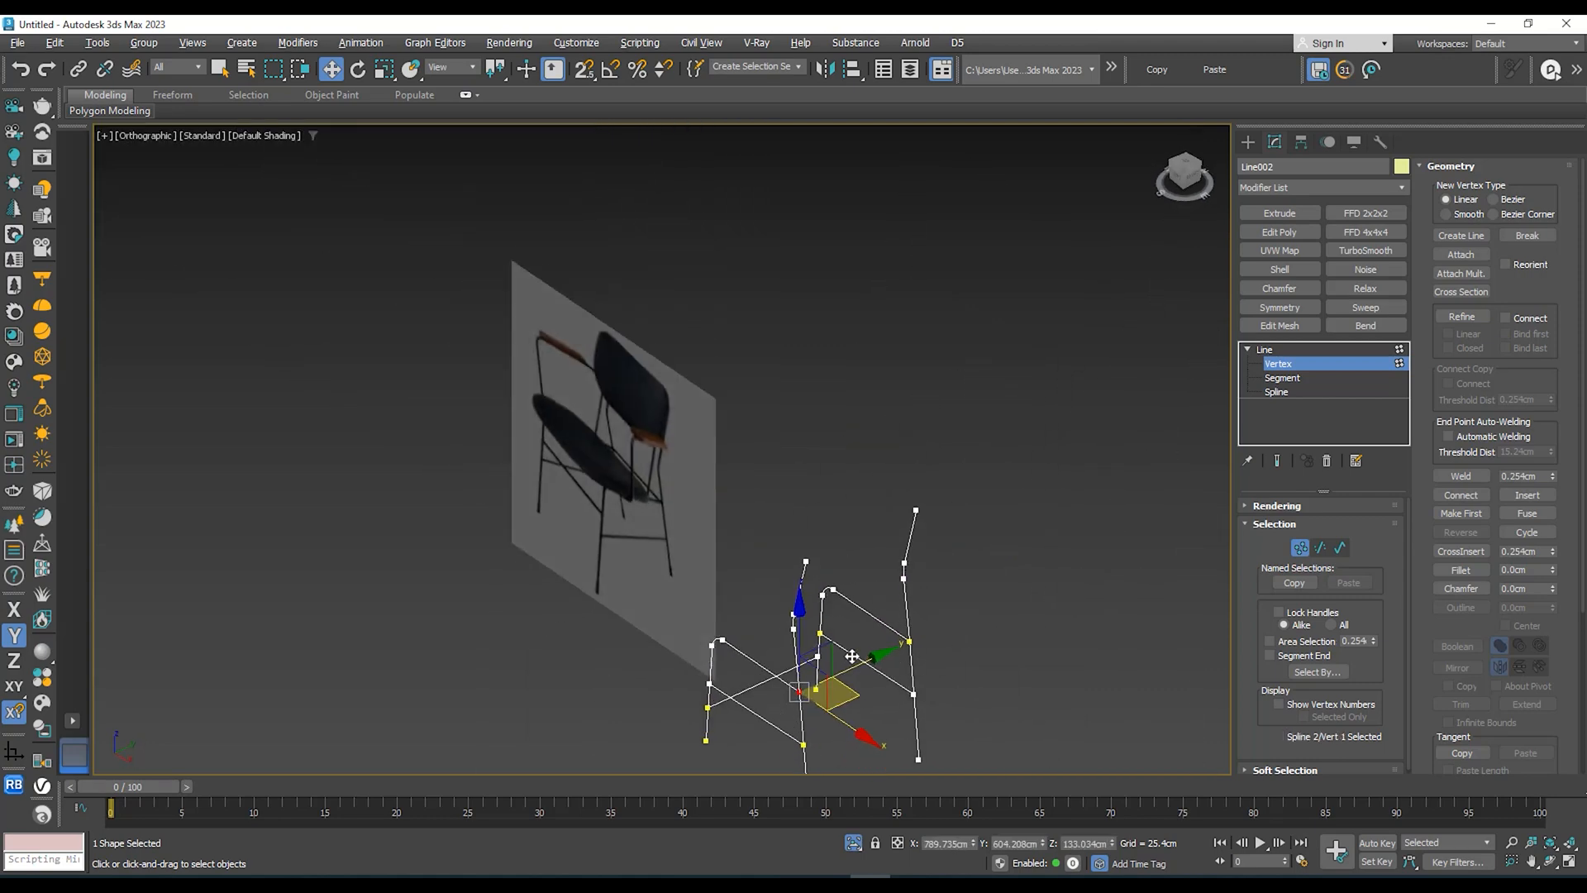
scroll(848, 674, up, 2)
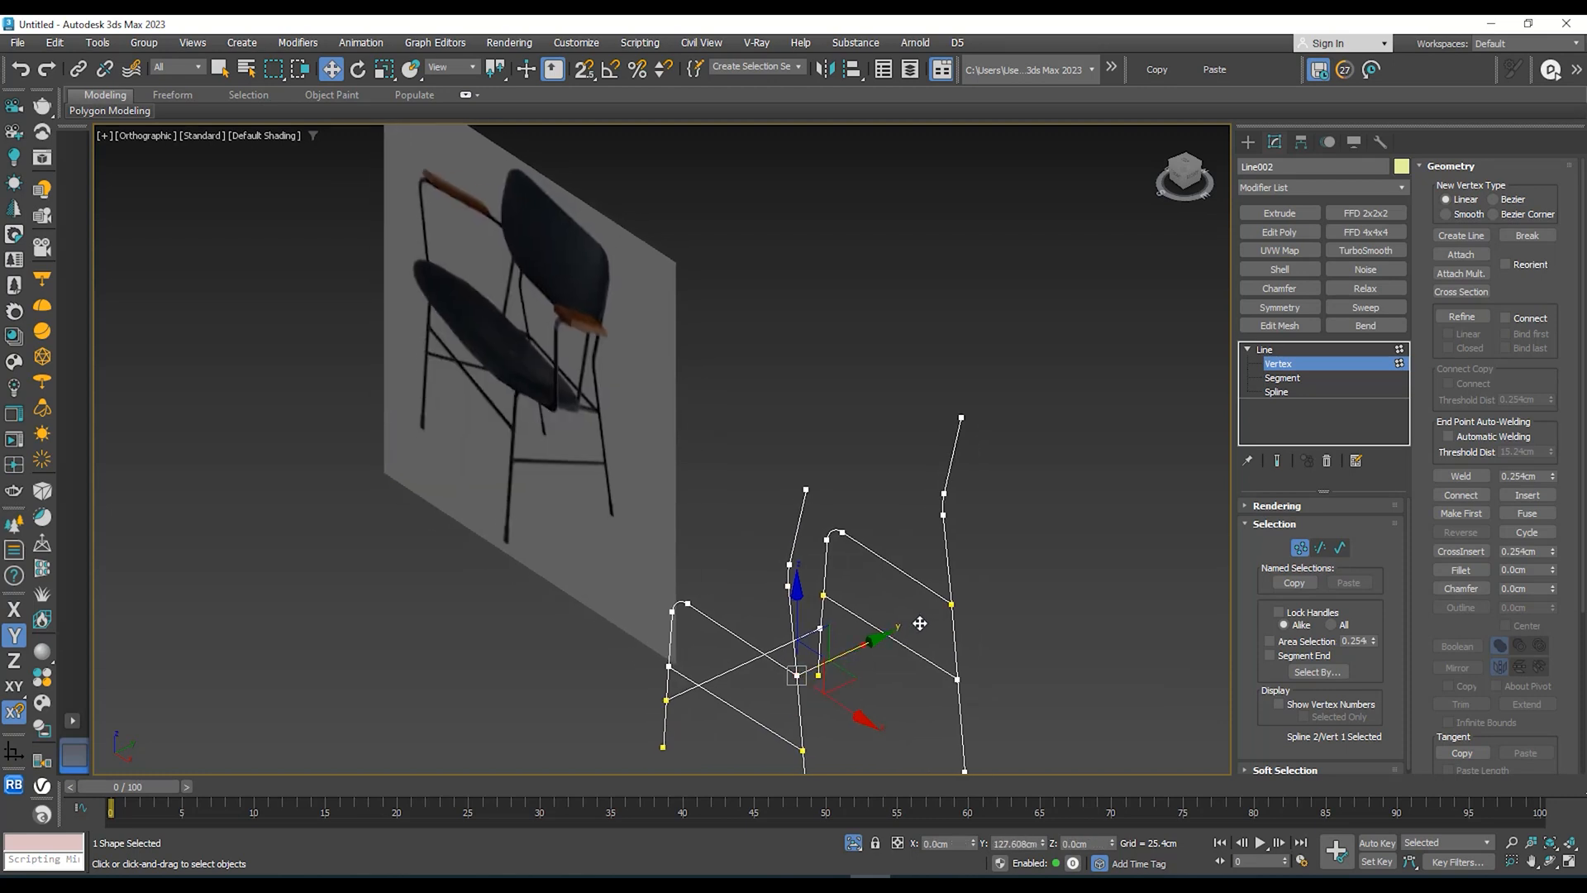
key(s)
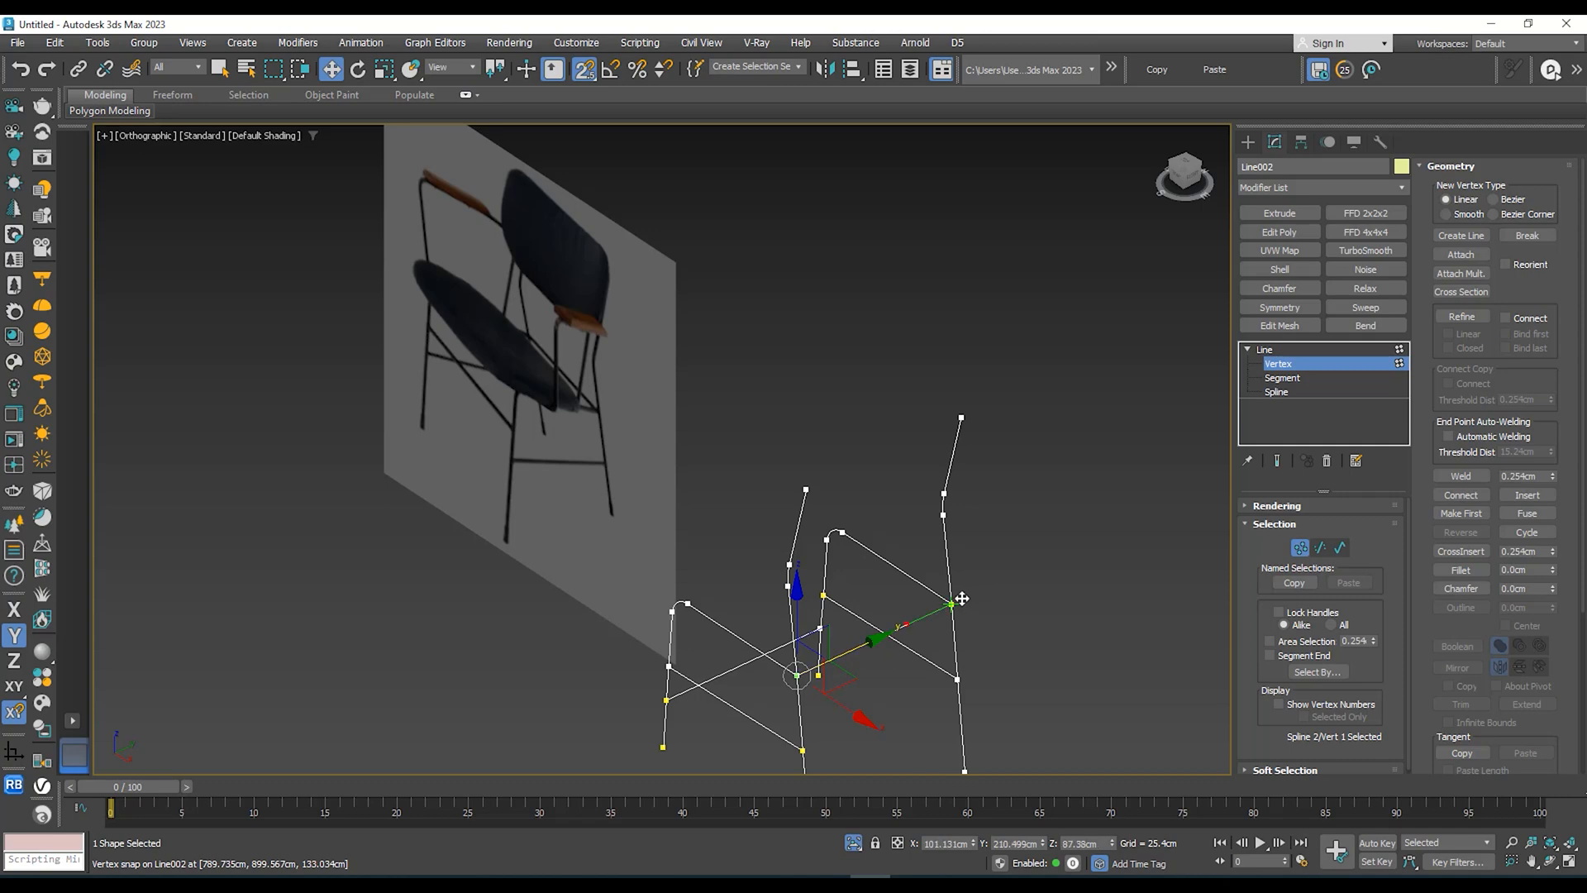
drag(957, 602, 958, 602)
Step: Using 3D snapping, snap the rear crossbar's free end onto the far frame's matching rear-leg vertex and leave vertex editing
scroll(950, 610, up, 4)
mouse_move(951, 608)
alt+middle_down()
mouse_move(940, 568)
mouse_move(925, 597)
alt+middle_up()
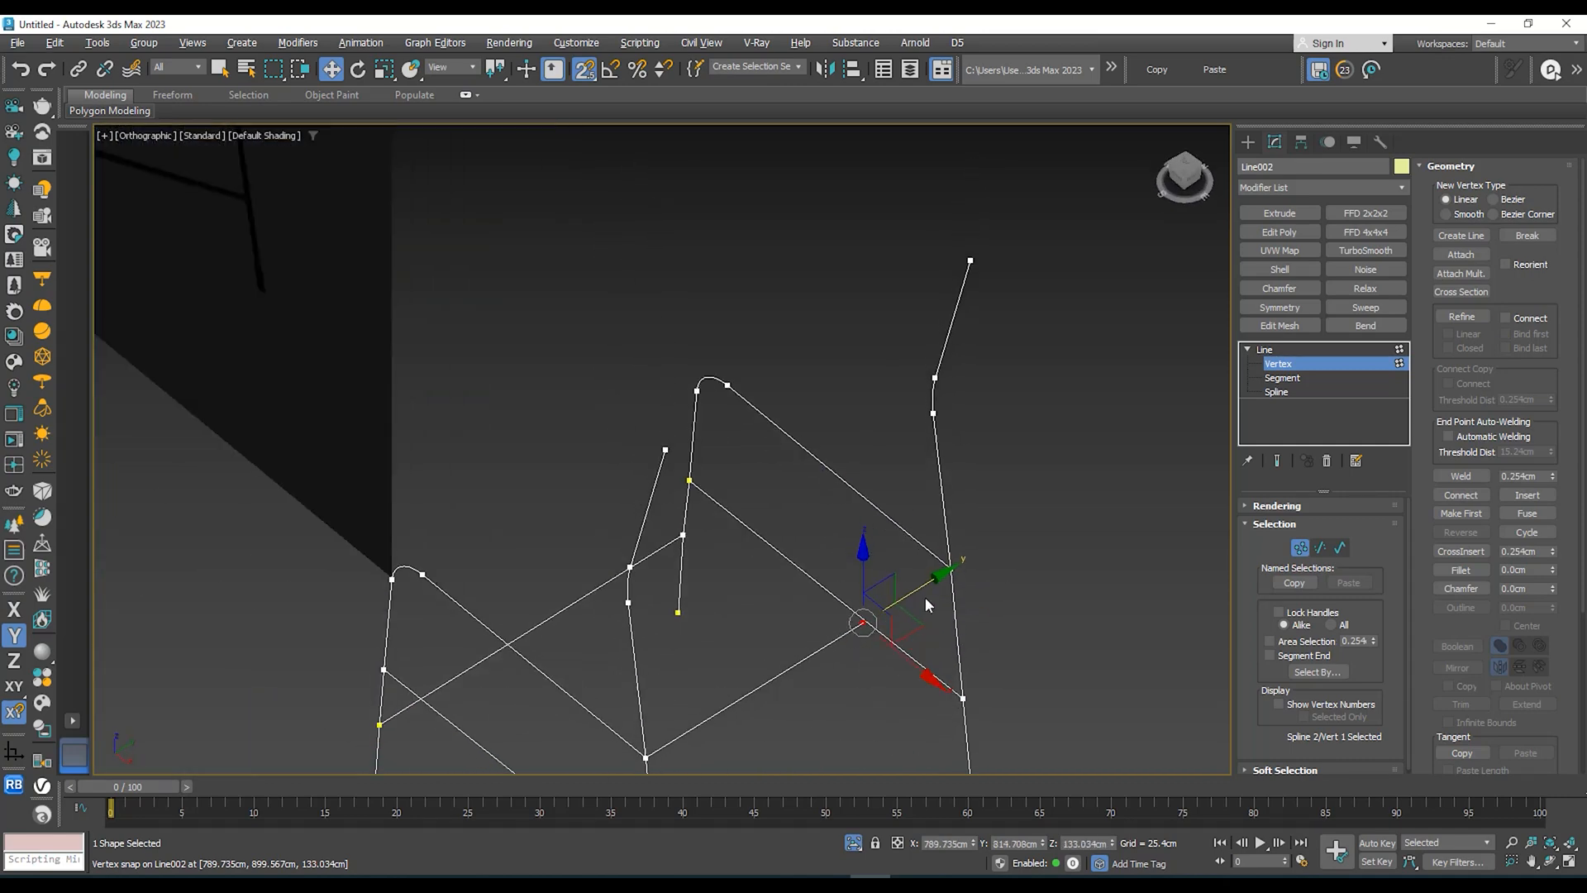
scroll(925, 597, up, 4)
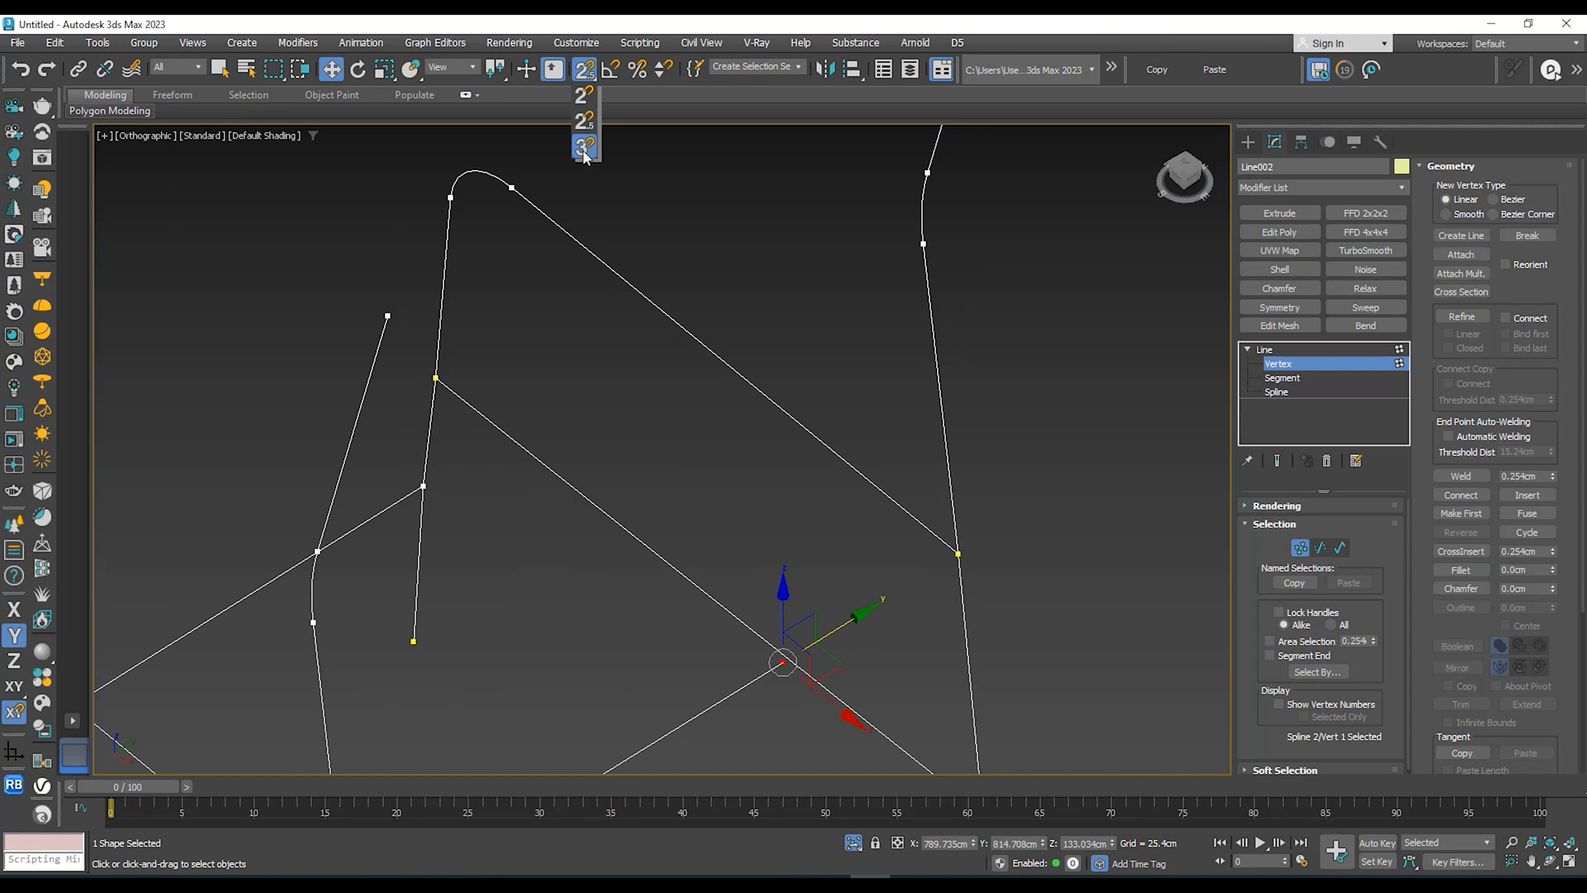
drag(862, 619, 957, 554)
click(1279, 351)
Step: Compare the spline frame's crossbars and rear legs with the reference photo from an angled view and from the front
alt+middle_drag(1025, 479, 1023, 429)
scroll(992, 479, down, 3)
alt+middle_drag(971, 537, 1004, 512)
scroll(999, 535, down, 5)
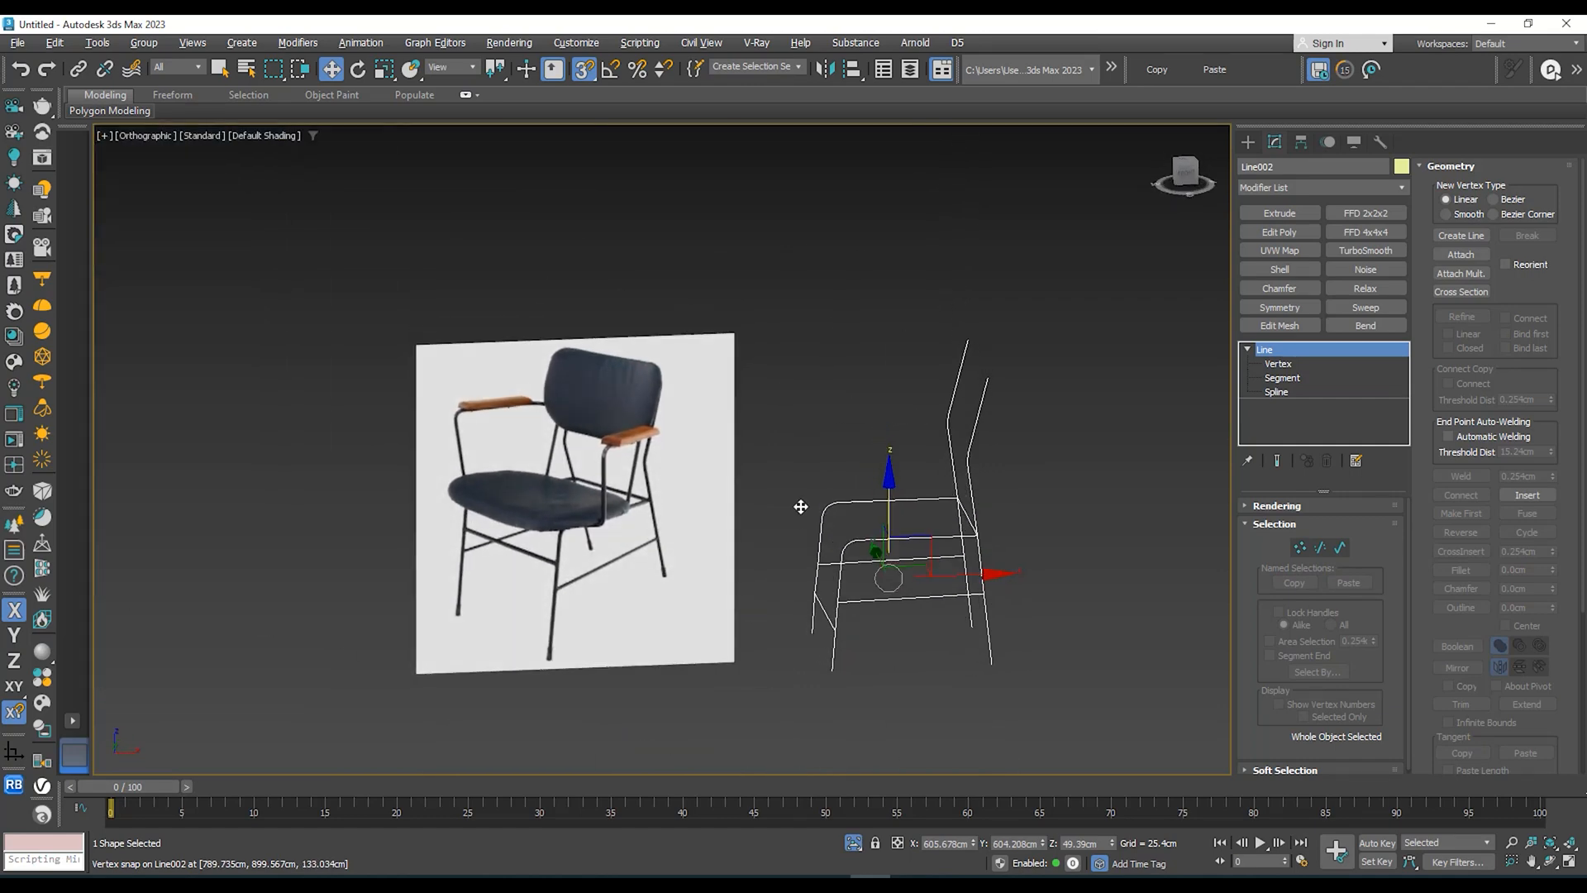
scroll(591, 495, up, 4)
scroll(681, 498, down, 4)
alt+middle_drag(771, 505, 787, 512)
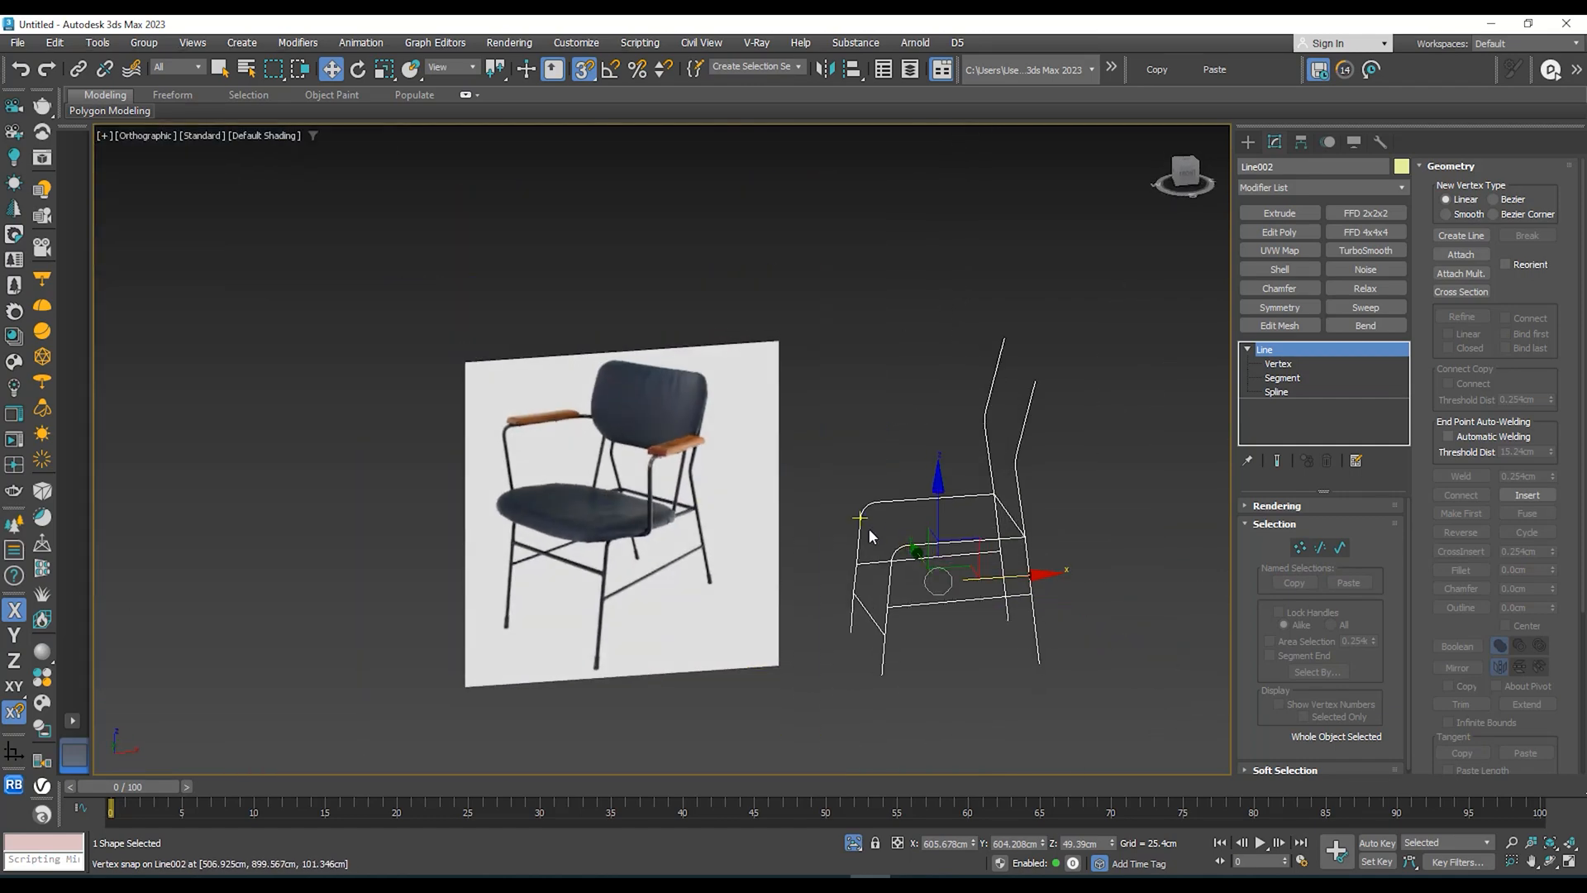
scroll(667, 450, up, 5)
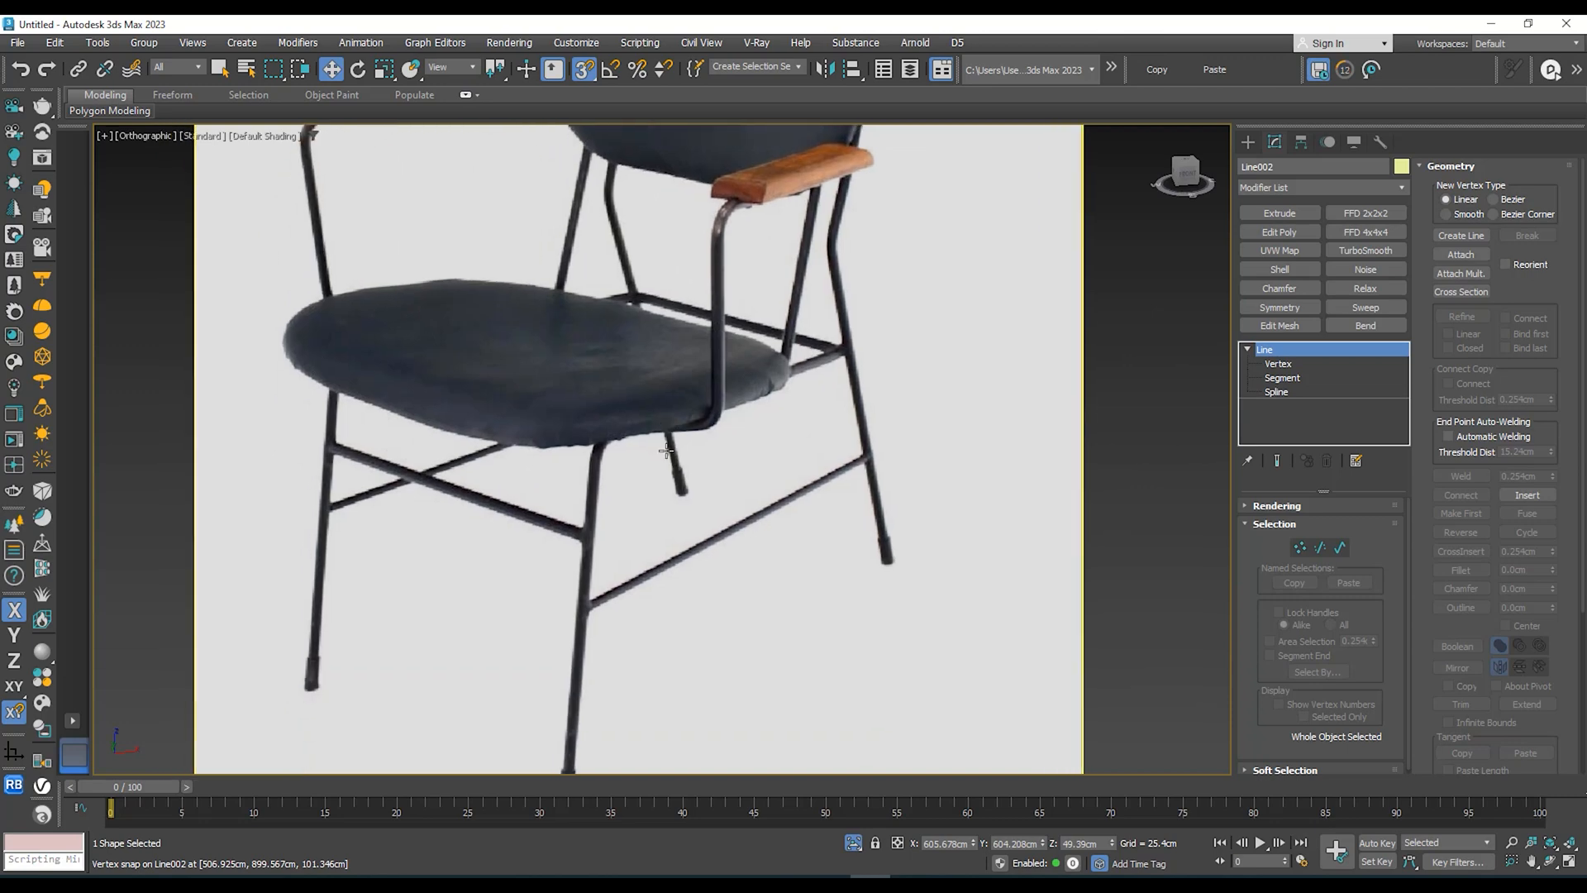
scroll(666, 450, down, 5)
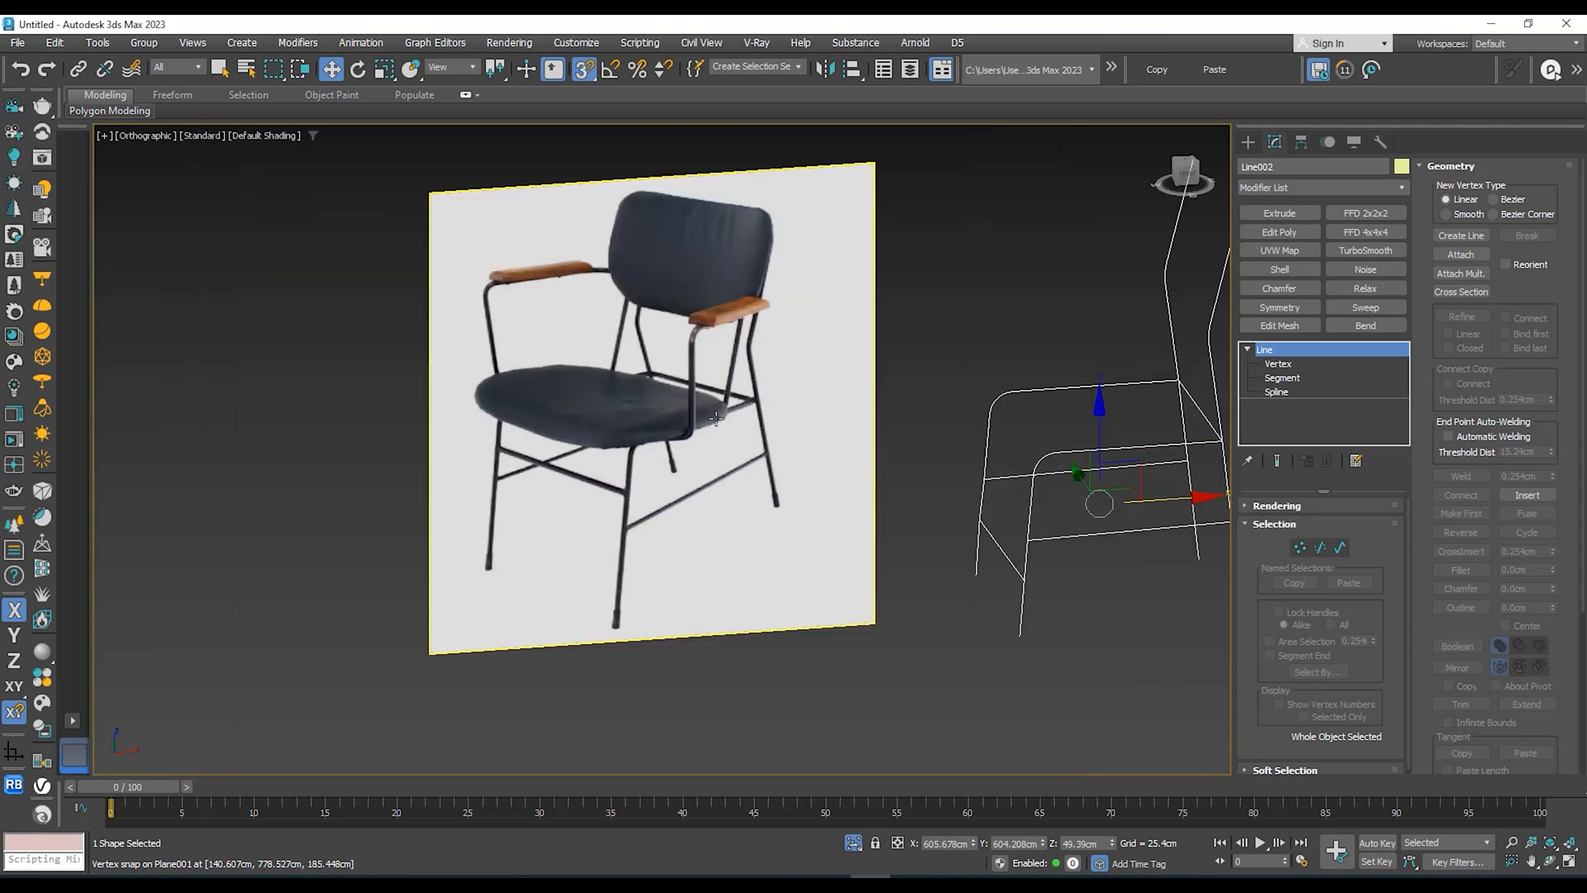
middle_drag(752, 407, 682, 451)
click(1180, 188)
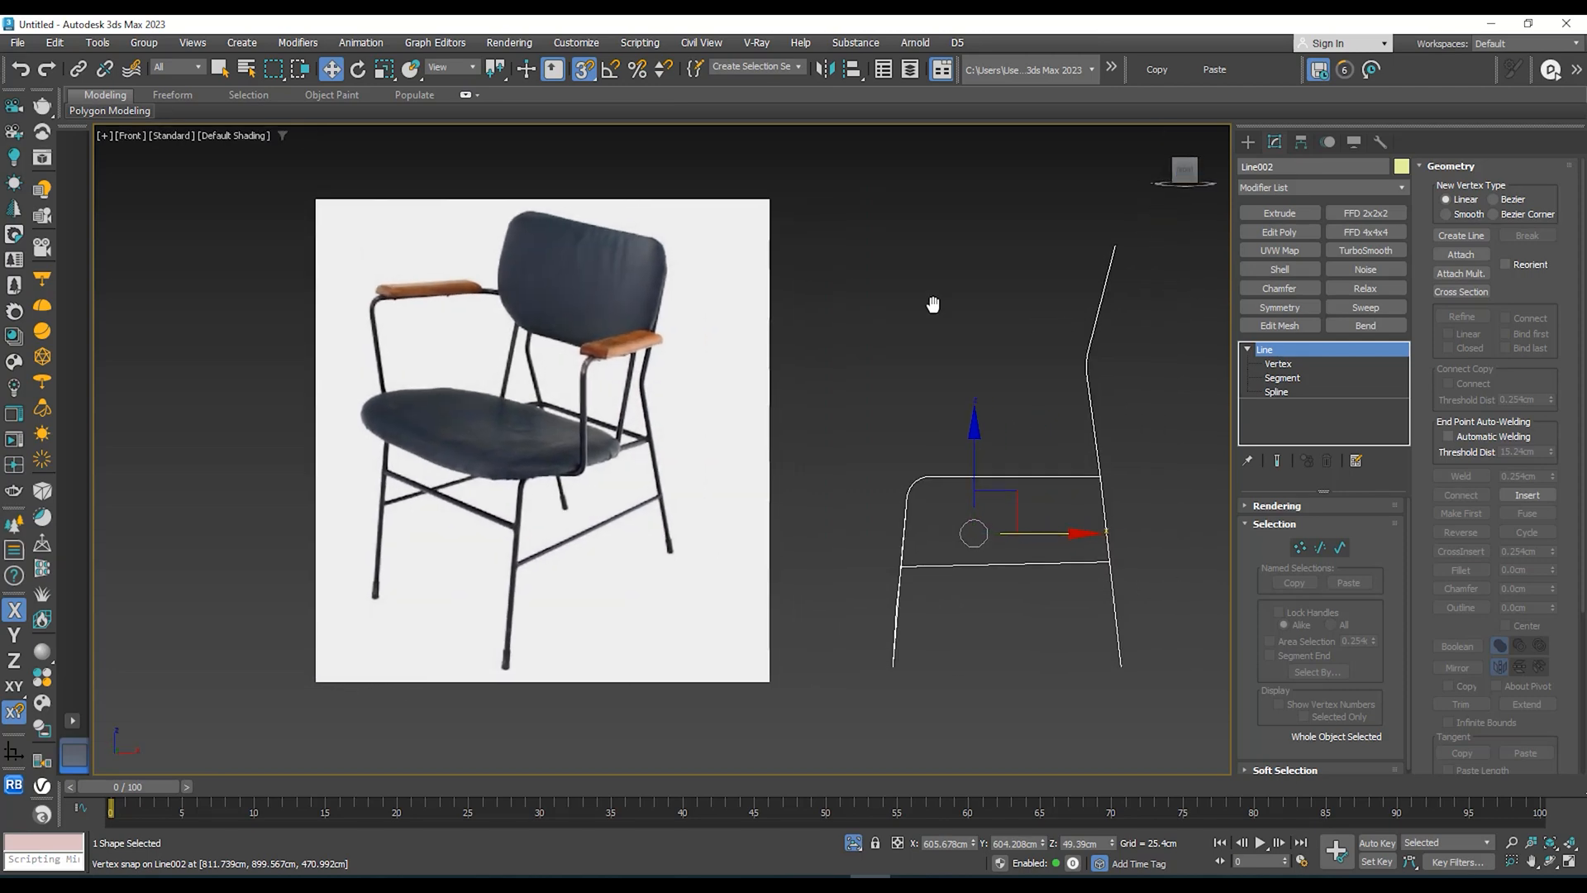
middle_drag(918, 460, 903, 470)
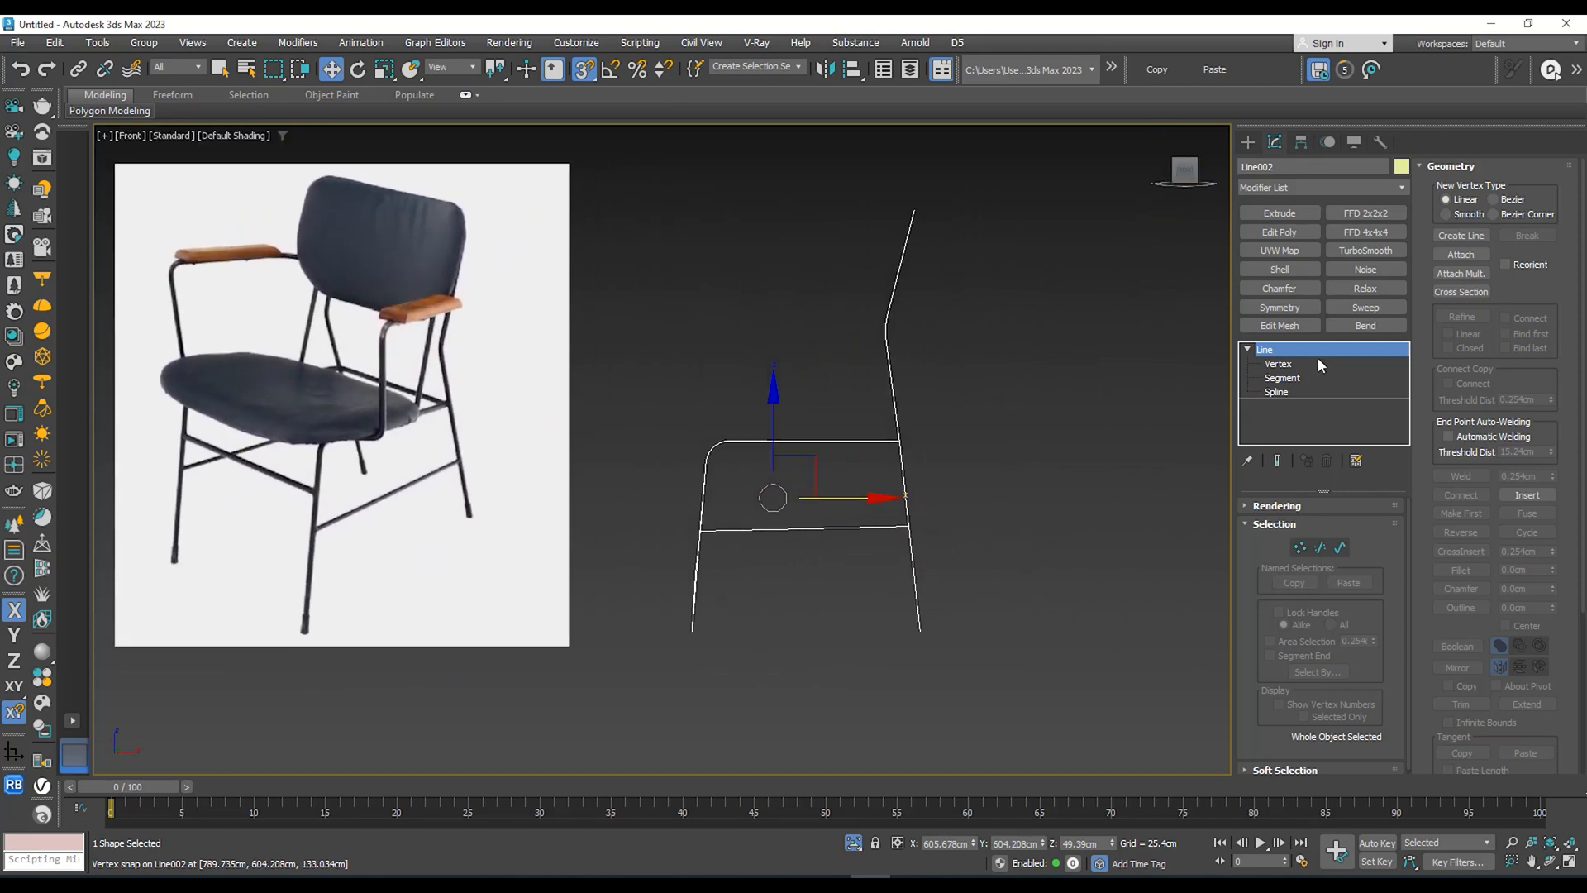
Step: With 3D snapping off, lower both frames' armrest-to-rear-leg vertices in the front view so the rails slope toward the rear, and leave vertex editing
click(1314, 363)
key(s)
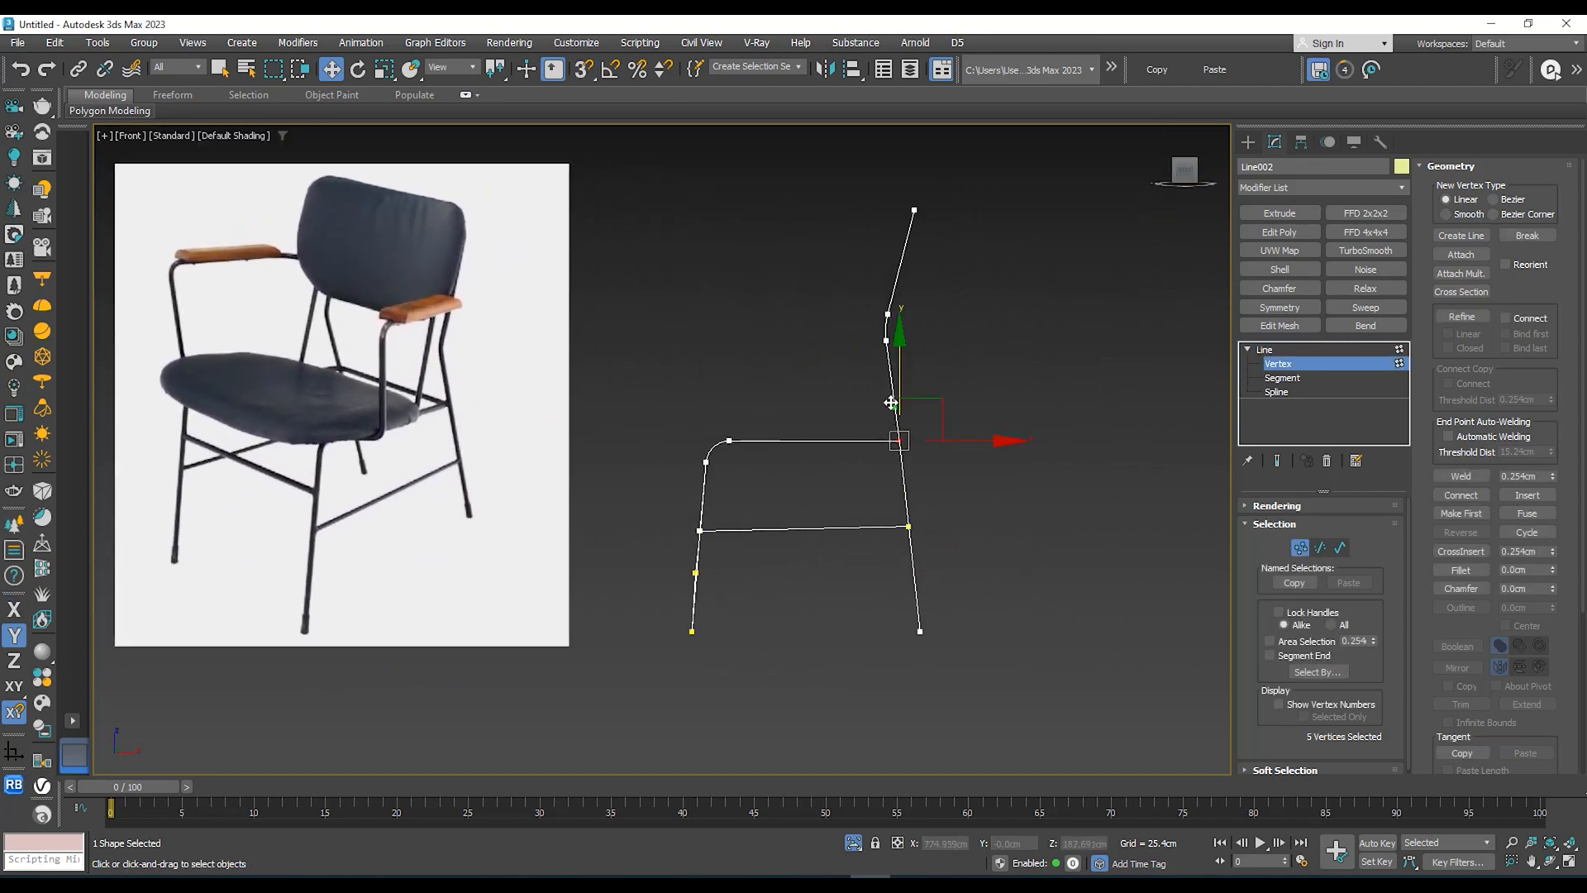
scroll(890, 405, up, 2)
scroll(909, 415, down, 2)
drag(914, 403, 917, 418)
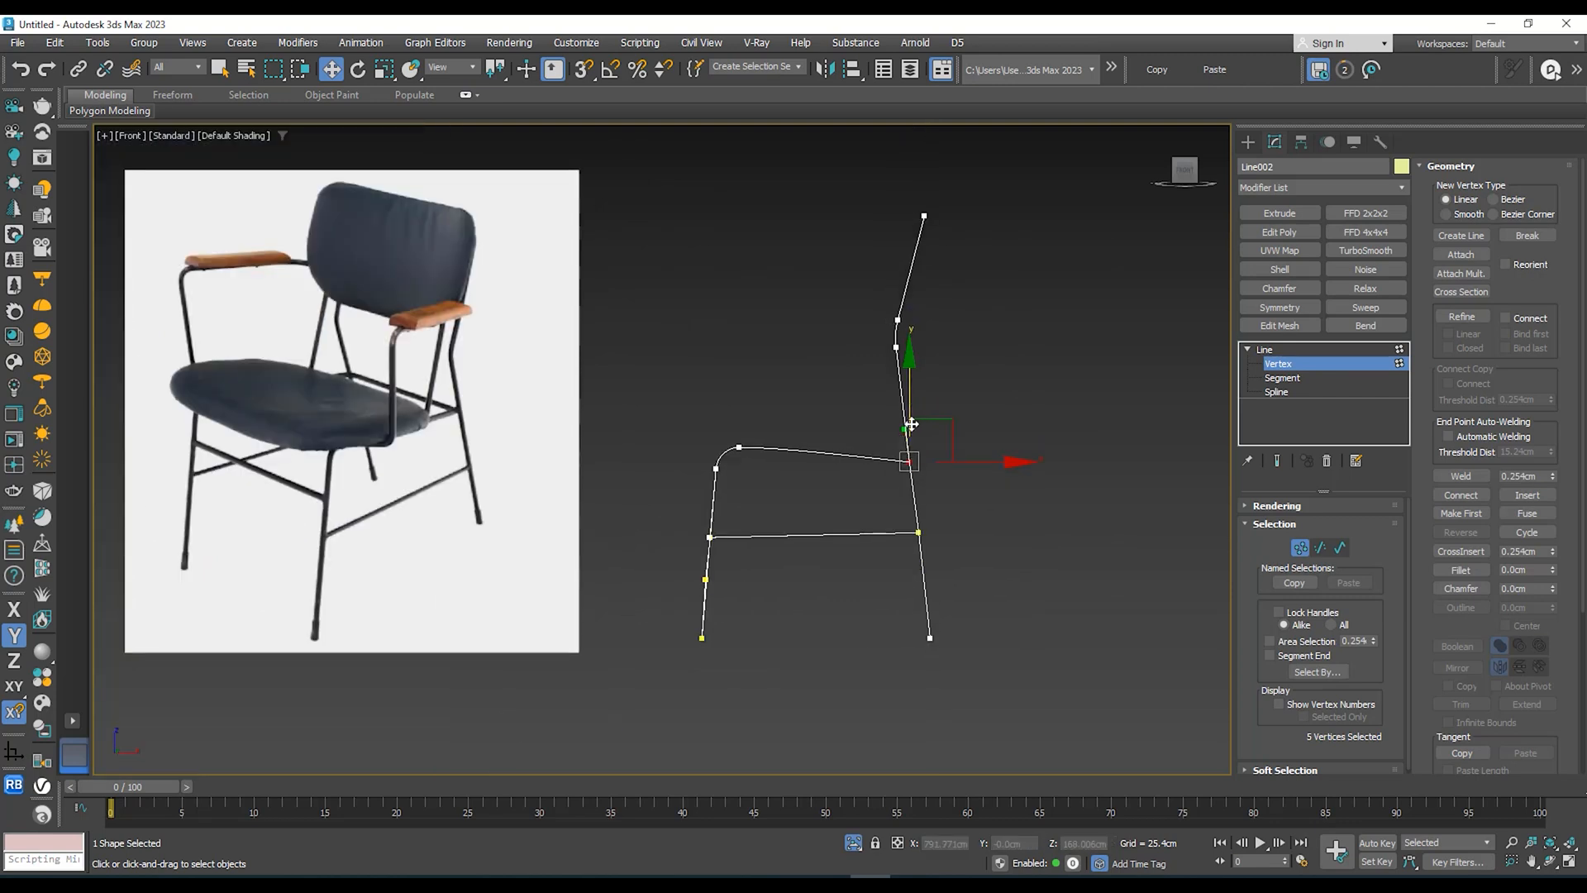
scroll(910, 418, up, 2)
drag(912, 417, 912, 416)
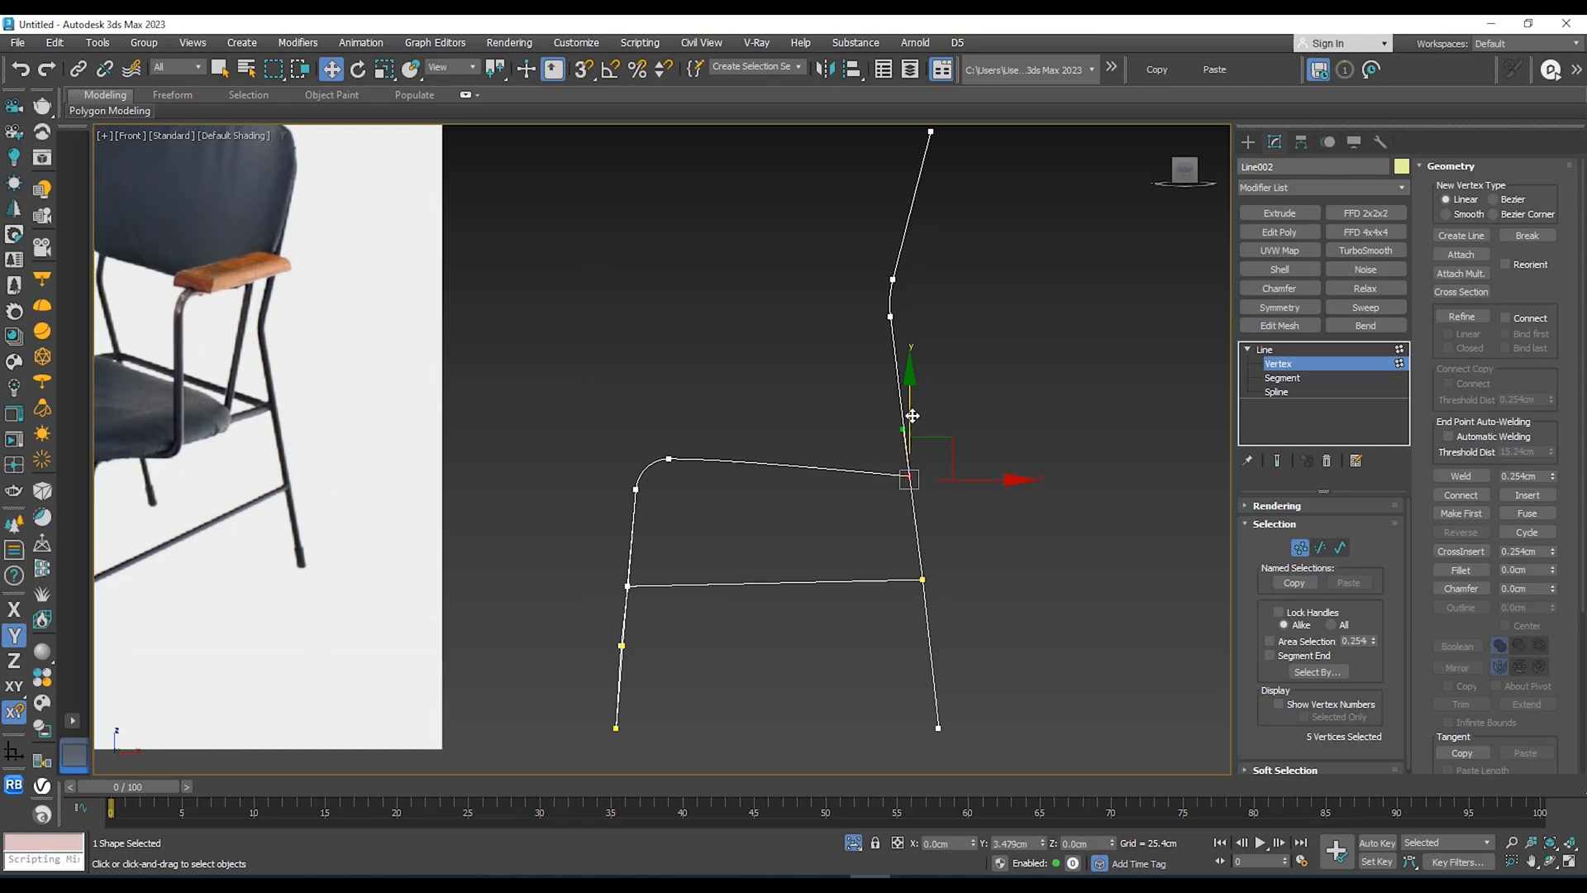
click(1267, 349)
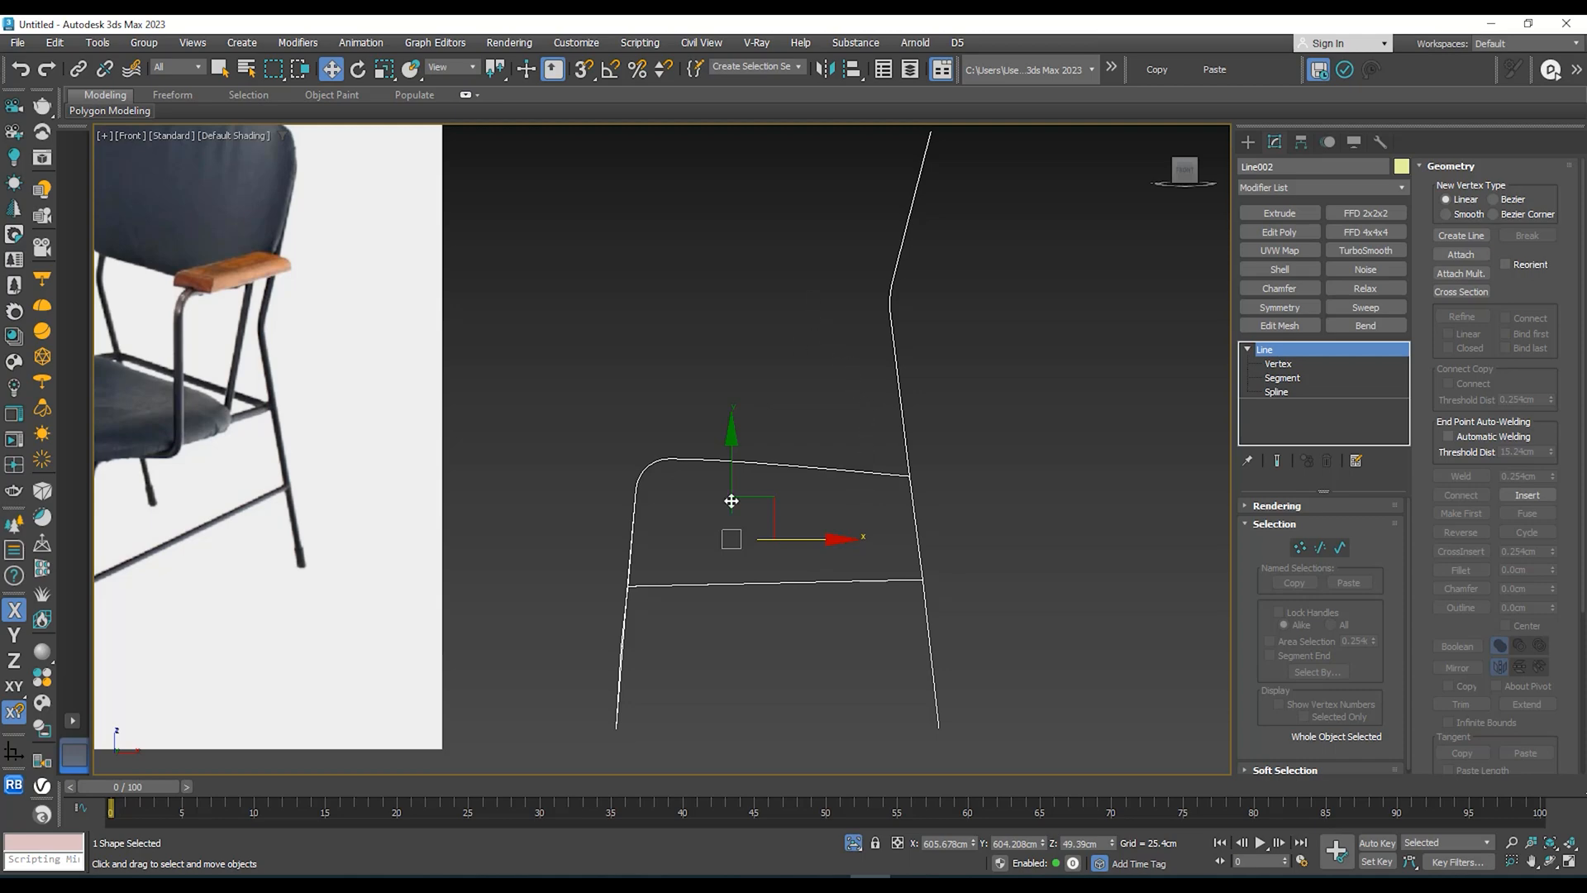
Step: Check the armrest and backrest supports in the reference photo and reopen vertex editing on the frame line
scroll(639, 440, down, 3)
alt+middle_drag(639, 440, 674, 469)
scroll(551, 389, up, 8)
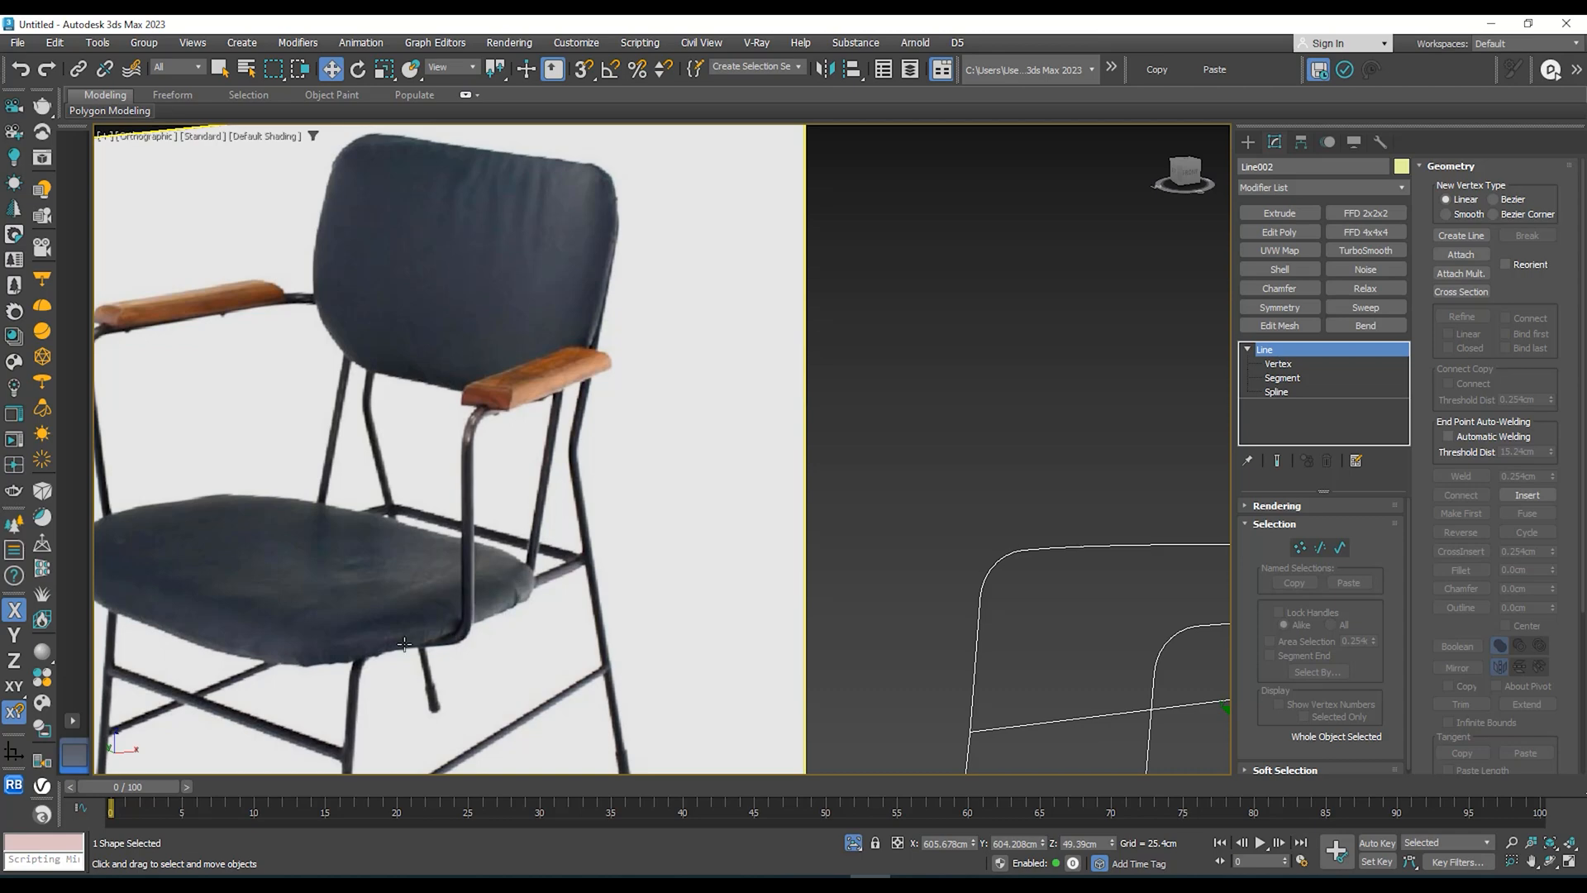
scroll(556, 596, up, 2)
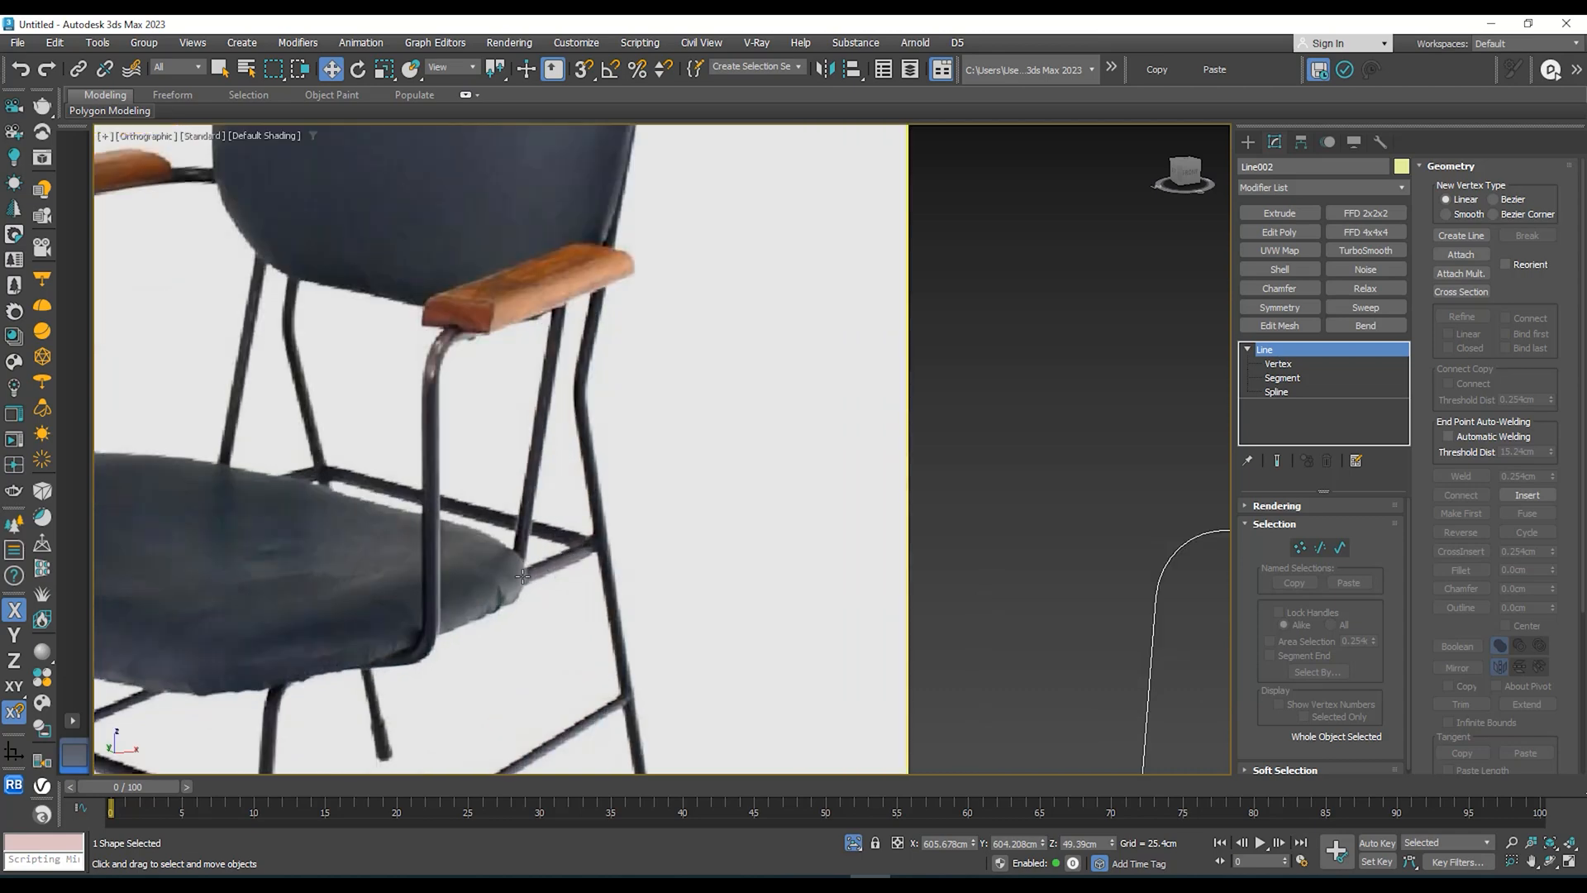
scroll(529, 582, down, 7)
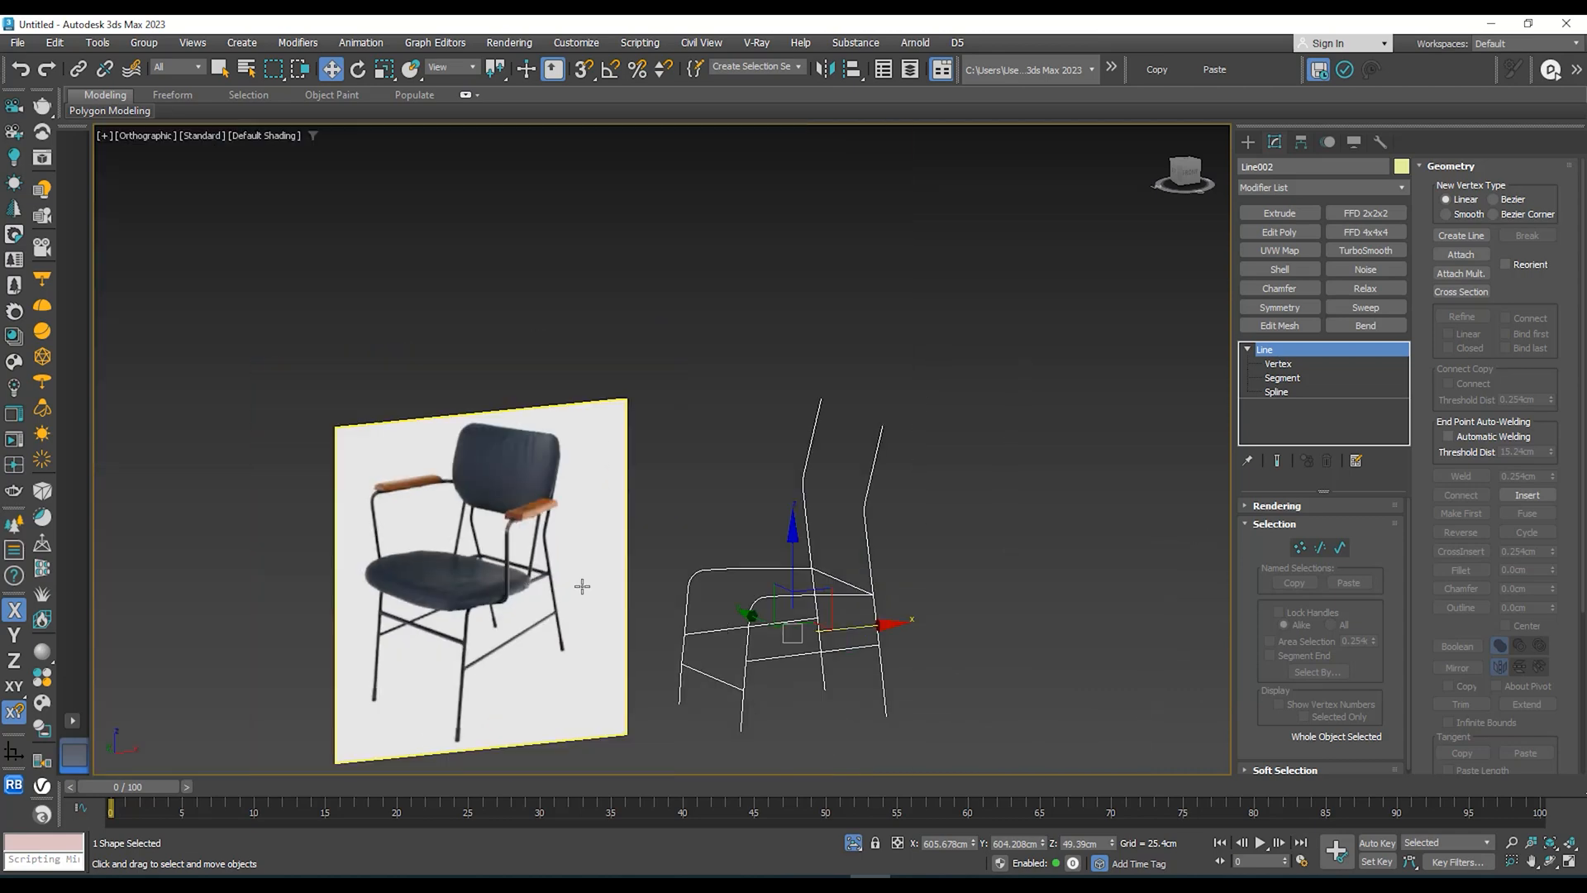
middle_drag(579, 586, 815, 566)
scroll(693, 575, up, 2)
click(1288, 366)
Step: Try adding a vertex with Refine on the near frame's armrest rail, ahead of the rear leg
scroll(839, 534, up, 4)
middle_drag(688, 541, 731, 480)
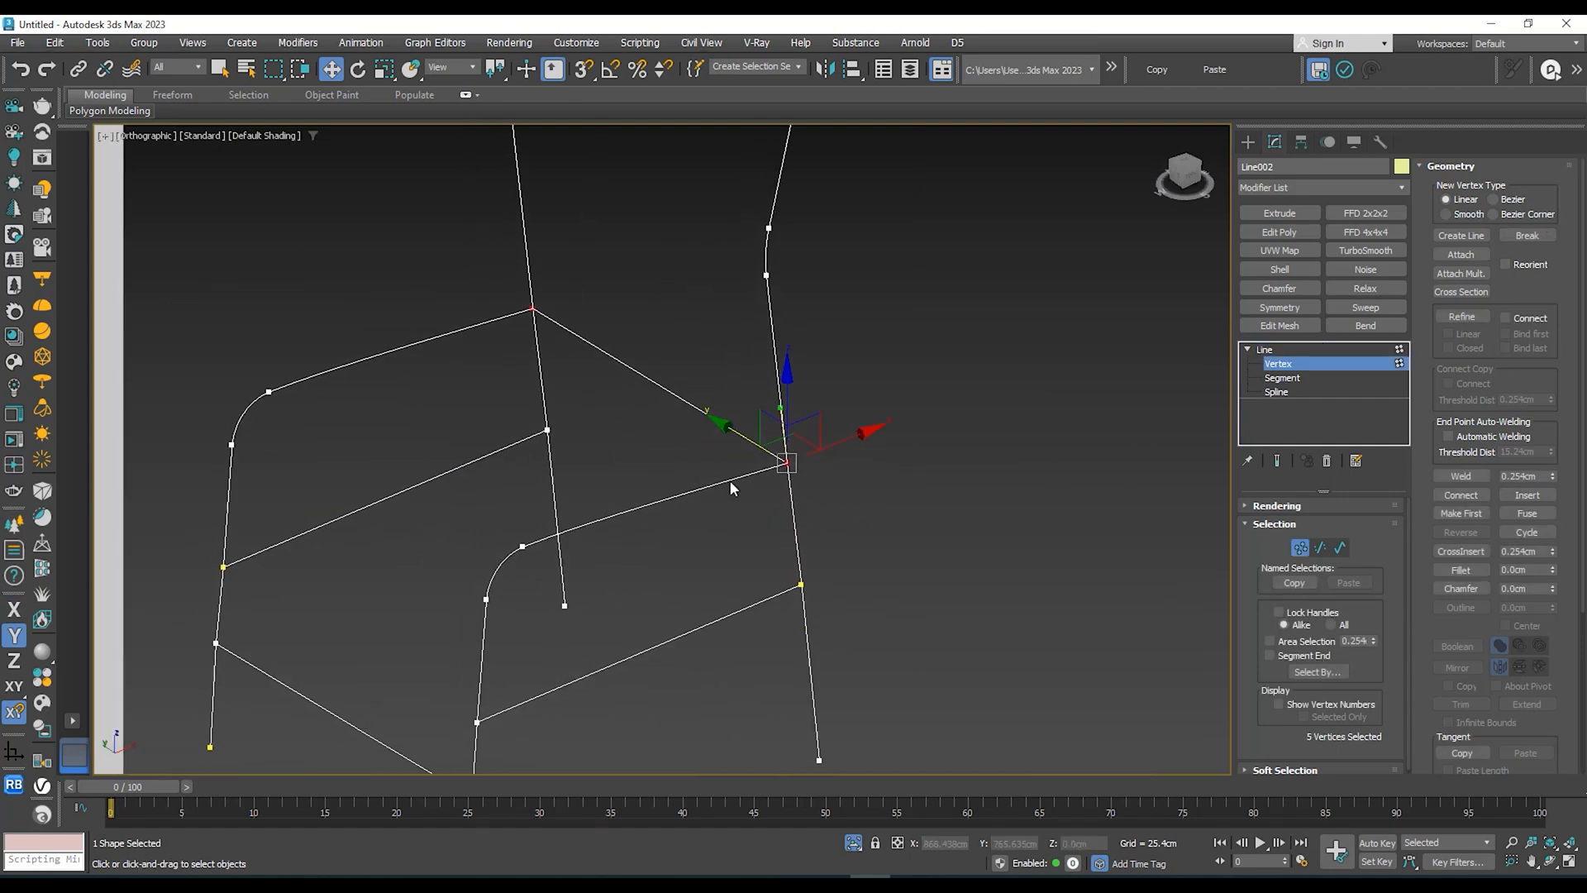
right_click(731, 479)
click(684, 546)
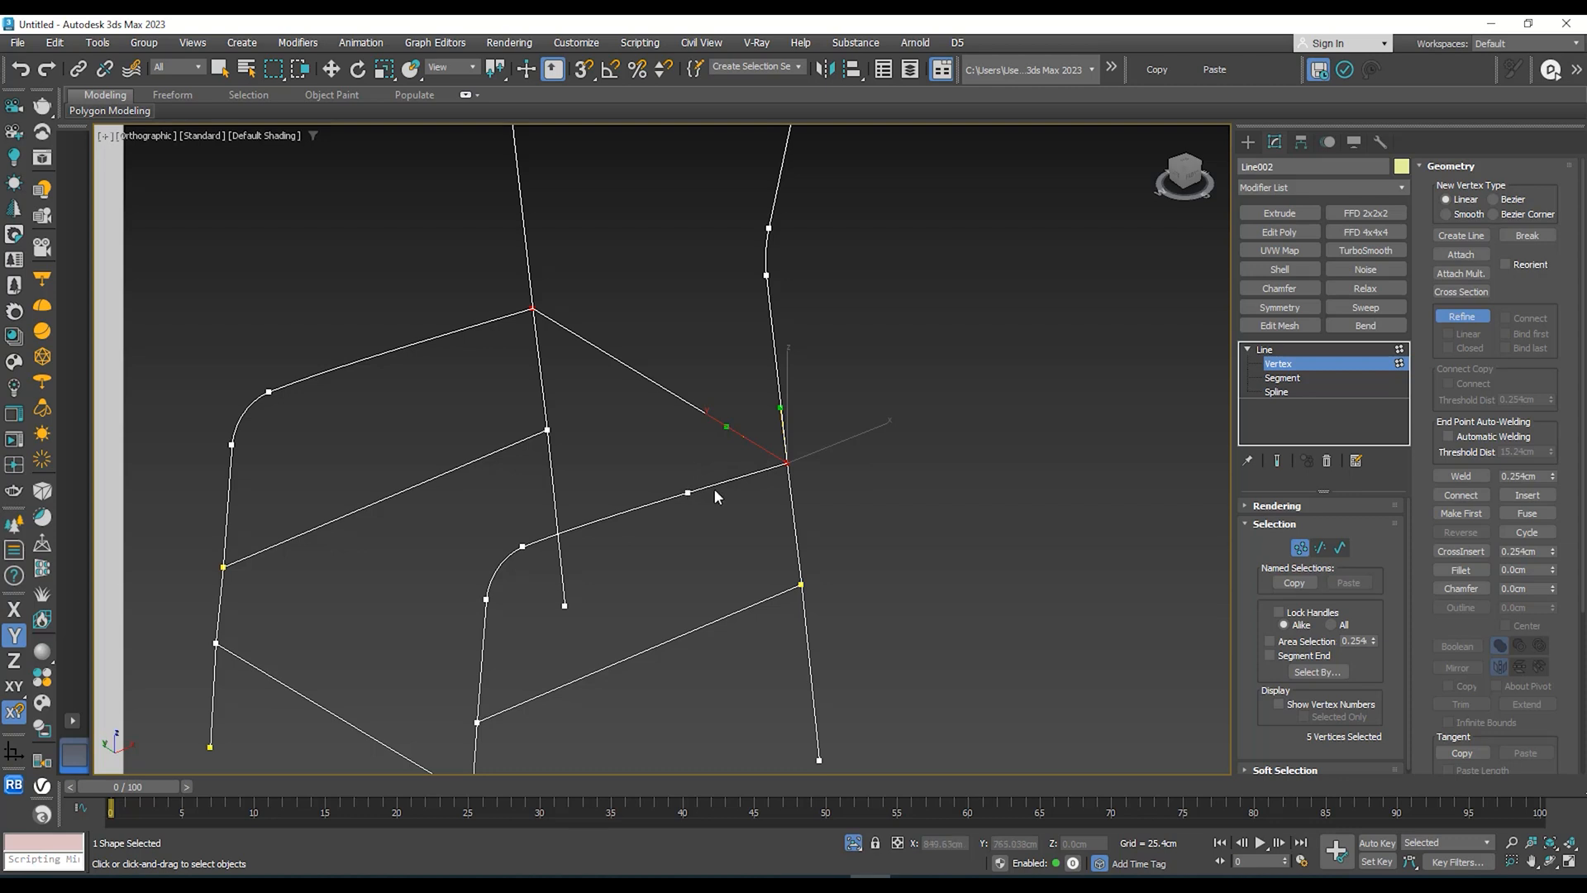
scroll(714, 489, down, 6)
mouse_move(703, 497)
alt+middle_down()
mouse_move(671, 501)
mouse_move(709, 486)
mouse_move(709, 513)
alt+middle_up()
scroll(691, 487, up, 2)
key(w)
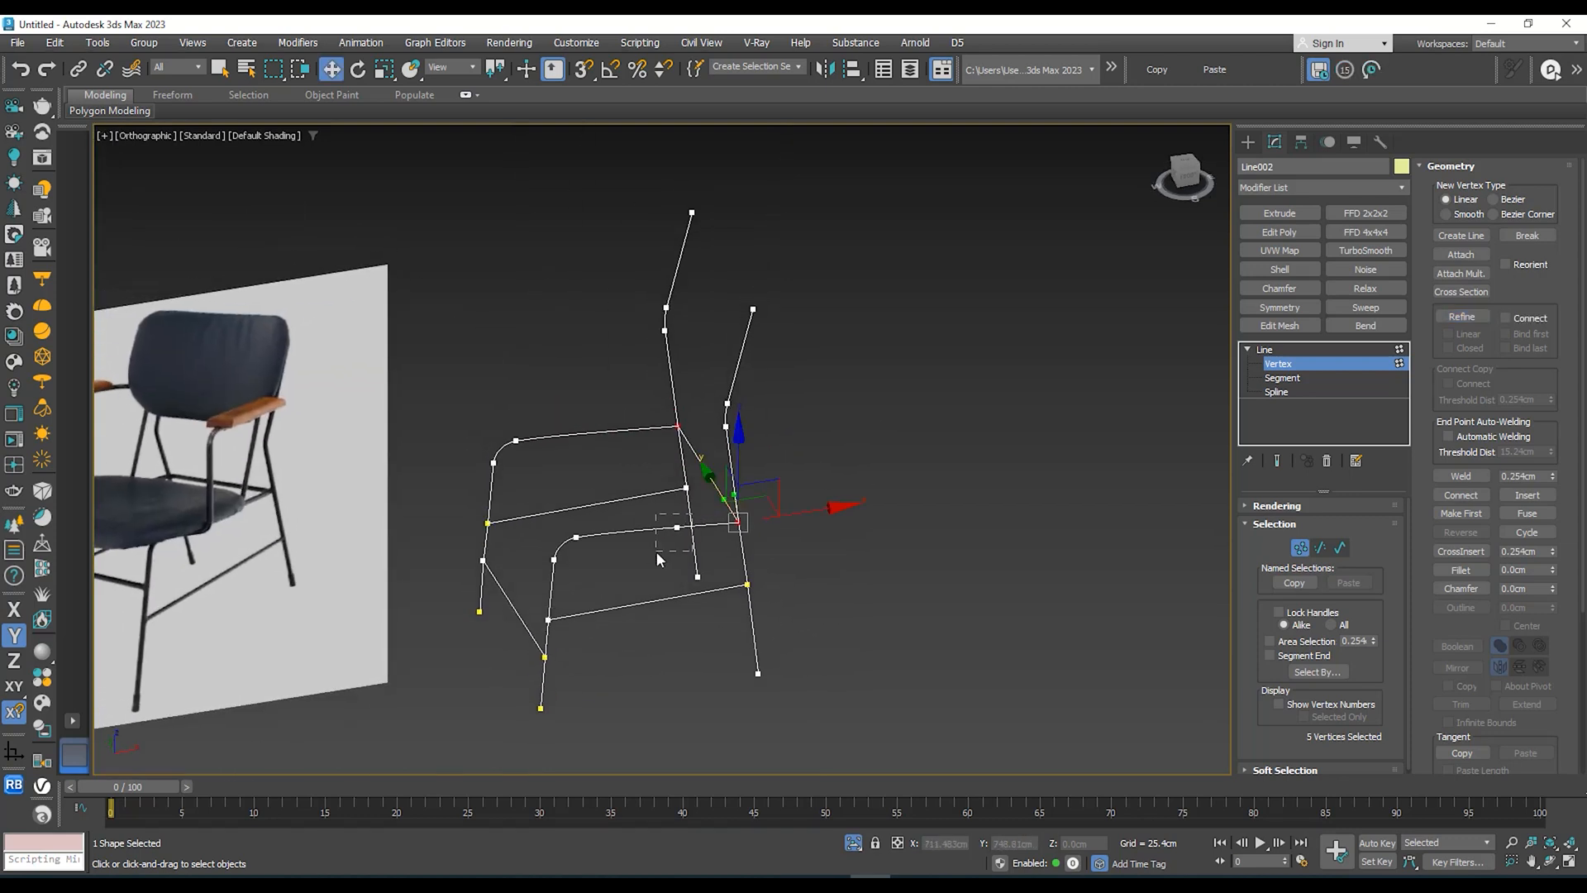
Step: Try shifting the added armrest-rail vertex along X toward the rear leg, and undo the attempt
drag(693, 515, 657, 552)
alt+middle_drag(656, 549, 669, 552)
drag(743, 522, 761, 522)
scroll(697, 527, up, 4)
mouse_move(699, 526)
alt+middle_down()
mouse_move(719, 474)
mouse_move(699, 551)
alt+middle_up()
key(ctrl+z)
key(ctrl+z)
Step: Insert a vertex with Refine on the near armrest rail, closer to the rear leg, using the reference photo's extra support as a guide
right_click(698, 552)
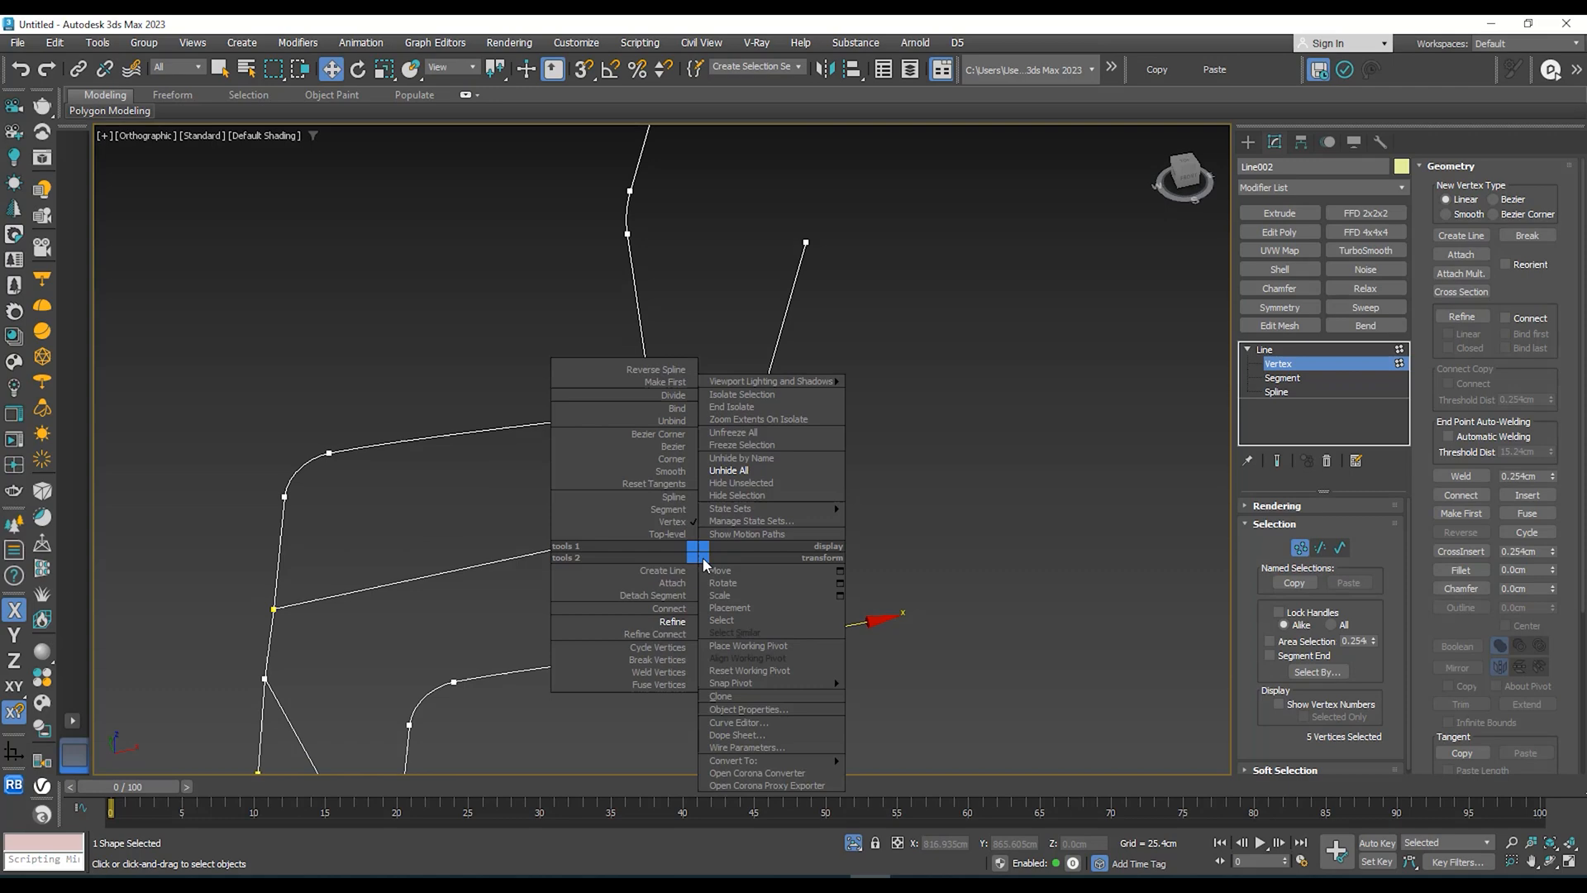
click(668, 623)
scroll(671, 627, down, 4)
middle_drag(395, 624, 612, 547)
scroll(447, 507, up, 4)
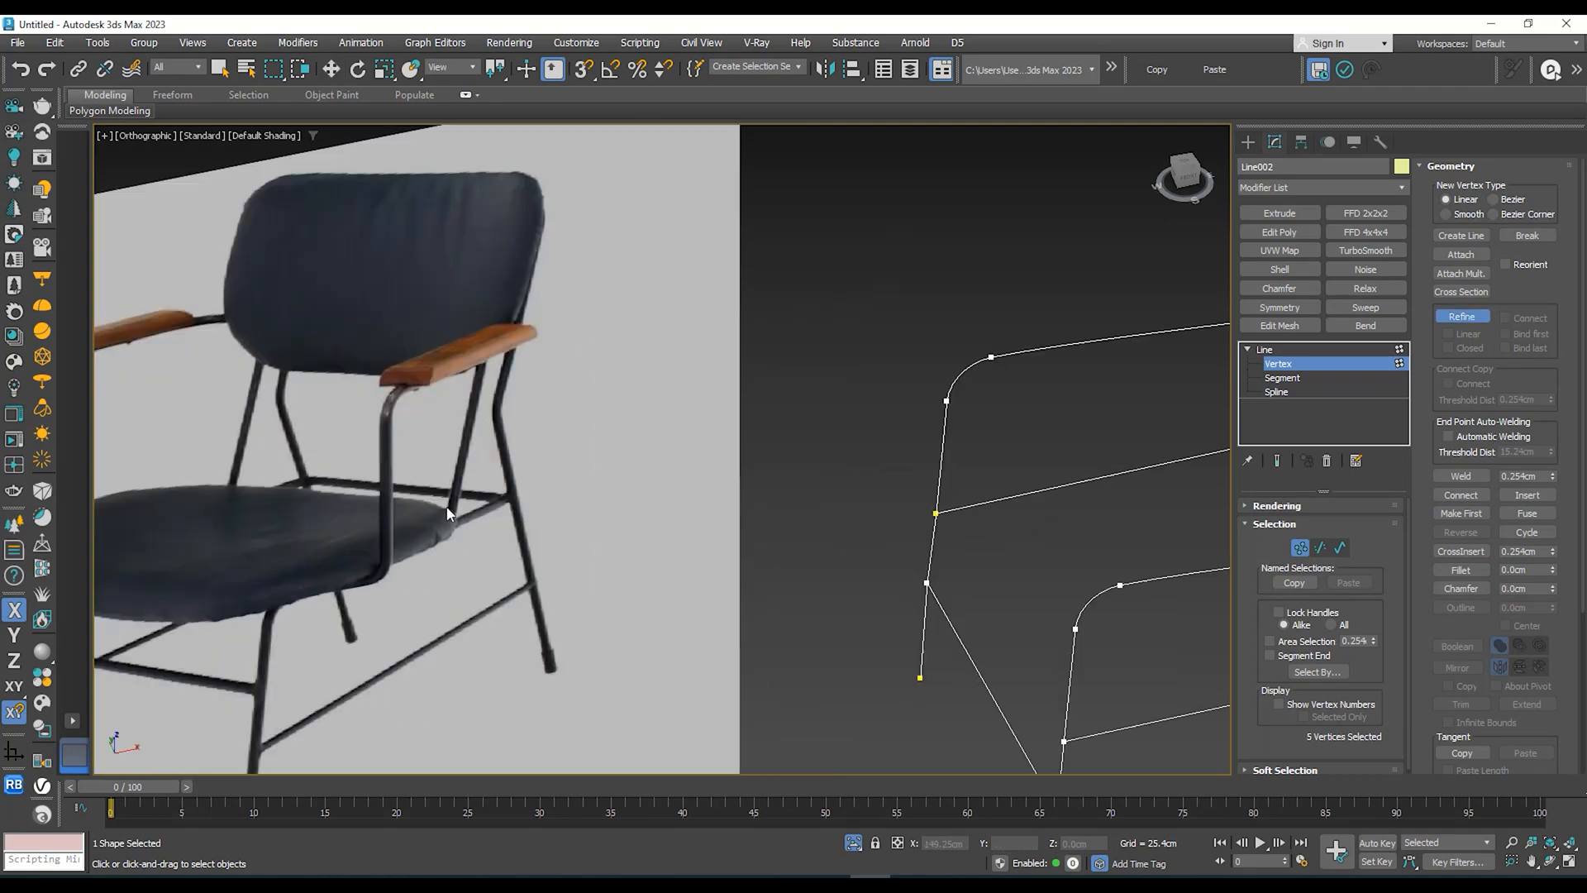
scroll(476, 531, down, 5)
scroll(737, 534, up, 4)
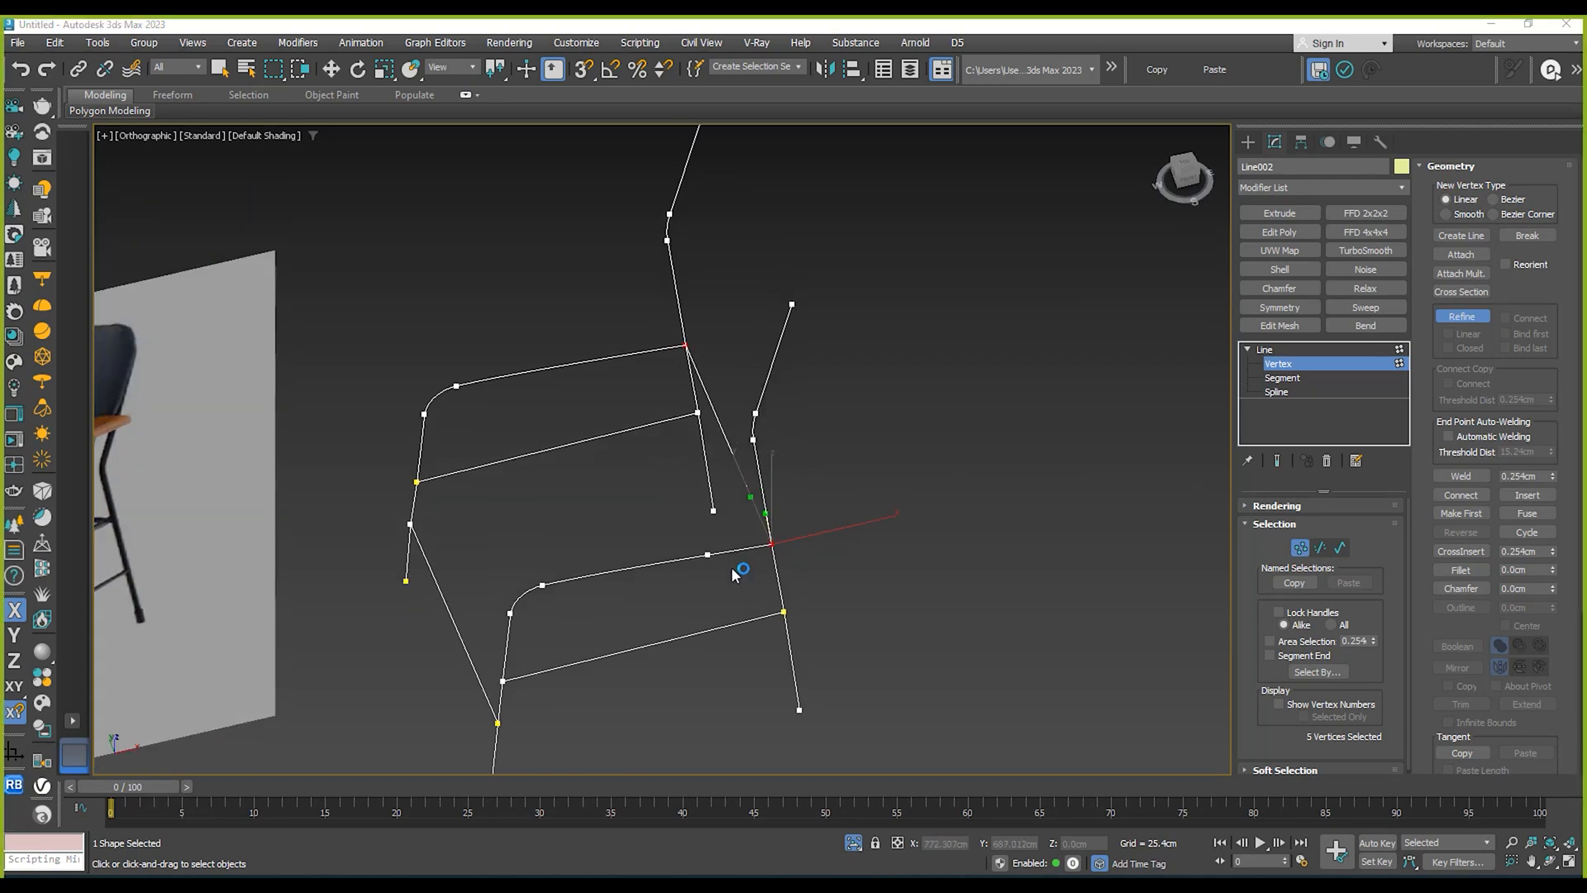
scroll(732, 567, down, 5)
alt+middle_drag(720, 539, 722, 496)
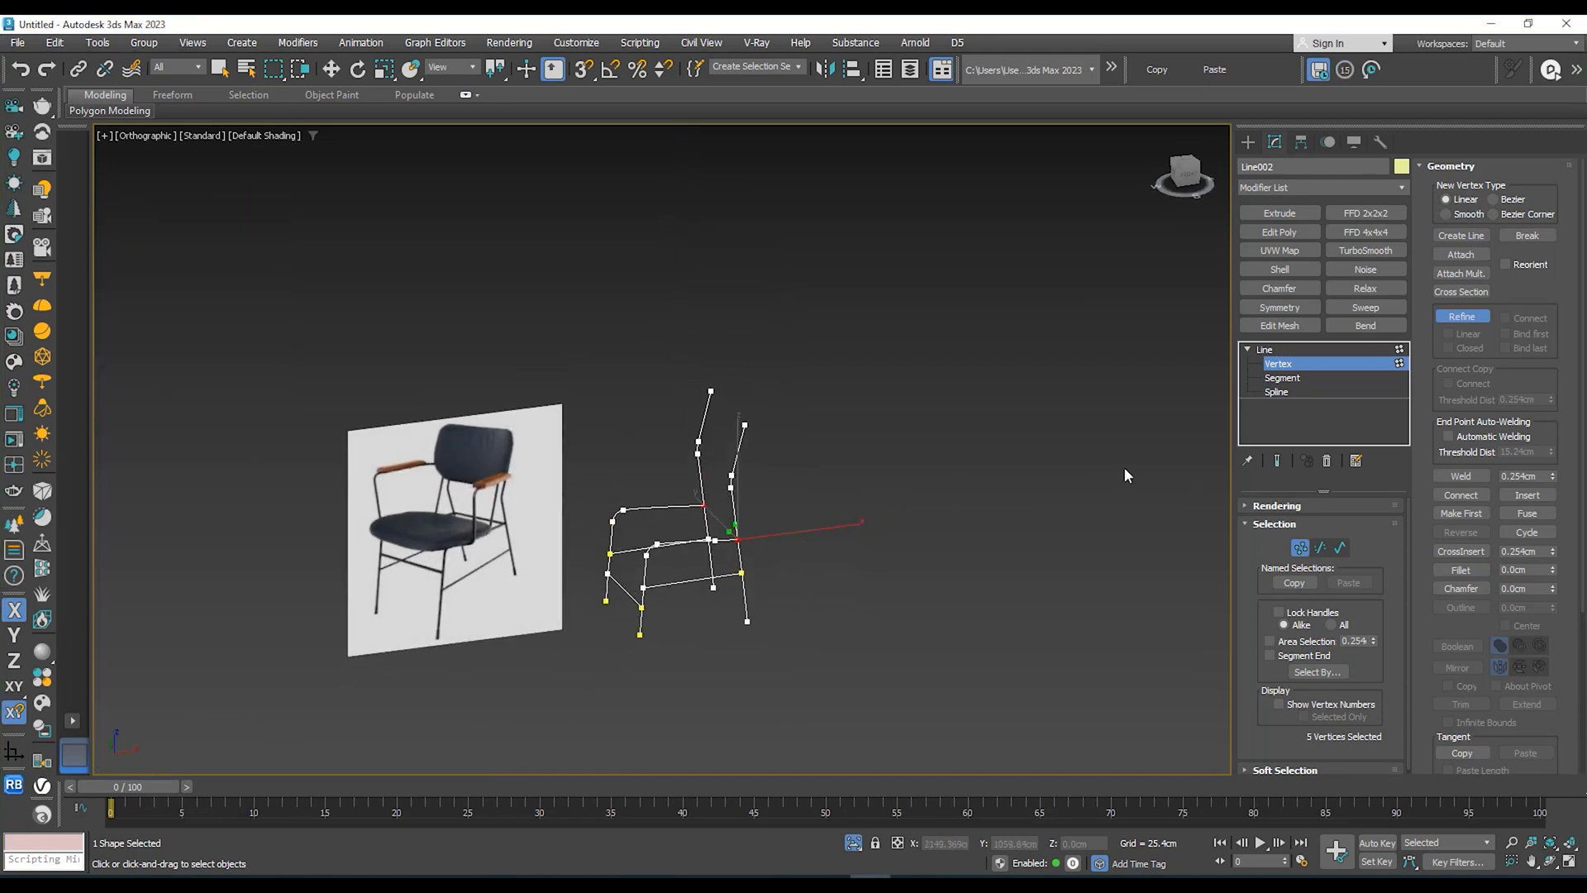
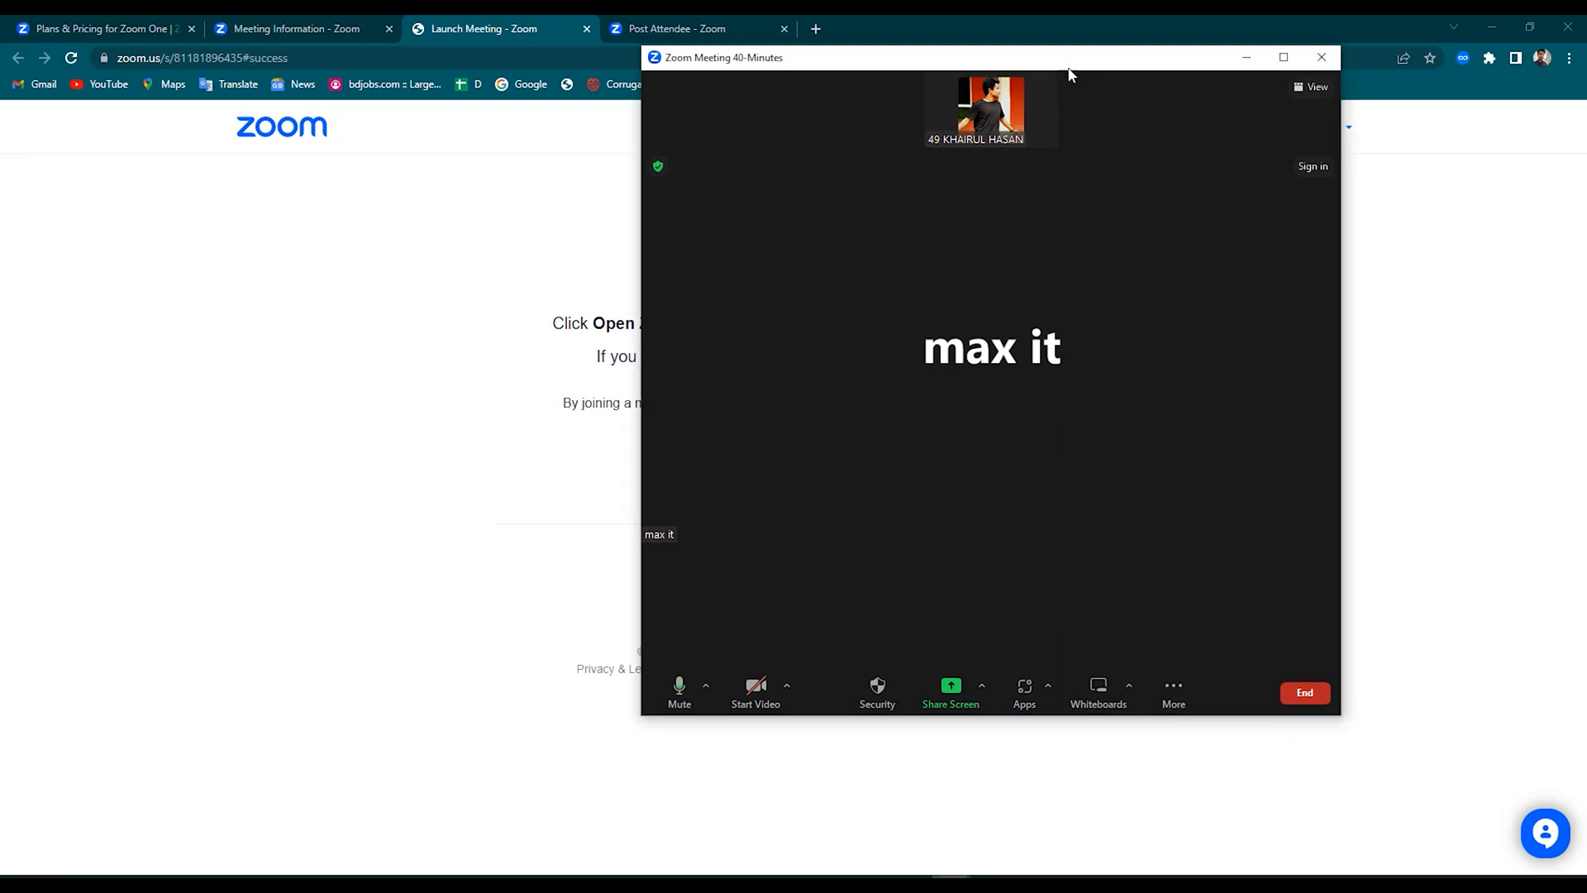
Step: Switch to the Zoom meeting, share Screen 1, and minimize the browser to return to 3ds Max
drag(1073, 69, 1009, 131)
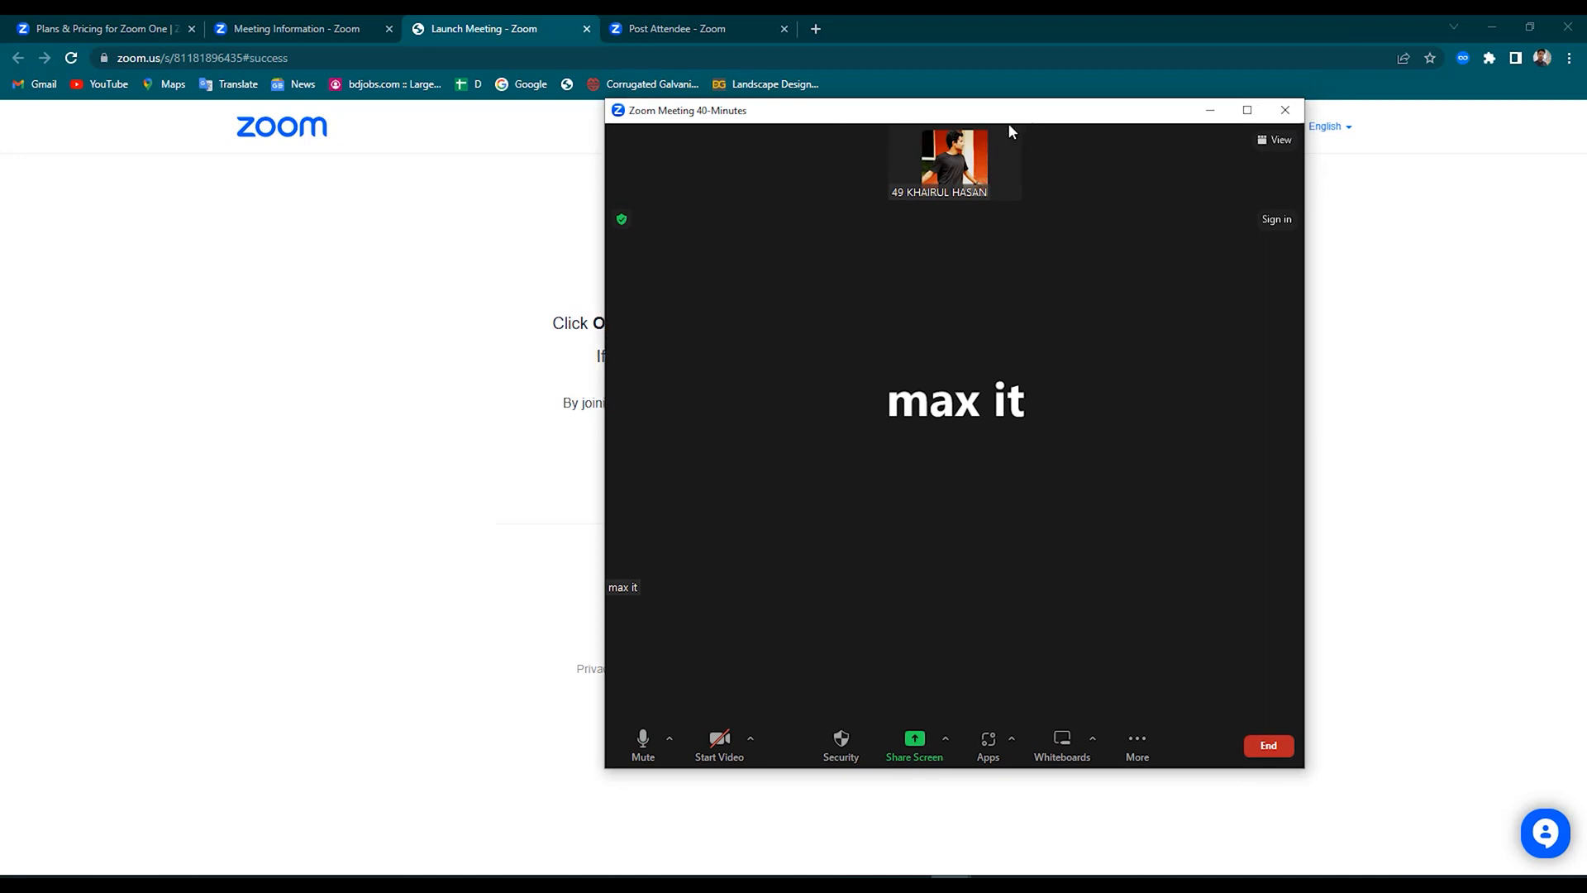
click(889, 746)
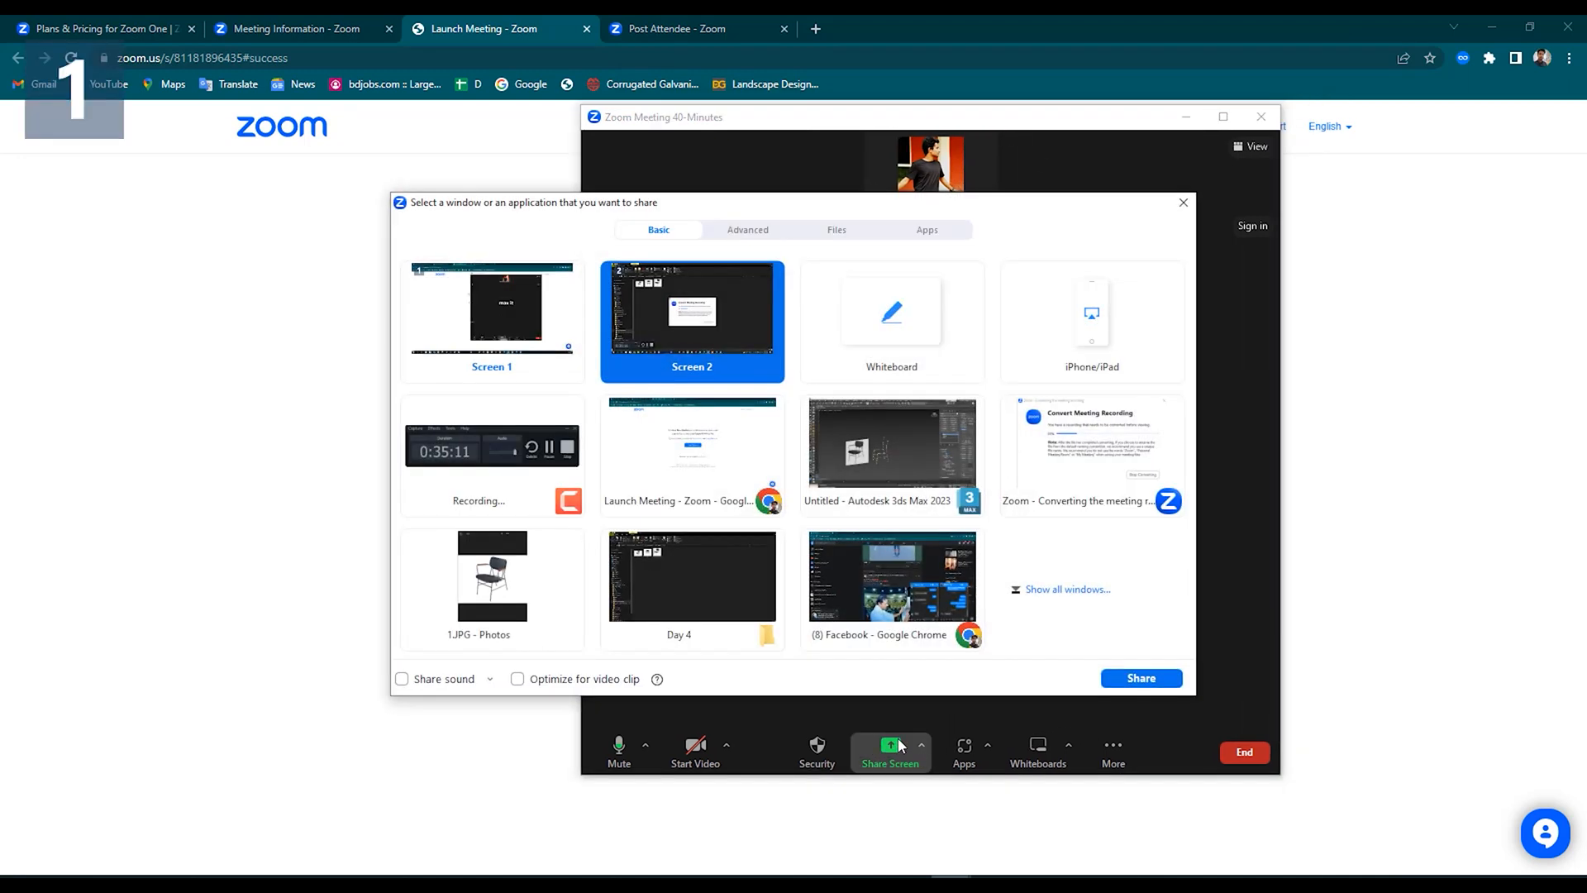
click(517, 306)
double_click(517, 308)
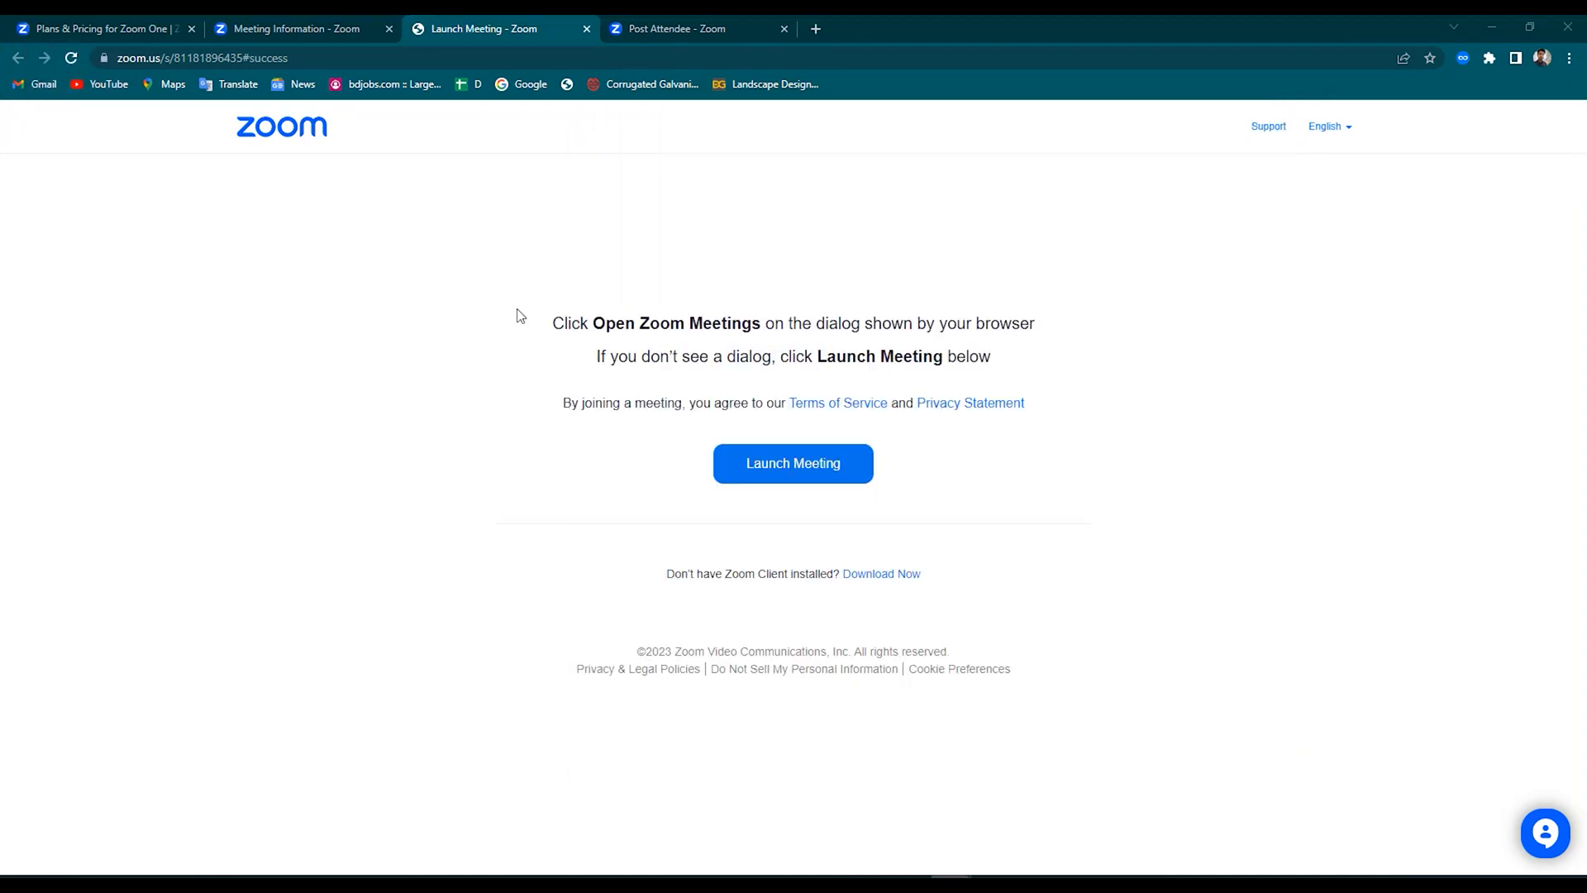
click(1486, 31)
Step: Examine the backrest supports and rear armrest joints in the reference photo and compare them with the spline frame
middle_drag(825, 446, 905, 400)
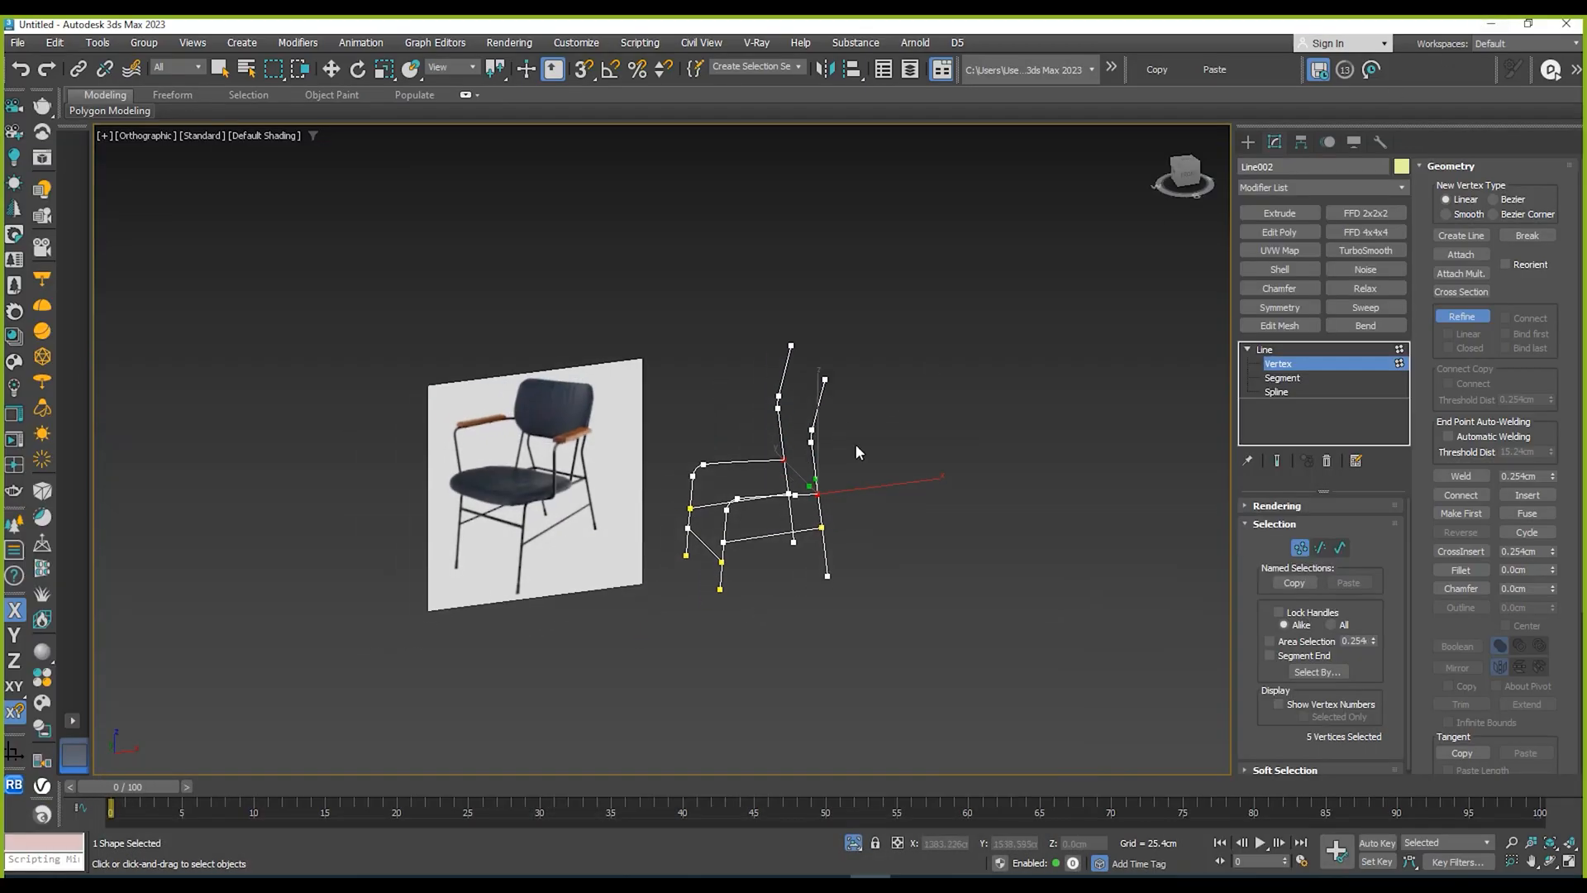
scroll(769, 514, up, 4)
middle_drag(806, 506, 802, 549)
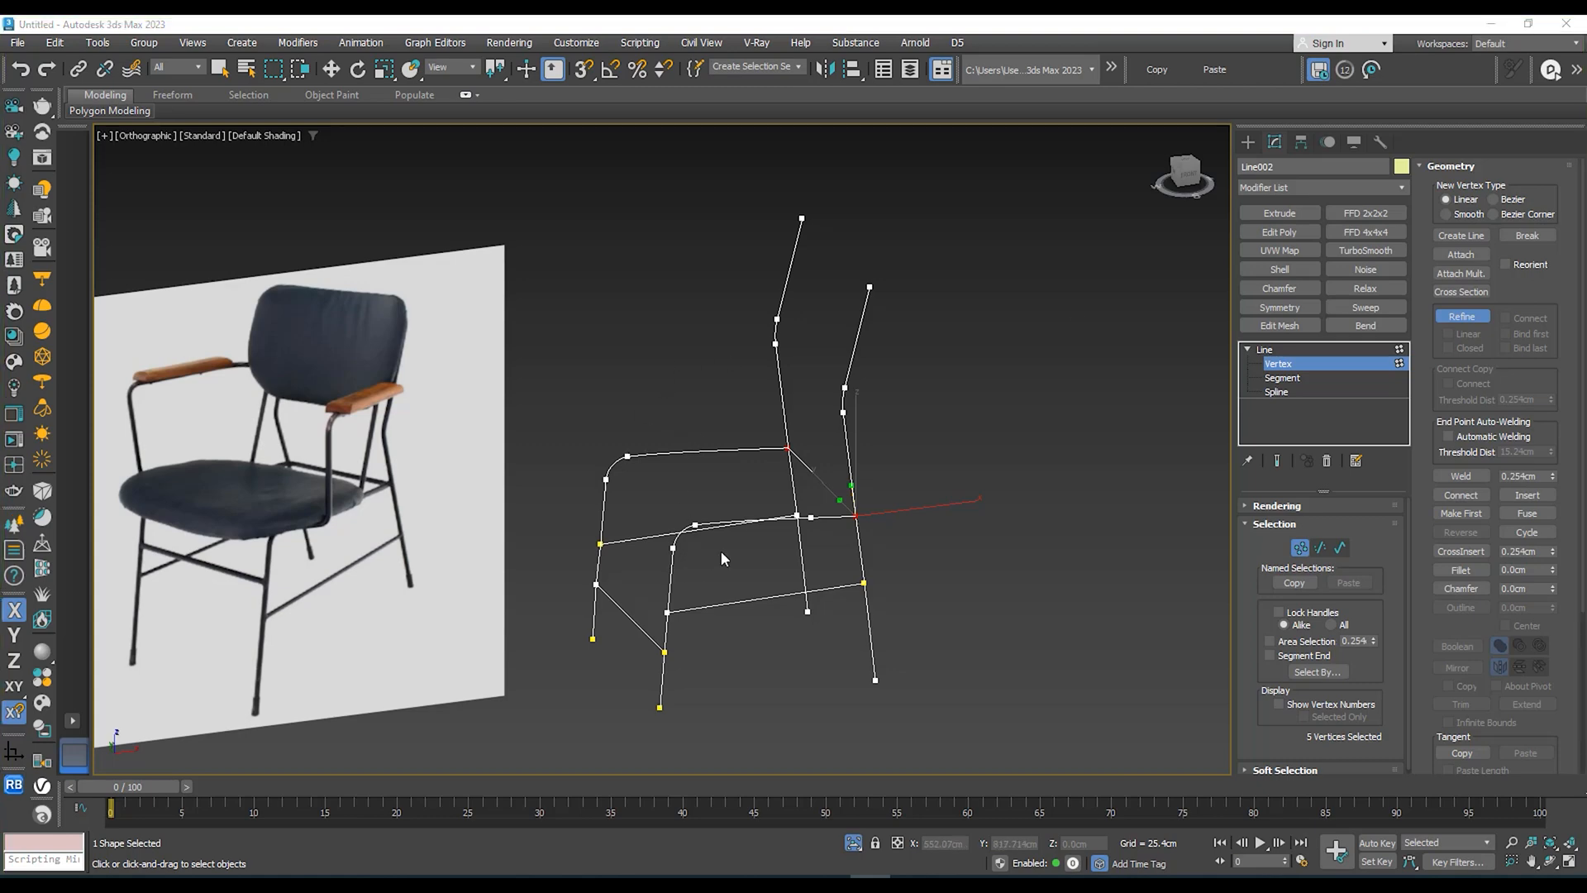
scroll(724, 558, up, 2)
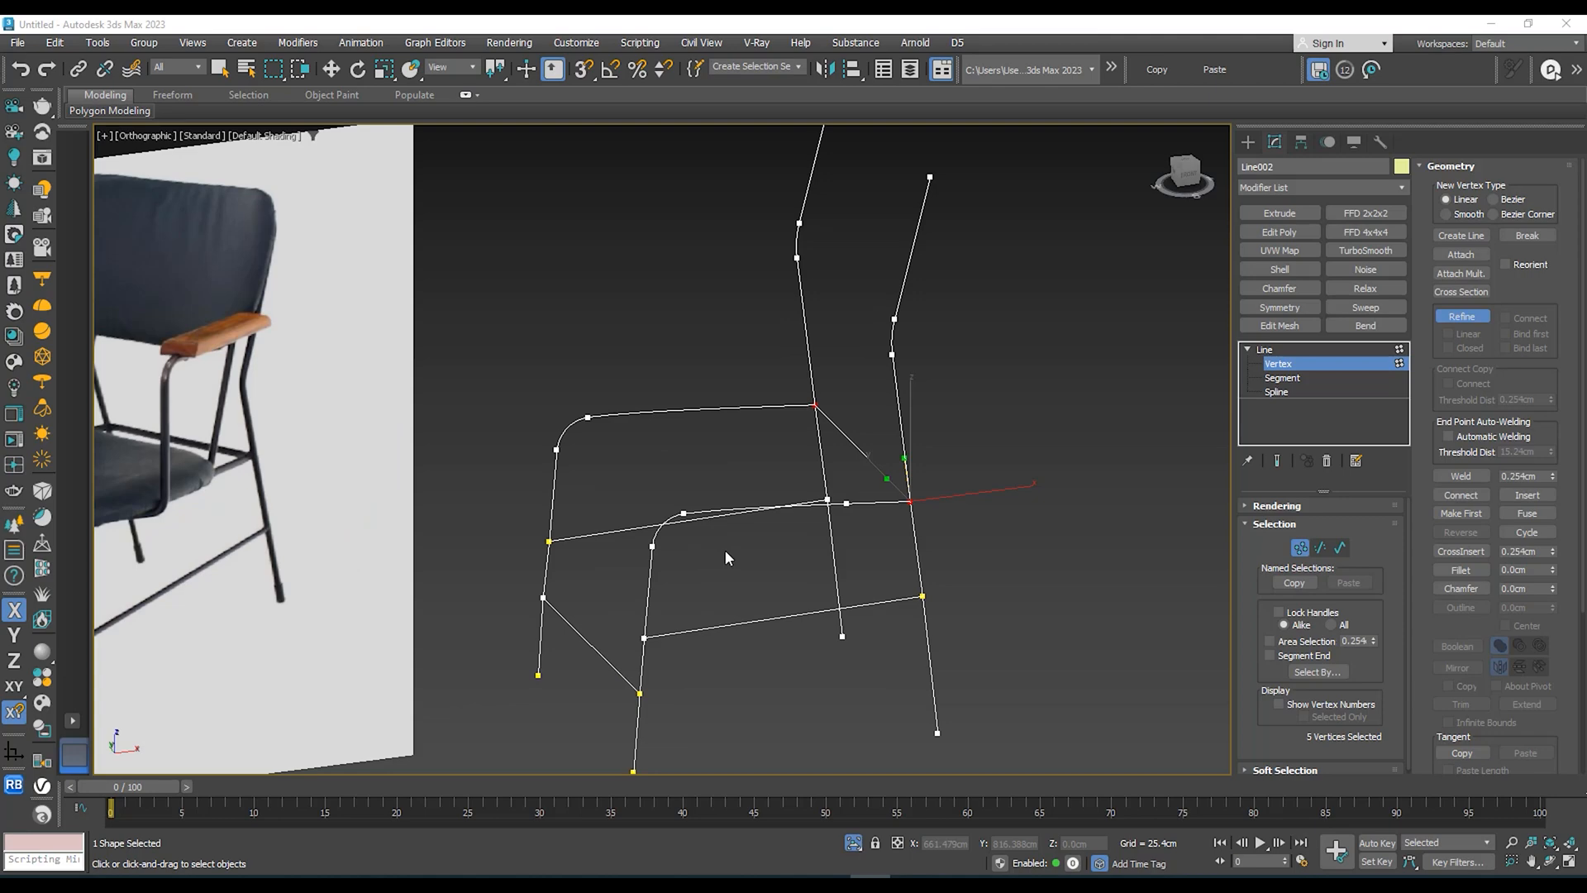
scroll(725, 549, down, 5)
middle_drag(726, 549, 776, 516)
scroll(710, 452, up, 6)
scroll(775, 515, down, 5)
middle_drag(447, 501, 658, 489)
scroll(711, 494, up, 5)
scroll(661, 387, down, 4)
middle_drag(661, 387, 658, 519)
scroll(658, 519, up, 4)
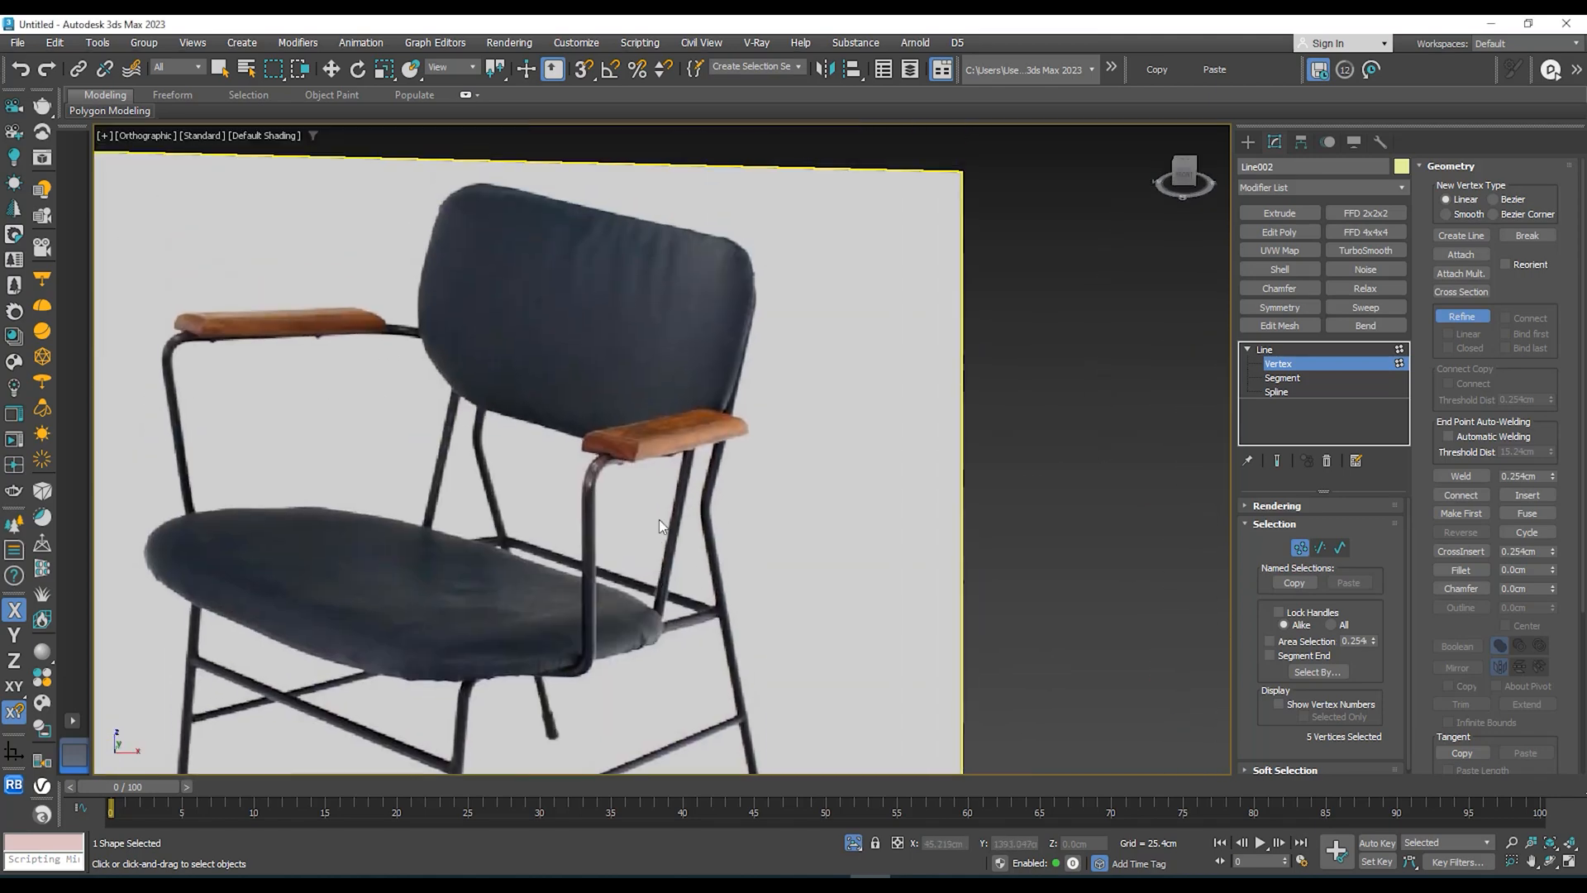
scroll(689, 469, up, 2)
scroll(687, 487, down, 4)
middle_drag(650, 638, 609, 504)
scroll(708, 427, up, 2)
scroll(620, 496, down, 4)
middle_drag(763, 537, 705, 501)
alt+middle_drag(798, 497, 747, 534)
scroll(994, 570, up, 4)
middle_drag(1085, 636, 1068, 577)
scroll(951, 549, down, 4)
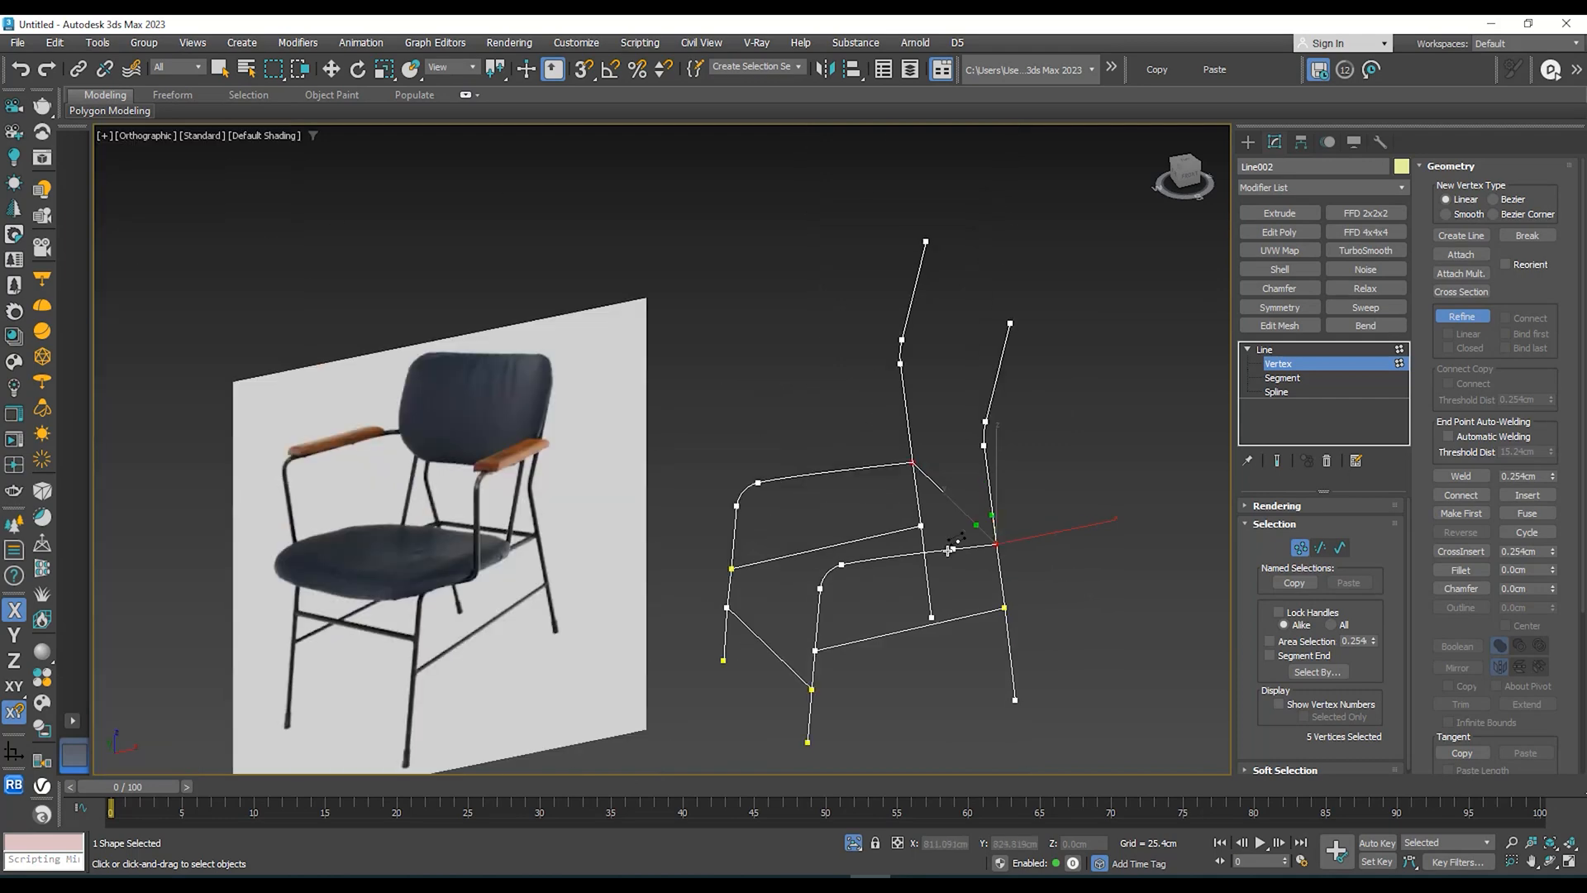
Step: Extend a vertical backrest support along Z from the near armrest rail's added vertex, up to about Z 345 cm
scroll(951, 552, up, 2)
middle_drag(956, 559, 935, 526)
key(w)
scroll(972, 587, up, 5)
click(885, 539)
scroll(886, 539, down, 5)
right_click(1006, 538)
click(975, 466)
shift+drag(934, 518, 940, 312)
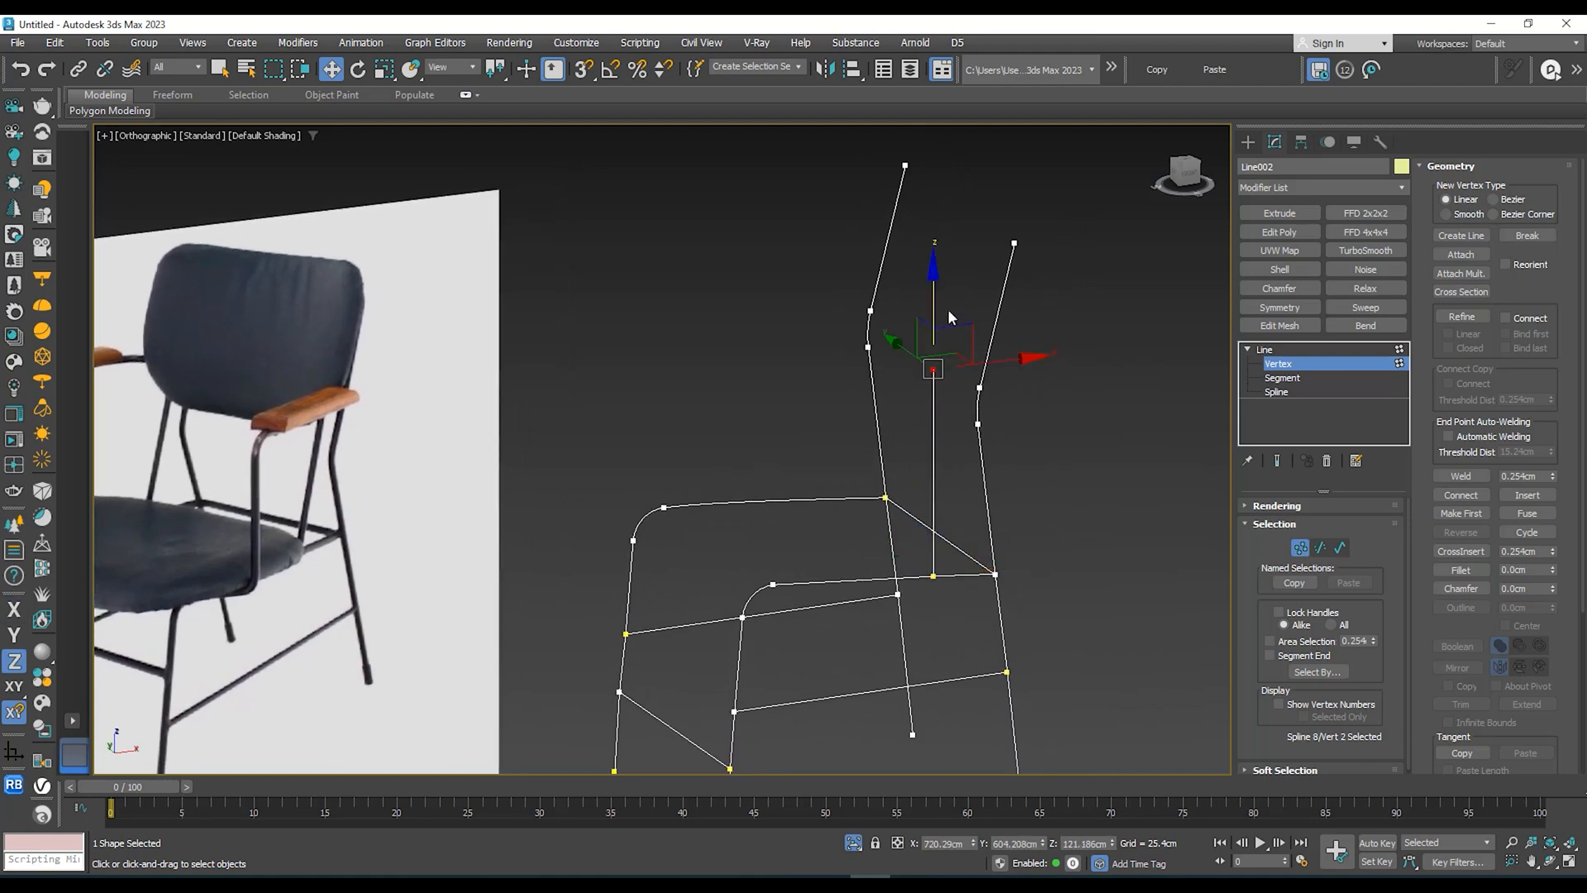
Step: Lean the backrest support rearward by moving its upper end to about X 757 cm and raising it to about Z 382.7 cm
alt+middle_drag(953, 354, 805, 356)
drag(868, 375, 909, 376)
mouse_move(910, 376)
alt+middle_down()
mouse_move(921, 415)
mouse_move(1003, 412)
mouse_move(980, 389)
mouse_move(926, 396)
alt+middle_up()
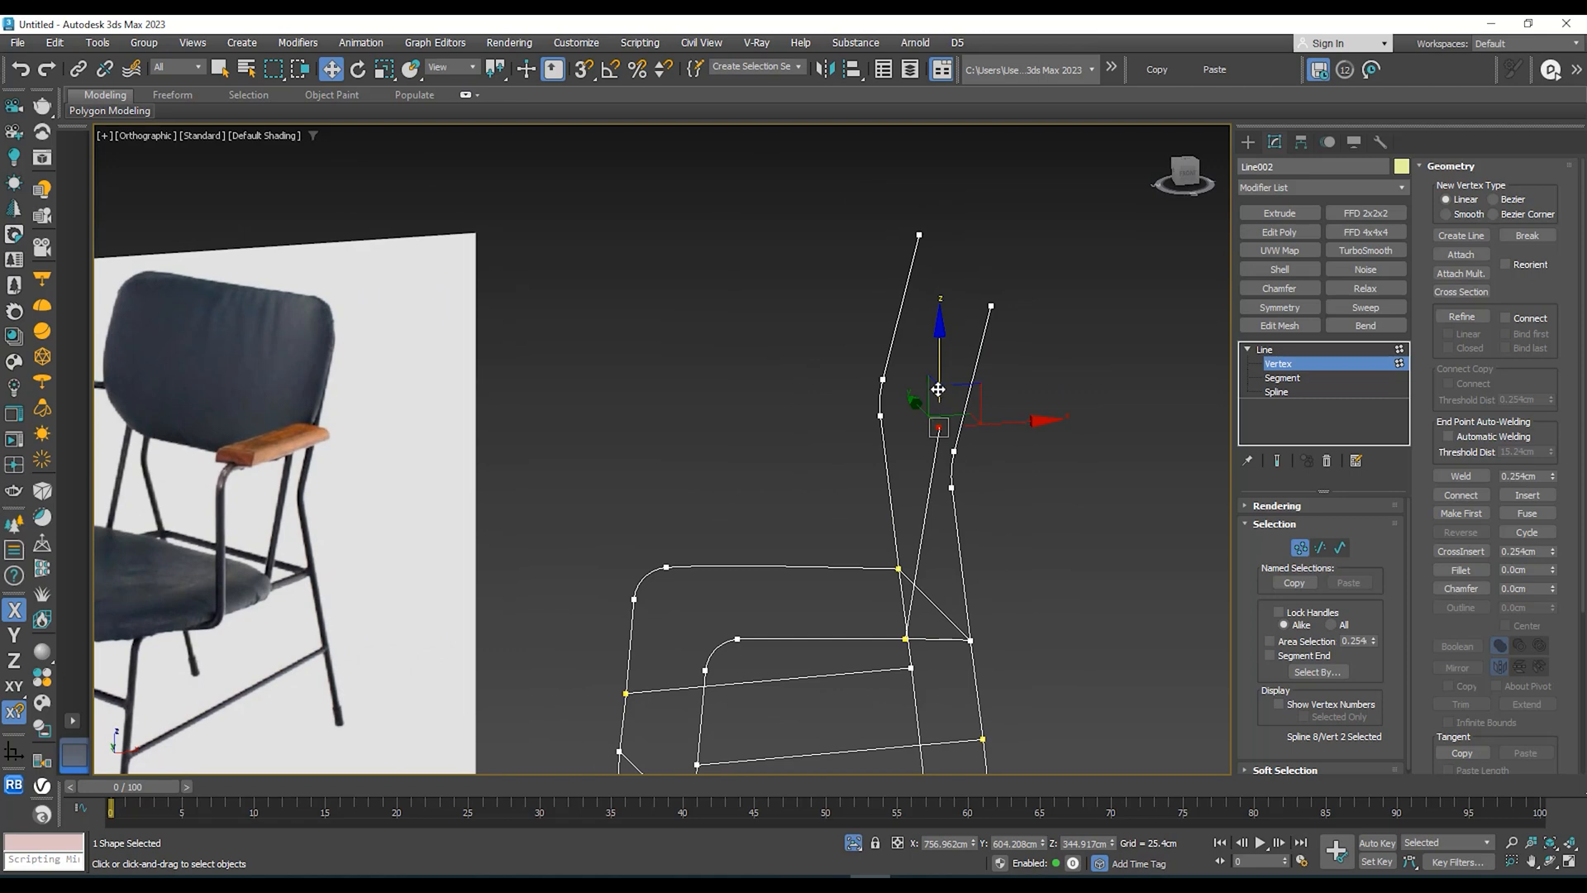
drag(940, 389, 940, 353)
alt+middle_drag(941, 355, 776, 447)
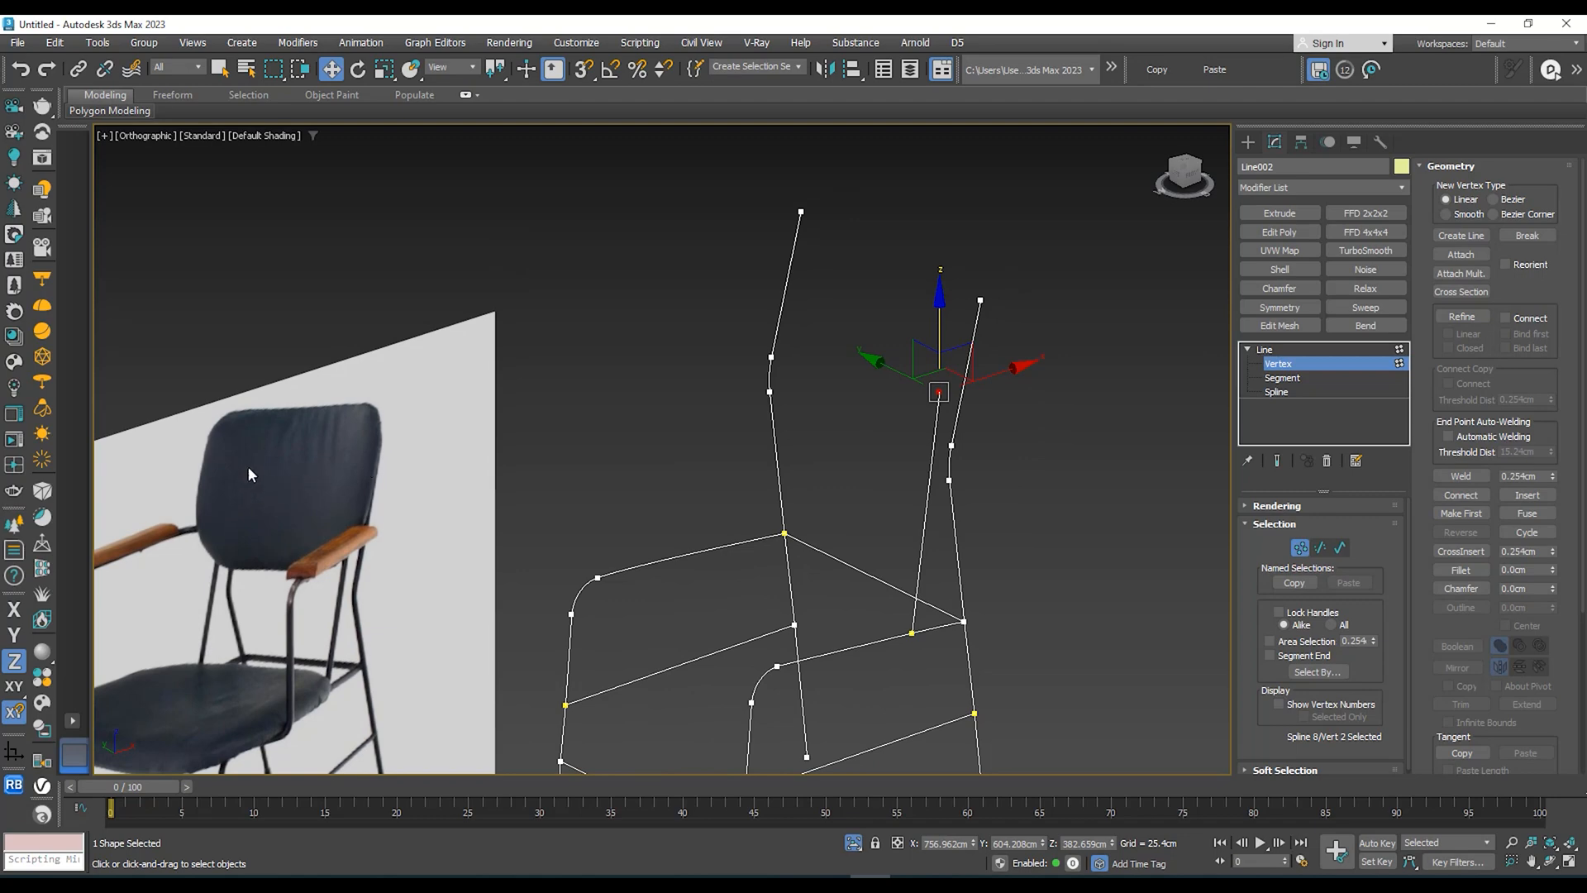
Step: Compare the slanted backrest support with the reference photo's backrest and armrest joints from several angles
middle_drag(249, 466, 325, 375)
scroll(394, 355, up, 2)
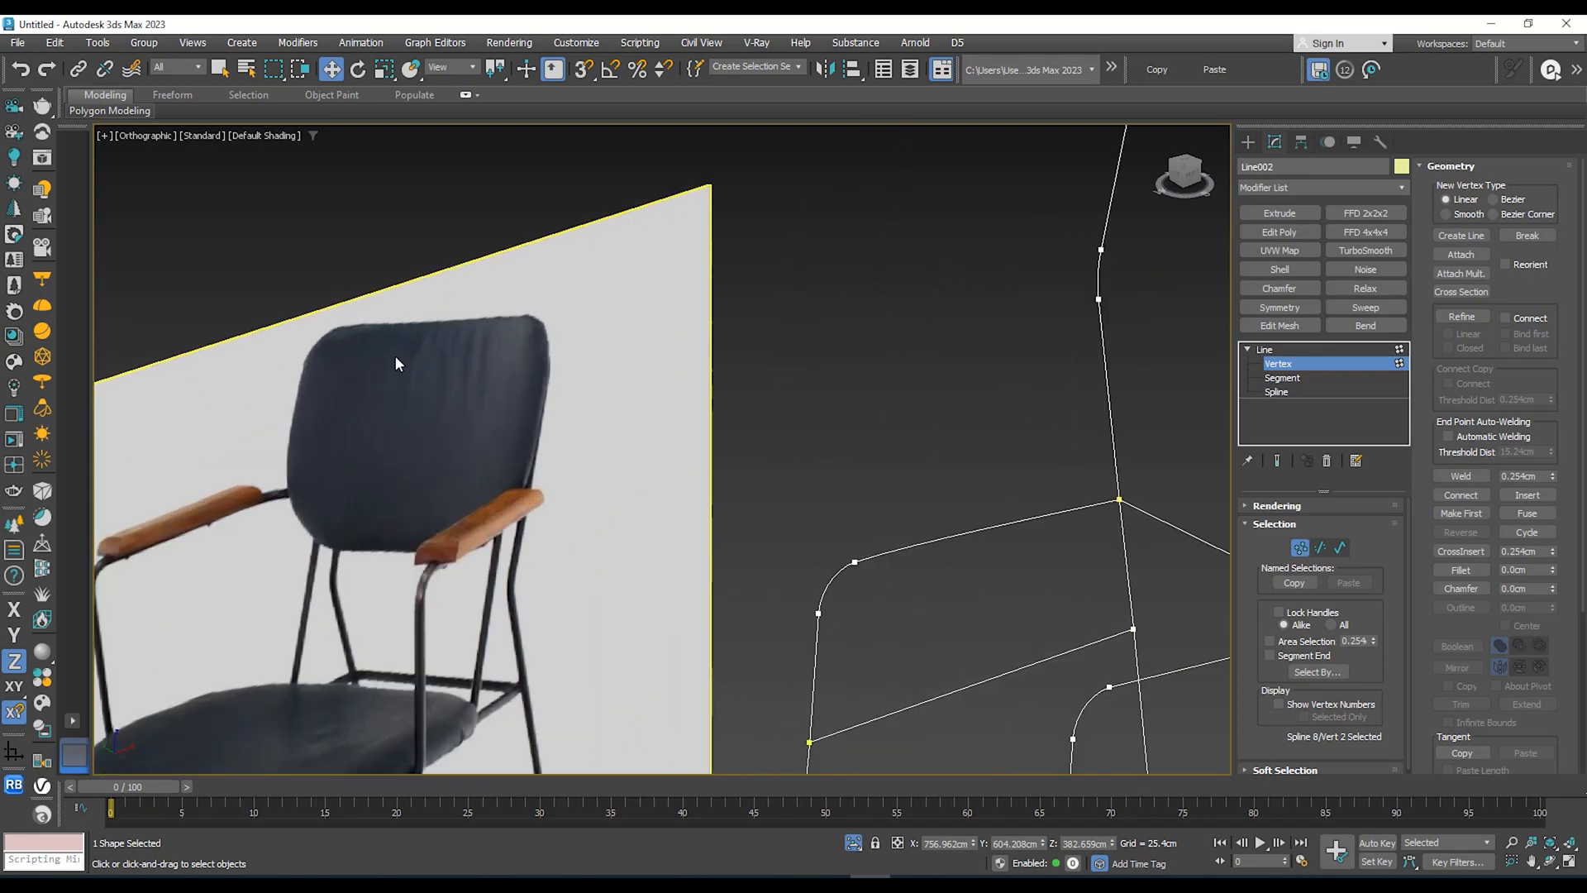
scroll(492, 389, down, 4)
alt+middle_drag(493, 389, 811, 473)
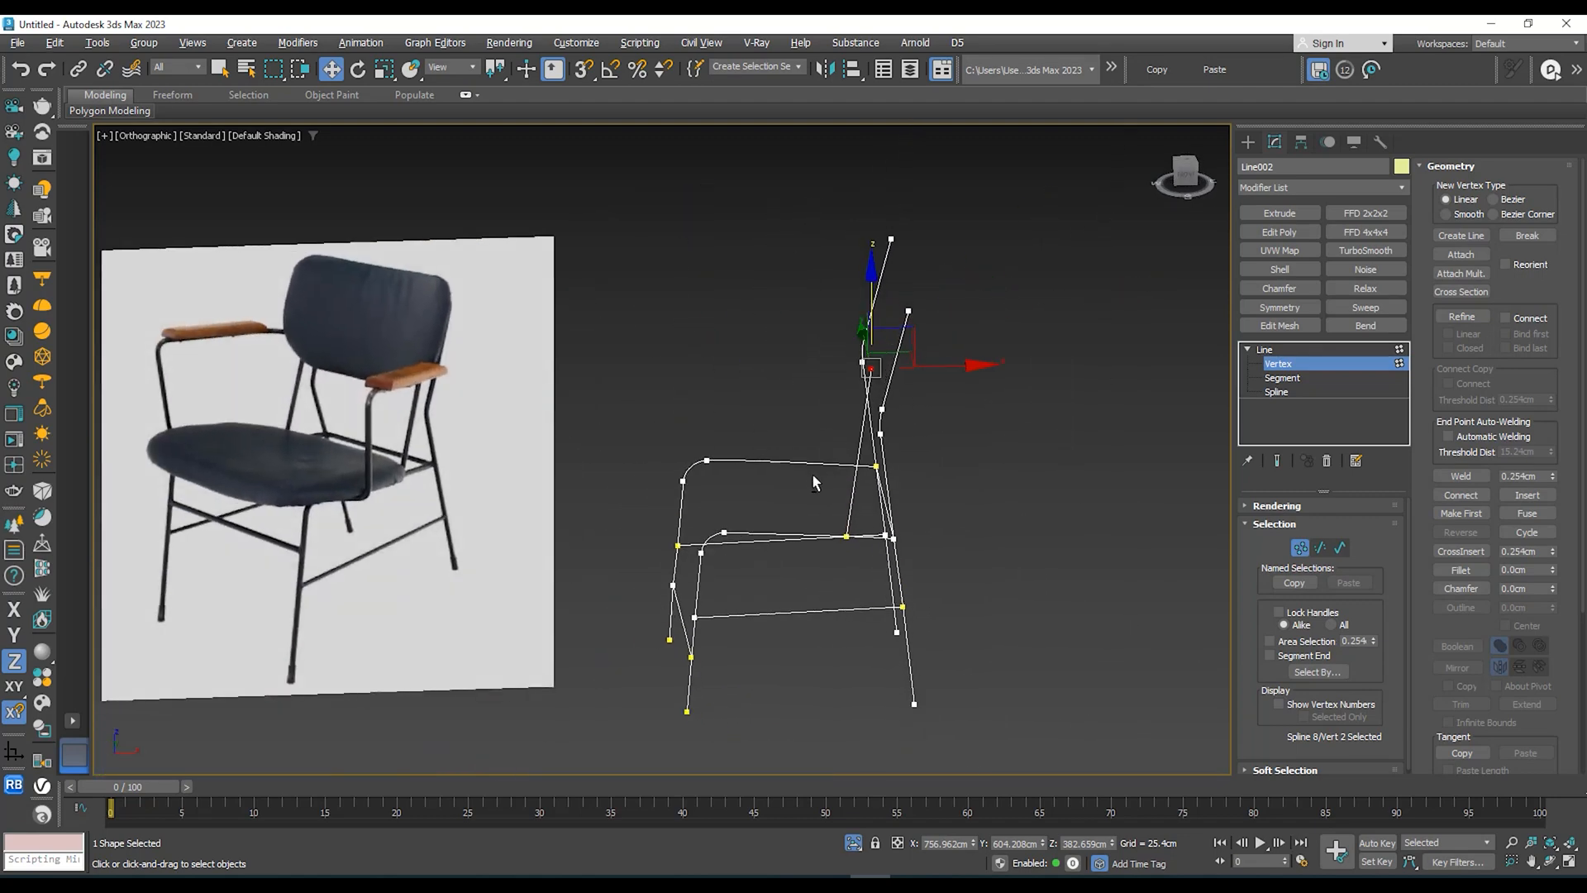
scroll(423, 355, up, 4)
middle_drag(423, 355, 399, 418)
scroll(493, 438, down, 4)
alt+middle_drag(494, 438, 530, 438)
alt+middle_drag(871, 426, 916, 465)
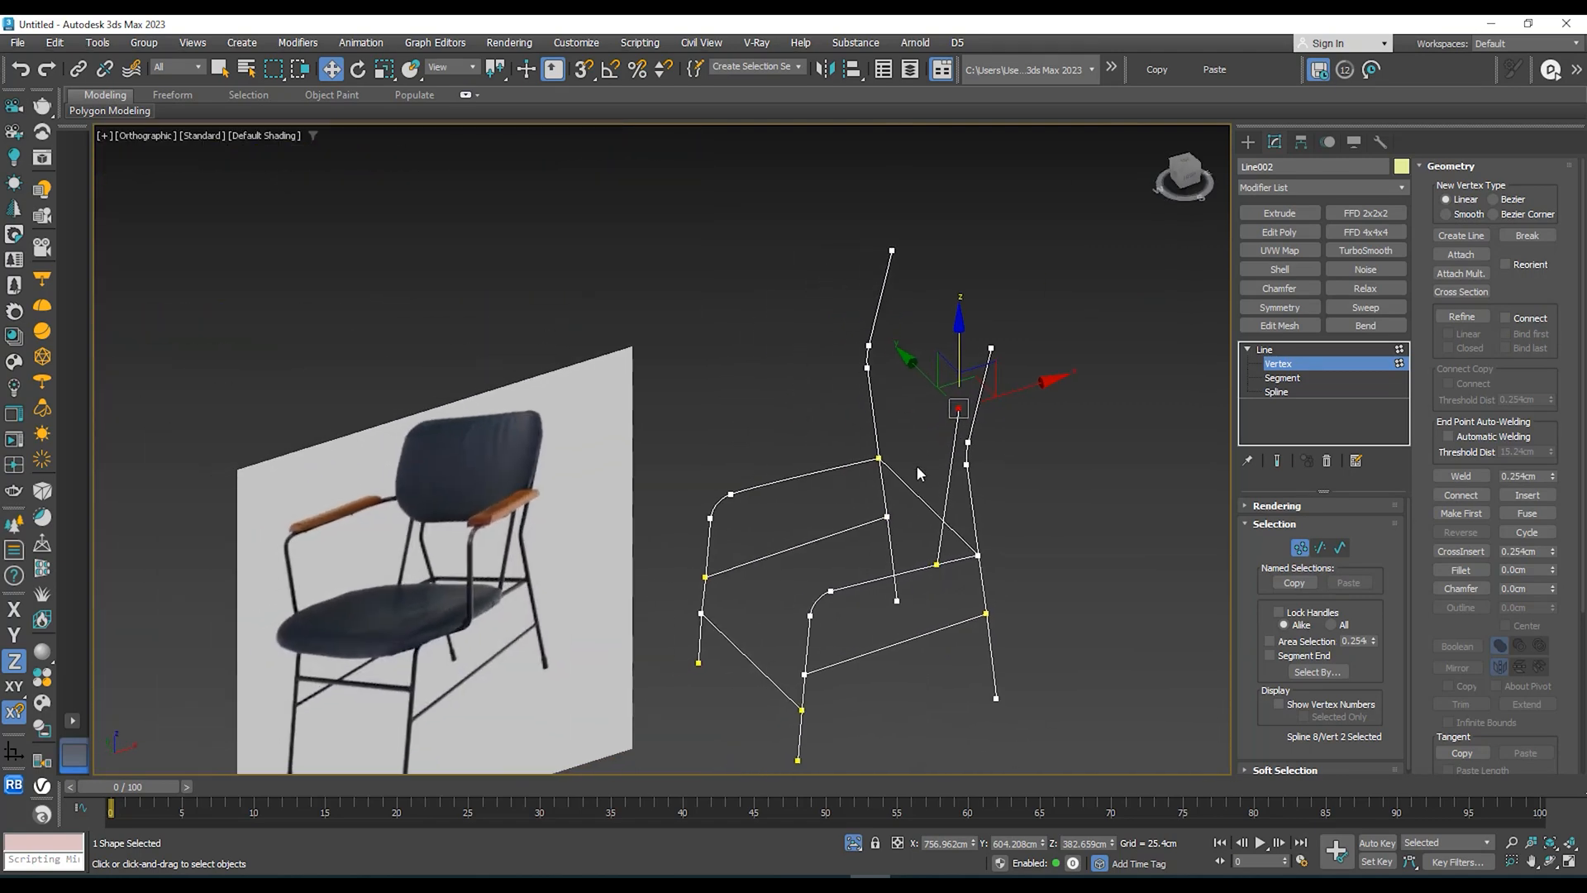
scroll(947, 534, up, 2)
middle_drag(949, 537, 960, 559)
mouse_move(886, 473)
alt+middle_down()
mouse_move(871, 474)
mouse_move(906, 467)
alt+middle_up()
alt+middle_drag(898, 388, 860, 429)
scroll(868, 401, up, 3)
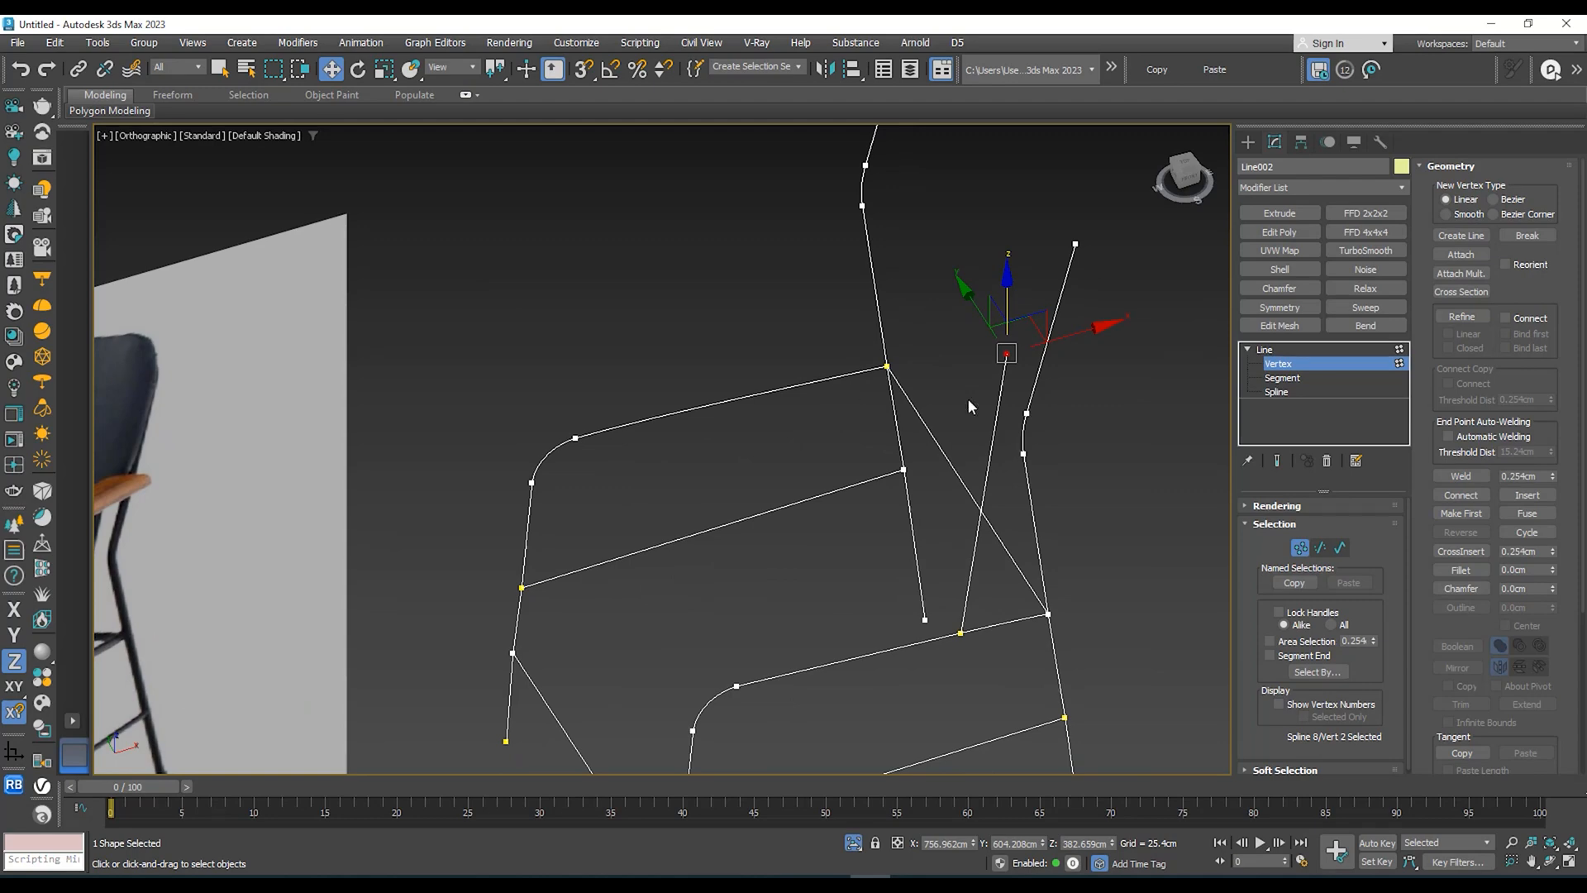
Step: Refine the far armrest rail with a new vertex a short distance in front of its rear joint
click(886, 367)
right_click(852, 376)
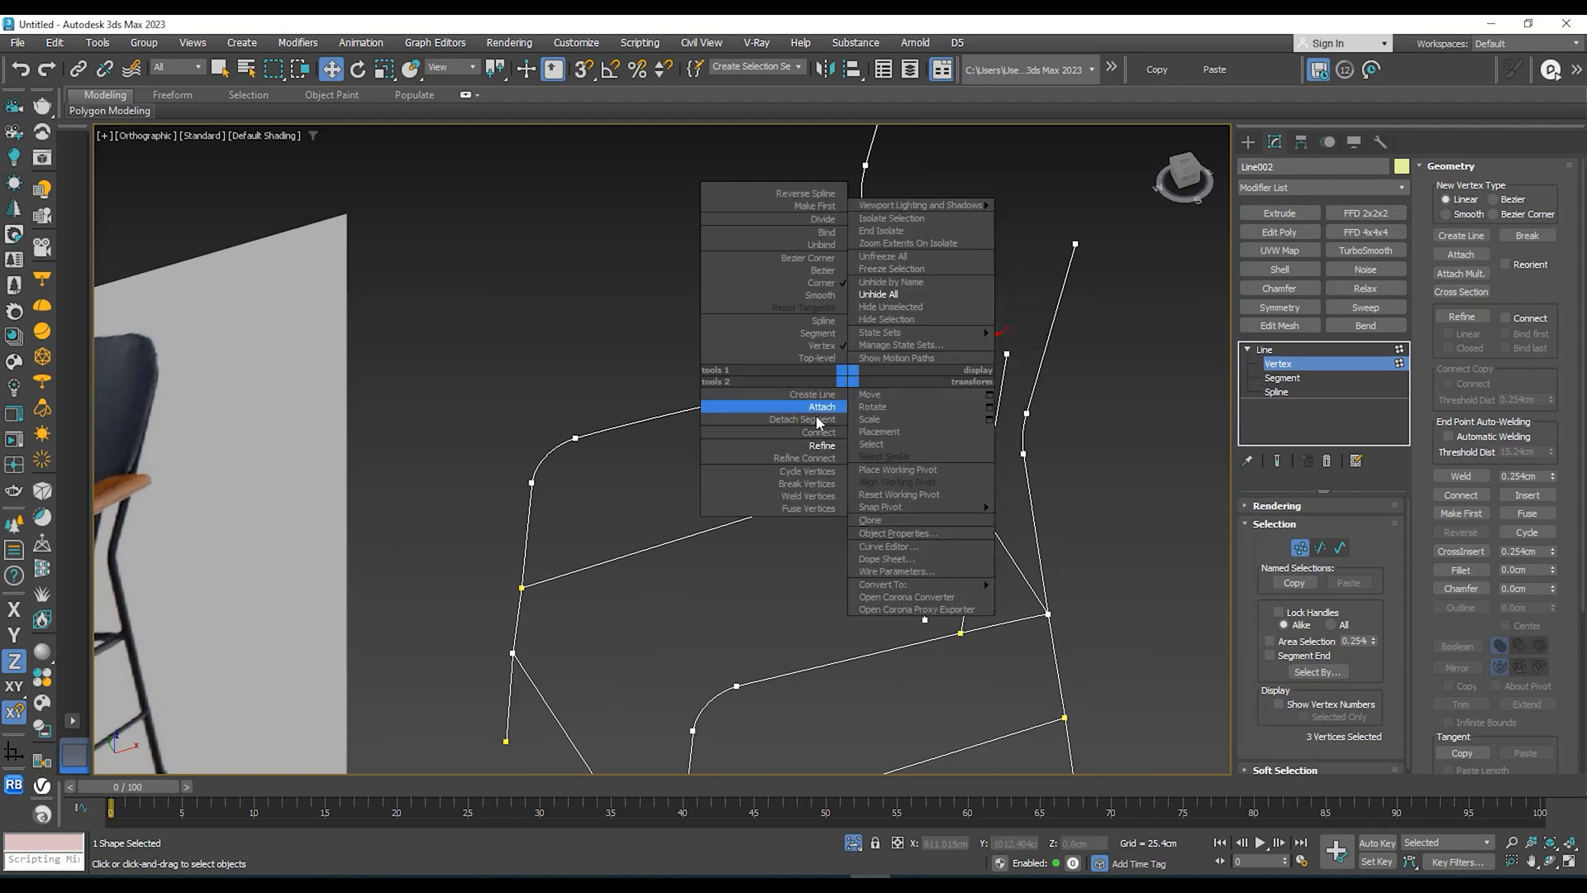
click(827, 443)
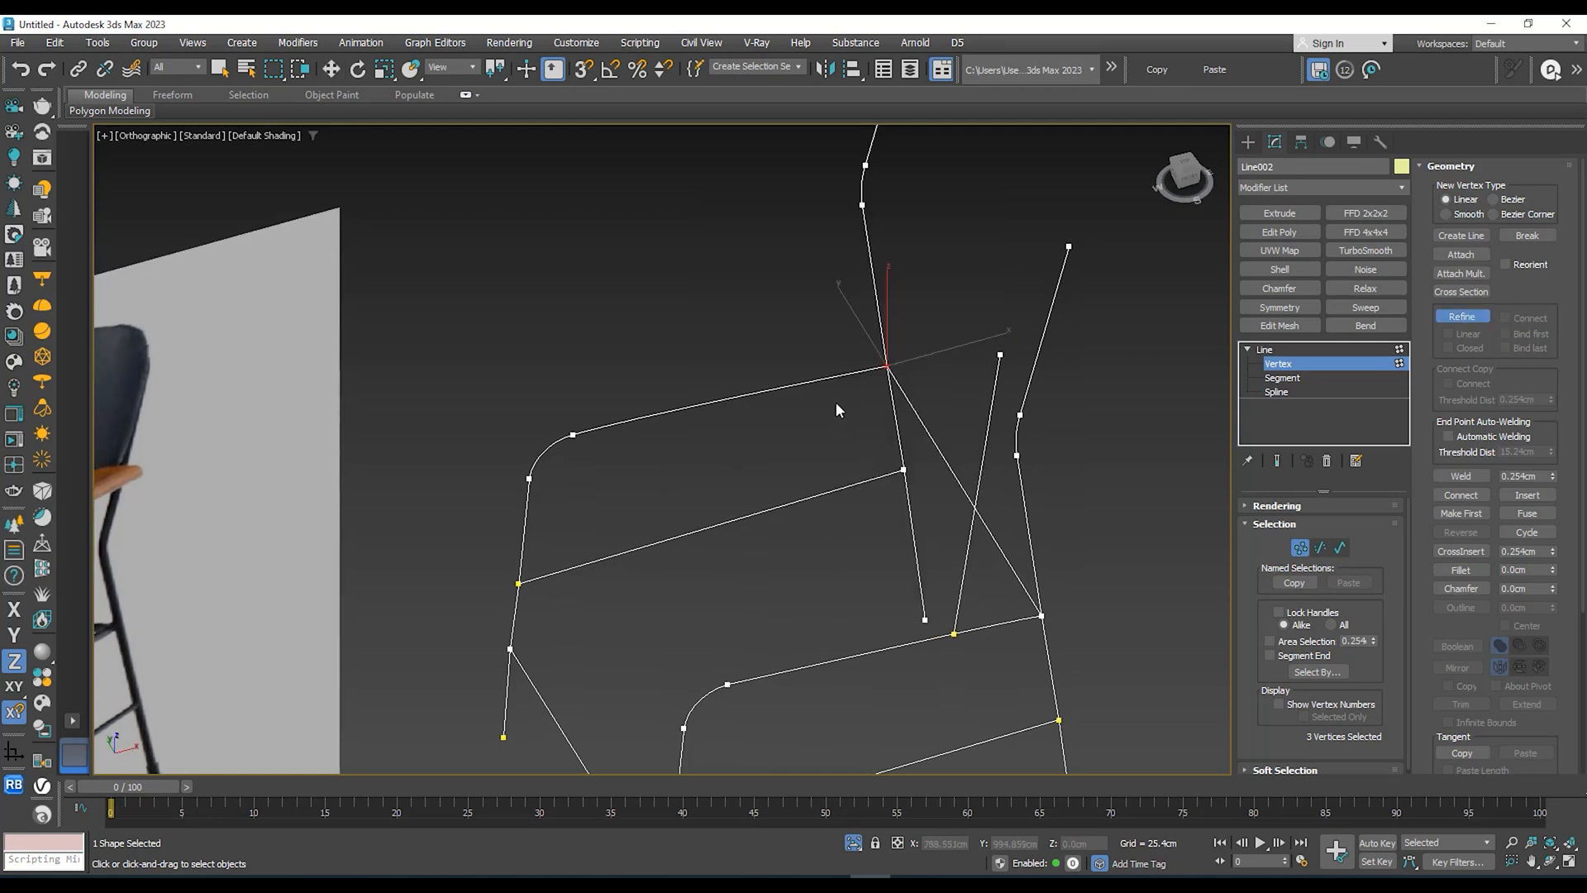
key(t)
scroll(807, 398, up, 4)
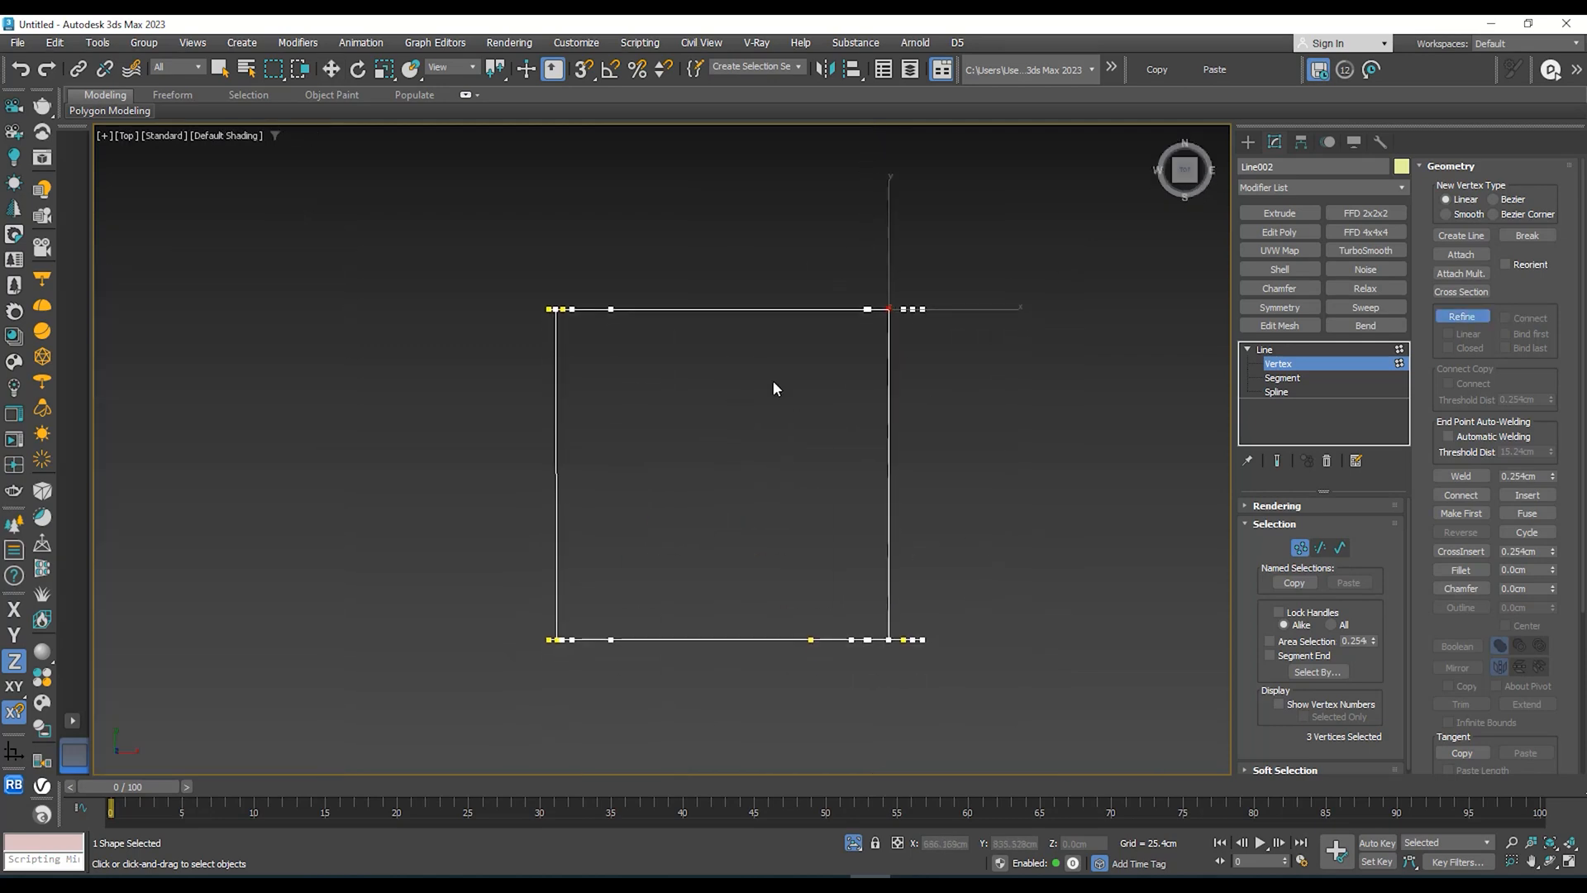
mouse_move(819, 375)
alt+middle_down()
mouse_move(741, 297)
mouse_move(830, 355)
alt+middle_up()
key(p)
scroll(721, 379, up, 8)
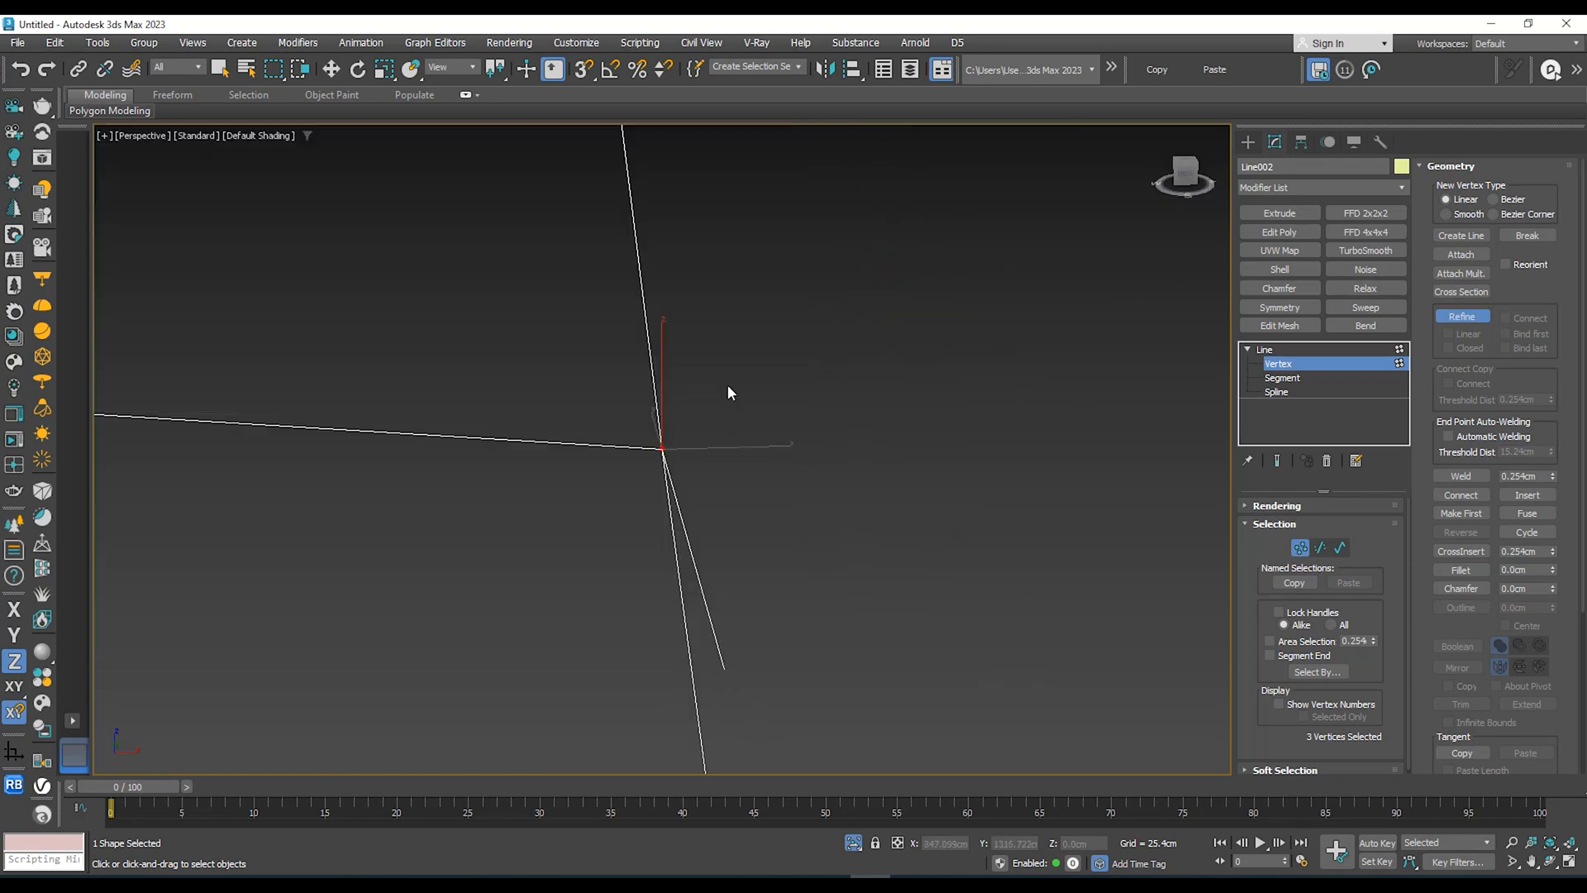
scroll(696, 413, down, 10)
scroll(701, 434, up, 7)
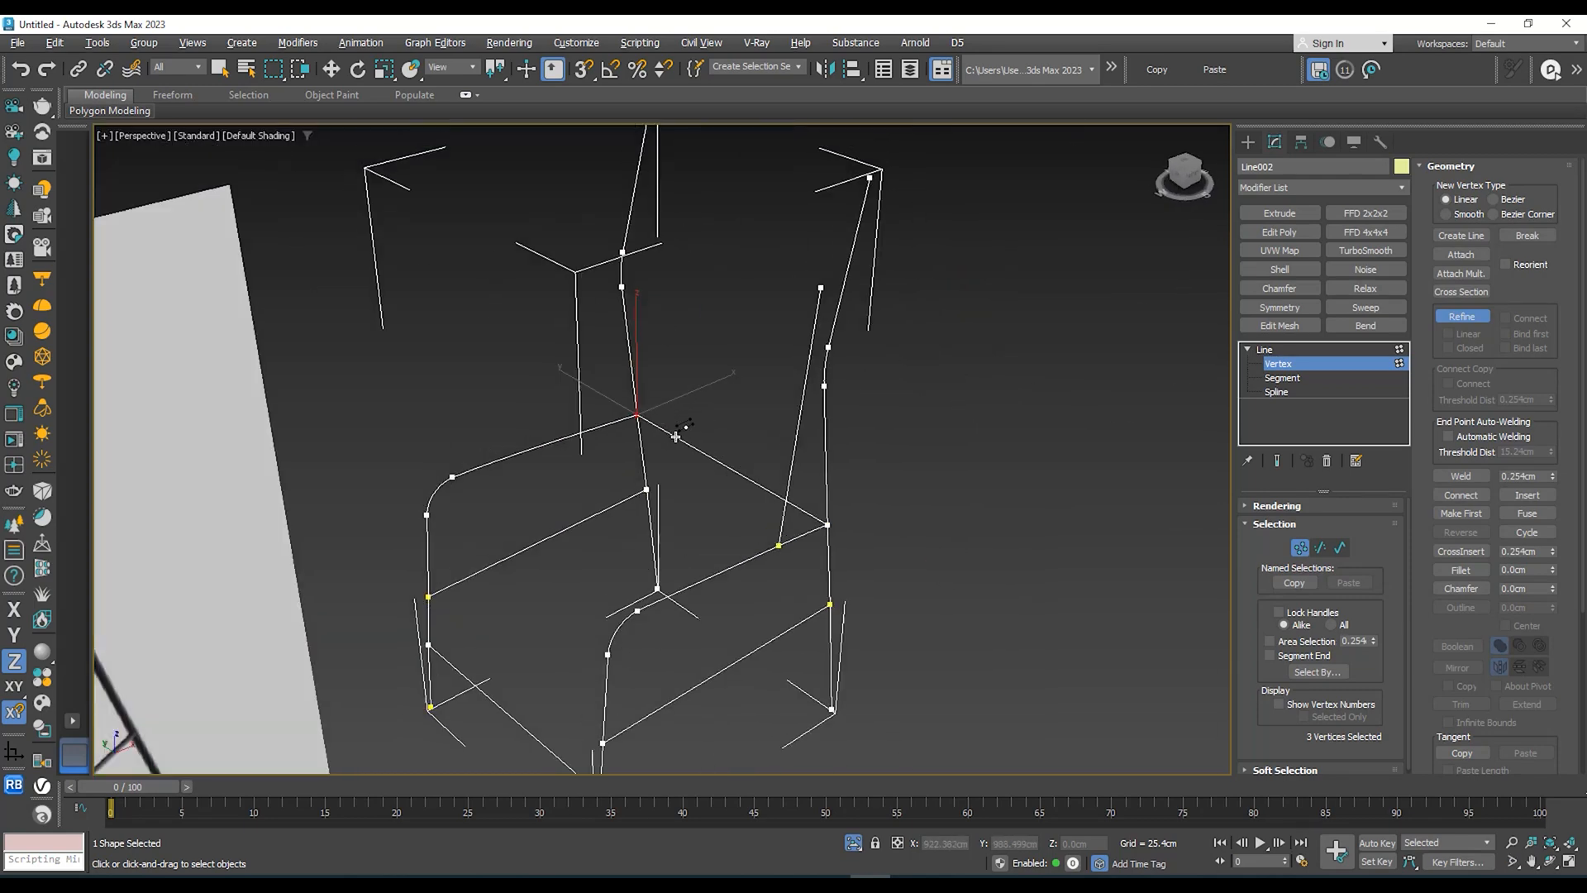
scroll(839, 546, up, 3)
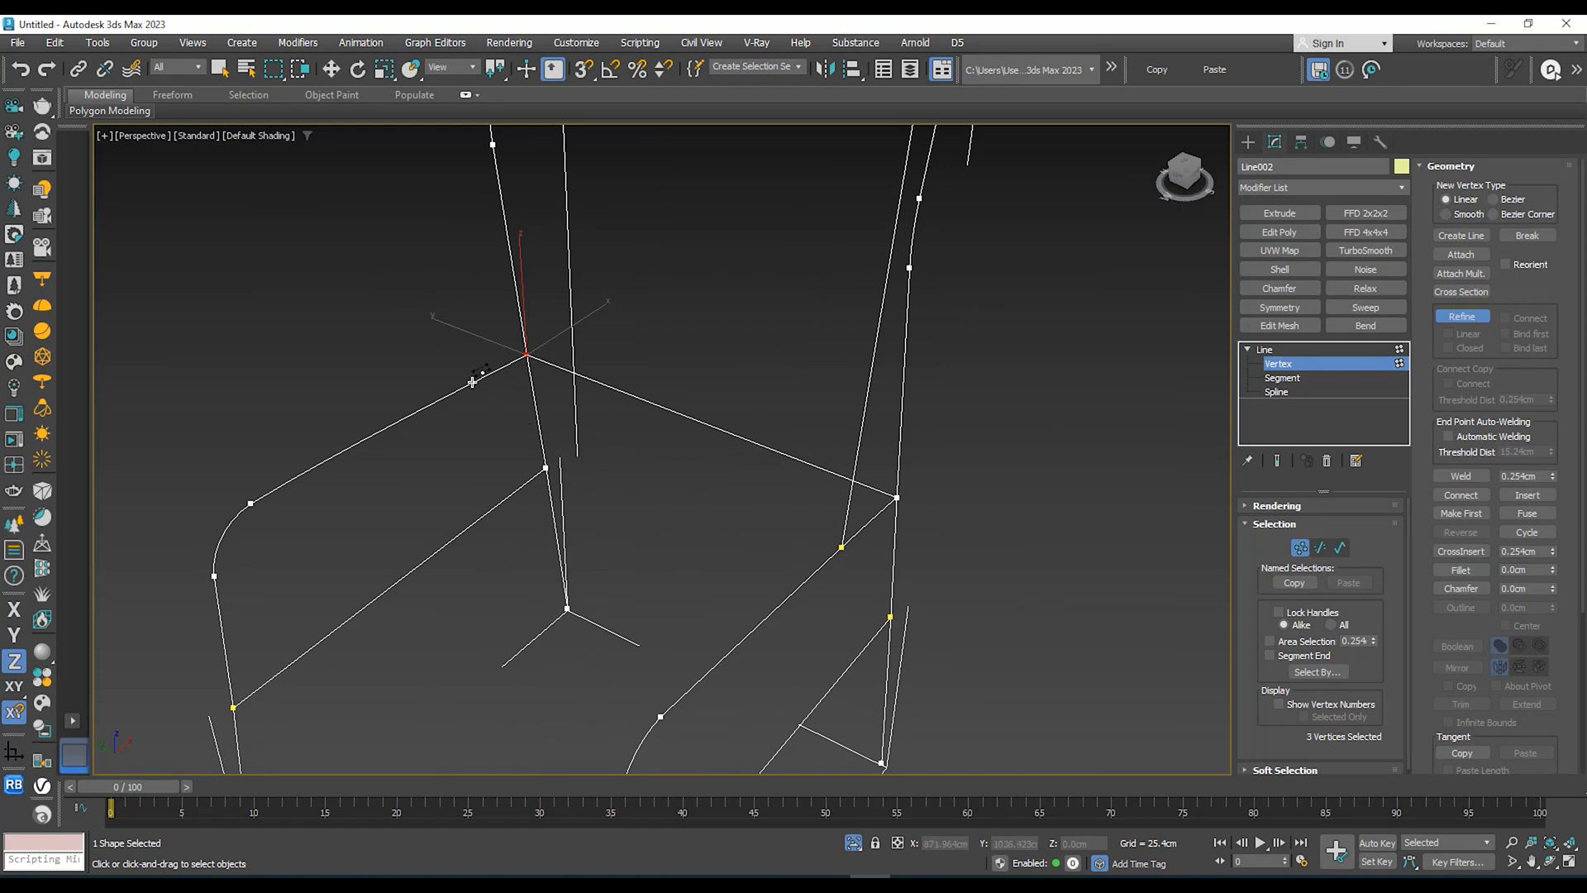
middle_drag(504, 390, 644, 335)
key(t)
scroll(521, 416, down, 5)
scroll(604, 447, up, 8)
key(w)
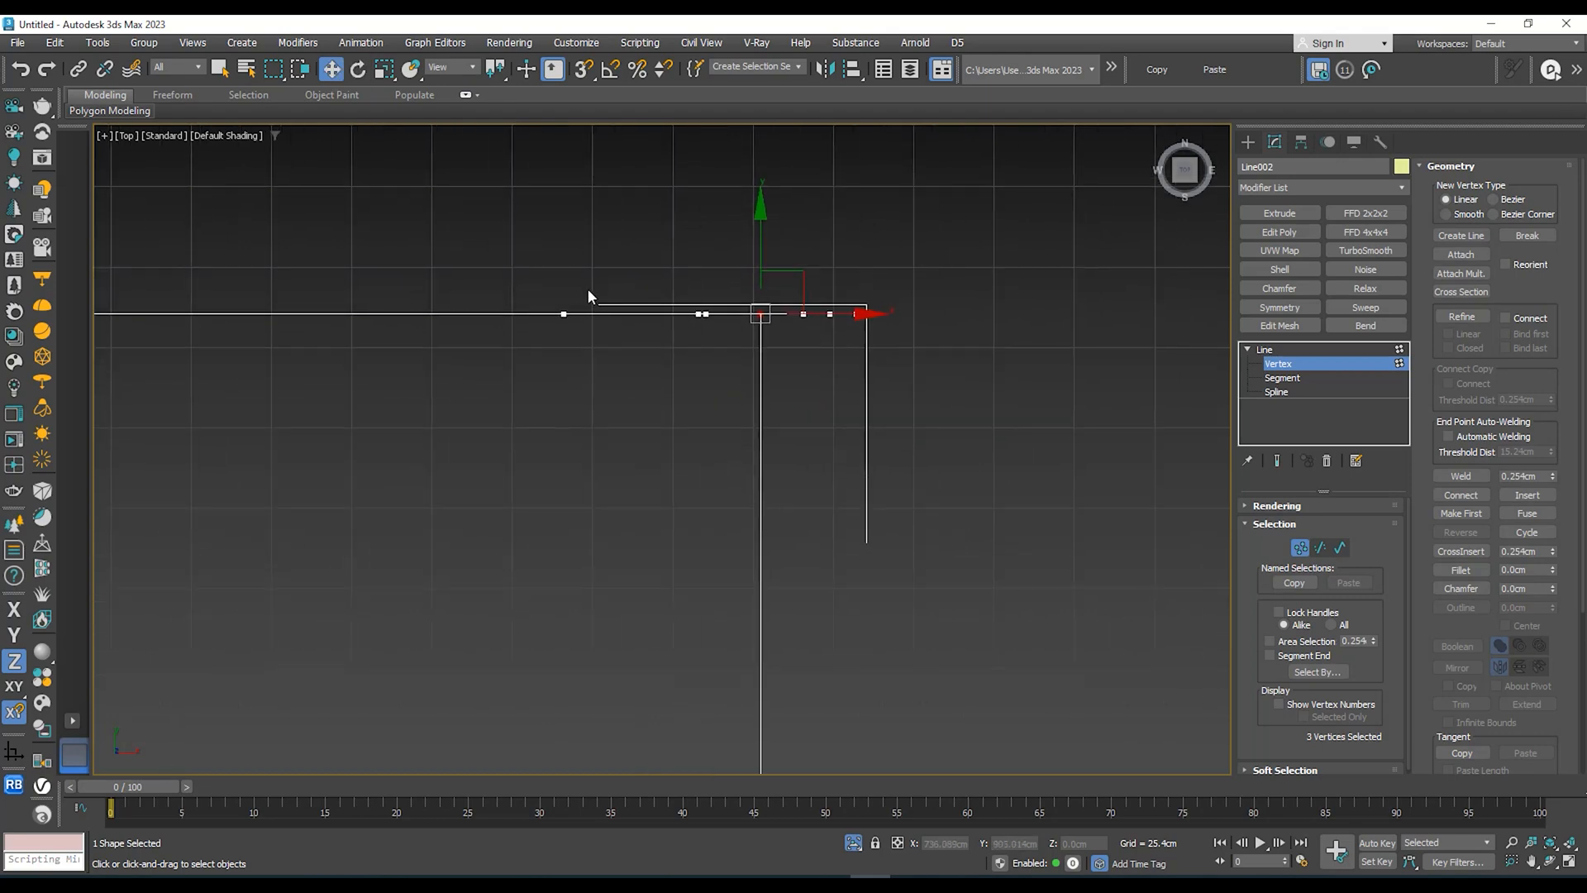
Step: Snap the far armrest rail's new vertex along X to about 720.3 cm, in line with the near support's base vertex
drag(587, 288, 542, 359)
scroll(544, 365, down, 3)
middle_drag(559, 398, 597, 209)
mouse_move(616, 279)
alt+middle_down()
mouse_move(609, 213)
mouse_move(614, 286)
alt+middle_up()
key(t)
key(z)
scroll(619, 190, down, 3)
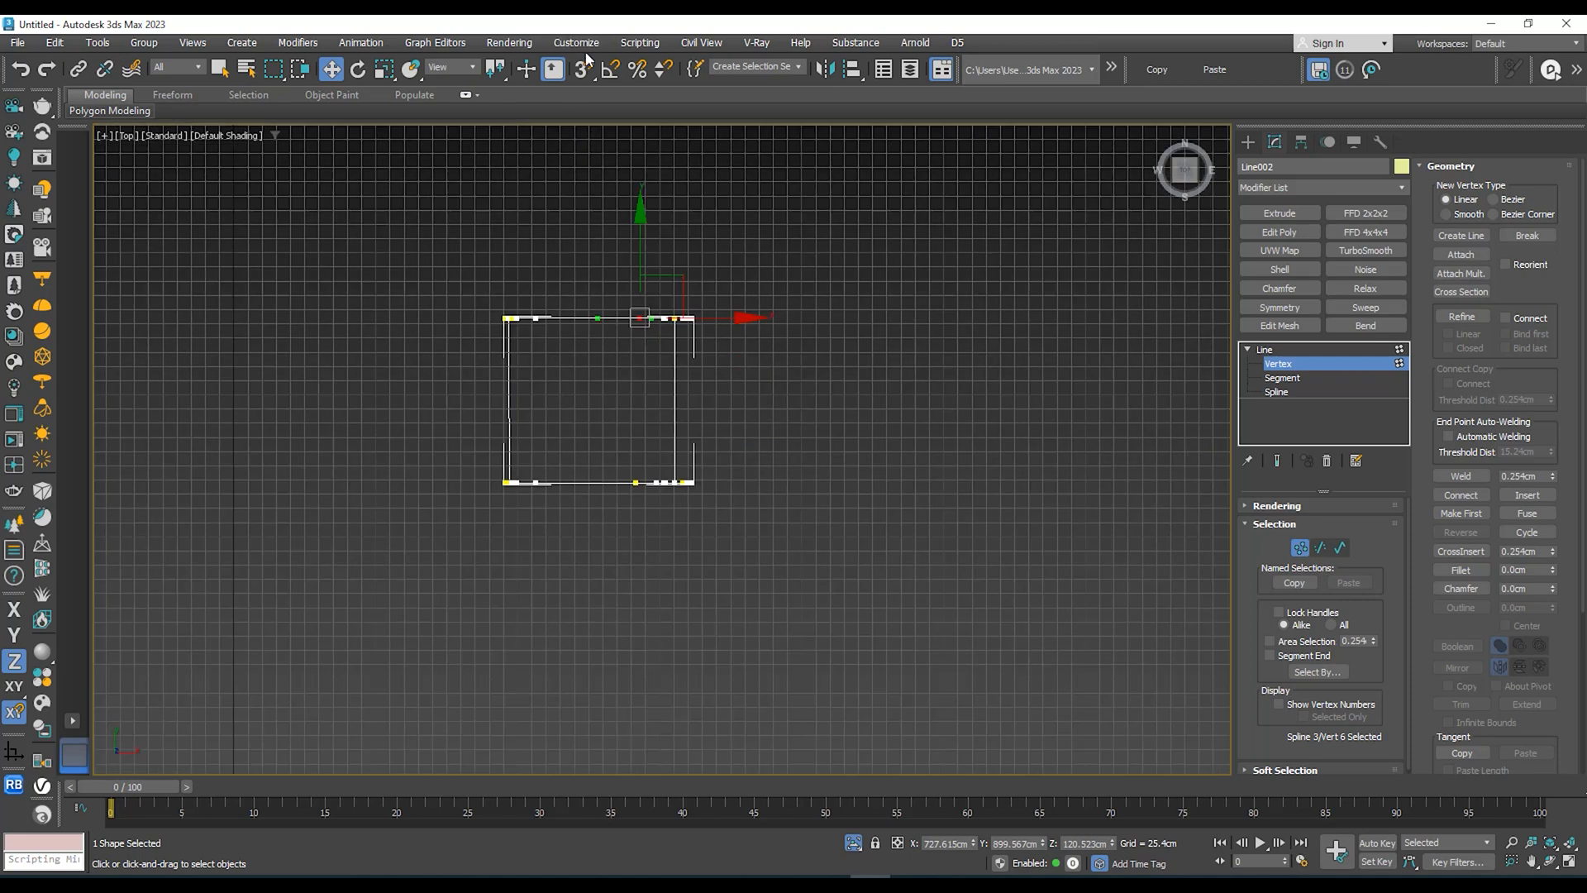
click(588, 124)
scroll(678, 322, up, 3)
middle_drag(674, 318, 668, 235)
drag(668, 234, 596, 561)
alt+middle_drag(653, 497, 679, 398)
mouse_move(679, 398)
middle_down()
mouse_move(676, 461)
mouse_move(780, 409)
mouse_move(691, 439)
middle_up()
key(s)
key(p)
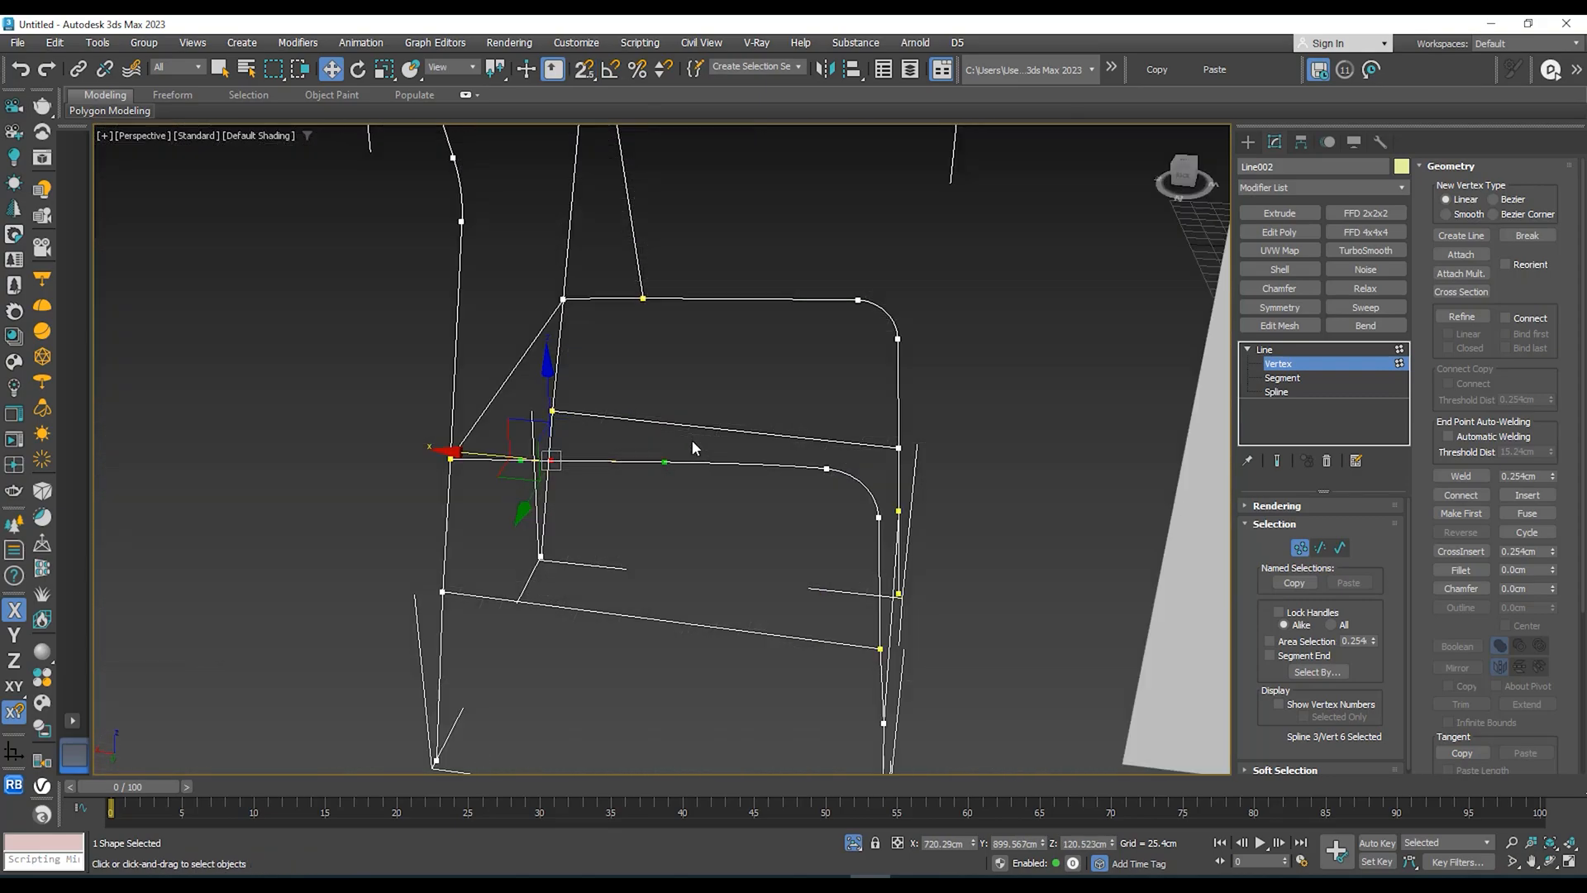
Step: Convert the far armrest rail's added vertex to a Corner vertex
scroll(691, 439, up, 10)
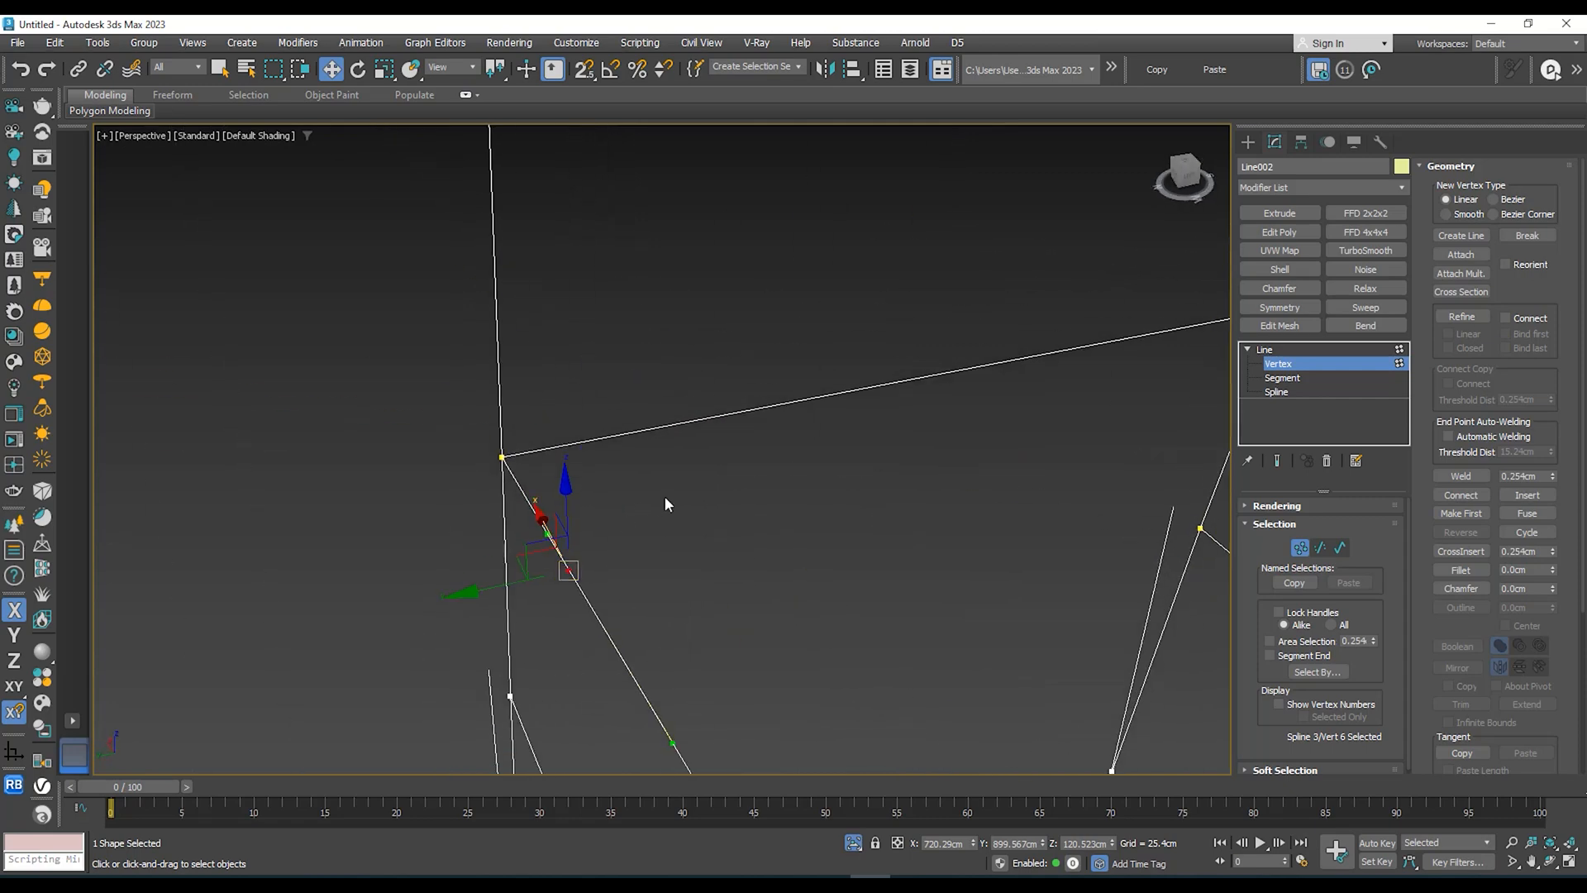
scroll(558, 468, down, 8)
alt+middle_drag(664, 496, 623, 459)
scroll(606, 468, up, 3)
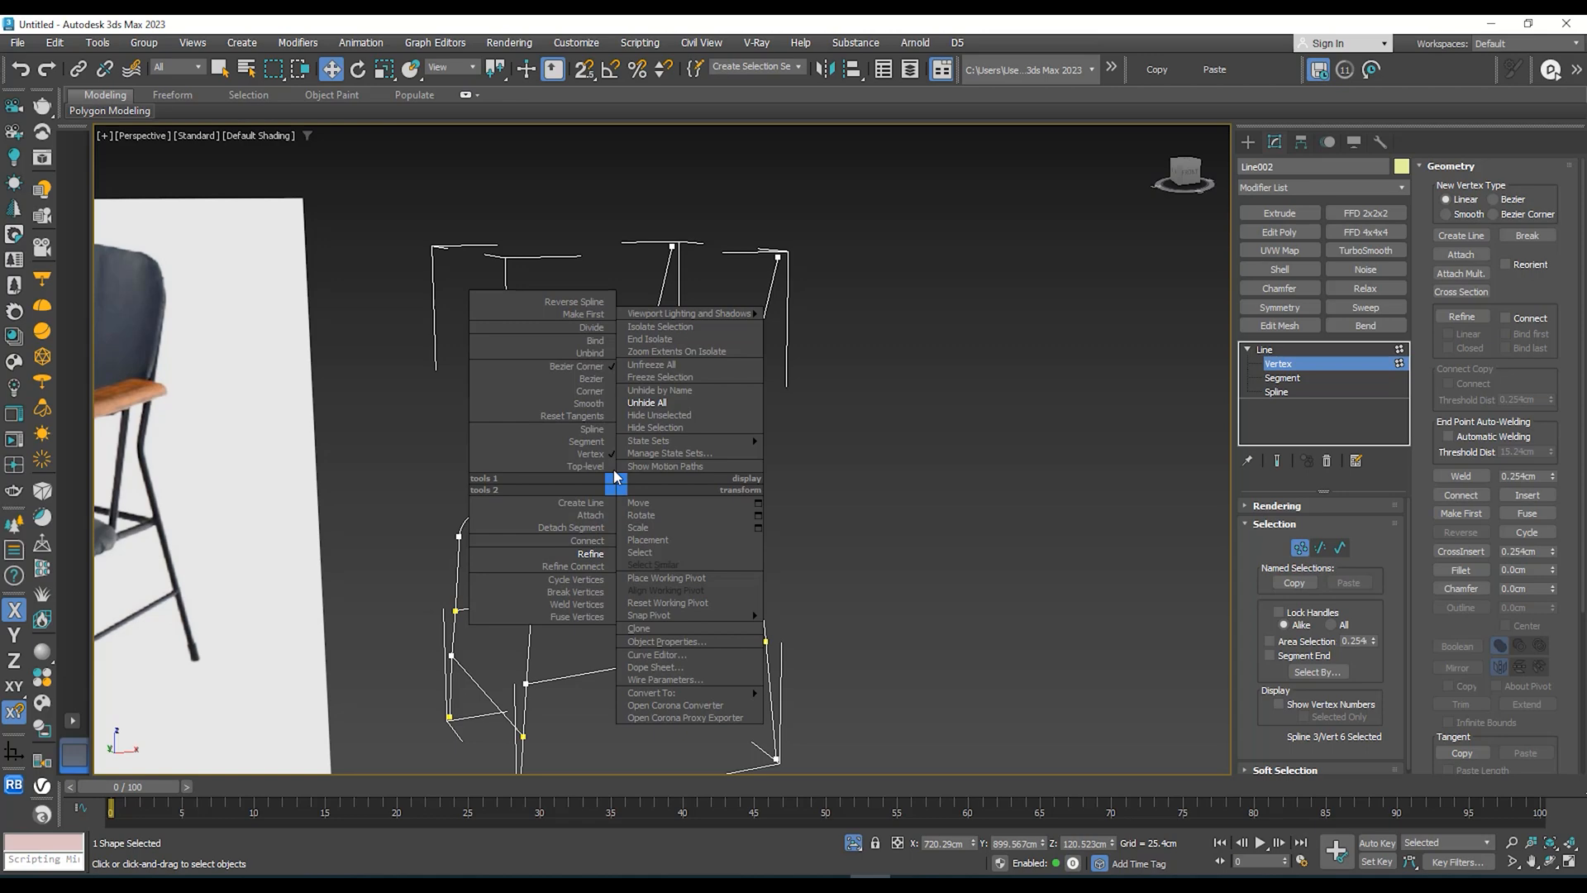
click(585, 395)
Step: Extend a vertical backrest support along Z from the far armrest rail's added vertex, up to about Z 358 cm
middle_drag(614, 430, 626, 465)
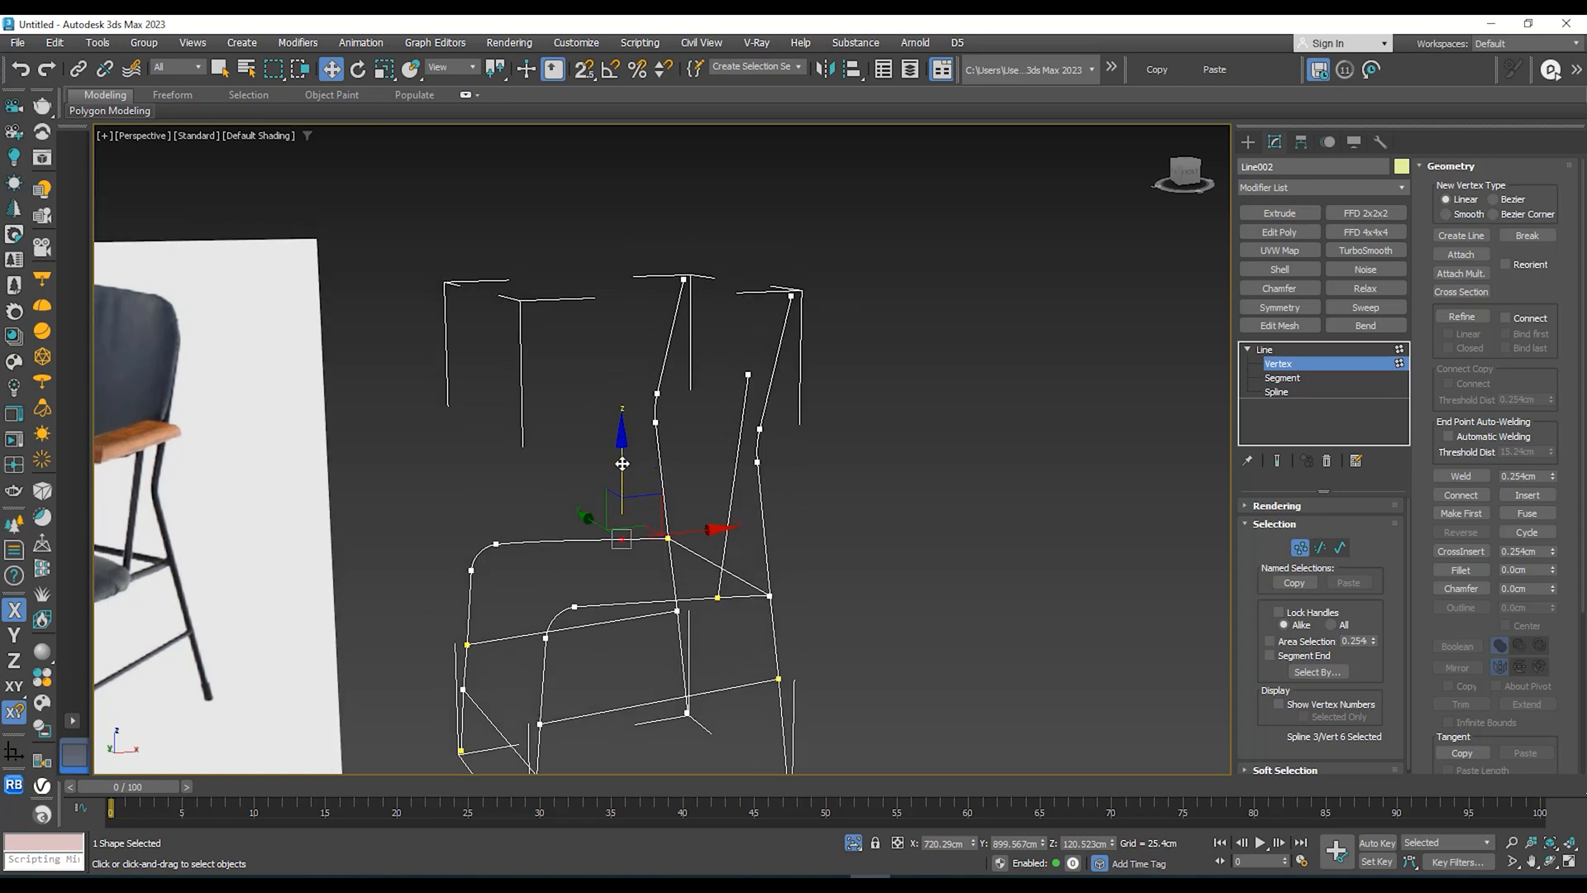
shift+drag(622, 464, 620, 438)
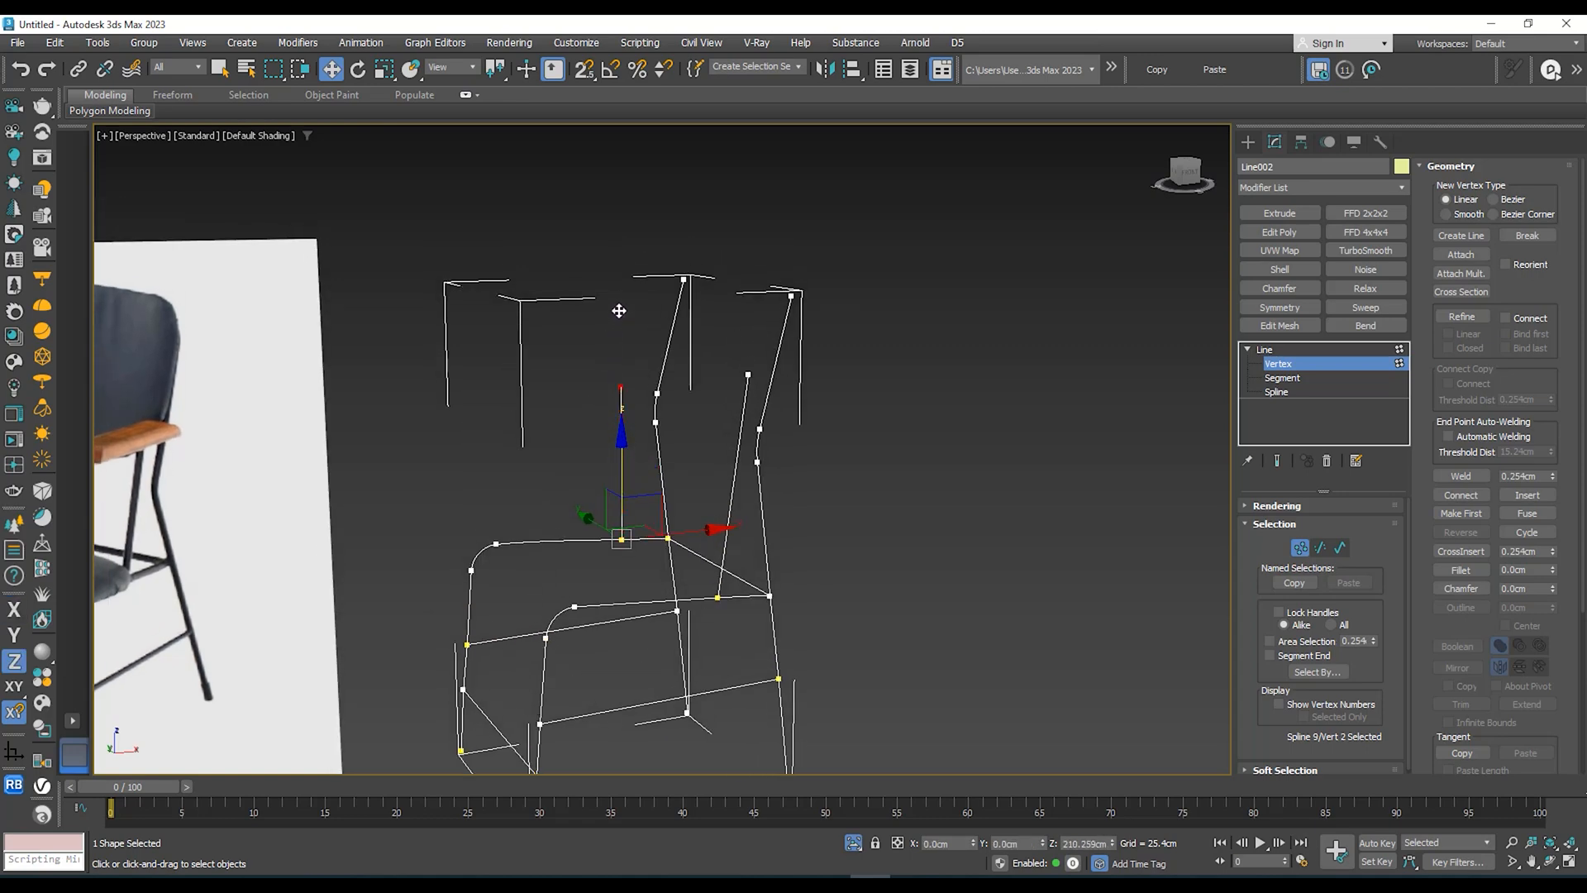
shift+drag(627, 291, 627, 290)
alt+middle_drag(650, 351, 620, 366)
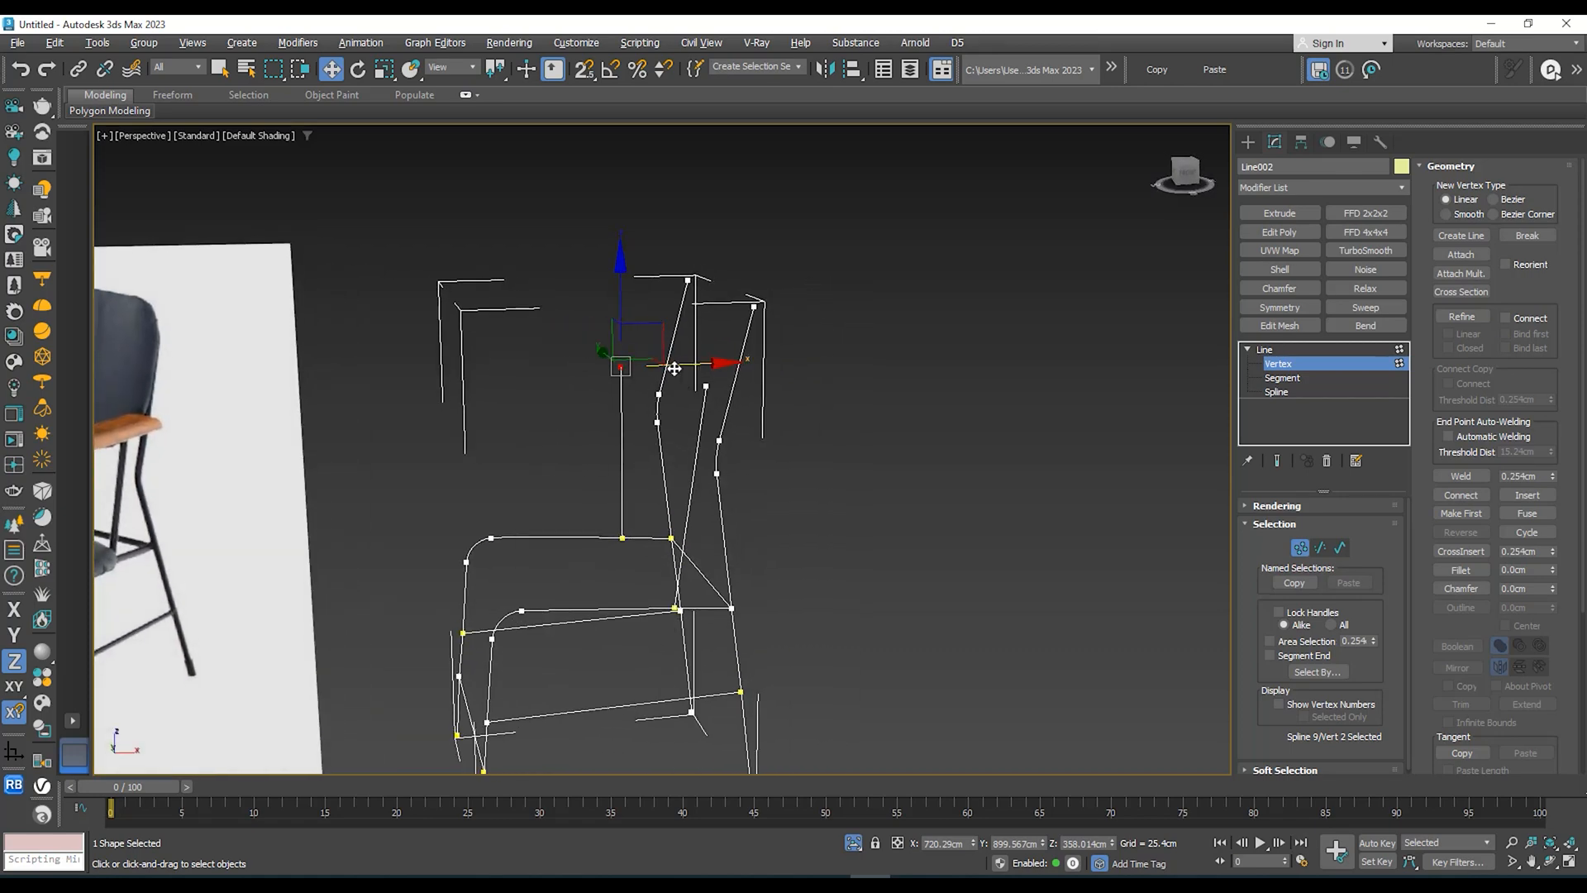
Step: Try leaning the far backrest support rearward, moving its upper end to about X 769.6 cm and Z 424 cm
drag(675, 366, 702, 365)
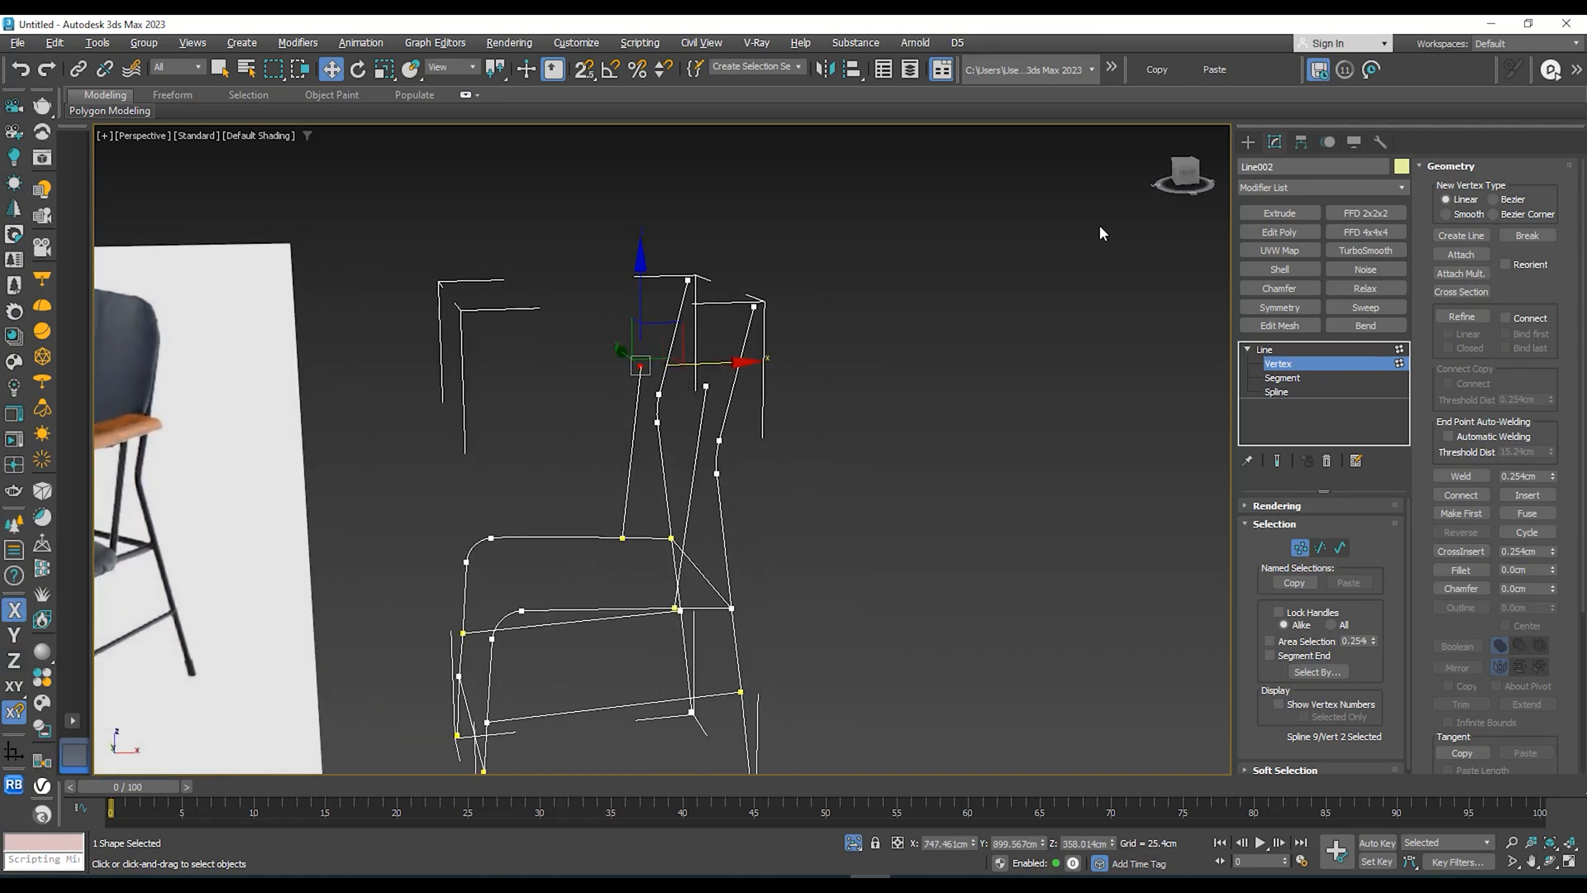
click(1184, 175)
middle_drag(633, 403, 663, 345)
scroll(649, 304, up, 5)
middle_drag(783, 345, 716, 293)
scroll(716, 293, down, 6)
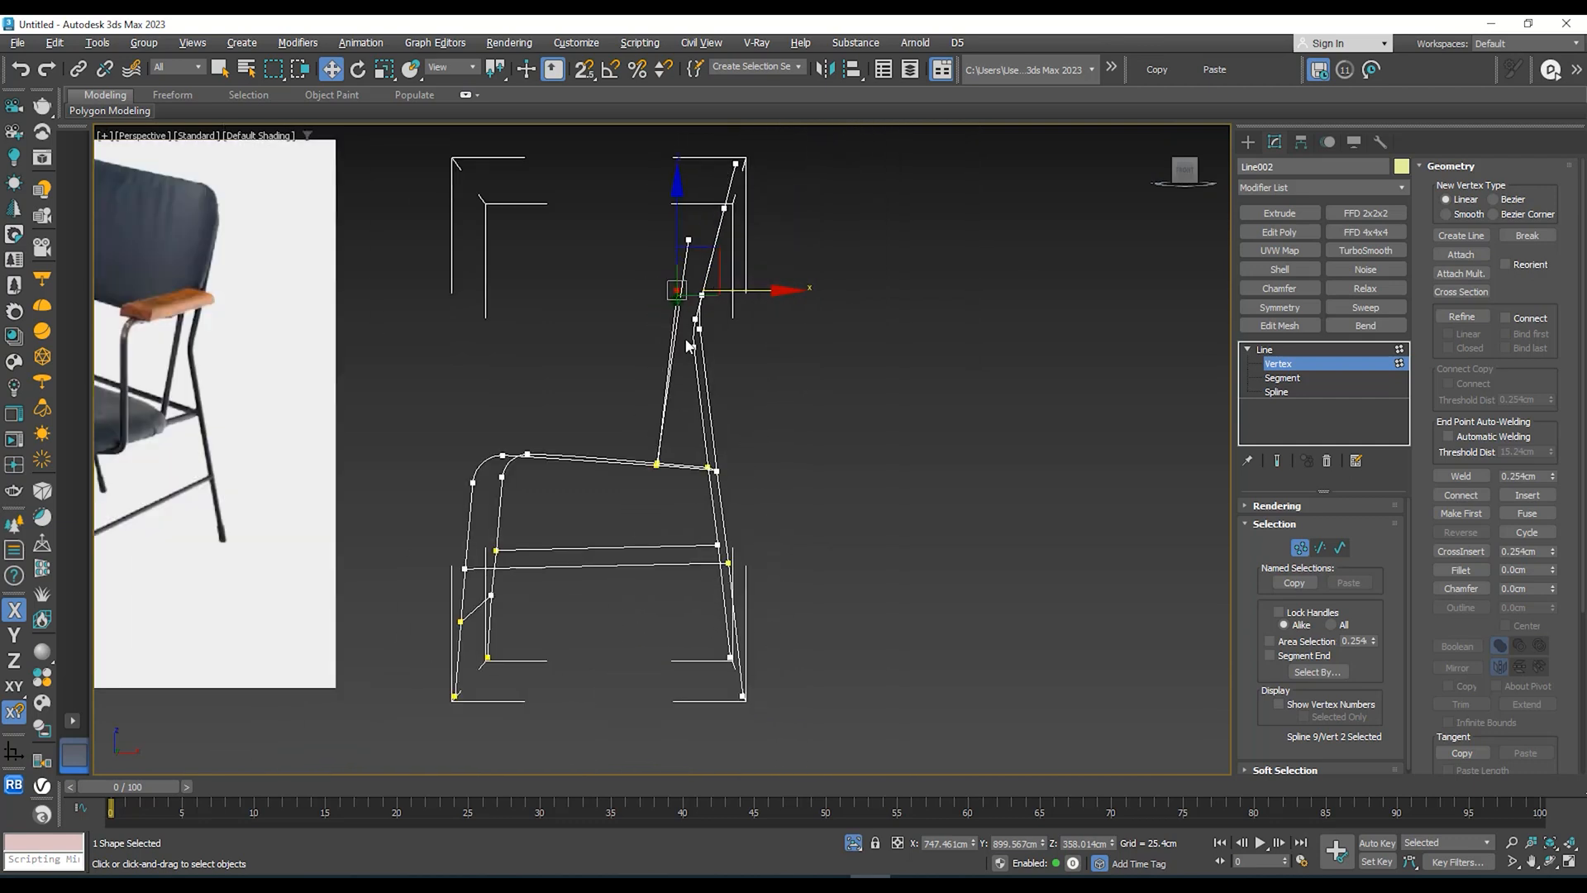
scroll(716, 293, up, 6)
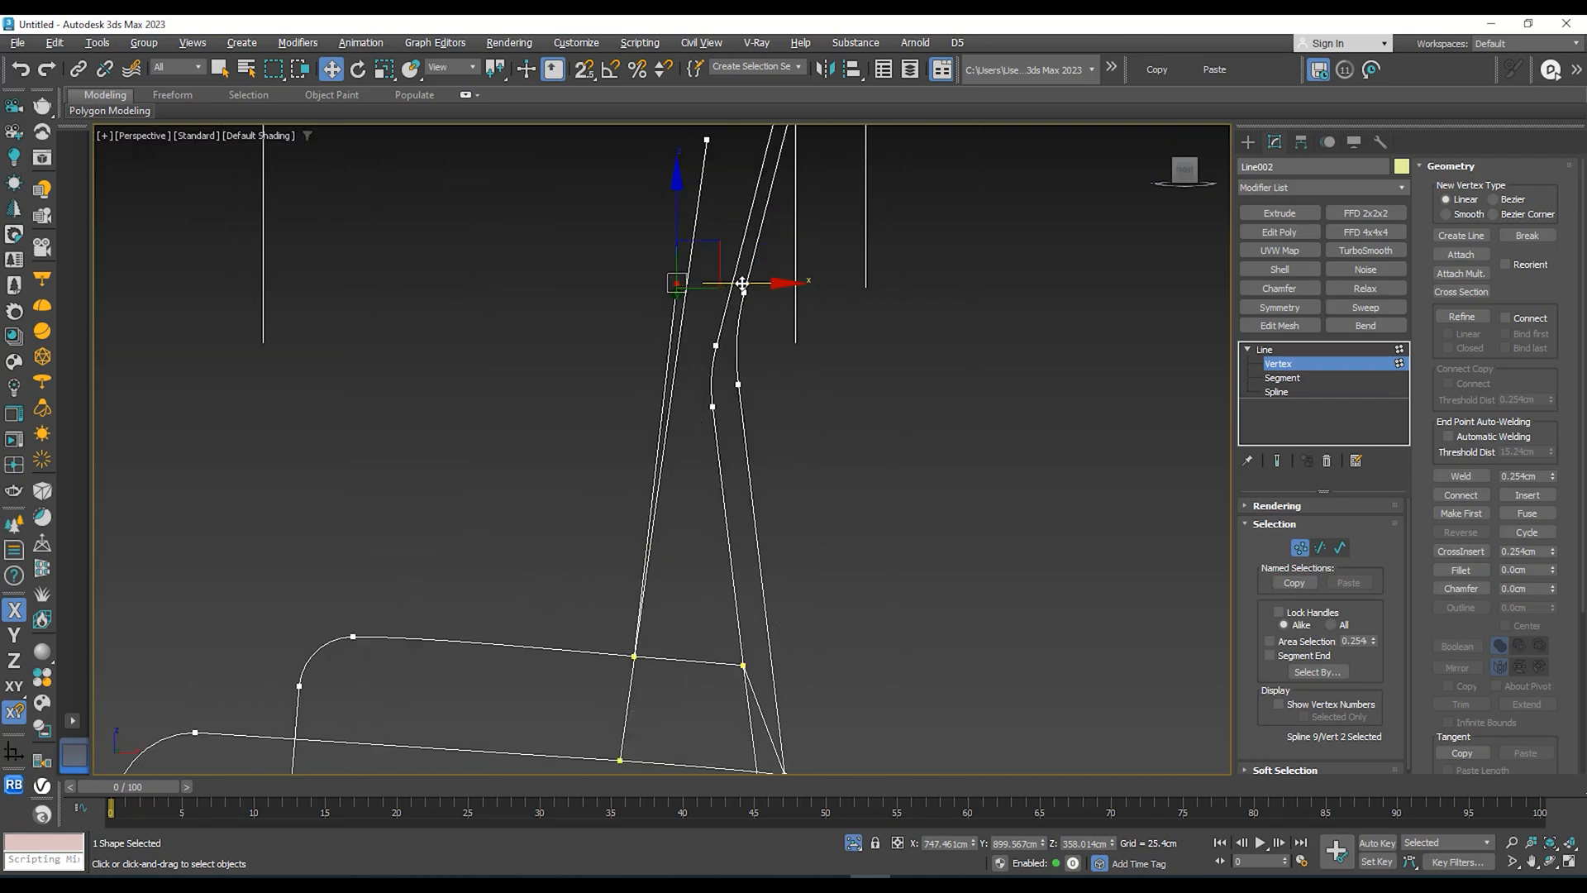
drag(742, 283, 749, 284)
middle_drag(687, 281, 682, 328)
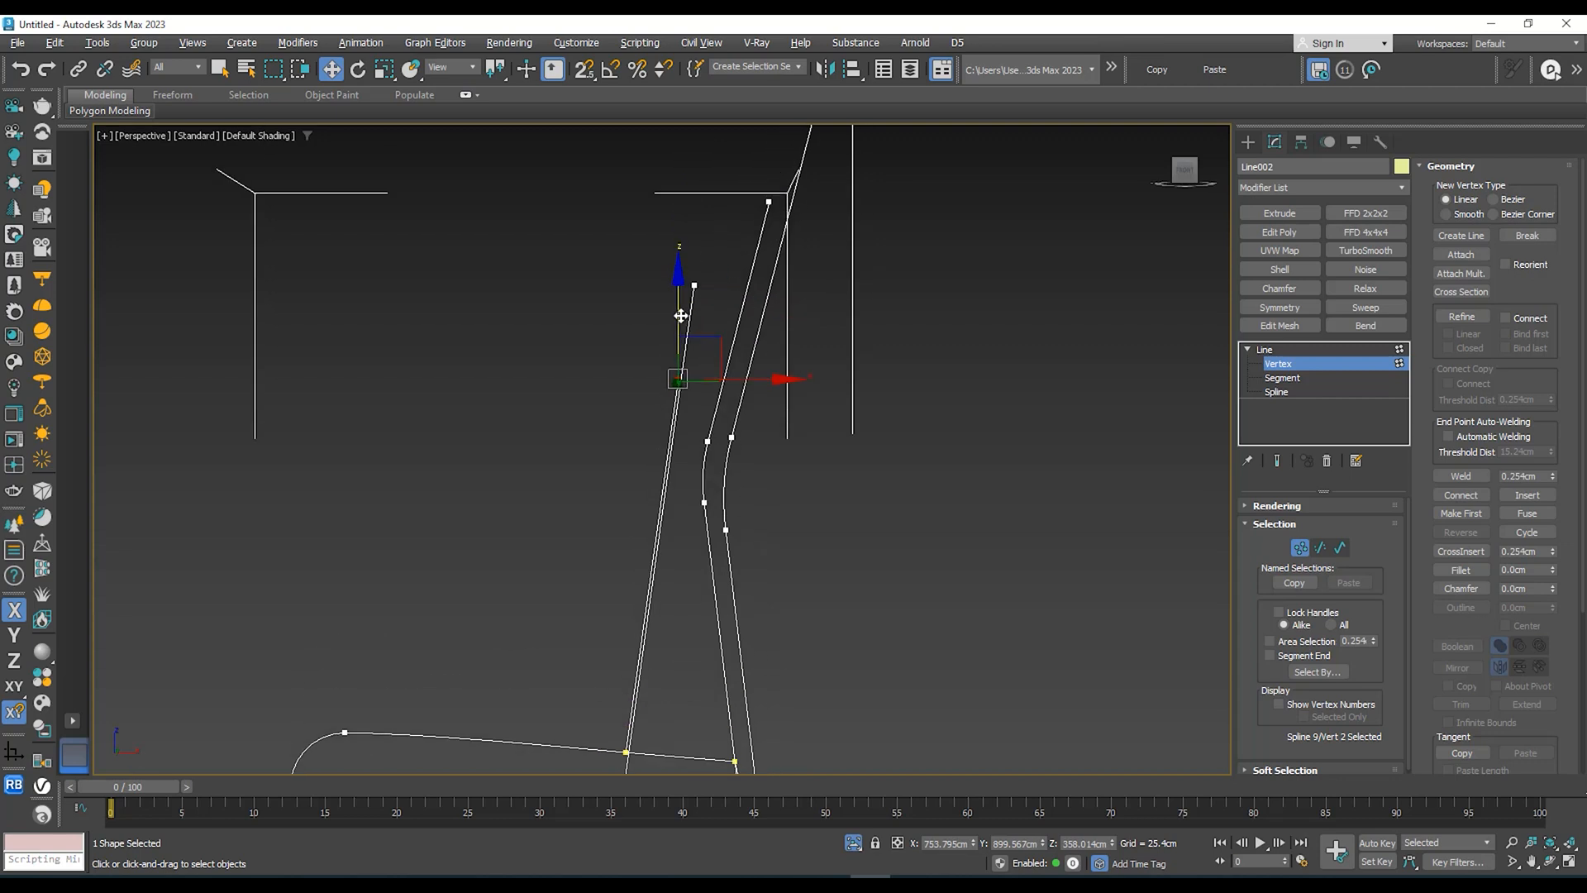
drag(680, 317, 719, 241)
scroll(698, 273, up, 4)
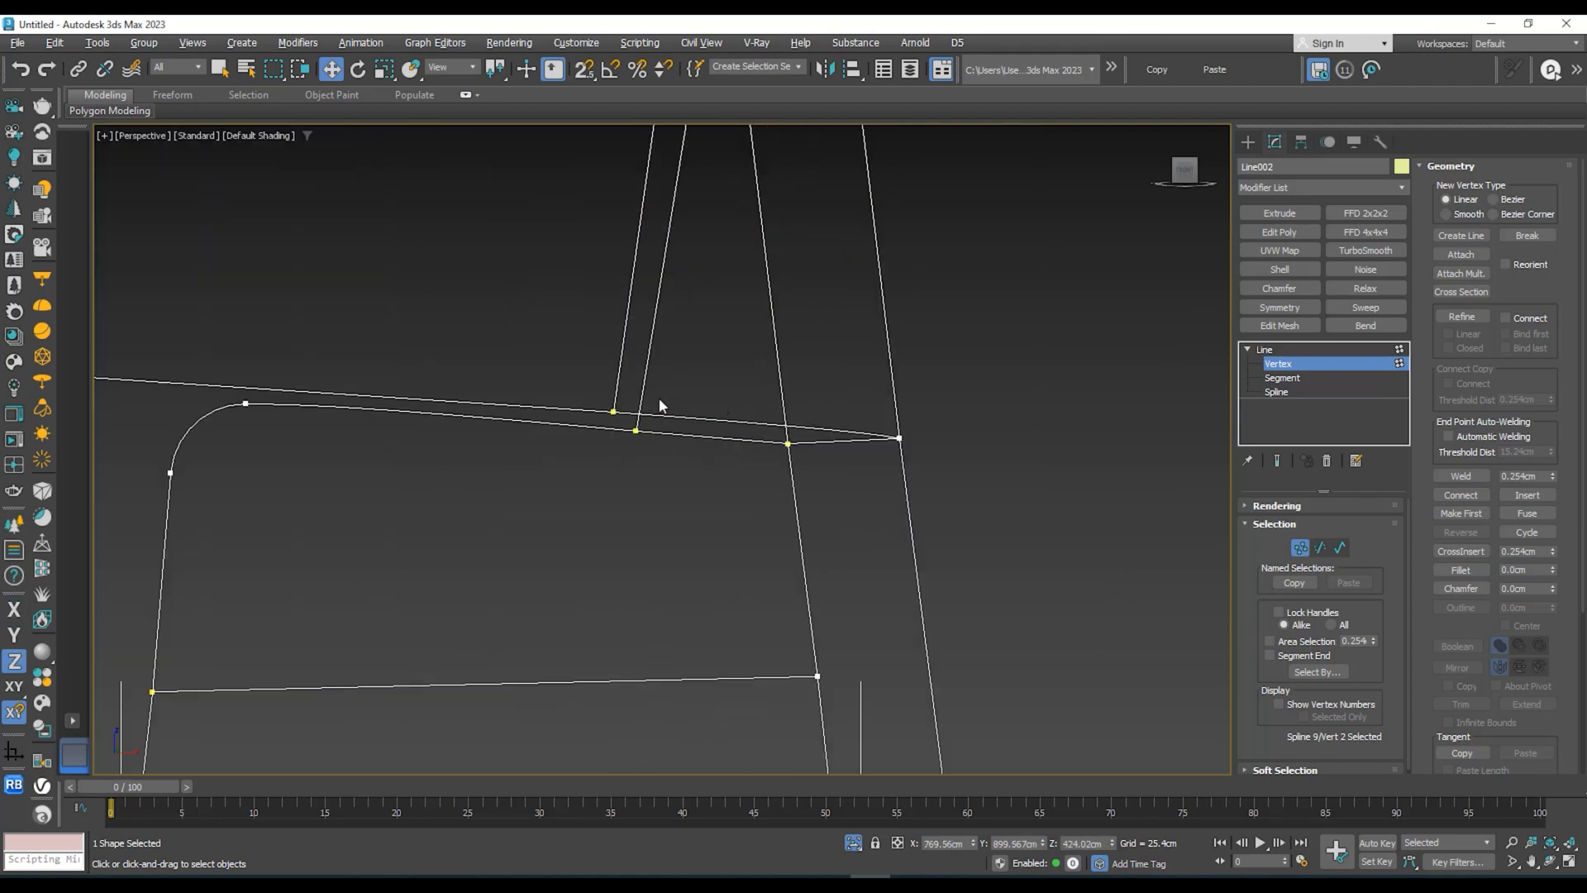
Step: Align the far support's upper end with the near one in Front view, at about X 757.5 cm and Z 382 cm, and finish vertex editing
alt+middle_drag(659, 405, 649, 442)
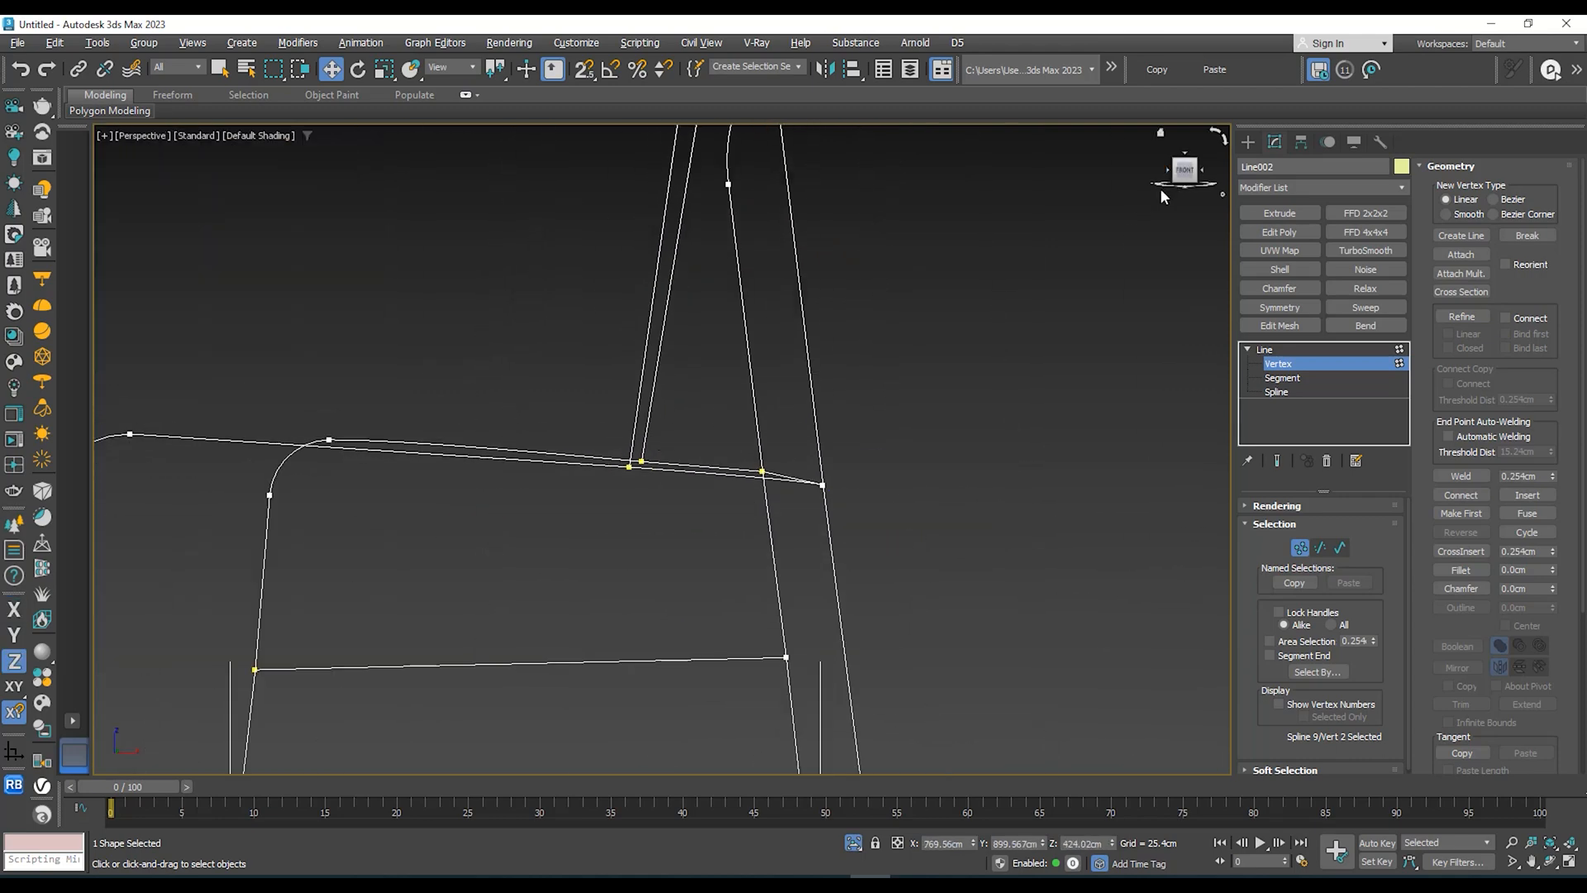
key(f)
middle_drag(1158, 157, 900, 319)
scroll(629, 500, up, 8)
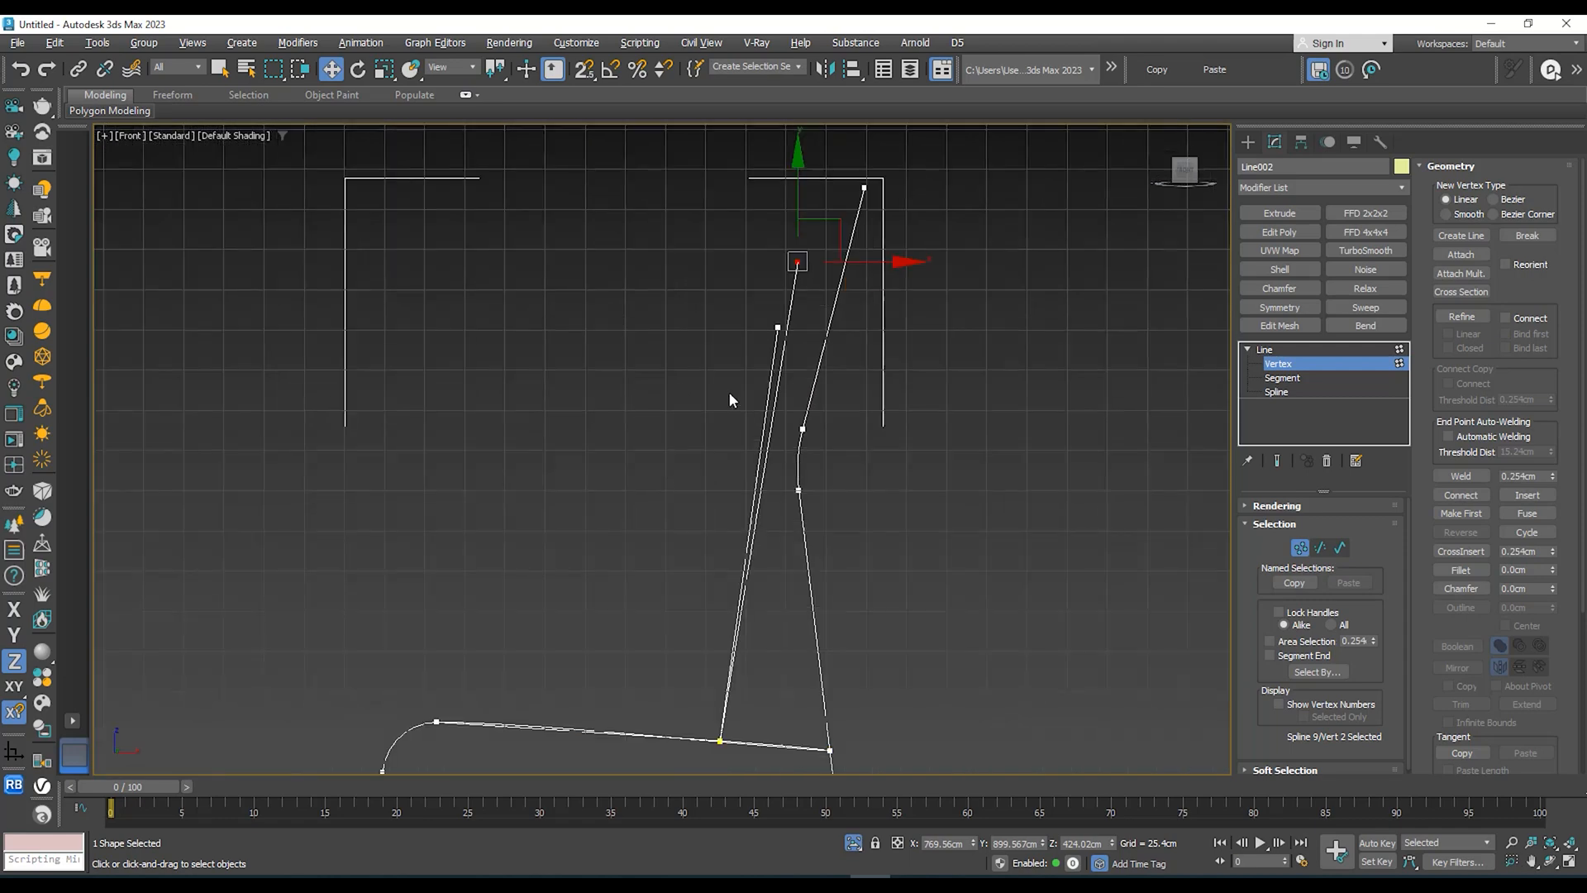
middle_drag(768, 377, 743, 267)
key(g)
middle_drag(800, 211, 790, 249)
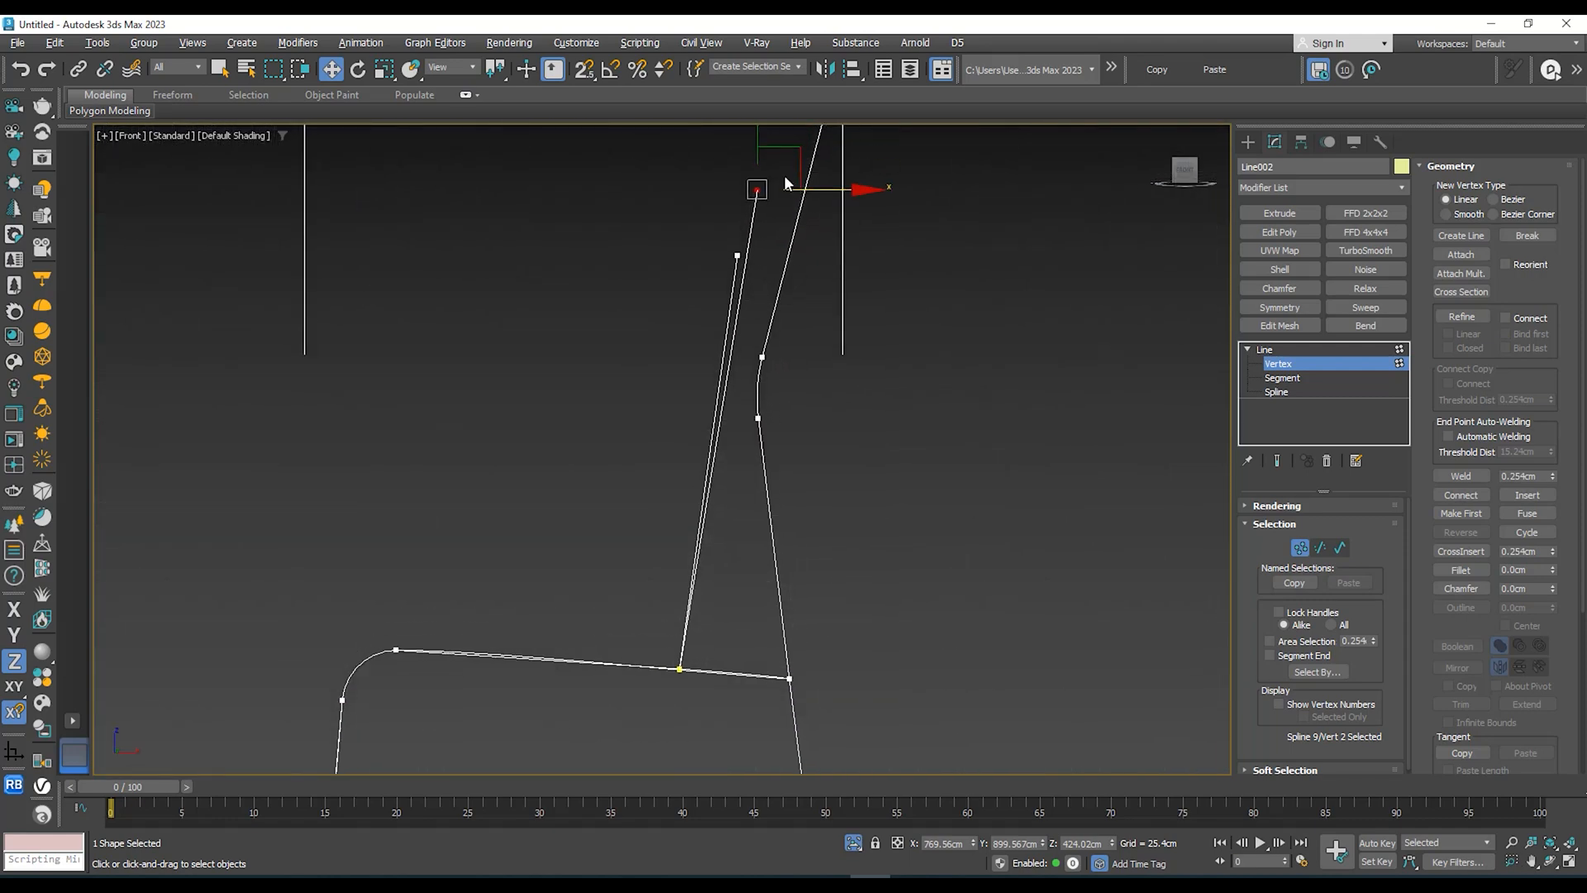
drag(758, 149, 745, 216)
drag(831, 257, 811, 263)
scroll(806, 298, down, 5)
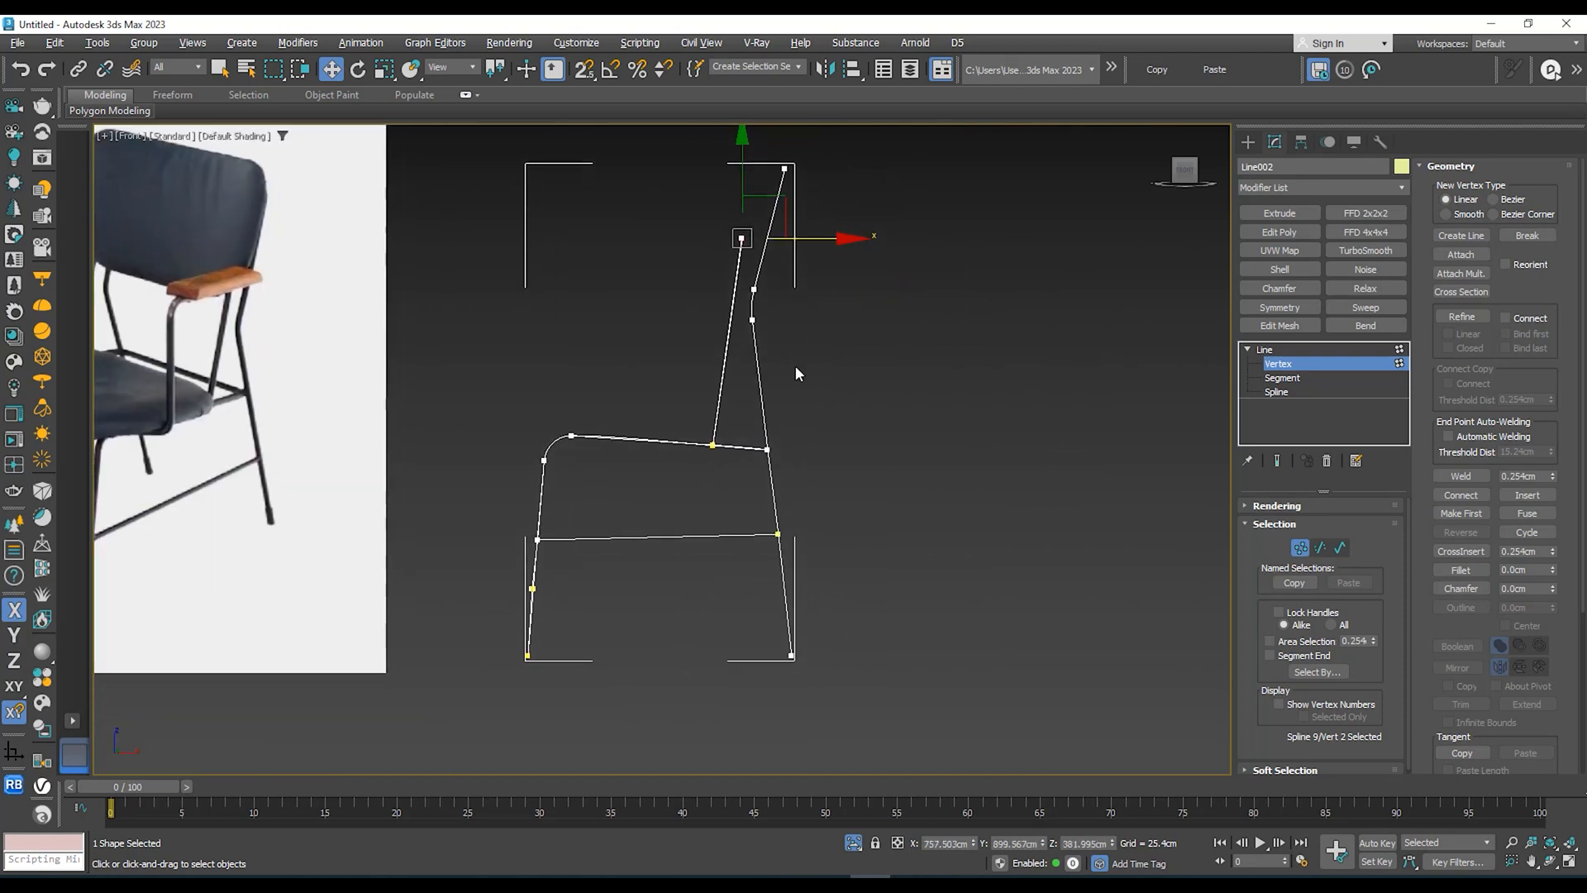
middle_drag(791, 374, 790, 396)
click(1273, 352)
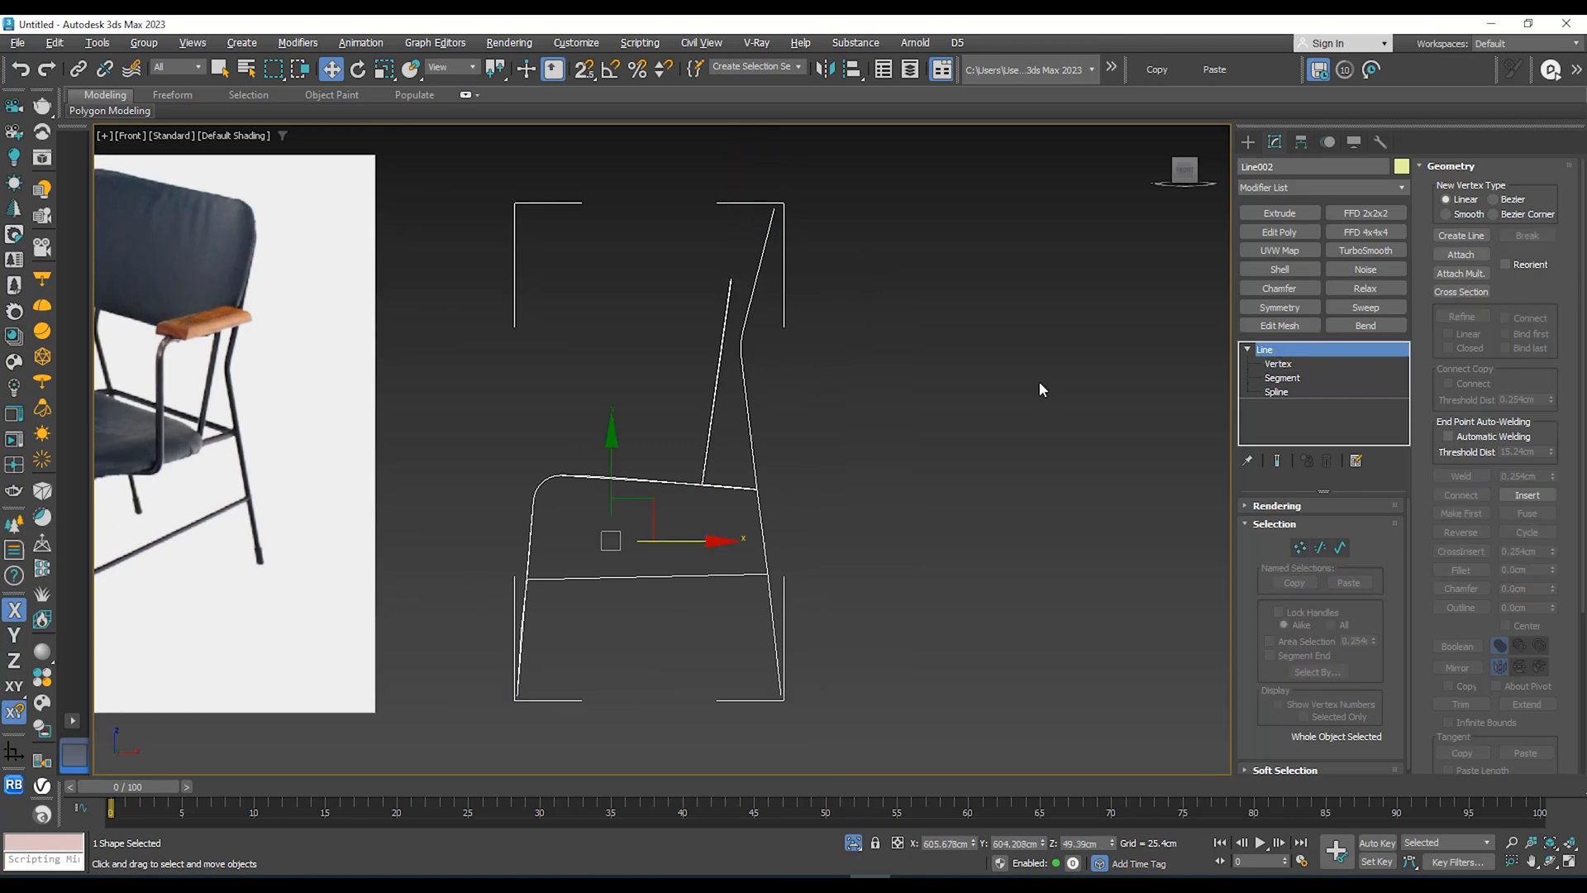
Step: Compare the whole spline frame with the reference photo's backrest supports, armrests and rear seat joints from several angles
click(876, 384)
scroll(767, 385, up, 1)
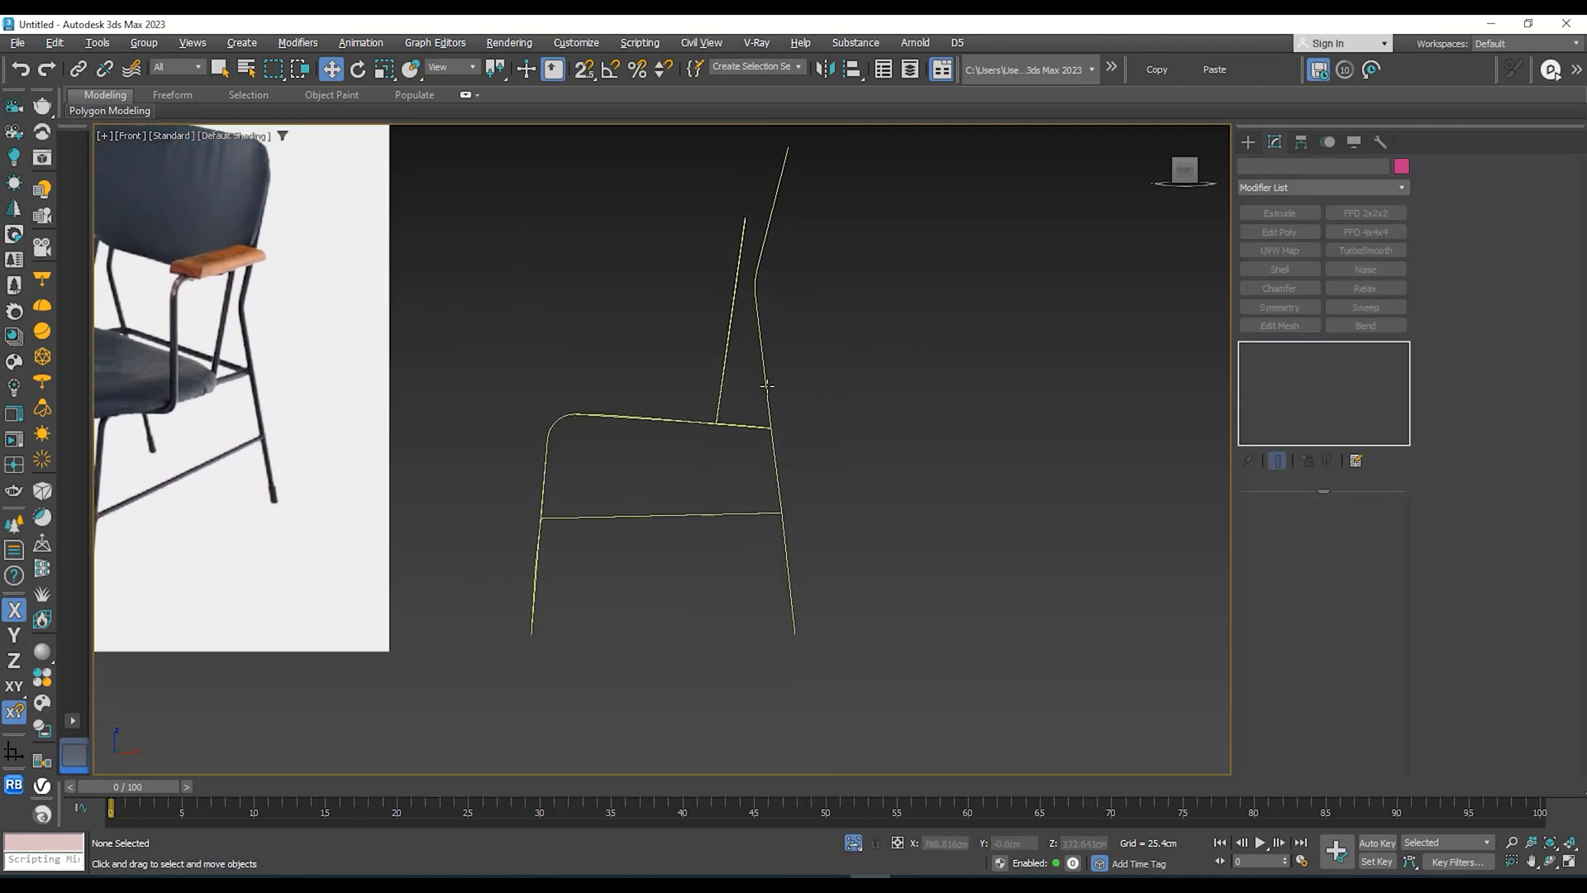
click(716, 427)
alt+middle_drag(722, 435, 827, 395)
scroll(452, 322, up, 2)
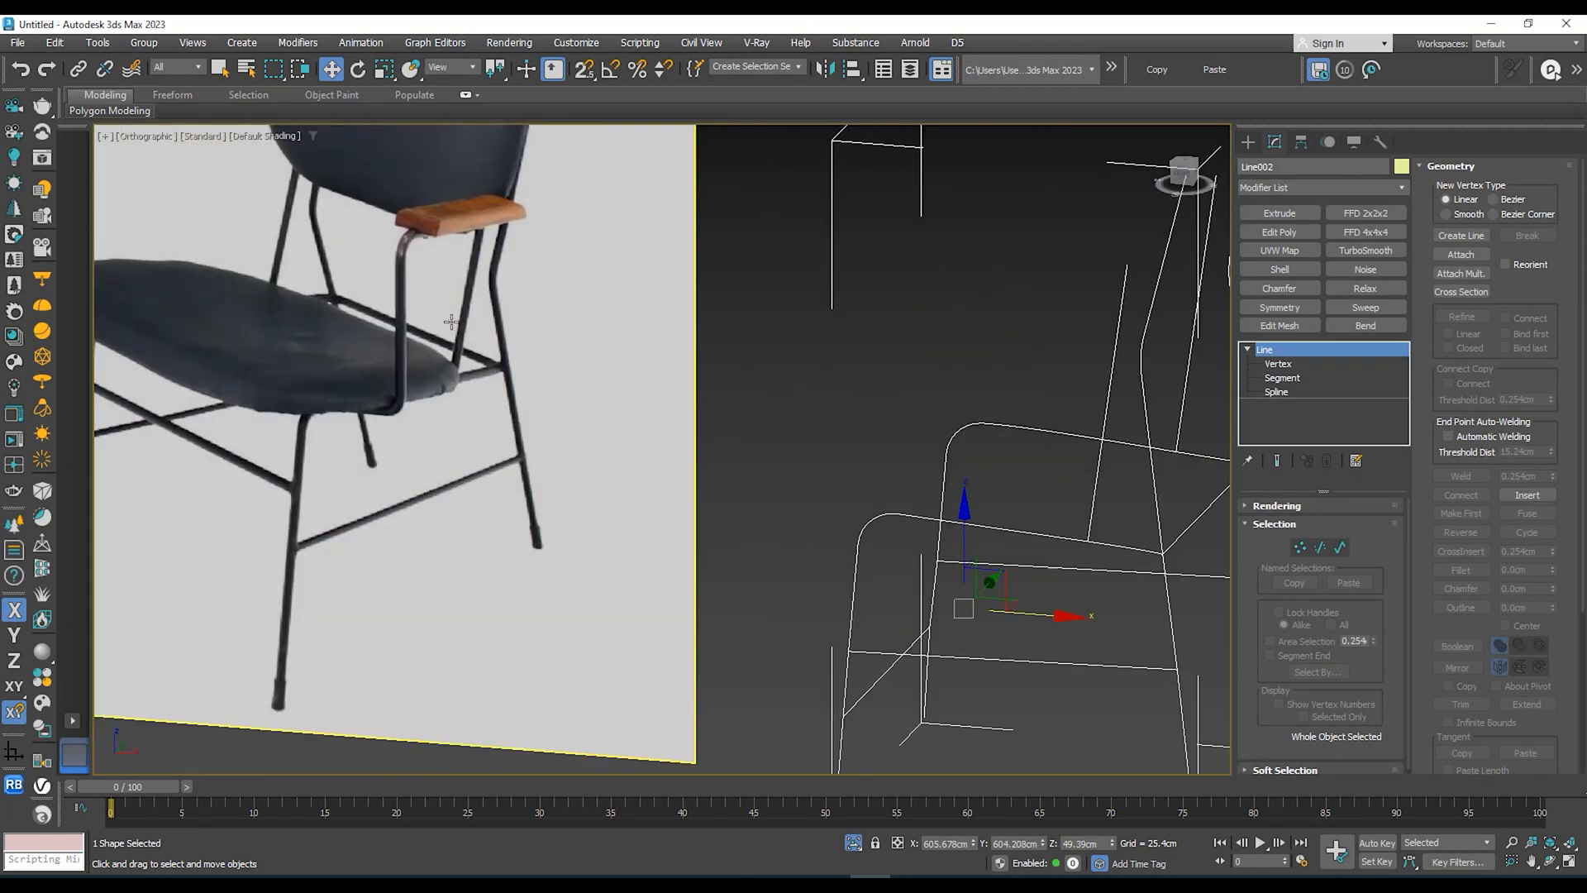
scroll(450, 294, down, 4)
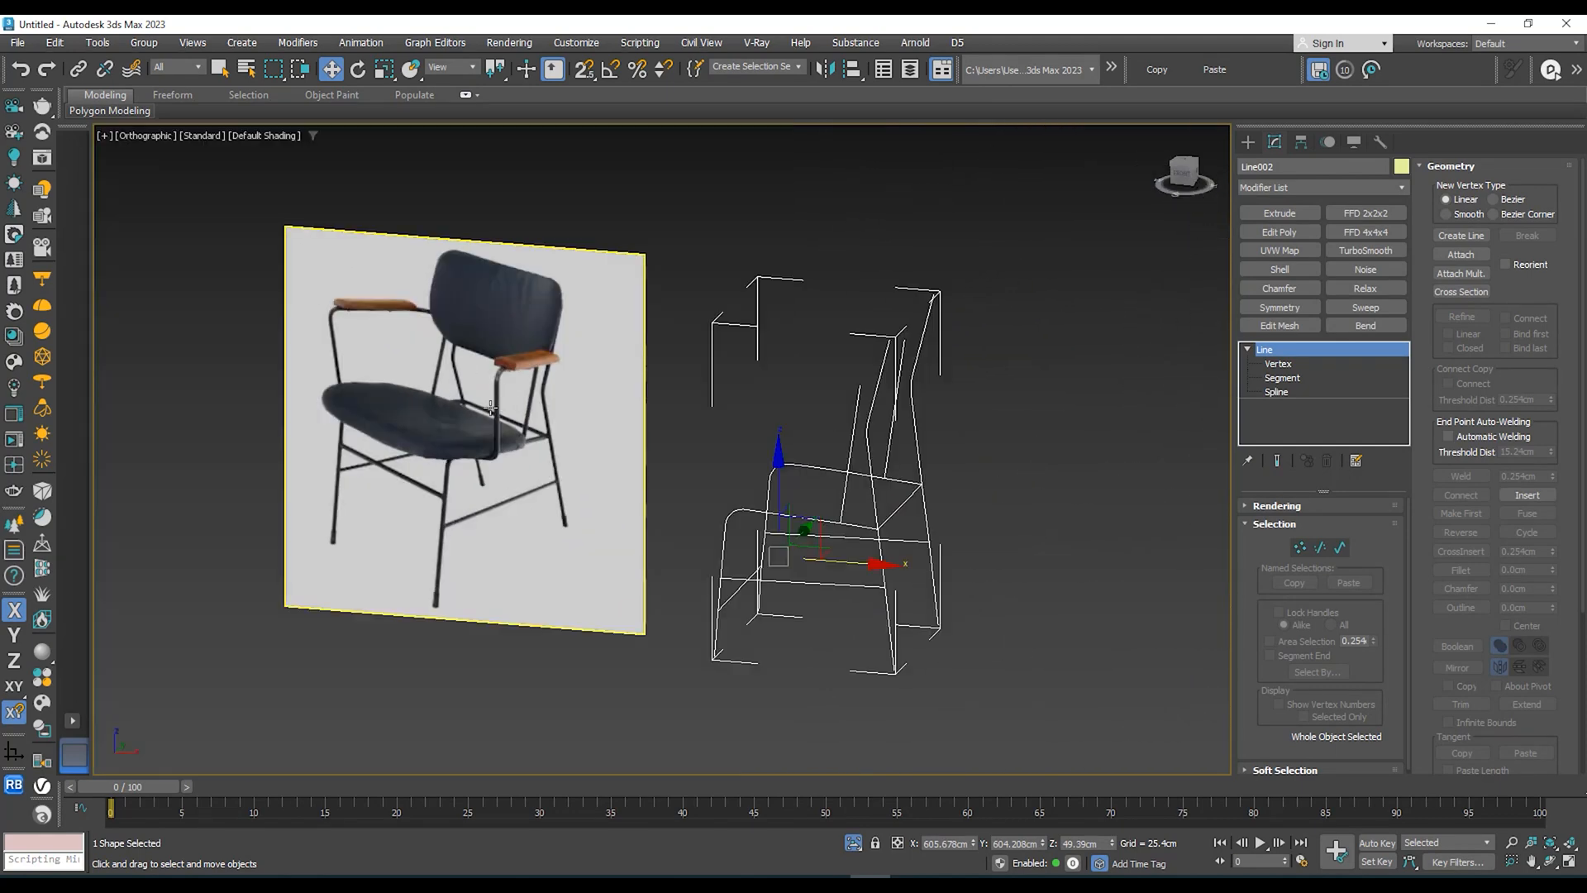
scroll(490, 407, up, 2)
alt+middle_drag(533, 376, 1074, 294)
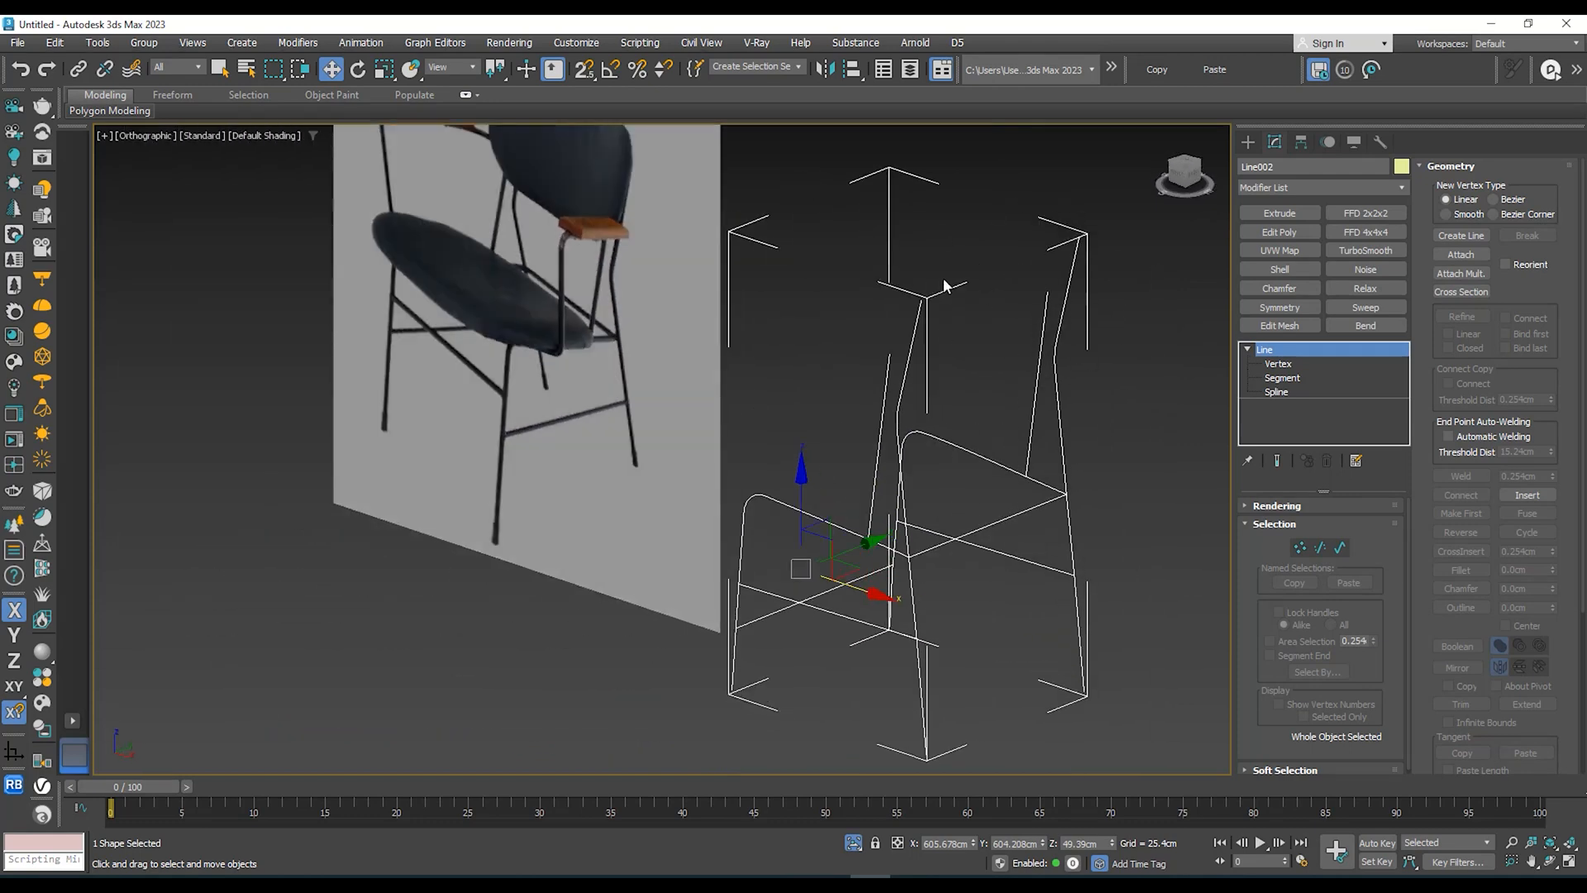
alt+middle_drag(945, 286, 863, 332)
alt+middle_drag(964, 329, 728, 296)
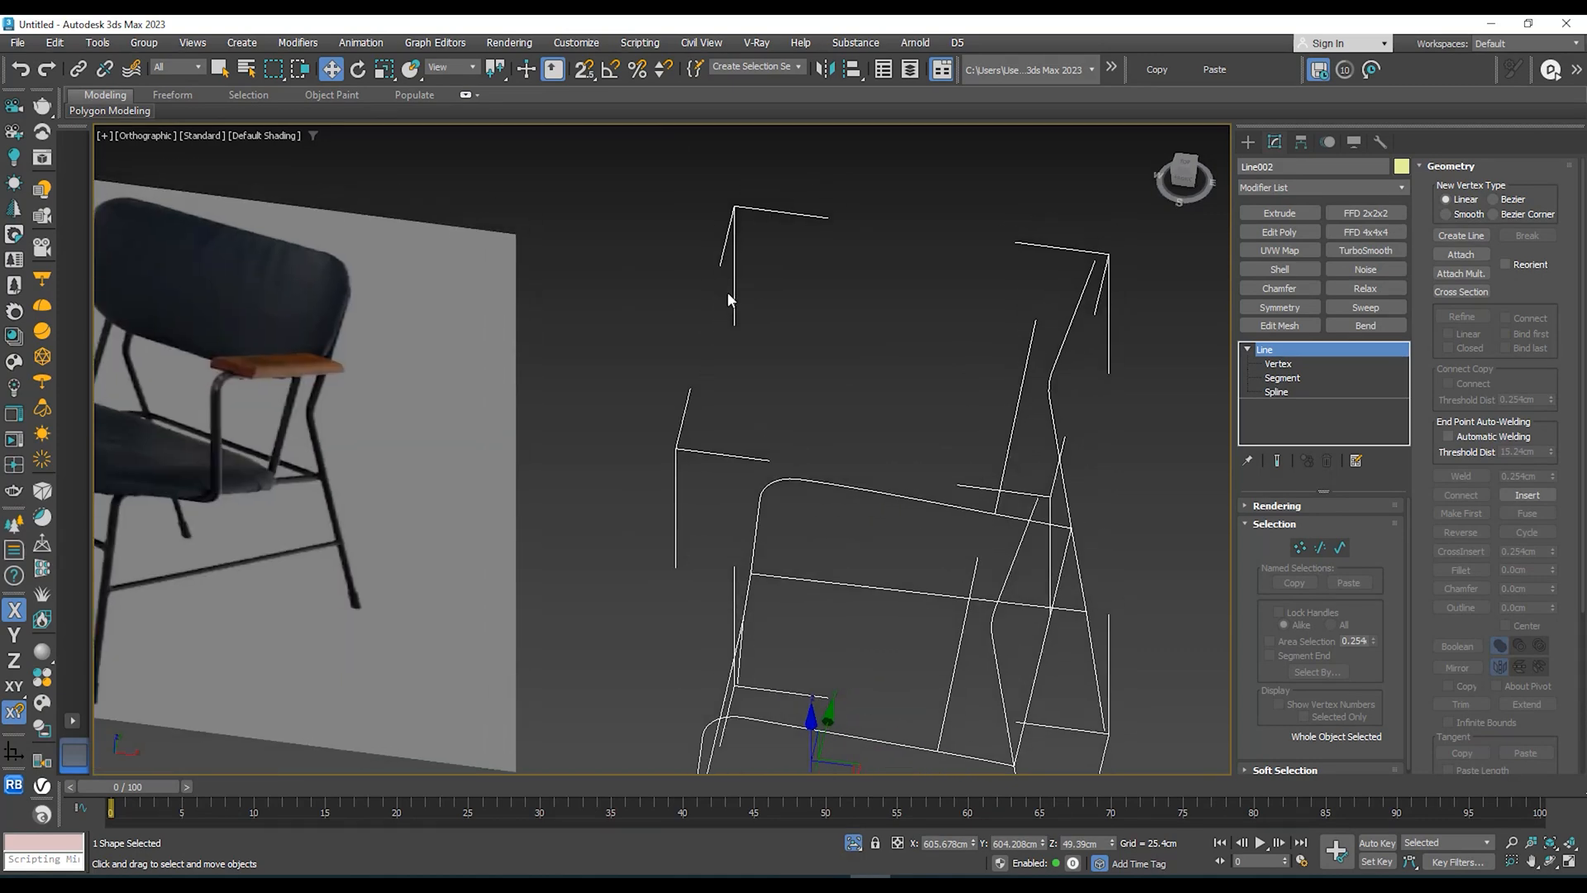
scroll(954, 344, down, 5)
alt+middle_drag(954, 344, 891, 377)
scroll(931, 376, up, 5)
mouse_move(891, 377)
alt+middle_down()
mouse_move(911, 410)
mouse_move(866, 383)
alt+middle_up()
scroll(551, 368, up, 3)
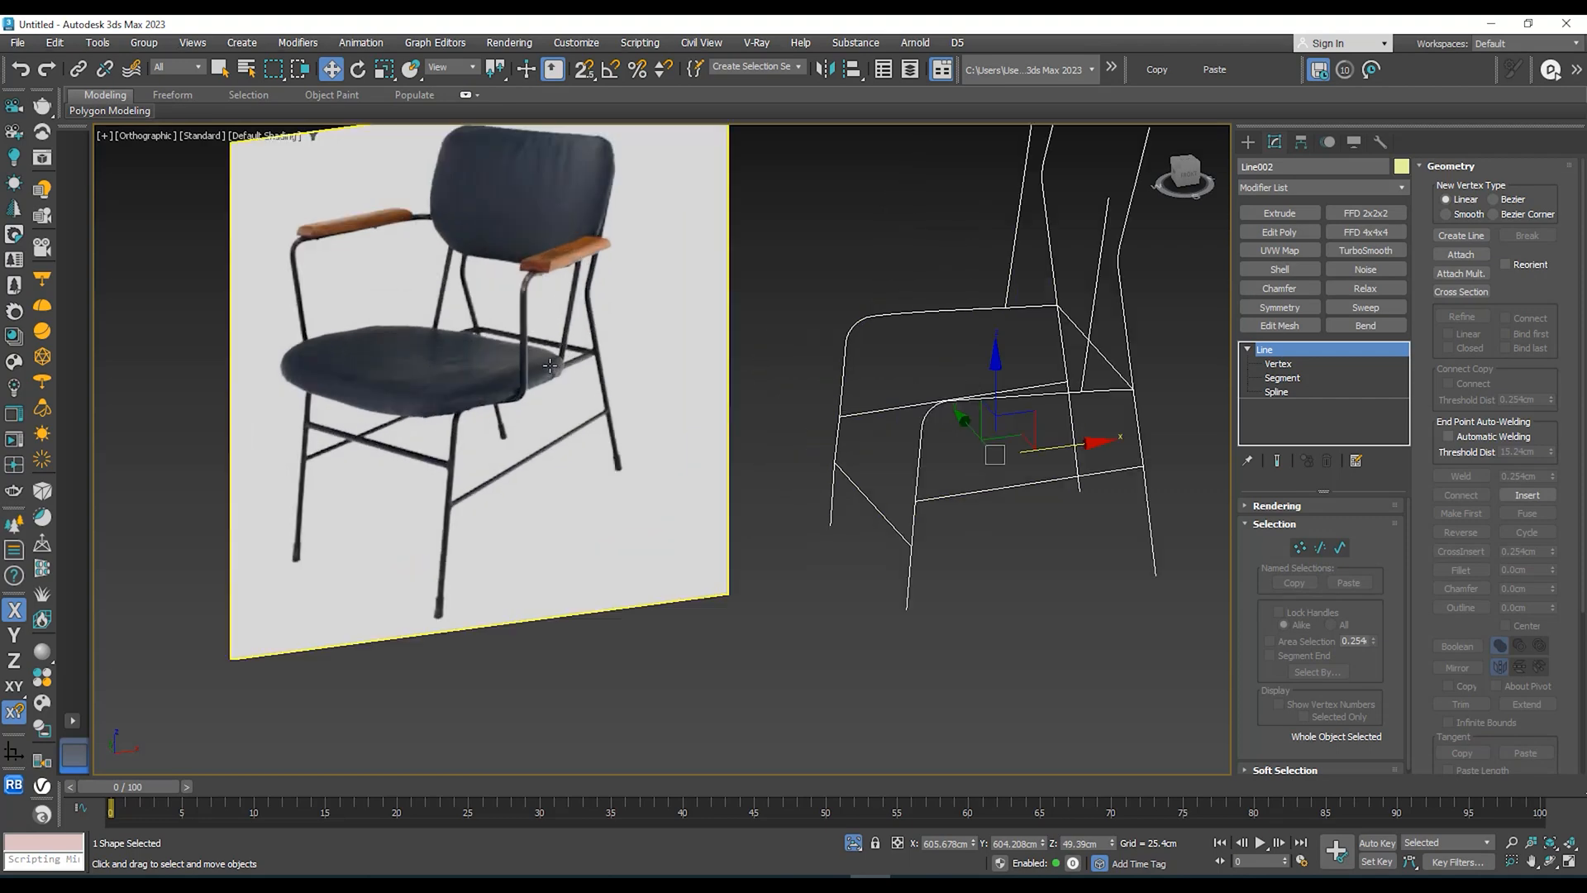
alt+middle_drag(550, 366, 400, 468)
scroll(401, 468, up, 4)
scroll(605, 386, down, 2)
middle_drag(605, 386, 586, 428)
scroll(610, 411, down, 4)
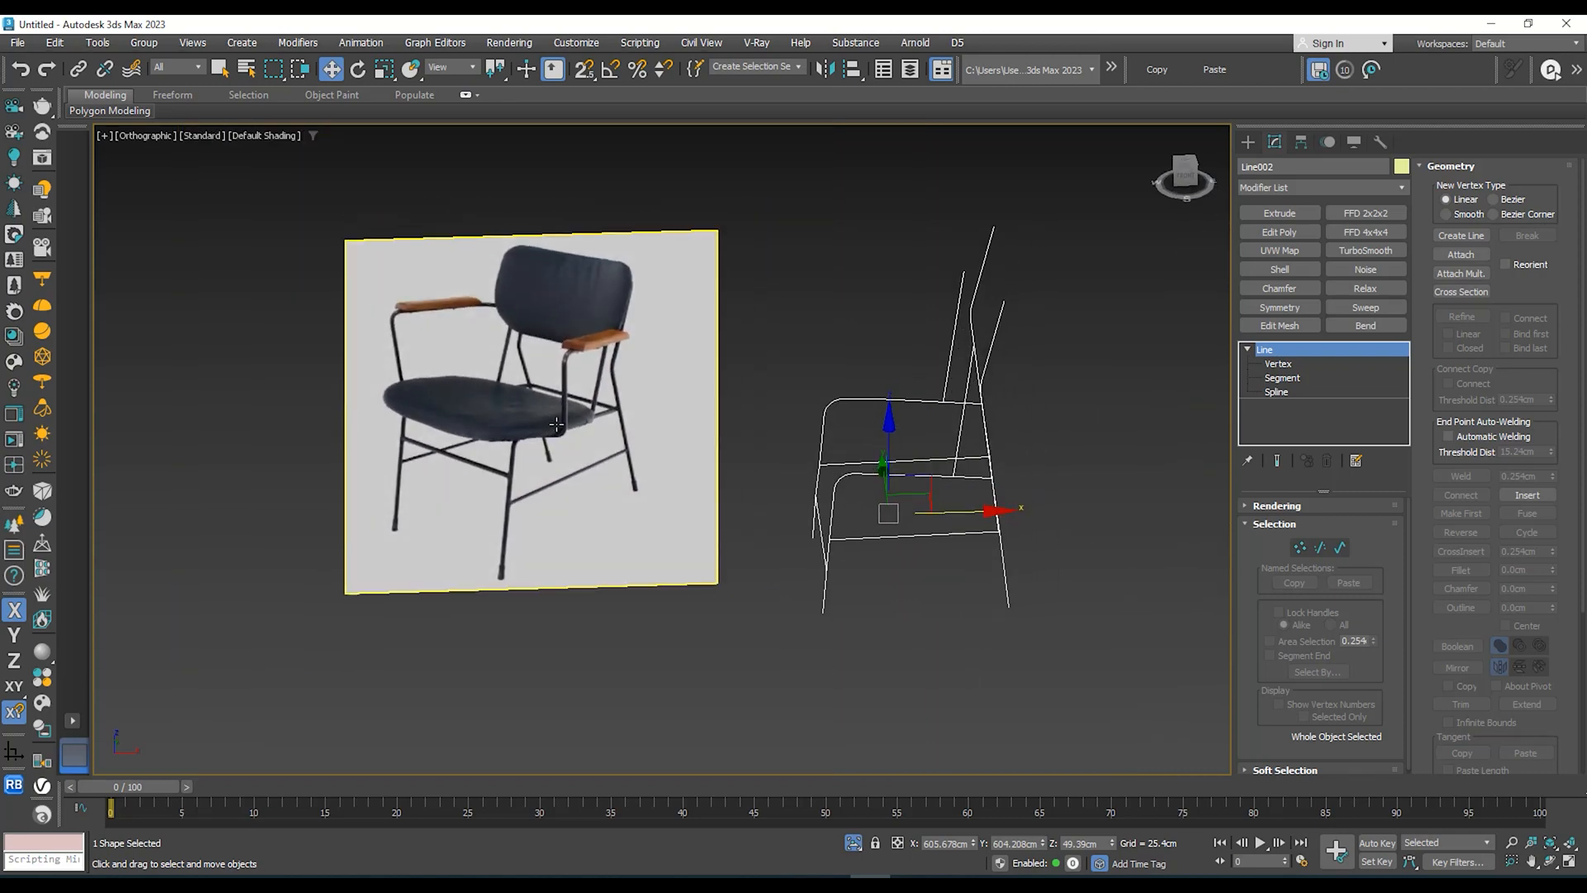
Step: Examine the armrest supports and seat frame on the reference chair and compare them with the modelled frame lines
scroll(569, 374, up, 4)
middle_drag(569, 374, 565, 440)
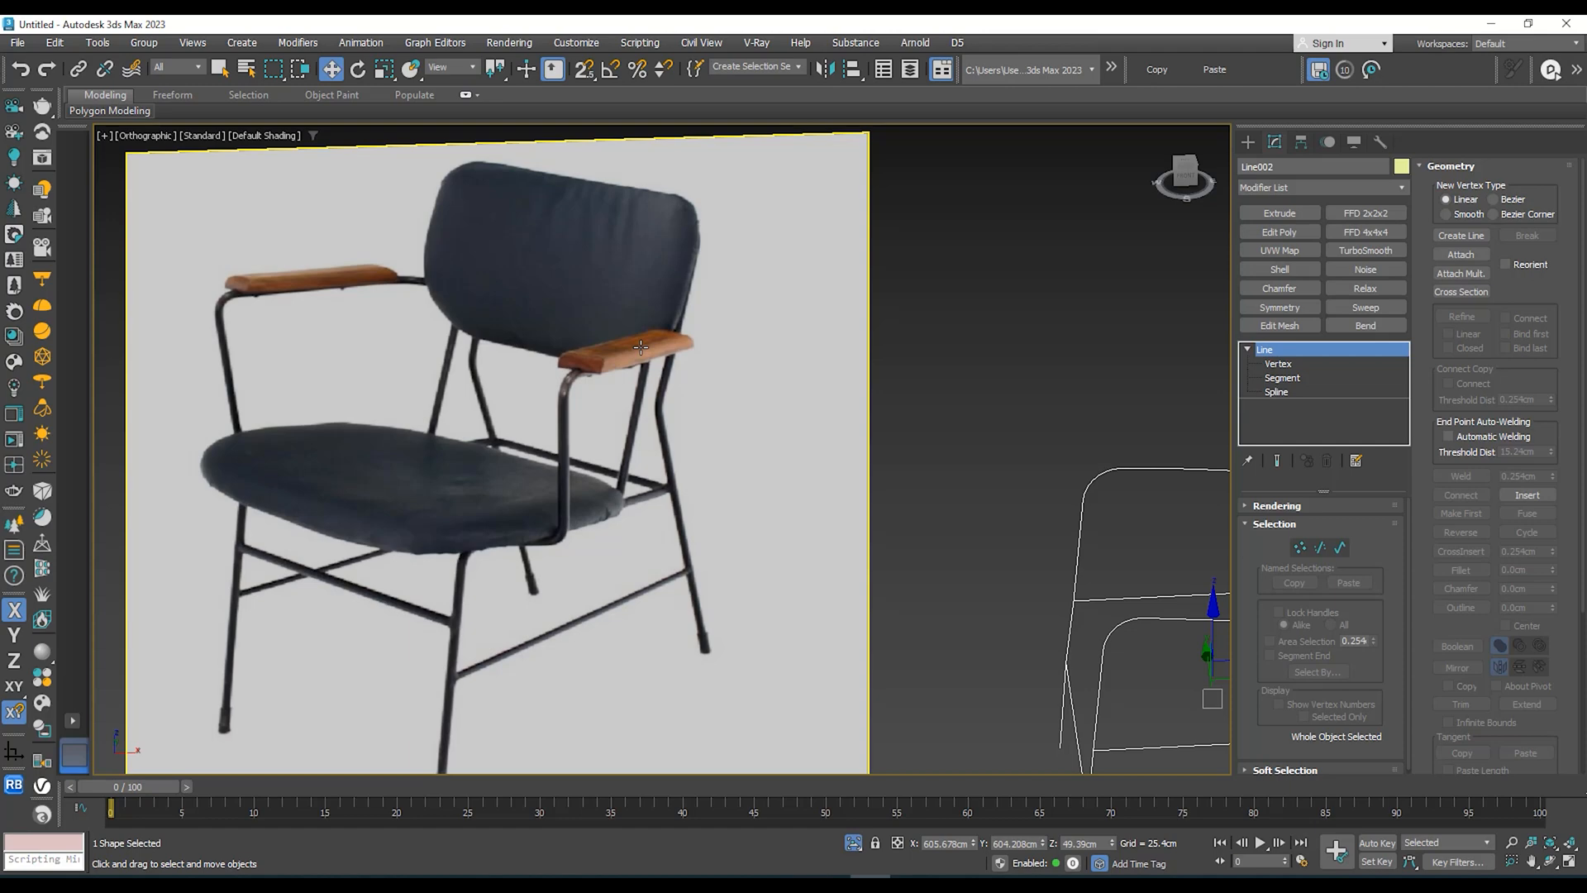
scroll(625, 337, down, 4)
alt+middle_drag(653, 335, 865, 424)
scroll(800, 409, up, 3)
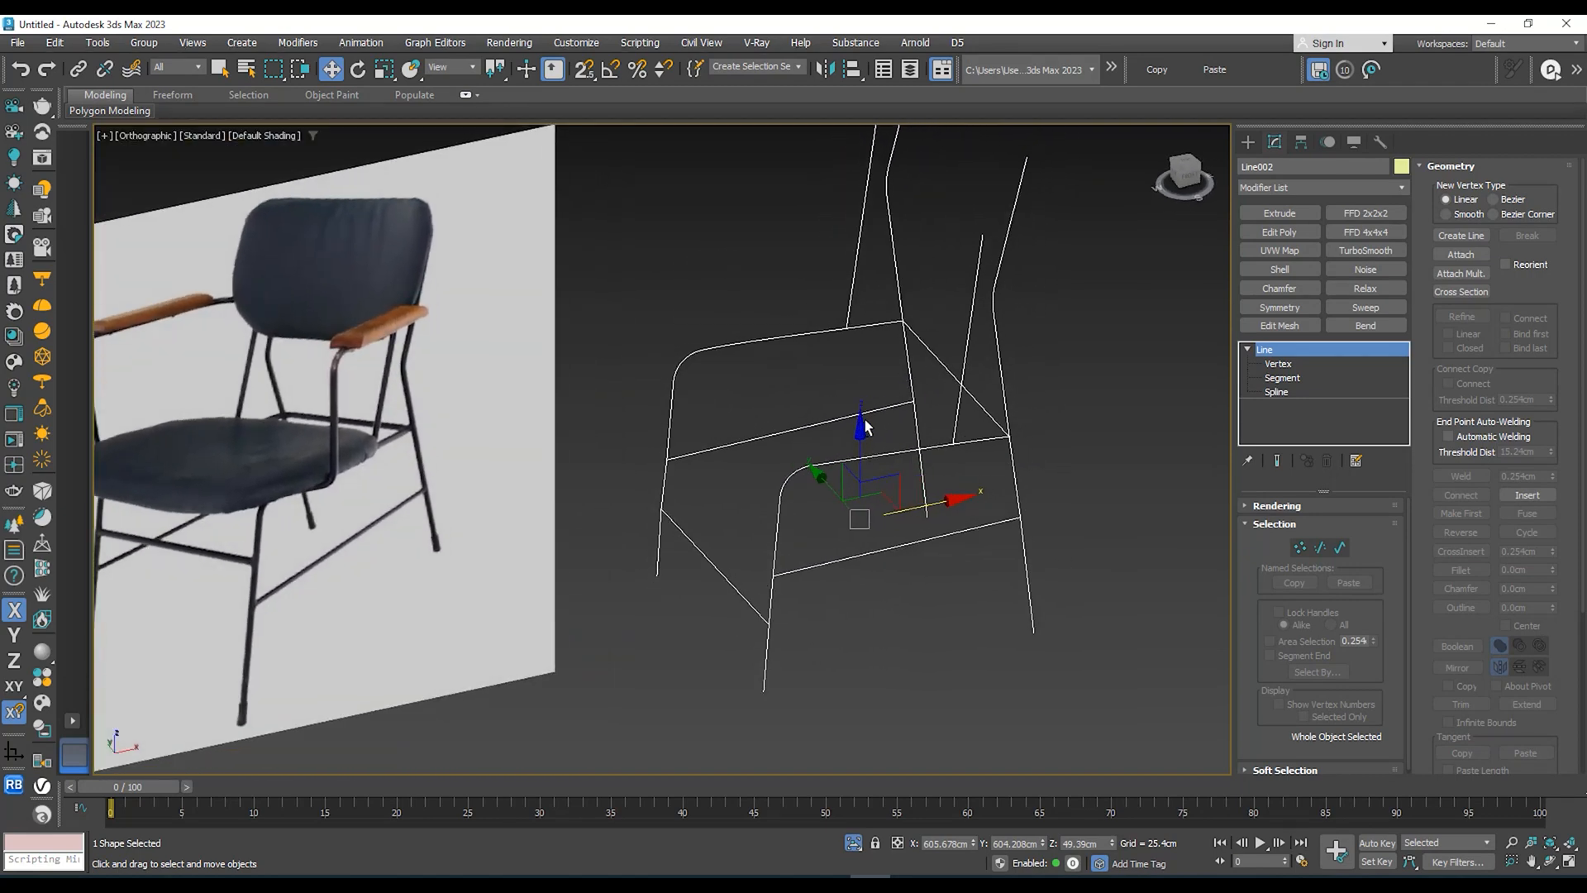
alt+middle_drag(862, 426, 845, 457)
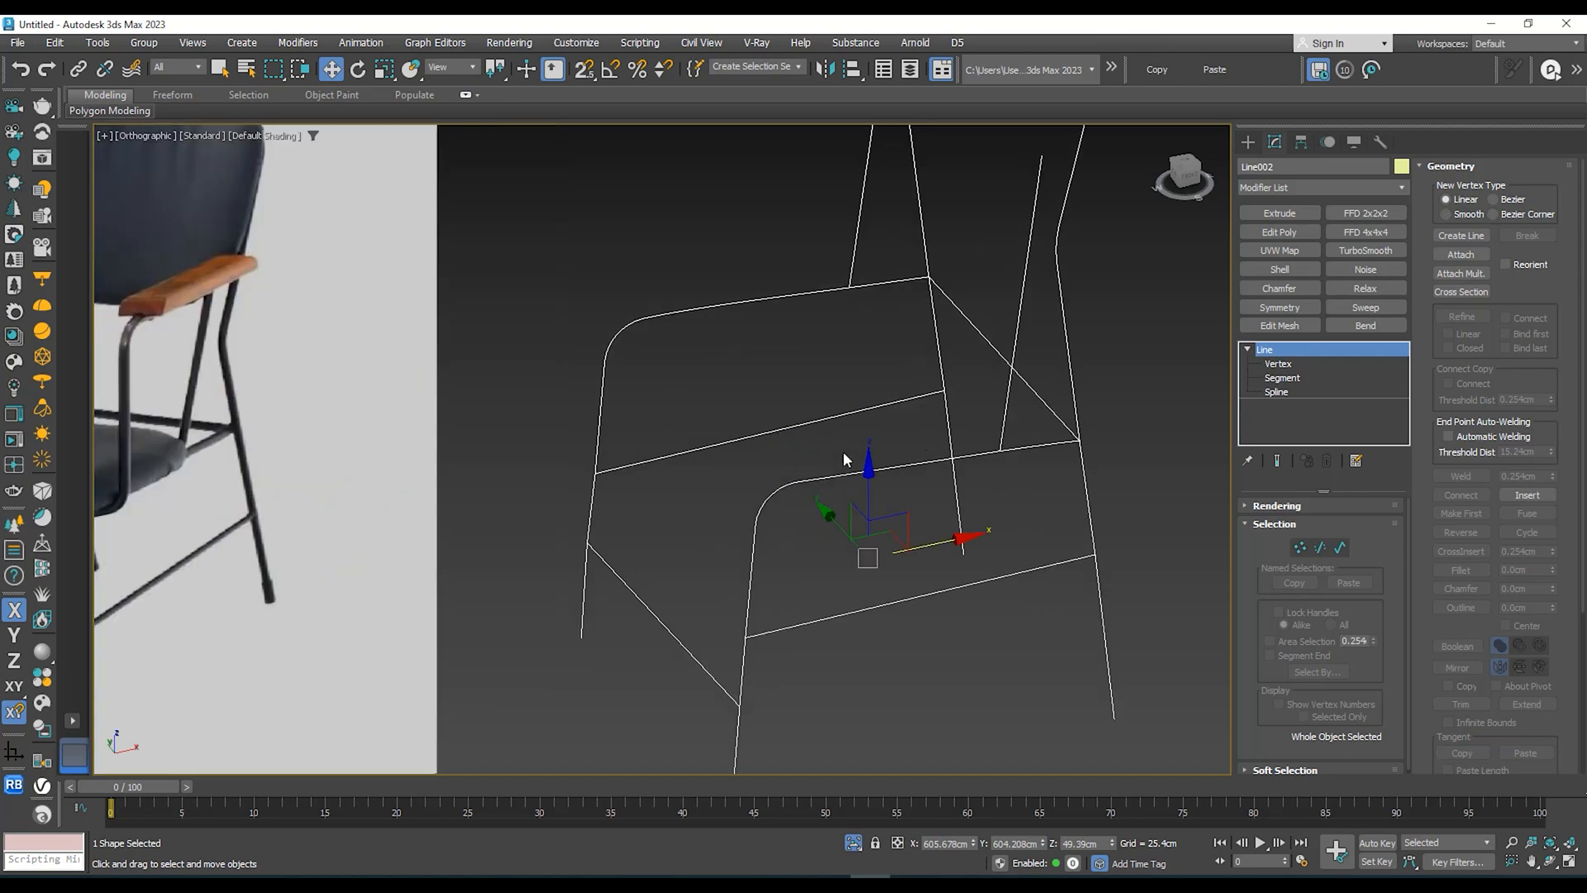
mouse_move(906, 393)
alt+middle_down()
mouse_move(910, 418)
mouse_move(926, 390)
mouse_move(904, 414)
alt+middle_up()
scroll(918, 357, down, 4)
scroll(907, 432, up, 4)
scroll(935, 461, down, 4)
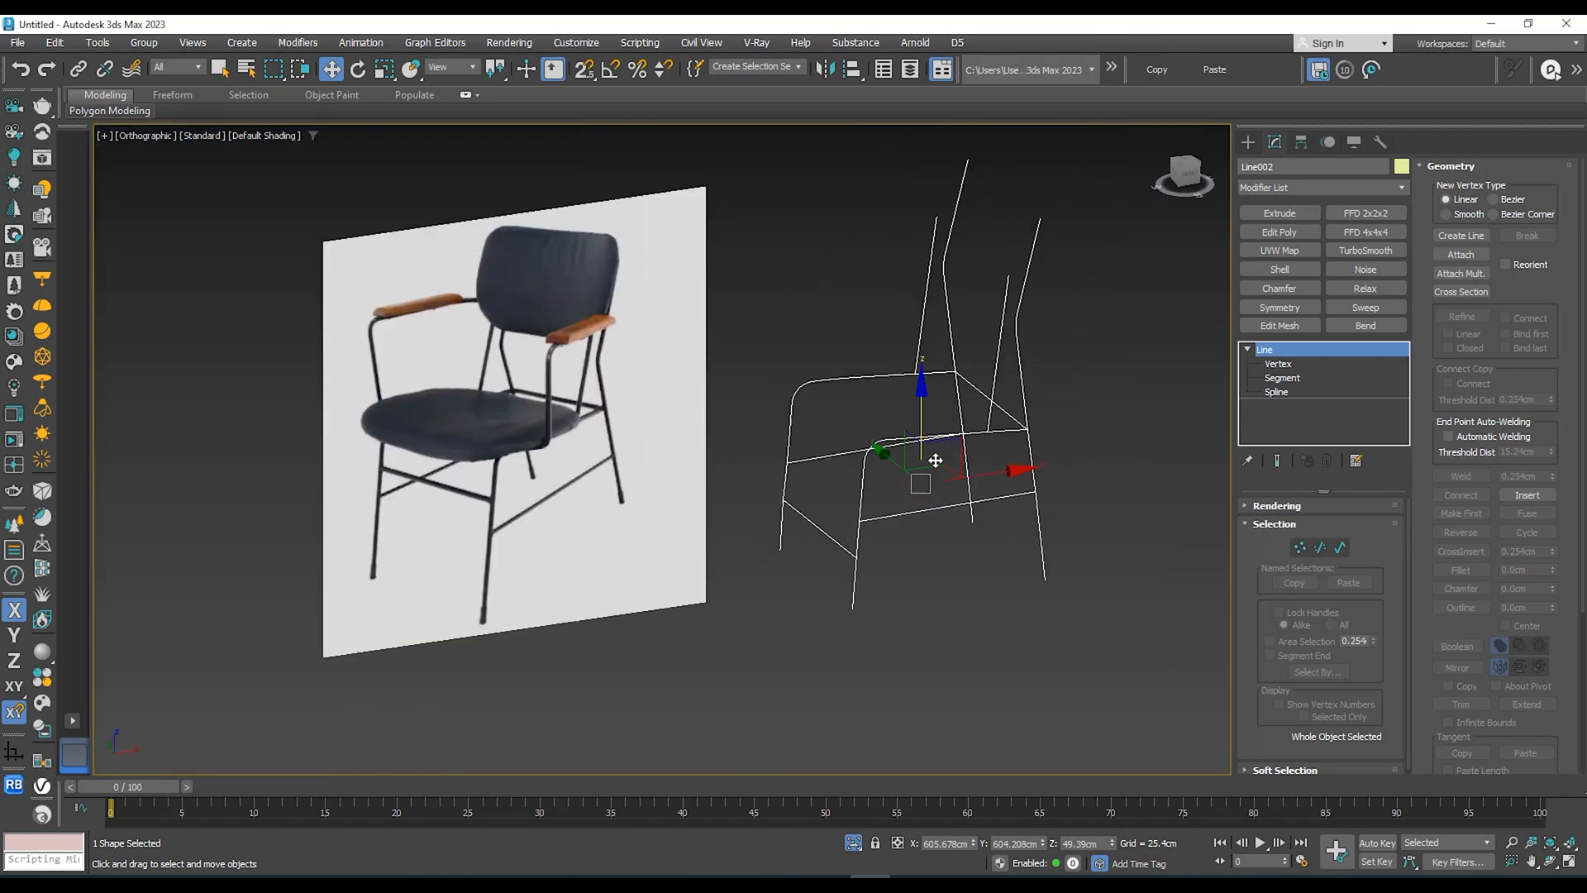
alt+middle_drag(988, 465, 999, 480)
Step: Insert a vertex with Refine near the front bend of the near-side seat rail and convert it to a Corner vertex
click(1282, 364)
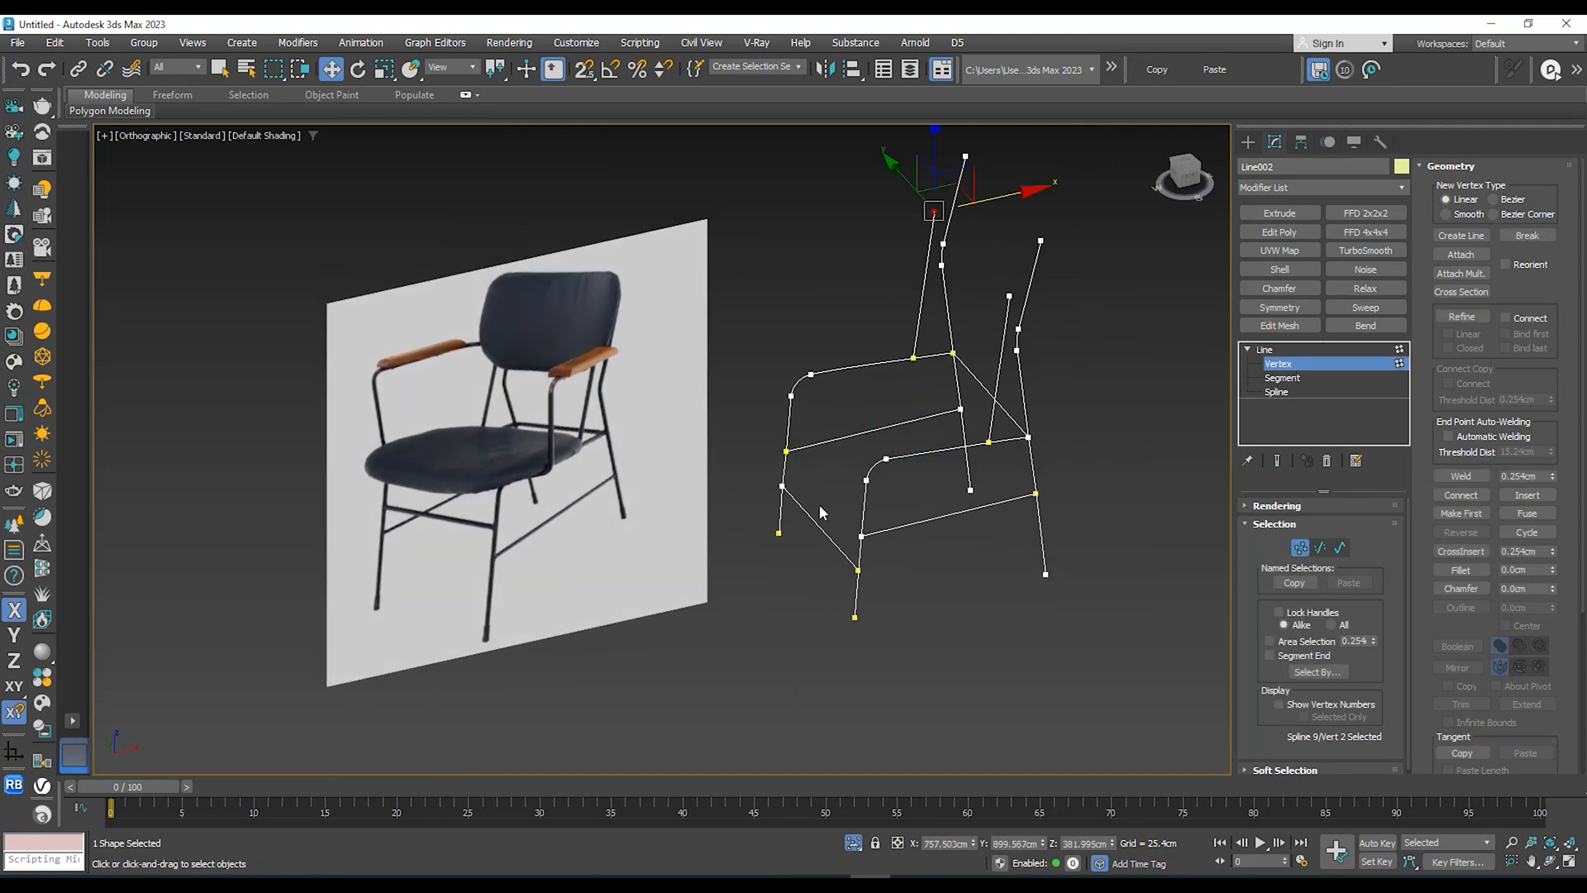
scroll(820, 504, up, 2)
scroll(454, 478, up, 4)
middle_drag(460, 468, 240, 477)
scroll(248, 477, down, 4)
alt+middle_drag(804, 433, 758, 481)
scroll(818, 446, up, 2)
scroll(748, 443, down, 2)
scroll(756, 464, up, 2)
right_click(791, 452)
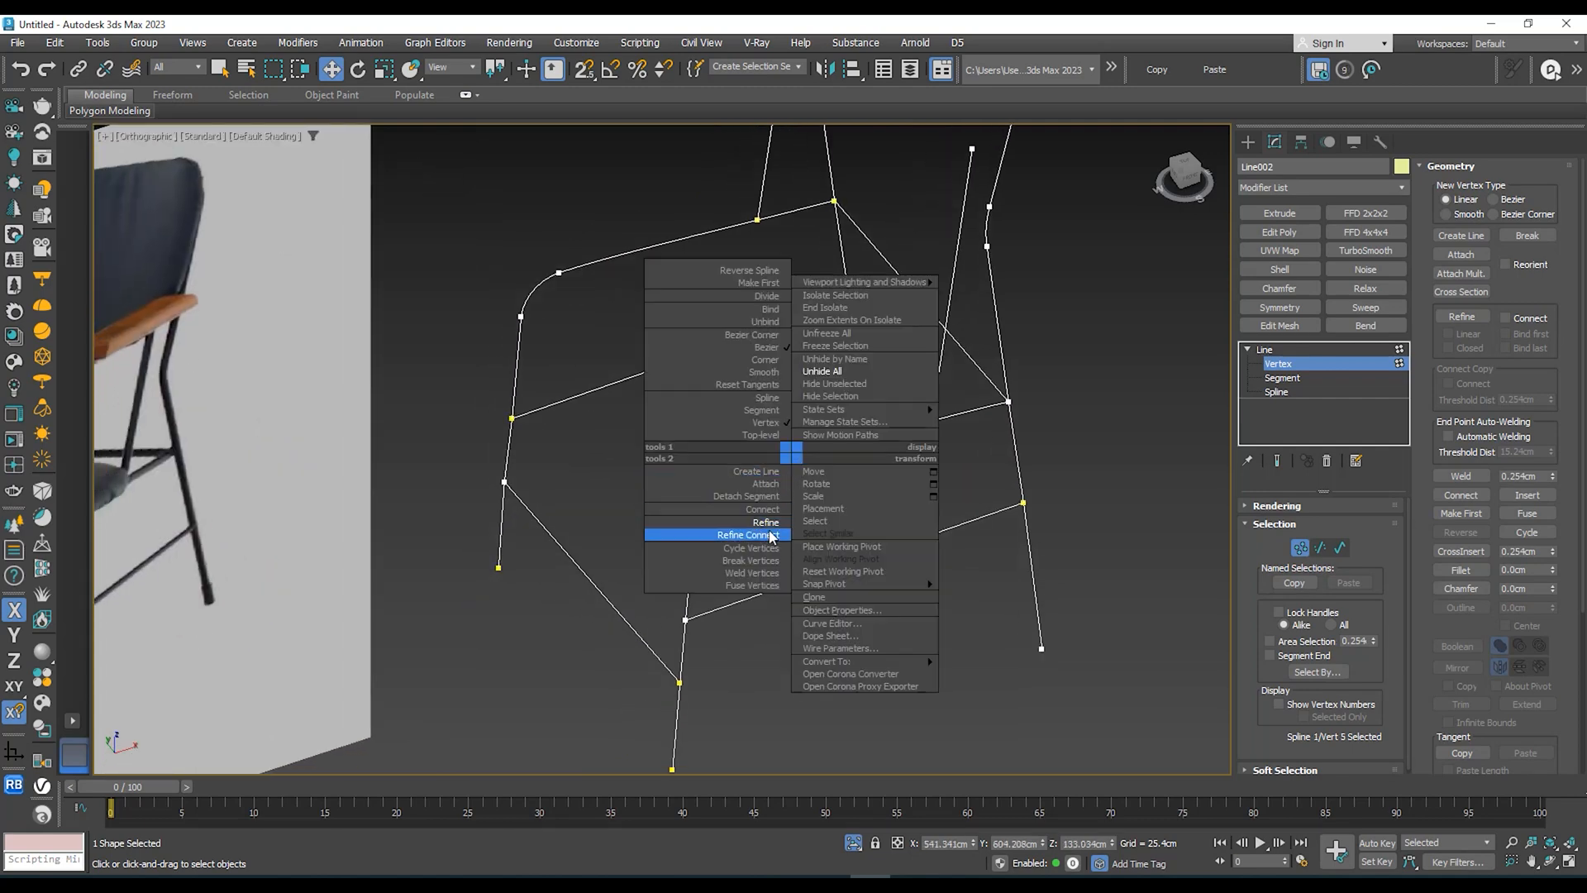
click(763, 522)
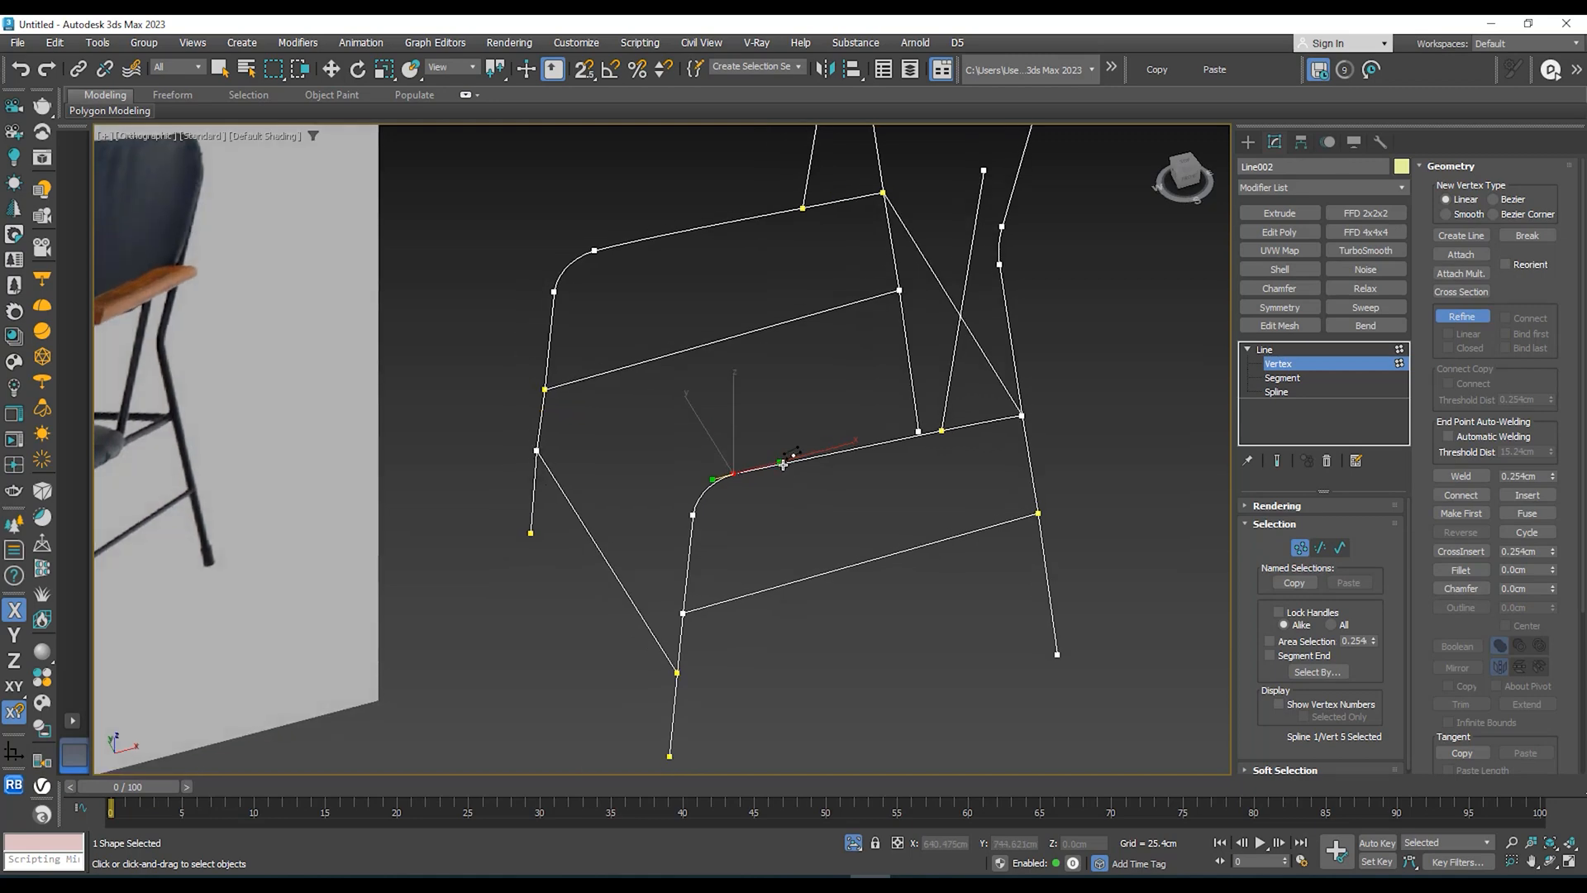
middle_drag(808, 505, 840, 477)
right_click(816, 505)
drag(863, 419, 815, 485)
right_click(822, 449)
click(789, 355)
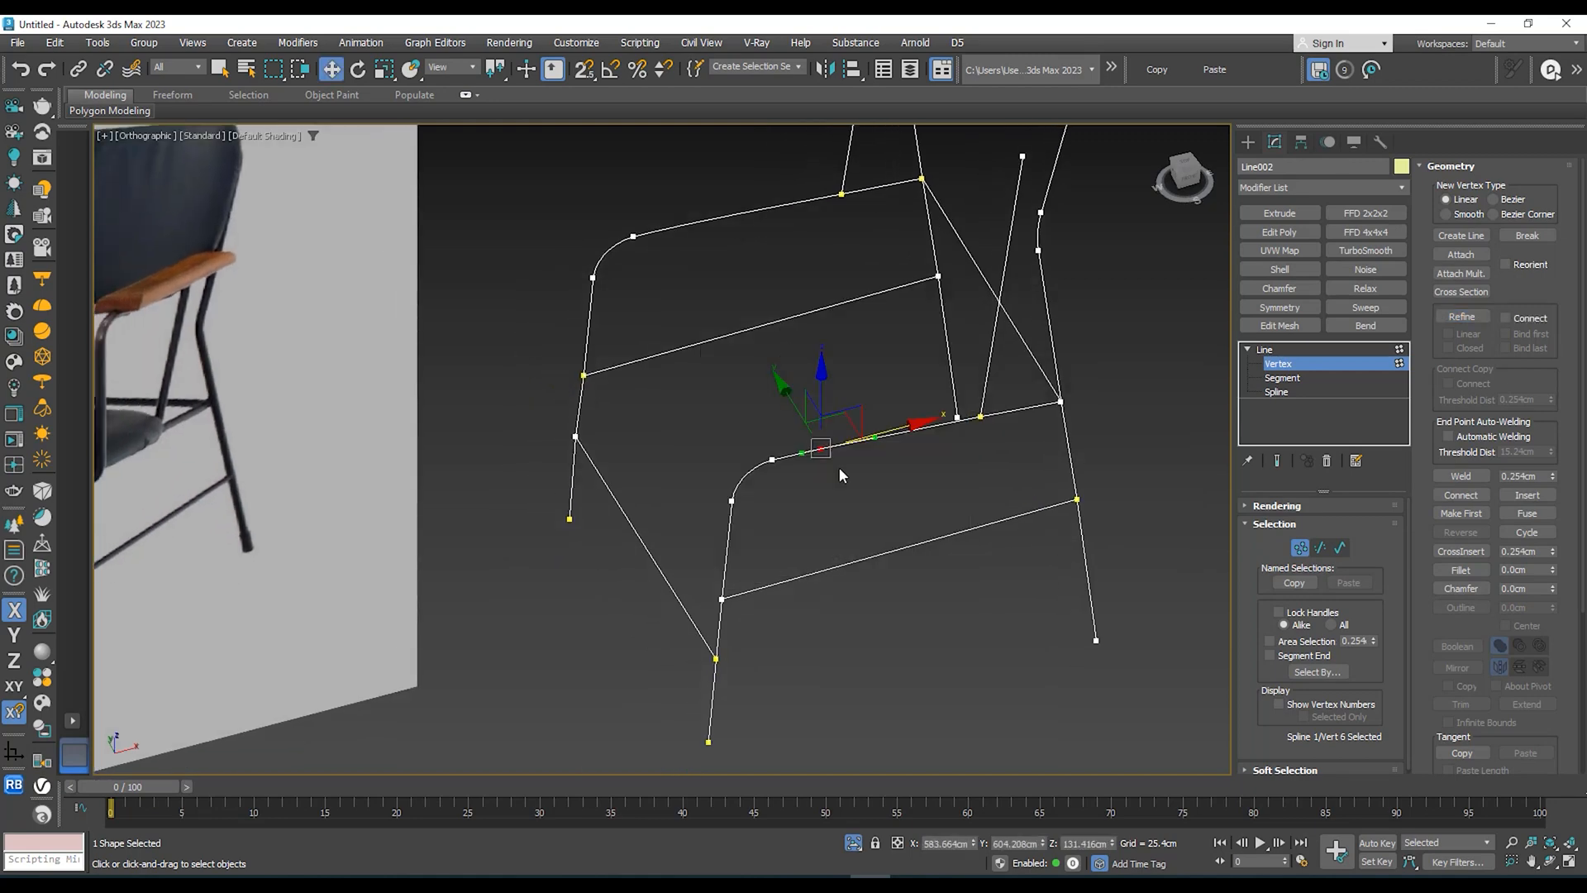
right_click(820, 449)
click(798, 362)
Step: Extend a segment outward from the inserted rail vertex and move its end to X 612.328 cm, Y 573.819 cm
scroll(845, 442, down, 3)
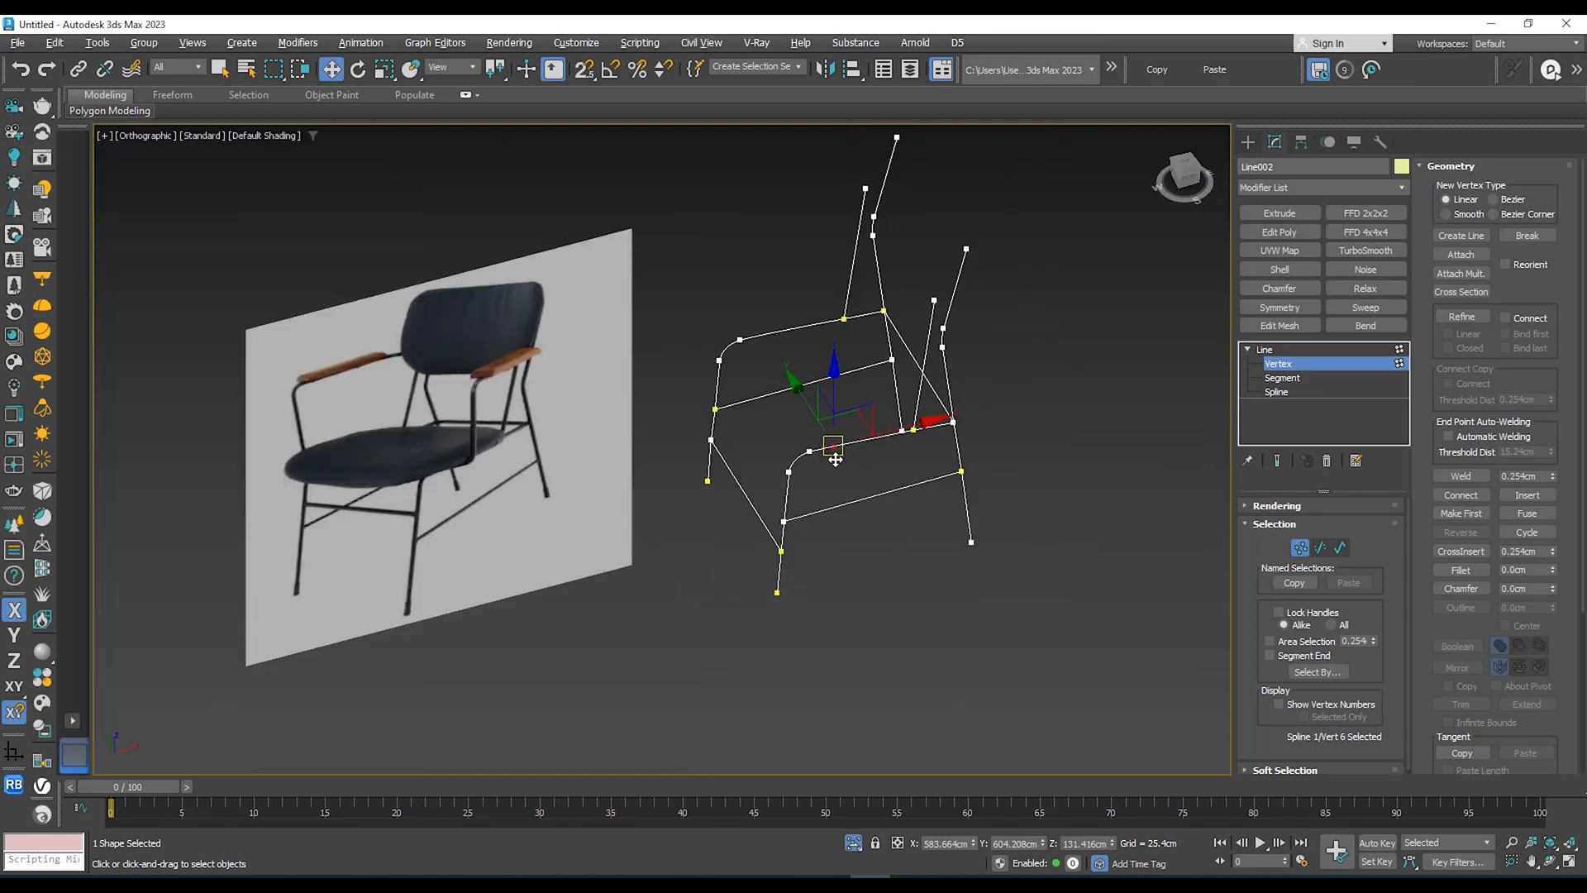
alt+middle_drag(836, 460, 844, 456)
scroll(826, 457, up, 2)
click(808, 416)
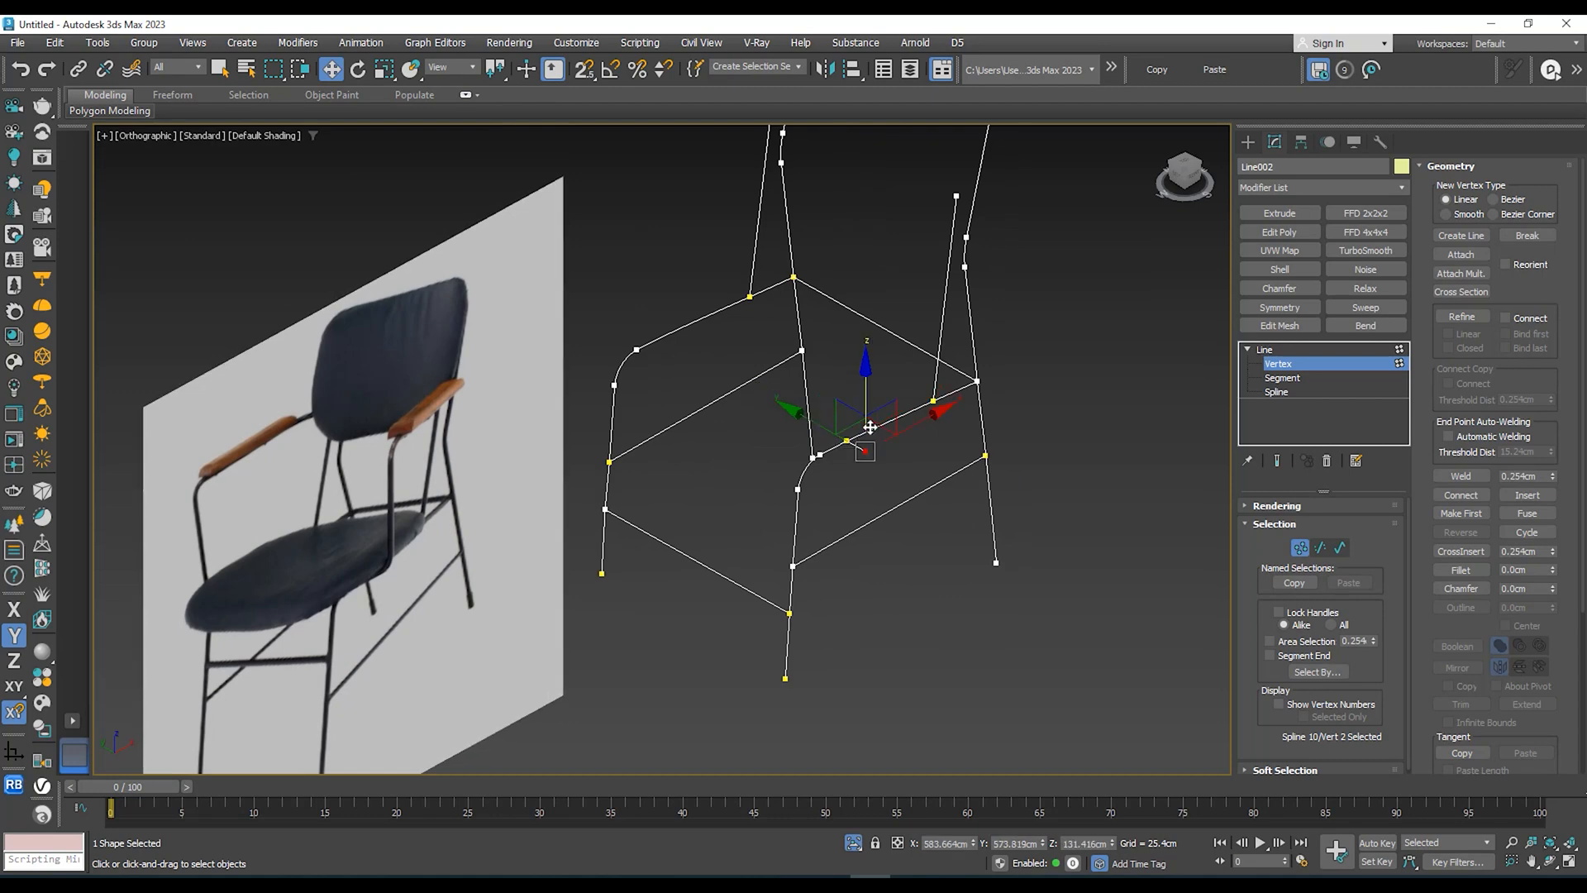
alt+middle_drag(818, 425, 895, 453)
click(898, 453)
scroll(876, 487, down, 5)
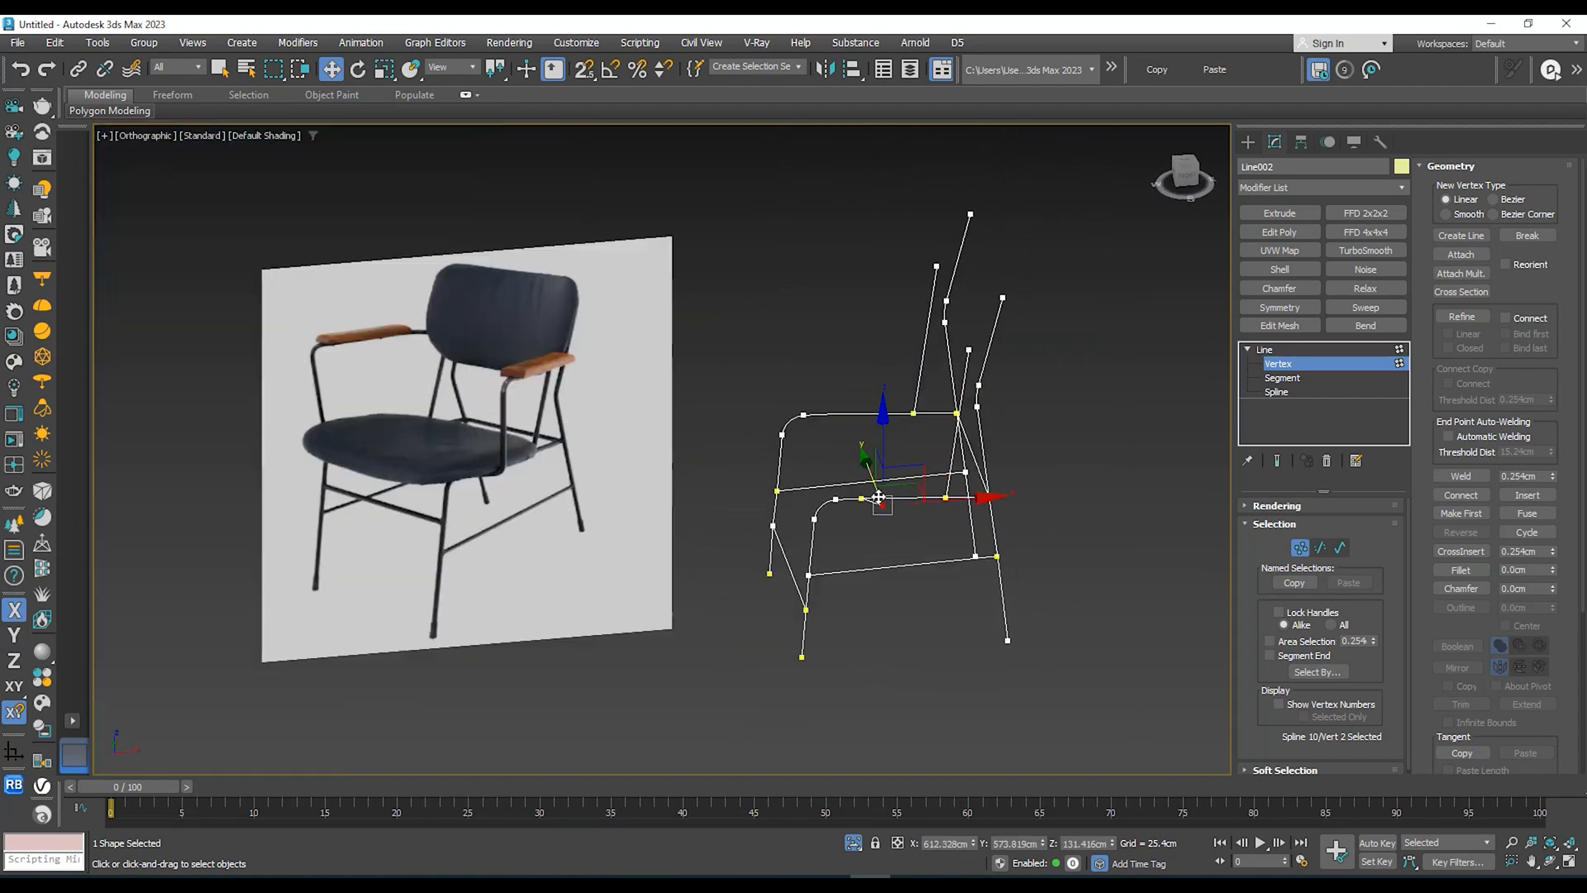
Step: Extend an upright armrest segment vertically from the outer end vertex to Z 258.177 cm
scroll(878, 468, up, 3)
middle_drag(882, 467, 882, 483)
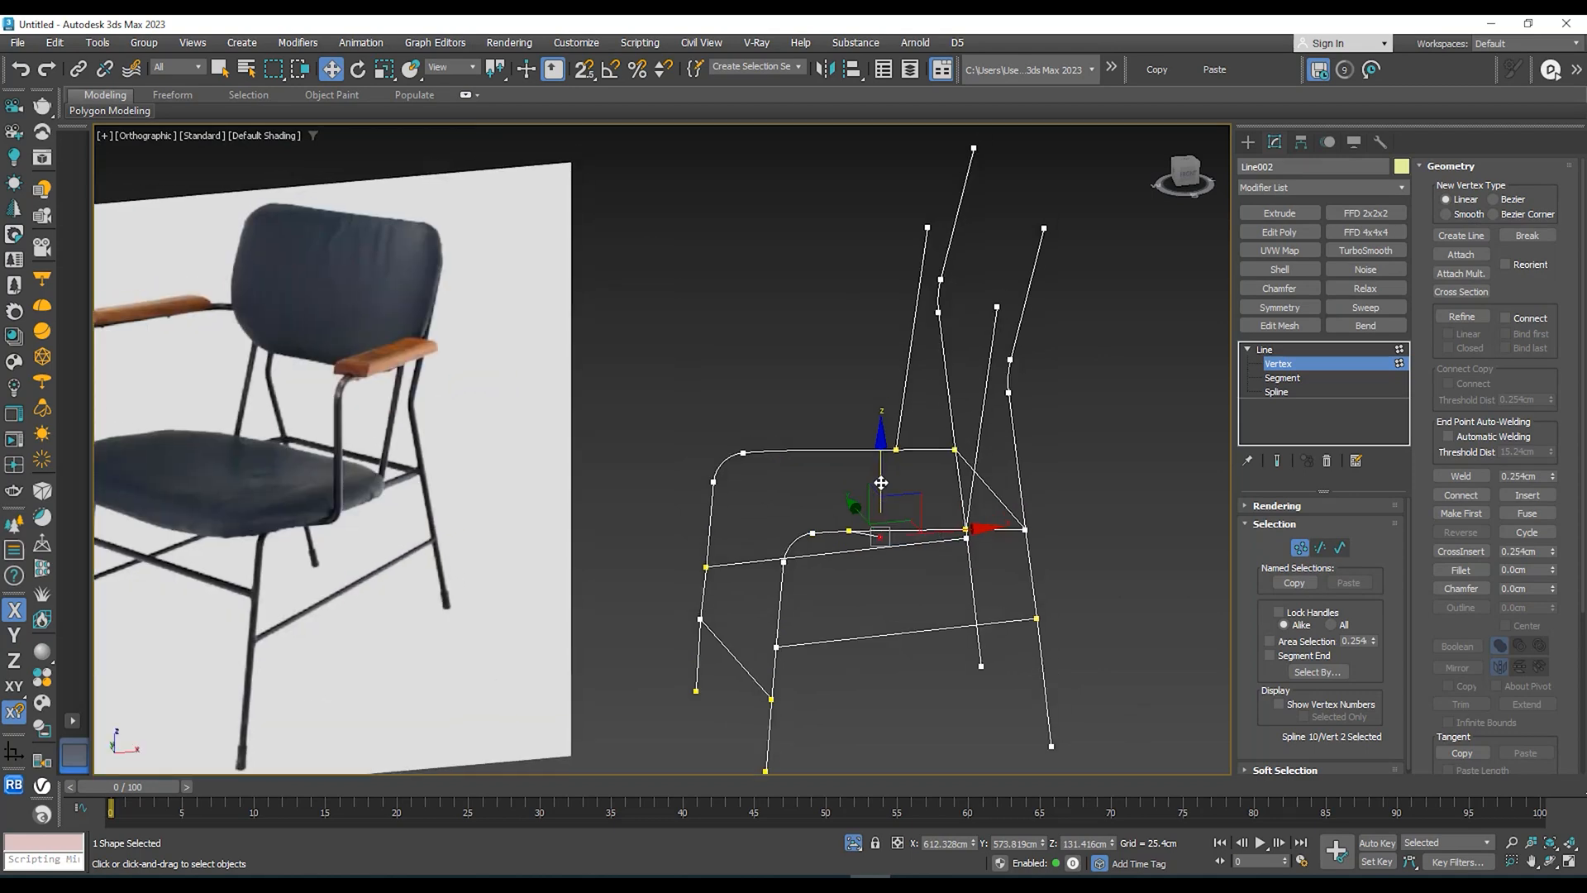
shift+drag(882, 482, 902, 382)
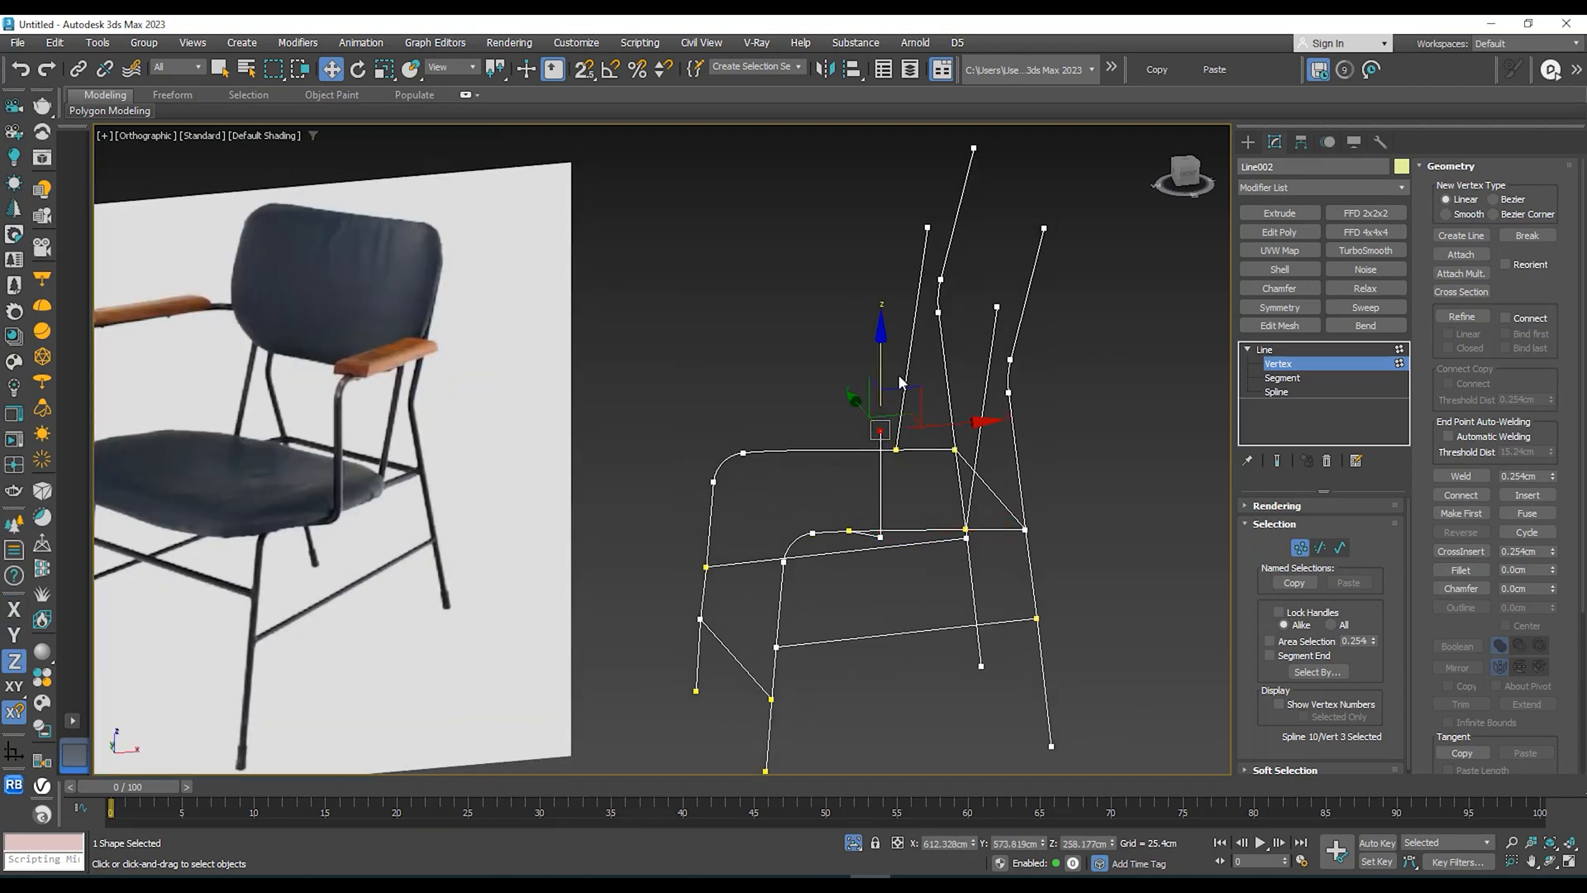
Step: Extend a horizontal armrest segment in the front view from the upright's top vertex back to the rear leg line
middle_drag(885, 382, 1044, 453)
key(f)
scroll(686, 530, up, 5)
scroll(944, 371, up, 2)
middle_drag(946, 375, 923, 439)
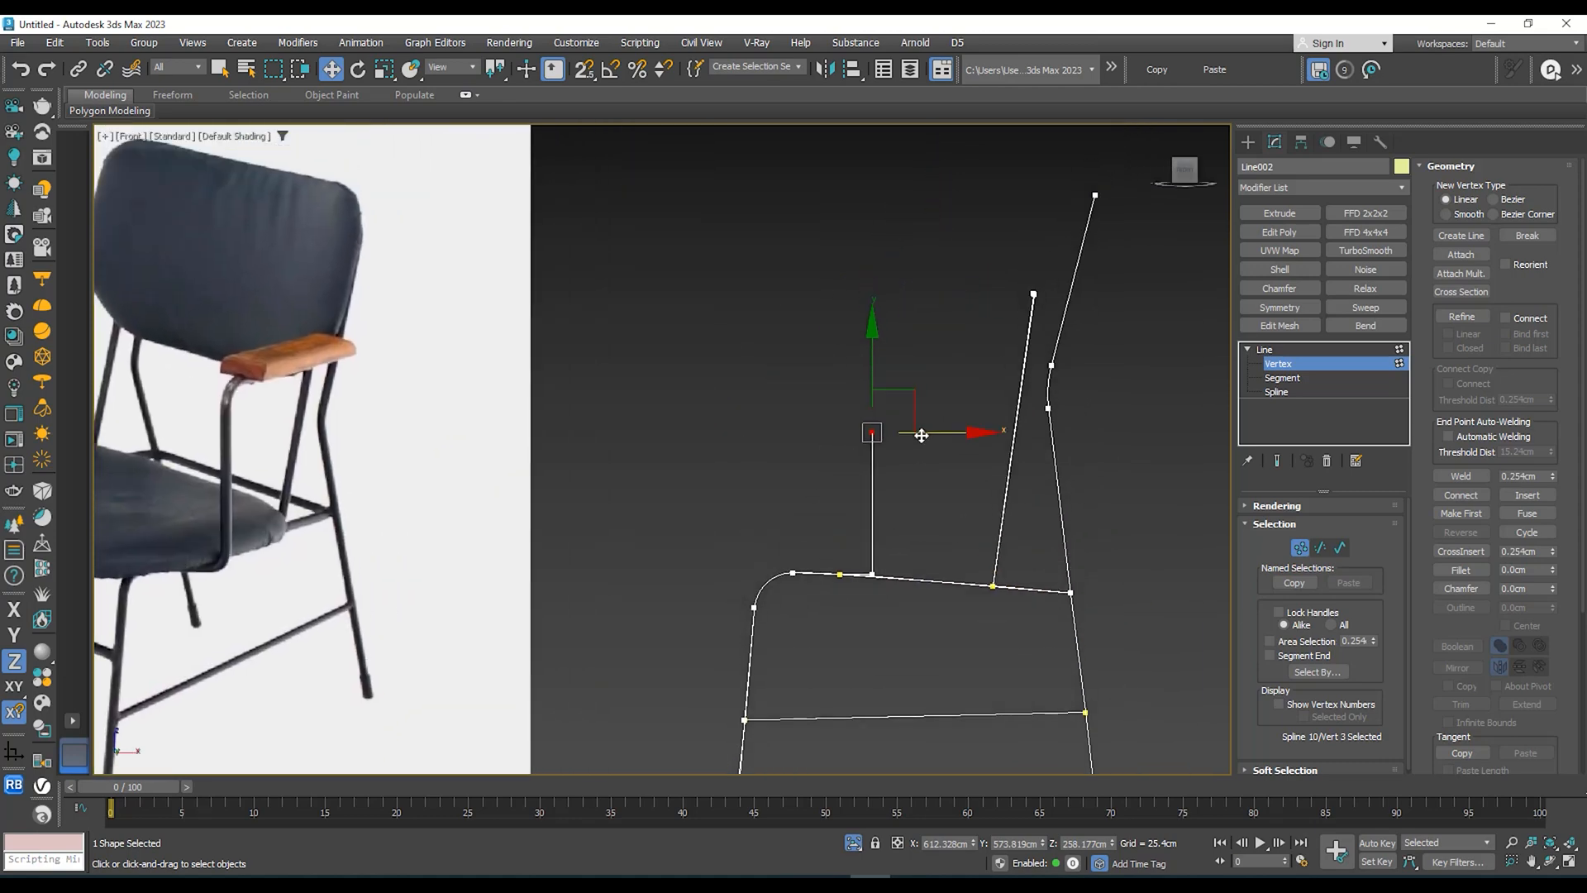
scroll(921, 435, down, 2)
shift+drag(910, 433, 919, 434)
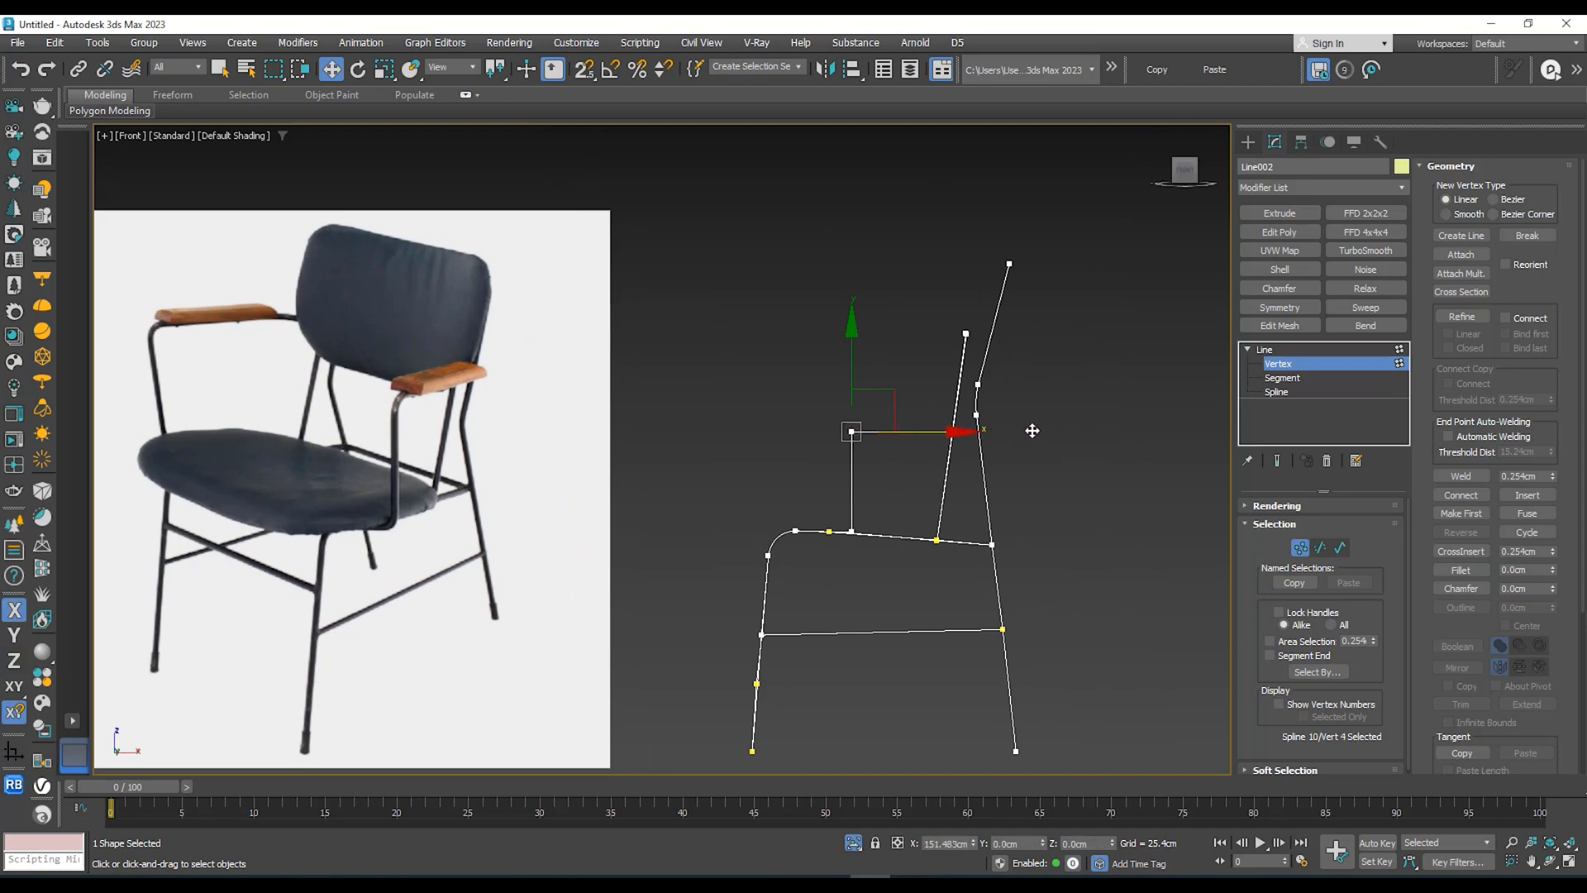
shift+drag(1035, 431, 1035, 430)
scroll(855, 440, up, 4)
middle_drag(984, 436, 954, 419)
scroll(1046, 417, up, 4)
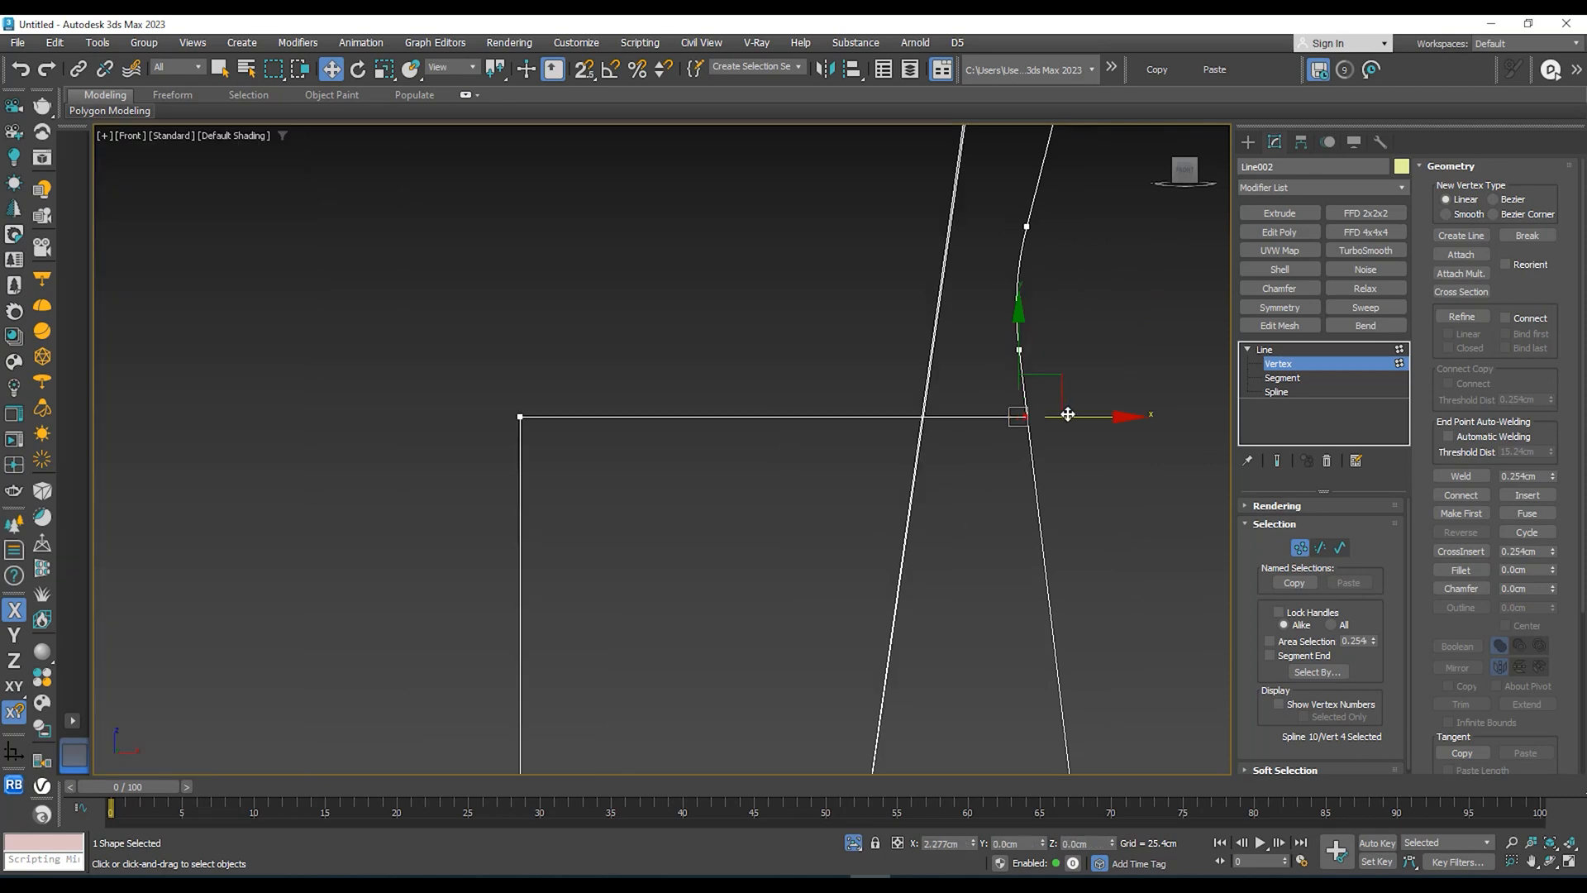
Step: Fillet the upper front corner of the armrest support line to match the bend in the reference, then leave vertex editing
scroll(1067, 414, down, 5)
middle_drag(993, 469, 977, 427)
scroll(954, 405, up, 3)
click(919, 362)
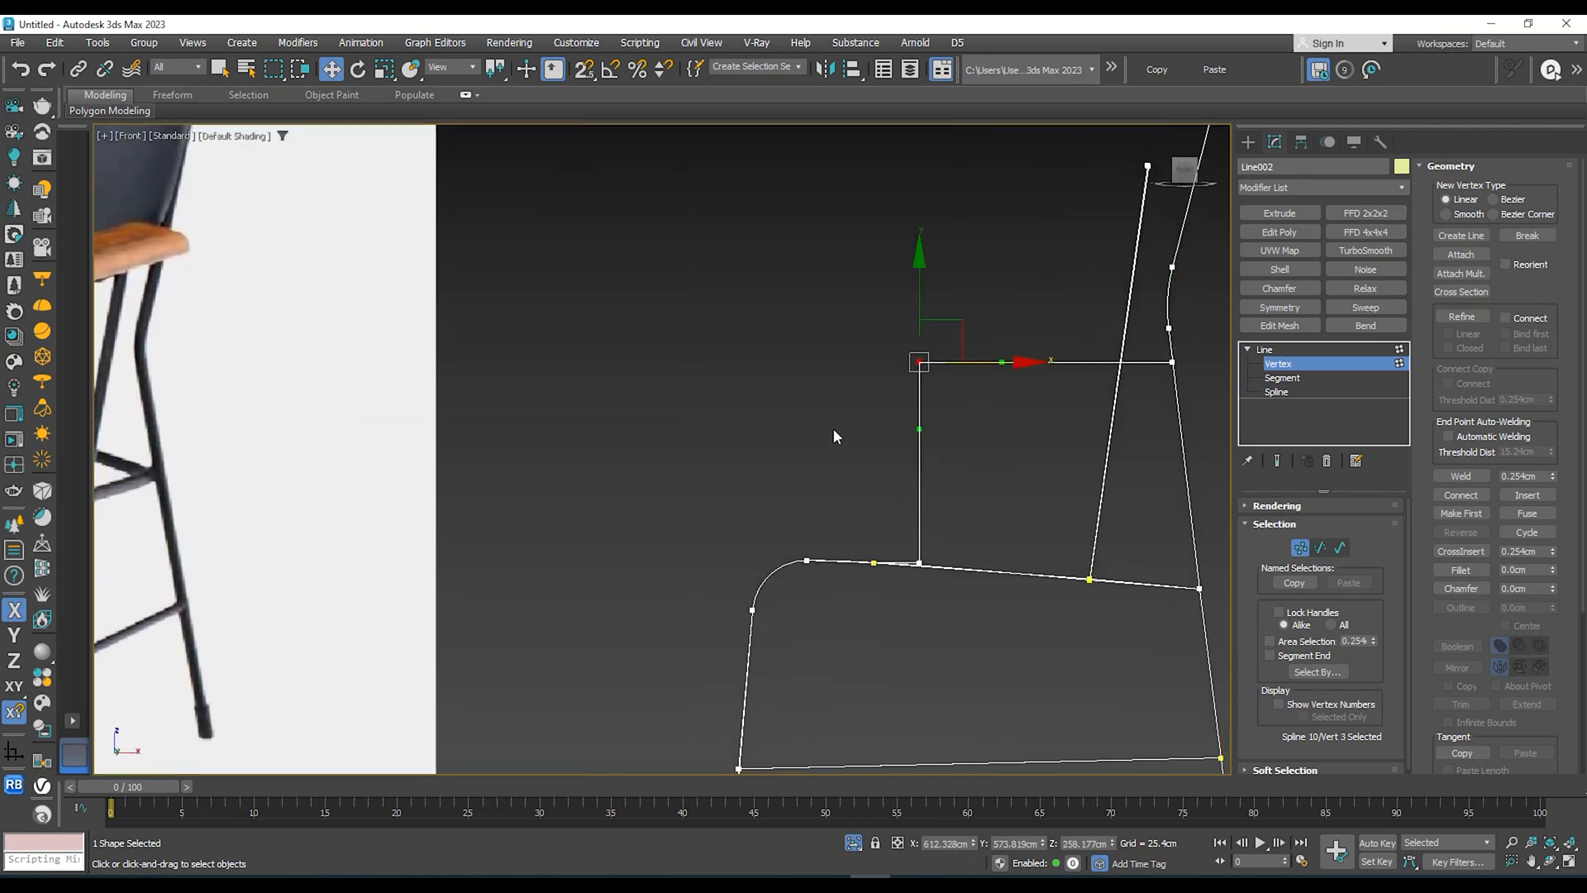
middle_drag(832, 429, 1056, 496)
middle_drag(447, 455, 682, 440)
scroll(445, 391, up, 2)
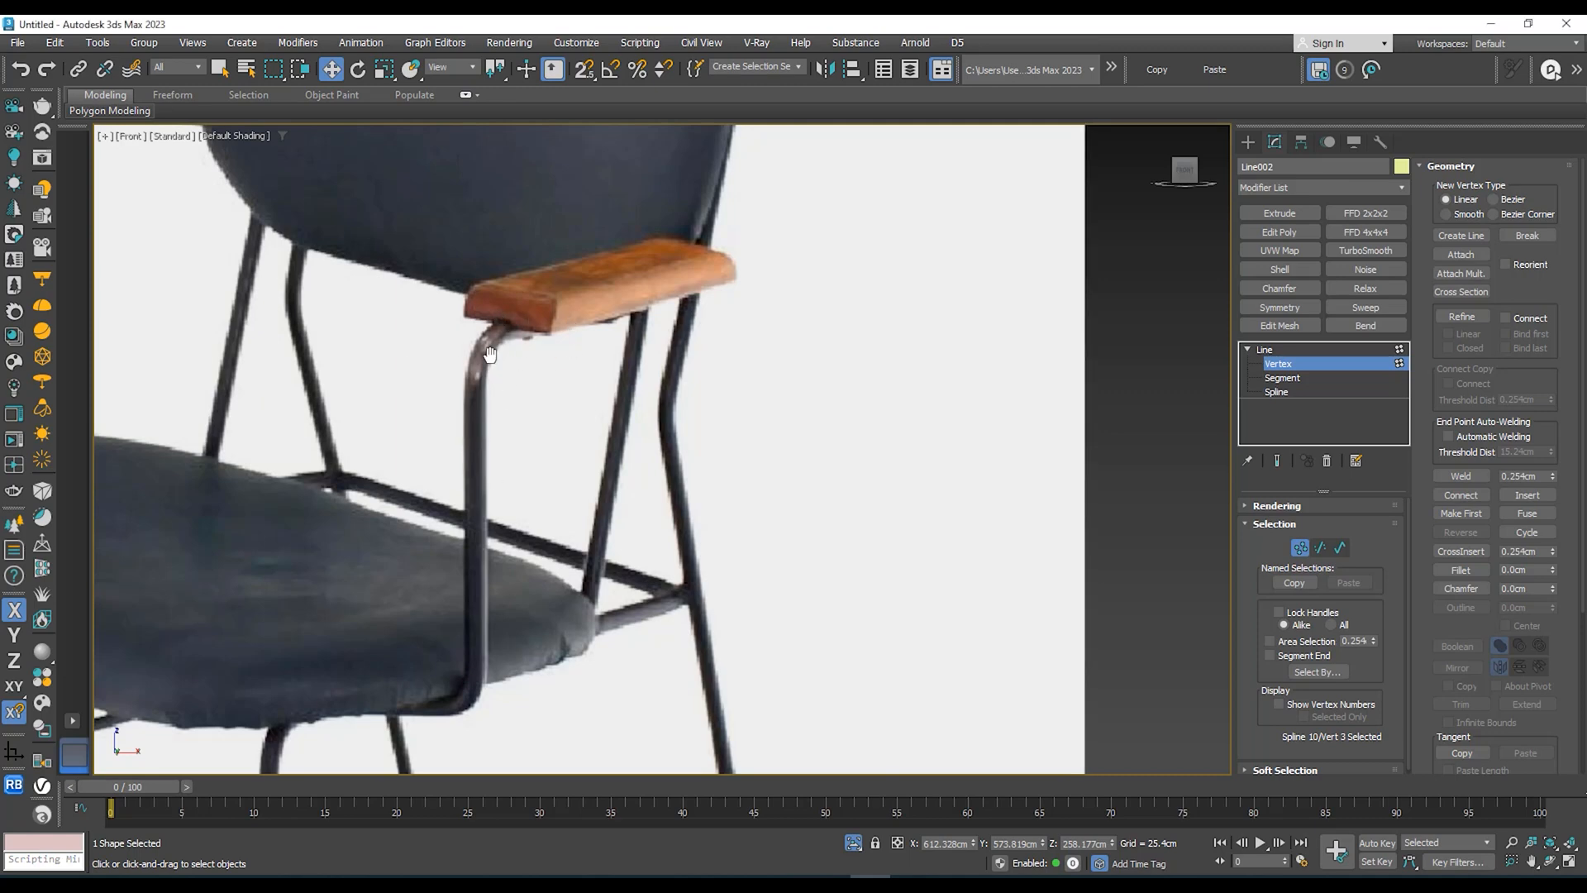
middle_drag(491, 354, 390, 413)
scroll(415, 406, down, 6)
middle_drag(797, 423, 827, 355)
scroll(719, 377, up, 2)
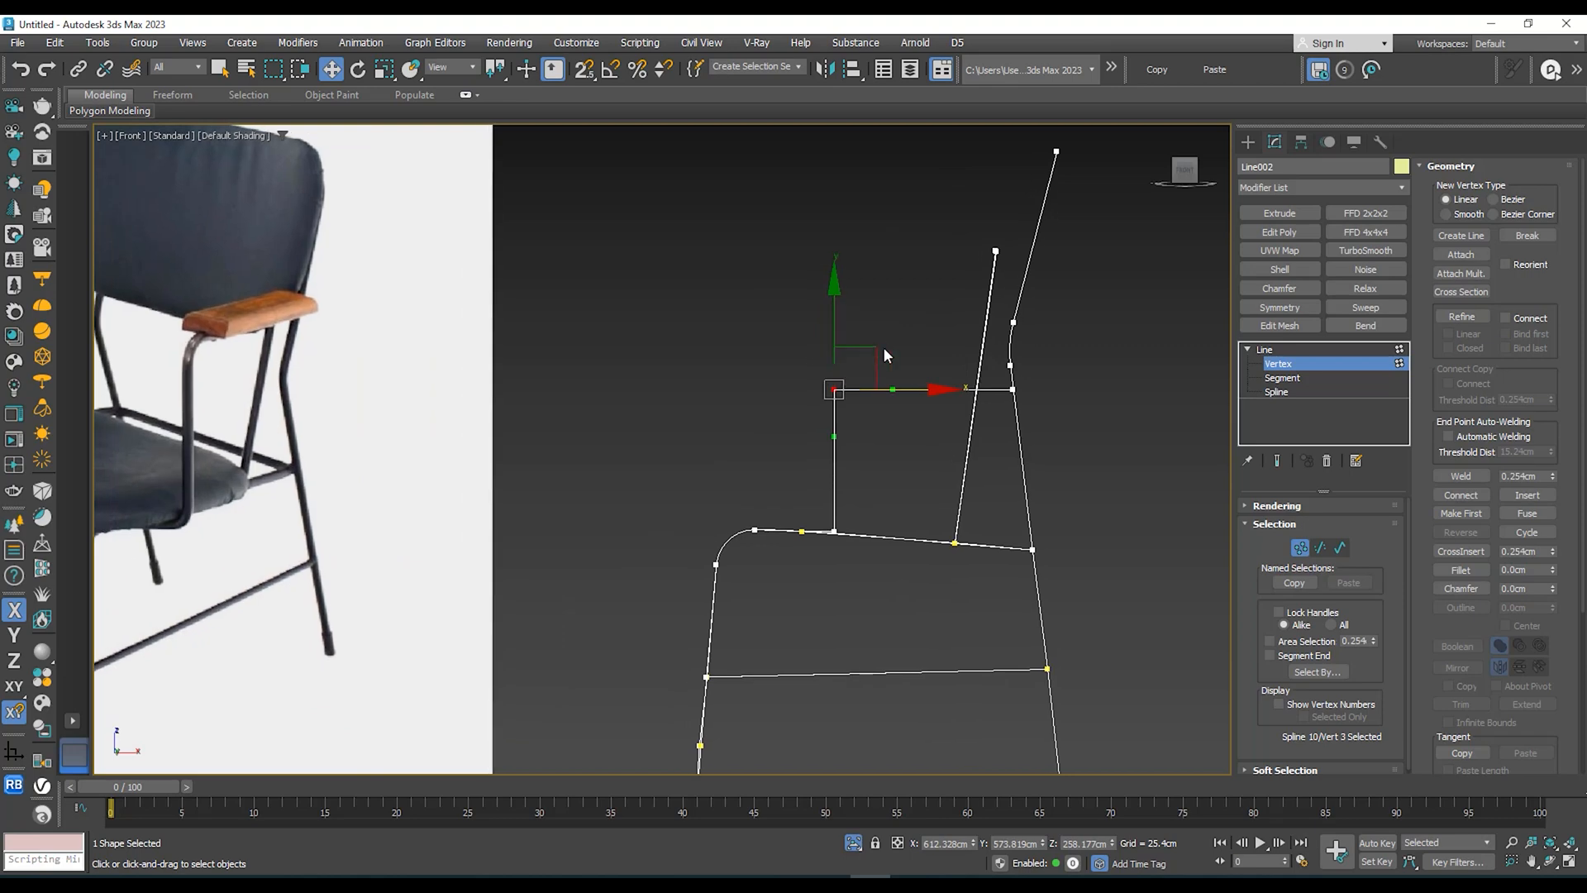
right_click(879, 344)
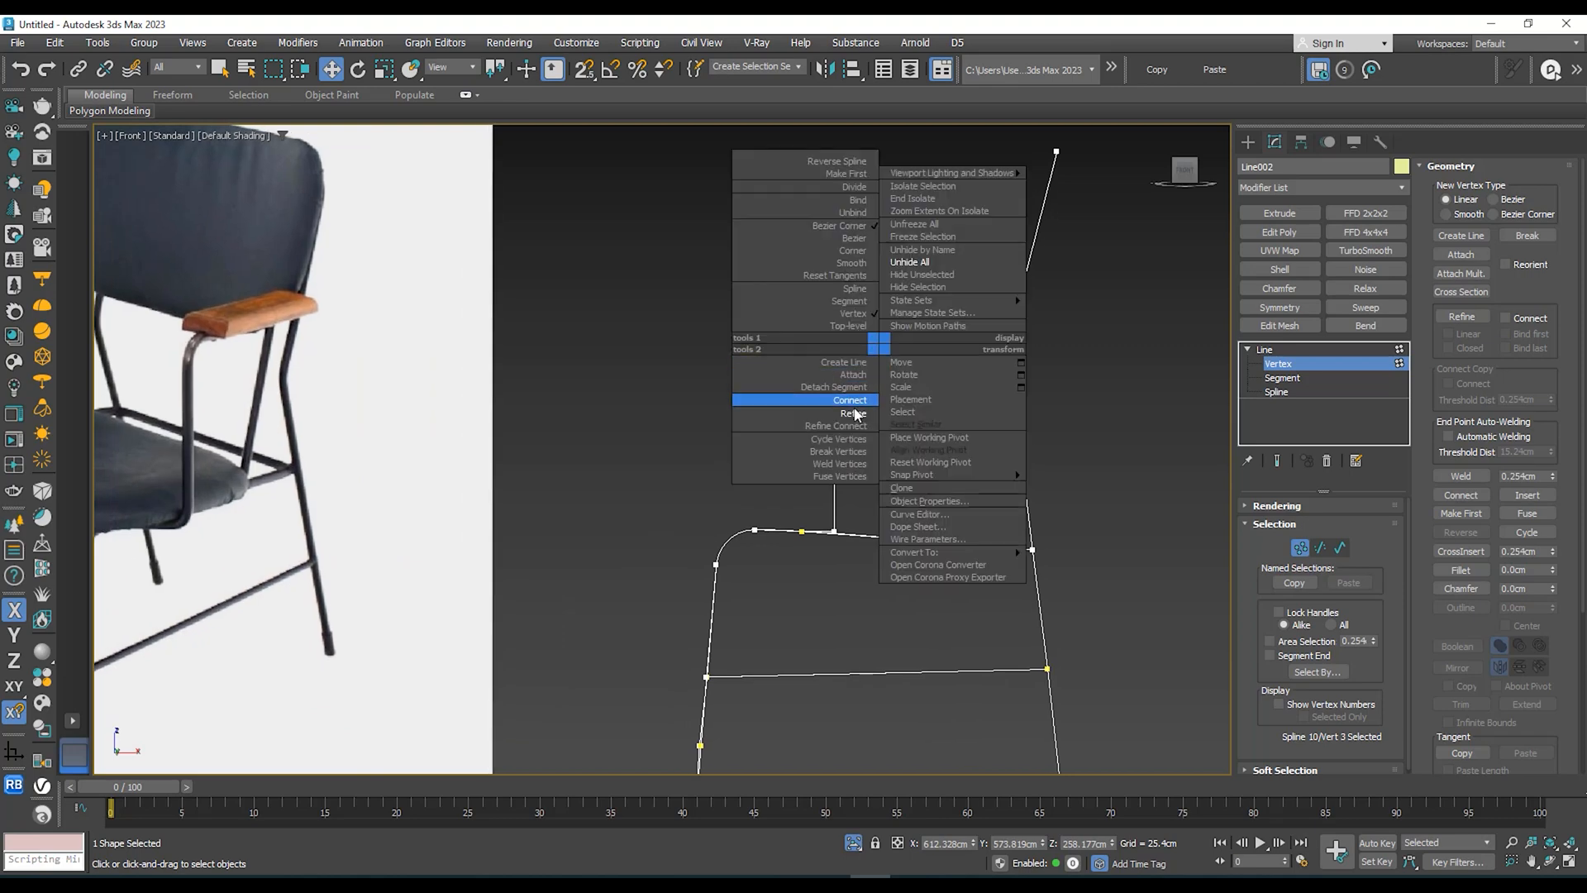
click(1462, 570)
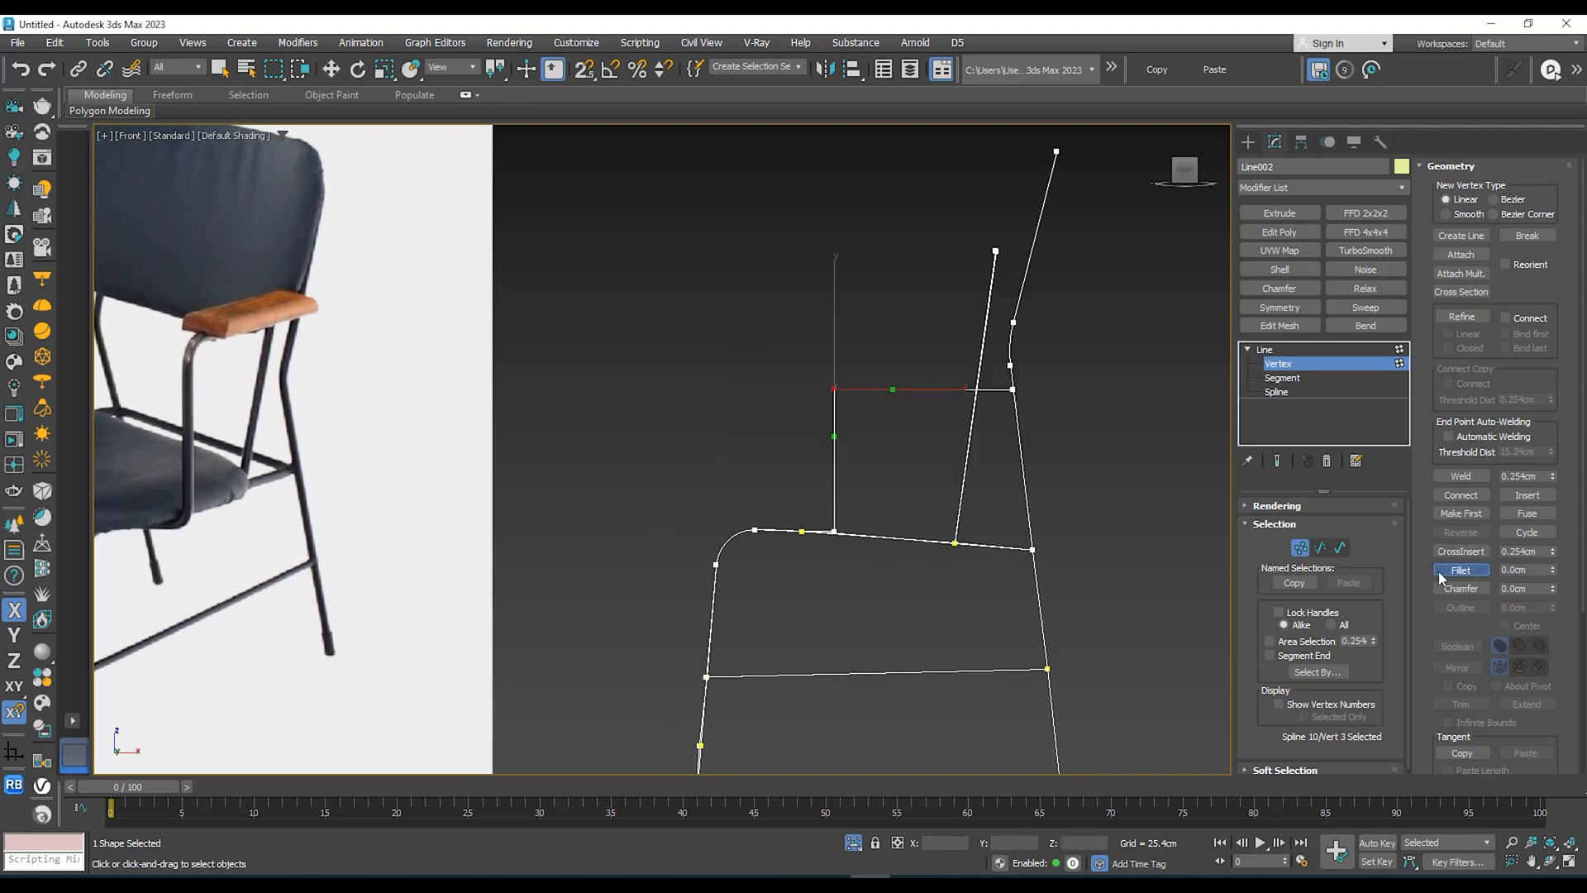
drag(833, 400, 833, 356)
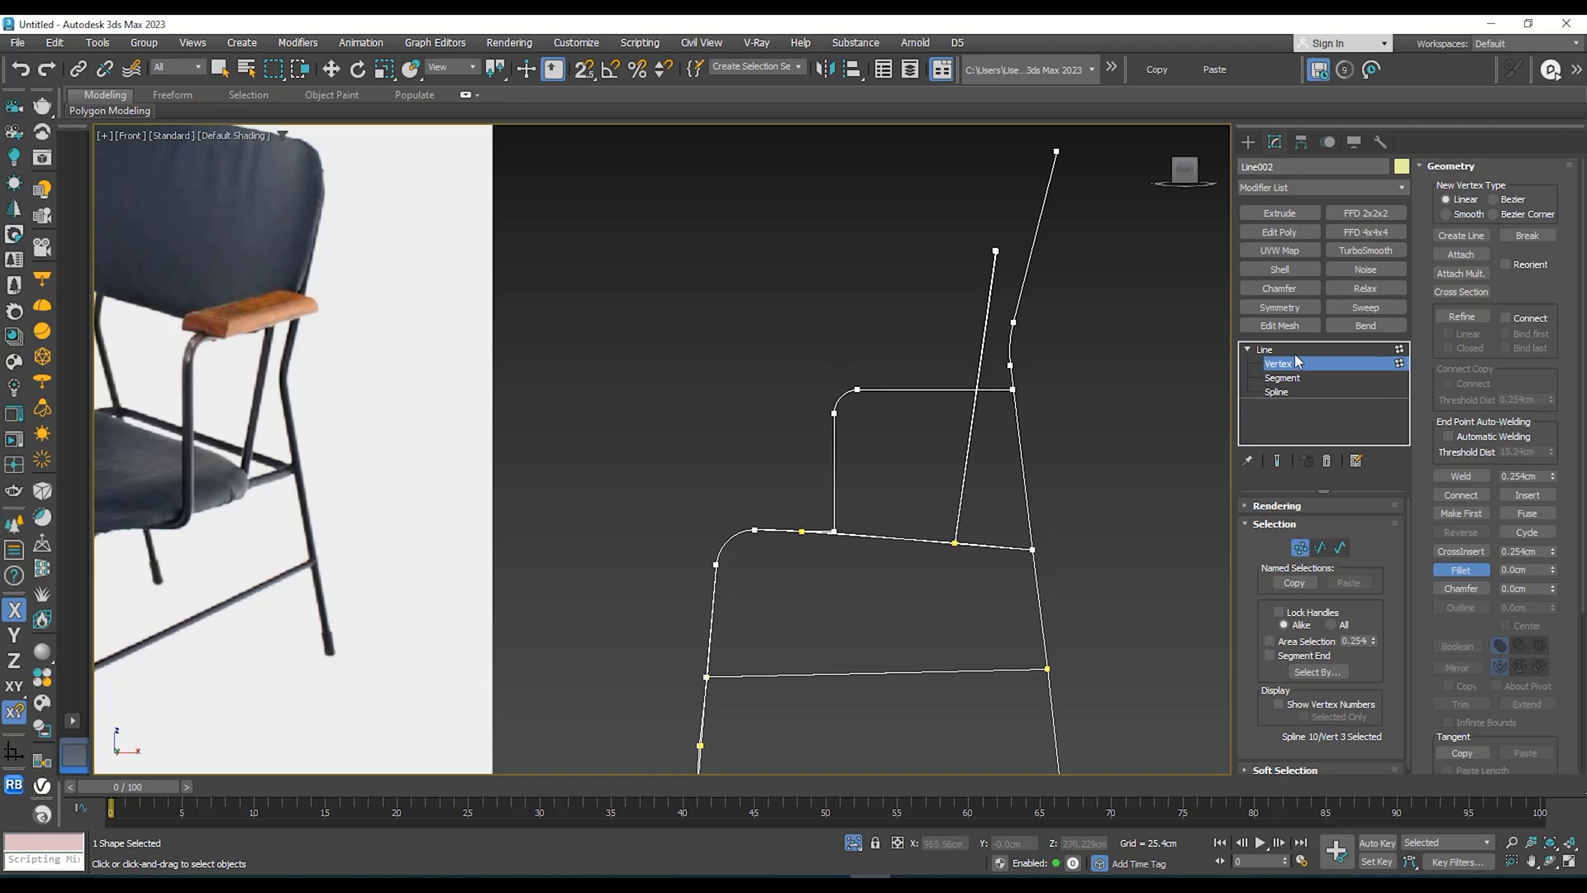
click(1263, 351)
key(w)
Step: Fillet the lower corner where the armrest upright meets the short outward segment
scroll(835, 368, down, 3)
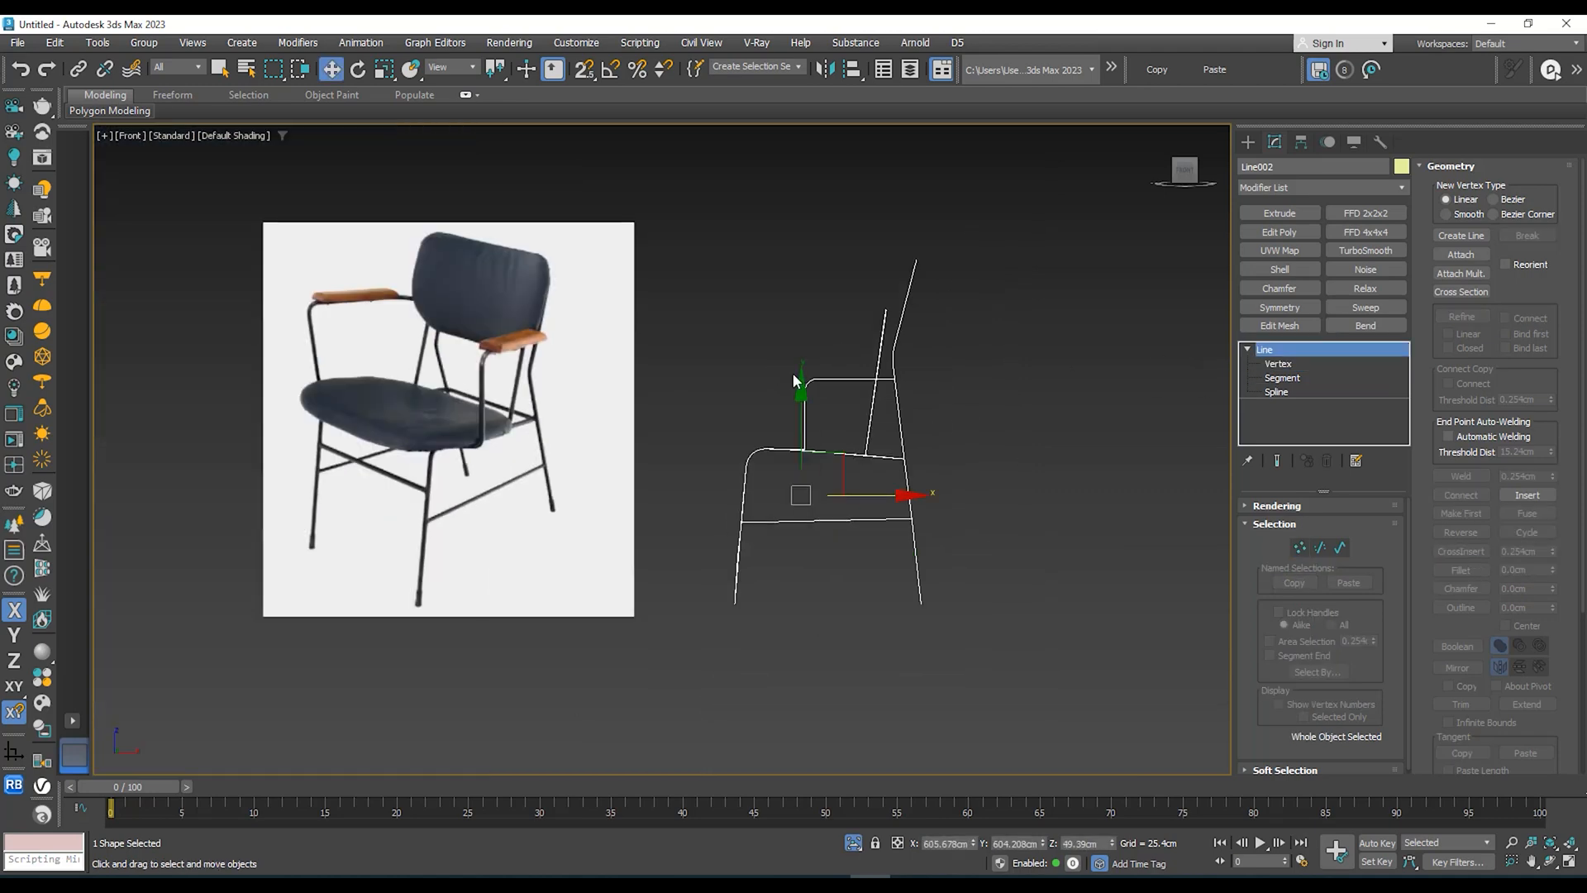
scroll(822, 365, up, 3)
alt+middle_drag(828, 366, 870, 428)
scroll(869, 429, up, 2)
scroll(881, 464, up, 5)
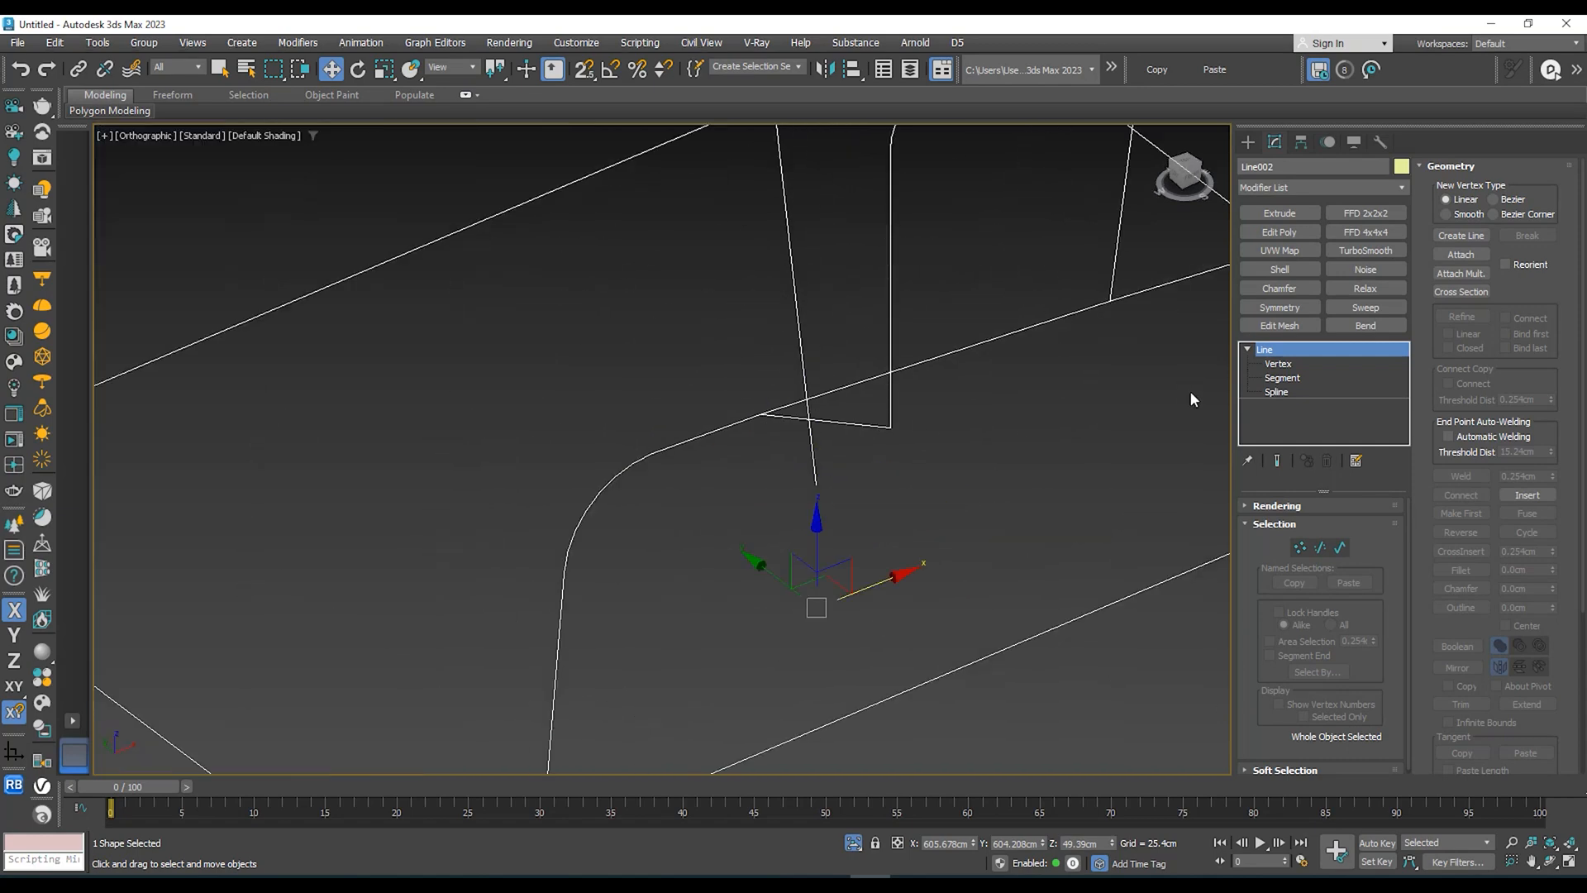
click(1280, 364)
drag(949, 417, 870, 454)
alt+middle_drag(870, 455, 904, 412)
right_click(906, 410)
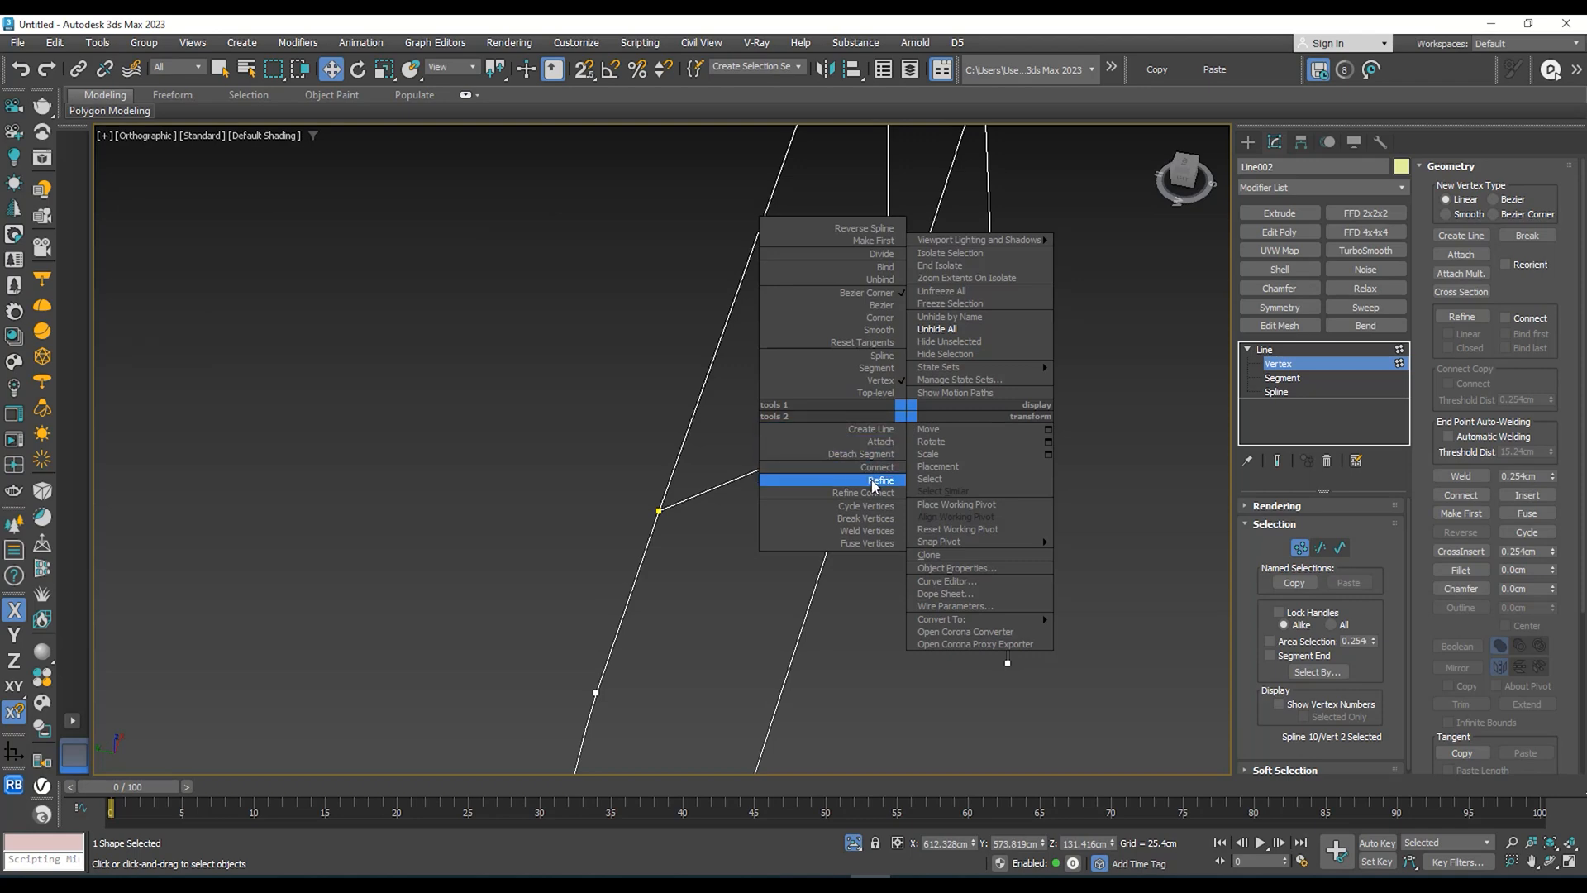
click(1466, 579)
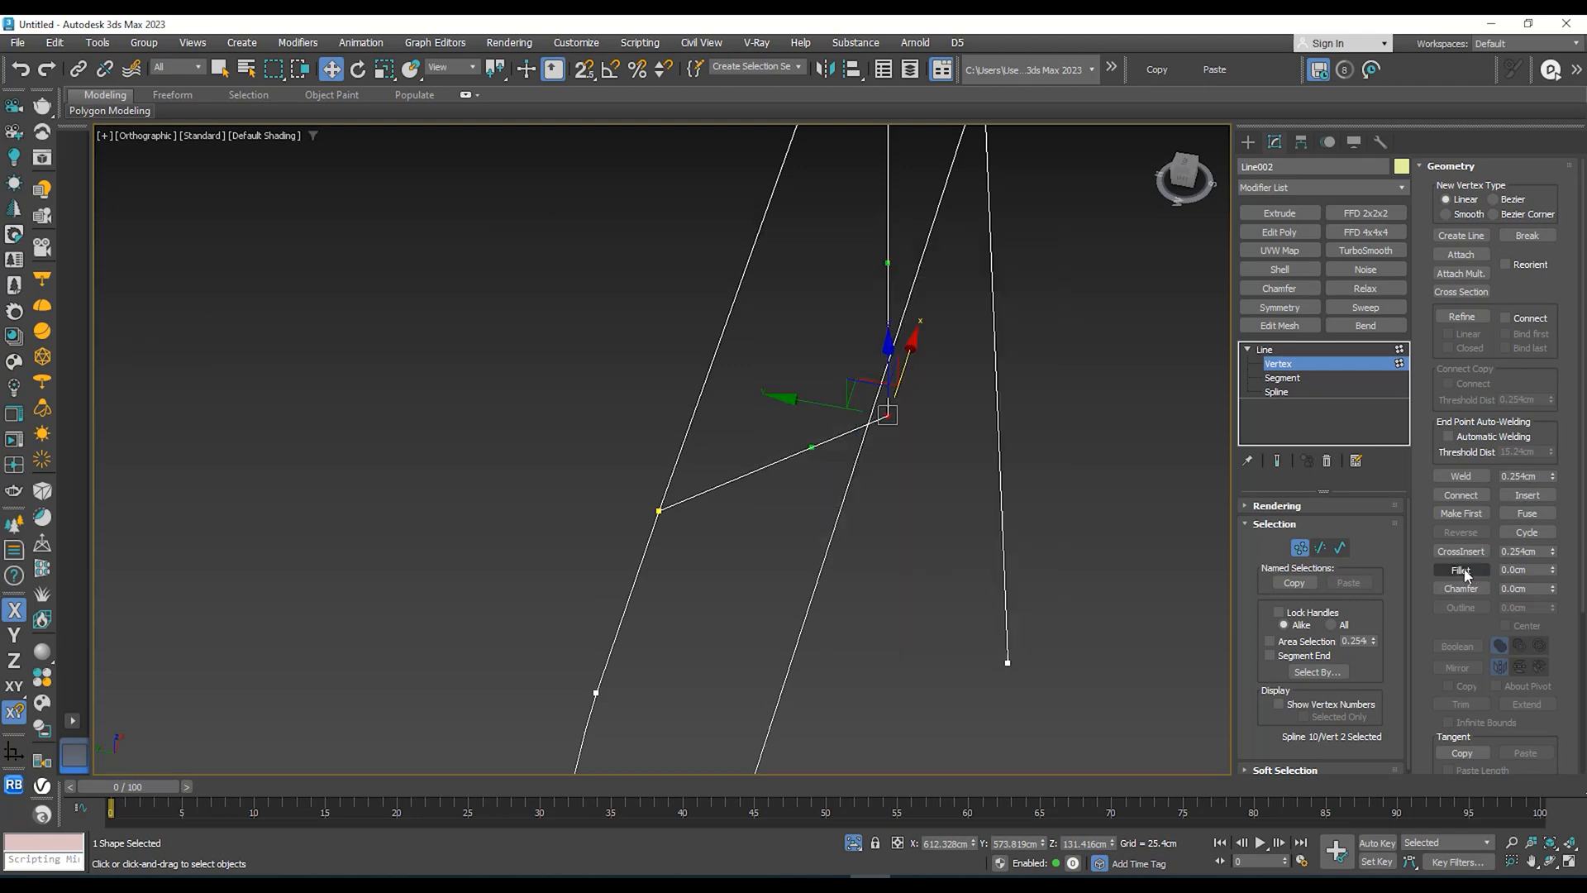
click(1466, 574)
alt+middle_drag(878, 433, 818, 411)
drag(888, 413, 877, 304)
Step: Compare the filleted armrest support with the tubes on the reference chair and leave vertex editing
scroll(896, 401, down, 5)
middle_drag(346, 383, 707, 380)
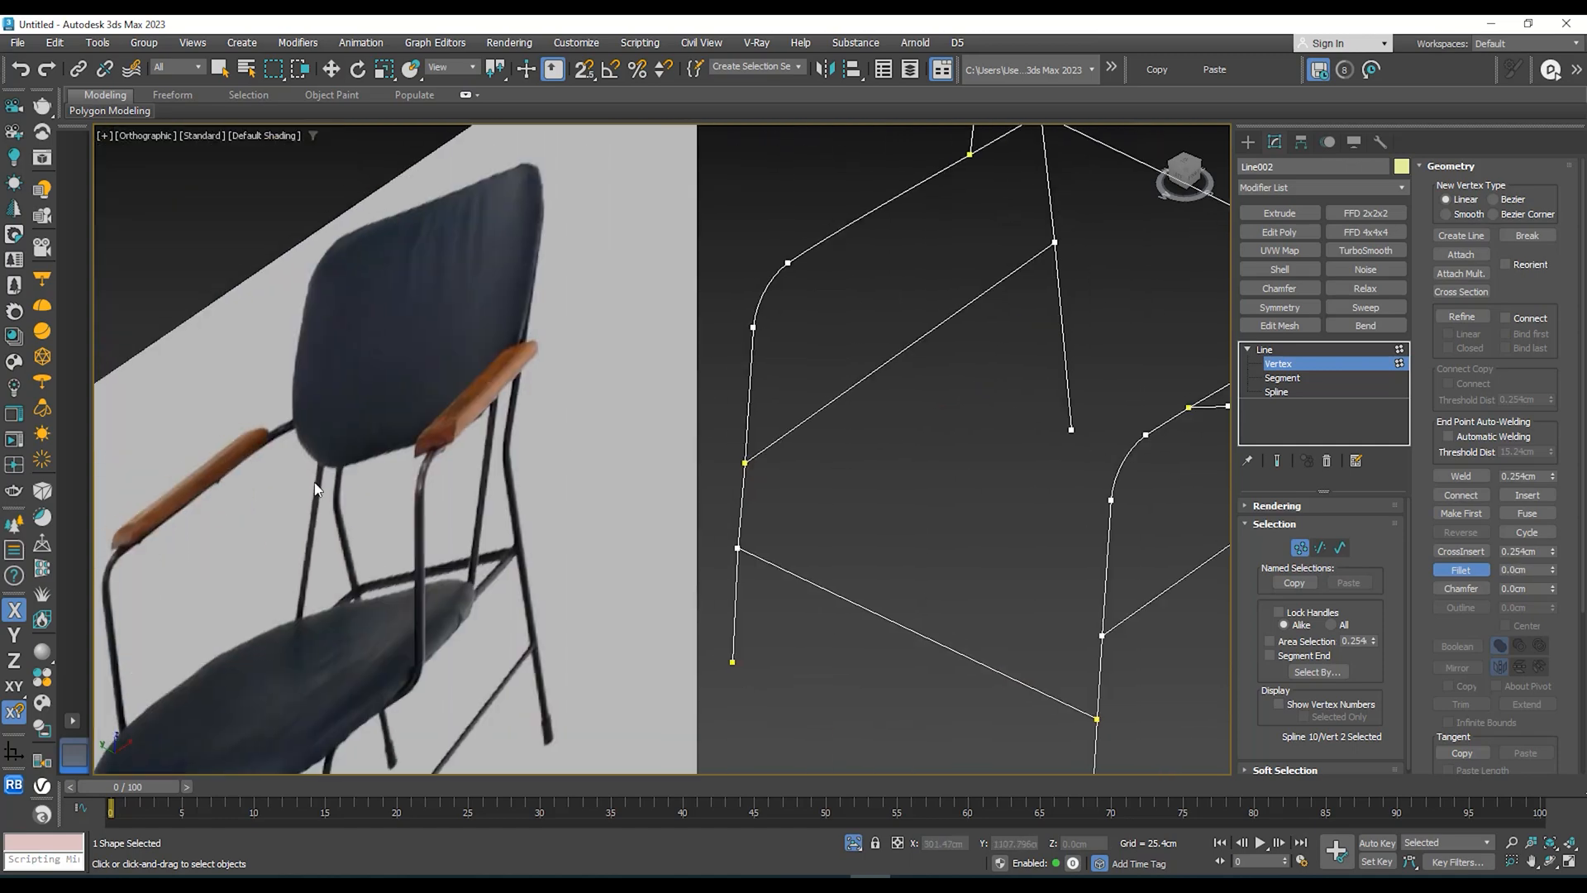
middle_drag(401, 662, 232, 455)
scroll(446, 513, up, 3)
scroll(441, 517, down, 5)
middle_drag(709, 402, 720, 443)
scroll(866, 353, up, 3)
middle_drag(865, 353, 899, 451)
click(1279, 351)
scroll(890, 392, down, 5)
scroll(946, 305, up, 4)
alt+middle_drag(946, 305, 979, 331)
Step: Inspect the whole chair frame from the top view, checking the alignment of the front crossbar and side rails
key(t)
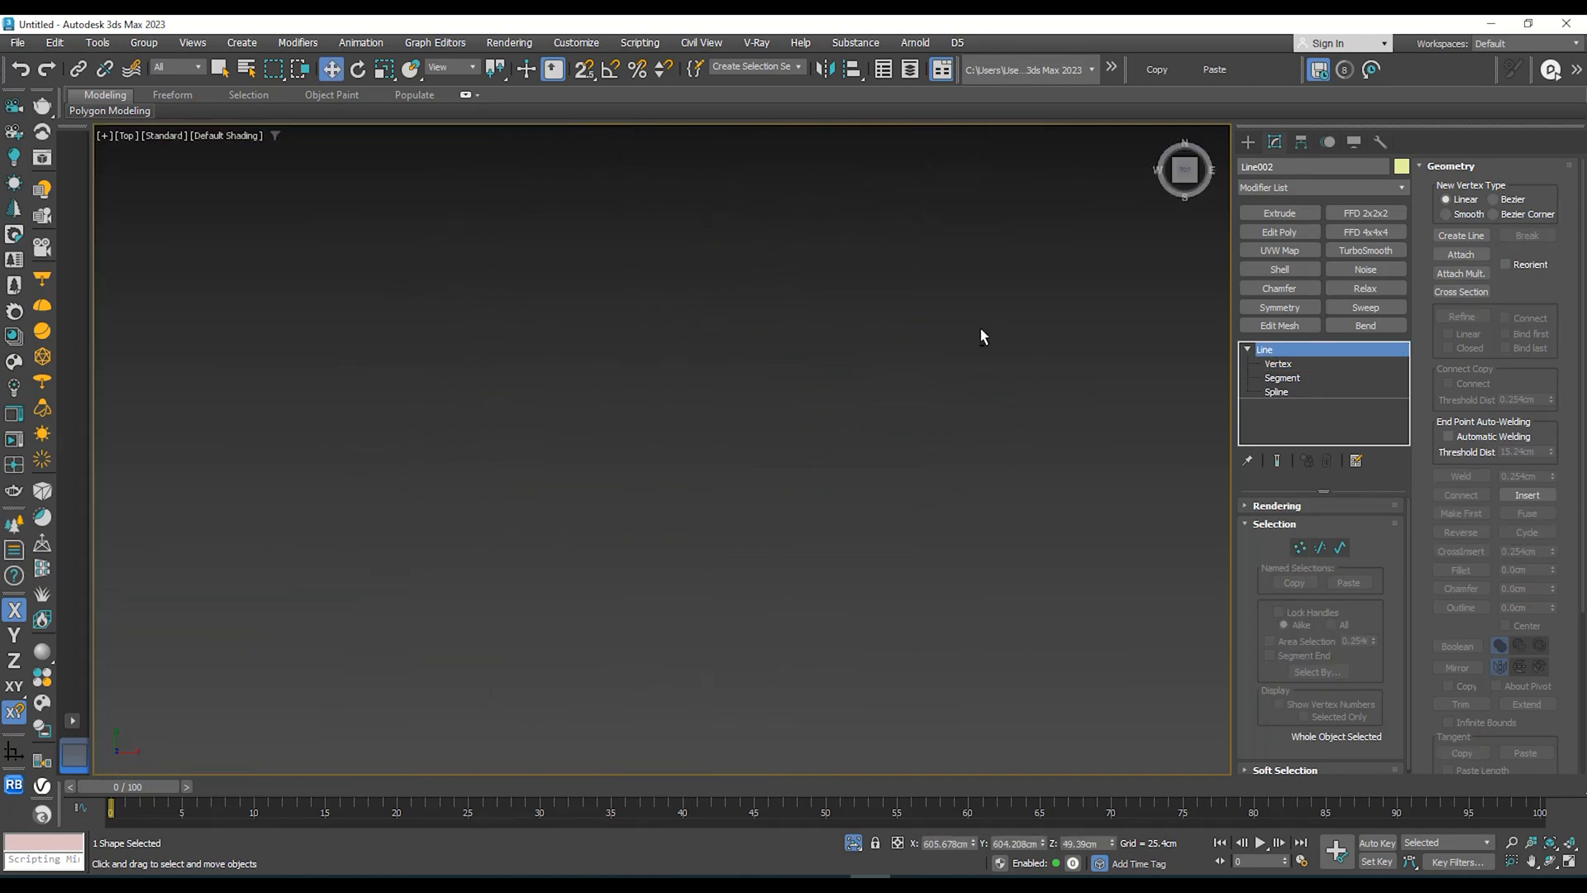
key(z)
scroll(826, 329, down, 5)
scroll(775, 443, up, 3)
scroll(775, 442, up, 2)
scroll(885, 432, down, 5)
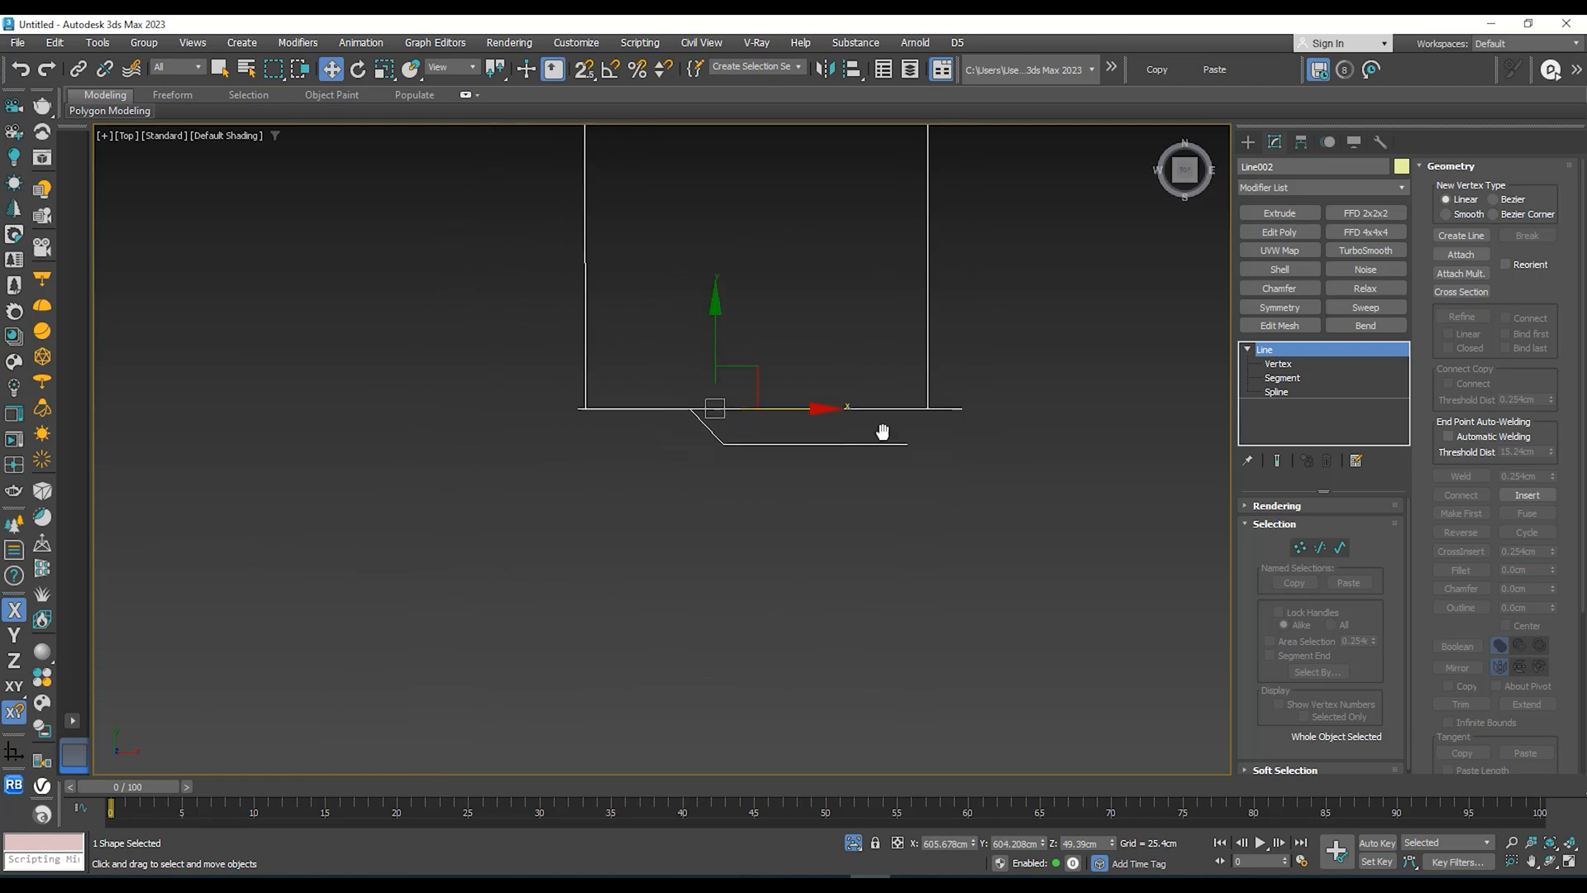
scroll(855, 463, up, 4)
middle_drag(835, 277, 847, 329)
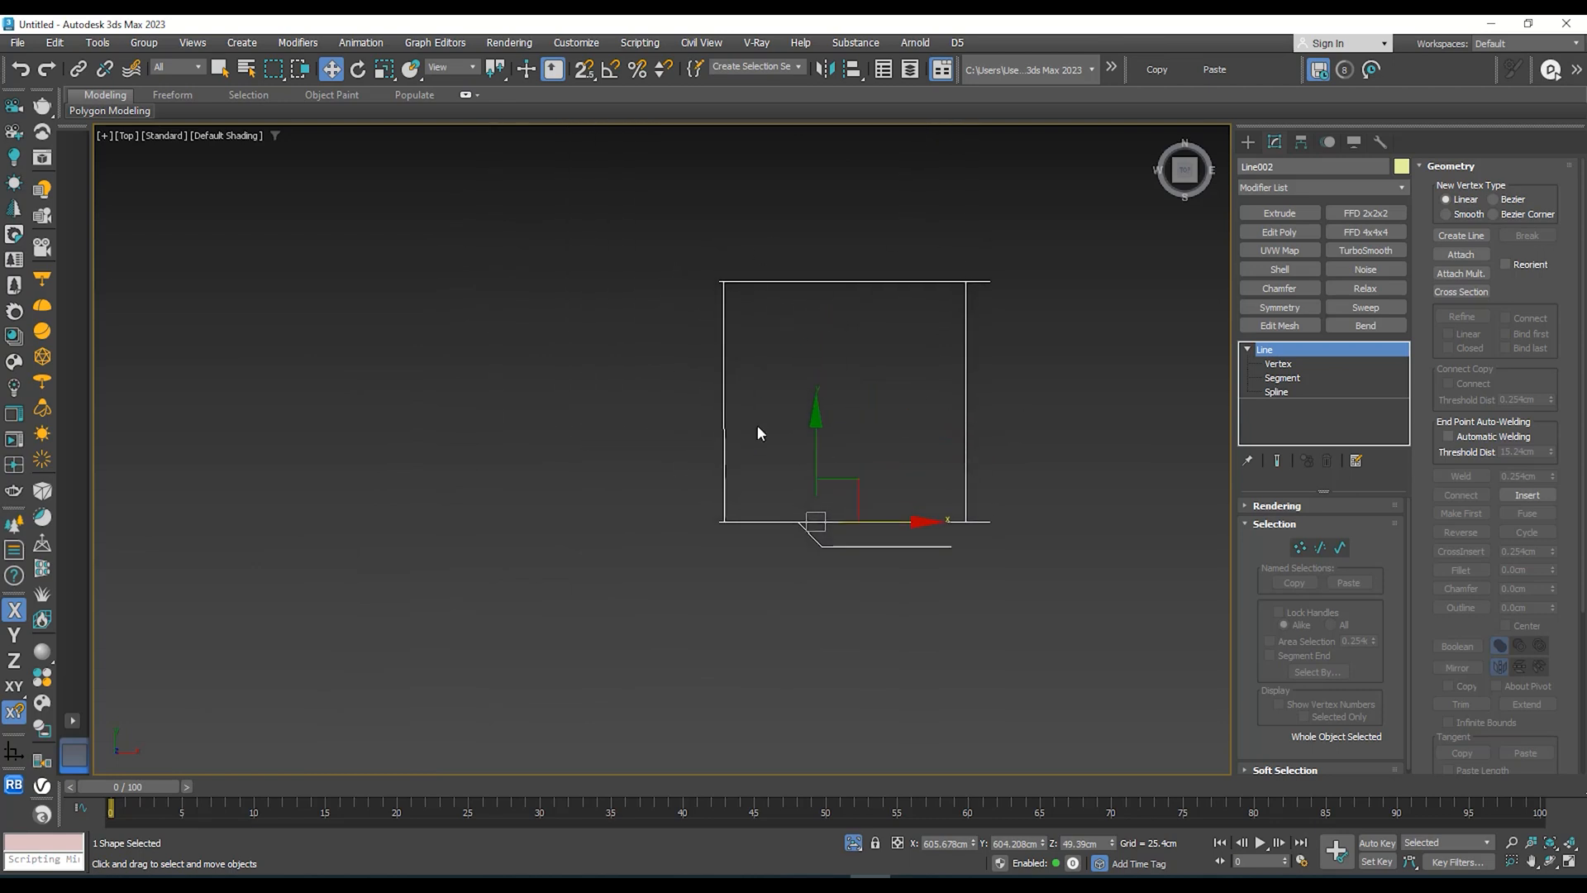
scroll(687, 376, up, 4)
middle_drag(800, 475, 674, 425)
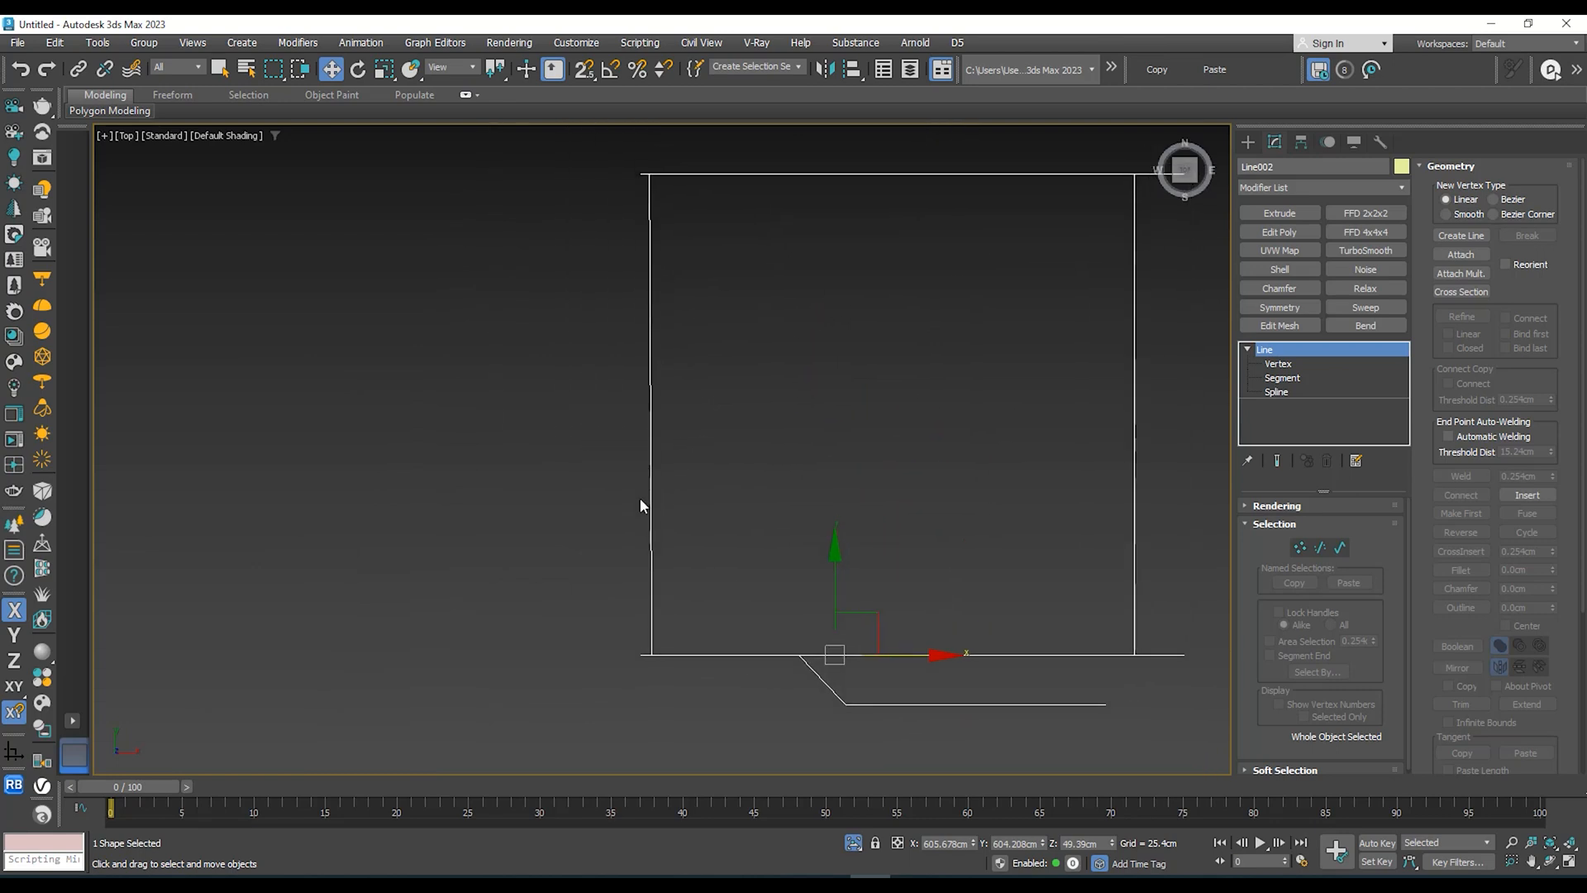
middle_drag(642, 506, 602, 493)
Step: Move the two vertices at the crossbar's near front corner along X with snapping on, aligning them with the far end
click(1278, 364)
scroll(722, 557, up, 3)
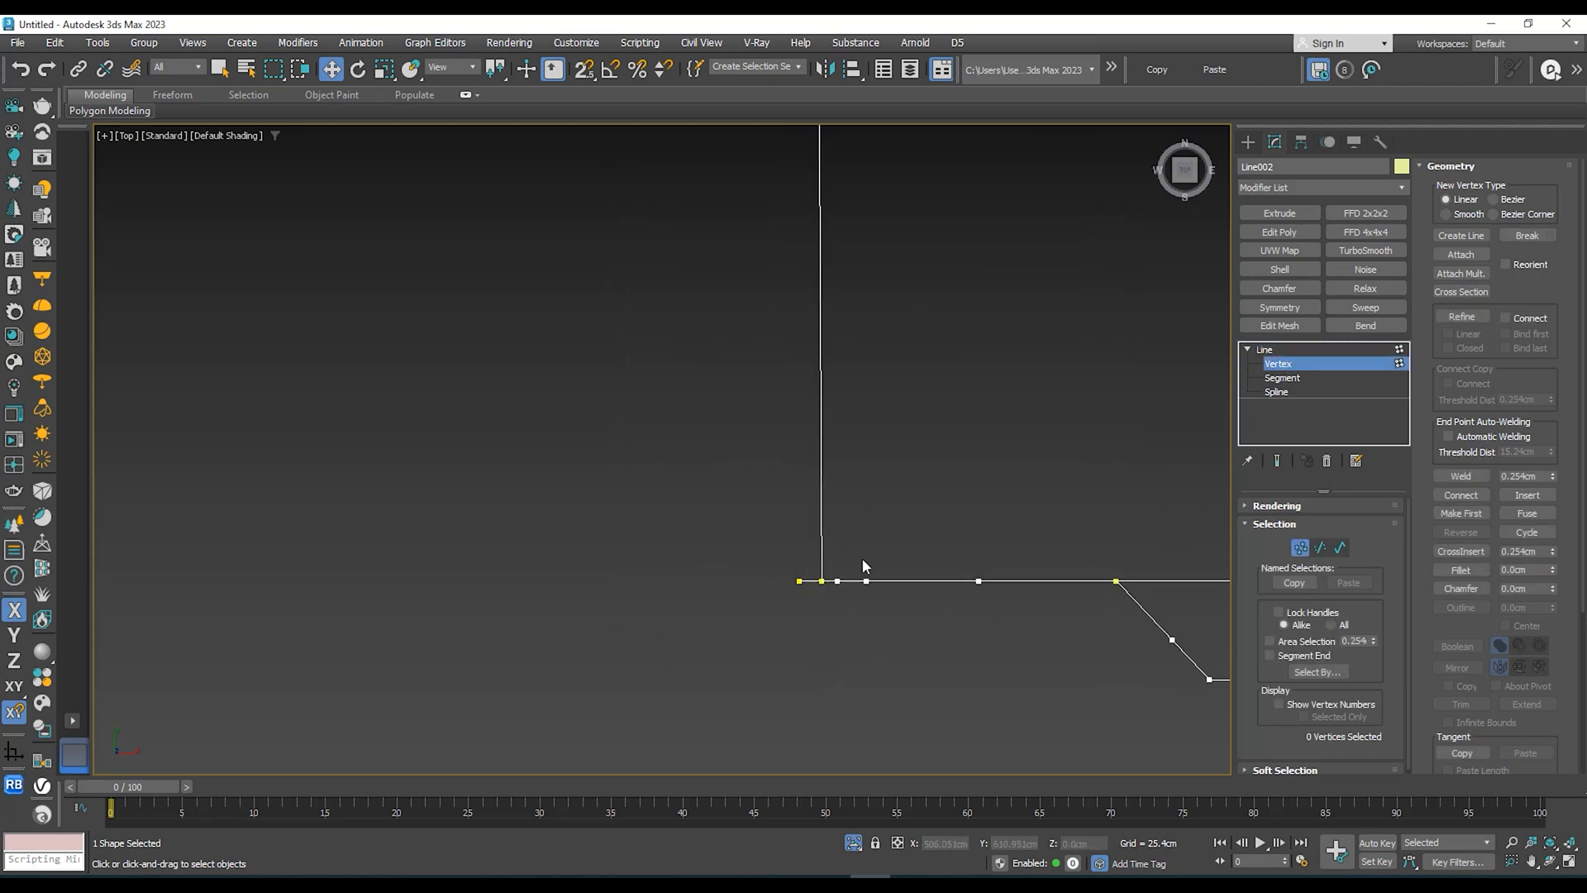
scroll(862, 558, up, 5)
drag(777, 658, 777, 659)
scroll(835, 603, down, 8)
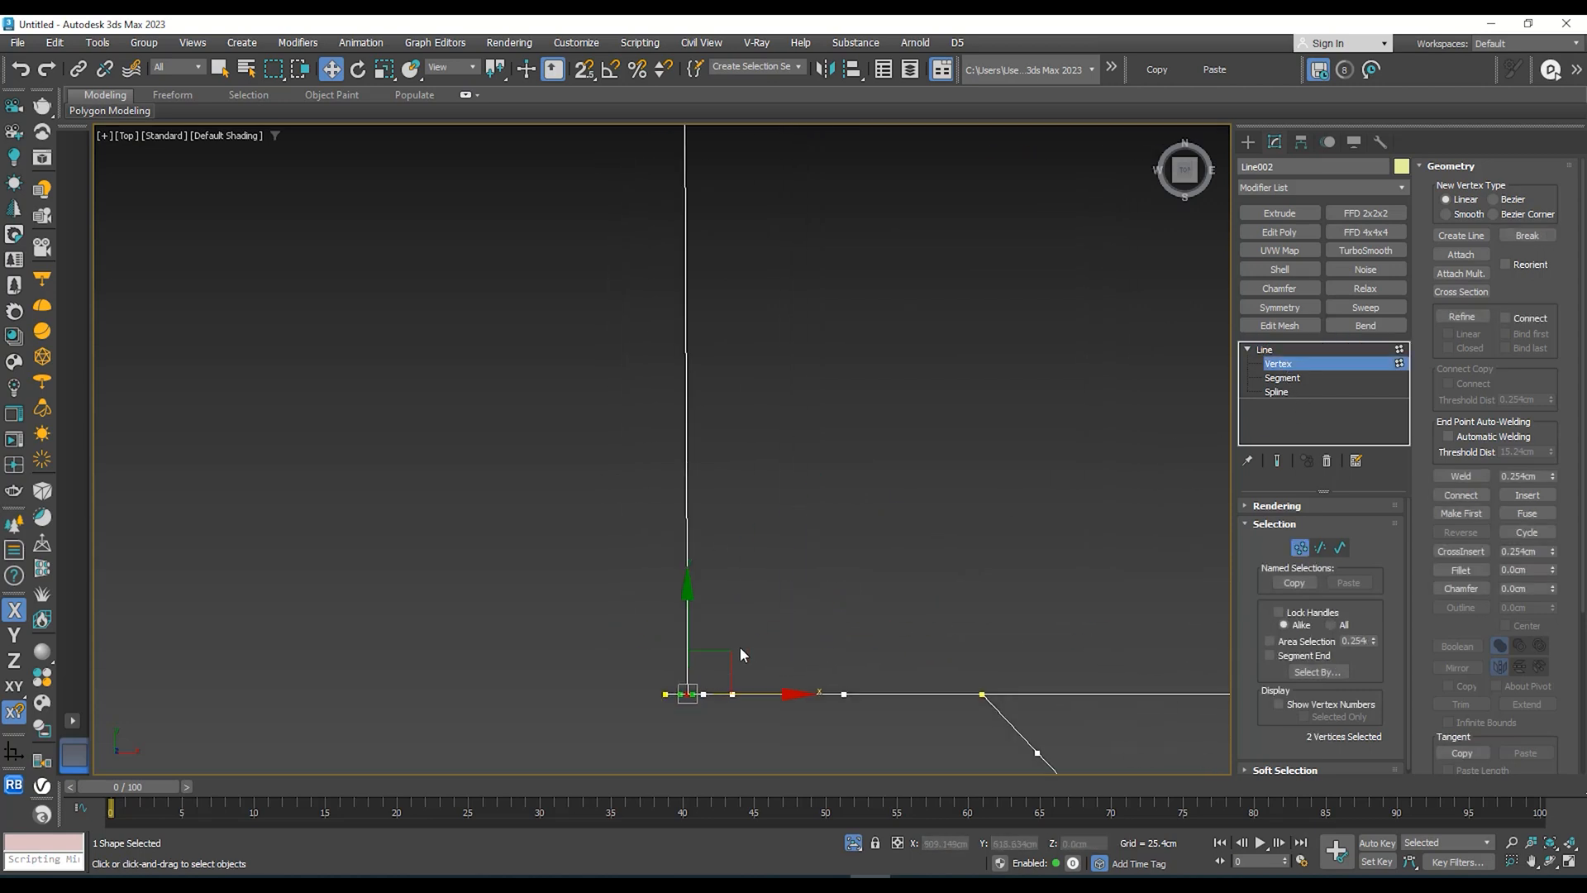
middle_drag(799, 643, 750, 691)
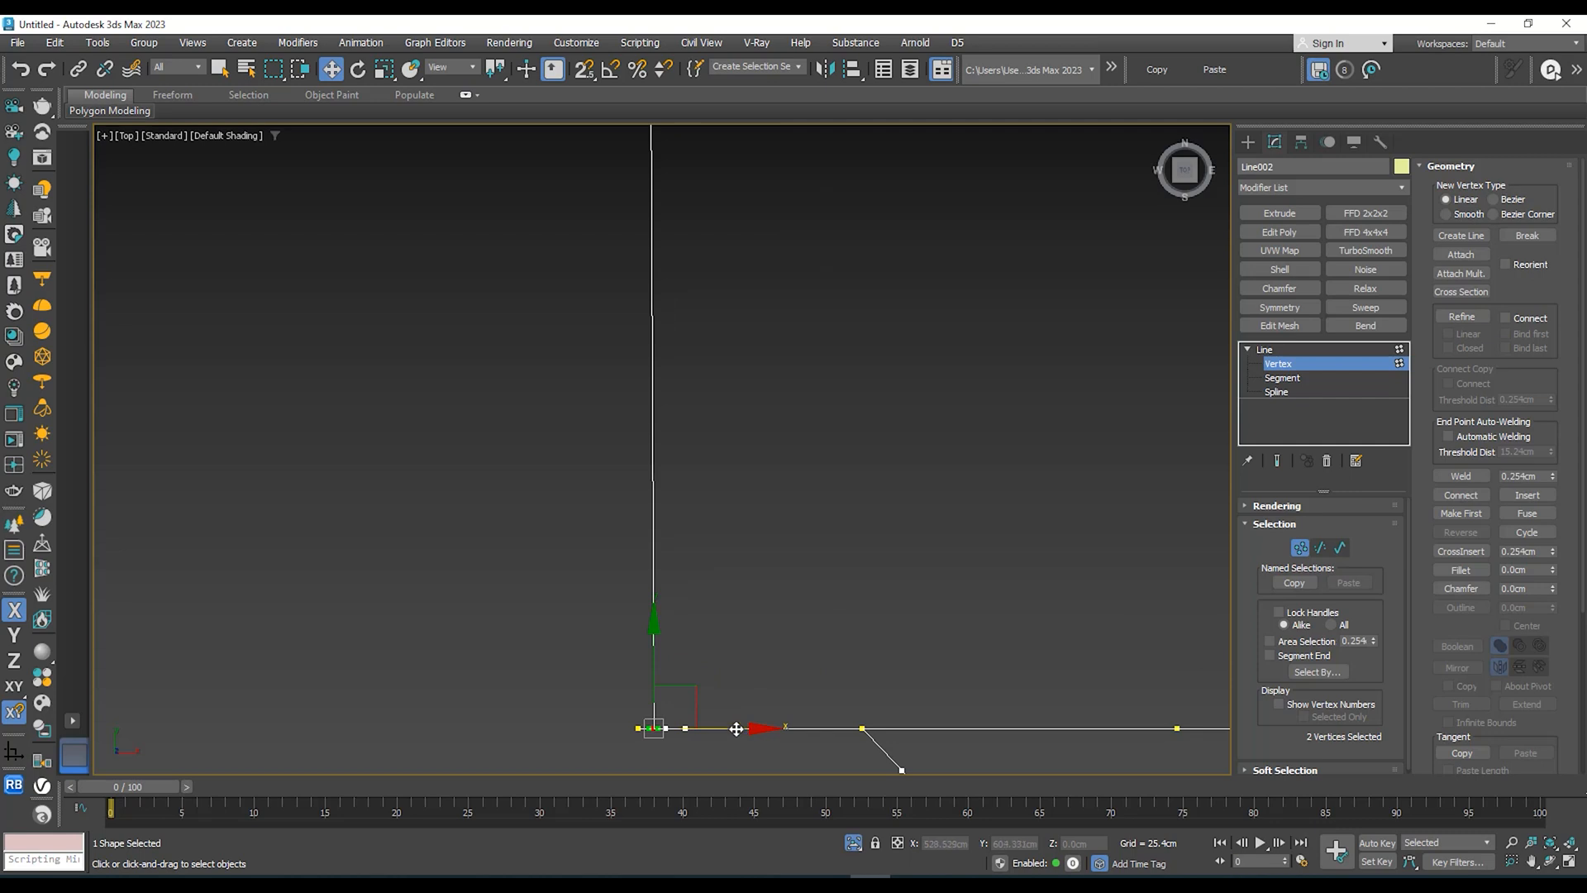
drag(737, 729, 631, 464)
key(s)
scroll(704, 372, down, 4)
middle_drag(647, 435, 556, 614)
drag(631, 464, 563, 462)
scroll(596, 372, up, 6)
scroll(589, 458, down, 5)
middle_drag(645, 543, 613, 545)
scroll(585, 553, up, 4)
scroll(599, 446, down, 3)
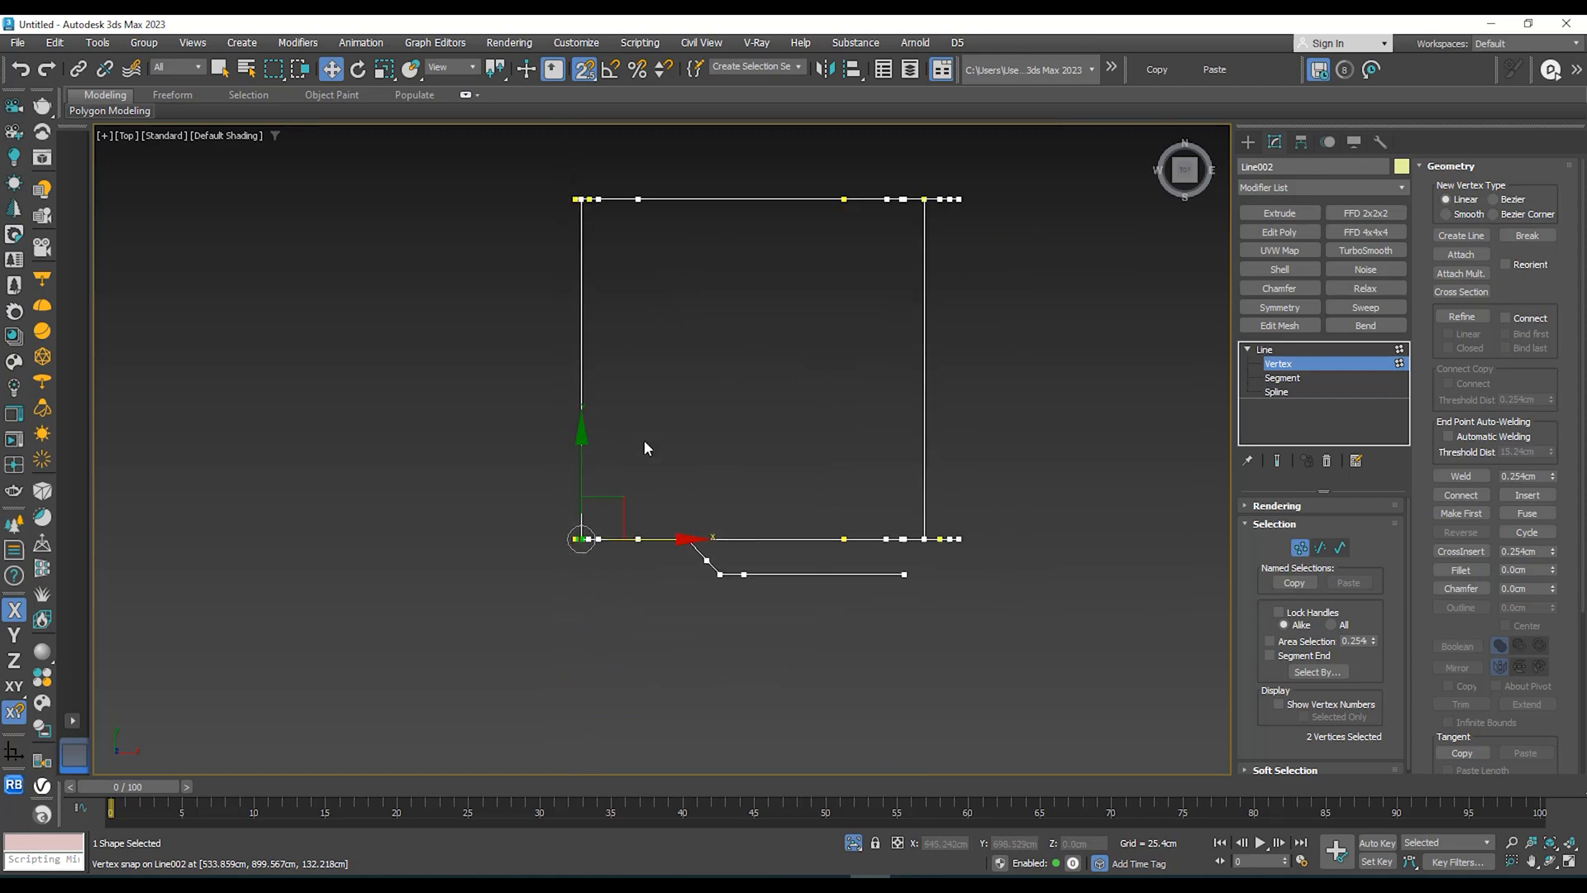
Step: Leave vertex editing and inspect the chair frame's uprights, crossbars and armrest support from the left view
middle_drag(647, 448, 630, 508)
click(1279, 351)
mouse_move(808, 381)
alt+middle_down()
mouse_move(733, 344)
mouse_move(755, 368)
mouse_move(688, 501)
mouse_move(795, 531)
mouse_move(744, 531)
mouse_move(825, 507)
alt+middle_up()
scroll(755, 368, down, 3)
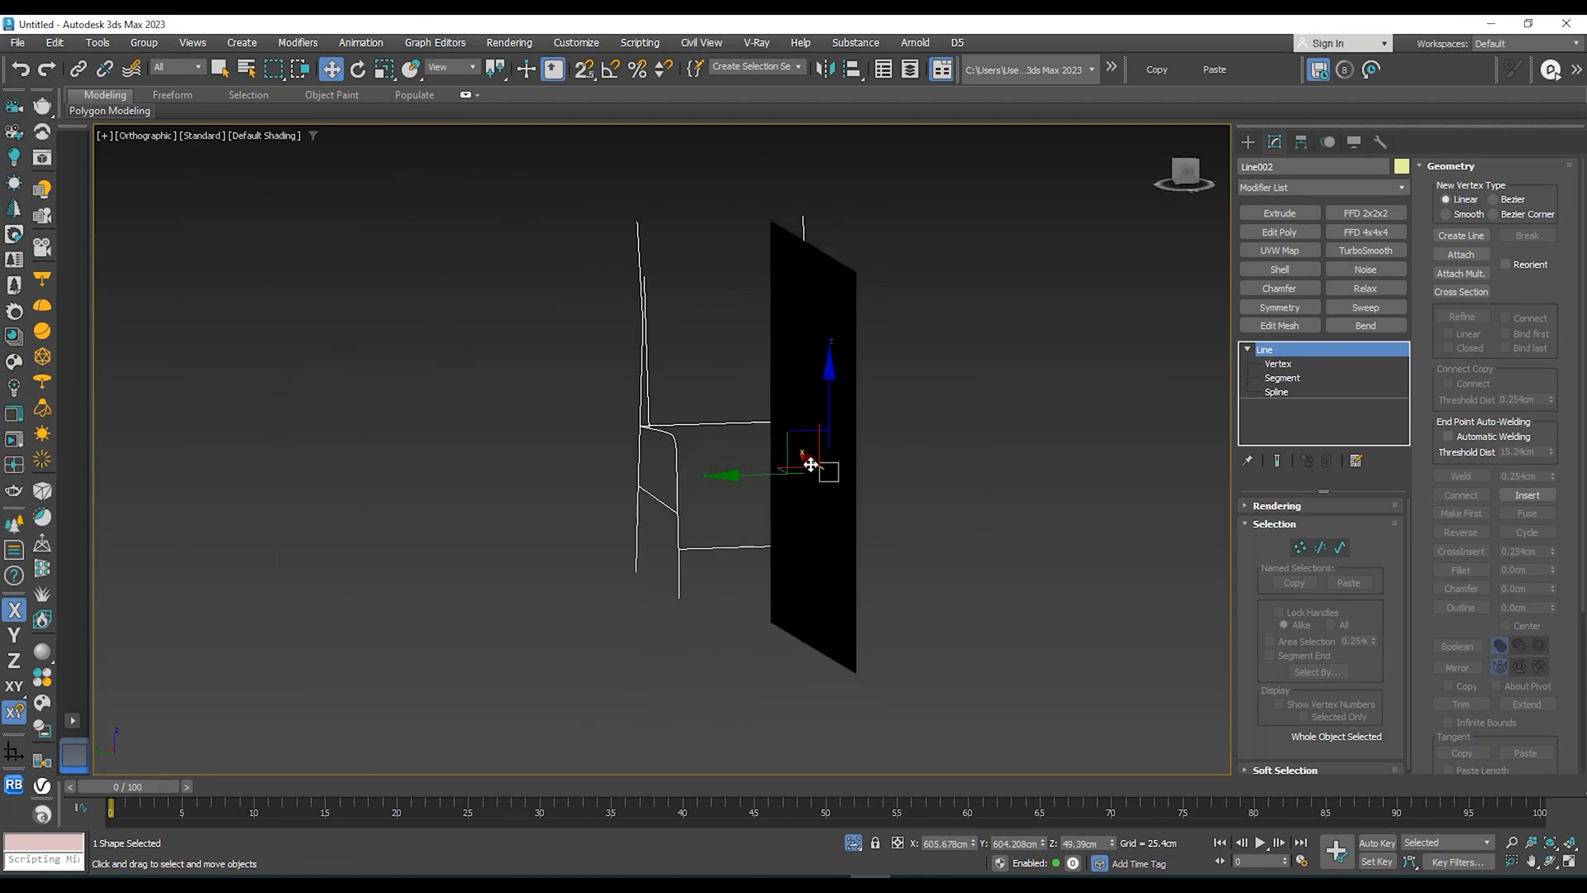
click(1186, 180)
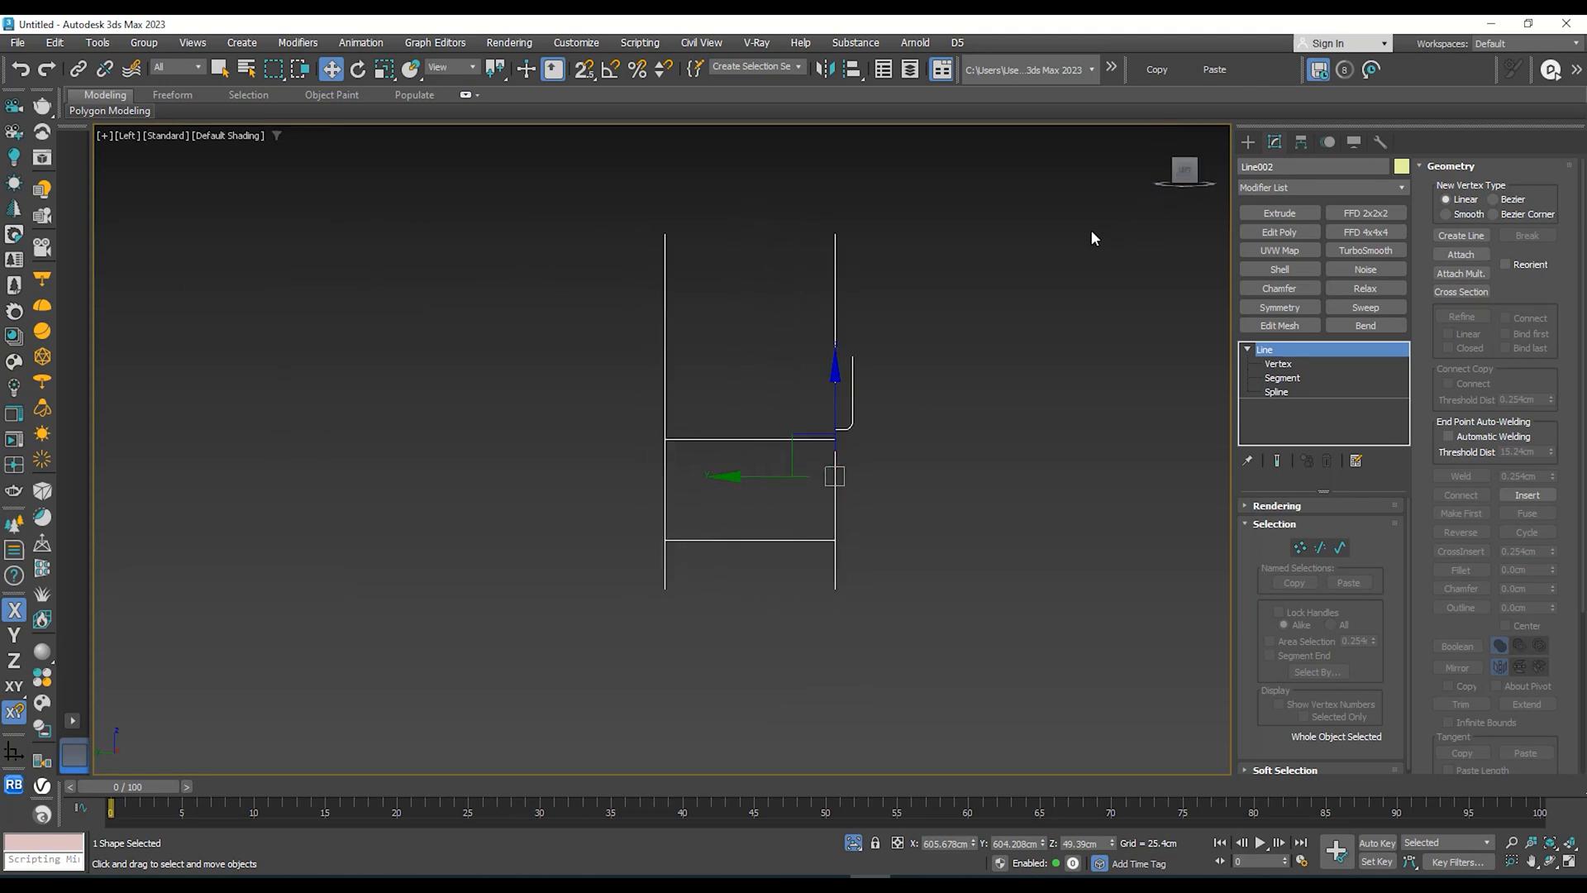
middle_drag(767, 430, 768, 275)
scroll(804, 489, up, 2)
middle_drag(820, 453, 822, 528)
click(998, 425)
middle_drag(998, 428, 906, 461)
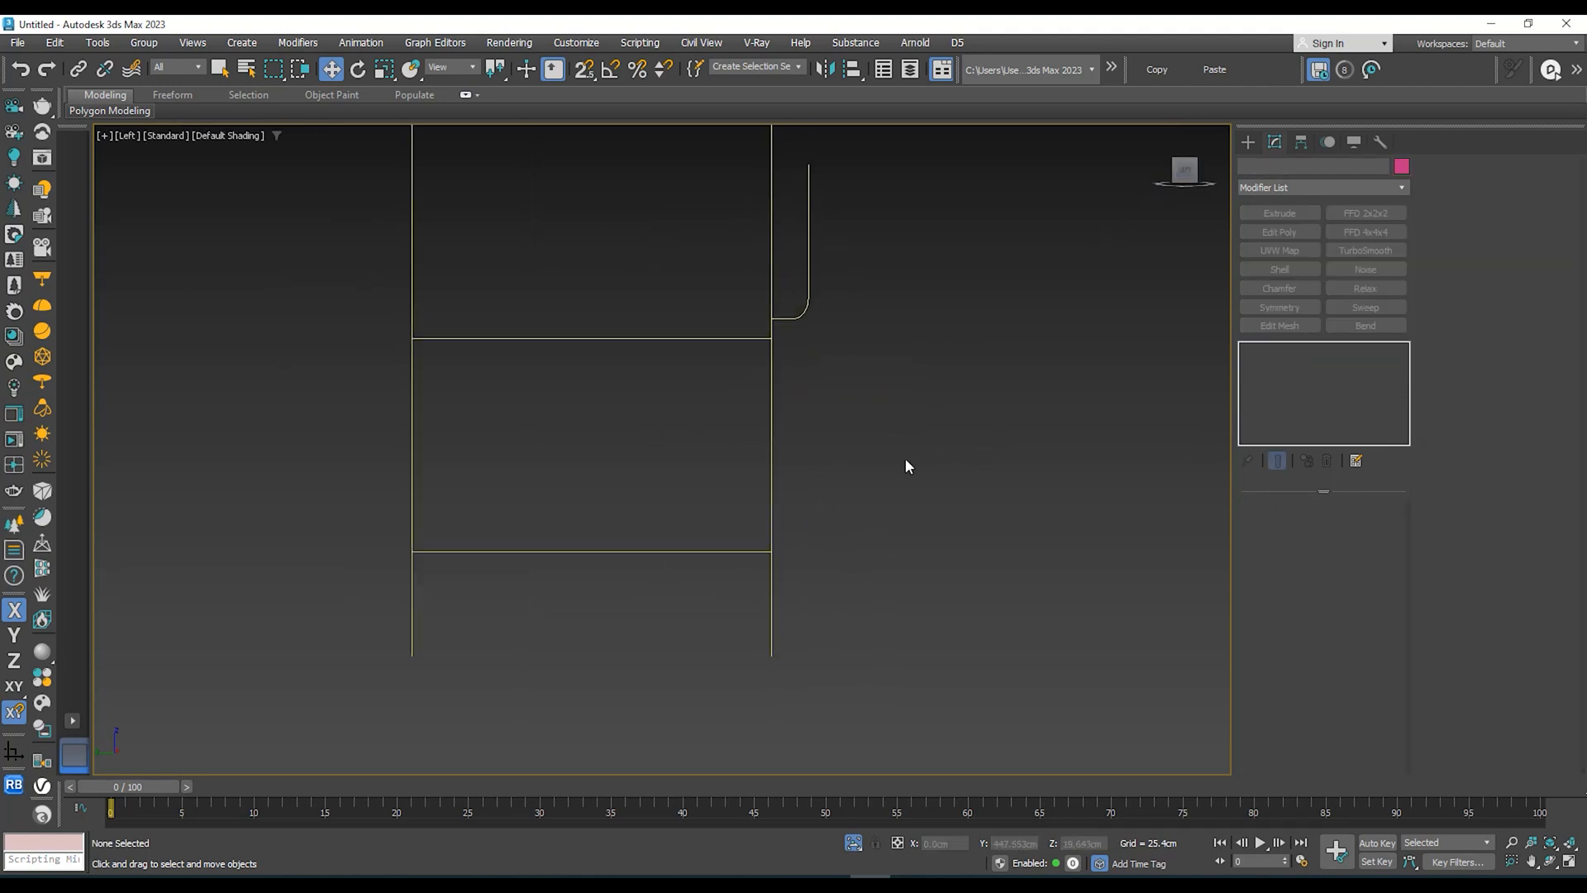
Step: Select the chair frame and show it in perspective beside the reference photo
click(770, 477)
alt+middle_drag(794, 475, 718, 534)
scroll(719, 533, down, 3)
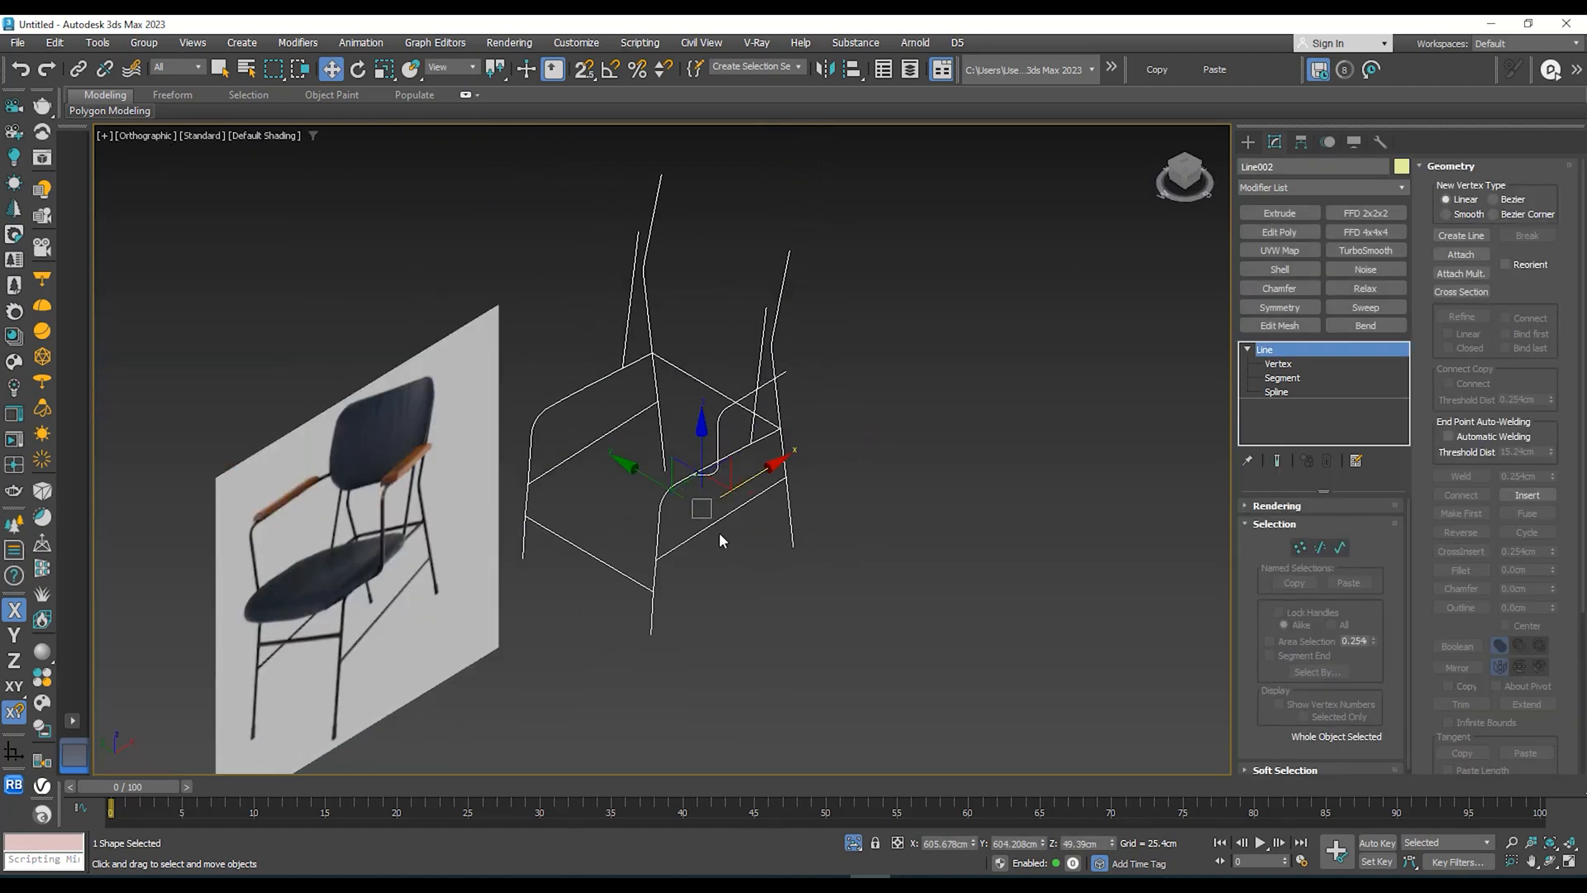
key(p)
scroll(842, 476, down, 5)
alt+middle_drag(842, 534, 835, 545)
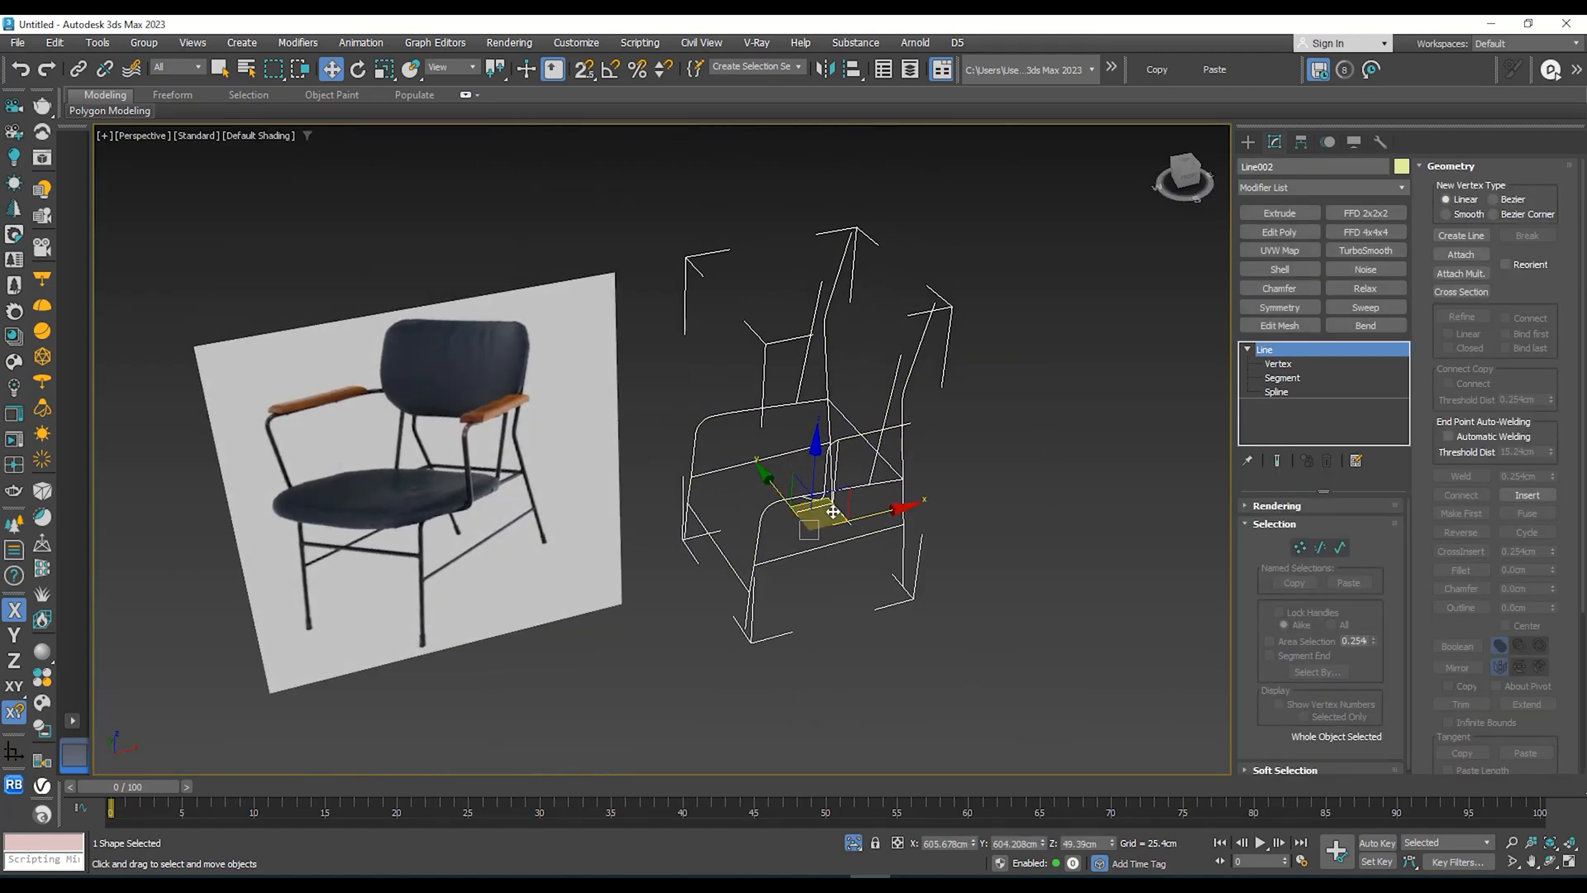
right_click(833, 513)
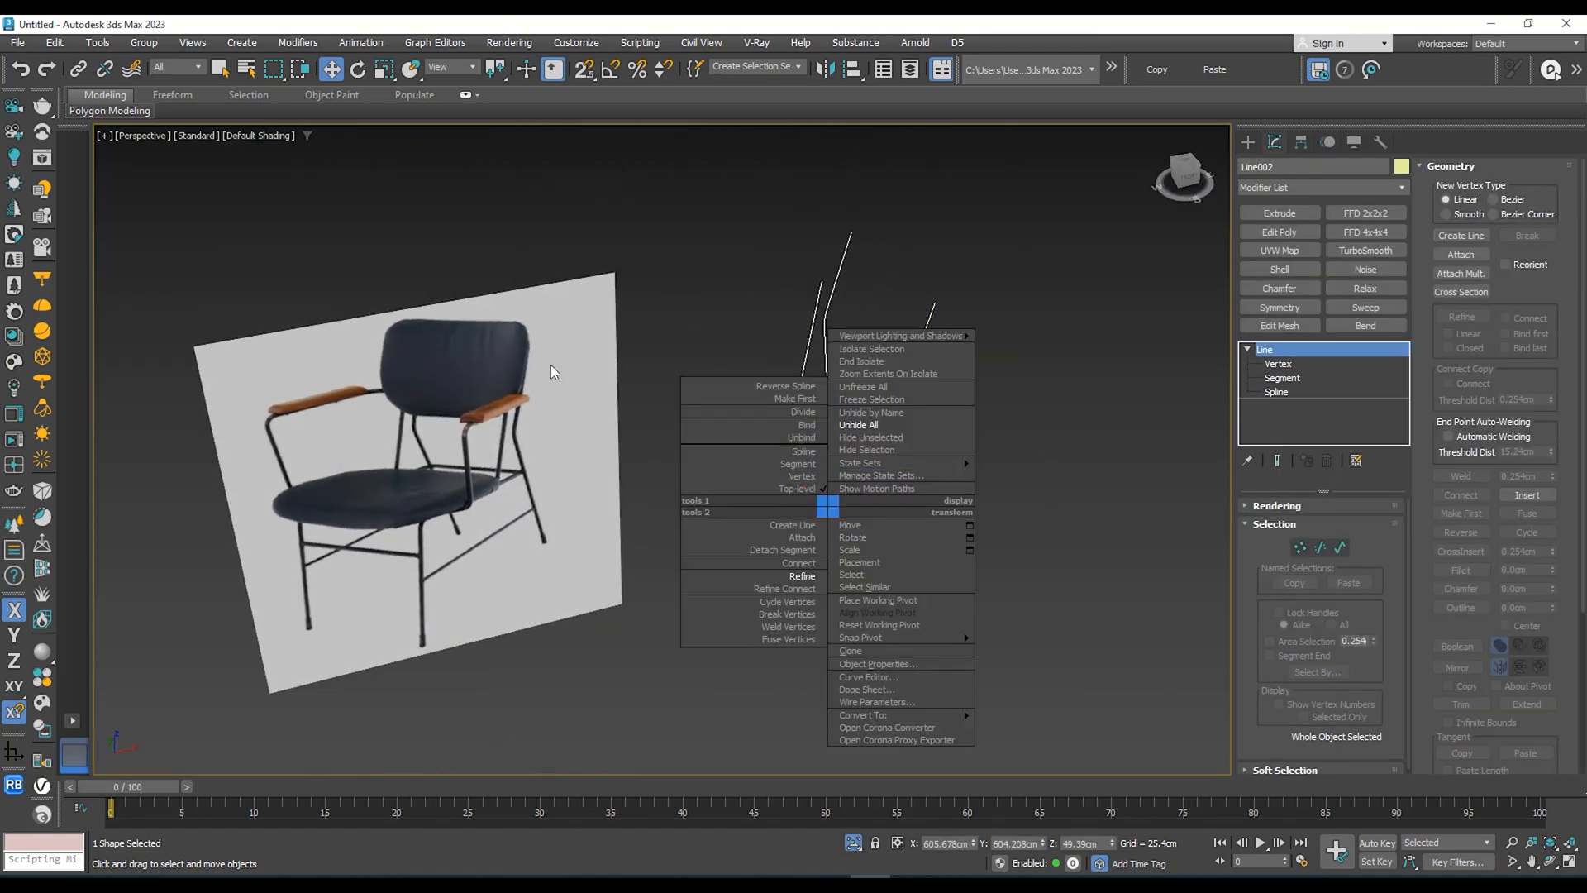
click(721, 409)
Step: Examine on the reference photo how the armrest tube runs under the wooden armrest to the rear uprights
scroll(872, 429, up, 3)
scroll(875, 430, down, 4)
alt+middle_drag(875, 429, 939, 459)
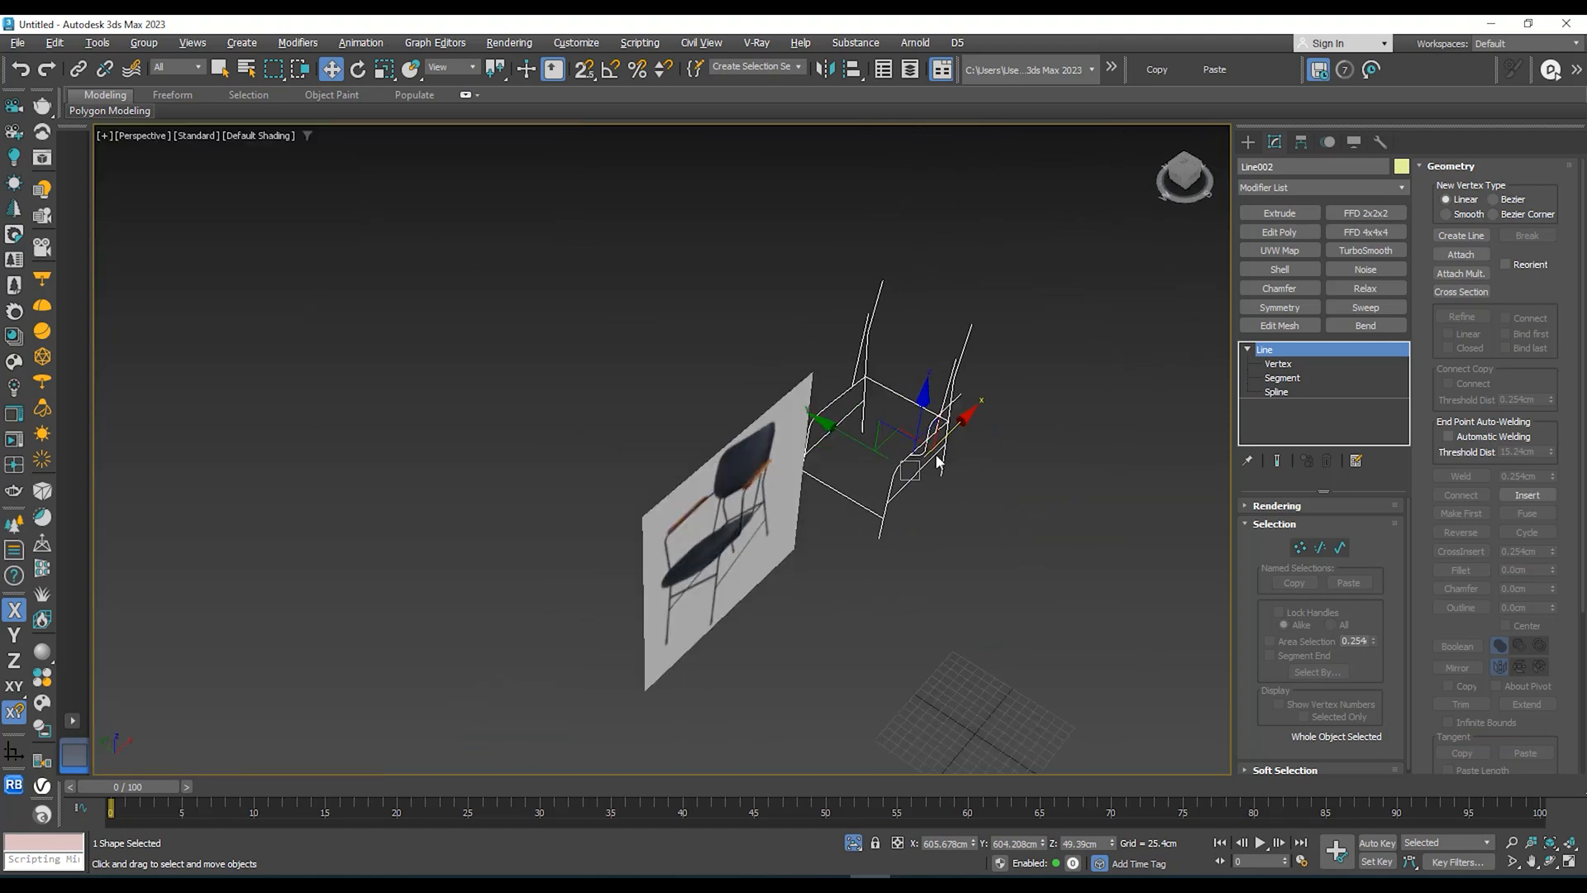
scroll(845, 425, up, 5)
alt+middle_drag(845, 425, 826, 398)
middle_drag(740, 364, 935, 386)
scroll(726, 397, down, 2)
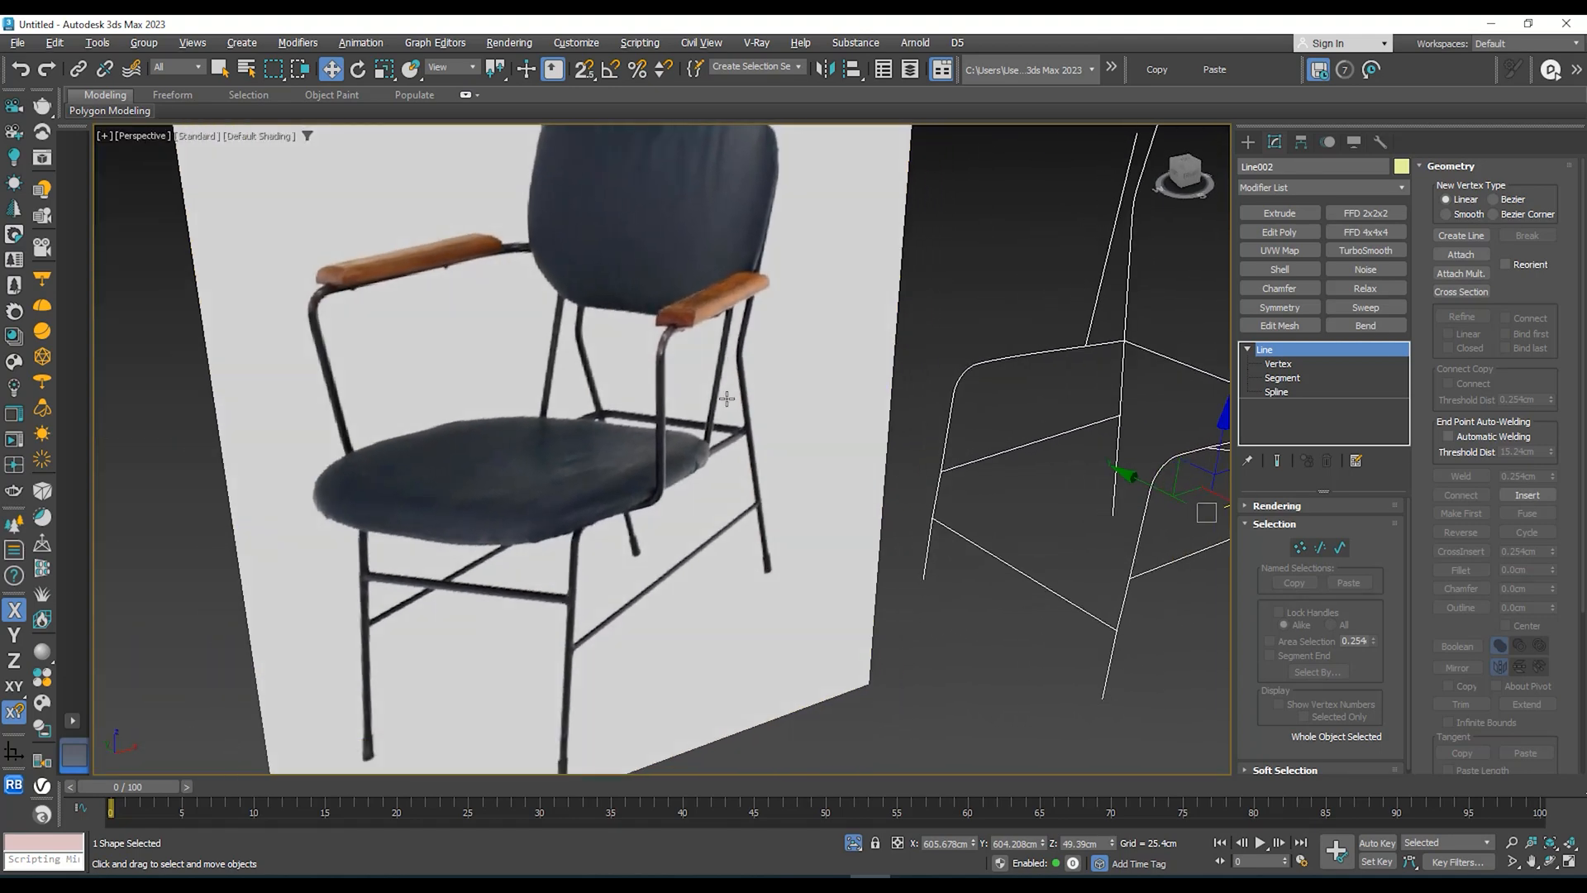
middle_drag(703, 391, 725, 450)
scroll(783, 340, up, 3)
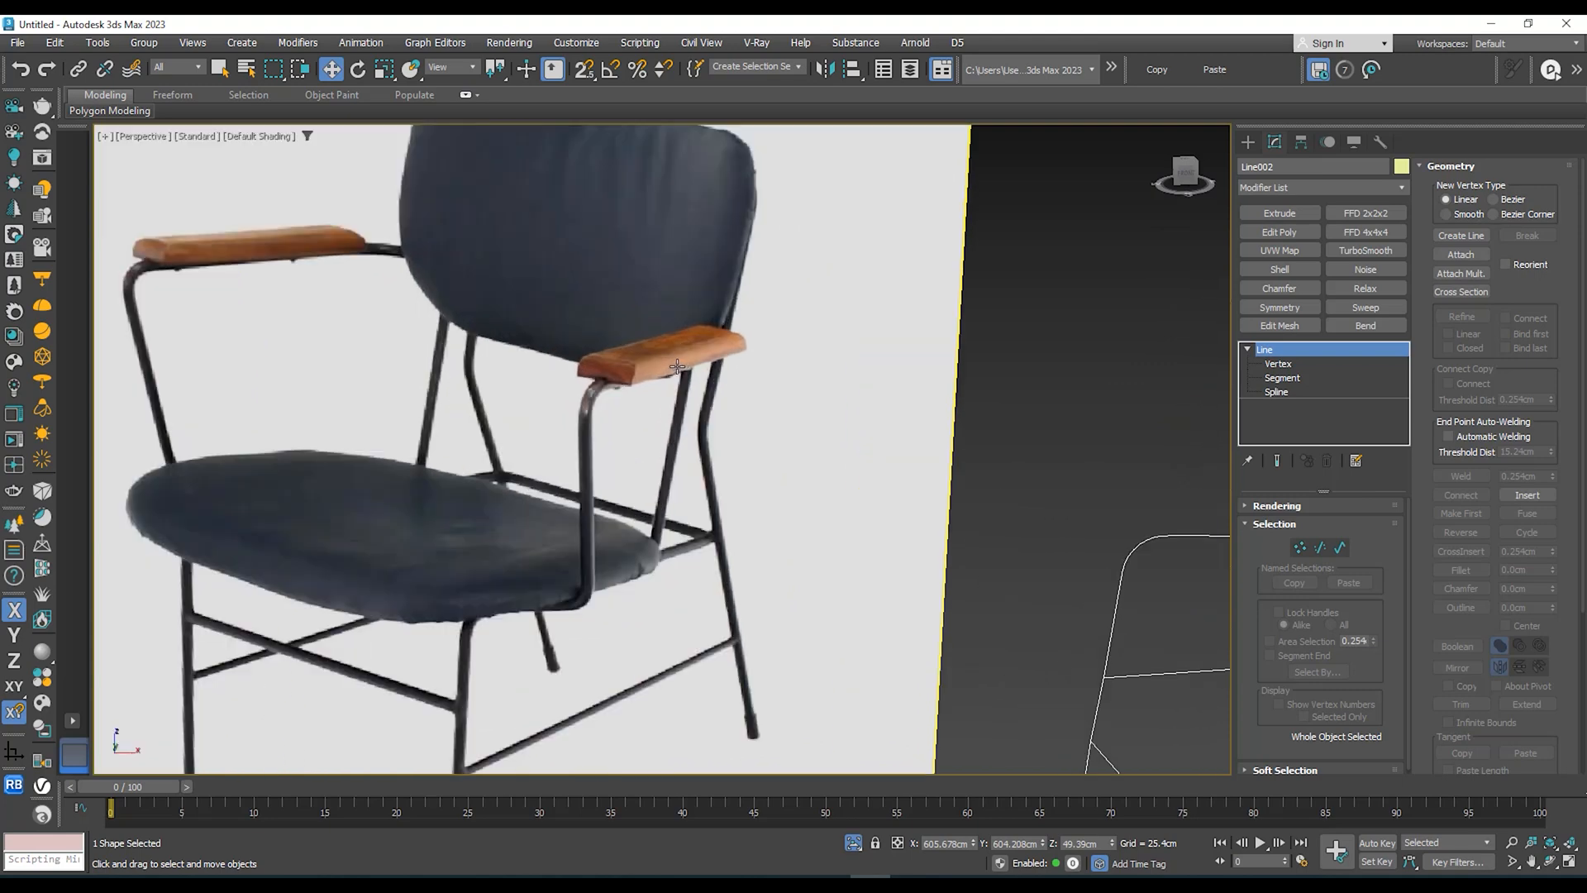
alt+middle_drag(783, 340, 726, 359)
scroll(726, 358, up, 6)
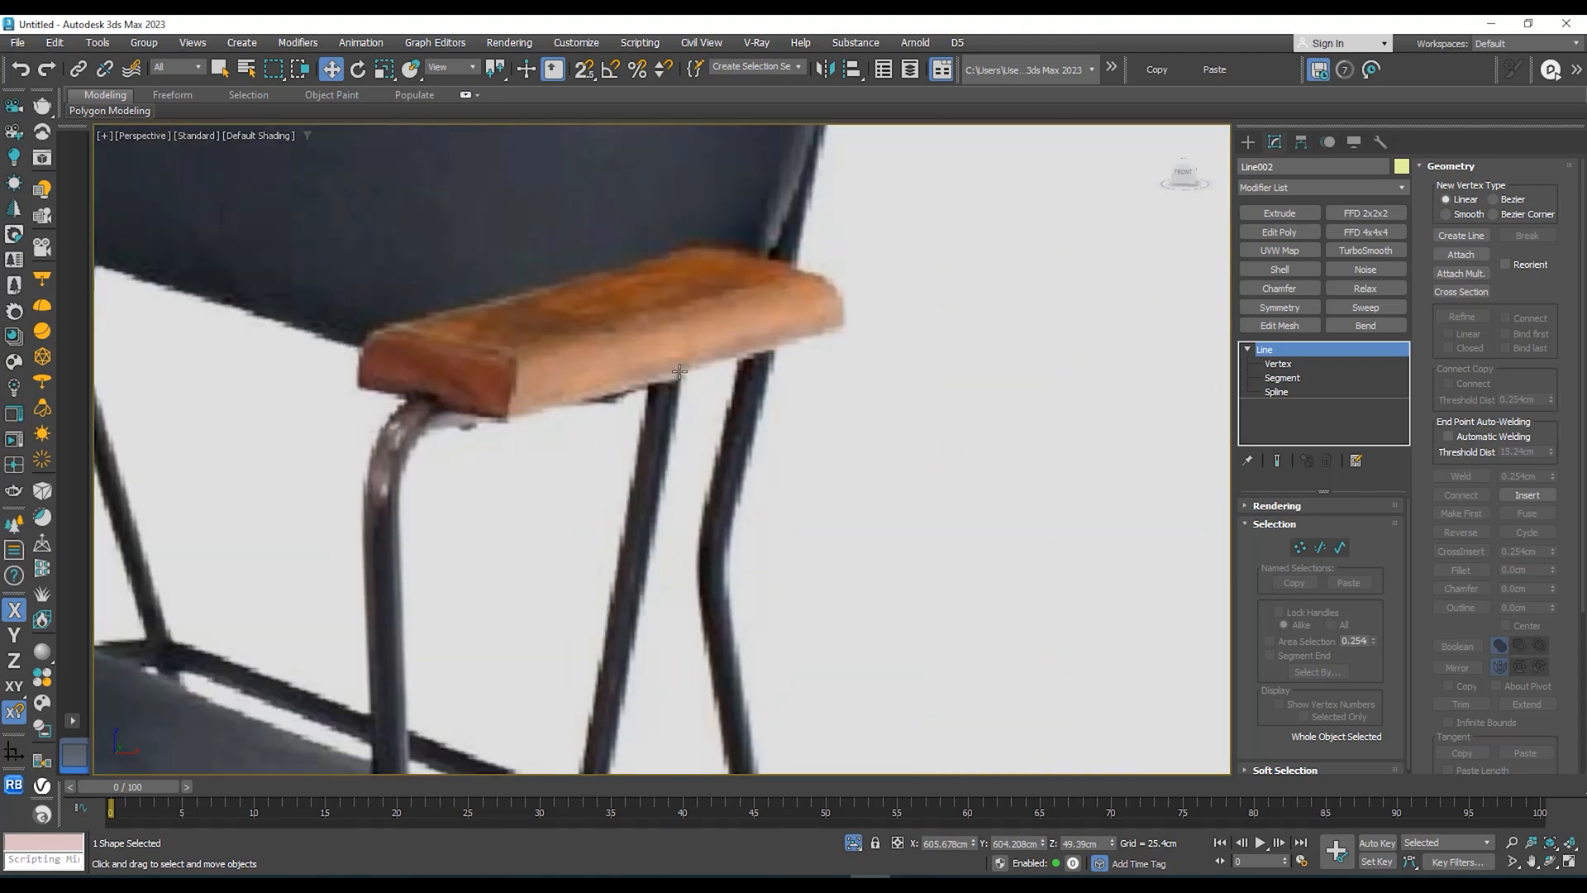
scroll(554, 398, down, 3)
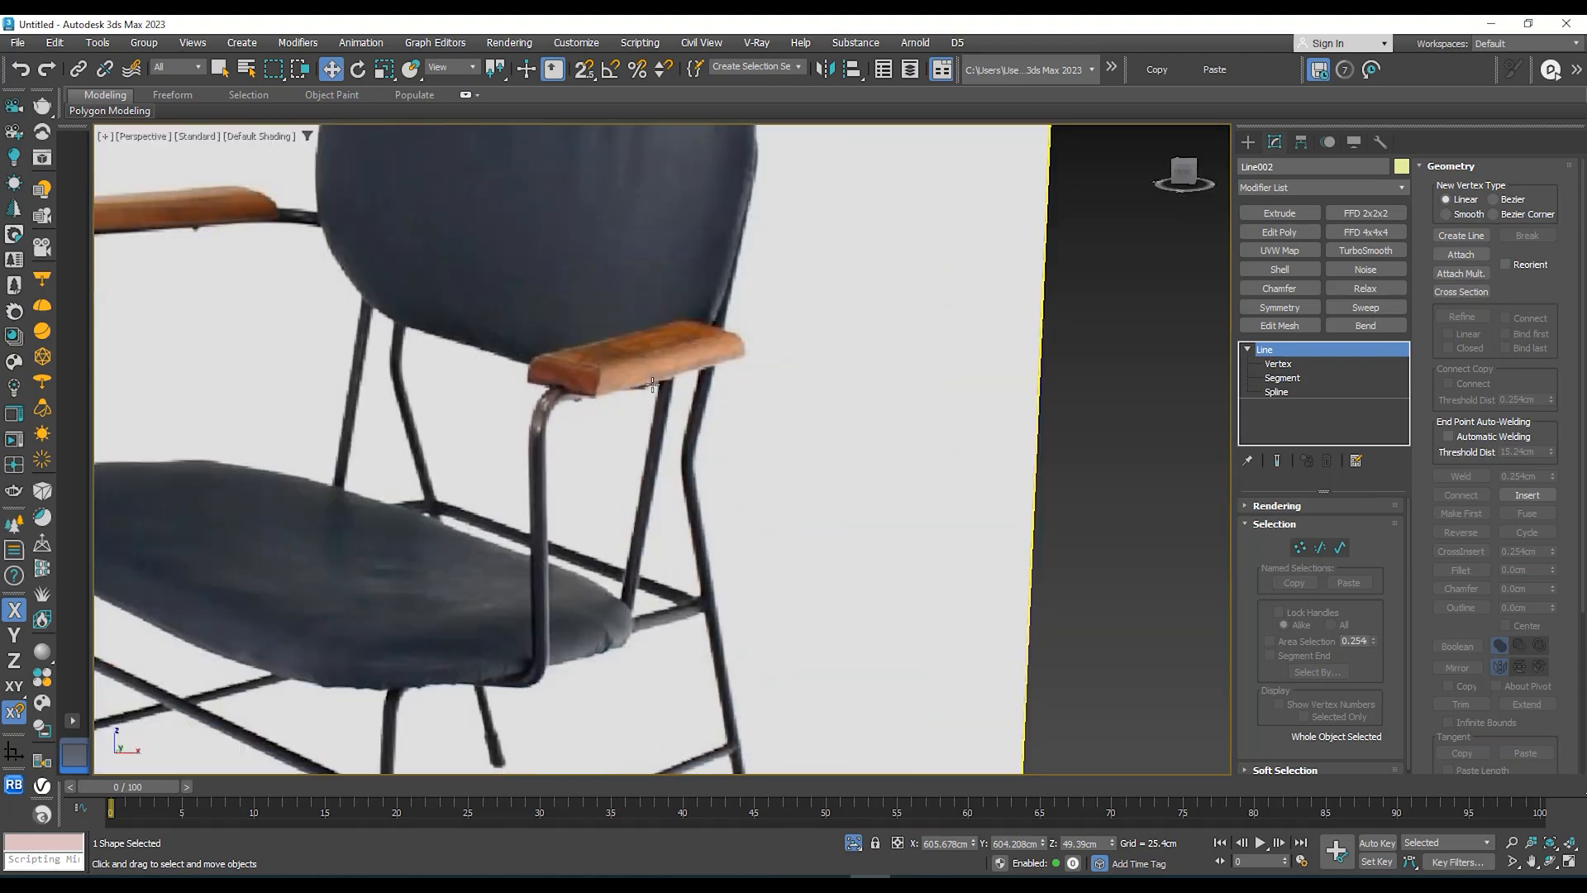
scroll(652, 384, down, 2)
scroll(595, 388, up, 2)
scroll(533, 396, down, 4)
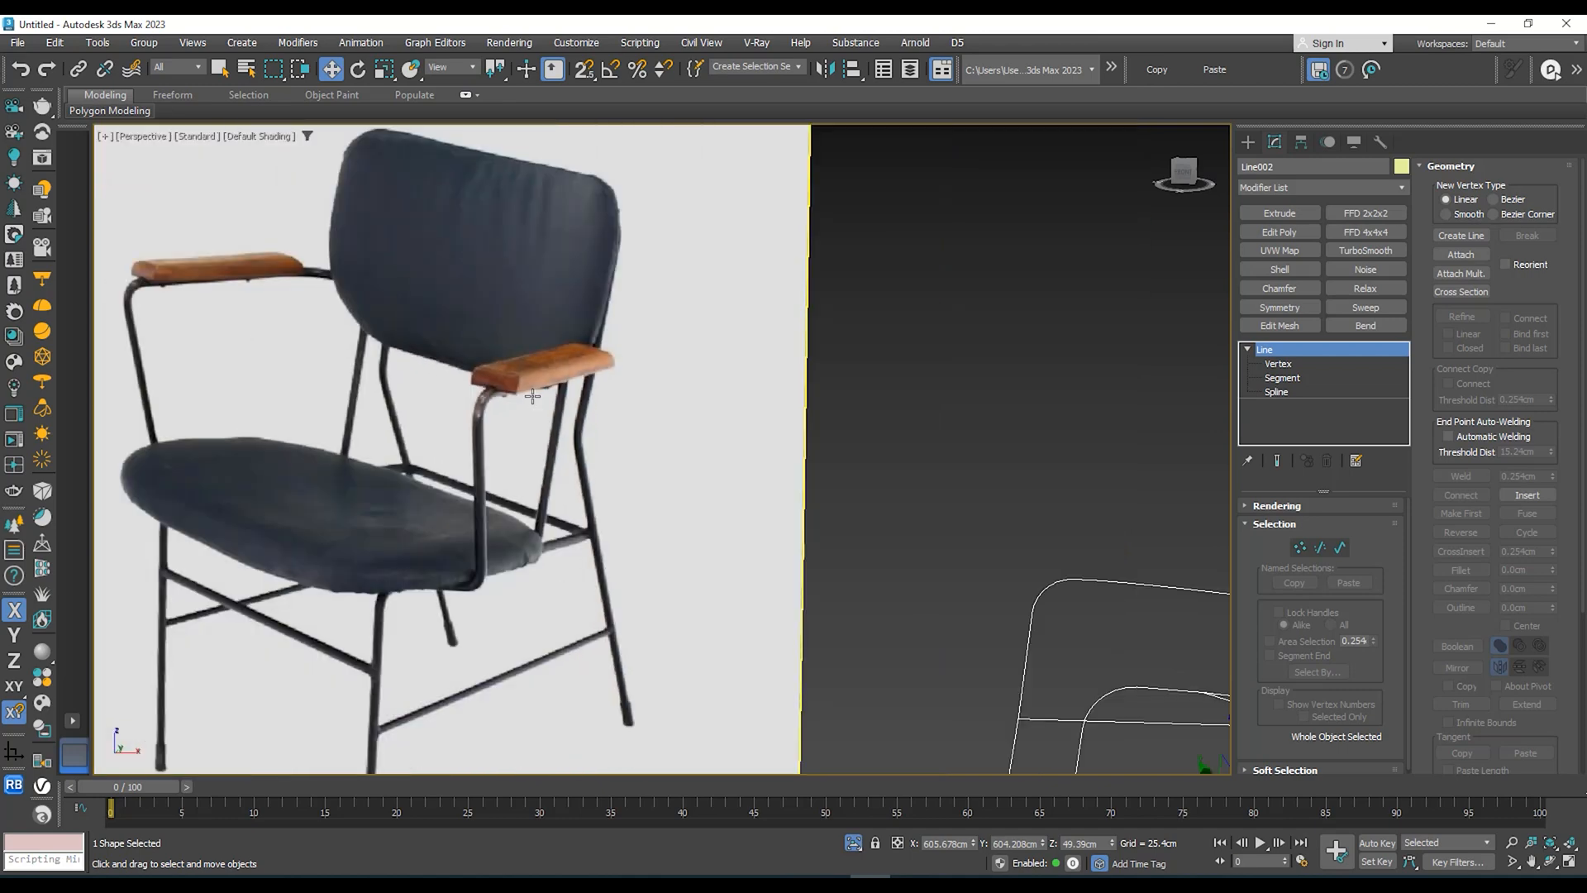
scroll(538, 430, up, 2)
scroll(555, 447, down, 4)
middle_drag(842, 442, 687, 431)
alt+middle_drag(845, 502, 853, 464)
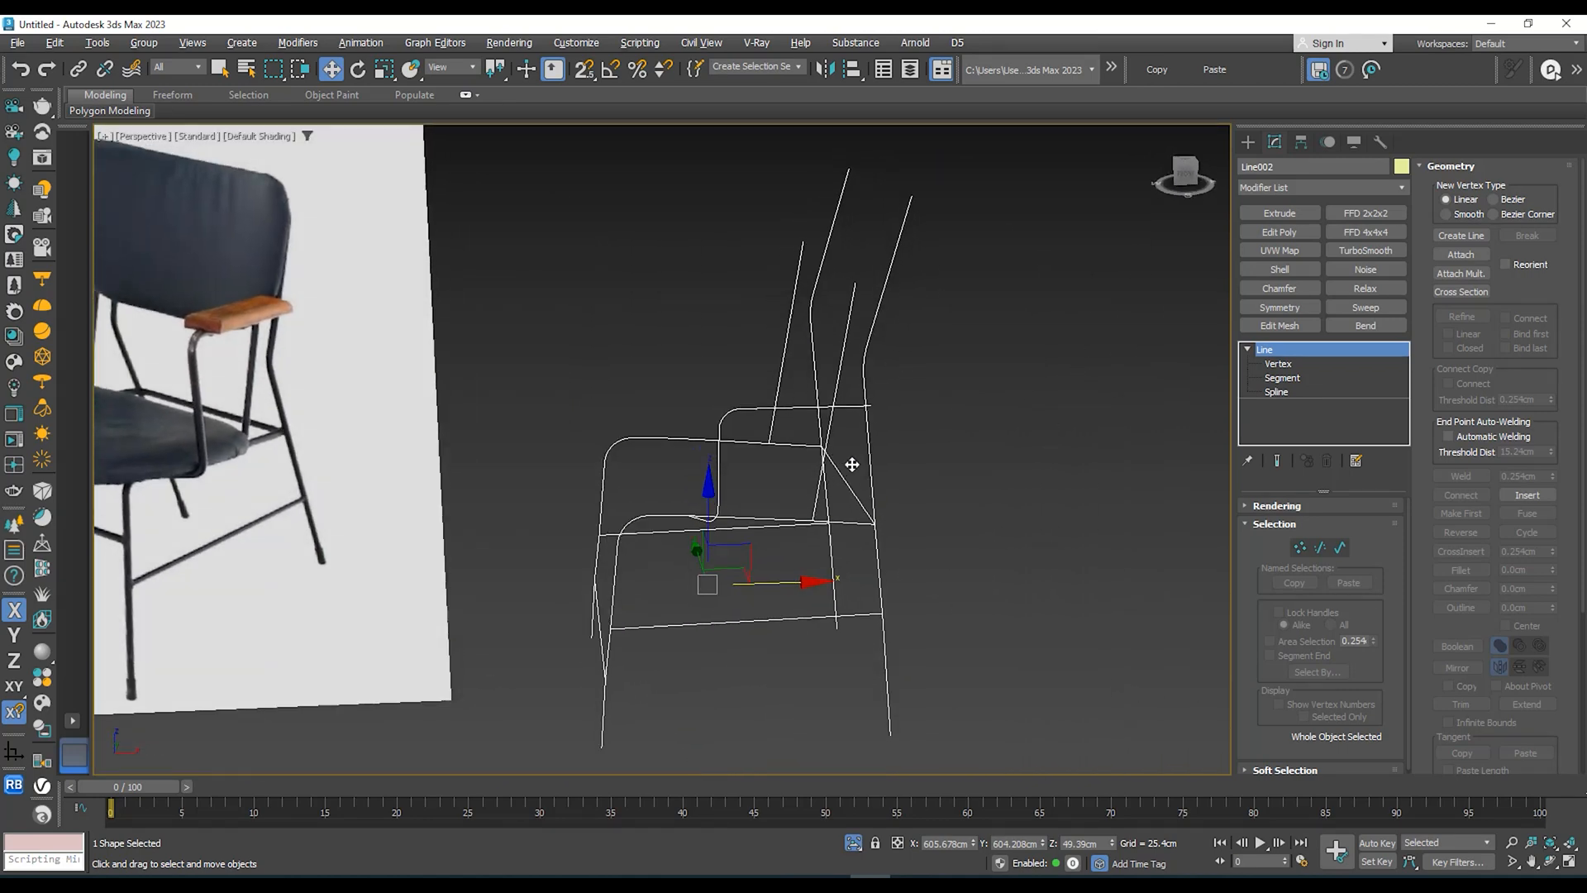
Step: Extend the armrest tube's rear end vertex with a new segment along Y towards the nearby rear upright
scroll(854, 459, up, 3)
alt+middle_drag(847, 405, 910, 424)
click(1287, 364)
click(939, 467)
middle_drag(910, 423, 933, 405)
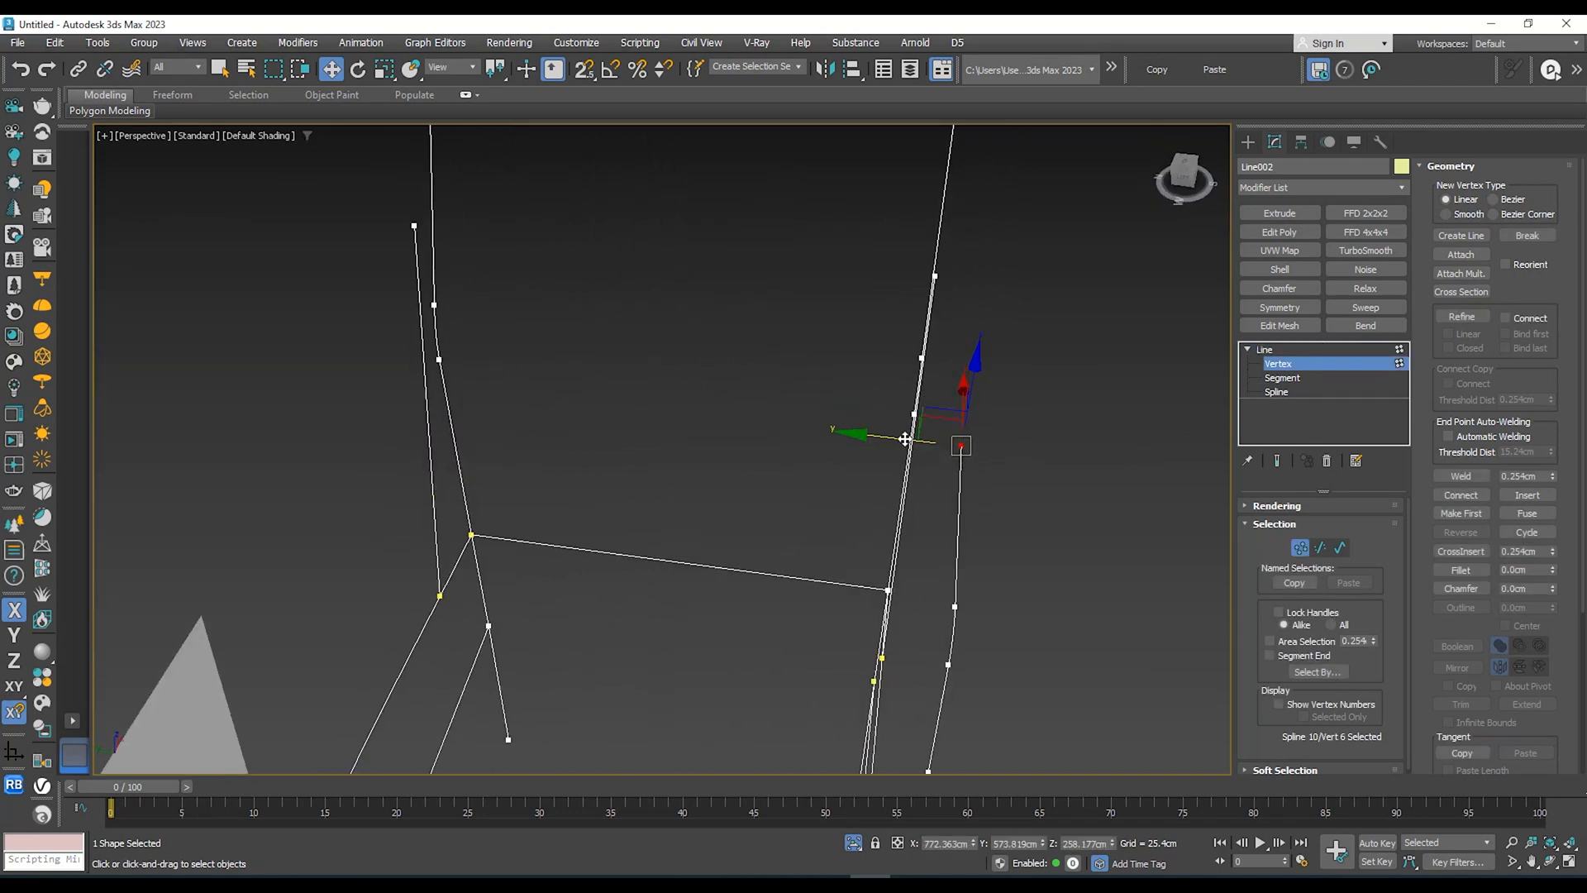
shift+drag(905, 439, 849, 439)
mouse_move(843, 441)
alt+middle_down()
mouse_move(761, 461)
mouse_move(903, 447)
mouse_move(853, 397)
mouse_move(860, 451)
mouse_move(890, 437)
mouse_move(865, 438)
alt+middle_up()
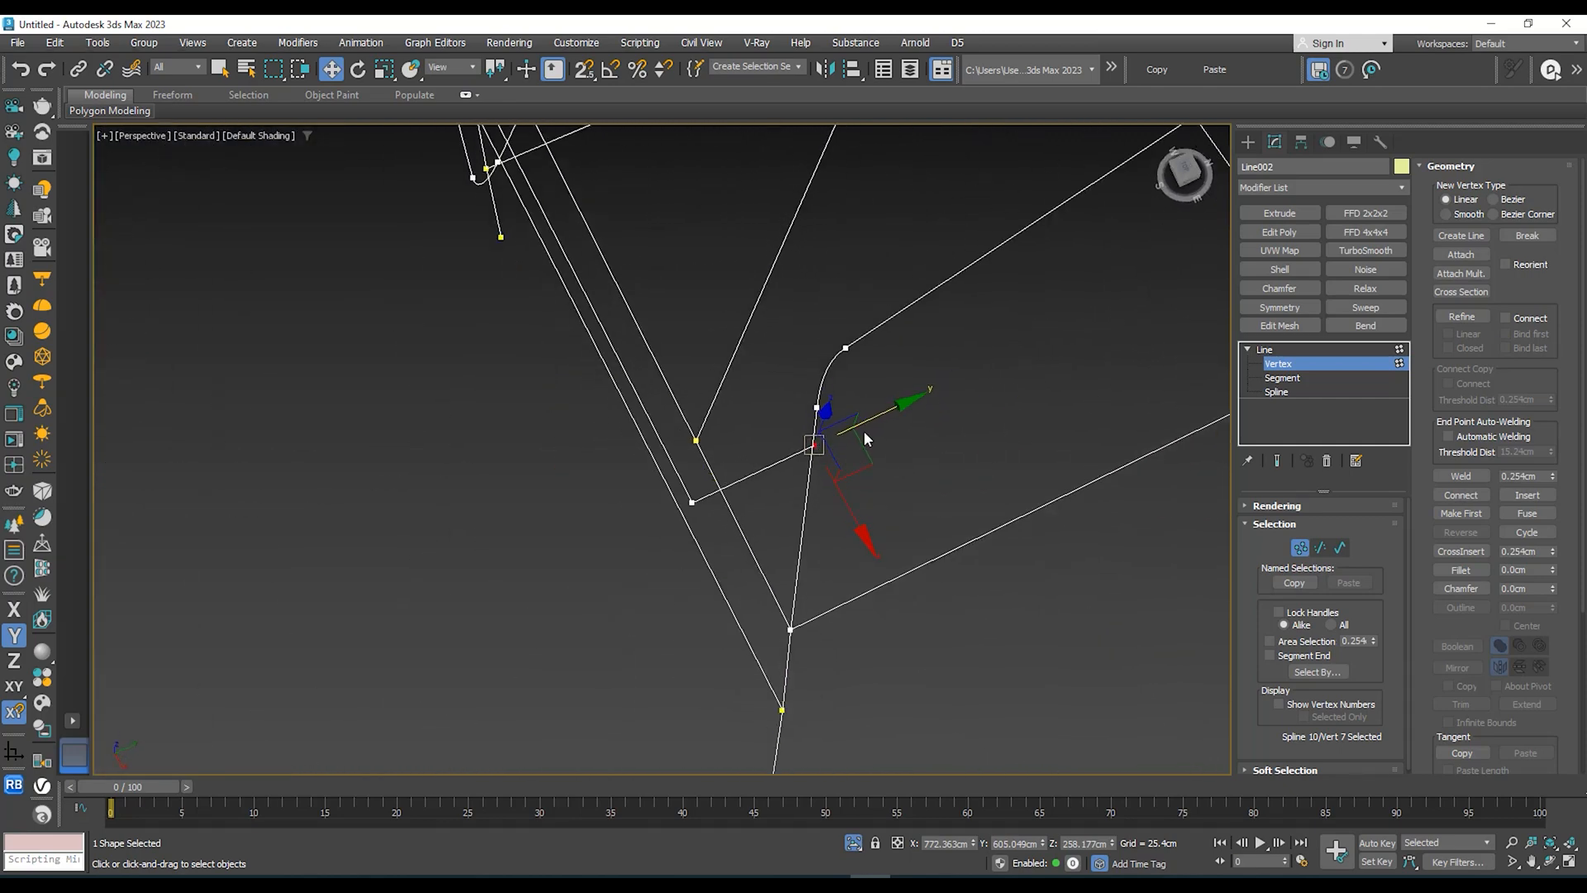
drag(860, 428, 818, 430)
Step: Switch to 3D snapping and snap the new armrest end vertex along Y into line with the rear upright
key(s)
alt+middle_drag(844, 438, 903, 418)
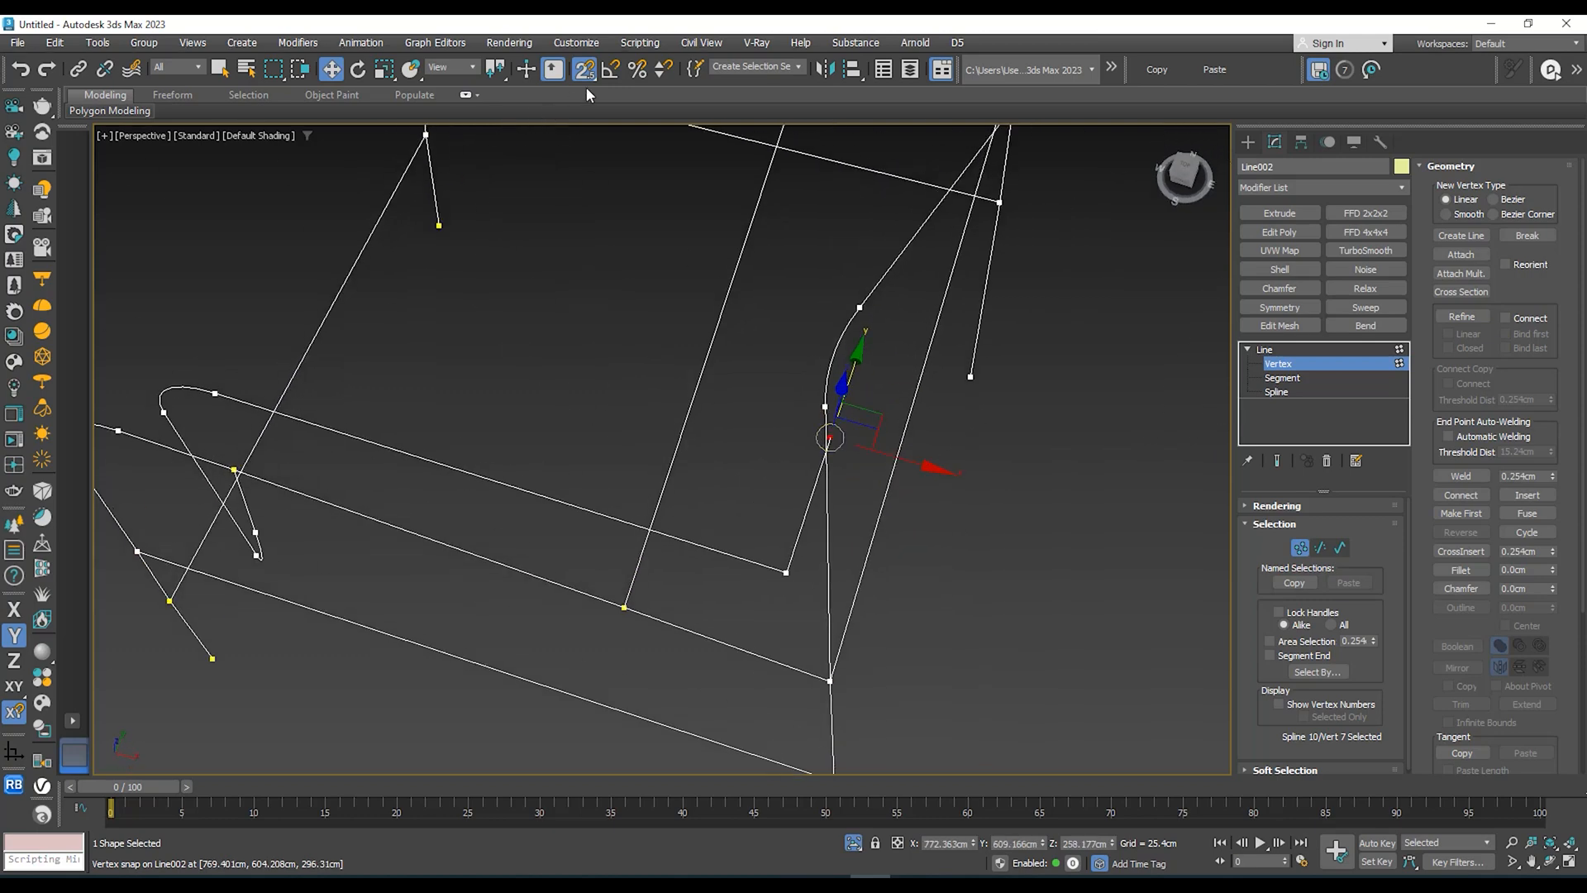
drag(584, 69, 581, 155)
alt+middle_drag(859, 347, 811, 413)
middle_drag(844, 447, 773, 381)
drag(877, 511, 788, 511)
Step: Examine the joint between the armrest tube's end vertex and the rear upright closely from several angles
alt+middle_drag(814, 514, 823, 553)
scroll(719, 560, up, 3)
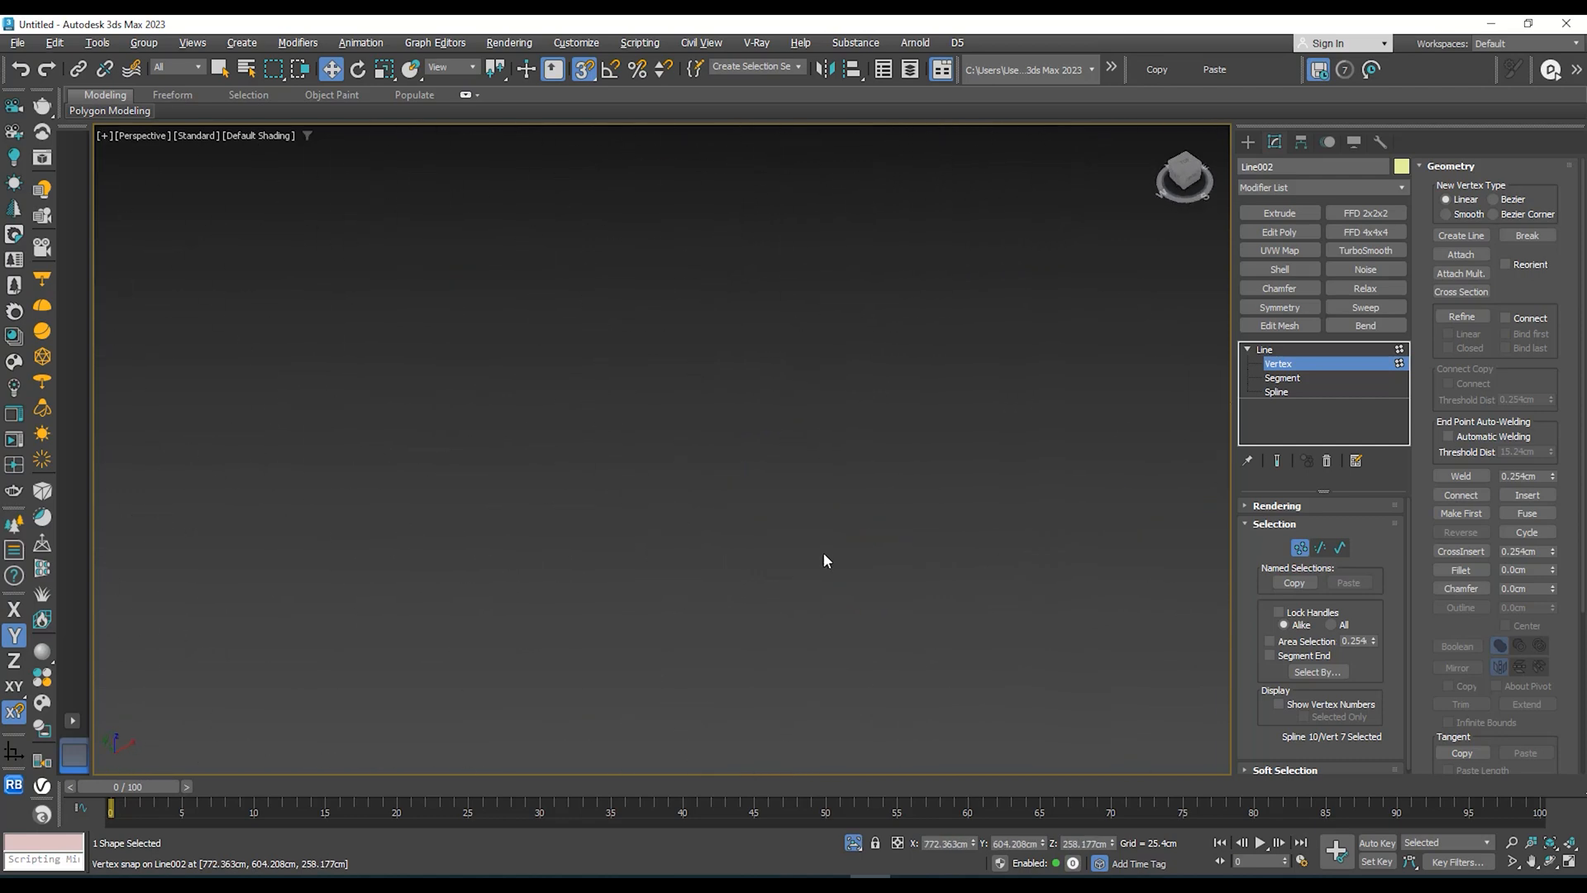
scroll(802, 529, down, 5)
scroll(786, 511, up, 4)
scroll(693, 474, down, 6)
mouse_move(682, 479)
alt+middle_down()
mouse_move(583, 459)
mouse_move(563, 476)
mouse_move(662, 461)
alt+middle_up()
key(z)
scroll(586, 462, down, 6)
scroll(663, 461, up, 2)
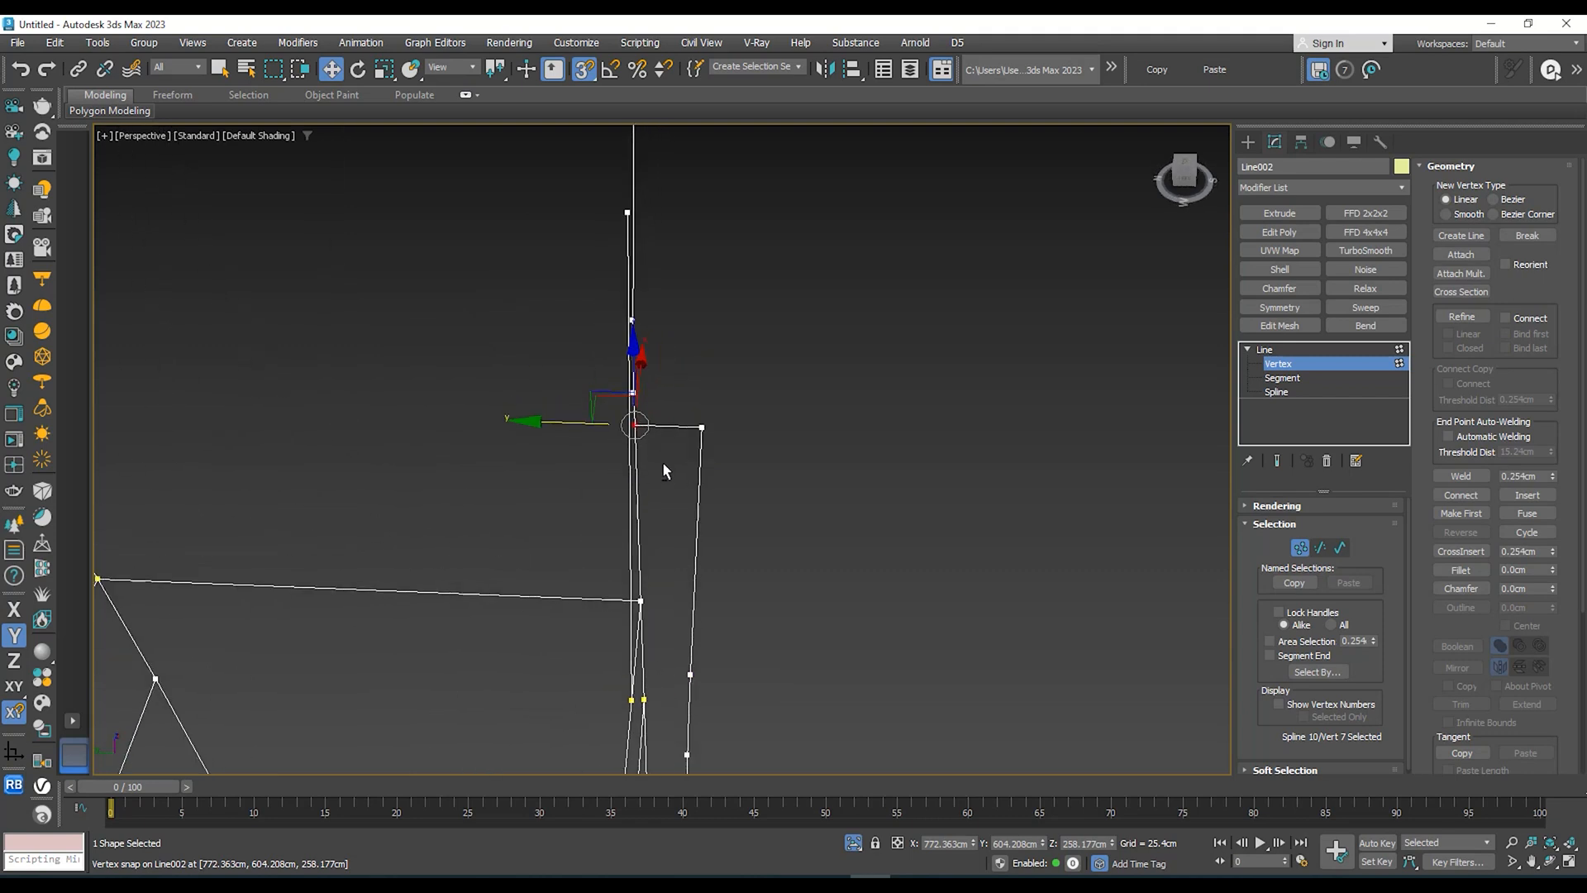
scroll(650, 432, up, 5)
scroll(650, 432, down, 3)
middle_drag(663, 234, 691, 448)
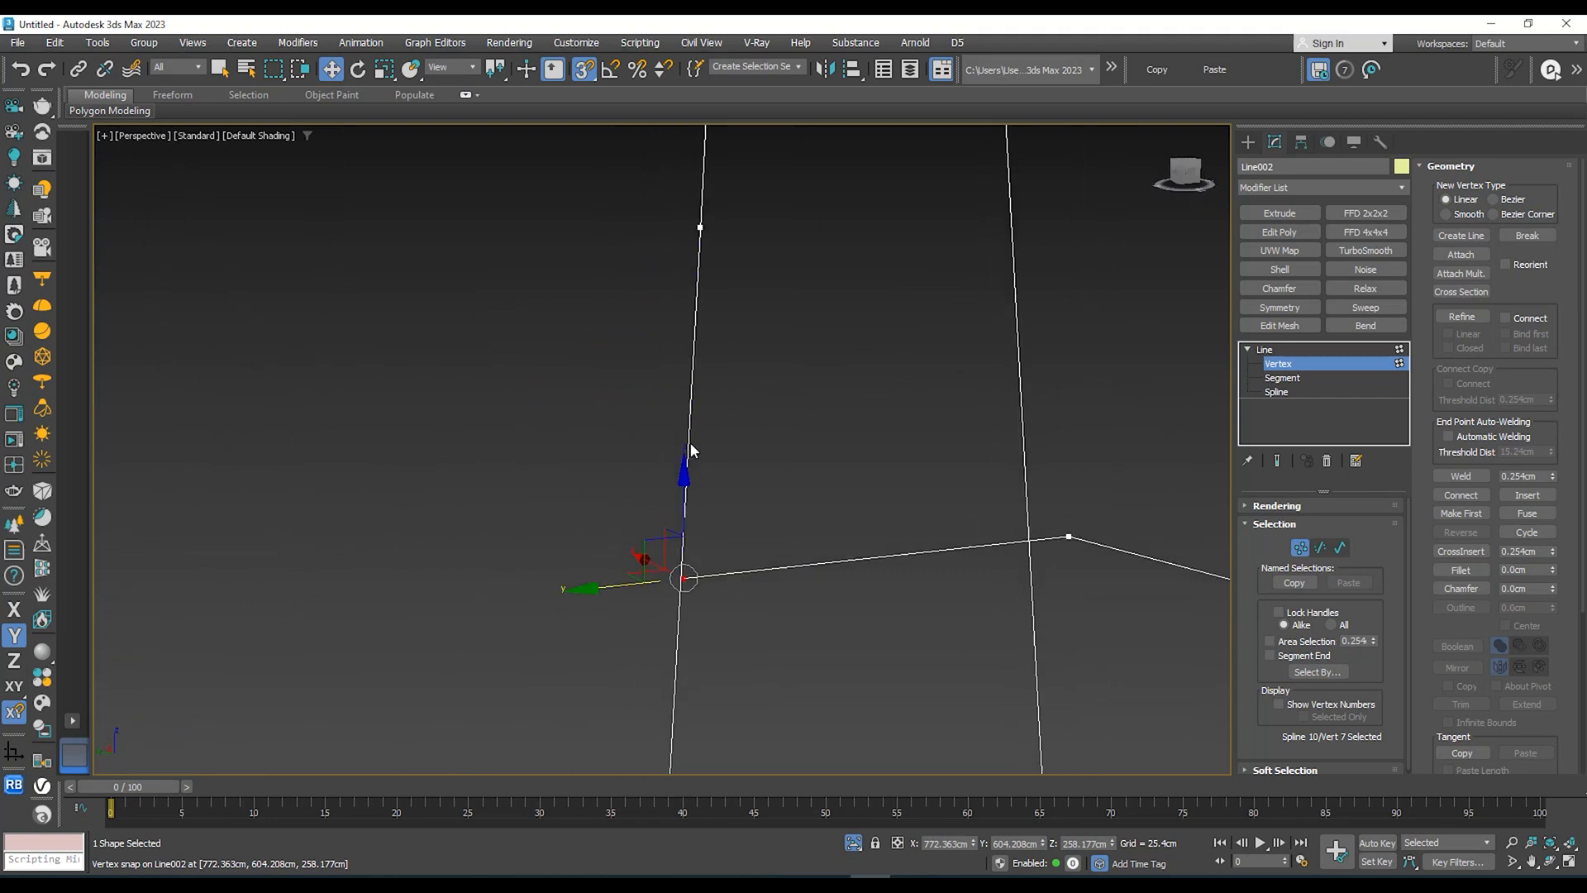
scroll(691, 450, up, 3)
scroll(738, 388, down, 5)
scroll(728, 395, up, 5)
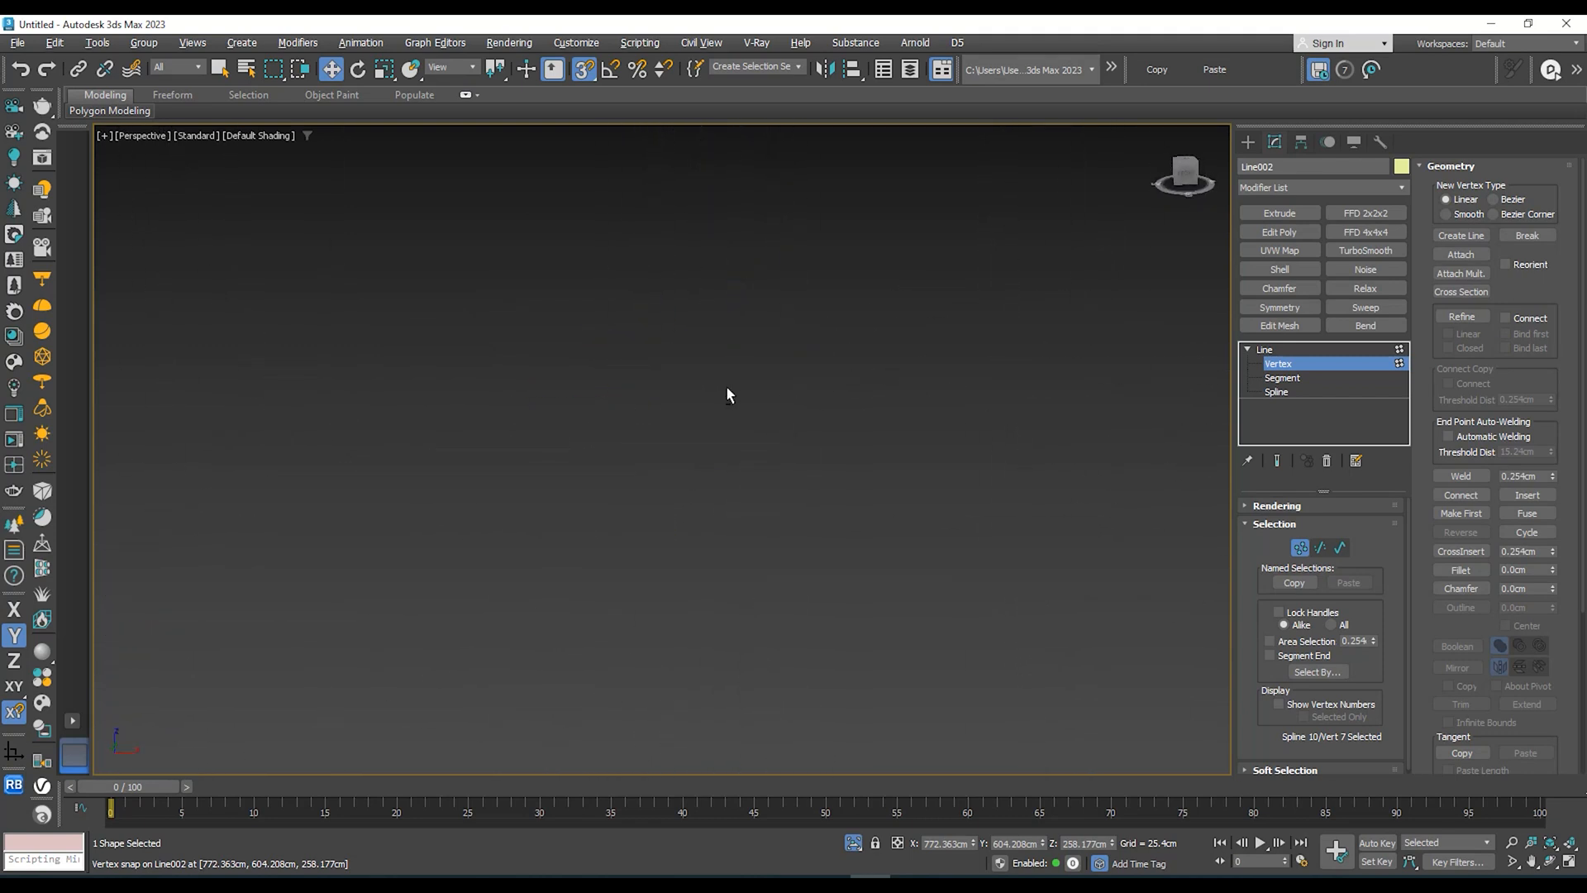
scroll(732, 395, down, 3)
key(z)
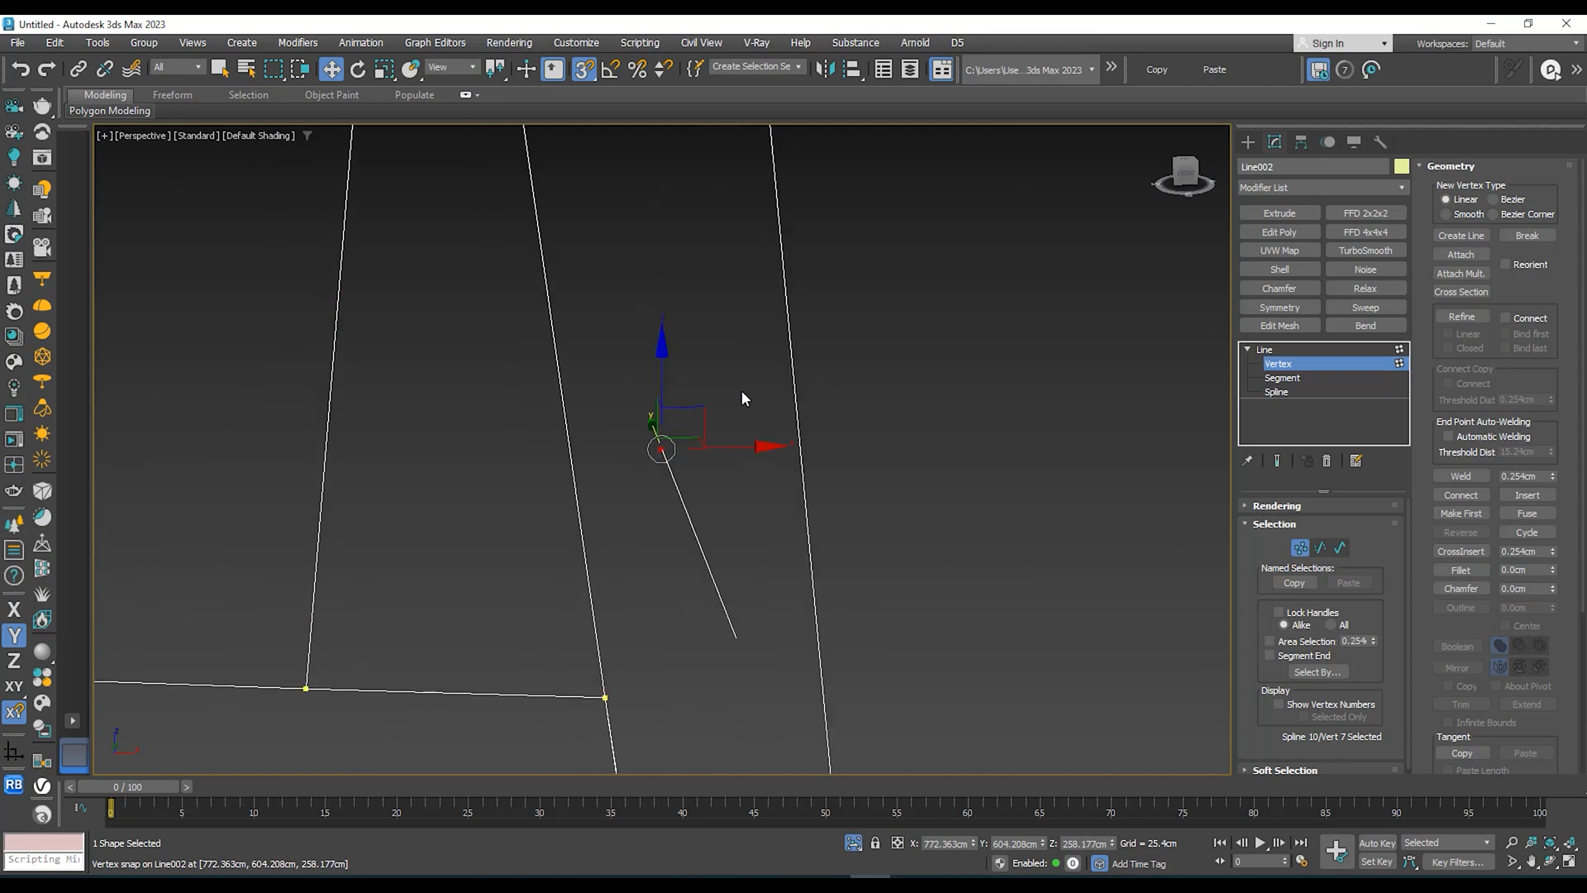
alt+middle_drag(740, 389, 760, 475)
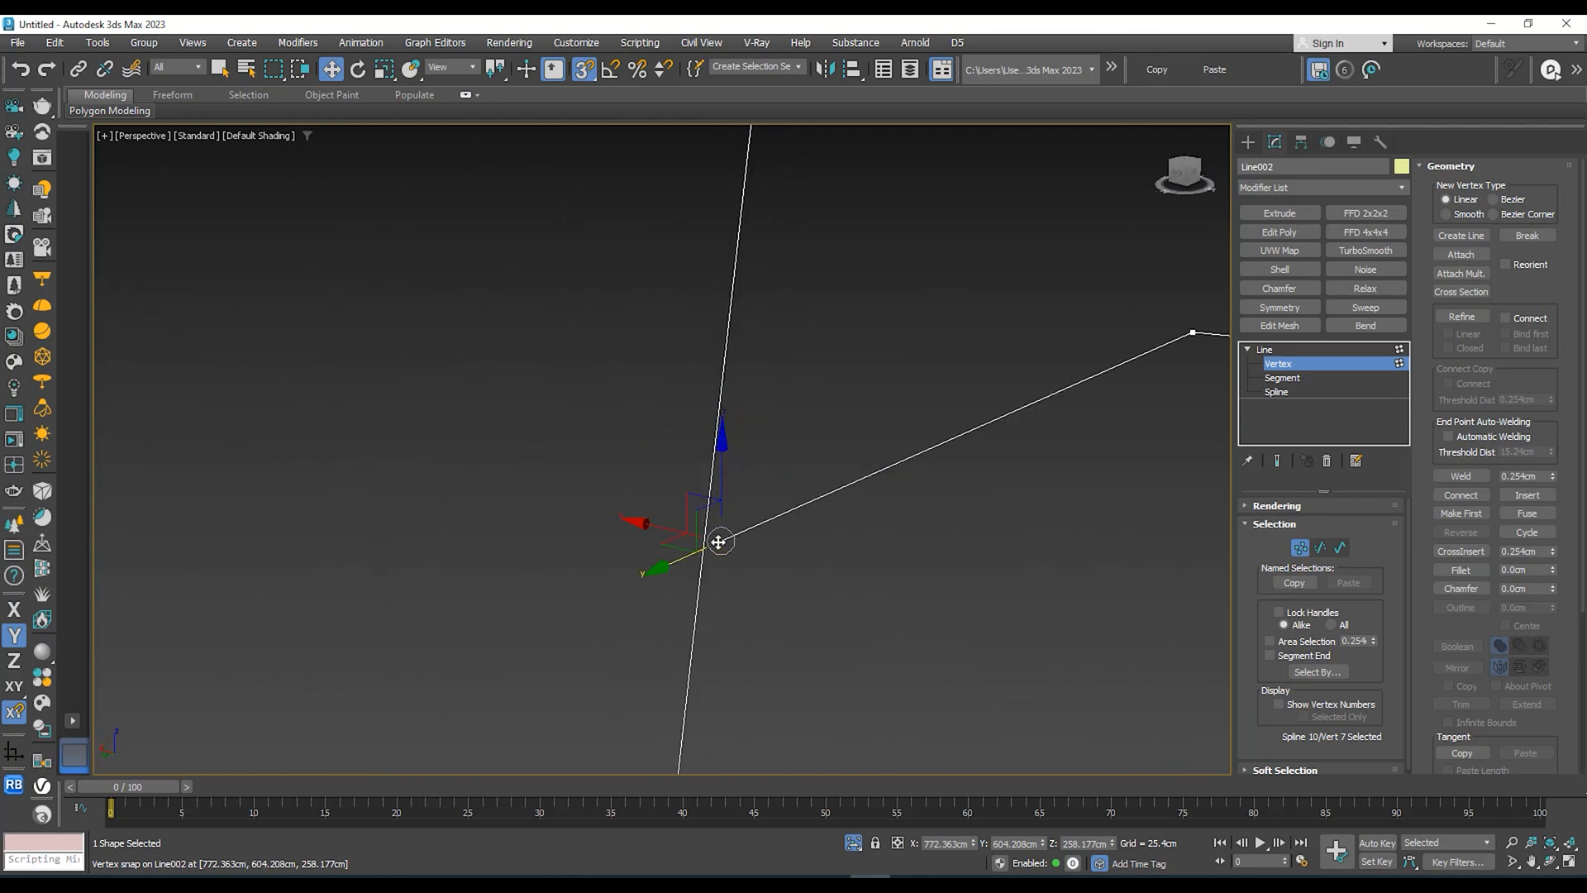
alt+middle_drag(723, 543, 714, 537)
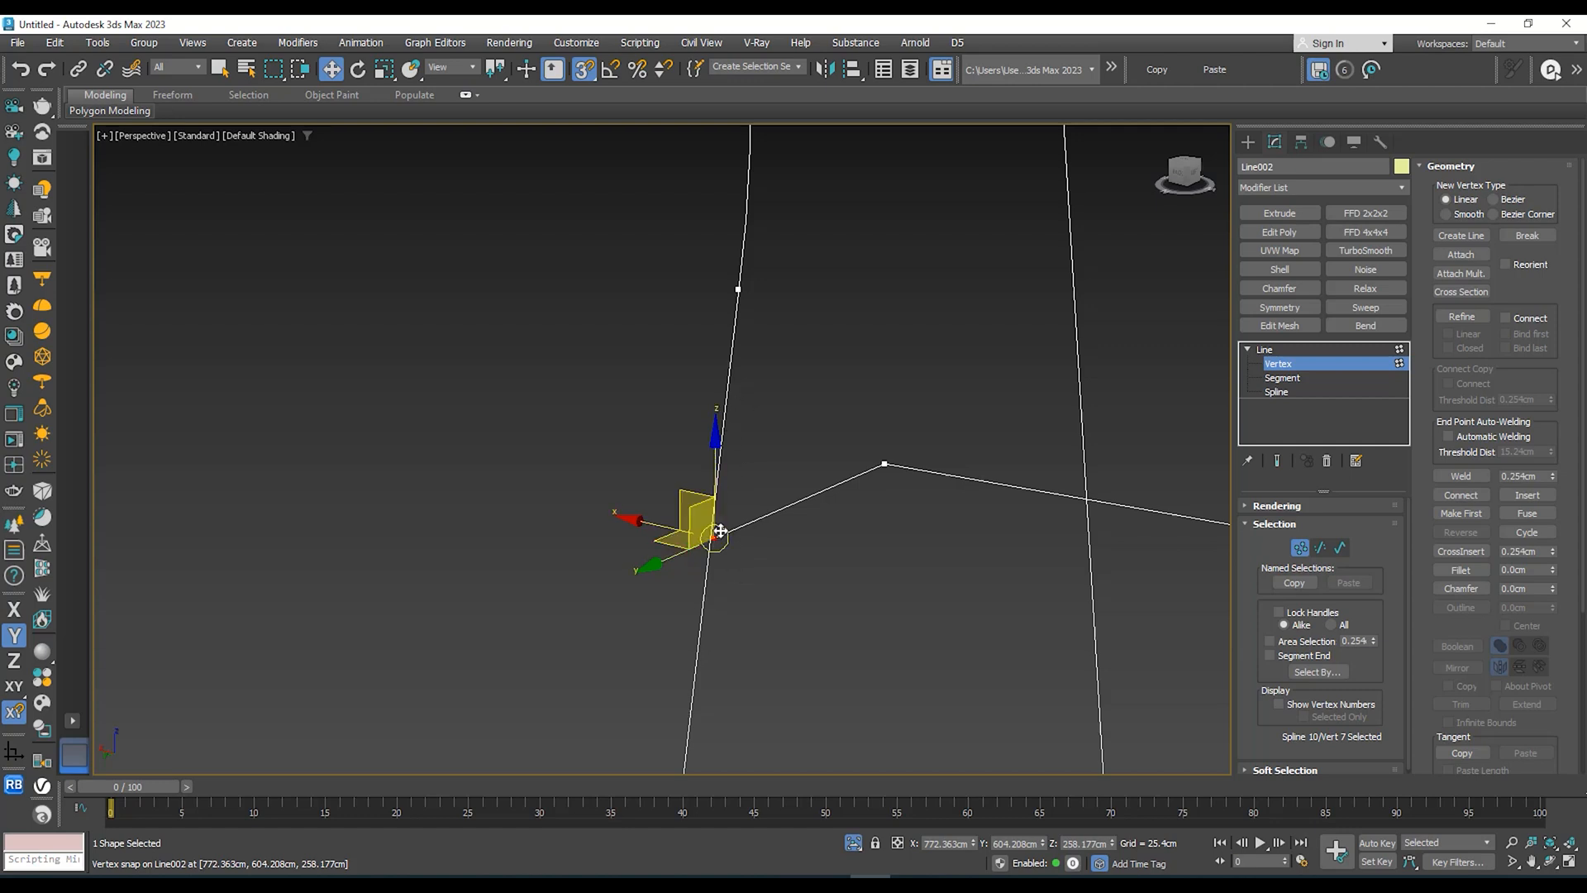
scroll(727, 529, up, 4)
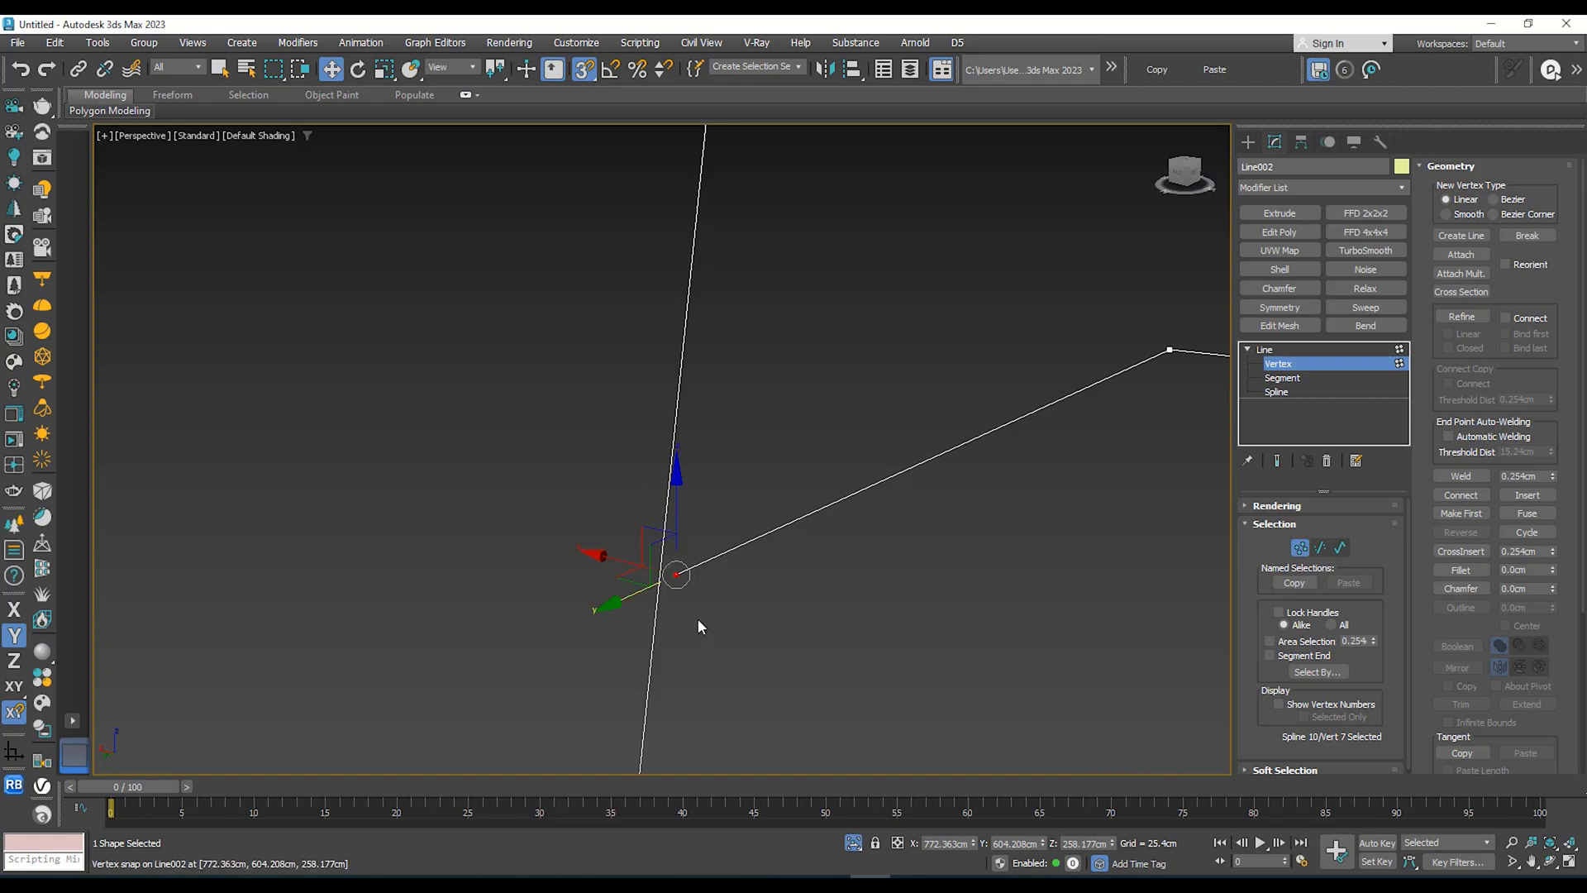
scroll(684, 574, up, 3)
scroll(677, 569, down, 5)
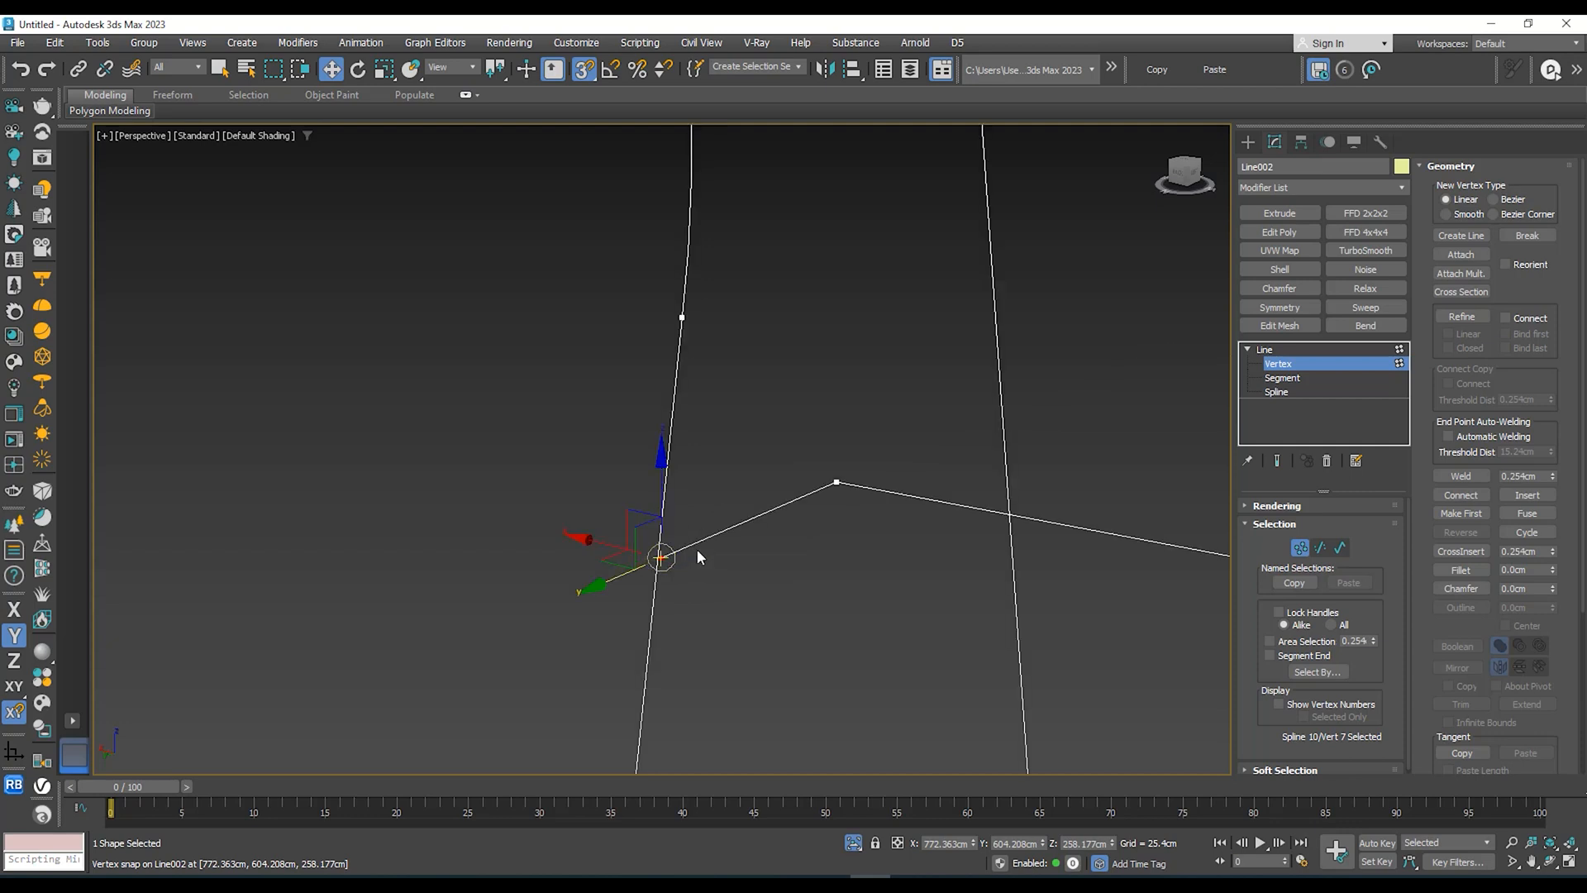
scroll(697, 549, up, 4)
scroll(684, 560, down, 3)
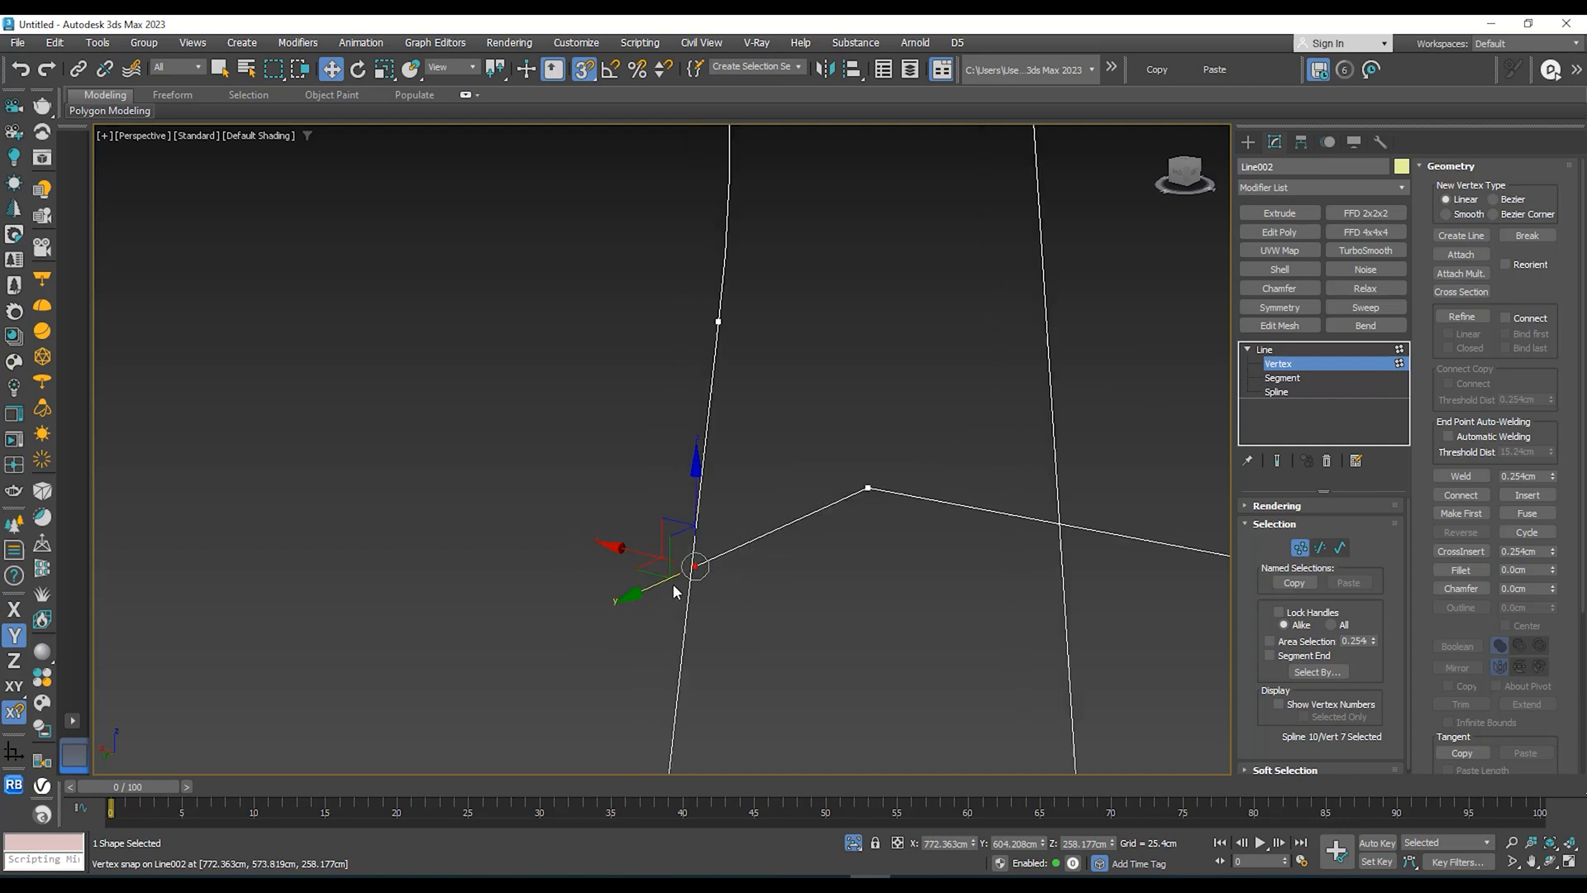
click(1273, 350)
scroll(707, 587, up, 4)
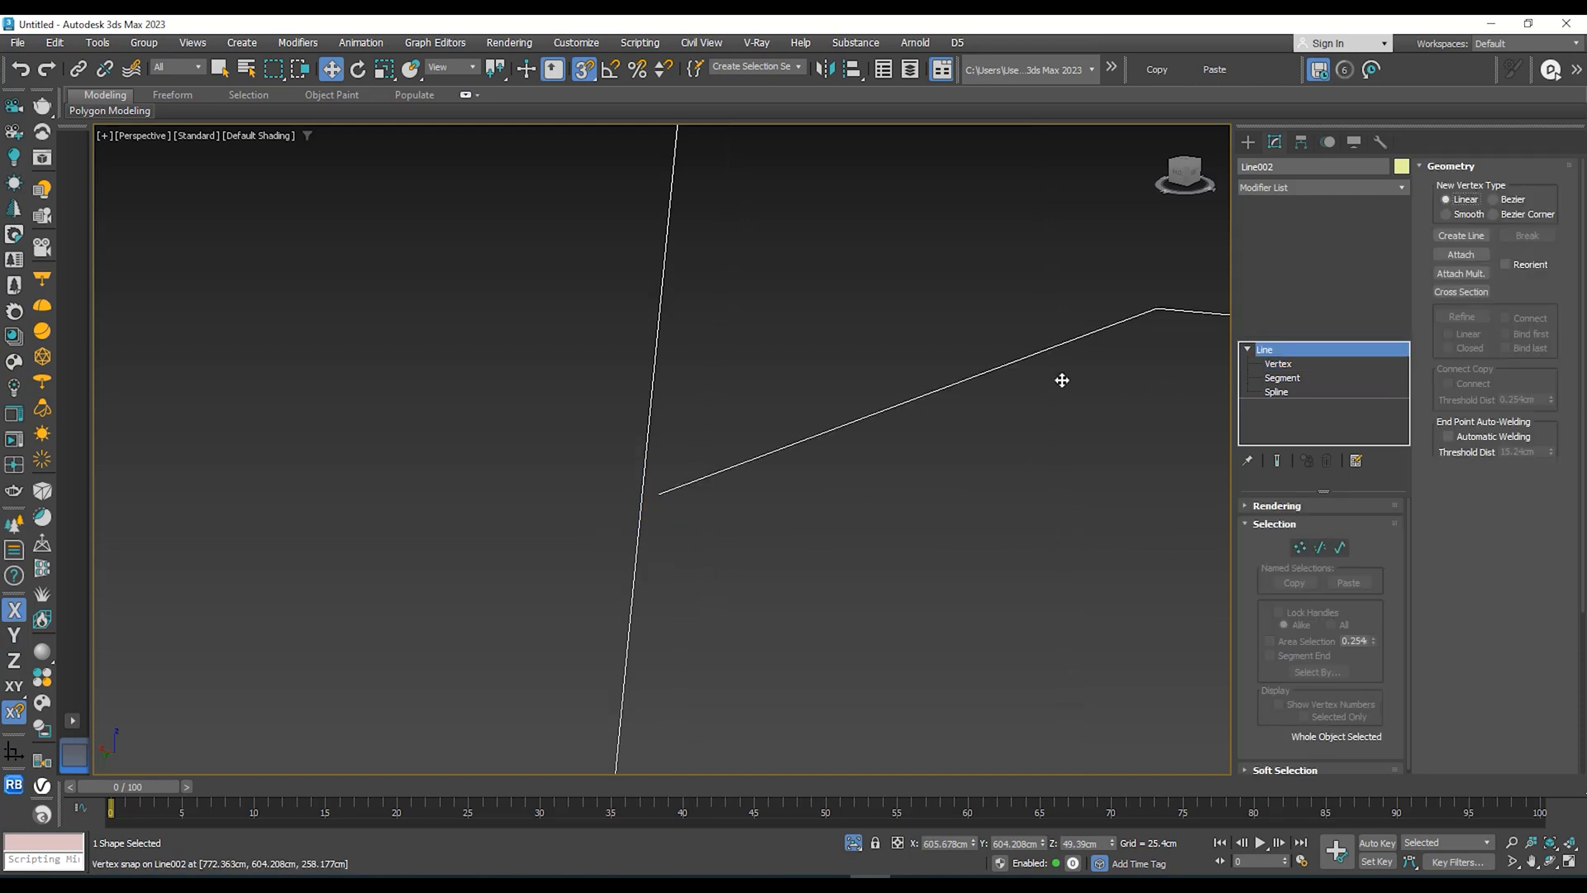
click(1278, 364)
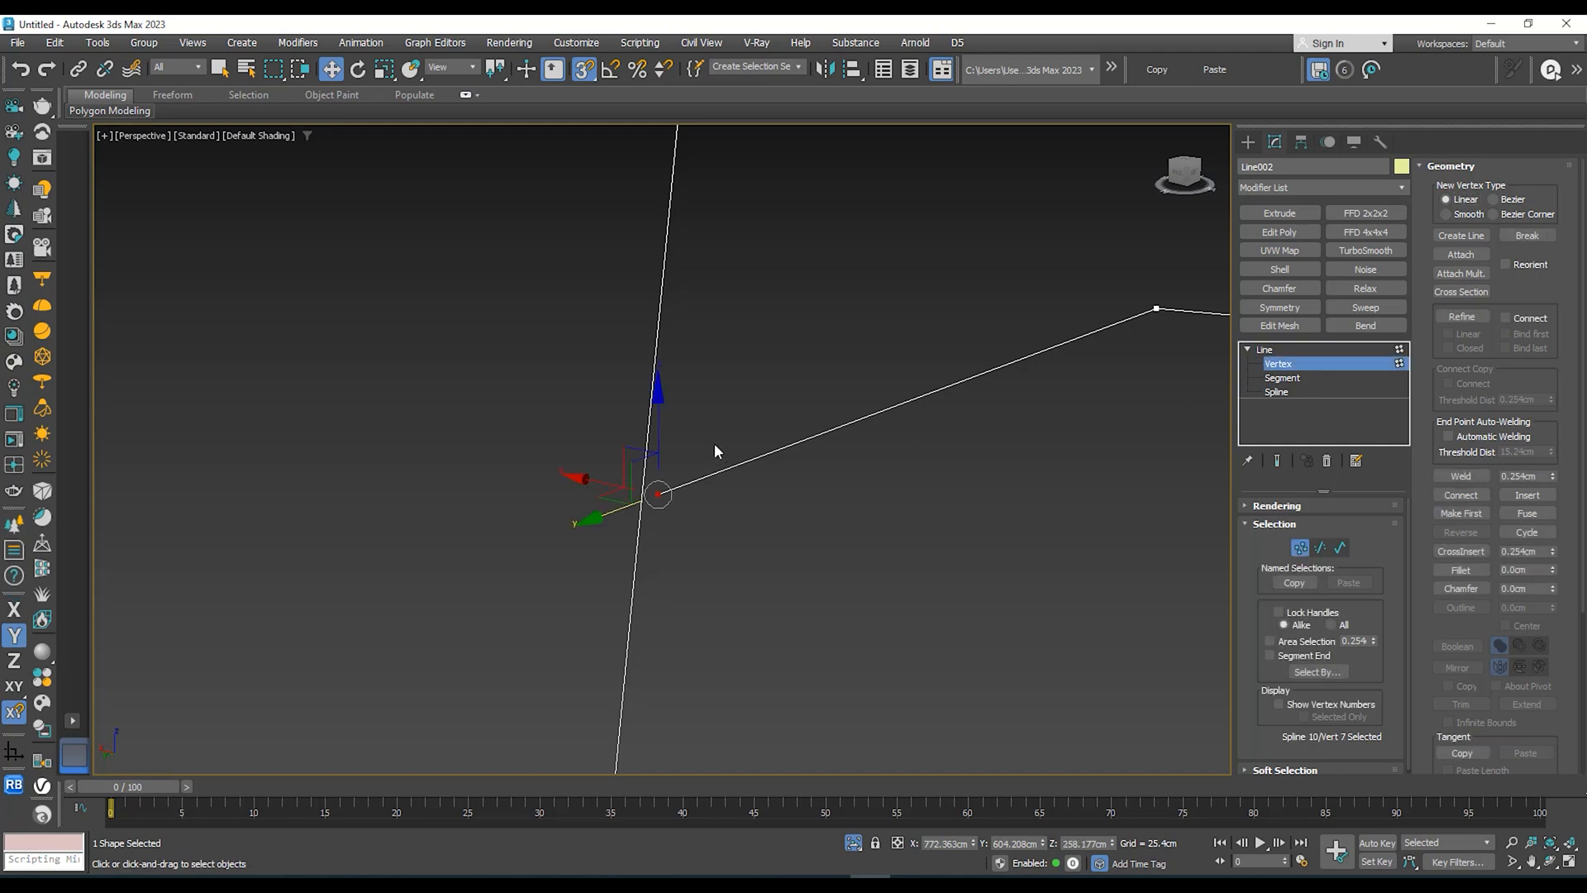
scroll(695, 430, down, 5)
scroll(653, 463, up, 7)
scroll(667, 333, up, 5)
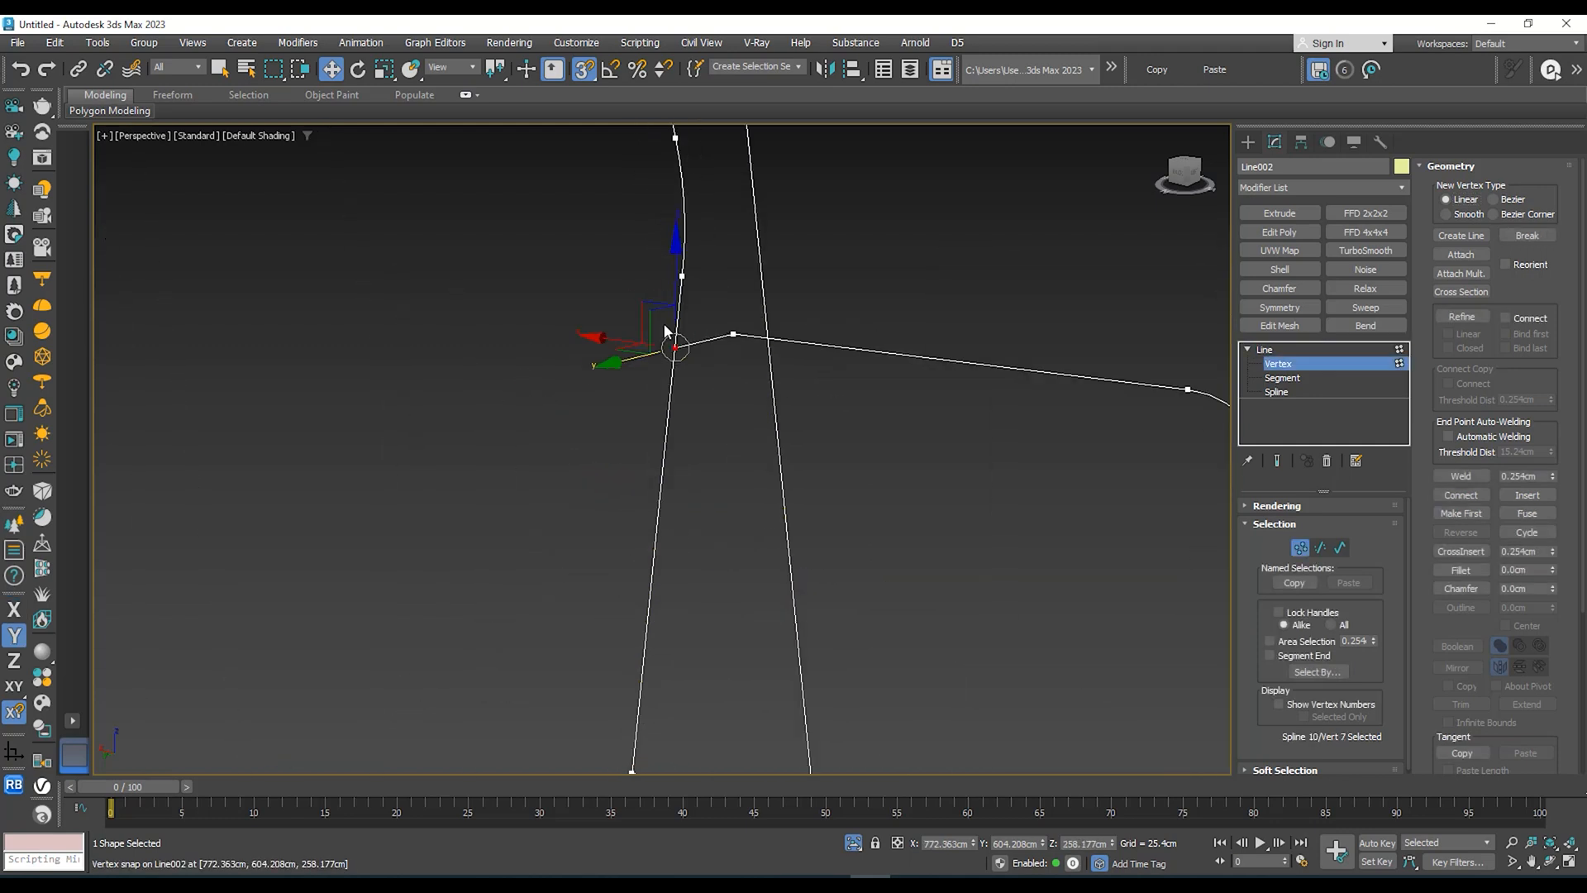
scroll(683, 361, down, 2)
Step: Refine the rear upright with a new vertex right beside the armrest tube's end vertex
right_click(708, 507)
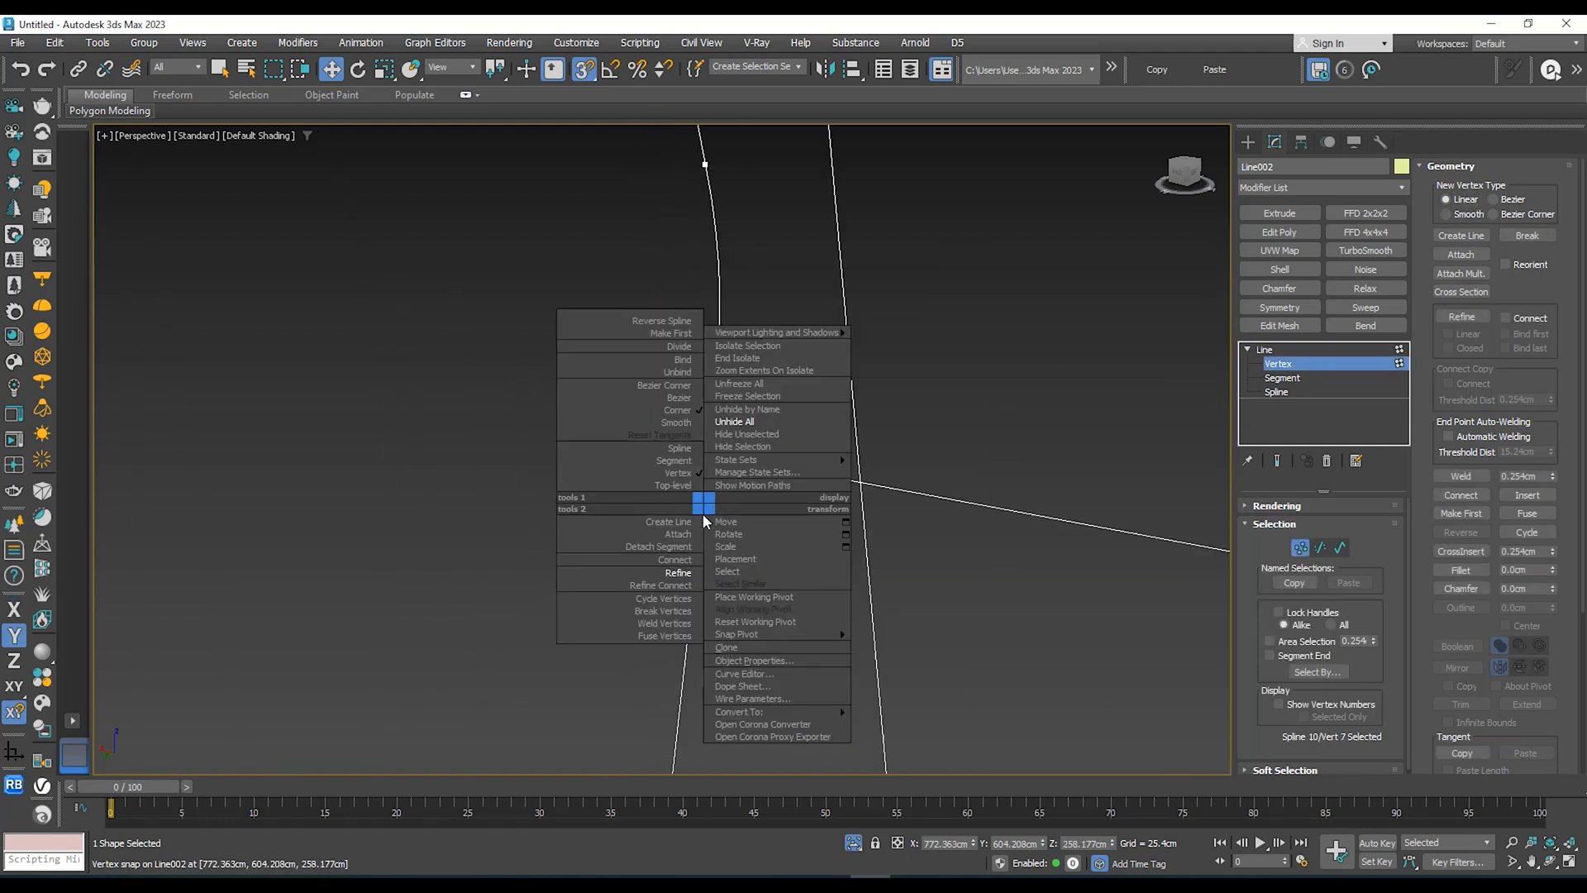
click(636, 572)
scroll(693, 494, up, 2)
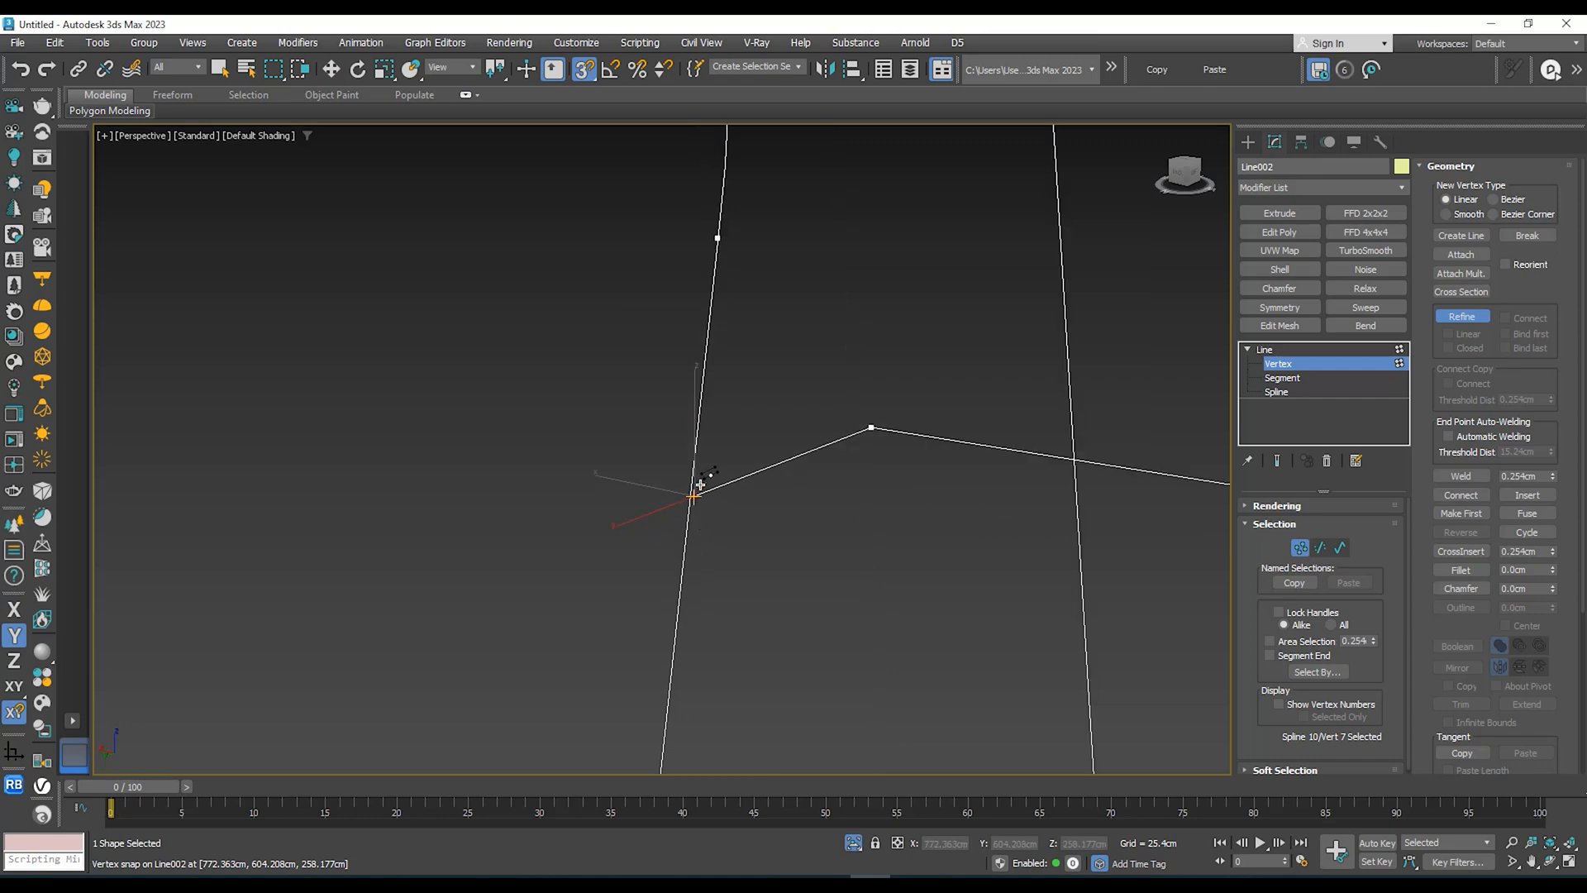
alt+middle_drag(701, 484, 1063, 449)
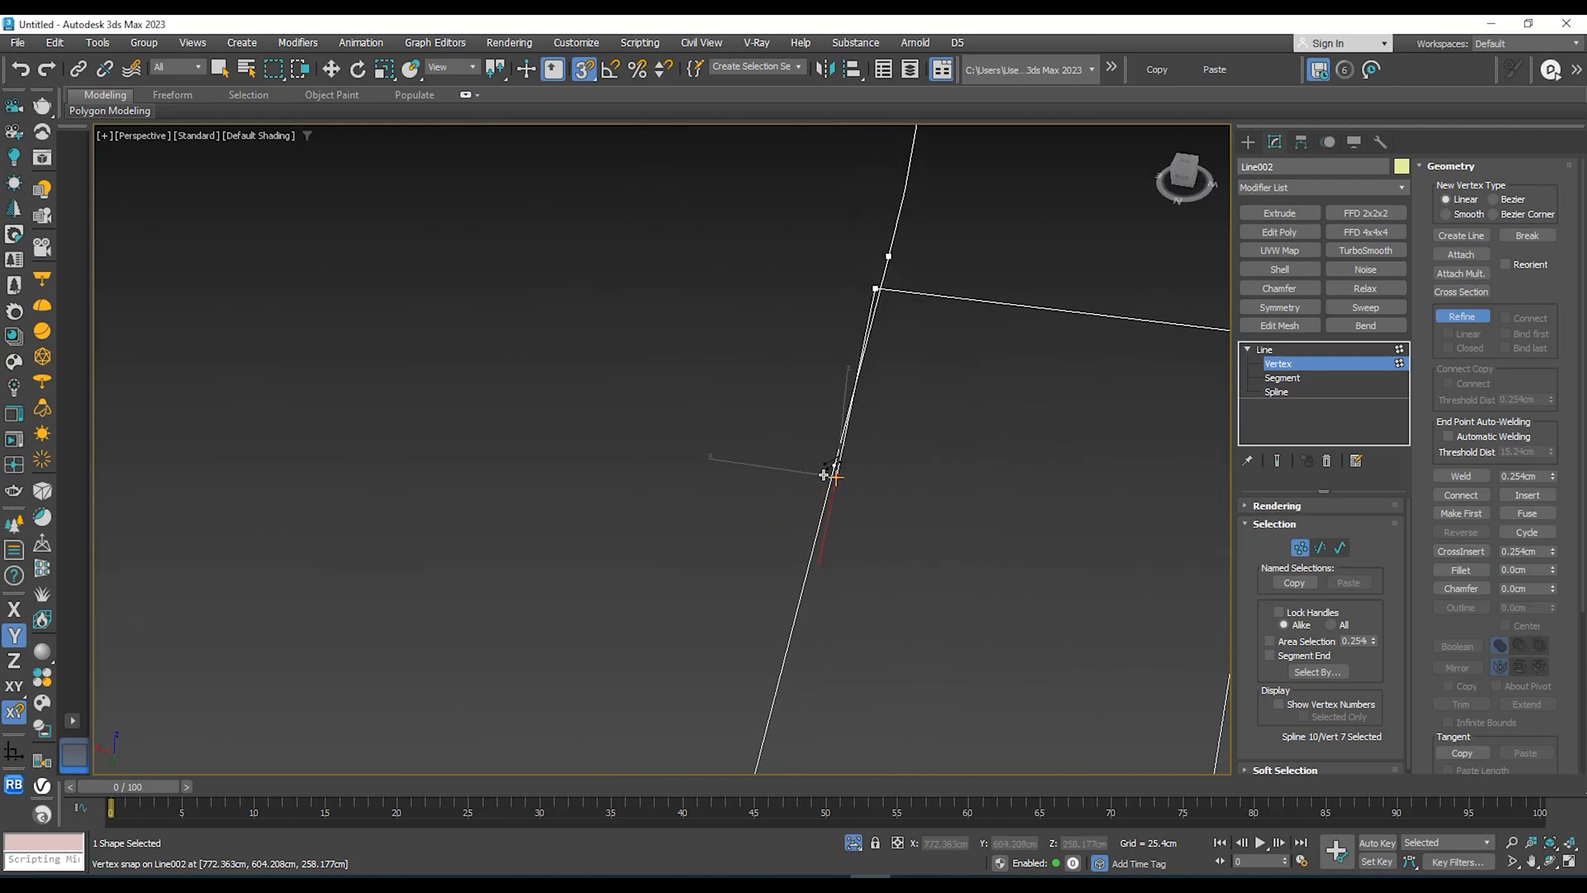
alt+middle_drag(837, 448, 848, 570)
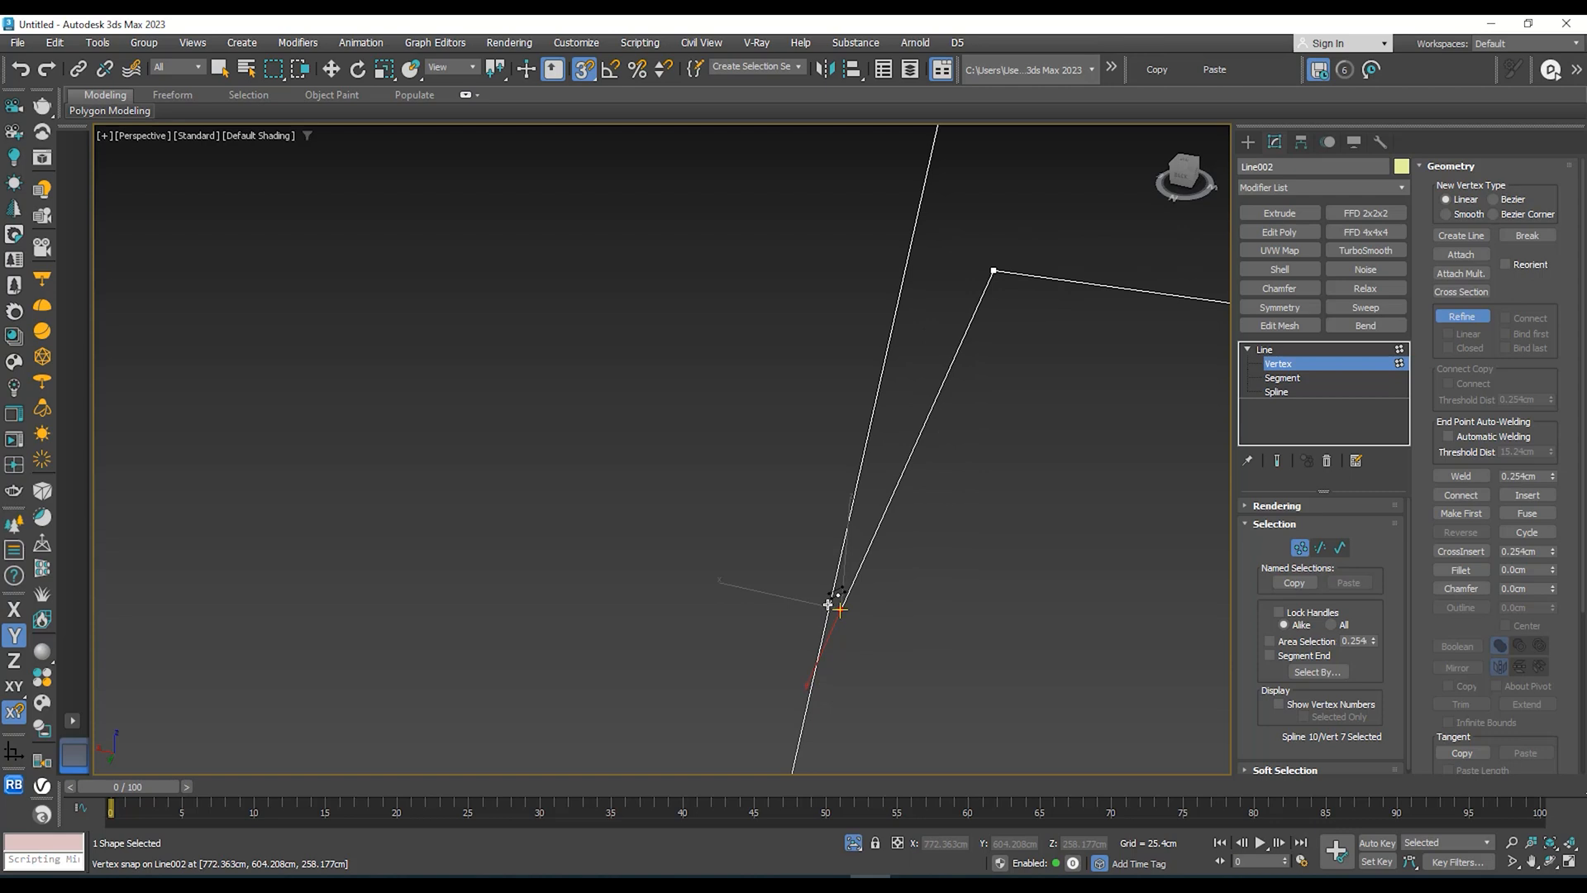
click(827, 604)
middle_drag(870, 594, 860, 597)
right_click(860, 597)
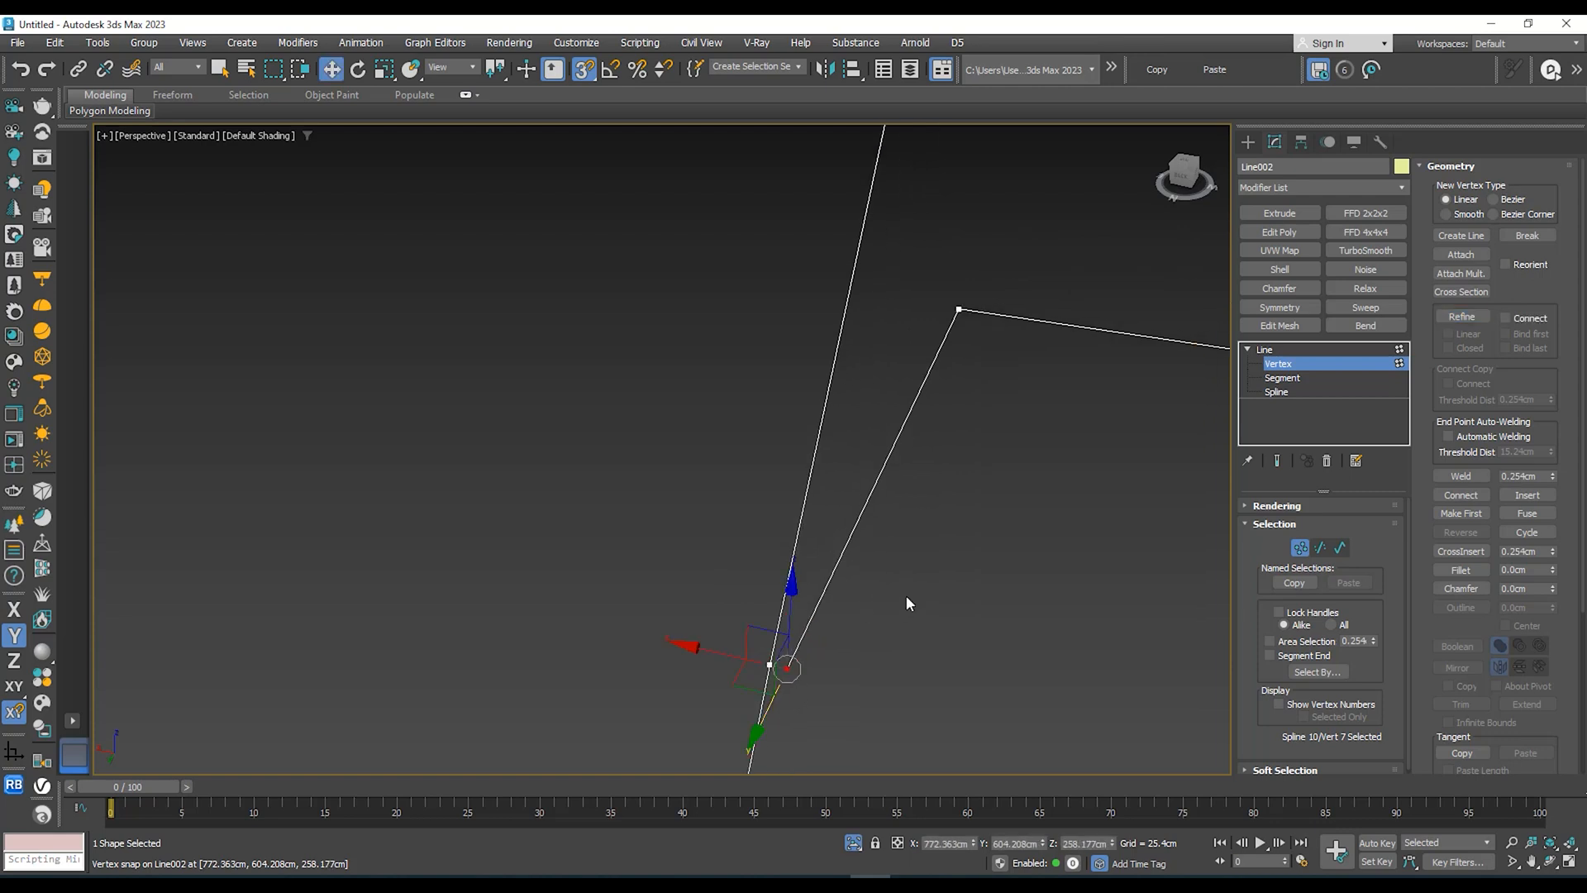
Step: Select the armrest tube's end vertex together with the upright's adjacent new vertex and fuse them into one position
drag(819, 632, 762, 696)
alt+middle_drag(762, 696, 740, 491)
right_click(757, 559)
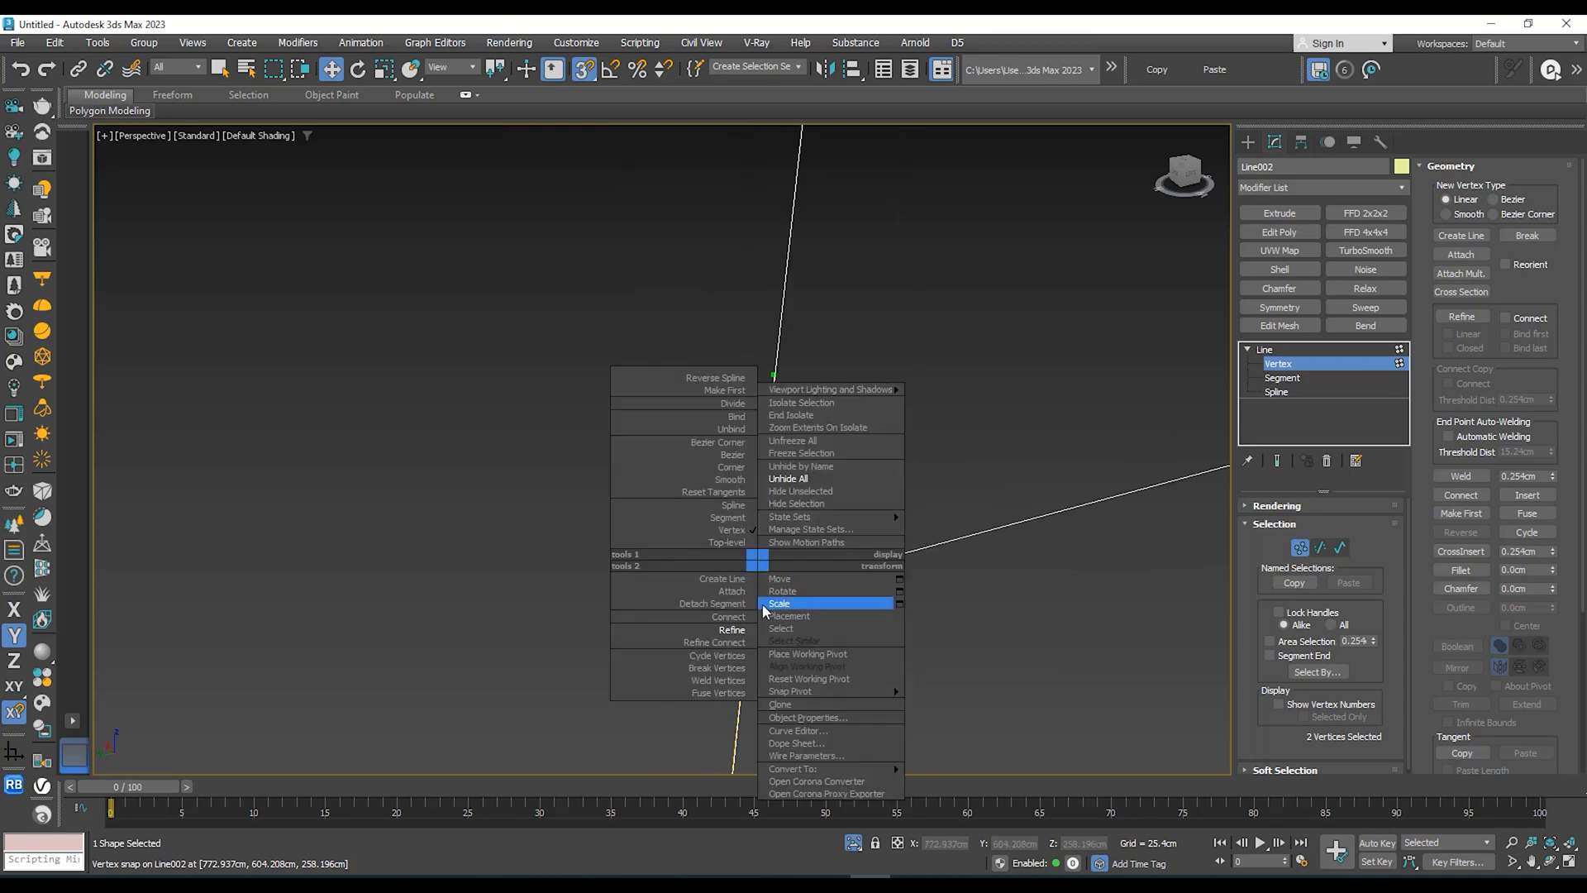
click(711, 679)
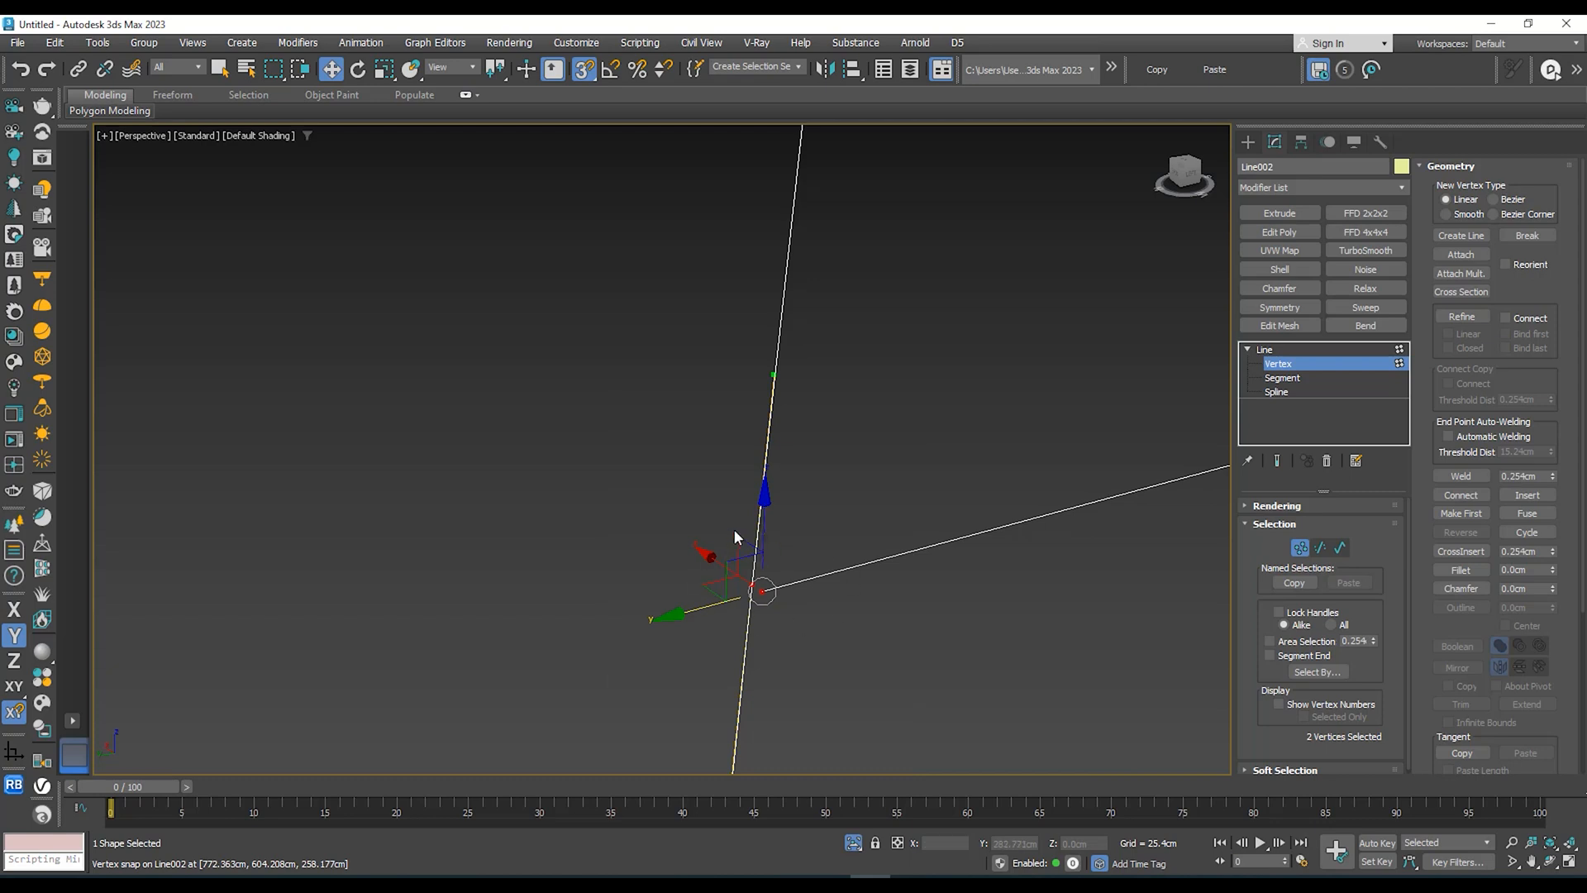
right_click(777, 570)
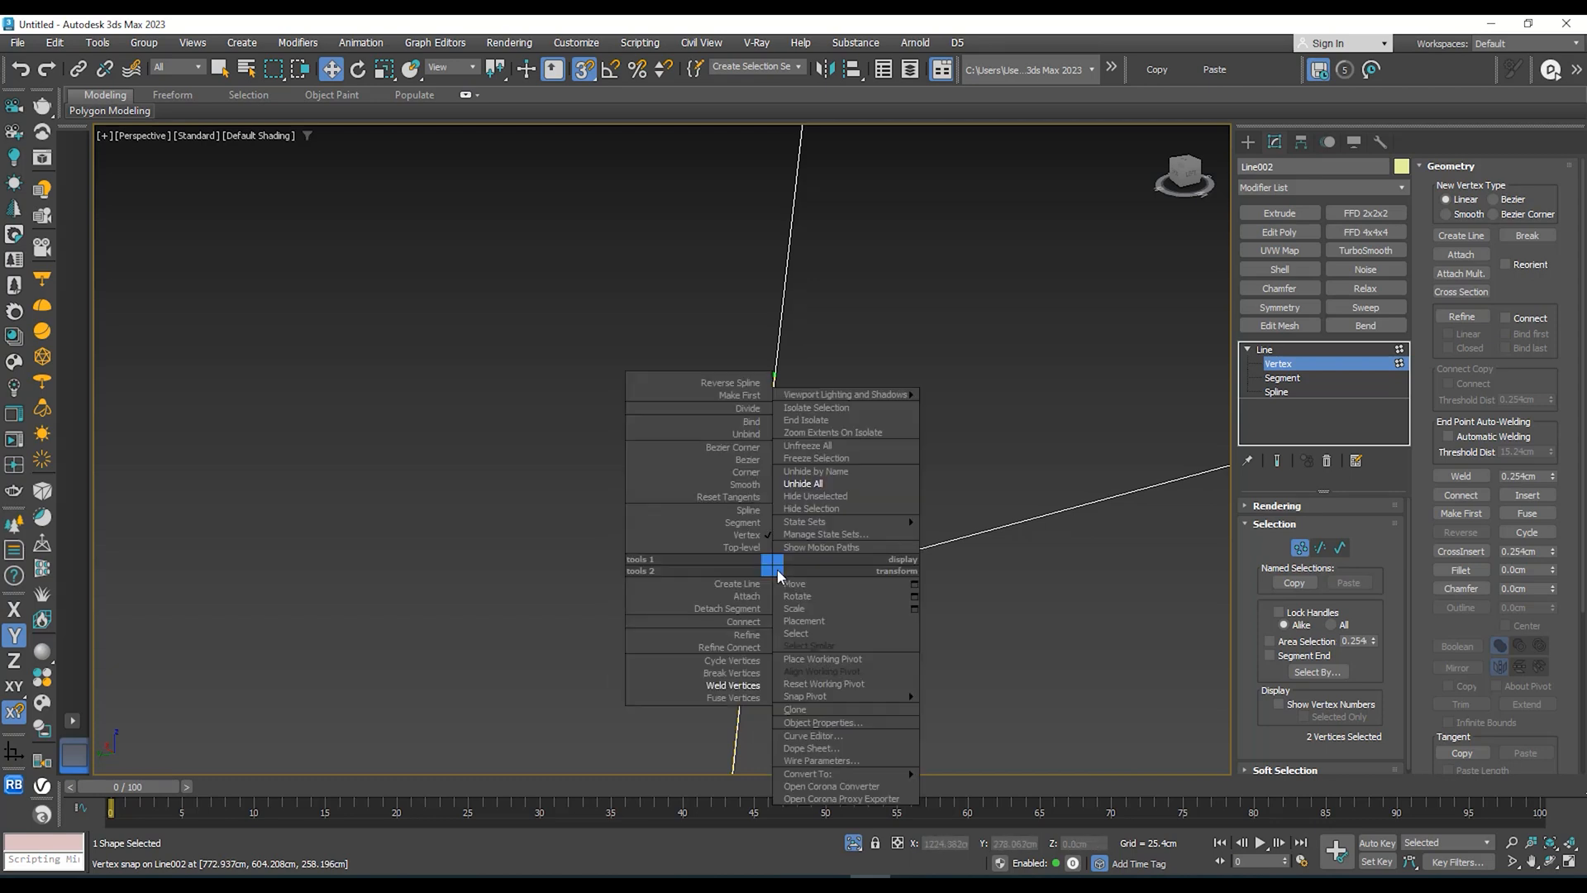
click(734, 701)
scroll(774, 572, down, 4)
alt+middle_drag(774, 572, 785, 514)
Step: Try to weld the fused armrest and upright vertices, fusing them again between attempts, and leave vertex editing
right_click(786, 515)
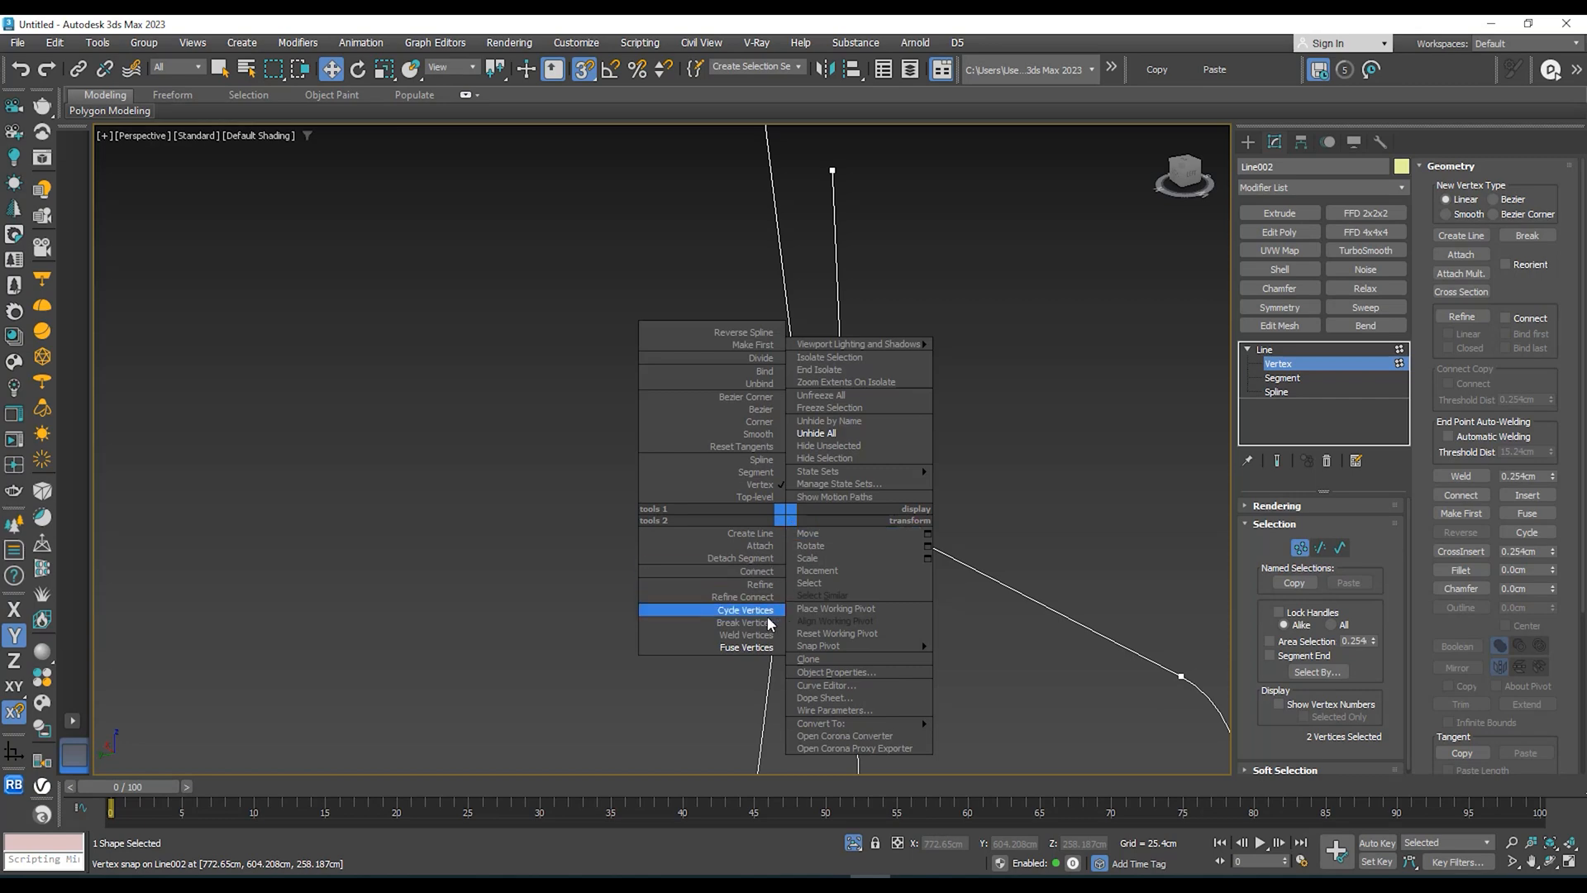
click(744, 635)
right_click(791, 524)
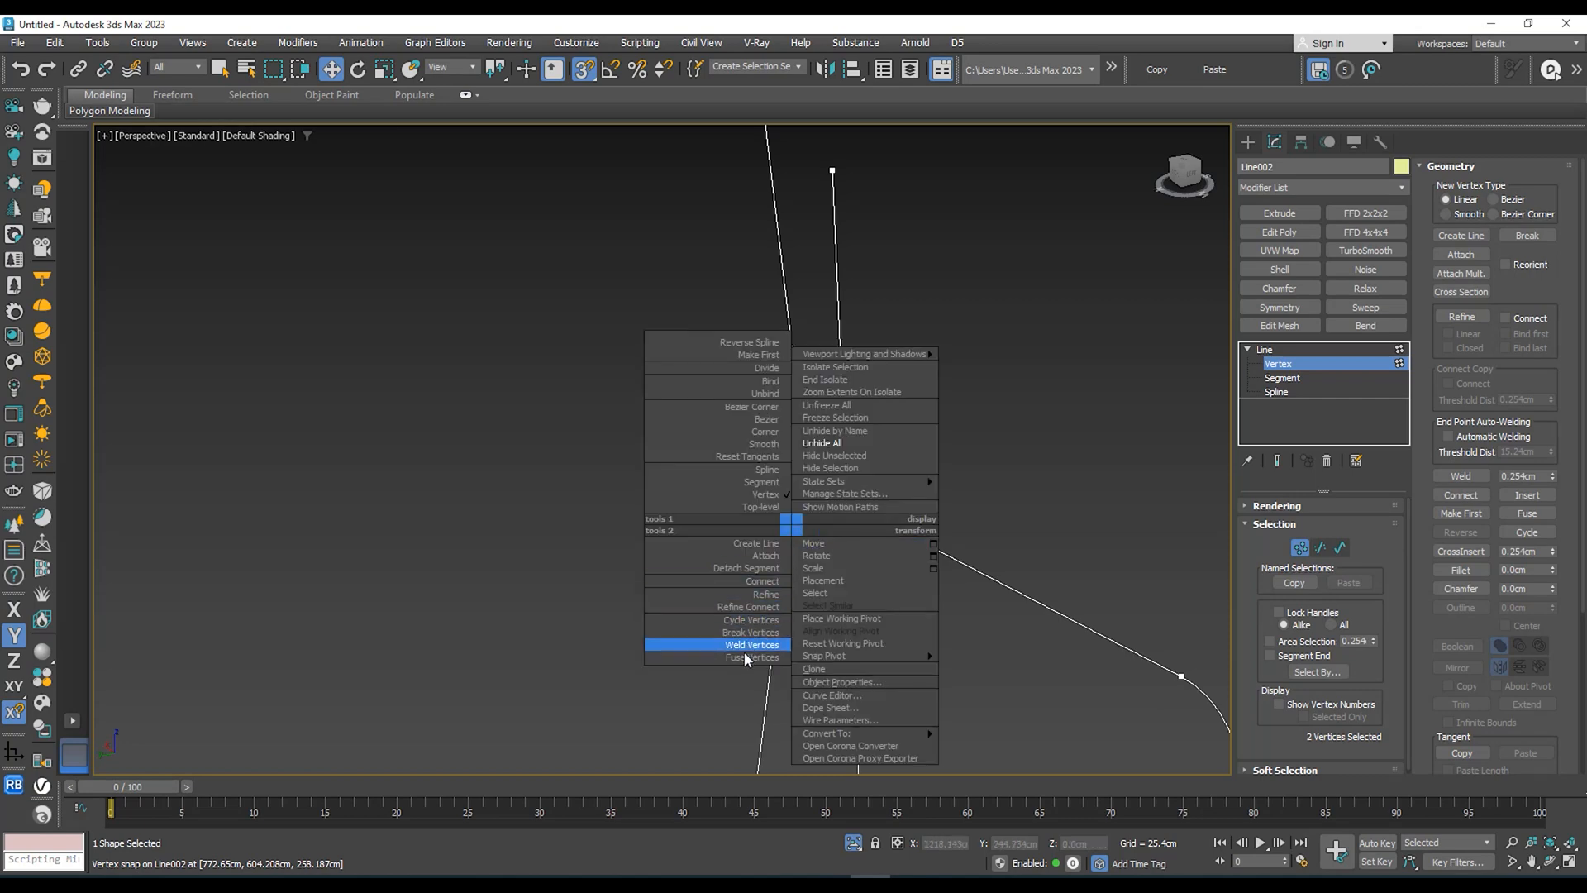
click(748, 657)
right_click(780, 525)
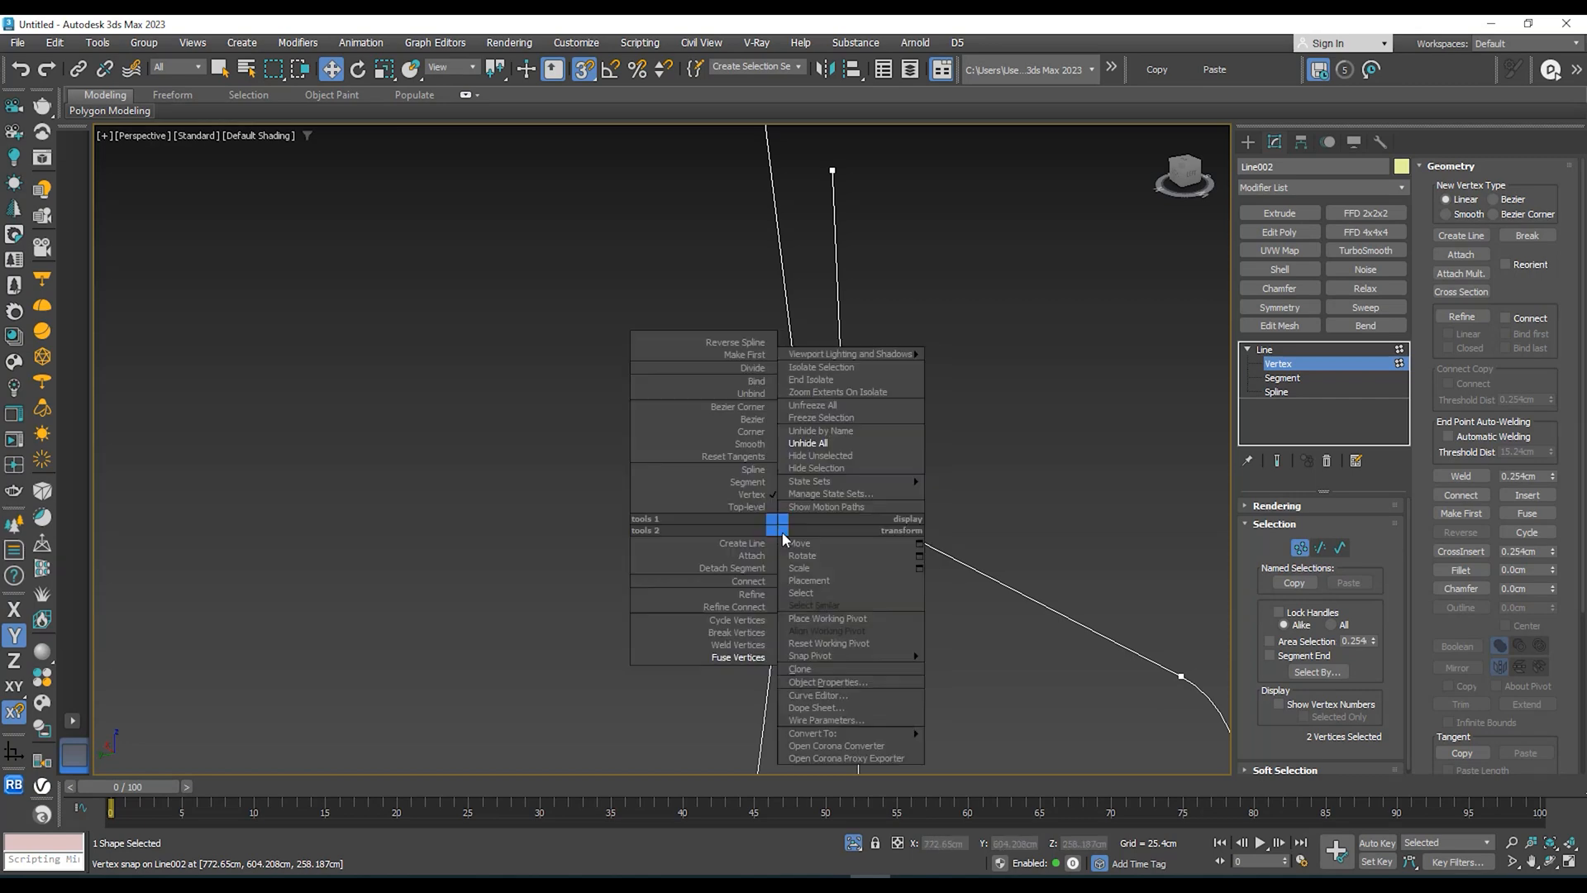
click(719, 661)
right_click(815, 533)
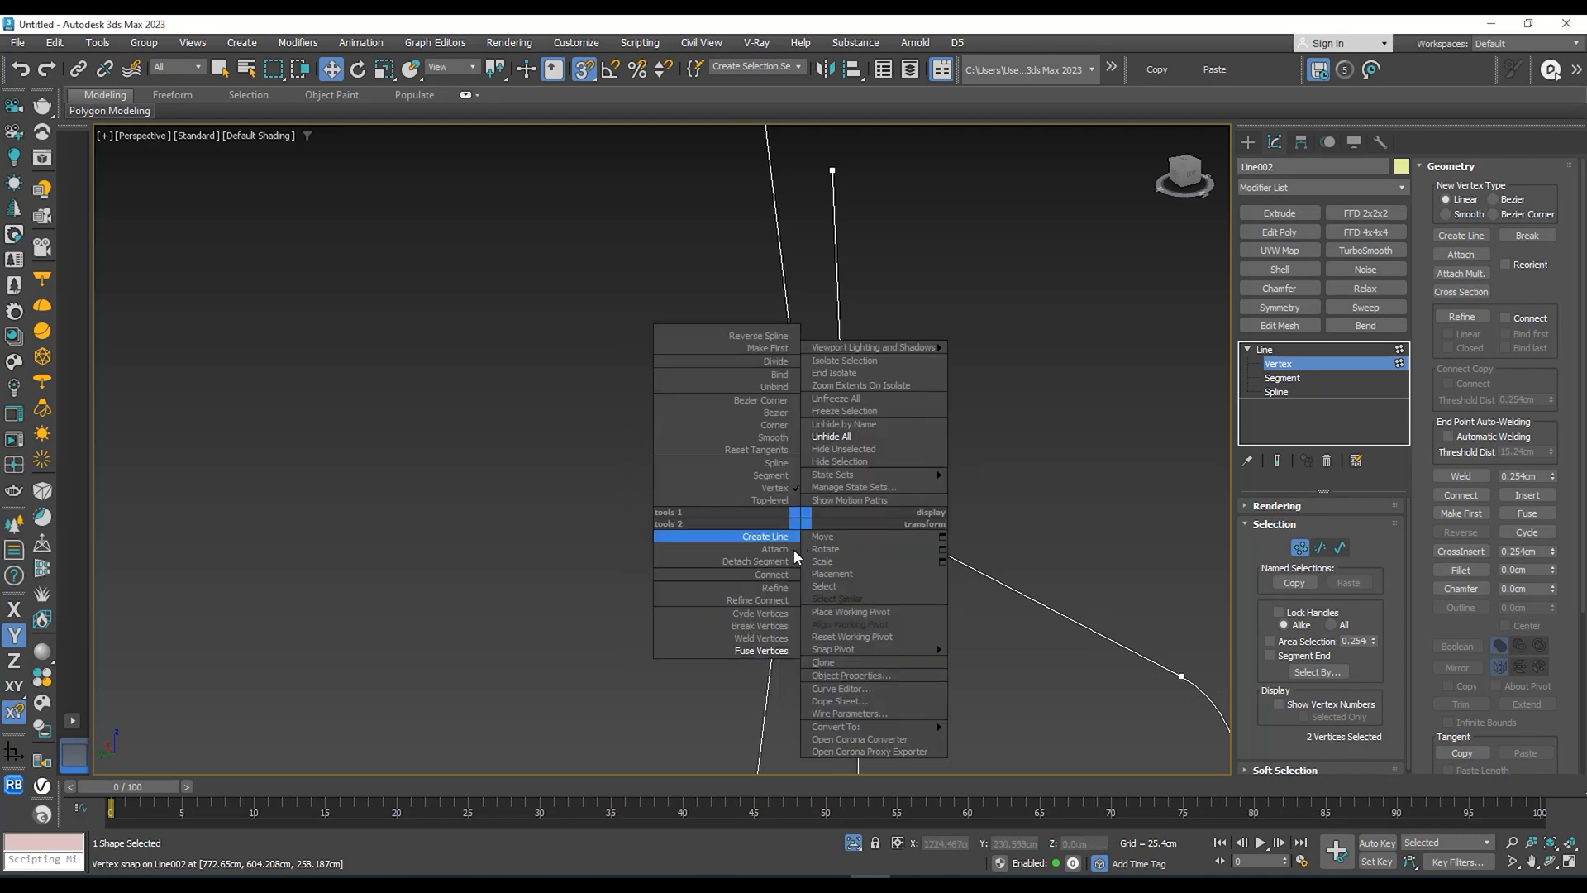
click(740, 638)
click(1265, 351)
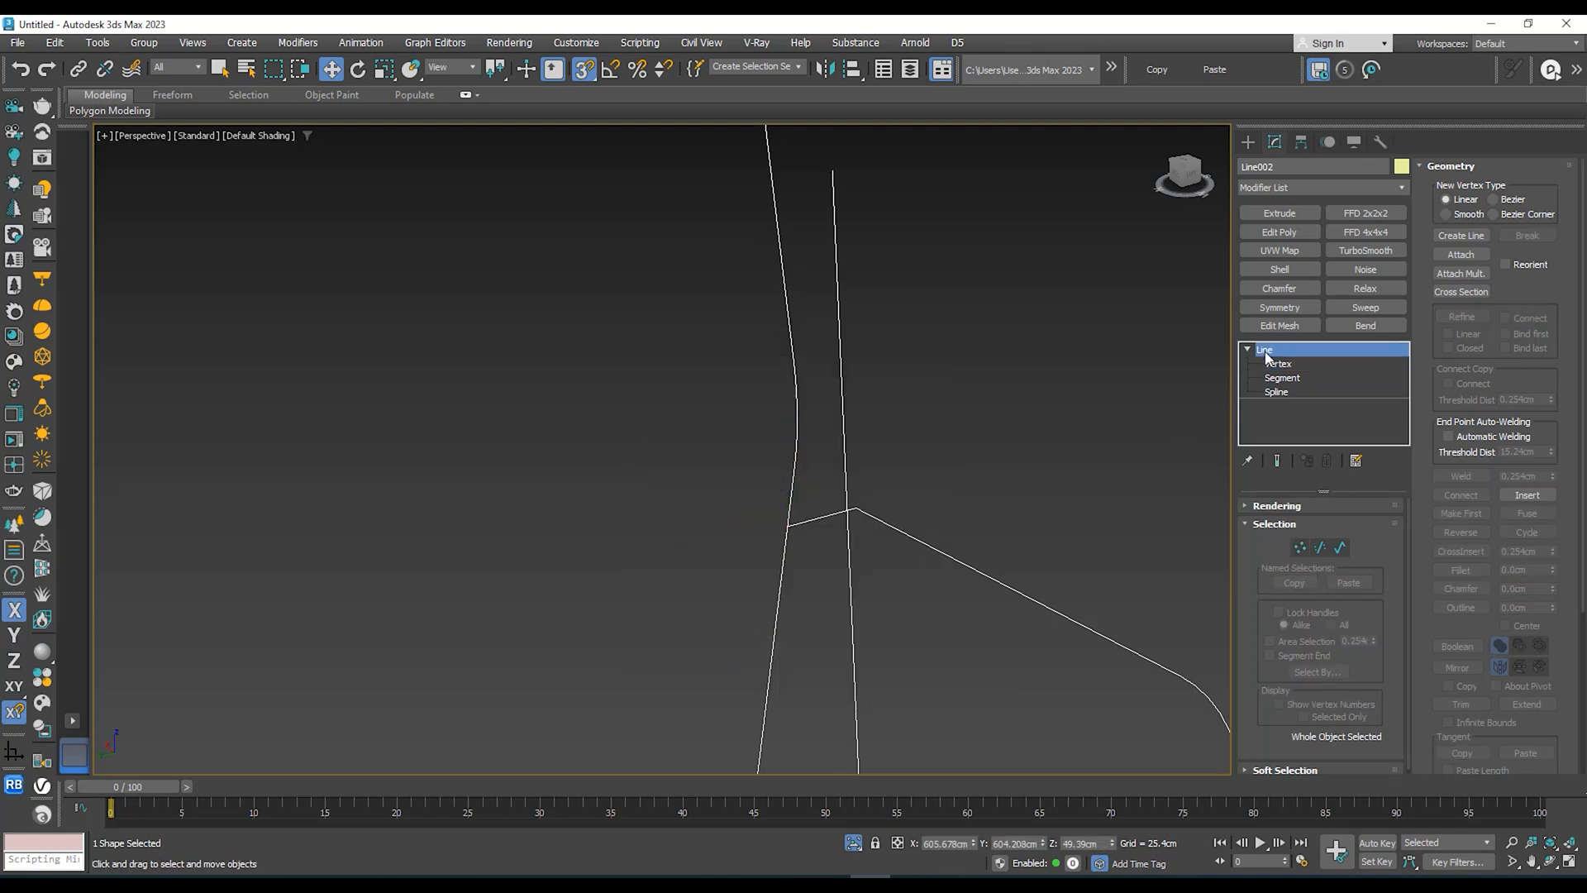
Step: Compare the spline frame with the armrest and rear supports in the reference photo from several views
middle_drag(686, 463, 1104, 457)
scroll(881, 521, down, 5)
scroll(420, 396, up, 3)
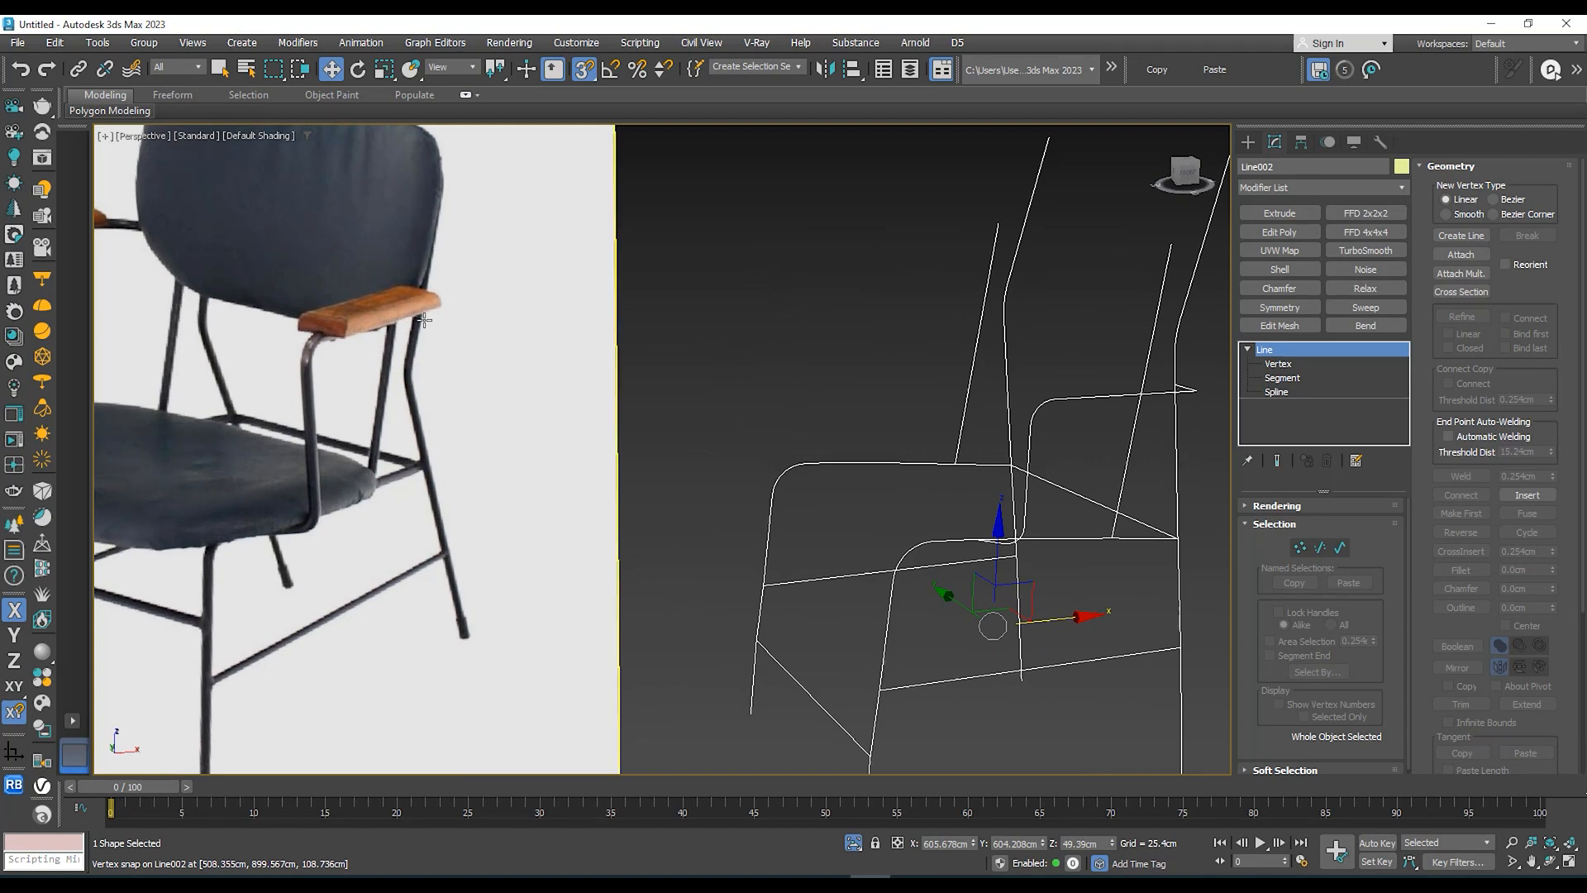
middle_drag(411, 330, 391, 353)
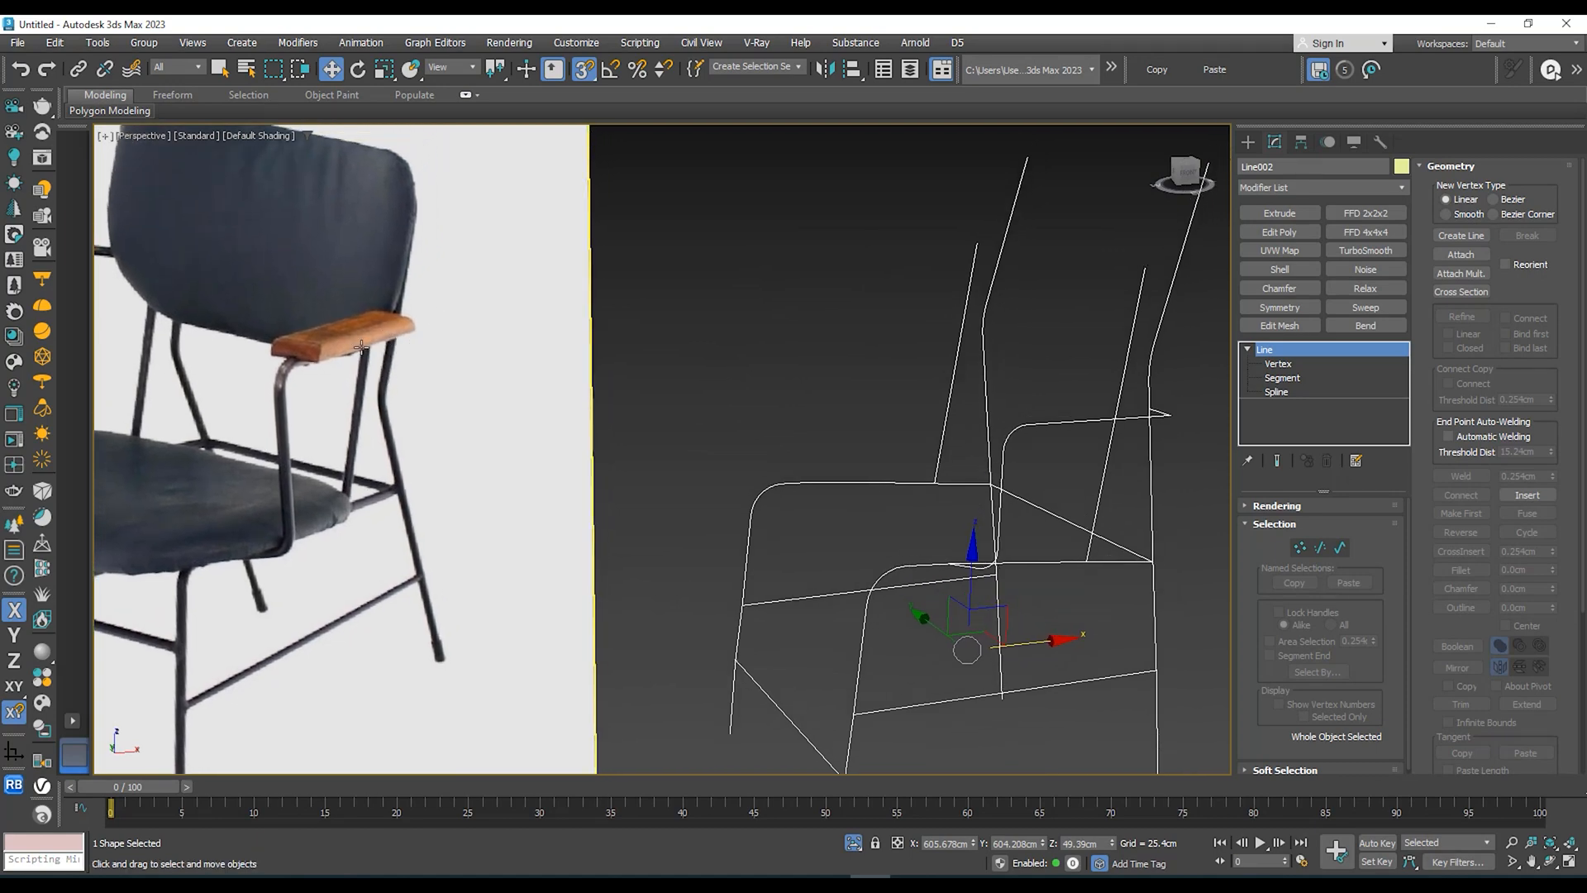
scroll(361, 345, down, 3)
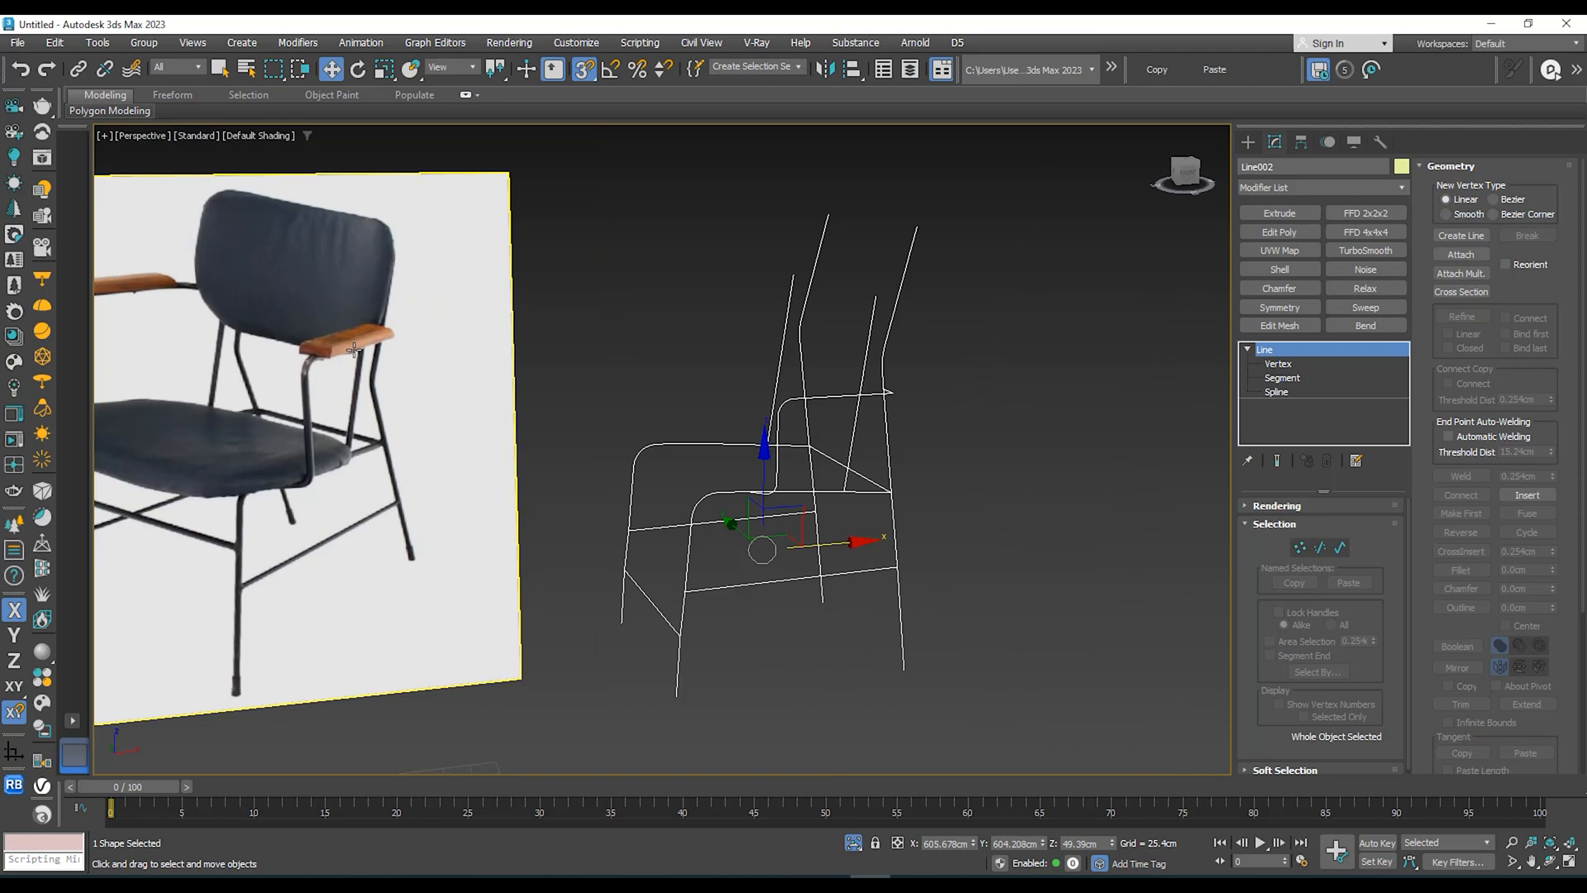
scroll(364, 368, up, 2)
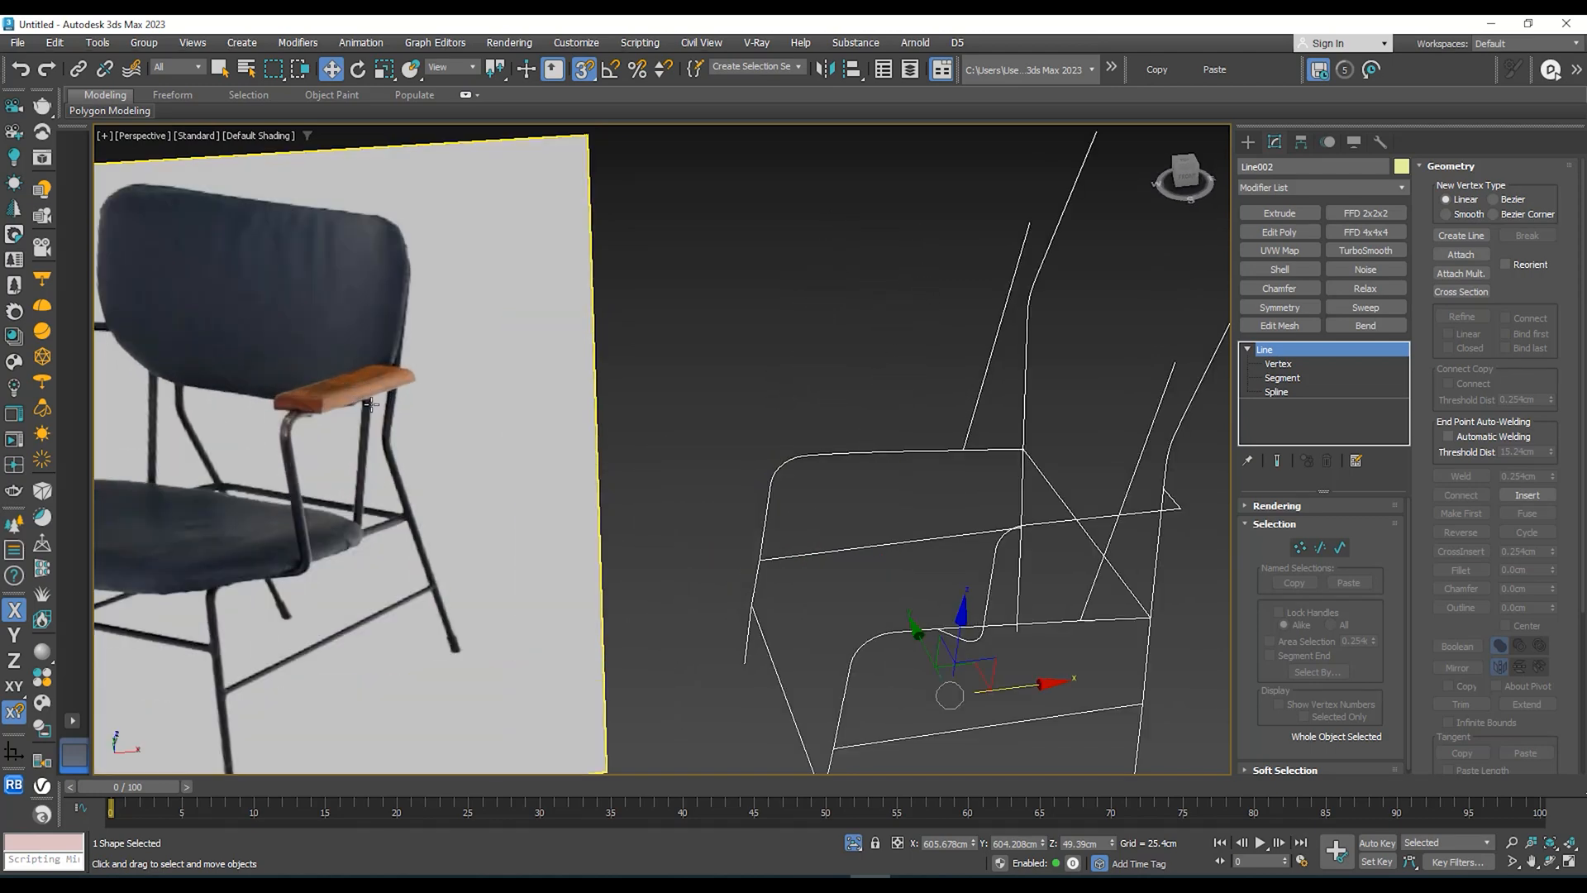
middle_drag(390, 406, 227, 427)
alt+middle_drag(1007, 478, 834, 439)
Step: Copy the armrest tube spline along Y to the rear upright on the opposite side of the frame
click(1276, 391)
click(1019, 447)
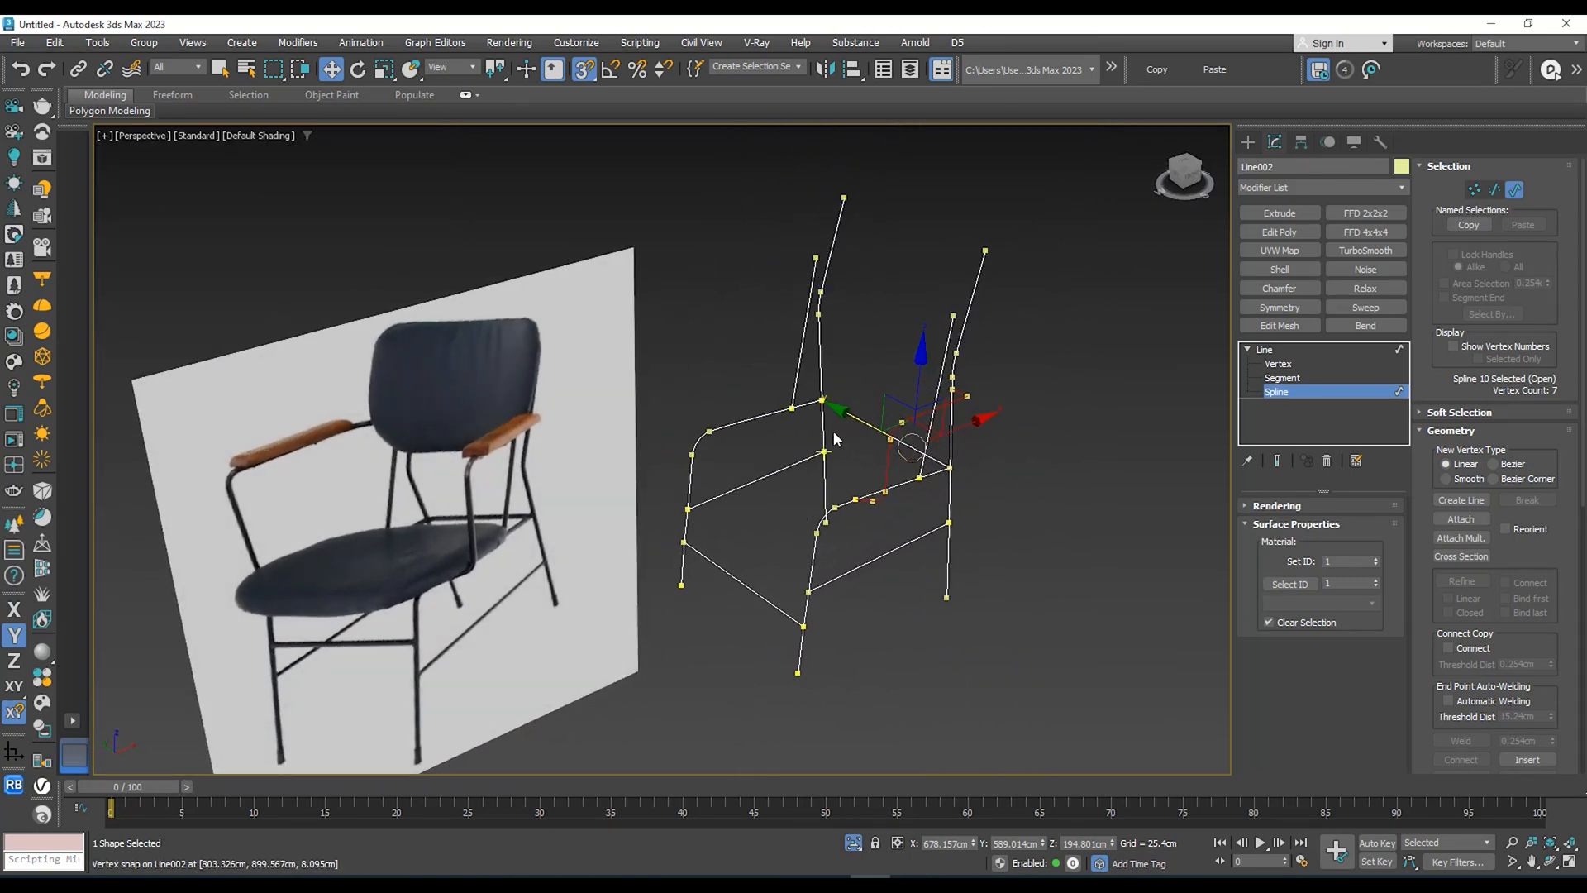
middle_drag(645, 477, 655, 393)
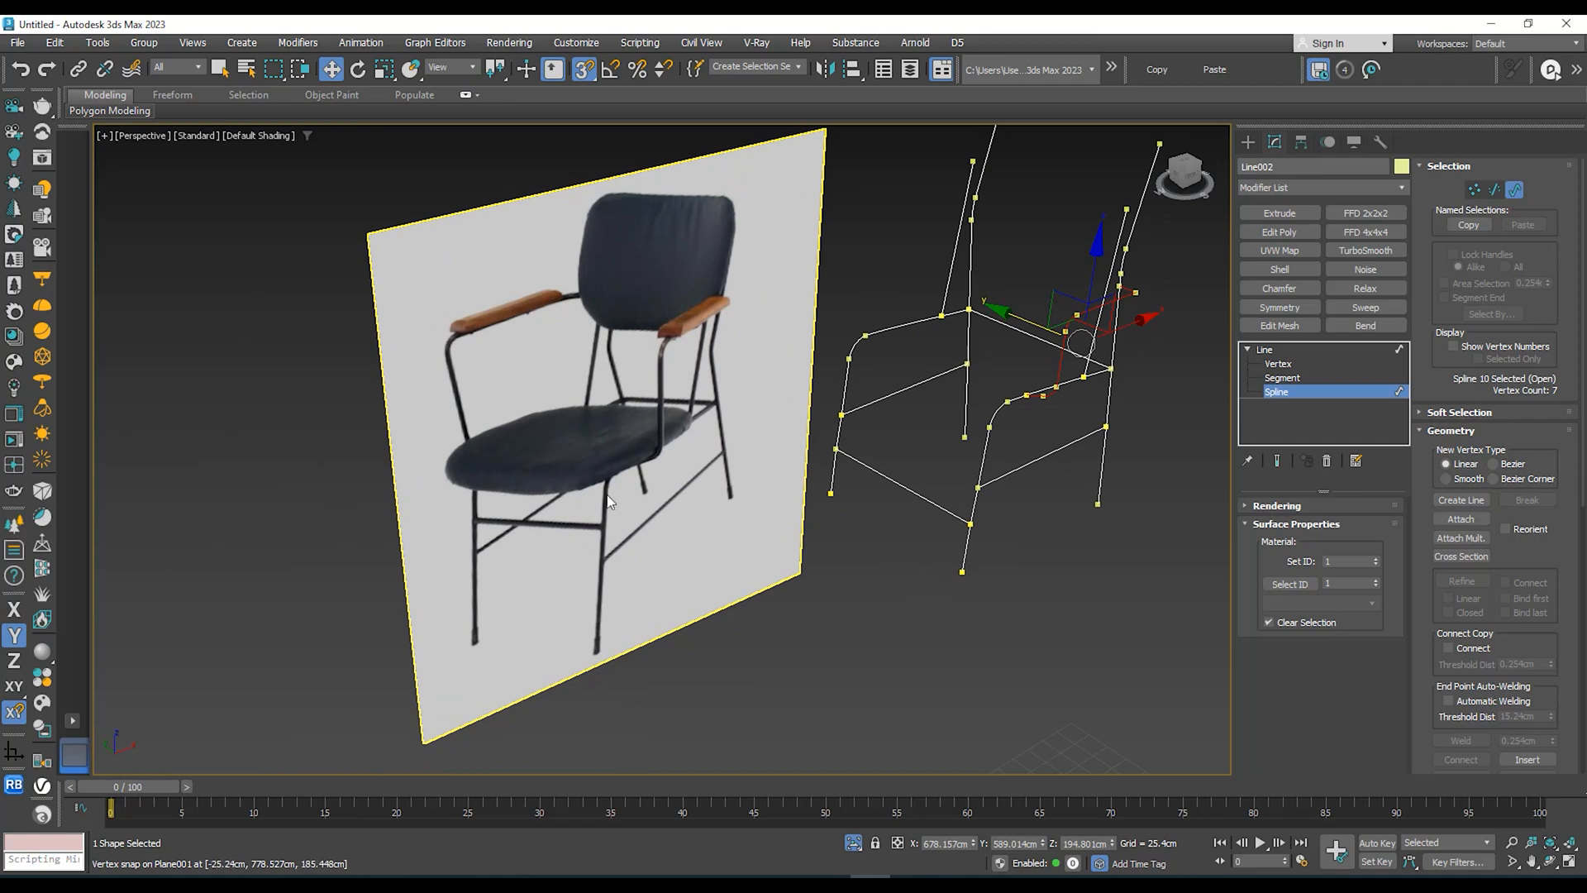
alt+middle_drag(1026, 253, 985, 305)
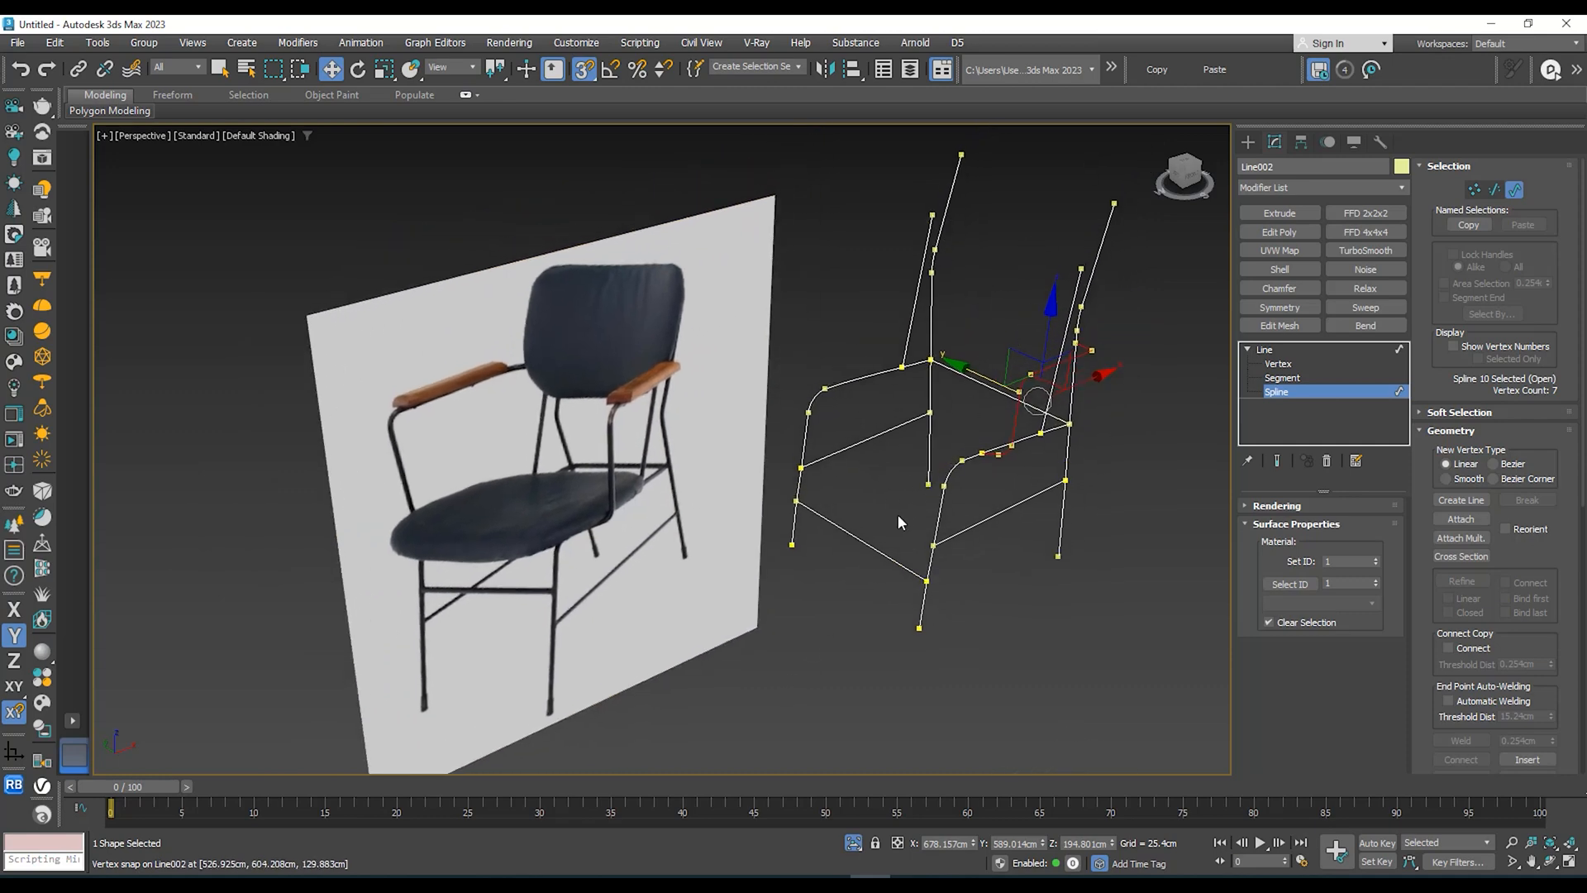
alt+middle_drag(837, 567, 912, 448)
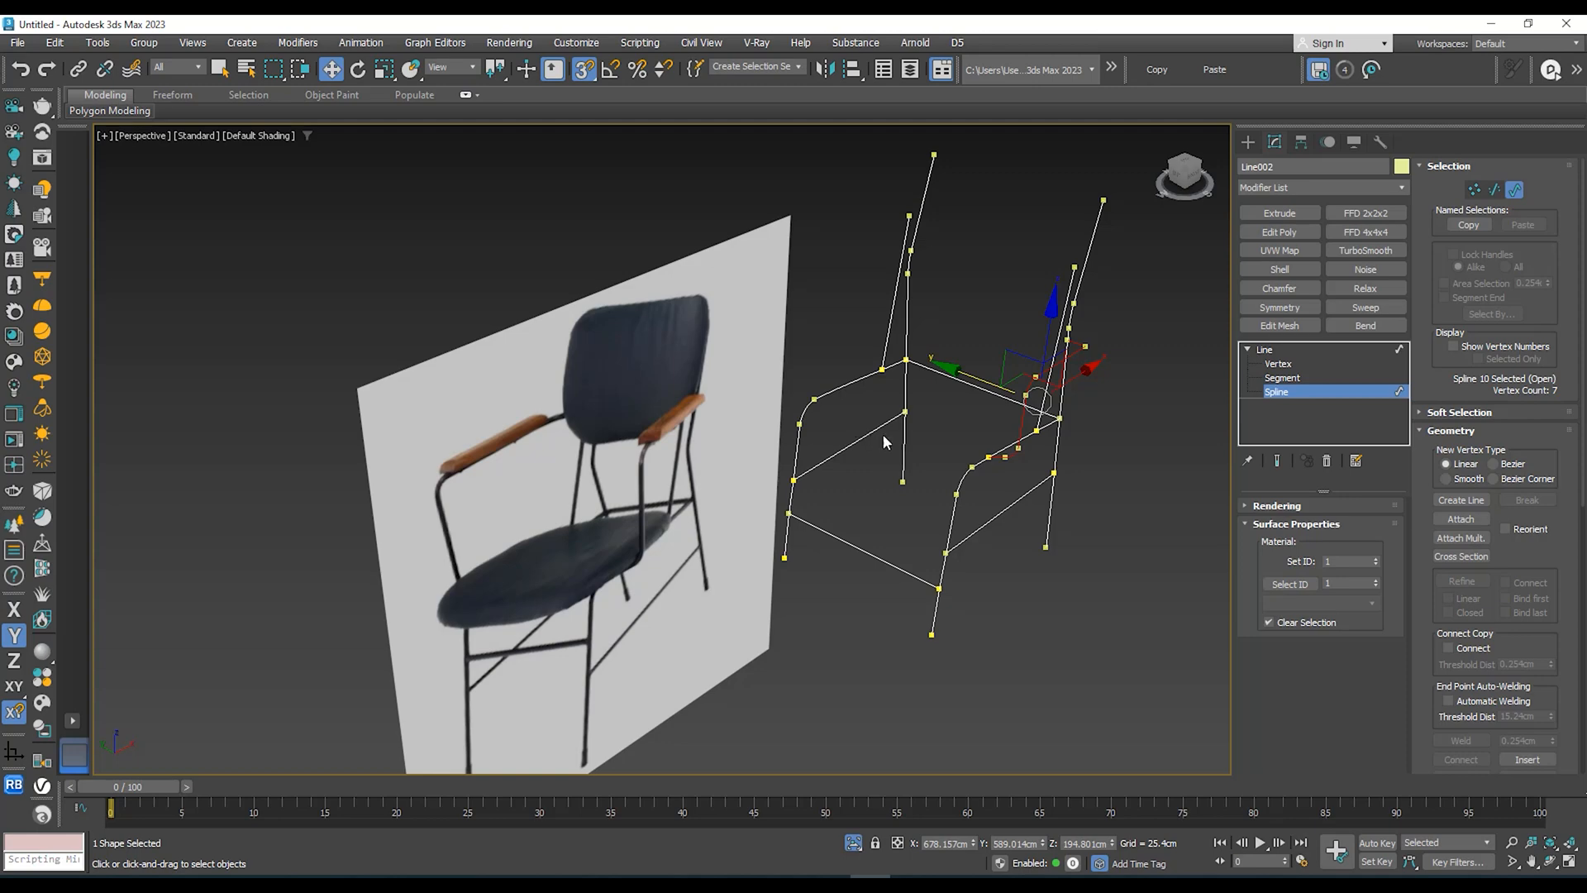
alt+middle_drag(873, 446, 838, 497)
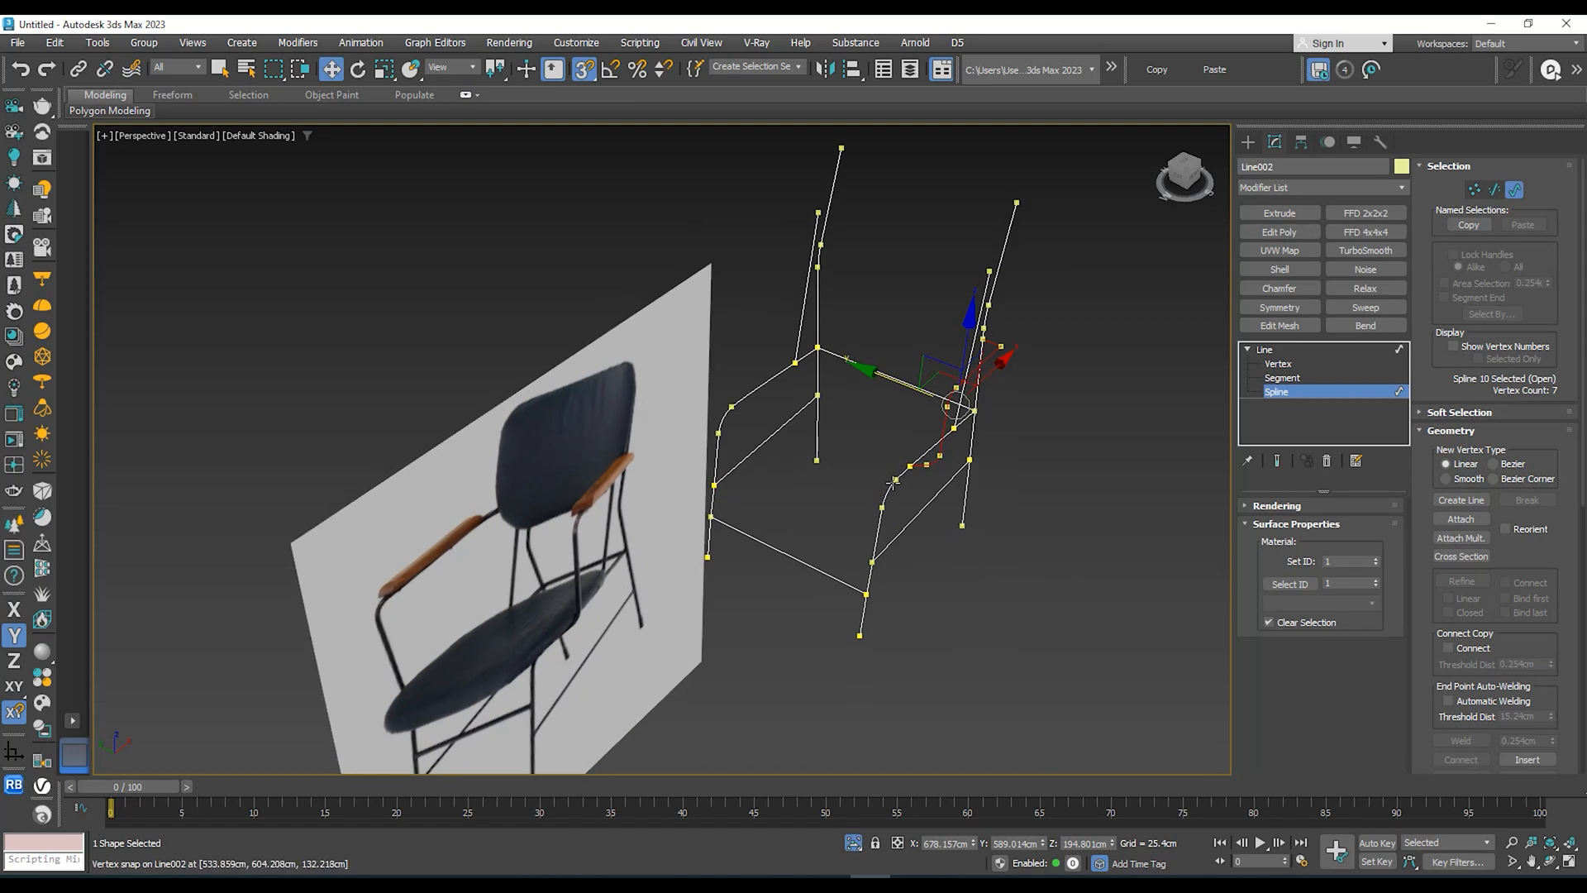
mouse_move(845, 495)
alt+middle_down()
mouse_move(846, 460)
mouse_move(794, 536)
mouse_move(854, 445)
mouse_move(857, 471)
alt+middle_up()
scroll(829, 499, up, 4)
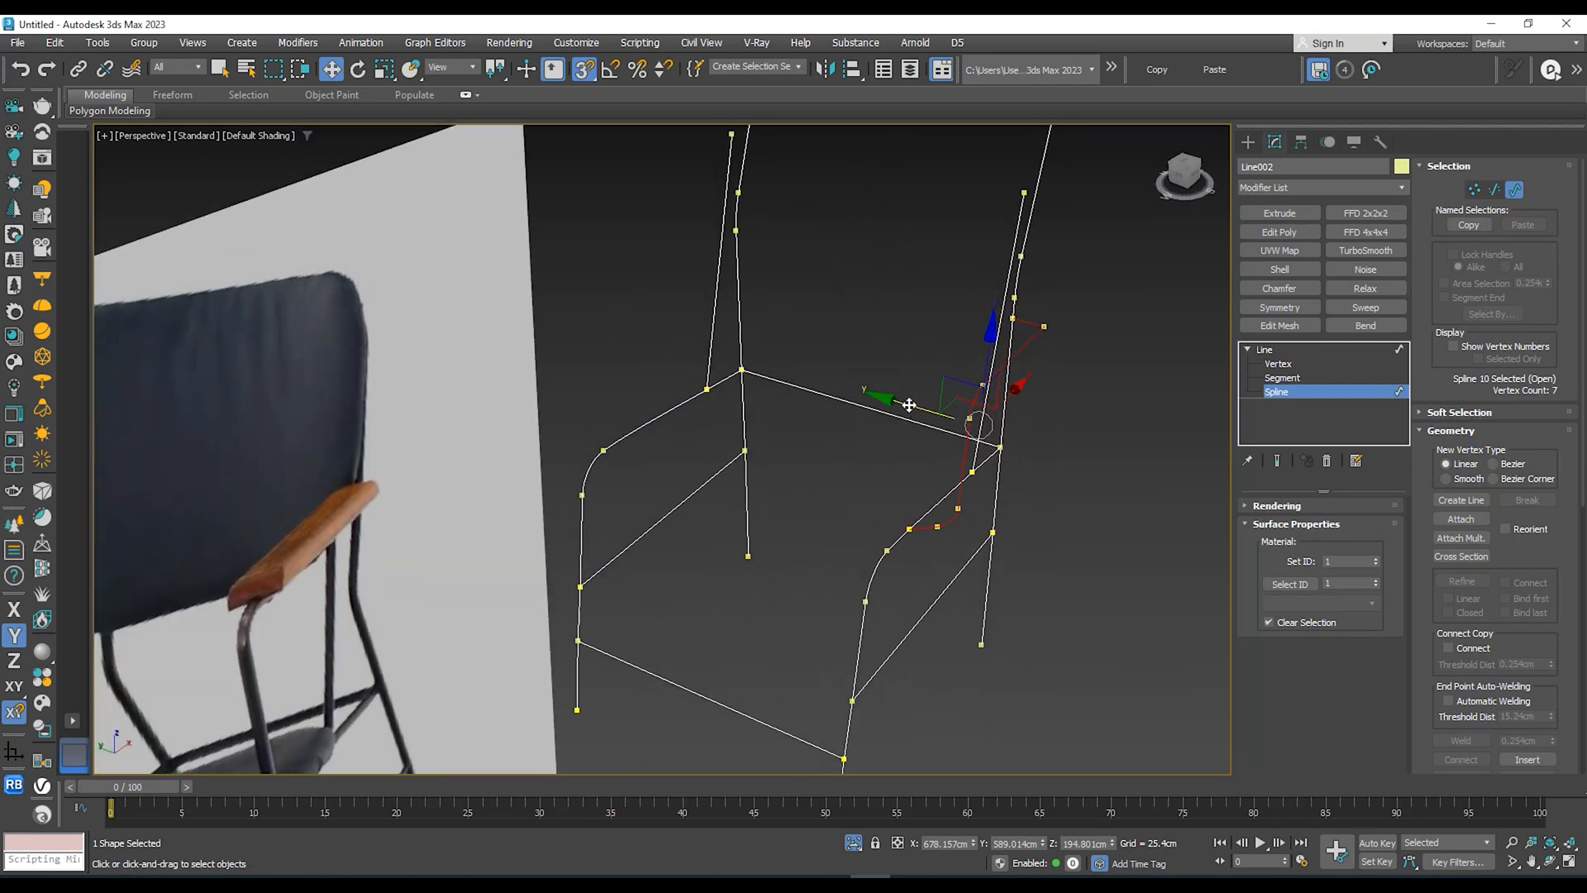
shift+drag(910, 404, 704, 380)
alt+middle_drag(696, 378, 715, 308)
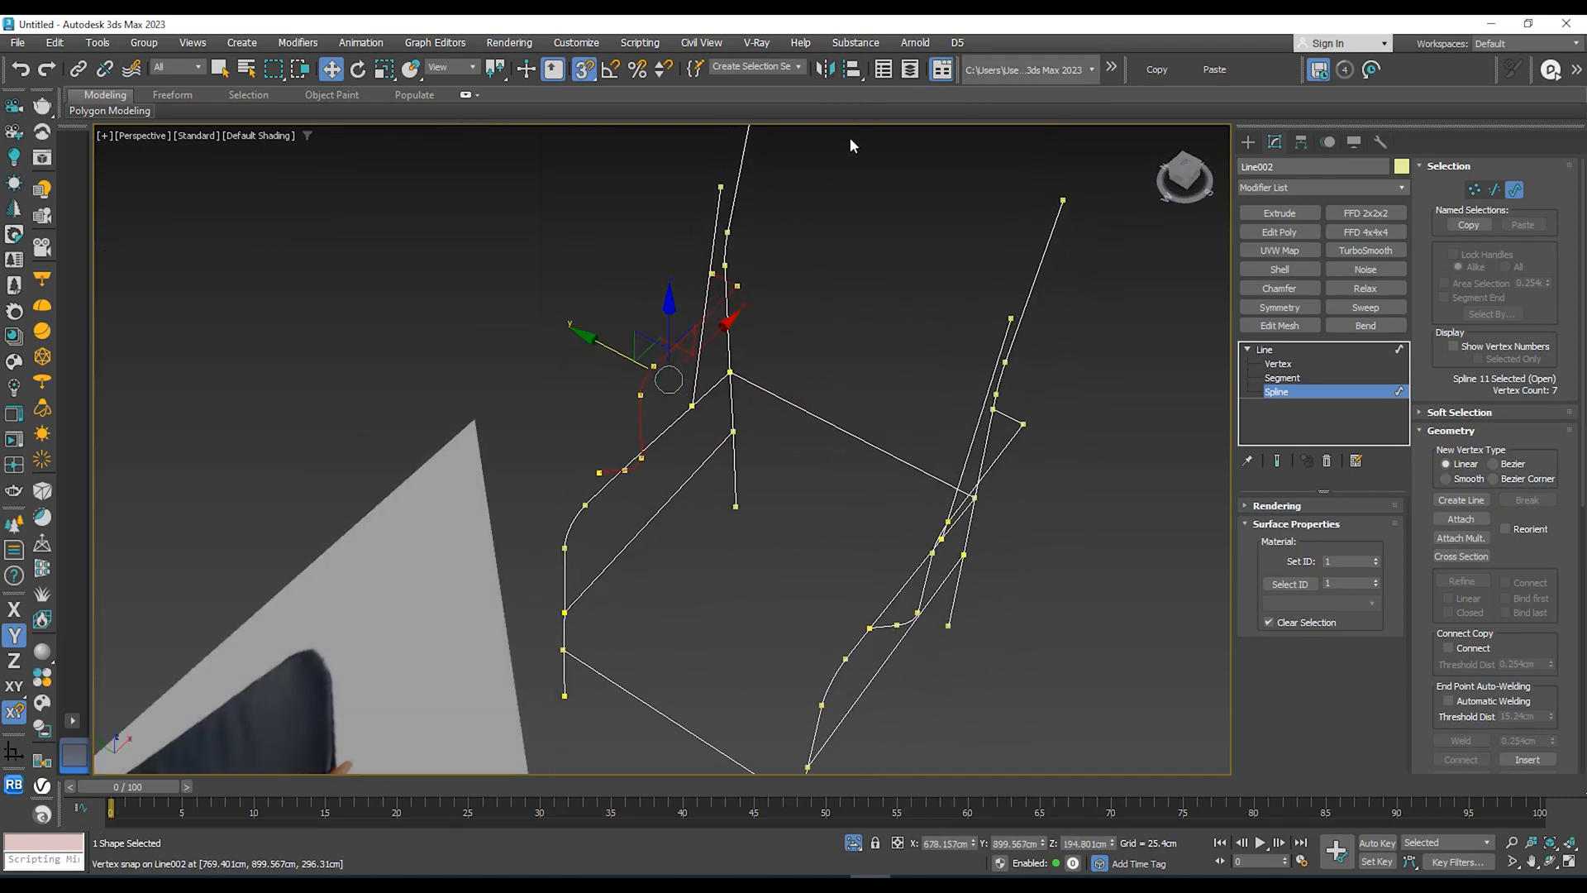
click(831, 74)
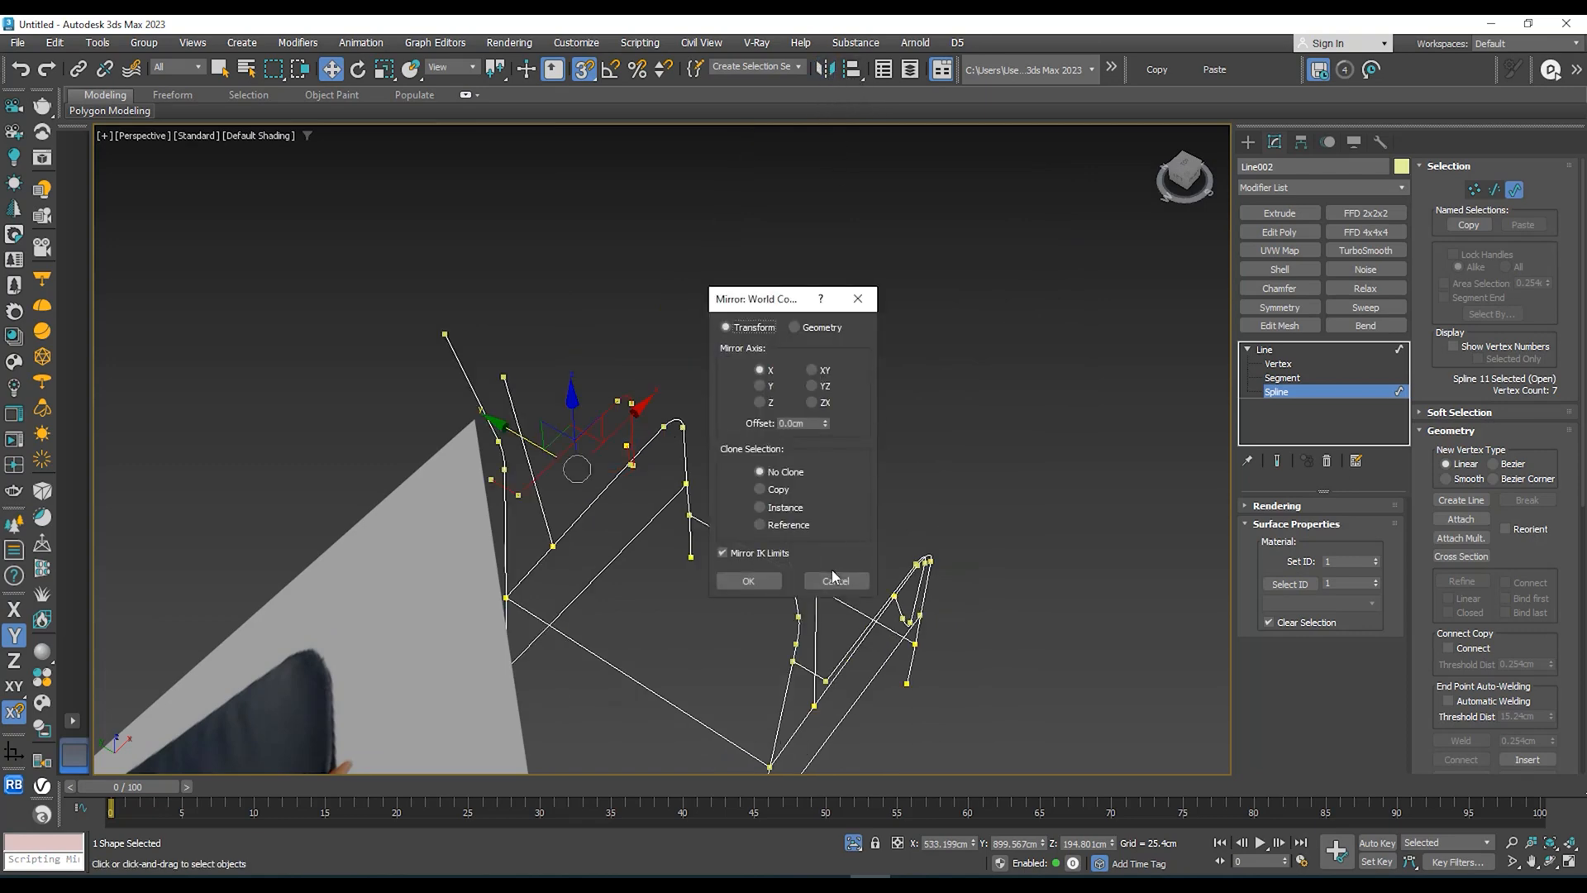
click(832, 577)
alt+middle_drag(754, 350, 755, 362)
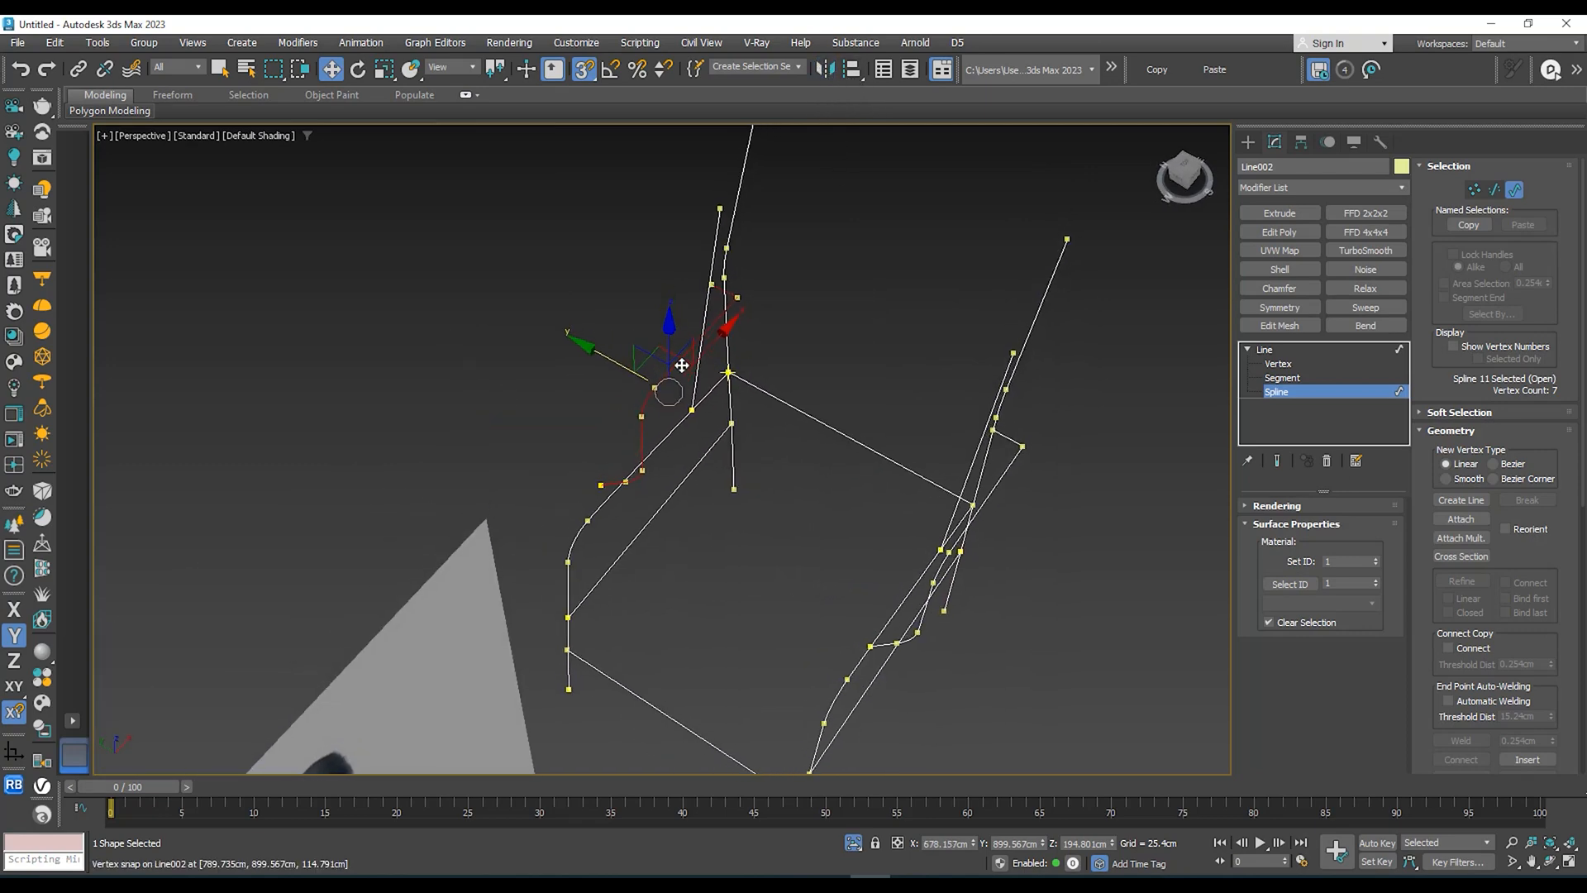
Step: Move the copied armrest spline farther outward along Y so that it stands clear of the frame
drag(607, 359, 519, 314)
mouse_move(519, 314)
alt+middle_down()
mouse_move(558, 331)
mouse_move(526, 259)
mouse_move(659, 266)
mouse_move(653, 247)
mouse_move(581, 316)
mouse_move(546, 324)
alt+middle_up()
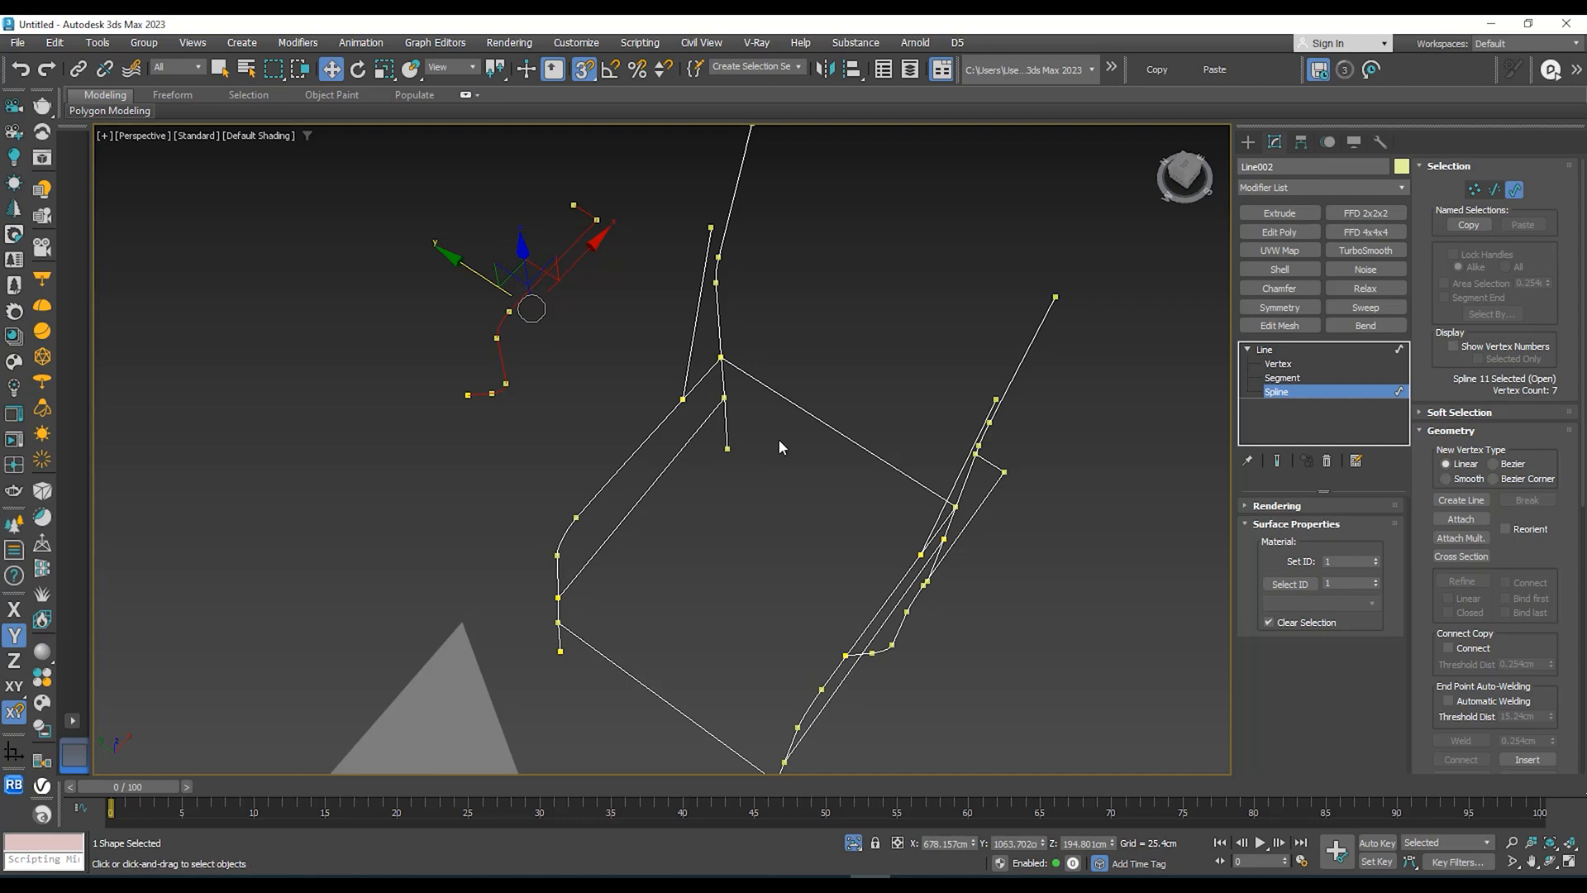
alt+middle_drag(638, 466, 605, 471)
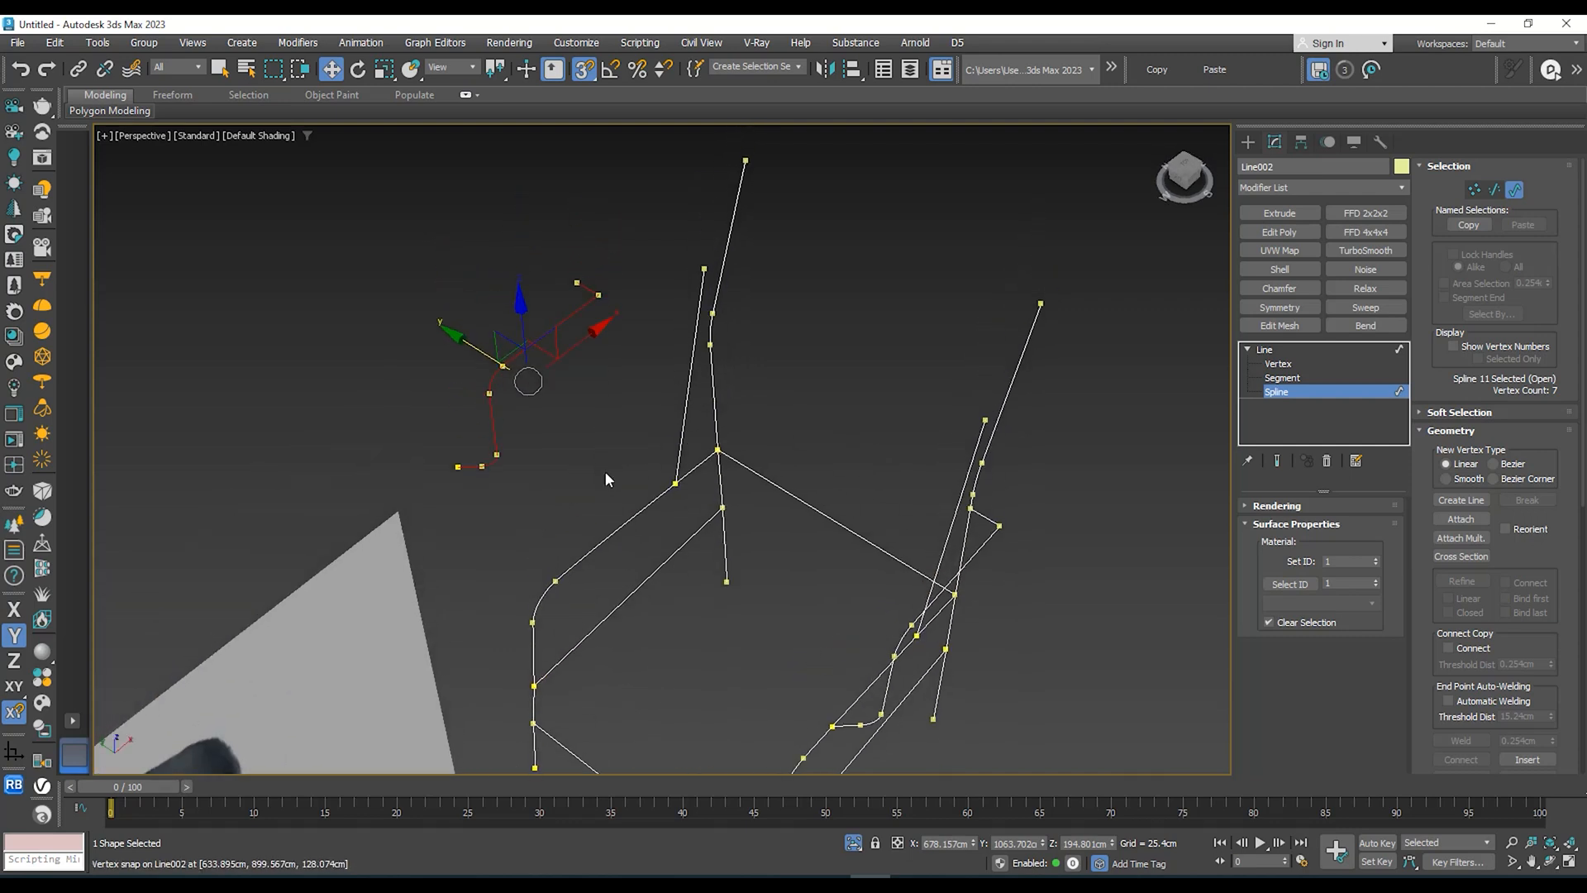
Step: Enable angle snapping for rotation and set its angle increment to 90 degrees
key(e)
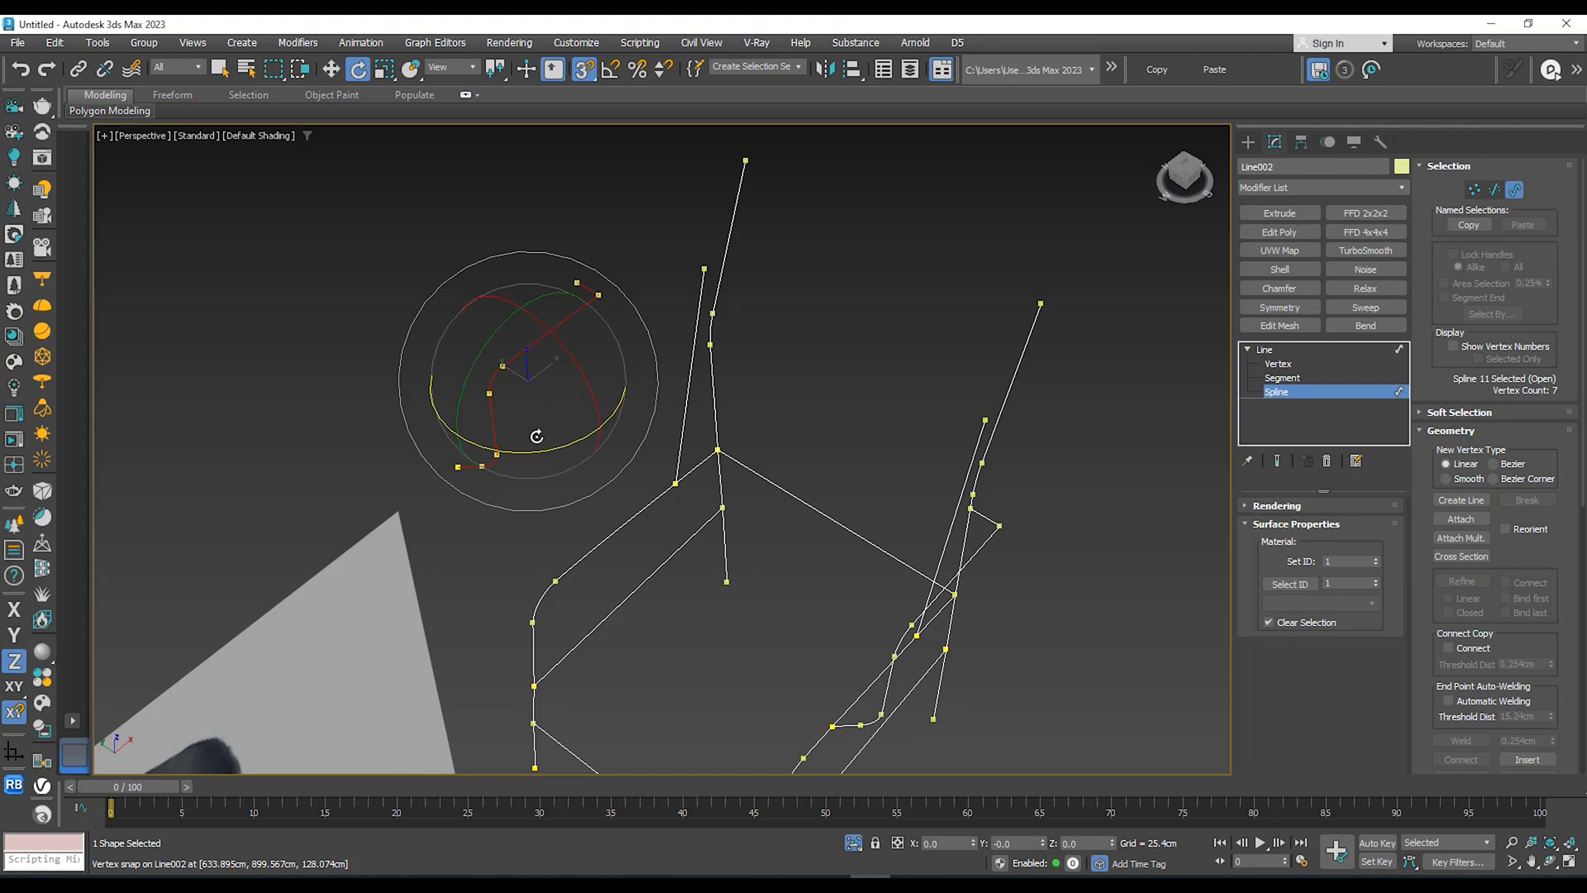
drag(529, 451, 576, 283)
key(a)
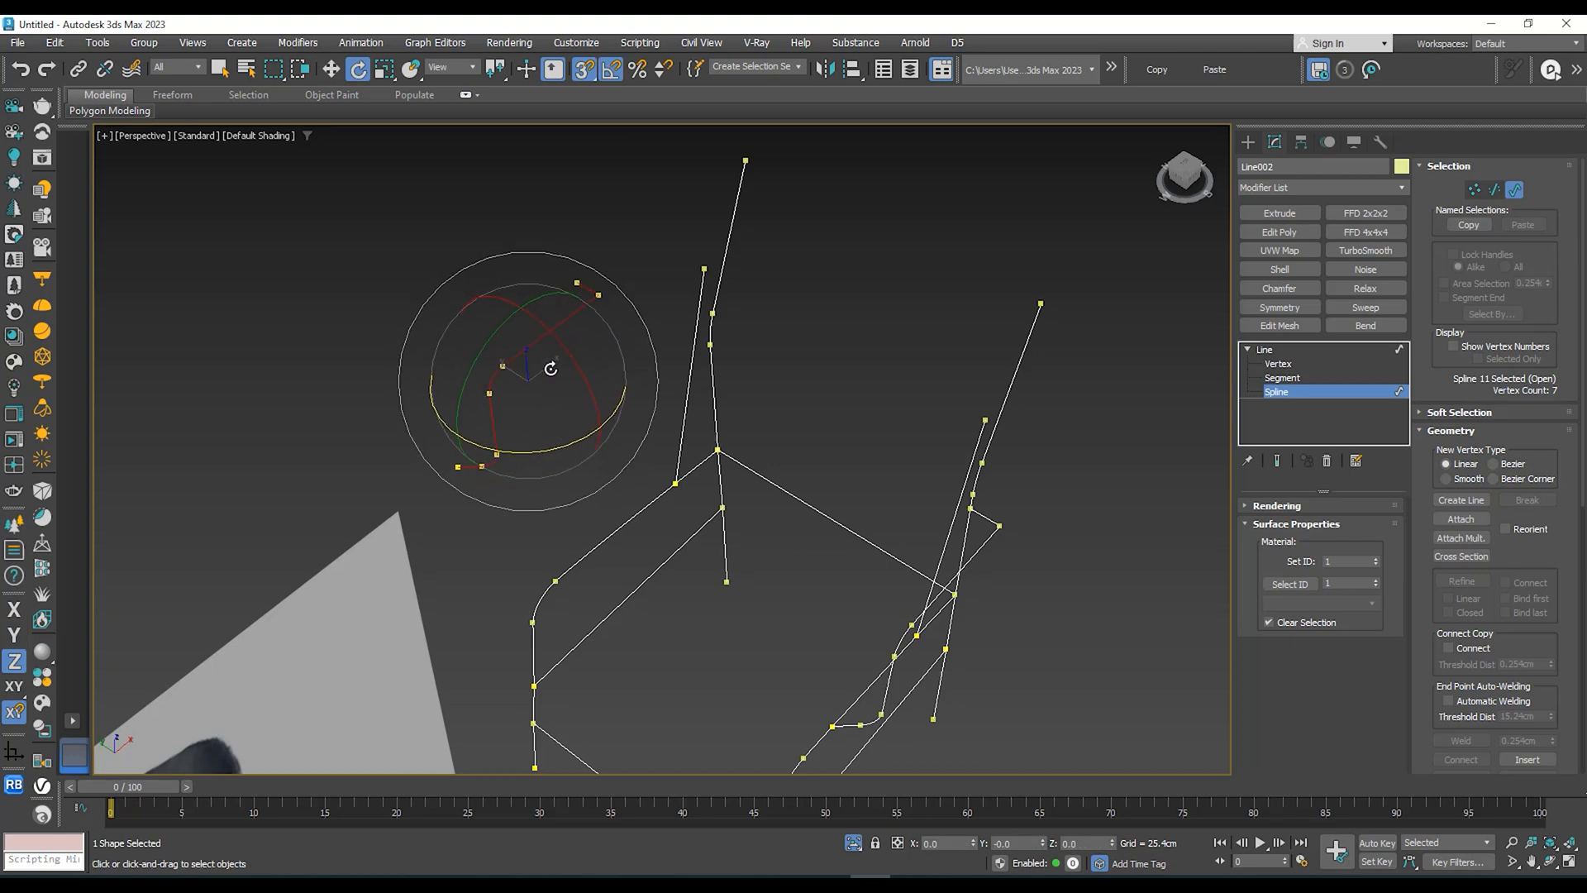
right_click(612, 78)
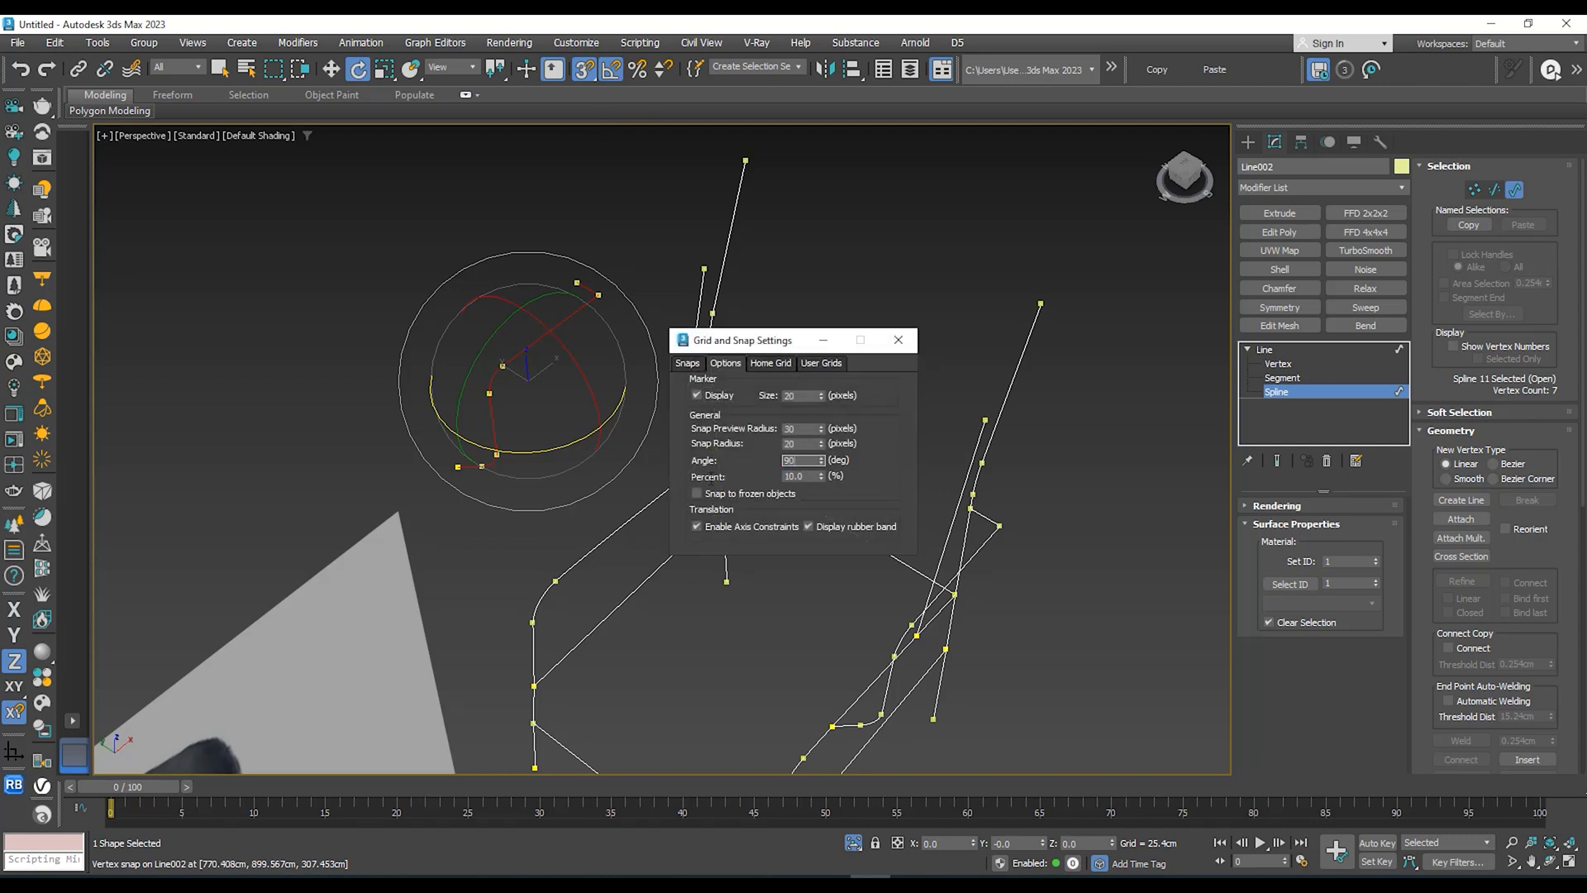
click(899, 339)
Step: Try to reorient the copied armrest spline by rotating it about Z in 90-degree increments and moving it towards the frame
mouse_move(586, 445)
mouse_down()
mouse_move(560, 450)
mouse_move(576, 445)
mouse_up()
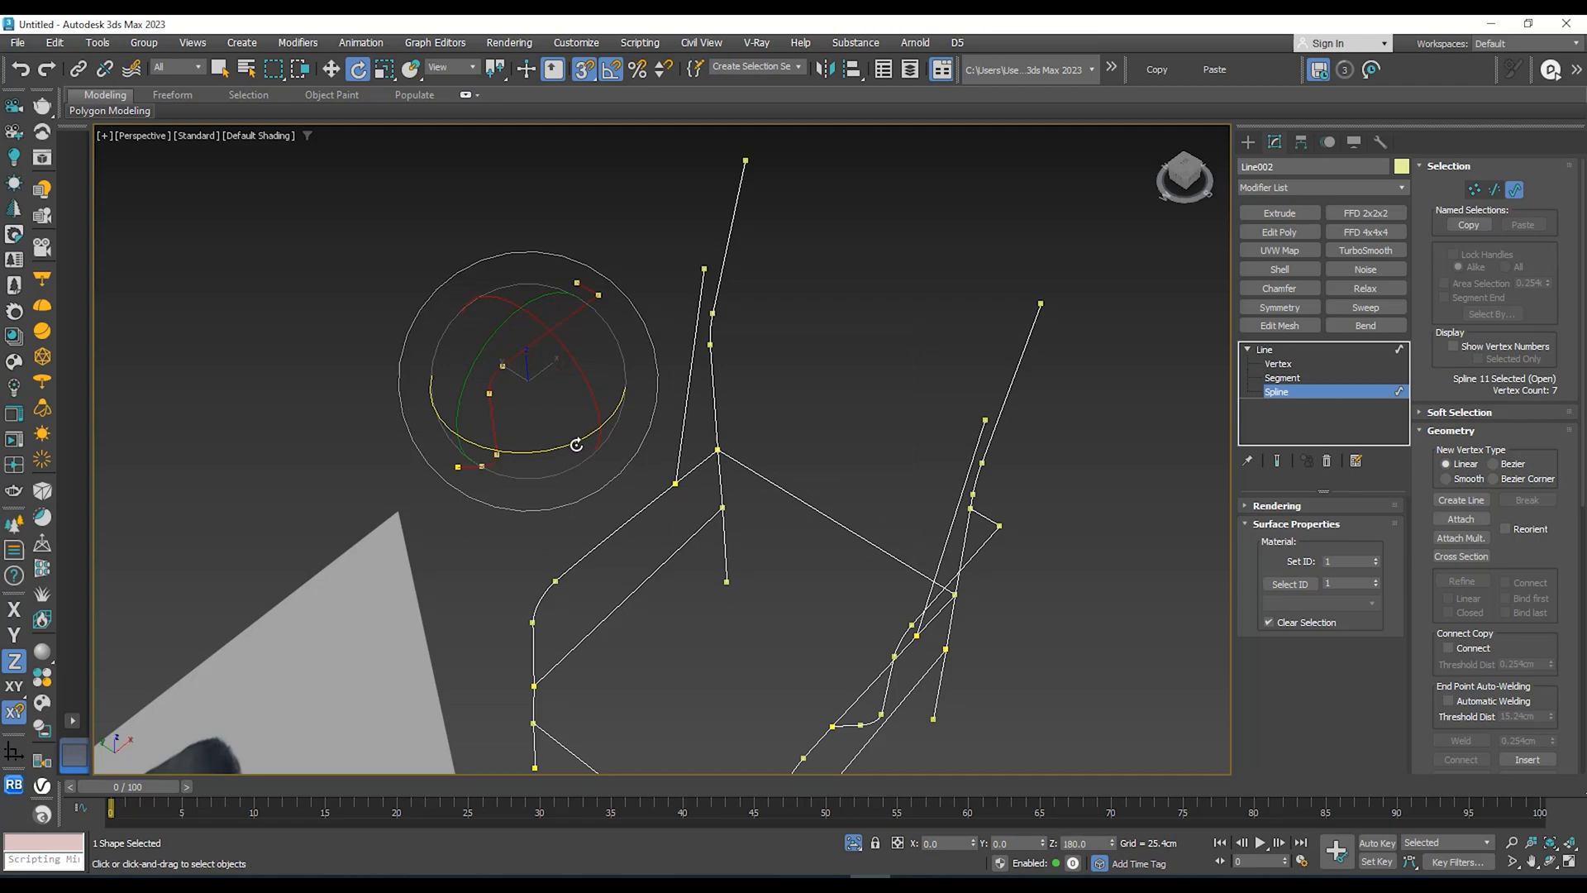
key(w)
alt+middle_drag(592, 470, 558, 419)
drag(539, 407, 672, 404)
key(e)
drag(635, 482, 648, 483)
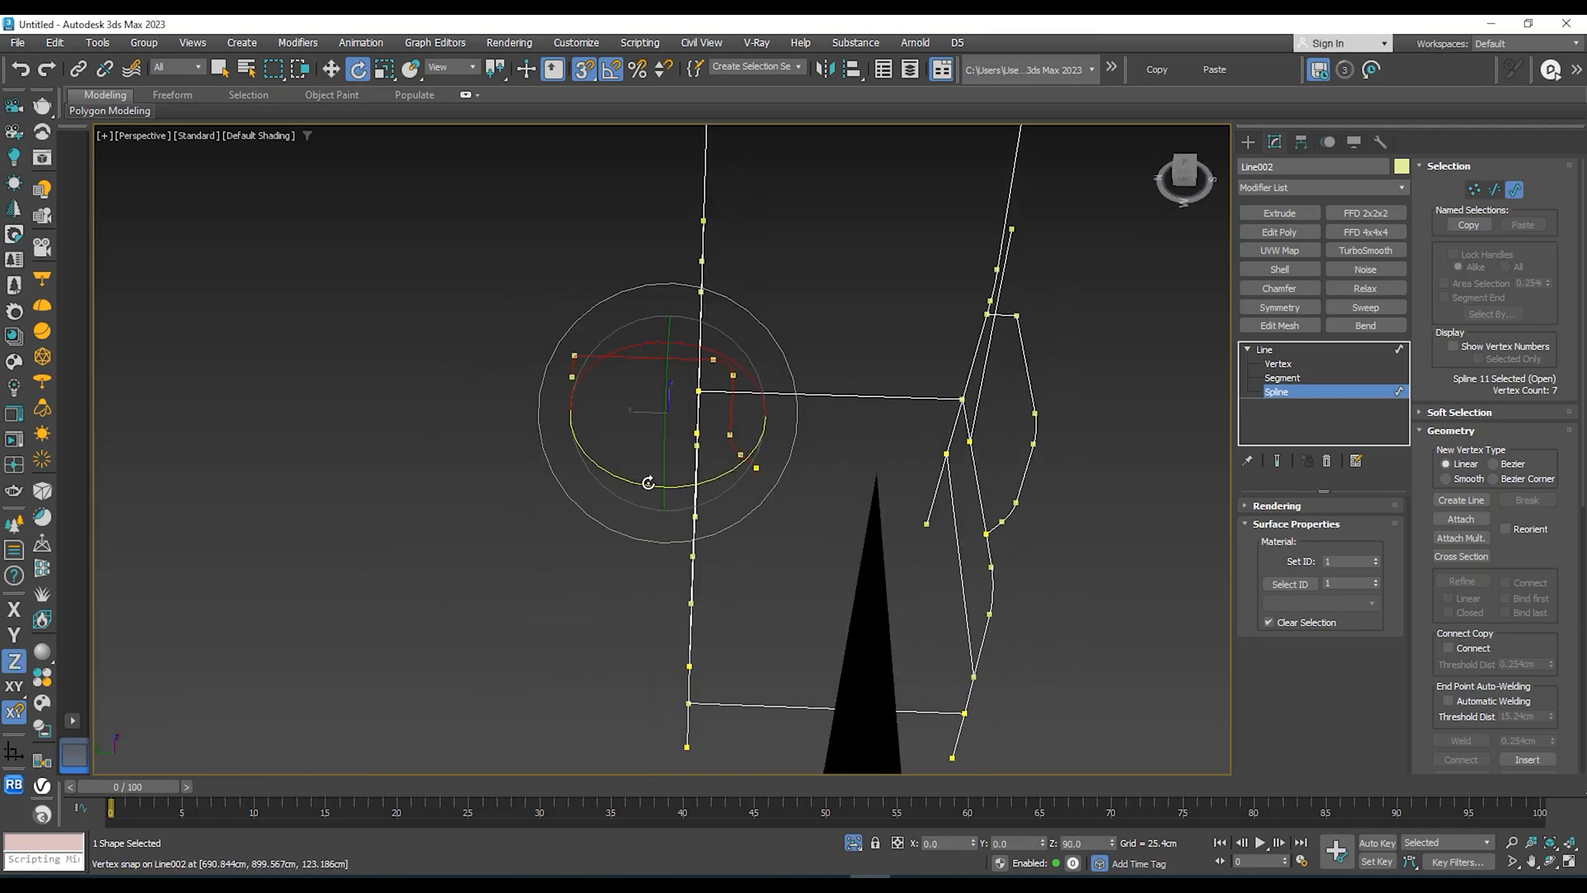
key(w)
alt+middle_drag(654, 482, 535, 470)
drag(708, 435, 631, 461)
alt+middle_drag(631, 460, 774, 407)
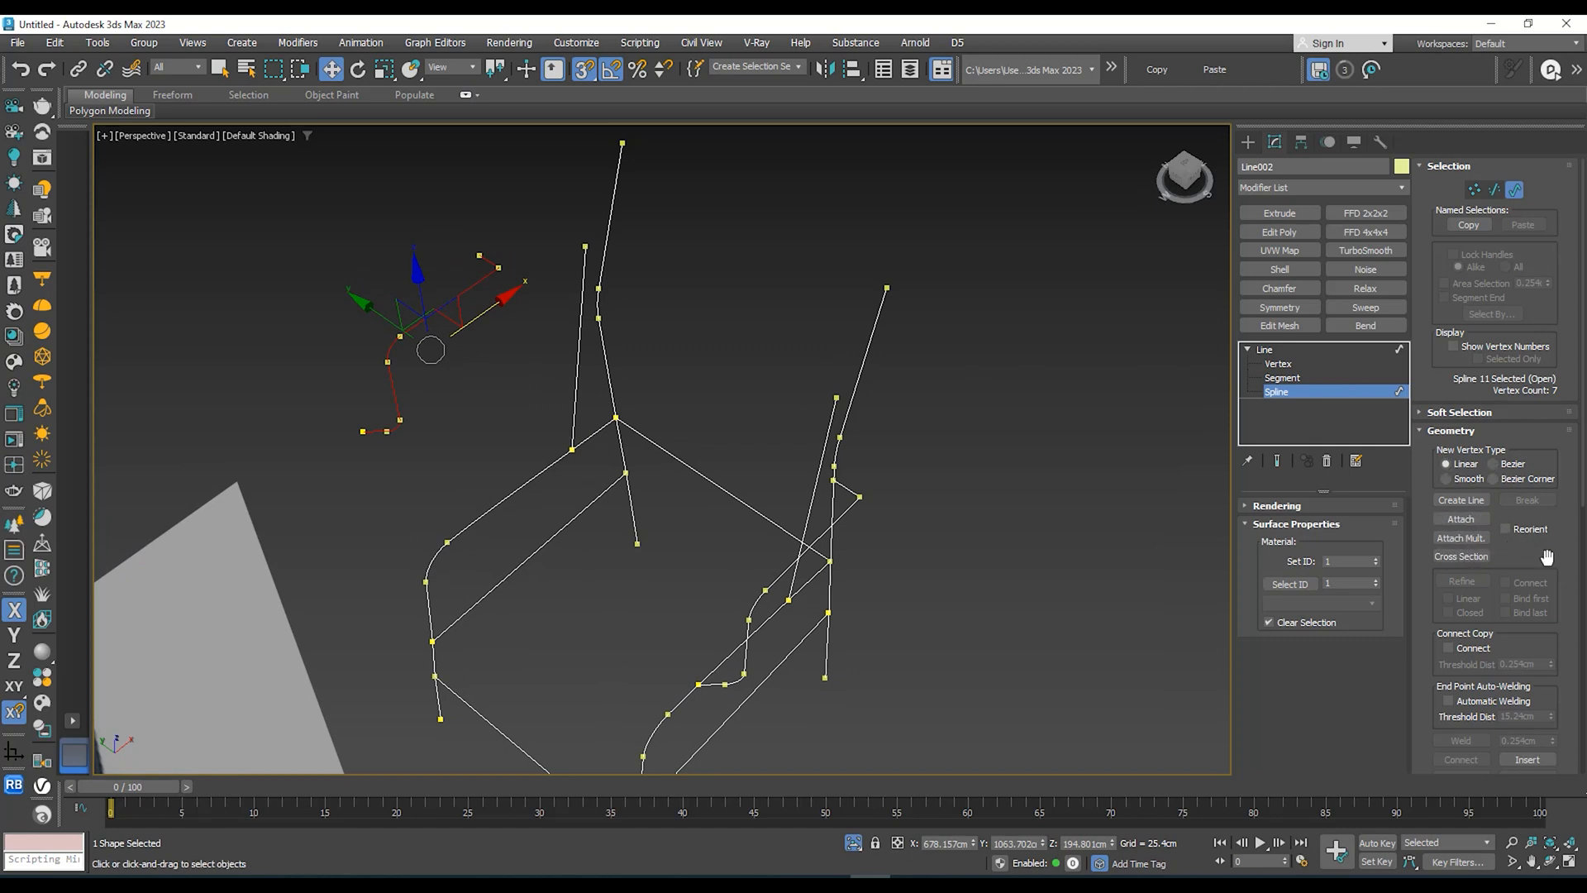
Step: Detach the copied armrest spline from the frame as a separate shape and leave spline editing
drag(1544, 556, 1530, 40)
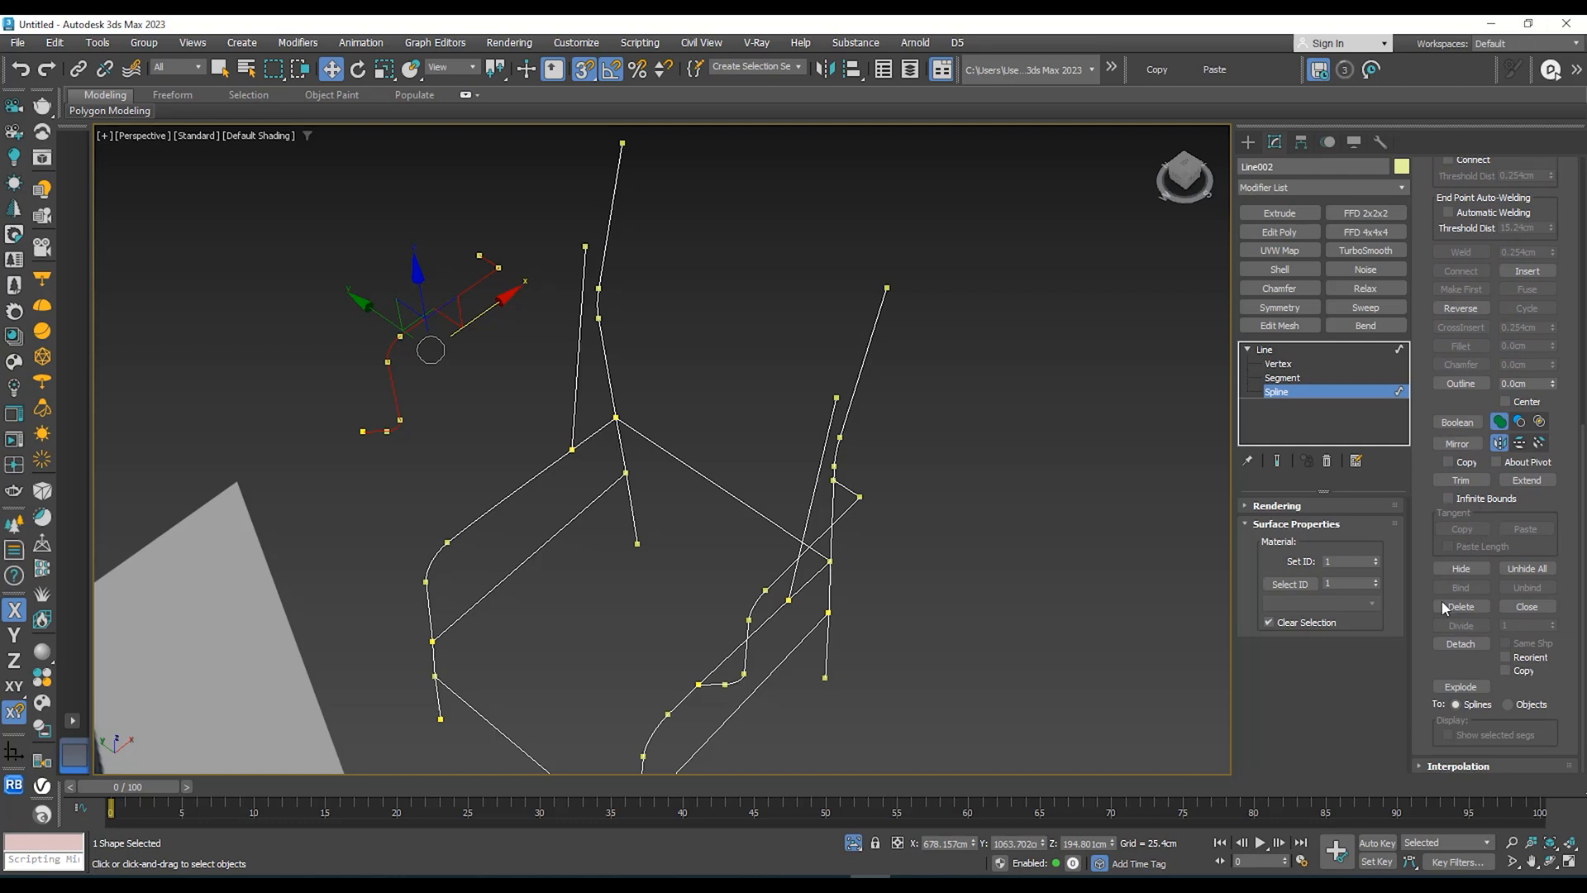
click(1461, 644)
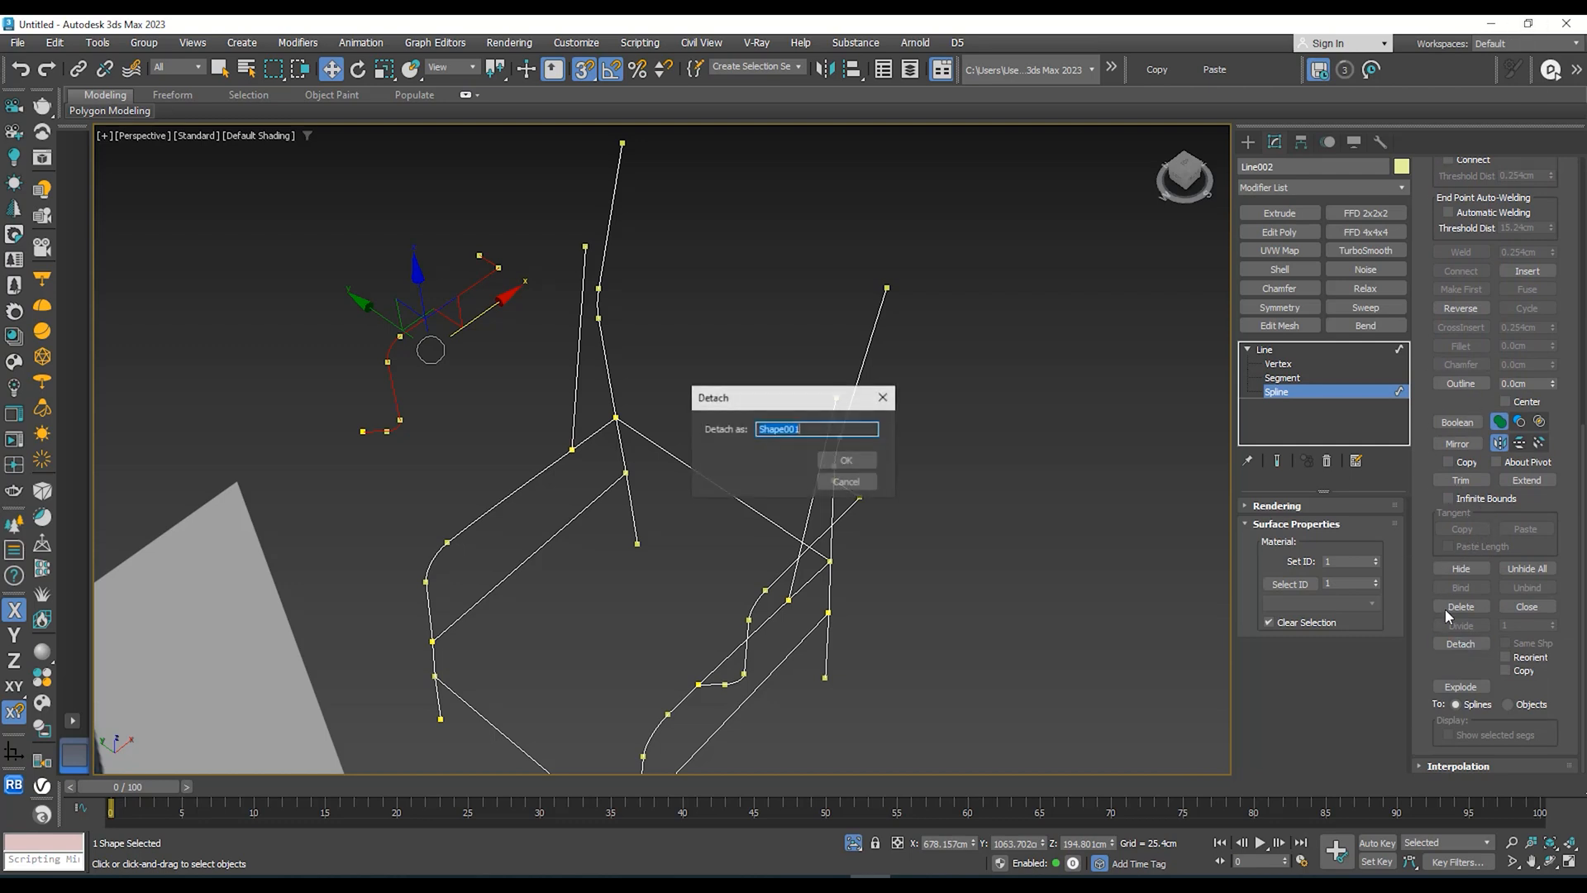
click(847, 460)
click(1265, 349)
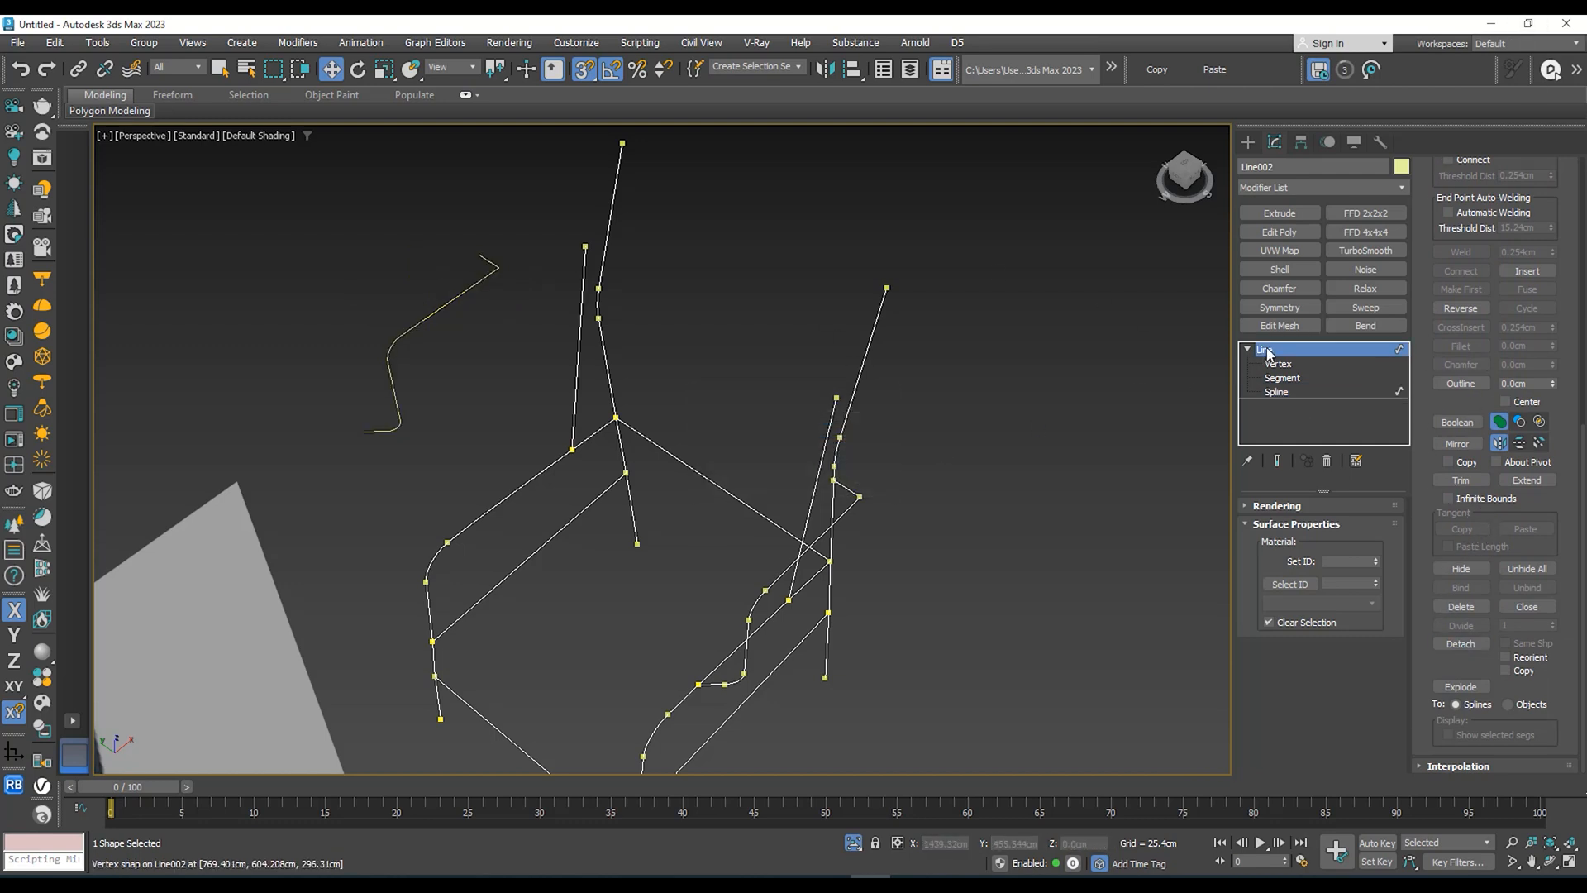
Step: Select the detached armrest spline, turn off 3D snapping and center its pivot on the object
click(435, 311)
scroll(485, 355, down, 5)
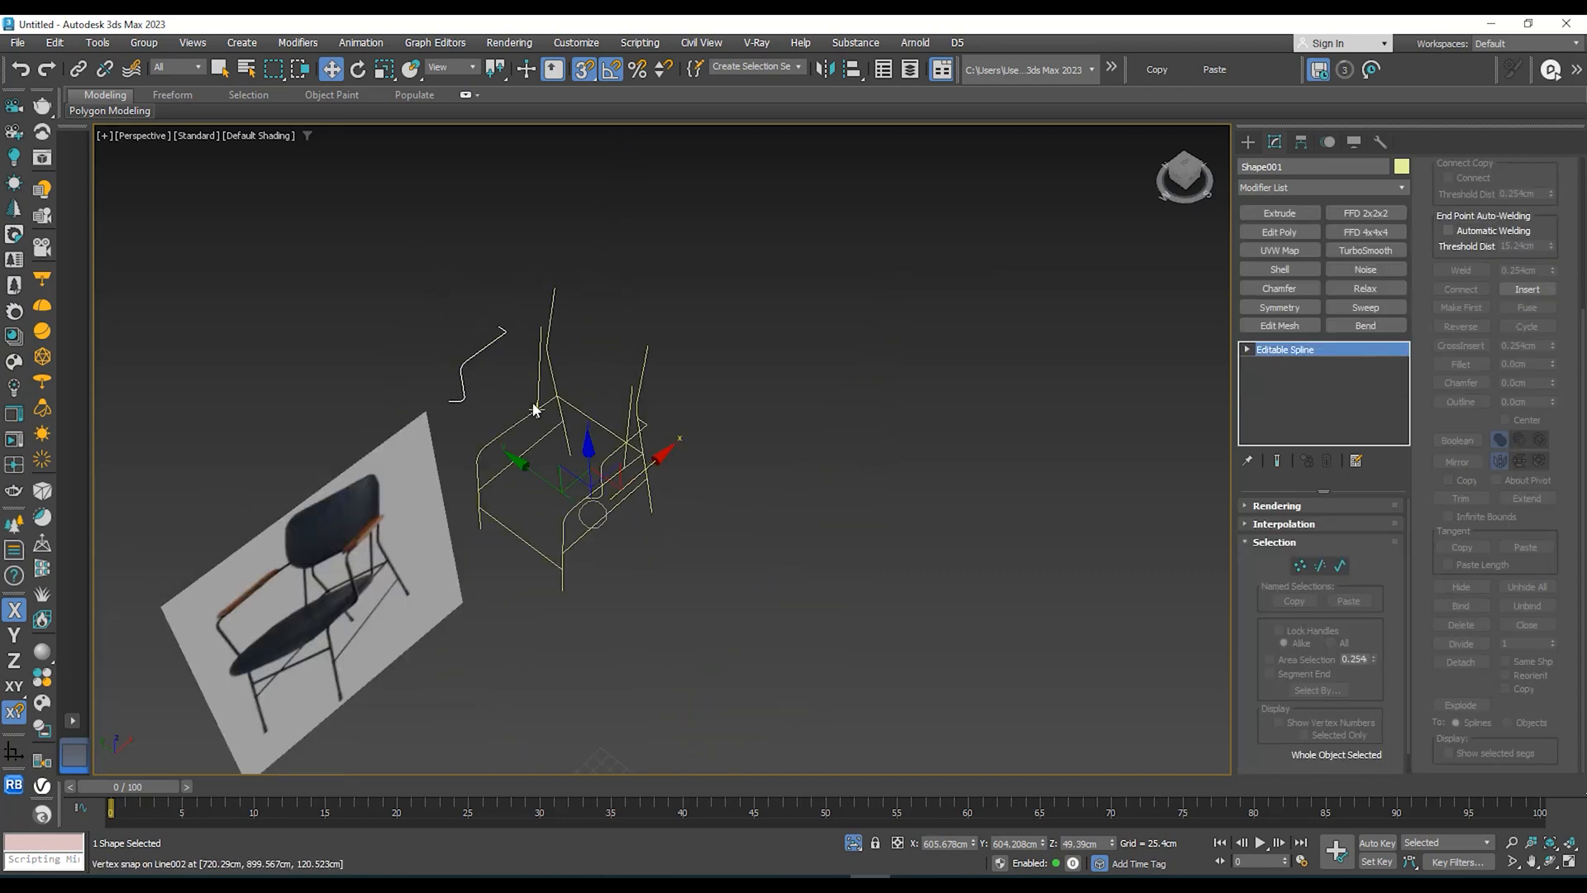
key(s)
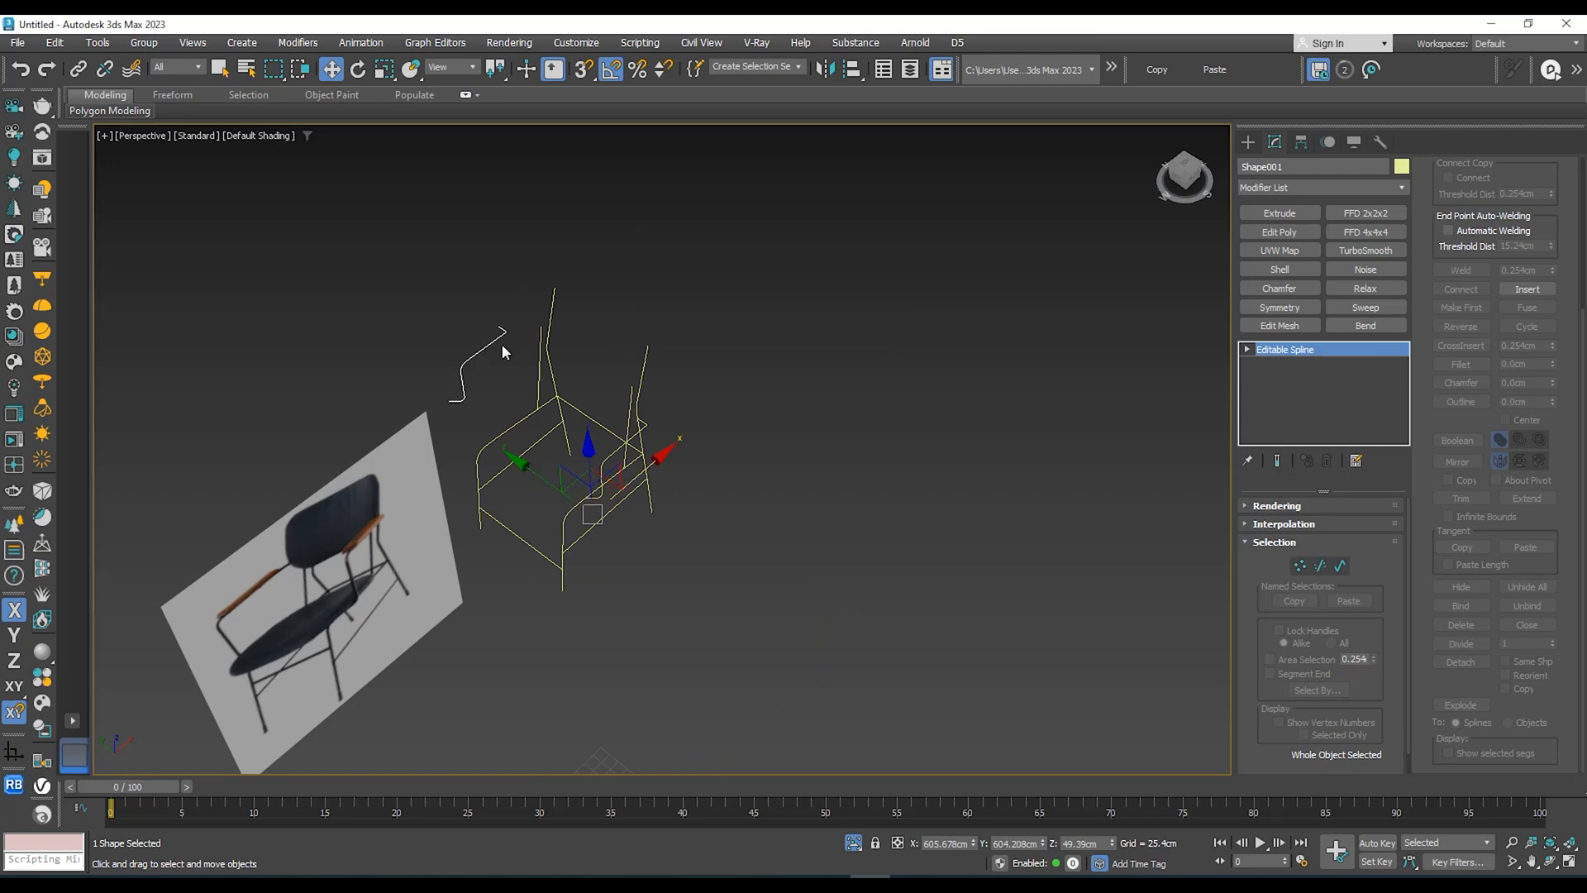
click(1301, 142)
click(1320, 256)
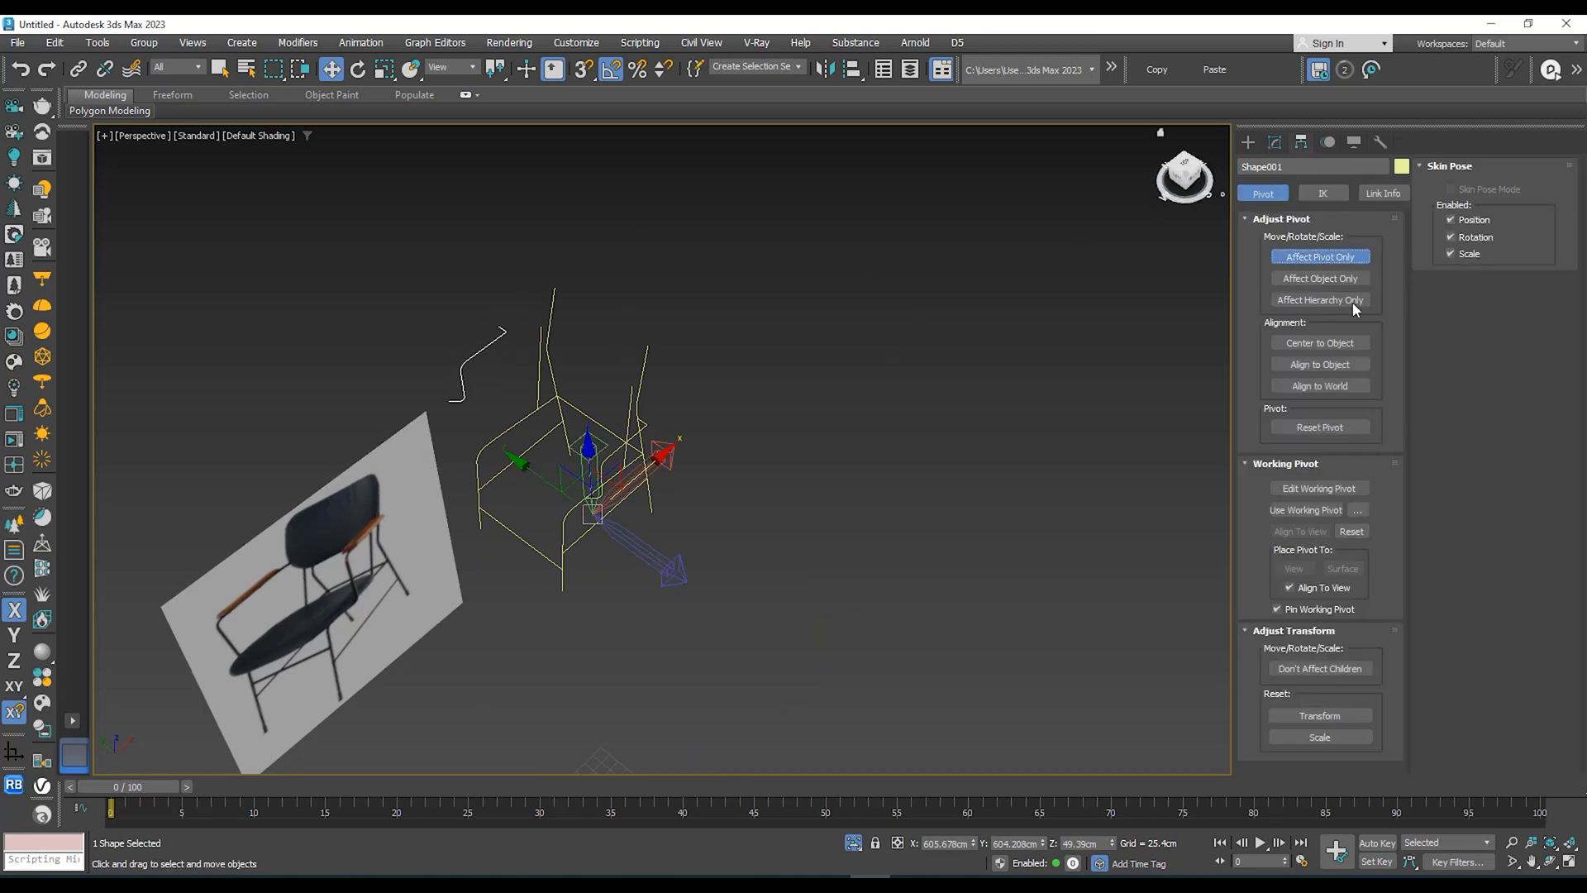
click(1320, 342)
click(1275, 142)
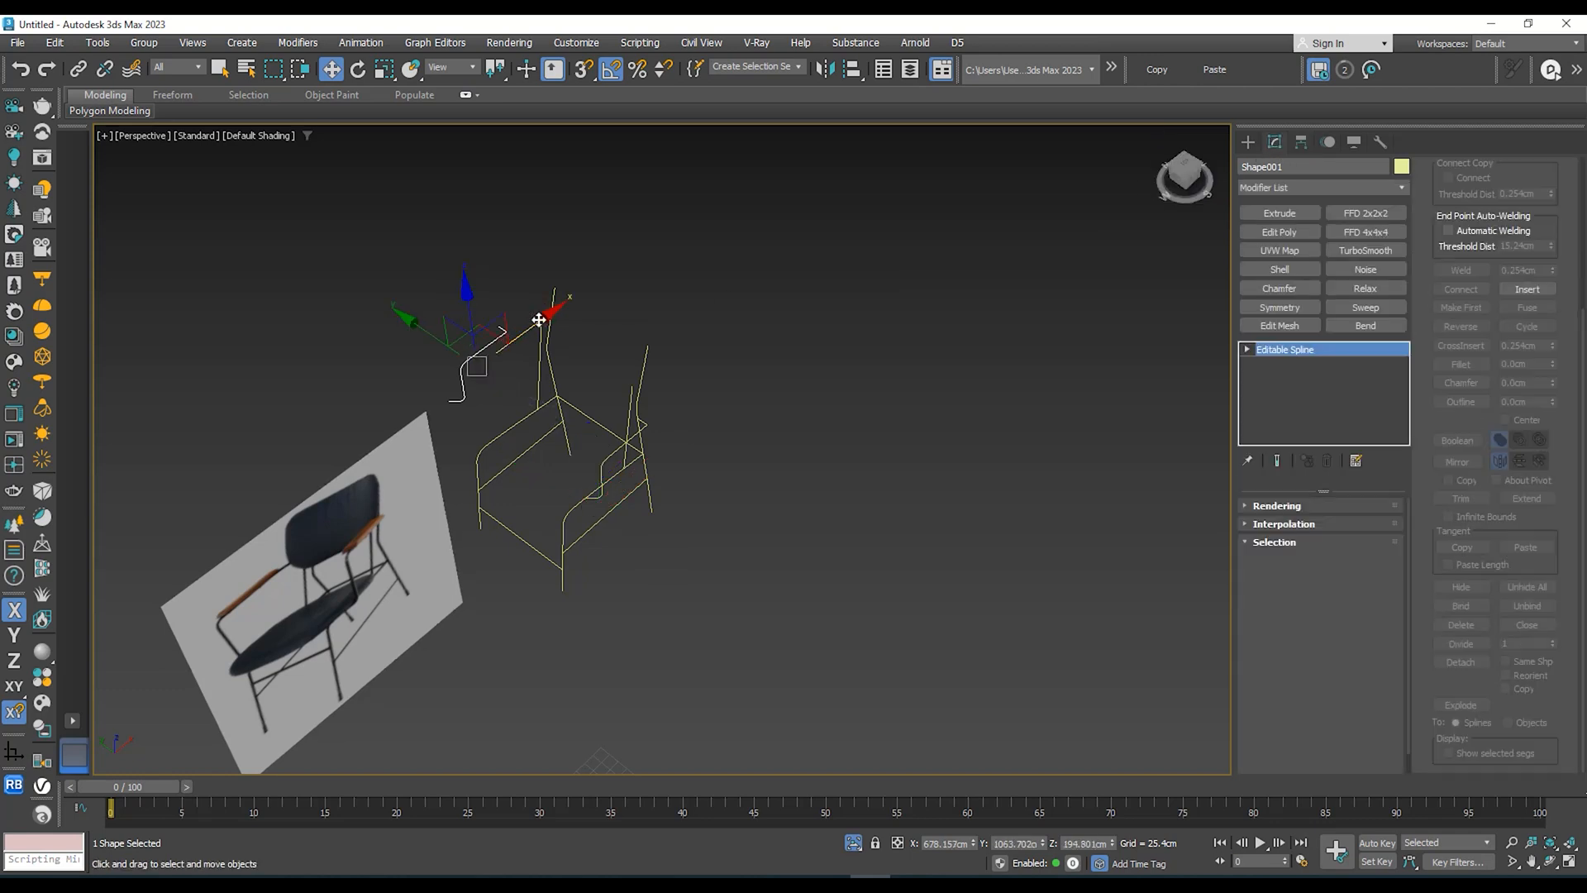
Step: Move the detached armrest spline closer to the frame along Y and mirror it about the Y axis
scroll(389, 453, up, 3)
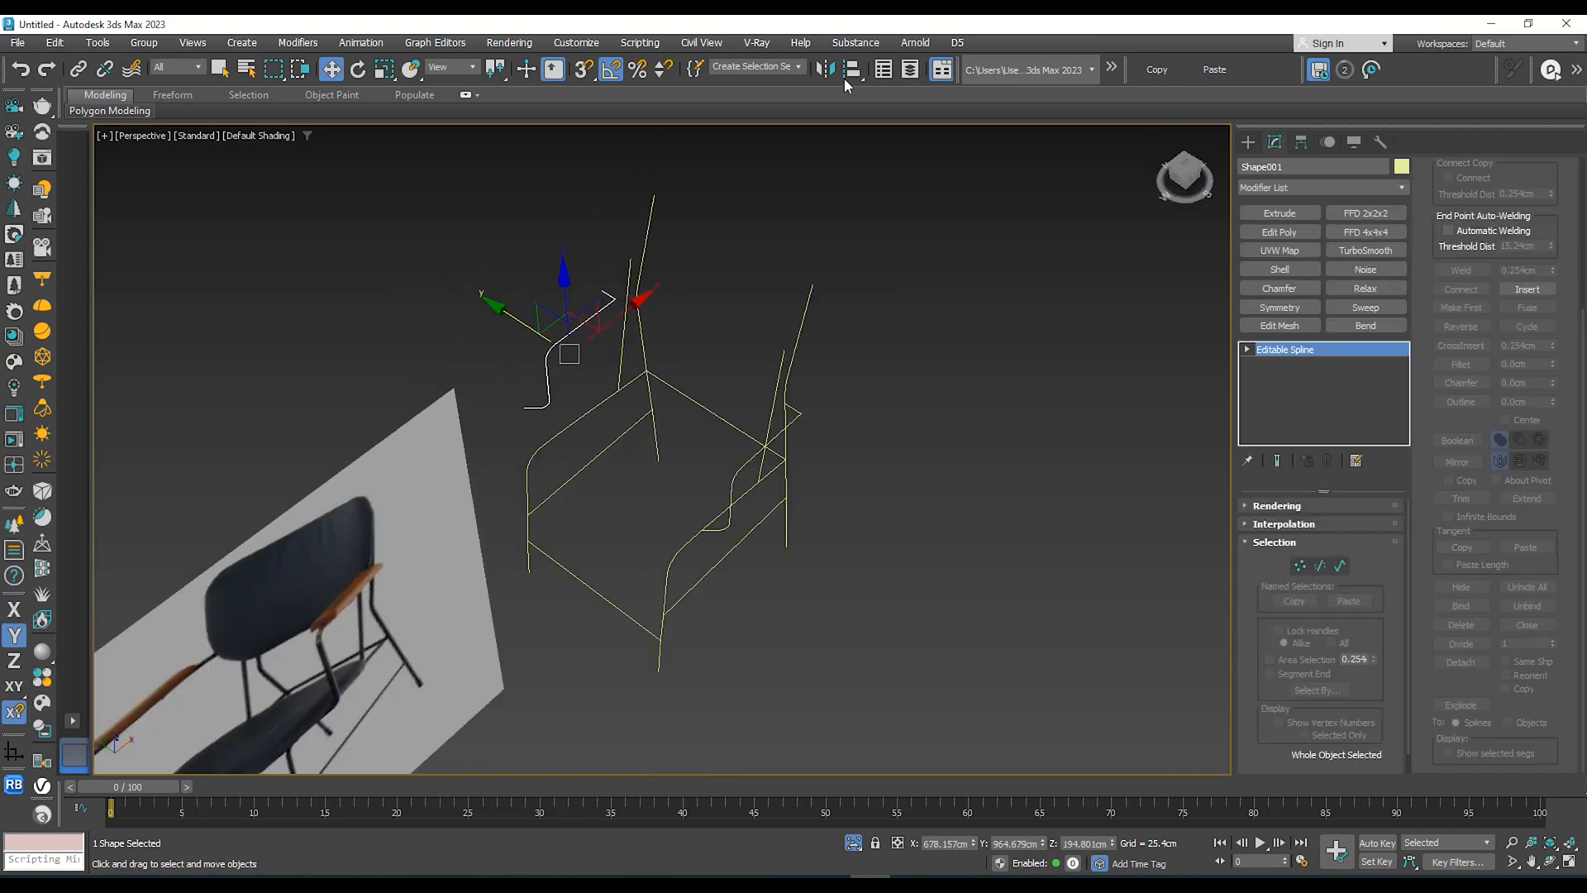
click(825, 69)
click(759, 386)
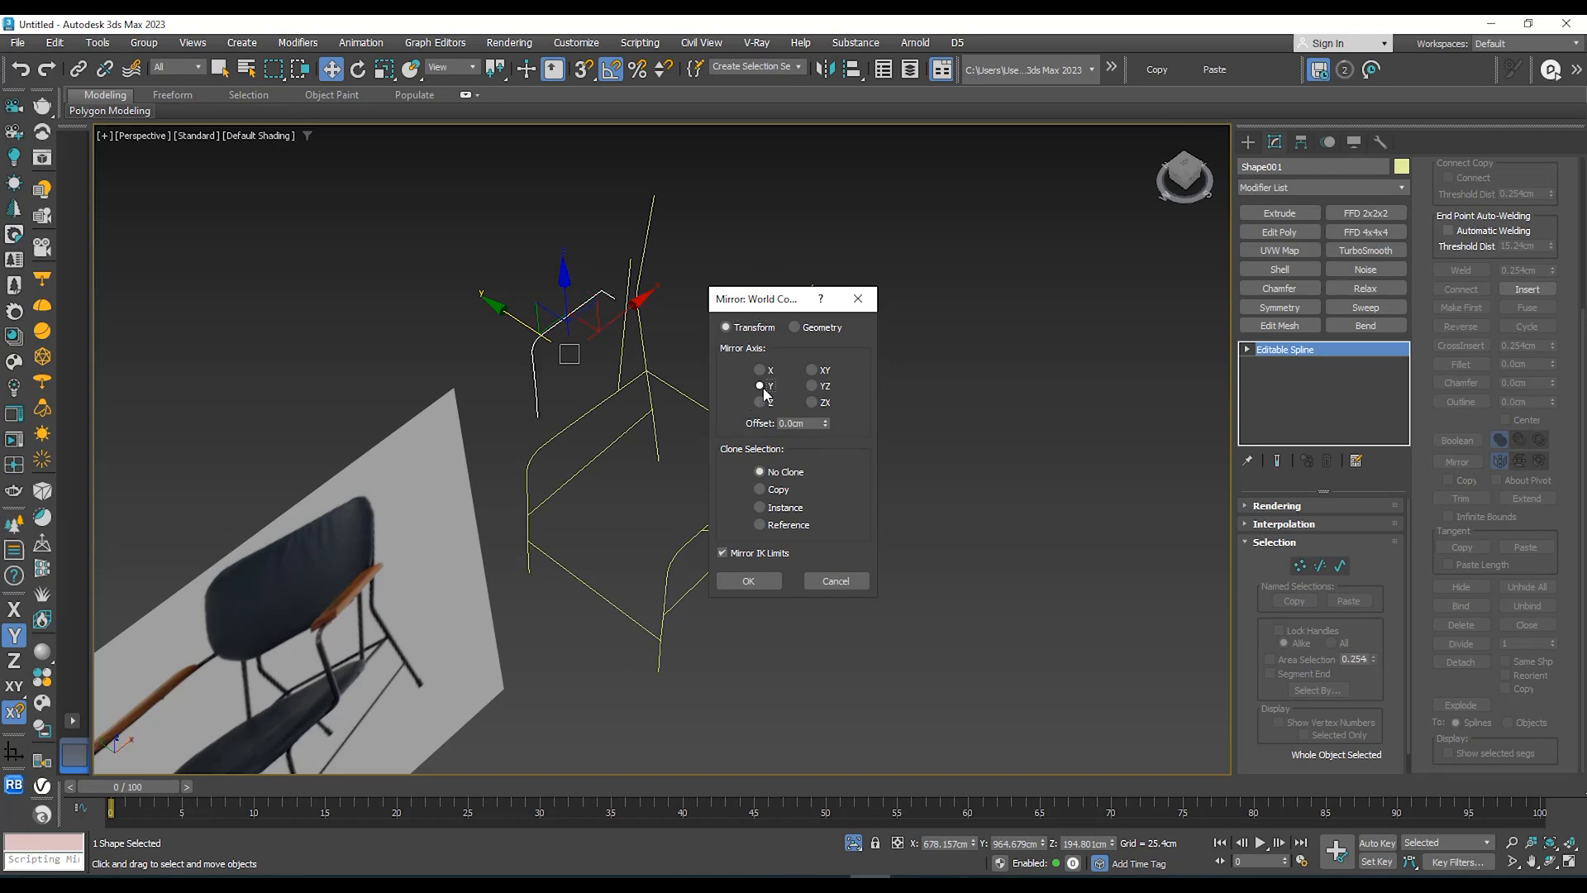
click(759, 488)
click(748, 581)
Step: Turn 3D snapping back on and snap the mirrored armrest spline along Y into line with the frame's side
alt+middle_drag(650, 522, 578, 368)
scroll(606, 386, up, 3)
scroll(621, 436, up, 5)
middle_drag(621, 439, 592, 419)
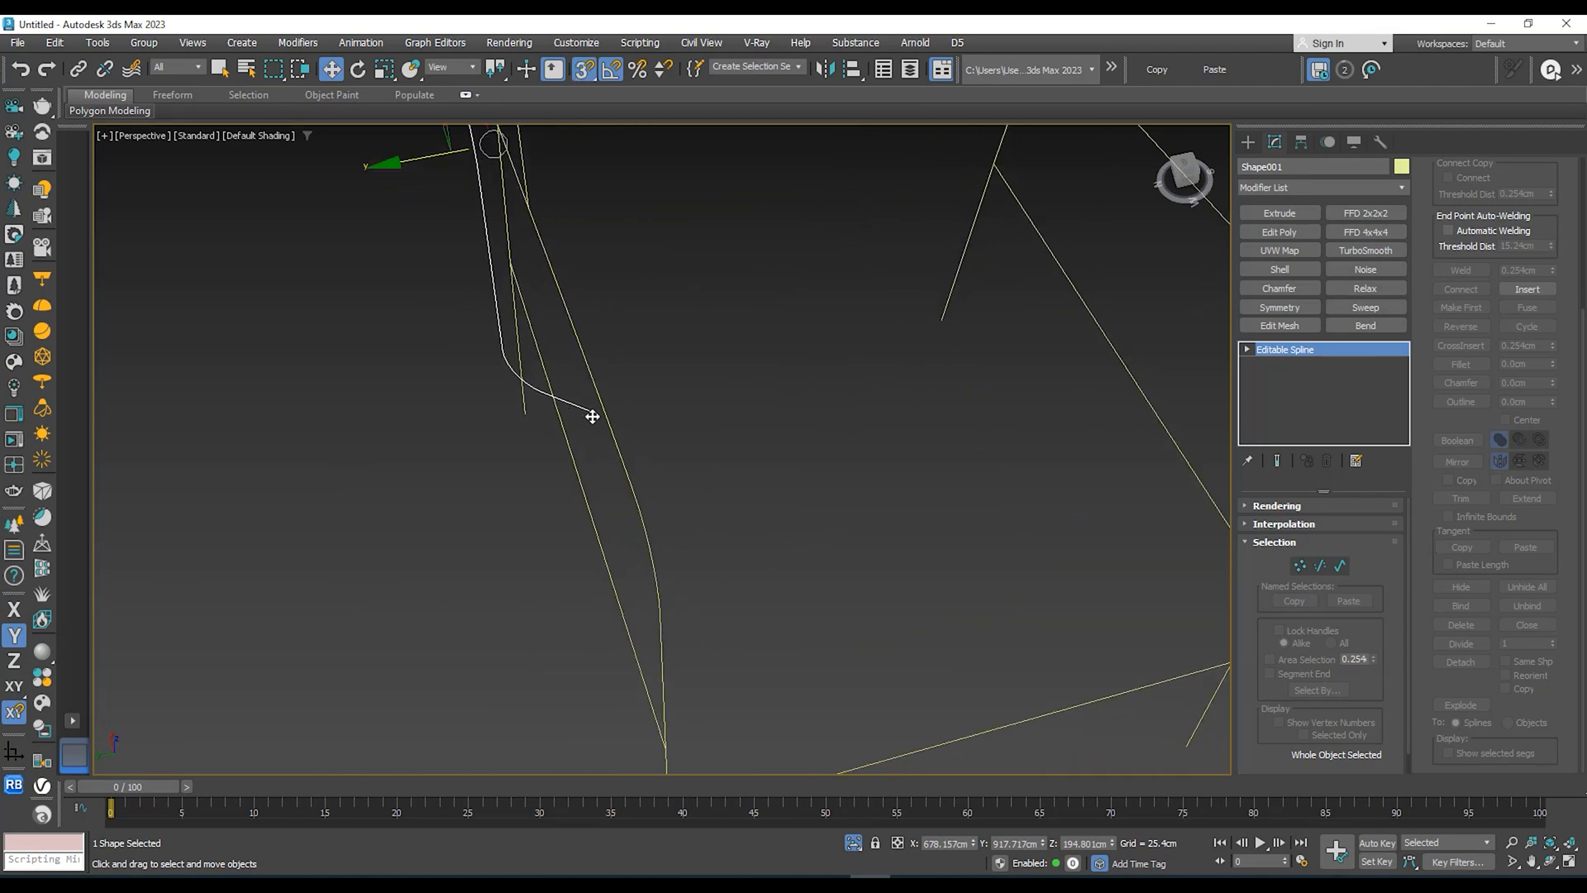
key(s)
drag(601, 417, 553, 542)
scroll(560, 466, down, 3)
middle_drag(554, 543, 545, 449)
drag(553, 543, 605, 520)
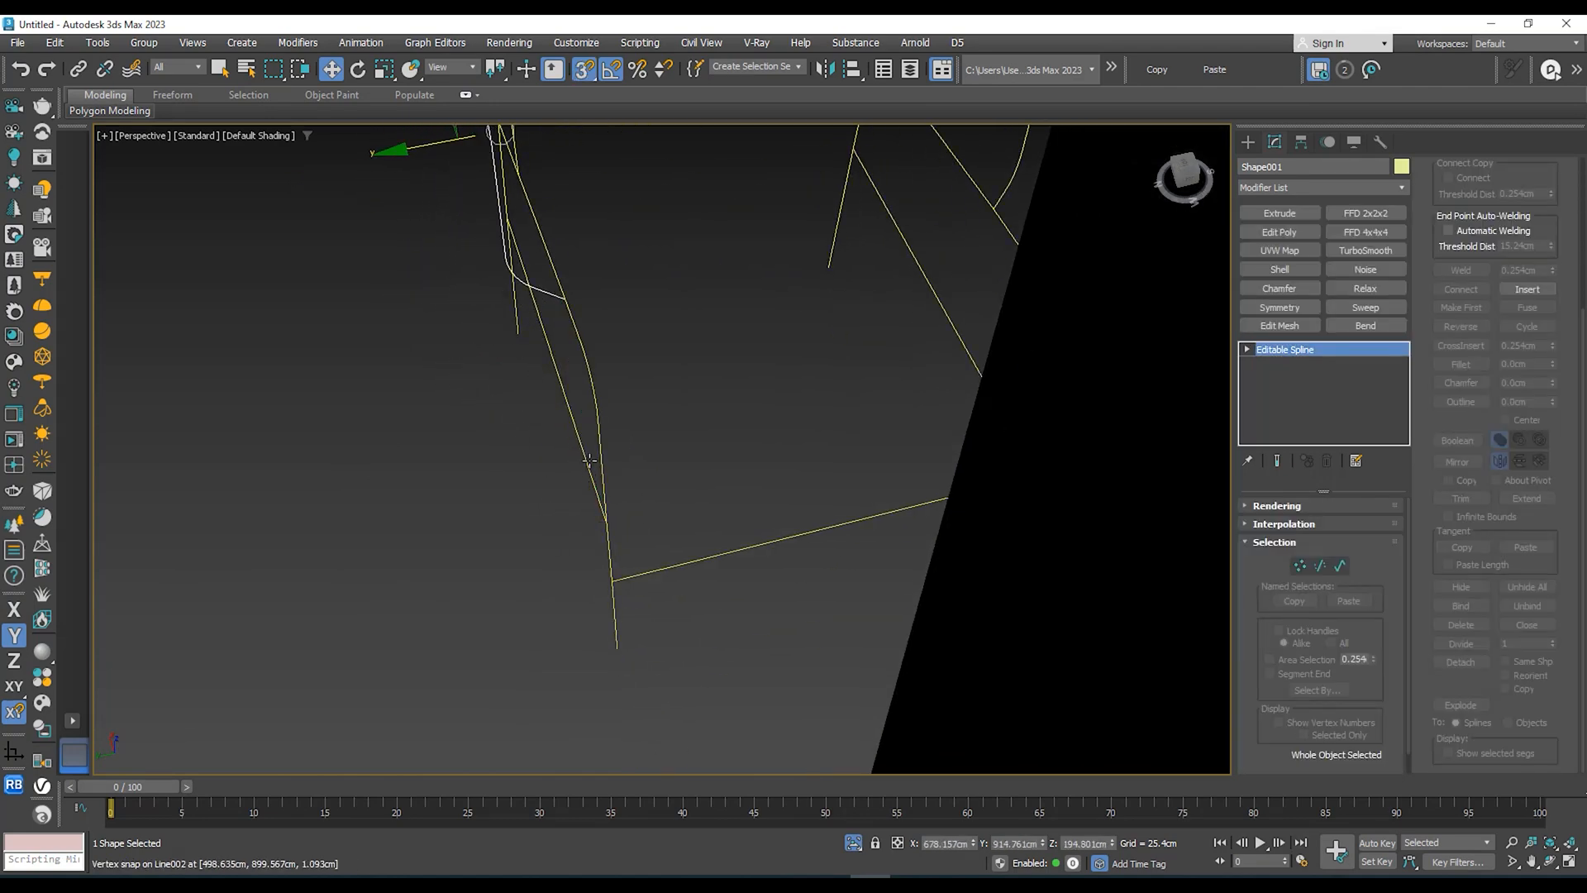
middle_drag(592, 460, 496, 480)
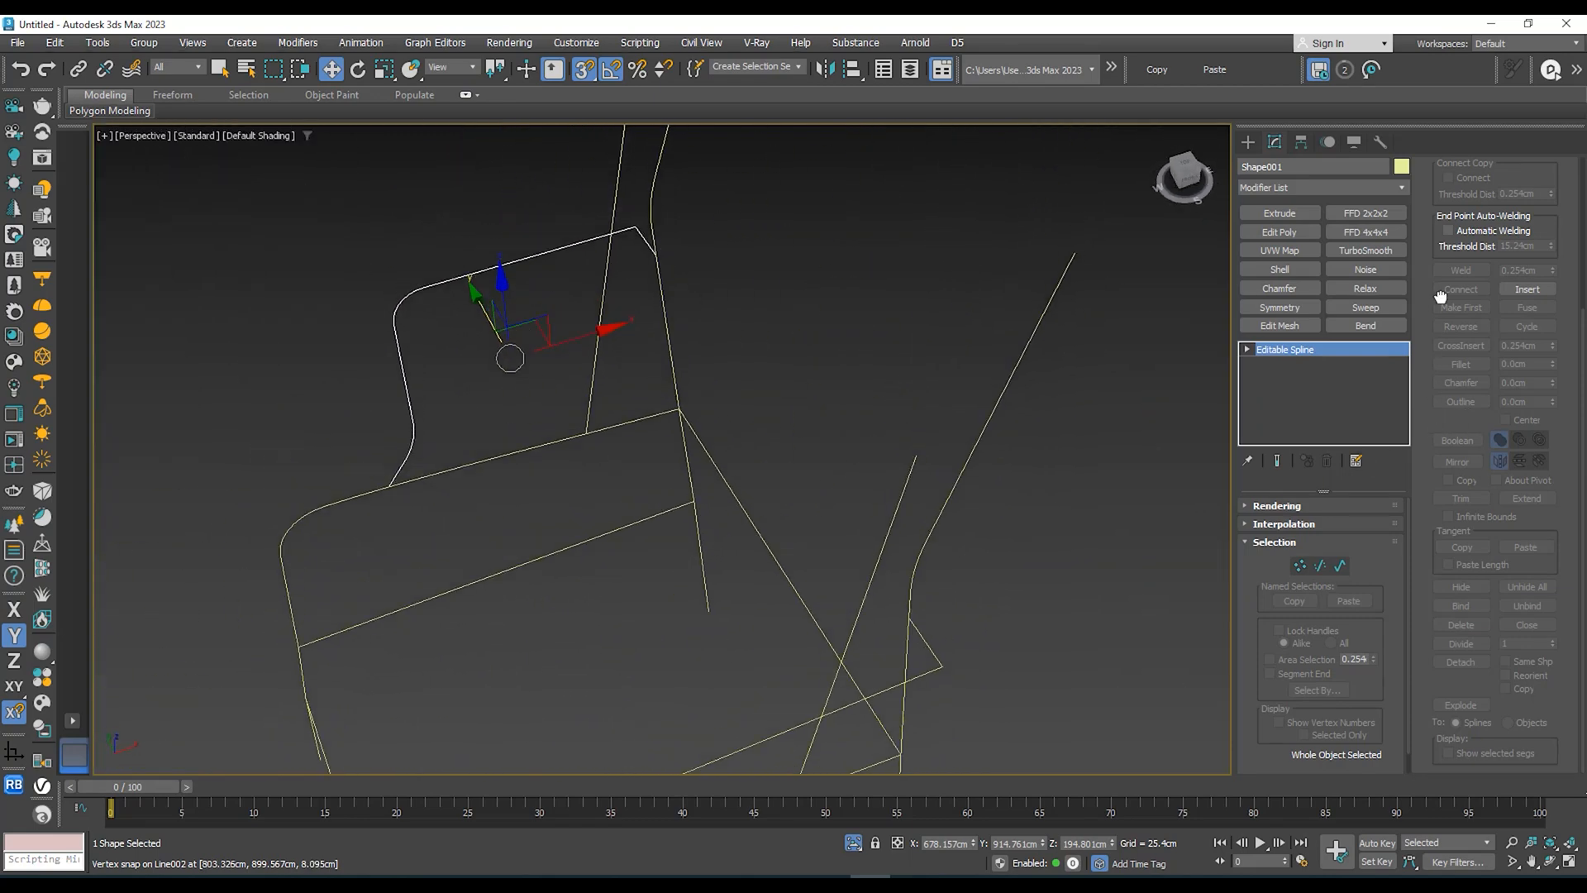
Step: Attach the chair frame splines to the mirrored armrest spline to form a single editable spline
scroll(1440, 296, up, 4)
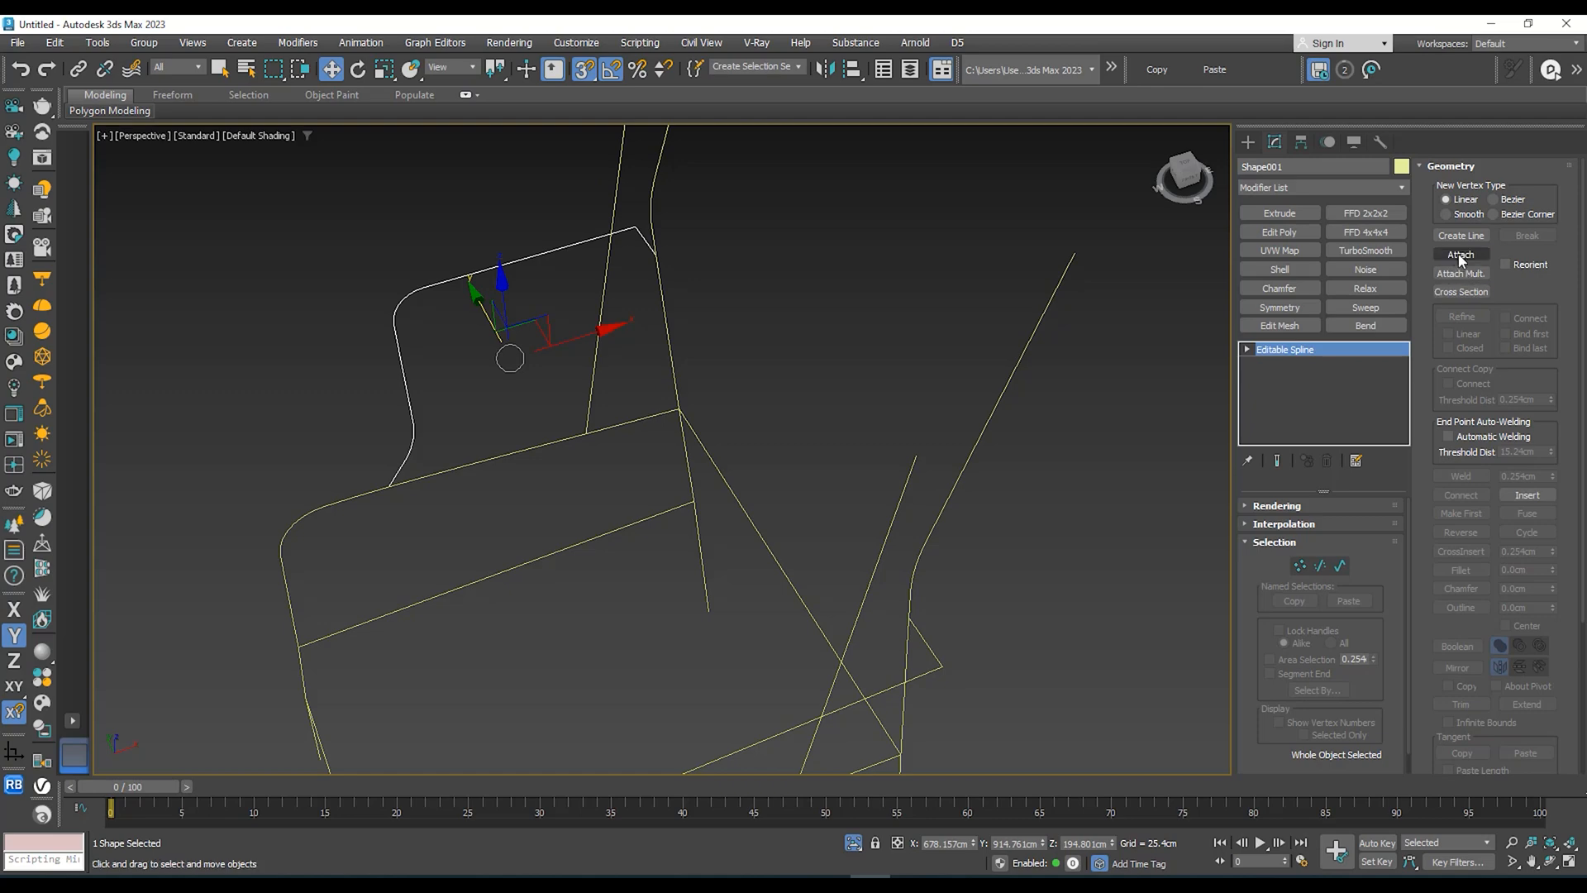
click(1460, 257)
click(683, 425)
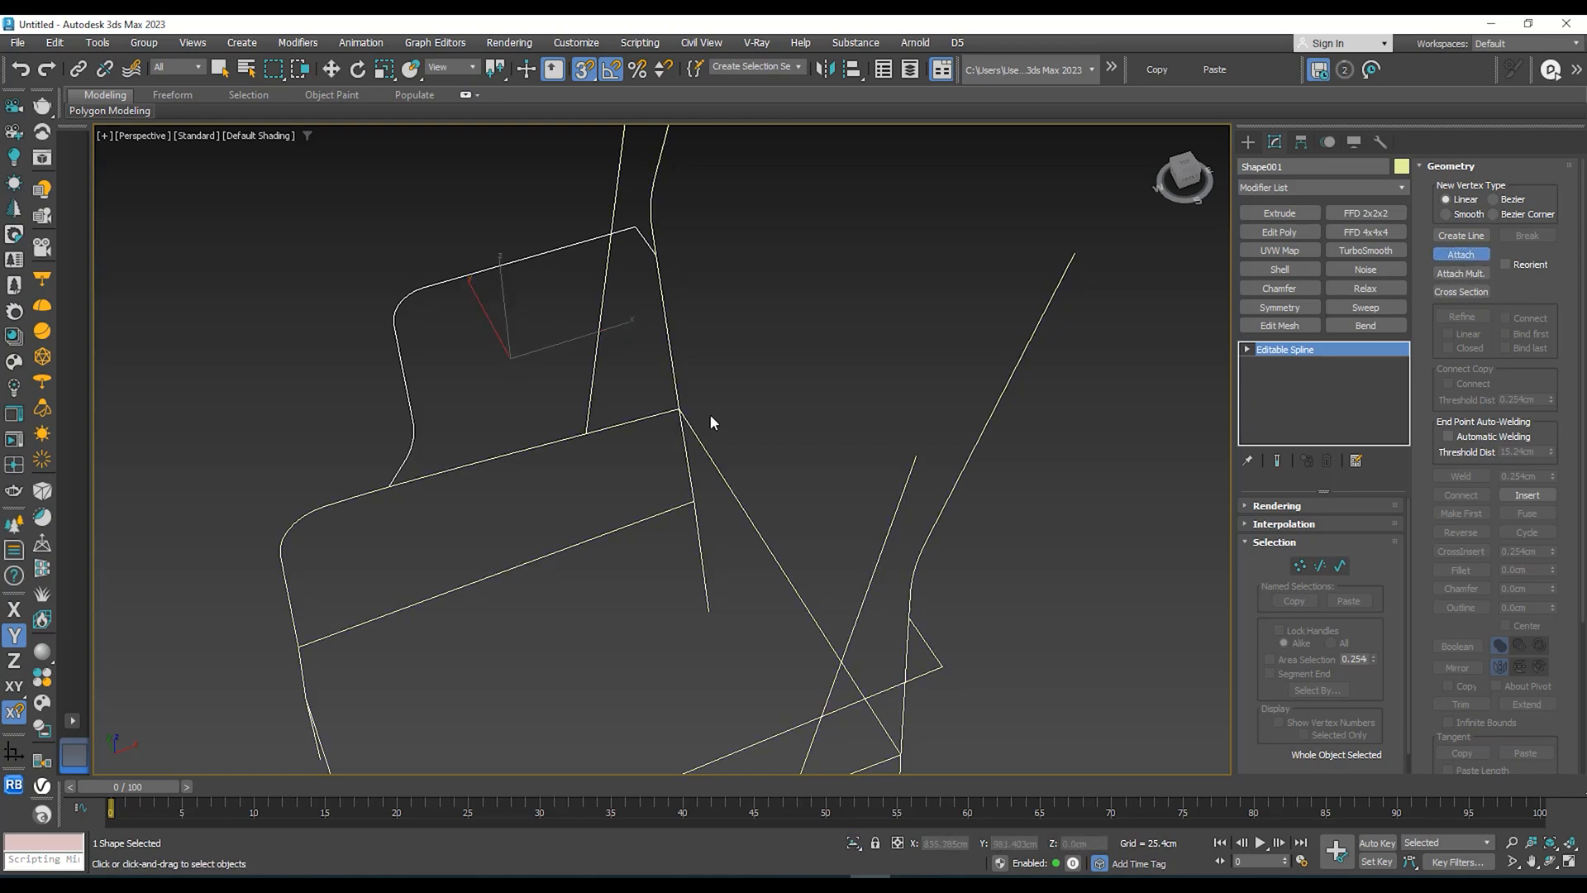
middle_drag(710, 416, 768, 388)
right_click(712, 444)
Step: Make the combined frame spline renderable as radial tubing, enabled in both the renderer and the viewport
scroll(762, 486, down, 4)
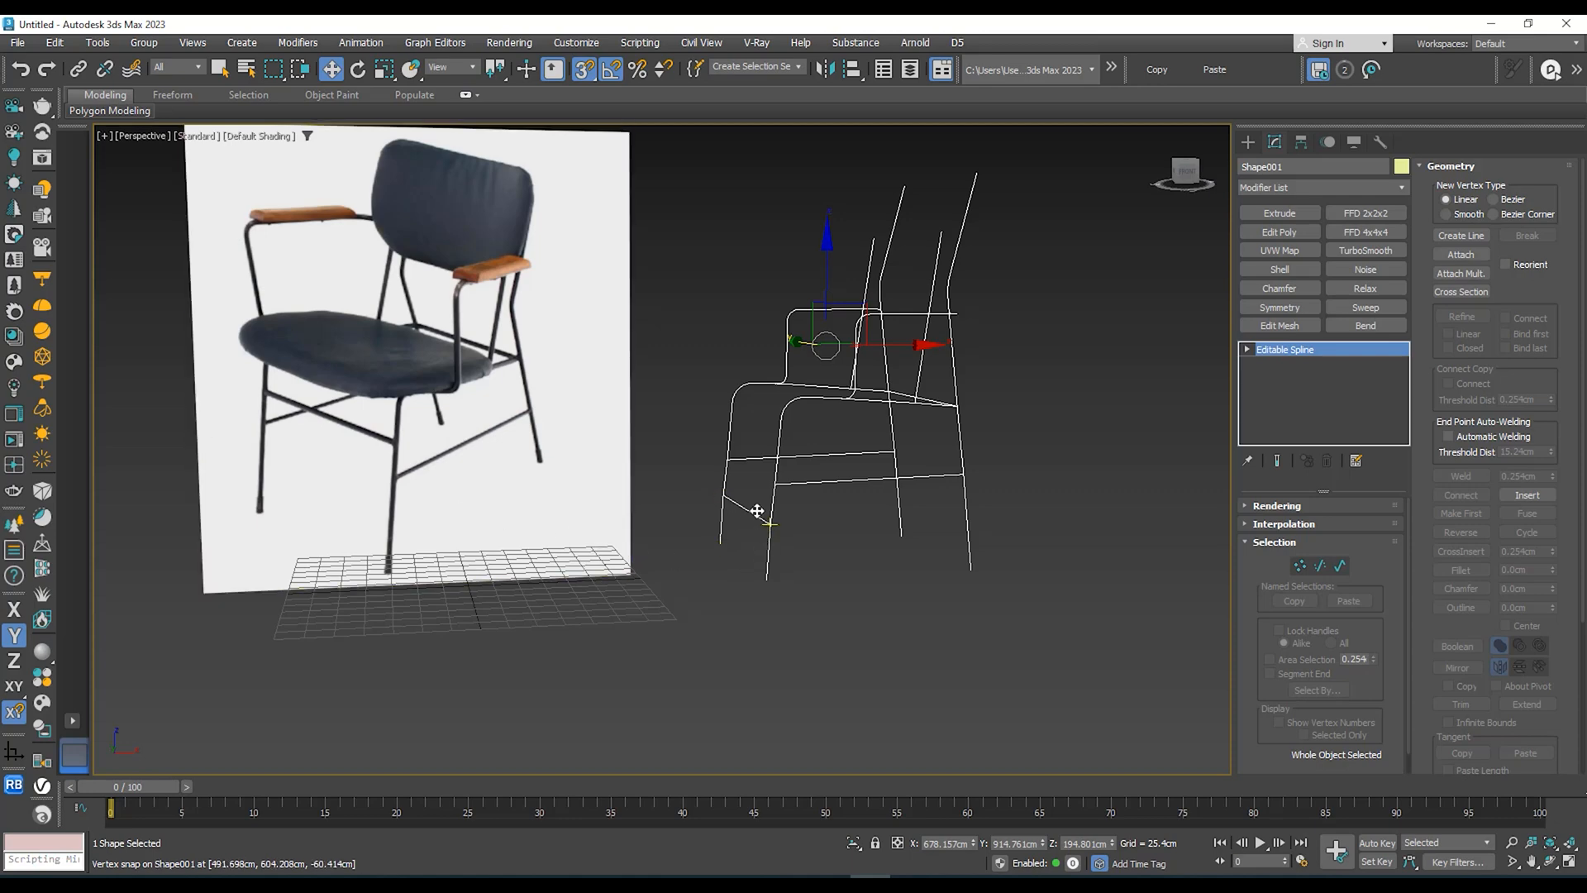
alt+middle_drag(743, 496, 772, 433)
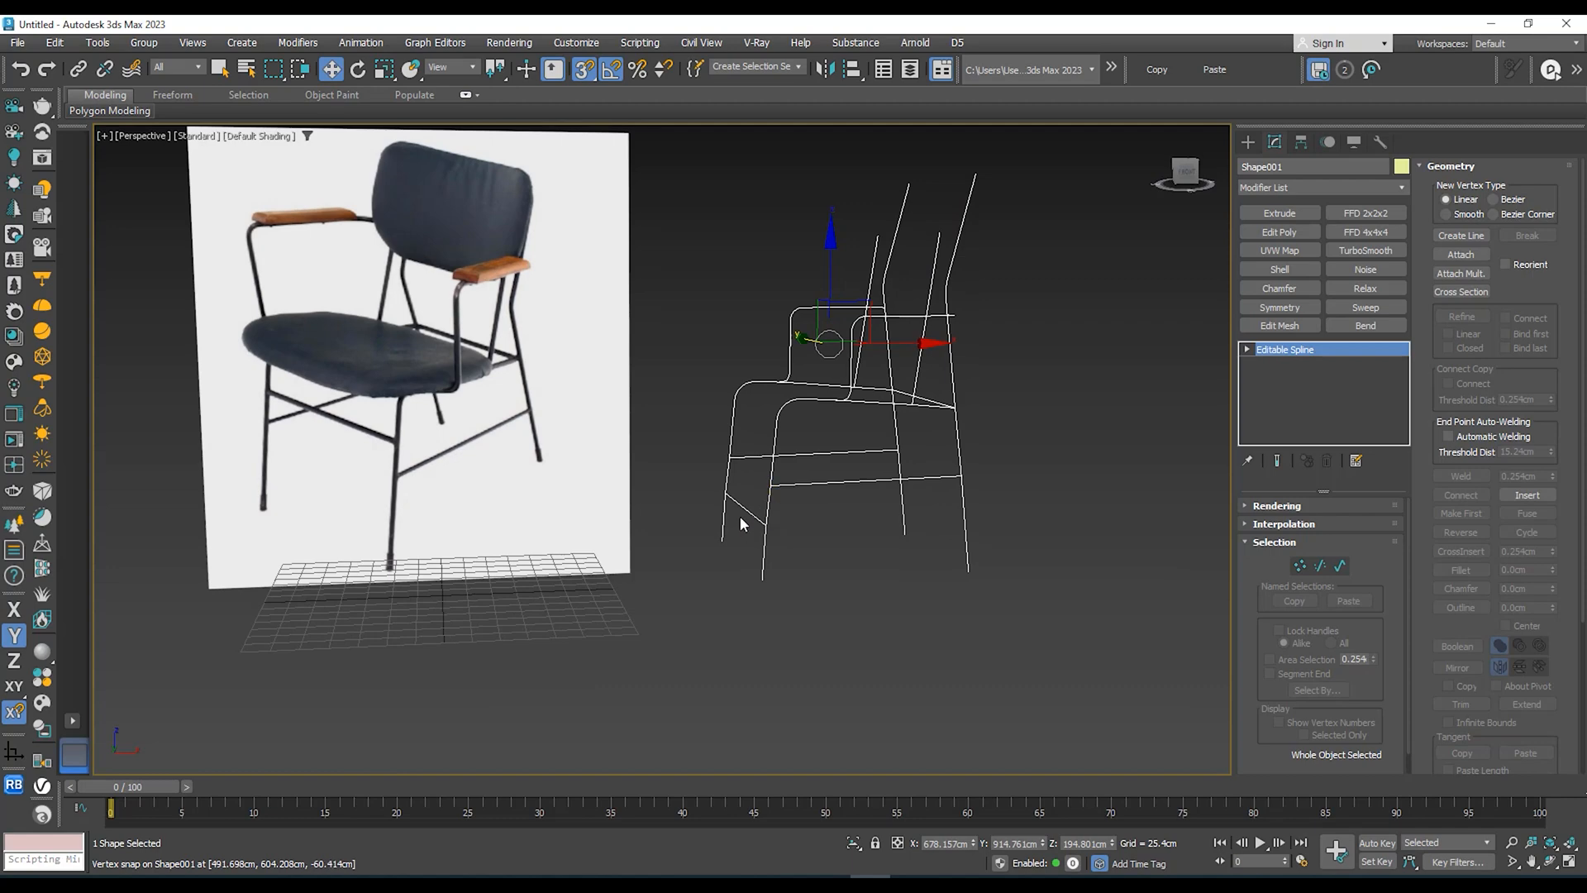
alt+middle_drag(741, 510, 818, 459)
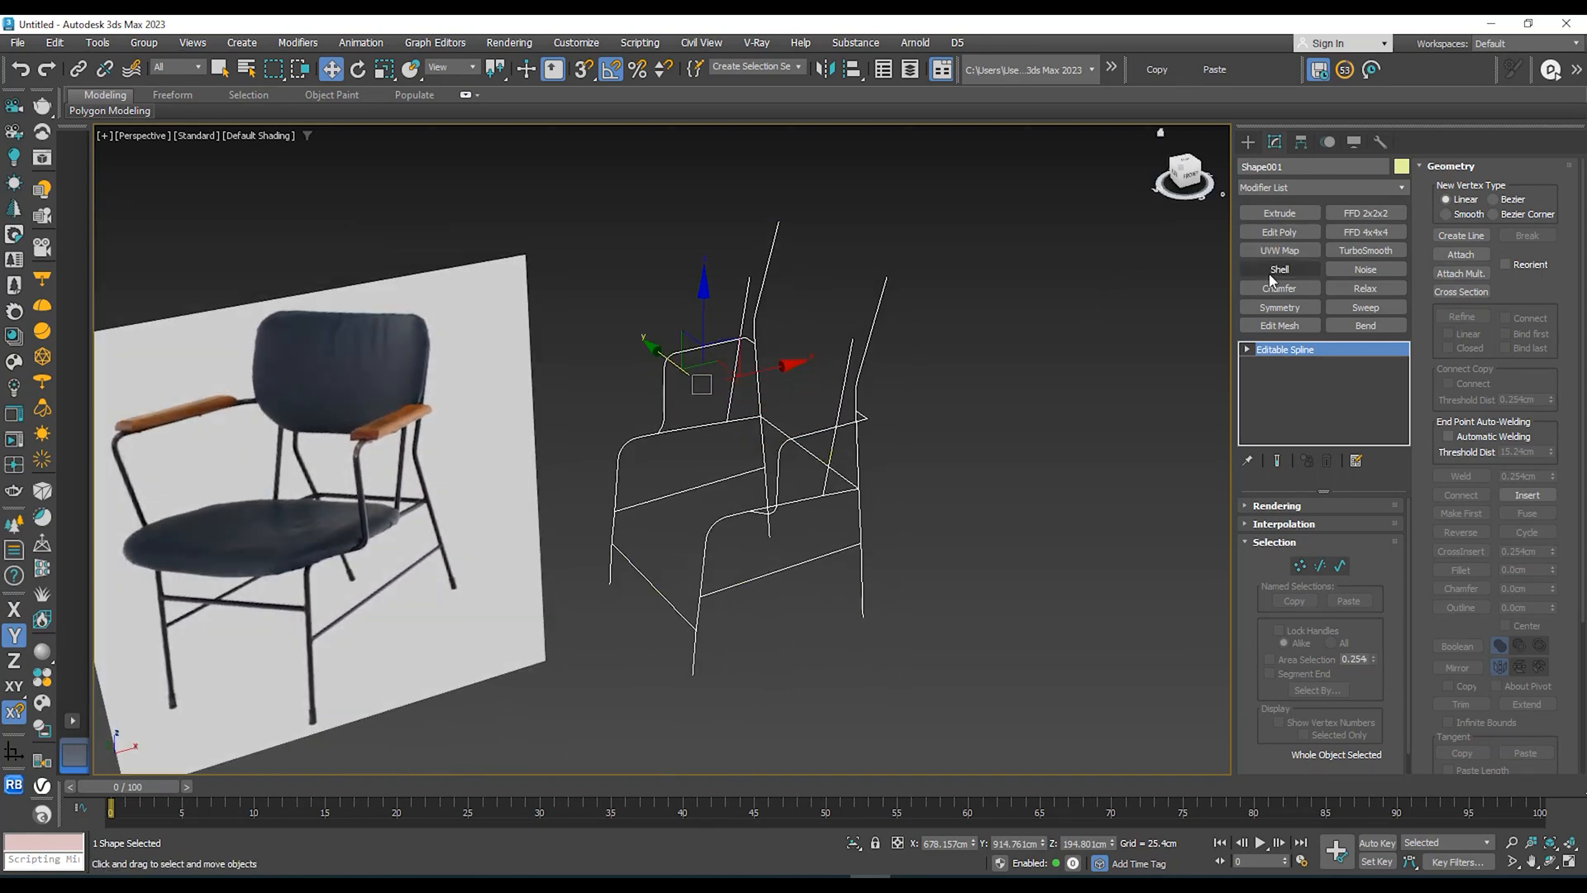
click(1248, 348)
click(1277, 394)
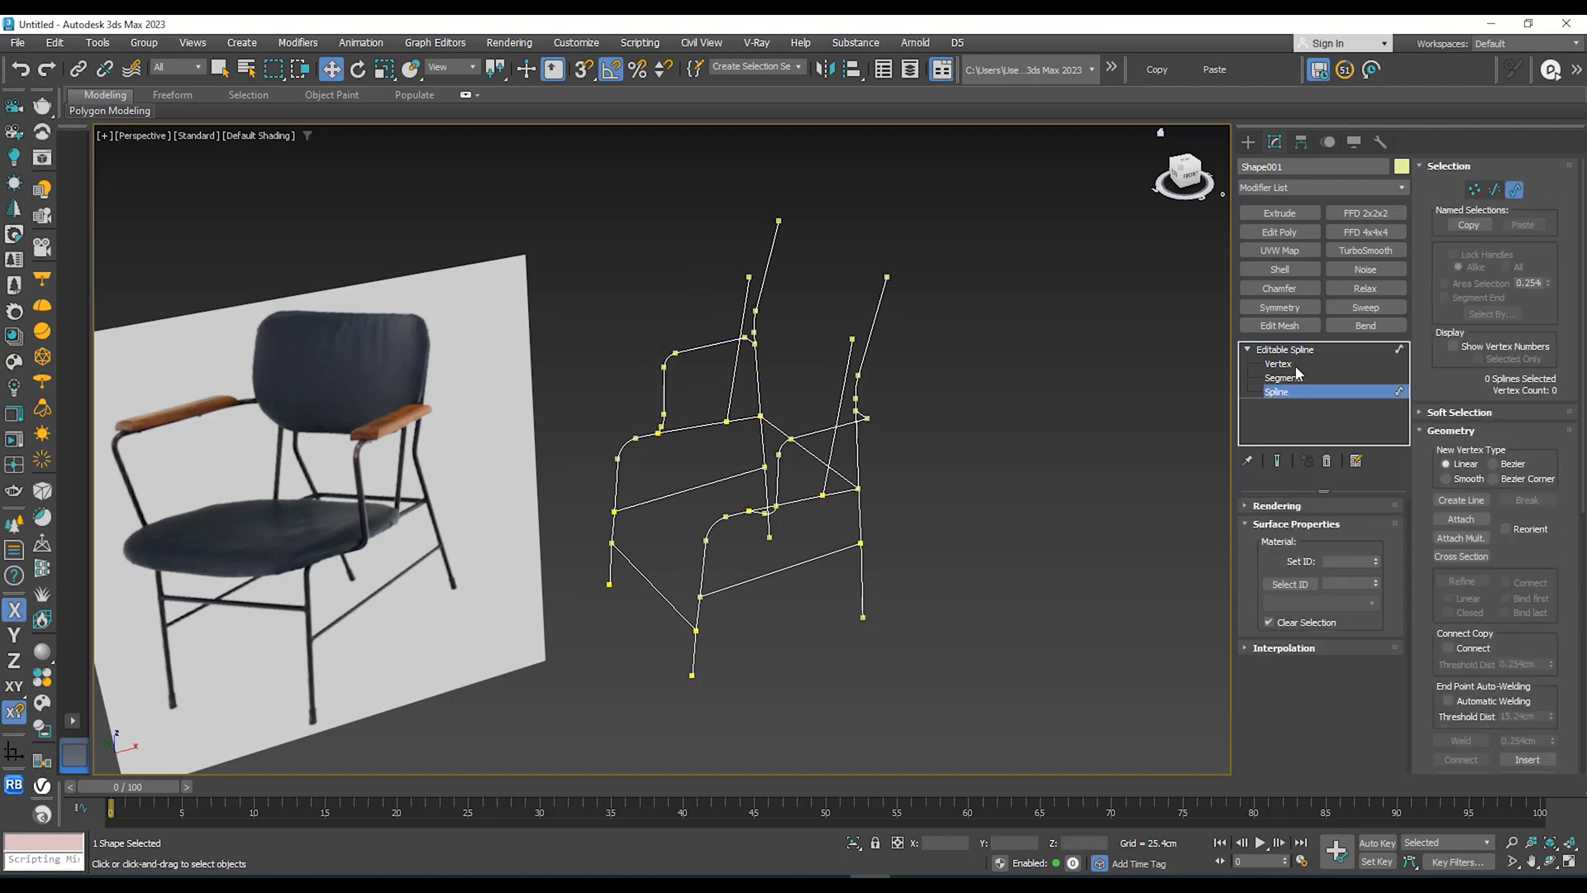
click(1300, 350)
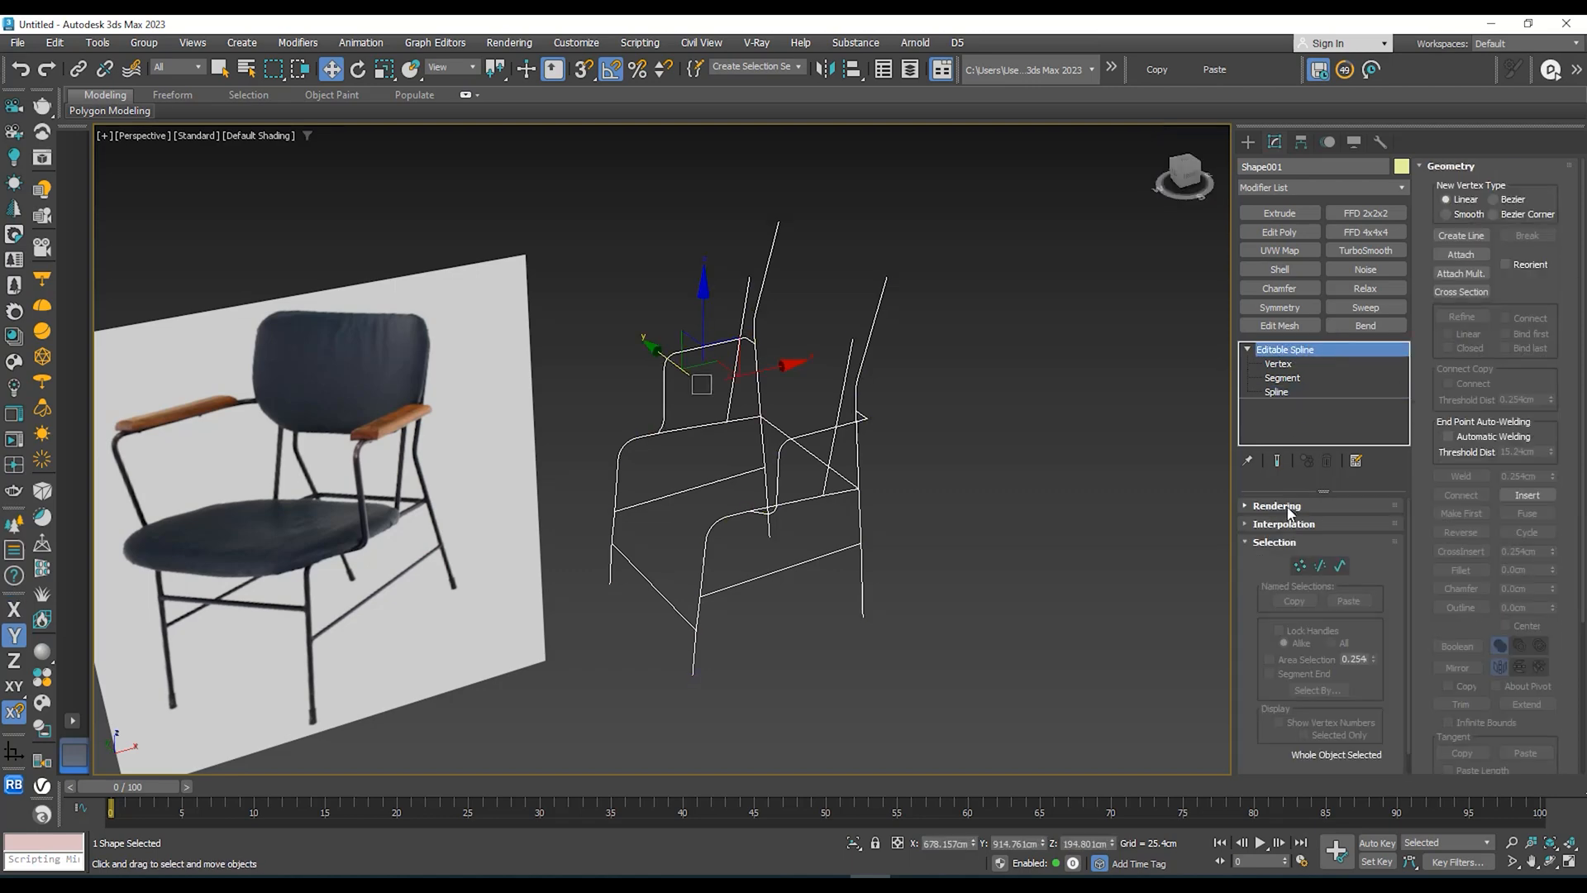
click(1249, 506)
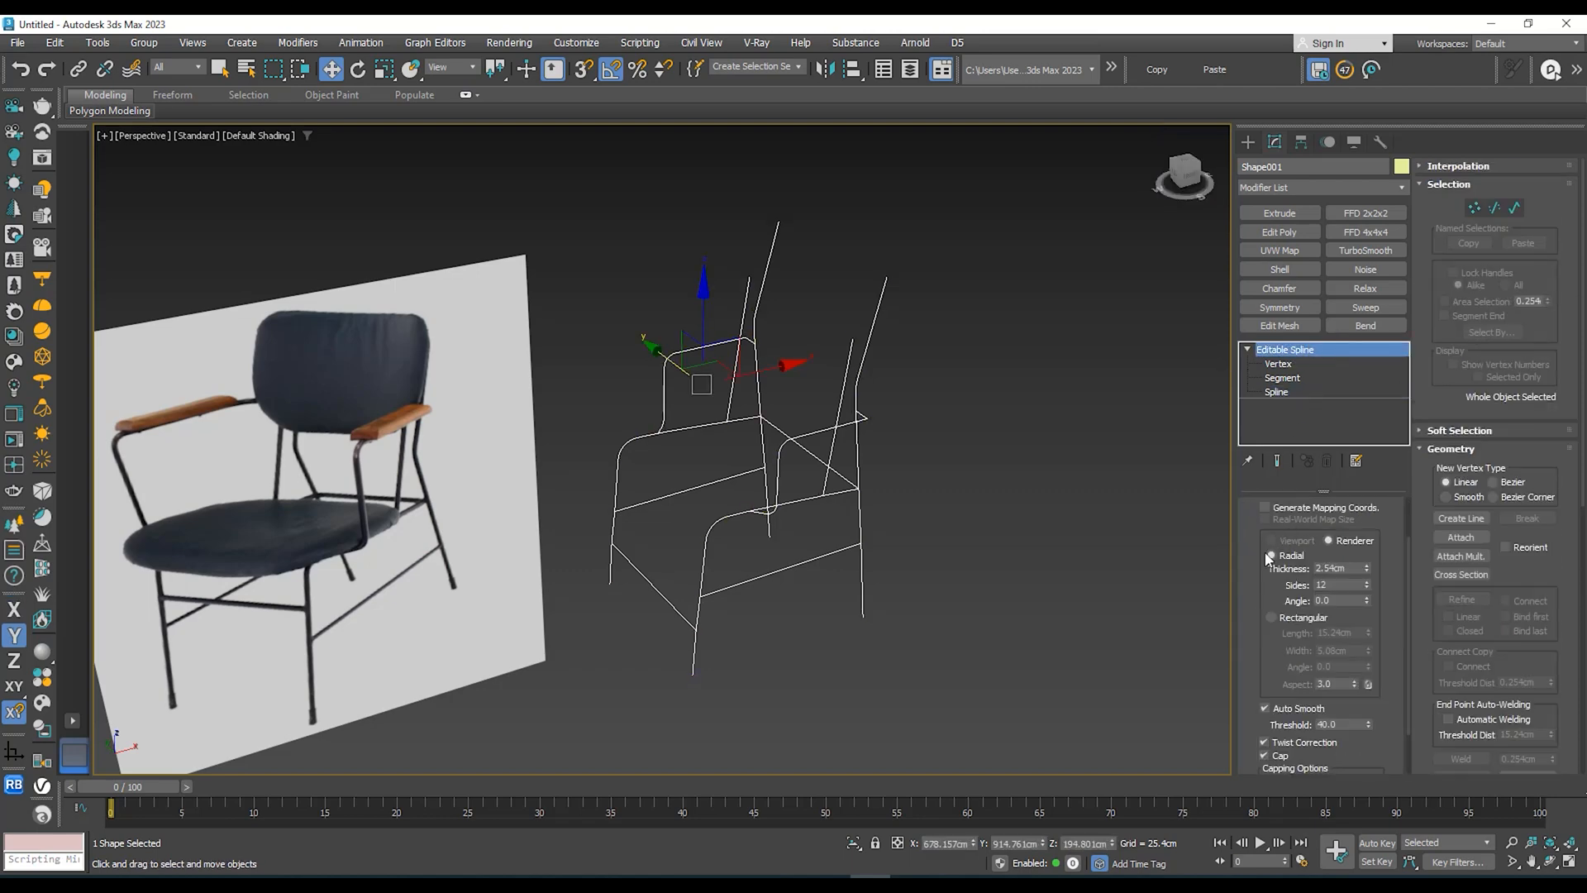
scroll(1282, 553, up, 2)
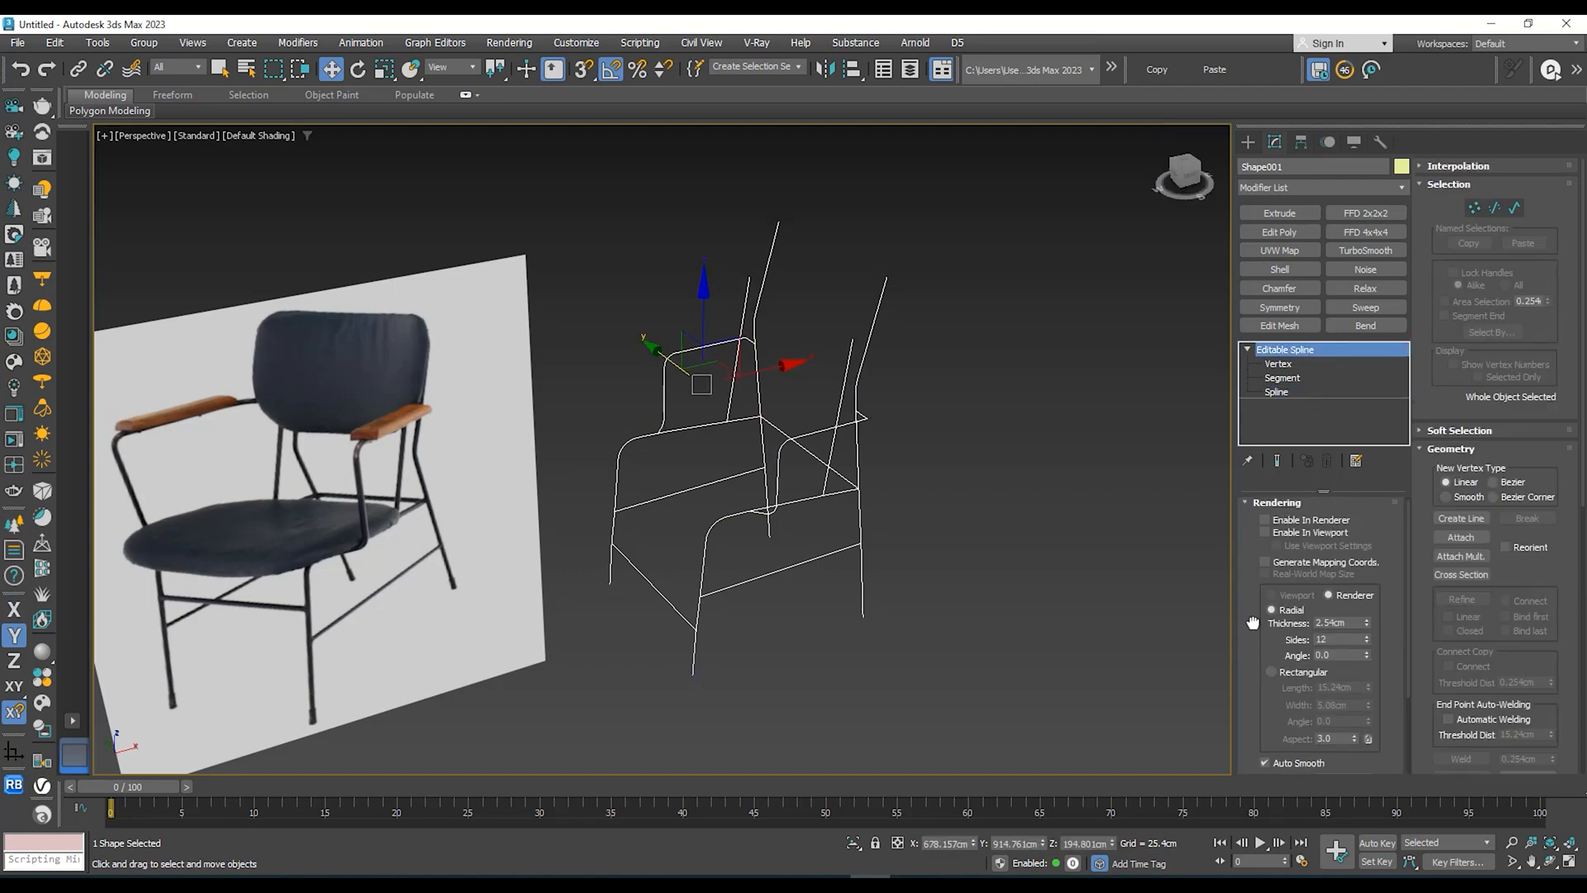
click(1266, 536)
scroll(804, 541, up, 5)
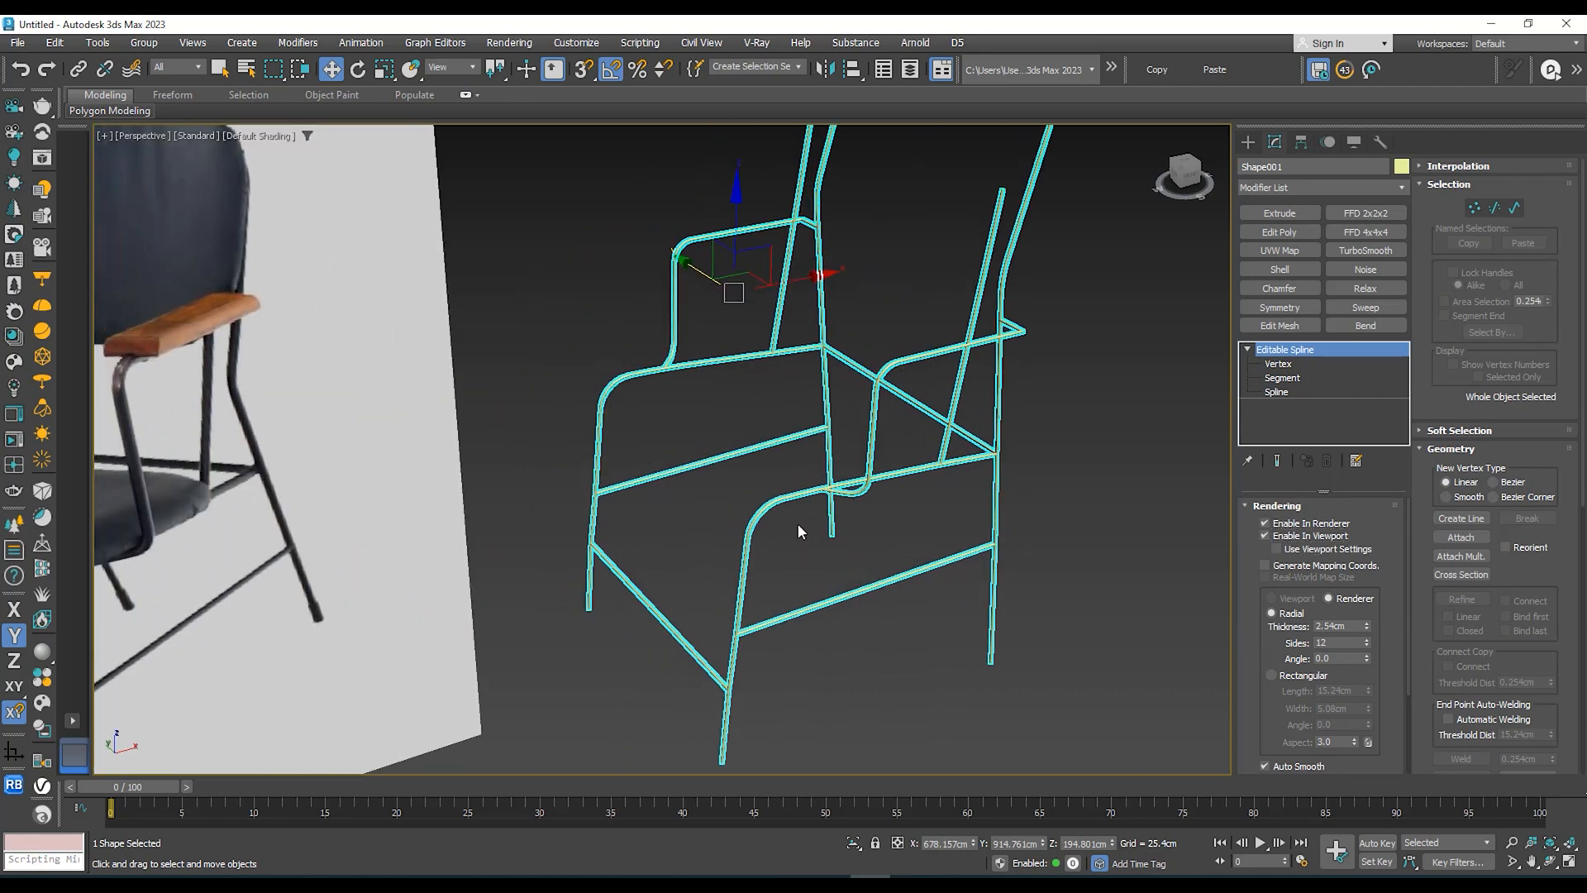
Step: Try radial thicknesses of 10 cm and 8 cm for the frame tubing
scroll(798, 530, up, 5)
scroll(785, 492, down, 6)
scroll(802, 431, up, 3)
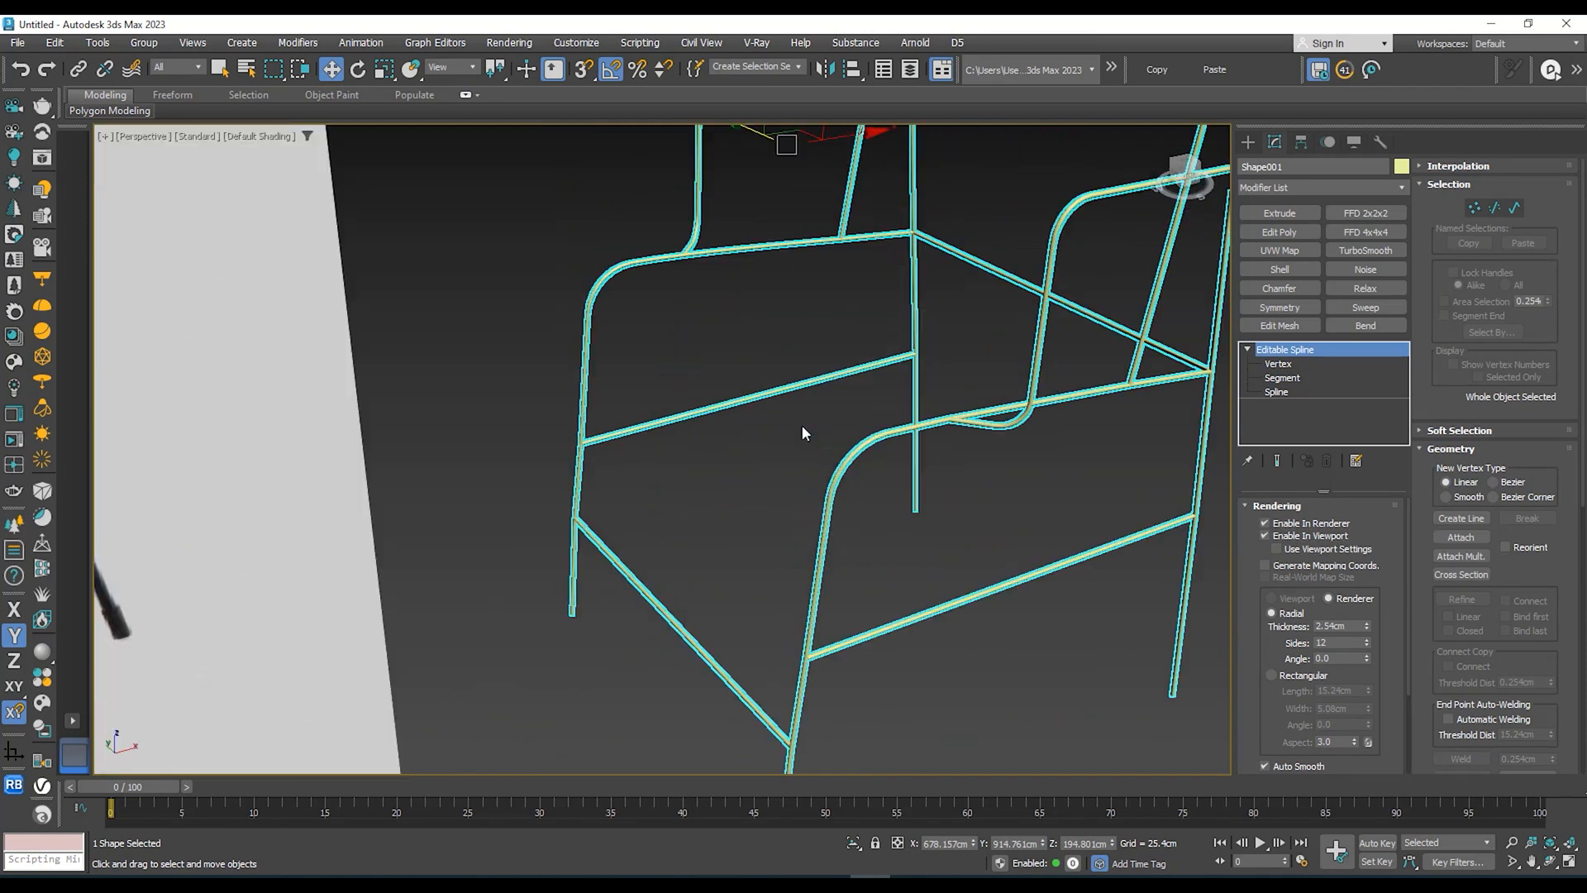
middle_drag(775, 564, 824, 469)
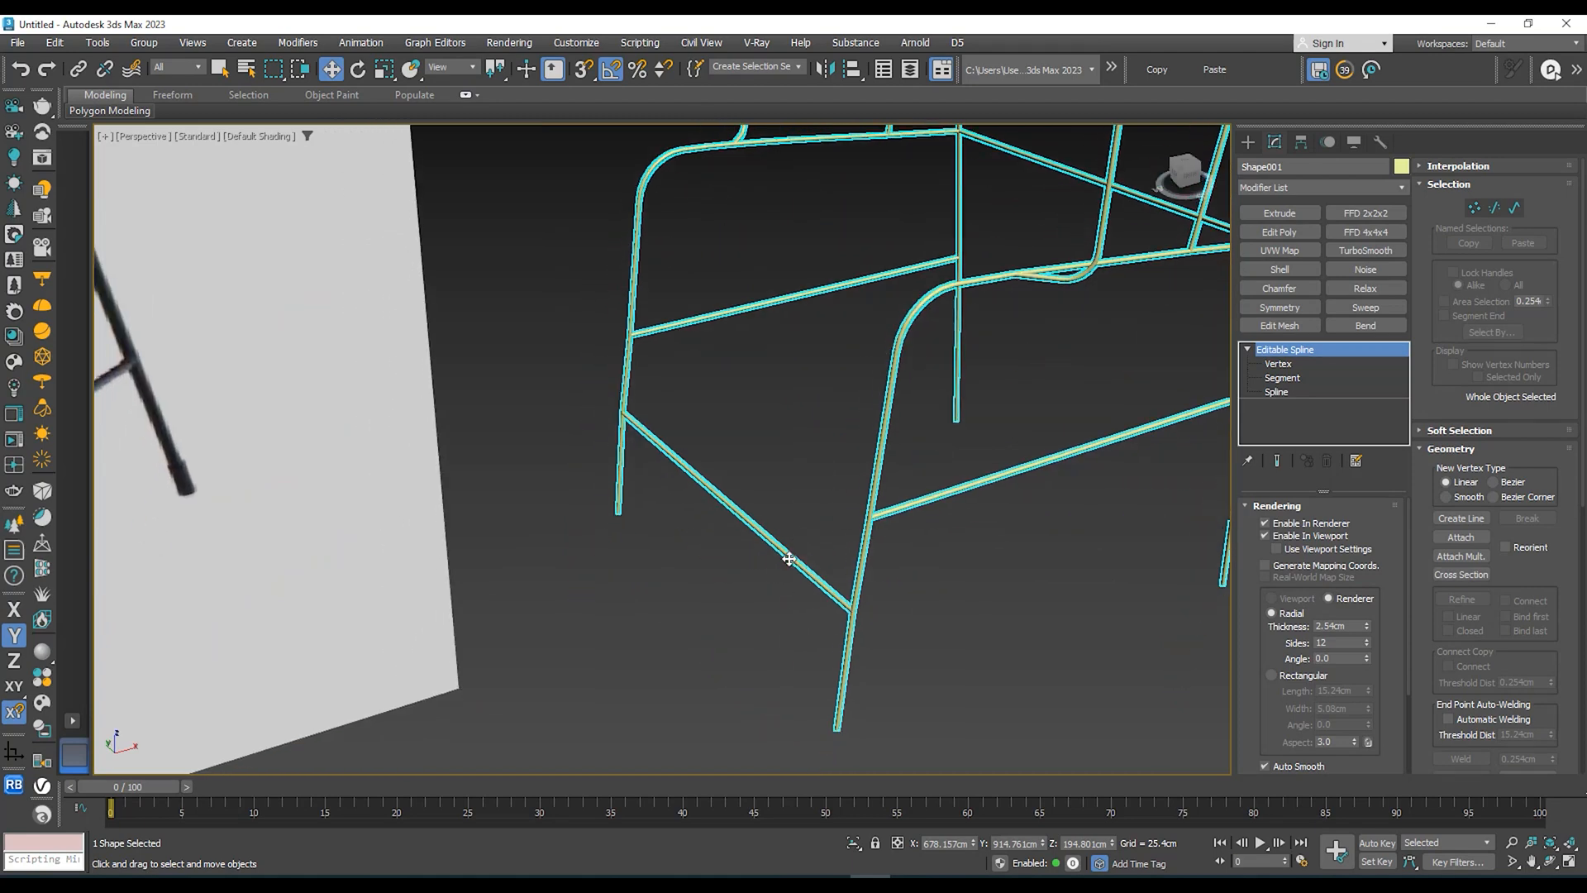
scroll(789, 559, down, 2)
middle_drag(879, 602, 851, 653)
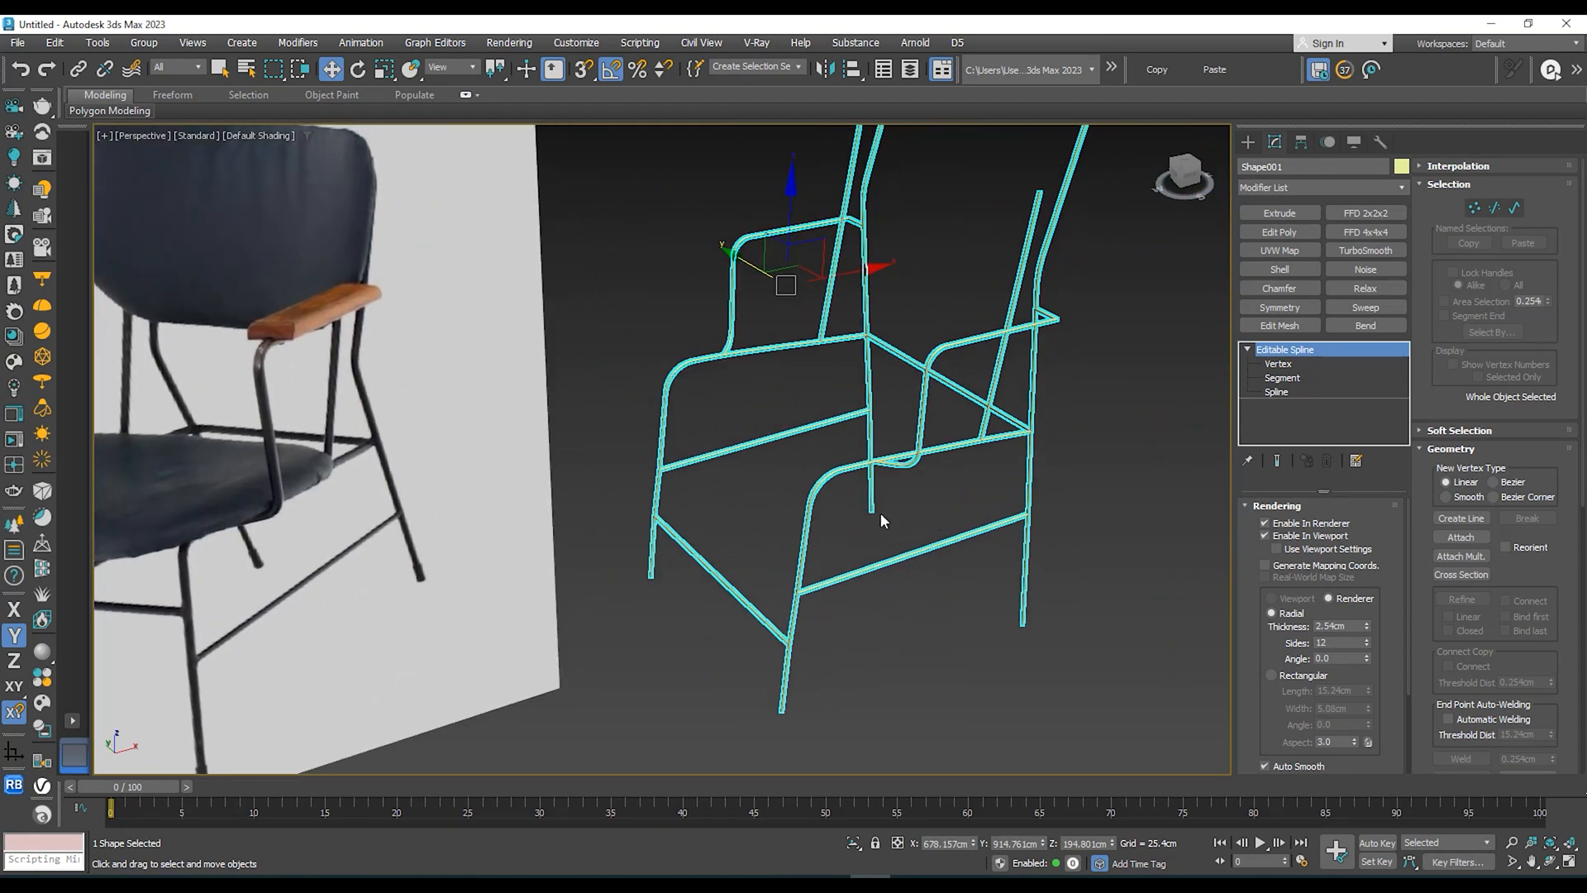
middle_drag(914, 530, 883, 521)
scroll(1255, 645, down, 2)
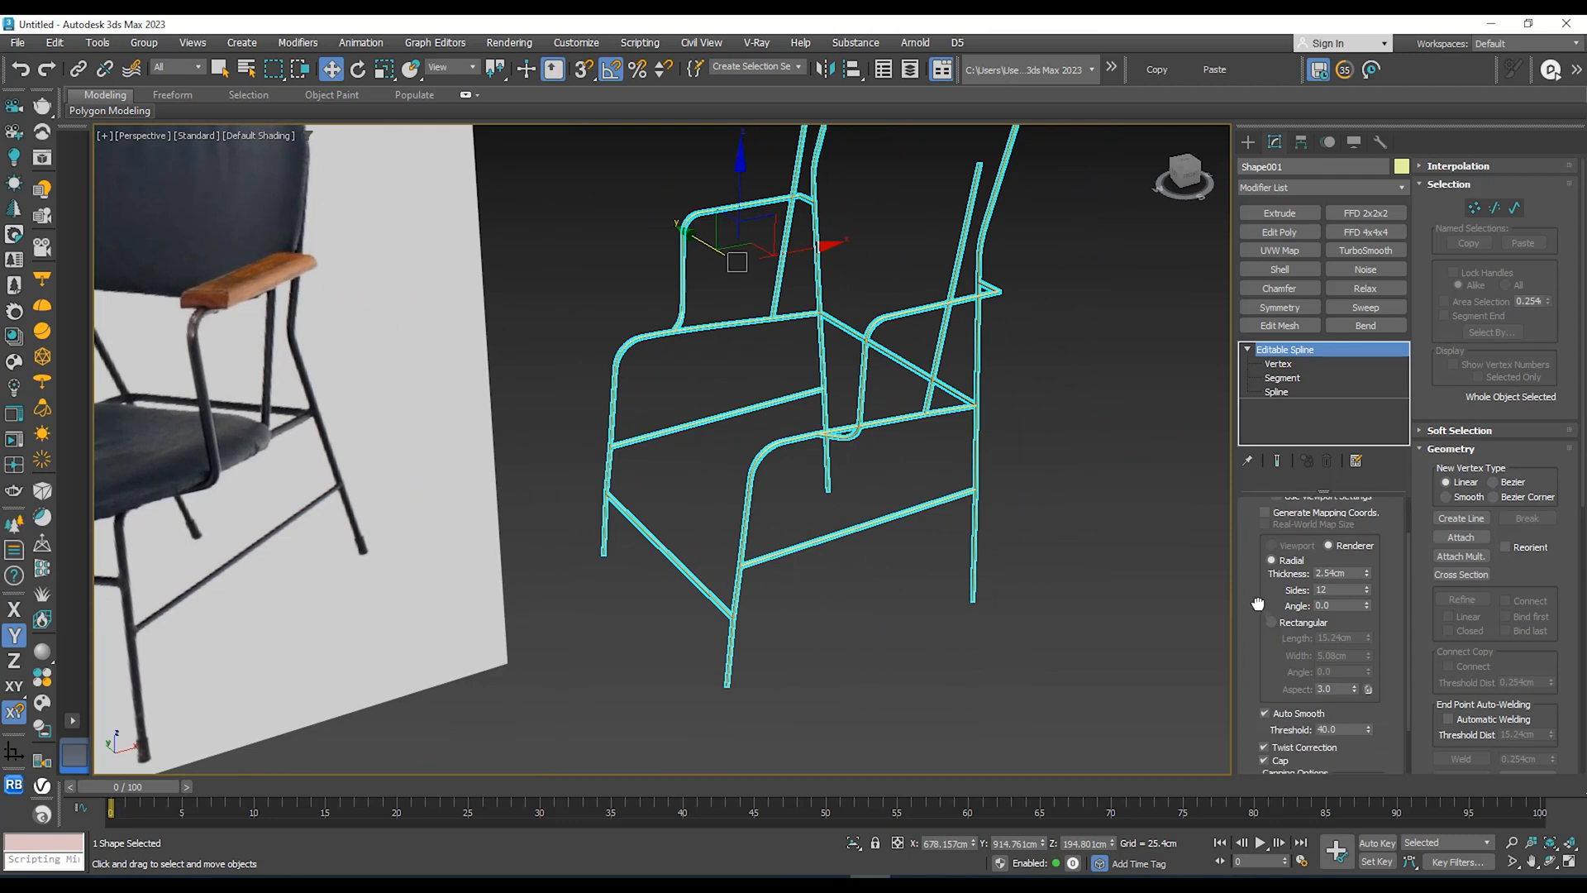
scroll(1254, 641, up, 1)
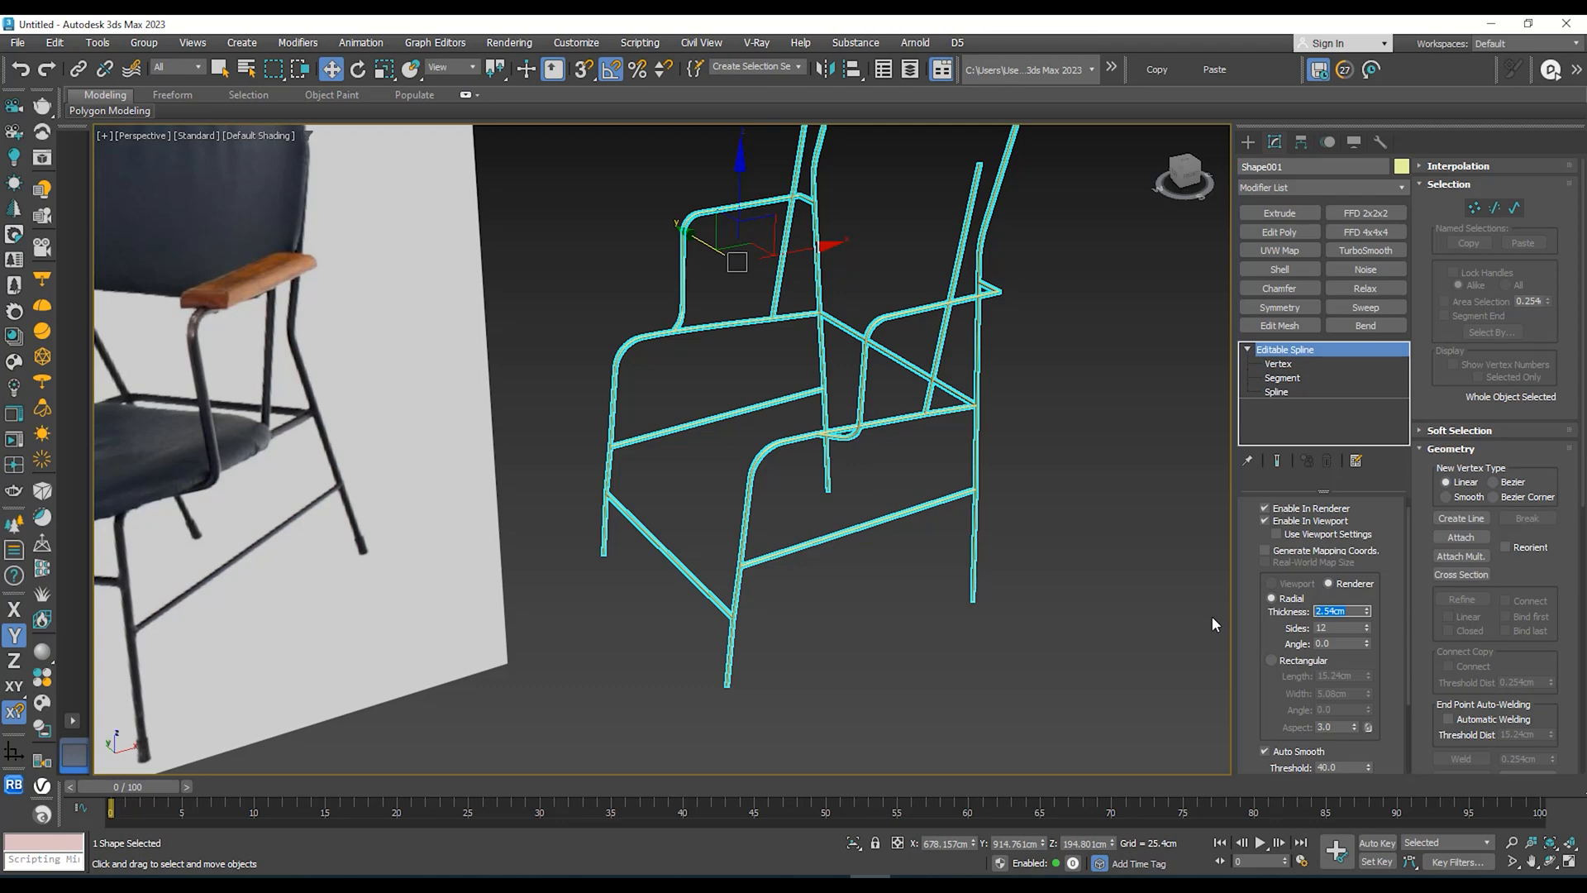
text(10)
key(Return)
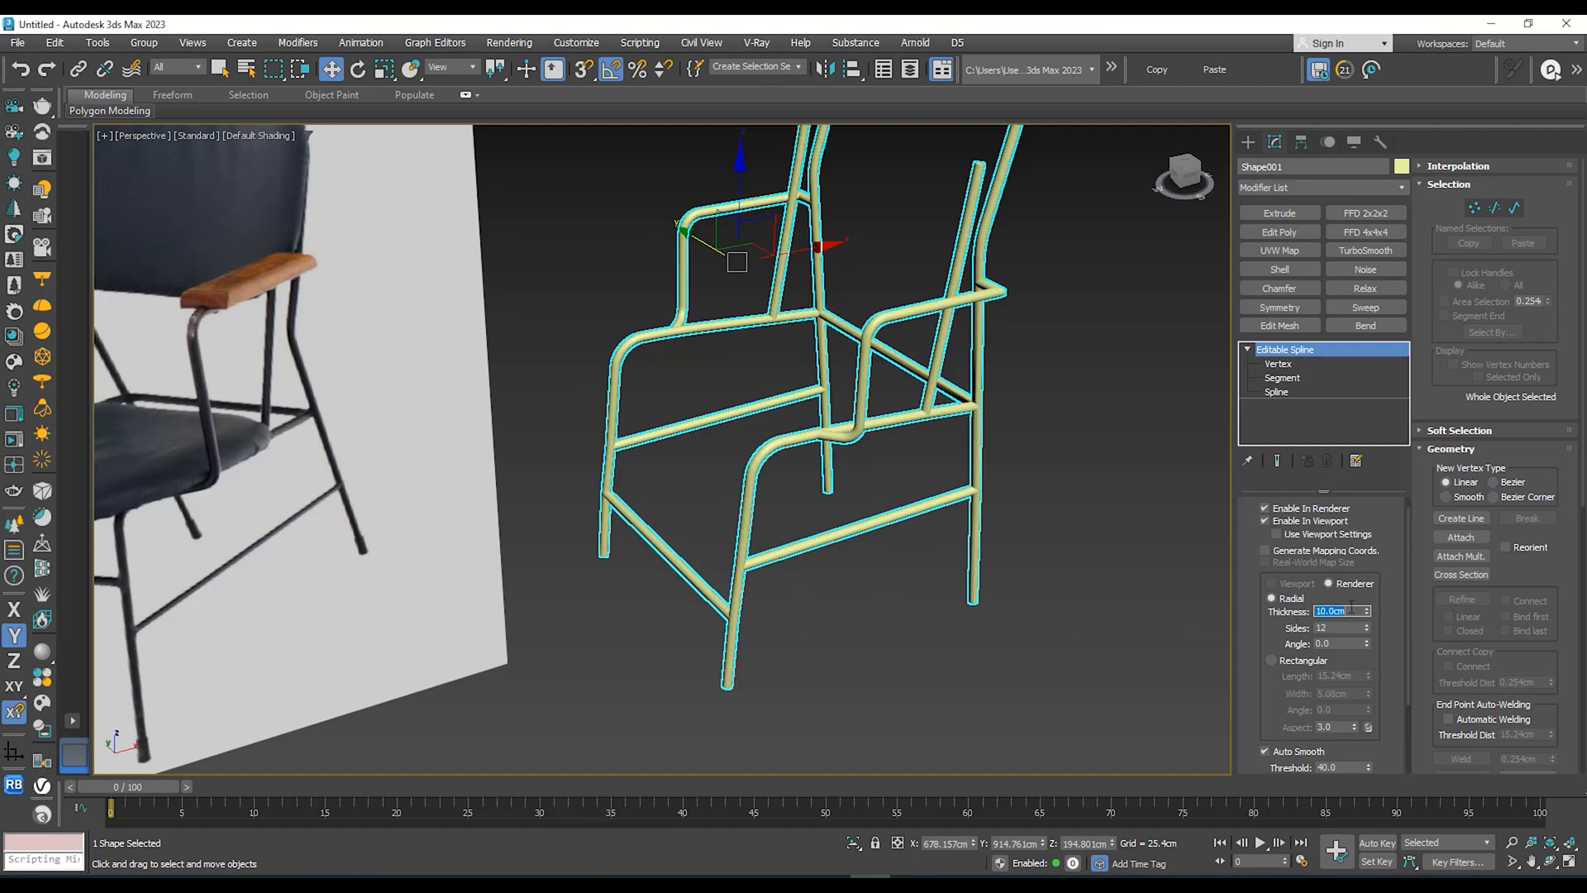
key(Return)
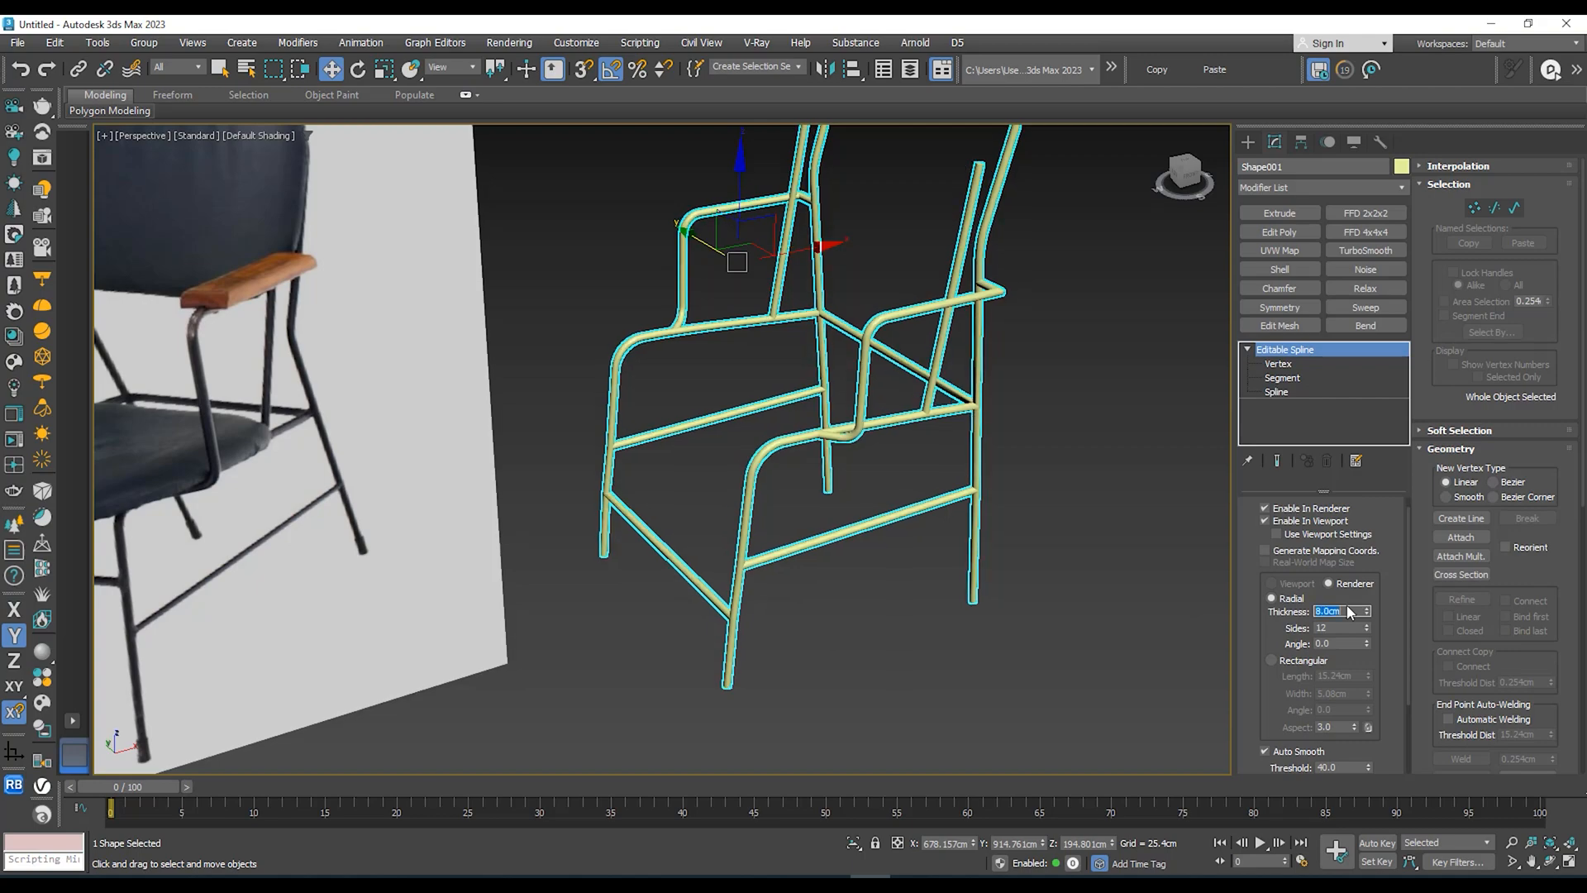
Step: Compare the tubing with the reference photo and set its radial thickness to 5 cm
alt+middle_drag(1037, 594, 951, 594)
scroll(972, 620, down, 3)
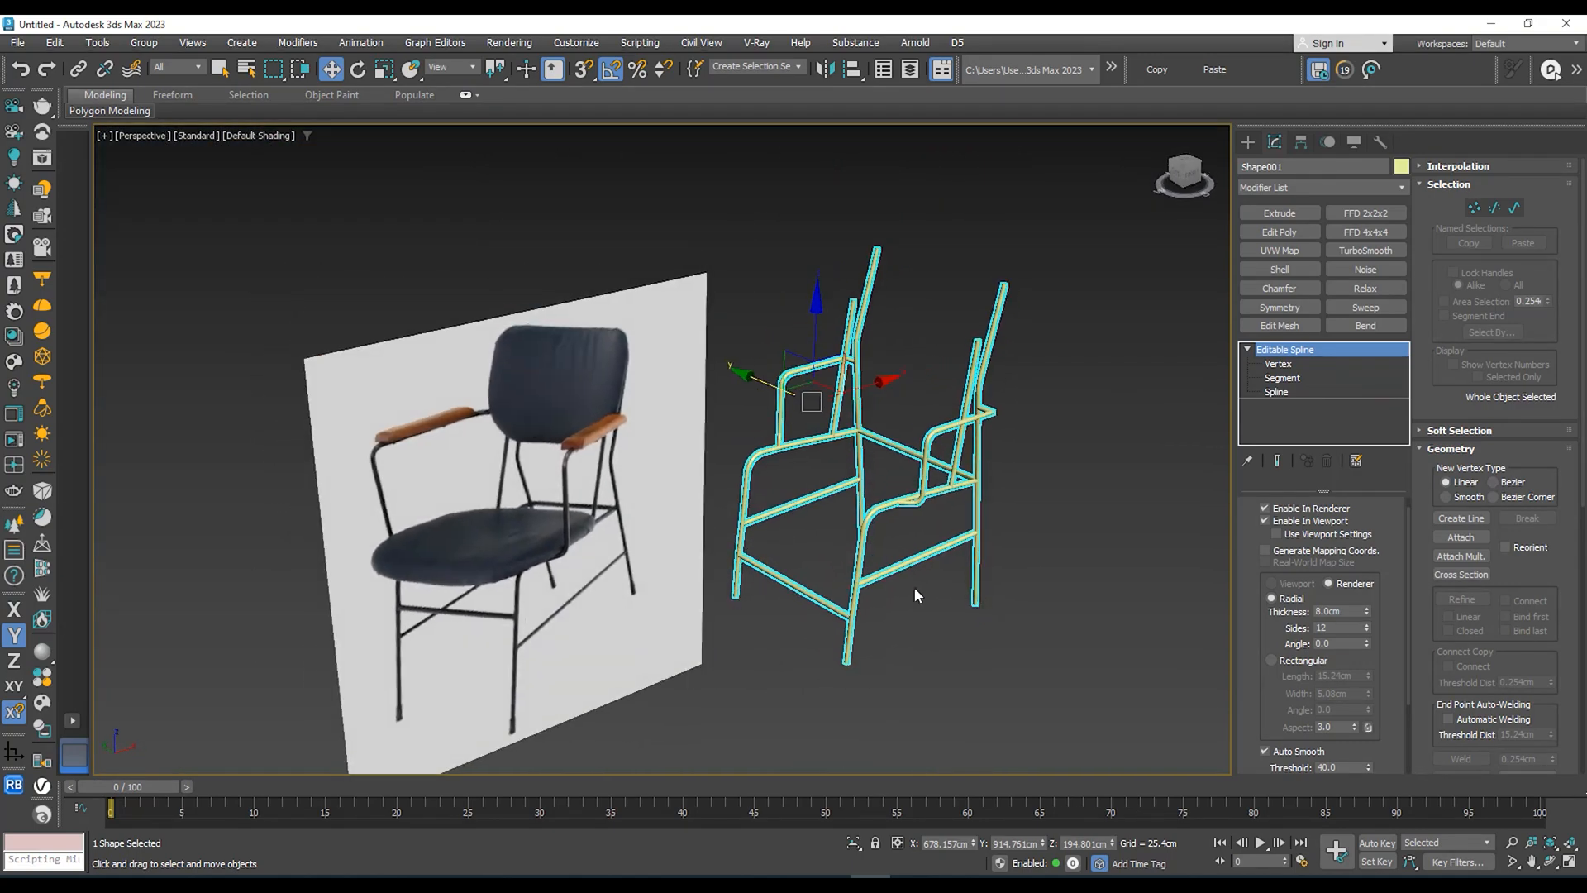
scroll(882, 586, up, 3)
double_click(1337, 611)
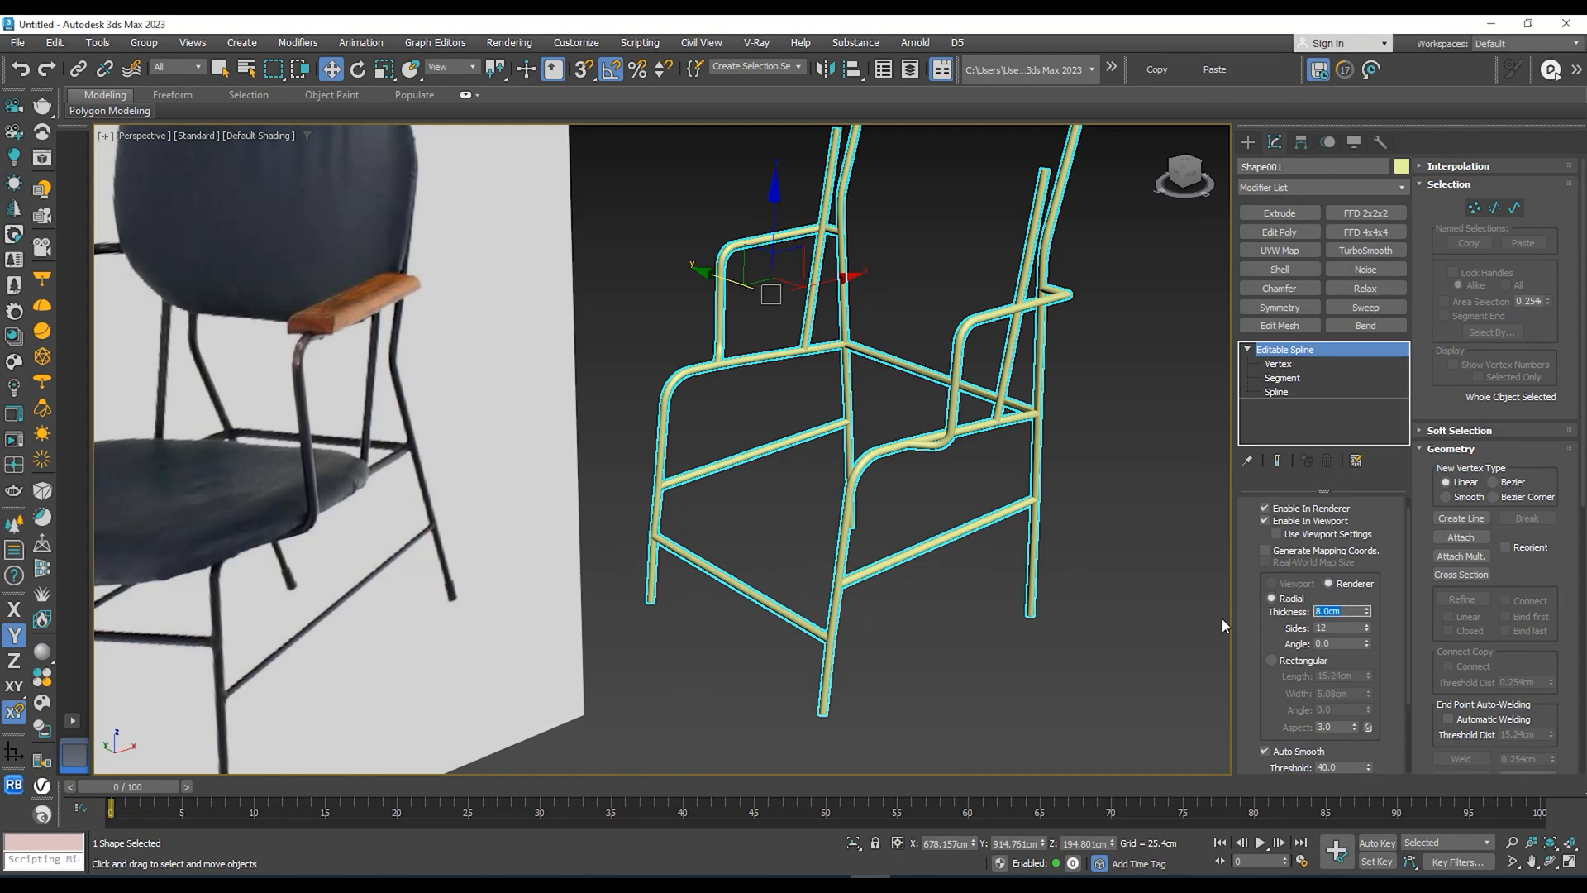
text(5)
key(Return)
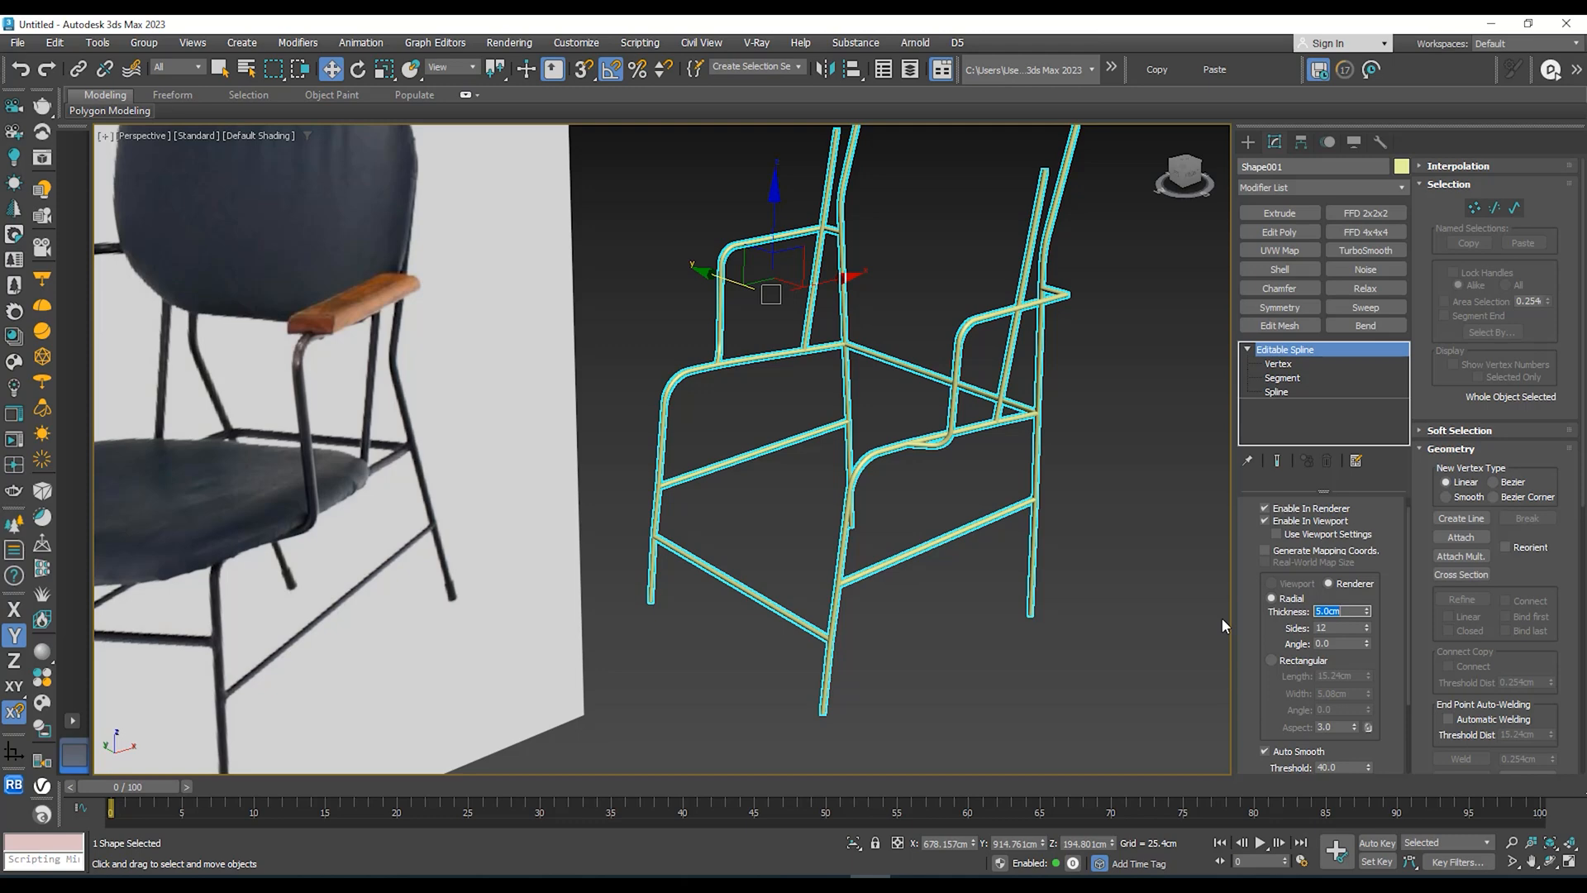
Step: Inspect the tube joints around the armrests, seat rails and legs from several angles
alt+middle_drag(1003, 597, 861, 655)
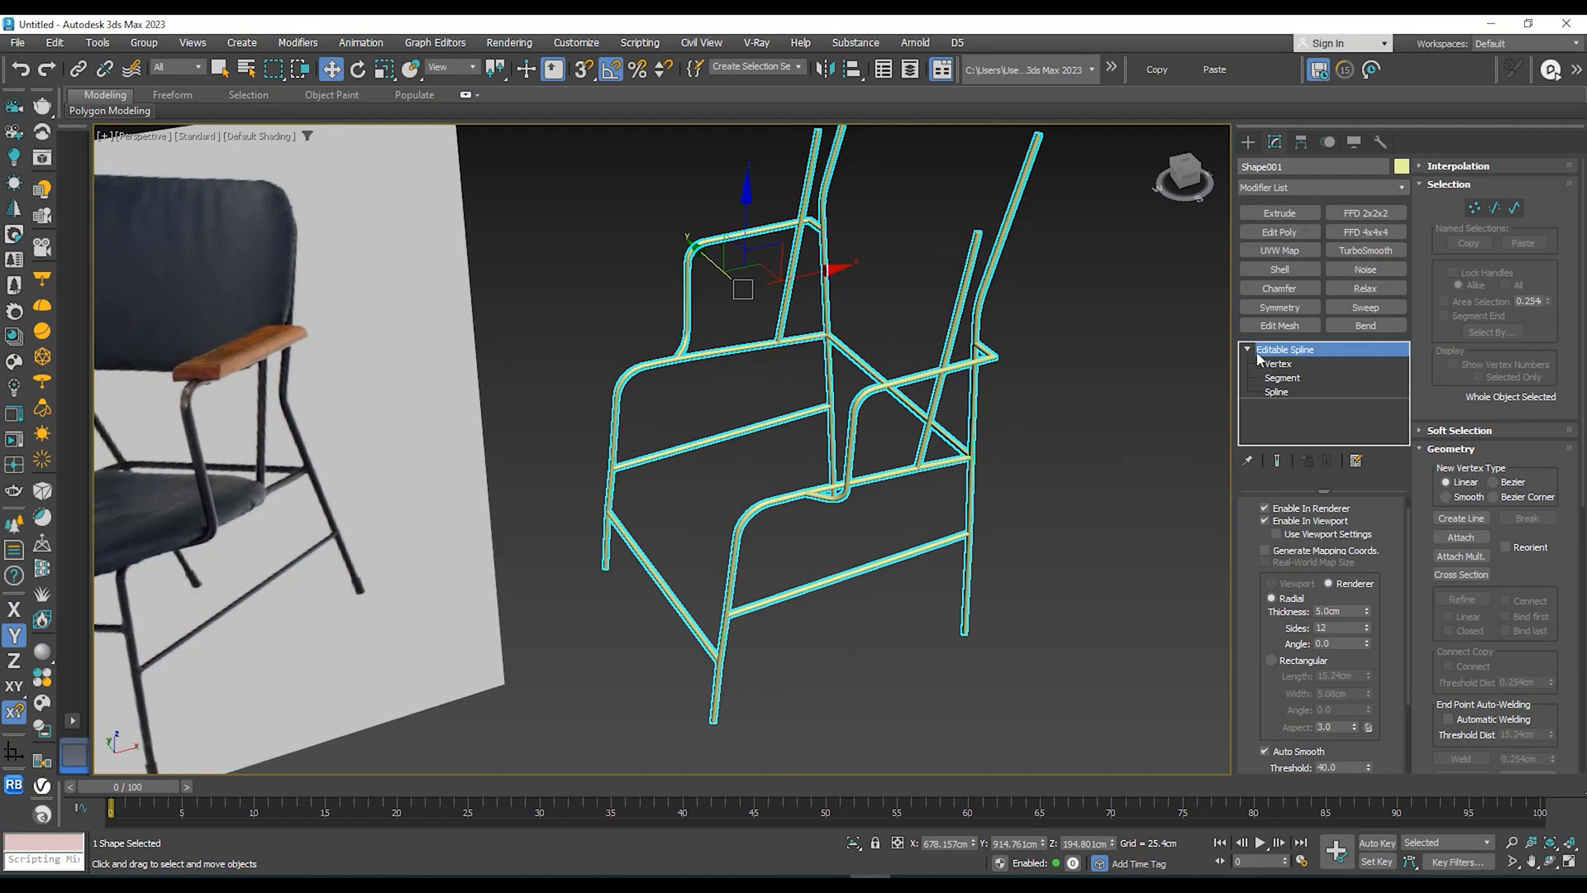
alt+middle_drag(940, 466, 968, 486)
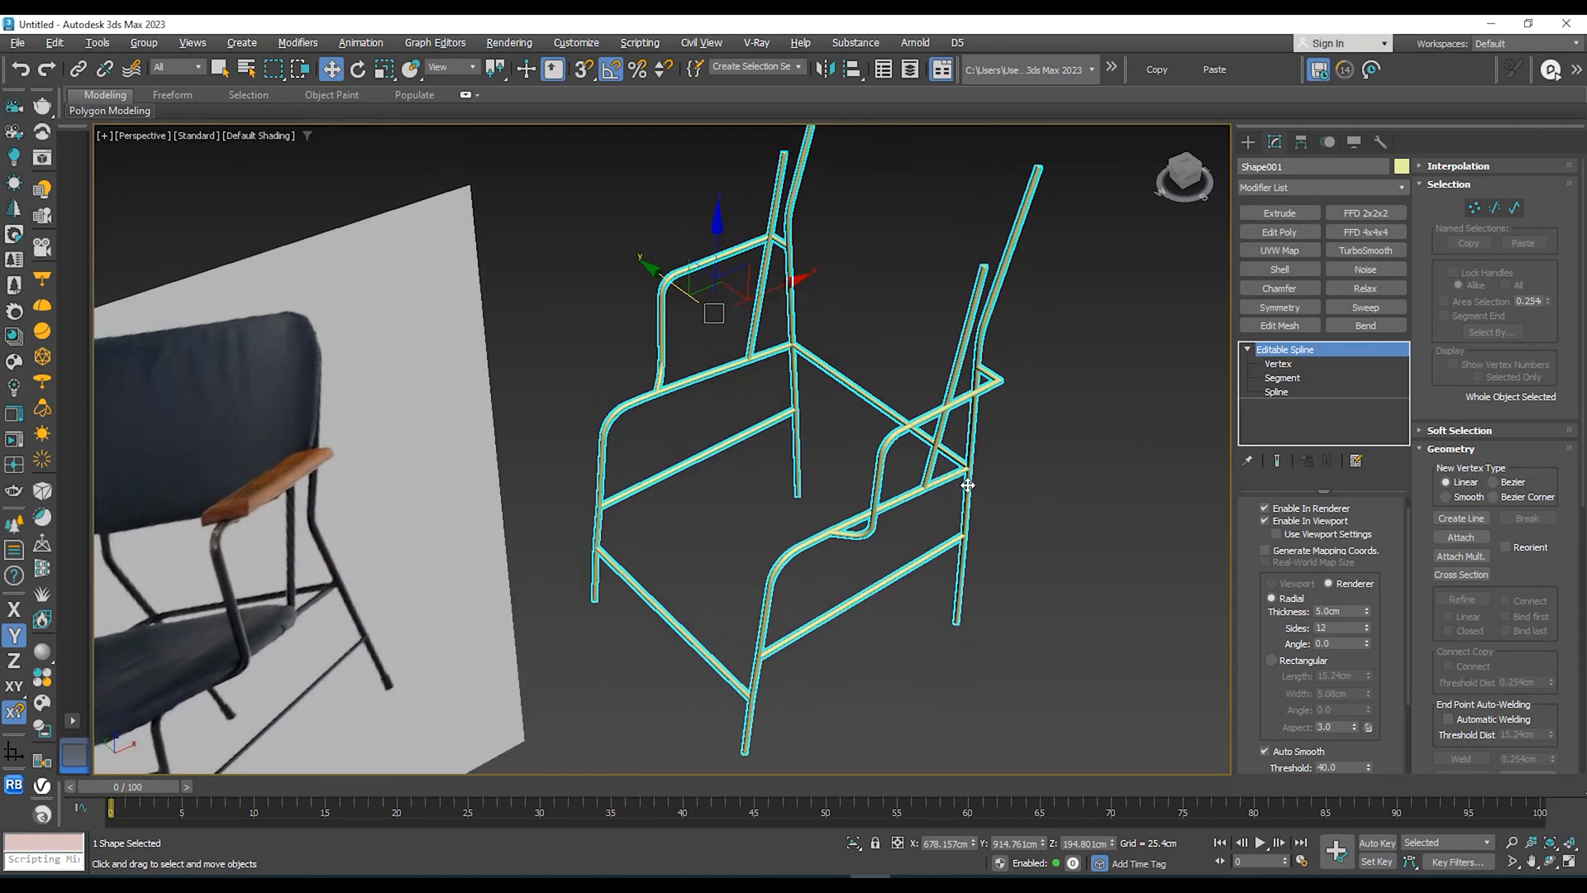
scroll(928, 508, up, 3)
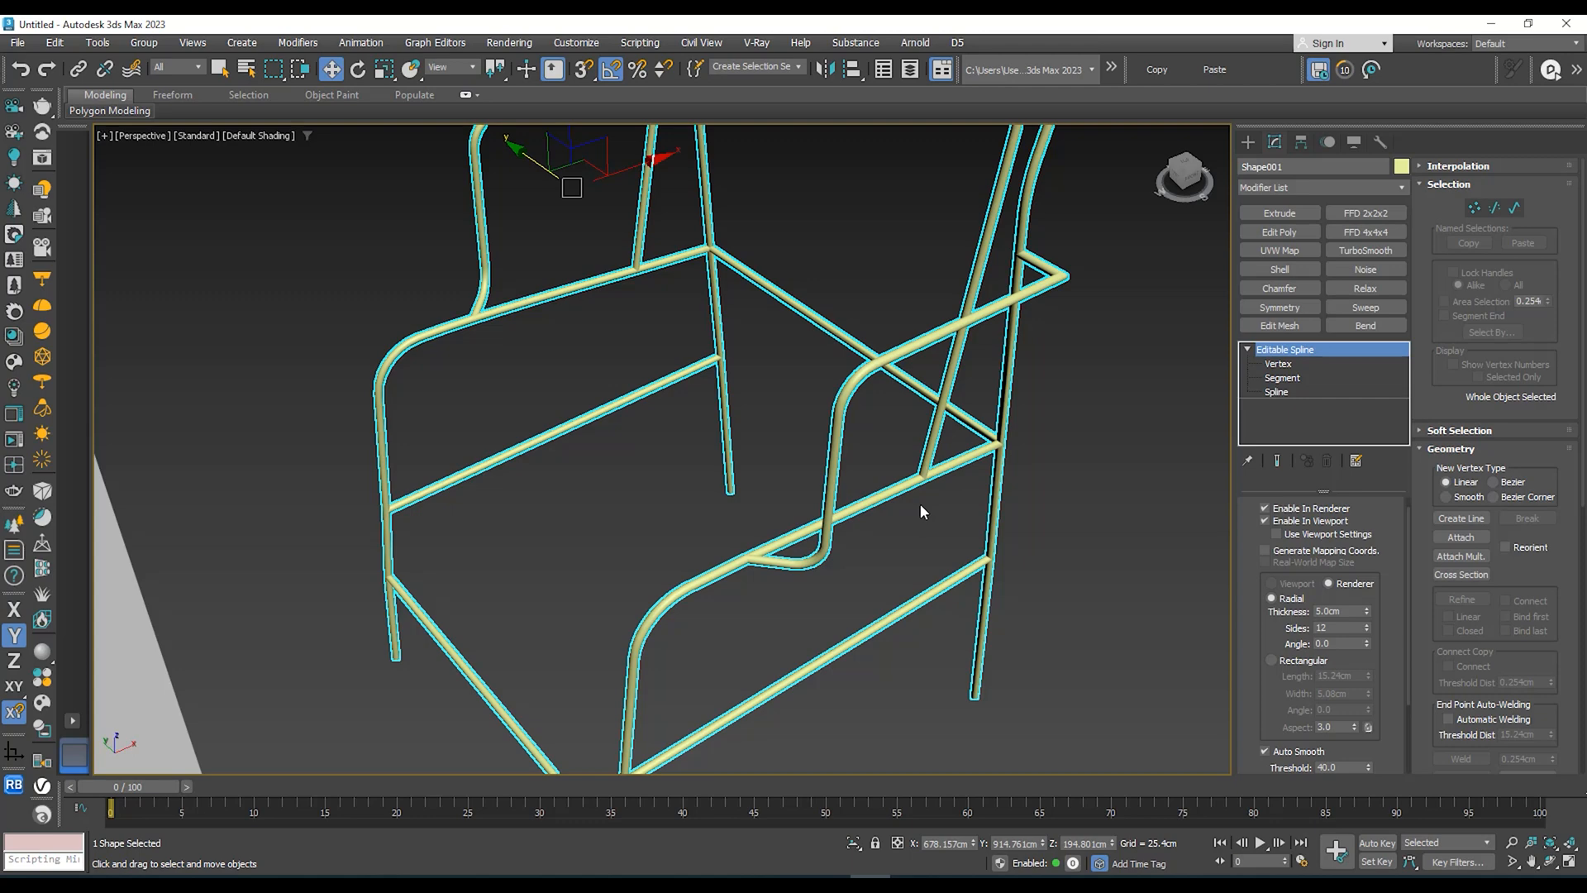
alt+middle_drag(692, 542, 683, 536)
alt+middle_drag(916, 456, 925, 499)
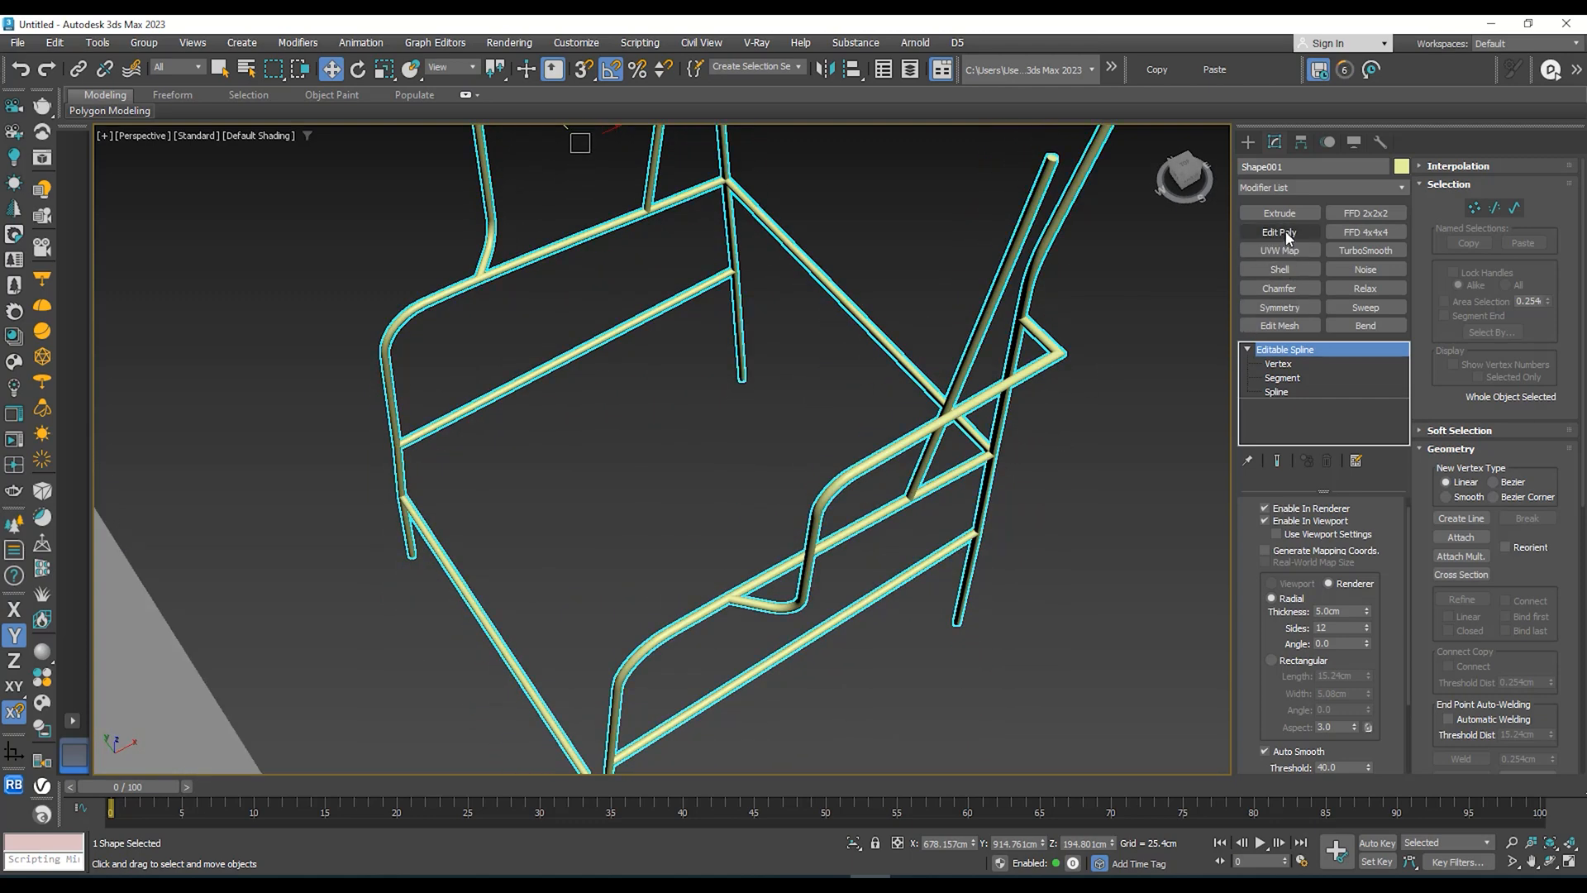
alt+middle_drag(796, 590, 796, 559)
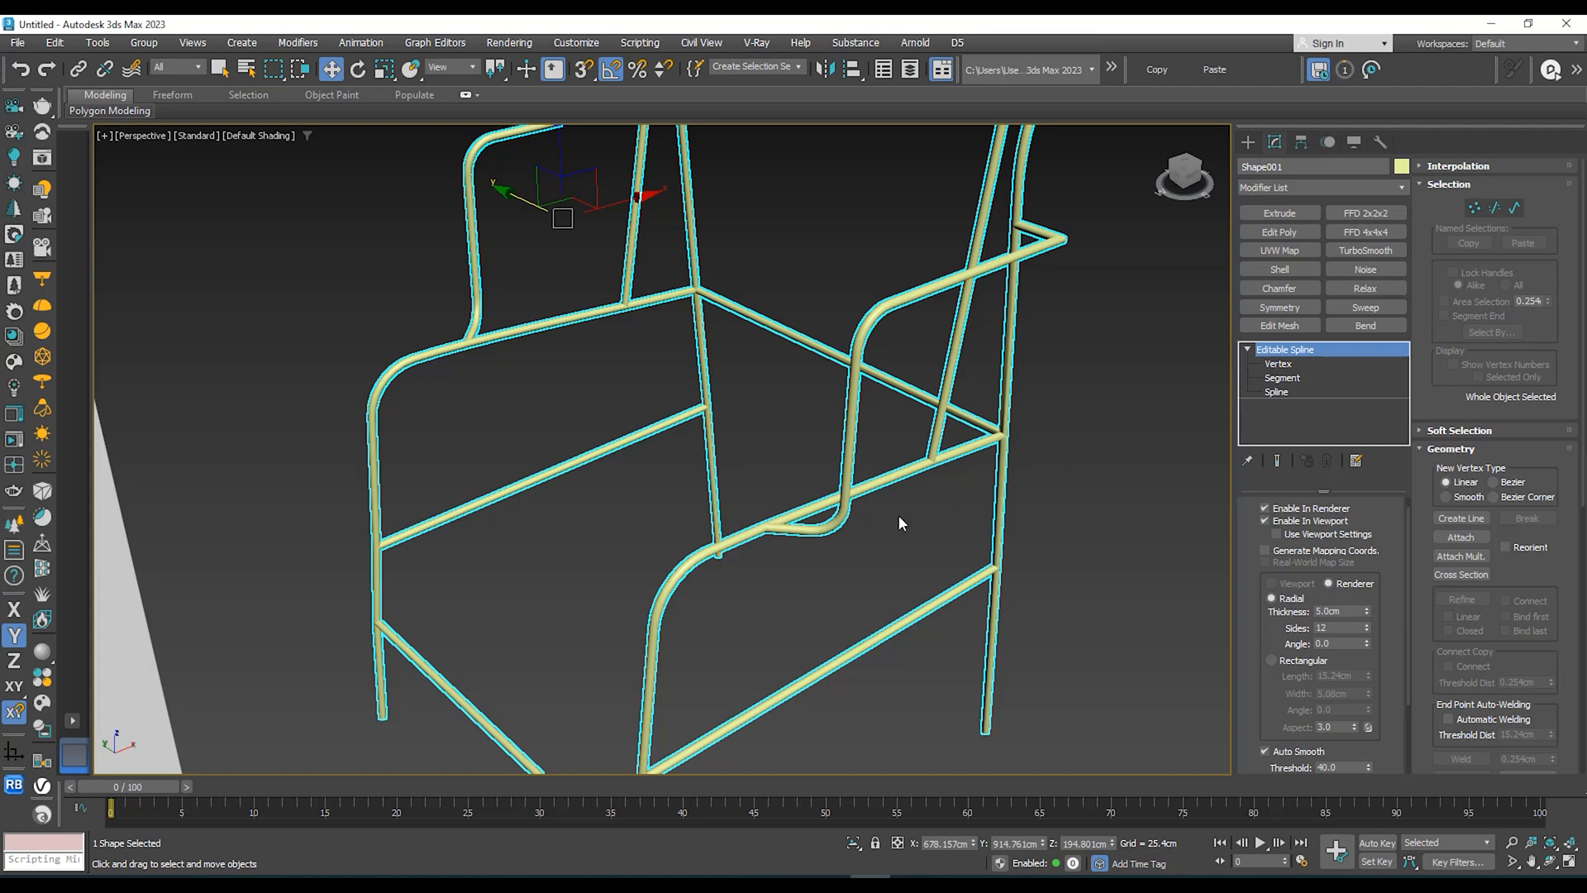
alt+middle_drag(900, 515, 1138, 389)
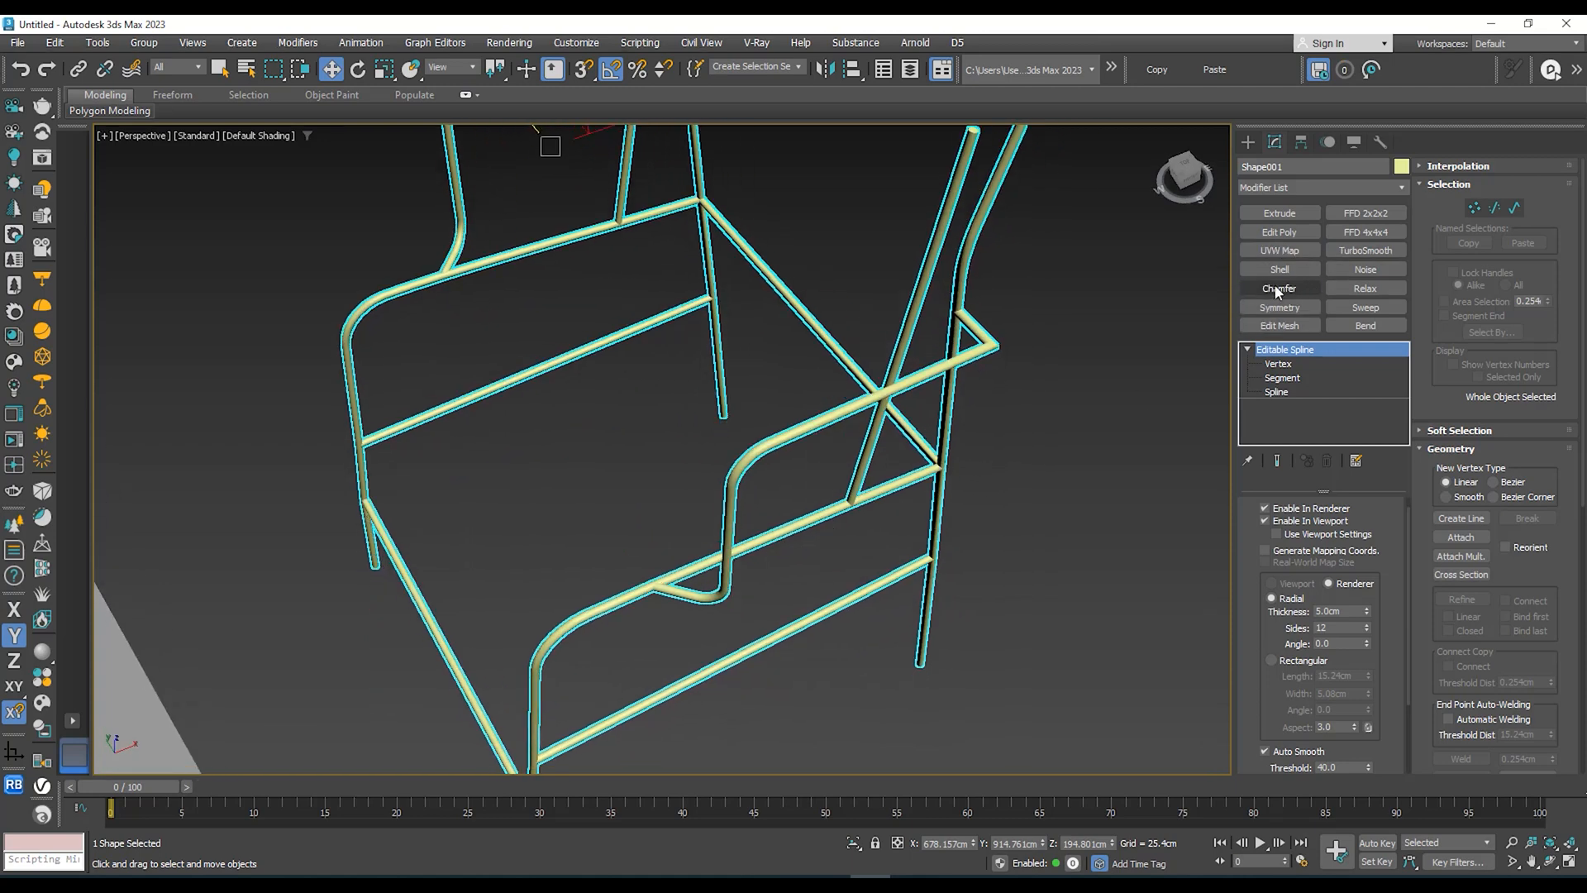
Step: Add an Edit Poly modifier on top of the chair frame's Editable Spline
click(1281, 233)
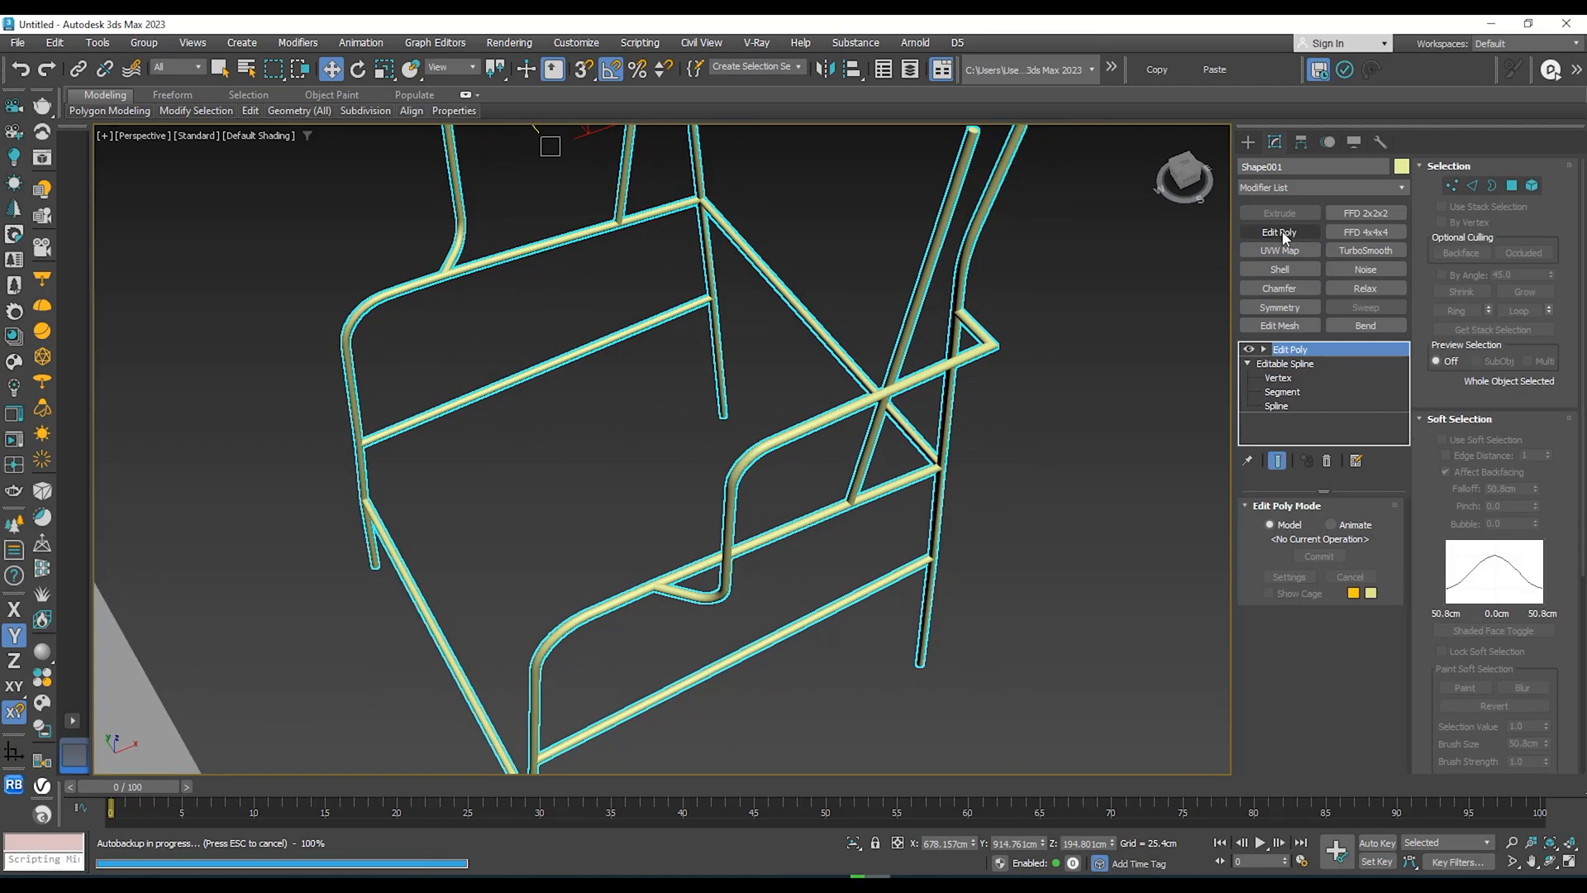
scroll(989, 364, down, 8)
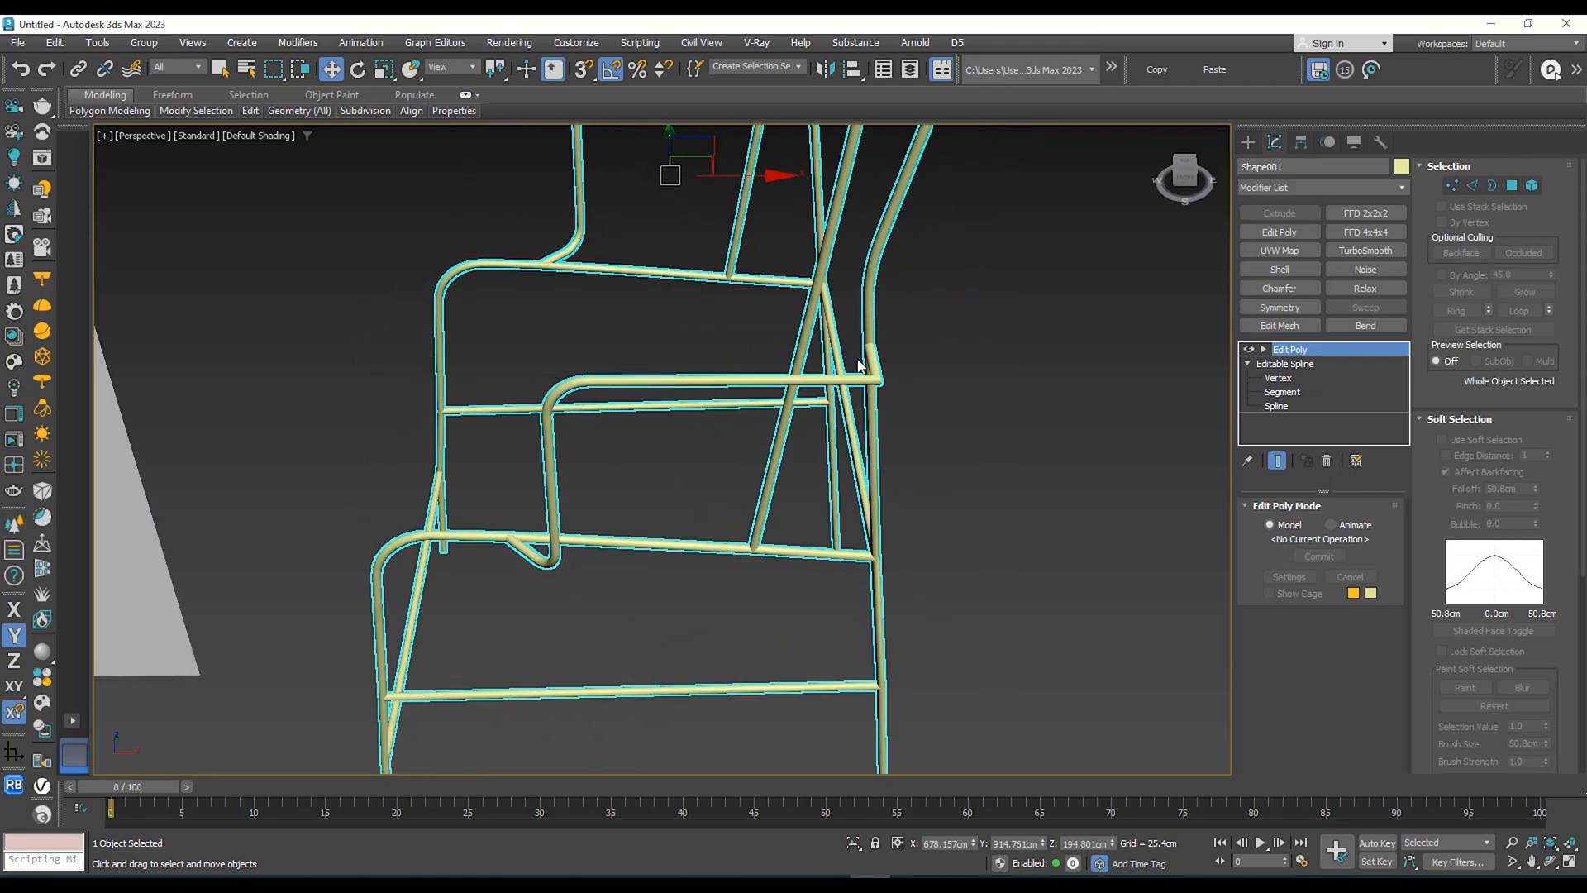
middle_drag(874, 453, 821, 473)
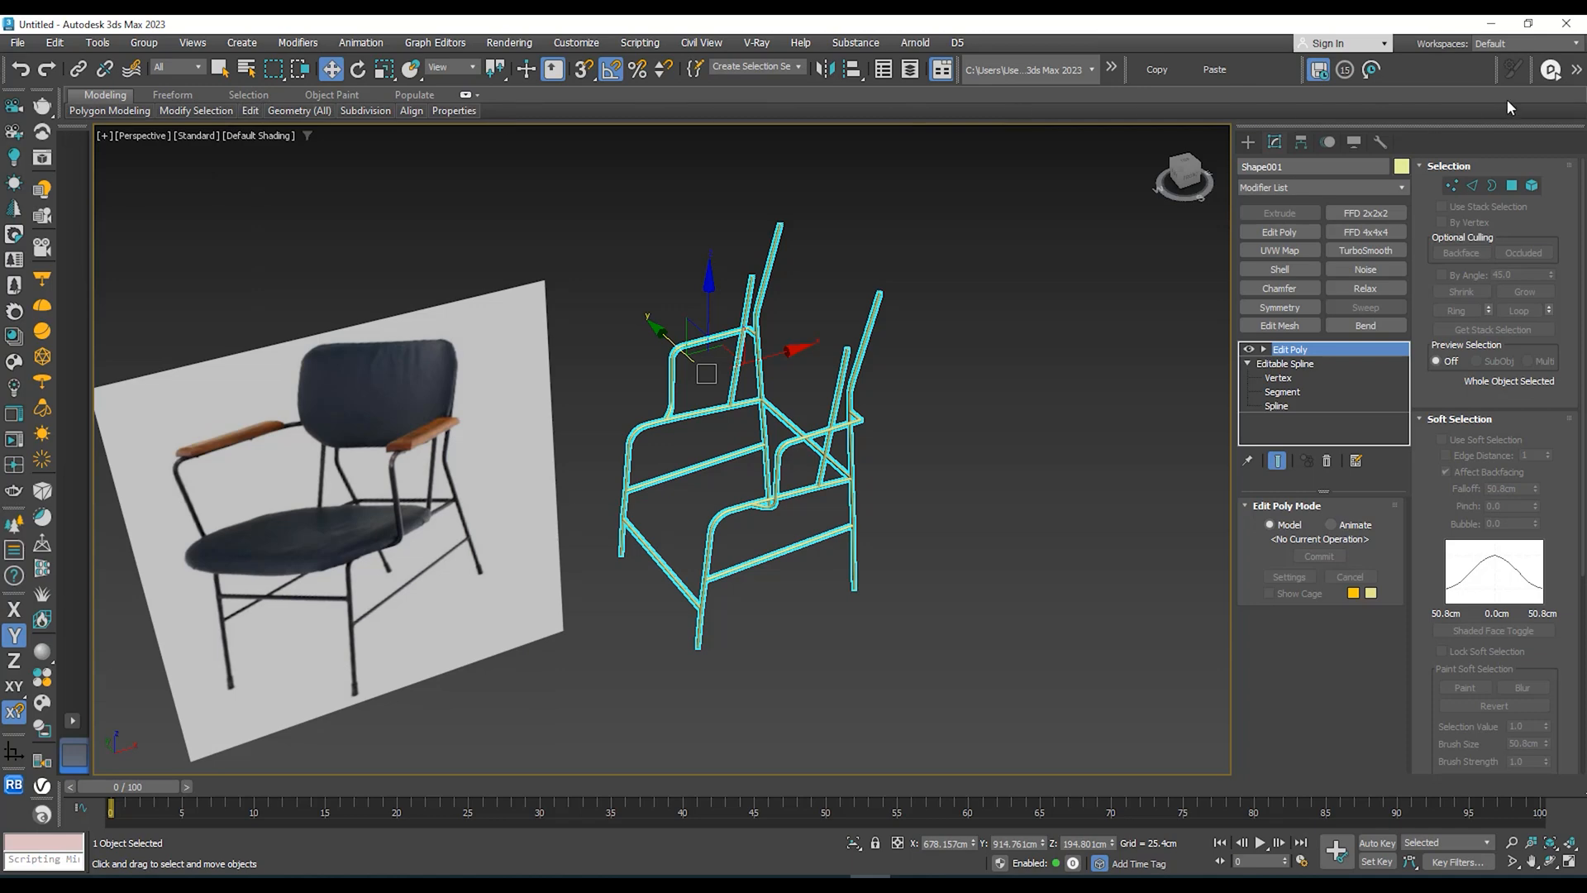
Step: Try to start the D5 Converter for the scene, postponing its version update and dismissing its notices
click(1549, 71)
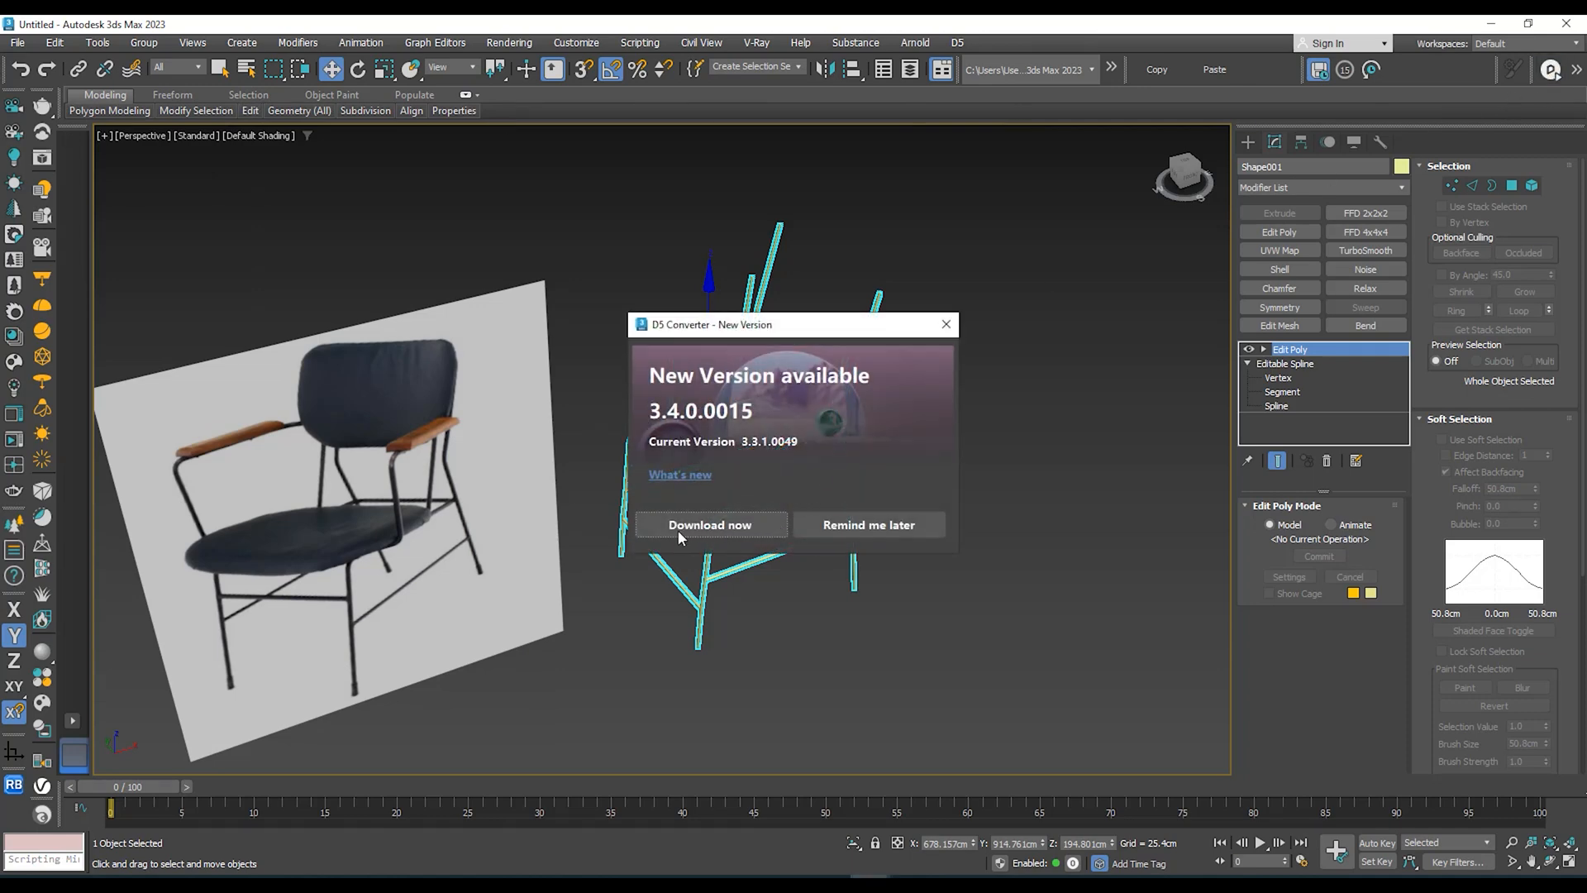
click(814, 526)
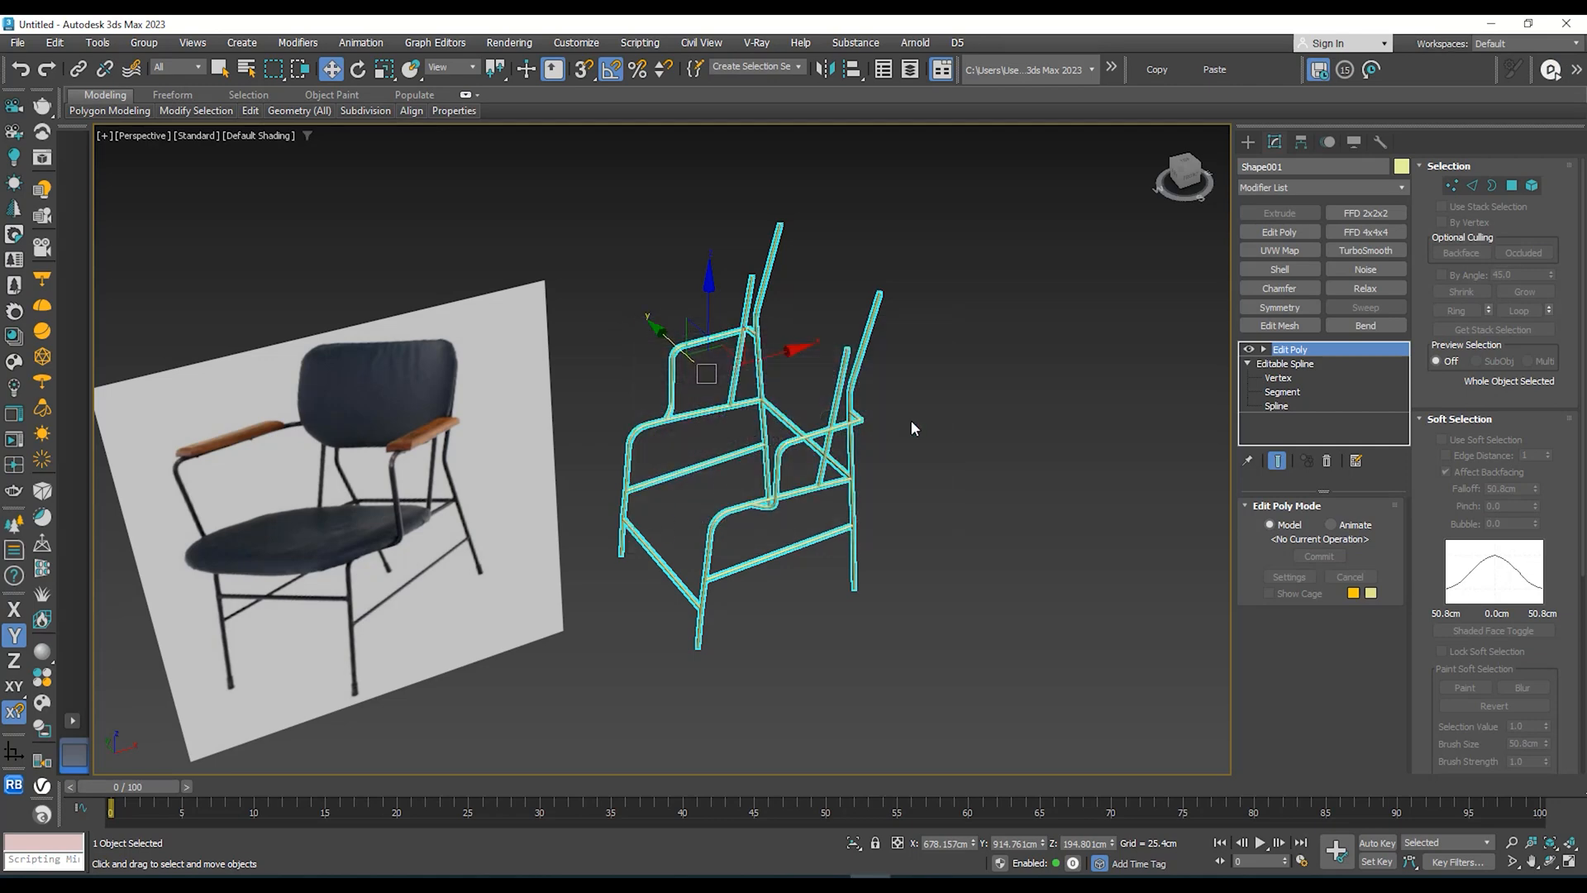
scroll(868, 466, up, 3)
scroll(826, 504, up, 2)
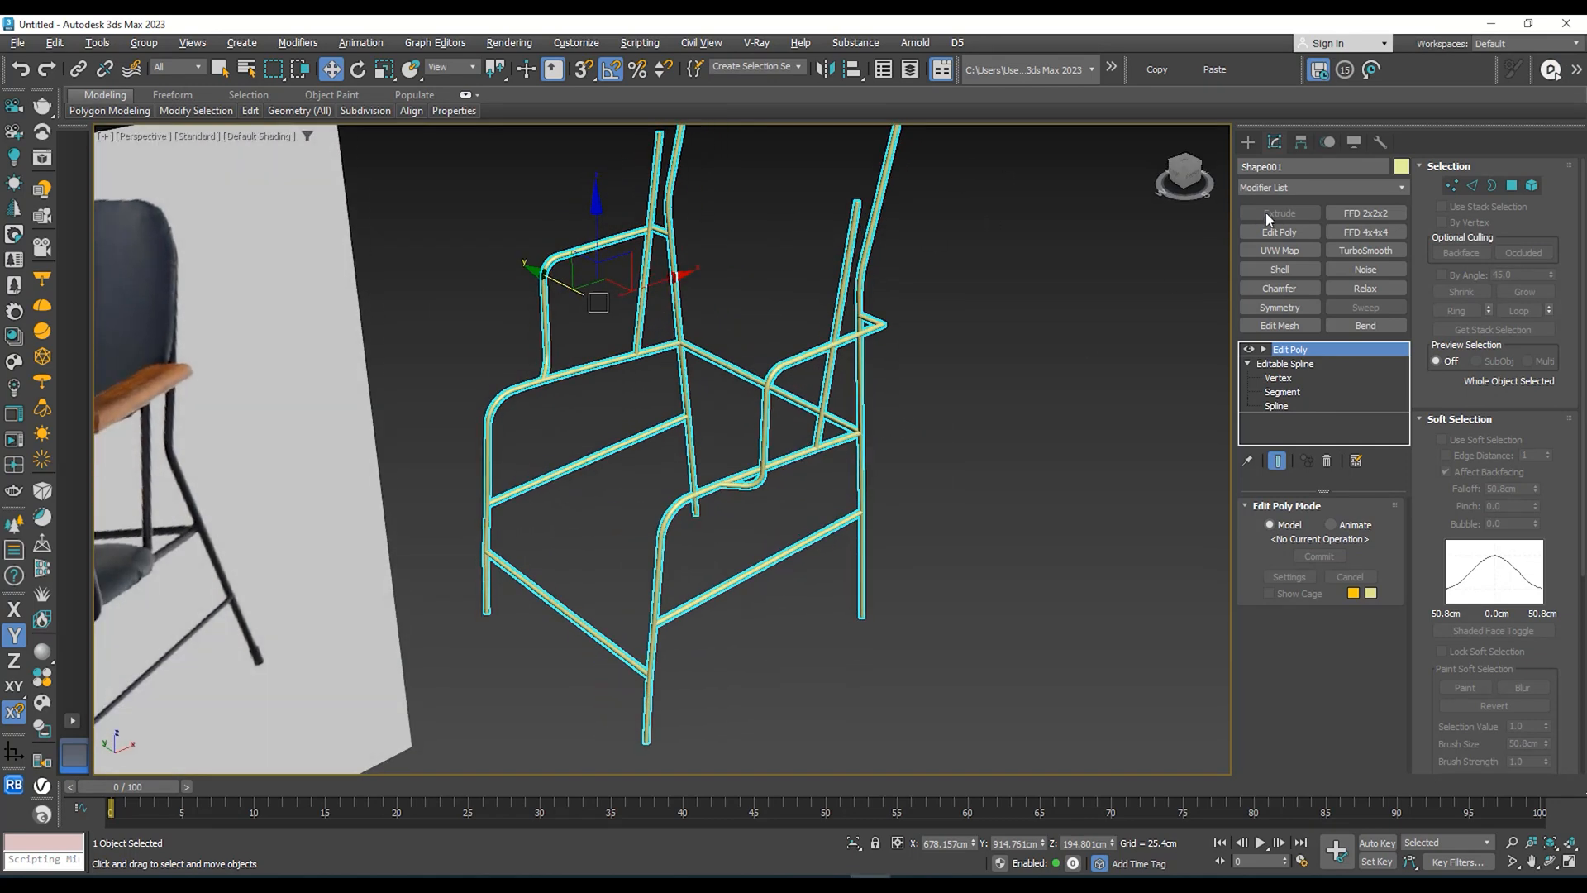
click(1551, 72)
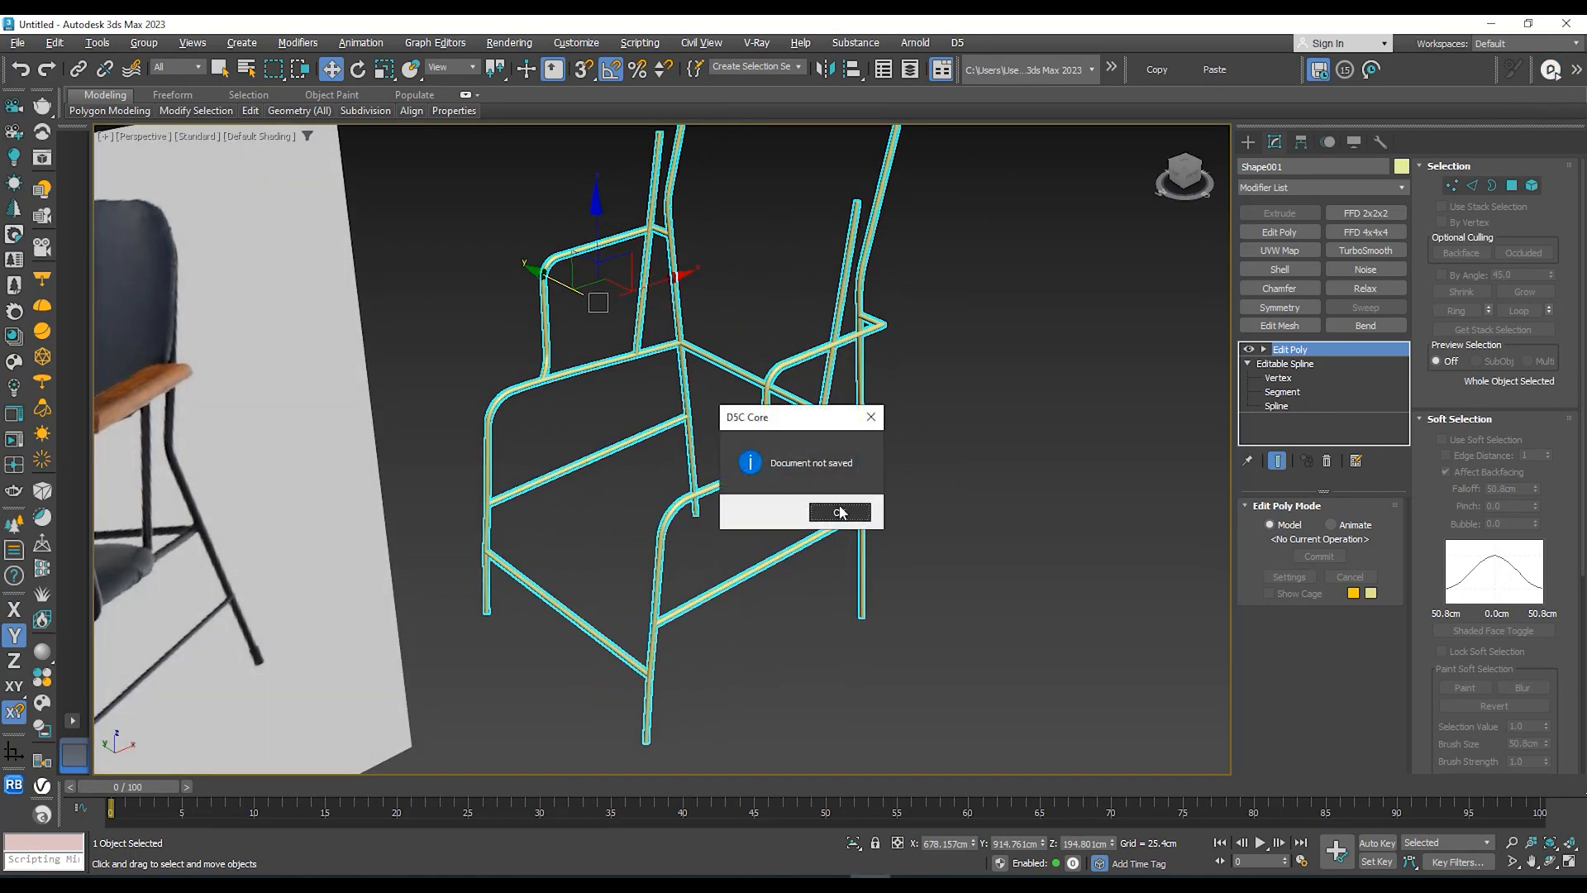
click(845, 516)
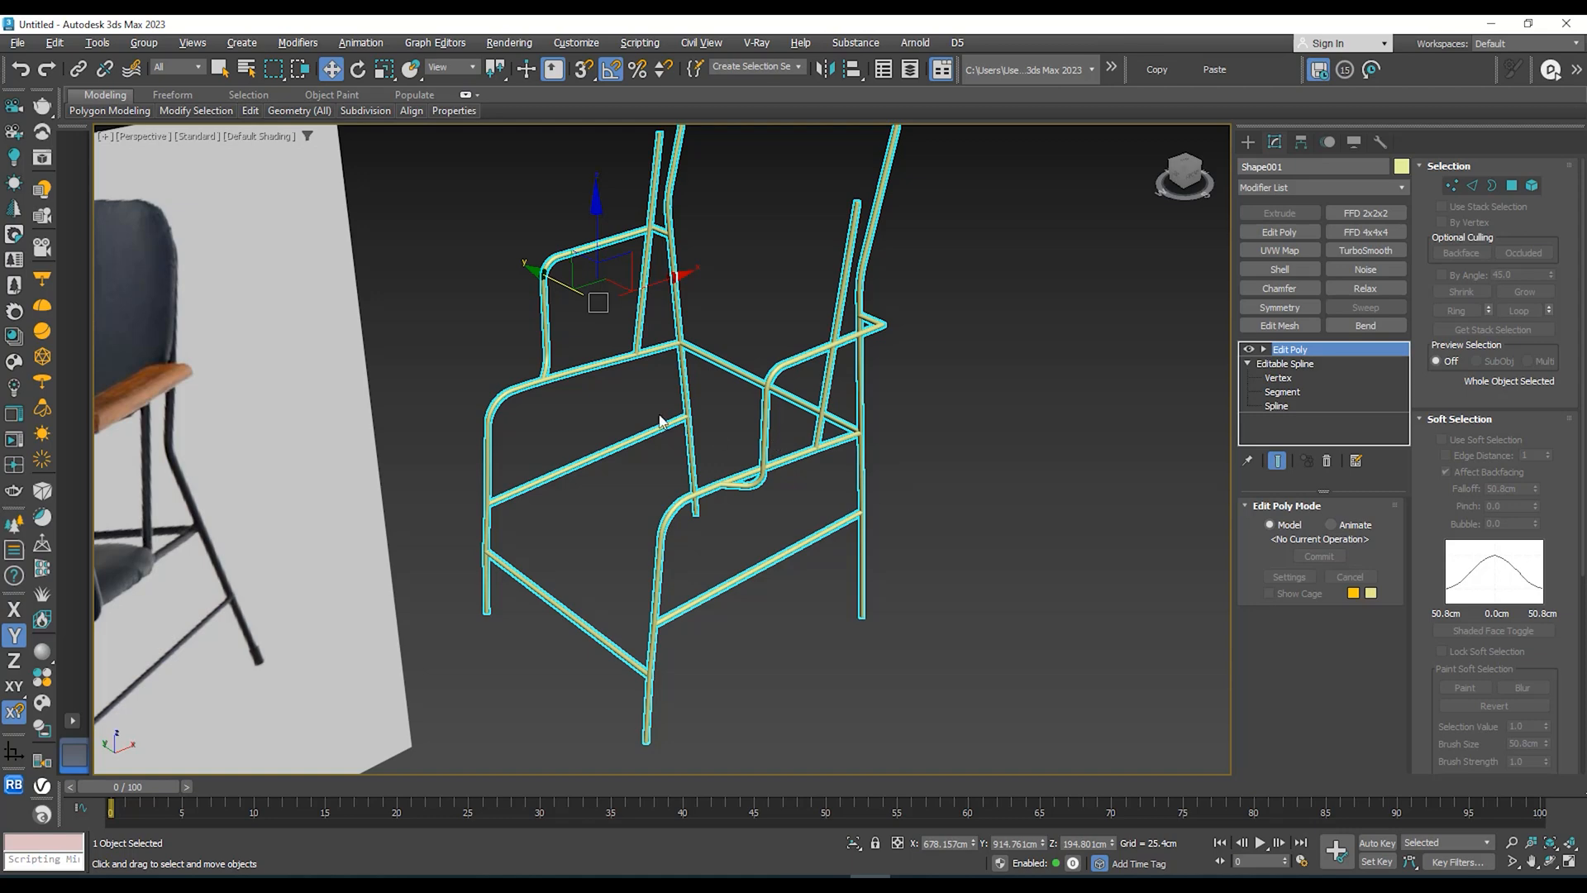
alt+middle_drag(664, 424, 692, 481)
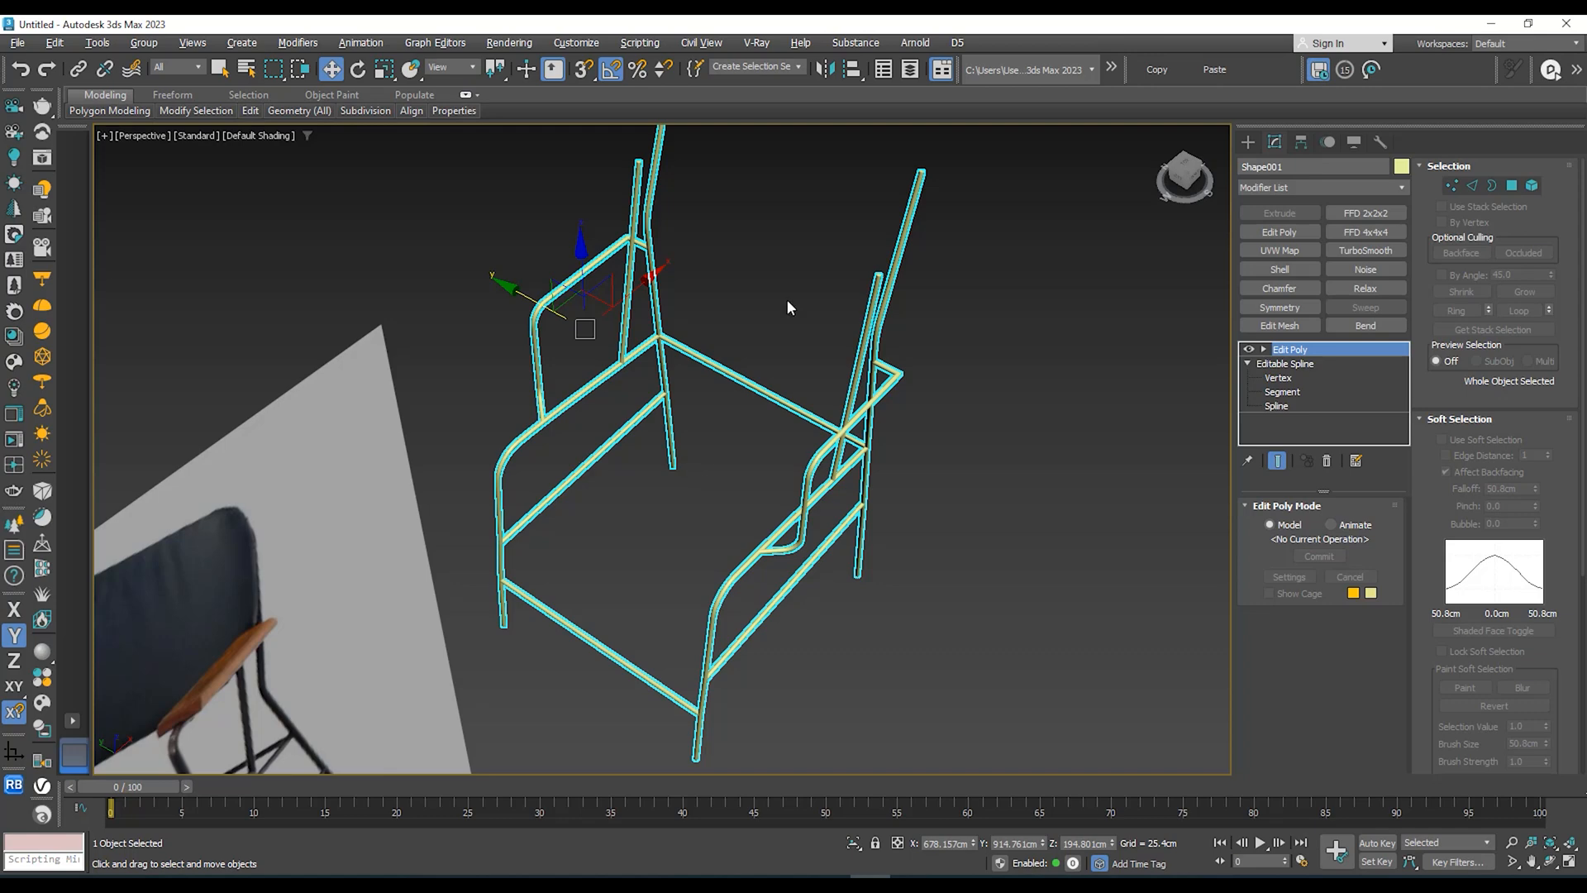
alt+middle_drag(725, 509, 868, 431)
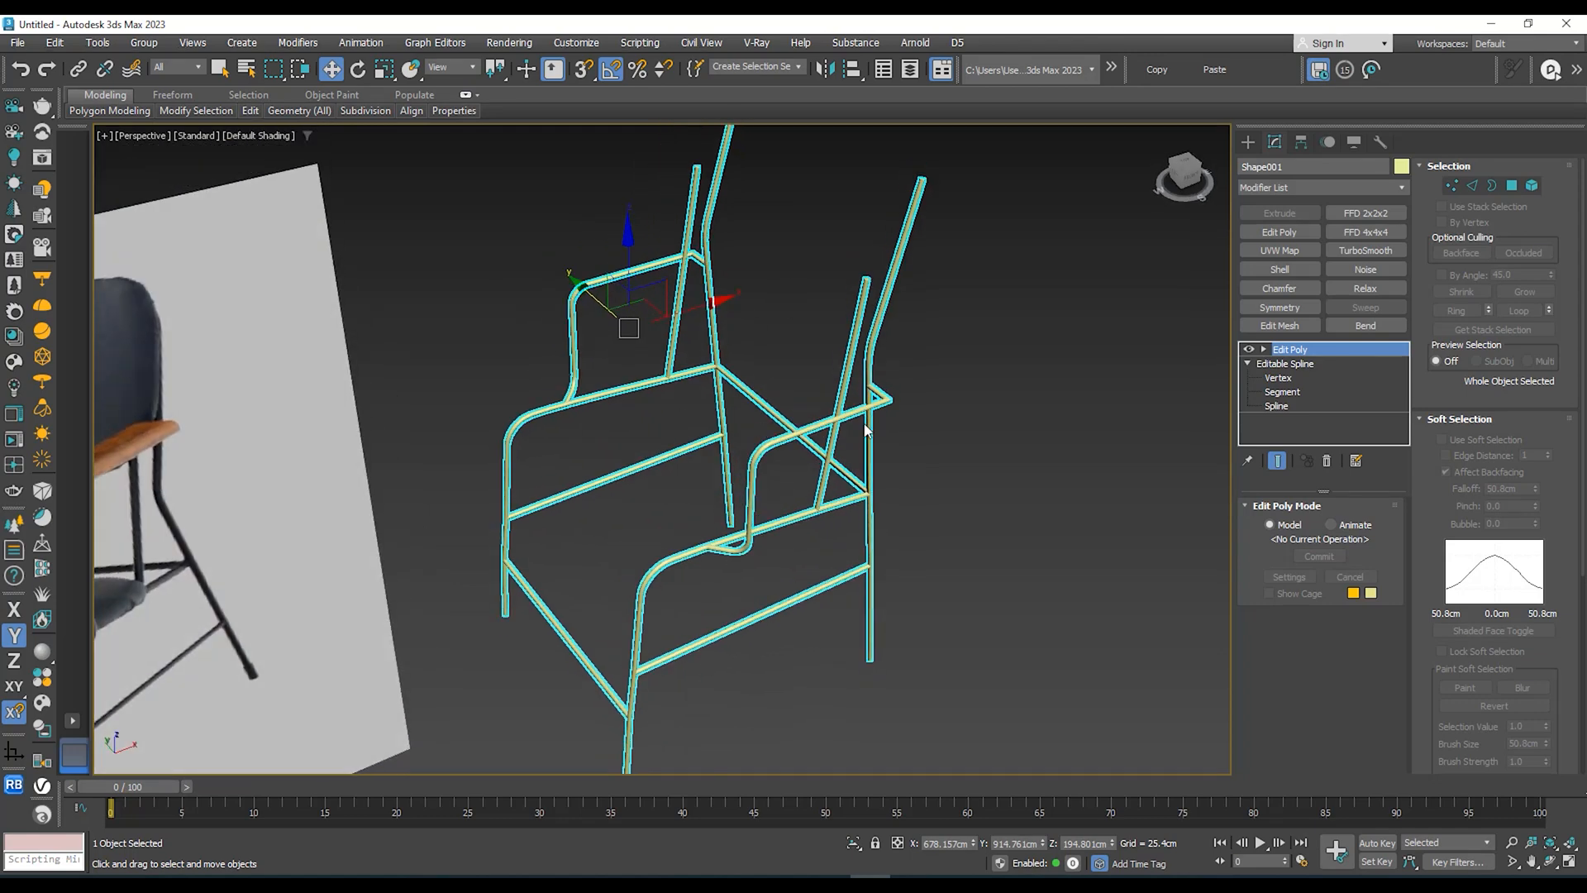
mouse_move(759, 482)
alt+middle_down()
mouse_move(749, 536)
mouse_move(724, 493)
mouse_move(737, 513)
mouse_move(716, 513)
mouse_move(726, 522)
mouse_move(735, 496)
alt+middle_up()
scroll(724, 514, down, 4)
click(1551, 69)
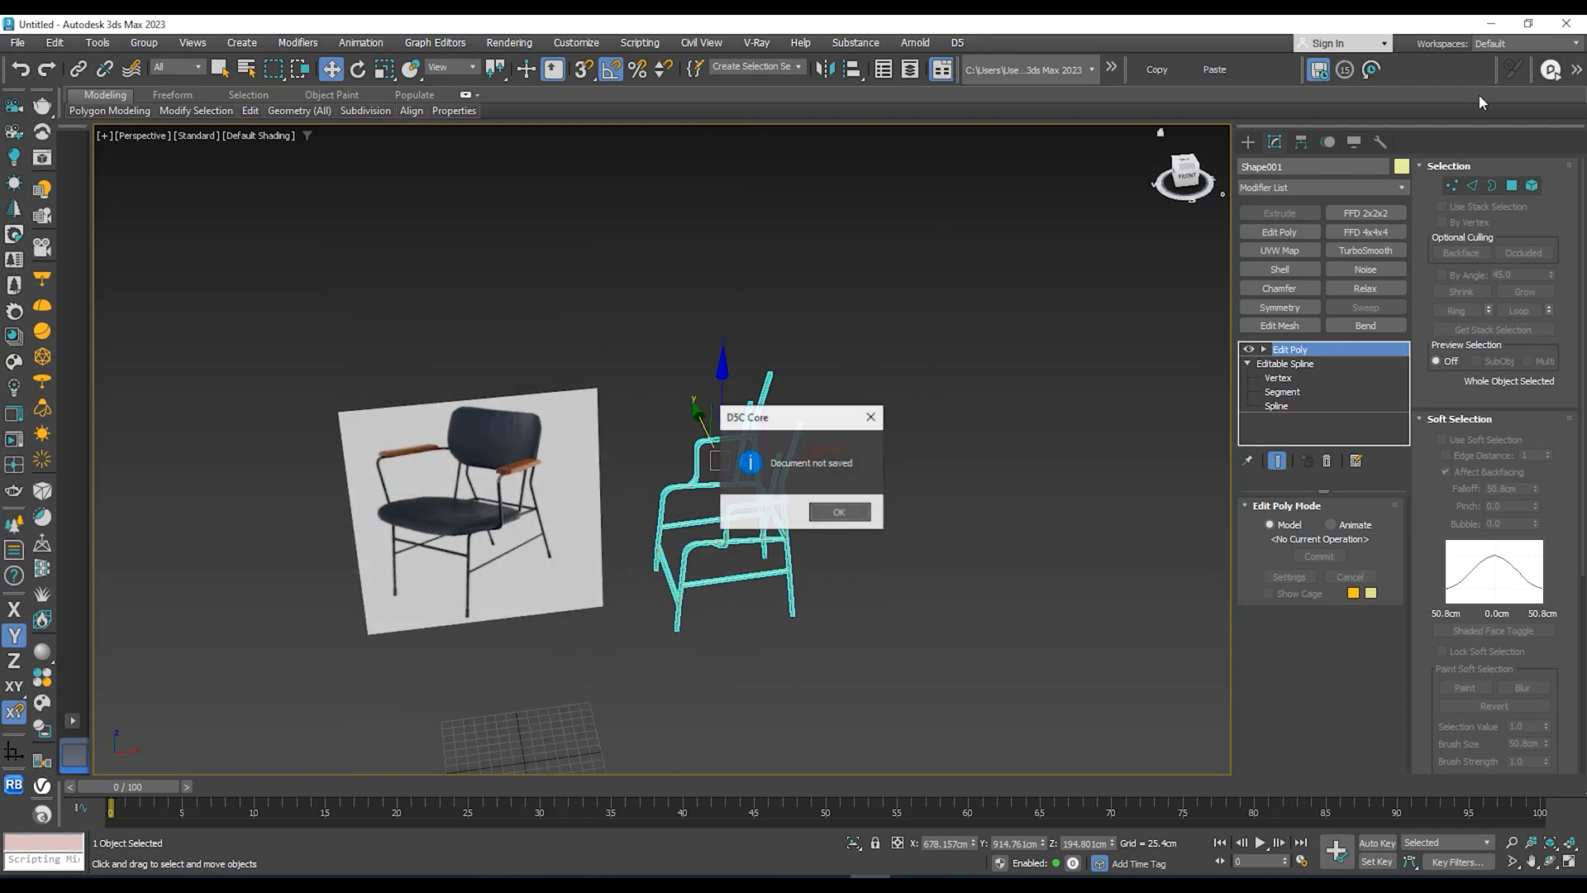
click(839, 511)
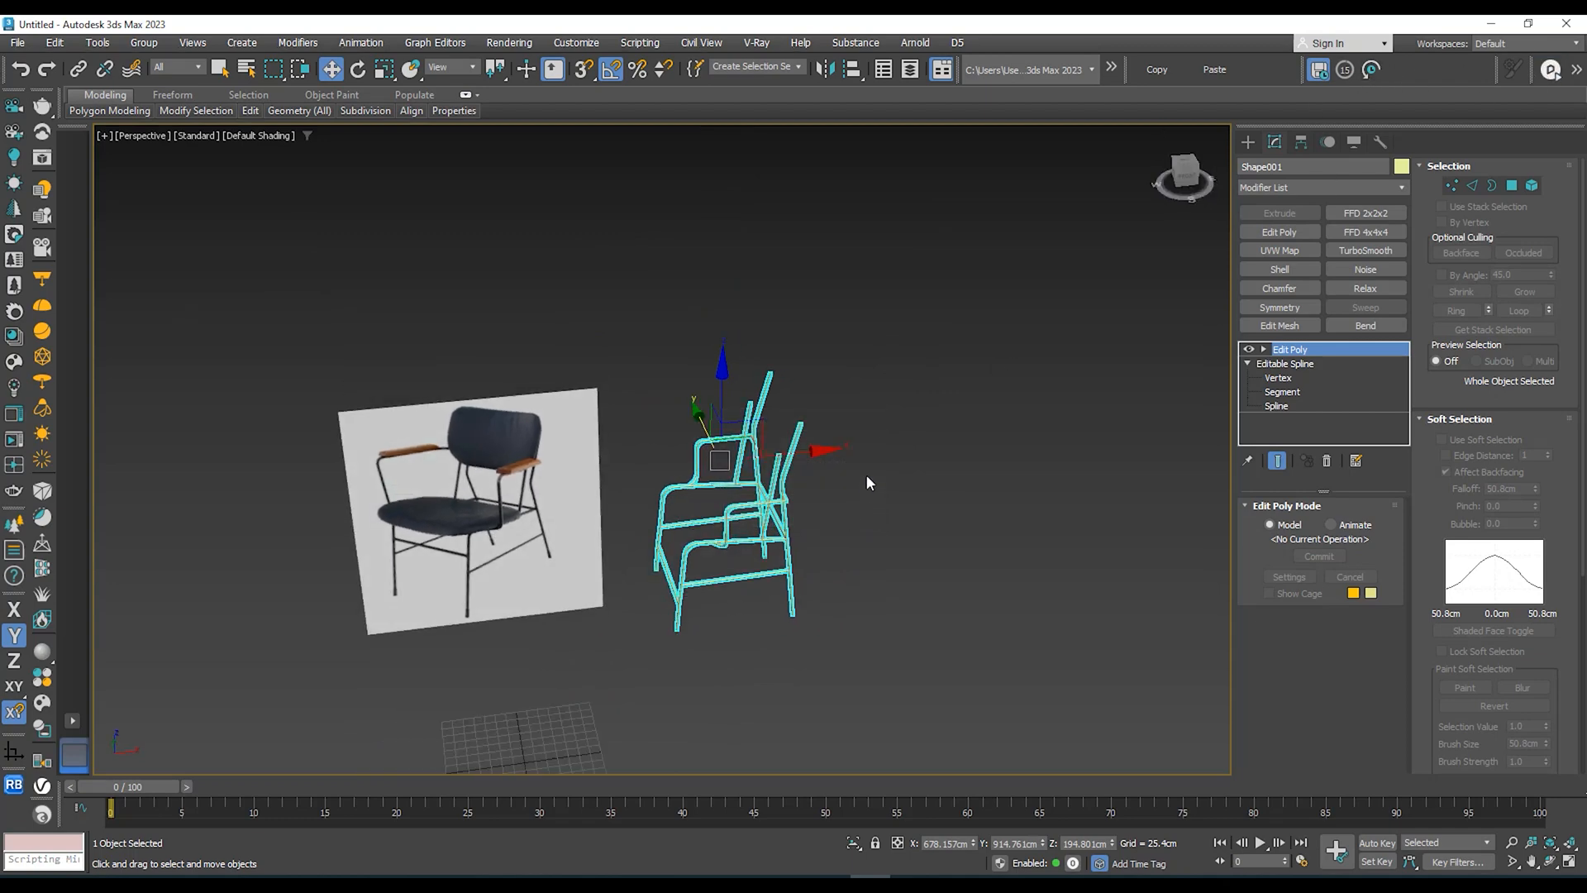
Step: Save the scene to the Desktop as "chair model" in 3ds Max format
alt+middle_drag(309, 201, 176, 74)
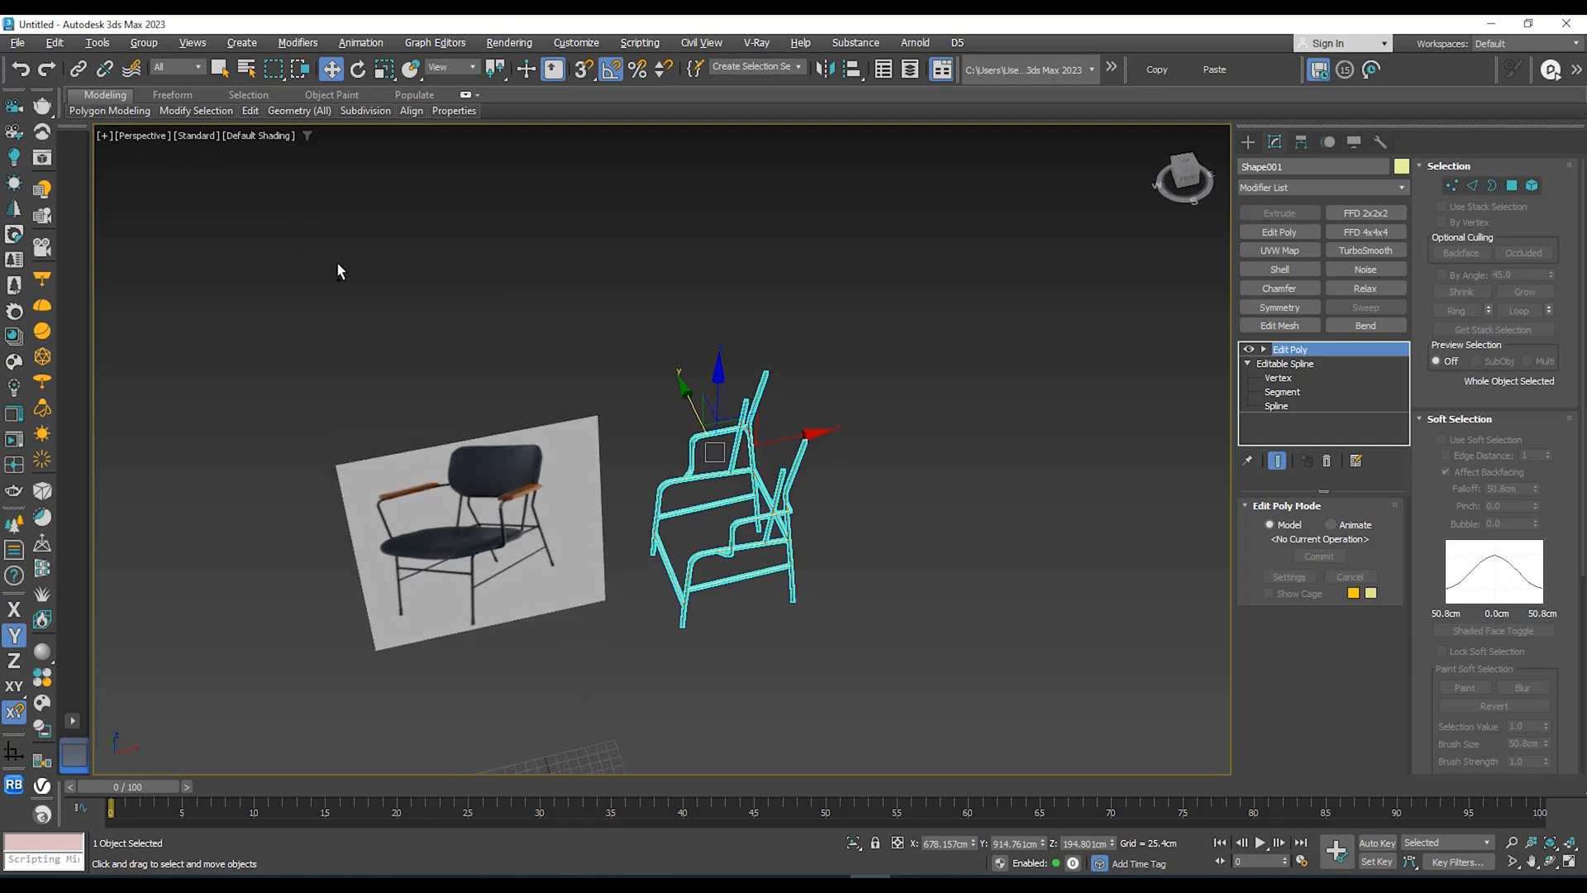
key(ctrl+s)
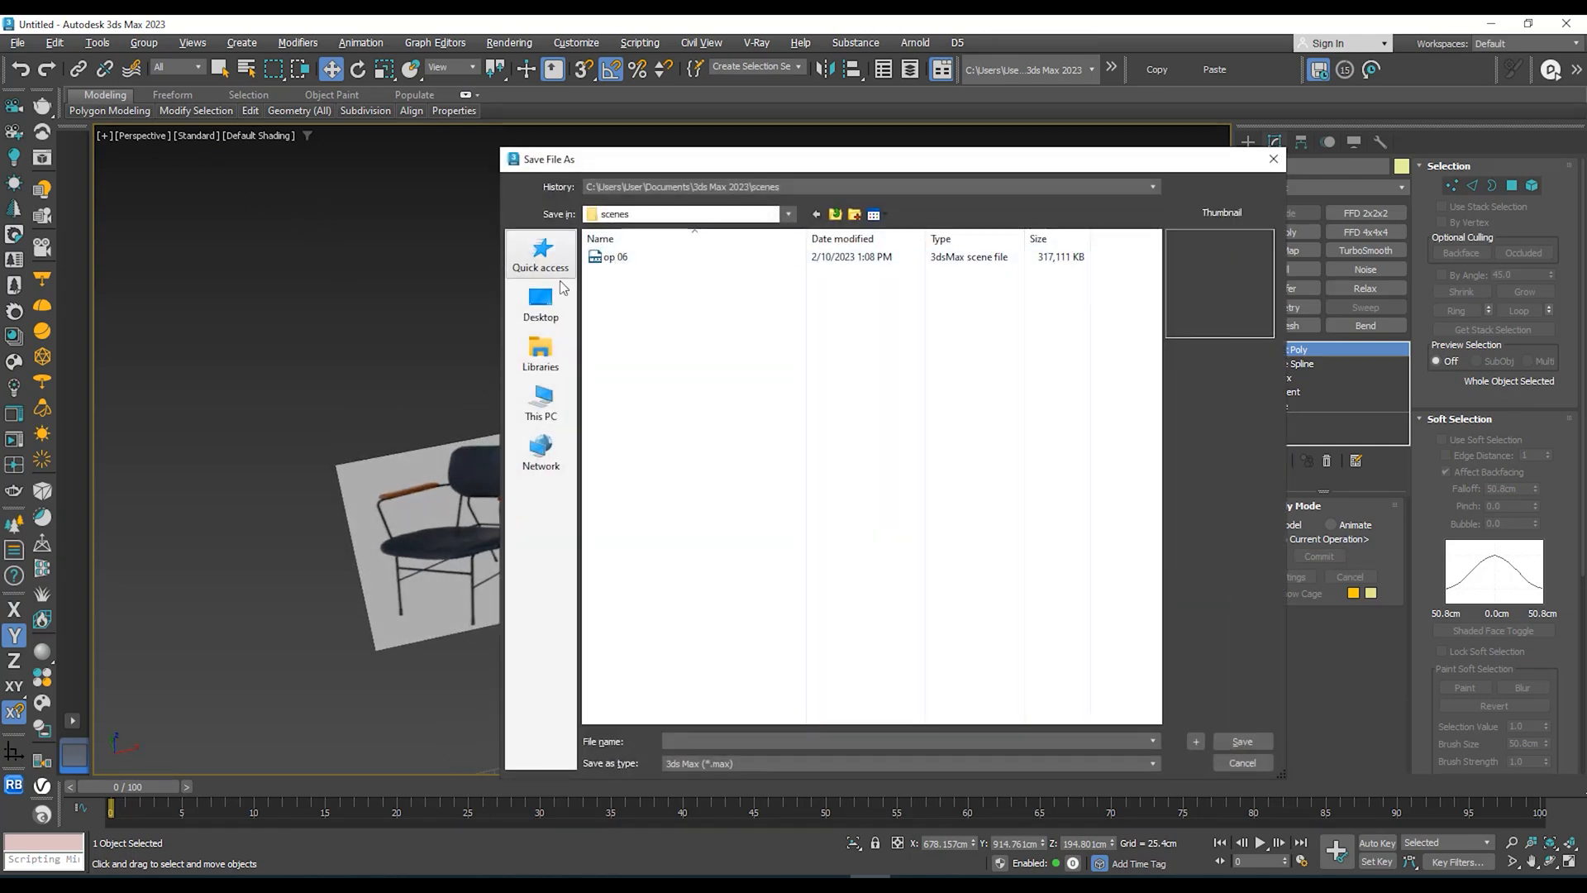
click(539, 321)
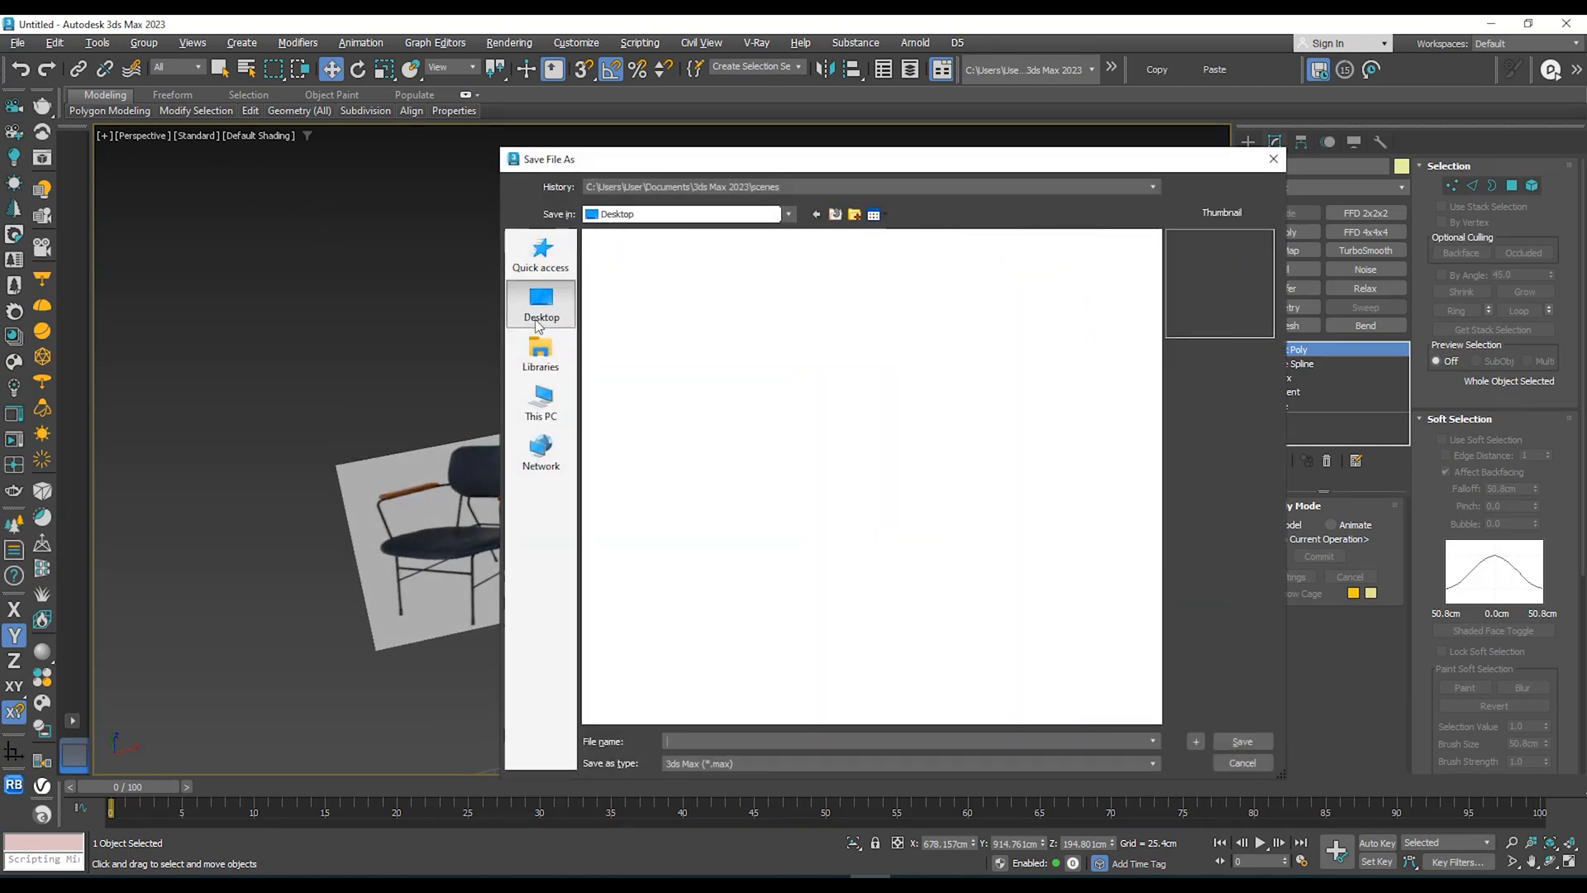
click(754, 741)
text(chai)
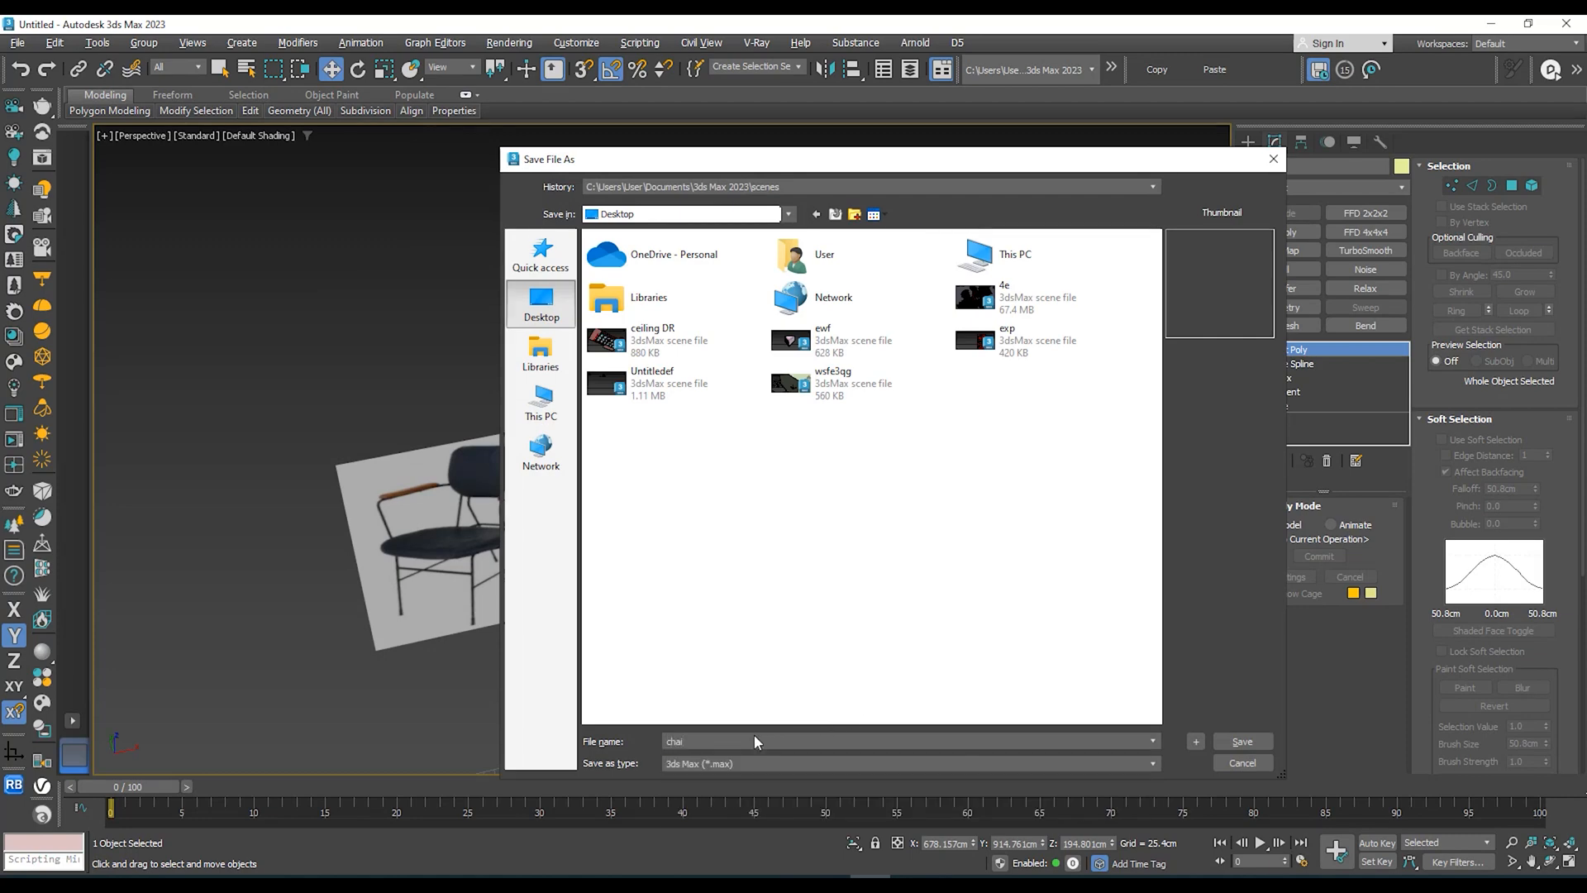
text(r model)
click(1243, 741)
Step: Inspect the frame tubing beside the reference photo to judge whether its thickness matches
scroll(743, 402, up, 2)
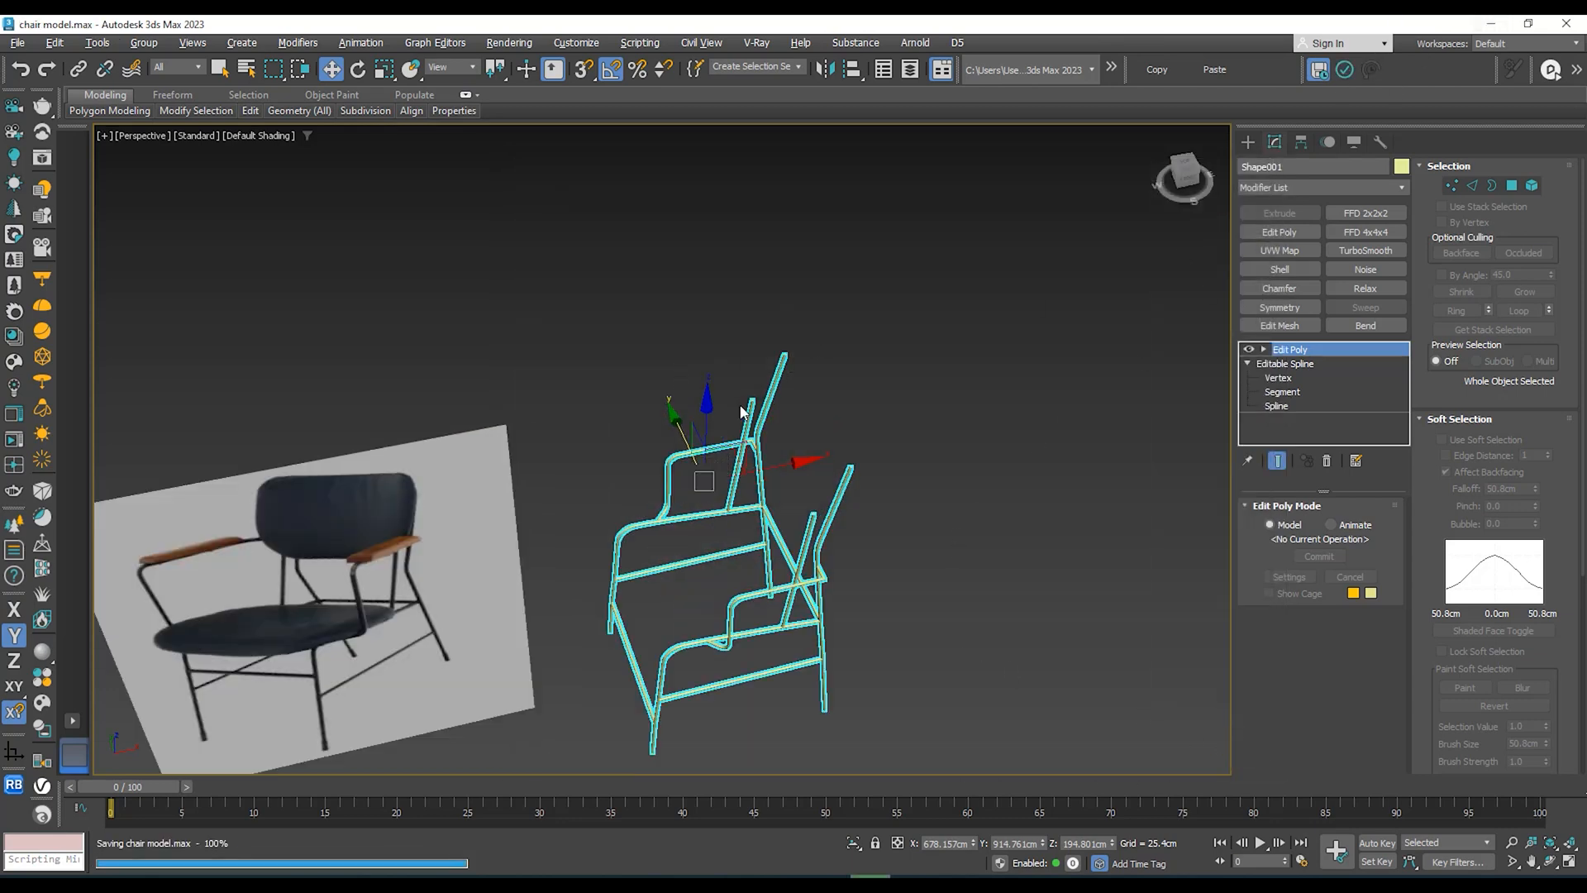
middle_drag(774, 418, 819, 380)
scroll(711, 409, up, 3)
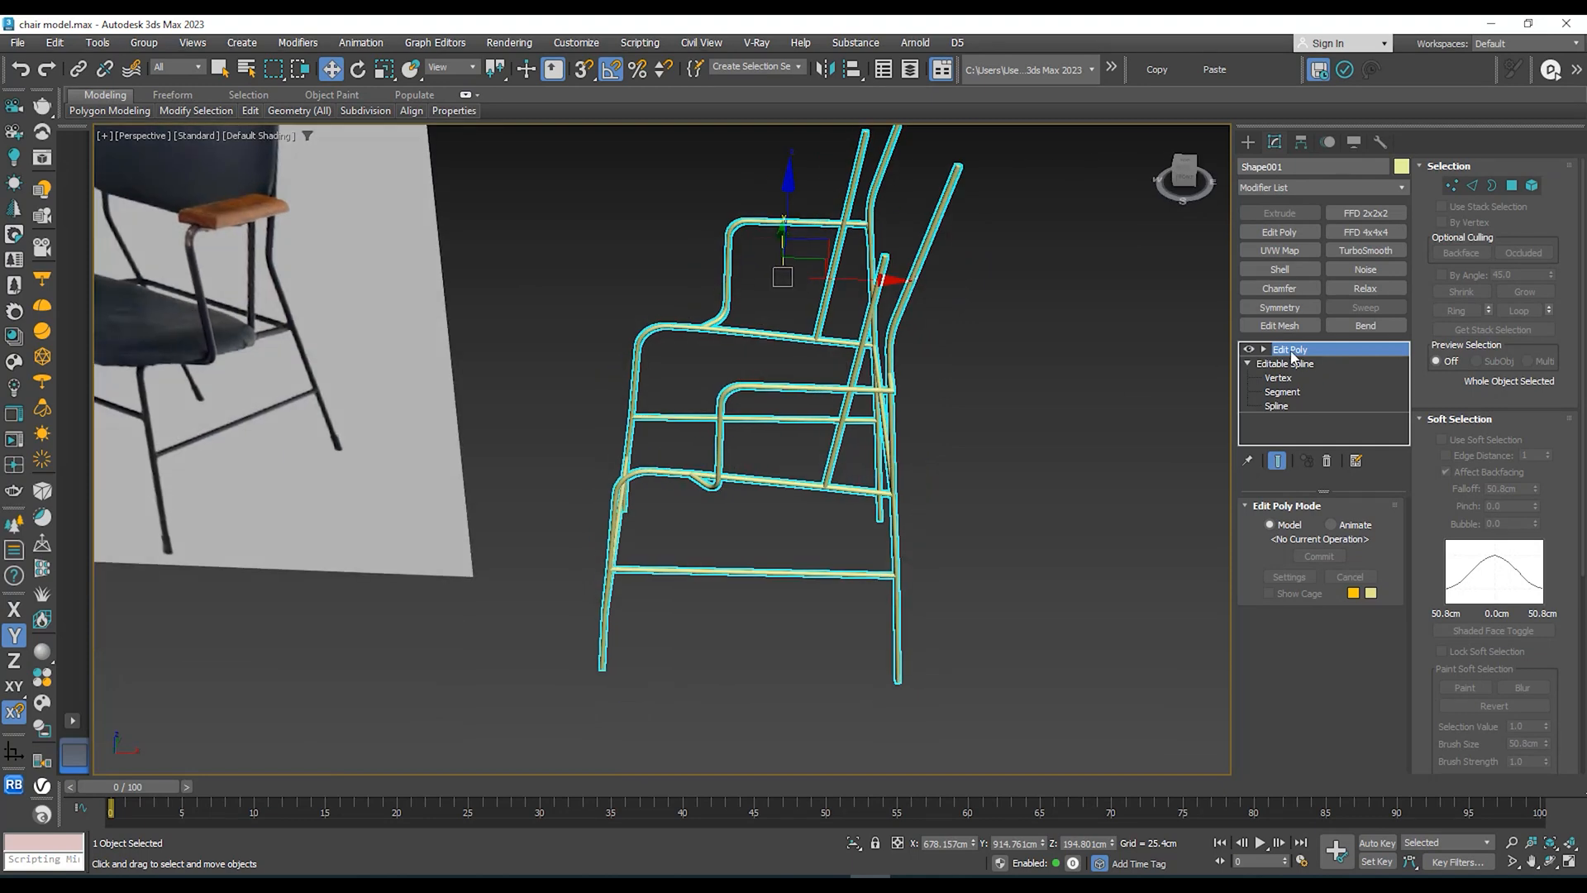
right_click(1291, 350)
alt+middle_drag(1040, 411, 1000, 475)
click(857, 491)
scroll(631, 507, down, 2)
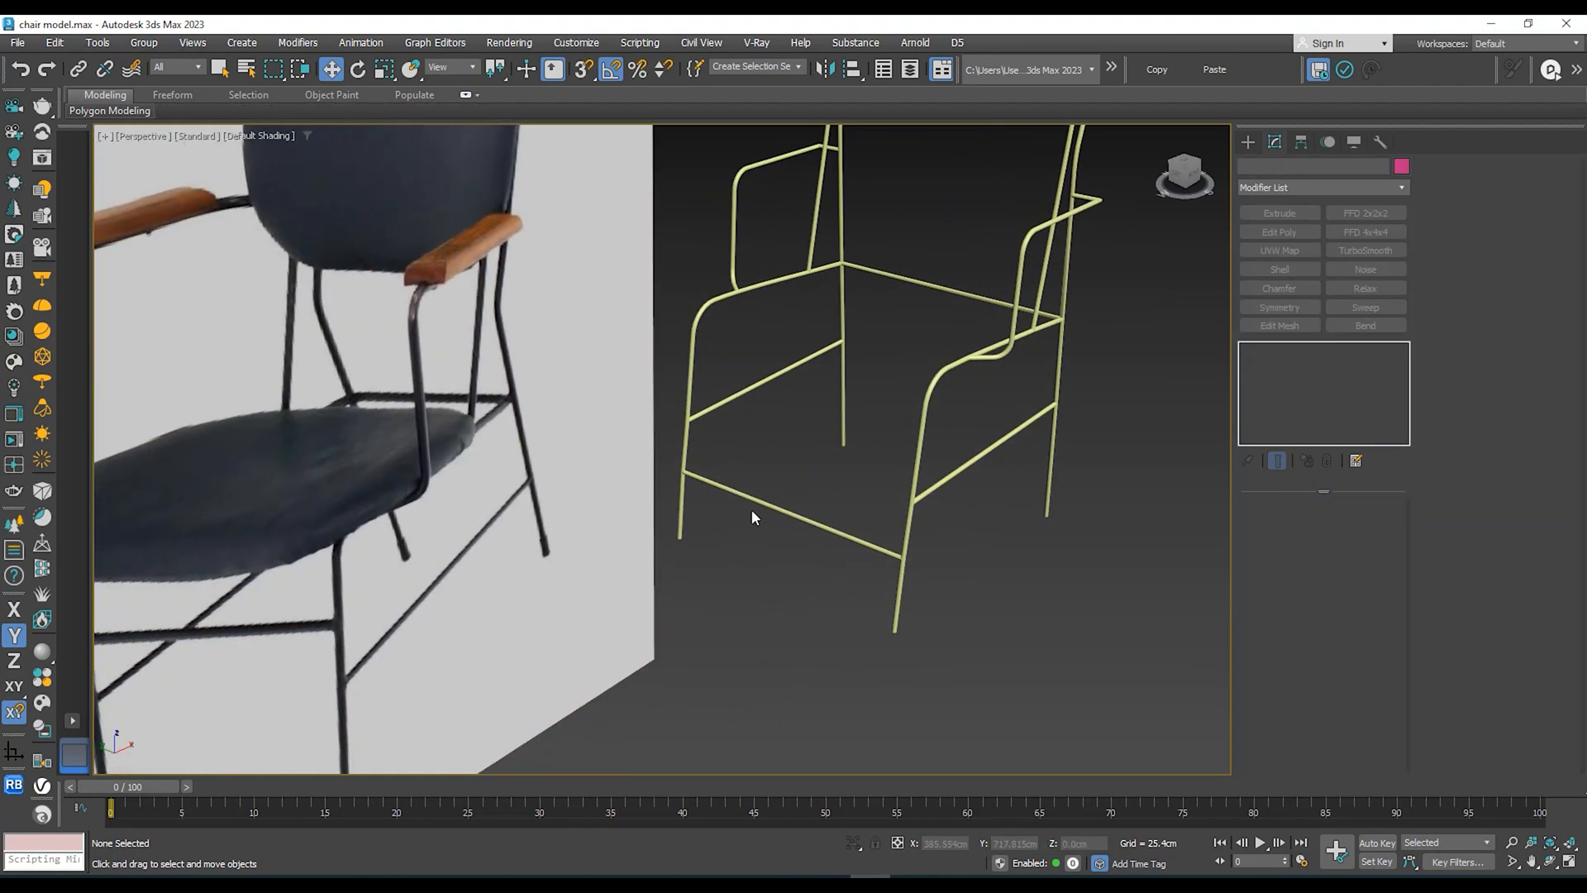
scroll(751, 503, up, 3)
Step: Set the frame tubing's radial thickness to 6 cm in the Editable Spline beneath the Edit Poly modifier
click(756, 484)
alt+middle_drag(807, 479, 860, 467)
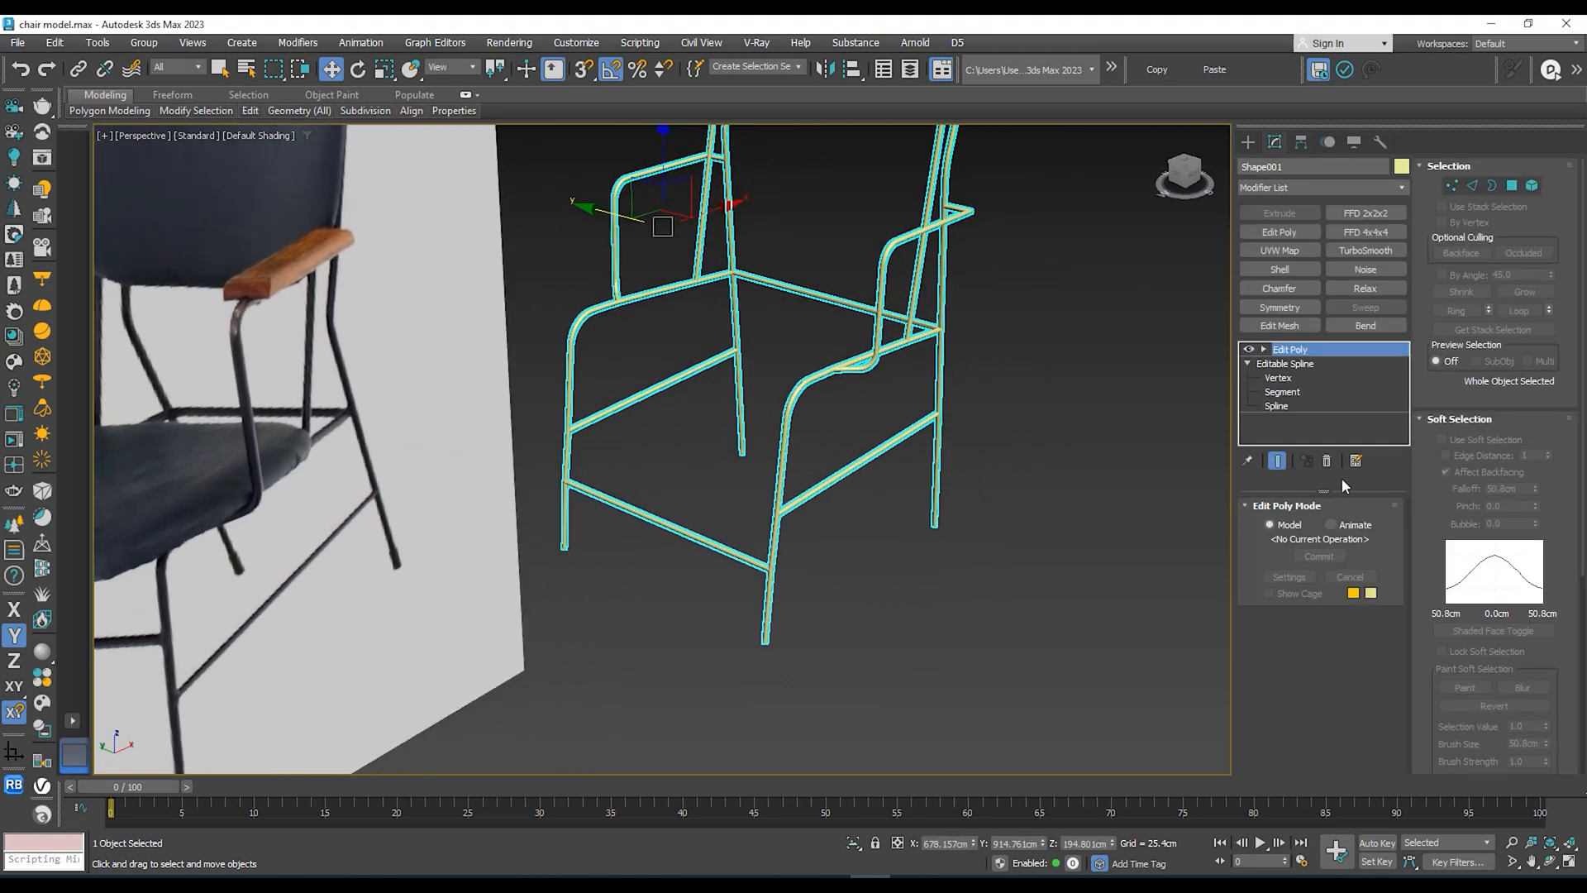
click(1297, 364)
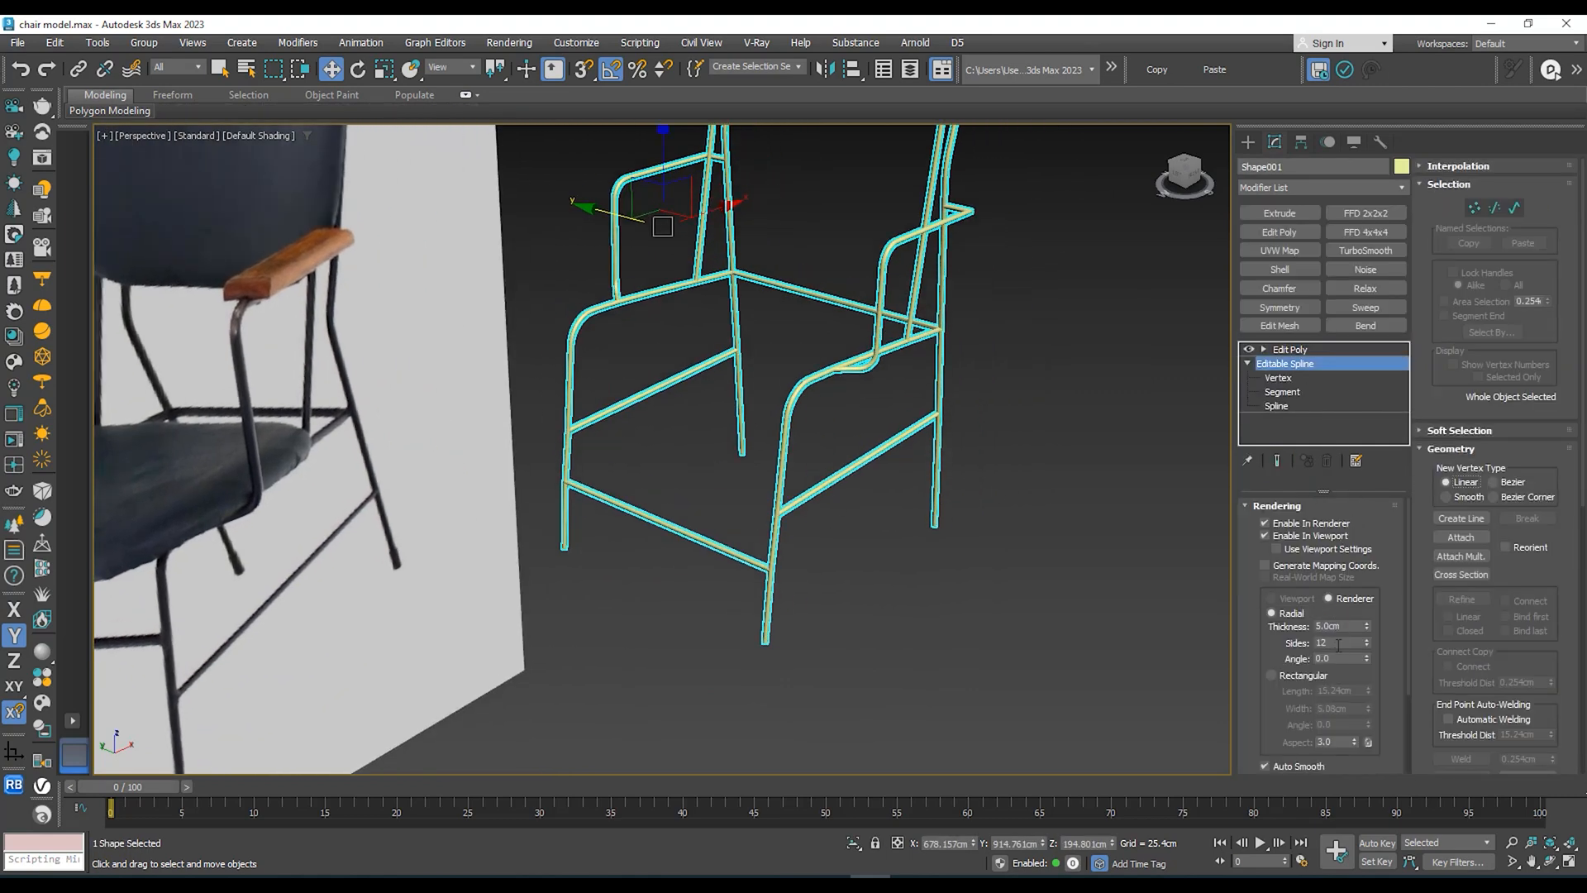
drag(1347, 627, 1220, 622)
text(6)
key(Return)
click(968, 684)
Step: Compare the whole frame with the reference photo and examine the photographed seat cushion closely
scroll(969, 687, down, 5)
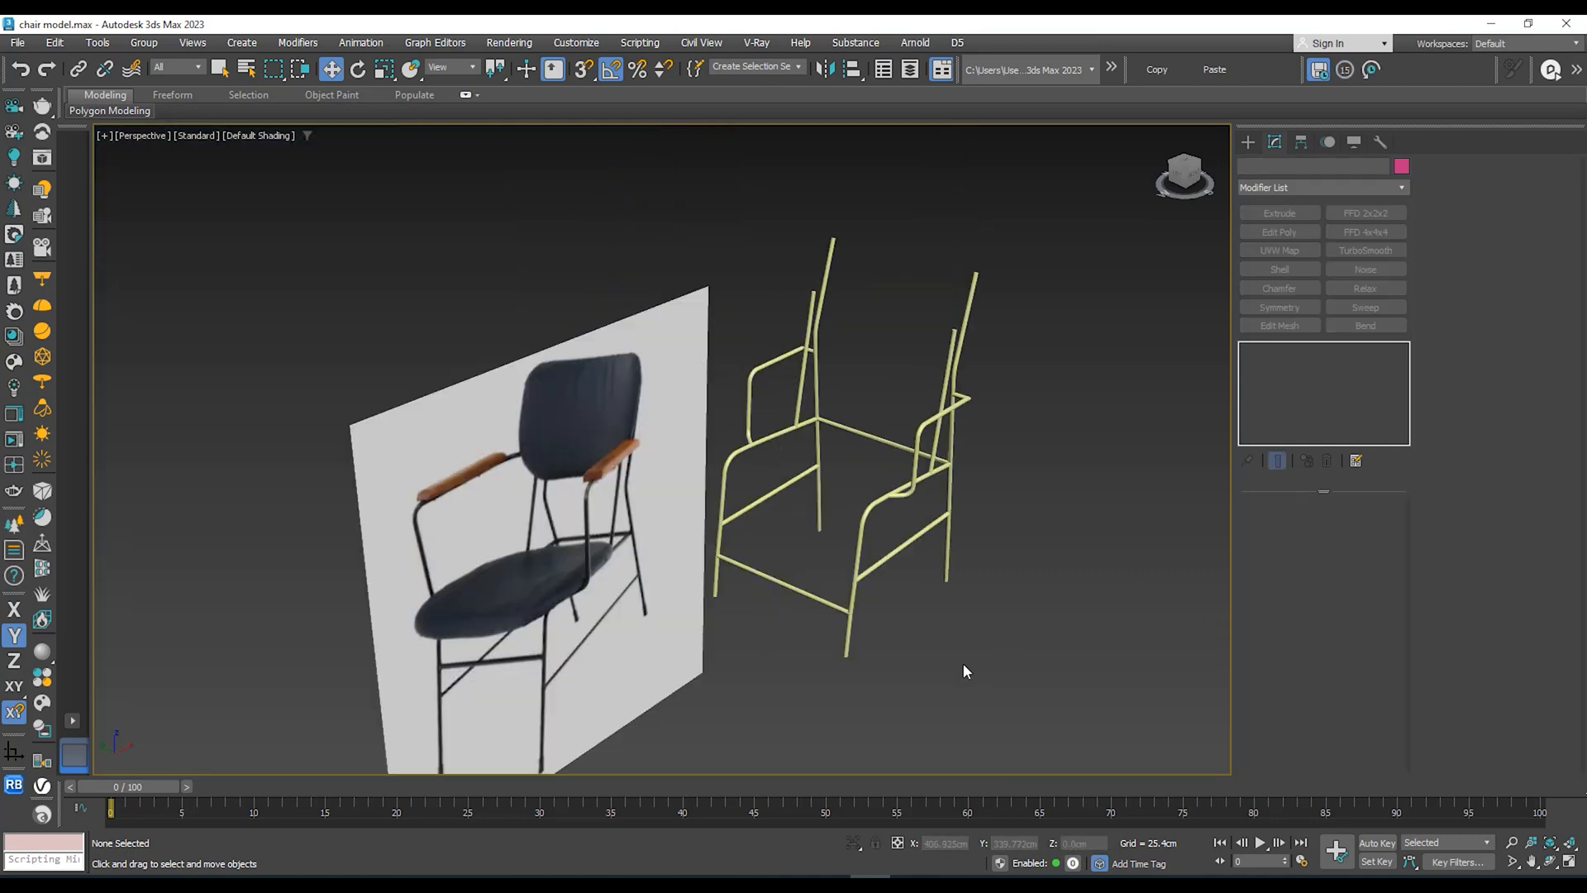
alt+middle_drag(963, 663, 982, 603)
alt+middle_drag(982, 603, 837, 579)
scroll(628, 606, up, 3)
scroll(725, 586, up, 3)
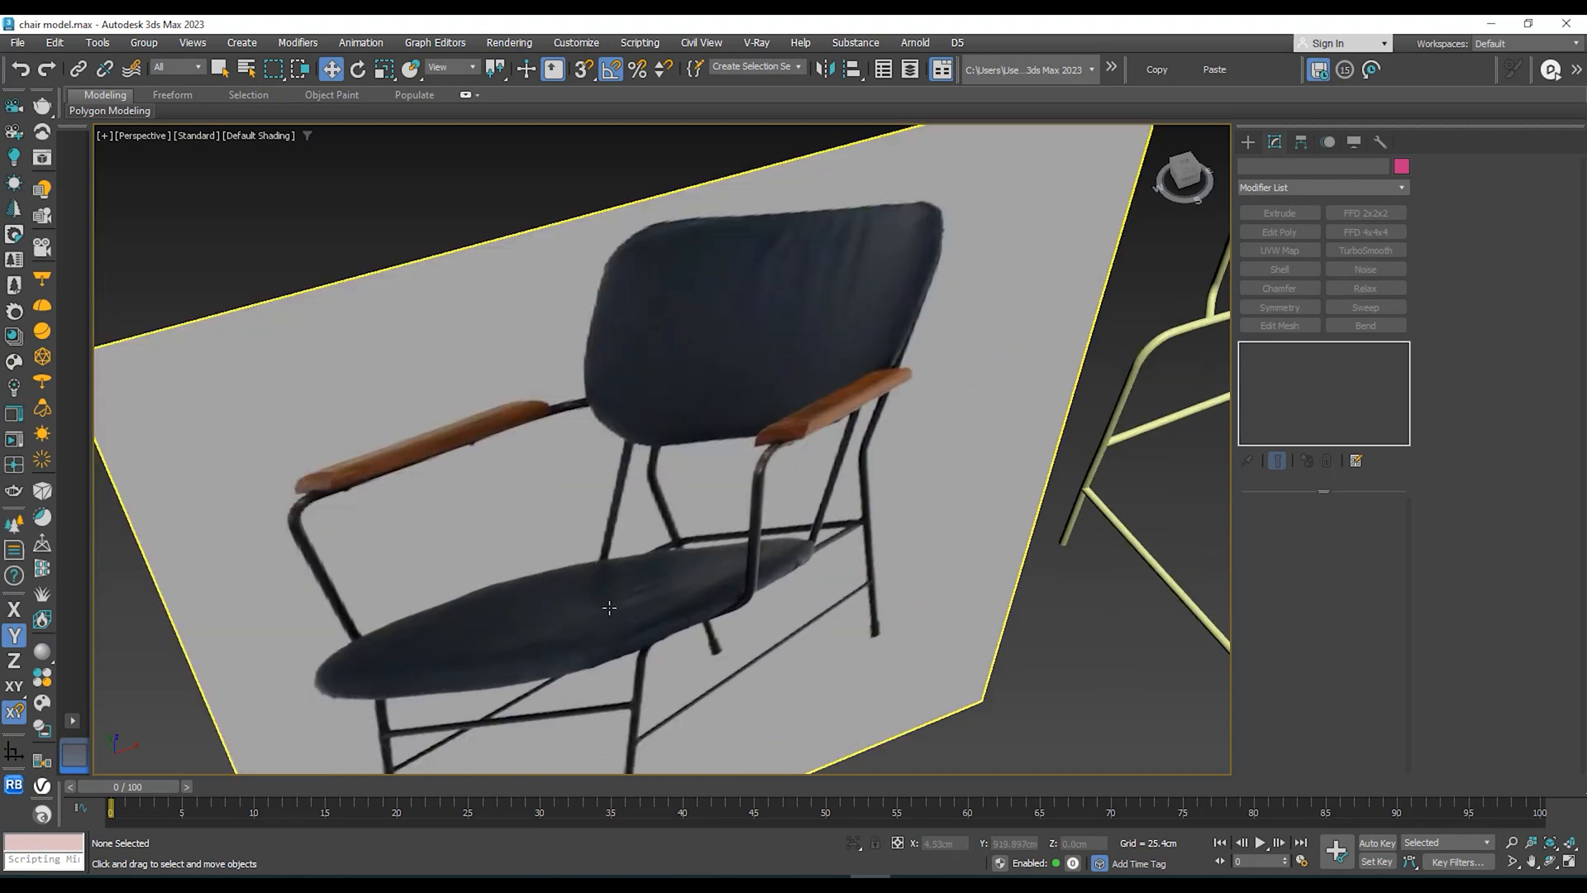
scroll(496, 652, down, 7)
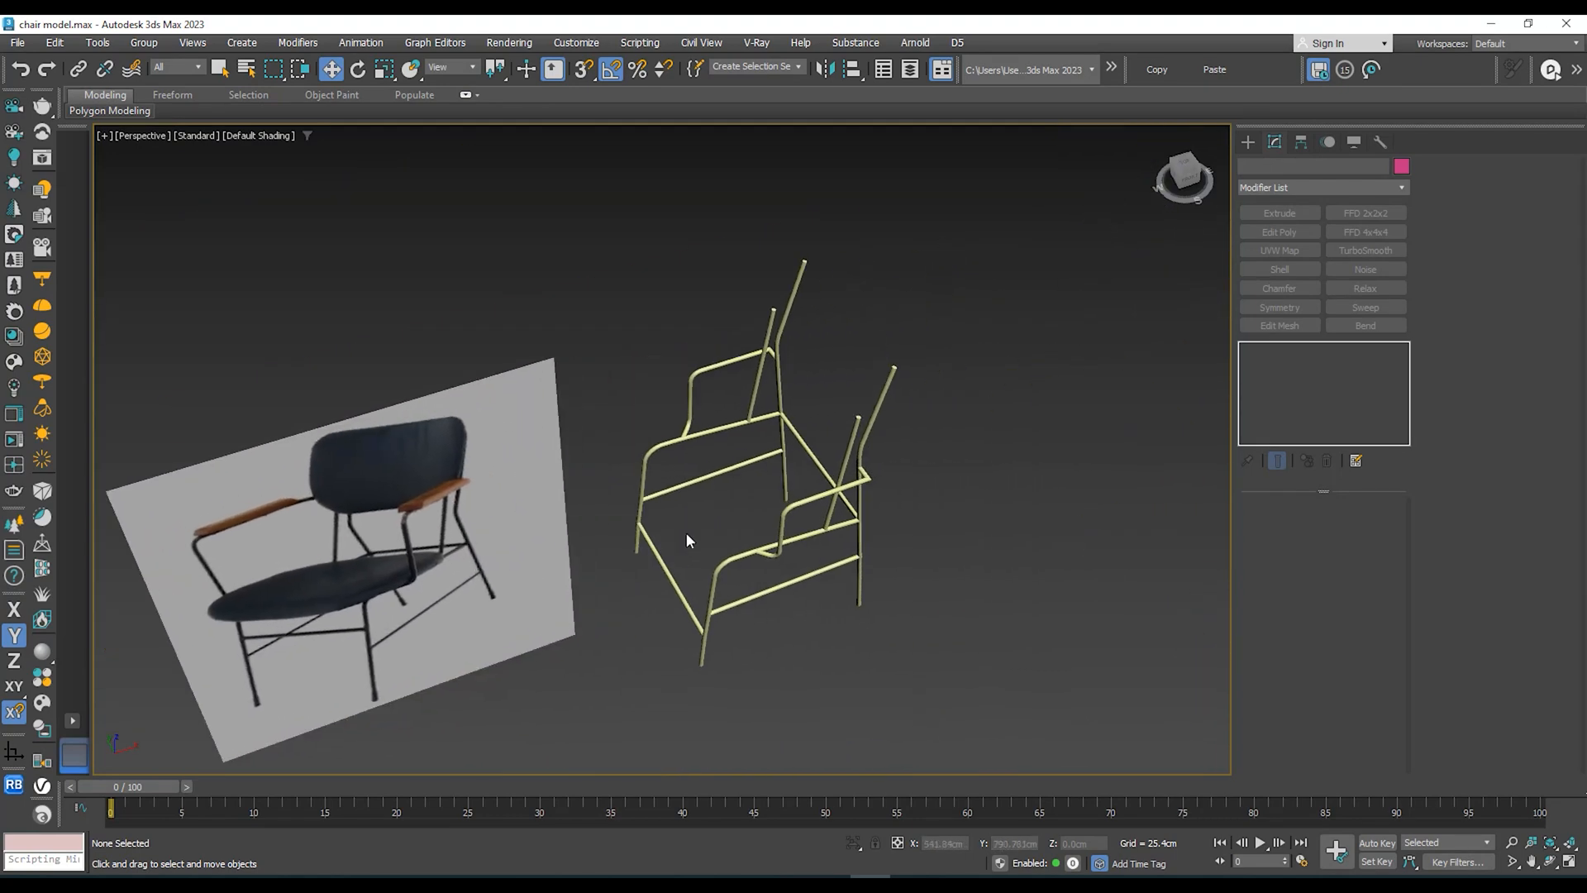
Step: Create a box about 289 cm long, 301 cm wide and 76 cm high over the seat frame in the Top view, using 2.5D snapping
key(t)
scroll(707, 524, down, 5)
middle_drag(766, 488, 617, 534)
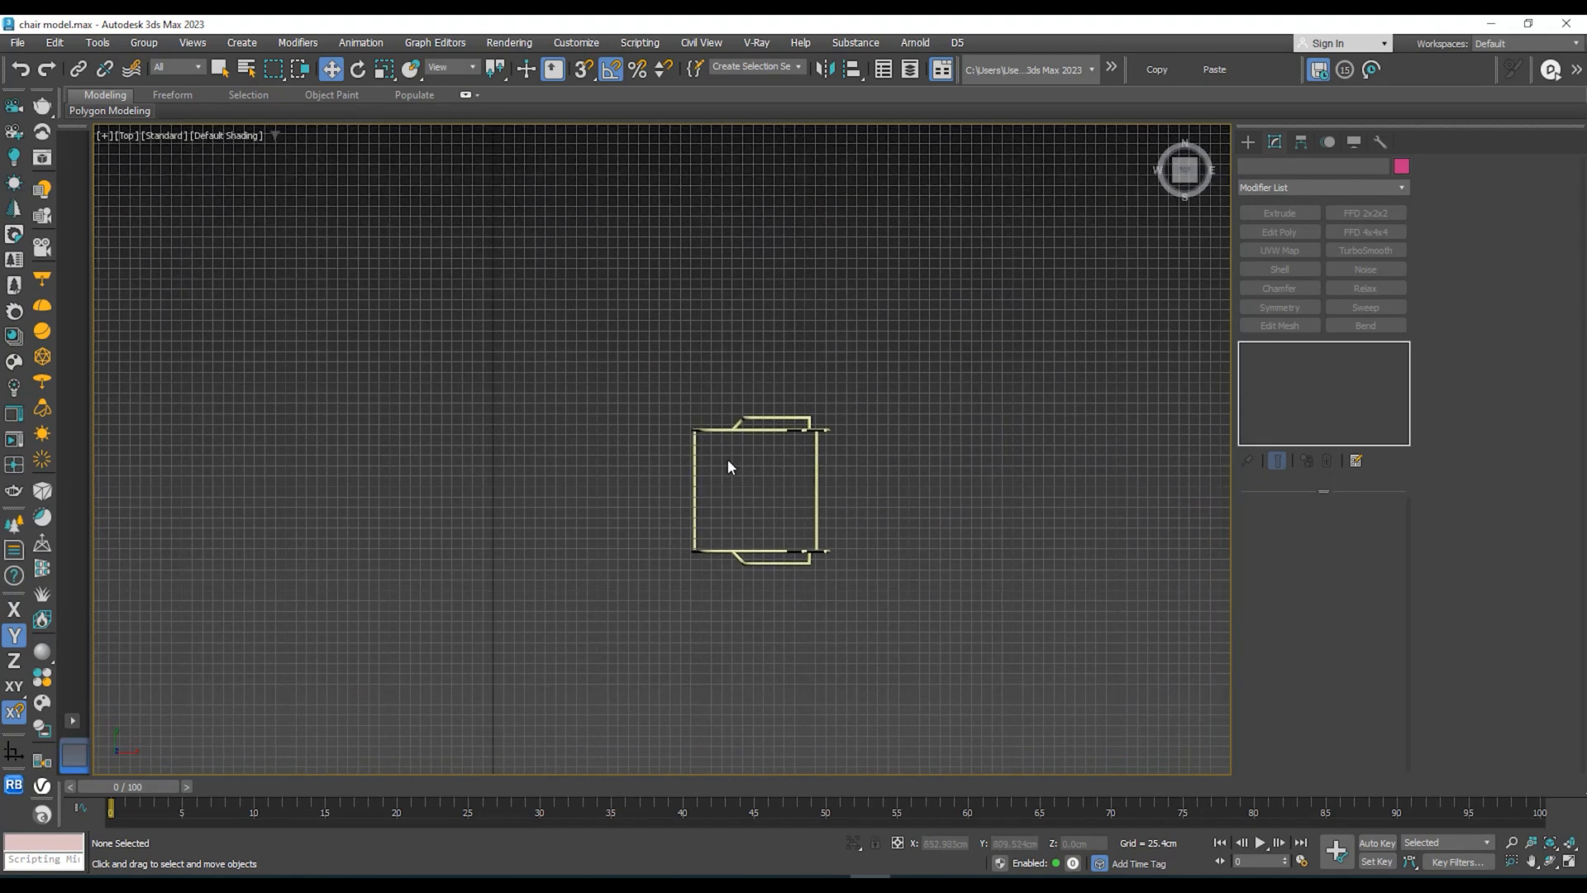
scroll(728, 459, up, 3)
click(1247, 142)
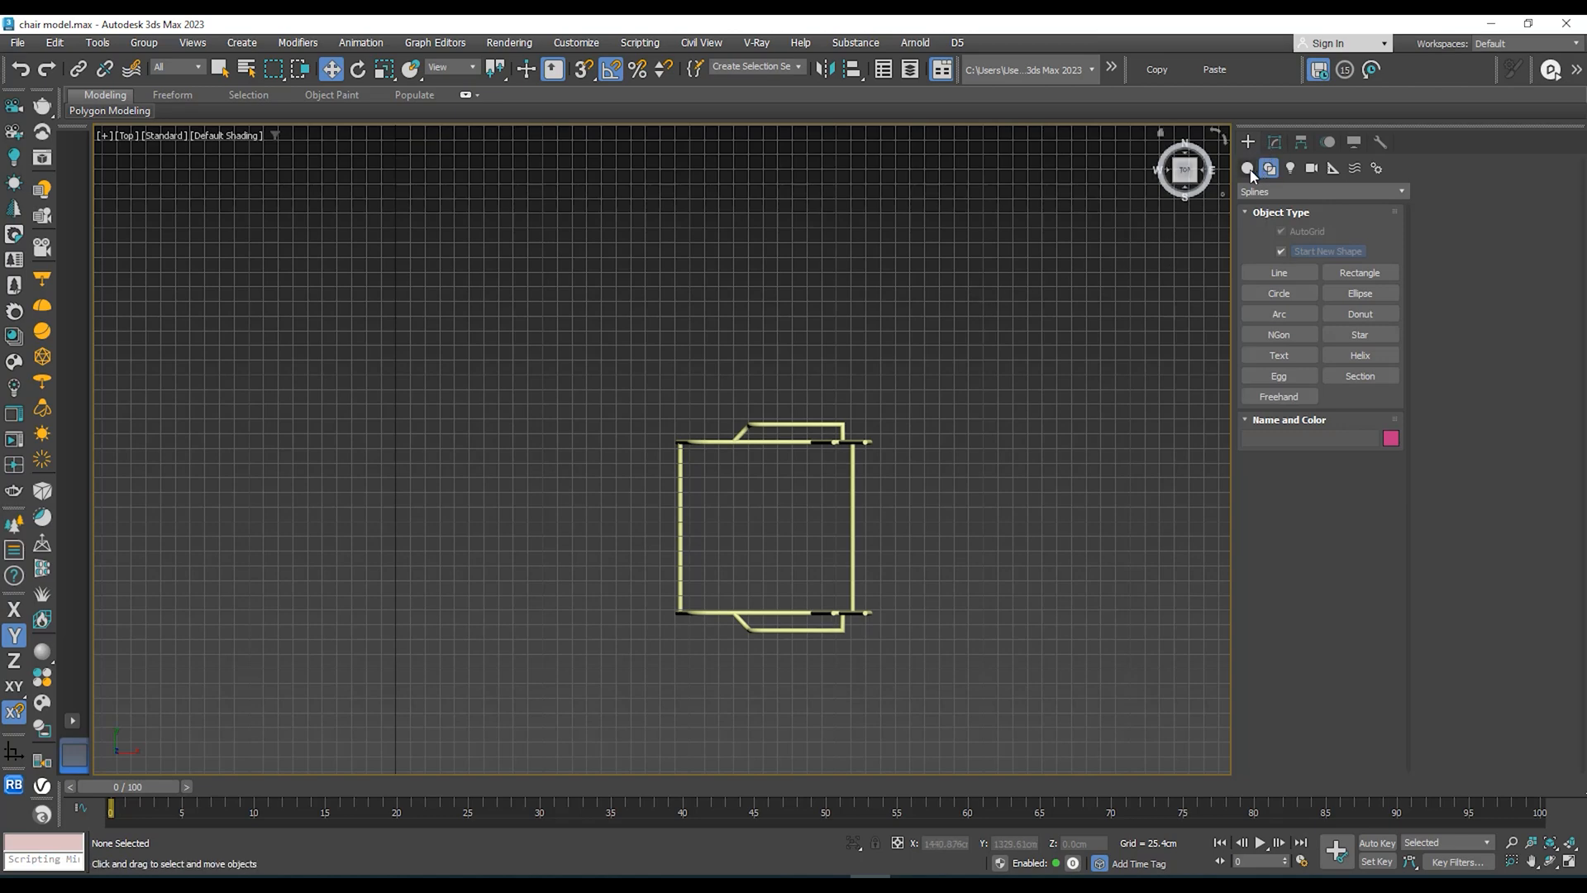
click(1313, 274)
click(1247, 168)
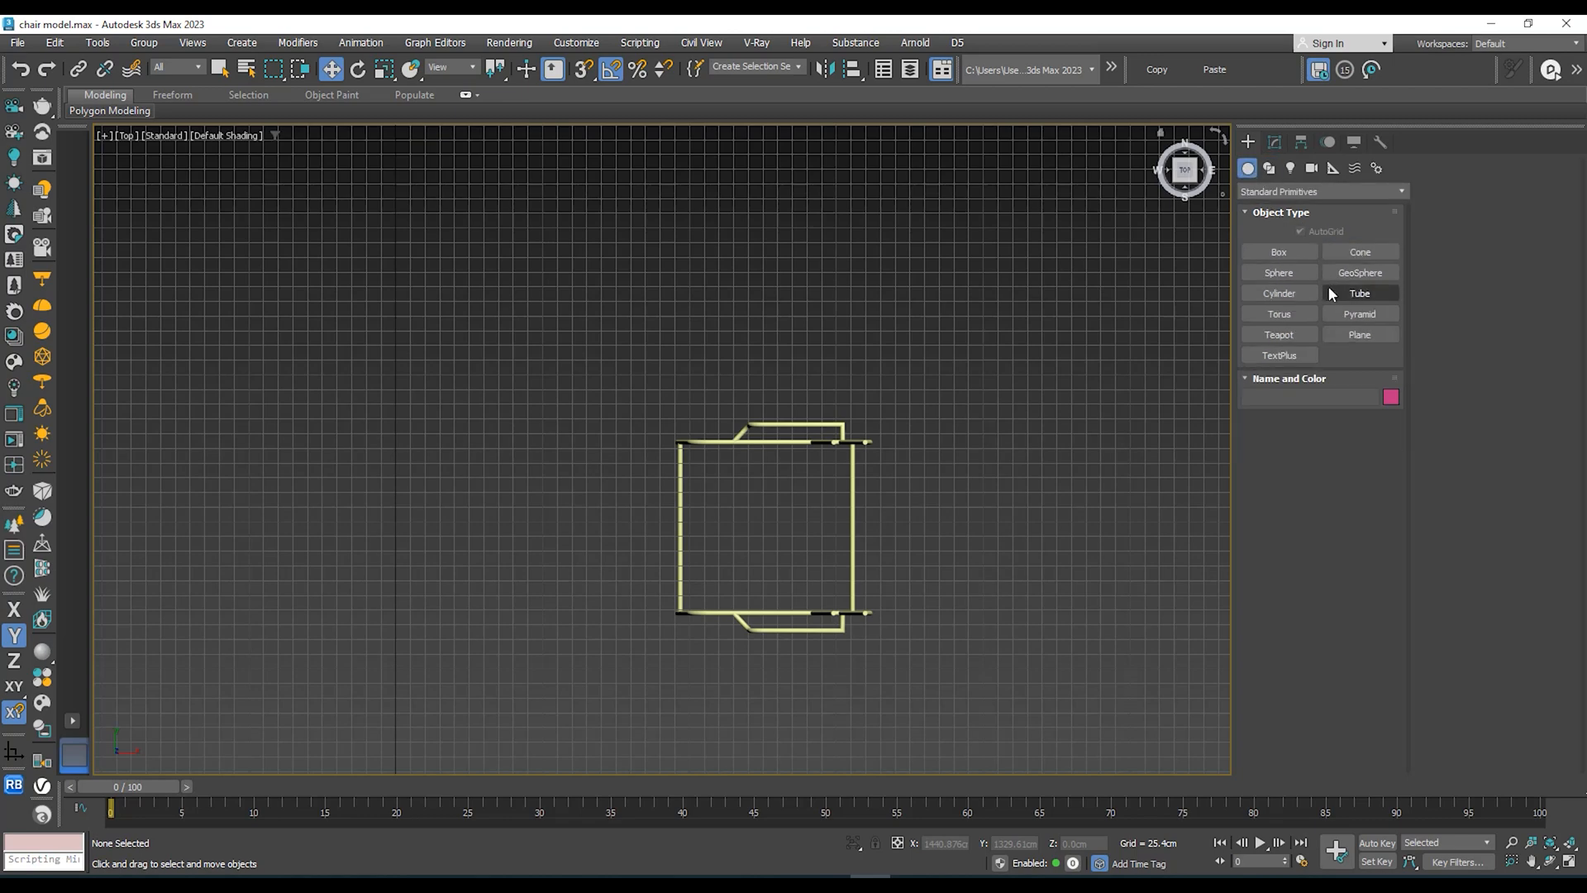
click(1279, 252)
middle_drag(719, 500, 711, 451)
key(s)
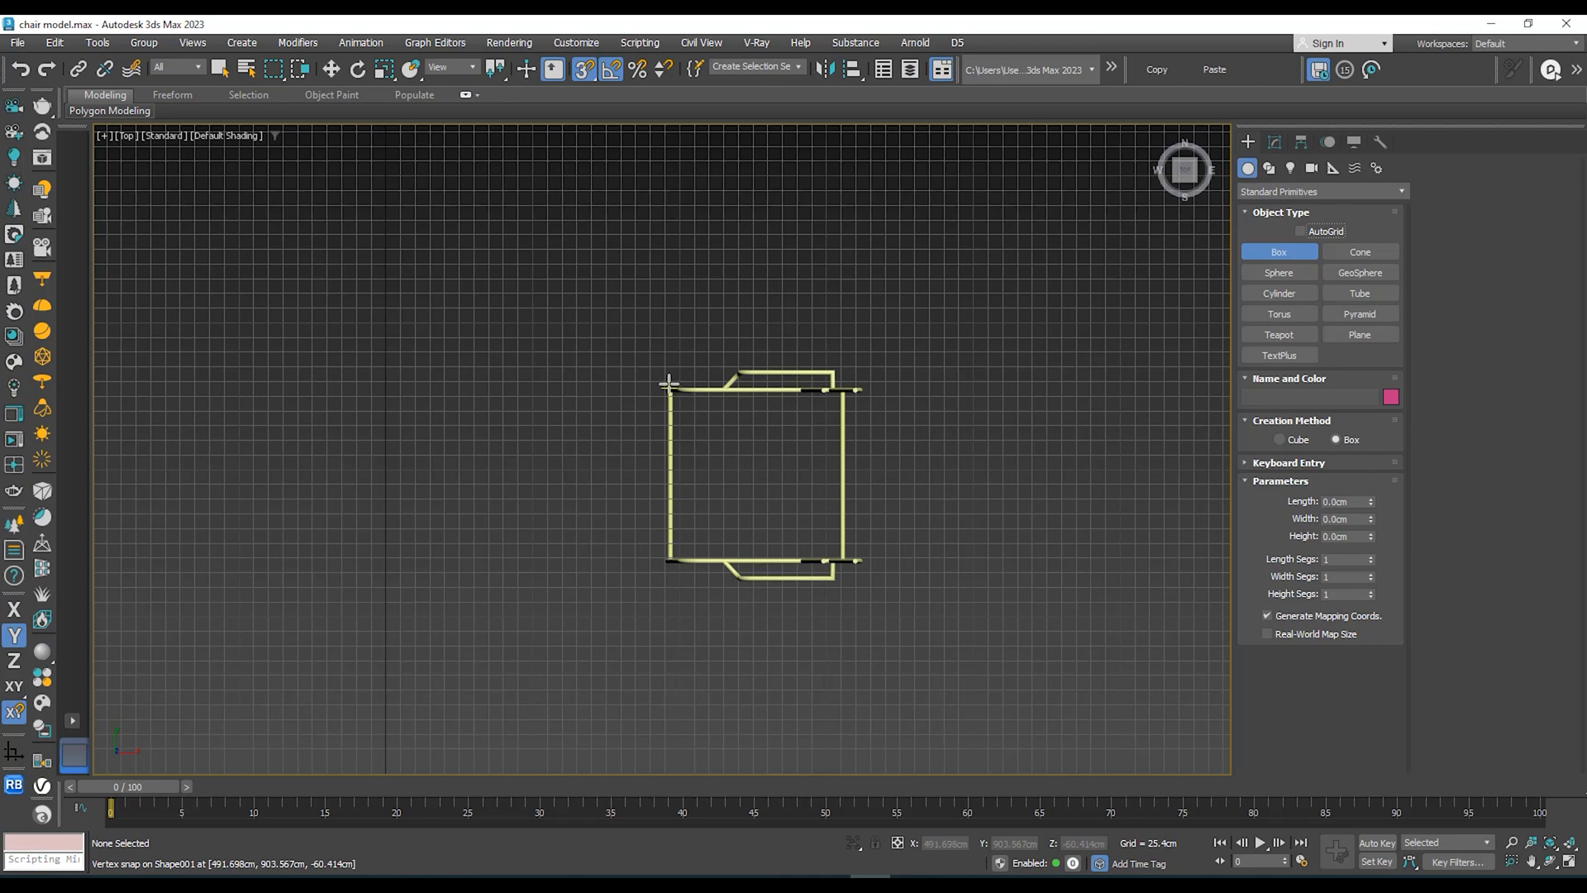
drag(583, 69, 585, 124)
drag(668, 390, 843, 554)
click(851, 514)
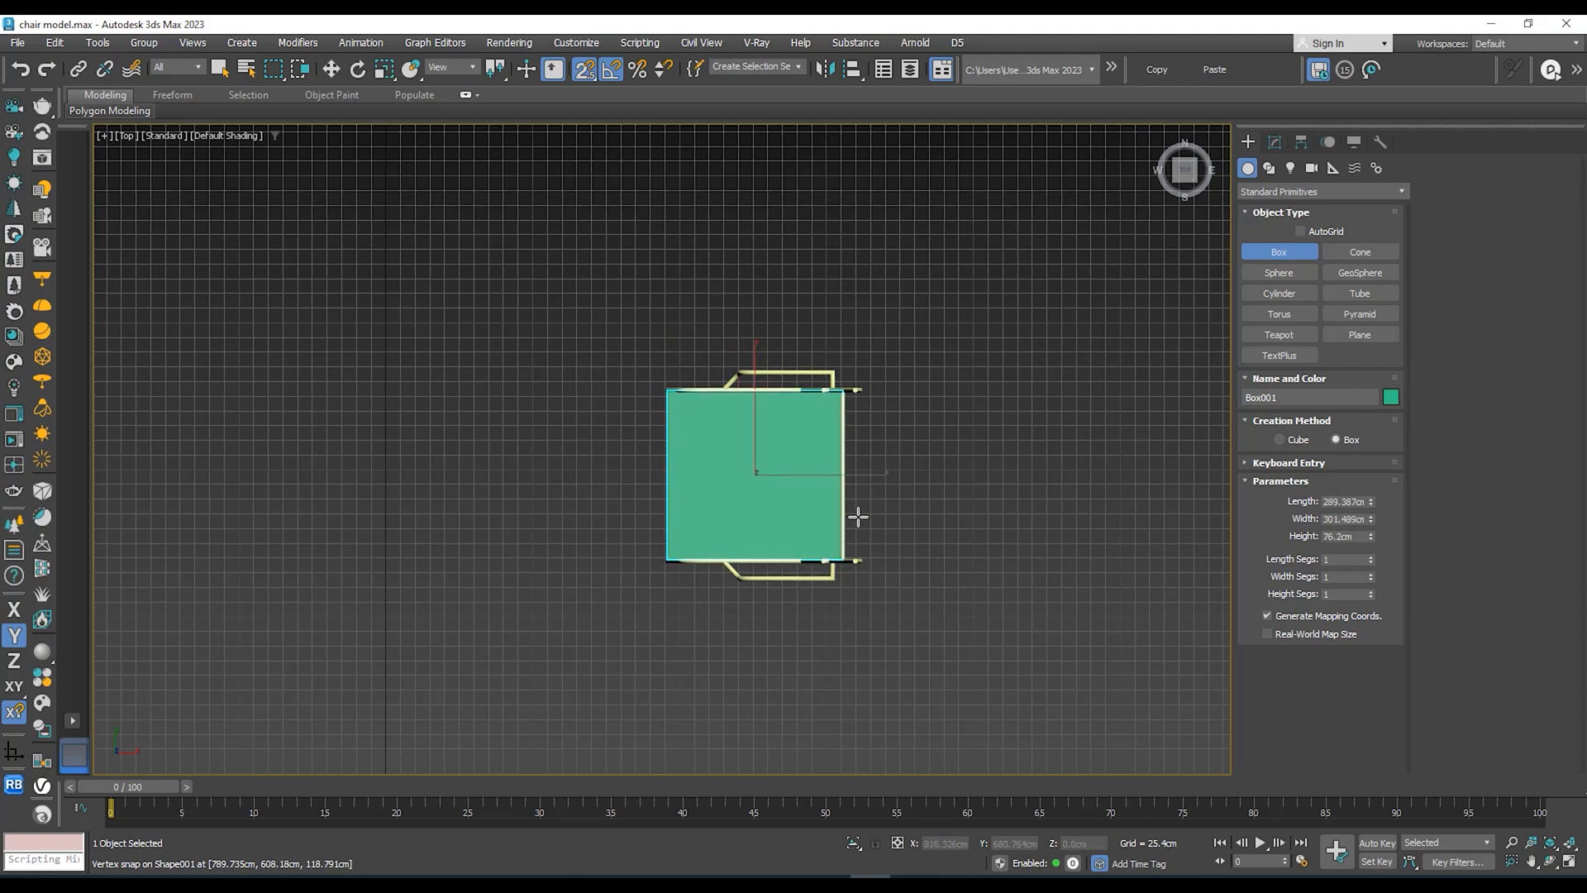
Step: Turn off snapping and raise the box in the Perspective view to the seat rails, at about Z 89 cm
alt+middle_drag(857, 517, 808, 464)
key(w)
scroll(777, 525, up, 3)
alt+middle_drag(777, 525, 758, 500)
key(s)
key(p)
scroll(812, 523, up, 5)
scroll(780, 475, down, 5)
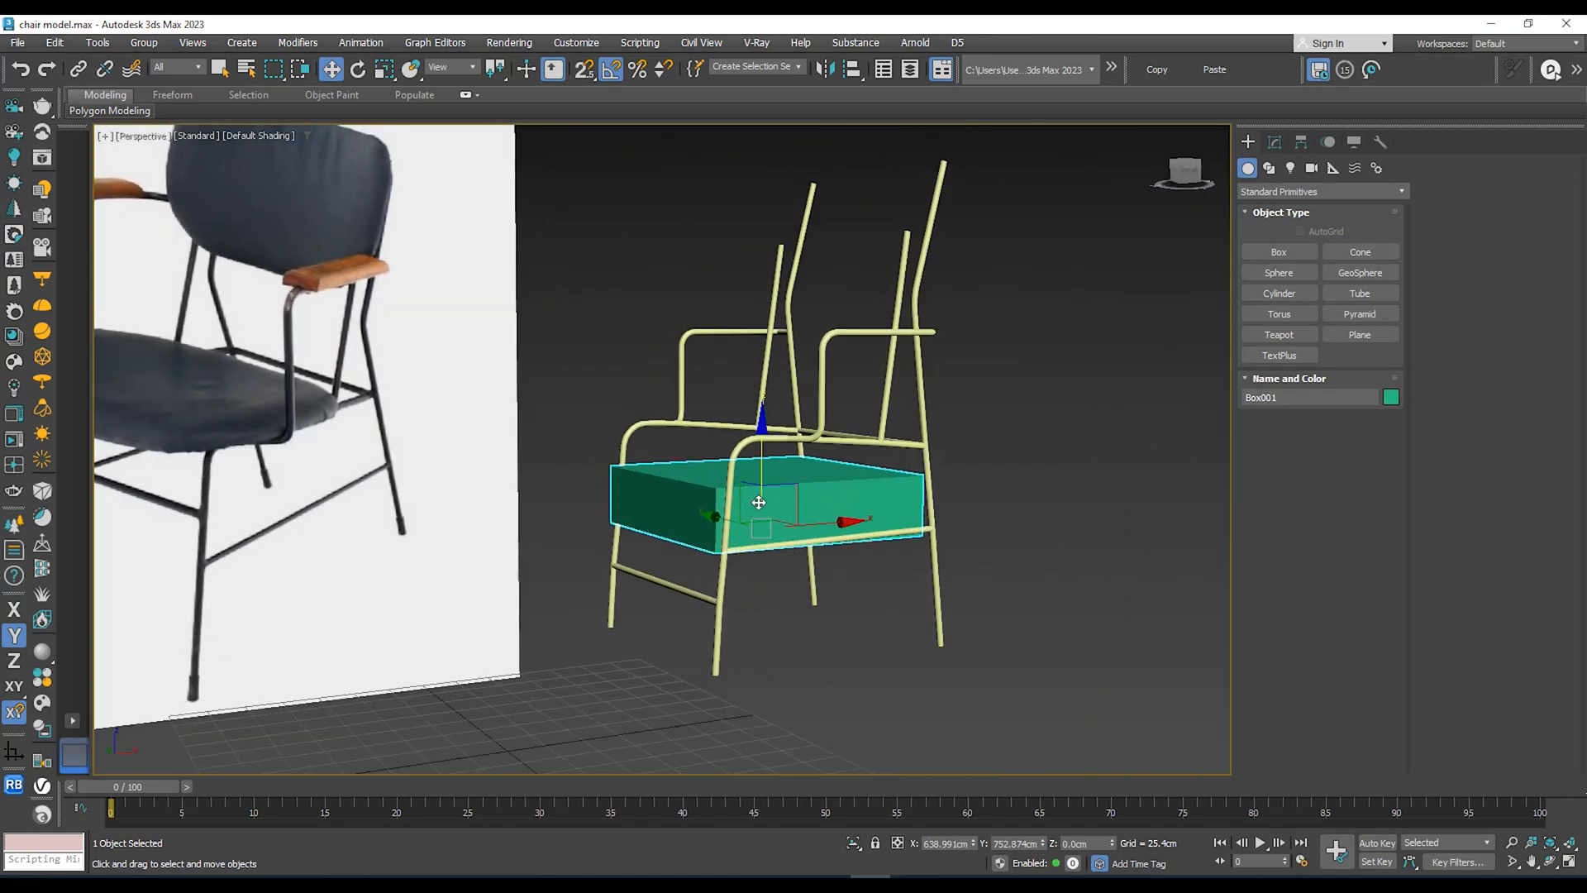
drag(764, 385, 764, 398)
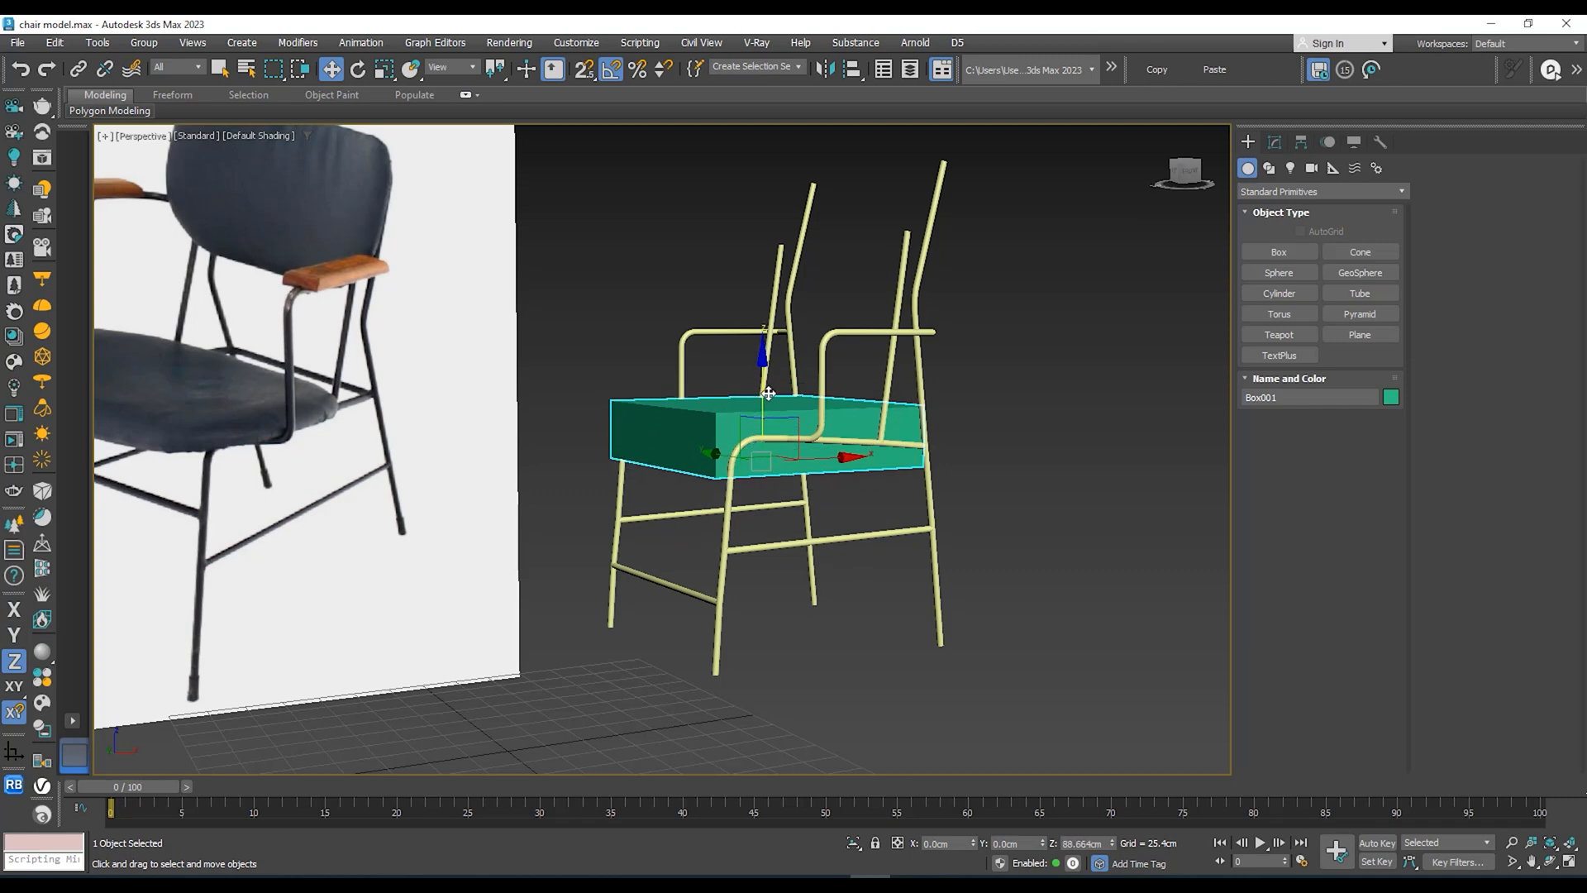
Step: Reduce the seat box's height to 30.48 cm and raise the box to about Z 111 cm
click(1275, 141)
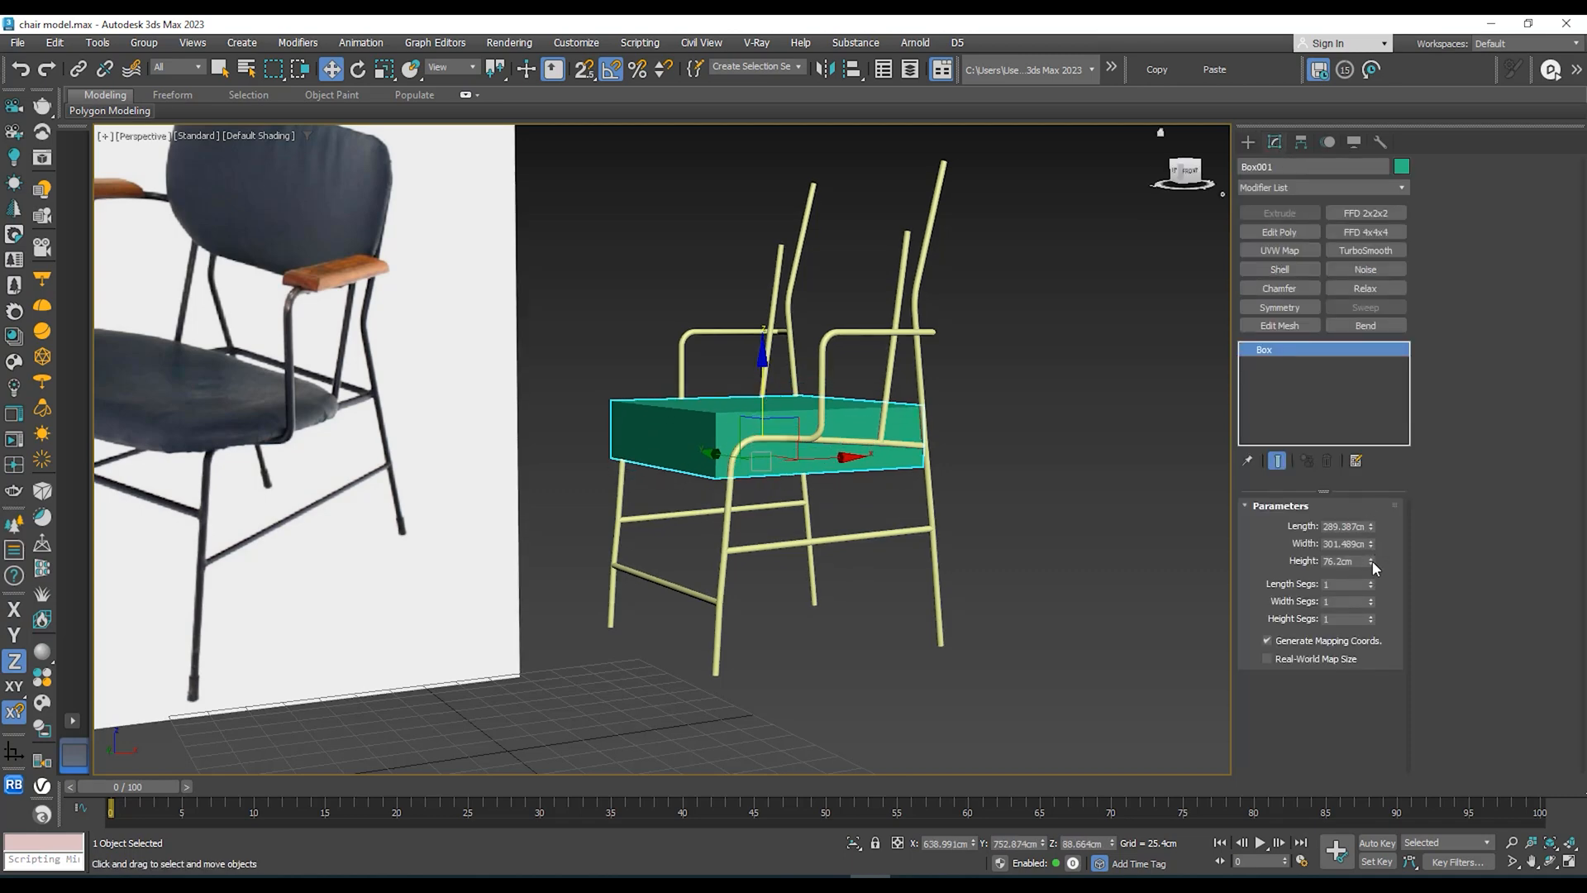
drag(1372, 561, 1379, 612)
middle_drag(861, 474, 1005, 473)
alt+middle_drag(1004, 472, 932, 481)
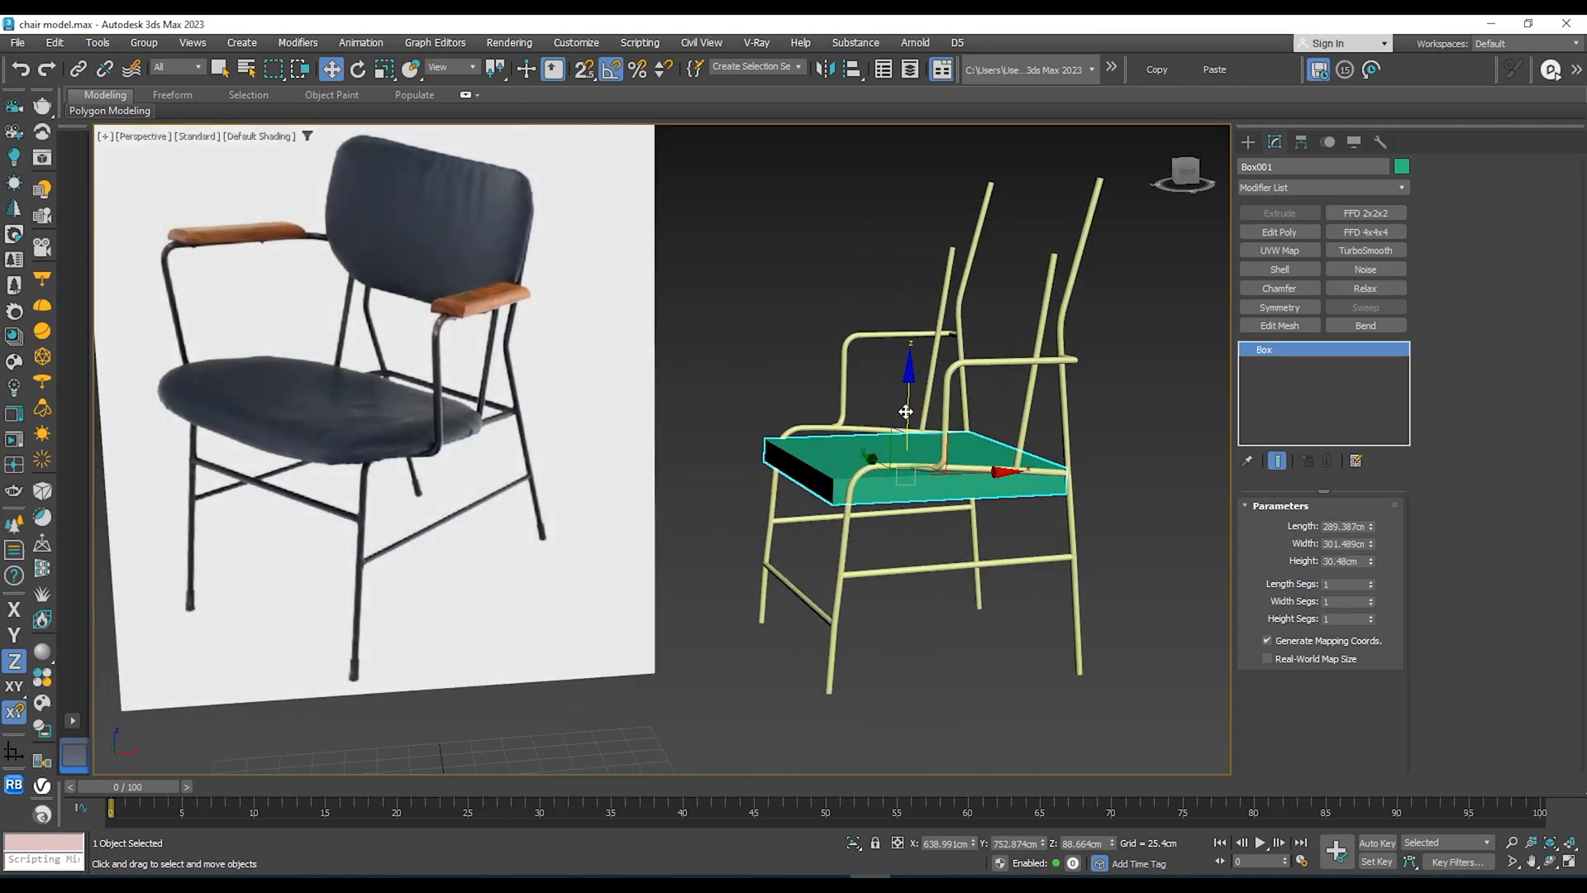
drag(907, 422, 908, 406)
alt+middle_drag(908, 406, 860, 434)
Step: Reduce the seat box's width to about 253 cm and move the box along X to about 623 cm
drag(1371, 547, 1081, 478)
alt+middle_drag(1081, 478, 1010, 459)
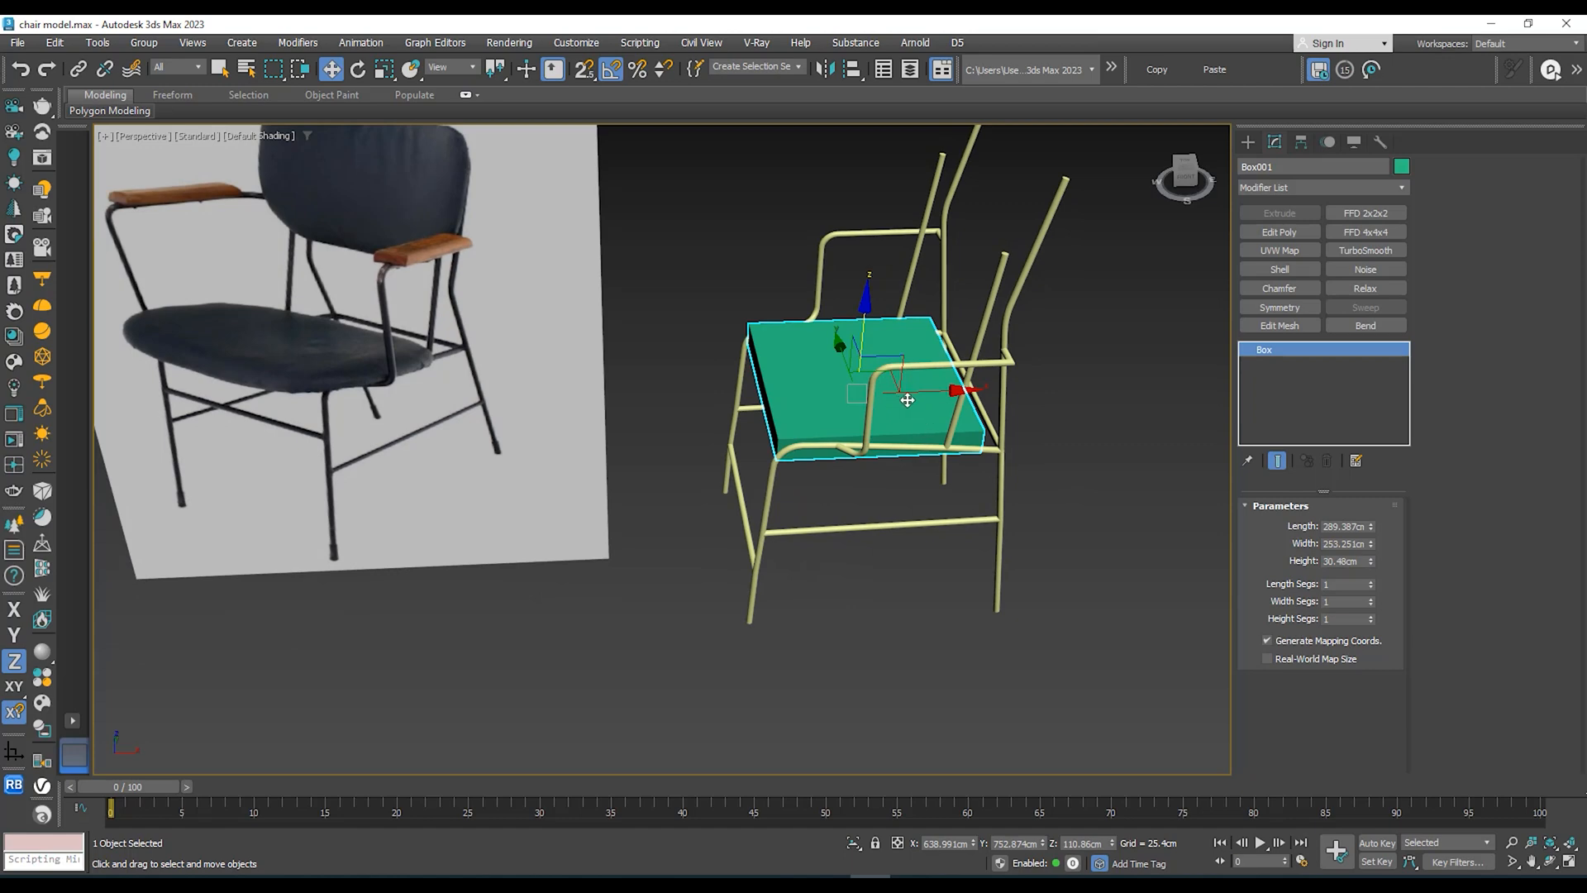
mouse_move(908, 400)
mouse_down()
mouse_move(893, 399)
mouse_move(906, 398)
mouse_up()
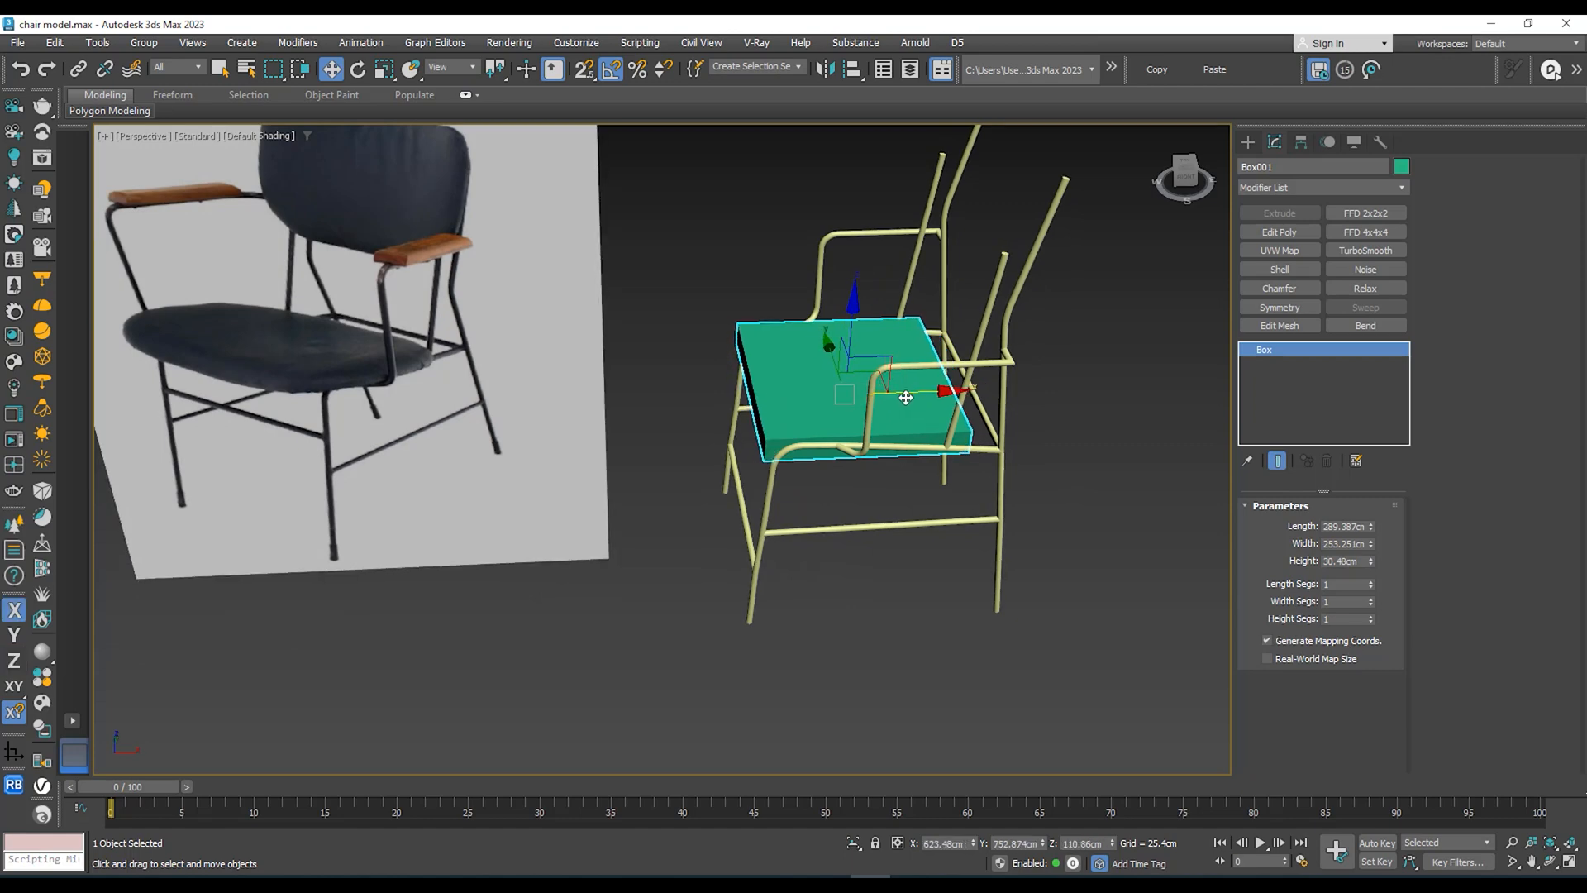
Step: Move the seat box along X to about 610 cm, closer to the chair's front edge
mouse_move(906, 397)
alt+middle_down()
mouse_move(947, 408)
mouse_move(909, 396)
alt+middle_up()
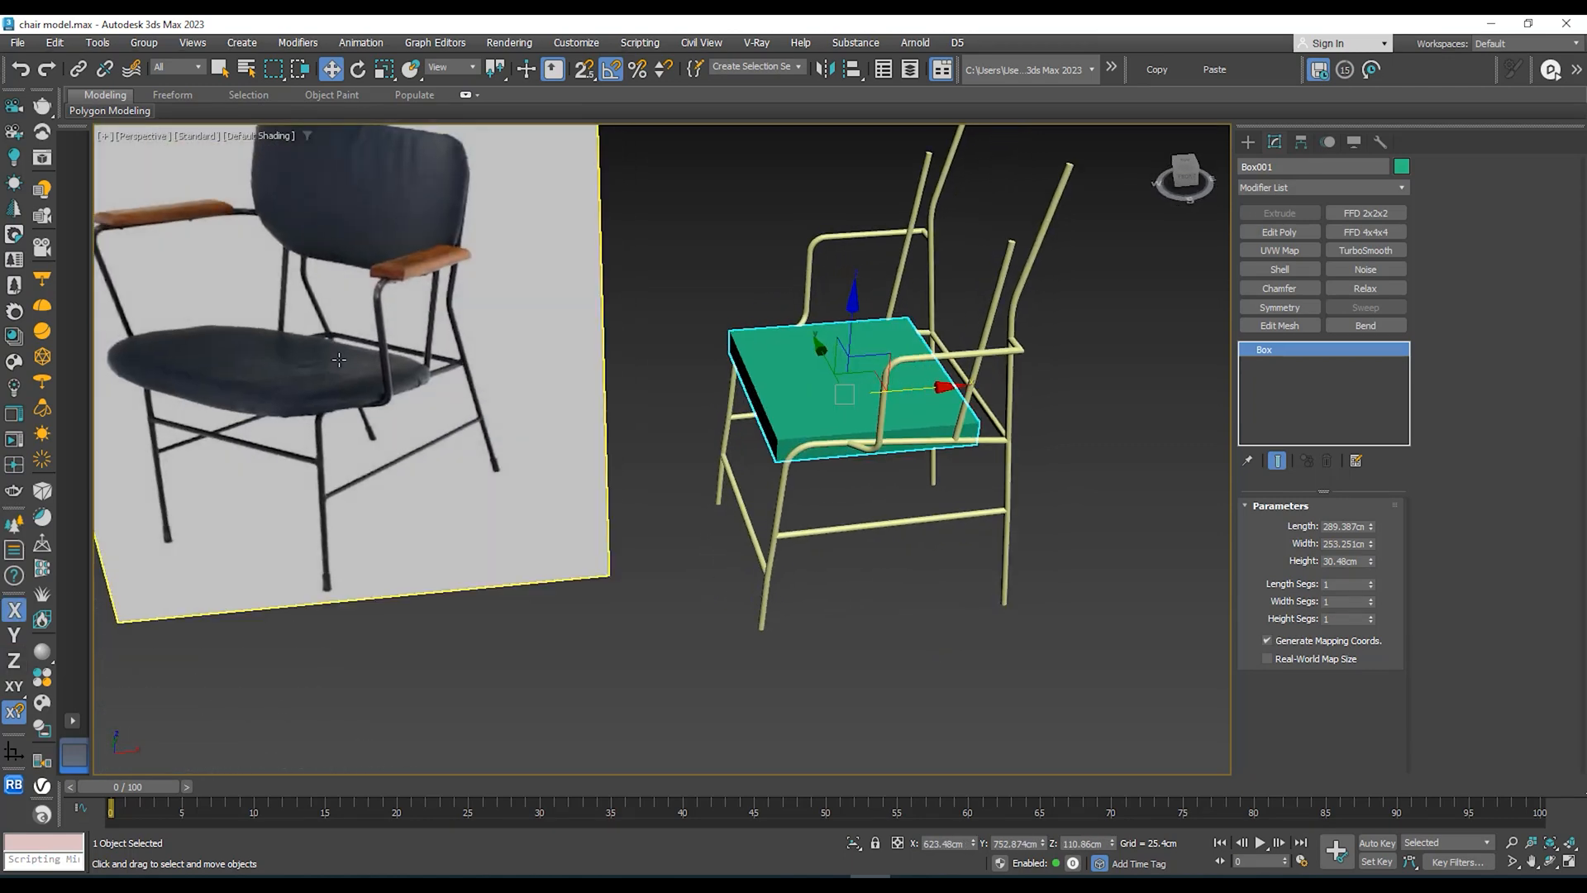
middle_drag(339, 360, 372, 339)
drag(960, 371, 944, 372)
alt+middle_drag(943, 372, 951, 380)
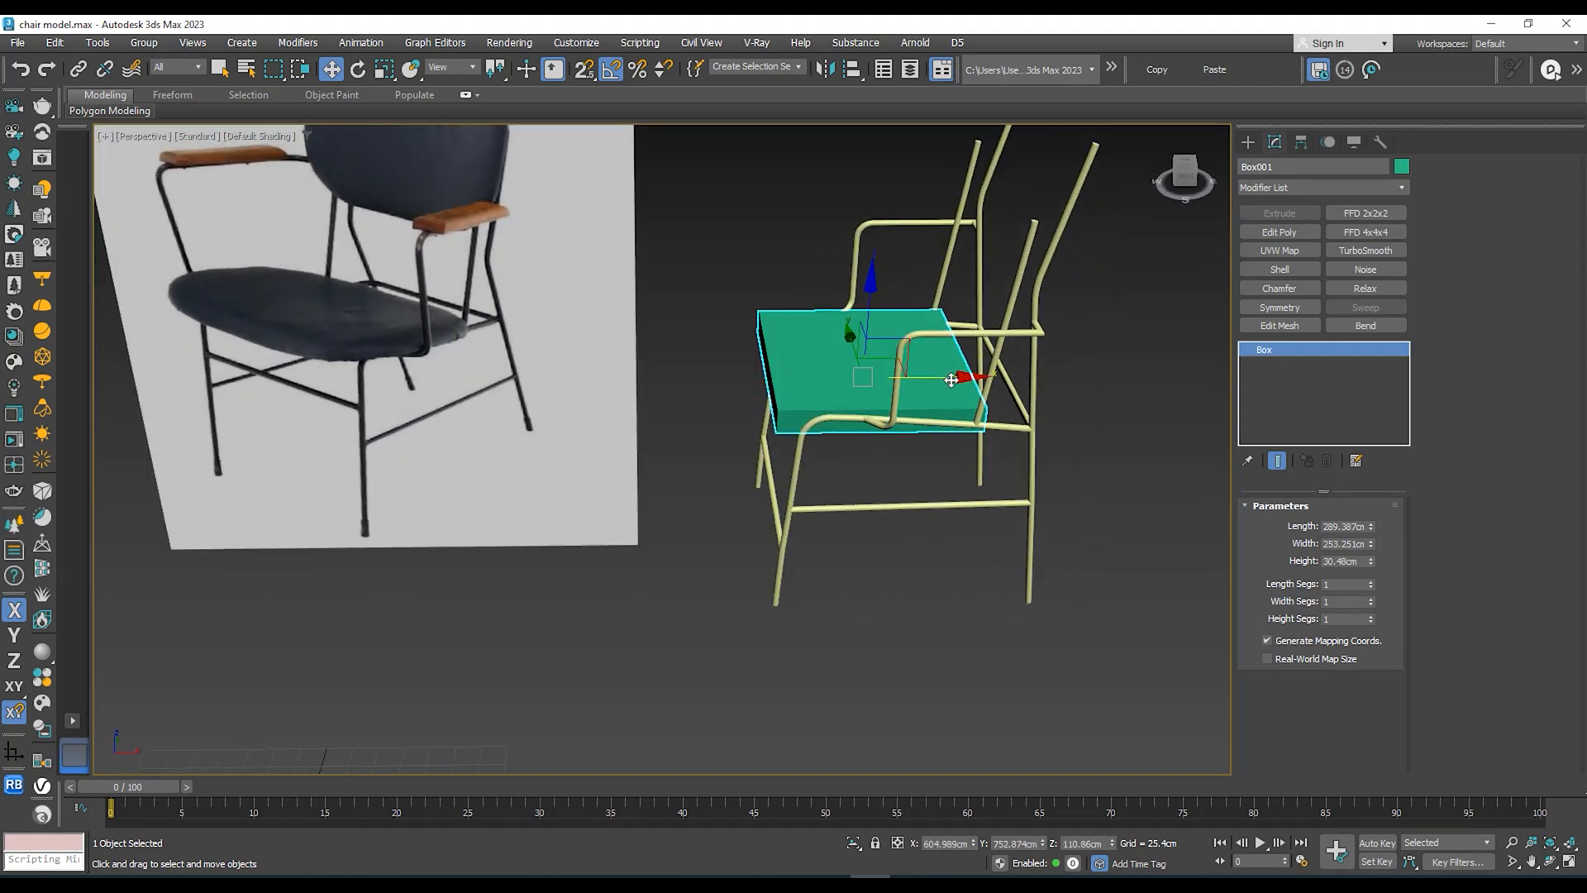
drag(952, 377, 955, 377)
mouse_move(956, 377)
alt+middle_down()
mouse_move(917, 419)
mouse_move(874, 361)
alt+middle_up()
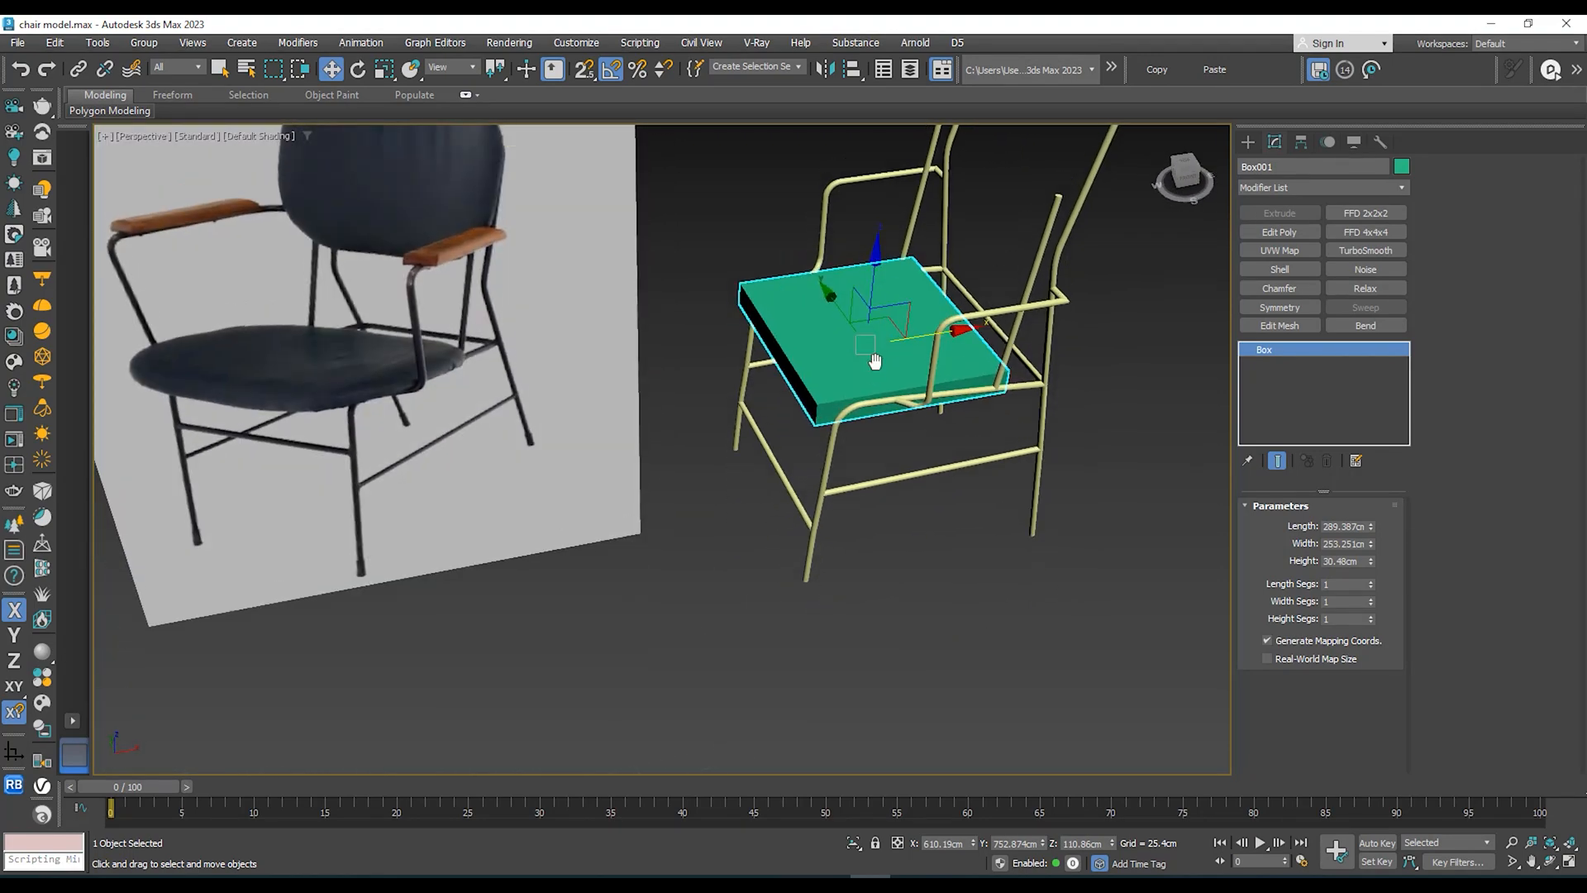
Step: Turn on edged faces in the viewport and set the reference plane to 1 length segment and 1 width segment
key(F4)
click(608, 398)
alt+middle_drag(608, 398, 584, 431)
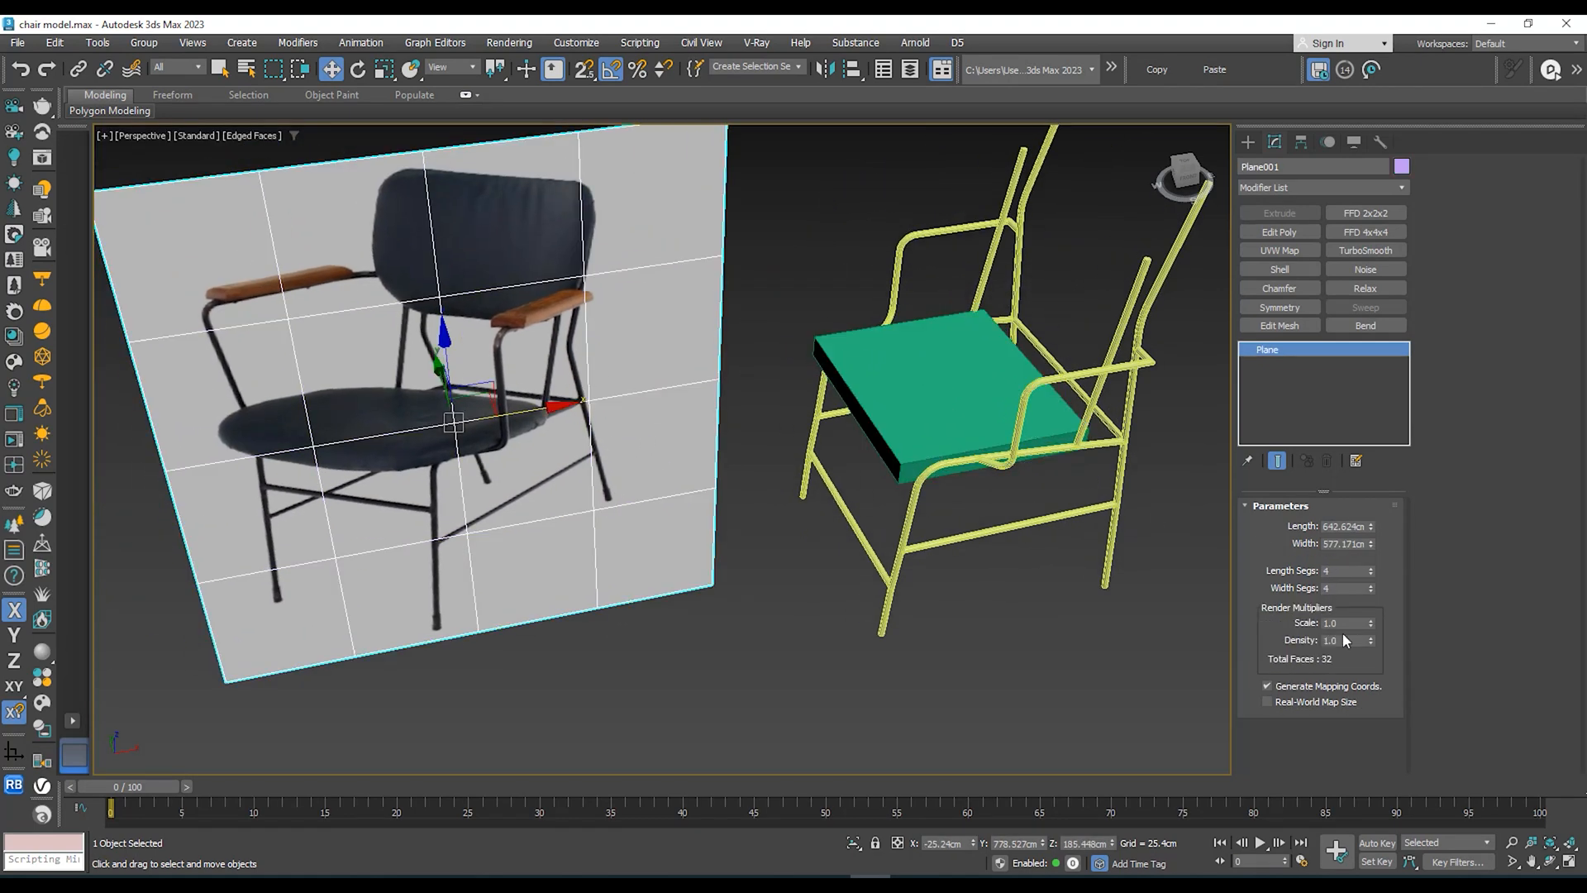
right_click(1372, 571)
right_click(1371, 586)
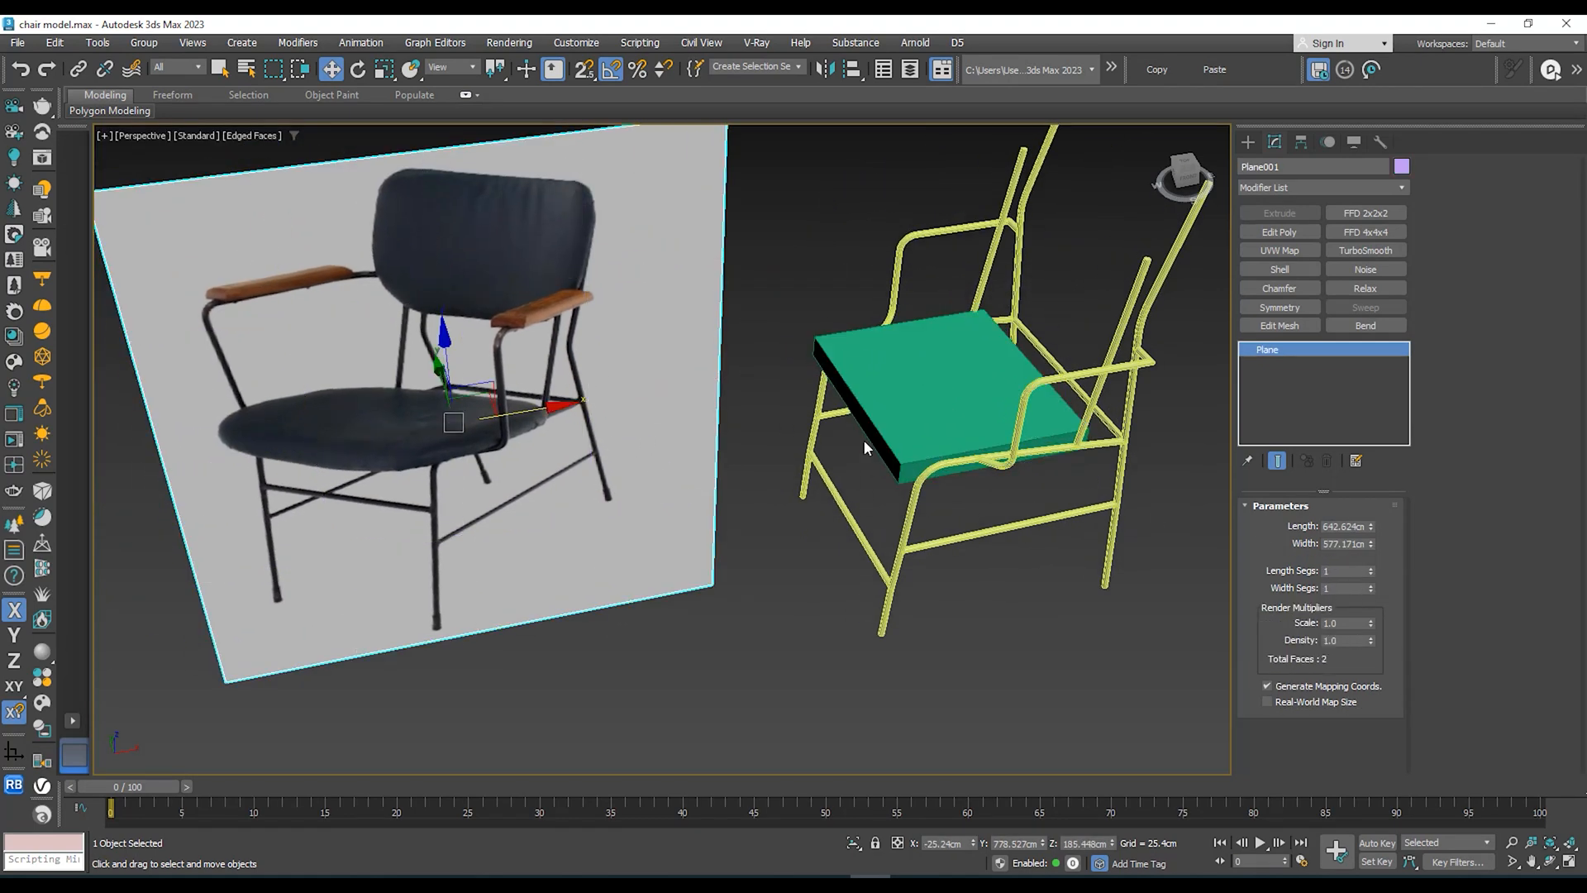
Step: Set the seat box to 8 length segments
middle_drag(865, 440, 852, 449)
click(908, 412)
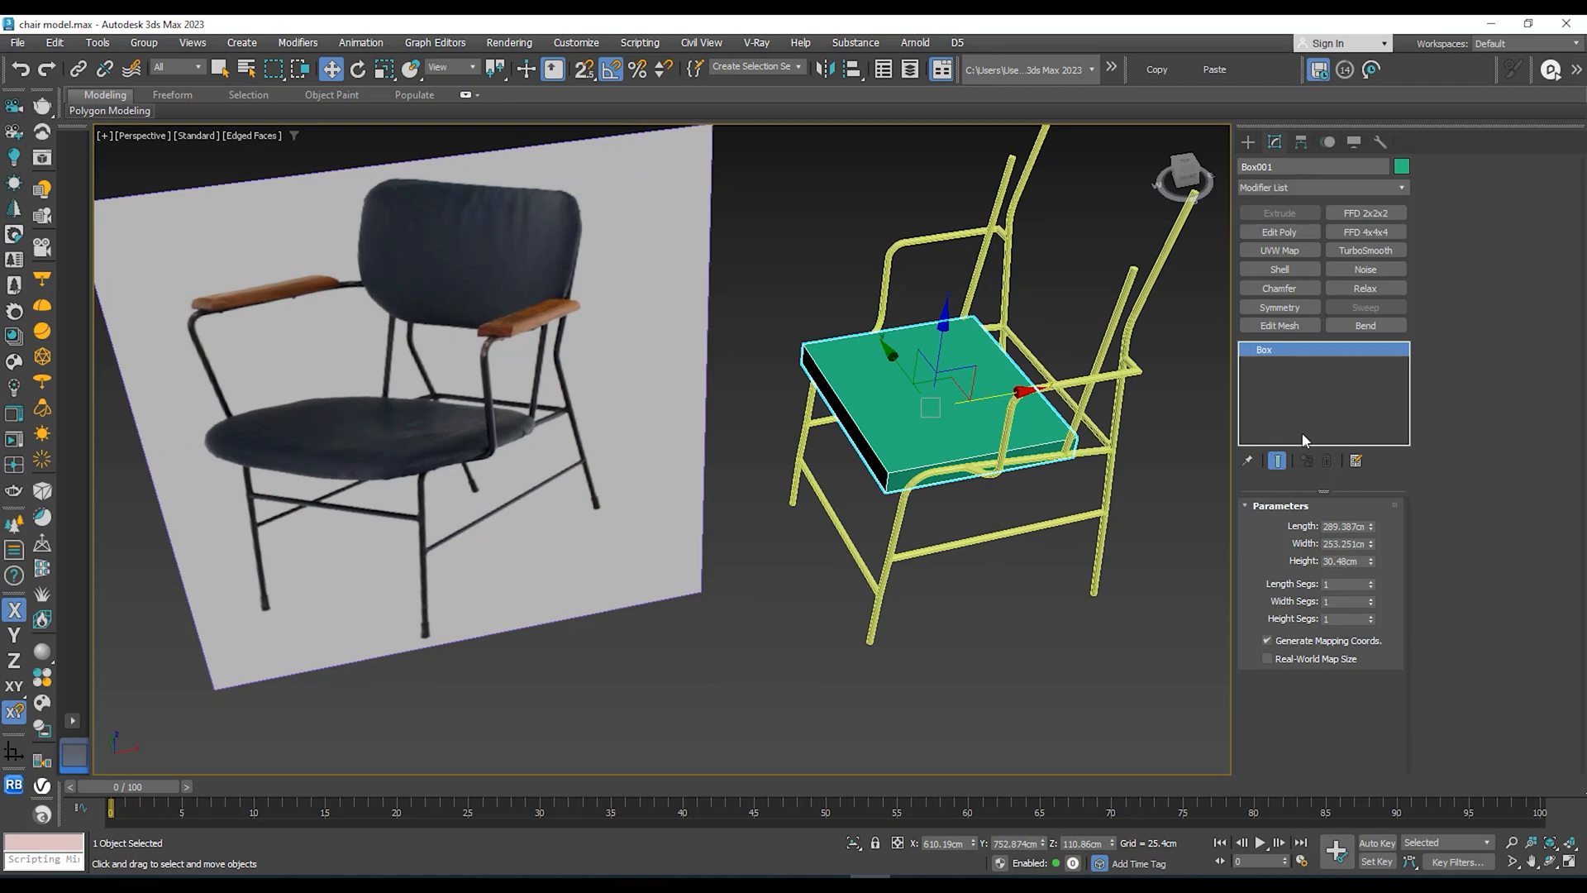
click(1372, 582)
click(1372, 582)
click(1372, 583)
click(1372, 582)
click(1372, 583)
click(1371, 583)
click(1372, 583)
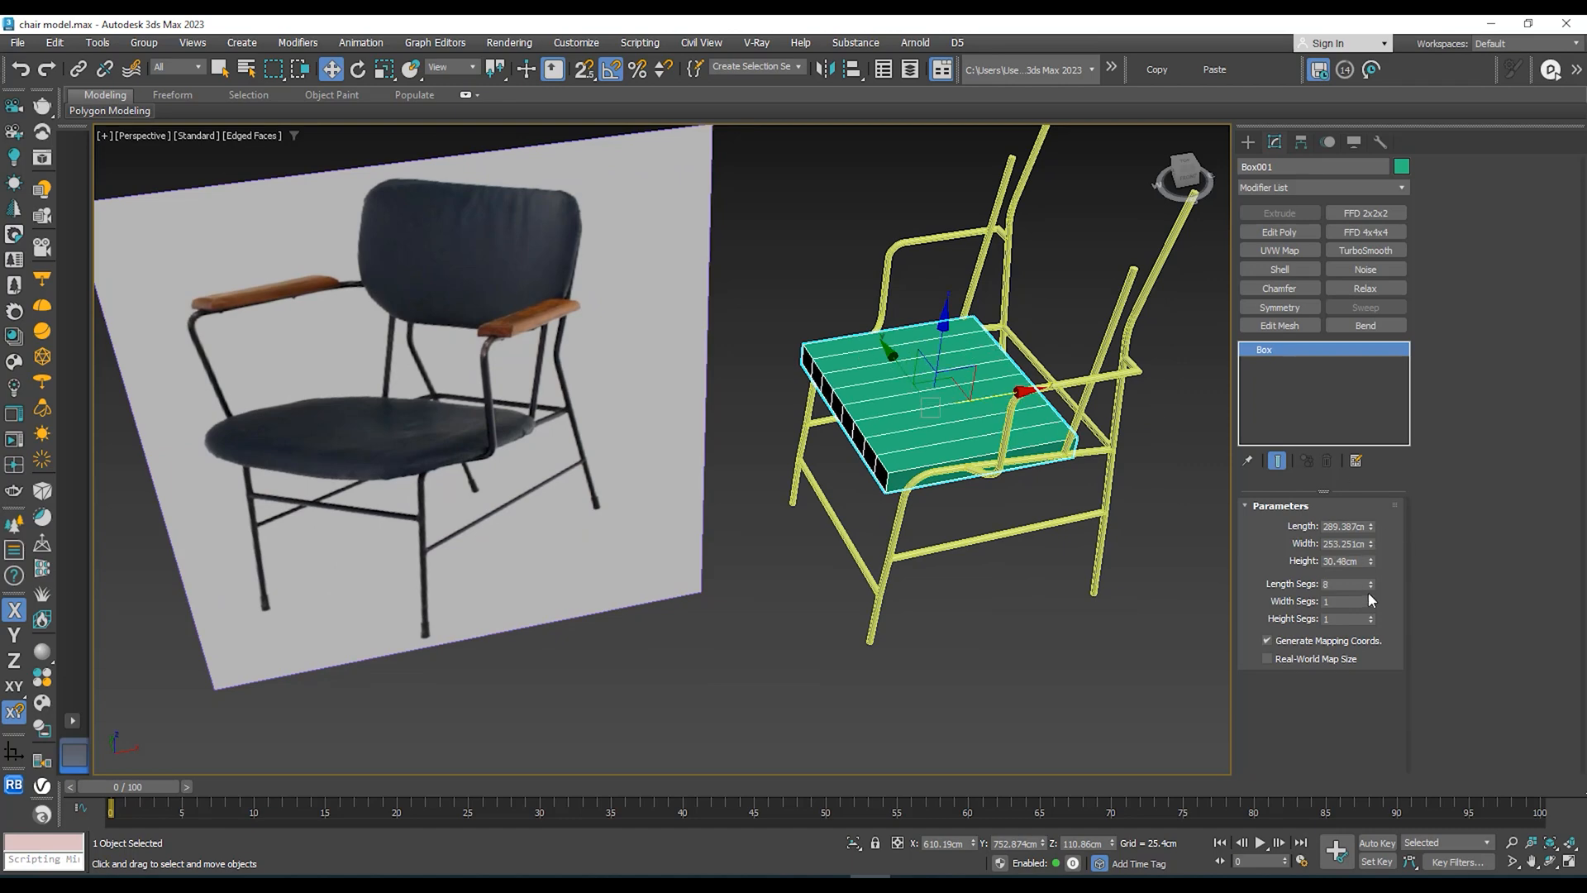
Step: Set the seat box to 10 width segments
click(1371, 598)
click(1372, 599)
click(1372, 598)
click(1371, 598)
click(1372, 598)
click(1372, 599)
click(1372, 598)
click(1372, 598)
click(1372, 598)
Step: Enlarge the seat box to 292.28 cm long, 255.783 cm wide and 31.404 cm high
scroll(422, 439, up, 3)
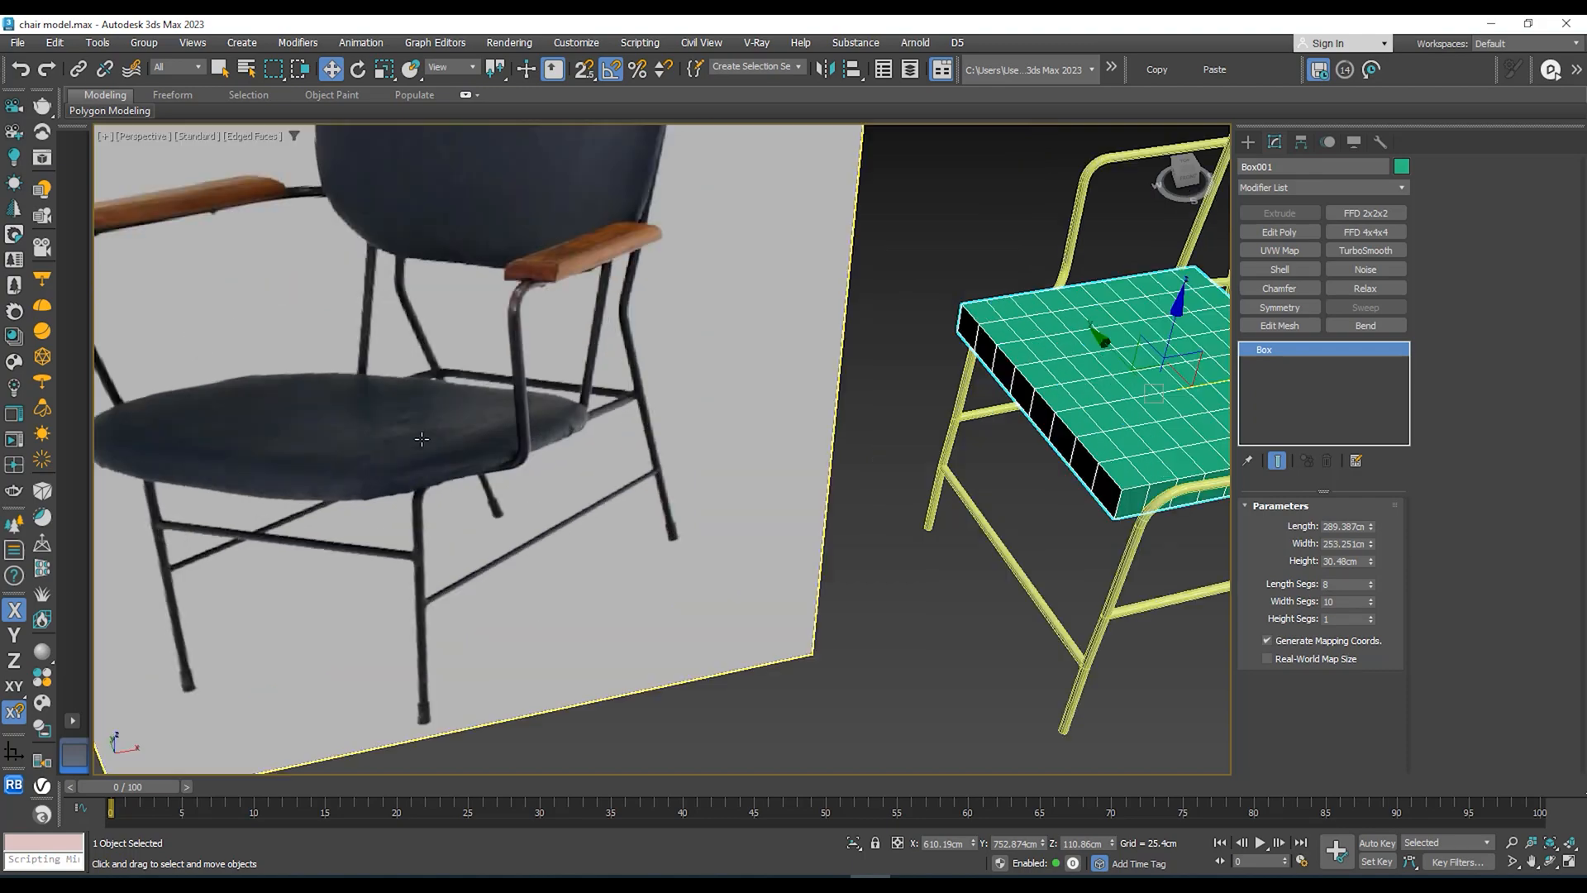
scroll(401, 424, down, 2)
alt+middle_drag(1023, 520, 1066, 459)
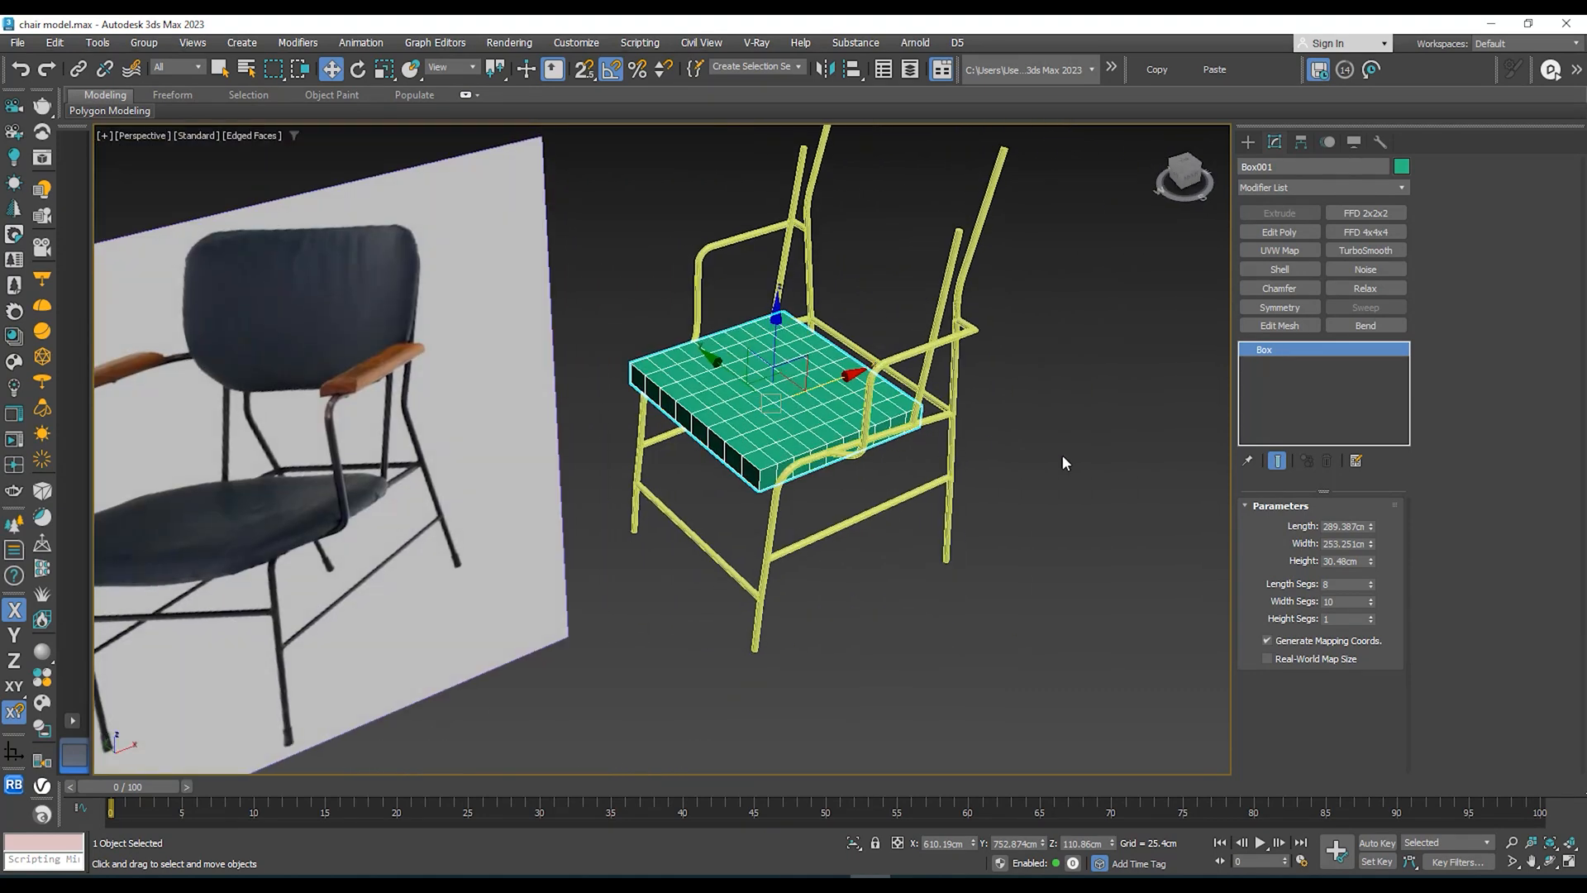
click(1371, 558)
click(1371, 558)
click(1371, 558)
click(1373, 542)
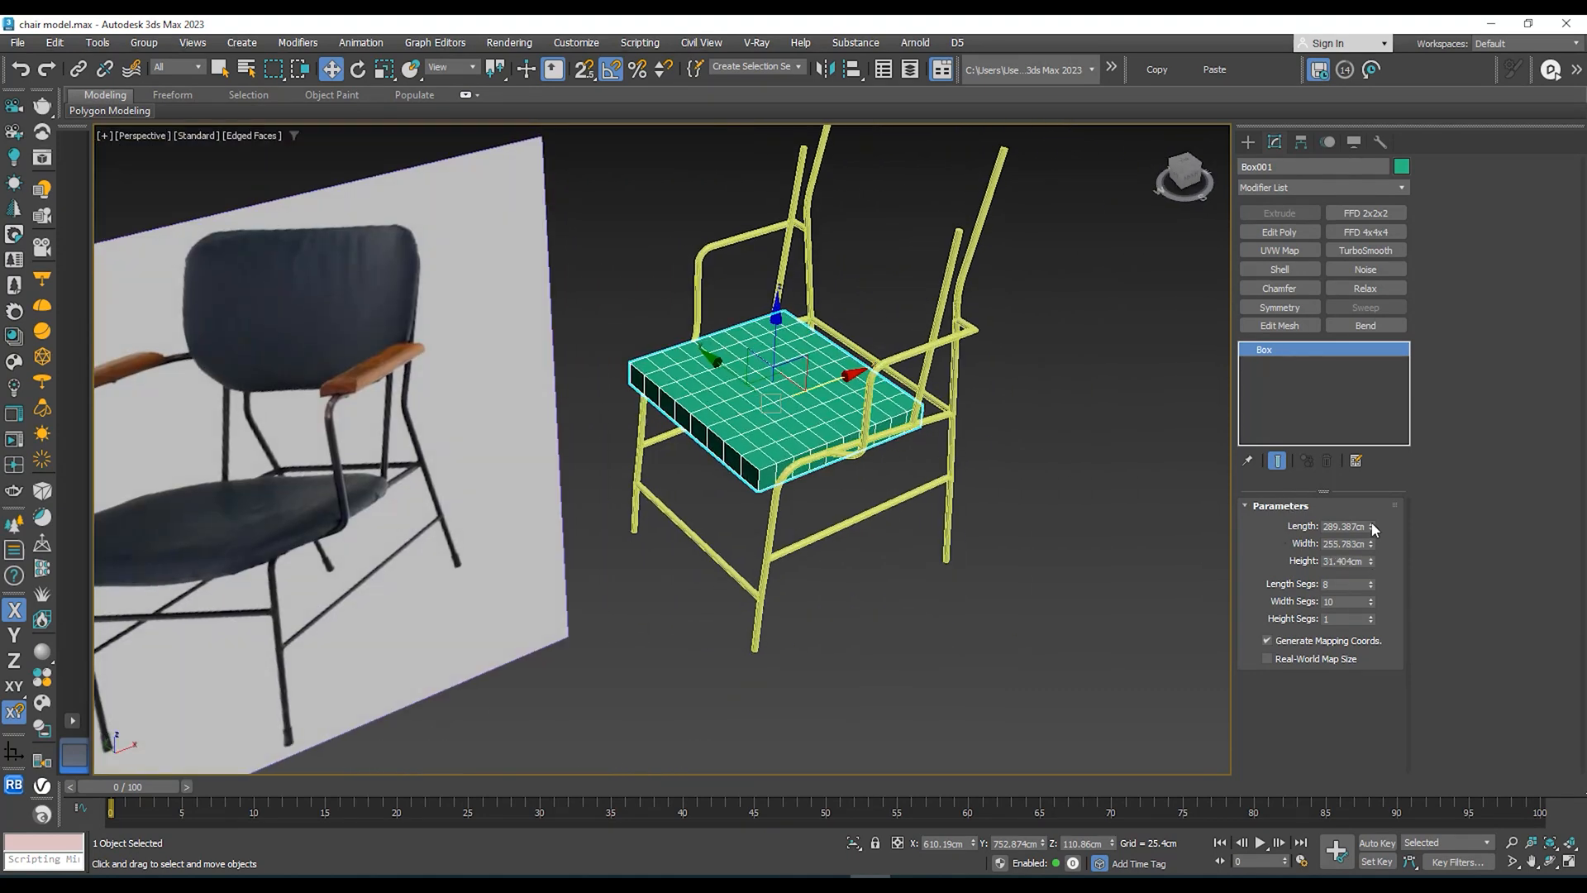
click(1372, 524)
middle_drag(895, 510, 924, 455)
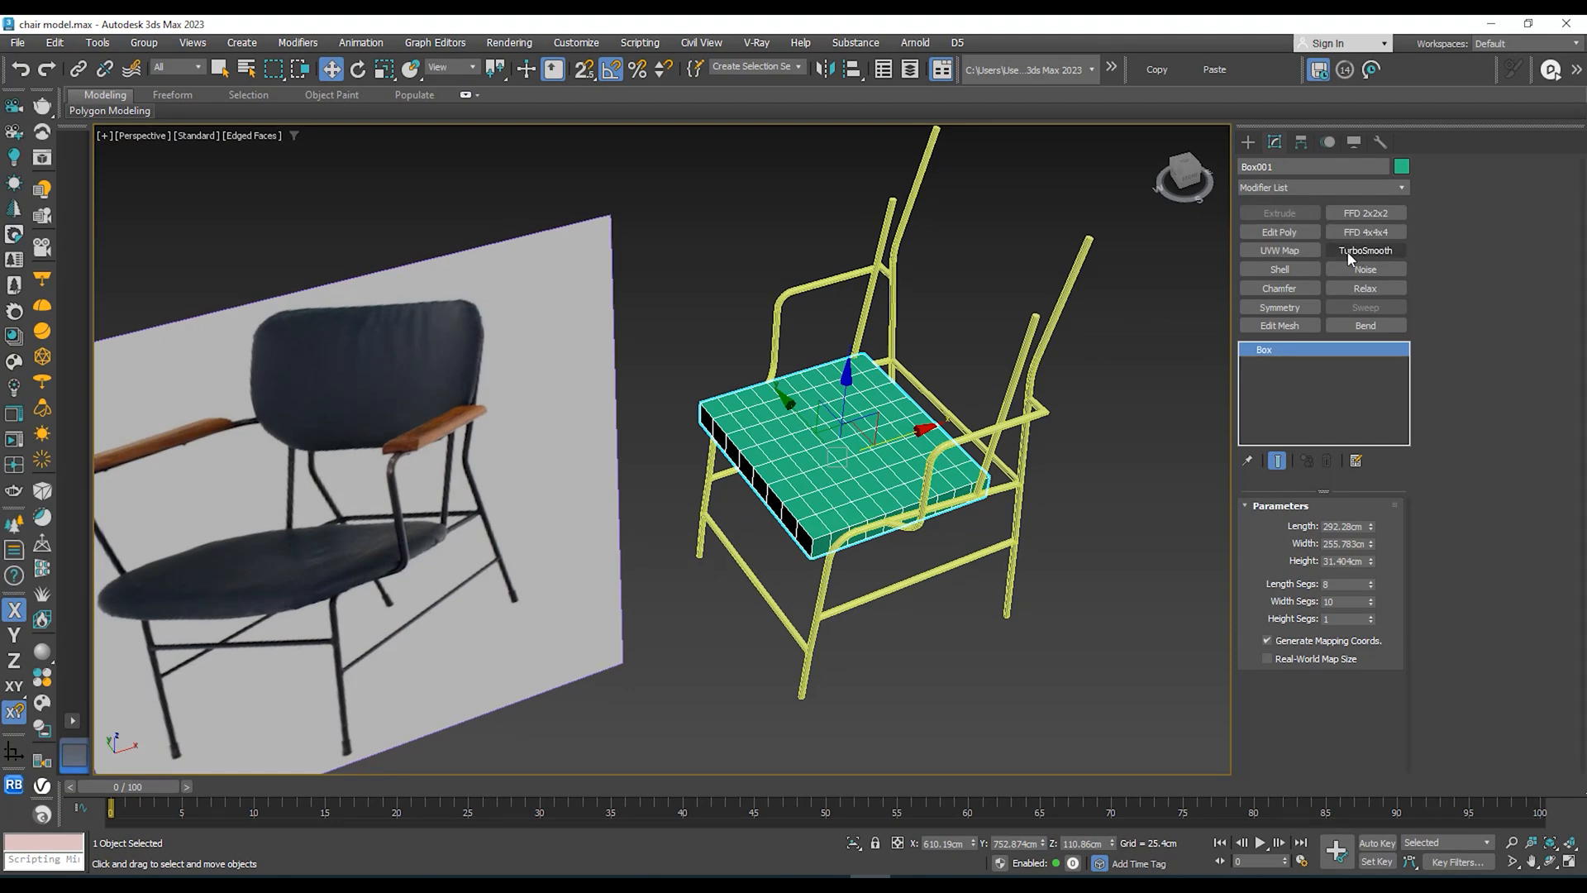
Step: Apply a TurboSmooth modifier to the seat box
click(1269, 187)
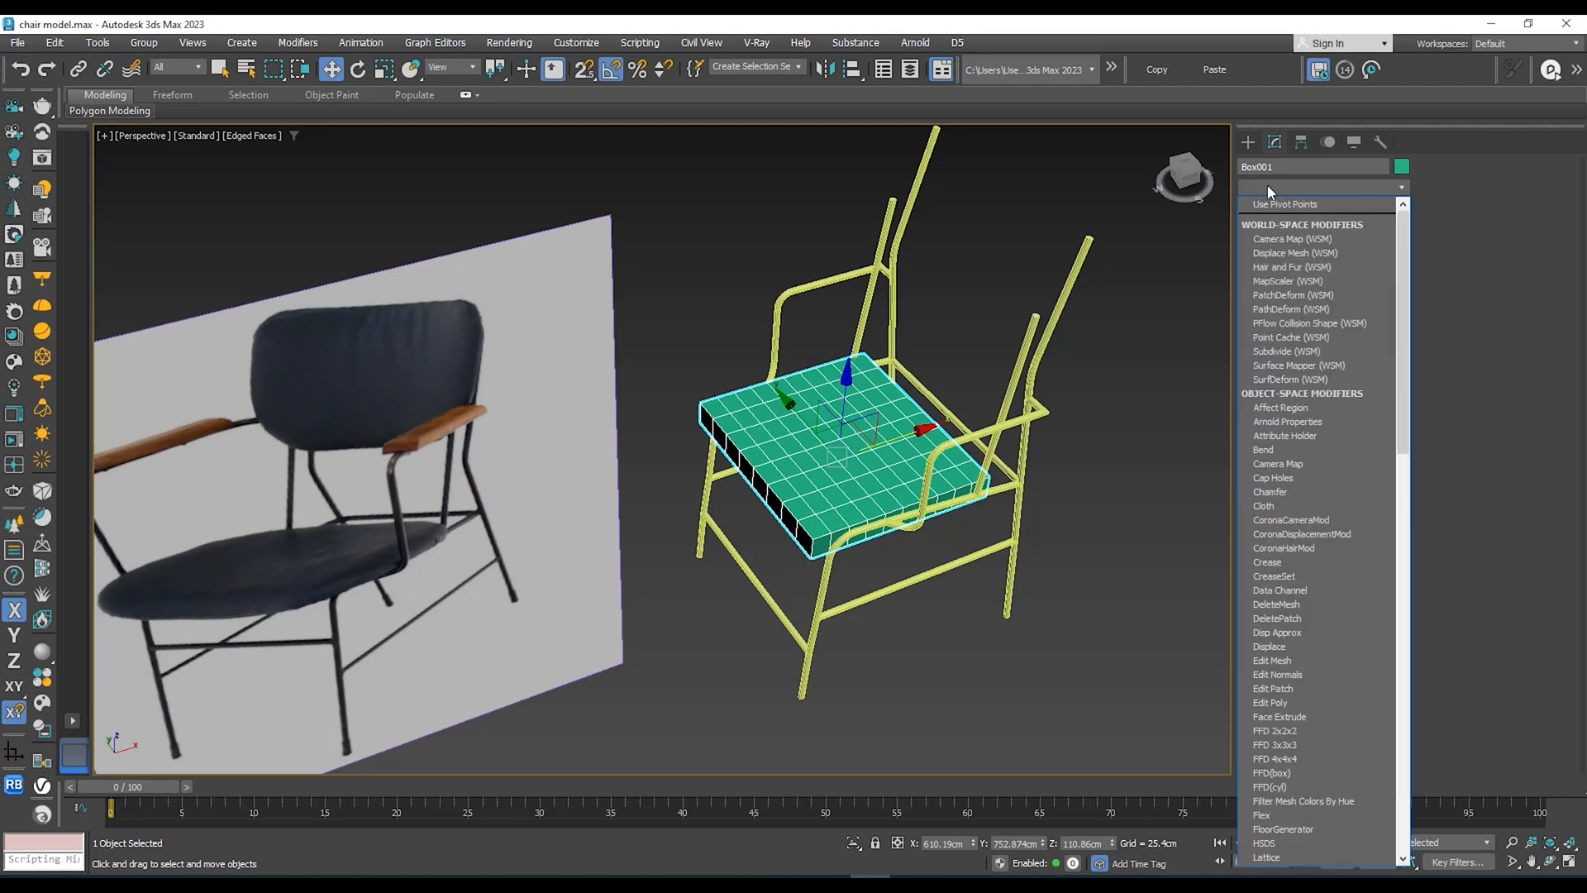
text(t)
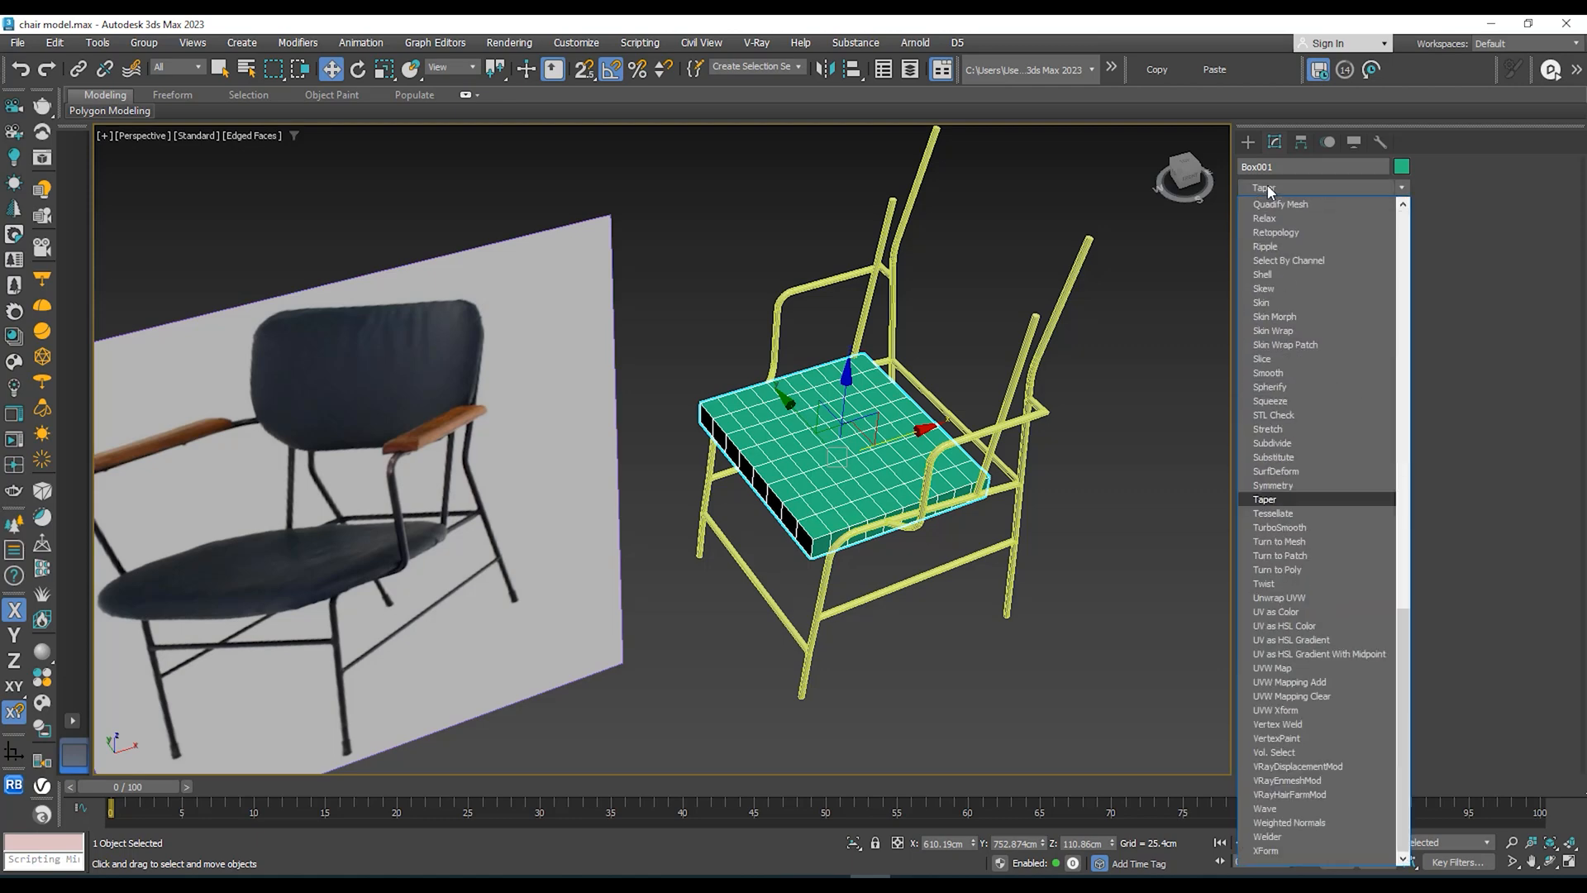
click(1297, 527)
alt+middle_drag(888, 484, 905, 430)
alt+middle_drag(905, 430, 966, 380)
scroll(928, 464, up, 4)
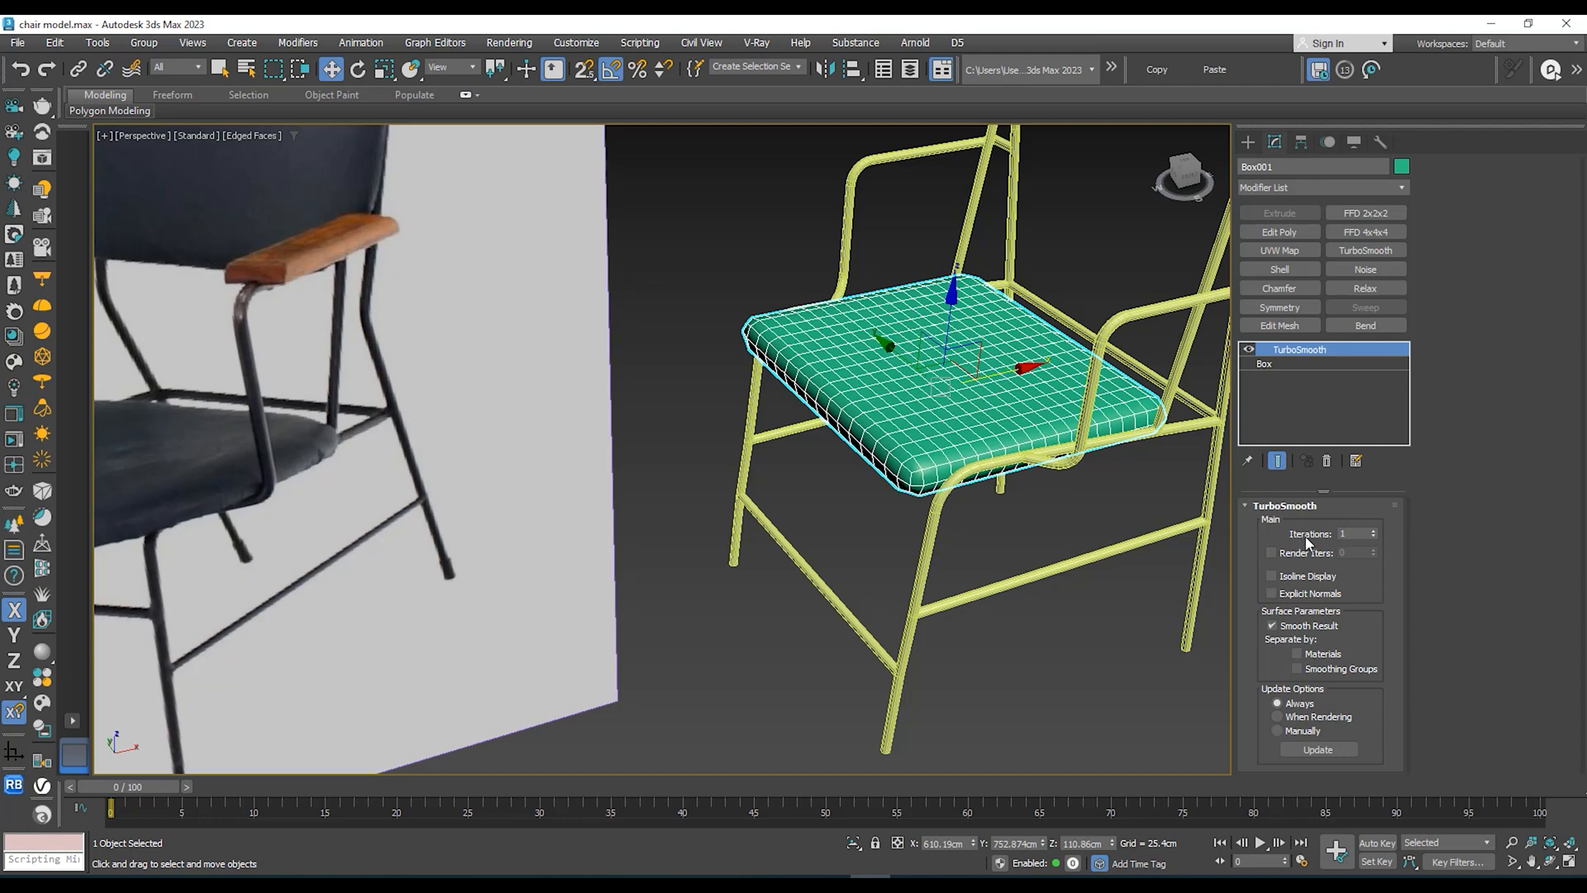
Step: Try 5 and 2 TurboSmooth iterations on the seat cushion and inspect its rounded edges
double_click(1360, 535)
key(Return)
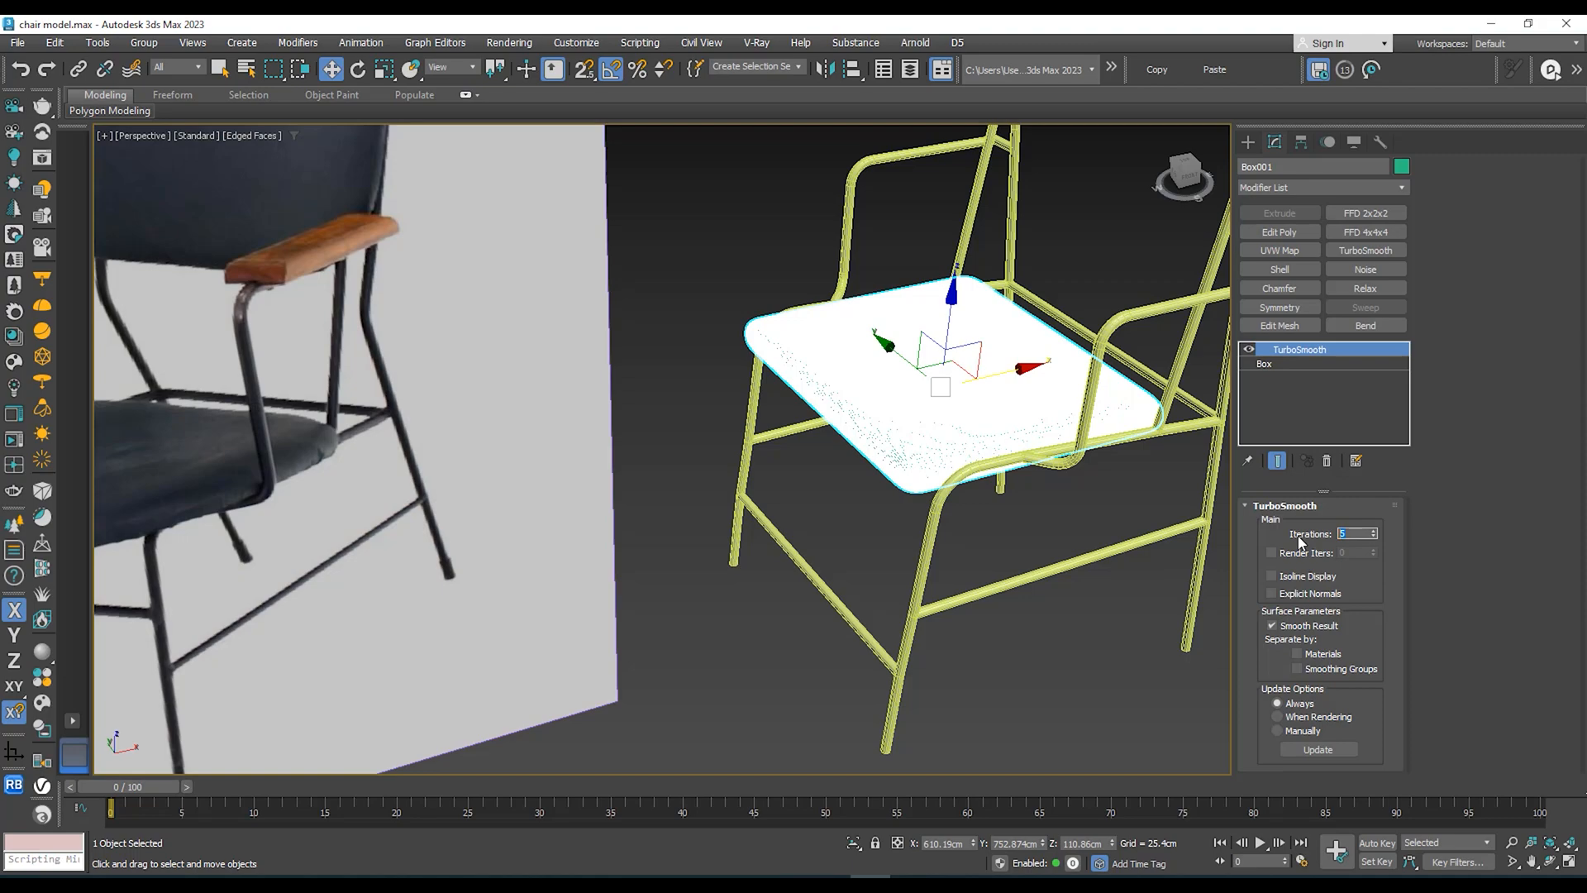
key(Return)
scroll(996, 488, up, 3)
scroll(1030, 529, down, 4)
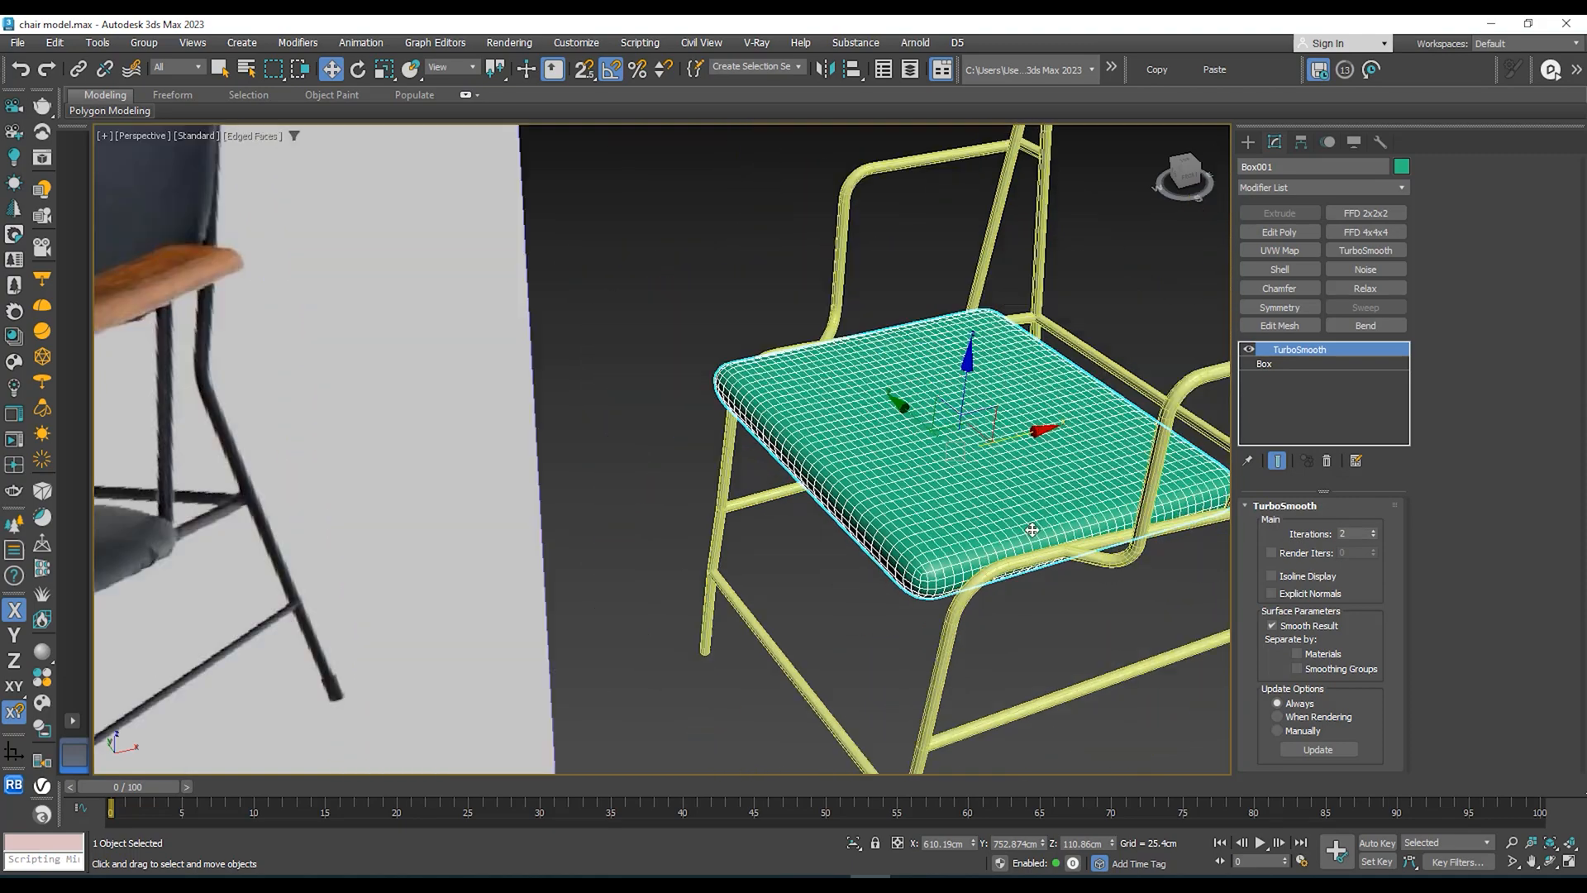
alt+middle_drag(1031, 532, 1274, 593)
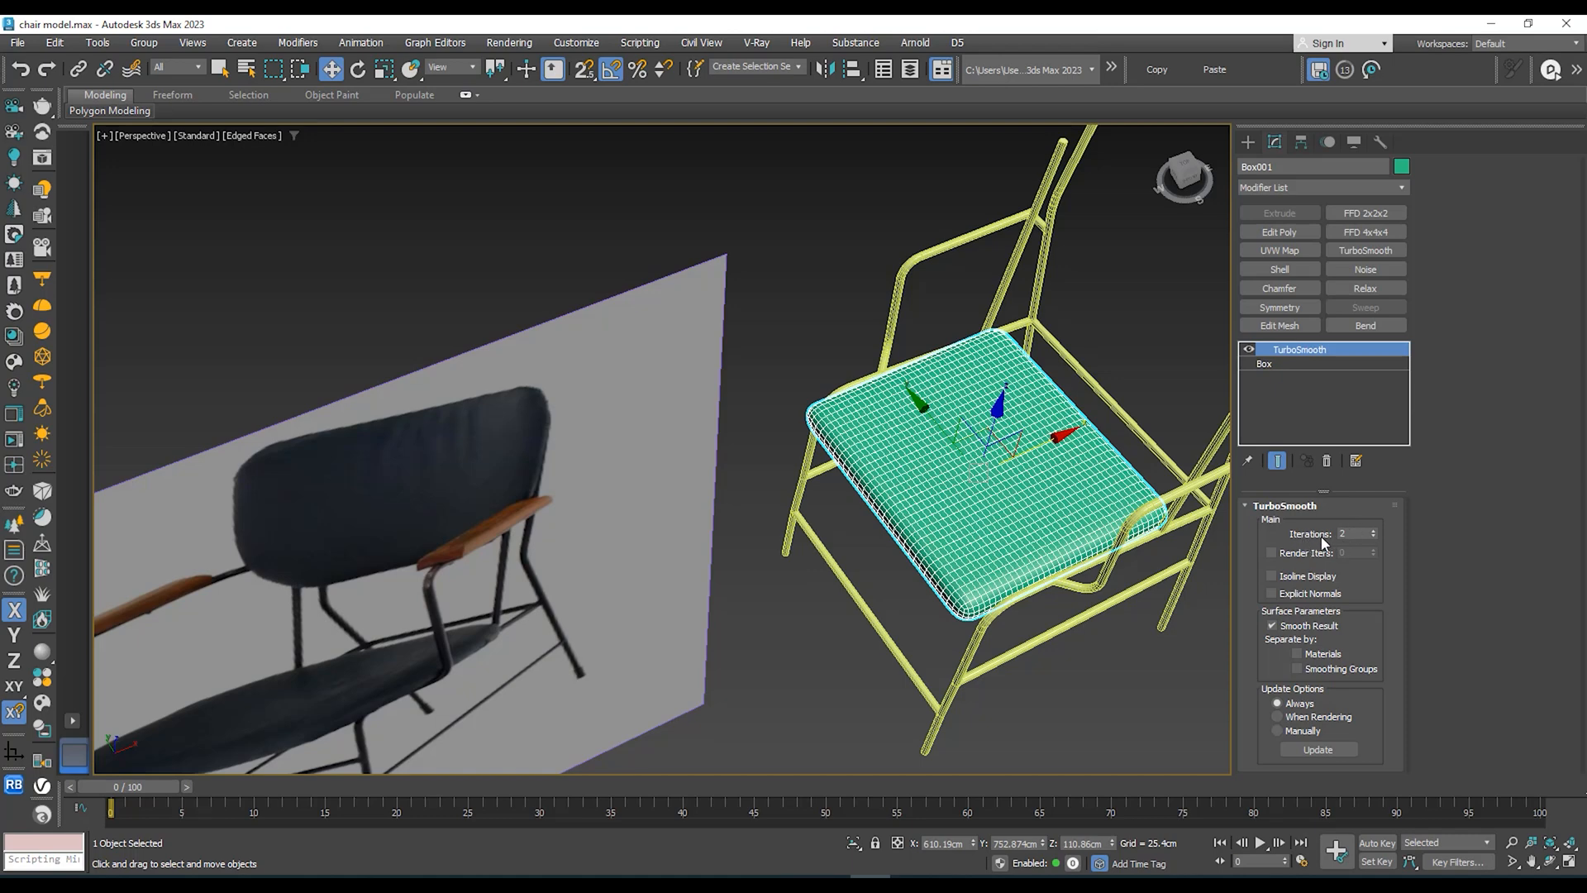
alt+middle_drag(1009, 476, 990, 405)
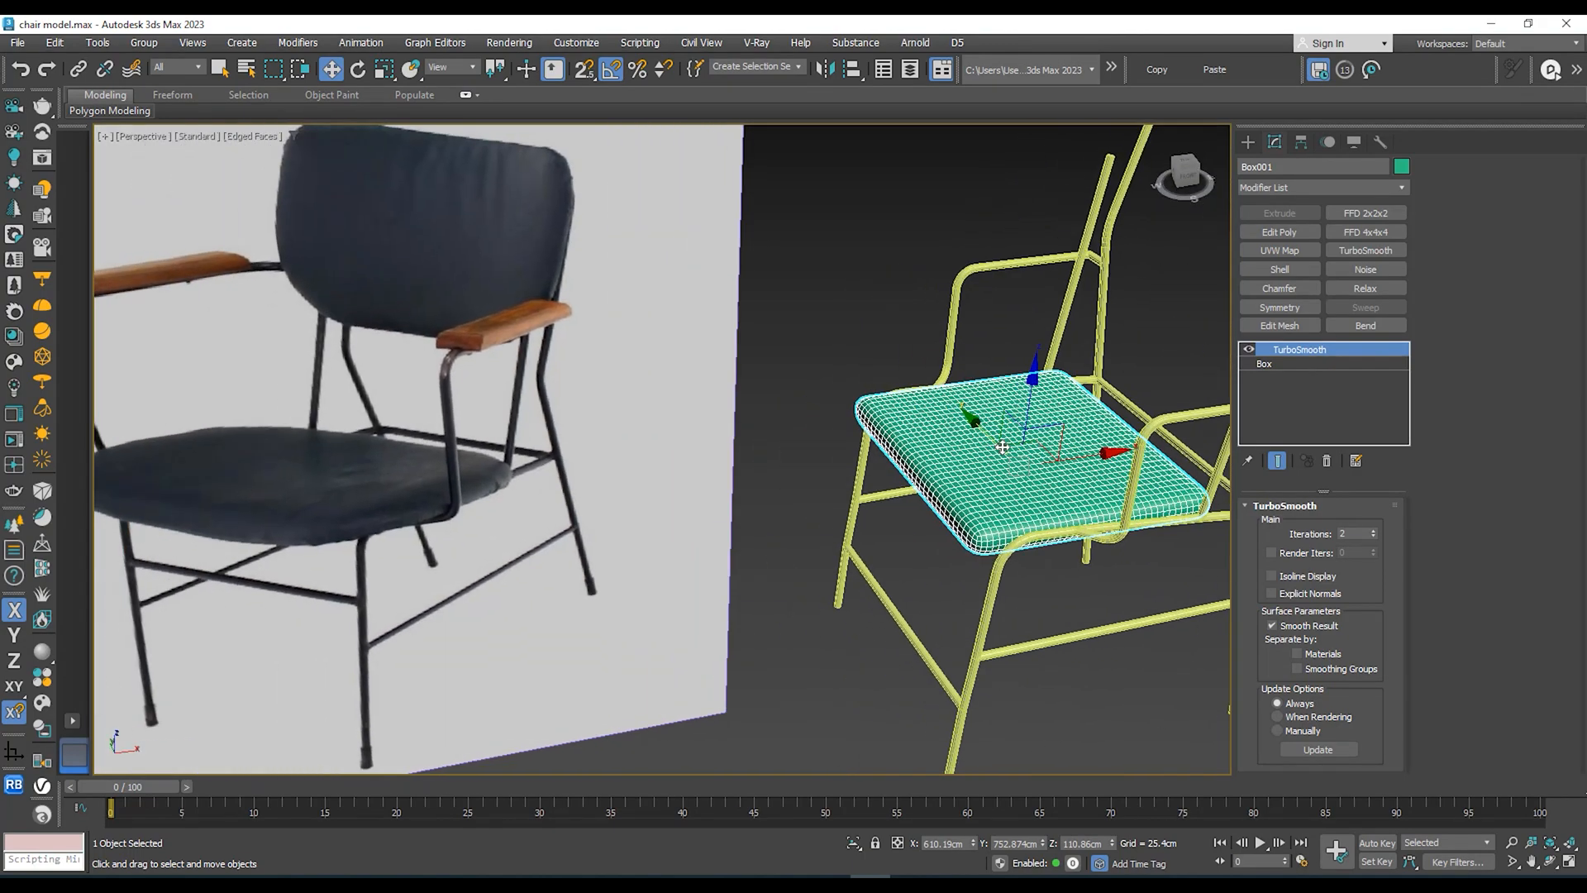
alt+middle_drag(1021, 457, 952, 434)
Step: Compare the seat cushion at 1 and 2 TurboSmooth iterations, leaving the value at 1
double_click(1351, 533)
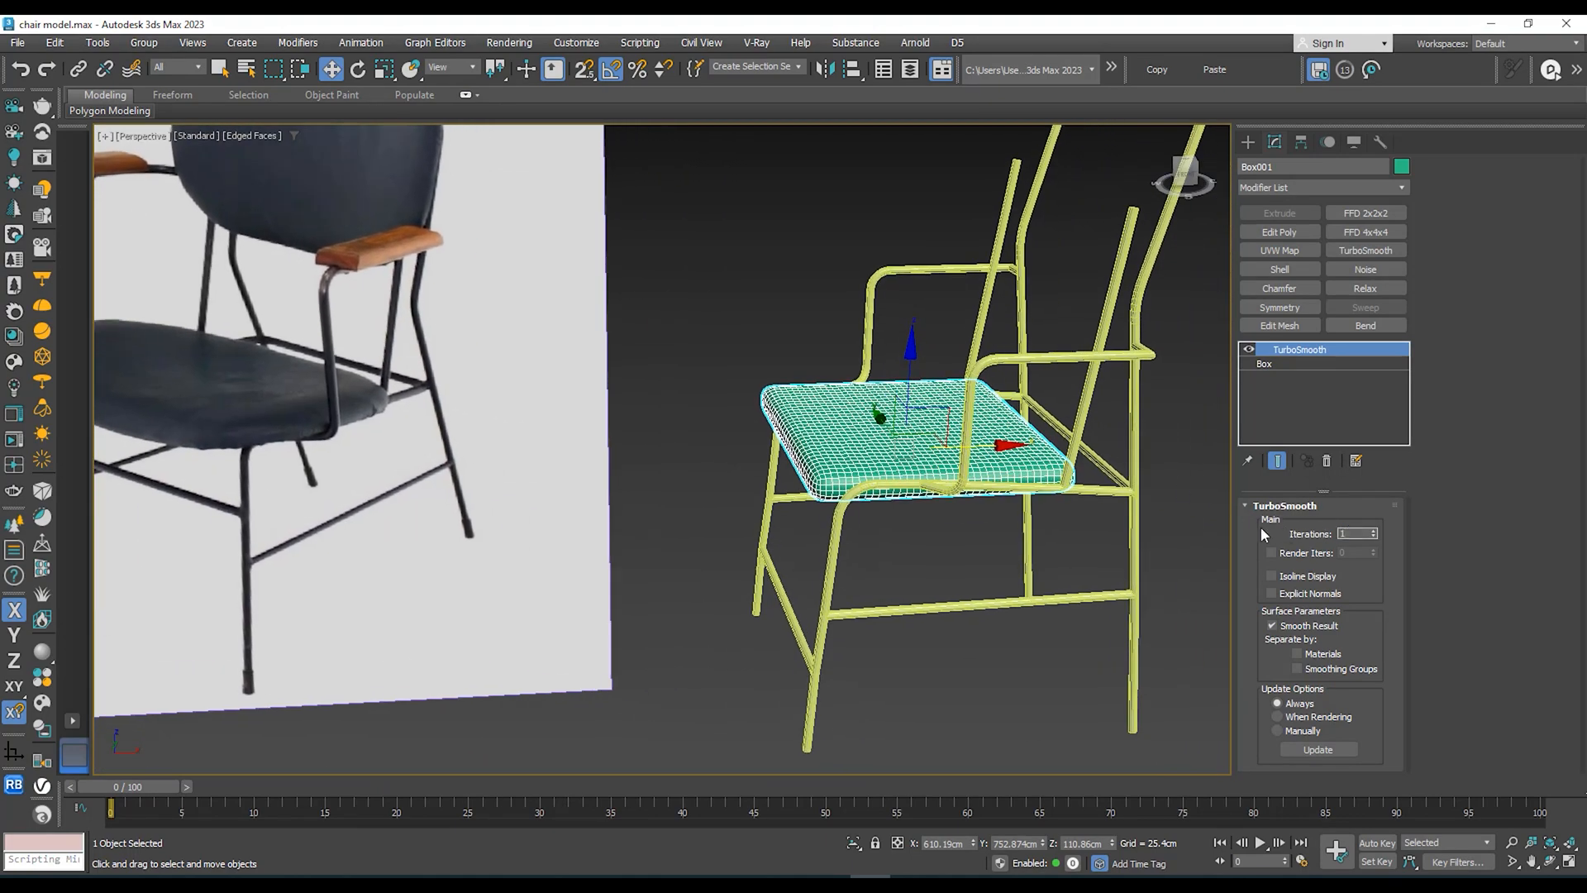
key(Return)
alt+middle_drag(895, 301, 430, 498)
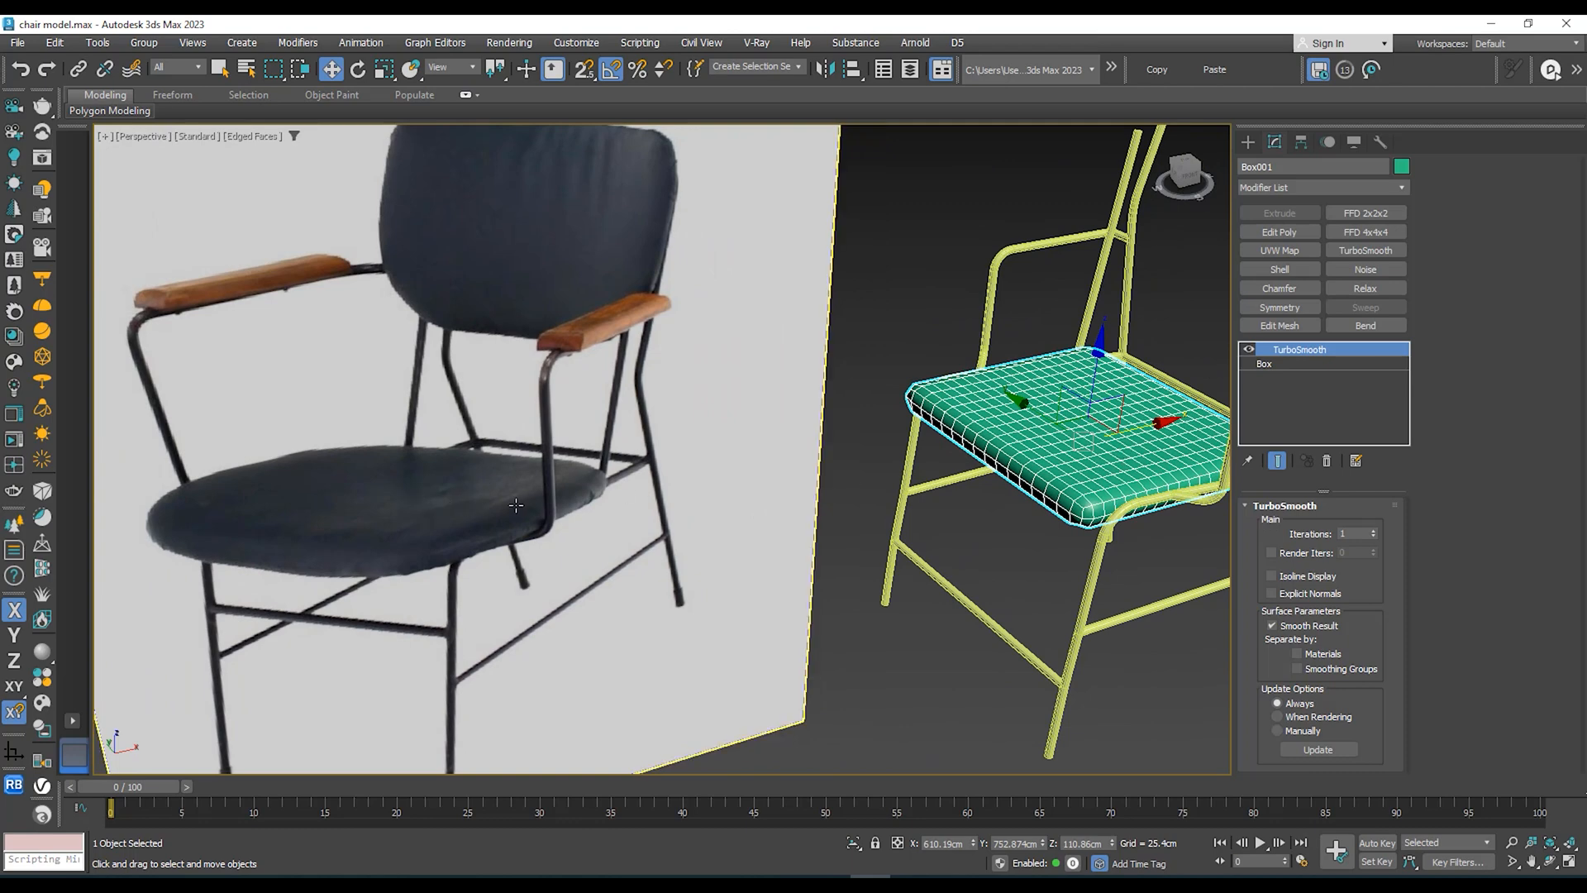
alt+middle_drag(515, 505, 438, 509)
click(1374, 531)
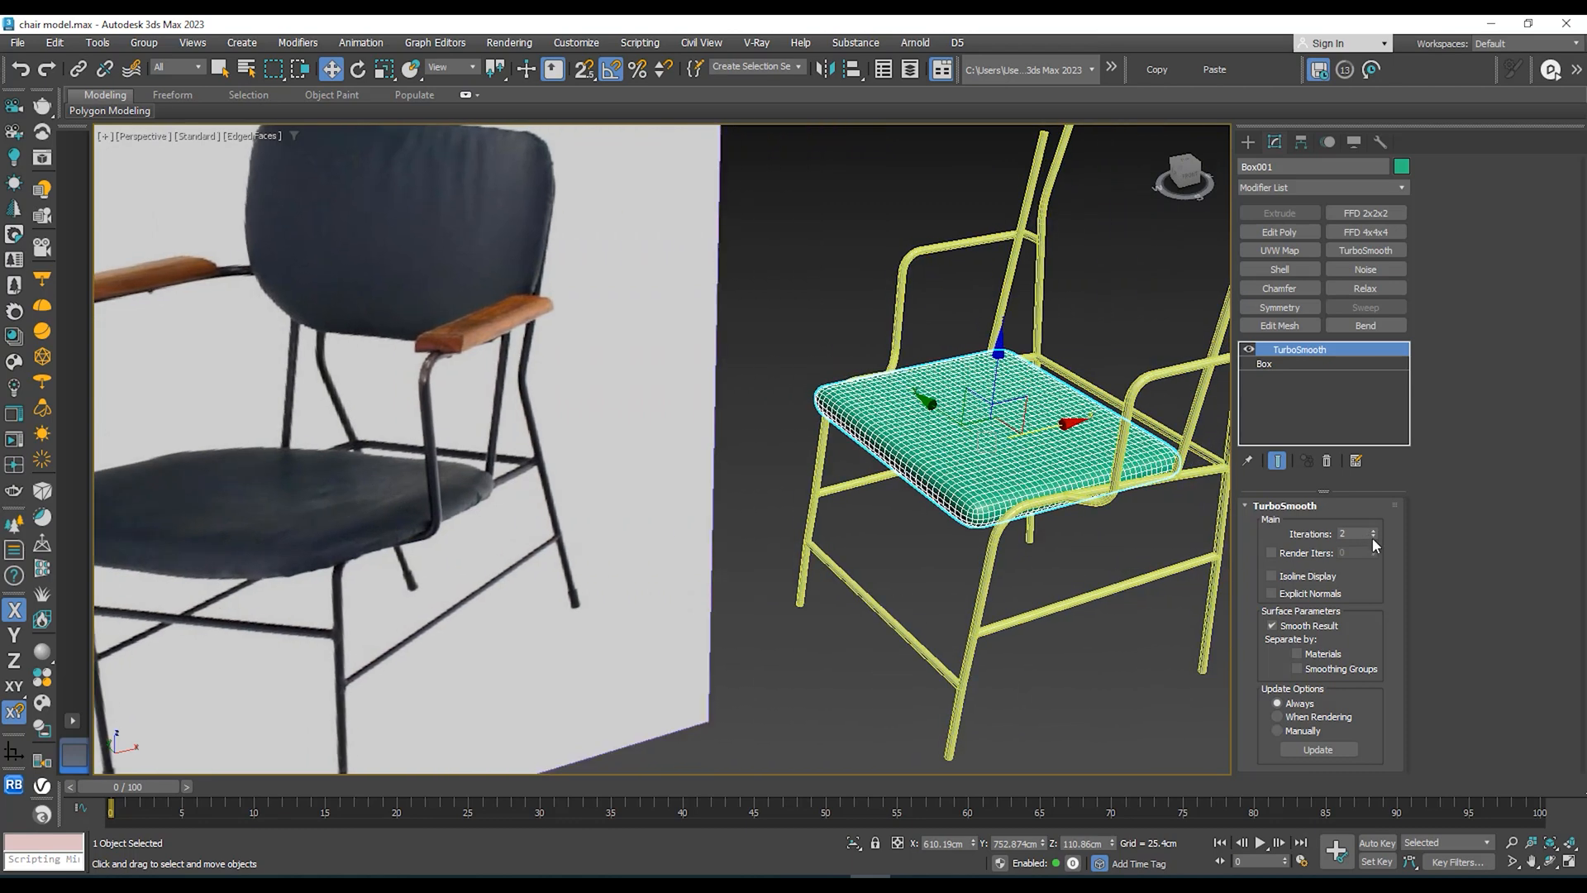
click(1373, 537)
Step: Return to the seat's base Box level and switch off the TurboSmooth effect in the viewport
alt+middle_drag(986, 539, 704, 424)
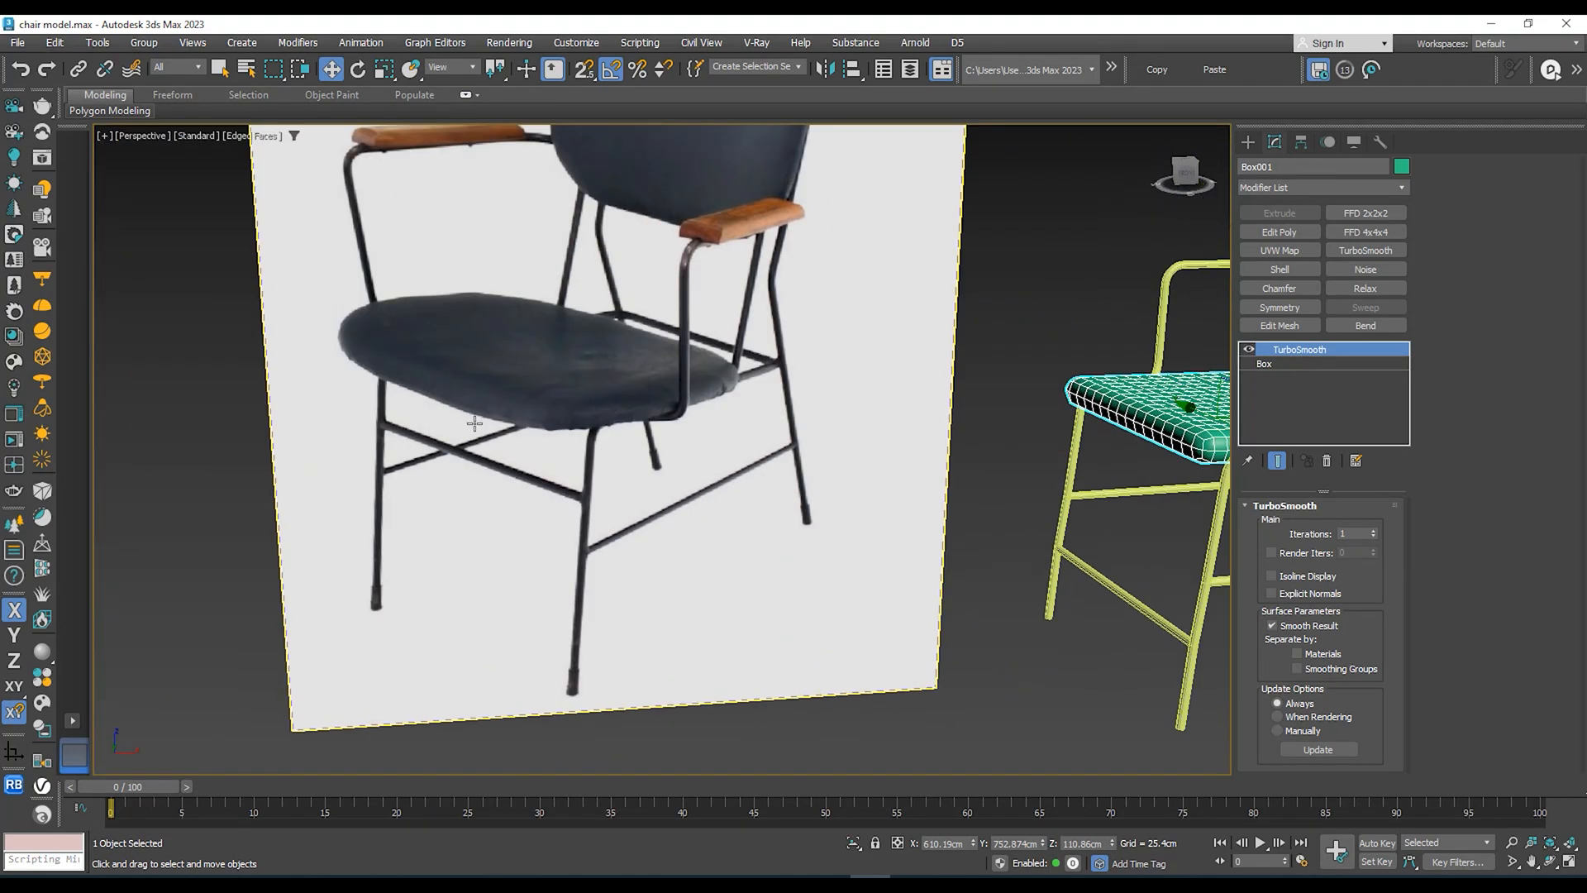
scroll(479, 417, up, 3)
scroll(620, 346, down, 6)
middle_drag(769, 355, 872, 411)
scroll(850, 425, up, 3)
scroll(887, 388, down, 3)
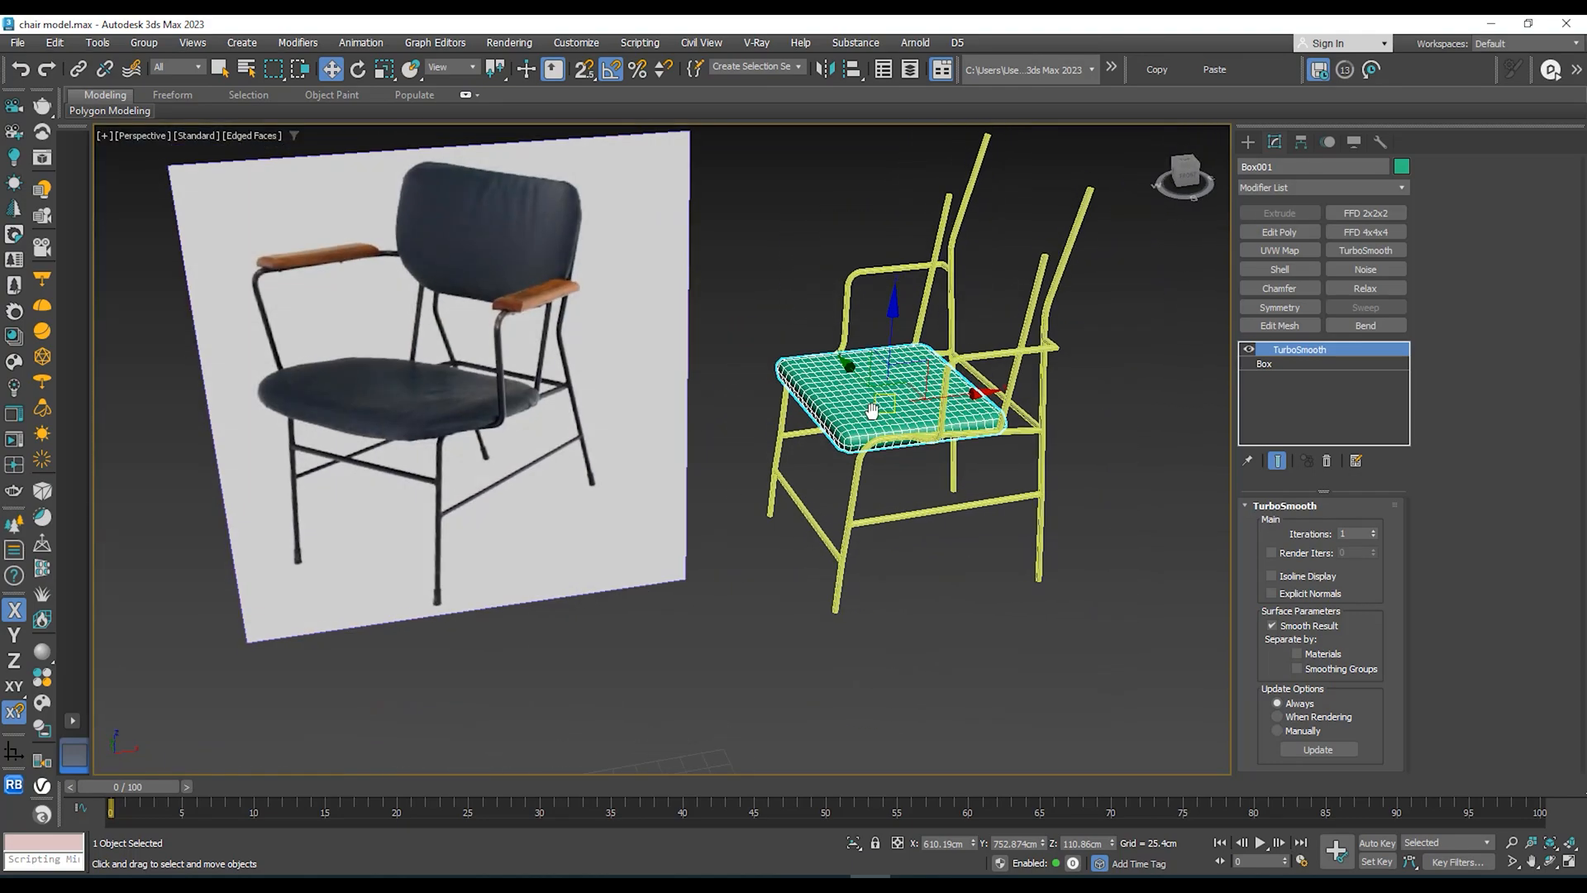
scroll(872, 410, up, 3)
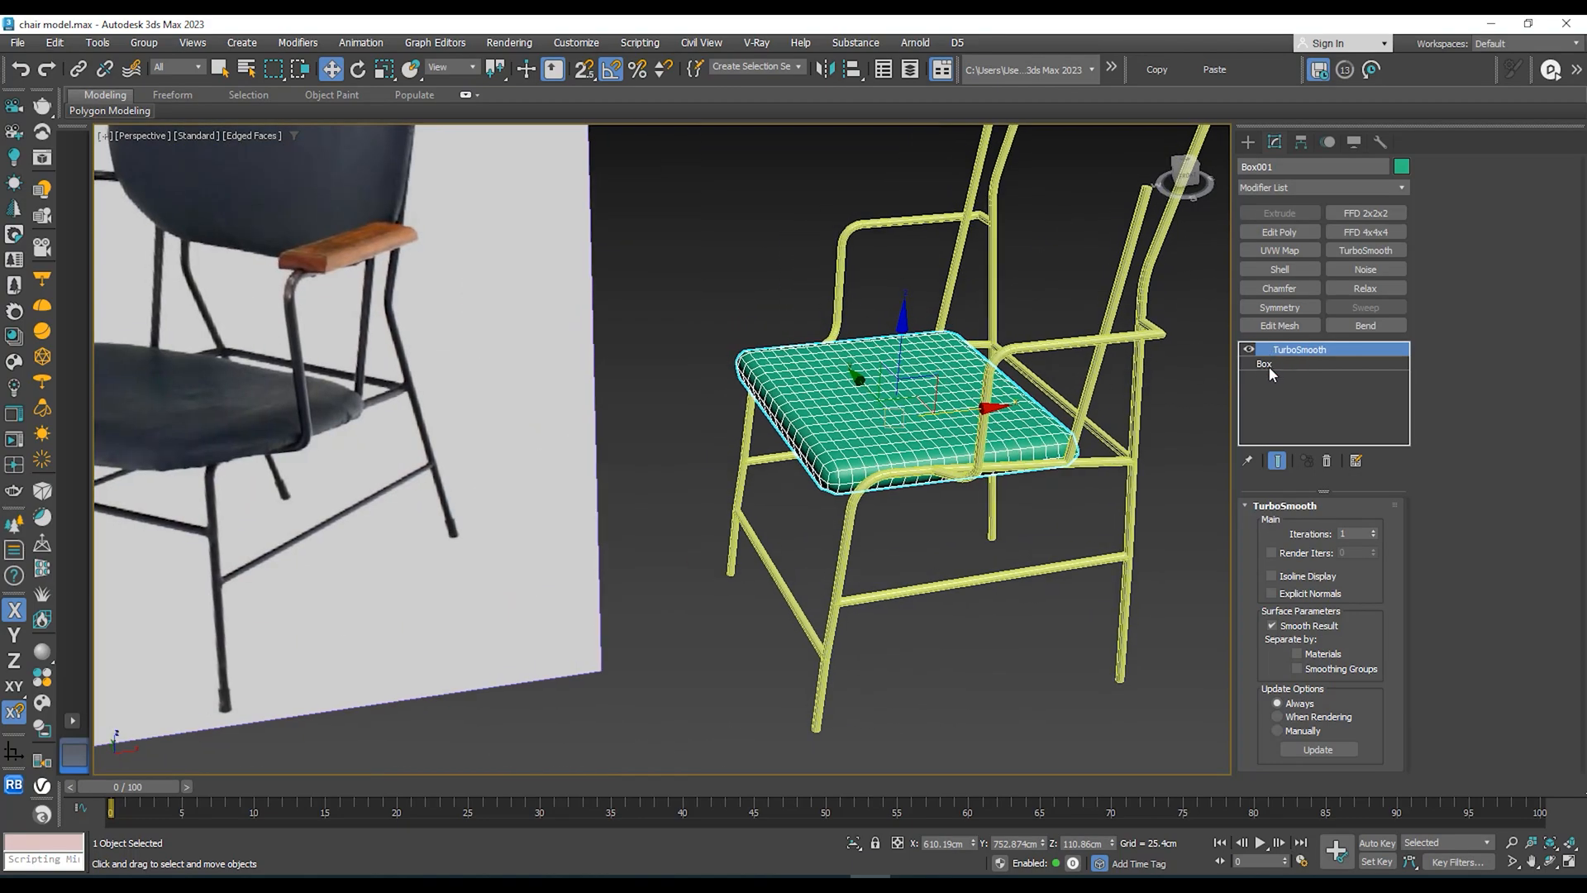
click(1265, 364)
middle_drag(909, 409, 827, 376)
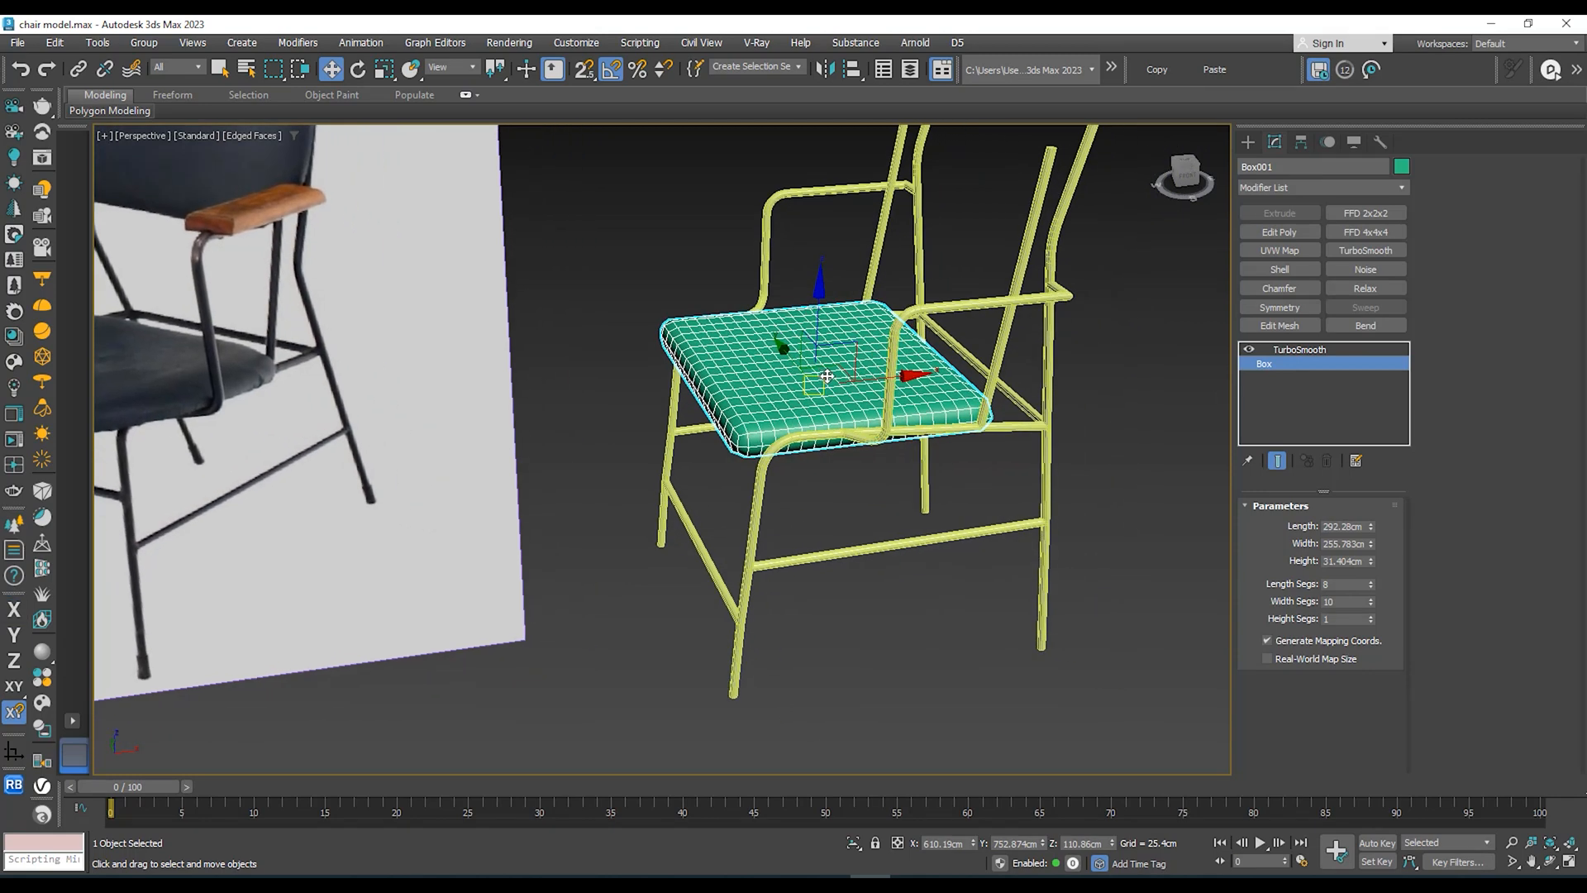
click(1250, 350)
alt+middle_drag(886, 383, 1137, 402)
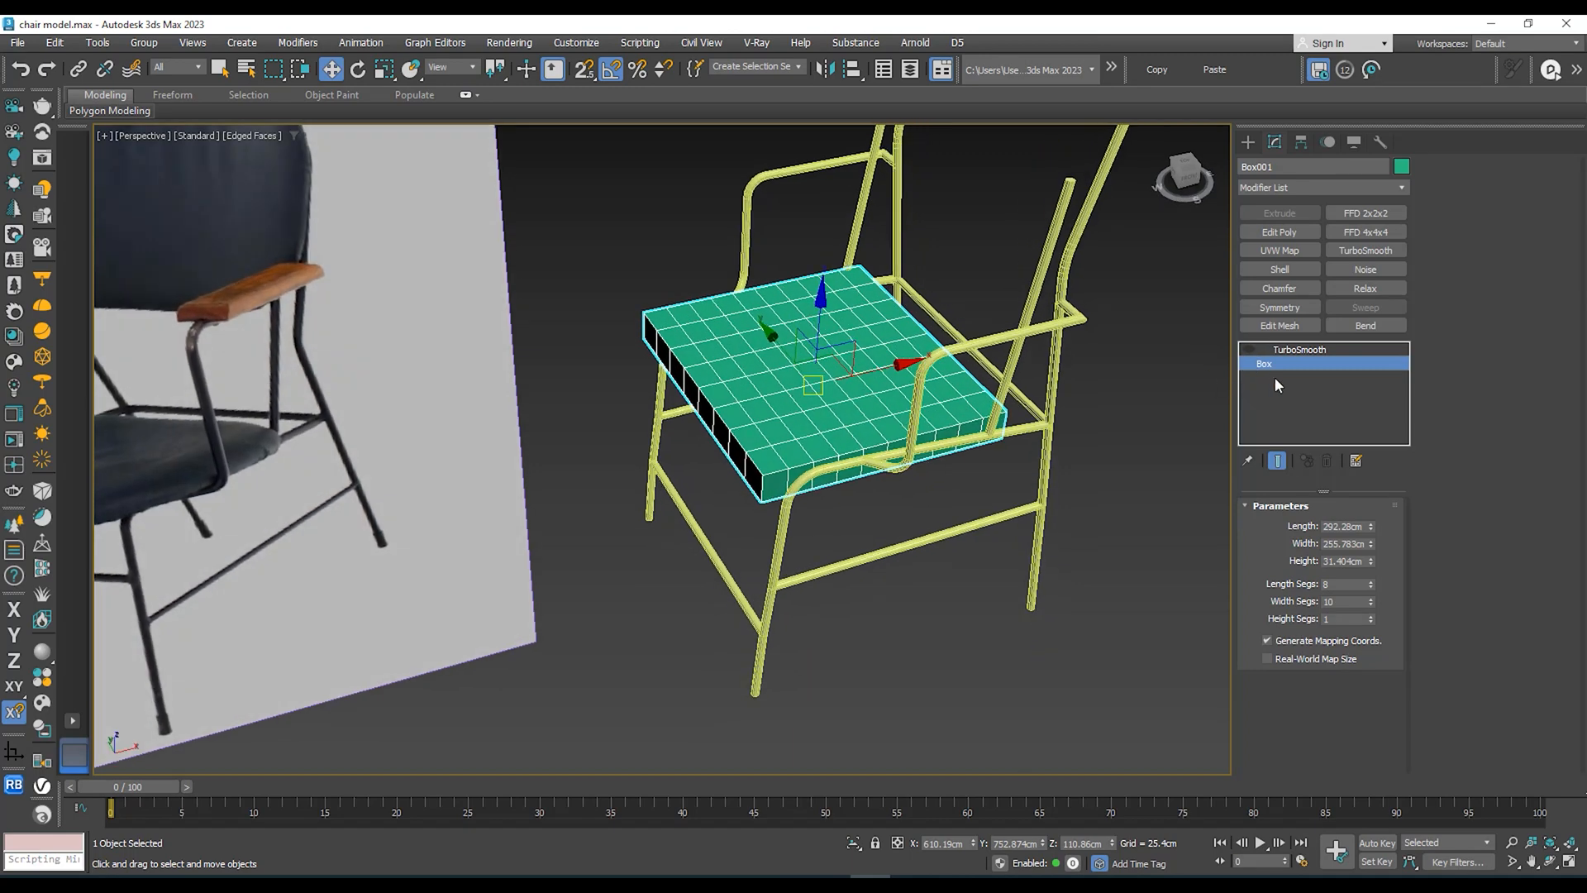
middle_drag(786, 390, 783, 387)
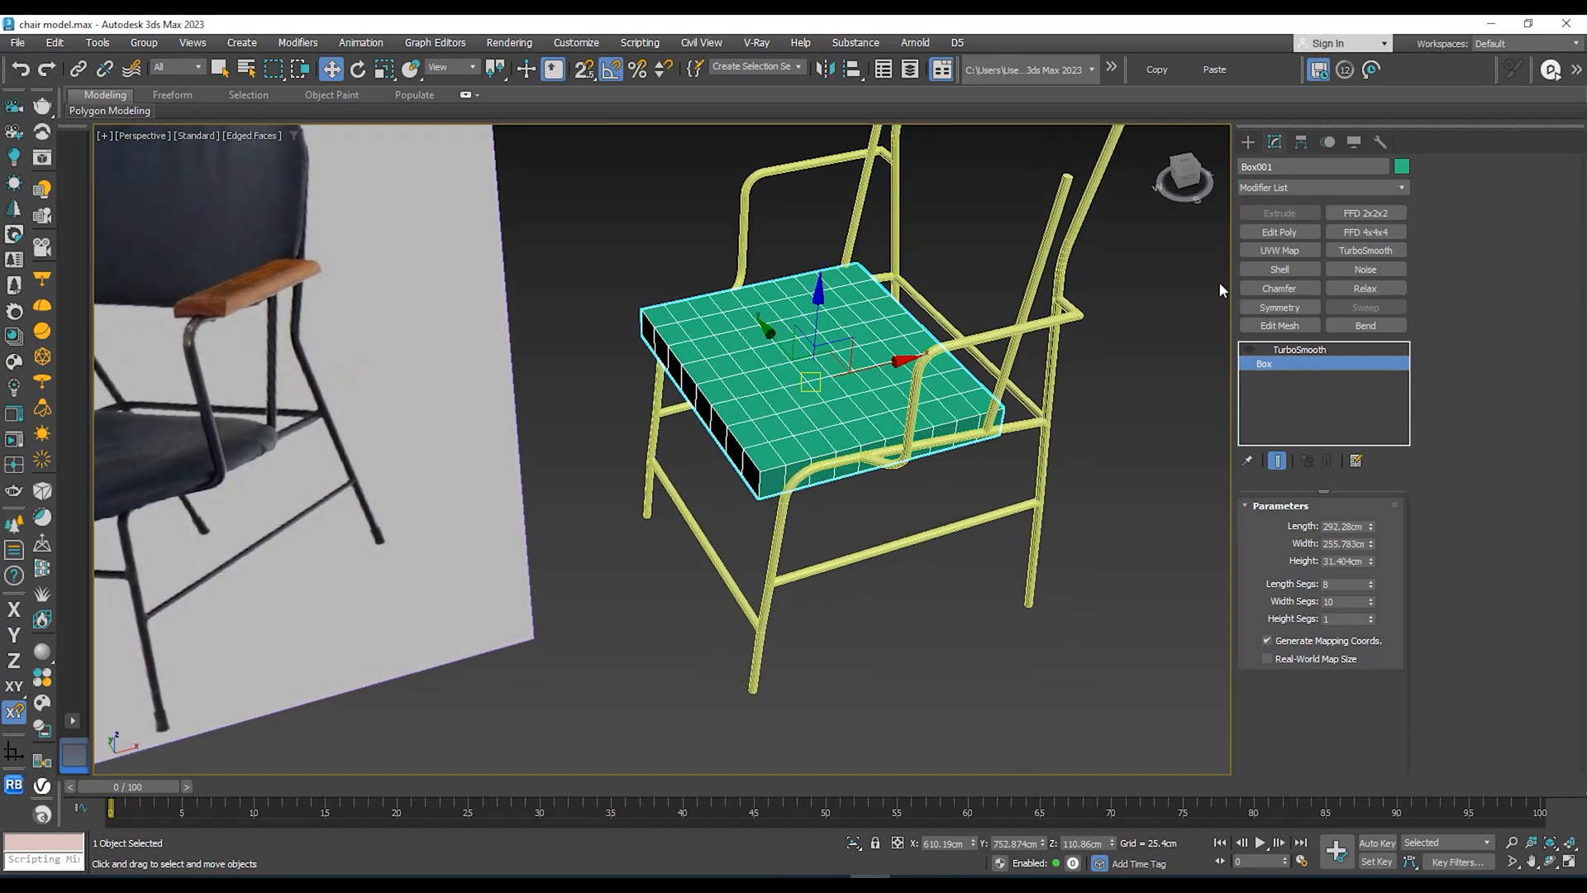
Step: Insert an Edit Poly modifier between Box and TurboSmooth and enter Vertex level in the Top view
click(1277, 232)
click(1264, 364)
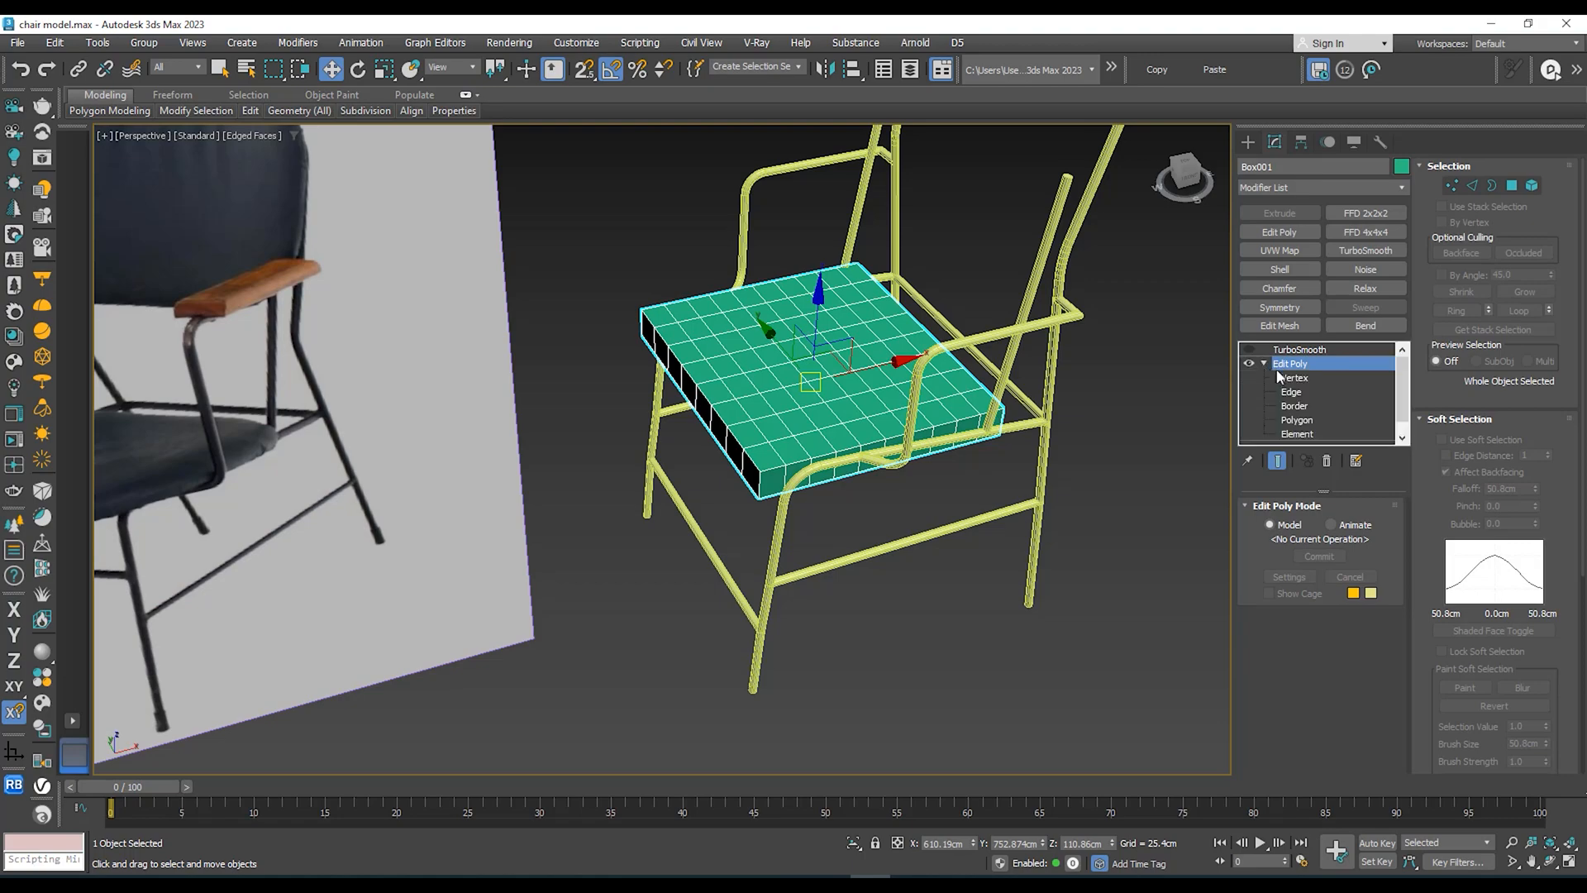
click(1290, 382)
alt+middle_drag(980, 339, 954, 288)
key(t)
key(z)
scroll(906, 358, down, 3)
scroll(884, 296, up, 1)
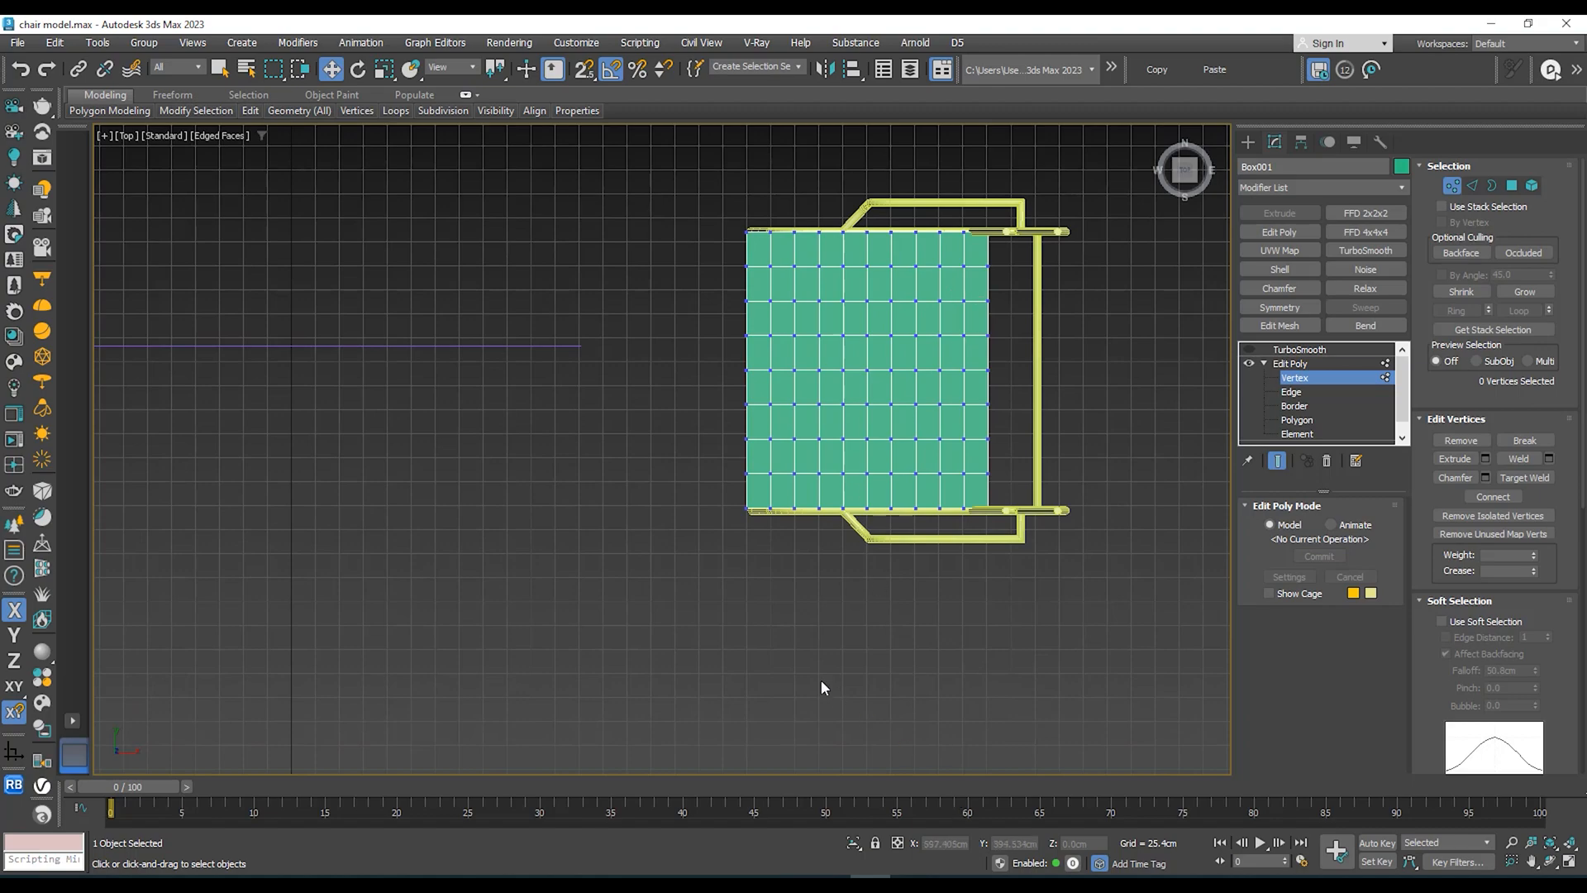
Step: Select the seat's central vertices in the Top view, leaving out two rows along the front and both sides and one at the rear
alt+middle_drag(821, 681, 817, 588)
middle_drag(635, 532, 939, 615)
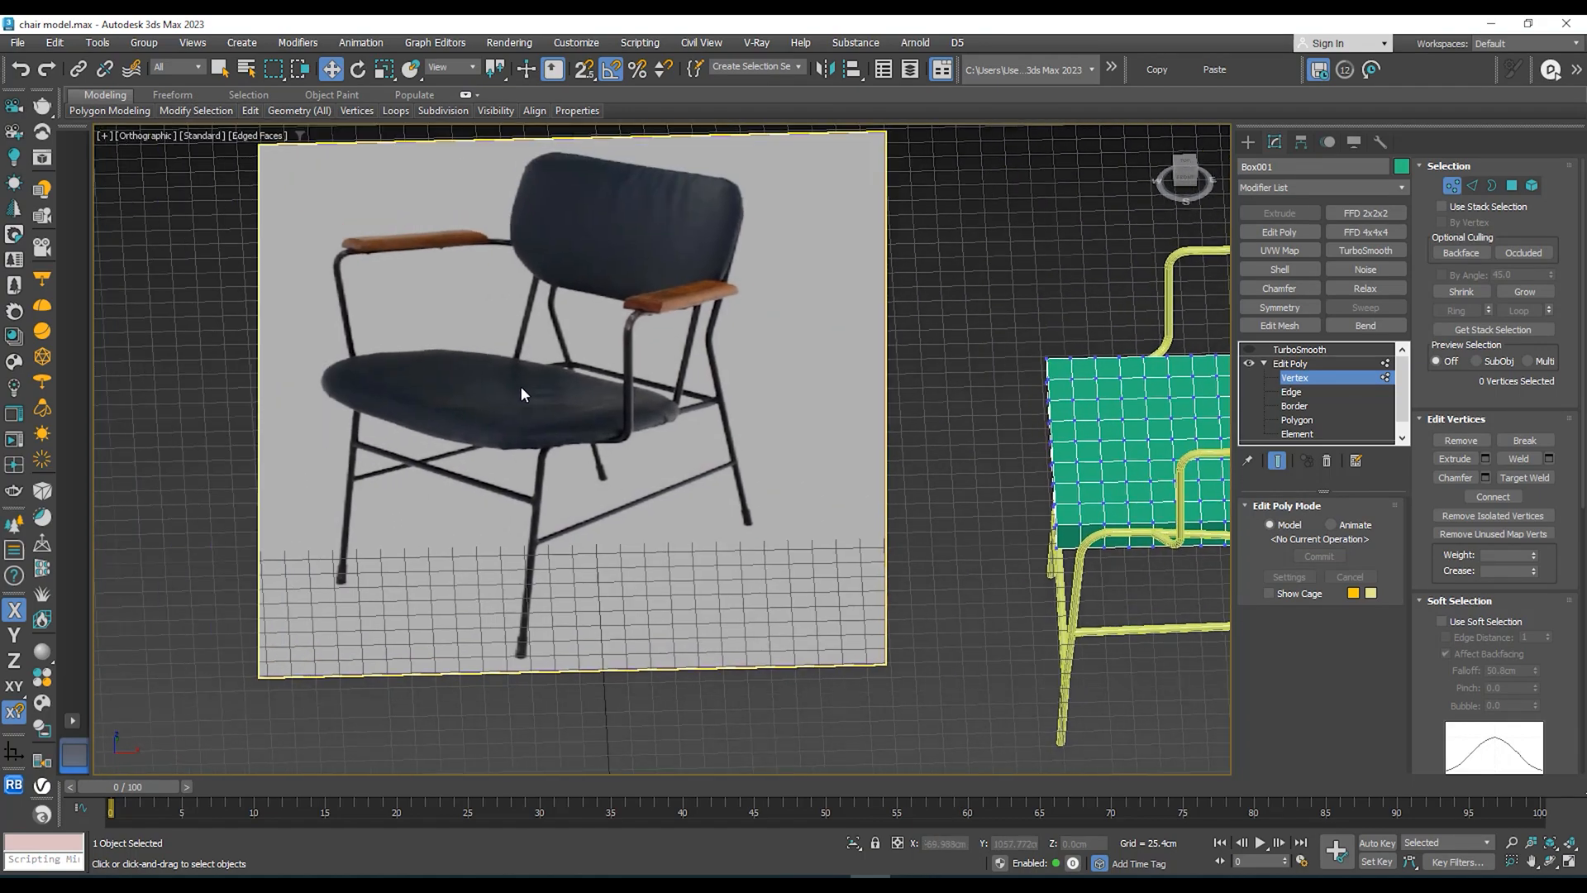
scroll(492, 392, up, 2)
middle_drag(534, 401, 507, 414)
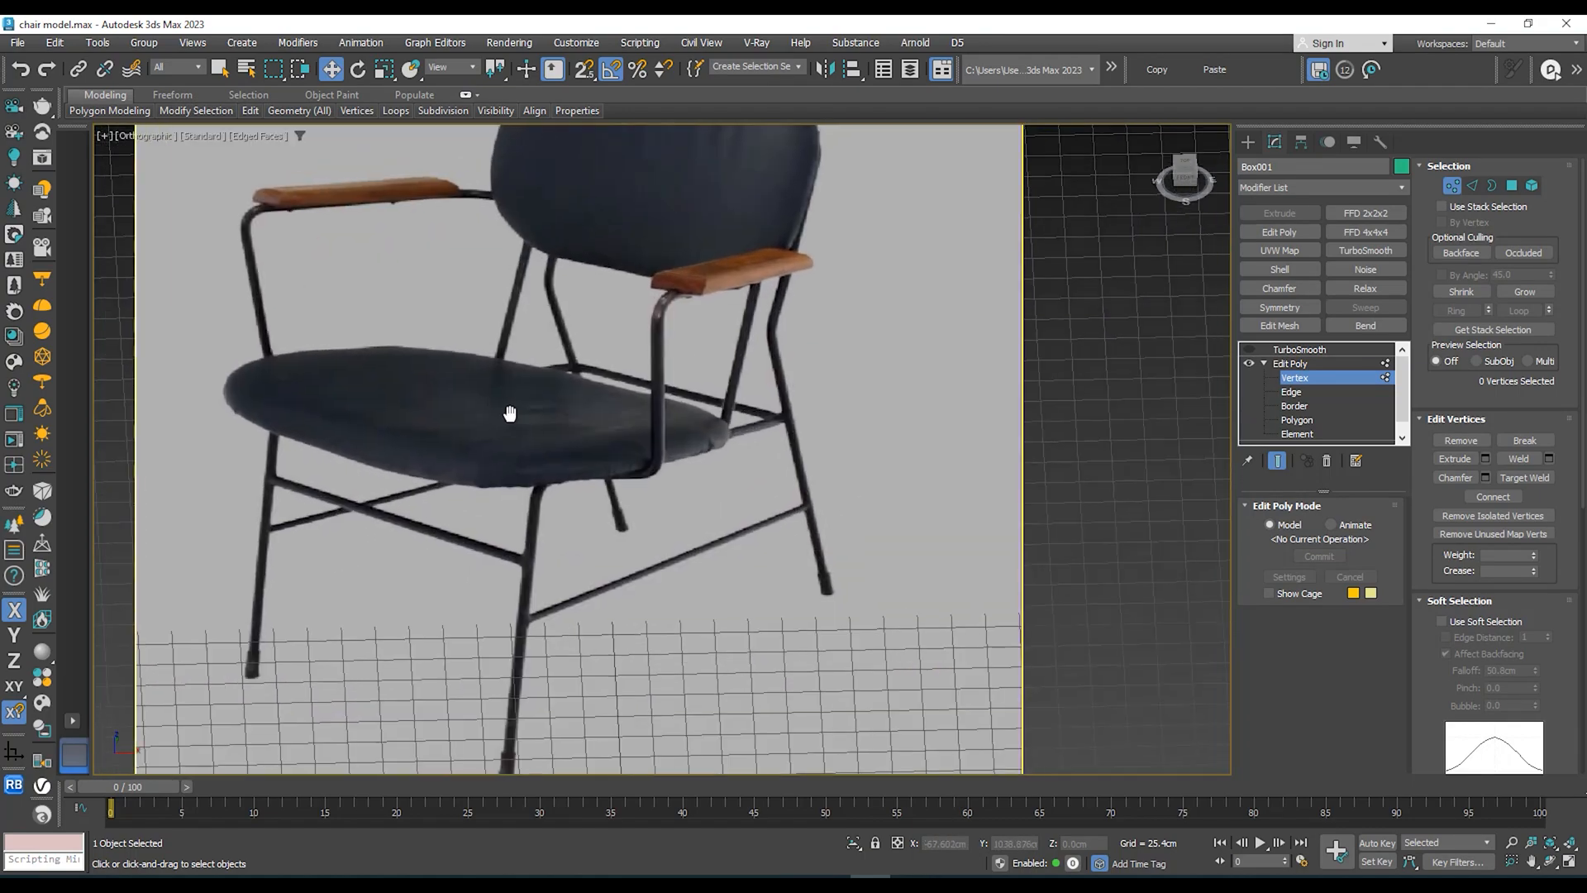
key(t)
scroll(595, 397, down, 3)
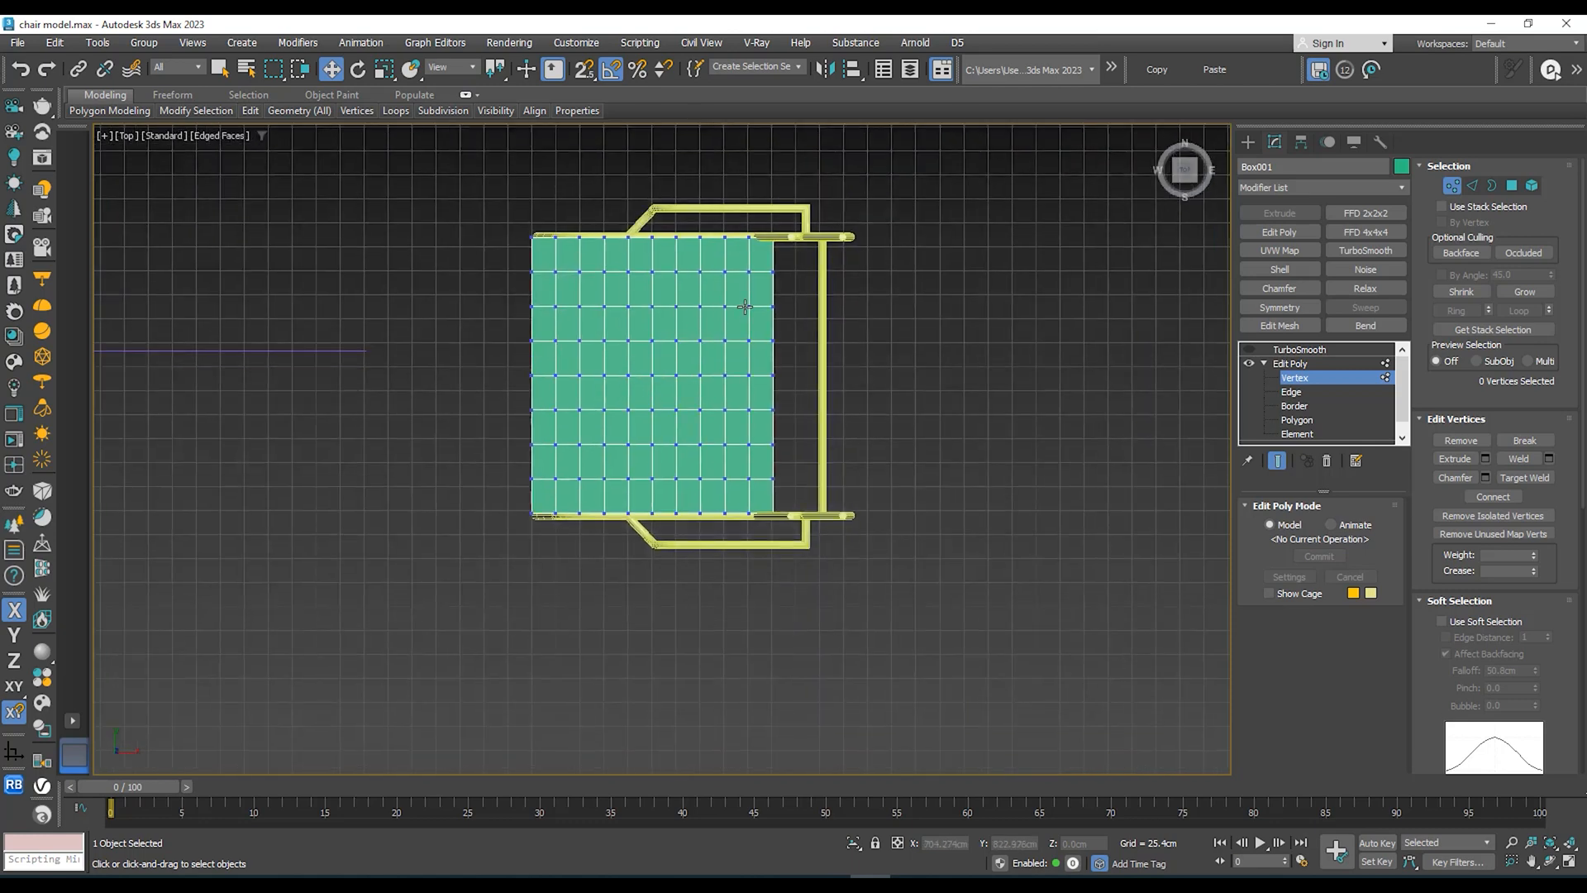
drag(576, 449, 551, 468)
middle_drag(595, 426, 608, 470)
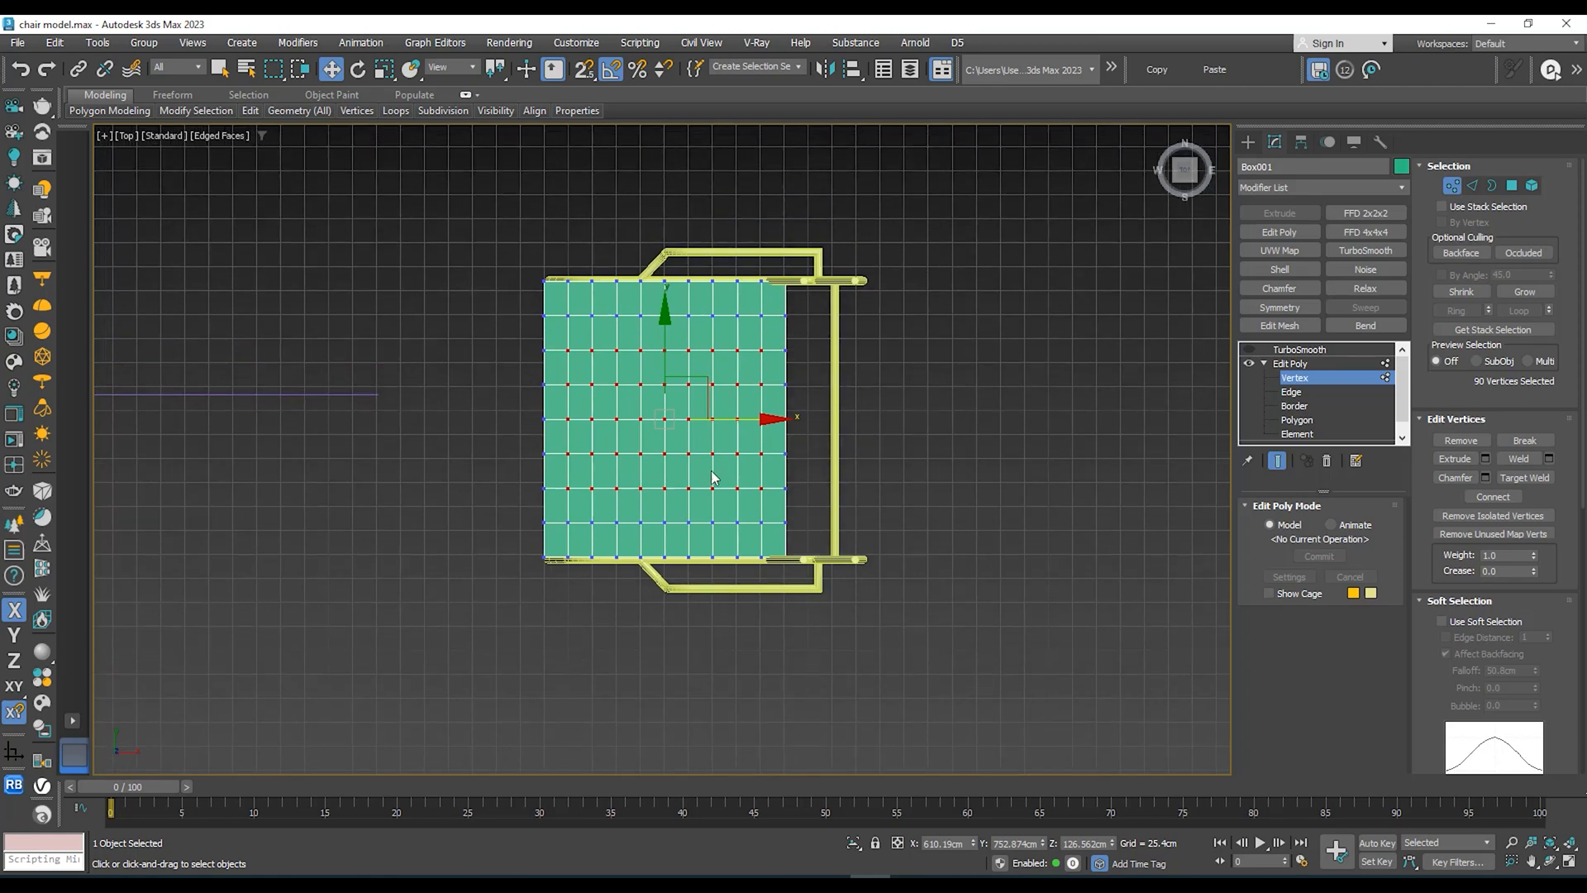
scroll(775, 343, up, 2)
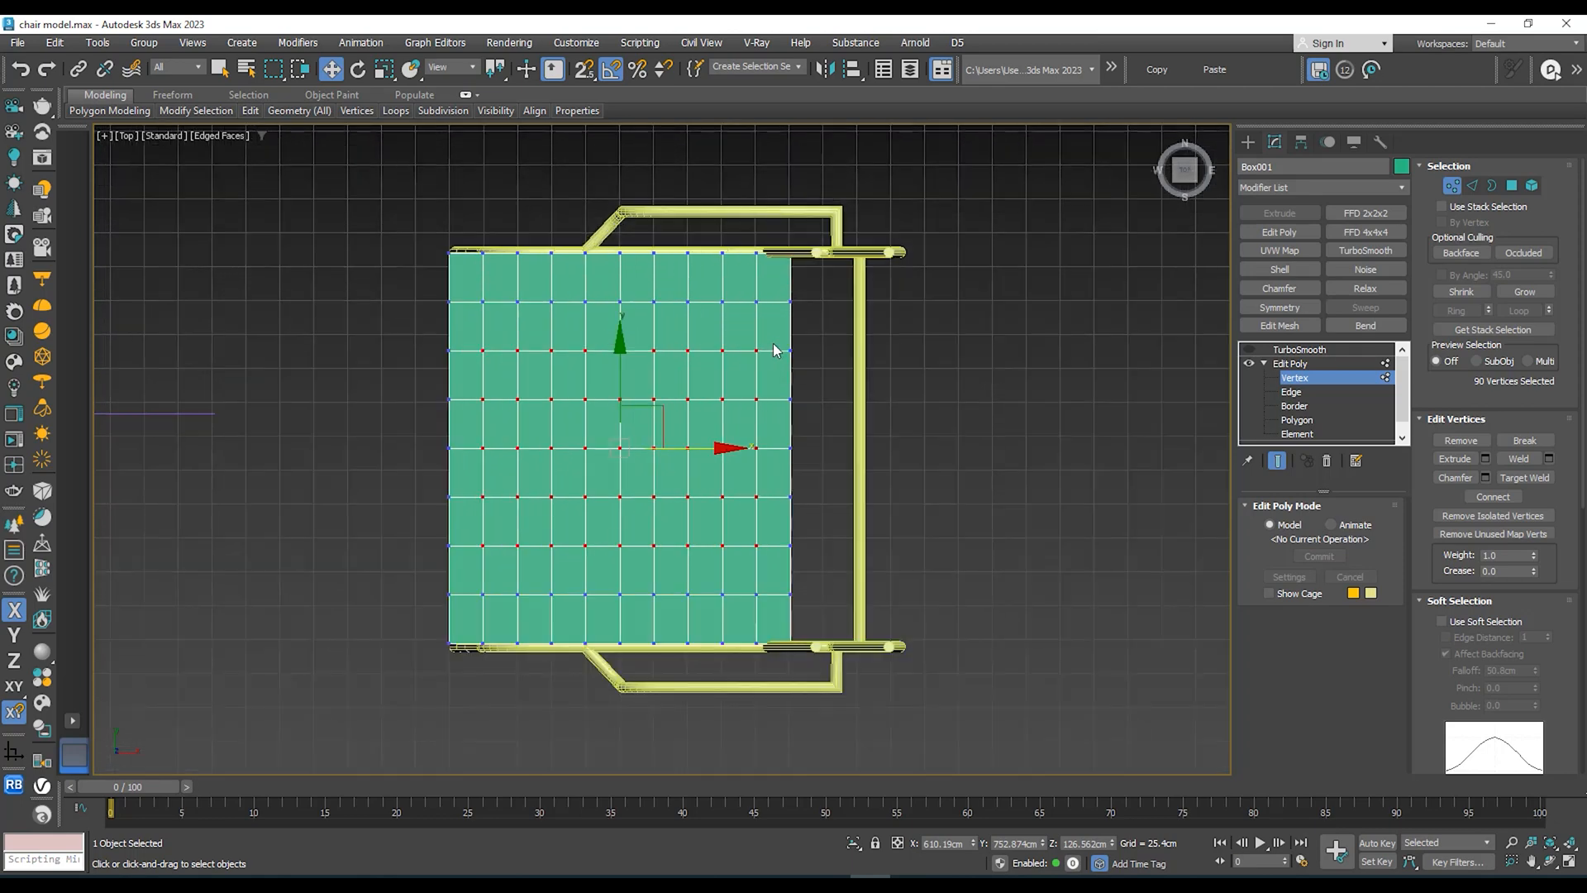
drag(518, 548, 507, 568)
alt+middle_drag(556, 529, 763, 416)
scroll(575, 451, down, 3)
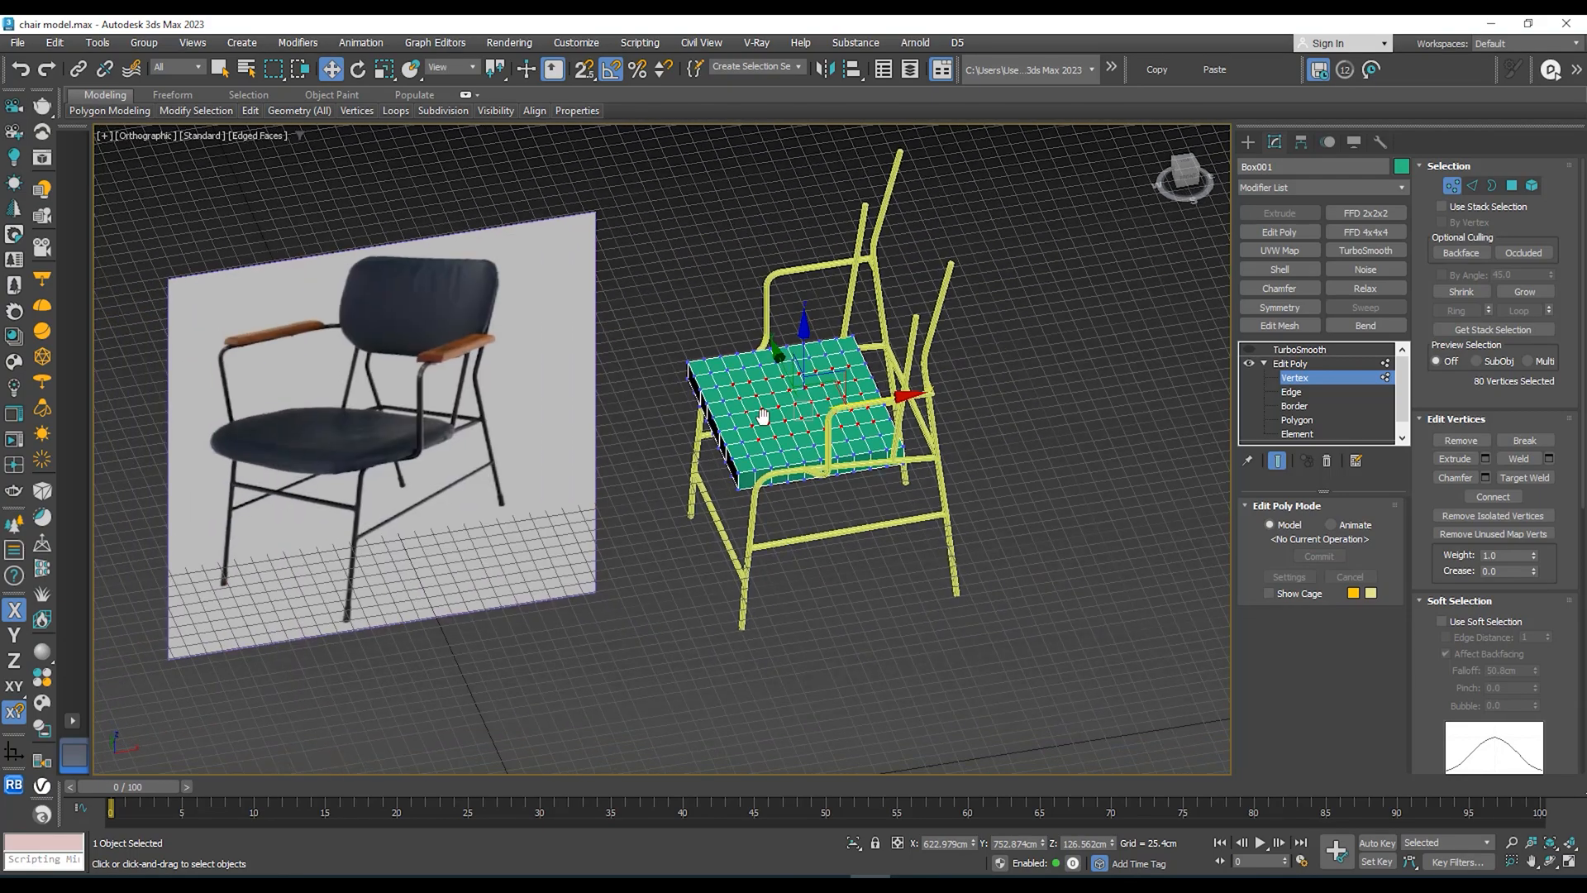
Step: Move the selected central seat vertices down about 6 cm in Z, working in Perspective view, to sink the middle of the cushion
scroll(811, 386, up, 6)
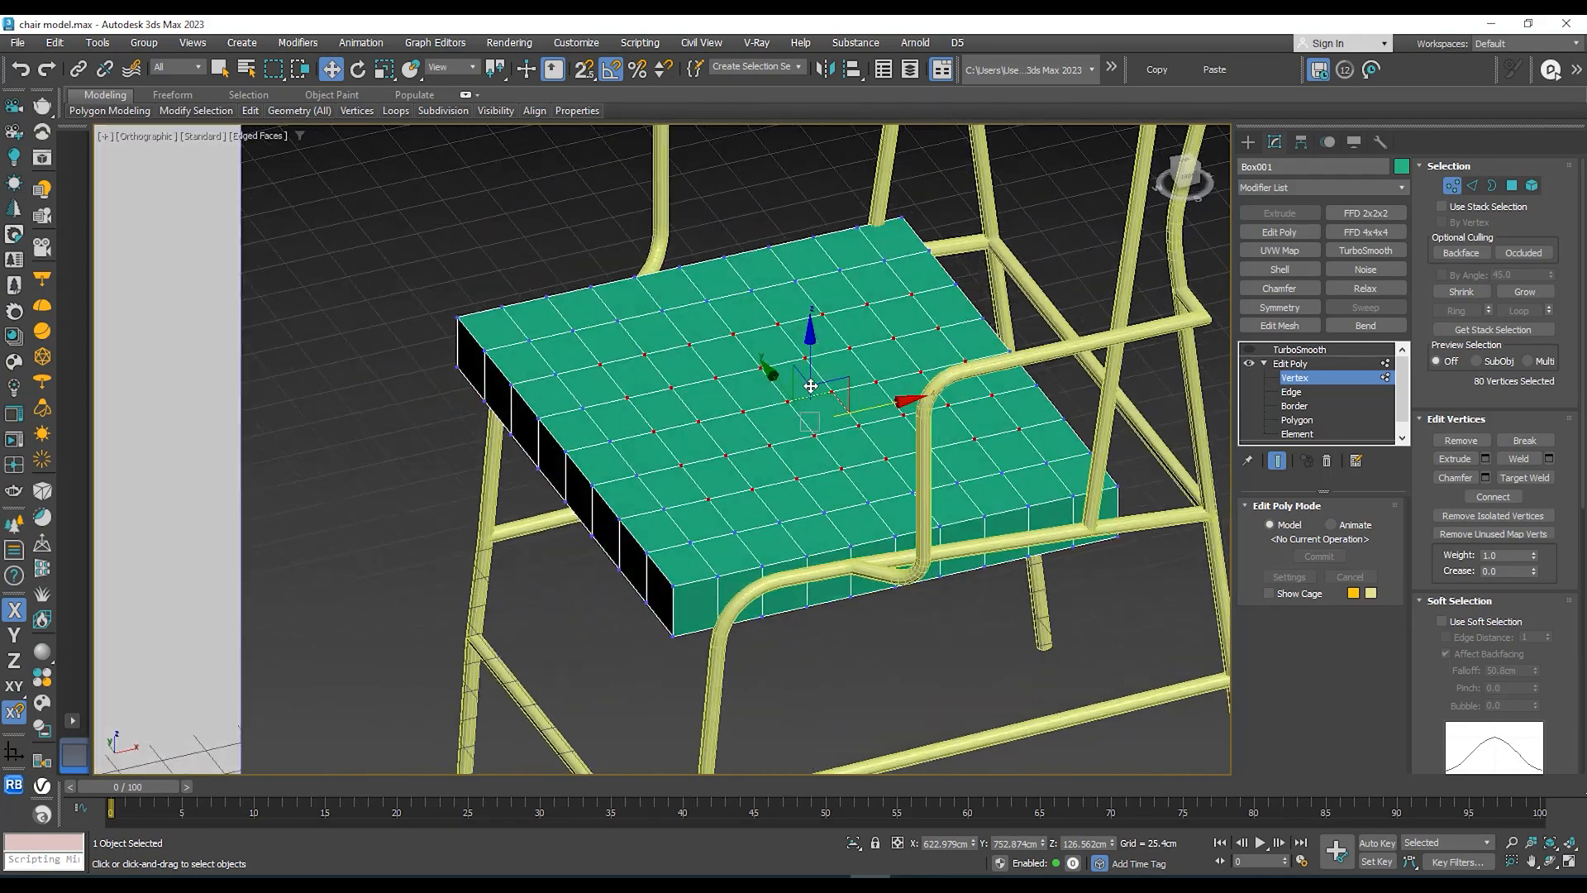
alt+middle_drag(810, 384, 787, 353)
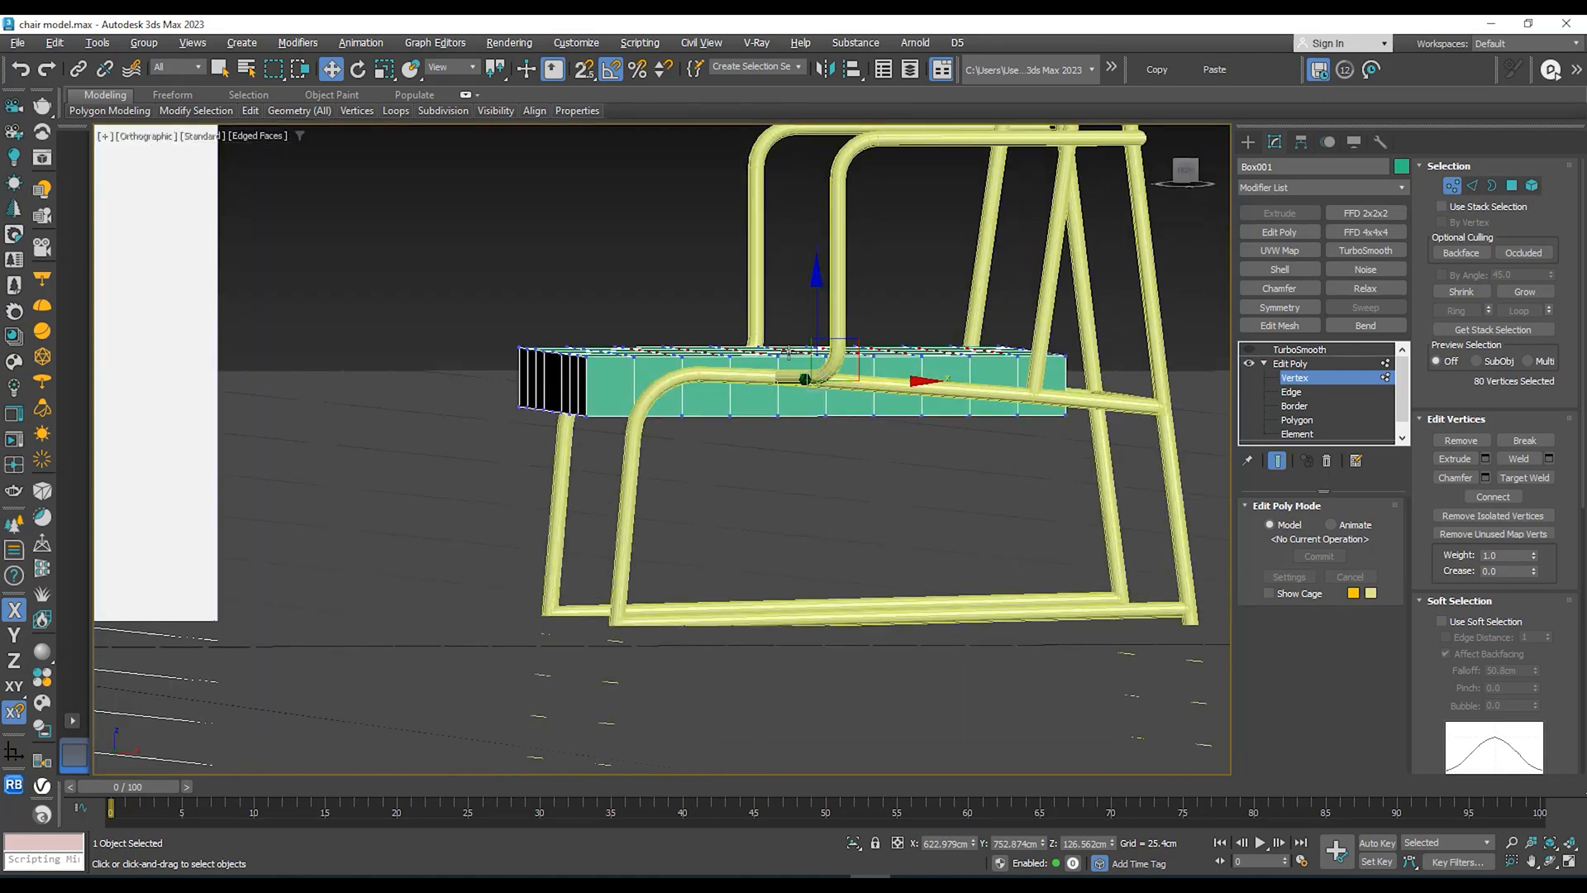
scroll(788, 353, down, 4)
middle_drag(628, 414, 878, 407)
scroll(897, 372, up, 3)
alt+middle_drag(893, 335, 980, 403)
scroll(901, 329, up, 3)
key(p)
middle_drag(979, 402, 741, 366)
click(869, 295)
drag(867, 296, 866, 312)
mouse_move(867, 312)
alt+middle_down()
mouse_move(876, 273)
mouse_move(885, 314)
alt+middle_up()
scroll(876, 339, up, 3)
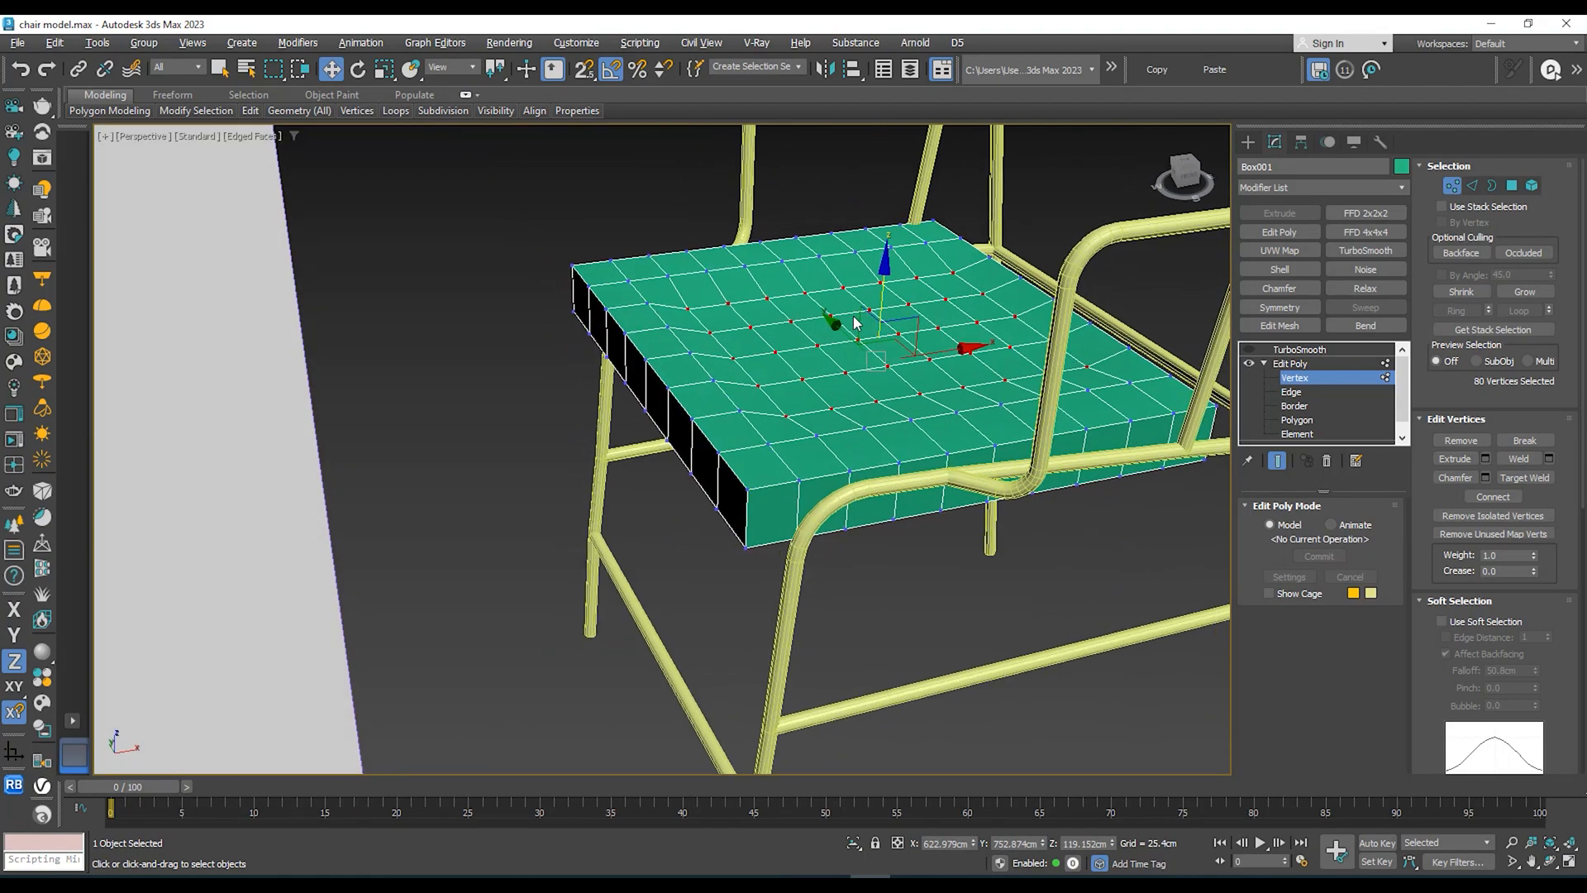
drag(884, 288, 879, 310)
scroll(878, 310, down, 8)
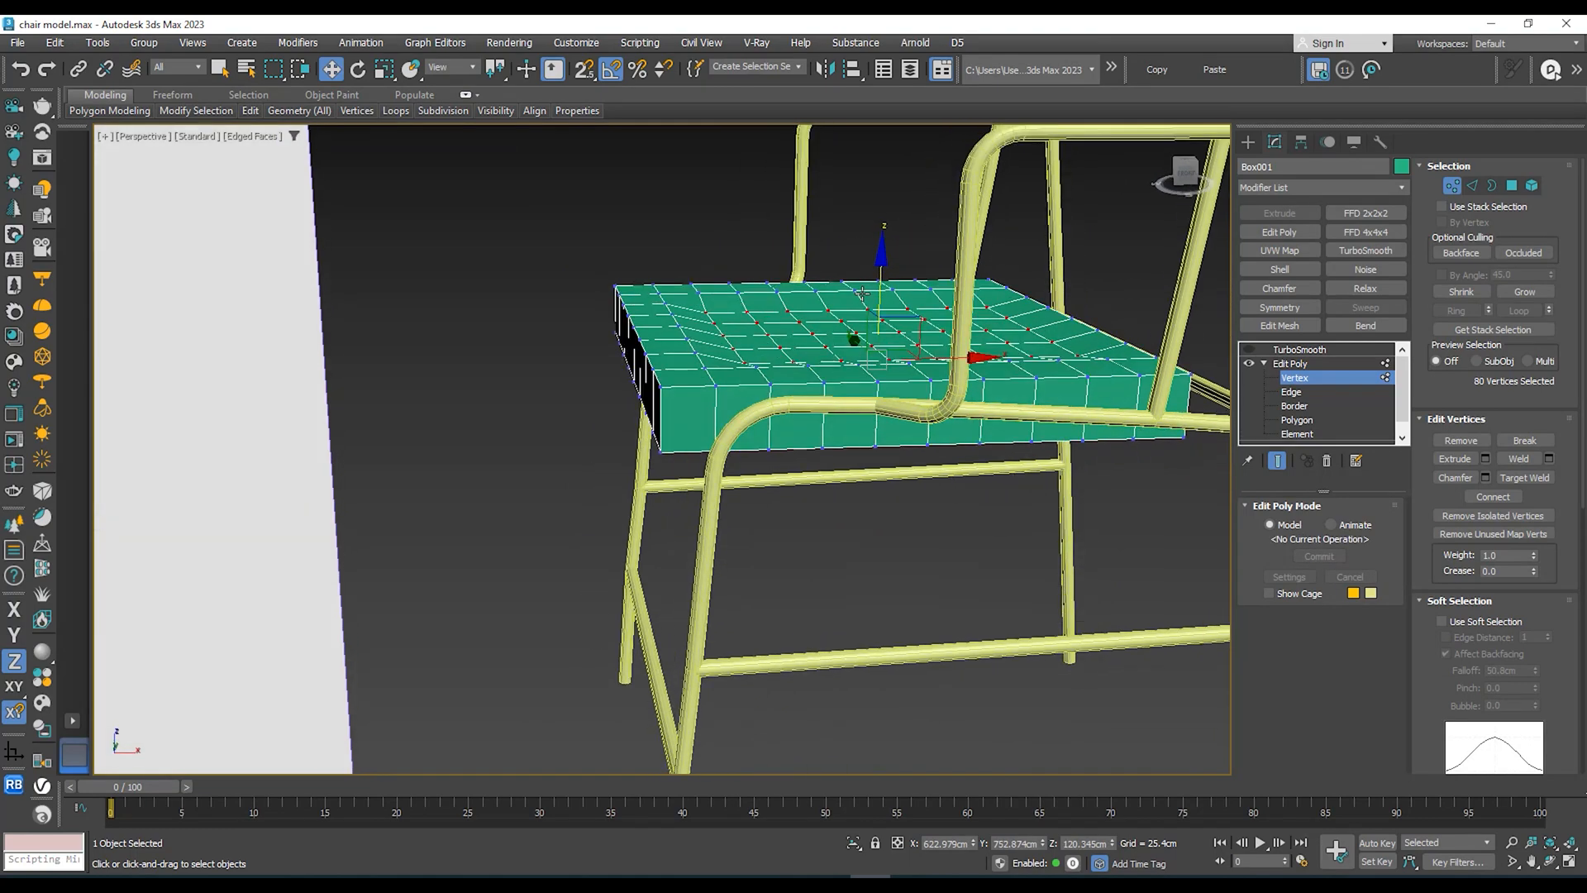
scroll(704, 299, up, 4)
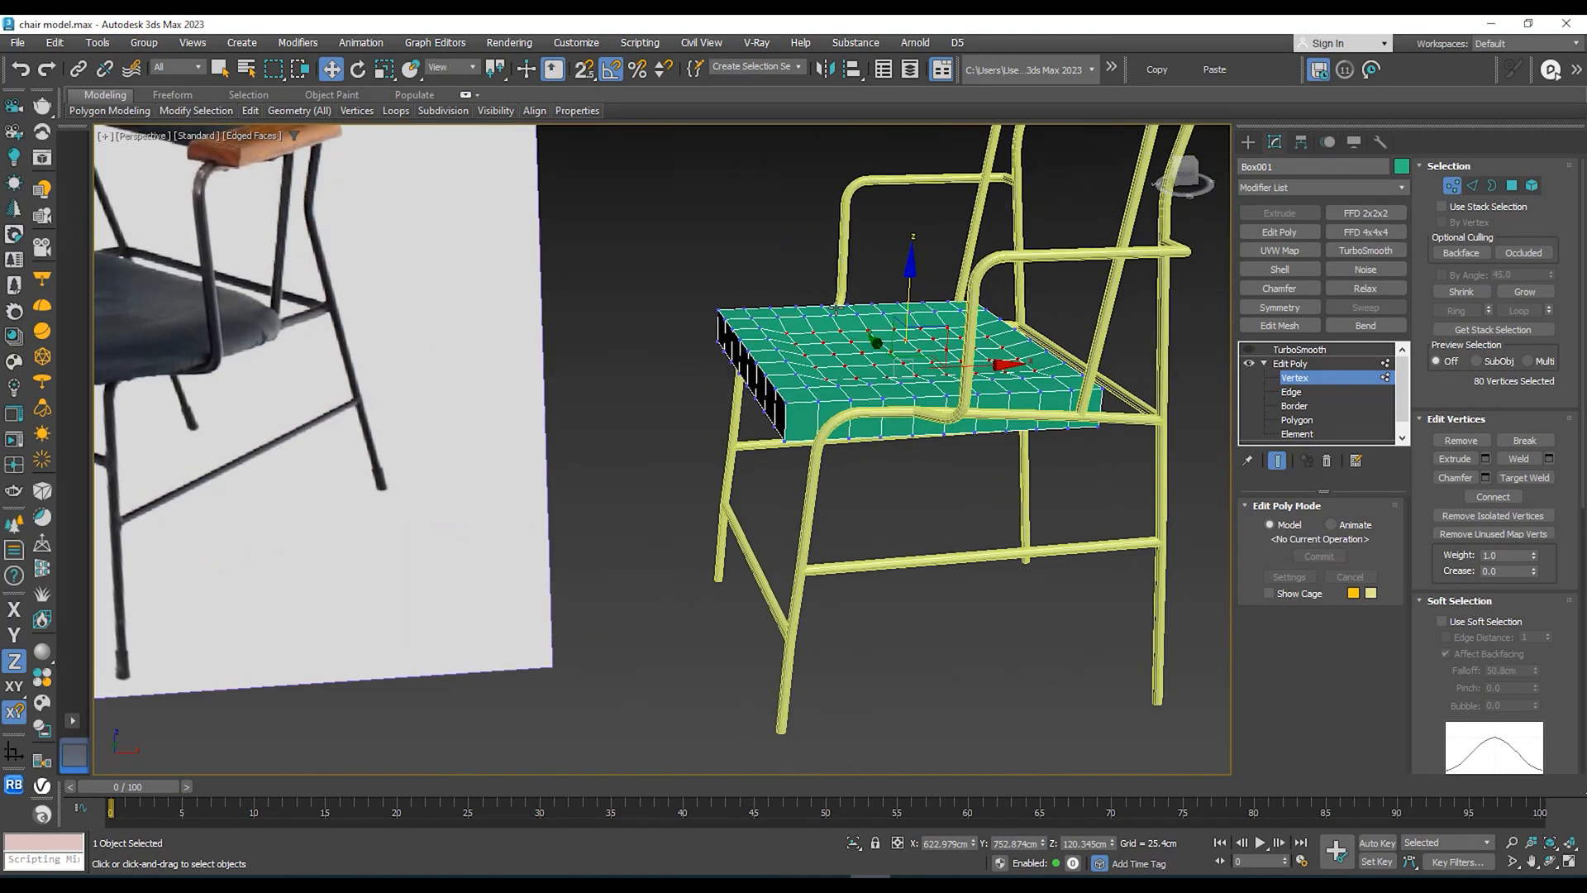
Step: Leave Vertex level, switch the TurboSmooth effect back on and compare the seat with the reference photo
click(1248, 361)
key(z)
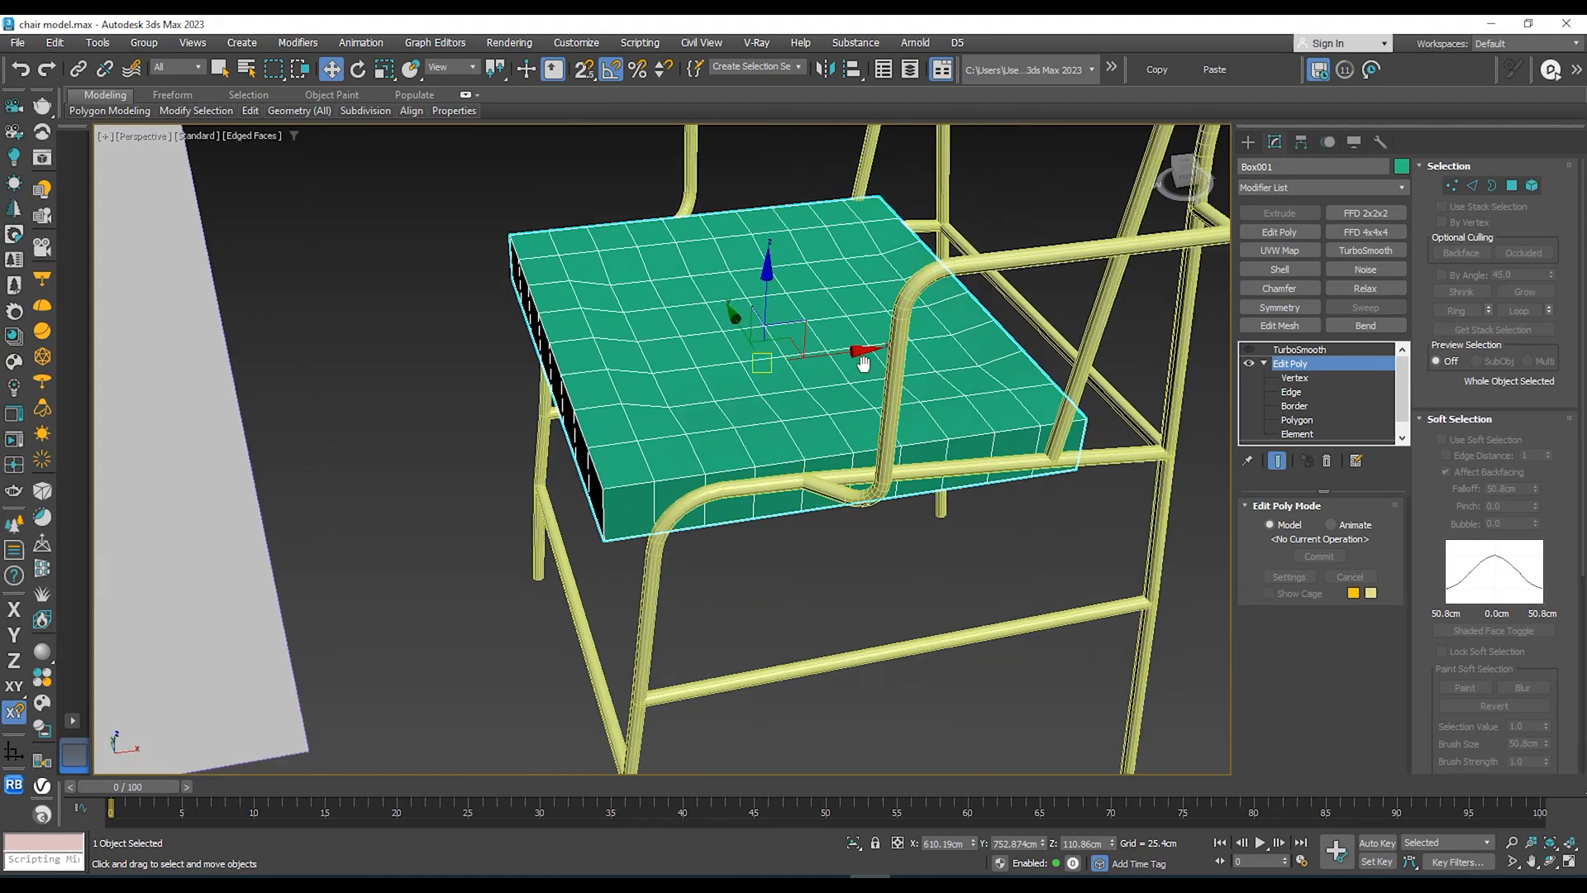
click(1249, 349)
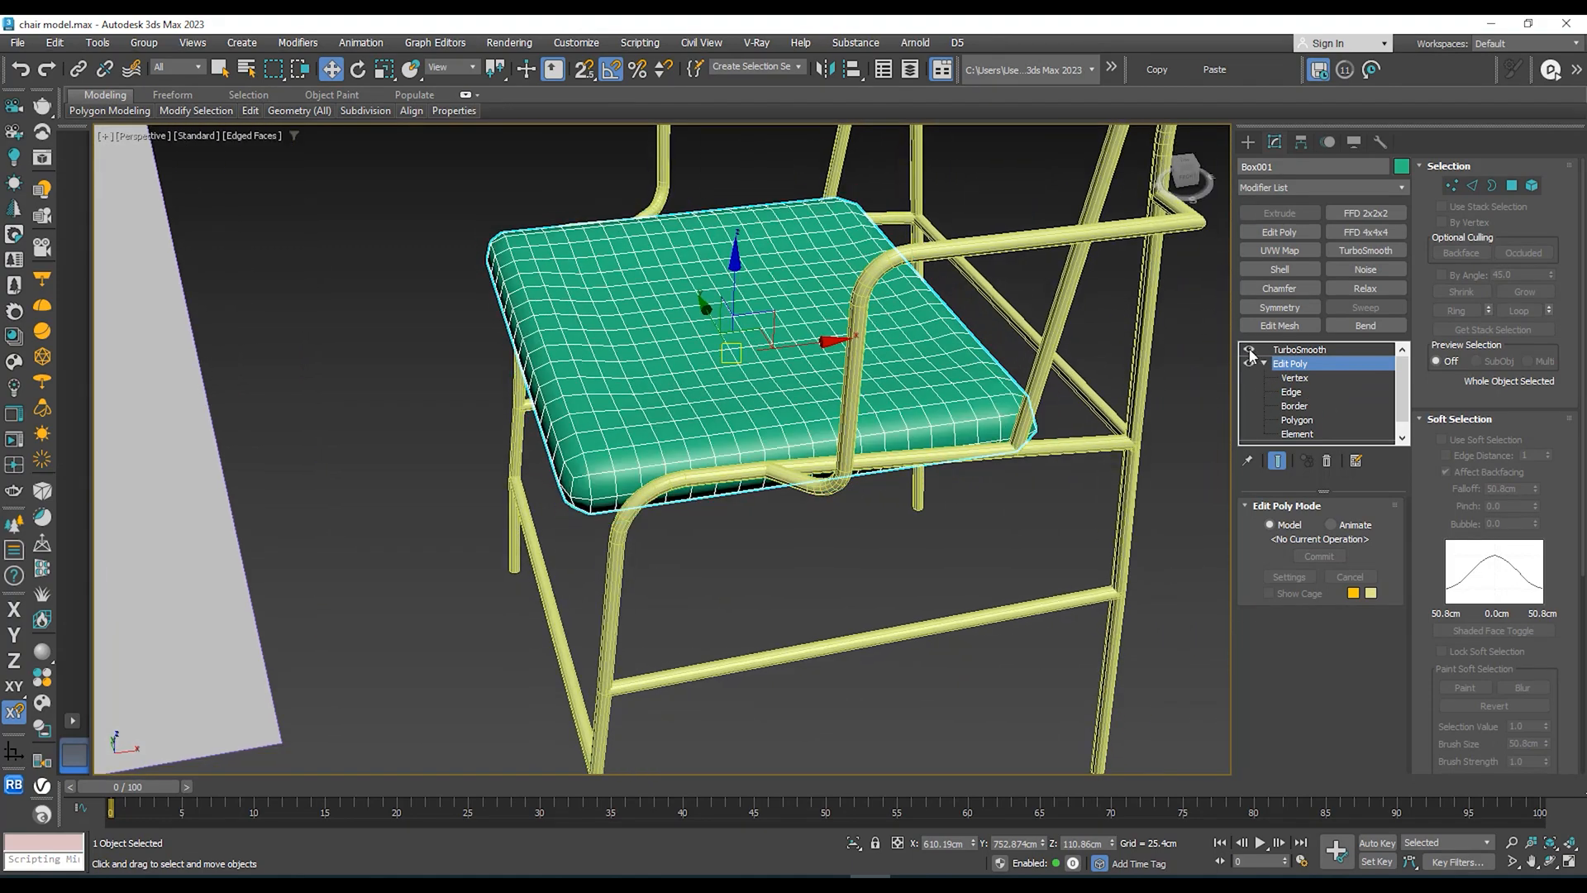
alt+middle_drag(737, 416, 773, 429)
scroll(916, 423, down, 4)
scroll(511, 451, up, 3)
scroll(447, 452, down, 2)
scroll(482, 457, up, 2)
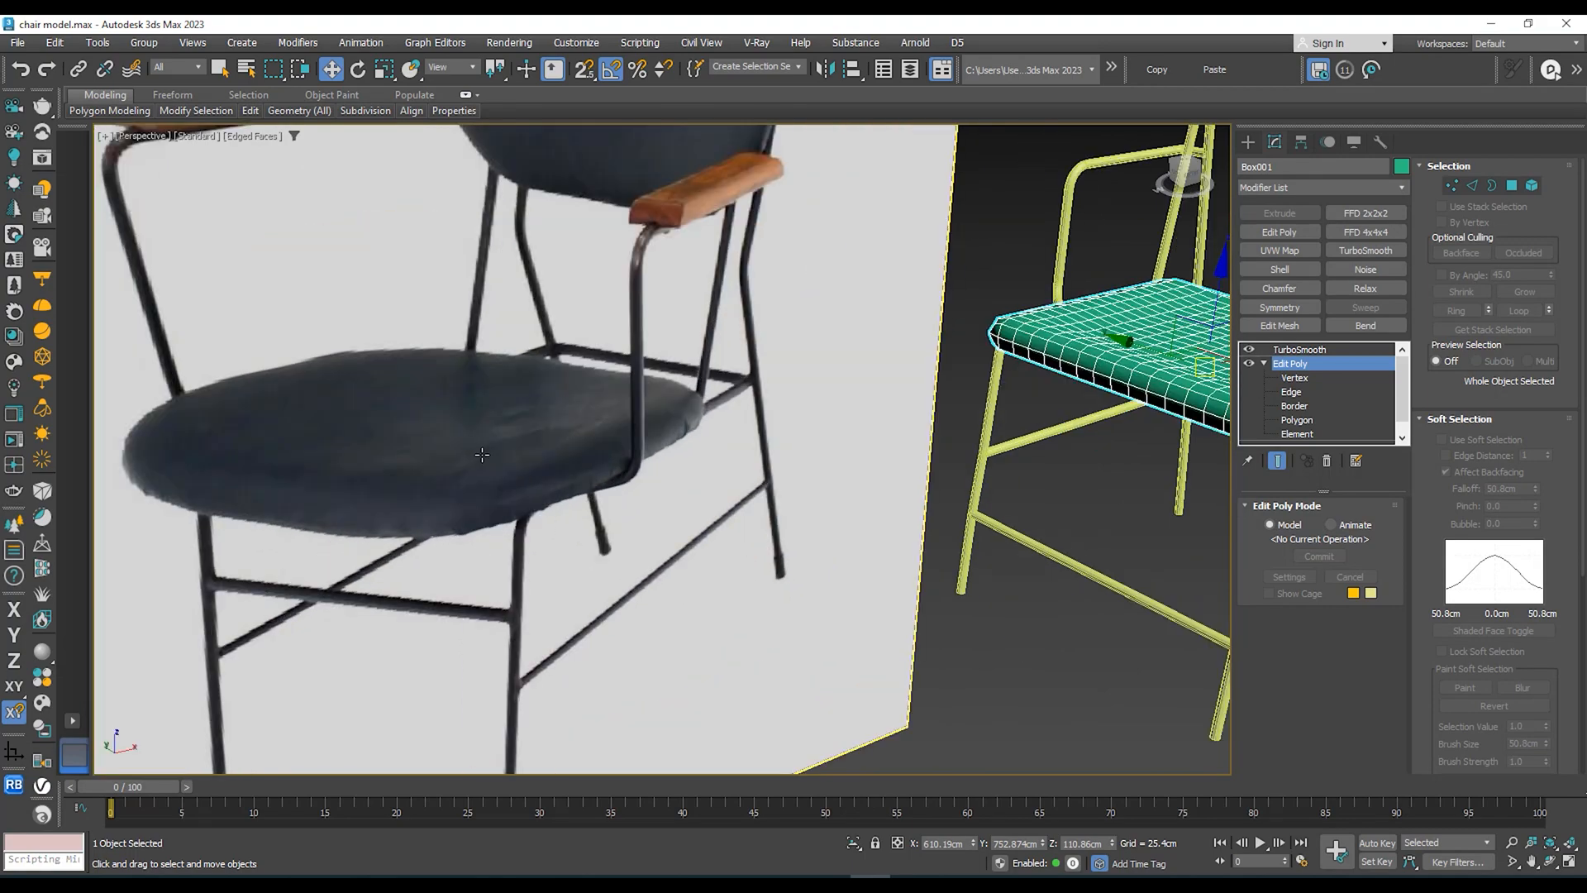
alt+middle_drag(486, 454, 463, 465)
scroll(578, 458, down, 3)
alt+middle_drag(951, 433, 910, 434)
scroll(910, 433, up, 2)
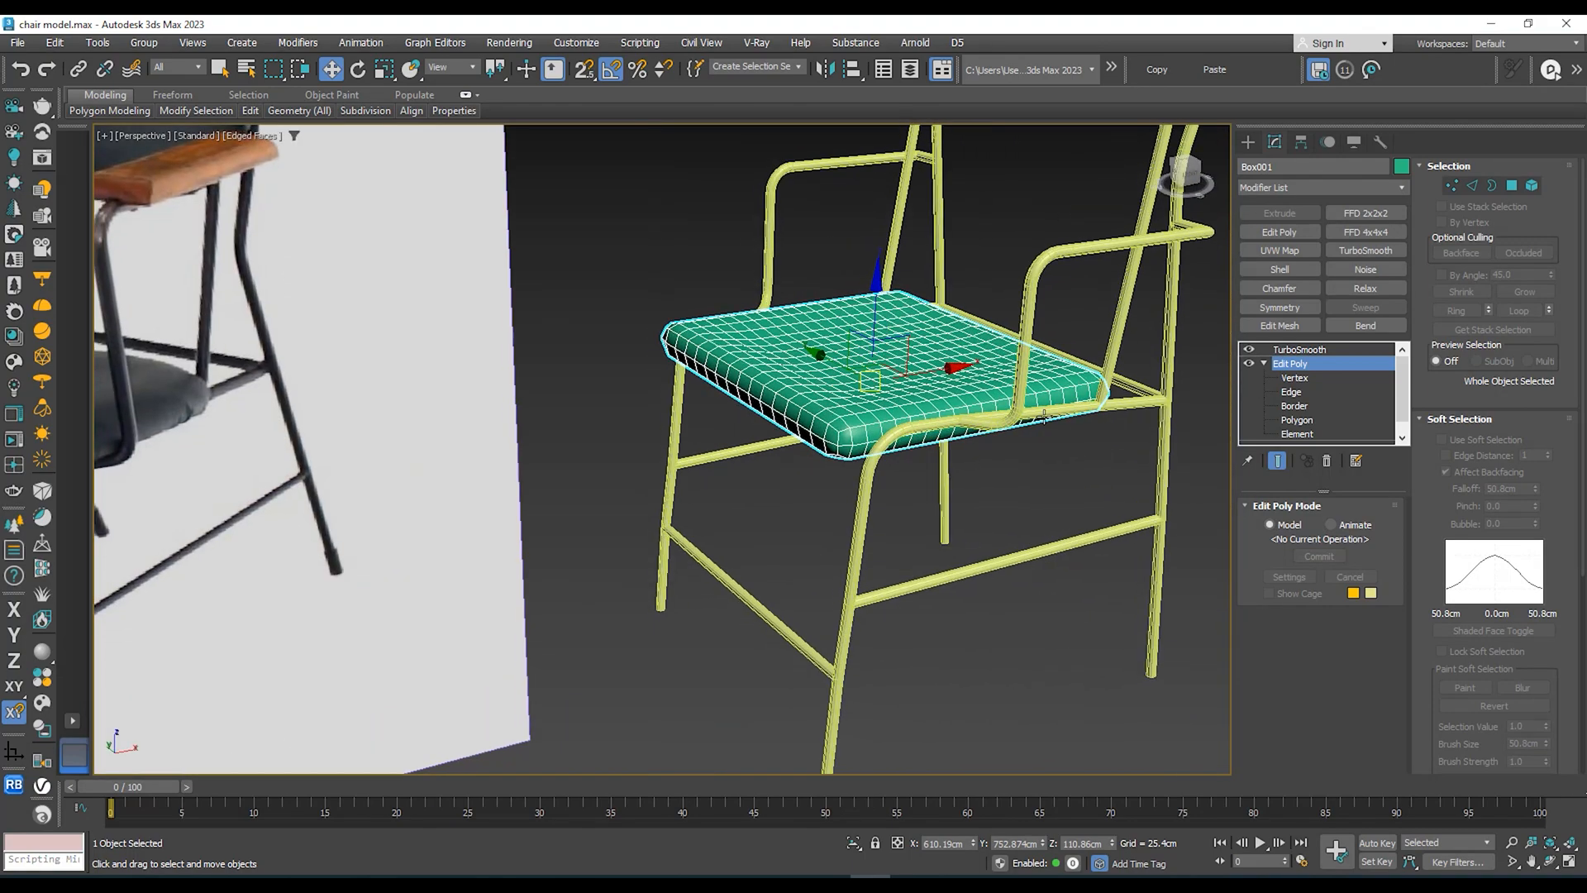
Step: Set the seat's TurboSmooth iterations to 2
click(1314, 350)
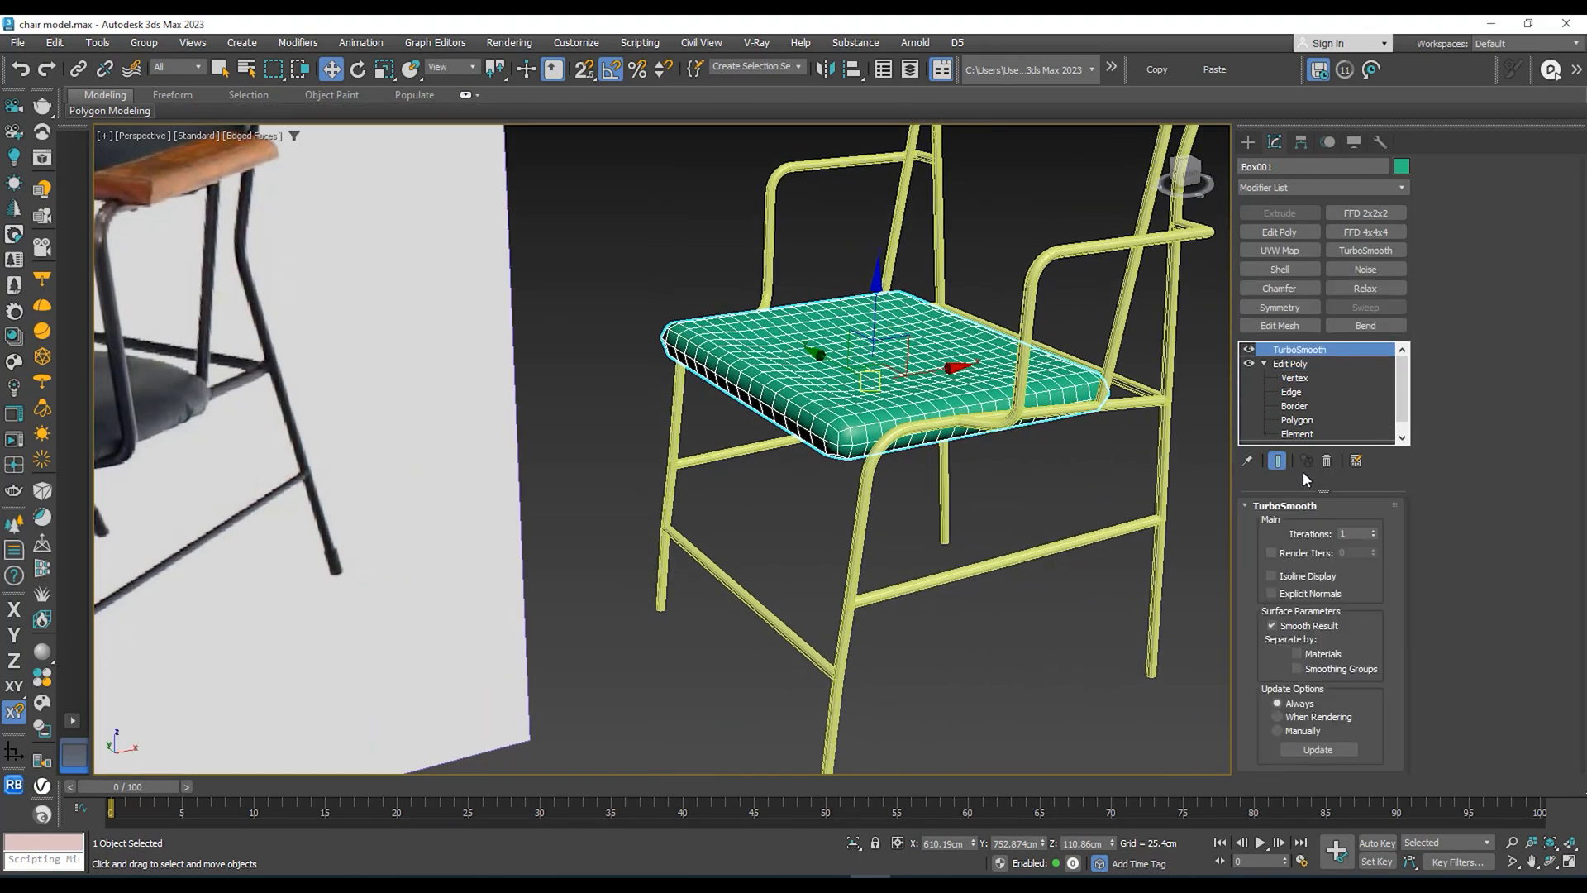
click(1374, 531)
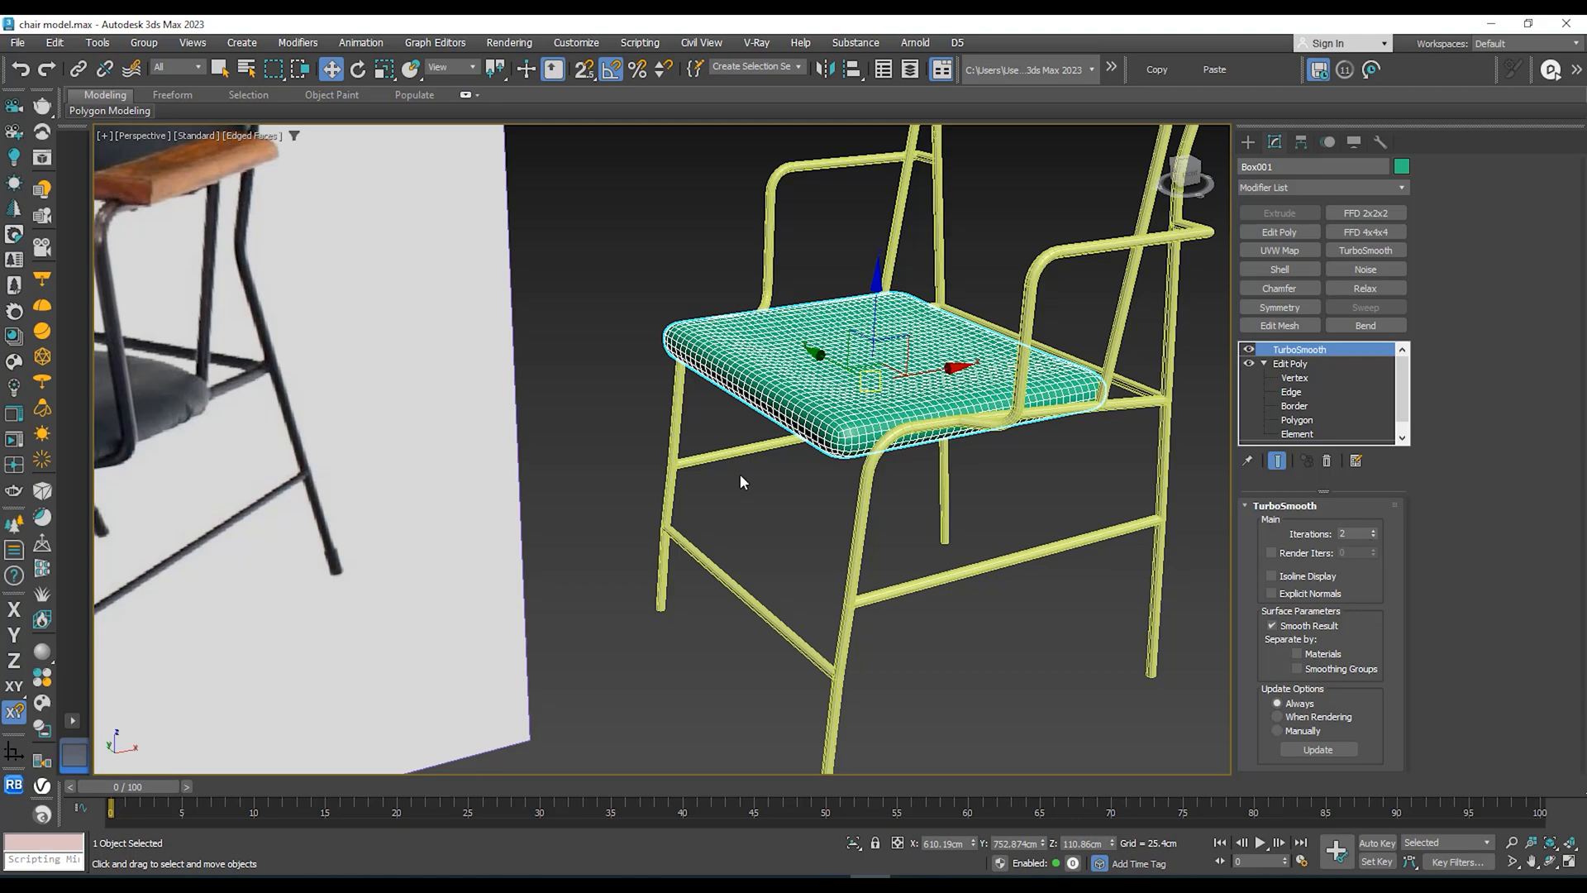
alt+middle_drag(741, 474, 835, 476)
scroll(830, 484, down, 4)
scroll(556, 478, up, 3)
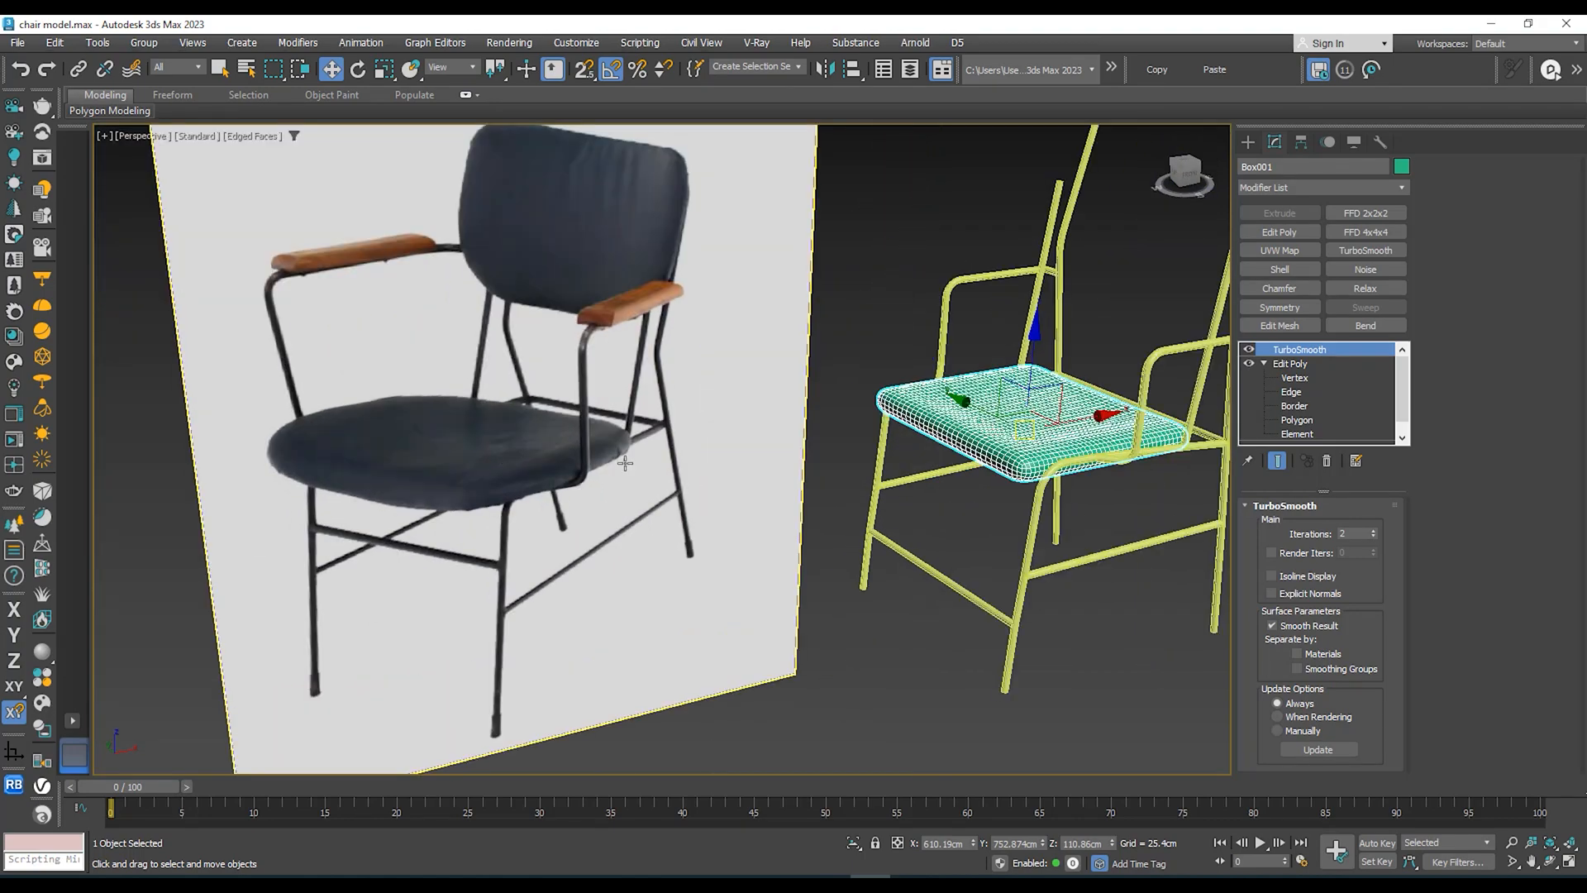
Step: Hide the edged-faces display and examine the shaded seat's outline and corners against the cushion in the reference photo
click(945, 590)
middle_drag(944, 592, 912, 614)
key(F4)
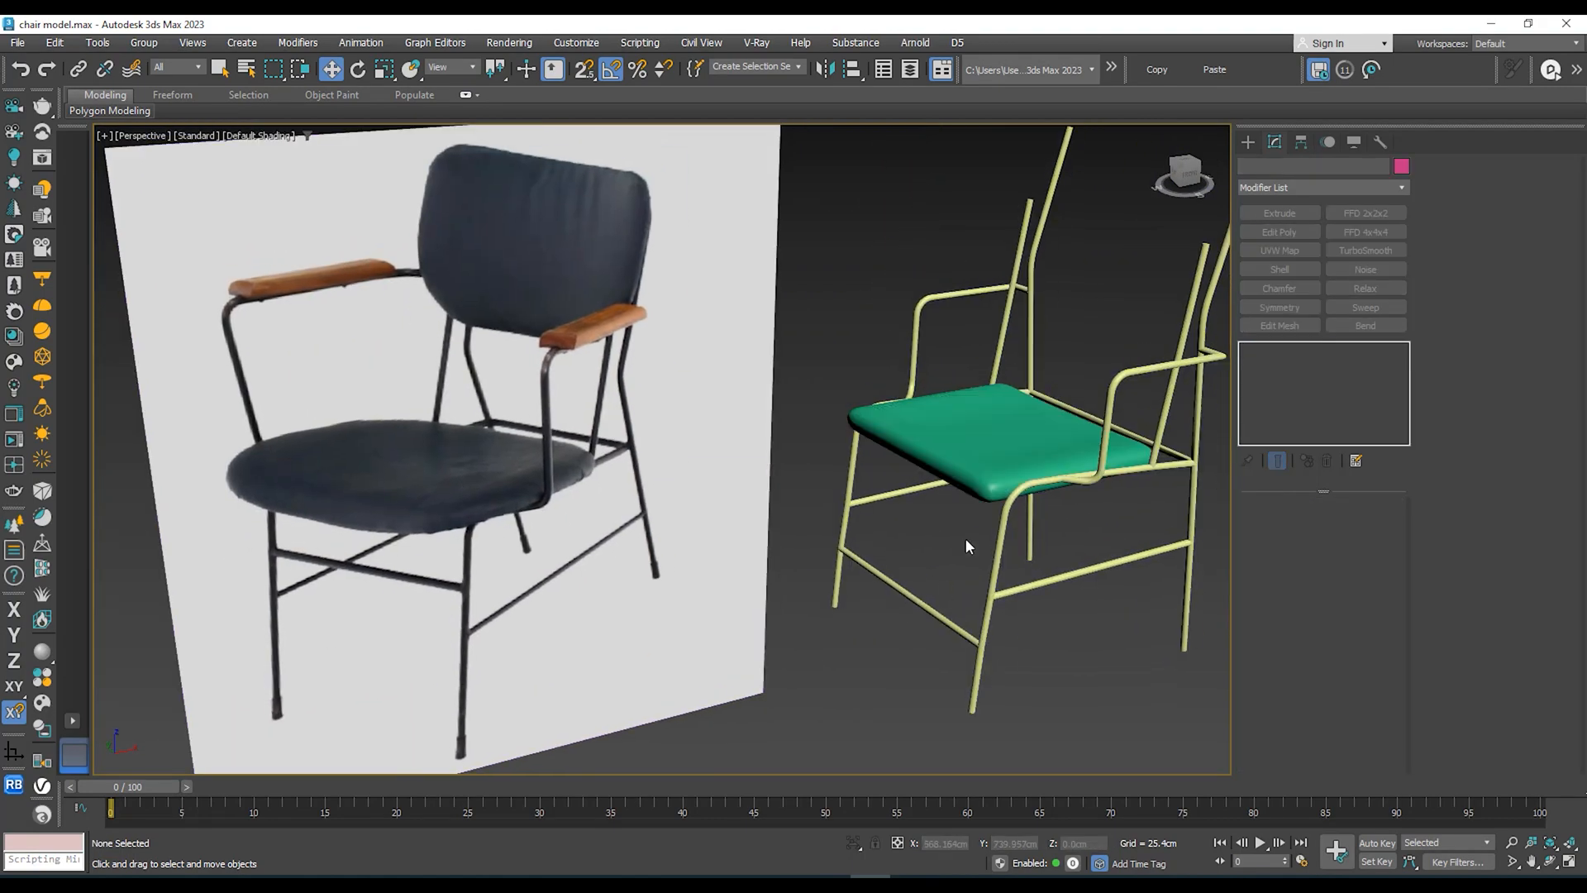
mouse_move(965, 538)
alt+middle_down()
mouse_move(939, 517)
mouse_move(903, 544)
mouse_move(873, 523)
alt+middle_up()
click(968, 527)
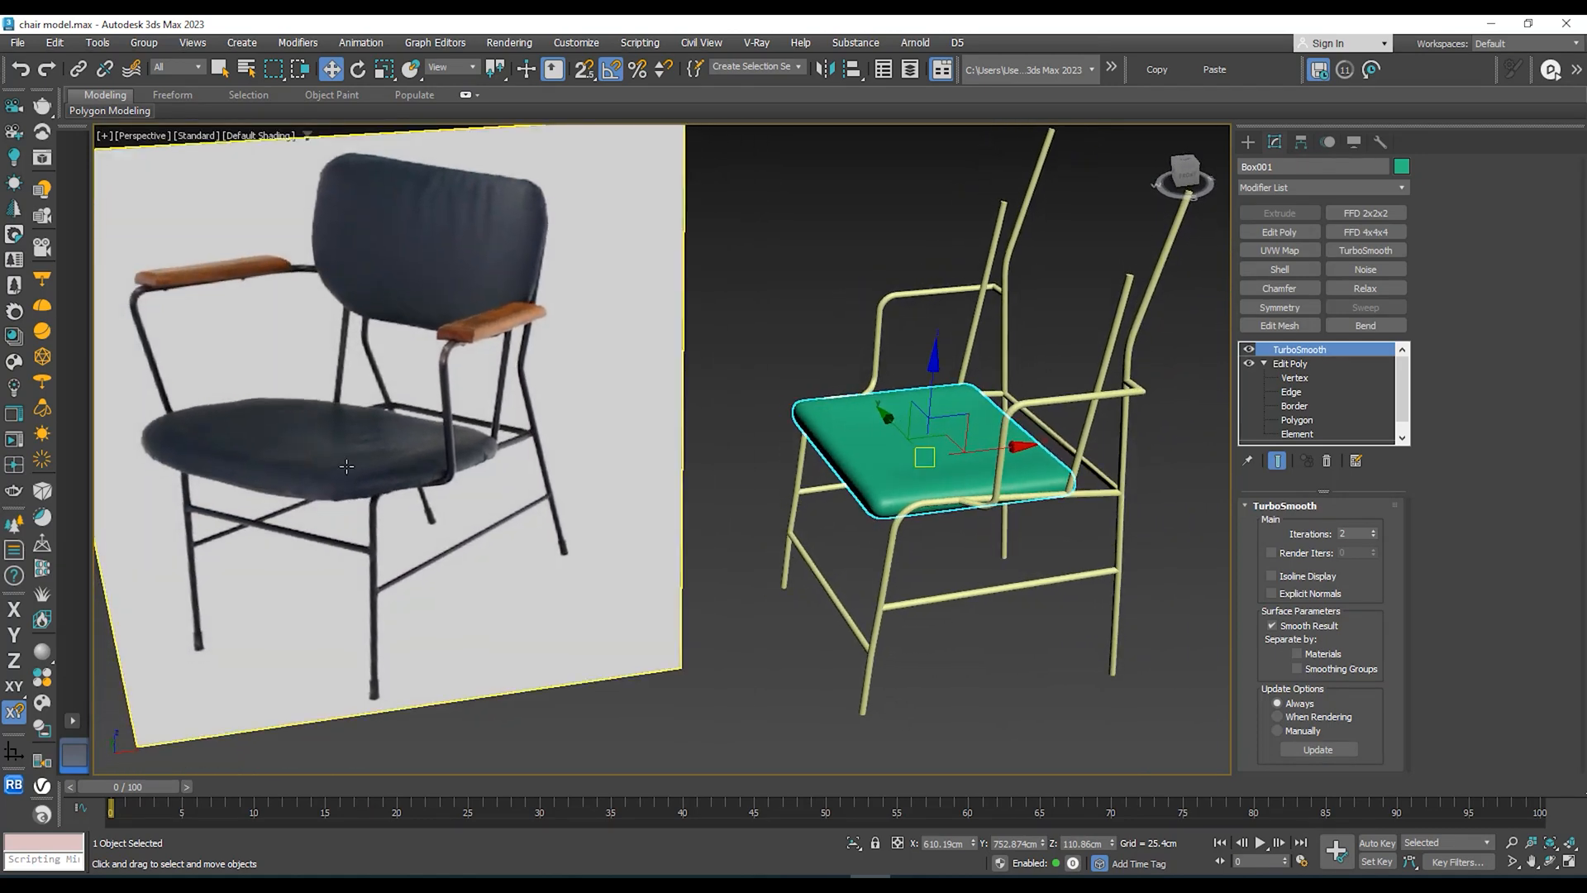
click(831, 569)
alt+middle_drag(831, 569, 832, 567)
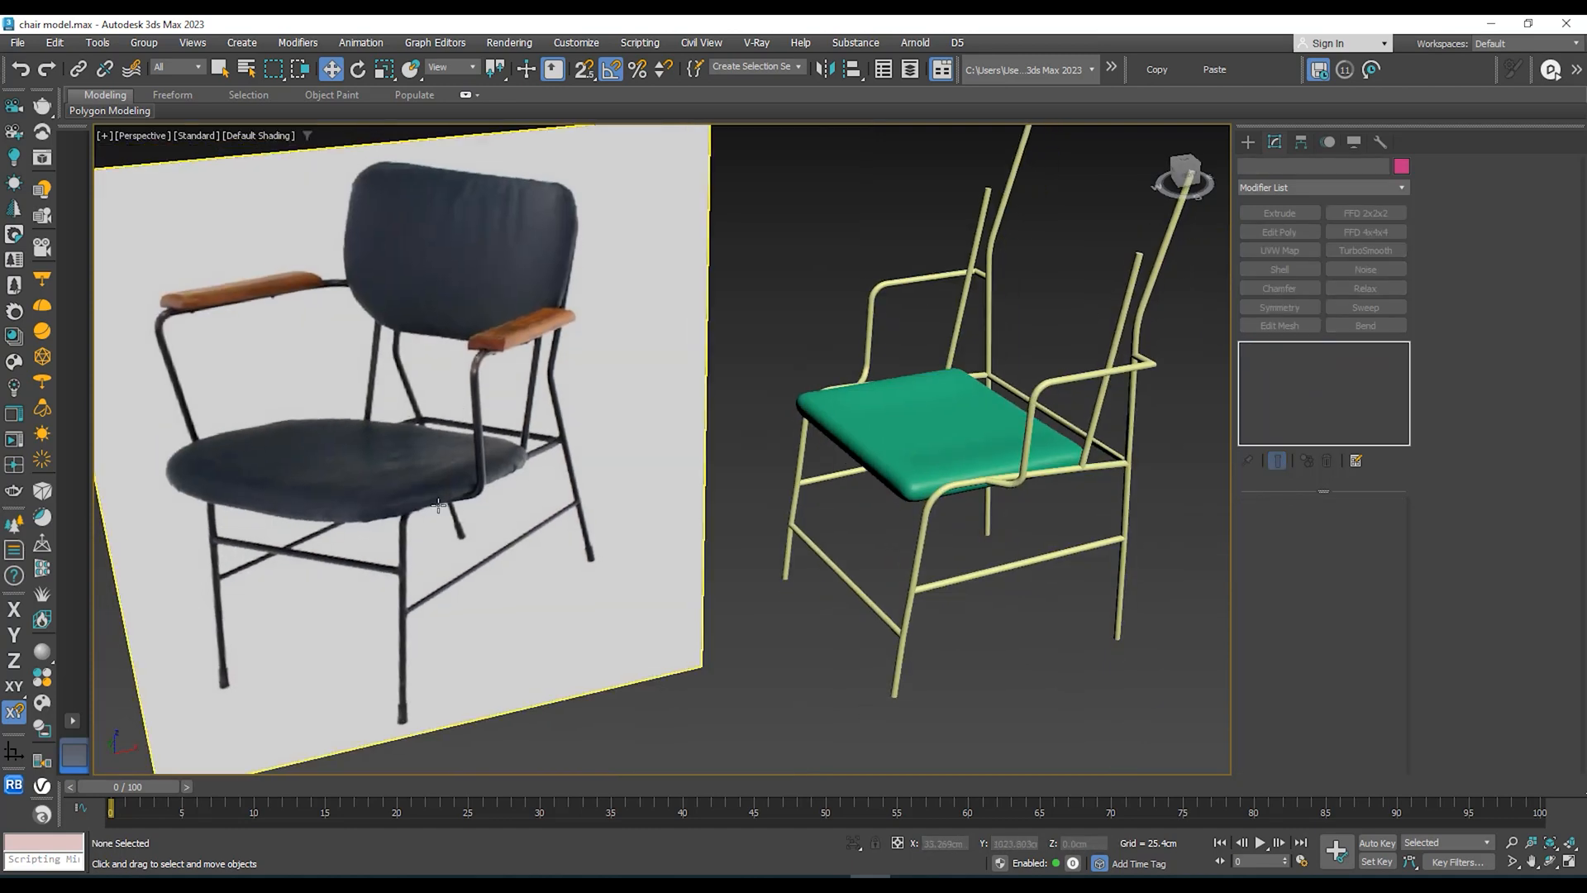
middle_drag(439, 506, 630, 464)
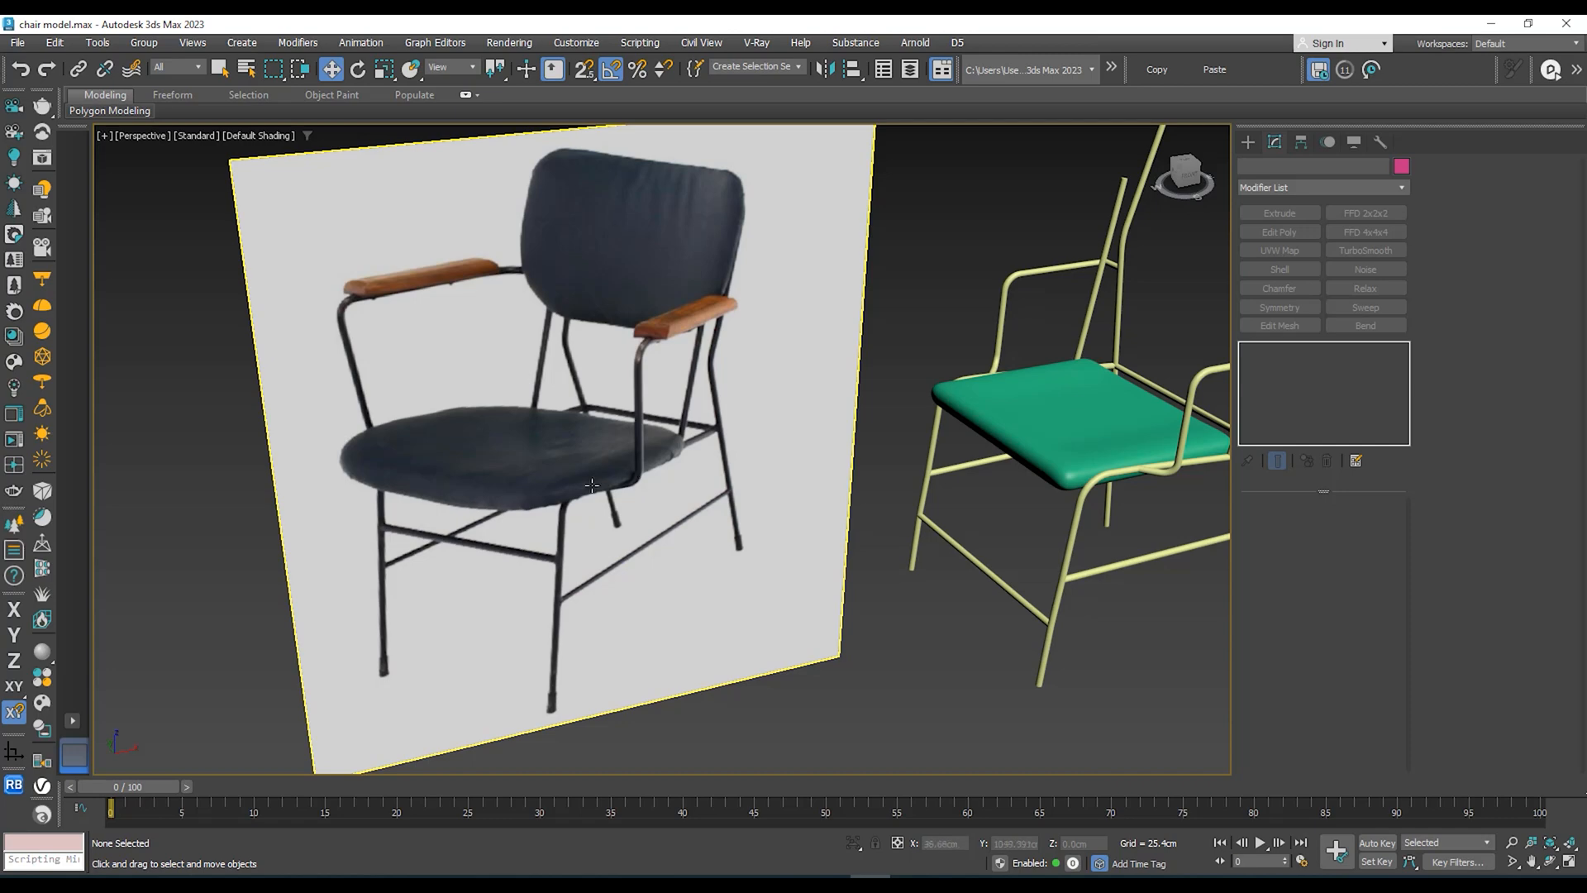
alt+middle_drag(592, 485, 450, 496)
click(1012, 409)
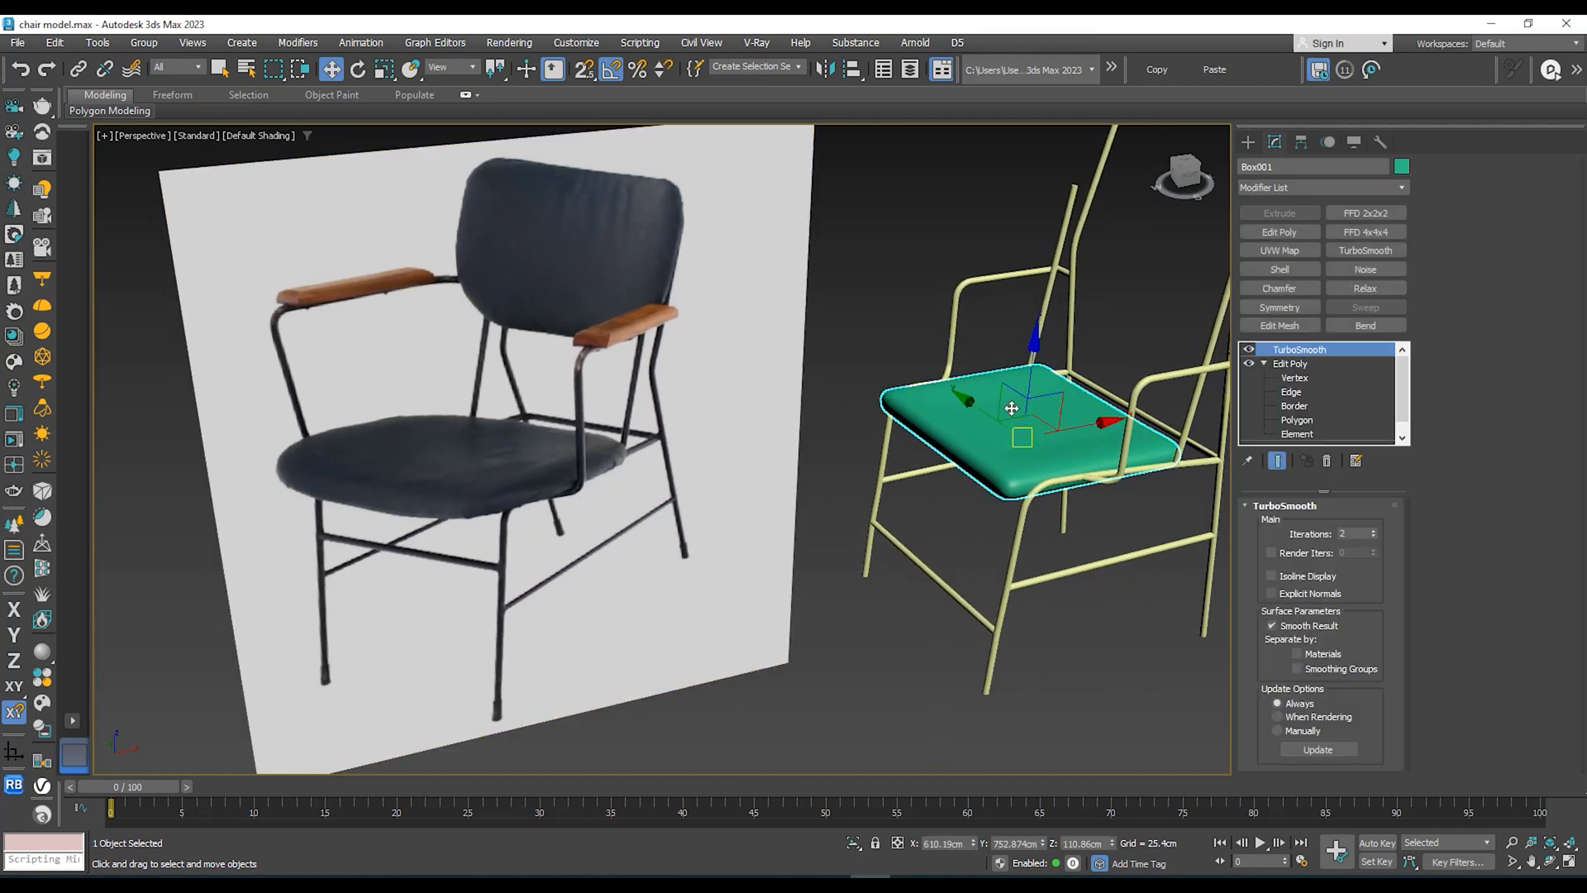
middle_drag(1012, 409, 933, 406)
Step: Switch off TurboSmooth in the viewport, show edged faces again and enter the Edge level of the seat's Edit Poly modifier
click(1250, 350)
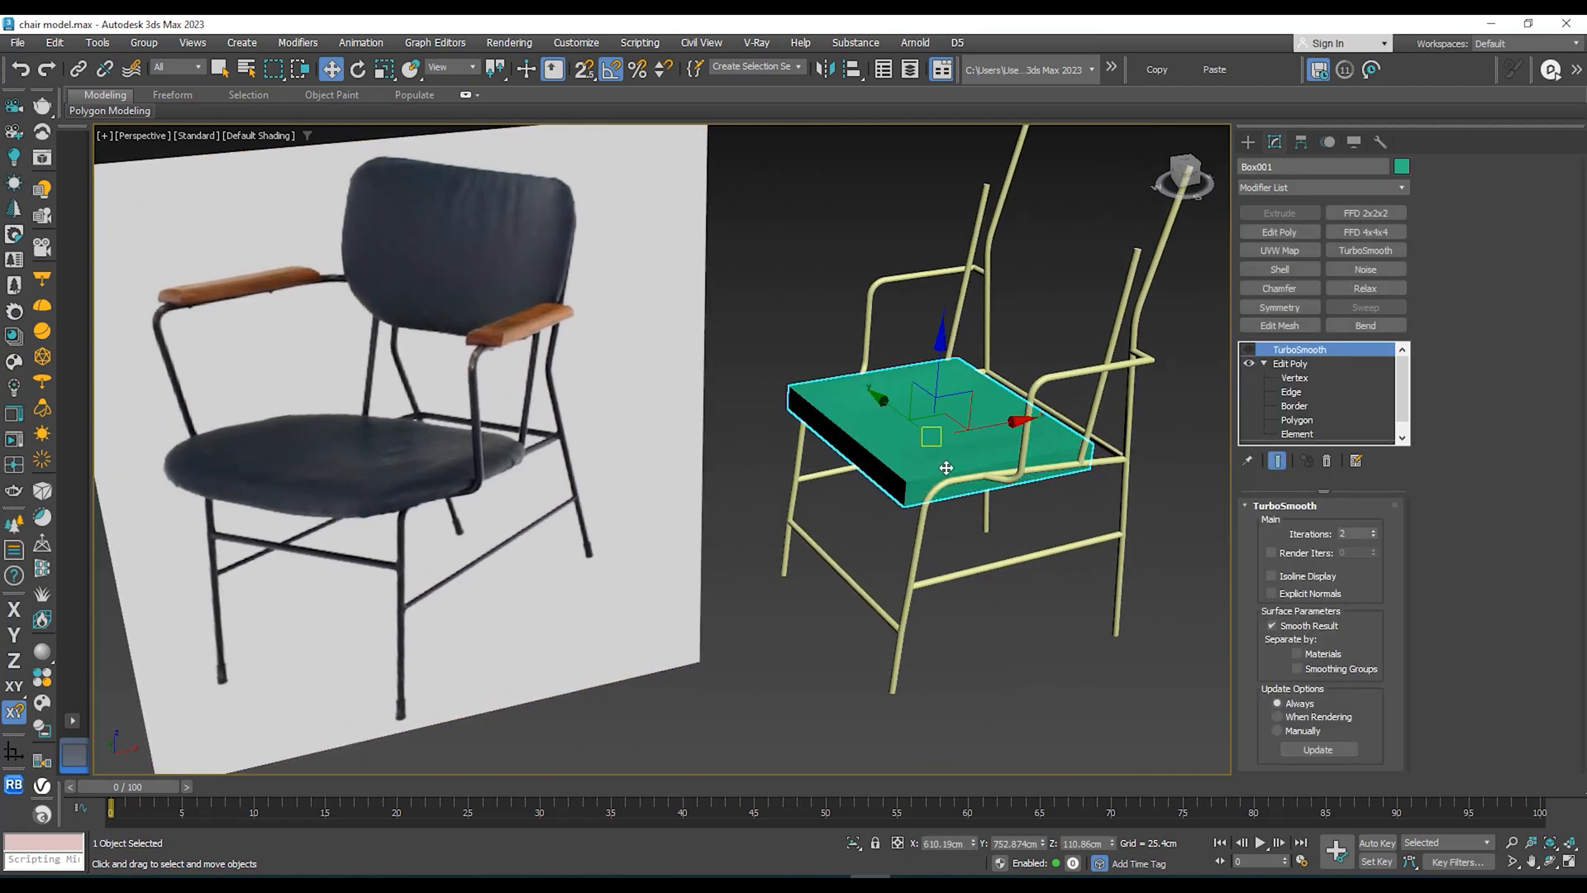
key(F4)
scroll(946, 468, up, 5)
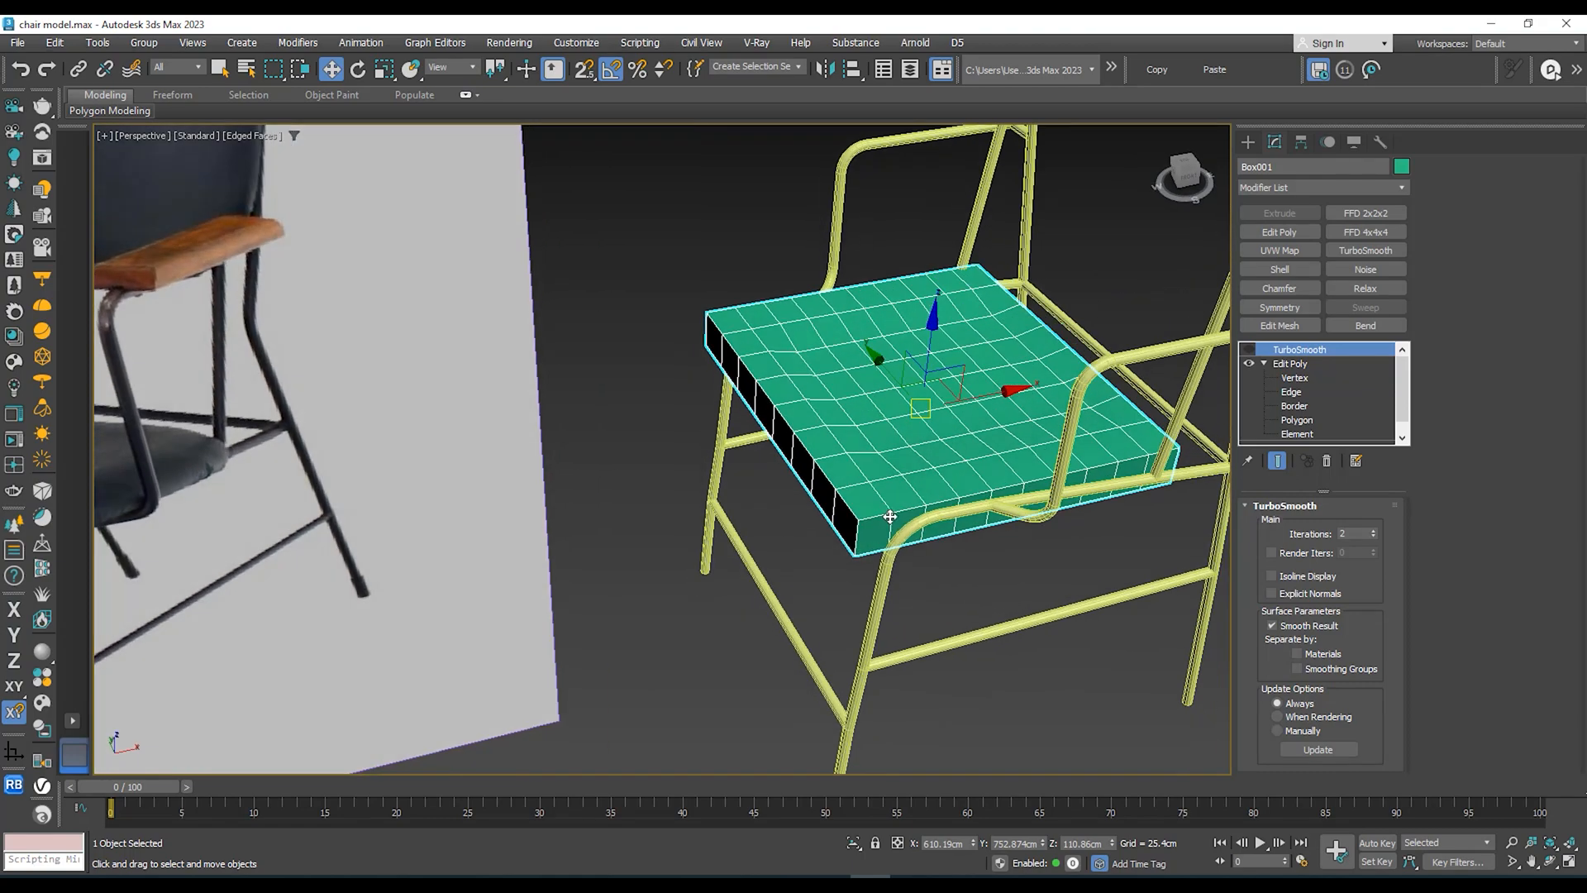
scroll(909, 496, down, 6)
scroll(896, 477, up, 6)
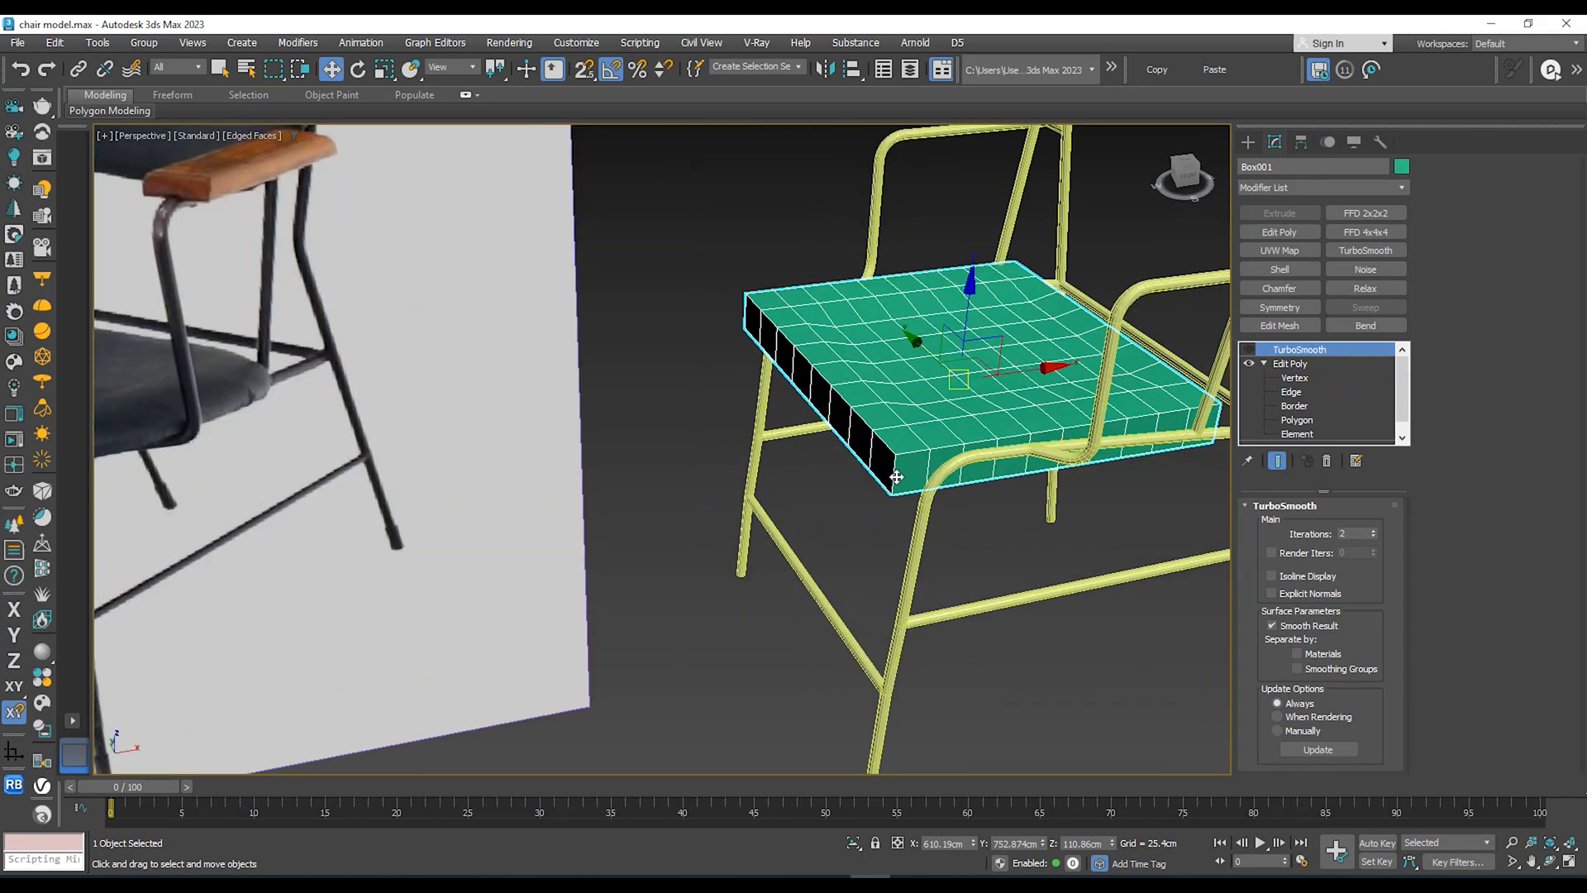
middle_drag(896, 478, 930, 491)
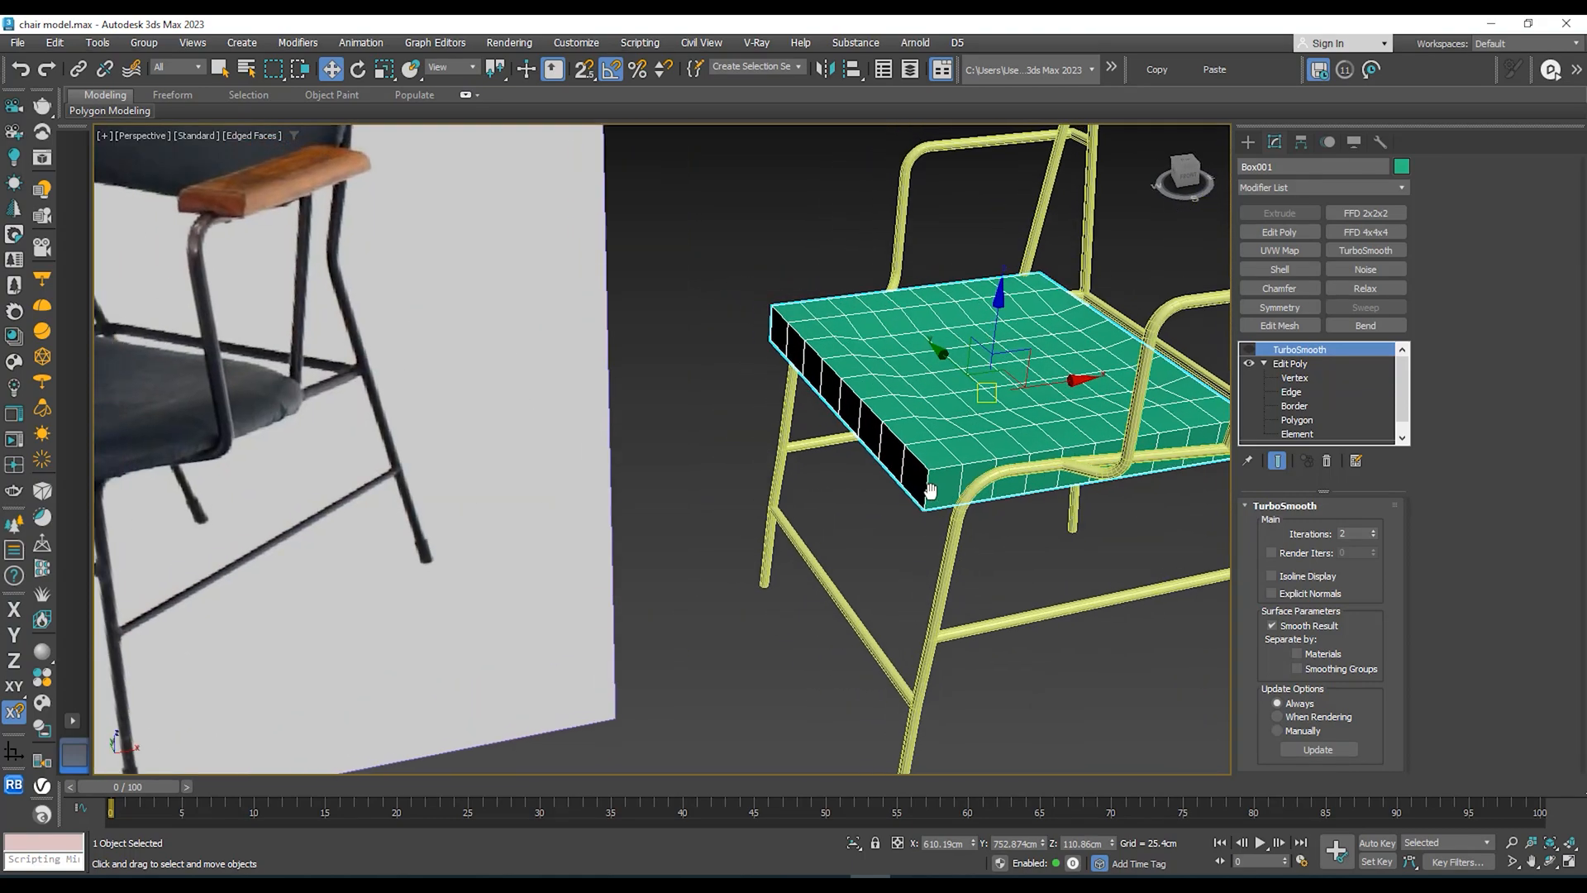
click(1294, 377)
scroll(922, 494, up, 2)
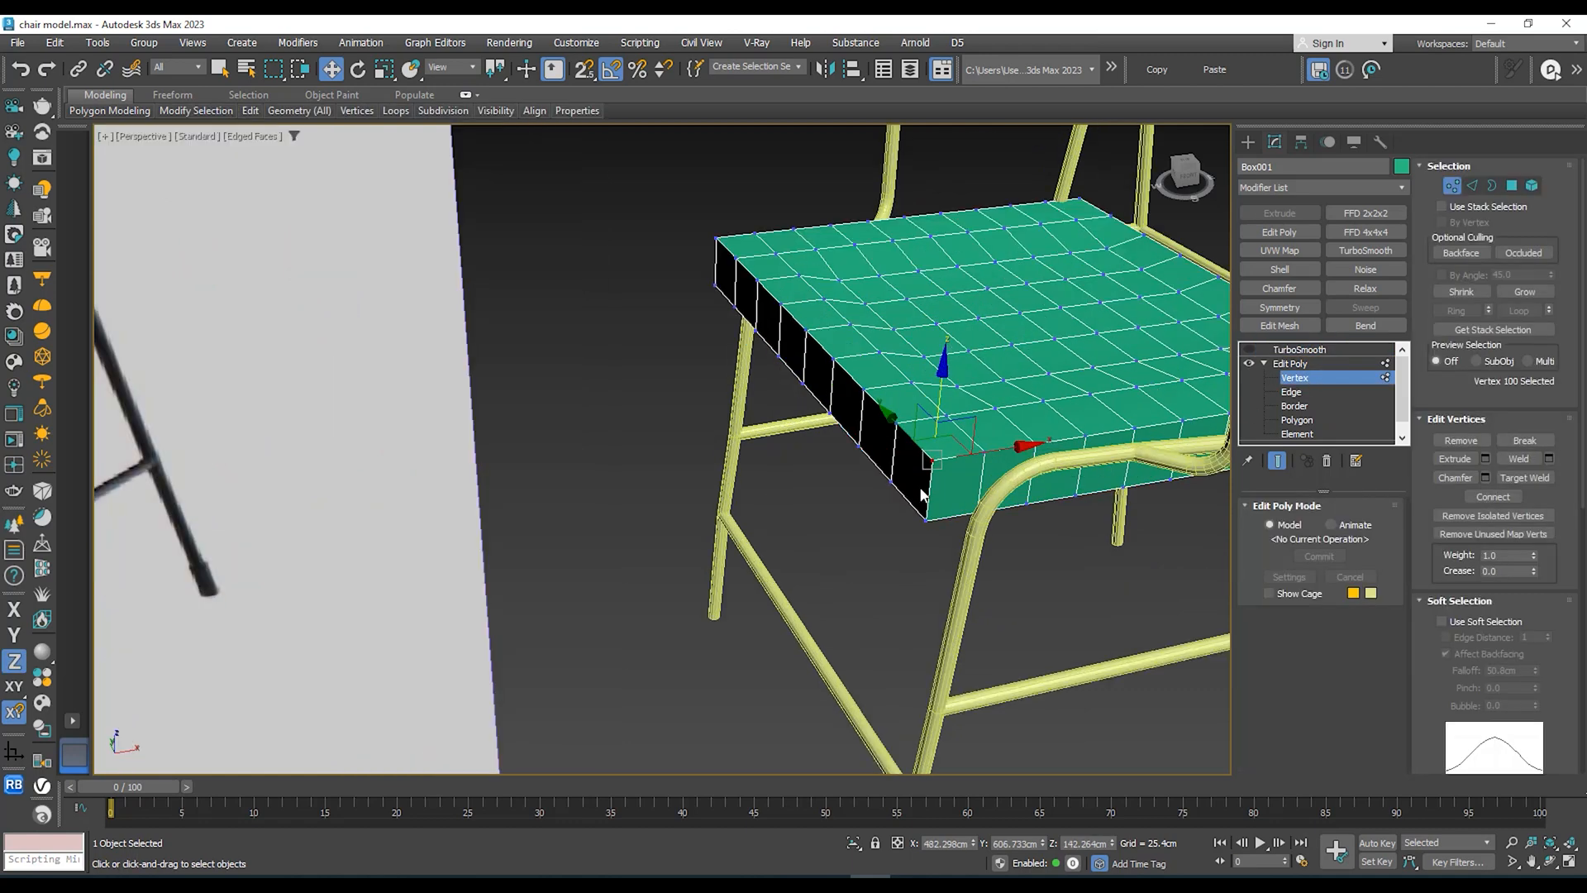
click(1291, 392)
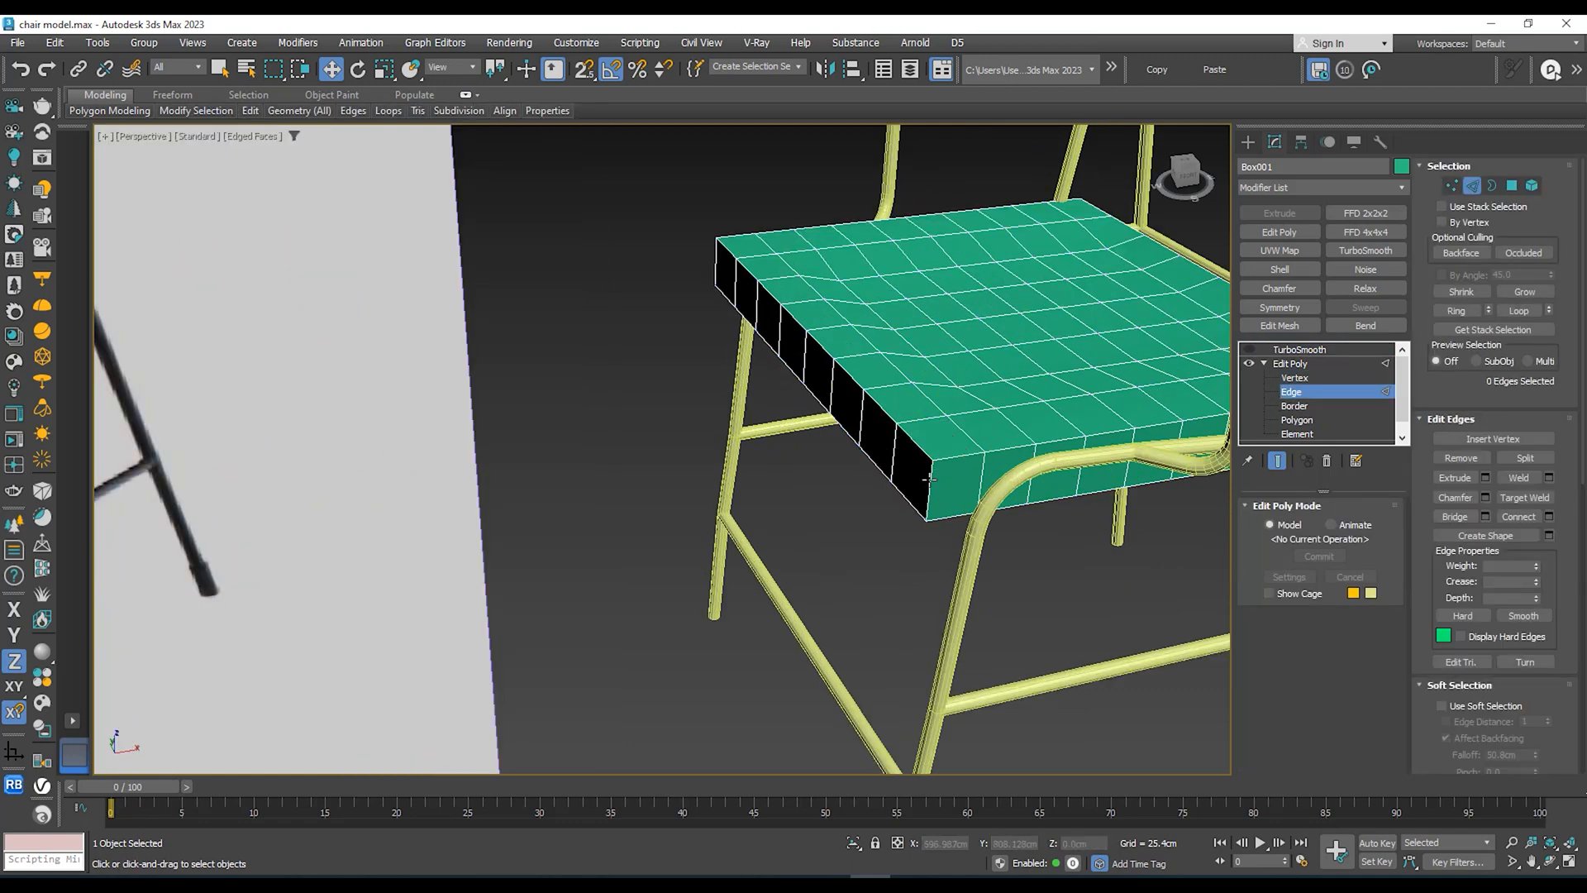
Step: Try a Ring selection of the vertical side edges, starting from one corner edge of the seat
click(930, 478)
middle_drag(930, 478, 855, 484)
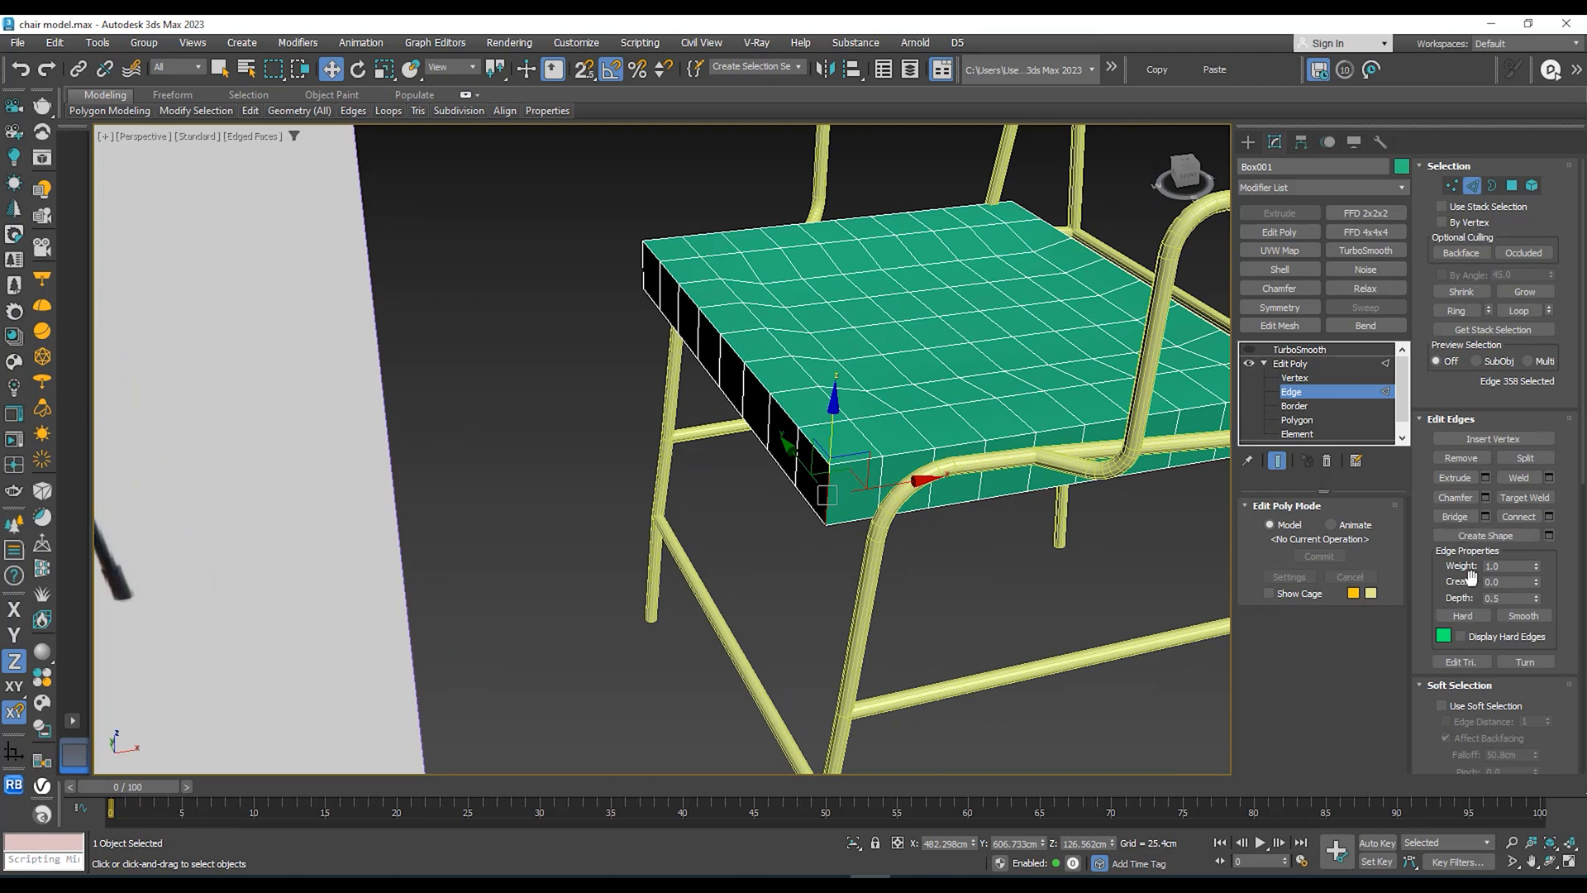
middle_drag(979, 483, 931, 478)
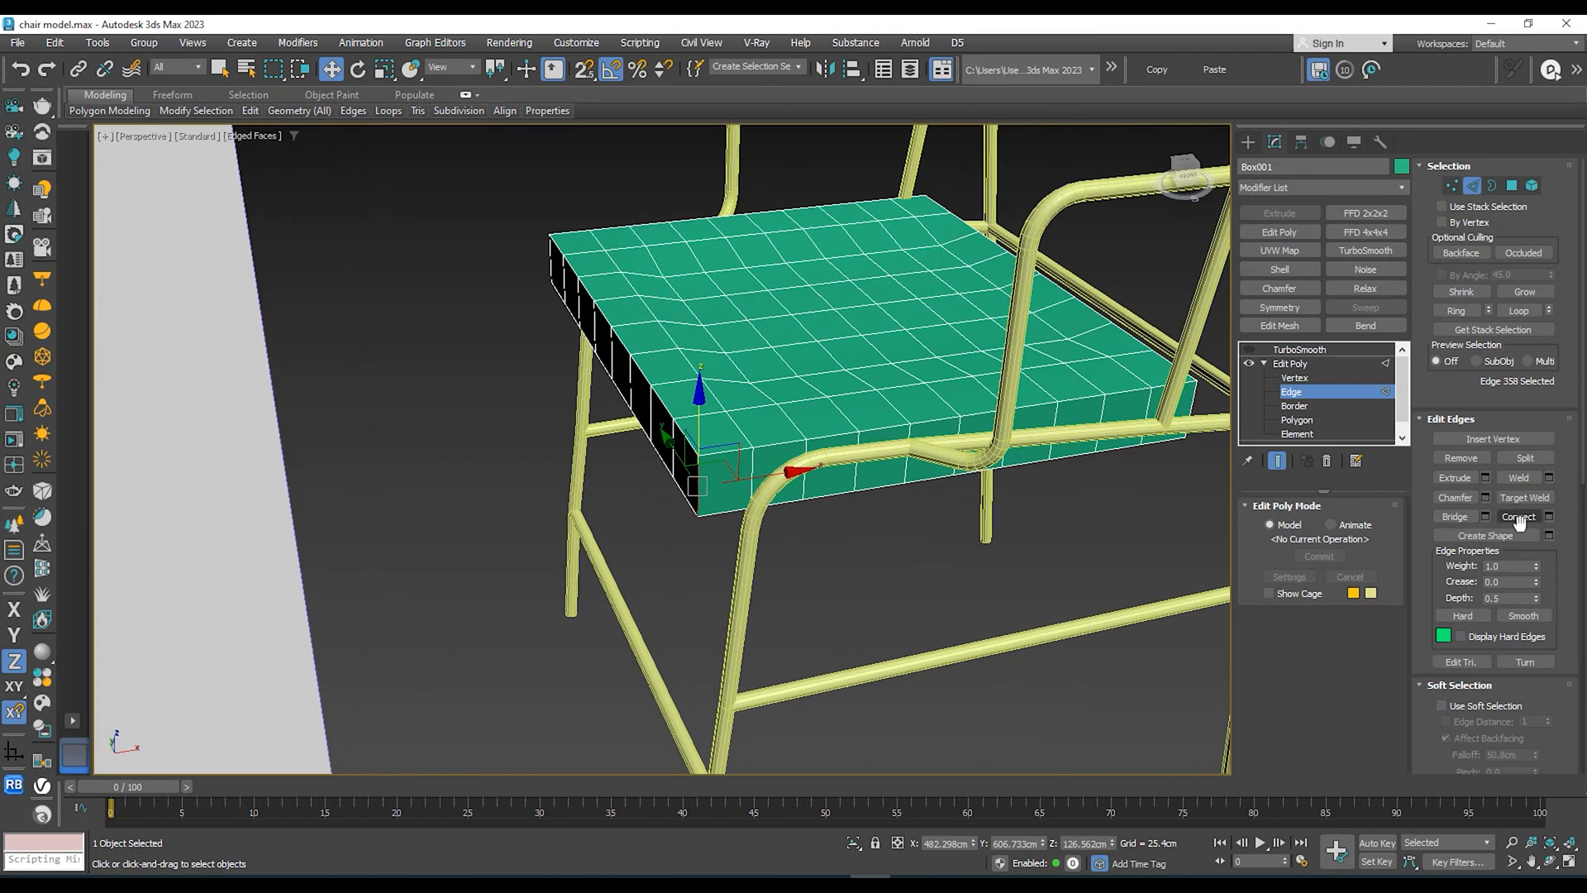
click(1457, 311)
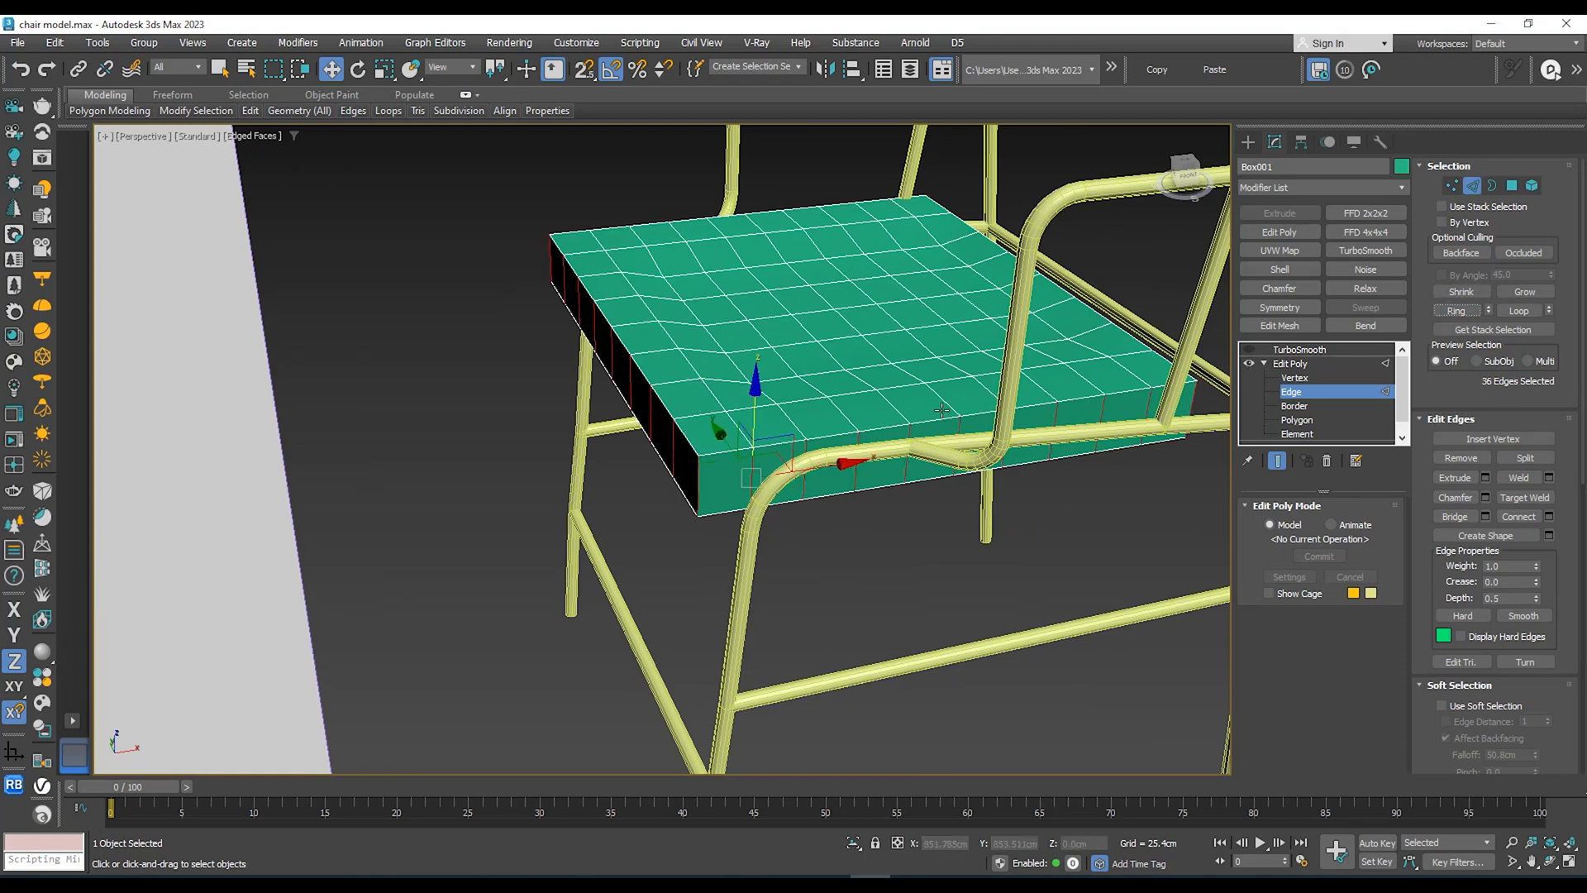
alt+middle_drag(942, 410, 874, 439)
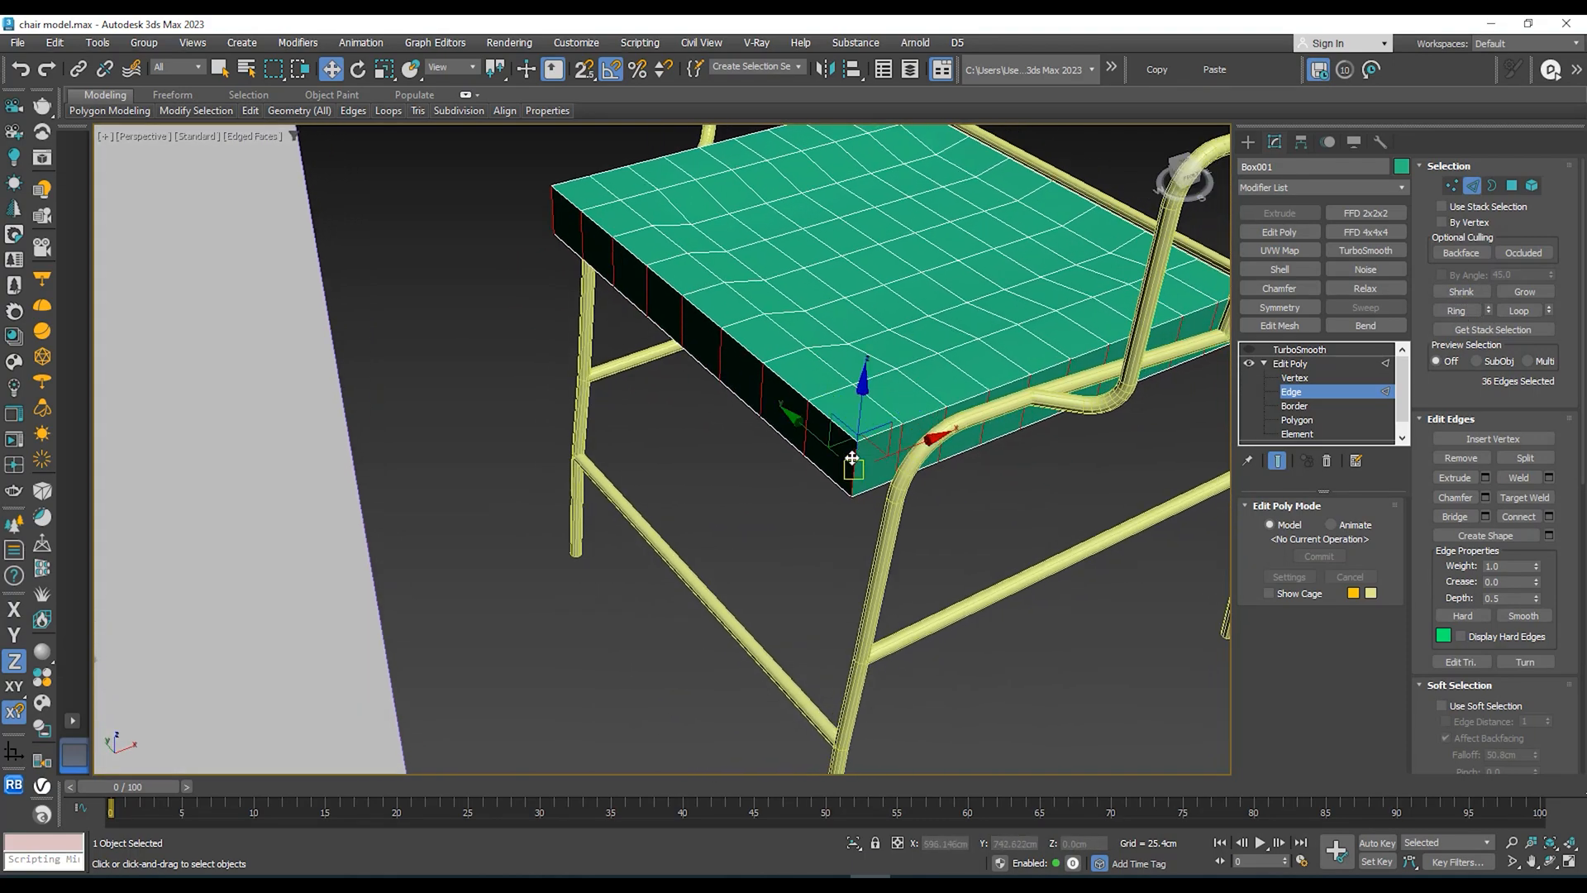
Step: Select the four vertical corner edges of the seat box
click(857, 461)
middle_drag(734, 417, 786, 533)
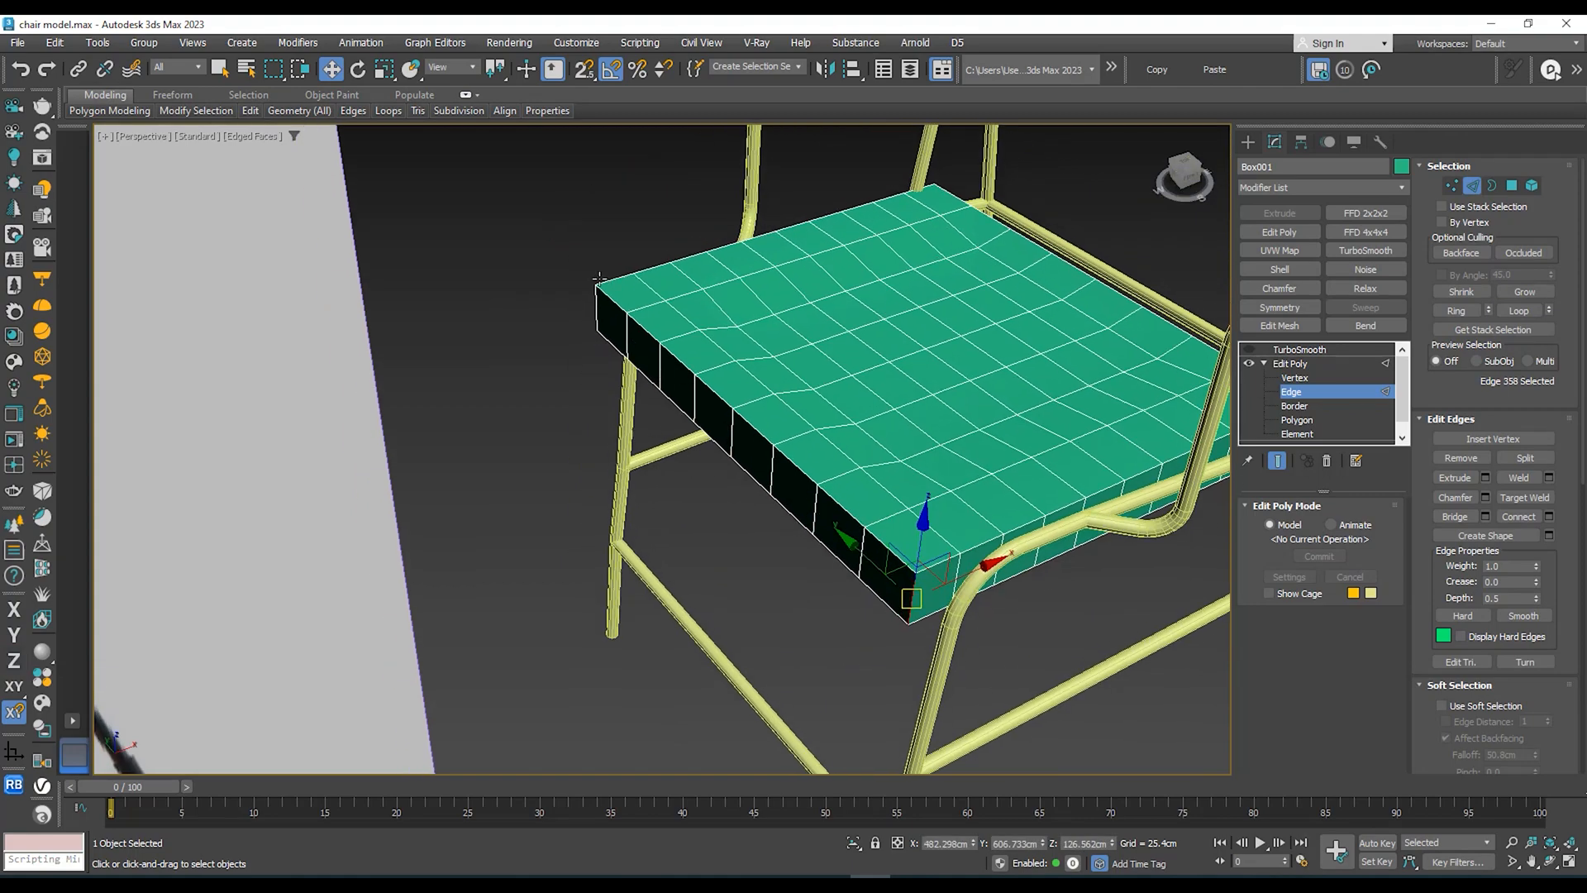
ctrl+click(595, 304)
scroll(633, 321, down, 3)
alt+middle_drag(711, 339, 594, 357)
middle_drag(1096, 471, 854, 459)
ctrl+click(940, 370)
Step: Chamfer the selected corner edges with an amount of 34.956 cm and 2 segments
right_click(854, 459)
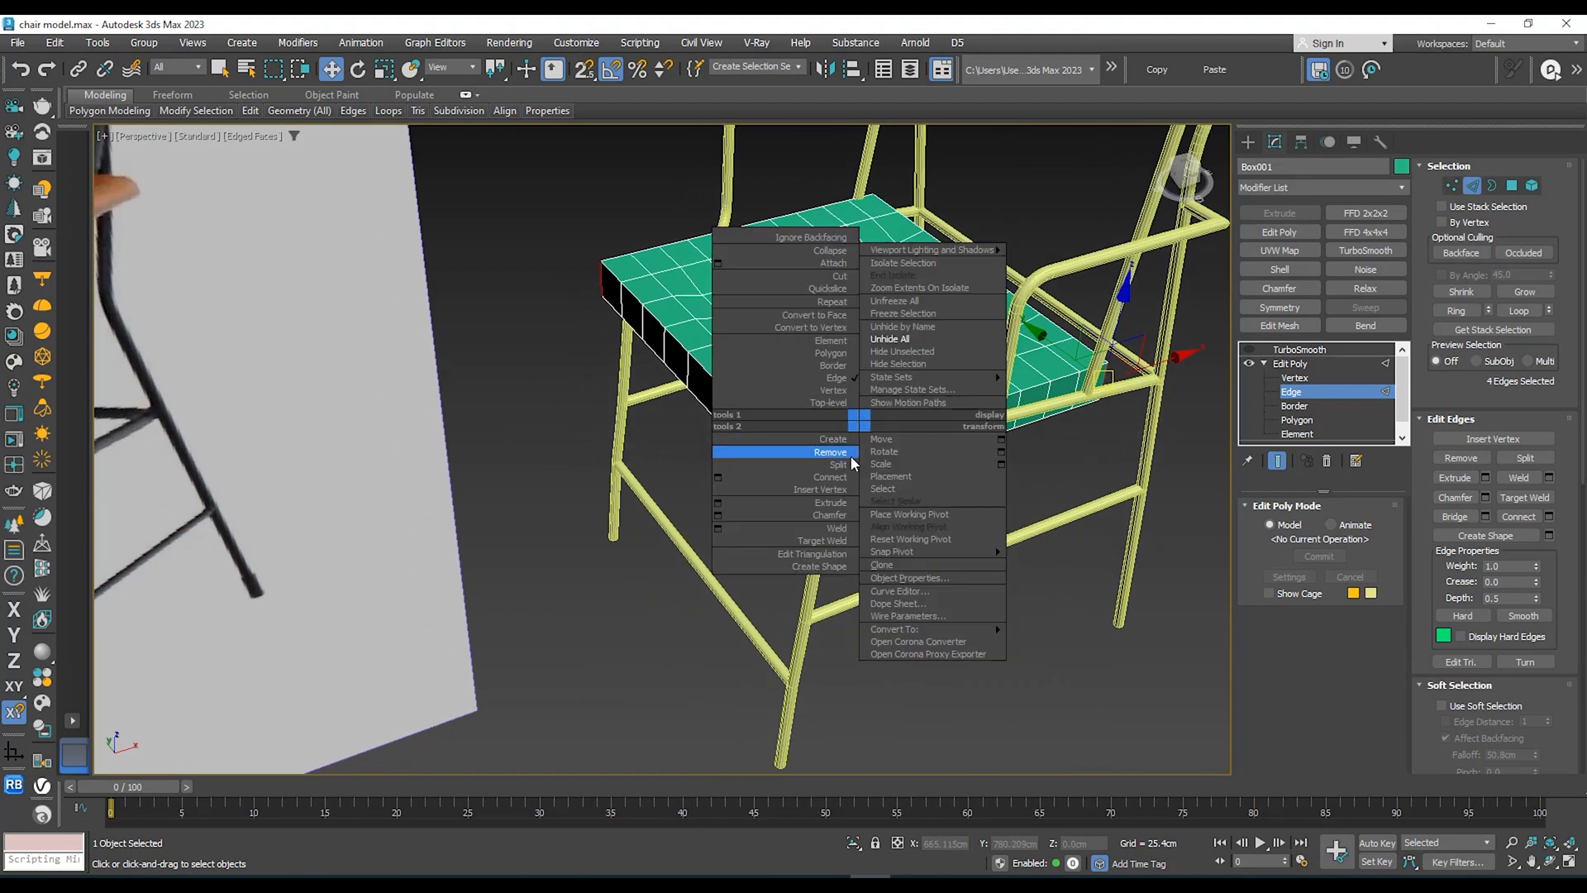
click(716, 514)
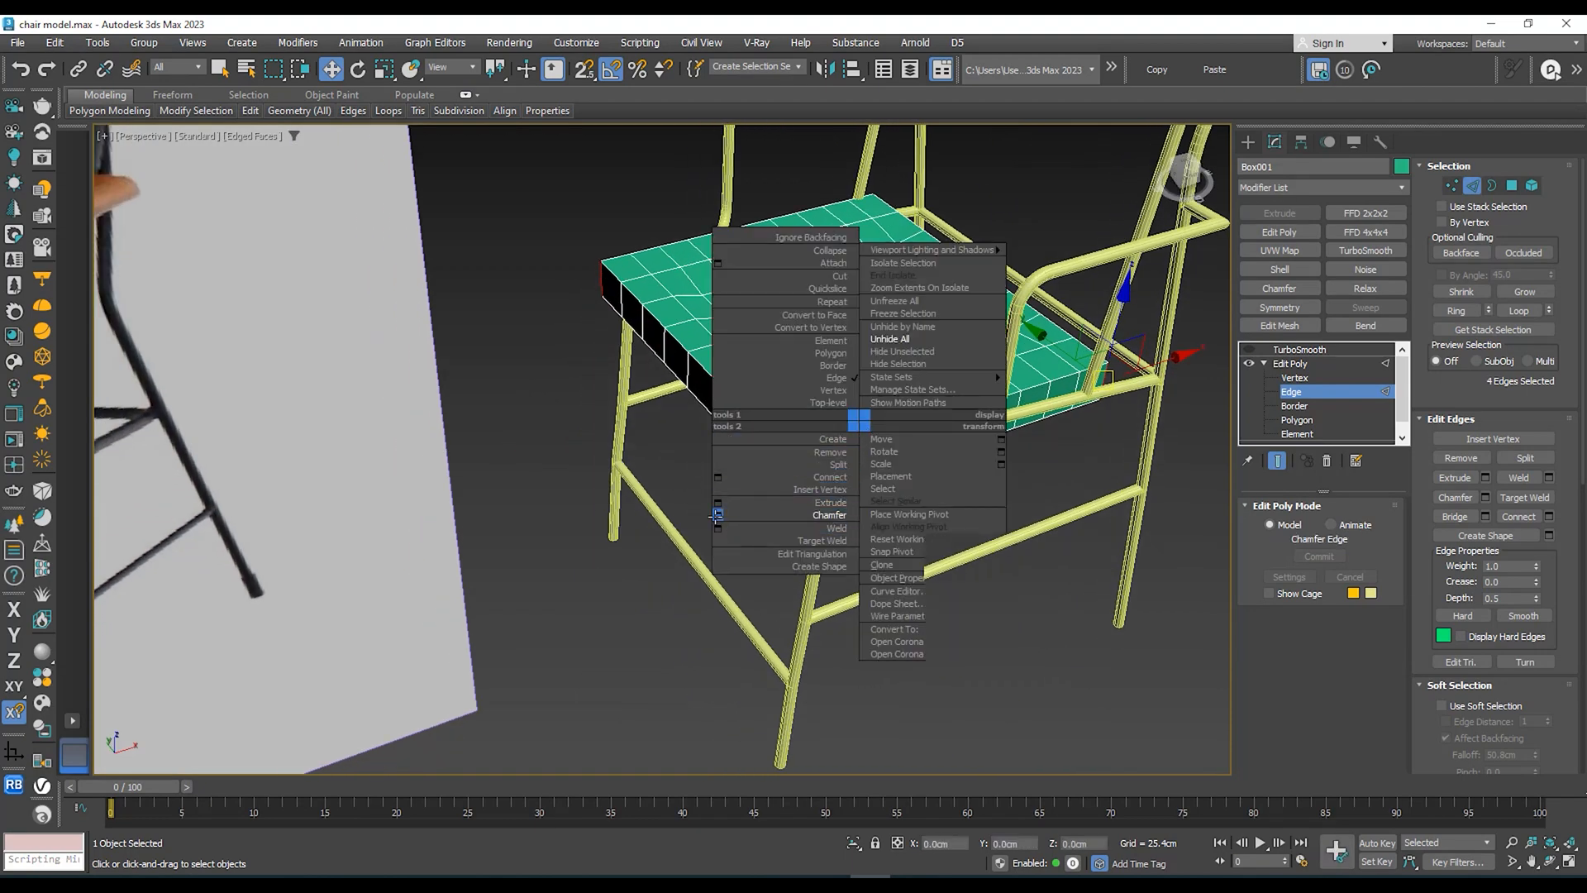
drag(674, 482, 654, 389)
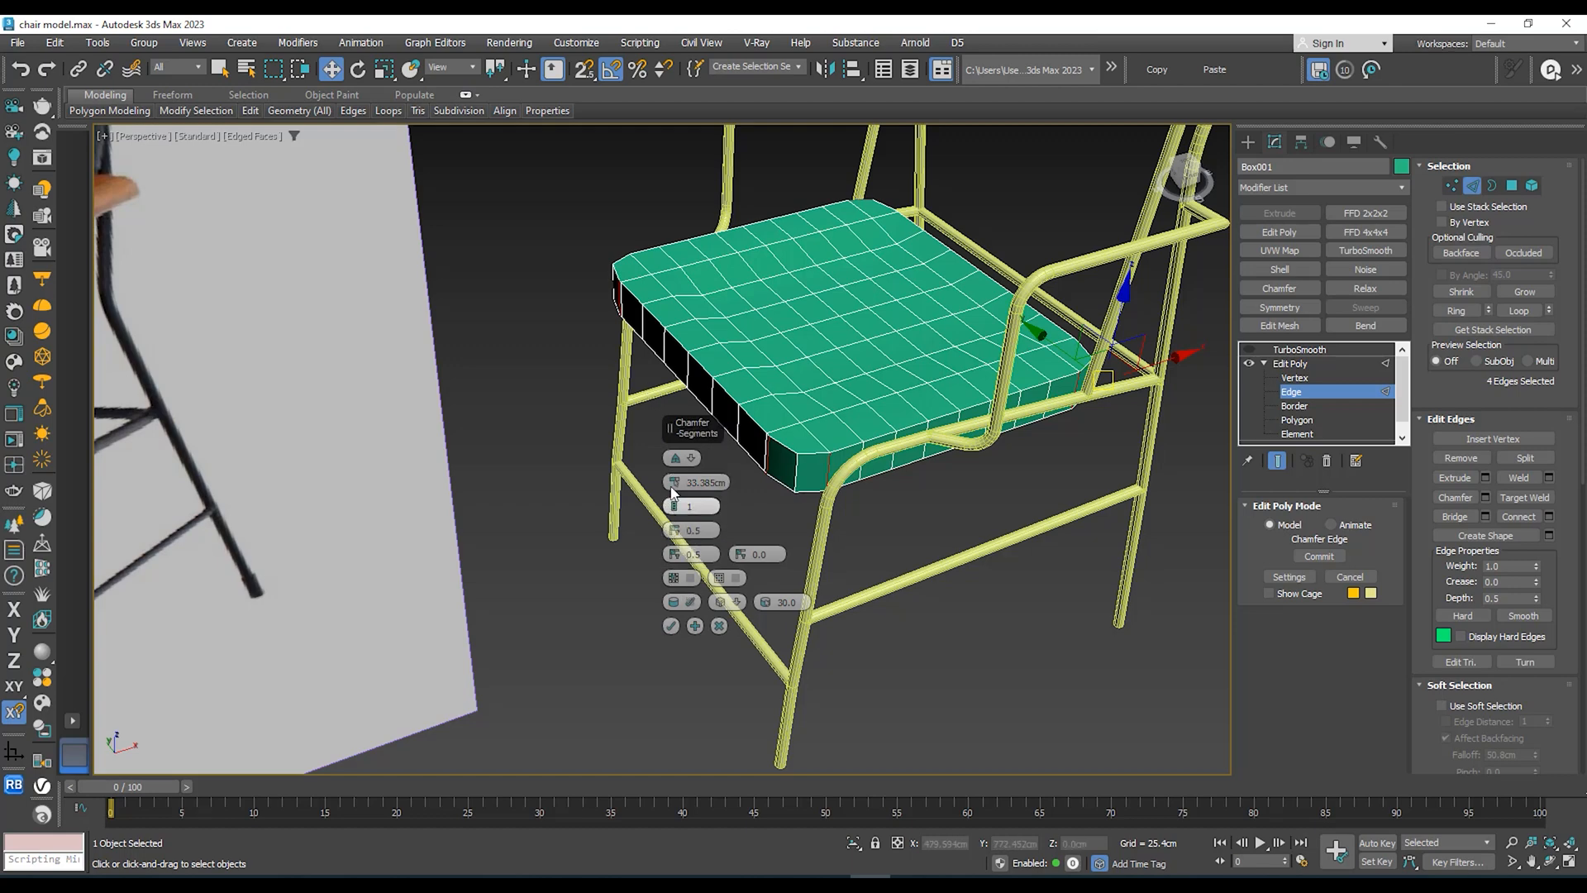
drag(670, 471, 670, 468)
click(677, 506)
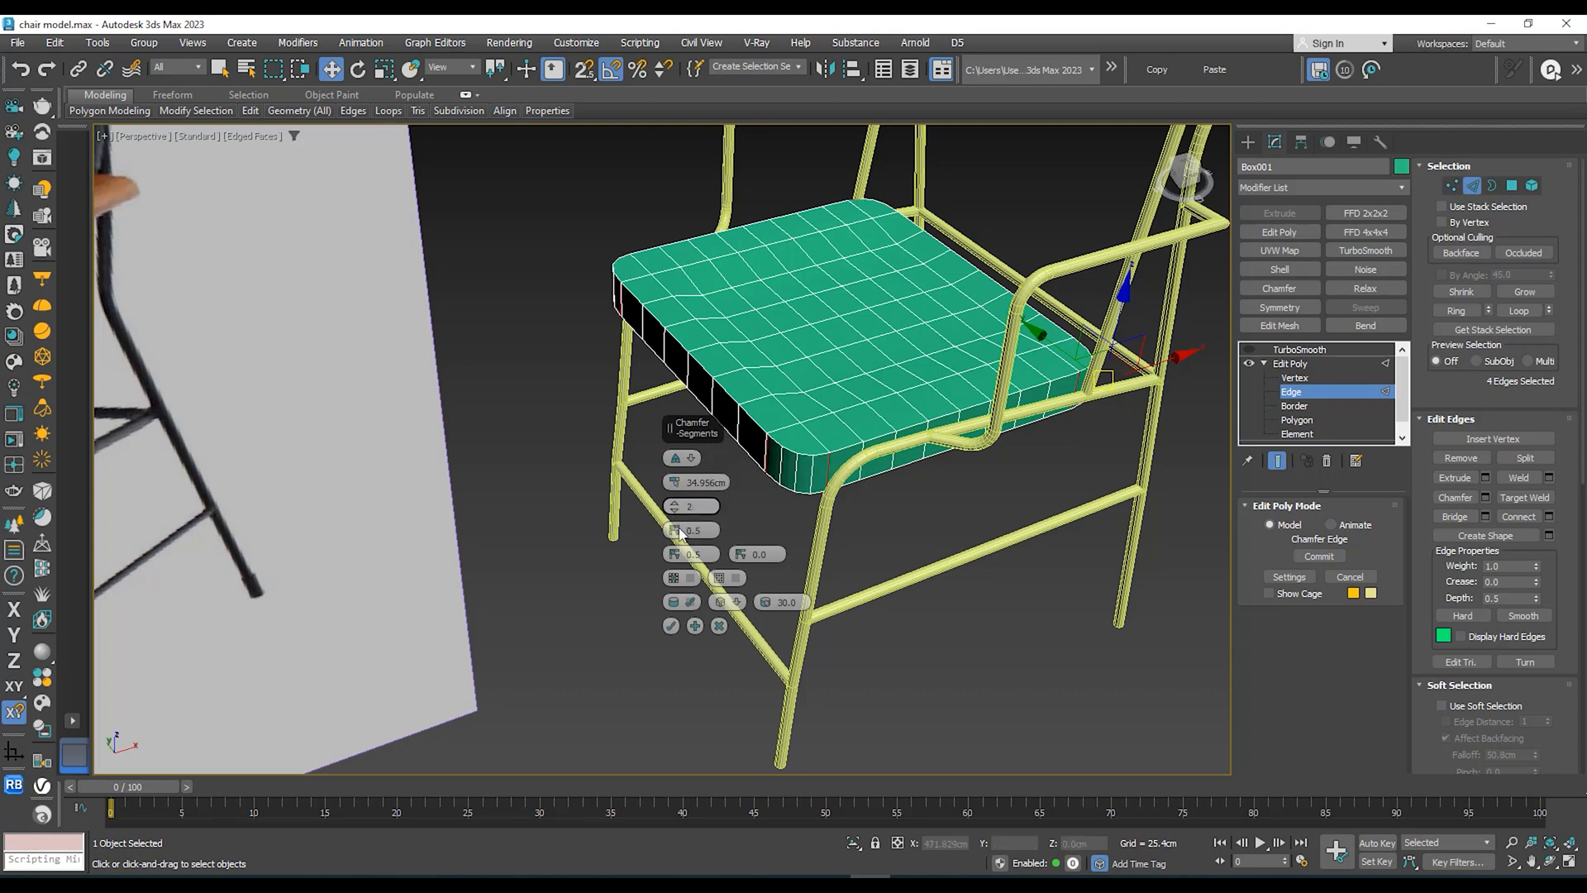
click(670, 626)
Step: Leave Edge level and switch the TurboSmooth effect back on for the seat with chamfered corners
click(1289, 363)
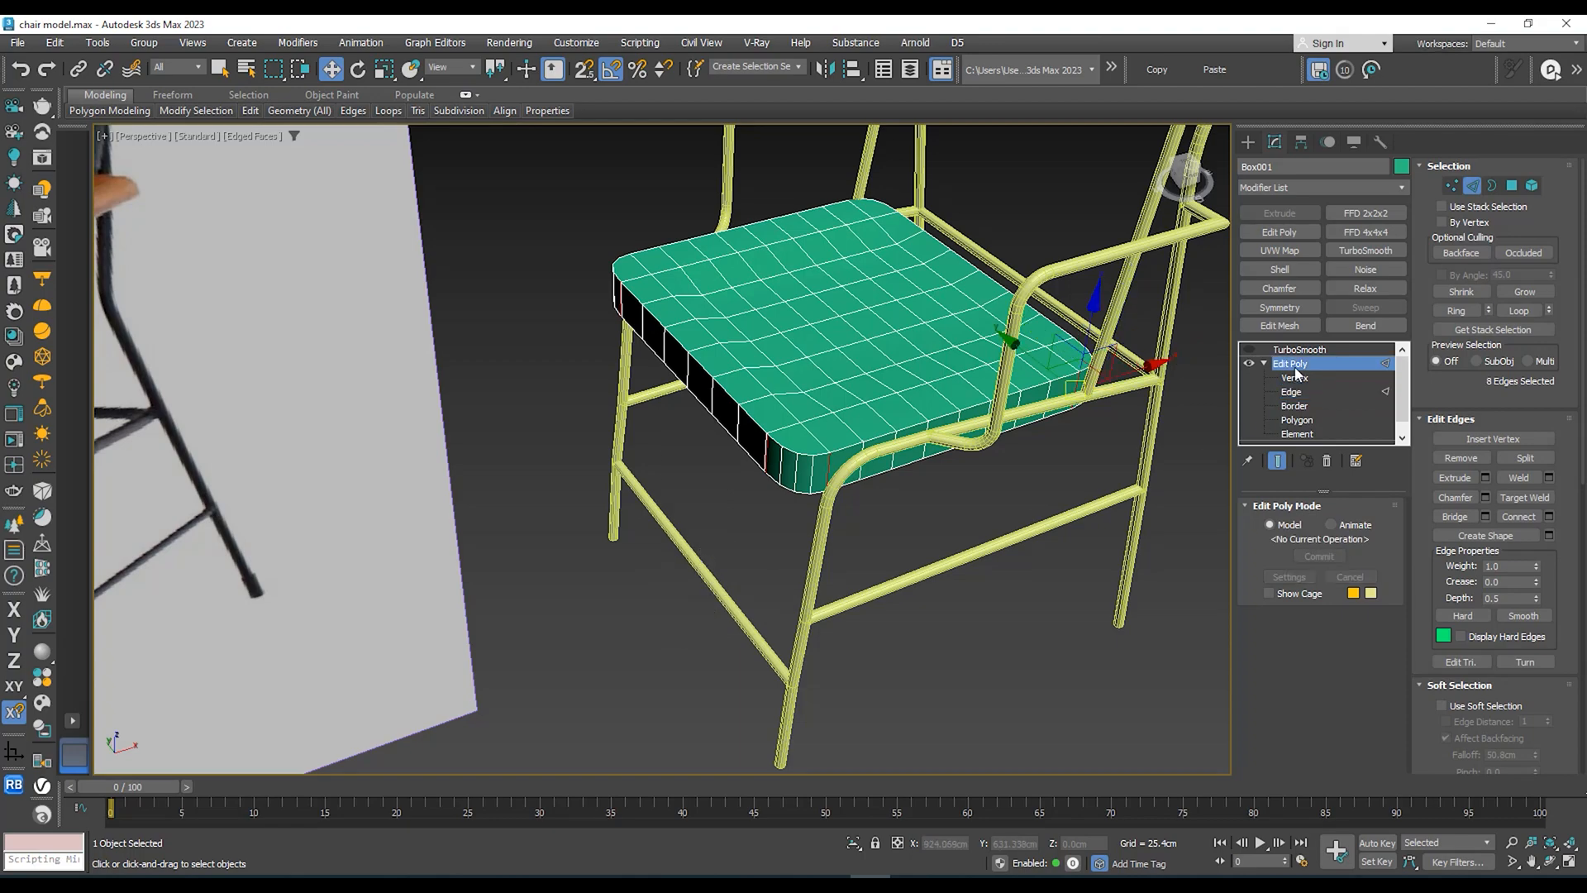
click(1249, 349)
alt+middle_drag(795, 434, 827, 453)
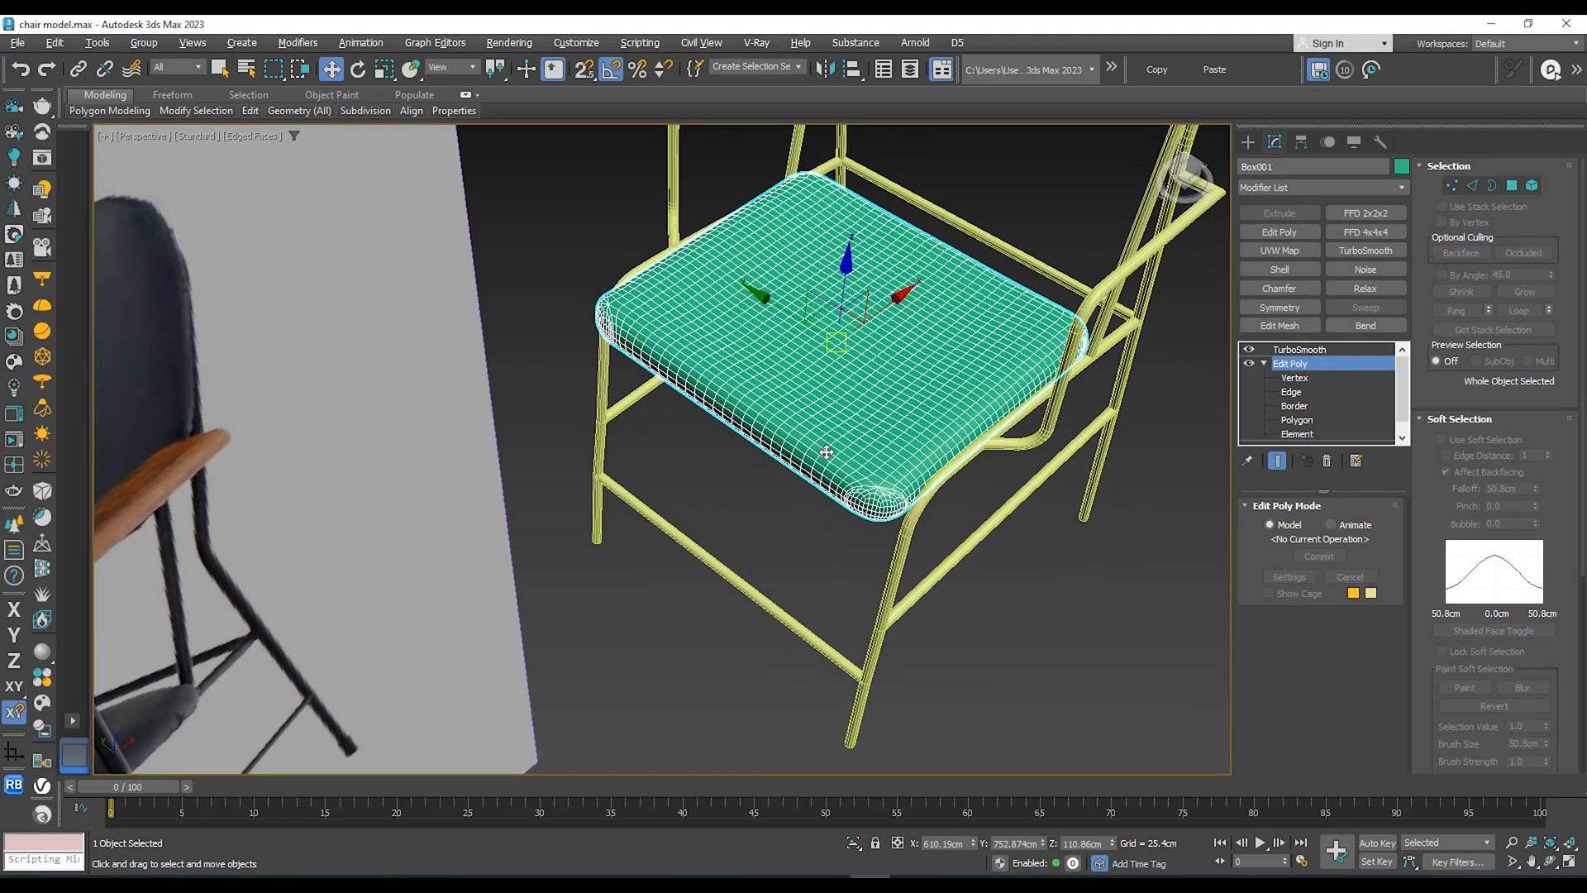
Step: Examine the rounded, smoothed seat on the frame from several angles and compare it with the chair in the reference photo
click(821, 543)
middle_drag(822, 543, 957, 524)
scroll(957, 524, down, 3)
alt+middle_drag(744, 546, 717, 611)
alt+middle_drag(593, 636, 484, 503)
scroll(860, 405, up, 5)
middle_drag(917, 389, 854, 501)
scroll(878, 507, down, 3)
middle_drag(853, 501, 820, 498)
click(849, 490)
scroll(849, 490, down, 6)
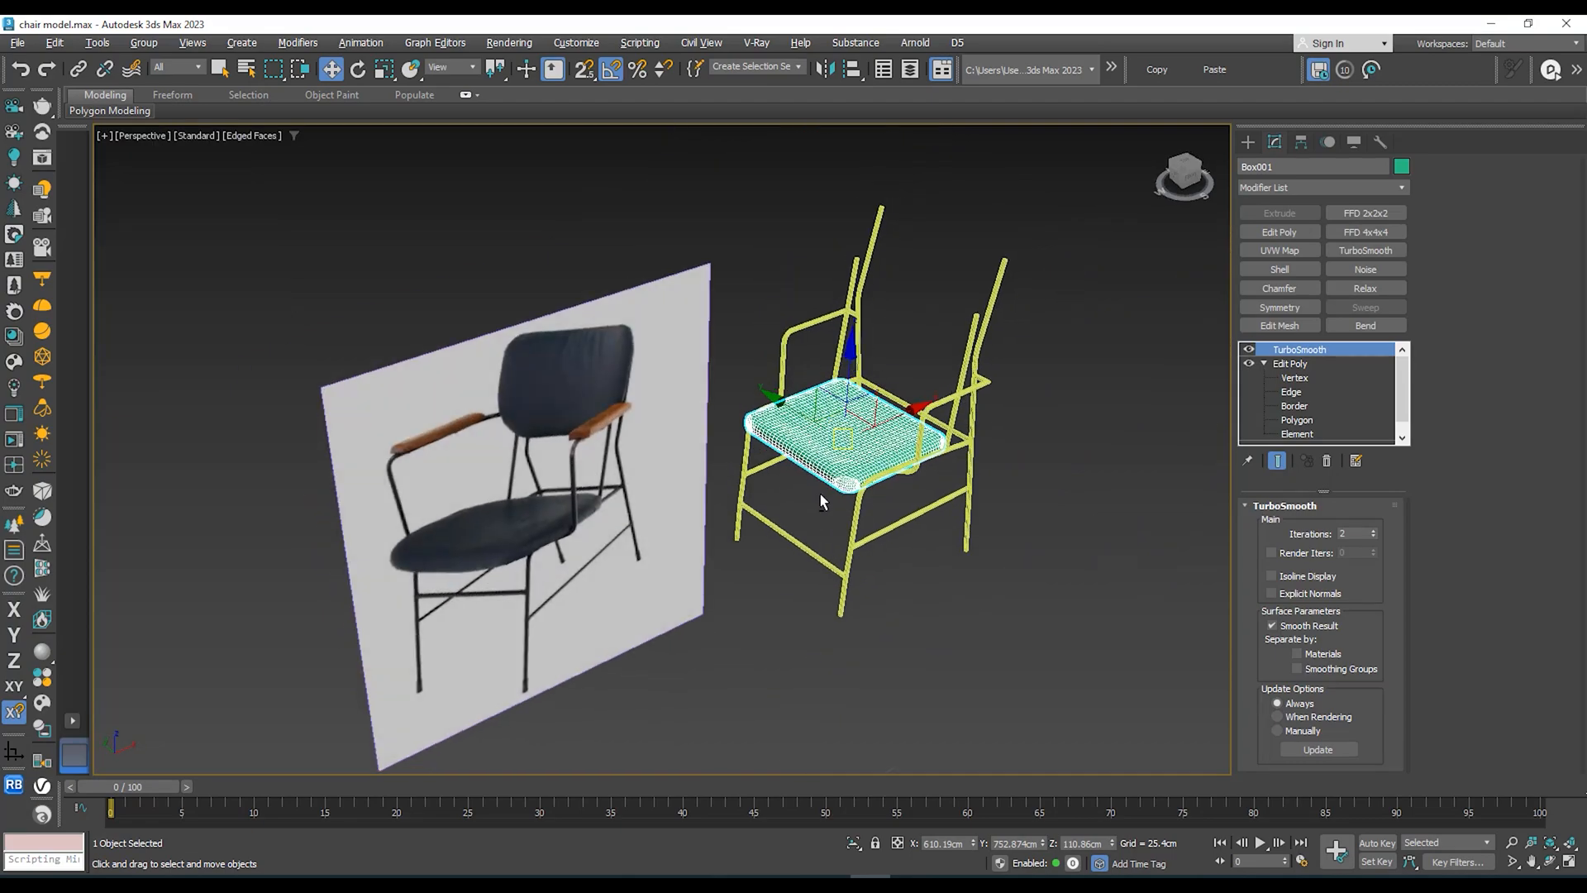
Step: Switch off the seat's TurboSmooth effect and compare its underlying mesh with the chair in the reference photo
scroll(645, 488, up, 5)
middle_drag(679, 514, 969, 421)
scroll(978, 399, up, 3)
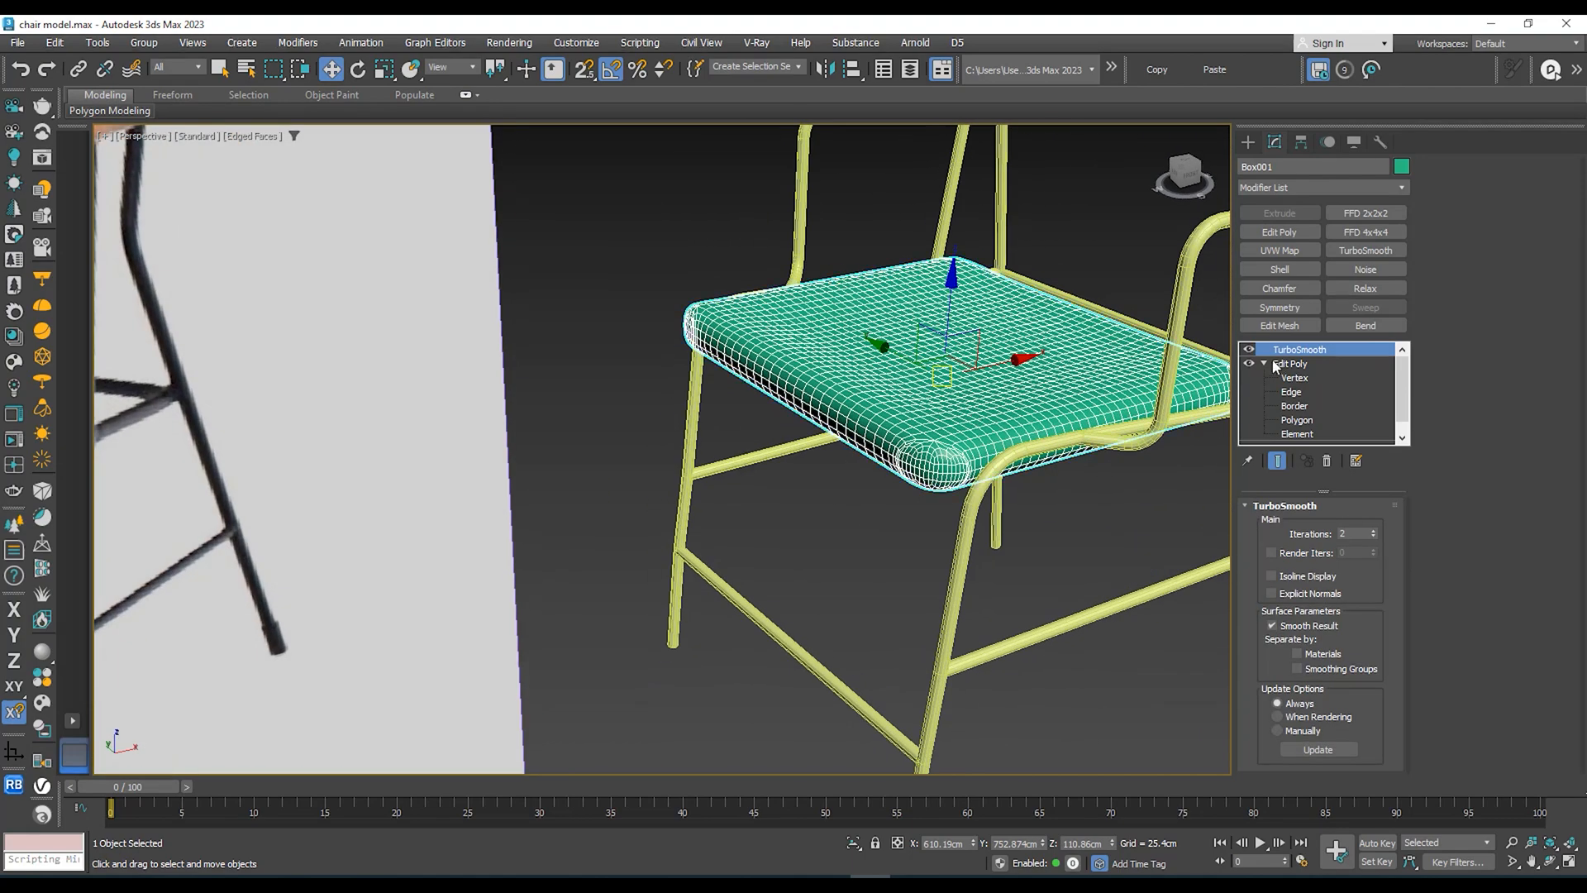
click(1249, 349)
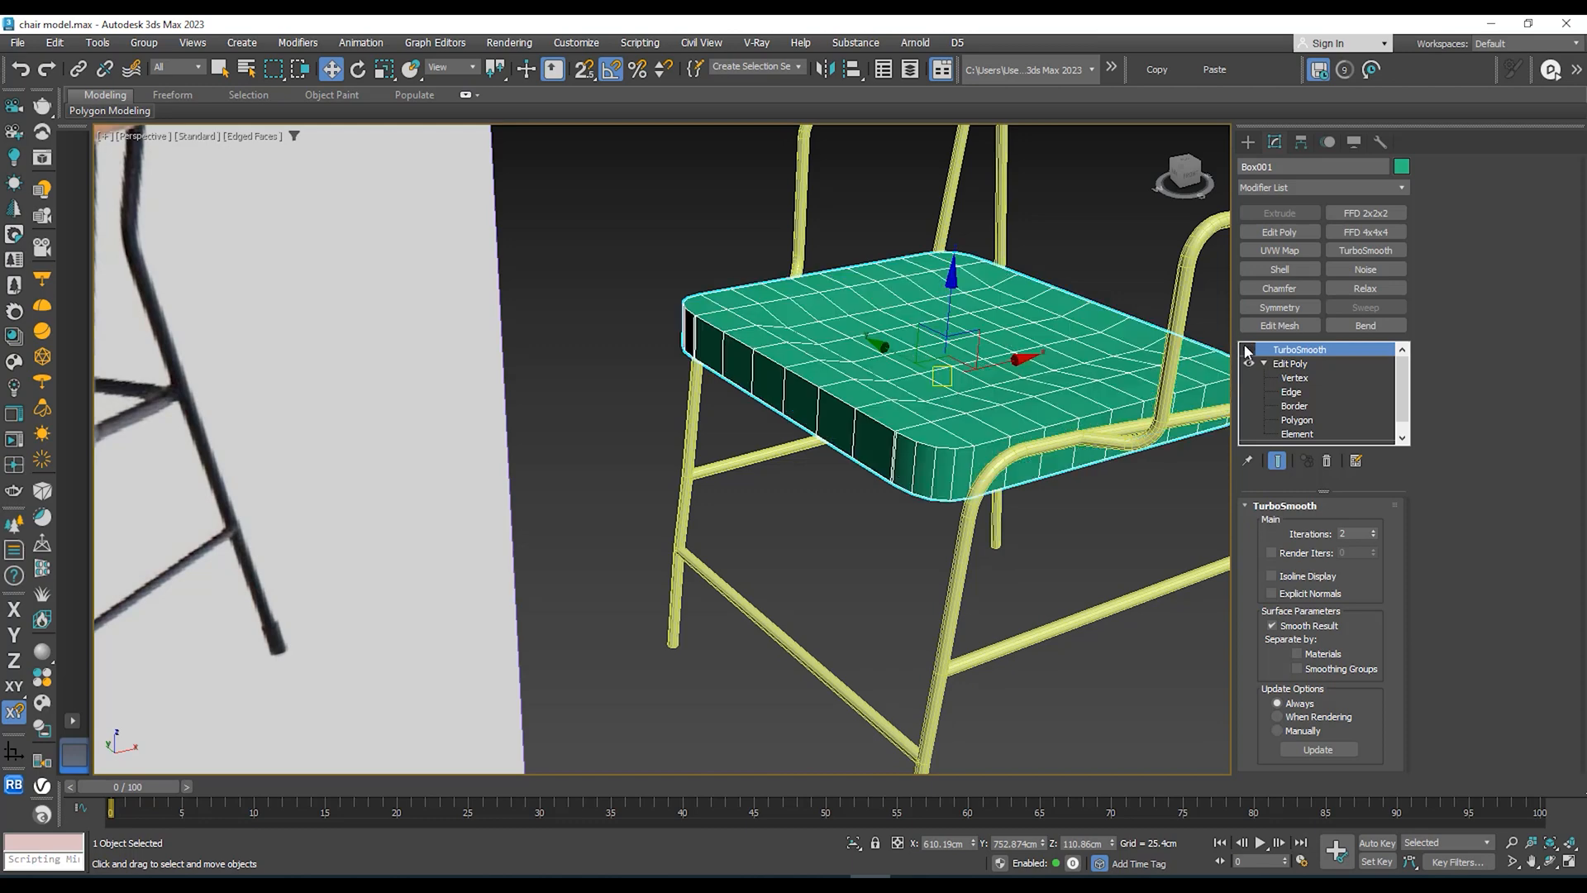
middle_drag(946, 430, 879, 461)
middle_drag(1010, 513, 1093, 473)
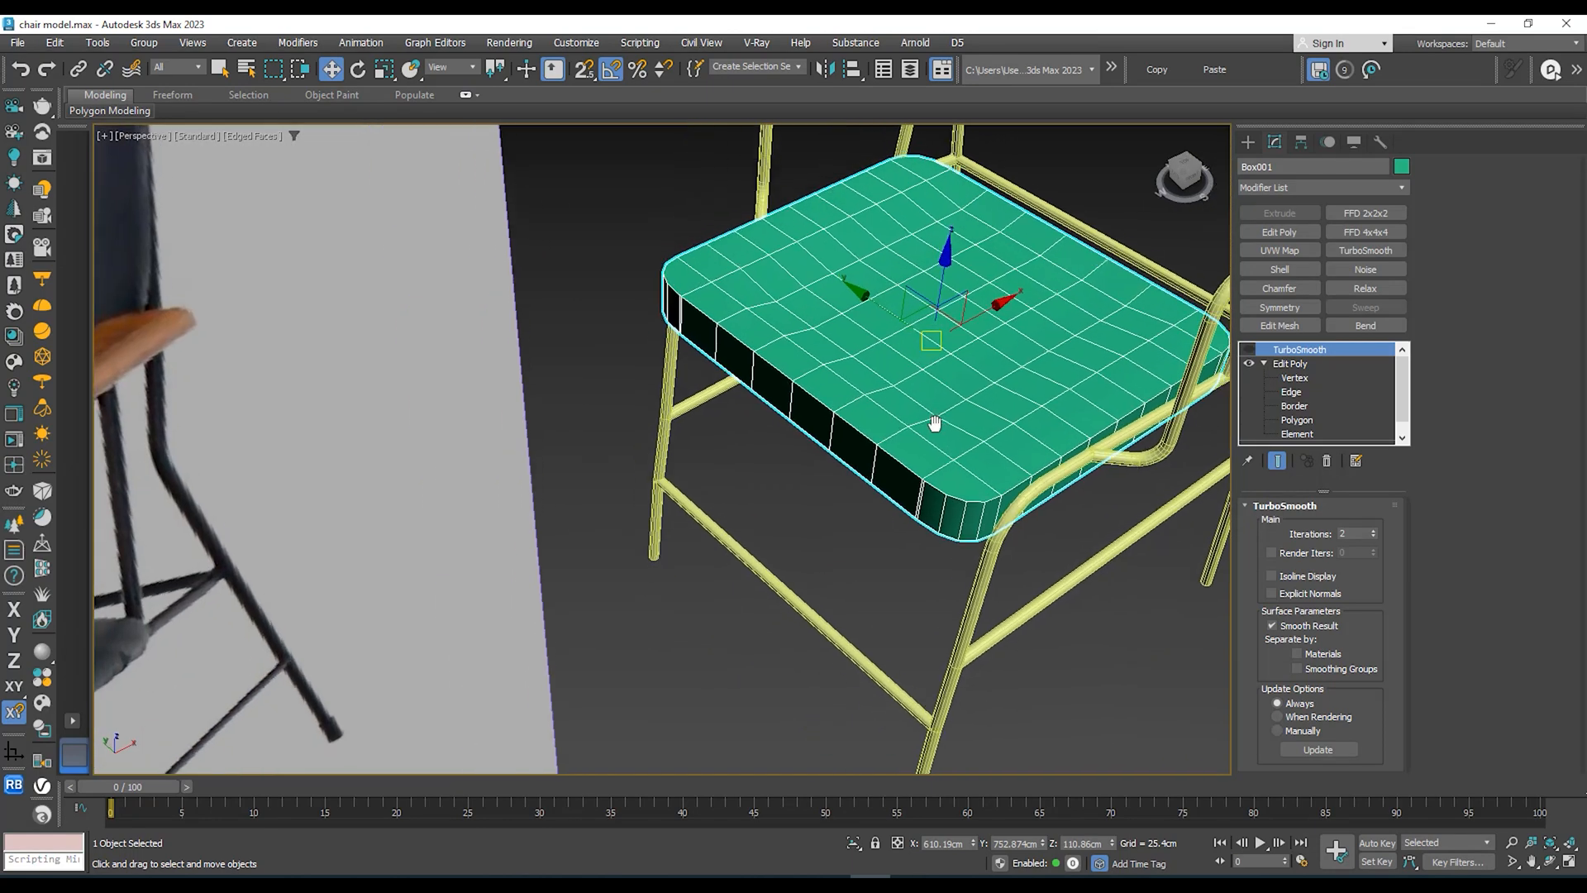
scroll(930, 451, down, 3)
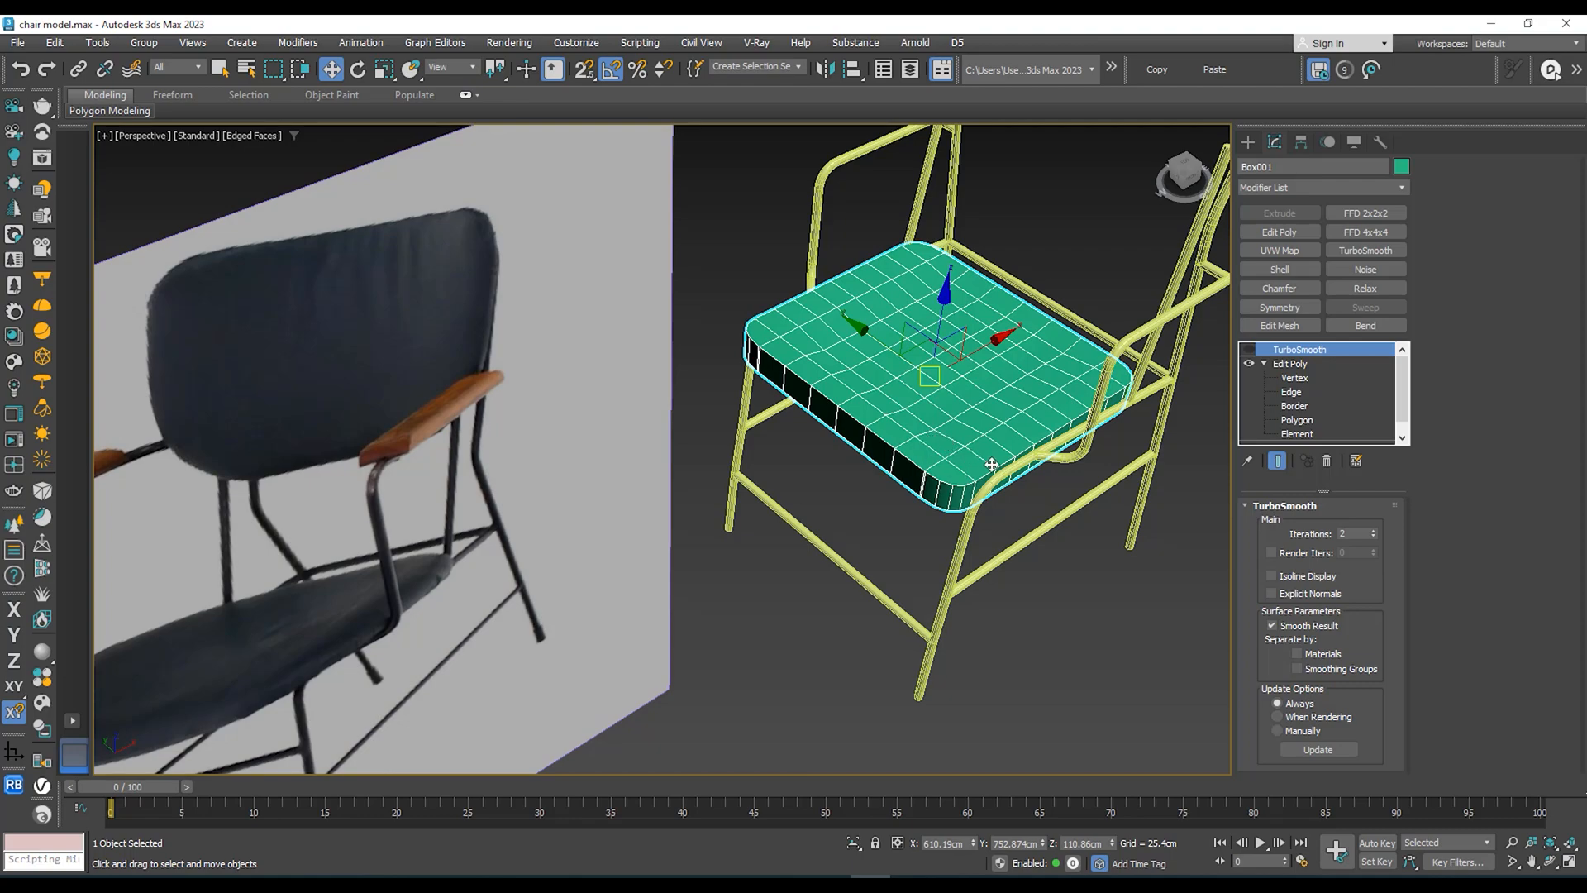
alt+middle_drag(991, 465, 825, 426)
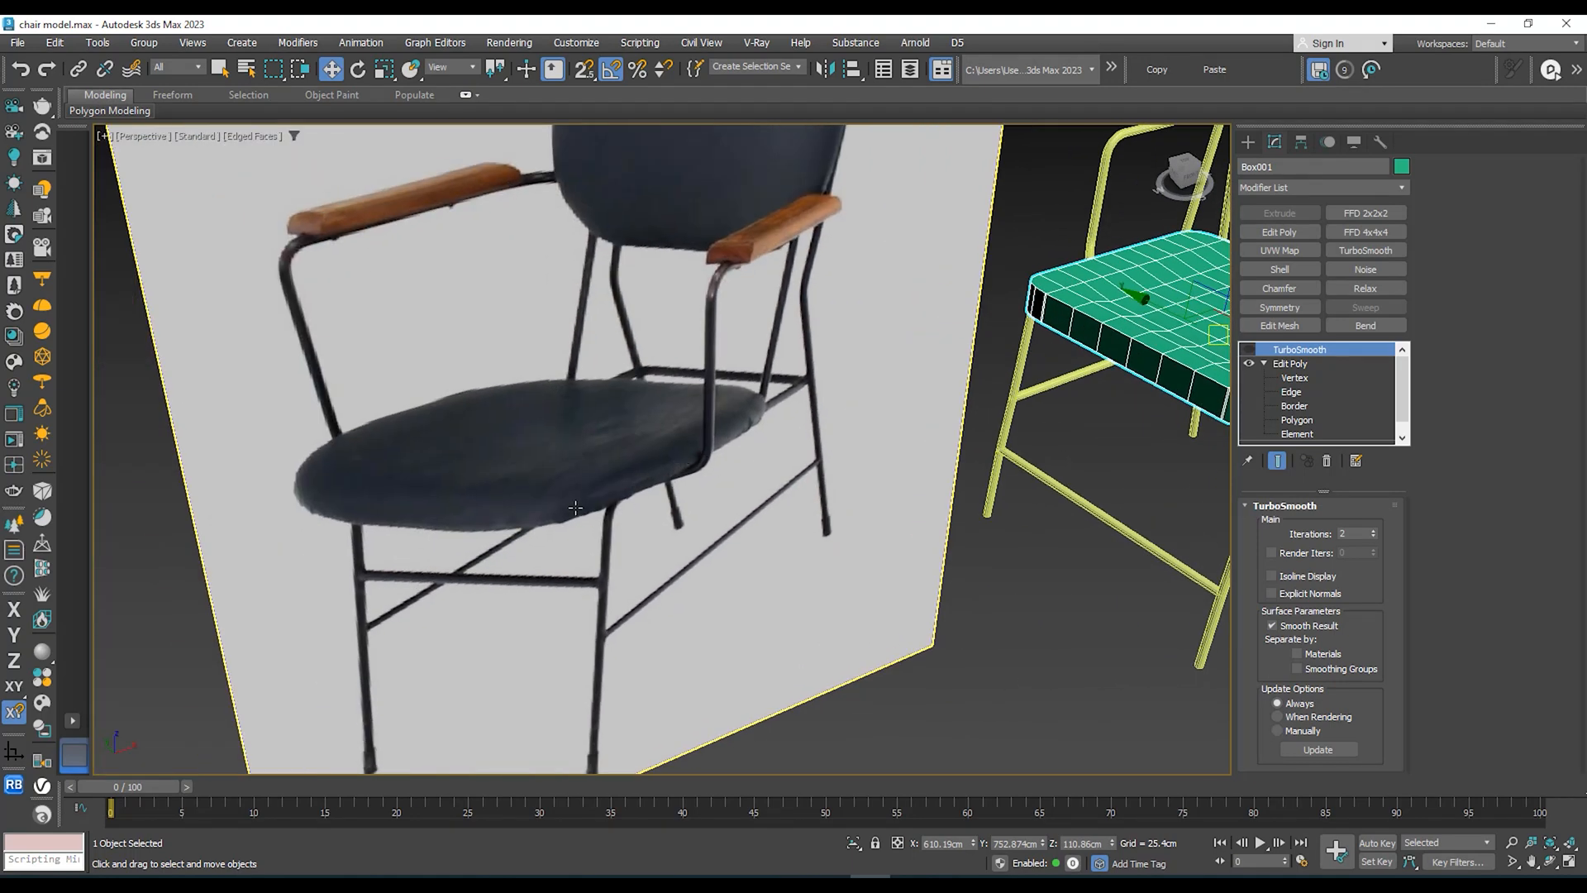
middle_drag(700, 494, 529, 510)
middle_drag(765, 492, 625, 506)
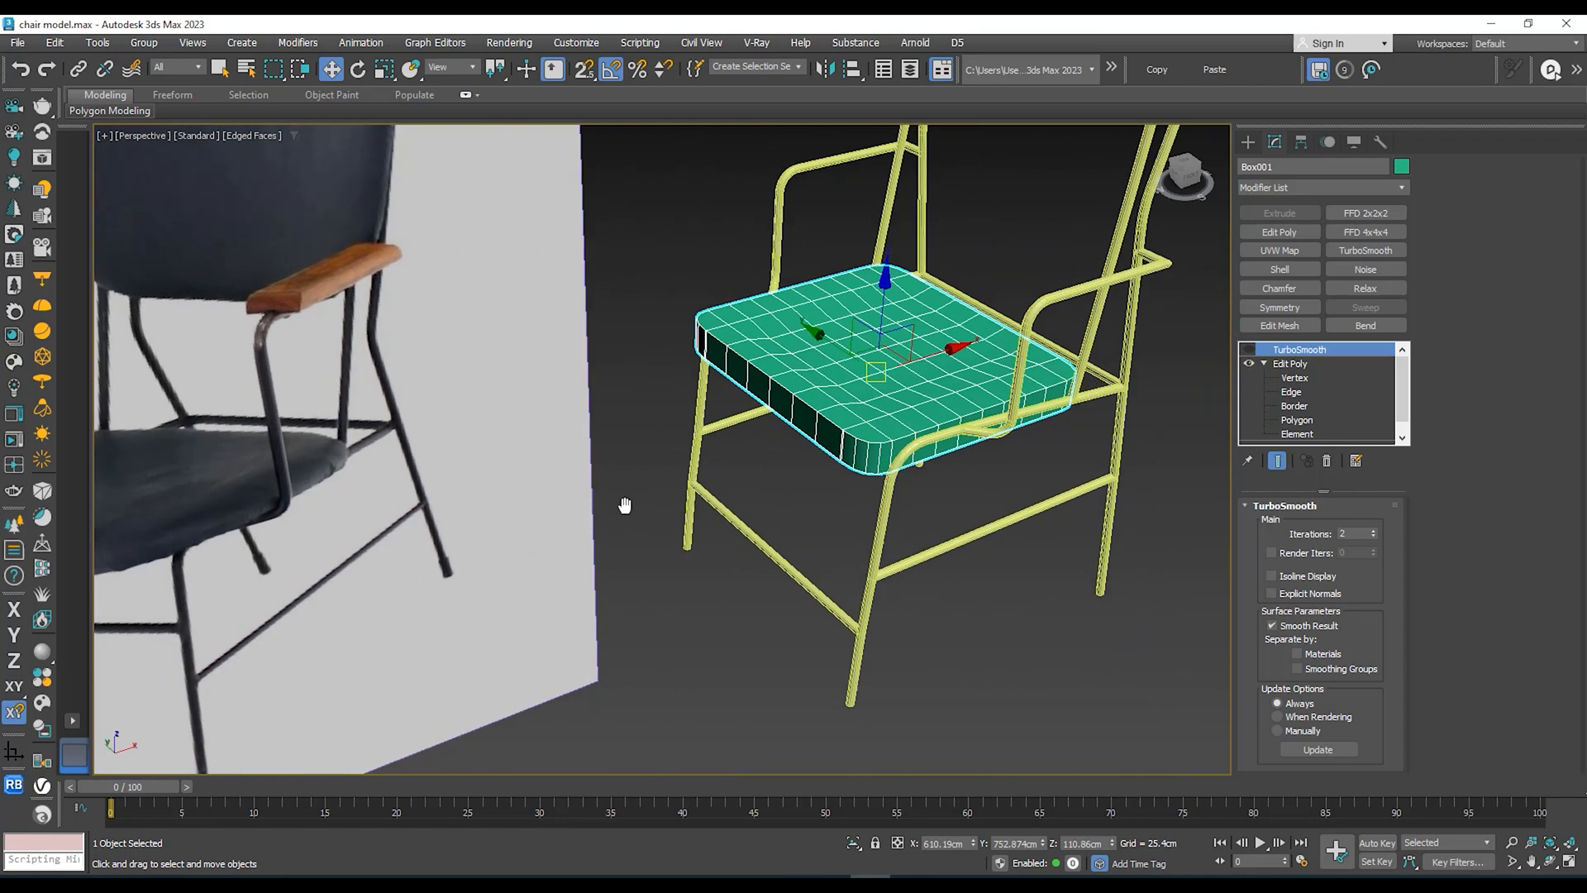
Step: Undo the chamfer on the seat's four vertical corner edges
click(1294, 364)
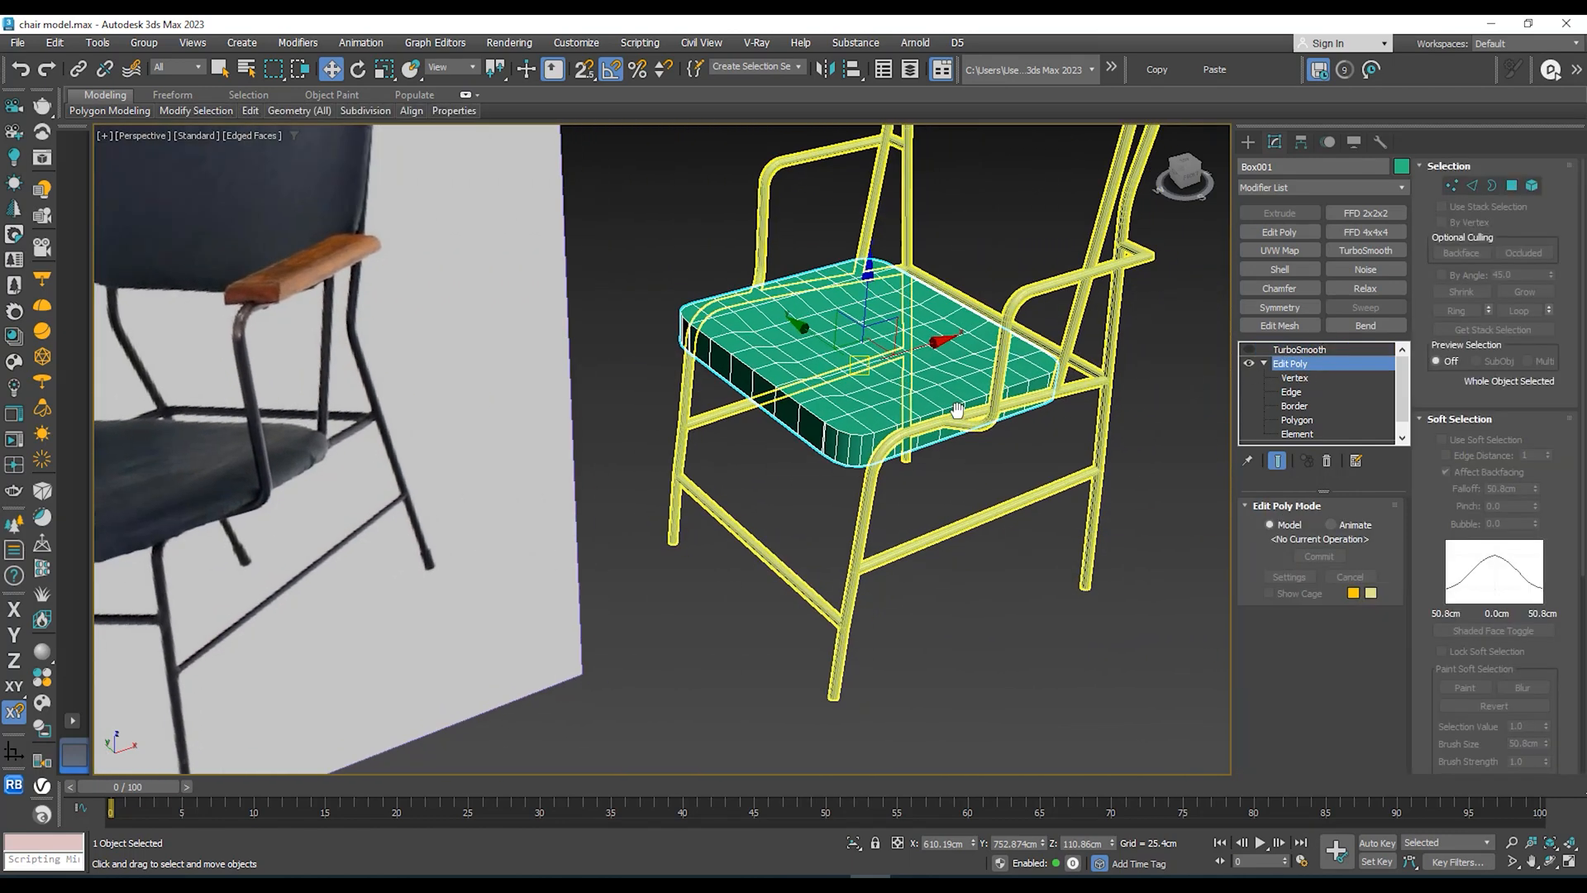
key(ctrl+z)
key(ctrl+z)
key(ctrl+z)
key(ctrl+z)
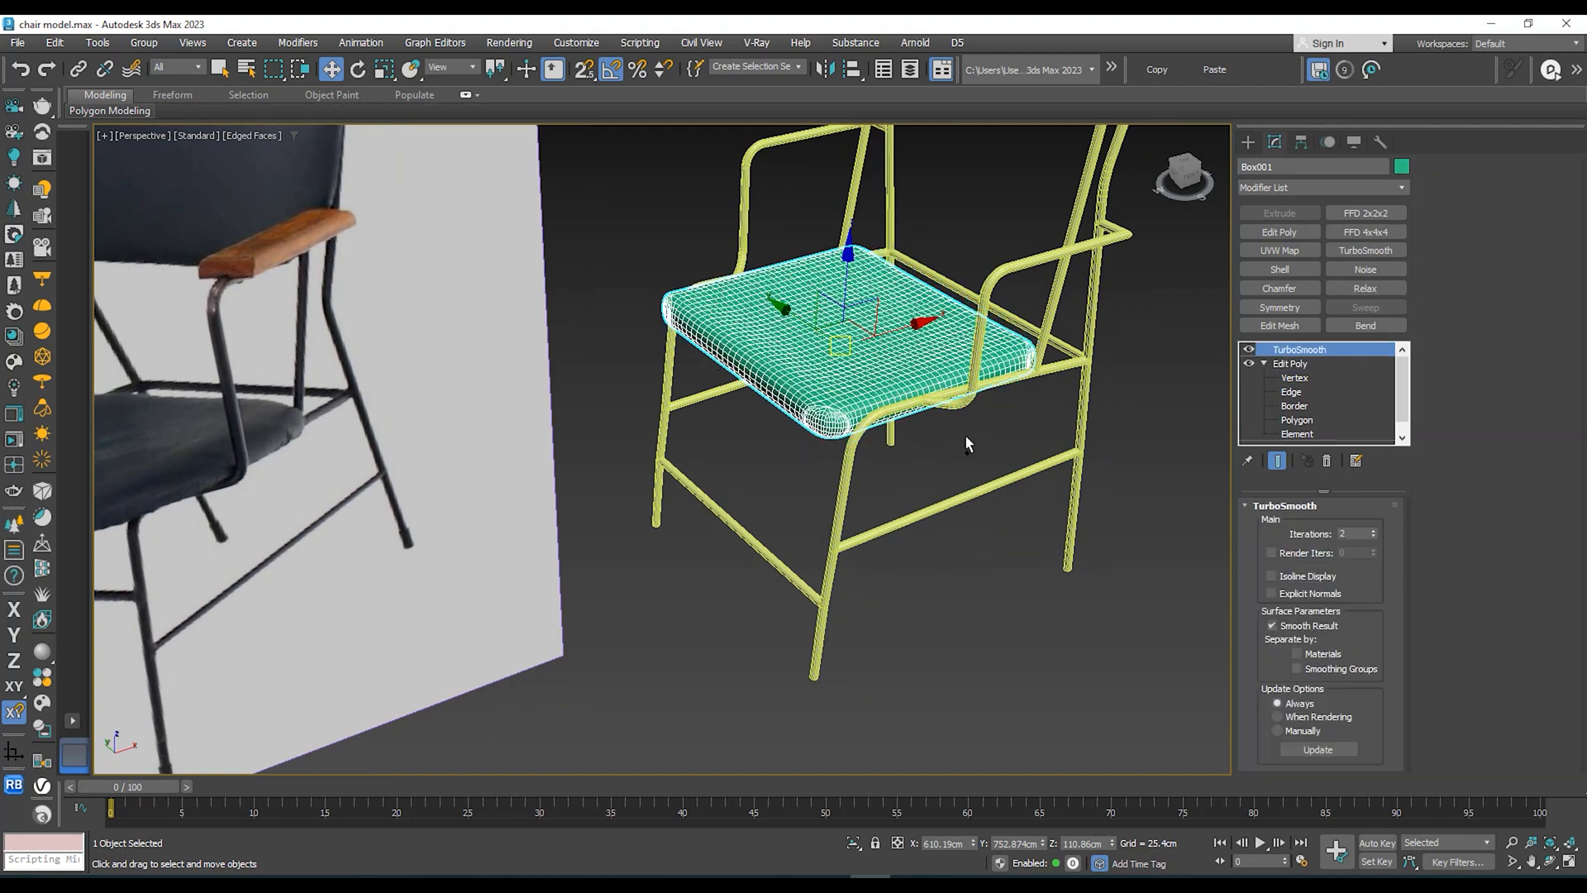
key(ctrl+z)
key(ctrl+z)
key(ctrl+z)
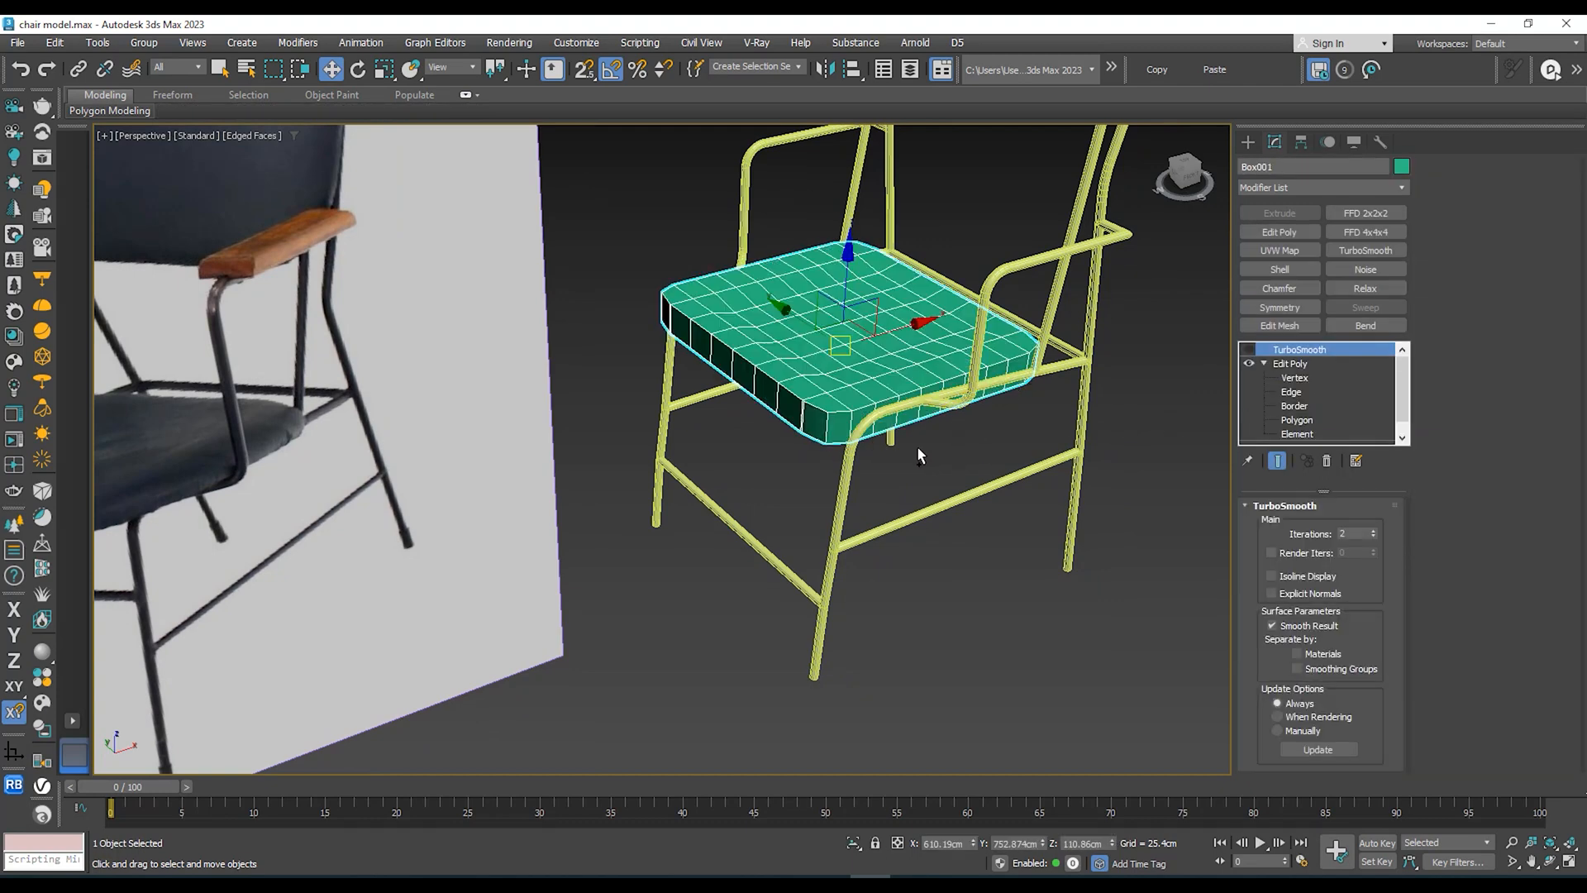
middle_drag(918, 449, 907, 463)
Step: Return to the seat's base Box level and set both its length segments and width segments to 6
click(1291, 364)
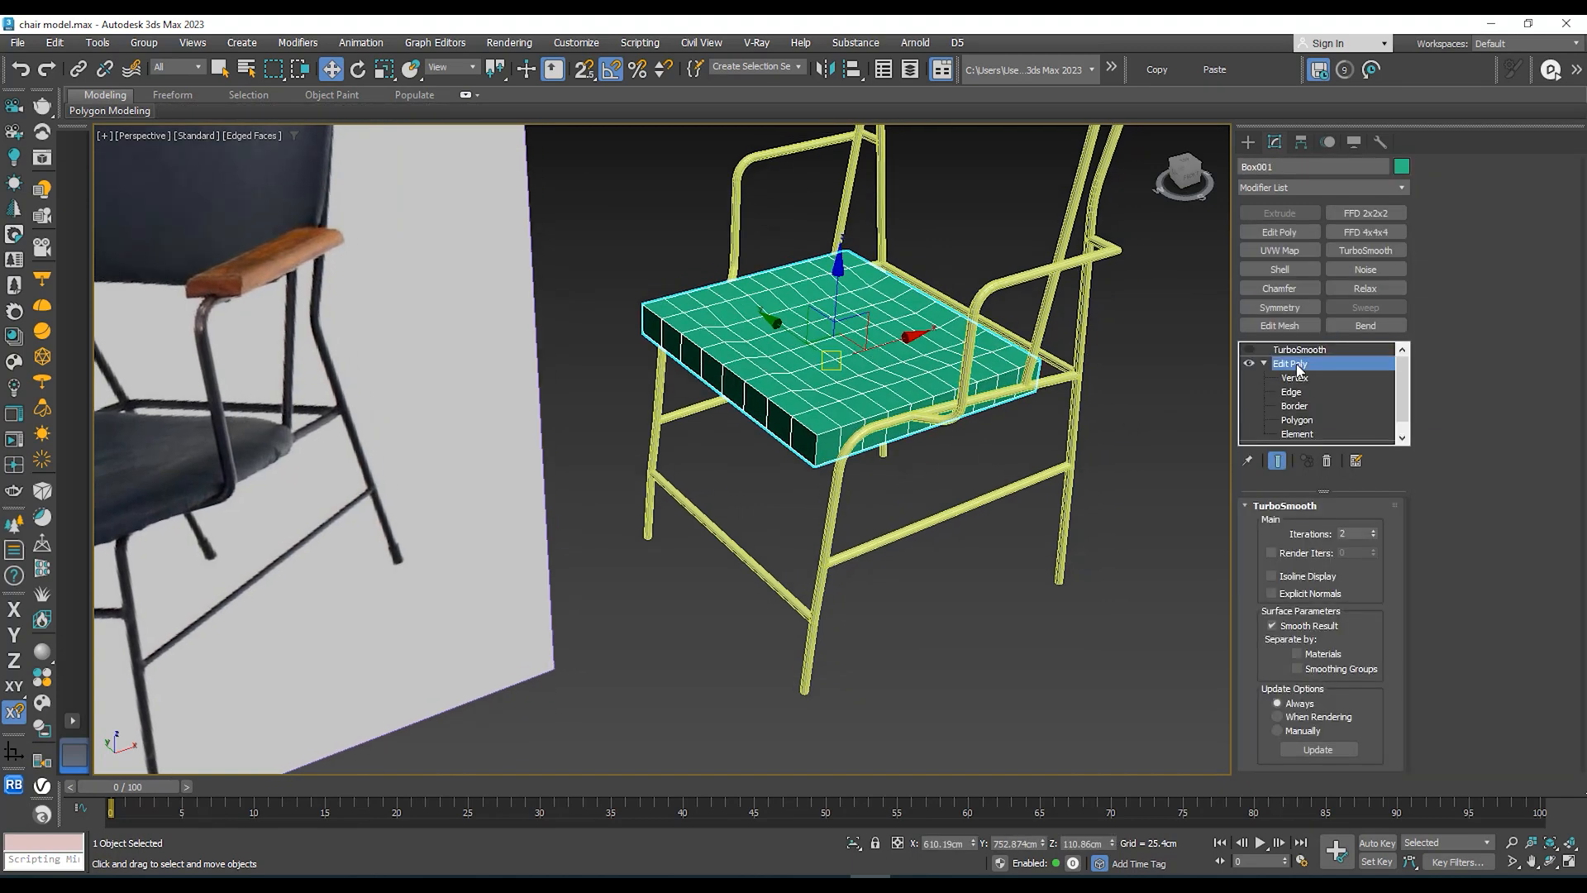
scroll(1291, 425, down, 1)
click(1265, 434)
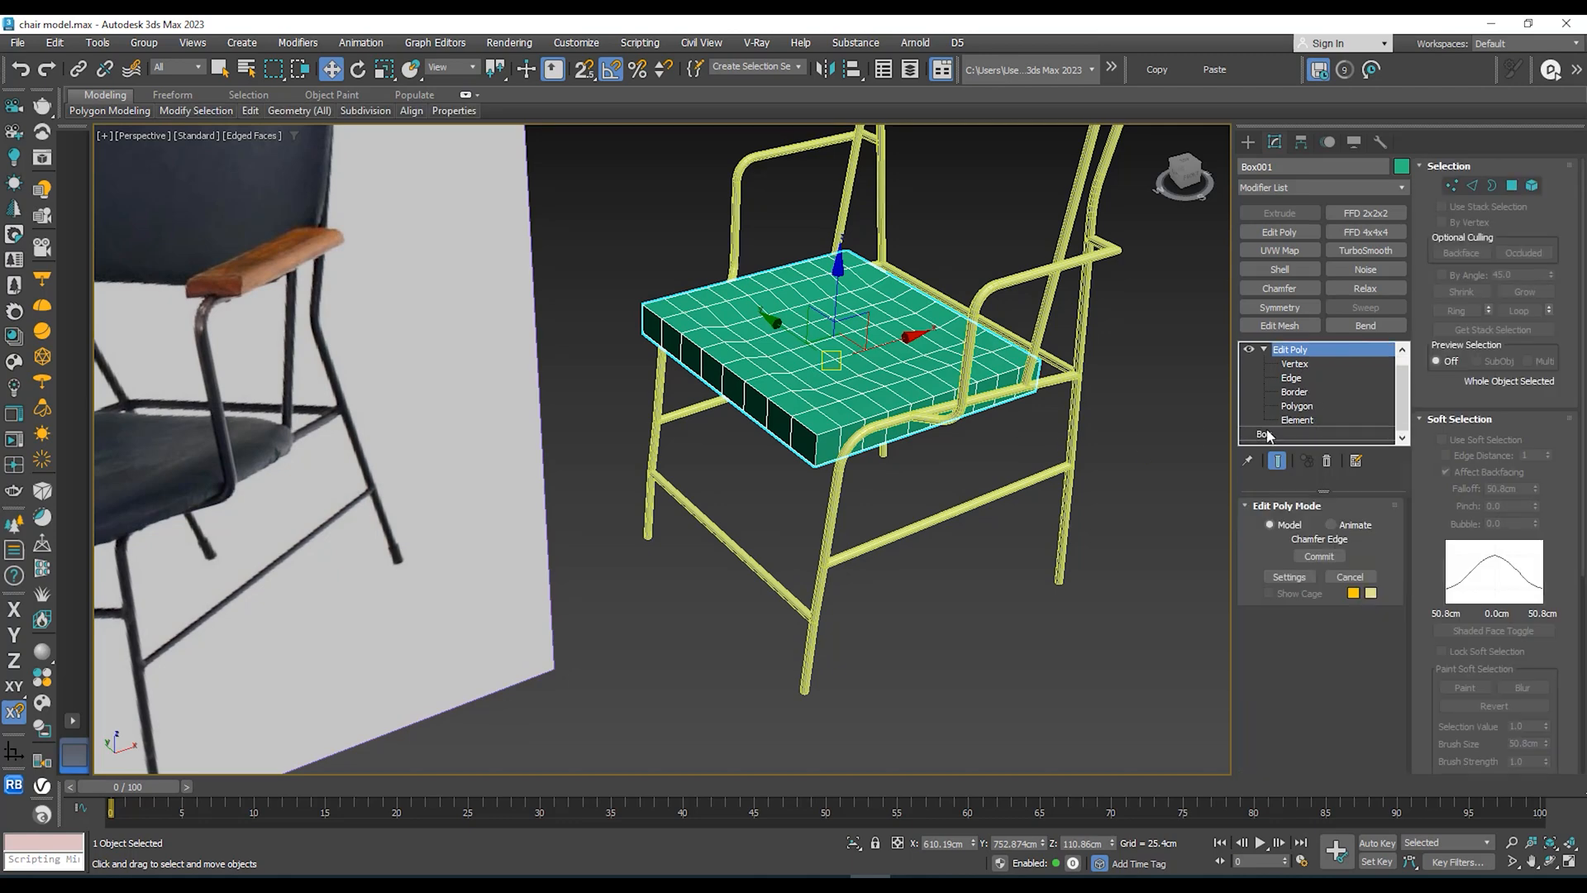
click(818, 501)
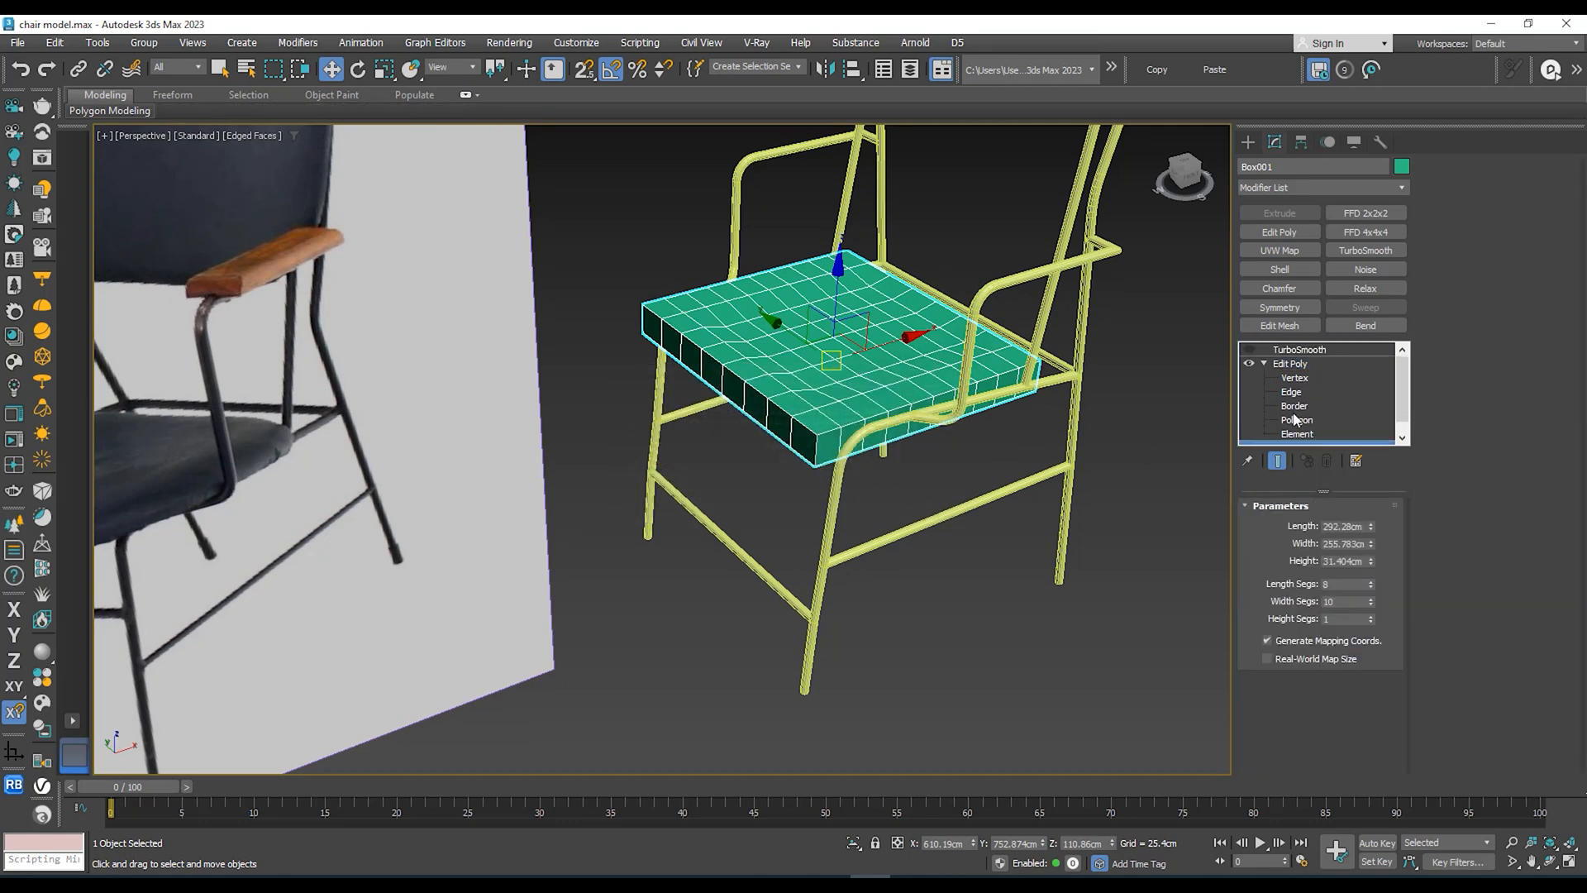
drag(1369, 596, 1373, 607)
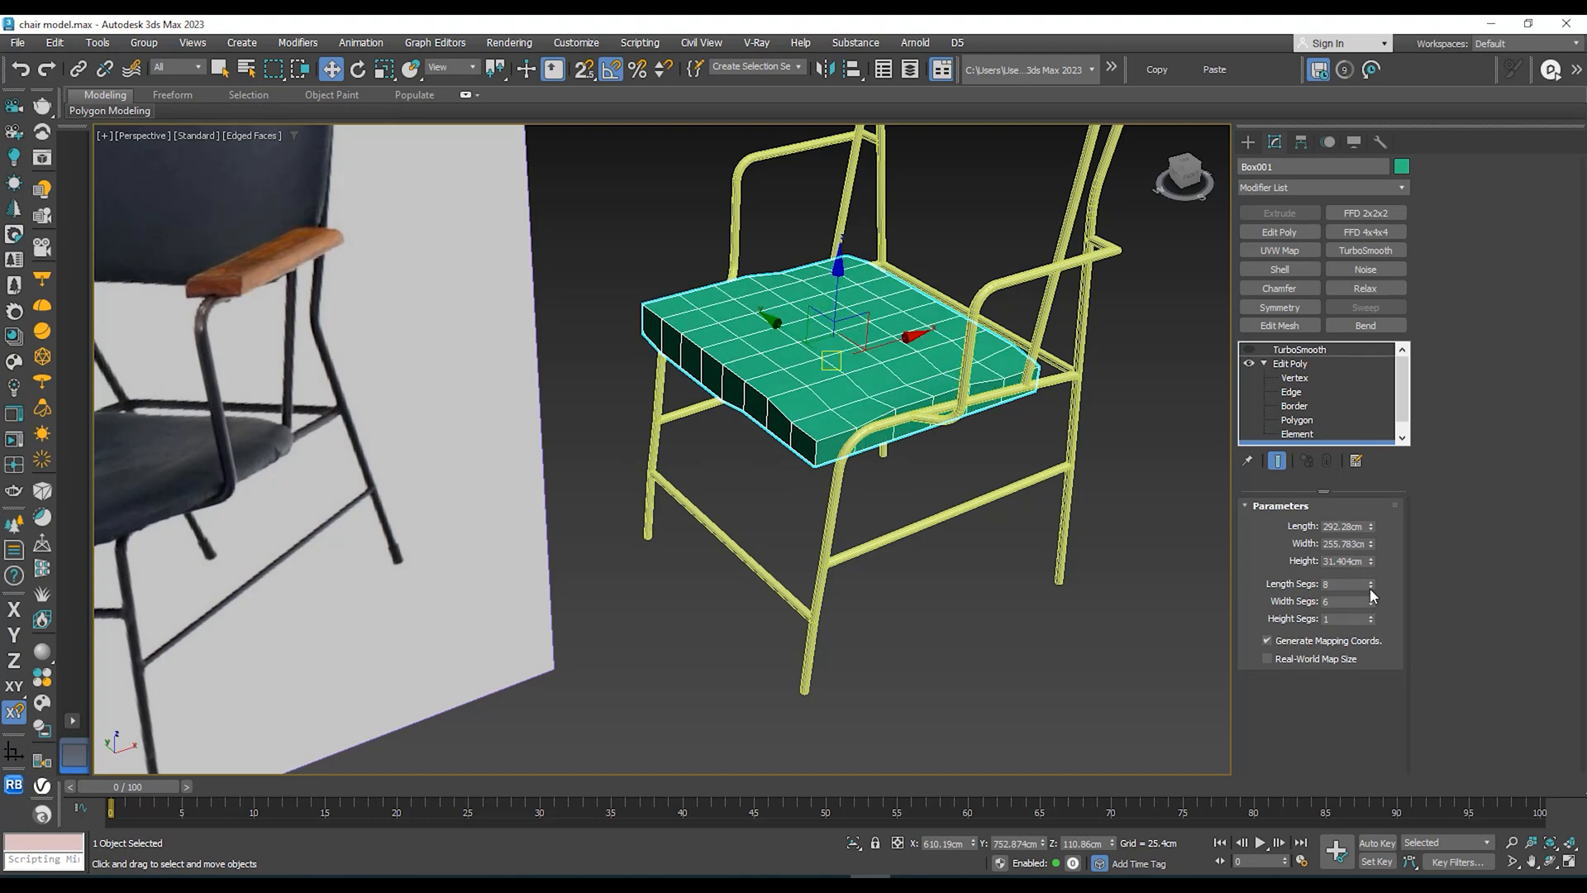
click(1371, 587)
click(1371, 587)
Step: Delete the TurboSmooth and Edit Poly modifiers from the seat, leaving only the base box
right_click(1296, 348)
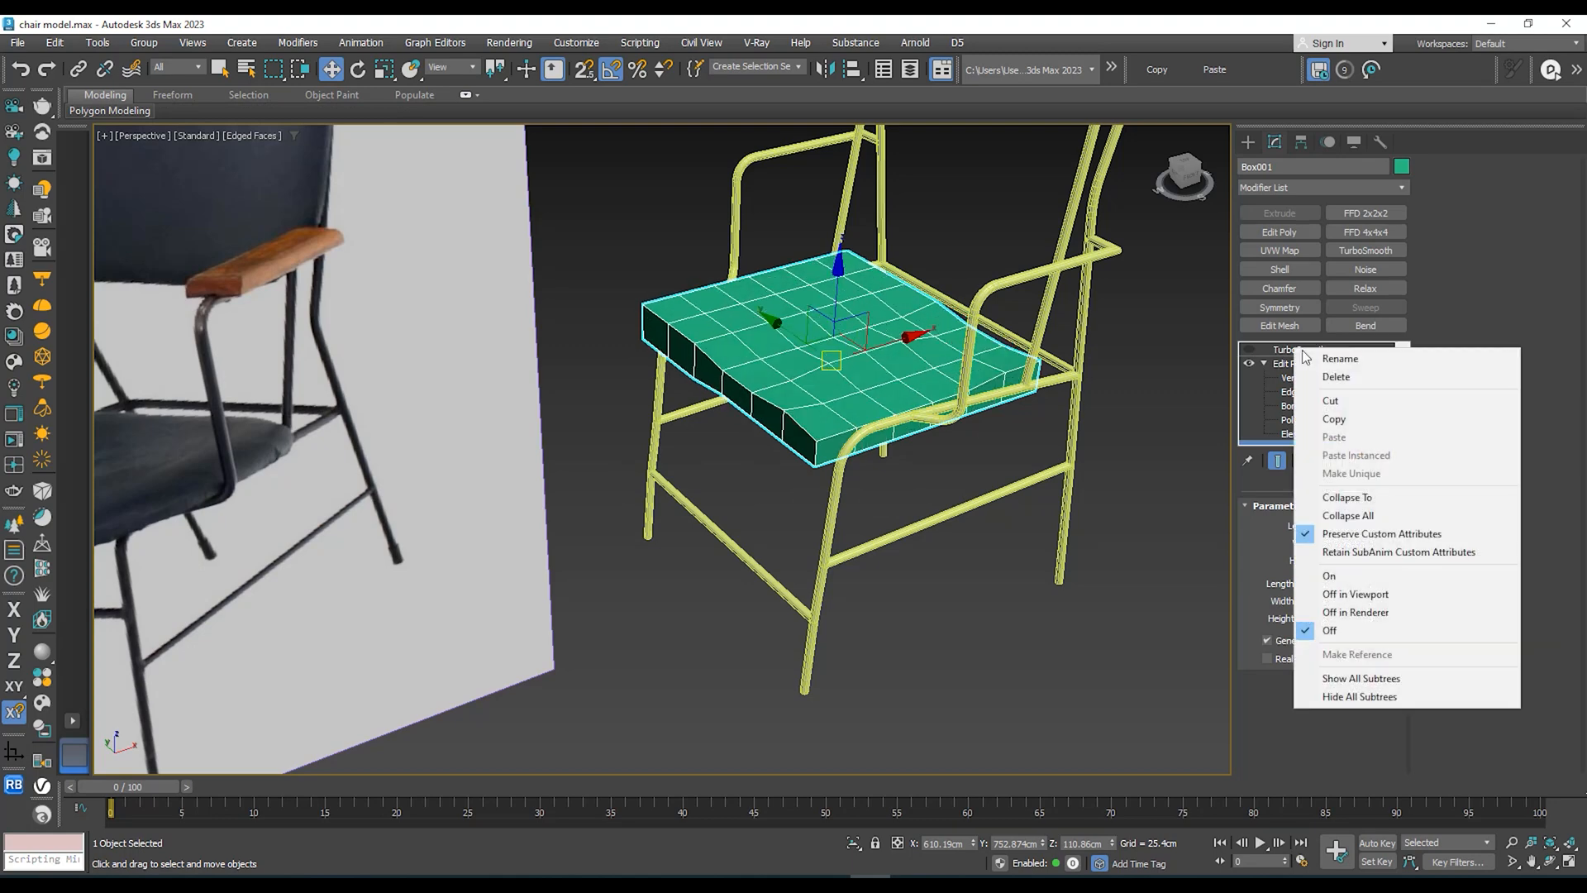
click(1327, 377)
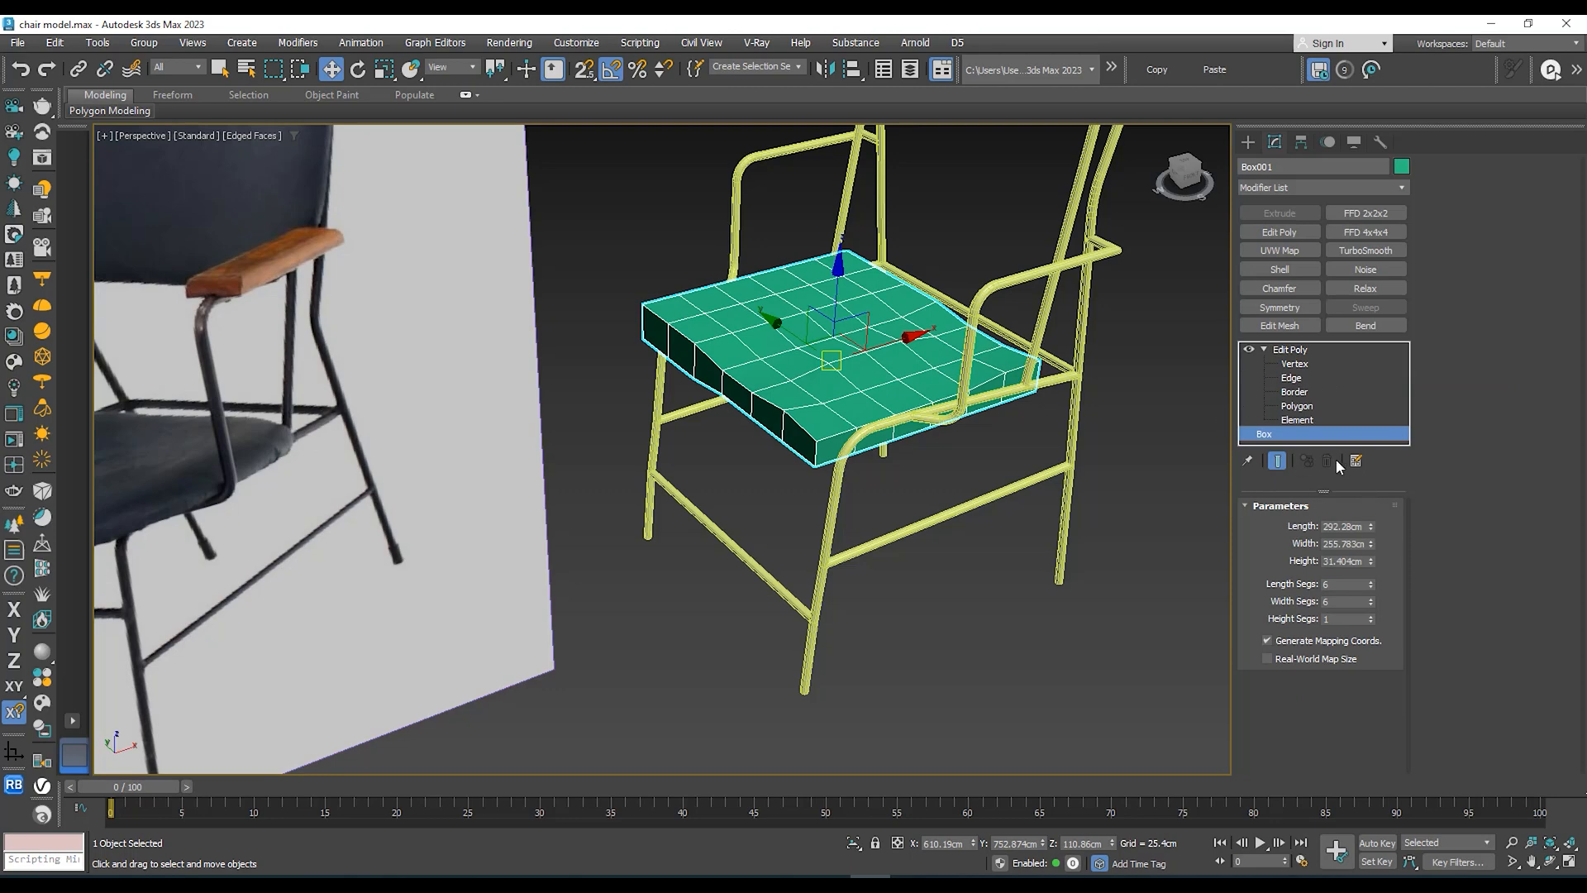
right_click(1302, 350)
click(1327, 377)
middle_drag(1053, 445, 1078, 409)
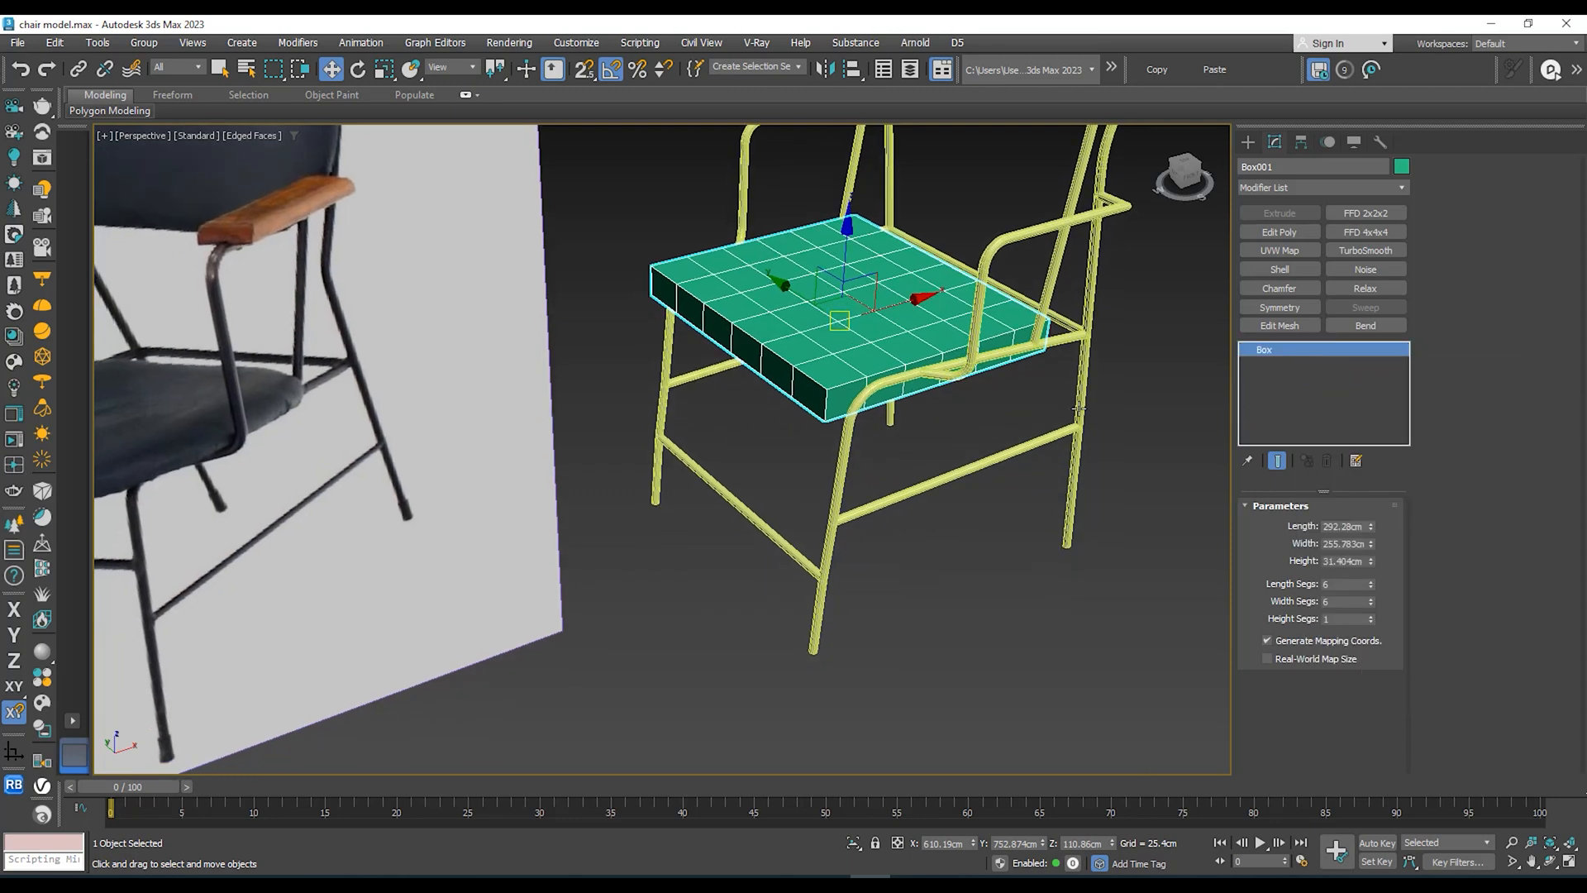
Step: Set the seat box's width to 253.226 cm and both its length segments and width segments to 3
click(1372, 547)
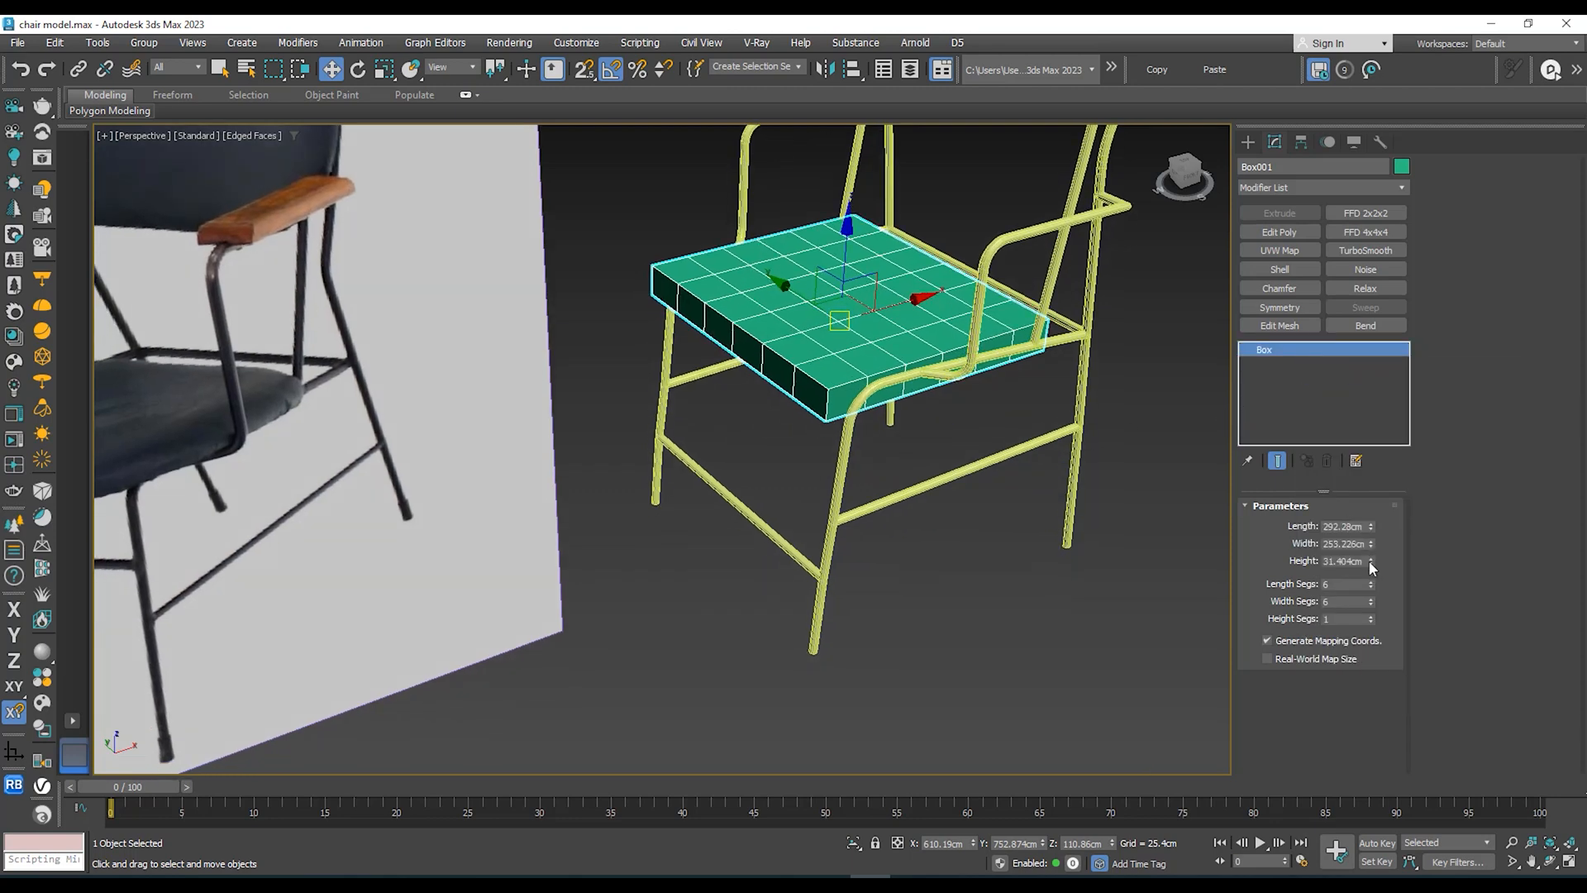
click(1371, 587)
click(1370, 587)
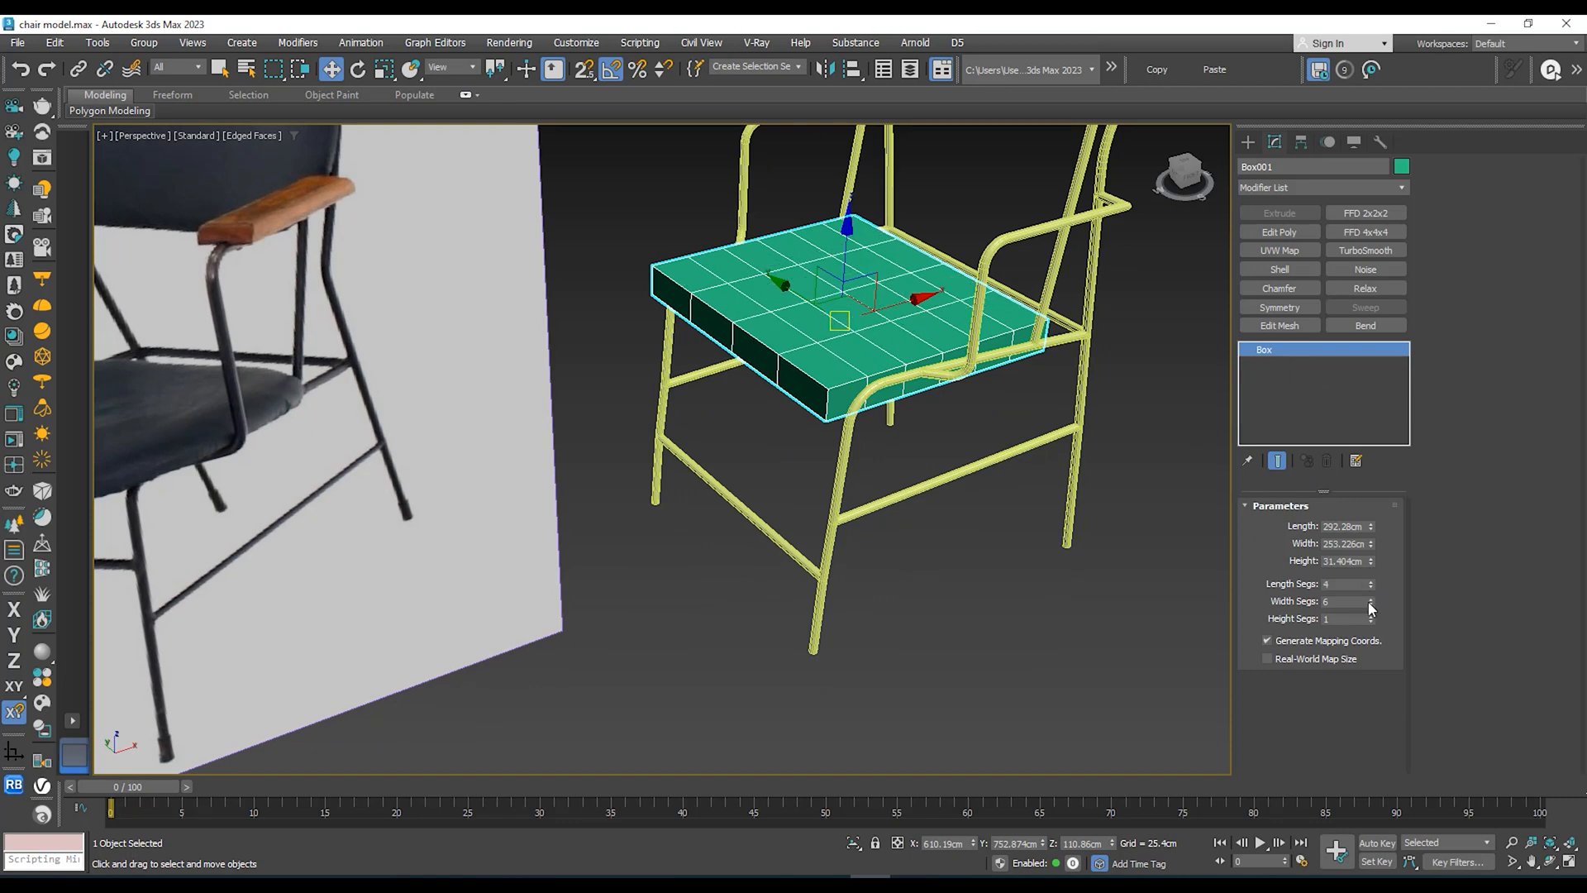
click(1369, 605)
click(1370, 605)
click(1371, 606)
click(1371, 587)
middle_drag(992, 405, 1183, 388)
middle_drag(1072, 343, 1004, 350)
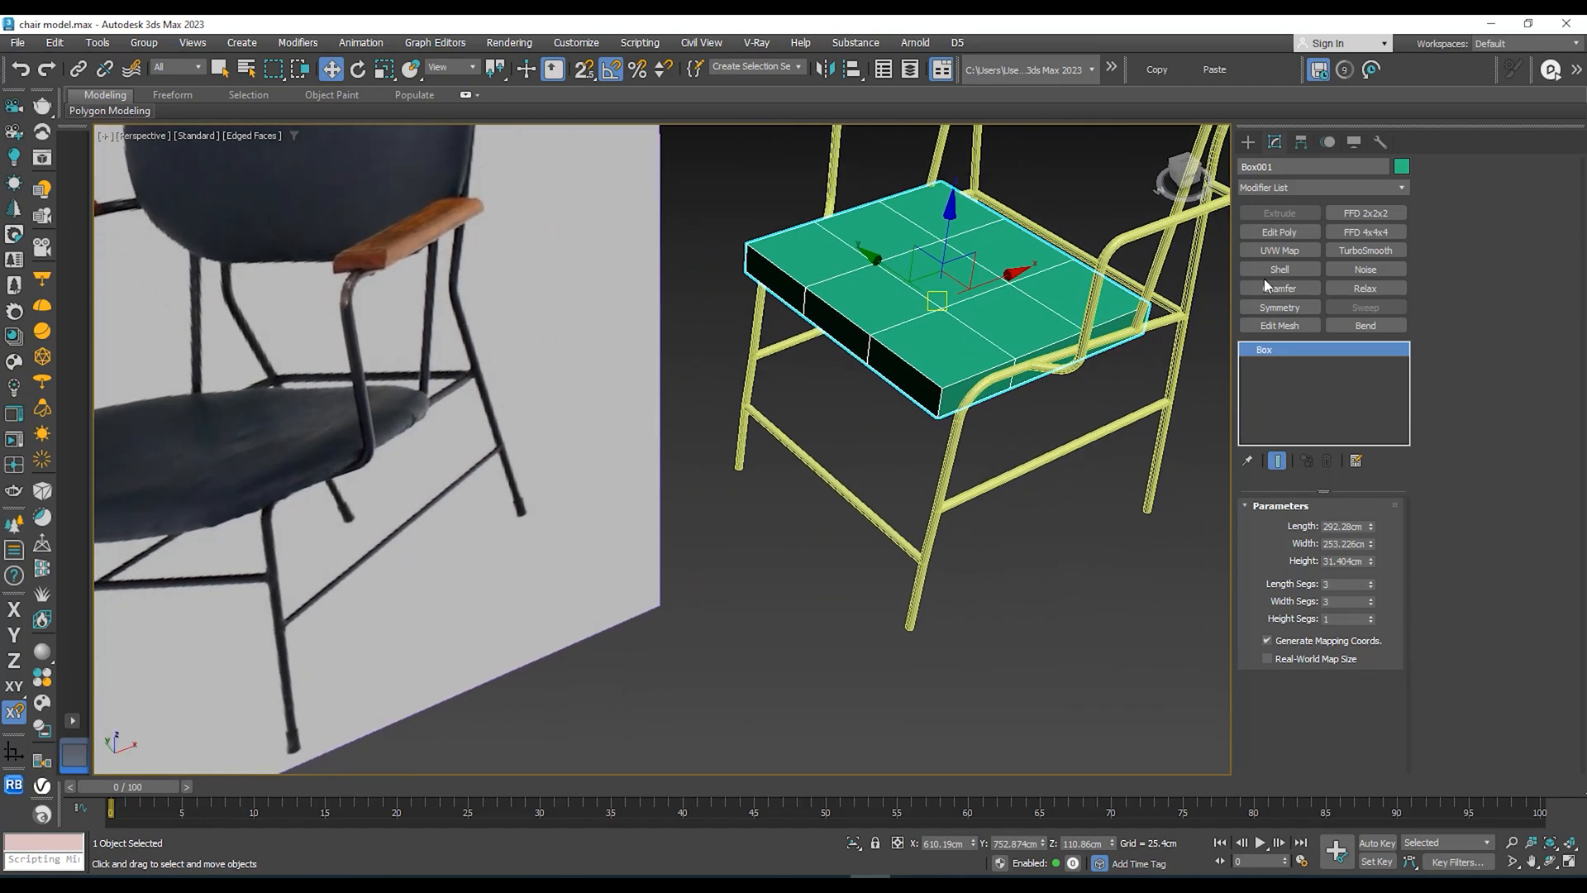
Step: Add a new Edit Poly modifier to the seat and select its four vertical corner edges at Edge level
click(1248, 142)
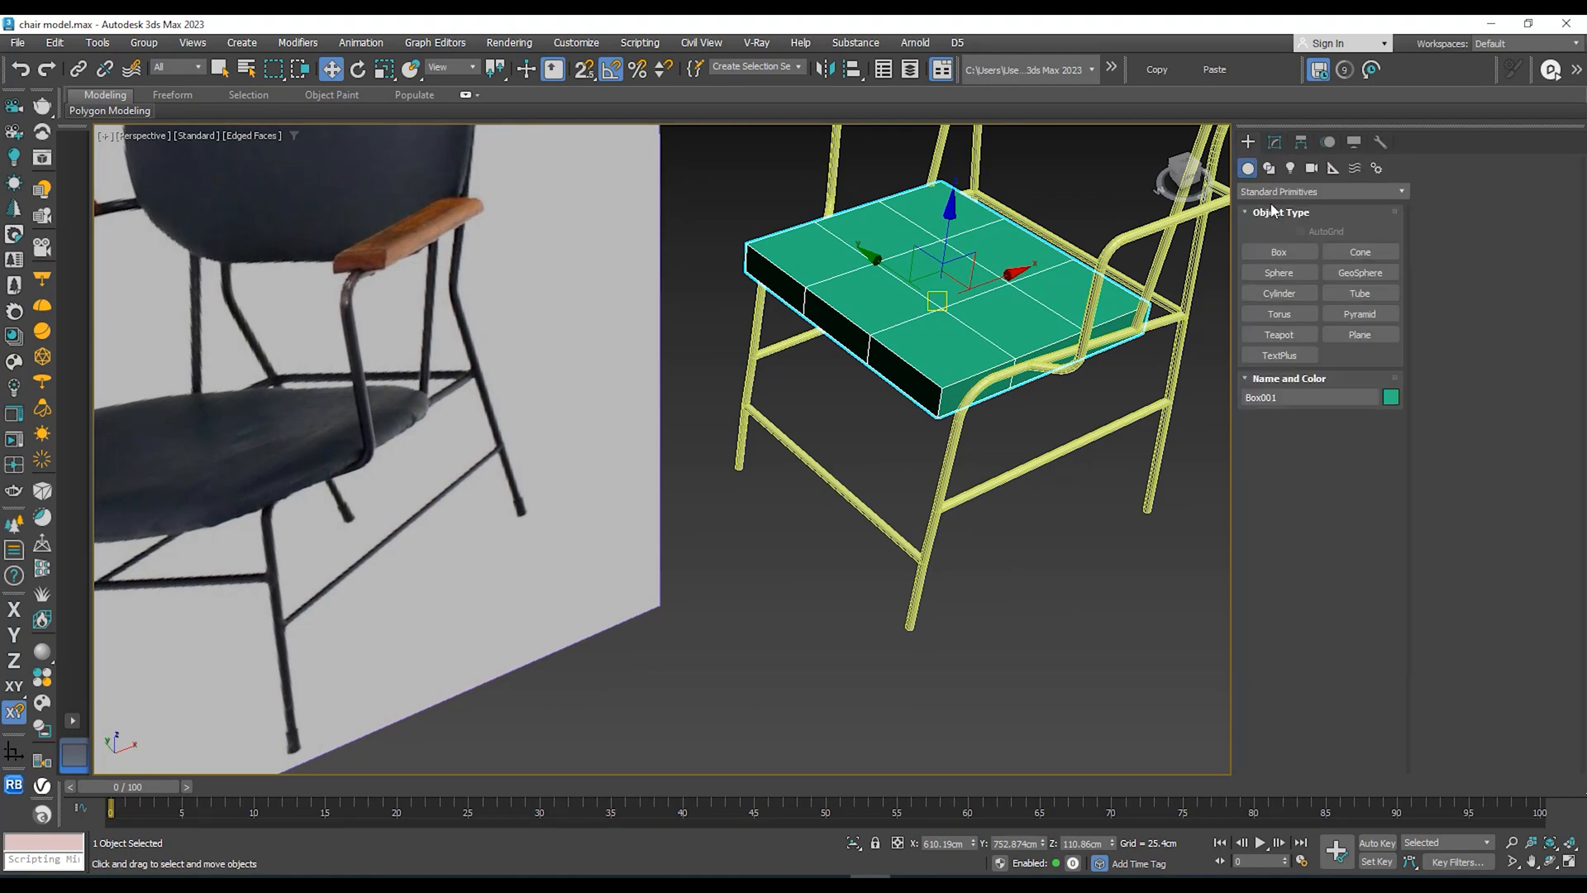
click(1277, 141)
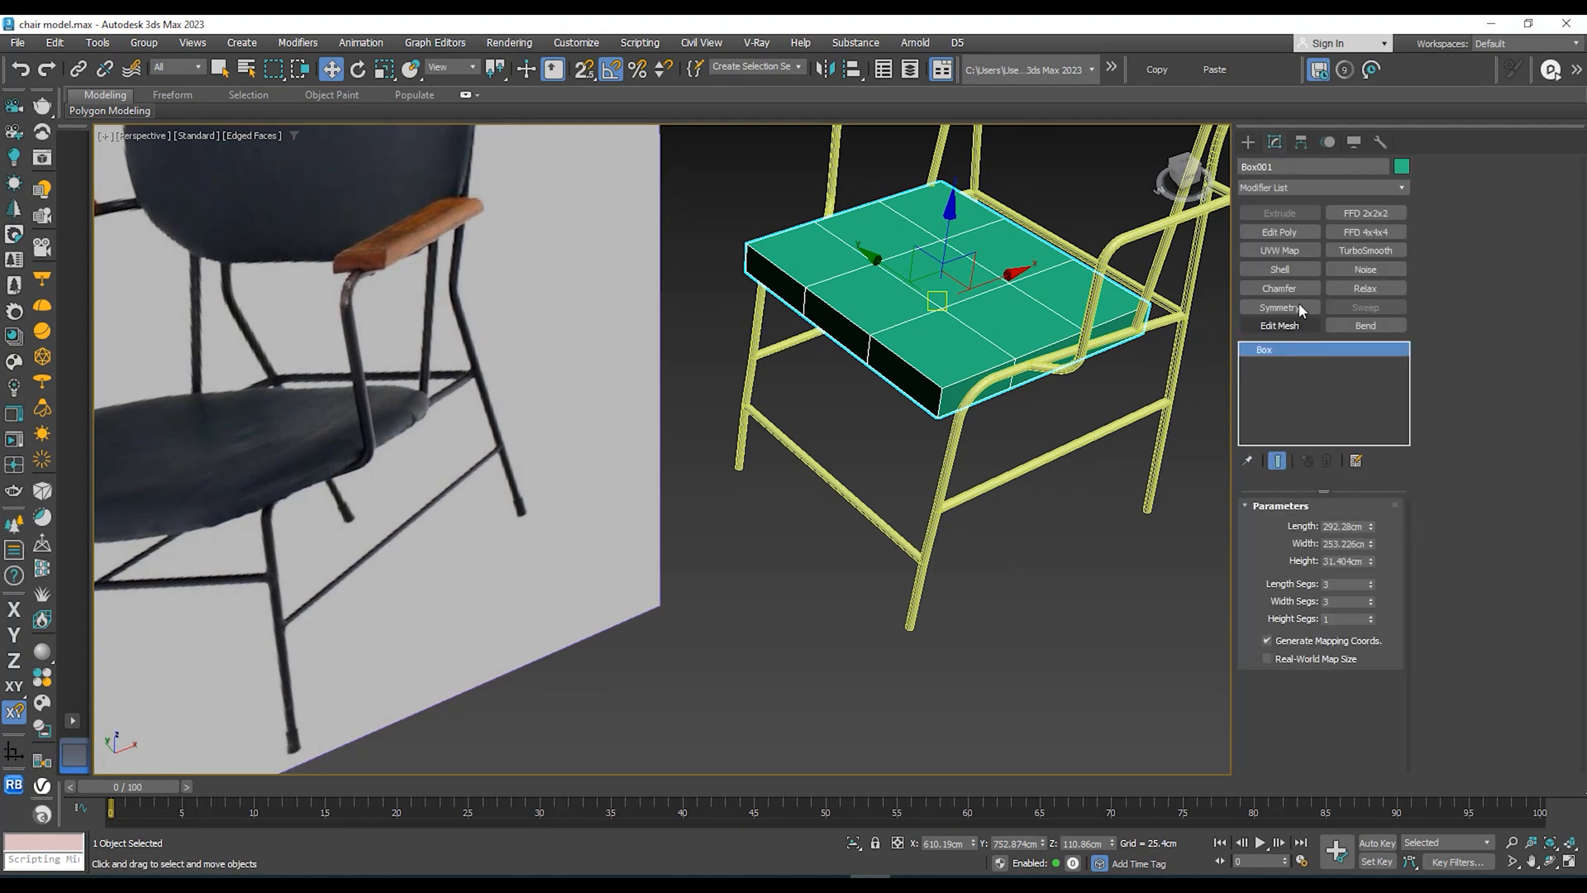
click(1279, 231)
click(1265, 349)
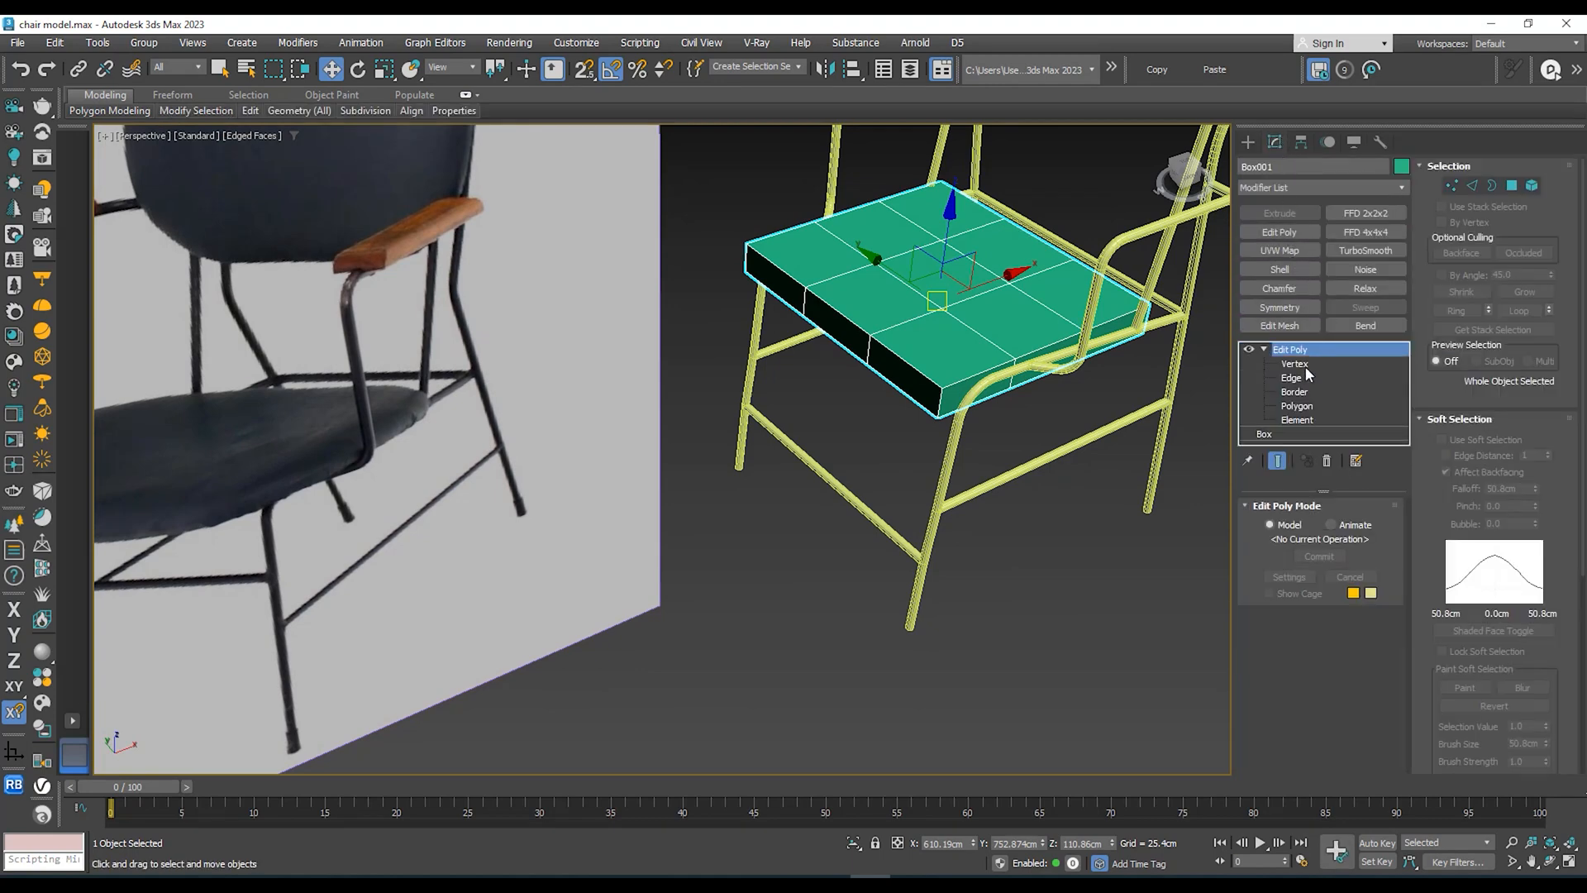
click(1292, 377)
click(953, 395)
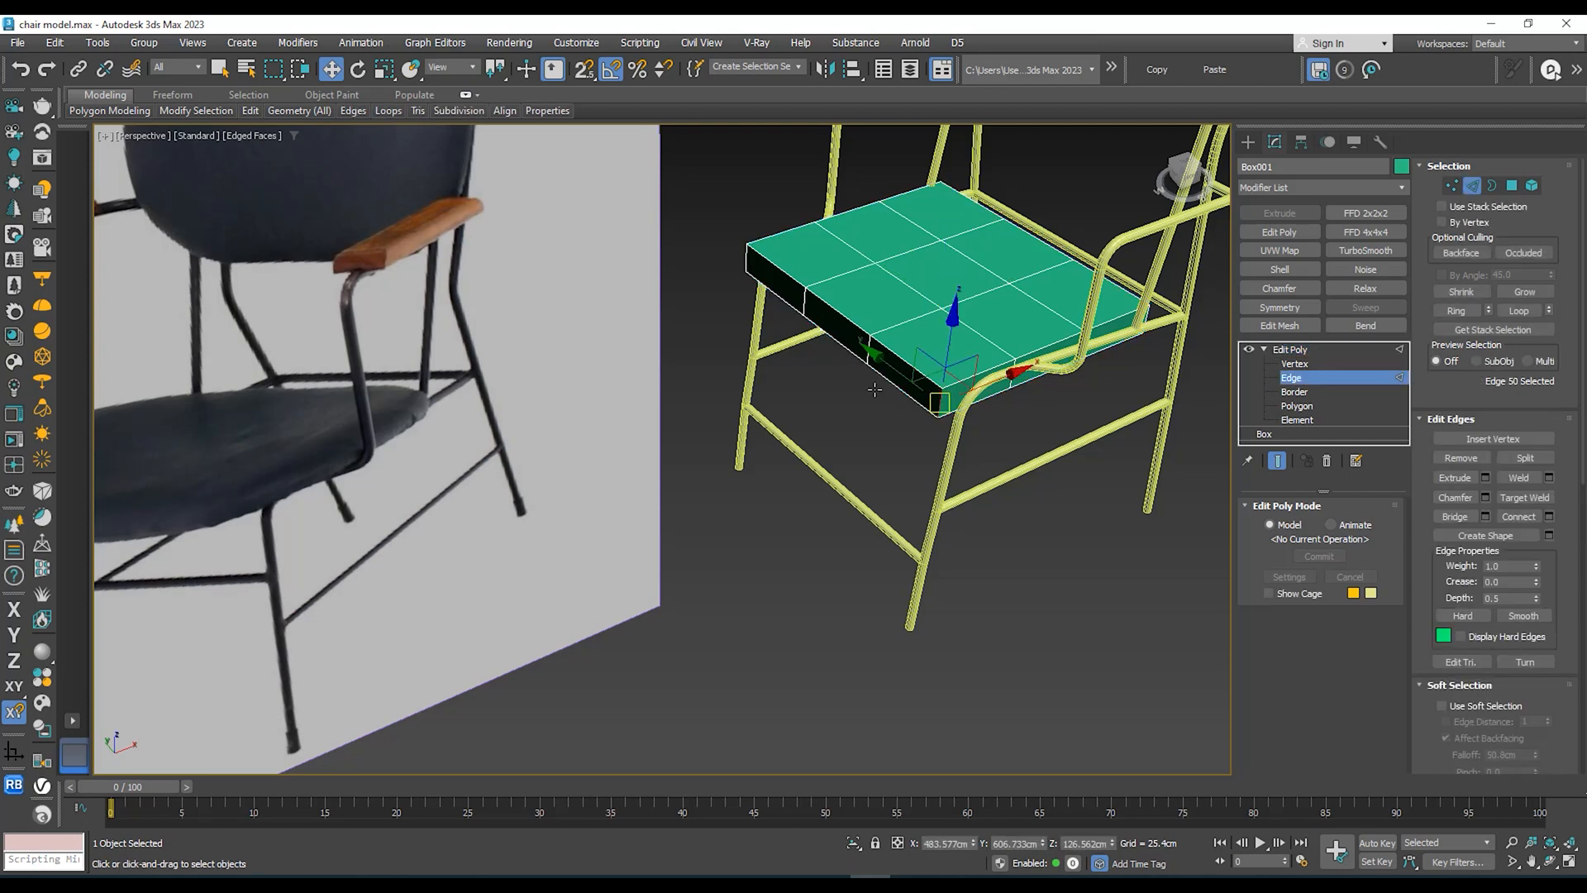
ctrl+click(745, 255)
alt+middle_drag(975, 294, 781, 330)
alt+middle_drag(937, 399, 923, 364)
ctrl+click(878, 445)
Step: Chamfer the four selected corner edges of the seat by about 54 cm with 1 segment
right_click(923, 364)
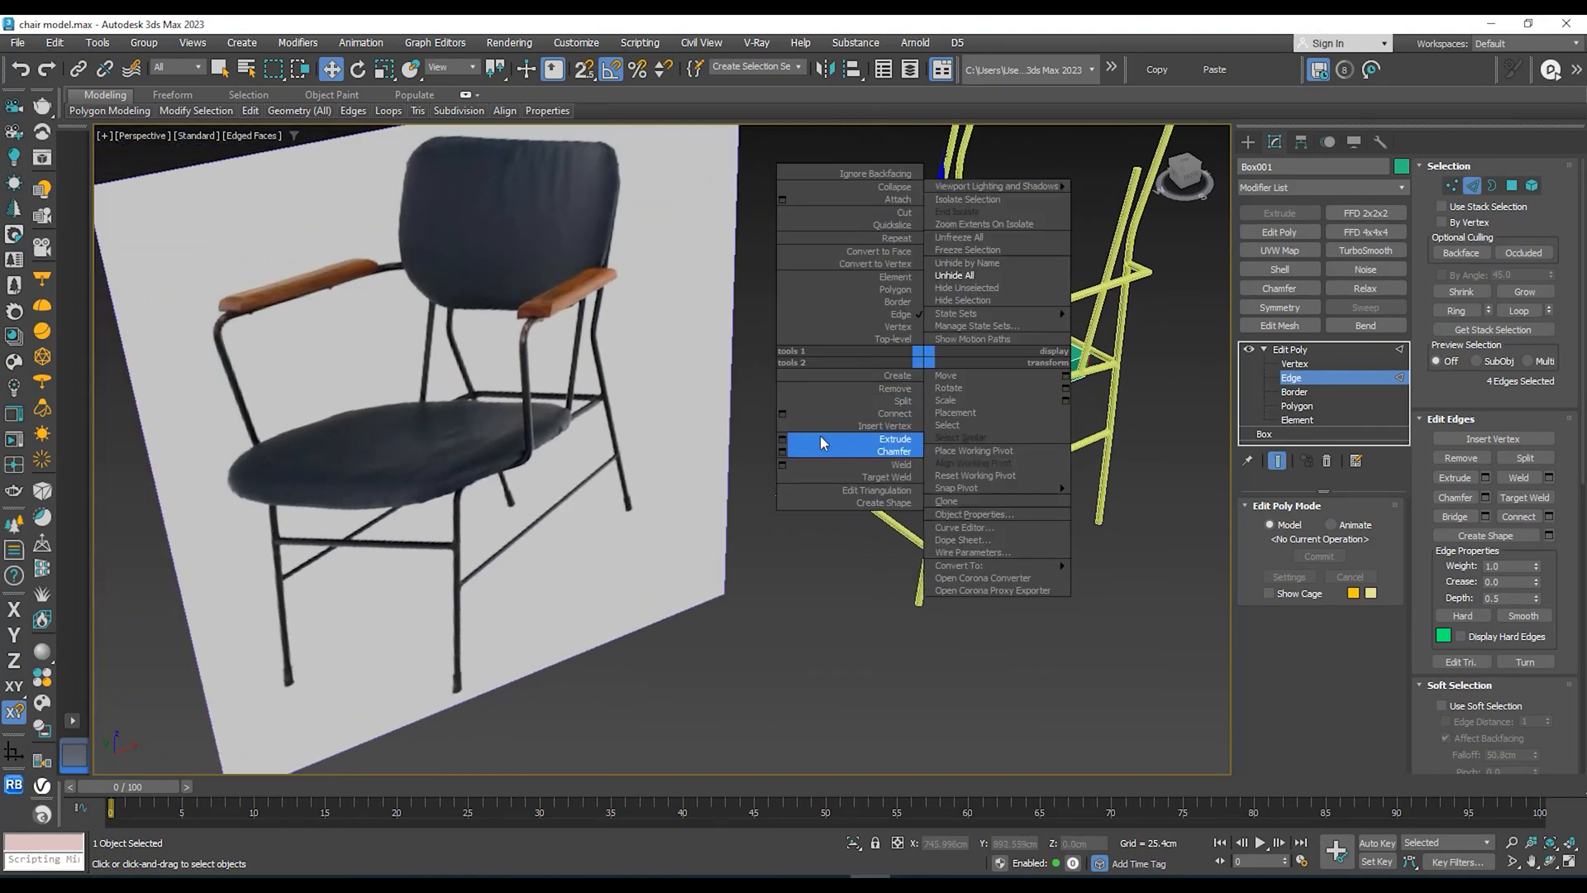
click(782, 452)
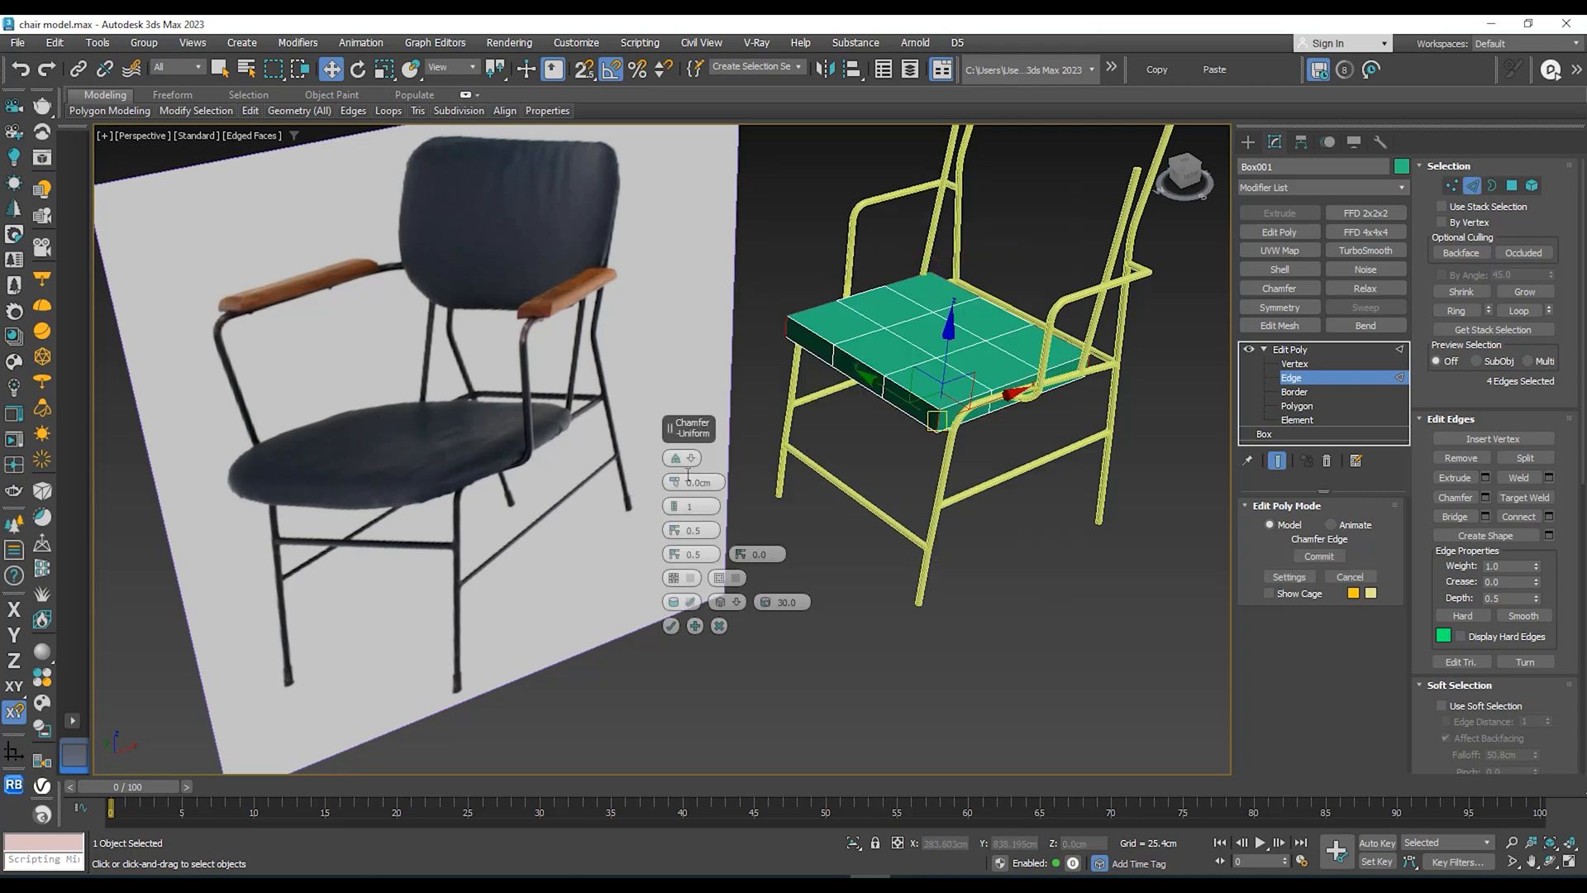
drag(688, 475, 648, 327)
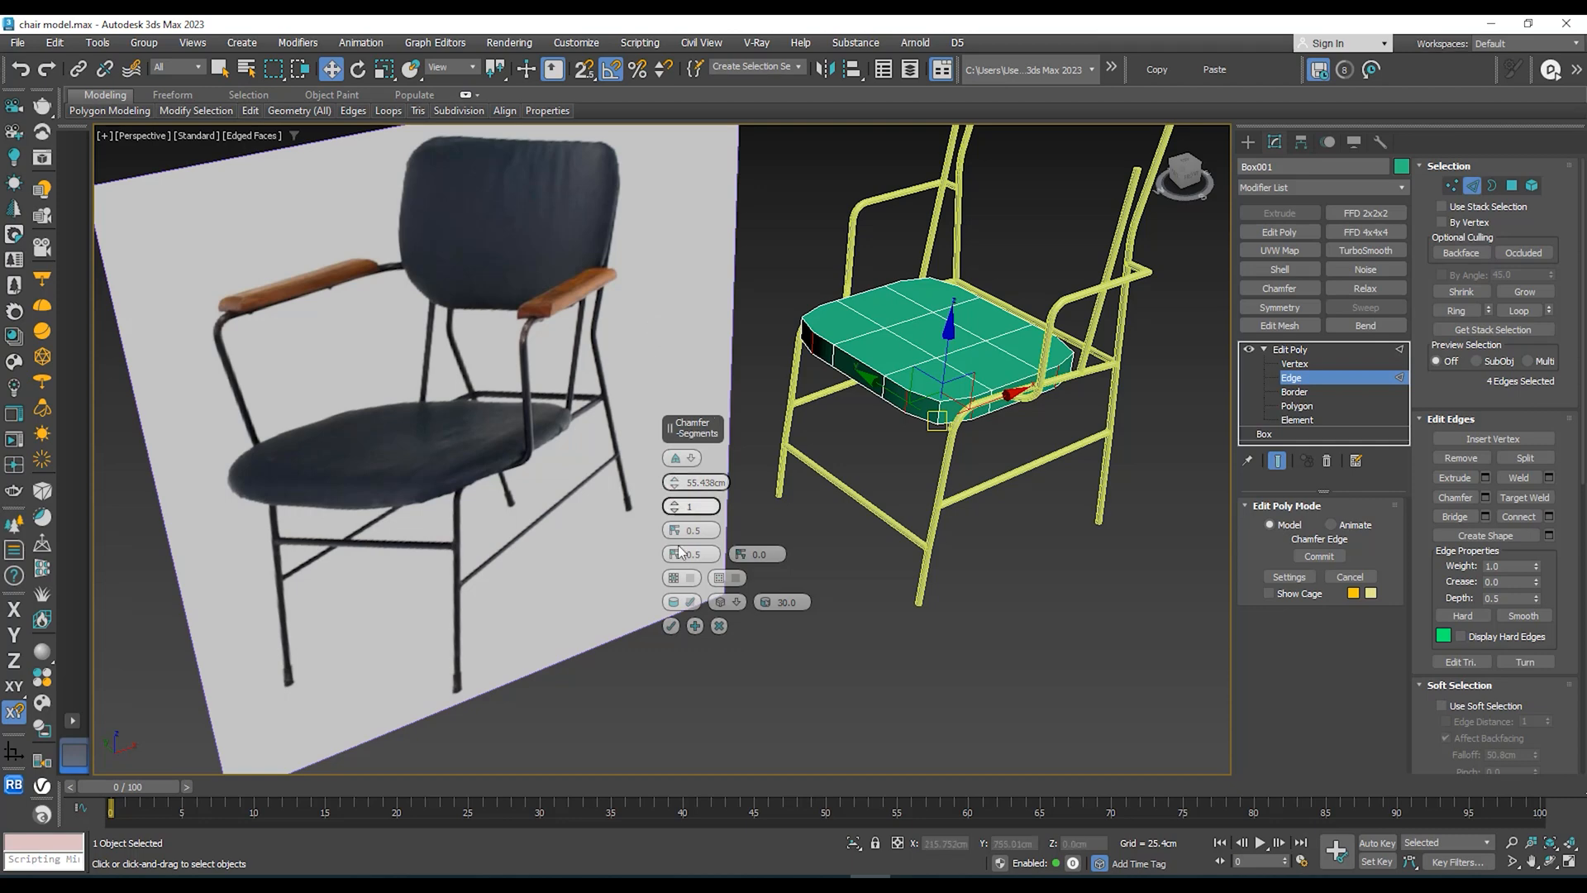
scroll(842, 422, up, 3)
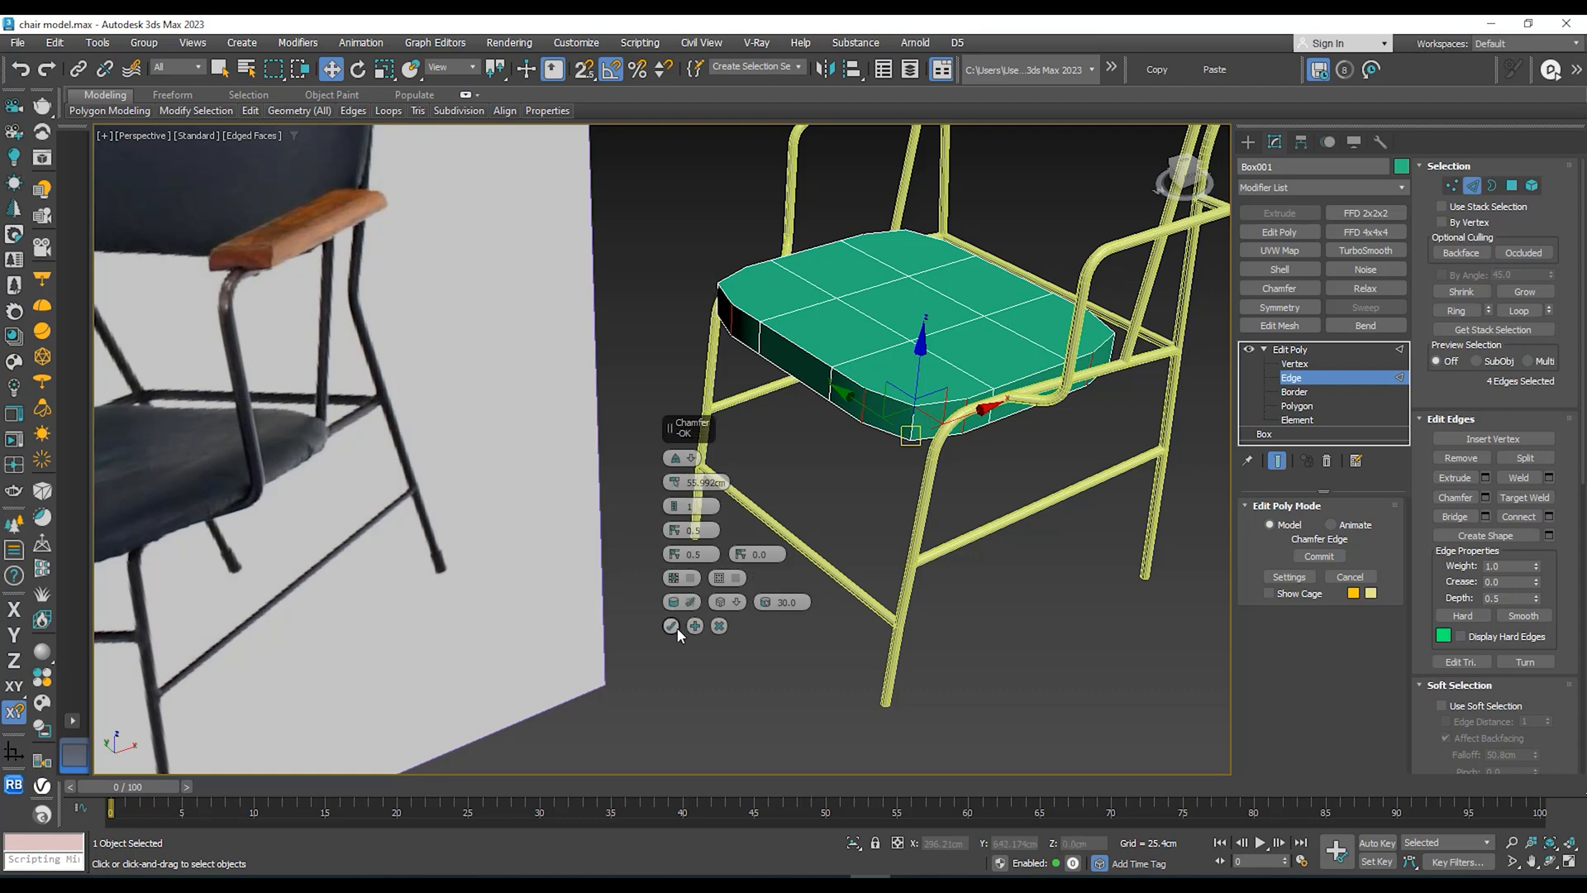
click(674, 507)
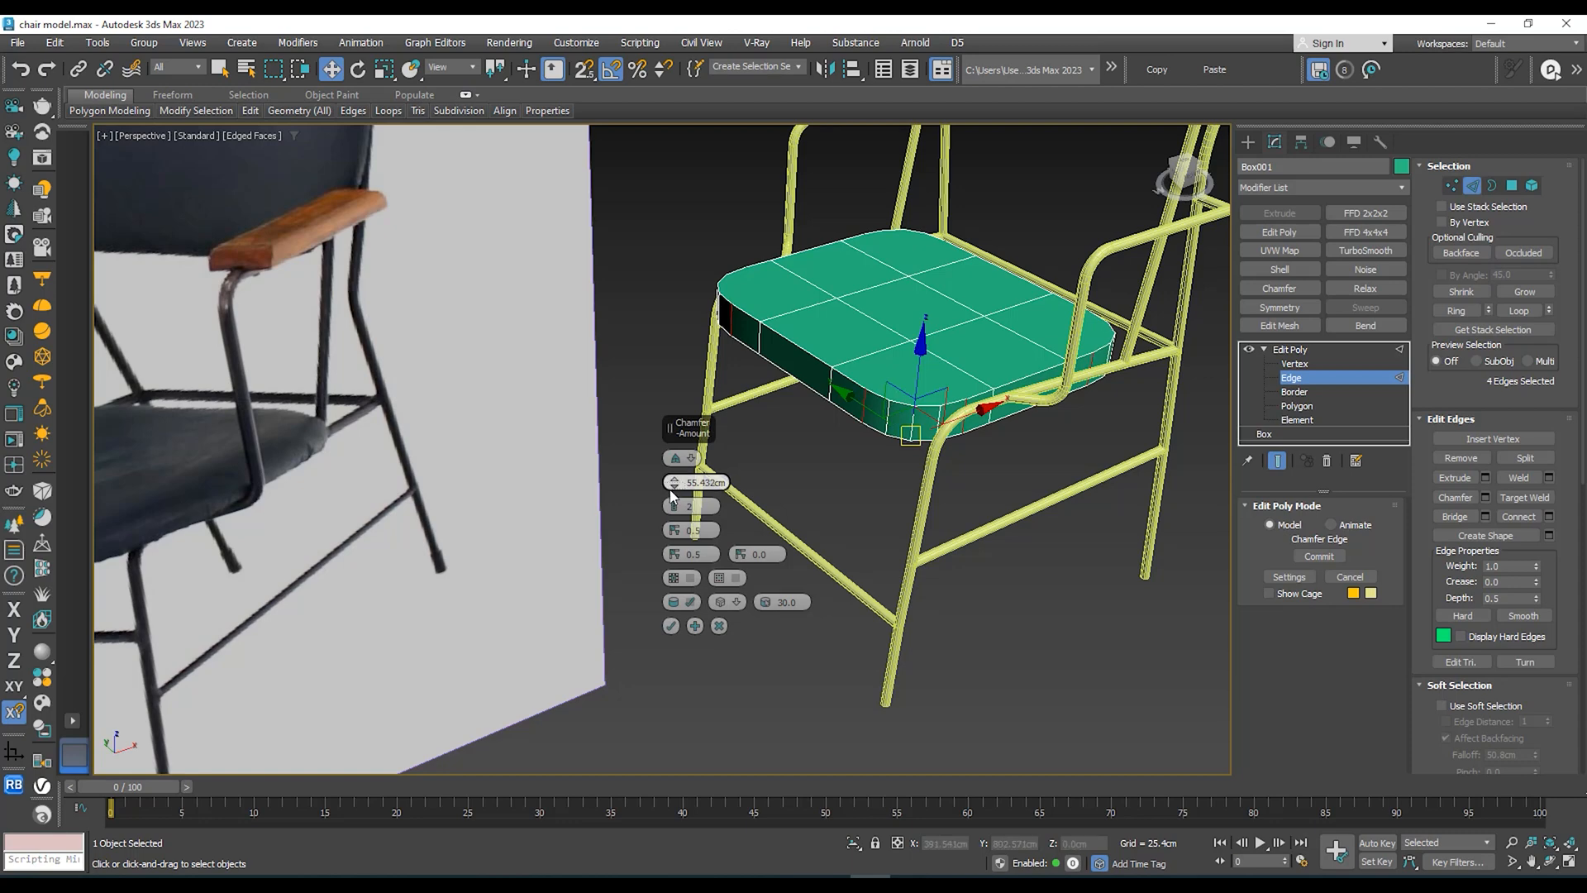
click(676, 516)
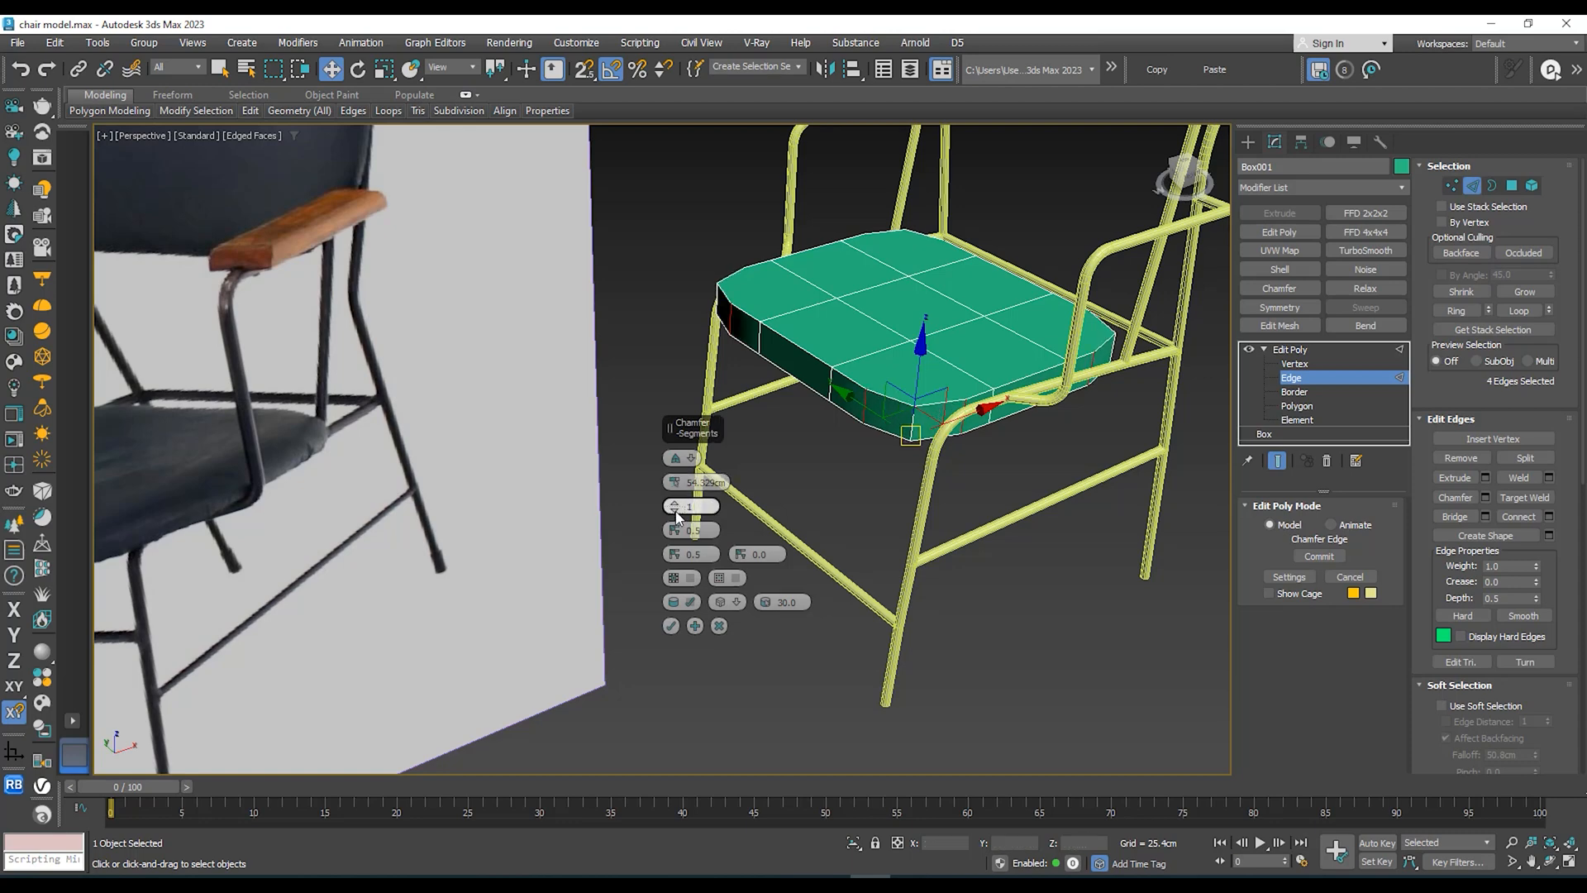
click(676, 507)
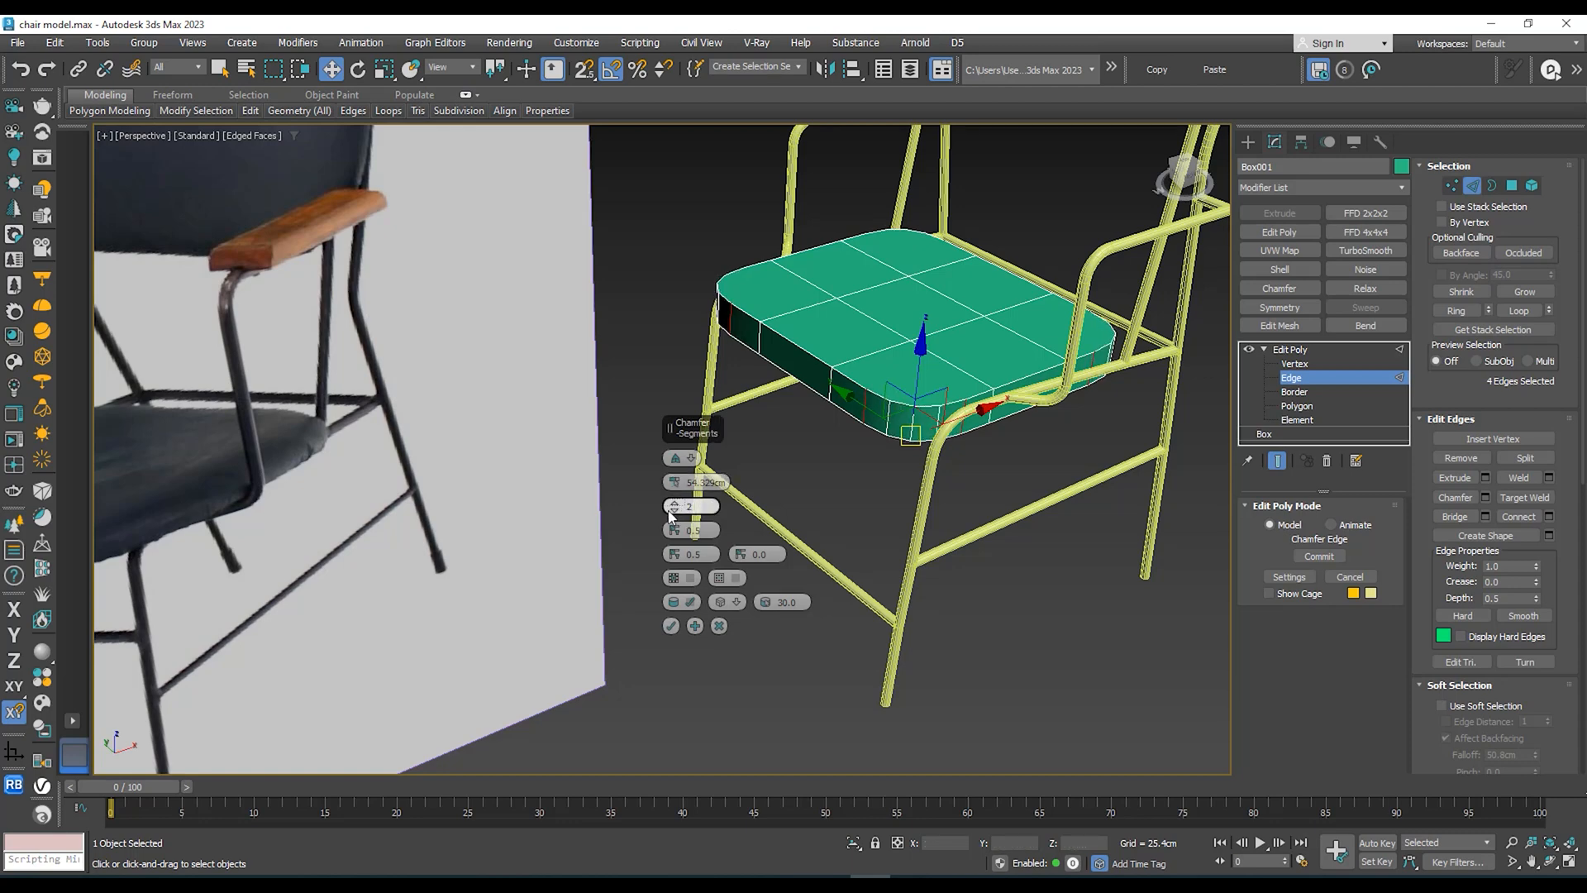
click(677, 514)
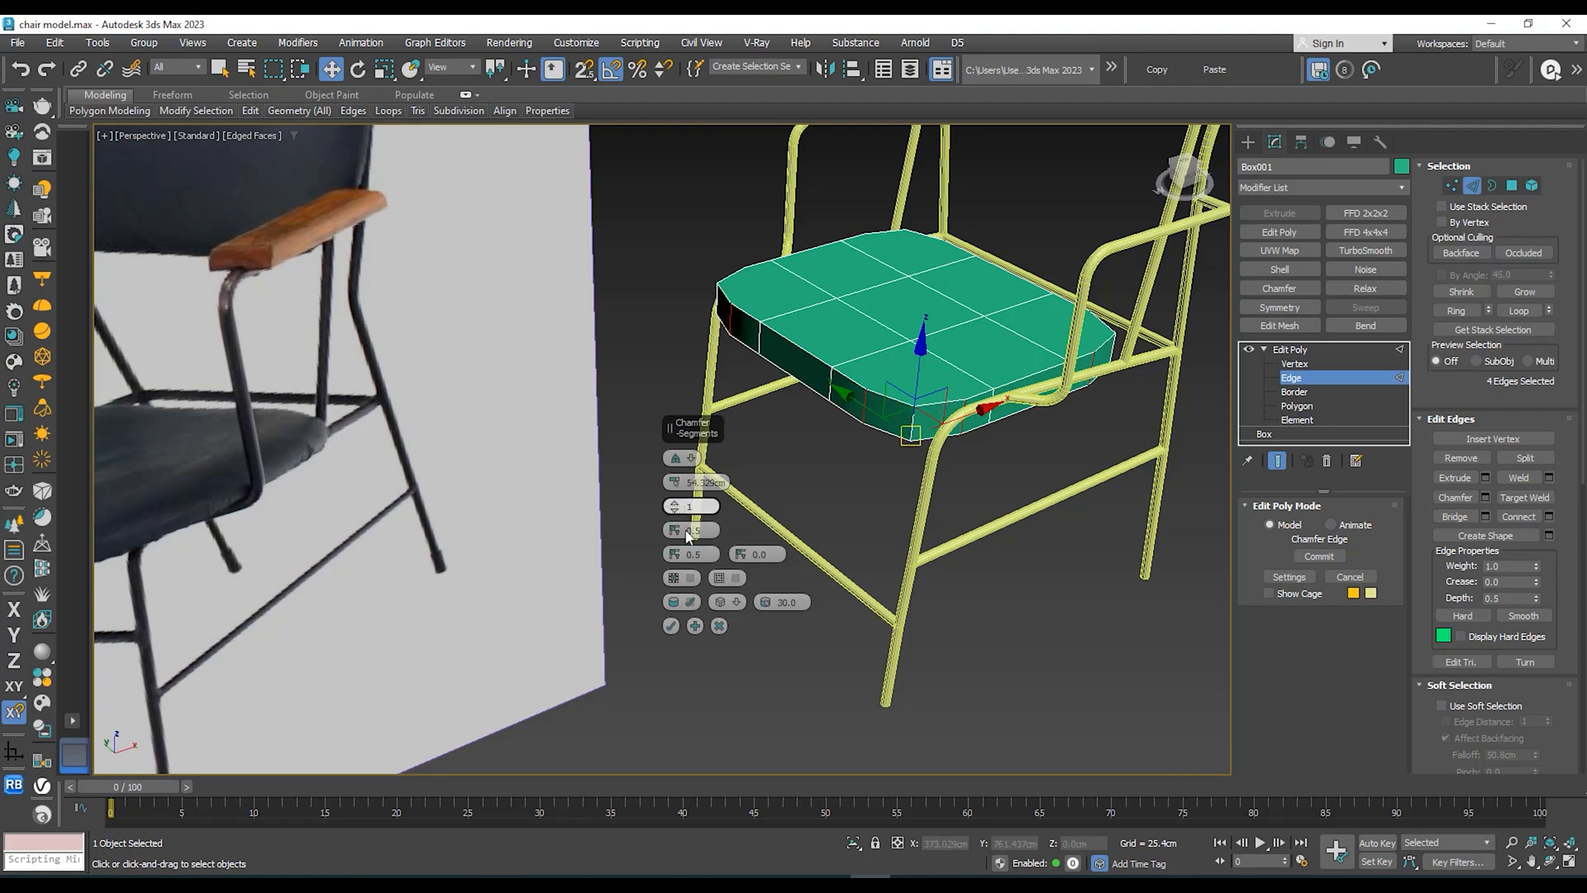
click(672, 626)
Step: Select the eight inner vertices around the seat's centre, on both its upper and lower faces, at Vertex level
alt+middle_drag(766, 539, 909, 496)
click(1313, 363)
alt+middle_drag(1108, 405, 959, 377)
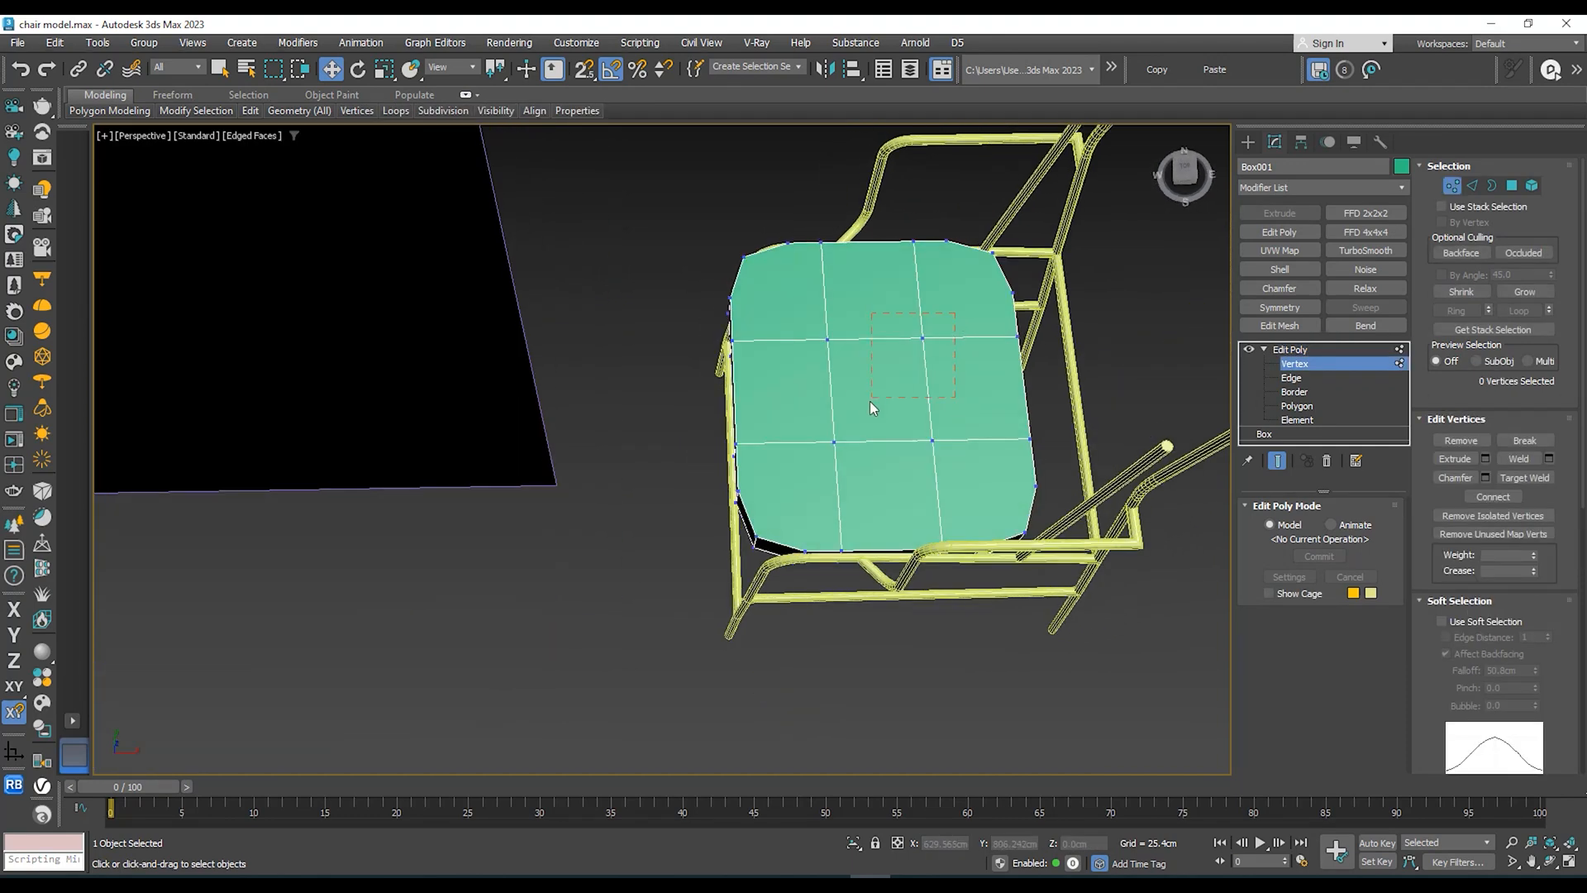
drag(805, 470, 805, 470)
Step: Scale the selected inner vertices slightly in the horizontal plane and lower them about 14 cm along Z to sink the seat's centre
key(r)
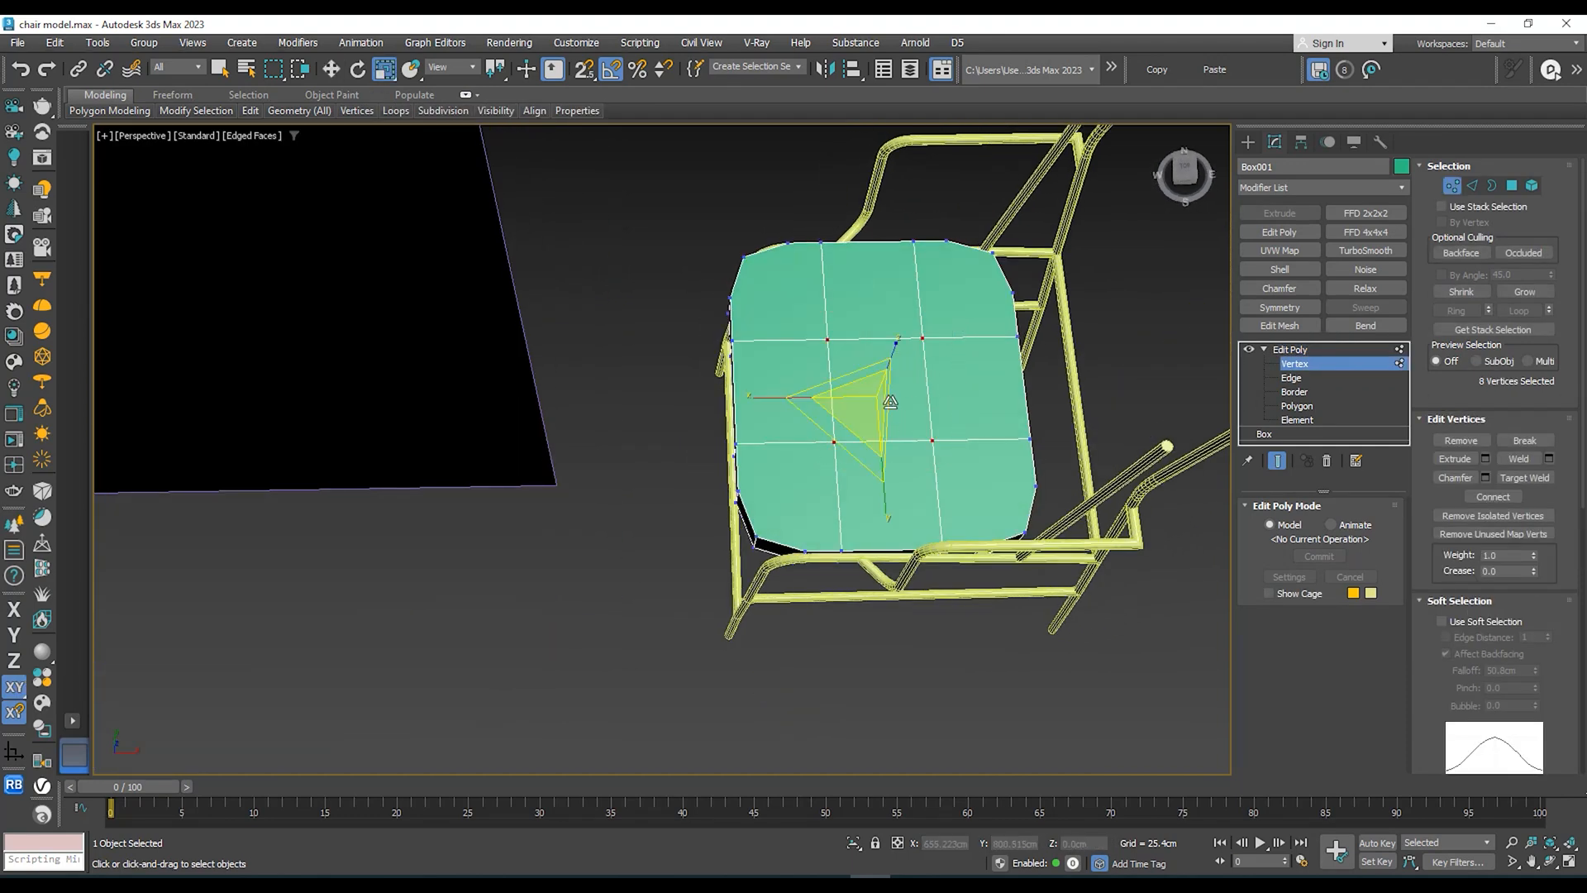
drag(868, 403, 868, 416)
alt+middle_drag(867, 414, 882, 334)
key(w)
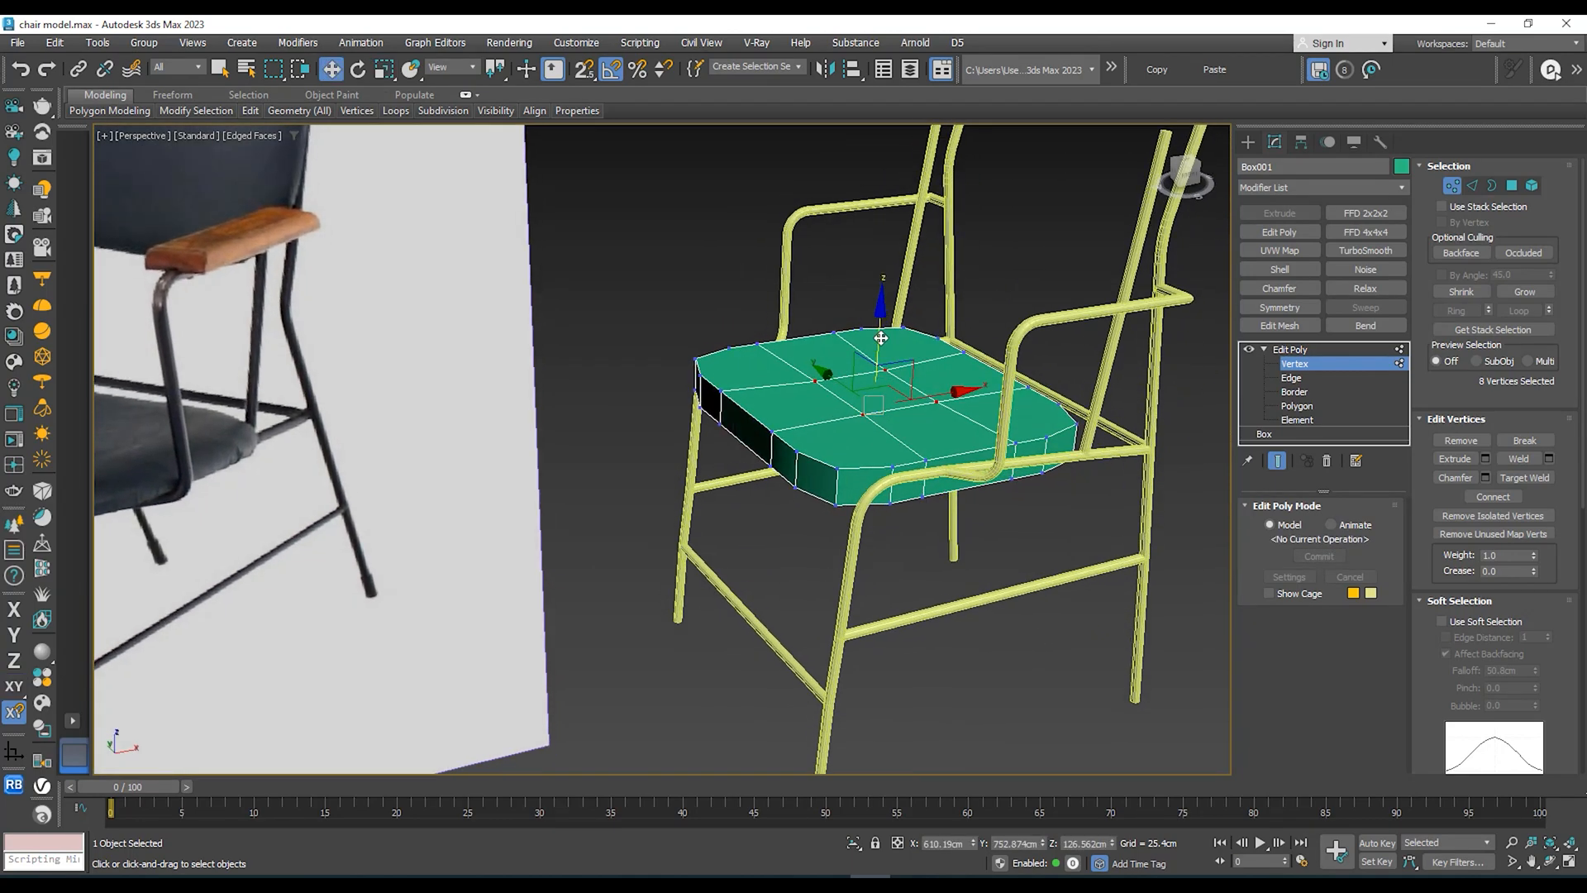
drag(881, 334, 878, 350)
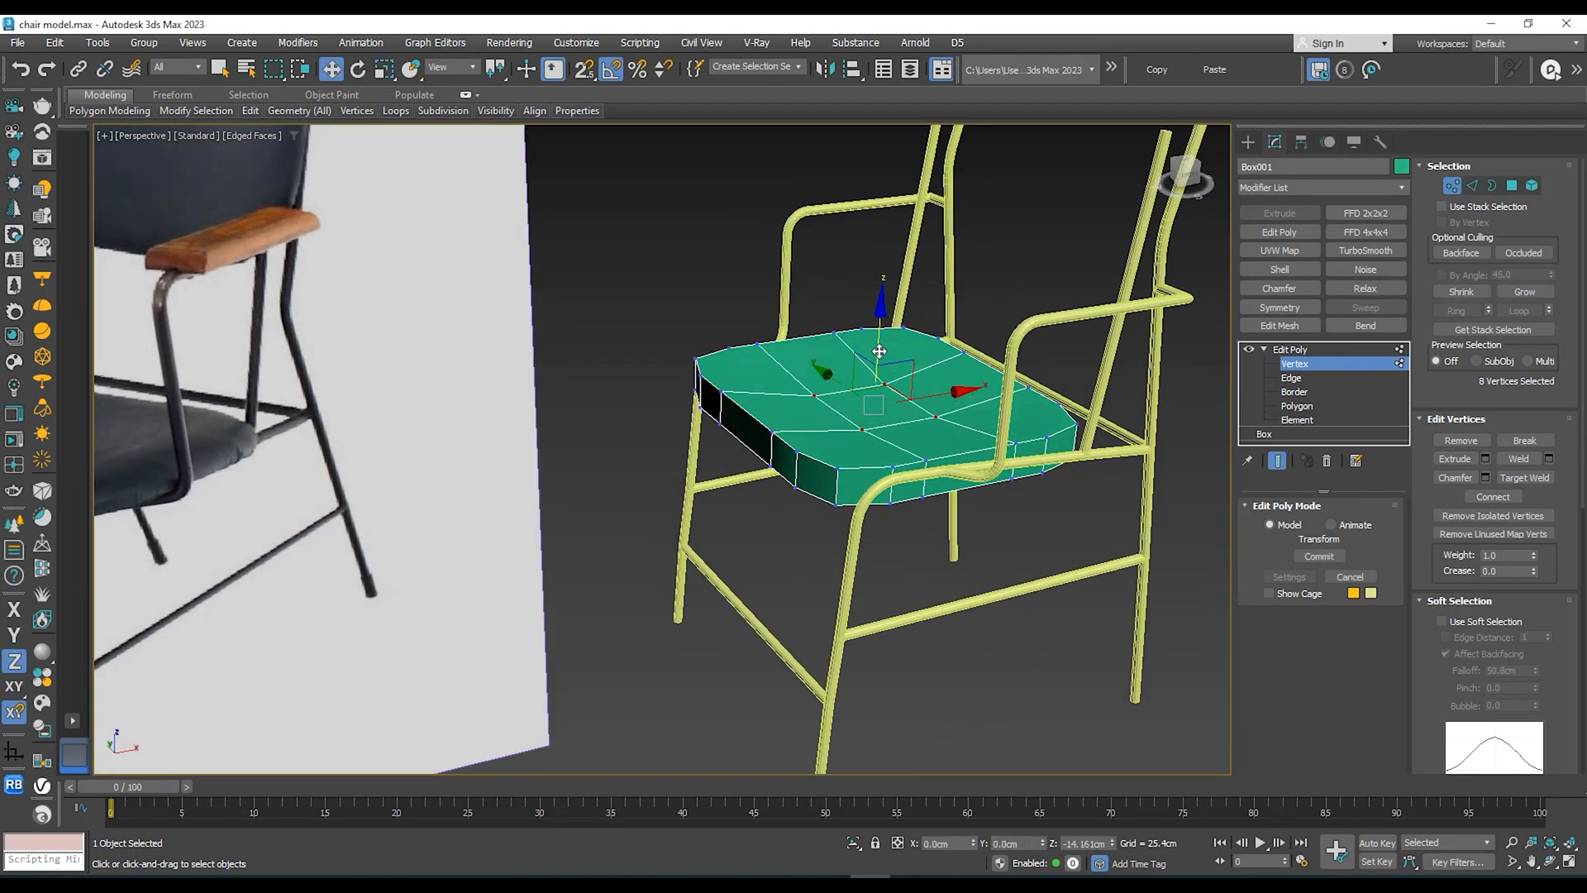
Step: Move the selected inner vertices of the seat about 17 cm along X to shift the sunken area
alt+middle_drag(878, 350, 907, 431)
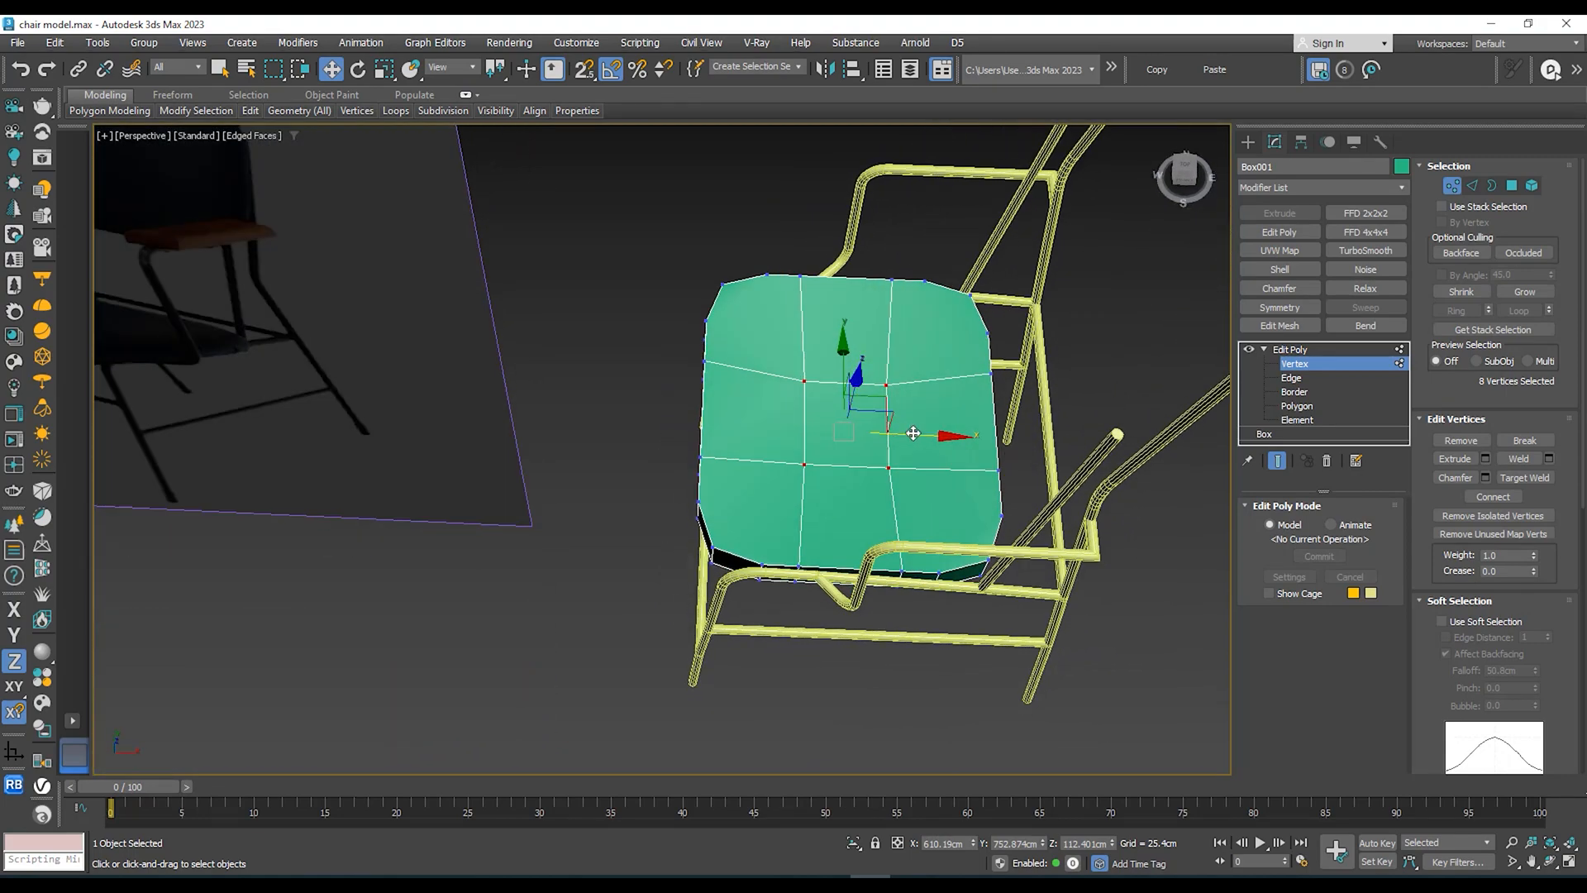
drag(912, 433, 929, 429)
mouse_move(933, 431)
alt+middle_down()
mouse_move(963, 376)
mouse_move(868, 419)
mouse_move(936, 444)
alt+middle_up()
scroll(934, 380, down, 4)
scroll(604, 440, up, 4)
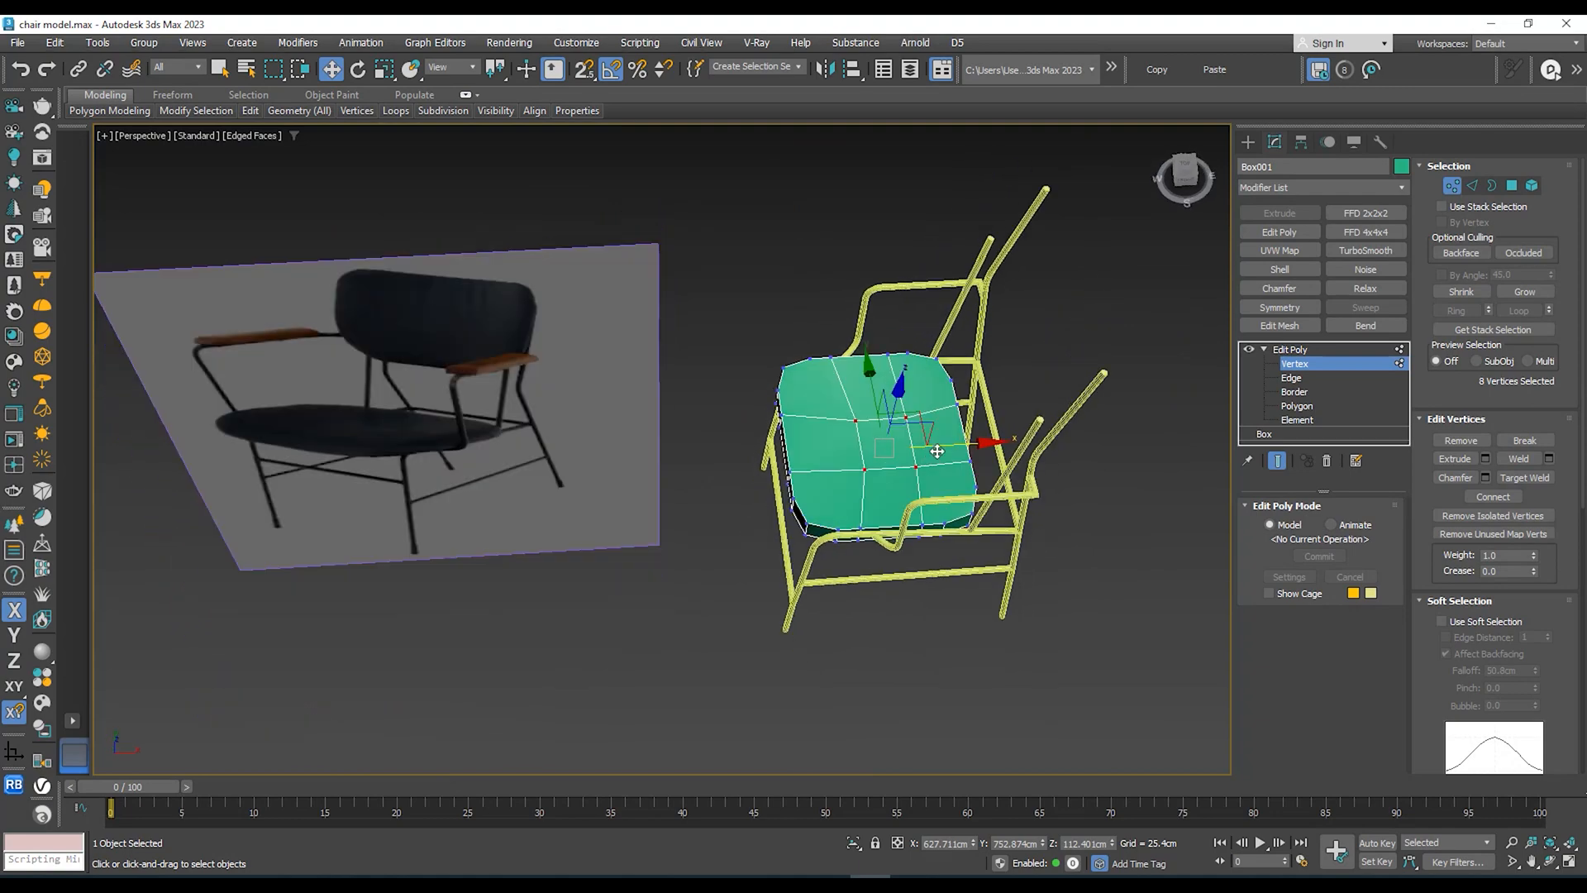
scroll(935, 443, up, 3)
drag(937, 442, 937, 442)
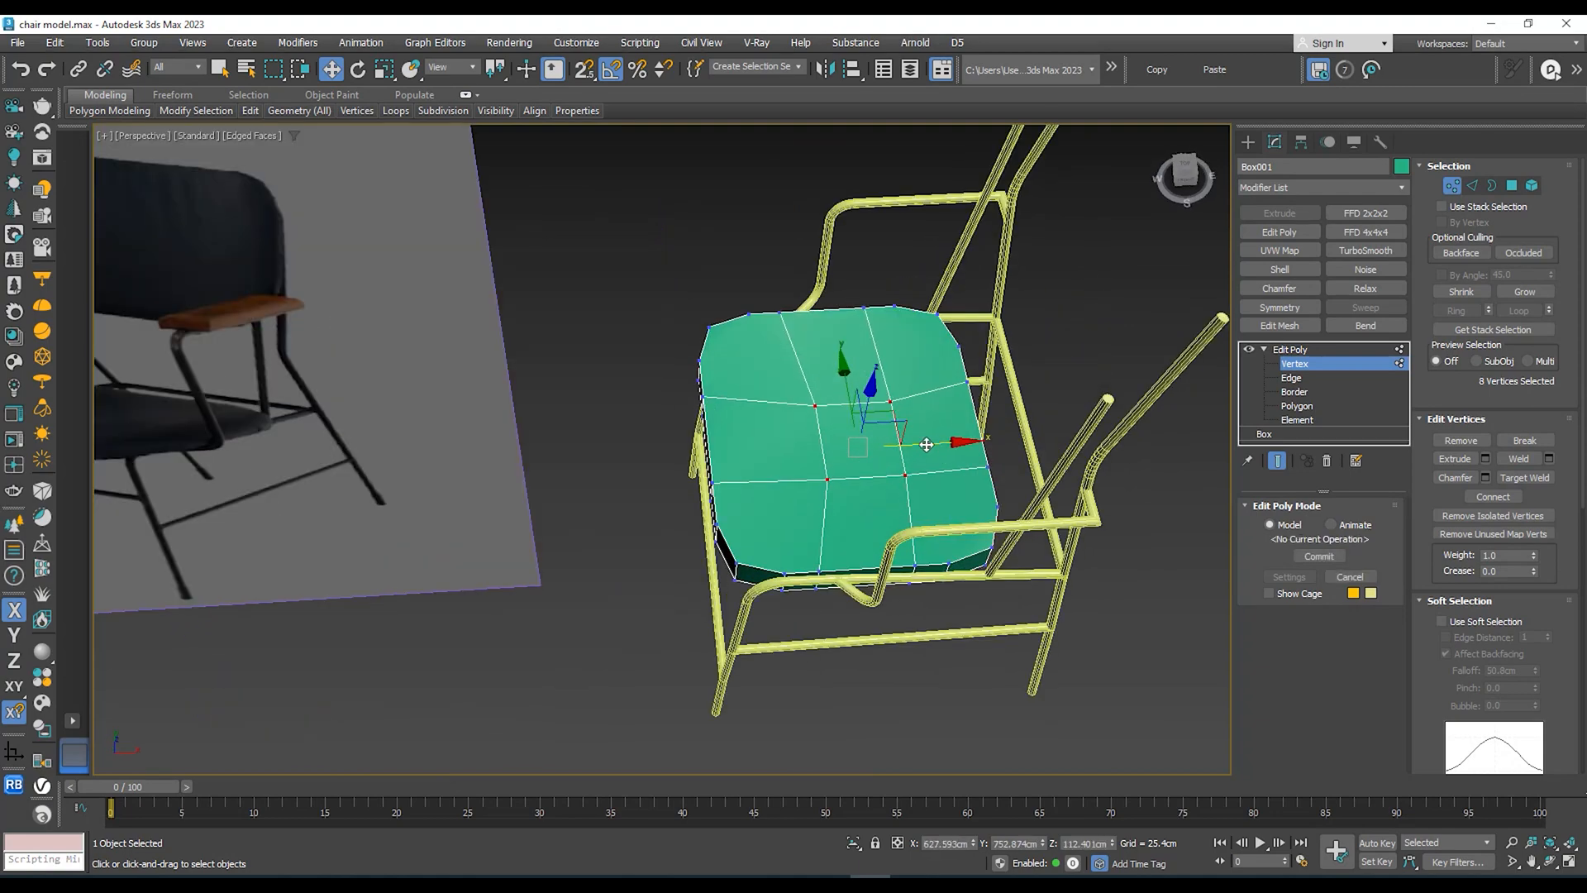
Step: Leave the seat's Vertex level and apply a TurboSmooth modifier on top of Edit Poly
mouse_move(927, 445)
alt+middle_down()
mouse_move(903, 416)
mouse_move(999, 383)
mouse_move(943, 428)
mouse_move(1003, 377)
mouse_move(926, 427)
alt+middle_up()
click(1304, 349)
alt+middle_drag(927, 427, 919, 370)
click(1352, 252)
middle_drag(905, 372, 998, 436)
scroll(1004, 376, down, 4)
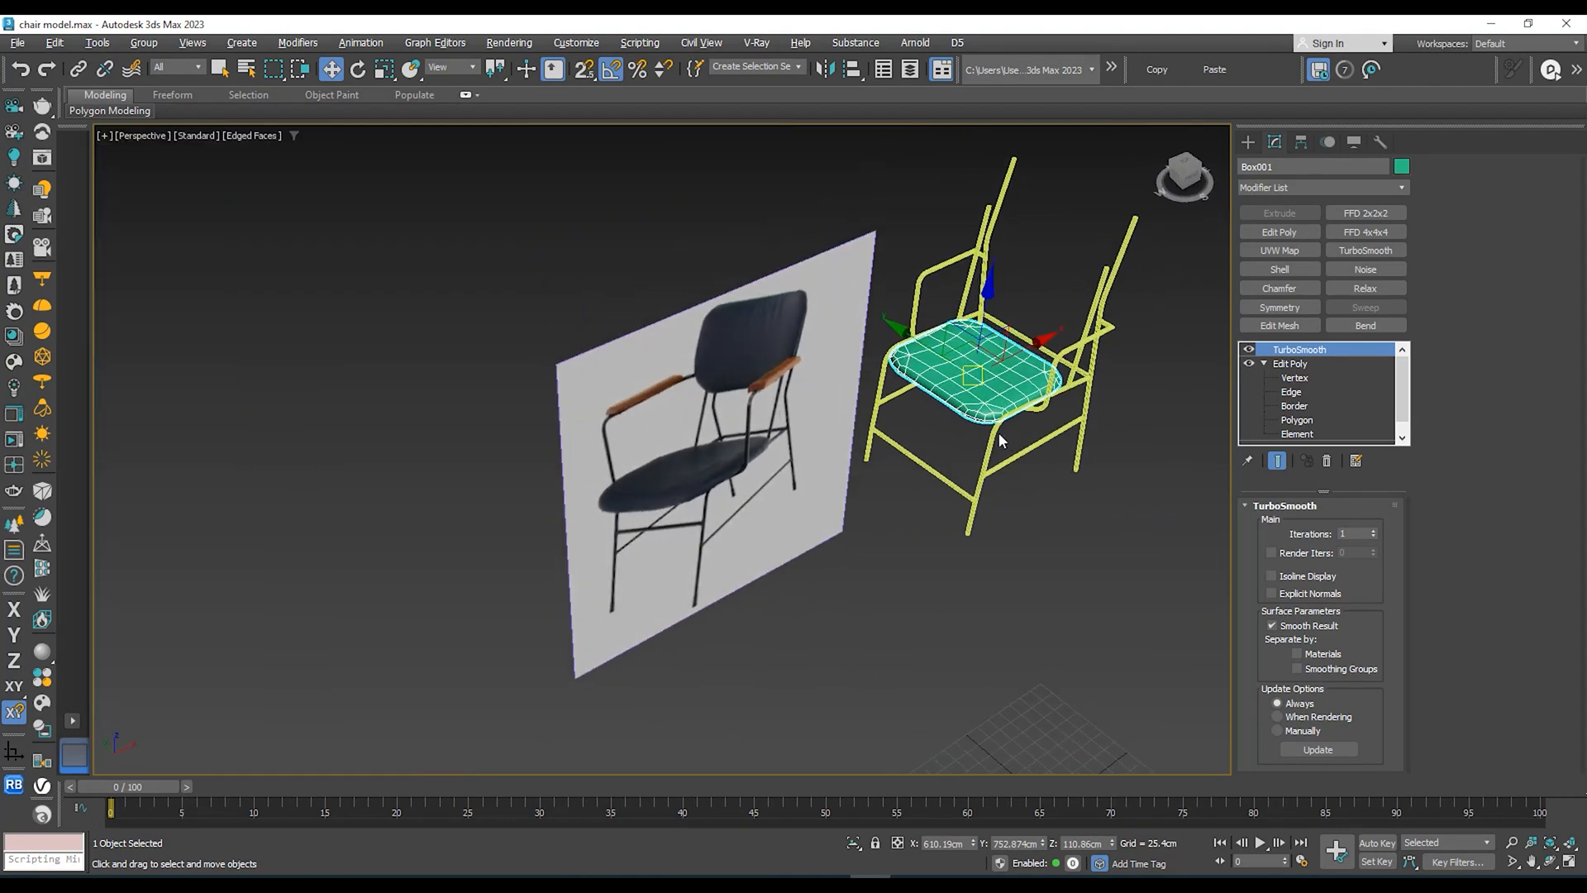
Step: Compare the smoothed seat with the reference photo and set the TurboSmooth iterations to 2
middle_drag(995, 379, 870, 389)
scroll(890, 430, up, 4)
middle_drag(275, 460, 337, 476)
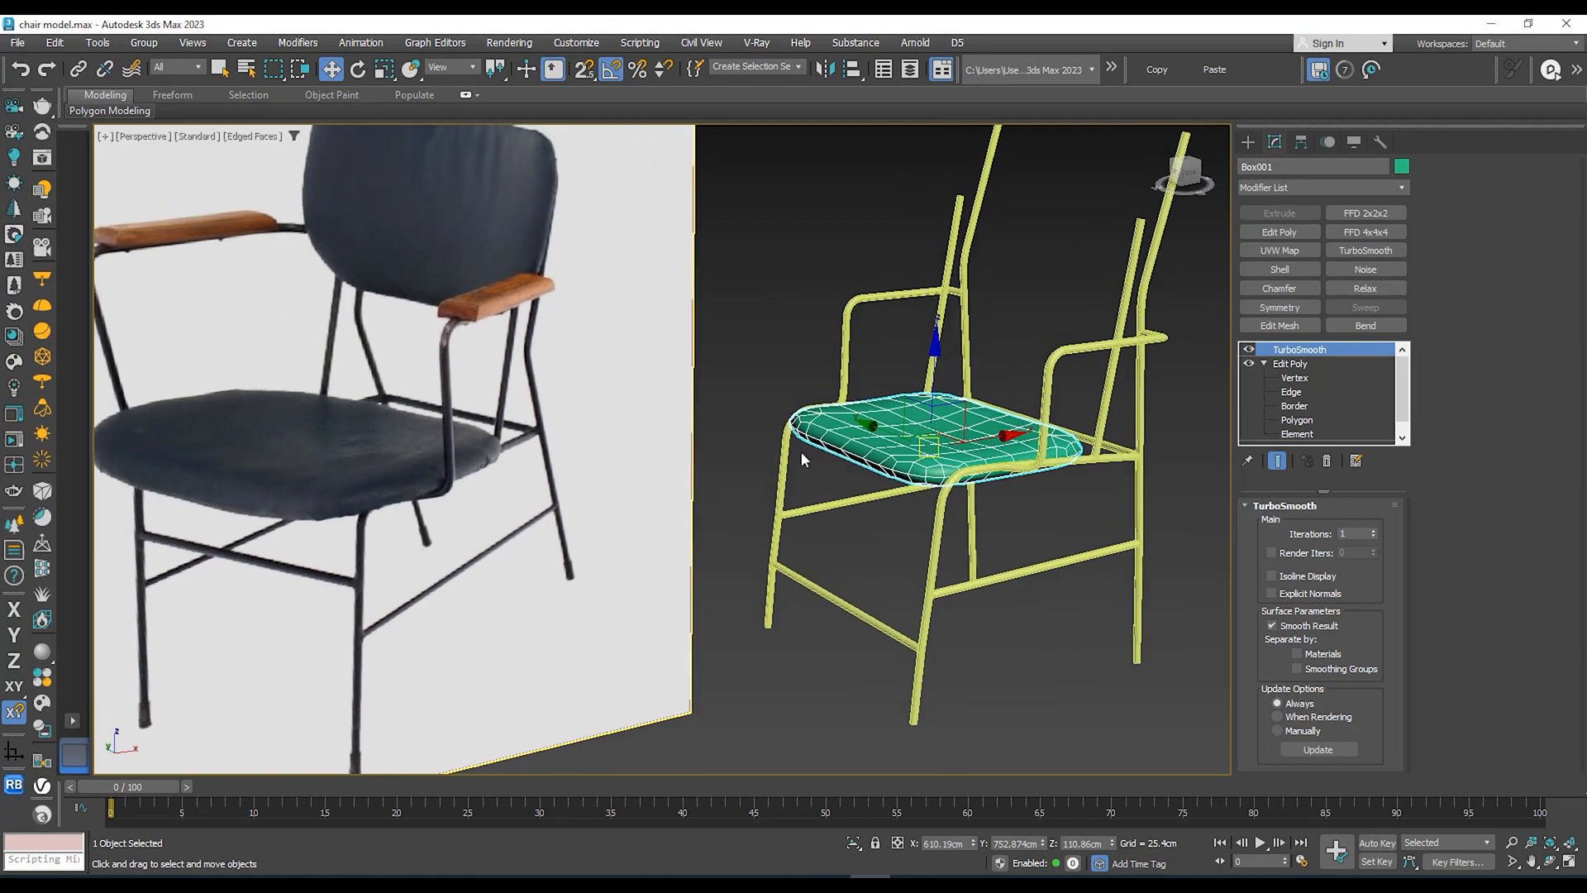
alt+middle_drag(802, 457, 979, 481)
middle_drag(980, 482, 941, 502)
scroll(863, 436, up, 5)
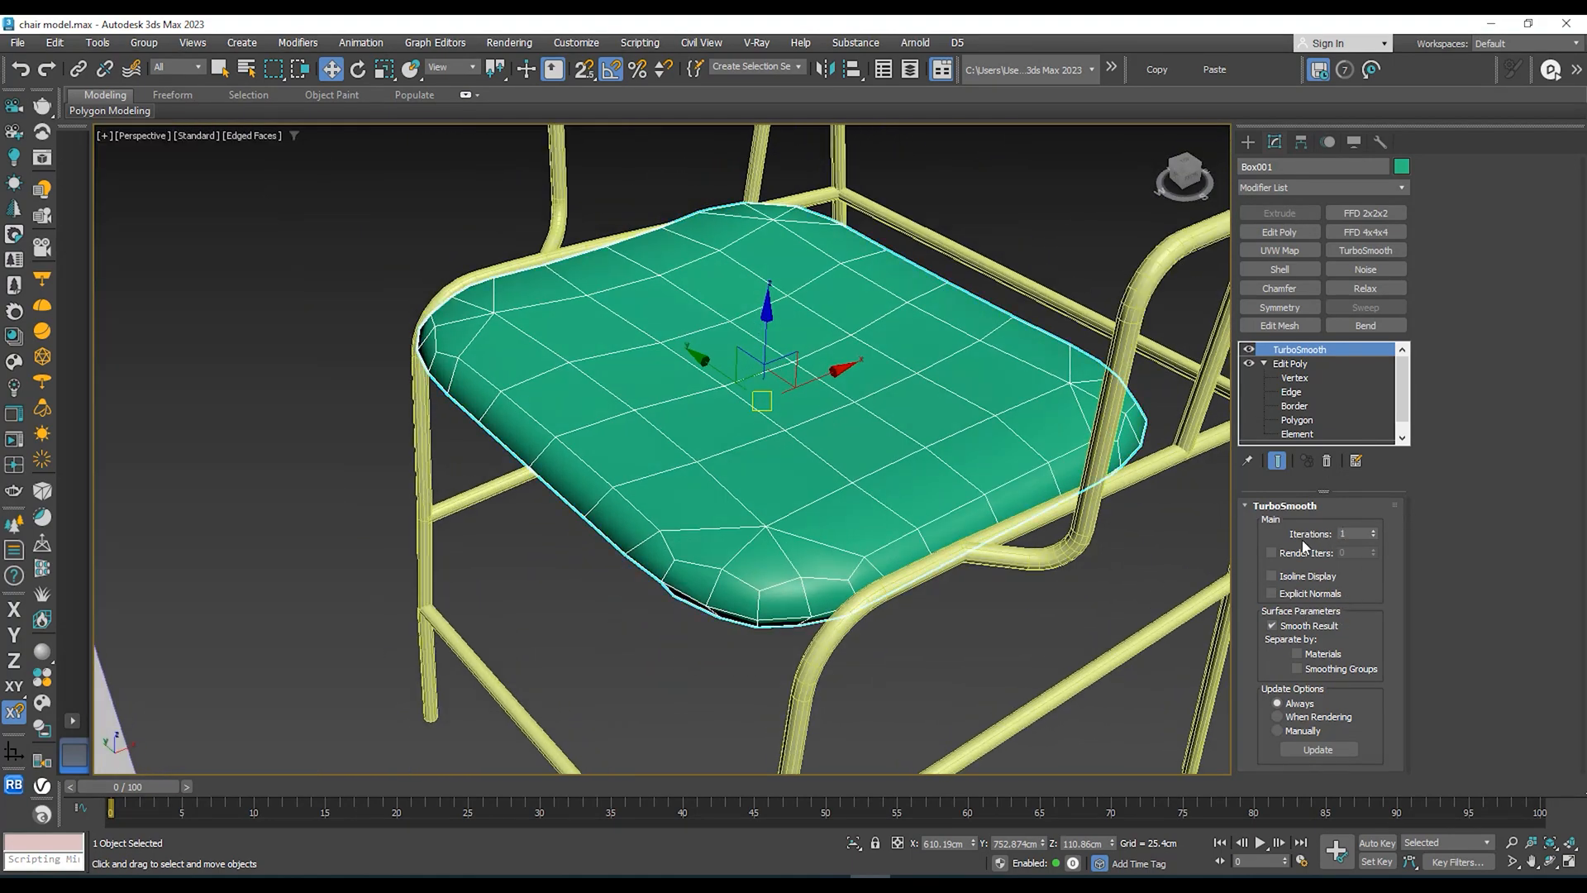
click(1375, 532)
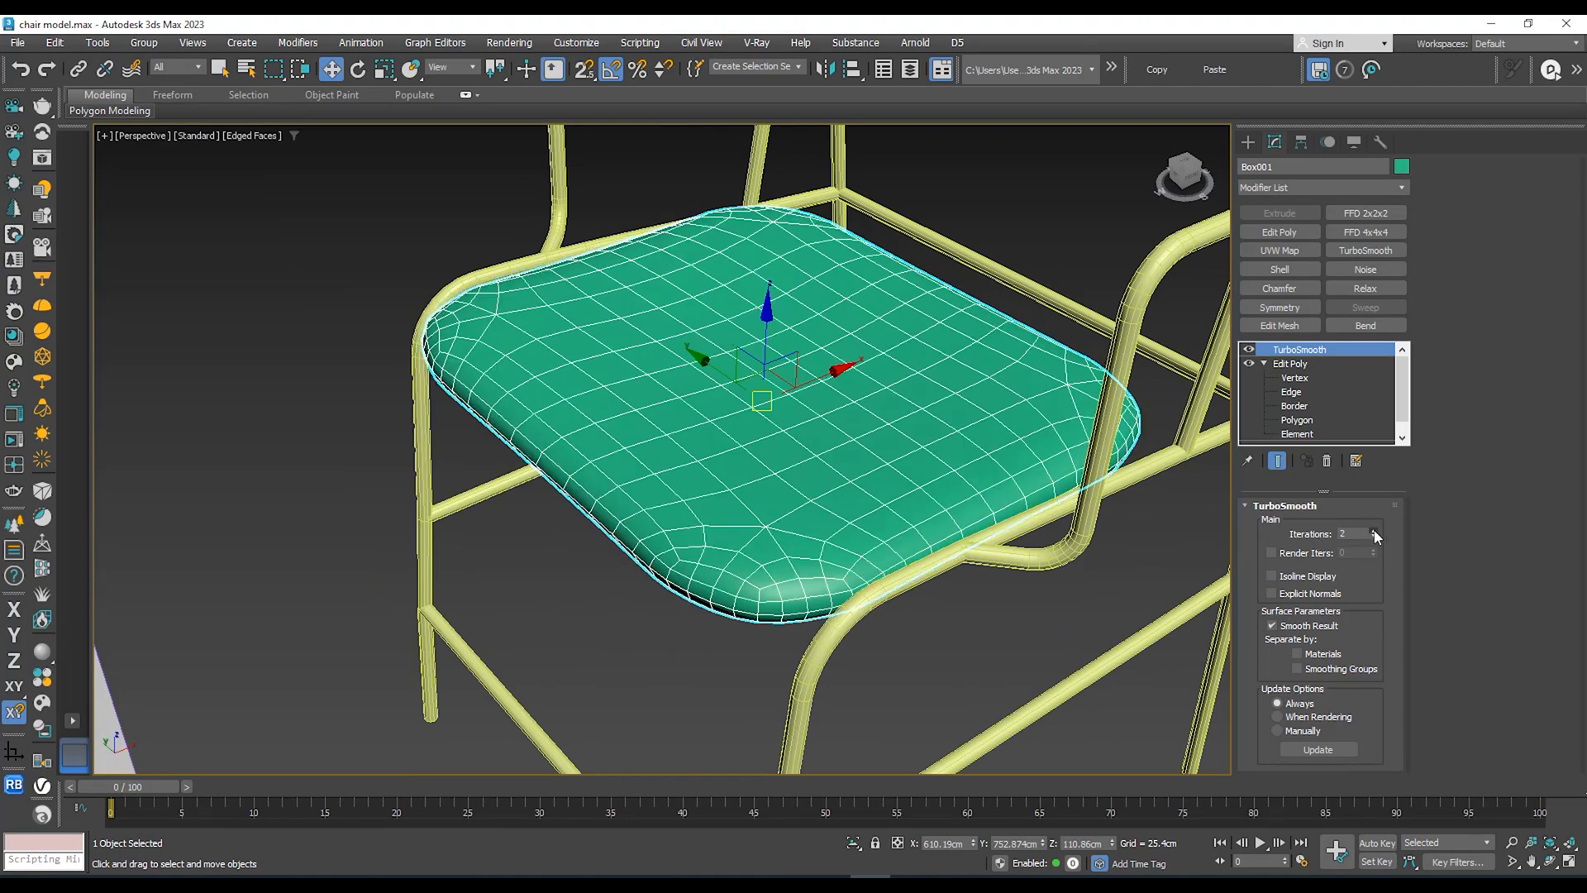
scroll(887, 523, down, 5)
scroll(972, 358, up, 5)
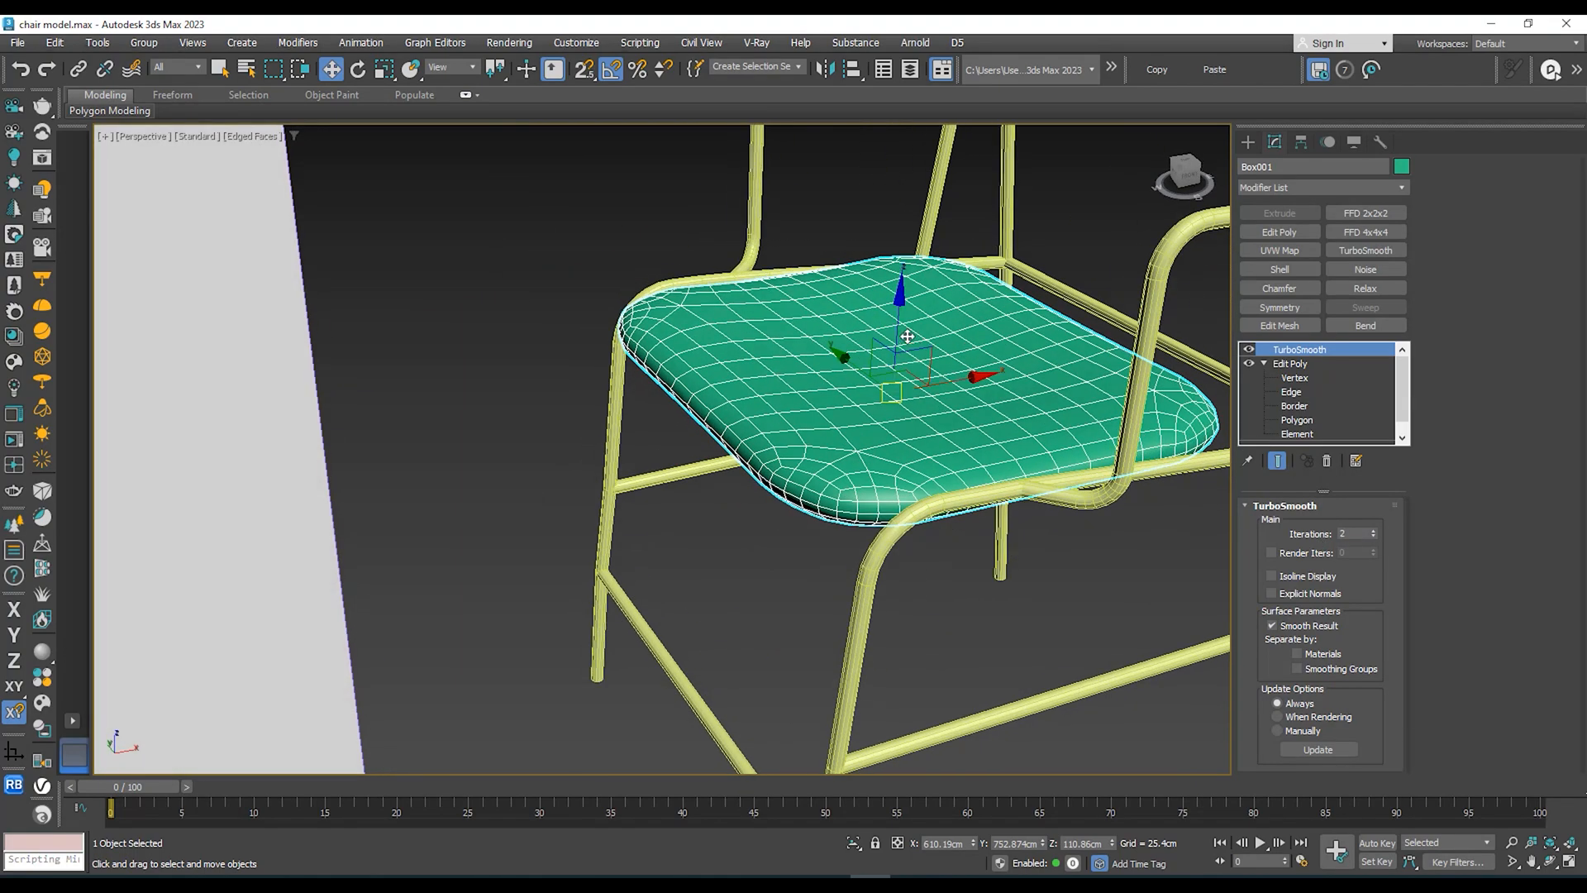
Step: Raise the seat about 9 cm along Z above the chair frame
drag(899, 334, 898, 315)
scroll(890, 355, down, 5)
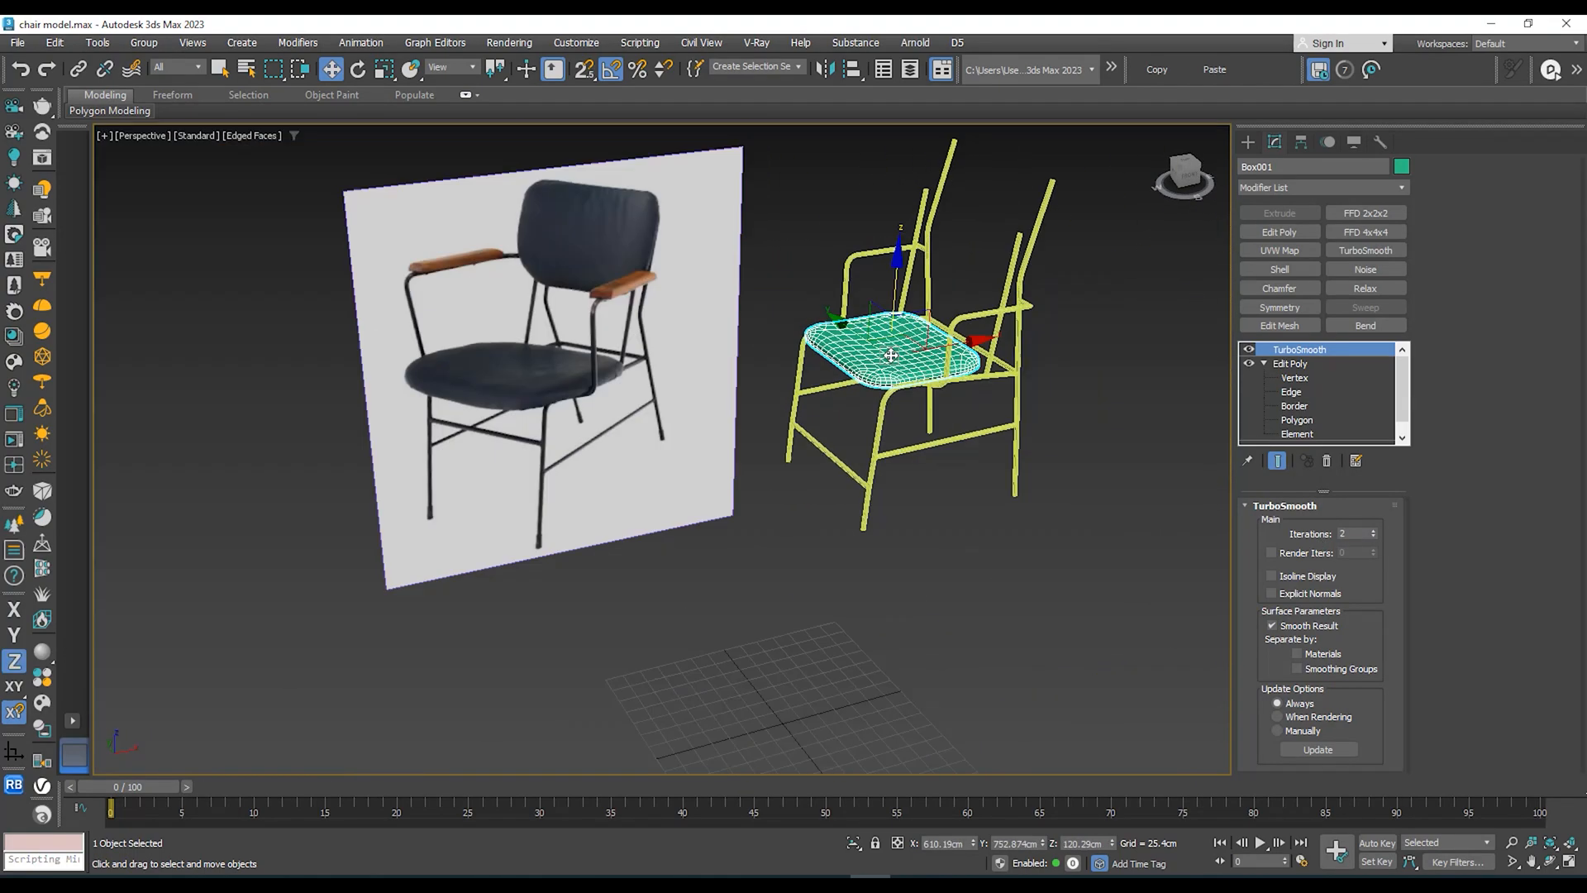
alt+middle_drag(890, 355, 890, 398)
scroll(900, 388, up, 4)
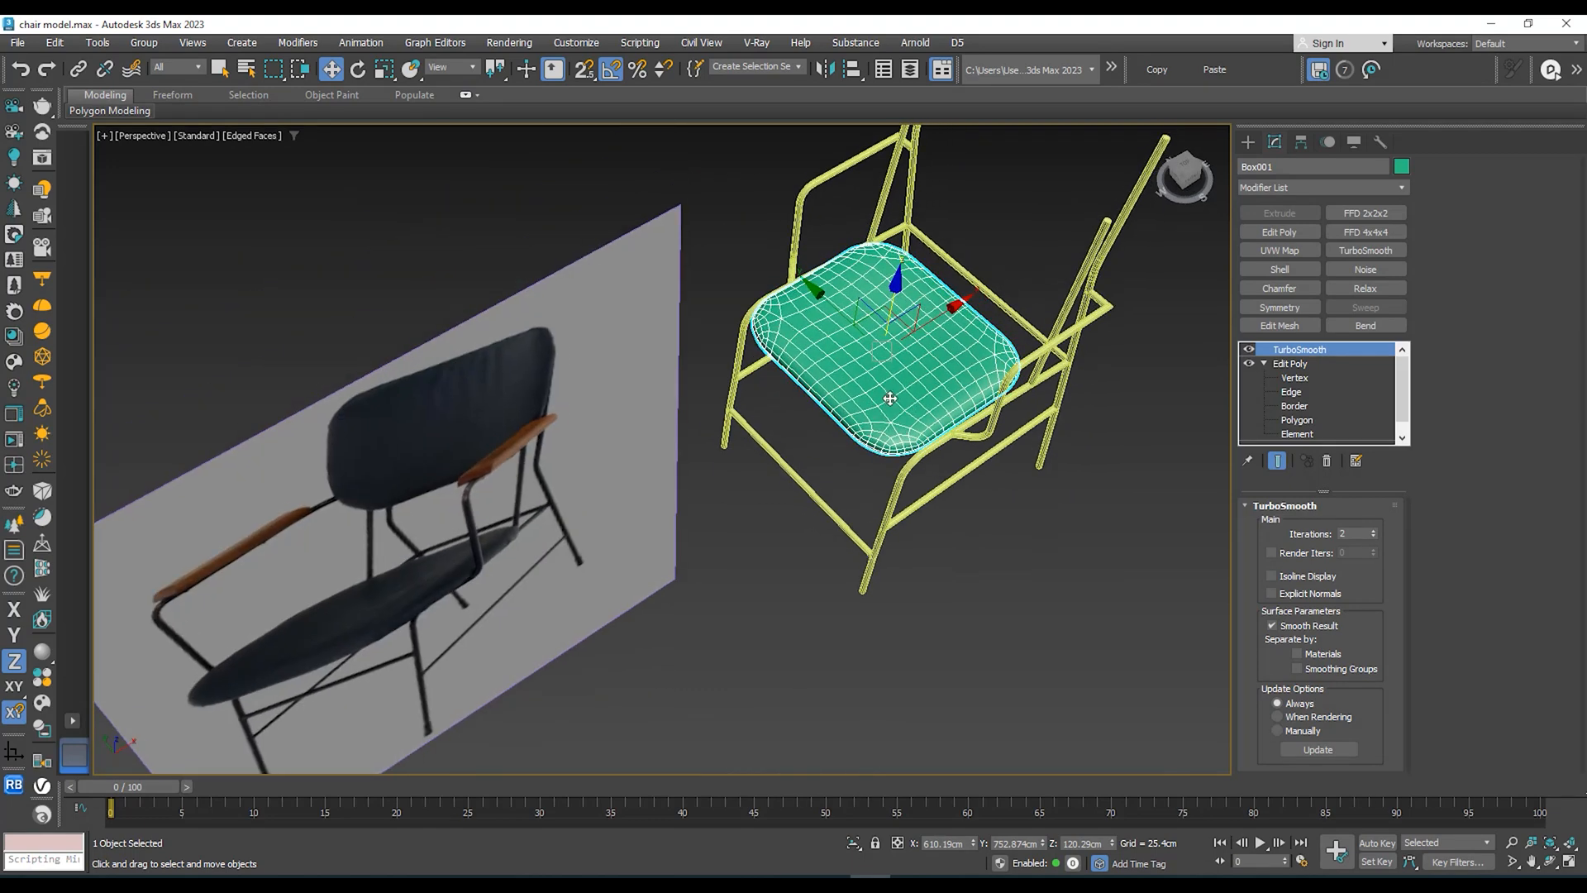
Step: Scale the seat up to about 106% to fit the chair frame
scroll(890, 398, up, 3)
key(r)
drag(872, 376, 878, 365)
alt+middle_drag(878, 365, 838, 329)
scroll(802, 347, down, 3)
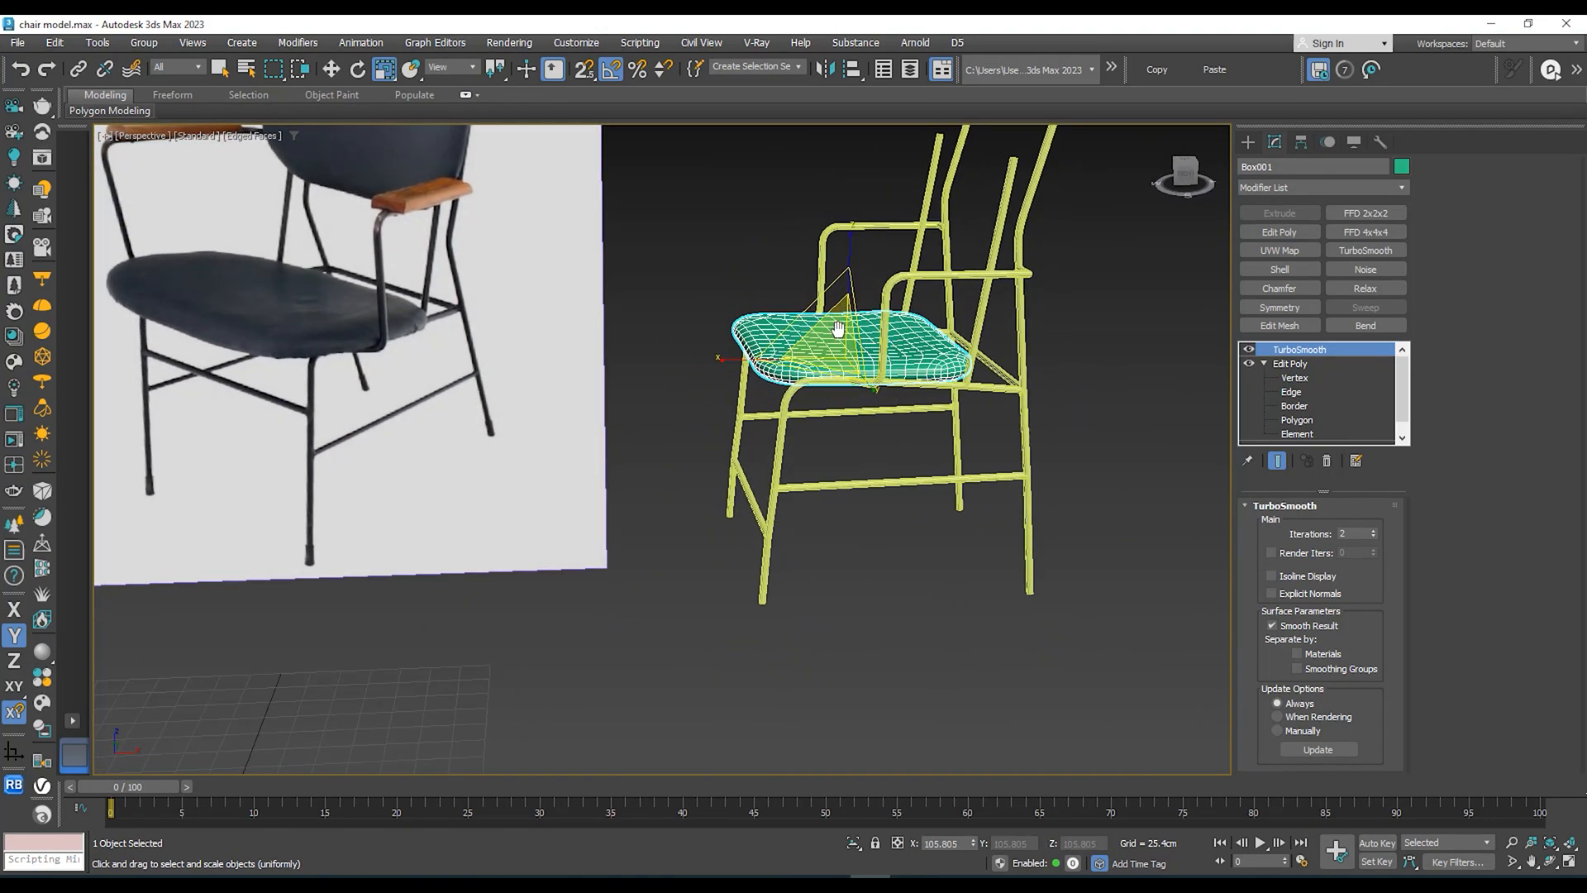
Step: Return to the seat's base Box parameters, accept the topology warning, and set the height to about 42.4 cm
key(w)
click(1088, 389)
alt+middle_drag(1088, 389, 939, 398)
click(949, 399)
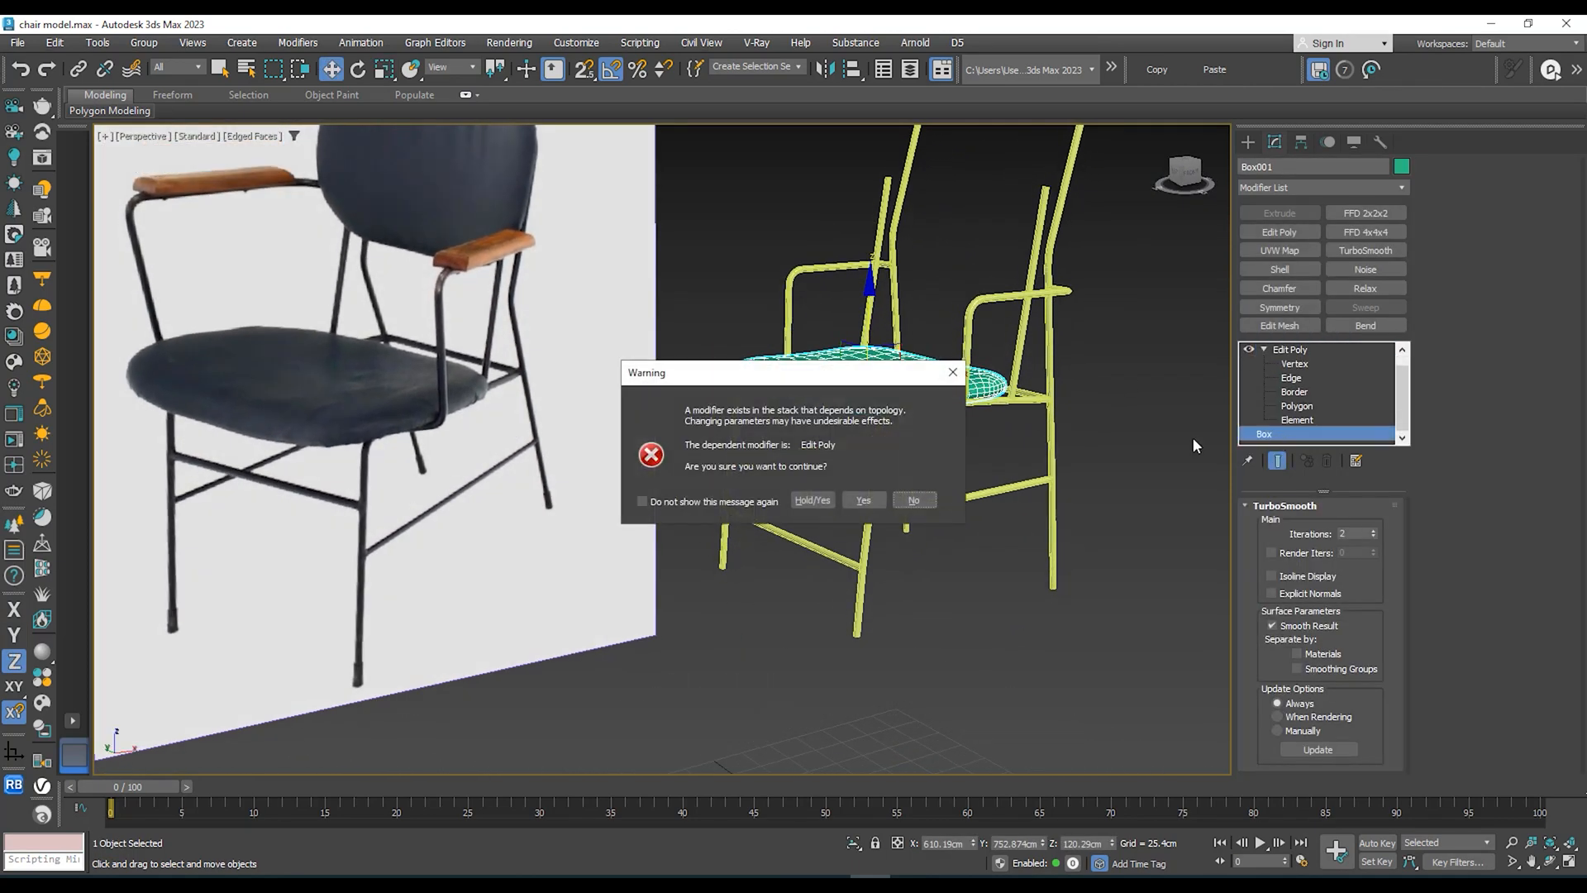
click(864, 501)
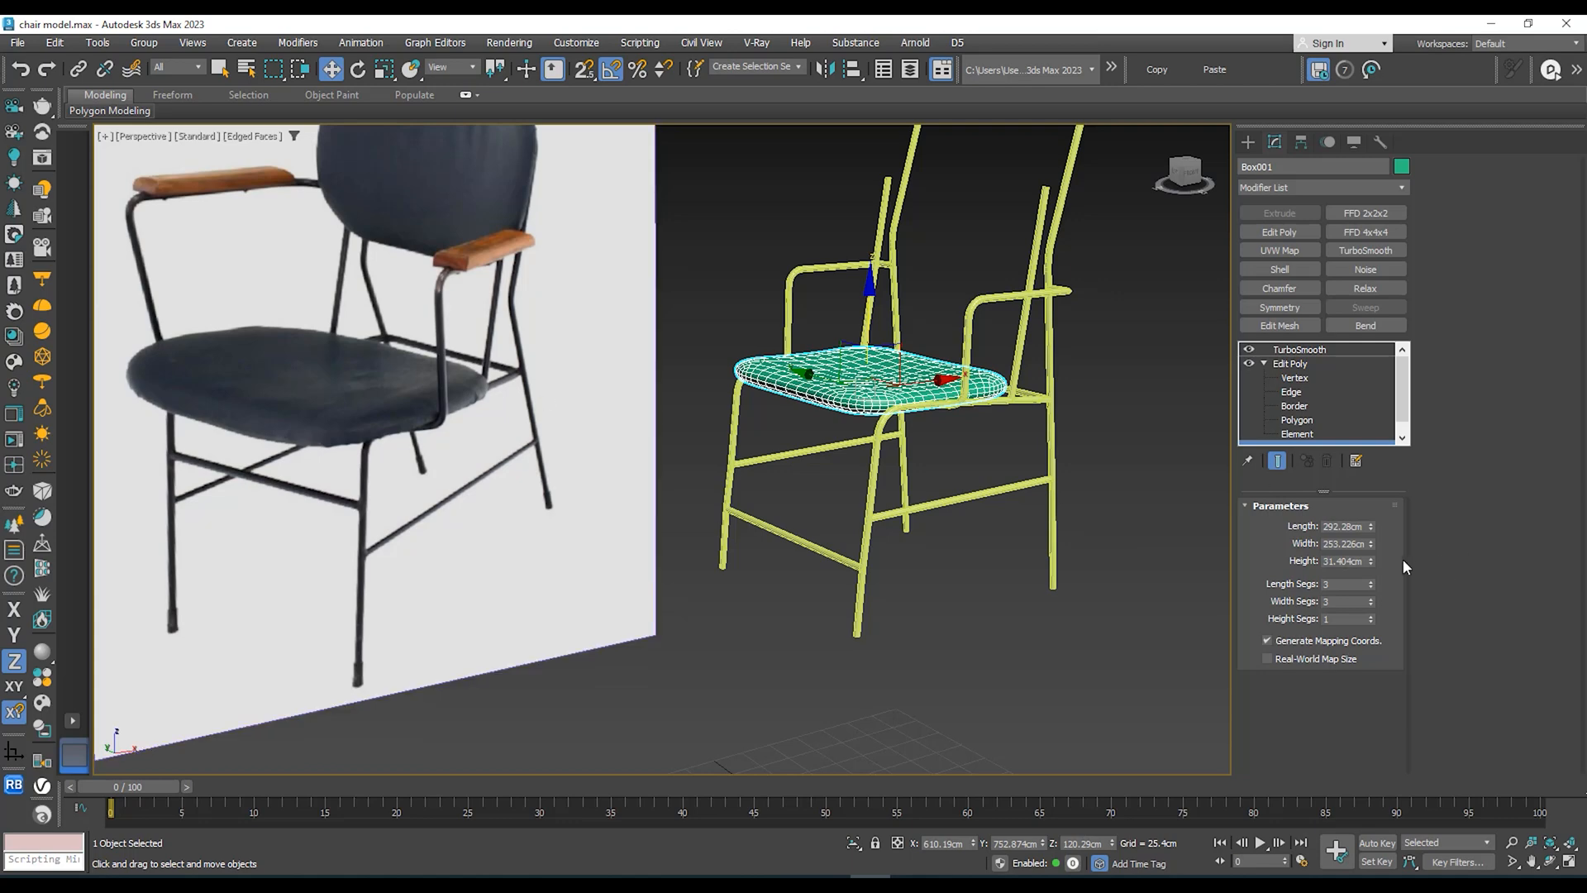
drag(1372, 562, 1371, 532)
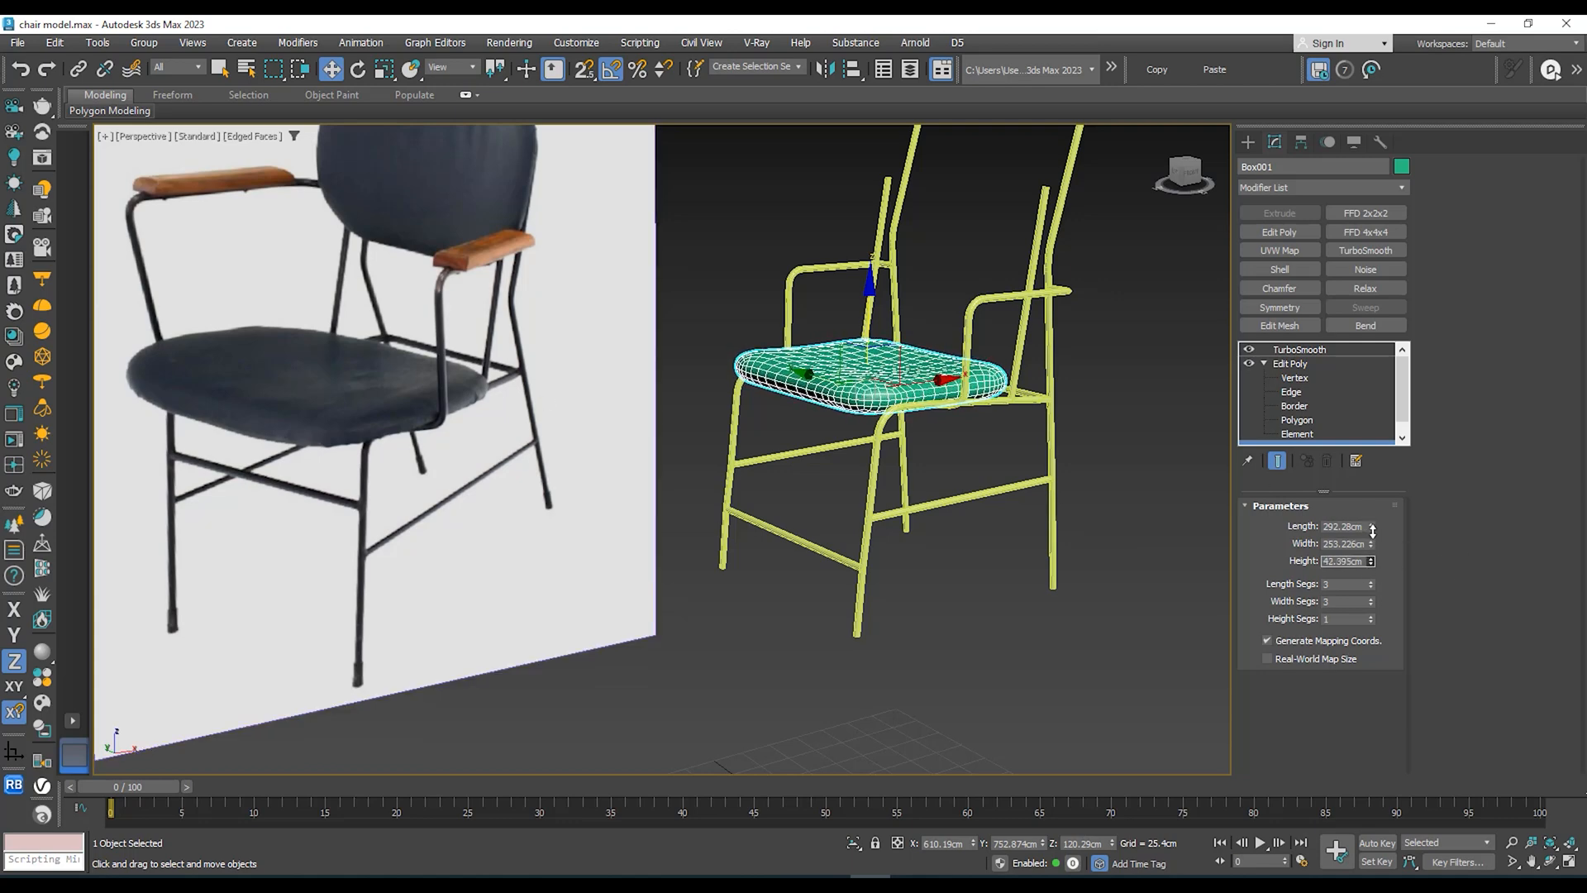
Step: Turn off the TurboSmooth display and lower the seat's inner vertices along Z at Edit Poly's Vertex level
alt+middle_drag(894, 514, 897, 537)
click(1295, 377)
key(z)
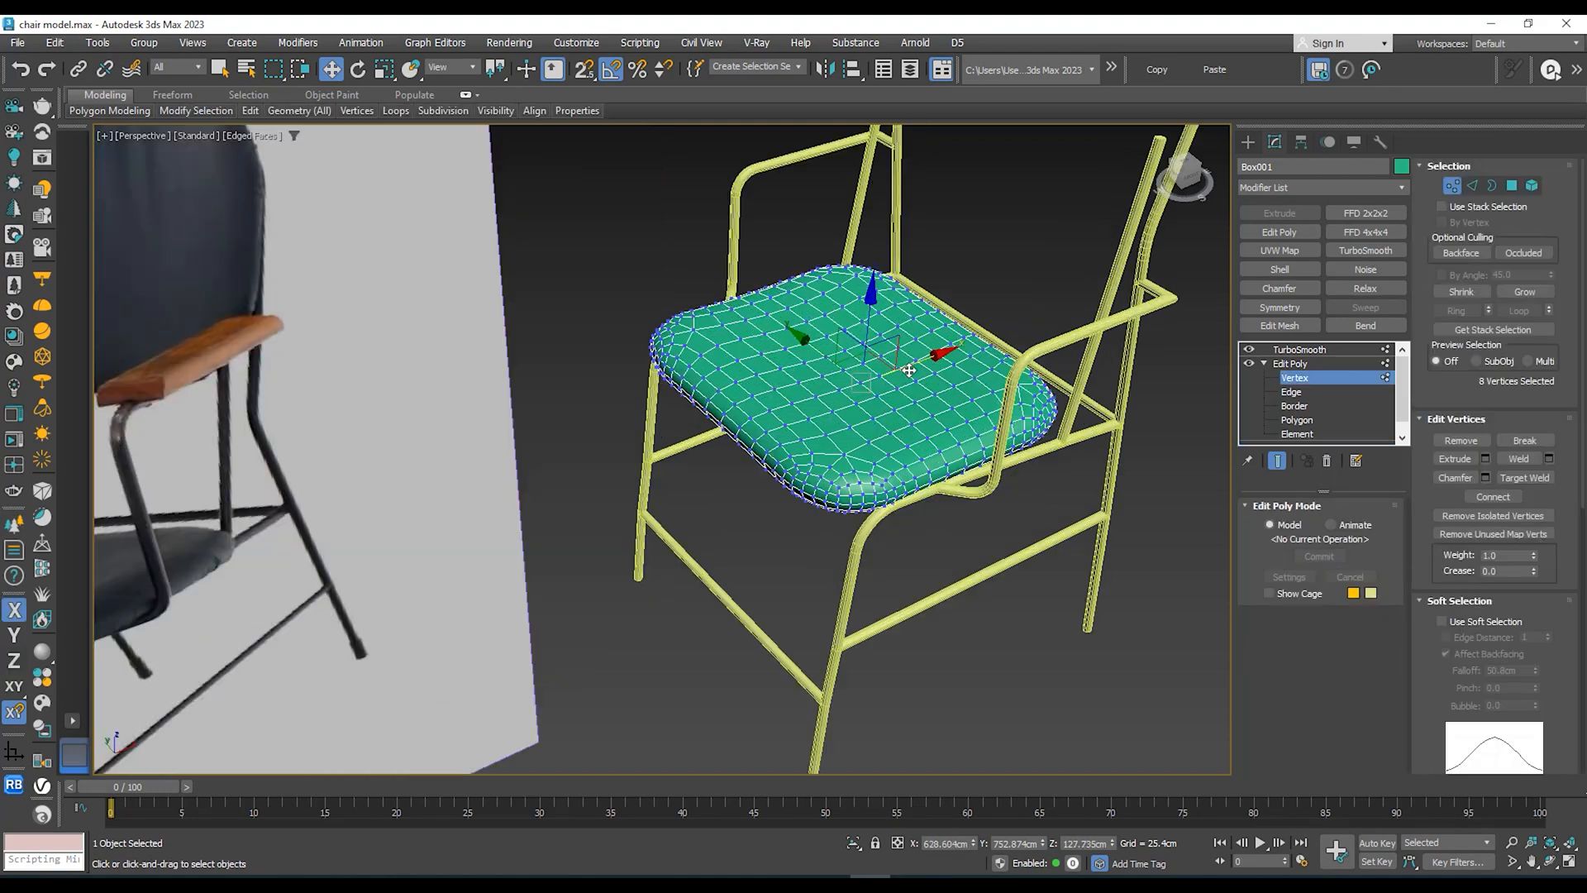
click(1249, 349)
alt+middle_drag(935, 327, 949, 310)
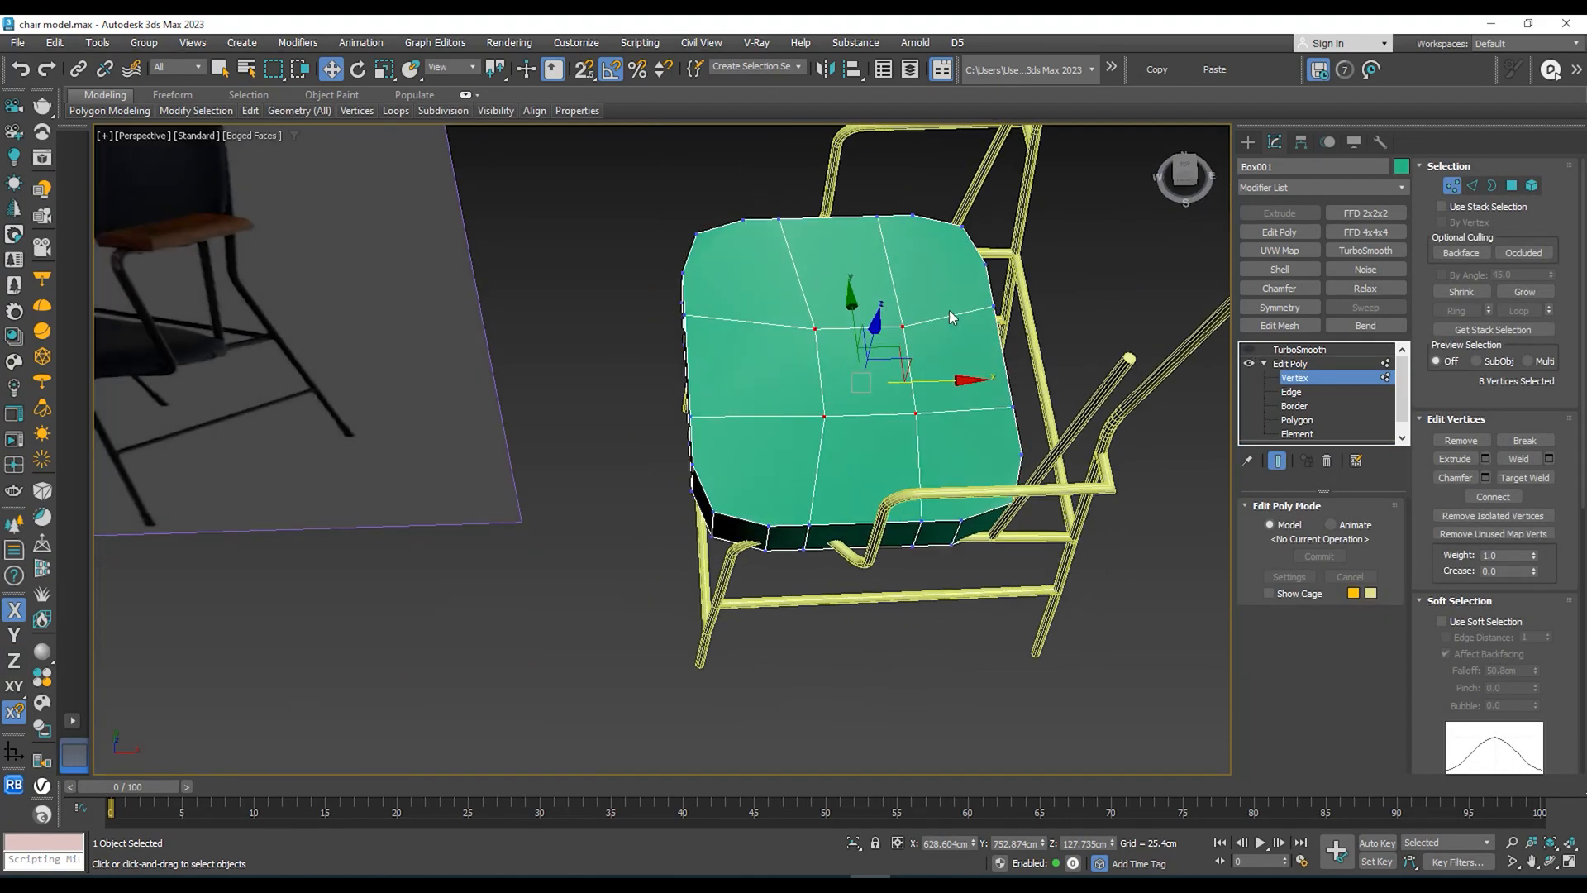
alt+middle_drag(864, 408, 873, 313)
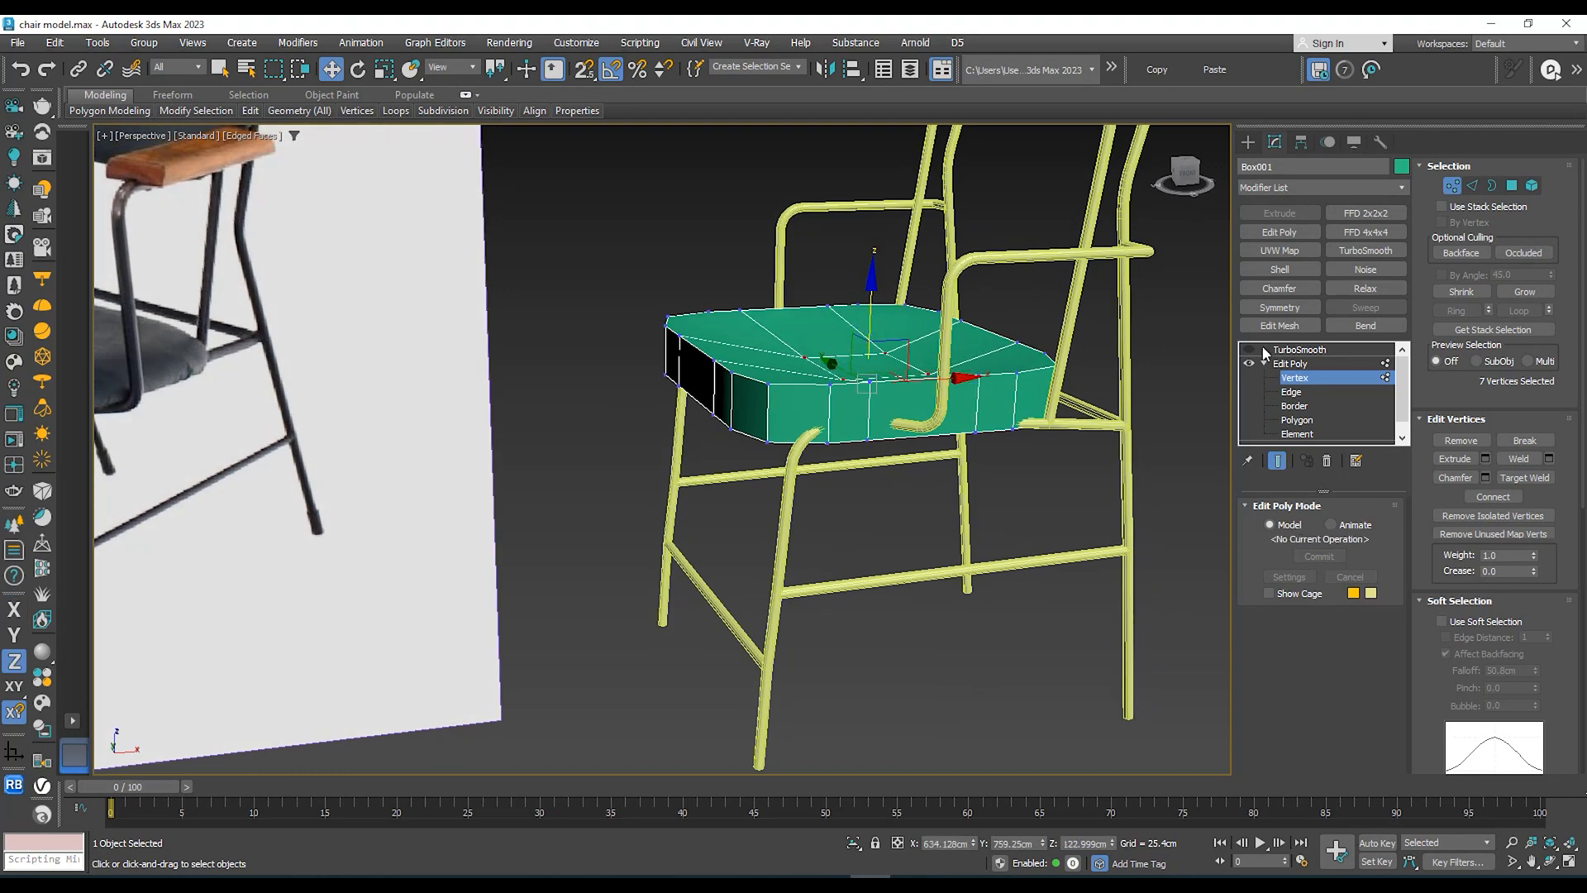
Step: Leave Vertex level and turn the seat's TurboSmooth display back on
click(1290, 363)
click(1287, 350)
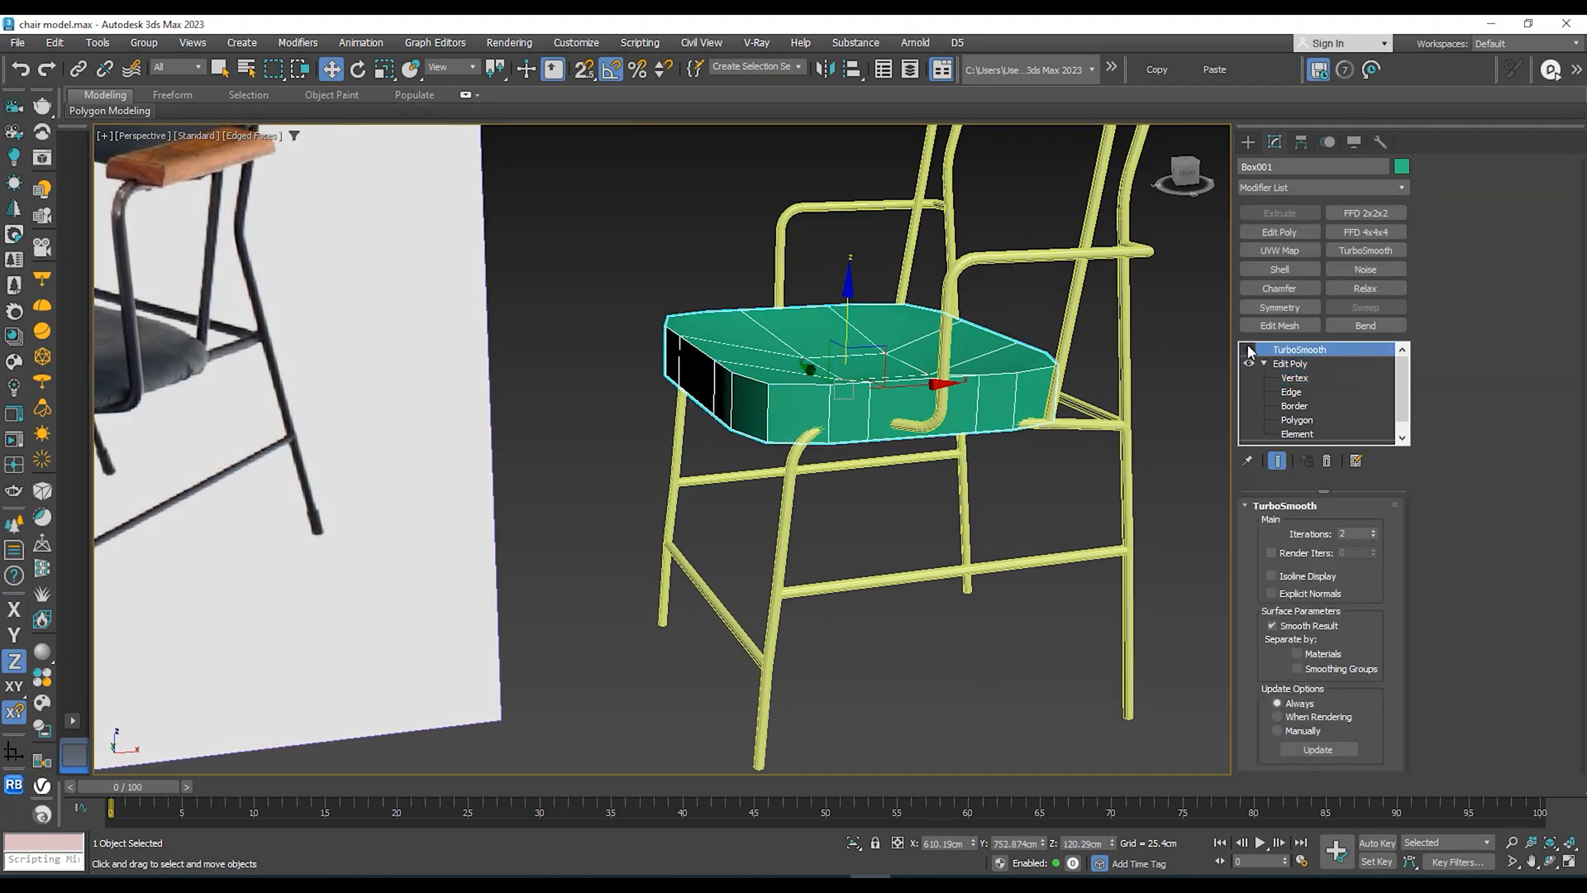
click(1249, 349)
alt+middle_drag(944, 451, 978, 451)
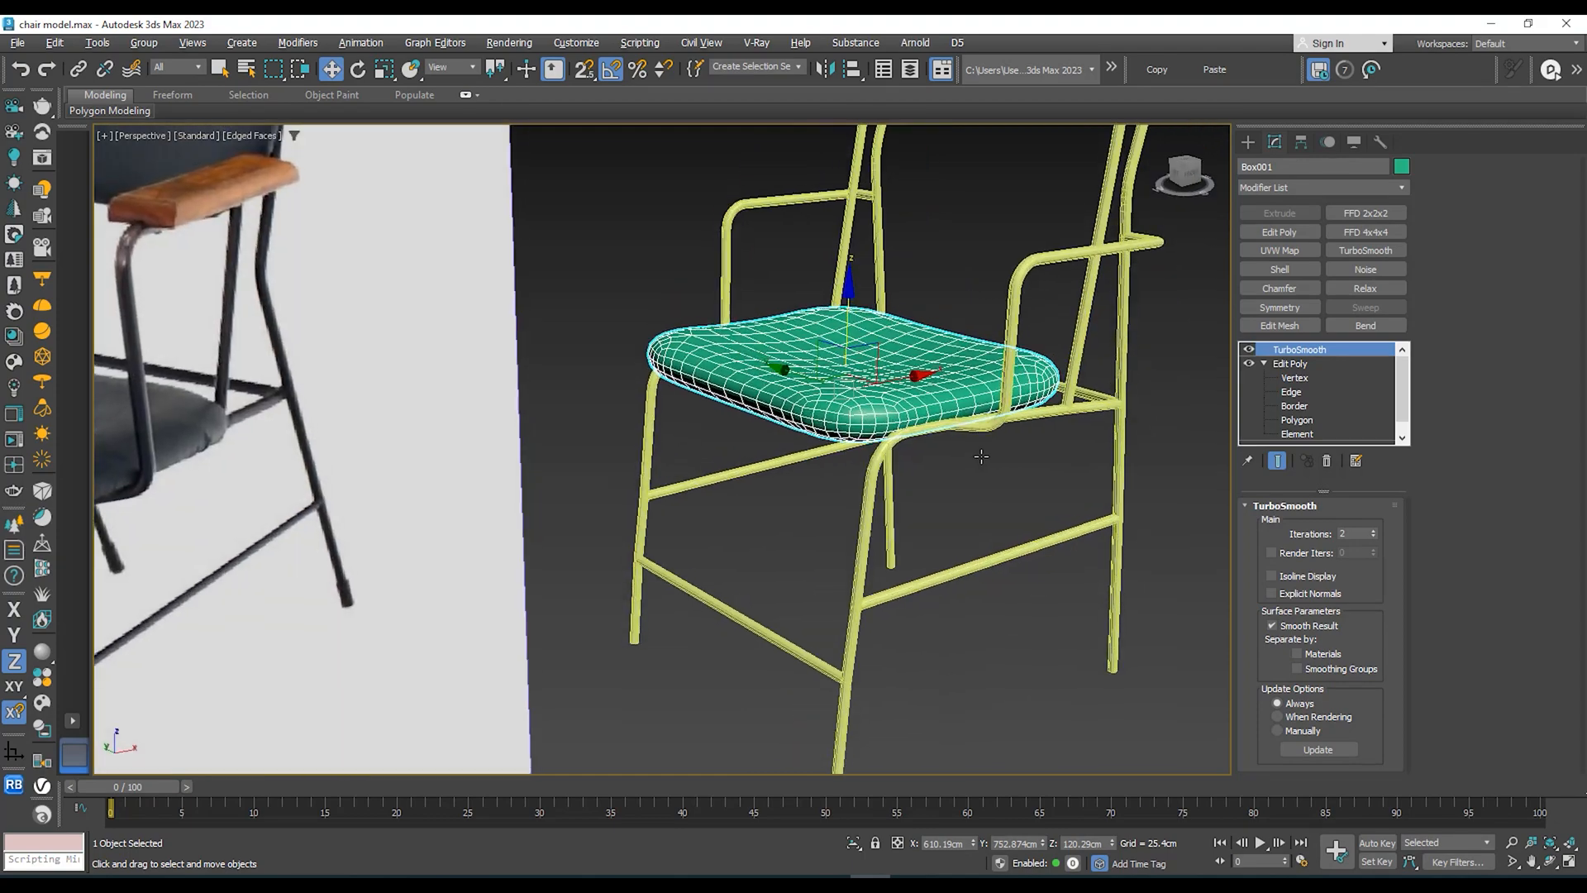
Step: Examine the smoothed seat's shape, thickness and fit on the frame from several angles against the reference photo
click(1016, 596)
scroll(1017, 597, down, 5)
alt+middle_drag(1017, 597, 942, 525)
scroll(919, 537, up, 3)
click(931, 522)
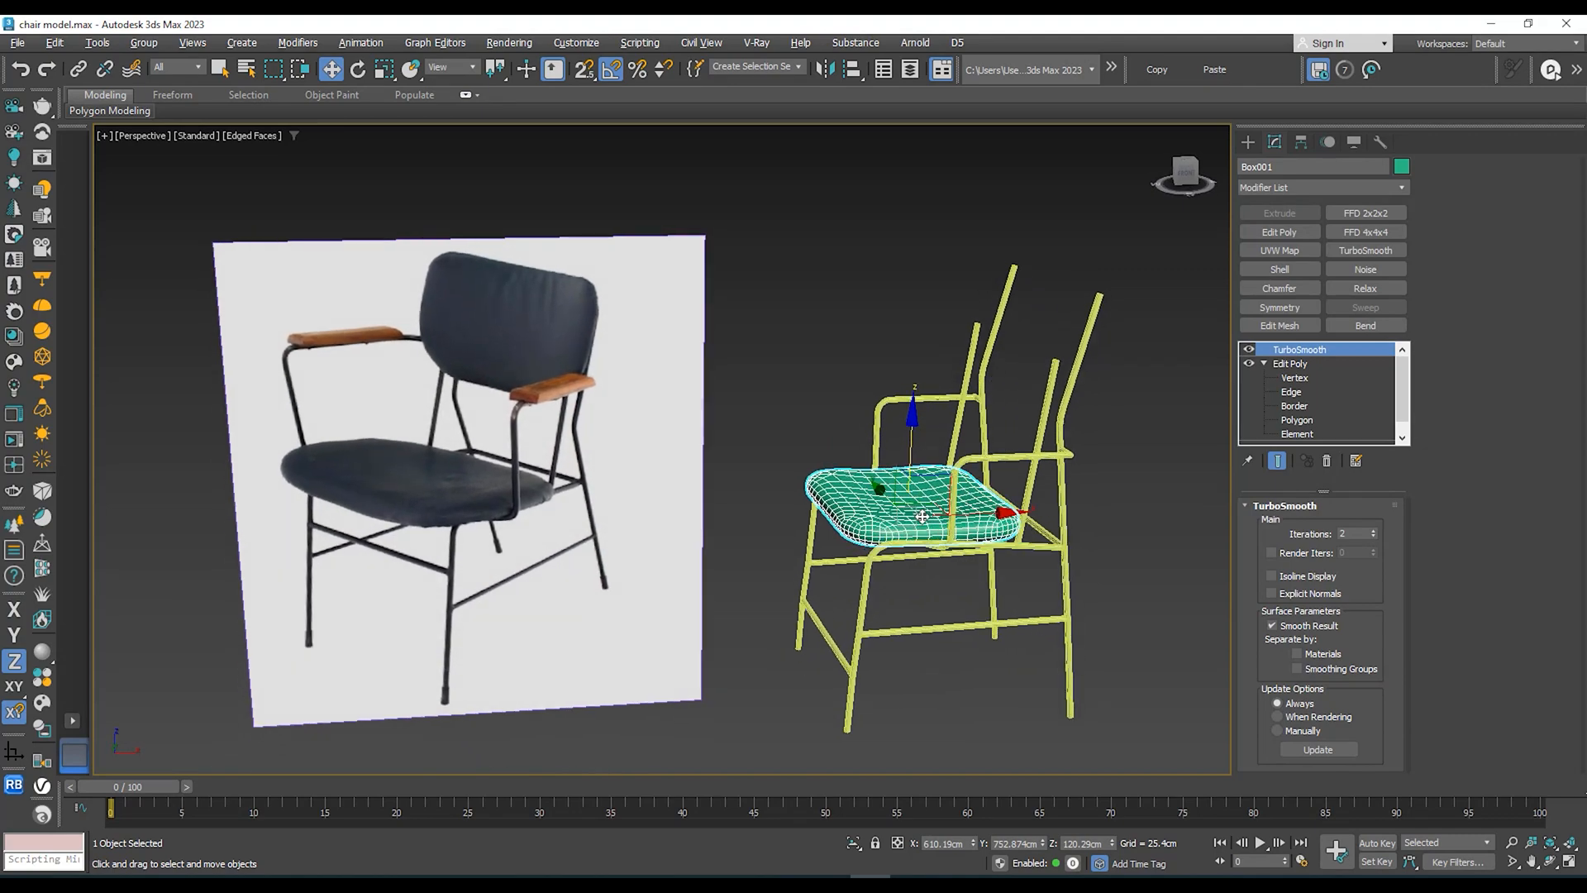
scroll(953, 534, up, 5)
scroll(953, 534, down, 8)
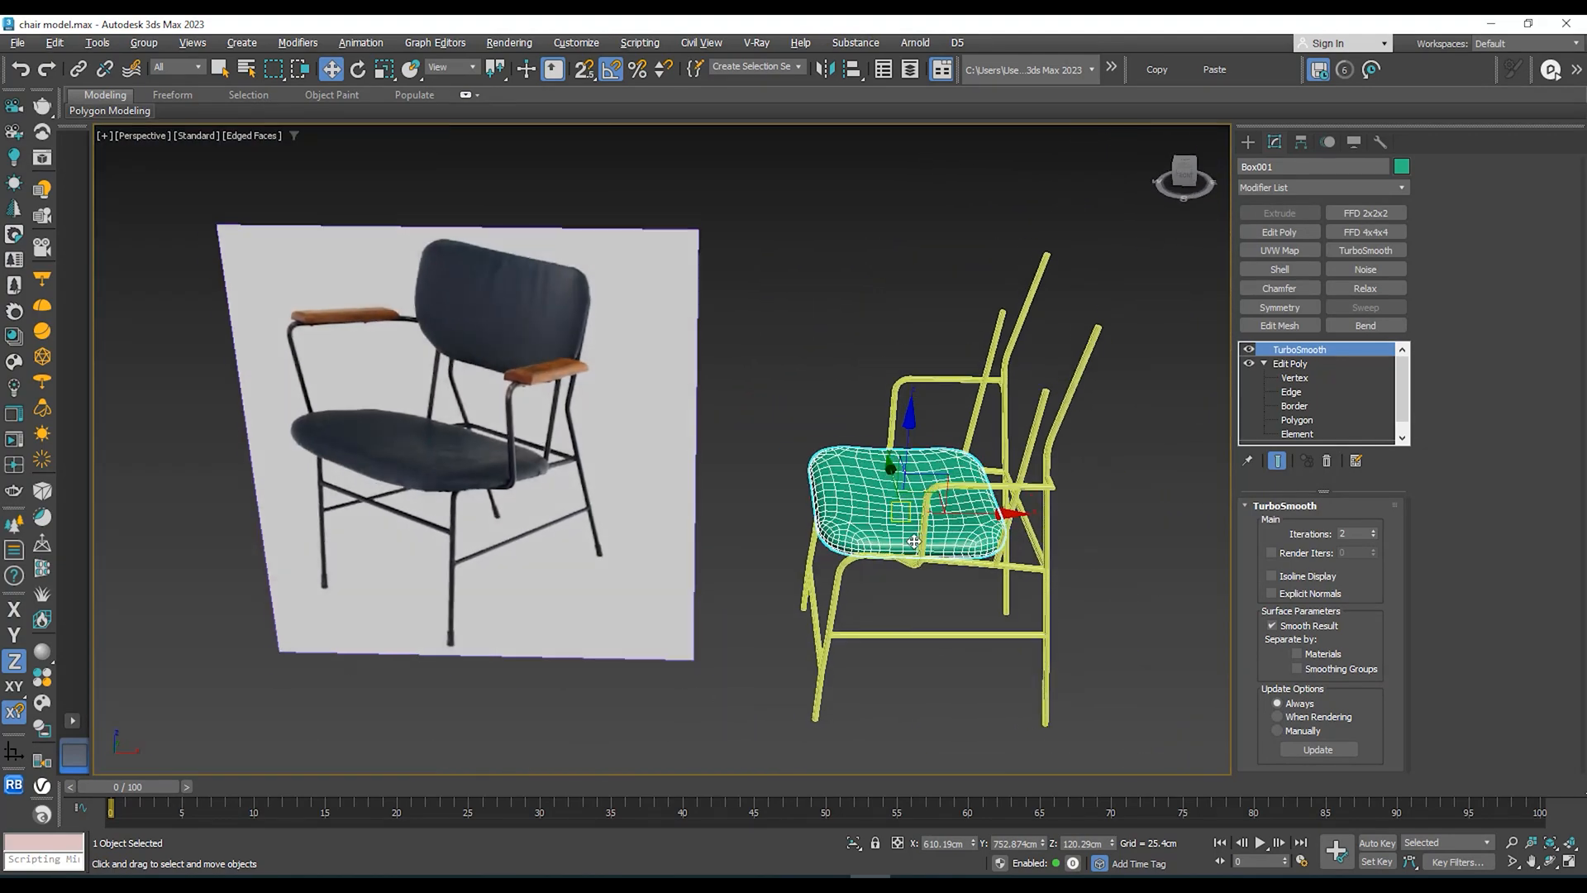
alt+middle_drag(901, 540, 831, 388)
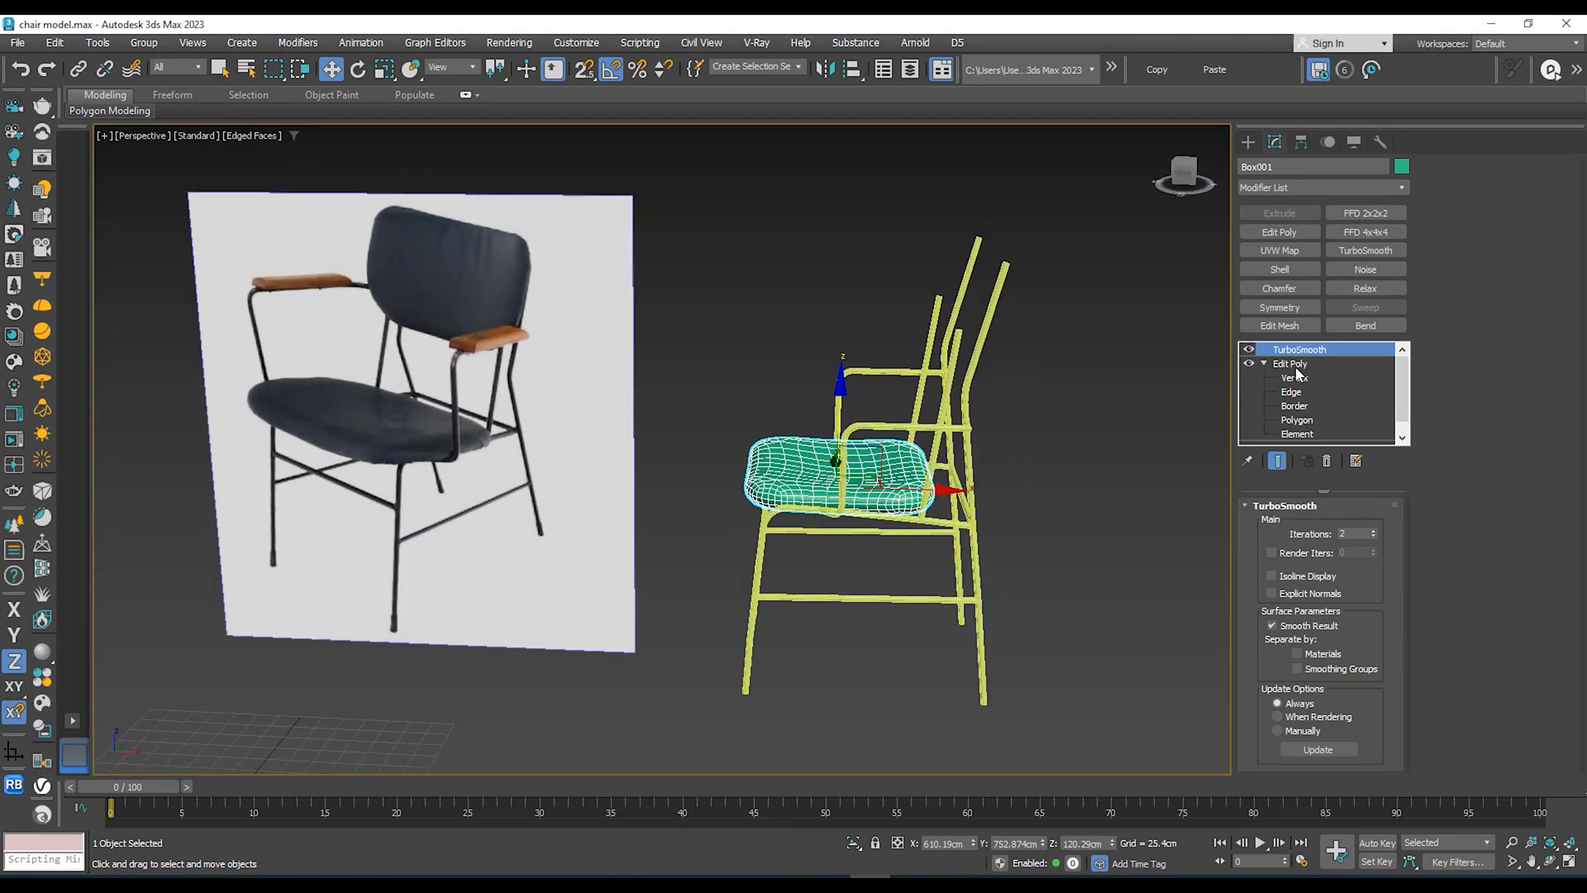
middle_drag(901, 459, 903, 427)
alt+middle_drag(904, 426, 934, 487)
scroll(917, 463, up, 3)
alt+middle_drag(818, 413, 841, 435)
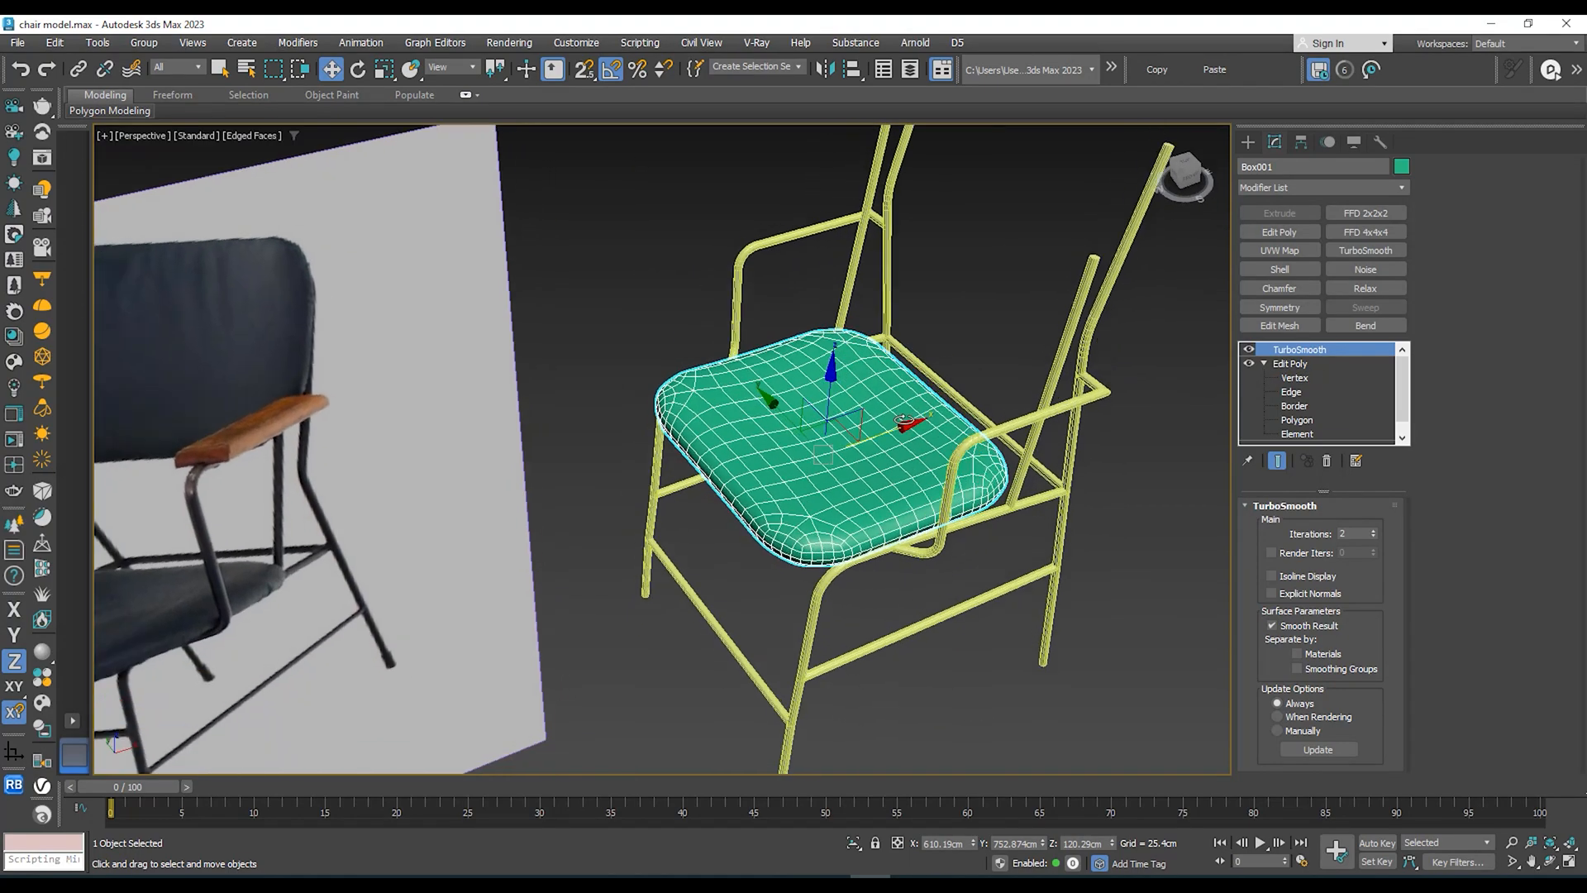
scroll(841, 435, up, 3)
scroll(840, 435, down, 5)
scroll(598, 501, up, 5)
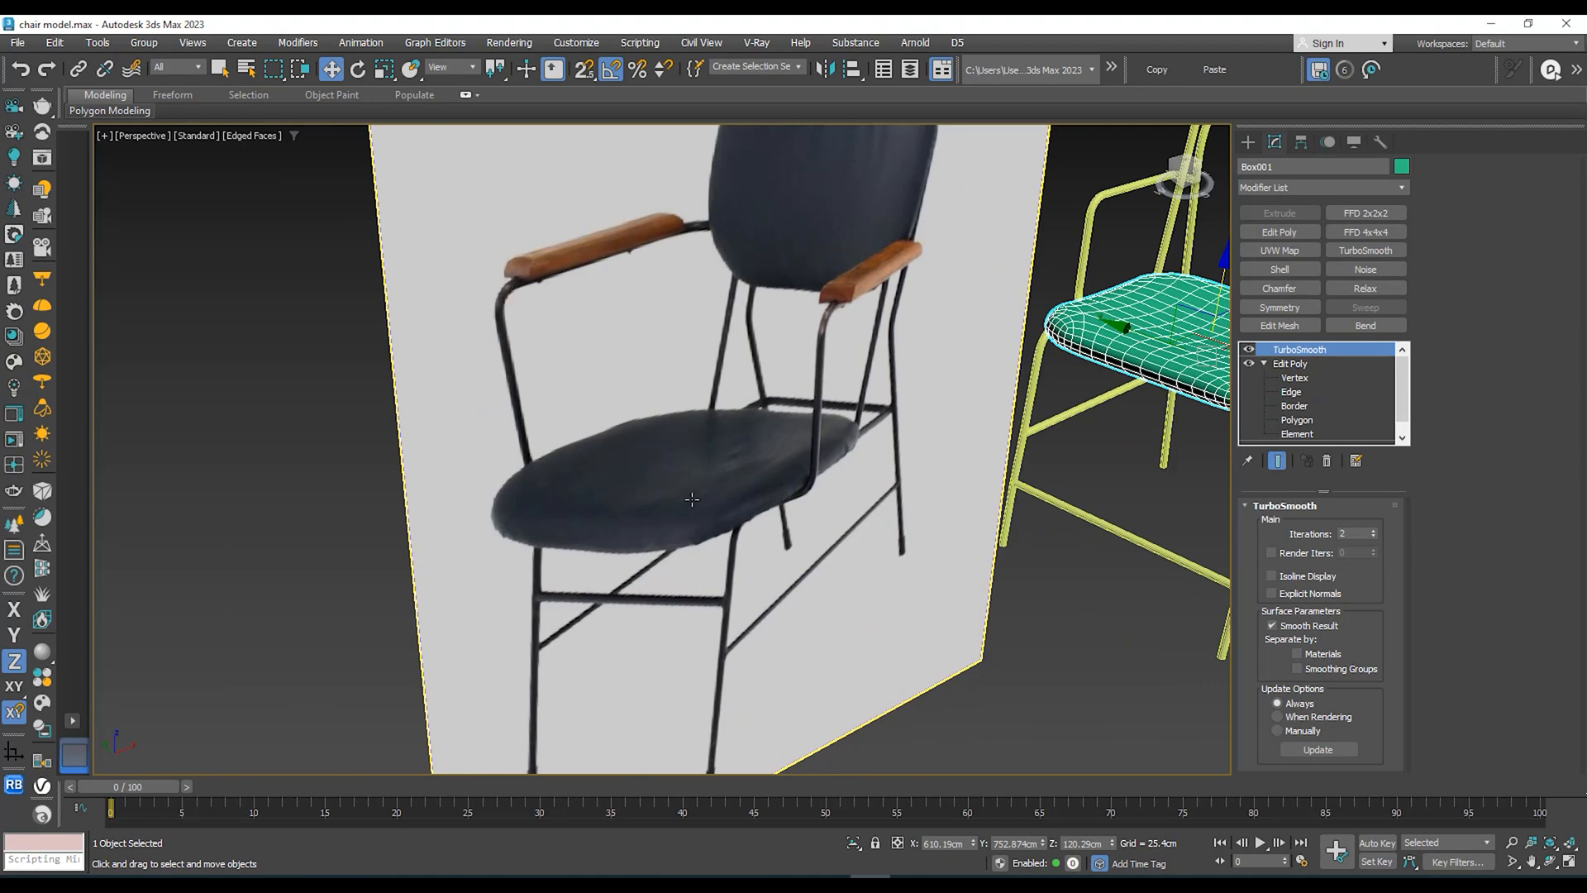
Step: Apply an FFD 4x4x4 modifier to the seat cushion and start editing its control points
scroll(749, 469, down, 4)
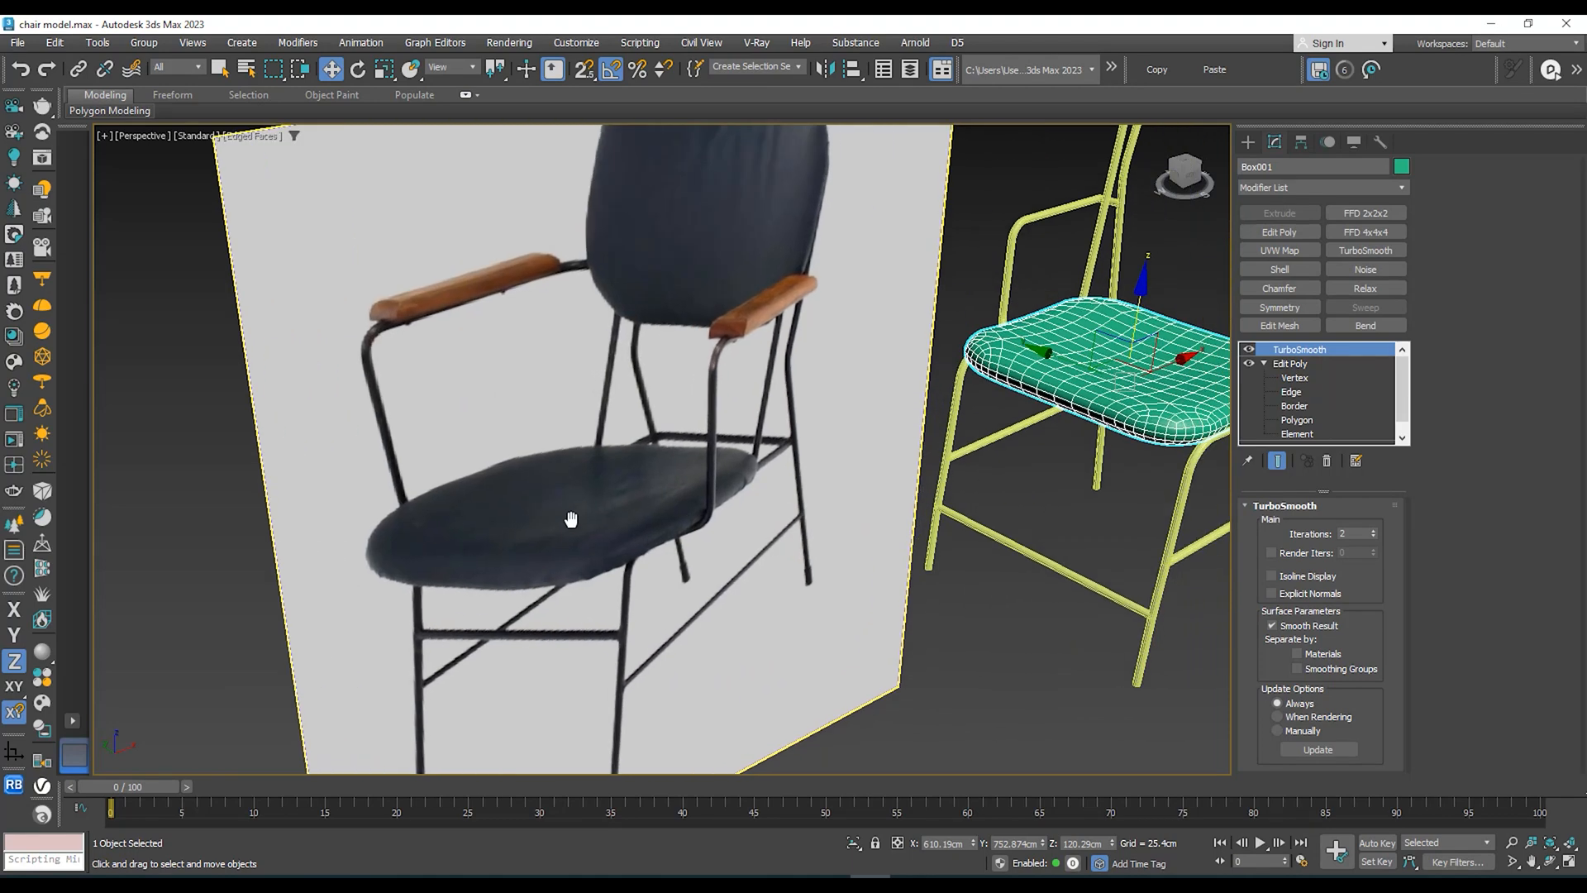
scroll(533, 535, up, 4)
scroll(547, 534, down, 4)
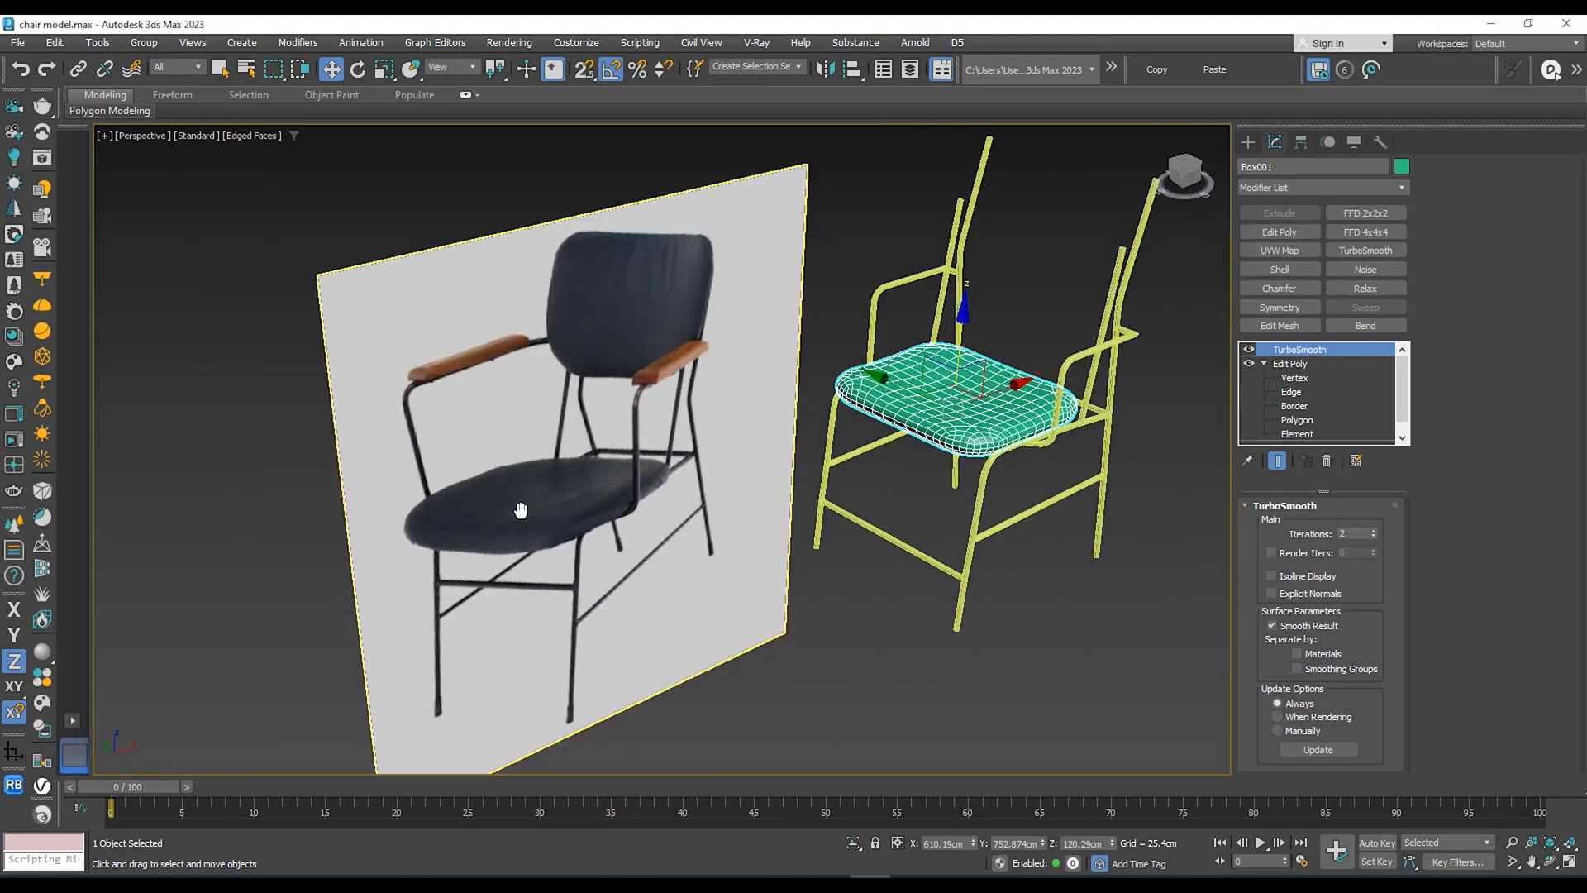
alt+middle_drag(520, 509, 816, 415)
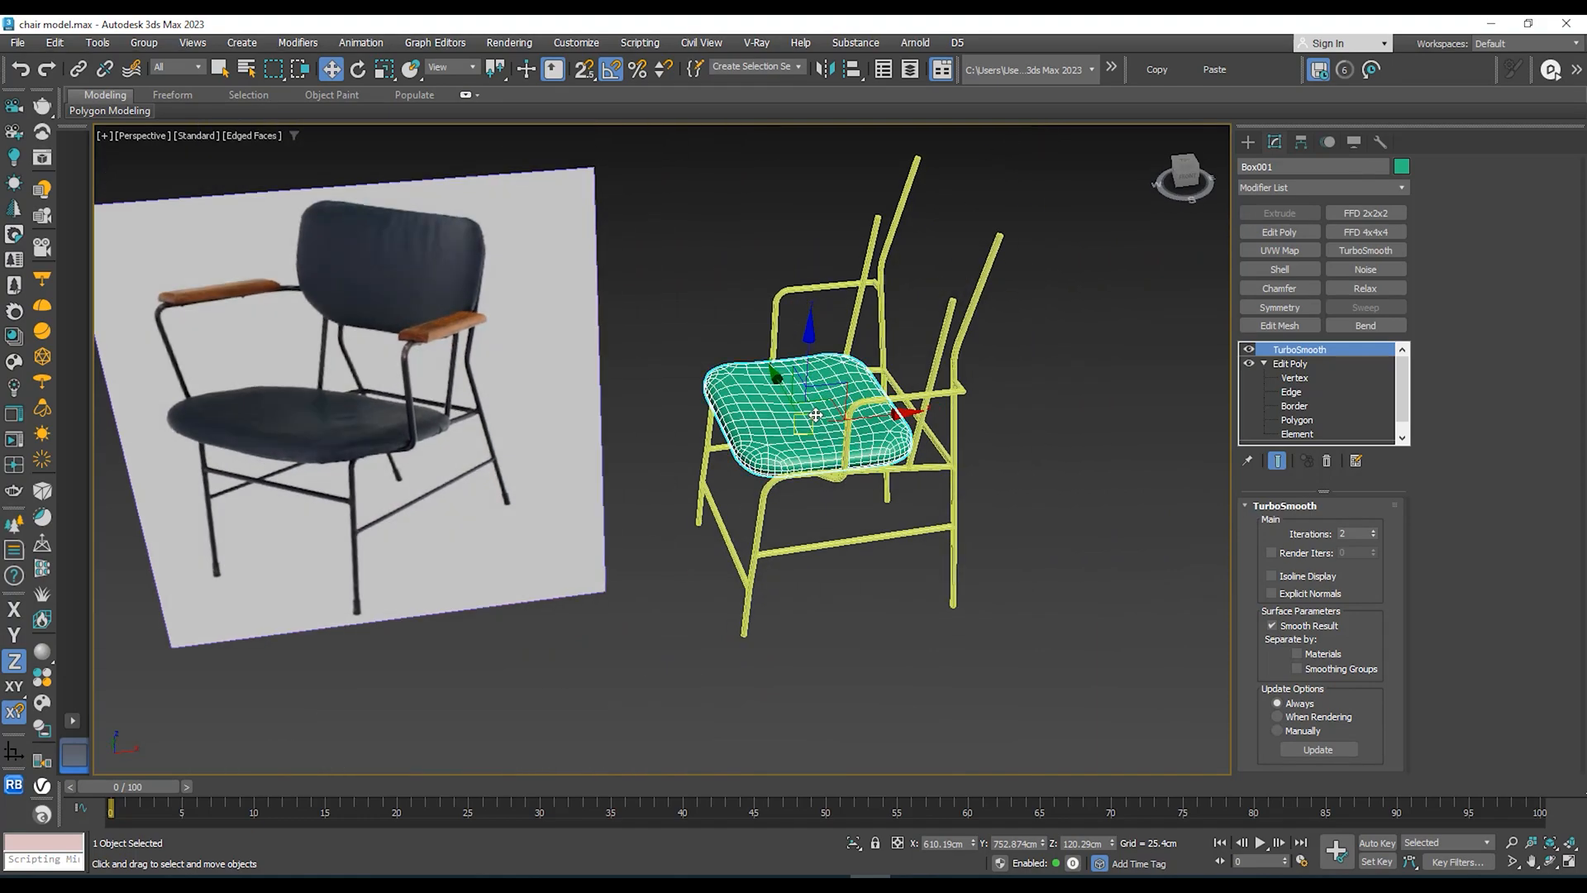
scroll(816, 415, up, 3)
click(1367, 233)
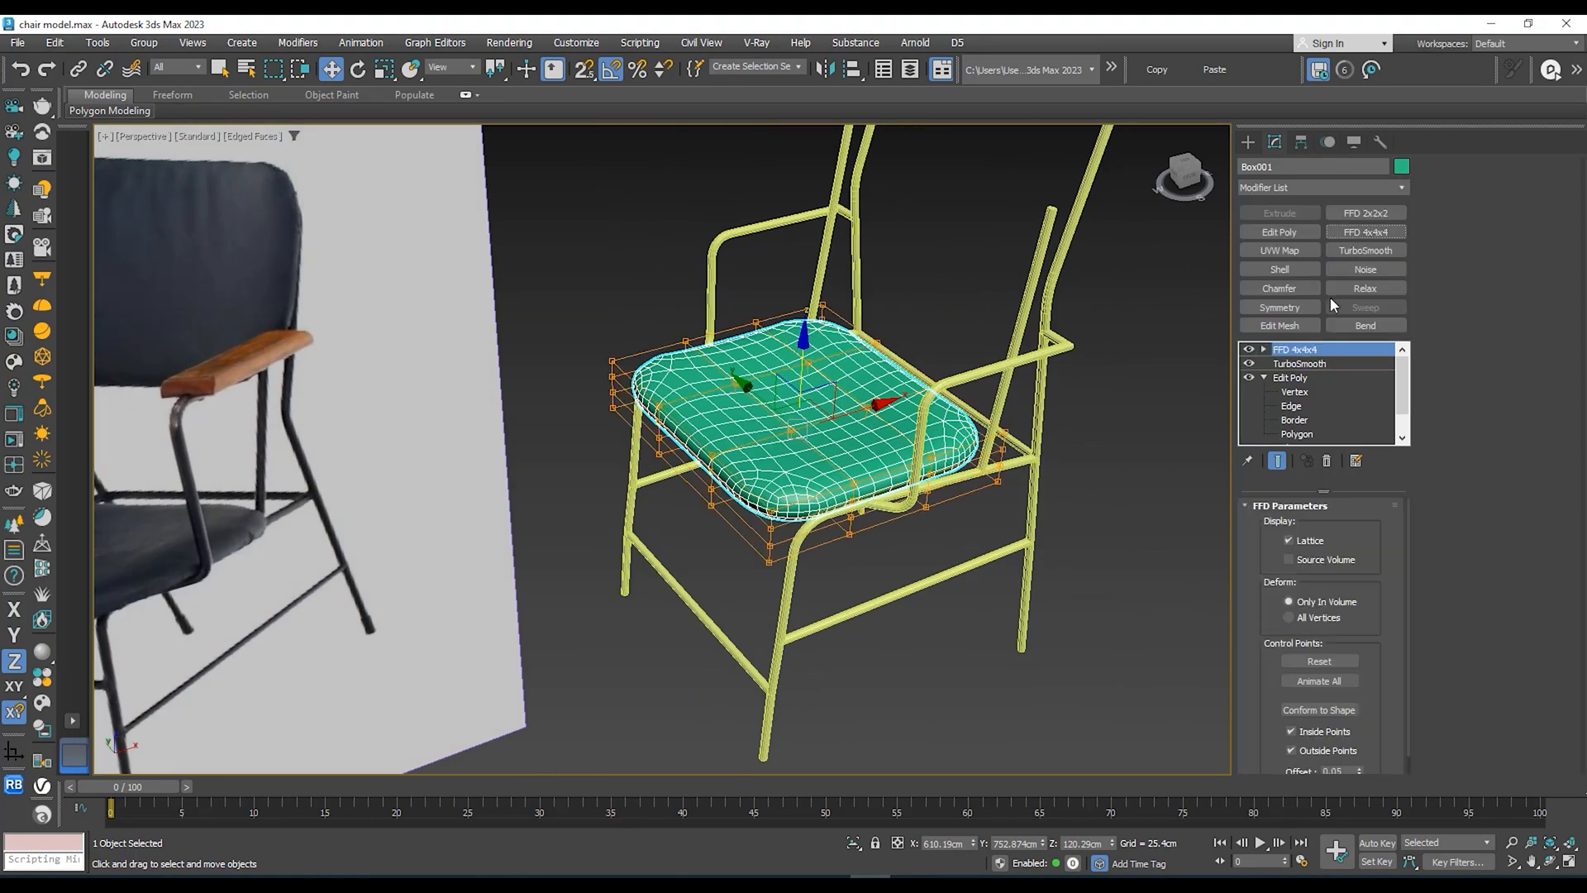
alt+middle_drag(972, 429, 1232, 380)
click(1264, 349)
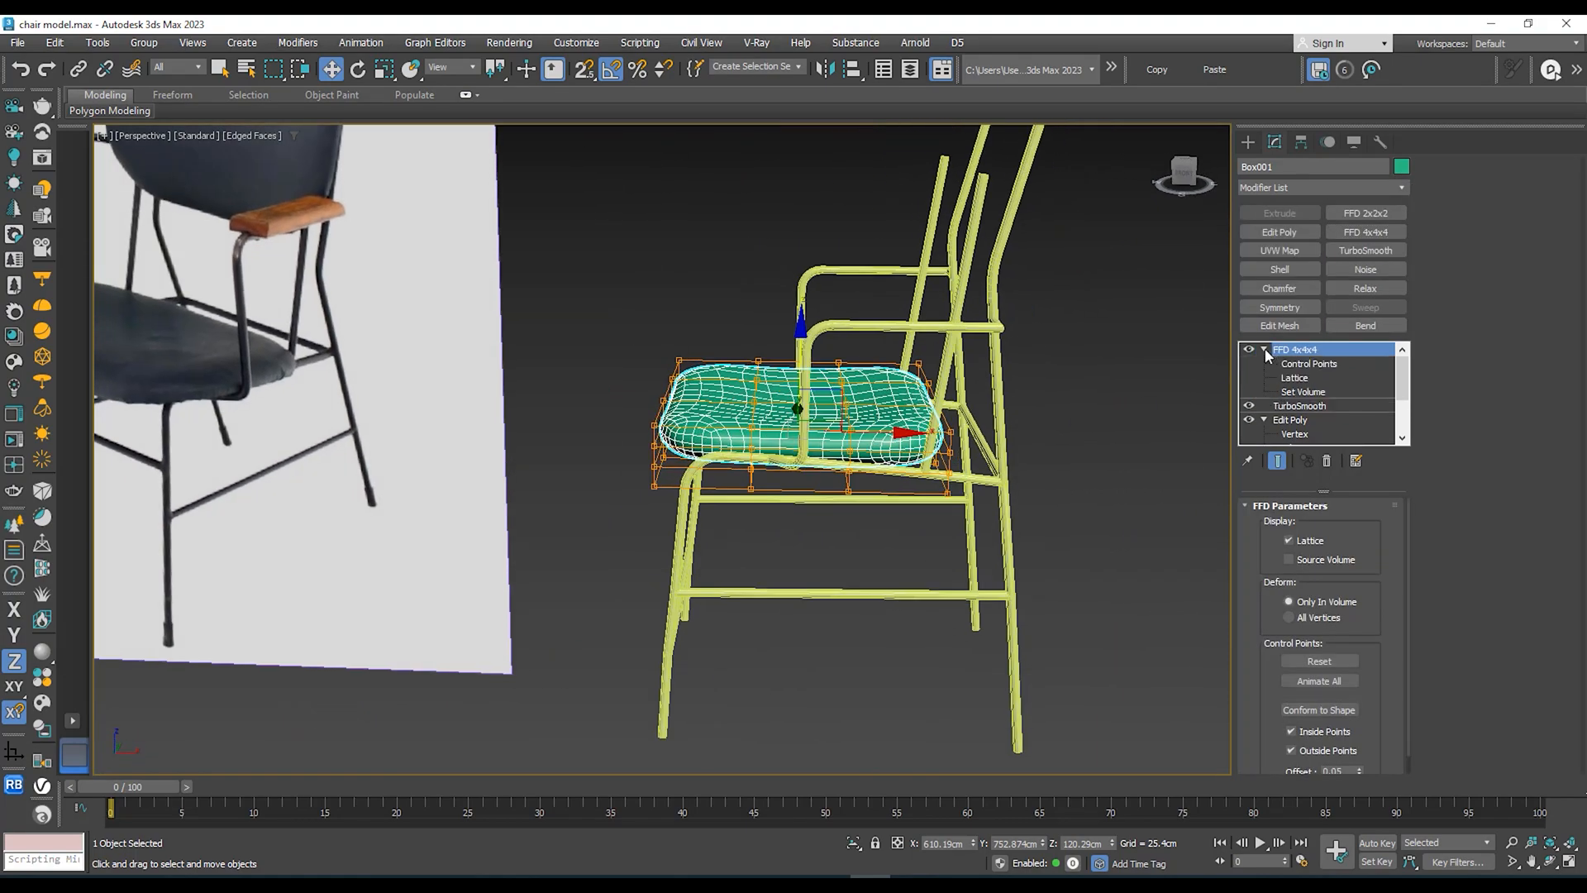
click(1299, 363)
Step: Lengthen the cushion at the rear by moving its rear lattice control points backward about 16 cm along X in the front view
alt+middle_drag(895, 437, 801, 408)
scroll(880, 331, up, 1)
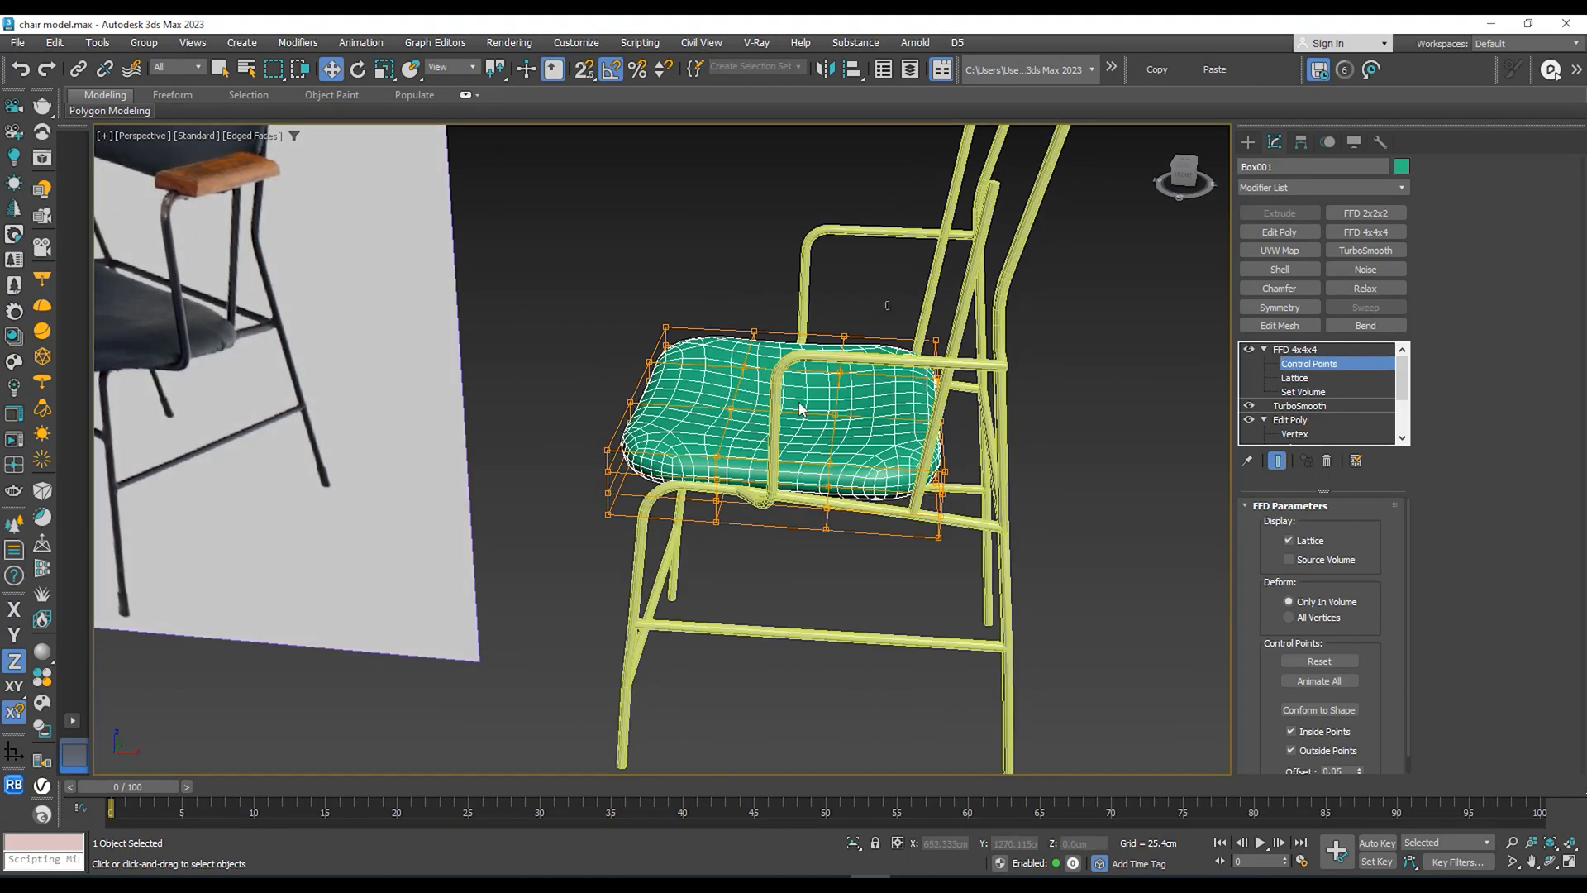
drag(713, 456, 715, 451)
key(f)
middle_drag(1174, 331, 595, 447)
scroll(827, 414, up, 3)
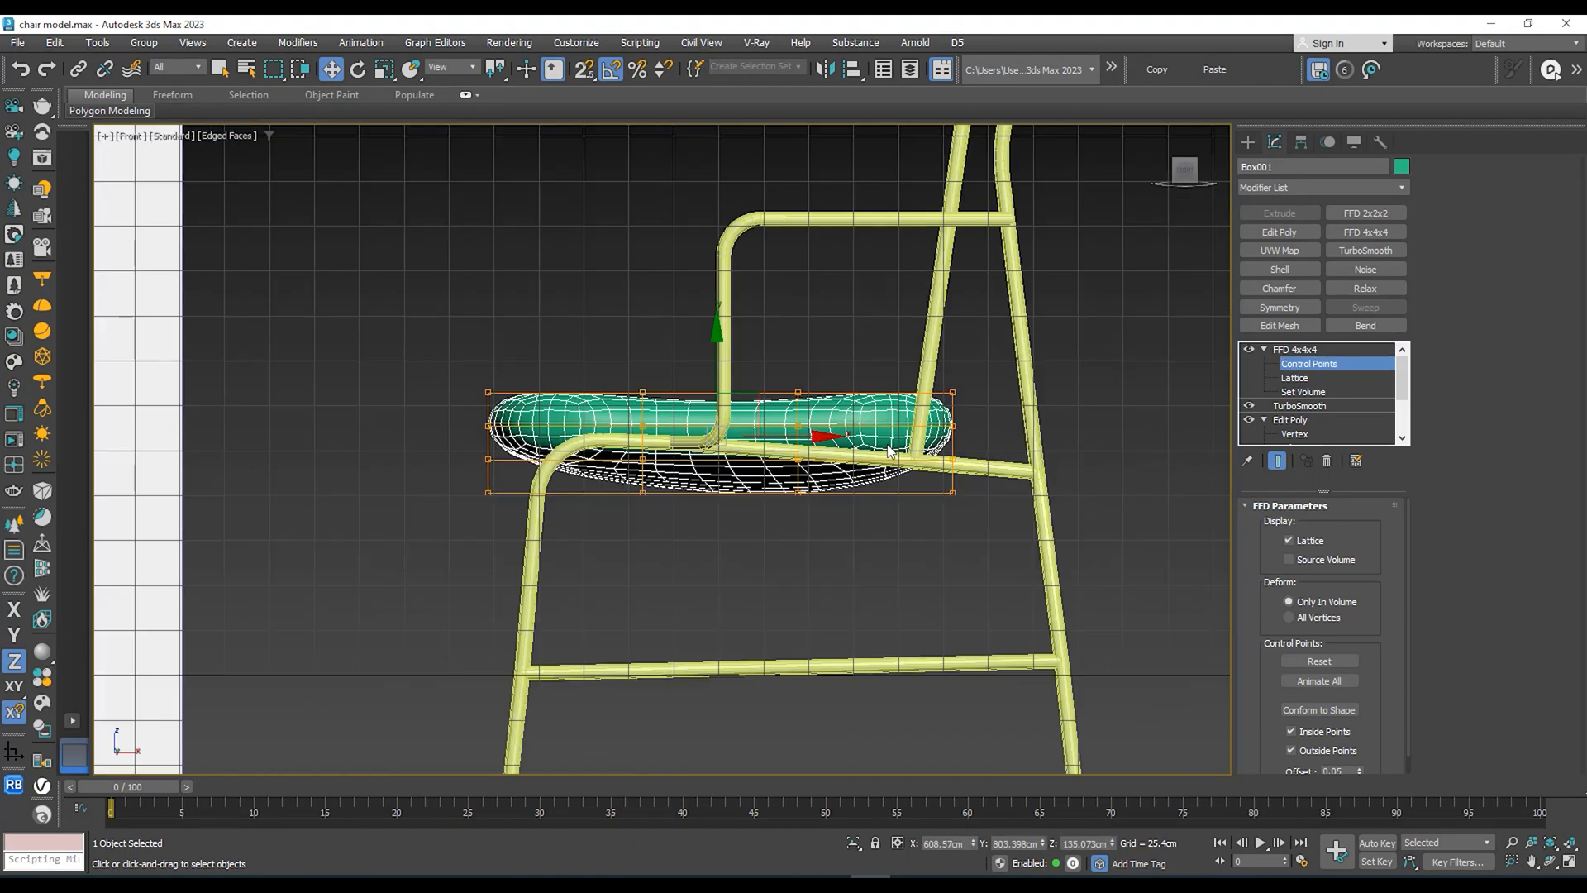
middle_drag(1037, 385, 986, 382)
scroll(985, 381, down, 5)
drag(1058, 333, 890, 456)
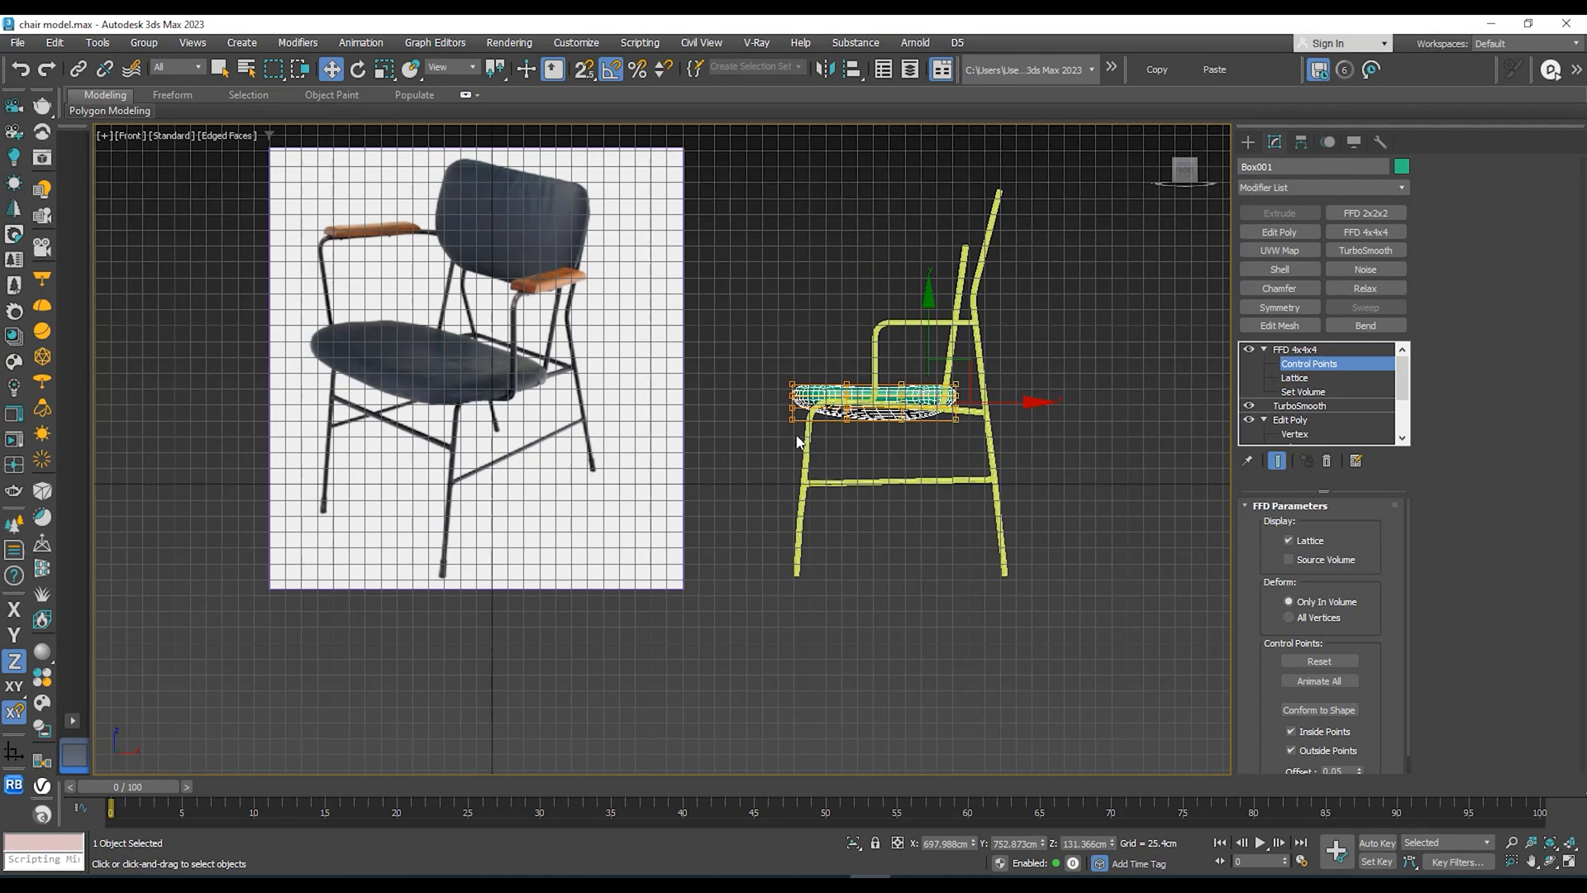
scroll(721, 439, up, 3)
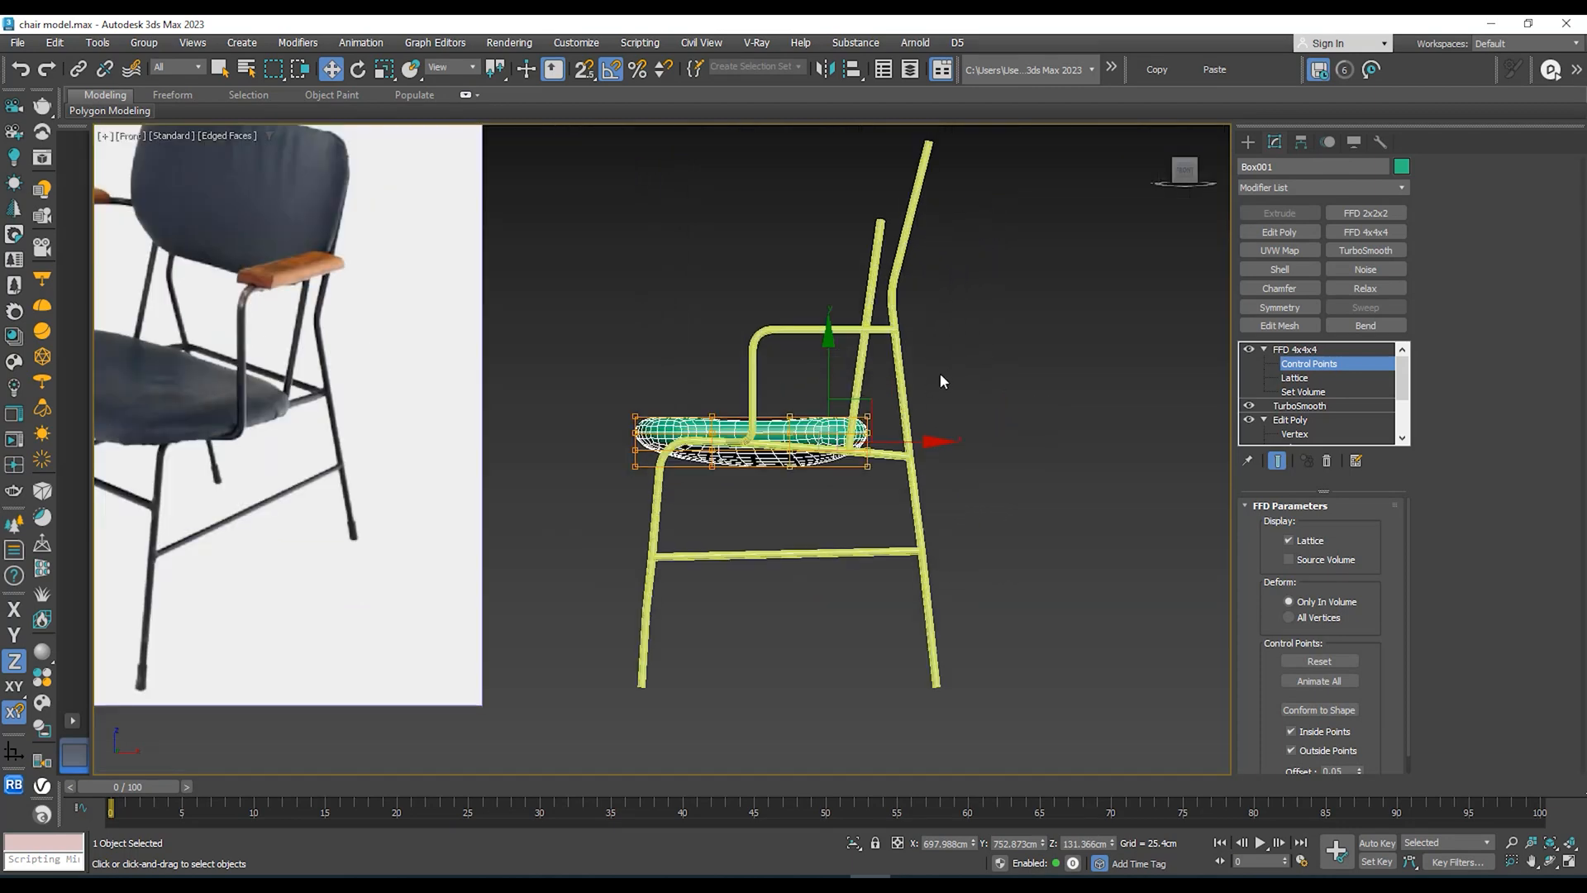
drag(940, 381, 846, 489)
drag(915, 445, 940, 440)
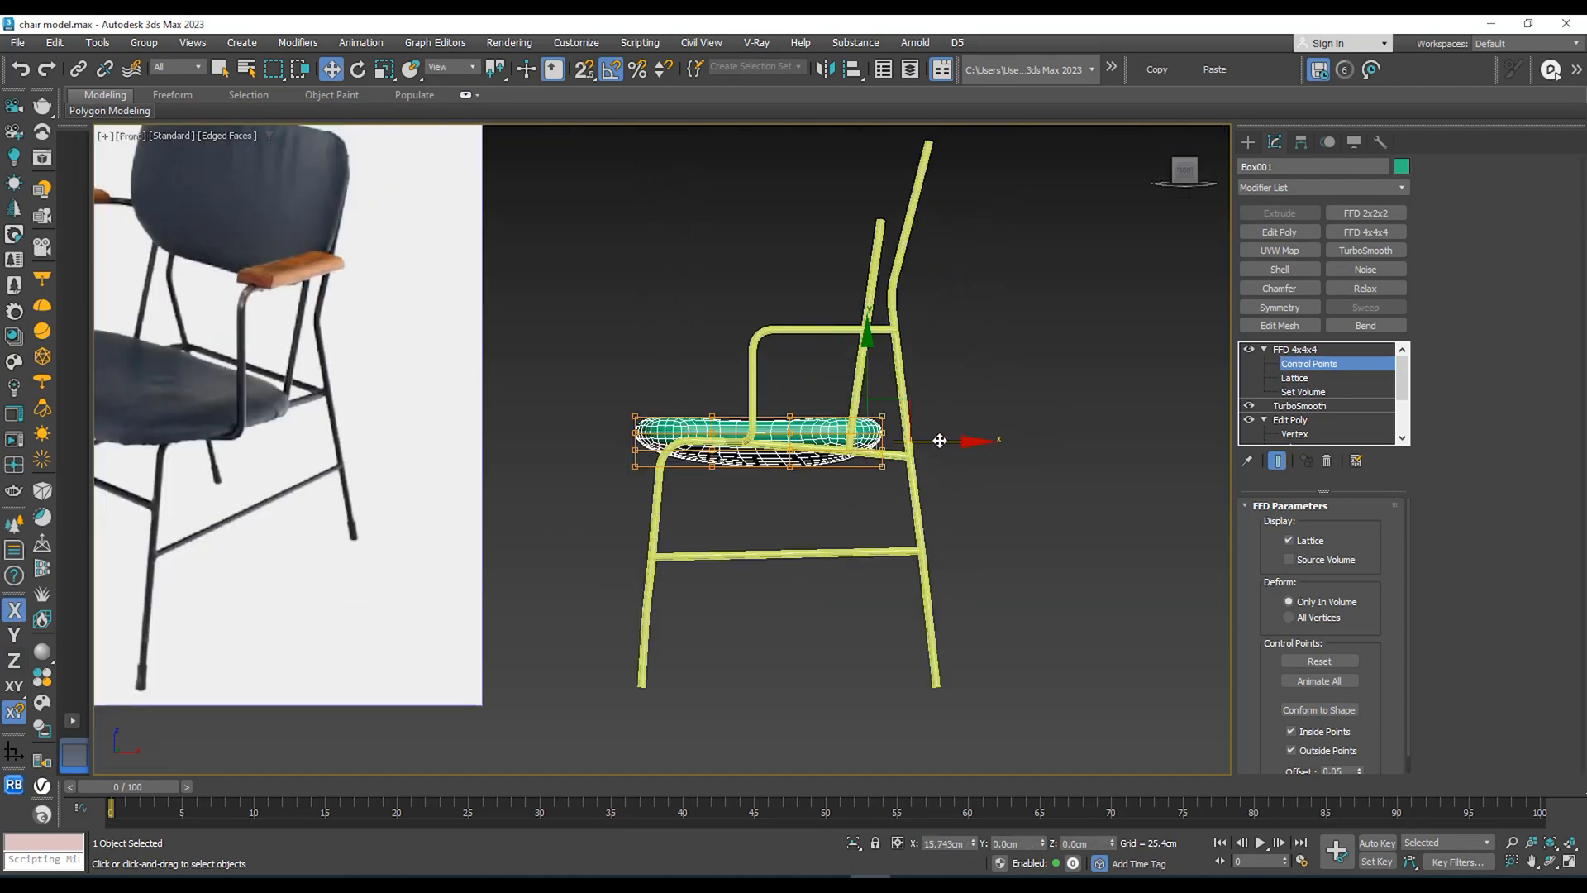
Step: Thin the cushion's underside by raising the bottom row of lattice control points about 11 cm
middle_drag(916, 471, 1078, 433)
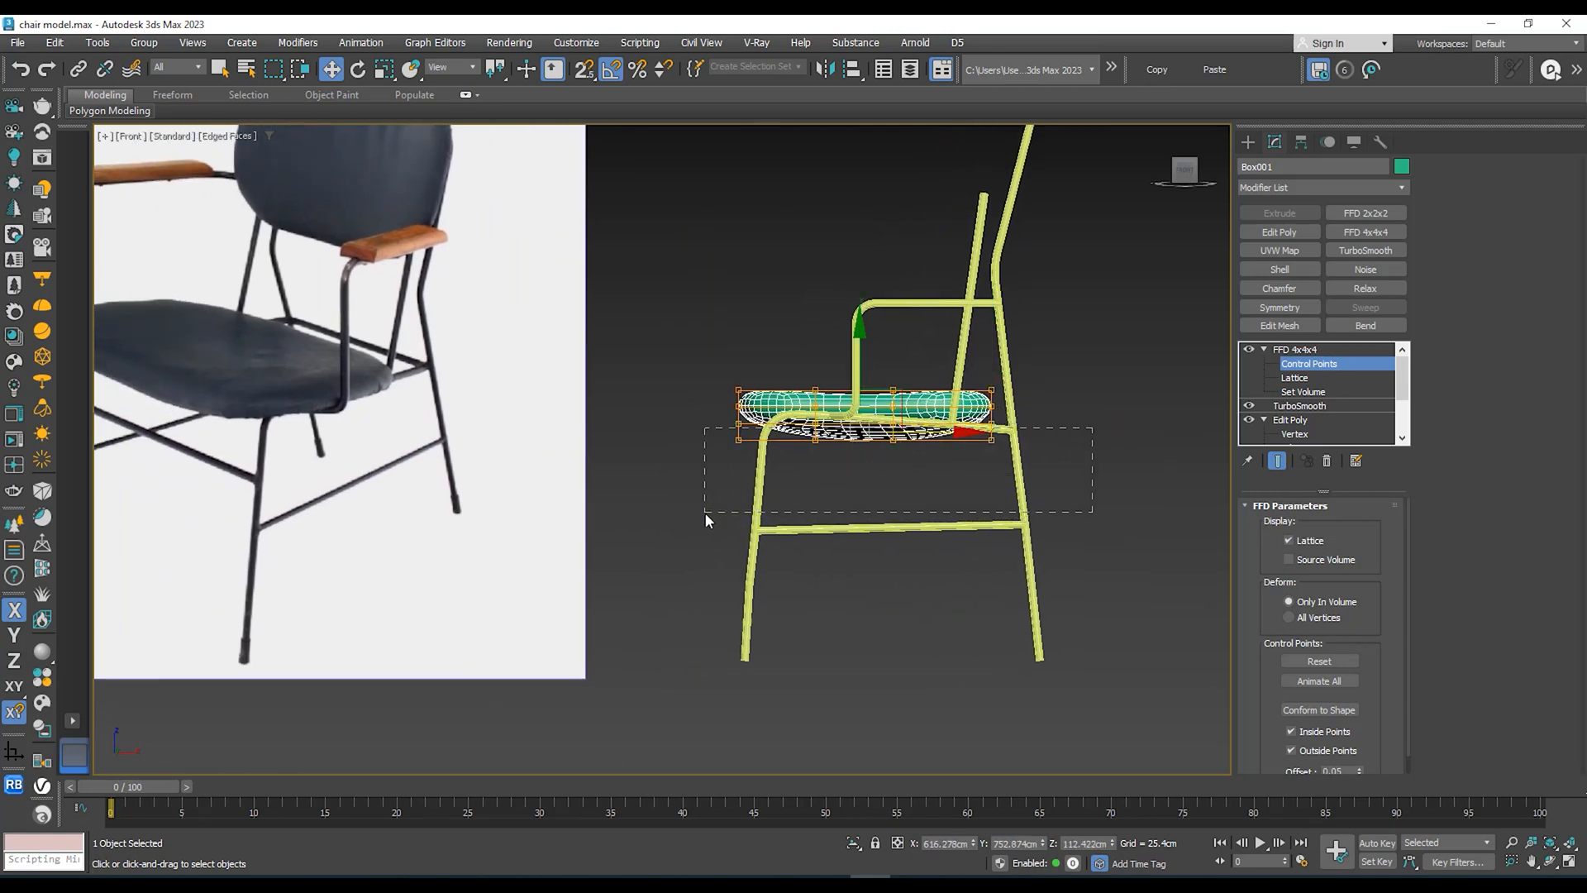
scroll(856, 409, up, 2)
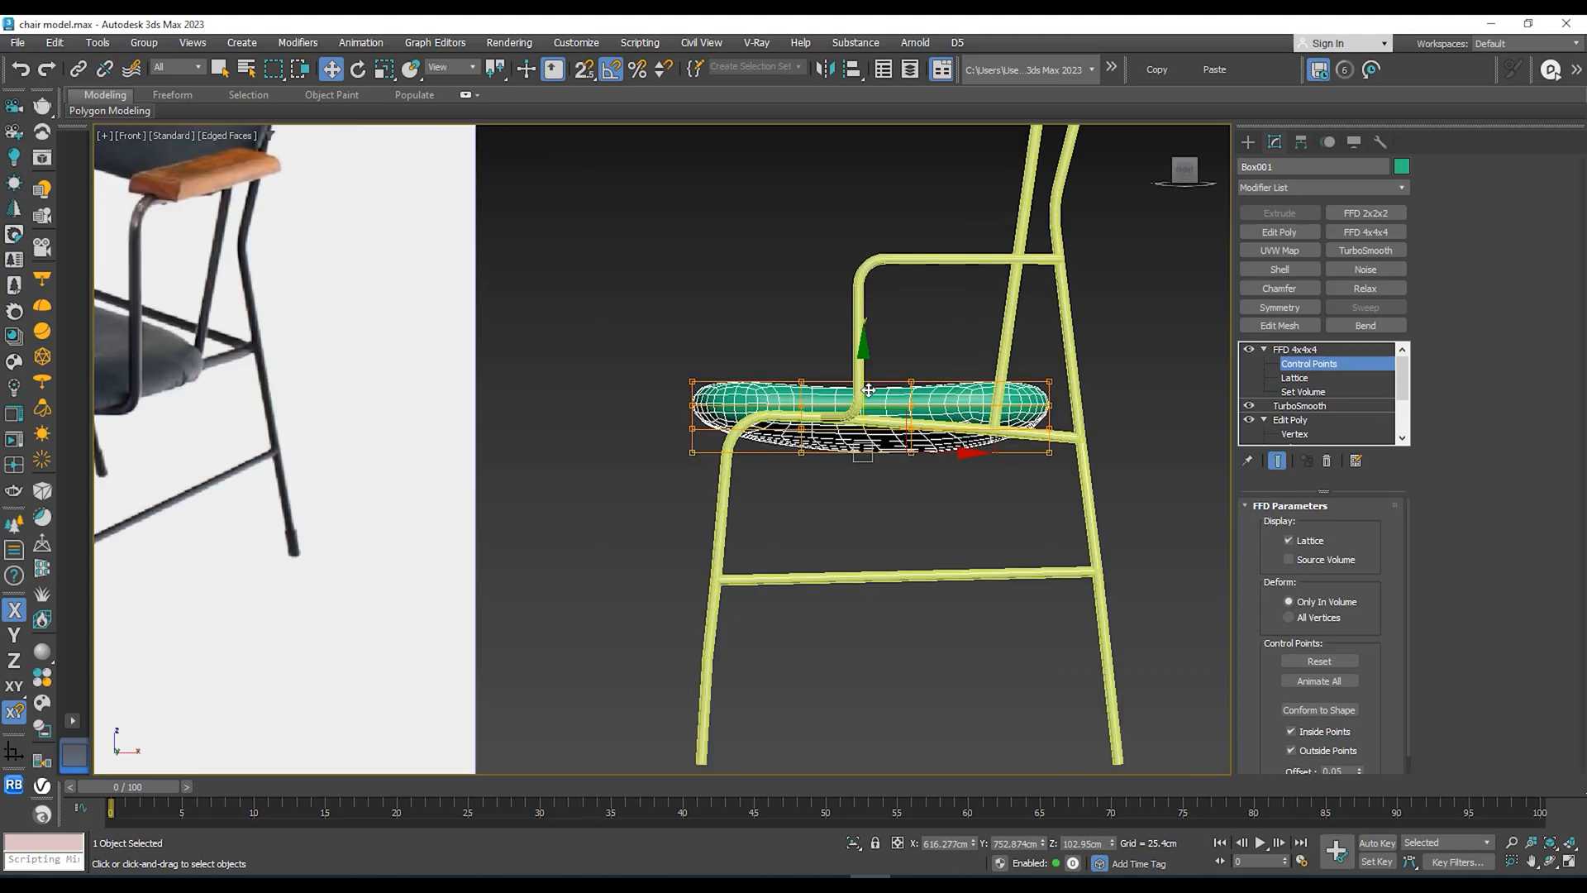
drag(868, 389, 869, 376)
Step: Lower the central control points of the cushion's top about 13 cm and shift them about 38 cm toward the backrest
alt+middle_drag(893, 377, 939, 369)
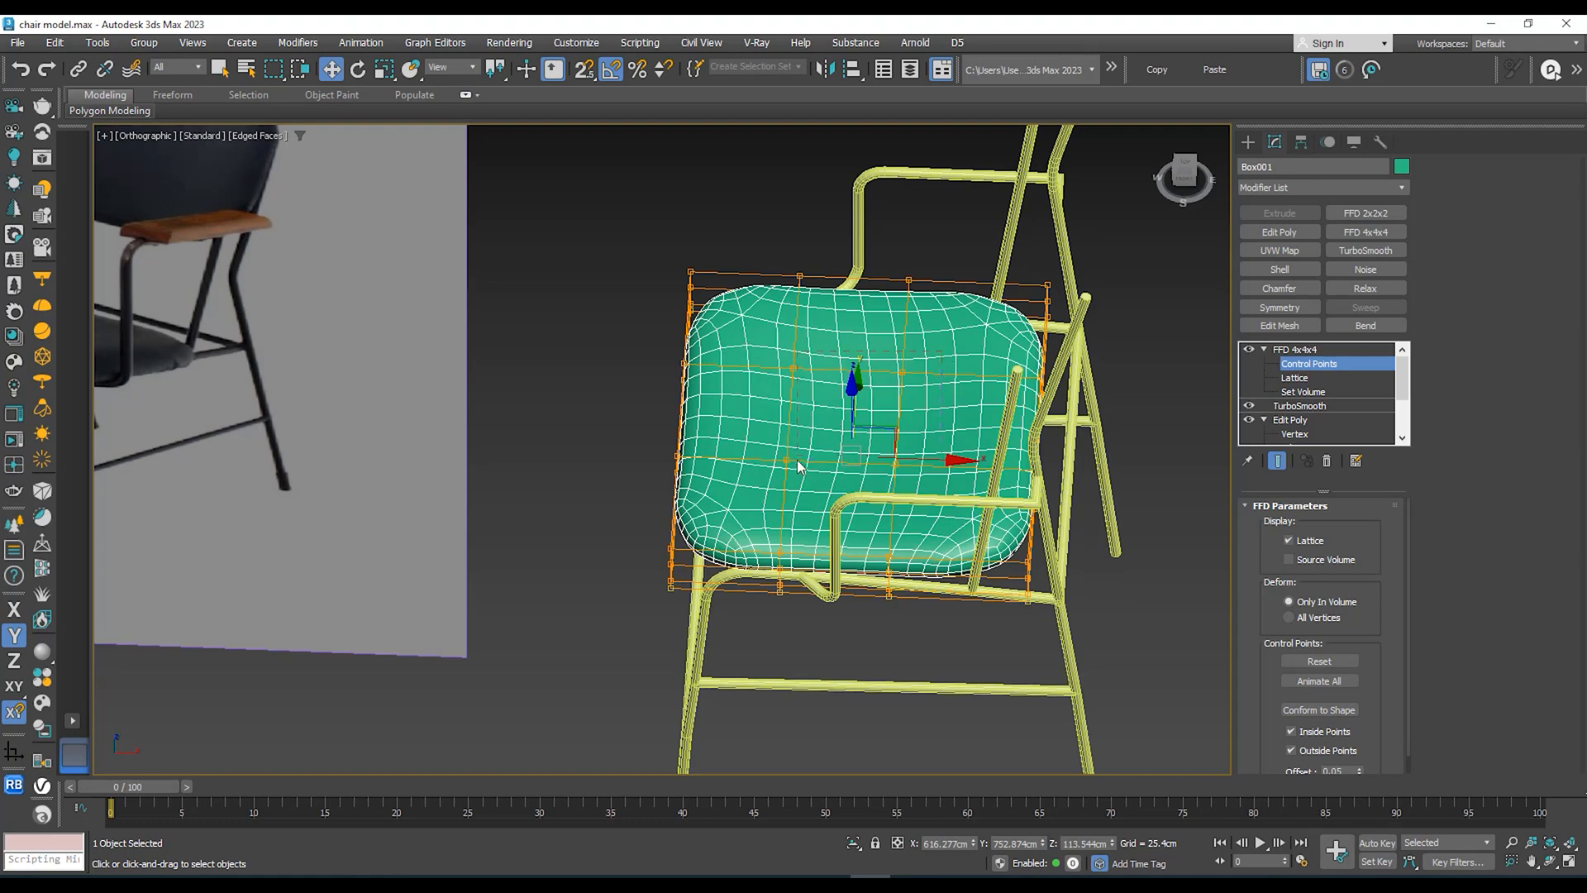
mouse_move(797, 459)
alt+middle_down()
mouse_move(776, 485)
mouse_move(852, 363)
mouse_move(824, 346)
alt+middle_up()
key(F4)
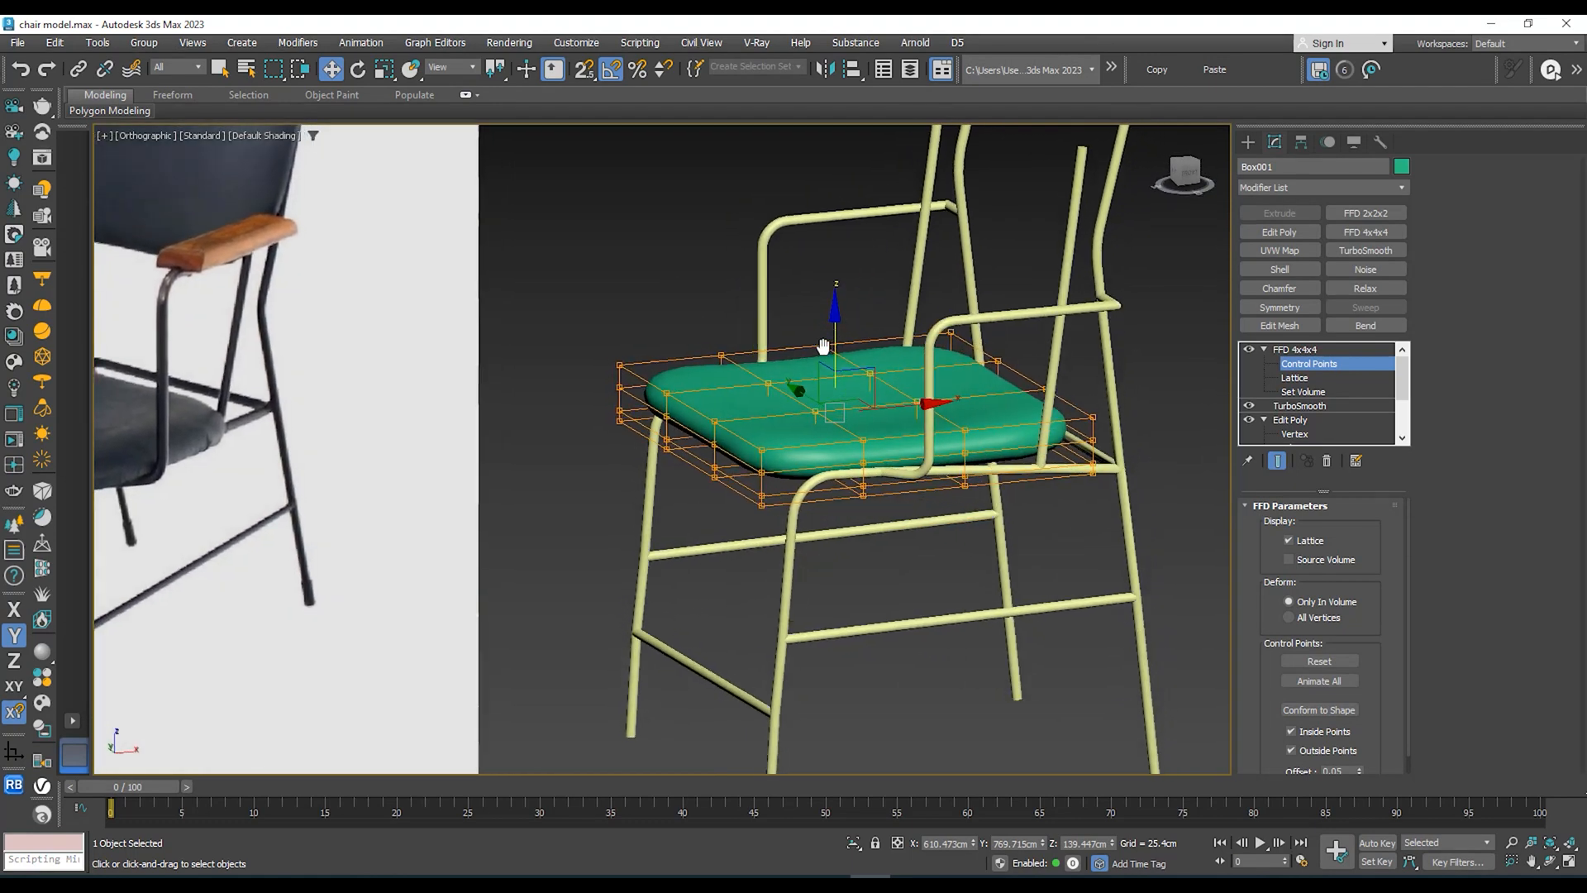
drag(836, 339, 837, 360)
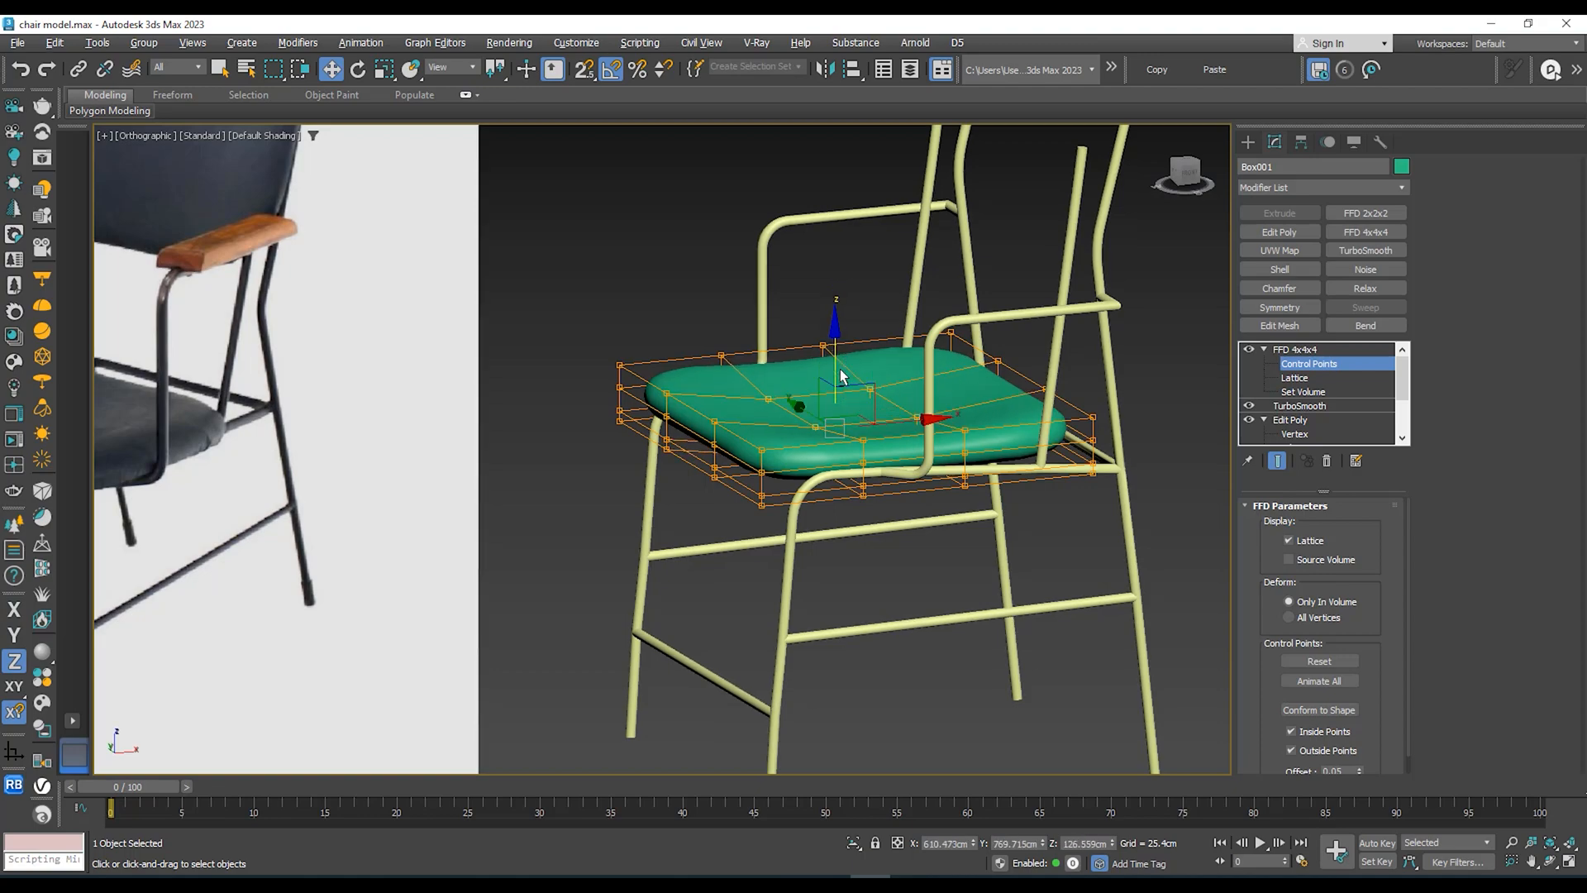
alt+middle_drag(840, 374, 890, 412)
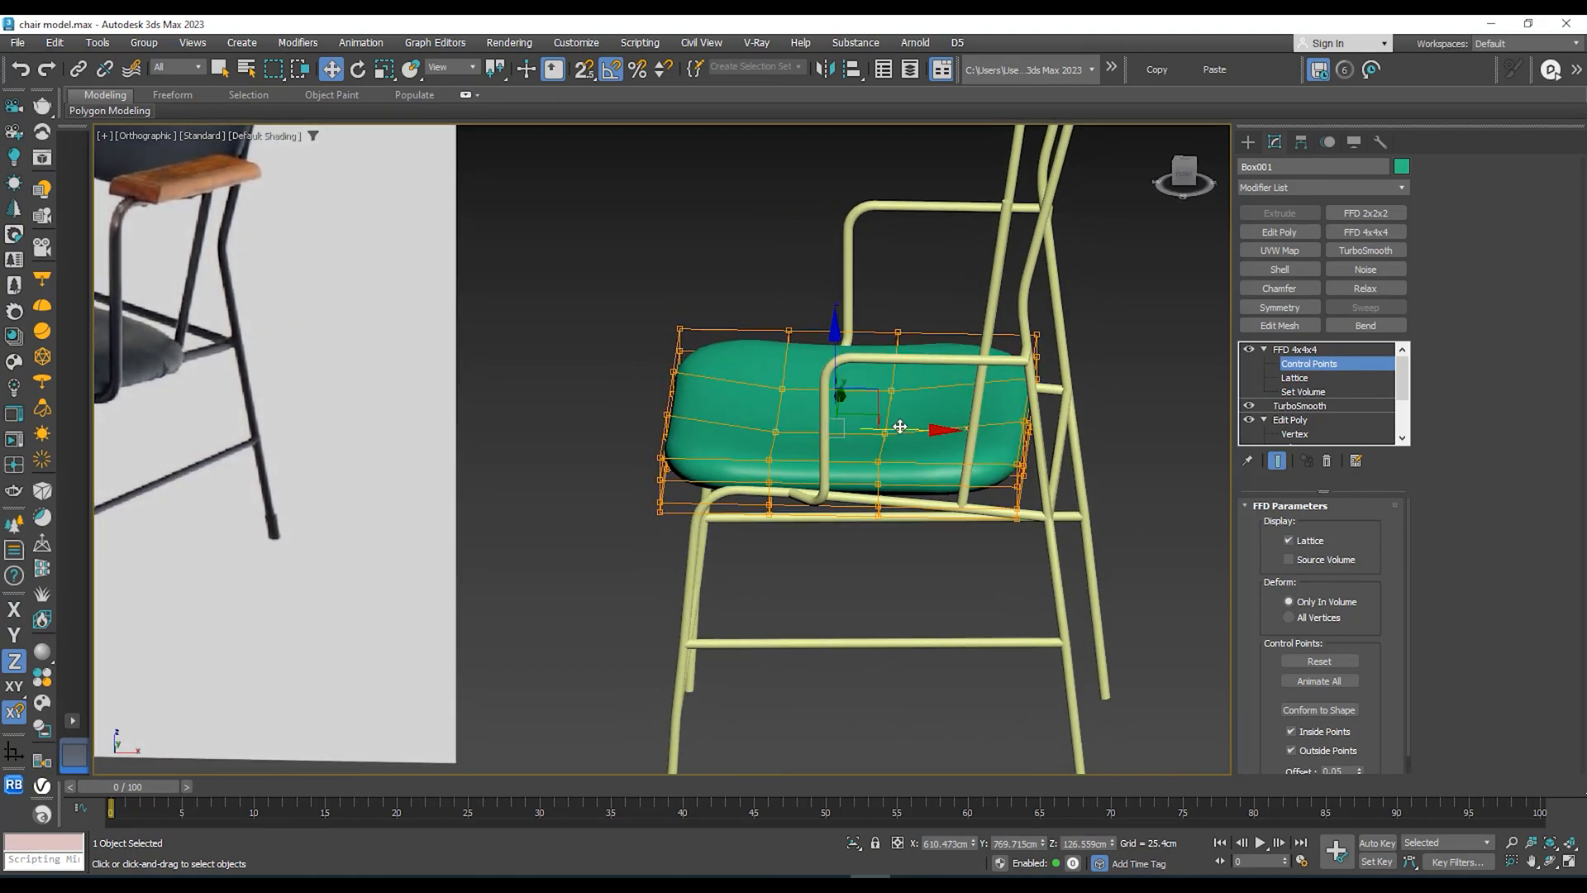
drag(901, 426, 945, 426)
alt+middle_drag(945, 426, 1106, 372)
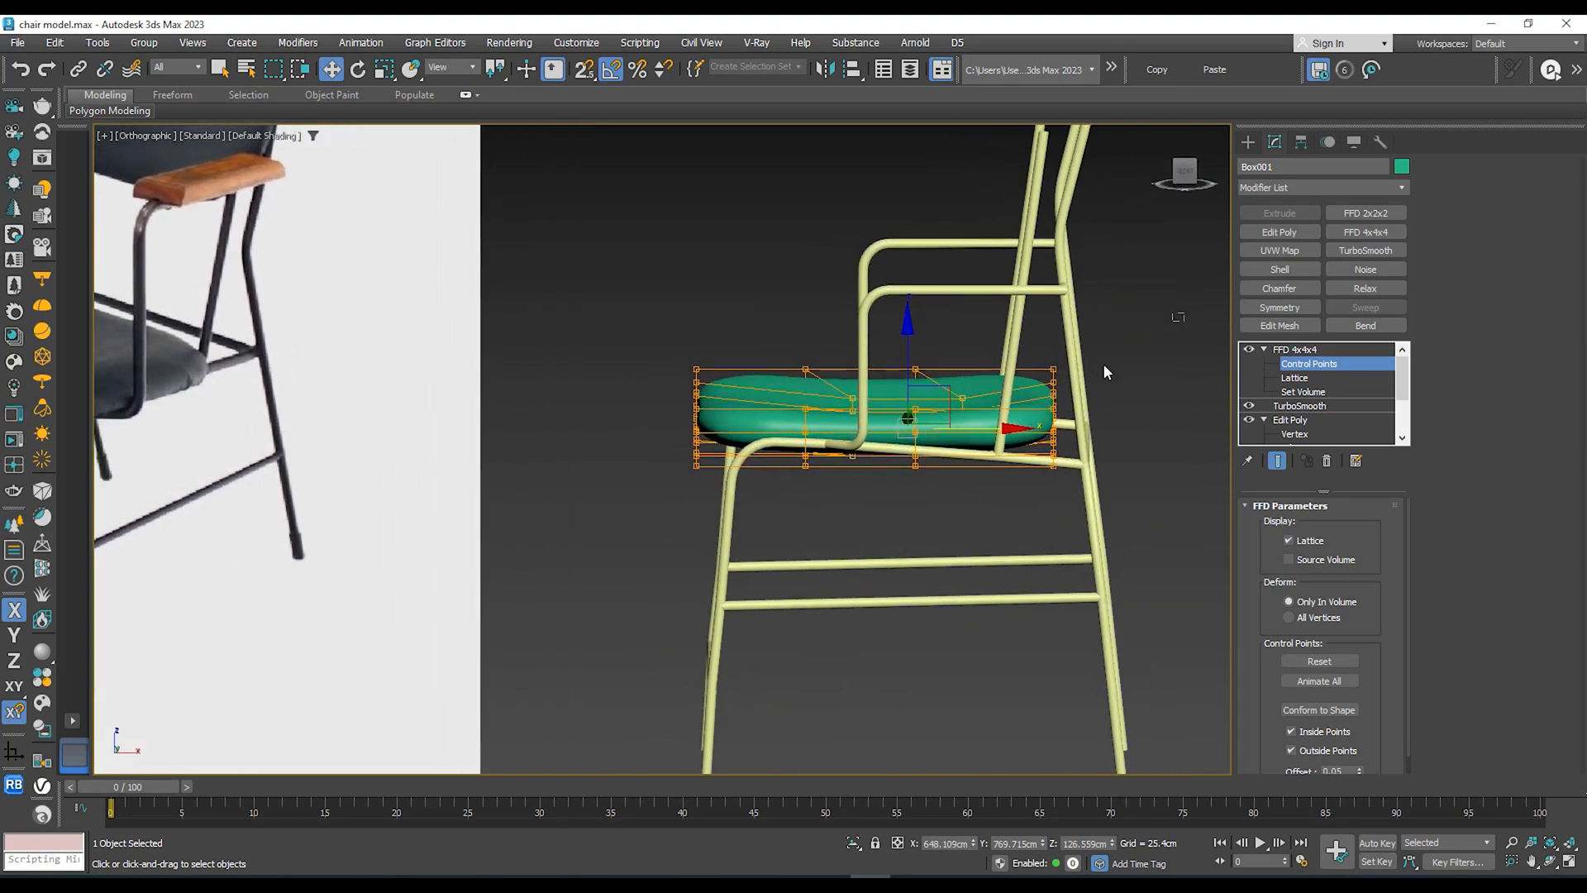
Step: Lower the cushion's upper rear control points about 14 cm in the front view and finish editing the lattice
click(1184, 174)
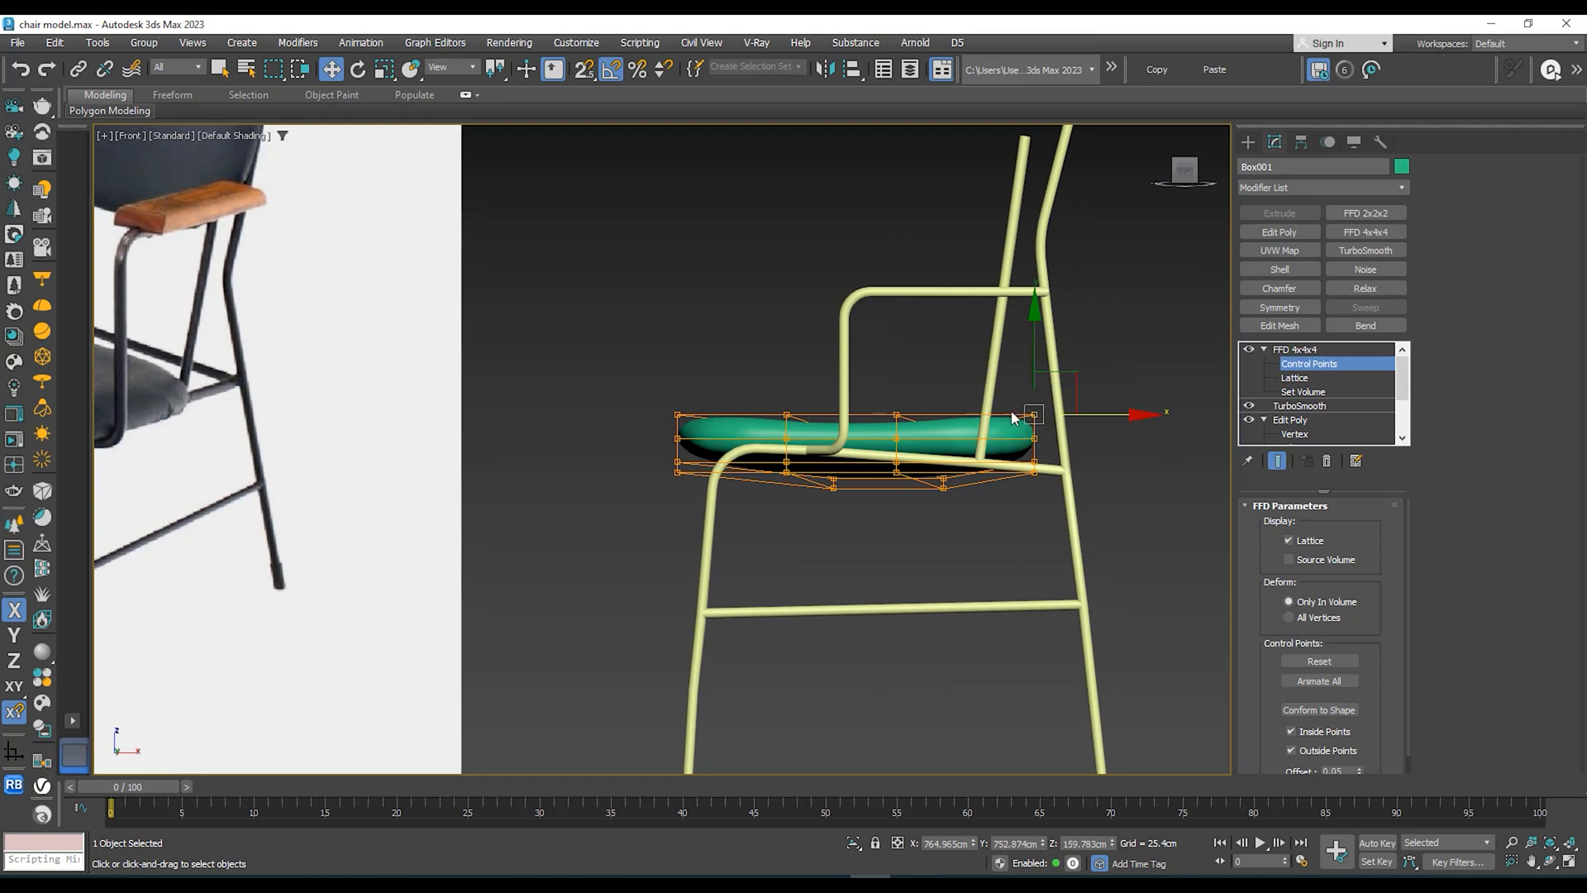
middle_drag(1015, 418, 1048, 366)
drag(1040, 350, 1040, 356)
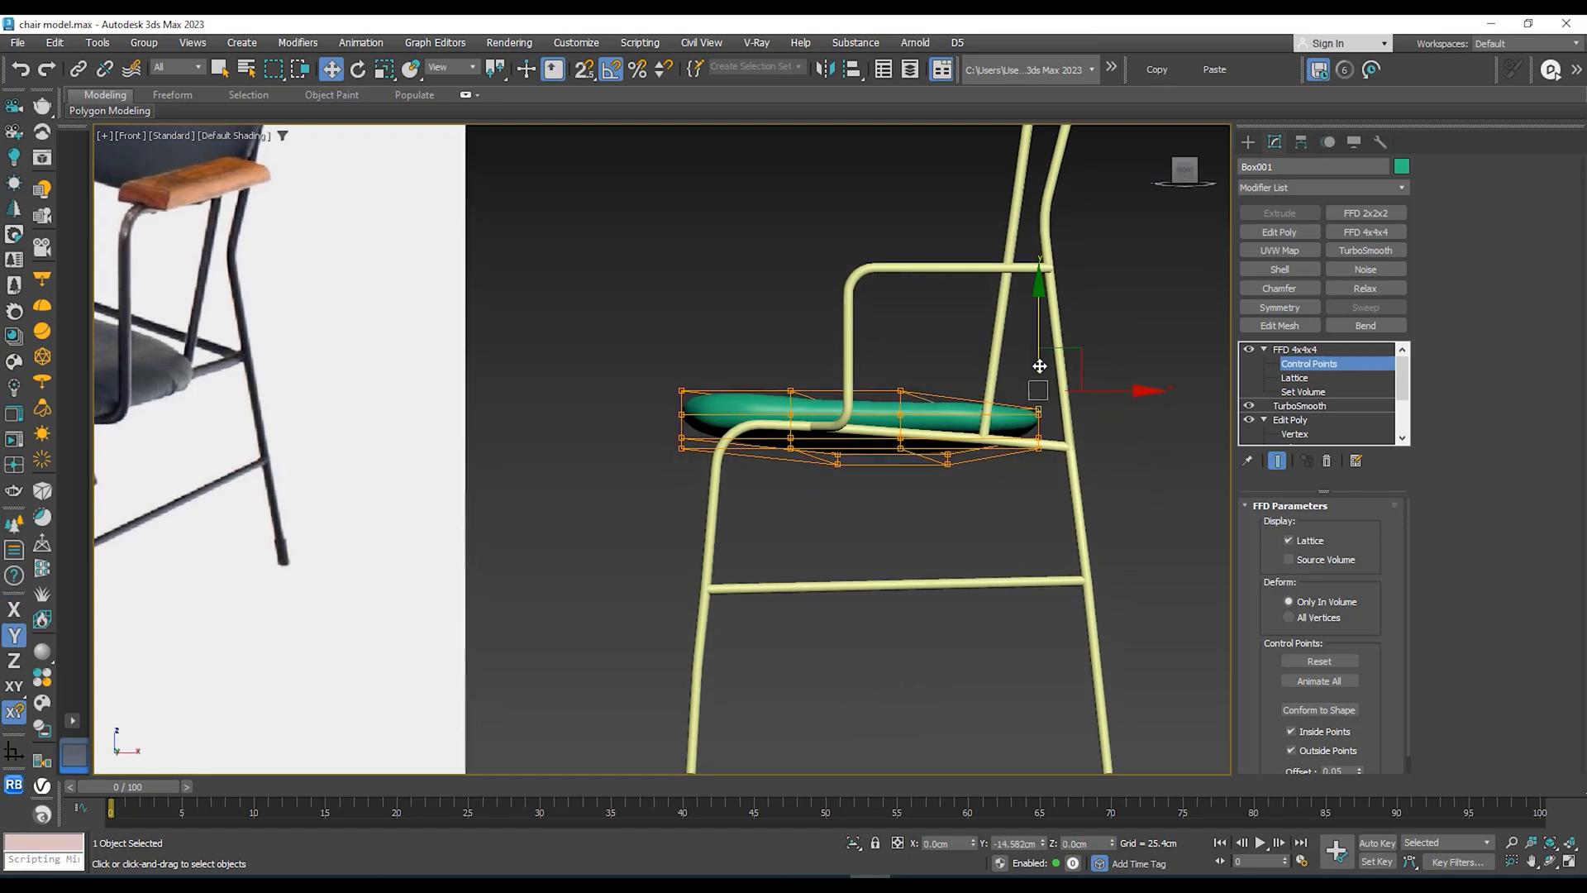
click(1293, 351)
mouse_move(1116, 351)
alt+middle_down()
mouse_move(1158, 392)
mouse_move(1144, 435)
mouse_move(1044, 330)
mouse_move(1037, 293)
alt+middle_up()
click(1154, 395)
Step: Compare the reshaped cushion with the seat in the reference chair image, with edged faces displayed
key(F4)
scroll(1035, 322, down, 4)
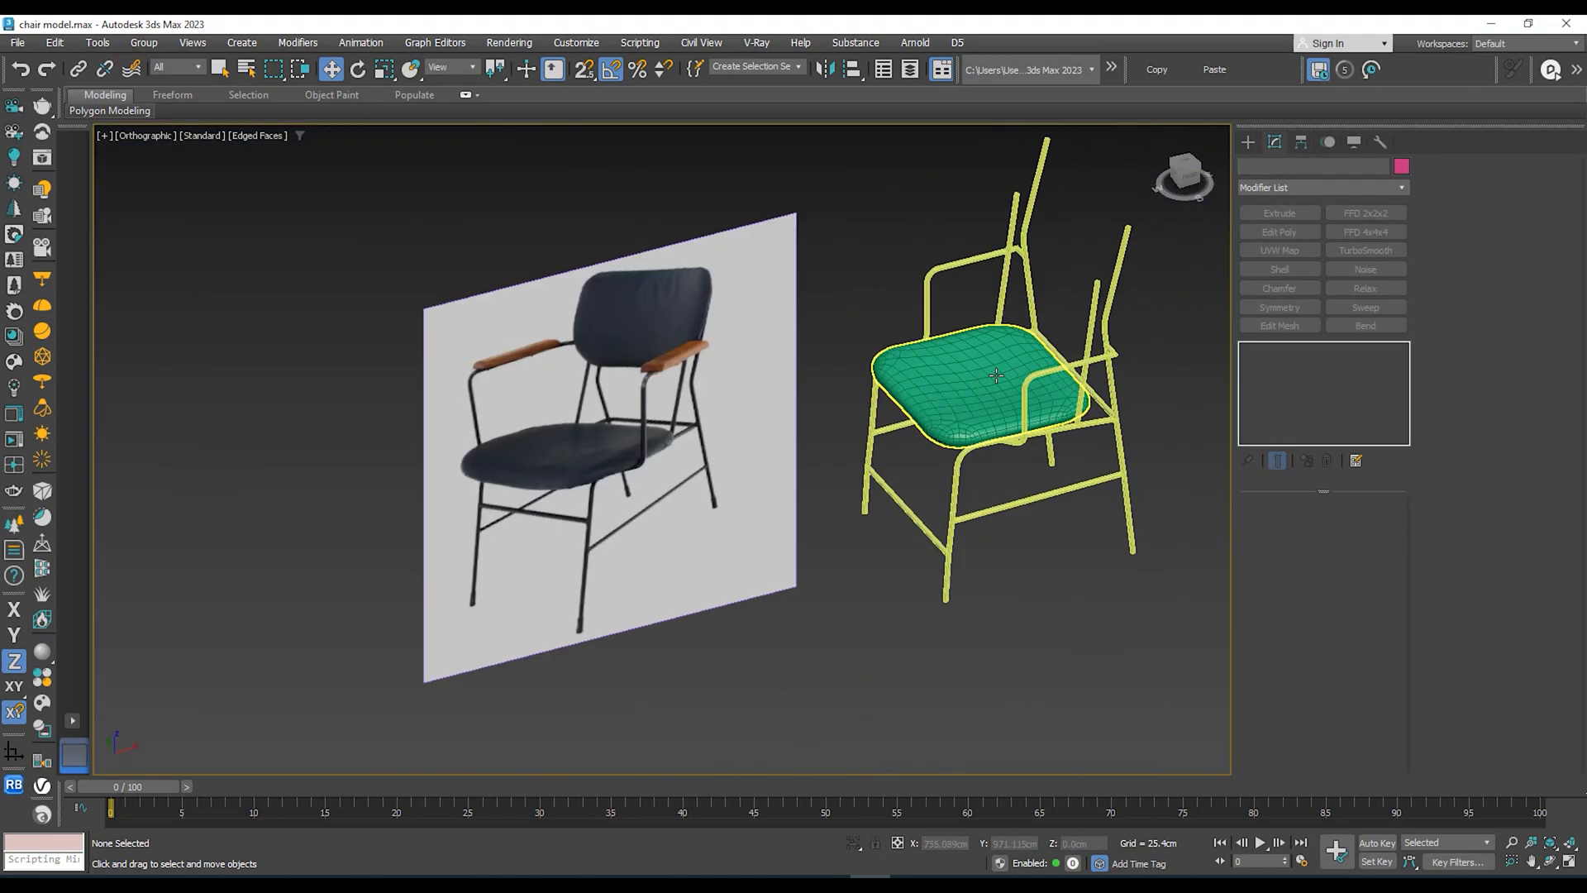
click(999, 374)
mouse_move(999, 374)
alt+middle_down()
mouse_move(1031, 344)
mouse_move(1010, 366)
alt+middle_up()
click(1164, 296)
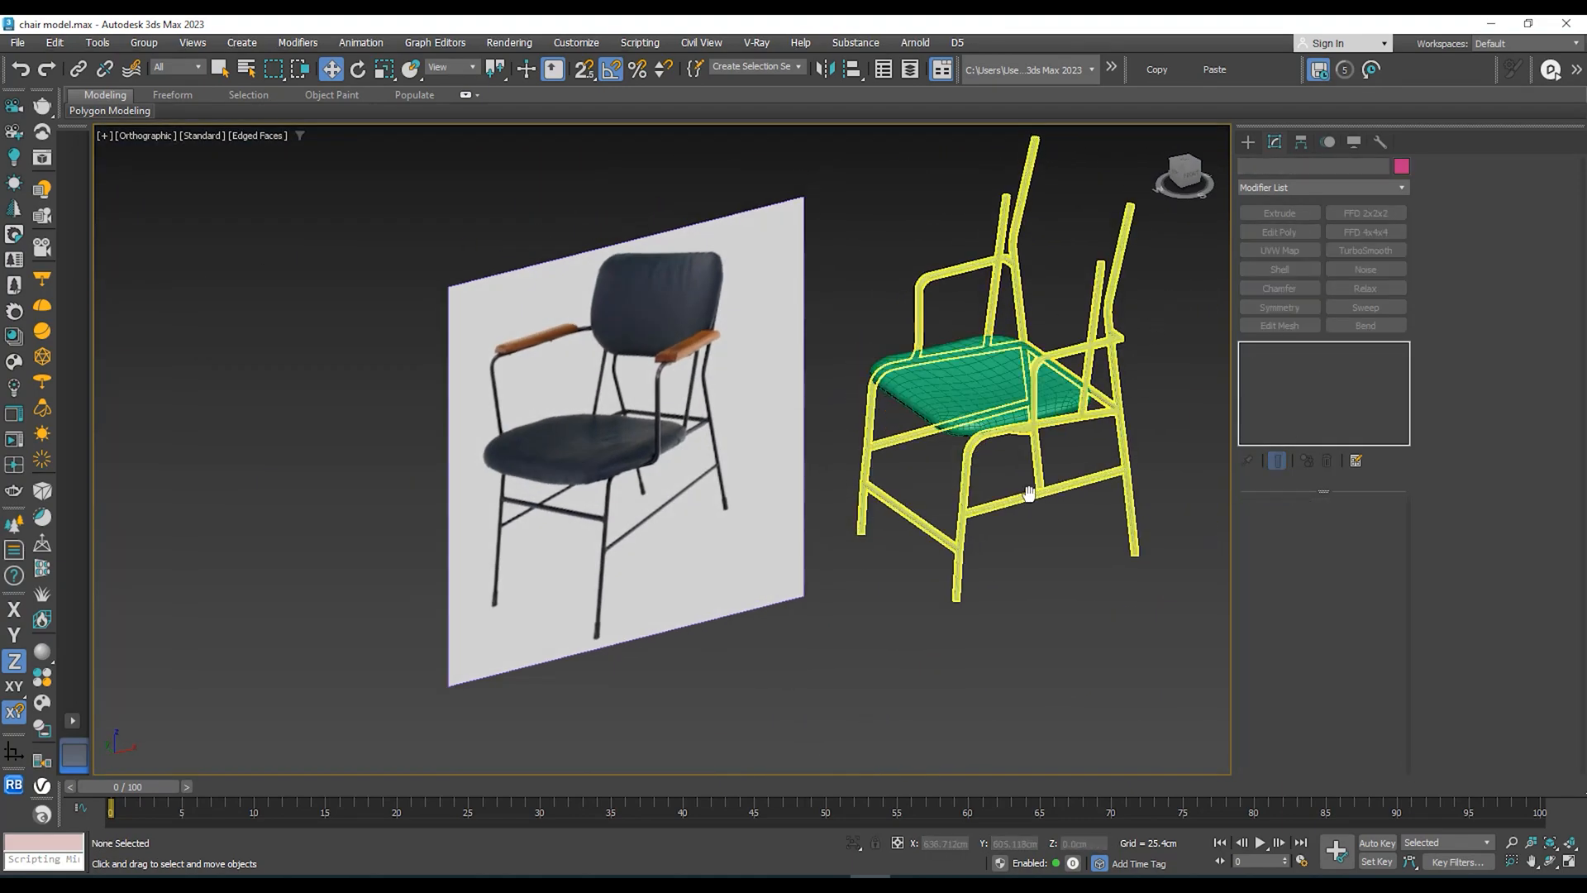
alt+middle_drag(1028, 493, 1023, 506)
middle_drag(599, 505, 480, 545)
scroll(538, 519, up, 2)
Step: Extend the cushion's front edge by moving its front lattice control points forward along X in the front view
click(940, 378)
alt+middle_drag(940, 379, 1105, 386)
alt+middle_drag(1001, 414, 1094, 320)
click(1202, 177)
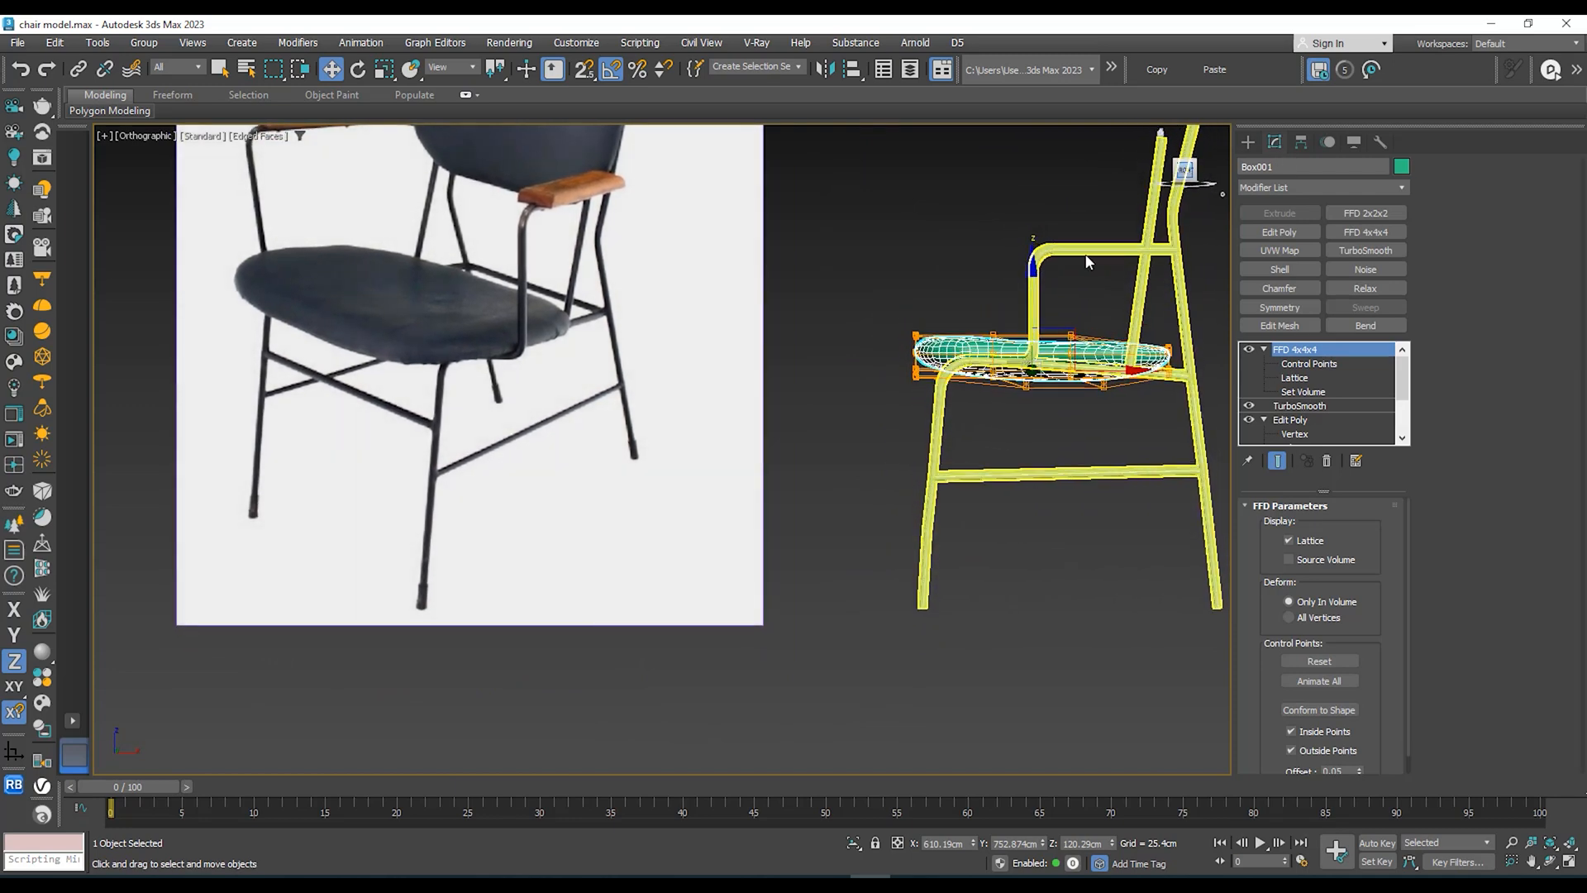
click(1308, 363)
scroll(926, 376, up, 4)
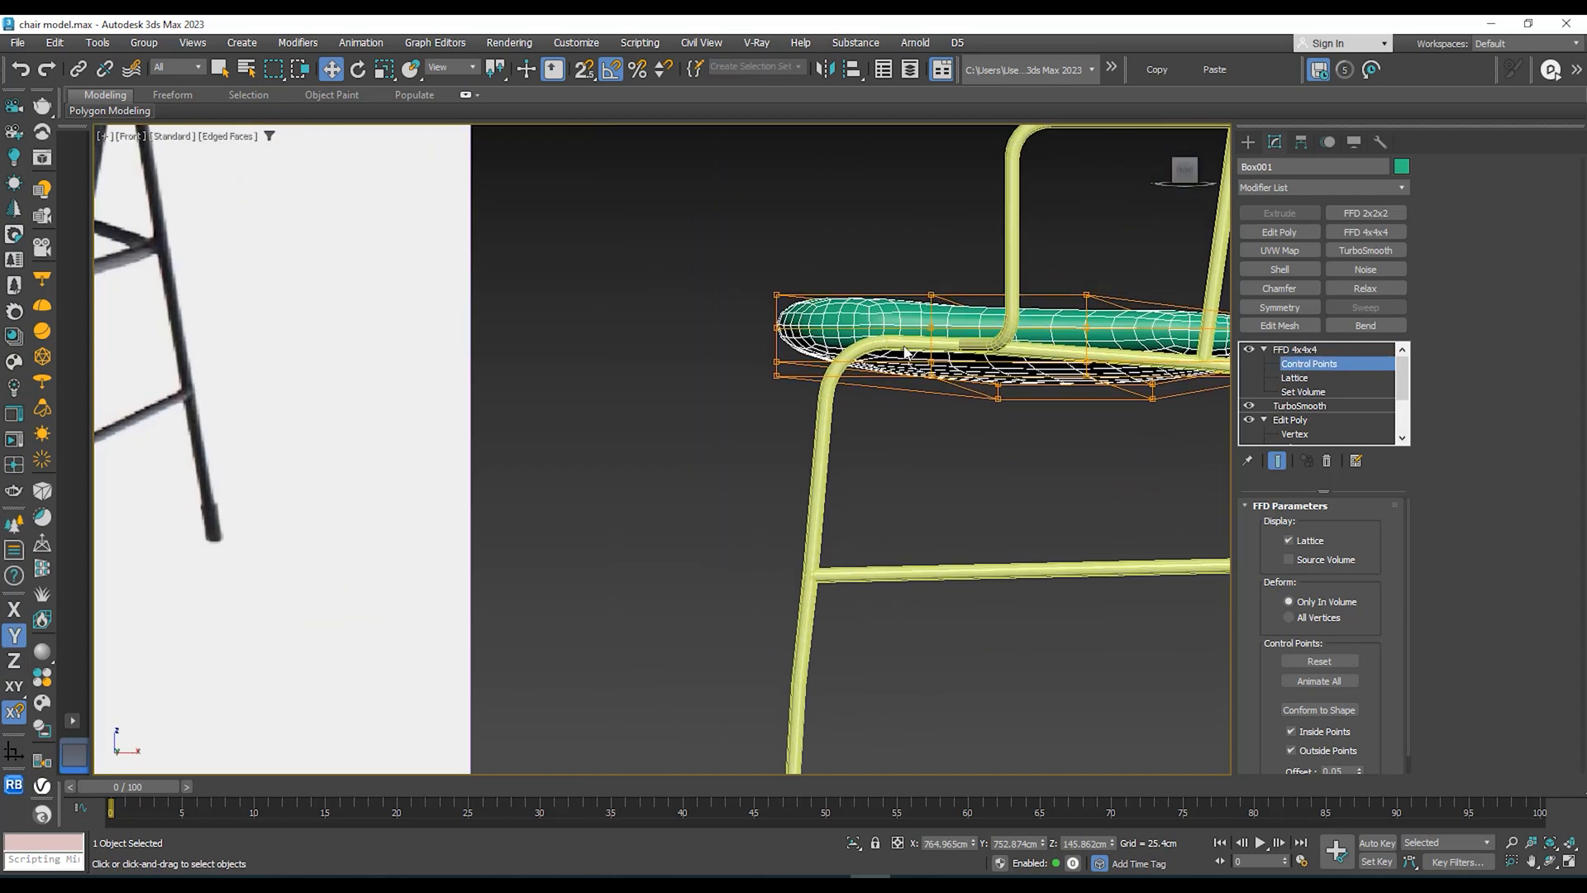
drag(864, 339, 821, 339)
scroll(902, 343, down, 2)
Step: Raise the cushion's upper front lattice control points slightly and leave control point editing
middle_drag(902, 342, 768, 360)
scroll(1108, 297, down, 2)
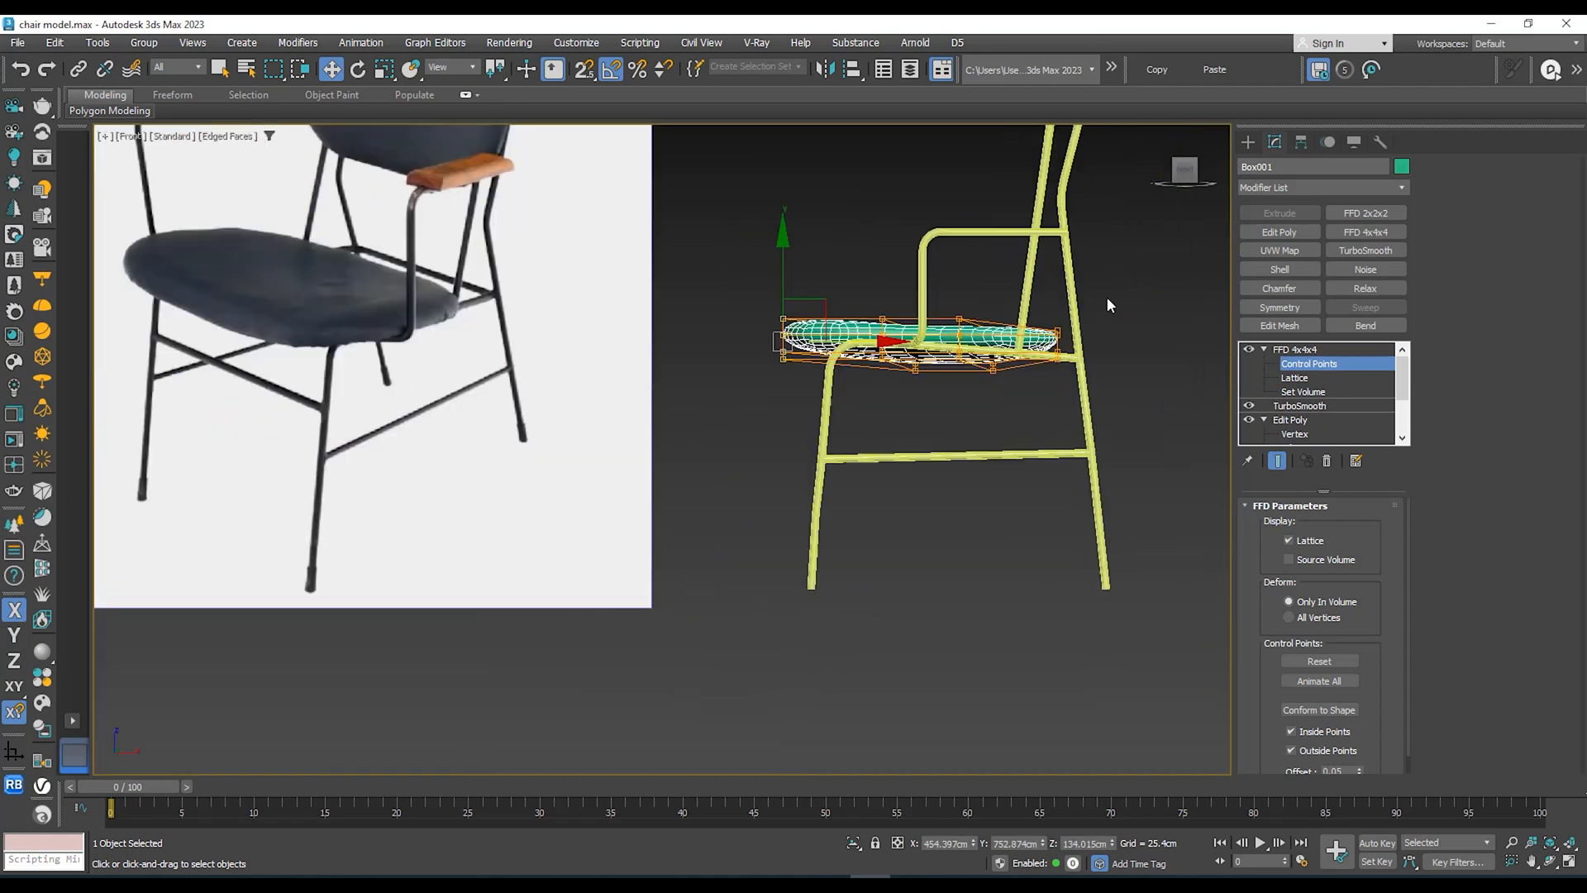
middle_drag(1108, 298, 1034, 376)
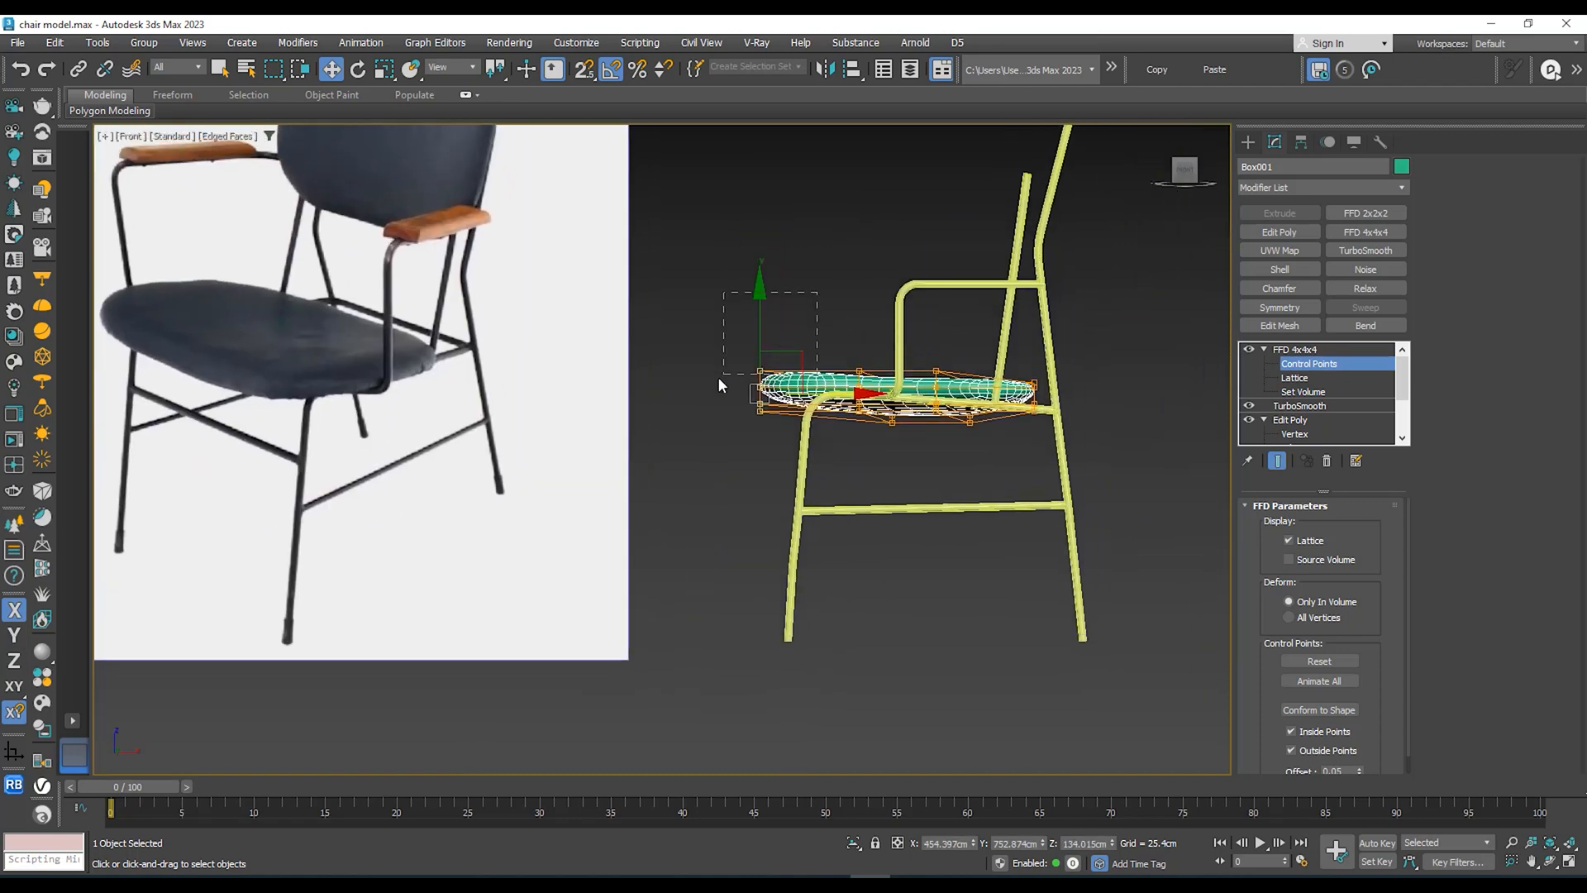
drag(761, 341, 762, 314)
click(1297, 350)
alt+middle_drag(835, 463, 865, 535)
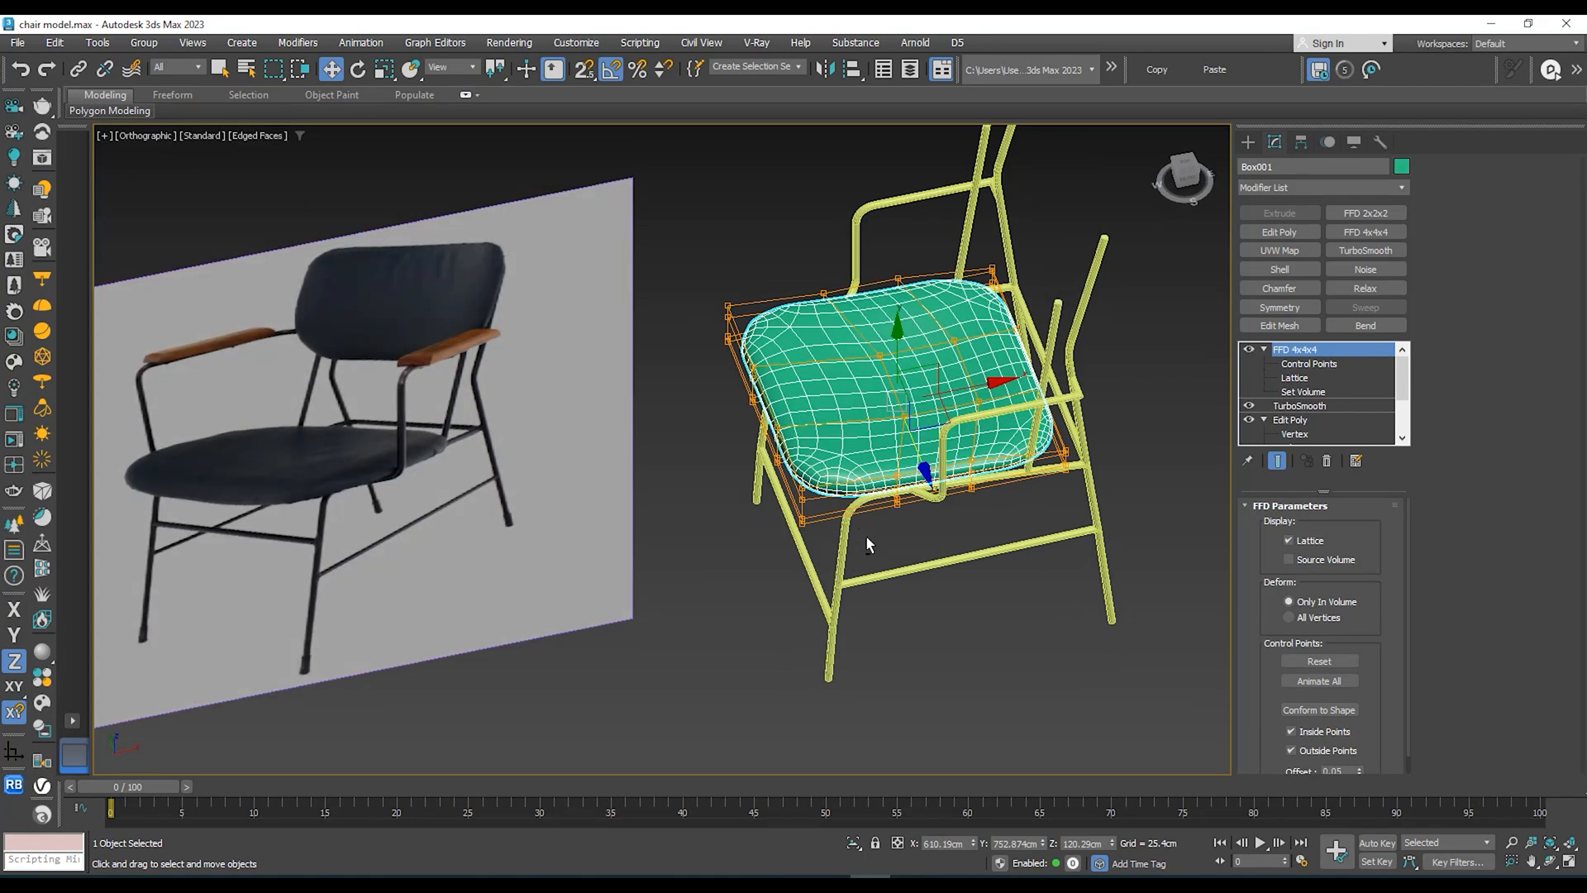
Step: Examine the cushion's shape and modifier stack, checking its fit on the frame against the reference image from several angles
click(1079, 558)
scroll(749, 575, down, 2)
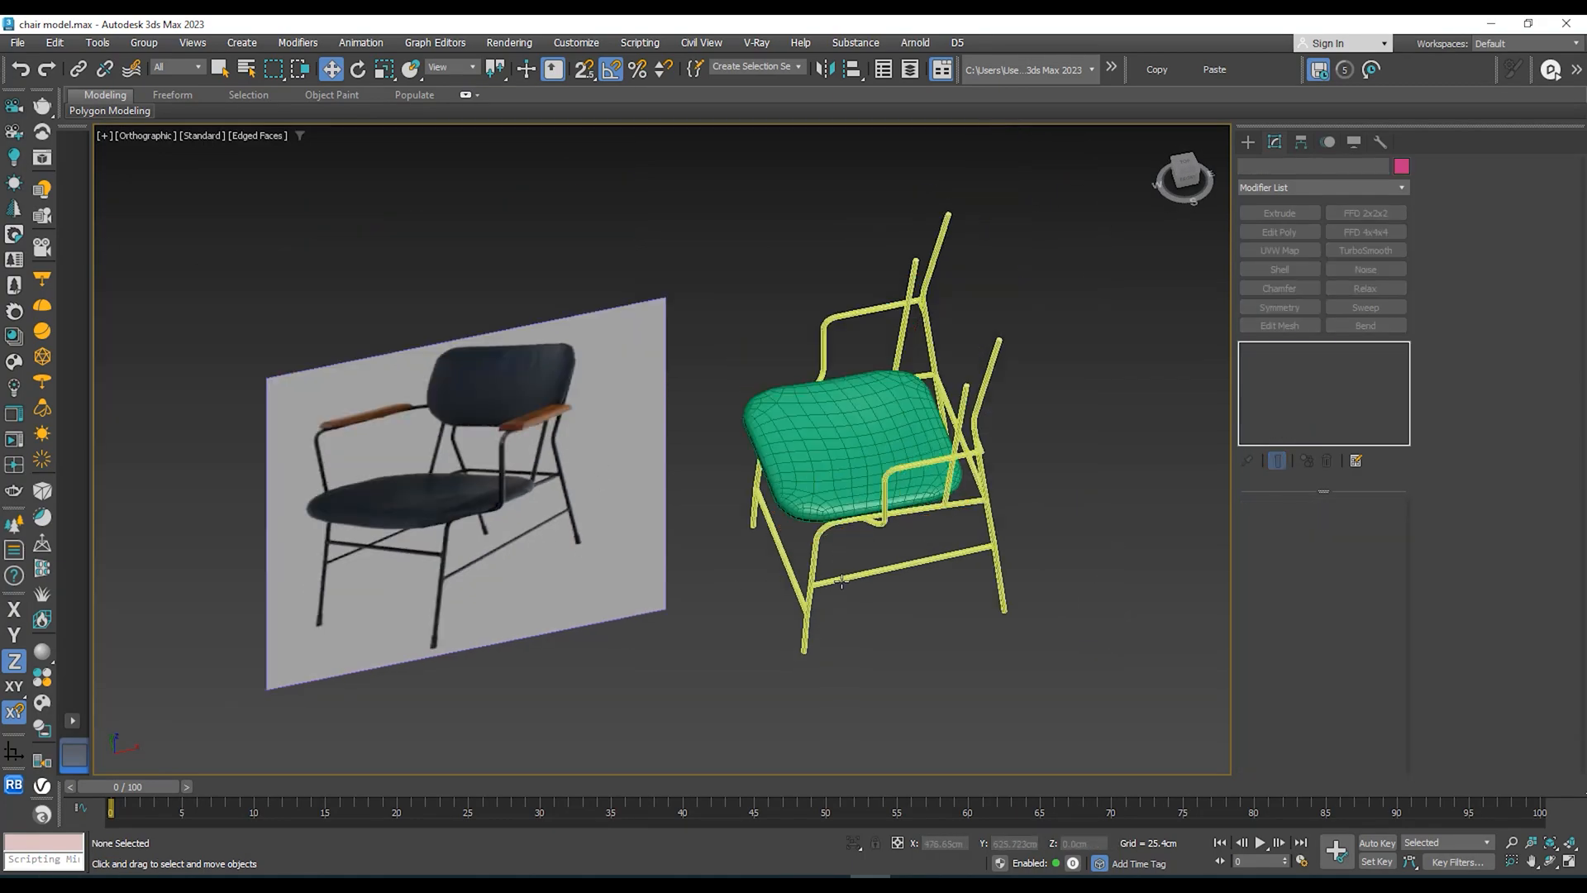
middle_drag(749, 575, 660, 511)
click(708, 431)
alt+middle_drag(708, 432, 748, 447)
scroll(747, 453, down, 2)
scroll(1317, 413, down, 1)
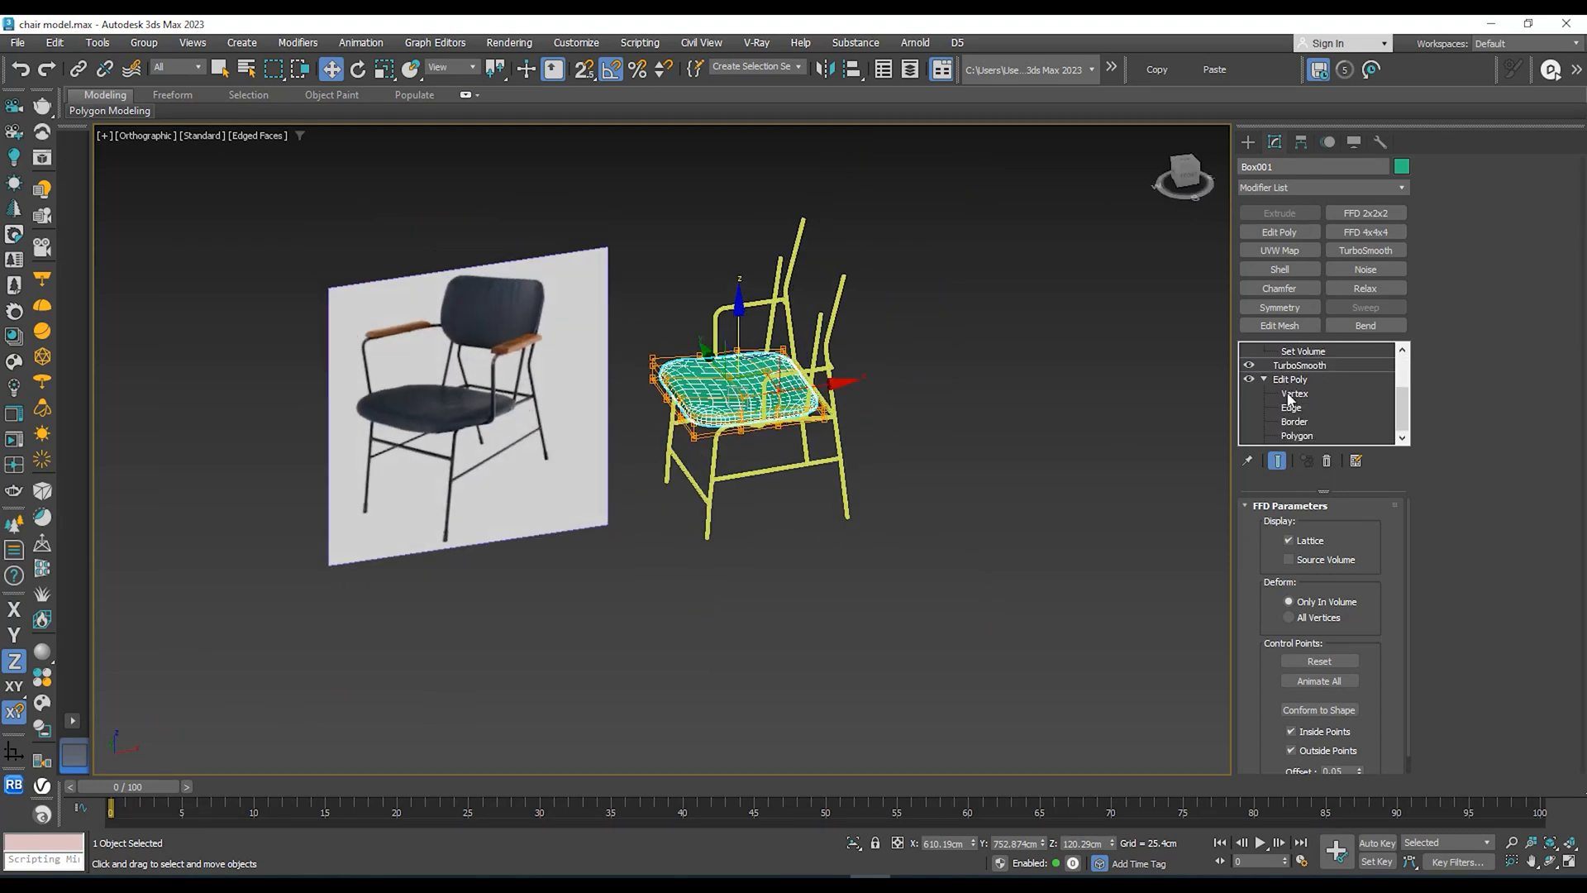
alt+middle_drag(1099, 407, 885, 396)
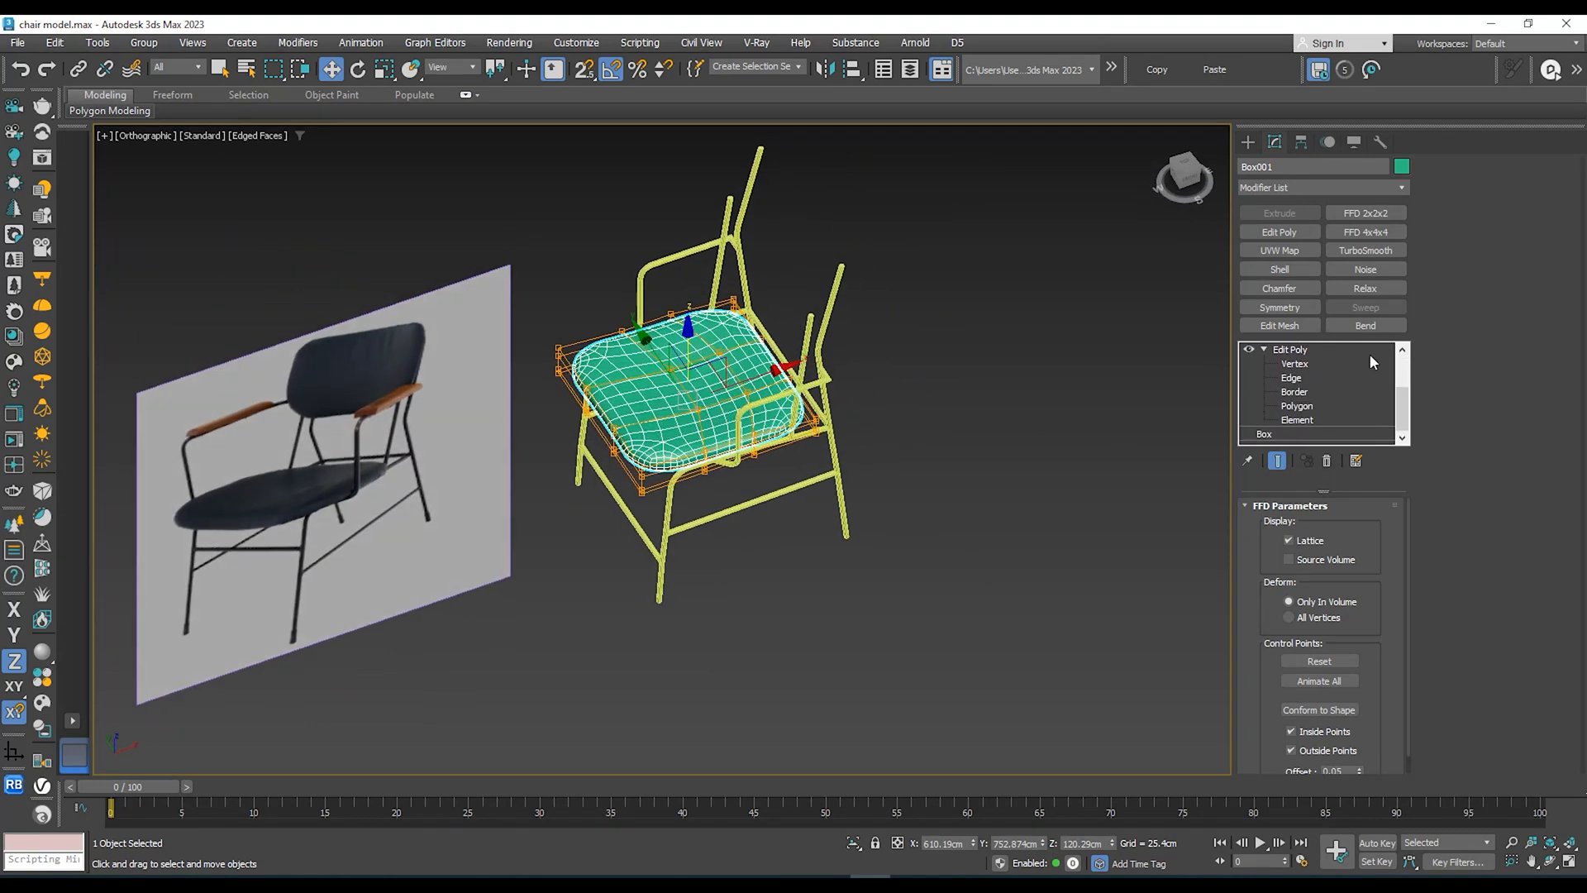
scroll(1075, 387, up, 2)
scroll(1300, 397, up, 2)
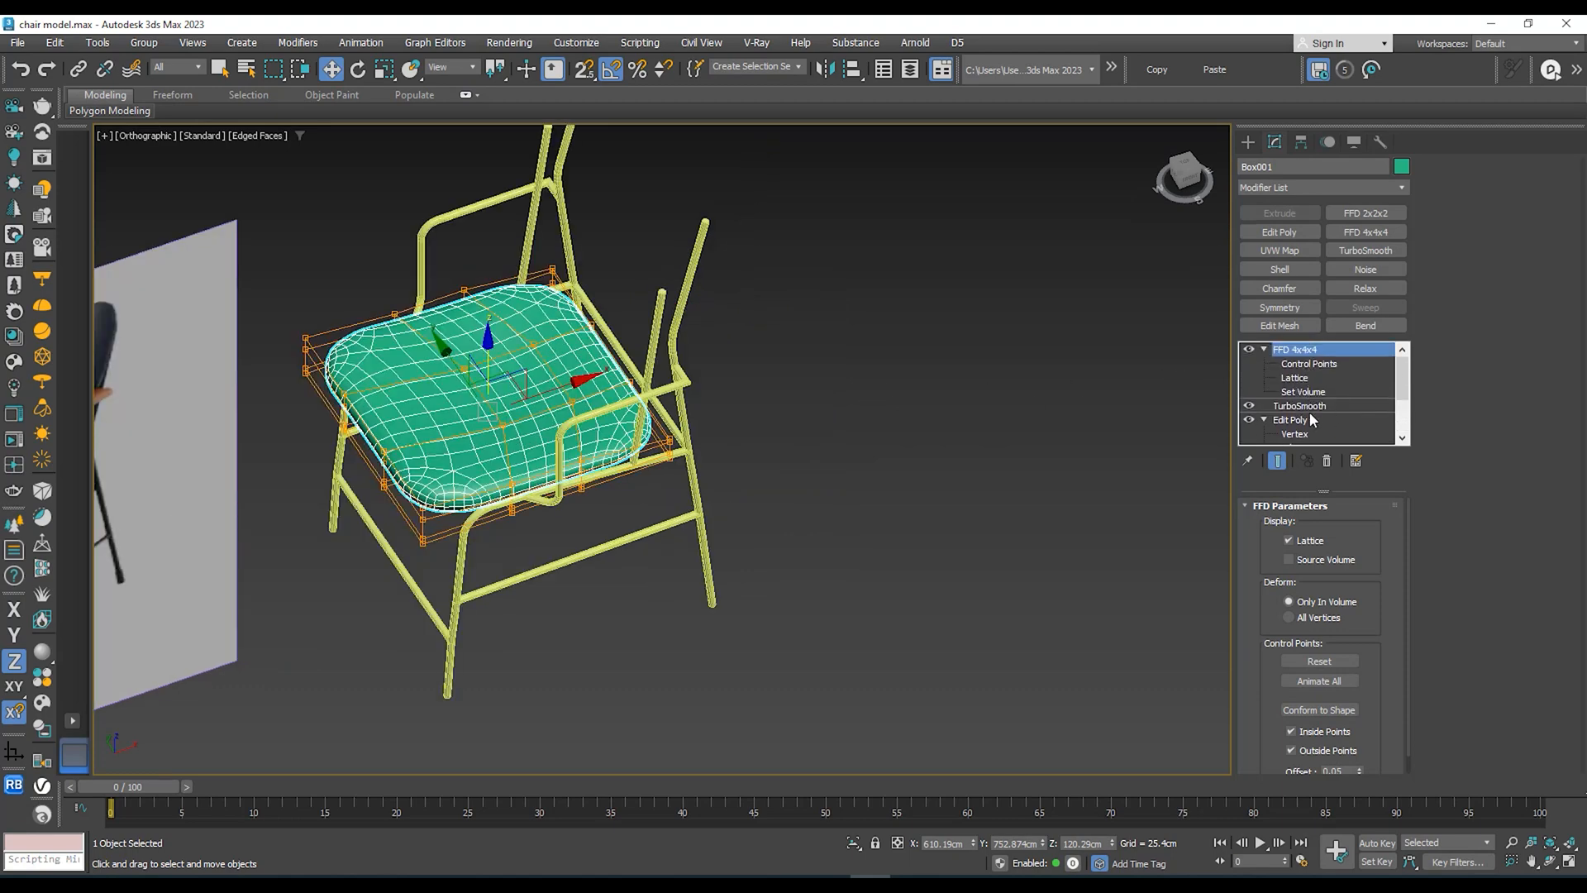
alt+middle_drag(678, 401, 629, 396)
click(806, 366)
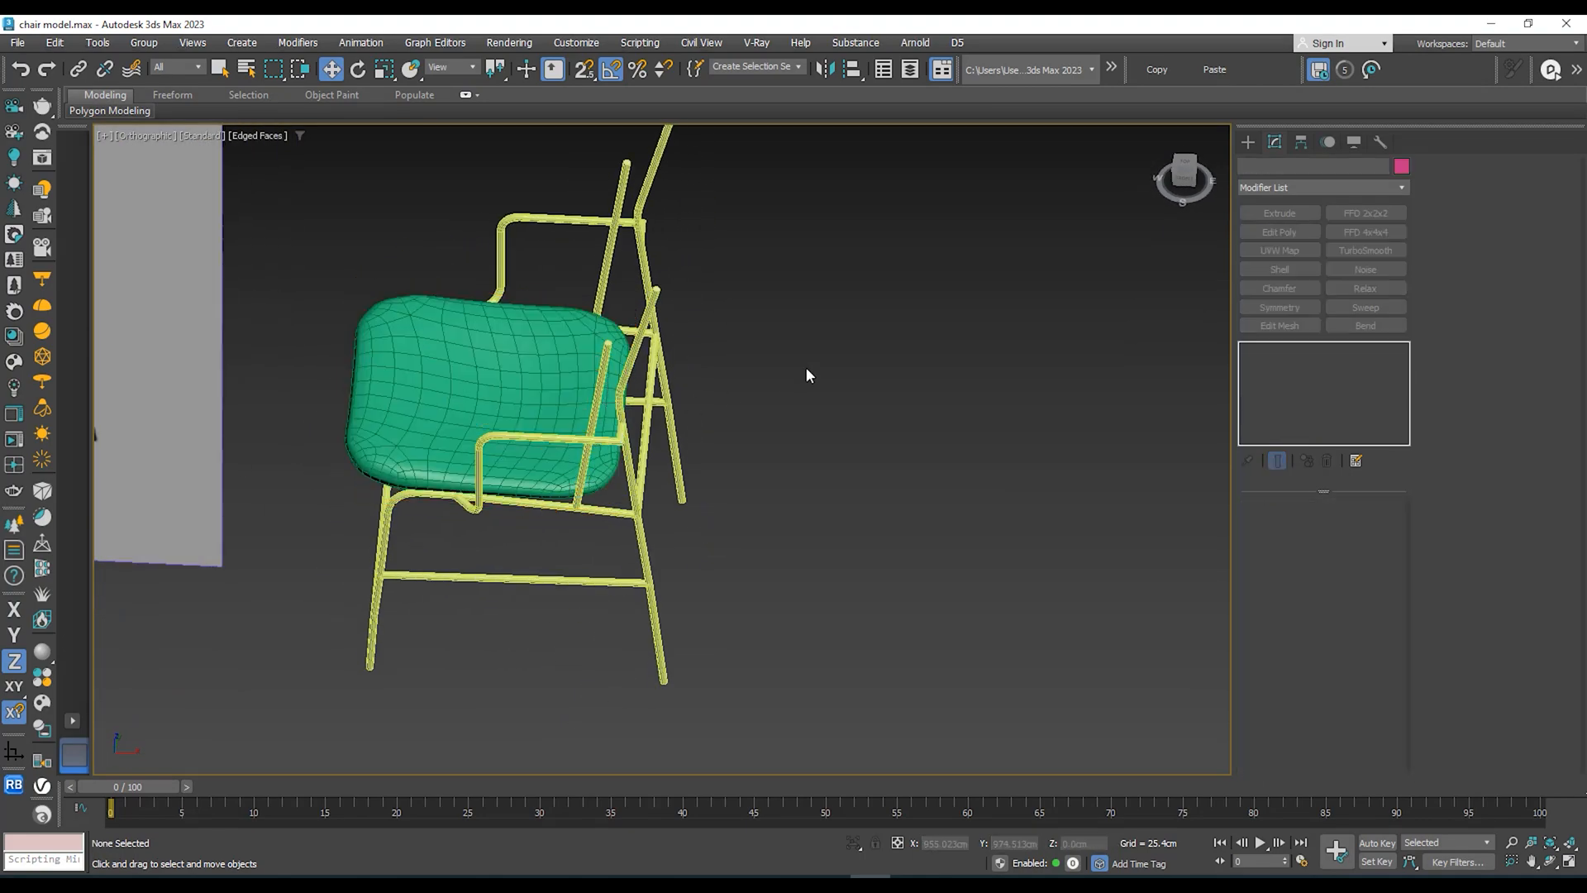
scroll(807, 365, down, 3)
mouse_move(809, 364)
alt+middle_down()
mouse_move(772, 319)
mouse_move(785, 360)
alt+middle_up()
scroll(661, 354, up, 2)
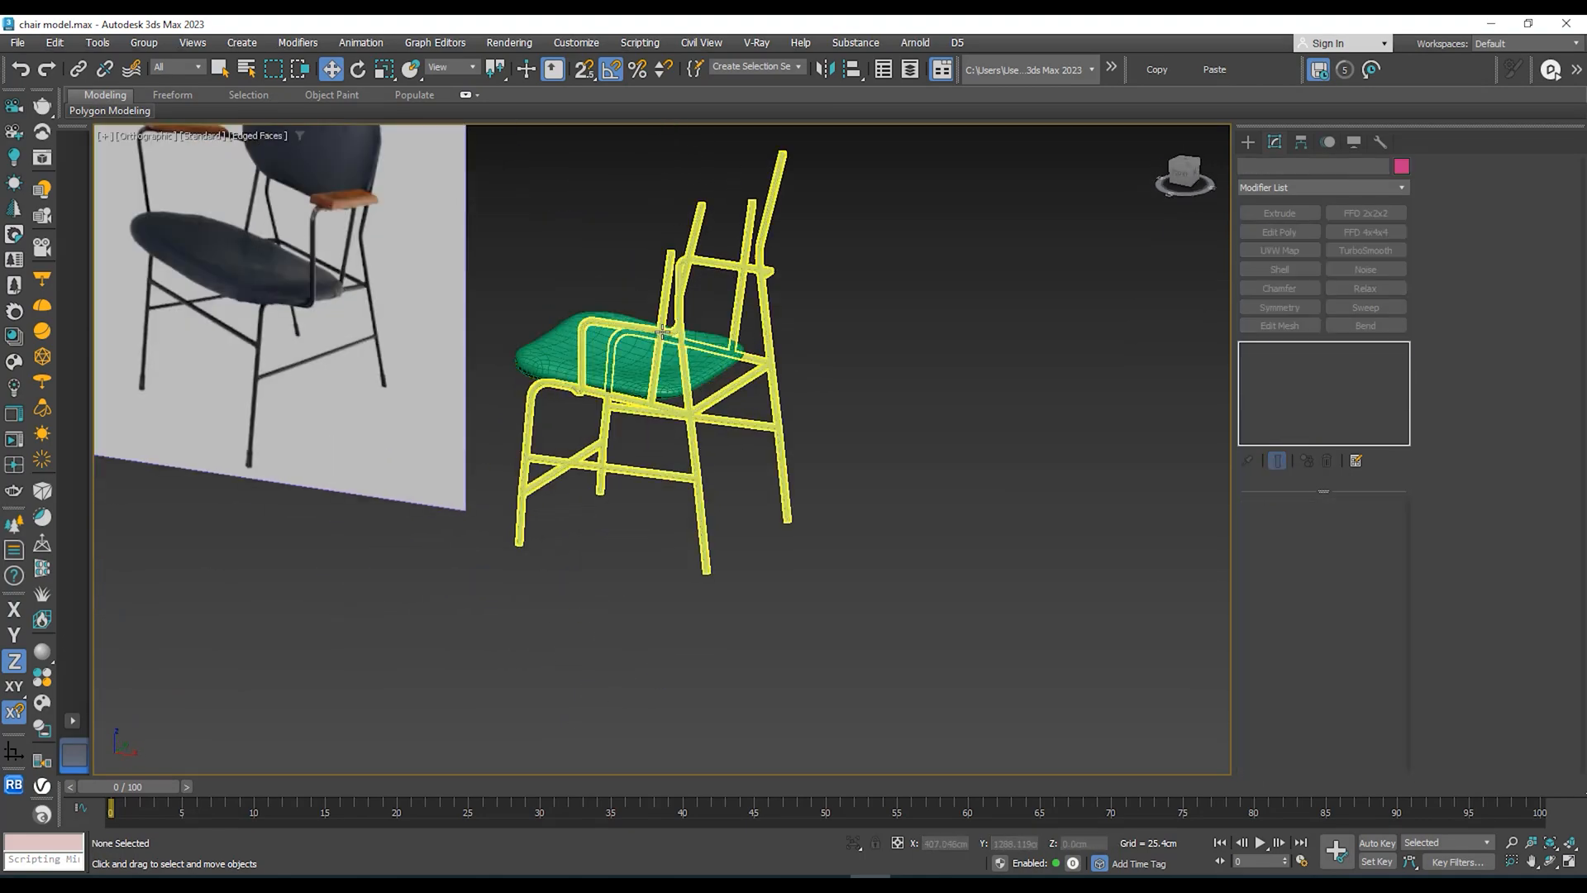
Step: Select the metal chair frame, check the reference armrest, and set up a Top view framing the whole chair
click(676, 337)
alt+middle_drag(676, 338, 571, 339)
scroll(550, 289, up, 3)
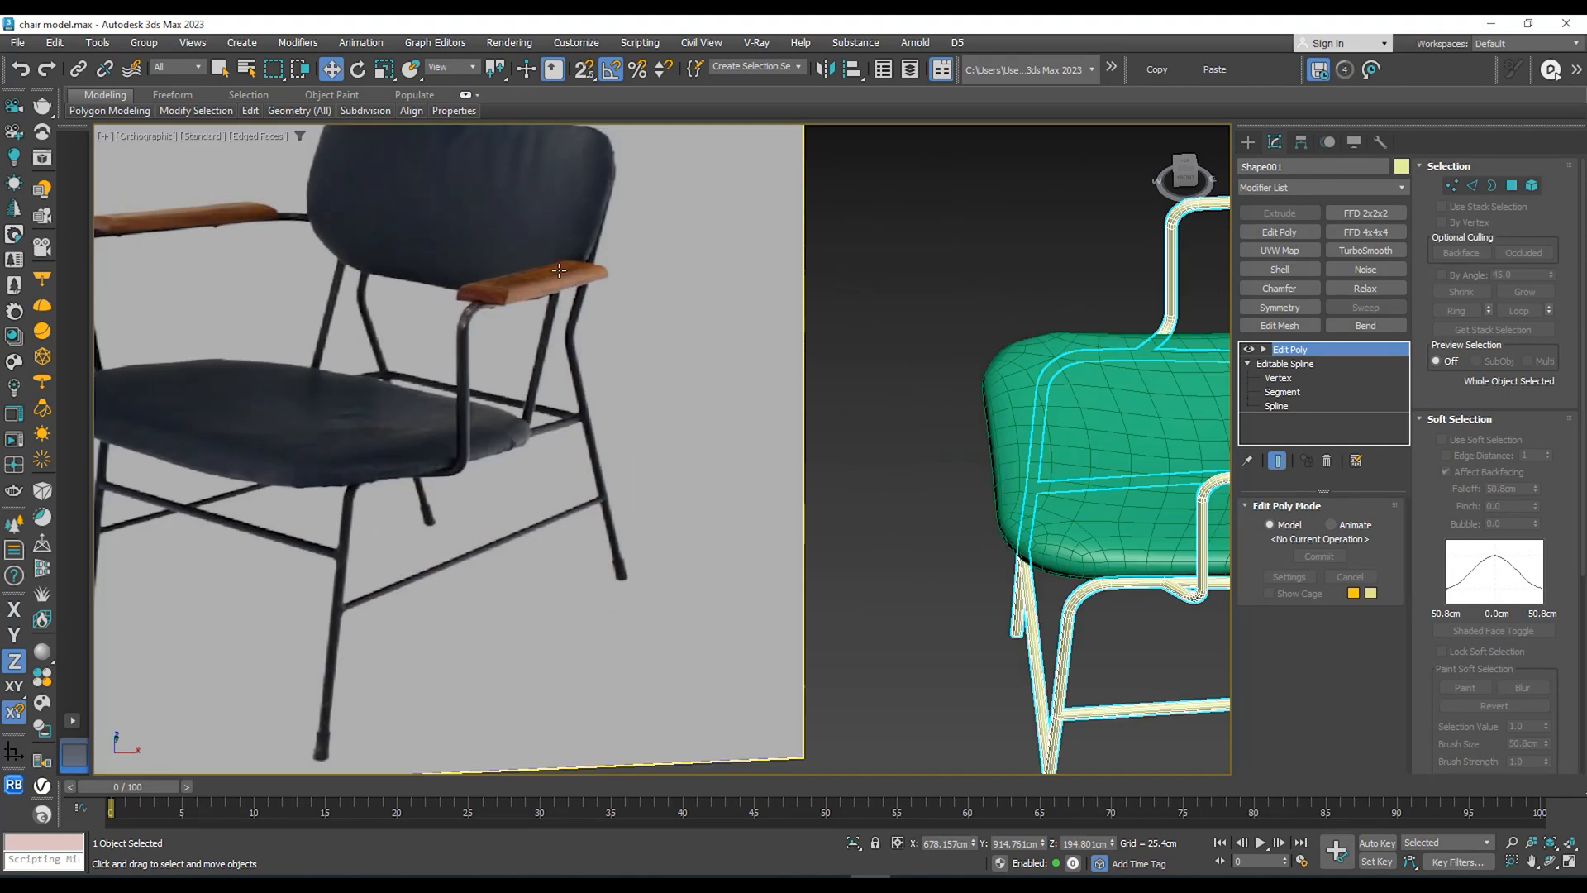
alt+middle_drag(559, 270, 463, 324)
key(t)
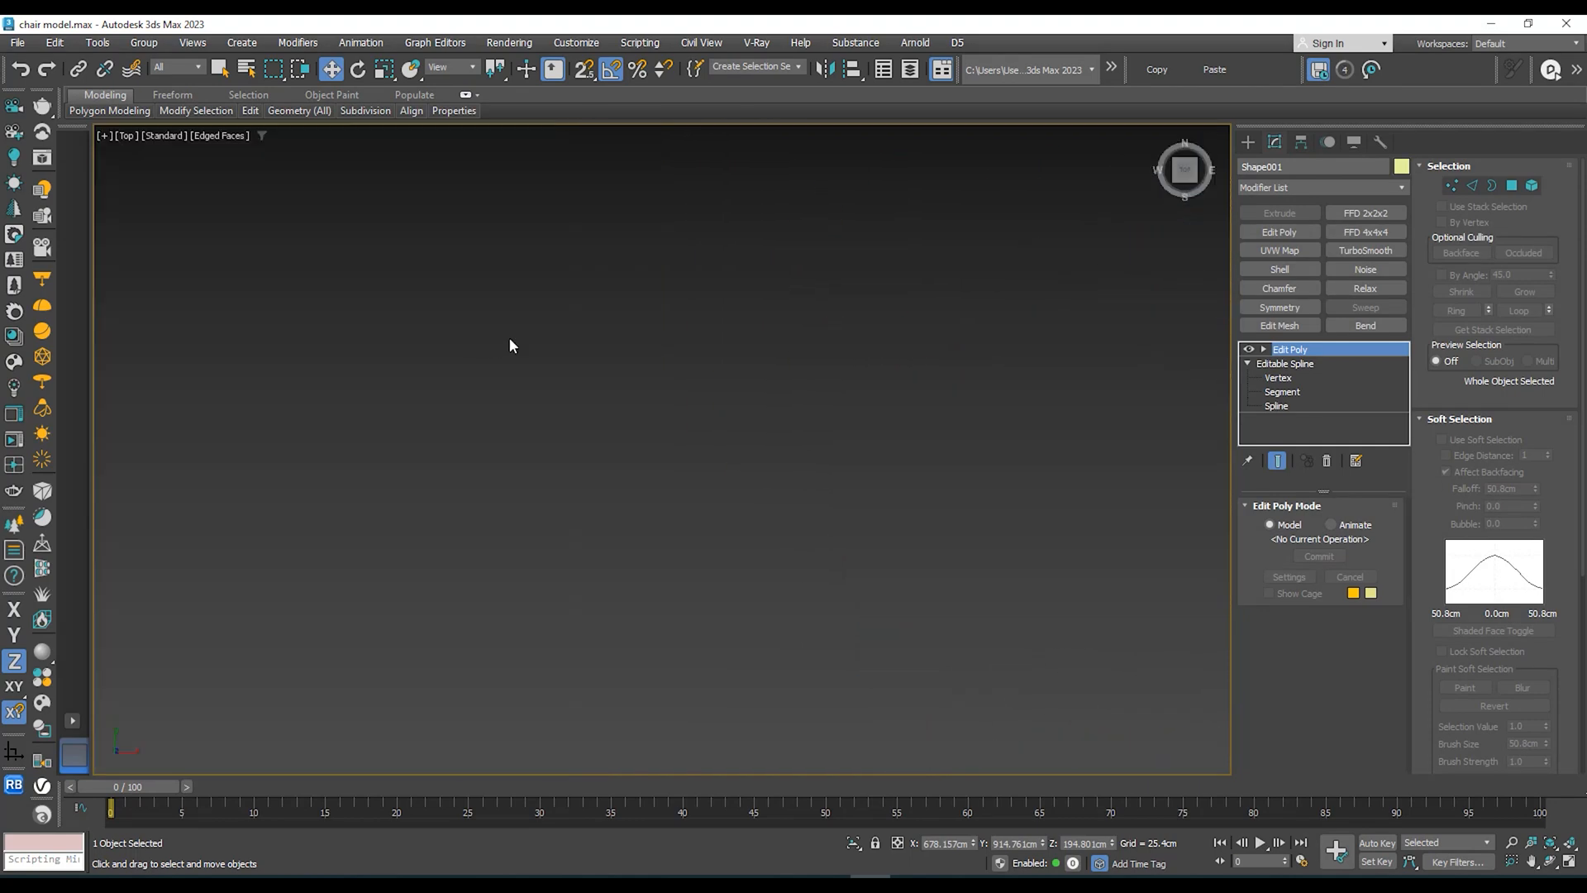
key(z)
scroll(579, 336, down, 4)
middle_drag(821, 242, 827, 331)
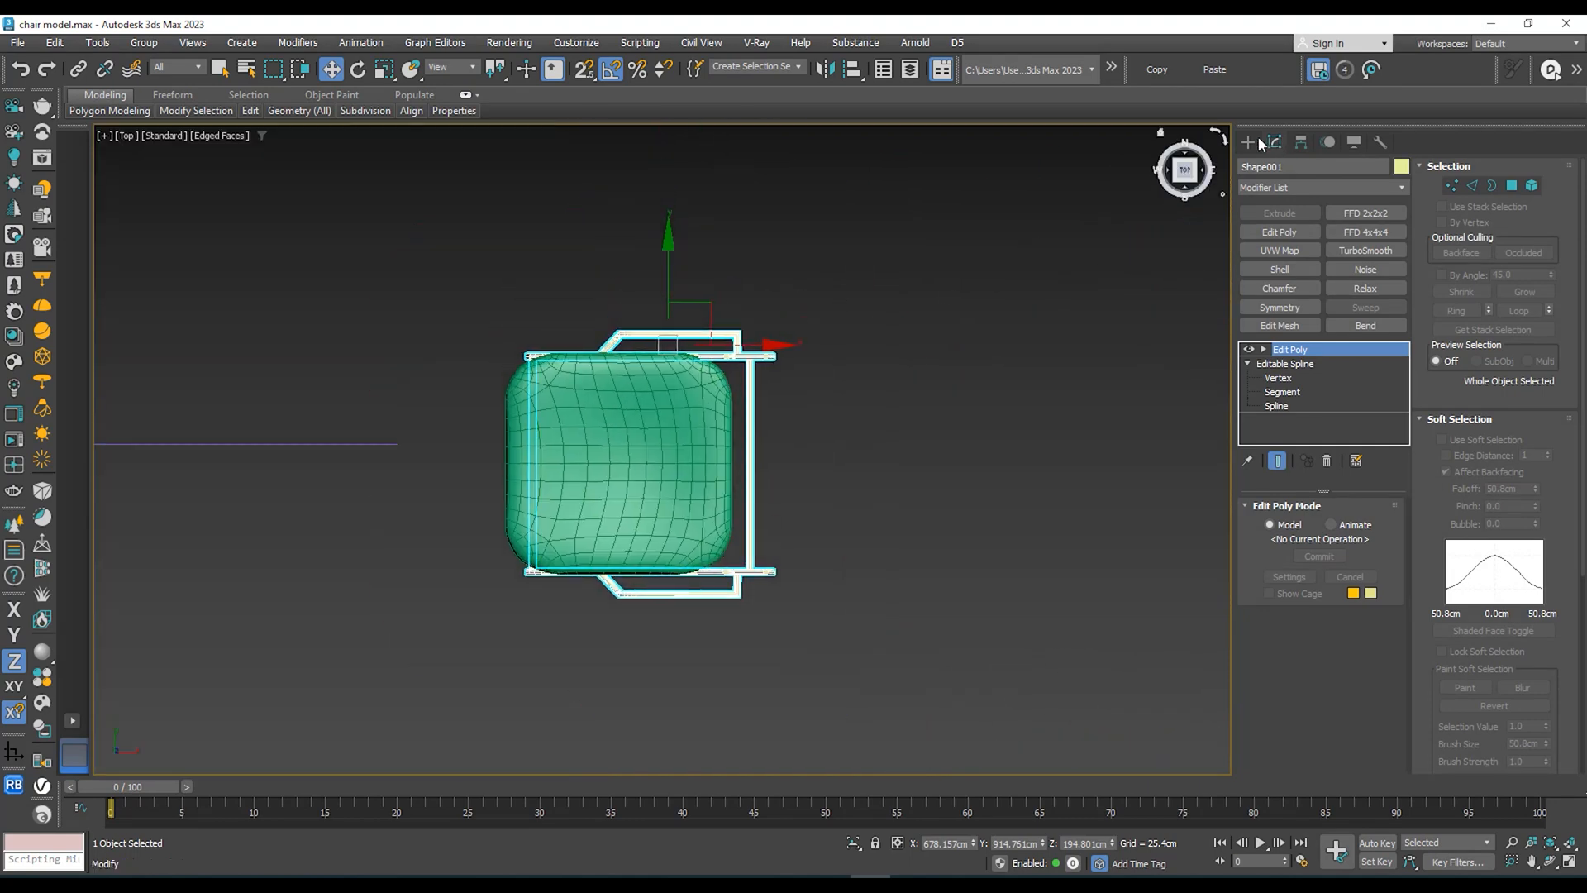
click(1250, 141)
click(1278, 252)
scroll(744, 335, up, 3)
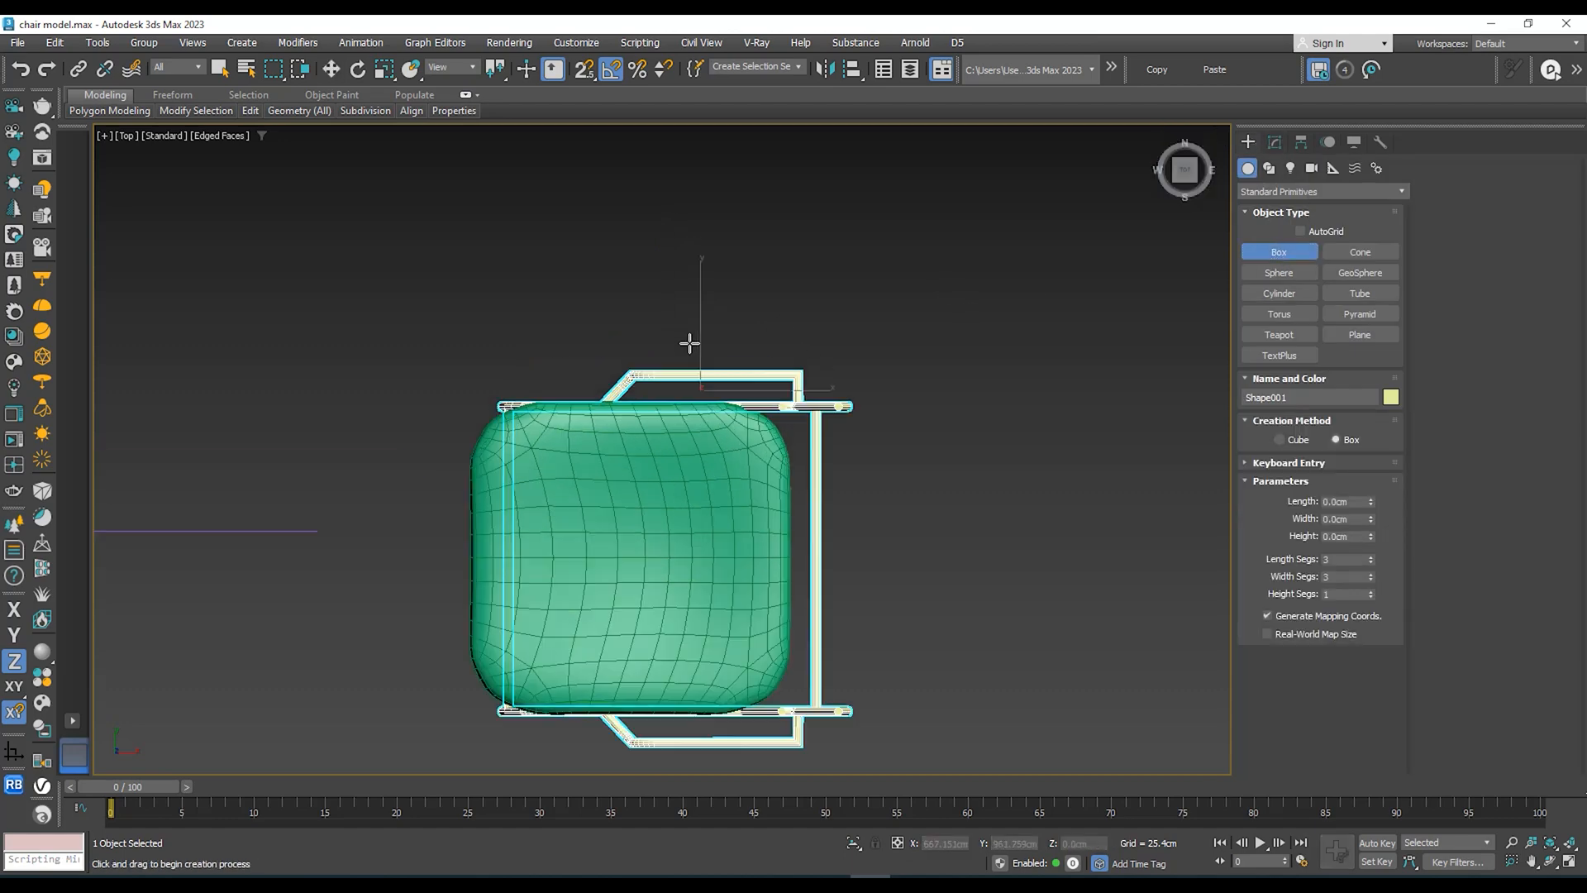
drag(683, 352, 779, 393)
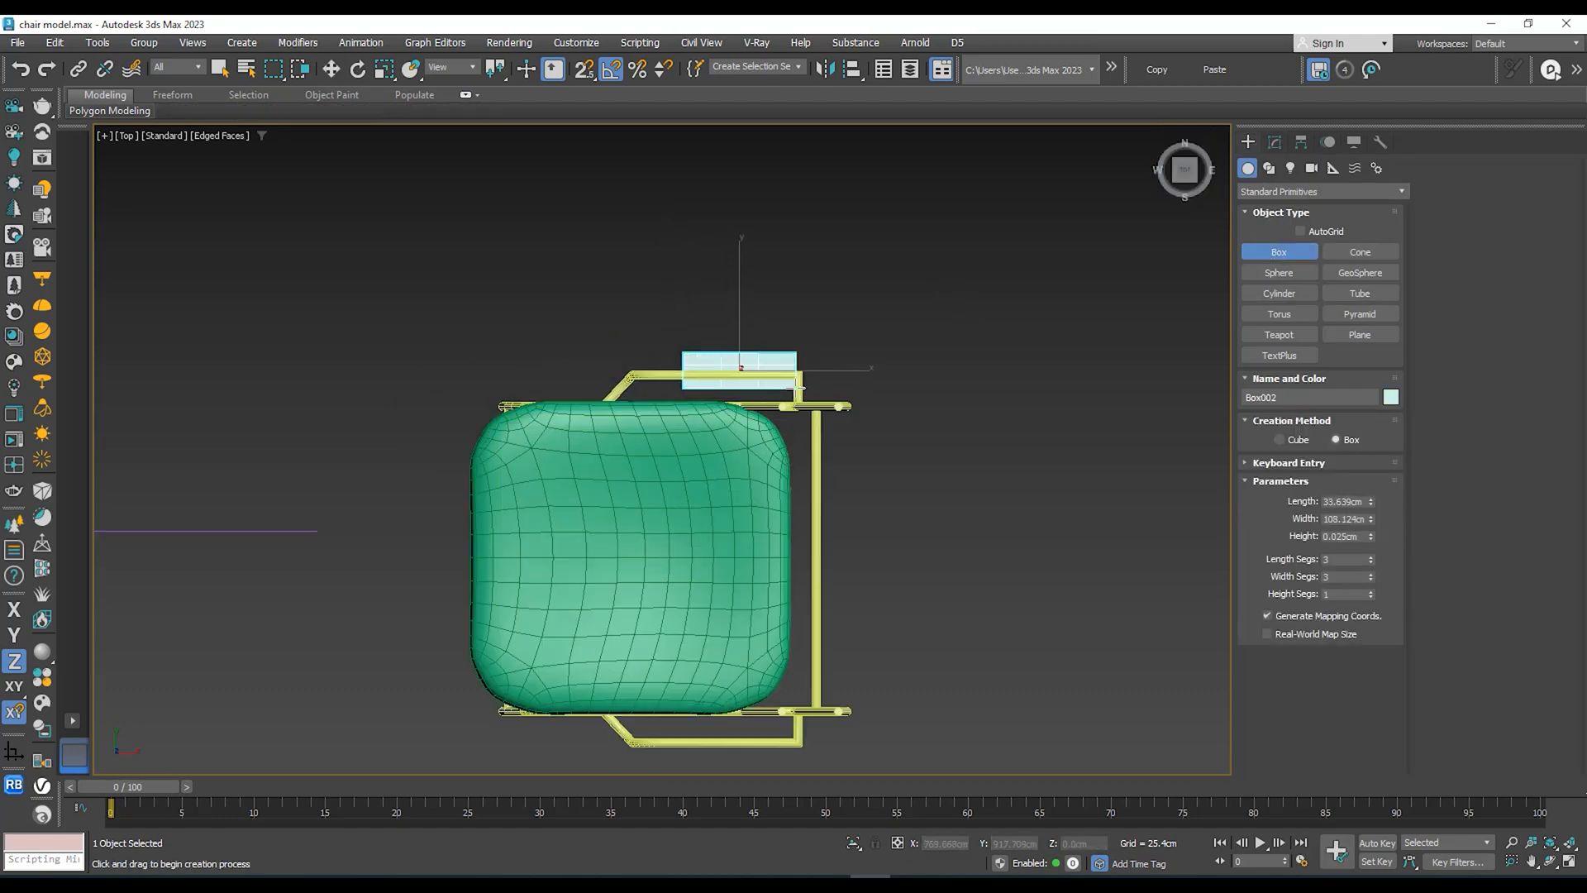
middle_drag(797, 387, 738, 370)
key(ctrl+z)
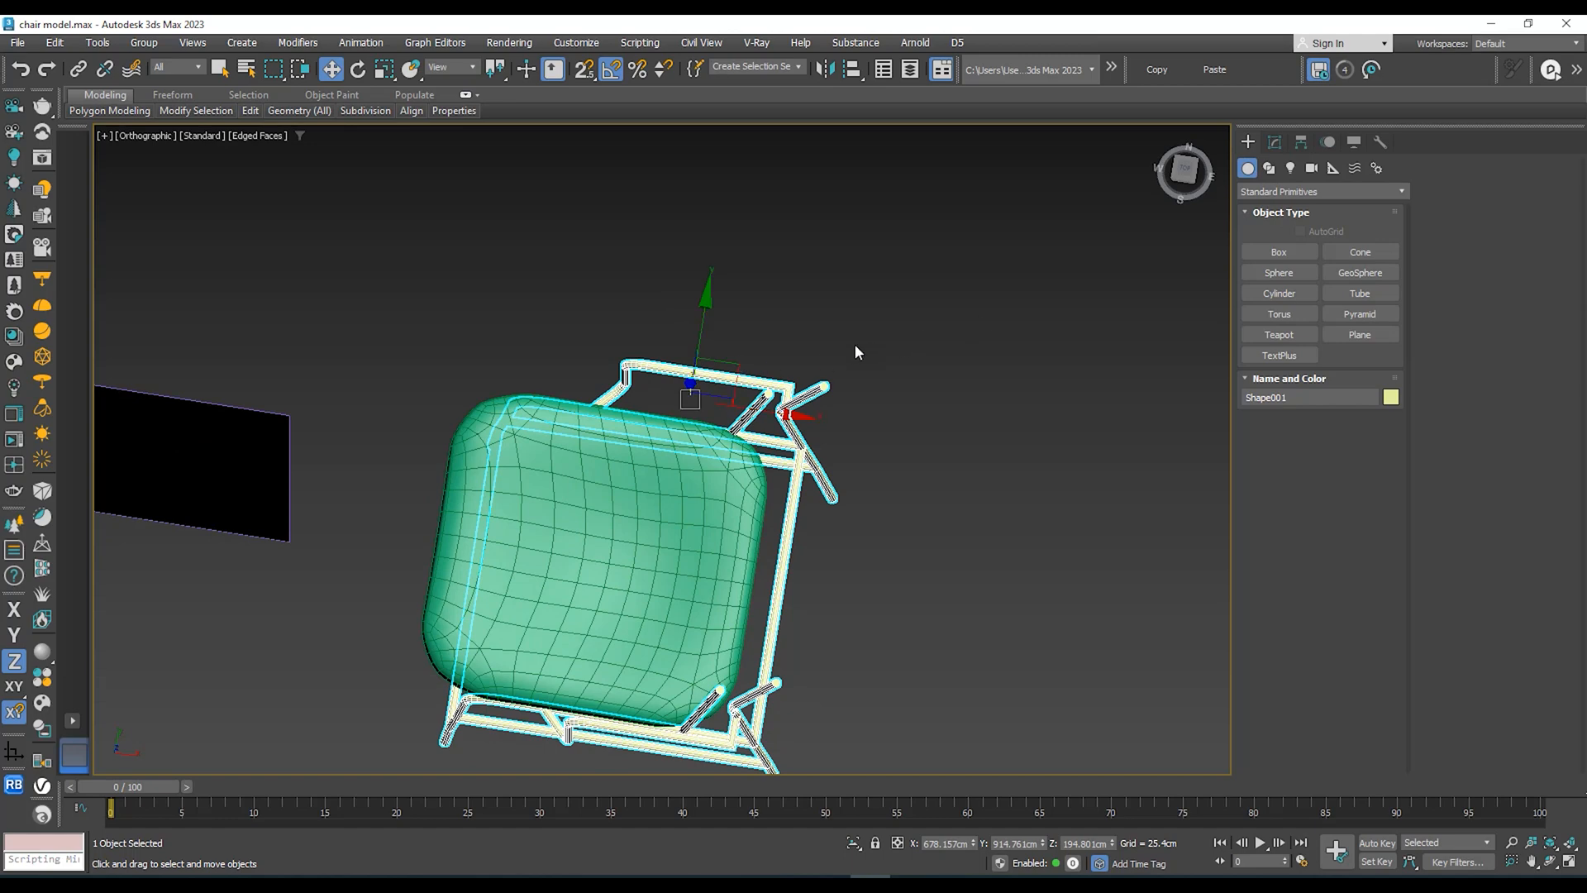
key(t)
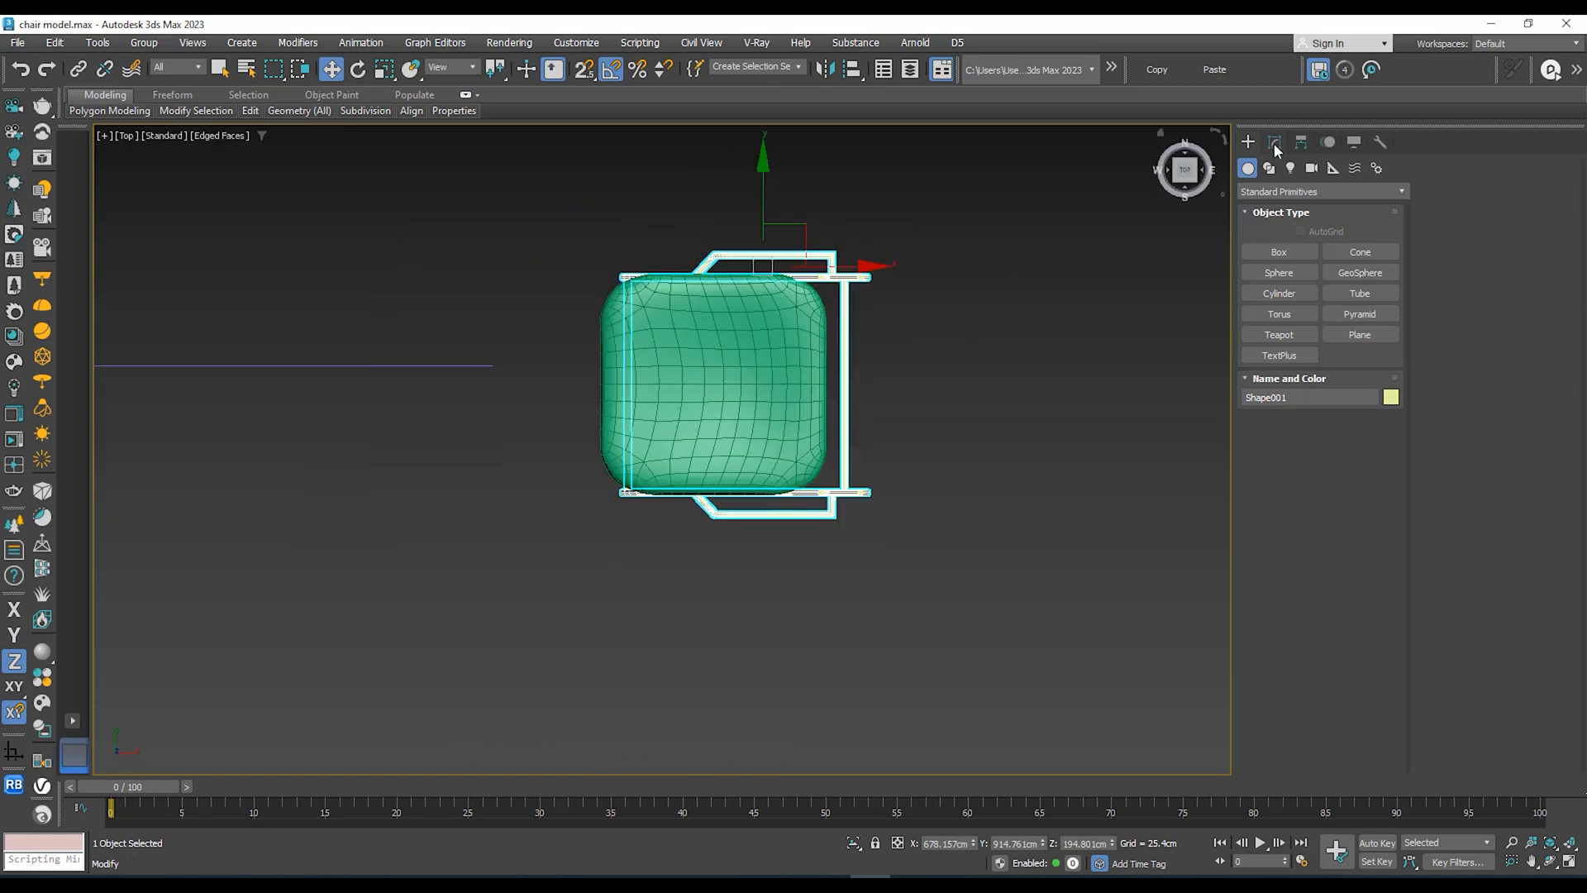
Step: Draw a box about 57 cm long, 121 cm wide and 44 cm high over the upper armrest tube in the Top view
click(1275, 148)
click(1248, 141)
click(1279, 251)
middle_drag(755, 235, 765, 283)
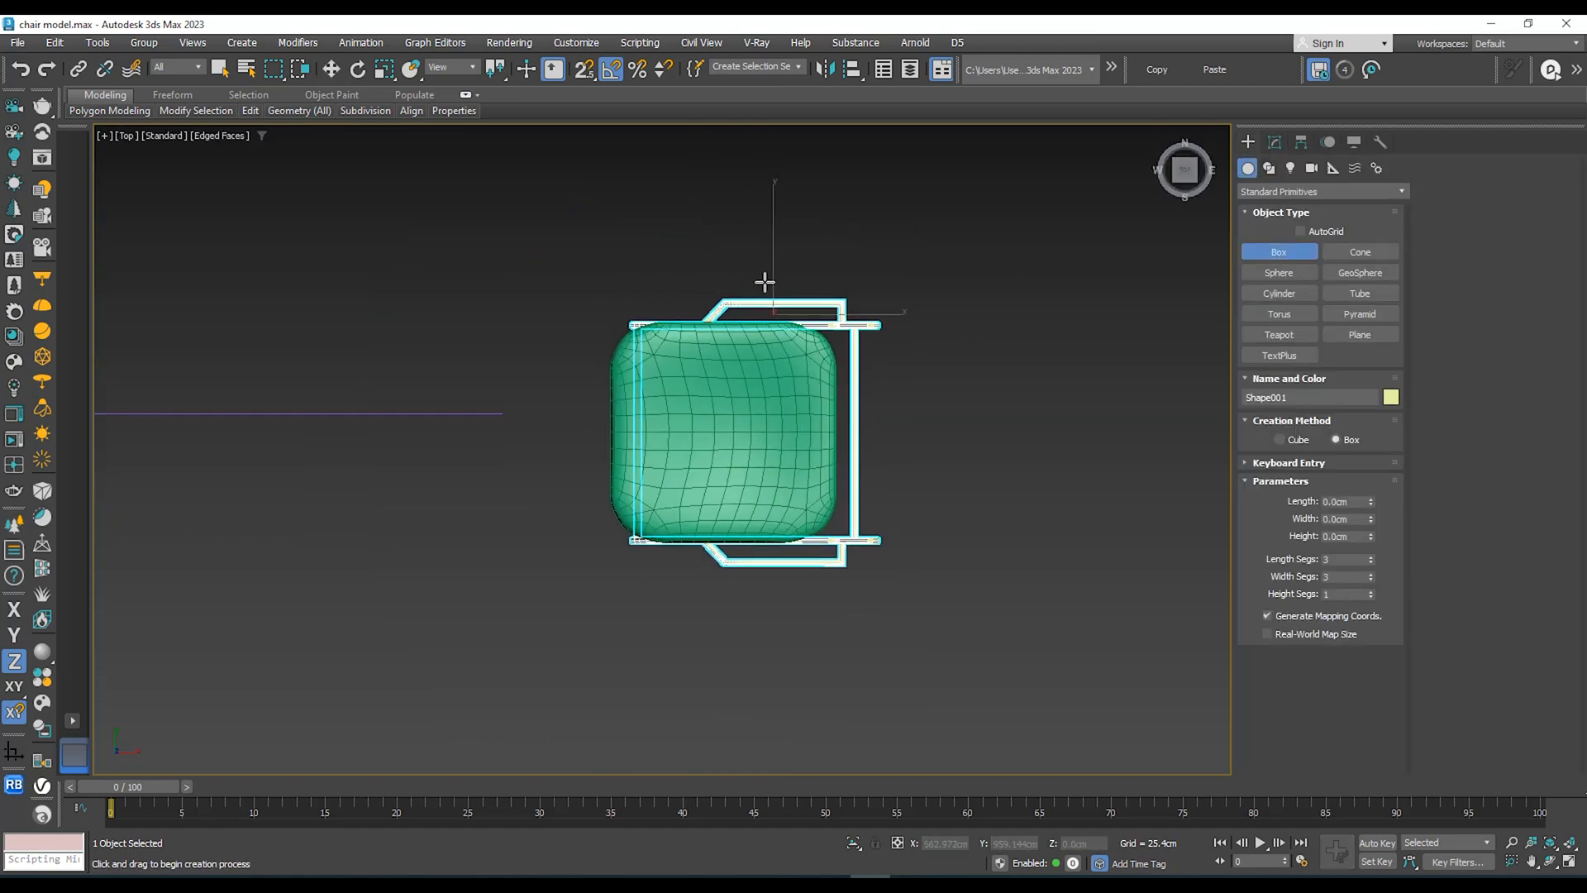
drag(749, 274, 841, 321)
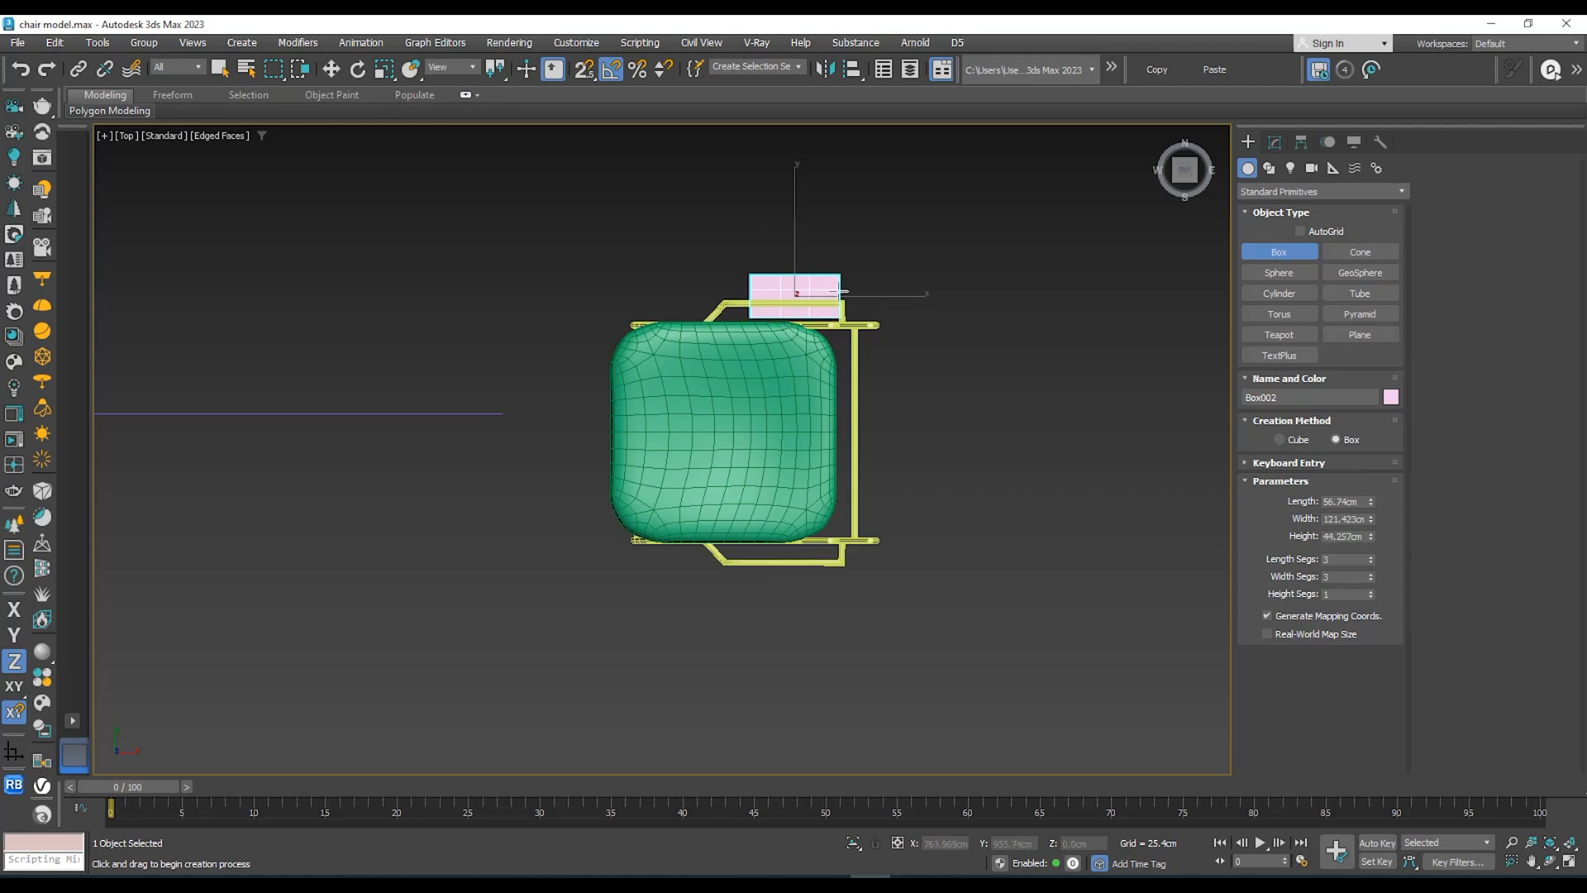
Step: Raise the box to armrest height at about Z 258 cm and shift it along Y to about 924 cm, over the tube
alt+middle_drag(827, 276, 791, 322)
key(w)
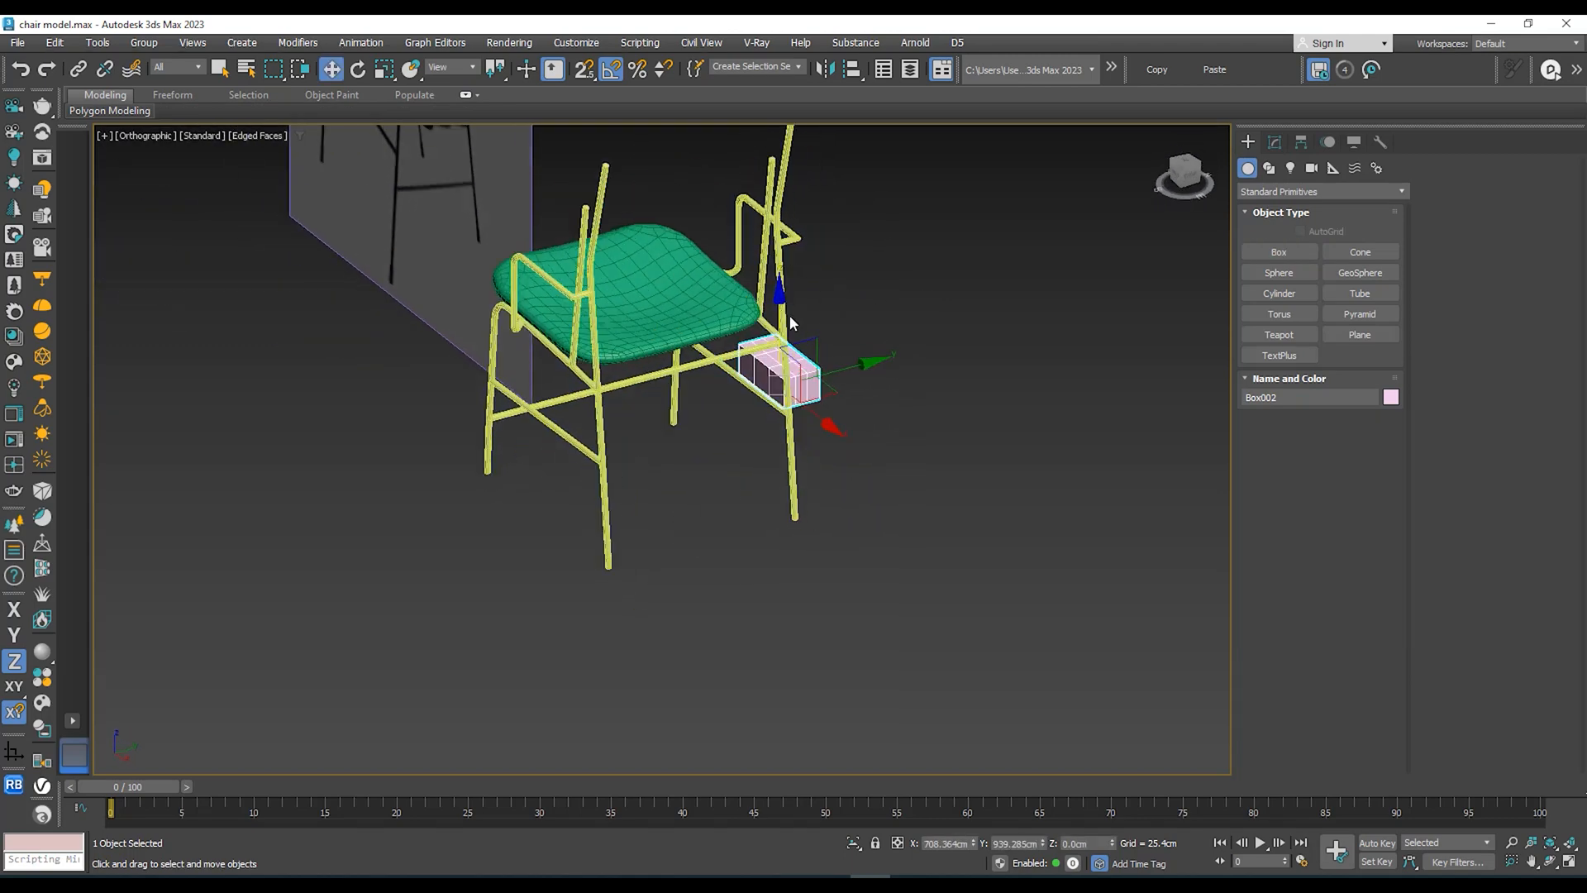
drag(782, 309, 759, 141)
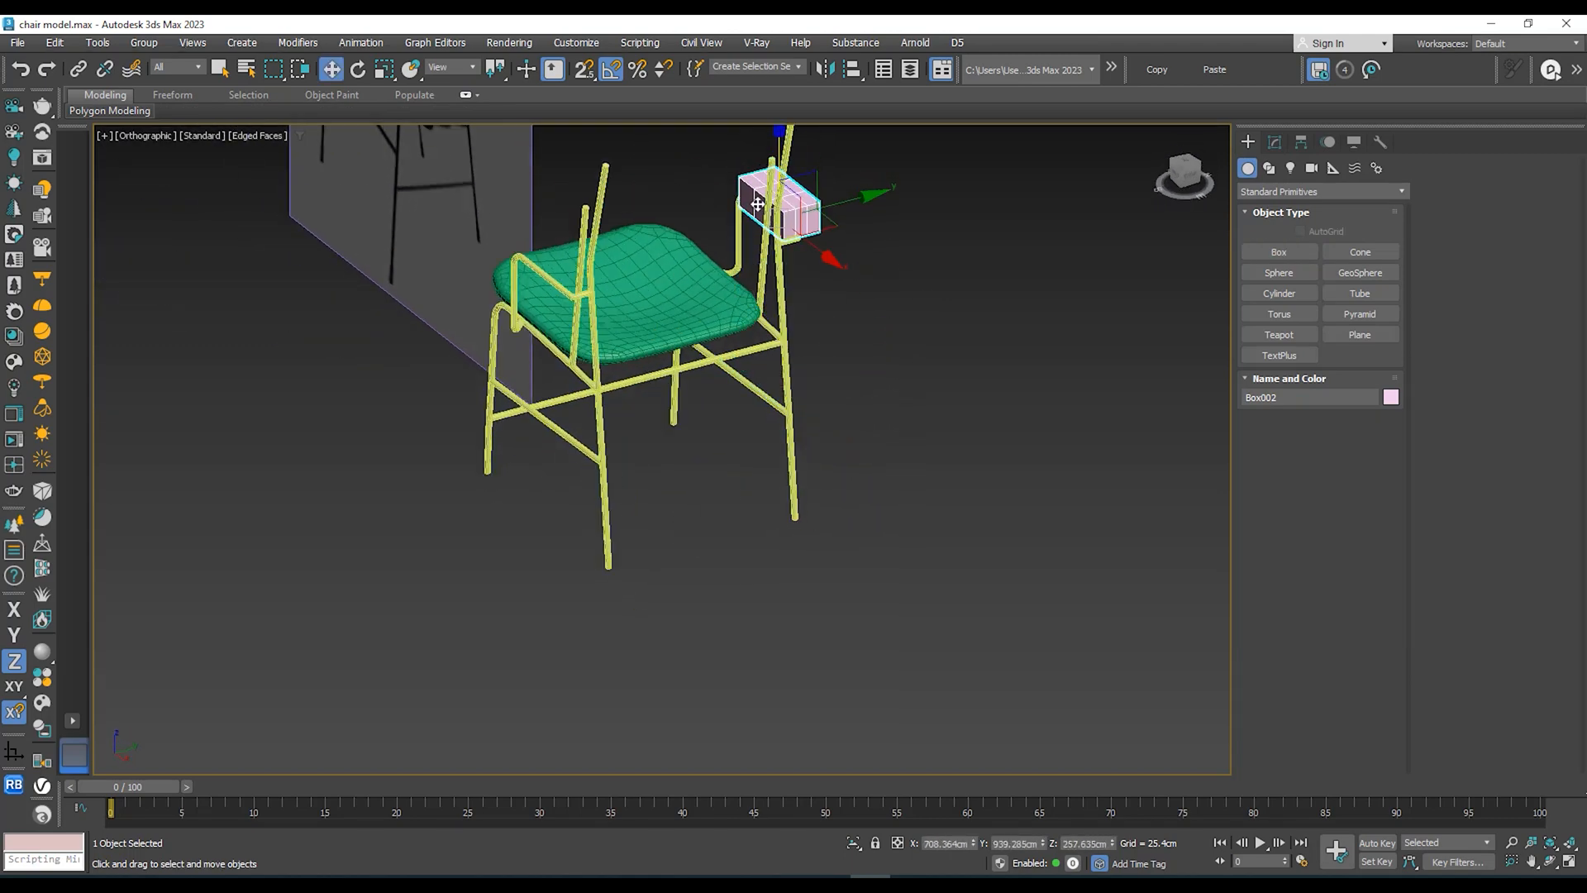
alt+middle_drag(759, 141, 773, 360)
scroll(733, 229, up, 4)
alt+middle_drag(774, 361, 783, 313)
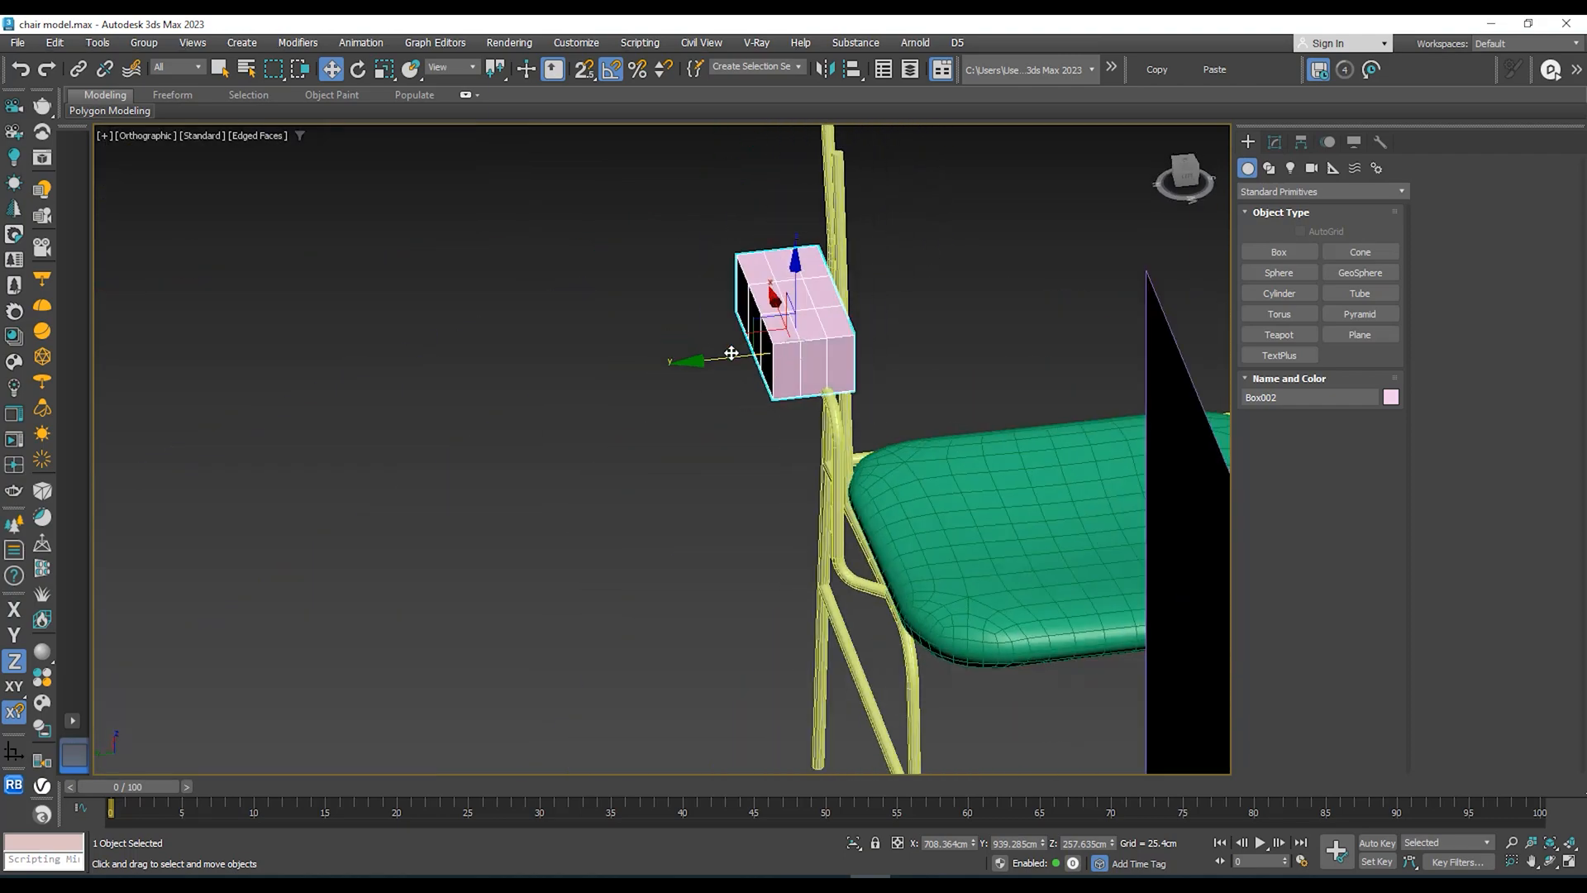
drag(731, 353, 754, 355)
scroll(751, 355, down, 4)
mouse_move(750, 354)
alt+middle_down()
mouse_move(674, 341)
mouse_move(750, 340)
alt+middle_up()
Step: Resize the armrest box to 30.64 cm length, 135.994 cm width and 14.605 cm height, with one segment in every direction
click(1275, 142)
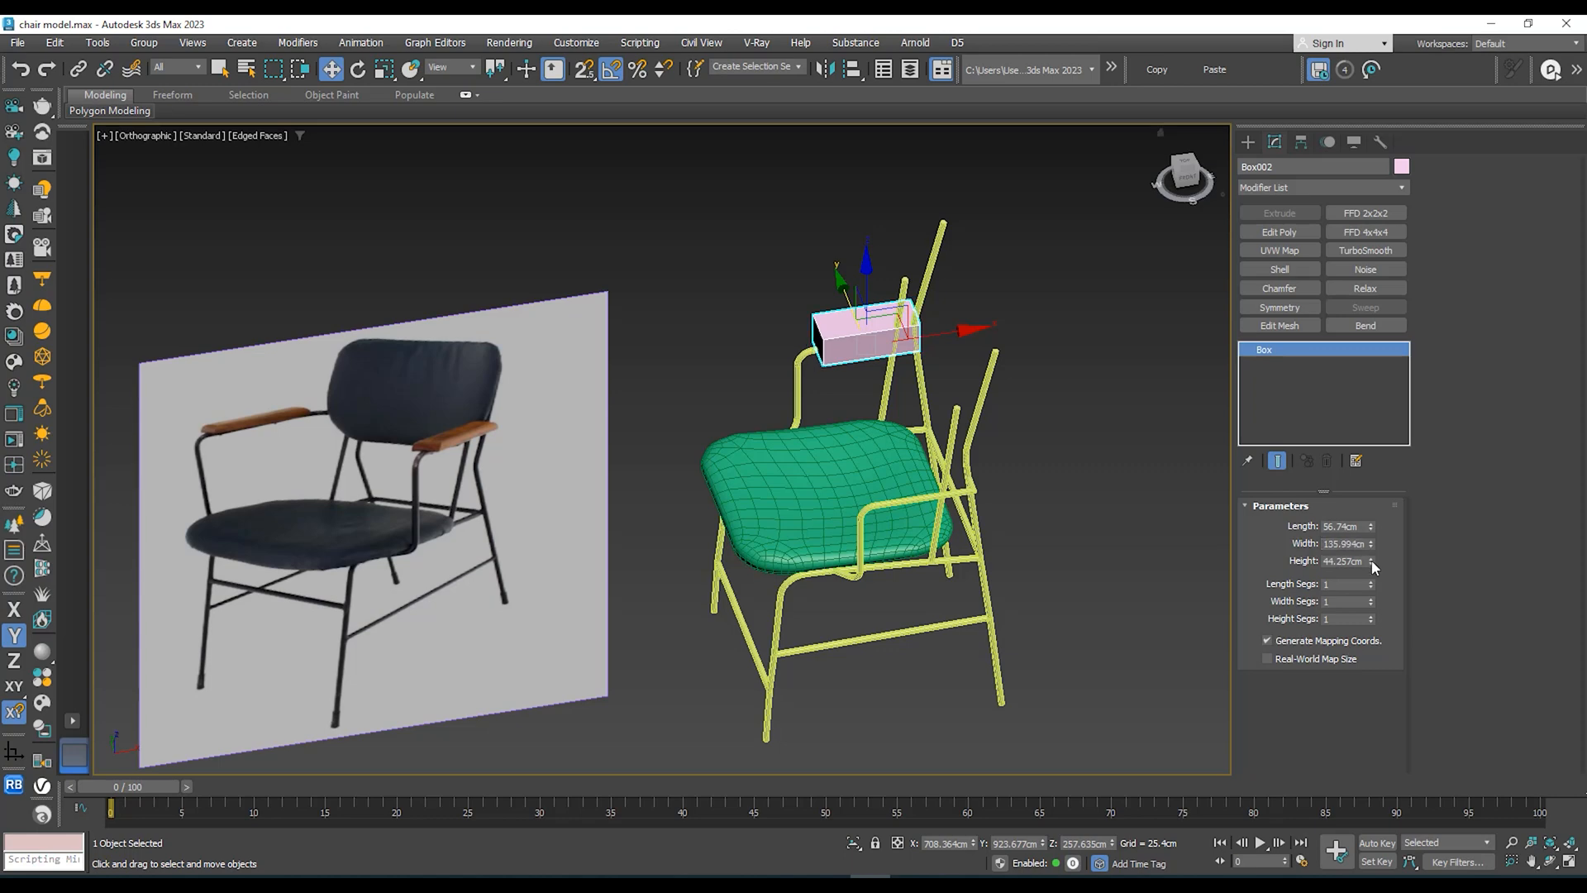
drag(1371, 560, 1375, 581)
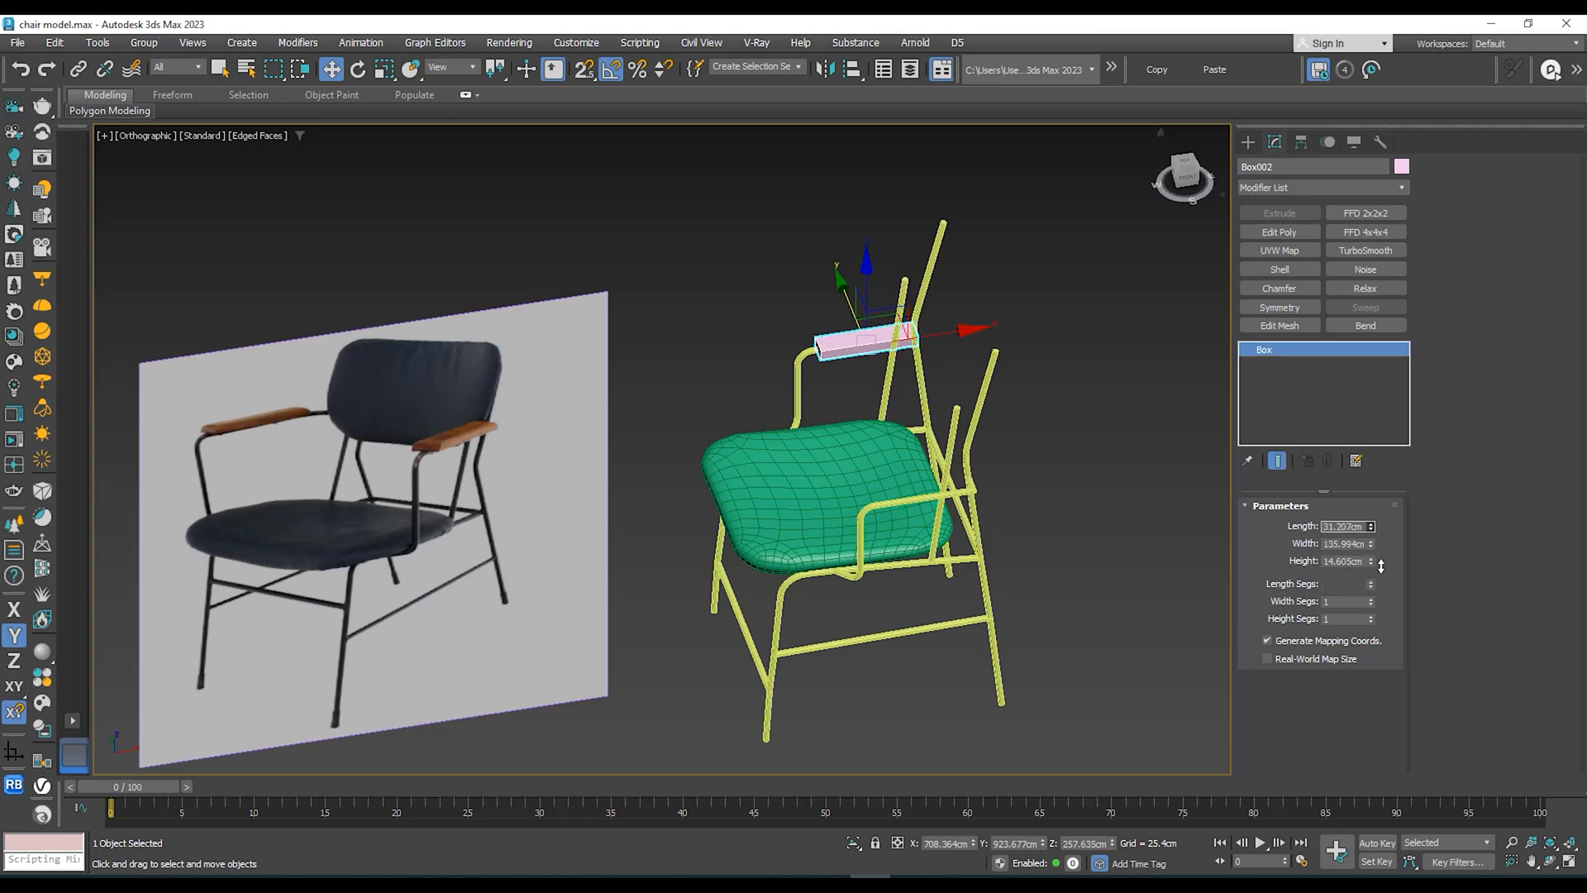
drag(1380, 567, 1380, 568)
Step: Seat the box on the armrest tube by moving it to about X 691 cm, Y 926 cm and Z 259 cm
alt+middle_drag(897, 439, 902, 504)
scroll(904, 360, up, 4)
alt+middle_drag(904, 358, 885, 324)
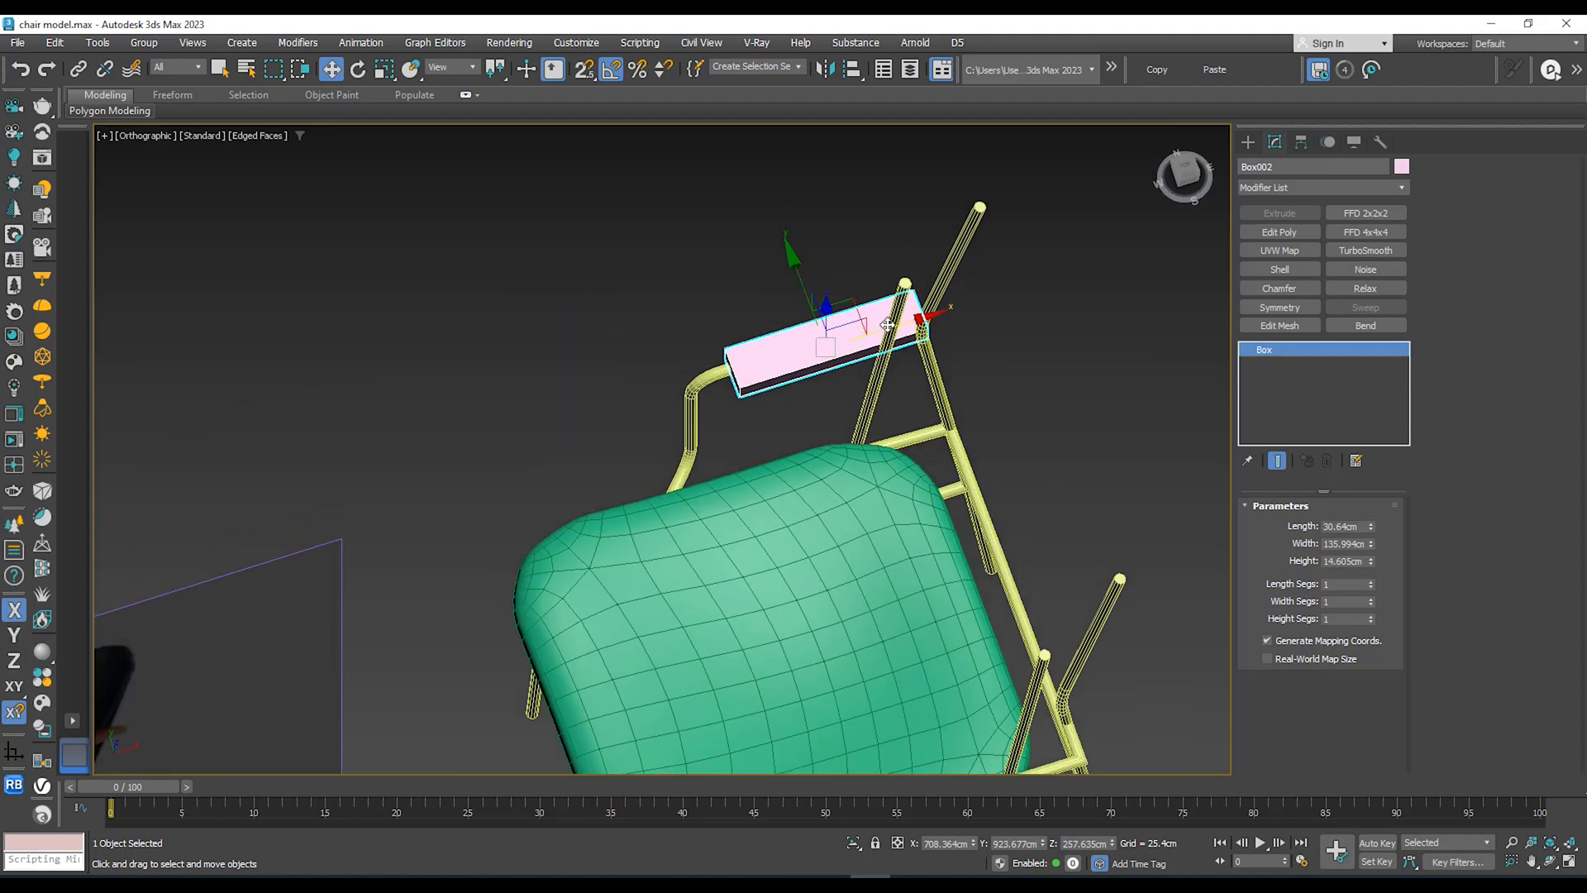
drag(887, 325, 863, 332)
alt+middle_drag(877, 343, 766, 382)
scroll(748, 340, up, 3)
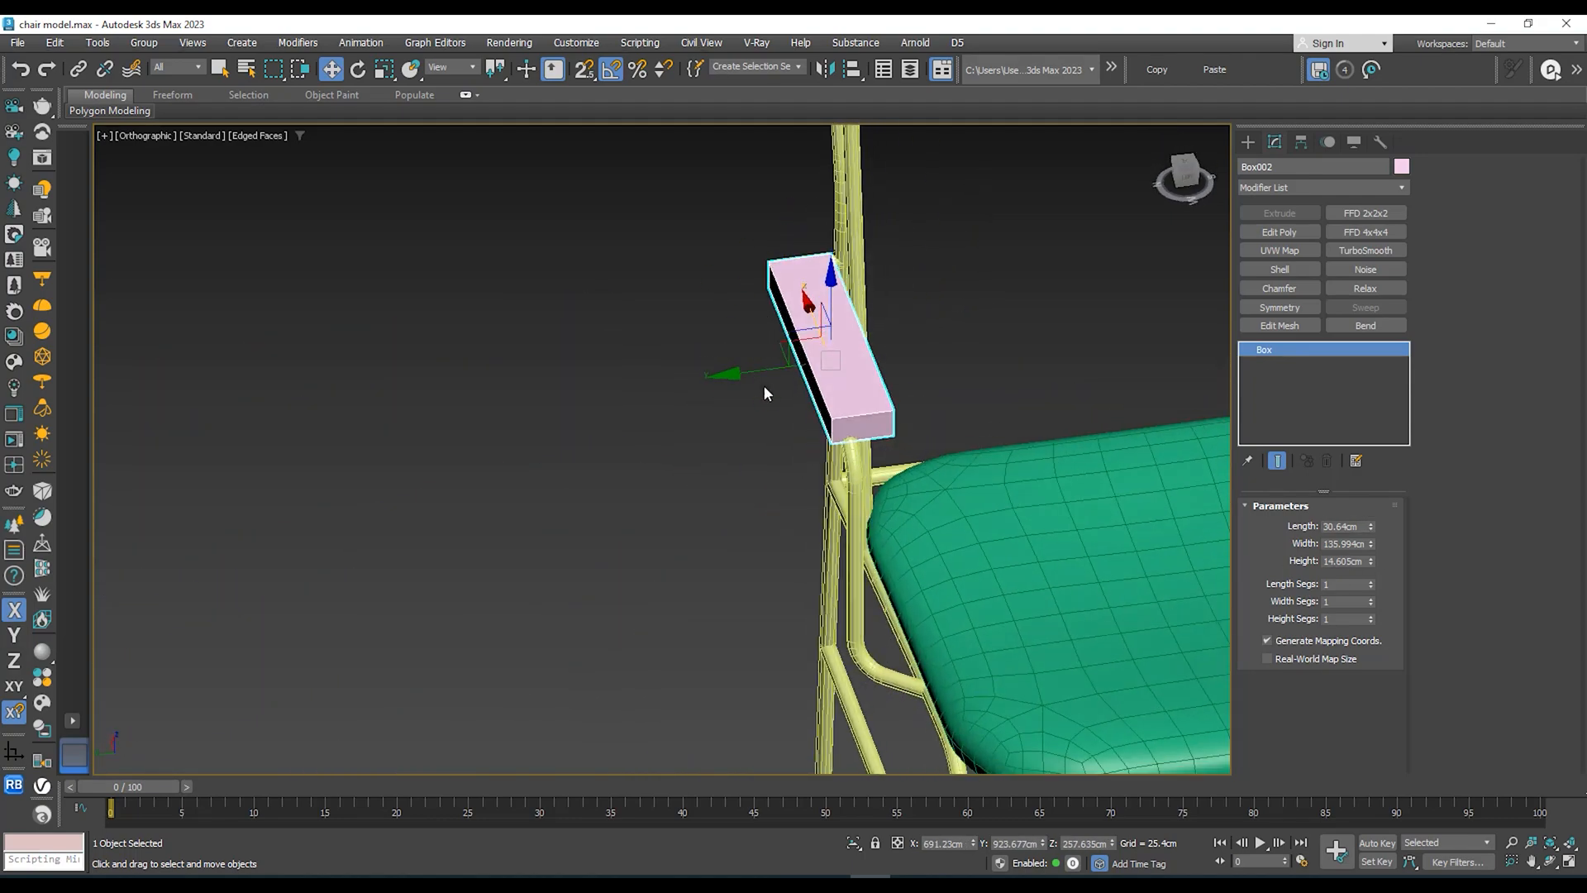
drag(767, 371, 758, 383)
alt+middle_drag(758, 383, 851, 336)
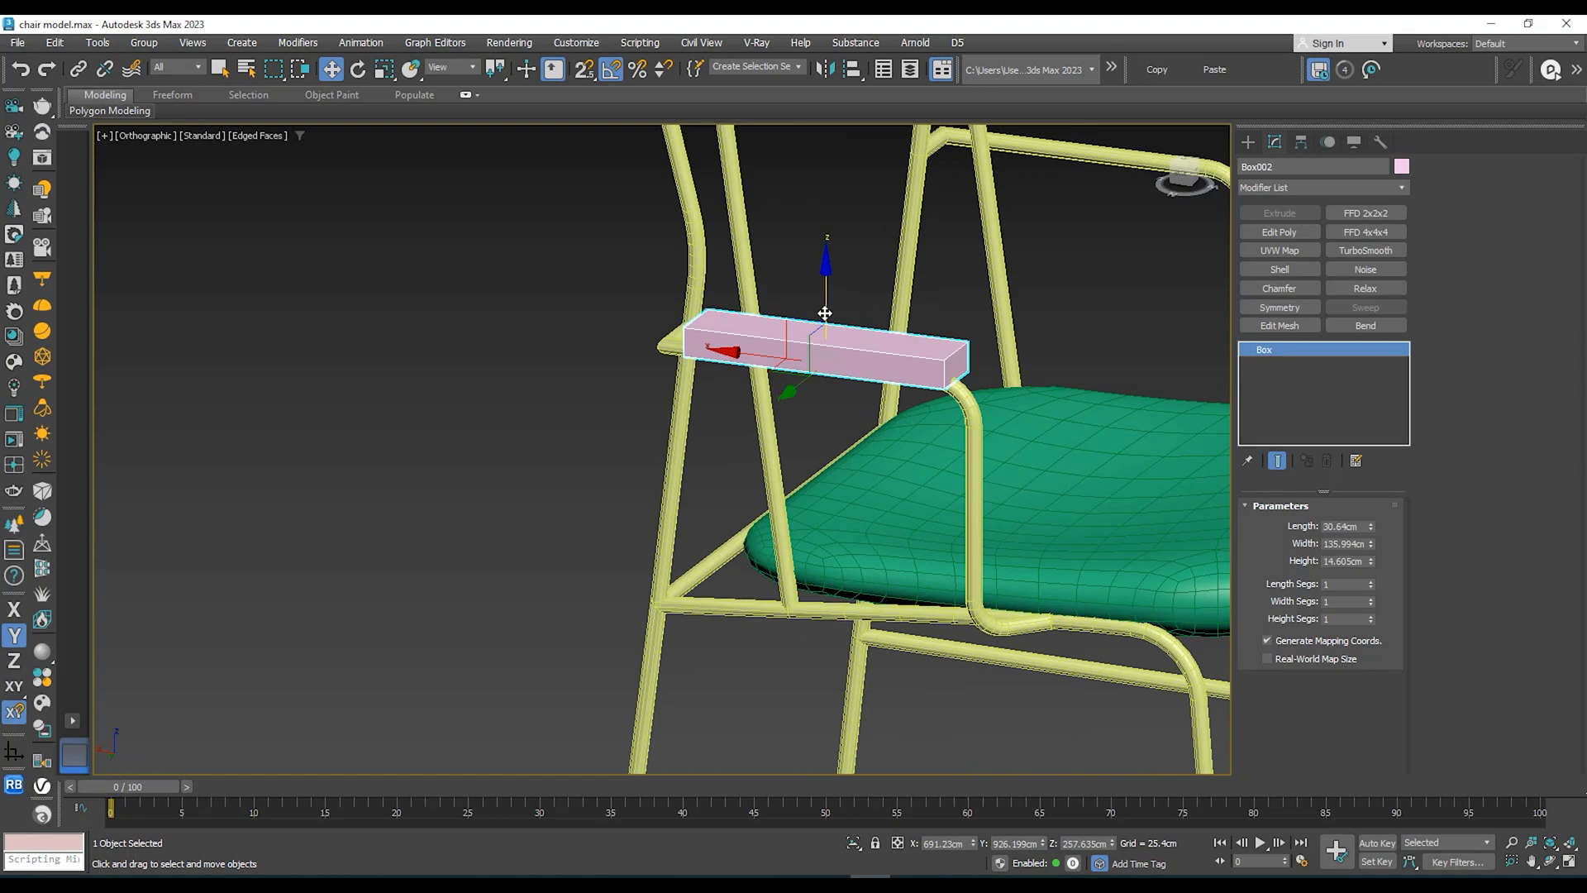
drag(826, 314, 826, 311)
Step: Compare the box with the wooden armrest in the reference image and convert it to an Editable Poly
alt+middle_drag(826, 311, 836, 383)
scroll(839, 375, down, 3)
scroll(529, 422, up, 6)
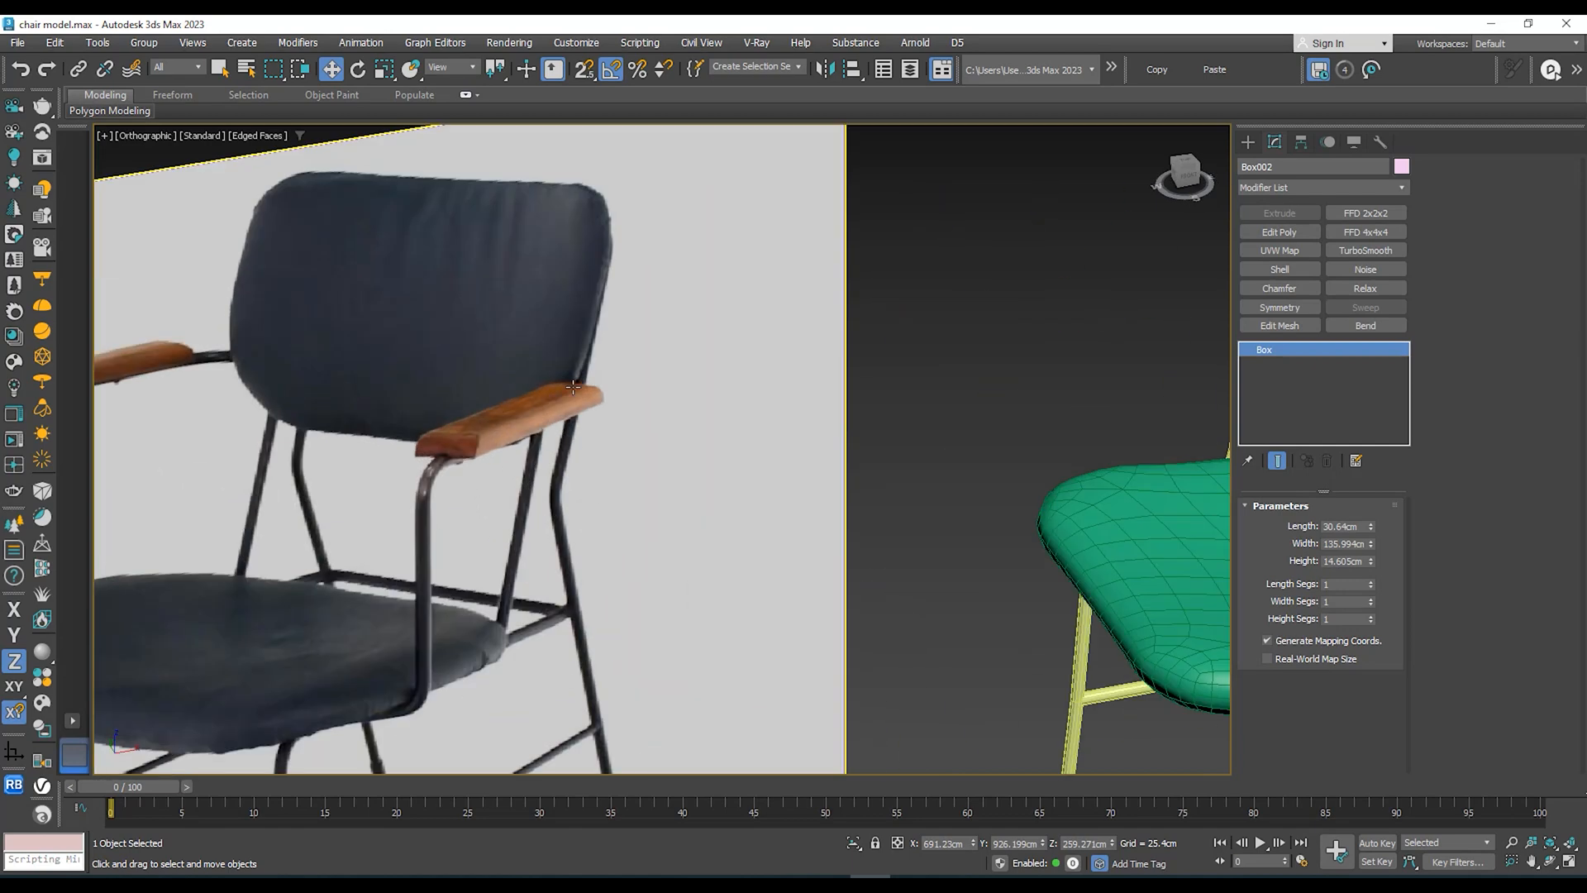
scroll(536, 420, up, 4)
scroll(451, 446, down, 5)
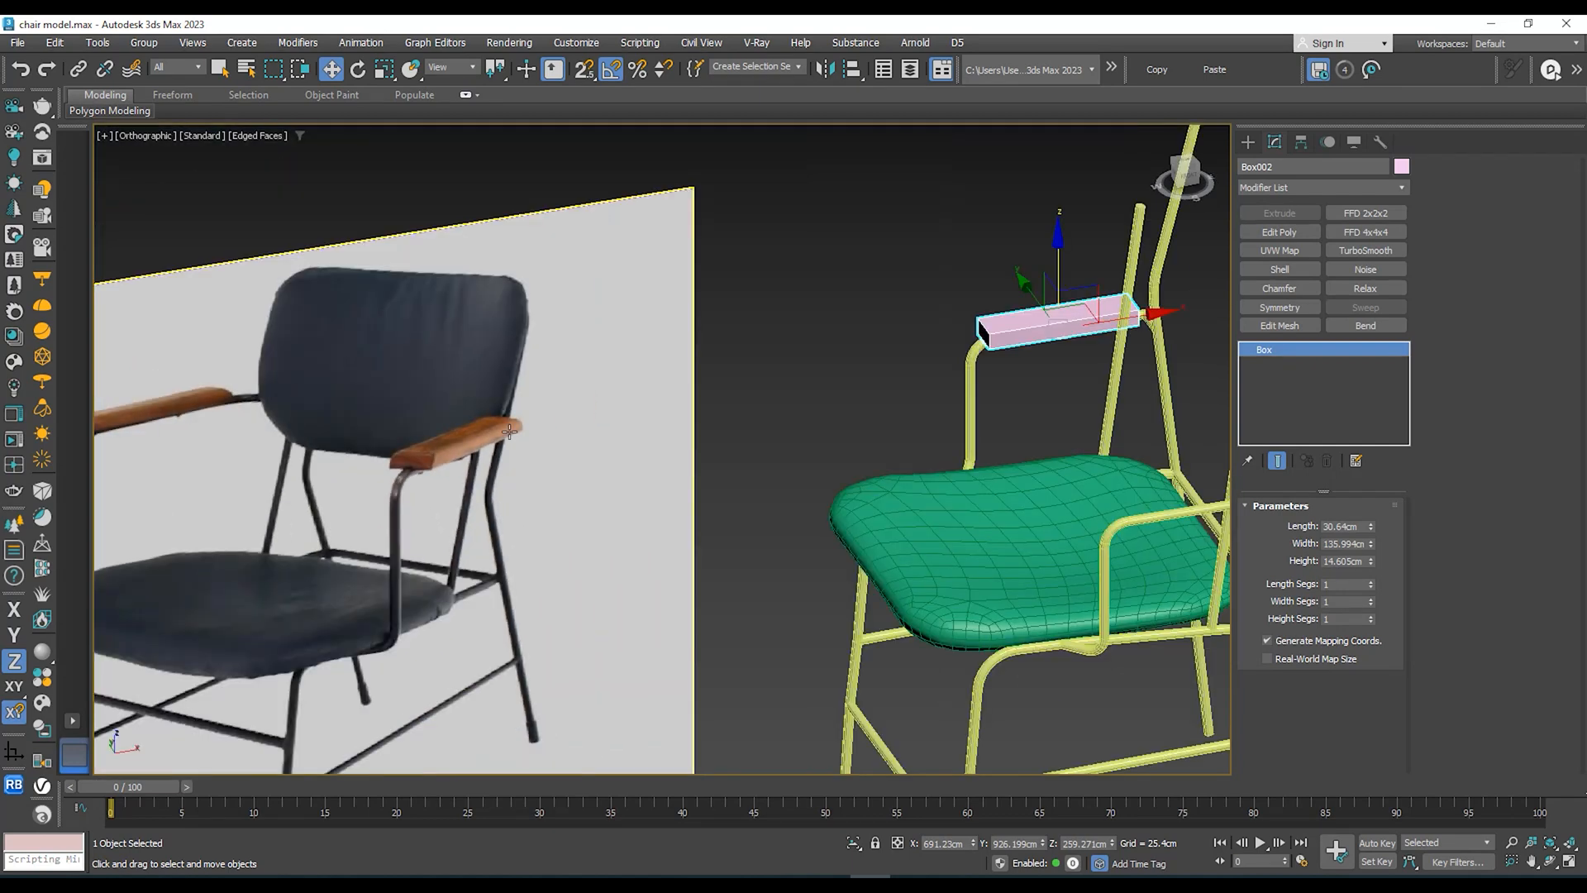
middle_drag(980, 346, 925, 333)
right_click(859, 355)
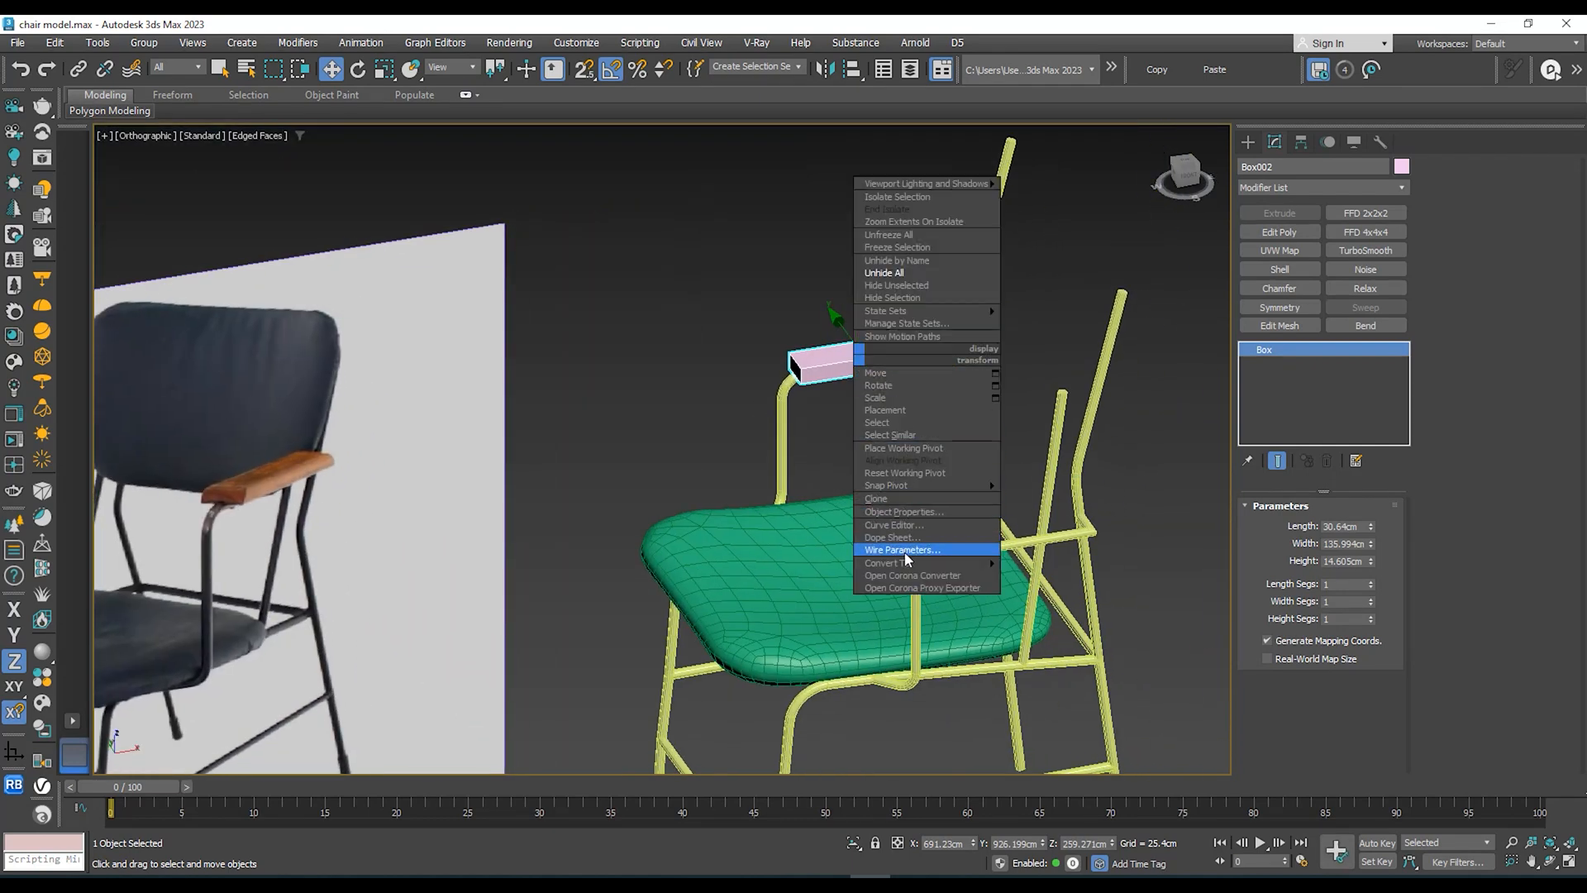
click(1050, 575)
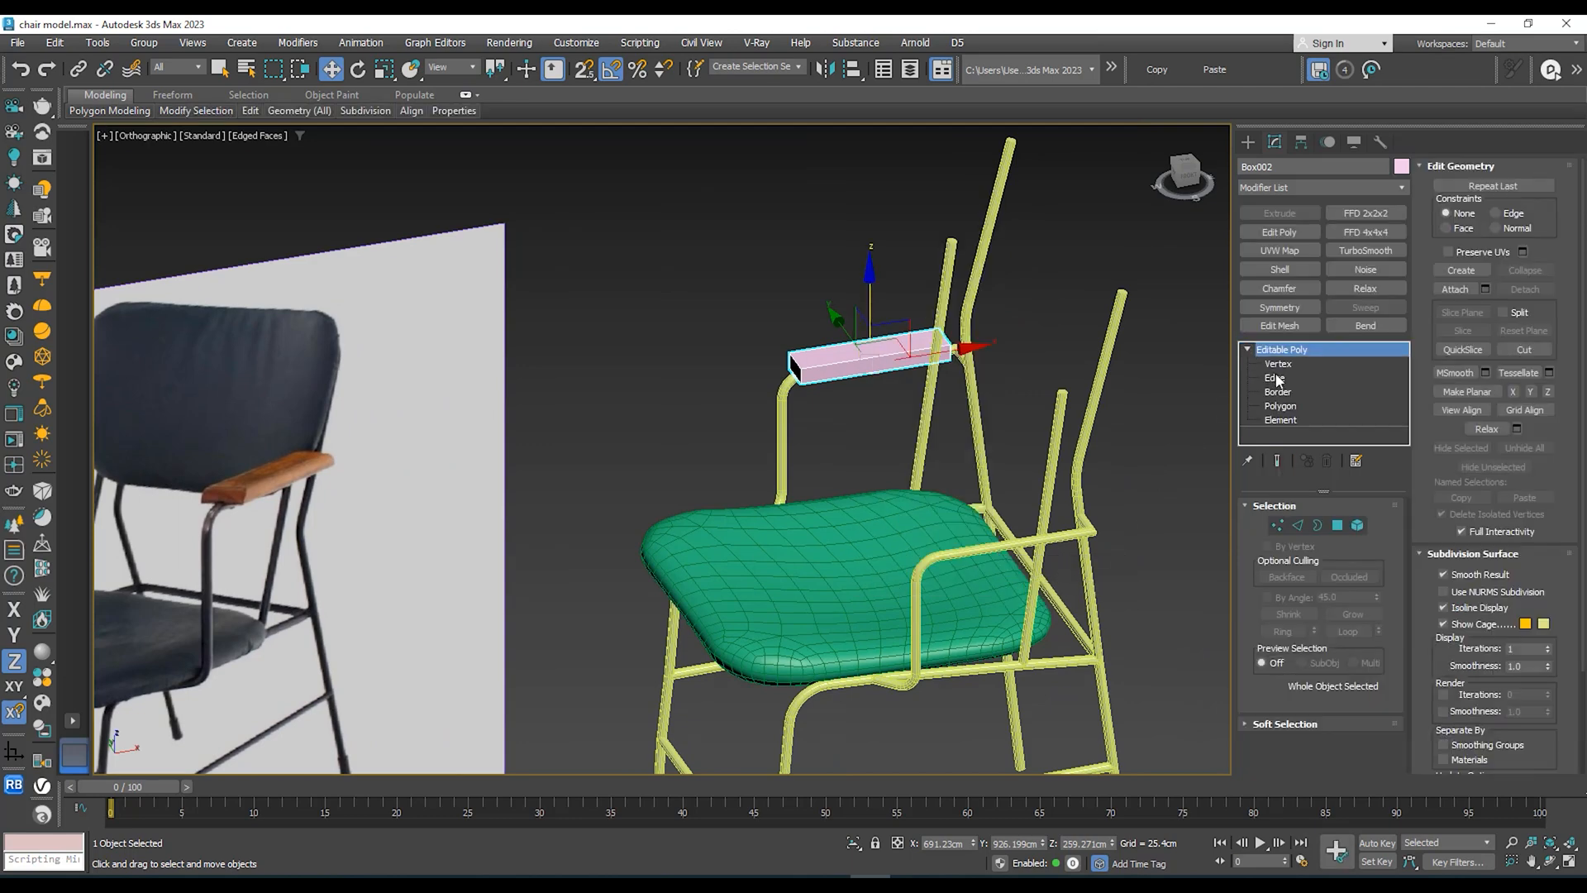
Step: Enter Edge editing, select the edges crossing the armrest box's upper part, and check the reference armrest's edge shape
click(1276, 376)
mouse_move(889, 353)
middle_down()
mouse_move(916, 376)
mouse_move(851, 372)
mouse_move(906, 340)
middle_up()
click(919, 377)
scroll(848, 364, up, 5)
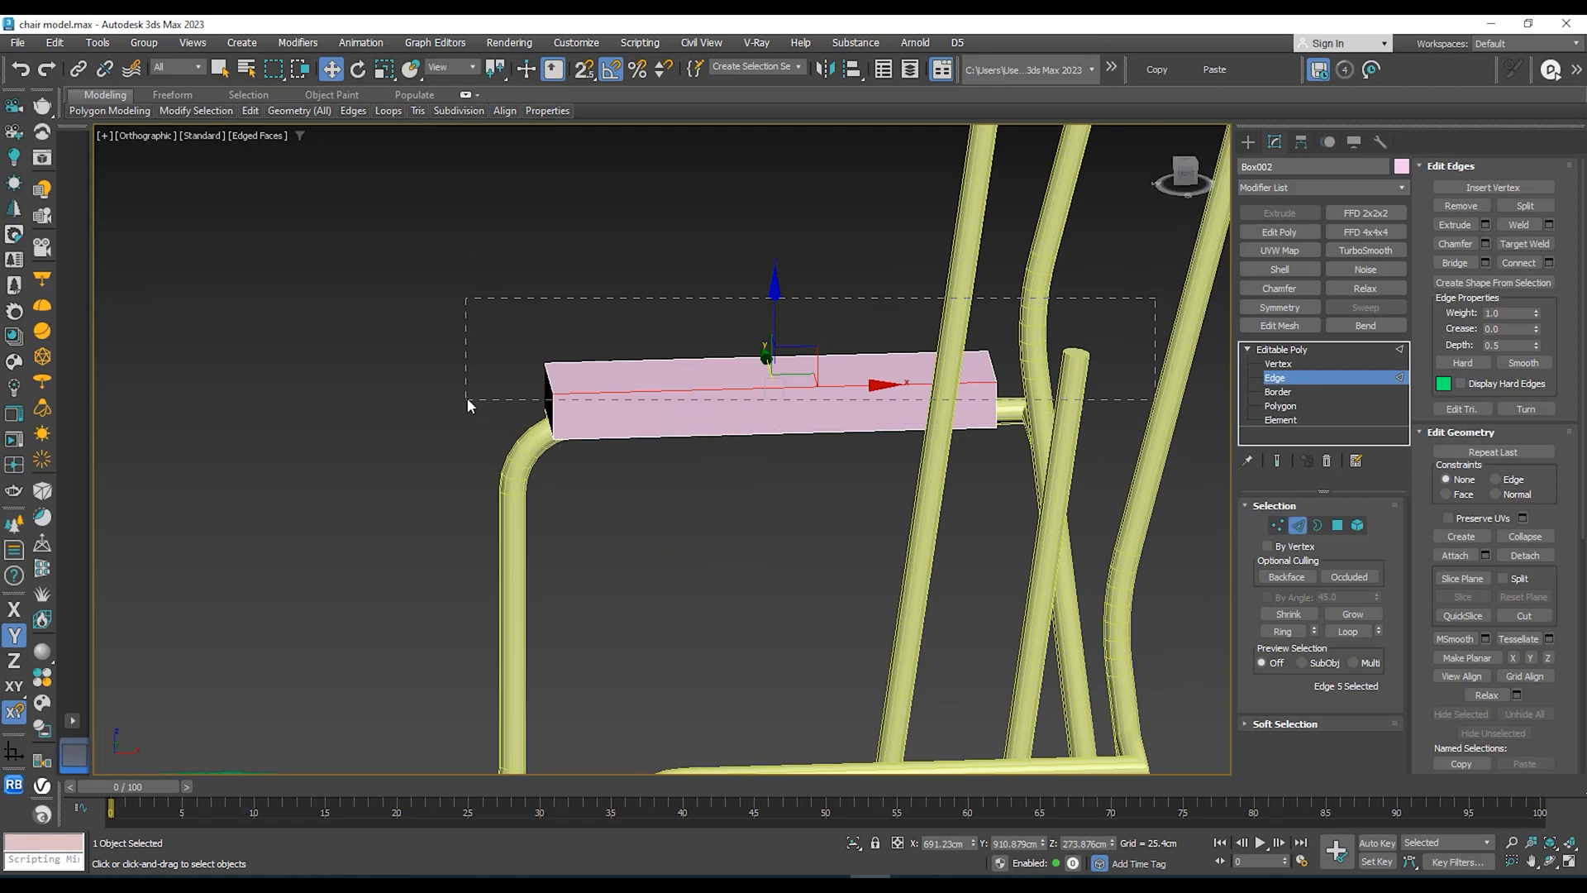
drag(468, 399, 468, 400)
scroll(468, 398, down, 4)
middle_drag(331, 422, 564, 394)
middle_drag(272, 488, 819, 372)
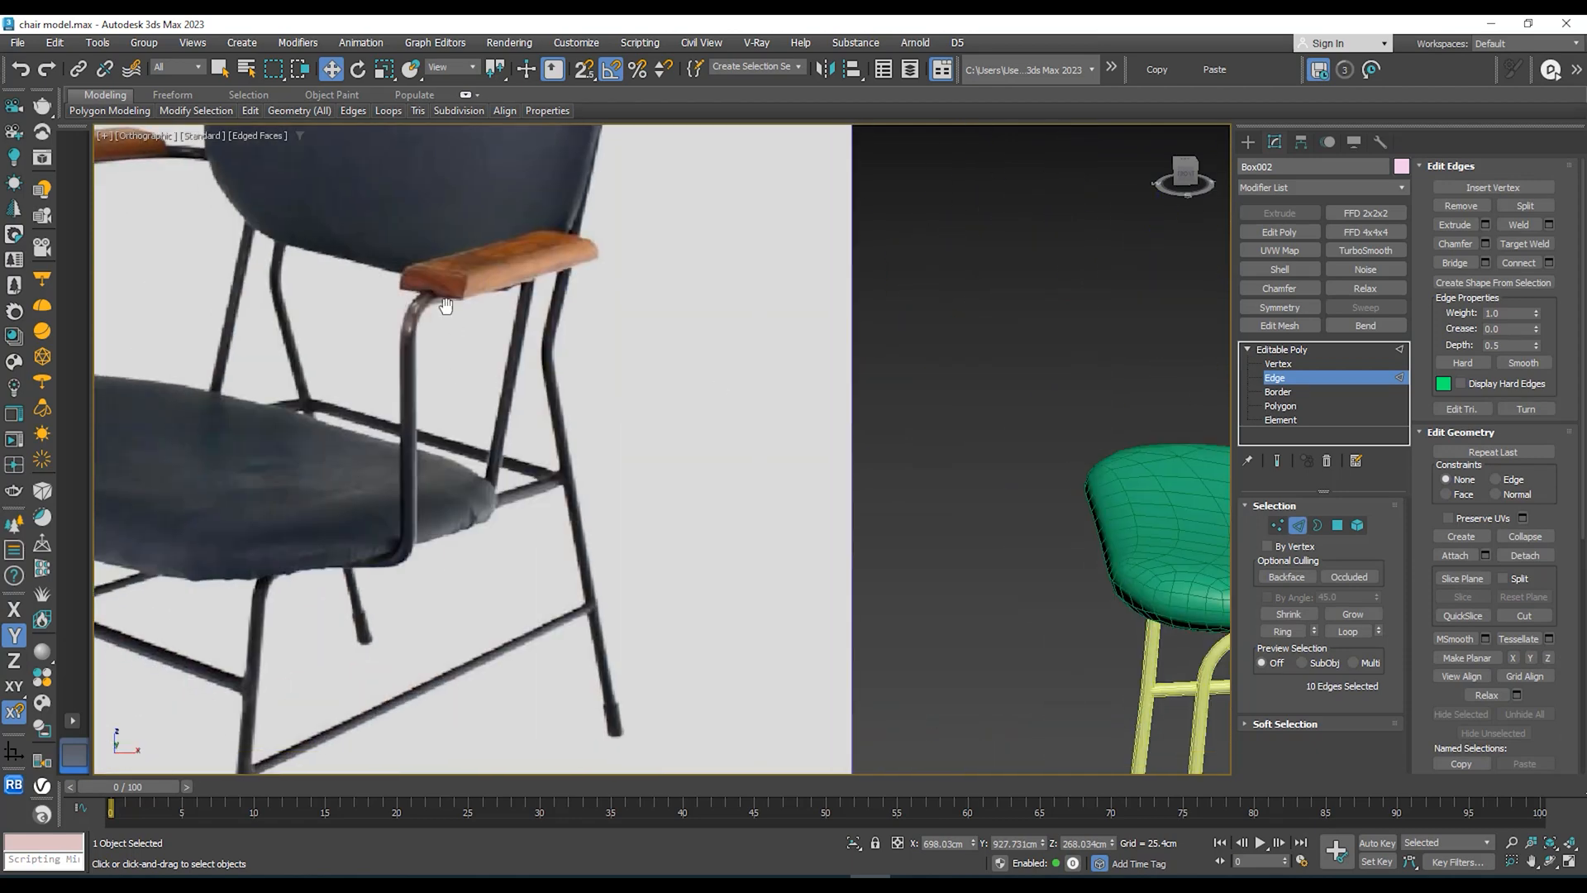
middle_drag(446, 306, 364, 467)
alt+middle_drag(364, 467, 463, 500)
Step: Try chamfering the selected armrest edges with a 6.434 cm amount and two segments, comparing with the reference
right_click(719, 436)
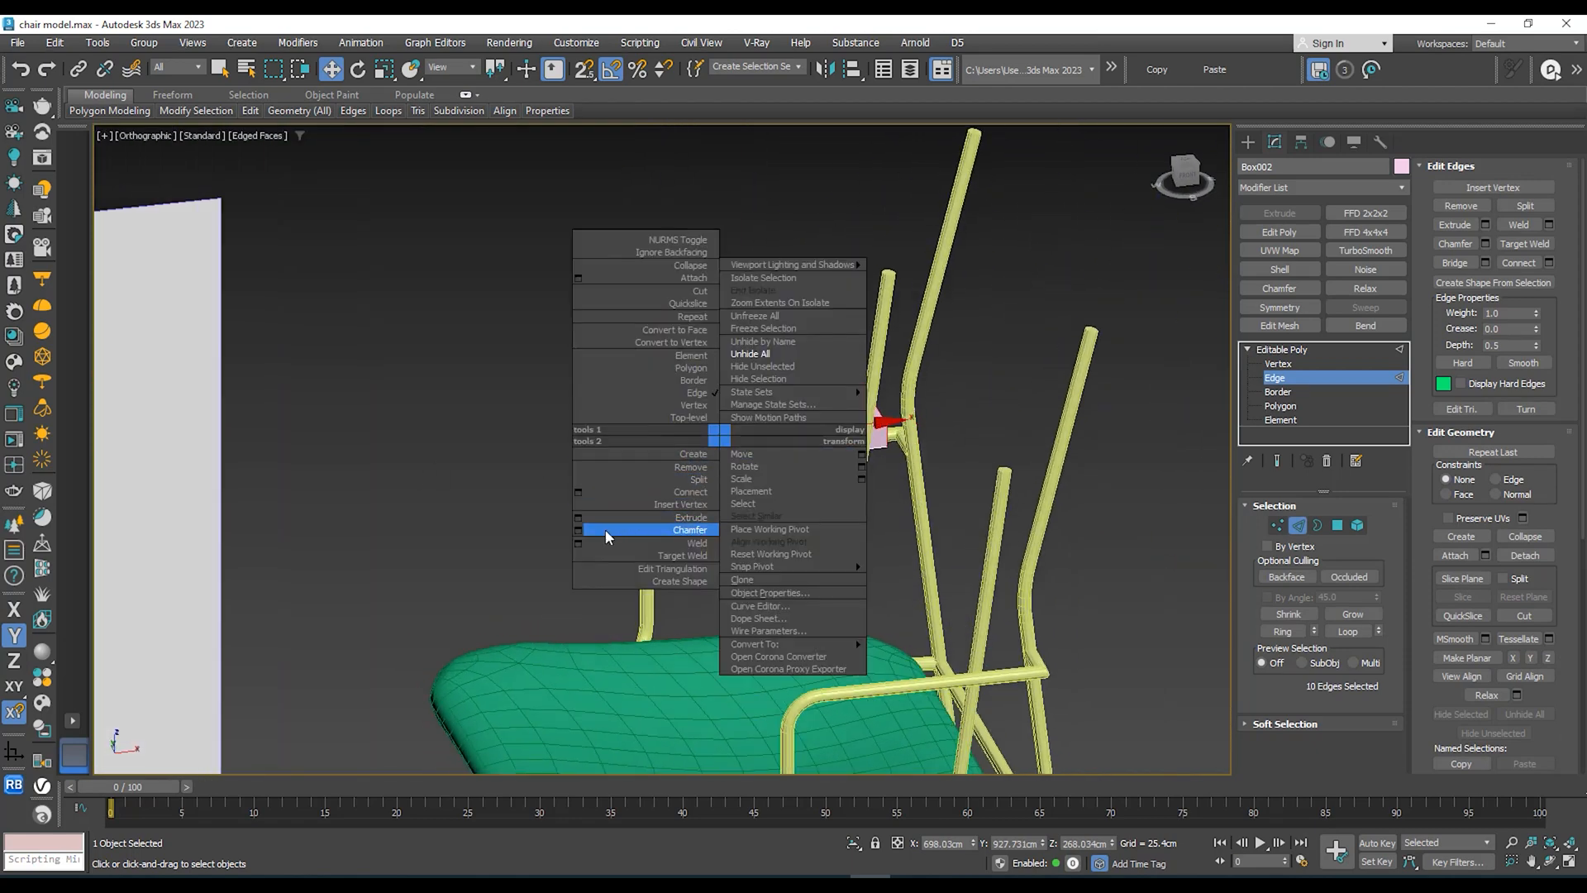
click(578, 532)
right_click(675, 482)
scroll(720, 445, up, 3)
middle_drag(857, 423, 697, 500)
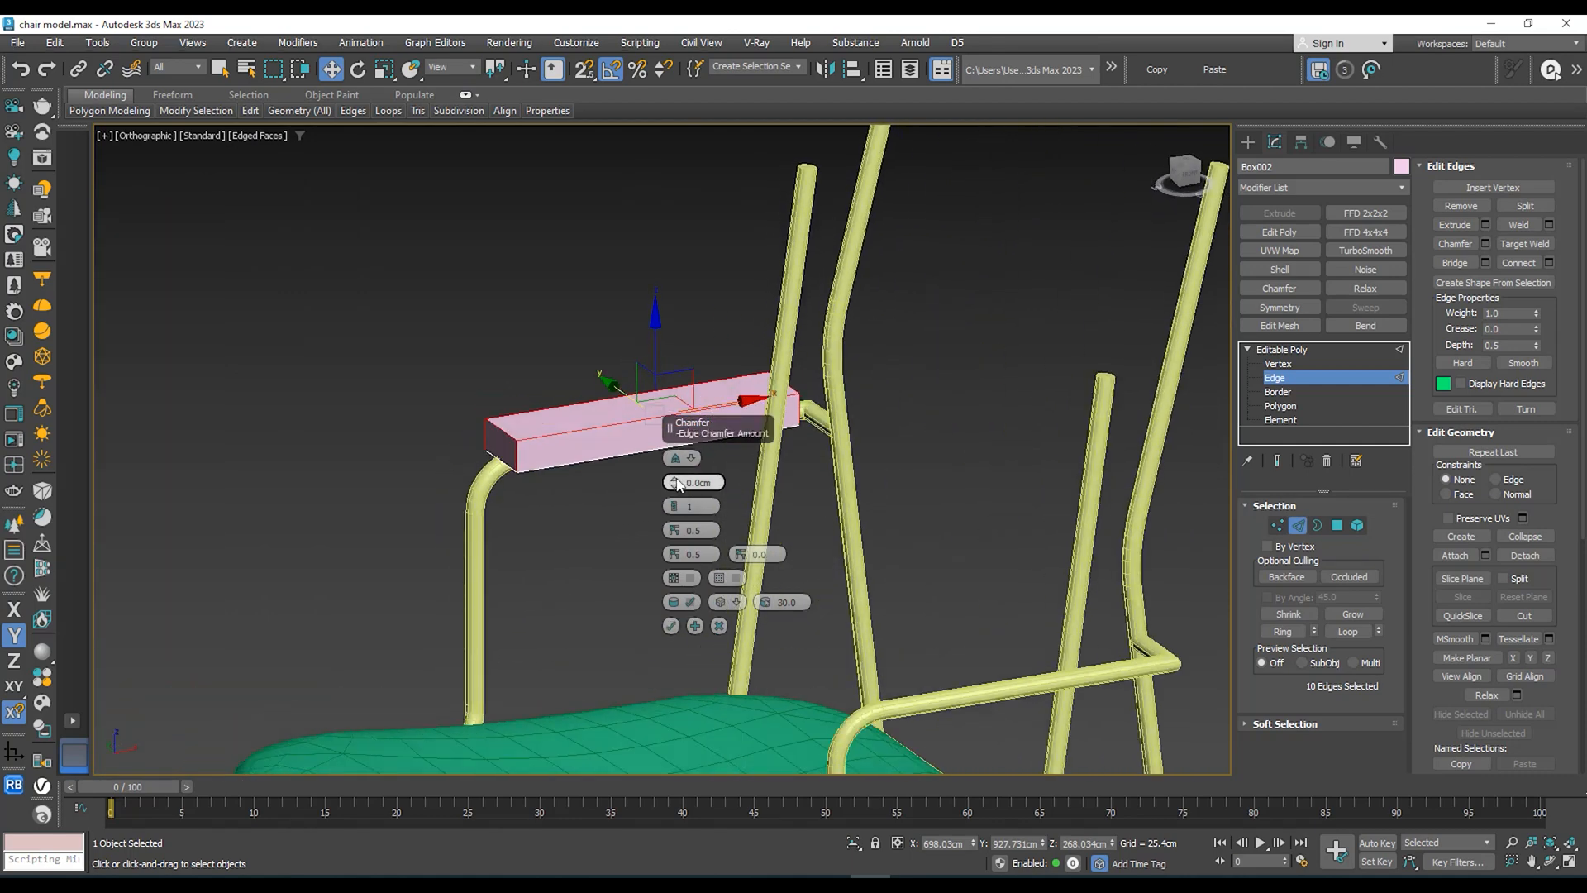
drag(677, 483, 689, 477)
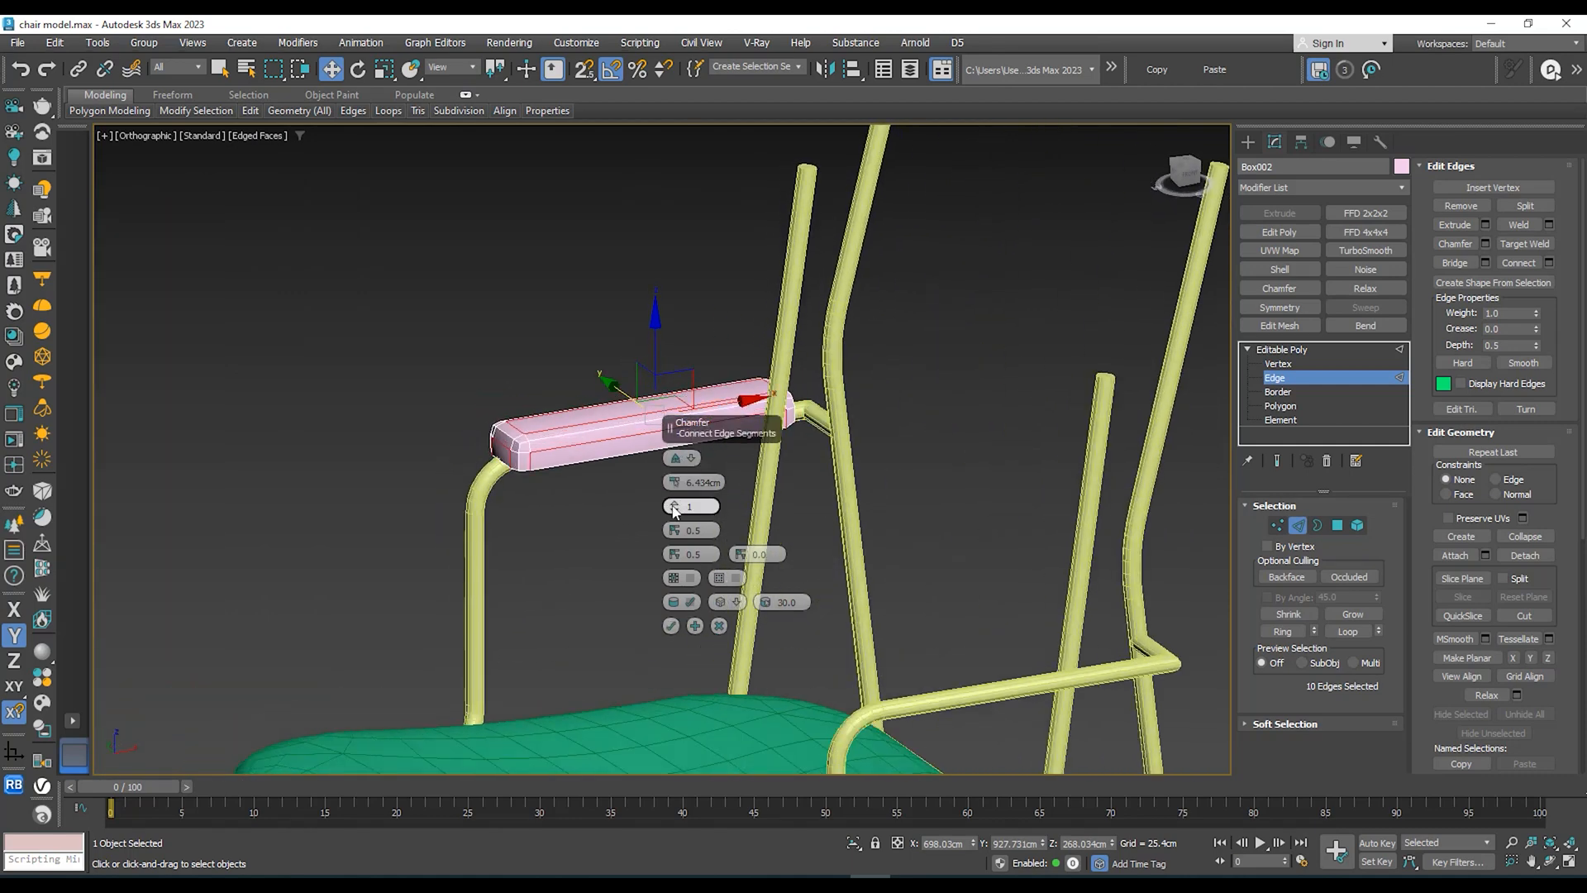
click(675, 506)
scroll(633, 512, down, 5)
scroll(323, 513, up, 3)
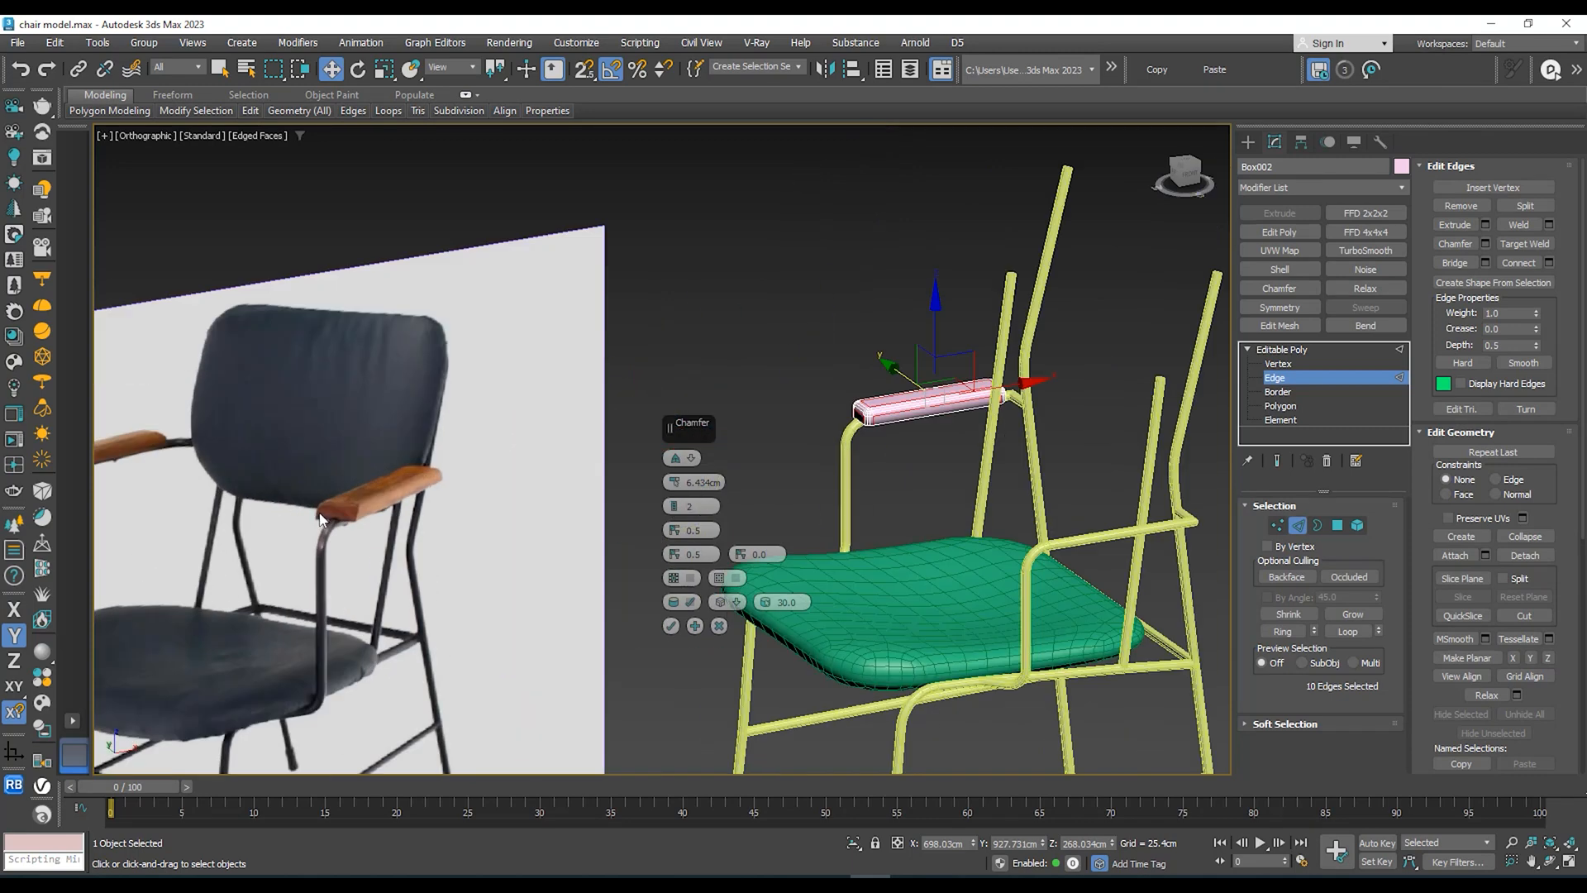
scroll(880, 395, up, 2)
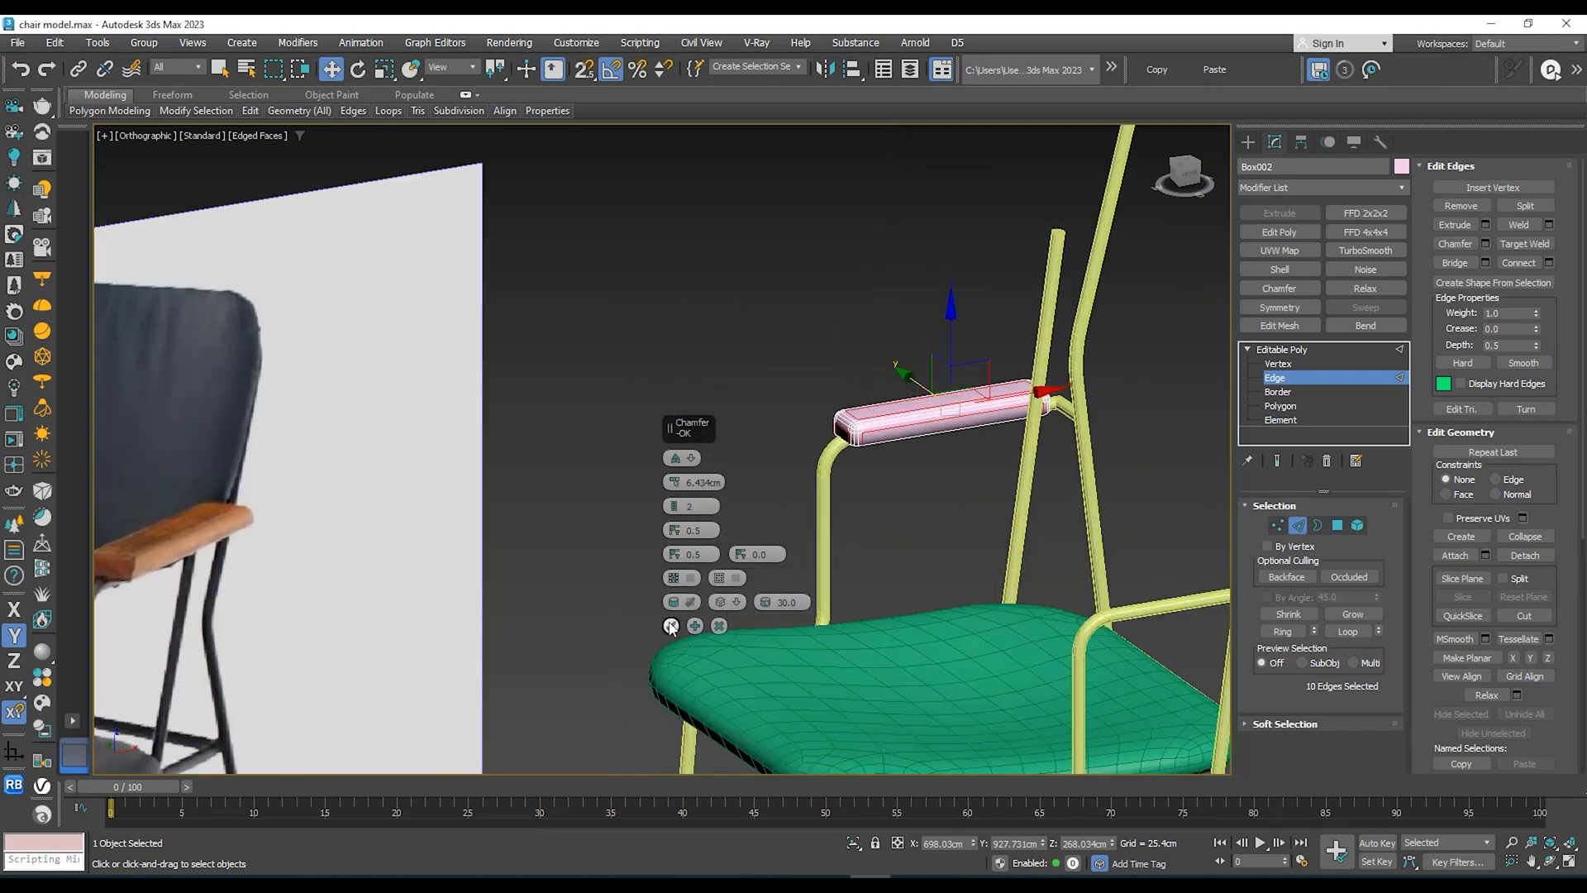
Step: Try the Tri and Uniform chamfer types, reselect one long upper edge of the armrest, and cancel the chamfer
click(691, 458)
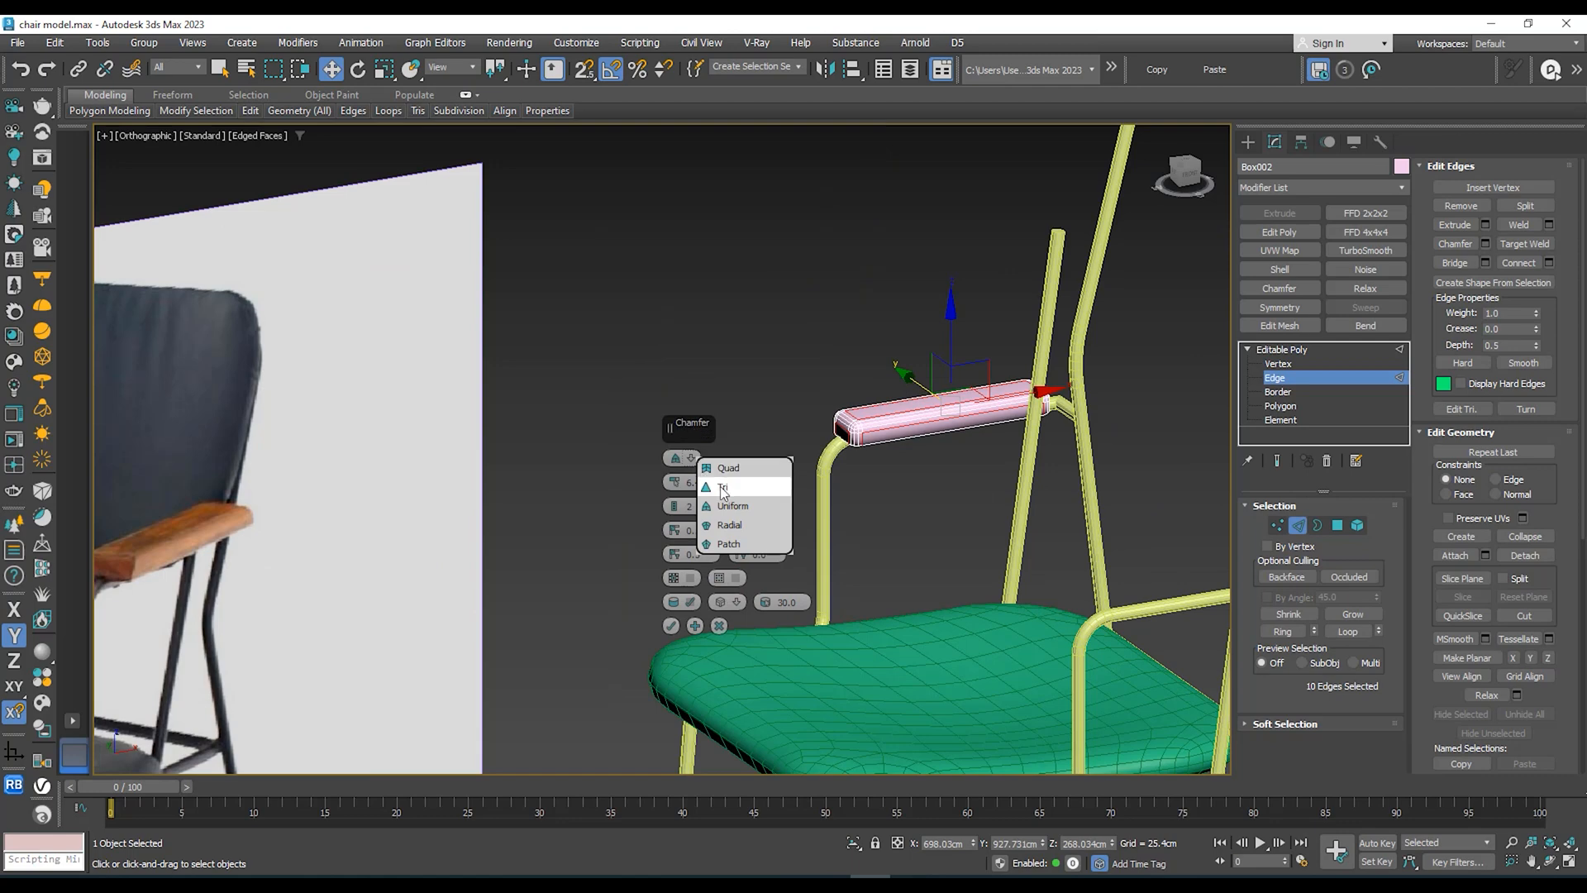
click(721, 486)
scroll(868, 419, up, 2)
click(692, 460)
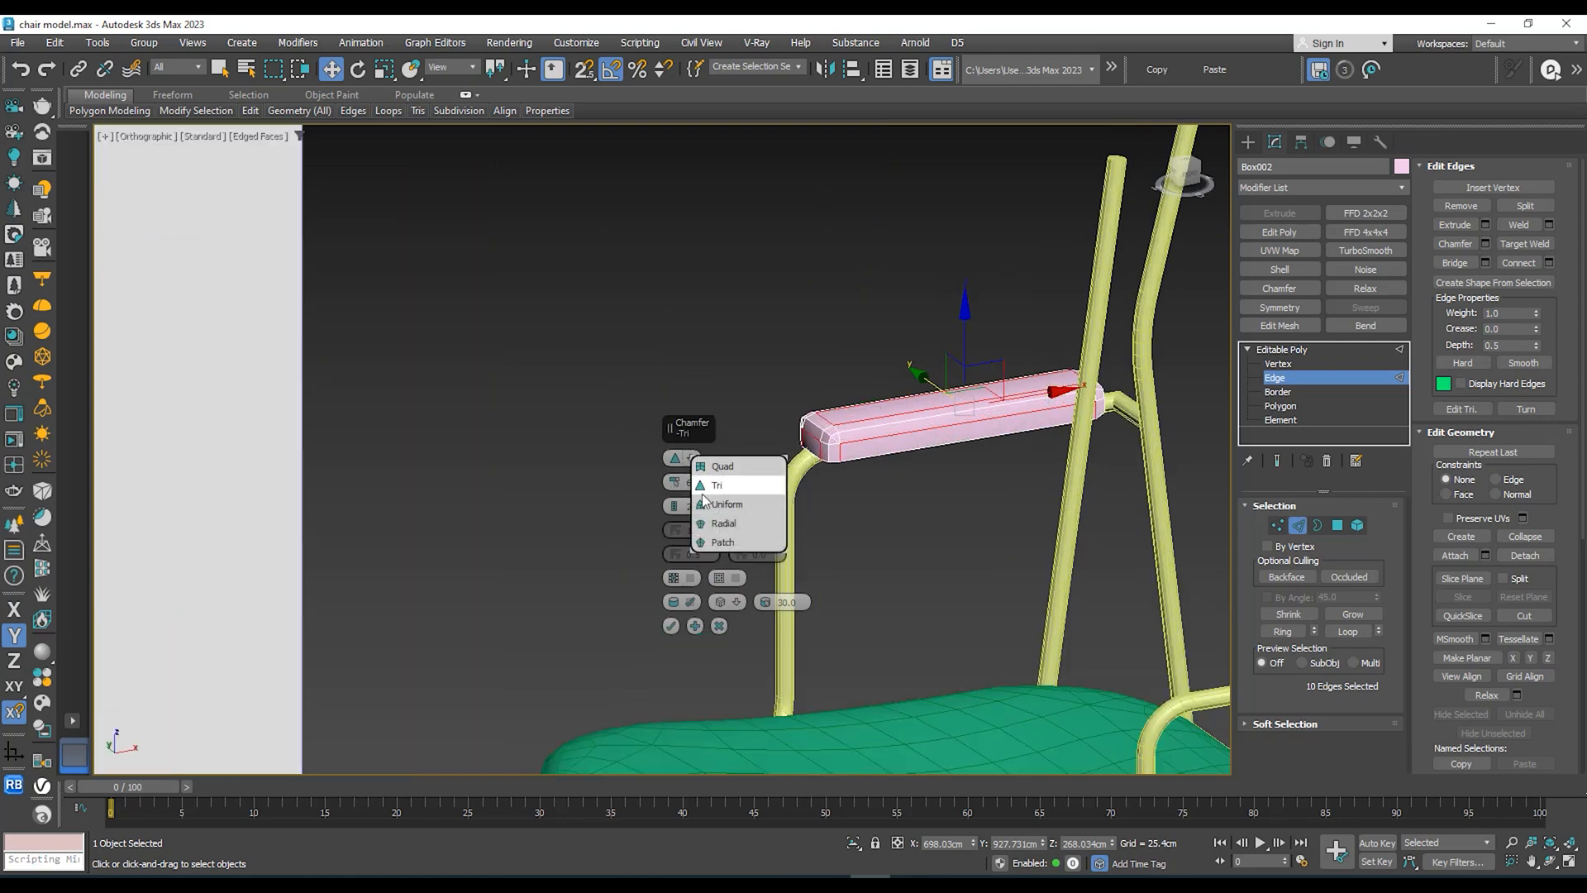
click(727, 505)
click(697, 461)
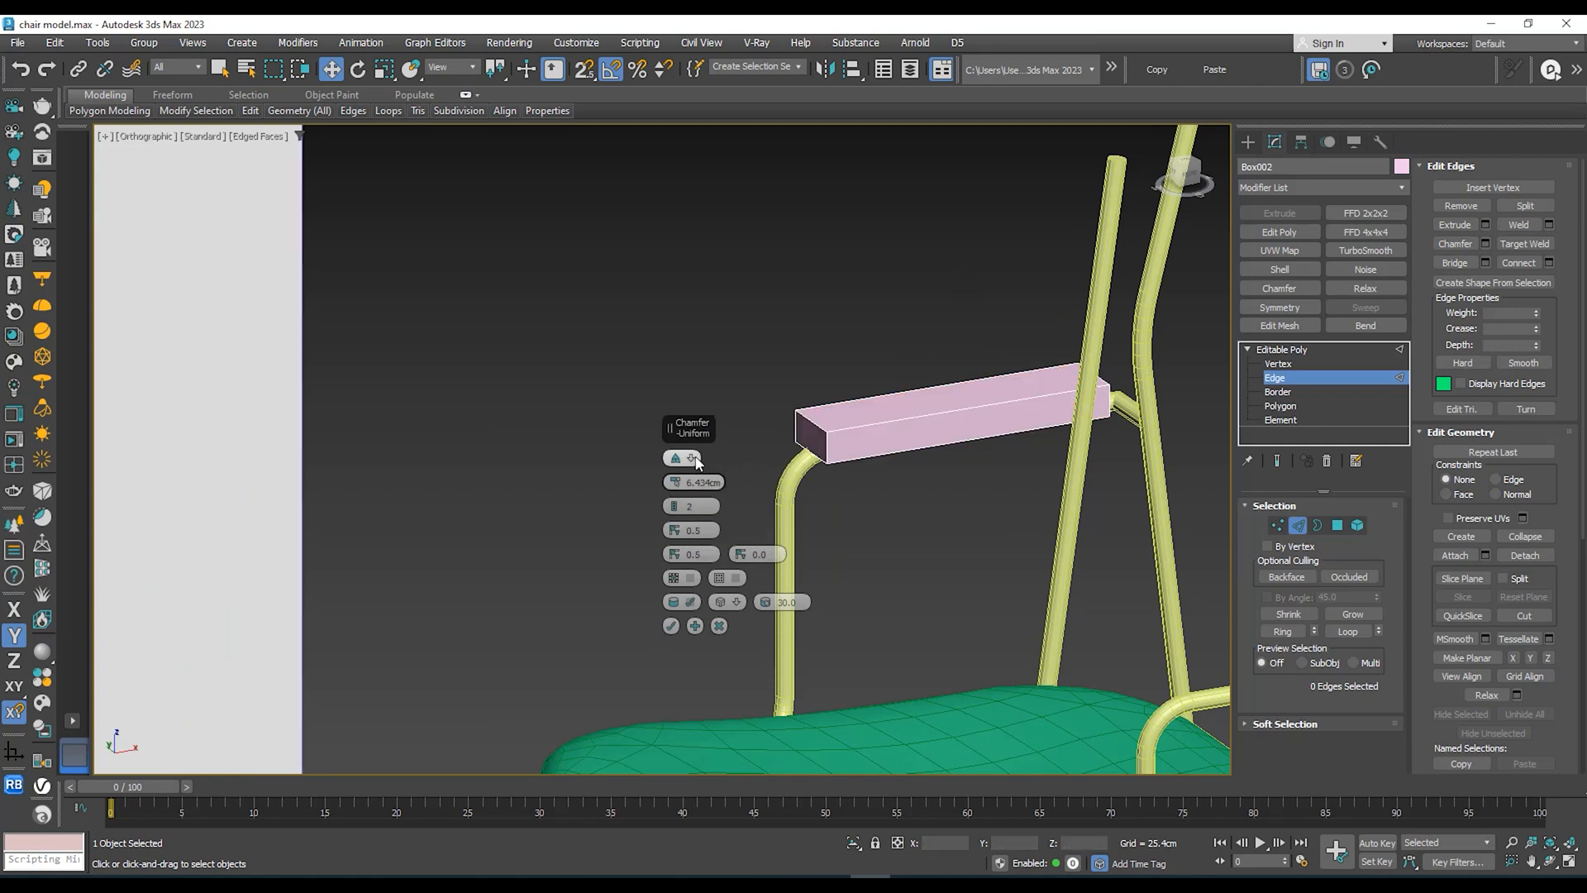
click(697, 460)
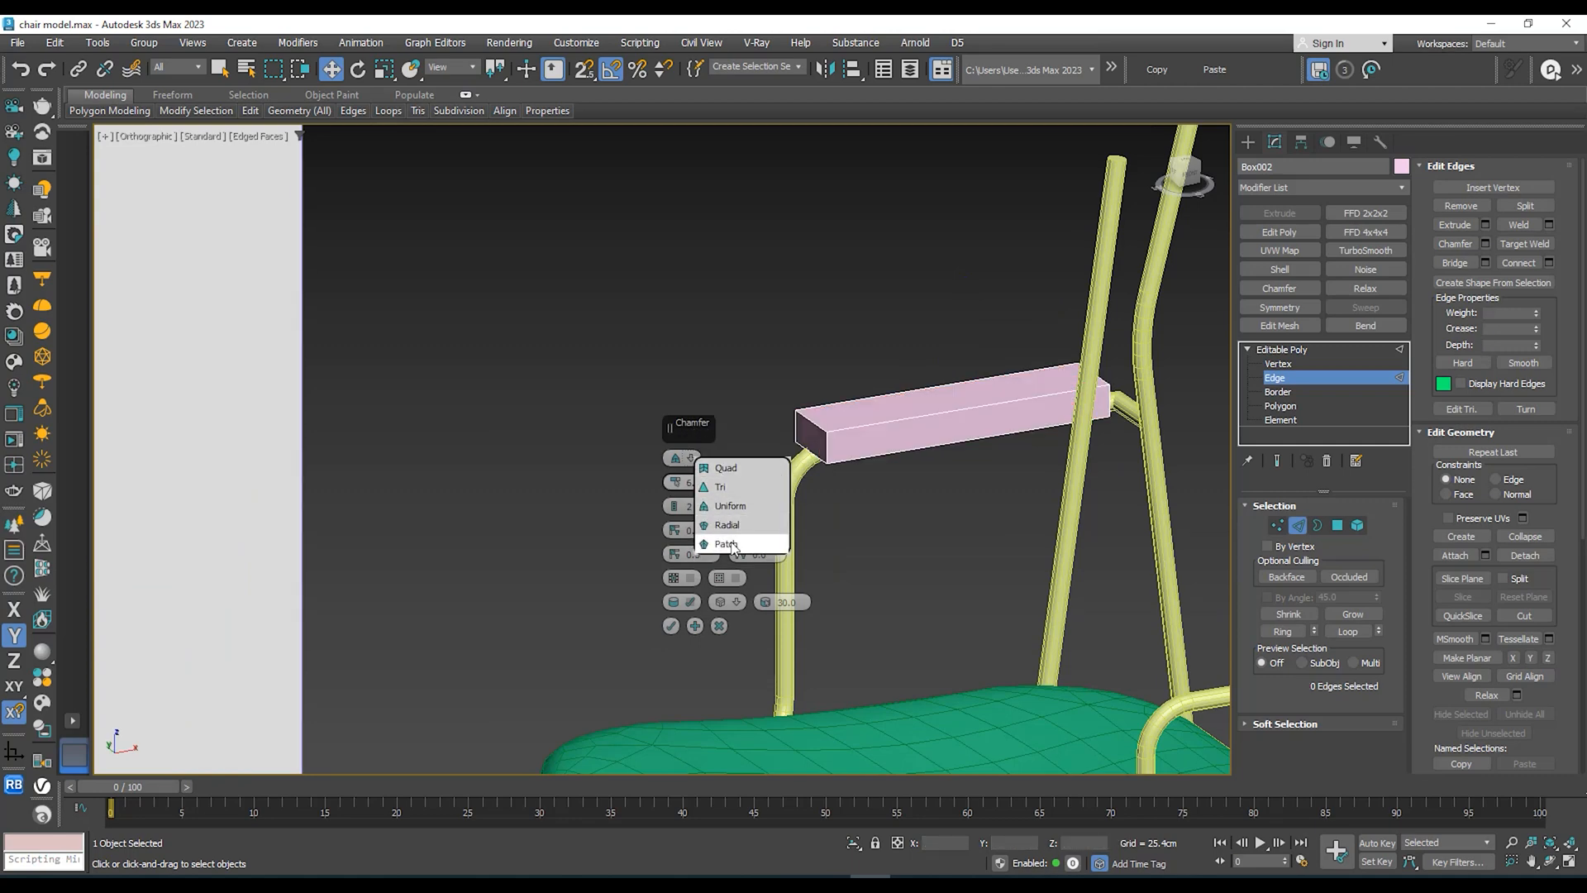
click(903, 425)
click(907, 420)
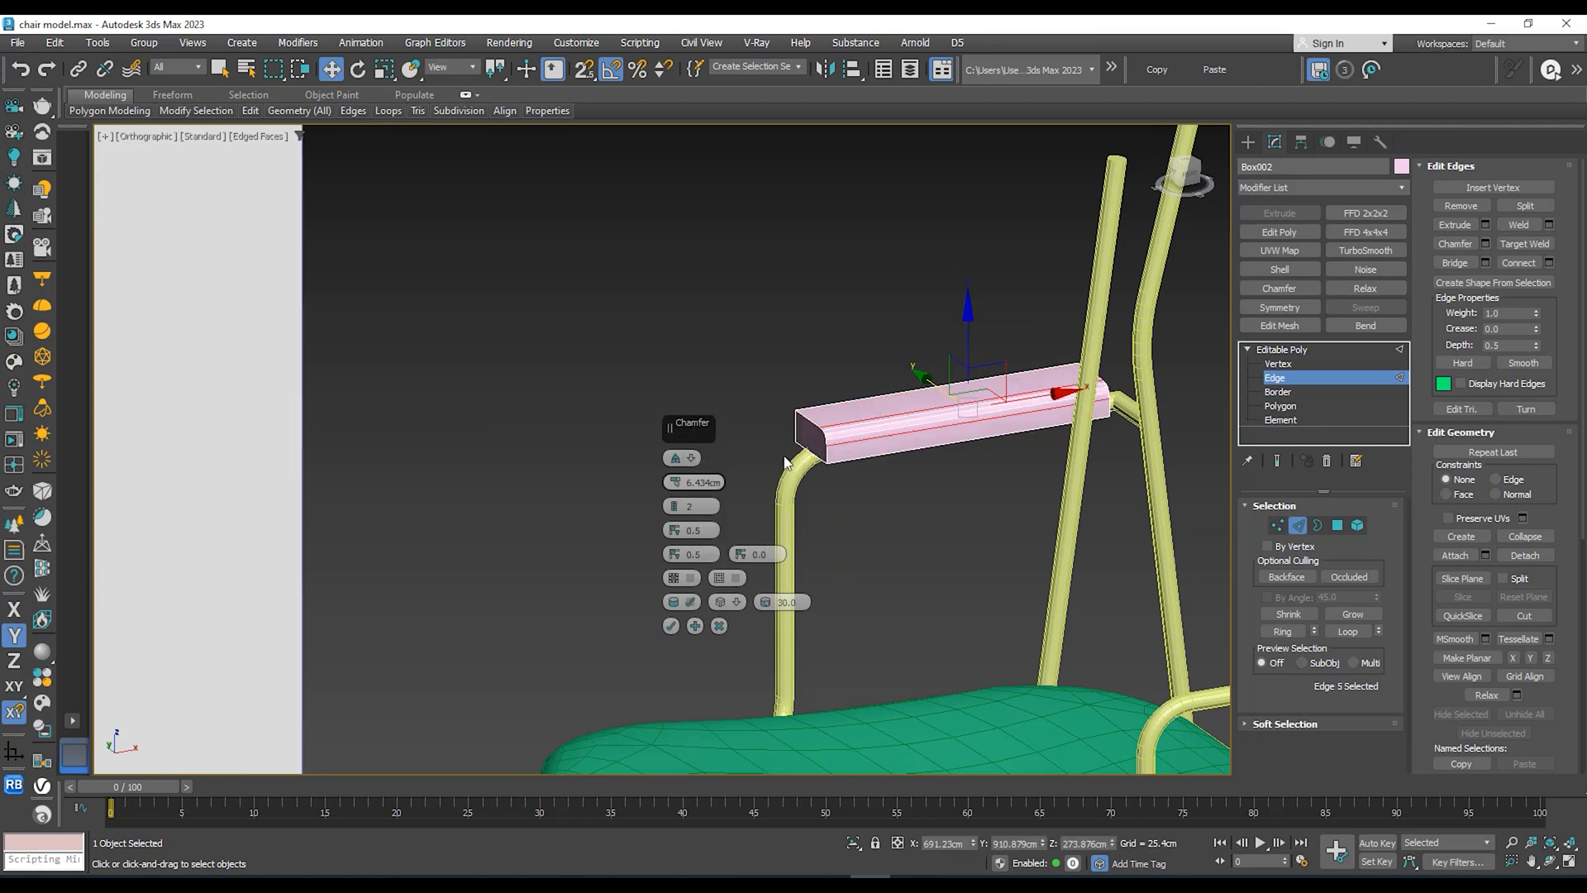
click(720, 627)
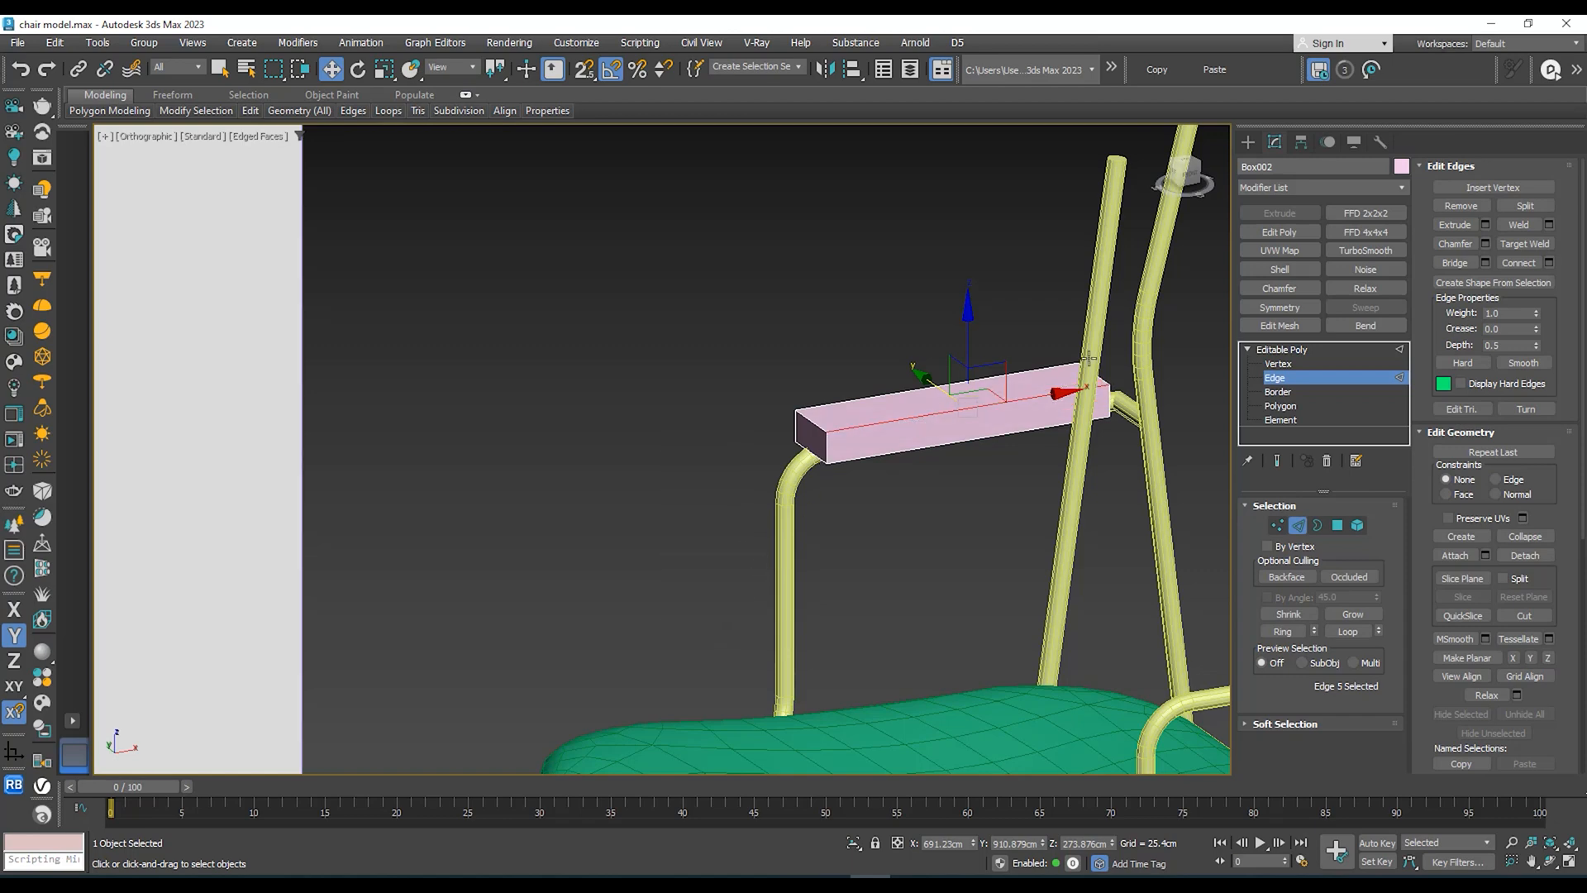
Step: Select only the four edges around the armrest box's top face, removing the other edges from the selection
alt+middle_drag(1169, 324, 1145, 313)
drag(1208, 312, 854, 408)
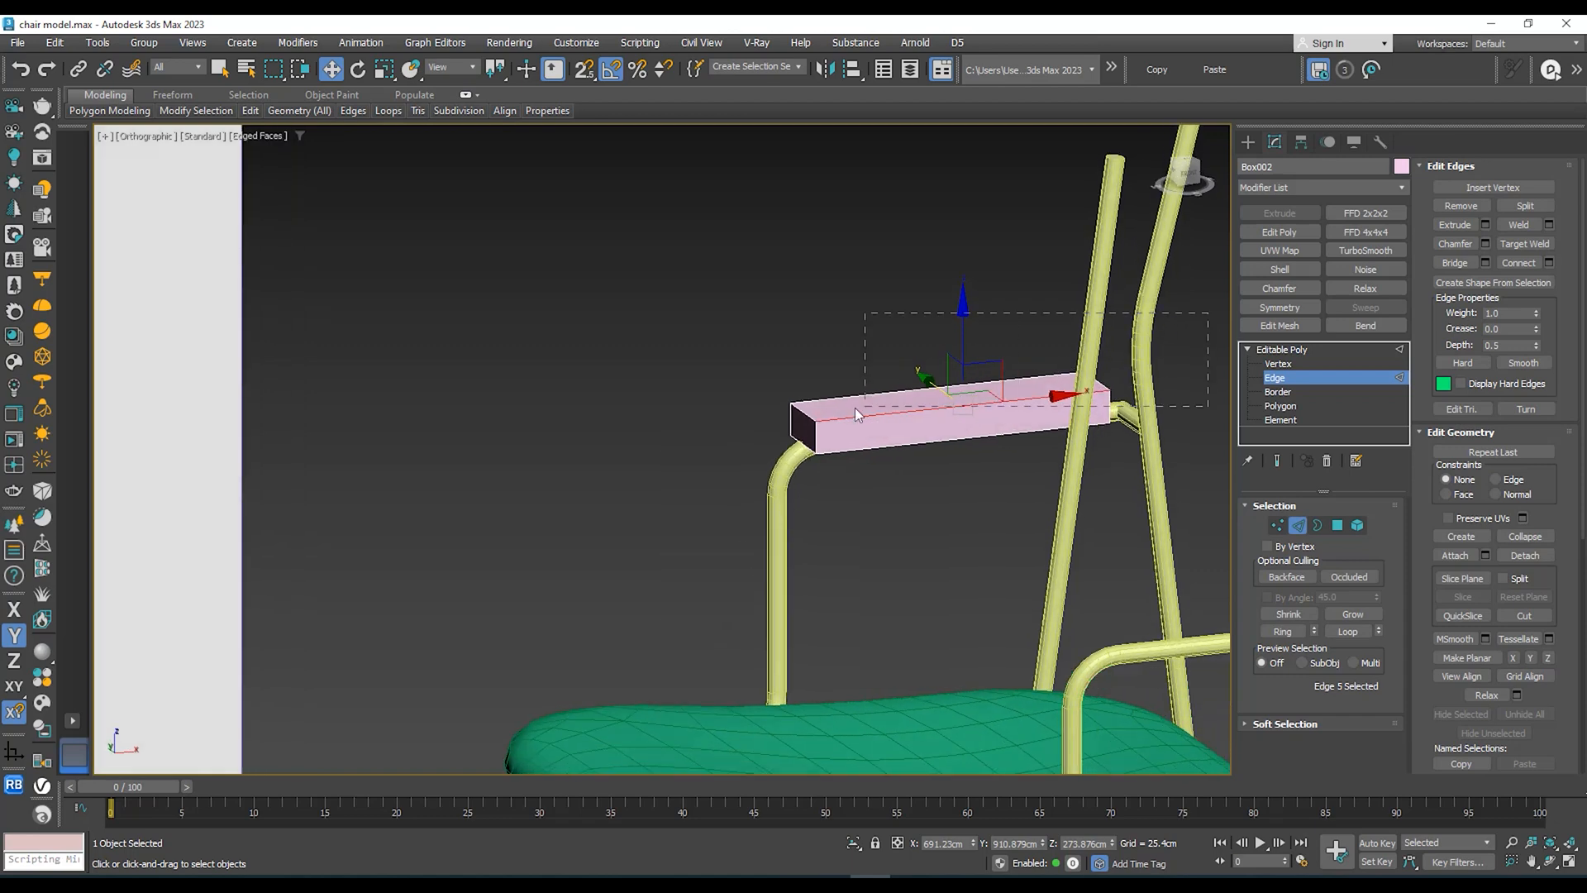
drag(747, 429, 747, 428)
alt+middle_drag(747, 428, 911, 401)
alt+drag(759, 416, 435, 474)
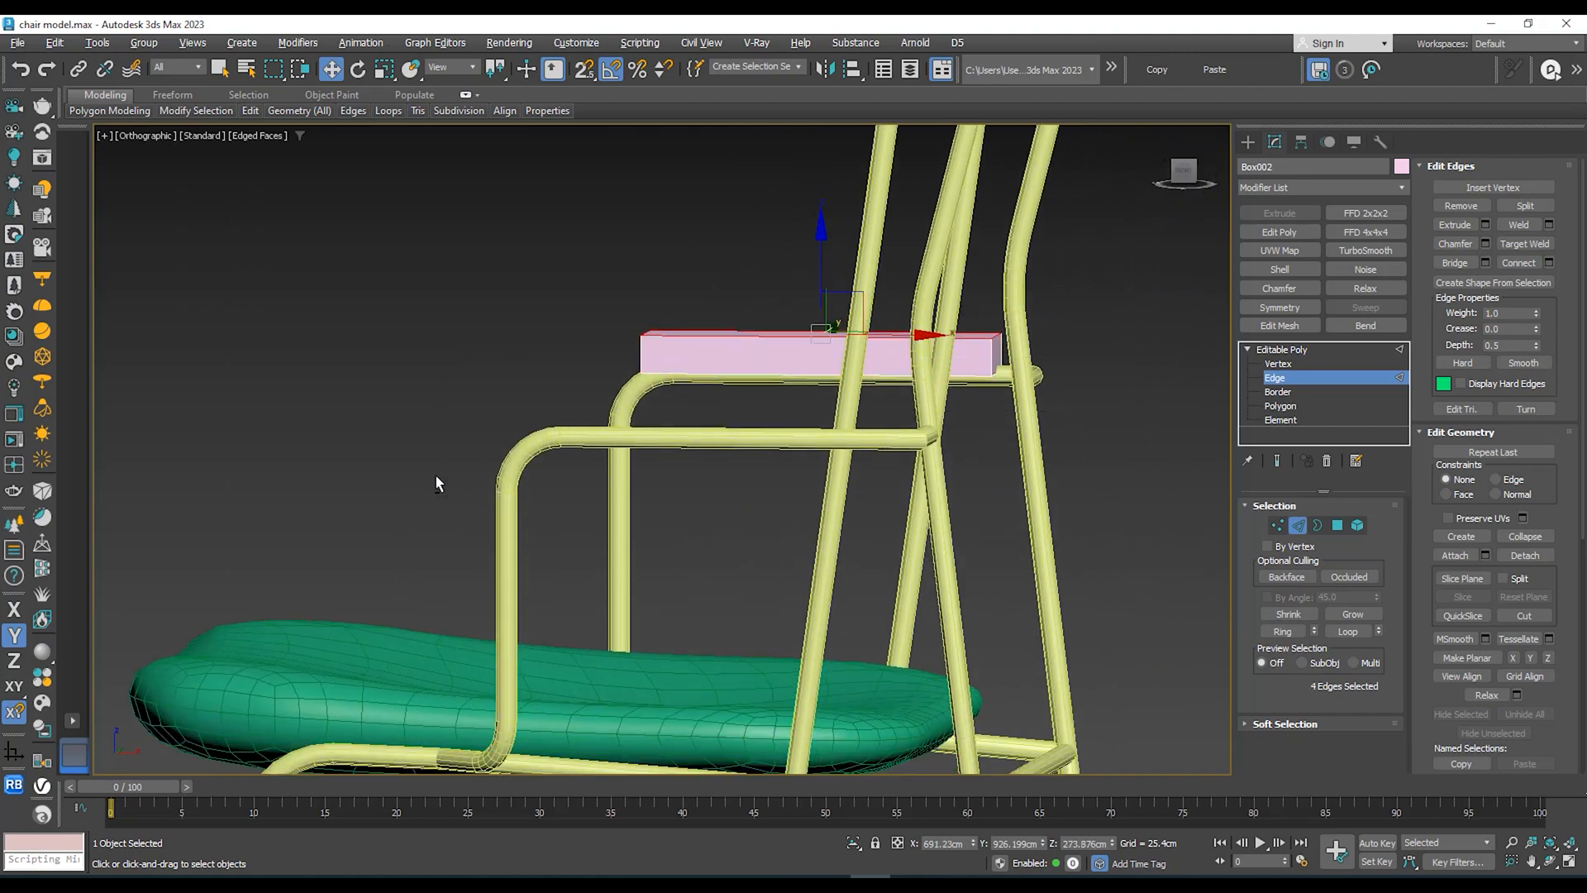
alt+middle_drag(435, 474, 572, 489)
scroll(572, 490, up, 2)
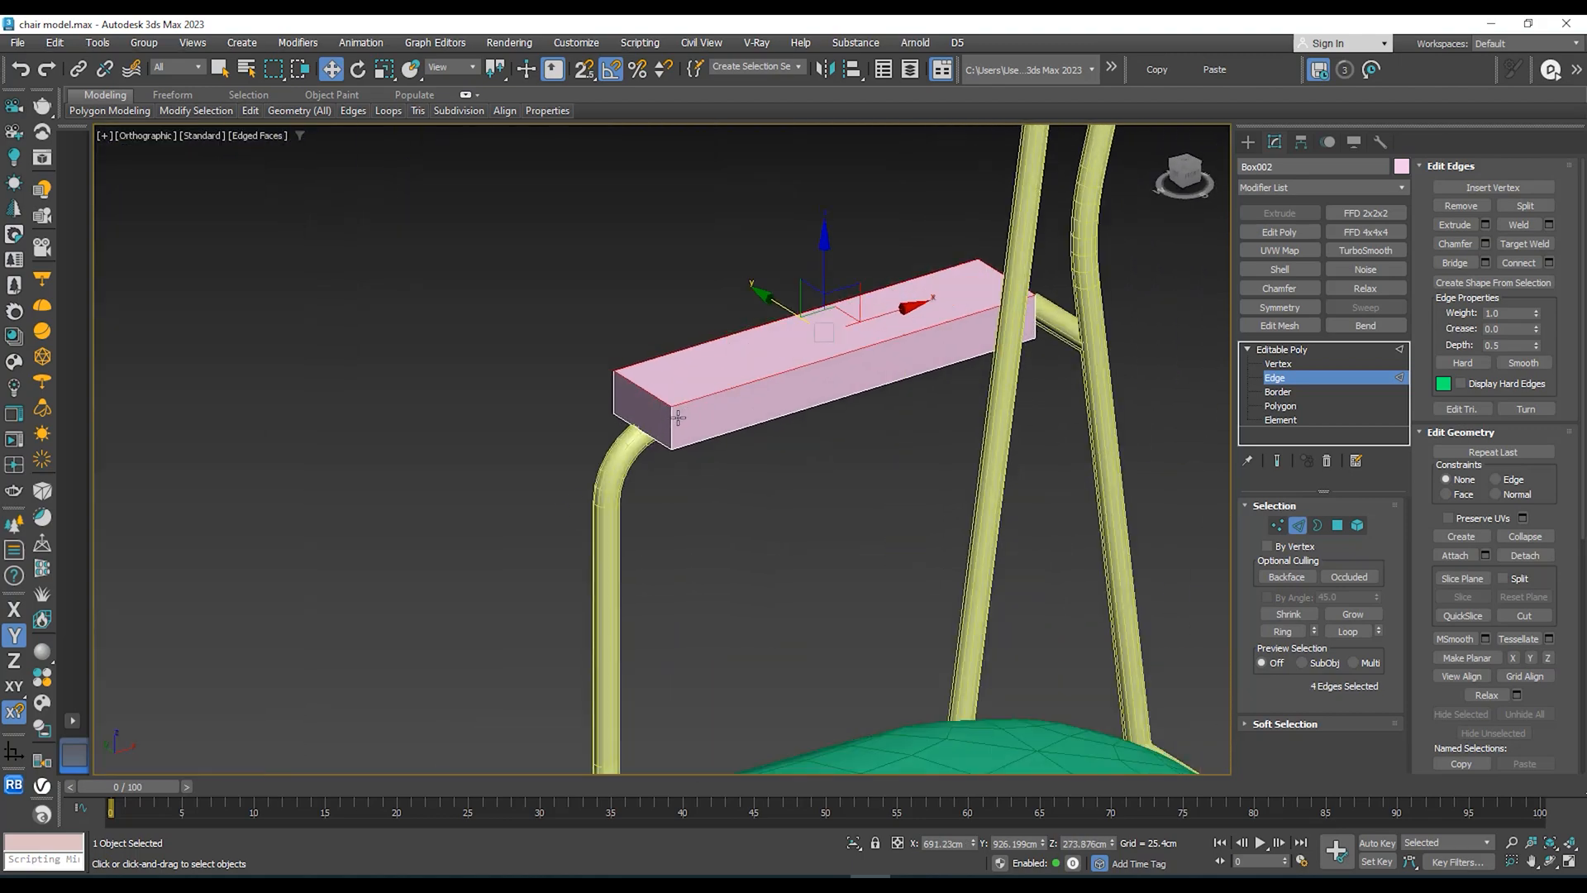
alt+middle_drag(678, 418, 1039, 296)
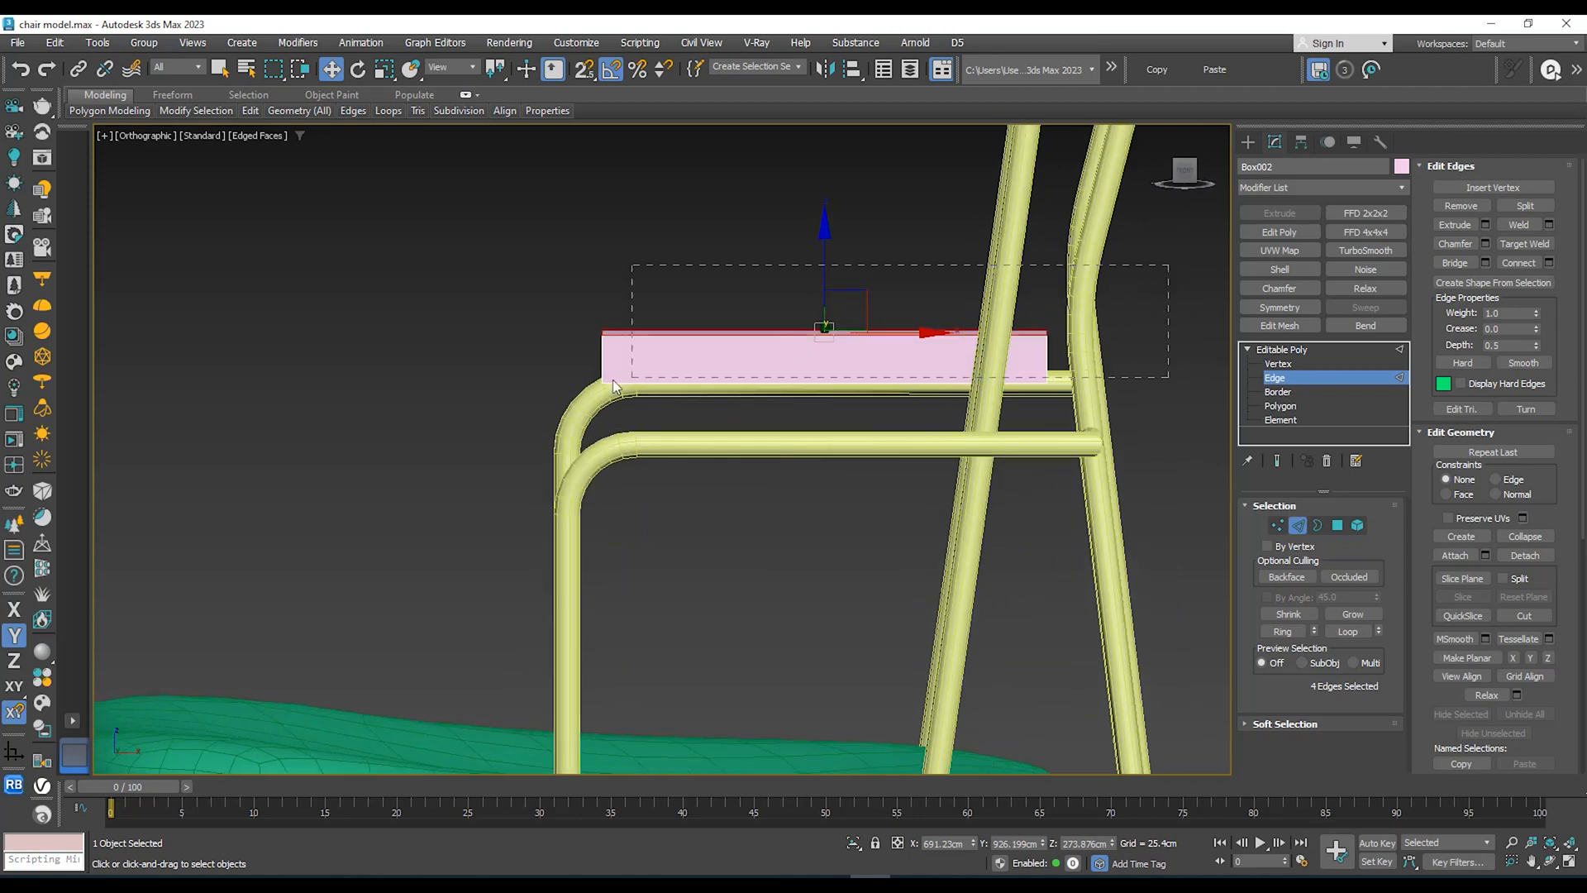
Step: Add the armrest box's vertical corner edges to the selection and preview a chamfer on them with a different chamfer type
drag(496, 360, 494, 346)
alt+middle_drag(495, 345, 731, 394)
right_click(728, 390)
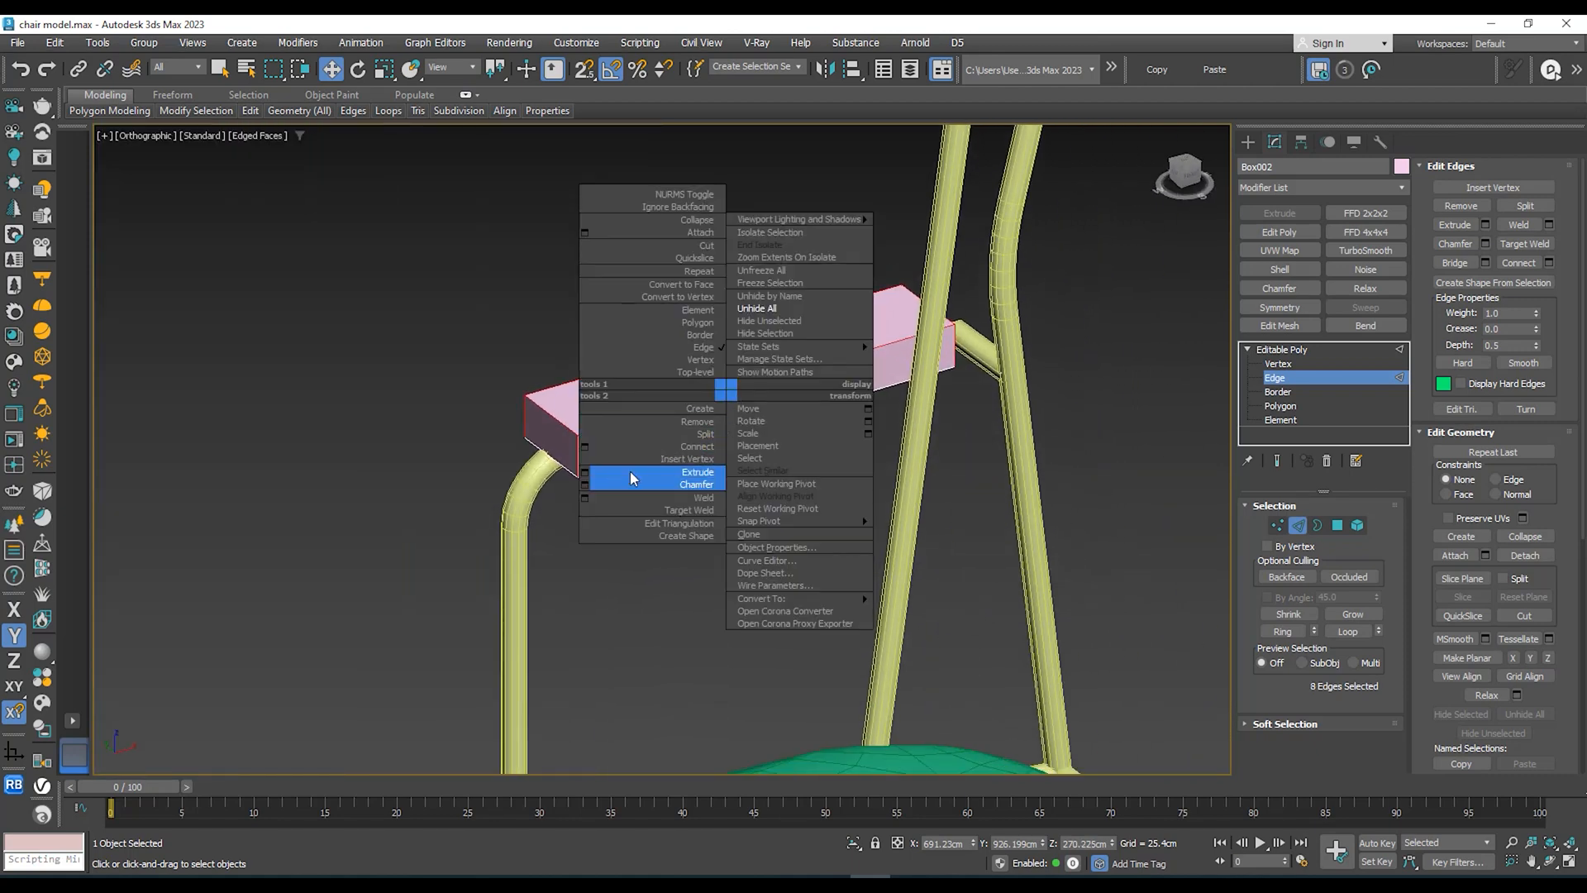
click(586, 486)
alt+middle_drag(661, 438, 663, 426)
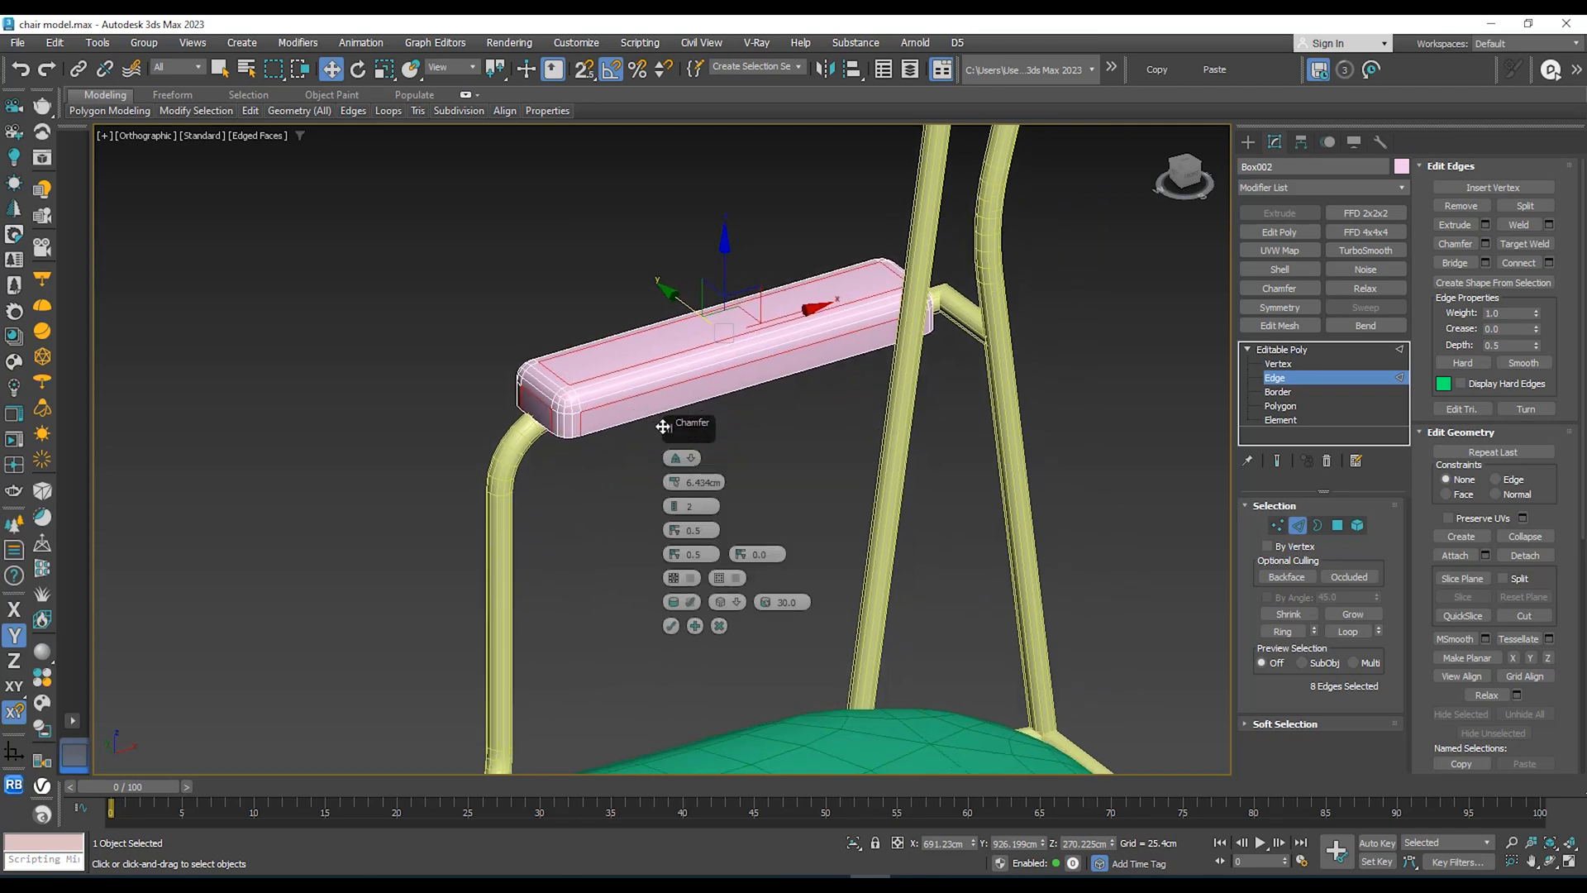
click(695, 460)
click(716, 470)
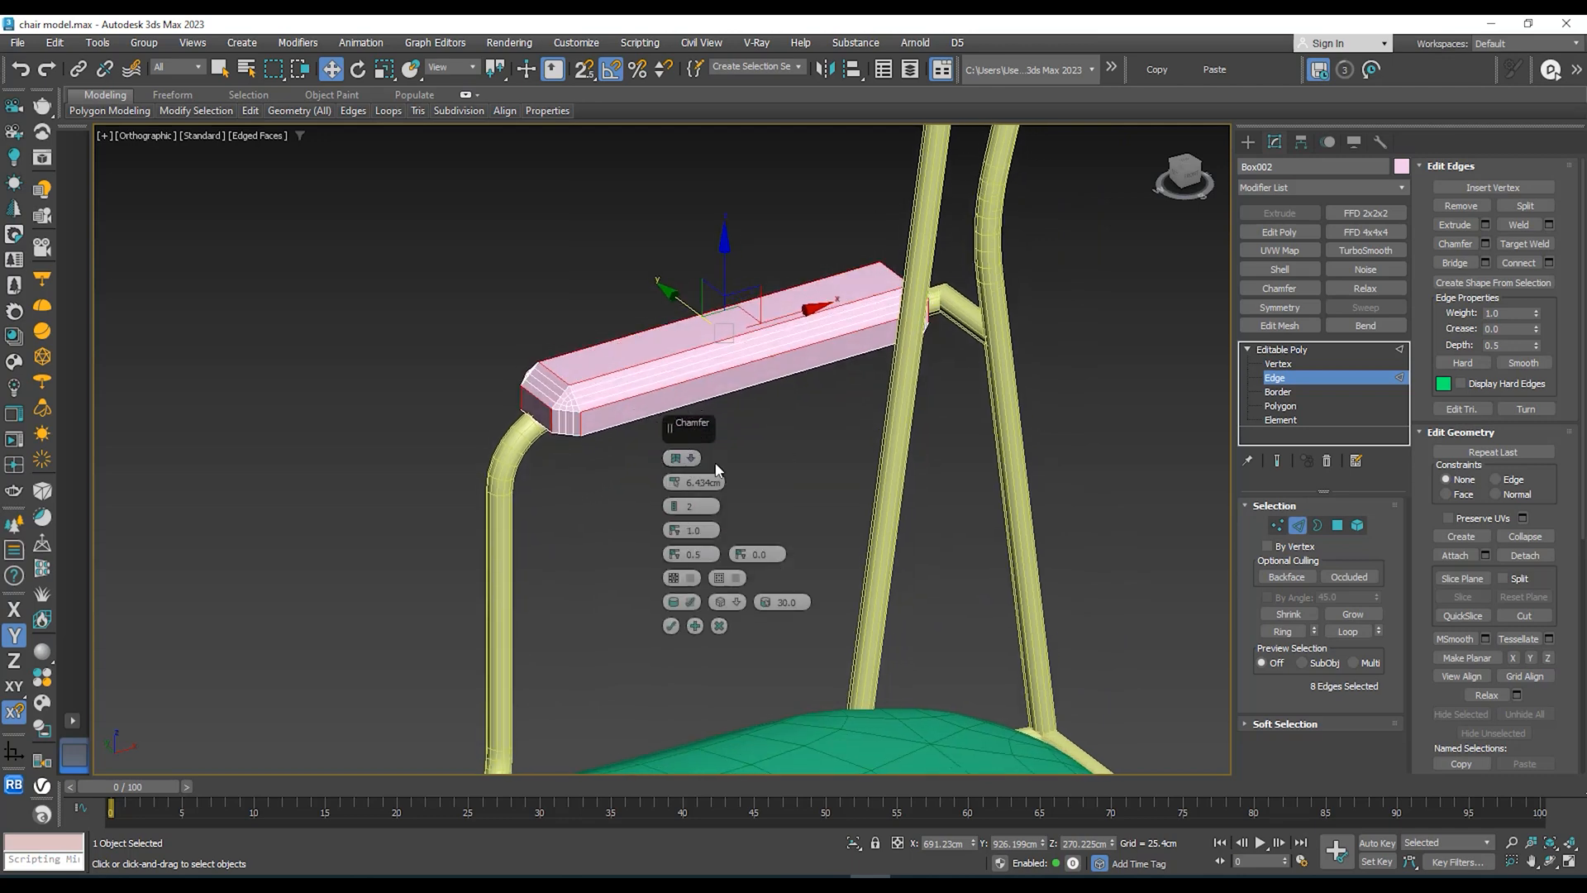
Step: Try chamfering the armrest edges with a 3.401 cm amount and three segments, comparing with the reference armrest
scroll(651, 359, down, 5)
scroll(177, 539, up, 5)
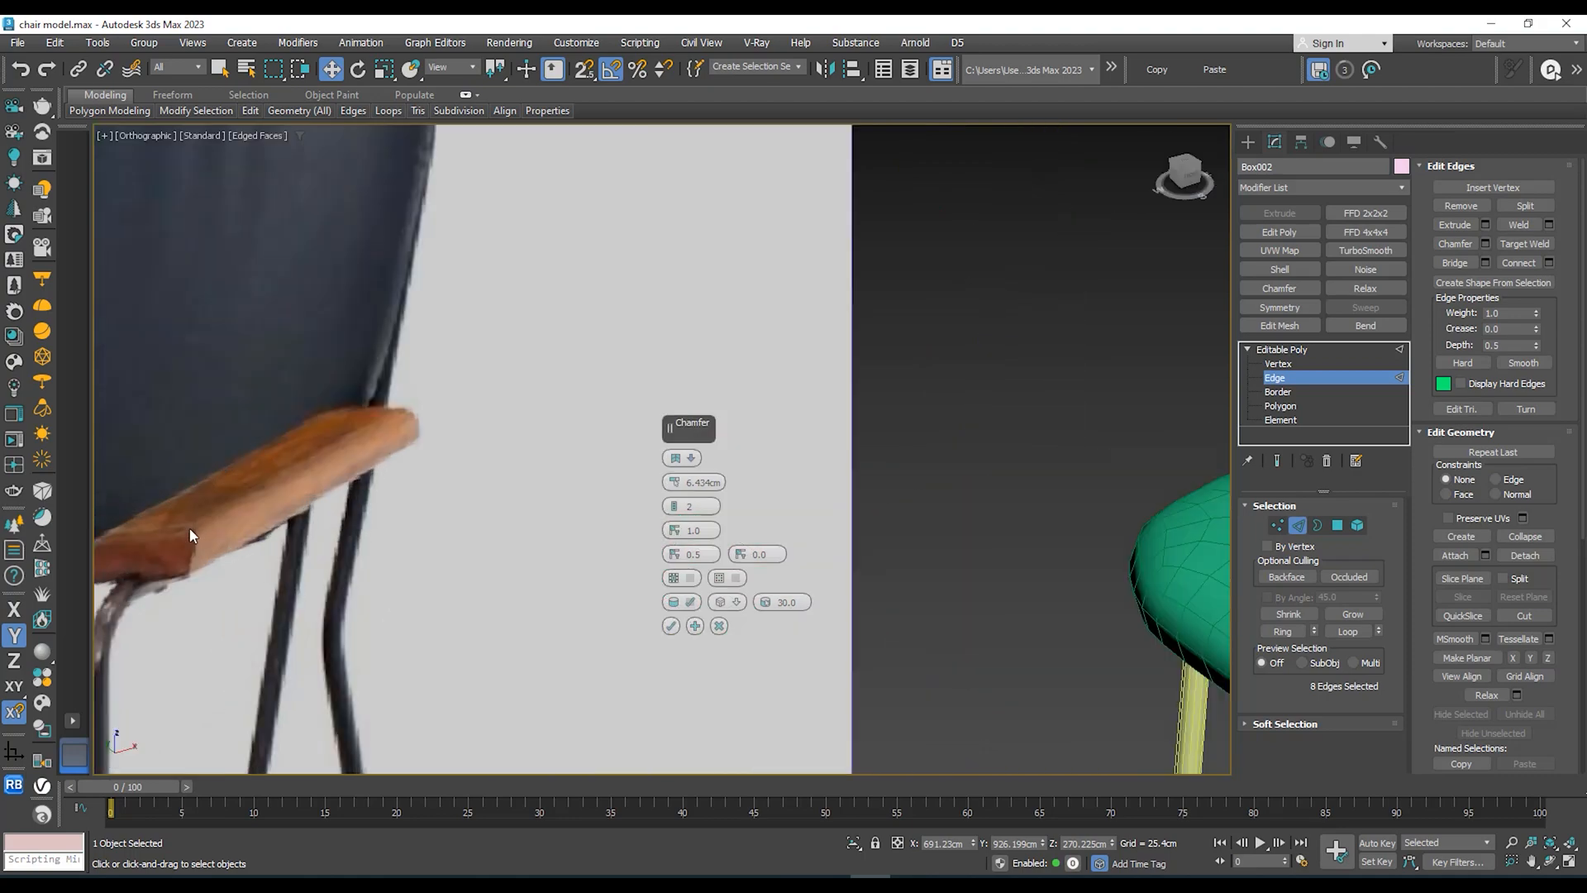
scroll(196, 537, down, 5)
alt+middle_drag(711, 364, 798, 343)
scroll(798, 343, up, 5)
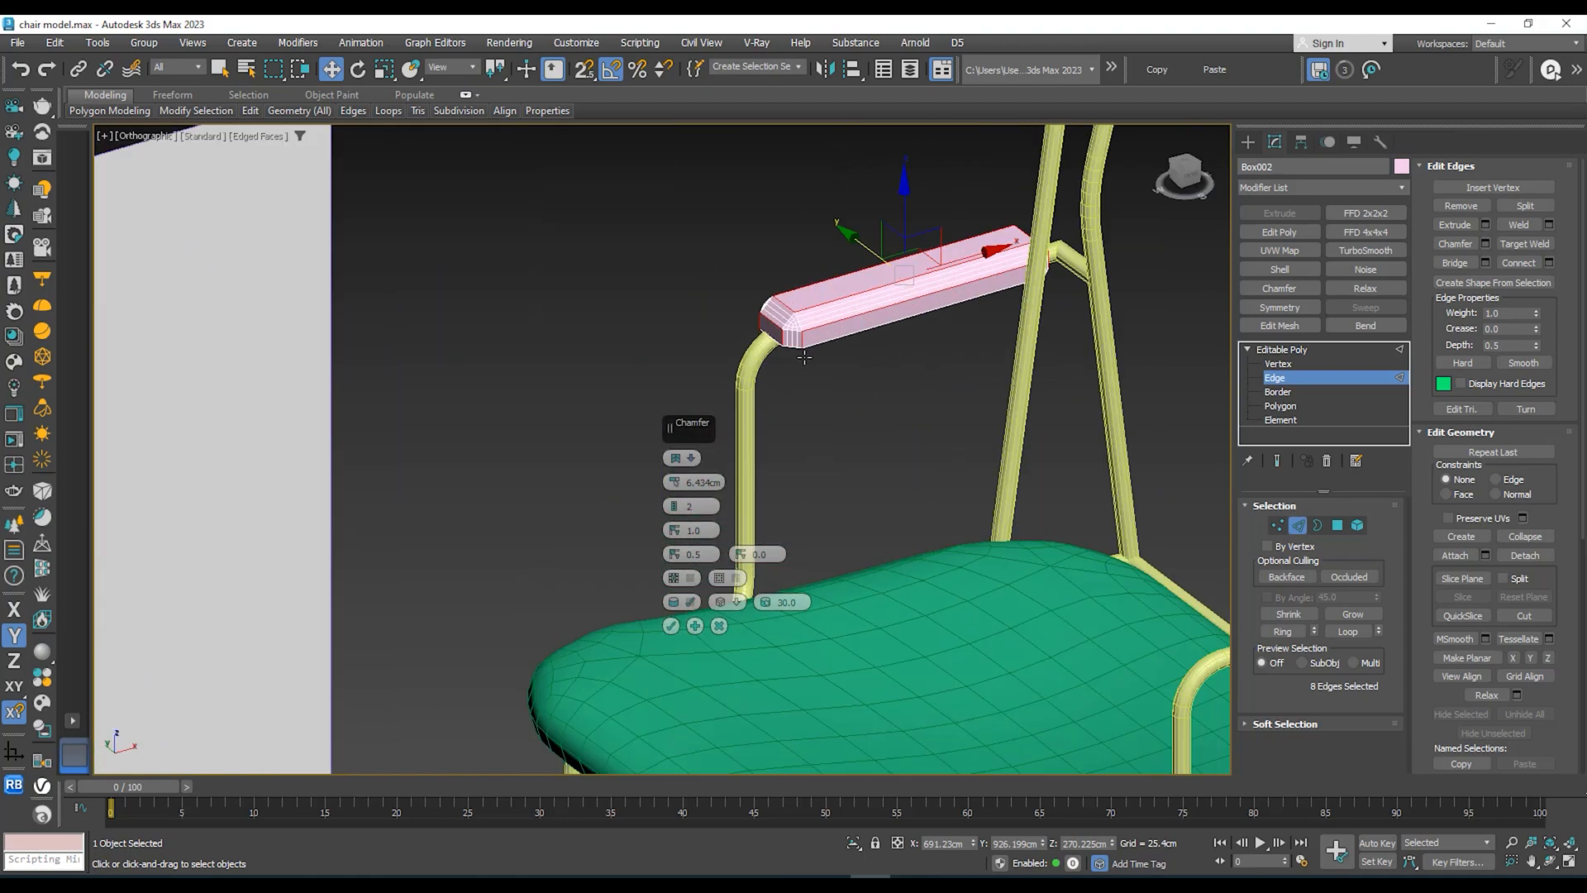
drag(674, 495, 675, 497)
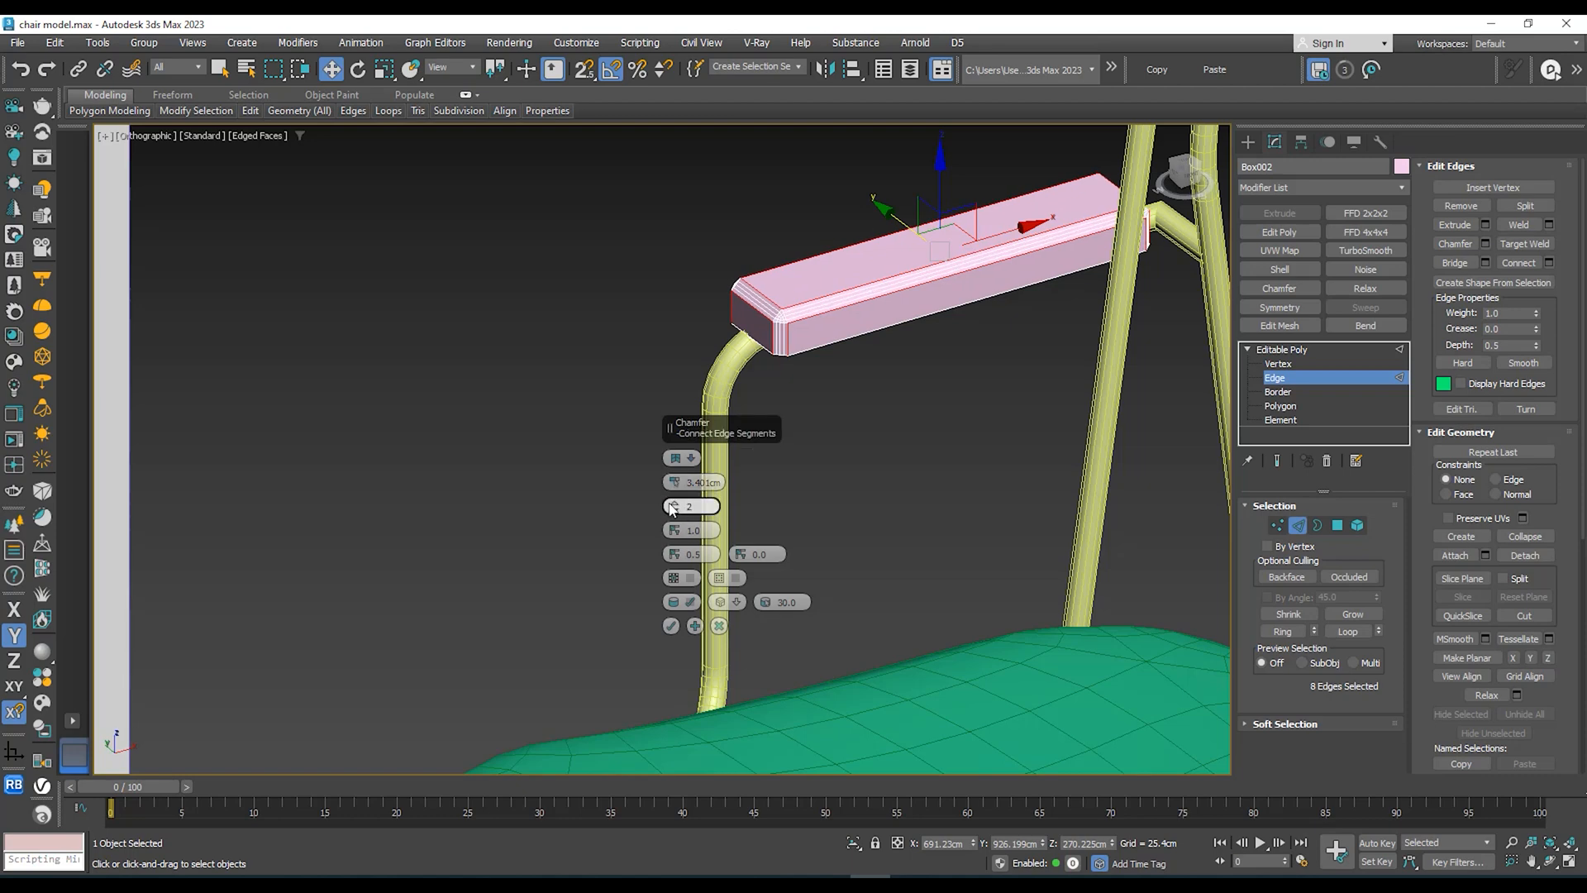
click(674, 628)
Step: Leave edge editing, hide the edged-face display, and examine the chamfered armrest against the reference chair from several angles
click(1302, 350)
click(891, 432)
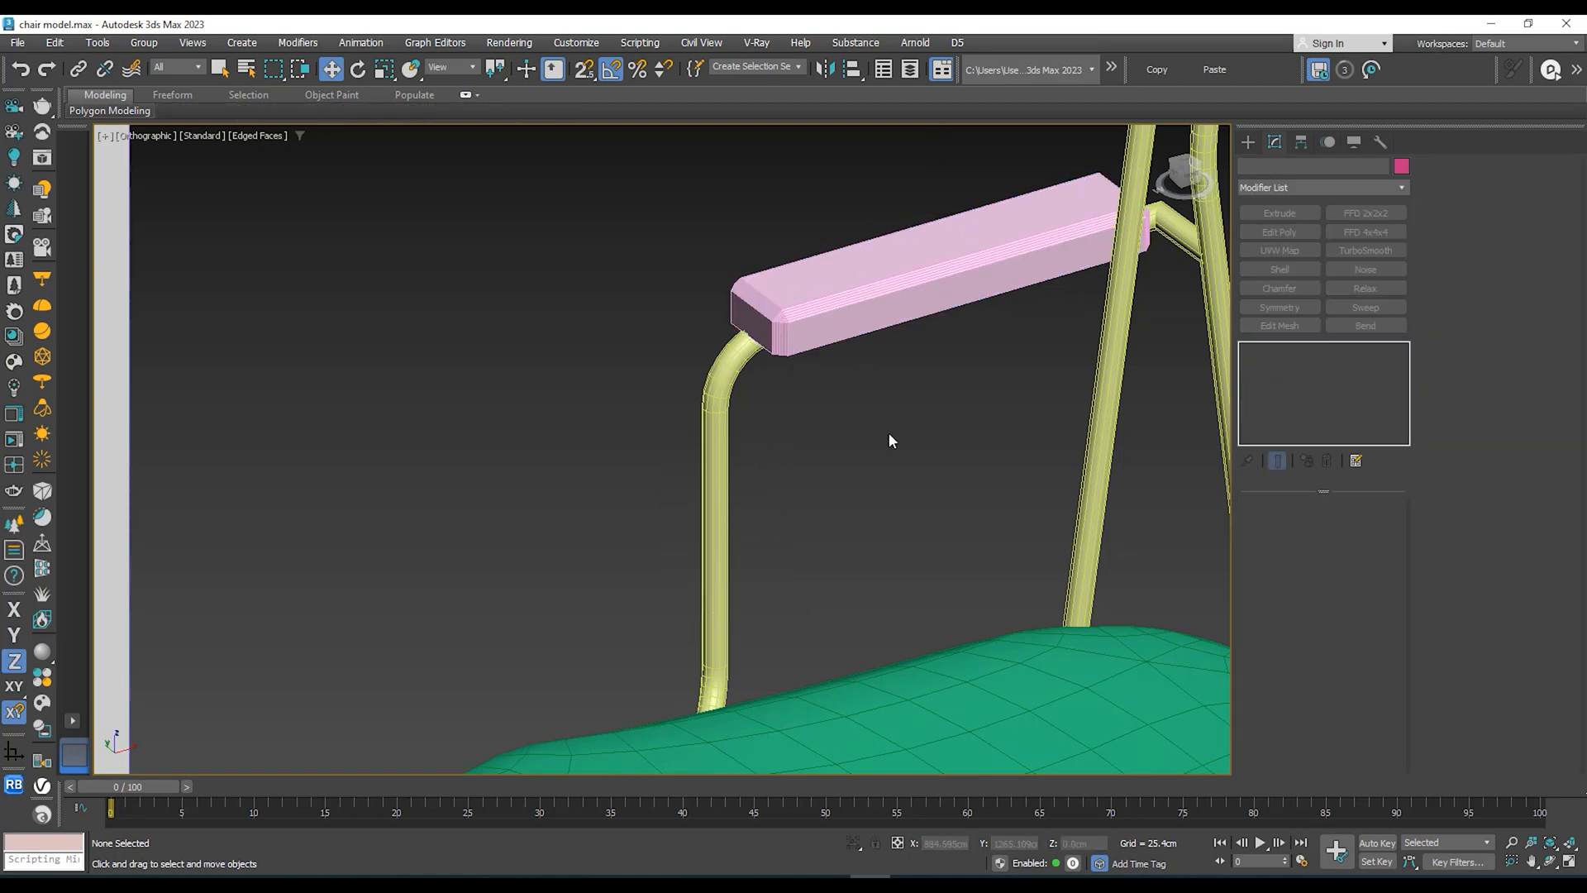
middle_drag(890, 433, 782, 425)
key(F4)
click(736, 363)
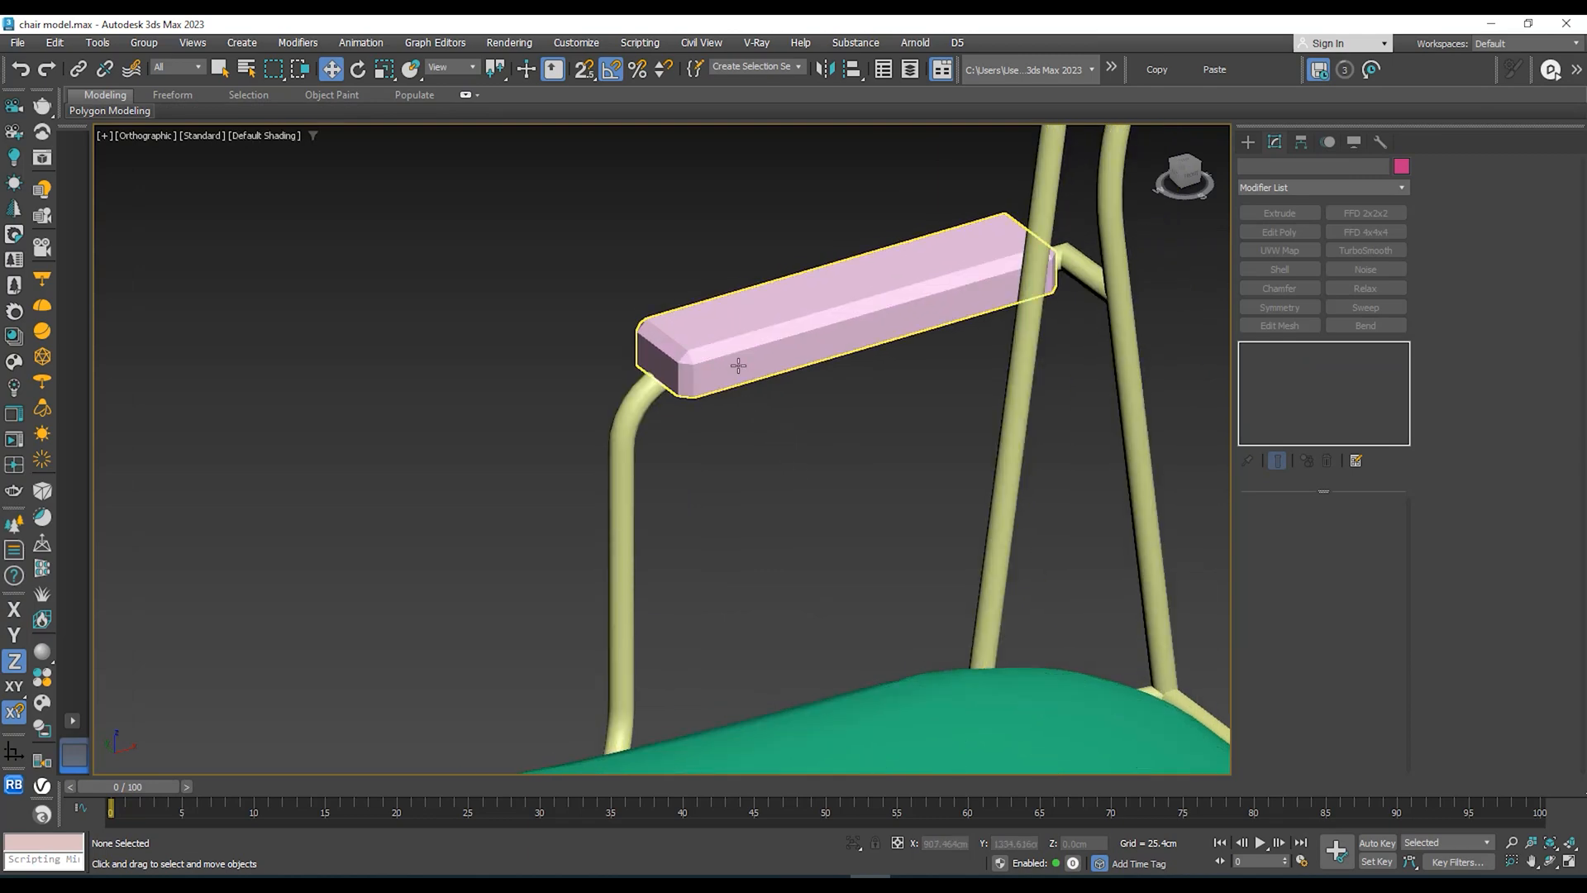
scroll(748, 405, down, 3)
scroll(687, 356, up, 4)
scroll(753, 399, down, 4)
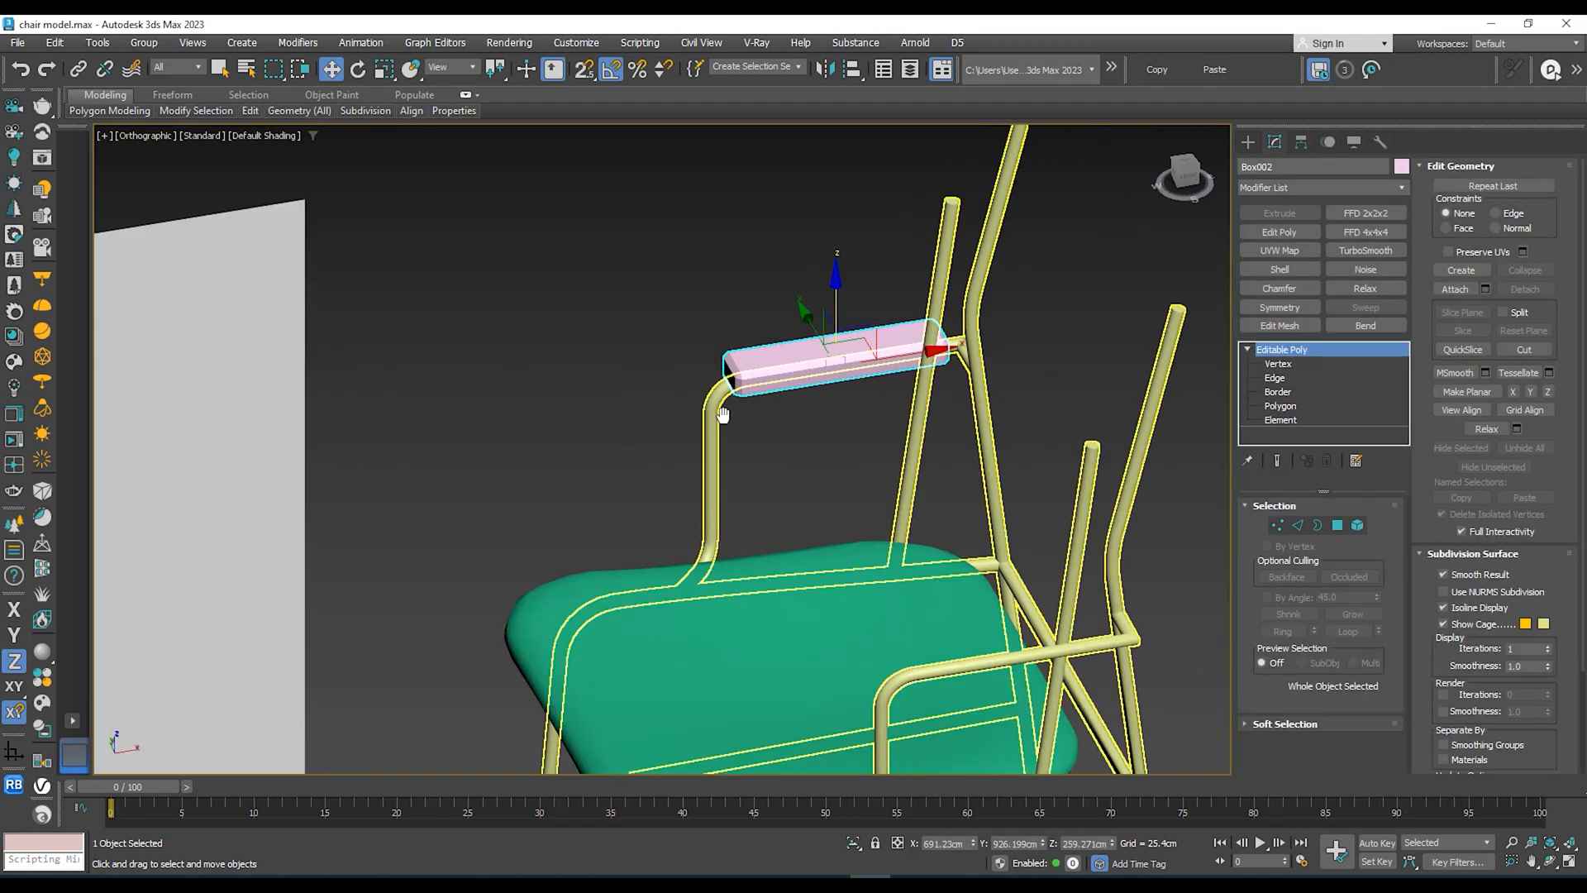
middle_drag(724, 415, 891, 391)
middle_drag(222, 489, 178, 549)
scroll(395, 457, up, 2)
scroll(496, 488, down, 2)
middle_drag(914, 404, 591, 454)
scroll(779, 408, up, 2)
alt+middle_drag(689, 418, 553, 409)
scroll(733, 396, up, 2)
scroll(554, 410, down, 3)
alt+middle_drag(554, 409, 704, 384)
alt+middle_drag(661, 304, 708, 339)
scroll(691, 328, up, 2)
Step: Undo the armrest chamfer
key(ctrl+z)
key(ctrl+z)
key(ctrl+z)
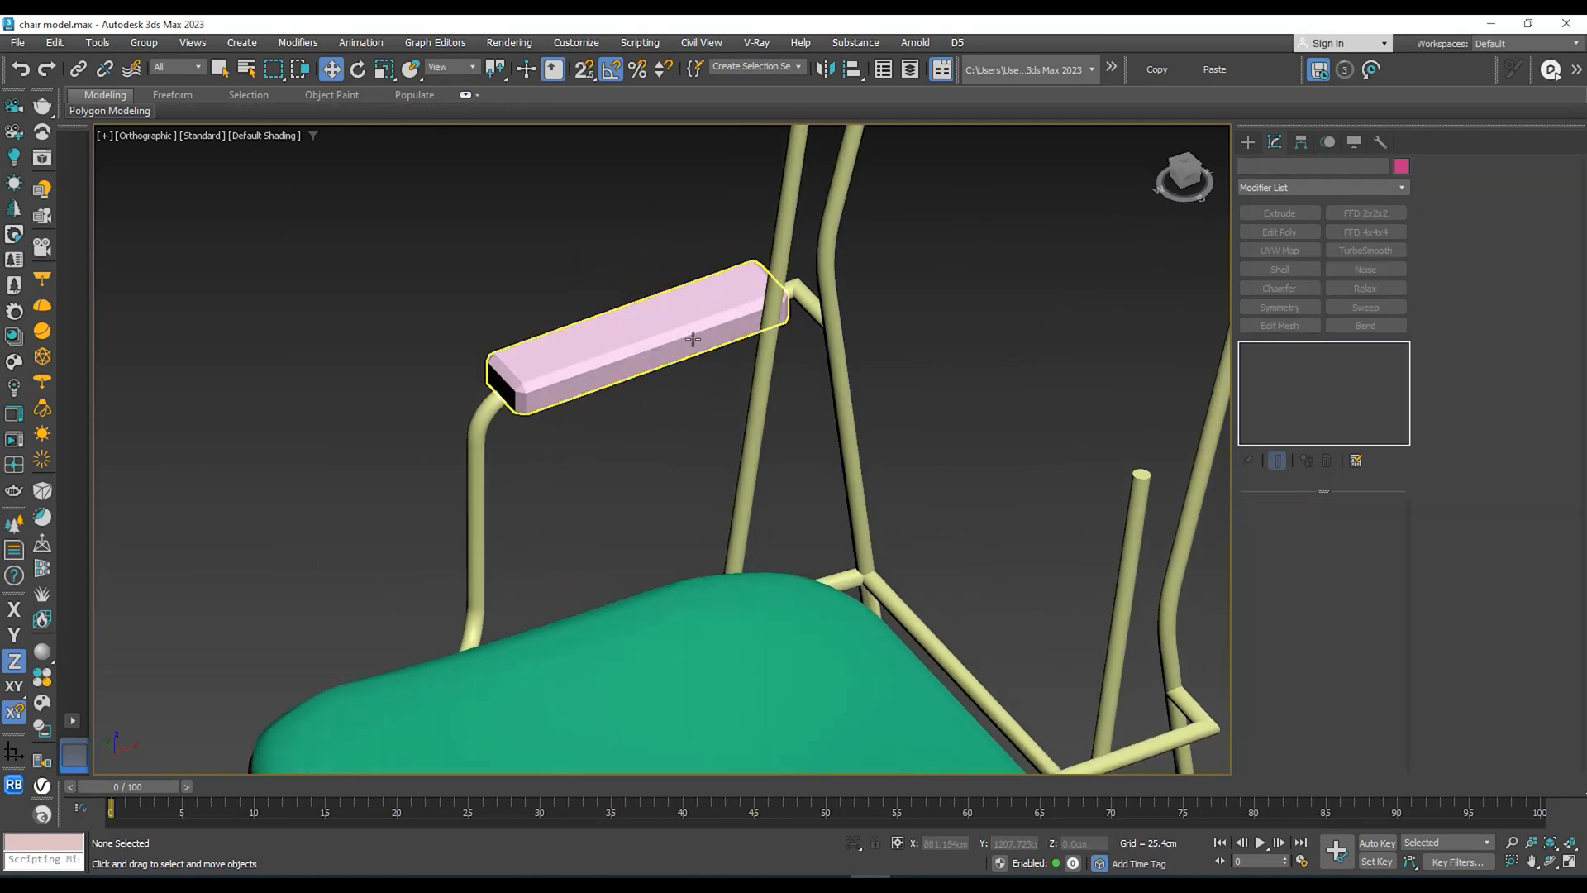
Step: Chamfer the eight selected armrest edges with the chamfer type that uses a 0.5 depth, three segments and a slightly larger amount
click(1321, 378)
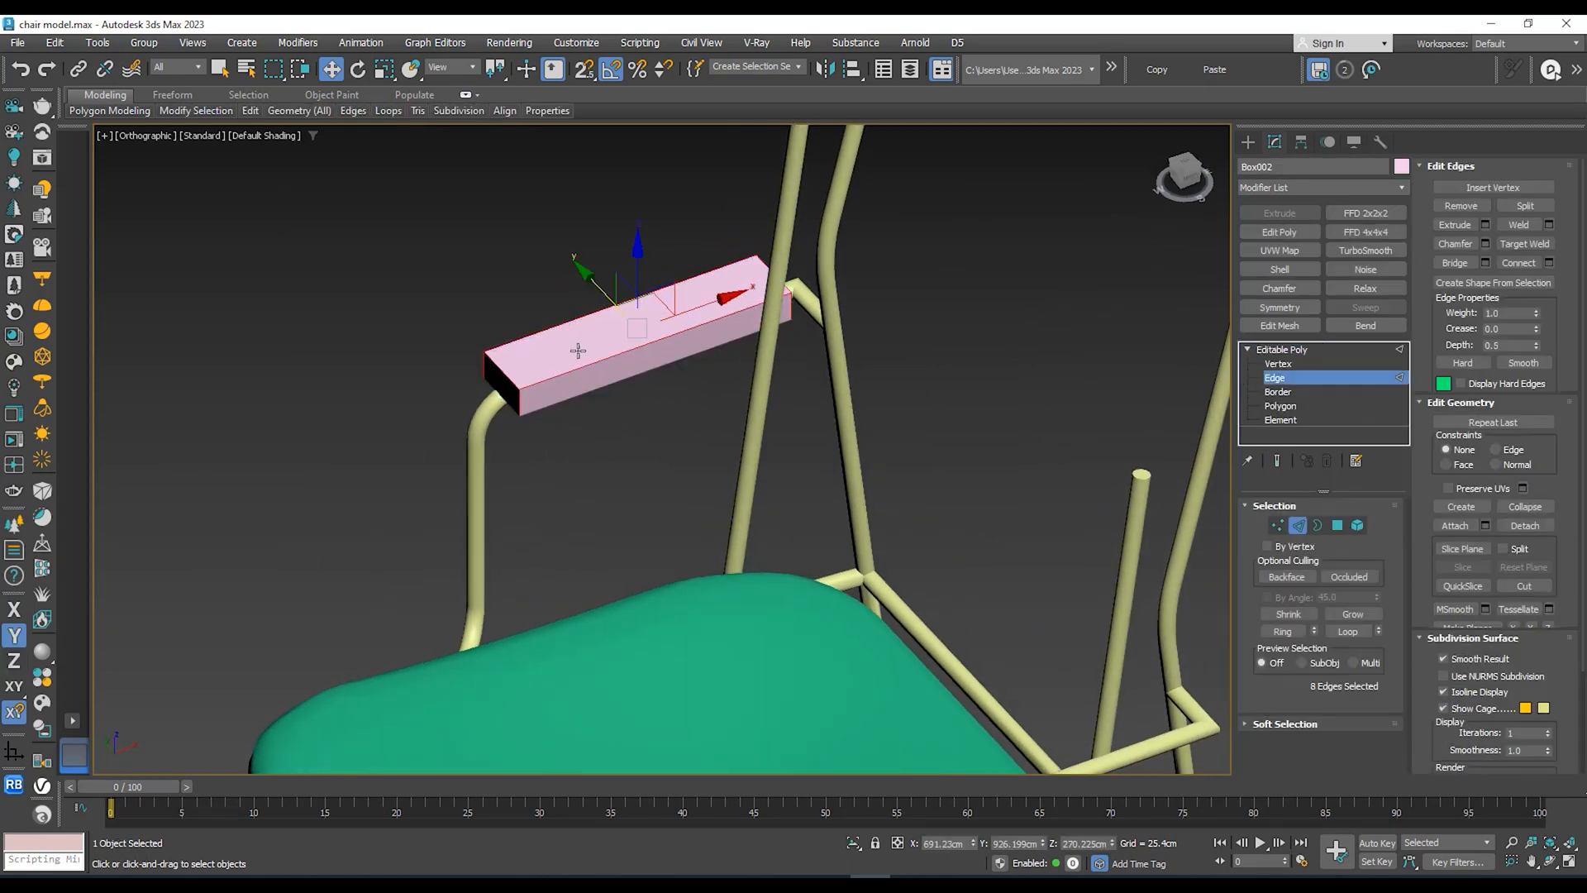
right_click(577, 342)
click(436, 439)
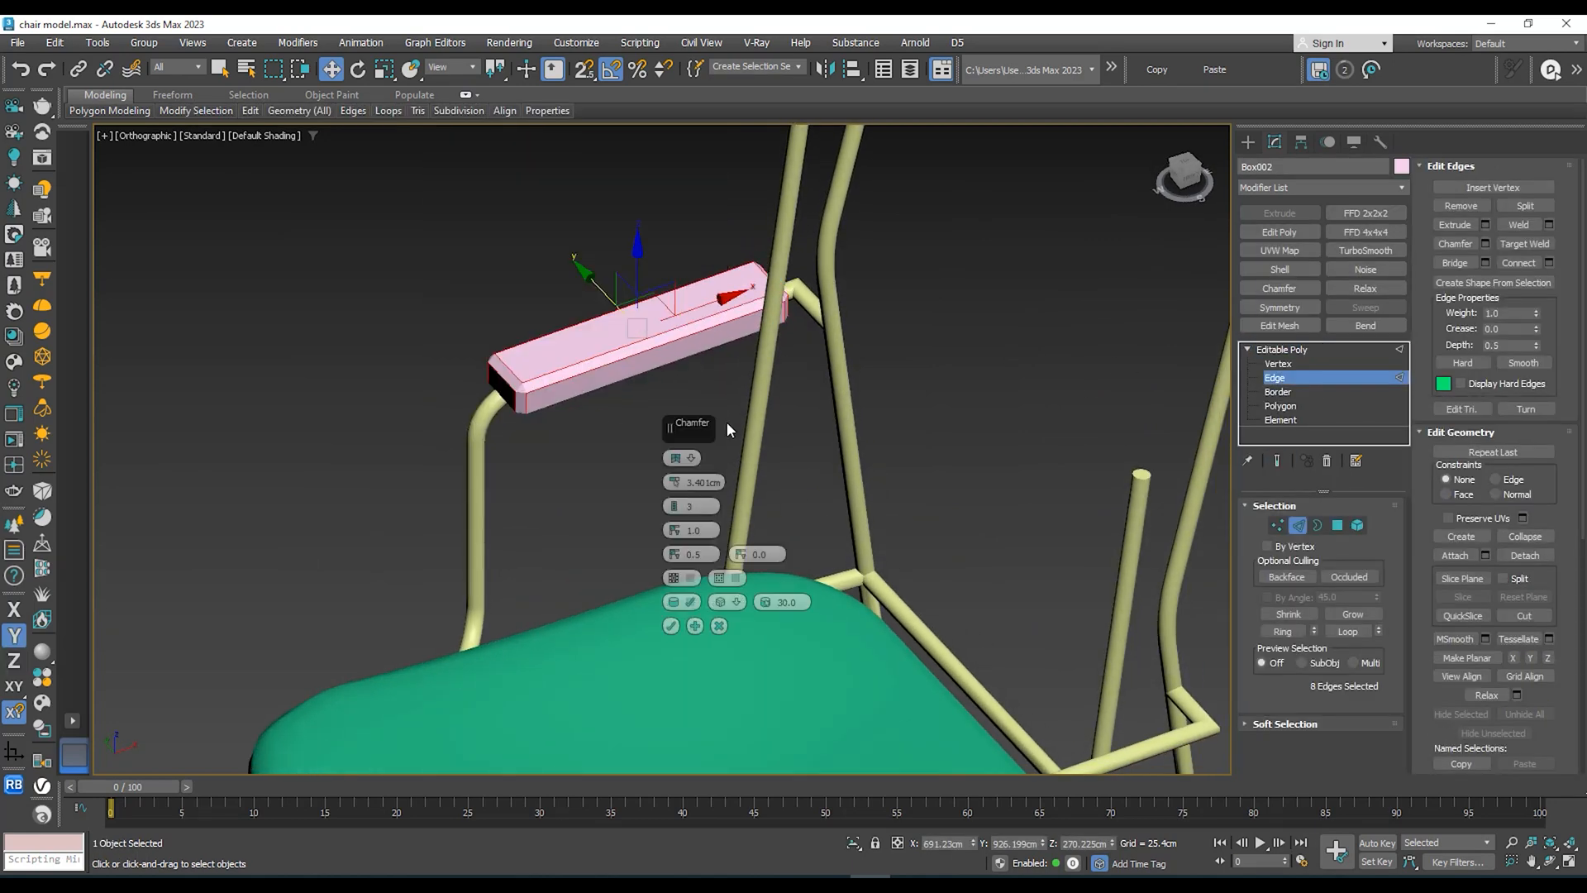
click(684, 458)
click(724, 504)
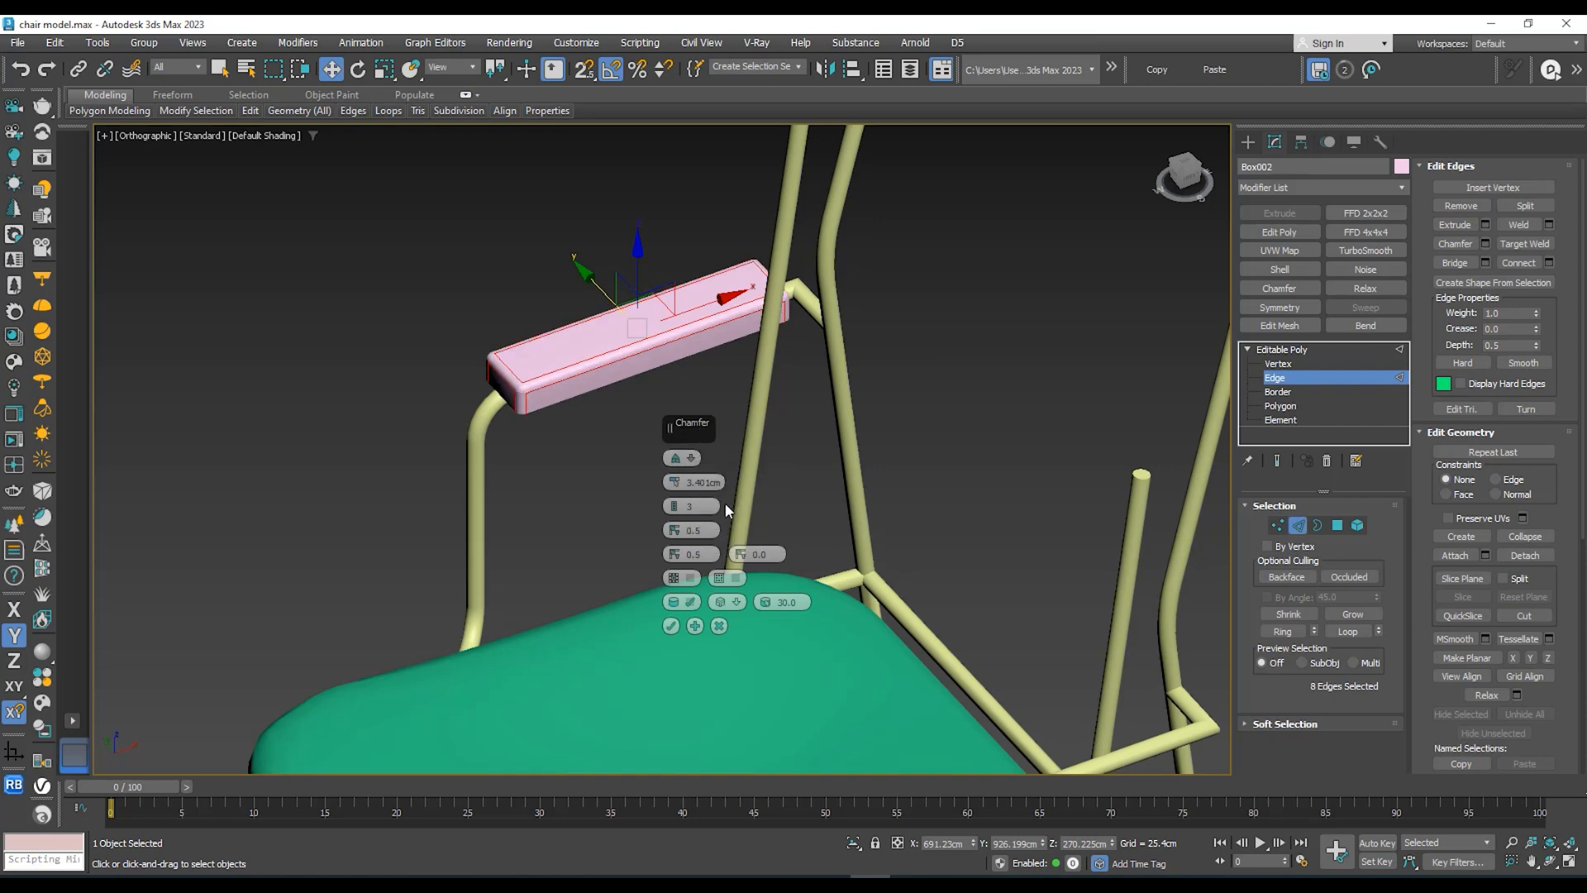
scroll(497, 403, up, 4)
drag(675, 484, 673, 461)
click(670, 626)
scroll(722, 472, down, 5)
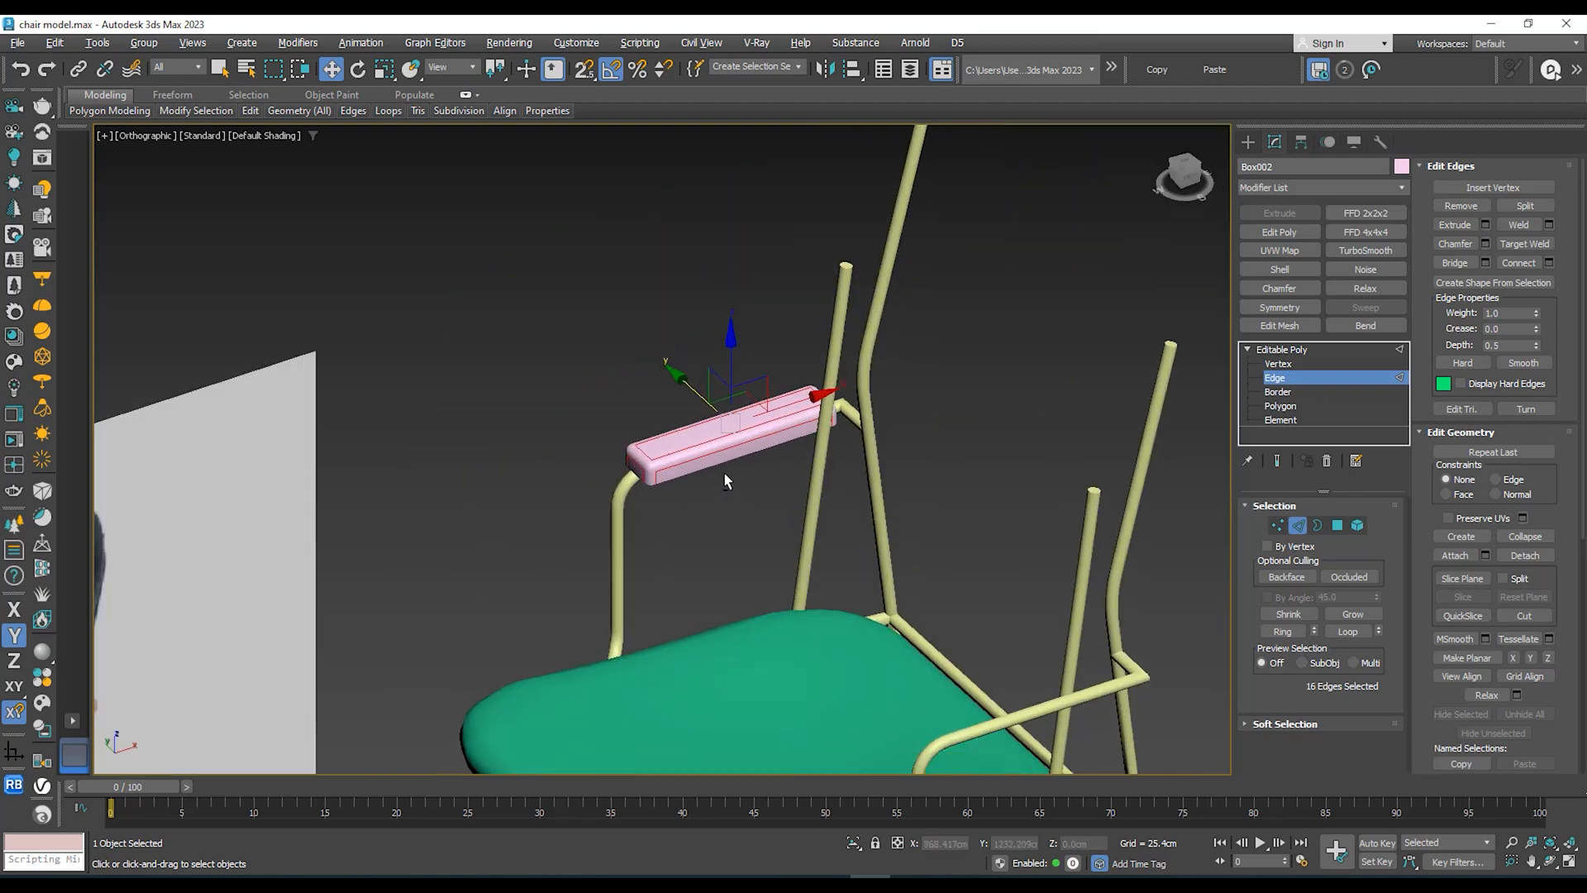
scroll(763, 421, up, 3)
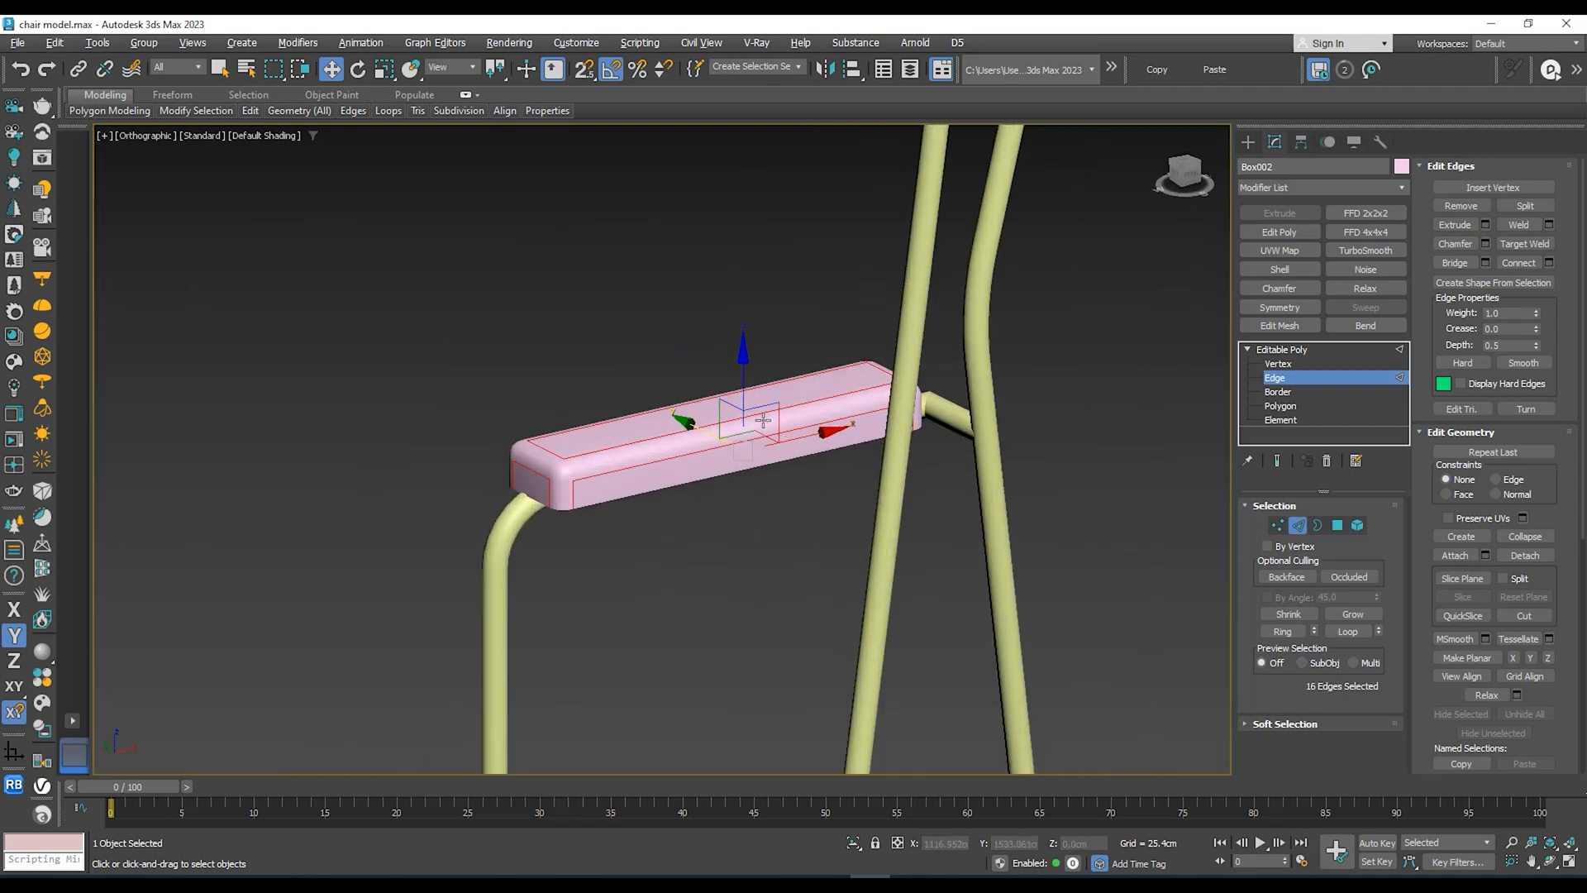
Step: Leave edge editing and clone the finished armrest as a single copy onto the frame's opposite side
click(1288, 350)
alt+middle_drag(773, 444, 584, 431)
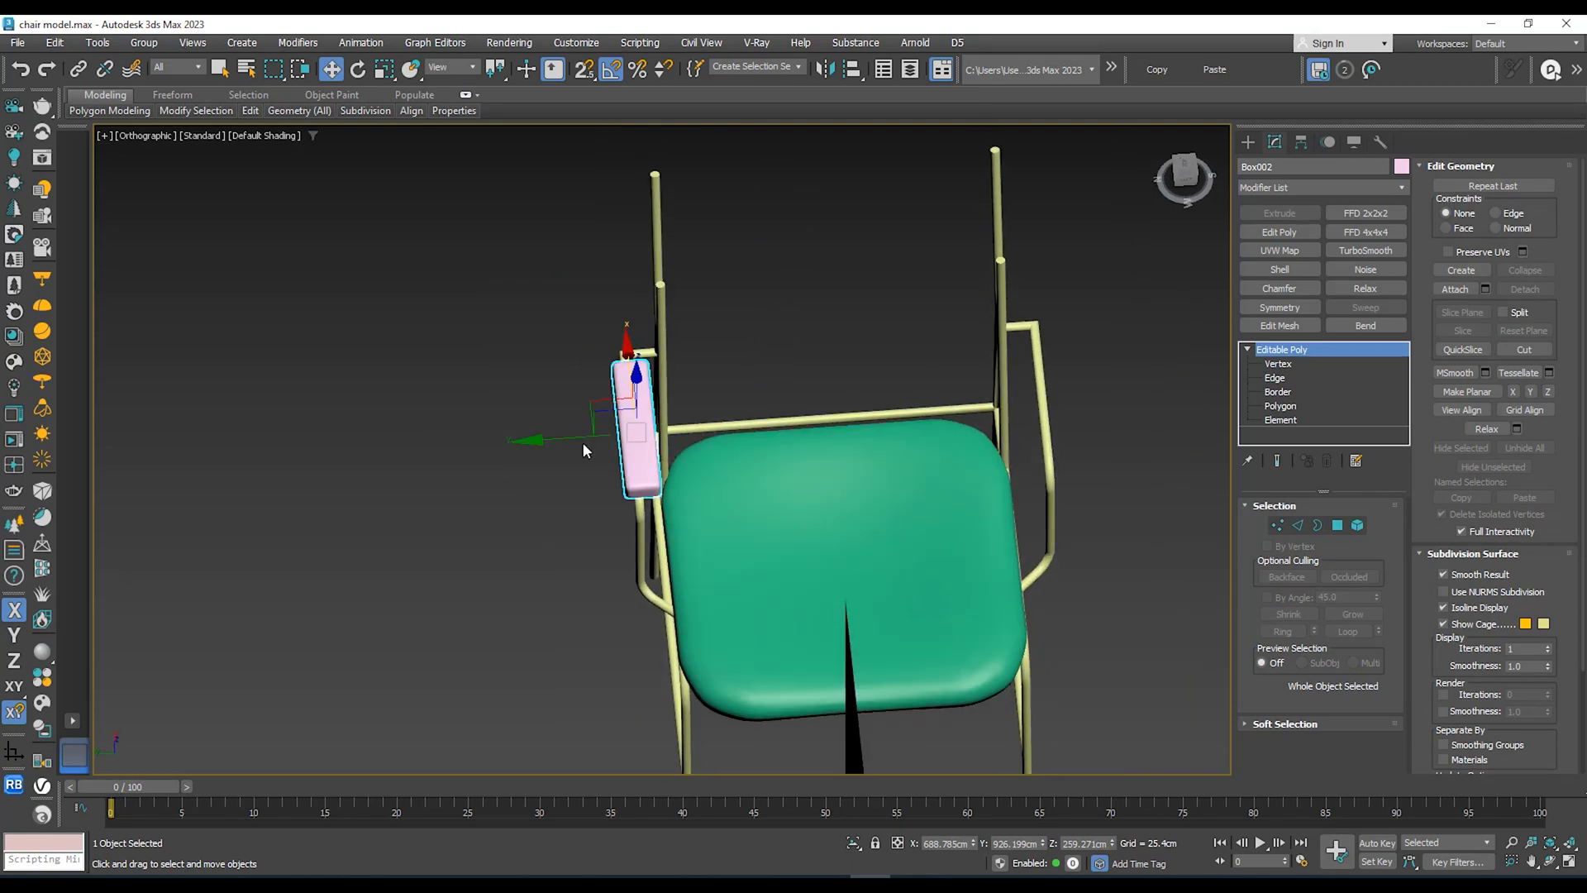
drag(579, 438, 980, 417)
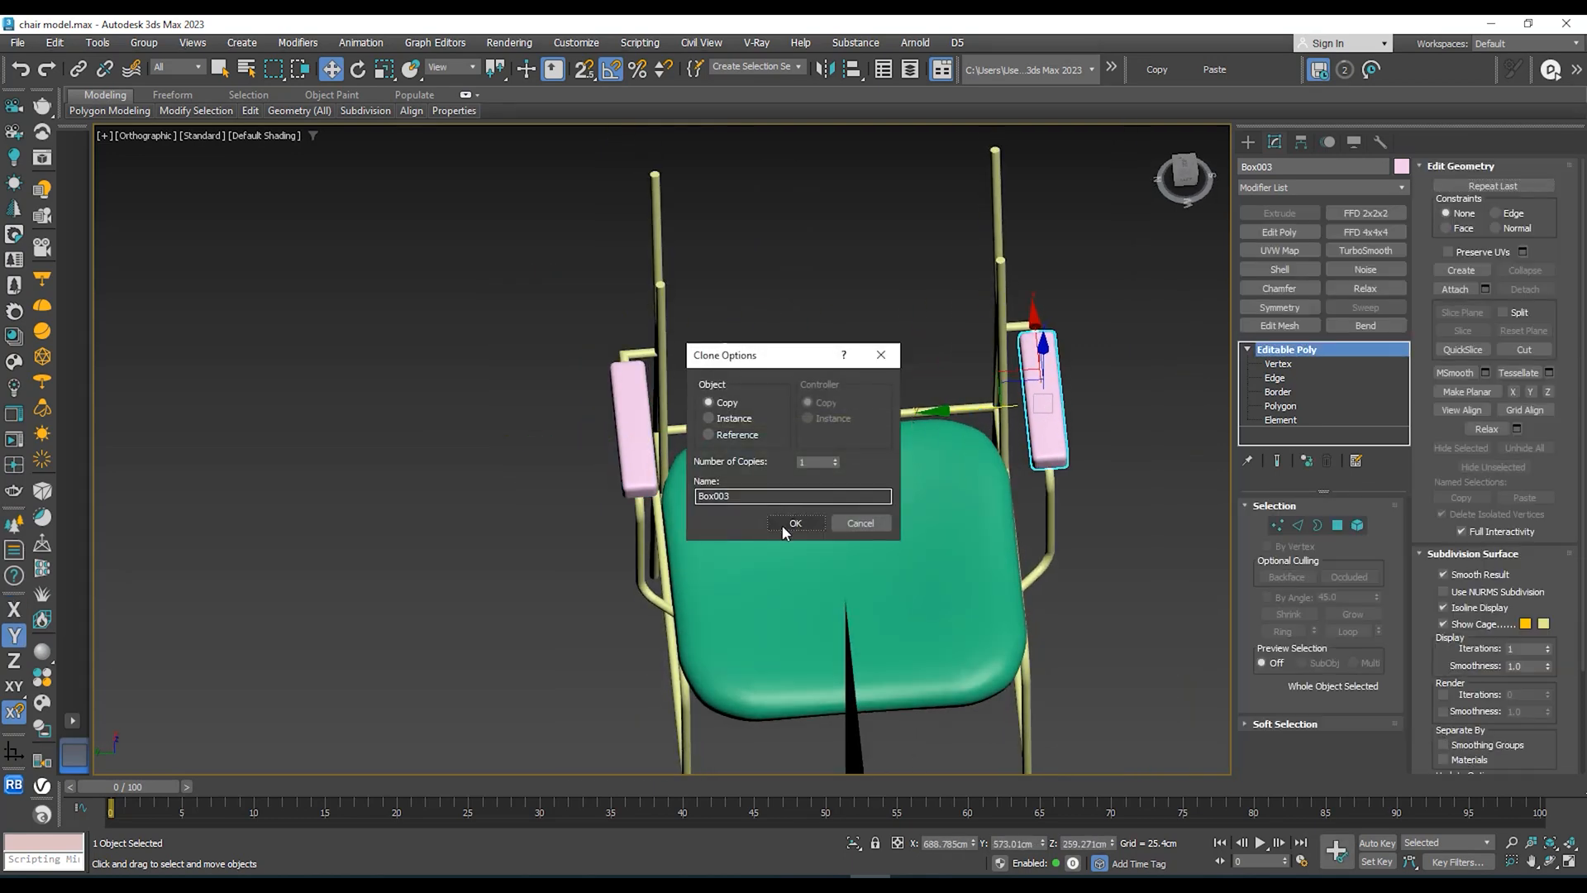
click(784, 527)
Step: Nudge the copied armrest about 4.2 cm toward the chair's back and compare both armrests with the reference
mouse_move(924, 484)
alt+middle_down()
mouse_move(906, 443)
mouse_move(900, 455)
alt+middle_up()
drag(899, 455, 910, 461)
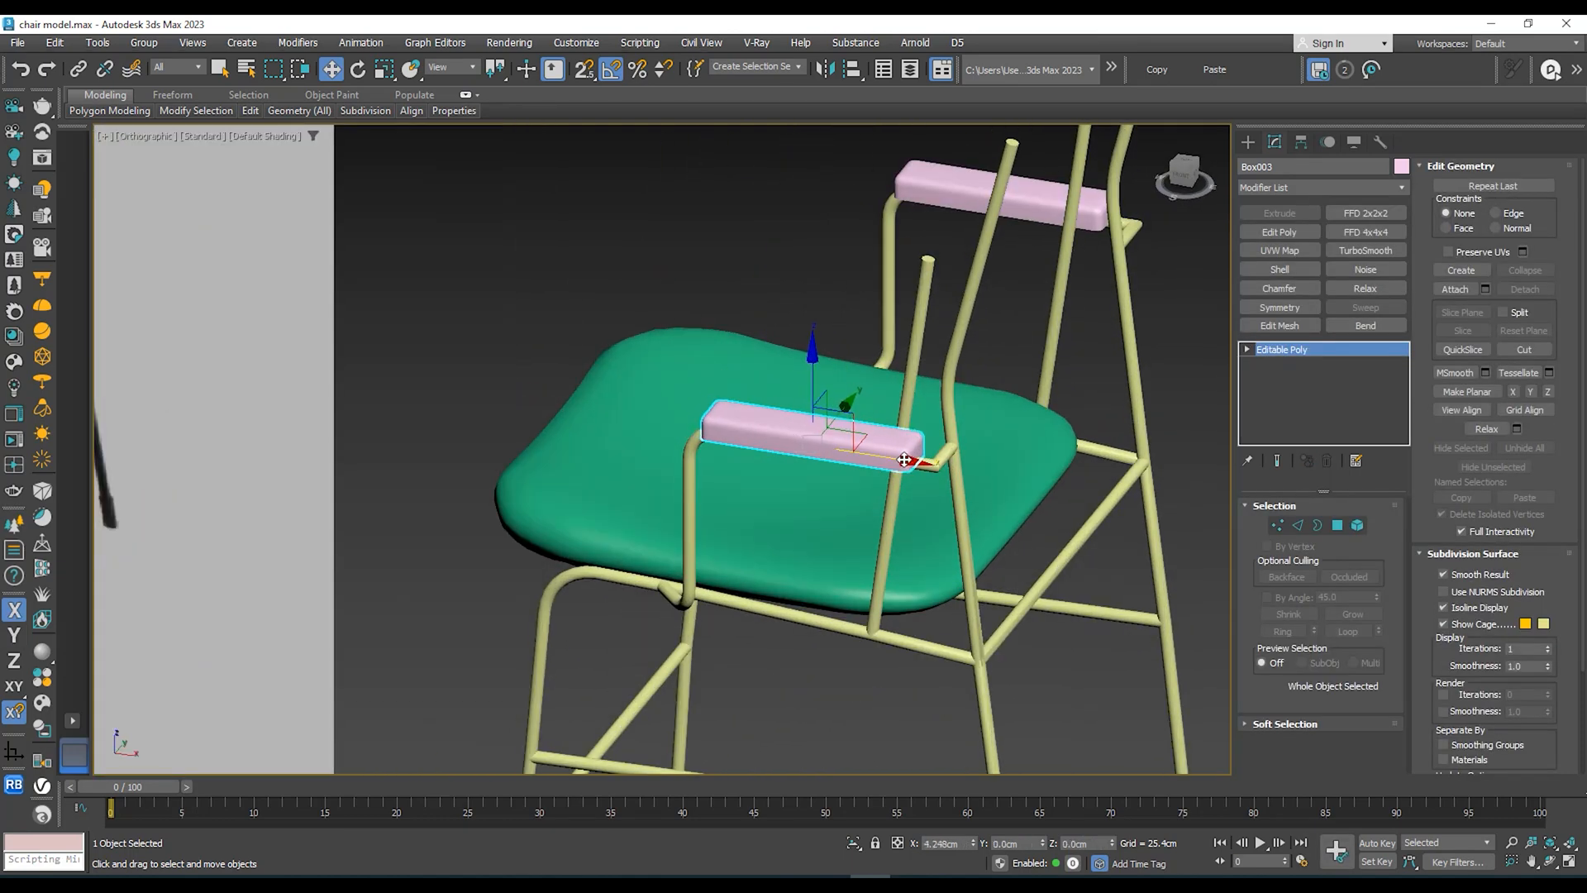
alt+middle_drag(910, 461, 975, 482)
scroll(975, 479, down, 5)
scroll(529, 422, up, 2)
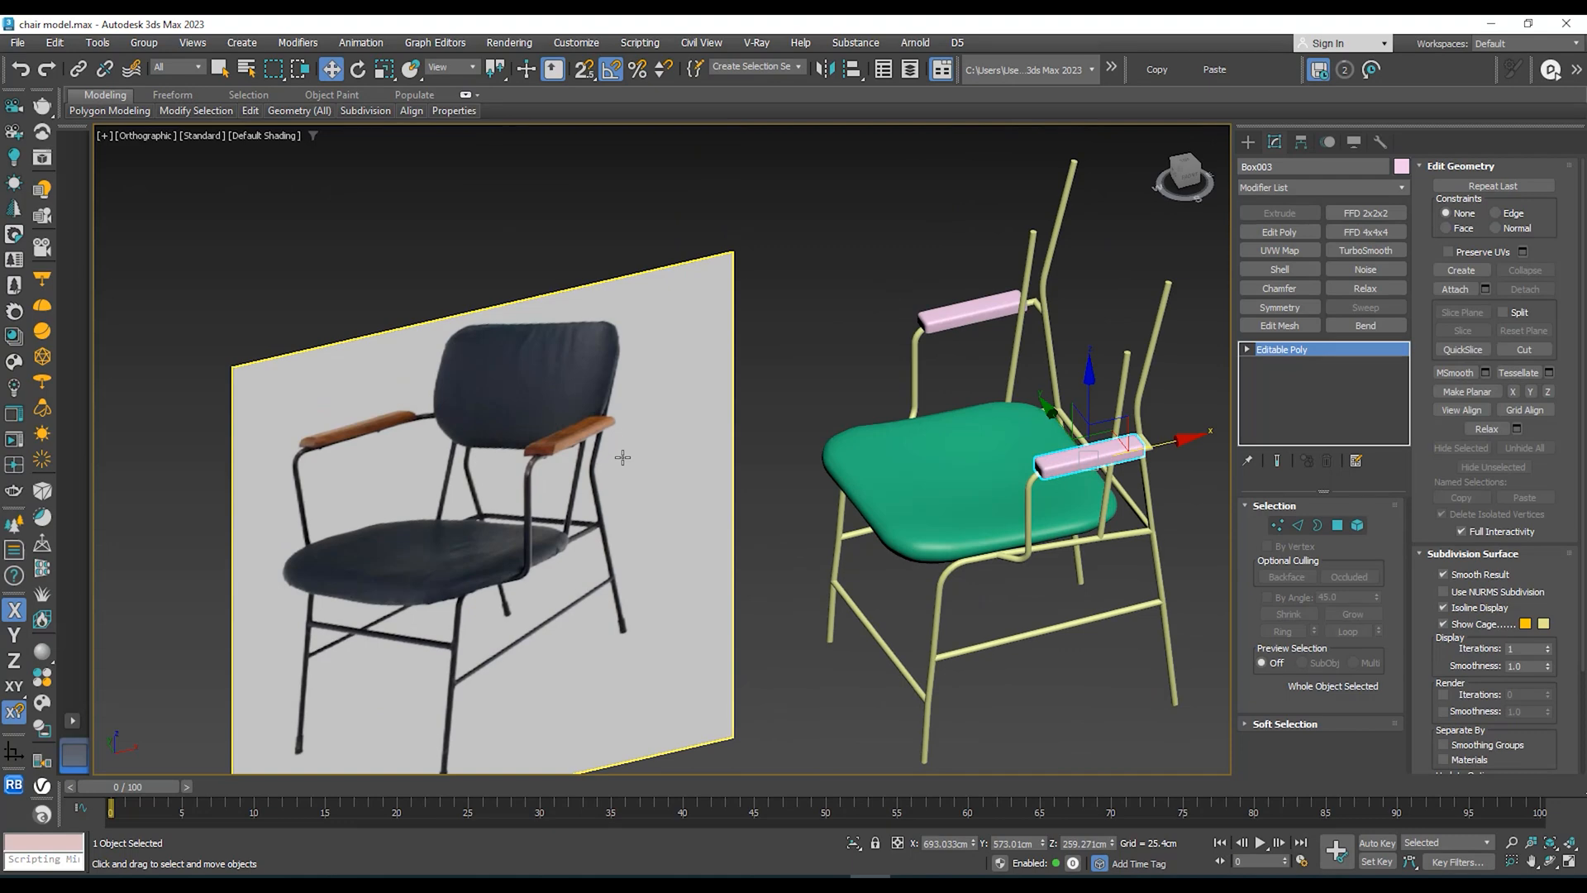
middle_drag(889, 427, 842, 425)
middle_drag(842, 425, 975, 369)
Step: Select the green seat cushion, check the reference backrest, and clone the cushion straight up as an independent copy
click(924, 395)
middle_drag(484, 364, 476, 414)
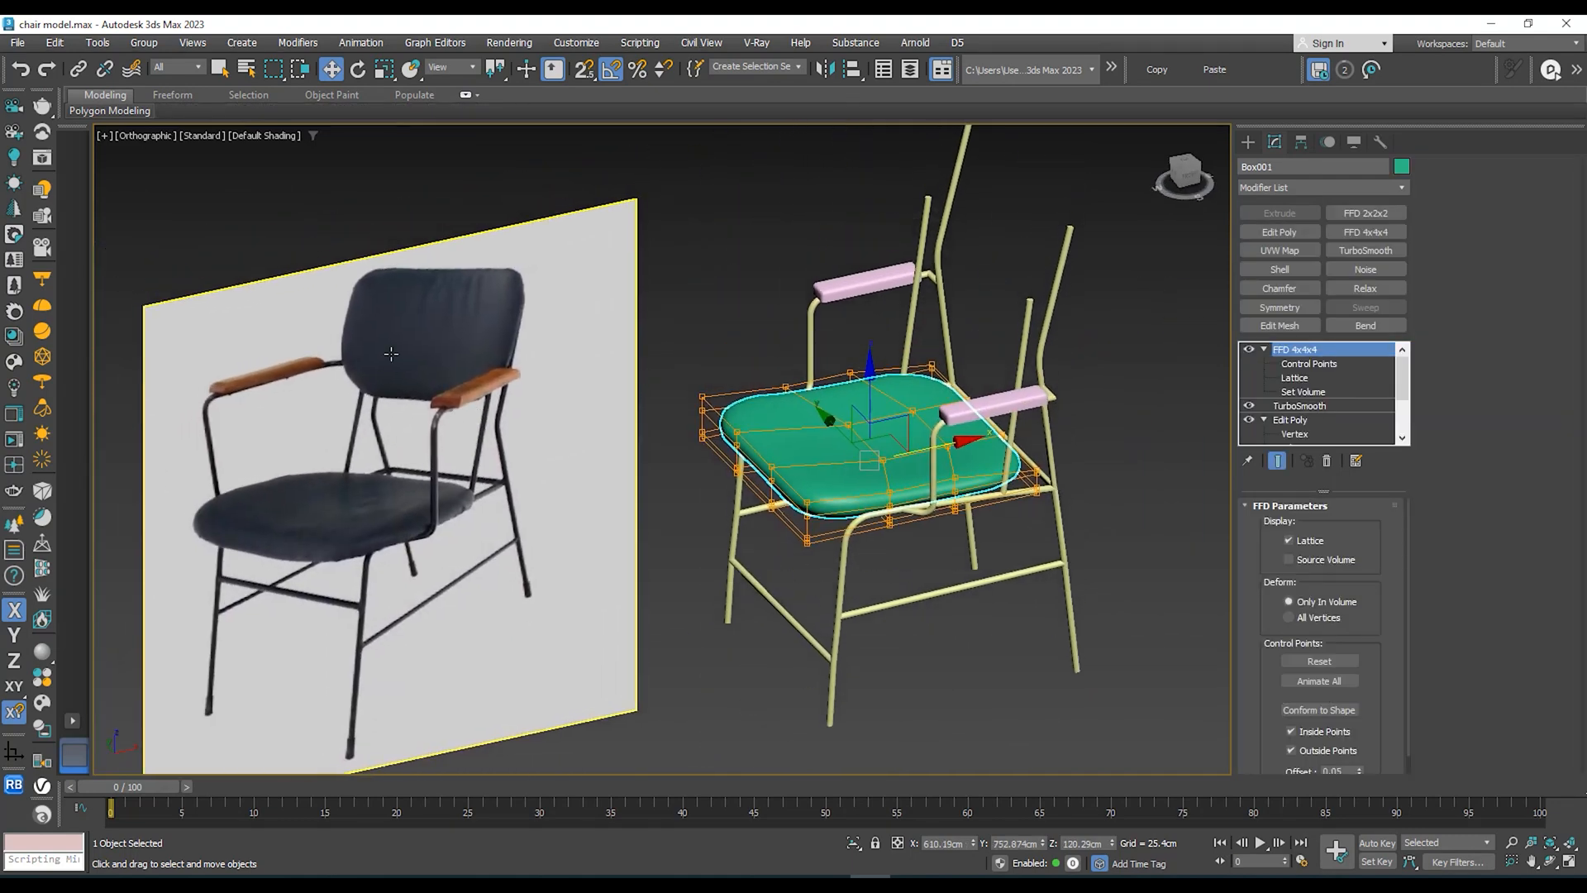
scroll(391, 354, up, 2)
middle_drag(440, 299, 409, 353)
scroll(654, 359, down, 2)
middle_drag(807, 356, 567, 386)
alt+middle_drag(428, 385, 508, 372)
middle_drag(734, 539, 579, 456)
shift+drag(777, 400, 778, 240)
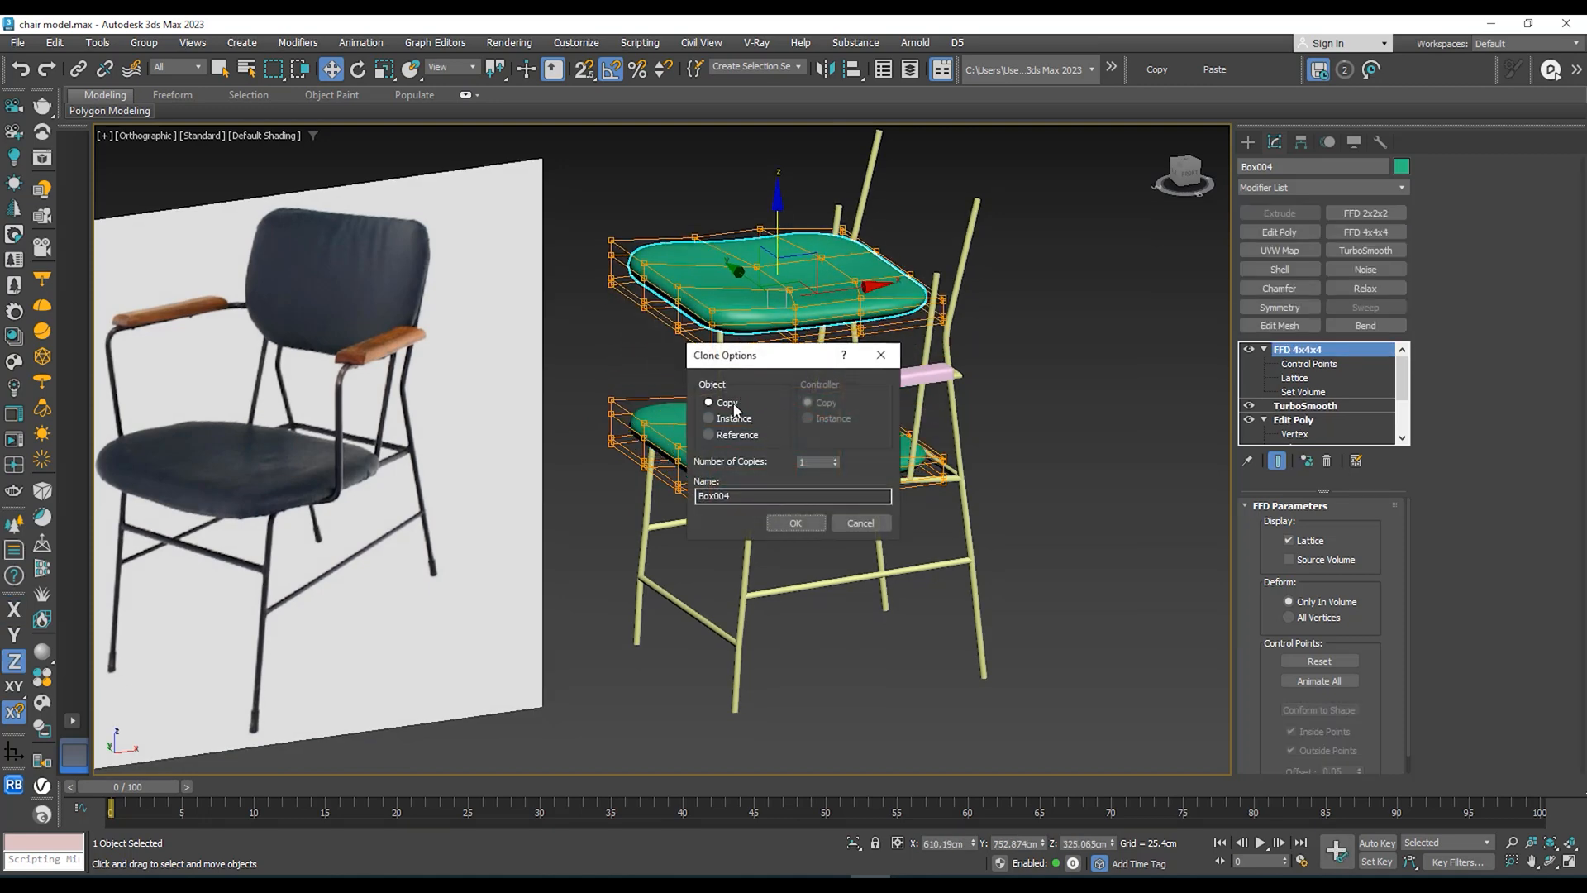
click(794, 523)
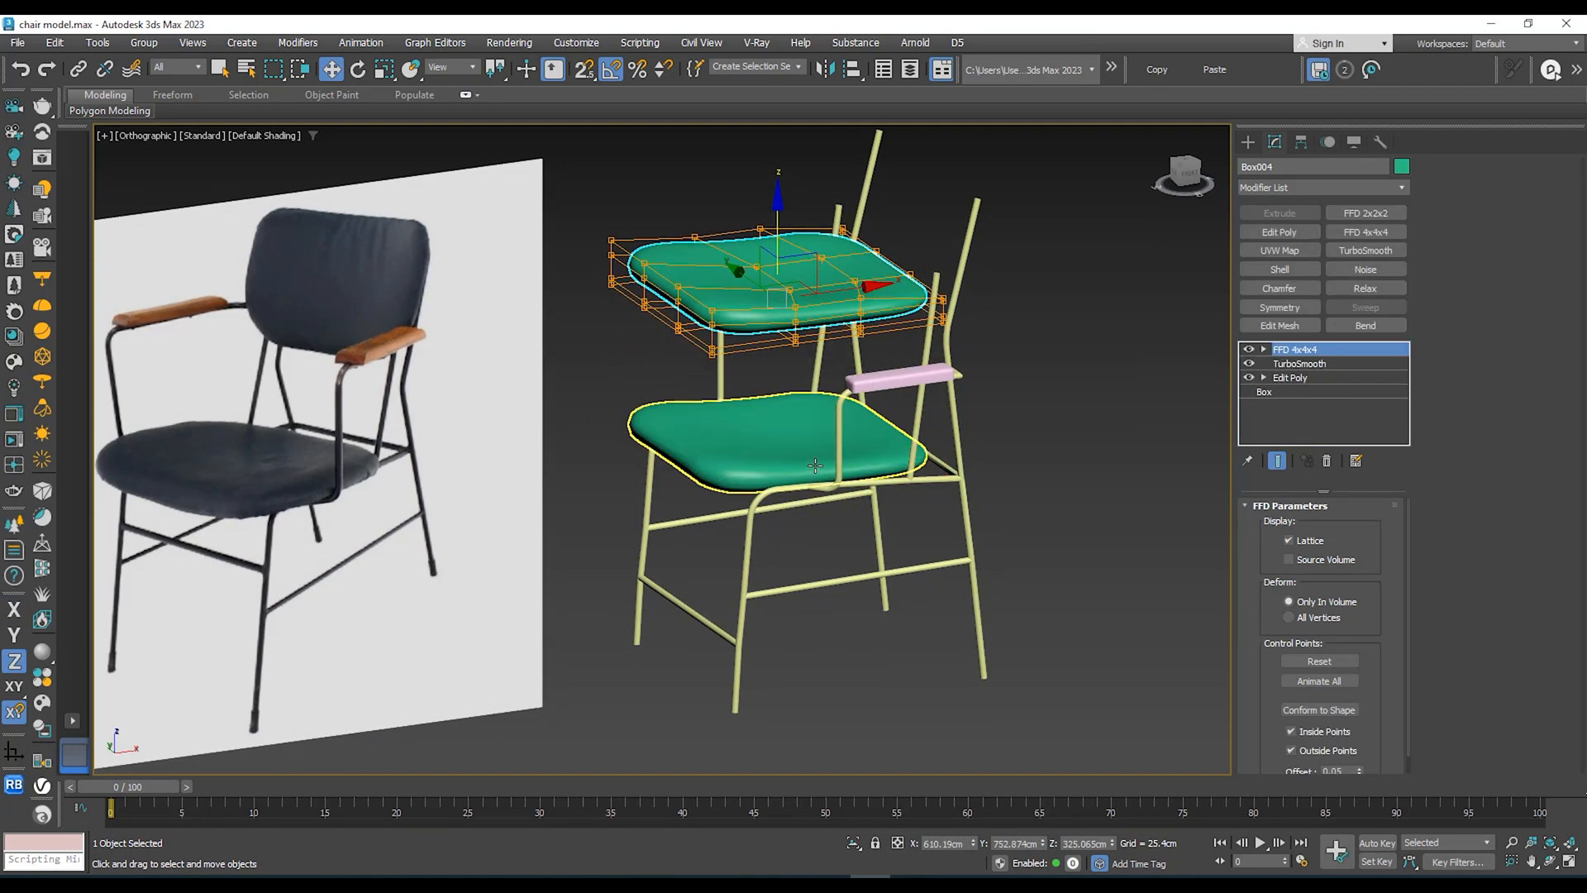
Step: Rotate the copied cushion upright and move it about 176 cm back to the rear posts as the backrest
alt+middle_drag(792, 526, 689, 435)
key(e)
drag(722, 370, 720, 382)
middle_drag(722, 420, 759, 399)
key(w)
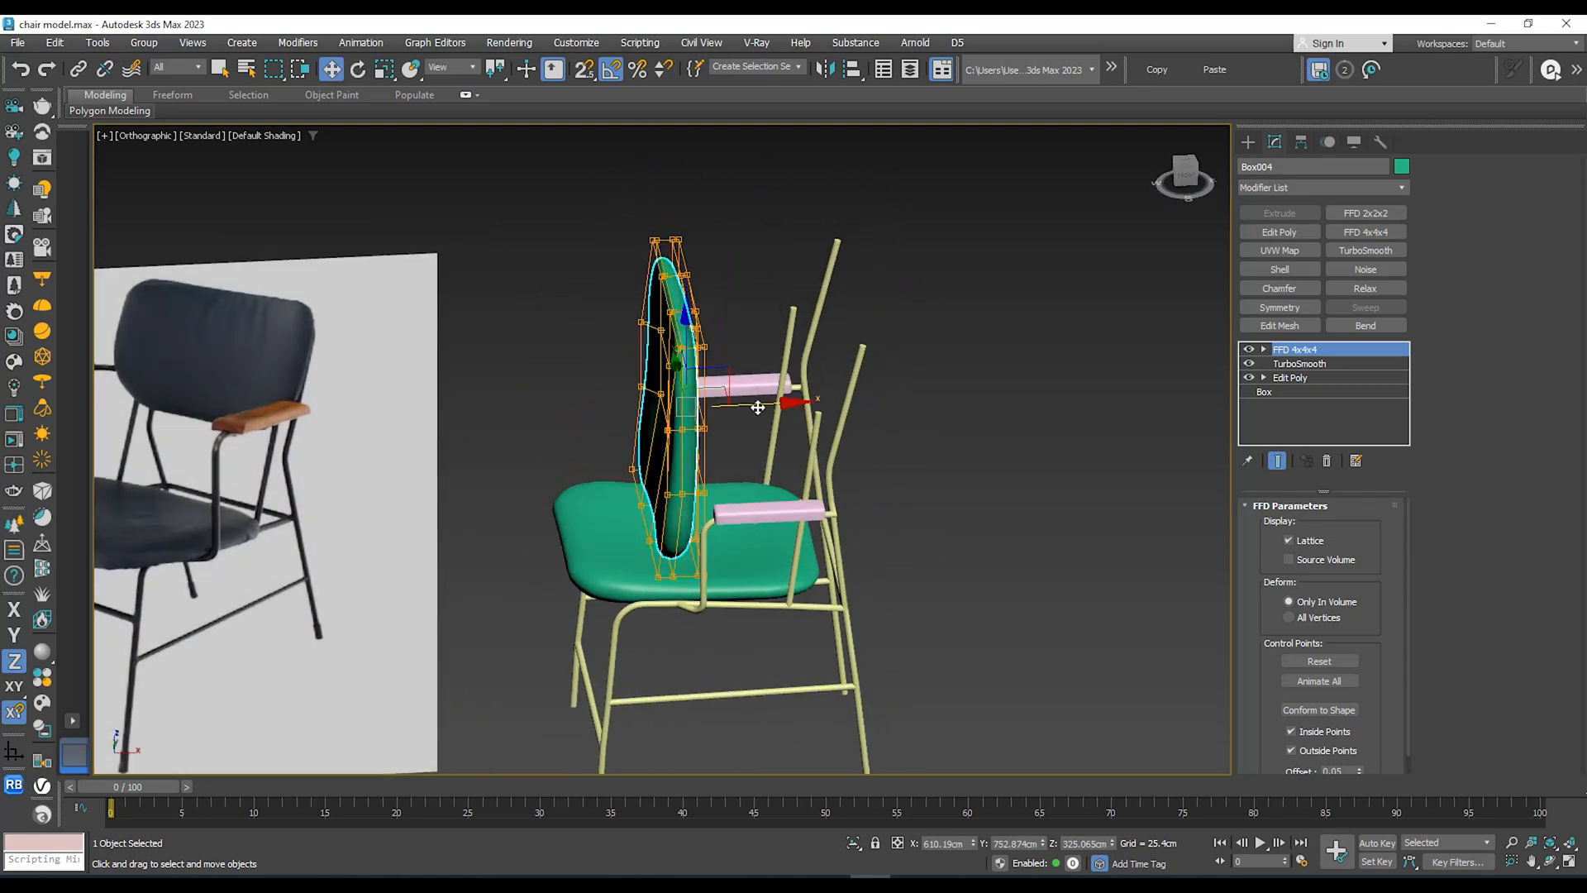
drag(758, 398, 901, 397)
alt+middle_drag(903, 397, 897, 364)
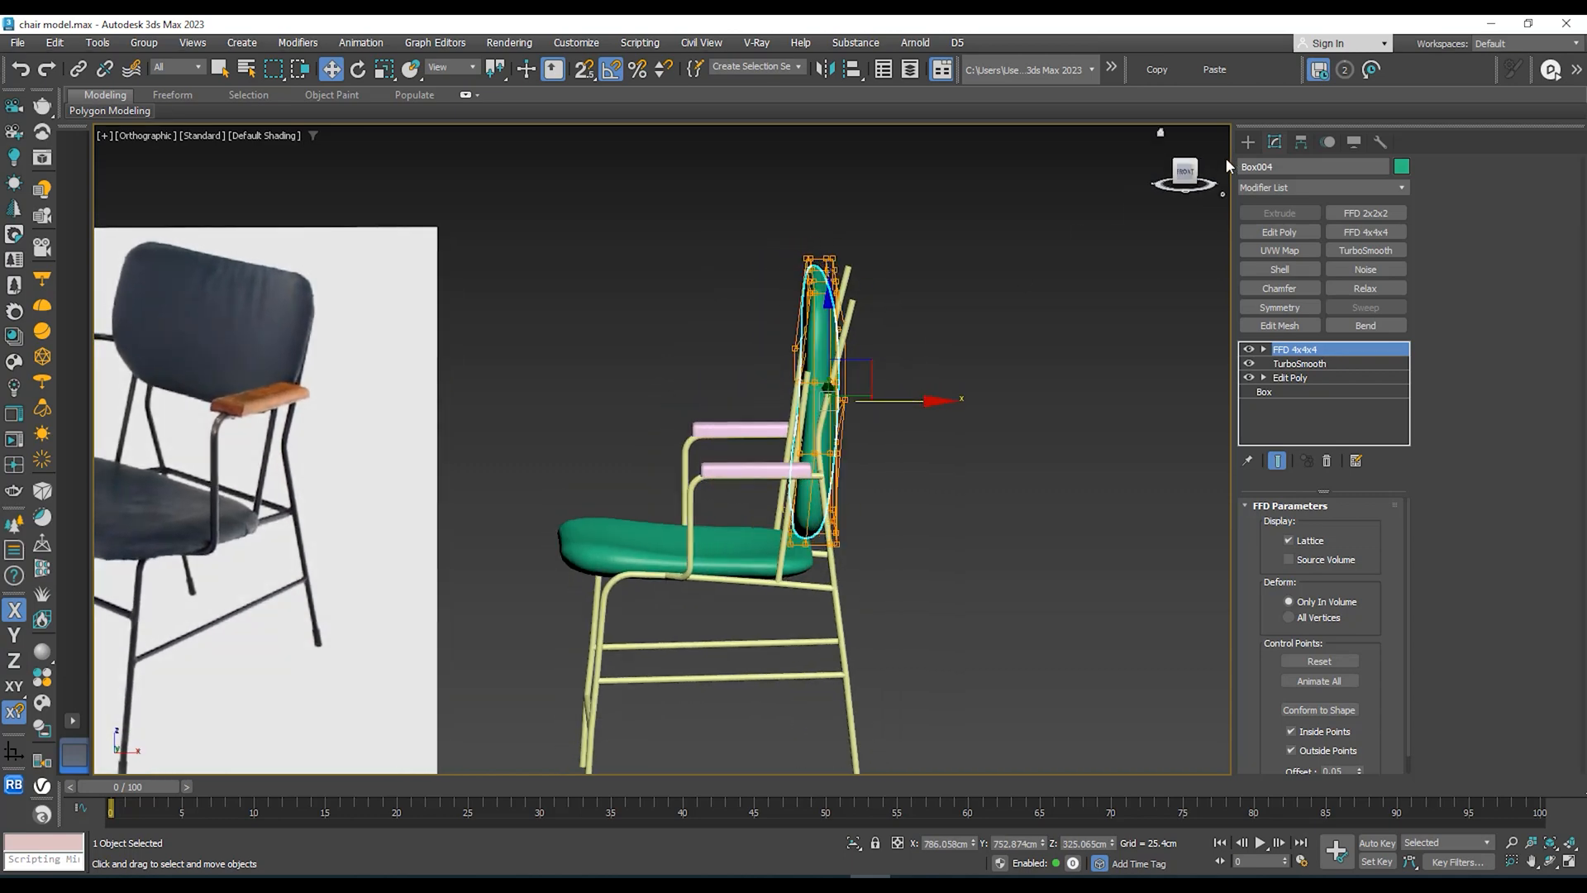
Step: Try rotating the backrest cushion in the Front view, and save the scene
click(1185, 172)
scroll(926, 285, down, 4)
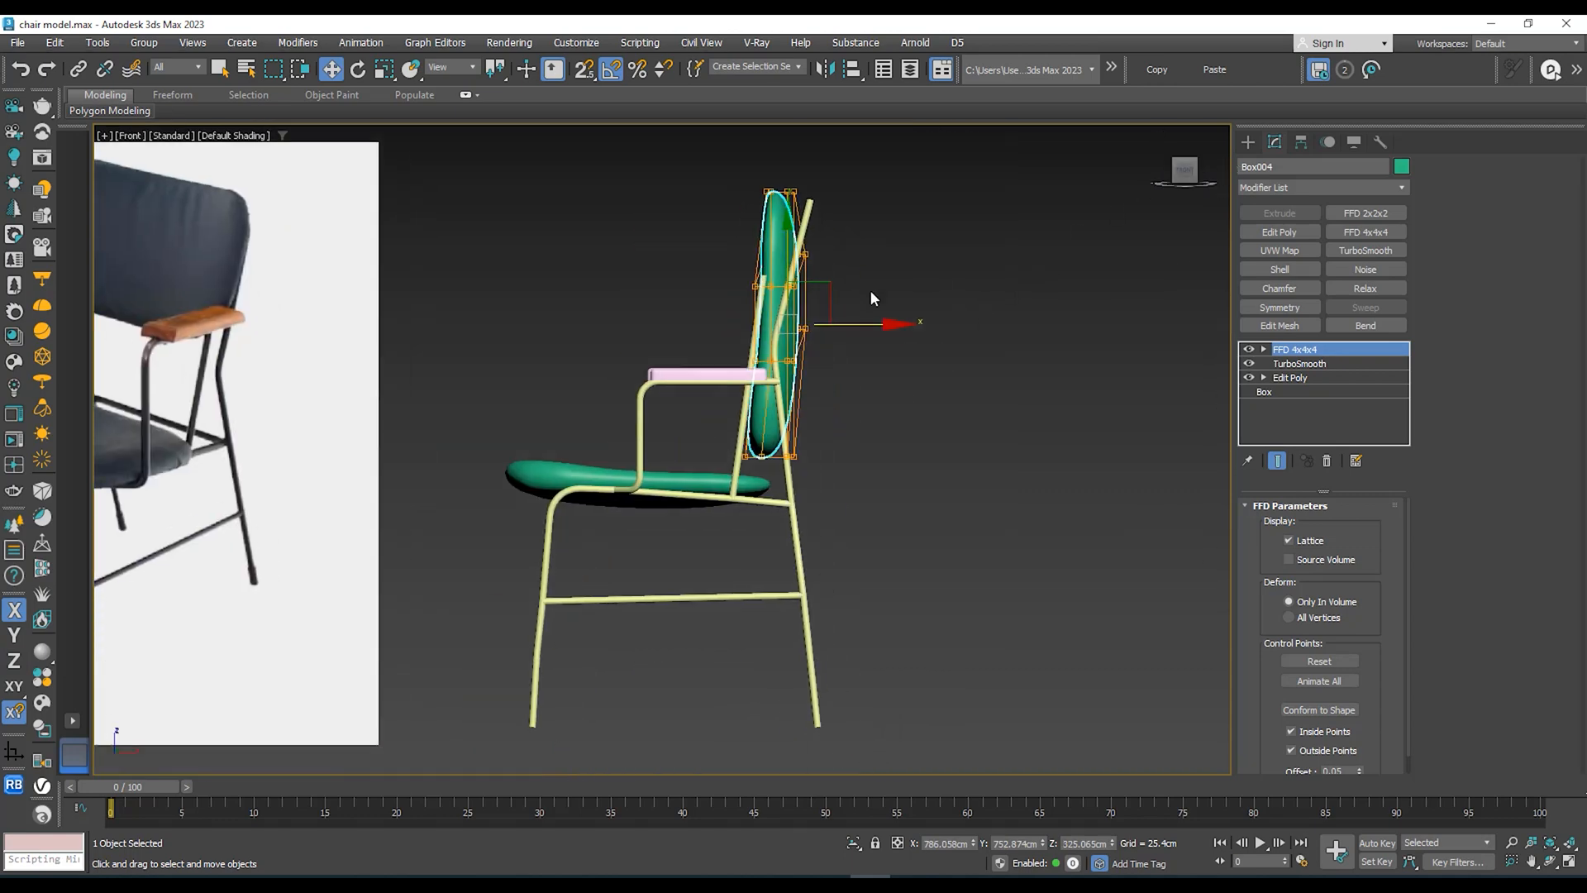
mouse_move(862, 299)
middle_down()
mouse_move(844, 348)
mouse_move(836, 315)
middle_up()
key(e)
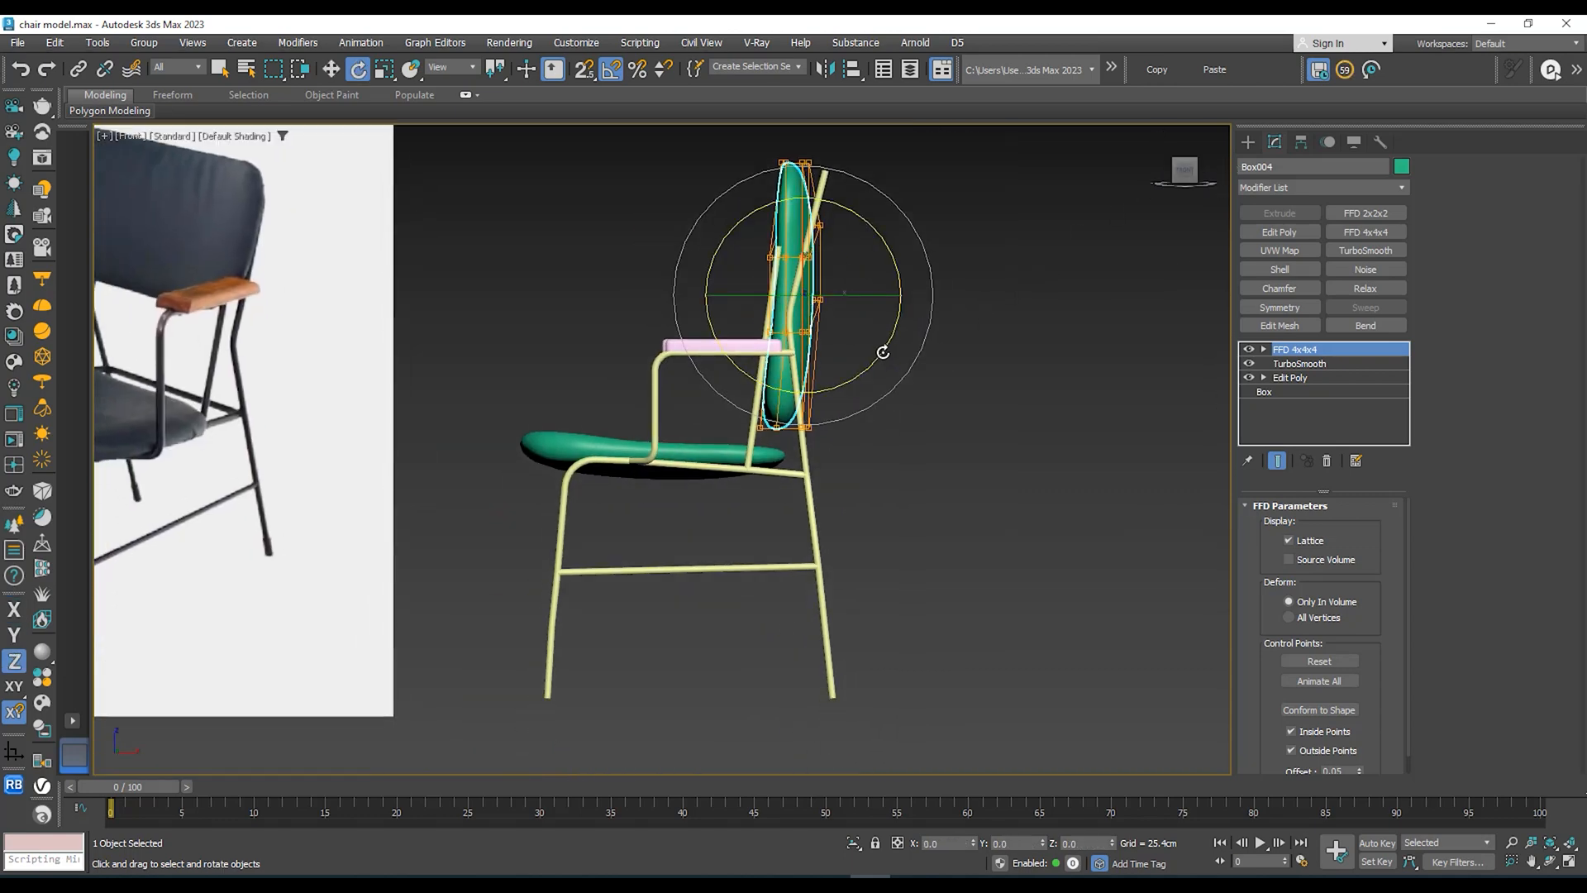
drag(883, 352, 886, 368)
key(ctrl+s)
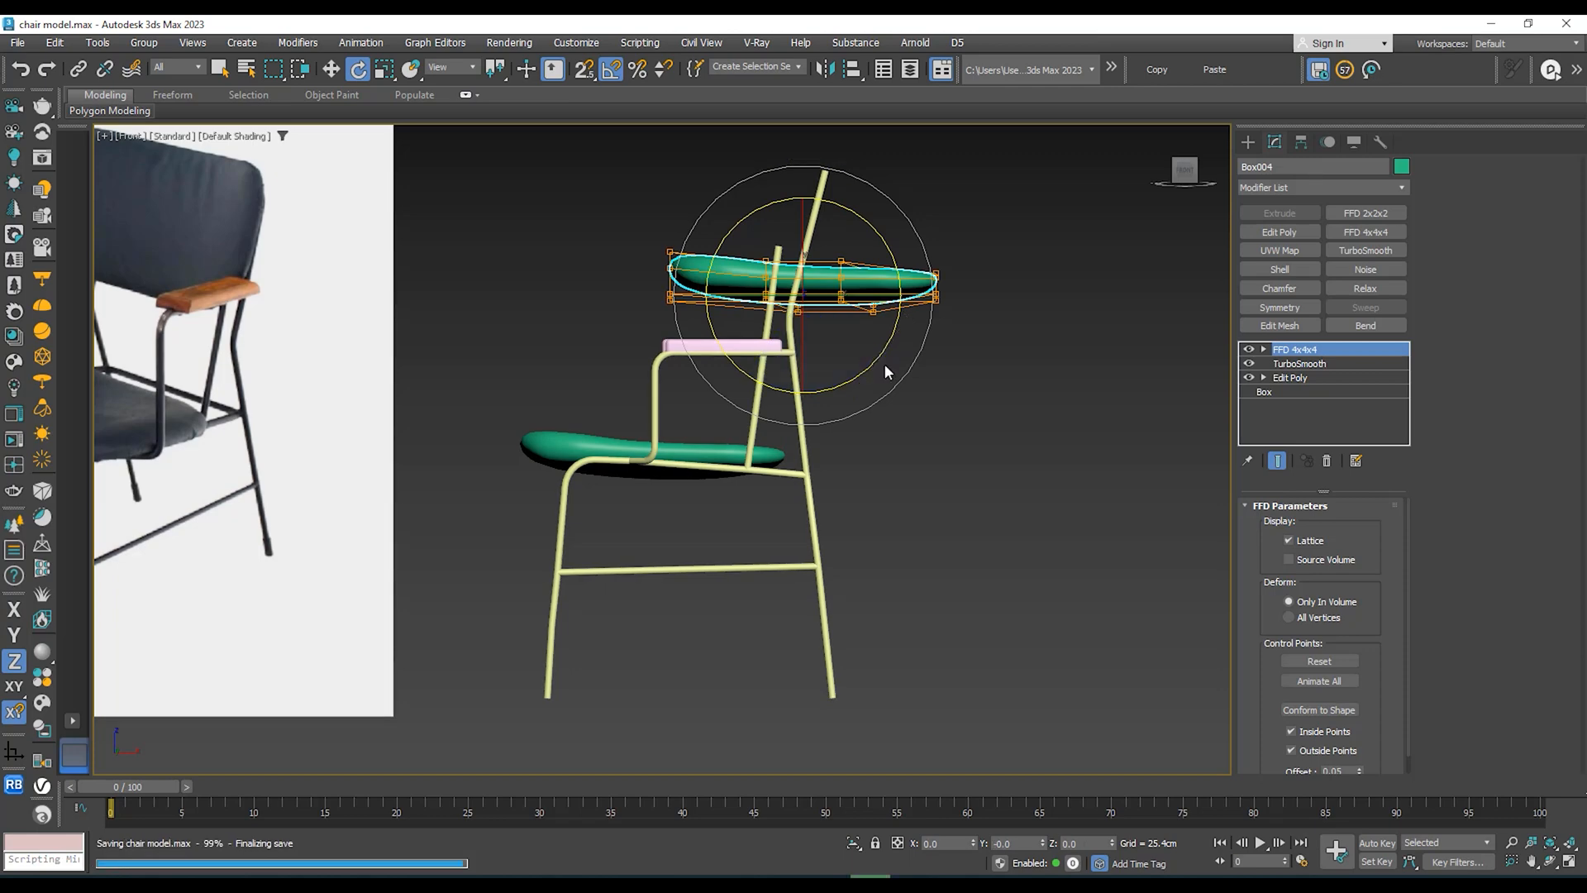
scroll(874, 349, up, 3)
middle_drag(863, 349, 859, 379)
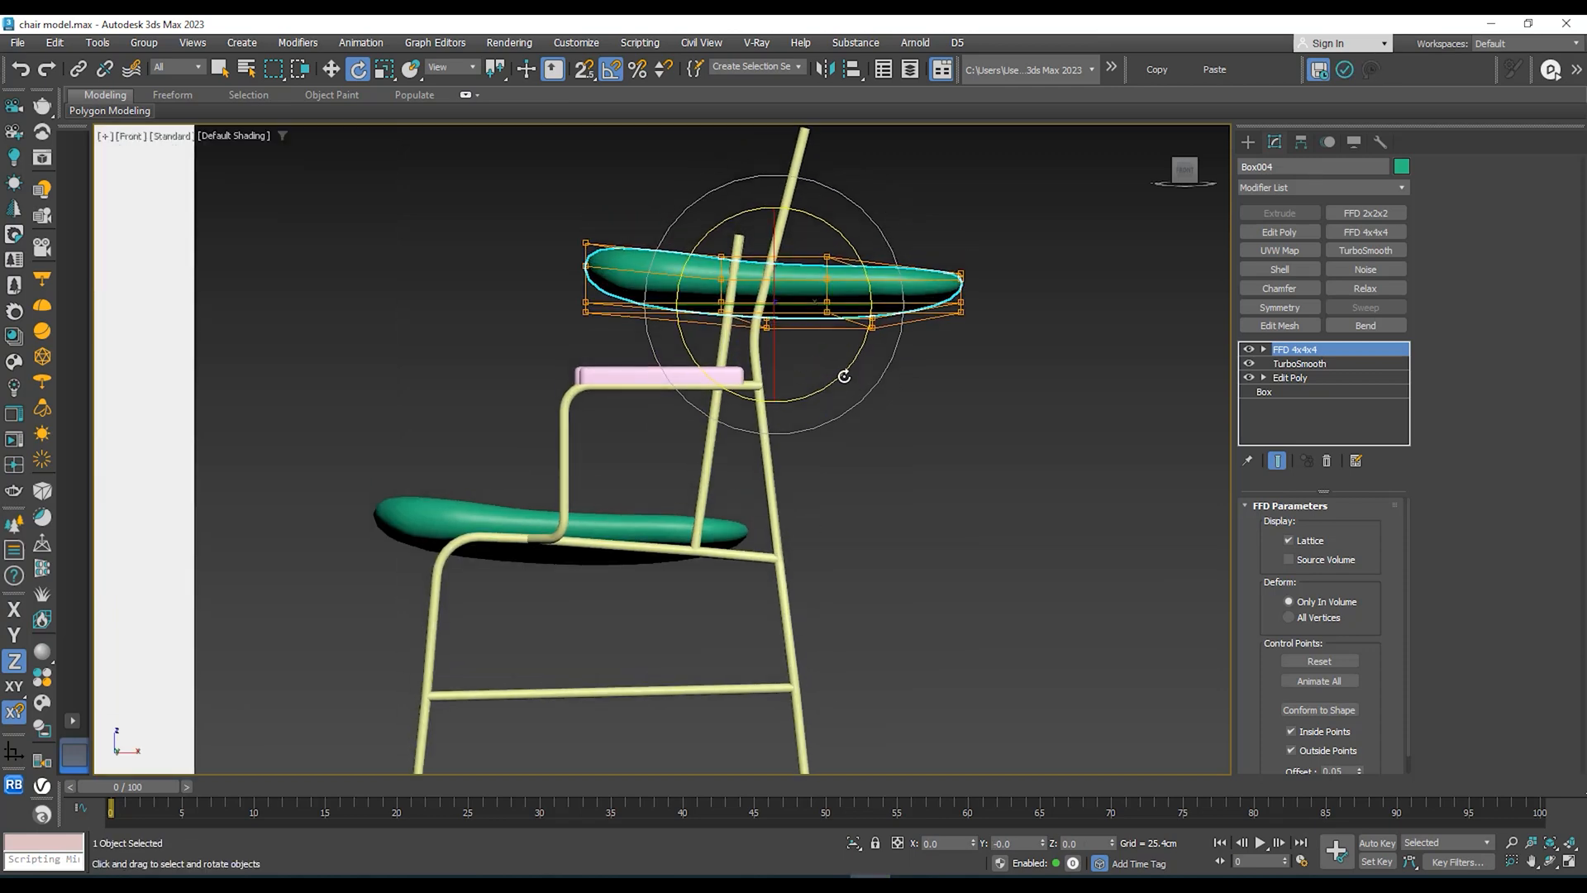
Step: Tilt the backrest cushion to follow the rear posts' slope and shift it about 6.6 cm backward
drag(844, 376, 844, 387)
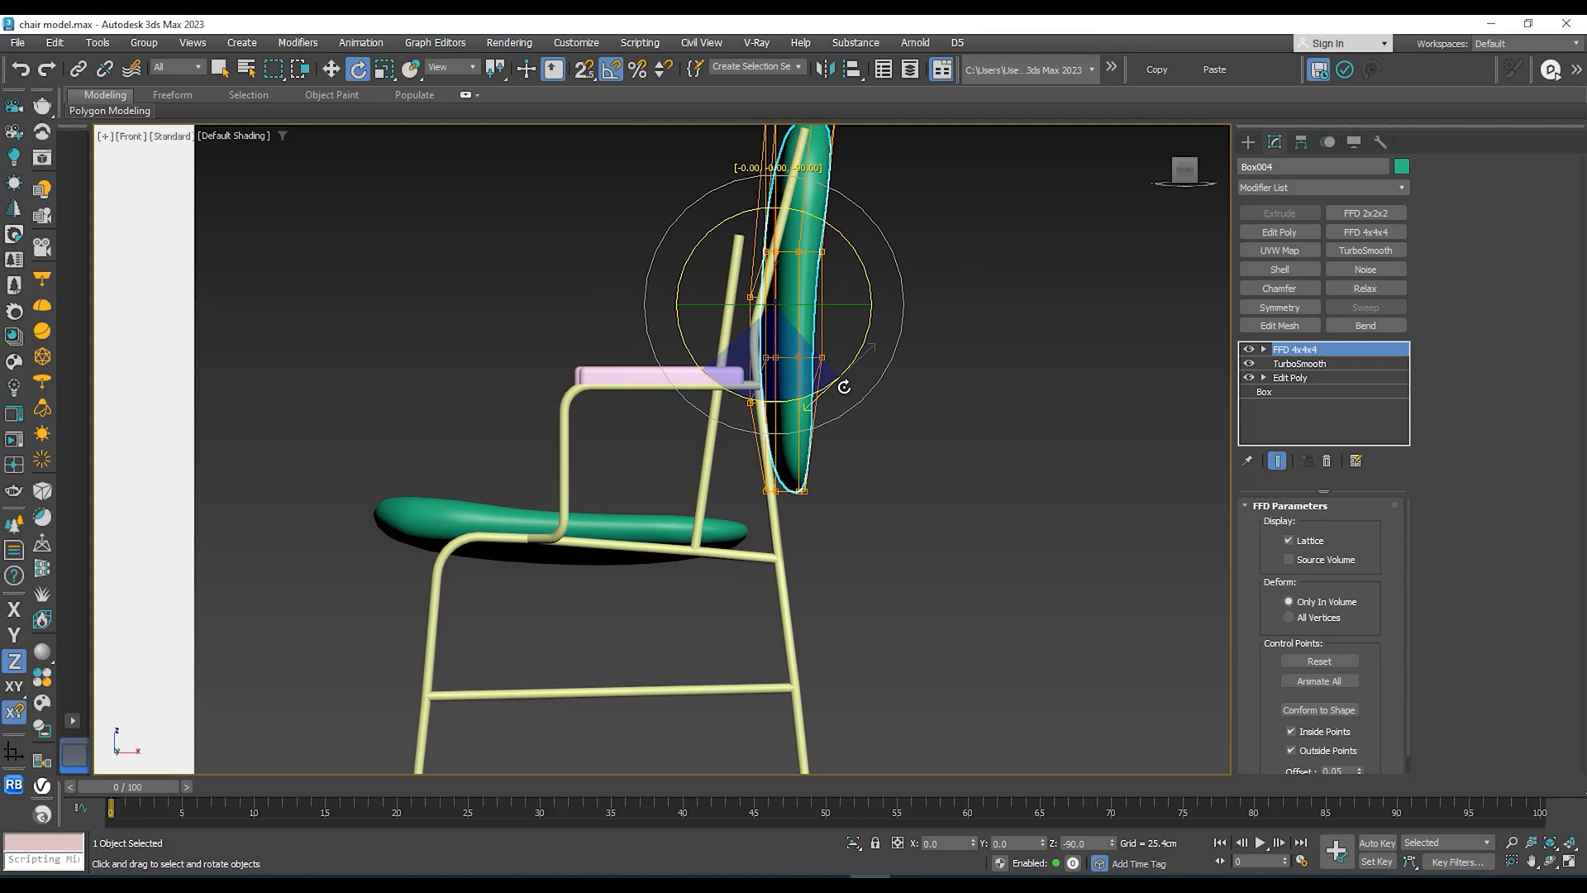
drag(844, 387, 645, 414)
middle_drag(814, 344, 936, 387)
scroll(925, 353, down, 2)
key(w)
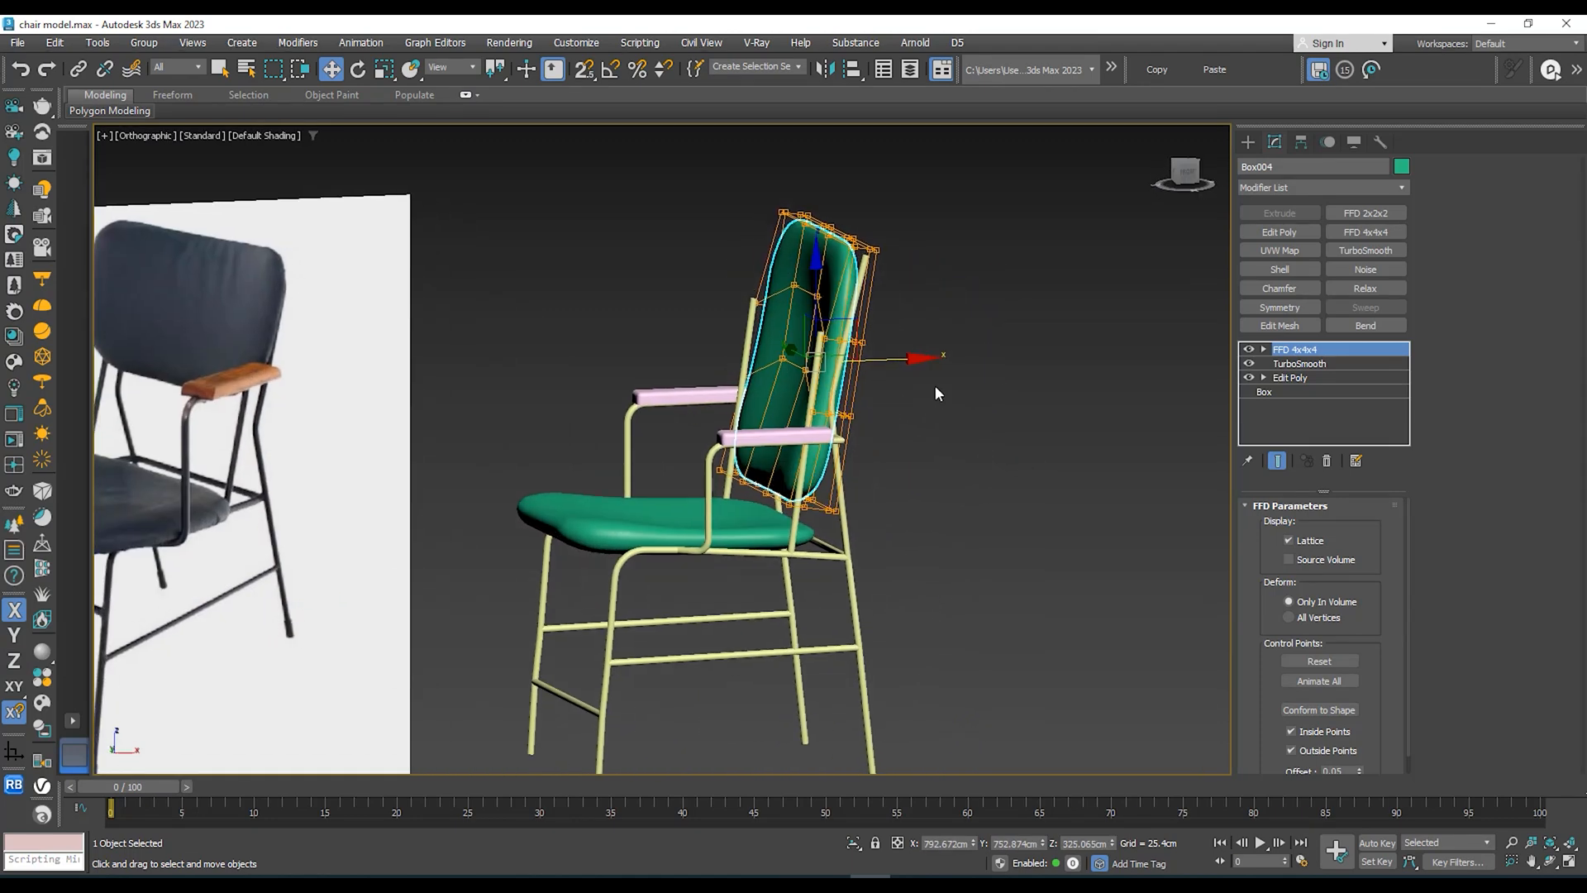
Step: Remove the FFD 4x4x4 modifier from the backrest cushion and nudge the cushion about 1.2 cm forward in the Front view
click(1187, 173)
scroll(990, 336, up, 3)
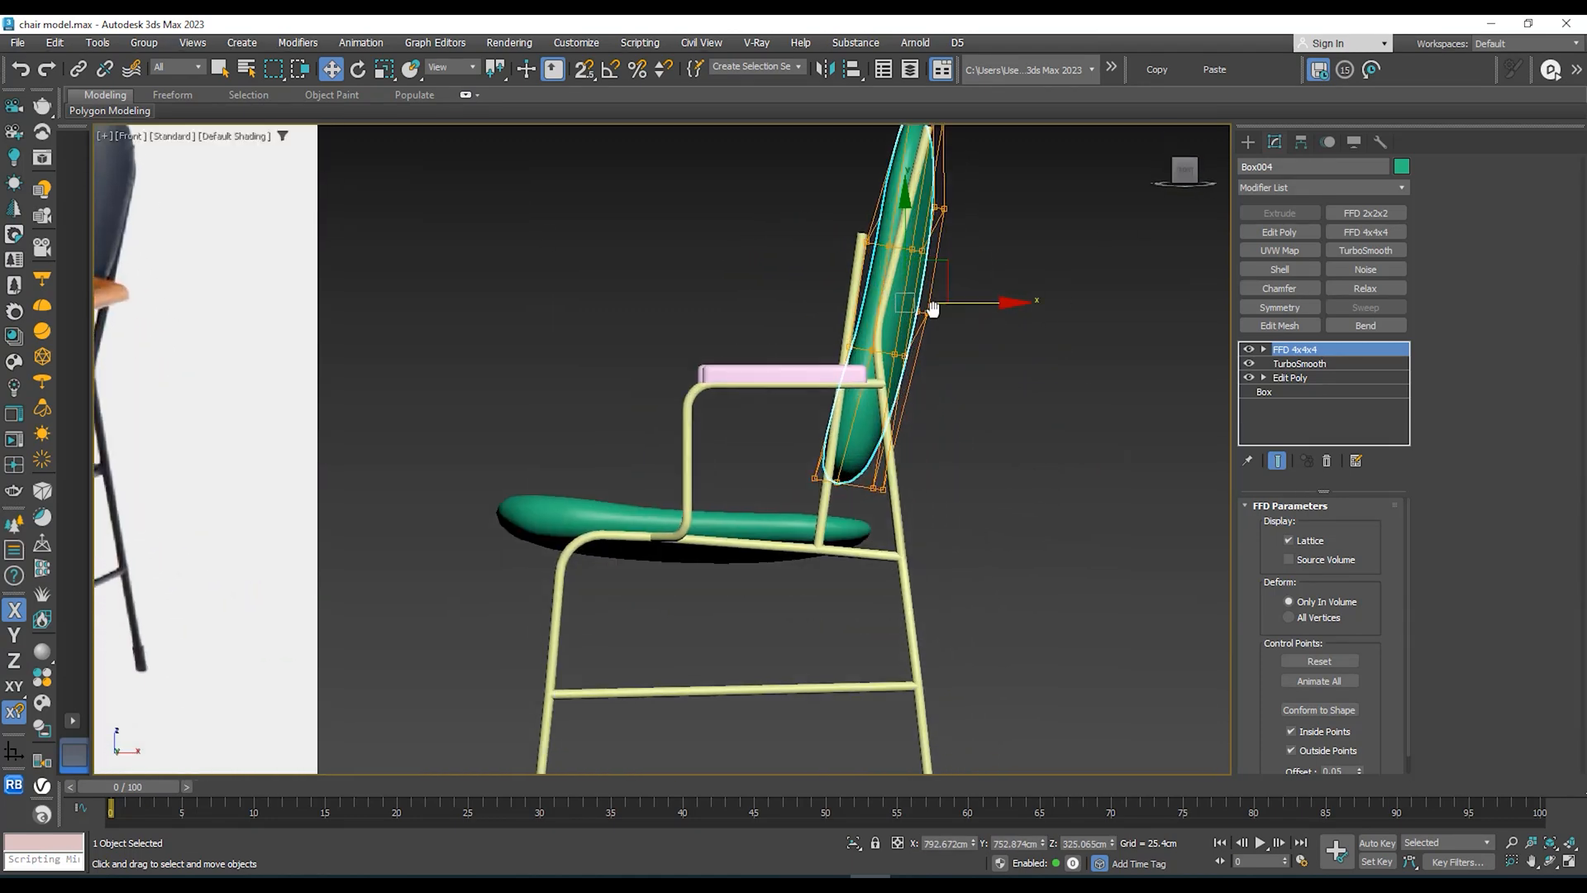
scroll(956, 360, down, 3)
middle_drag(956, 360, 1059, 369)
right_click(1316, 362)
click(1332, 366)
middle_drag(1072, 282, 1088, 322)
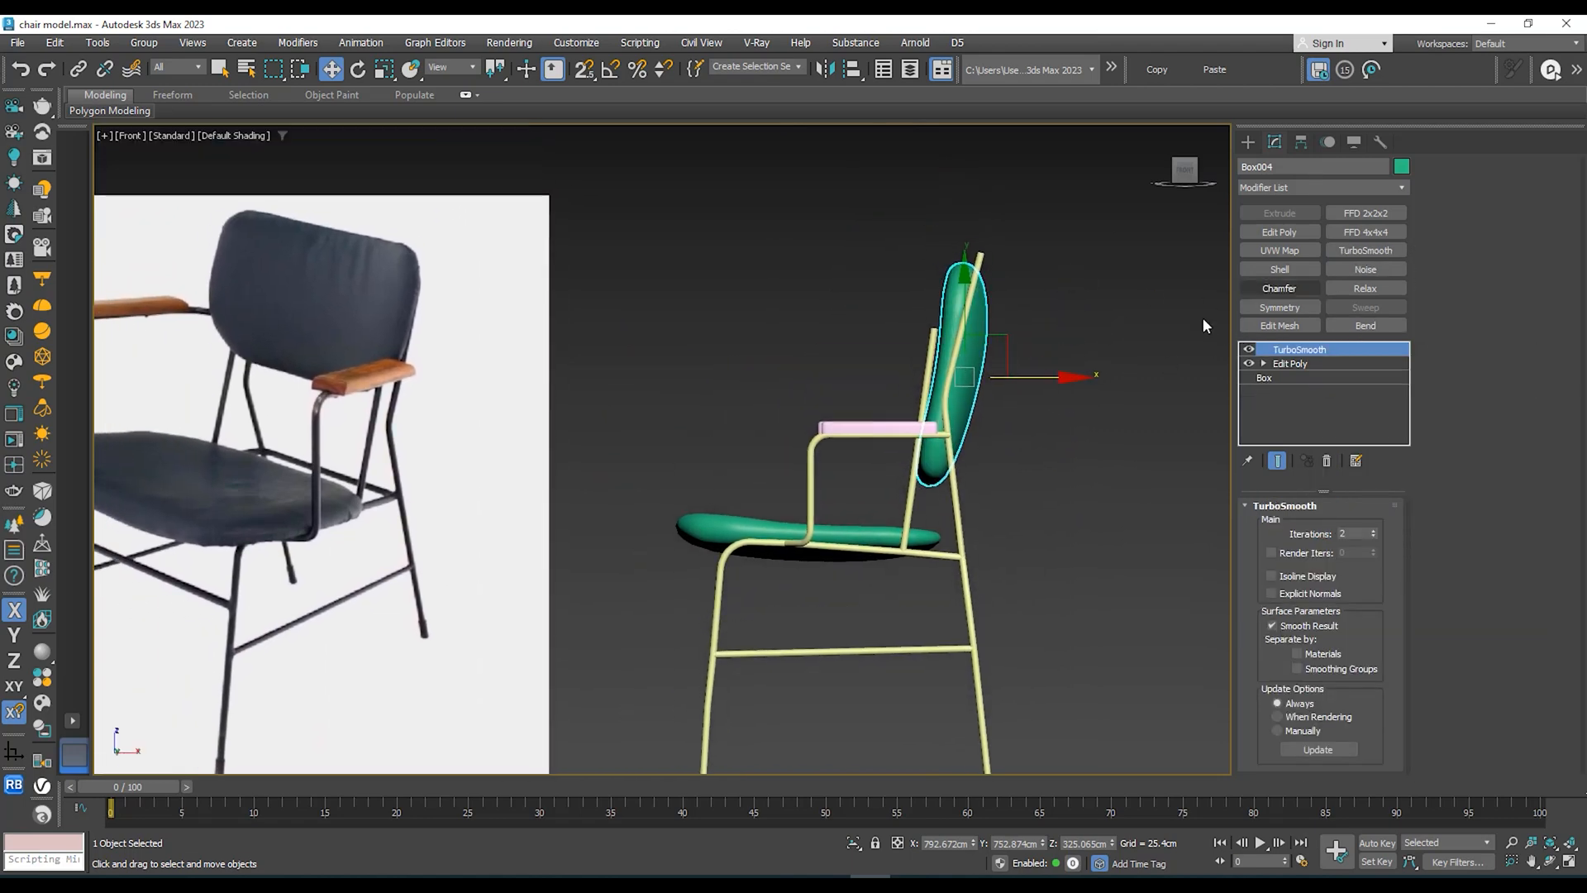
drag(1049, 379, 1049, 376)
middle_drag(1048, 376, 1042, 384)
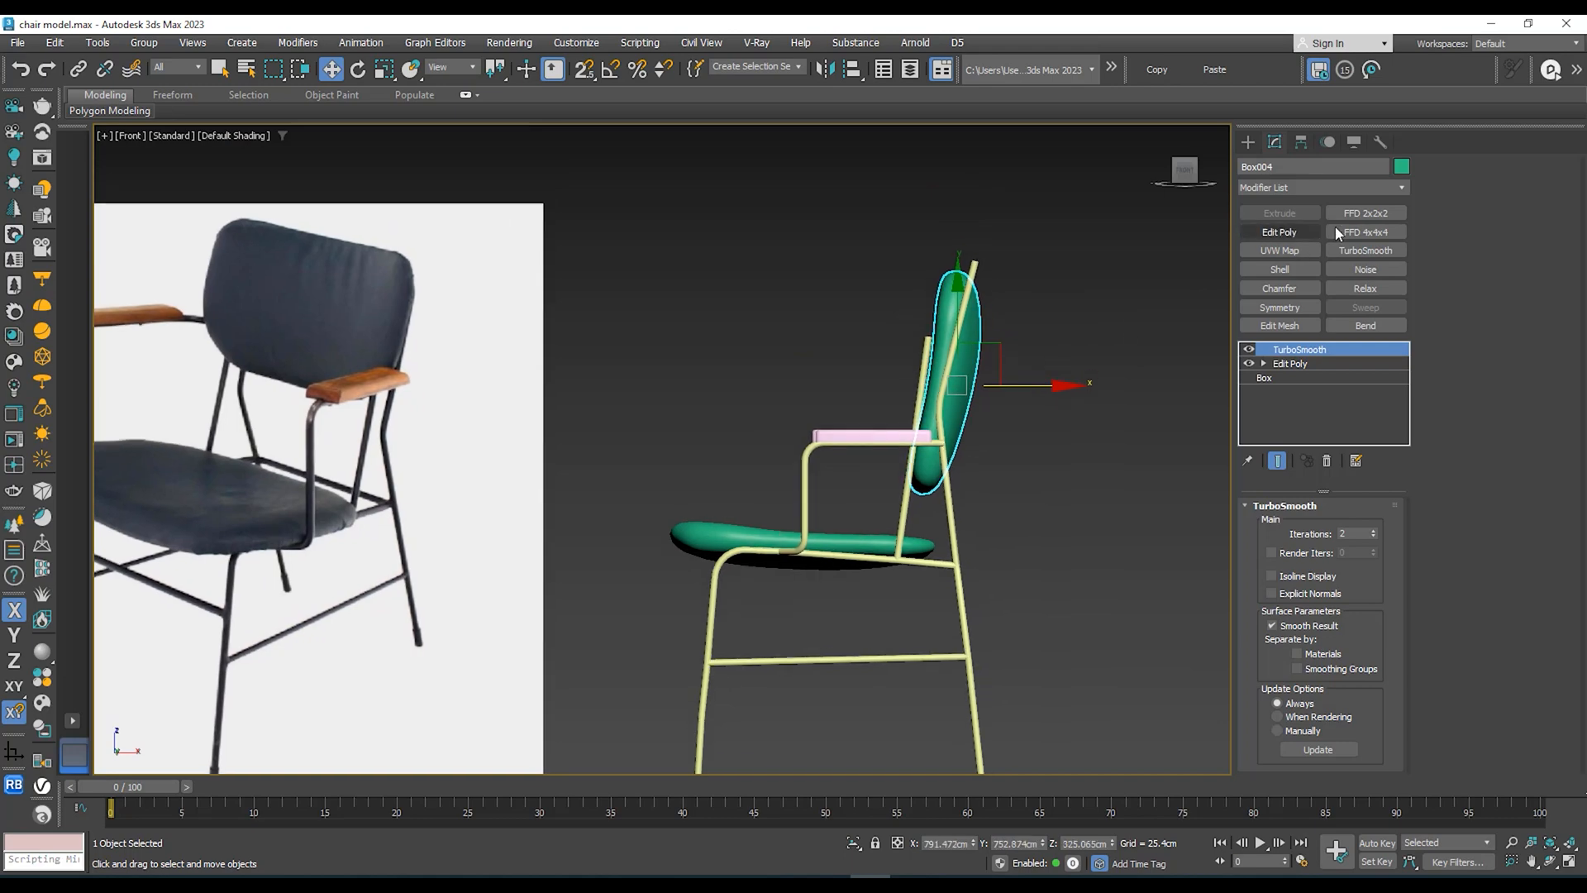
Step: Apply an FFD 2x2x2 modifier to the backrest cushion
click(1368, 218)
middle_drag(1027, 276, 1004, 264)
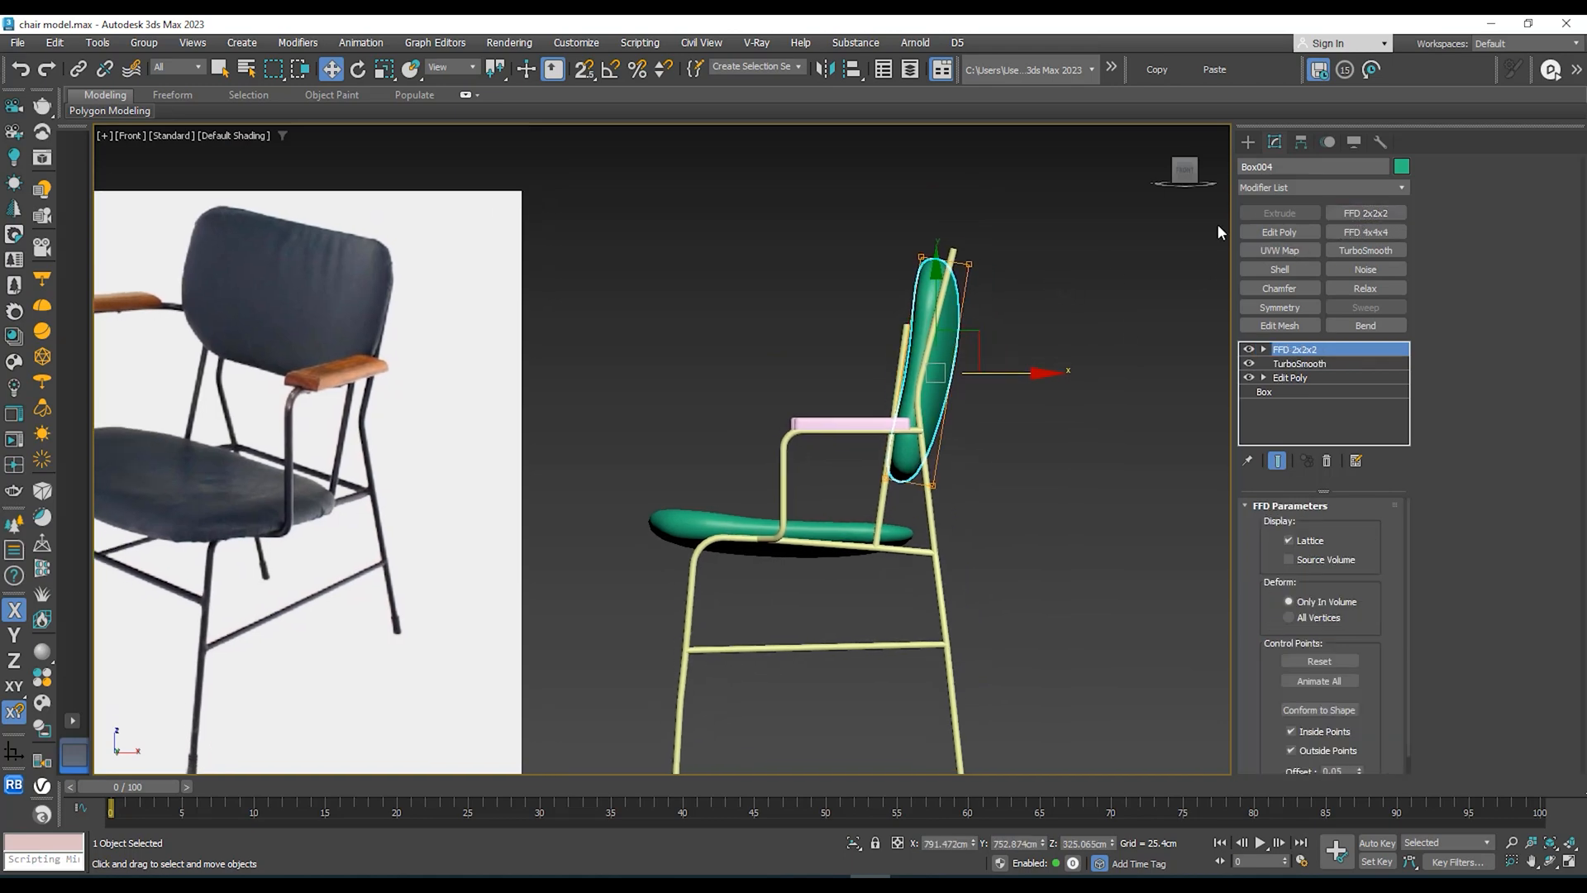
middle_drag(1080, 302, 1089, 286)
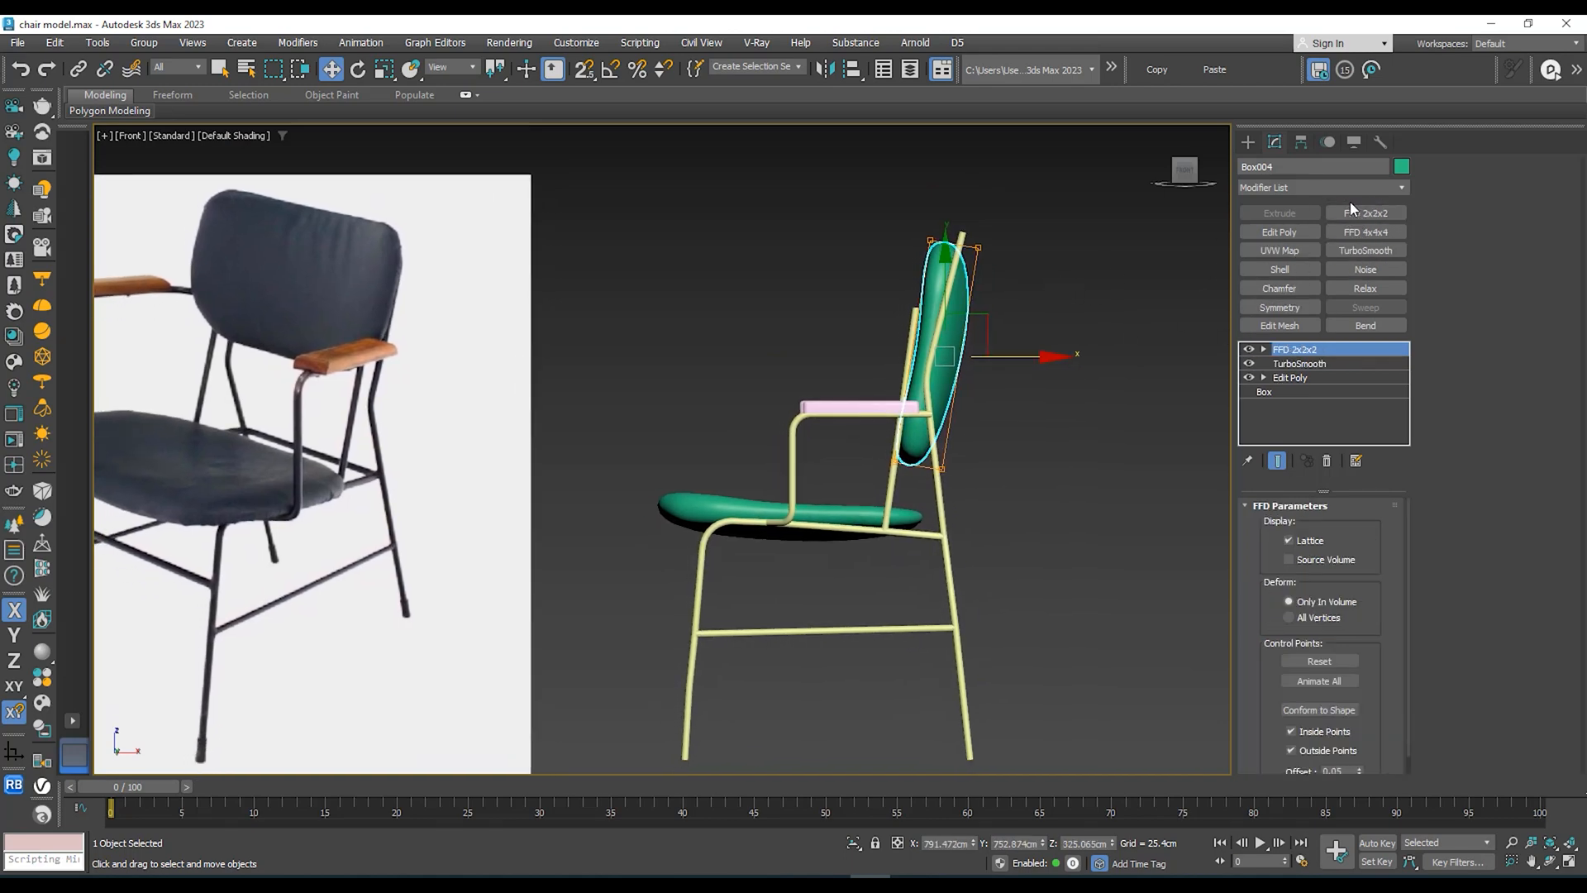
Step: Thin the backrest cushion by moving the FFD lattice's rear control points about 19.6 cm forward in the Front view
click(1264, 350)
click(1309, 364)
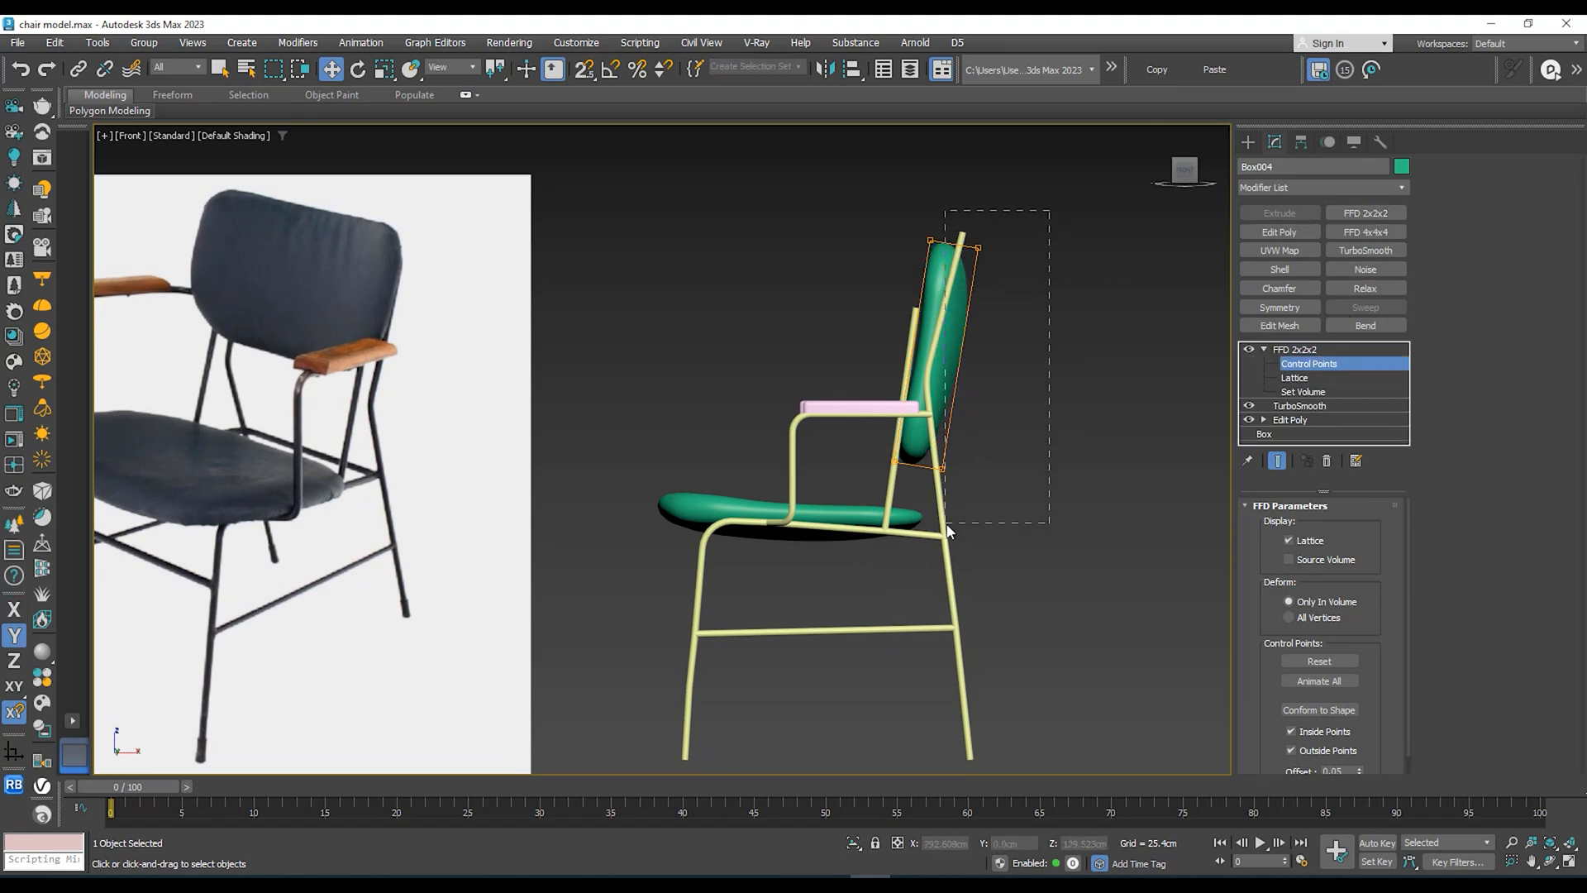
drag(947, 527, 944, 490)
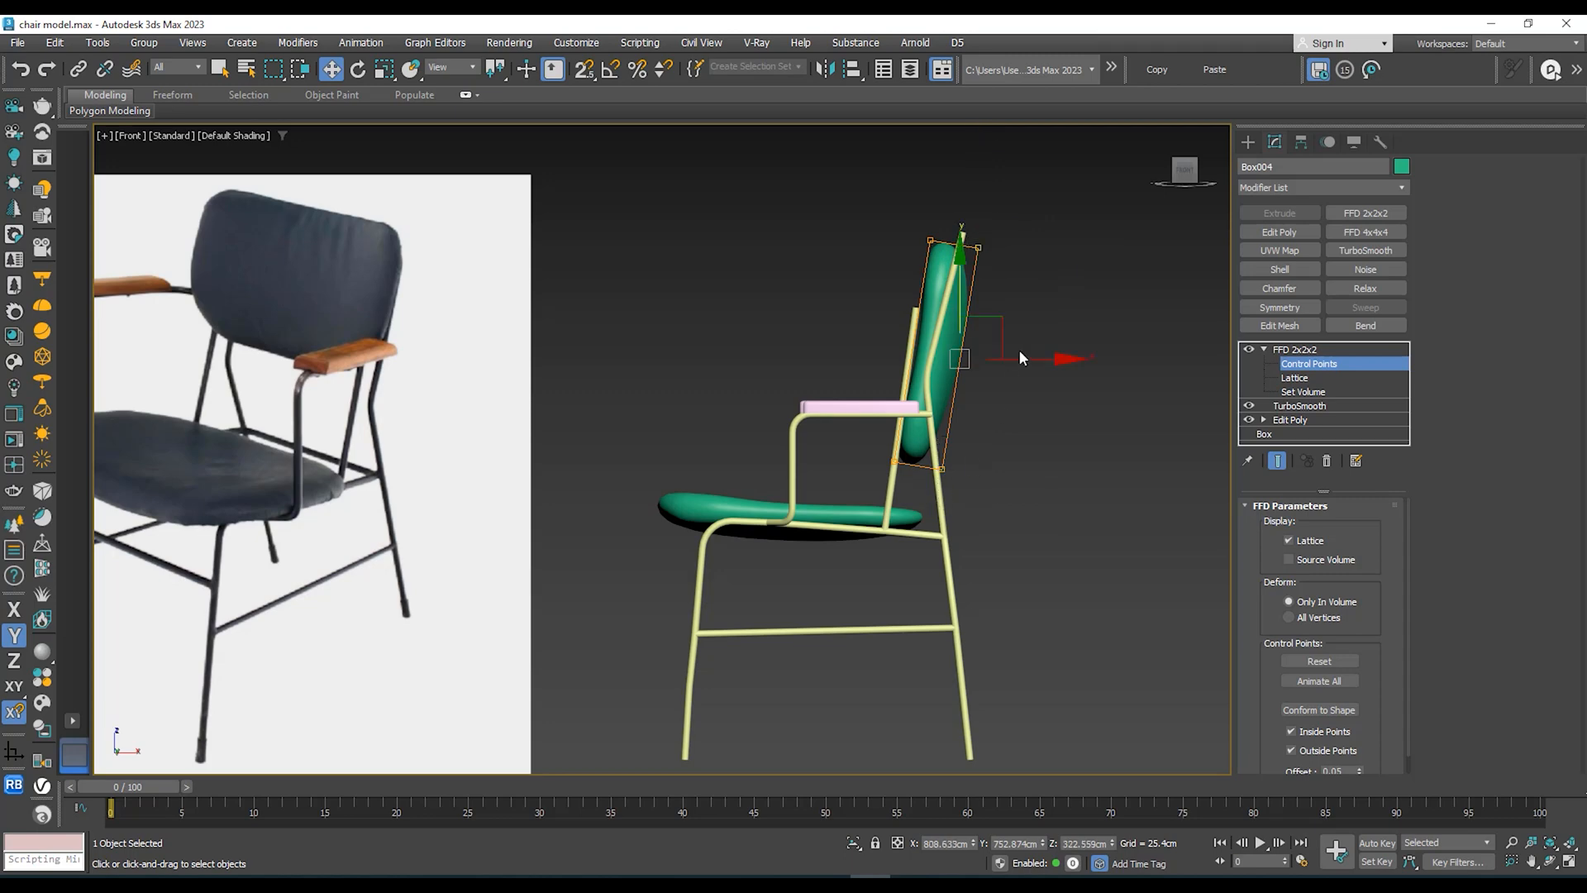
drag(1032, 360, 1015, 360)
Step: Shorten the backrest cushion by raising its lower lattice control points about 62 cm, plus a further 4.8 cm or so
alt+middle_drag(1018, 360, 946, 347)
middle_drag(946, 348, 911, 309)
drag(1042, 318, 607, 501)
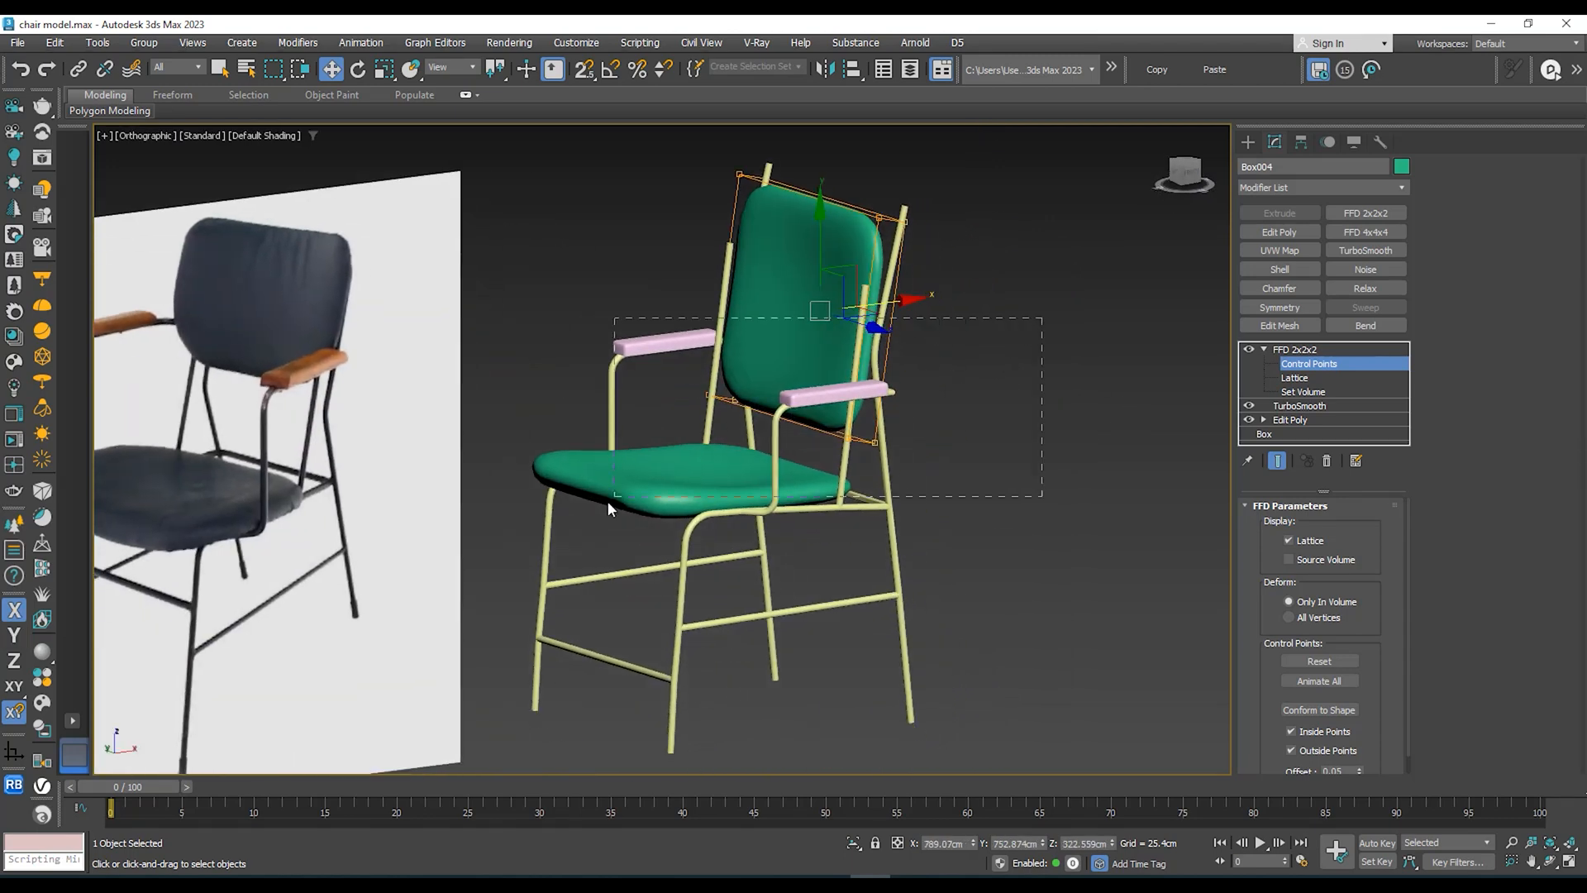
drag(794, 343, 797, 293)
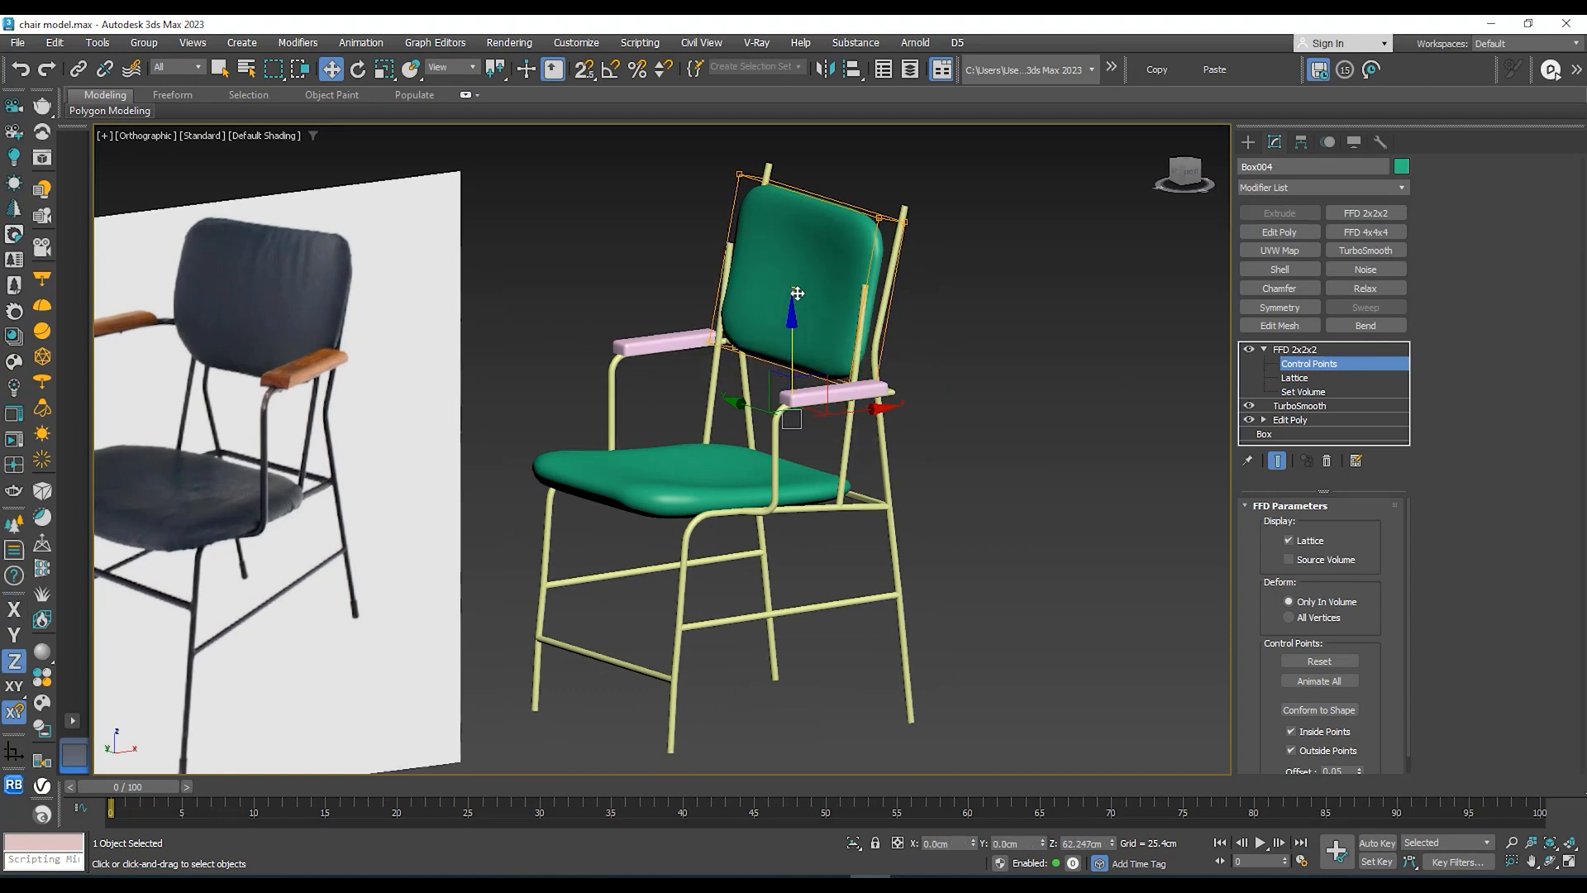
alt+middle_drag(817, 309, 858, 329)
scroll(858, 329, up, 2)
drag(778, 314, 773, 307)
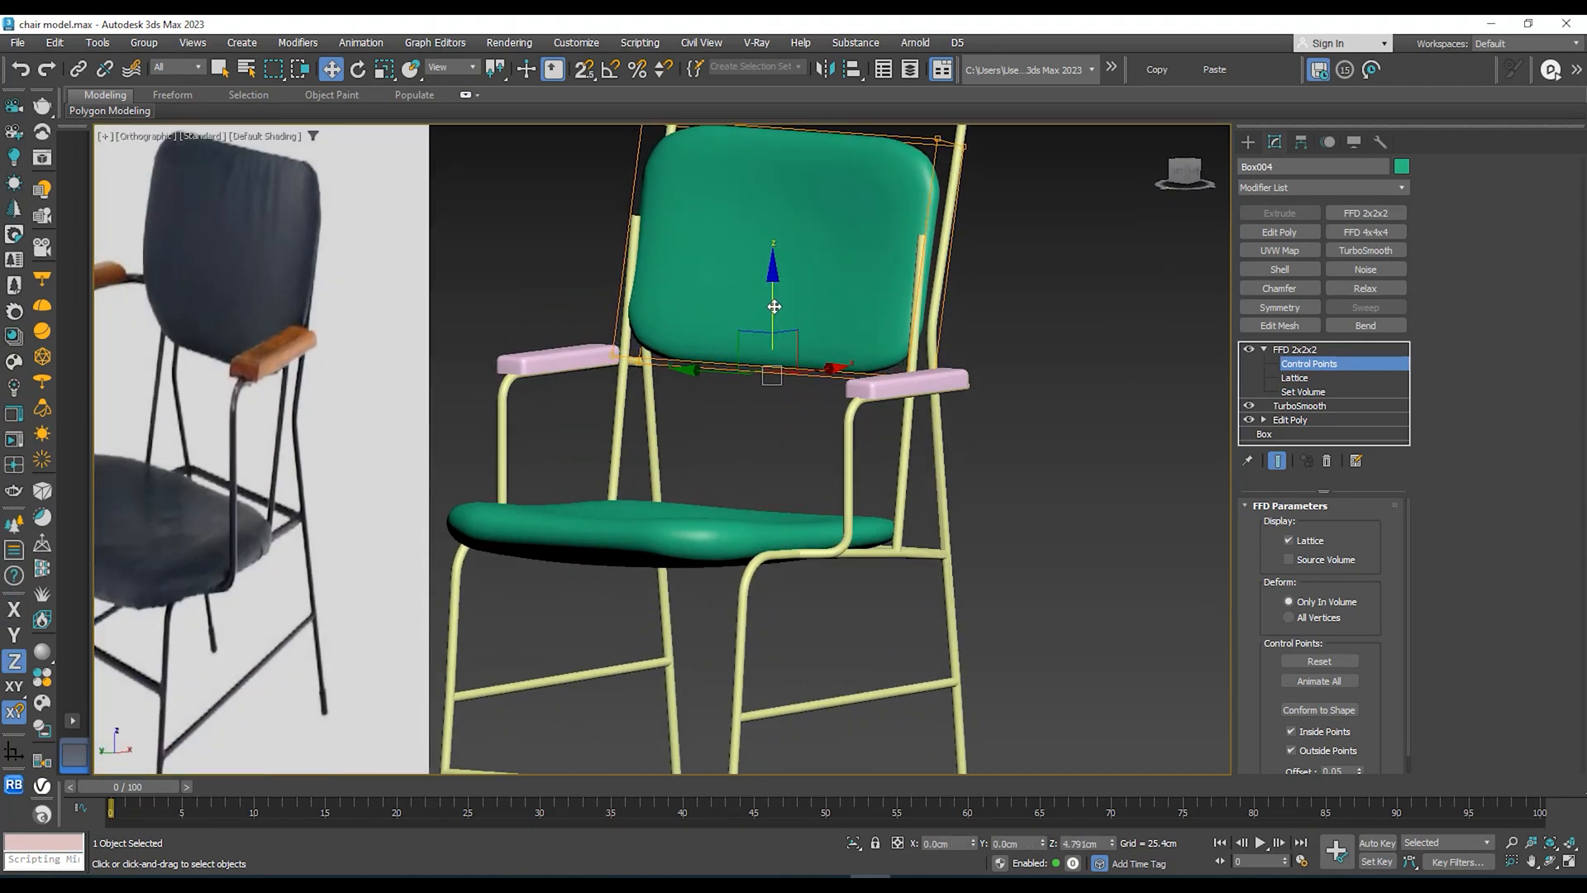
Step: Leave control point editing and shift the backrest cushion about 9 cm sideways to centre it between the rear posts
click(1294, 349)
alt+middle_drag(1074, 368, 805, 269)
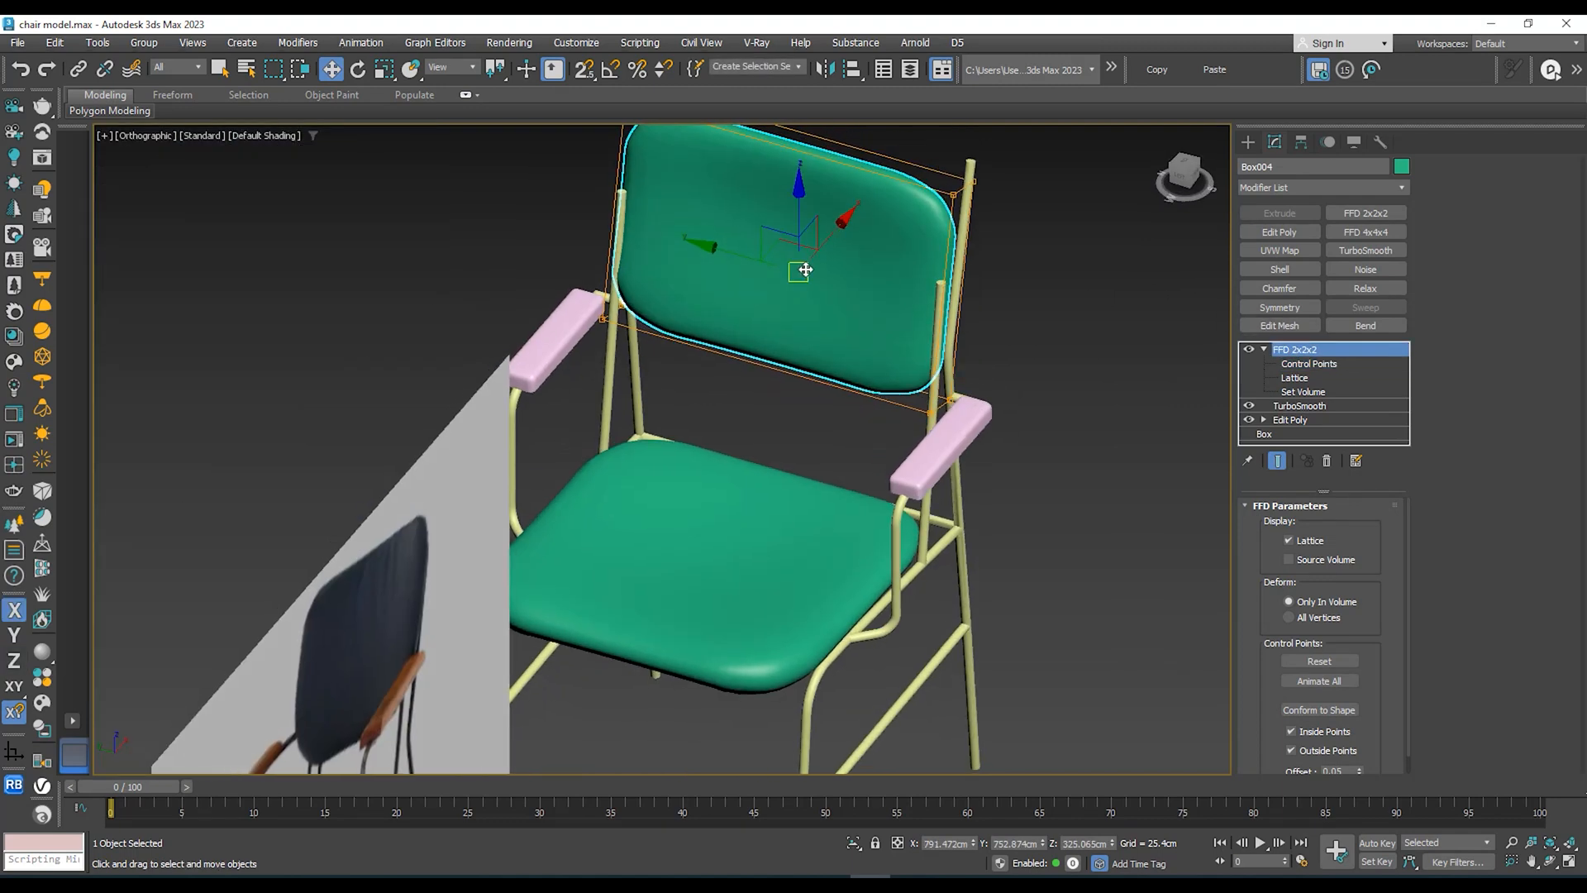
drag(724, 256, 734, 254)
alt+middle_drag(765, 266, 703, 221)
middle_drag(725, 221, 728, 301)
alt+middle_drag(769, 296, 641, 238)
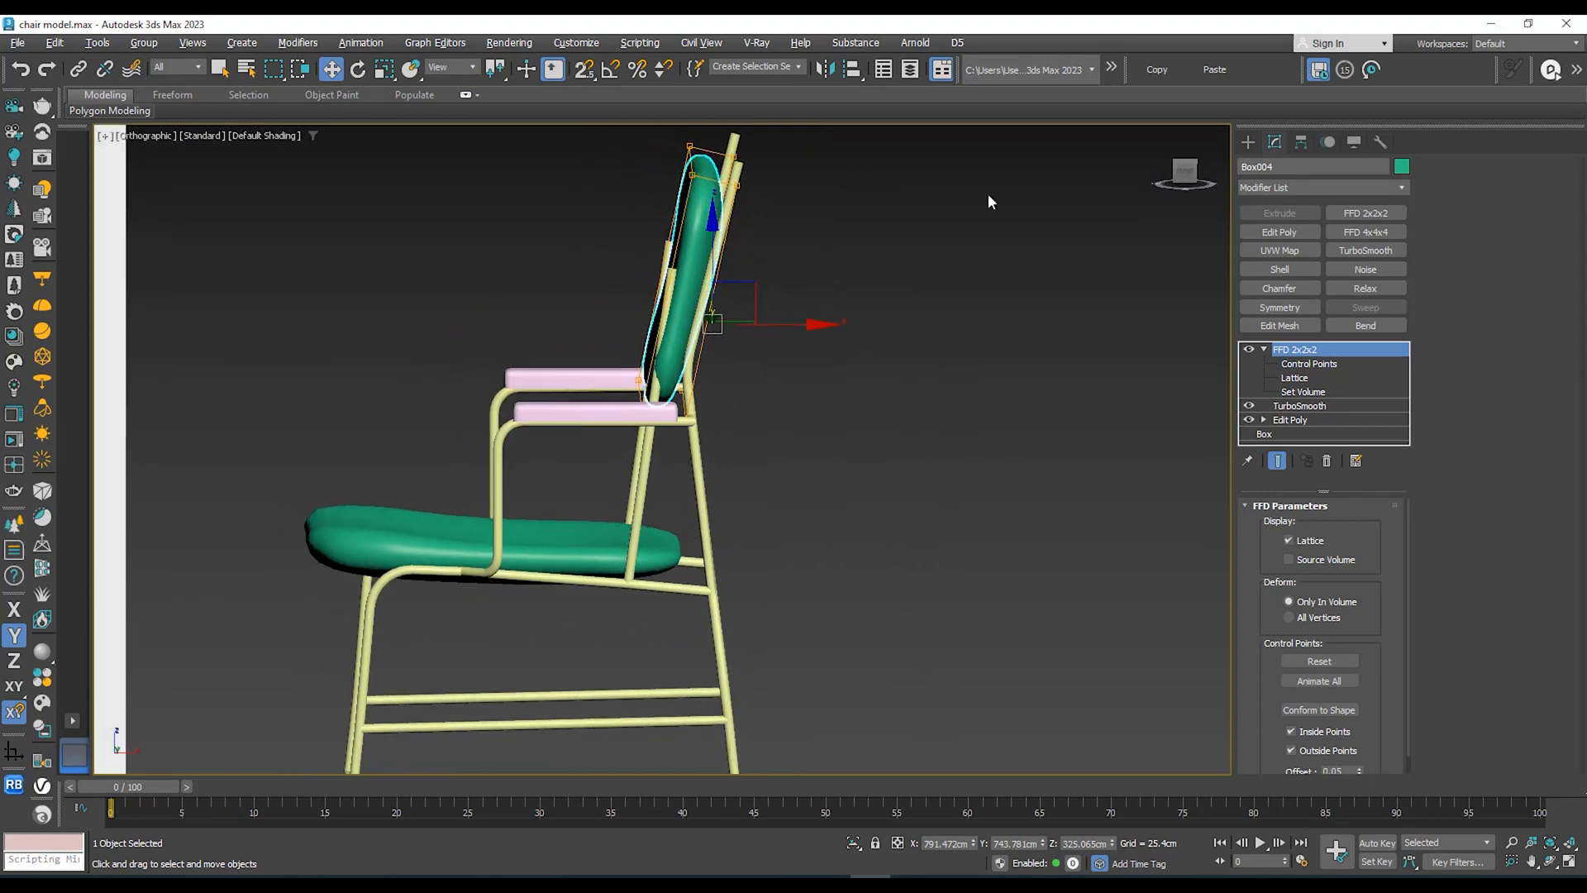
Step: Lean the backrest cushion further by moving its upper lattice control points backward in the Front view to match the rear posts' slope
click(1187, 171)
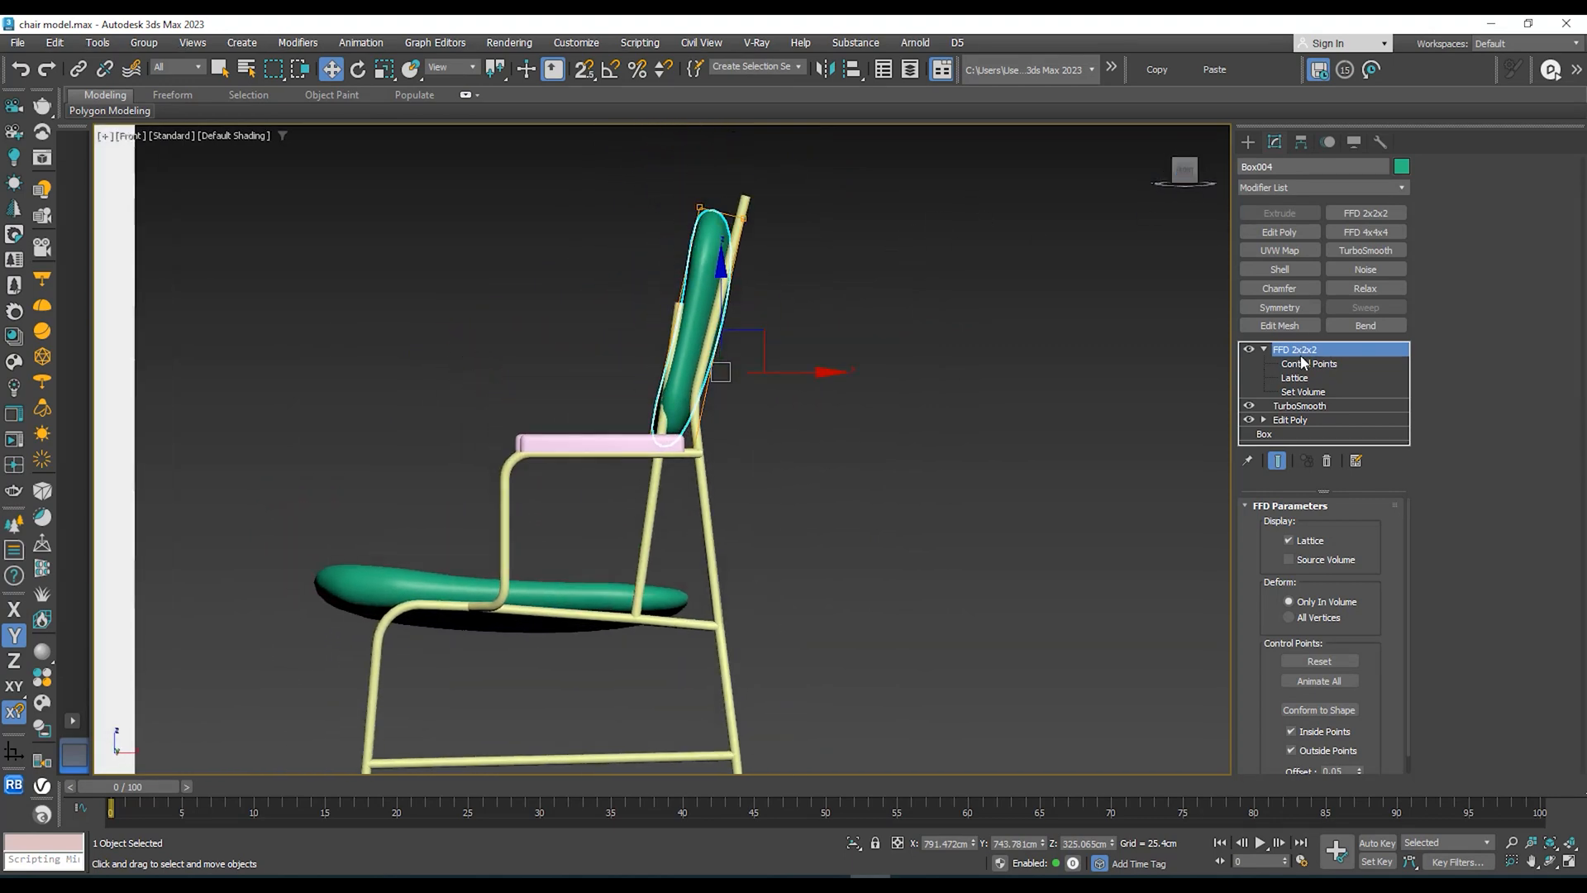
scroll(1180, 200, down, 3)
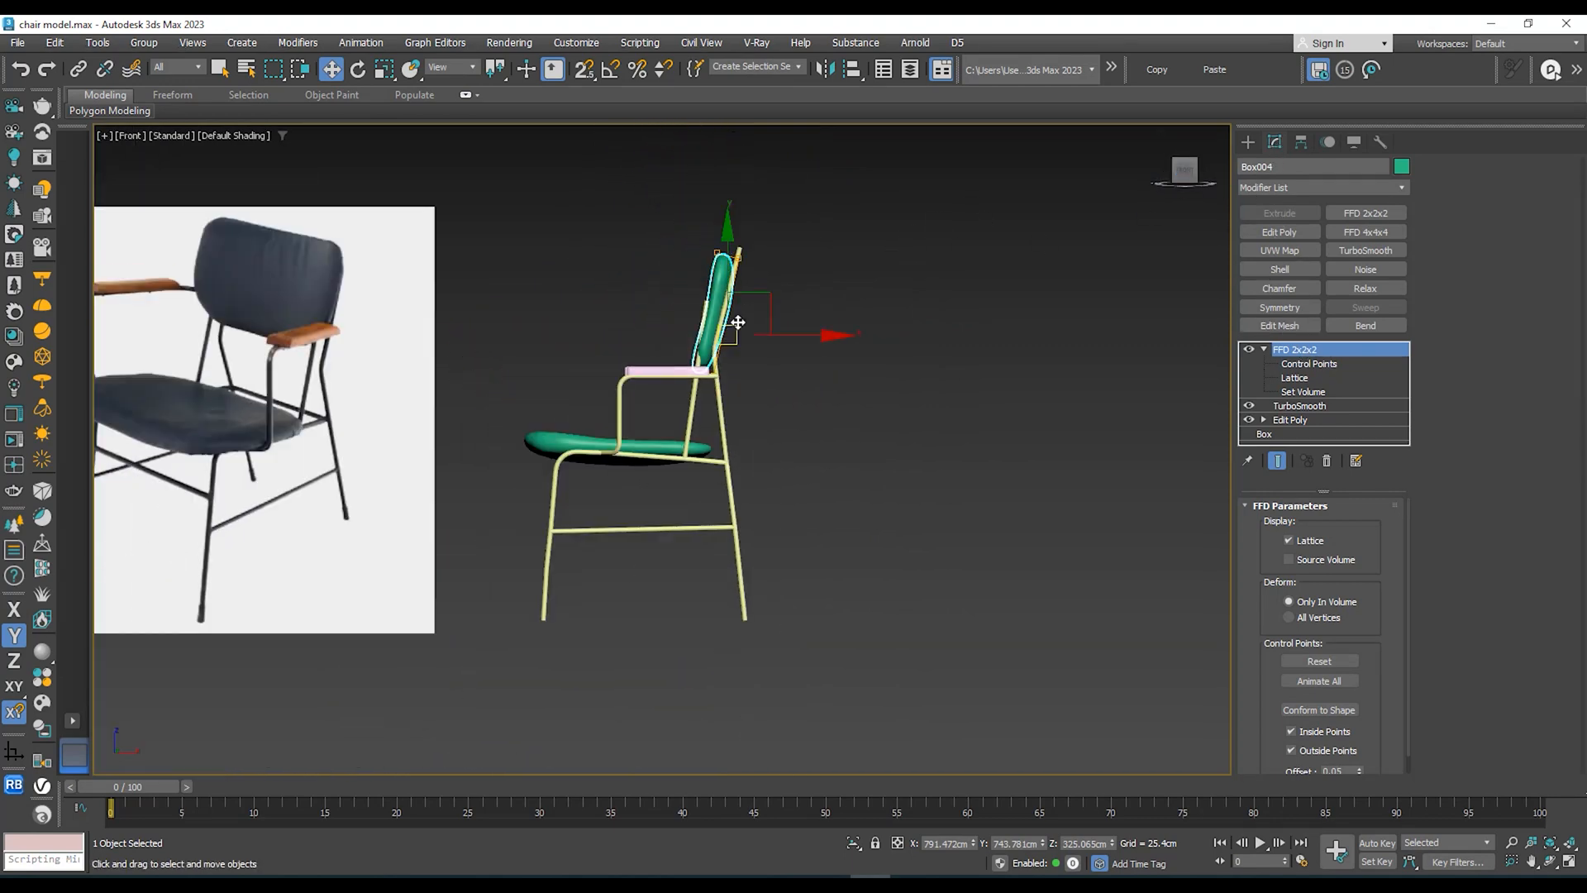
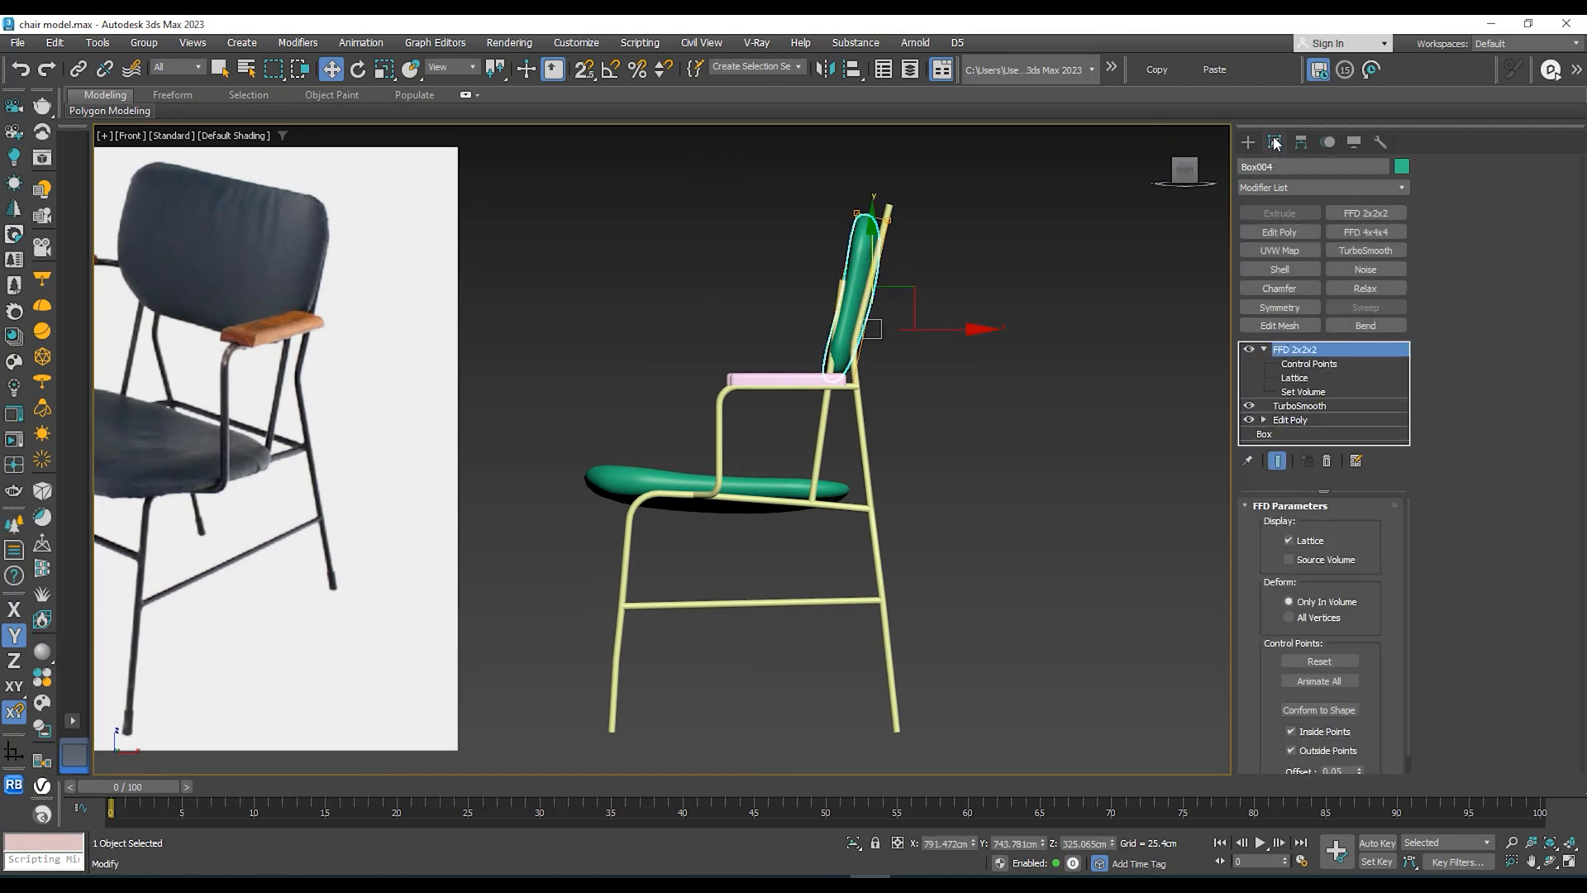
click(1318, 365)
drag(1064, 181, 716, 280)
middle_drag(875, 193, 858, 280)
scroll(858, 279, up, 3)
drag(858, 280, 865, 256)
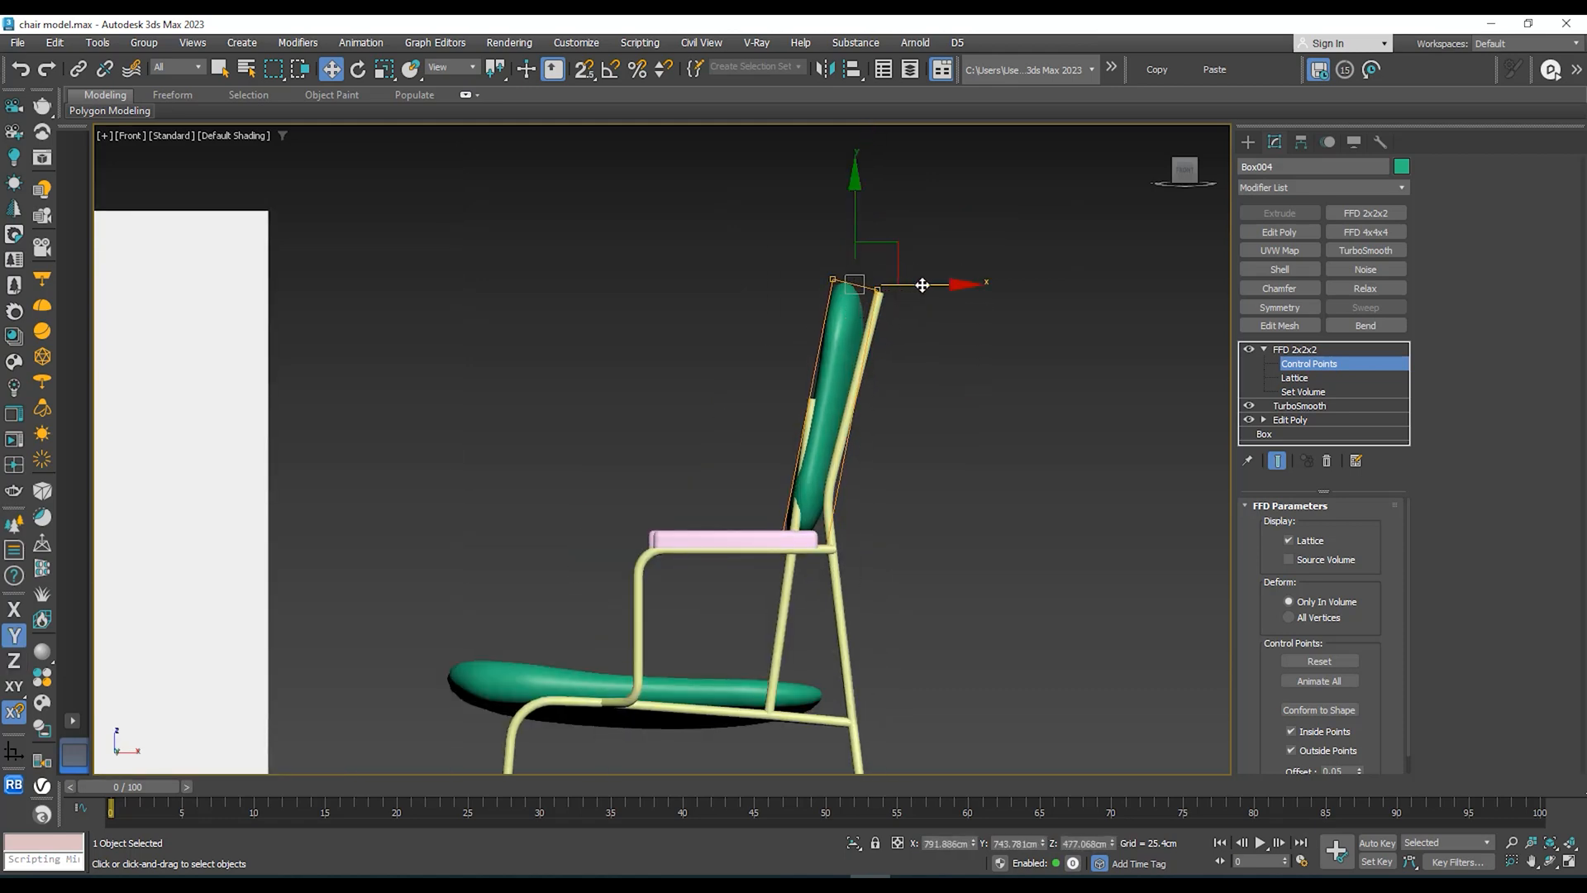
drag(932, 284, 950, 284)
alt+middle_drag(894, 316, 955, 362)
click(1288, 349)
Step: Compare the backrest with the reference image and move the cushion about 14 cm forward
scroll(954, 357, down, 5)
scroll(635, 343, up, 3)
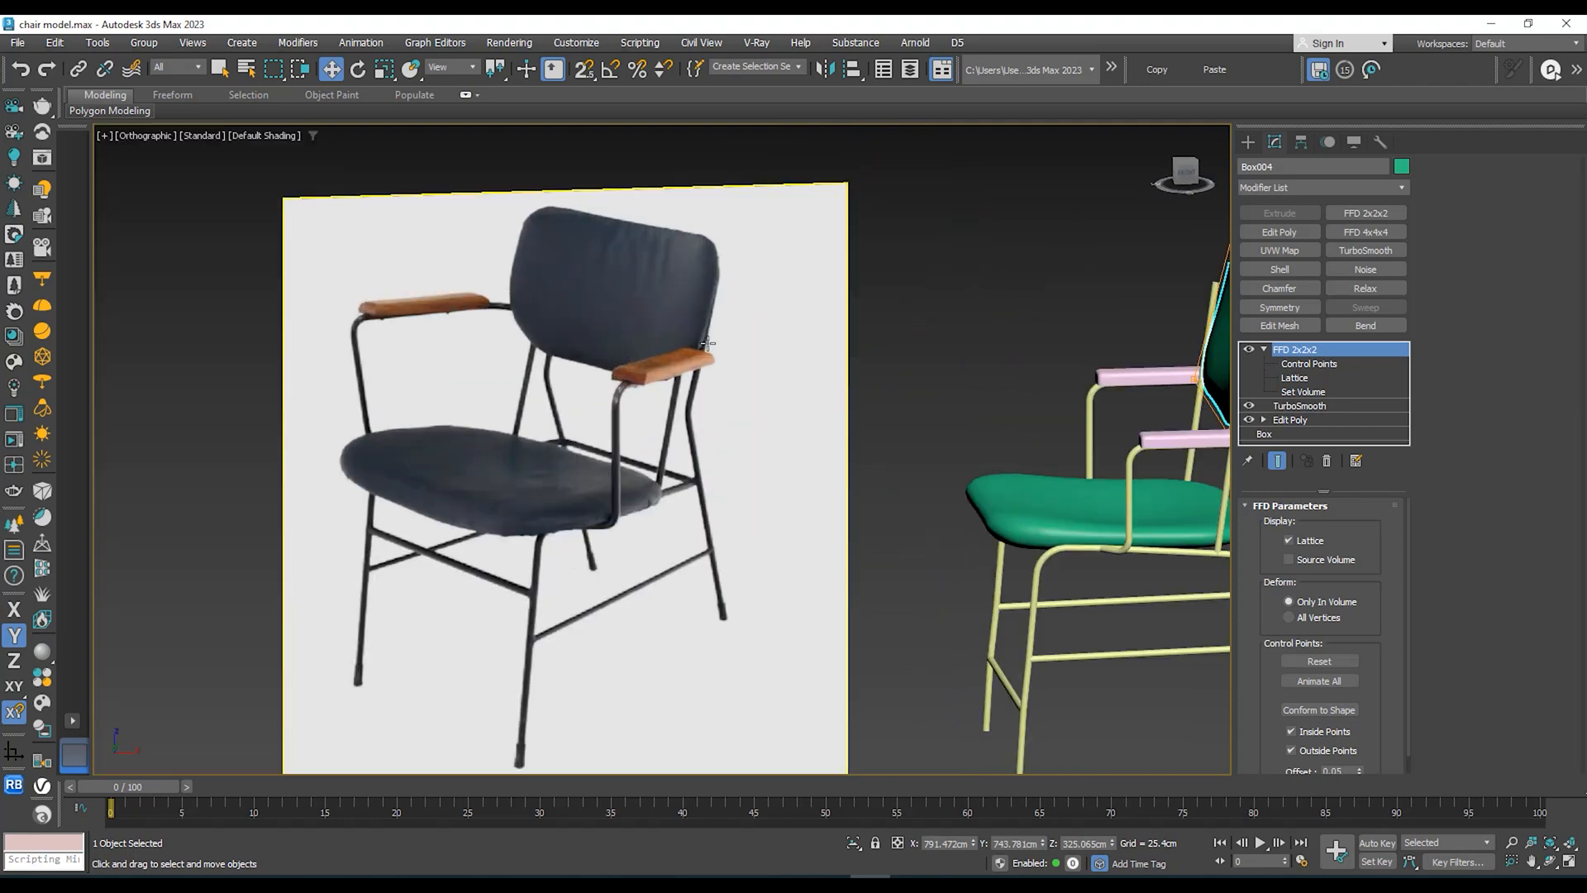
scroll(705, 343, up, 3)
middle_drag(695, 344, 657, 374)
scroll(603, 435, down, 2)
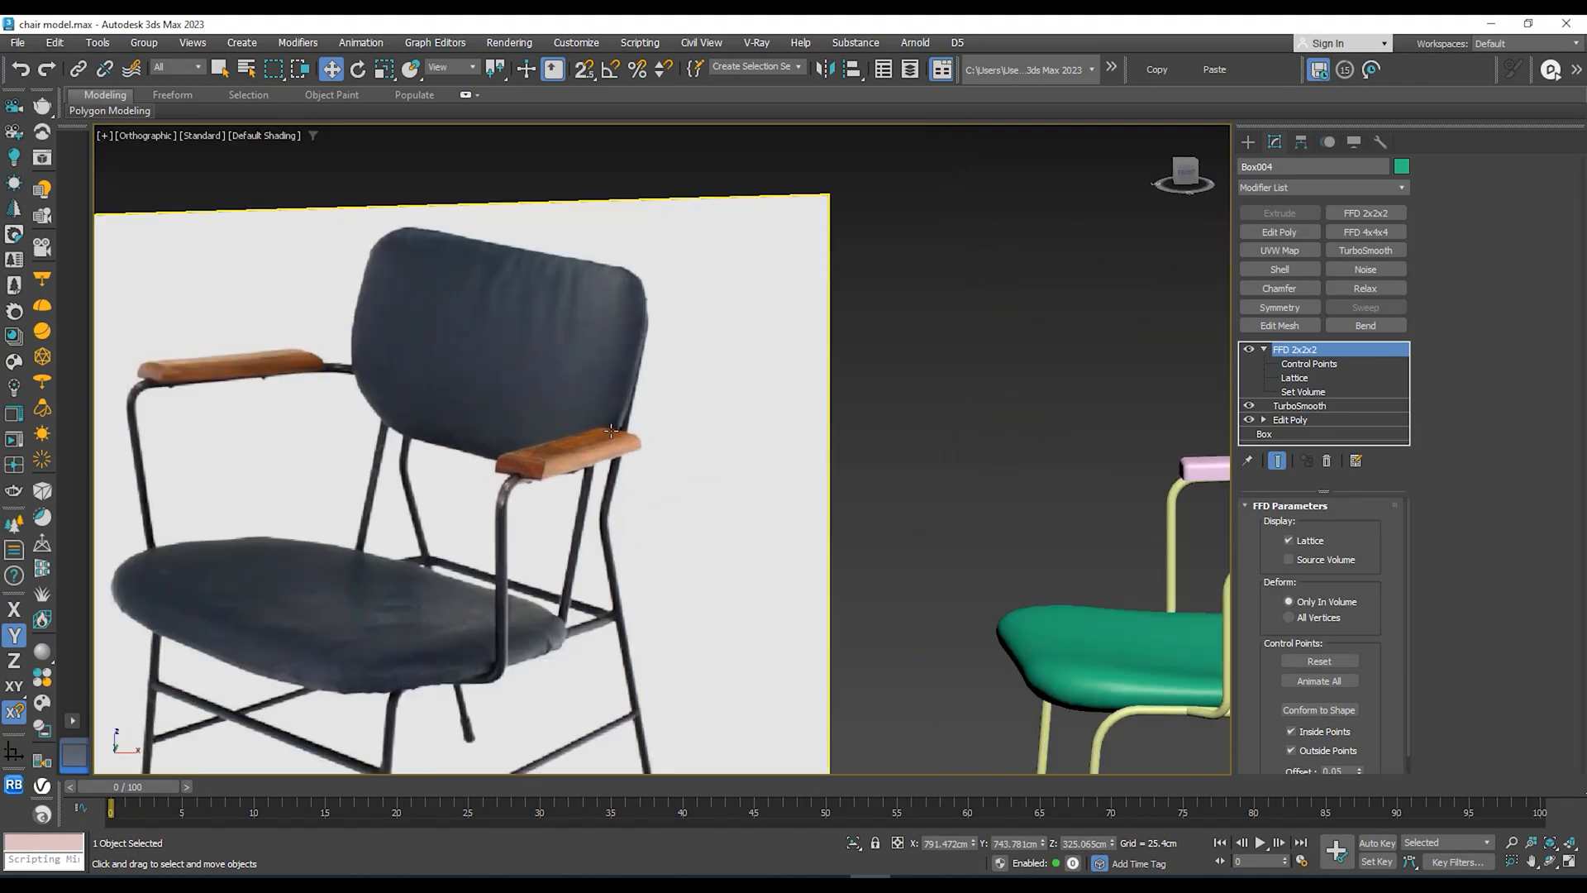
middle_drag(1056, 425, 913, 429)
scroll(1067, 445, down, 2)
scroll(992, 440, up, 2)
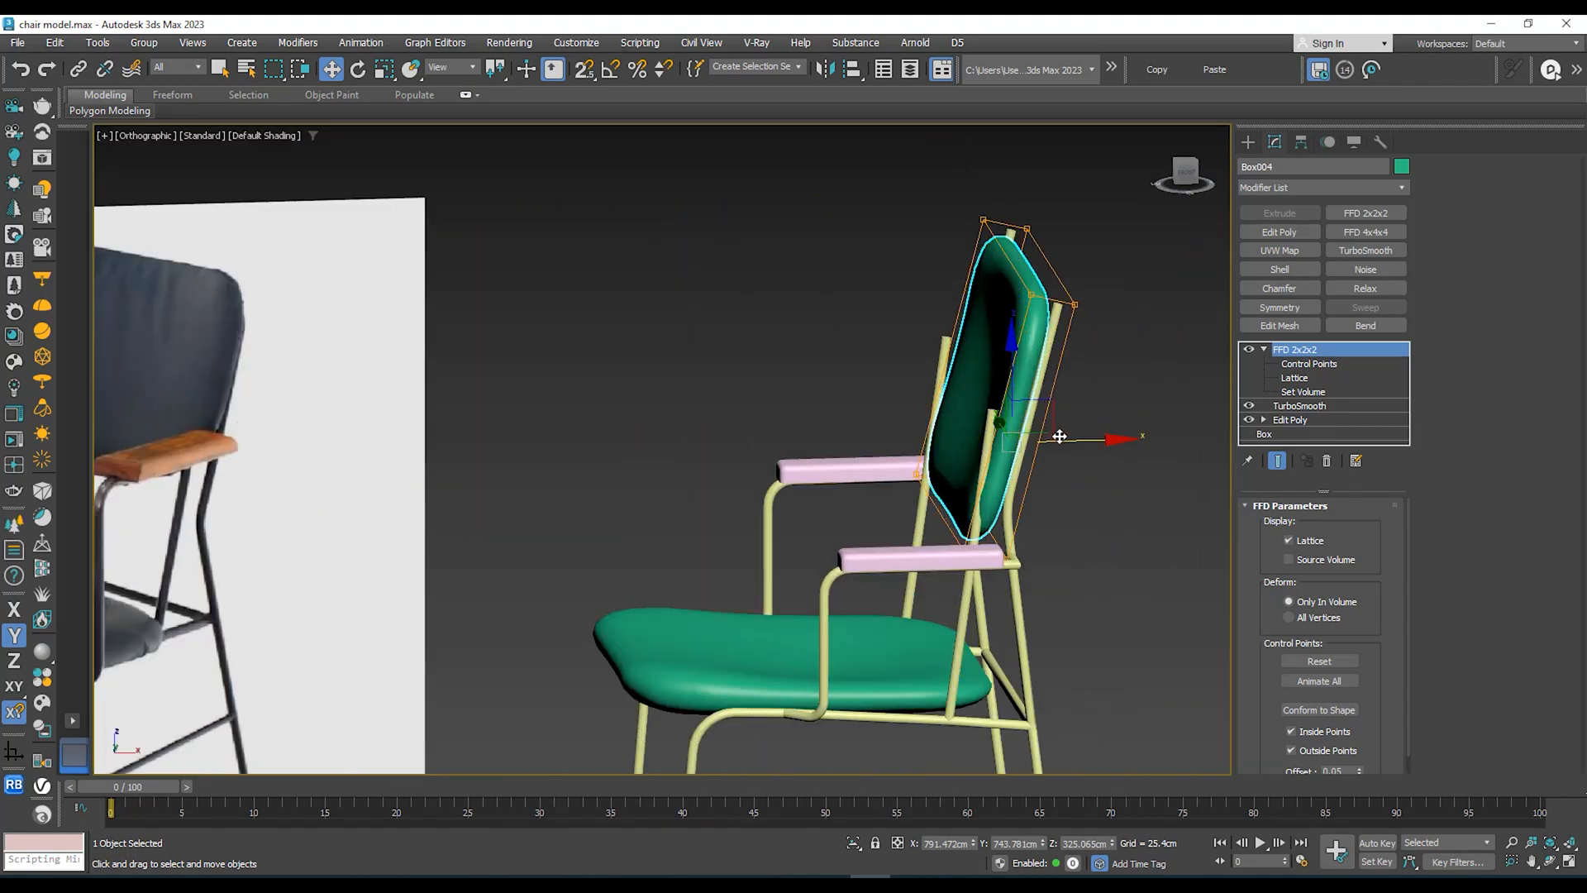
drag(1078, 444, 1059, 441)
alt+middle_drag(1126, 395, 1087, 374)
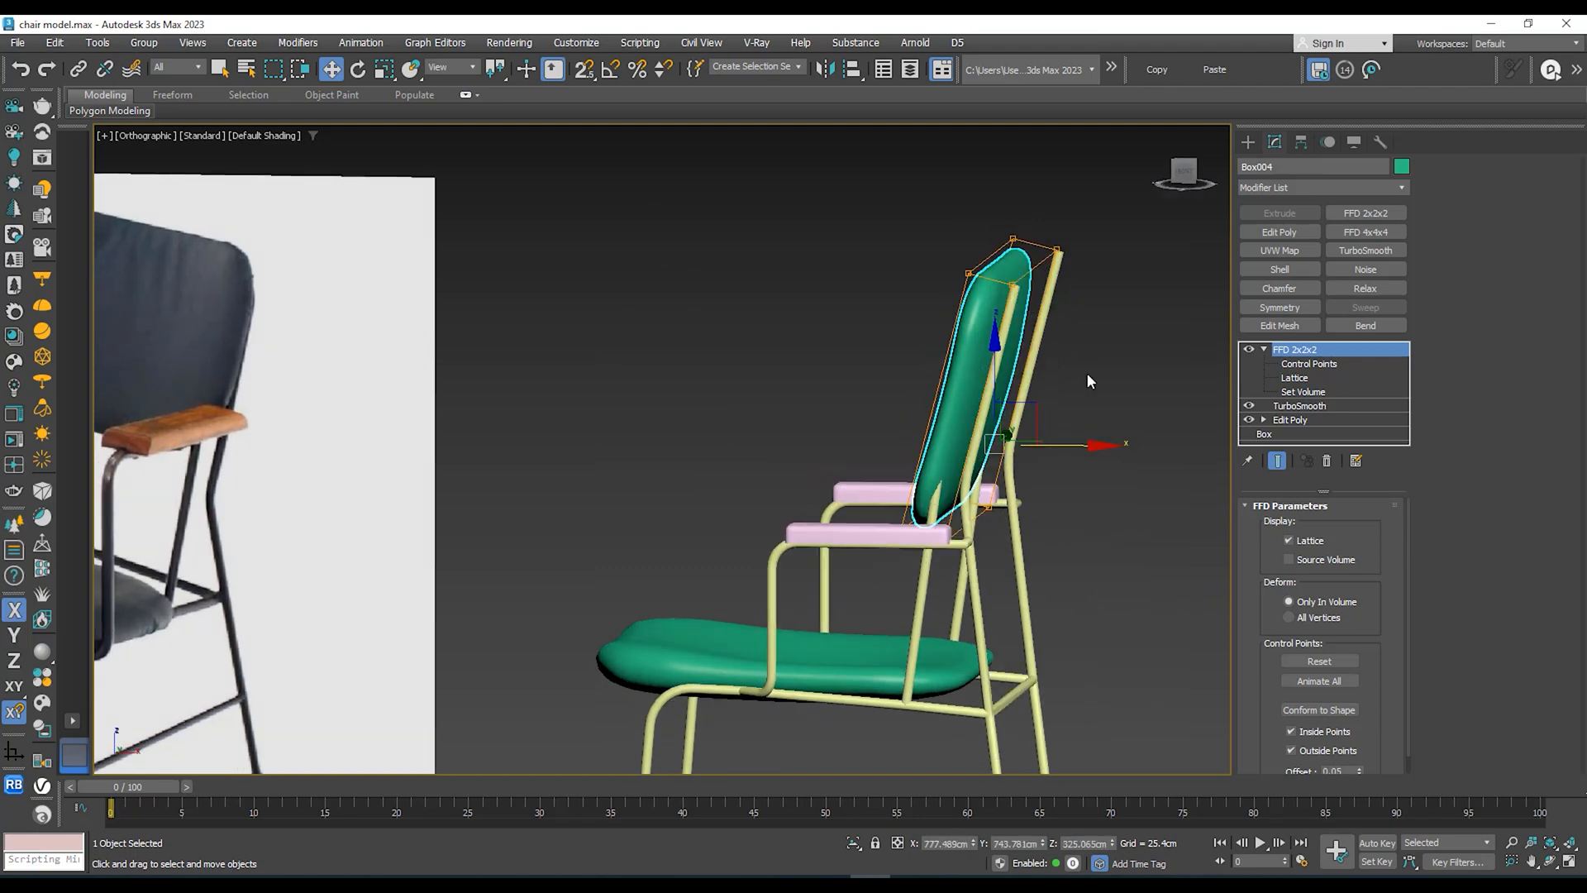
Step: Thicken the backrest cushion by moving its rear lattice control points about 10 cm backward in the Front view
click(1186, 173)
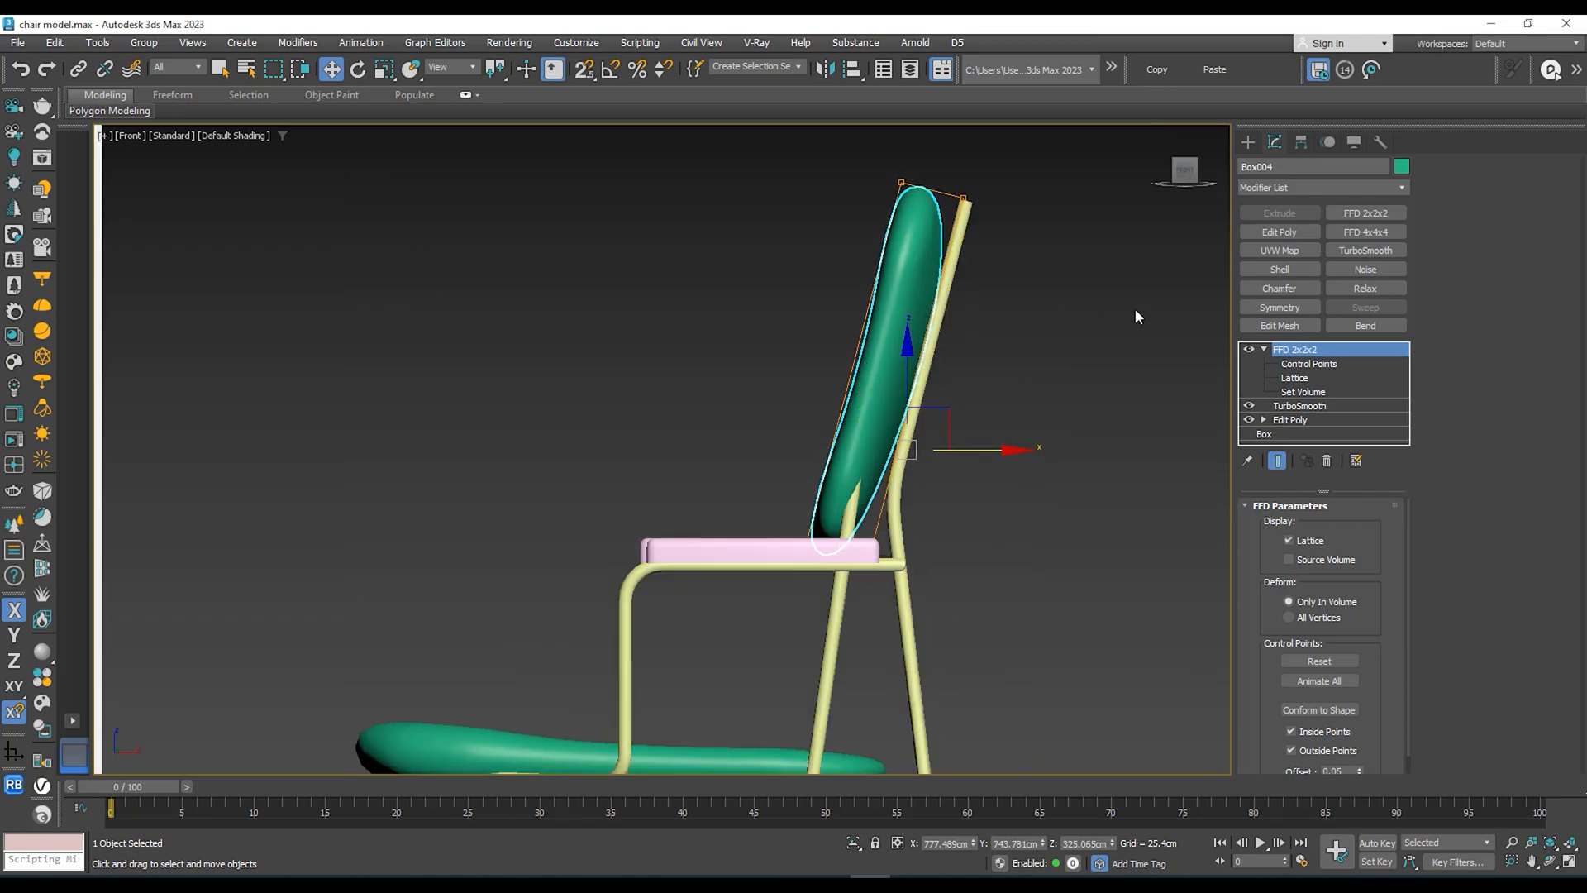
scroll(1136, 316, down, 4)
scroll(1178, 355, up, 2)
click(1308, 364)
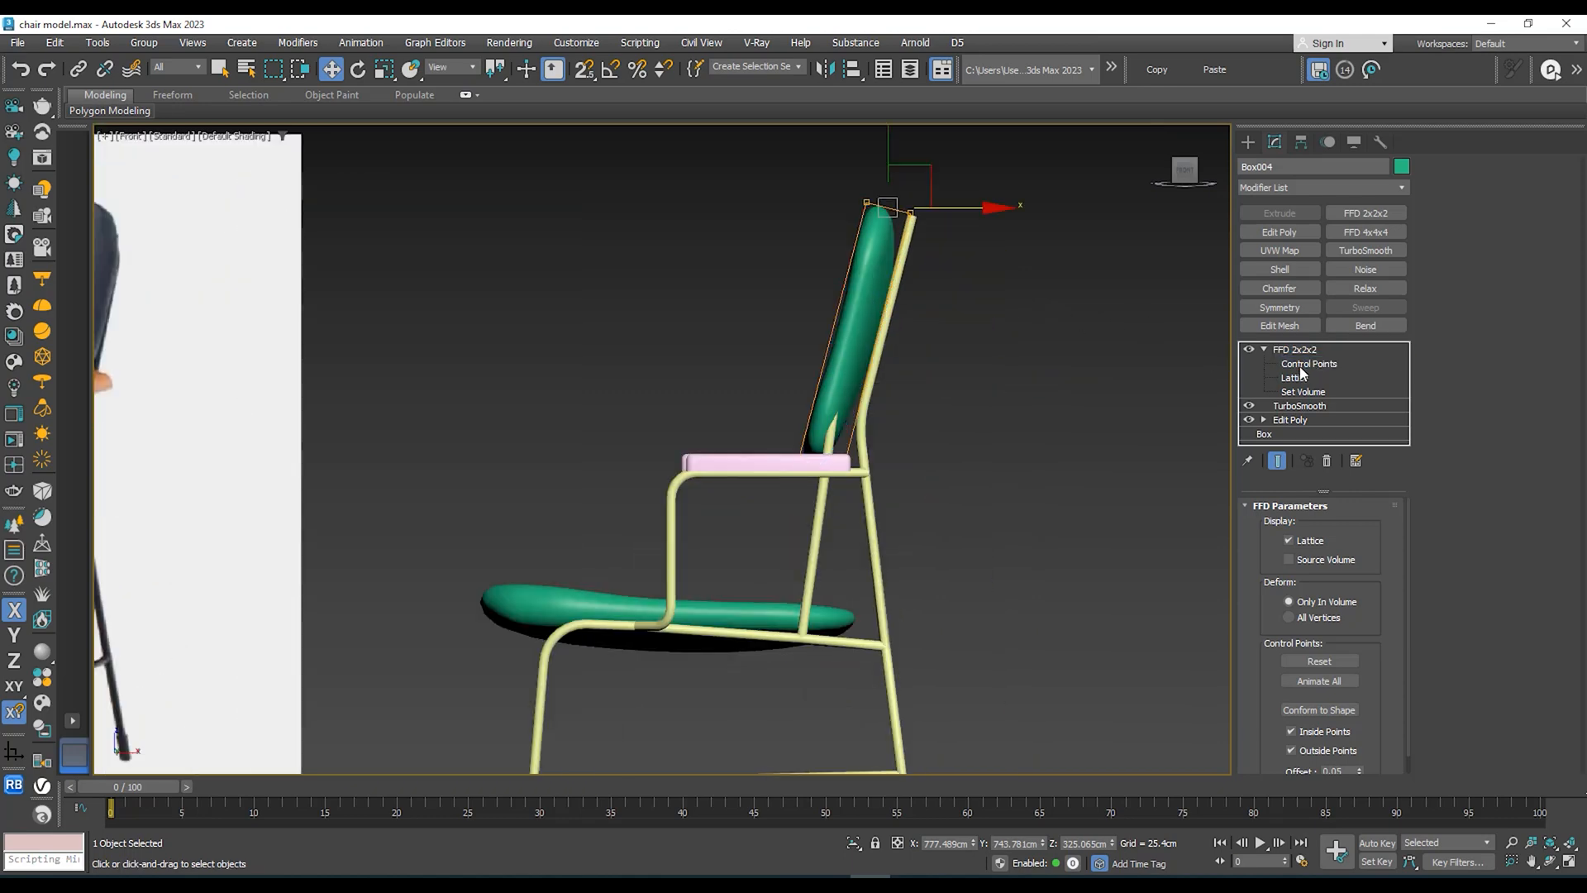
ctrl+drag(855, 508, 843, 506)
drag(948, 344, 960, 343)
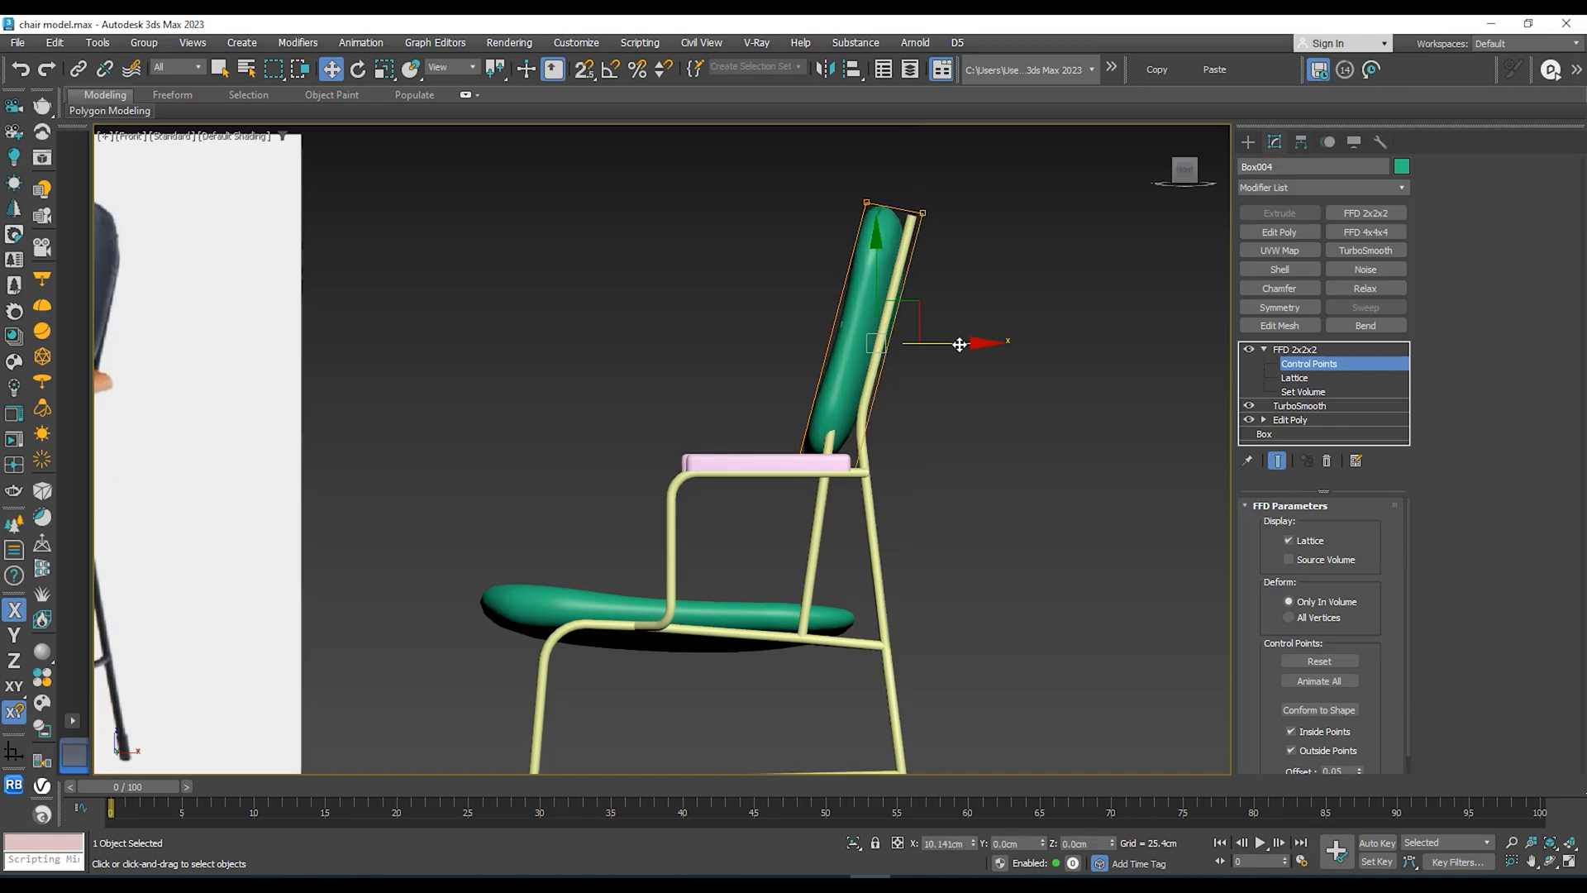
alt+middle_drag(960, 344, 1009, 369)
scroll(909, 400, down, 4)
scroll(707, 414, up, 4)
alt+middle_drag(706, 412, 1195, 364)
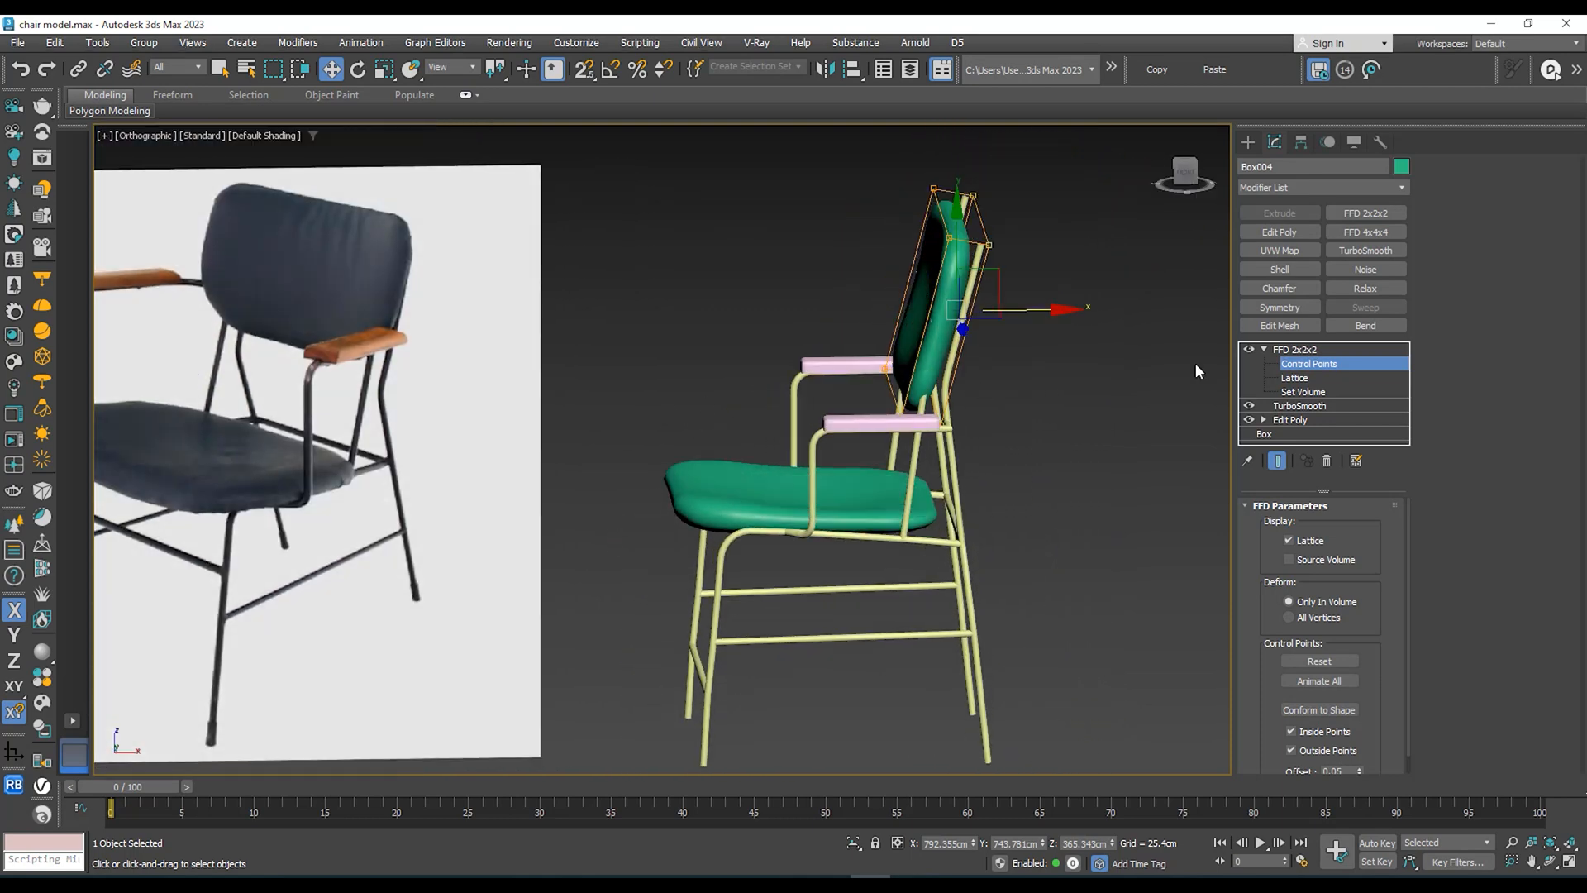
Step: Move the top vertices of the frame's slanted inner supports backward toward the rear posts, working in wireframe in the Front view
click(1187, 175)
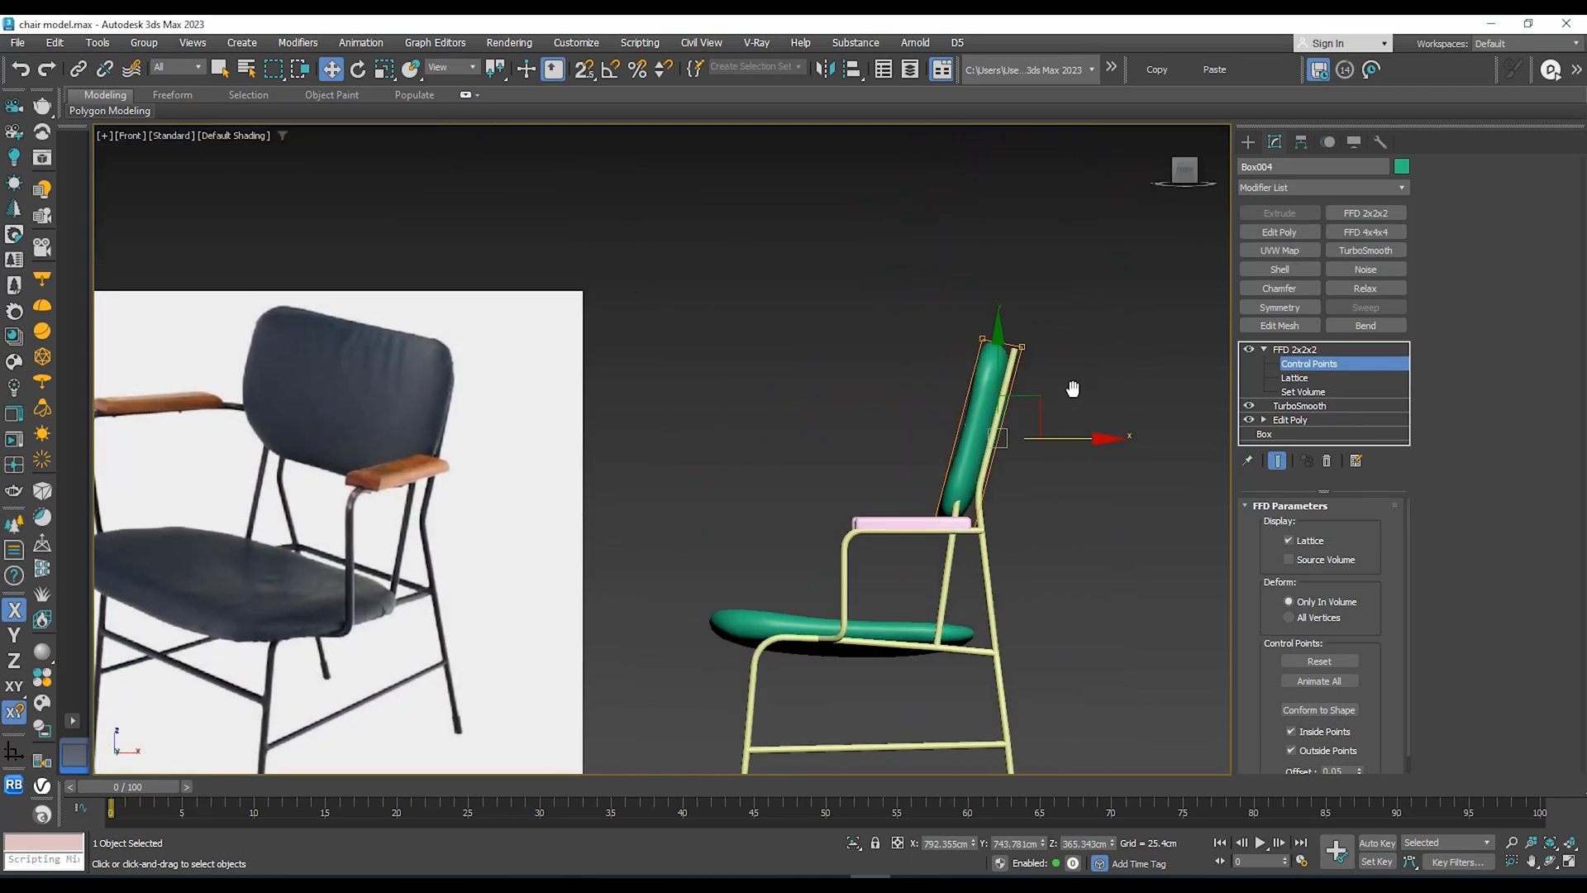
scroll(932, 470, up, 2)
click(947, 435)
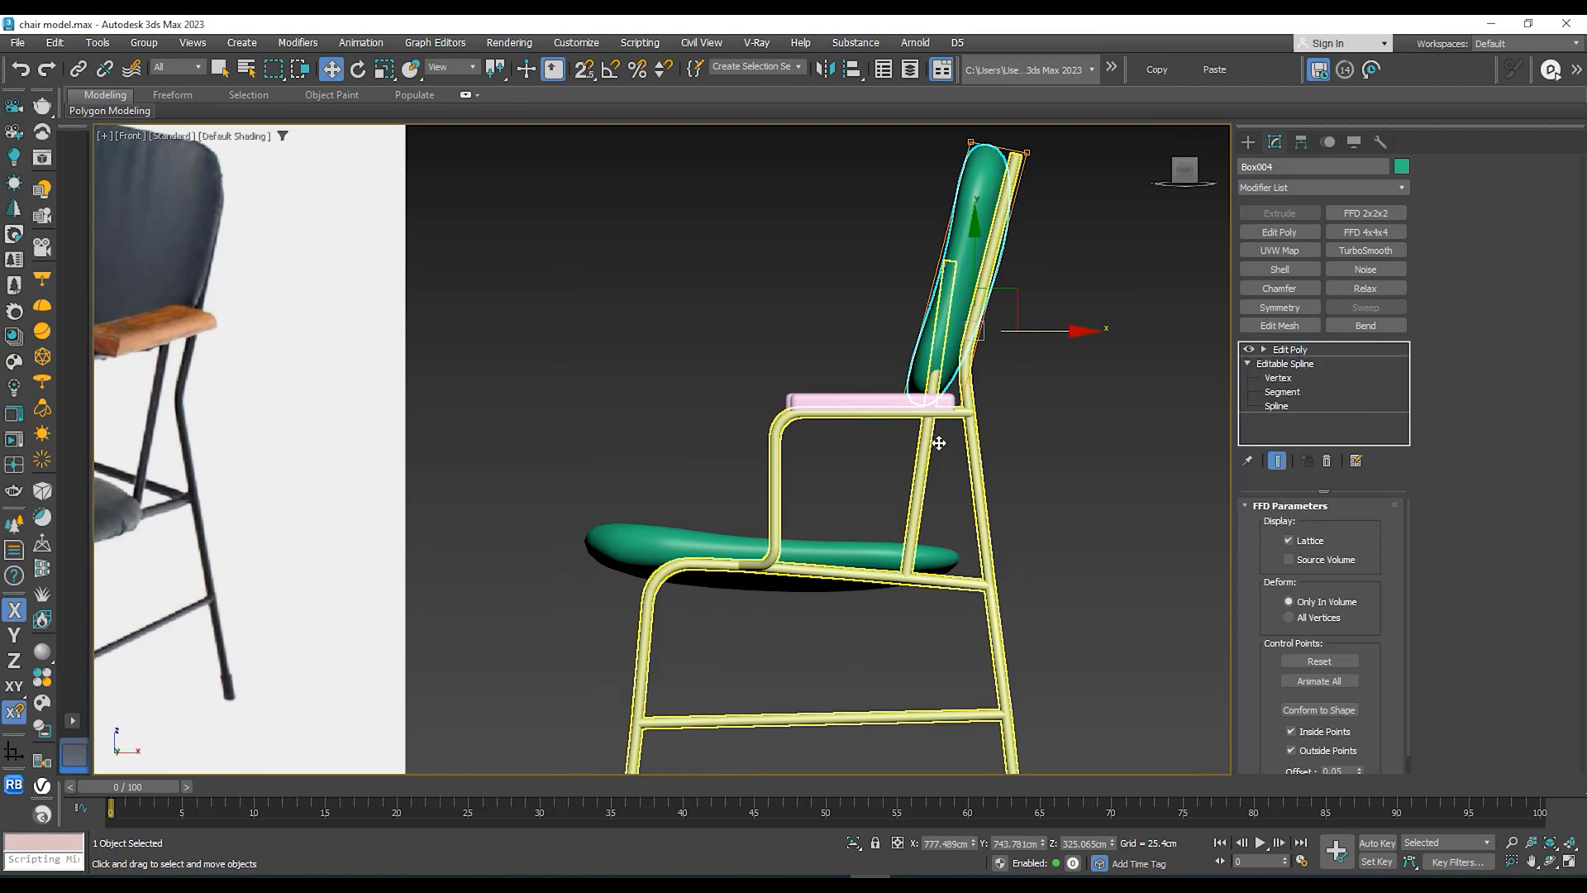
click(1278, 378)
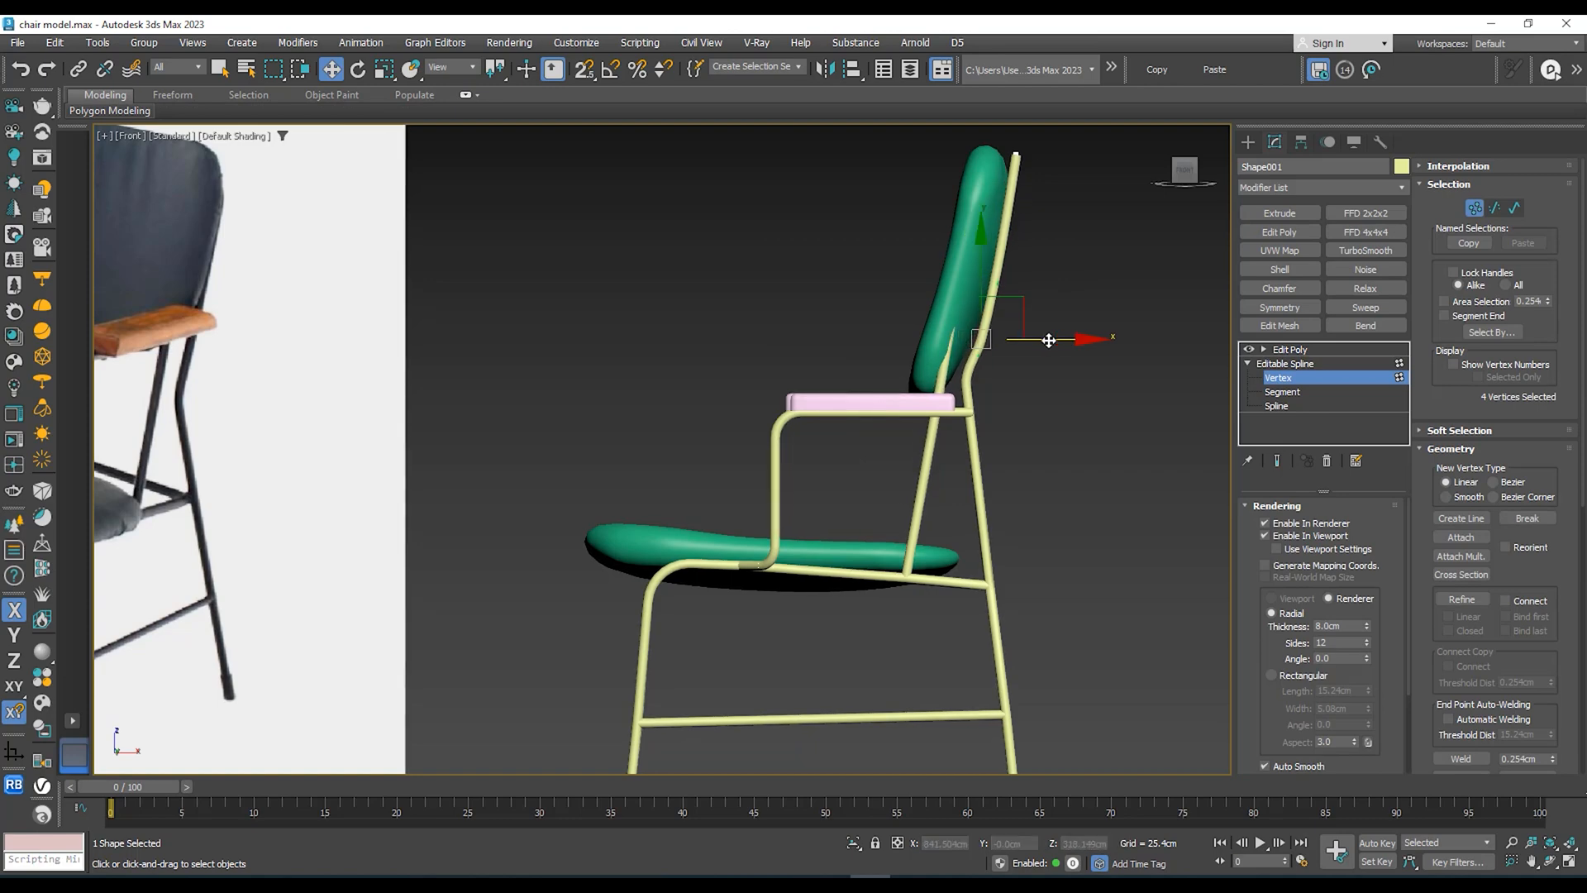
key(F3)
scroll(969, 294, up, 5)
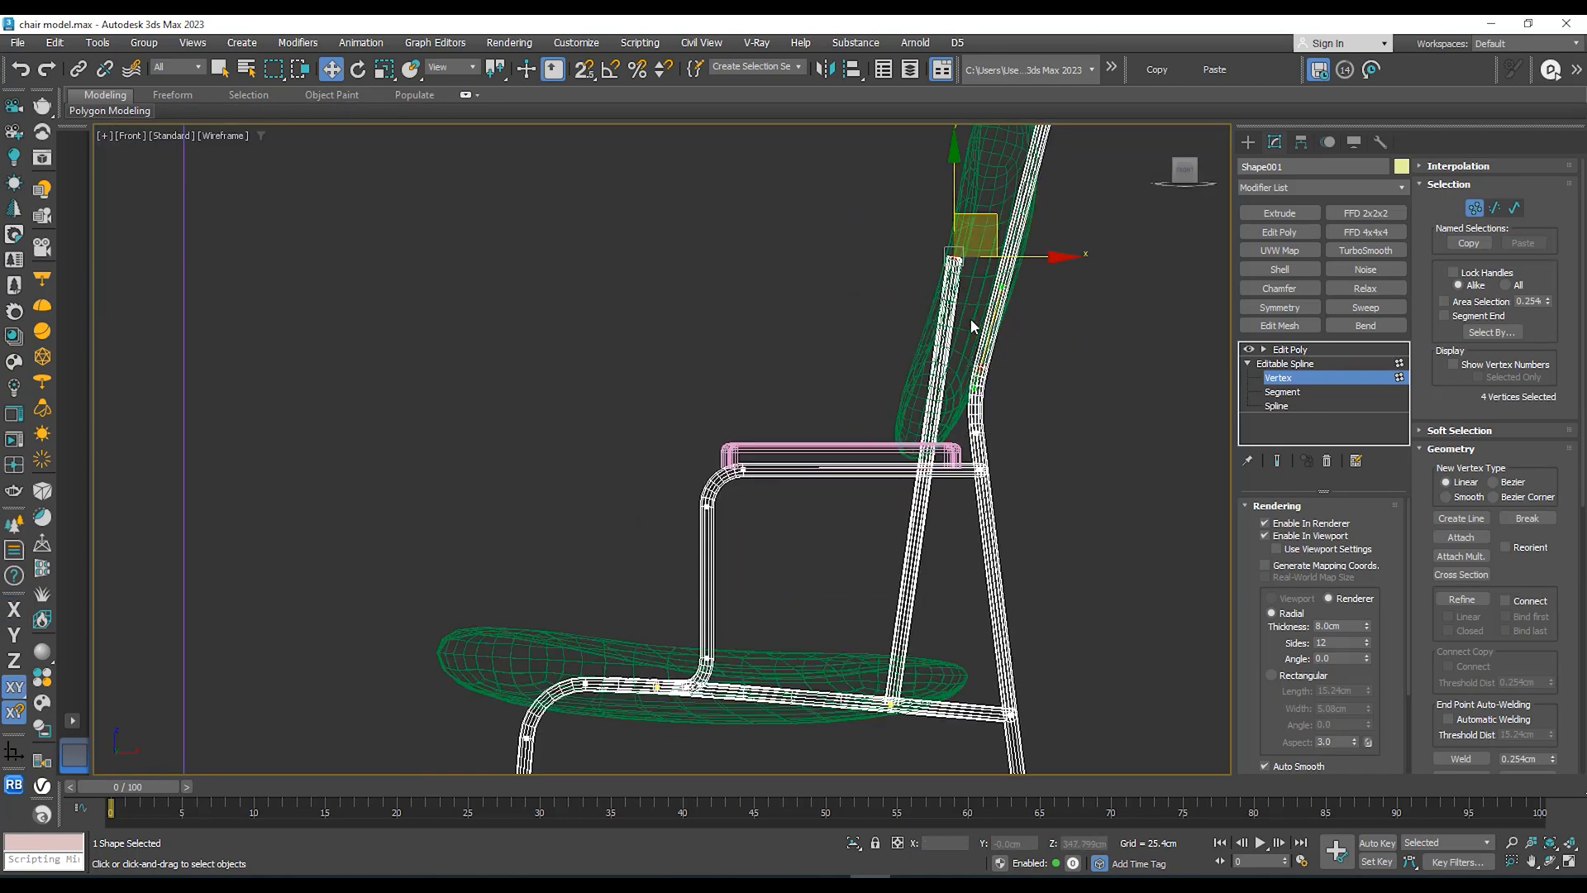
drag(1033, 255, 1072, 257)
scroll(995, 315, down, 5)
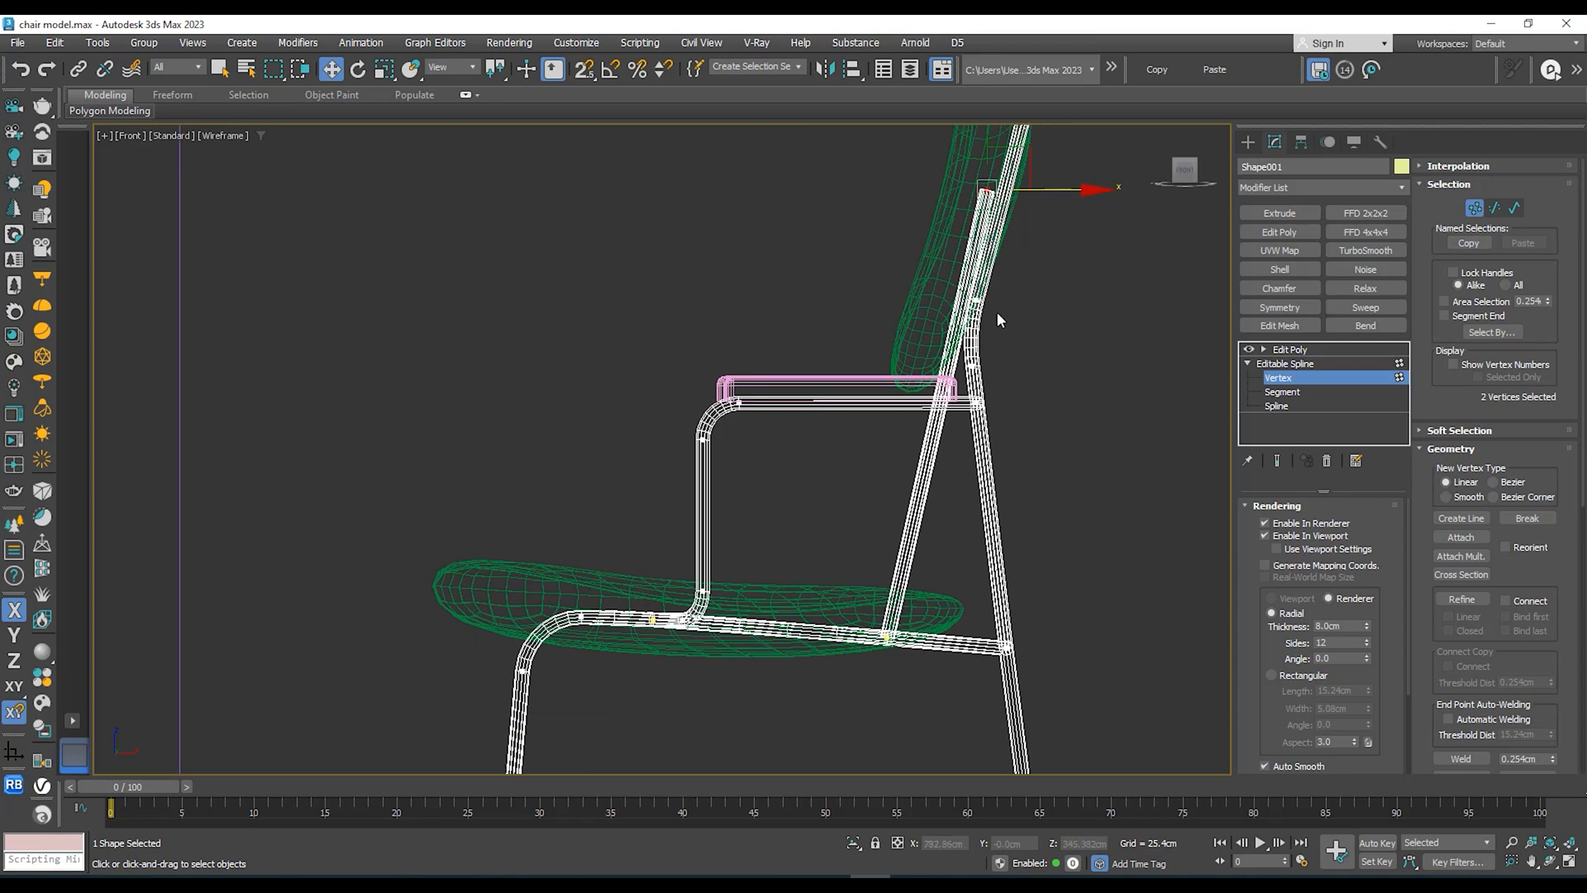
scroll(989, 277, up, 6)
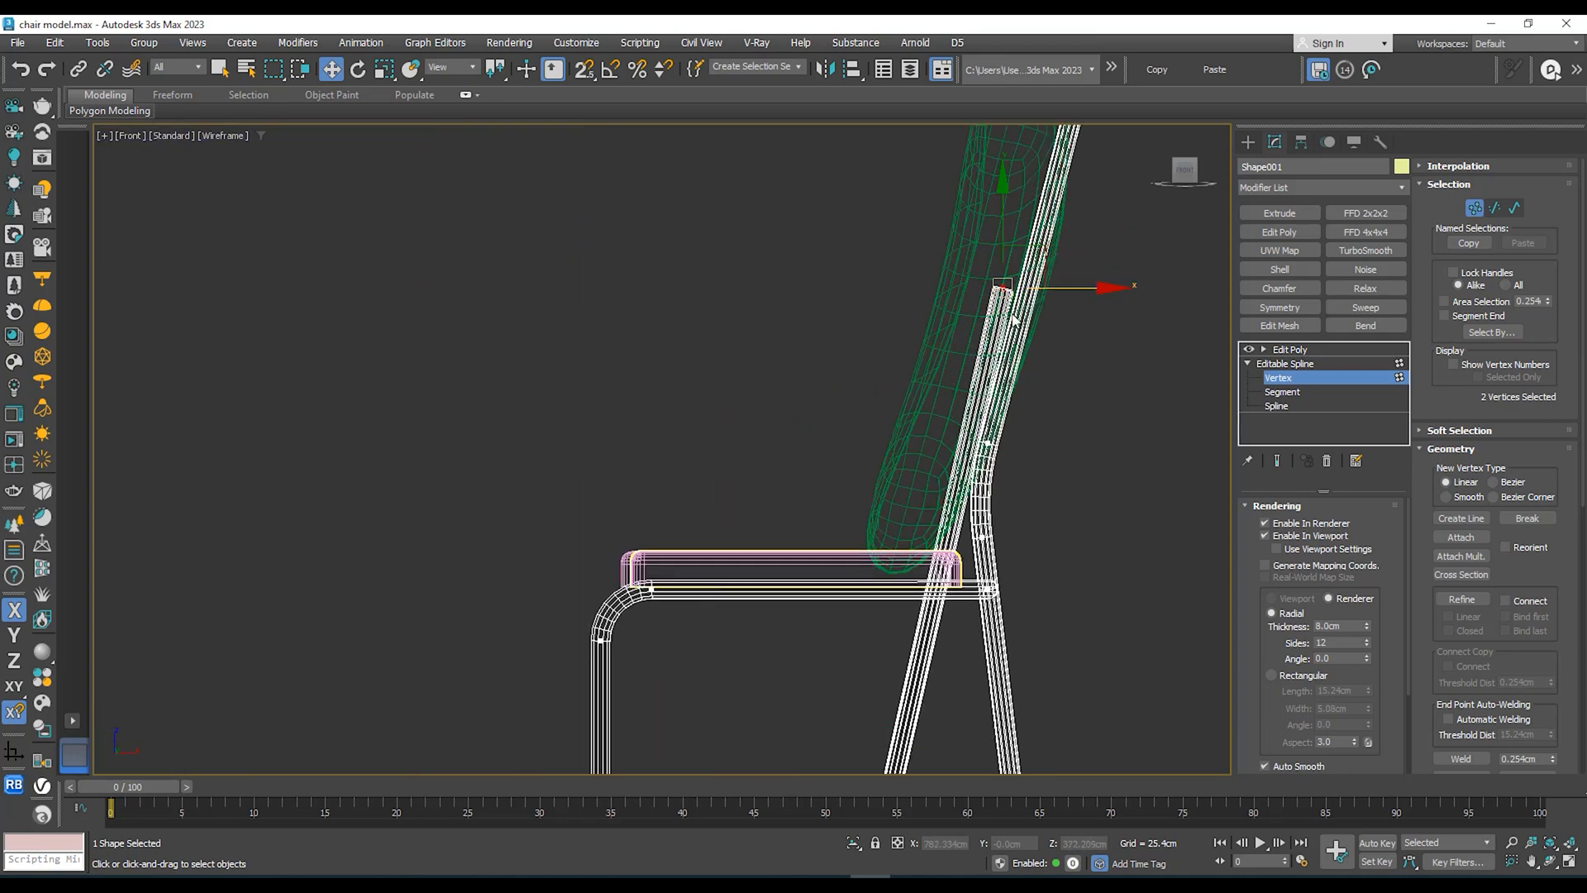
scroll(1013, 318, down, 3)
Step: Nudge the inner supports' top vertices about 3.7 cm further backward in shaded display and leave vertex editing
key(F3)
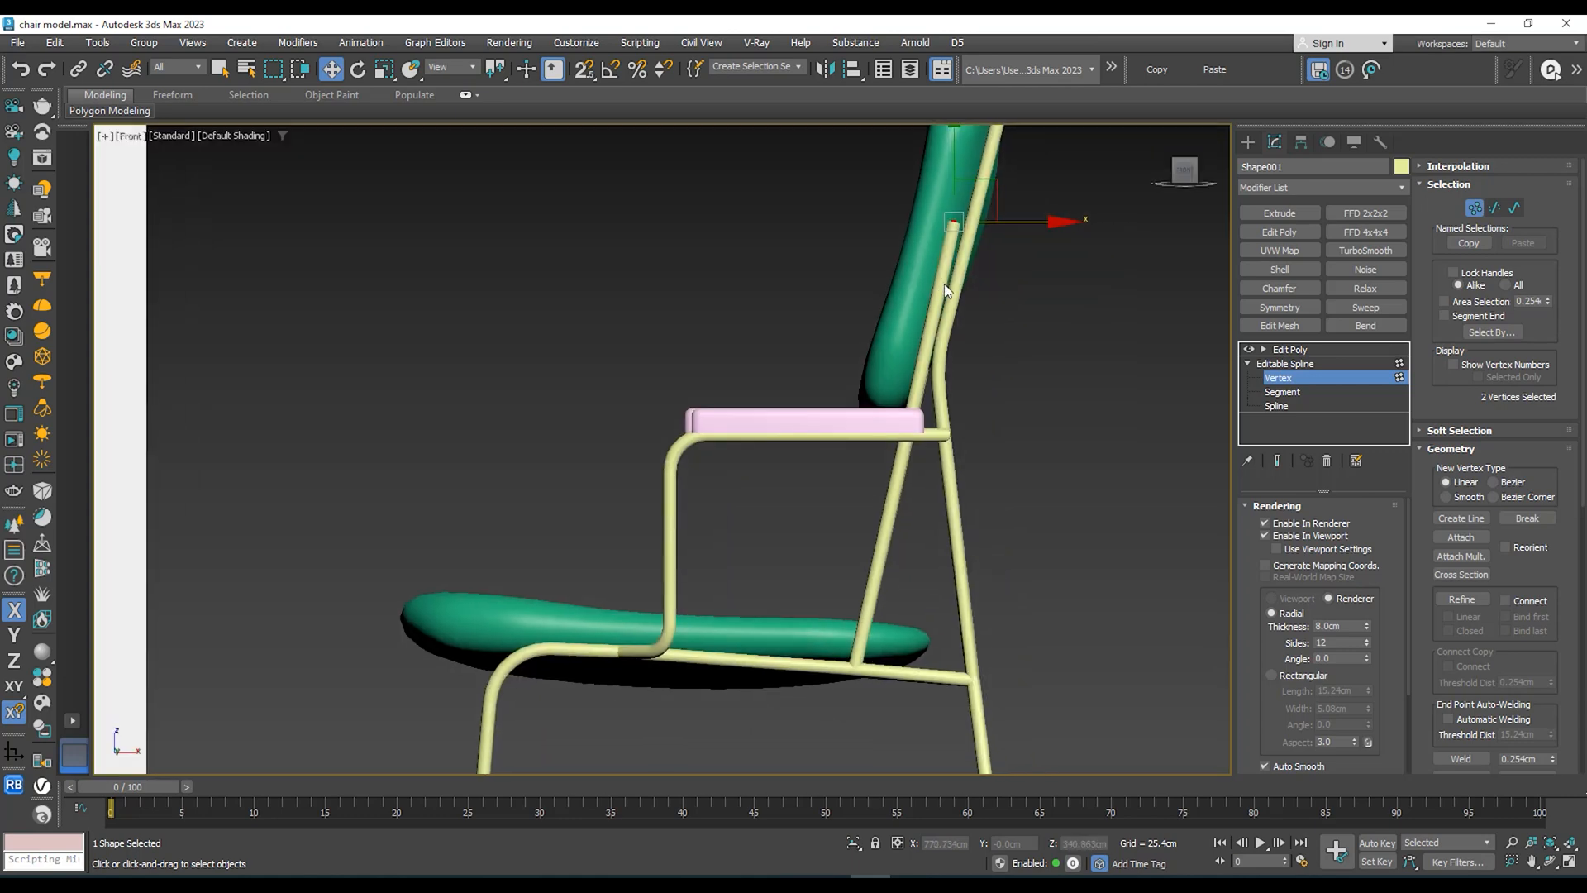
scroll(987, 228, up, 2)
drag(996, 217, 1004, 217)
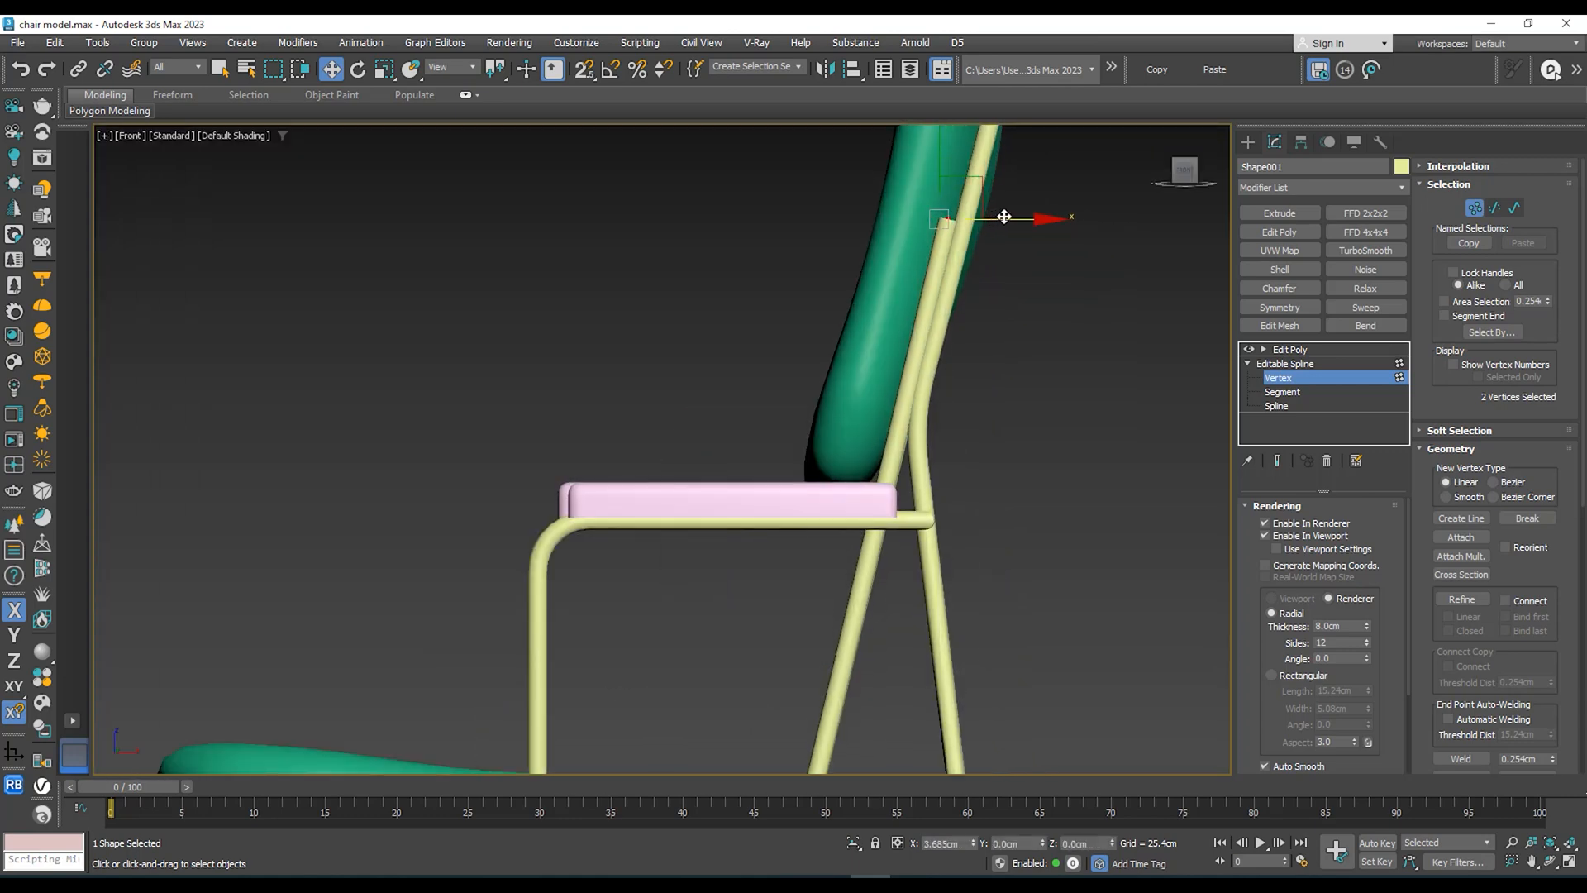
scroll(945, 268, up, 2)
scroll(941, 330, down, 6)
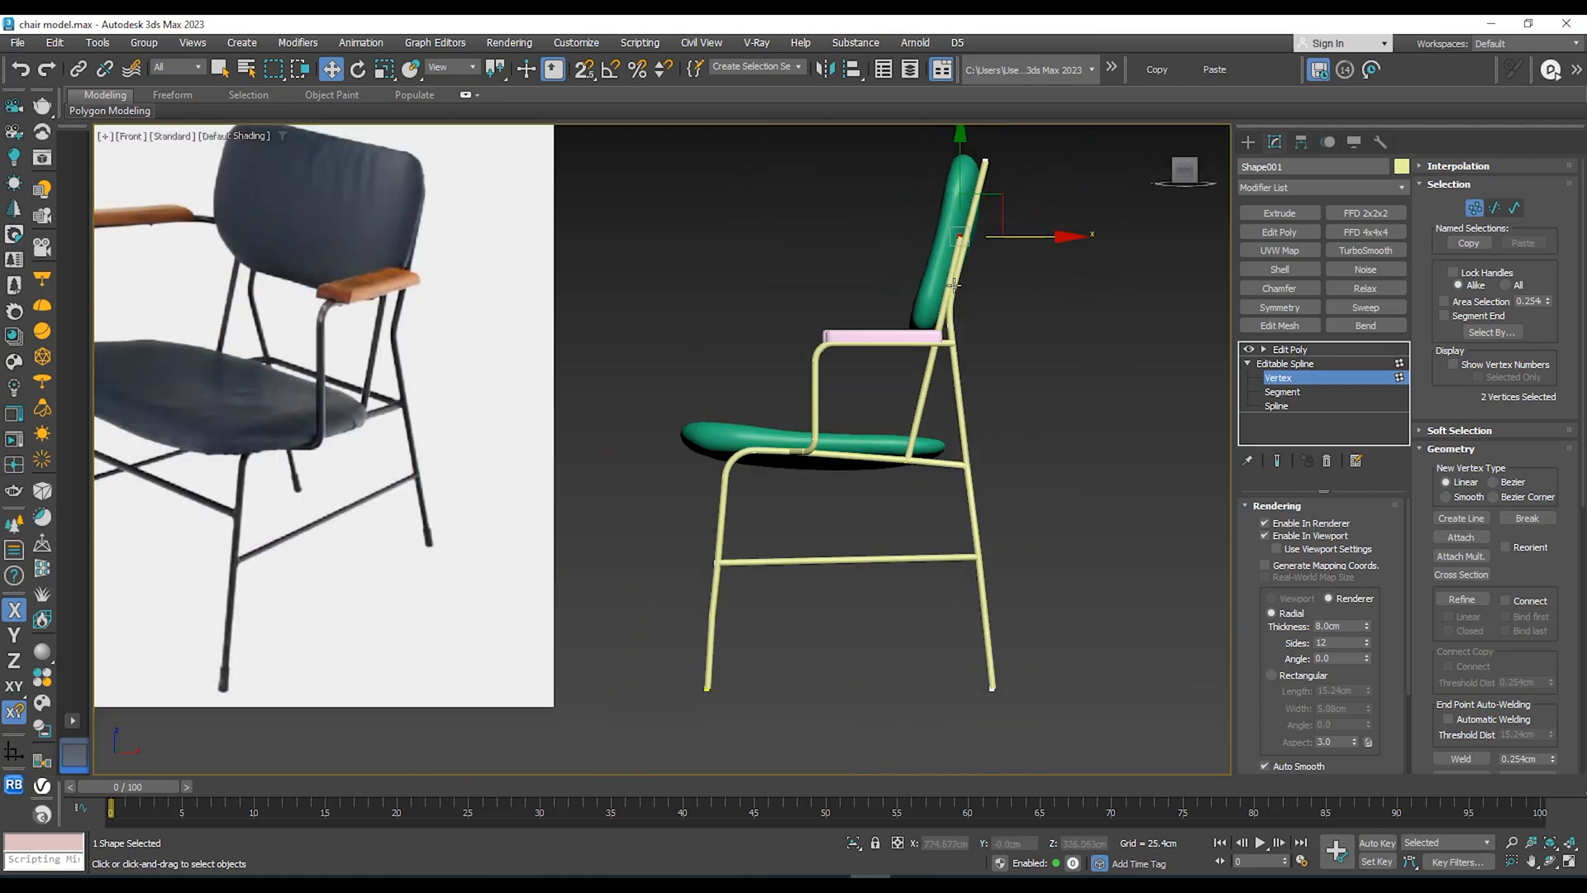
alt+middle_drag(936, 372, 685, 322)
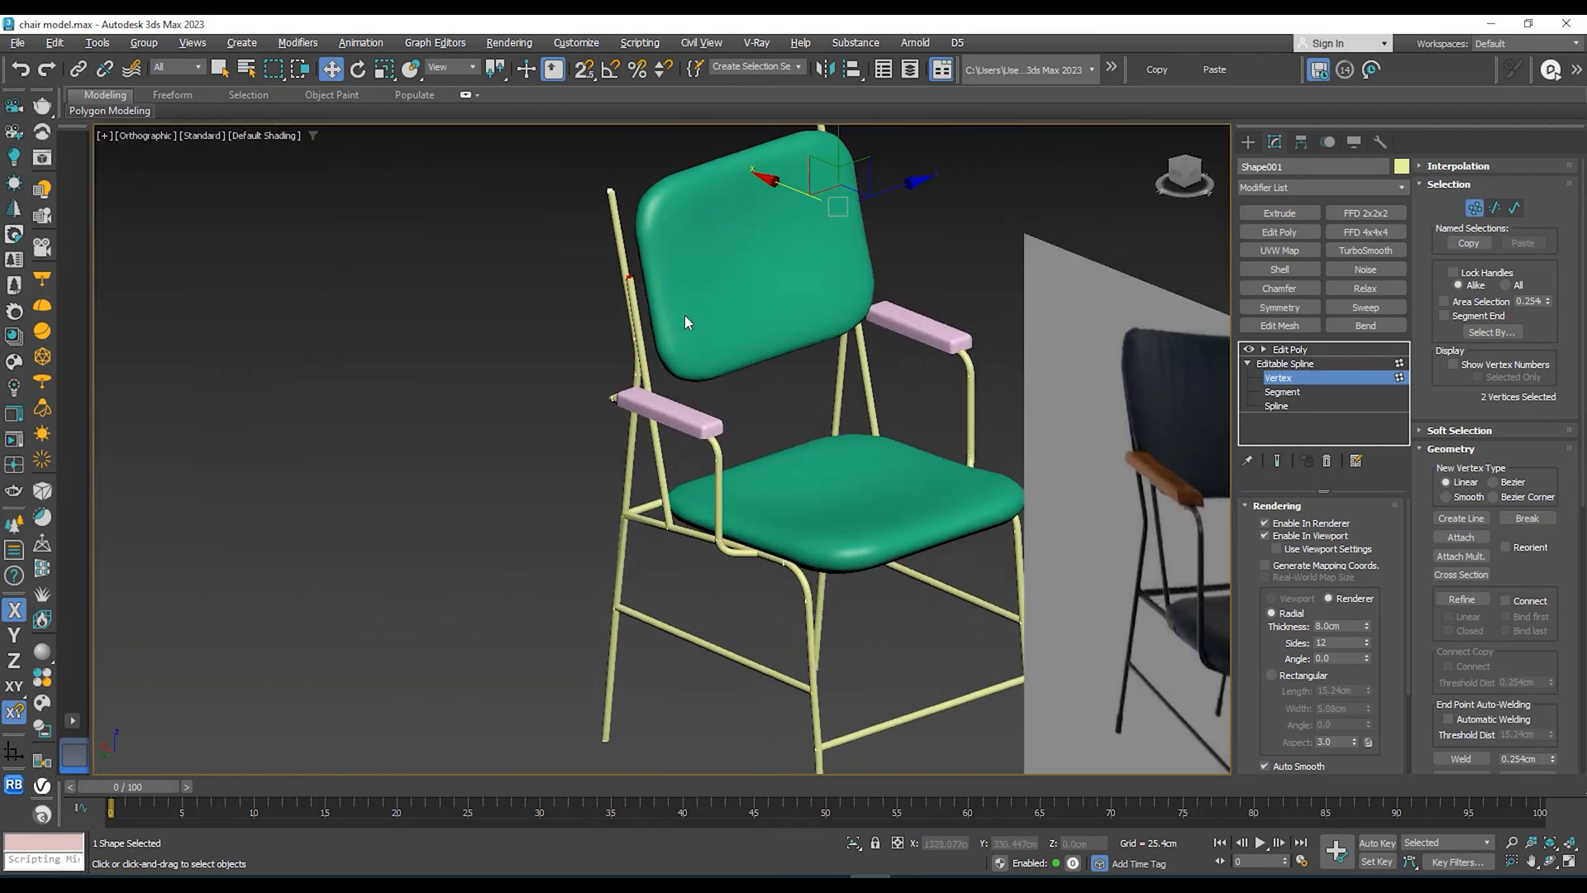
click(1298, 363)
click(1296, 350)
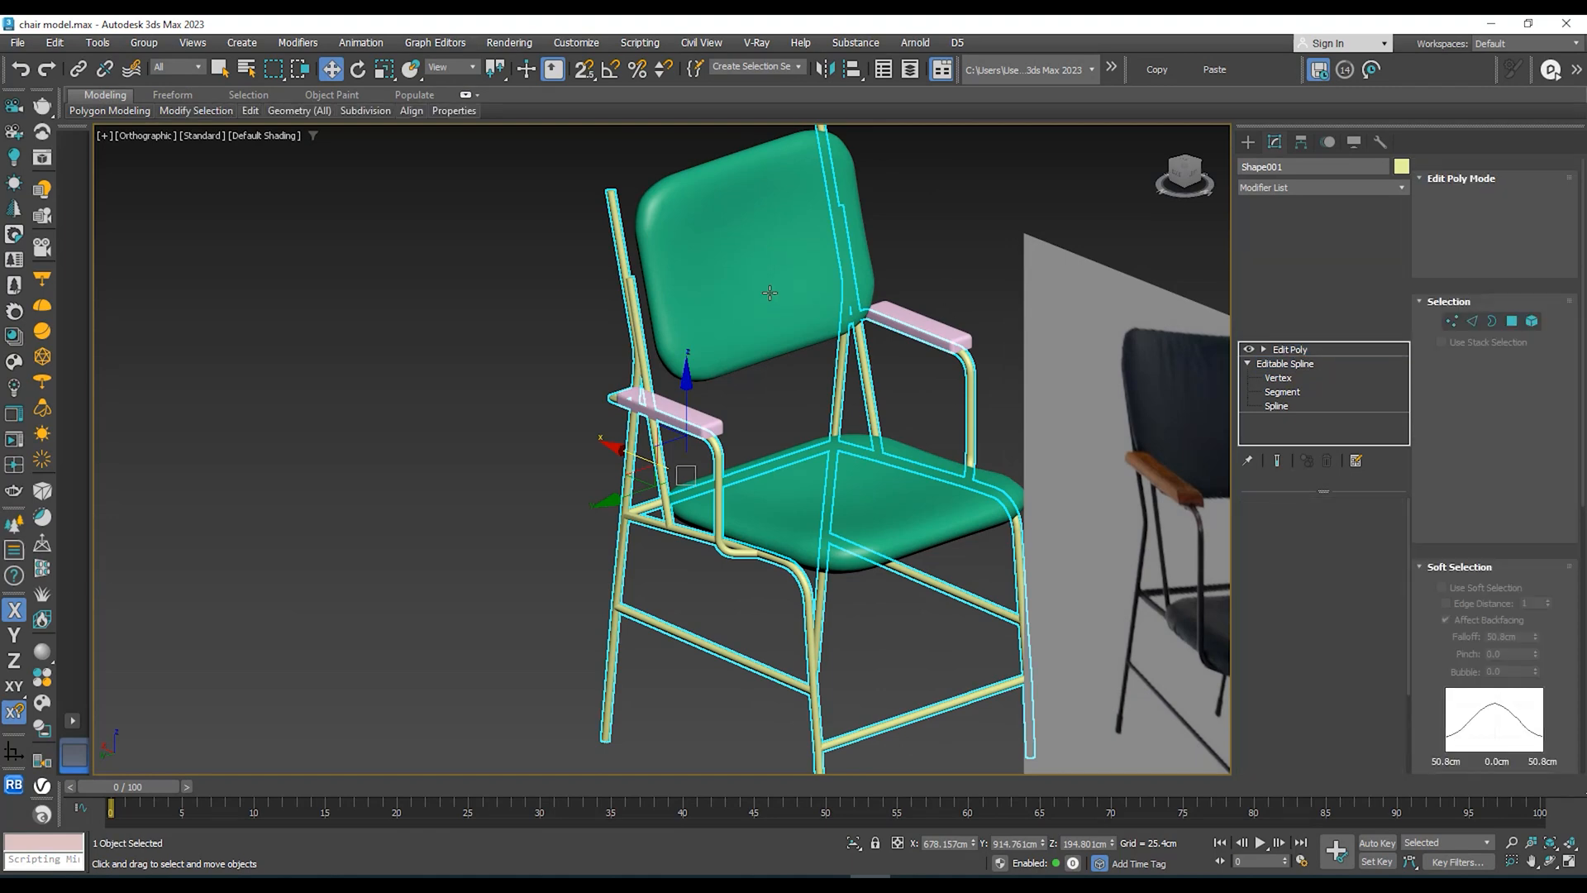
Step: Move the backrest cushion about 10 cm backward toward the rear posts and switch to the Left view
click(772, 290)
alt+middle_drag(772, 290, 754, 384)
scroll(733, 250, up, 3)
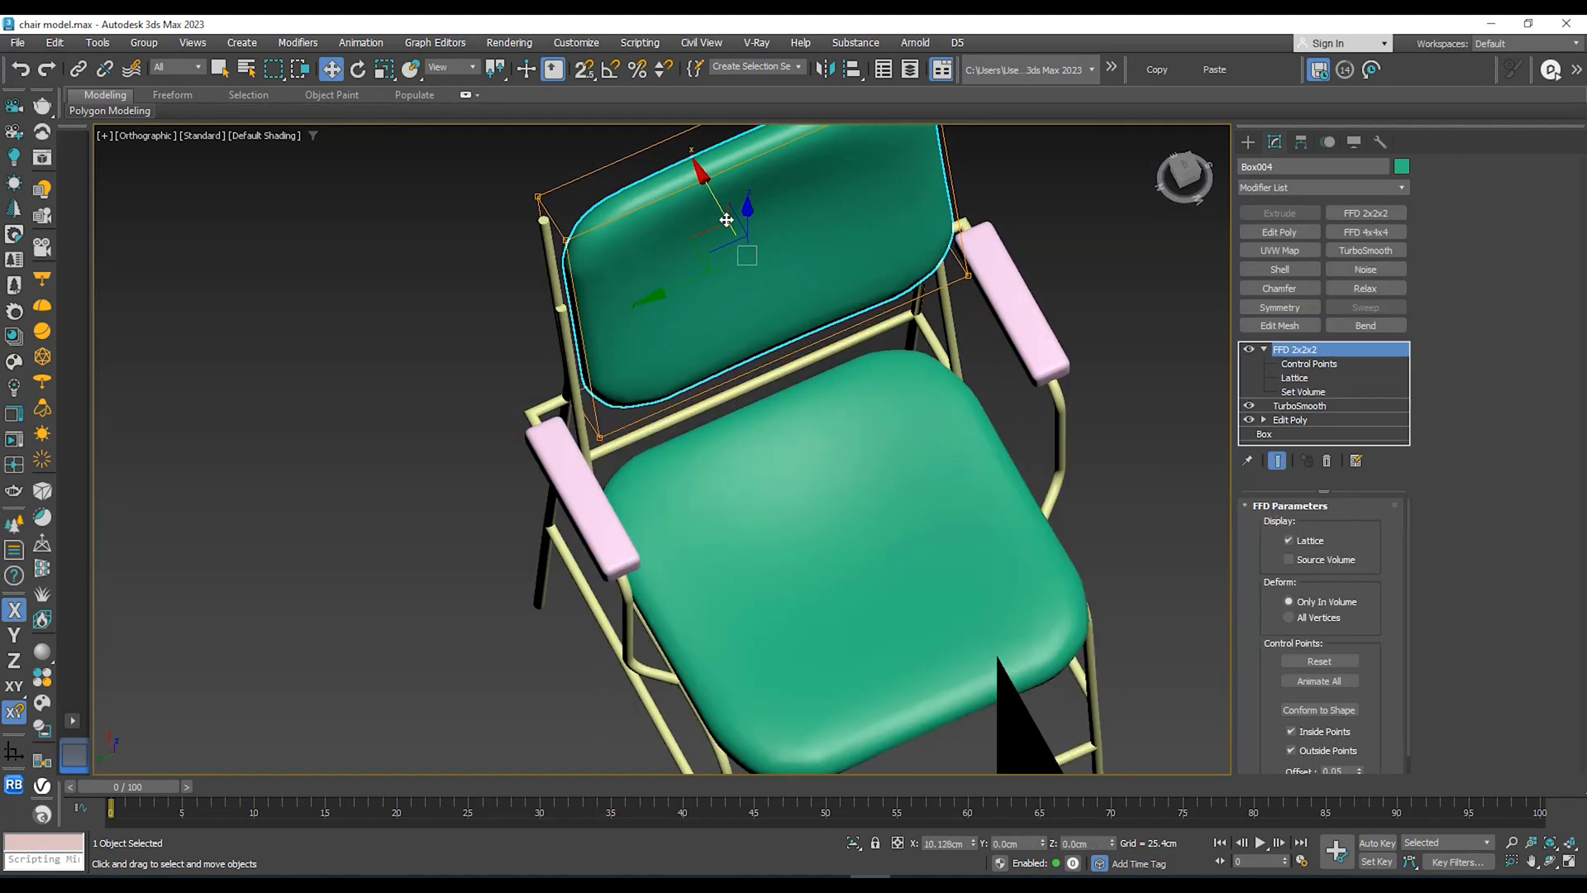
alt+middle_drag(732, 231, 702, 191)
click(1187, 182)
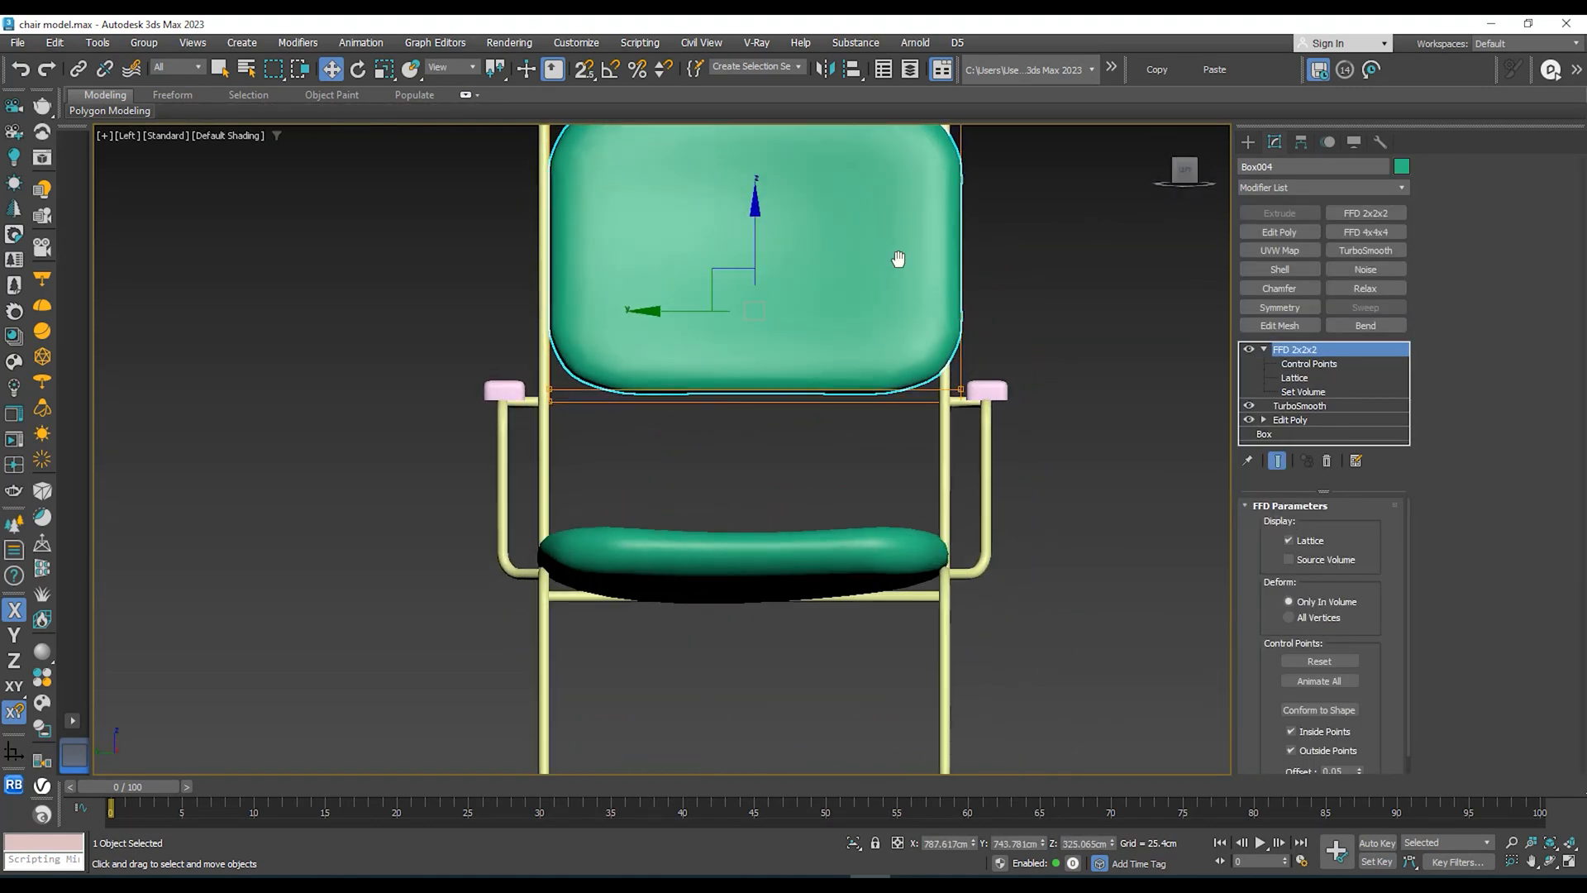
Step: Widen the backrest cushion by moving one side's lattice control points about 6.2 cm outward over the rear post
click(1309, 364)
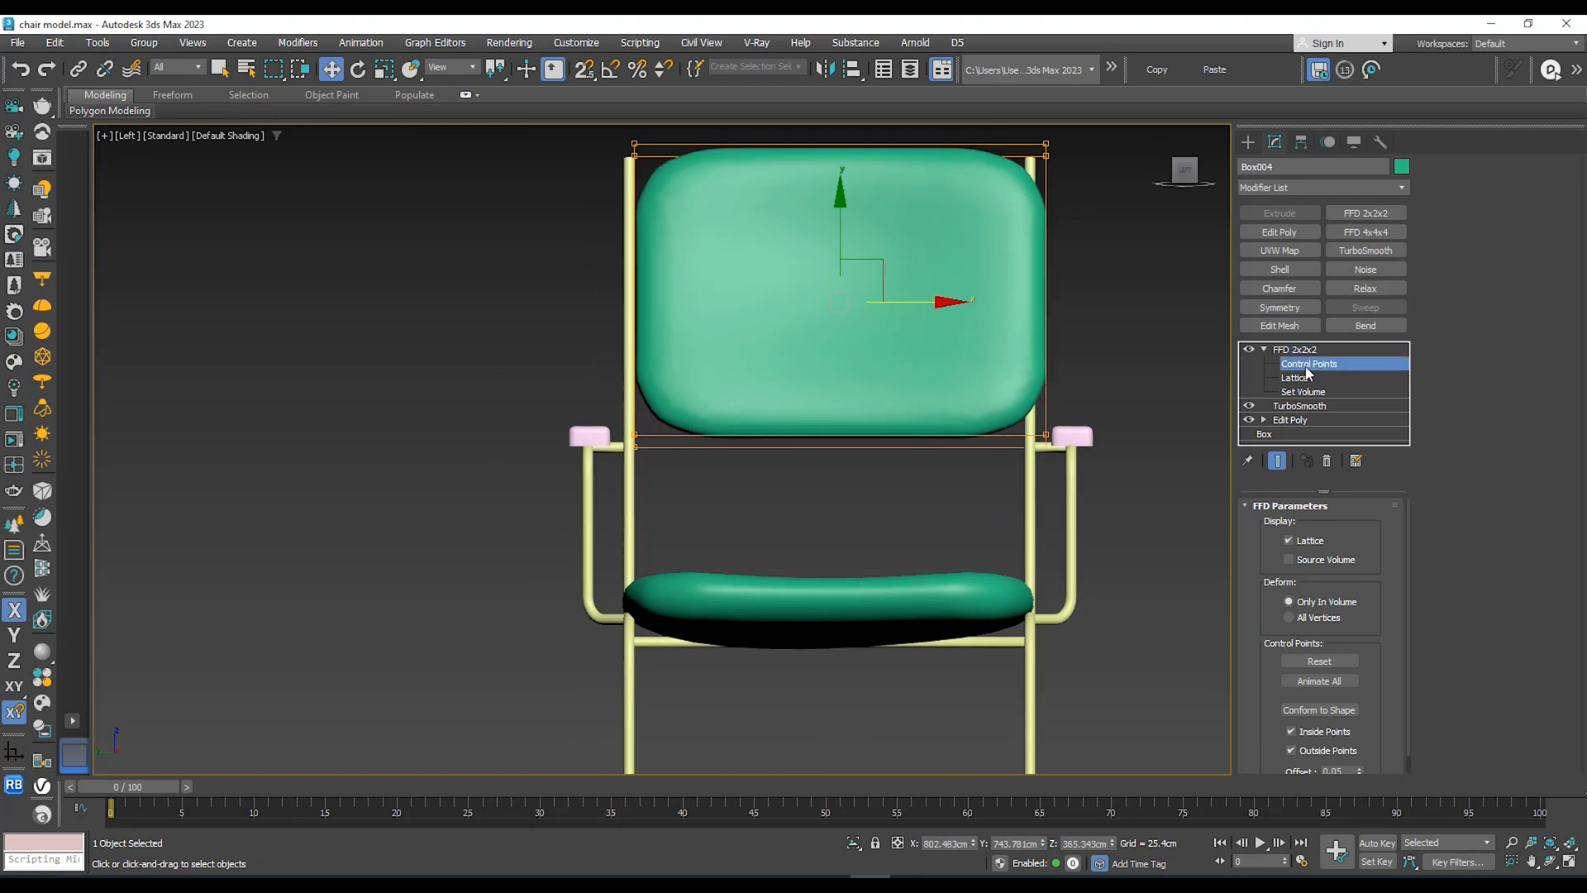
scroll(852, 200, down, 4)
scroll(878, 346, up, 2)
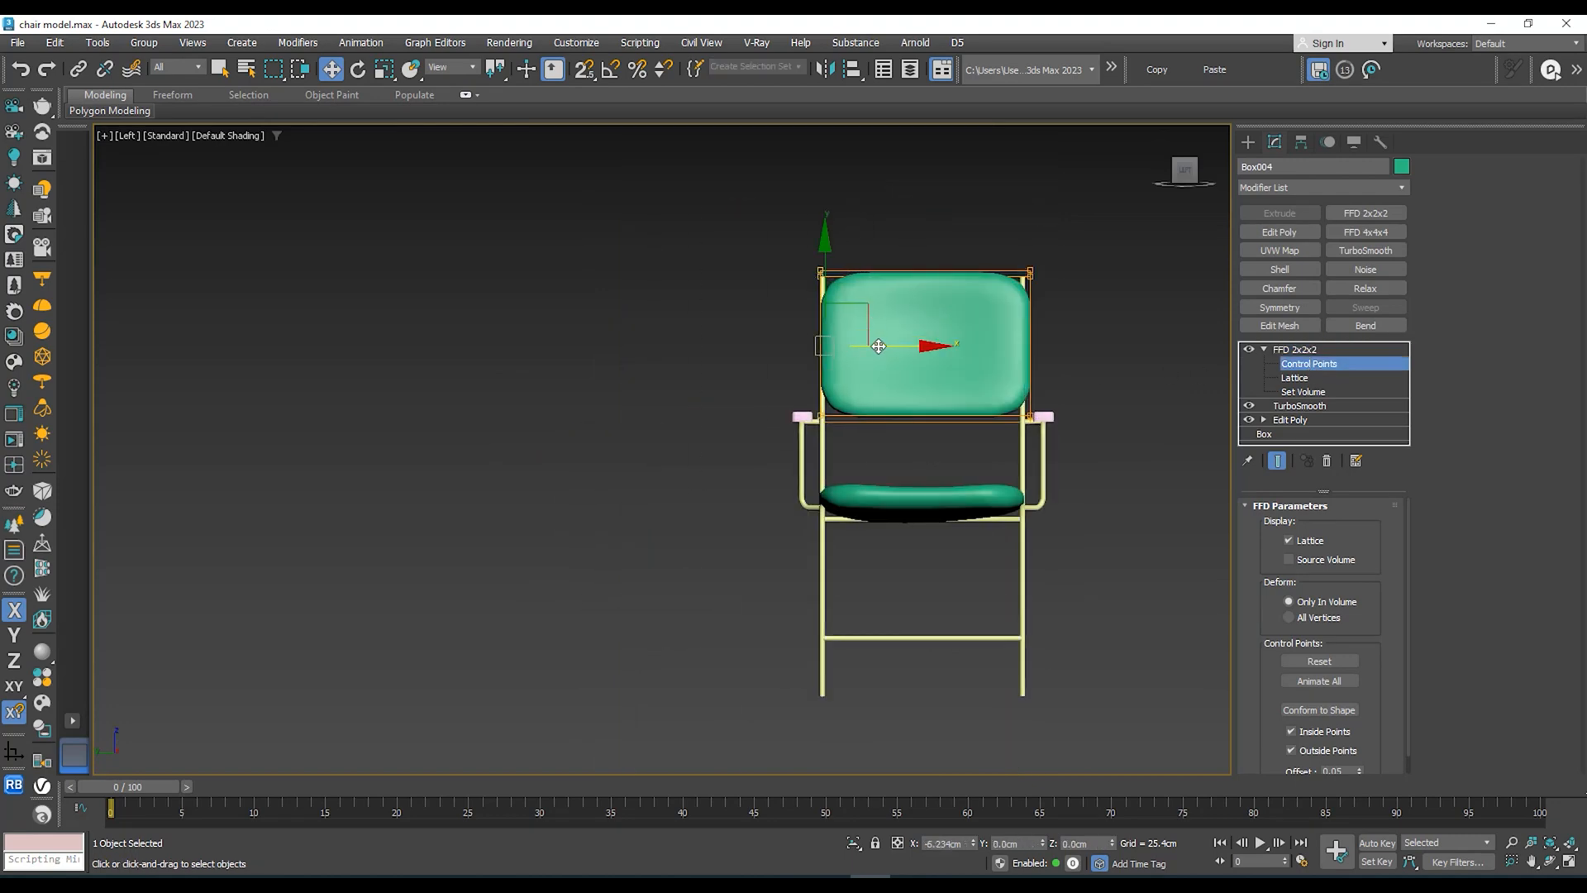
Step: Scale the backrest cushion's bottom lattice control points inward so the cushion tapers towards its lower edge
alt+middle_drag(875, 372, 904, 333)
drag(547, 473, 543, 477)
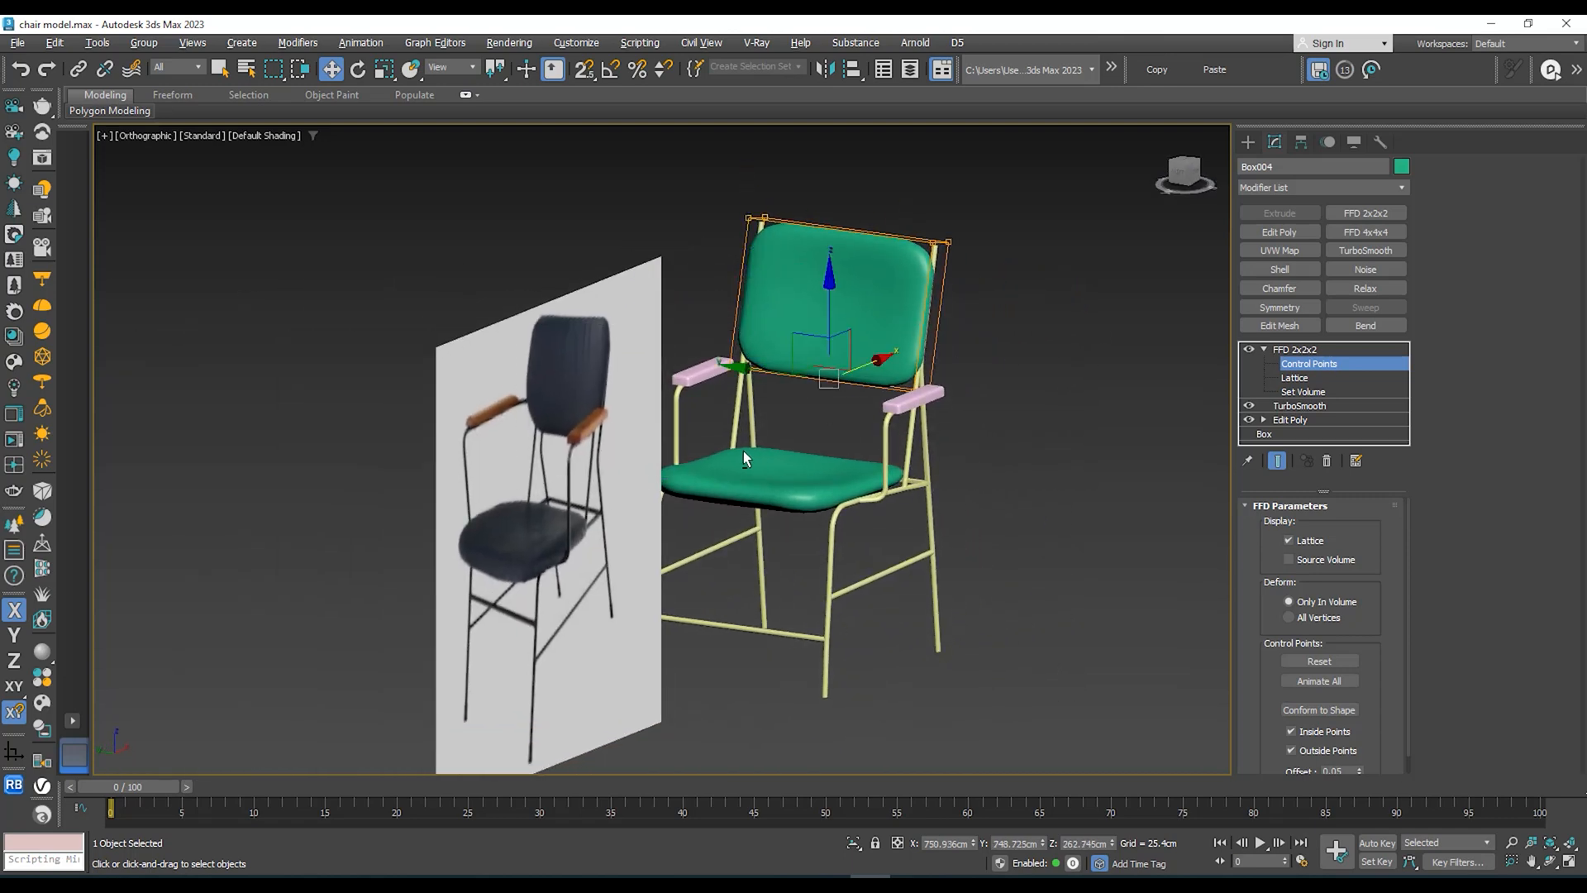
alt+middle_drag(742, 449, 682, 446)
scroll(372, 390, up, 2)
middle_drag(519, 359, 365, 381)
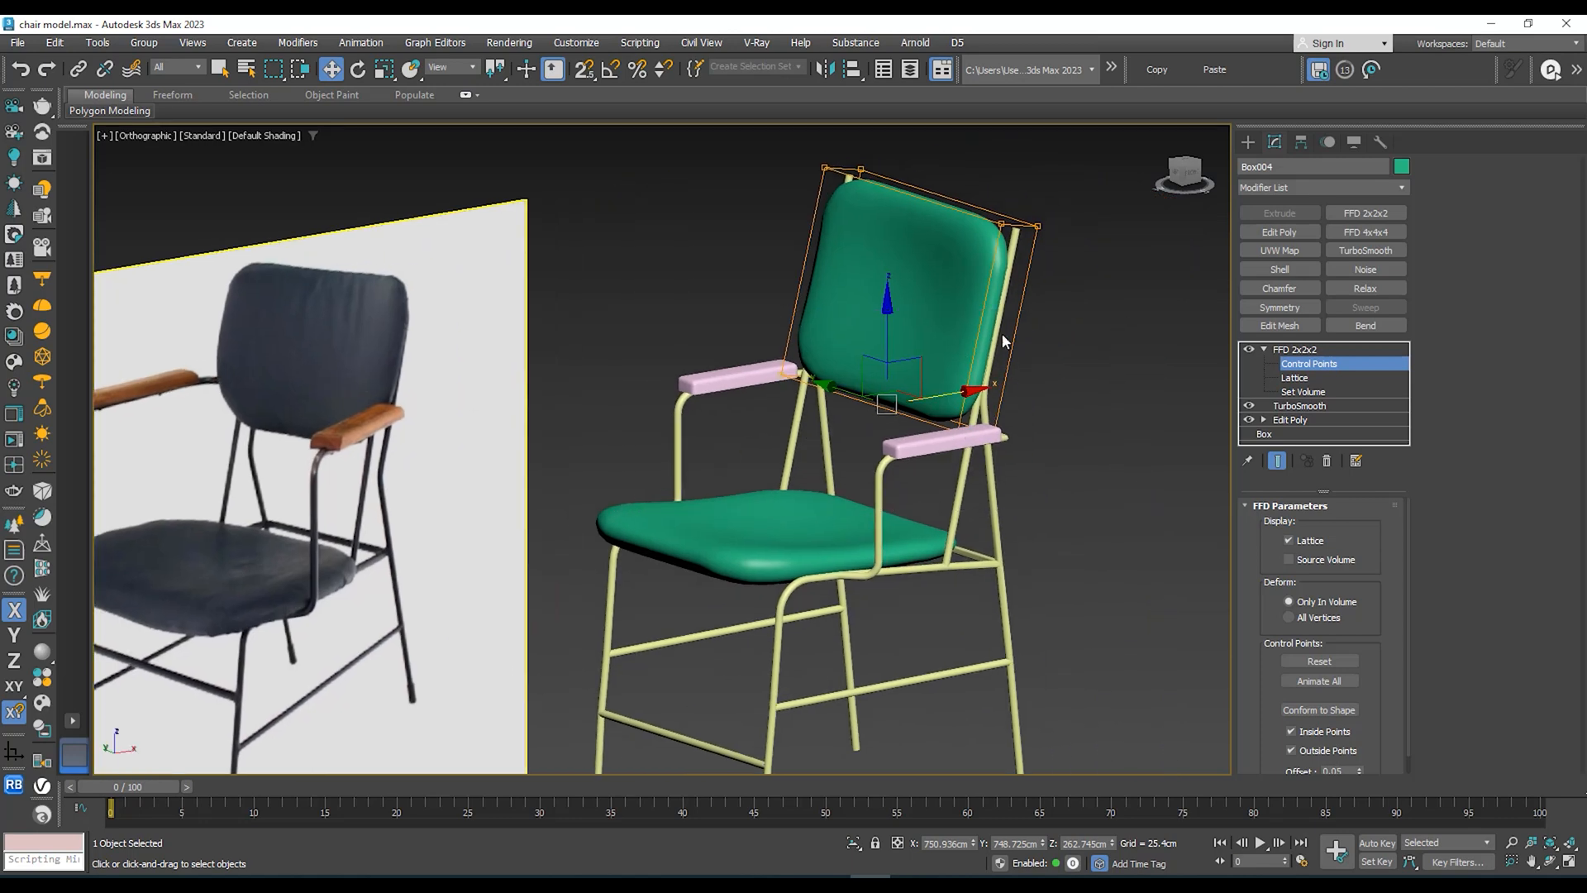
key(r)
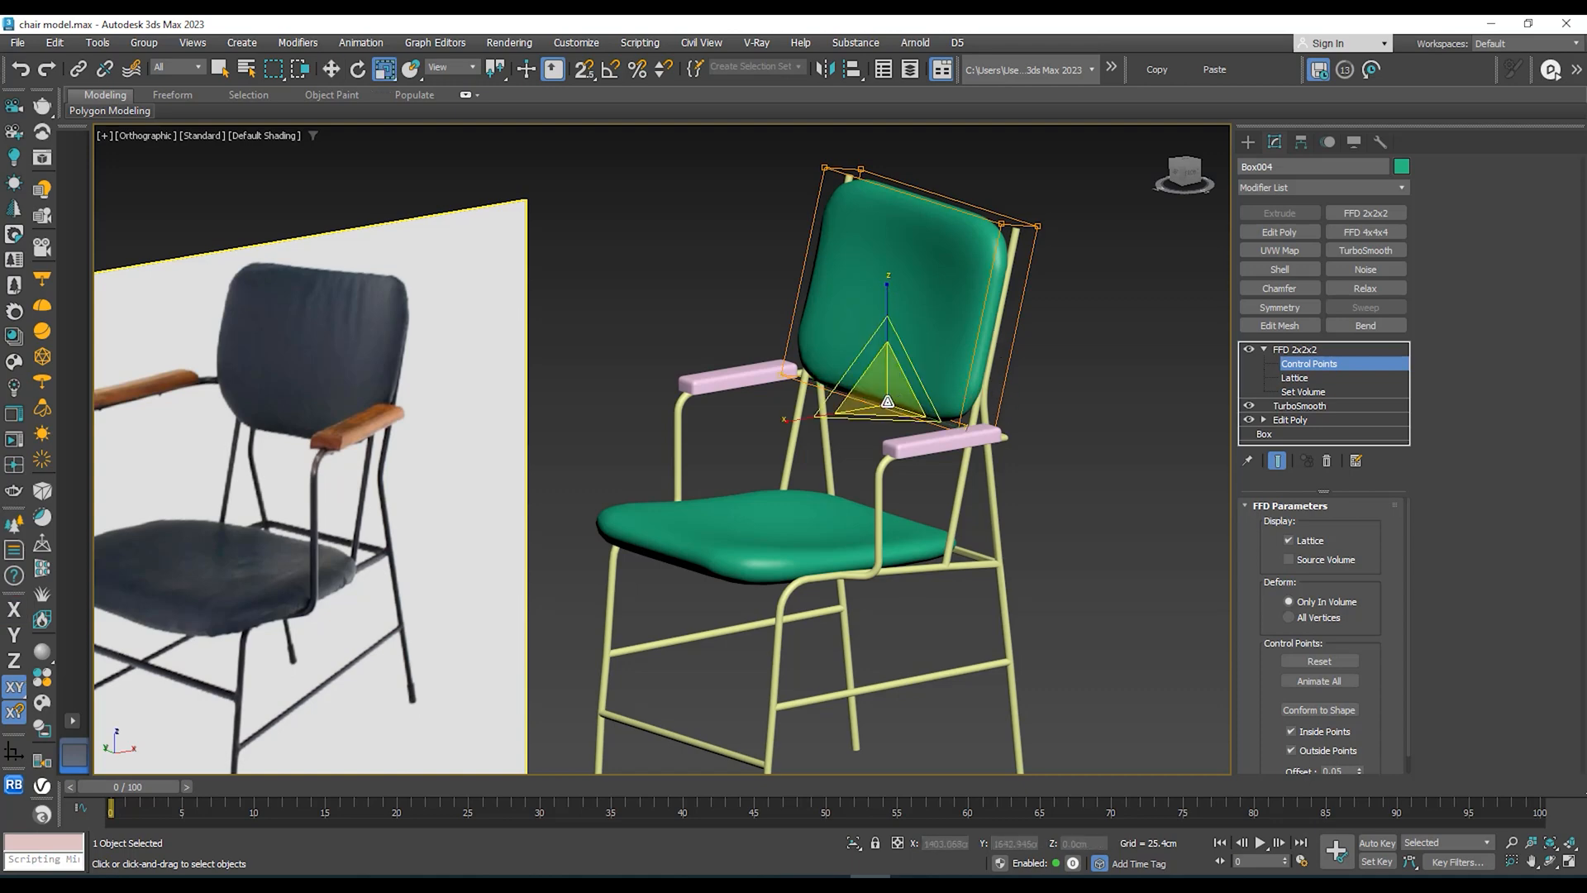
drag(887, 402, 887, 427)
mouse_move(888, 428)
alt+middle_down()
mouse_move(943, 453)
mouse_move(895, 398)
alt+middle_up()
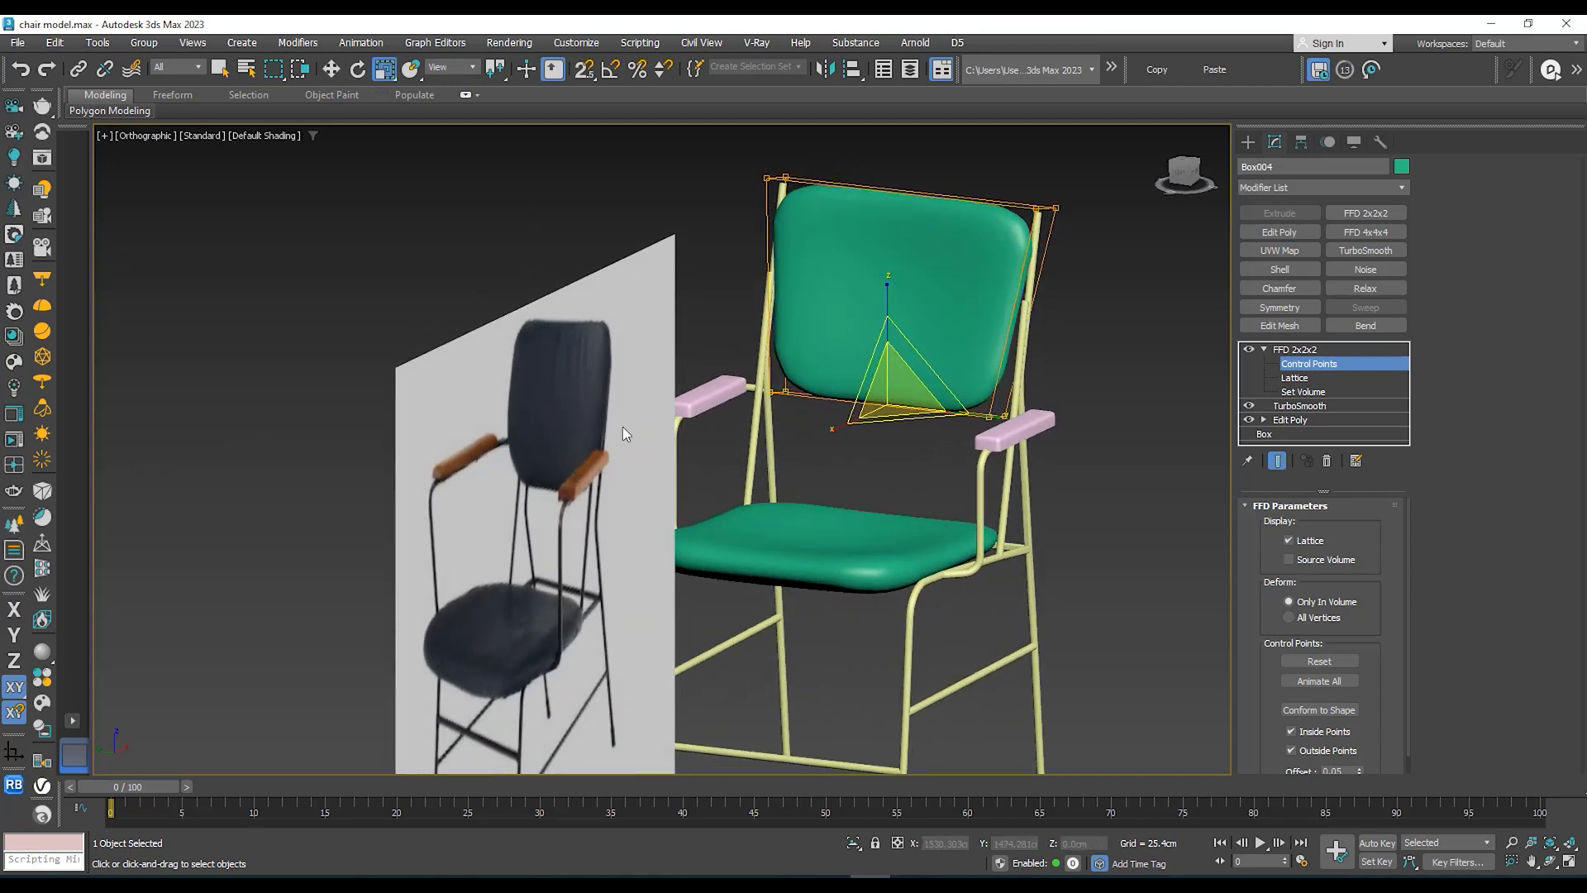
scroll(521, 447, up, 3)
scroll(547, 440, down, 3)
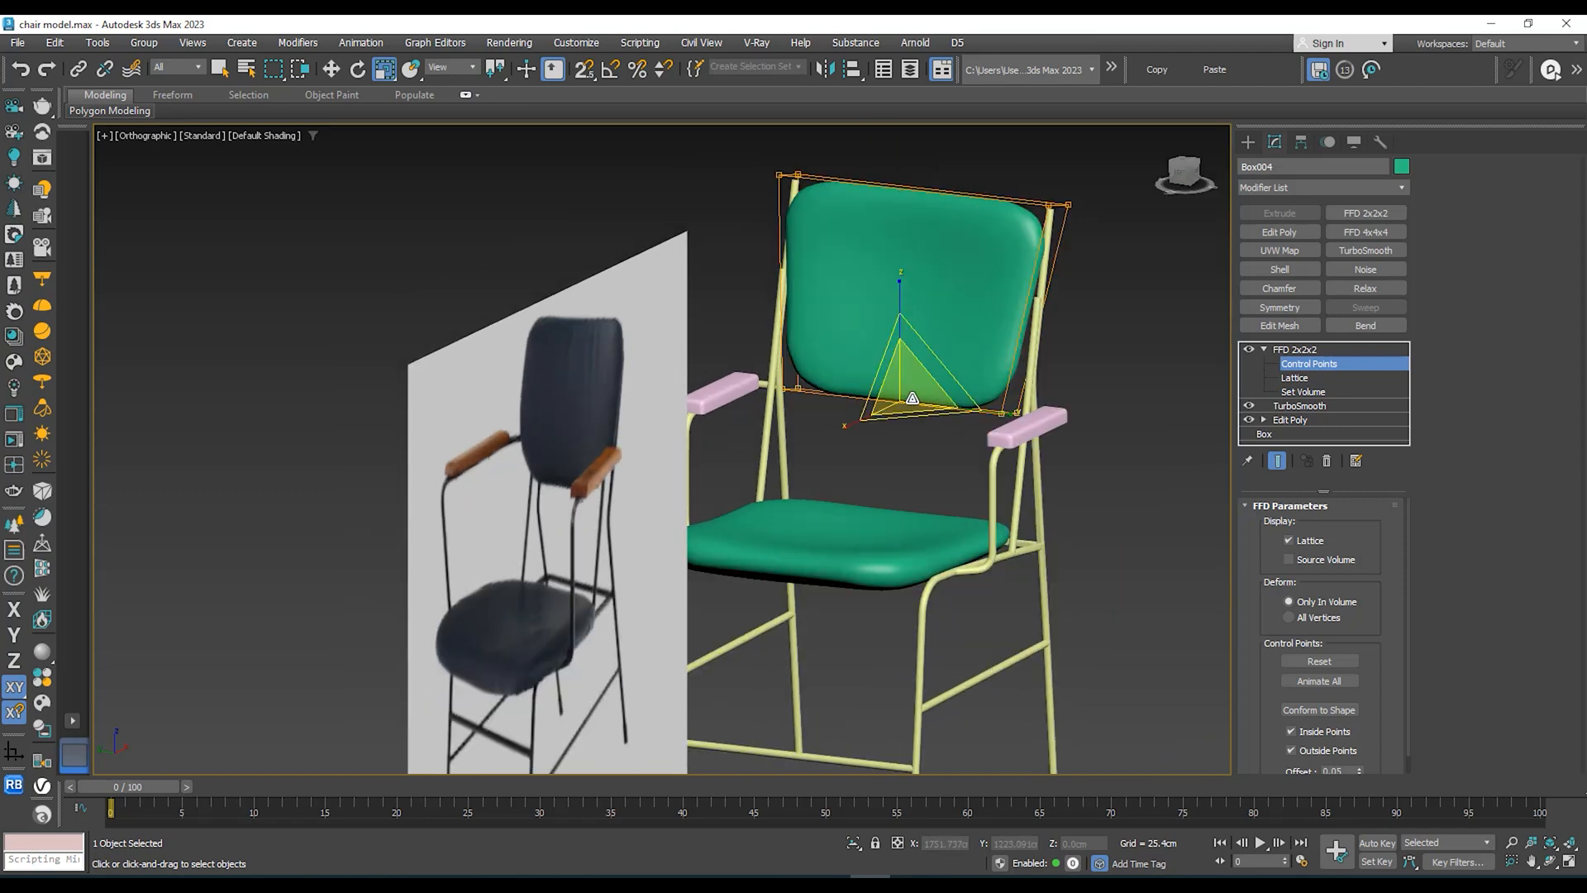
drag(913, 399, 908, 394)
Step: Move the lattice control points on one side of the backrest cushion about 9.6 cm outward along Y over the rear post
key(w)
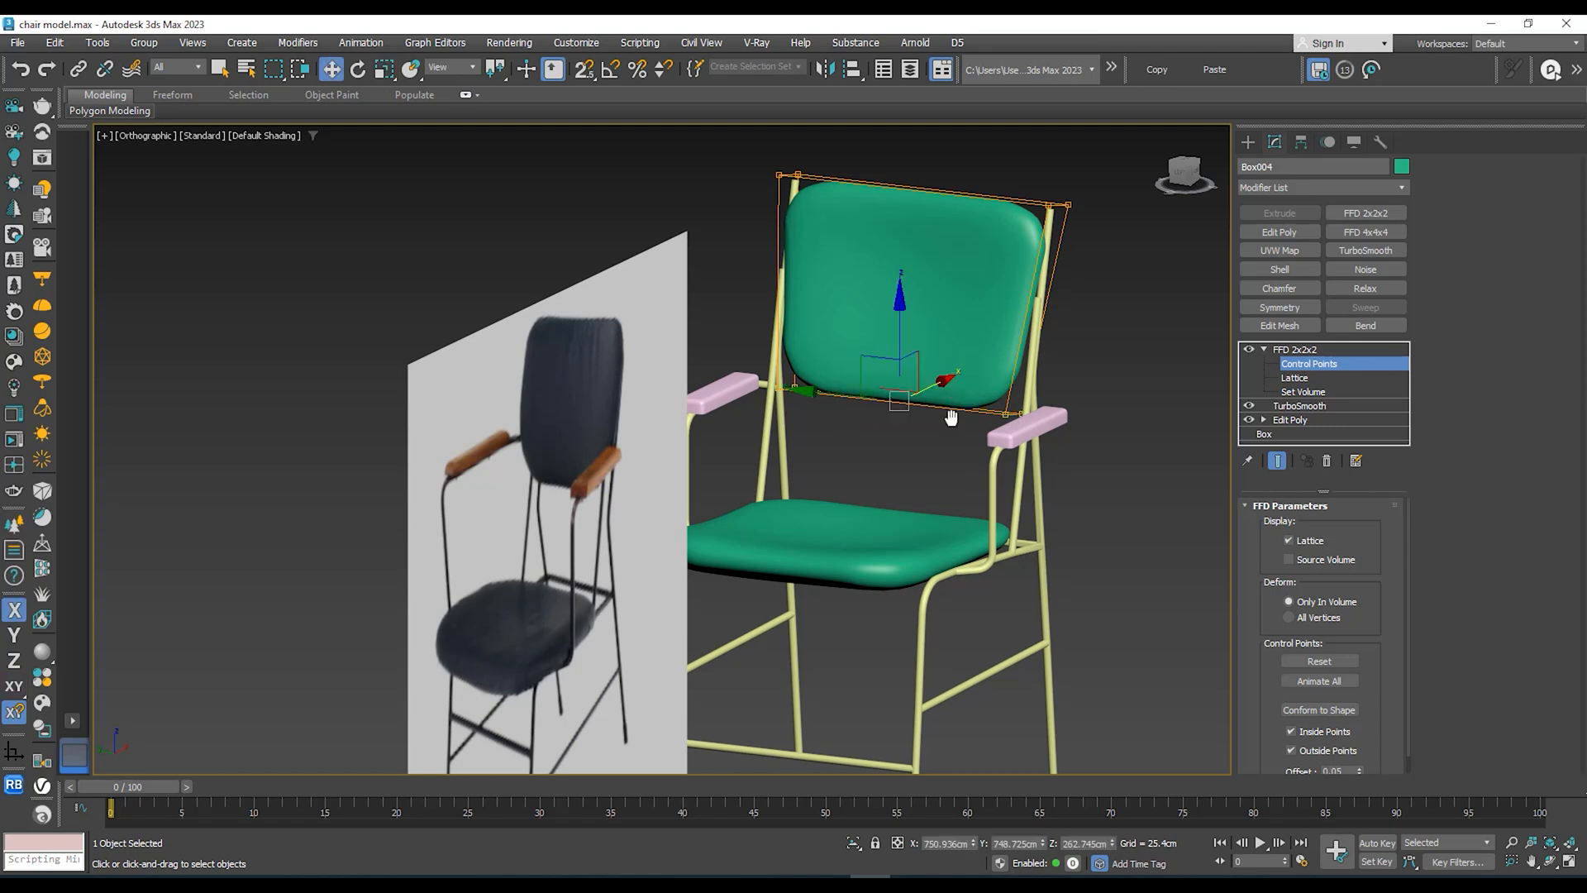
alt+middle_drag(950, 415, 979, 433)
middle_drag(1095, 297, 950, 299)
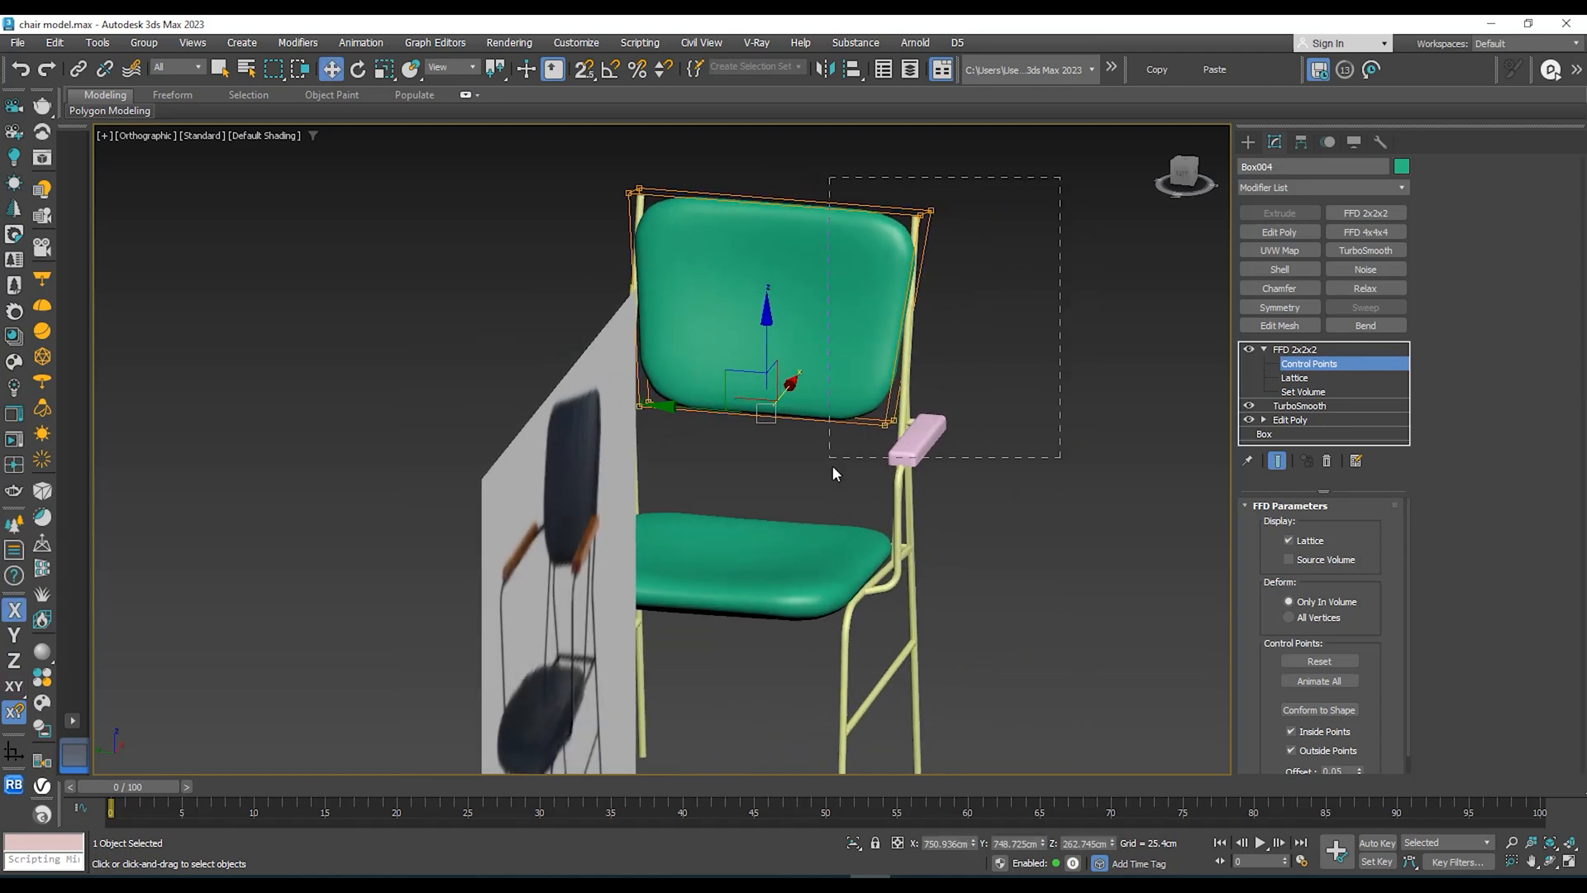
drag(833, 467, 832, 461)
drag(849, 318, 856, 316)
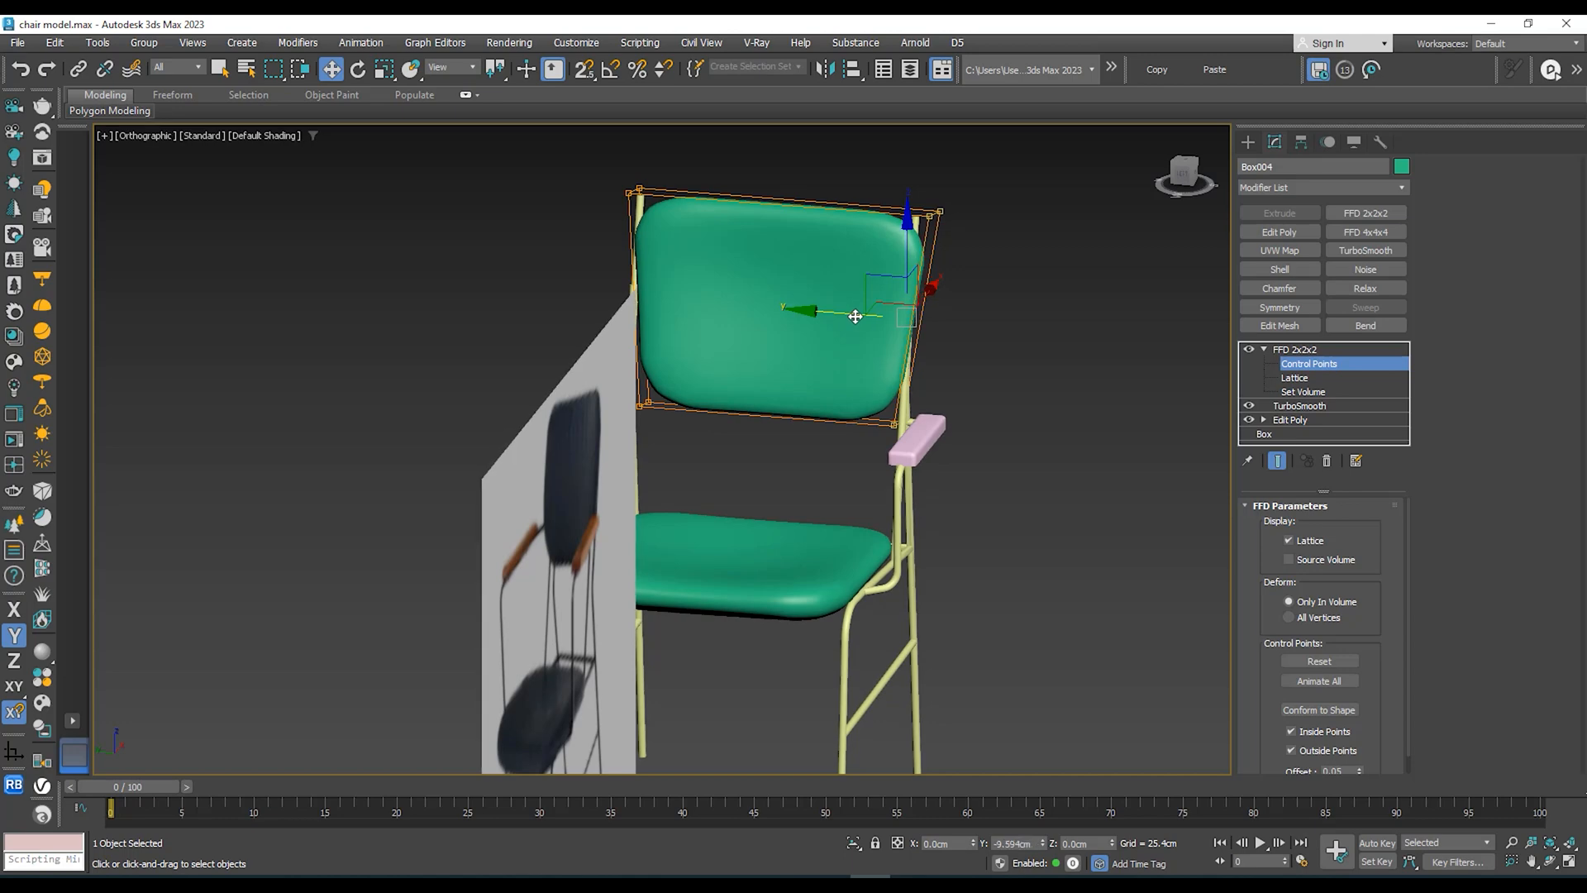
Step: Move the opposite side's lattice control points outward along Y to cover the other rear post, and leave control point editing
middle_drag(850, 313, 955, 330)
drag(847, 142, 643, 475)
alt+middle_drag(785, 380, 751, 430)
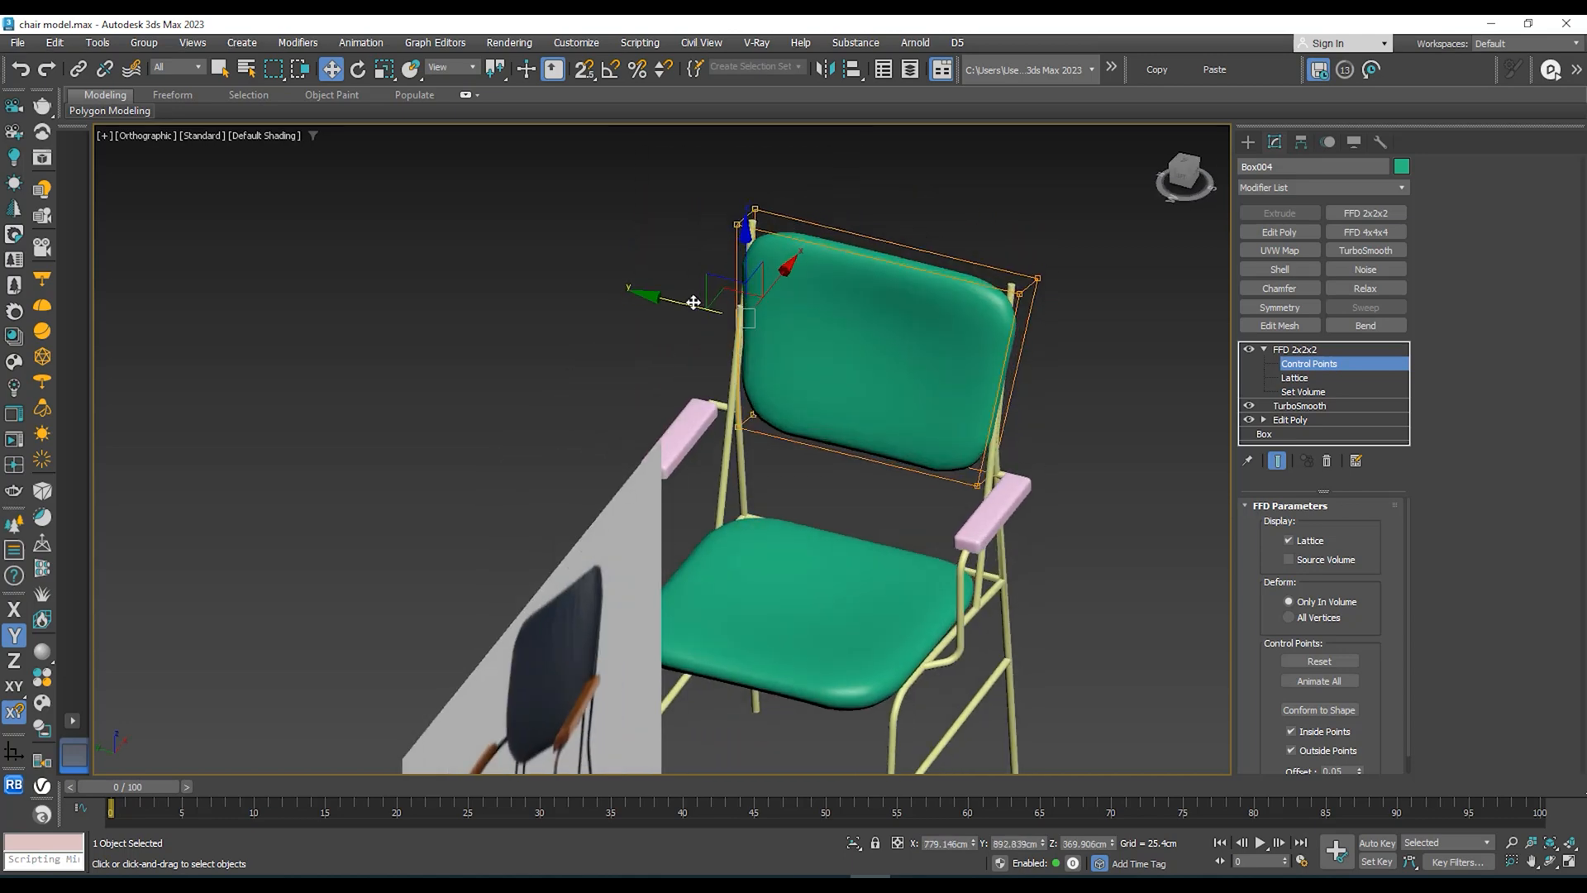
drag(693, 302, 681, 299)
alt+middle_drag(683, 300, 830, 281)
scroll(712, 301, up, 2)
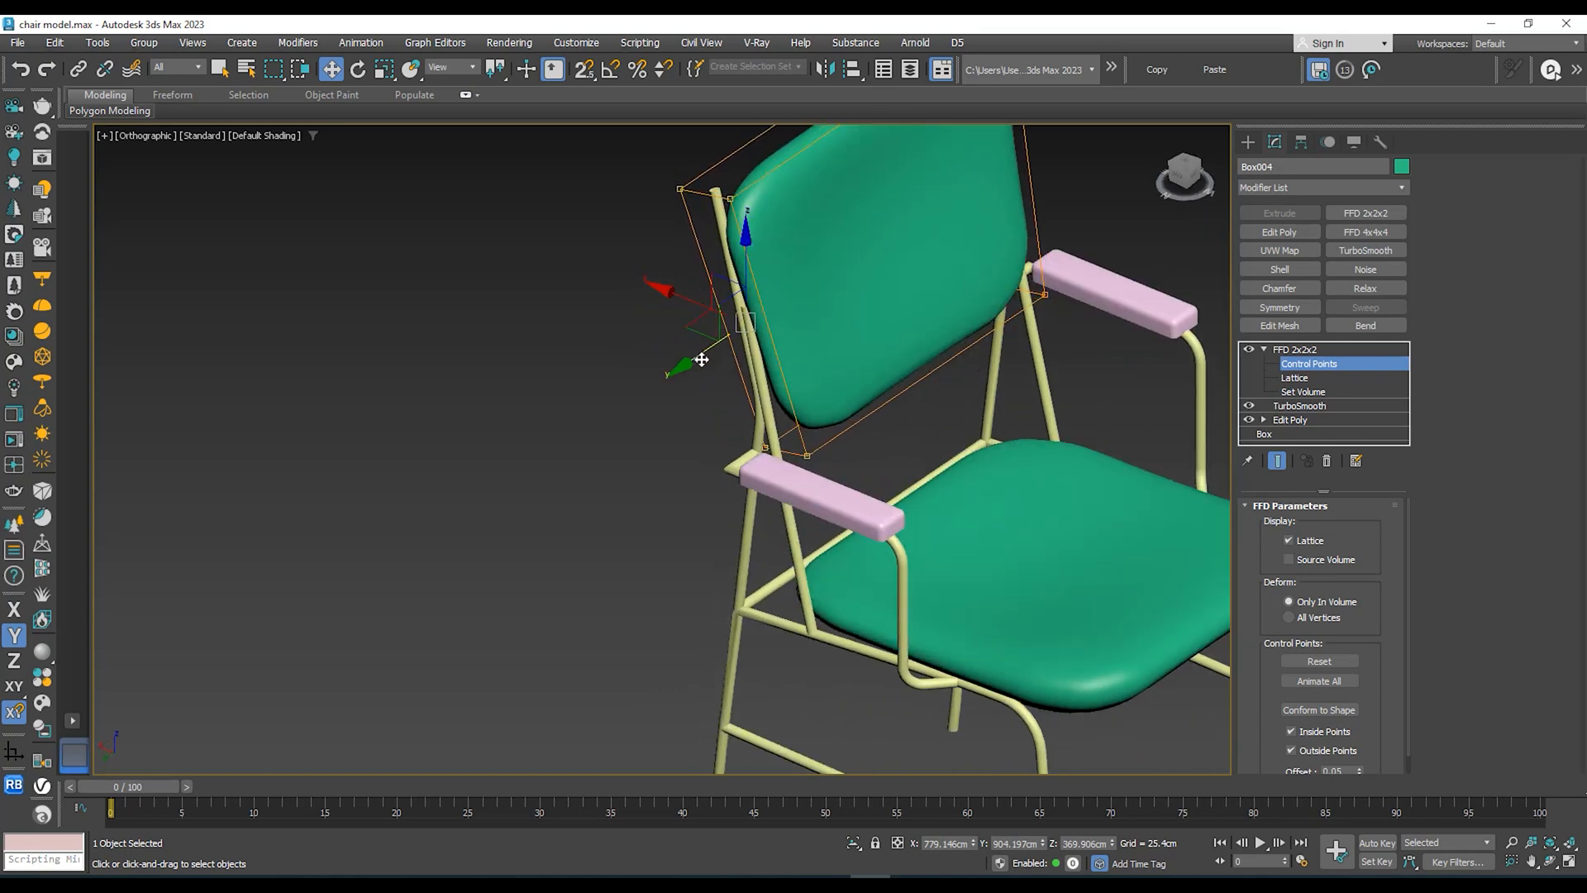
drag(701, 359, 696, 362)
alt+middle_drag(702, 369, 860, 301)
click(1289, 350)
Step: Hide the reference image plane
scroll(988, 372, down, 4)
alt+middle_drag(975, 384, 1062, 405)
click(1088, 424)
middle_drag(701, 586, 667, 416)
click(761, 354)
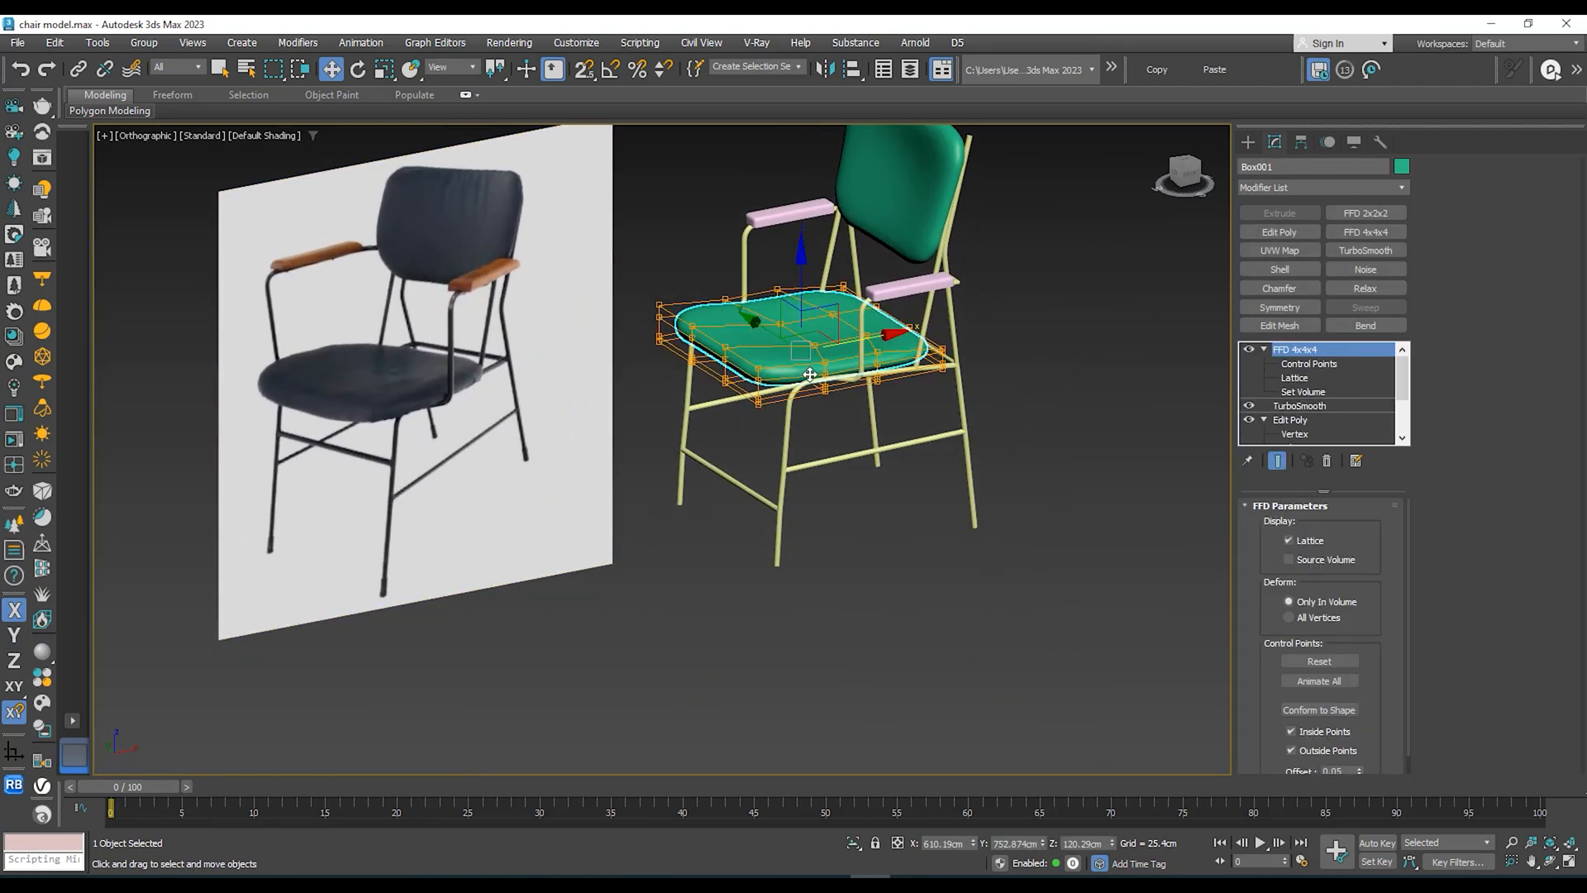
alt+middle_drag(744, 380, 506, 365)
scroll(505, 366, down, 4)
click(506, 365)
right_click(506, 365)
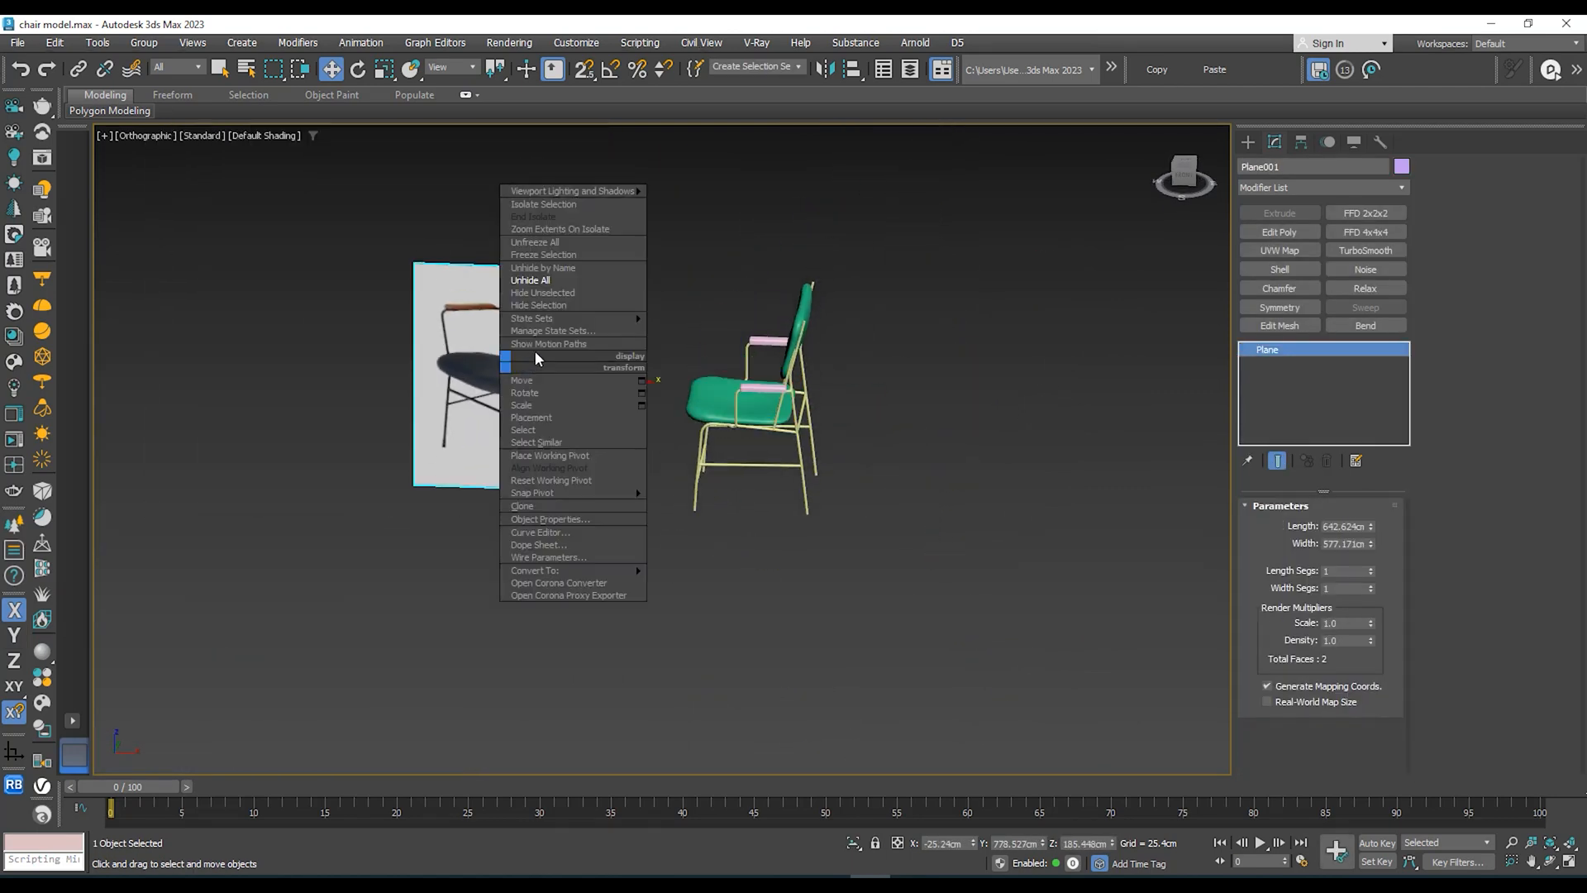
click(572, 307)
Step: View the chair on its own and unhide all objects
alt+middle_drag(579, 330, 822, 430)
scroll(761, 349, up, 4)
click(761, 349)
click(932, 366)
right_click(822, 429)
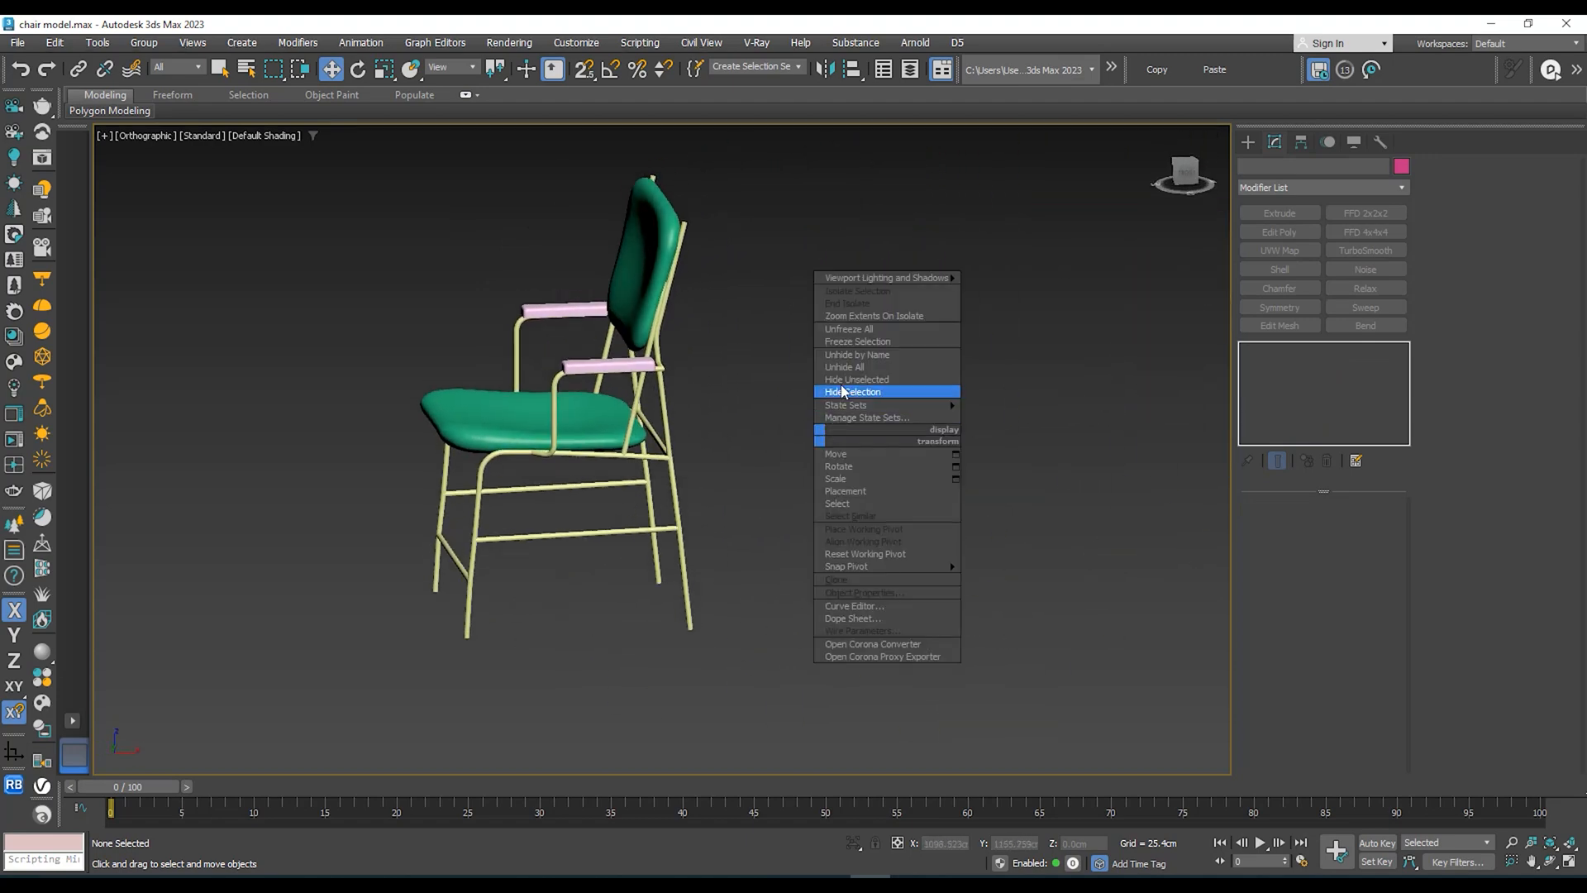
click(852, 369)
Step: Compare the chair's armrests, seat and backrest with the reference image from a similar angle
scroll(716, 411, down, 3)
middle_drag(716, 405, 919, 405)
scroll(612, 397, up, 2)
click(696, 401)
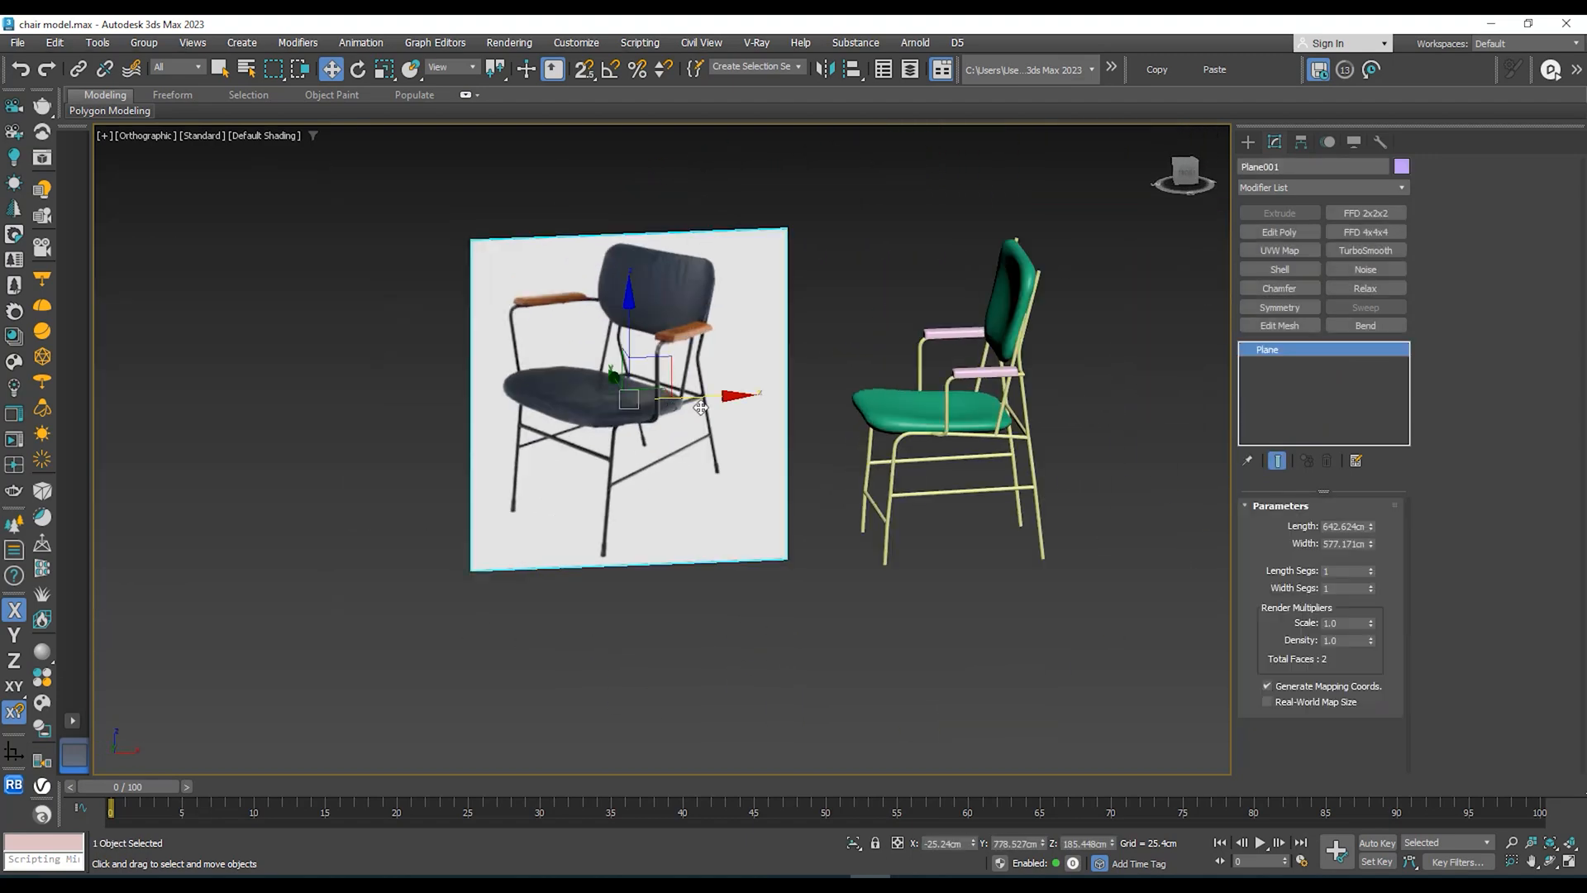
alt+middle_drag(740, 401, 795, 400)
middle_drag(795, 400, 622, 414)
scroll(398, 339, up, 2)
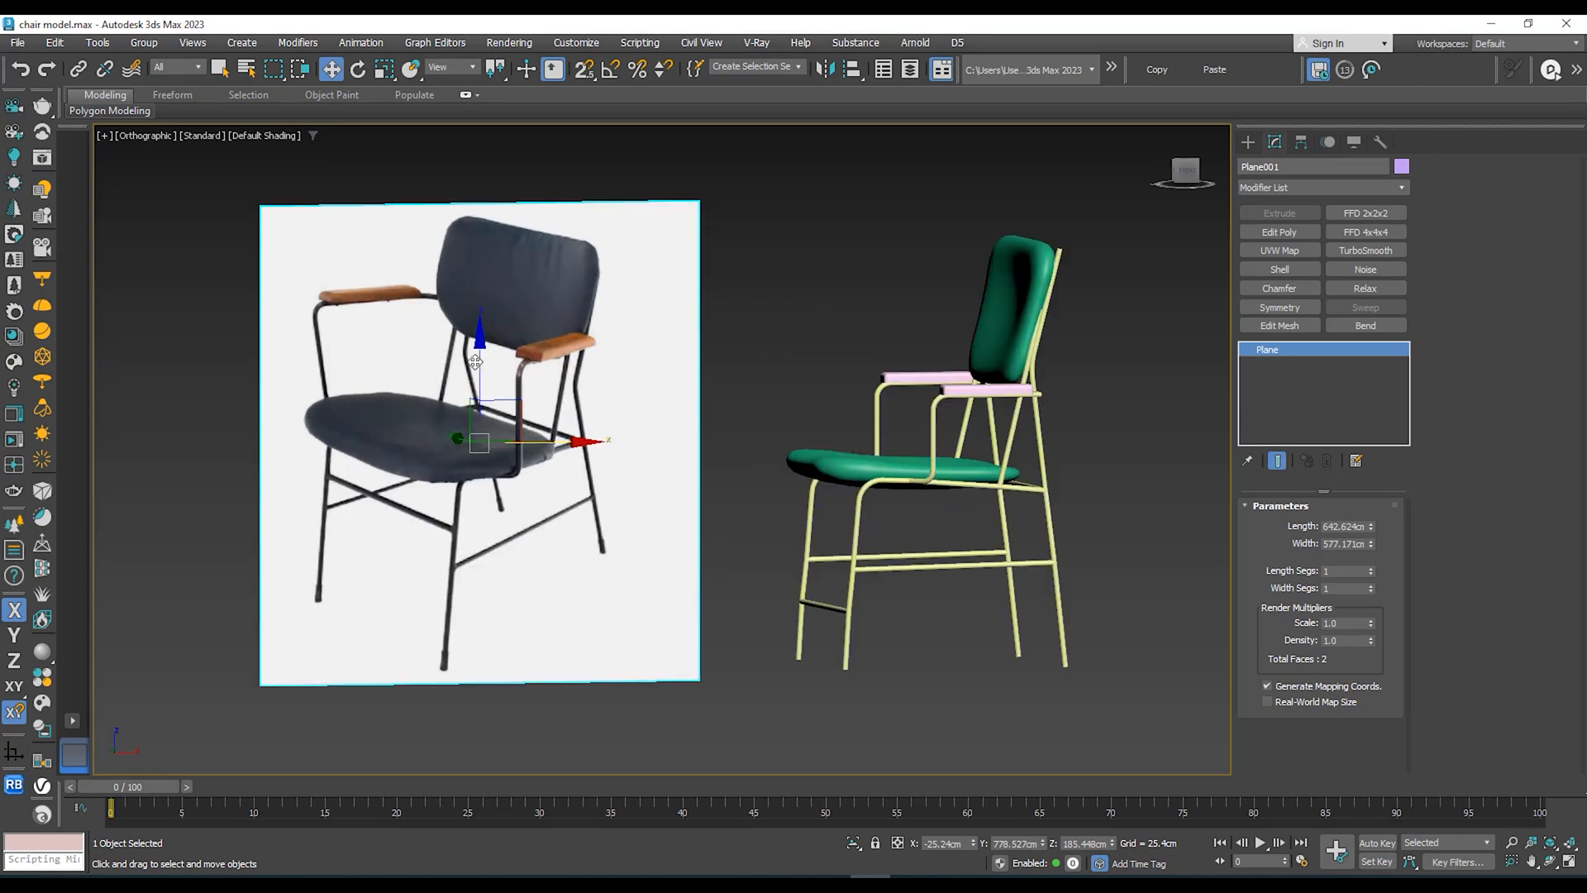
alt+middle_drag(524, 375, 798, 427)
click(753, 314)
click(751, 317)
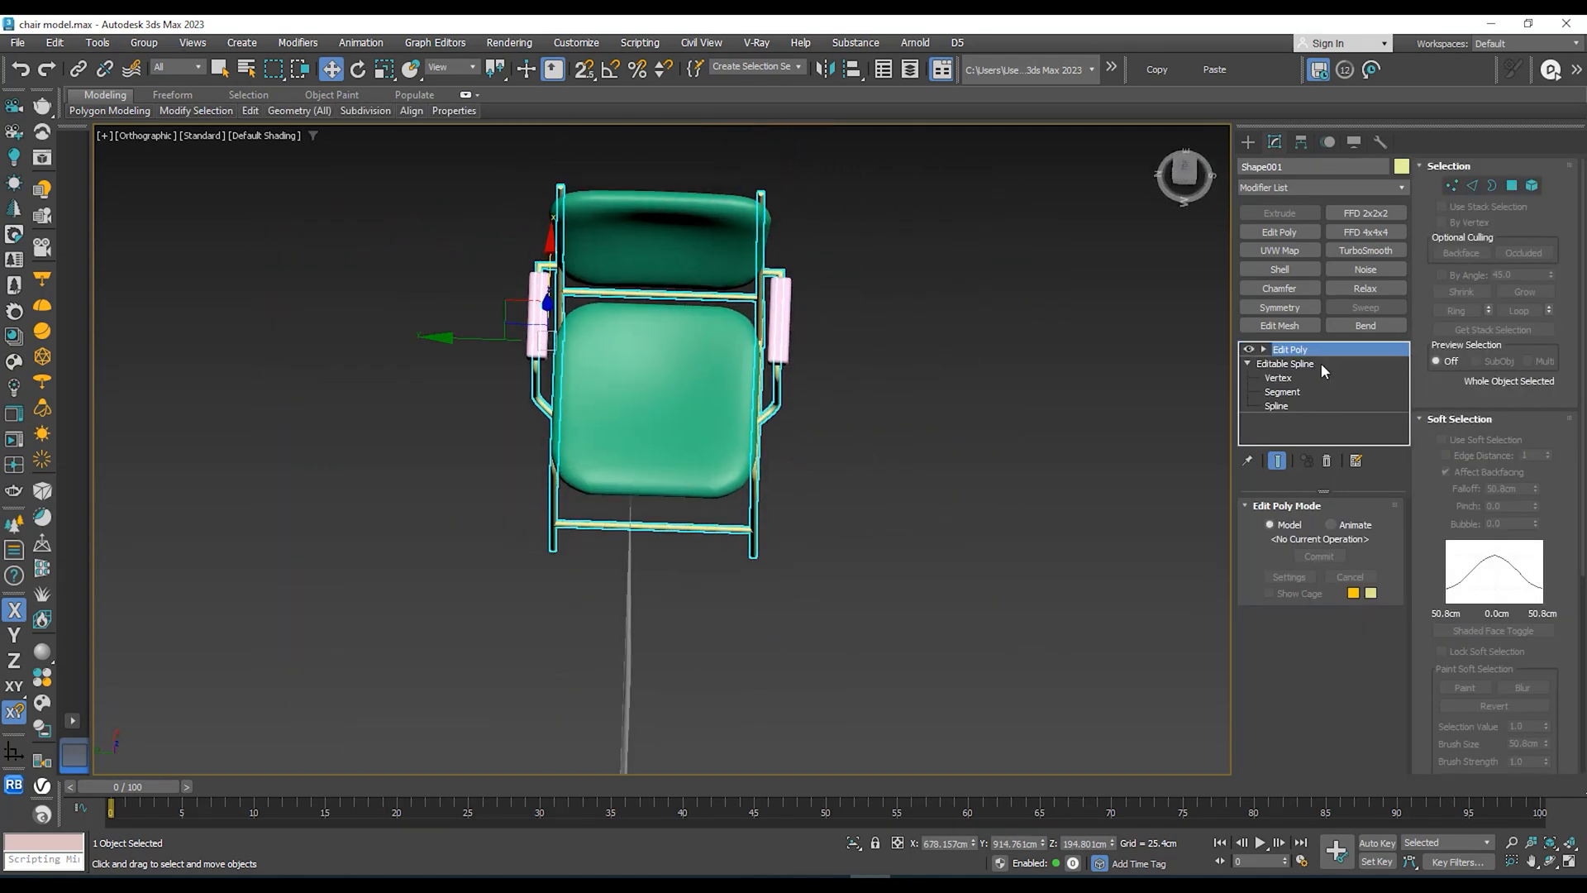
click(1291, 379)
drag(893, 250, 747, 429)
alt+middle_drag(720, 360, 937, 378)
key(t)
key(z)
scroll(868, 373, down, 9)
scroll(901, 424, up, 5)
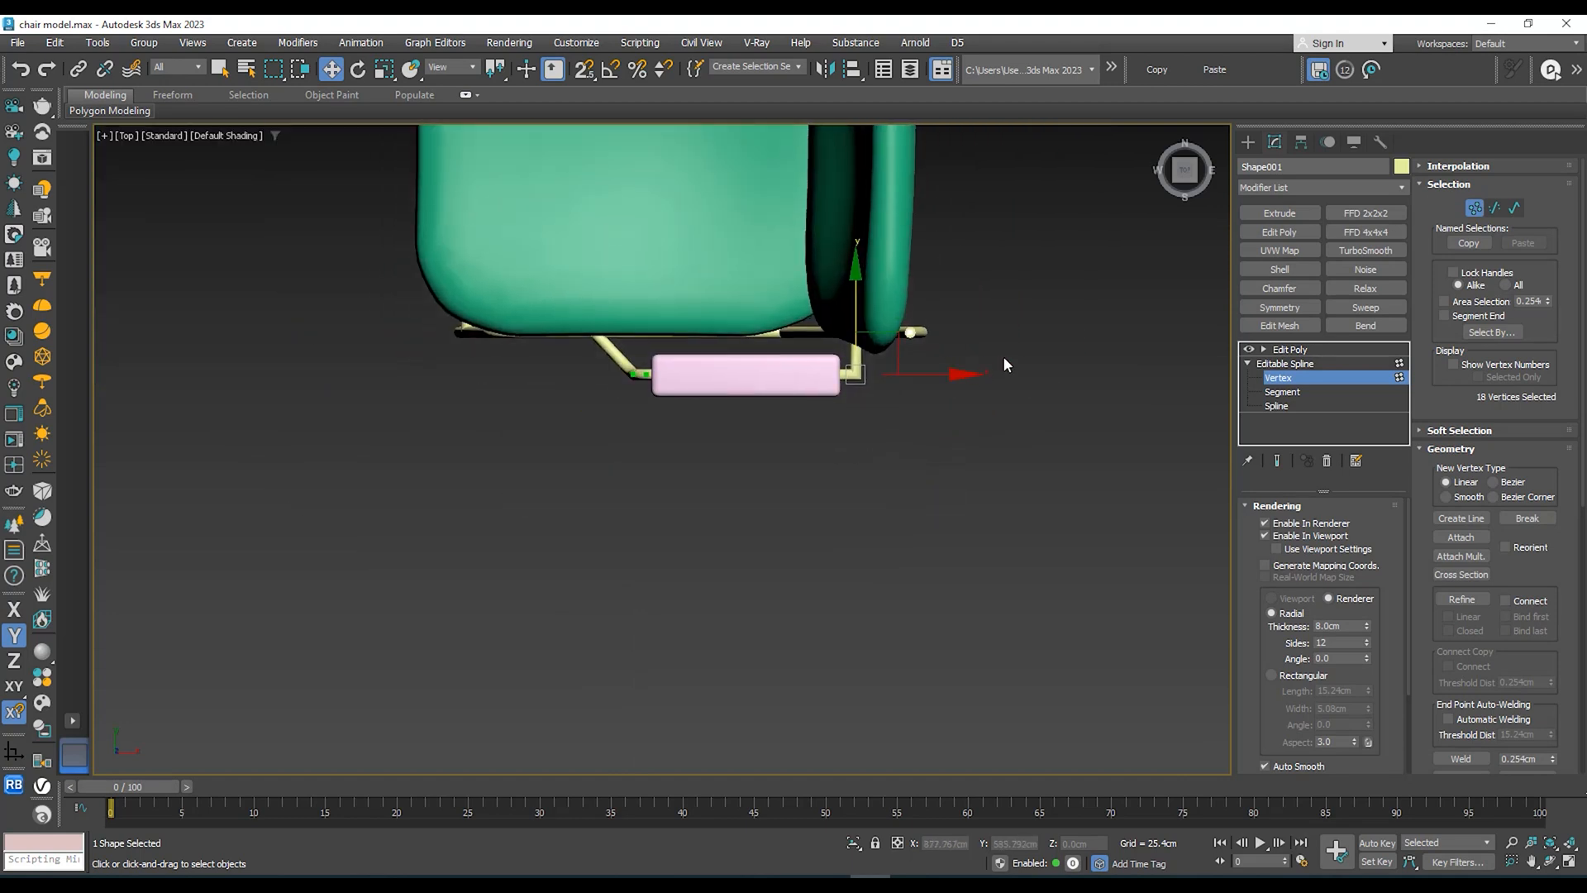
drag(551, 502, 549, 500)
click(1284, 374)
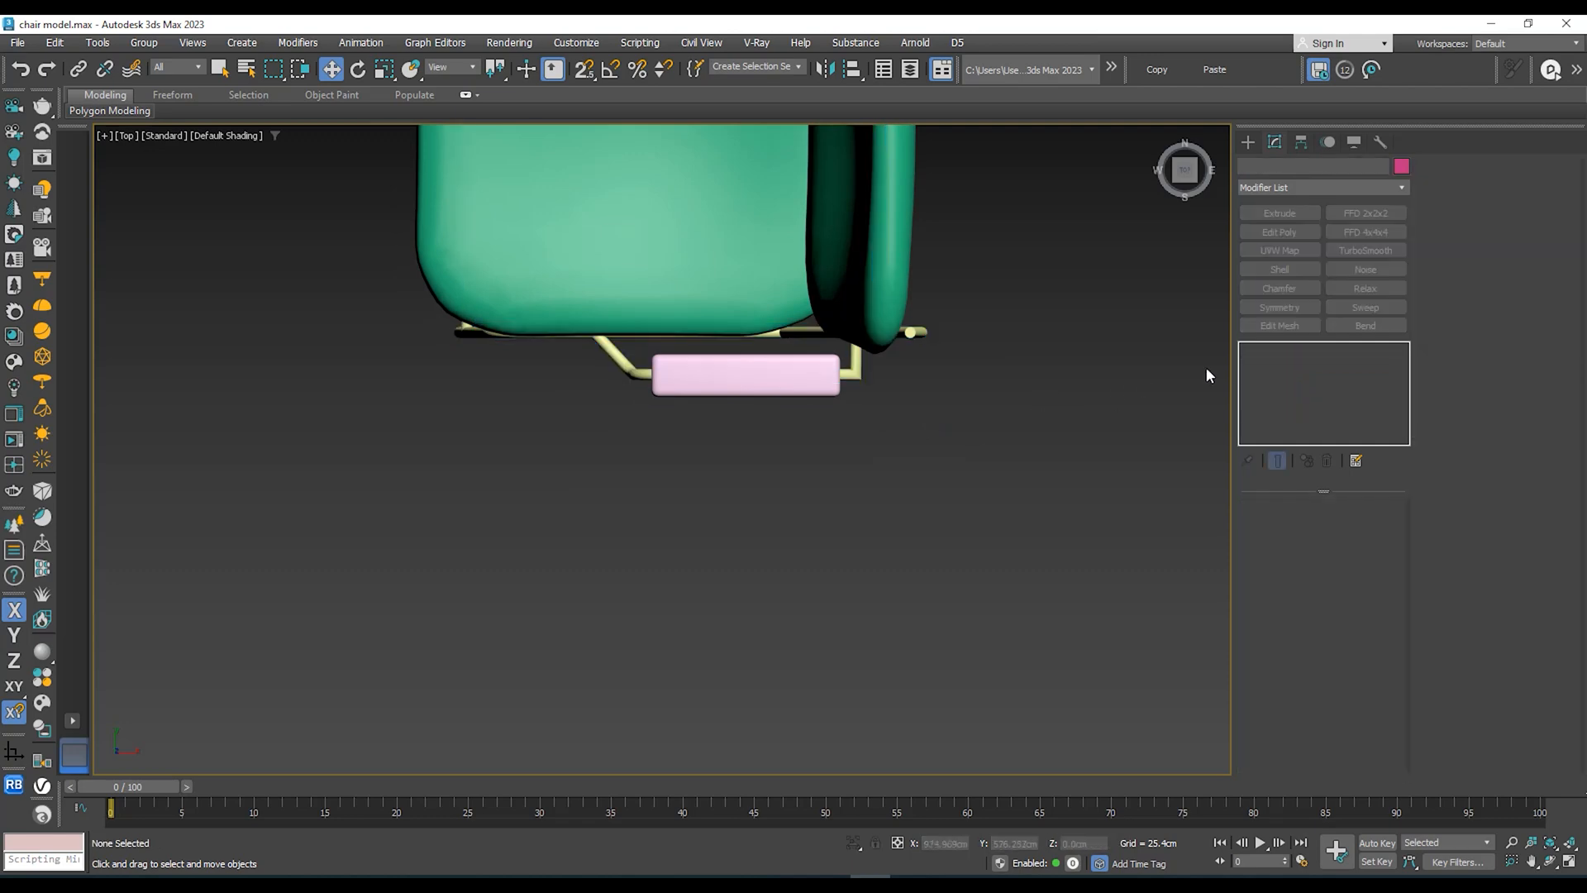
Step: Turn off the frame's Edit Poly modifier and disable the underlying spline's rendering in both the renderer and the viewport
click(1290, 348)
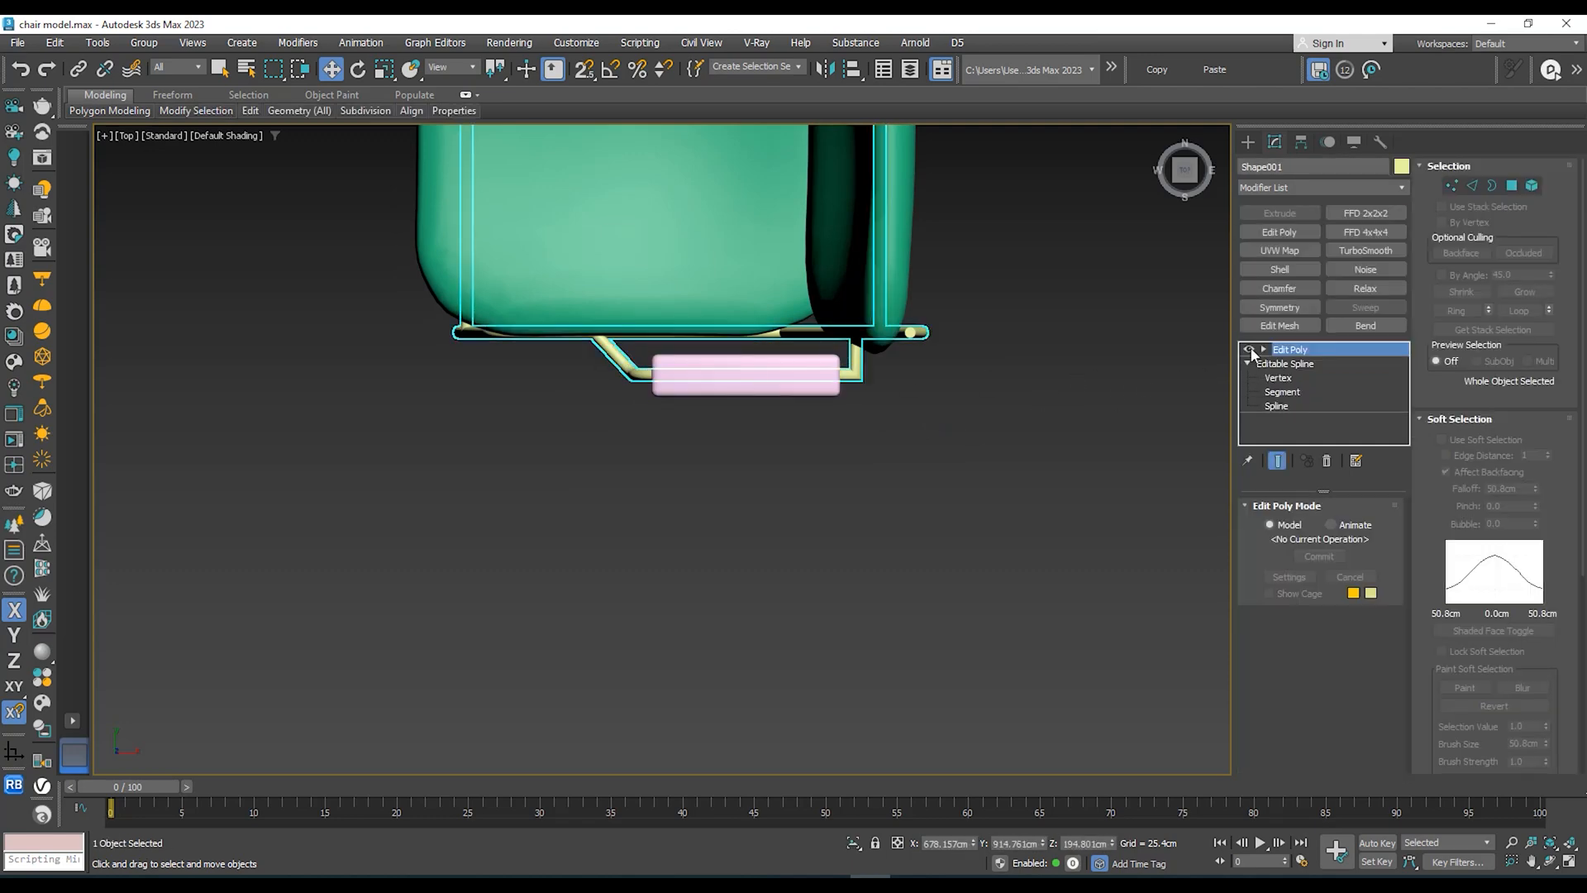
scroll(829, 407, down, 6)
mouse_move(829, 407)
alt+middle_down()
mouse_move(846, 354)
mouse_move(834, 381)
alt+middle_up()
scroll(846, 354, up, 2)
key(t)
key(z)
scroll(834, 381, down, 4)
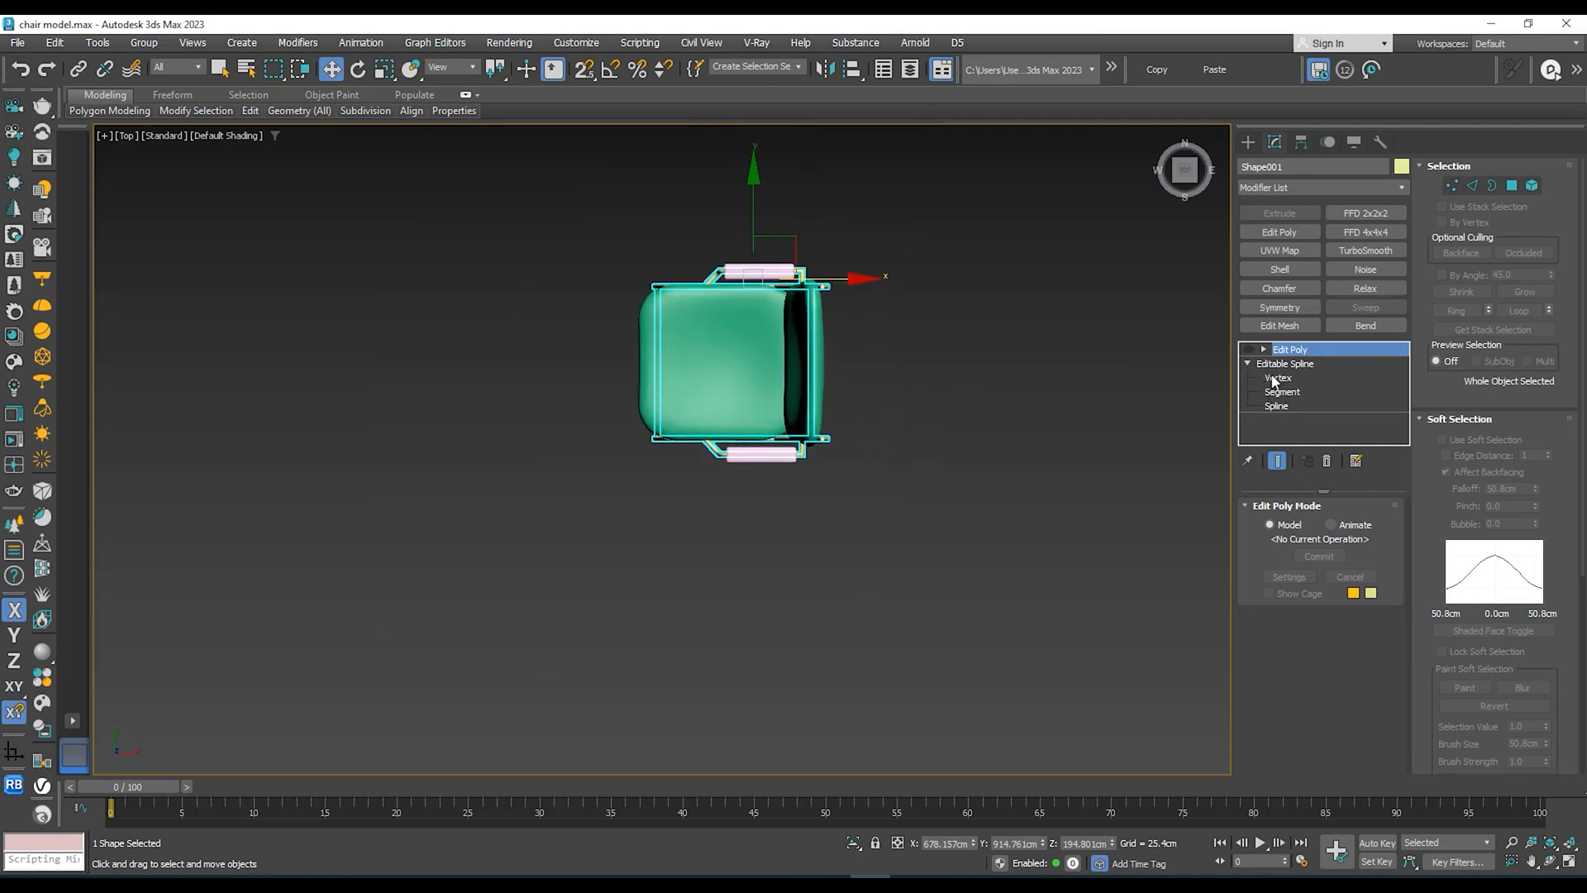
click(1271, 365)
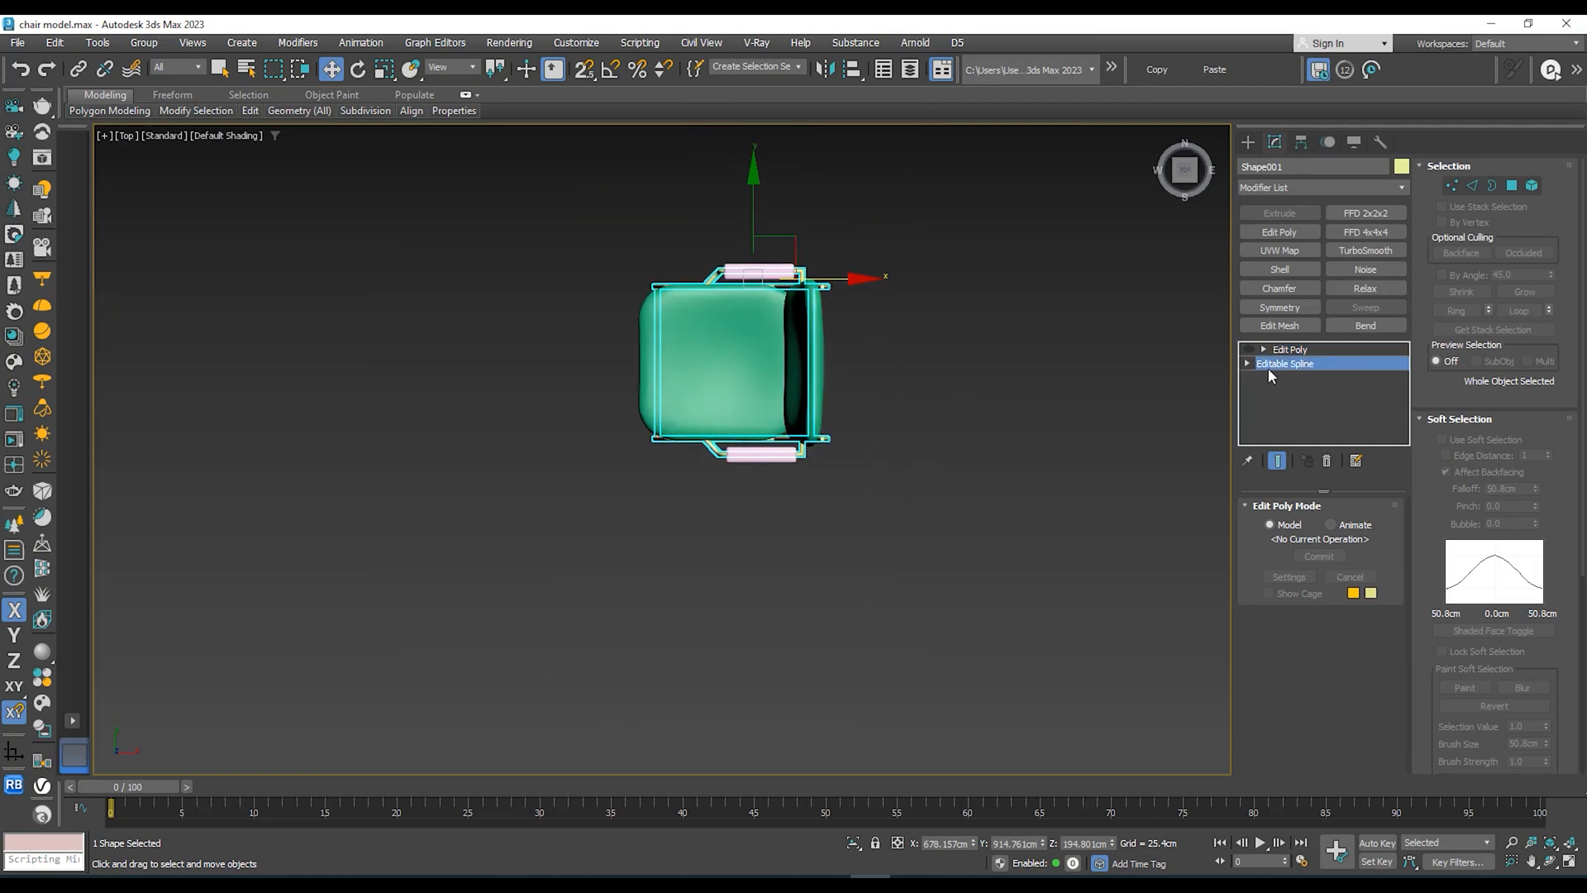
click(1282, 539)
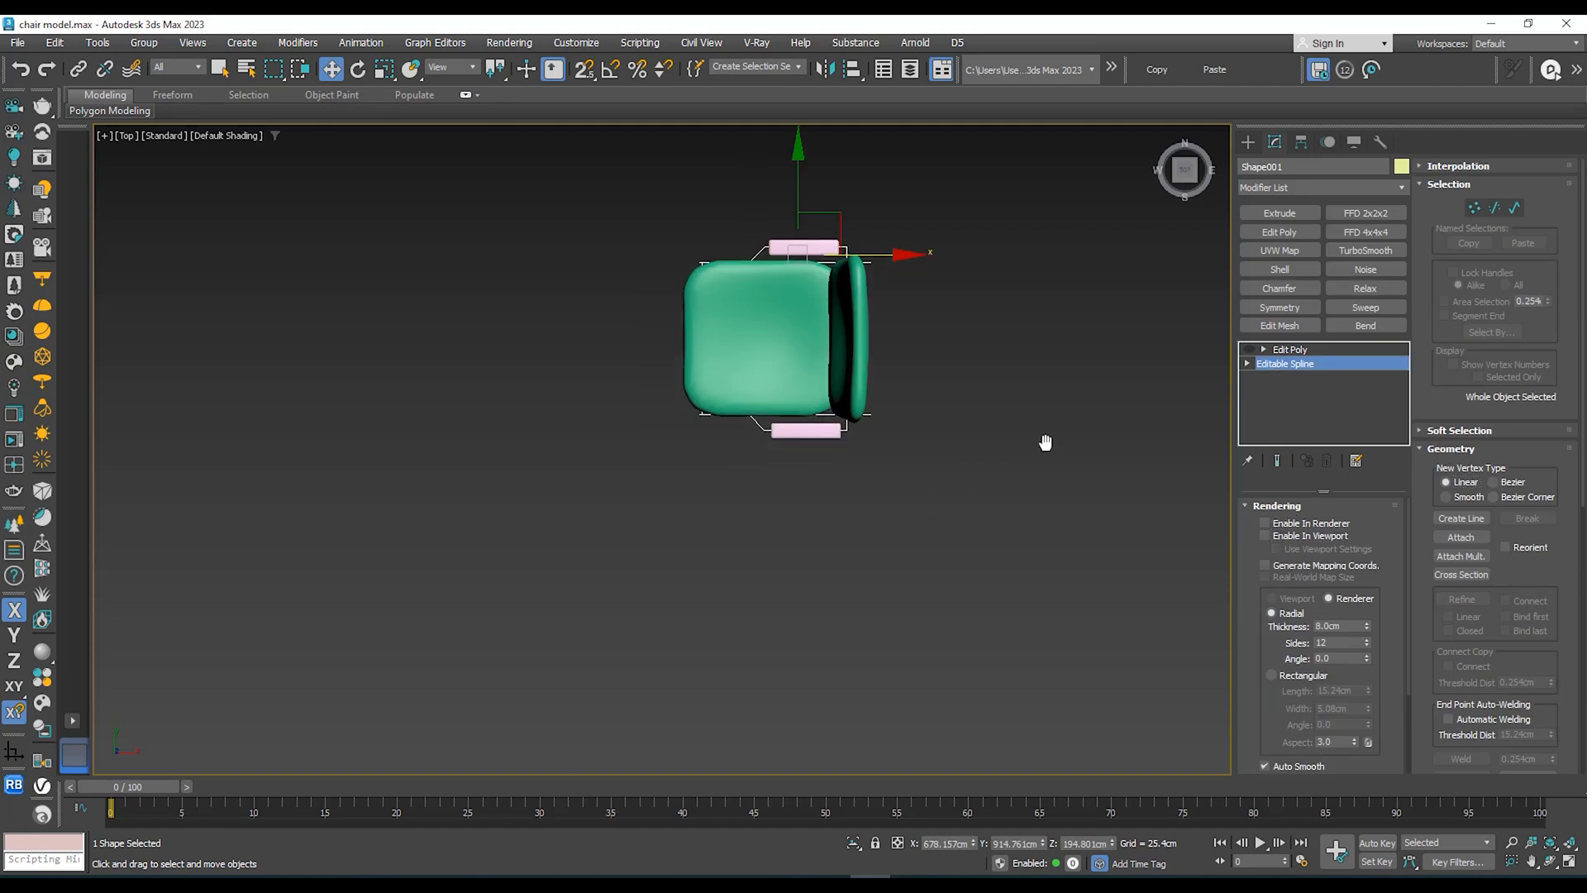
Step: Open the frame spline for vertex editing and check the armrest-side vertices in wireframe from the Top view
scroll(871, 429, up, 3)
key(F3)
mouse_move(871, 429)
middle_down()
mouse_move(871, 454)
mouse_move(812, 470)
middle_up()
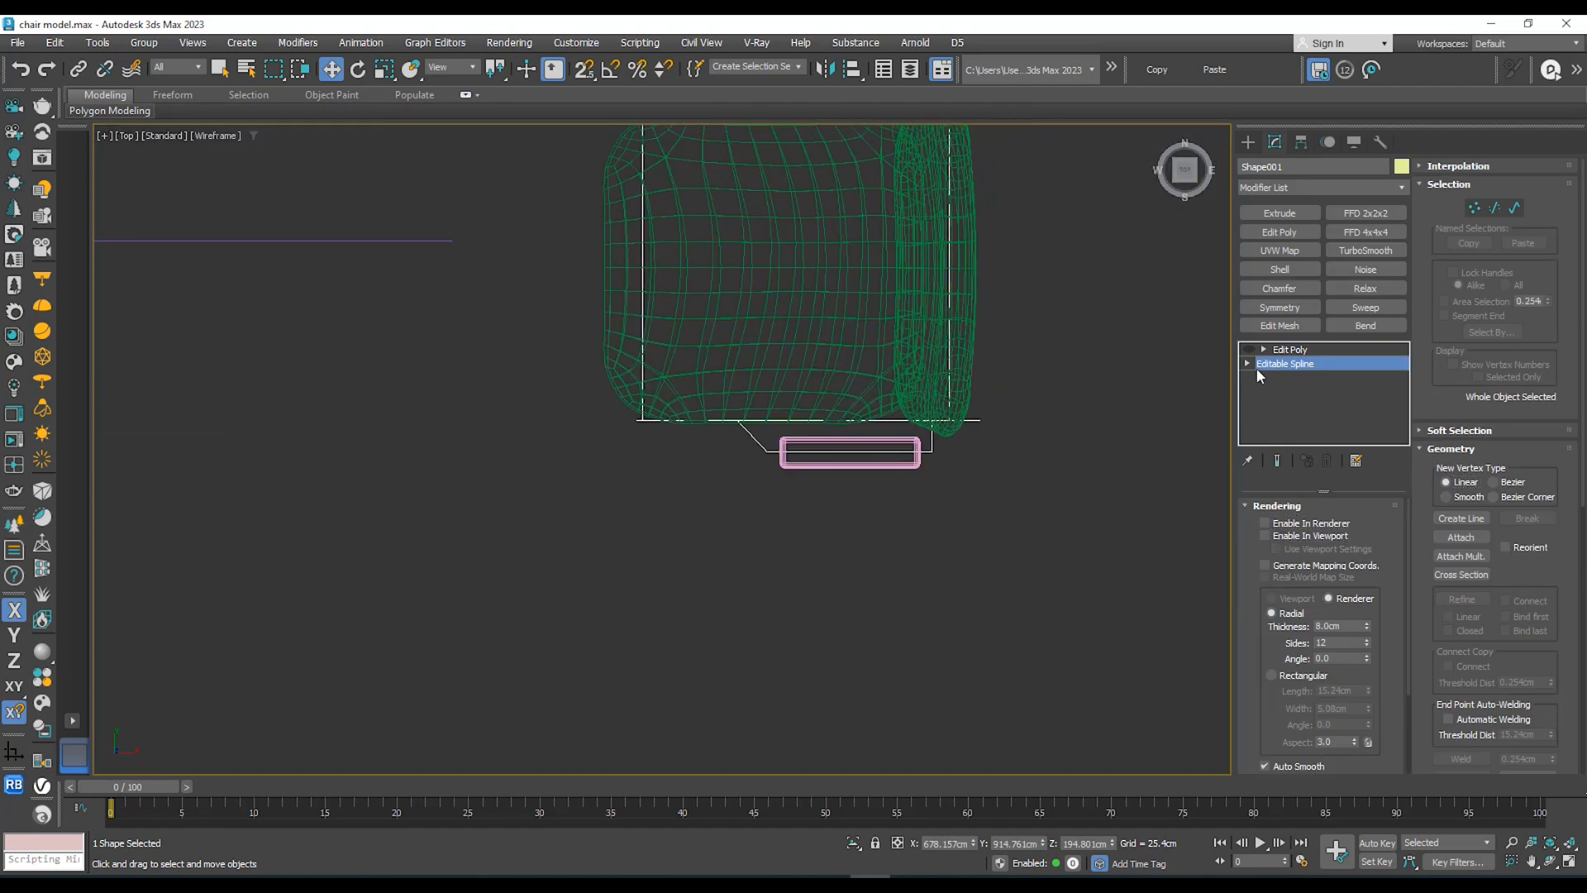
click(1248, 364)
click(1278, 379)
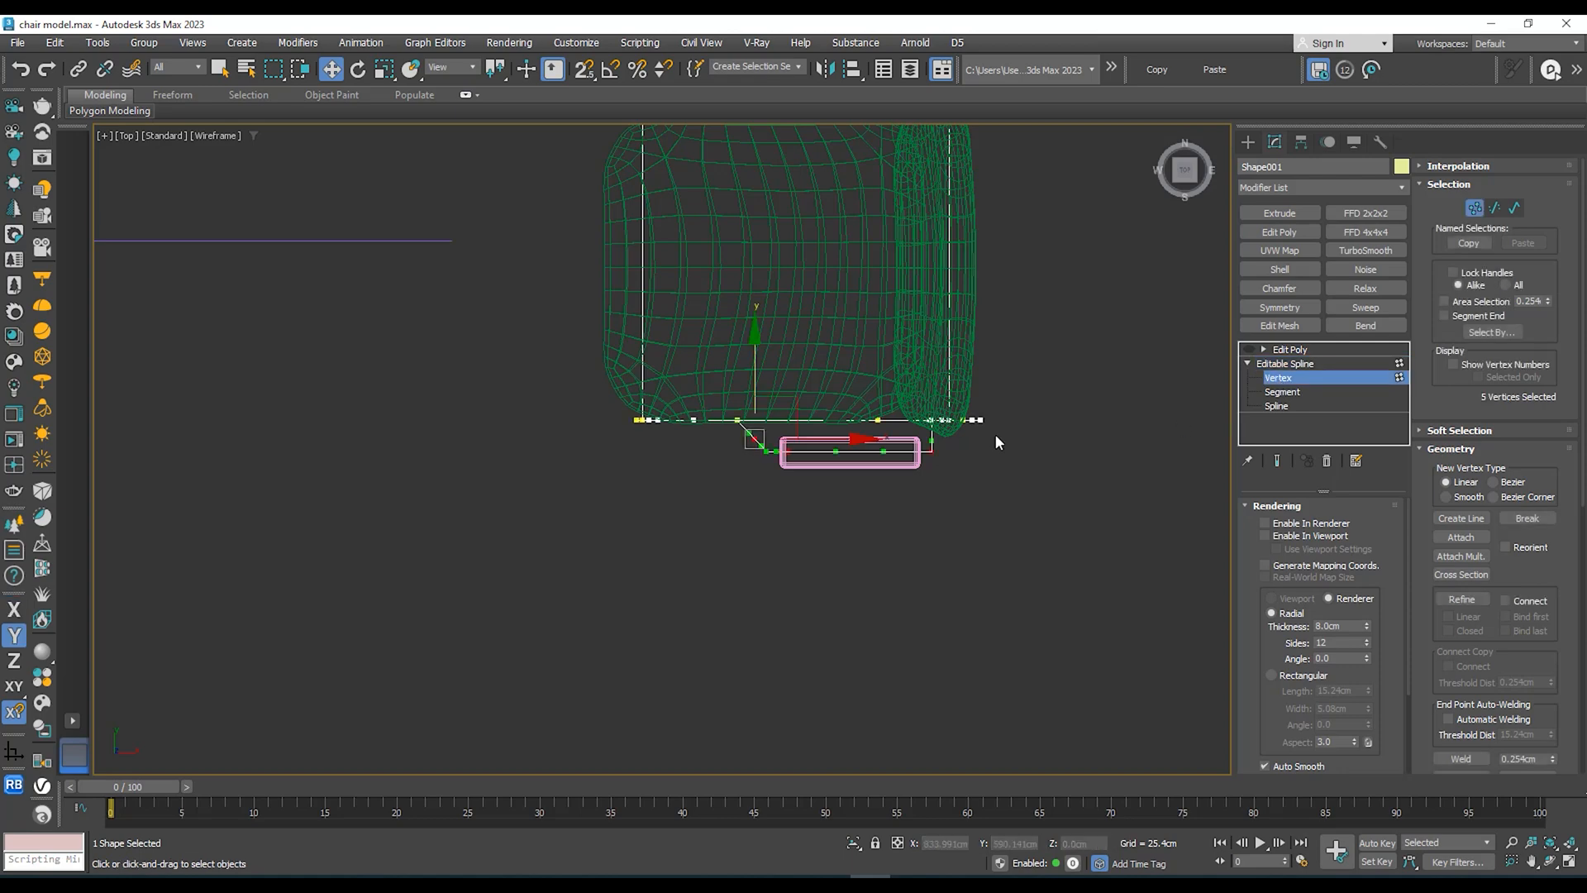
mouse_move(988, 433)
middle_down()
mouse_move(984, 378)
mouse_move(1002, 364)
middle_up()
key(F3)
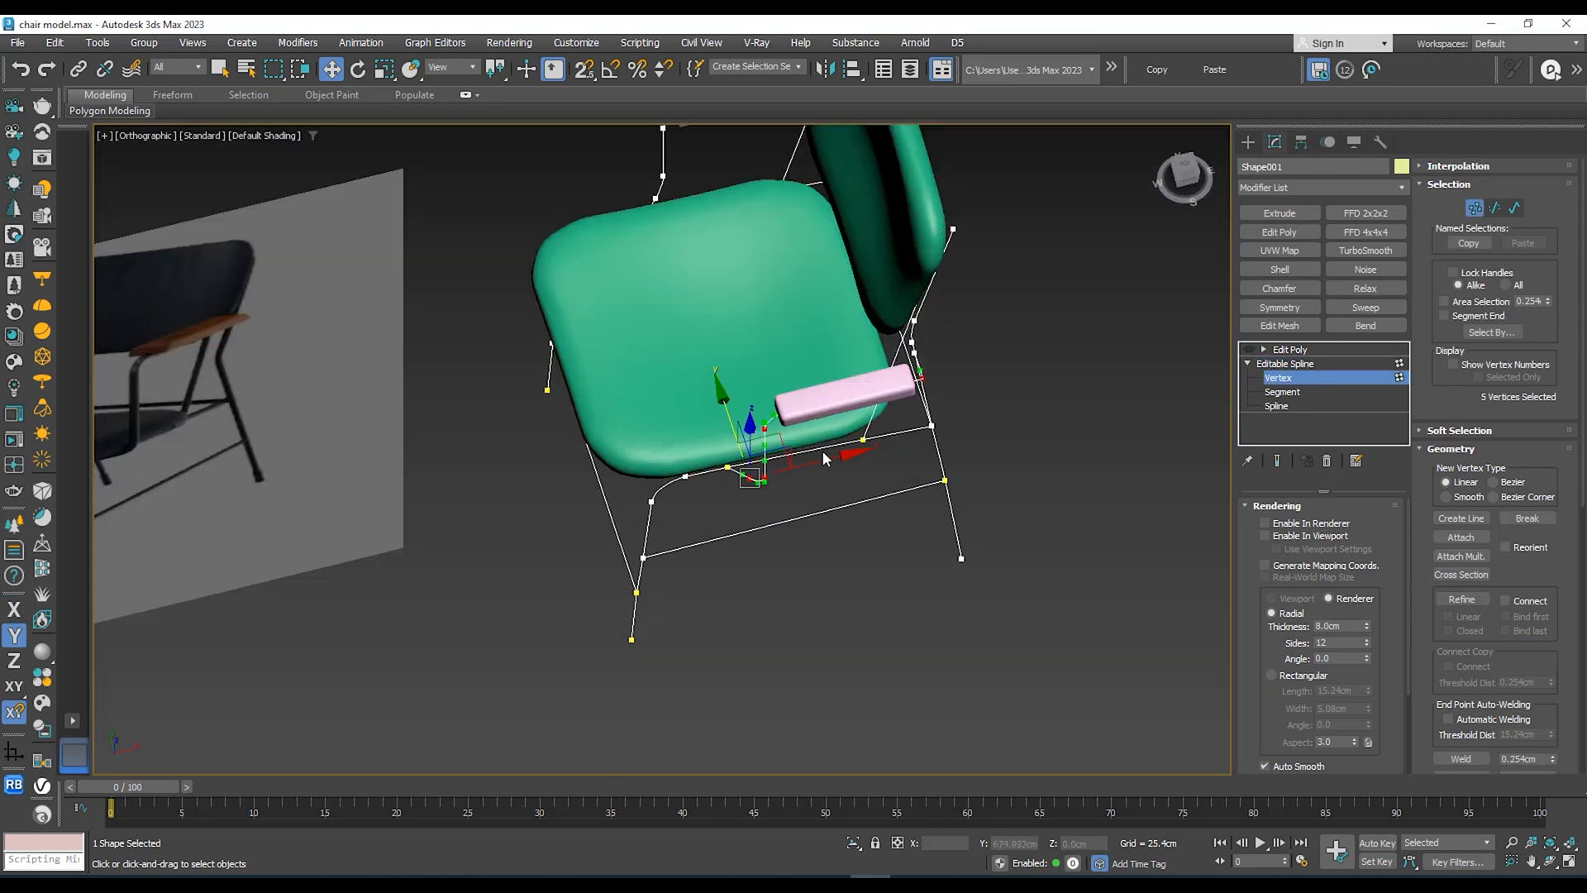
Step: Select the frame spline's upper armrest tube vertices on both sides of the chair
alt+middle_drag(800, 469, 836, 434)
mouse_move(704, 488)
middle_down()
mouse_move(865, 356)
mouse_move(843, 371)
middle_up()
mouse_move(986, 334)
alt+middle_down()
mouse_move(995, 354)
mouse_move(959, 333)
alt+middle_up()
scroll(525, 415, up, 3)
alt+middle_drag(633, 376, 507, 378)
middle_drag(287, 151, 362, 291)
scroll(465, 363, down, 3)
alt+middle_drag(578, 347, 966, 253)
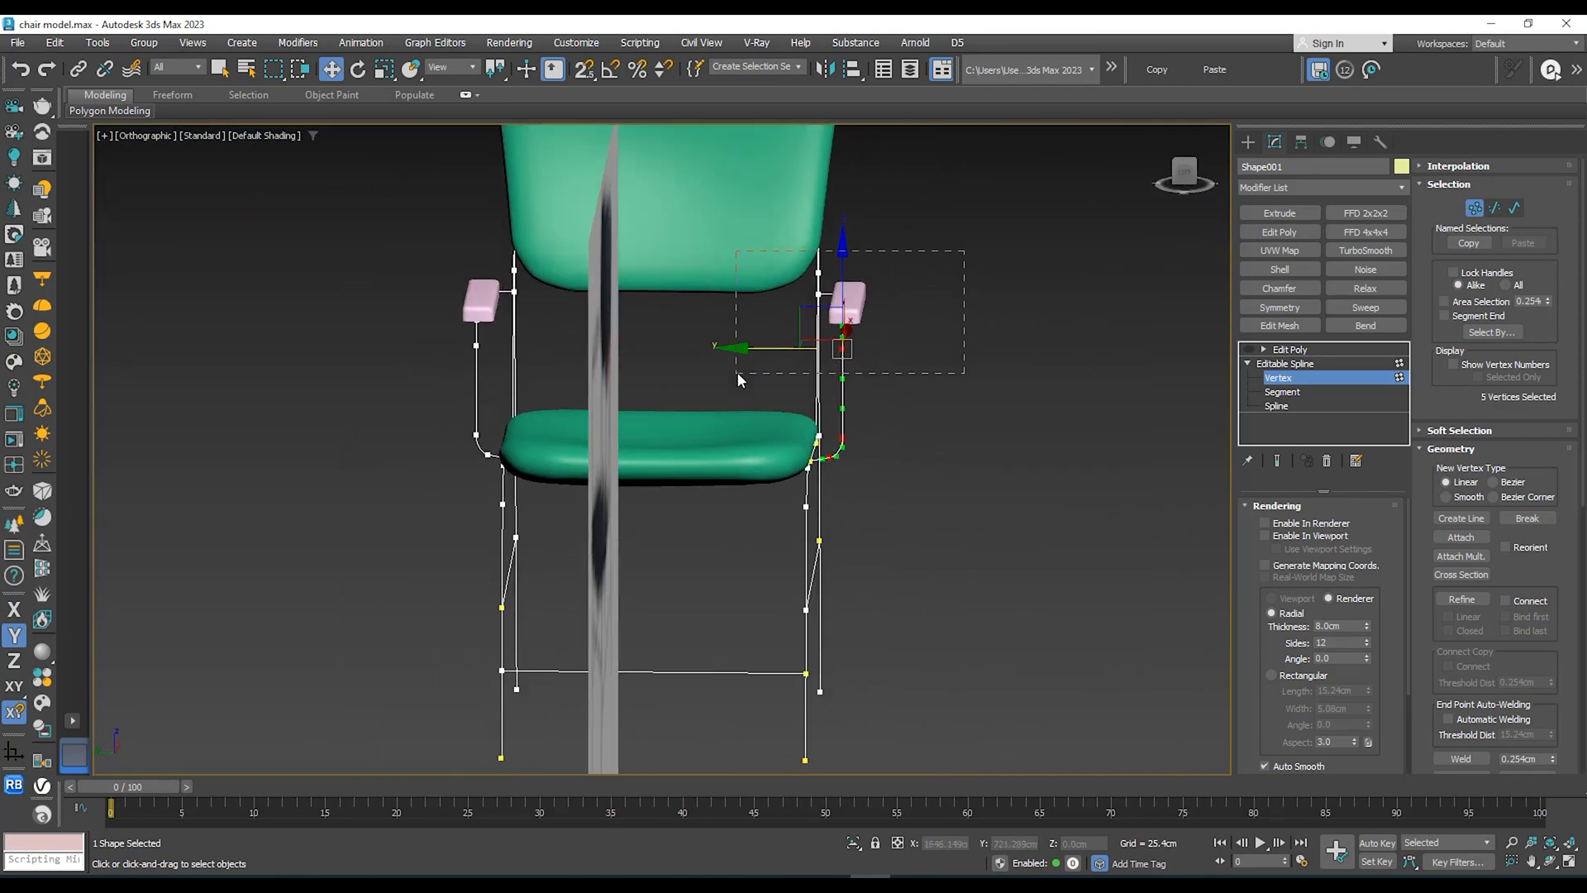
alt+middle_drag(763, 368, 964, 223)
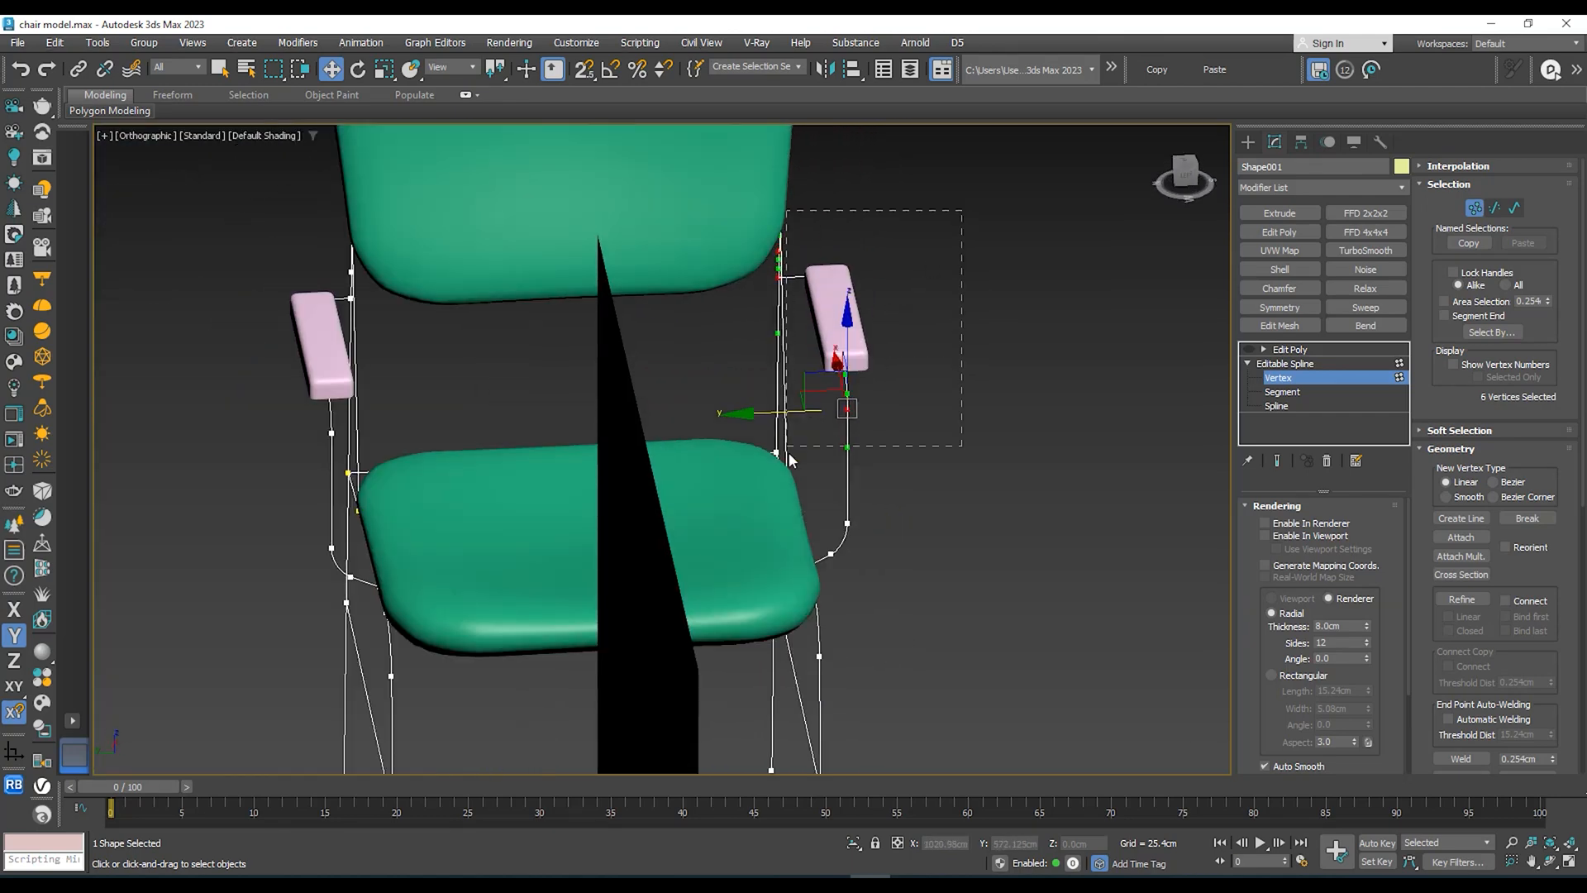
drag(800, 472, 805, 465)
alt+middle_drag(805, 465, 790, 344)
scroll(558, 258, up, 4)
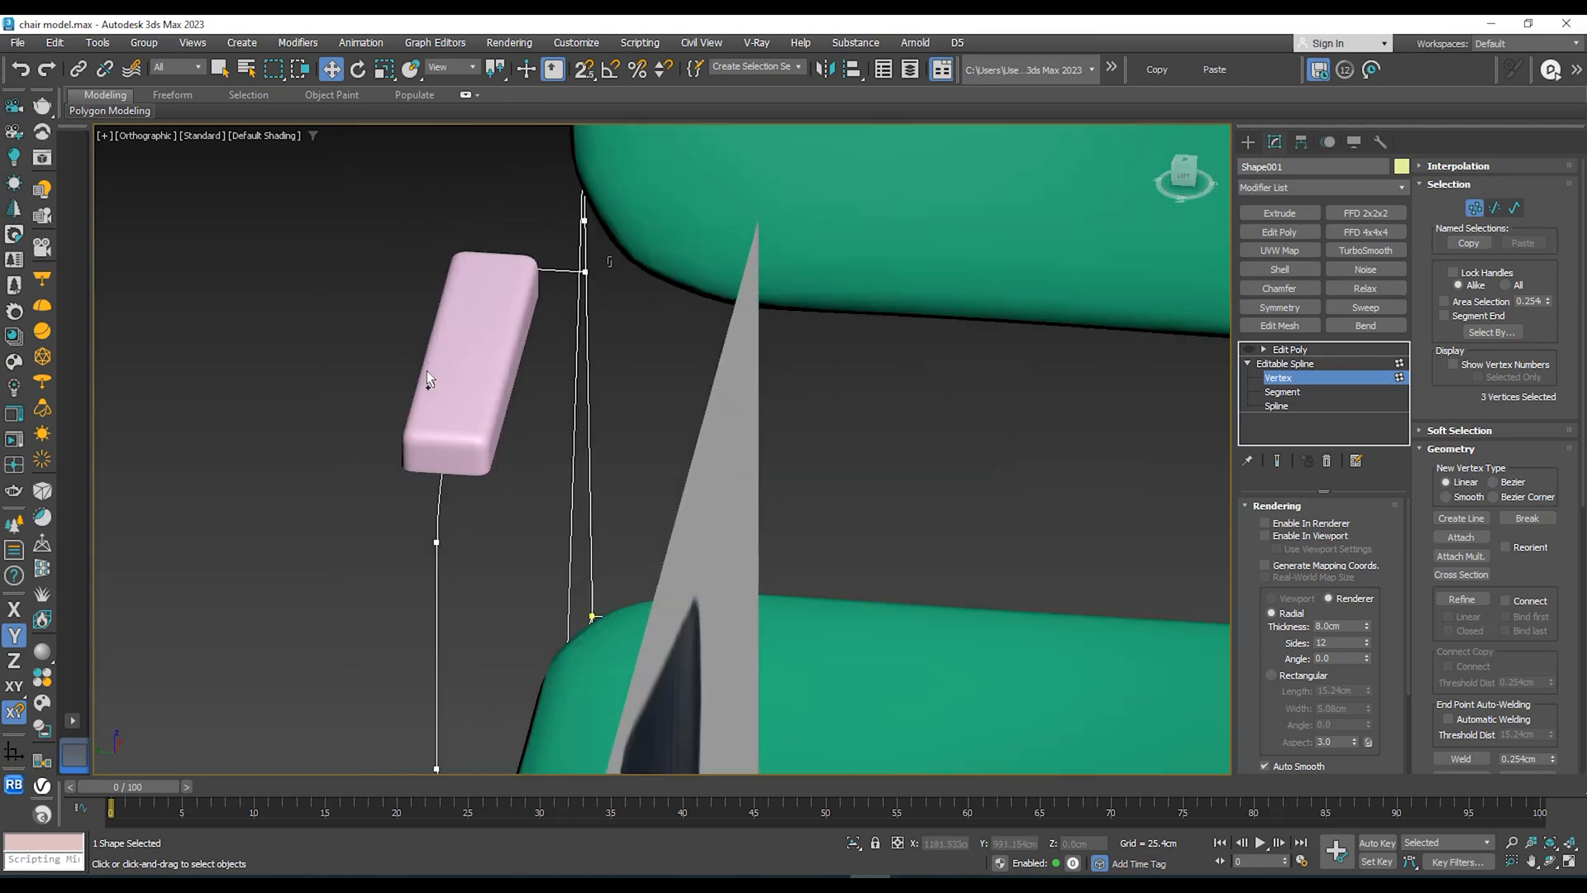
scroll(463, 488, down, 5)
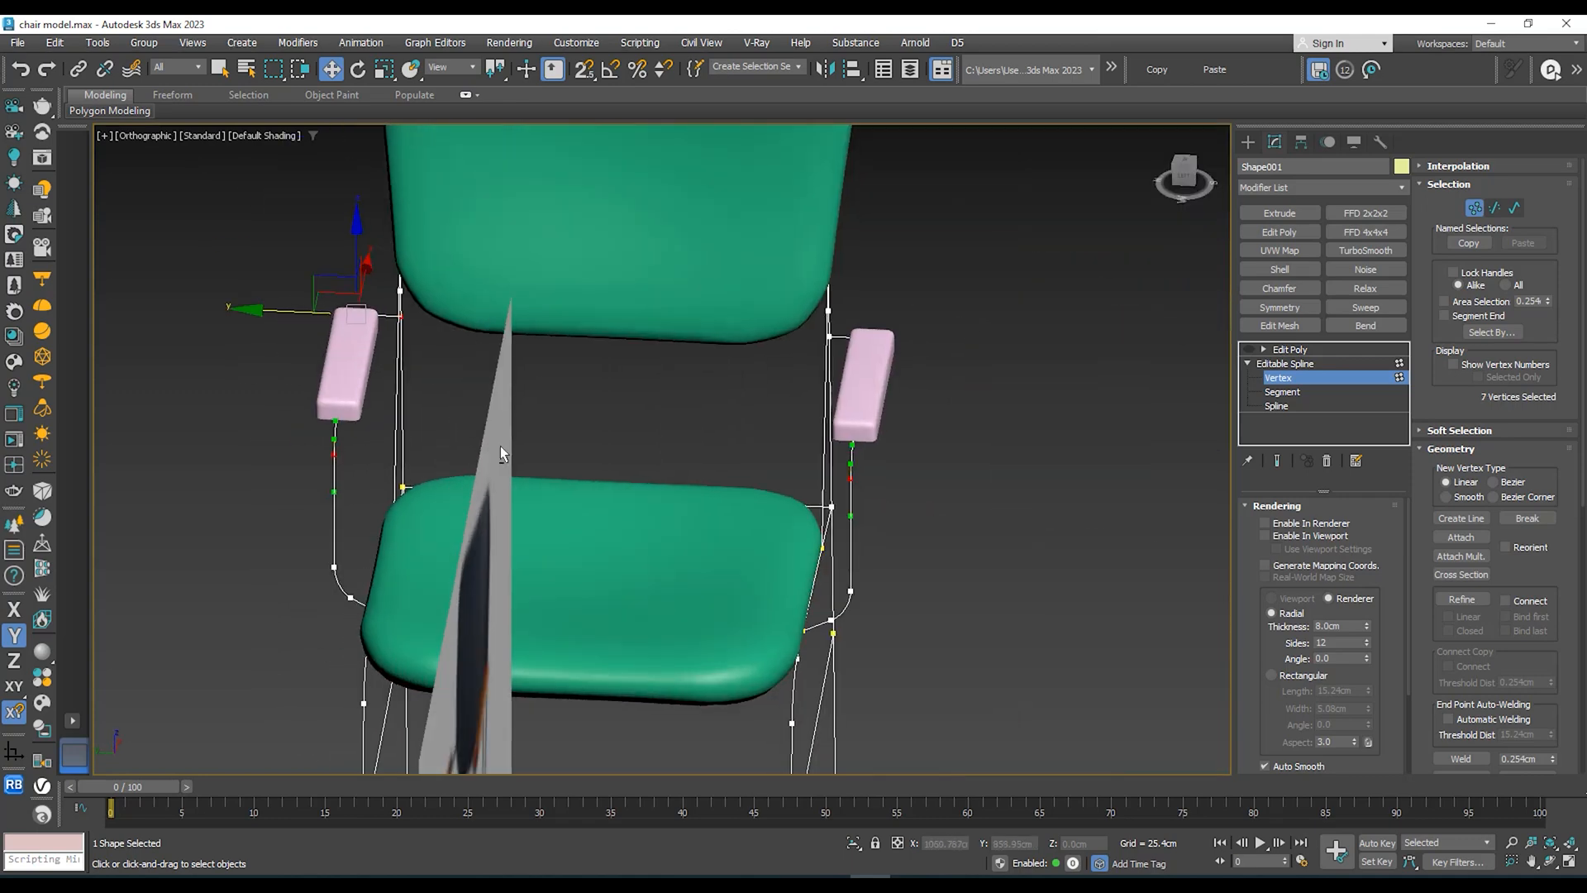
Step: Try to scale the selected armrest tube vertices along the Y axis
key(t)
key(r)
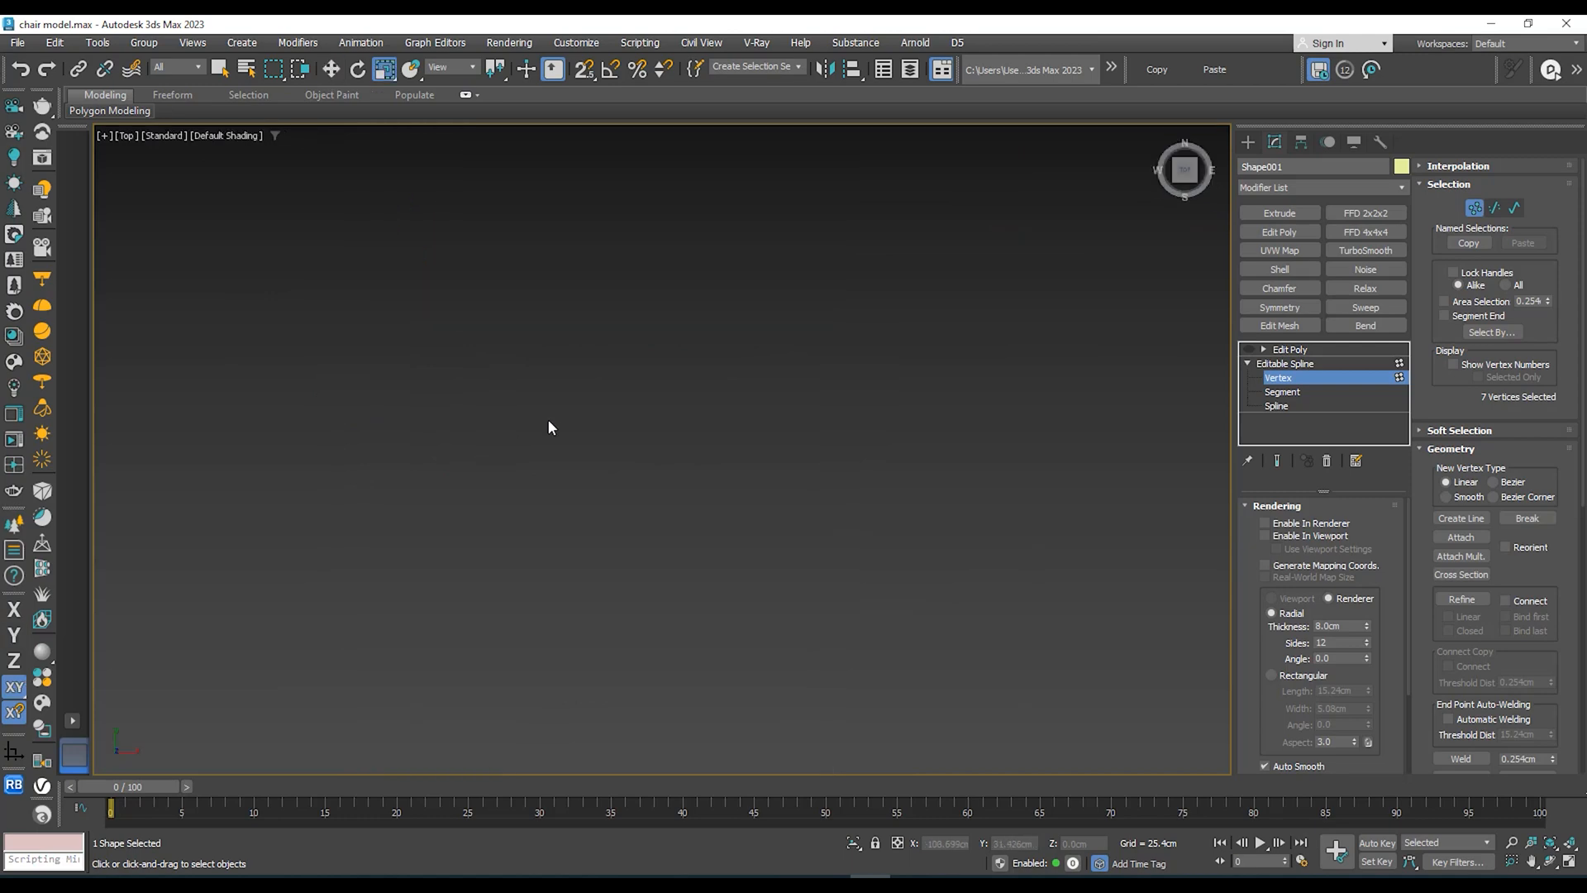
key(z)
mouse_move(741, 347)
alt+middle_down()
mouse_move(800, 308)
mouse_move(744, 324)
alt+middle_up()
drag(709, 301, 706, 301)
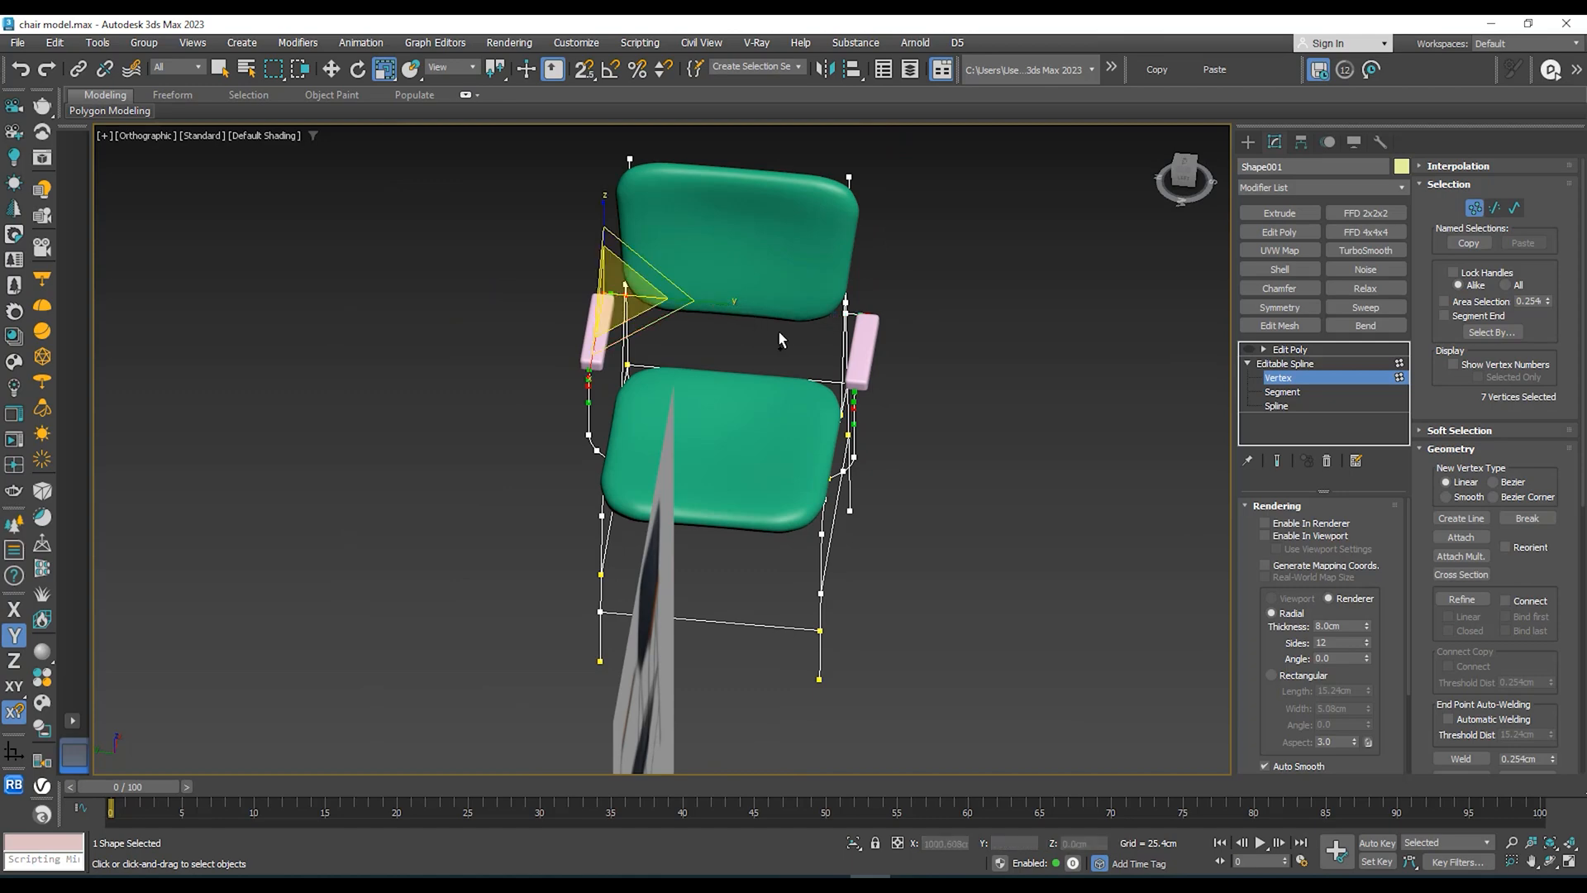
Step: Keep only one side's armrest tube vertices selected and raise them slightly along Z towards the armrest pad
alt+middle_drag(779, 335, 682, 335)
key(w)
alt+middle_drag(923, 320, 642, 135)
drag(316, 630, 318, 632)
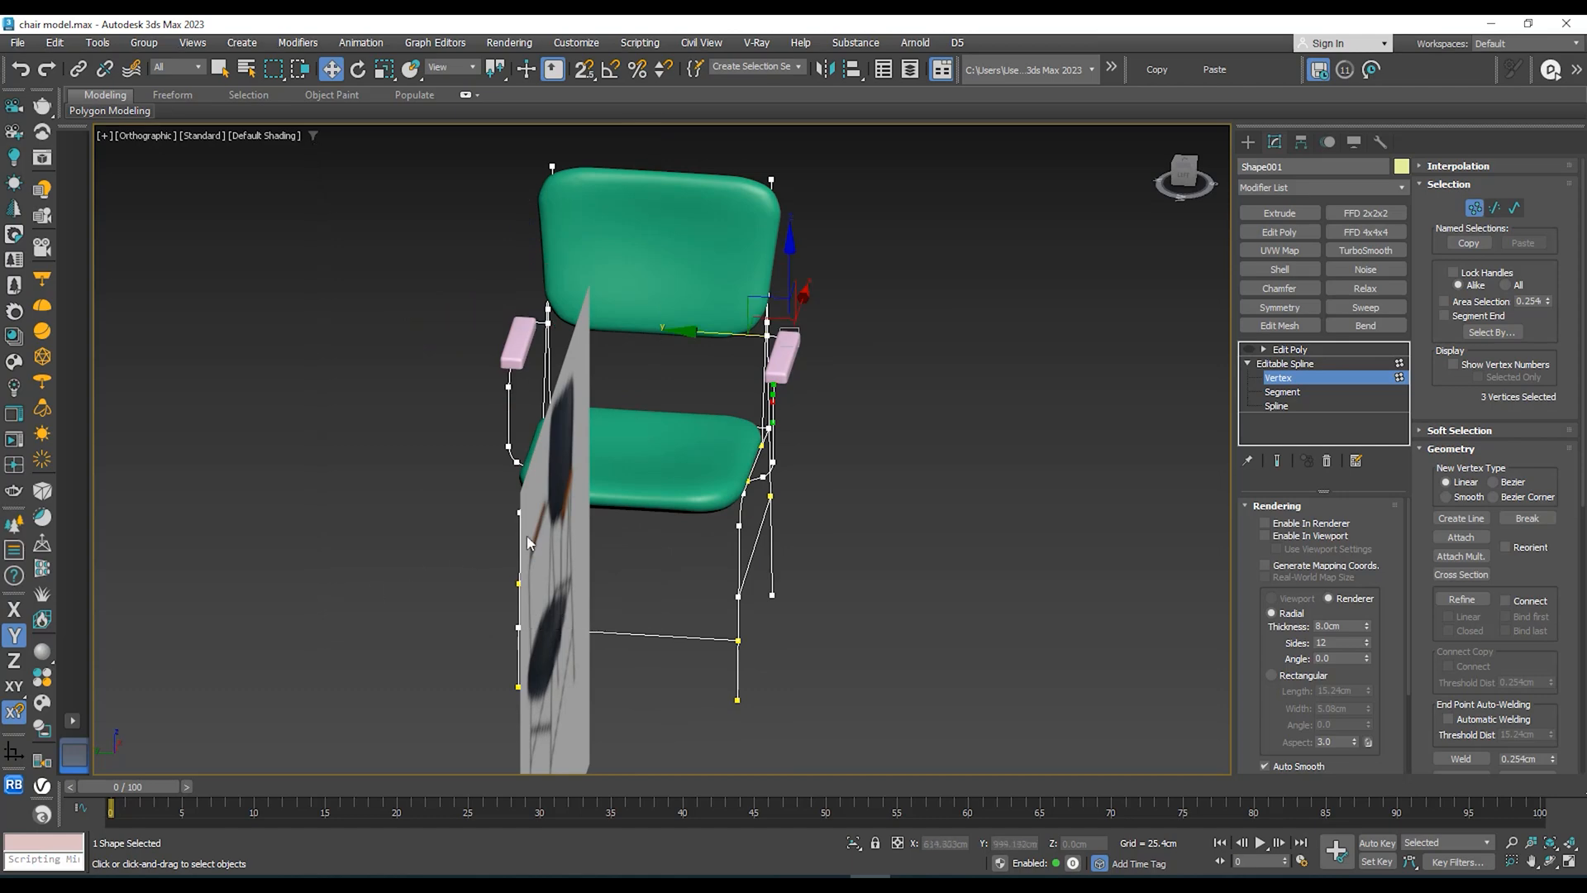
alt+middle_drag(531, 544, 653, 408)
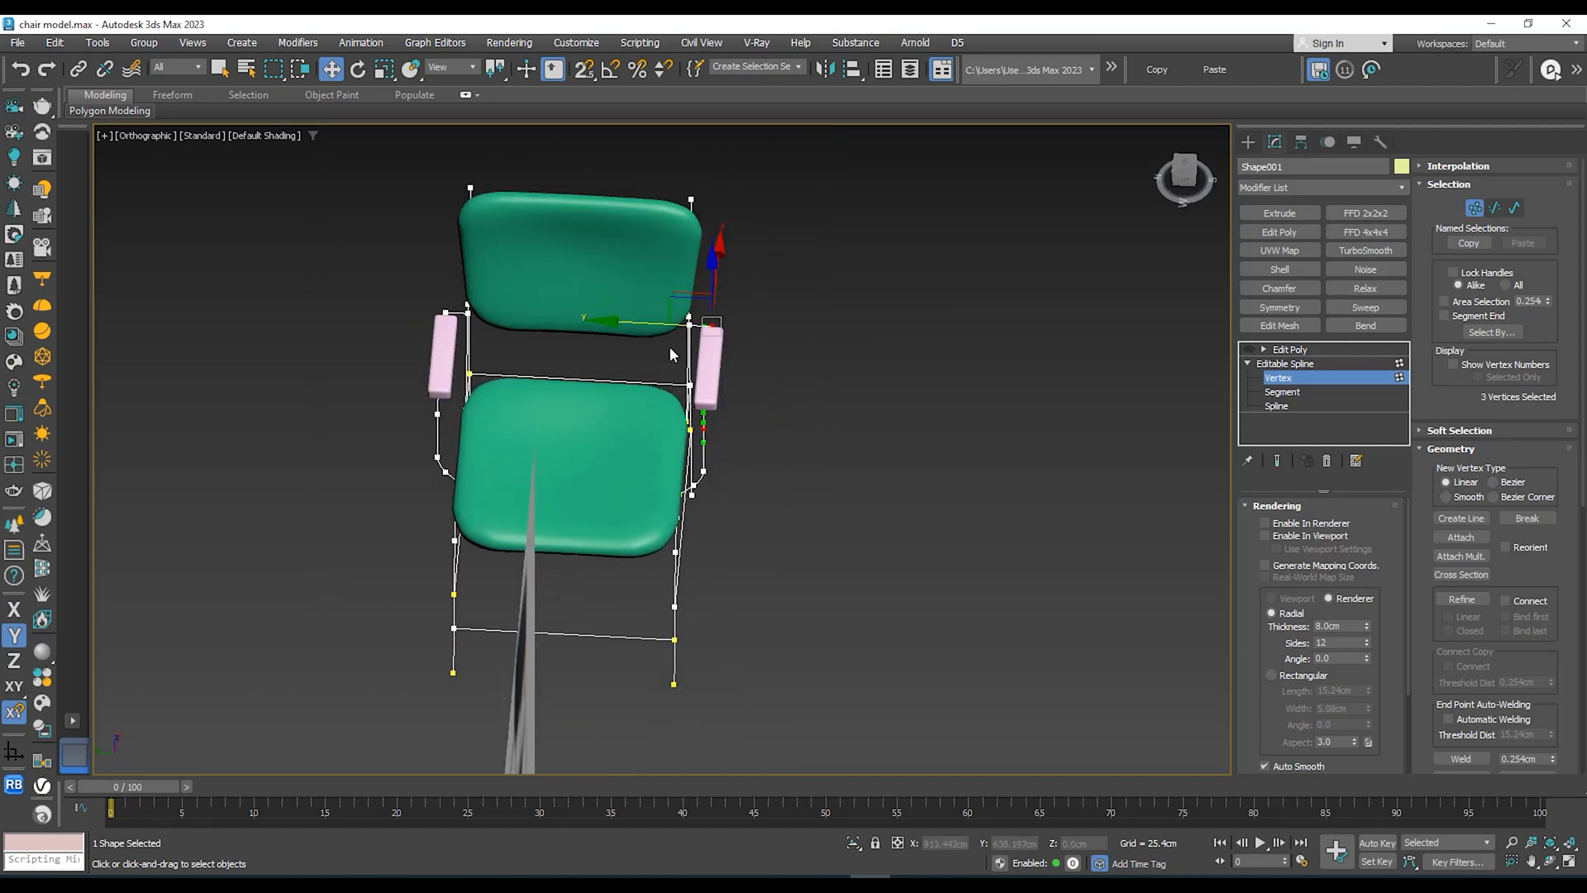
alt+middle_drag(671, 354, 794, 291)
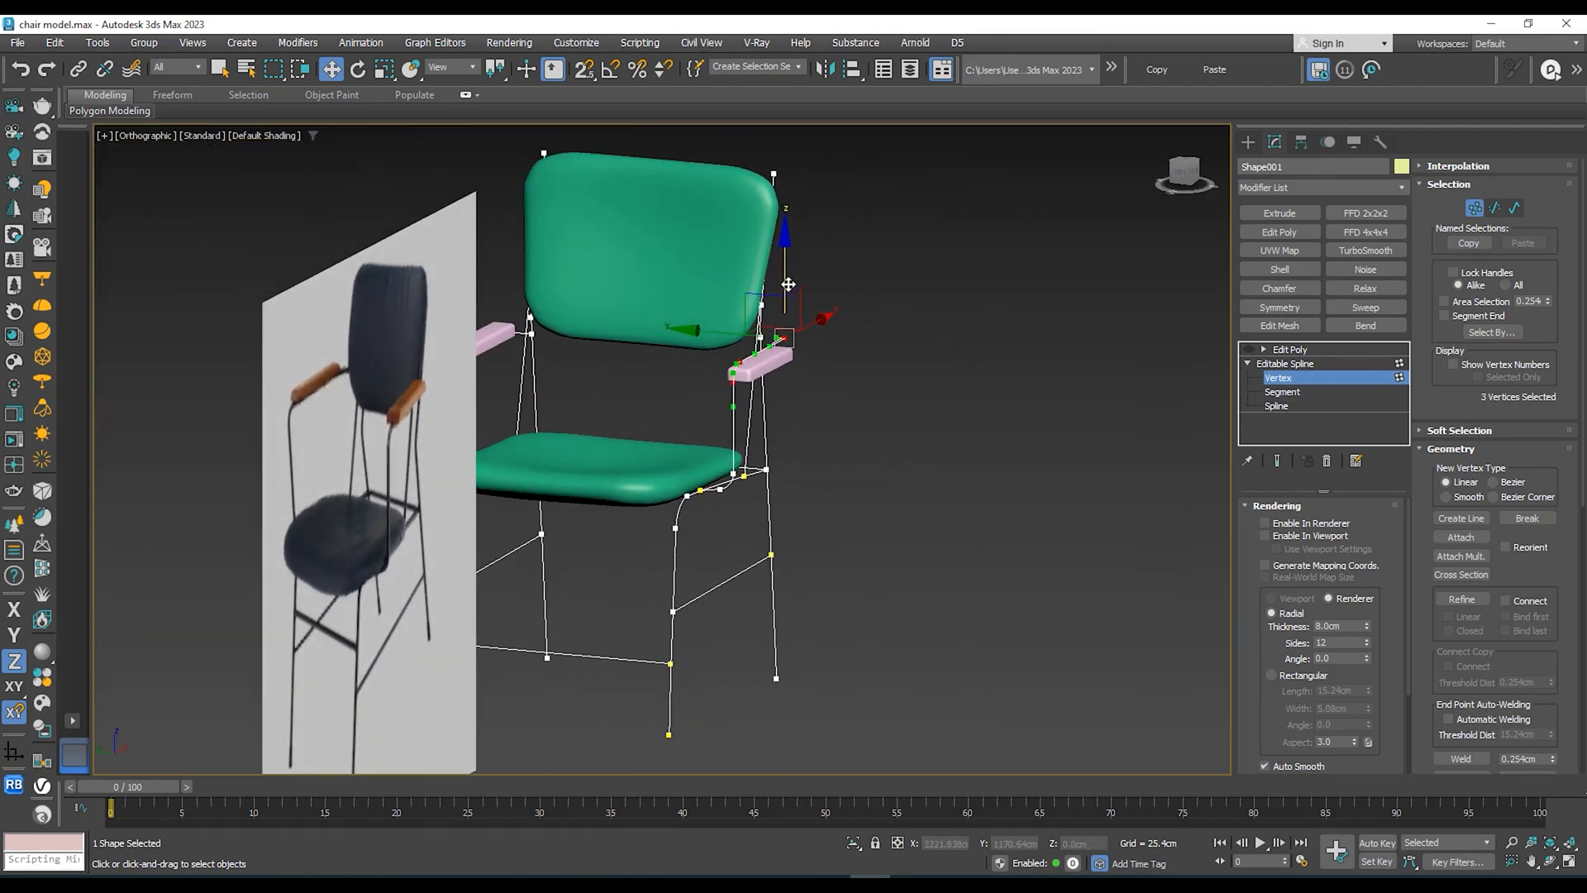
drag(789, 284, 786, 274)
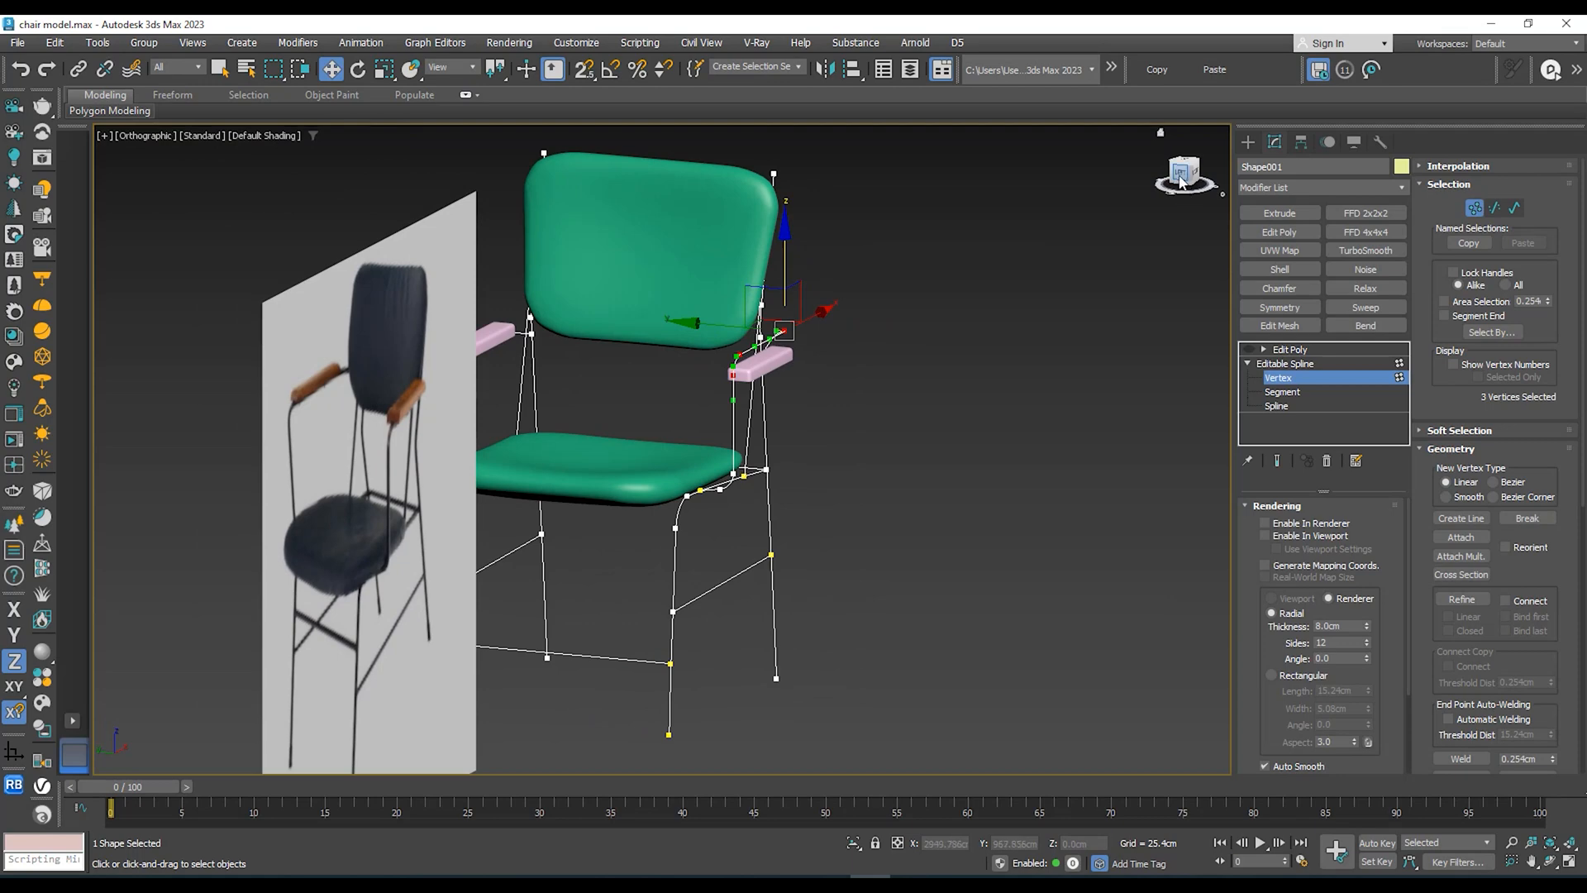
Step: From the Left view, raise the rear-post joint vertices of the same armrest tube vertically by about 14 cm
click(1181, 178)
scroll(893, 348, up, 4)
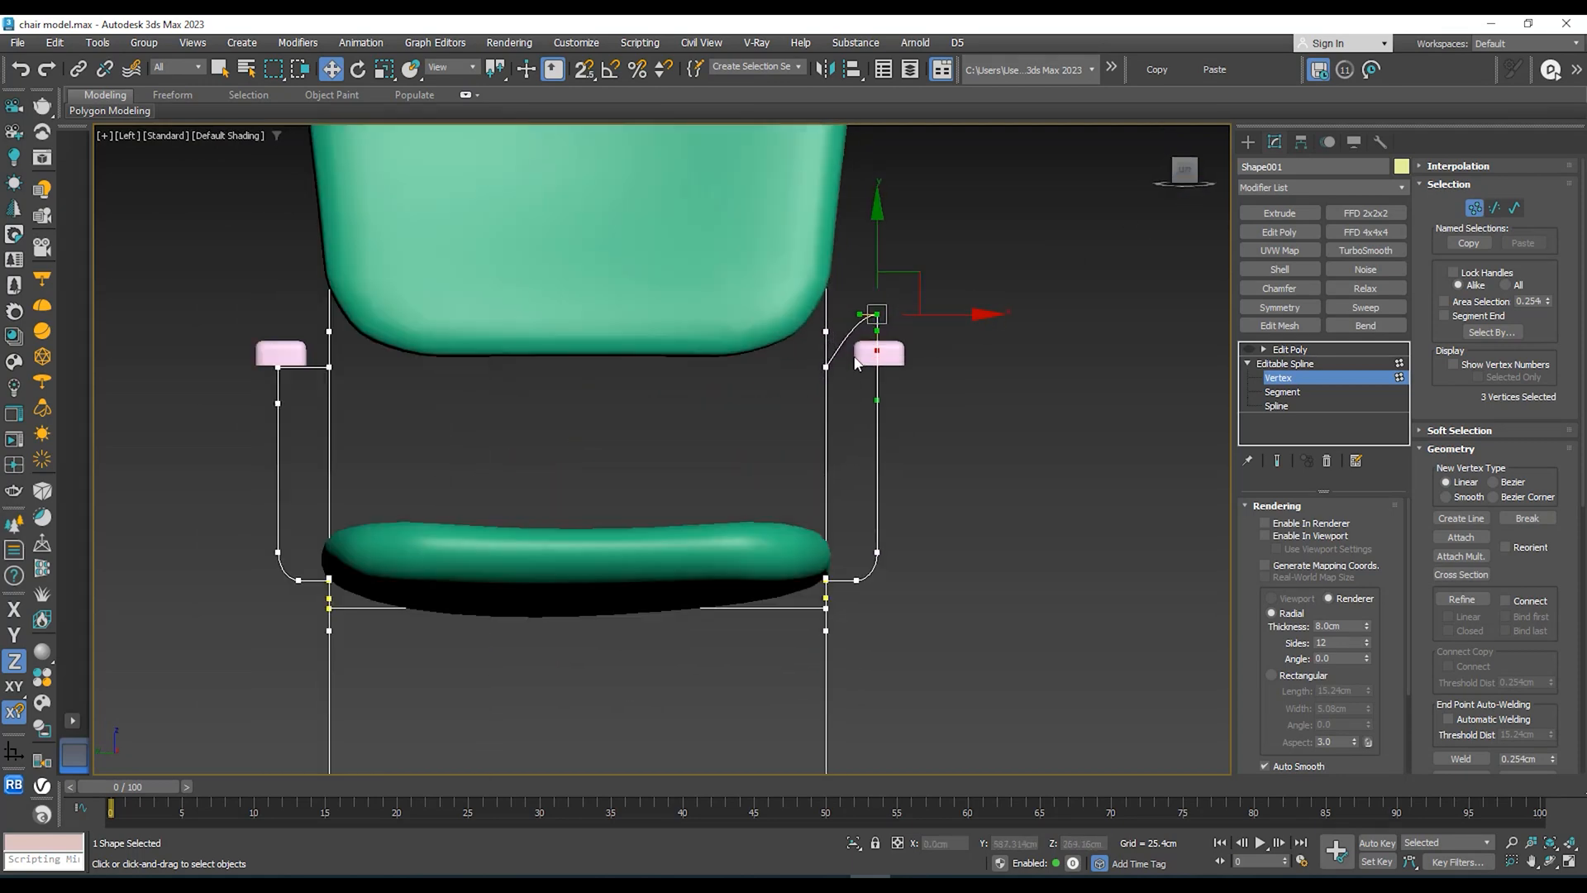
drag(773, 407, 772, 408)
scroll(821, 365, up, 4)
middle_drag(822, 362, 812, 394)
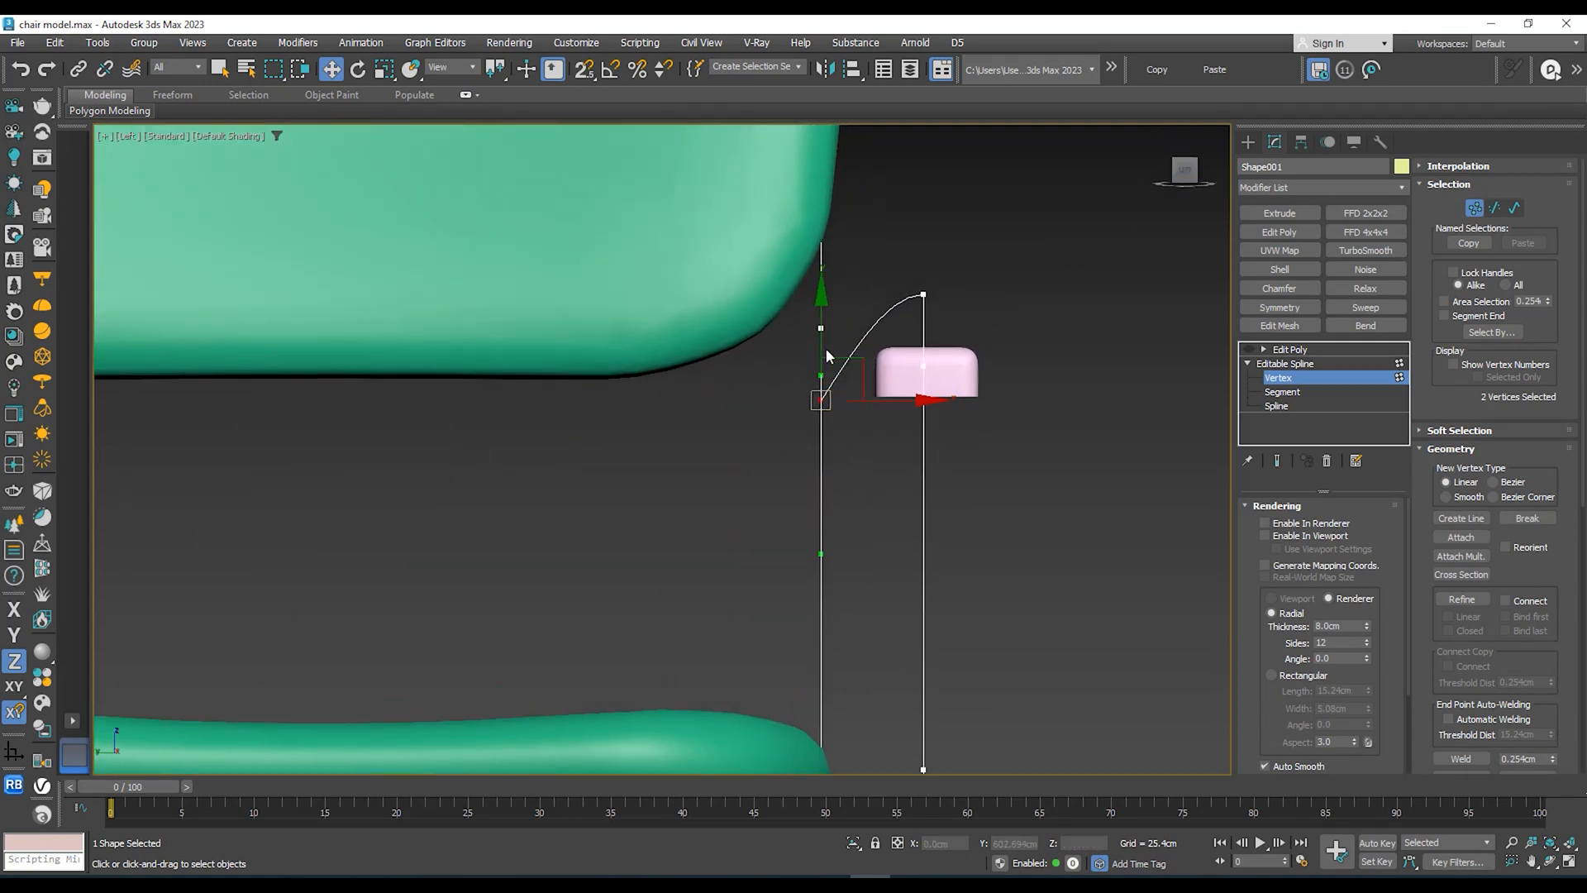
drag(824, 344, 825, 318)
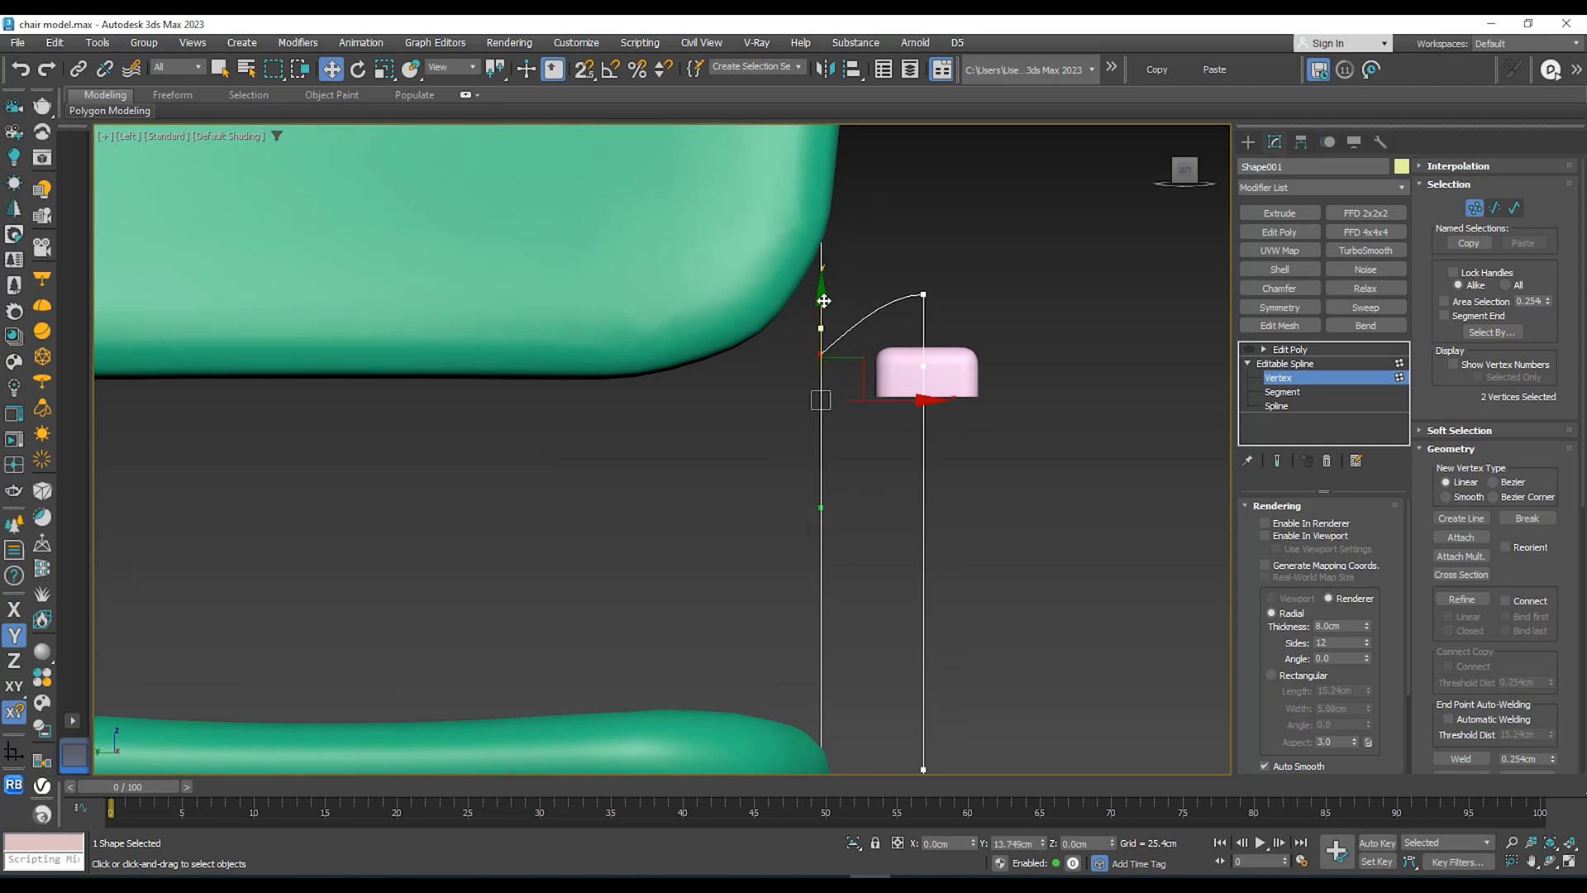
scroll(793, 339, down, 4)
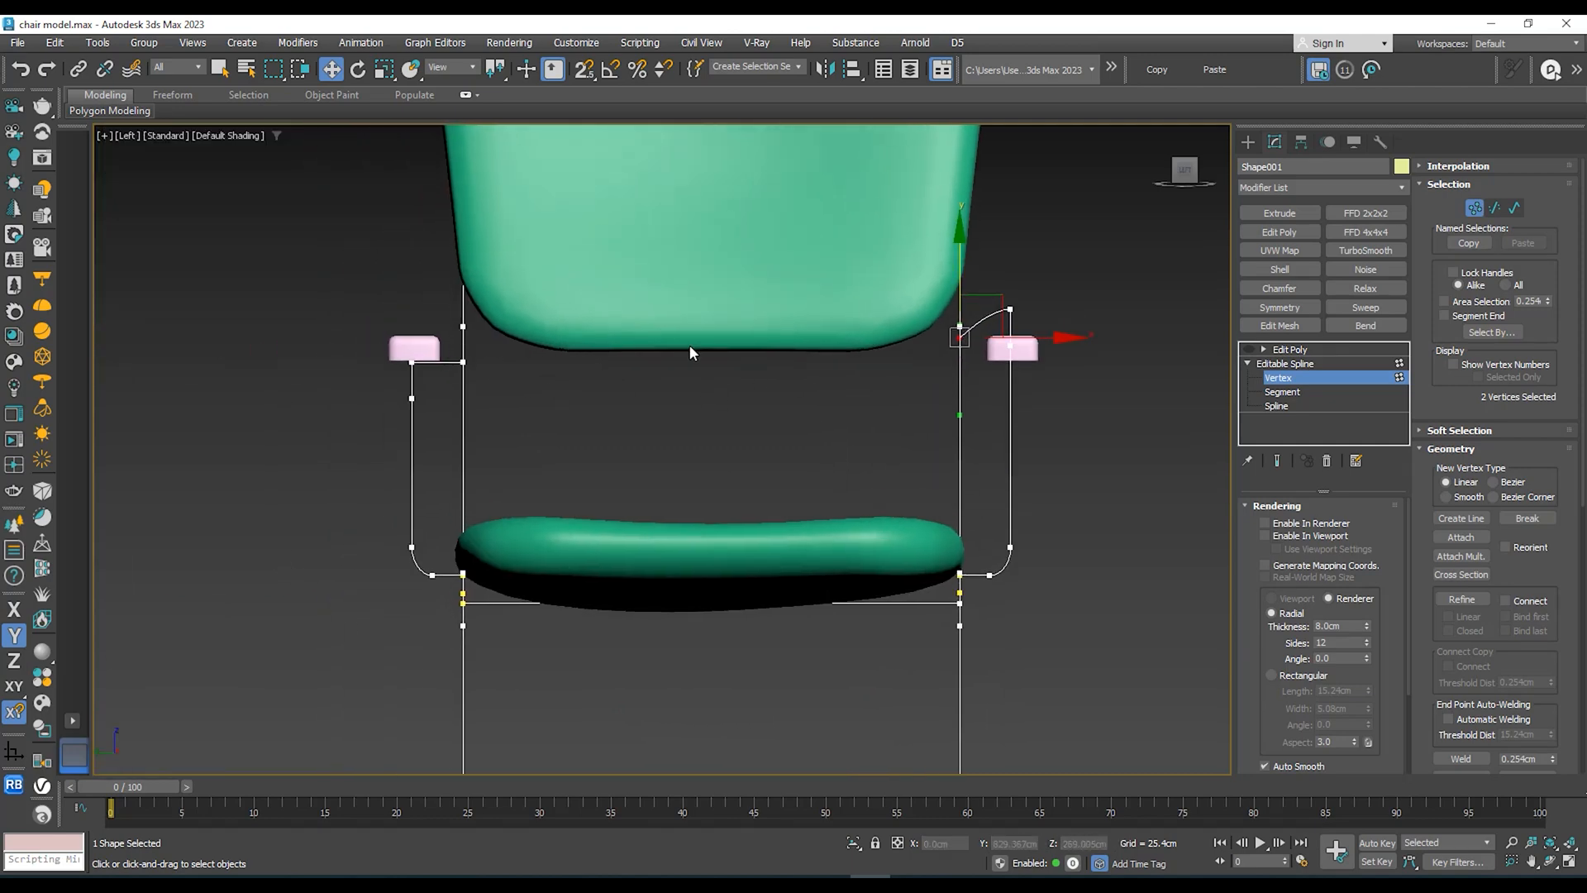
Step: Leave vertex editing and raise that side's armrest pad onto its tube, to a Z position of about 291 cm
click(1301, 364)
alt+middle_drag(744, 405, 846, 352)
click(843, 420)
drag(845, 352, 846, 348)
alt+middle_drag(846, 348, 965, 397)
scroll(910, 365, up, 4)
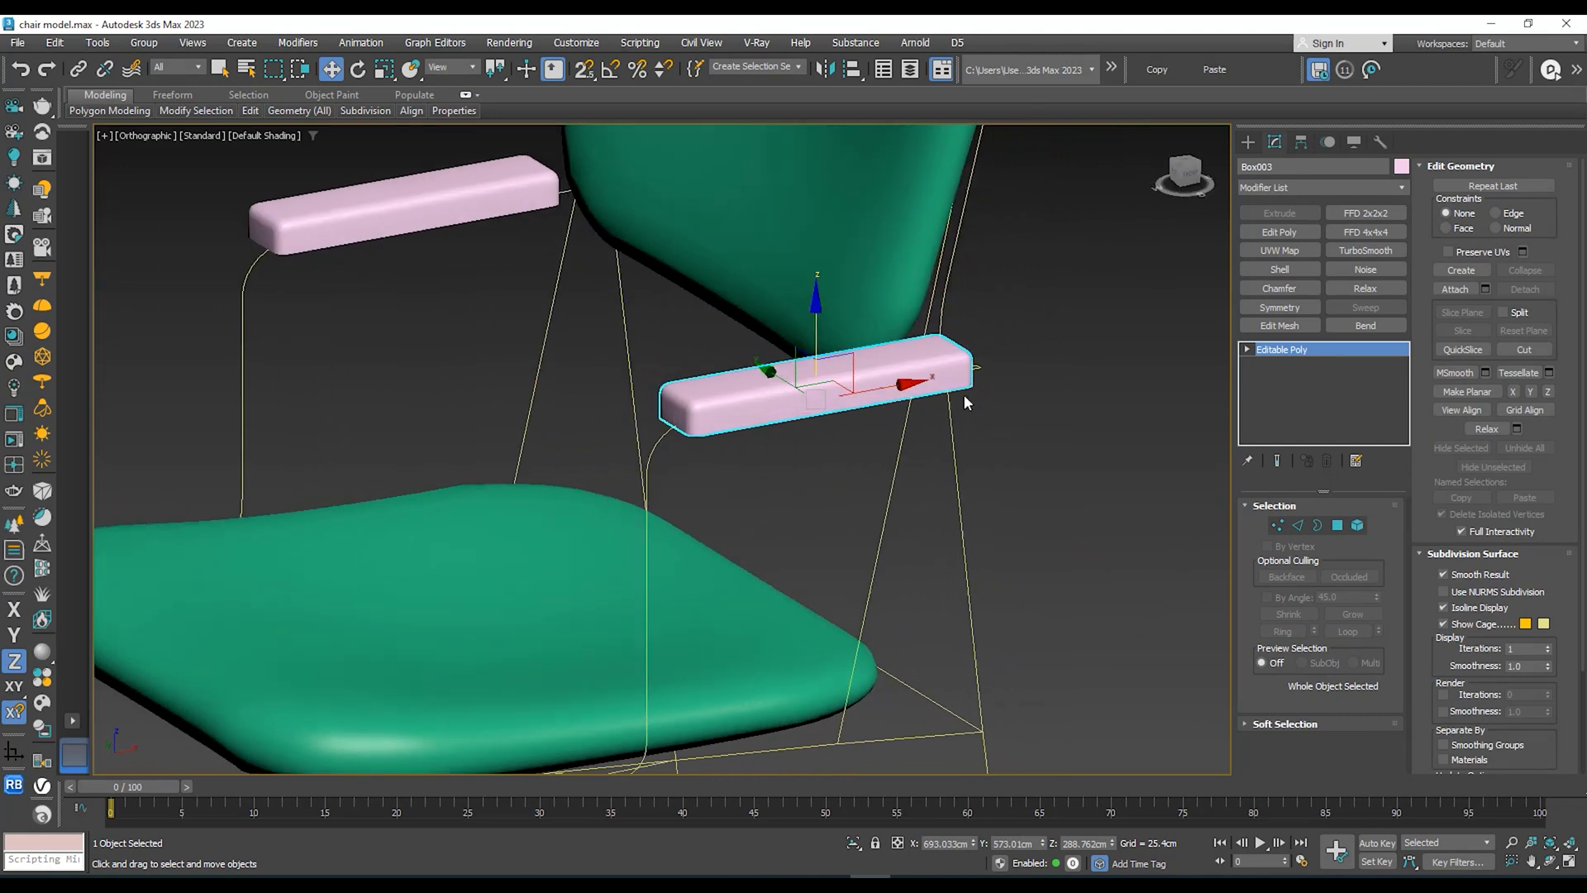
scroll(965, 397, down, 3)
drag(858, 347, 858, 342)
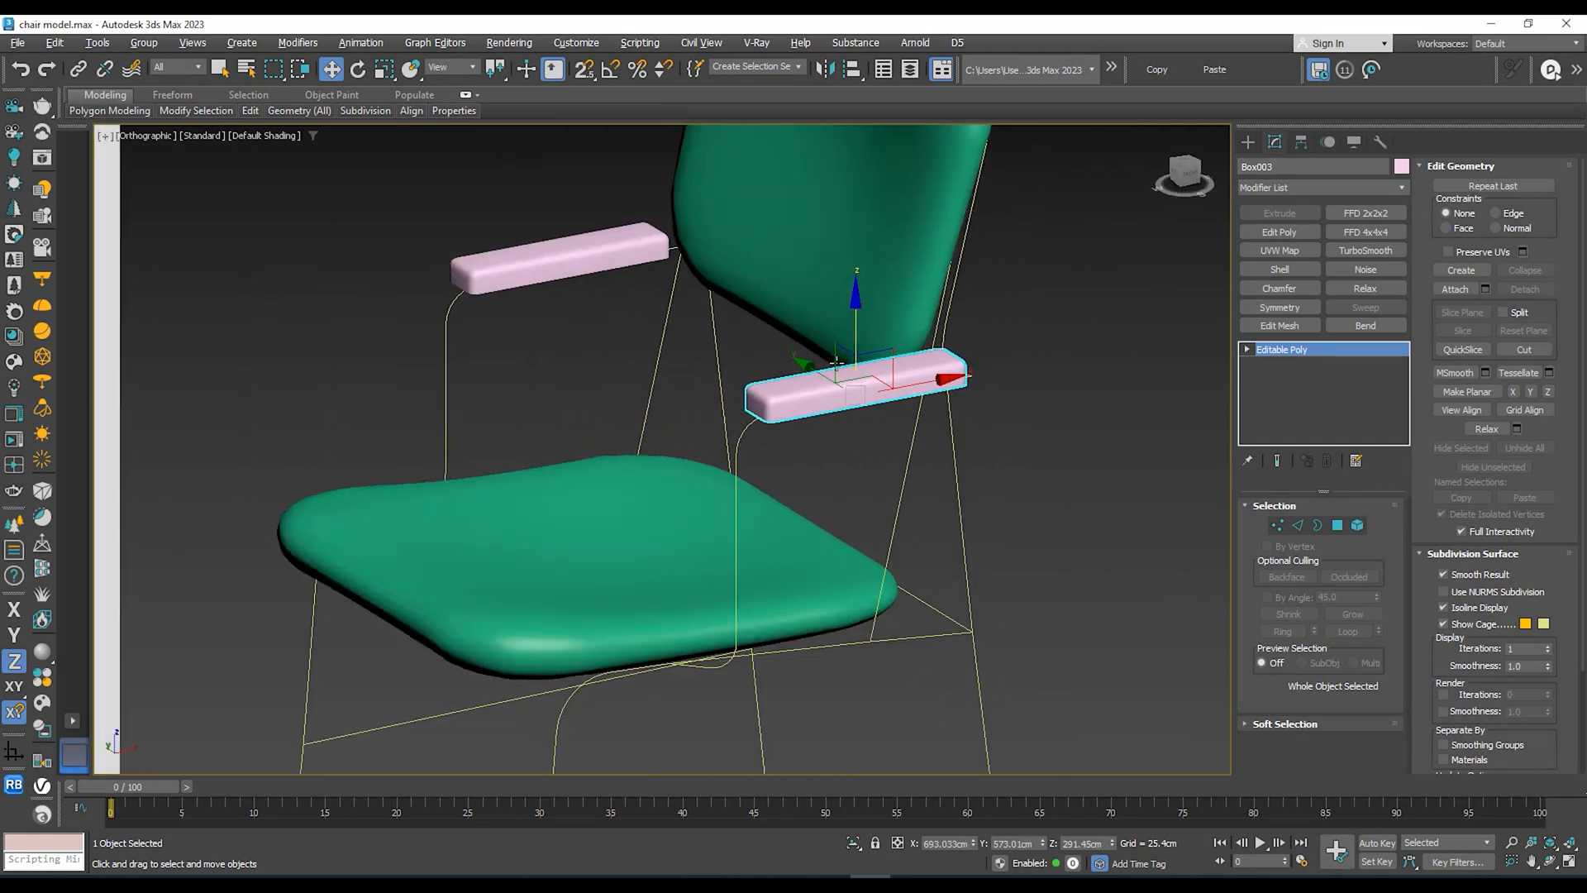
alt+middle_drag(858, 343, 849, 358)
key(f)
key(z)
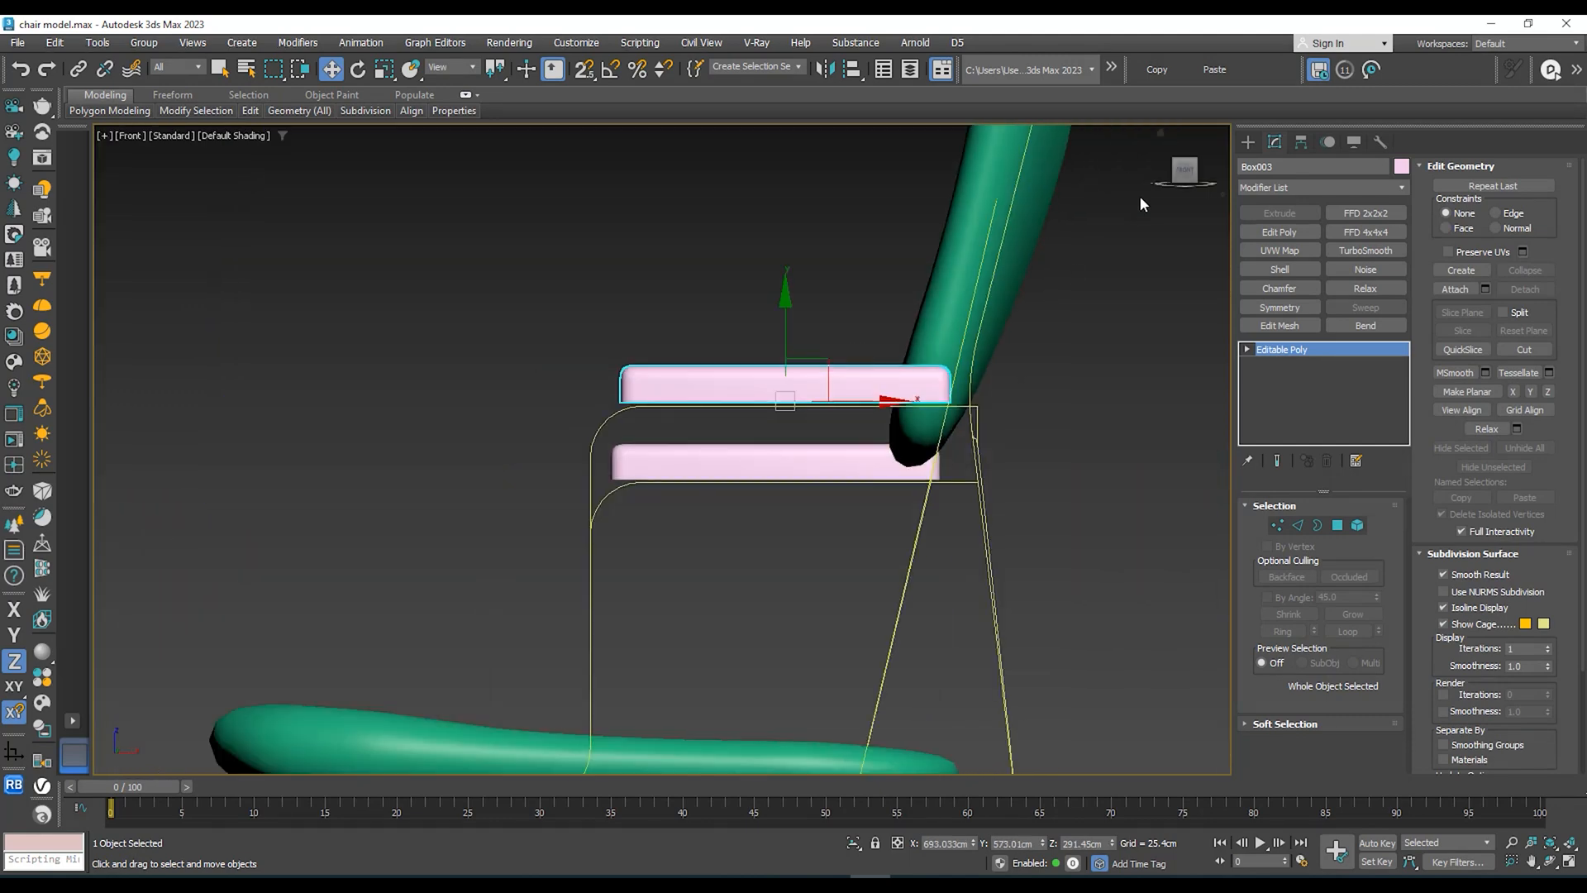
Step: Select the opposite armrest tube's upper vertices in the Left view and raise them towards the height of the raised side
click(1164, 172)
scroll(786, 343, down, 8)
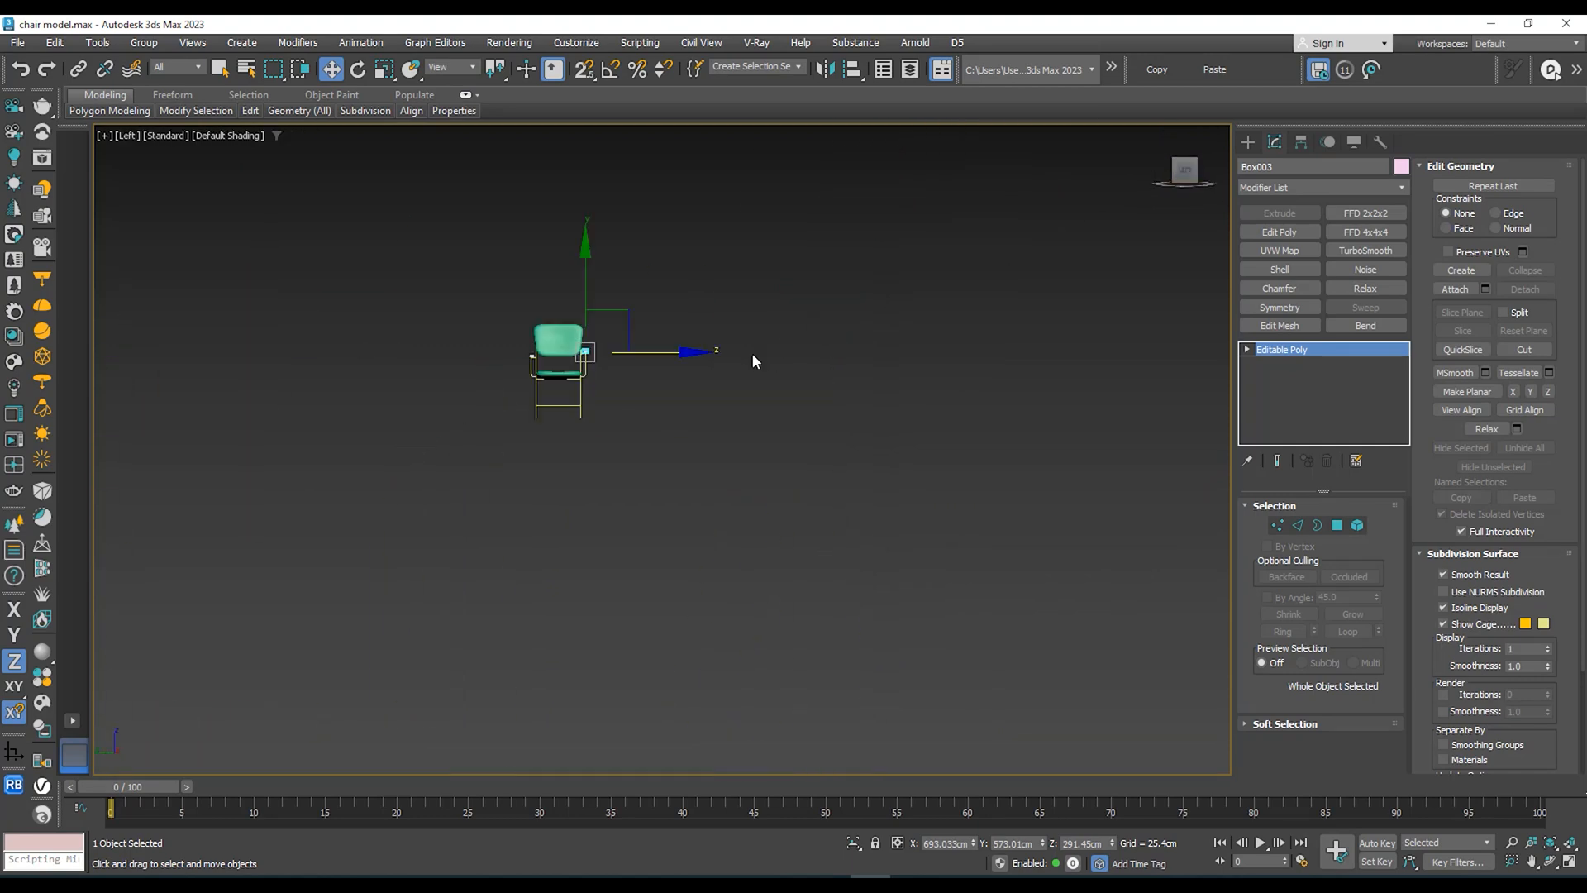
scroll(630, 358, up, 4)
middle_drag(520, 369, 531, 370)
scroll(531, 370, up, 4)
click(588, 325)
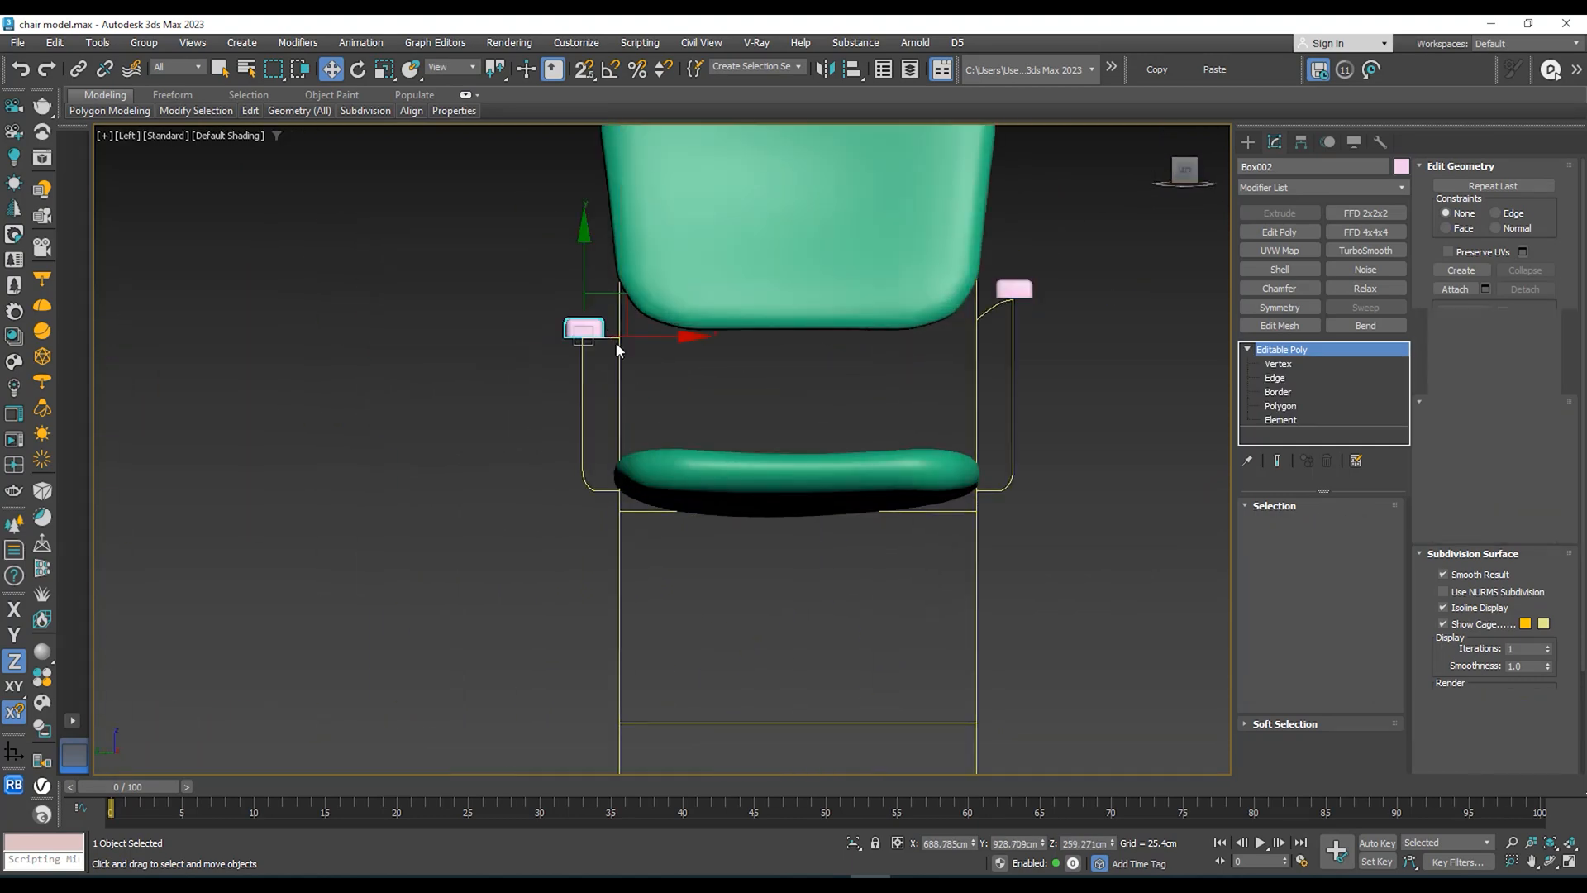
scroll(617, 343, up, 2)
click(567, 364)
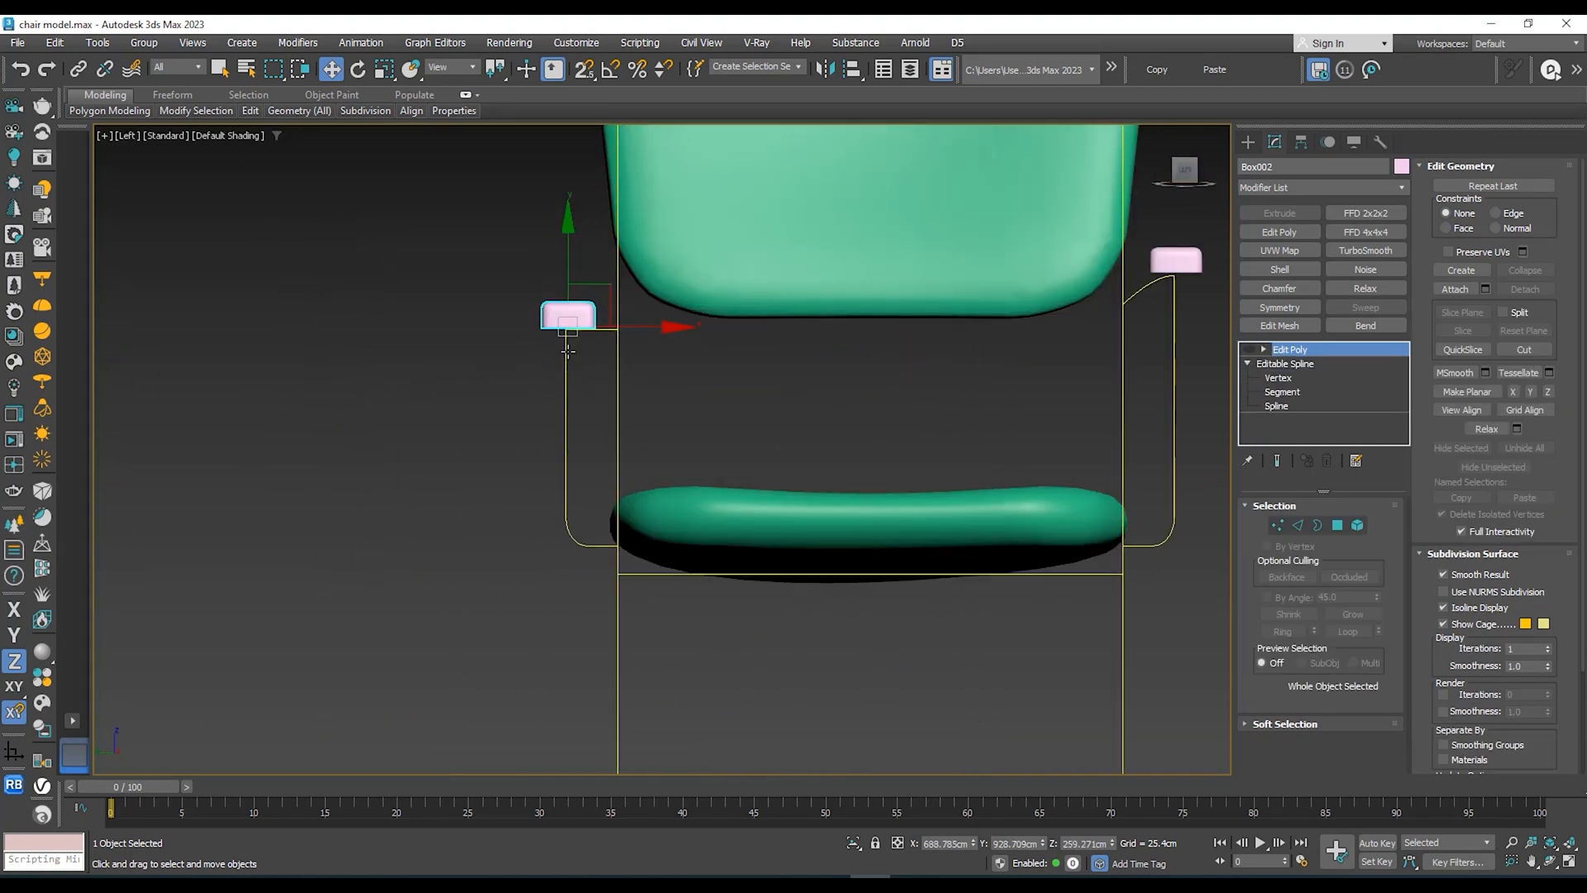
click(1286, 379)
drag(693, 268, 533, 368)
middle_drag(684, 315, 666, 345)
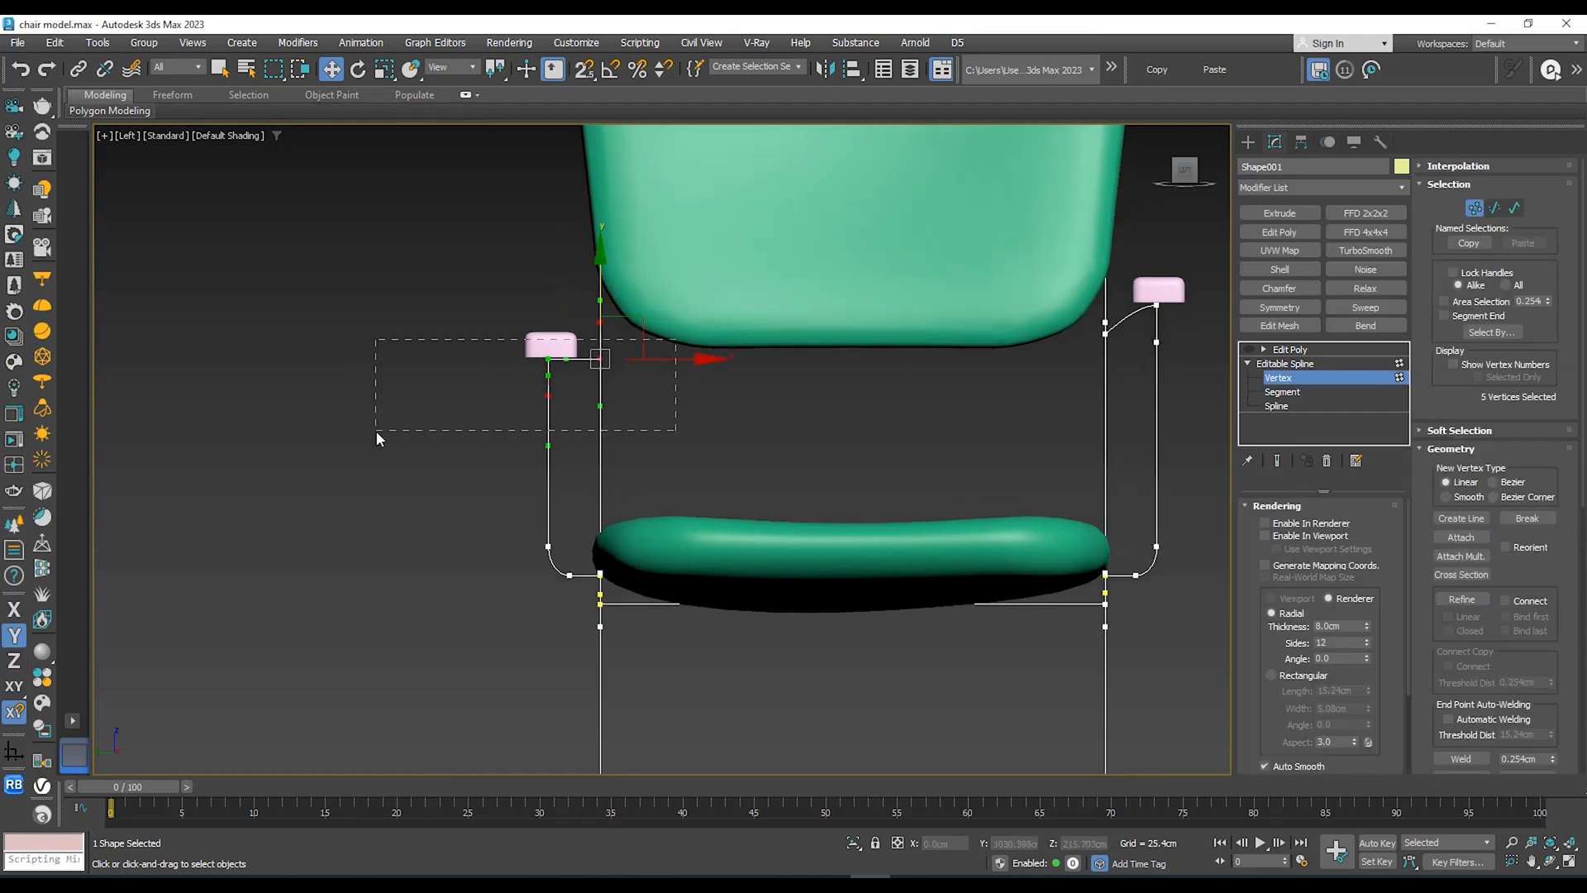
scroll(593, 336, up, 2)
scroll(599, 310, down, 2)
drag(605, 306, 606, 268)
middle_drag(816, 323, 816, 362)
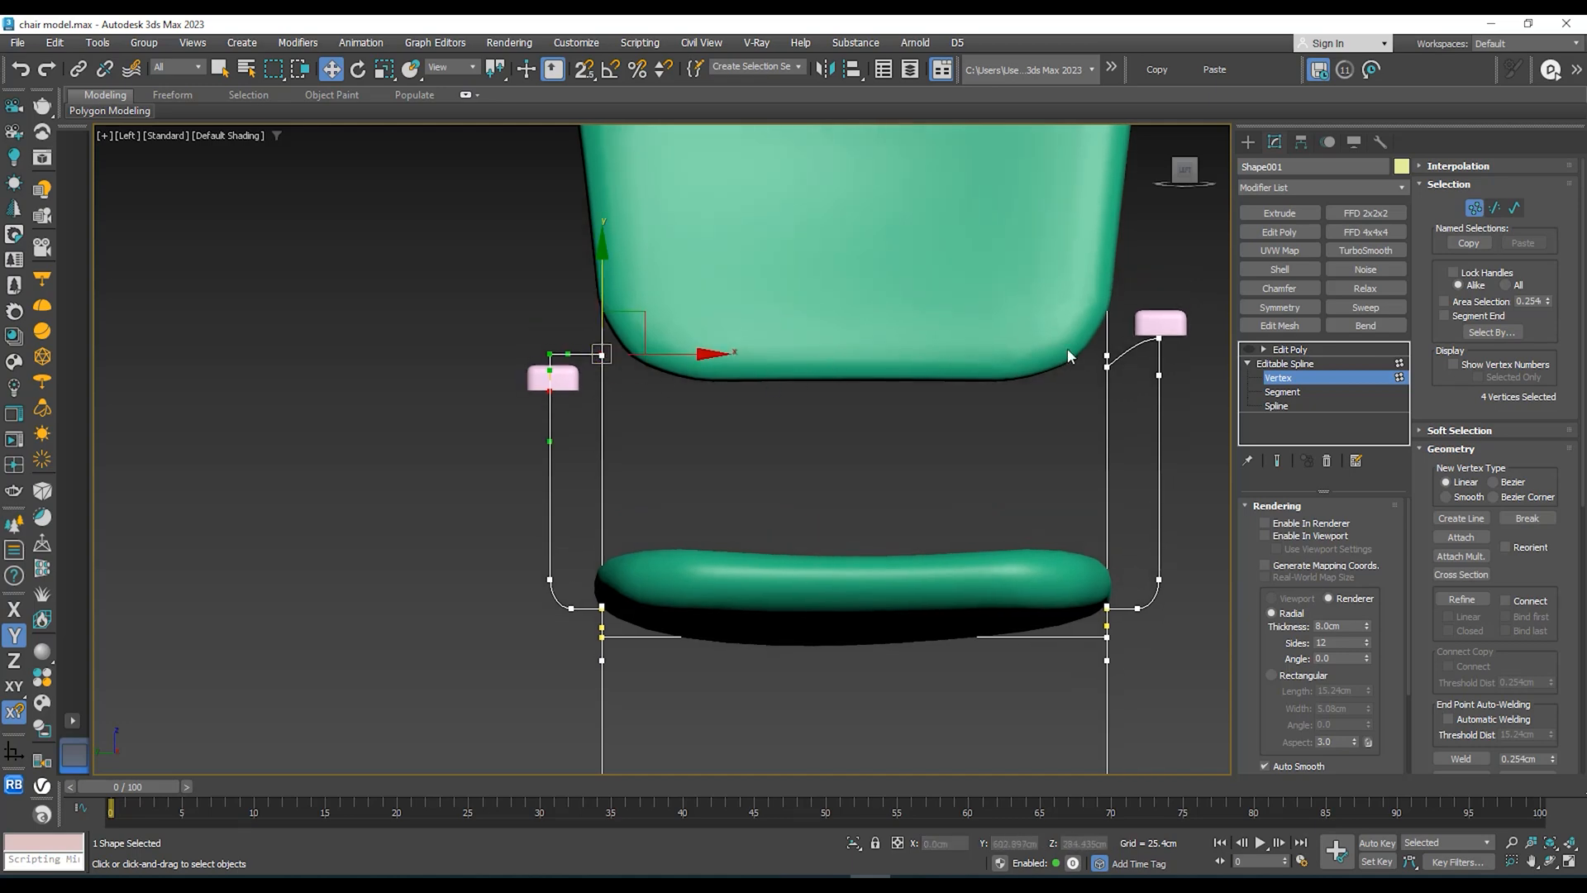
Step: Delete the armrest tube spline on the side with the lower armrest pad
click(1285, 365)
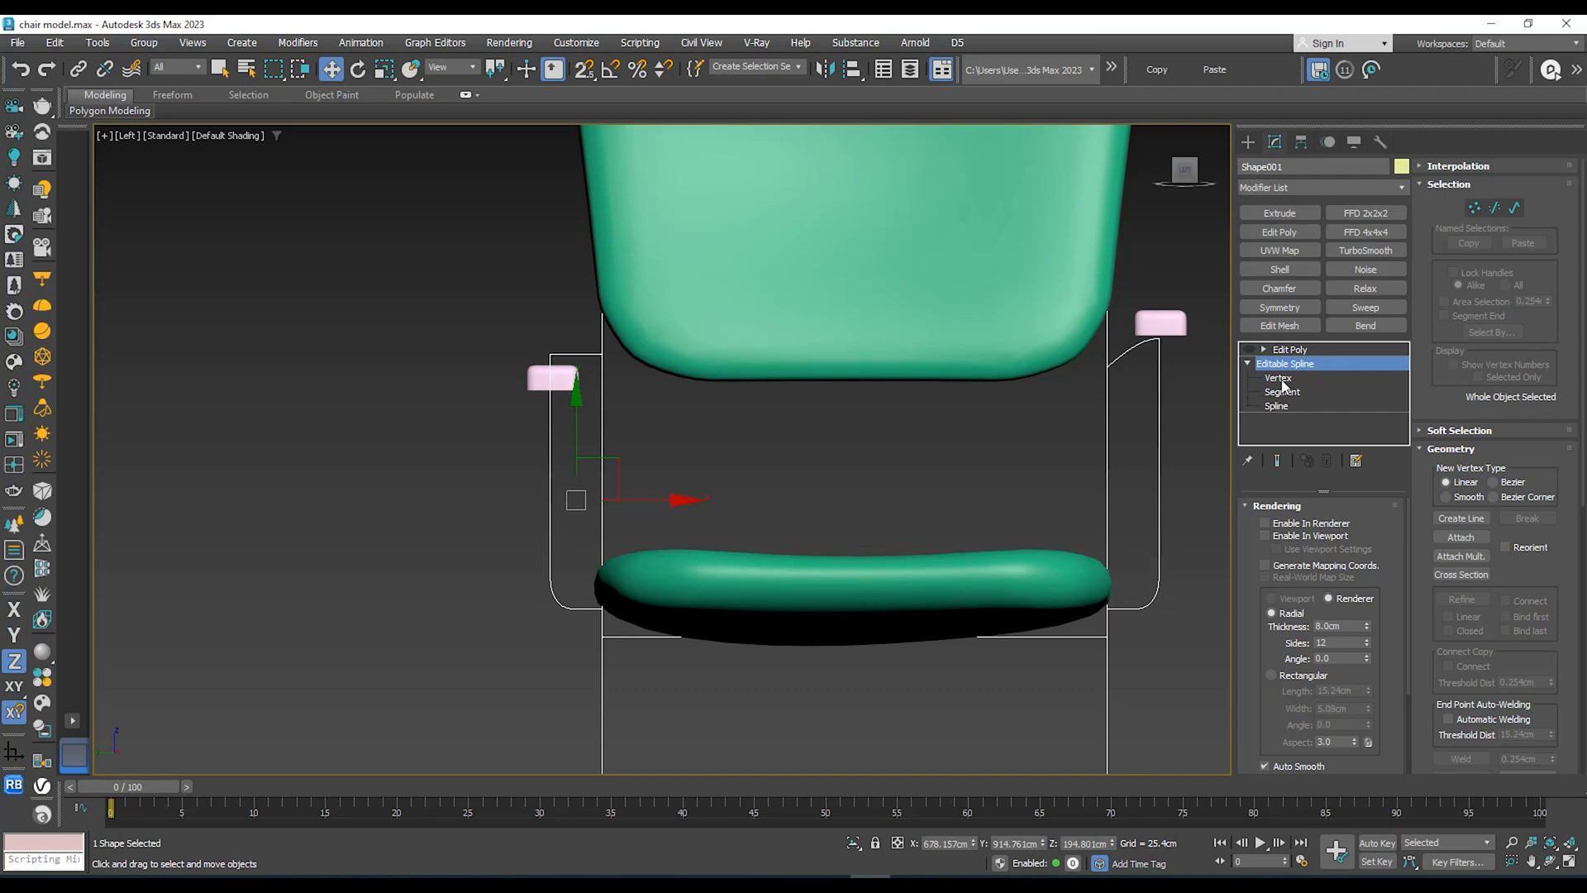
click(1277, 406)
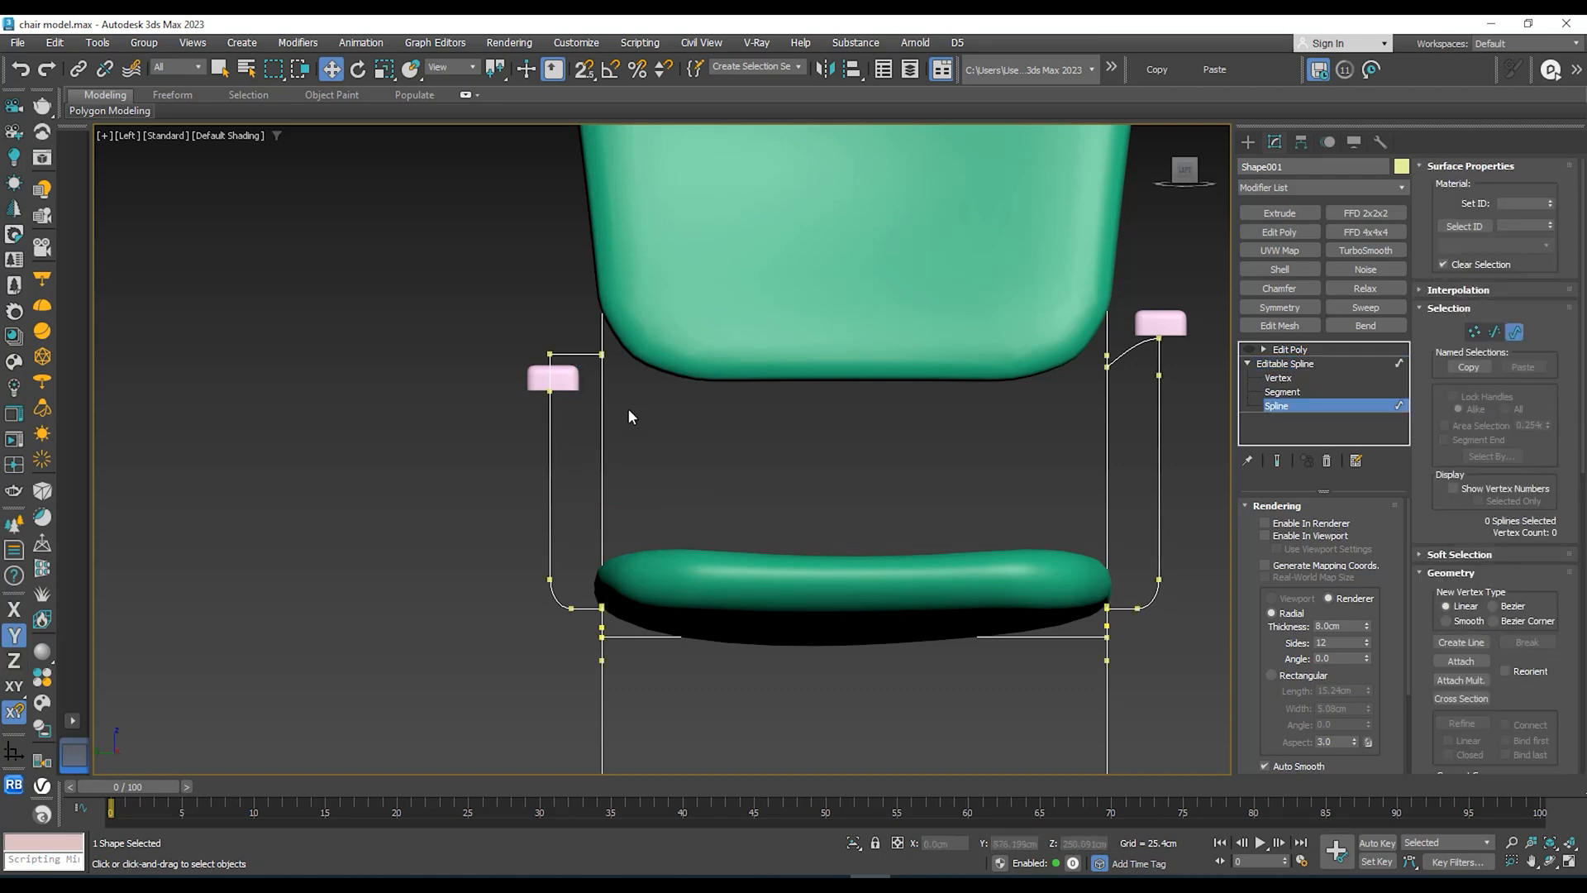
click(551, 439)
key(Delete)
click(1282, 378)
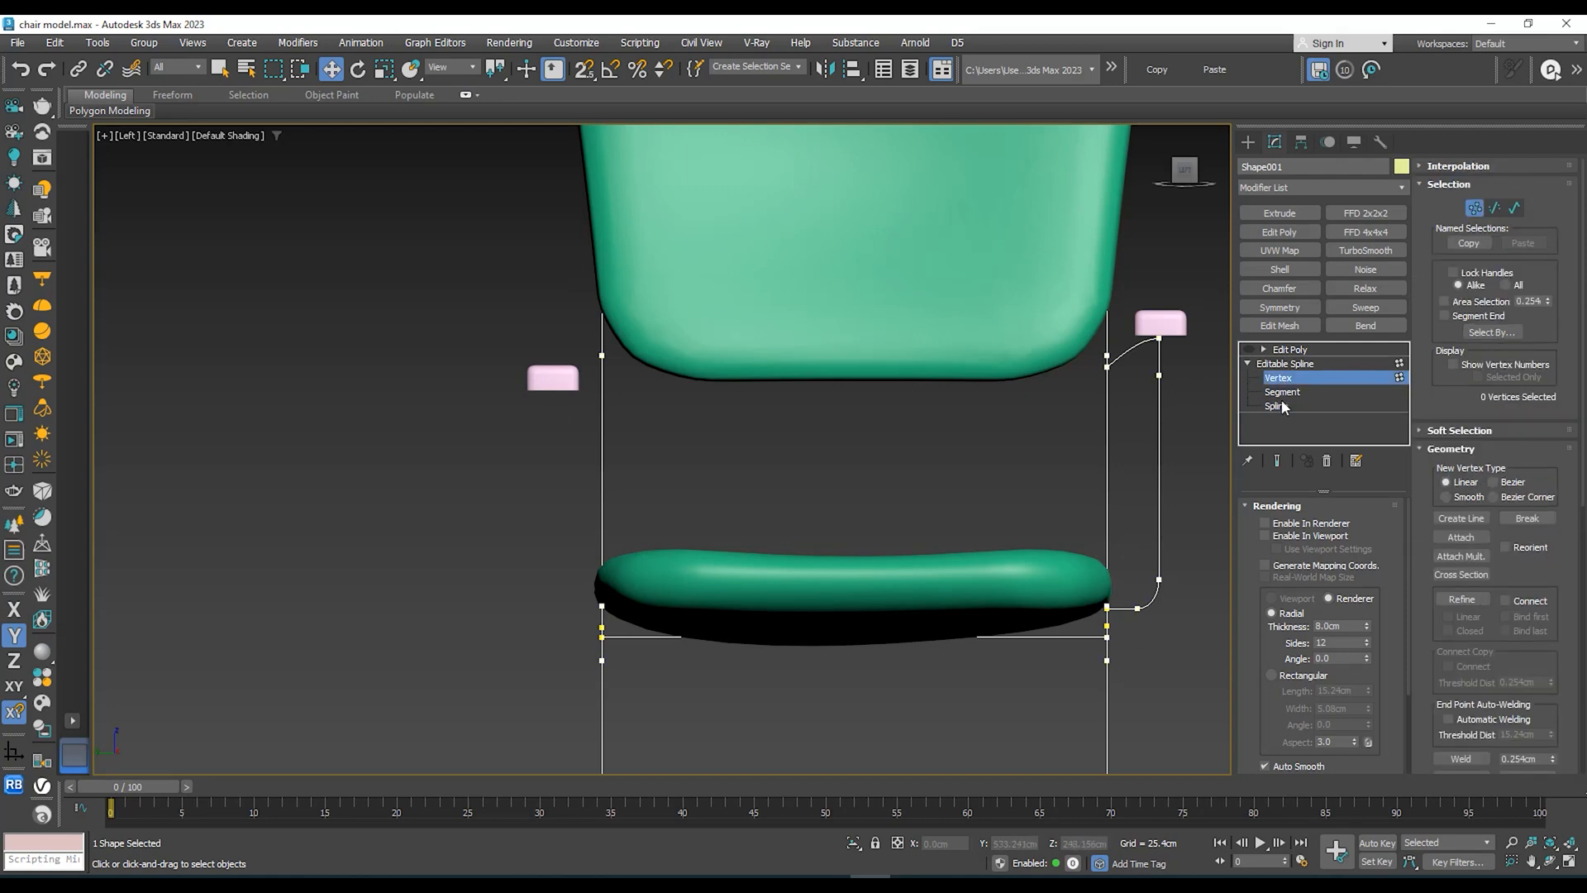
Step: Copy the remaining armrest tube spline horizontally to the opposite side of the chair, just outside the other pad
click(1280, 406)
click(1160, 388)
middle_drag(1171, 399, 1019, 415)
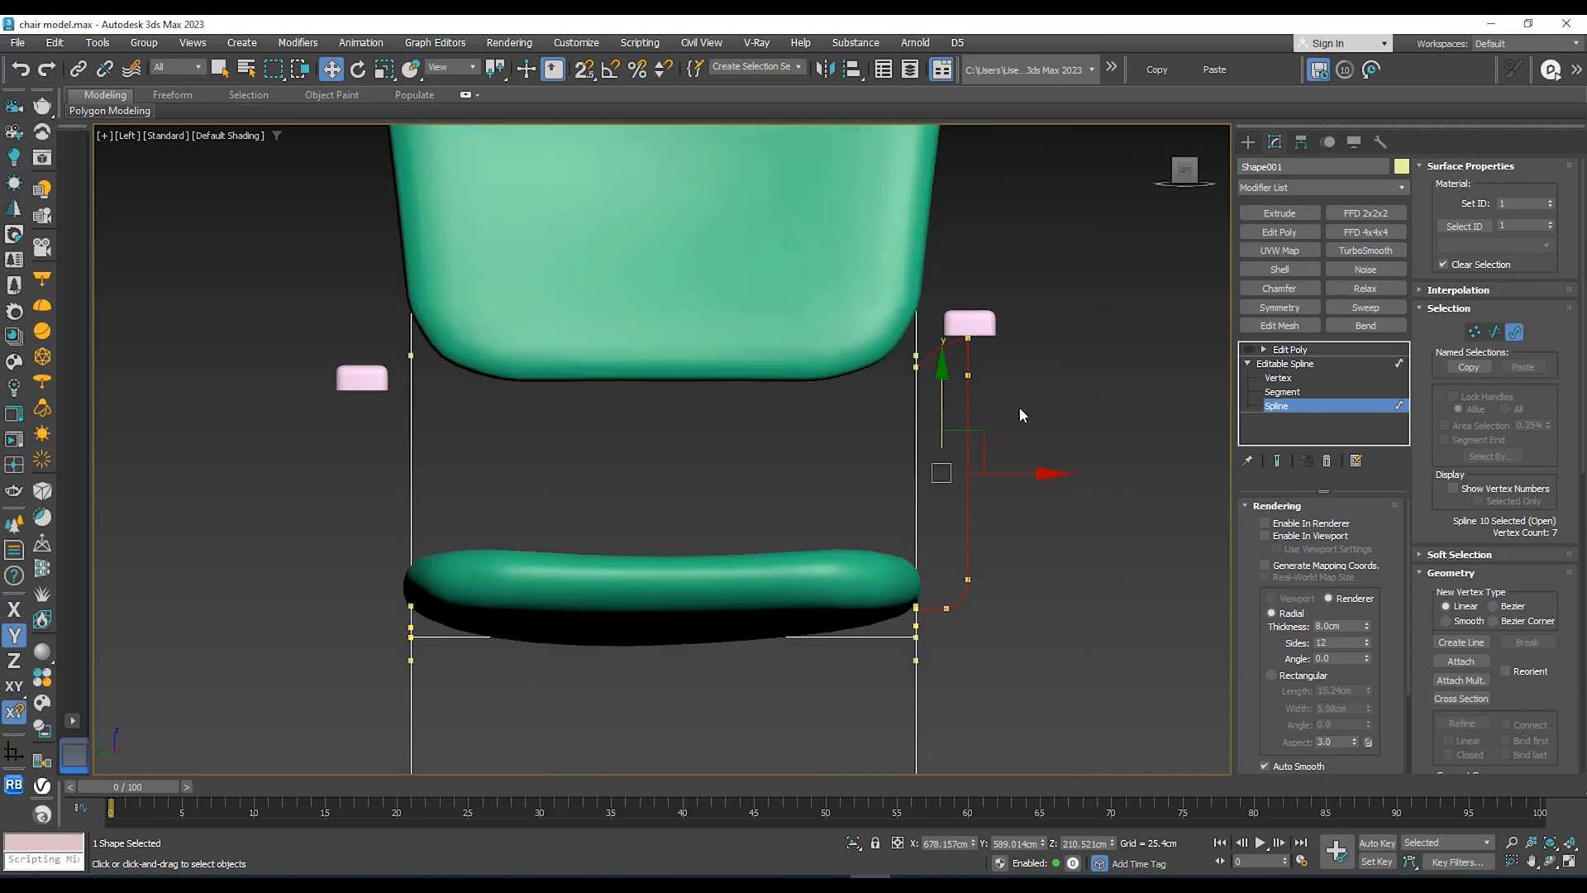
scroll(1021, 413, down, 3)
shift+drag(1050, 445, 703, 459)
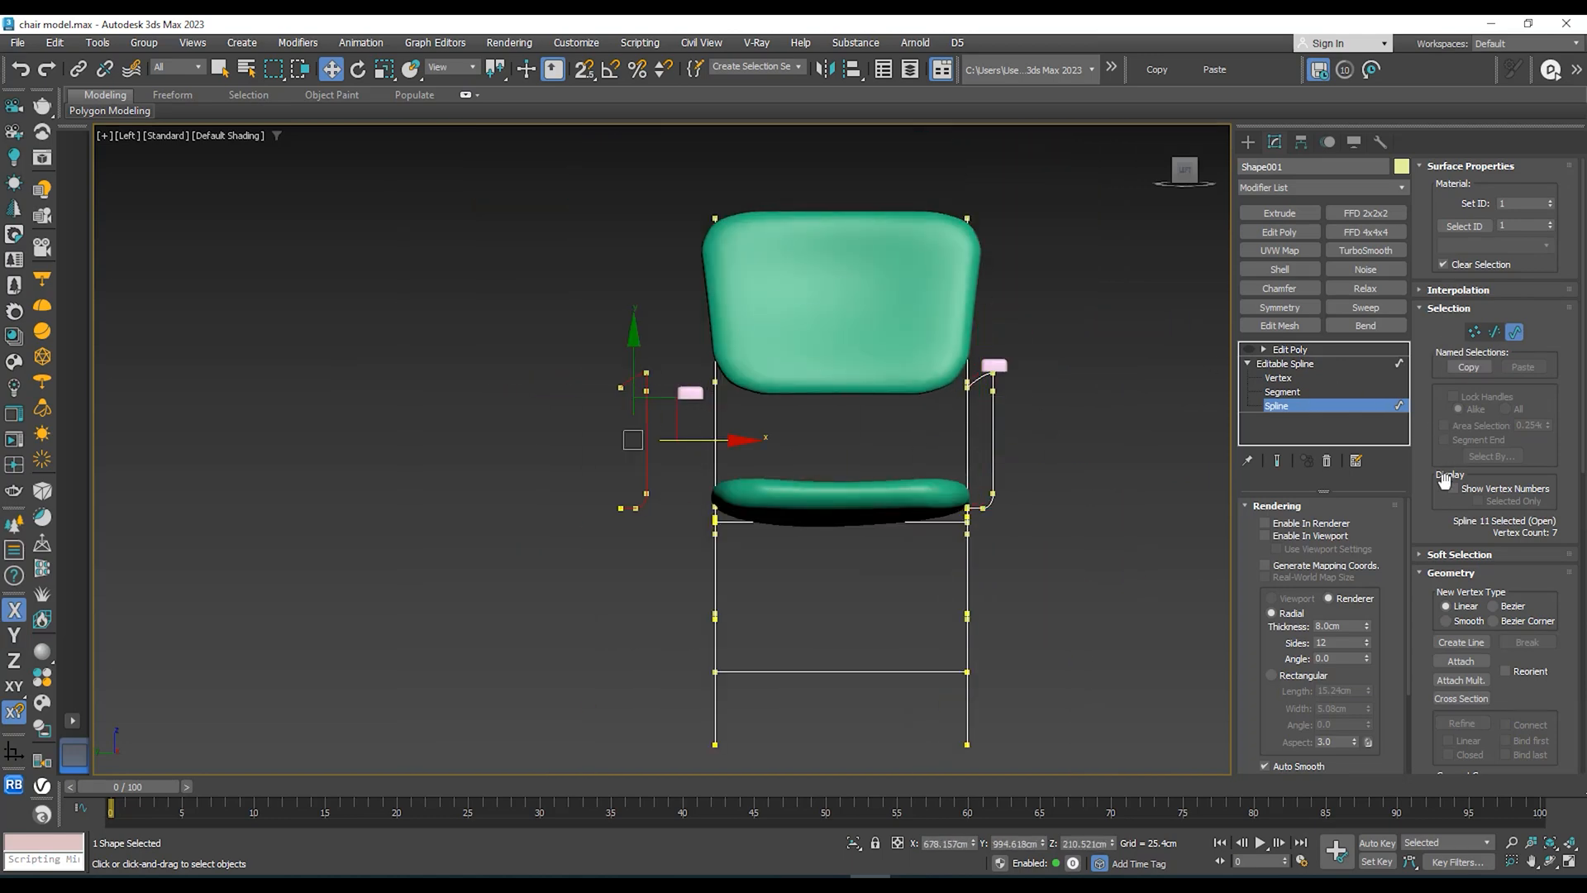
Step: Detach the copied armrest tube spline from the frame as a separate shape and leave spline editing
scroll(1427, 448, down, 5)
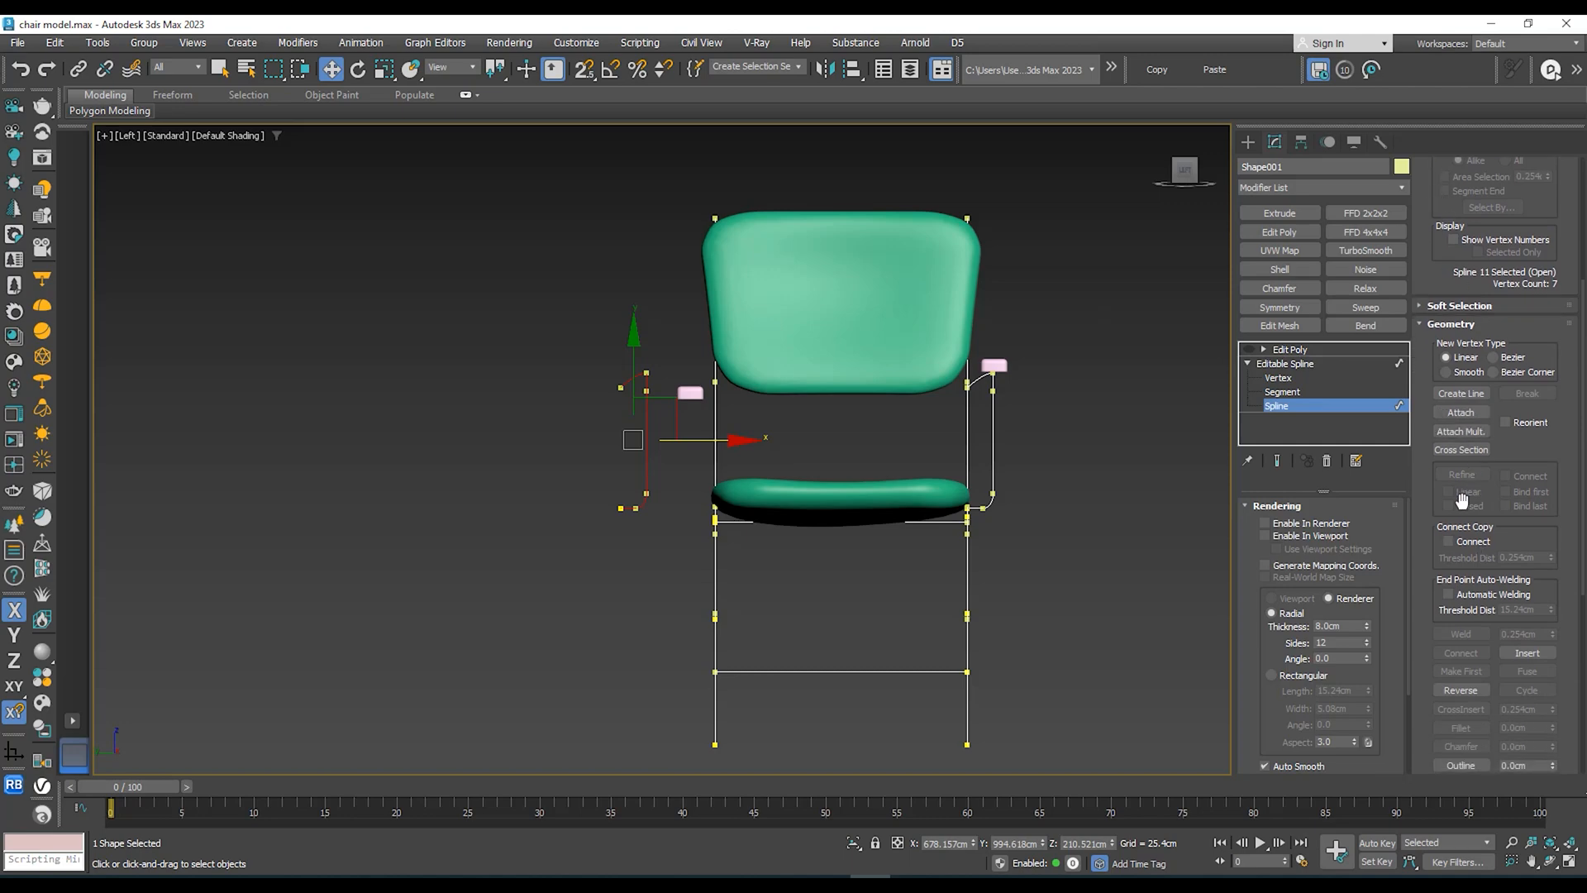
scroll(1461, 500, down, 5)
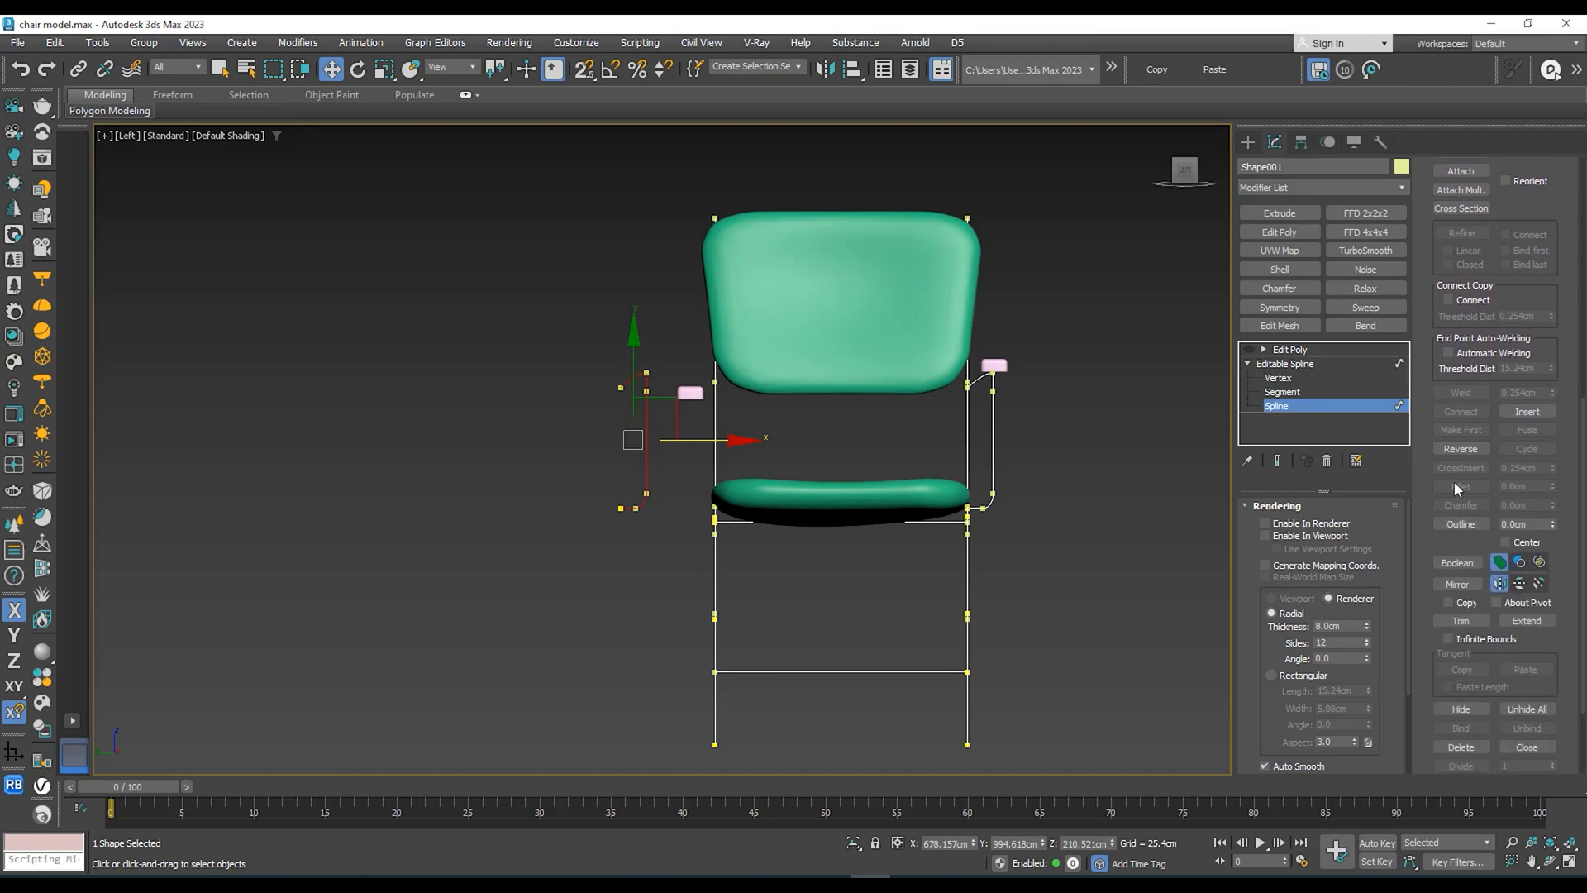
scroll(1455, 483, down, 3)
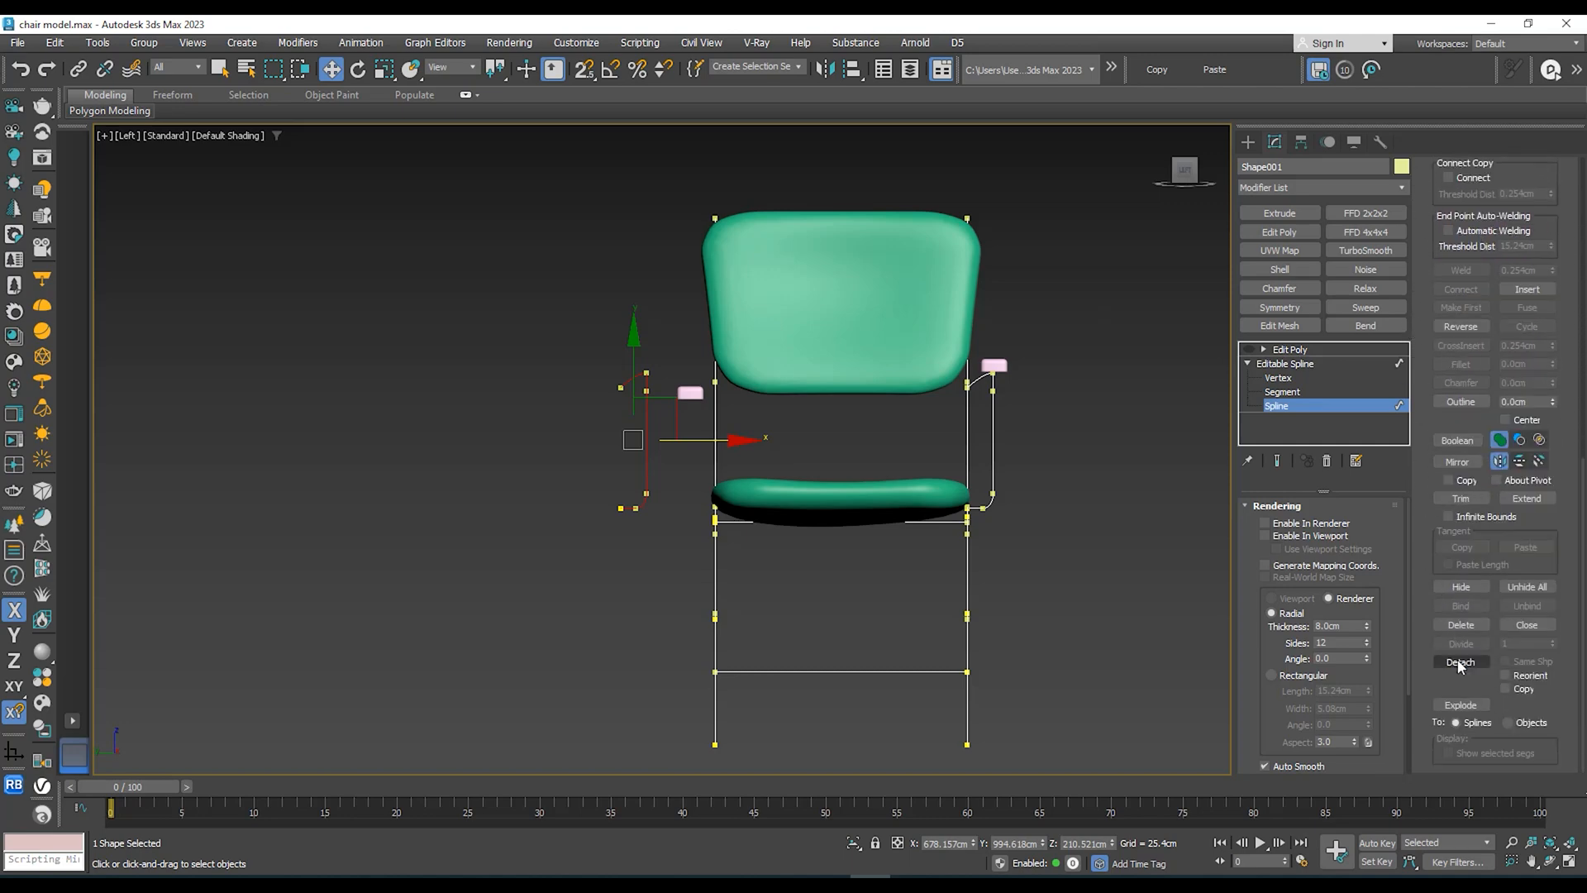
click(1459, 663)
click(835, 459)
click(1304, 364)
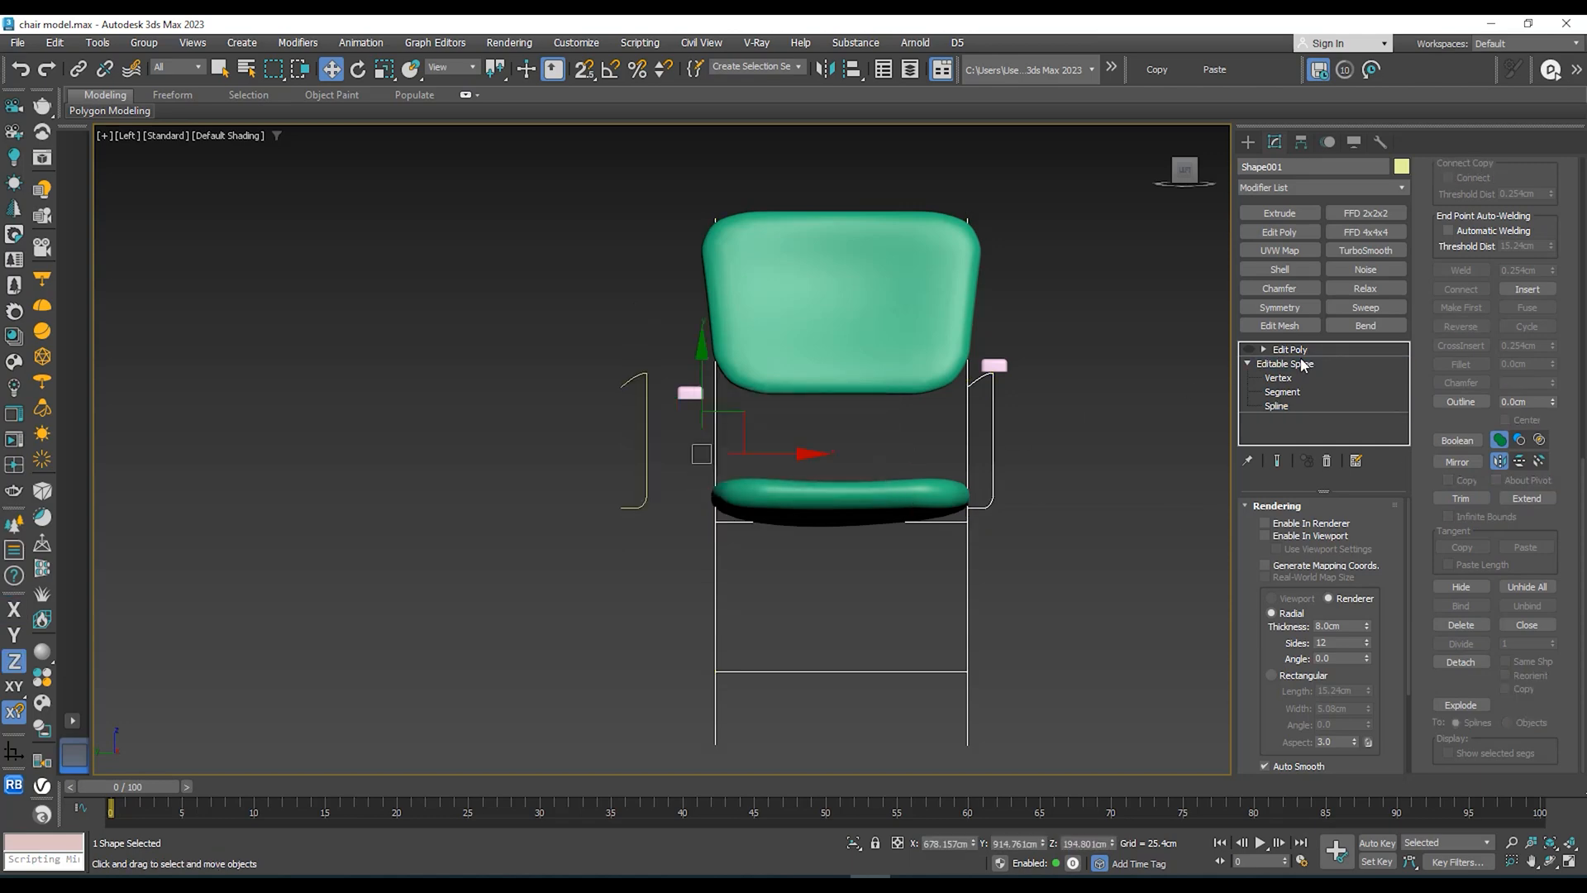
Step: Center the detached armrest tube's pivot on the object
click(646, 405)
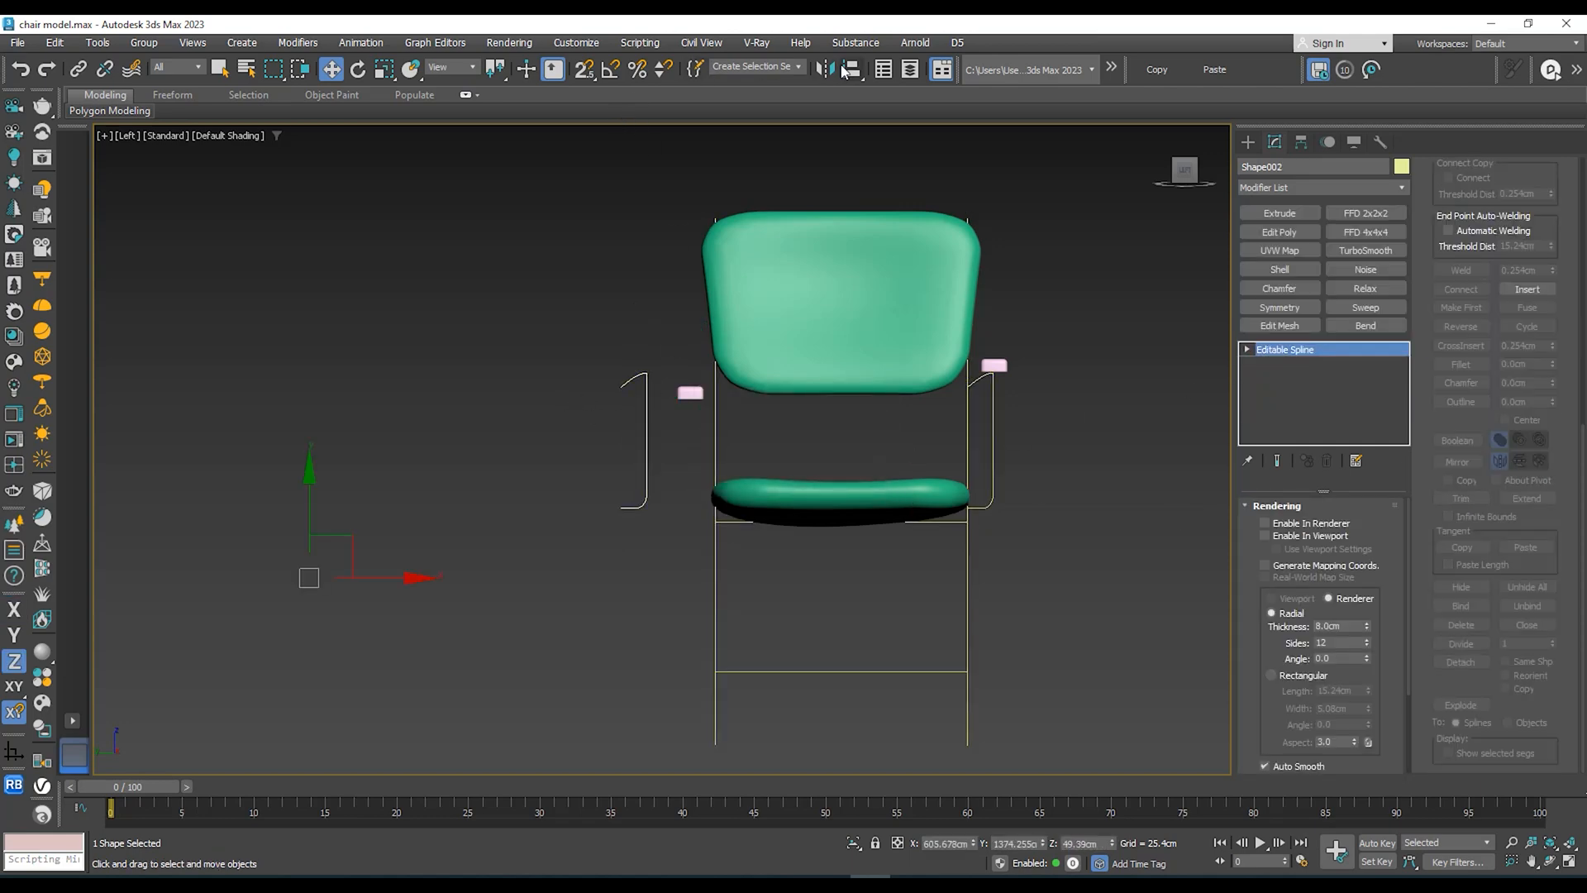
click(1301, 142)
click(1303, 259)
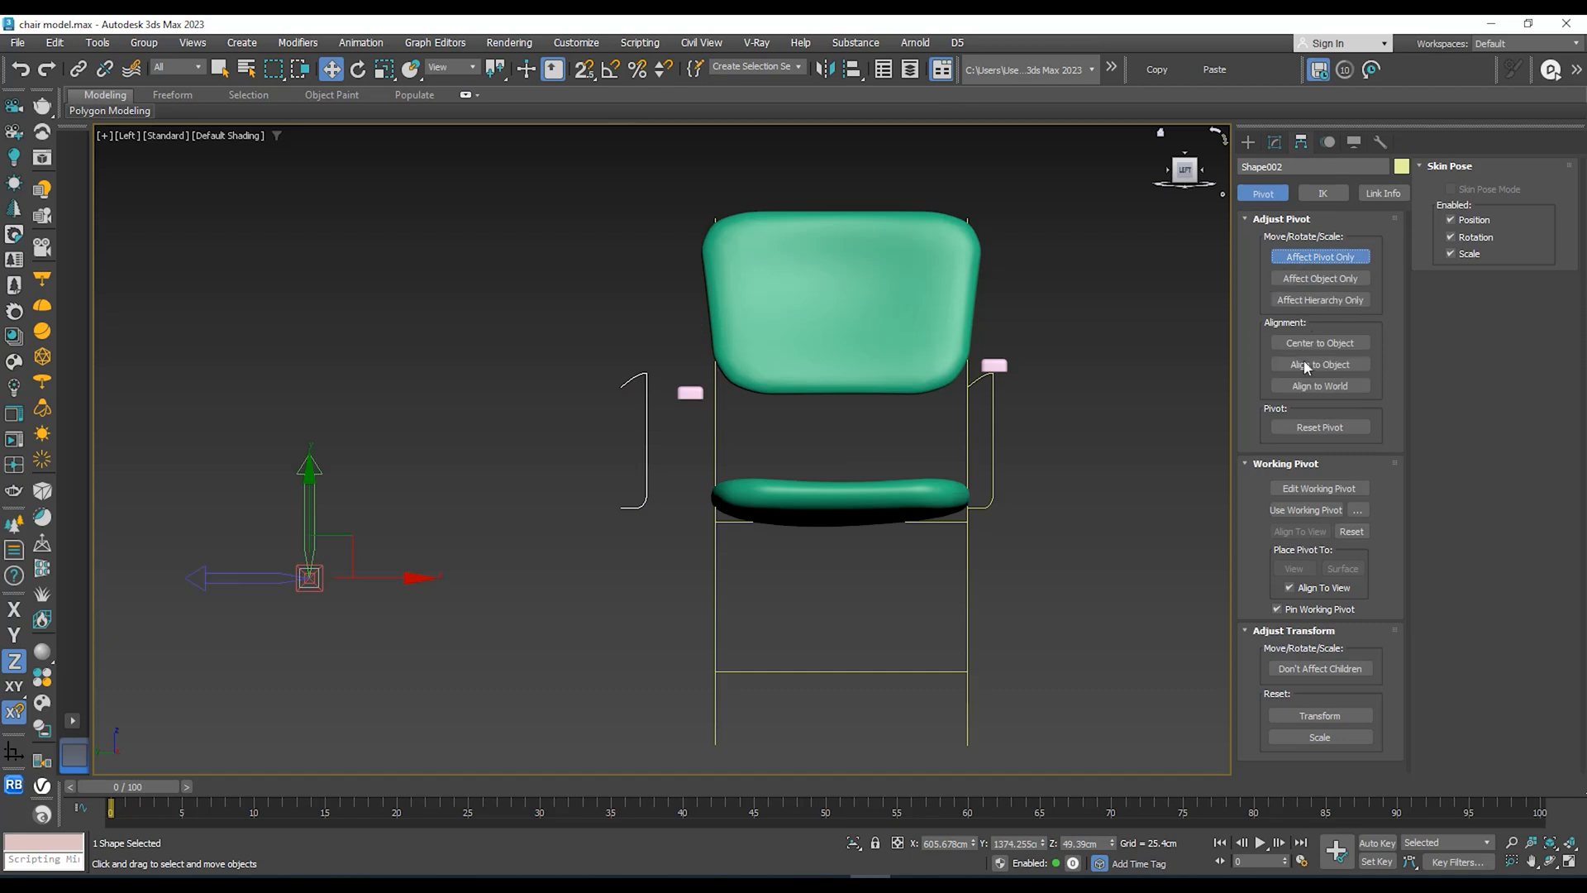
click(1309, 345)
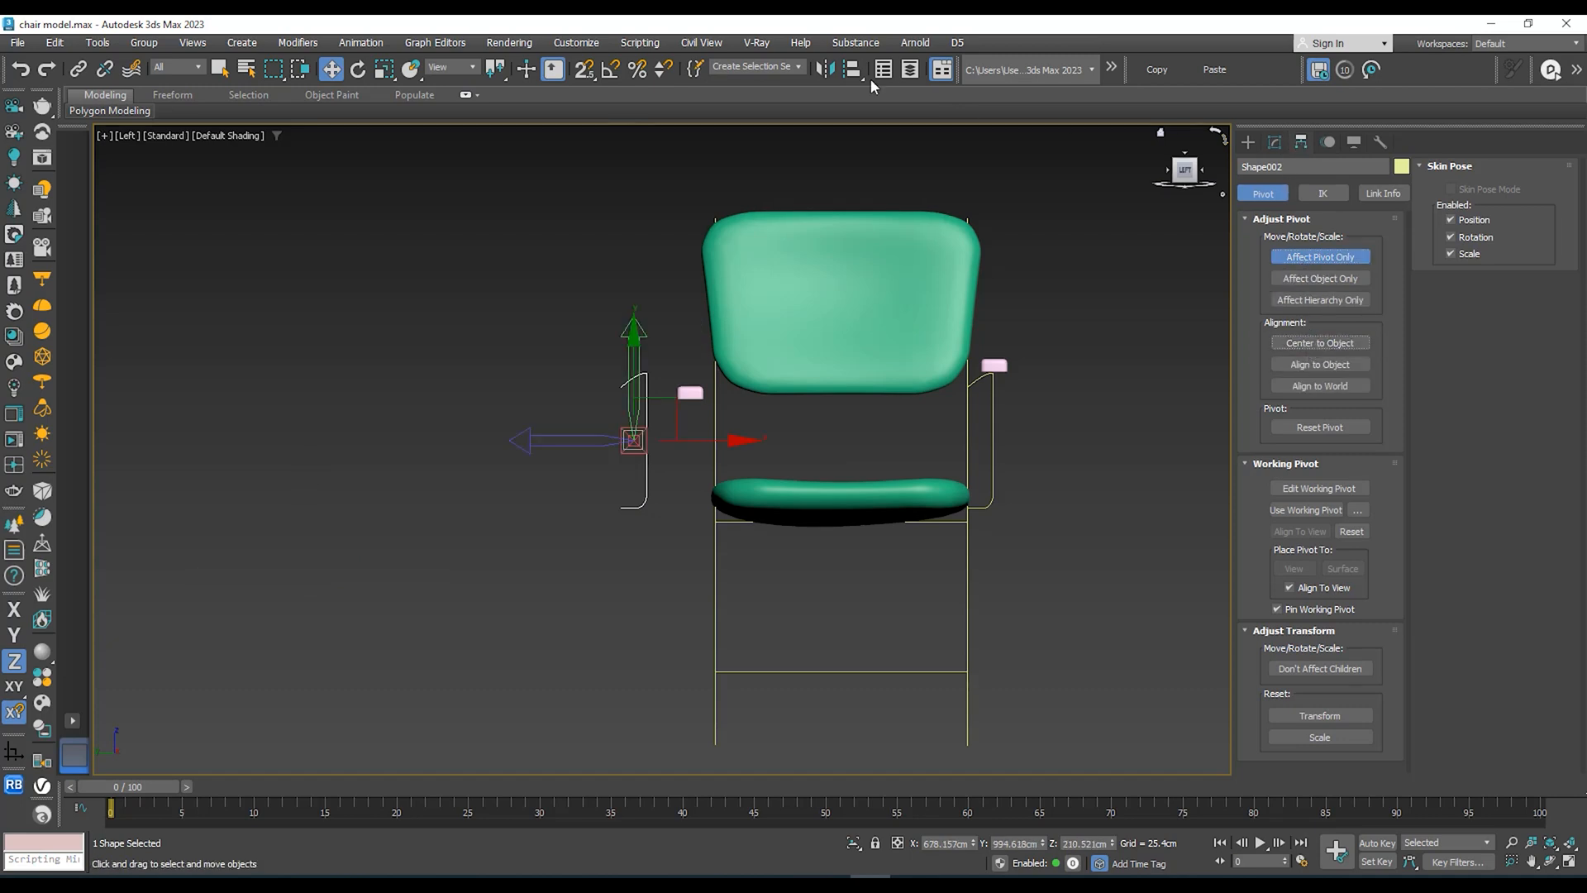
Step: Mirror the detached armrest tube along the X axis without cloning it
click(826, 69)
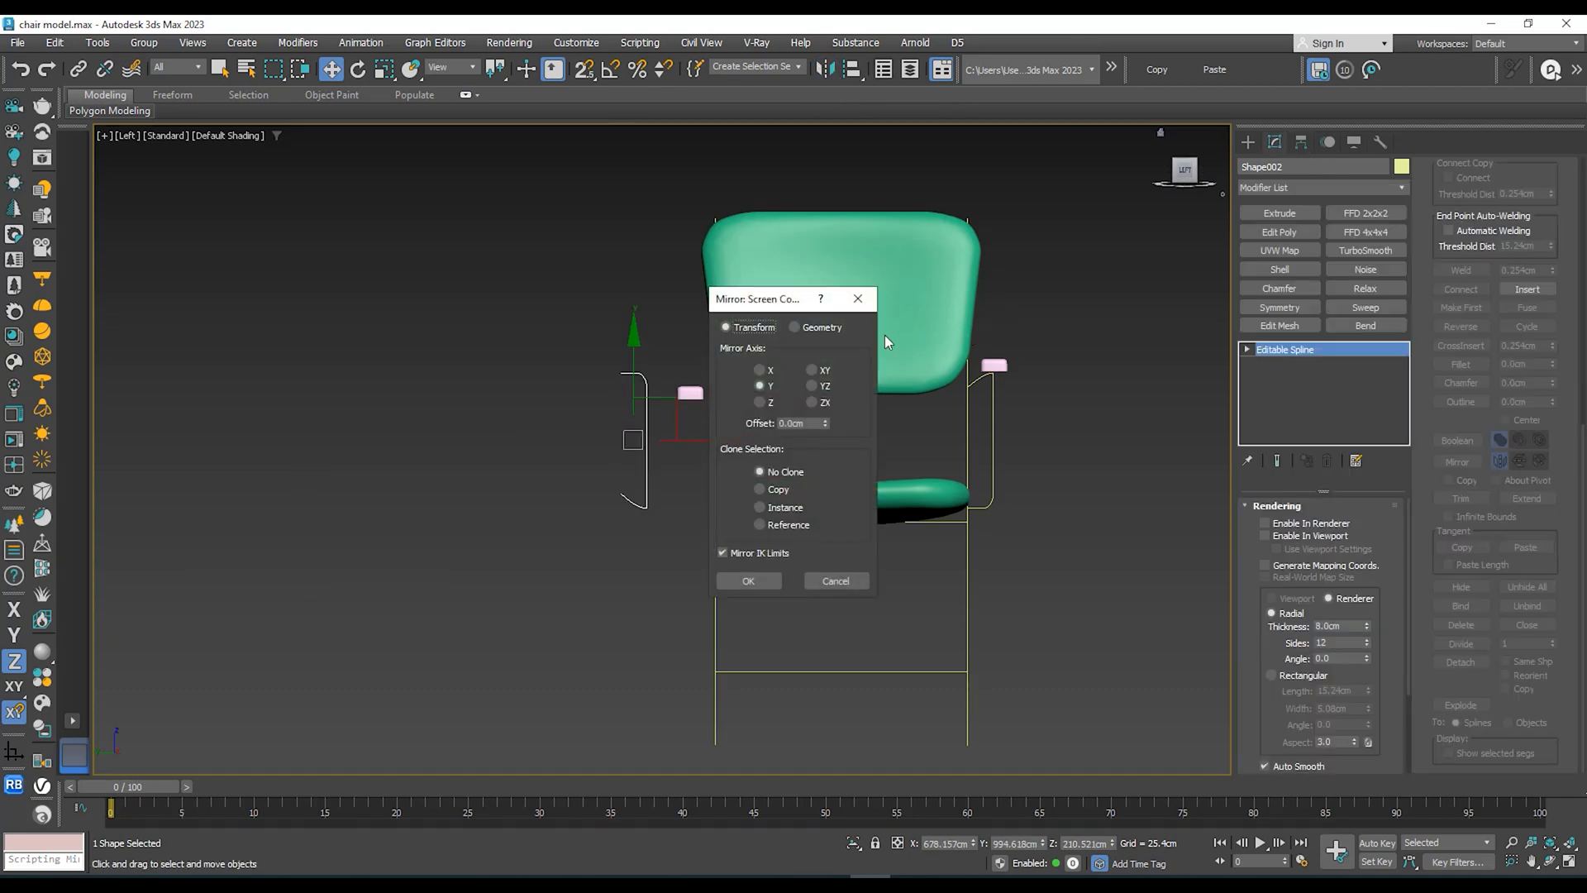
click(761, 370)
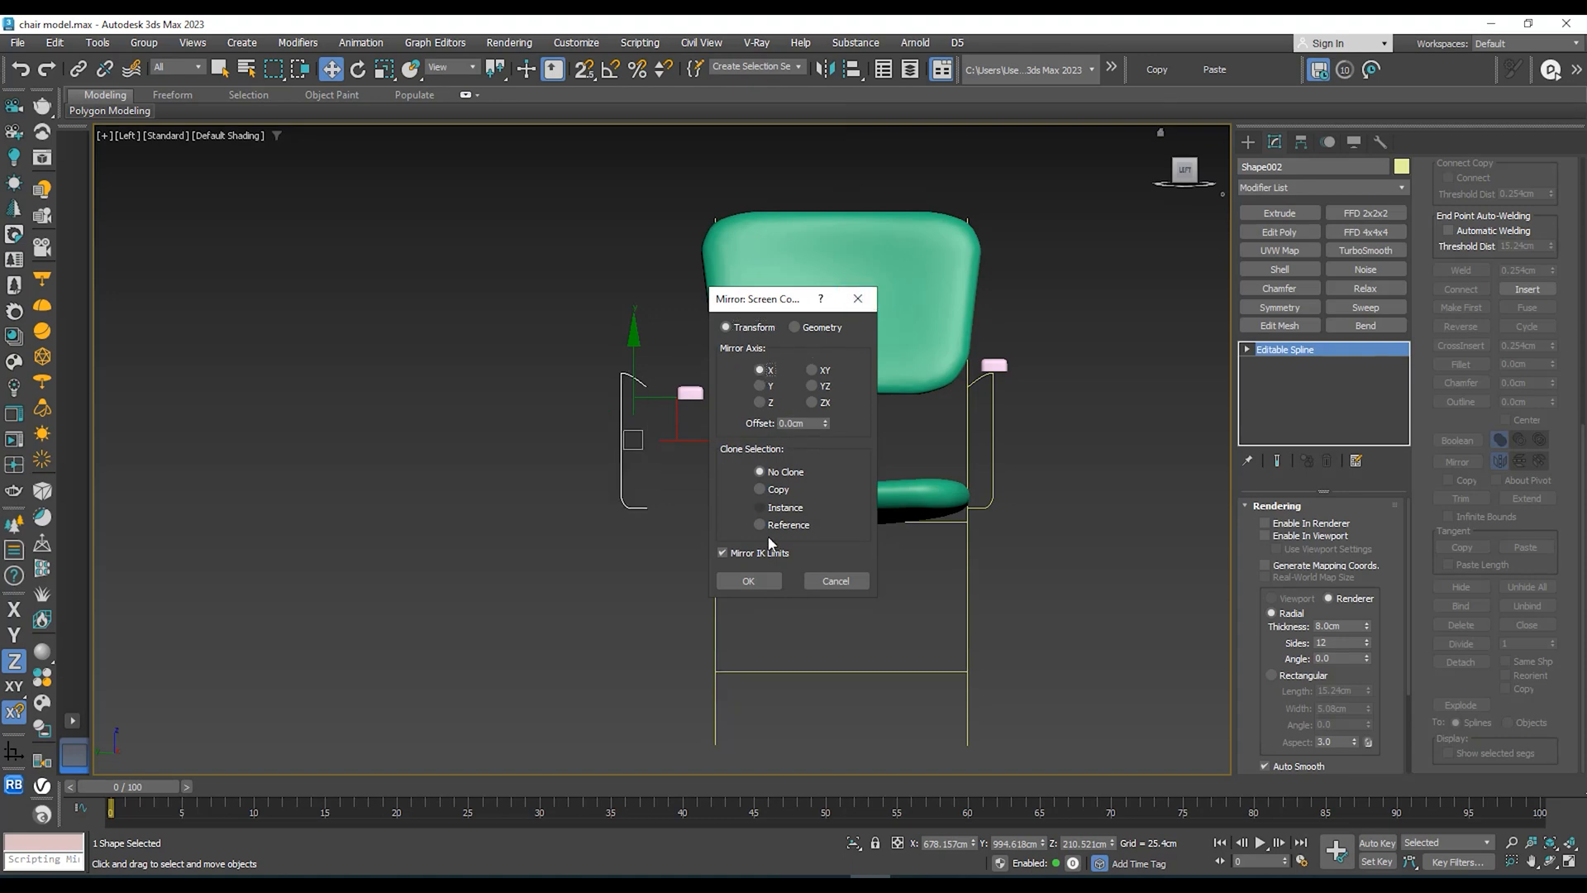
click(749, 582)
Step: Move the mirrored armrest tube along X with vertex snapping until its ends meet the frame's rear post line
middle_drag(642, 489, 628, 444)
key(s)
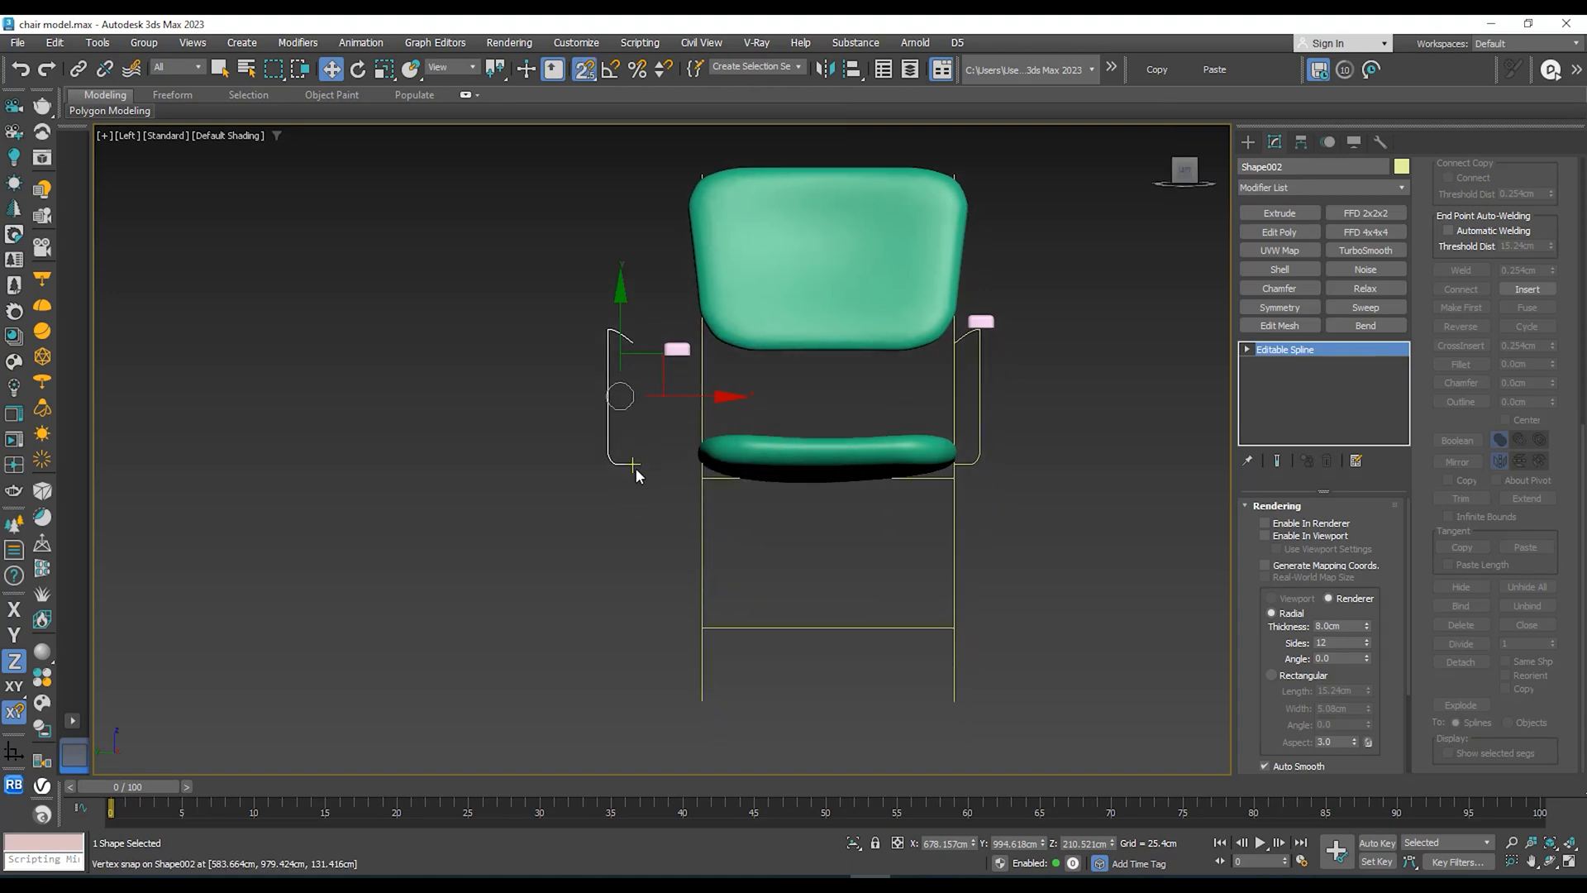
drag(666, 460, 701, 477)
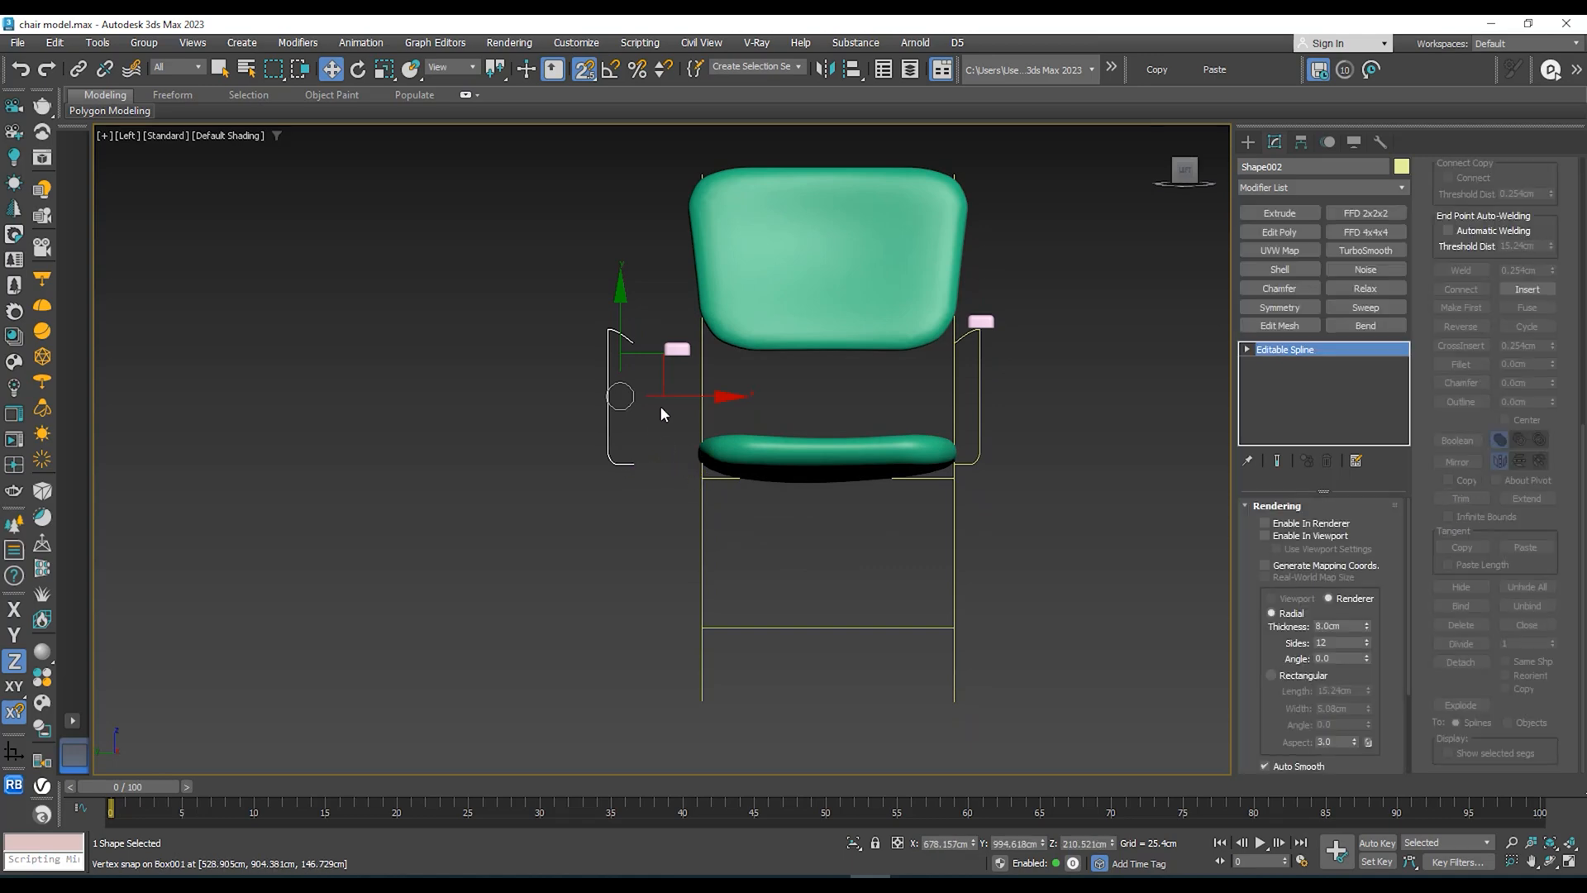
drag(665, 396, 691, 471)
scroll(684, 383, up, 3)
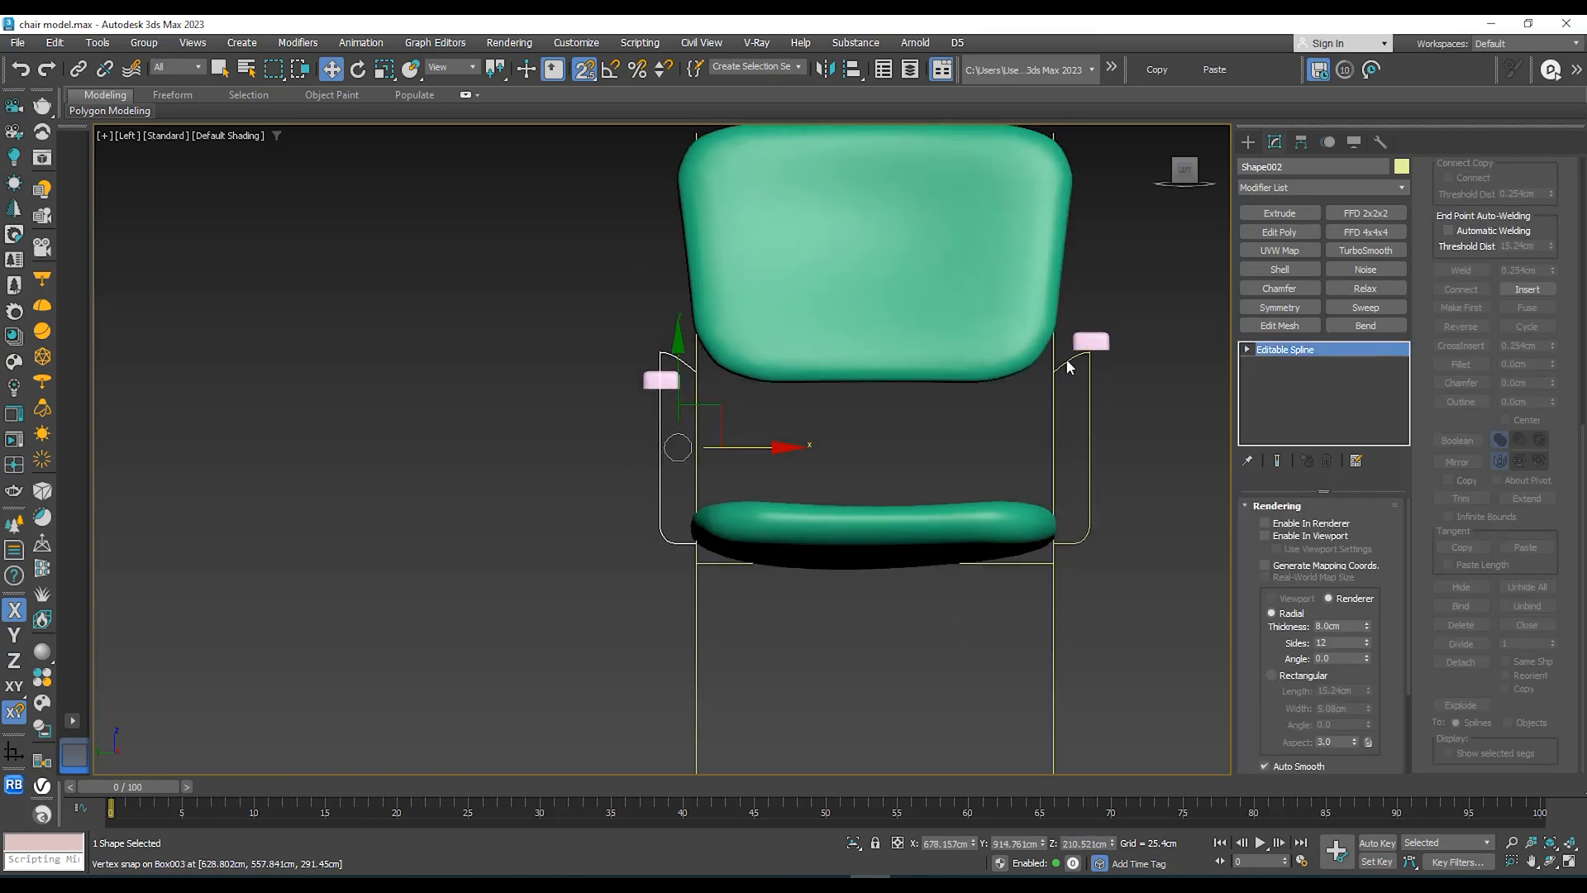
Step: Raise the lower armrest pad by about 31 cm, with snapping off, so it sits on the mirrored tube
click(667, 384)
scroll(666, 381, up, 4)
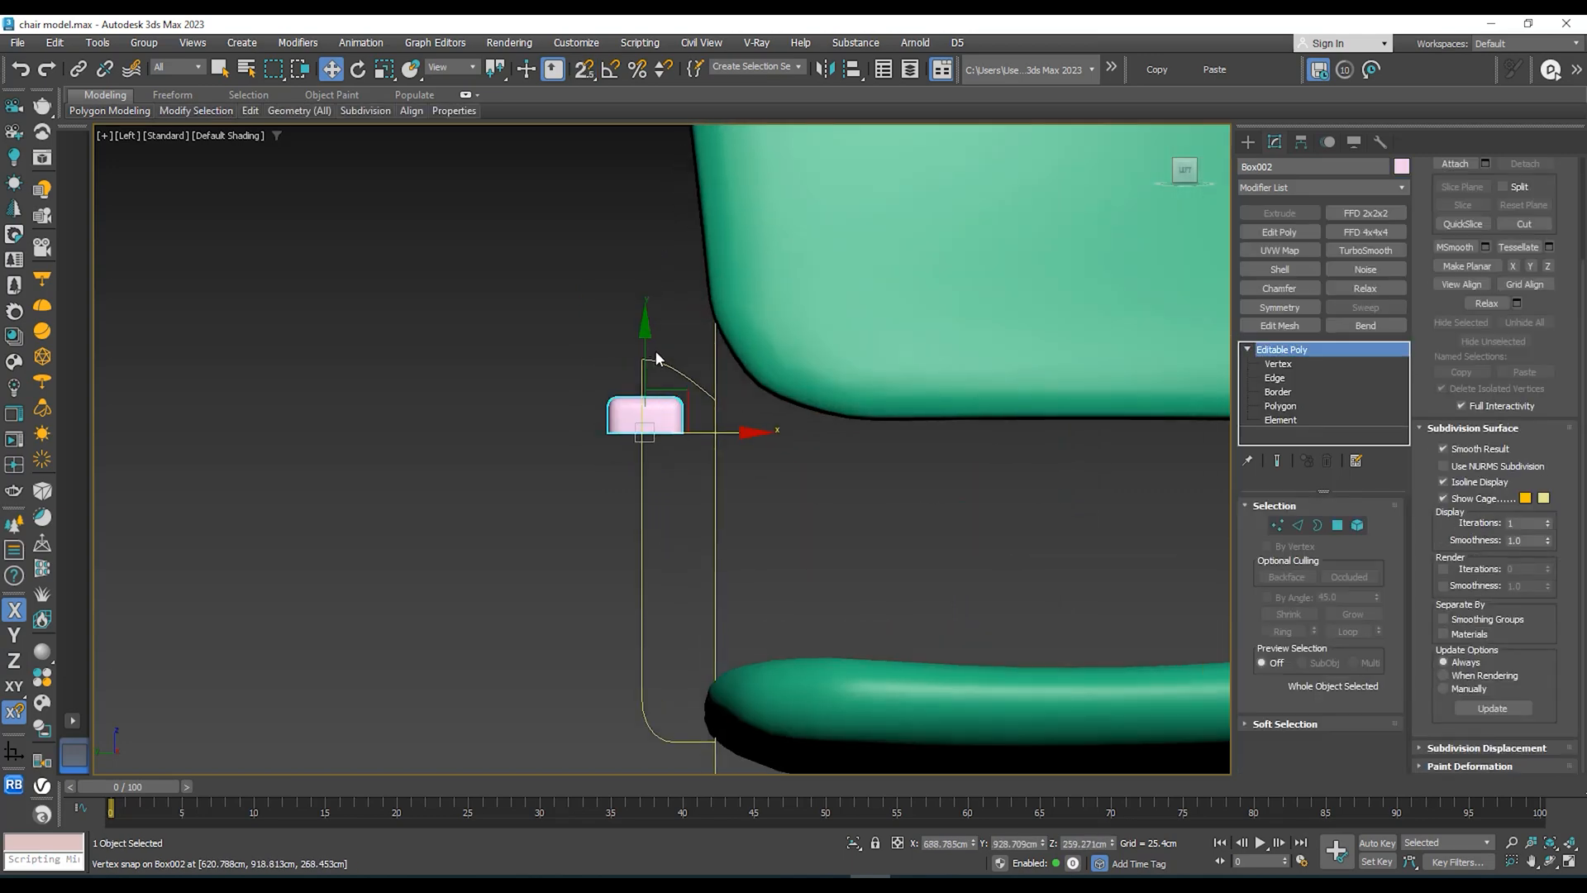
drag(645, 347, 645, 277)
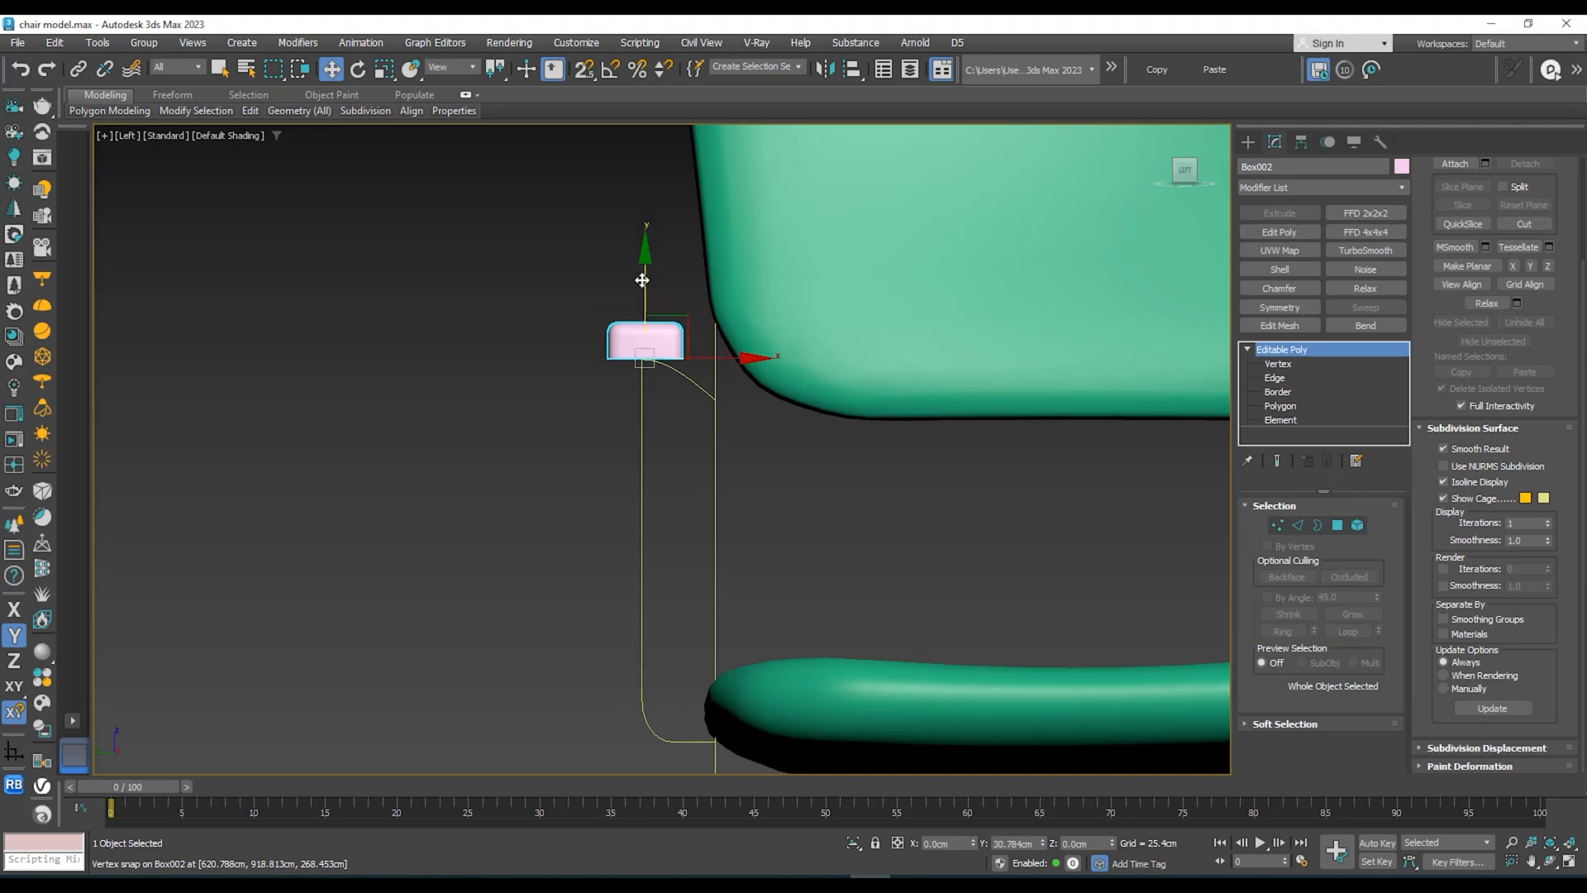
scroll(683, 382, down, 3)
scroll(682, 381, up, 2)
Step: Attach the chair frame spline to the mirrored armrest tube so they form one shape
click(699, 416)
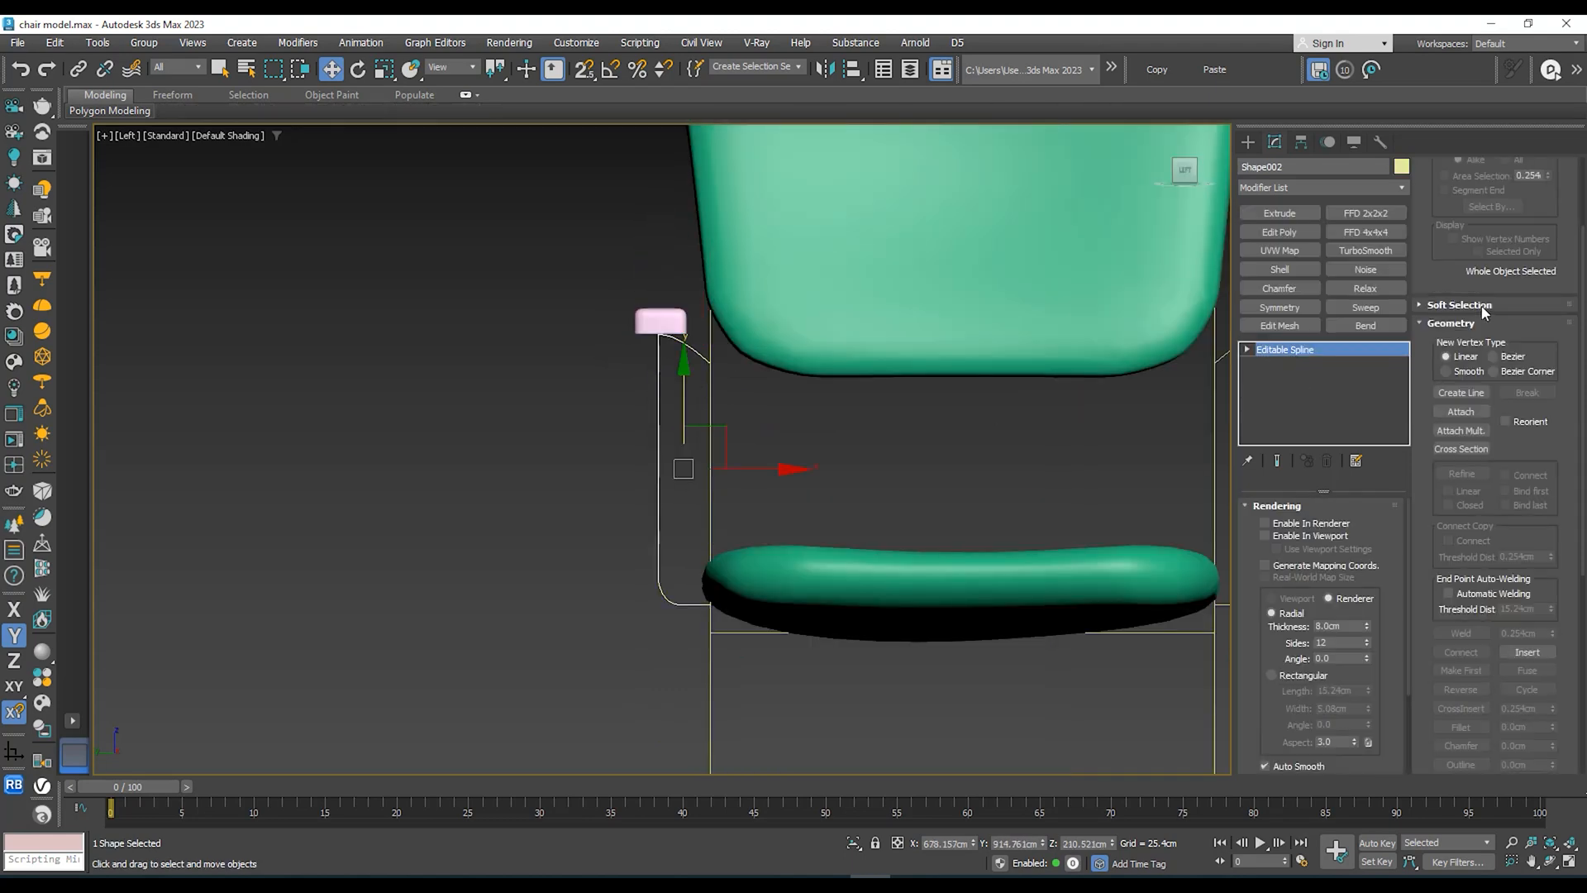
scroll(1437, 525, up, 3)
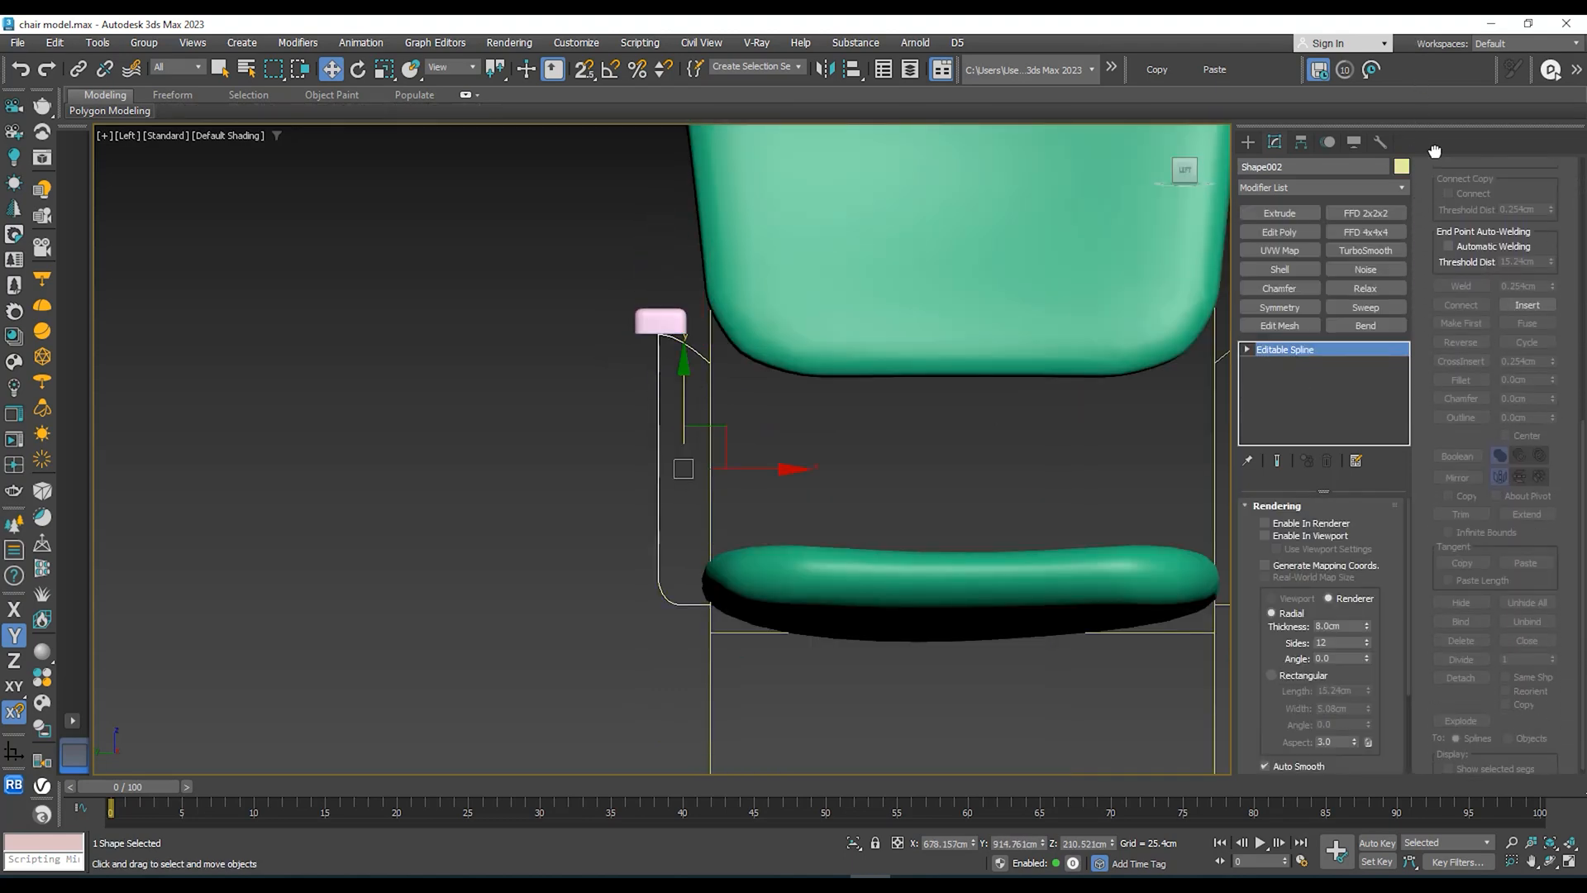
click(1461, 537)
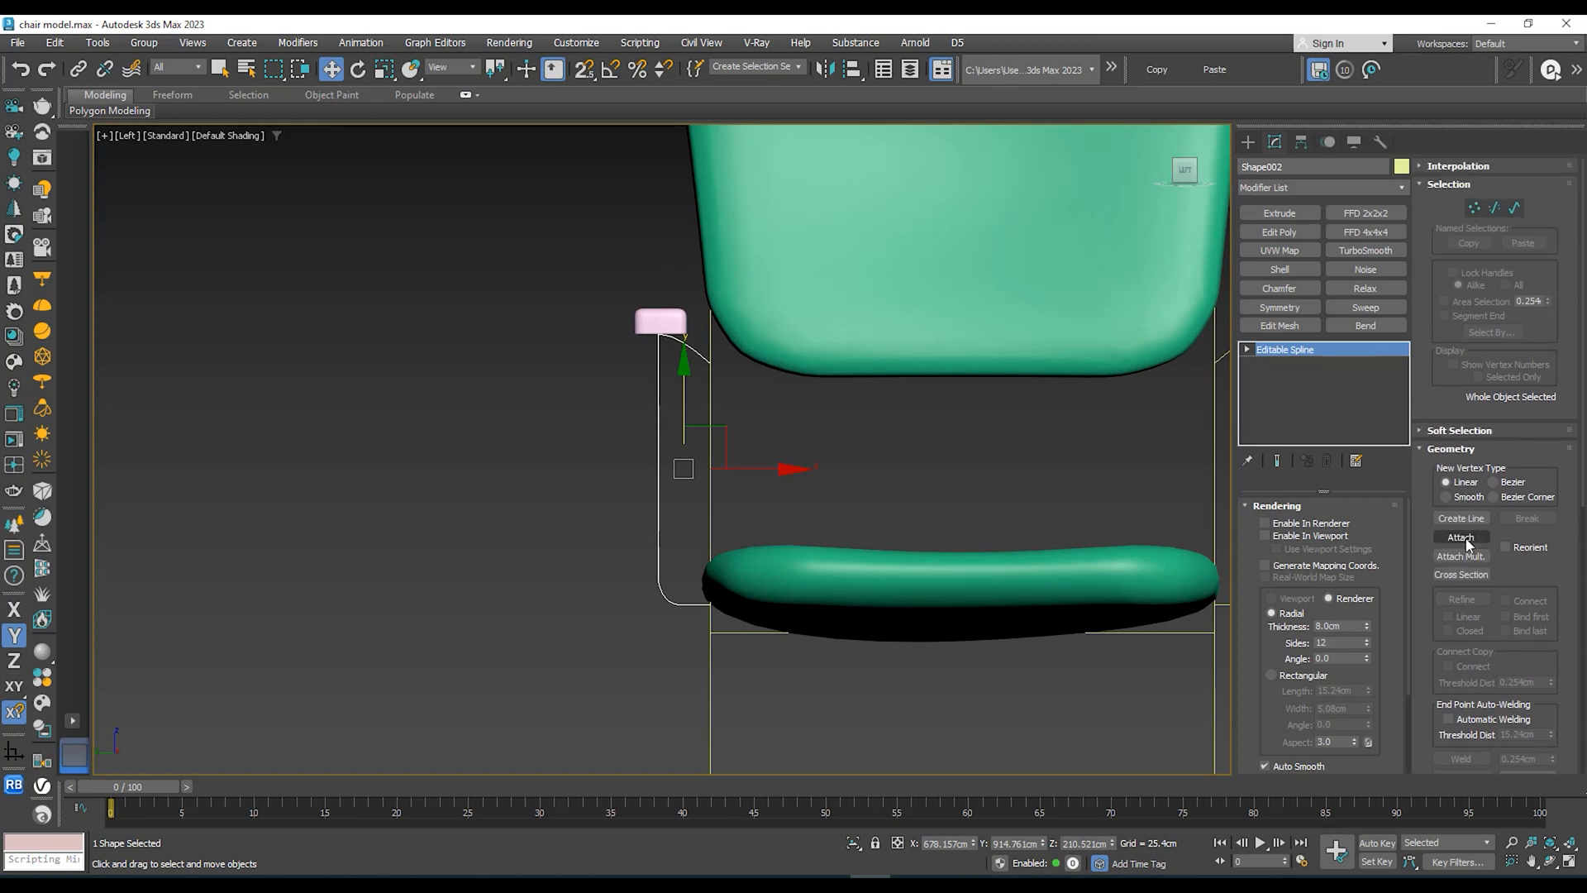
middle_drag(756, 433, 676, 570)
right_click(688, 476)
scroll(688, 476, down, 6)
scroll(694, 508, up, 4)
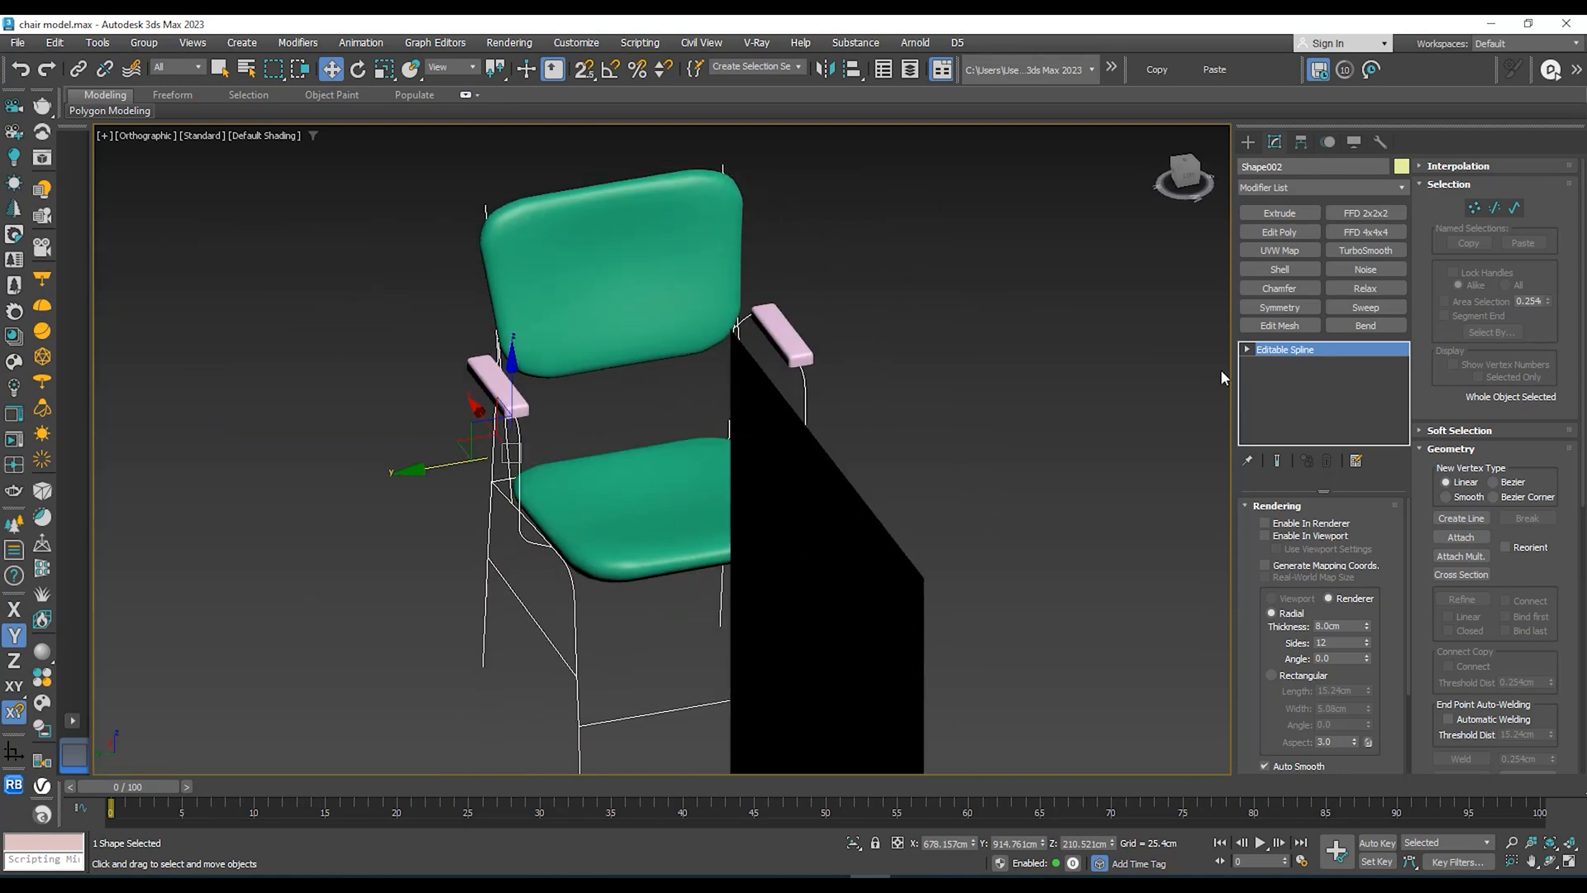
Step: Enable the chair frame spline in the renderer and viewport, and add an Edit Poly modifier to it
click(1293, 539)
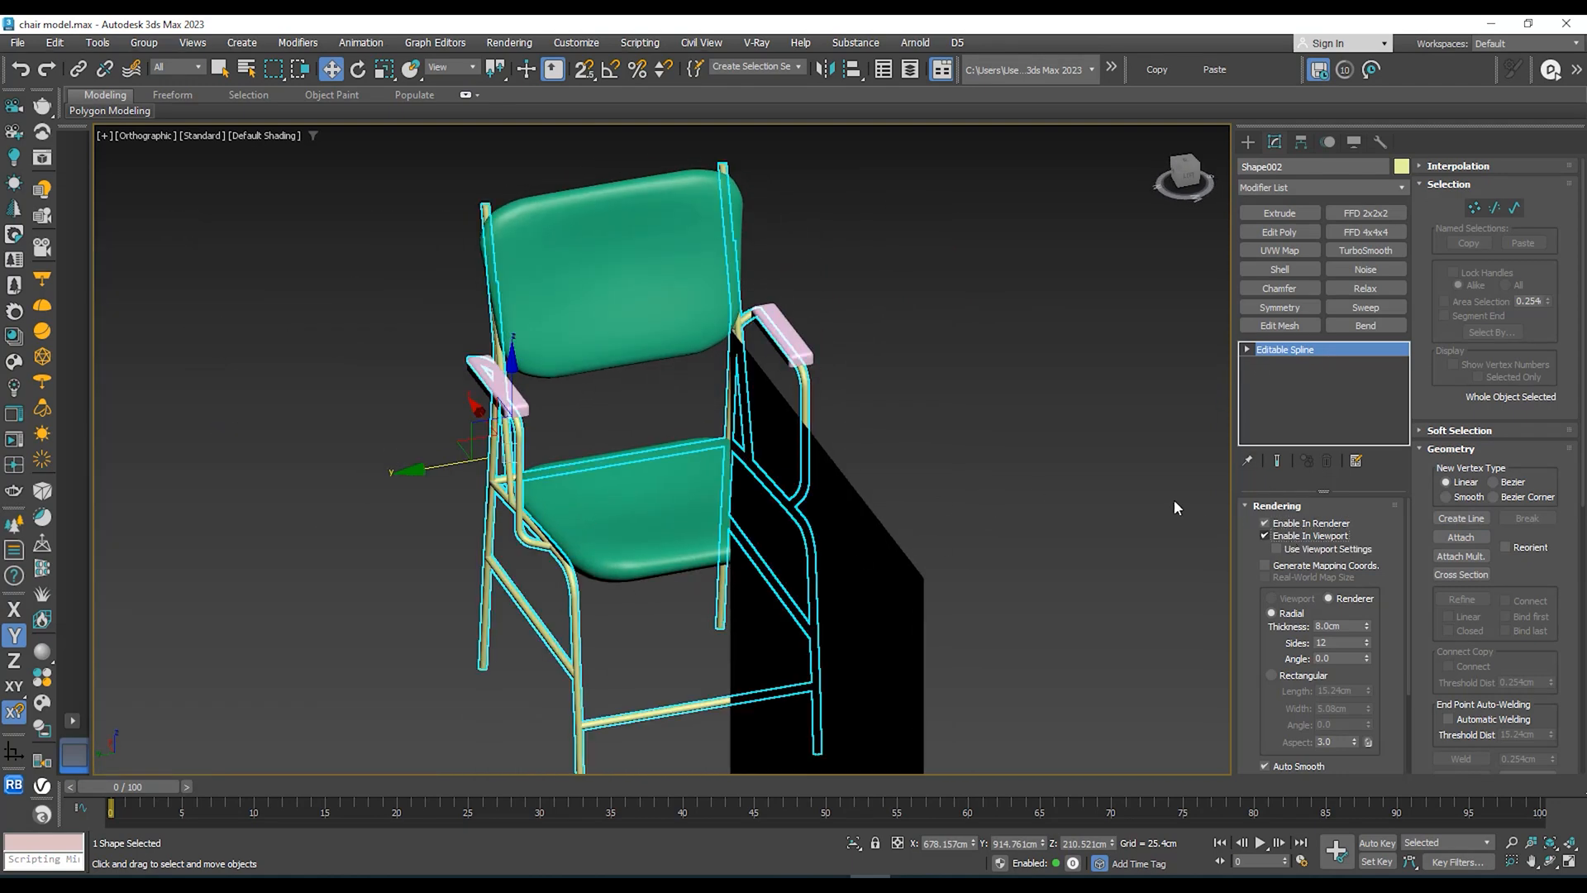
click(1280, 232)
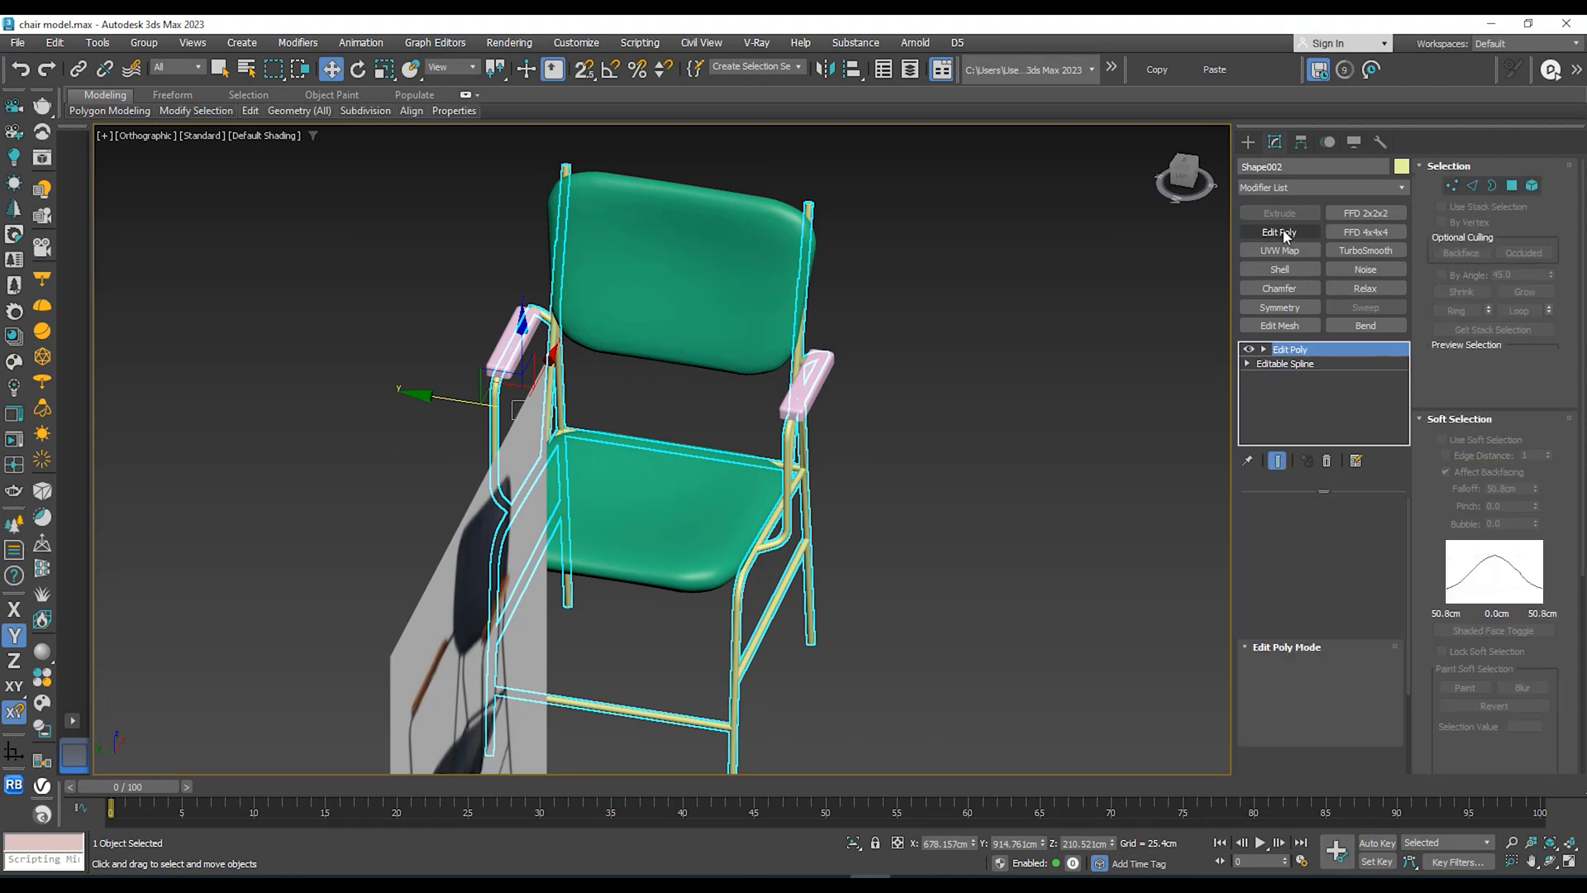
alt+middle_drag(901, 380, 726, 376)
Step: Change the seat cushion's object color to black
click(726, 376)
scroll(943, 349, up, 3)
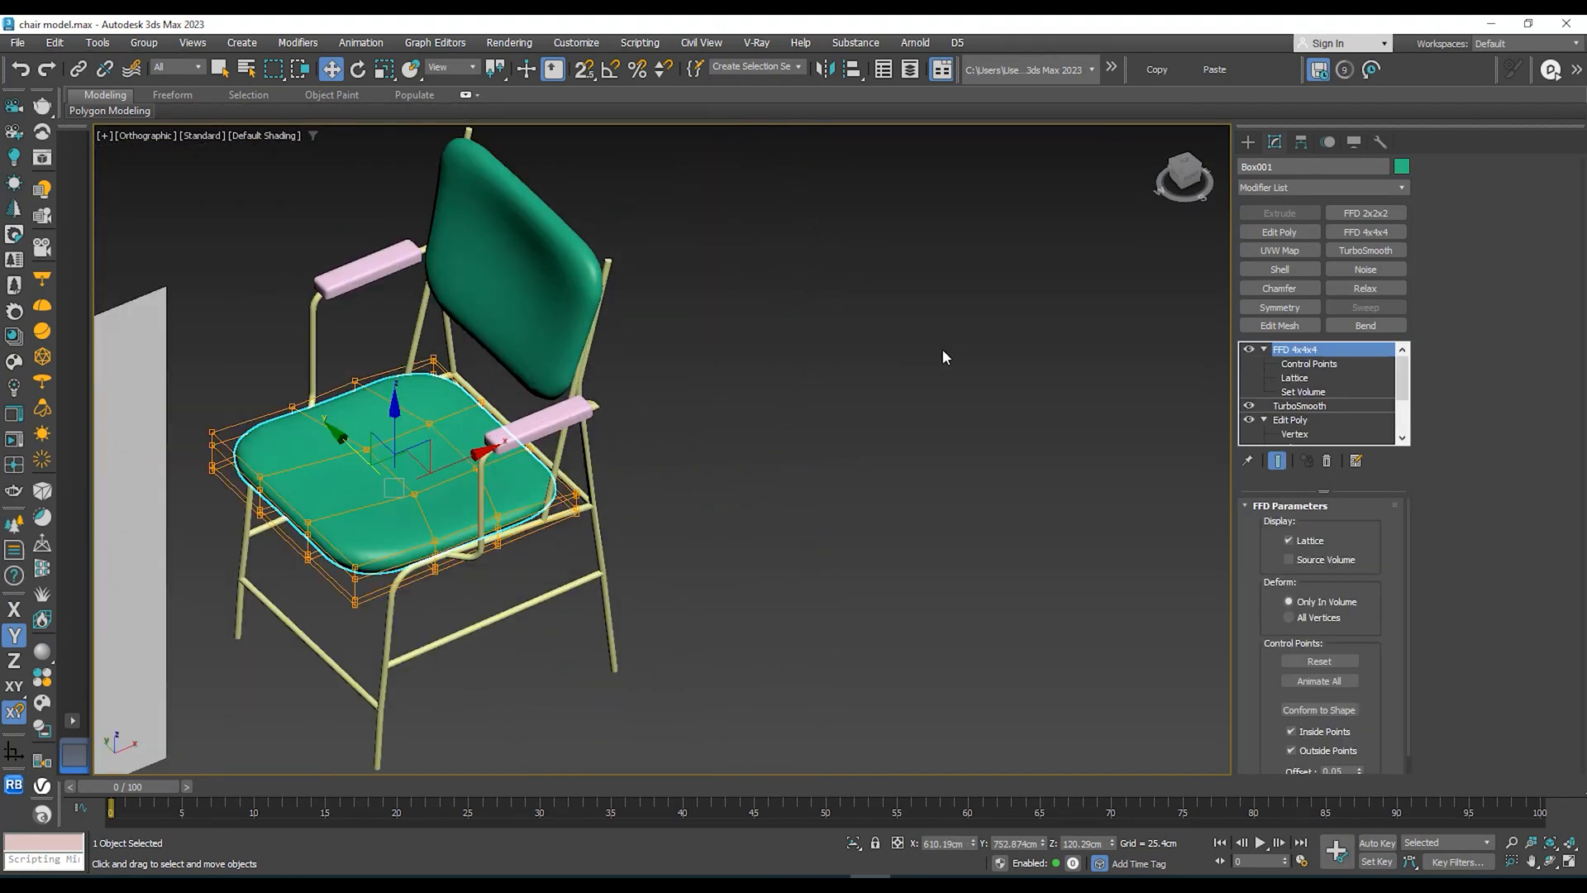
click(1402, 167)
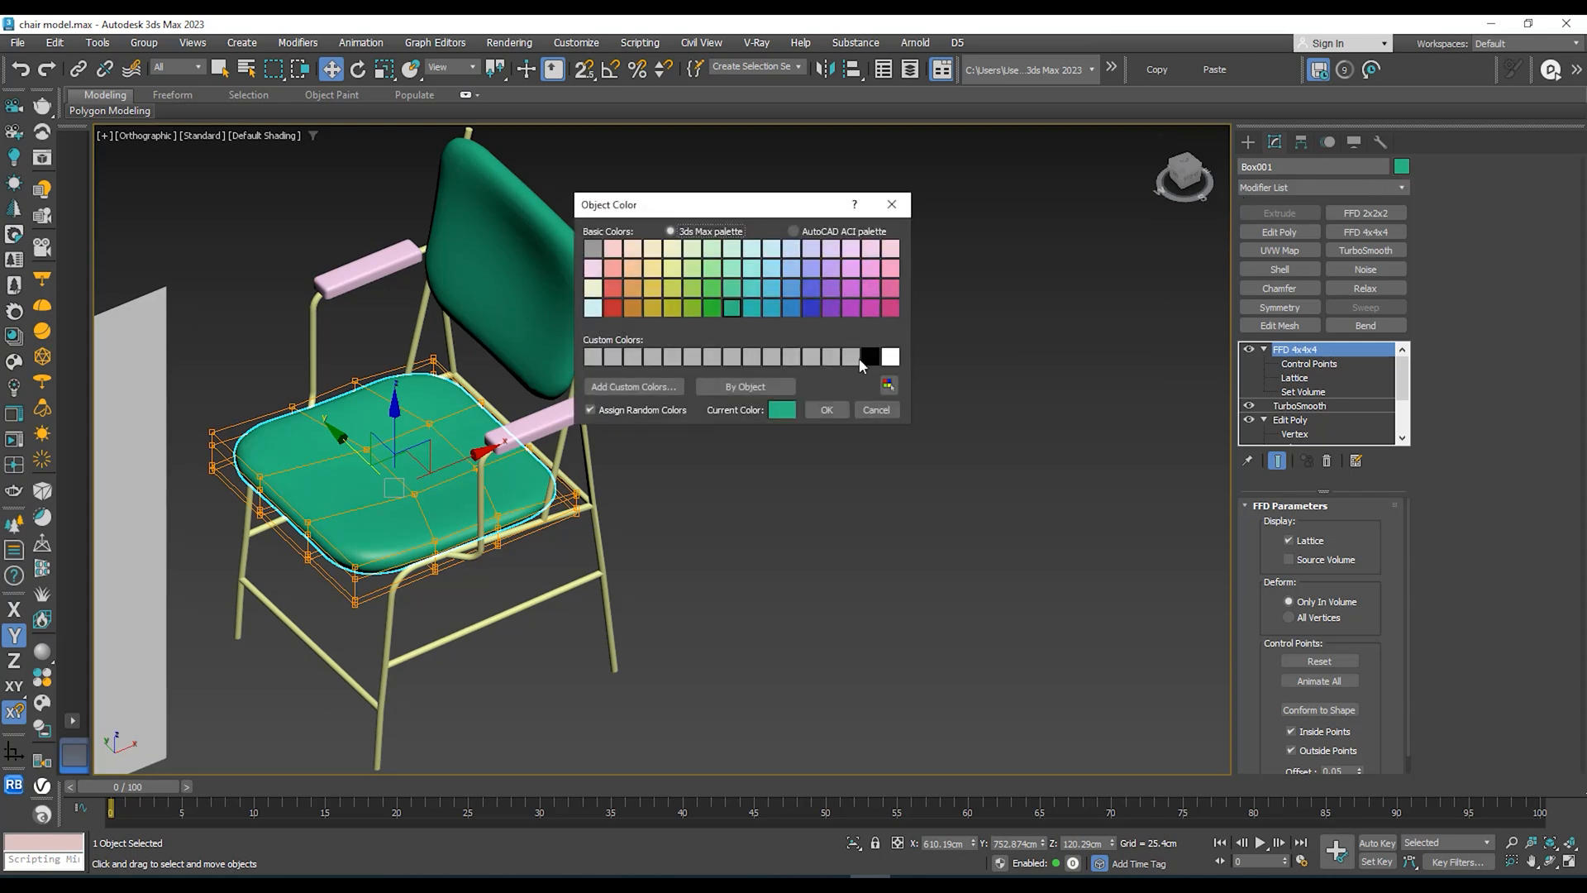
click(828, 411)
scroll(781, 420, down, 2)
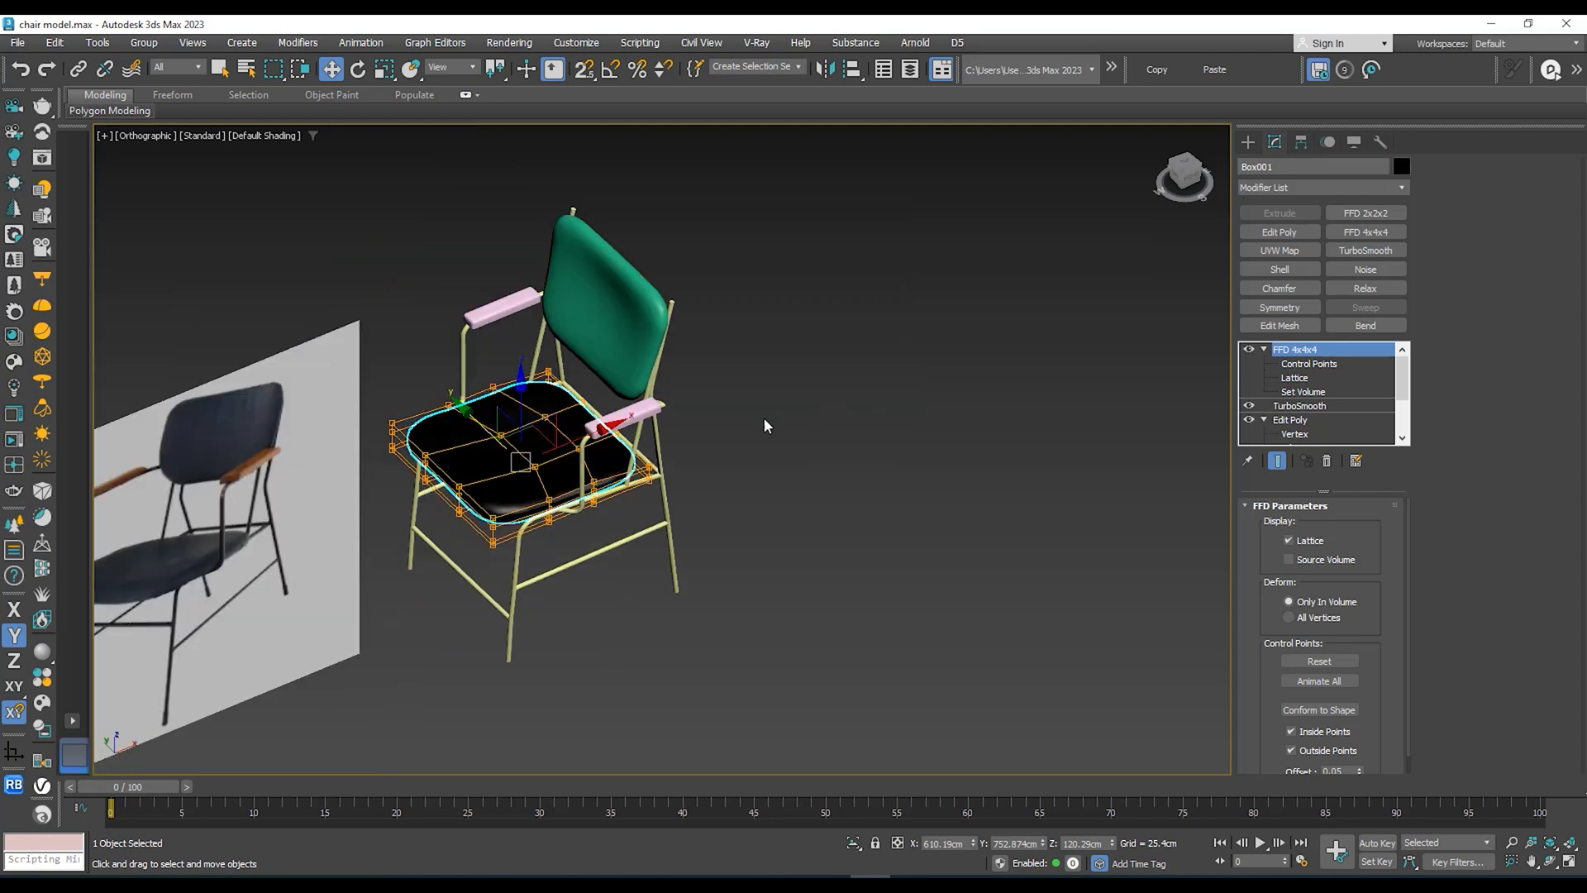
Step: Change the backrest cushion's object color to black
middle_drag(766, 425, 826, 369)
scroll(672, 290, up, 2)
middle_drag(668, 289, 674, 369)
click(701, 301)
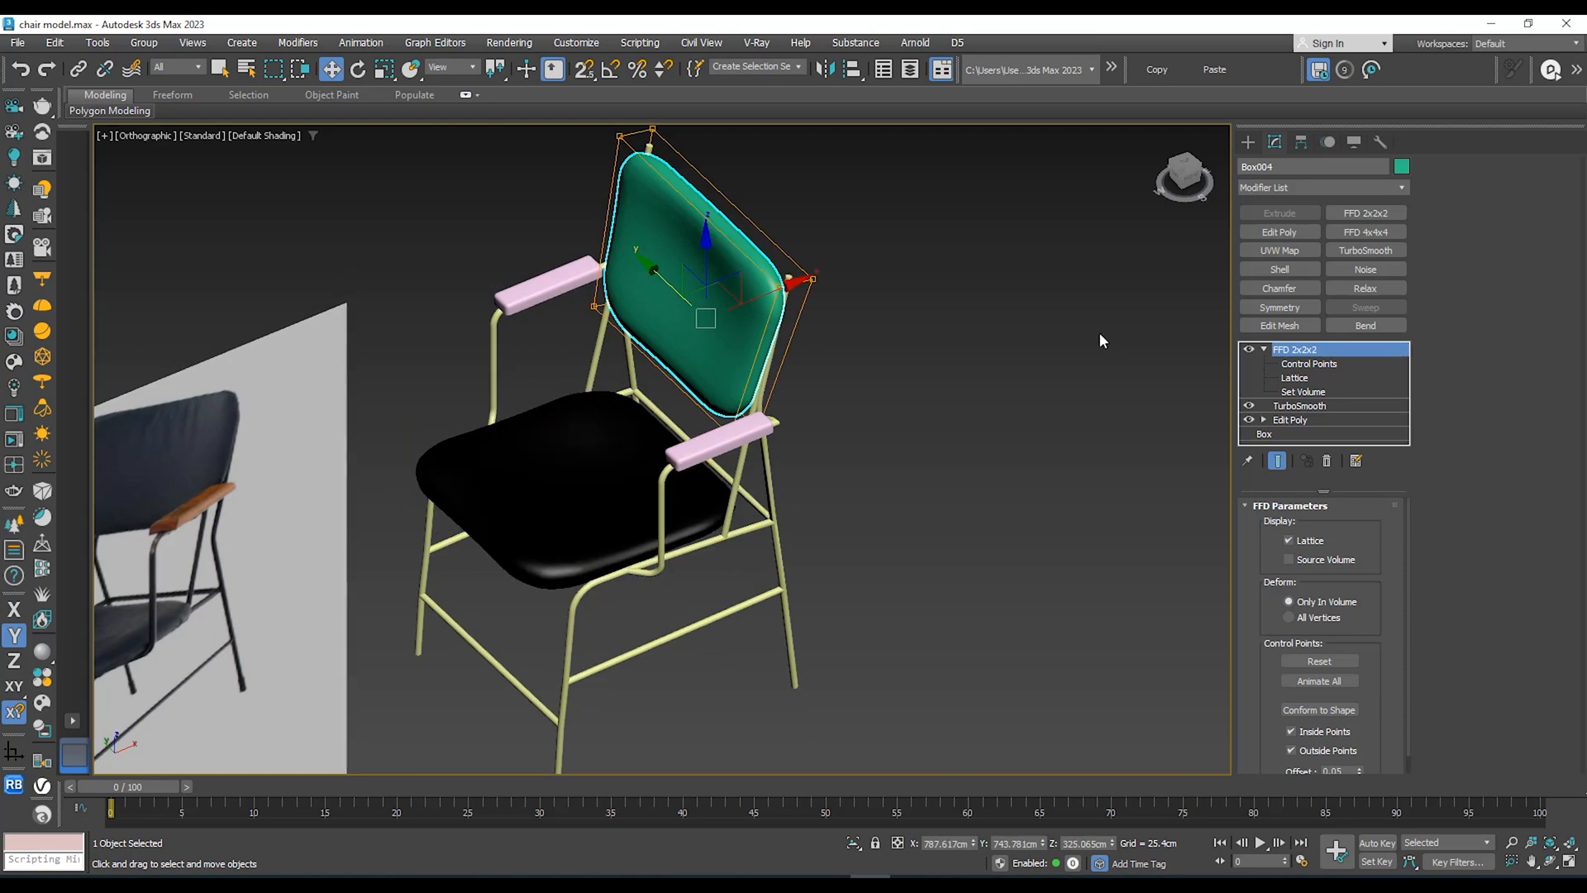
click(1401, 167)
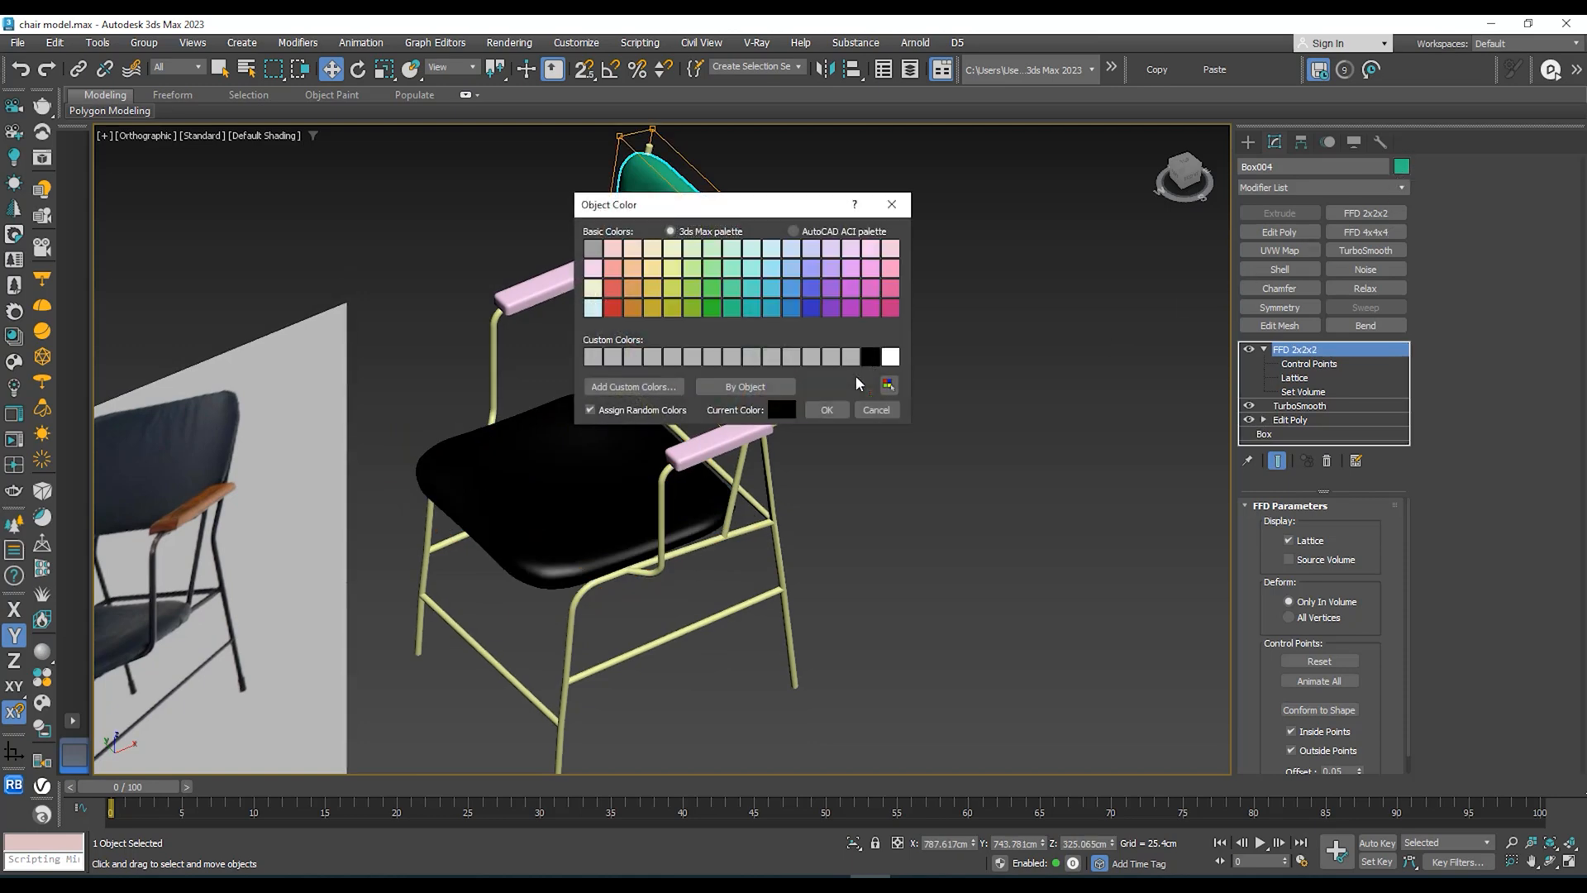
click(827, 412)
Step: Change the tubular chair frame's object color to black
click(775, 478)
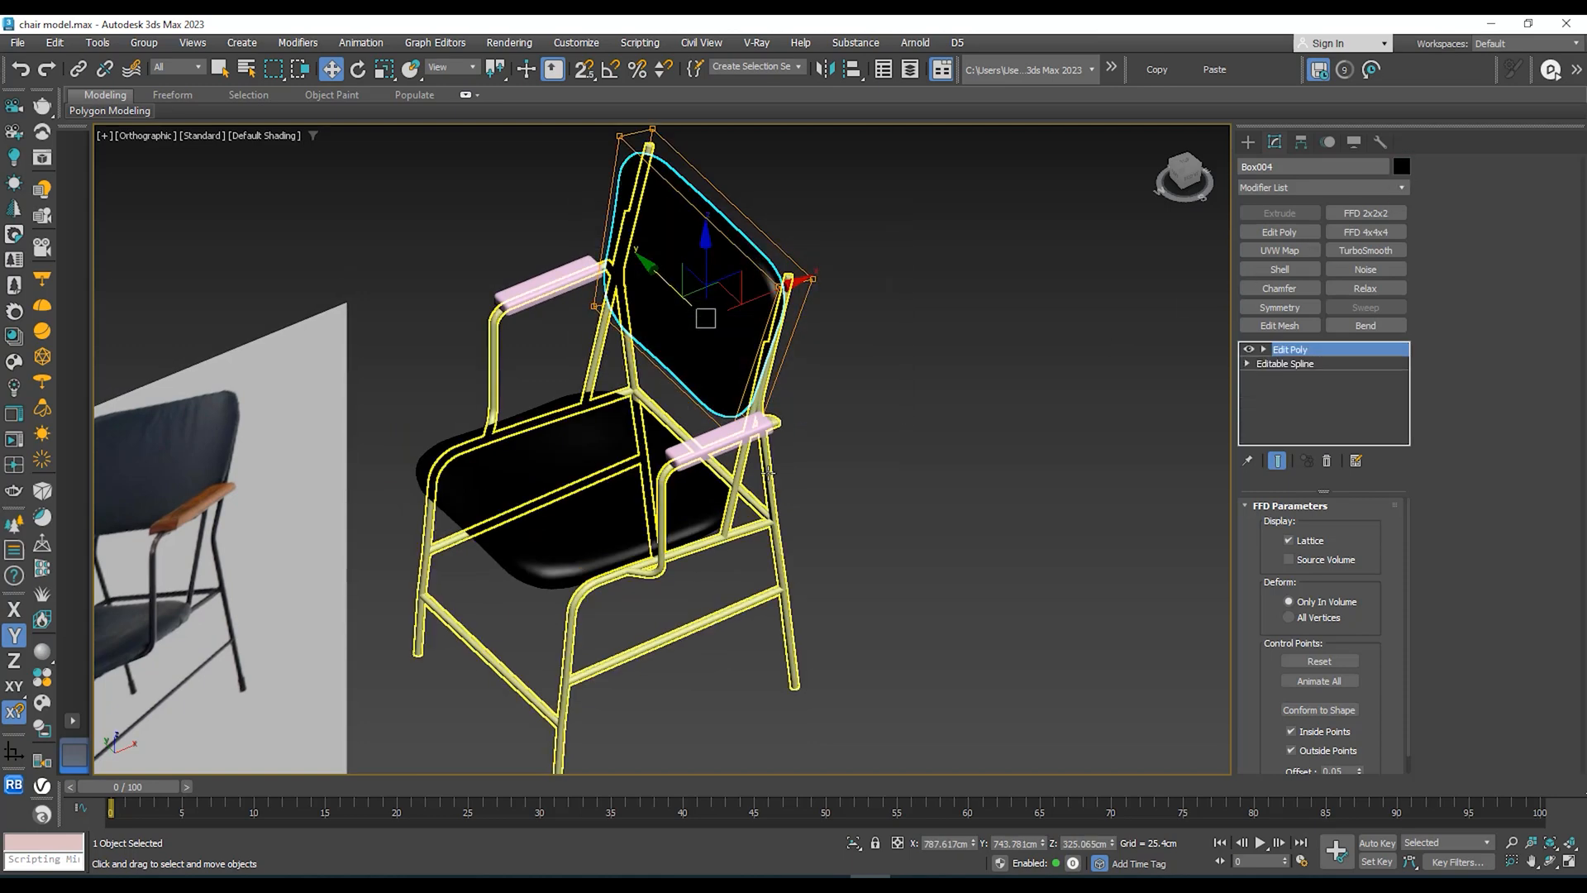
click(1402, 167)
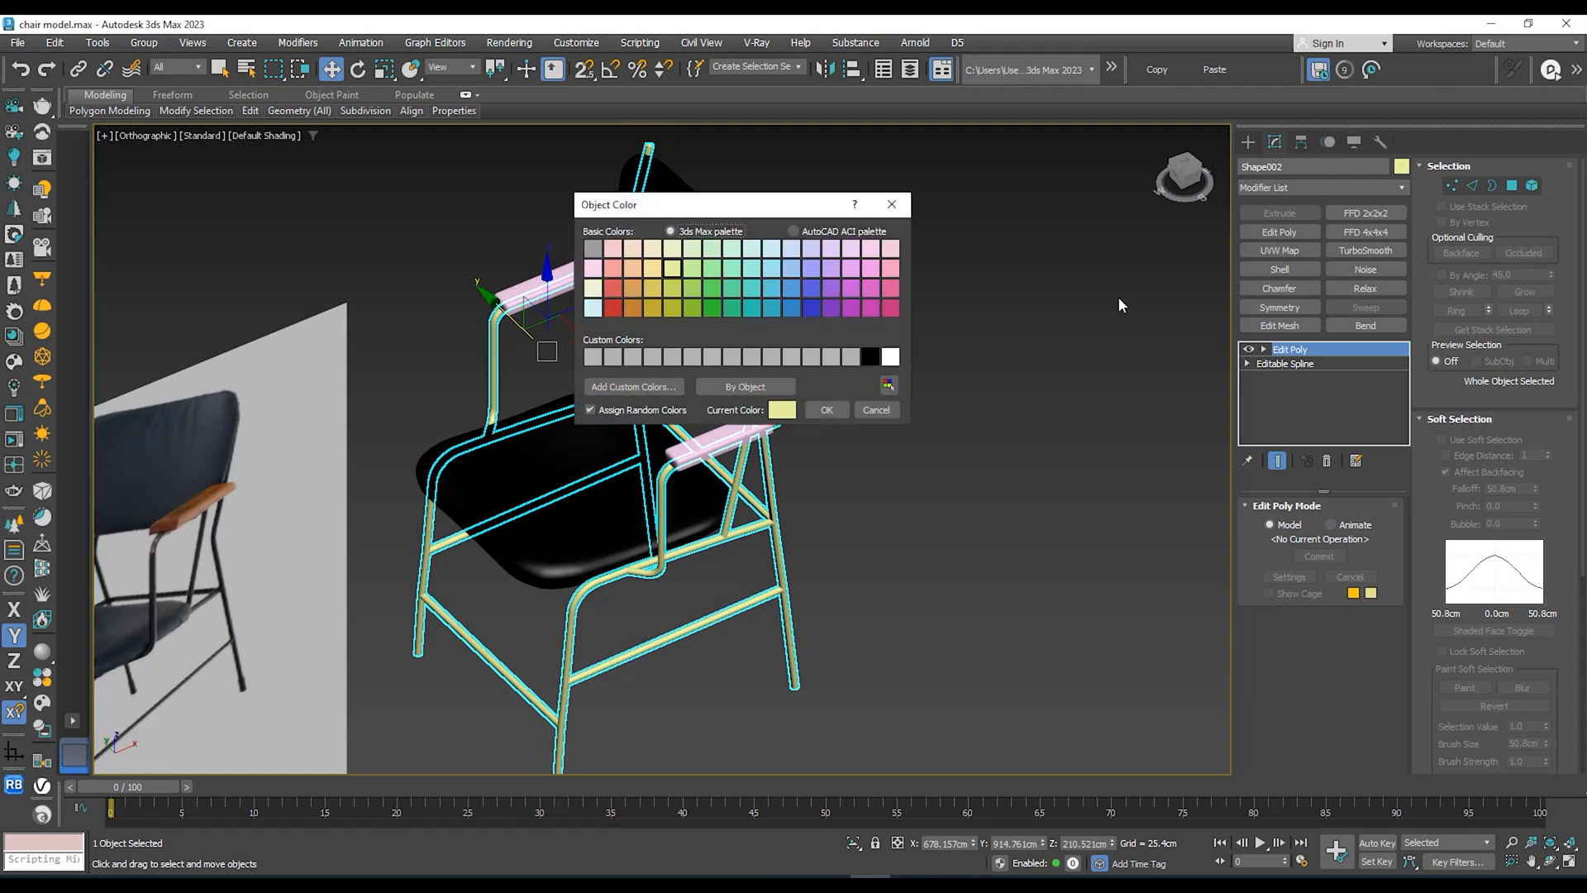
click(827, 411)
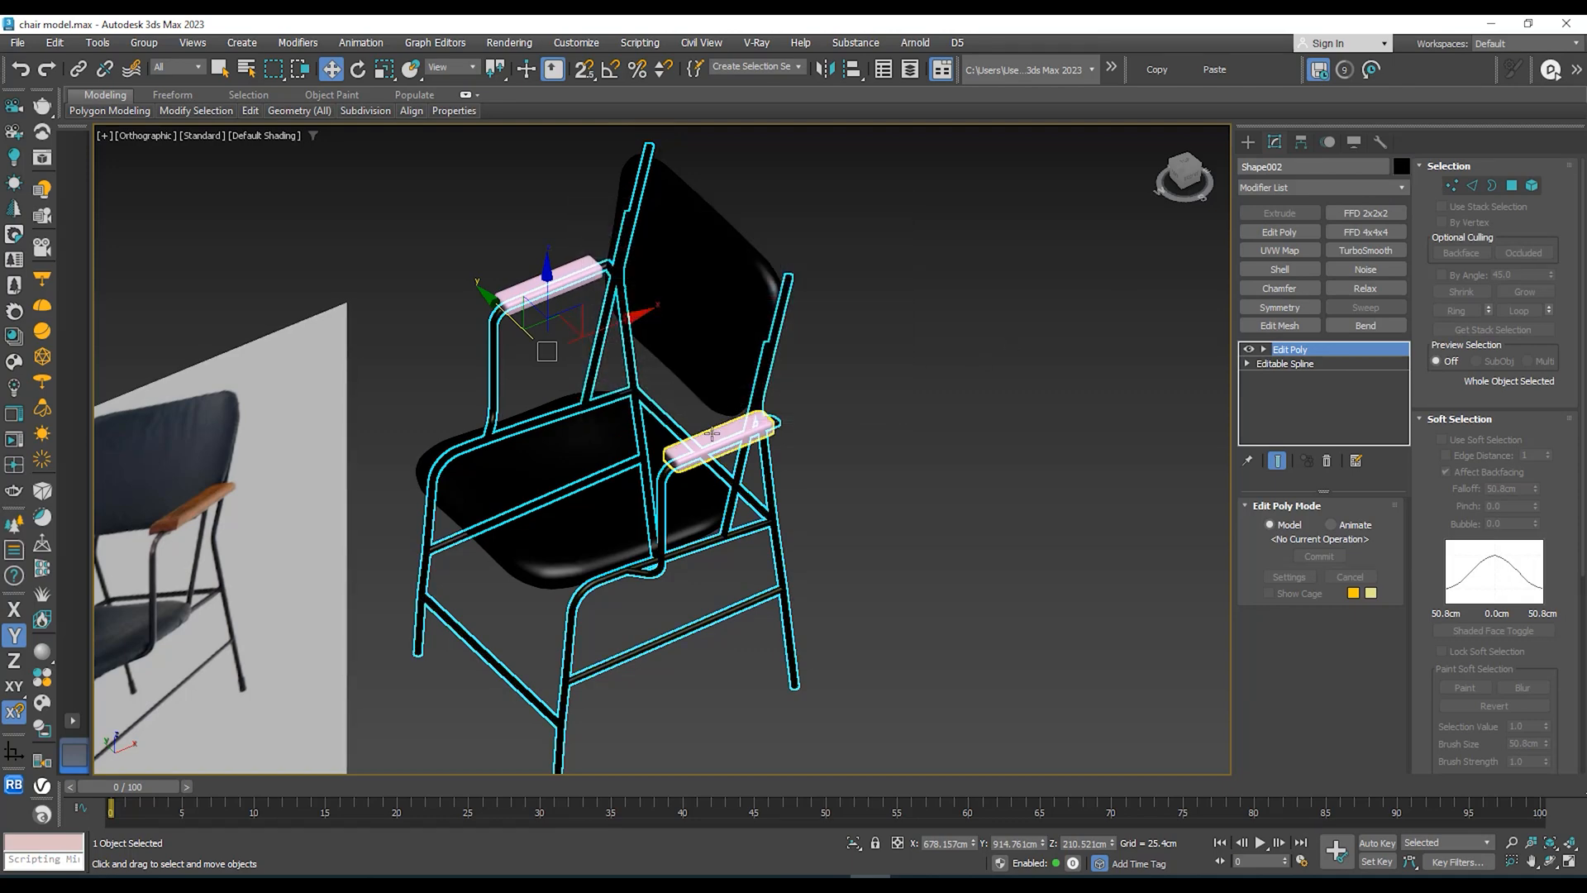
Step: Try a light orange object color on both armrest pads
click(712, 442)
ctrl+click(543, 294)
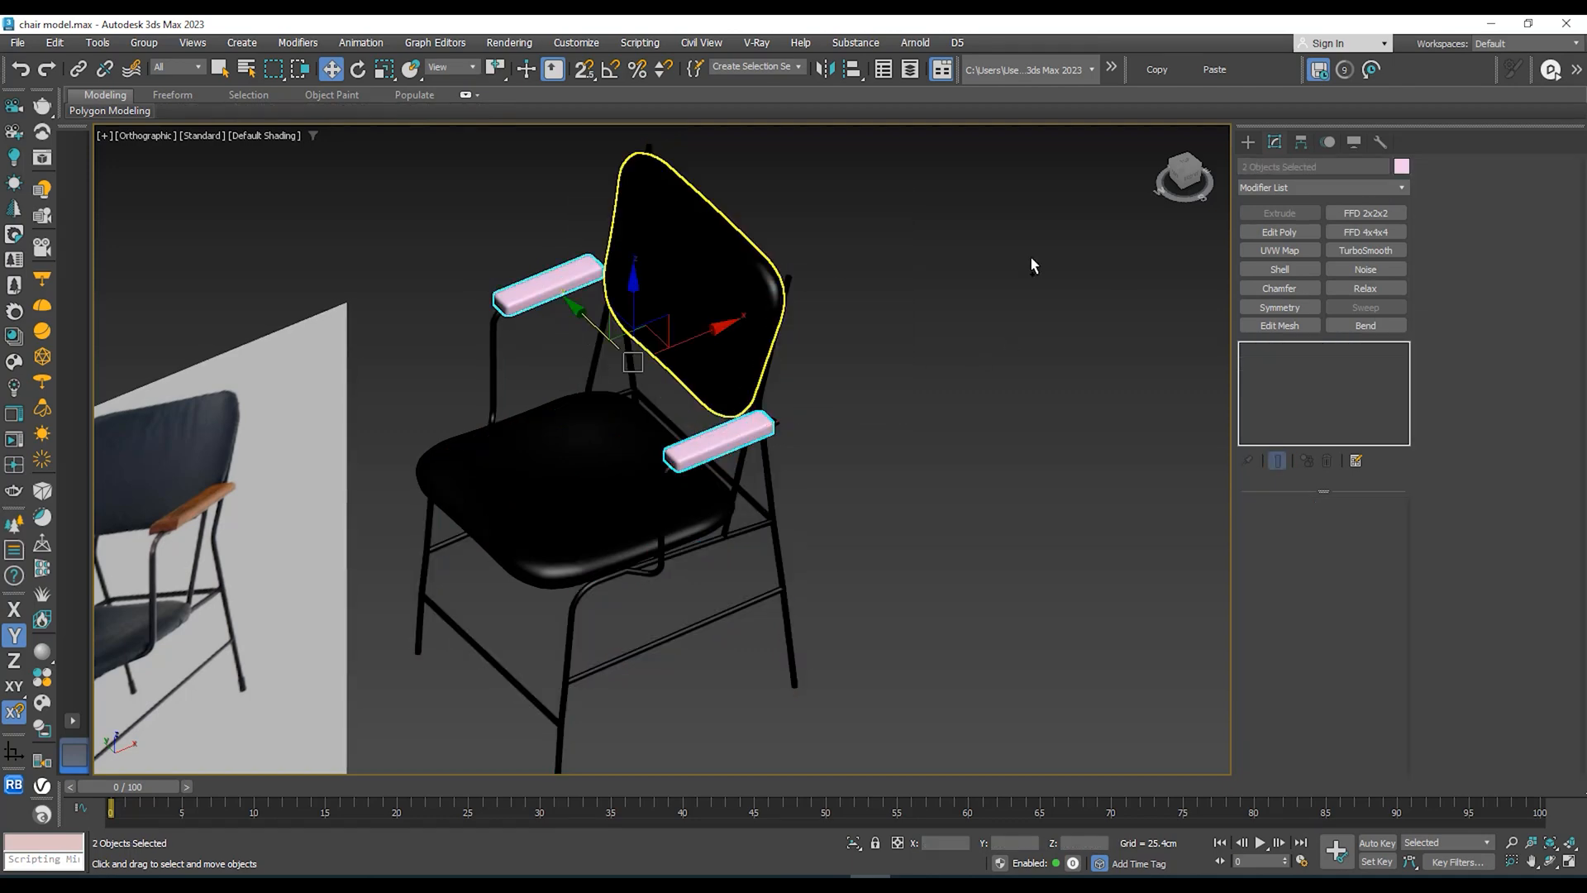
click(1401, 167)
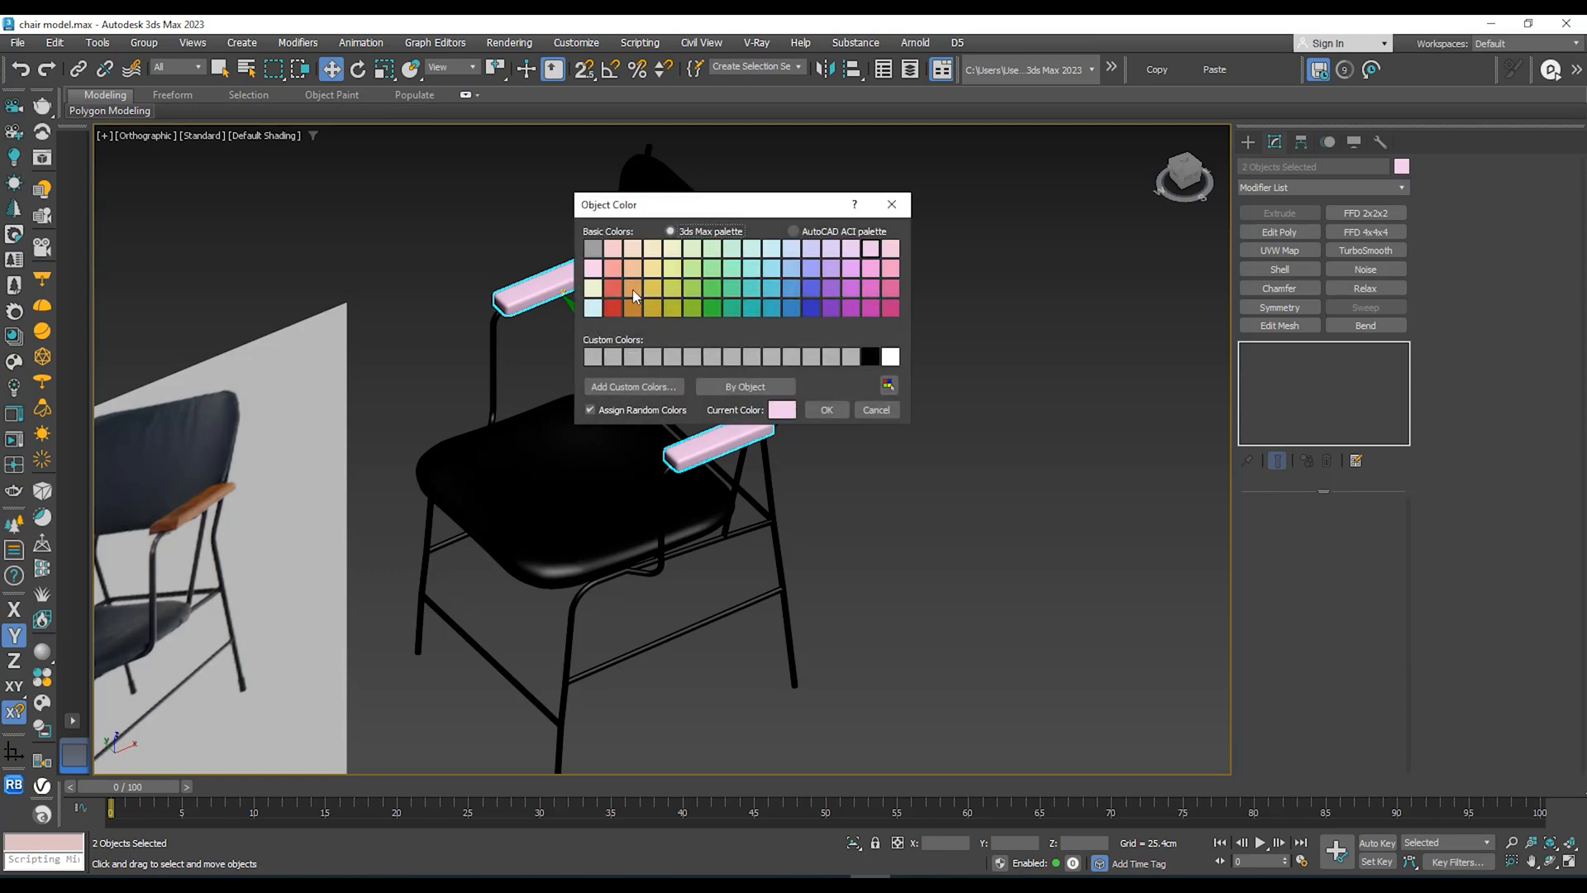
click(827, 410)
click(861, 405)
scroll(861, 405, down, 3)
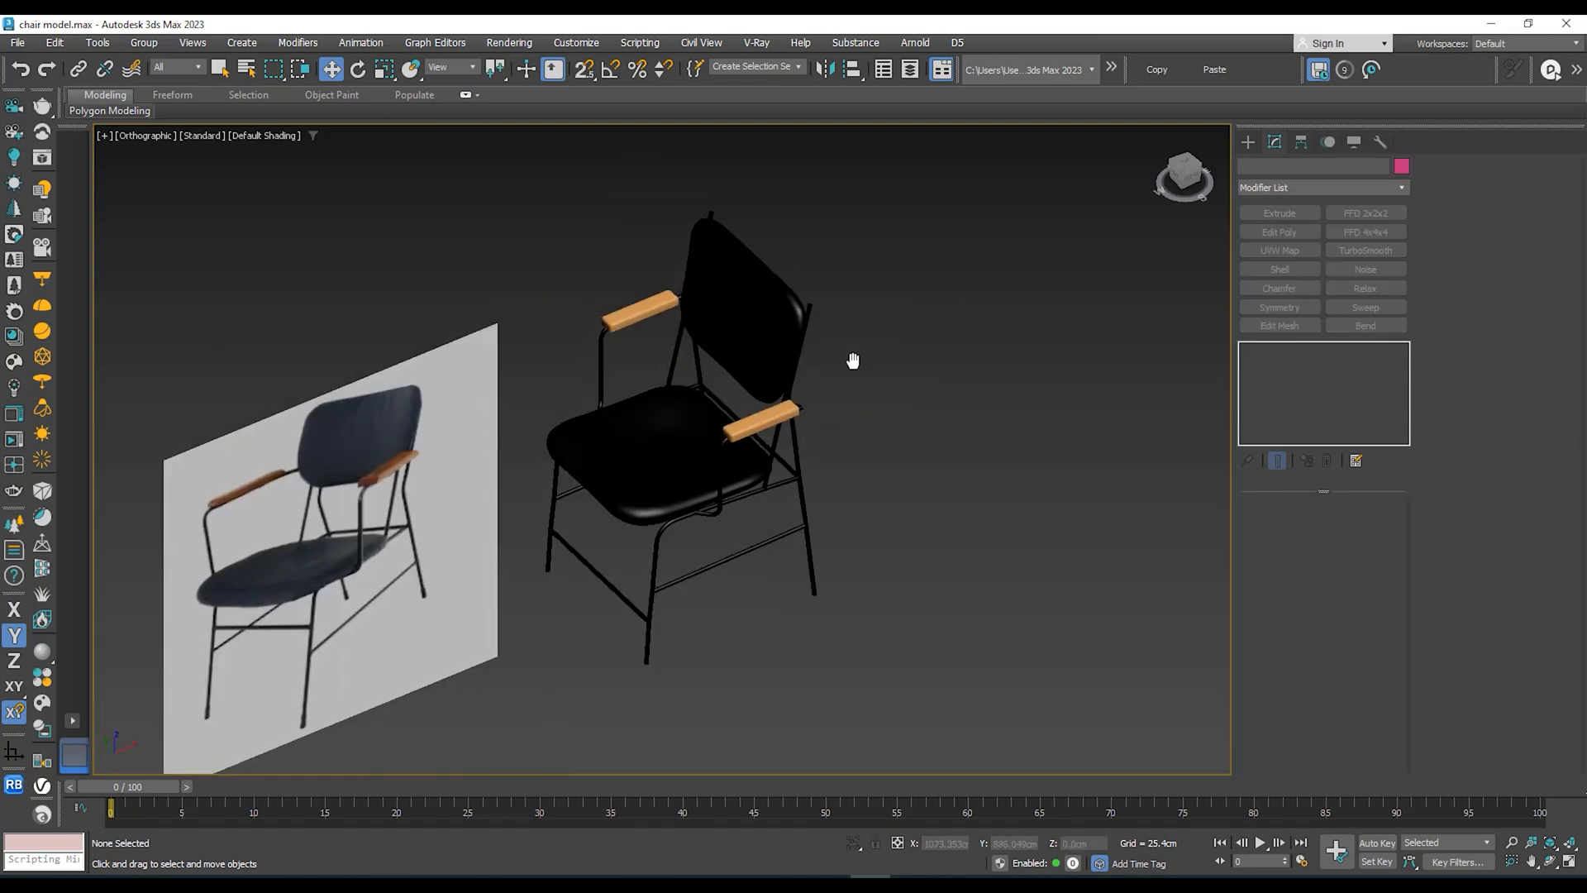
Step: Recolor both armrest pads with the darker orange from the basic palette's last row
ctrl+click(670, 213)
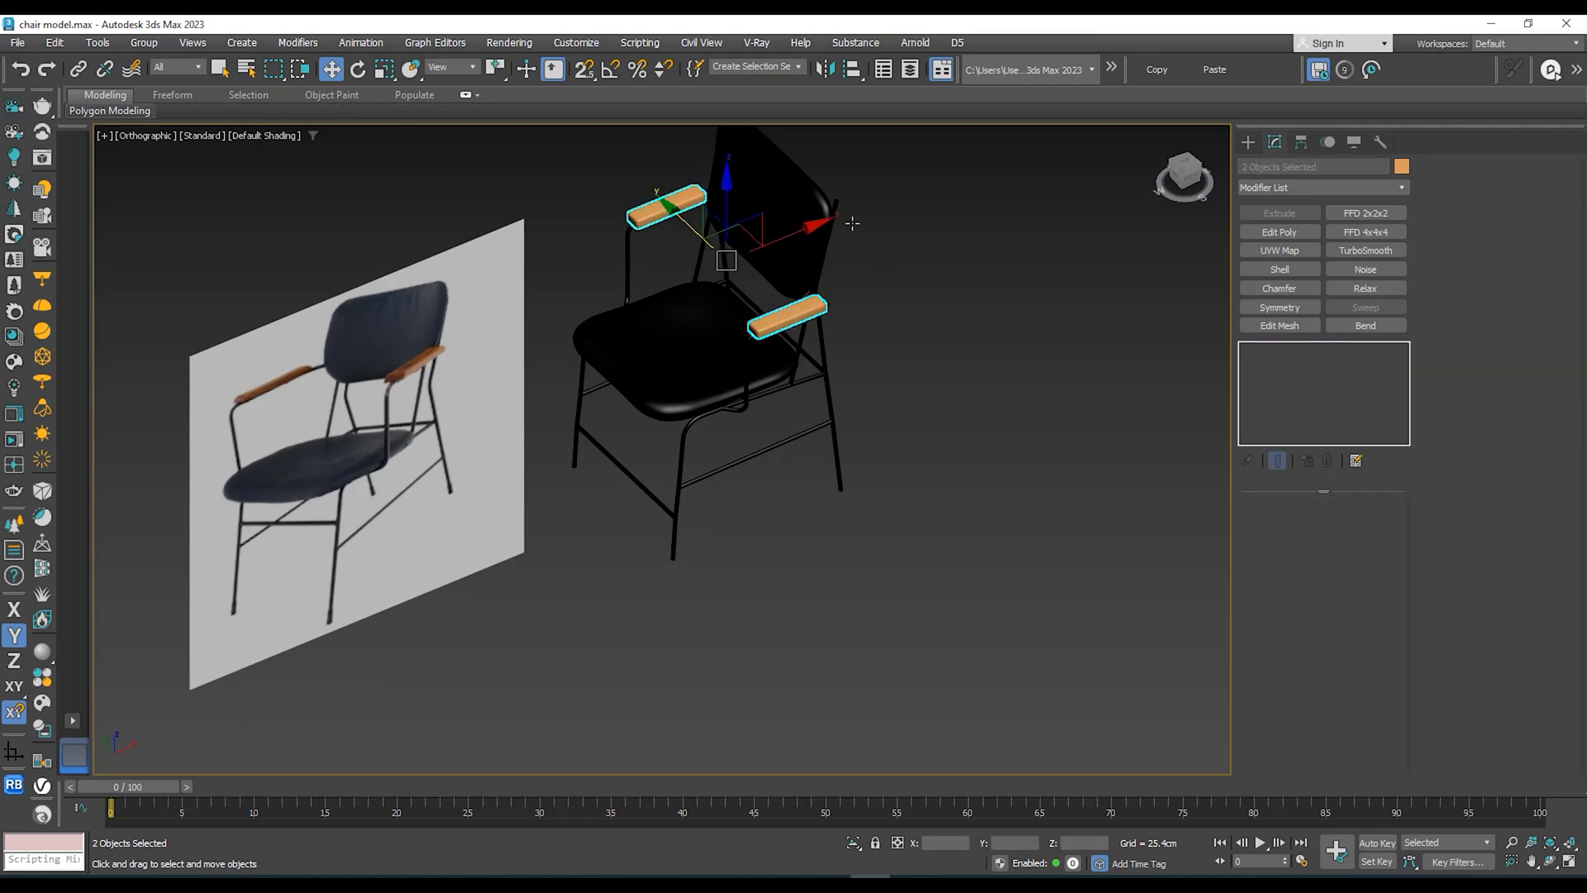
click(1401, 168)
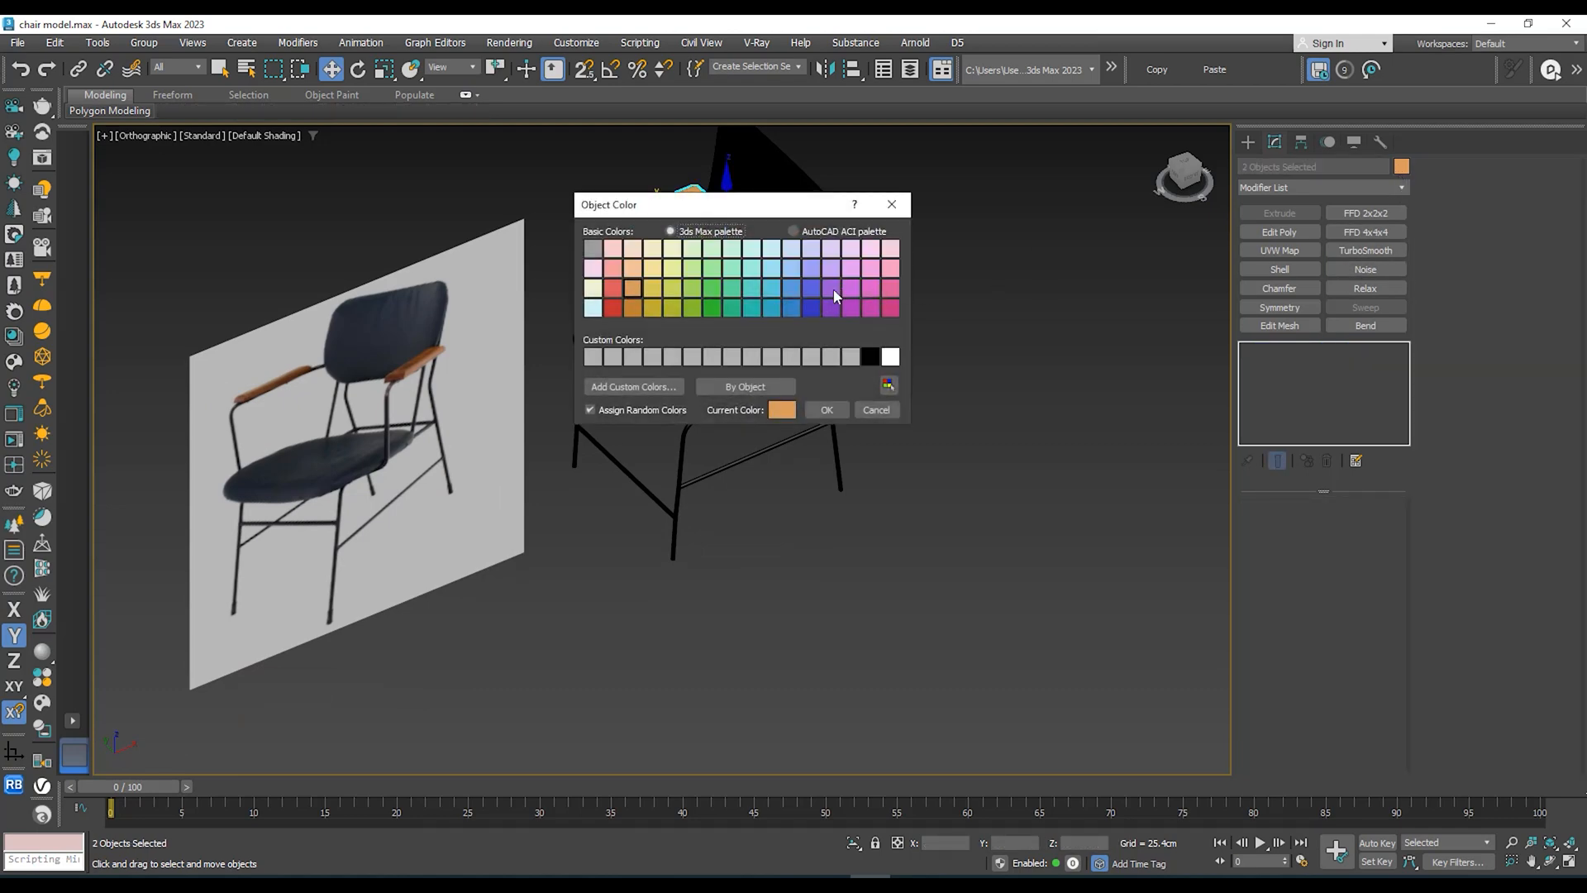
click(634, 307)
click(825, 414)
click(934, 385)
Step: Compare the colored chair model with the reference image from several angles
middle_drag(854, 364, 877, 414)
click(705, 414)
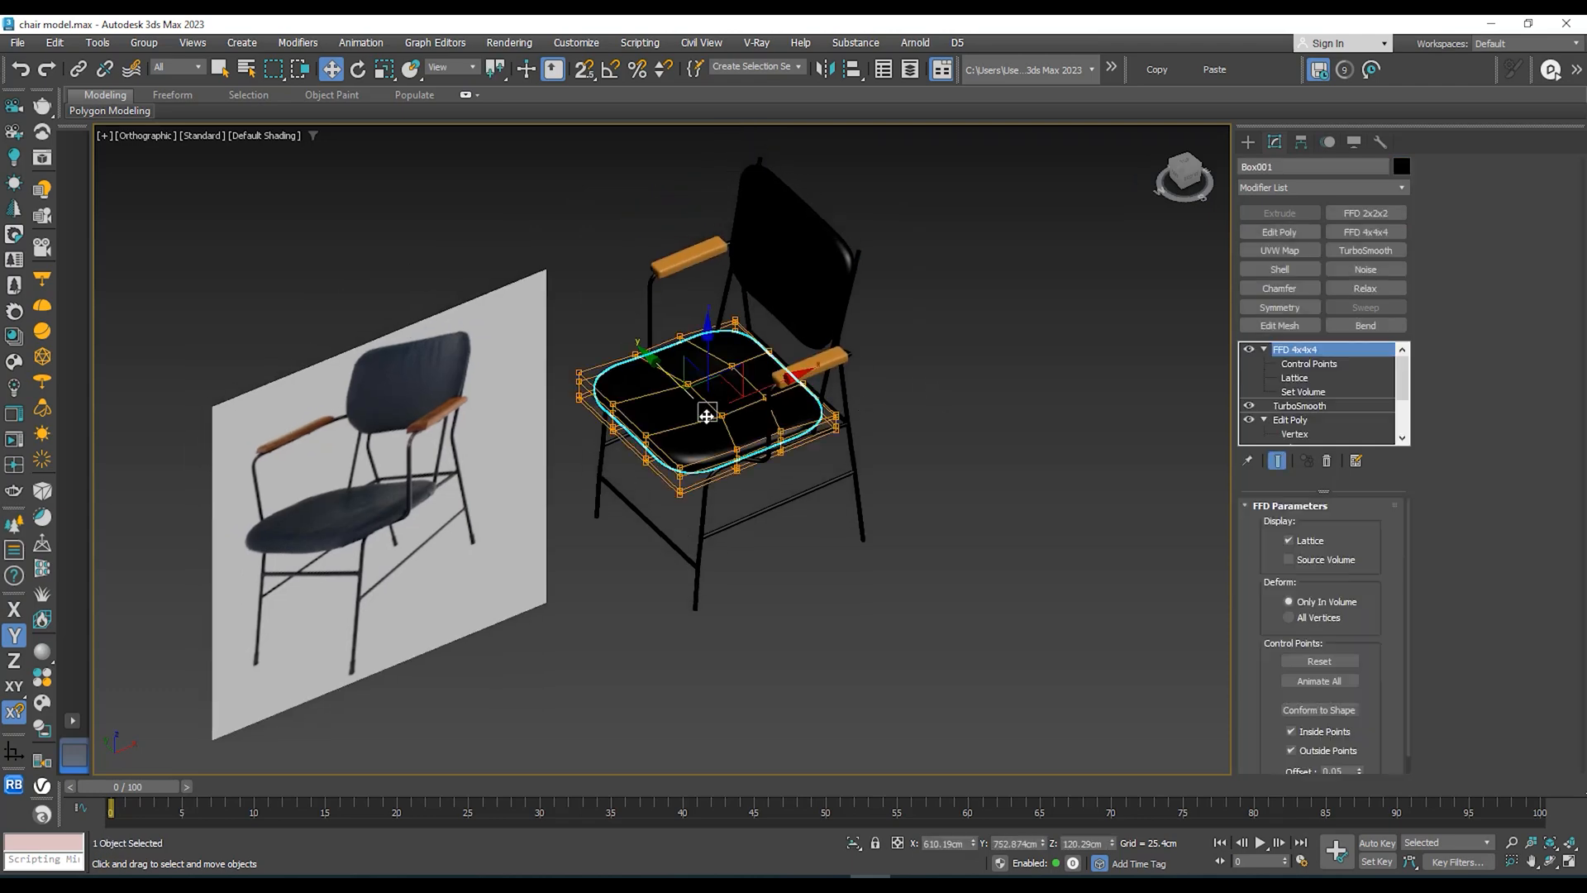
alt+middle_drag(706, 414, 973, 387)
click(837, 484)
alt+middle_drag(837, 484, 608, 444)
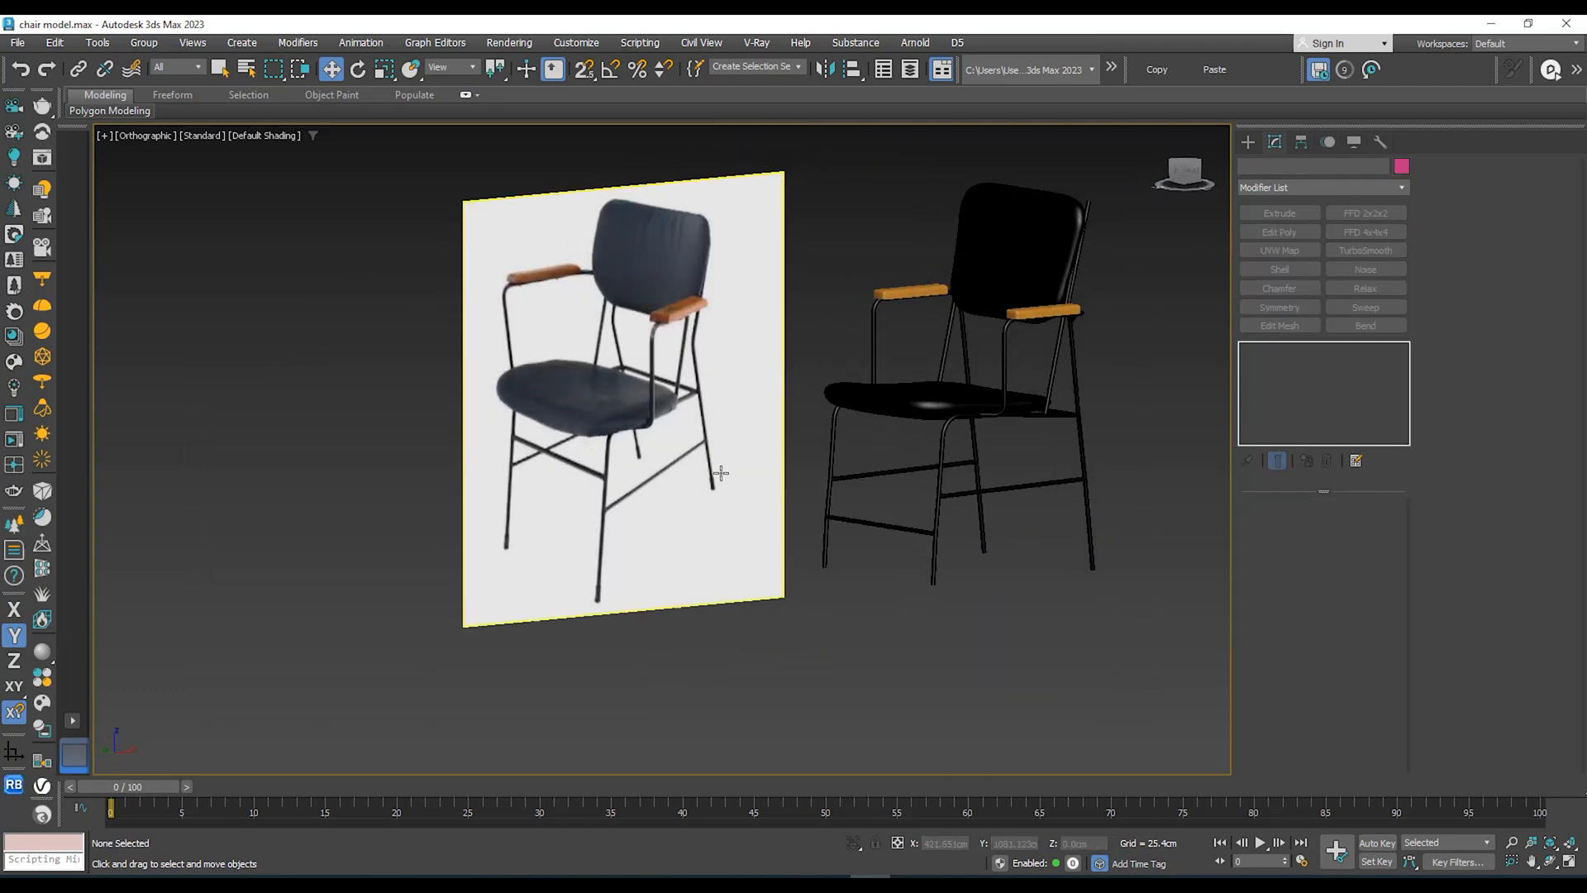
middle_drag(759, 478, 658, 454)
alt+middle_drag(658, 455, 618, 463)
alt+middle_drag(882, 412, 898, 356)
Step: Examine the foot caps on the reference chair's legs and compare them with the model's leg ends
scroll(818, 394, up, 3)
scroll(436, 471, up, 8)
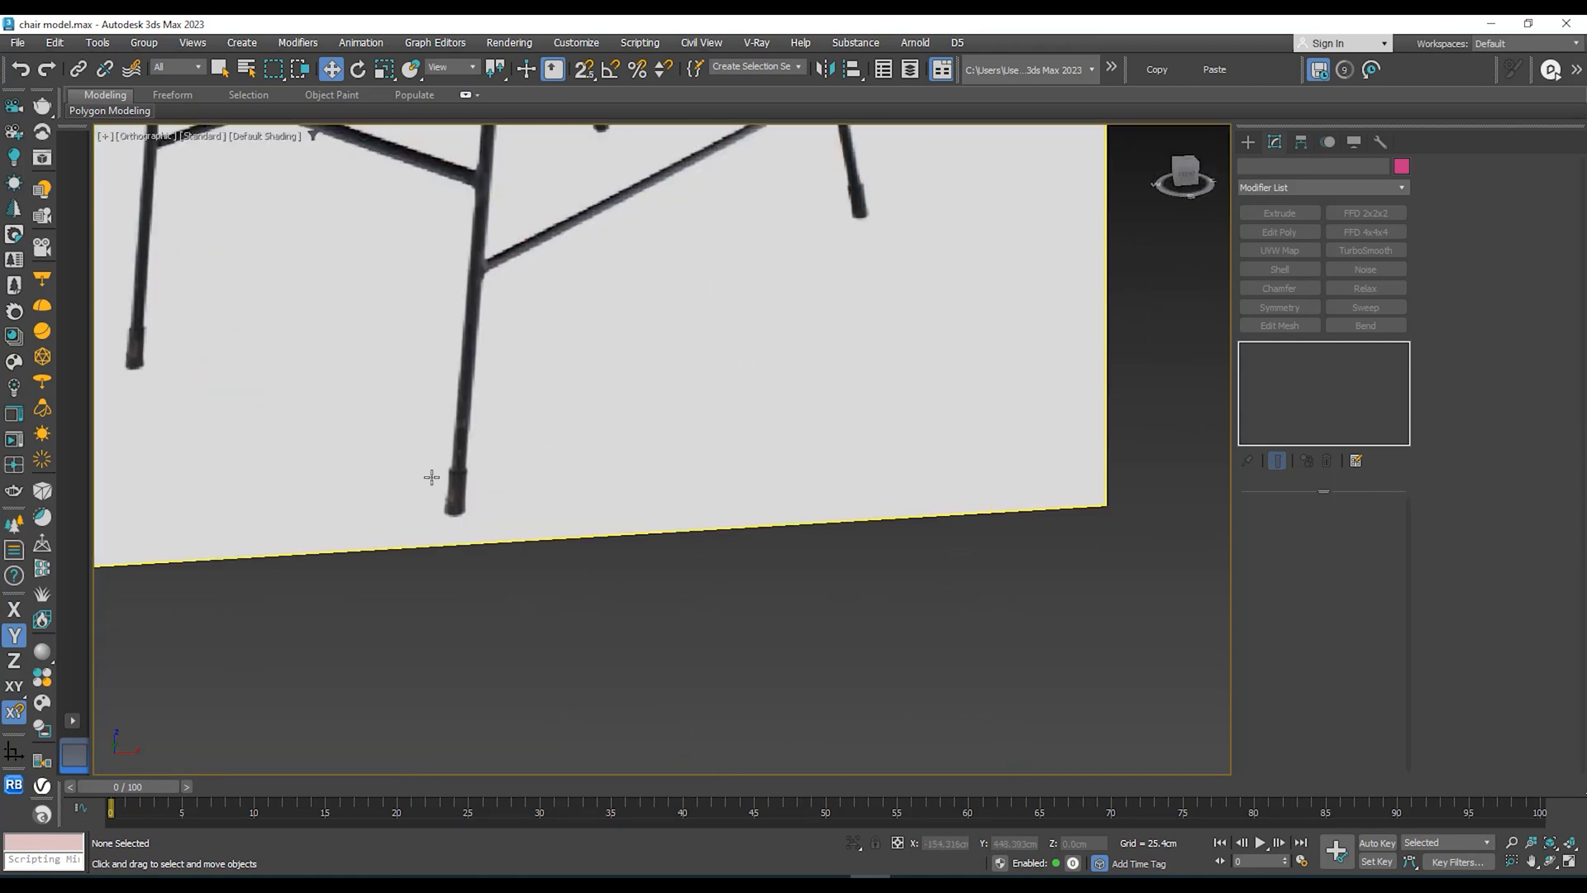
scroll(347, 397, down, 4)
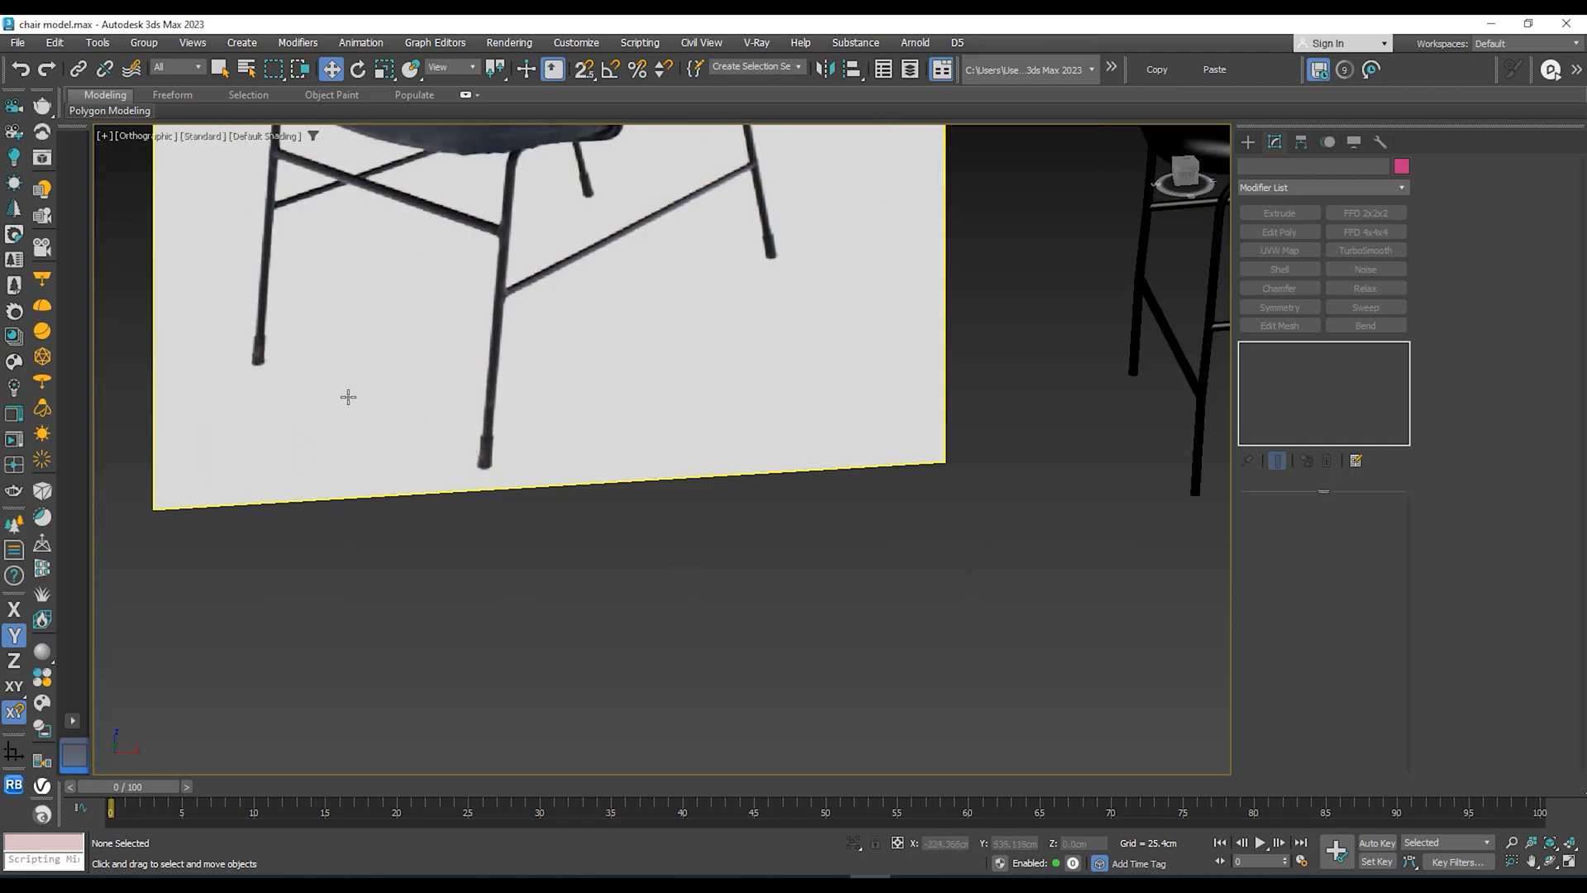
scroll(350, 464, up, 4)
scroll(366, 430, down, 3)
scroll(532, 483, up, 2)
scroll(266, 482, up, 2)
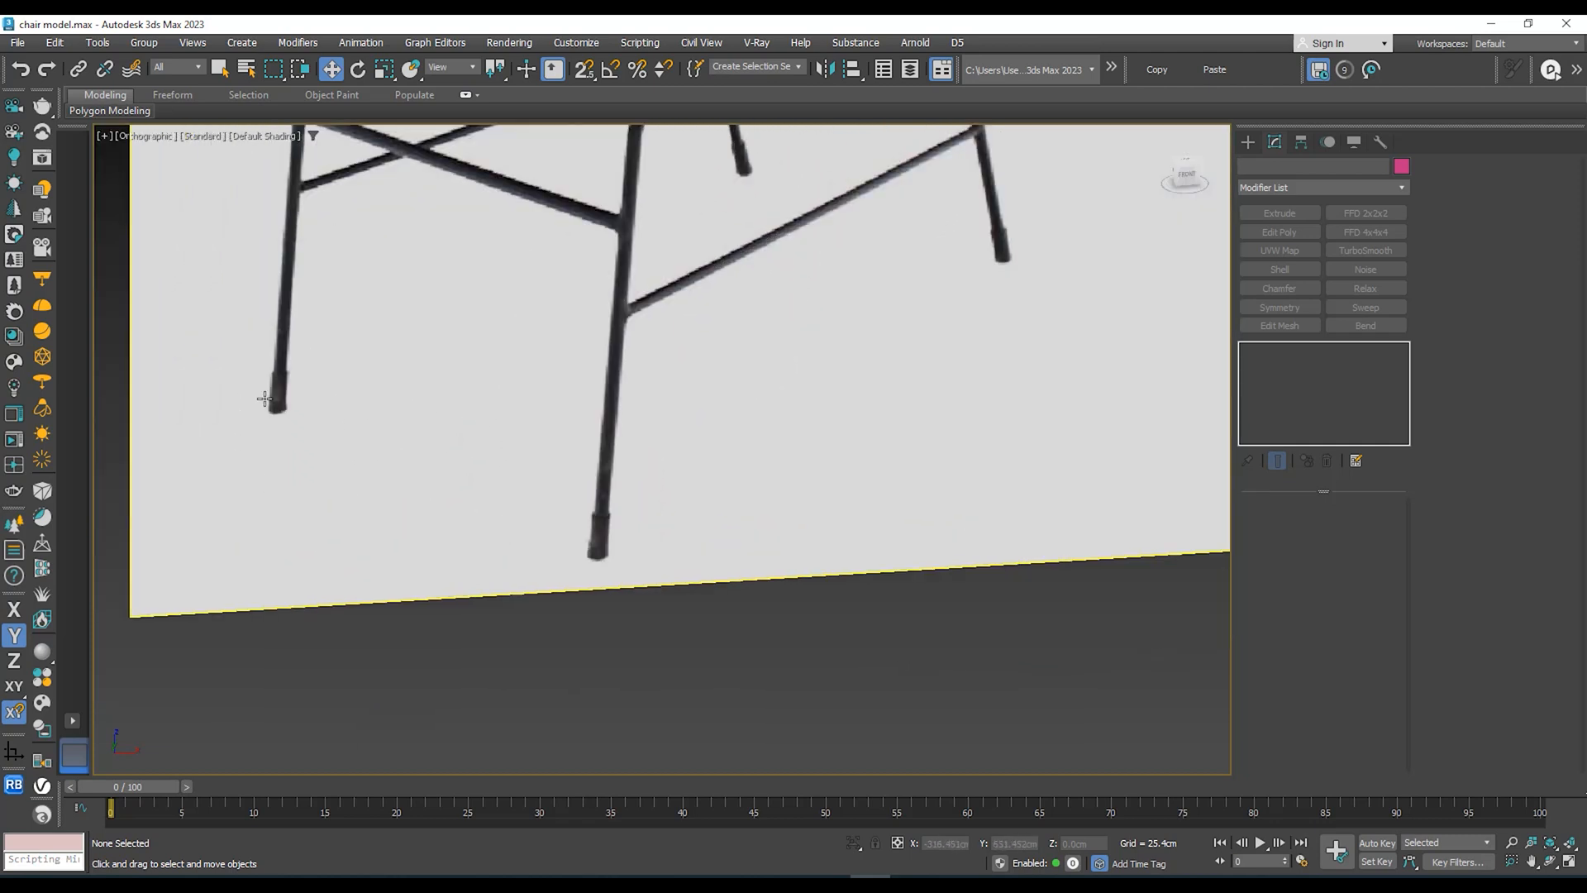
scroll(559, 472, down, 2)
scroll(595, 438, down, 1)
scroll(771, 195, down, 2)
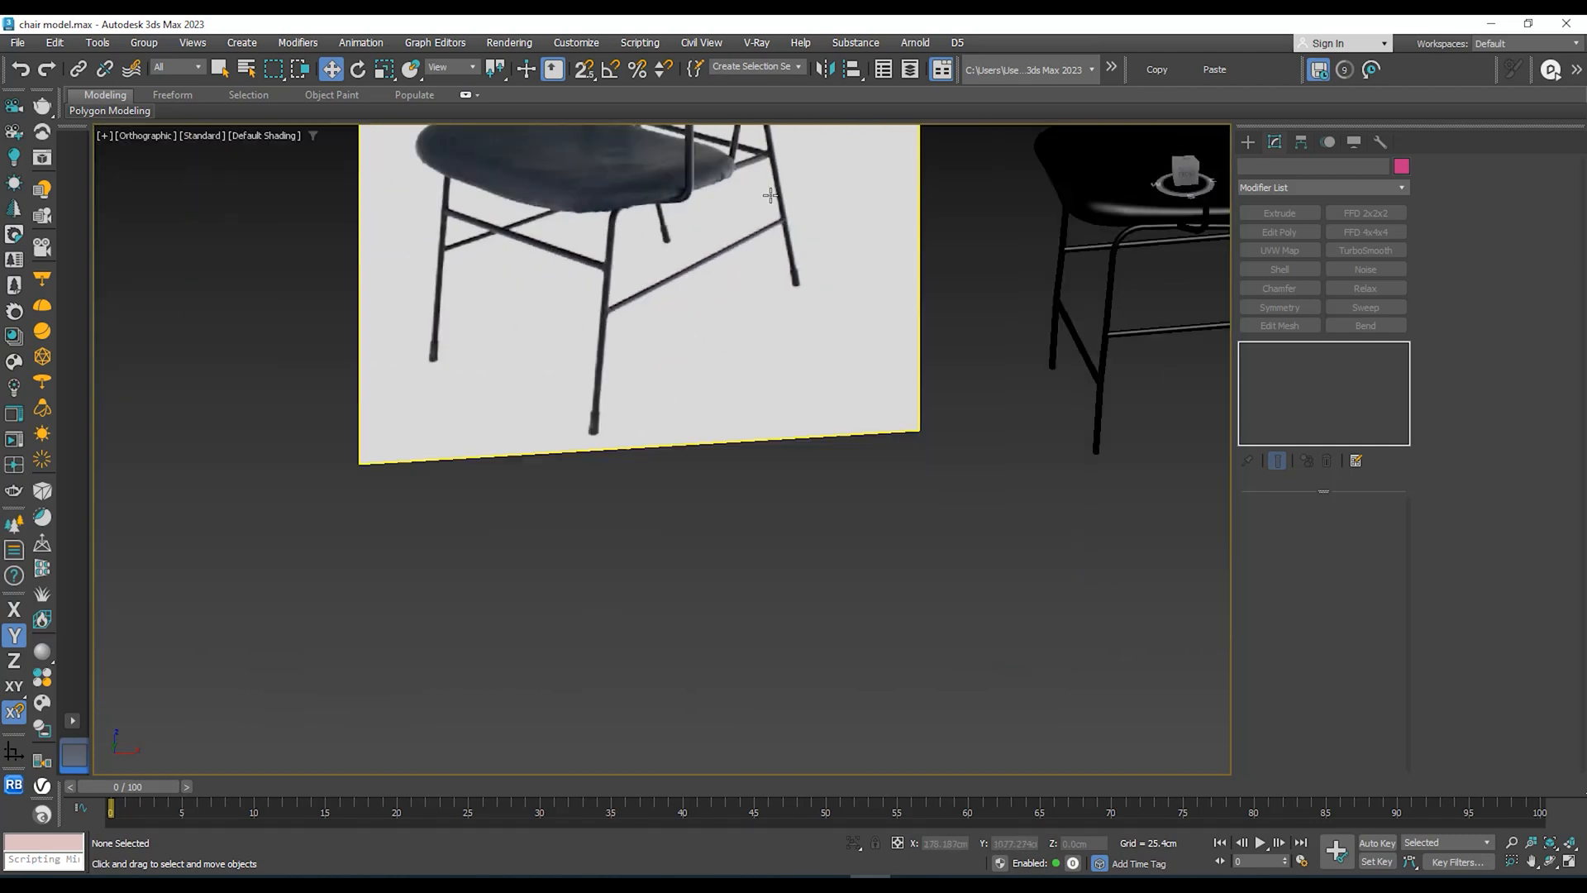
middle_drag(618, 445, 469, 393)
scroll(835, 380, up, 2)
mouse_move(783, 404)
middle_down()
mouse_move(726, 380)
mouse_move(813, 413)
middle_up()
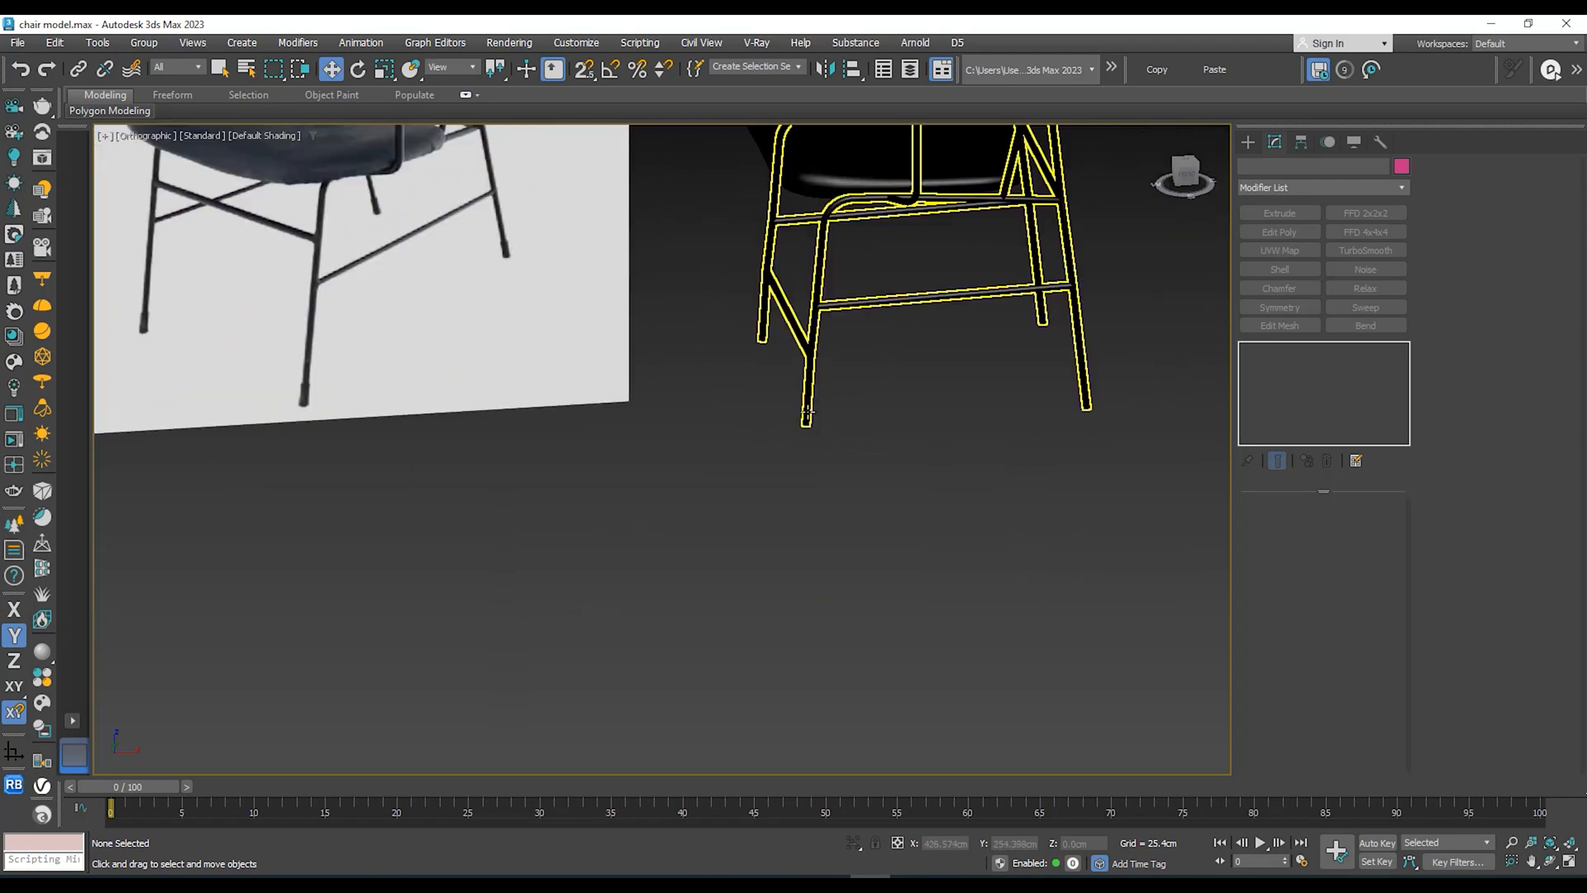
Step: Create a cylinder about 14 cm in radius and 74 cm high at the frame's front corner, working from the top view
click(817, 418)
key(t)
key(F3)
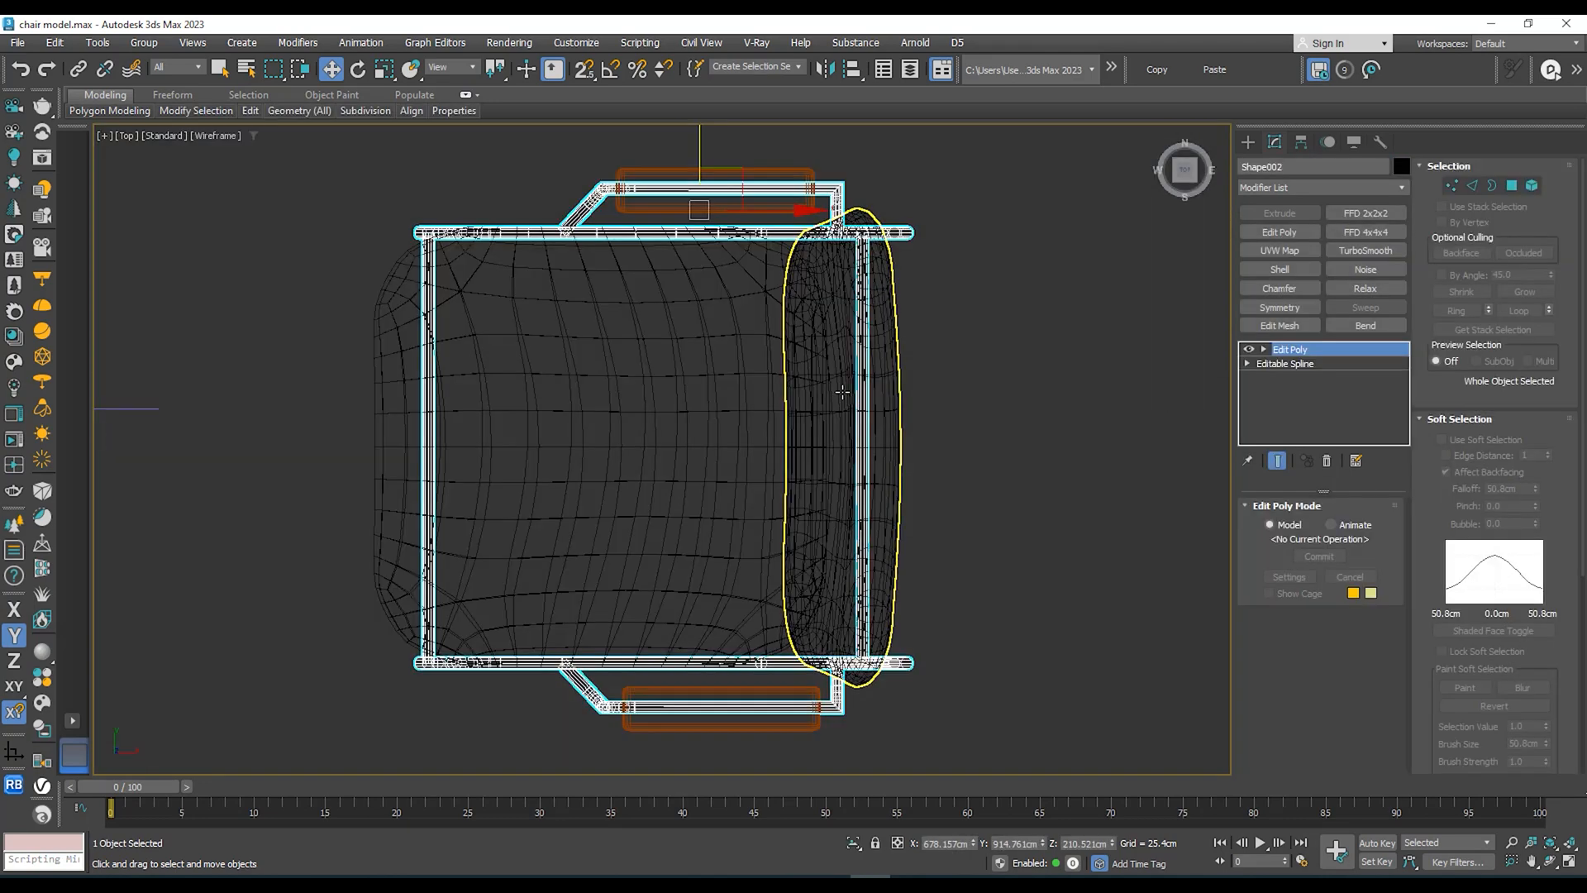
click(1249, 142)
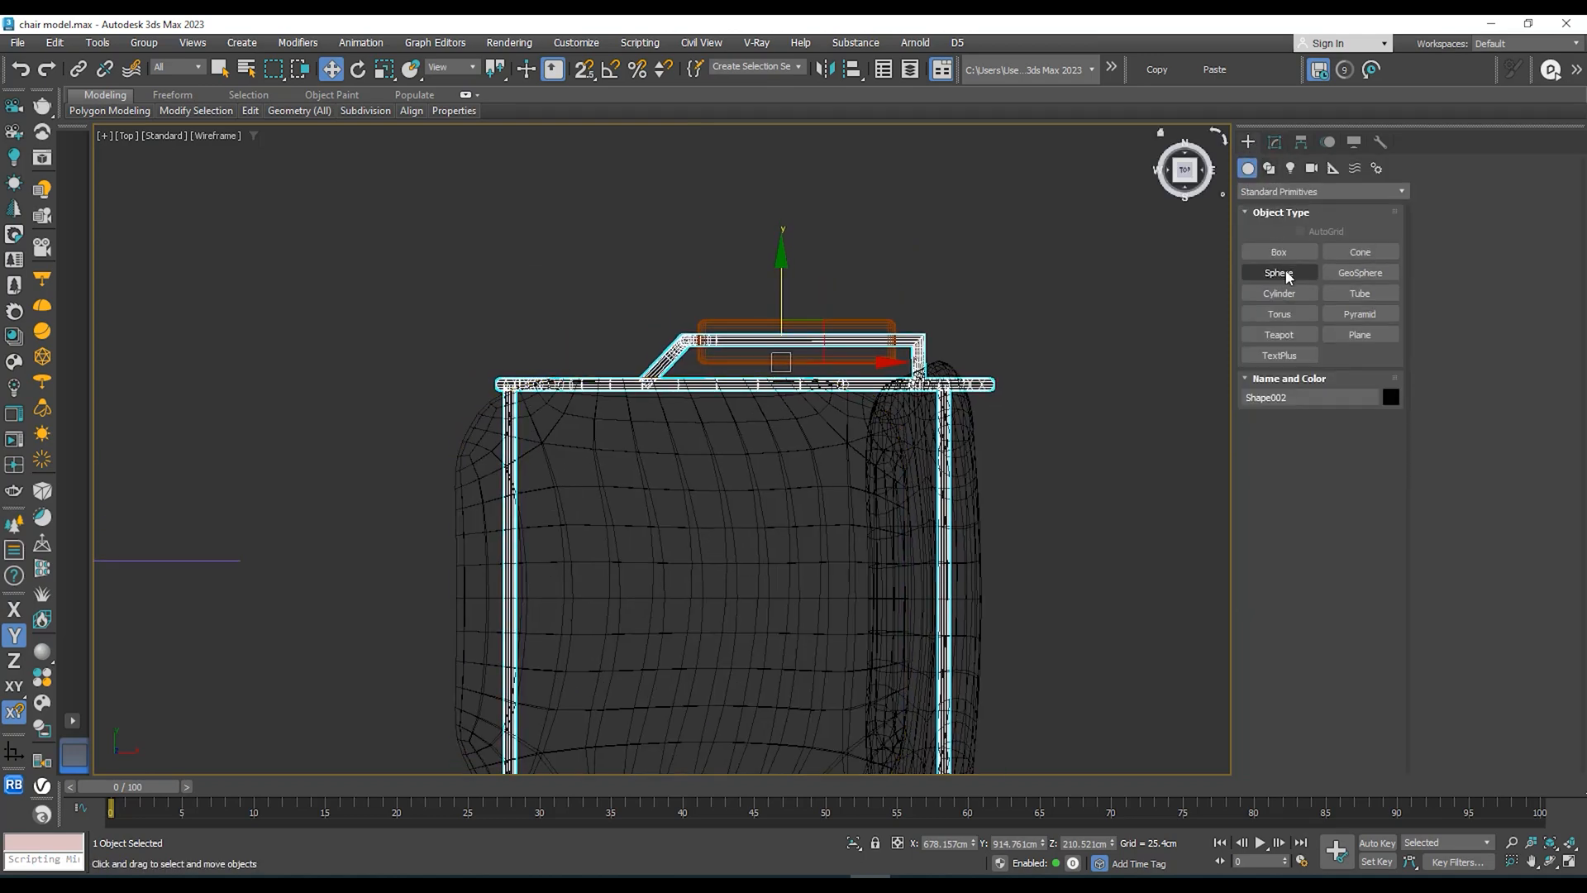
click(1277, 297)
middle_drag(529, 368, 714, 316)
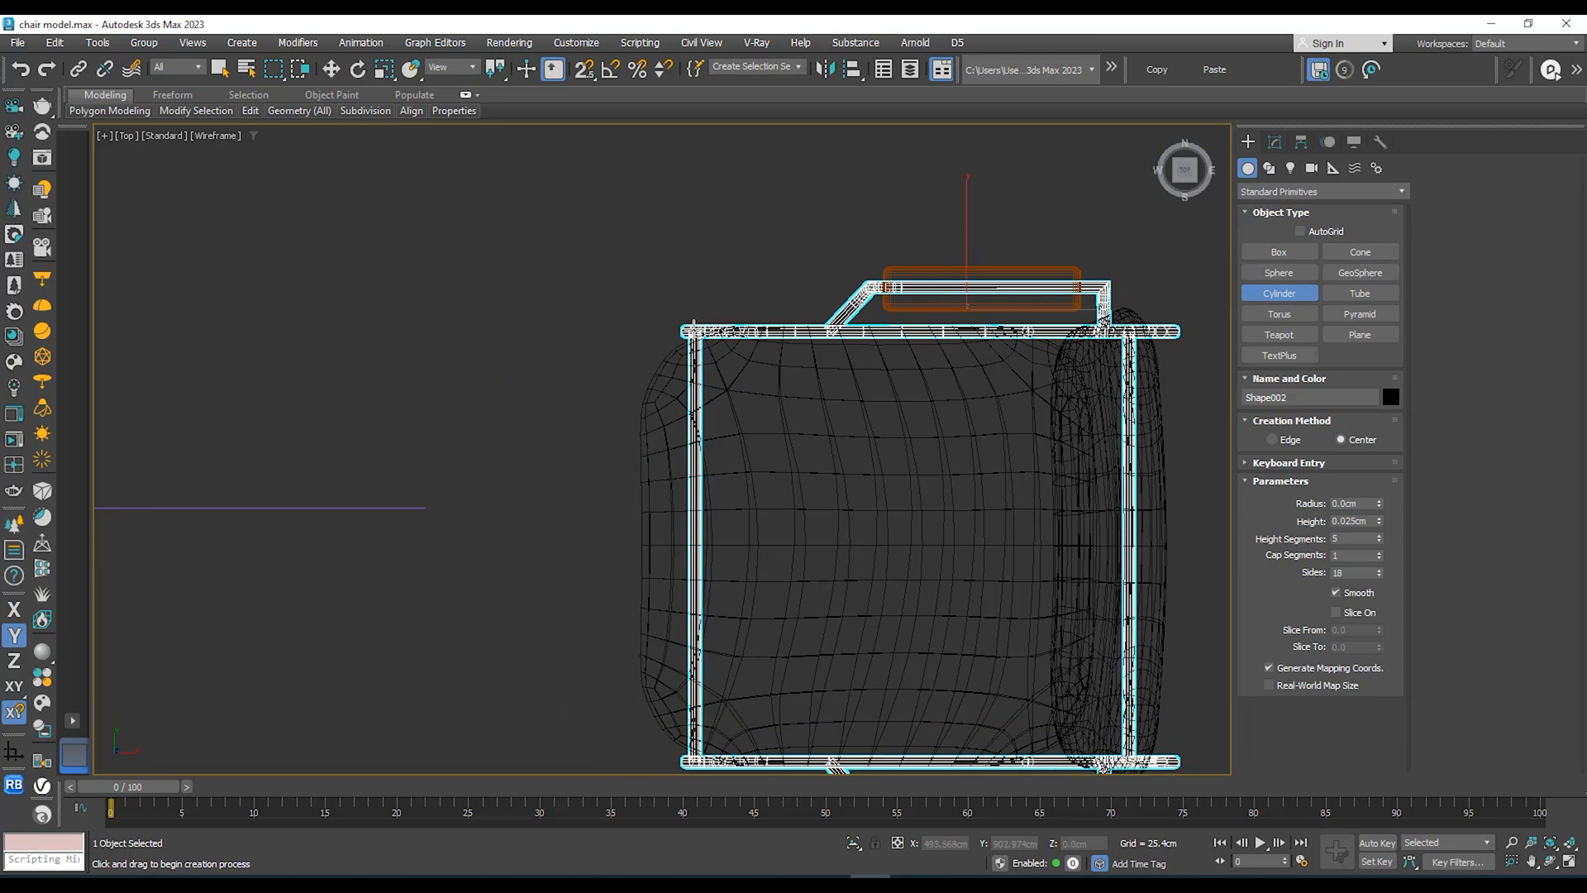
drag(697, 330, 701, 329)
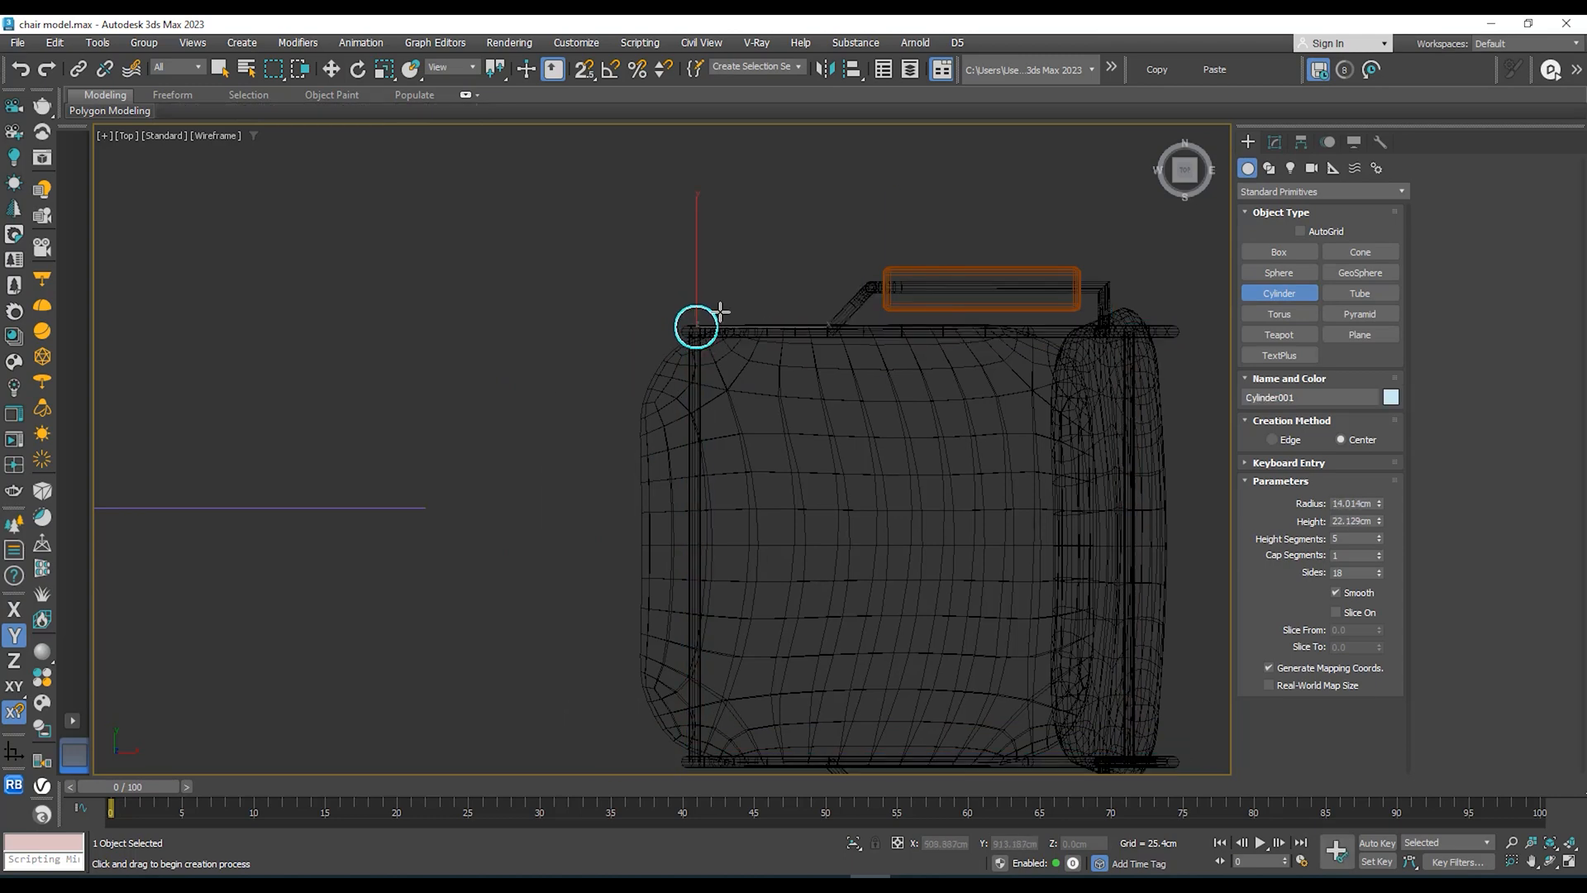
middle_drag(729, 297, 772, 201)
key(F3)
alt+middle_drag(688, 268, 682, 184)
click(714, 245)
mouse_move(713, 246)
middle_down()
mouse_move(685, 279)
mouse_move(686, 247)
middle_up()
Step: Lower the cylinder along Z by about 161 cm to the bottom end of the front leg
key(w)
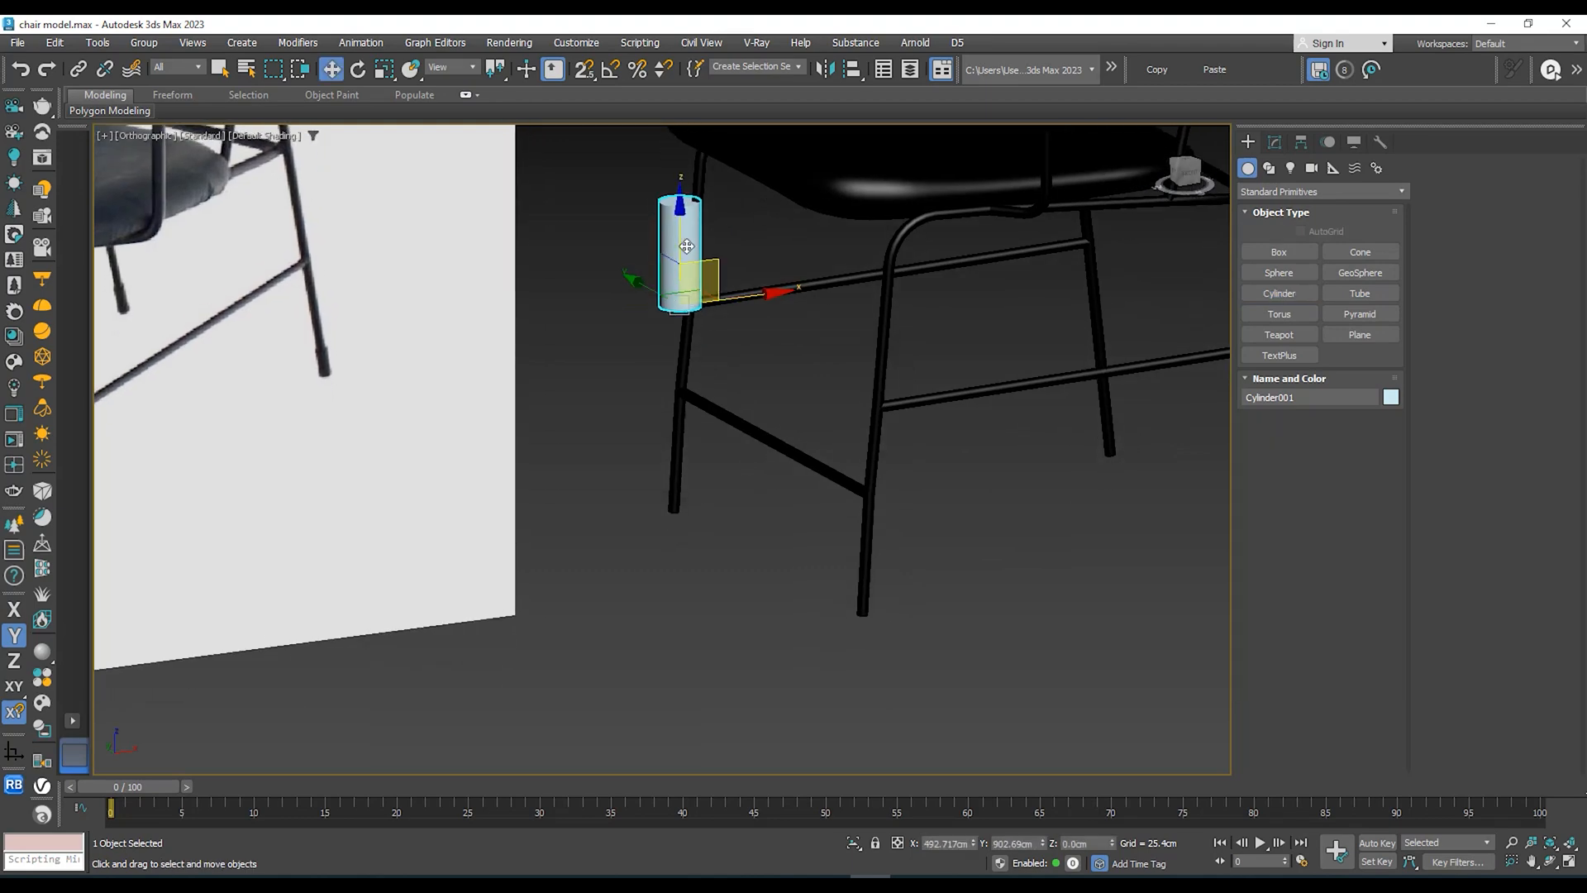
drag(686, 246, 690, 470)
alt+middle_drag(690, 470, 1126, 258)
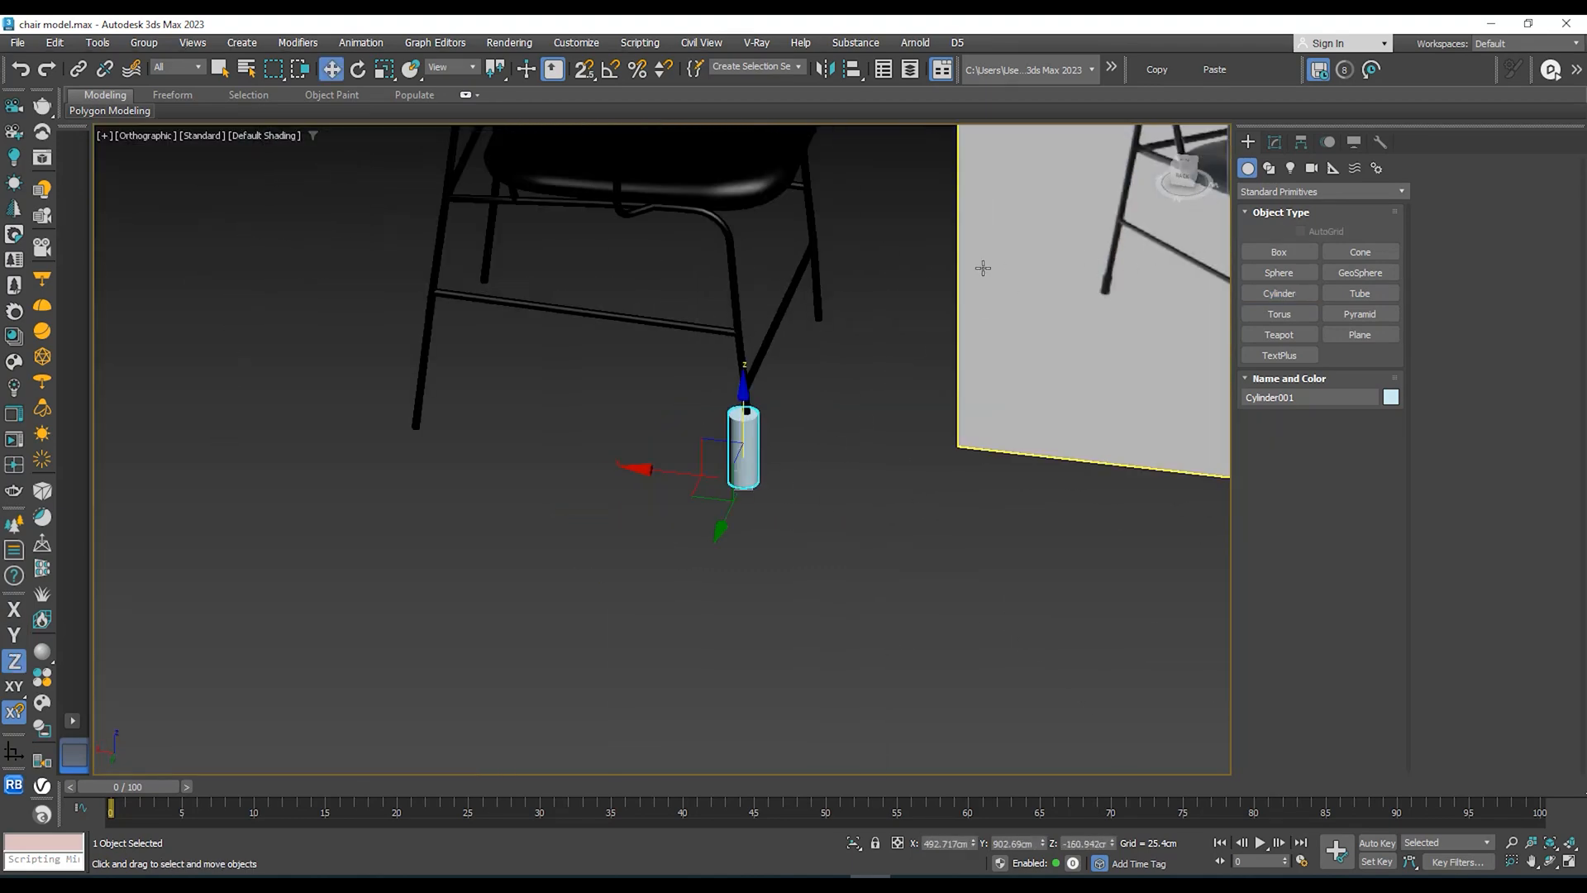
Step: Center the cylinder sideways on the front leg in the left view
key(l)
key(z)
scroll(763, 443, down, 4)
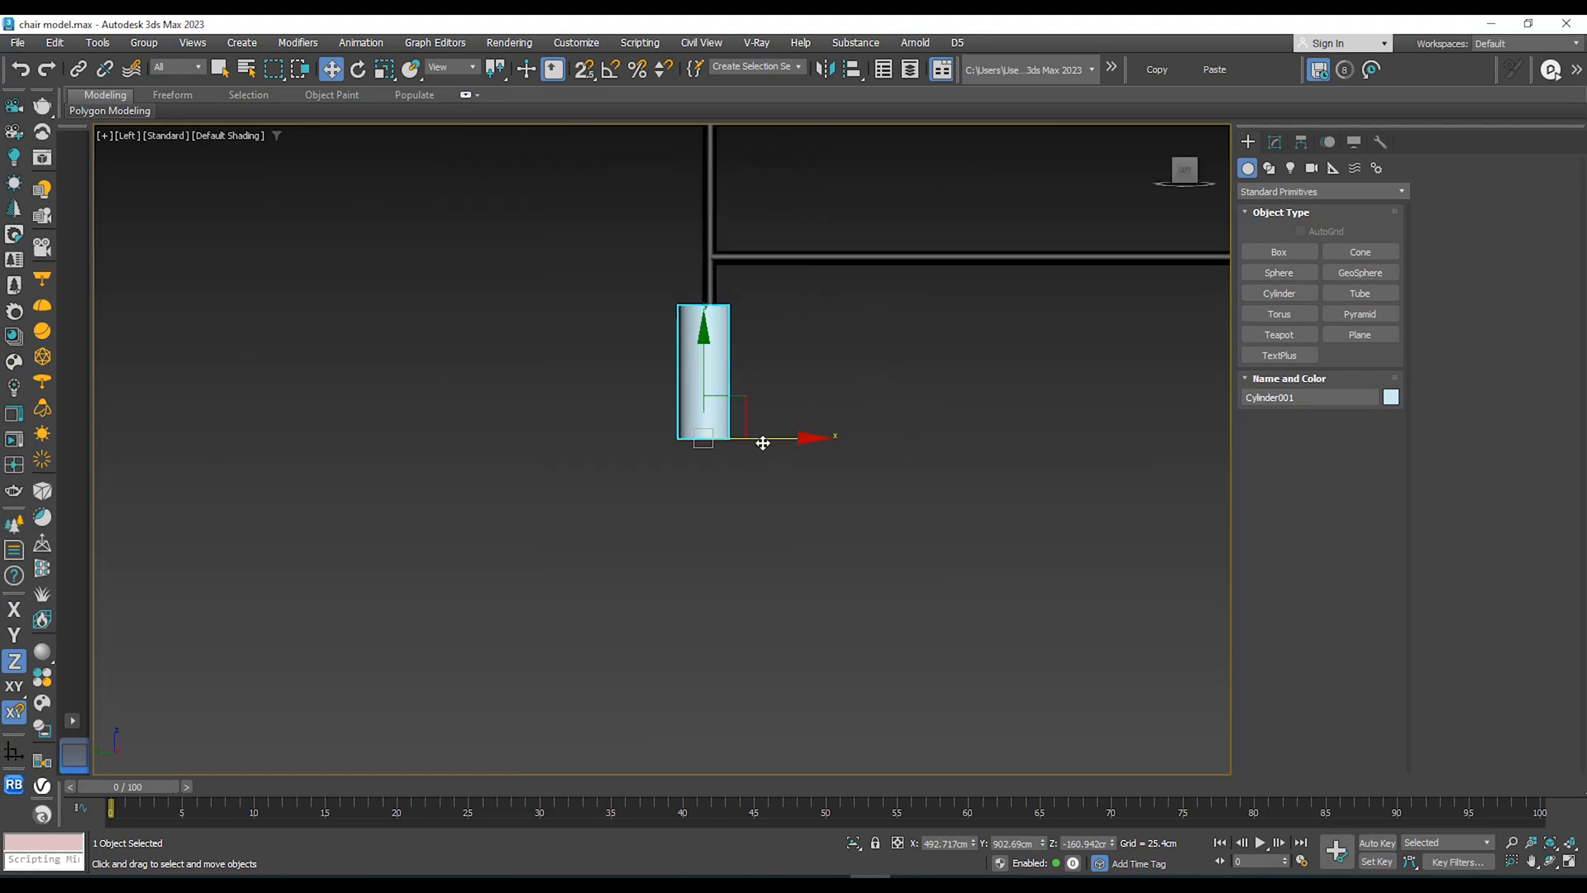
drag(763, 443, 770, 441)
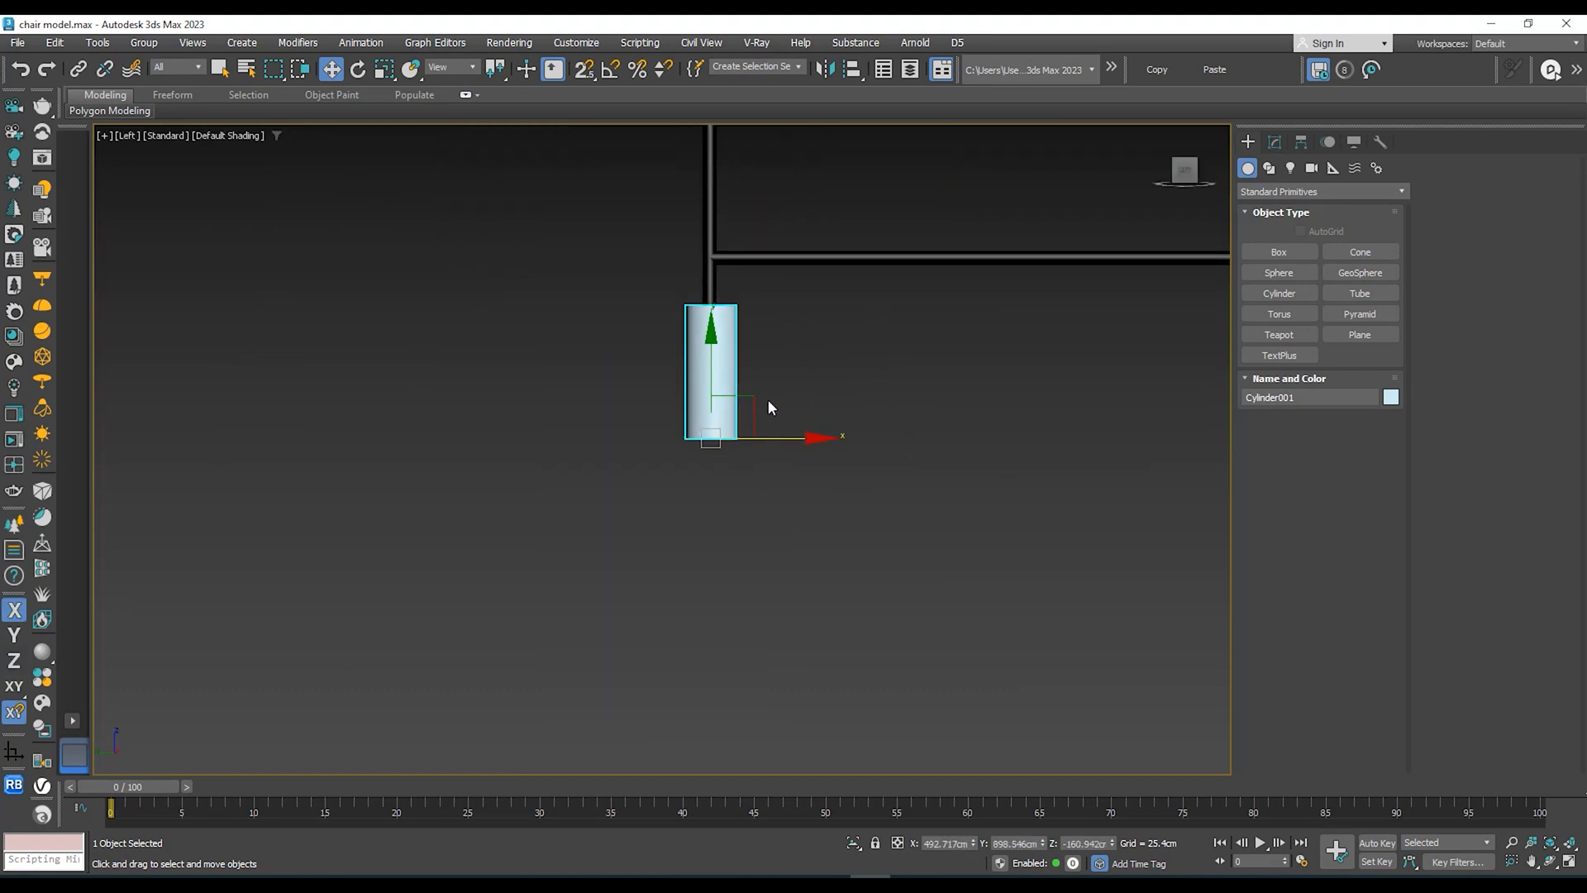
key(z)
scroll(770, 400, down, 4)
Step: Move the cylinder along X in the front view so it surrounds the tip of the slanted front leg
key(f)
key(z)
scroll(774, 413, down, 4)
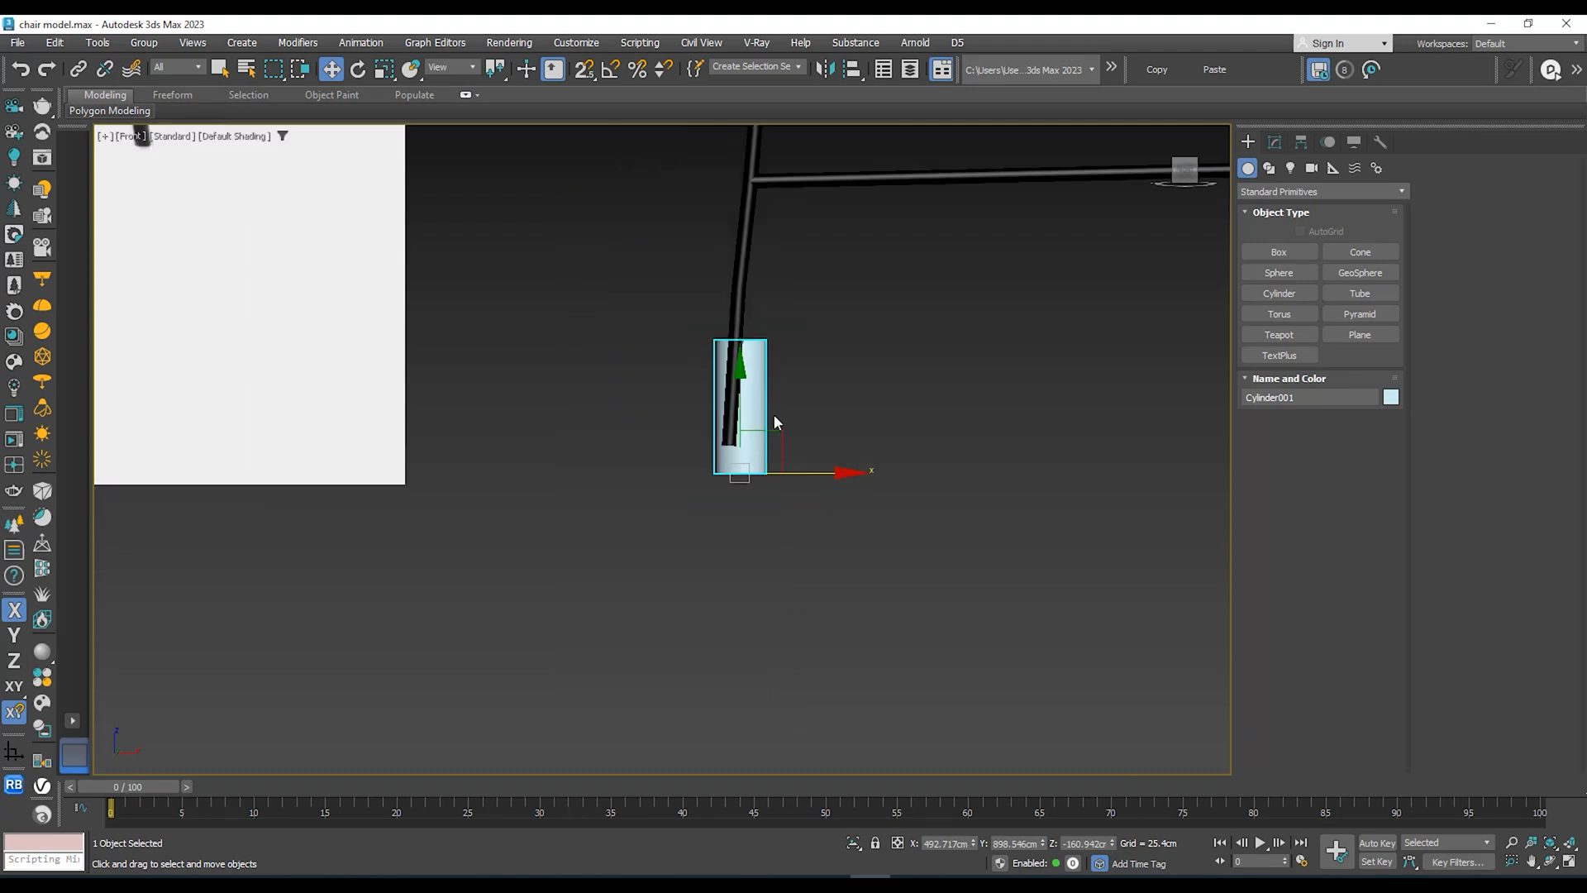
scroll(796, 374, down, 3)
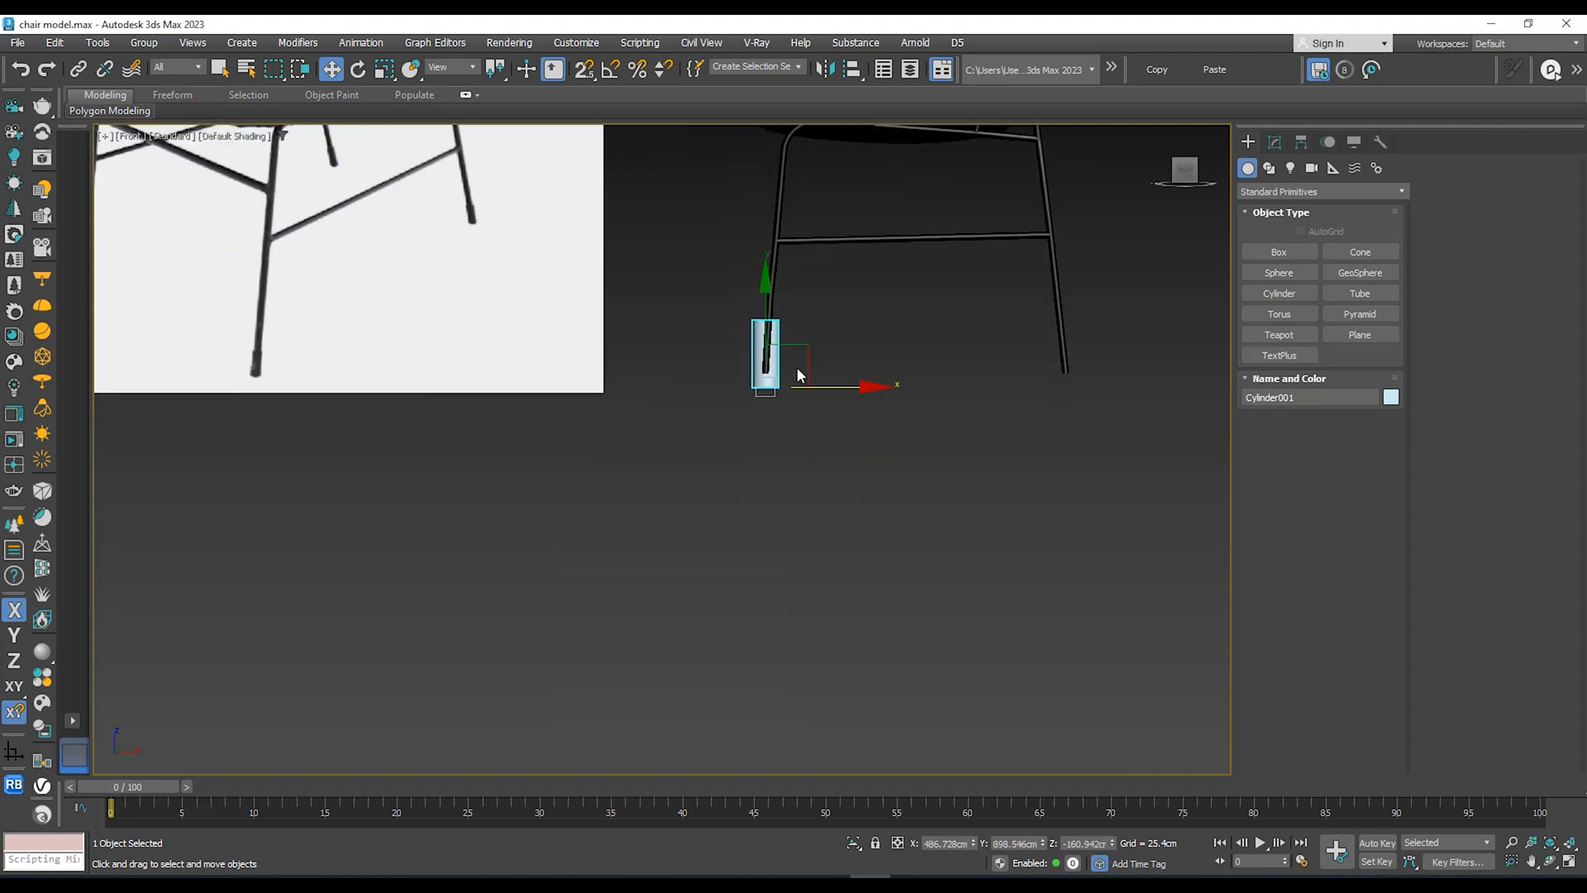
Step: Reduce the cylinder's radius to about 6.03 cm and its height to about 40.57 cm to suit the leg tip
scroll(239, 361, up, 2)
middle_drag(240, 362, 254, 420)
middle_drag(925, 395, 644, 380)
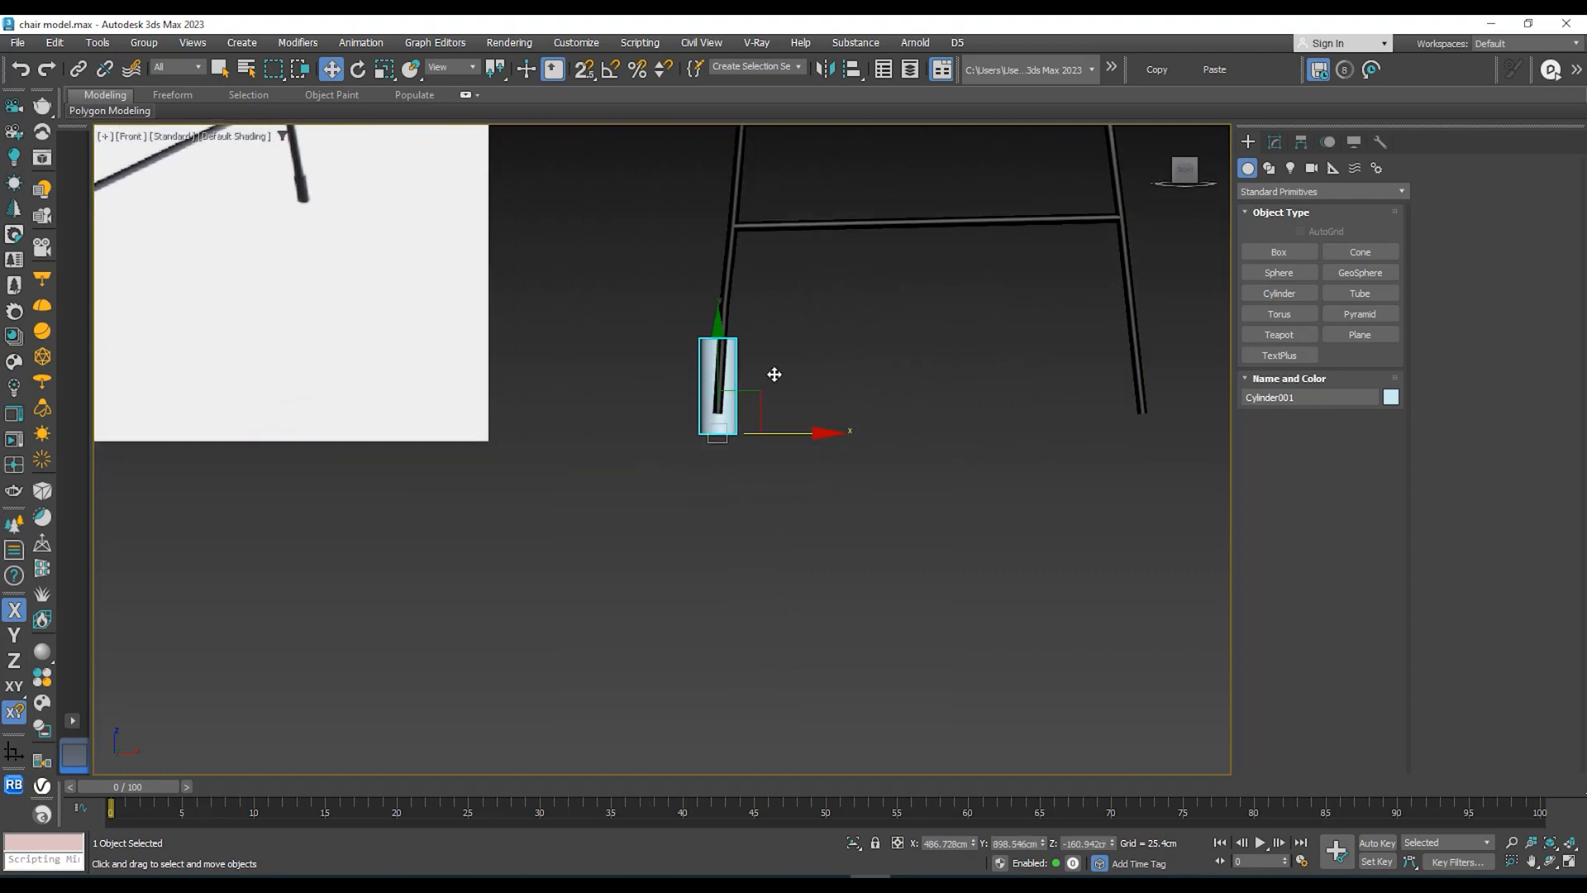
scroll(772, 372, down, 2)
middle_drag(772, 372, 781, 324)
click(1274, 142)
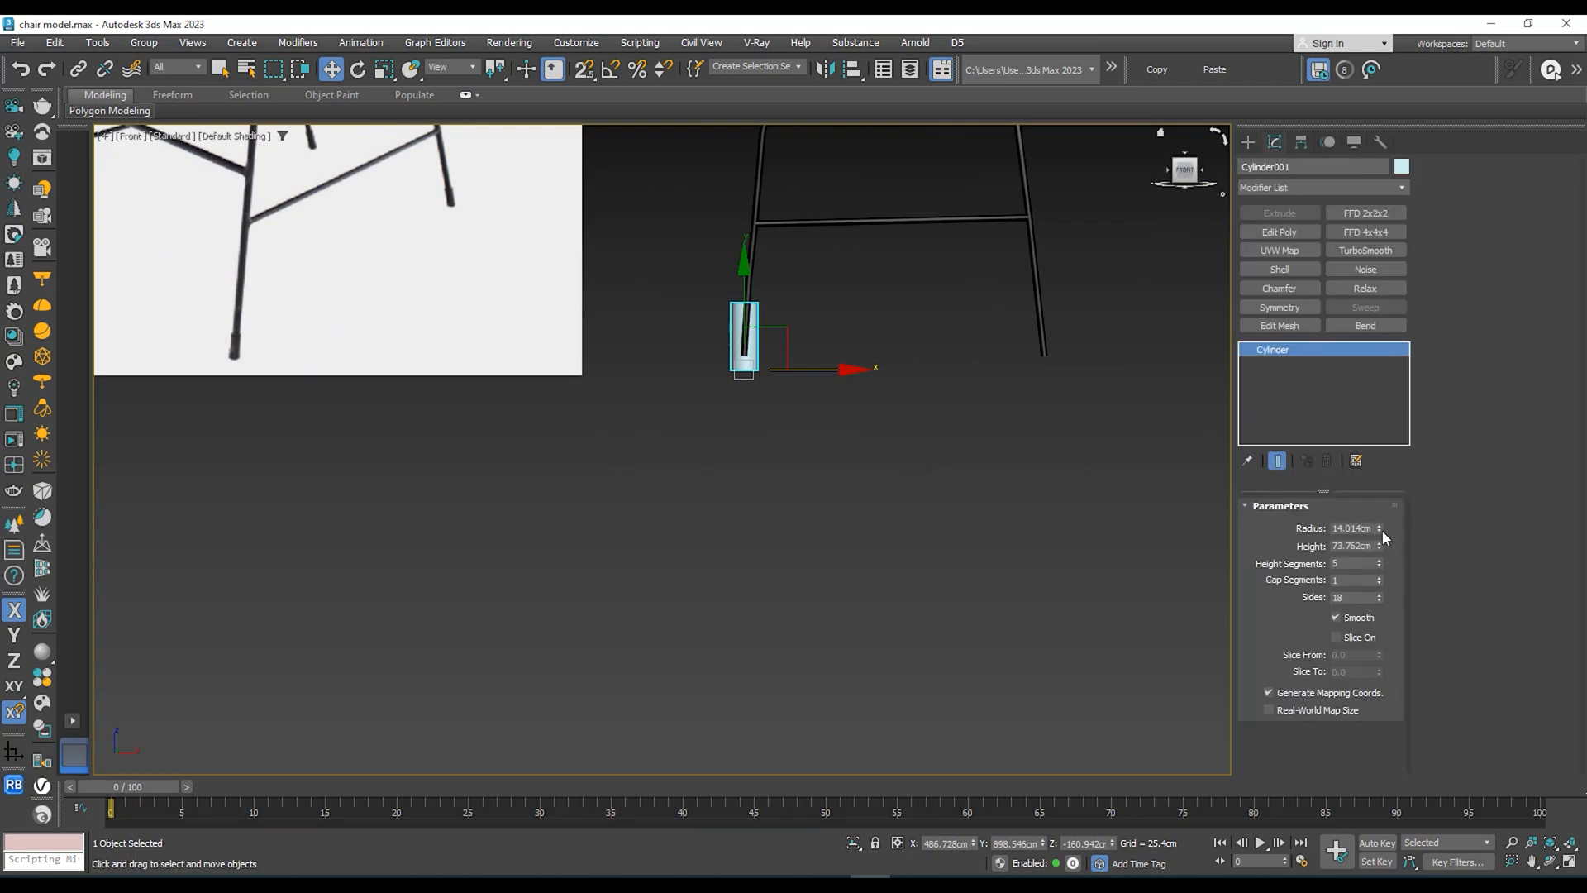
drag(1379, 529, 1380, 558)
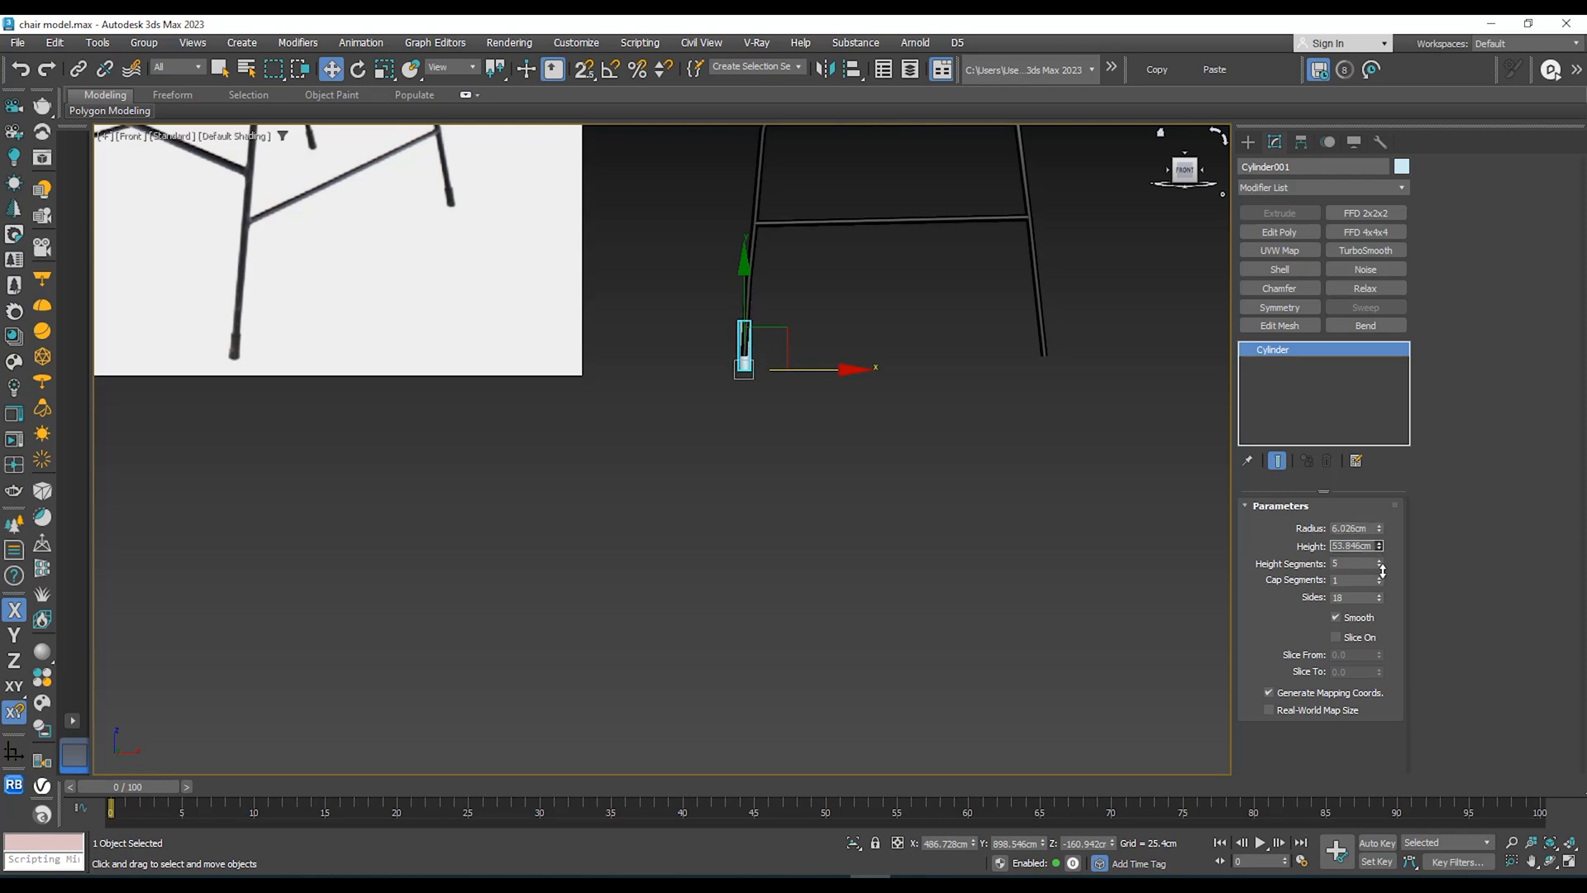
scroll(859, 571, up, 4)
middle_drag(859, 572, 866, 707)
middle_drag(686, 486, 733, 623)
mouse_move(708, 551)
middle_down()
mouse_move(730, 583)
mouse_move(707, 459)
middle_up()
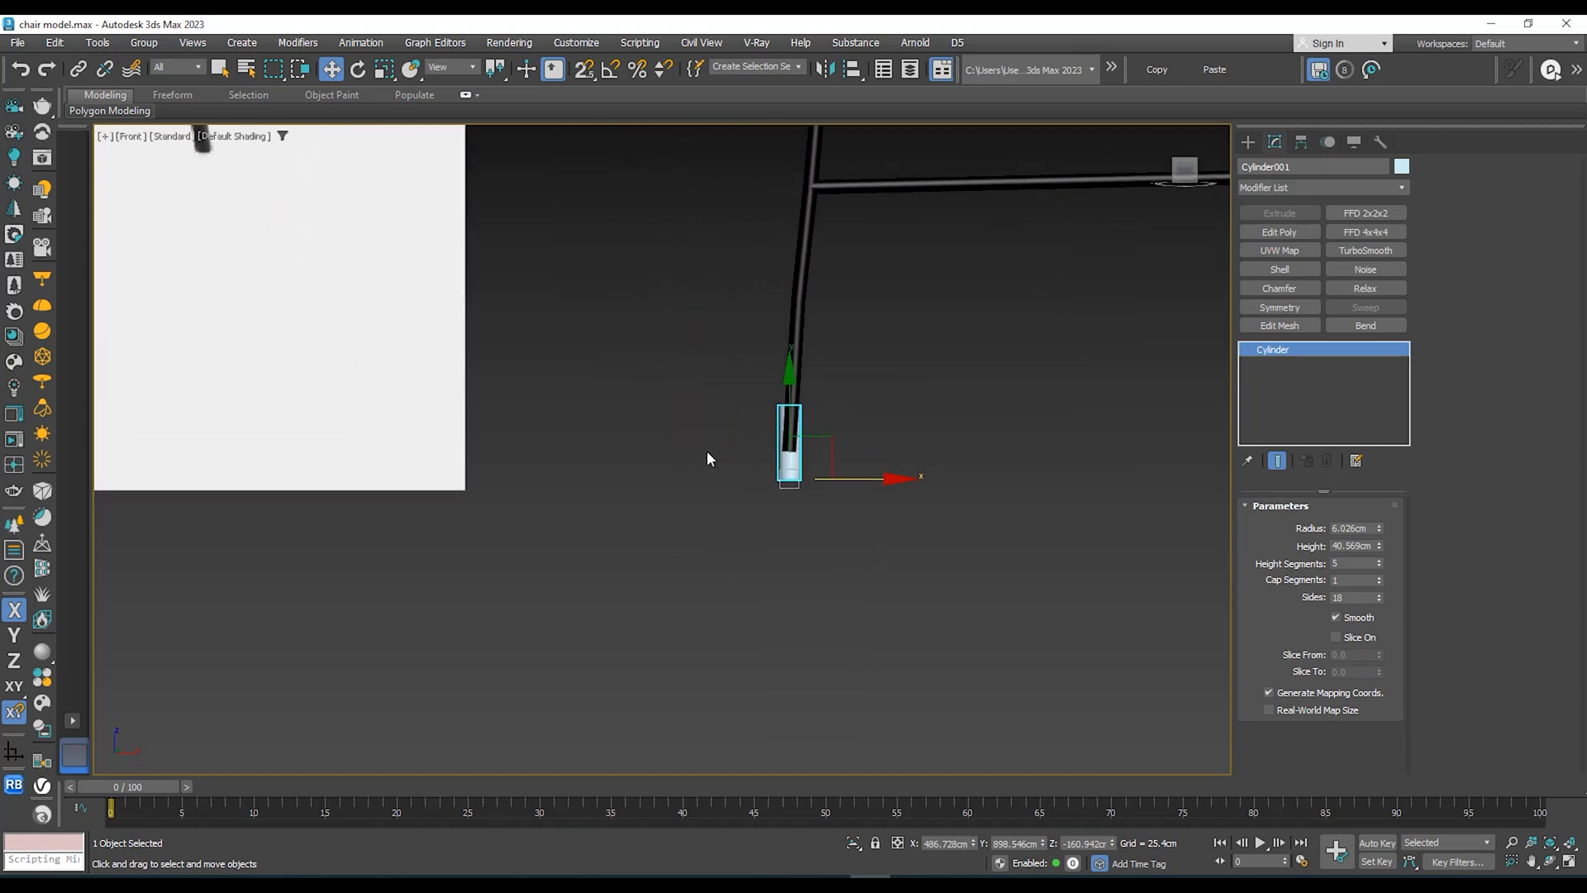
Step: Raise the cylinder to about -146.7 cm along Z and tilt it about 4.4 degrees to follow the front leg's slant
drag(794, 428, 788, 415)
scroll(811, 448, up, 2)
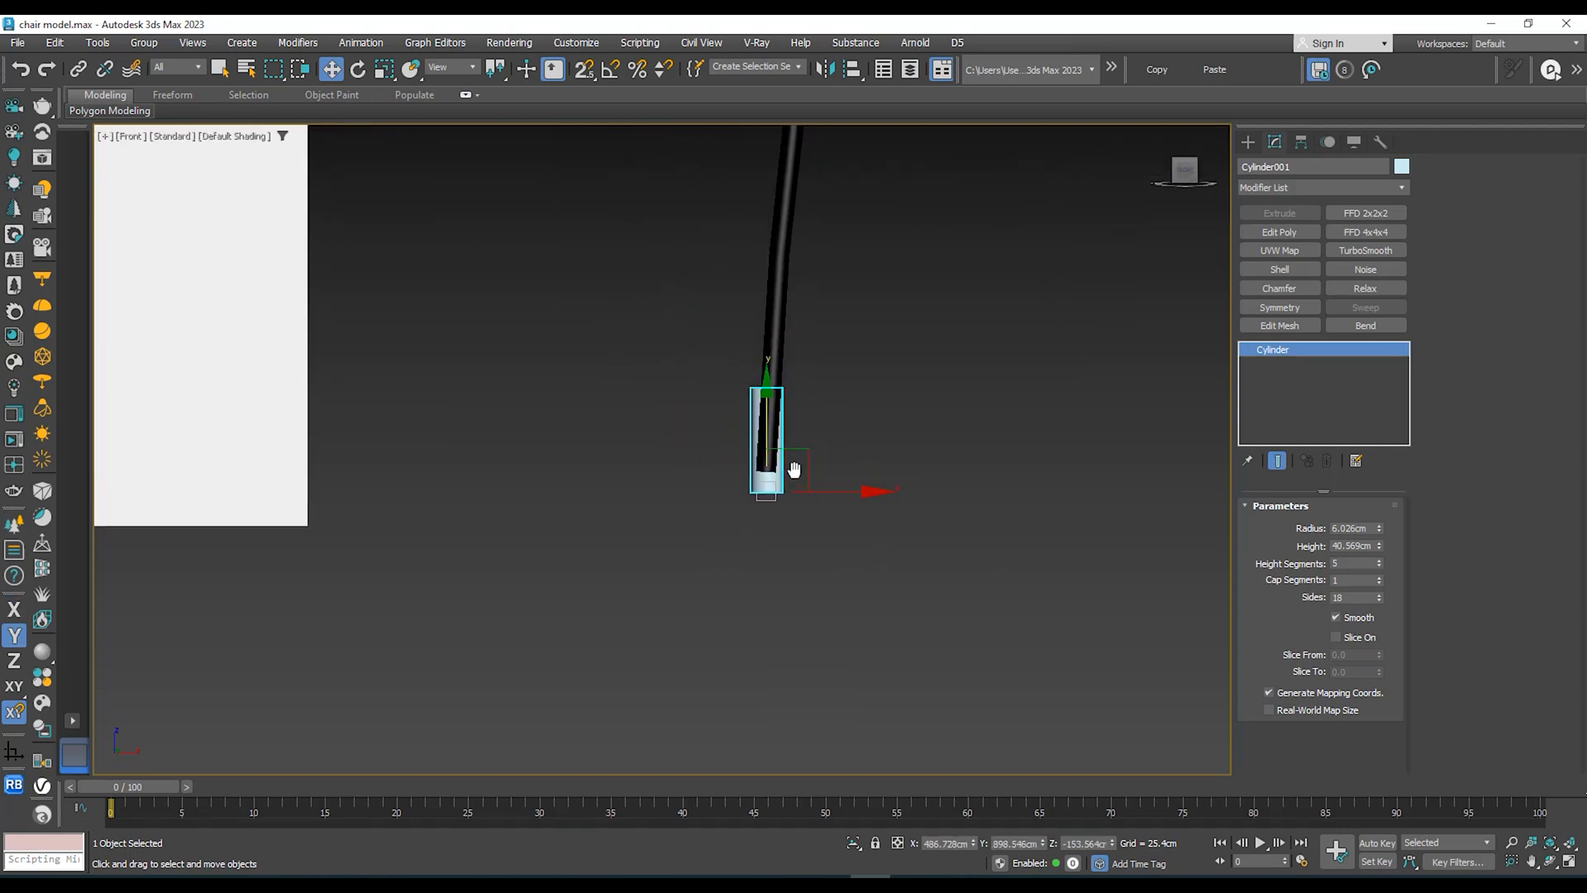
key(e)
drag(861, 476, 862, 481)
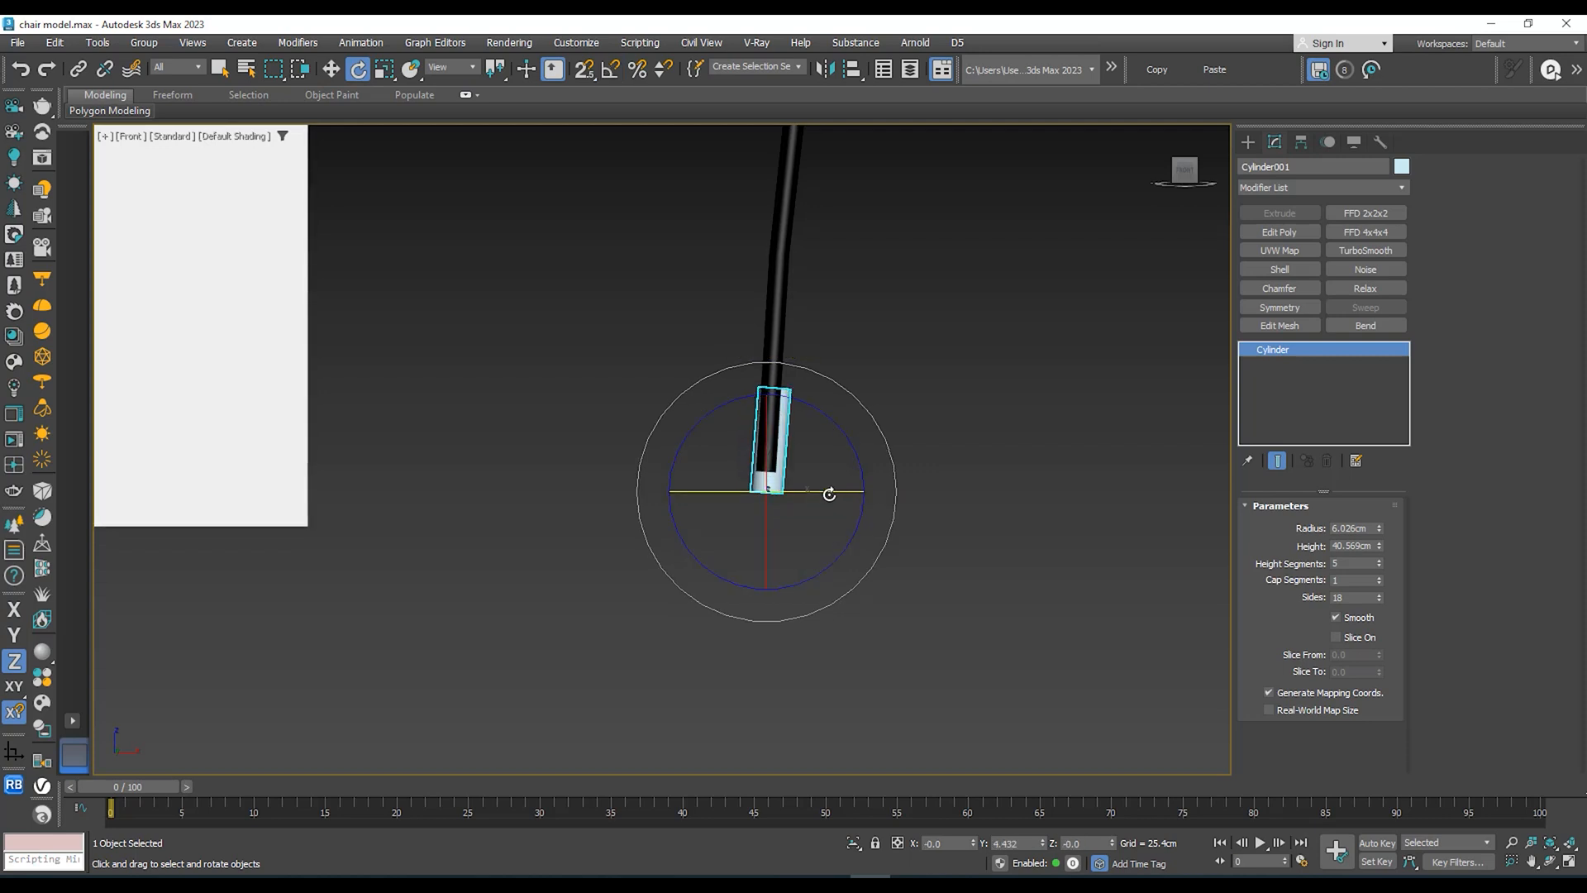
key(w)
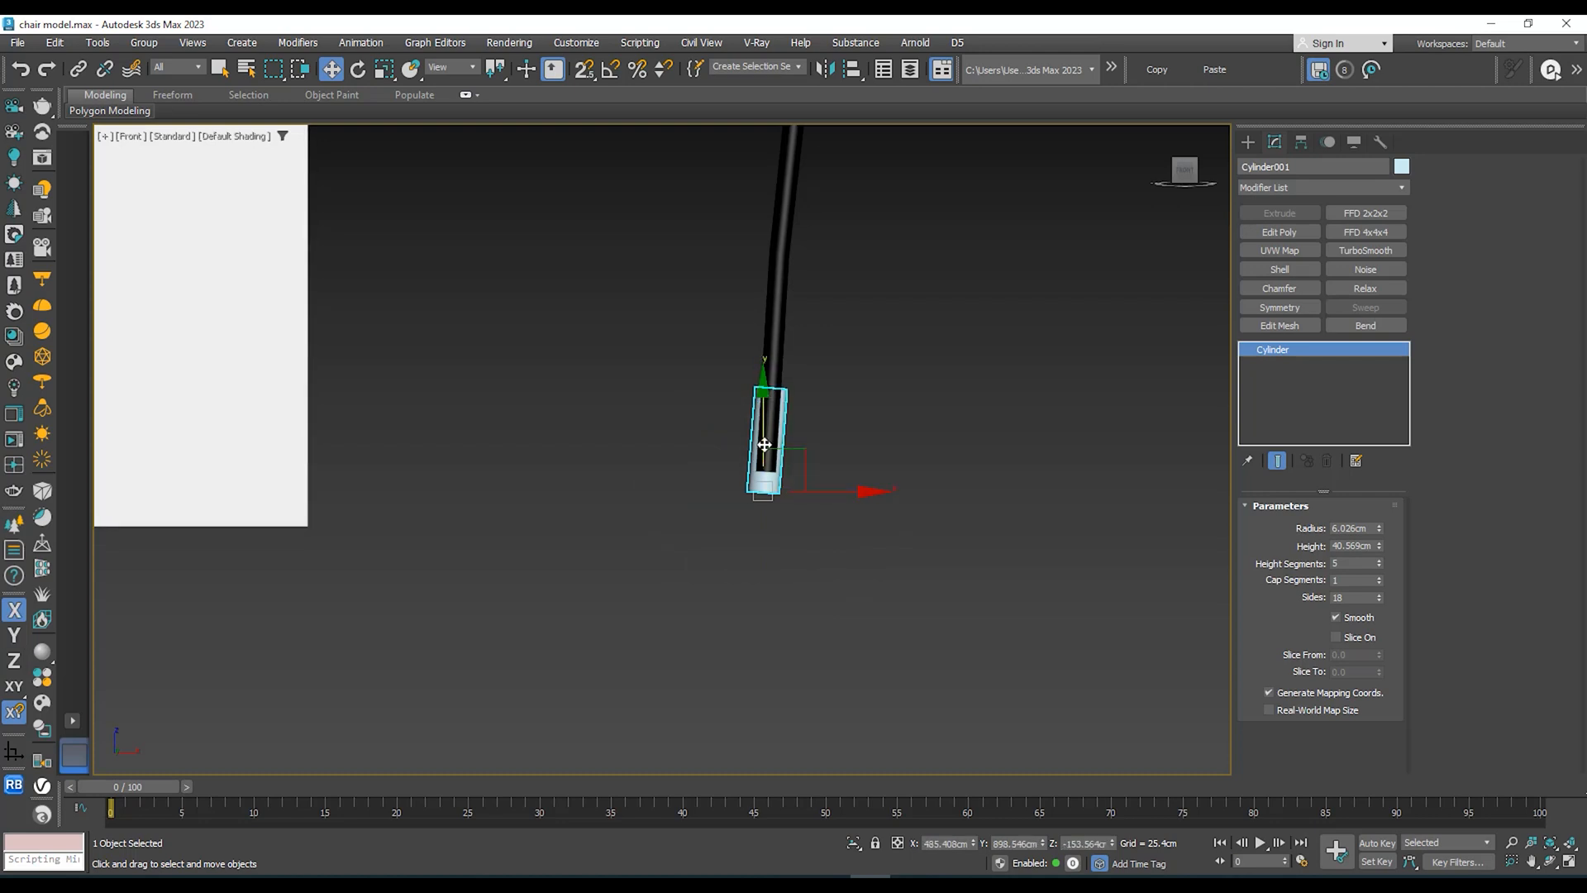
drag(764, 445, 765, 425)
Step: Examine the cylinder's fit on the leg in the left view and compare it with the reference's leg tips in the front view
scroll(471, 488, down, 5)
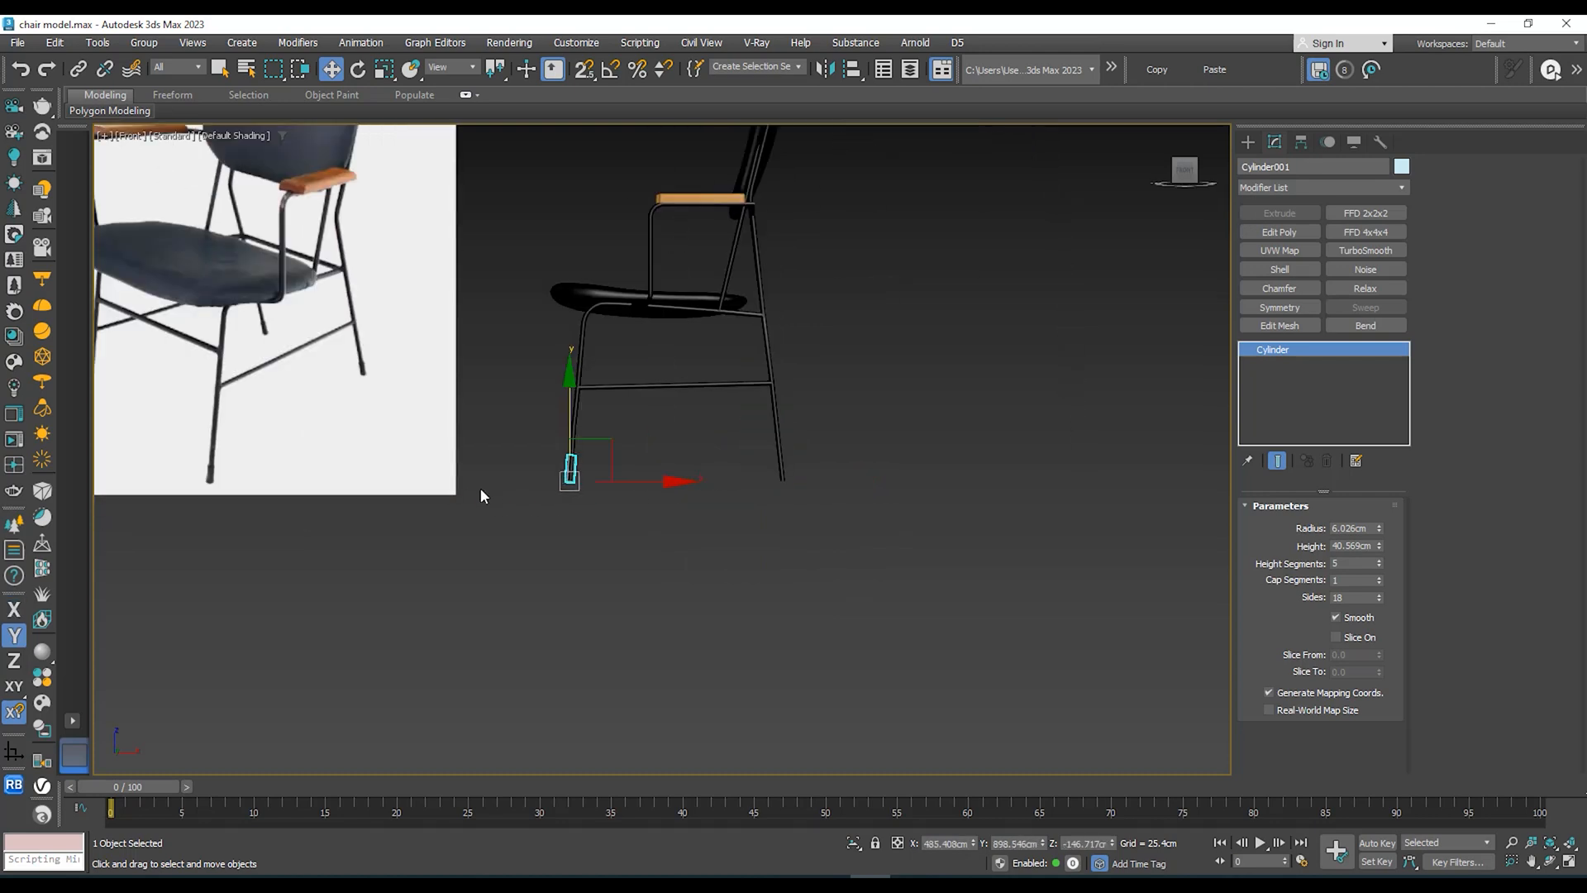
middle_drag(481, 489, 642, 491)
scroll(556, 476, up, 4)
mouse_move(866, 466)
middle_down()
mouse_move(777, 454)
mouse_move(830, 468)
mouse_move(656, 520)
mouse_move(797, 457)
mouse_move(877, 495)
mouse_move(790, 455)
mouse_move(896, 469)
middle_up()
scroll(856, 453, down, 2)
key(l)
key(z)
scroll(795, 461, down, 15)
scroll(896, 469, down, 4)
scroll(896, 470, up, 10)
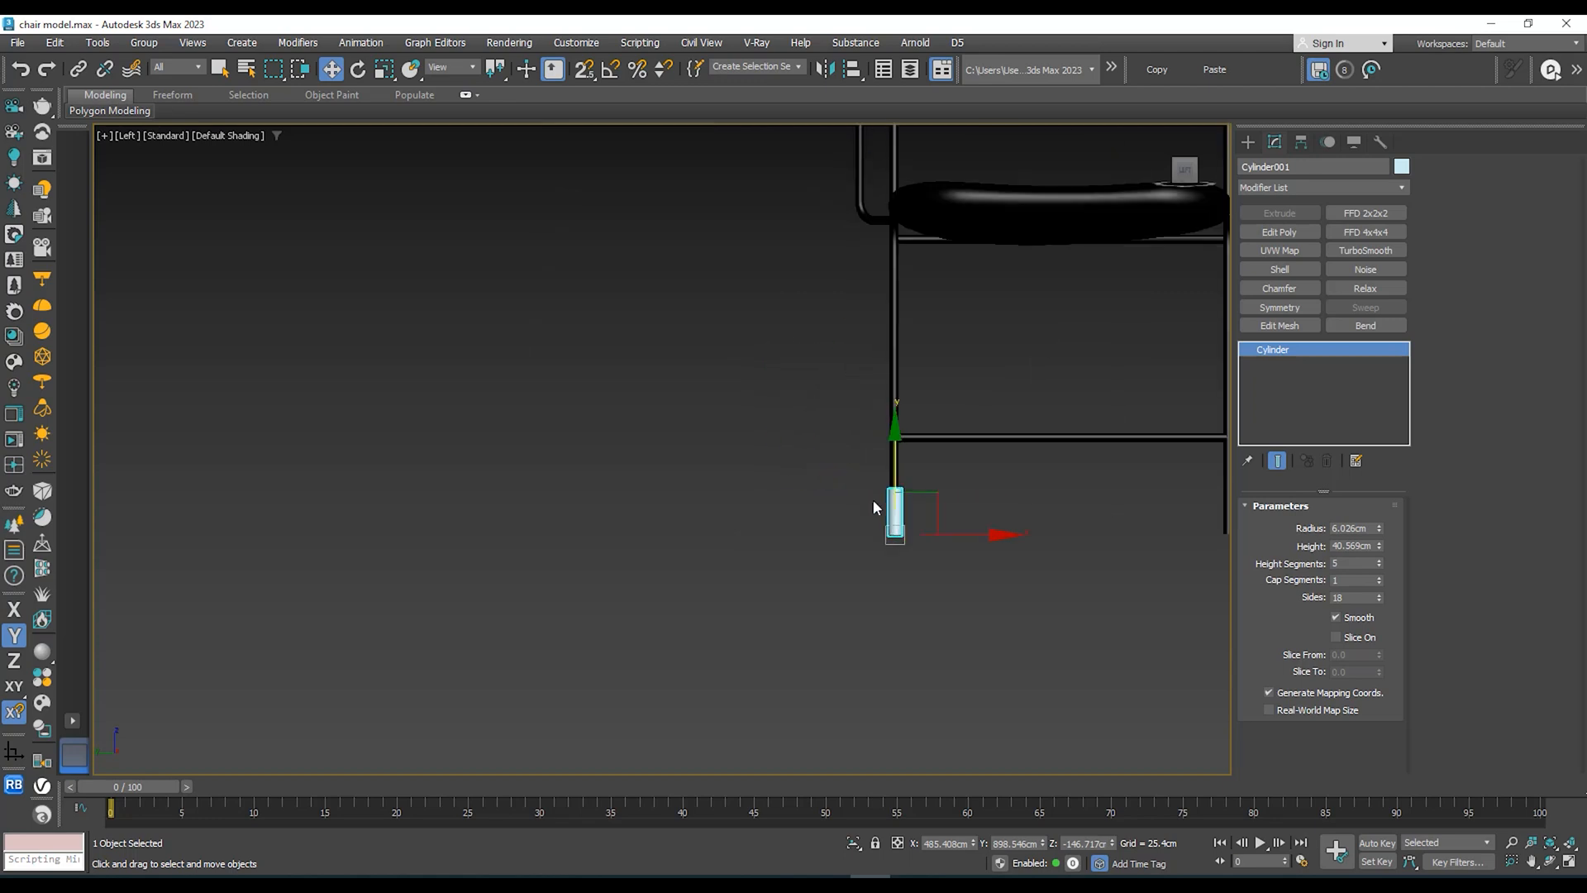
scroll(873, 499, up, 6)
middle_drag(975, 558, 823, 495)
scroll(829, 492, down, 4)
scroll(826, 493, up, 5)
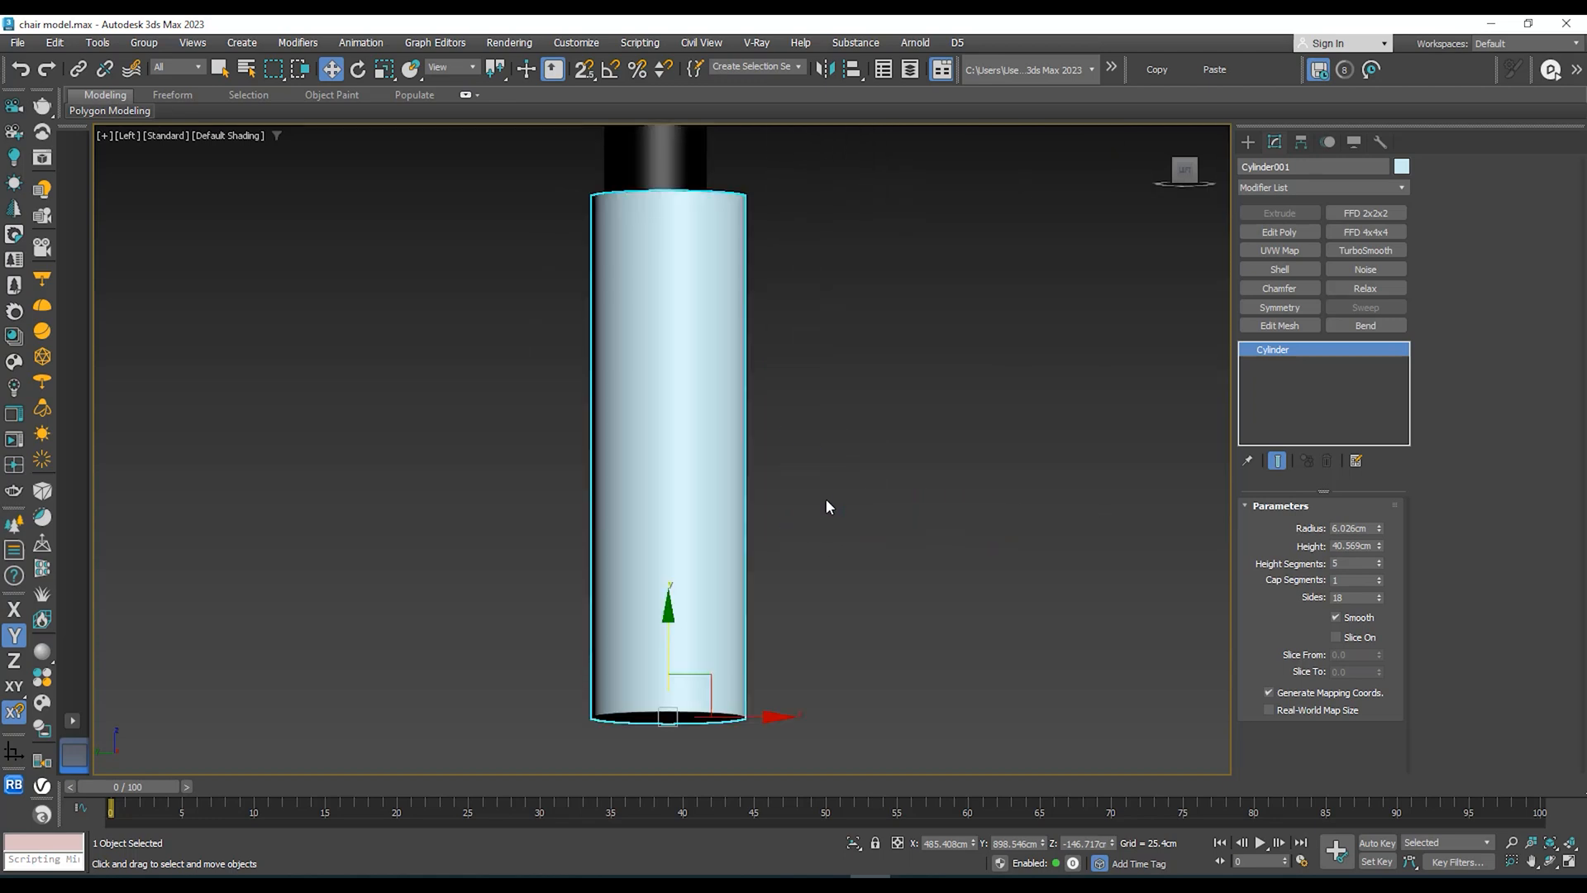
scroll(826, 499, down, 5)
key(f)
scroll(794, 525, down, 5)
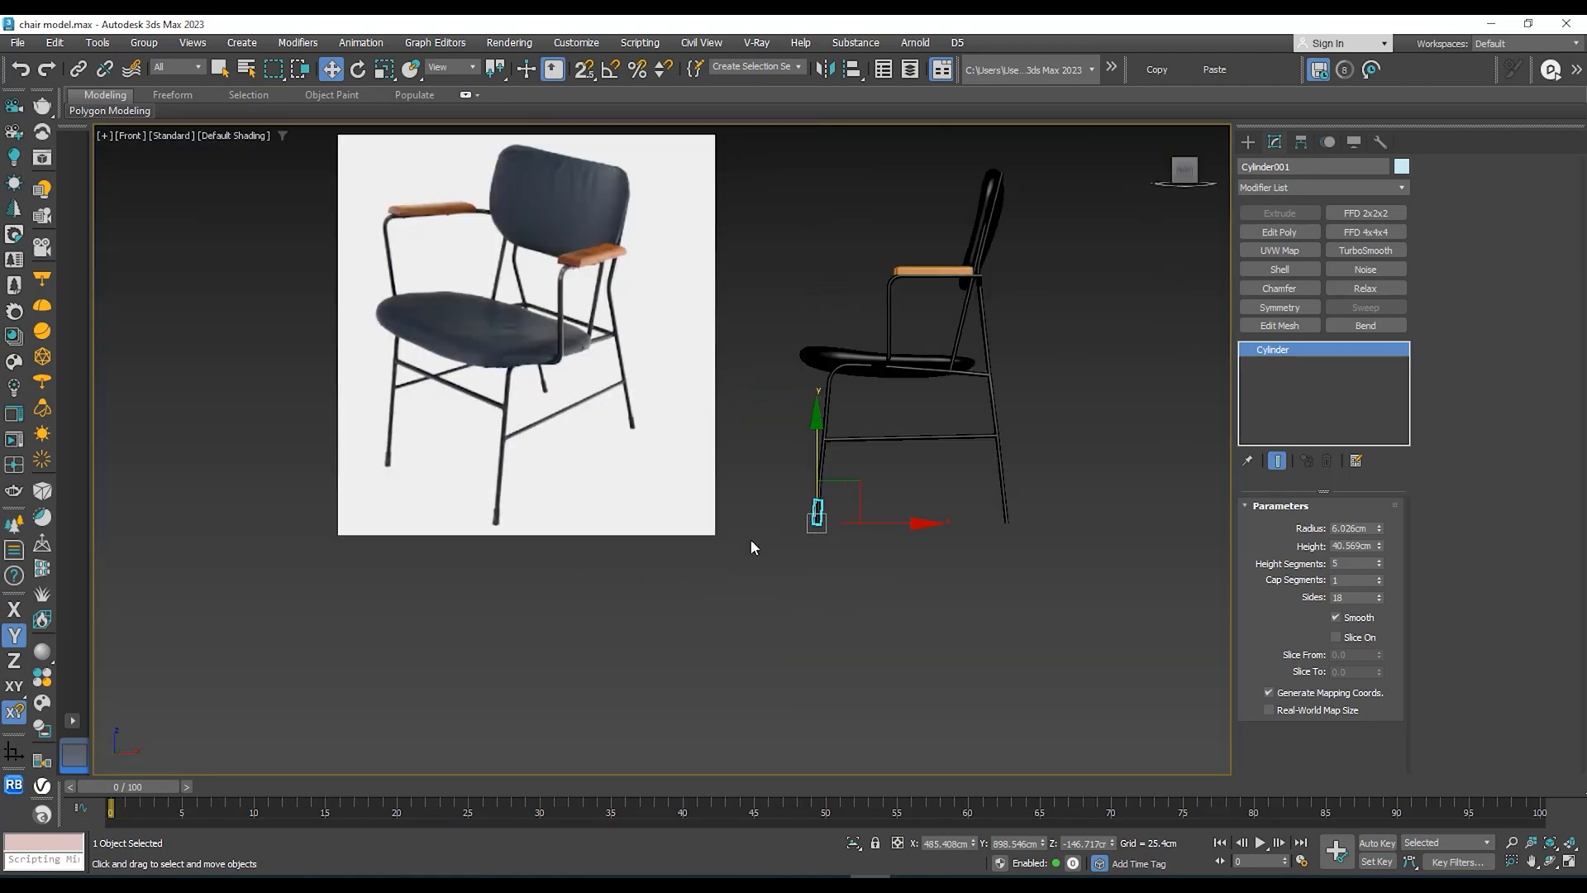
scroll(525, 539, up, 9)
middle_drag(447, 538, 422, 538)
scroll(479, 546, down, 5)
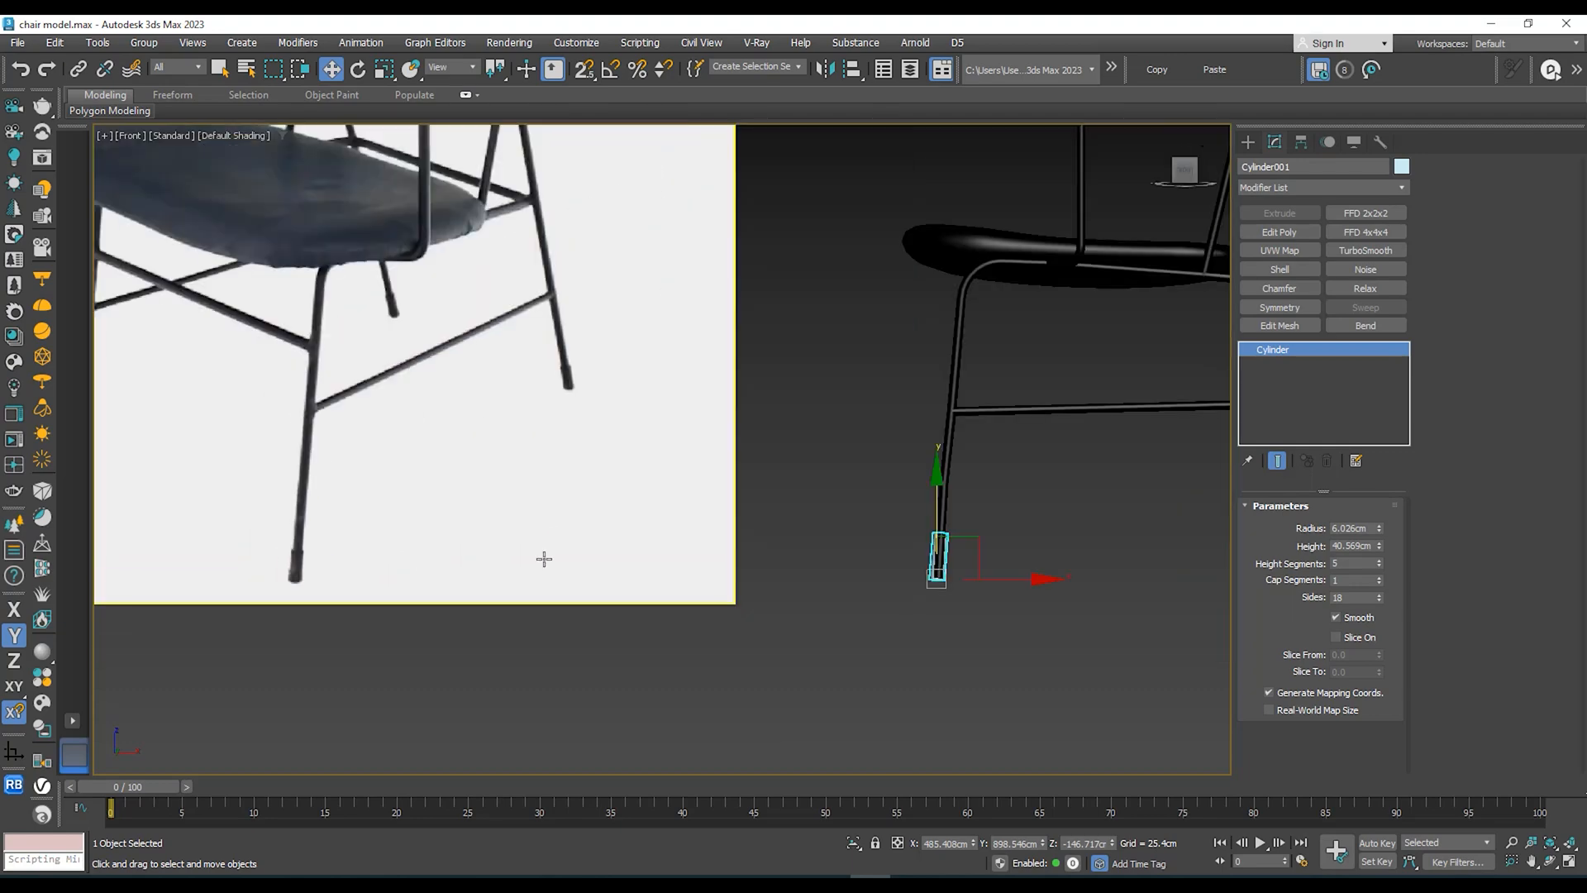
Step: Nudge the cylinder along X and Y in an orthographic view to center it around the leg tube
scroll(744, 549, up, 8)
drag(787, 540, 786, 537)
alt+middle_drag(786, 537, 684, 549)
drag(659, 534, 653, 537)
alt+middle_drag(653, 538, 774, 558)
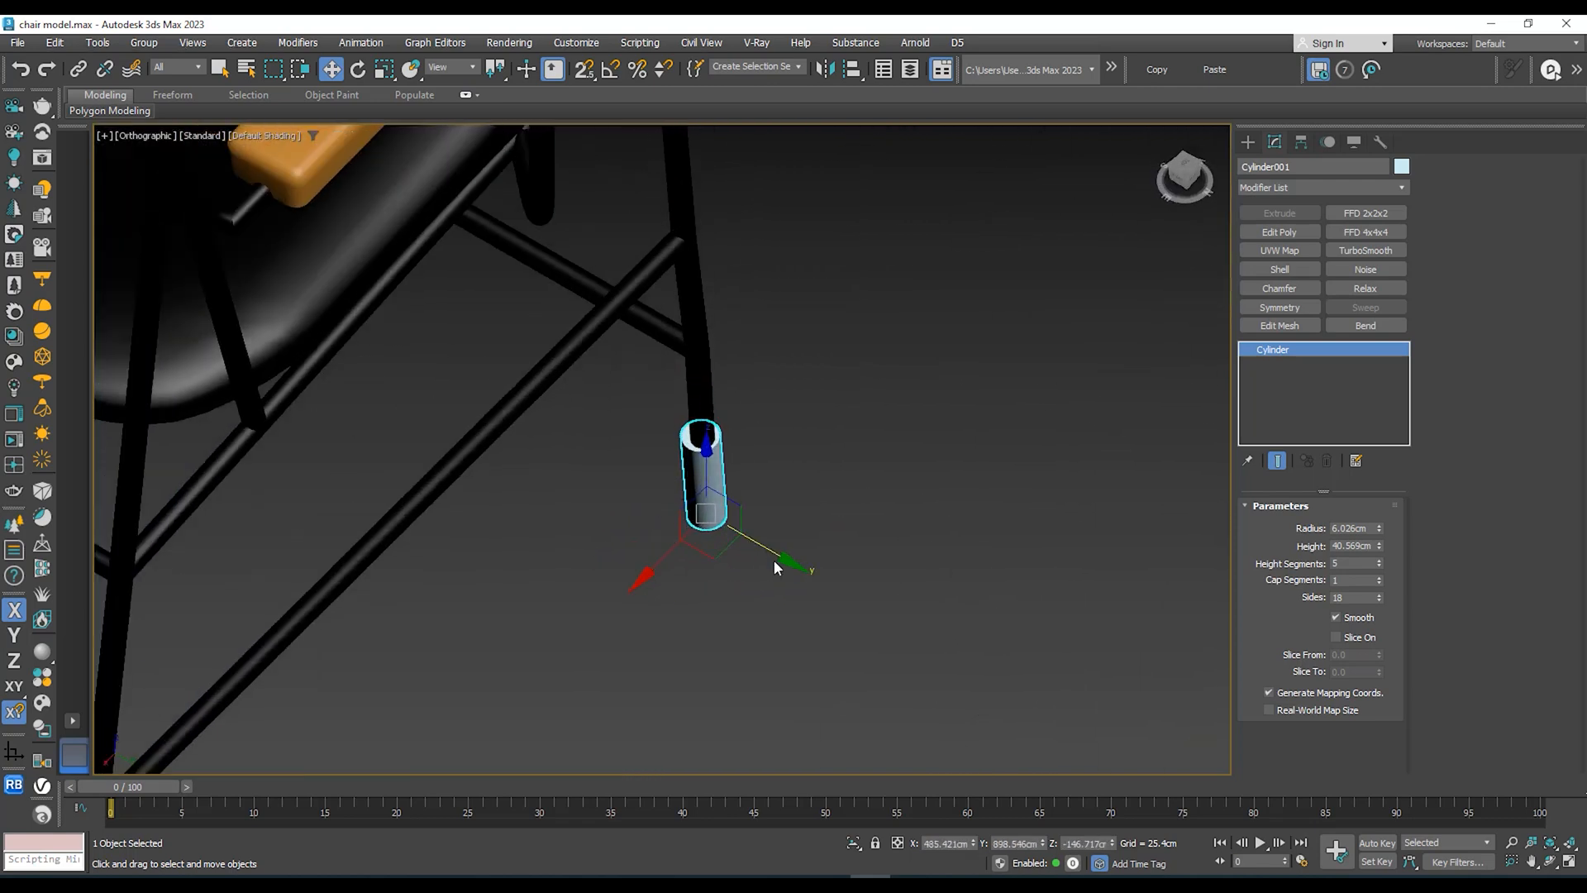
click(774, 558)
click(708, 516)
key(F6)
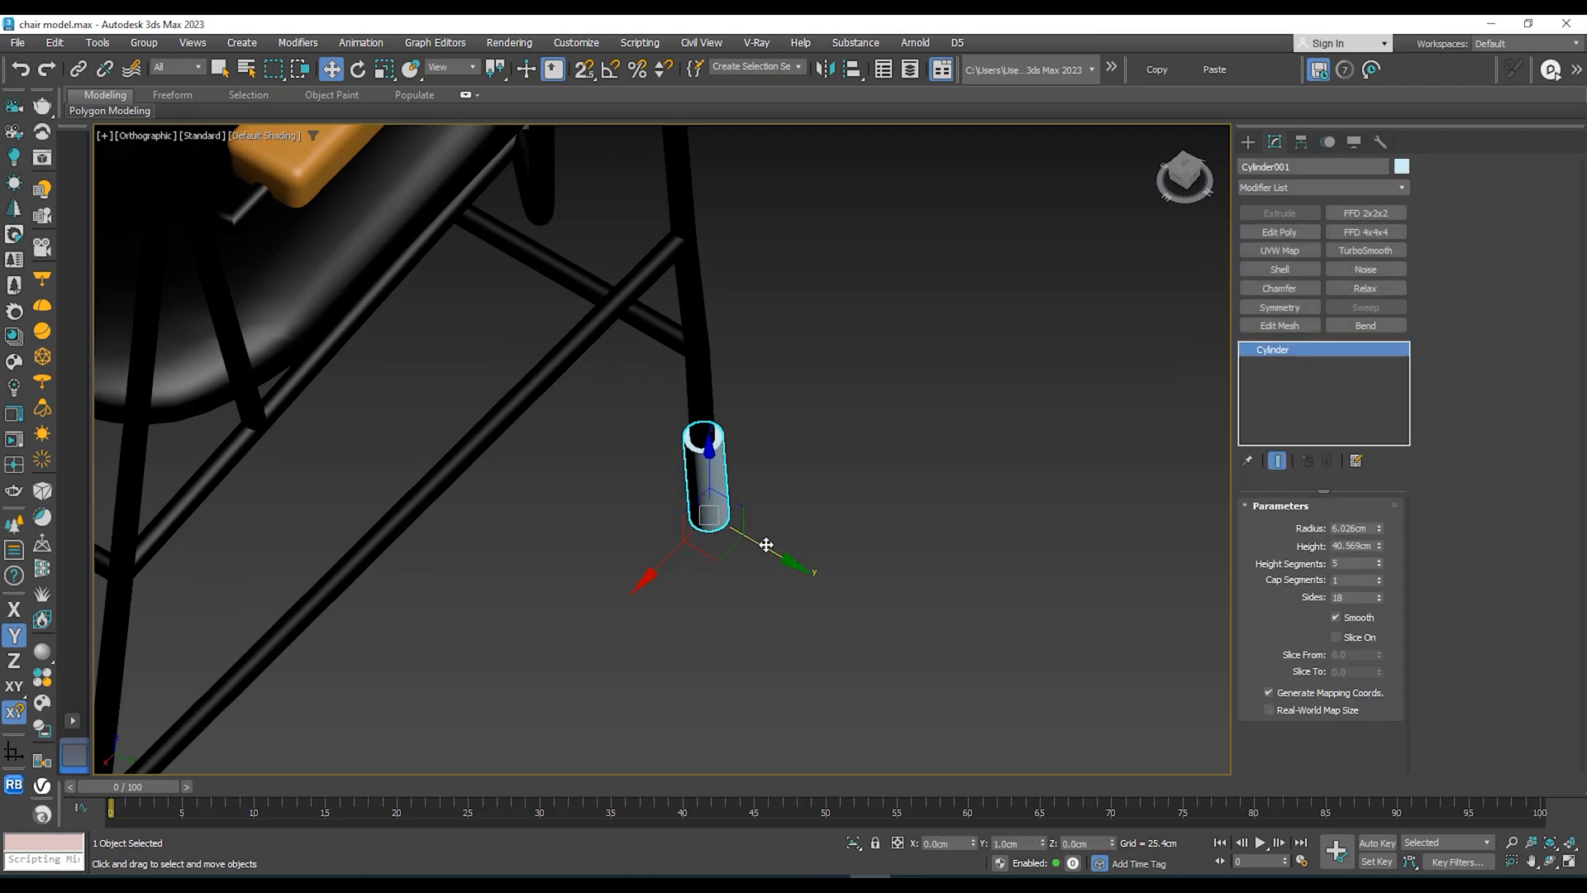
alt+middle_drag(756, 546, 711, 516)
right_click(711, 516)
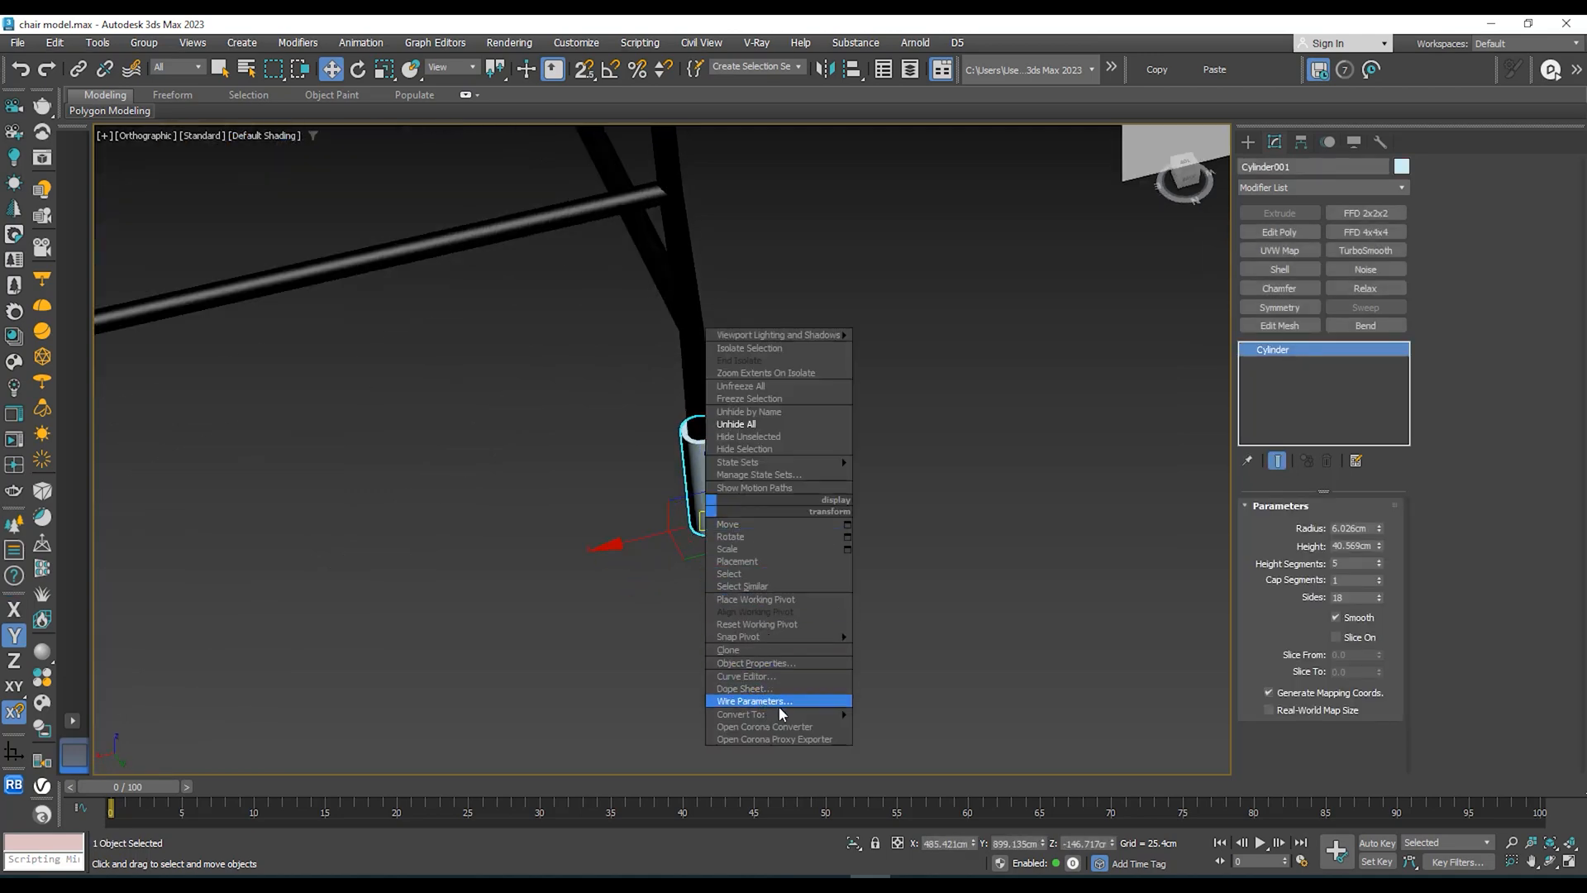
mouse_move(845, 715)
click(903, 727)
alt+middle_drag(871, 587, 917, 579)
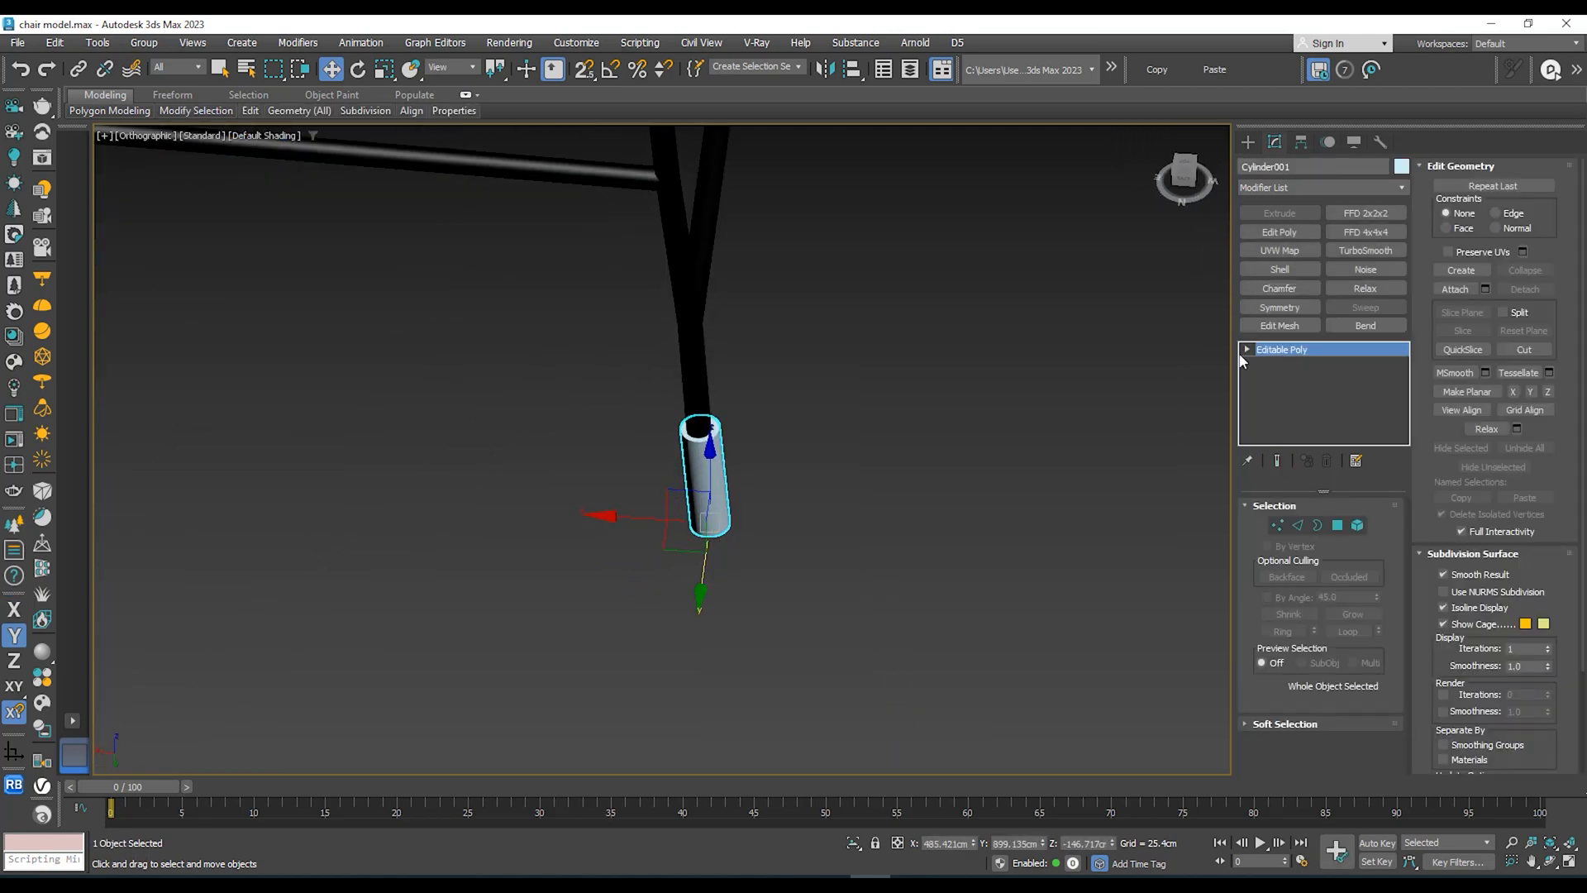
key(1)
click(1247, 350)
click(1280, 349)
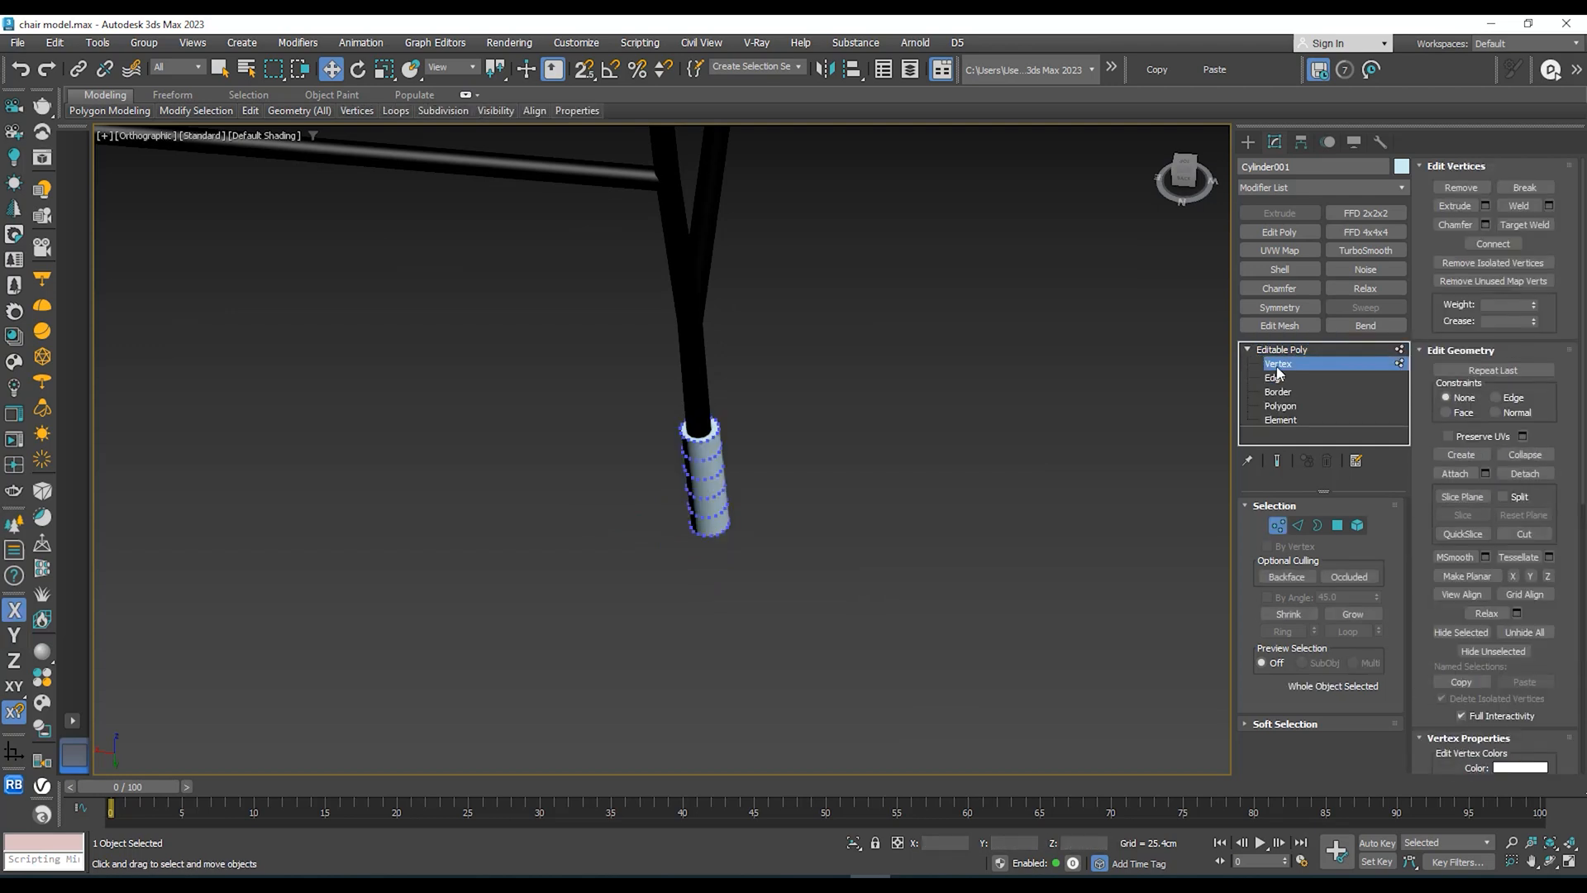
alt+middle_drag(956, 381, 777, 449)
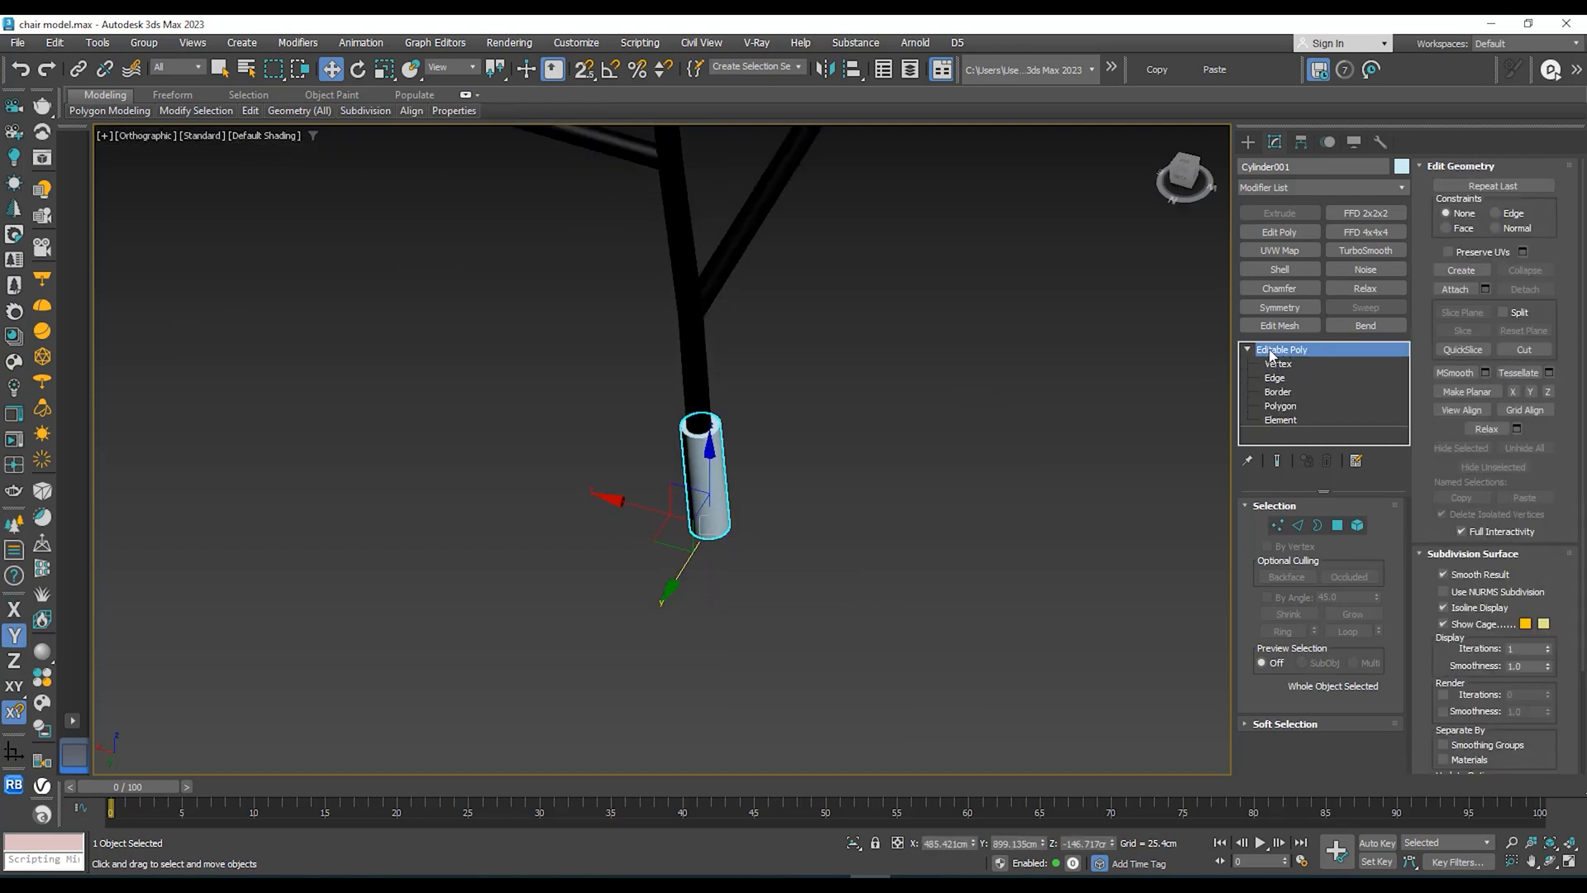
key(ctrl+z)
Step: Display edged faces in the viewport and set the cylinder's height segments to 1
key(F4)
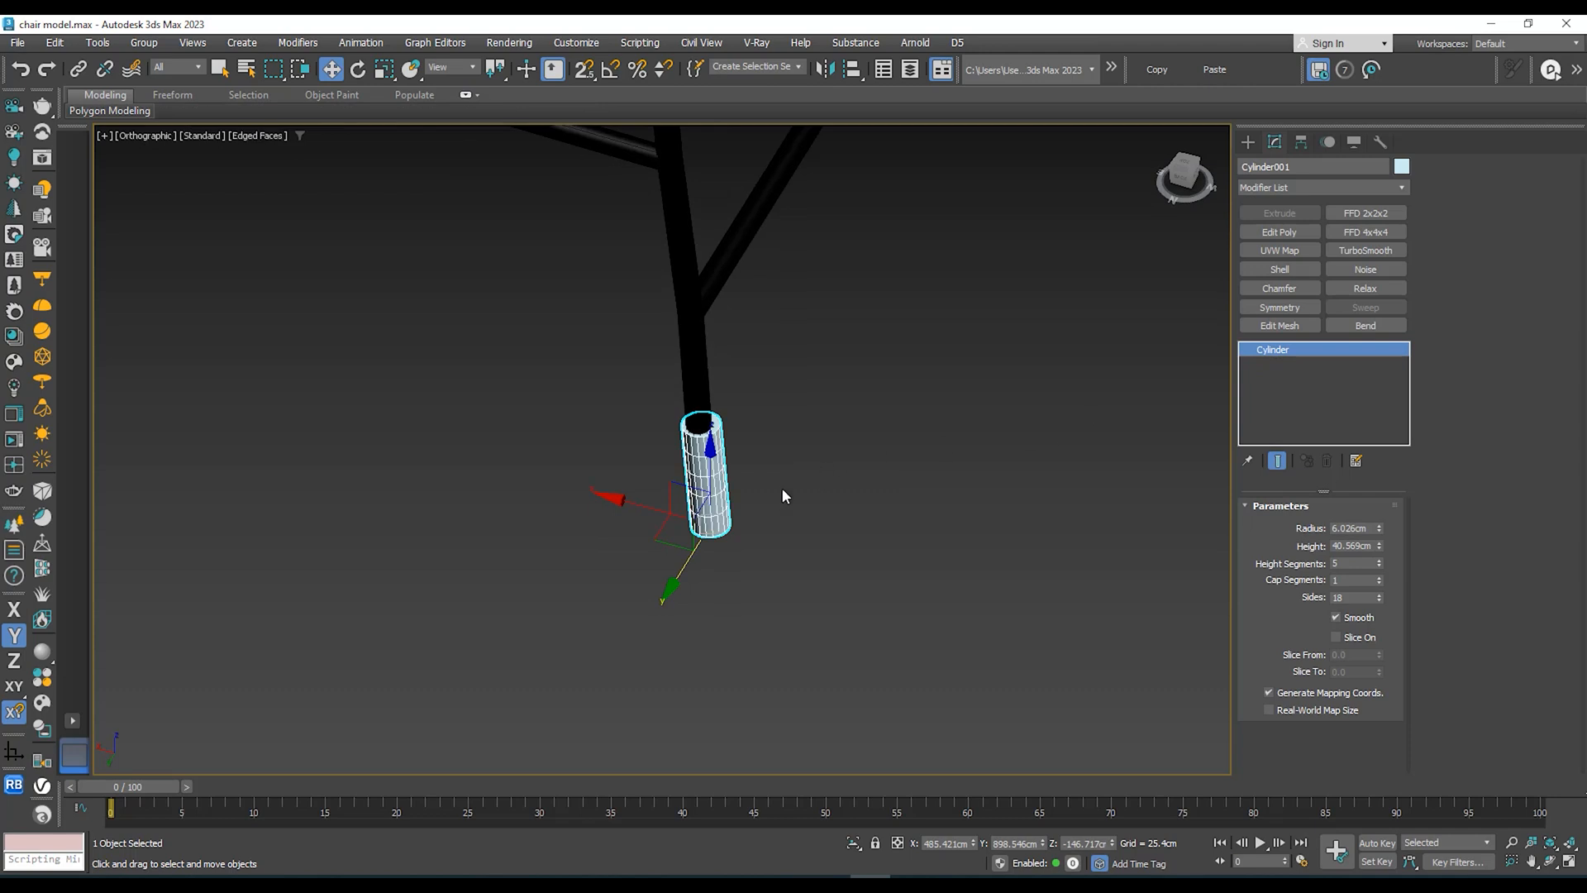
scroll(681, 424, up, 5)
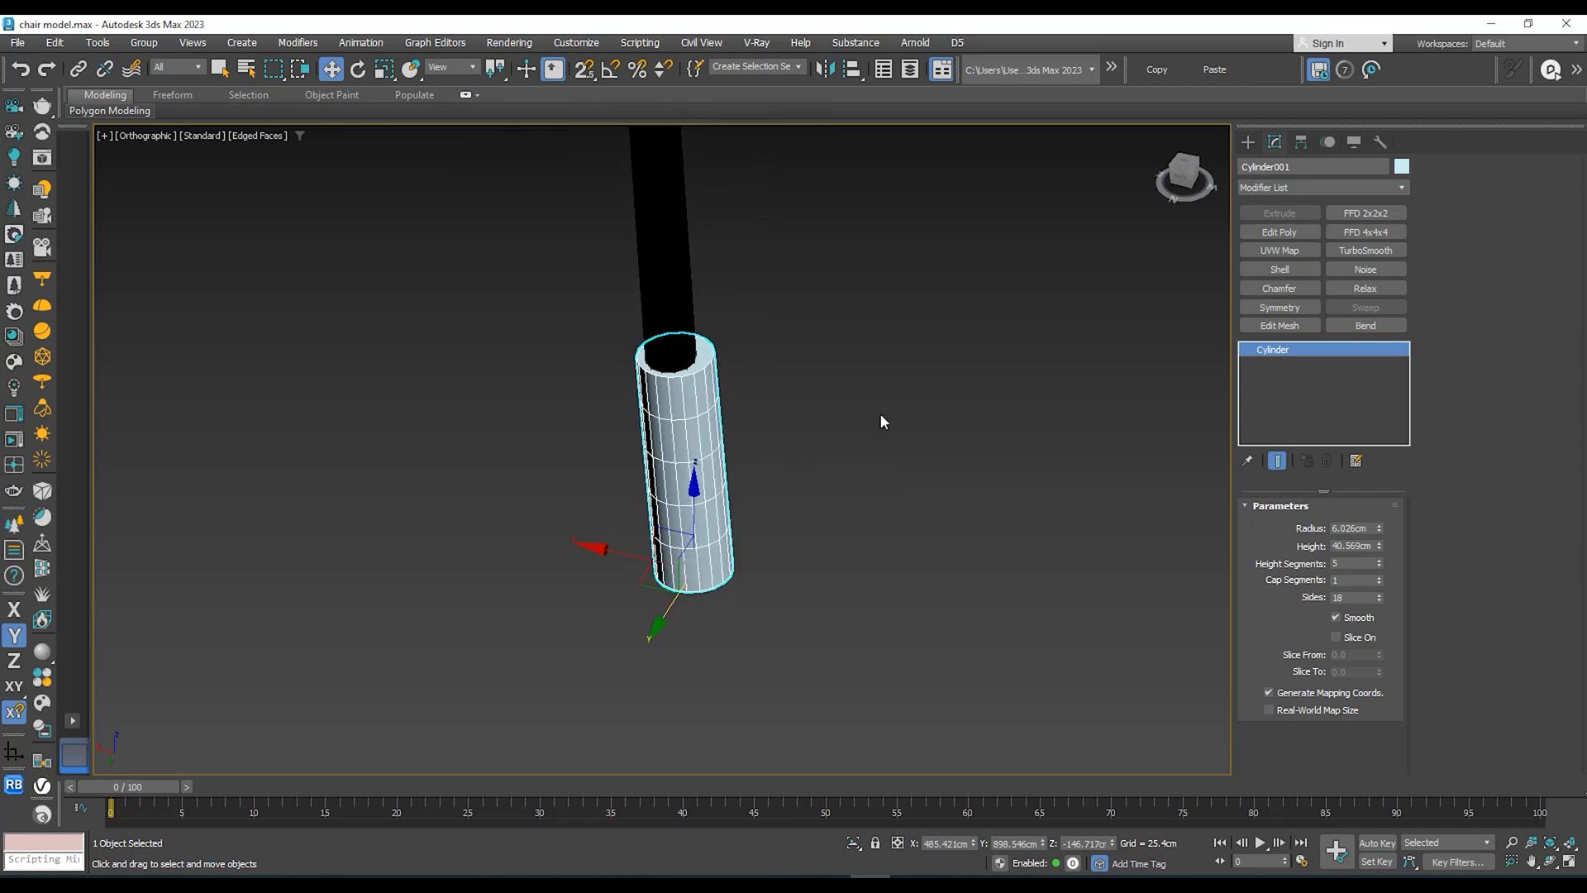
click(1379, 561)
click(1379, 560)
Step: Shift the cylinder to about X 485.45 cm and Y 899.41 cm so the leg sits centered in its upper end
alt+middle_drag(1020, 557, 901, 589)
drag(663, 528, 660, 525)
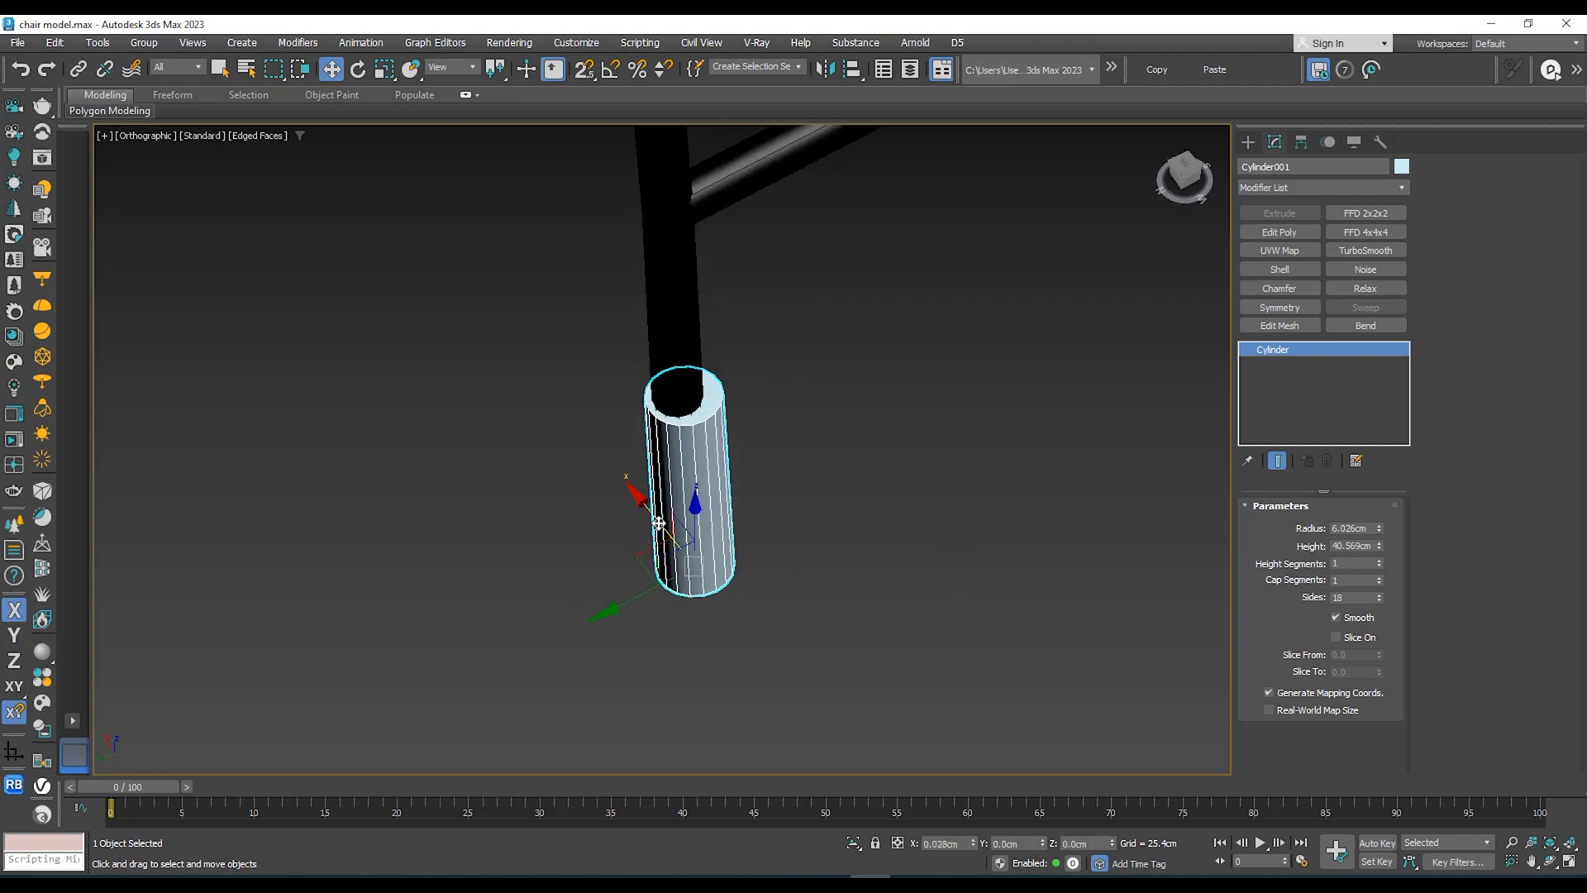
alt+middle_drag(659, 543, 644, 567)
drag(634, 567, 627, 568)
alt+middle_drag(628, 565, 643, 528)
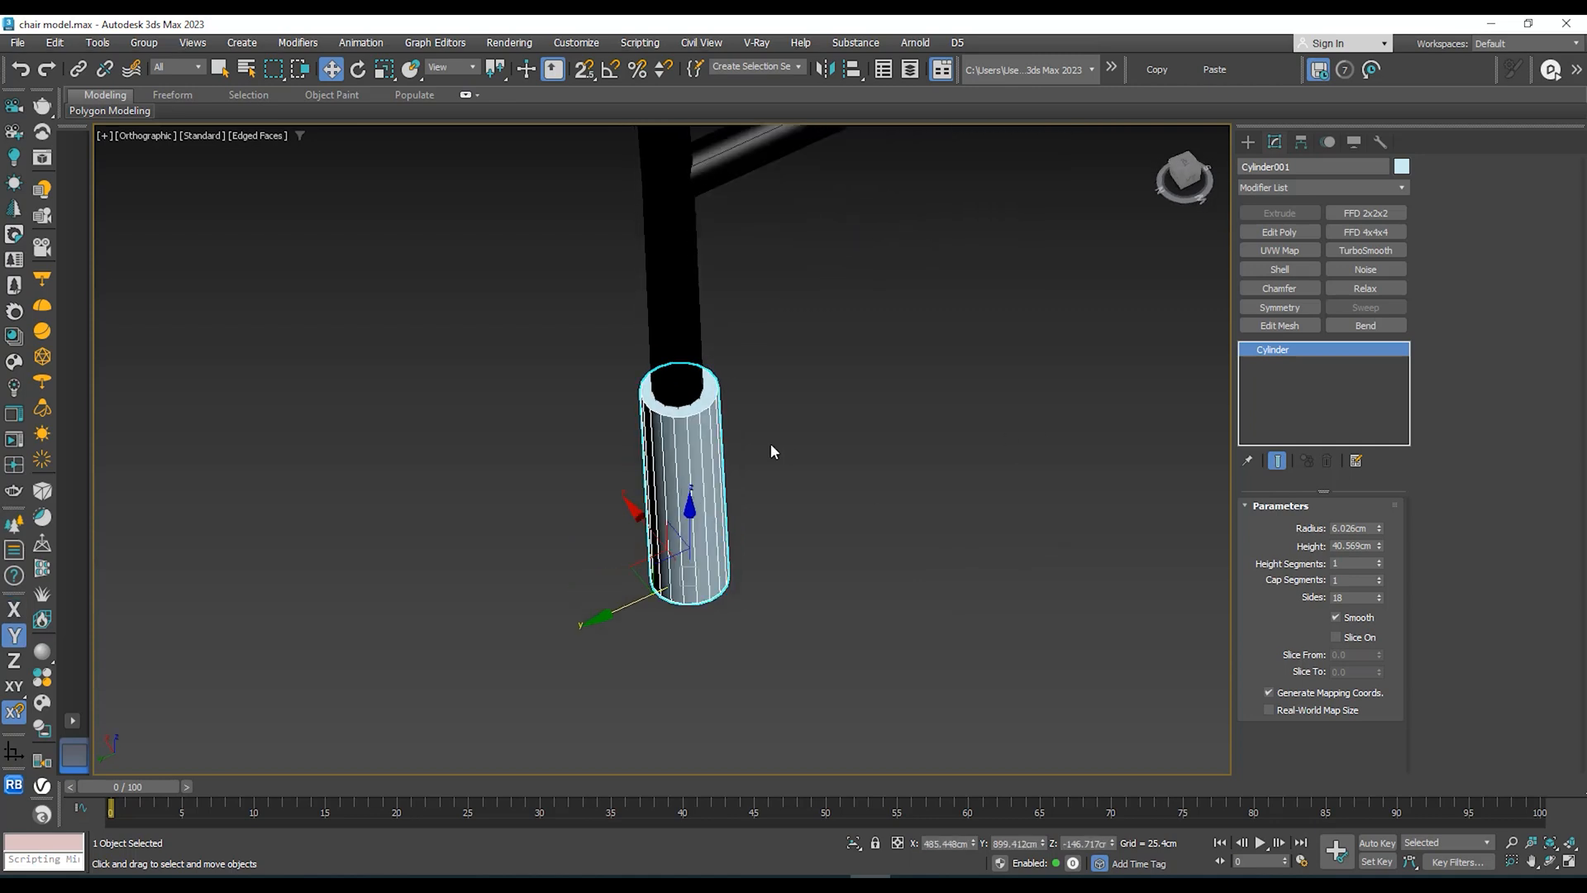
Step: Add an Edit Poly modifier, then shrink the cylinder's upper vertex ring close to the leg's thickness and center it on the leg
click(1281, 232)
click(1302, 366)
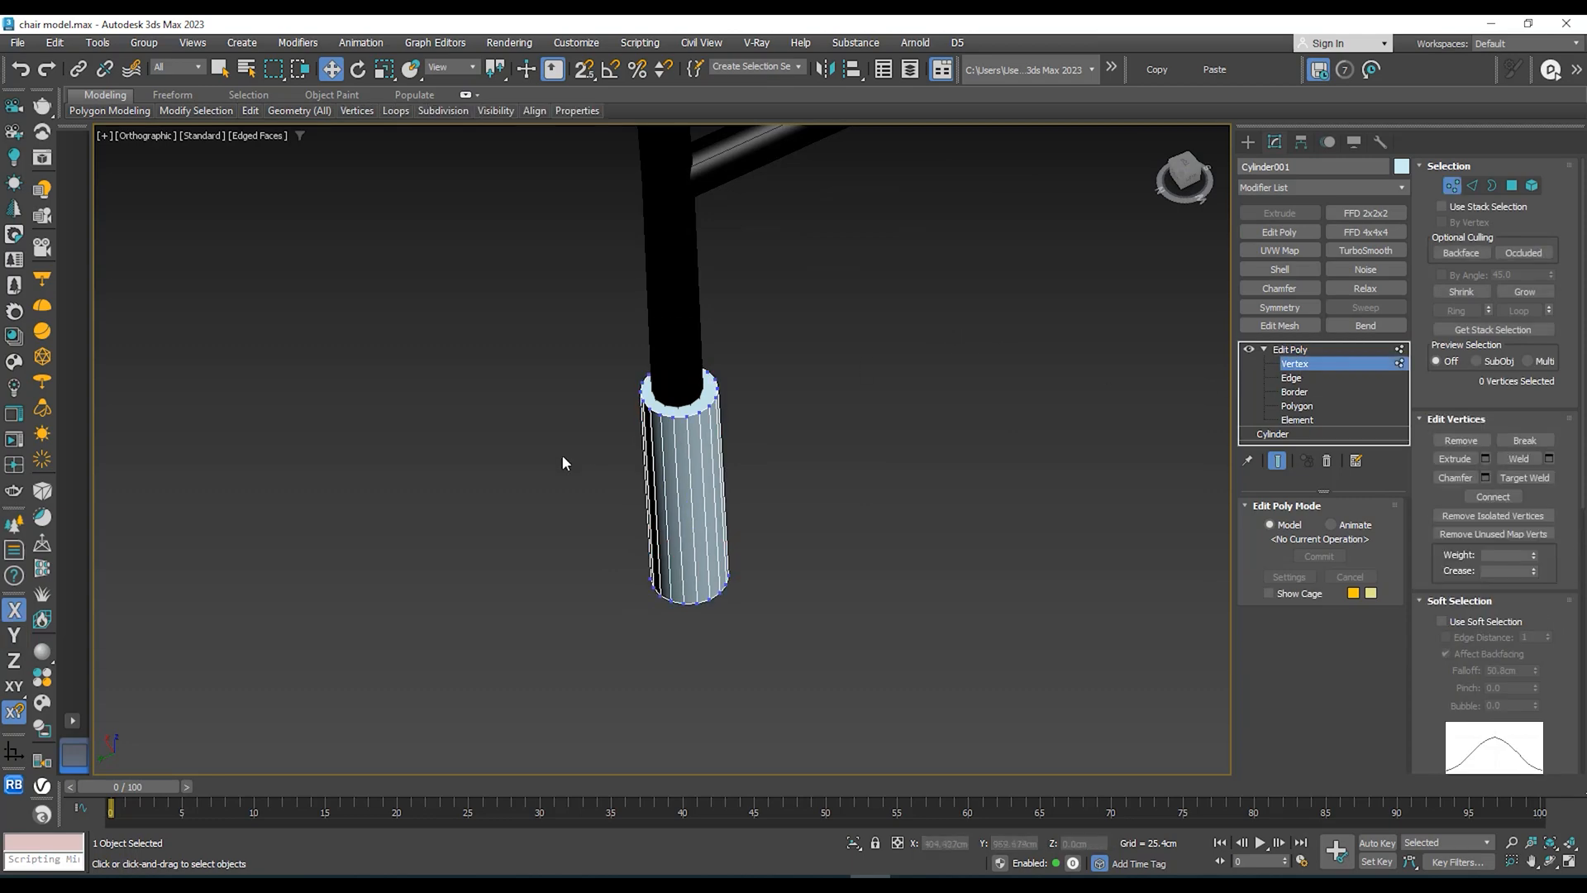
drag(563, 461, 777, 331)
alt+middle_drag(696, 405, 691, 389)
key(r)
drag(681, 394, 683, 423)
alt+middle_drag(685, 424, 749, 446)
key(w)
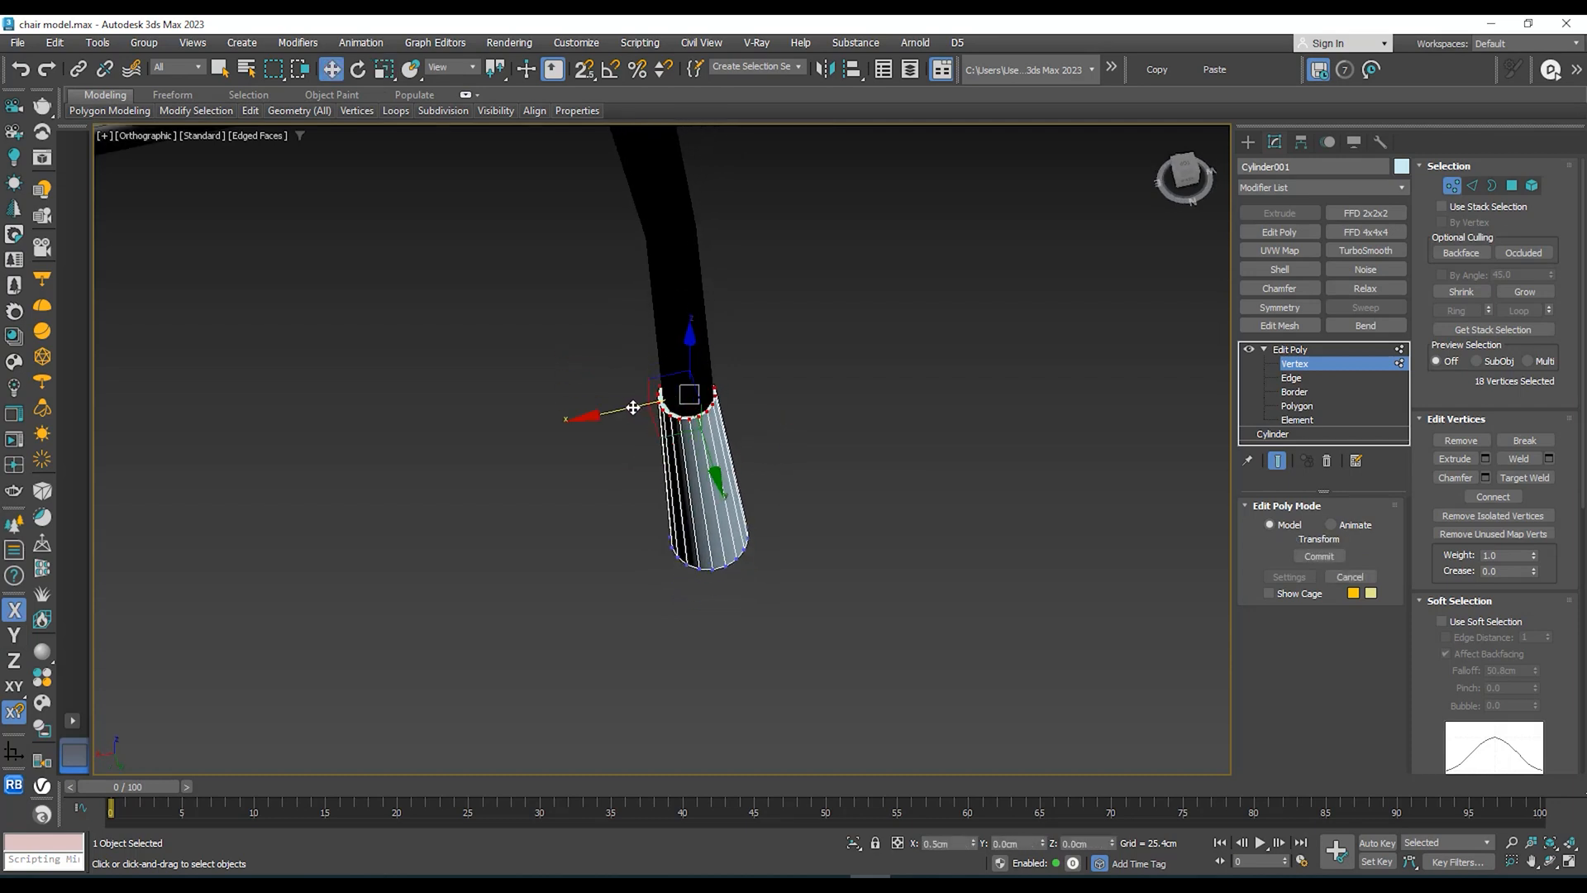
alt+middle_drag(635, 409, 613, 344)
Step: Compare the tapered foot cap with the leg tips in the reference image
scroll(721, 388, down, 10)
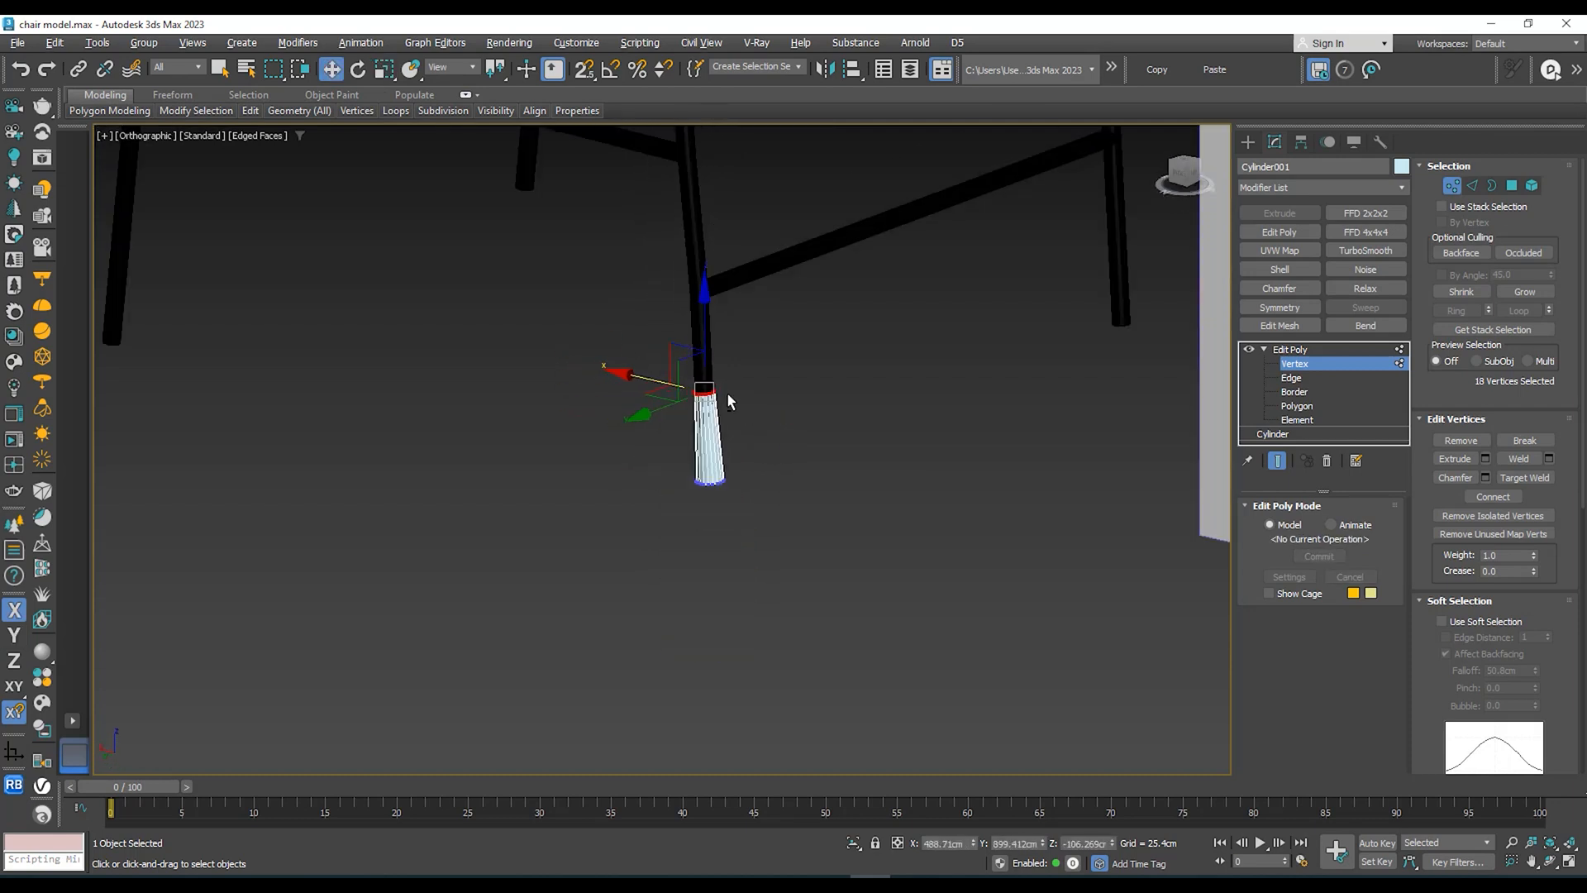
alt+middle_drag(760, 397, 465, 495)
scroll(672, 397, down, 5)
scroll(597, 407, up, 3)
scroll(612, 457, up, 12)
scroll(525, 479, down, 5)
scroll(465, 494, down, 6)
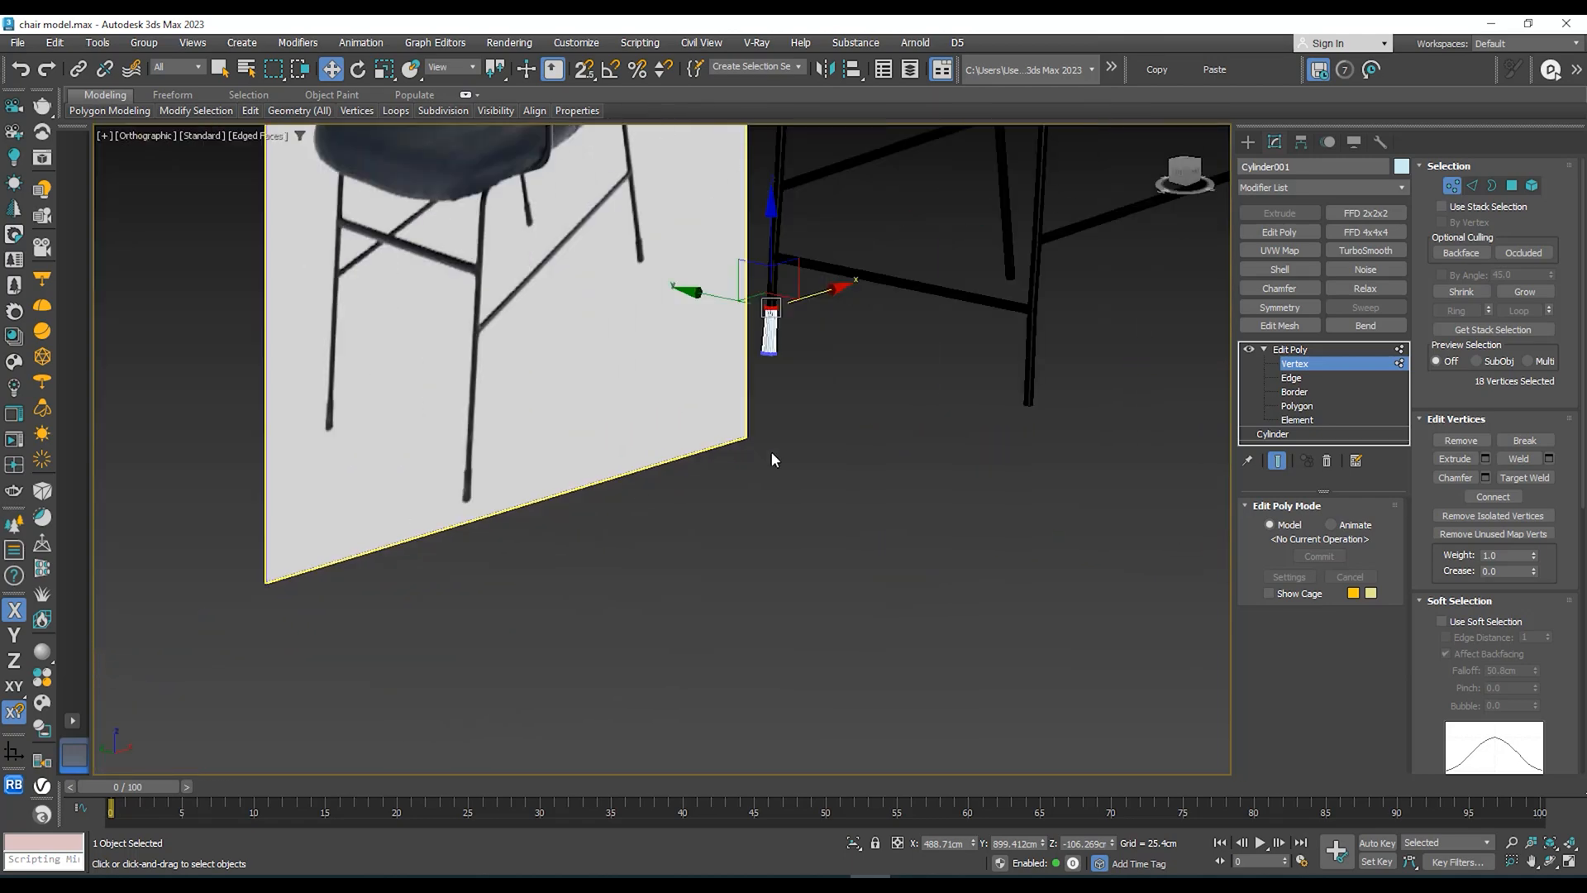
Step: Select the foot cap's lower vertex ring and scale it down to about 87 percent
middle_drag(771, 452, 563, 478)
scroll(589, 375, up, 4)
drag(575, 357, 478, 399)
scroll(509, 367, up, 4)
alt+middle_drag(587, 379, 509, 404)
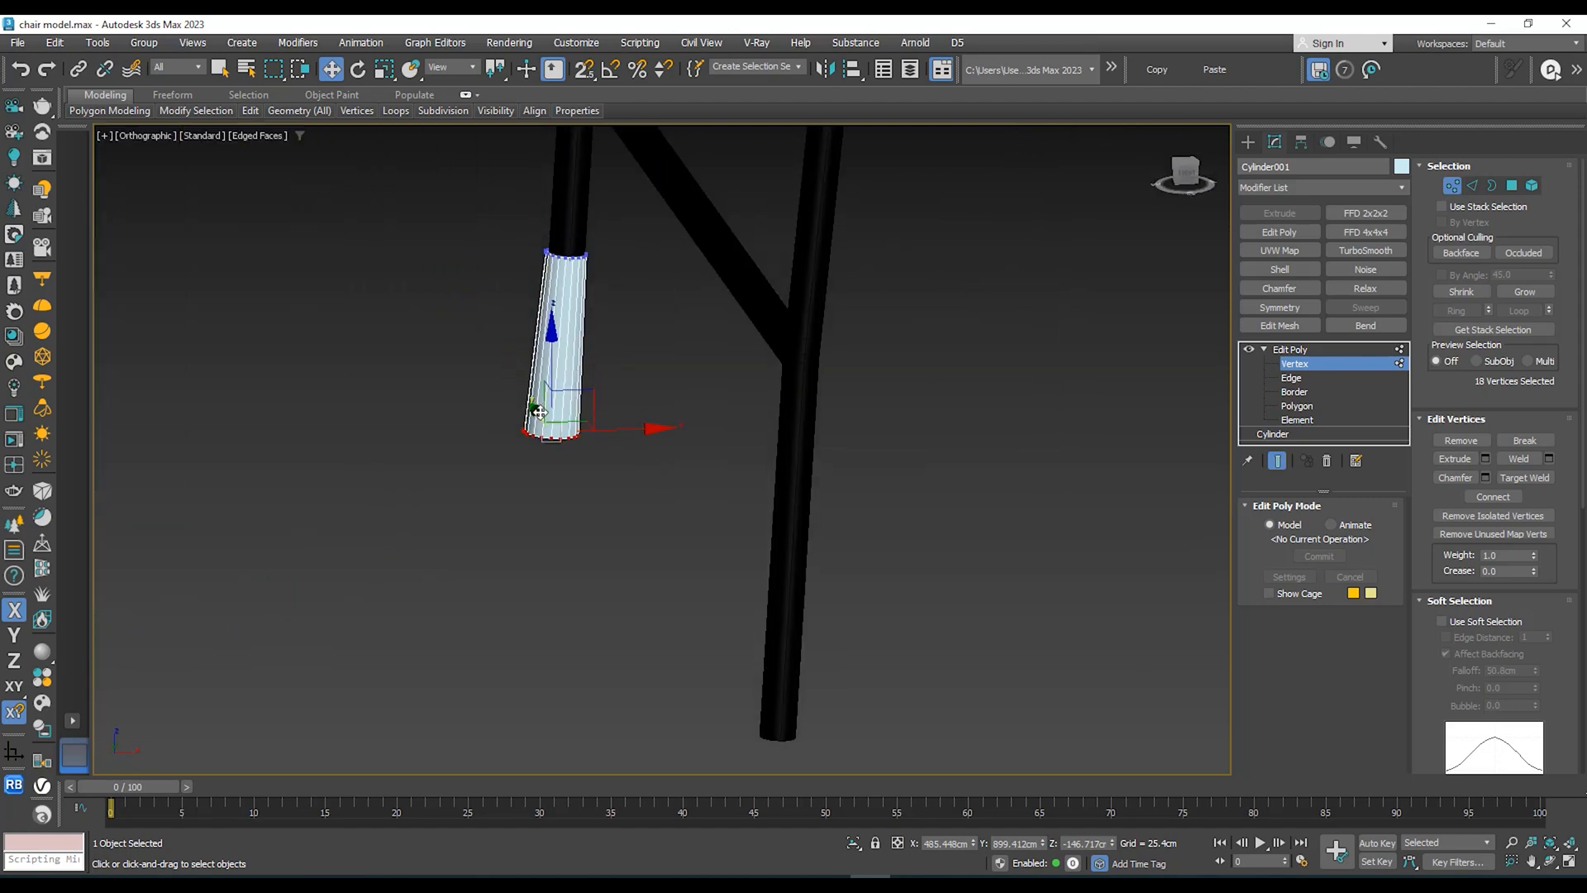
key(r)
drag(541, 418, 541, 425)
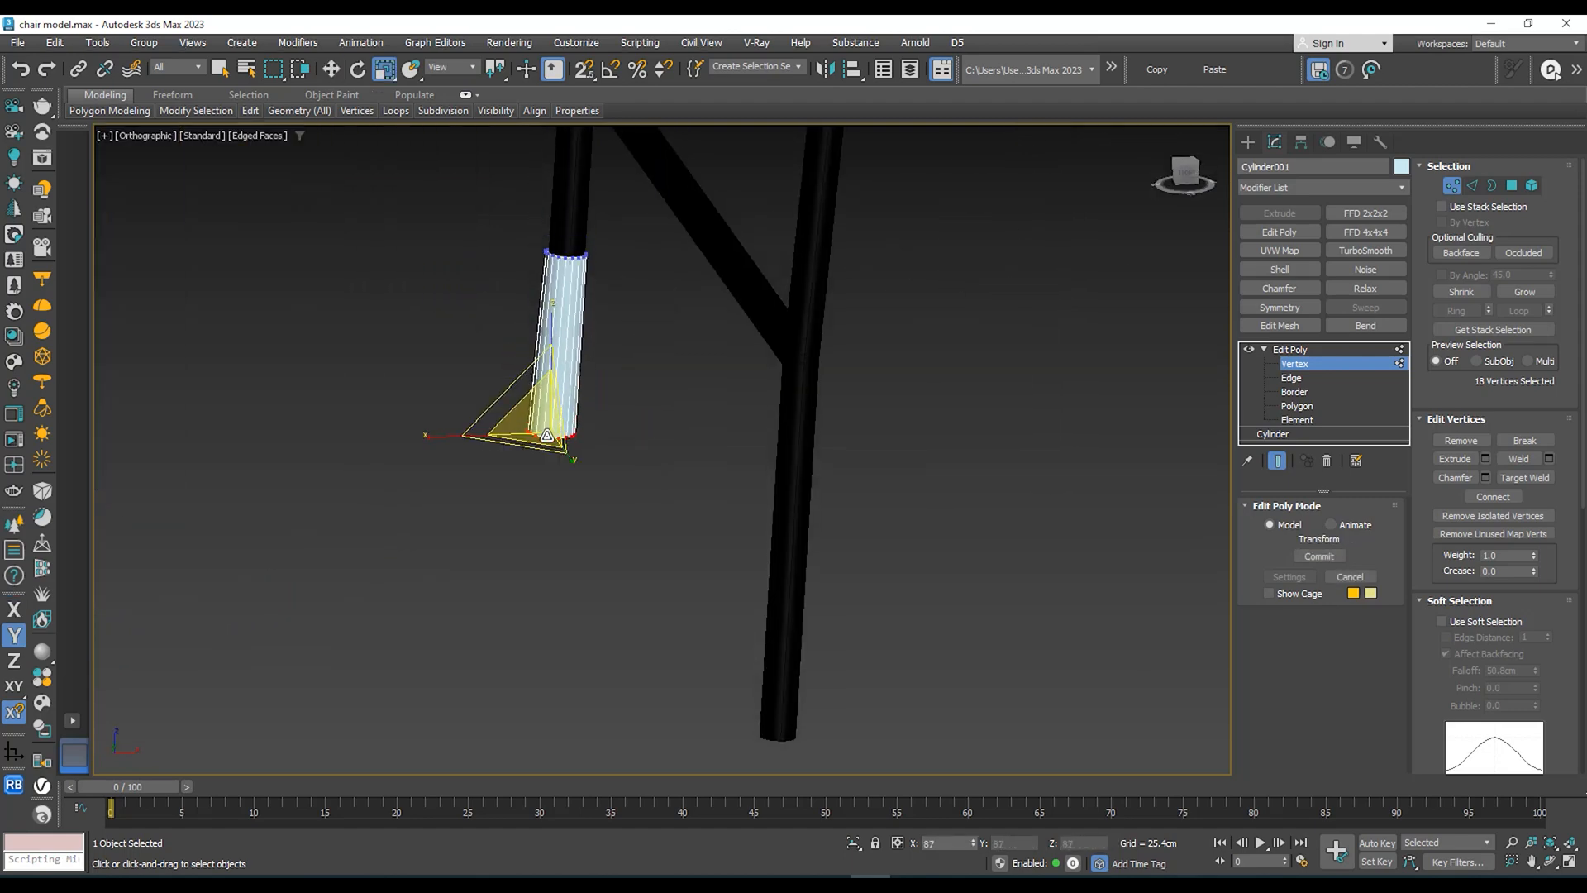
key(w)
Step: Connect the foot cap's lengthwise edges with 2 segments, pinched apart toward the cap's two ends
click(1293, 378)
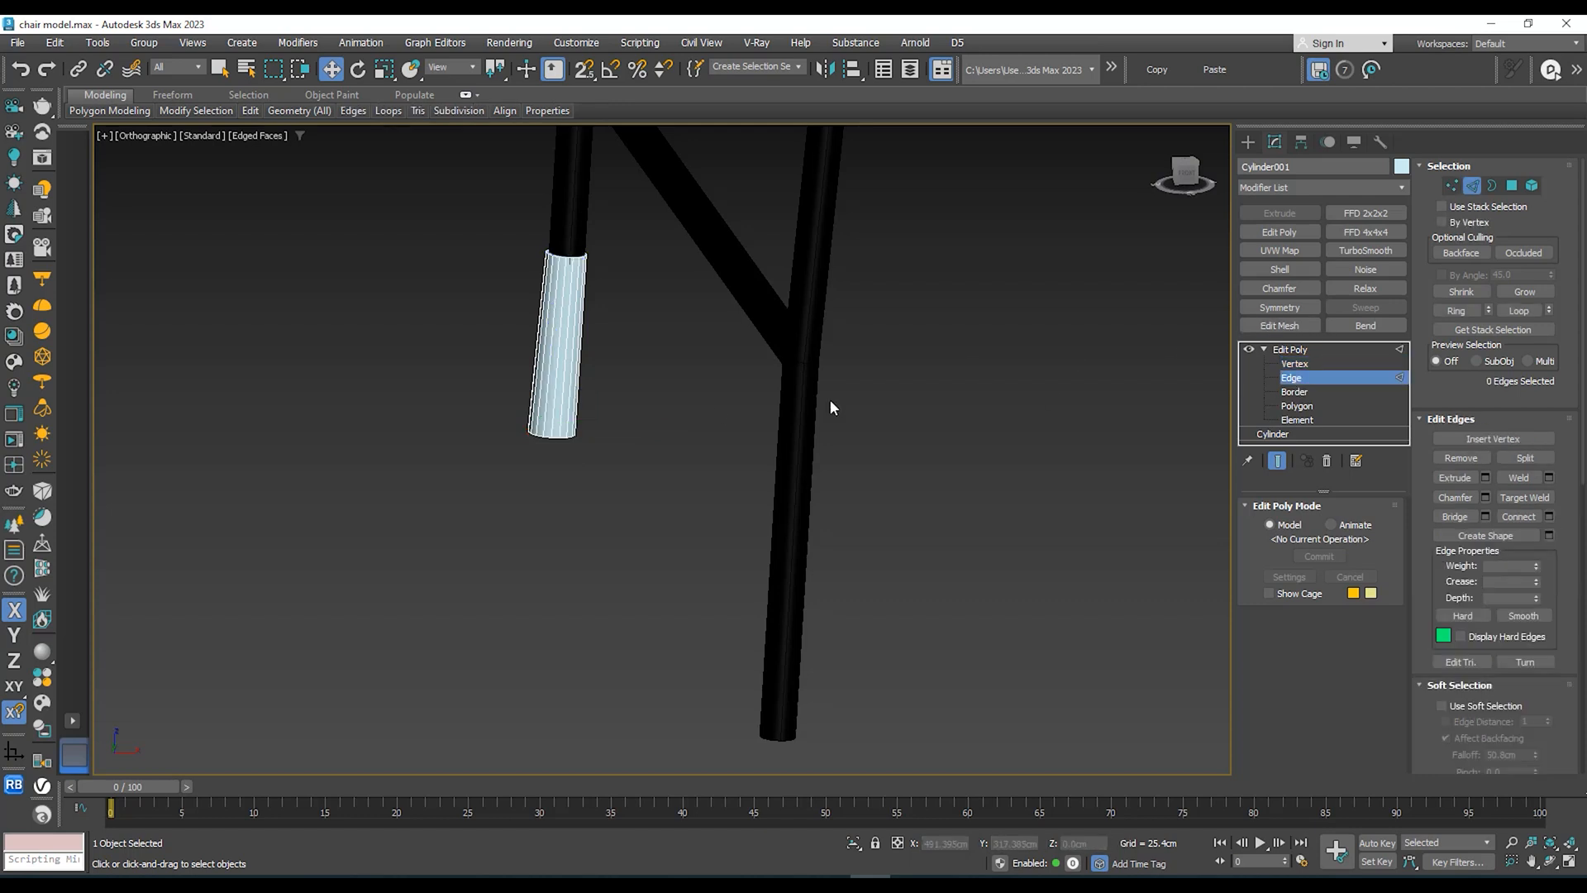
middle_drag(639, 373, 719, 380)
drag(455, 395, 454, 395)
scroll(638, 401, up, 3)
right_click(632, 422)
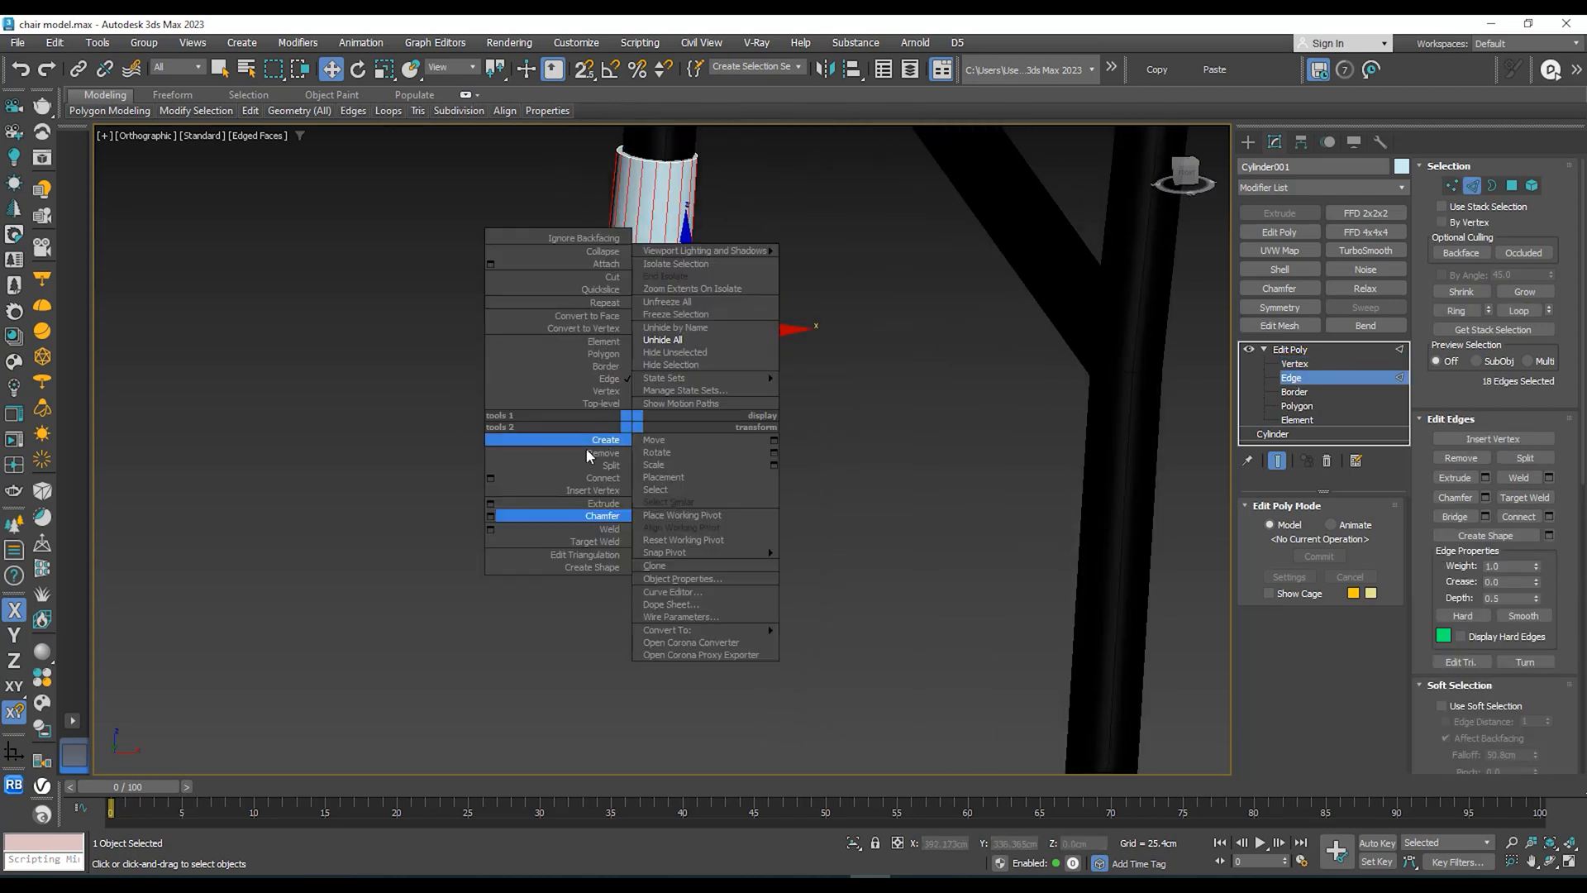
click(491, 478)
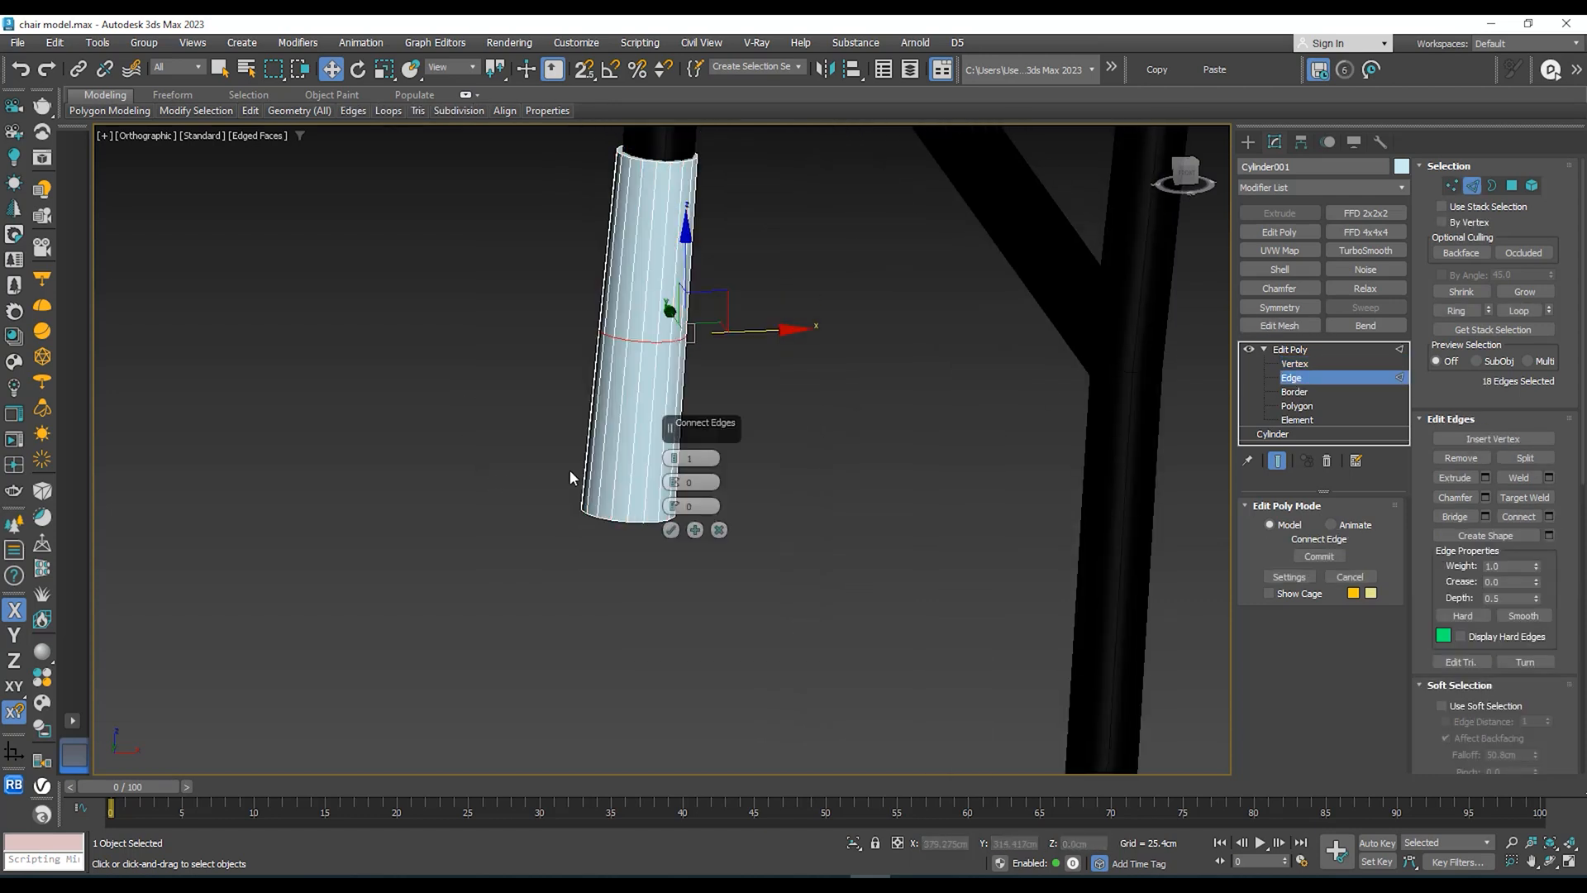
mouse_move(666, 424)
mouse_down()
mouse_move(659, 369)
mouse_move(669, 444)
mouse_up()
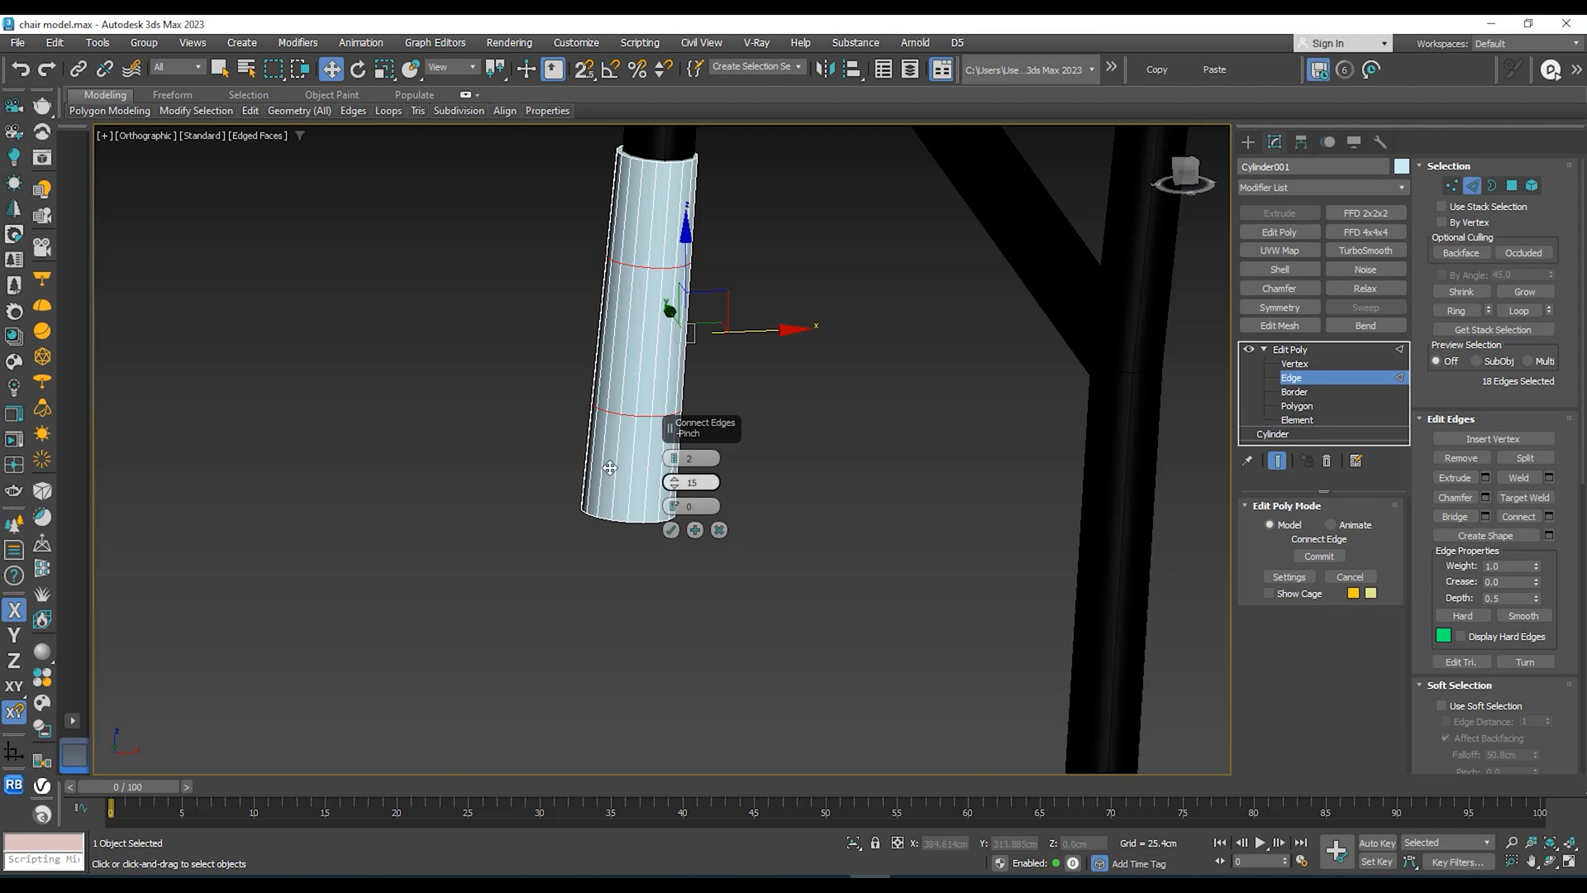
scroll(609, 468, down, 5)
scroll(207, 484, up, 3)
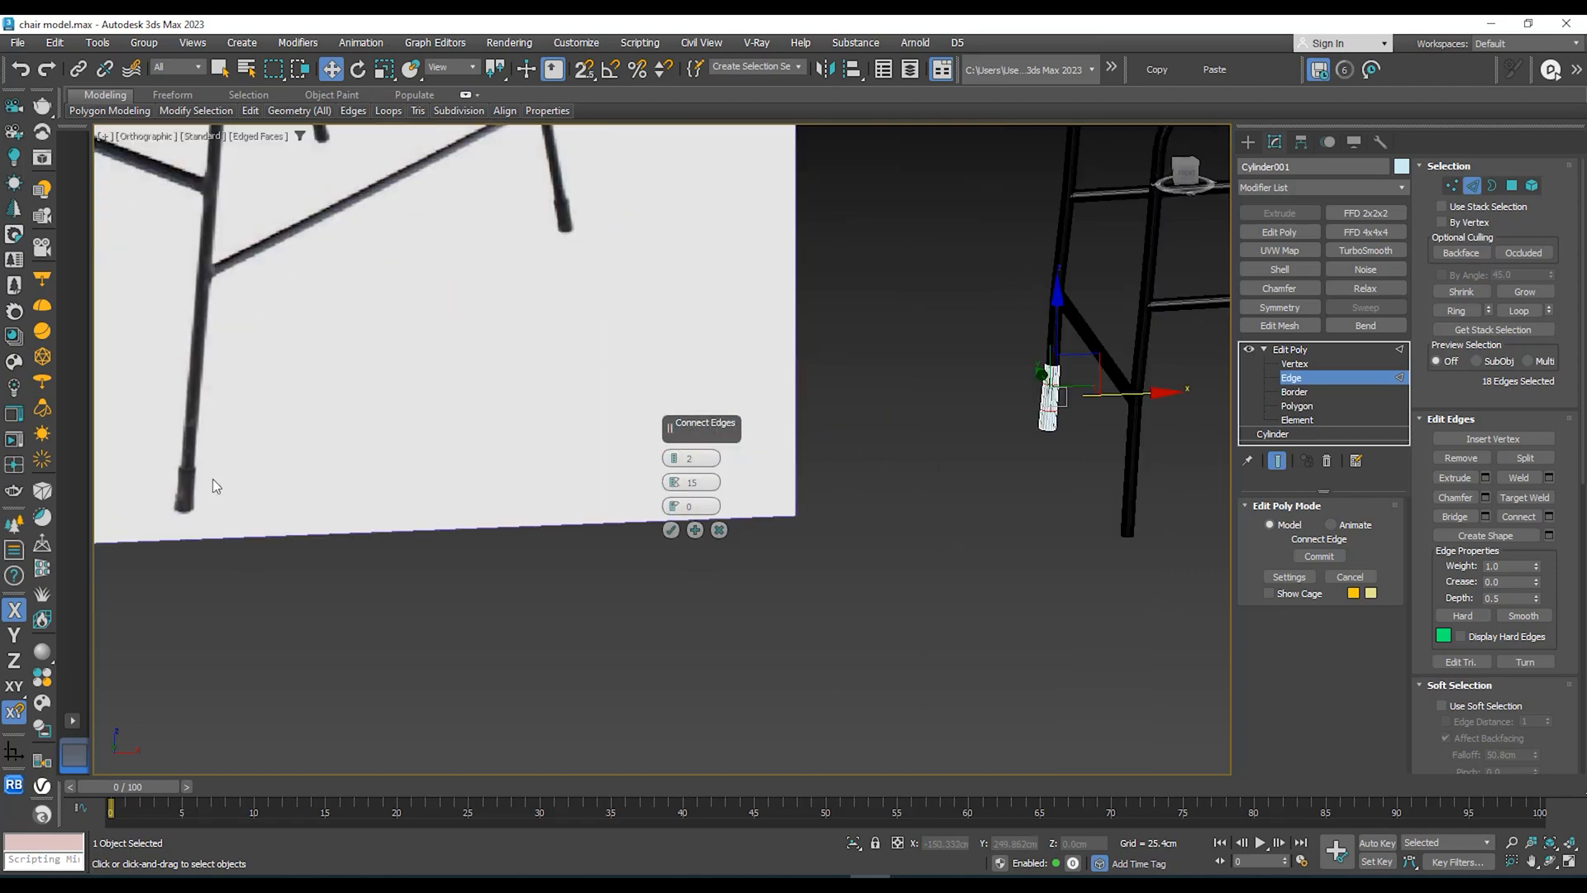
scroll(1049, 394, up, 6)
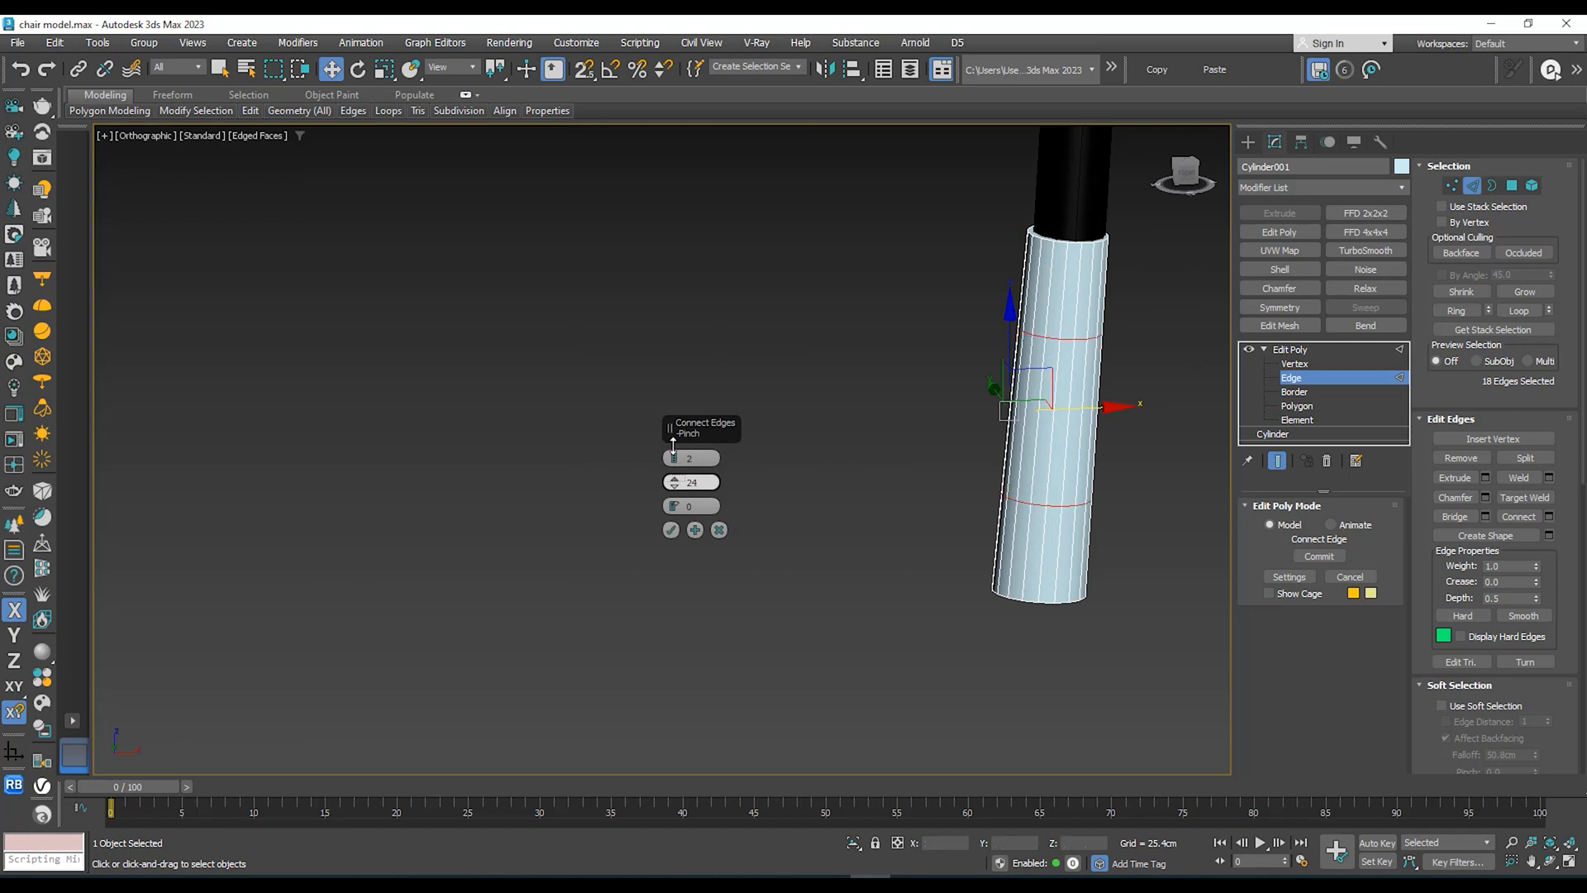
click(670, 532)
Step: Extrude the polygon bands at both ends of the foot cap by 0.091 cm, using the By Polygon option
click(1313, 407)
double_click(1044, 557)
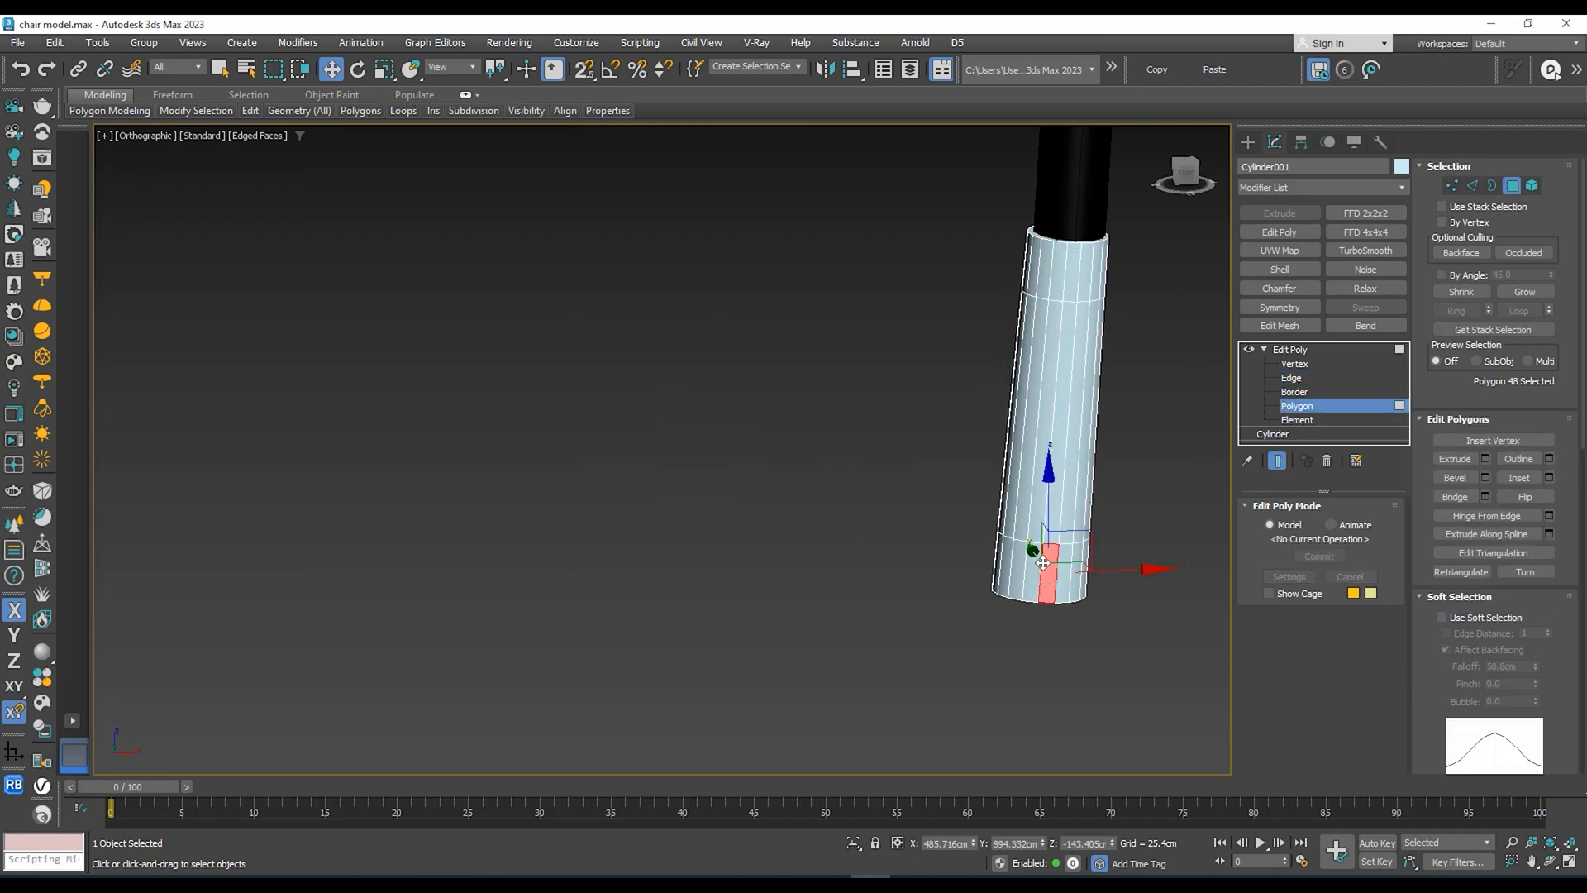
alt+drag(888, 408, 893, 409)
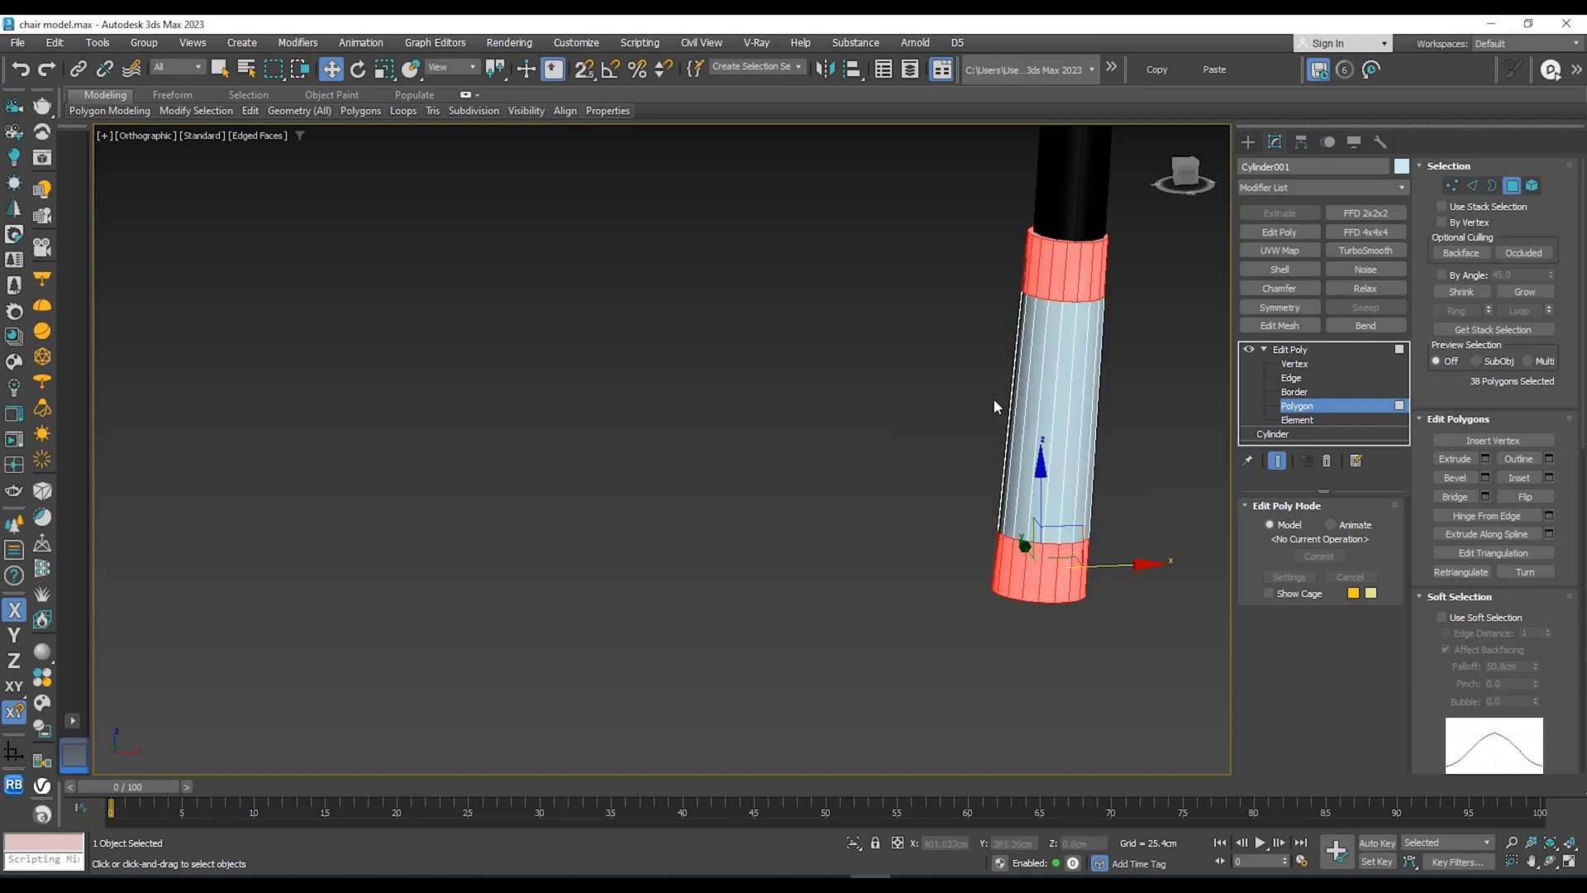
middle_drag(994, 398, 791, 397)
right_click(808, 407)
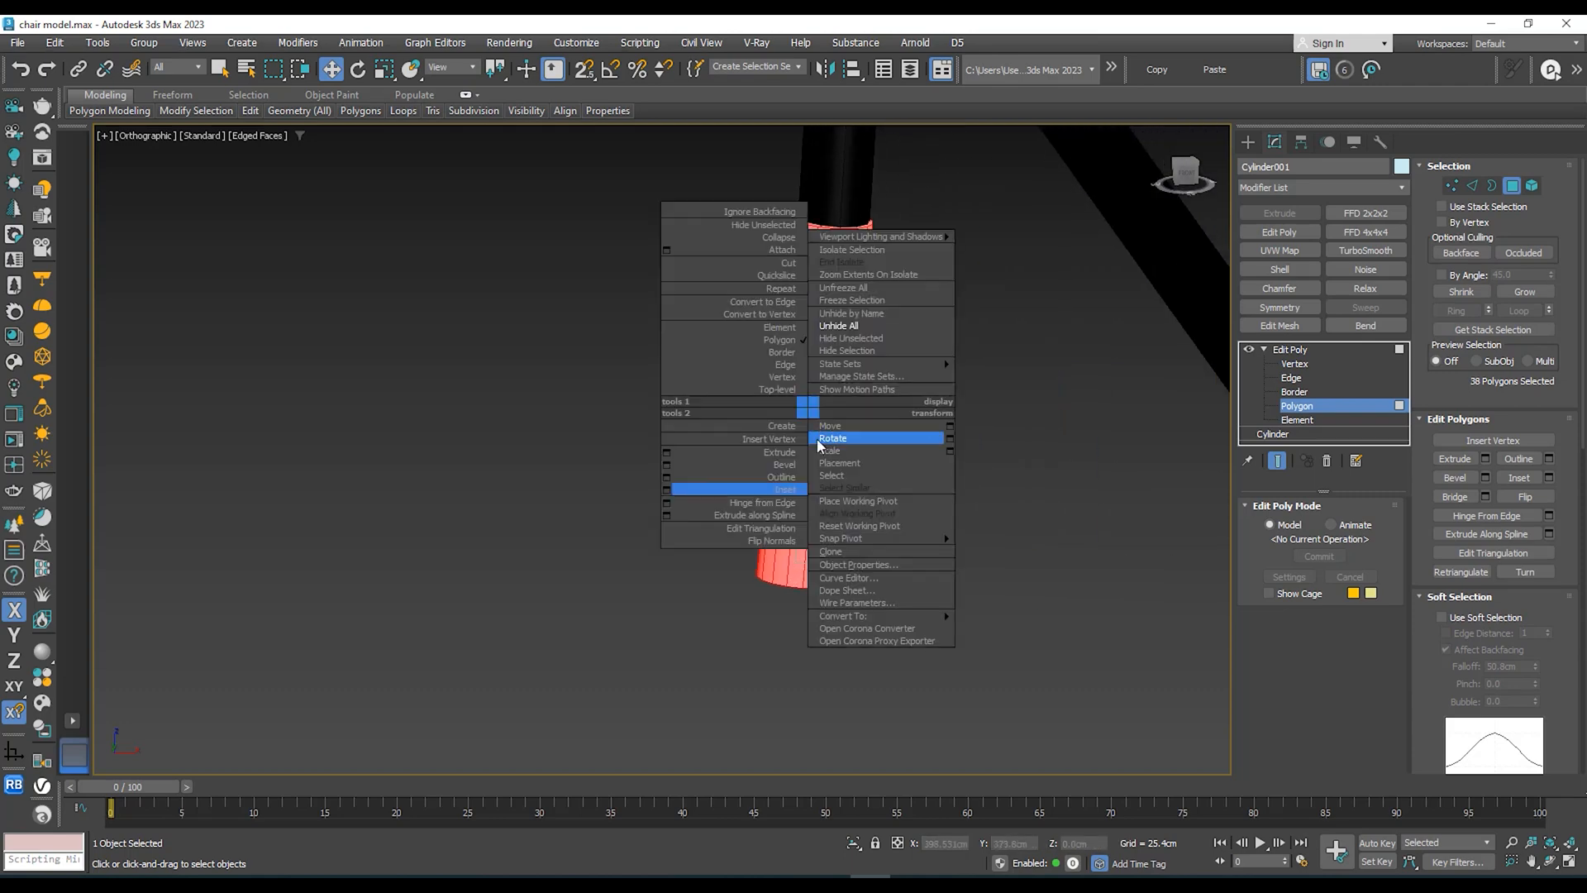
click(667, 454)
drag(672, 483, 671, 459)
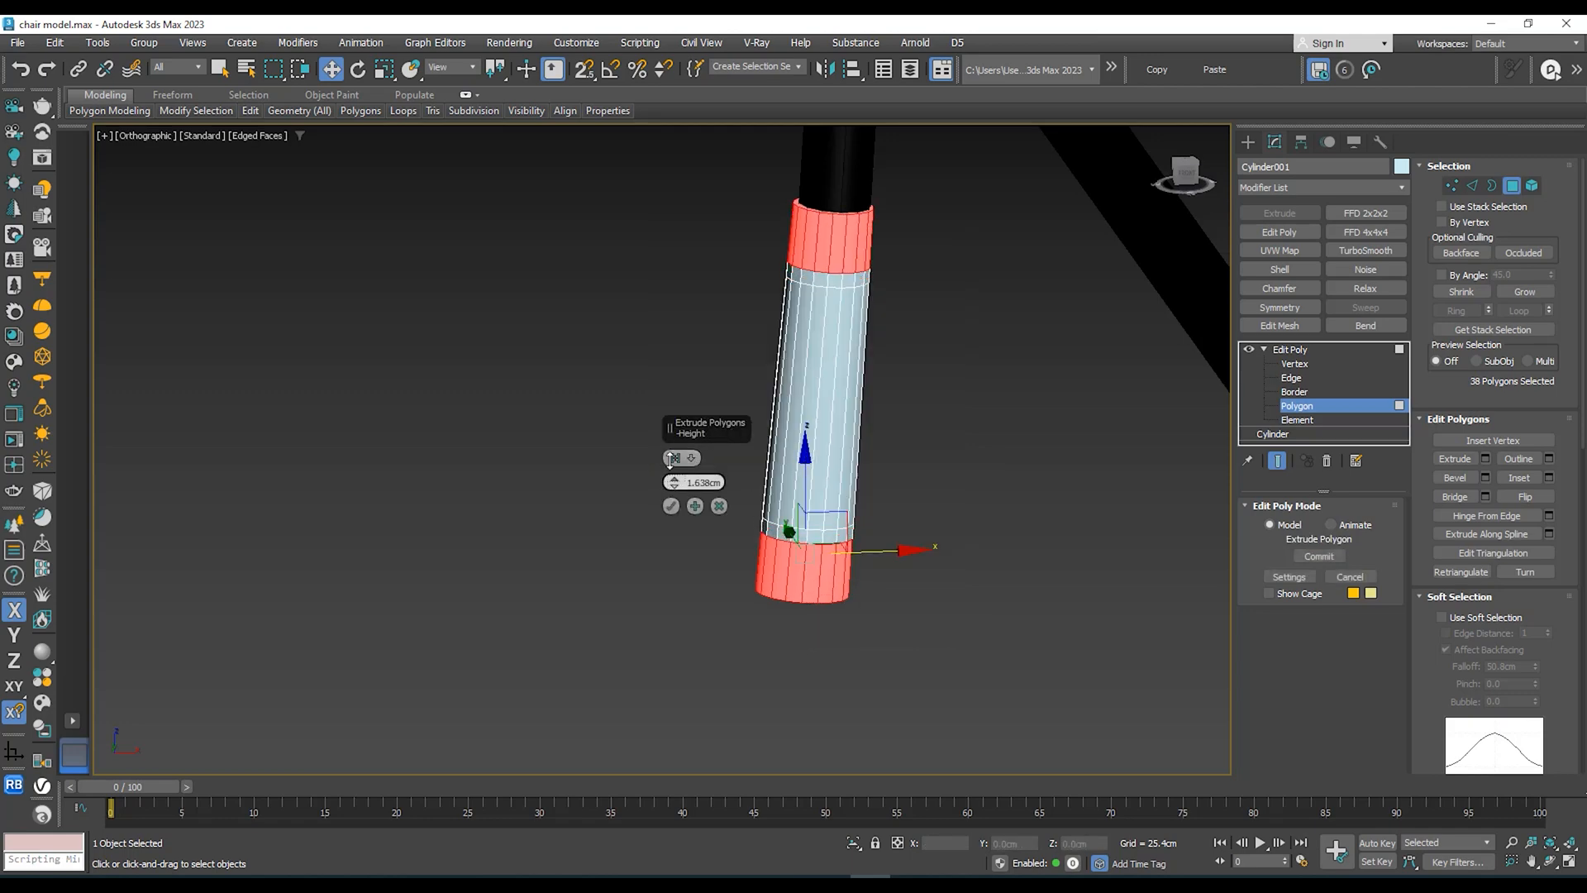
click(676, 459)
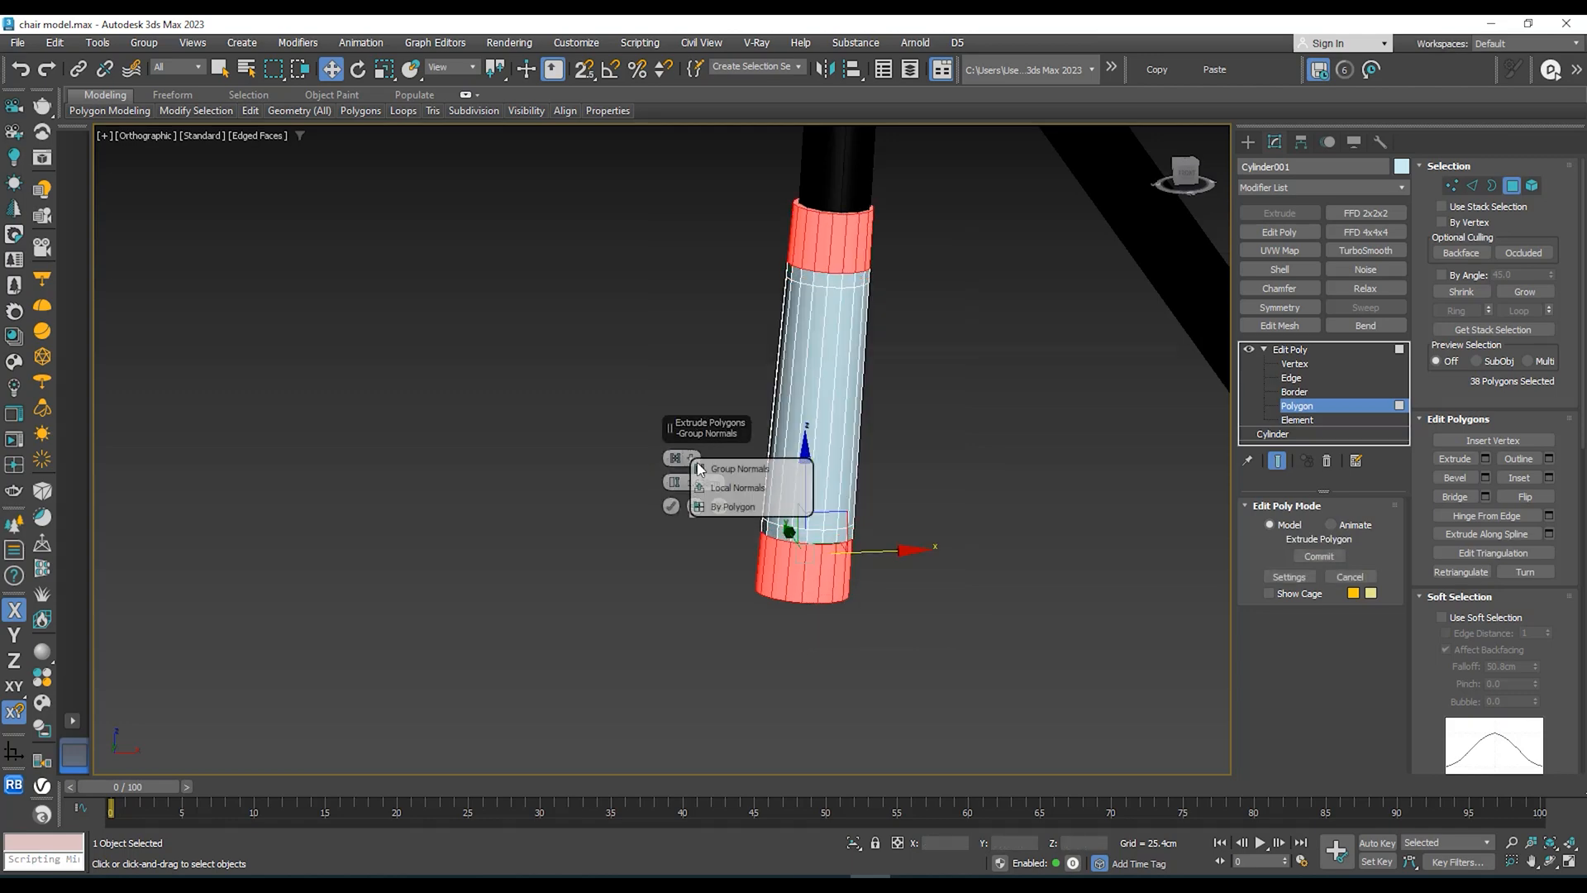
click(728, 507)
drag(676, 488, 673, 496)
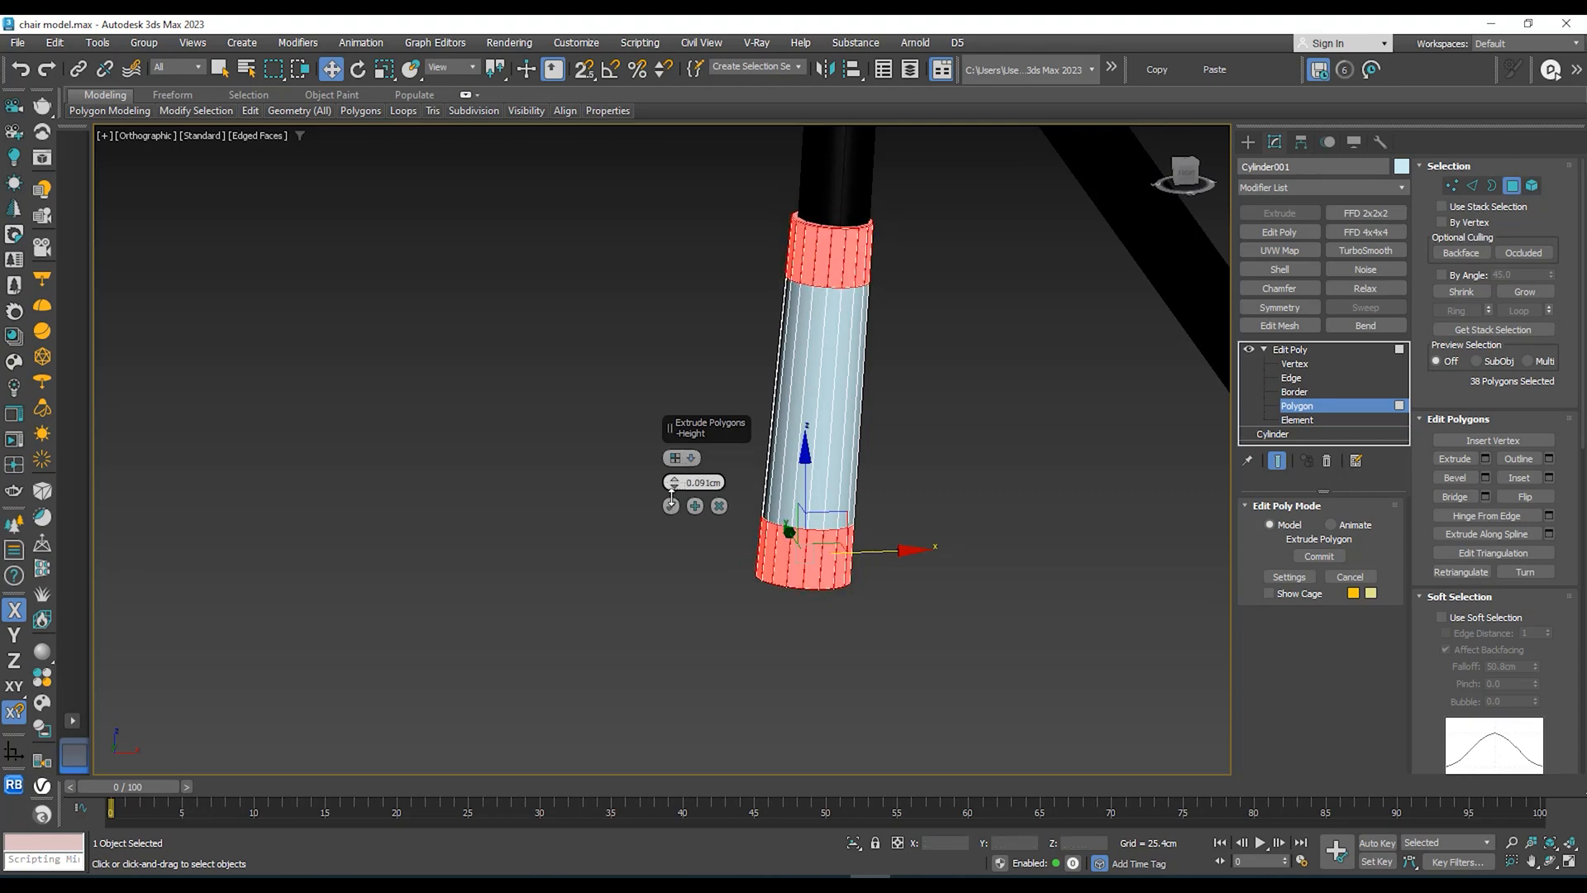
click(670, 506)
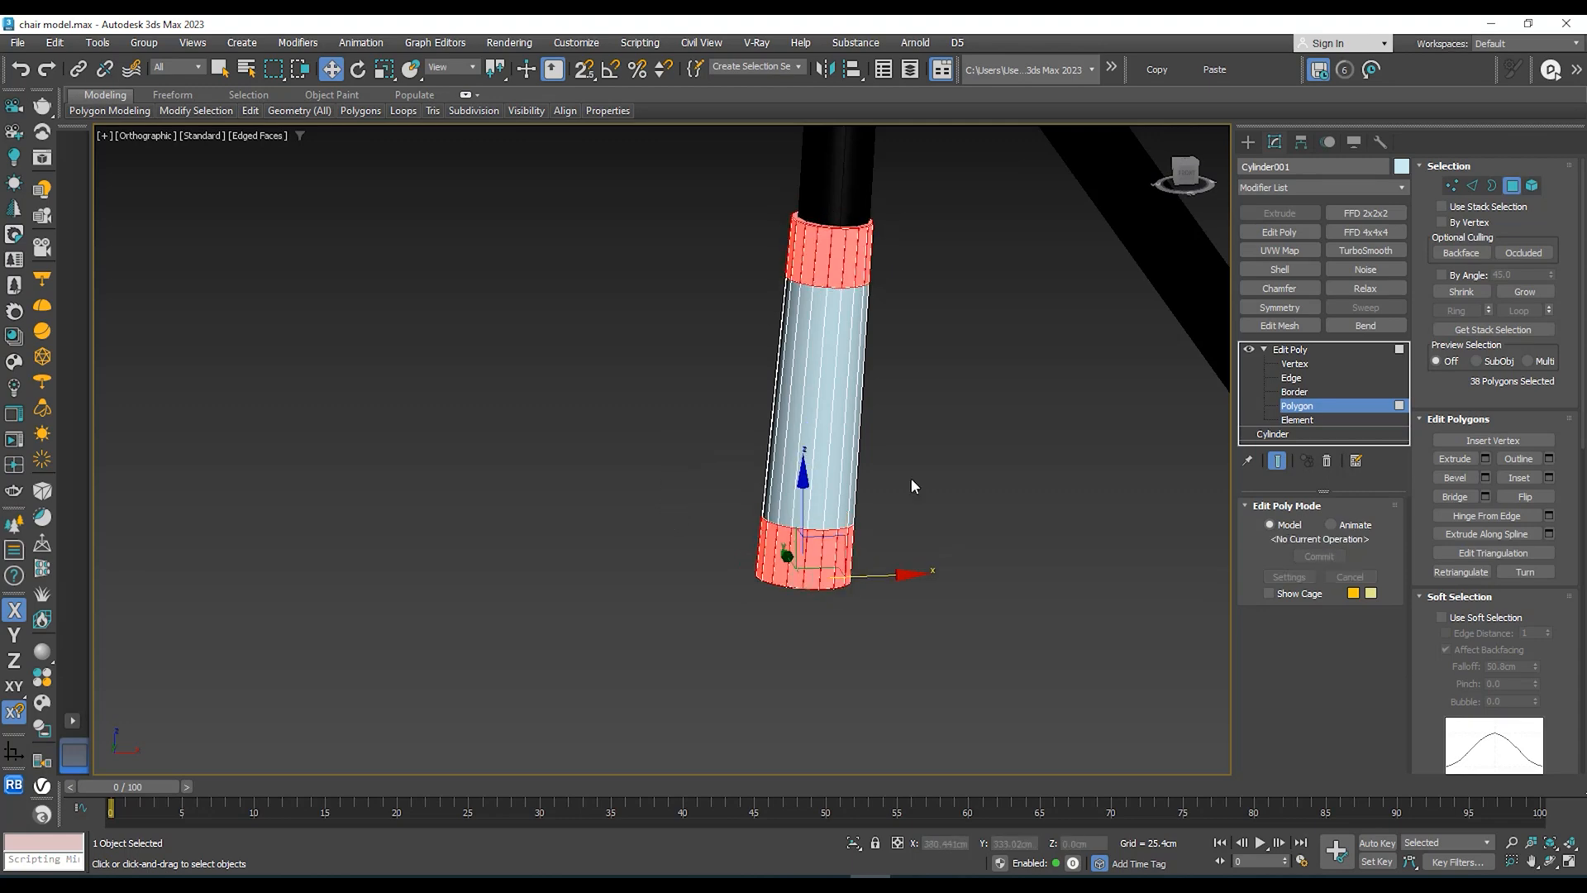
Step: Leave polygon editing and set the foot cap's object color to black
click(1328, 352)
click(1081, 395)
click(837, 477)
scroll(837, 488, up, 4)
alt+middle_drag(837, 496, 763, 609)
key(m)
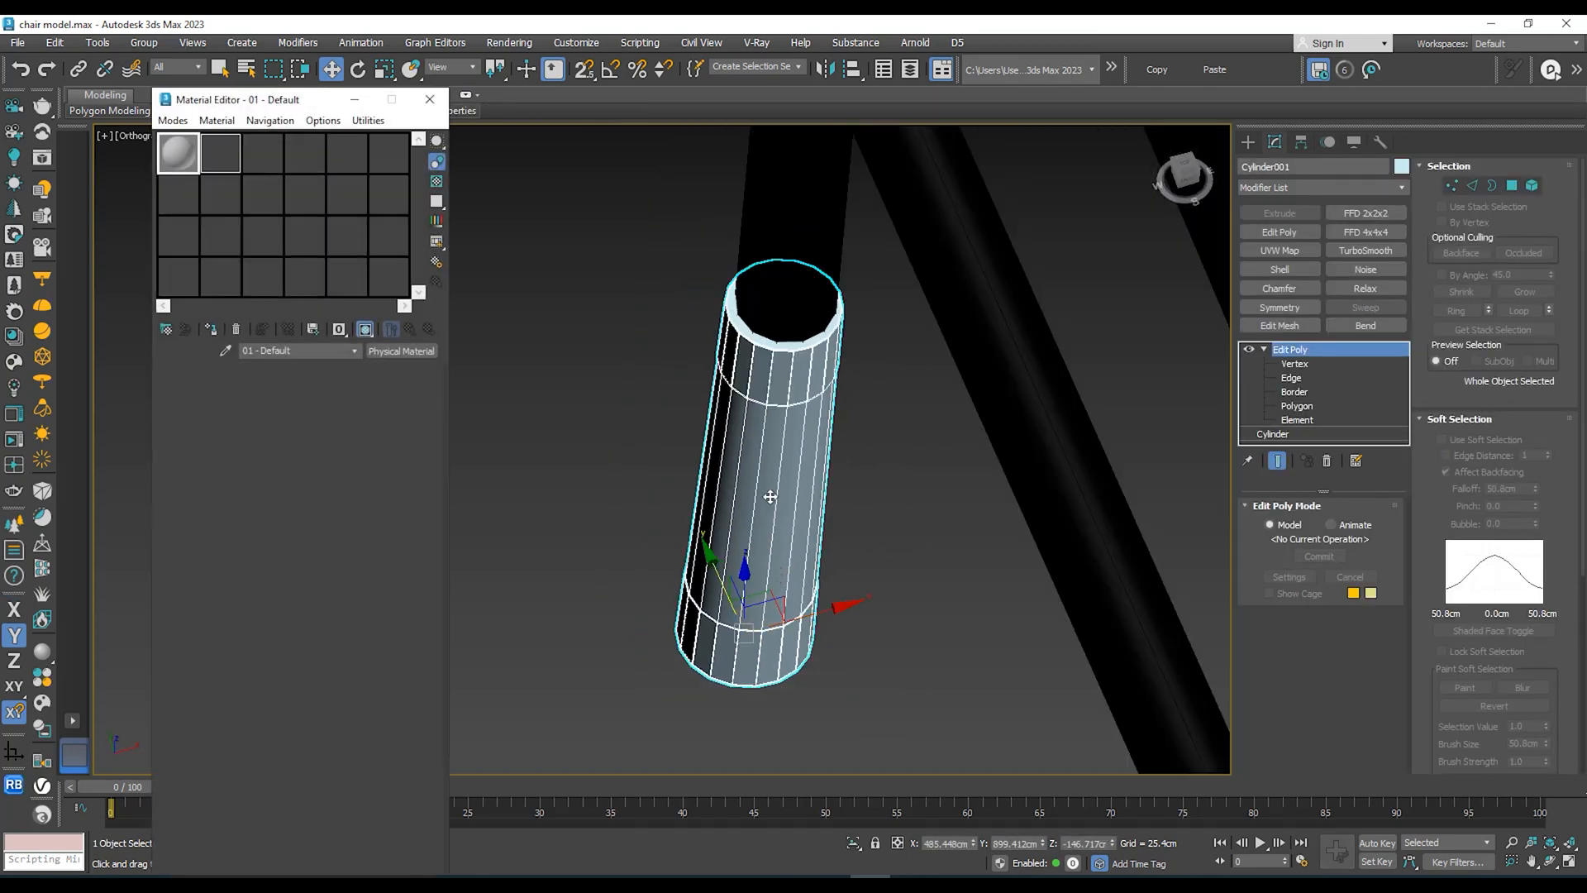
click(430, 100)
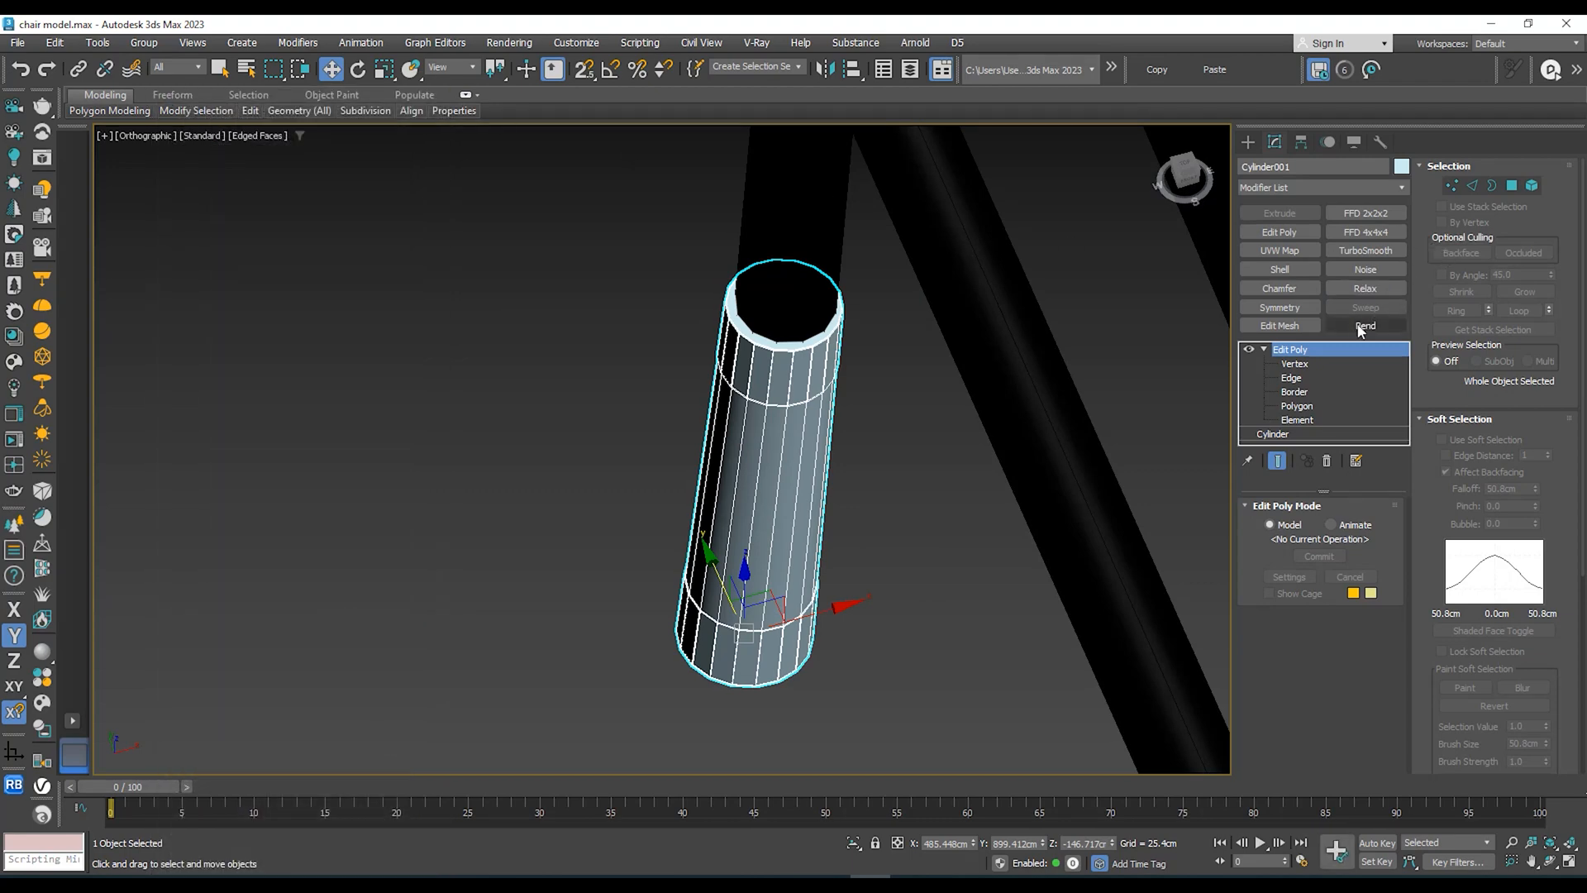
click(1402, 167)
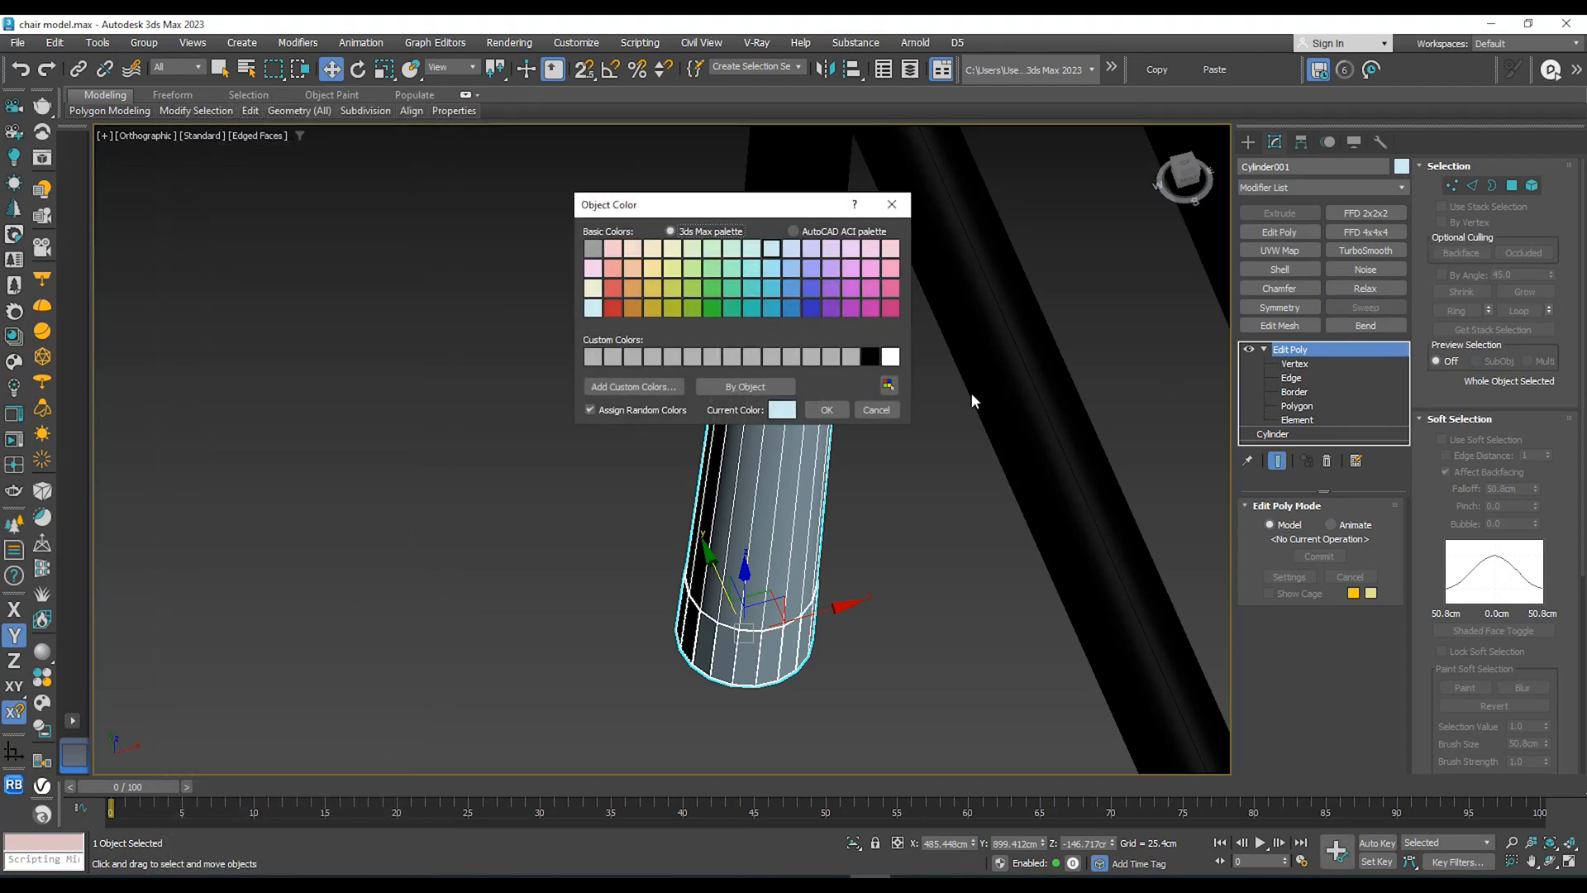
click(868, 357)
click(827, 410)
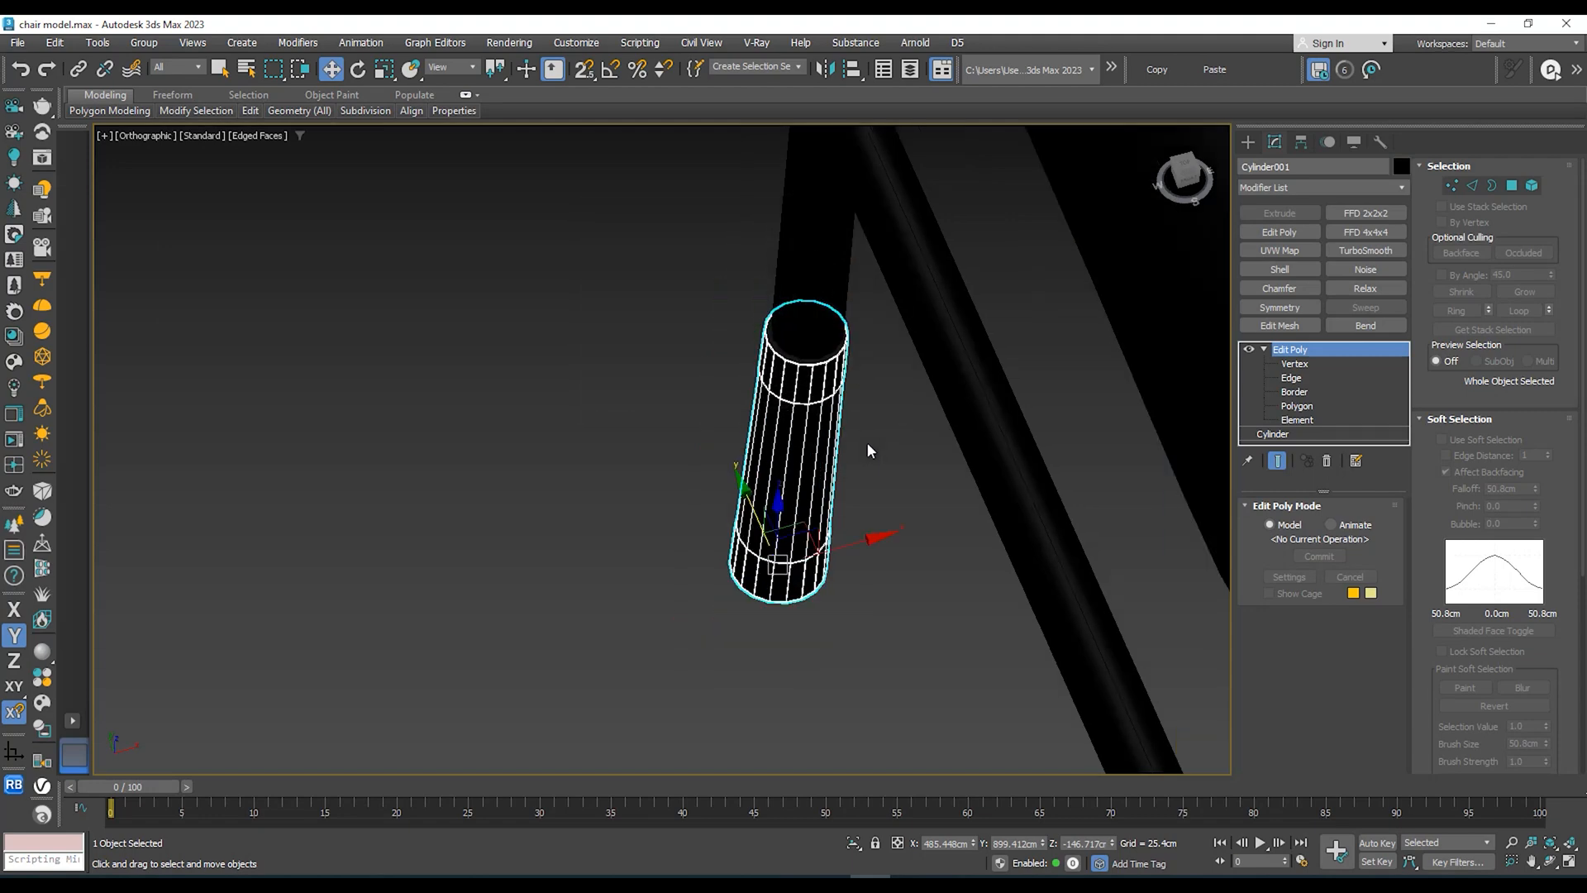
click(868, 446)
scroll(868, 447, down, 3)
Step: In the wireframe top view, clone the foot cap as an element and align the copy with the opposite front leg
click(838, 480)
alt+middle_drag(820, 482, 730, 245)
key(t)
key(z)
key(F3)
scroll(829, 461, down, 10)
scroll(730, 245, down, 5)
click(1296, 420)
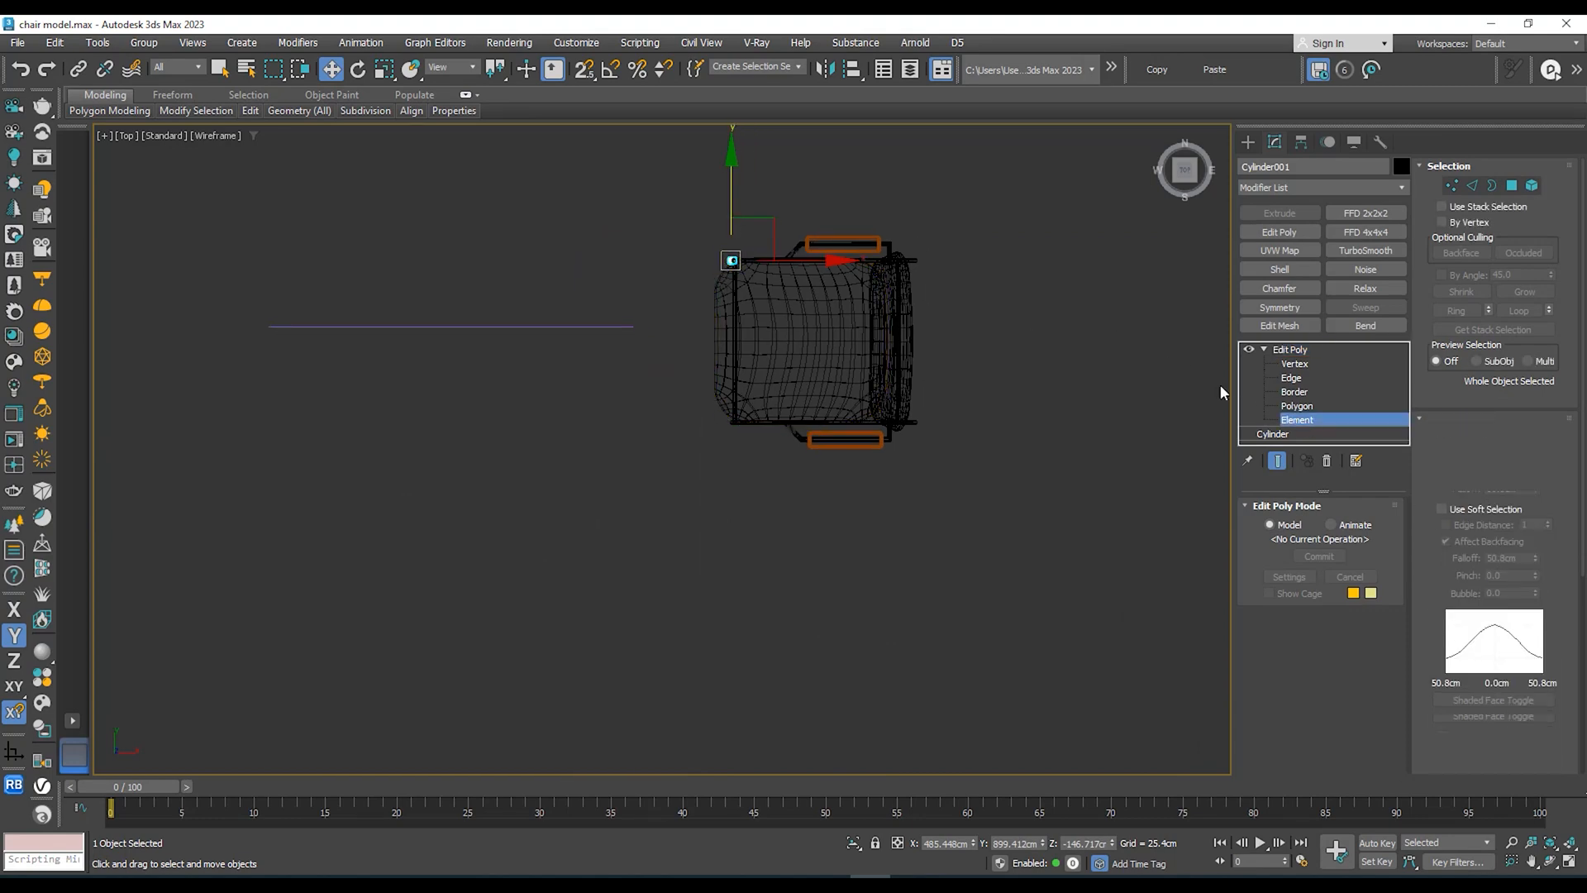
click(730, 260)
scroll(653, 263, up, 10)
scroll(670, 244, down, 8)
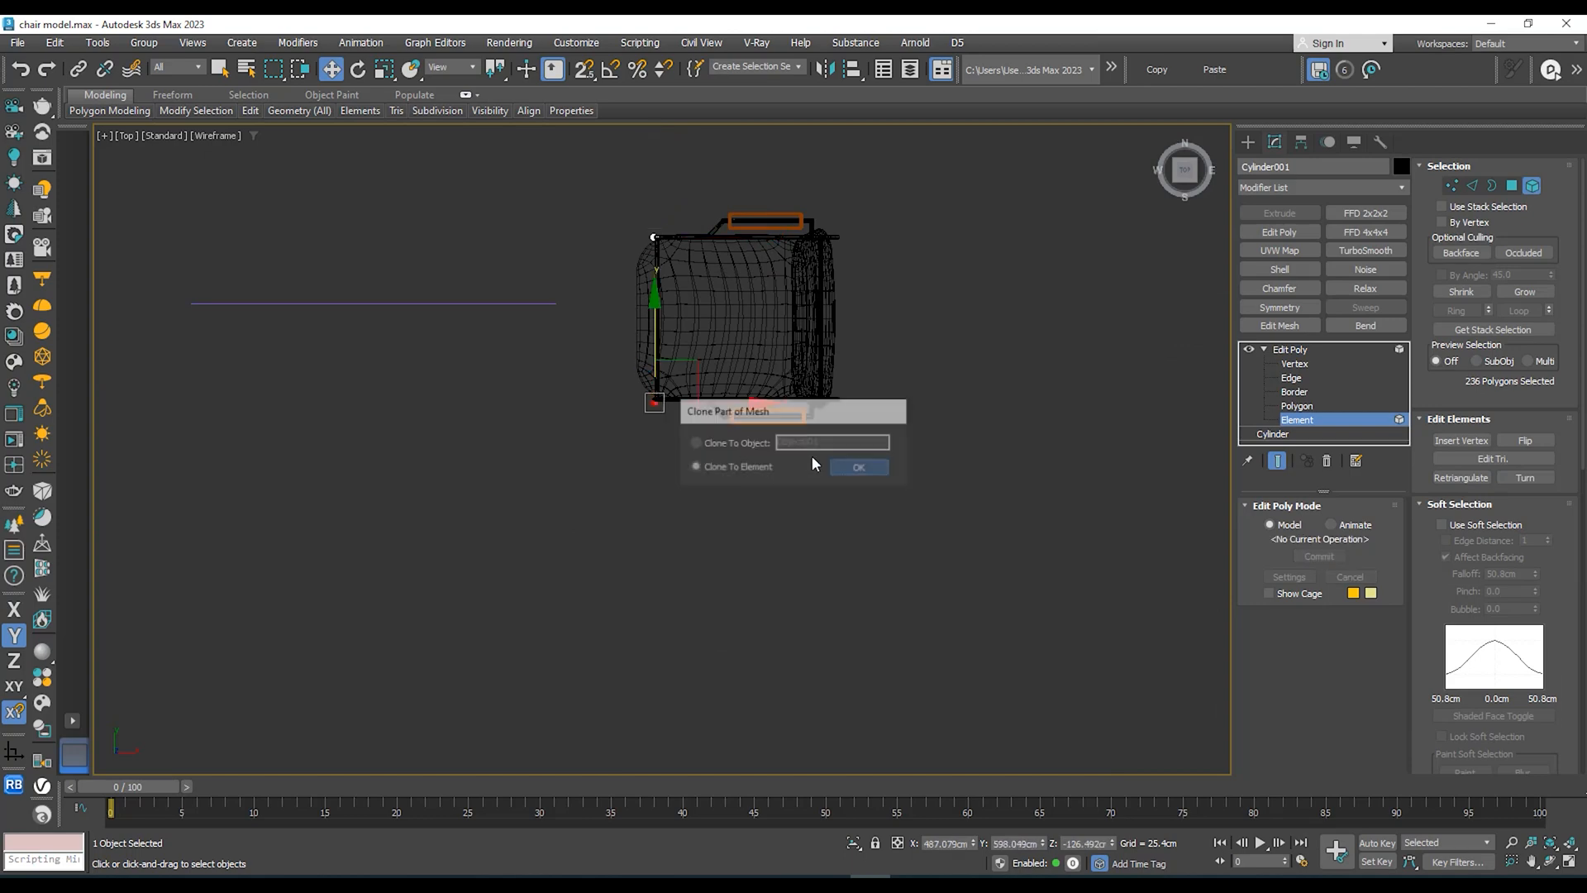
click(858, 467)
scroll(648, 414, up, 8)
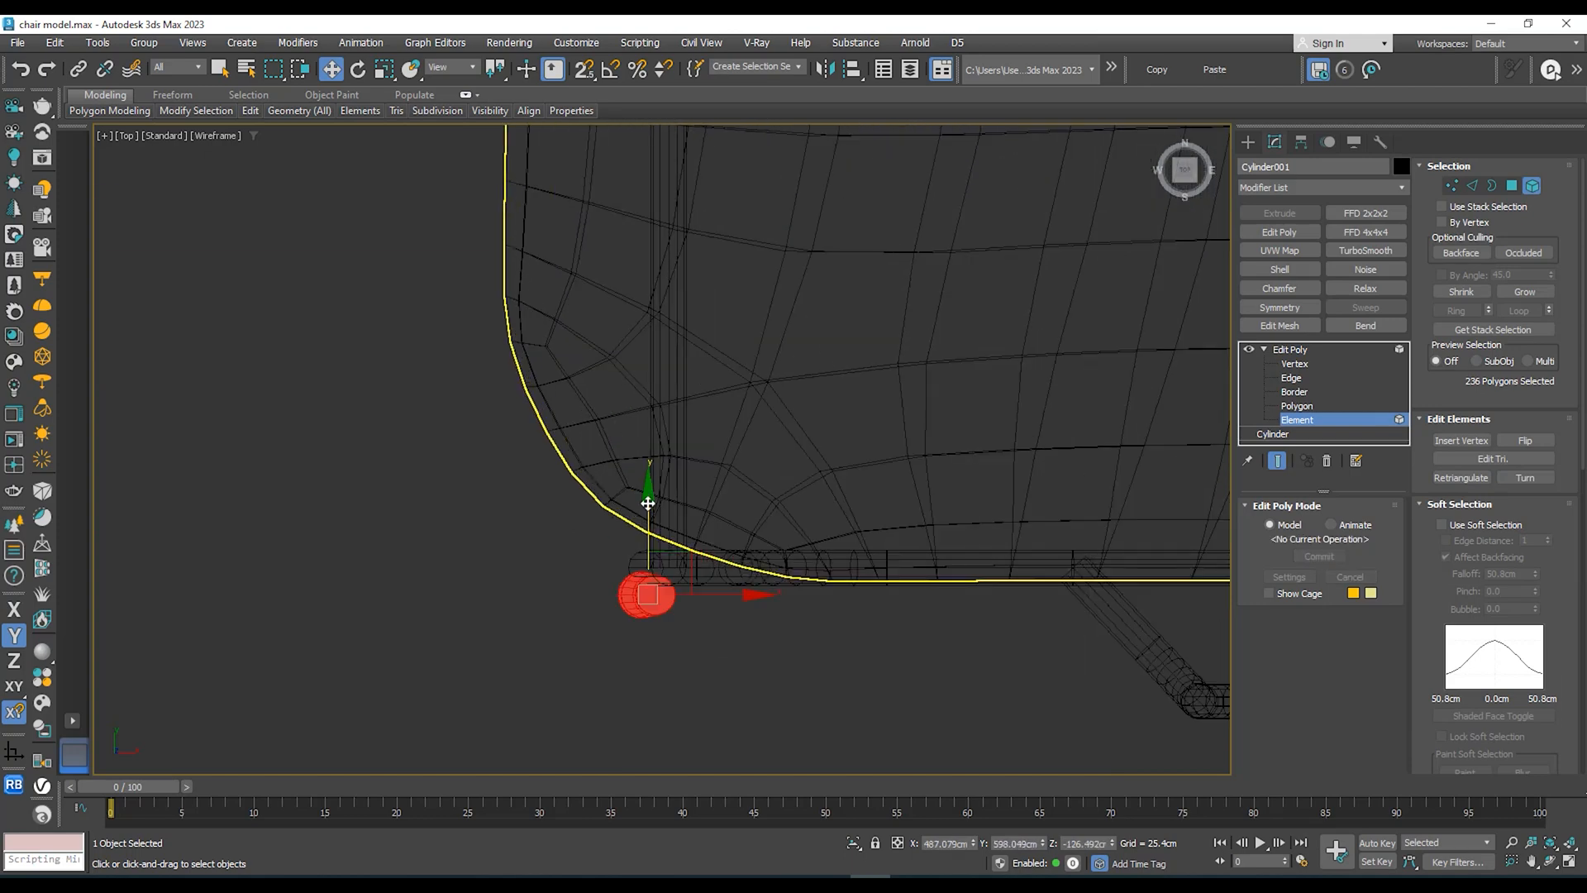
scroll(642, 525, down, 6)
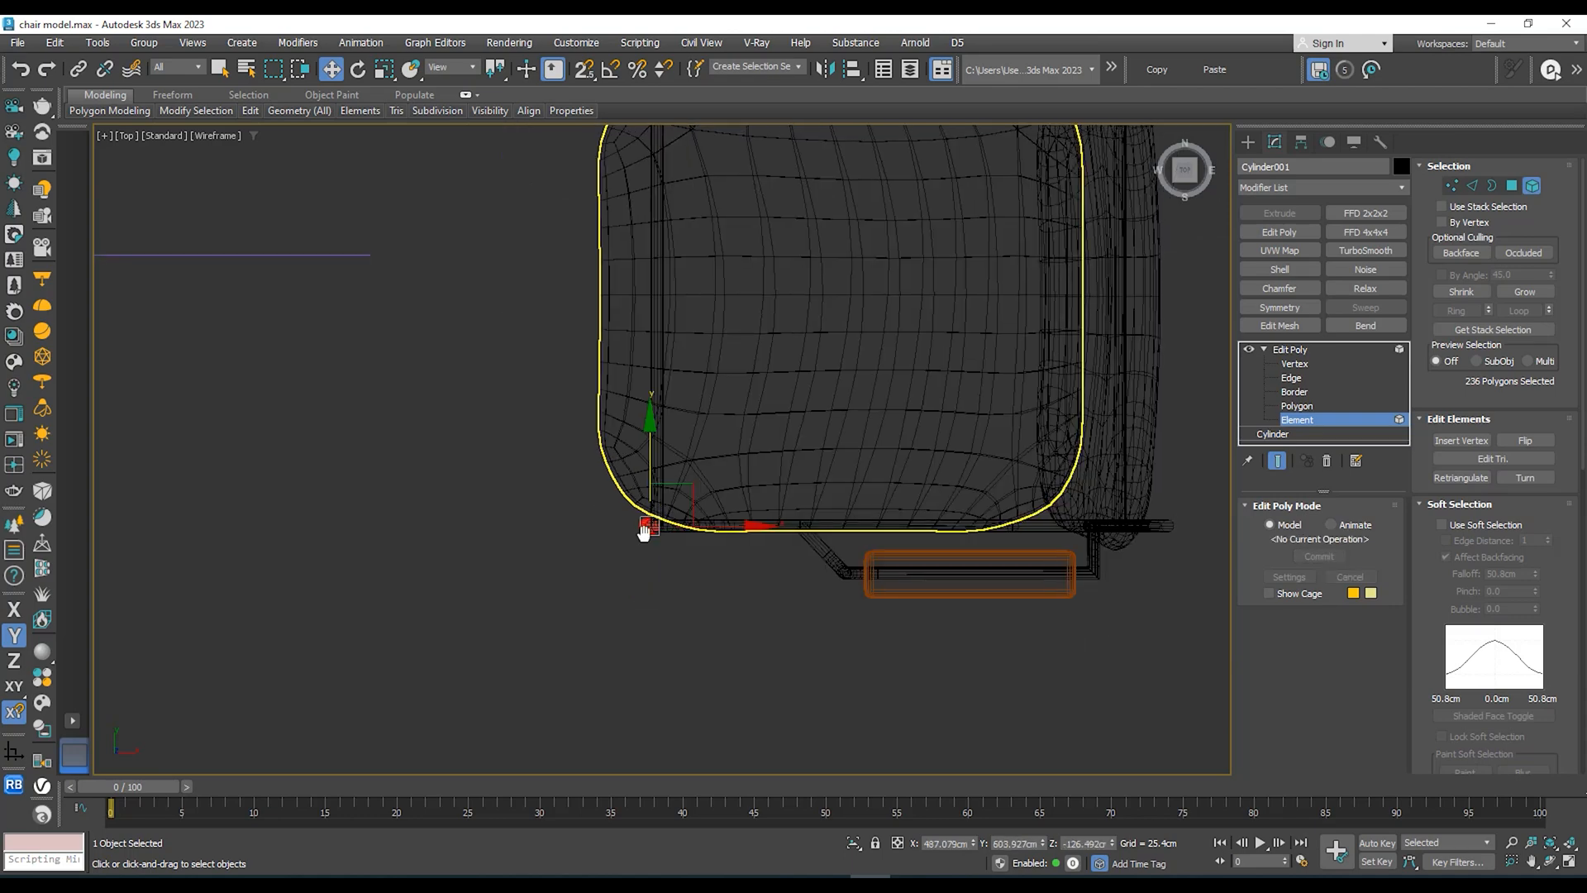
Step: Select both front foot caps and clone them as elements along X onto the ends of the two back legs
scroll(626, 442, up, 6)
scroll(617, 436, down, 7)
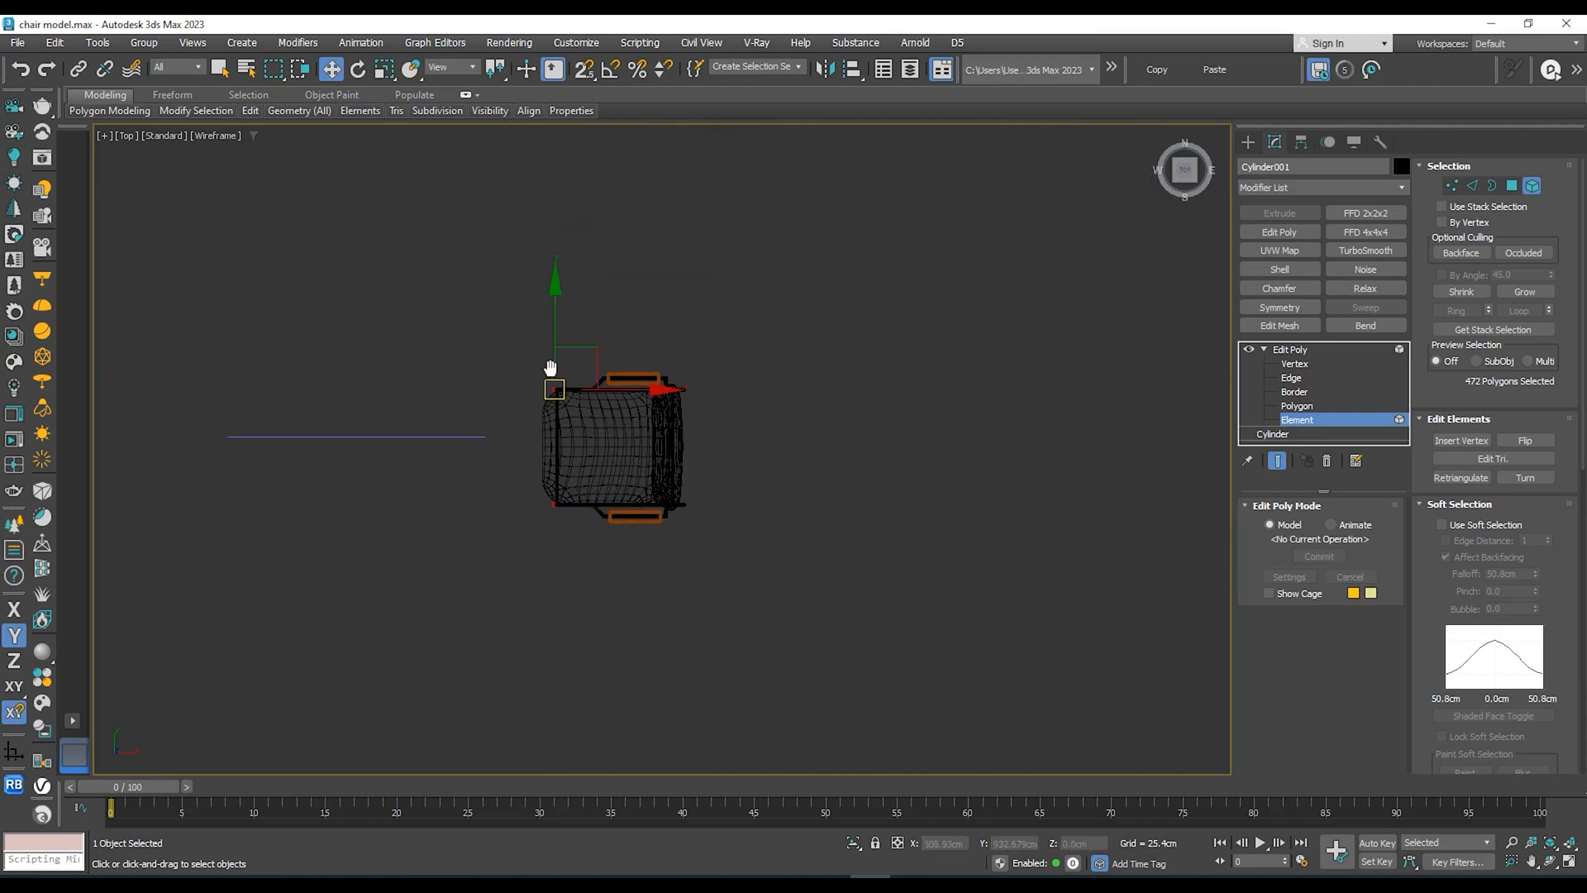
shift+drag(733, 385, 733, 386)
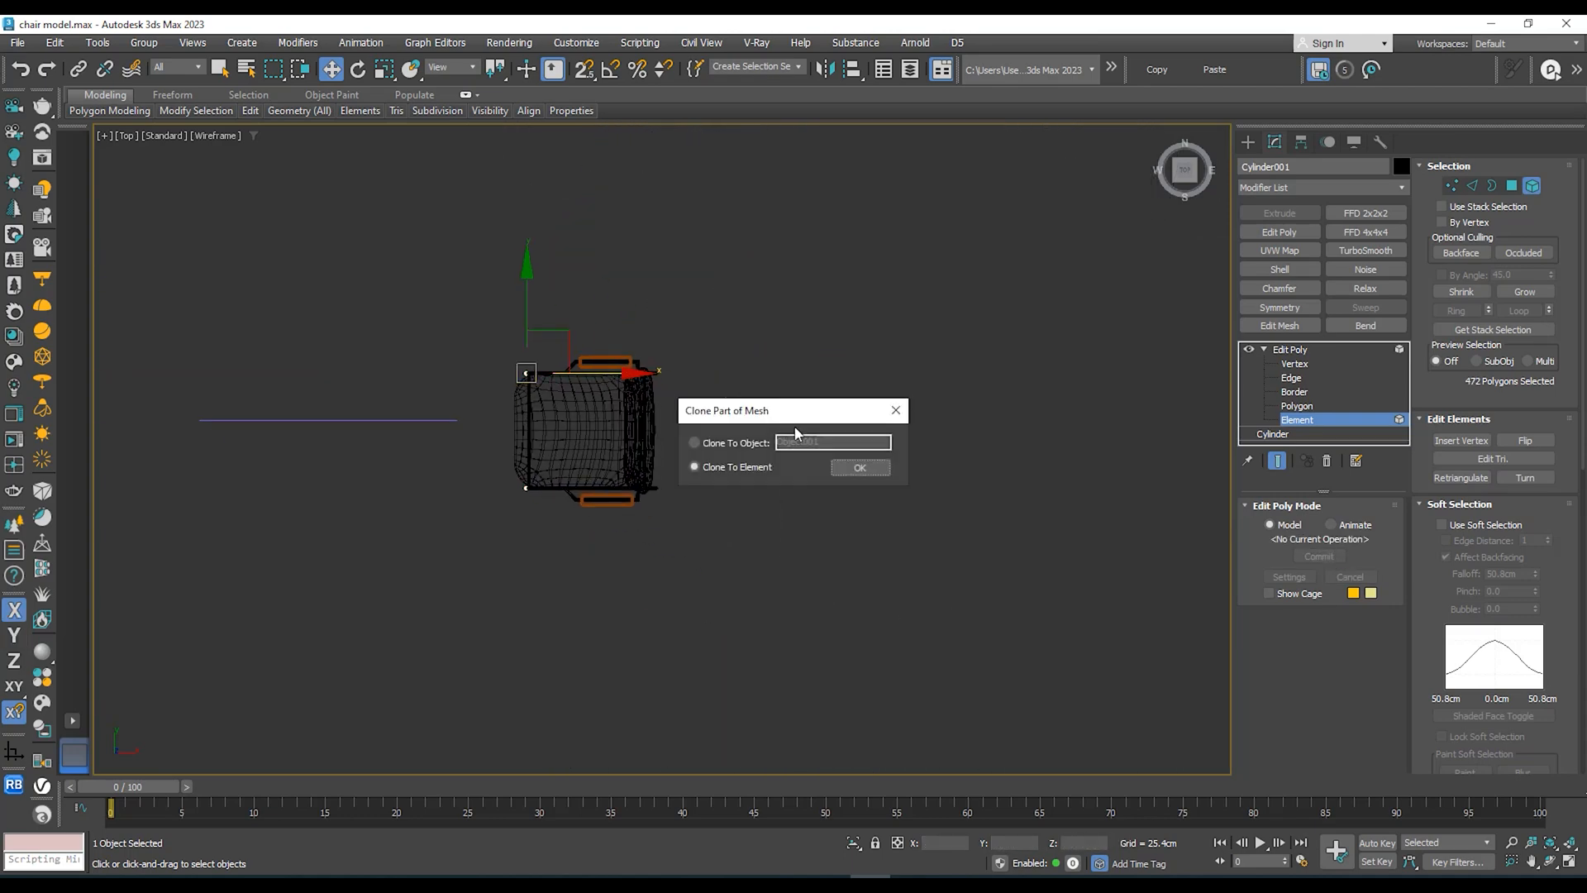
scroll(676, 367, up, 3)
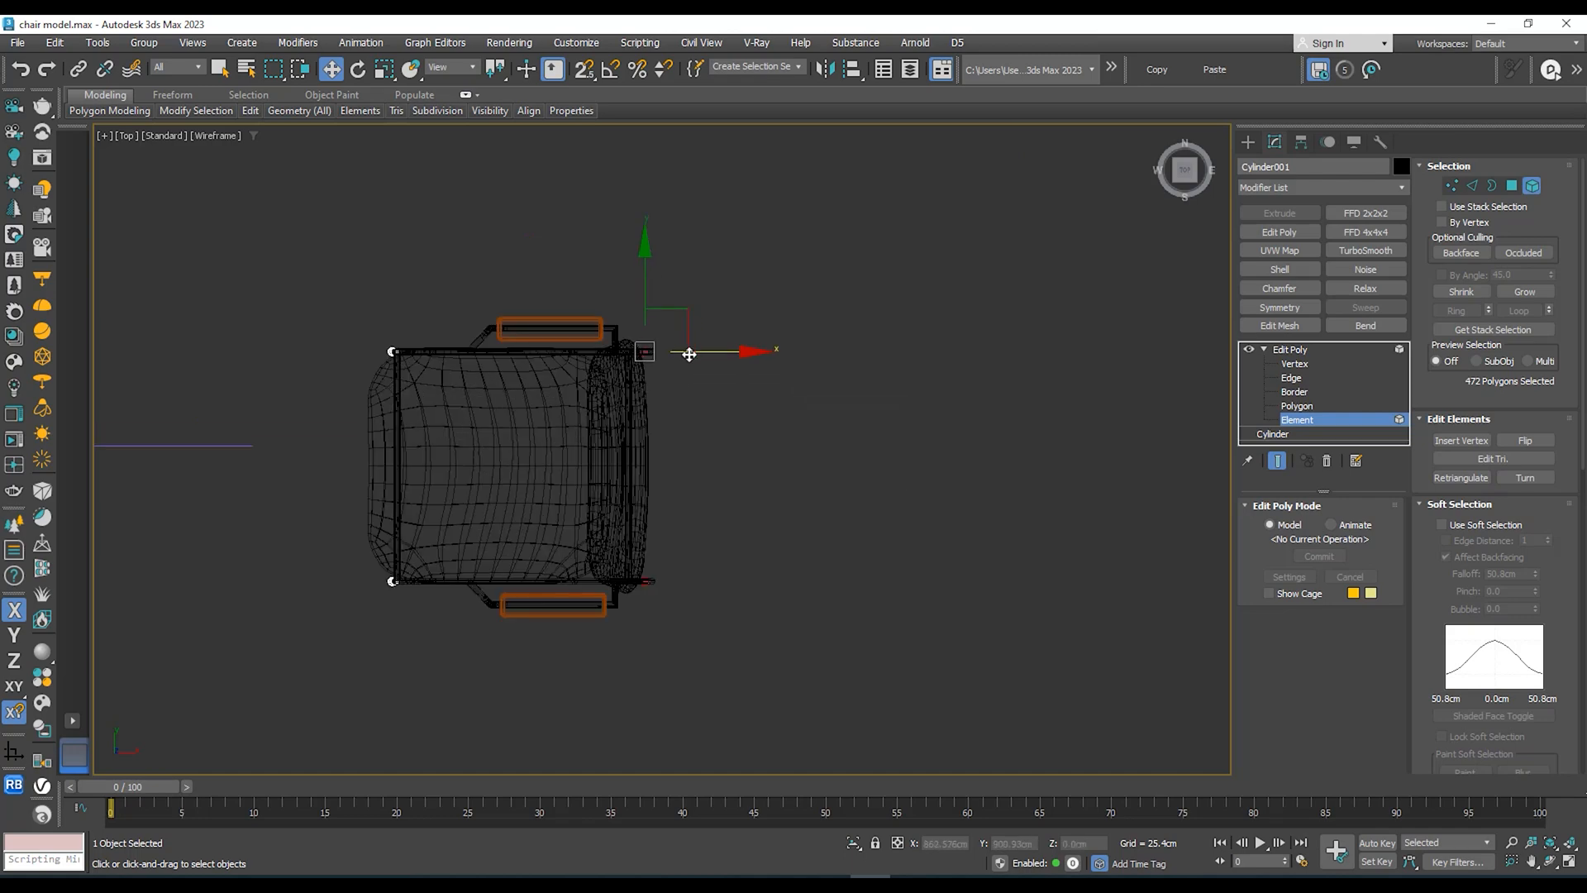
scroll(690, 353, up, 4)
drag(659, 347, 659, 347)
alt+middle_drag(659, 347, 512, 252)
scroll(545, 273, down, 4)
mouse_move(628, 308)
middle_down()
mouse_move(709, 358)
mouse_move(737, 318)
mouse_move(521, 359)
middle_up()
Step: Finish editing the foot cap elements and return the view to shaded display
click(1311, 351)
click(956, 430)
click(674, 367)
key(F3)
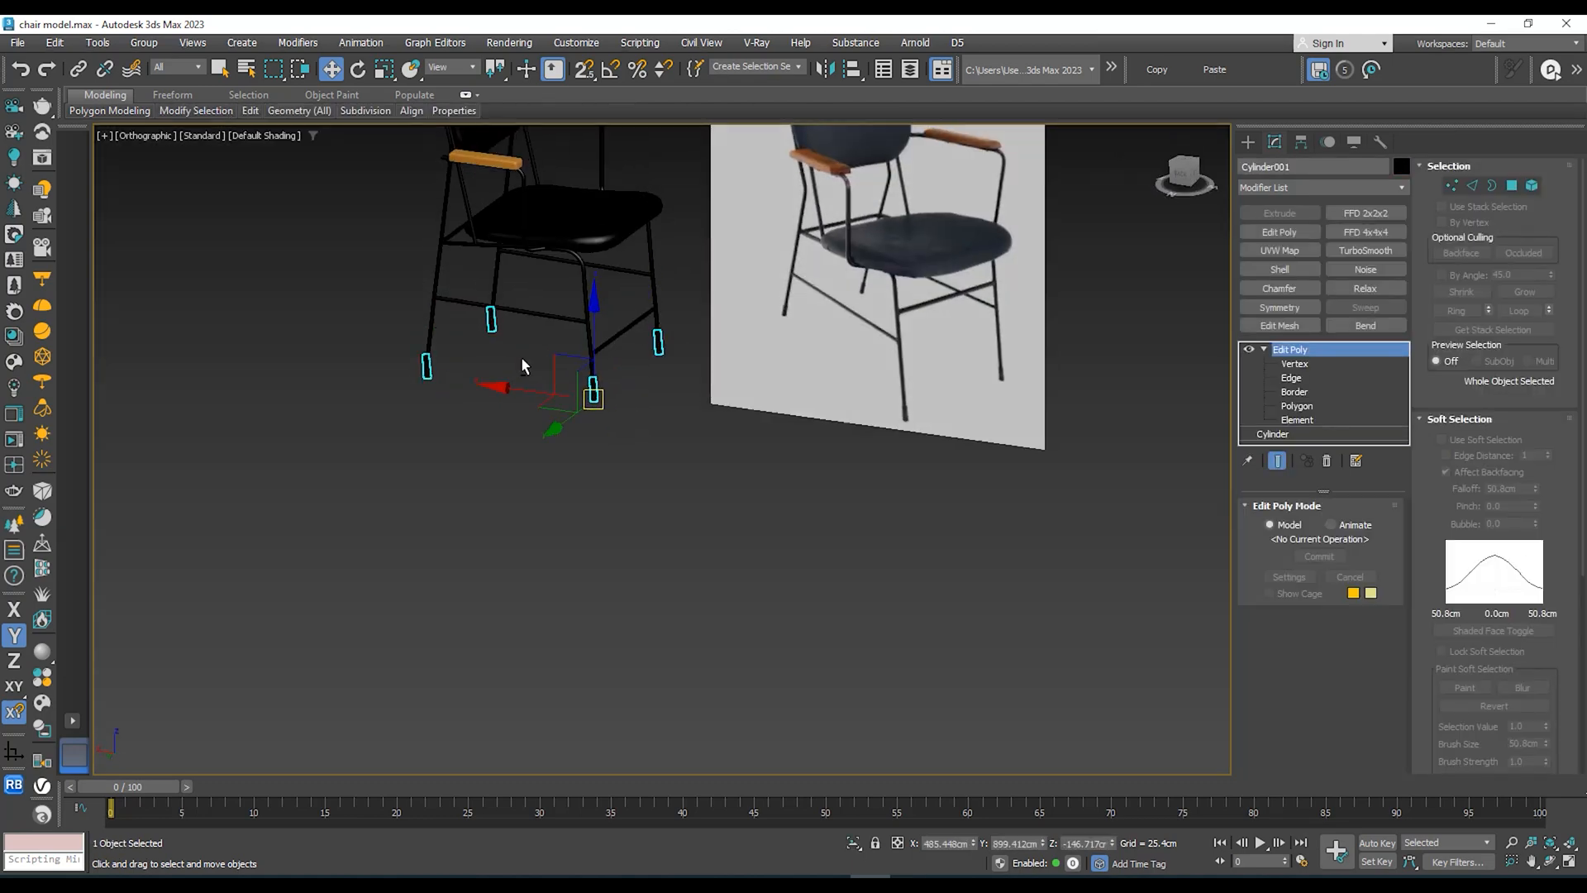
Step: Lower the two top vertices of the frame's back posts about 24 cm, to the backrest's upper edge, and finish editing the spline
alt+middle_drag(797, 326, 810, 465)
scroll(719, 293, up, 4)
middle_drag(645, 269, 861, 307)
scroll(543, 289, up, 2)
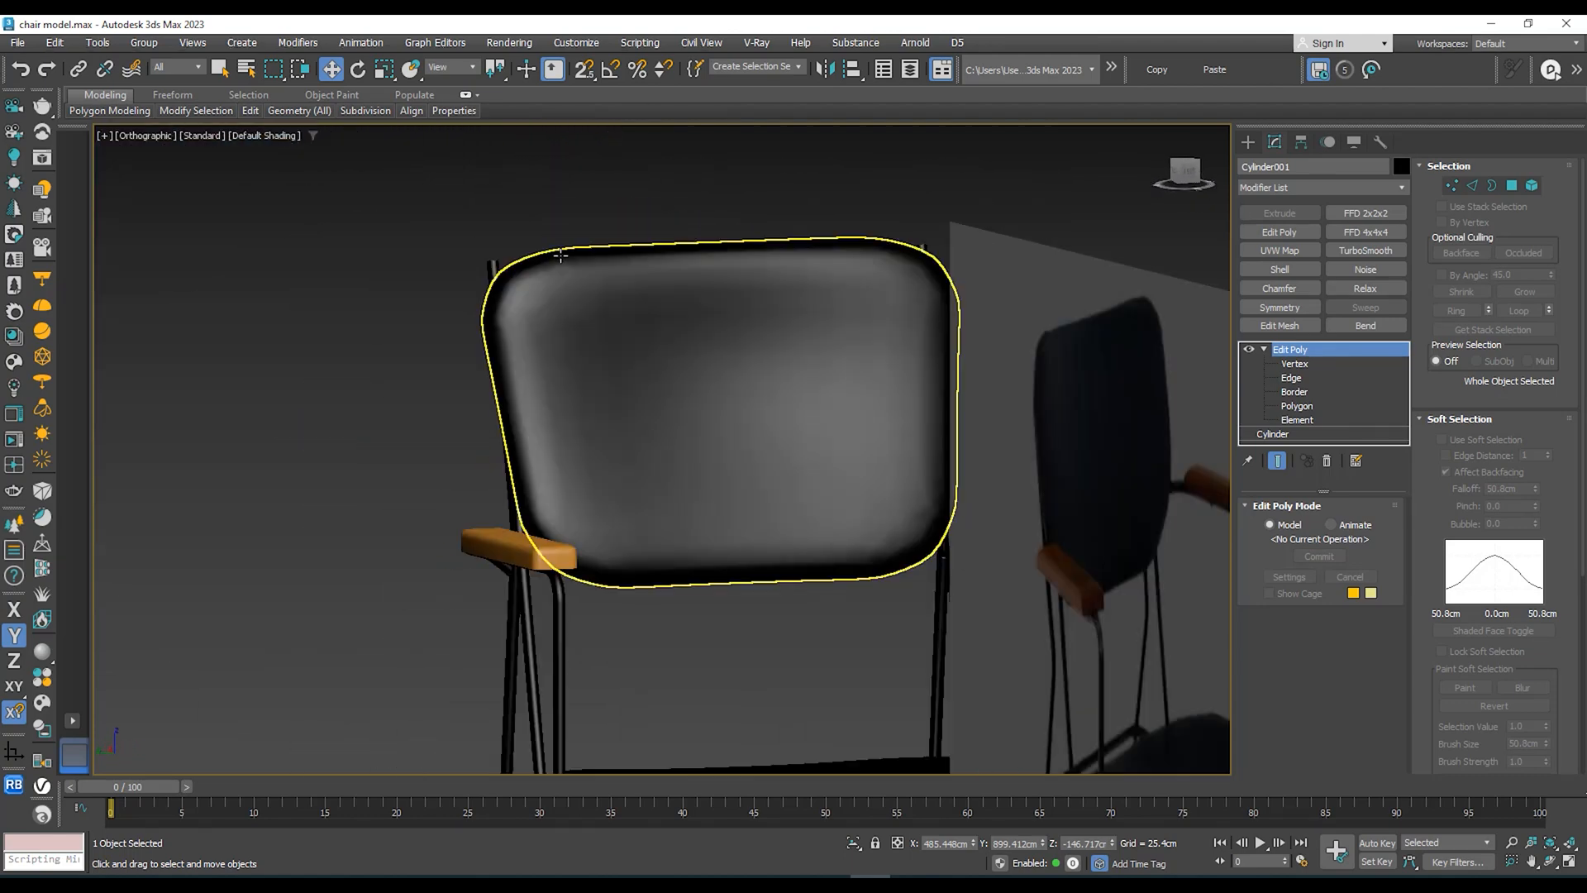
click(494, 264)
scroll(510, 274, down, 6)
alt+middle_drag(517, 285, 563, 279)
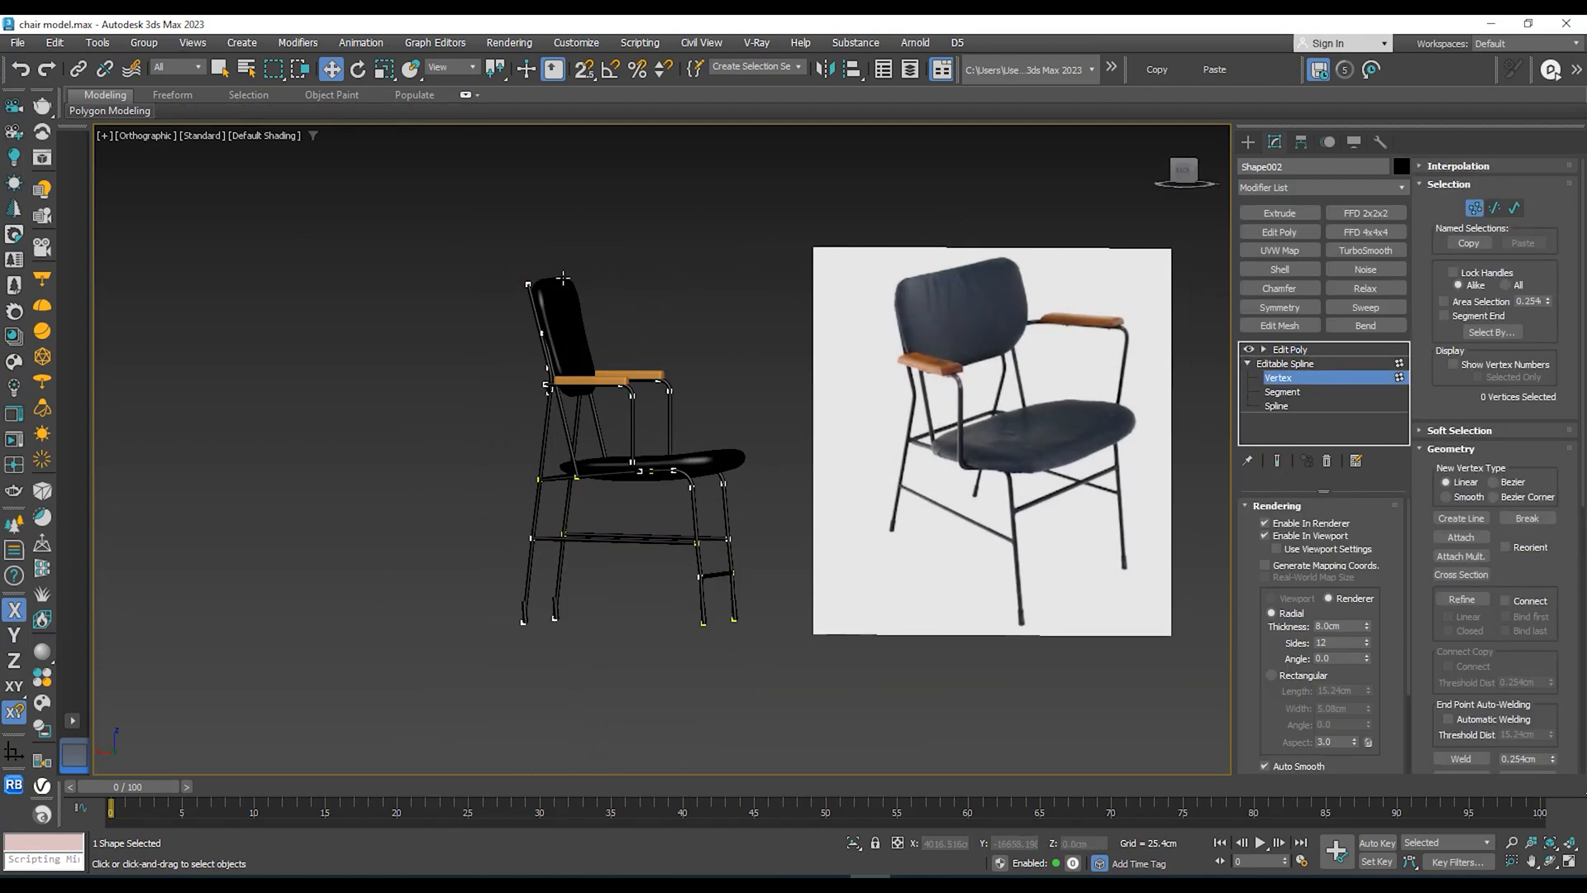
drag(486, 304, 491, 299)
key(l)
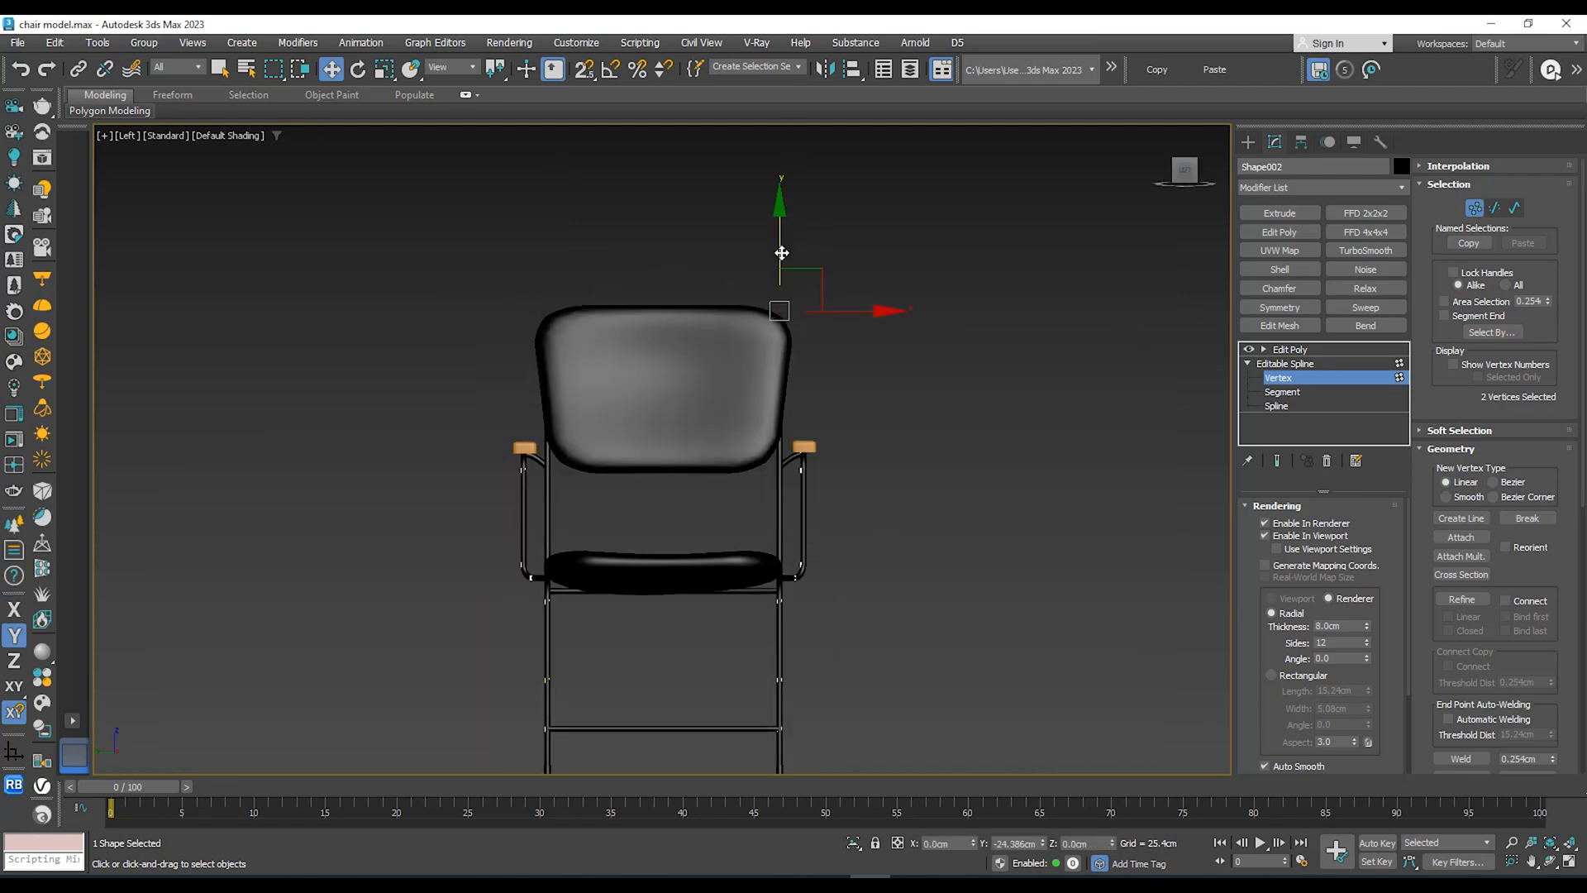
alt+middle_drag(782, 252, 776, 302)
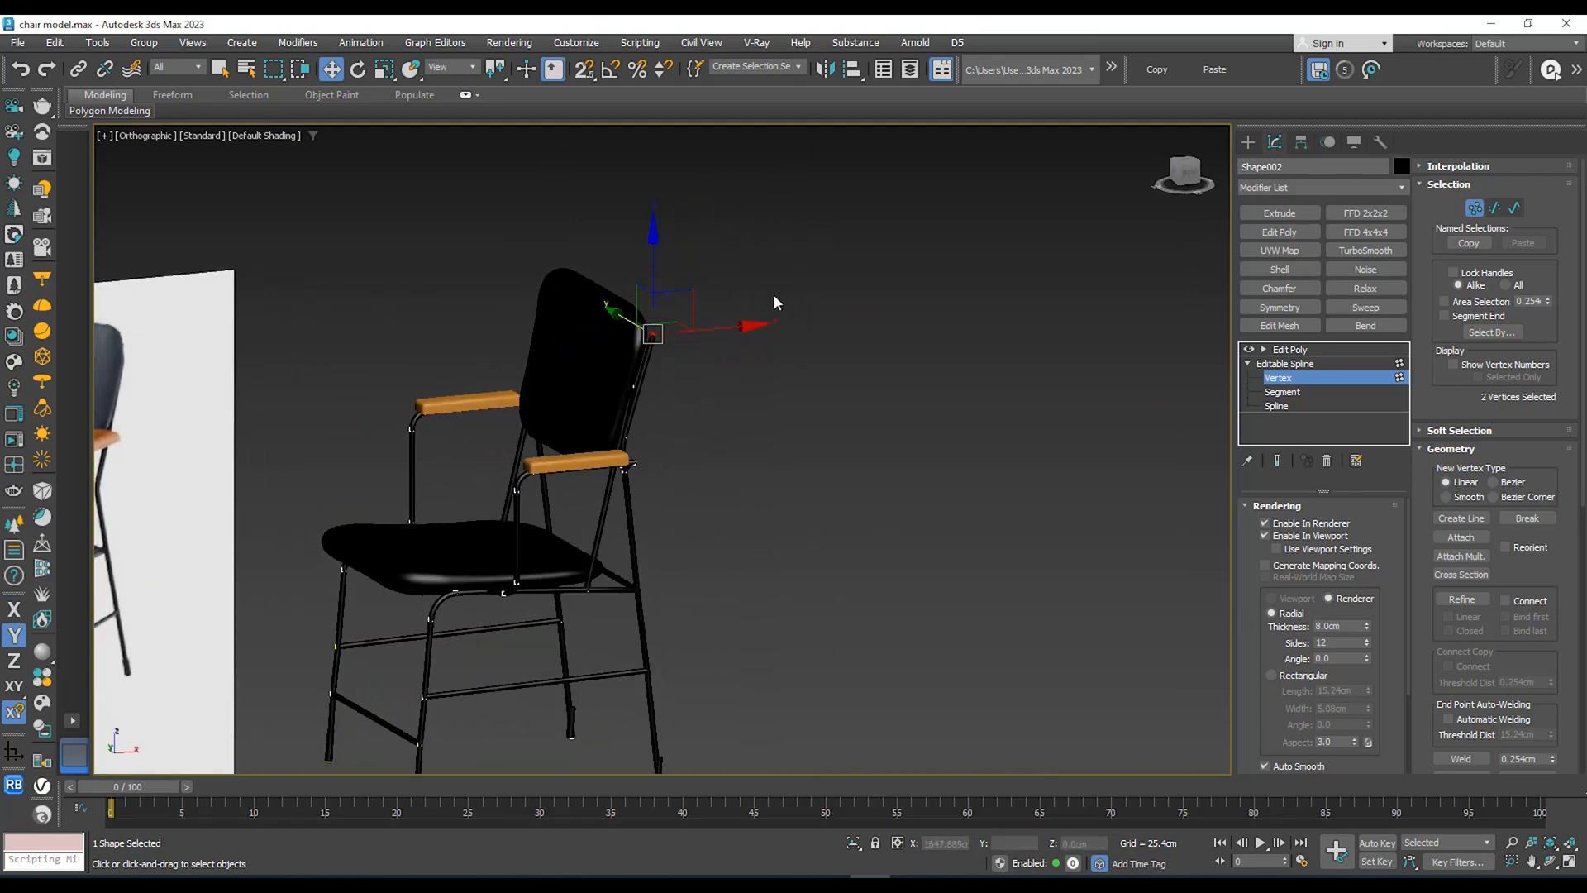
click(1300, 362)
scroll(810, 345, down, 5)
click(910, 326)
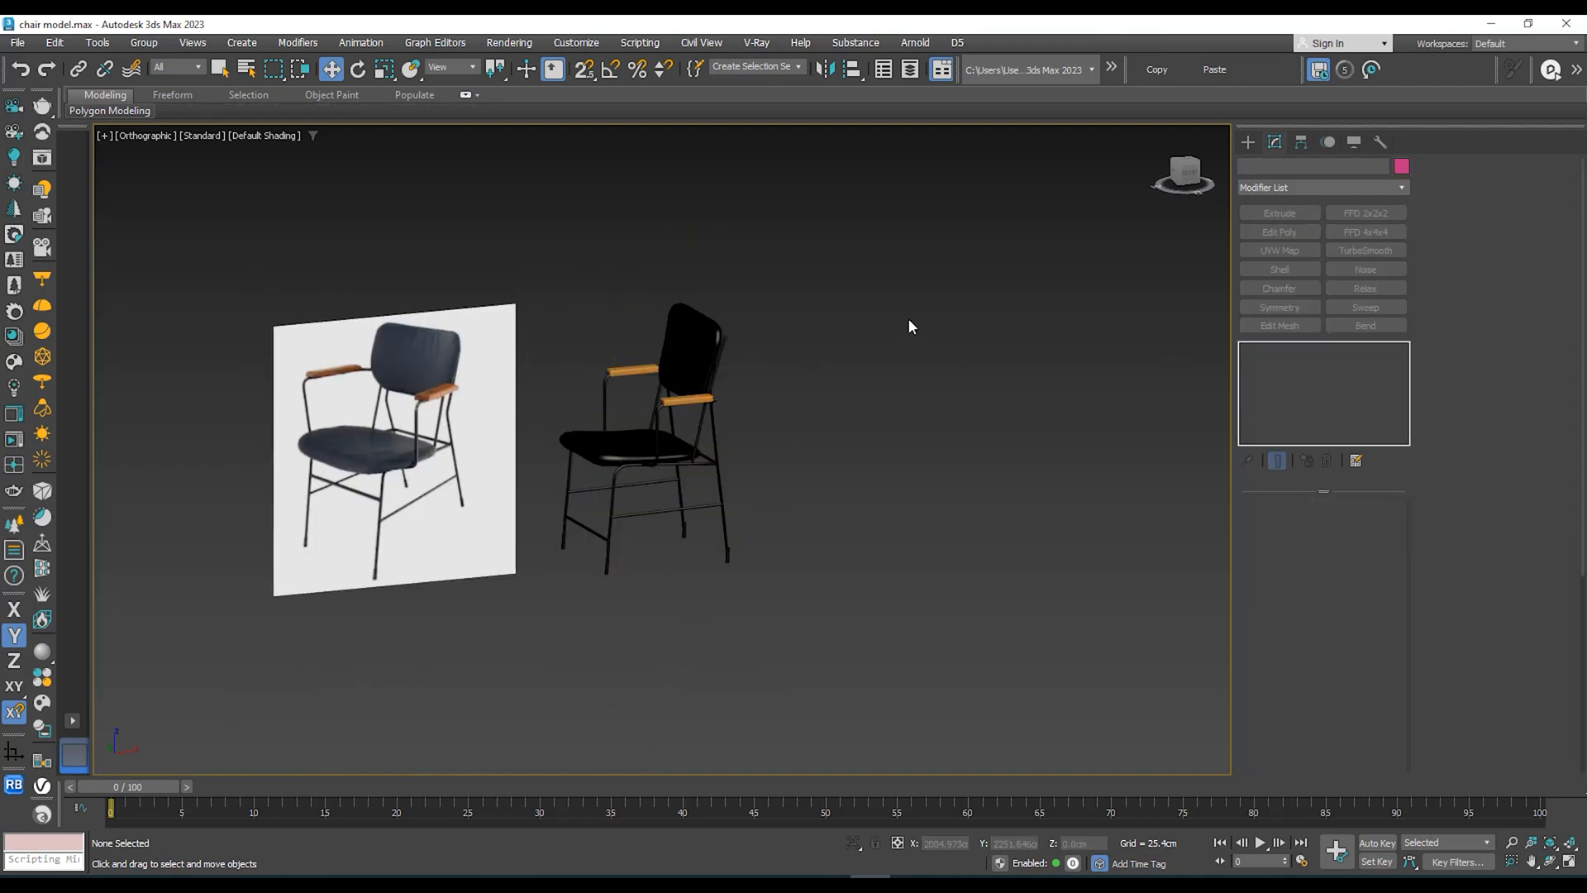